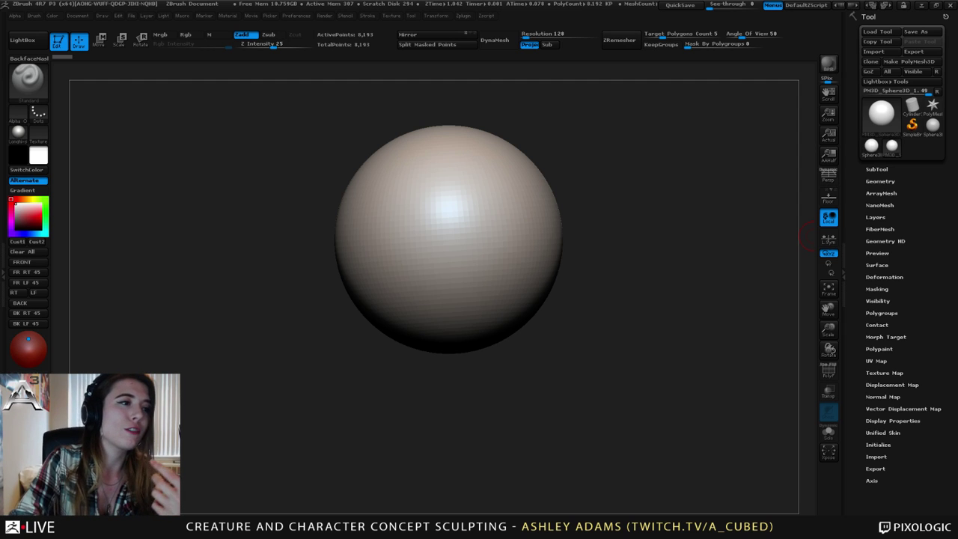
pyautogui.keyDown('alt'); pyautogui.moveTo(492, 209); pyautogui.dragTo(578, 224, button='right'); pyautogui.keyUp('alt')
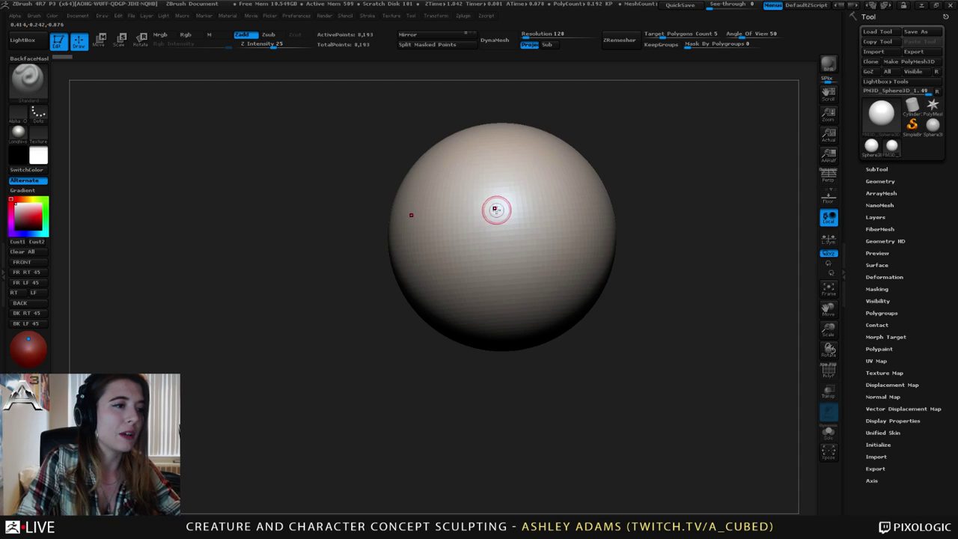
pyautogui.moveTo(497, 210); pyautogui.dragTo(515, 212, button='right')
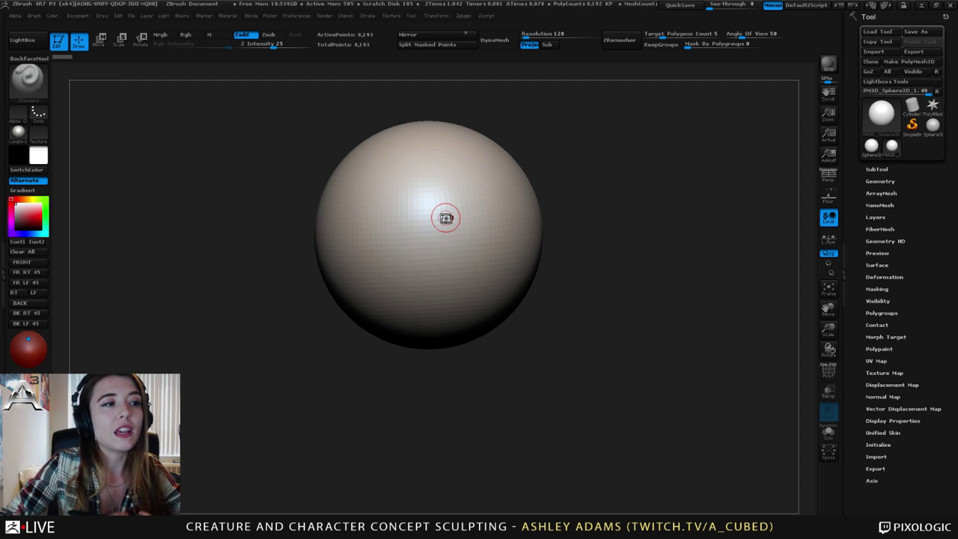
pyautogui.moveTo(421, 199); pyautogui.dragTo(468, 234, button='right')
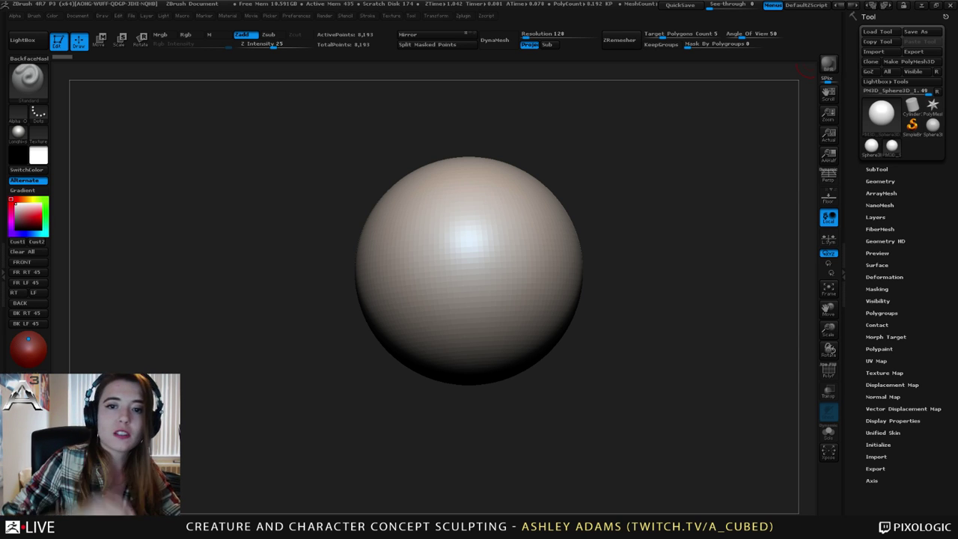
pyautogui.moveTo(494, 252); pyautogui.dragTo(437, 299, button='right')
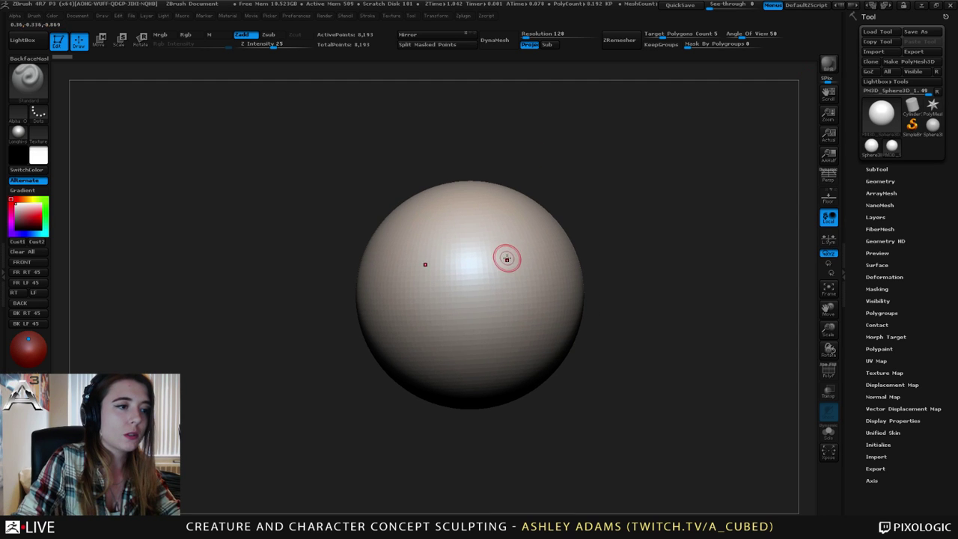
pyautogui.press('space')
pyautogui.moveTo(497, 257); pyautogui.dragTo(514, 257)
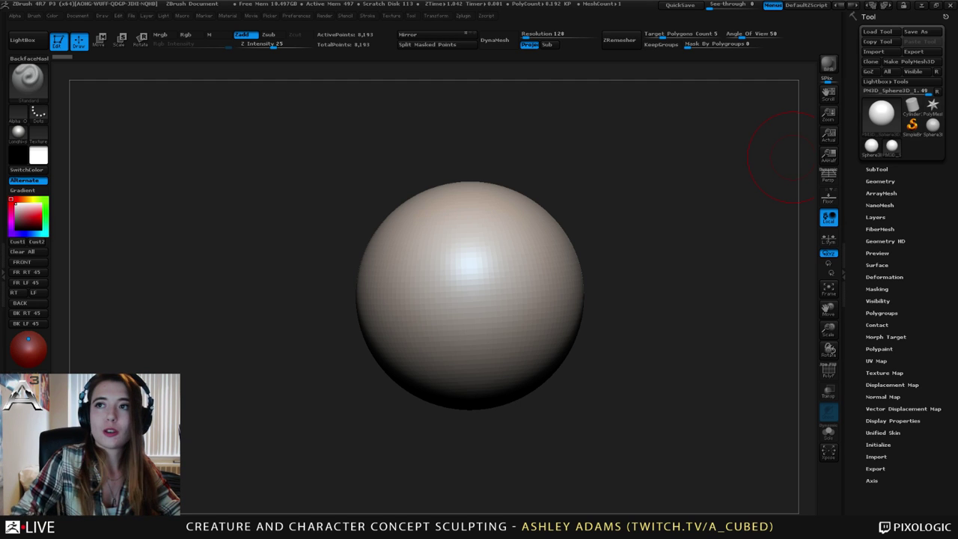
pyautogui.keyDown('alt'); pyautogui.moveTo(655, 252); pyautogui.dragTo(734, 245, button='right'); pyautogui.keyUp('alt')
pyautogui.keyDown('ctrl'); pyautogui.moveTo(641, 282); pyautogui.dragTo(660, 273, button='right'); pyautogui.keyUp('ctrl')
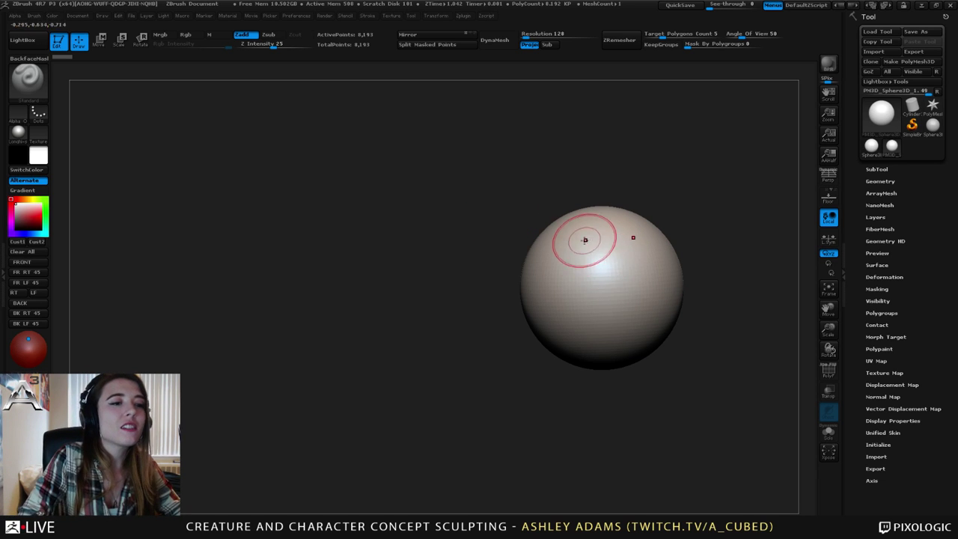
pyautogui.keyDown('ctrl'); pyautogui.moveTo(584, 240); pyautogui.dragTo(618, 248, button='right'); pyautogui.keyUp('ctrl')
pyautogui.keyDown('alt'); pyautogui.moveTo(635, 283); pyautogui.dragTo(554, 261, button='right'); pyautogui.keyUp('alt')
# Enlarge the brush, switch to SnakeHook, and pull the sphere's upper and lower areas into a rough head mass.
pyautogui.press('space')
pyautogui.moveTo(548, 263); pyautogui.dragTo(563, 265)
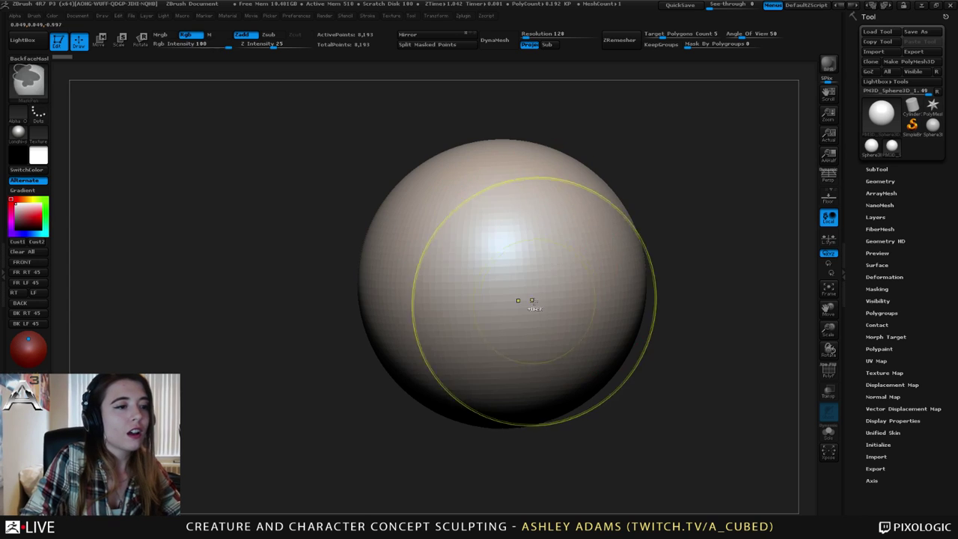
pyautogui.keyDown('ctrl'); pyautogui.moveTo(531, 302); pyautogui.dragTo(484, 253, button='right'); pyautogui.keyUp('ctrl')
pyautogui.press('b')
pyautogui.press('s')
pyautogui.press('h')
pyautogui.keyDown('alt'); pyautogui.moveTo(542, 272); pyautogui.dragTo(469, 278, button='right'); pyautogui.keyUp('alt')
pyautogui.press('space')
pyautogui.moveTo(487, 265)
pyautogui.mouseDown()
pyautogui.moveTo(500, 266)
pyautogui.moveTo(495, 242)
pyautogui.mouseUp()
pyautogui.moveTo(499, 286); pyautogui.dragTo(513, 309)
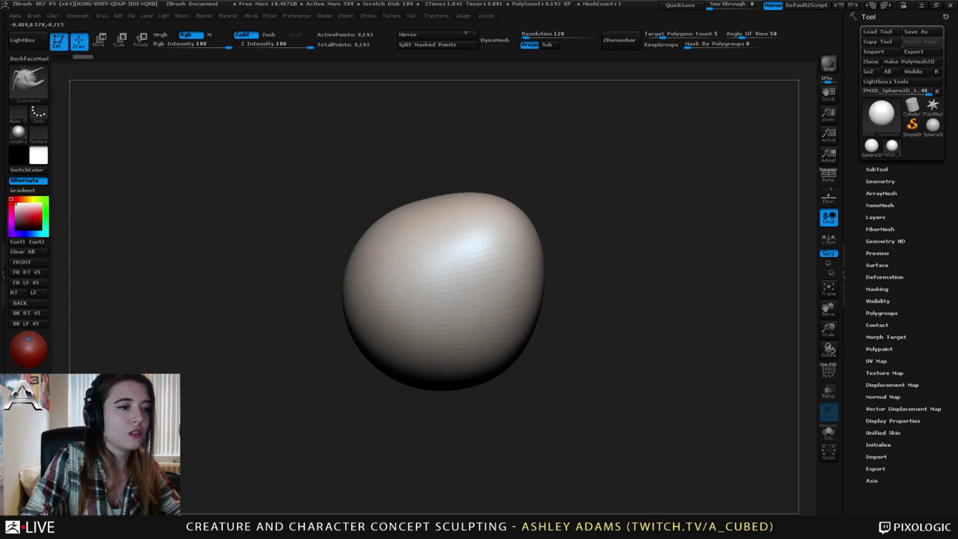
pyautogui.moveTo(453, 348)
pyautogui.mouseDown()
pyautogui.moveTo(452, 364)
pyautogui.moveTo(408, 376)
pyautogui.mouseUp()
# Pull the sides of the mass into a wide upper head that tapers toward the chin with SnakeHook.
pyautogui.keyDown('ctrl'); pyautogui.moveTo(444, 330); pyautogui.dragTo(448, 288, button='right'); pyautogui.keyUp('ctrl')
pyautogui.moveTo(479, 284); pyautogui.dragTo(454, 282, button='right')
pyautogui.moveTo(422, 287); pyautogui.dragTo(391, 295)
pyautogui.moveTo(391, 295); pyautogui.dragTo(423, 304, button='right')
pyautogui.moveTo(422, 303); pyautogui.dragTo(394, 306)
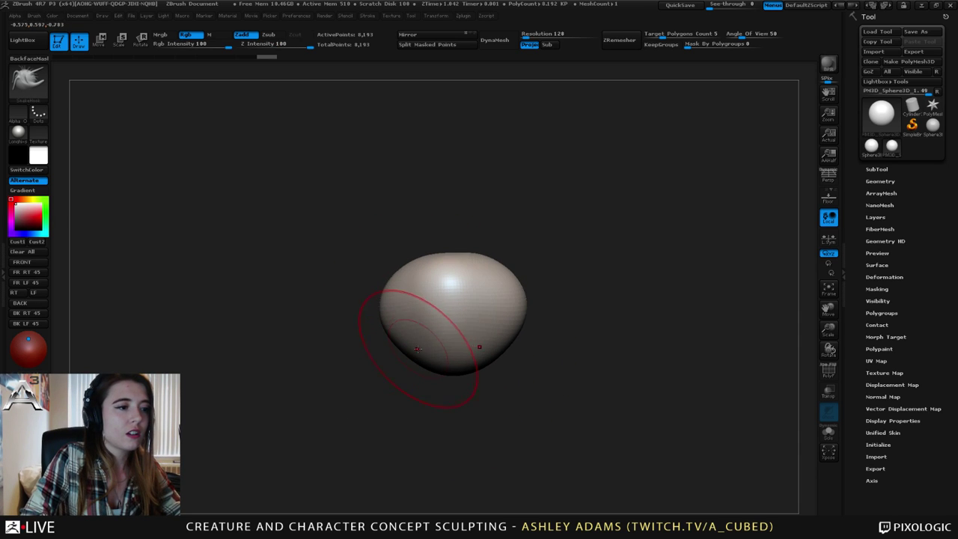
pyautogui.moveTo(499, 305); pyautogui.dragTo(542, 302)
pyautogui.moveTo(516, 338)
pyautogui.mouseDown()
pyautogui.moveTo(522, 346)
pyautogui.moveTo(482, 373)
pyautogui.mouseUp()
# Pull the front, crown, cheeks and chin of the head with SnakeHook to rough out side bulges and a pointed chin.
pyautogui.moveTo(408, 337); pyautogui.dragTo(472, 334, button='right')
pyautogui.moveTo(447, 278); pyautogui.dragTo(470, 273)
pyautogui.moveTo(451, 328); pyautogui.dragTo(477, 341)
pyautogui.moveTo(445, 347); pyautogui.dragTo(454, 355)
pyautogui.moveTo(449, 354); pyautogui.dragTo(420, 329, button='right')
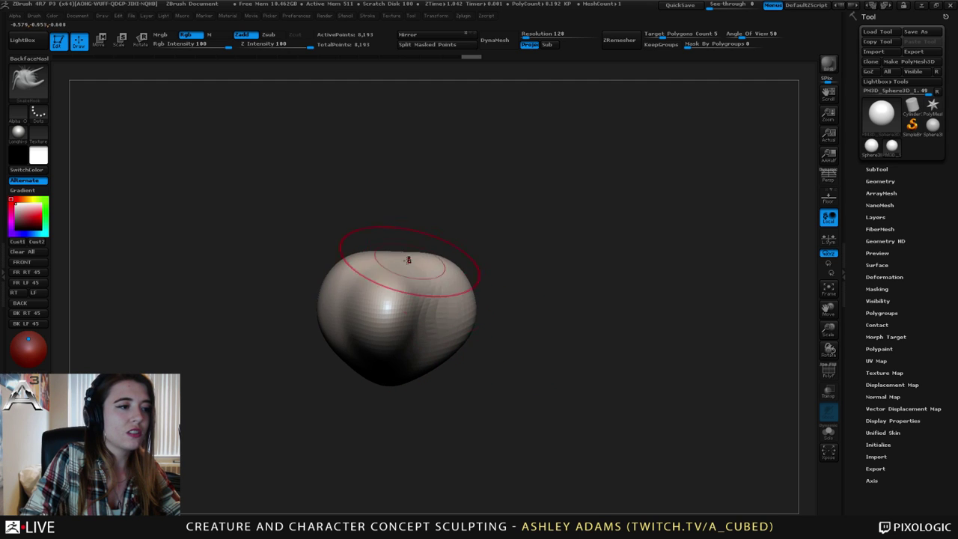
pyautogui.moveTo(409, 259); pyautogui.dragTo(392, 244)
pyautogui.moveTo(366, 274)
pyautogui.mouseDown()
pyautogui.moveTo(344, 264)
pyautogui.moveTo(319, 339)
pyautogui.mouseUp()
pyautogui.moveTo(352, 348)
pyautogui.mouseDown()
pyautogui.moveTo(342, 357)
pyautogui.moveTo(379, 393)
pyautogui.mouseUp()
pyautogui.moveTo(337, 367); pyautogui.dragTo(380, 340, button='right')
pyautogui.moveTo(383, 352)
pyautogui.mouseDown()
pyautogui.moveTo(401, 334)
pyautogui.moveTo(419, 346)
pyautogui.mouseUp()
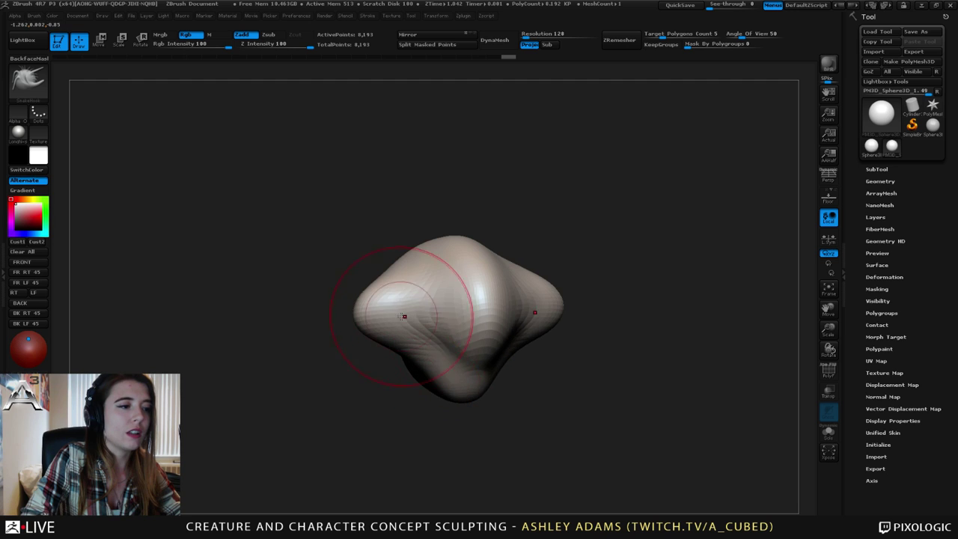
# Pull the upper sides of the head up and outward with SnakeHook to broaden the cranium above the narrow chin.
pyautogui.moveTo(404, 317); pyautogui.dragTo(389, 291, button='right')
pyautogui.moveTo(414, 272); pyautogui.dragTo(399, 259)
pyautogui.moveTo(421, 259); pyautogui.dragTo(397, 240)
pyautogui.moveTo(554, 271); pyautogui.dragTo(563, 261)
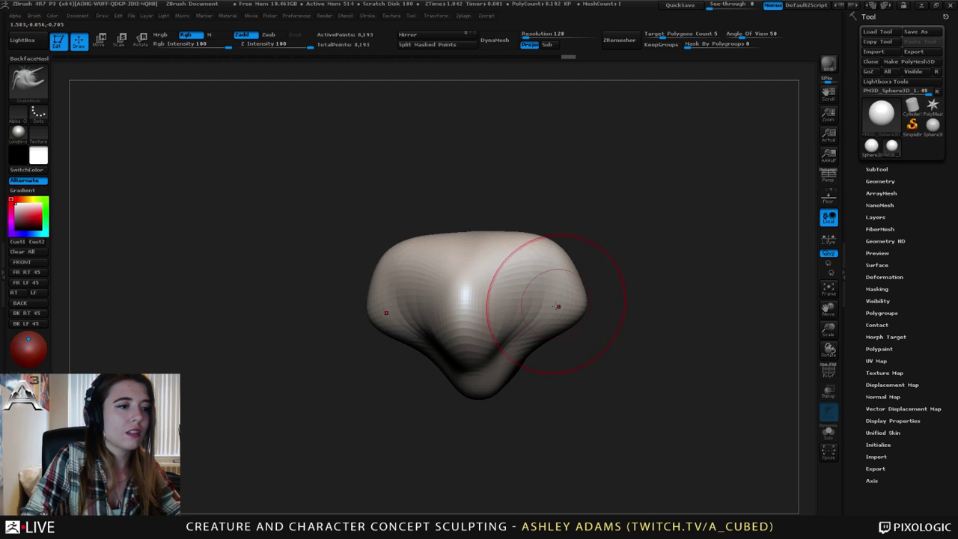
pyautogui.moveTo(560, 306); pyautogui.dragTo(576, 312)
pyautogui.moveTo(591, 310); pyautogui.dragTo(524, 315, button='right')
pyautogui.moveTo(575, 318)
pyautogui.mouseDown()
pyautogui.moveTo(598, 330)
pyautogui.moveTo(601, 303)
pyautogui.mouseUp()
pyautogui.moveTo(601, 285); pyautogui.dragTo(609, 272)
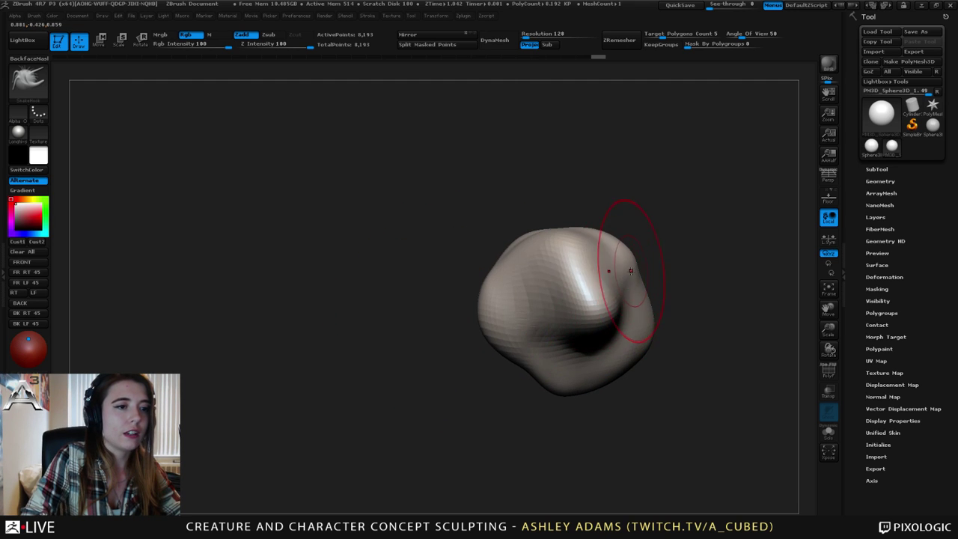
# Shape the lower face with SnakeHook into a jaw and muzzle protruding forward beneath the brow.
pyautogui.moveTo(609, 272)
pyautogui.mouseDown(button='right')
pyautogui.moveTo(594, 317)
pyautogui.moveTo(623, 286)
pyautogui.mouseUp(button='right')
pyautogui.moveTo(623, 286)
pyautogui.mouseDown()
pyautogui.moveTo(646, 262)
pyautogui.moveTo(676, 251)
pyautogui.mouseUp()
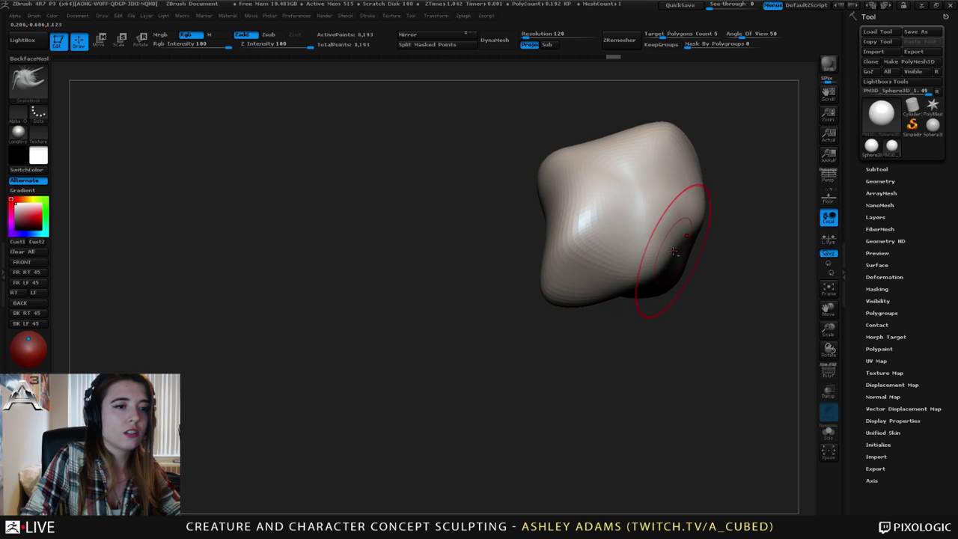
pyautogui.moveTo(676, 251); pyautogui.dragTo(544, 221, button='right')
pyautogui.moveTo(544, 221); pyautogui.dragTo(538, 213)
pyautogui.moveTo(537, 213)
pyautogui.mouseDown(button='right')
pyautogui.moveTo(557, 205)
pyautogui.moveTo(559, 263)
pyautogui.moveTo(548, 270)
pyautogui.mouseUp(button='right')
pyautogui.moveTo(549, 271); pyautogui.dragTo(560, 294)
pyautogui.moveTo(559, 294); pyautogui.dragTo(608, 286, button='right')
pyautogui.moveTo(559, 315); pyautogui.dragTo(580, 326)
pyautogui.moveTo(506, 345); pyautogui.dragTo(503, 335)
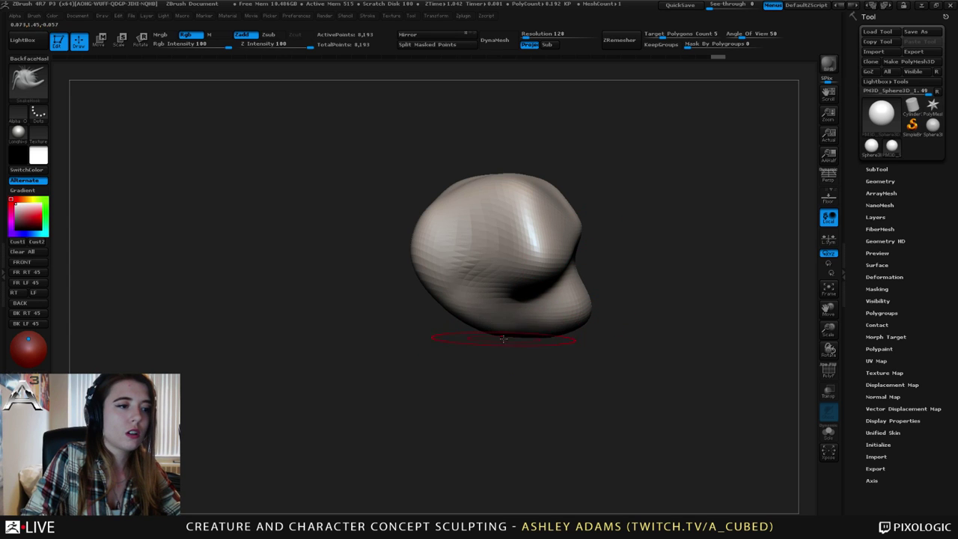
# Reshape the back of the skull and the rear of the crown with SnakeHook.
pyautogui.moveTo(591, 288)
pyautogui.mouseDown(button='right')
pyautogui.moveTo(503, 271)
pyautogui.moveTo(514, 274)
pyautogui.mouseUp(button='right')
pyautogui.moveTo(464, 285)
pyautogui.mouseDown()
pyautogui.moveTo(479, 278)
pyautogui.moveTo(474, 256)
pyautogui.mouseUp()
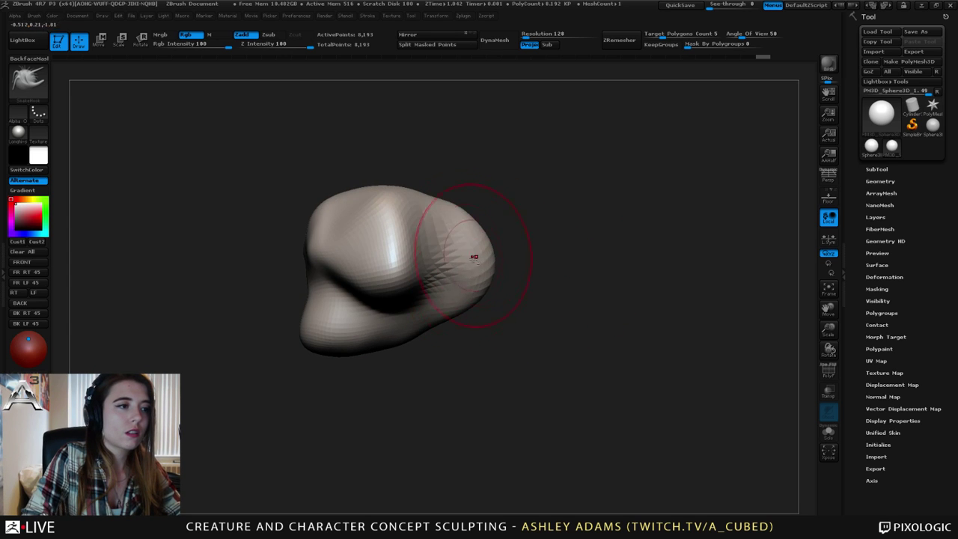
pyautogui.keyDown('alt'); pyautogui.moveTo(474, 256); pyautogui.dragTo(589, 227, button='right'); pyautogui.keyUp('alt')
pyautogui.moveTo(579, 192); pyautogui.dragTo(581, 203)
pyautogui.moveTo(528, 163); pyautogui.dragTo(530, 157)
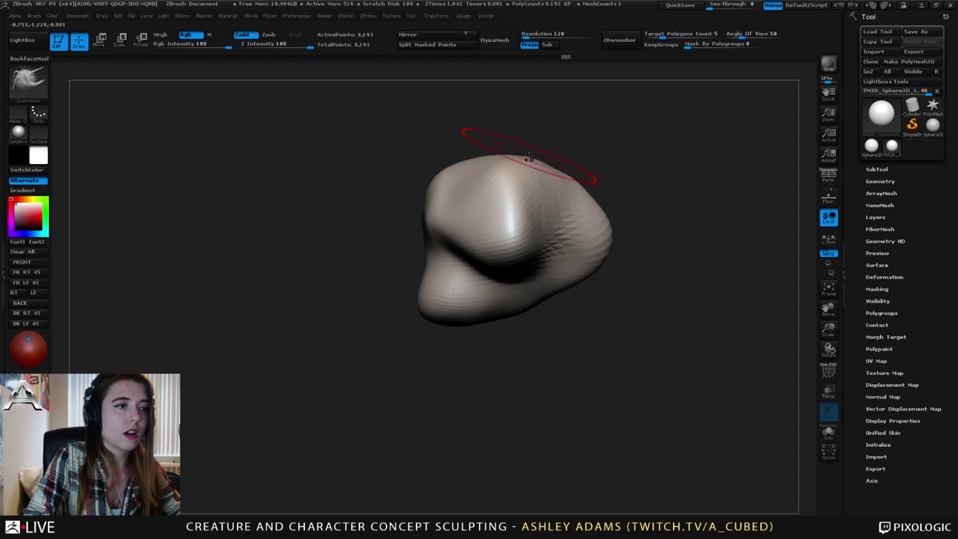
# Adjust the top of the head and the underside of the chin with small SnakeHook pulls.
pyautogui.moveTo(530, 157); pyautogui.dragTo(524, 187, button='right')
pyautogui.moveTo(511, 147); pyautogui.dragTo(512, 135)
pyautogui.moveTo(496, 143); pyautogui.dragTo(485, 175, button='right')
pyautogui.moveTo(486, 175); pyautogui.dragTo(482, 168)
pyautogui.moveTo(482, 168)
pyautogui.mouseDown(button='right')
pyautogui.moveTo(456, 232)
pyautogui.moveTo(436, 203)
pyautogui.moveTo(473, 266)
pyautogui.mouseUp(button='right')
pyautogui.moveTo(489, 286); pyautogui.dragTo(491, 293)
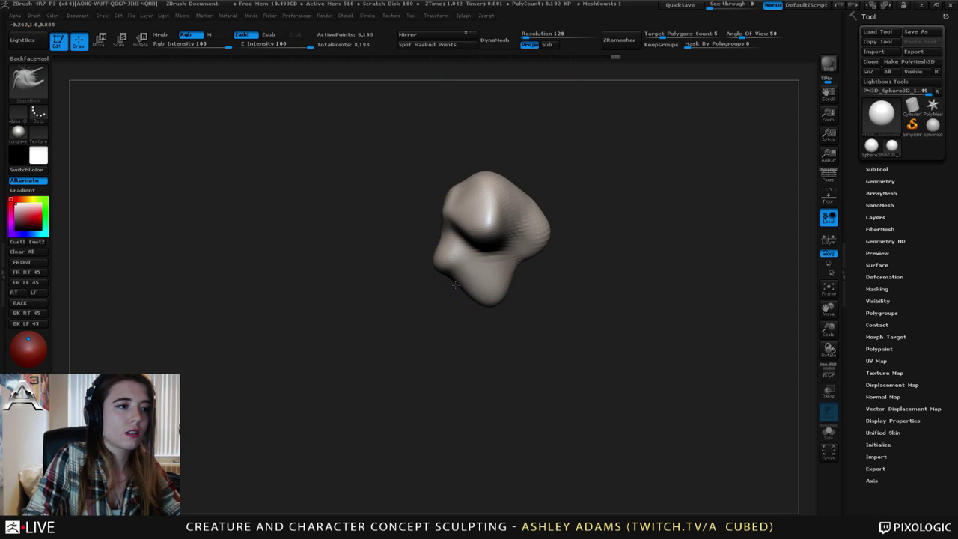
# Switch to the ClayBuildup brush and build up the brow, cheek and side planes of the head.
pyautogui.moveTo(491, 292); pyautogui.dragTo(464, 266, button='right')
pyautogui.press('b')
pyautogui.press('c')
pyautogui.press('b')
pyautogui.moveTo(479, 258)
pyautogui.mouseDown()
pyautogui.moveTo(497, 282)
pyautogui.moveTo(506, 274)
pyautogui.mouseUp()
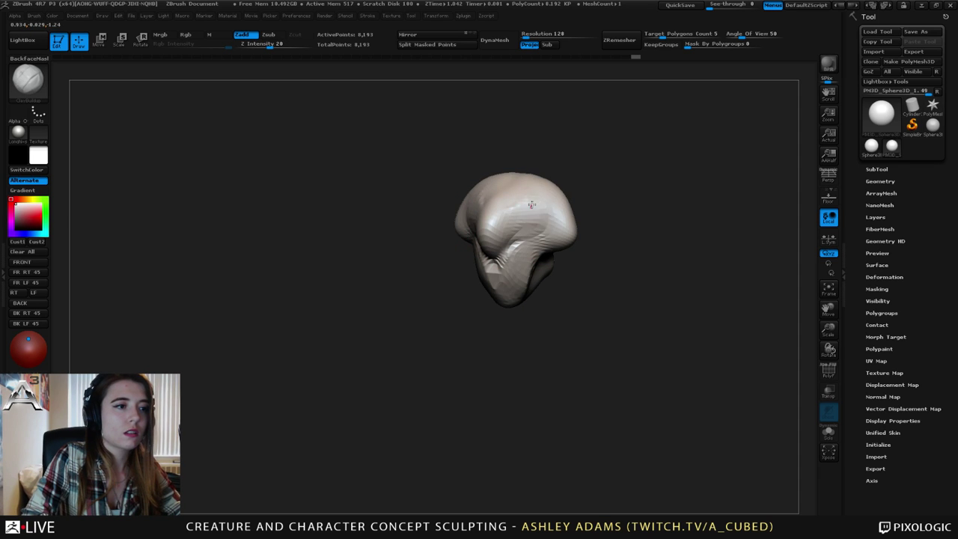
pyautogui.moveTo(532, 204); pyautogui.dragTo(547, 214)
pyautogui.moveTo(498, 238); pyautogui.dragTo(500, 247)
pyautogui.moveTo(443, 222); pyautogui.dragTo(497, 213, button='right')
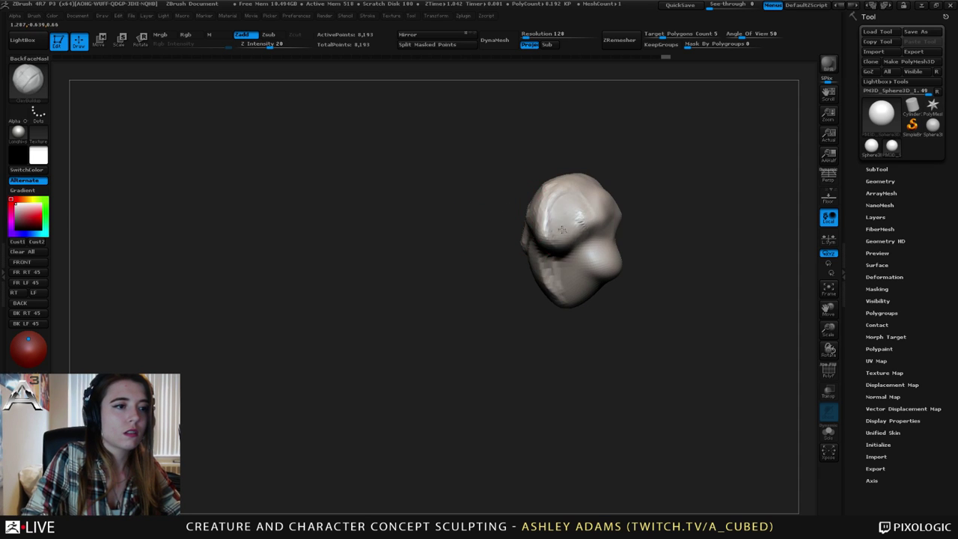
pyautogui.moveTo(545, 222); pyautogui.dragTo(571, 204)
pyautogui.moveTo(557, 222)
pyautogui.mouseDown()
pyautogui.moveTo(604, 217)
pyautogui.moveTo(592, 229)
pyautogui.mouseUp()
# Switch to the Dam_Standard brush and carve creases across the face, brow and side of the head.
pyautogui.press('b')
pyautogui.press('d')
pyautogui.press('s')
pyautogui.moveTo(530, 304); pyautogui.dragTo(479, 296)
pyautogui.moveTo(511, 259)
pyautogui.mouseDown()
pyautogui.moveTo(539, 253)
pyautogui.moveTo(488, 275)
pyautogui.mouseUp()
pyautogui.moveTo(570, 262)
pyautogui.mouseDown()
pyautogui.moveTo(524, 259)
pyautogui.moveTo(479, 232)
pyautogui.mouseUp()
pyautogui.moveTo(584, 198); pyautogui.dragTo(524, 195)
pyautogui.moveTo(438, 217); pyautogui.dragTo(409, 241)
pyautogui.moveTo(413, 250)
pyautogui.mouseDown(button='right')
pyautogui.moveTo(479, 249)
pyautogui.moveTo(502, 218)
pyautogui.moveTo(494, 242)
pyautogui.moveTo(436, 239)
pyautogui.mouseUp(button='right')
pyautogui.rightClick(493, 238)
pyautogui.moveTo(435, 240)
pyautogui.keyDown('alt'); pyautogui.mouseDown(button='right')
pyautogui.moveTo(505, 214)
pyautogui.moveTo(511, 237)
pyautogui.moveTo(452, 180)
pyautogui.mouseUp(button='right'); pyautogui.keyUp('alt')
pyautogui.keyDown('ctrl'); pyautogui.moveTo(454, 213); pyautogui.dragTo(449, 192, button='right'); pyautogui.keyUp('ctrl')
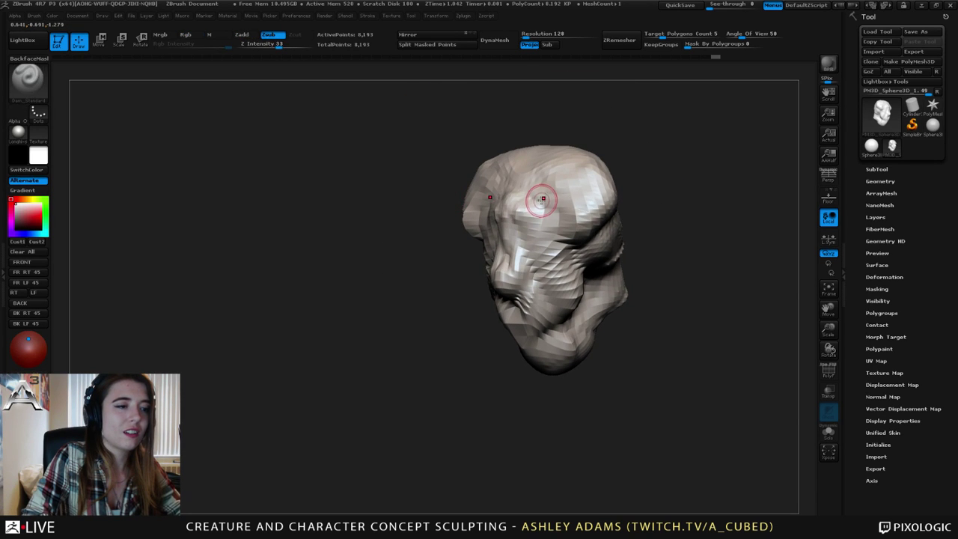
# Pull the brow ridges and sides of the head outward into flared shapes with a large SnakeHook brush.
pyautogui.rightClick(541, 198)
pyautogui.moveTo(542, 197); pyautogui.dragTo(567, 197)
pyautogui.moveTo(464, 196); pyautogui.dragTo(550, 192, button='right')
pyautogui.rightClick(560, 190)
pyautogui.moveTo(561, 190); pyautogui.dragTo(640, 218)
pyautogui.moveTo(640, 217); pyautogui.dragTo(601, 245, button='right')
pyautogui.moveTo(603, 246)
pyautogui.mouseDown()
pyautogui.moveTo(603, 215)
pyautogui.moveTo(598, 221)
pyautogui.mouseUp()
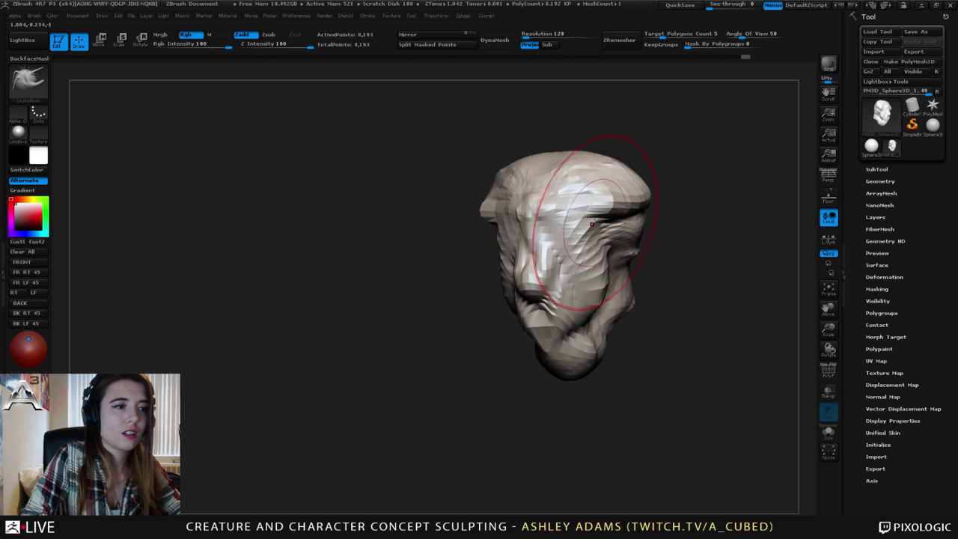
pyautogui.moveTo(596, 220)
pyautogui.mouseDown(button='right')
pyautogui.moveTo(581, 231)
pyautogui.moveTo(522, 192)
pyautogui.mouseUp(button='right')
pyautogui.moveTo(518, 192); pyautogui.dragTo(481, 215)
pyautogui.moveTo(481, 216); pyautogui.dragTo(547, 214, button='right')
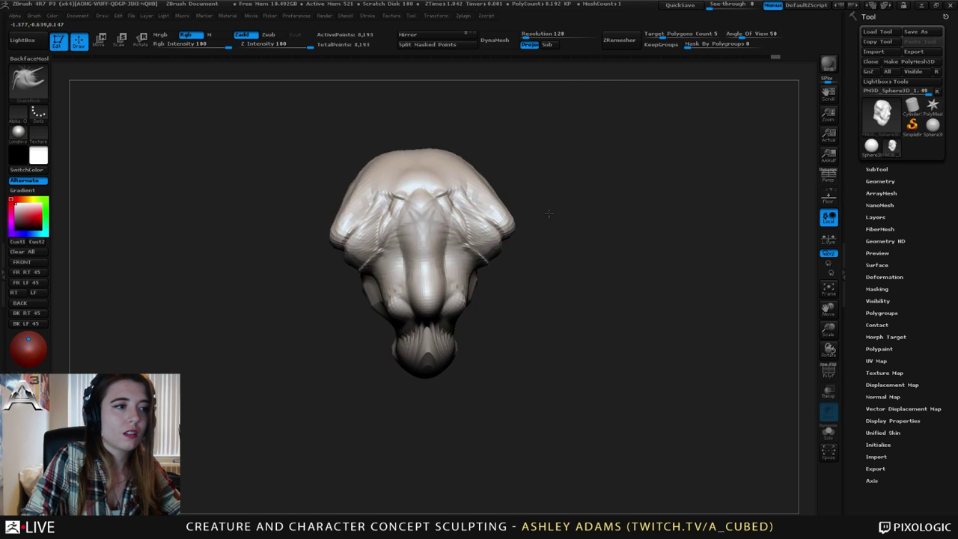
pyautogui.moveTo(472, 229)
pyautogui.mouseDown()
pyautogui.moveTo(463, 259)
pyautogui.moveTo(494, 272)
pyautogui.mouseUp()
# Reduce the brush size and carve into the side of the skull with Dam_Standard.
pyautogui.moveTo(494, 273); pyautogui.dragTo(506, 244, button='right')
pyautogui.rightClick(502, 246)
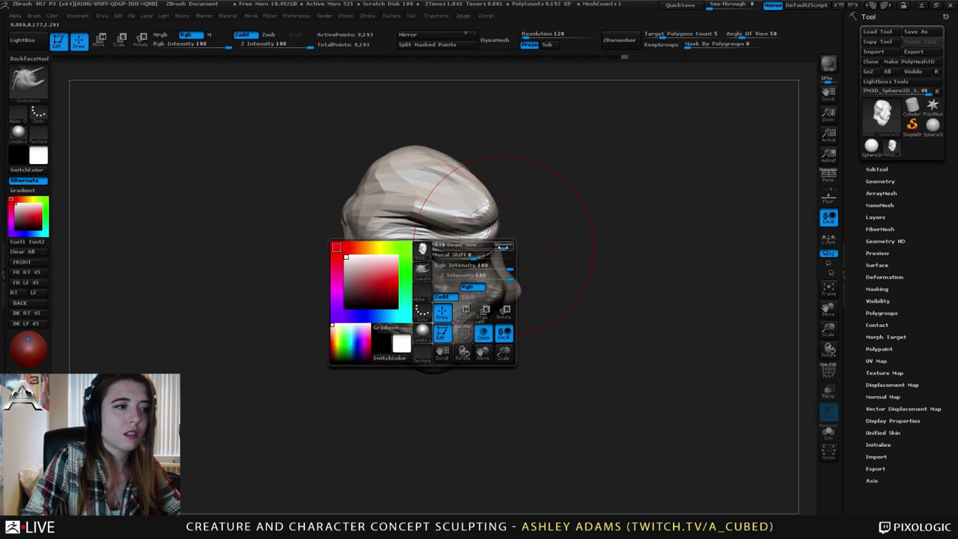
pyautogui.moveTo(498, 253); pyautogui.dragTo(476, 253)
pyautogui.press('b')
pyautogui.press('d')
pyautogui.press('s')
pyautogui.moveTo(391, 160)
pyautogui.mouseDown()
pyautogui.moveTo(445, 193)
pyautogui.moveTo(404, 198)
pyautogui.mouseUp()
# Set the DynaMesh resolution to 64 and remesh the head with DynaMesh.
pyautogui.moveTo(404, 198); pyautogui.dragTo(525, 217, button='right')
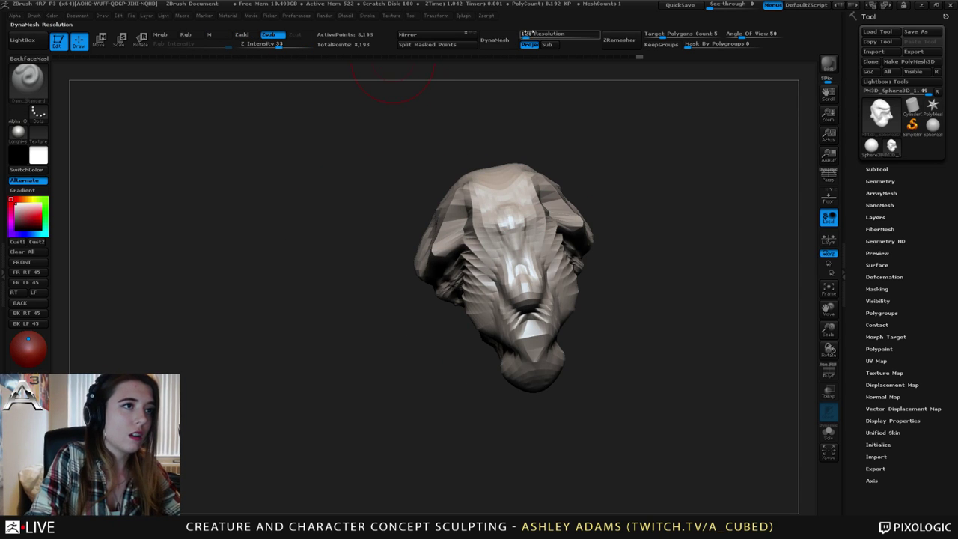
pyautogui.click(532, 33)
pyautogui.click(532, 33)
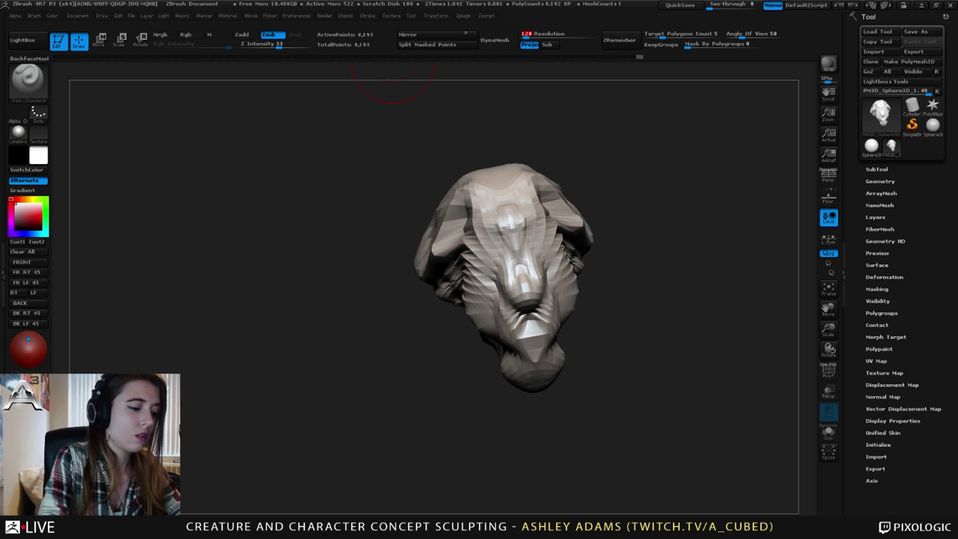
pyautogui.write('64')
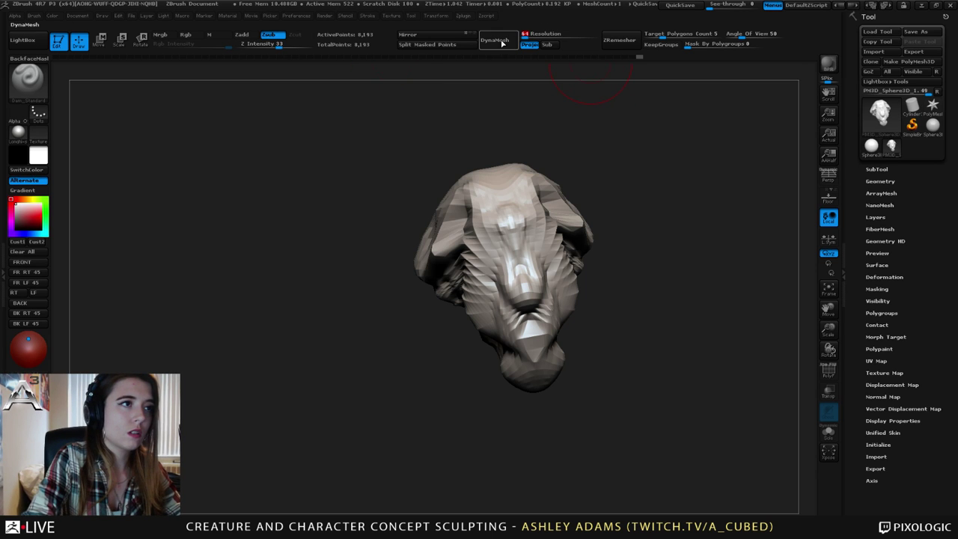
pyautogui.click(500, 41)
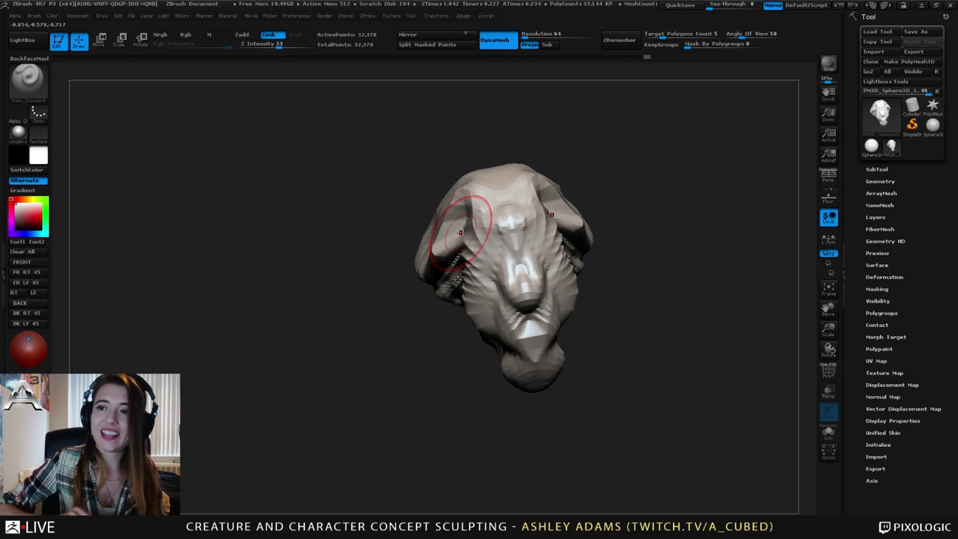
# Reduce the brush size and carve a deep elongated cavity down the nose bridge with Dam_Standard.
pyautogui.moveTo(628, 378)
pyautogui.mouseDown()
pyautogui.moveTo(539, 224)
pyautogui.moveTo(449, 184)
pyautogui.moveTo(530, 226)
pyautogui.mouseUp()
pyautogui.moveTo(499, 205)
pyautogui.keyDown('ctrl'); pyautogui.mouseDown(button='right')
pyautogui.moveTo(533, 235)
pyautogui.moveTo(524, 226)
pyautogui.mouseUp(button='right'); pyautogui.keyUp('ctrl')
pyautogui.press('space')
pyautogui.moveTo(528, 220); pyautogui.dragTo(514, 221)
pyautogui.moveTo(517, 262)
pyautogui.keyDown('alt'); pyautogui.mouseDown(button='right')
pyautogui.moveTo(390, 208)
pyautogui.moveTo(454, 239)
pyautogui.moveTo(385, 238)
pyautogui.mouseUp(button='right'); pyautogui.keyUp('alt')
pyautogui.moveTo(439, 250)
pyautogui.mouseDown()
pyautogui.moveTo(435, 232)
pyautogui.moveTo(438, 247)
pyautogui.mouseUp()
pyautogui.moveTo(439, 247); pyautogui.dragTo(494, 262, button='right')
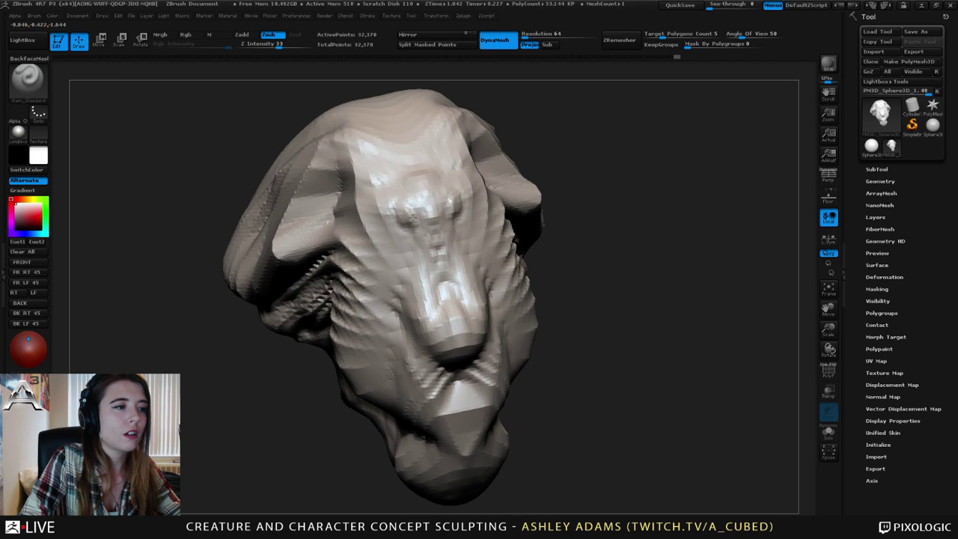
pyautogui.moveTo(413, 217); pyautogui.dragTo(405, 223)
pyautogui.moveTo(423, 230)
pyautogui.mouseDown(button='right')
pyautogui.moveTo(367, 238)
pyautogui.moveTo(438, 241)
pyautogui.mouseUp(button='right')
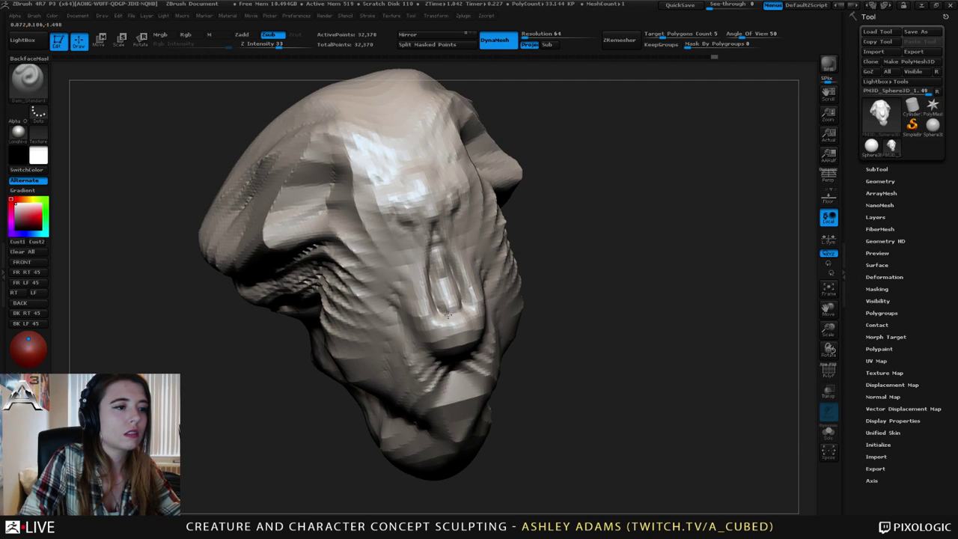
pyautogui.moveTo(467, 303); pyautogui.dragTo(404, 299, button='right')
pyautogui.moveTo(446, 244); pyautogui.dragTo(467, 295)
# Switch to ClayBuildup and add clay inside the nose cavity and along its upper edge.
pyautogui.press('b')
pyautogui.press('c')
pyautogui.press('b')
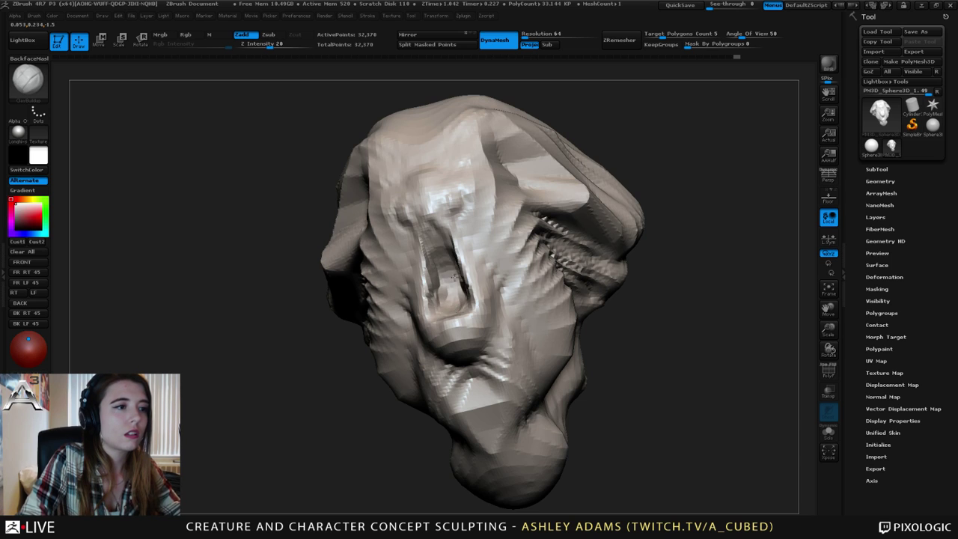
pyautogui.moveTo(455, 277); pyautogui.dragTo(453, 284)
pyautogui.moveTo(453, 285); pyautogui.dragTo(515, 268, button='right')
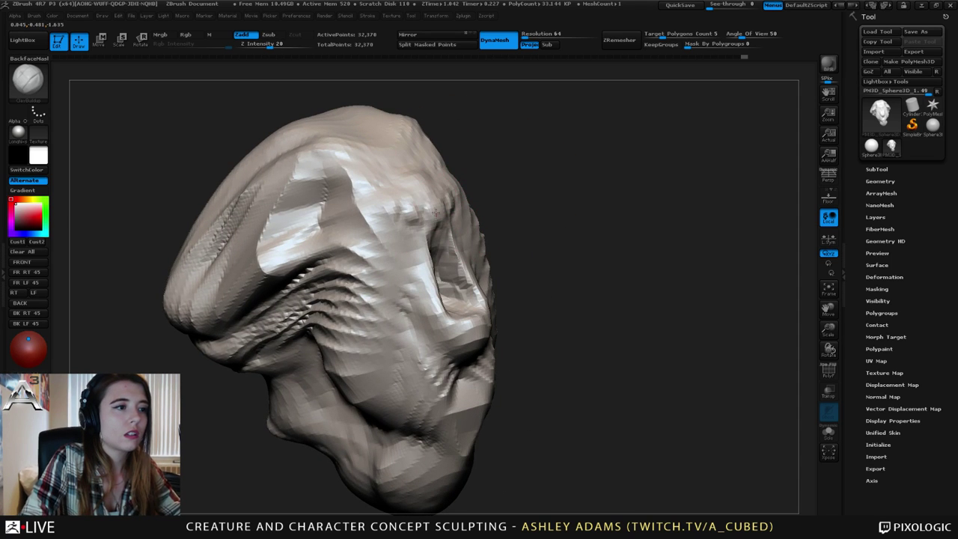
pyautogui.moveTo(436, 213); pyautogui.dragTo(442, 232)
# Build up the floor and lower rim of the nose cavity with ClayBuildup.
pyautogui.keyDown('ctrl'); pyautogui.moveTo(441, 233); pyautogui.dragTo(464, 202, button='right'); pyautogui.keyUp('ctrl')
pyautogui.moveTo(464, 202)
pyautogui.mouseDown(button='right')
pyautogui.moveTo(413, 238)
pyautogui.moveTo(446, 254)
pyautogui.moveTo(477, 225)
pyautogui.mouseUp(button='right')
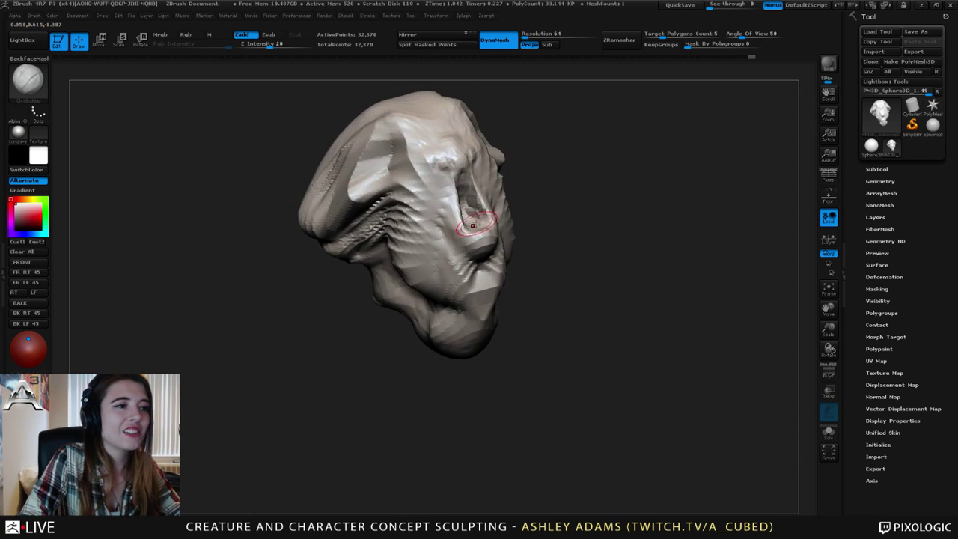
pyautogui.moveTo(474, 223); pyautogui.dragTo(461, 180)
pyautogui.moveTo(461, 179); pyautogui.dragTo(480, 205, button='right')
pyautogui.moveTo(480, 223); pyautogui.dragTo(481, 223)
pyautogui.moveTo(478, 200); pyautogui.dragTo(447, 174, button='right')
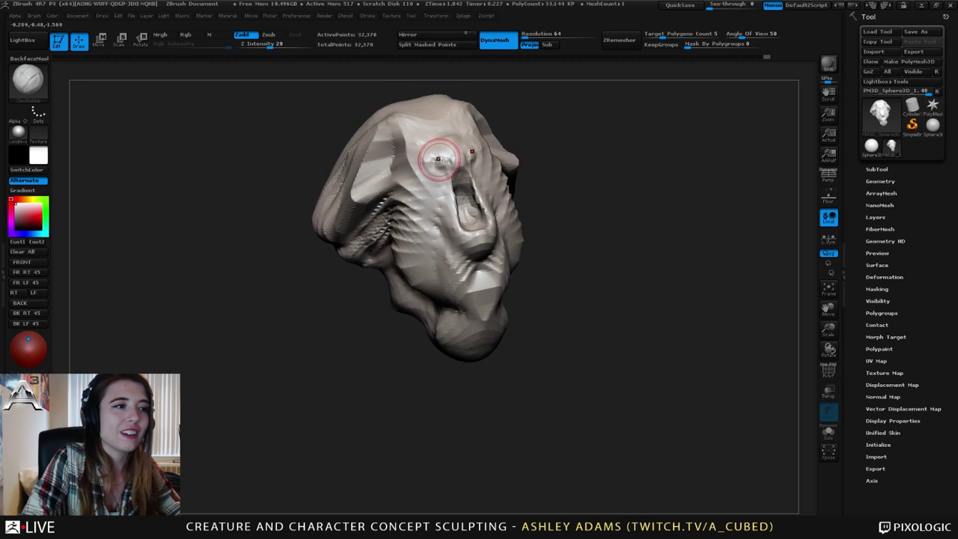
# Build up the brow above the nose cavity and the surfaces around the snout with ClayBuildup.
pyautogui.moveTo(439, 159); pyautogui.dragTo(438, 180)
pyautogui.moveTo(479, 187)
pyautogui.mouseDown(button='right')
pyautogui.moveTo(473, 201)
pyautogui.moveTo(419, 181)
pyautogui.mouseUp(button='right')
pyautogui.moveTo(475, 162); pyautogui.dragTo(479, 173)
pyautogui.moveTo(478, 156); pyautogui.dragTo(496, 214, button='right')
pyautogui.moveTo(486, 184)
pyautogui.mouseDown()
pyautogui.moveTo(556, 268)
pyautogui.moveTo(540, 245)
pyautogui.moveTo(507, 265)
pyautogui.mouseUp()
pyautogui.moveTo(483, 258); pyautogui.dragTo(501, 253, button='right')
pyautogui.moveTo(494, 261)
pyautogui.mouseDown()
pyautogui.moveTo(473, 276)
pyautogui.moveTo(494, 265)
pyautogui.moveTo(487, 259)
pyautogui.moveTo(503, 257)
pyautogui.mouseUp()
pyautogui.moveTo(486, 212); pyautogui.dragTo(469, 225, button='right')
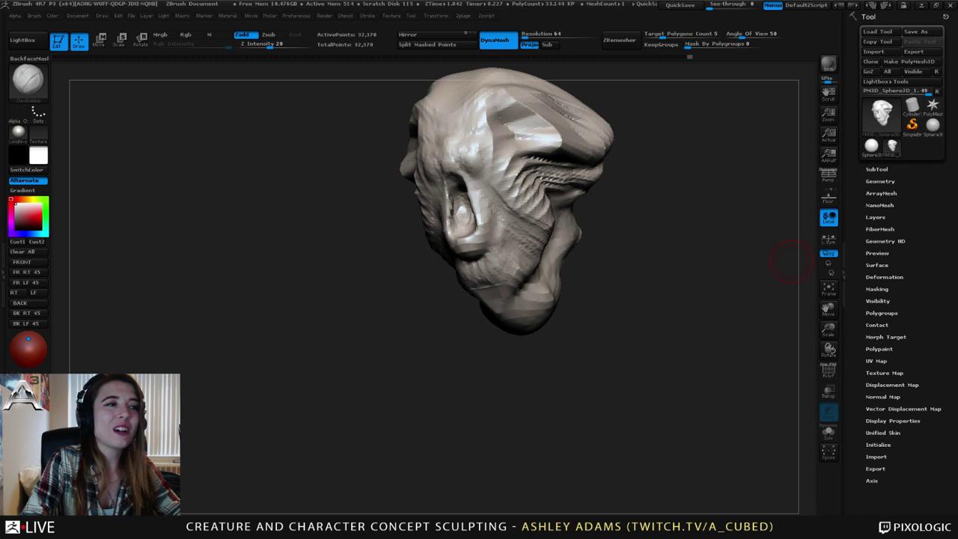
# Resize the ClayBuildup brush and build up the sides of the cranium above the cheek folds.
pyautogui.moveTo(791, 261)
pyautogui.mouseDown()
pyautogui.moveTo(659, 239)
pyautogui.moveTo(485, 178)
pyautogui.mouseUp()
pyautogui.press('space')
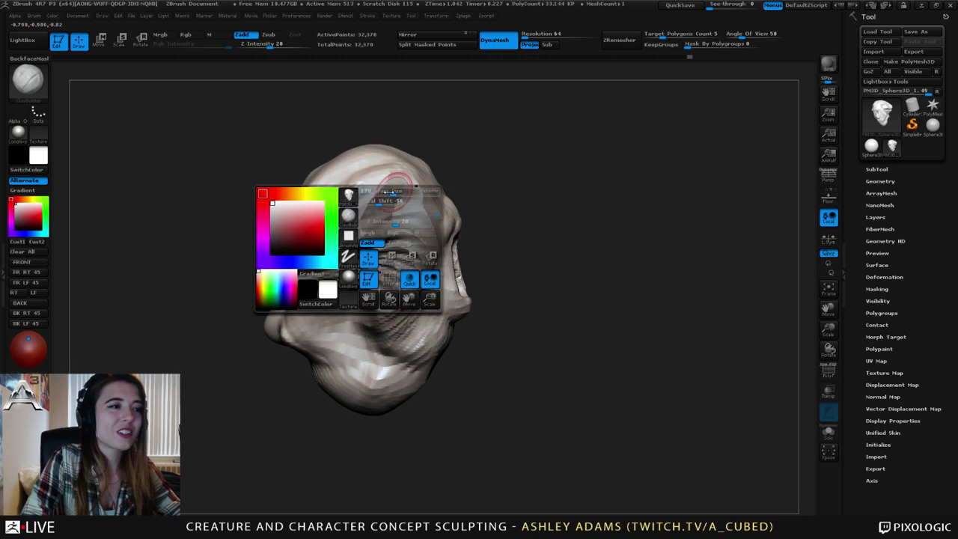
pyautogui.moveTo(391, 191)
pyautogui.mouseDown()
pyautogui.moveTo(334, 247)
pyautogui.moveTo(286, 243)
pyautogui.moveTo(295, 275)
pyautogui.mouseUp()
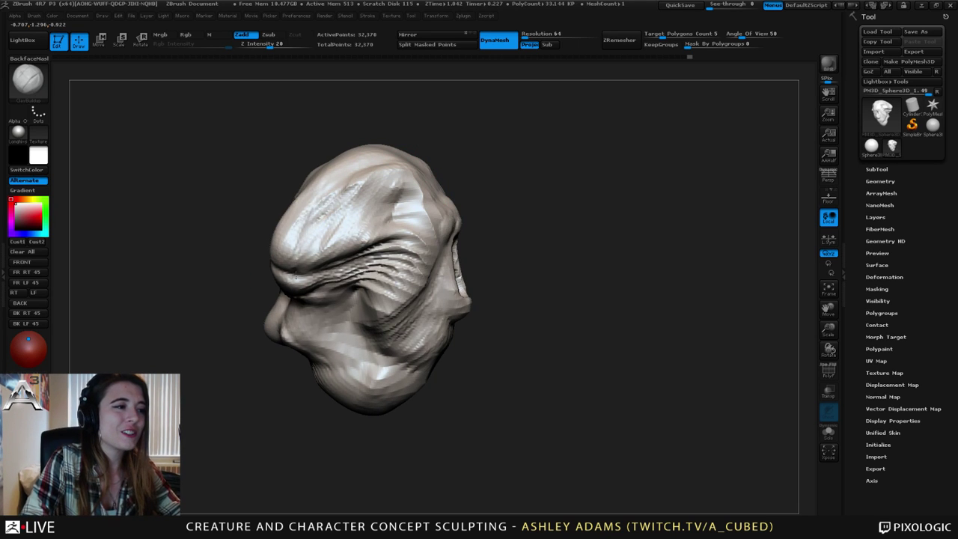
pyautogui.moveTo(479, 189); pyautogui.dragTo(396, 198)
pyautogui.moveTo(397, 198)
pyautogui.mouseDown()
pyautogui.moveTo(394, 210)
pyautogui.moveTo(367, 215)
pyautogui.moveTo(390, 232)
pyautogui.moveTo(404, 213)
pyautogui.mouseUp()
pyautogui.moveTo(524, 247); pyautogui.dragTo(558, 217)
pyautogui.moveTo(404, 191)
pyautogui.mouseDown()
pyautogui.moveTo(307, 286)
pyautogui.moveTo(371, 262)
pyautogui.moveTo(363, 258)
pyautogui.mouseUp()
pyautogui.moveTo(232, 285)
pyautogui.mouseDown()
pyautogui.moveTo(261, 262)
pyautogui.moveTo(337, 240)
pyautogui.mouseUp()
pyautogui.moveTo(330, 232); pyautogui.dragTo(291, 247)
pyautogui.moveTo(404, 225); pyautogui.dragTo(201, 214)
pyautogui.moveTo(427, 214); pyautogui.dragTo(330, 228)
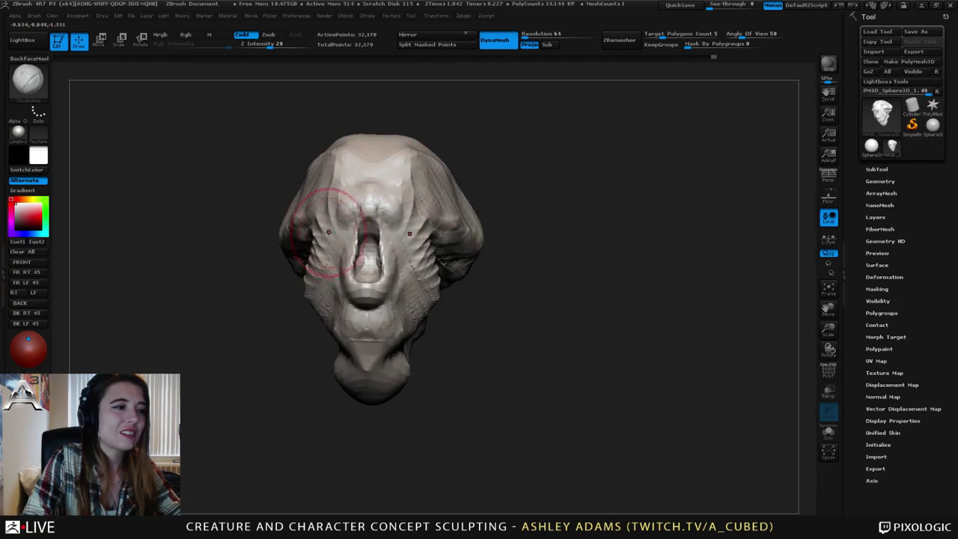
pyautogui.moveTo(539, 210)
pyautogui.mouseDown()
pyautogui.moveTo(535, 221)
pyautogui.moveTo(490, 221)
pyautogui.mouseUp()
# Switch to Dam_Standard and carve folds running from the temples down both cheeks.
pyautogui.press('b')
pyautogui.press('d')
pyautogui.press('s')
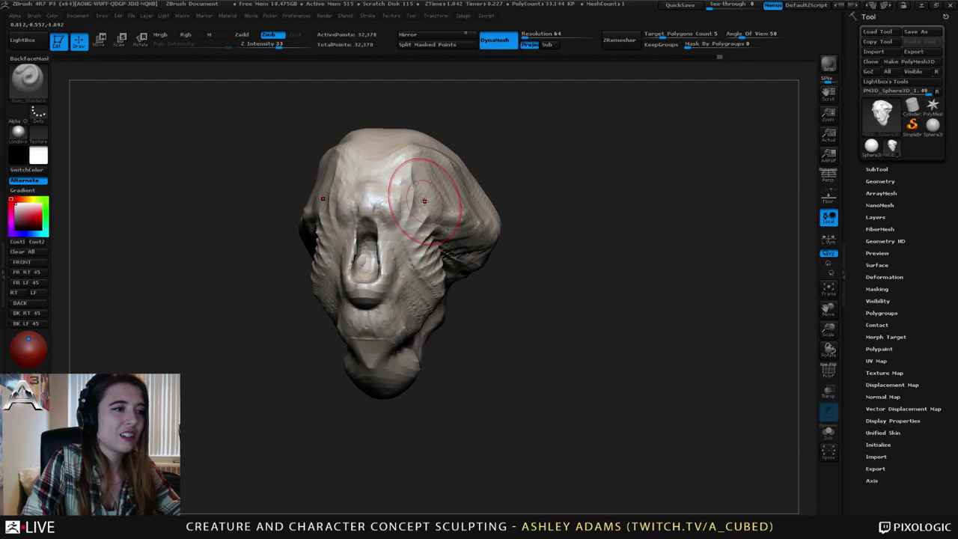
pyautogui.moveTo(424, 201)
pyautogui.mouseDown()
pyautogui.moveTo(409, 238)
pyautogui.moveTo(425, 277)
pyautogui.mouseUp()
pyautogui.moveTo(411, 247); pyautogui.dragTo(490, 248, button='right')
pyautogui.moveTo(338, 268)
pyautogui.mouseDown()
pyautogui.moveTo(307, 292)
pyautogui.moveTo(305, 305)
pyautogui.mouseUp()
pyautogui.moveTo(329, 289); pyautogui.dragTo(274, 285, button='right')
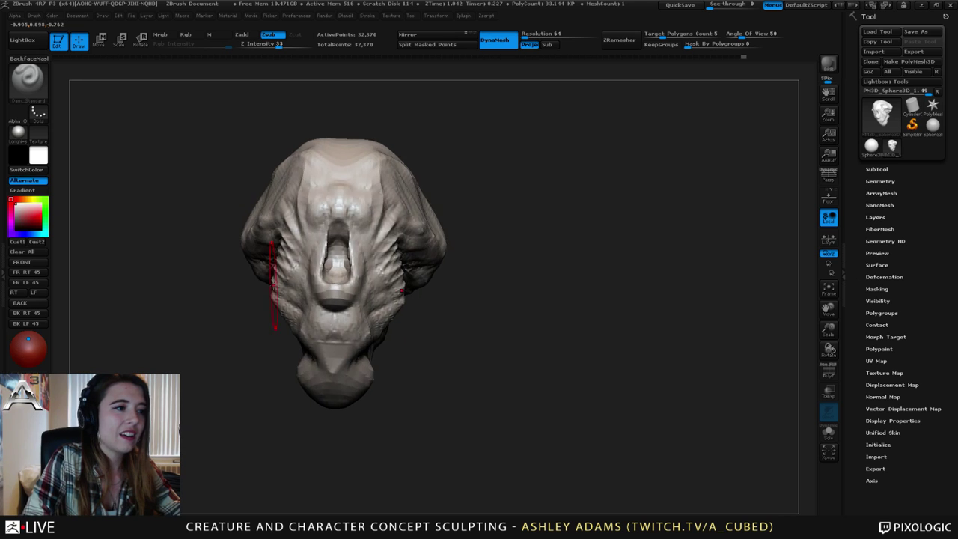
pyautogui.moveTo(524, 289)
pyautogui.mouseDown()
pyautogui.moveTo(464, 284)
pyautogui.moveTo(571, 257)
pyautogui.moveTo(636, 258)
pyautogui.mouseUp()
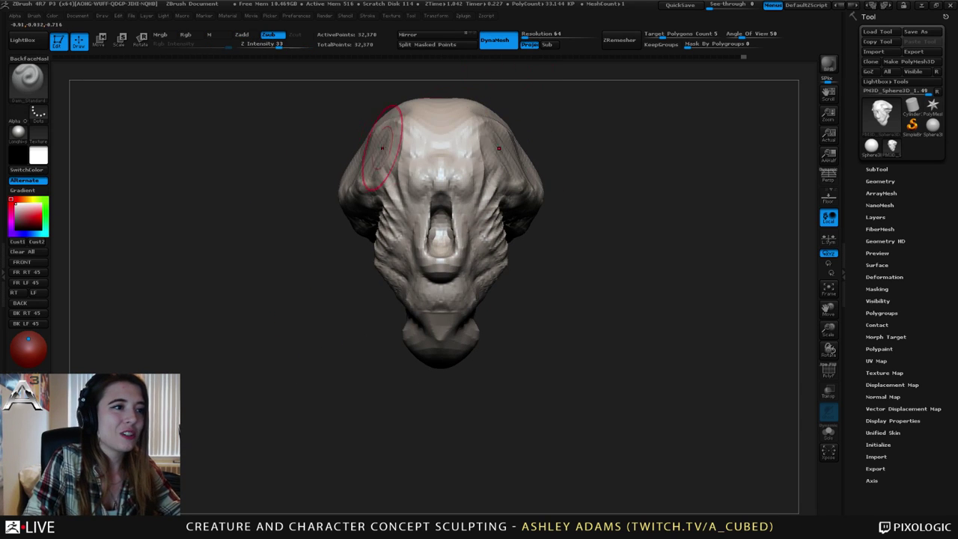
# Switch to SnakeHook, resize the brush and reshape the nose cavity's rim and the side profile of the face.
pyautogui.press('b')
pyautogui.press('s')
pyautogui.press('h')
pyautogui.press('space')
pyautogui.moveTo(451, 190)
pyautogui.mouseDown()
pyautogui.moveTo(434, 187)
pyautogui.moveTo(441, 180)
pyautogui.moveTo(443, 196)
pyautogui.mouseUp()
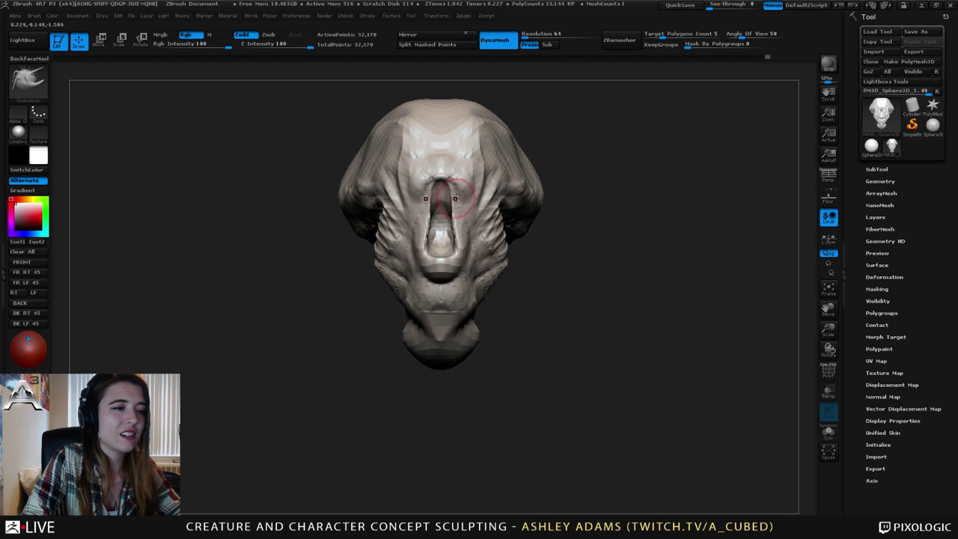
pyautogui.moveTo(455, 198); pyautogui.dragTo(404, 196, button='right')
pyautogui.moveTo(471, 292); pyautogui.dragTo(440, 285, button='right')
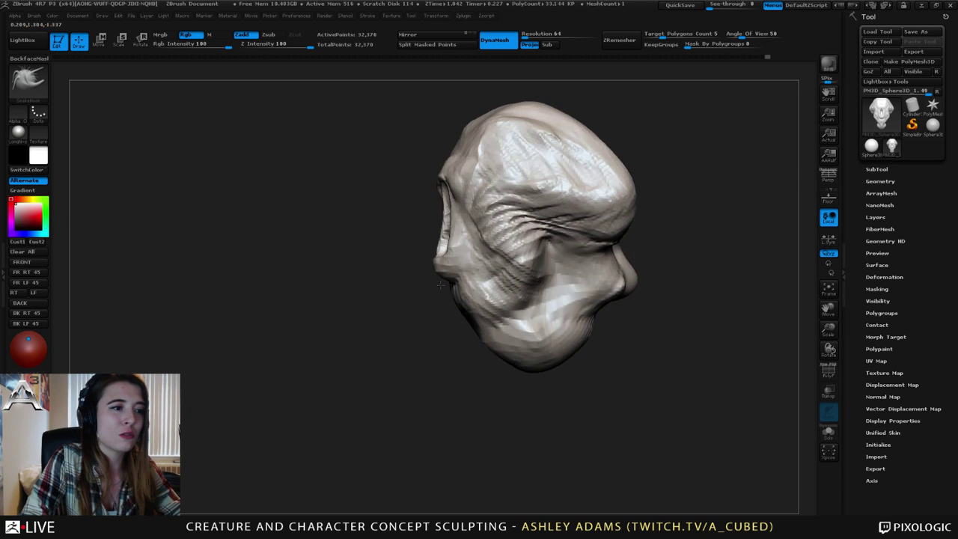
pyautogui.moveTo(520, 216); pyautogui.dragTo(554, 229, button='right')
pyautogui.moveTo(391, 225); pyautogui.dragTo(414, 230, button='right')
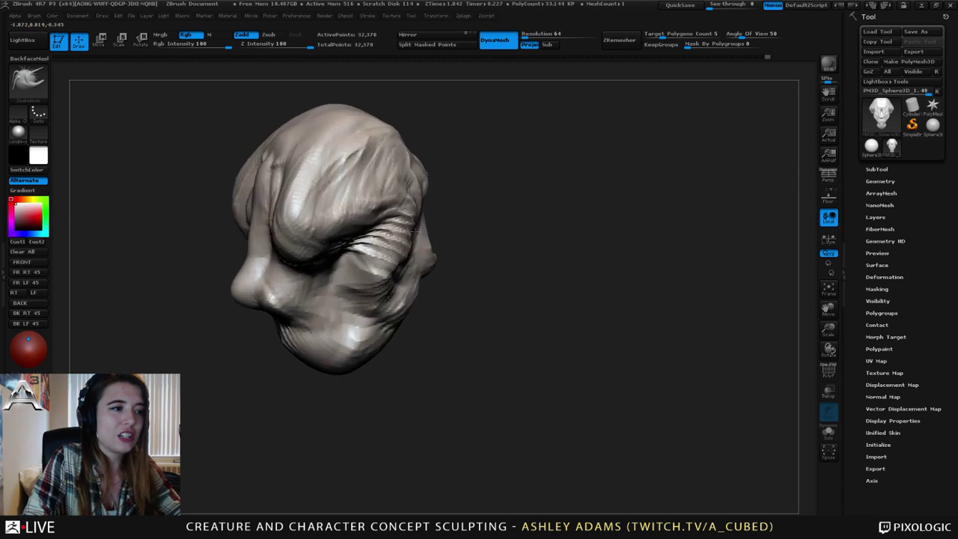
pyautogui.moveTo(413, 231)
pyautogui.mouseDown()
pyautogui.moveTo(421, 293)
pyautogui.moveTo(394, 273)
pyautogui.mouseUp()
pyautogui.moveTo(424, 299); pyautogui.dragTo(463, 295, button='right')
# Carve a crease down the cheek beside the snout to the jaw with Dam_Standard.
pyautogui.press('b')
pyautogui.press('d')
pyautogui.press('s')
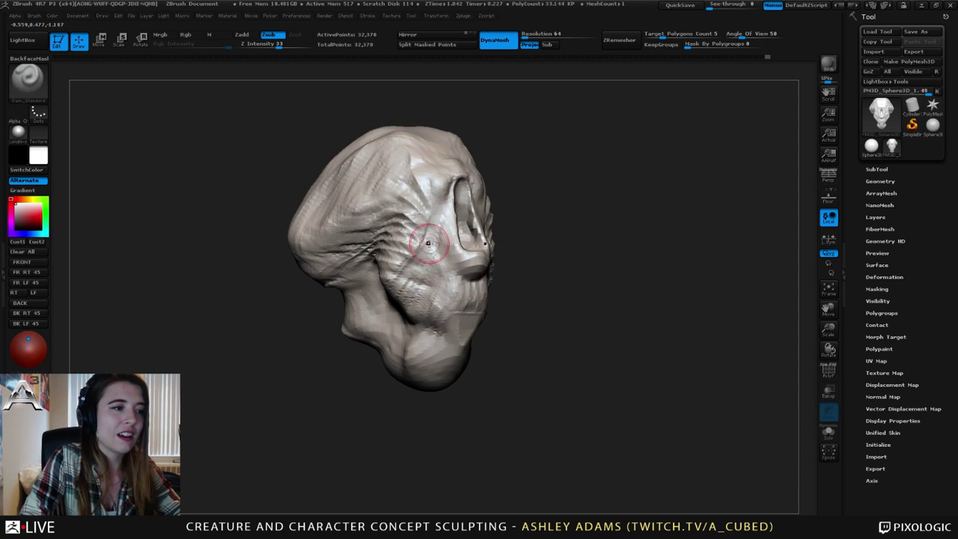
pyautogui.moveTo(429, 244)
pyautogui.mouseDown()
pyautogui.moveTo(412, 301)
pyautogui.moveTo(439, 334)
pyautogui.mouseUp()
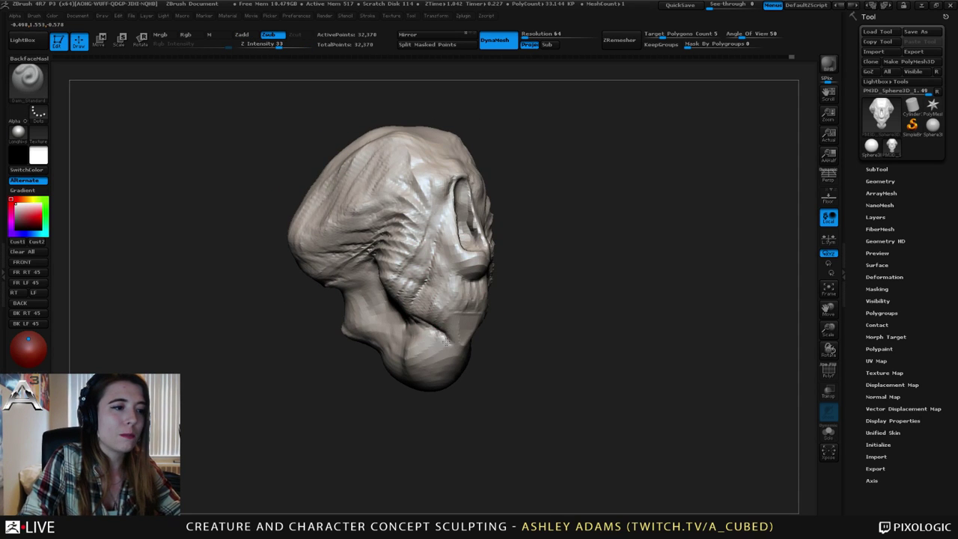
pyautogui.moveTo(430, 343); pyautogui.dragTo(381, 314, button='right')
pyautogui.moveTo(458, 349); pyautogui.dragTo(448, 322)
pyautogui.moveTo(460, 355); pyautogui.dragTo(492, 331, button='right')
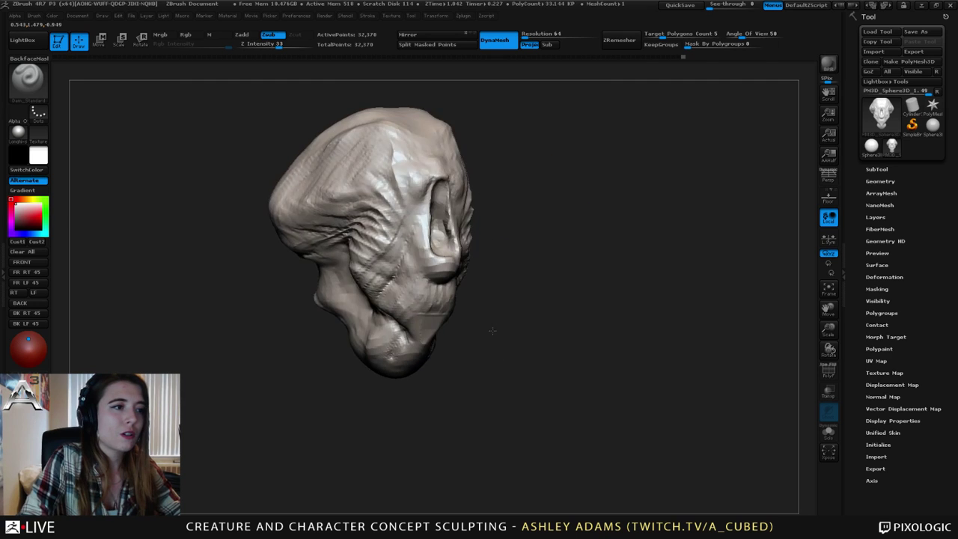
# Carve irregular creases into the sides of the chin with Dam_Standard.
pyautogui.moveTo(392, 242); pyautogui.dragTo(419, 238, button='right')
pyautogui.moveTo(363, 330); pyautogui.dragTo(339, 346)
pyautogui.moveTo(338, 347); pyautogui.dragTo(362, 330, button='right')
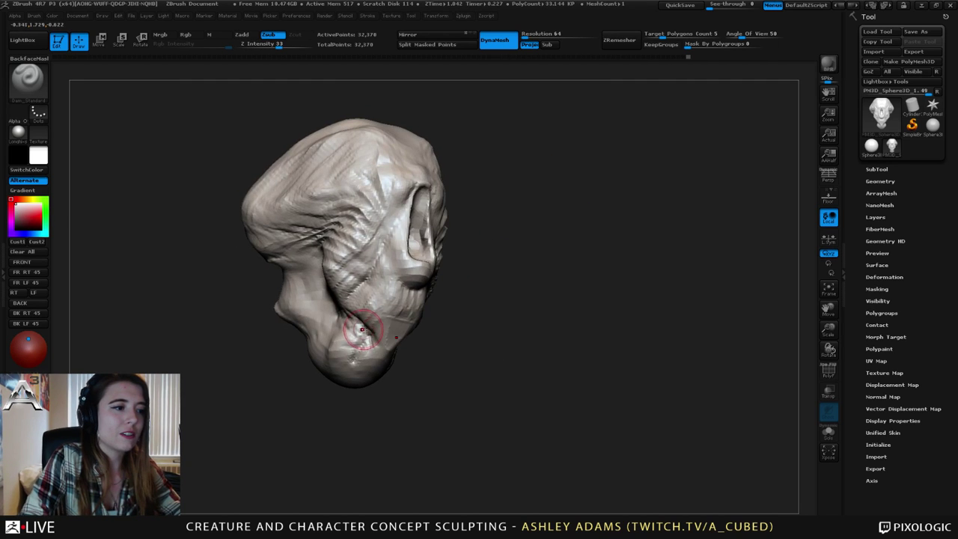
pyautogui.moveTo(362, 329); pyautogui.dragTo(376, 358)
pyautogui.moveTo(376, 357); pyautogui.dragTo(328, 332, button='right')
# Resize the brush and build up the lower rim of the nose cavity with ClayBuildup.
pyautogui.press('space')
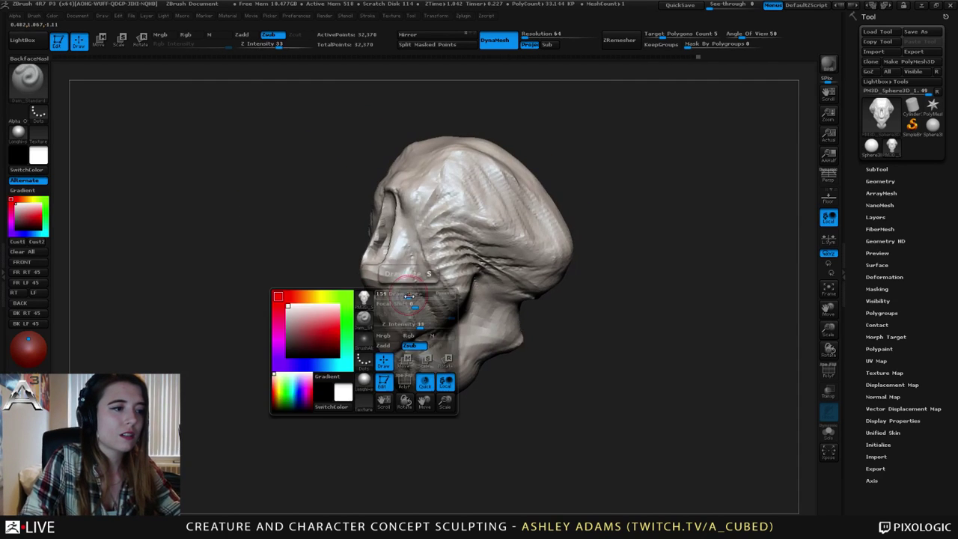
pyautogui.moveTo(408, 296)
pyautogui.mouseDown()
pyautogui.moveTo(375, 289)
pyautogui.moveTo(381, 270)
pyautogui.mouseUp()
pyautogui.press('b')
pyautogui.press('c')
pyautogui.press('b')
pyautogui.moveTo(374, 271)
pyautogui.mouseDown(button='right')
pyautogui.moveTo(409, 273)
pyautogui.moveTo(386, 272)
pyautogui.mouseUp(button='right')
# Pull the nose cavity's lower rim outward and reshape its upper end with SnakeHook, adjusting the brush size.
pyautogui.press('b')
pyautogui.press('s')
pyautogui.press('h')
pyautogui.moveTo(365, 274)
pyautogui.mouseDown()
pyautogui.moveTo(377, 265)
pyautogui.moveTo(373, 278)
pyautogui.mouseUp()
pyautogui.moveTo(375, 274); pyautogui.dragTo(344, 238, button='right')
pyautogui.moveTo(385, 209); pyautogui.dragTo(389, 227, button='right')
pyautogui.moveTo(389, 227); pyautogui.dragTo(385, 215)
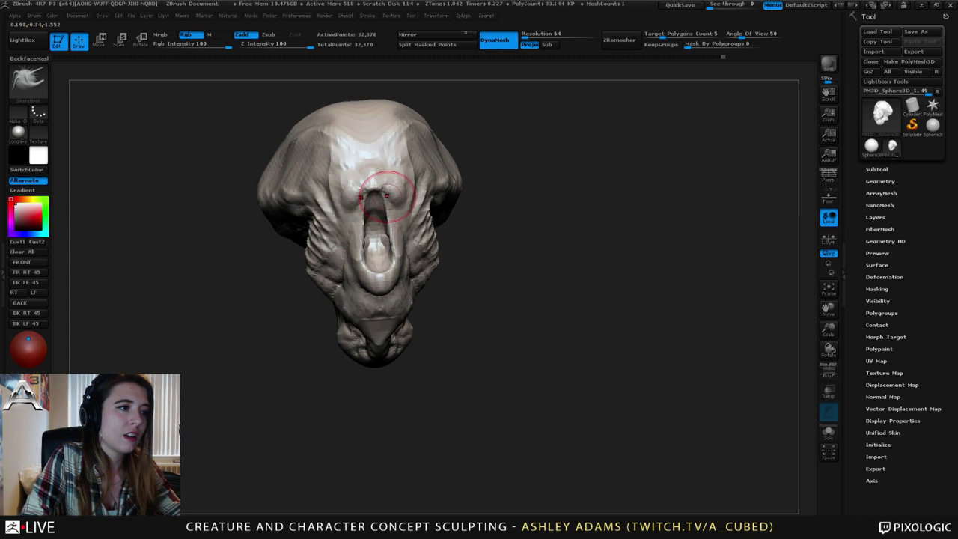
pyautogui.moveTo(397, 199); pyautogui.dragTo(367, 207, button='right')
pyautogui.press('space')
pyautogui.moveTo(405, 213); pyautogui.dragTo(398, 212)
pyautogui.moveTo(381, 202)
pyautogui.mouseDown(button='right')
pyautogui.moveTo(415, 191)
pyautogui.moveTo(398, 176)
pyautogui.moveTo(359, 172)
pyautogui.mouseUp(button='right')
# Build up a rounded brow ridge directly above the nose cavity with ClayBuildup.
pyautogui.press('b')
pyautogui.press('c')
pyautogui.press('b')
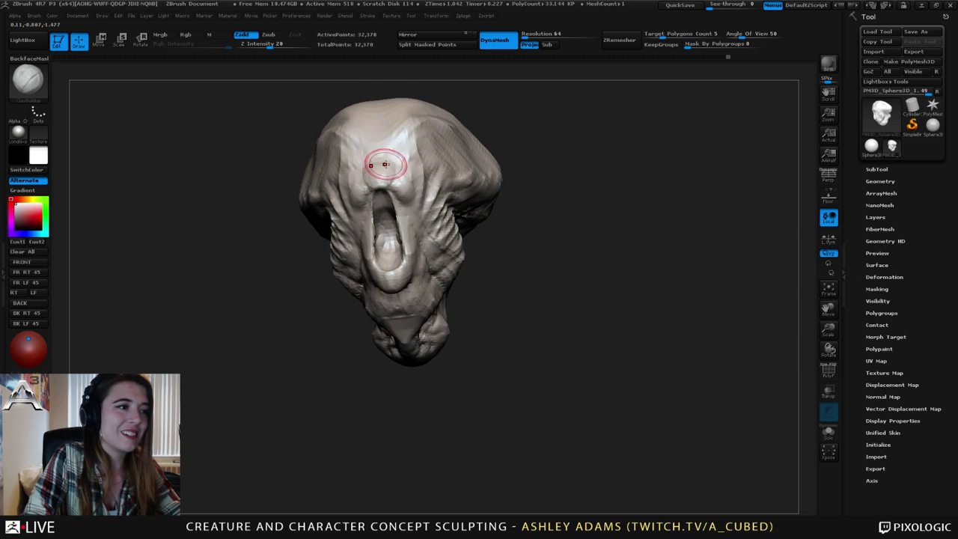
pyautogui.moveTo(392, 178); pyautogui.dragTo(406, 178)
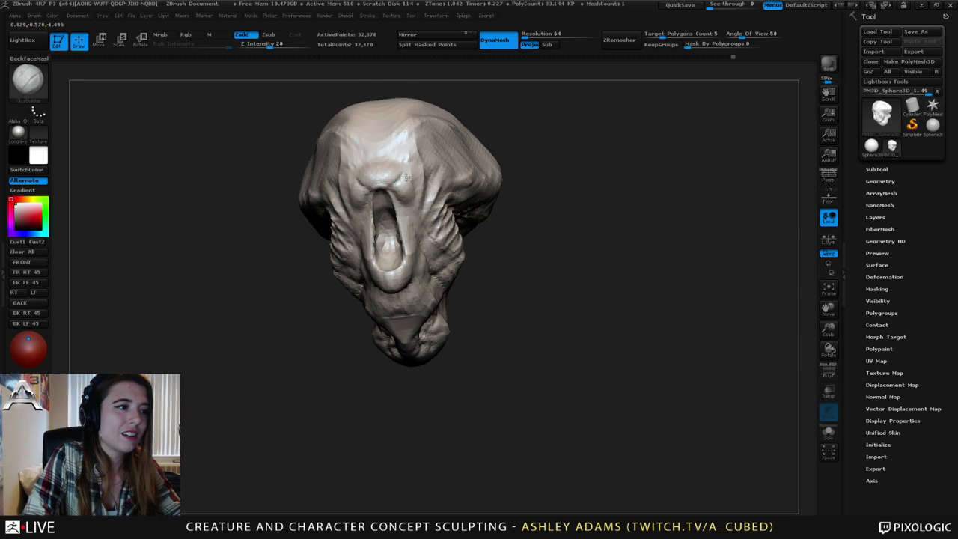
pyautogui.moveTo(378, 182)
pyautogui.mouseDown(button='right')
pyautogui.moveTo(400, 187)
pyautogui.moveTo(366, 185)
pyautogui.mouseUp(button='right')
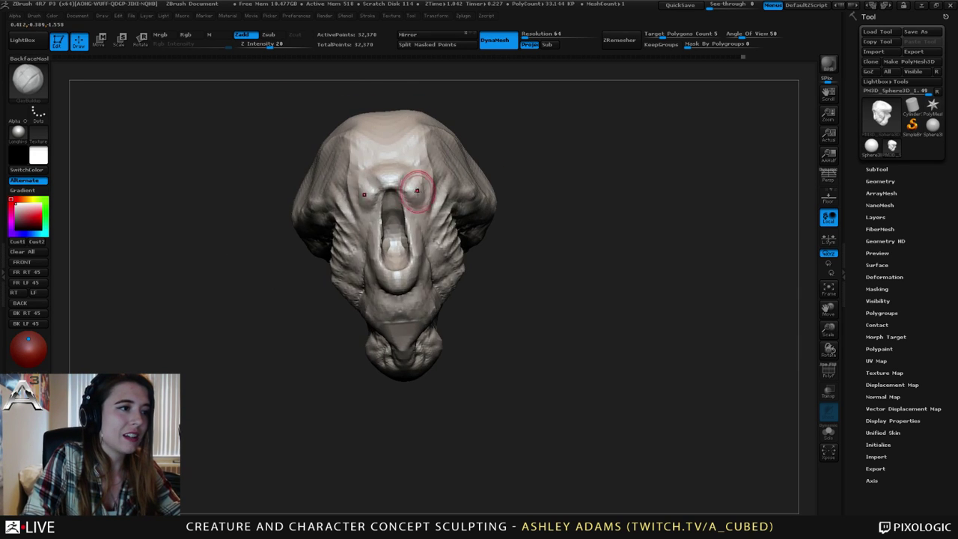
# Form small eye sockets on both sides of the nose cavity's upper end with ClayBuildup.
pyautogui.moveTo(418, 188); pyautogui.dragTo(417, 193)
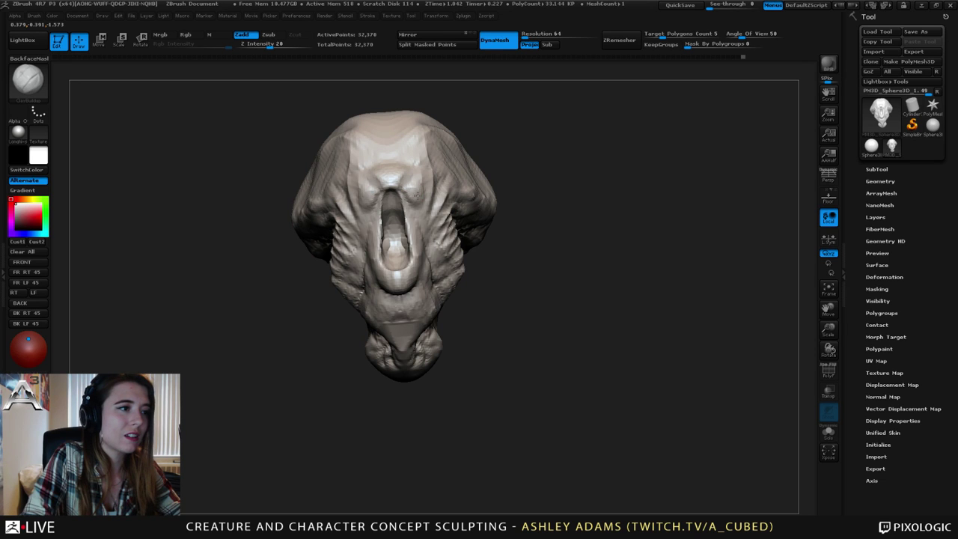
pyautogui.moveTo(416, 191); pyautogui.dragTo(406, 194, button='right')
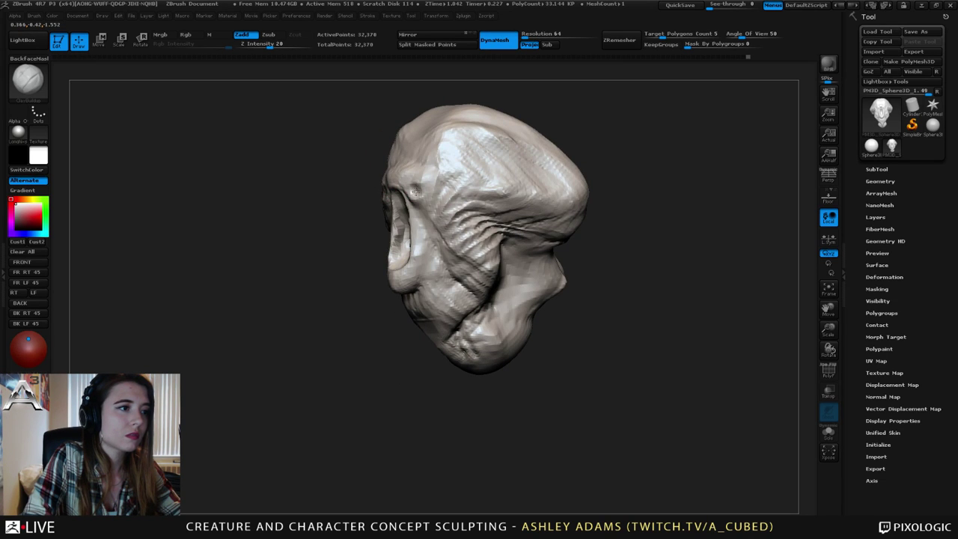
pyautogui.moveTo(419, 196)
pyautogui.mouseDown(button='right')
pyautogui.moveTo(449, 195)
pyautogui.moveTo(323, 189)
pyautogui.mouseUp(button='right')
pyautogui.keyDown('ctrl'); pyautogui.moveTo(323, 188); pyautogui.dragTo(337, 154, button='right'); pyautogui.keyUp('ctrl')
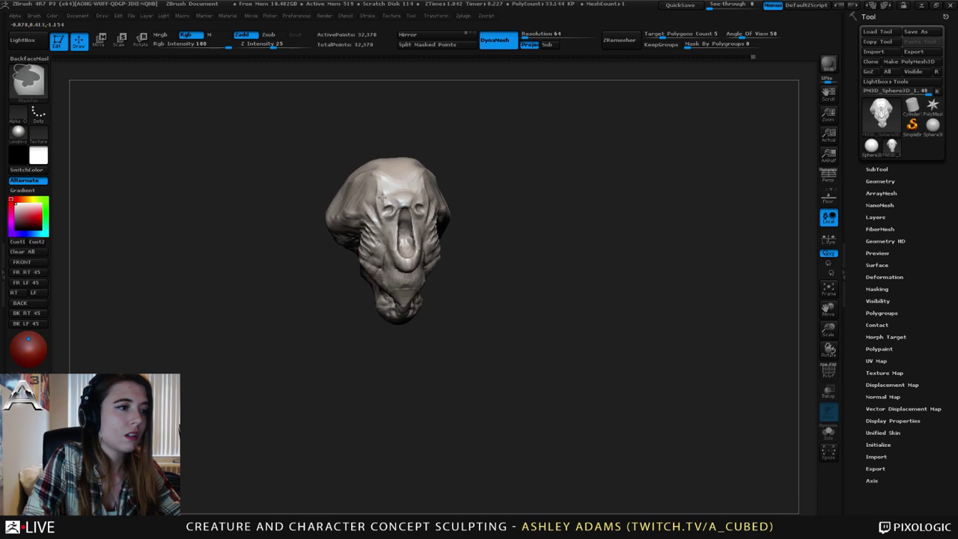
# Carve a rough recess into each temple beside the eye socket with Dam_Standard.
pyautogui.moveTo(426, 189)
pyautogui.mouseDown(button='right')
pyautogui.moveTo(390, 188)
pyautogui.moveTo(408, 140)
pyautogui.moveTo(460, 224)
pyautogui.mouseUp(button='right')
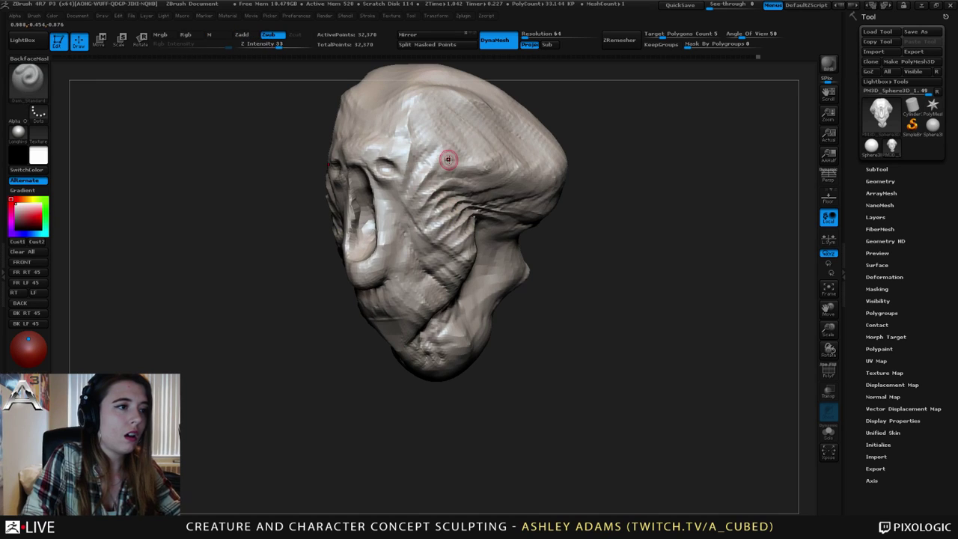
pyautogui.moveTo(450, 158); pyautogui.dragTo(425, 188)
pyautogui.moveTo(437, 138)
pyautogui.mouseDown()
pyautogui.moveTo(419, 183)
pyautogui.moveTo(408, 187)
pyautogui.mouseUp()
pyautogui.moveTo(408, 187); pyautogui.dragTo(412, 133)
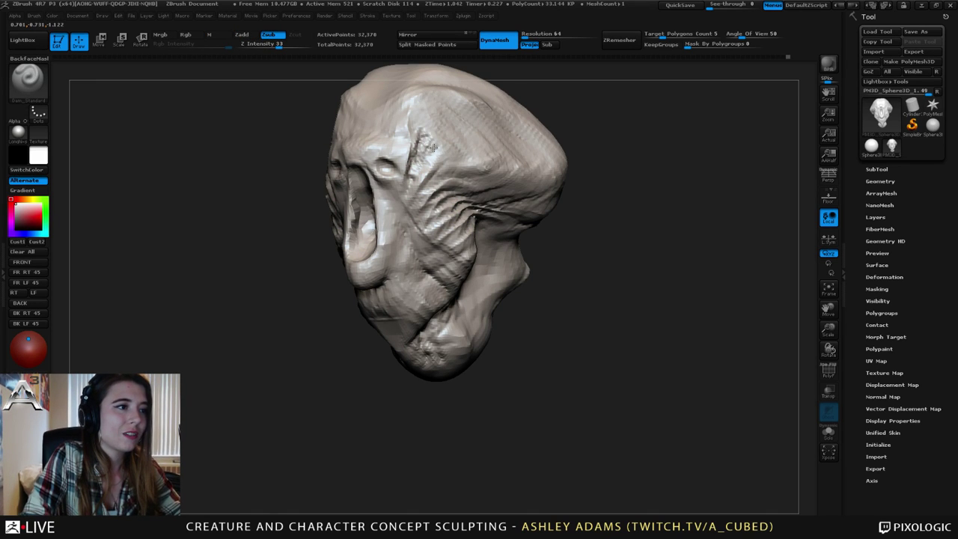
pyautogui.moveTo(352, 152); pyautogui.dragTo(430, 187, button='right')
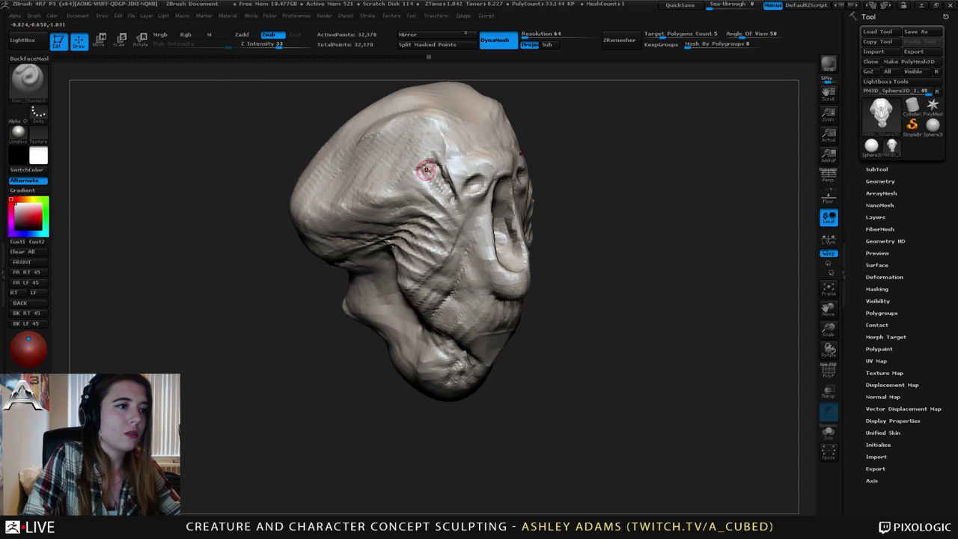
pyautogui.moveTo(425, 170); pyautogui.dragTo(448, 195)
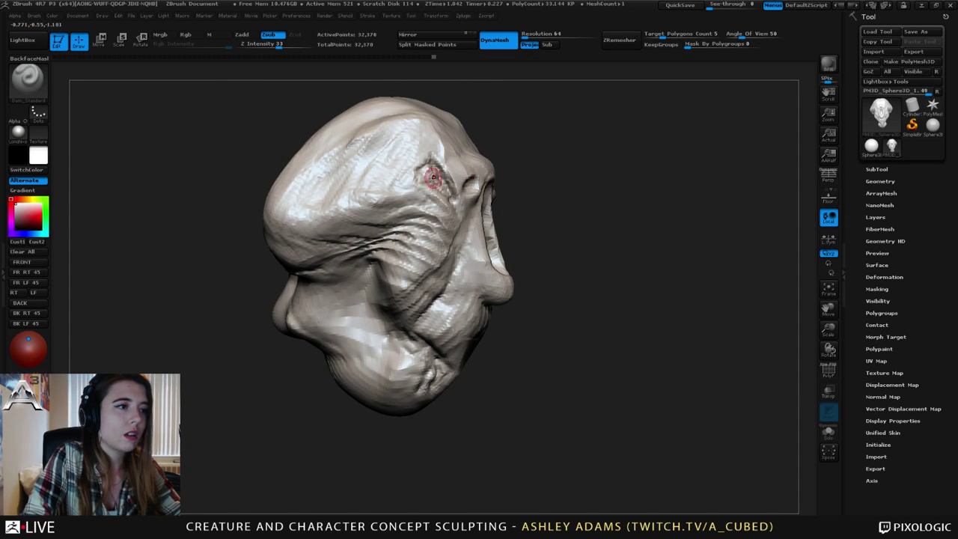
pyautogui.moveTo(454, 179)
pyautogui.mouseDown(button='right')
pyautogui.moveTo(438, 171)
pyautogui.moveTo(449, 186)
pyautogui.mouseUp(button='right')
# Build up the temple recesses and the areas around the eye sockets and brow with ClayBuildup.
pyautogui.press('b')
pyautogui.press('c')
pyautogui.press('b')
pyautogui.moveTo(572, 190); pyautogui.dragTo(524, 185, button='right')
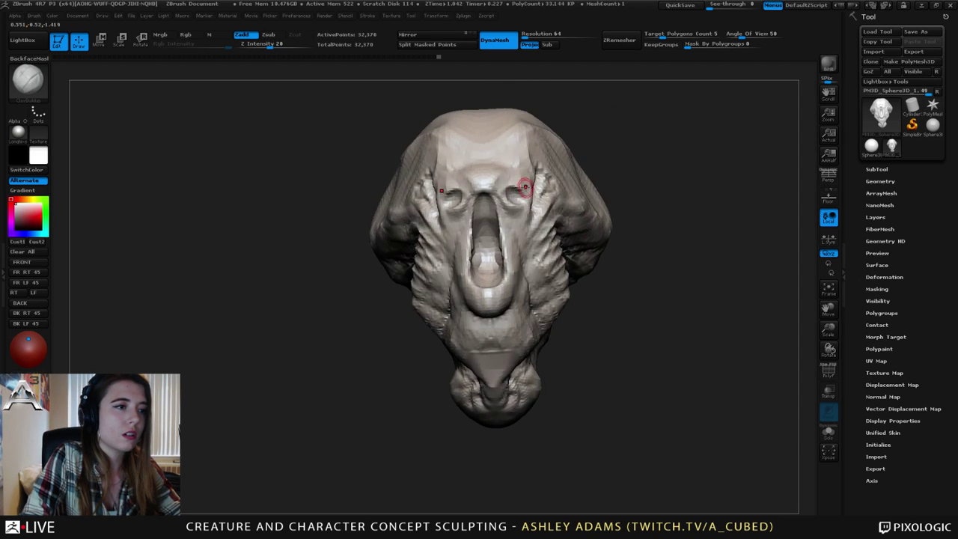
pyautogui.moveTo(460, 182); pyautogui.dragTo(445, 197, button='right')
pyautogui.rightClick(473, 183)
pyautogui.rightClick(480, 202)
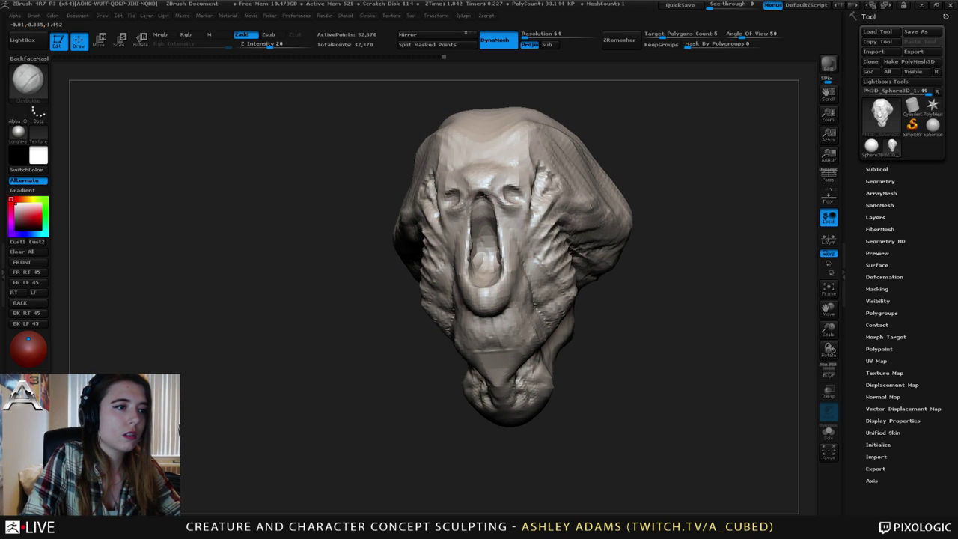
pyautogui.moveTo(520, 220)
pyautogui.mouseDown(button='right')
pyautogui.moveTo(483, 224)
pyautogui.moveTo(518, 224)
pyautogui.mouseUp(button='right')
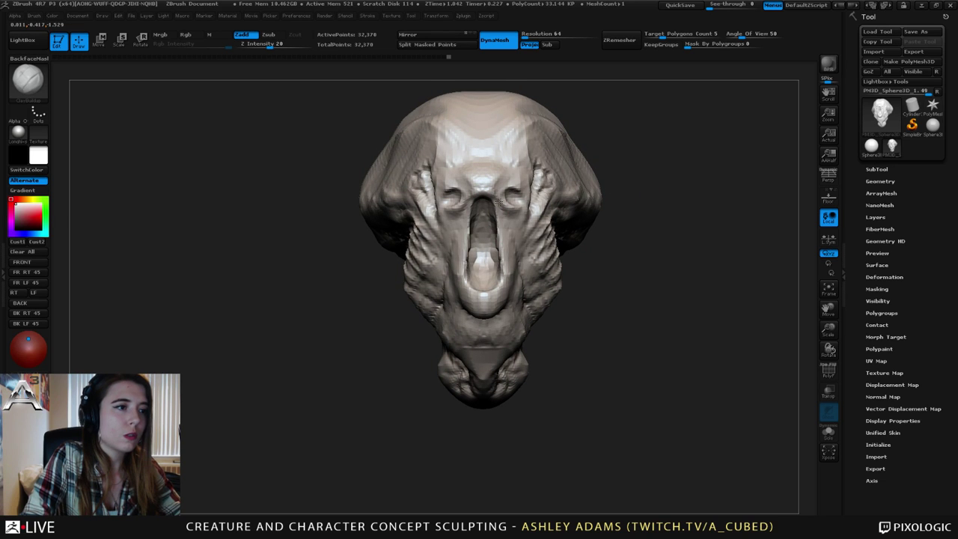
pyautogui.moveTo(492, 279)
pyautogui.keyDown('alt'); pyautogui.mouseDown(button='right')
pyautogui.moveTo(501, 249)
pyautogui.moveTo(468, 226)
pyautogui.mouseUp(button='right'); pyautogui.keyUp('alt')
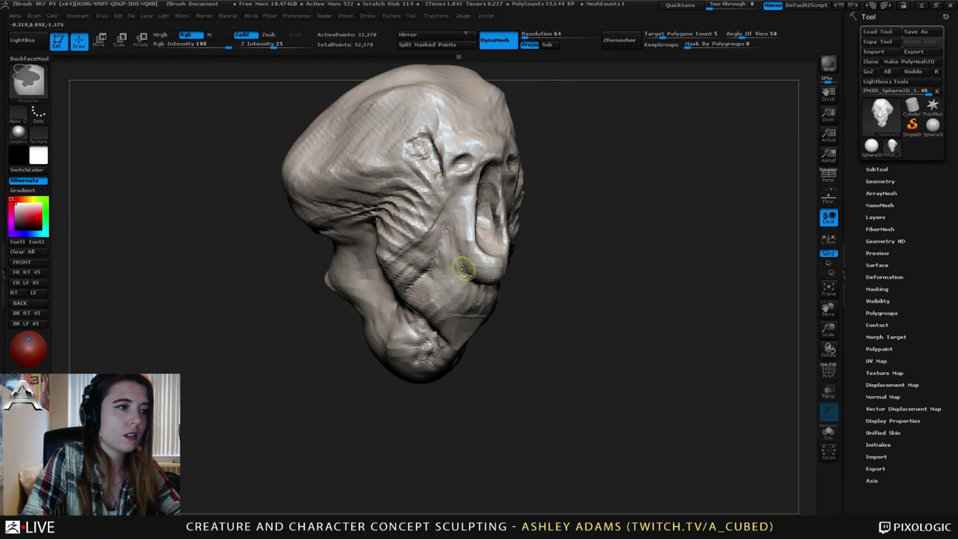
pyautogui.keyDown('ctrl'); pyautogui.moveTo(464, 269); pyautogui.dragTo(461, 219, button='right'); pyautogui.keyUp('ctrl')
pyautogui.moveTo(461, 218); pyautogui.dragTo(428, 198, button='right')
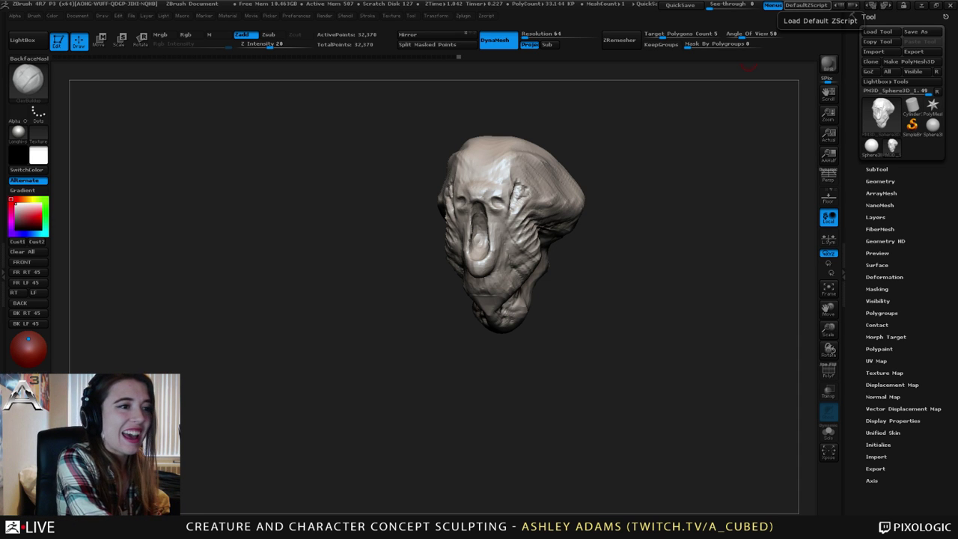
# Refine the eyes, the socket rims and the brow up close with ClayBuildup.
pyautogui.moveTo(449, 179)
pyautogui.mouseDown(button='right')
pyautogui.moveTo(581, 187)
pyautogui.moveTo(599, 277)
pyautogui.mouseUp(button='right')
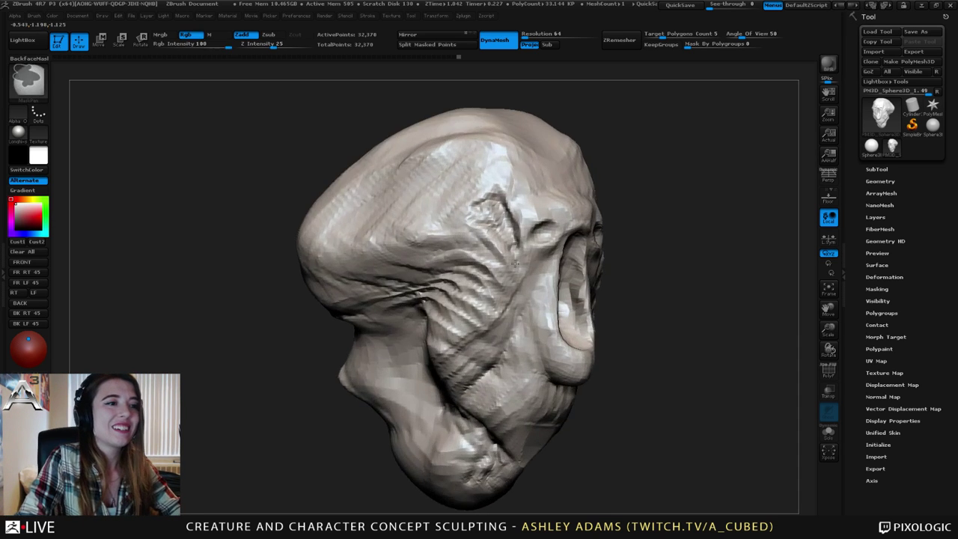
pyautogui.moveTo(659, 247); pyautogui.dragTo(559, 223, button='right')
pyautogui.moveTo(631, 240); pyautogui.dragTo(627, 246)
pyautogui.moveTo(628, 246); pyautogui.dragTo(561, 244, button='right')
pyautogui.moveTo(627, 241); pyautogui.dragTo(625, 229)
pyautogui.moveTo(569, 236); pyautogui.dragTo(618, 230, button='right')
pyautogui.moveTo(589, 228); pyautogui.dragTo(546, 214)
pyautogui.moveTo(547, 214); pyautogui.dragTo(588, 224, button='right')
pyautogui.moveTo(535, 196); pyautogui.dragTo(558, 213)
pyautogui.moveTo(568, 203); pyautogui.dragTo(574, 178, button='right')
# Switch to SnakeHook, adjust the brush size and reshape the brow ridge above the eyes.
pyautogui.press('b')
pyautogui.press('s')
pyautogui.press('h')
pyautogui.press('space')
pyautogui.moveTo(570, 176); pyautogui.dragTo(596, 180)
pyautogui.moveTo(597, 180); pyautogui.dragTo(607, 169, button='right')
pyautogui.press('space')
pyautogui.moveTo(610, 169); pyautogui.dragTo(600, 169)
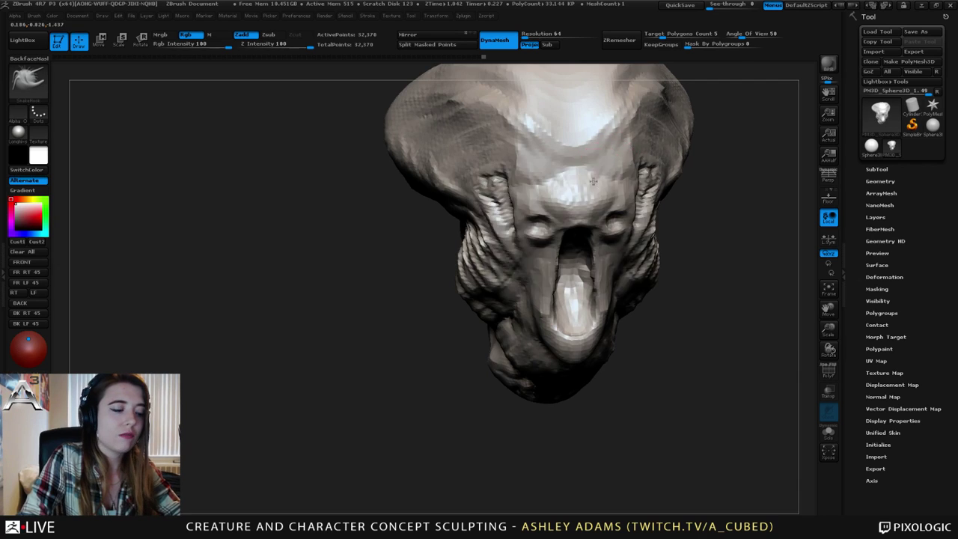
# Switch to Dam_Standard, resize the brush and carve the cheek beside the snout.
pyautogui.press('b')
pyautogui.press('d')
pyautogui.press('s')
pyautogui.moveTo(600, 169)
pyautogui.mouseDown(button='right')
pyautogui.moveTo(584, 169)
pyautogui.moveTo(581, 206)
pyautogui.moveTo(569, 196)
pyautogui.moveTo(540, 221)
pyautogui.mouseUp(button='right')
pyautogui.rightClick(521, 248)
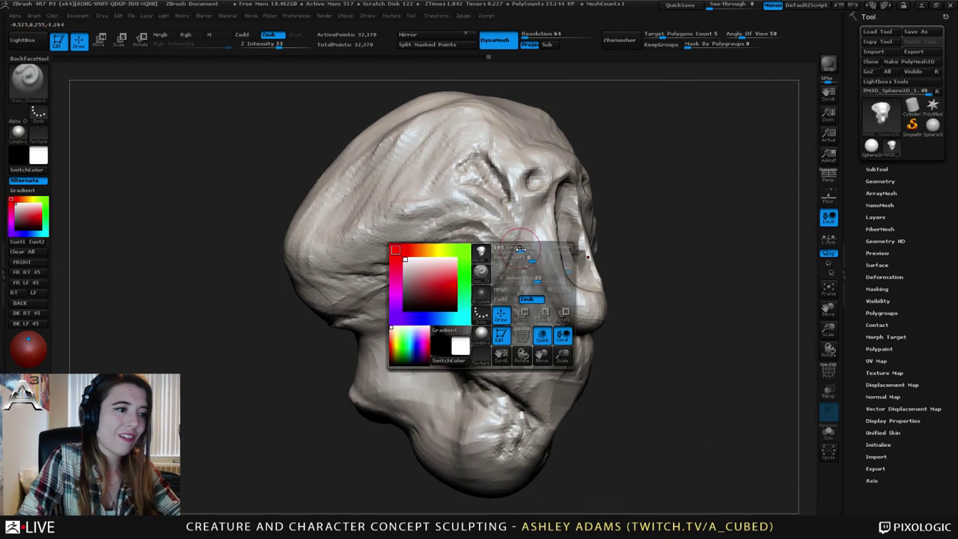
pyautogui.moveTo(526, 274); pyautogui.dragTo(521, 247)
pyautogui.moveTo(522, 248); pyautogui.dragTo(524, 303, button='right')
pyautogui.rightClick(525, 303)
pyautogui.moveTo(525, 304); pyautogui.dragTo(538, 304)
pyautogui.moveTo(522, 304); pyautogui.dragTo(542, 313, button='right')
pyautogui.moveTo(513, 318)
pyautogui.mouseDown()
pyautogui.moveTo(524, 325)
pyautogui.moveTo(527, 302)
pyautogui.moveTo(514, 308)
pyautogui.mouseUp()
# Switch to ClayBuildup and build up the cheek beside the snout.
pyautogui.press('b')
pyautogui.press('c')
pyautogui.press('b')
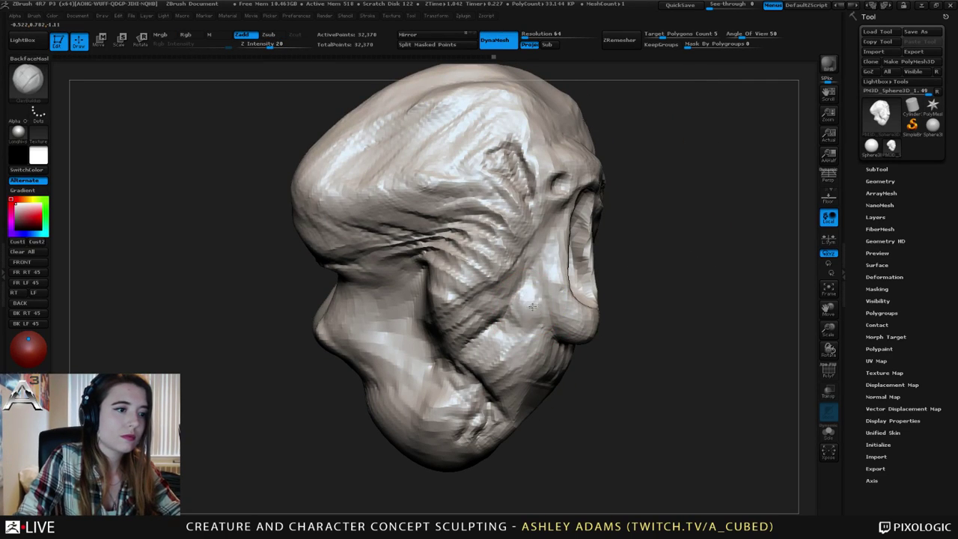
pyautogui.moveTo(494, 322); pyautogui.dragTo(471, 334, button='right')
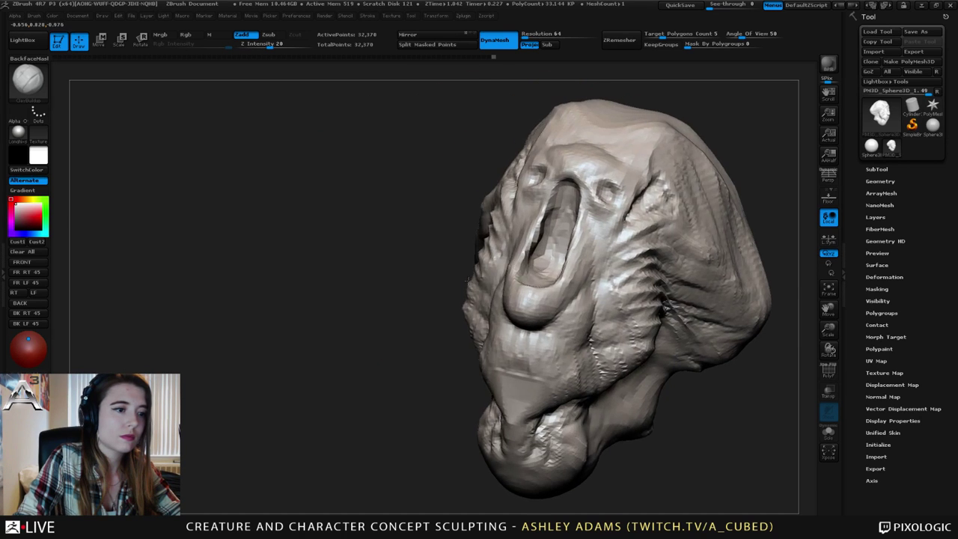
# Switch to Dam_Standard and carve the creases in the lower cheek and around the mouth corner.
pyautogui.press('b')
pyautogui.press('d')
pyautogui.press('s')
pyautogui.moveTo(581, 350); pyautogui.dragTo(583, 328)
pyautogui.moveTo(582, 325); pyautogui.dragTo(563, 330, button='right')
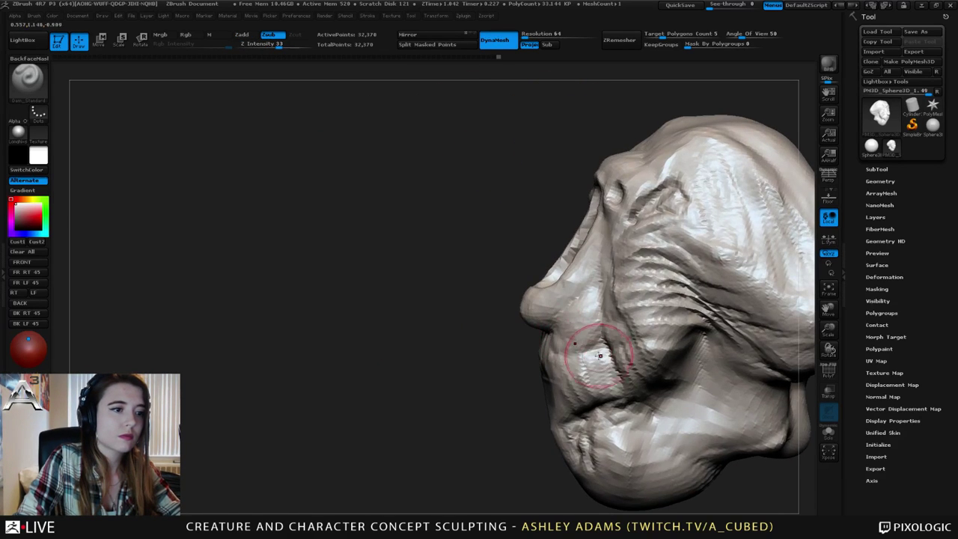
pyautogui.moveTo(576, 358); pyautogui.dragTo(591, 354)
pyautogui.moveTo(595, 353)
pyautogui.keyDown('alt'); pyautogui.mouseDown(button='right')
pyautogui.moveTo(610, 240)
pyautogui.moveTo(633, 259)
pyautogui.mouseUp(button='right'); pyautogui.keyUp('alt')
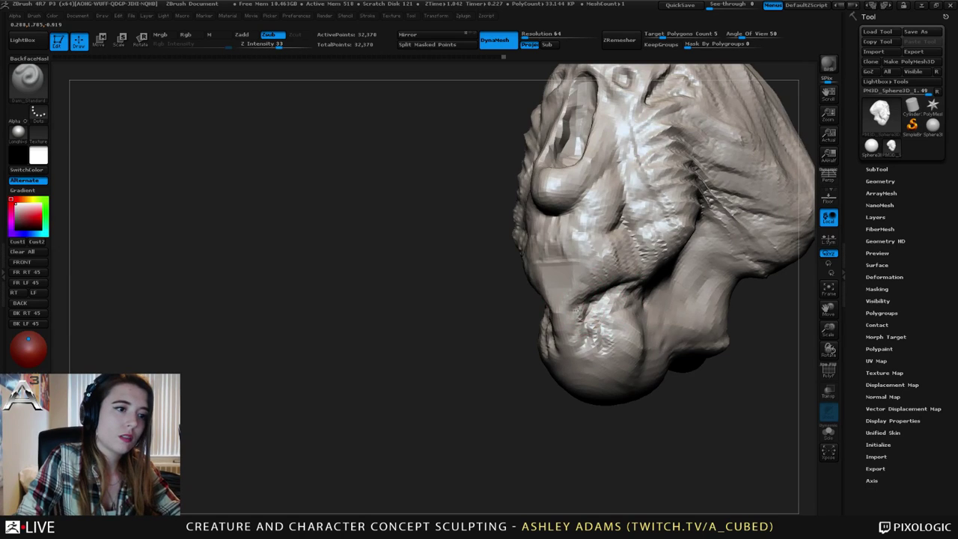
pyautogui.moveTo(577, 310); pyautogui.dragTo(575, 317)
pyautogui.moveTo(561, 314); pyautogui.dragTo(596, 325, button='right')
# Switch to ClayBuildup and build up the bulge on the side of the chin below the mouth.
pyautogui.press('b')
pyautogui.press('c')
pyautogui.press('b')
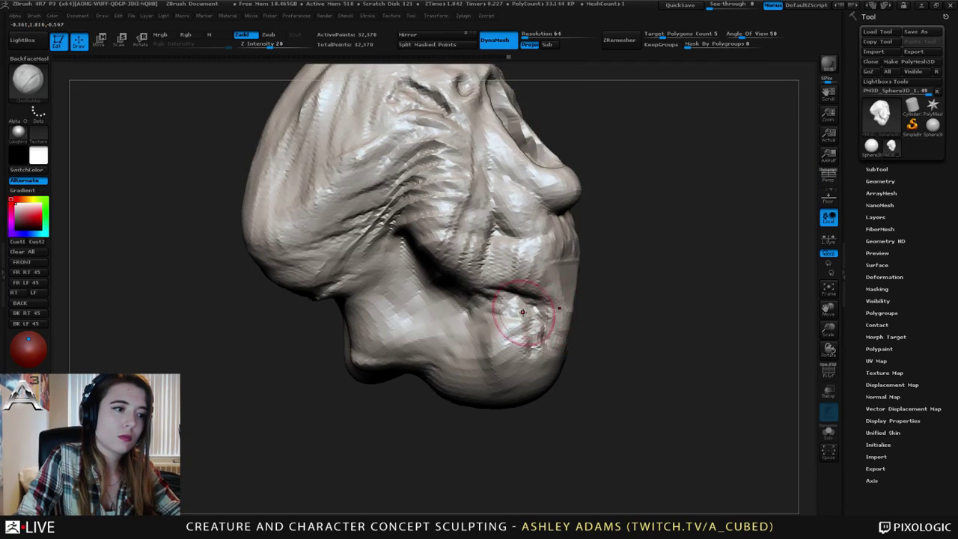
pyautogui.moveTo(505, 321); pyautogui.dragTo(488, 343)
pyautogui.moveTo(484, 346)
pyautogui.keyDown('ctrl'); pyautogui.mouseDown(button='right')
pyautogui.moveTo(539, 262)
pyautogui.moveTo(517, 278)
pyautogui.moveTo(550, 270)
pyautogui.moveTo(553, 250)
pyautogui.moveTo(568, 297)
pyautogui.mouseUp(button='right'); pyautogui.keyUp('ctrl')
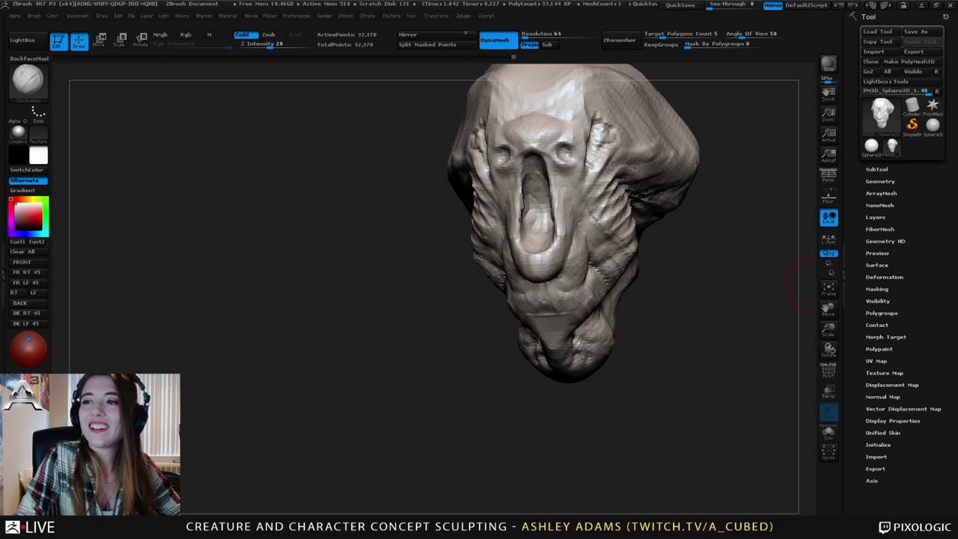
# Switch to SnakeHook and reshape the back of the skull from behind.
pyautogui.moveTo(619, 165)
pyautogui.mouseDown(button='right')
pyautogui.moveTo(619, 196)
pyautogui.moveTo(637, 123)
pyautogui.moveTo(586, 203)
pyautogui.moveTo(596, 224)
pyautogui.moveTo(524, 224)
pyautogui.mouseUp(button='right')
pyautogui.moveTo(627, 225)
pyautogui.keyDown('ctrl'); pyautogui.mouseDown(button='right')
pyautogui.moveTo(629, 163)
pyautogui.moveTo(569, 152)
pyautogui.mouseUp(button='right'); pyautogui.keyUp('ctrl')
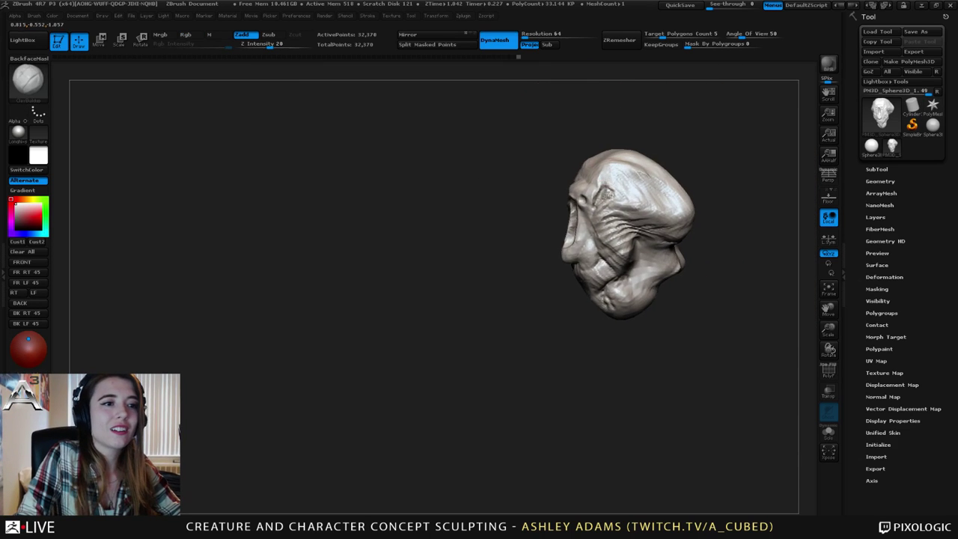
pyautogui.moveTo(598, 187)
pyautogui.mouseDown(button='right')
pyautogui.moveTo(621, 191)
pyautogui.moveTo(627, 247)
pyautogui.mouseUp(button='right')
pyautogui.moveTo(673, 225)
pyautogui.mouseDown(button='right')
pyautogui.moveTo(632, 217)
pyautogui.moveTo(721, 208)
pyautogui.moveTo(760, 217)
pyautogui.moveTo(652, 182)
pyautogui.moveTo(672, 185)
pyautogui.mouseUp(button='right')
pyautogui.press('b')
pyautogui.press('s')
pyautogui.press('h')
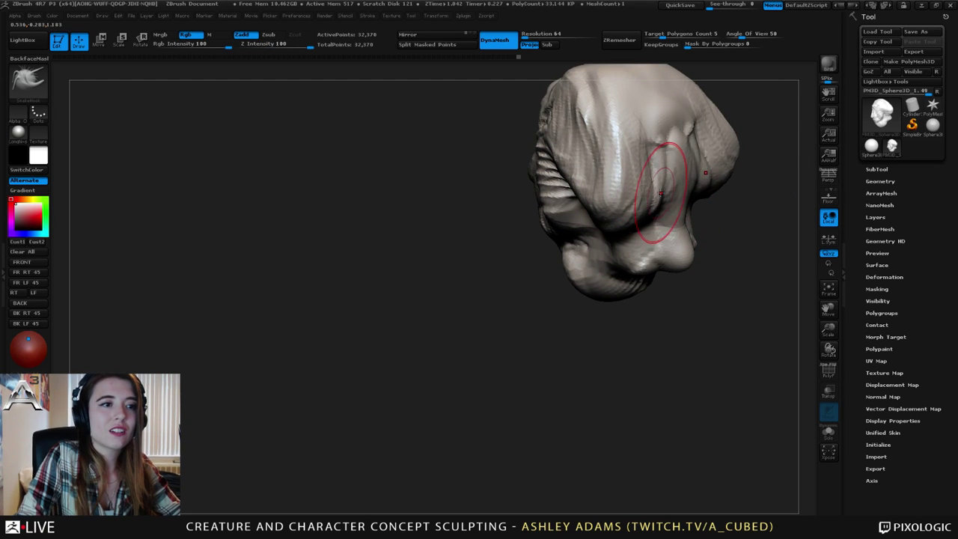
pyautogui.moveTo(671, 174); pyautogui.dragTo(673, 150)
pyautogui.moveTo(671, 166); pyautogui.dragTo(673, 133, button='right')
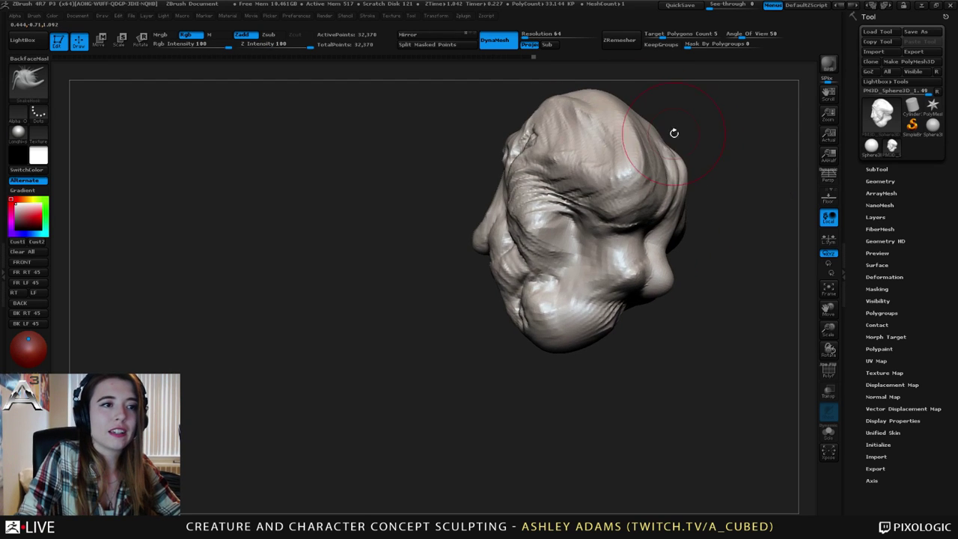
# Pull the lower edge of the rear skull lobes above the neck into shape with SnakeHook.
pyautogui.moveTo(645, 227); pyautogui.dragTo(647, 238)
pyautogui.moveTo(615, 246)
pyautogui.mouseDown(button='right')
pyautogui.moveTo(643, 251)
pyautogui.moveTo(614, 236)
pyautogui.mouseUp(button='right')
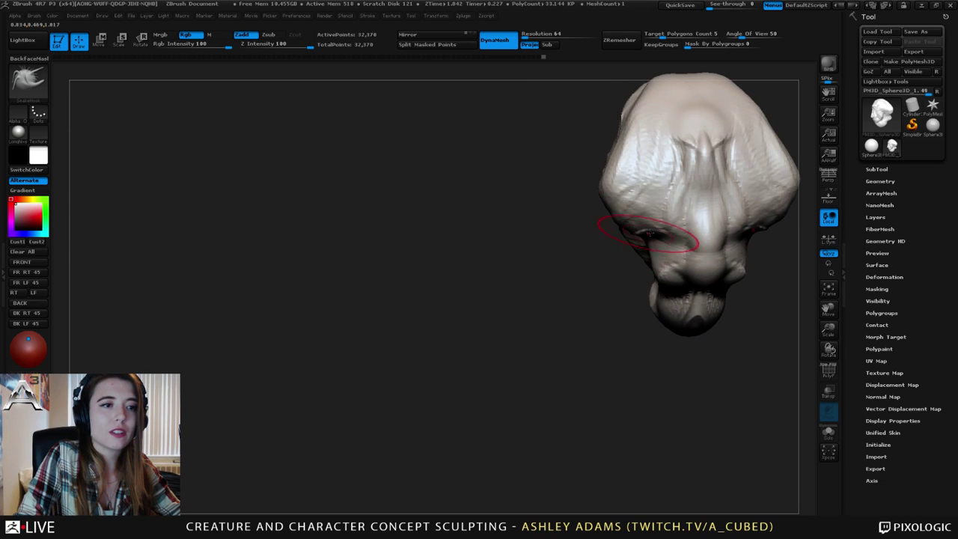
pyautogui.moveTo(658, 237); pyautogui.dragTo(632, 214)
pyautogui.moveTo(634, 212)
pyautogui.mouseDown(button='right')
pyautogui.moveTo(662, 189)
pyautogui.moveTo(605, 226)
pyautogui.mouseUp(button='right')
# Switch to the Inflat brush and swell the rear skull lobes above the neck.
pyautogui.press('b')
pyautogui.press('d')
pyautogui.press('s')
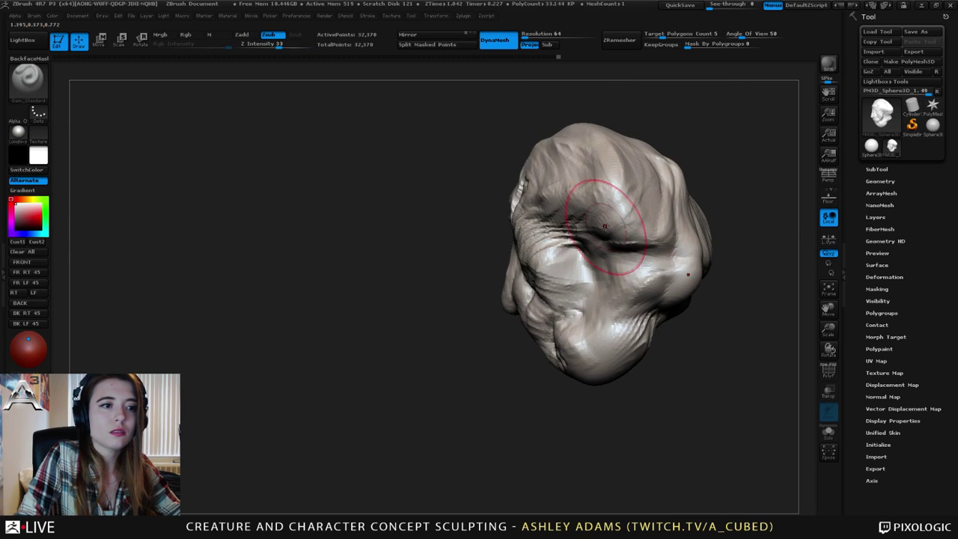
pyautogui.press('b')
pyautogui.press('i')
pyautogui.press('n')
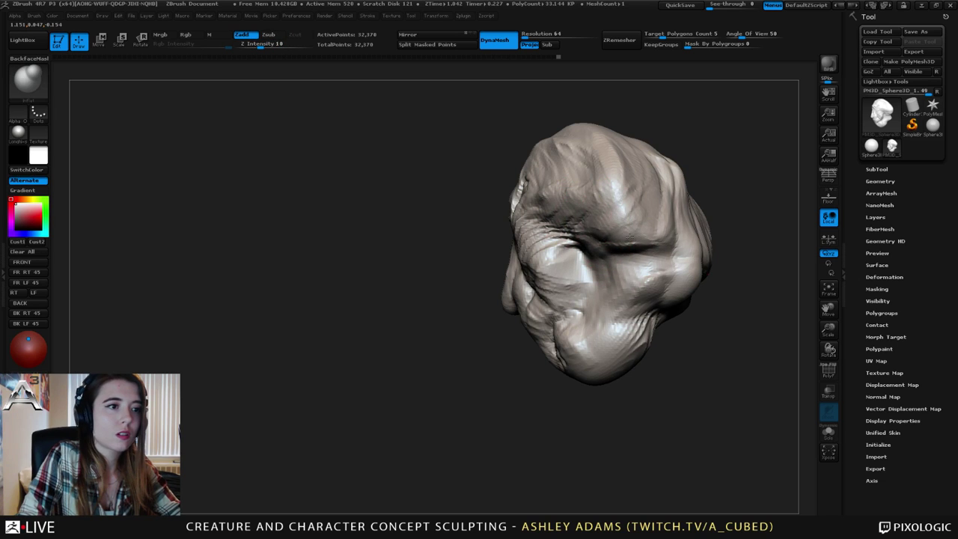
pyautogui.moveTo(592, 227); pyautogui.dragTo(615, 218)
pyautogui.moveTo(615, 217); pyautogui.dragTo(652, 217, button='right')
pyautogui.moveTo(596, 213); pyautogui.dragTo(575, 235)
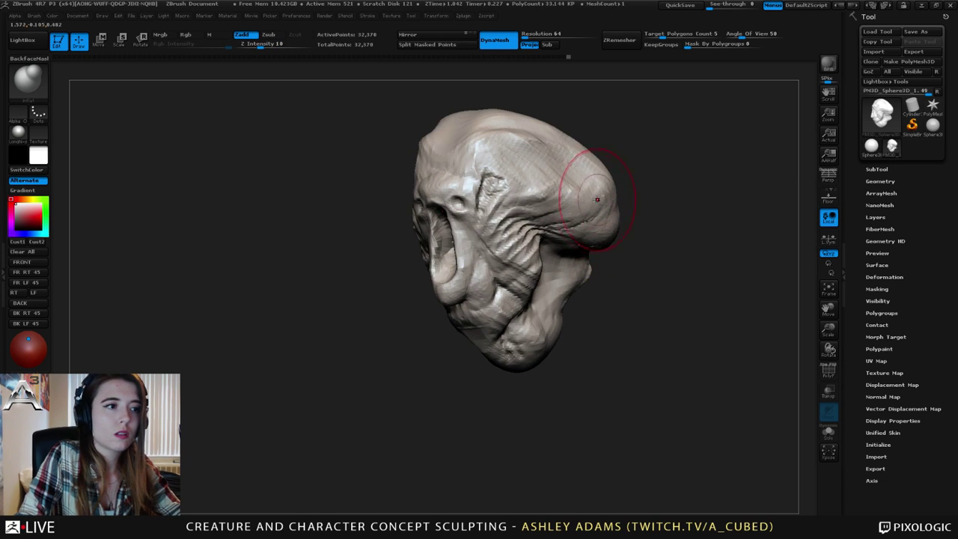
pyautogui.moveTo(595, 199)
pyautogui.mouseDown(button='right')
pyautogui.moveTo(618, 183)
pyautogui.moveTo(711, 171)
pyautogui.mouseUp(button='right')
# Inflate the upper side of the skull above and behind the temple.
pyautogui.keyDown('alt'); pyautogui.moveTo(453, 142); pyautogui.dragTo(497, 154, button='right'); pyautogui.keyUp('alt')
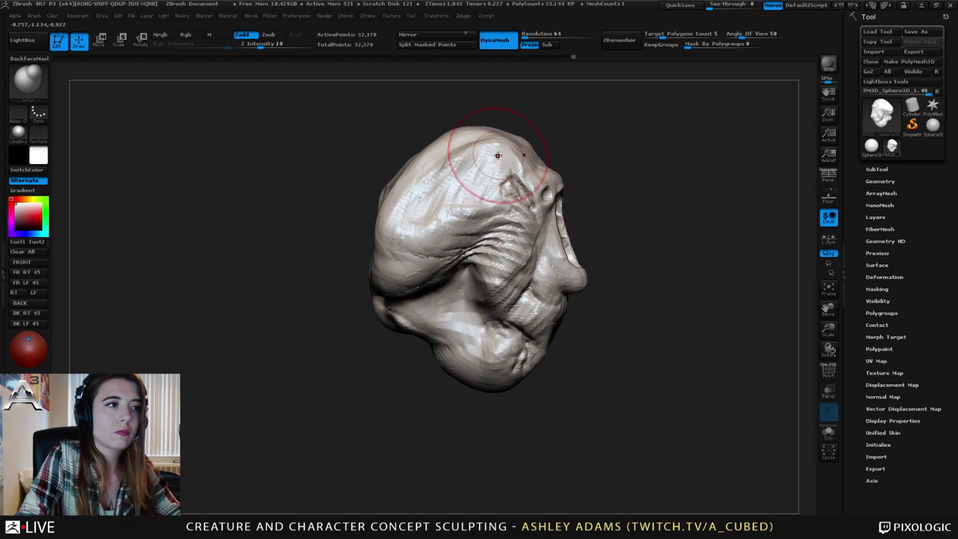
pyautogui.moveTo(515, 150); pyautogui.dragTo(457, 161)
pyautogui.moveTo(487, 166); pyautogui.dragTo(408, 164, button='right')
pyautogui.moveTo(530, 139); pyautogui.dragTo(545, 133)
pyautogui.moveTo(592, 158); pyautogui.dragTo(488, 174, button='right')
pyautogui.moveTo(540, 154)
pyautogui.mouseDown()
pyautogui.moveTo(616, 135)
pyautogui.moveTo(580, 116)
pyautogui.moveTo(645, 150)
pyautogui.mouseUp()
pyautogui.moveTo(516, 176); pyautogui.dragTo(587, 183, button='right')
pyautogui.moveTo(587, 182)
pyautogui.mouseDown()
pyautogui.moveTo(583, 222)
pyautogui.moveTo(649, 241)
pyautogui.mouseUp()
# Switch to SnakeHook and pull a neck downward from the underside of the head behind the jaw.
pyautogui.press('b')
pyautogui.press('s')
pyautogui.press('h')
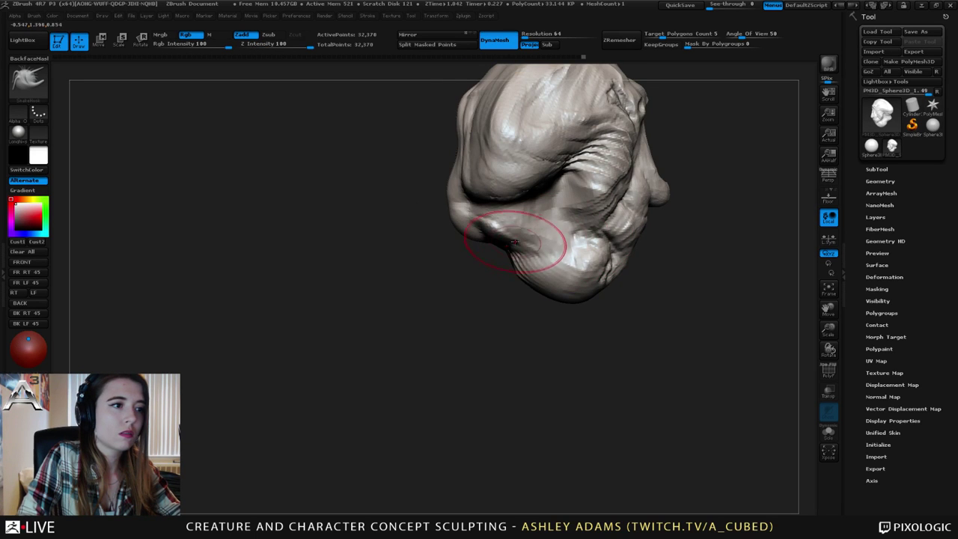
pyautogui.moveTo(509, 268); pyautogui.dragTo(503, 325)
pyautogui.moveTo(504, 325)
pyautogui.keyDown('ctrl'); pyautogui.mouseDown(button='right')
pyautogui.moveTo(482, 253)
pyautogui.moveTo(460, 257)
pyautogui.moveTo(462, 209)
pyautogui.moveTo(487, 247)
pyautogui.moveTo(500, 246)
pyautogui.mouseUp(button='right'); pyautogui.keyUp('ctrl')
# Adjust the SnakeHook draw size and shape the neck stub behind the chin.
pyautogui.press('space')
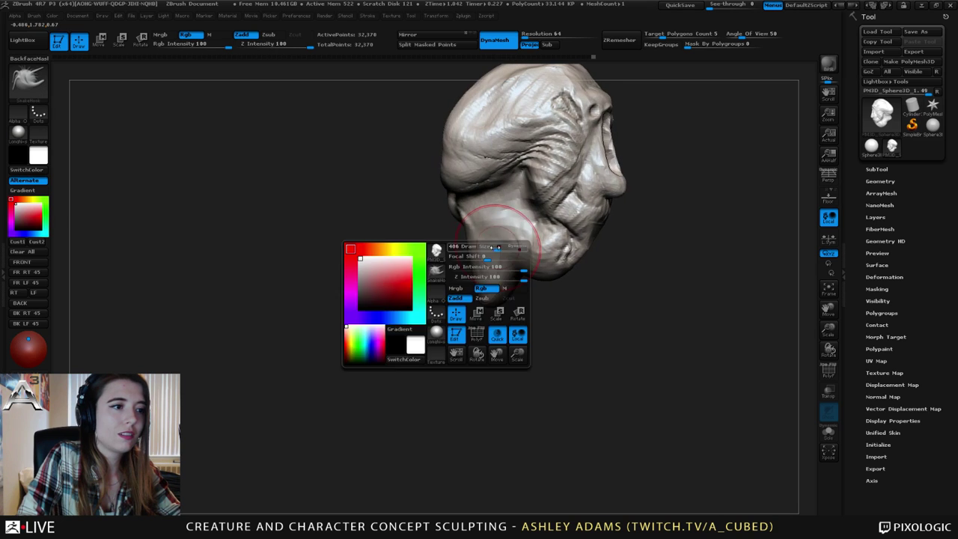
pyautogui.moveTo(500, 247)
pyautogui.mouseDown()
pyautogui.moveTo(509, 242)
pyautogui.moveTo(496, 254)
pyautogui.mouseUp()
pyautogui.moveTo(499, 274); pyautogui.dragTo(485, 253, button='right')
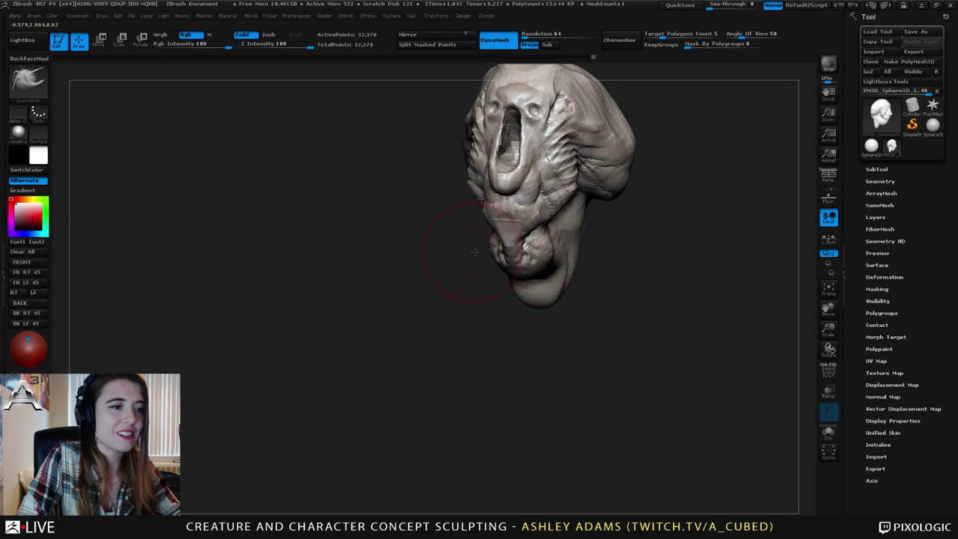
pyautogui.moveTo(516, 214)
pyautogui.mouseDown(button='right')
pyautogui.moveTo(575, 207)
pyautogui.moveTo(572, 242)
pyautogui.moveTo(511, 238)
pyautogui.mouseUp(button='right')
pyautogui.press('space')
pyautogui.moveTo(610, 268); pyautogui.dragTo(629, 268)
pyautogui.moveTo(636, 250); pyautogui.dragTo(610, 231, button='right')
# Try masking the head except a patch behind the cheek and pulling that patch outward with SnakeHook.
pyautogui.press('ctrl')
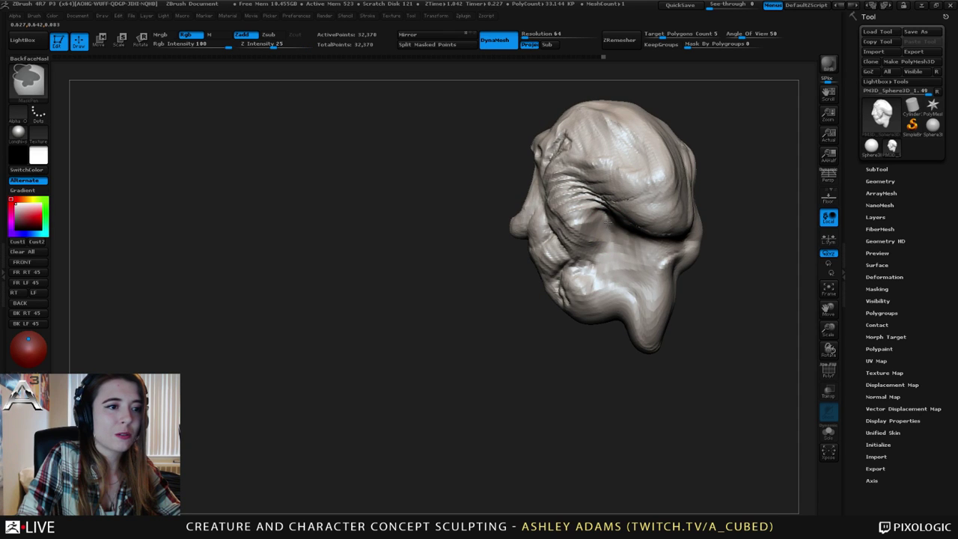
pyautogui.keyDown('ctrl'); pyautogui.click(714, 286); pyautogui.keyUp('ctrl')
pyautogui.moveTo(714, 286); pyautogui.dragTo(742, 283, button='right')
pyautogui.press('space')
pyautogui.moveTo(625, 215); pyautogui.dragTo(650, 214)
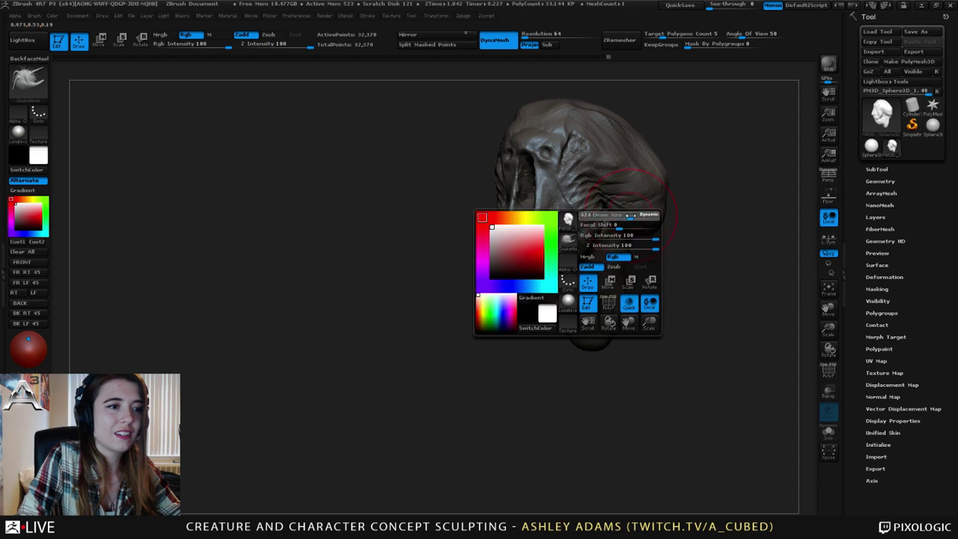
pyautogui.moveTo(646, 227); pyautogui.dragTo(607, 284, button='right')
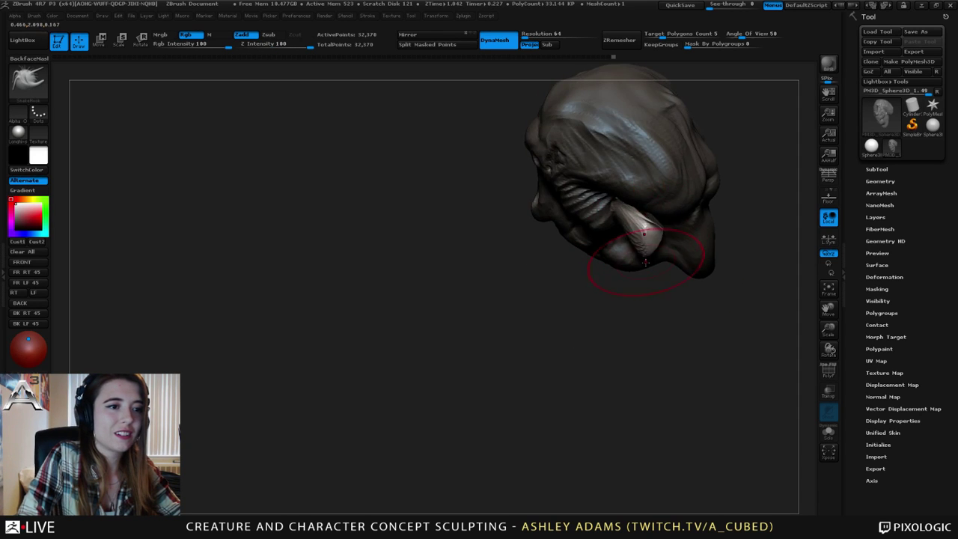
pyautogui.moveTo(652, 232); pyautogui.dragTo(664, 248)
pyautogui.moveTo(665, 249)
pyautogui.mouseDown(button='right')
pyautogui.moveTo(688, 202)
pyautogui.moveTo(722, 179)
pyautogui.mouseUp(button='right')
pyautogui.moveTo(649, 264)
pyautogui.mouseDown()
pyautogui.moveTo(685, 253)
pyautogui.moveTo(721, 182)
pyautogui.mouseUp()
pyautogui.moveTo(676, 153)
pyautogui.mouseDown(button='right')
pyautogui.moveTo(703, 166)
pyautogui.moveTo(675, 161)
pyautogui.moveTo(655, 194)
pyautogui.moveTo(689, 235)
pyautogui.mouseUp(button='right')
# Undo the pulls on the patch behind the cheek and clear the mask.
pyautogui.hotkey('ctrl', 'z')
pyautogui.hotkey('ctrl', 'z')
pyautogui.hotkey('ctrl', 'z')
pyautogui.keyDown('ctrl'); pyautogui.moveTo(715, 305); pyautogui.dragTo(742, 329); pyautogui.keyUp('ctrl')
# Reduce the brush size, switch to Dam_Standard and carve along the rear lower edge of the cheek folds.
pyautogui.moveTo(566, 227); pyautogui.dragTo(552, 239, button='right')
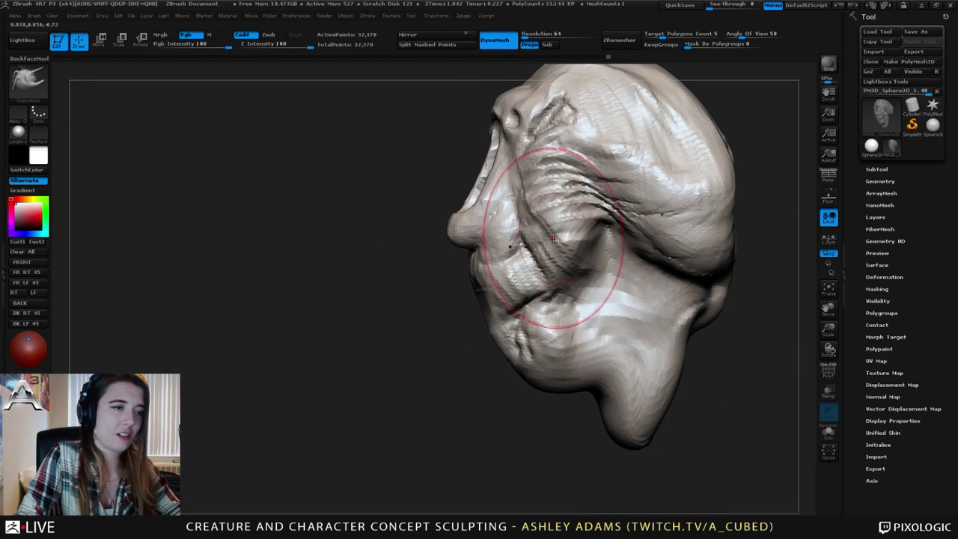
pyautogui.press('space')
pyautogui.moveTo(560, 237); pyautogui.dragTo(540, 232)
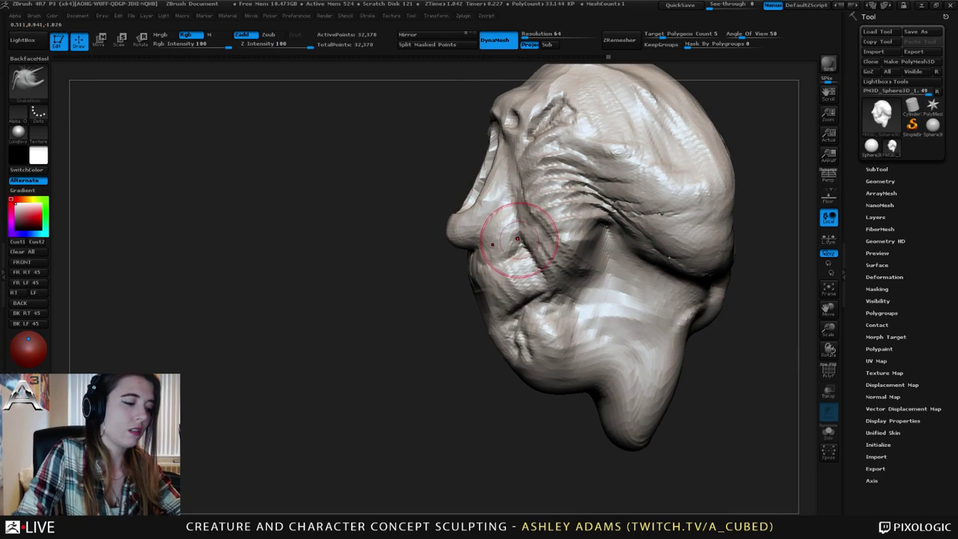
pyautogui.press('b')
pyautogui.press('d')
pyautogui.press('s')
pyautogui.moveTo(571, 290); pyautogui.dragTo(556, 301, button='right')
pyautogui.moveTo(558, 302); pyautogui.dragTo(600, 280)
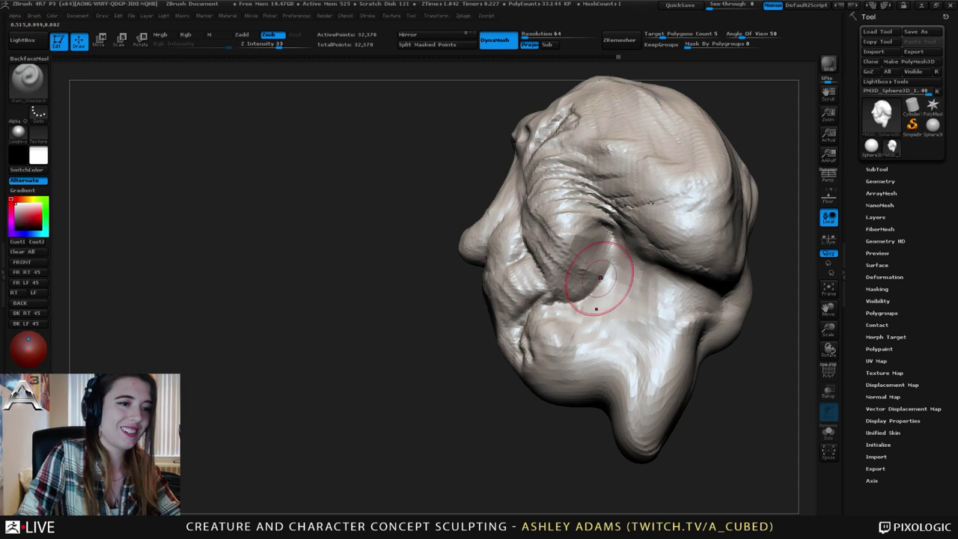
# Switch to the Inflat brush, adjust its size and swell the rear lower part of the folded cheek.
pyautogui.press('b')
pyautogui.press('i')
pyautogui.press('n')
pyautogui.moveTo(592, 259); pyautogui.dragTo(595, 257, button='right')
pyautogui.press('space')
pyautogui.moveTo(595, 258); pyautogui.dragTo(607, 254)
pyautogui.moveTo(573, 292)
pyautogui.mouseDown()
pyautogui.moveTo(570, 272)
pyautogui.moveTo(582, 259)
pyautogui.mouseUp()
pyautogui.moveTo(584, 236)
pyautogui.mouseDown(button='right')
pyautogui.moveTo(619, 247)
pyautogui.moveTo(550, 261)
pyautogui.mouseUp(button='right')
pyautogui.moveTo(593, 275)
pyautogui.mouseDown()
pyautogui.moveTo(604, 232)
pyautogui.moveTo(575, 244)
pyautogui.mouseUp()
pyautogui.moveTo(533, 262); pyautogui.dragTo(567, 256, button='right')
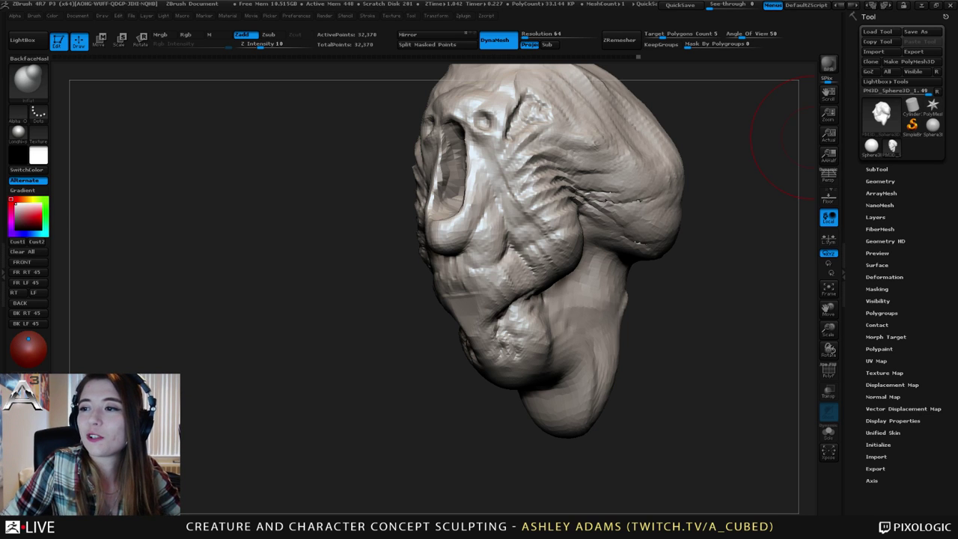
# Inflate the cheek folds further to round out the cheek beside the jaw.
pyautogui.moveTo(509, 210); pyautogui.dragTo(582, 209, button='right')
pyautogui.moveTo(567, 279); pyautogui.dragTo(590, 280)
pyautogui.moveTo(584, 280); pyautogui.dragTo(588, 267, button='right')
pyautogui.moveTo(540, 235)
pyautogui.mouseDown()
pyautogui.moveTo(547, 256)
pyautogui.moveTo(556, 223)
pyautogui.mouseUp()
pyautogui.moveTo(556, 223); pyautogui.dragTo(587, 199, button='right')
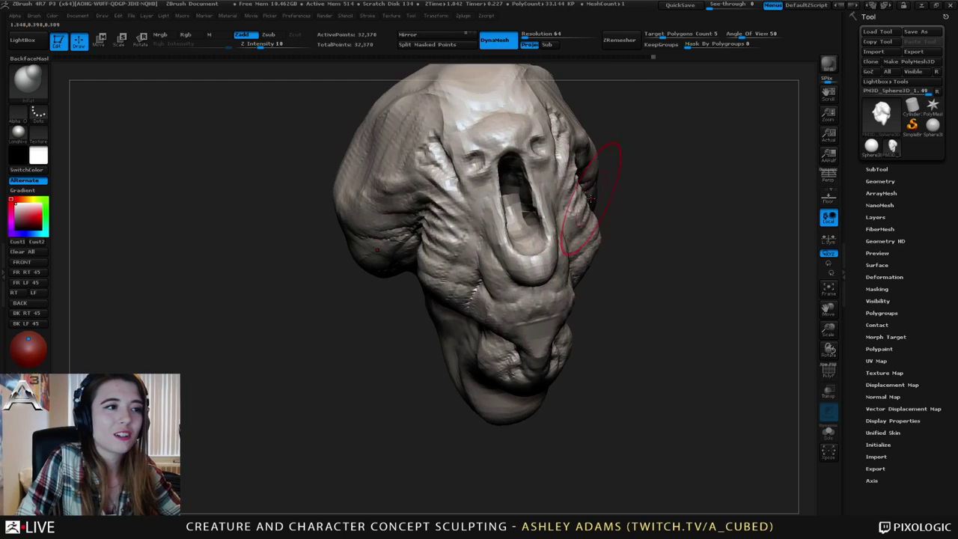
# Work from the opposite side of the face and inflate the cheek into a fuller, overhanging bulge.
pyautogui.moveTo(518, 200); pyautogui.dragTo(533, 205, button='right')
pyautogui.moveTo(464, 229); pyautogui.dragTo(446, 258)
pyautogui.moveTo(445, 275); pyautogui.dragTo(428, 274, button='right')
pyautogui.moveTo(455, 275); pyautogui.dragTo(476, 291)
pyautogui.moveTo(483, 291); pyautogui.dragTo(469, 288, button='right')
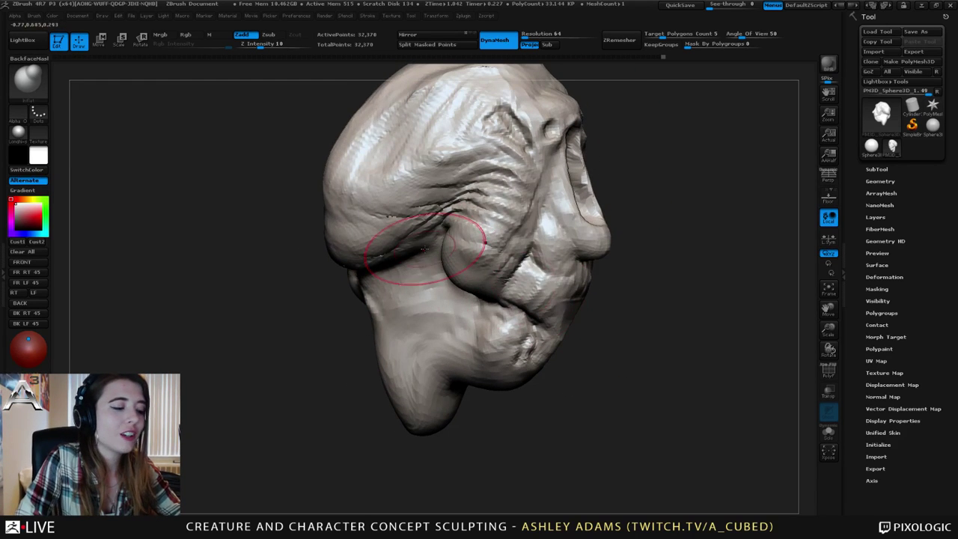
# Define the cheek bulge with Dam_Standard and SnakeHook, pulling its rear edge back over the jaw.
pyautogui.press('b')
pyautogui.press('d')
pyautogui.press('s')
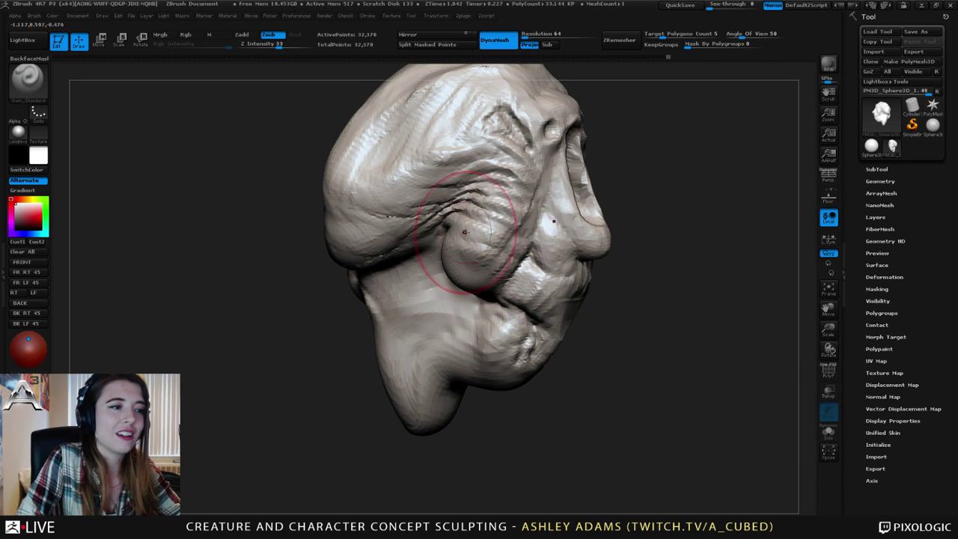
pyautogui.press('b')
pyautogui.press('s')
pyautogui.press('h')
pyautogui.moveTo(457, 240); pyautogui.dragTo(452, 249)
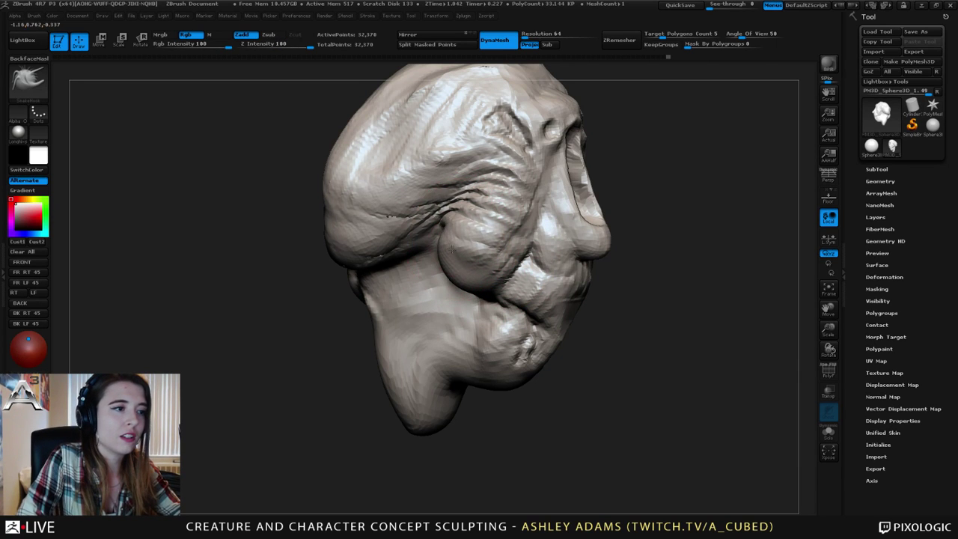
pyautogui.moveTo(483, 203)
pyautogui.mouseDown(button='right')
pyautogui.moveTo(453, 205)
pyautogui.moveTo(504, 240)
pyautogui.mouseUp(button='right')
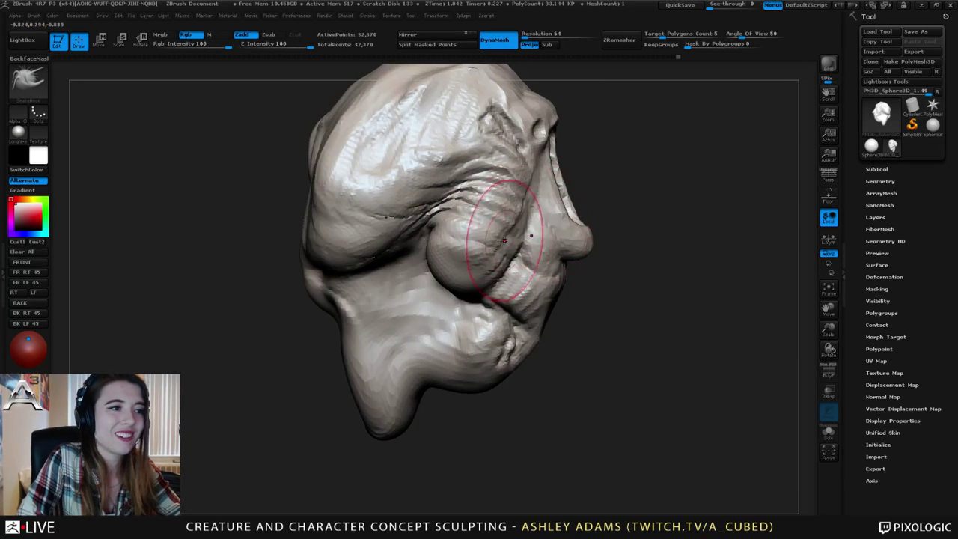
pyautogui.moveTo(477, 282); pyautogui.dragTo(494, 254, button='right')
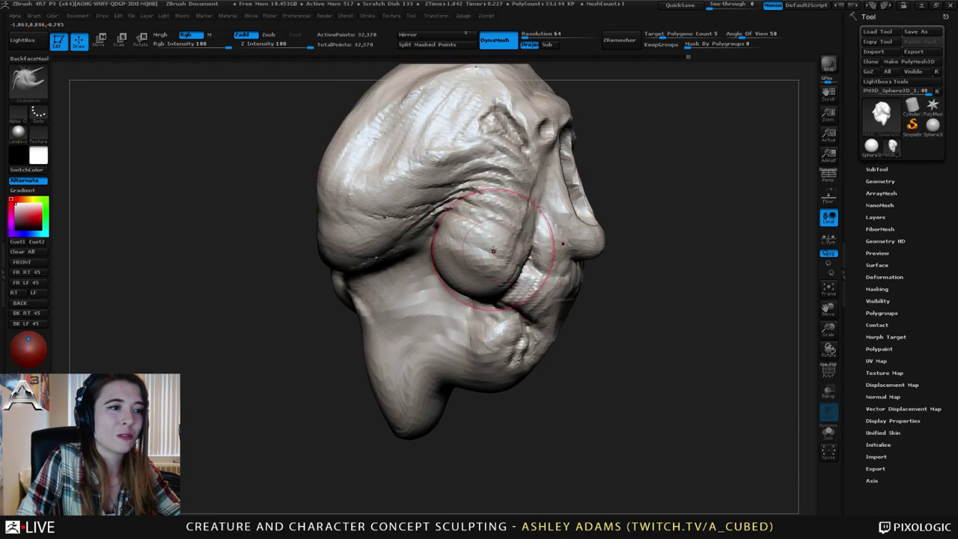
pyautogui.rightClick(479, 282)
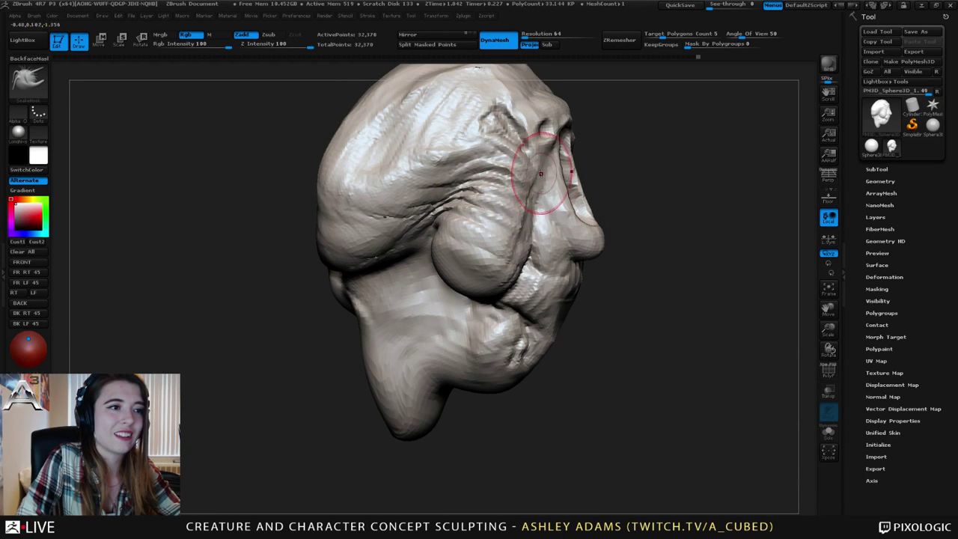
# Check the head from the front, switch to Dam_Standard and carve the side of the snout beside the nose cavity.
pyautogui.moveTo(531, 168); pyautogui.dragTo(458, 131, button='right')
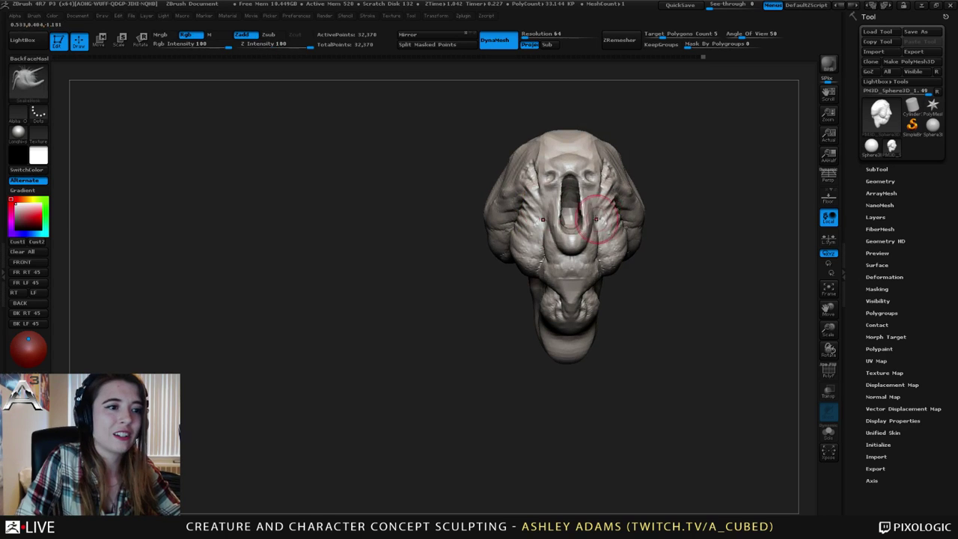
pyautogui.keyDown('alt'); pyautogui.moveTo(595, 198); pyautogui.dragTo(522, 180, button='right'); pyautogui.keyUp('alt')
pyautogui.rightClick(565, 163)
pyautogui.keyDown('ctrl'); pyautogui.moveTo(517, 138); pyautogui.dragTo(513, 196, button='right'); pyautogui.keyUp('ctrl')
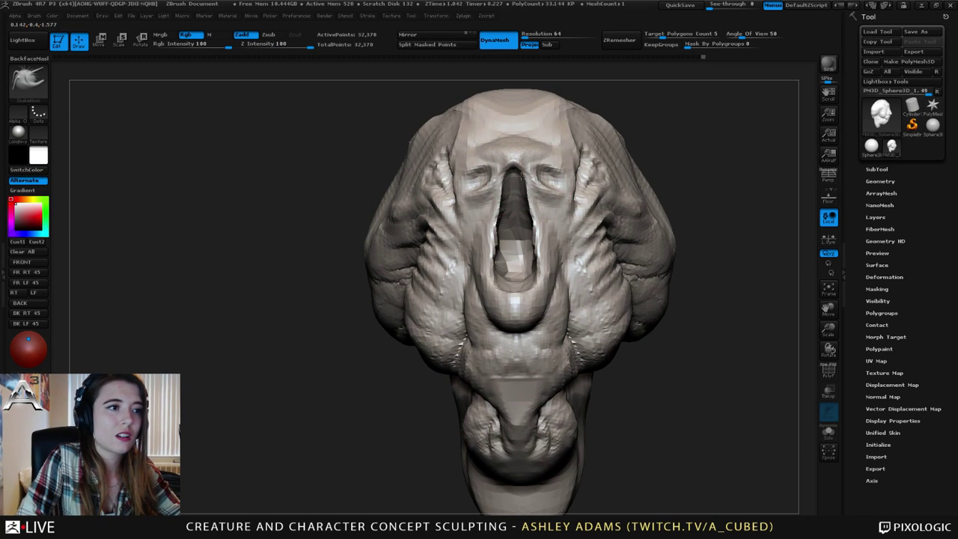
pyautogui.moveTo(536, 225)
pyautogui.mouseDown(button='right')
pyautogui.moveTo(559, 229)
pyautogui.moveTo(567, 155)
pyautogui.mouseUp(button='right')
pyautogui.press('b')
pyautogui.press('d')
pyautogui.press('s')
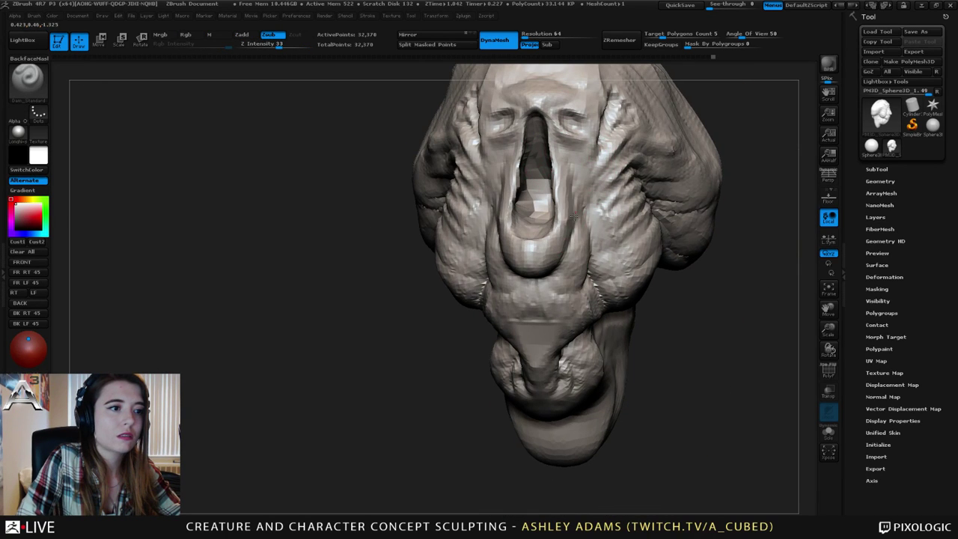
pyautogui.moveTo(574, 217); pyautogui.dragTo(571, 229)
pyautogui.moveTo(555, 237); pyautogui.dragTo(596, 245, button='right')
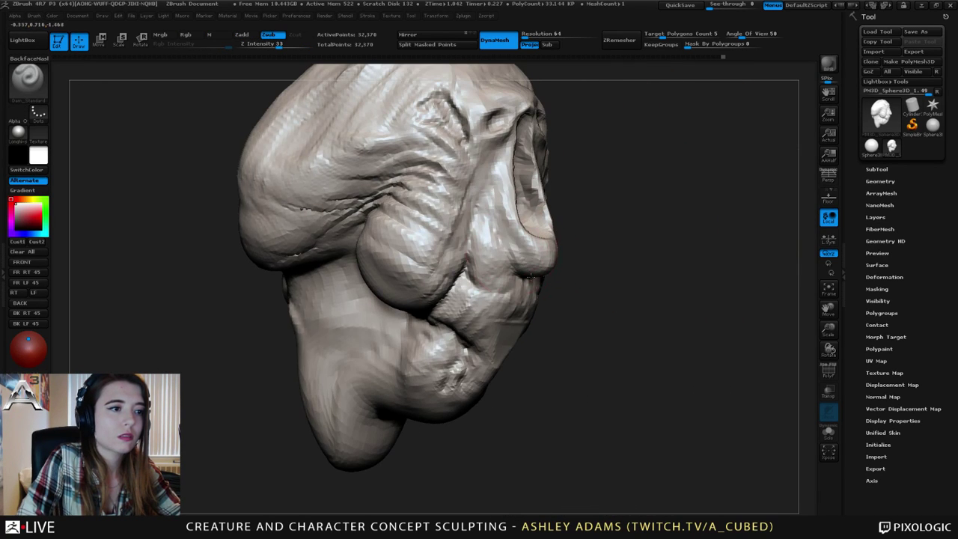
# Carve beneath the nose cavity with Dam_Standard, switch to SnakeHook and pull the side of the cavity rim.
pyautogui.moveTo(530, 278); pyautogui.dragTo(491, 271)
pyautogui.moveTo(550, 244); pyautogui.dragTo(516, 234, button='right')
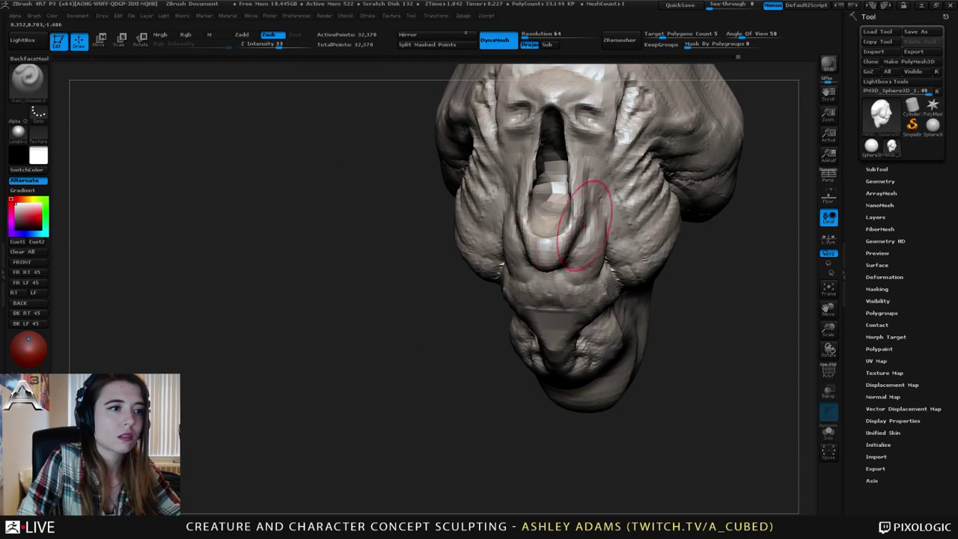
pyautogui.press('b')
pyautogui.press('s')
pyautogui.press('h')
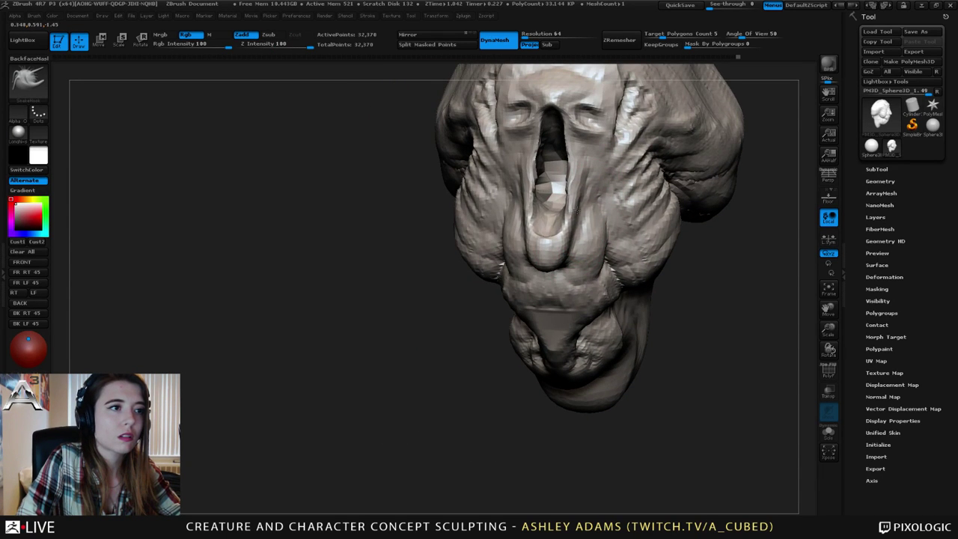
pyautogui.moveTo(576, 212); pyautogui.dragTo(578, 217)
pyautogui.moveTo(580, 217)
pyautogui.mouseDown(button='right')
pyautogui.moveTo(608, 219)
pyautogui.moveTo(573, 149)
pyautogui.moveTo(585, 158)
pyautogui.moveTo(557, 160)
pyautogui.moveTo(570, 152)
pyautogui.moveTo(589, 185)
pyautogui.mouseUp(button='right')
# Pull the upper side edges of the nose cavity forward with SnakeHook, working from the side of the head.
pyautogui.press('space')
pyautogui.moveTo(591, 184); pyautogui.dragTo(584, 185)
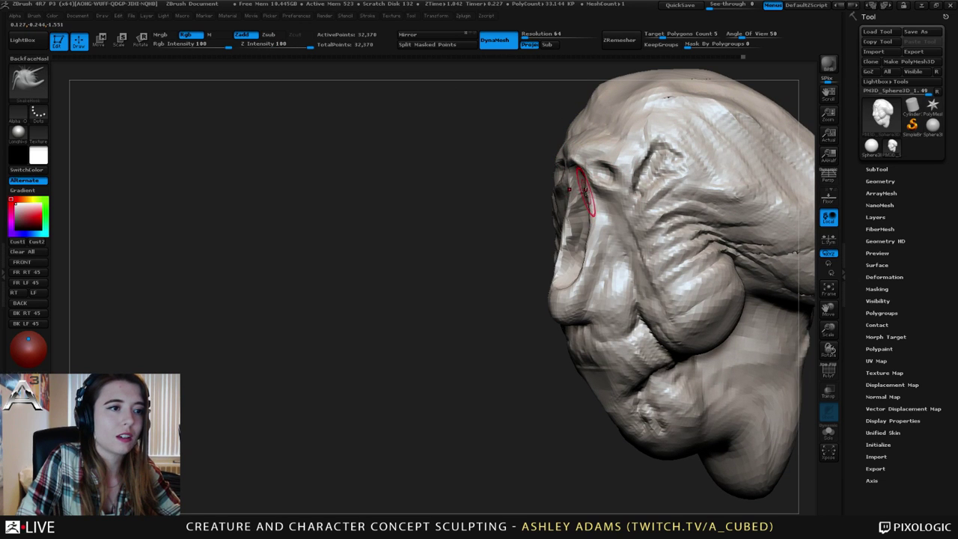
pyautogui.moveTo(589, 192); pyautogui.dragTo(584, 191, button='right')
pyautogui.press('space')
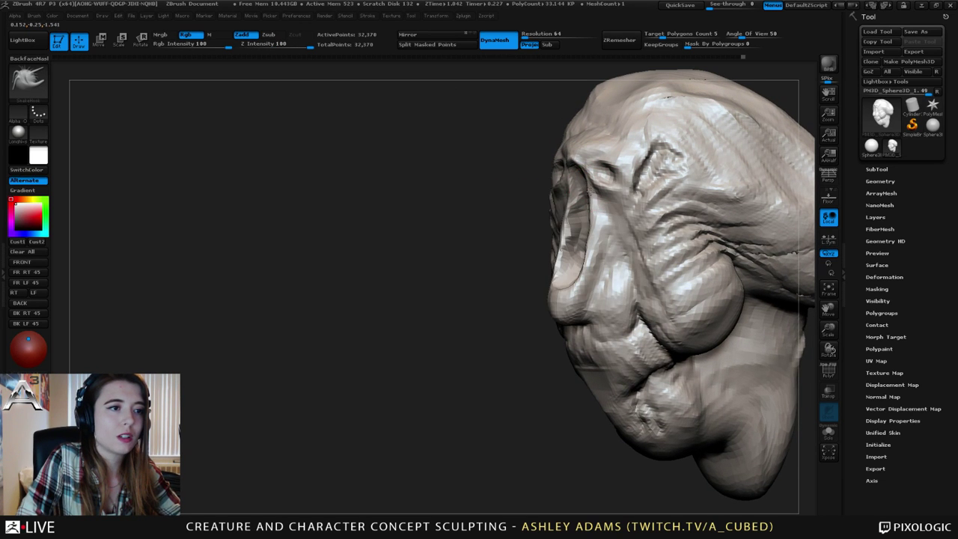
pyautogui.moveTo(591, 191); pyautogui.dragTo(587, 189)
pyautogui.moveTo(592, 184)
pyautogui.mouseDown(button='right')
pyautogui.moveTo(563, 156)
pyautogui.moveTo(593, 155)
pyautogui.mouseUp(button='right')
# Carve a Dam_Standard crease from the top of the nose cavity up the centre of the forehead.
pyautogui.press('b')
pyautogui.press('d')
pyautogui.press('s')
pyautogui.press('space')
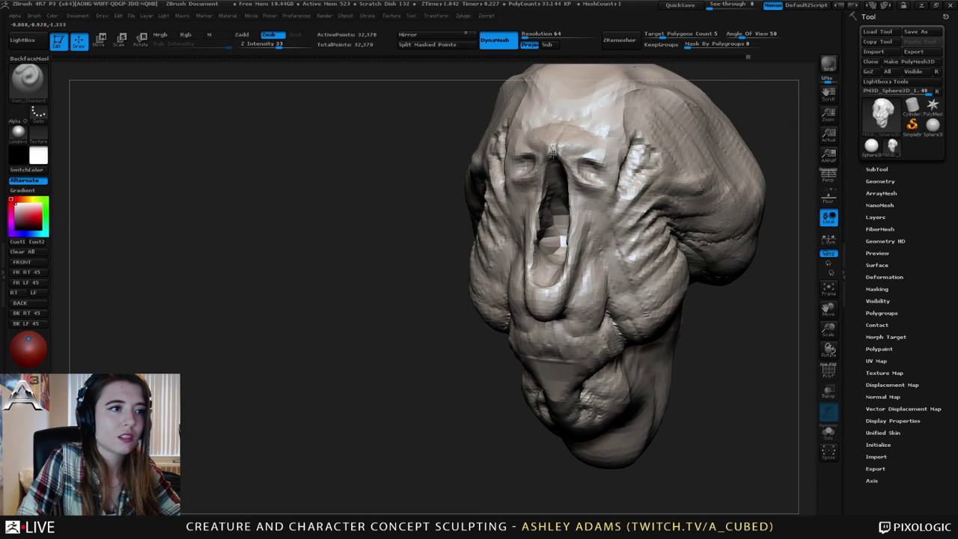
pyautogui.moveTo(560, 132); pyautogui.dragTo(561, 128)
pyautogui.moveTo(562, 128); pyautogui.dragTo(594, 107, button='right')
pyautogui.press('space')
pyautogui.keyDown('ctrl'); pyautogui.moveTo(581, 166); pyautogui.dragTo(554, 96, button='right'); pyautogui.keyUp('ctrl')
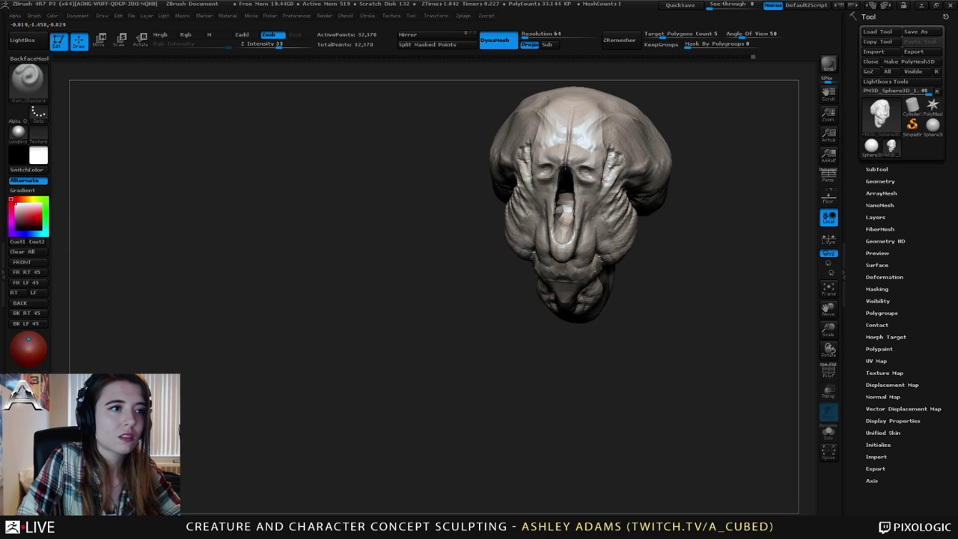
pyautogui.moveTo(572, 108)
pyautogui.mouseDown(button='right')
pyautogui.moveTo(603, 126)
pyautogui.moveTo(580, 139)
pyautogui.moveTo(530, 144)
pyautogui.moveTo(550, 157)
pyautogui.moveTo(598, 161)
pyautogui.moveTo(578, 187)
pyautogui.mouseUp(button='right')
# Reshape the inner brow above the nose cavity and the eye socket area with SnakeHook.
pyautogui.press('b')
pyautogui.press('s')
pyautogui.press('h')
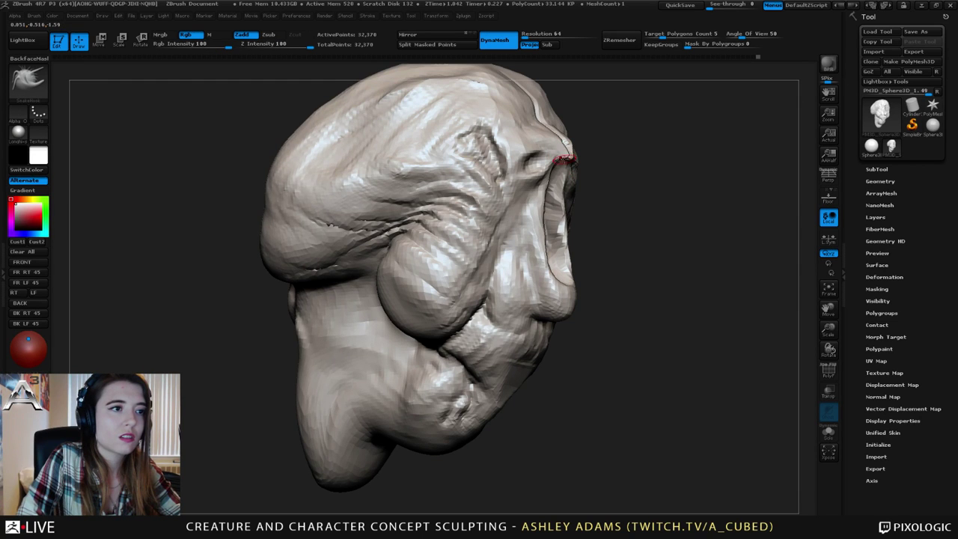
pyautogui.moveTo(564, 155)
pyautogui.mouseDown(button='right')
pyautogui.moveTo(532, 156)
pyautogui.moveTo(566, 146)
pyautogui.mouseUp(button='right')
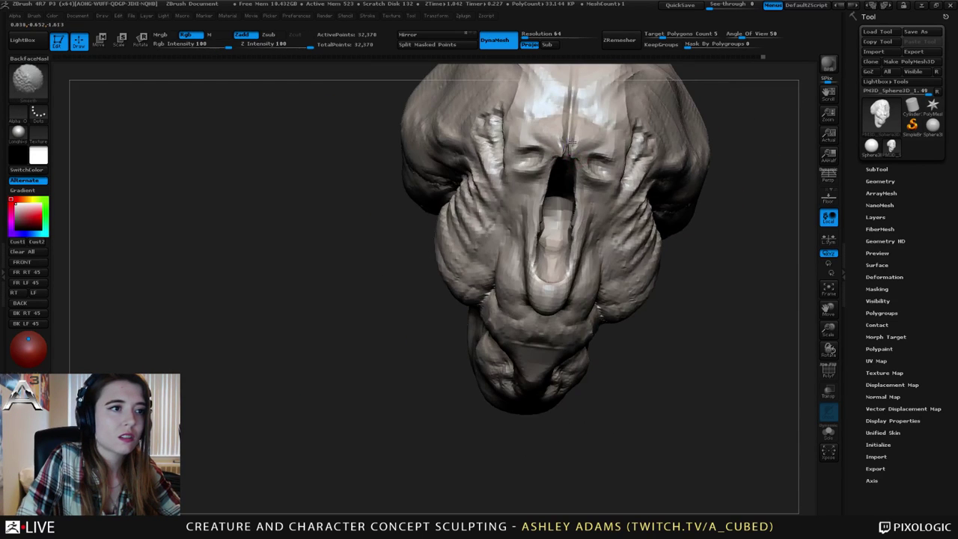
pyautogui.moveTo(596, 211)
pyautogui.keyDown('ctrl'); pyautogui.mouseDown(button='right')
pyautogui.moveTo(572, 160)
pyautogui.moveTo(619, 163)
pyautogui.moveTo(601, 184)
pyautogui.mouseUp(button='right'); pyautogui.keyUp('ctrl')
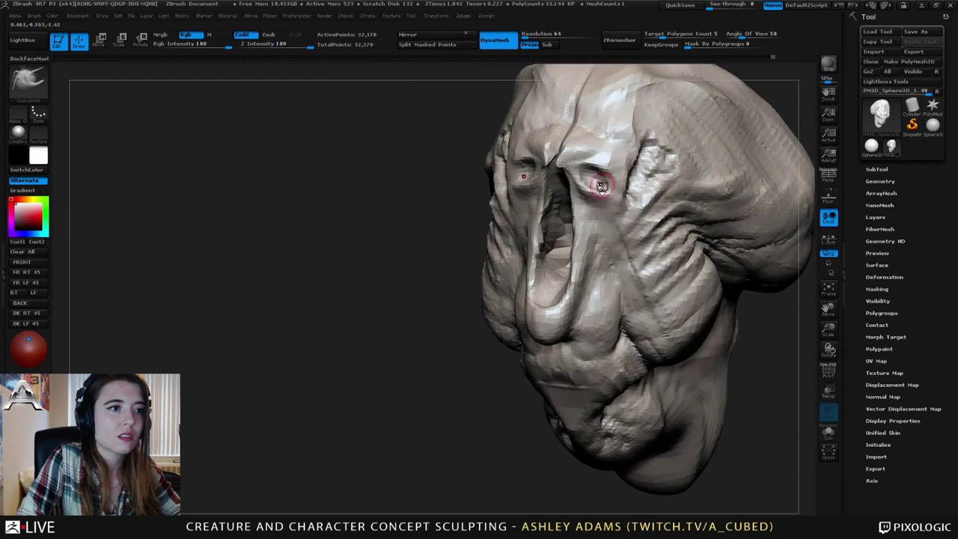
pyautogui.moveTo(601, 184); pyautogui.dragTo(598, 185)
pyautogui.moveTo(583, 185)
pyautogui.mouseDown(button='right')
pyautogui.moveTo(612, 192)
pyautogui.moveTo(608, 166)
pyautogui.mouseUp(button='right')
# Append a Sphere3D to the head as a new subtool and make it the active one.
pyautogui.click(874, 169)
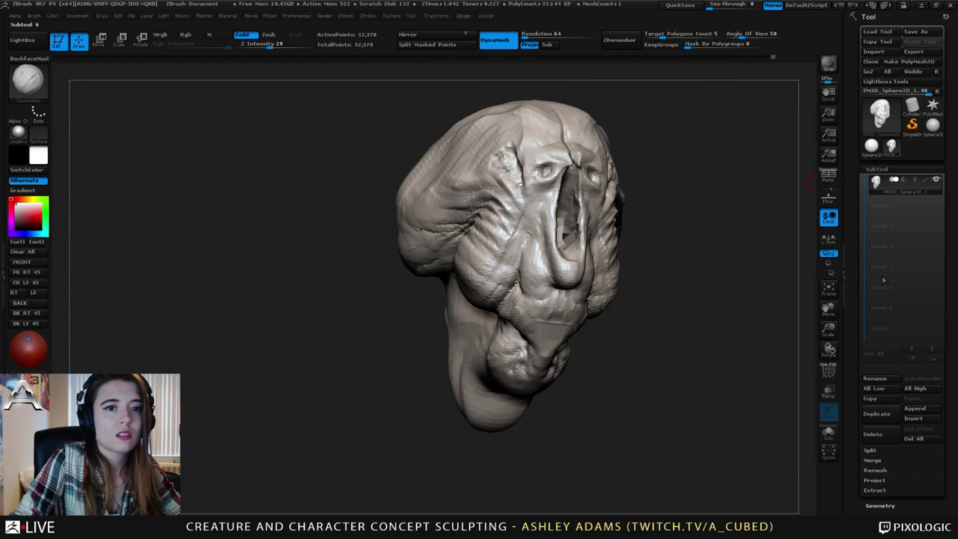
pyautogui.click(921, 410)
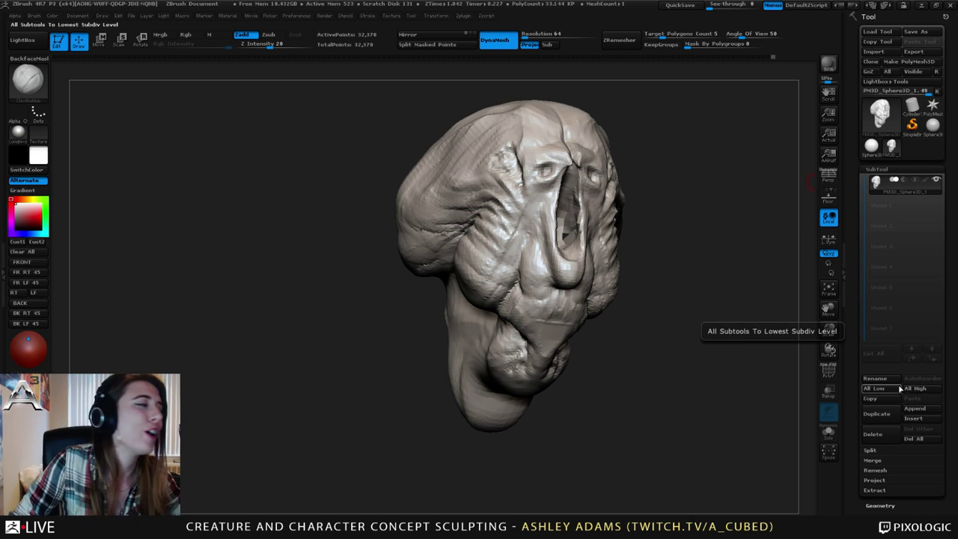
pyautogui.click(933, 409)
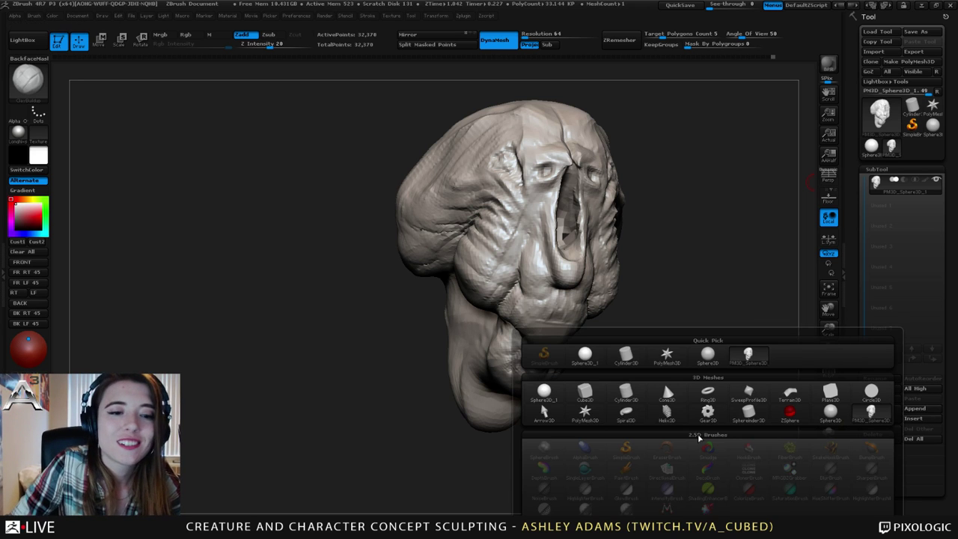
pyautogui.click(544, 392)
pyautogui.click(878, 202)
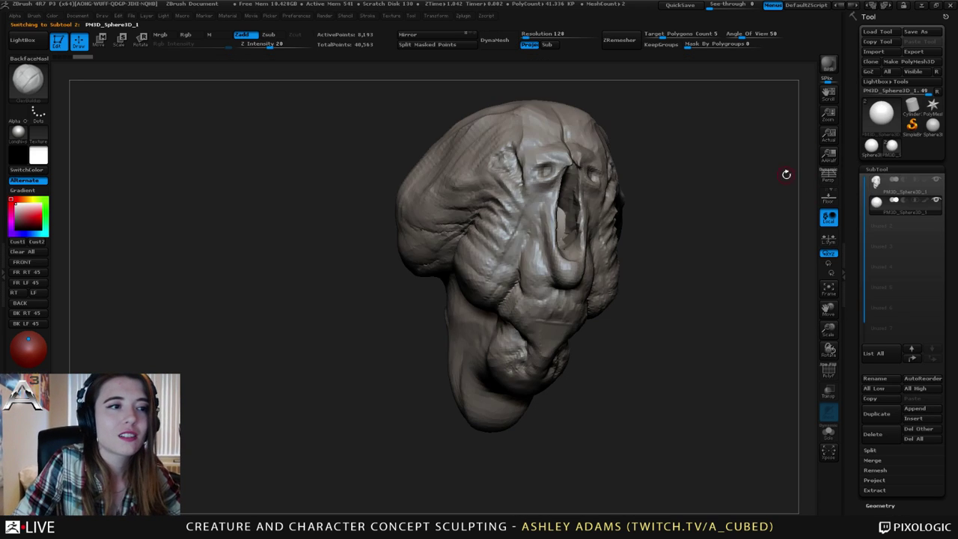
# Move the appended sphere forward out of the head with a Transpose line drawn in side view.
pyautogui.keyDown('shift'); pyautogui.moveTo(784, 175); pyautogui.dragTo(718, 173); pyautogui.keyUp('shift')
pyautogui.moveTo(696, 214); pyautogui.dragTo(562, 203)
pyautogui.press('w')
pyautogui.moveTo(651, 235); pyautogui.dragTo(417, 234)
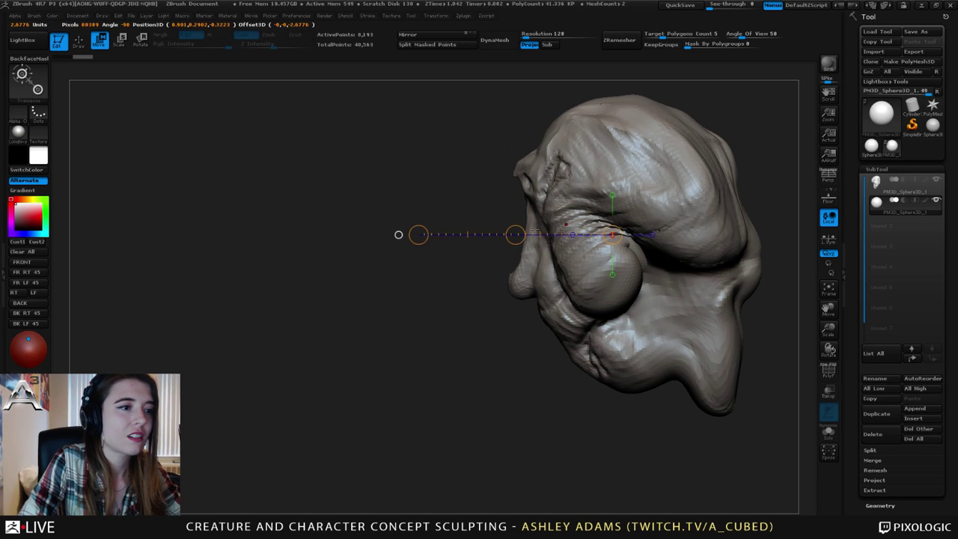
pyautogui.moveTo(516, 234)
pyautogui.mouseDown()
pyautogui.moveTo(469, 191)
pyautogui.moveTo(390, 202)
pyautogui.moveTo(518, 253)
pyautogui.mouseUp()
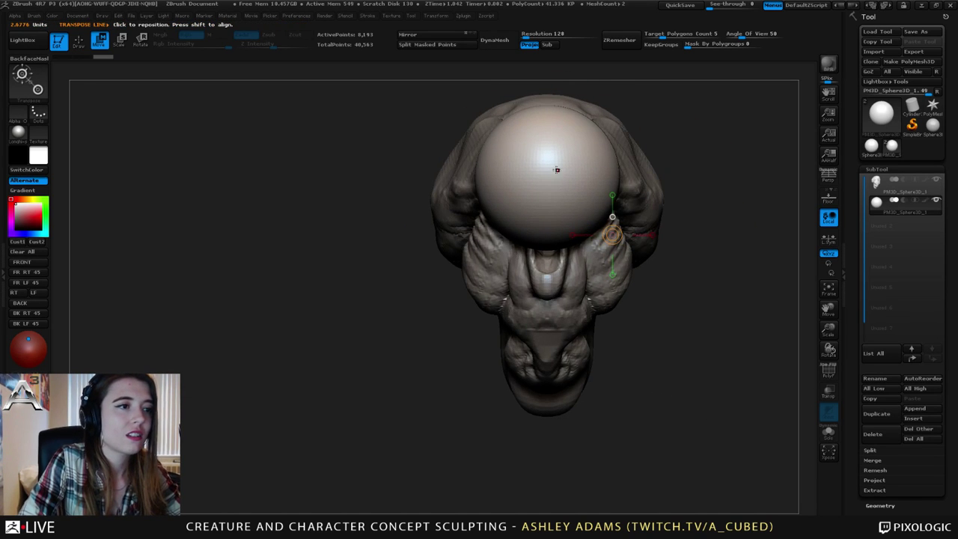
# Scale the sphere down to eyeball size and move it over one eye socket.
pyautogui.moveTo(544, 177)
pyautogui.mouseDown()
pyautogui.moveTo(676, 190)
pyautogui.moveTo(738, 178)
pyautogui.moveTo(658, 173)
pyautogui.moveTo(676, 178)
pyautogui.moveTo(597, 217)
pyautogui.mouseUp()
pyautogui.press('e')
pyautogui.press('w')
pyautogui.keyDown('shift'); pyautogui.moveTo(575, 180); pyautogui.dragTo(735, 180); pyautogui.keyUp('shift')
pyautogui.moveTo(655, 179); pyautogui.dragTo(733, 180)
pyautogui.keyDown('shift'); pyautogui.moveTo(627, 221); pyautogui.dragTo(711, 227); pyautogui.keyUp('shift')
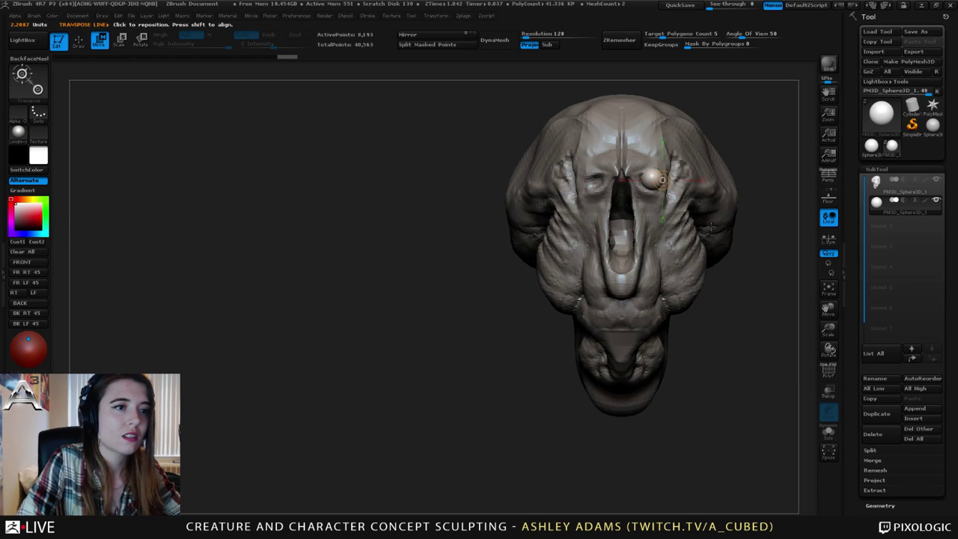
# Seat the eyeball in its socket from the side and shrink it slightly to fit.
pyautogui.moveTo(648, 176)
pyautogui.keyDown('shift'); pyautogui.mouseDown()
pyautogui.moveTo(778, 175)
pyautogui.moveTo(747, 175)
pyautogui.mouseUp(); pyautogui.keyUp('shift')
pyautogui.press('e')
pyautogui.moveTo(713, 175); pyautogui.dragTo(613, 180)
pyautogui.press('w')
pyautogui.moveTo(552, 143); pyautogui.dragTo(633, 150)
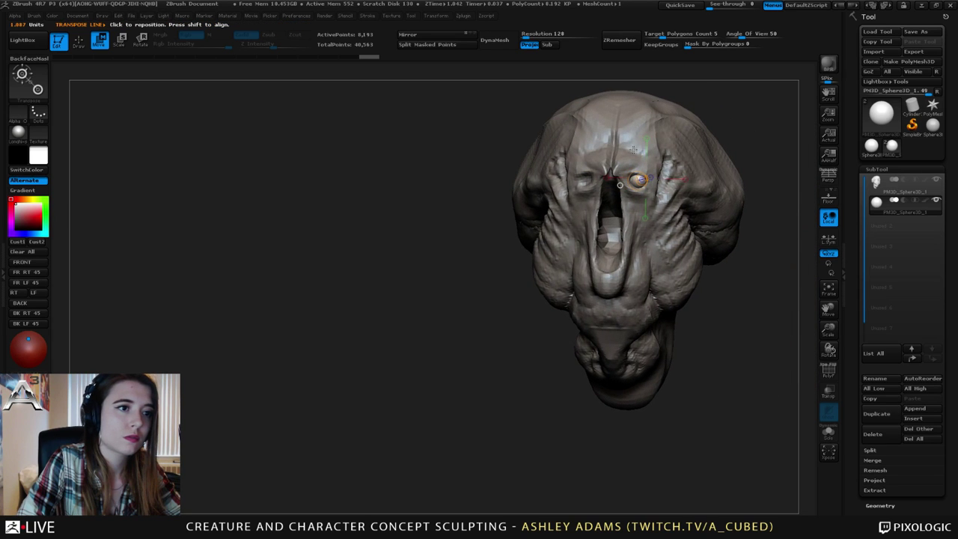
# Duplicate the eyeball subtool and mirror the copy into the opposite eye socket.
pyautogui.click(877, 413)
pyautogui.click(423, 33)
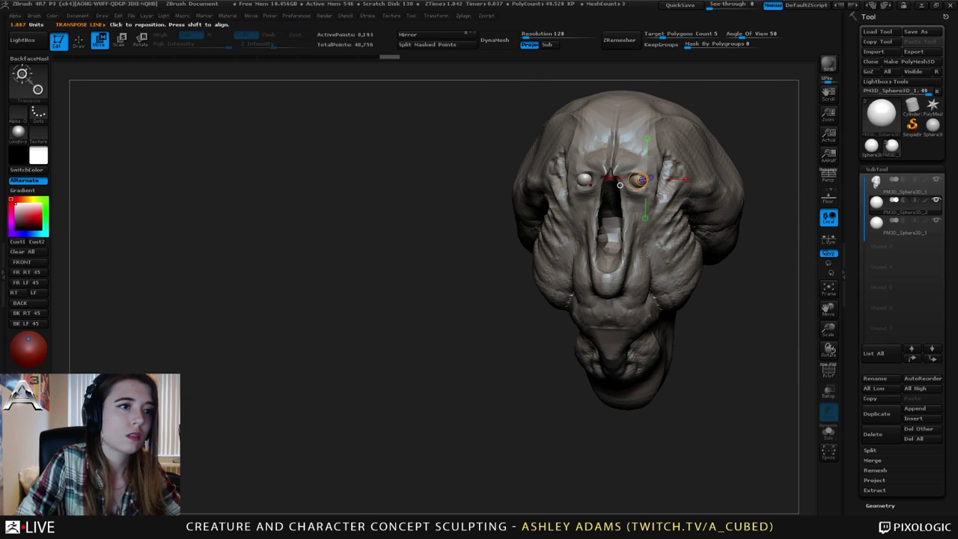
# Merge the two eyeballs down into a single subtool and return to Draw mode.
pyautogui.click(878, 461)
pyautogui.click(875, 459)
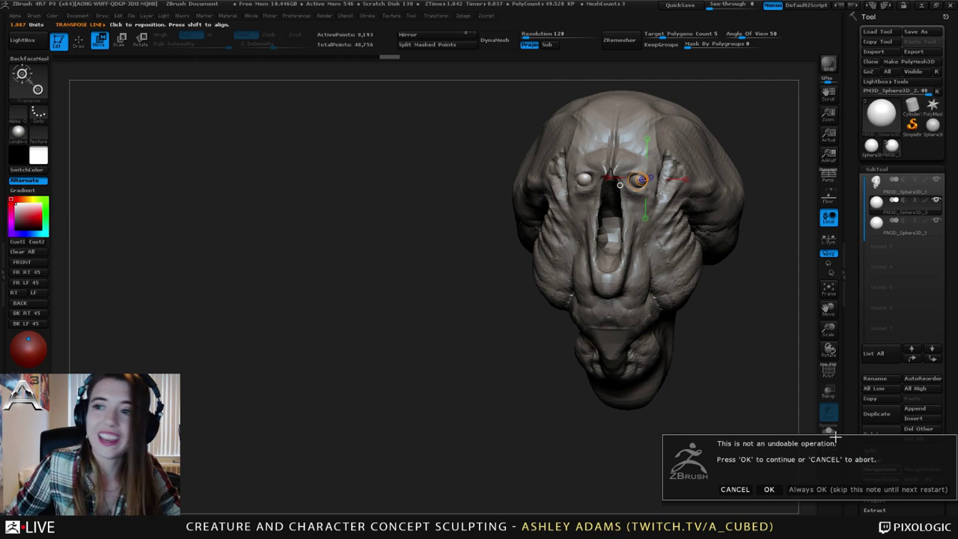
pyautogui.click(769, 489)
pyautogui.moveTo(404, 148)
pyautogui.mouseDown()
pyautogui.moveTo(479, 154)
pyautogui.moveTo(405, 149)
pyautogui.mouseUp()
pyautogui.press('q')
pyautogui.moveTo(622, 188)
pyautogui.keyDown('alt'); pyautogui.mouseDown(button='right')
pyautogui.moveTo(581, 198)
pyautogui.moveTo(625, 179)
pyautogui.mouseUp(button='right'); pyautogui.keyUp('alt')
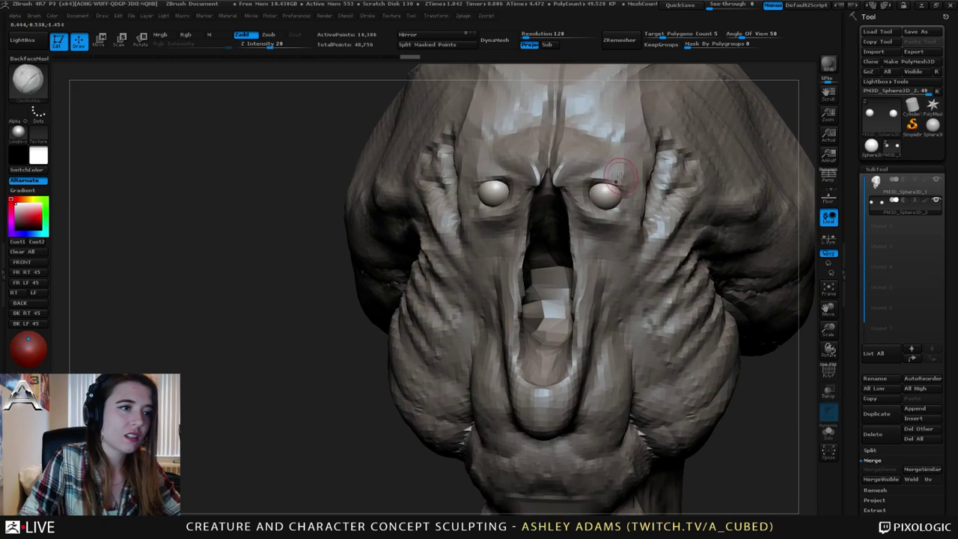
# Make the head the active subtool and carve a crease under the eyes with Dam_Standard.
pyautogui.keyDown('alt'); pyautogui.click(590, 166); pyautogui.keyUp('alt')
pyautogui.press('space')
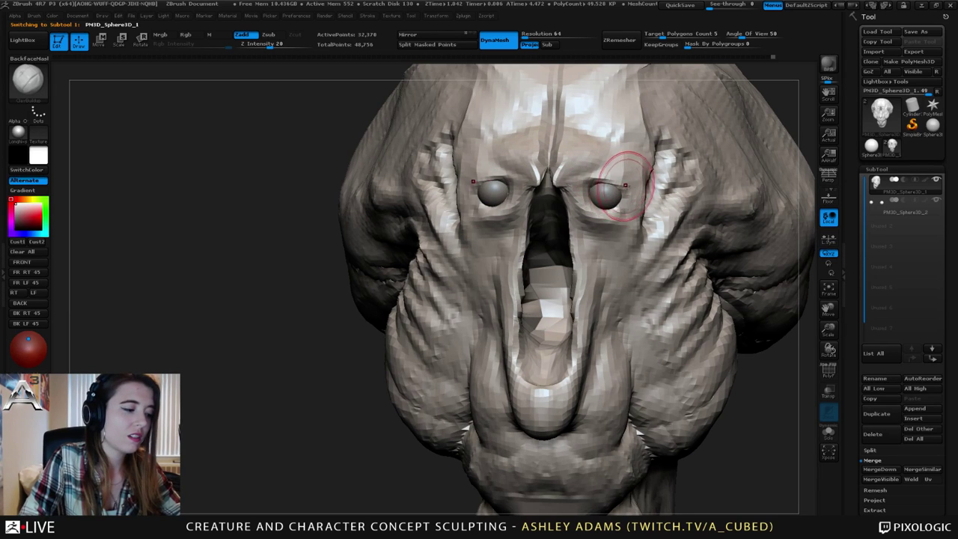
pyautogui.moveTo(639, 181)
pyautogui.mouseDown(button='right')
pyautogui.moveTo(605, 219)
pyautogui.moveTo(624, 160)
pyautogui.moveTo(657, 196)
pyautogui.mouseUp(button='right')
pyautogui.press('space')
pyautogui.press('b')
pyautogui.press('d')
pyautogui.press('s')
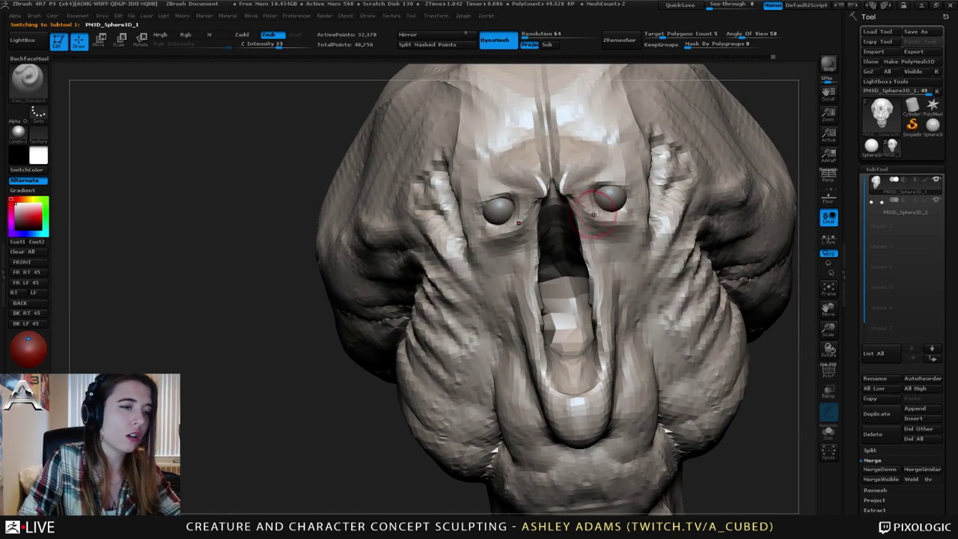
pyautogui.moveTo(587, 206)
pyautogui.mouseDown(button='right')
pyautogui.moveTo(602, 215)
pyautogui.moveTo(588, 166)
pyautogui.moveTo(564, 158)
pyautogui.mouseUp(button='right')
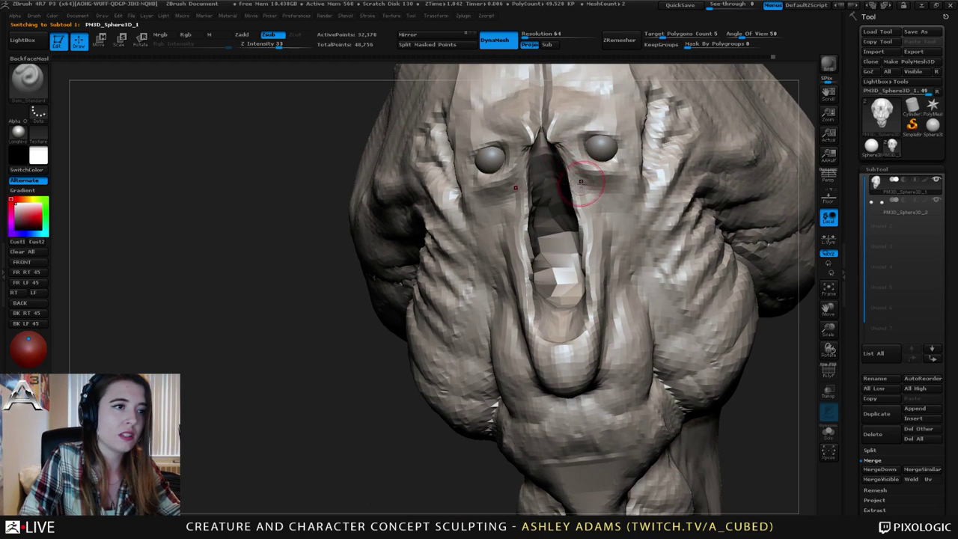
pyautogui.moveTo(593, 191); pyautogui.dragTo(636, 185)
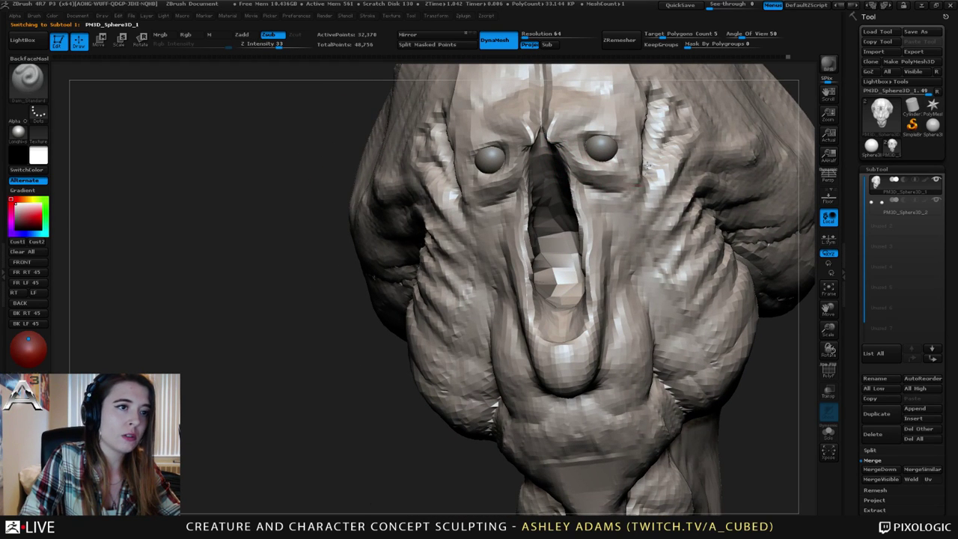
# Pull the inner top and lower edge of the nose cavity into shape with SnakeHook.
pyautogui.moveTo(614, 206)
pyautogui.keyDown('ctrl'); pyautogui.mouseDown(button='right')
pyautogui.moveTo(610, 169)
pyautogui.moveTo(610, 193)
pyautogui.moveTo(526, 191)
pyautogui.mouseUp(button='right'); pyautogui.keyUp('ctrl')
pyautogui.press('b')
pyautogui.press('s')
pyautogui.press('h')
pyautogui.rightClick(534, 188)
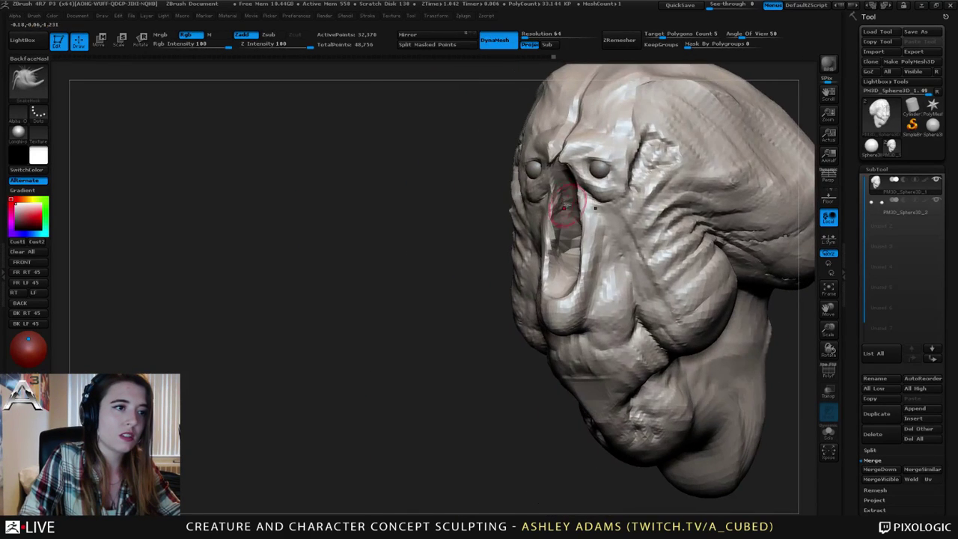
pyautogui.moveTo(573, 193); pyautogui.dragTo(565, 177)
pyautogui.moveTo(570, 175); pyautogui.dragTo(594, 178, button='right')
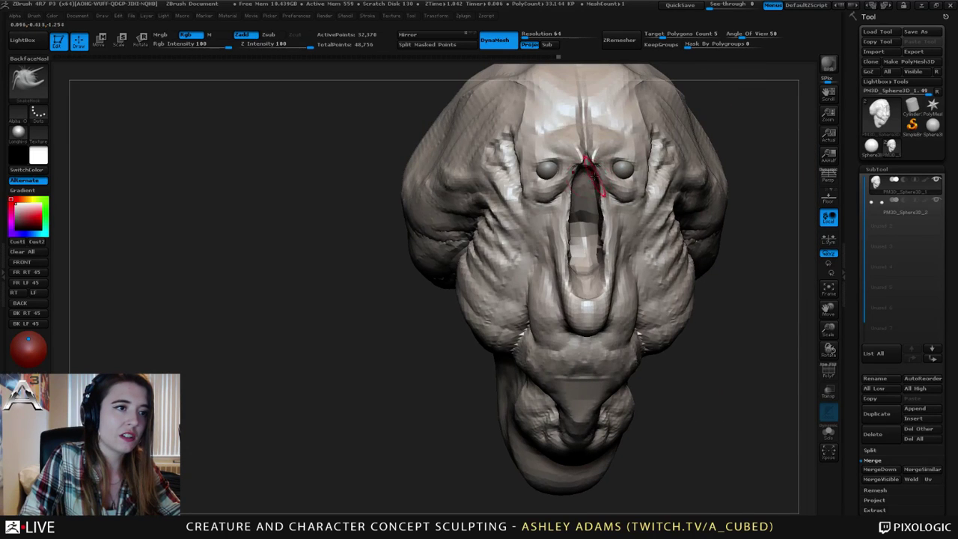
pyautogui.moveTo(585, 210); pyautogui.dragTo(584, 197)
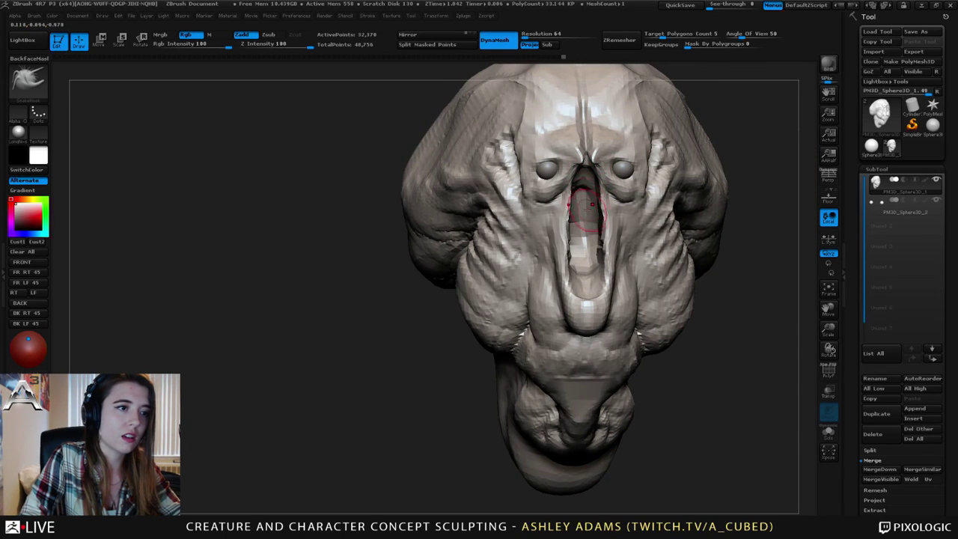
pyautogui.moveTo(585, 200); pyautogui.dragTo(539, 213, button='right')
pyautogui.moveTo(530, 256); pyautogui.dragTo(550, 269, button='right')
pyautogui.moveTo(549, 272)
pyautogui.mouseDown()
pyautogui.moveTo(547, 264)
pyautogui.moveTo(549, 272)
pyautogui.mouseUp()
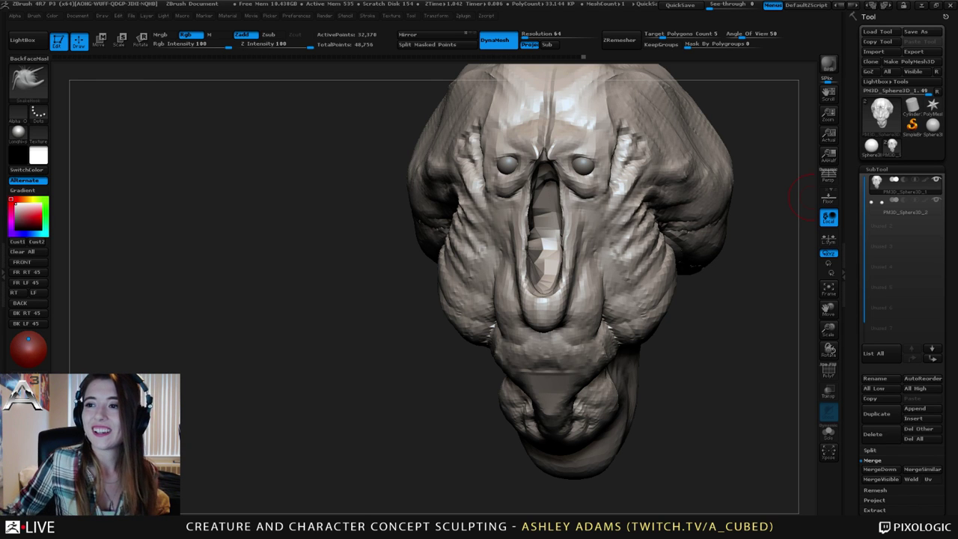
# Adjust the brow, eye bags and upper nose cavity rim with SnakeHook from several angles.
pyautogui.moveTo(547, 150)
pyautogui.mouseDown(button='right')
pyautogui.moveTo(610, 154)
pyautogui.moveTo(559, 140)
pyautogui.moveTo(580, 214)
pyautogui.mouseUp(button='right')
pyautogui.moveTo(580, 214)
pyautogui.mouseDown(button='right')
pyautogui.moveTo(590, 241)
pyautogui.moveTo(587, 167)
pyautogui.moveTo(587, 181)
pyautogui.mouseUp(button='right')
pyautogui.moveTo(595, 170); pyautogui.dragTo(584, 187)
pyautogui.moveTo(586, 161)
pyautogui.mouseDown(button='right')
pyautogui.moveTo(587, 149)
pyautogui.moveTo(592, 158)
pyautogui.mouseUp(button='right')
pyautogui.moveTo(593, 155); pyautogui.dragTo(588, 146)
pyautogui.moveTo(590, 136)
pyautogui.mouseDown(button='right')
pyautogui.moveTo(588, 166)
pyautogui.moveTo(597, 150)
pyautogui.moveTo(523, 169)
pyautogui.mouseUp(button='right')
pyautogui.moveTo(574, 198); pyautogui.dragTo(565, 185, button='right')
pyautogui.moveTo(573, 201)
pyautogui.mouseDown()
pyautogui.moveTo(577, 188)
pyautogui.moveTo(620, 193)
pyautogui.mouseUp()
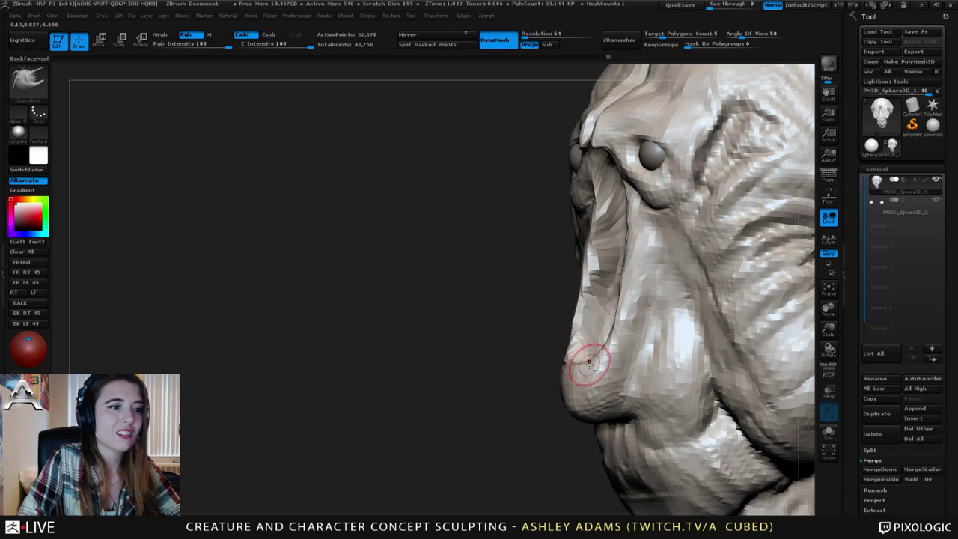
# Pull the lower tip and side walls of the nose cavity with SnakeHook to sharpen its rim.
pyautogui.moveTo(577, 363)
pyautogui.keyDown('alt'); pyautogui.mouseDown(button='right')
pyautogui.moveTo(570, 309)
pyautogui.moveTo(659, 289)
pyautogui.mouseUp(button='right'); pyautogui.keyUp('alt')
pyautogui.rightClick(570, 309)
pyautogui.moveTo(557, 316); pyautogui.dragTo(577, 346)
pyautogui.keyDown('ctrl'); pyautogui.moveTo(580, 351); pyautogui.dragTo(567, 224, button='right'); pyautogui.keyUp('ctrl')
pyautogui.keyDown('ctrl'); pyautogui.moveTo(567, 225); pyautogui.dragTo(575, 284, button='right'); pyautogui.keyUp('ctrl')
pyautogui.moveTo(527, 209); pyautogui.dragTo(511, 205)
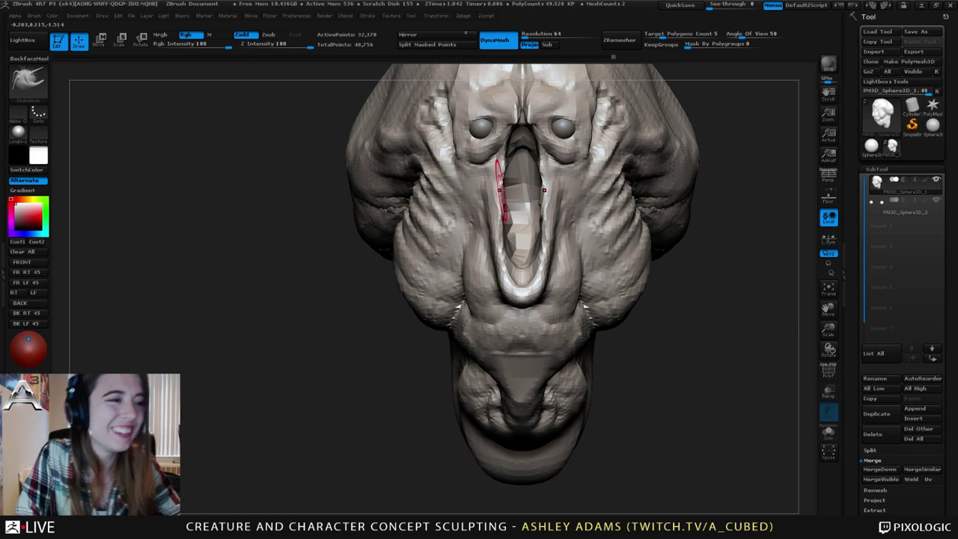
pyautogui.moveTo(557, 170)
pyautogui.mouseDown(button='right')
pyautogui.moveTo(494, 170)
pyautogui.moveTo(543, 134)
pyautogui.moveTo(549, 173)
pyautogui.mouseUp(button='right')
pyautogui.press('b')
pyautogui.press('c')
pyautogui.press('b')
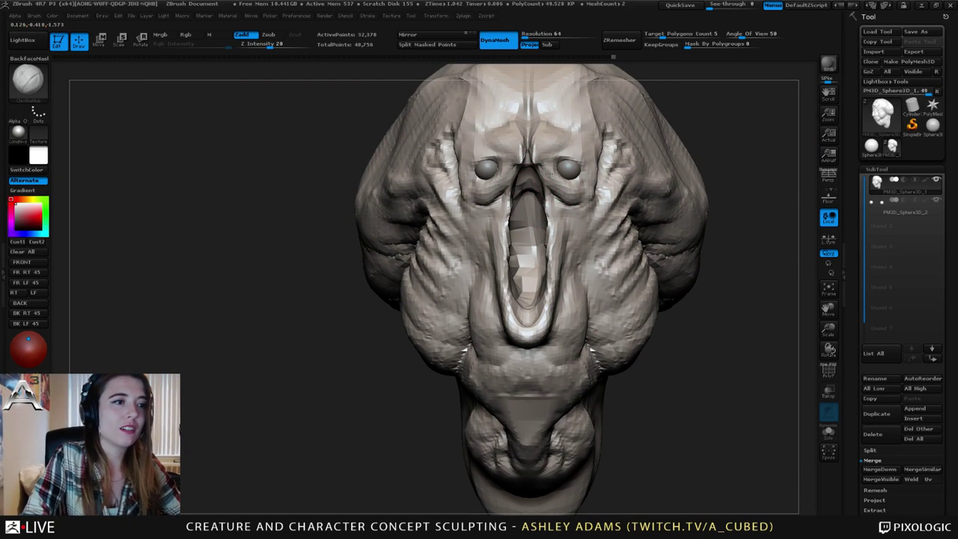
pyautogui.press('b')
pyautogui.press('d')
pyautogui.press('s')
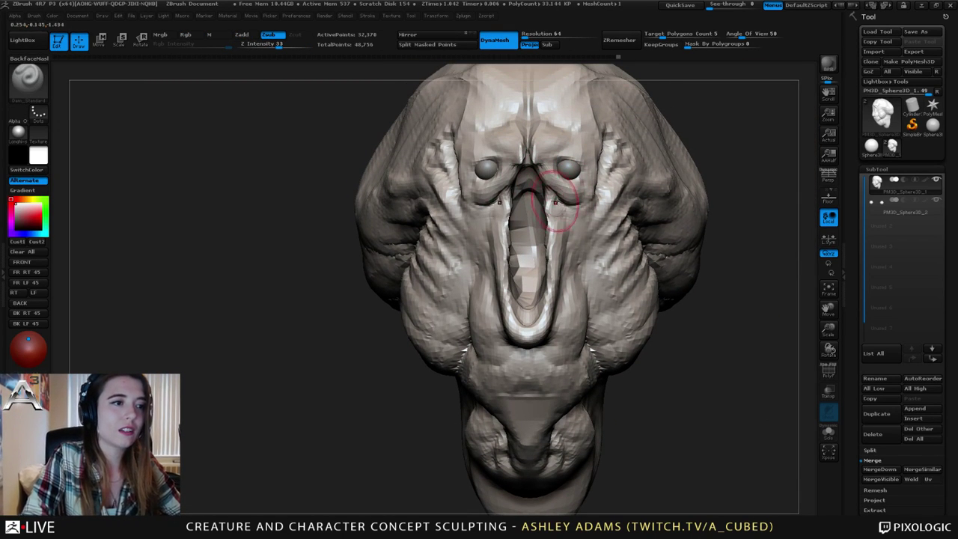
# Switch to SnakeHook and pull the side and lower rims of the nose cavity outward to widen the opening.
pyautogui.press('b')
pyautogui.press('s')
pyautogui.press('h')
pyautogui.moveTo(558, 241)
pyautogui.mouseDown()
pyautogui.moveTo(561, 268)
pyautogui.moveTo(559, 249)
pyautogui.mouseUp()
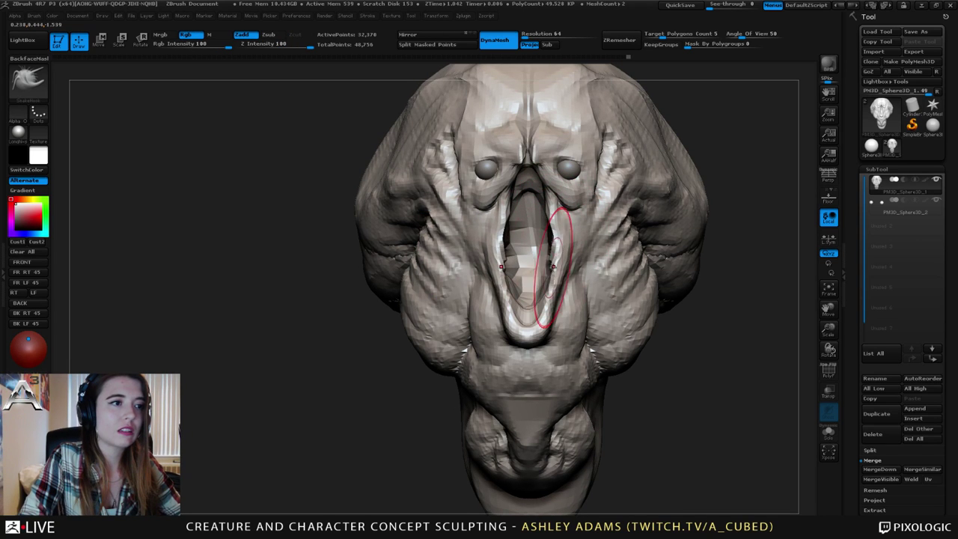
pyautogui.moveTo(554, 288); pyautogui.dragTo(560, 305)
# Refine the nose cavity rim's profile below the brow with SnakeHook from the side view.
pyautogui.keyDown('ctrl'); pyautogui.moveTo(560, 306); pyautogui.dragTo(535, 281, button='right'); pyautogui.keyUp('ctrl')
pyautogui.moveTo(536, 280)
pyautogui.mouseDown(button='right')
pyautogui.moveTo(563, 284)
pyautogui.moveTo(566, 244)
pyautogui.mouseUp(button='right')
pyautogui.moveTo(566, 244)
pyautogui.mouseDown(button='right')
pyautogui.moveTo(590, 259)
pyautogui.moveTo(486, 247)
pyautogui.mouseUp(button='right')
pyautogui.press('space')
pyautogui.moveTo(595, 252); pyautogui.dragTo(575, 255, button='right')
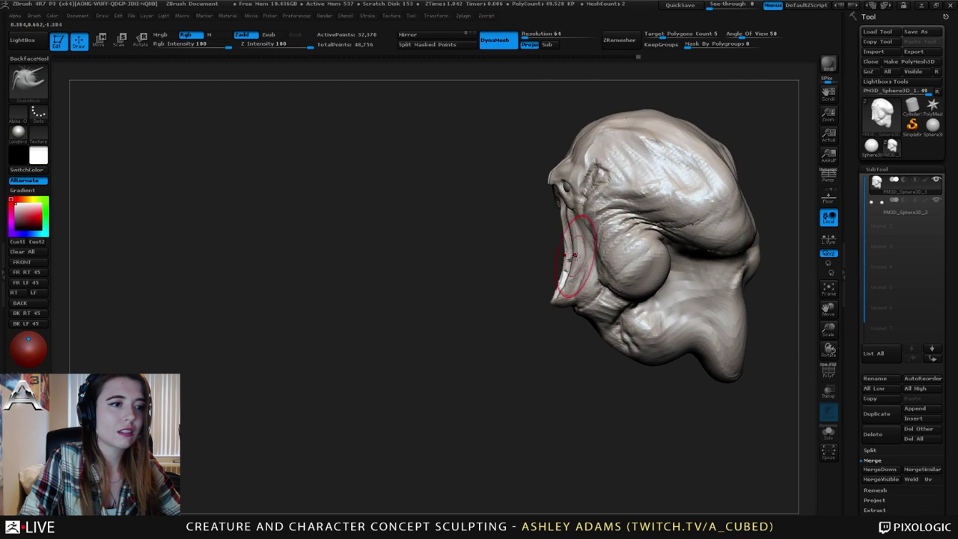
pyautogui.press('space')
pyautogui.moveTo(574, 220); pyautogui.dragTo(567, 217)
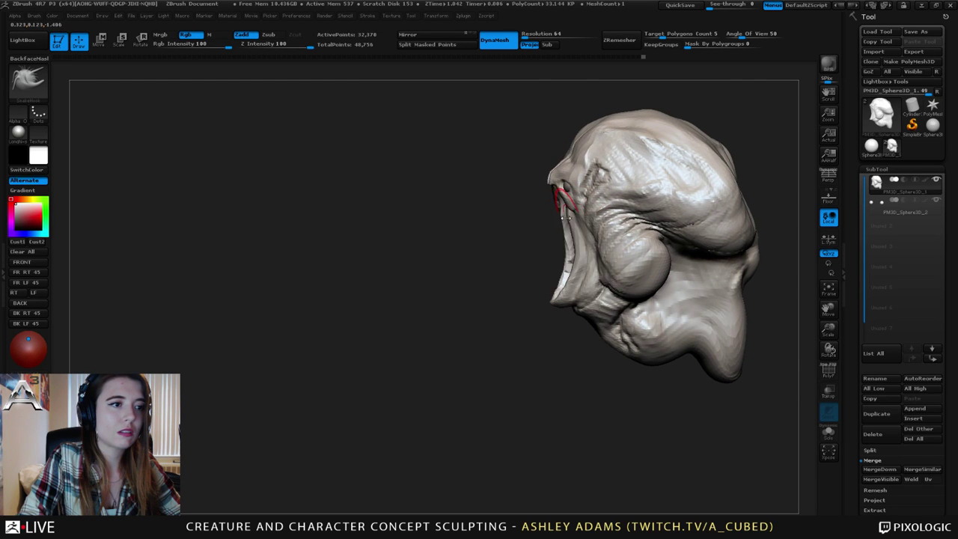
# Switch to ClayBuildup and build up the upper eyelid beneath the brow.
pyautogui.press('space')
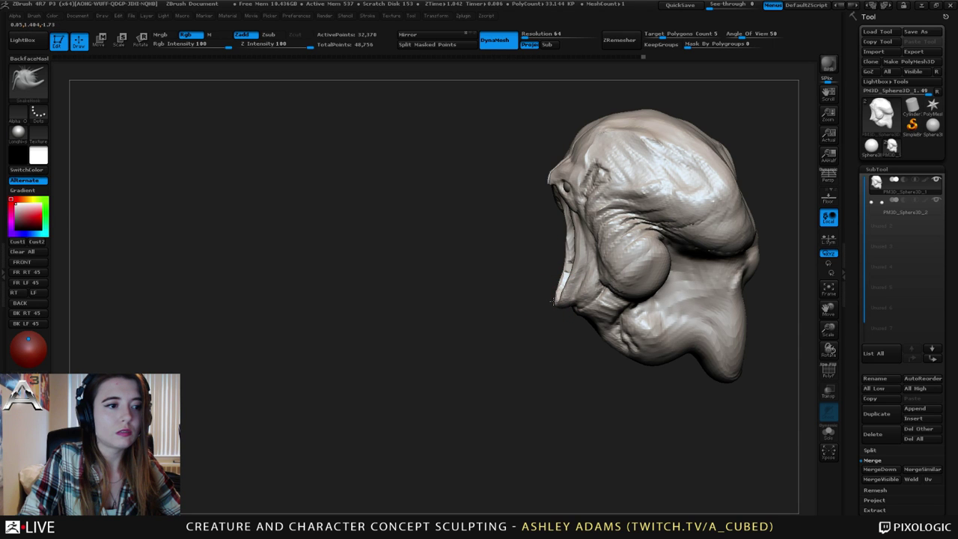
pyautogui.moveTo(566, 291)
pyautogui.mouseDown(button='right')
pyautogui.moveTo(622, 275)
pyautogui.moveTo(607, 274)
pyautogui.mouseUp(button='right')
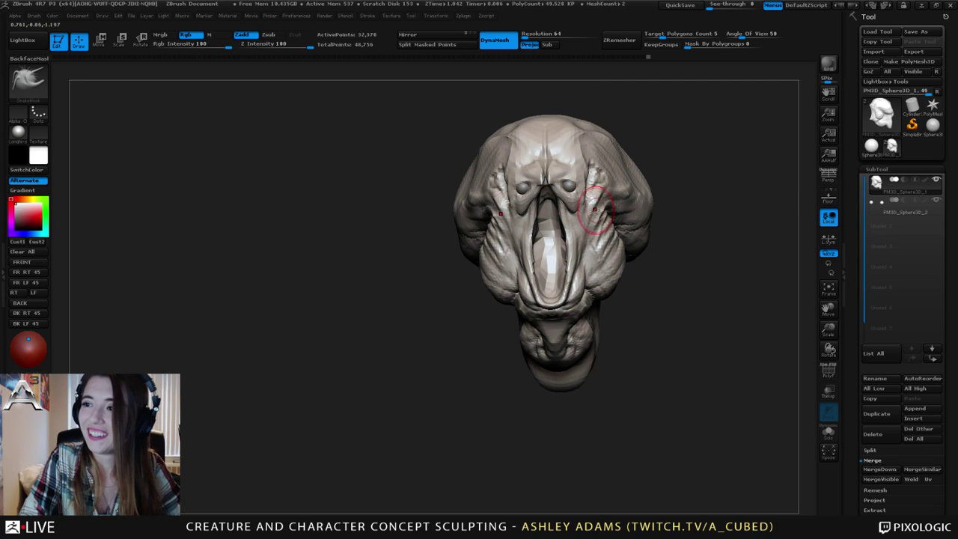
pyautogui.moveTo(543, 177); pyautogui.dragTo(574, 187, button='right')
pyautogui.moveTo(516, 142)
pyautogui.keyDown('ctrl'); pyautogui.mouseDown(button='right')
pyautogui.moveTo(500, 169)
pyautogui.moveTo(515, 196)
pyautogui.moveTo(513, 224)
pyautogui.mouseUp(button='right'); pyautogui.keyUp('ctrl')
pyautogui.rightClick(516, 202)
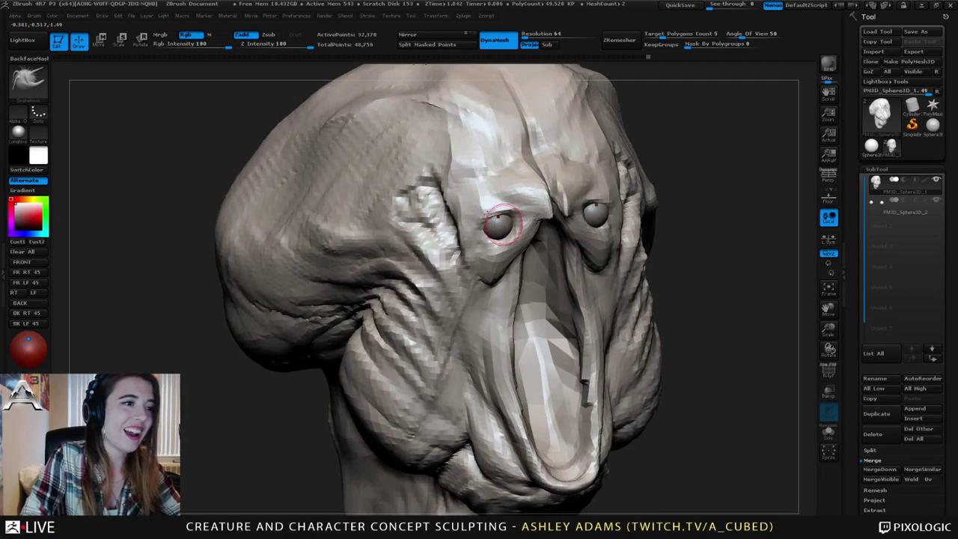
pyautogui.press('b')
pyautogui.press('c')
pyautogui.press('b')
pyautogui.moveTo(475, 208)
pyautogui.mouseDown()
pyautogui.moveTo(478, 219)
pyautogui.moveTo(521, 210)
pyautogui.mouseUp()
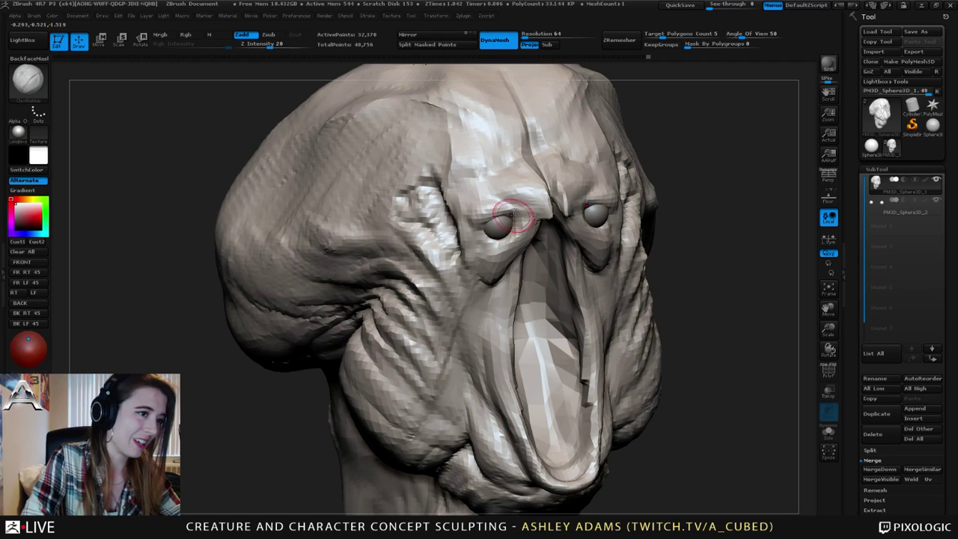
# Carve a crease between the upper eyelid and the brow with Dam_Standard.
pyautogui.moveTo(520, 211)
pyautogui.mouseDown(button='right')
pyautogui.moveTo(567, 213)
pyautogui.moveTo(556, 214)
pyautogui.mouseUp(button='right')
pyautogui.press('b')
pyautogui.press('d')
pyautogui.press('s')
pyautogui.moveTo(487, 219); pyautogui.dragTo(518, 210)
# Add volume along the upper eyelid from the opposite side of the head with ClayBuildup.
pyautogui.moveTo(517, 212)
pyautogui.mouseDown(button='right')
pyautogui.moveTo(479, 220)
pyautogui.moveTo(596, 224)
pyautogui.mouseUp(button='right')
pyautogui.press('b')
pyautogui.press('c')
pyautogui.press('b')
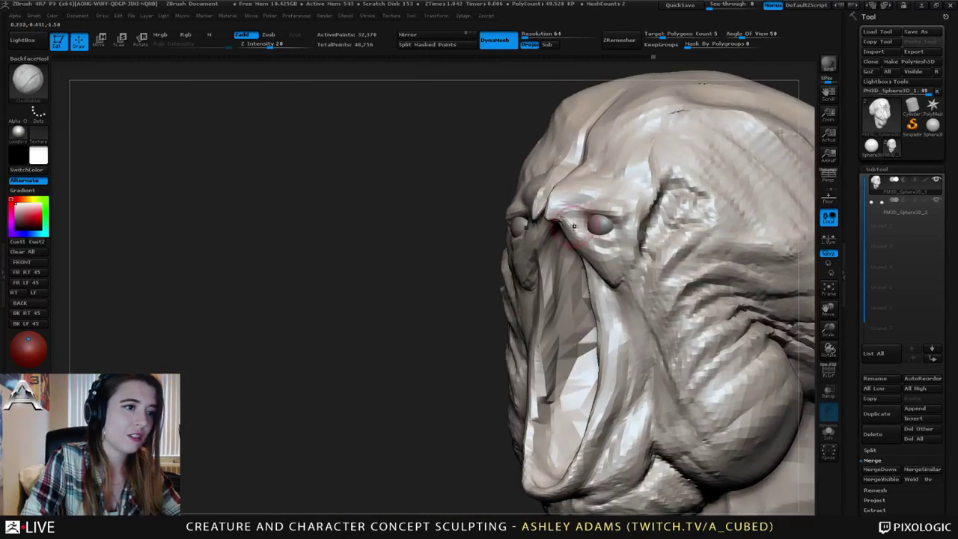
pyautogui.moveTo(589, 217); pyautogui.dragTo(603, 216)
pyautogui.moveTo(603, 216)
pyautogui.mouseDown(button='right')
pyautogui.moveTo(646, 222)
pyautogui.moveTo(599, 223)
pyautogui.moveTo(659, 223)
pyautogui.mouseUp(button='right')
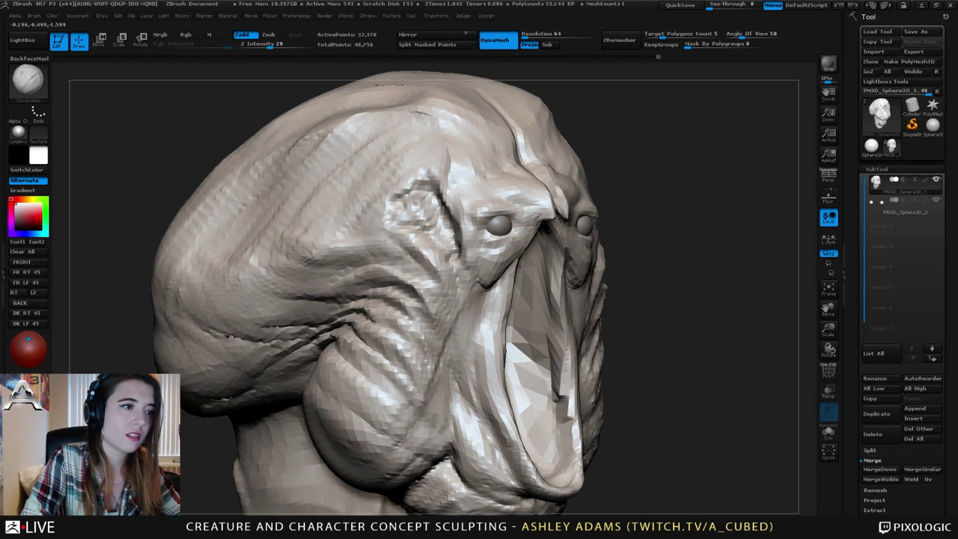
# Fill in the outer eye corner and thicken the brow above the eye with ClayBuildup.
pyautogui.moveTo(455, 231); pyautogui.dragTo(459, 235)
pyautogui.moveTo(462, 229); pyautogui.dragTo(469, 238, button='right')
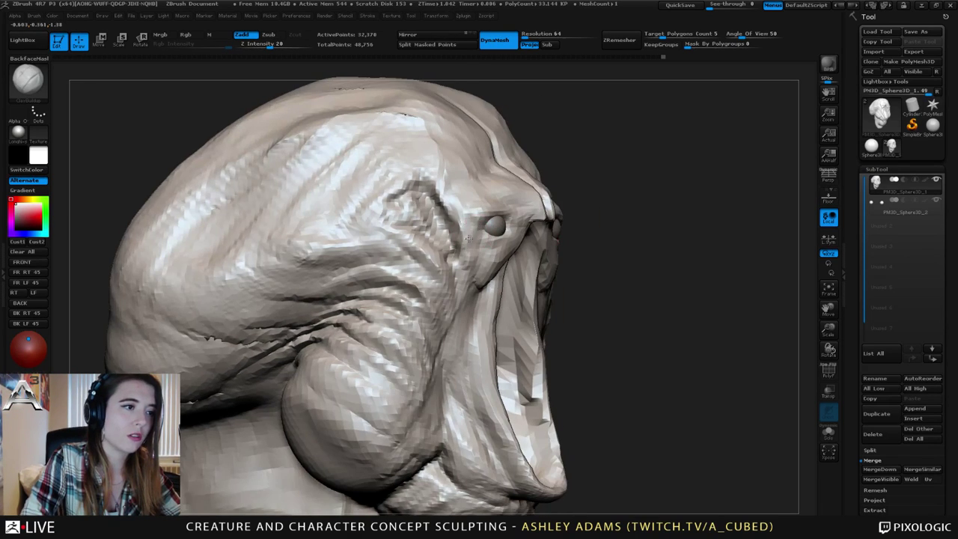
pyautogui.moveTo(460, 223)
pyautogui.mouseDown()
pyautogui.moveTo(451, 196)
pyautogui.moveTo(479, 208)
pyautogui.mouseUp()
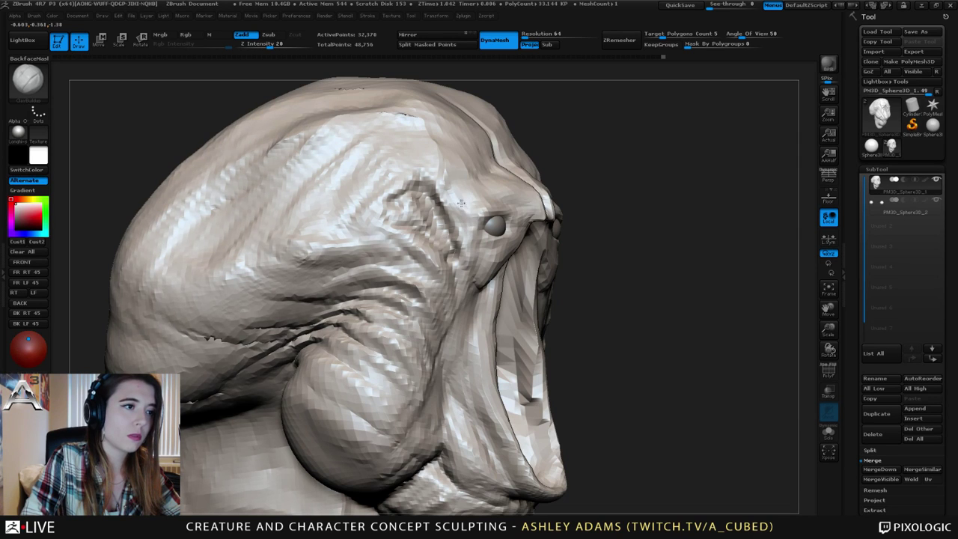
pyautogui.moveTo(465, 202); pyautogui.dragTo(425, 203, button='right')
pyautogui.moveTo(480, 194); pyautogui.dragTo(506, 190)
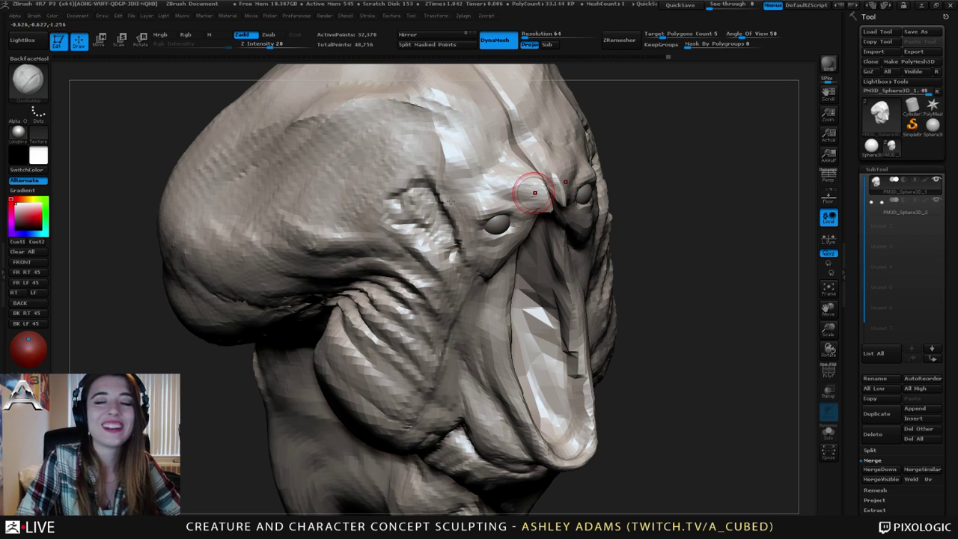
# Switch to Dam_Standard and cut a fold between the brow and the upper eyelid.
pyautogui.moveTo(517, 241); pyautogui.dragTo(449, 225, button='right')
pyautogui.moveTo(510, 191)
pyautogui.mouseDown(button='right')
pyautogui.moveTo(457, 204)
pyautogui.moveTo(500, 213)
pyautogui.moveTo(487, 188)
pyautogui.moveTo(509, 198)
pyautogui.moveTo(517, 217)
pyautogui.moveTo(502, 221)
pyautogui.mouseUp(button='right')
pyautogui.press('b')
pyautogui.press('d')
pyautogui.press('s')
pyautogui.moveTo(501, 221)
pyautogui.keyDown('ctrl'); pyautogui.mouseDown(button='right')
pyautogui.moveTo(497, 213)
pyautogui.moveTo(554, 243)
pyautogui.mouseUp(button='right'); pyautogui.keyUp('ctrl')
pyautogui.moveTo(553, 244)
pyautogui.mouseDown(button='right')
pyautogui.moveTo(498, 253)
pyautogui.moveTo(593, 246)
pyautogui.mouseUp(button='right')
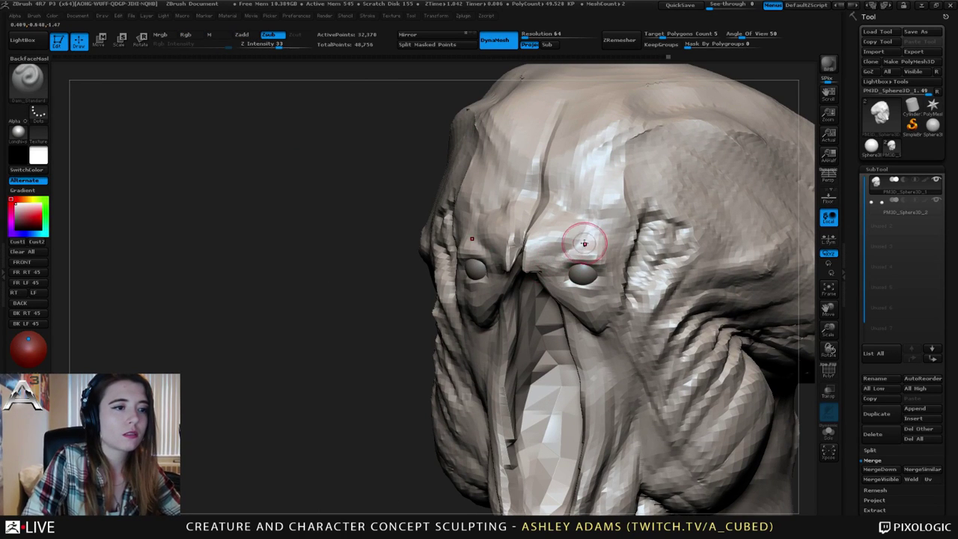
pyautogui.moveTo(569, 250); pyautogui.dragTo(599, 238)
# Carve short creases around the outer corner of the eye with Dam_Standard.
pyautogui.moveTo(596, 240); pyautogui.dragTo(524, 244, button='right')
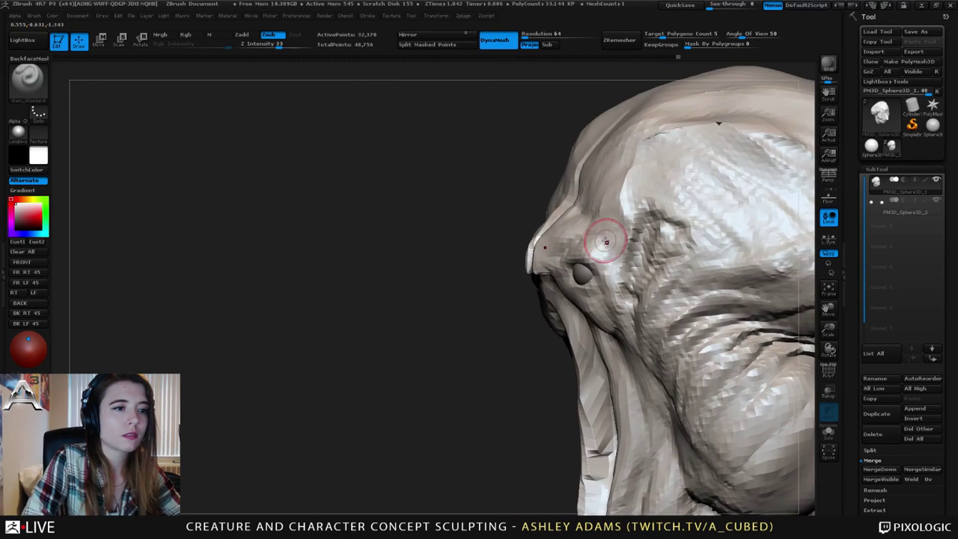
pyautogui.moveTo(619, 271)
pyautogui.mouseDown()
pyautogui.moveTo(606, 235)
pyautogui.moveTo(613, 284)
pyautogui.mouseUp()
pyautogui.moveTo(565, 258); pyautogui.dragTo(618, 252, button='right')
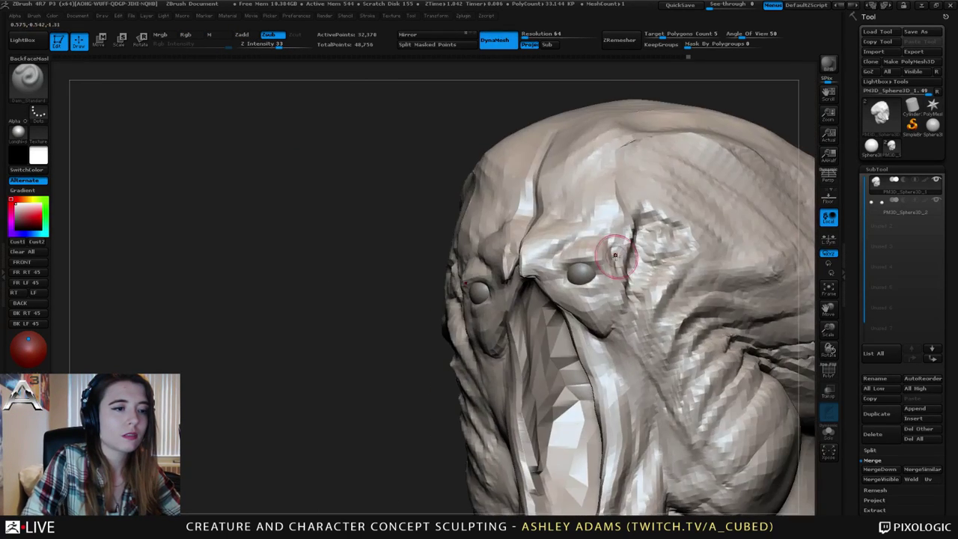
pyautogui.moveTo(616, 274); pyautogui.dragTo(614, 259)
# Switch to SnakeHook and adjust the shapes around the eyes and eye bags from the front and side.
pyautogui.moveTo(573, 245); pyautogui.dragTo(597, 251, button='right')
pyautogui.press('b')
pyautogui.press('s')
pyautogui.press('h')
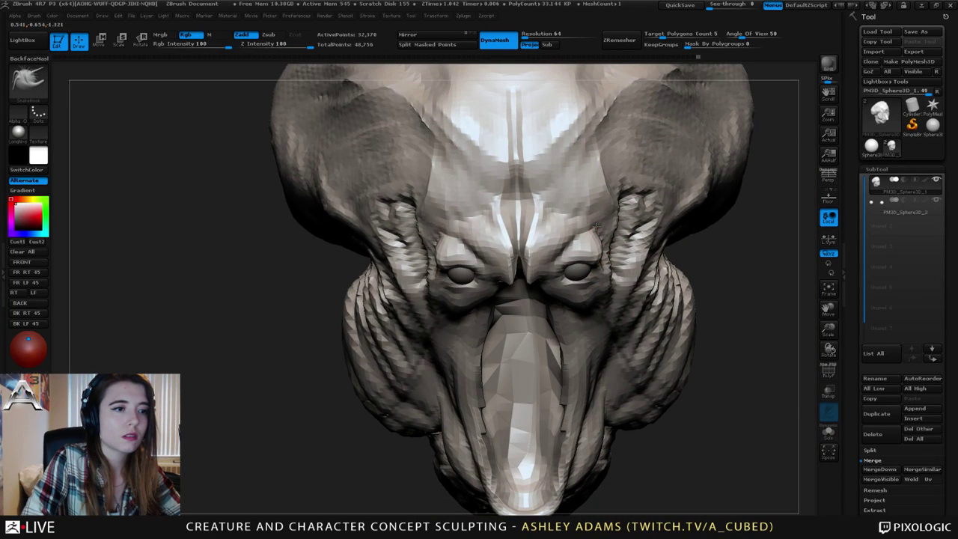
pyautogui.moveTo(596, 227); pyautogui.dragTo(557, 187, button='right')
pyautogui.moveTo(557, 187)
pyautogui.mouseDown(button='right')
pyautogui.moveTo(552, 197)
pyautogui.moveTo(501, 157)
pyautogui.mouseUp(button='right')
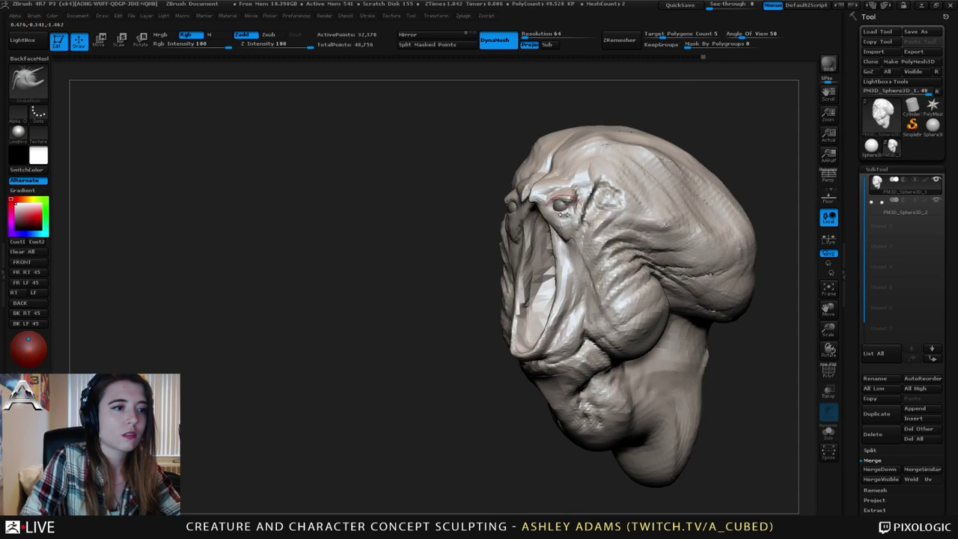
pyautogui.moveTo(560, 206)
pyautogui.mouseDown(button='right')
pyautogui.moveTo(509, 213)
pyautogui.moveTo(603, 222)
pyautogui.mouseUp(button='right')
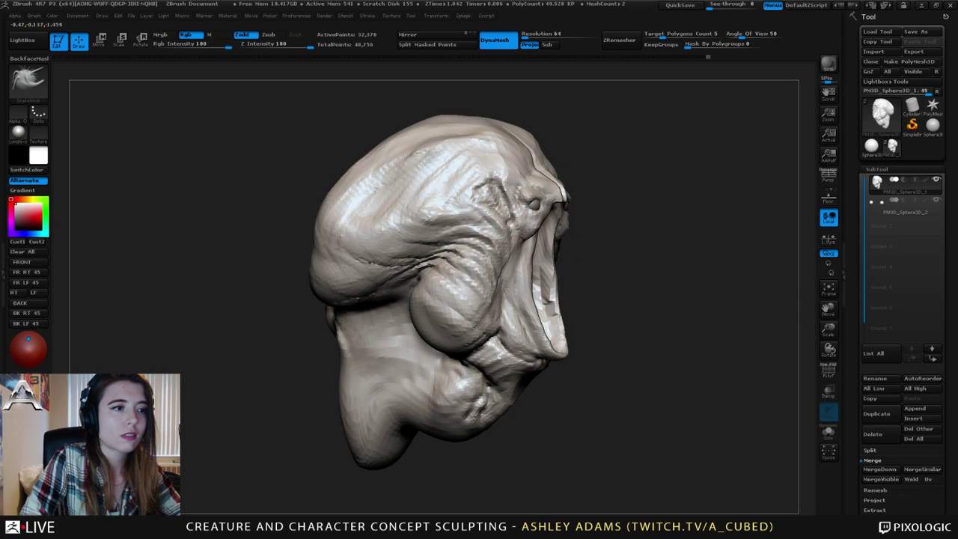
pyautogui.moveTo(527, 230); pyautogui.dragTo(535, 227)
pyautogui.moveTo(541, 221); pyautogui.dragTo(510, 218, button='right')
pyautogui.moveTo(599, 207); pyautogui.dragTo(589, 213, button='right')
pyautogui.rightClick(575, 262)
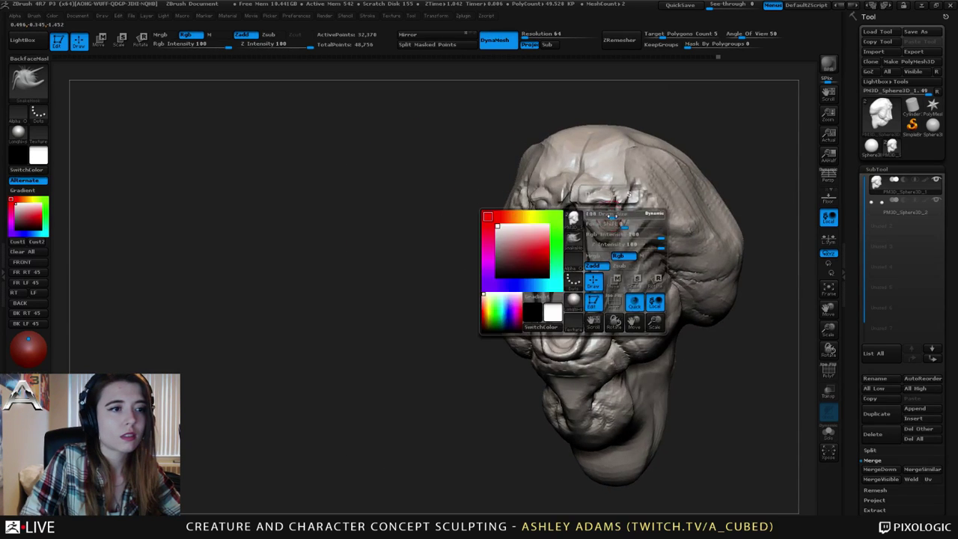
pyautogui.moveTo(603, 264)
pyautogui.mouseDown(button='right')
pyautogui.moveTo(605, 231)
pyautogui.moveTo(590, 229)
pyautogui.mouseUp(button='right')
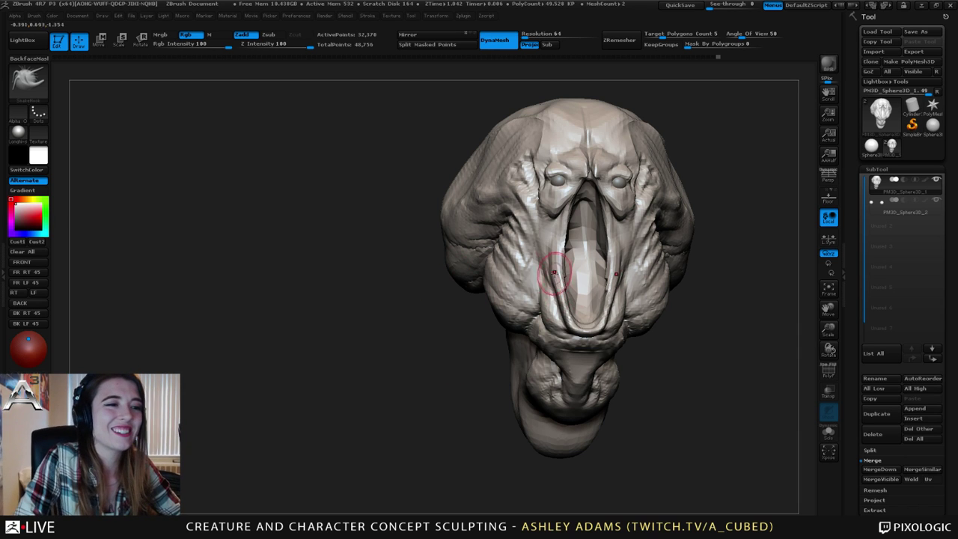
# Carve creases under the eye bag and along the cheek beside the nose cavity with Dam_Standard.
pyautogui.moveTo(715, 227); pyautogui.dragTo(602, 231)
pyautogui.press('b')
pyautogui.press('d')
pyautogui.press('s')
pyautogui.moveTo(640, 202); pyautogui.dragTo(587, 204, button='right')
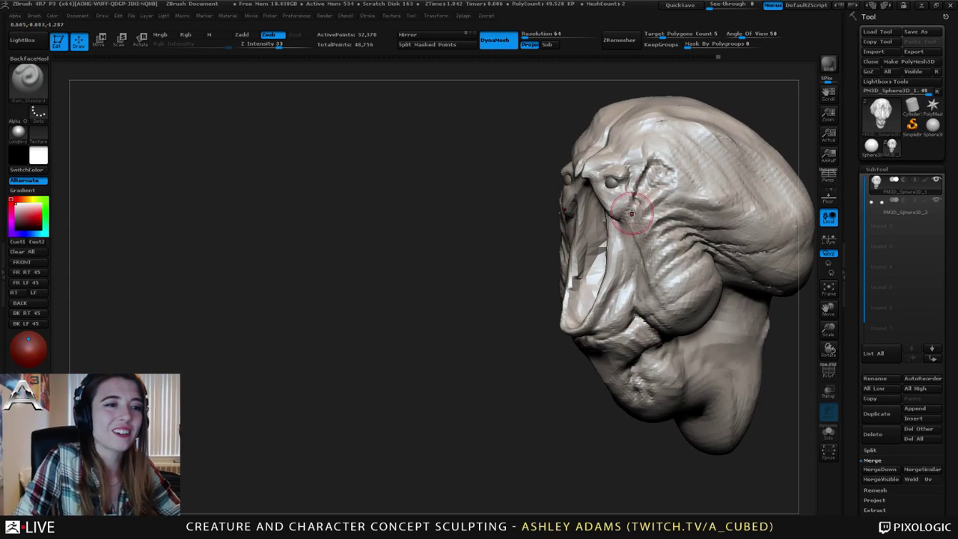
pyautogui.moveTo(631, 221); pyautogui.dragTo(634, 210)
pyautogui.moveTo(636, 198); pyautogui.dragTo(652, 200, button='right')
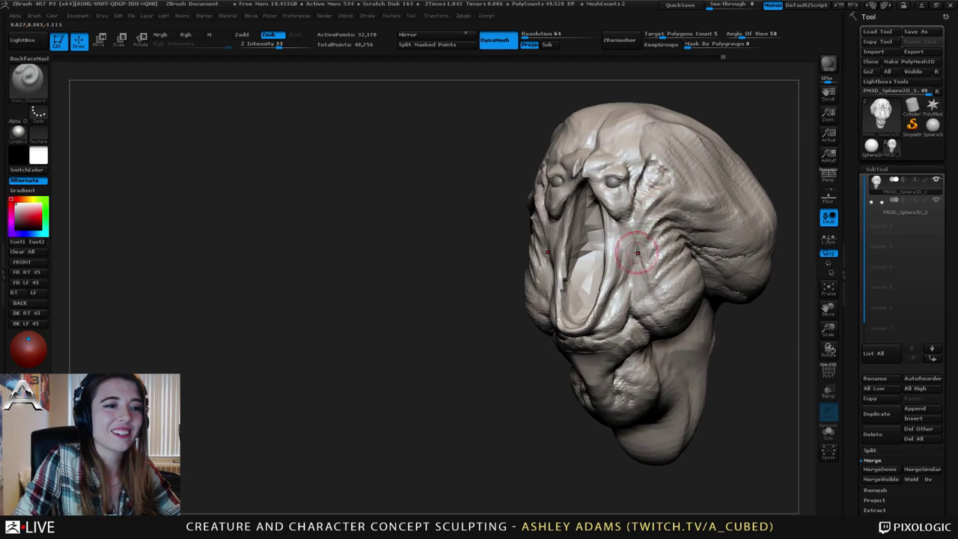
pyautogui.moveTo(633, 281); pyautogui.dragTo(633, 258)
pyautogui.moveTo(633, 257); pyautogui.dragTo(634, 269)
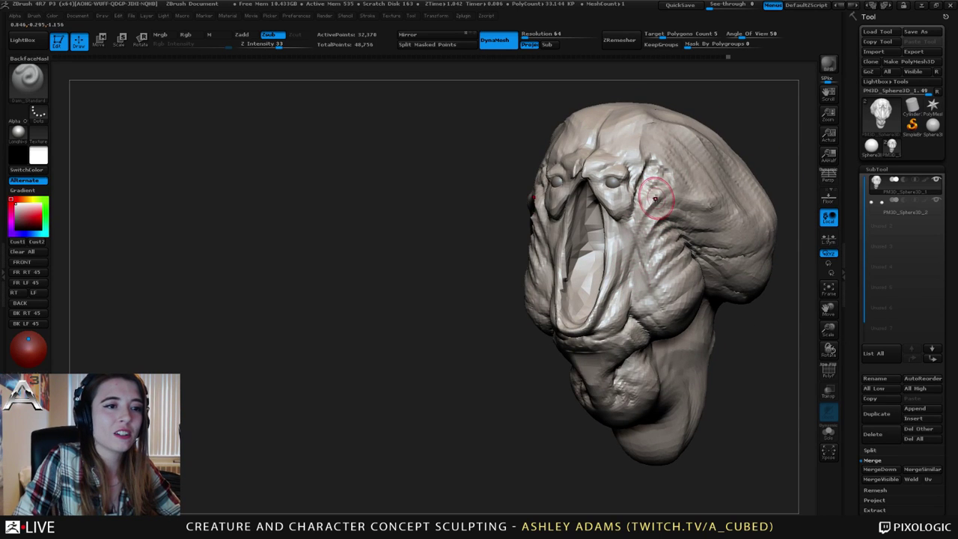
# Cut long folds from the temple and upper cheek down toward the nose cavity with Dam_Standard.
pyautogui.moveTo(656, 197); pyautogui.dragTo(630, 265)
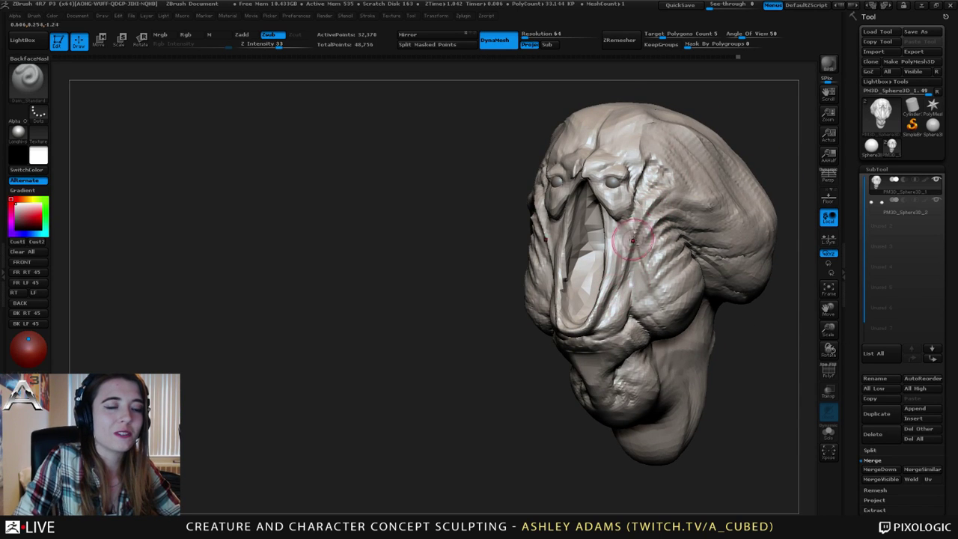
pyautogui.moveTo(658, 240); pyautogui.dragTo(639, 243, button='right')
pyautogui.moveTo(629, 284); pyautogui.dragTo(624, 269)
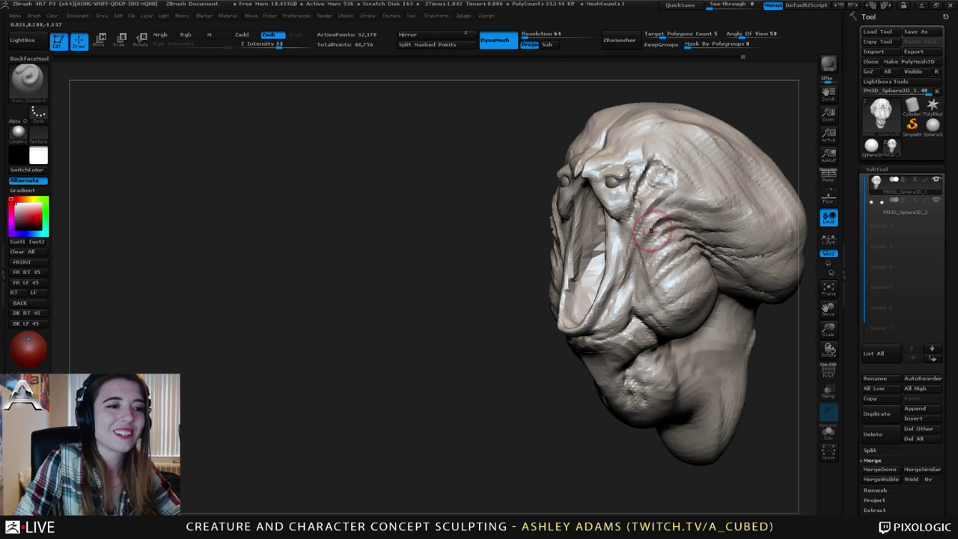
pyautogui.moveTo(673, 220); pyautogui.dragTo(614, 286)
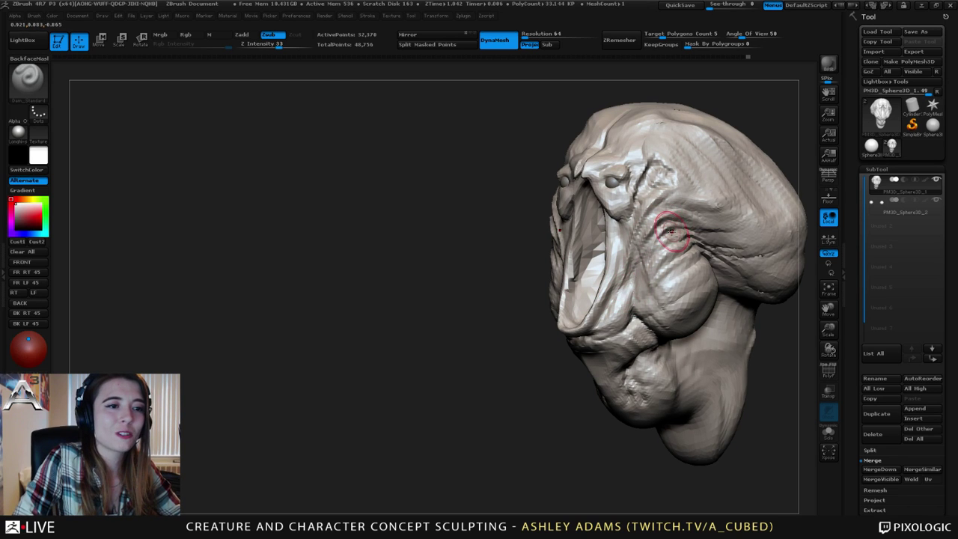
pyautogui.moveTo(665, 248); pyautogui.dragTo(640, 265)
pyautogui.moveTo(524, 268); pyautogui.dragTo(685, 268)
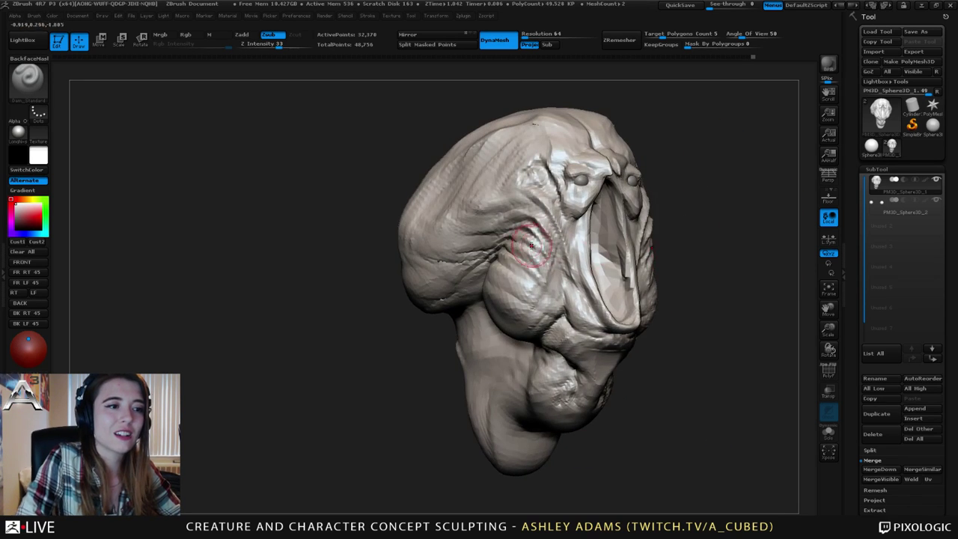
pyautogui.moveTo(503, 240)
pyautogui.mouseDown()
pyautogui.moveTo(566, 288)
pyautogui.moveTo(553, 290)
pyautogui.mouseUp()
# Carve wrinkles into the skin beneath the lower rim of the nose cavity with Dam_Standard.
pyautogui.moveTo(614, 258); pyautogui.dragTo(550, 253, button='right')
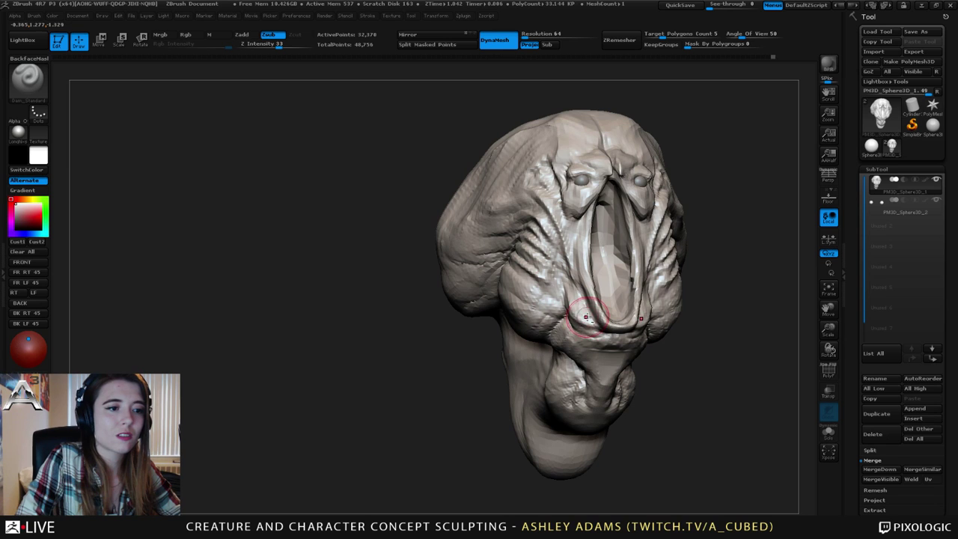
pyautogui.moveTo(595, 334); pyautogui.dragTo(610, 336)
pyautogui.moveTo(629, 335)
pyautogui.mouseDown(button='right')
pyautogui.moveTo(556, 329)
pyautogui.moveTo(637, 333)
pyautogui.mouseUp(button='right')
pyautogui.press('b')
pyautogui.press('c')
pyautogui.press('b')
pyautogui.press('b')
pyautogui.press('d')
pyautogui.press('s')
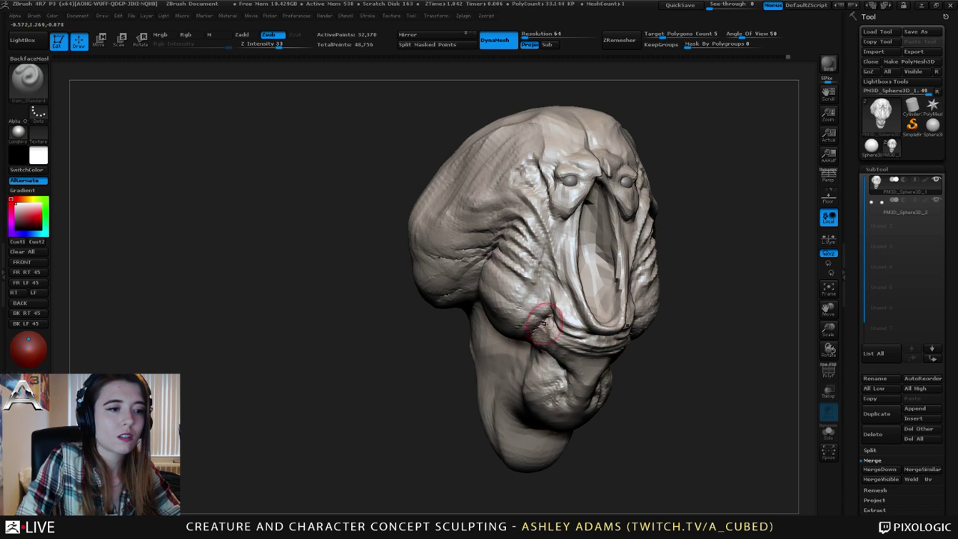
# Switch to SnakeHook, enlarge the brush and pull the back of the neck outward into a thicker mass.
pyautogui.moveTo(546, 316)
pyautogui.mouseDown(button='right')
pyautogui.moveTo(560, 344)
pyautogui.moveTo(567, 304)
pyautogui.moveTo(586, 330)
pyautogui.moveTo(604, 318)
pyautogui.moveTo(607, 292)
pyautogui.moveTo(605, 300)
pyautogui.moveTo(641, 316)
pyautogui.mouseUp(button='right')
pyautogui.press('b')
pyautogui.press('s')
pyautogui.press('h')
pyautogui.press('space')
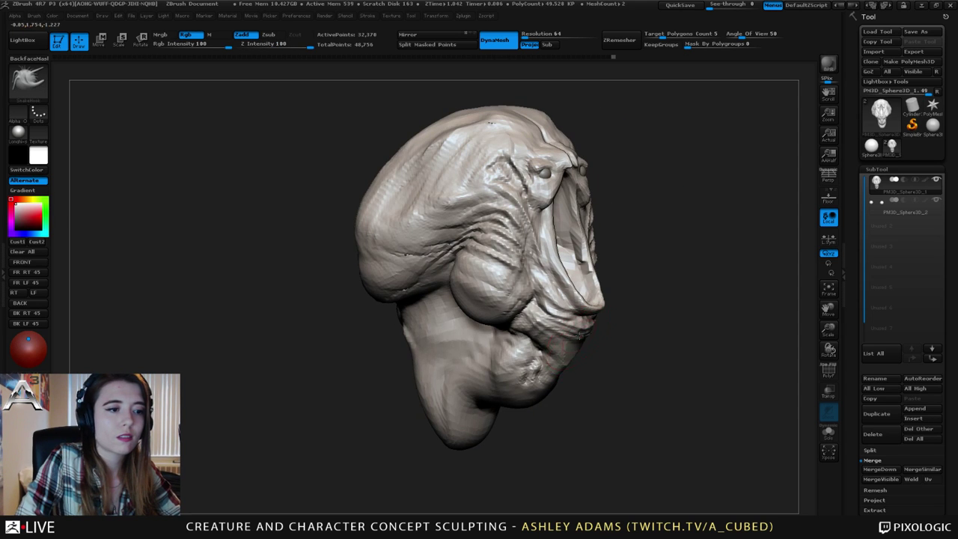
pyautogui.moveTo(579, 336)
pyautogui.mouseDown(button='right')
pyautogui.moveTo(596, 343)
pyautogui.moveTo(566, 349)
pyautogui.moveTo(545, 337)
pyautogui.moveTo(539, 286)
pyautogui.moveTo(588, 289)
pyautogui.mouseUp(button='right')
pyautogui.rightClick(562, 352)
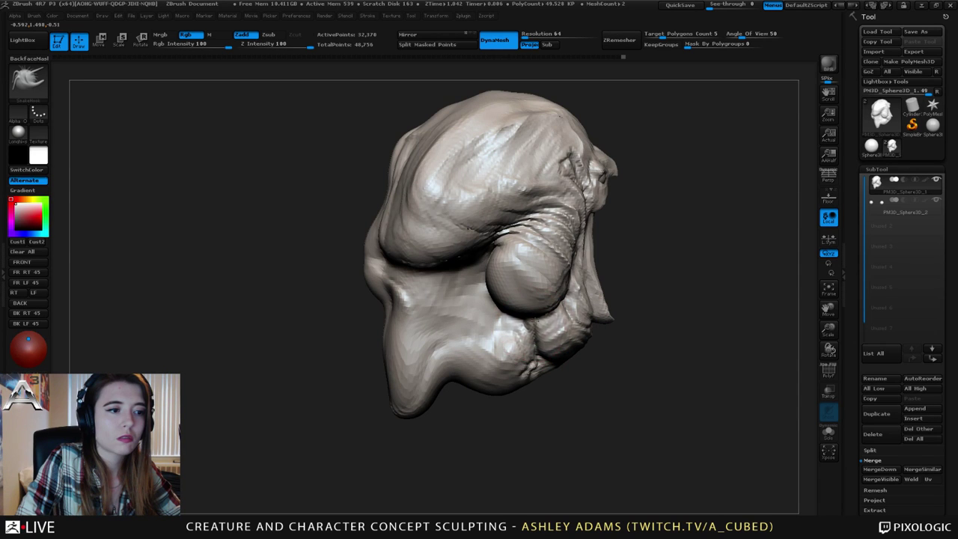
pyautogui.moveTo(531, 337)
pyautogui.keyDown('alt'); pyautogui.mouseDown(button='right')
pyautogui.moveTo(528, 297)
pyautogui.moveTo(502, 313)
pyautogui.moveTo(430, 312)
pyautogui.mouseUp(button='right'); pyautogui.keyUp('alt')
pyautogui.rightClick(430, 312)
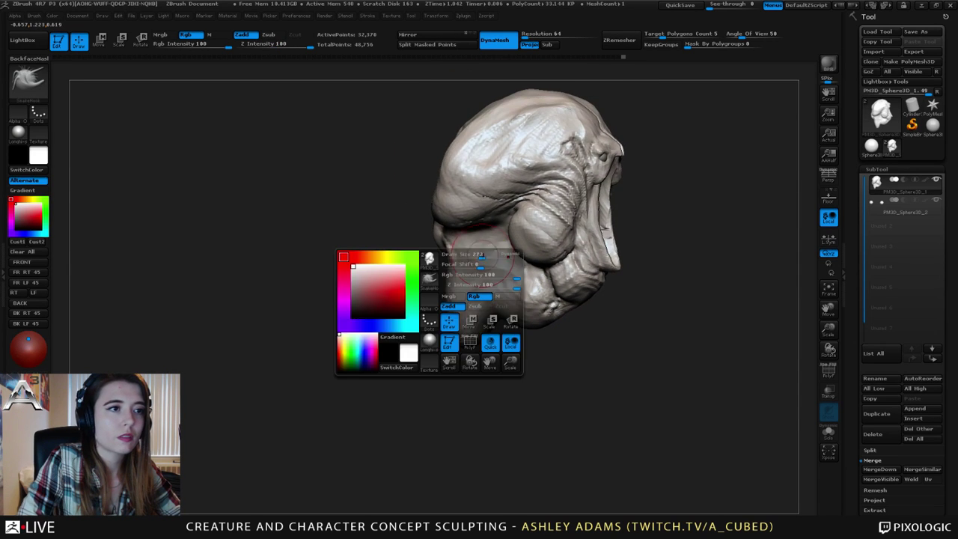
pyautogui.moveTo(484, 256)
pyautogui.mouseDown()
pyautogui.moveTo(500, 249)
pyautogui.moveTo(454, 314)
pyautogui.mouseUp()
pyautogui.keyDown('alt'); pyautogui.moveTo(454, 315); pyautogui.dragTo(498, 285, button='right'); pyautogui.keyUp('alt')
pyautogui.moveTo(498, 285); pyautogui.dragTo(439, 205)
pyautogui.moveTo(447, 238); pyautogui.dragTo(423, 238)
pyautogui.moveTo(458, 286); pyautogui.dragTo(434, 308)
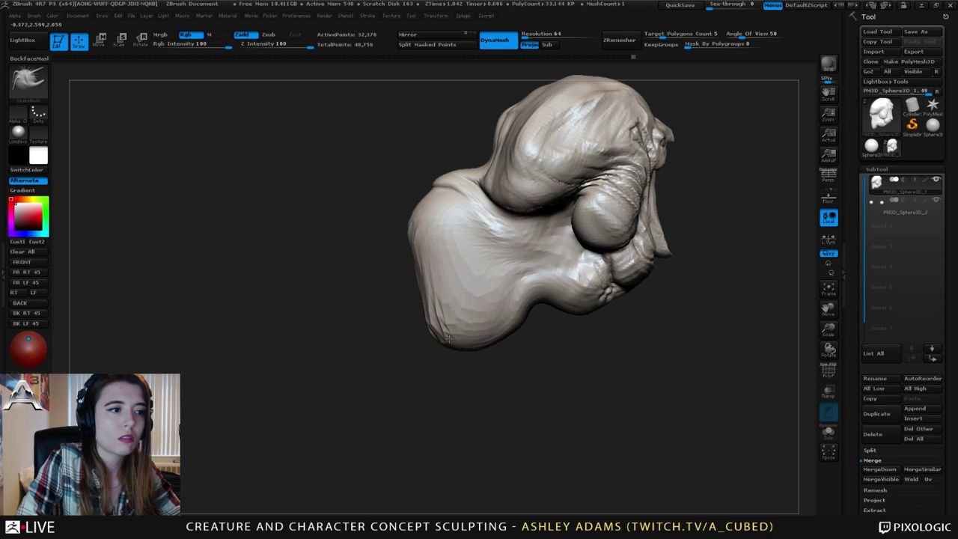
# Extend the base and back of the neck further with SnakeHook from the side and three-quarter views.
pyautogui.moveTo(432, 282)
pyautogui.mouseDown(button='right')
pyautogui.moveTo(412, 261)
pyautogui.moveTo(475, 254)
pyautogui.mouseUp(button='right')
pyautogui.moveTo(443, 250)
pyautogui.mouseDown()
pyautogui.moveTo(474, 253)
pyautogui.moveTo(466, 299)
pyautogui.moveTo(481, 353)
pyautogui.mouseUp()
pyautogui.keyDown('ctrl'); pyautogui.moveTo(481, 353); pyautogui.dragTo(476, 299, button='right'); pyautogui.keyUp('ctrl')
pyautogui.moveTo(476, 300)
pyautogui.mouseDown(button='right')
pyautogui.moveTo(530, 241)
pyautogui.moveTo(541, 247)
pyautogui.mouseUp(button='right')
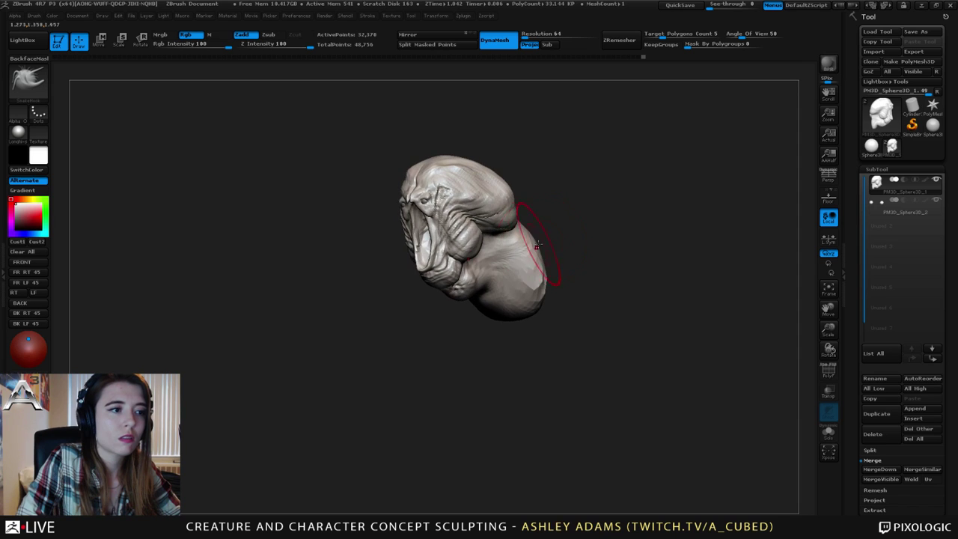
pyautogui.moveTo(533, 252)
pyautogui.mouseDown()
pyautogui.moveTo(540, 238)
pyautogui.moveTo(559, 268)
pyautogui.mouseUp()
# Readjust the SnakeHook brush size and pull the neck mass into a broad hump behind the head.
pyautogui.moveTo(555, 294)
pyautogui.mouseDown(button='right')
pyautogui.moveTo(522, 306)
pyautogui.moveTo(517, 289)
pyautogui.mouseUp(button='right')
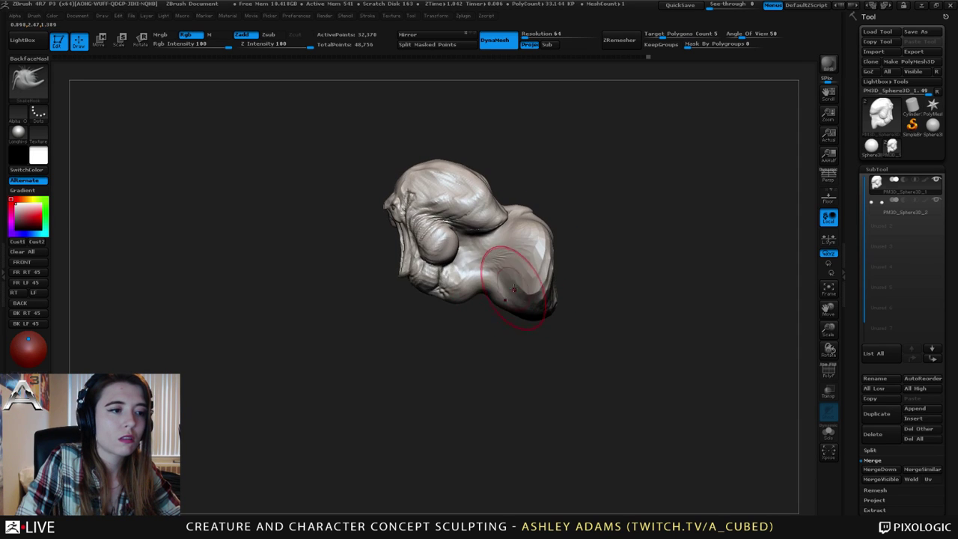
pyautogui.press('space')
pyautogui.moveTo(514, 289)
pyautogui.mouseDown()
pyautogui.moveTo(526, 316)
pyautogui.moveTo(554, 319)
pyautogui.mouseUp()
pyautogui.moveTo(554, 318); pyautogui.dragTo(509, 311, button='right')
pyautogui.moveTo(576, 253)
pyautogui.mouseDown()
pyautogui.moveTo(595, 272)
pyautogui.moveTo(585, 294)
pyautogui.mouseUp()
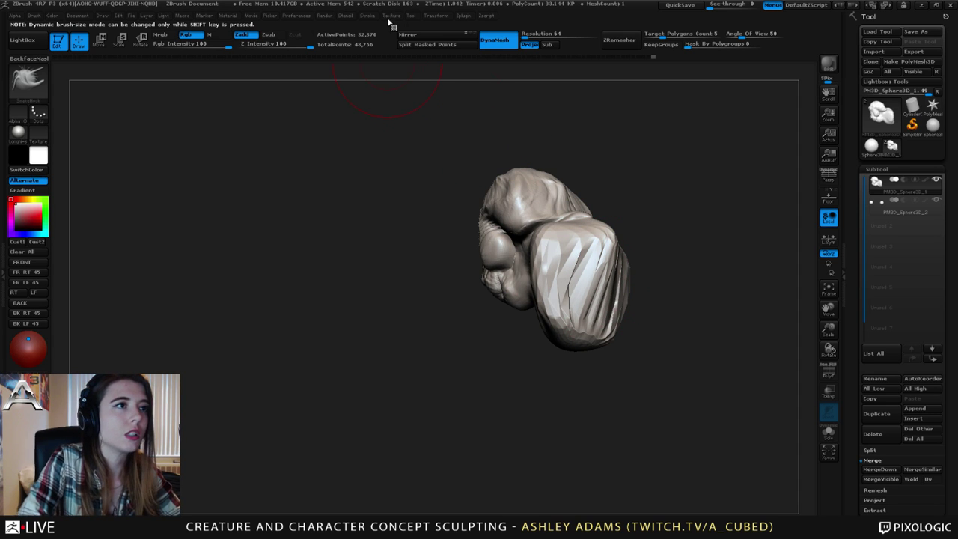
# Set the DynaMesh resolution to 80 and remesh the head.
pyautogui.click(529, 34)
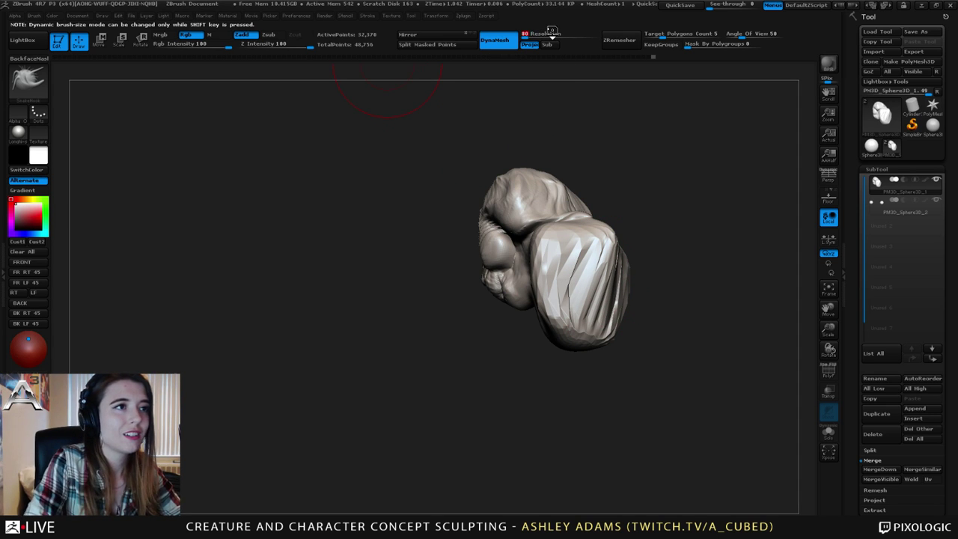
pyautogui.press('Return')
pyautogui.keyDown('ctrl'); pyautogui.moveTo(653, 213); pyautogui.dragTo(692, 250); pyautogui.keyUp('ctrl')
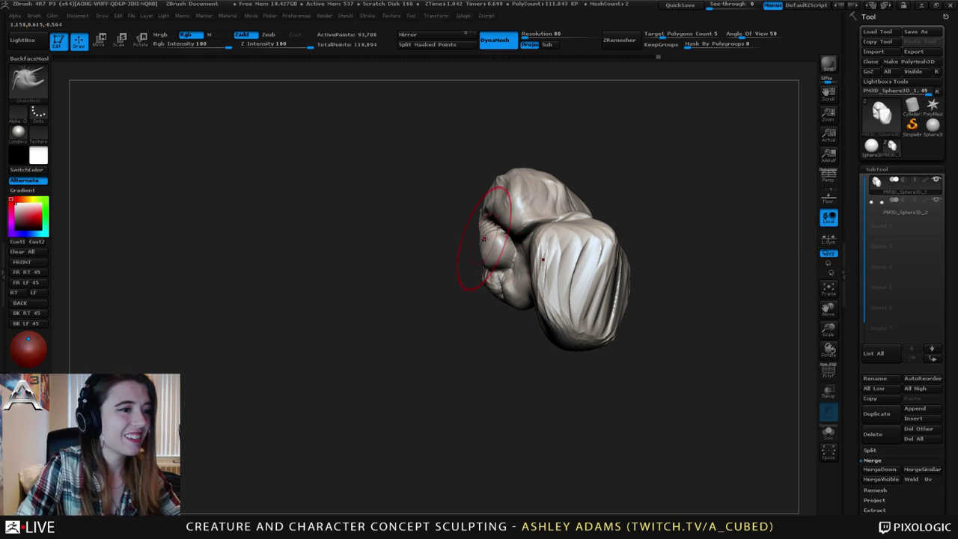
# Remesh the head, switch to ClayBuildup and even out the stretched streaks on the side of the neck mass.
pyautogui.press('ctrl')
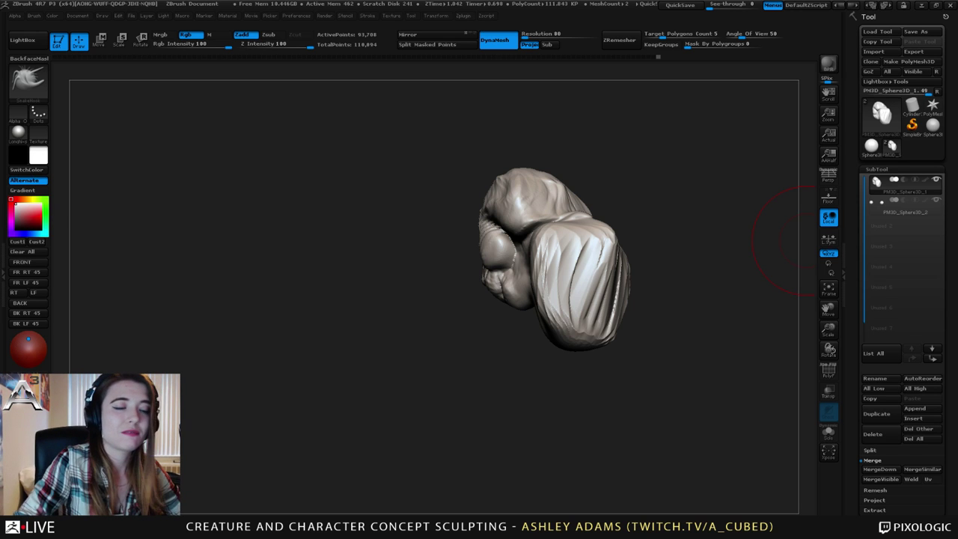
pyautogui.moveTo(804, 241); pyautogui.dragTo(703, 238)
pyautogui.press('b')
pyautogui.press('c')
pyautogui.press('b')
pyautogui.moveTo(578, 245)
pyautogui.mouseDown()
pyautogui.moveTo(563, 250)
pyautogui.moveTo(561, 311)
pyautogui.moveTo(592, 258)
pyautogui.moveTo(582, 254)
pyautogui.moveTo(562, 299)
pyautogui.moveTo(595, 266)
pyautogui.moveTo(577, 274)
pyautogui.moveTo(564, 265)
pyautogui.mouseUp()
pyautogui.moveTo(479, 259)
pyautogui.mouseDown()
pyautogui.moveTo(567, 250)
pyautogui.moveTo(546, 253)
pyautogui.mouseUp()
pyautogui.rightClick(551, 253)
pyautogui.moveTo(599, 259); pyautogui.dragTo(539, 262, button='right')
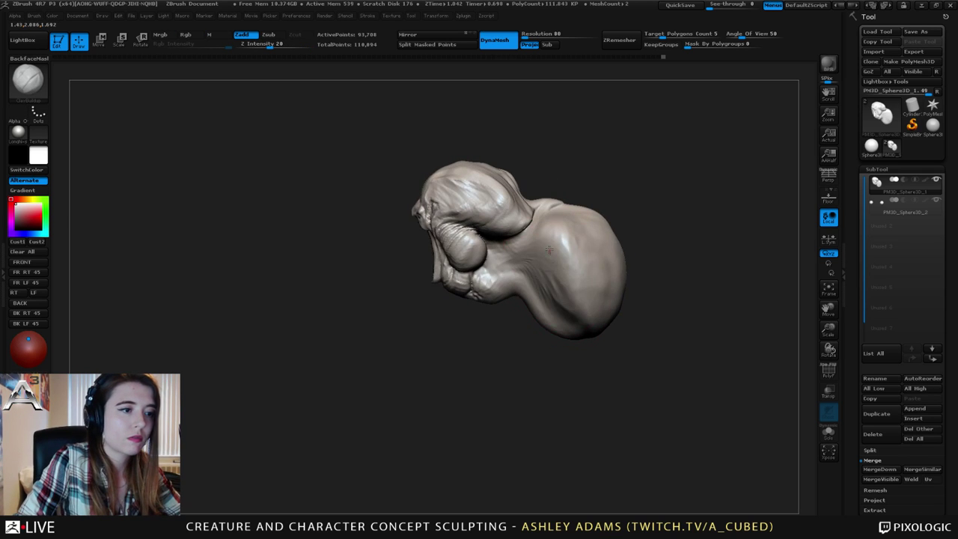
pyautogui.moveTo(536, 263); pyautogui.dragTo(561, 327)
pyautogui.moveTo(558, 256); pyautogui.dragTo(603, 314)
pyautogui.moveTo(588, 234); pyautogui.dragTo(614, 295)
# Switch to SnakeHook, set the draw size to 1000 and reposition the head and neck mass with broad pulls.
pyautogui.press('b')
pyautogui.press('s')
pyautogui.press('h')
pyautogui.rightClick(603, 222)
pyautogui.click(598, 220)
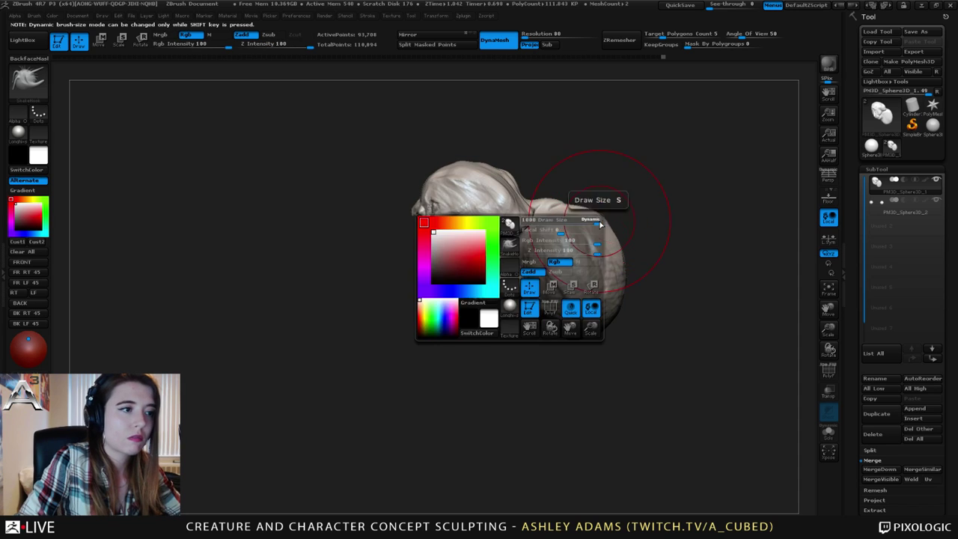
pyautogui.moveTo(618, 227); pyautogui.dragTo(612, 230, button='right')
pyautogui.moveTo(617, 262); pyautogui.dragTo(609, 258)
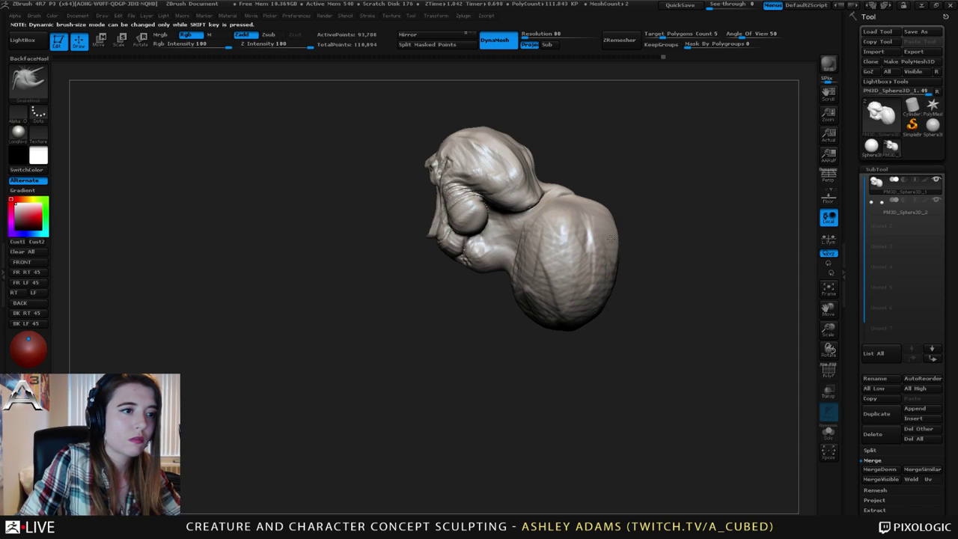
# Shrink the head with the Size deformation and repeat the same scaling on the other subtool.
pyautogui.moveTo(854, 464); pyautogui.dragTo(855, 379)
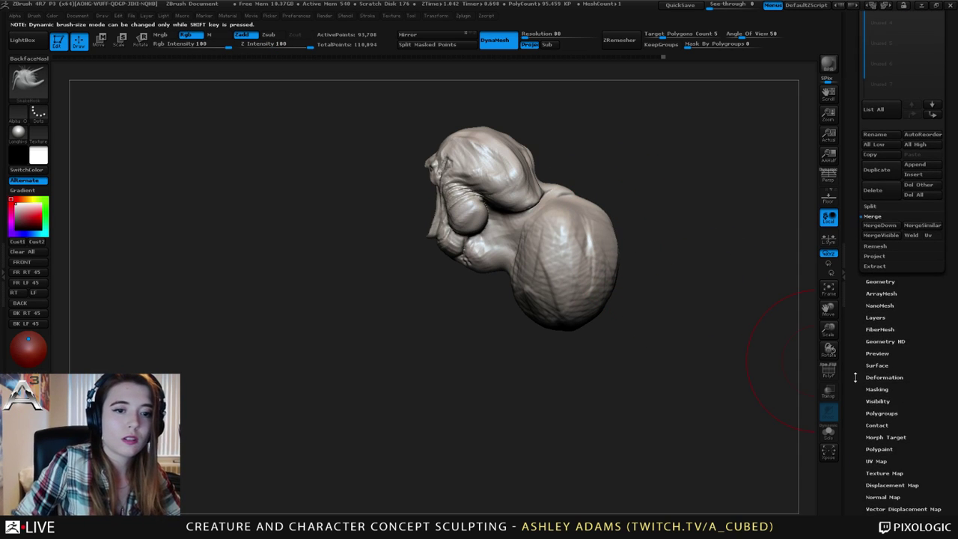
pyautogui.click(885, 377)
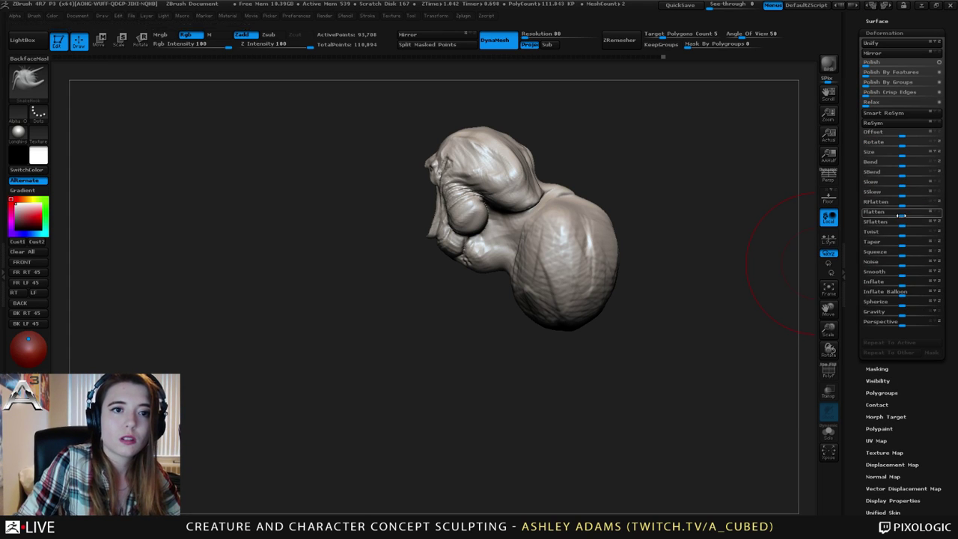
pyautogui.moveTo(901, 152); pyautogui.dragTo(856, 157)
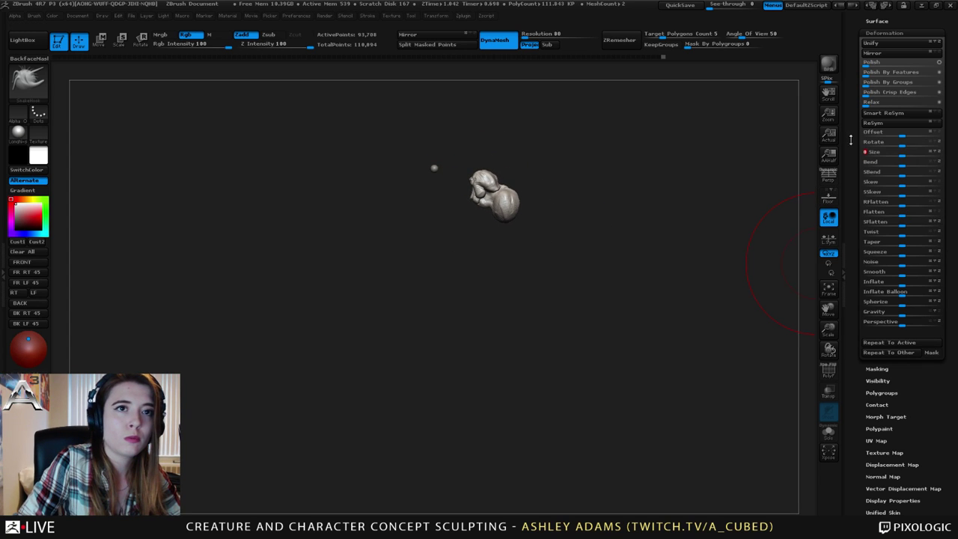
pyautogui.click(901, 355)
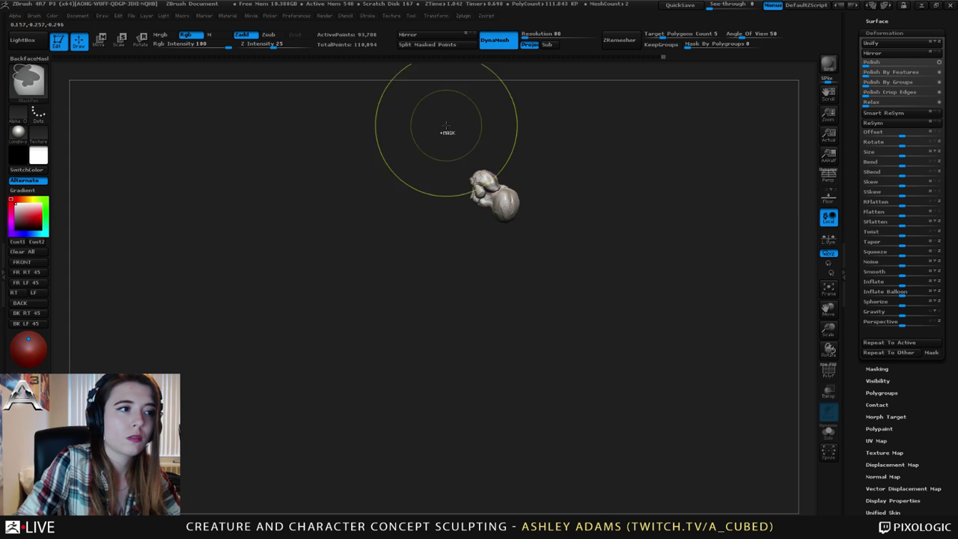
# Frame the reduced head closely, switch back to ClayBuildup and smooth the surface on its side.
pyautogui.moveTo(447, 133)
pyautogui.keyDown('ctrl'); pyautogui.mouseDown(button='right')
pyautogui.moveTo(460, 251)
pyautogui.moveTo(490, 209)
pyautogui.moveTo(462, 184)
pyautogui.moveTo(442, 276)
pyautogui.moveTo(423, 281)
pyautogui.mouseUp(button='right'); pyautogui.keyUp('ctrl')
pyautogui.rightClick(423, 280)
pyautogui.press('b')
pyautogui.press('c')
pyautogui.press('b')
pyautogui.keyDown('alt'); pyautogui.moveTo(385, 164); pyautogui.dragTo(497, 214, button='right'); pyautogui.keyUp('alt')
pyautogui.keyDown('shift'); pyautogui.moveTo(429, 218); pyautogui.dragTo(432, 213); pyautogui.keyUp('shift')
pyautogui.keyDown('shift'); pyautogui.moveTo(398, 175); pyautogui.dragTo(404, 167); pyautogui.keyUp('shift')
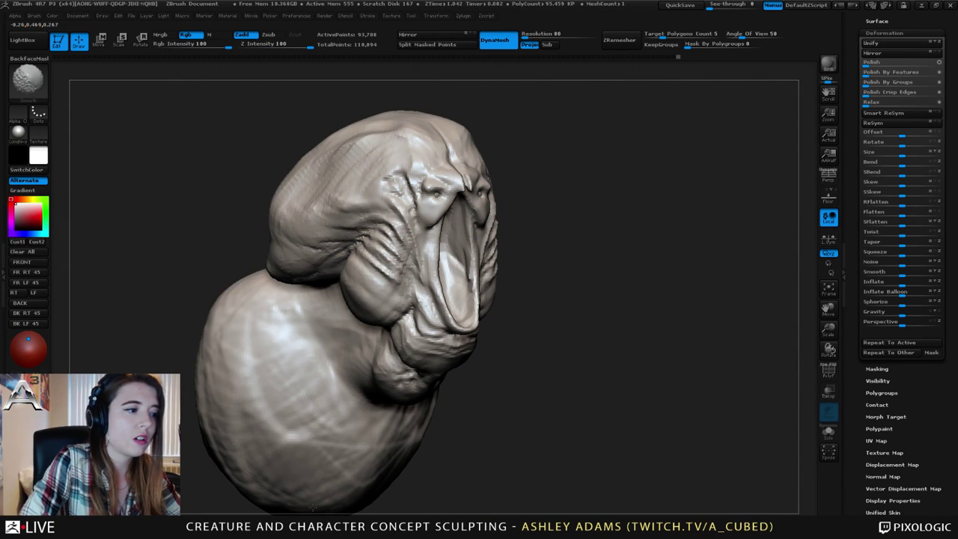
# Work along the floor of the open nose cavity with ClayBuildup and carve its interior inward.
pyautogui.moveTo(434, 292)
pyautogui.mouseDown(button='right')
pyautogui.moveTo(385, 282)
pyautogui.moveTo(439, 263)
pyautogui.mouseUp(button='right')
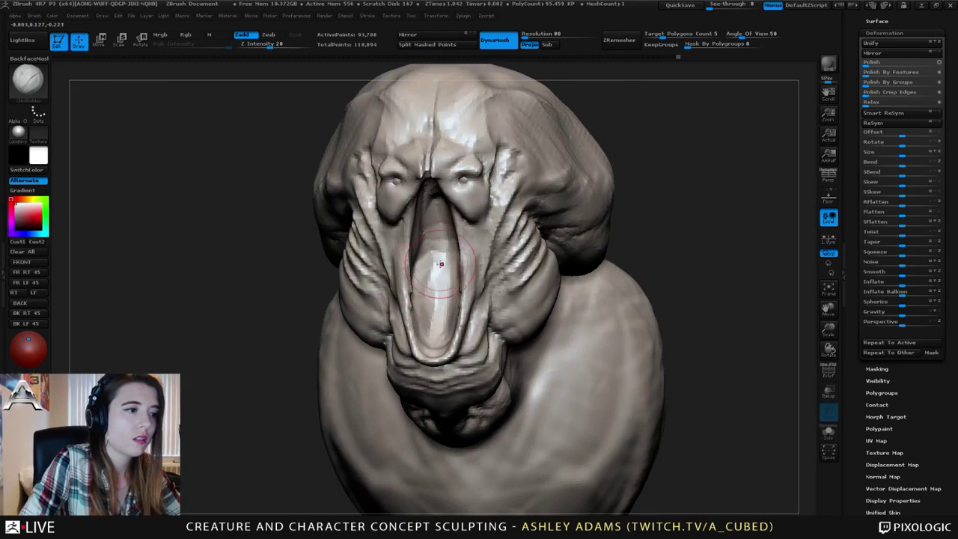
pyautogui.moveTo(440, 258)
pyautogui.mouseDown()
pyautogui.moveTo(436, 225)
pyautogui.moveTo(440, 288)
pyautogui.mouseUp()
pyautogui.moveTo(410, 258)
pyautogui.mouseDown(button='right')
pyautogui.moveTo(435, 256)
pyautogui.moveTo(431, 249)
pyautogui.mouseUp(button='right')
pyautogui.keyDown('alt'); pyautogui.moveTo(441, 239); pyautogui.dragTo(449, 288); pyautogui.keyUp('alt')
pyautogui.moveTo(453, 225); pyautogui.dragTo(456, 202, button='right')
pyautogui.moveTo(452, 191)
pyautogui.keyDown('alt'); pyautogui.mouseDown()
pyautogui.moveTo(449, 218)
pyautogui.moveTo(452, 187)
pyautogui.mouseUp(); pyautogui.keyUp('alt')
# Carve the nose cavity deeper below the eyes and along its inner walls from several angles.
pyautogui.moveTo(452, 209); pyautogui.dragTo(441, 157, button='right')
pyautogui.moveTo(440, 154)
pyautogui.keyDown('alt'); pyautogui.mouseDown()
pyautogui.moveTo(448, 160)
pyautogui.moveTo(438, 166)
pyautogui.mouseUp(); pyautogui.keyUp('alt')
pyautogui.moveTo(438, 166); pyautogui.dragTo(416, 206, button='right')
pyautogui.keyDown('alt'); pyautogui.moveTo(418, 206); pyautogui.dragTo(394, 295); pyautogui.keyUp('alt')
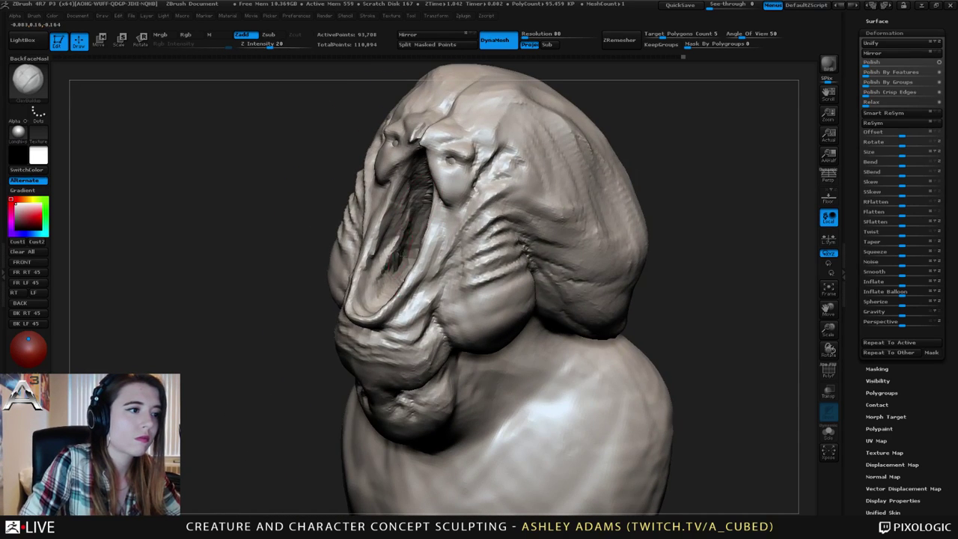
pyautogui.moveTo(394, 262); pyautogui.dragTo(399, 317, button='right')
pyautogui.moveTo(390, 331); pyautogui.dragTo(420, 283)
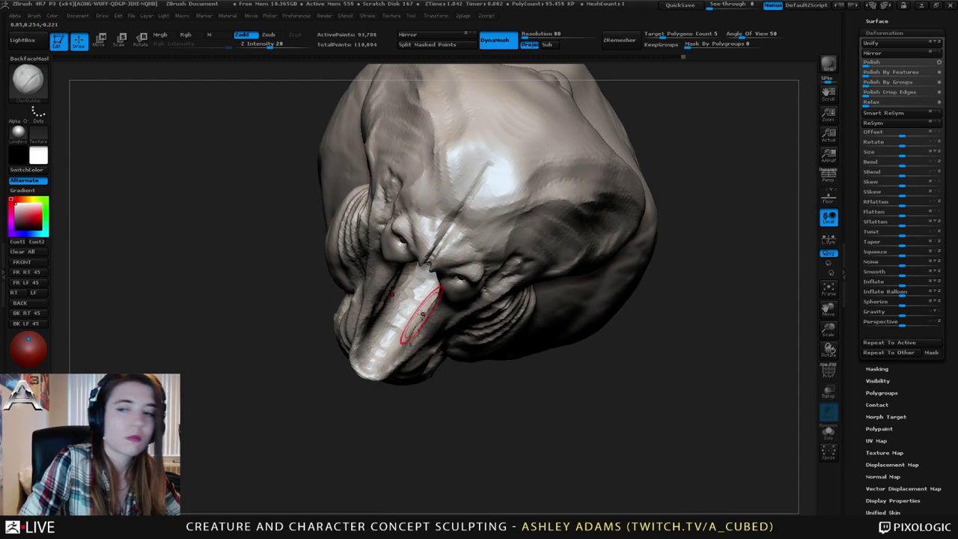
# Switch to SnakeHook, adjust the brush size and reshape the throat where the jaw meets the neck.
pyautogui.moveTo(430, 311)
pyautogui.keyDown('alt'); pyautogui.mouseDown(button='right')
pyautogui.moveTo(586, 308)
pyautogui.moveTo(550, 299)
pyautogui.moveTo(569, 278)
pyautogui.moveTo(561, 297)
pyautogui.mouseUp(button='right'); pyautogui.keyUp('alt')
pyautogui.moveTo(549, 223); pyautogui.dragTo(497, 185, button='right')
pyautogui.keyDown('alt'); pyautogui.moveTo(623, 198); pyautogui.dragTo(560, 192, button='right'); pyautogui.keyUp('alt')
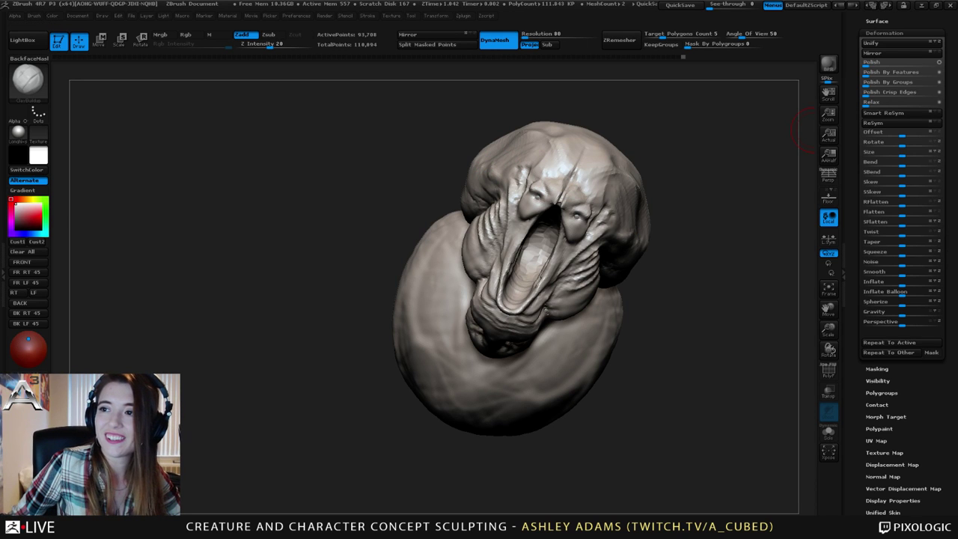
pyautogui.moveTo(528, 255); pyautogui.dragTo(468, 251, button='right')
pyautogui.press('b')
pyautogui.press('s')
pyautogui.press('h')
pyautogui.rightClick(483, 270)
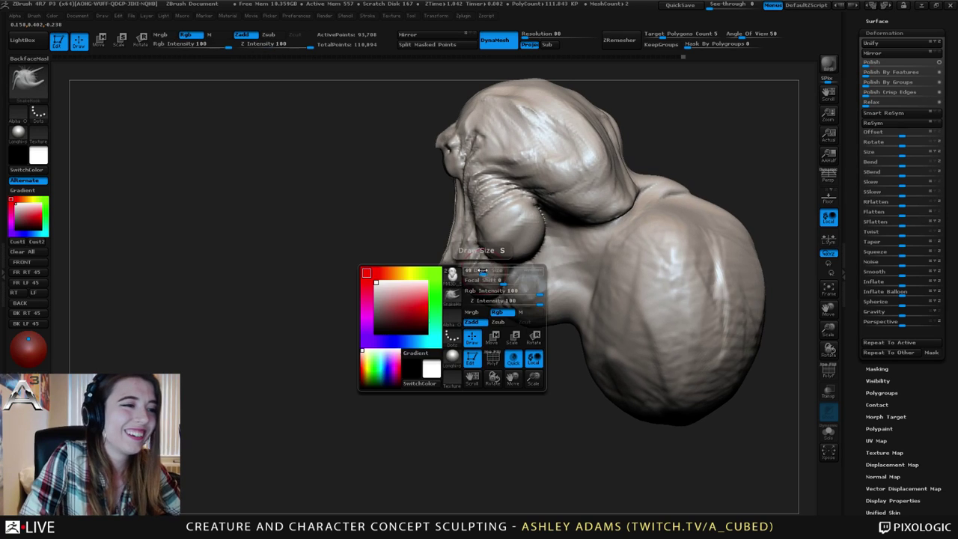
pyautogui.moveTo(500, 269); pyautogui.dragTo(485, 264)
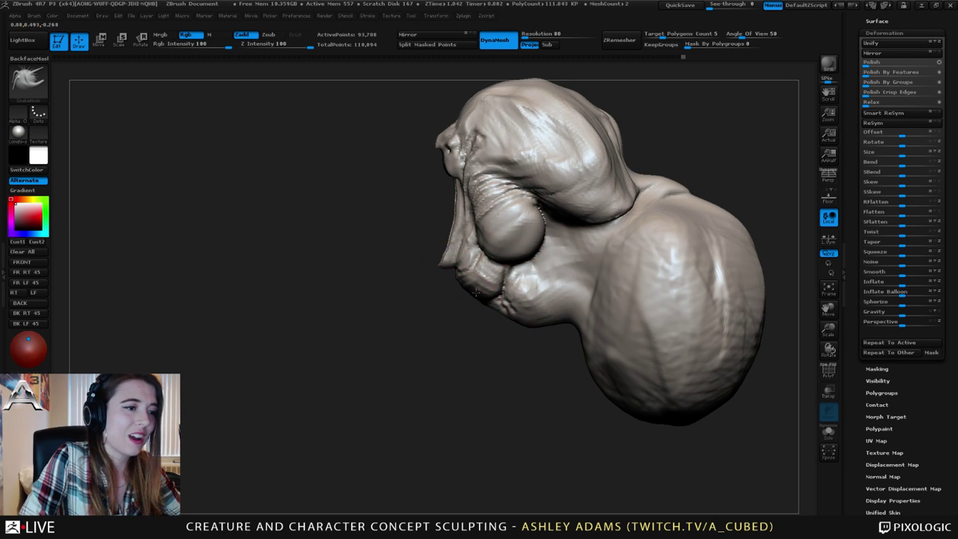
pyautogui.moveTo(526, 314)
pyautogui.mouseDown(button='right')
pyautogui.moveTo(573, 295)
pyautogui.moveTo(533, 307)
pyautogui.mouseUp(button='right')
pyautogui.moveTo(571, 338); pyautogui.dragTo(552, 334)
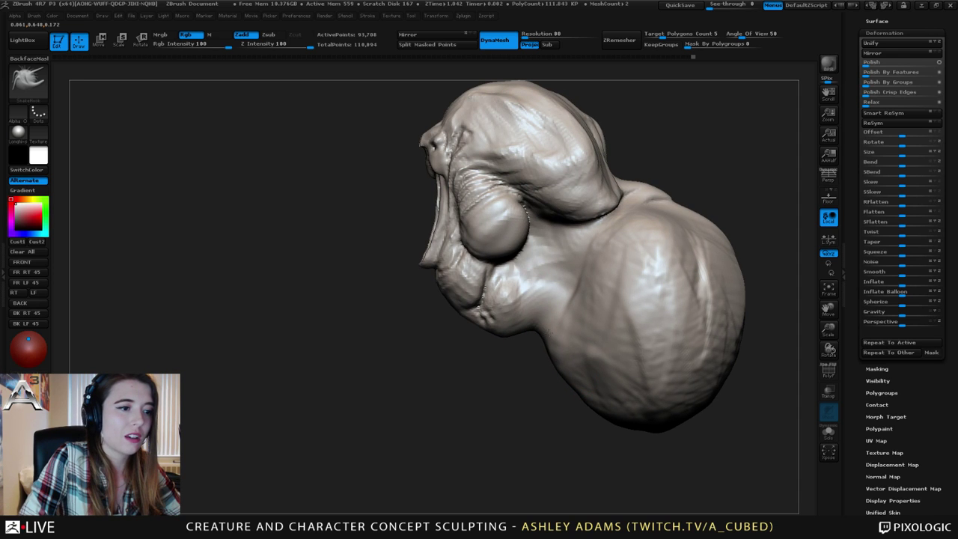
pyautogui.moveTo(572, 298)
pyautogui.mouseDown()
pyautogui.moveTo(559, 293)
pyautogui.moveTo(556, 277)
pyautogui.mouseUp()
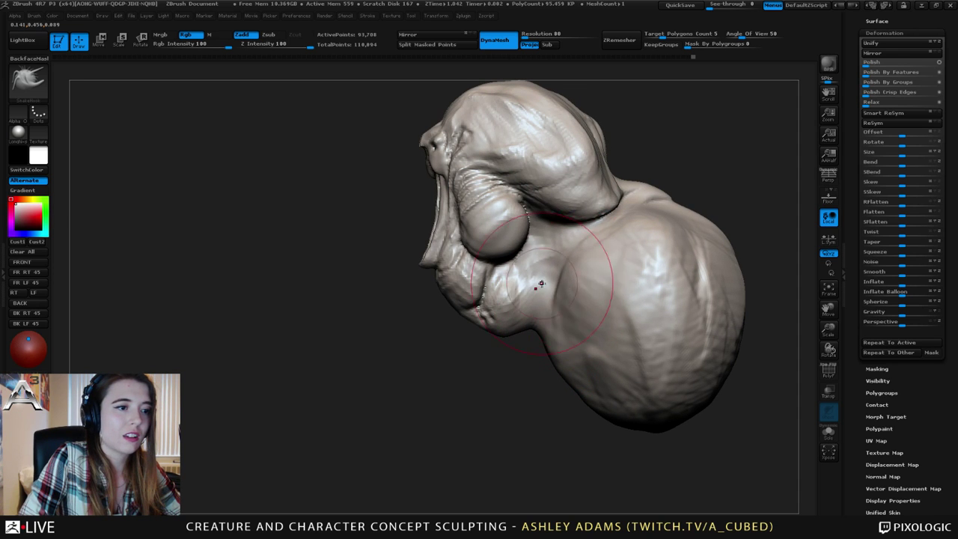
# Reshape the back of the skull and its join with the neck using SnakeHook at varying brush sizes.
pyautogui.moveTo(542, 284)
pyautogui.mouseDown(button='right')
pyautogui.moveTo(637, 306)
pyautogui.moveTo(558, 265)
pyautogui.mouseUp(button='right')
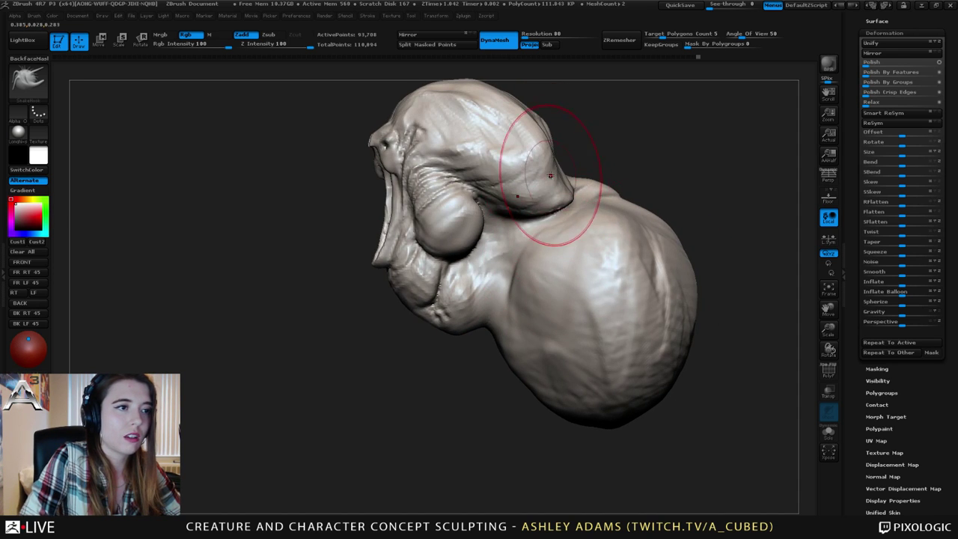
pyautogui.press('space')
pyautogui.moveTo(552, 176); pyautogui.dragTo(563, 175)
pyautogui.moveTo(574, 176); pyautogui.dragTo(556, 169, button='right')
pyautogui.press('space')
pyautogui.moveTo(555, 169); pyautogui.dragTo(572, 159)
pyautogui.moveTo(540, 156)
pyautogui.mouseDown(button='right')
pyautogui.moveTo(574, 146)
pyautogui.moveTo(552, 153)
pyautogui.moveTo(571, 164)
pyautogui.moveTo(556, 156)
pyautogui.mouseUp(button='right')
pyautogui.press('space')
pyautogui.moveTo(530, 150); pyautogui.dragTo(521, 149)
pyautogui.moveTo(515, 147); pyautogui.dragTo(551, 138, button='right')
# Resize the SnakeHook brush and pull the neck mass up and back, hollowing the lower side of the hump.
pyautogui.press('space')
pyautogui.moveTo(393, 160)
pyautogui.mouseDown()
pyautogui.moveTo(374, 140)
pyautogui.moveTo(330, 178)
pyautogui.moveTo(353, 165)
pyautogui.mouseUp()
pyautogui.press('space')
pyautogui.press('space')
pyautogui.moveTo(304, 214); pyautogui.dragTo(297, 188)
pyautogui.moveTo(384, 311); pyautogui.dragTo(367, 297)
pyautogui.moveTo(269, 219)
pyautogui.mouseDown()
pyautogui.moveTo(259, 197)
pyautogui.moveTo(274, 160)
pyautogui.moveTo(276, 214)
pyautogui.moveTo(225, 195)
pyautogui.mouseUp()
pyautogui.moveTo(317, 306); pyautogui.dragTo(259, 277)
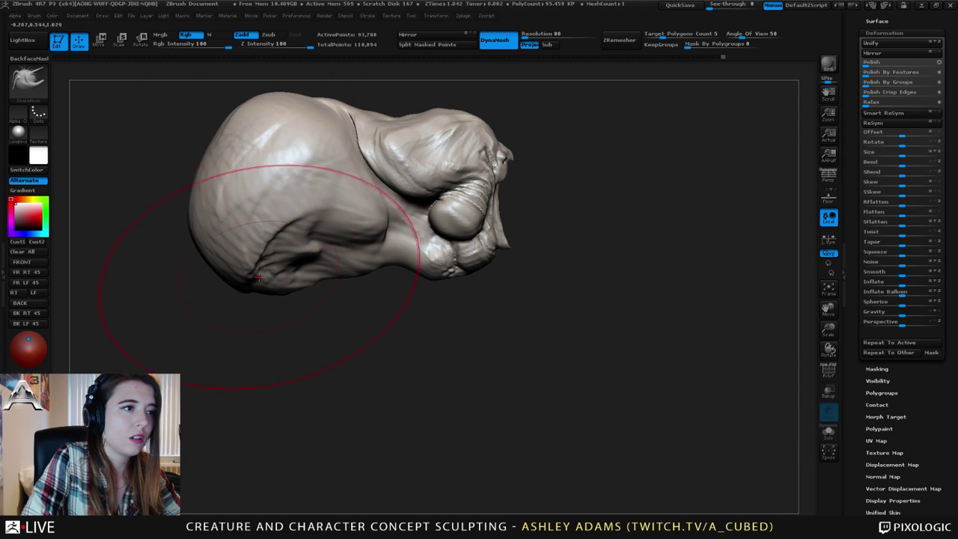
# Pull the underside of the neck mass downward with SnakeHook and undo the last unwanted change.
pyautogui.moveTo(389, 315)
pyautogui.mouseDown()
pyautogui.moveTo(274, 254)
pyautogui.moveTo(190, 266)
pyautogui.mouseUp()
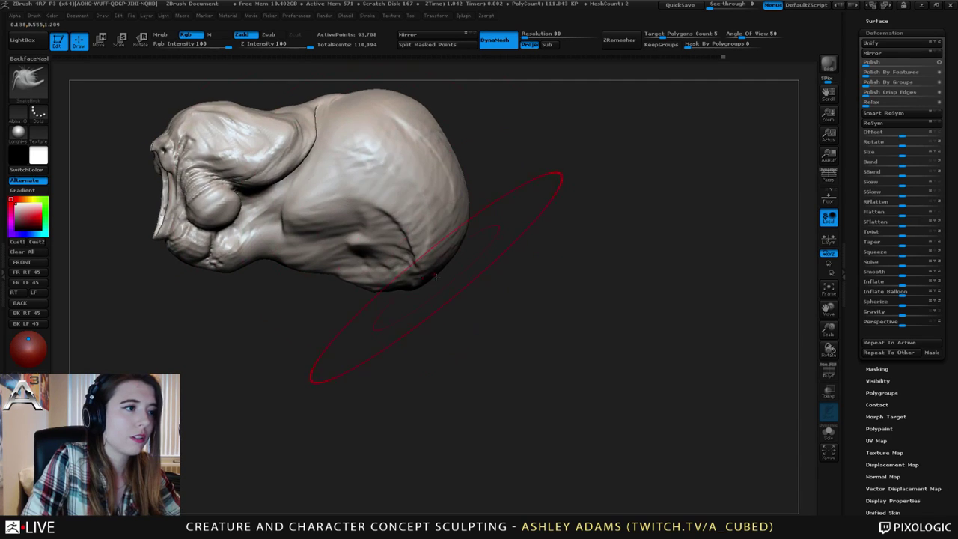
pyautogui.press('space')
pyautogui.moveTo(431, 276)
pyautogui.mouseDown()
pyautogui.moveTo(416, 276)
pyautogui.moveTo(388, 303)
pyautogui.mouseUp()
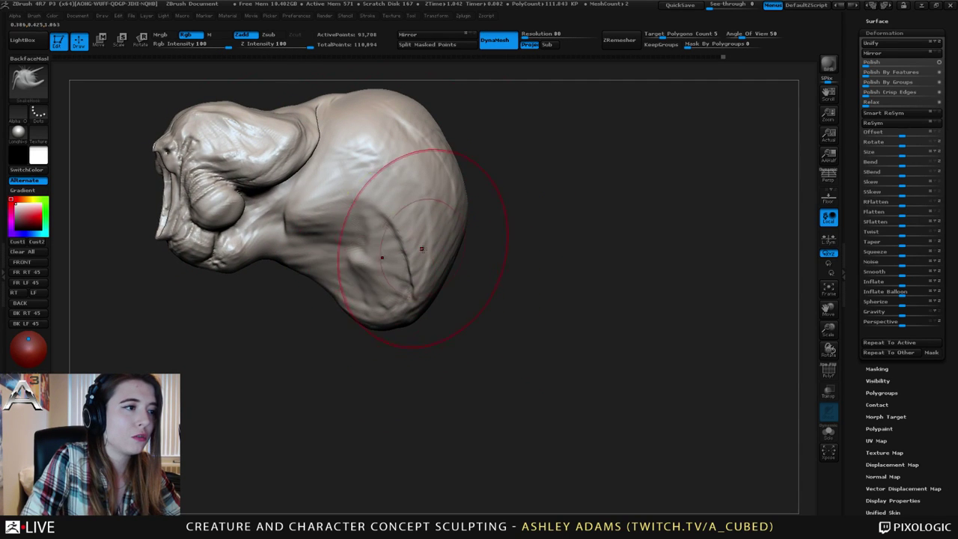
pyautogui.moveTo(509, 288); pyautogui.dragTo(412, 266)
pyautogui.moveTo(519, 144)
pyautogui.mouseDown()
pyautogui.moveTo(553, 133)
pyautogui.moveTo(561, 144)
pyautogui.moveTo(562, 127)
pyautogui.moveTo(559, 184)
pyautogui.moveTo(575, 228)
pyautogui.mouseUp()
pyautogui.hotkey('ctrl', 'z')
pyautogui.moveTo(419, 224)
pyautogui.mouseDown()
pyautogui.moveTo(539, 225)
pyautogui.moveTo(454, 173)
pyautogui.moveTo(460, 143)
pyautogui.moveTo(421, 109)
pyautogui.mouseUp()
pyautogui.moveTo(337, 112); pyautogui.dragTo(472, 112)
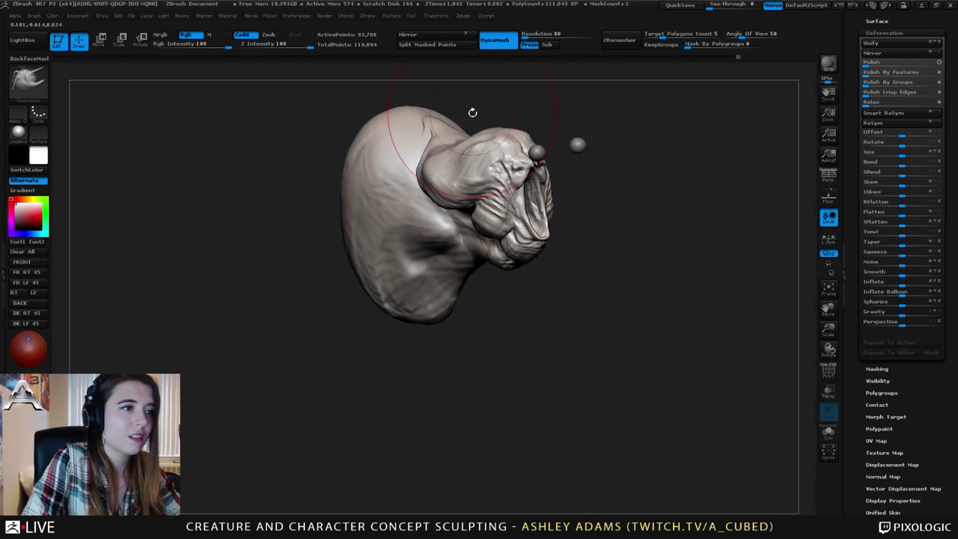
# Select the eye spheres, restore their earlier history state so they fit the head, and reselect the head subtool.
pyautogui.keyDown('alt'); pyautogui.click(536, 152); pyautogui.keyUp('alt')
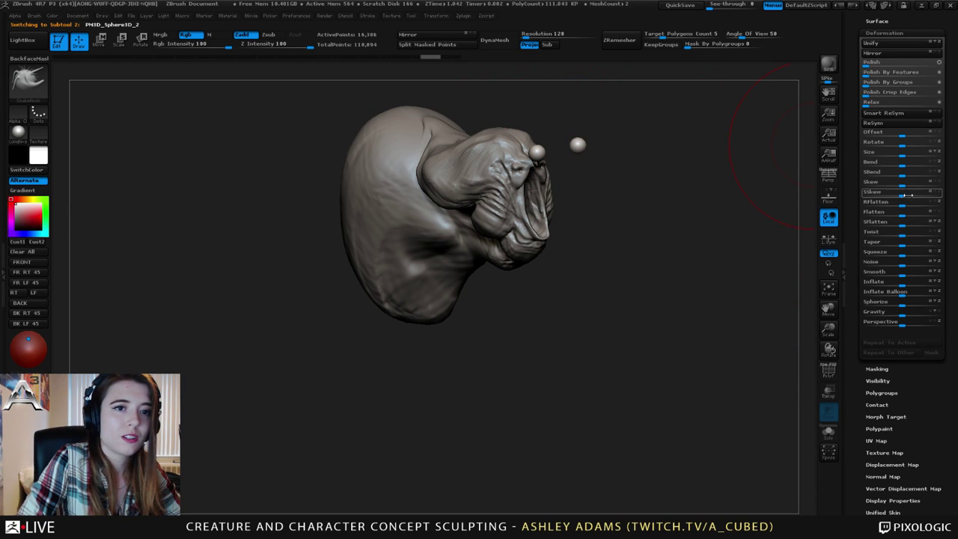
pyautogui.click(456, 58)
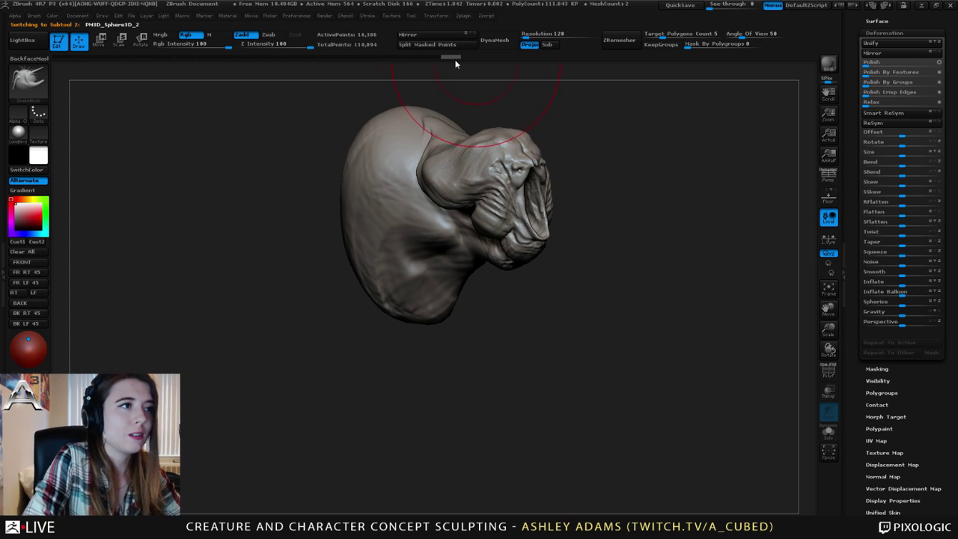
pyautogui.keyDown('alt'); pyautogui.click(396, 228); pyautogui.keyUp('alt')
# Refine the back and lower contour of the neck hump with SnakeHook, readjusting the brush size.
pyautogui.moveTo(258, 198)
pyautogui.mouseDown()
pyautogui.moveTo(337, 161)
pyautogui.moveTo(293, 131)
pyautogui.mouseUp()
pyautogui.moveTo(280, 222); pyautogui.dragTo(266, 219)
pyautogui.moveTo(296, 273); pyautogui.dragTo(286, 280)
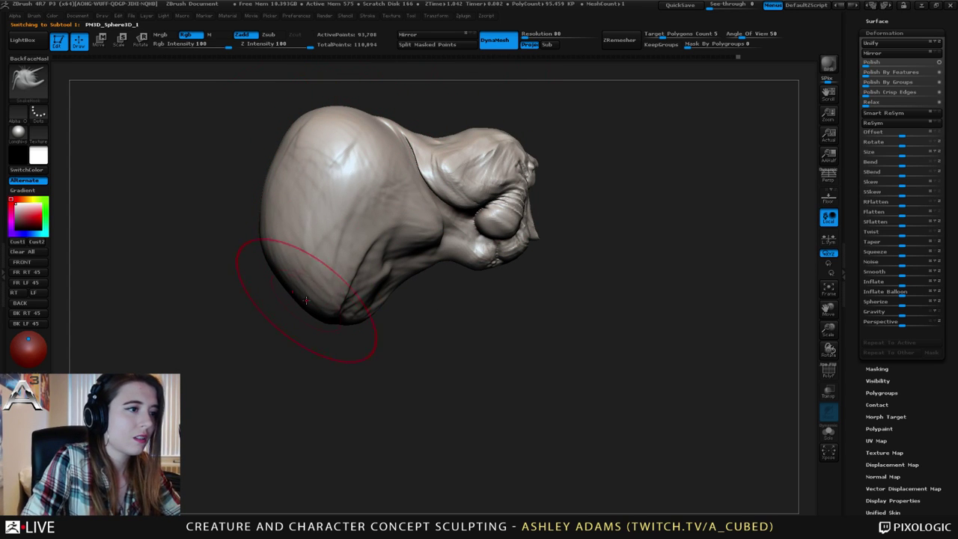
pyautogui.moveTo(265, 318); pyautogui.dragTo(199, 298)
pyautogui.press('space')
pyautogui.moveTo(439, 167); pyautogui.dragTo(421, 168)
pyautogui.moveTo(300, 161)
pyautogui.mouseDown()
pyautogui.moveTo(416, 155)
pyautogui.moveTo(433, 185)
pyautogui.mouseUp()
# Switch to ClayBuildup and sculpt folds across the top of the neck just behind the skull.
pyautogui.press('b')
pyautogui.press('c')
pyautogui.press('b')
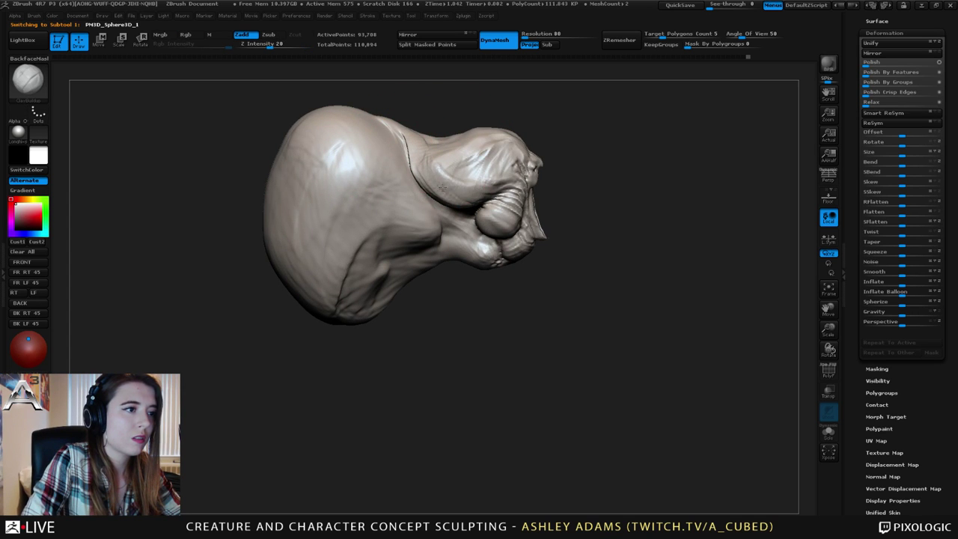
pyautogui.moveTo(456, 300); pyautogui.dragTo(459, 345)
pyautogui.moveTo(401, 122); pyautogui.dragTo(367, 93)
pyautogui.moveTo(449, 284); pyautogui.dragTo(441, 330)
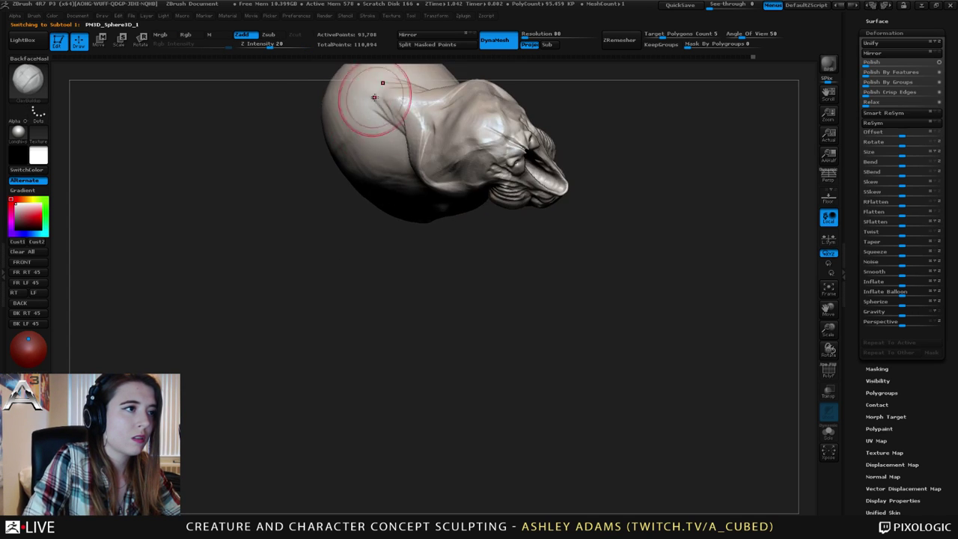
pyautogui.moveTo(374, 100); pyautogui.dragTo(398, 97)
pyautogui.moveTo(449, 299); pyautogui.dragTo(494, 292)
pyautogui.moveTo(400, 121); pyautogui.dragTo(377, 130)
pyautogui.moveTo(367, 98)
pyautogui.mouseDown()
pyautogui.moveTo(391, 113)
pyautogui.moveTo(410, 153)
pyautogui.mouseUp()
# Sculpt the transition between the skull, cheek and upper neck with ClayBuildup strokes.
pyautogui.moveTo(419, 262); pyautogui.dragTo(421, 217)
pyautogui.moveTo(433, 124)
pyautogui.mouseDown()
pyautogui.moveTo(455, 169)
pyautogui.moveTo(458, 150)
pyautogui.moveTo(497, 137)
pyautogui.mouseUp()
pyautogui.moveTo(457, 299)
pyautogui.mouseDown()
pyautogui.moveTo(486, 284)
pyautogui.moveTo(461, 304)
pyautogui.moveTo(397, 303)
pyautogui.moveTo(449, 311)
pyautogui.mouseUp()
pyautogui.keyDown('alt'); pyautogui.moveTo(509, 352); pyautogui.dragTo(419, 322); pyautogui.keyUp('alt')
pyautogui.rightClick(439, 245)
pyautogui.moveTo(458, 259)
pyautogui.mouseDown()
pyautogui.moveTo(440, 247)
pyautogui.moveTo(443, 280)
pyautogui.mouseUp()
pyautogui.moveTo(486, 201); pyautogui.dragTo(470, 212)
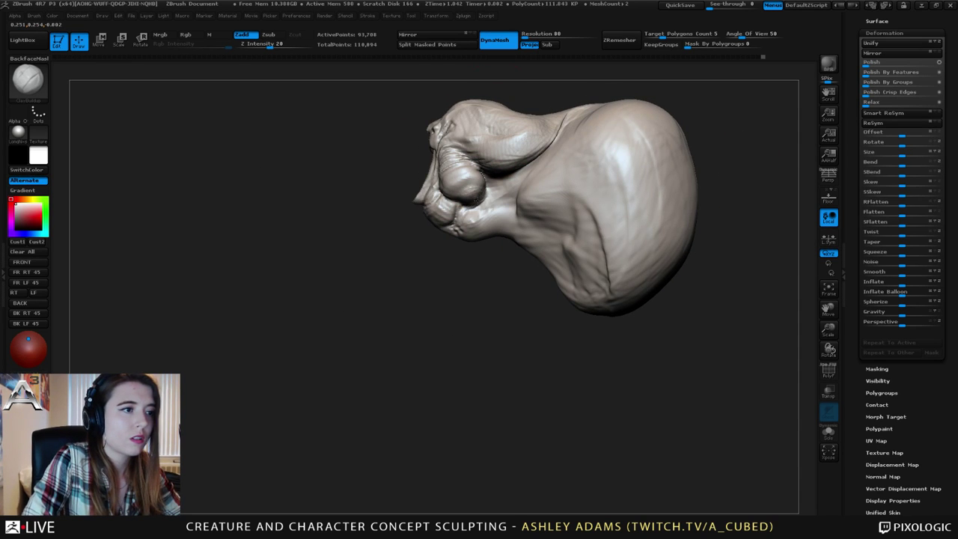
# Build tendon-like ridges from beneath the cheek and skull into the side of the neck.
pyautogui.moveTo(454, 270); pyautogui.dragTo(496, 274)
pyautogui.moveTo(537, 172)
pyautogui.mouseDown()
pyautogui.moveTo(500, 196)
pyautogui.moveTo(529, 182)
pyautogui.mouseUp()
pyautogui.moveTo(442, 281); pyautogui.dragTo(536, 281)
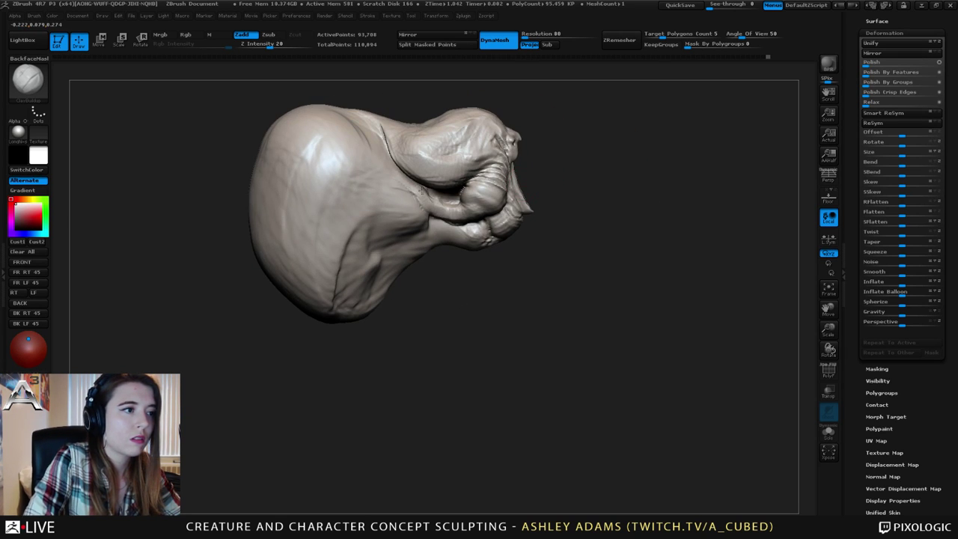
pyautogui.moveTo(466, 201); pyautogui.dragTo(441, 208)
pyautogui.moveTo(495, 268); pyautogui.dragTo(465, 256)
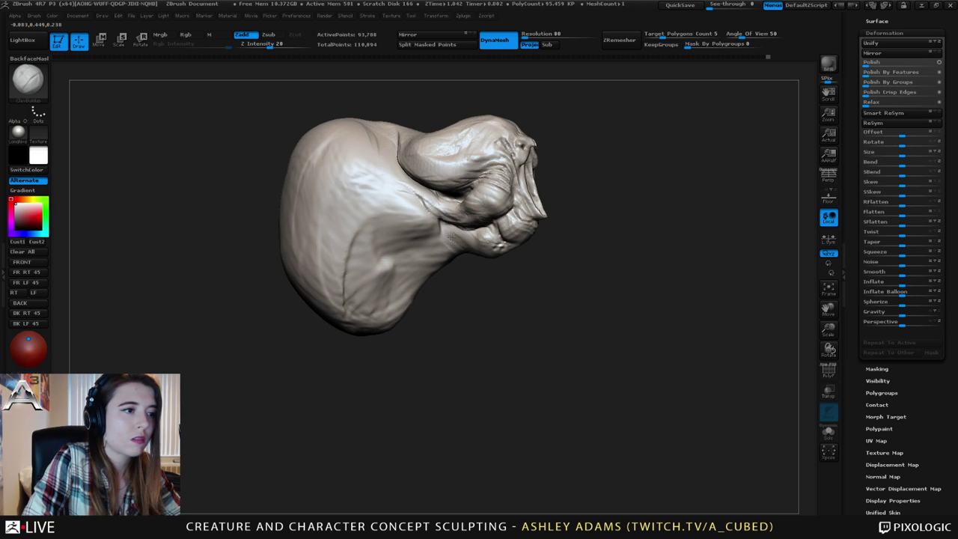
pyautogui.moveTo(509, 292); pyautogui.dragTo(329, 288)
pyautogui.press('space')
pyautogui.moveTo(521, 215); pyautogui.dragTo(545, 215)
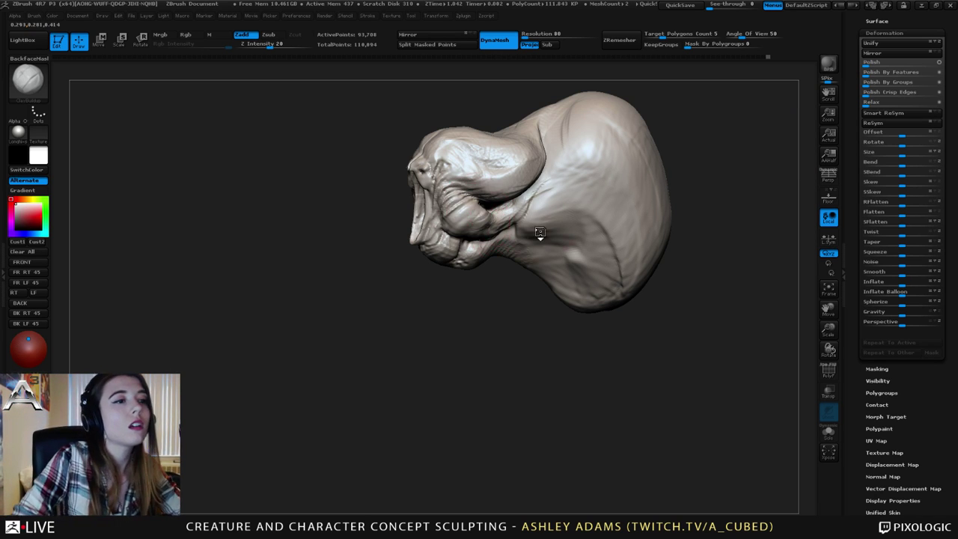
# Switch to SnakeHook, resize the brush and shape the hump's side and lower back into a tapered outline.
pyautogui.moveTo(538, 235); pyautogui.dragTo(510, 243, button='right')
pyautogui.press('b')
pyautogui.press('s')
pyautogui.press('h')
pyautogui.press('space')
pyautogui.moveTo(578, 227); pyautogui.dragTo(599, 228)
pyautogui.moveTo(602, 209); pyautogui.dragTo(567, 187, button='right')
pyautogui.moveTo(581, 188); pyautogui.dragTo(562, 188)
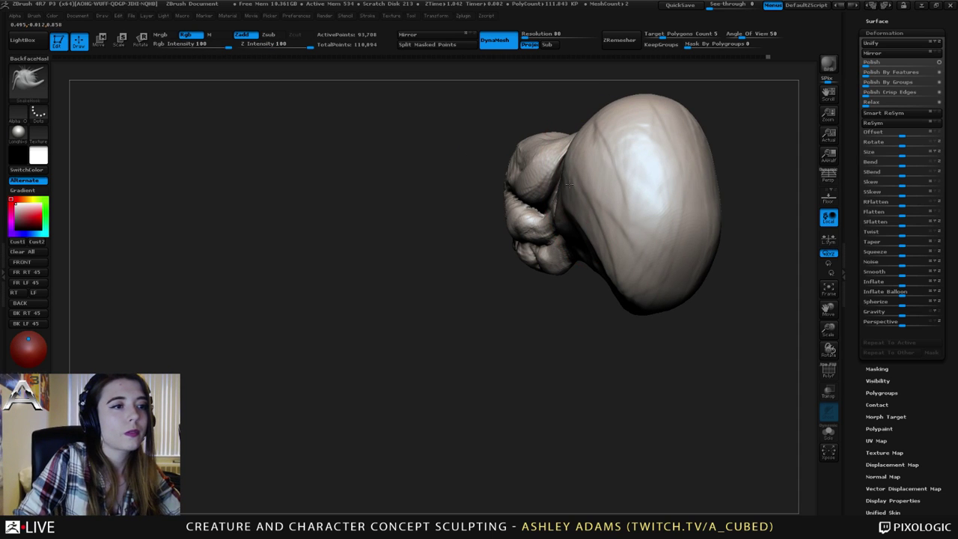
pyautogui.moveTo(614, 193); pyautogui.dragTo(579, 198, button='right')
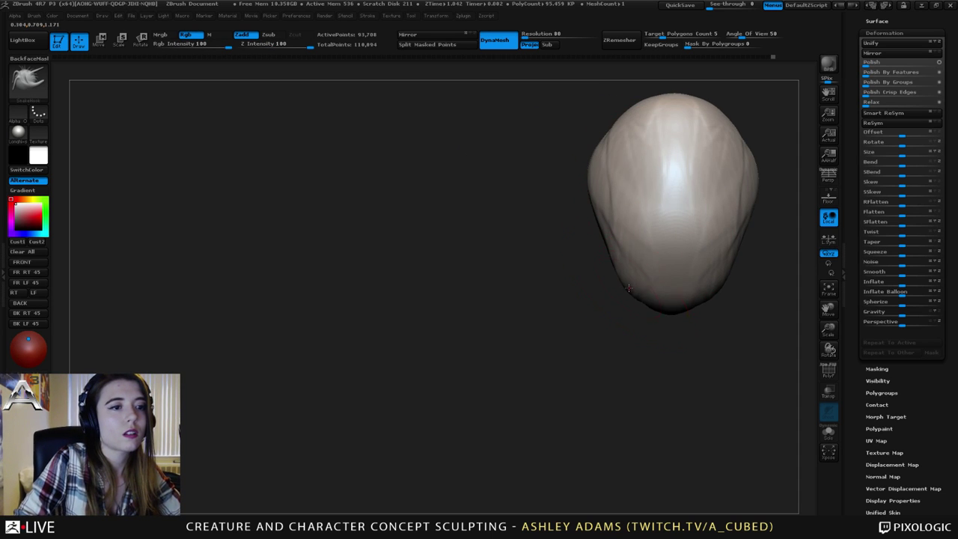
pyautogui.moveTo(623, 281); pyautogui.dragTo(638, 292)
# Adjust the upper side contour of the hump with SnakeHook and resize the brush while checking the front silhouette.
pyautogui.moveTo(580, 243)
pyautogui.mouseDown(button='right')
pyautogui.moveTo(632, 191)
pyautogui.moveTo(655, 190)
pyautogui.mouseUp(button='right')
pyautogui.moveTo(579, 142); pyautogui.dragTo(606, 175)
pyautogui.moveTo(612, 180); pyautogui.dragTo(648, 181, button='right')
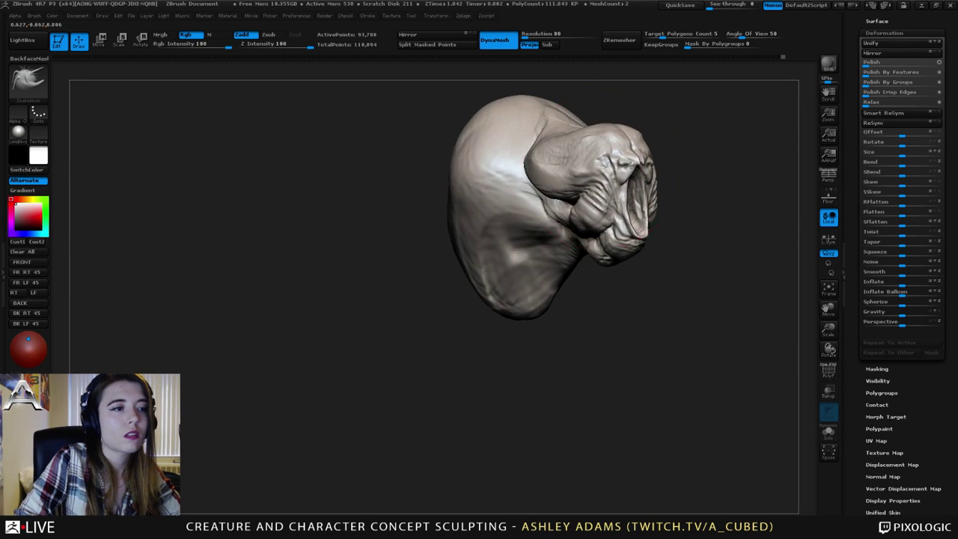
pyautogui.press('space')
pyautogui.moveTo(518, 180); pyautogui.dragTo(497, 178)
pyautogui.moveTo(497, 179); pyautogui.dragTo(465, 183, button='right')
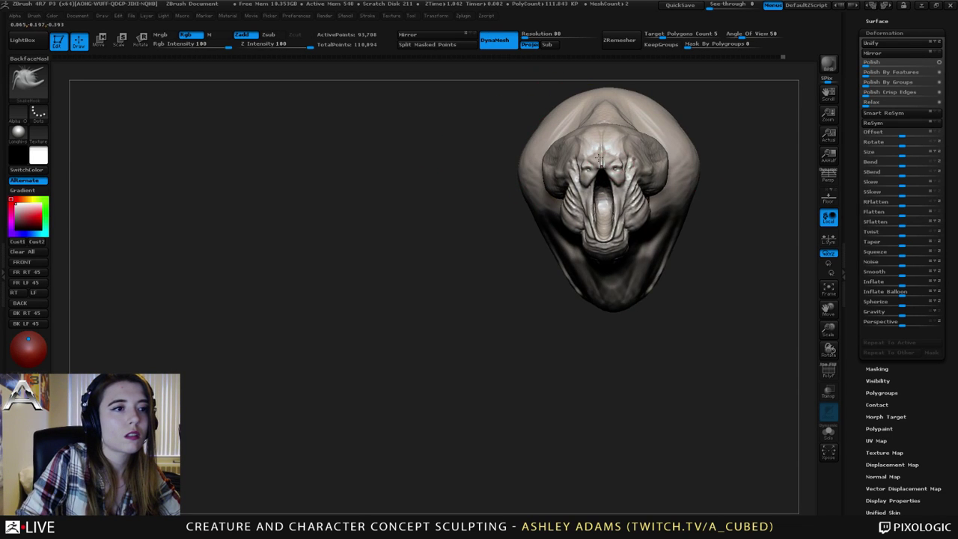
# Resize the SnakeHook brush and adjust the profile along the top of the skull.
pyautogui.moveTo(504, 131)
pyautogui.keyDown('ctrl'); pyautogui.mouseDown(button='right')
pyautogui.moveTo(512, 170)
pyautogui.moveTo(572, 160)
pyautogui.moveTo(536, 156)
pyautogui.mouseUp(button='right'); pyautogui.keyUp('ctrl')
pyautogui.press('space')
pyautogui.press('space')
pyautogui.moveTo(540, 148)
pyautogui.mouseDown()
pyautogui.moveTo(520, 135)
pyautogui.moveTo(551, 154)
pyautogui.moveTo(542, 149)
pyautogui.mouseUp()
pyautogui.moveTo(494, 133)
pyautogui.mouseDown(button='right')
pyautogui.moveTo(513, 112)
pyautogui.moveTo(494, 113)
pyautogui.mouseUp(button='right')
pyautogui.moveTo(425, 122); pyautogui.dragTo(433, 110)
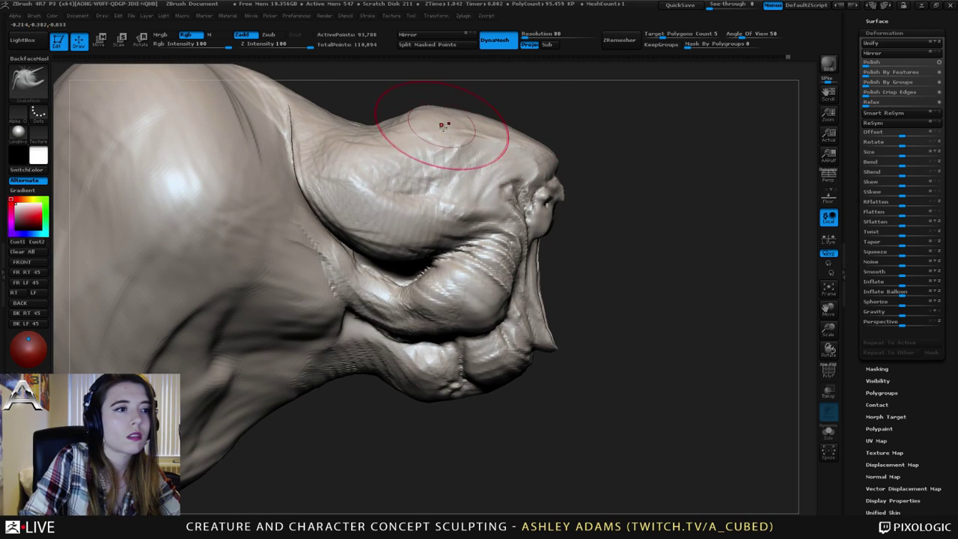
pyautogui.moveTo(446, 126)
pyautogui.keyDown('ctrl'); pyautogui.mouseDown(button='right')
pyautogui.moveTo(459, 139)
pyautogui.moveTo(435, 217)
pyautogui.moveTo(408, 260)
pyautogui.moveTo(386, 259)
pyautogui.moveTo(446, 262)
pyautogui.mouseUp(button='right'); pyautogui.keyUp('ctrl')
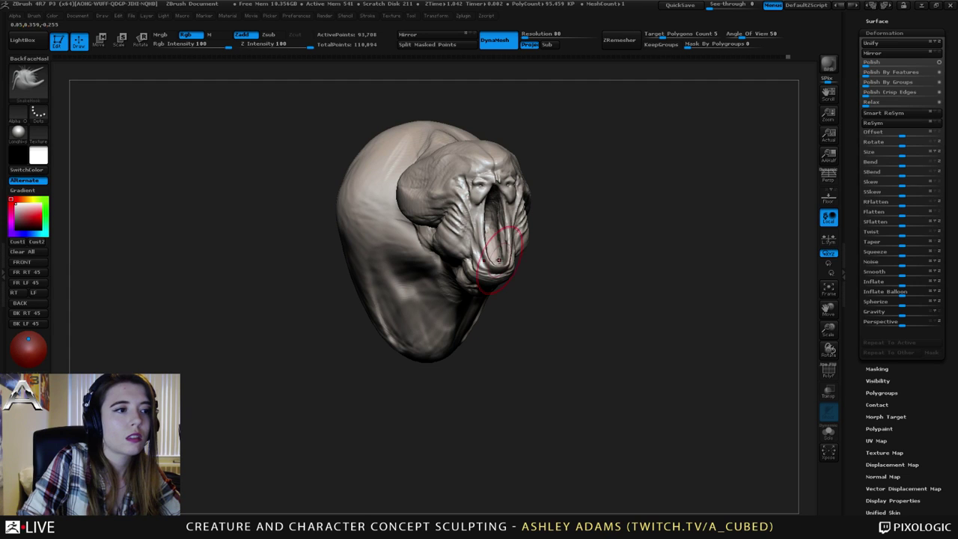
# Reshape the chin and lower lip profile with SnakeHook, enlarging the brush for the broader push.
pyautogui.moveTo(494, 289); pyautogui.dragTo(557, 285, button='right')
pyautogui.moveTo(455, 293); pyautogui.dragTo(449, 288)
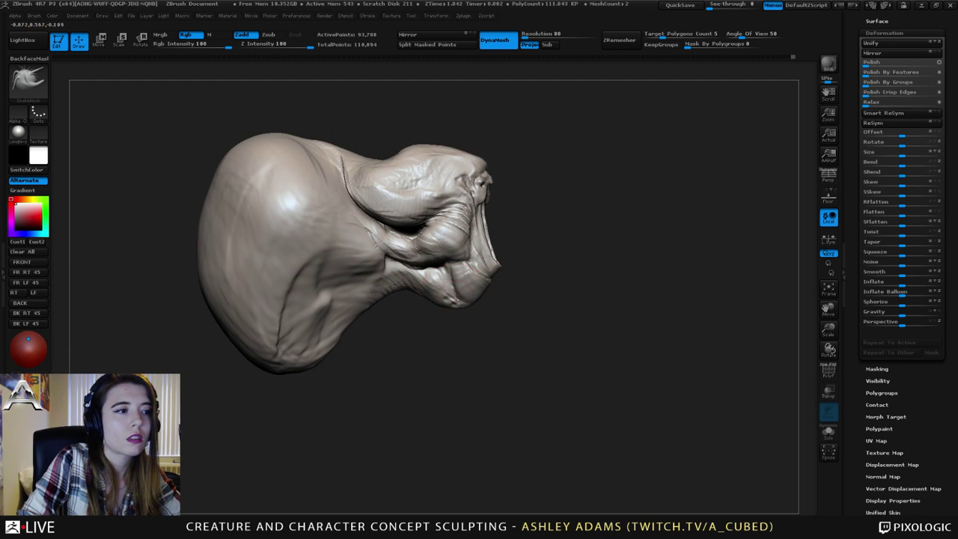
pyautogui.moveTo(449, 290); pyautogui.dragTo(322, 298, button='right')
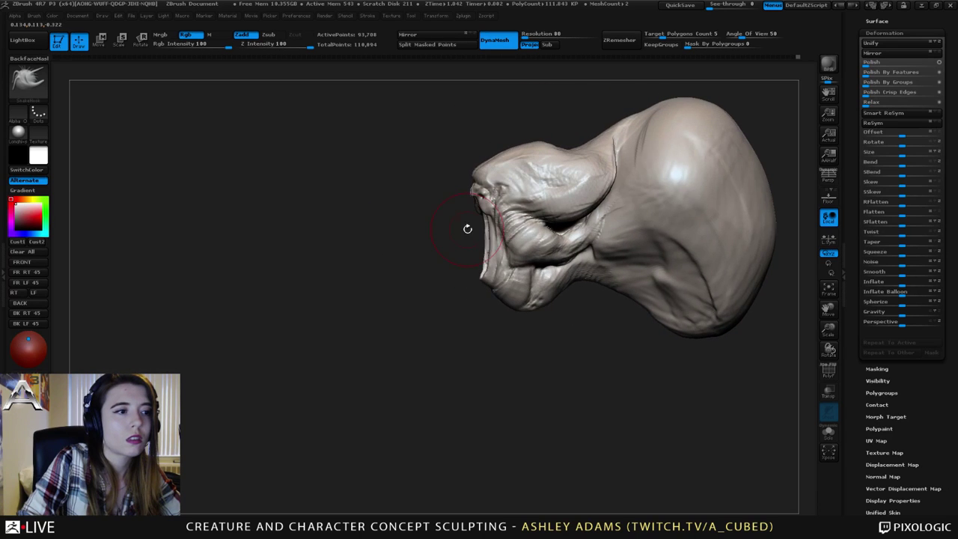
pyautogui.press('space')
pyautogui.moveTo(490, 230); pyautogui.dragTo(515, 231)
pyautogui.keyDown('shift'); pyautogui.moveTo(486, 278); pyautogui.dragTo(492, 286, button='right'); pyautogui.keyUp('shift')
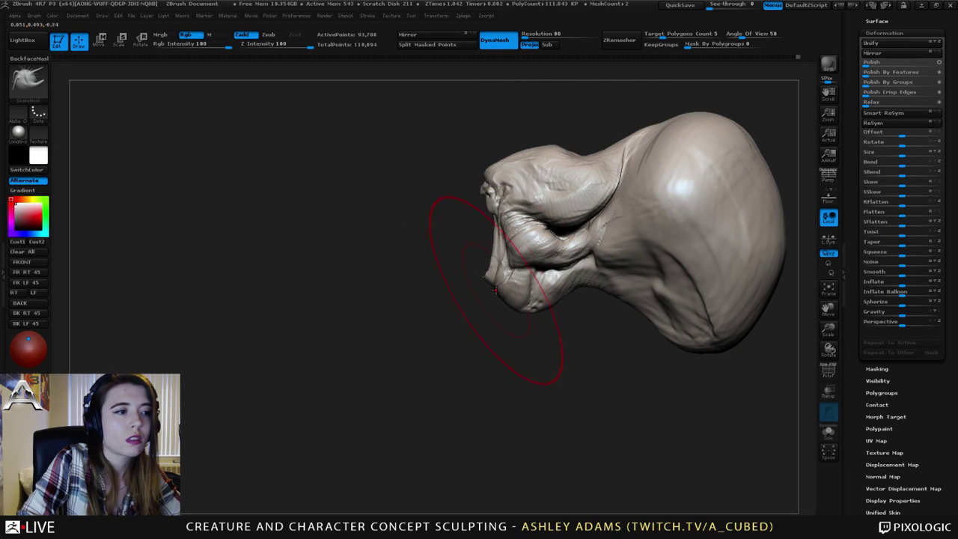
pyautogui.moveTo(497, 290); pyautogui.dragTo(518, 302)
pyautogui.moveTo(458, 298); pyautogui.dragTo(515, 291, button='right')
pyautogui.moveTo(517, 227); pyautogui.dragTo(560, 218, button='right')
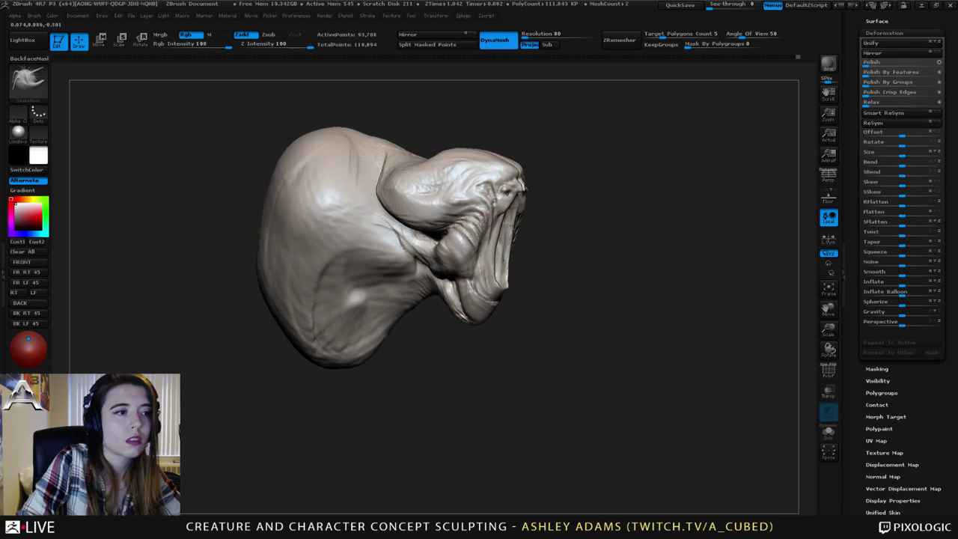
# Resize the SnakeHook brush and adjust the nose cavity's lower rim and the side lobe of the skull.
pyautogui.moveTo(470, 271)
pyautogui.keyDown('alt'); pyautogui.mouseDown(button='right')
pyautogui.moveTo(494, 216)
pyautogui.moveTo(497, 247)
pyautogui.mouseUp(button='right'); pyautogui.keyUp('alt')
pyautogui.moveTo(497, 247); pyautogui.dragTo(431, 241, button='right')
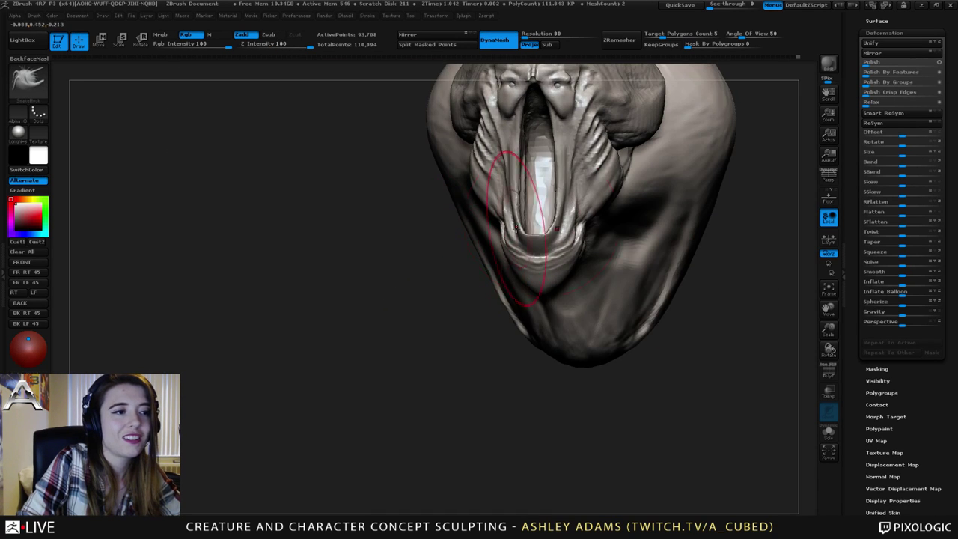
pyautogui.moveTo(569, 217); pyautogui.dragTo(578, 219, button='right')
pyautogui.press('space')
pyautogui.moveTo(594, 210); pyautogui.dragTo(590, 210)
pyautogui.moveTo(608, 193)
pyautogui.mouseDown(button='right')
pyautogui.moveTo(555, 192)
pyautogui.moveTo(619, 192)
pyautogui.mouseUp(button='right')
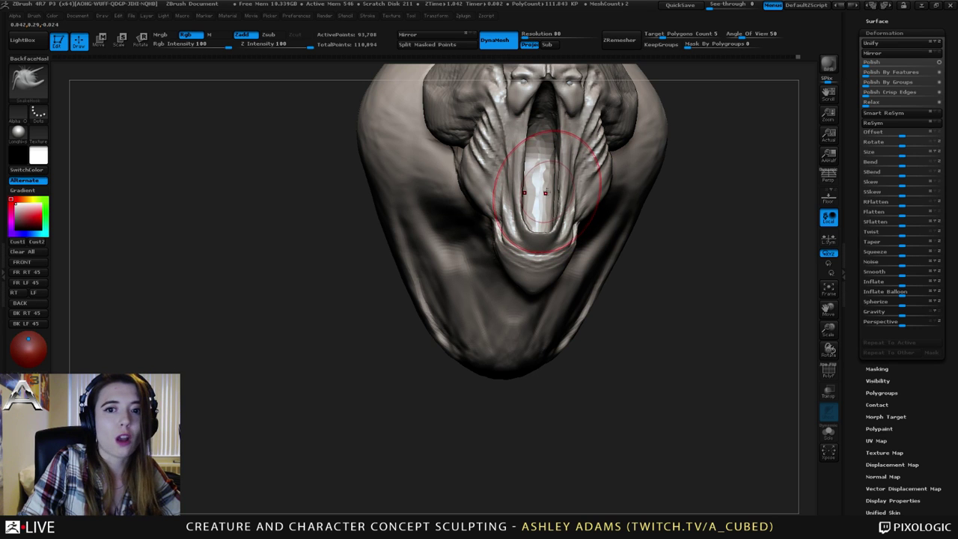
pyautogui.moveTo(546, 189); pyautogui.dragTo(593, 188, button='right')
pyautogui.moveTo(530, 98)
pyautogui.keyDown('alt'); pyautogui.mouseDown(button='right')
pyautogui.moveTo(555, 154)
pyautogui.moveTo(502, 152)
pyautogui.moveTo(543, 150)
pyautogui.mouseUp(button='right'); pyautogui.keyUp('alt')
pyautogui.moveTo(478, 125); pyautogui.dragTo(471, 133)
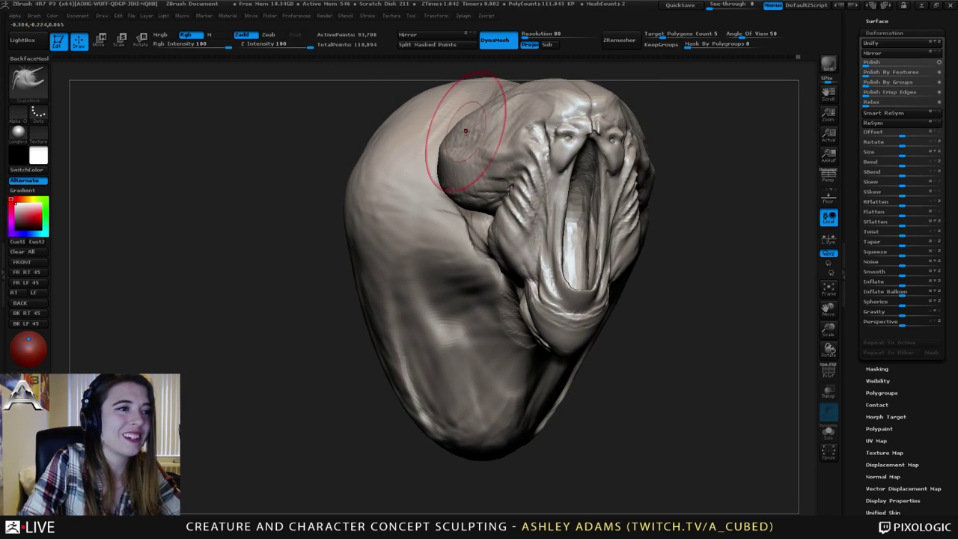
pyautogui.moveTo(540, 151); pyautogui.dragTo(459, 150, button='right')
pyautogui.keyDown('alt'); pyautogui.moveTo(663, 120); pyautogui.dragTo(535, 135, button='right'); pyautogui.keyUp('alt')
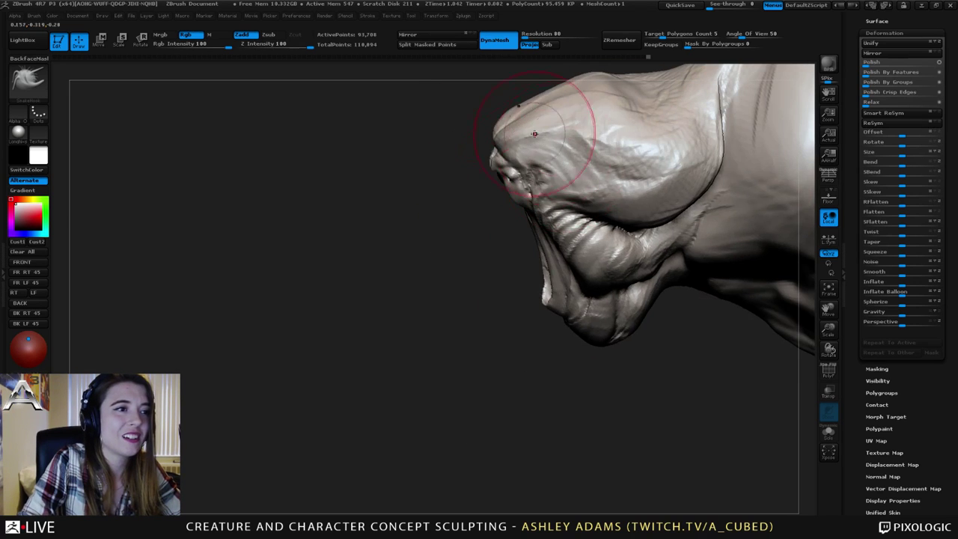
# Switch to ClayBuildup and build up the side of the skull behind the brow.
pyautogui.press('b')
pyautogui.press('c')
pyautogui.press('b')
pyautogui.moveTo(603, 146)
pyautogui.mouseDown()
pyautogui.moveTo(639, 164)
pyautogui.moveTo(662, 159)
pyautogui.mouseUp()
pyautogui.keyDown('alt'); pyautogui.moveTo(595, 158); pyautogui.dragTo(592, 212, button='right'); pyautogui.keyUp('alt')
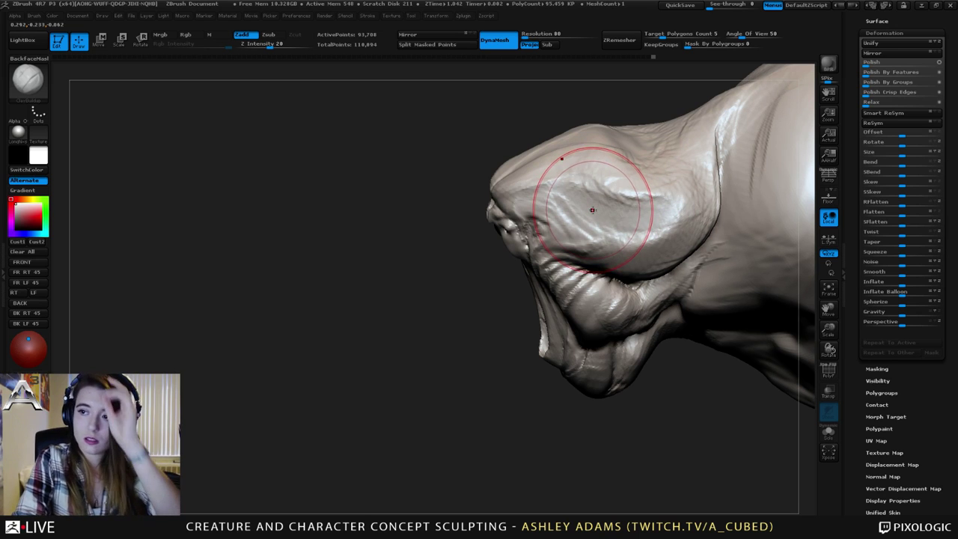
pyautogui.moveTo(563, 196)
pyautogui.mouseDown(button='right')
pyautogui.moveTo(609, 213)
pyautogui.moveTo(613, 233)
pyautogui.moveTo(624, 224)
pyautogui.mouseUp(button='right')
# Carve a crease from the brow back along the side of the skull with the DamStandard brush.
pyautogui.press('b')
pyautogui.press('d')
pyautogui.press('s')
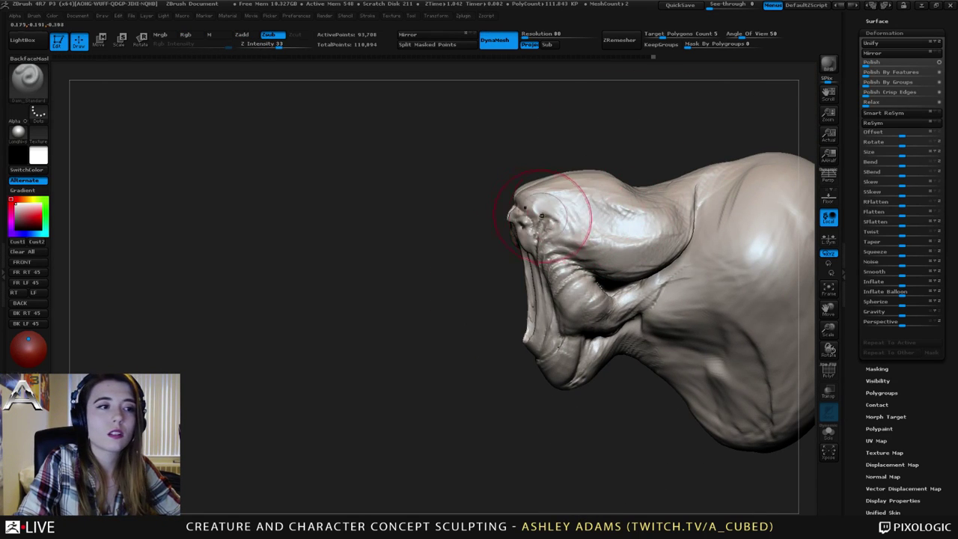
pyautogui.moveTo(559, 214); pyautogui.dragTo(665, 227)
pyautogui.moveTo(666, 227)
pyautogui.mouseDown(button='right')
pyautogui.moveTo(690, 238)
pyautogui.moveTo(676, 235)
pyautogui.mouseUp(button='right')
# Build volume on the rear side lobe of the skull with ClayBuildup strokes.
pyautogui.press('b')
pyautogui.press('c')
pyautogui.press('b')
pyautogui.moveTo(586, 245); pyautogui.dragTo(634, 263)
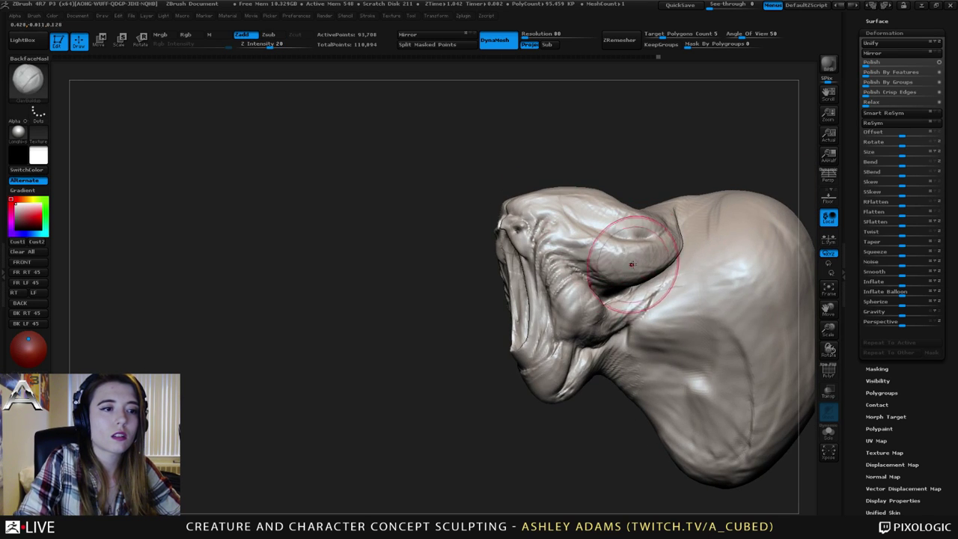
pyautogui.moveTo(527, 240); pyautogui.dragTo(558, 246, button='right')
pyautogui.rightClick(558, 246)
# Refine the forms around the eye and at the top of the nose cavity with ClayBuildup.
pyautogui.moveTo(473, 238); pyautogui.dragTo(500, 246, button='right')
pyautogui.keyDown('ctrl'); pyautogui.moveTo(500, 245); pyautogui.dragTo(505, 289, button='right'); pyautogui.keyUp('ctrl')
pyautogui.moveTo(510, 242)
pyautogui.mouseDown()
pyautogui.moveTo(496, 234)
pyautogui.moveTo(493, 245)
pyautogui.moveTo(508, 245)
pyautogui.moveTo(495, 254)
pyautogui.moveTo(515, 250)
pyautogui.moveTo(515, 229)
pyautogui.moveTo(483, 232)
pyautogui.moveTo(509, 223)
pyautogui.moveTo(527, 250)
pyautogui.mouseUp()
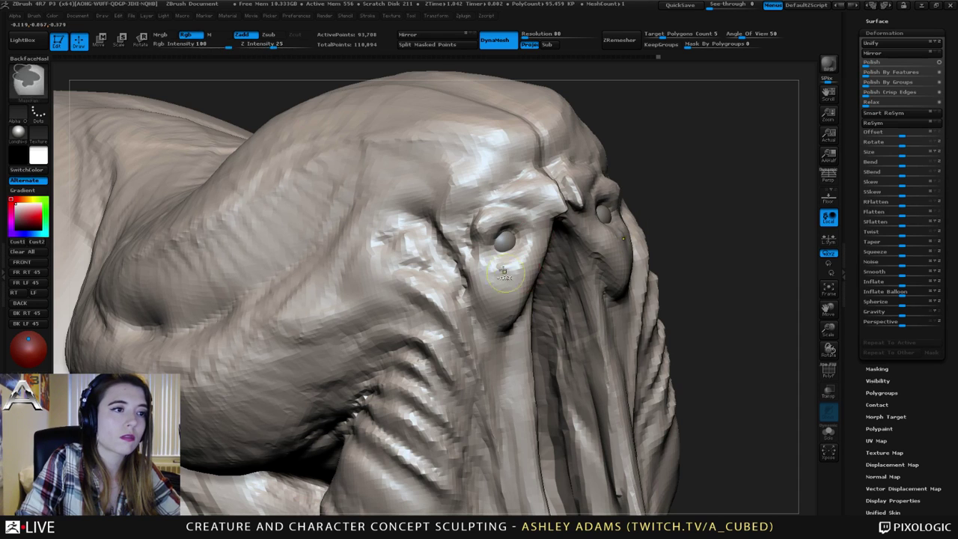
pyautogui.keyDown('ctrl'); pyautogui.moveTo(527, 250); pyautogui.dragTo(527, 187, button='right'); pyautogui.keyUp('ctrl')
pyautogui.moveTo(526, 187); pyautogui.dragTo(441, 202, button='right')
pyautogui.moveTo(533, 223); pyautogui.dragTo(533, 229)
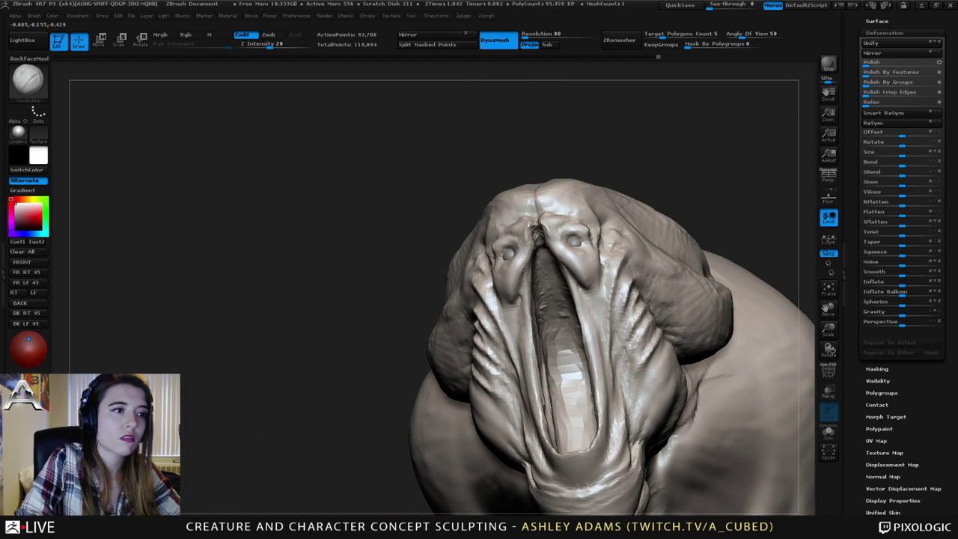
pyautogui.moveTo(539, 242); pyautogui.dragTo(538, 228)
pyautogui.moveTo(539, 227)
pyautogui.mouseDown(button='right')
pyautogui.moveTo(562, 247)
pyautogui.moveTo(509, 202)
pyautogui.moveTo(547, 217)
pyautogui.moveTo(501, 274)
pyautogui.mouseUp(button='right')
# Switch to SnakeHook, shape the tip between the eyes above the nose cavity and smooth it.
pyautogui.press('b')
pyautogui.press('s')
pyautogui.press('h')
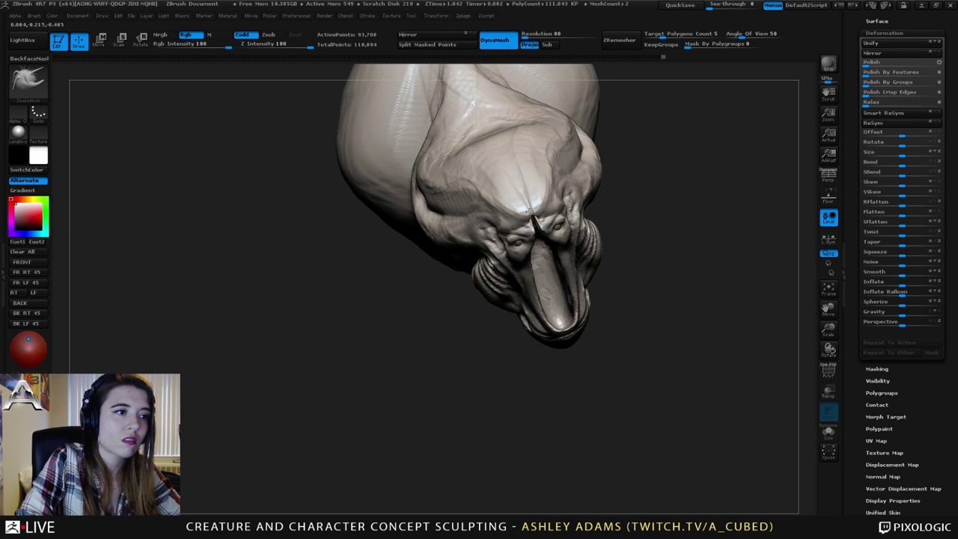
pyautogui.moveTo(530, 212)
pyautogui.mouseDown(button='right')
pyautogui.moveTo(514, 152)
pyautogui.moveTo(565, 218)
pyautogui.mouseUp(button='right')
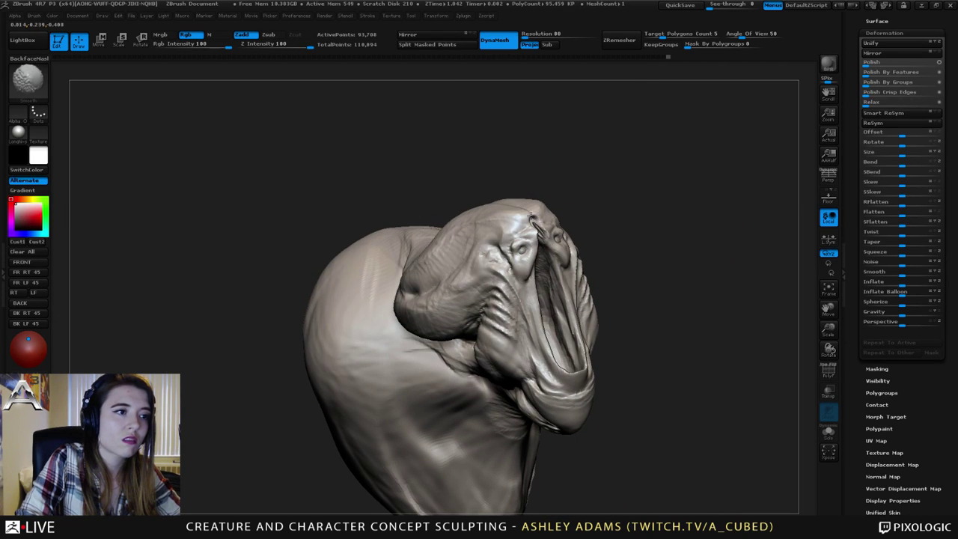
pyautogui.keyDown('shift'); pyautogui.moveTo(529, 213); pyautogui.dragTo(536, 210); pyautogui.keyUp('shift')
pyautogui.moveTo(536, 210)
pyautogui.mouseDown(button='right')
pyautogui.moveTo(473, 210)
pyautogui.moveTo(490, 160)
pyautogui.moveTo(567, 159)
pyautogui.mouseUp(button='right')
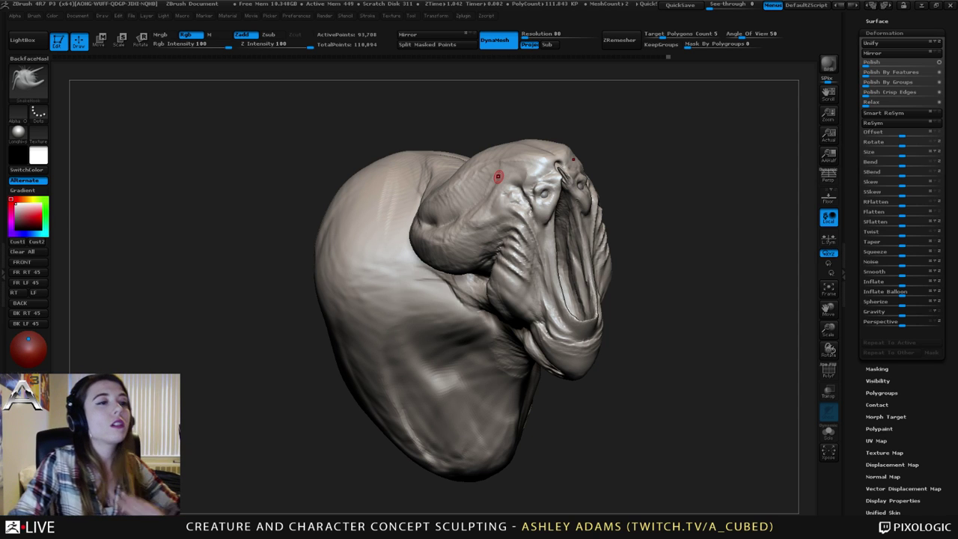
# Resize the SnakeHook brush and reshape the eye sockets and the surrounding brow.
pyautogui.moveTo(499, 177)
pyautogui.mouseDown(button='right')
pyautogui.moveTo(573, 225)
pyautogui.moveTo(531, 203)
pyautogui.moveTo(563, 205)
pyautogui.mouseUp(button='right')
pyautogui.press('space')
pyautogui.moveTo(554, 205); pyautogui.dragTo(560, 198)
pyautogui.moveTo(550, 202)
pyautogui.mouseDown(button='right')
pyautogui.moveTo(654, 205)
pyautogui.moveTo(488, 203)
pyautogui.mouseUp(button='right')
pyautogui.press('space')
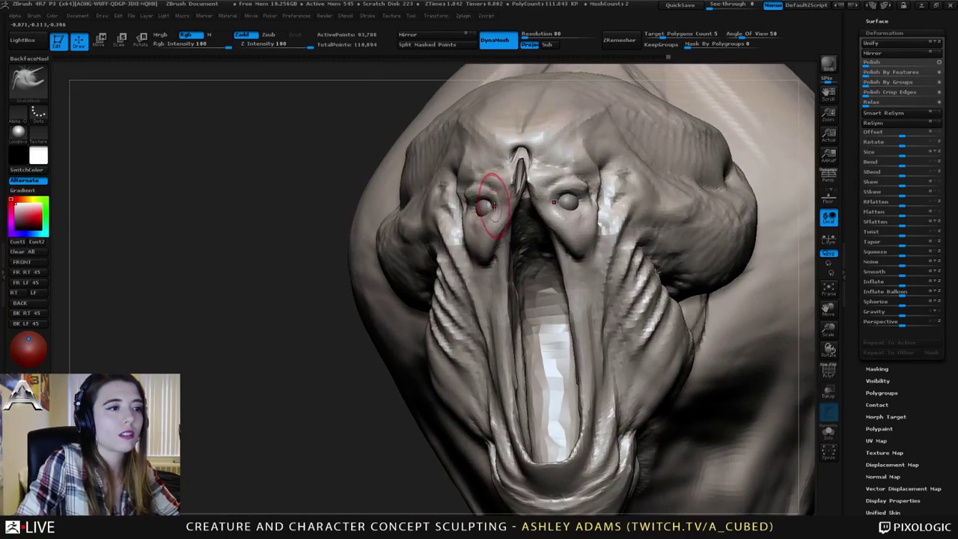
pyautogui.moveTo(490, 203); pyautogui.dragTo(486, 201)
pyautogui.moveTo(485, 201)
pyautogui.mouseDown(button='right')
pyautogui.moveTo(545, 203)
pyautogui.moveTo(504, 217)
pyautogui.moveTo(533, 211)
pyautogui.mouseUp(button='right')
pyautogui.moveTo(477, 246)
pyautogui.mouseDown(button='right')
pyautogui.moveTo(489, 247)
pyautogui.moveTo(458, 249)
pyautogui.moveTo(482, 246)
pyautogui.mouseUp(button='right')
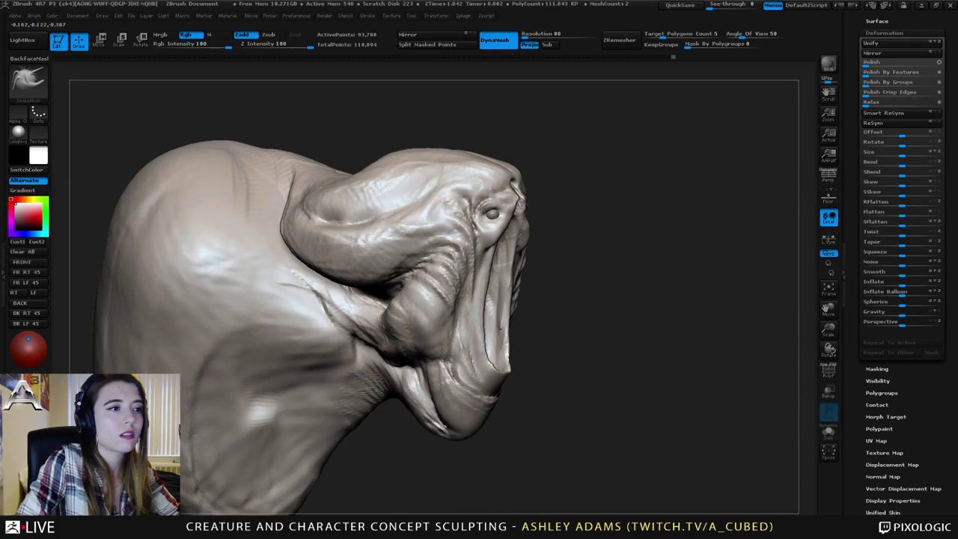
pyautogui.moveTo(457, 200); pyautogui.dragTo(472, 205, button='right')
# Sculpt a rounded hollow behind the eye and the ridges around it with ClayBuildup.
pyautogui.press('b')
pyautogui.press('c')
pyautogui.press('b')
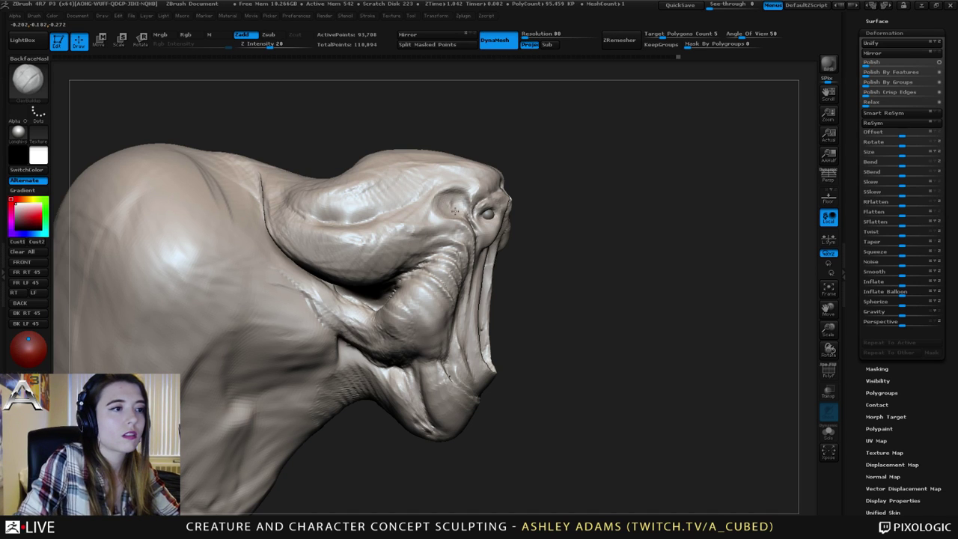
pyautogui.moveTo(440, 200); pyautogui.dragTo(404, 199, button='right')
pyautogui.moveTo(550, 212); pyautogui.dragTo(522, 218, button='right')
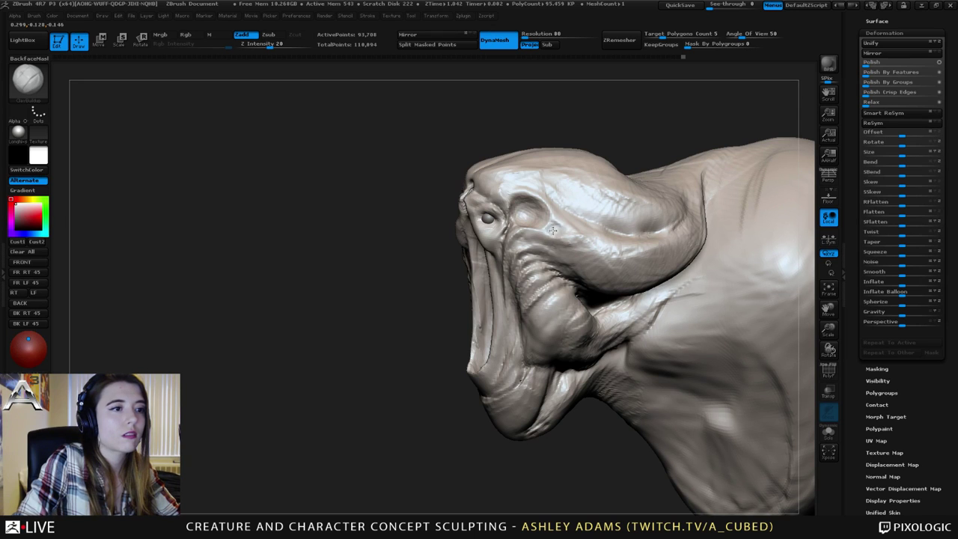
pyautogui.moveTo(597, 233)
pyautogui.mouseDown(button='right')
pyautogui.moveTo(594, 261)
pyautogui.moveTo(592, 206)
pyautogui.moveTo(627, 205)
pyautogui.mouseUp(button='right')
pyautogui.press('space')
pyautogui.moveTo(538, 211); pyautogui.dragTo(497, 201, button='right')
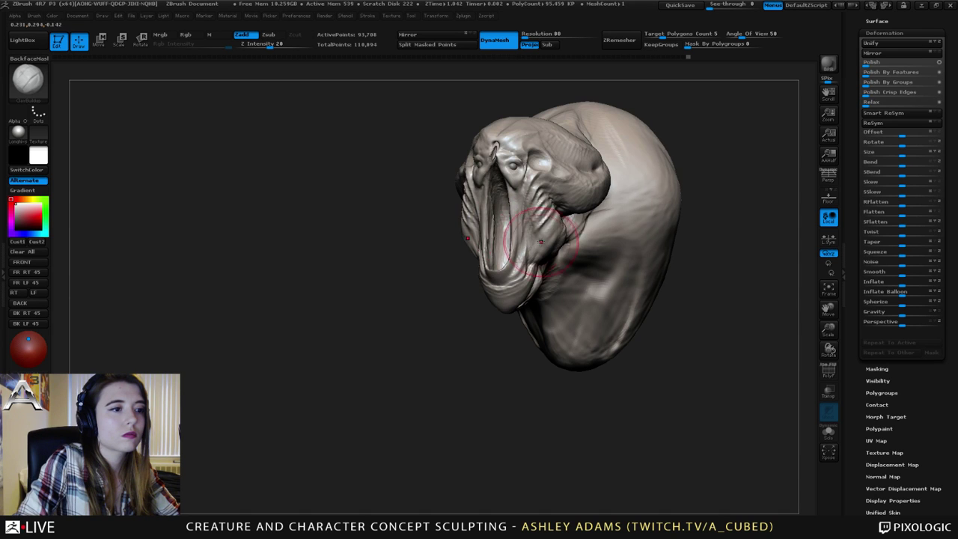
pyautogui.moveTo(566, 267); pyautogui.dragTo(533, 262, button='right')
pyautogui.keyDown('alt'); pyautogui.moveTo(640, 237); pyautogui.dragTo(507, 209, button='right'); pyautogui.keyUp('alt')
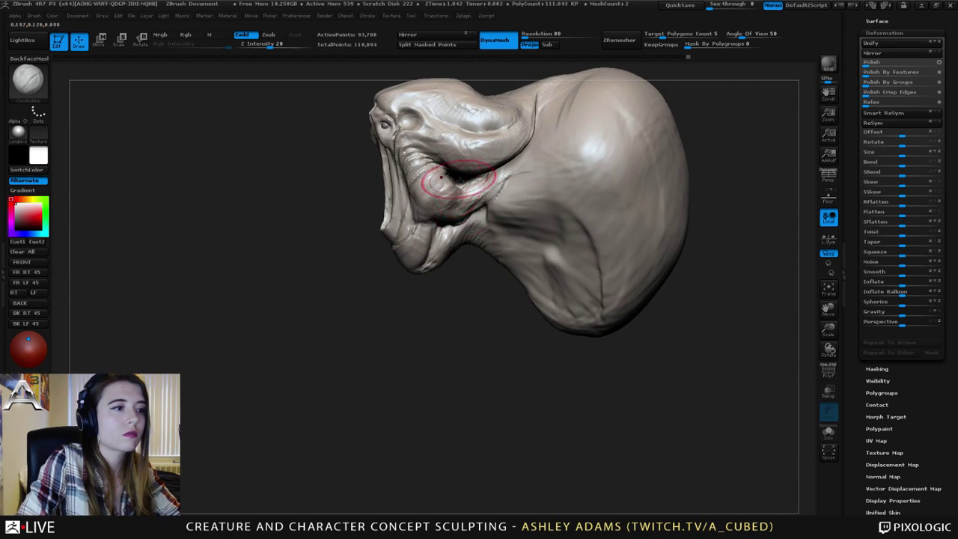
# Switch to SnakeHook and pull the underside of the chin slightly downward.
pyautogui.press('b')
pyautogui.press('s')
pyautogui.press('h')
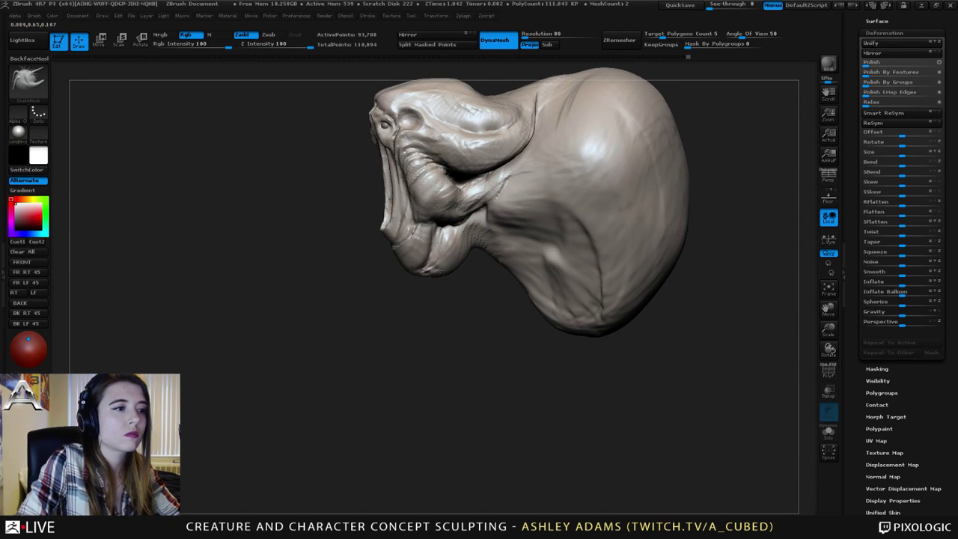
pyautogui.moveTo(440, 272); pyautogui.dragTo(436, 276)
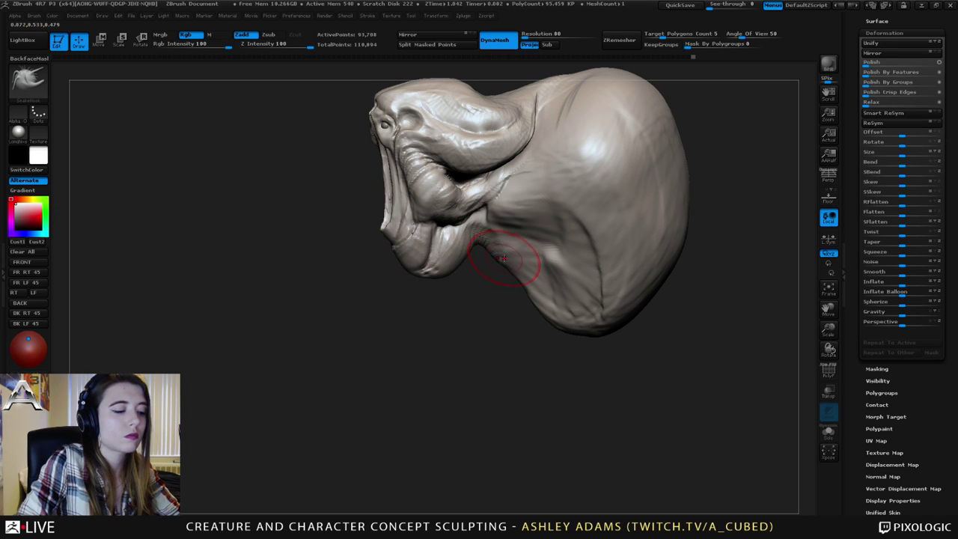
# Fill out the throat and front of the neck hump with a resized Inflat brush and smooth the surface.
pyautogui.press('b')
pyautogui.press('i')
pyautogui.press('n')
pyautogui.press('space')
pyautogui.moveTo(497, 252)
pyautogui.mouseDown()
pyautogui.moveTo(515, 253)
pyautogui.moveTo(550, 301)
pyautogui.moveTo(553, 256)
pyautogui.mouseUp()
pyautogui.moveTo(541, 254)
pyautogui.mouseDown(button='right')
pyautogui.moveTo(565, 234)
pyautogui.moveTo(591, 236)
pyautogui.mouseUp(button='right')
pyautogui.keyDown('shift'); pyautogui.moveTo(514, 226); pyautogui.dragTo(552, 217); pyautogui.keyUp('shift')
pyautogui.moveTo(553, 218); pyautogui.dragTo(593, 229, button='right')
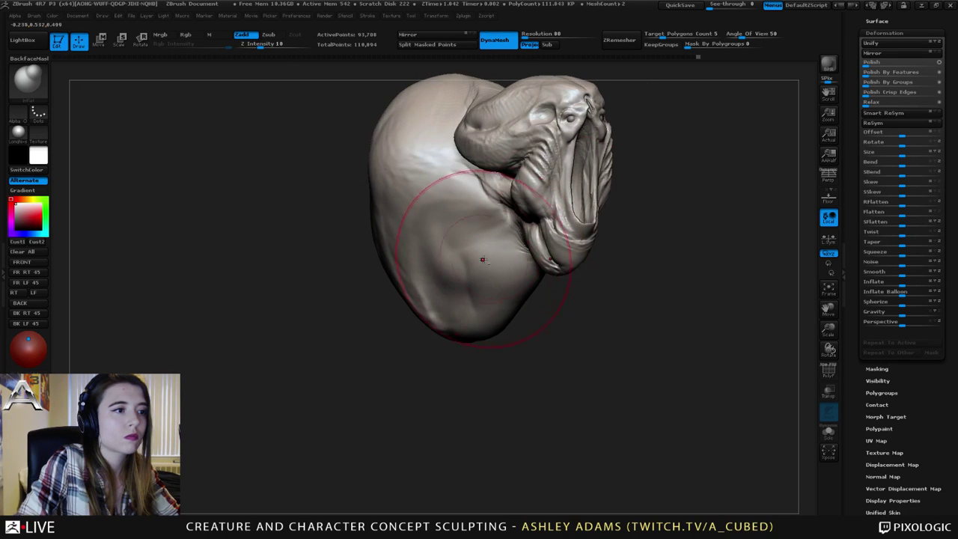
pyautogui.moveTo(483, 260); pyautogui.dragTo(482, 290)
pyautogui.moveTo(486, 280); pyautogui.dragTo(520, 263, button='right')
# Add ClayBuildup strokes across the side of the neck hump.
pyautogui.press('b')
pyautogui.press('c')
pyautogui.press('b')
pyautogui.moveTo(336, 141)
pyautogui.mouseDown()
pyautogui.moveTo(431, 241)
pyautogui.moveTo(524, 238)
pyautogui.mouseUp()
pyautogui.moveTo(387, 196)
pyautogui.mouseDown(button='right')
pyautogui.moveTo(416, 222)
pyautogui.moveTo(394, 242)
pyautogui.moveTo(479, 250)
pyautogui.mouseUp(button='right')
pyautogui.keyDown('ctrl'); pyautogui.moveTo(529, 278); pyautogui.dragTo(479, 244, button='right'); pyautogui.keyUp('ctrl')
# Pull the rear contour of the neck hump outward with SnakeHook, enlarging the brush as needed.
pyautogui.press('b')
pyautogui.press('s')
pyautogui.press('h')
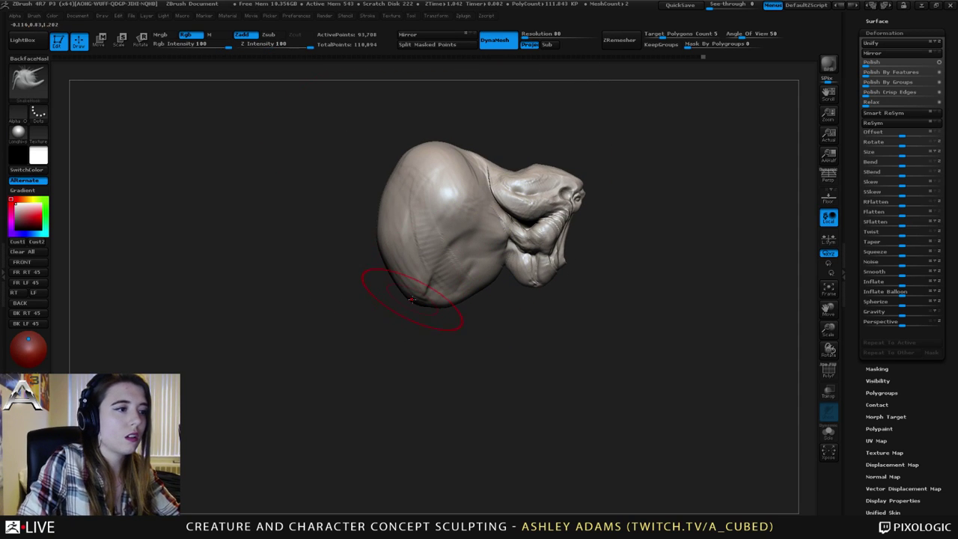
pyautogui.moveTo(381, 263); pyautogui.dragTo(374, 250)
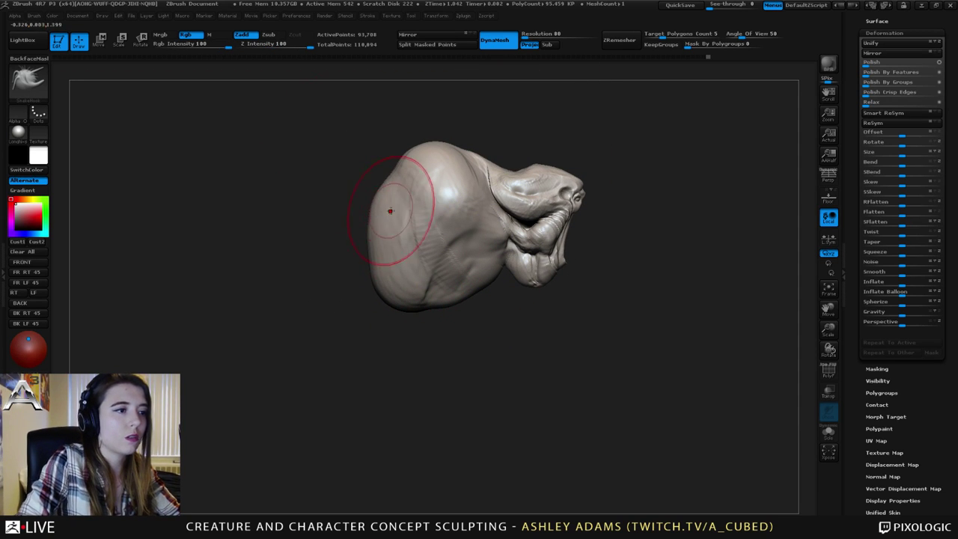
pyautogui.press('space')
pyautogui.moveTo(393, 197); pyautogui.dragTo(386, 166)
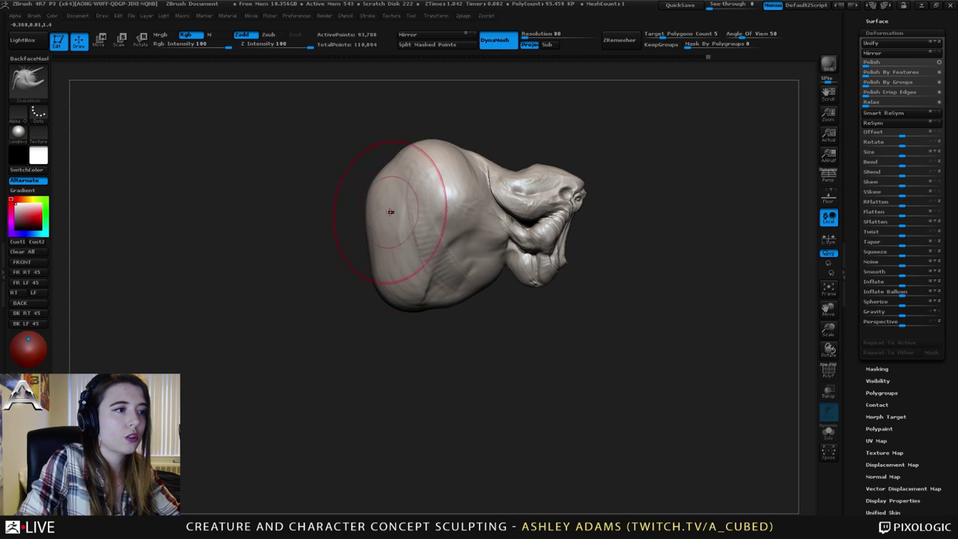
pyautogui.moveTo(392, 212); pyautogui.dragTo(384, 208)
# Pull the bottom of the neck hump down into a longer taper with SnakeHook and adjust its side.
pyautogui.moveTo(407, 297); pyautogui.dragTo(405, 308)
pyautogui.moveTo(405, 318); pyautogui.dragTo(400, 303, button='right')
pyautogui.moveTo(417, 322); pyautogui.dragTo(418, 330)
pyautogui.rightClick(435, 313)
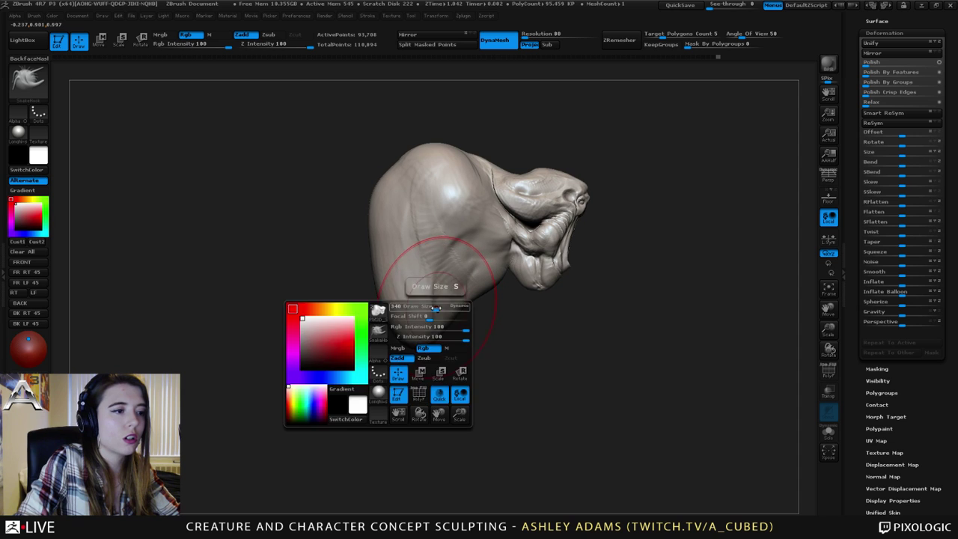
pyautogui.moveTo(490, 280); pyautogui.dragTo(453, 276, button='right')
pyautogui.moveTo(446, 274); pyautogui.dragTo(459, 262)
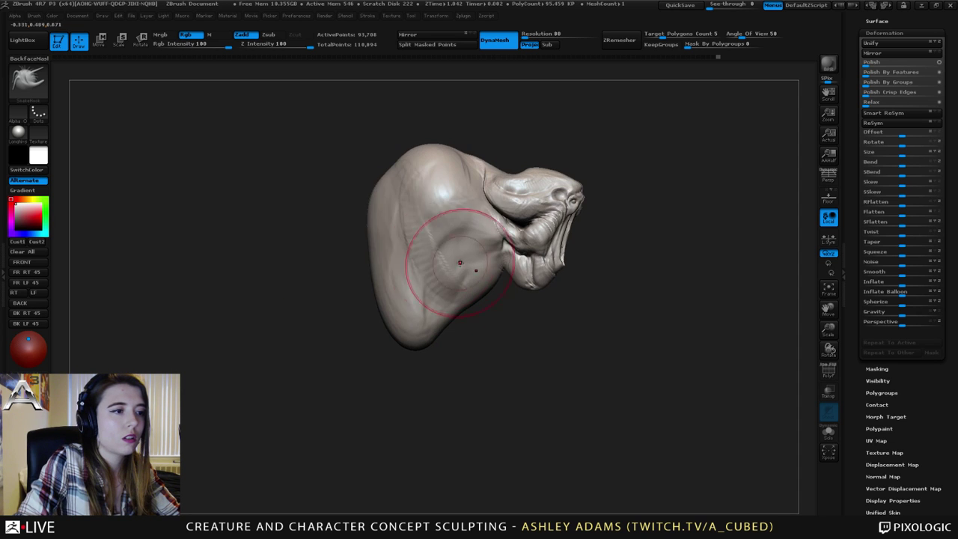
# Carve creases across the lower side of the neck hump with DamStandard.
pyautogui.press('b')
pyautogui.press('d')
pyautogui.press('s')
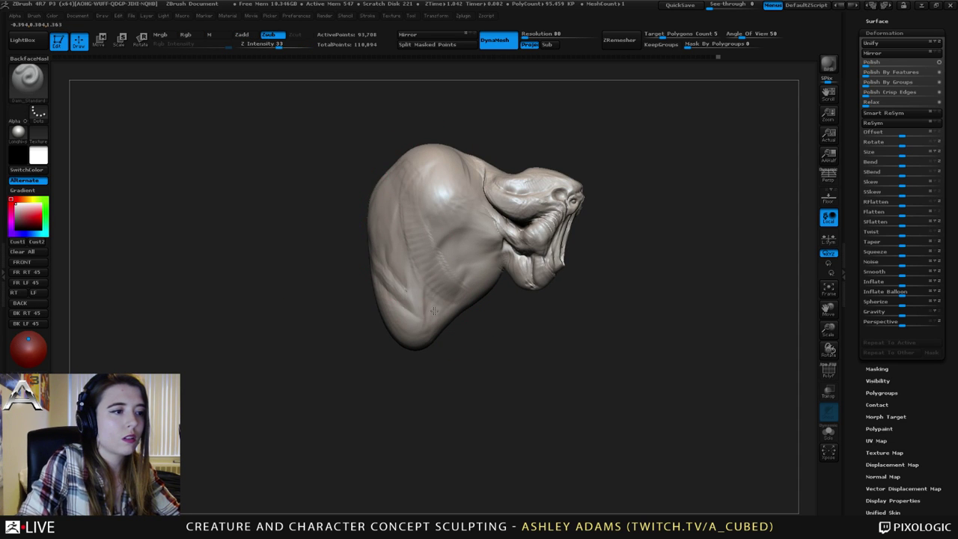
pyautogui.moveTo(472, 301); pyautogui.dragTo(460, 303, button='right')
pyautogui.moveTo(451, 304); pyautogui.dragTo(479, 302)
pyautogui.moveTo(486, 295); pyautogui.dragTo(437, 285, button='right')
# Switch to ClayBuildup and build muscle forms on the upper side of the neck hump.
pyautogui.press('b')
pyautogui.press('c')
pyautogui.press('b')
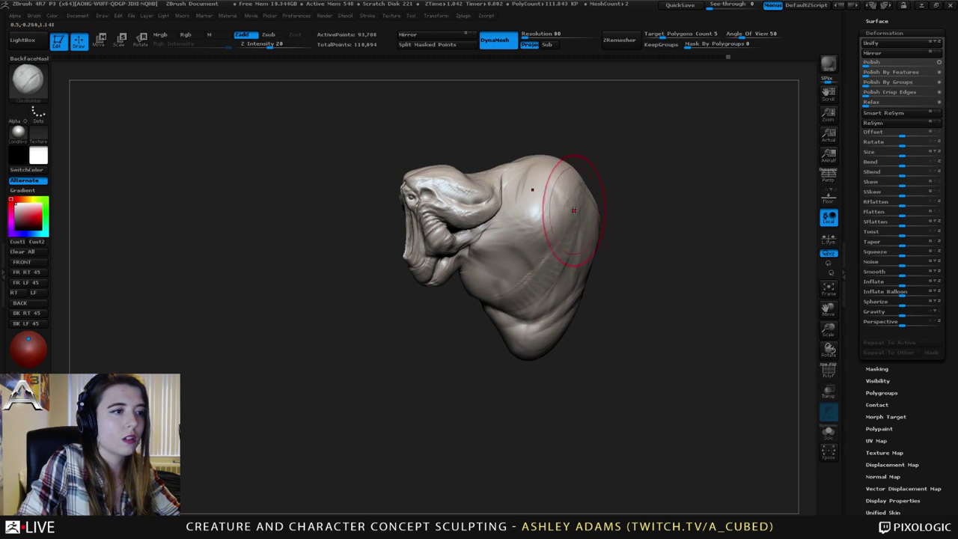
pyautogui.moveTo(562, 226)
pyautogui.mouseDown()
pyautogui.moveTo(527, 263)
pyautogui.moveTo(552, 295)
pyautogui.moveTo(579, 212)
pyautogui.moveTo(546, 190)
pyautogui.mouseUp()
pyautogui.moveTo(541, 191); pyautogui.dragTo(580, 201, button='right')
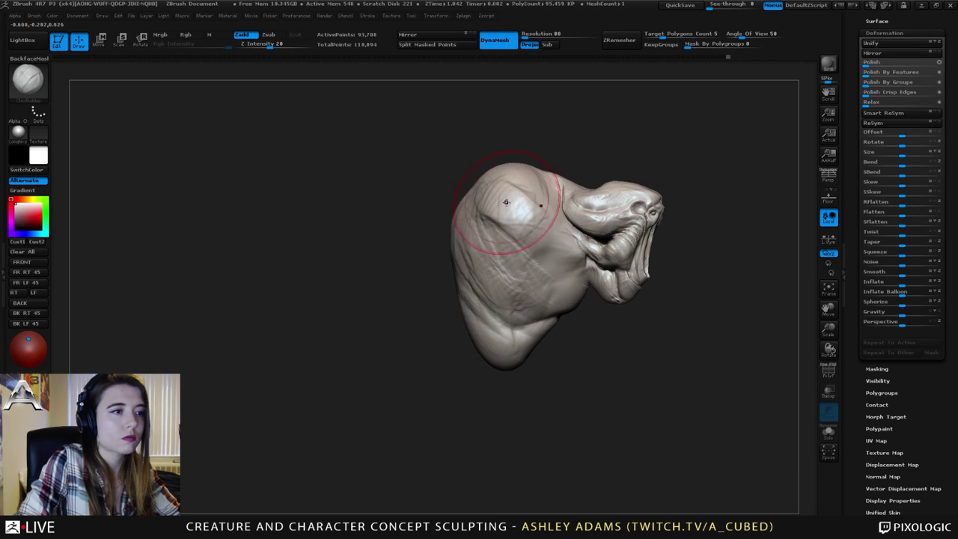
# Finish the muscle form on the upper hump, and pull the hump's lower rear and upper front contours outward with SnakeHook.
pyautogui.moveTo(507, 204); pyautogui.dragTo(494, 221)
pyautogui.moveTo(485, 217)
pyautogui.mouseDown(button='right')
pyautogui.moveTo(516, 206)
pyautogui.moveTo(495, 198)
pyautogui.moveTo(515, 203)
pyautogui.mouseUp(button='right')
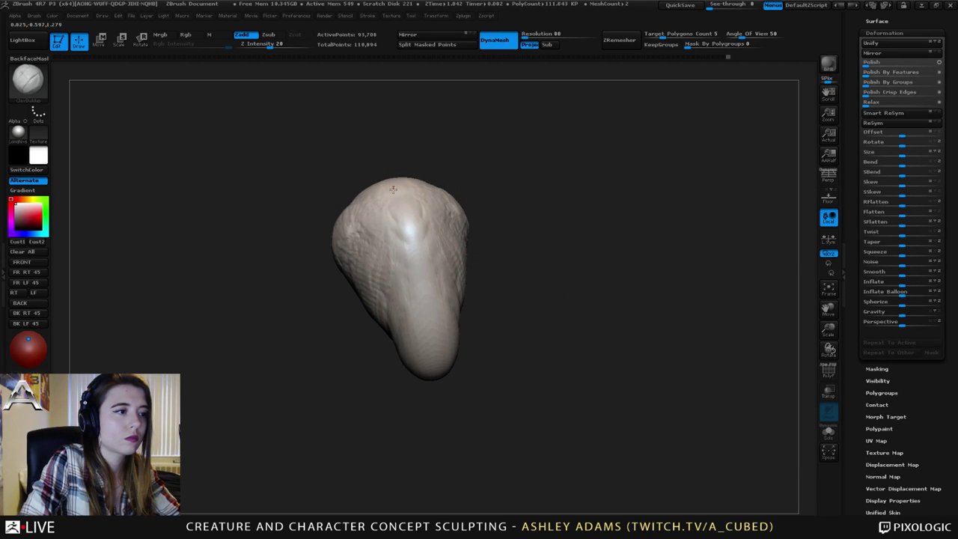
pyautogui.moveTo(428, 279)
pyautogui.mouseDown(button='right')
pyautogui.moveTo(464, 270)
pyautogui.moveTo(482, 255)
pyautogui.moveTo(554, 248)
pyautogui.moveTo(512, 214)
pyautogui.mouseUp(button='right')
pyautogui.press('b')
pyautogui.press('s')
pyautogui.press('h')
pyautogui.press('space')
pyautogui.moveTo(504, 284); pyautogui.dragTo(518, 282)
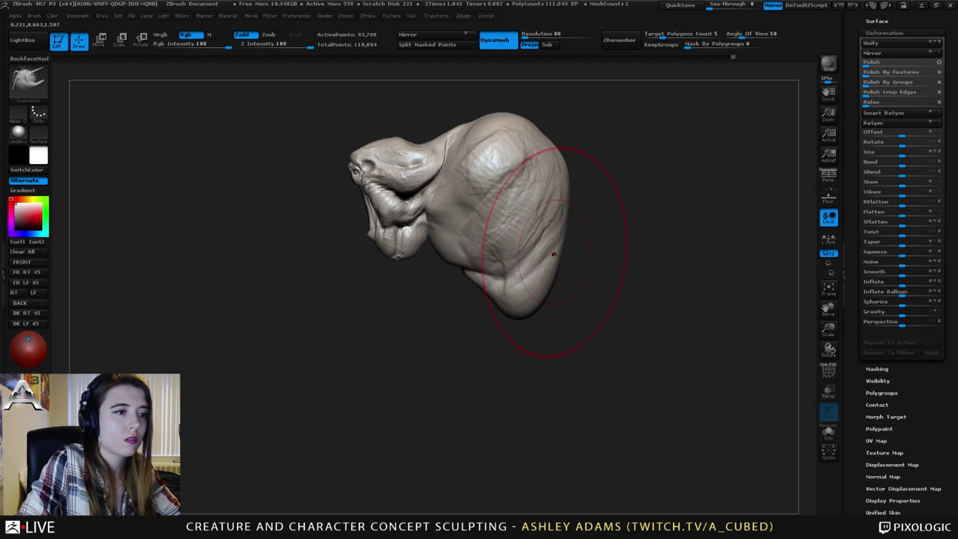
pyautogui.moveTo(554, 252)
pyautogui.mouseDown()
pyautogui.moveTo(563, 254)
pyautogui.moveTo(552, 276)
pyautogui.moveTo(560, 274)
pyautogui.moveTo(521, 286)
pyautogui.mouseUp()
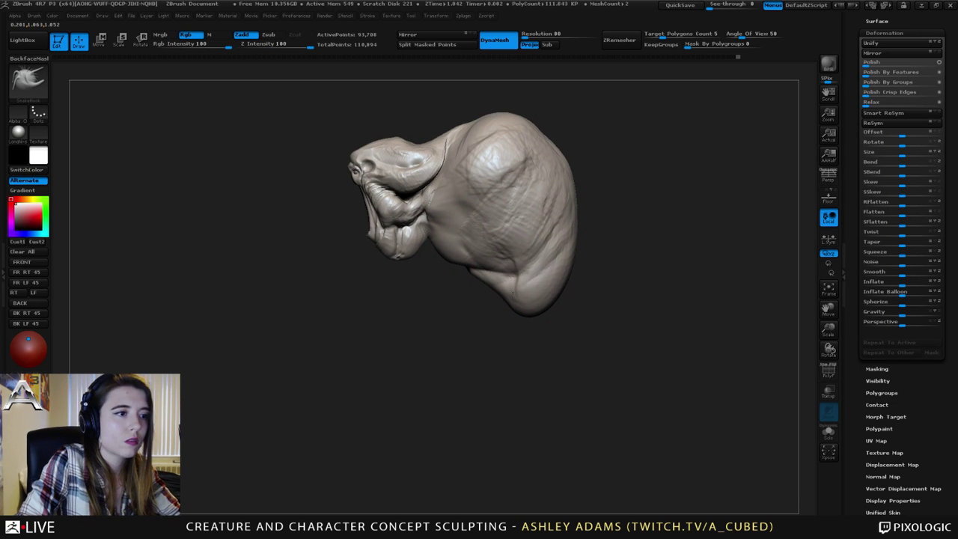
pyautogui.moveTo(476, 130)
pyautogui.mouseDown()
pyautogui.moveTo(472, 119)
pyautogui.moveTo(441, 133)
pyautogui.mouseUp()
pyautogui.press('space')
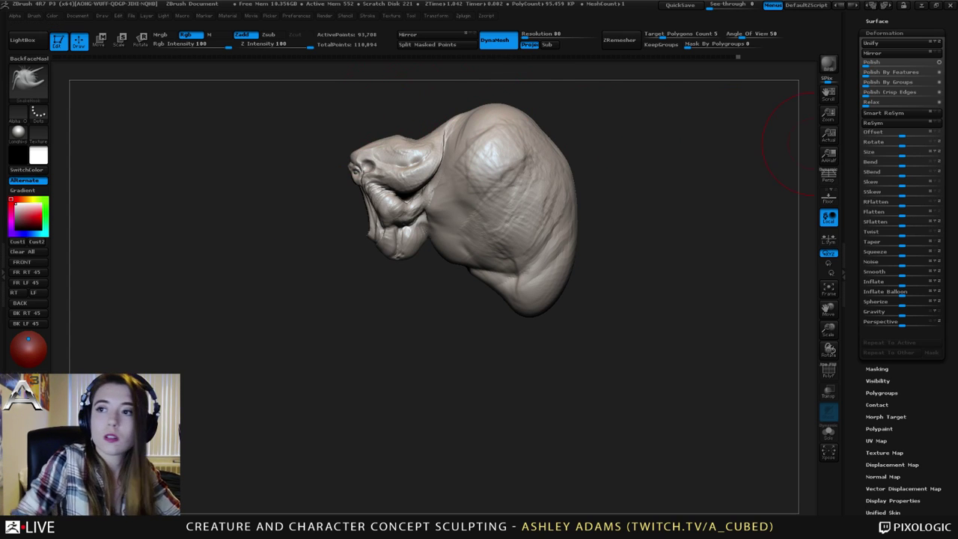
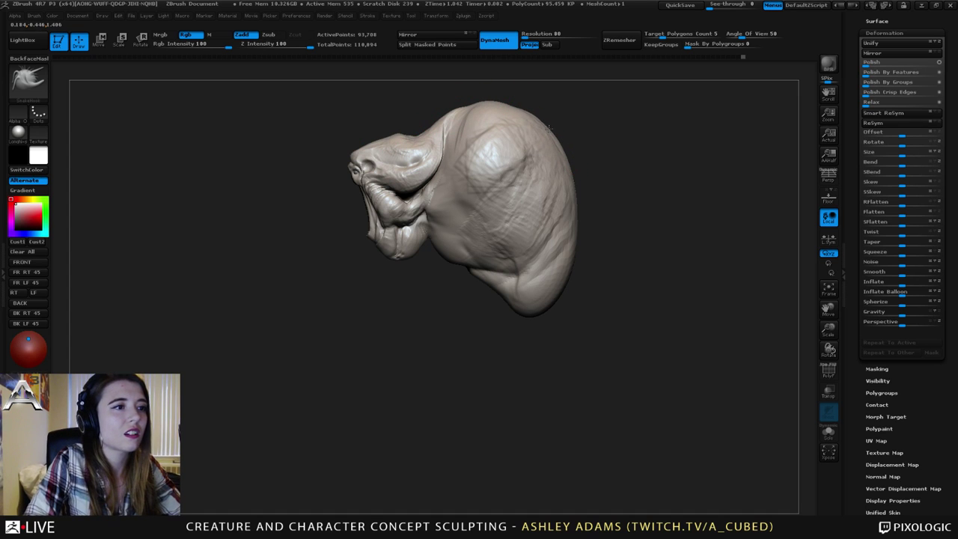
# Widen the upper hump from the front, and isolate a patch on its side by masking it and inverting the mask.
pyautogui.moveTo(509, 128); pyautogui.dragTo(542, 126, button='right')
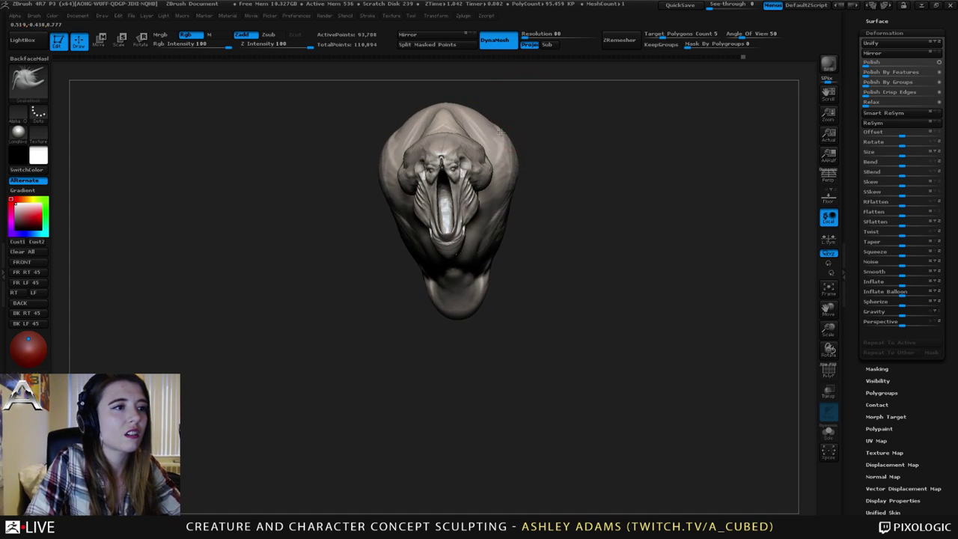
pyautogui.moveTo(502, 133); pyautogui.dragTo(512, 128)
pyautogui.moveTo(524, 154); pyautogui.dragTo(486, 159, button='right')
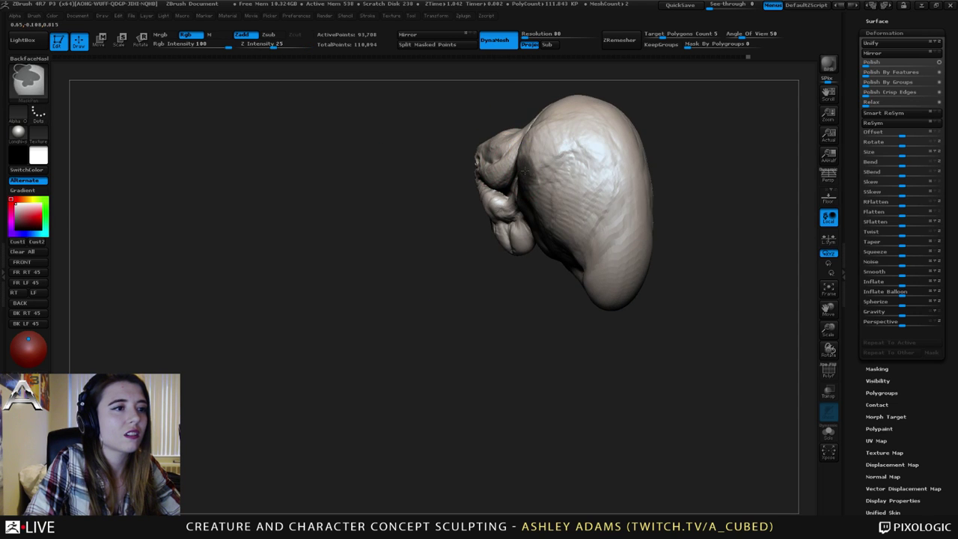
pyautogui.keyDown('ctrl'); pyautogui.moveTo(524, 172); pyautogui.dragTo(526, 174); pyautogui.keyUp('ctrl')
pyautogui.moveTo(532, 166); pyautogui.dragTo(588, 157, button='right')
pyautogui.keyDown('ctrl'); pyautogui.click(580, 188); pyautogui.keyUp('ctrl')
# Pull long symmetrical arms out of the unmasked shoulder patches with SnakeHook, and rotate them downward with Transpose.
pyautogui.press('space')
pyautogui.moveTo(516, 160); pyautogui.dragTo(541, 162, button='right')
pyautogui.moveTo(522, 166)
pyautogui.mouseDown()
pyautogui.moveTo(577, 212)
pyautogui.moveTo(642, 317)
pyautogui.mouseUp()
pyautogui.moveTo(539, 262)
pyautogui.mouseDown(button='right')
pyautogui.moveTo(558, 259)
pyautogui.moveTo(535, 256)
pyautogui.moveTo(543, 221)
pyautogui.mouseUp(button='right')
pyautogui.press('r')
pyautogui.moveTo(511, 163)
pyautogui.mouseDown()
pyautogui.moveTo(613, 310)
pyautogui.moveTo(637, 315)
pyautogui.moveTo(611, 339)
pyautogui.moveTo(512, 373)
pyautogui.moveTo(522, 365)
pyautogui.moveTo(499, 361)
pyautogui.mouseUp()
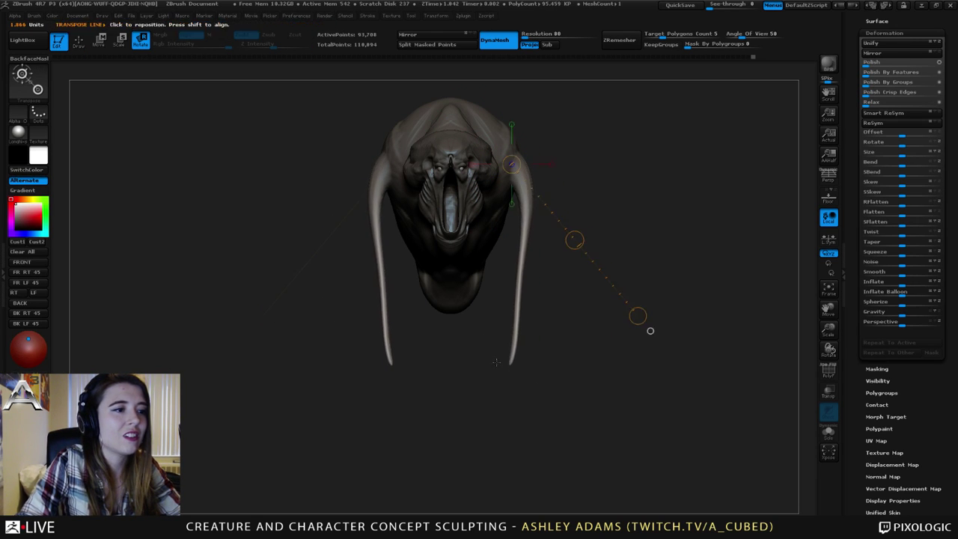
pyautogui.moveTo(446, 228); pyautogui.dragTo(532, 230, button='right')
pyautogui.moveTo(556, 335); pyautogui.dragTo(382, 336, button='right')
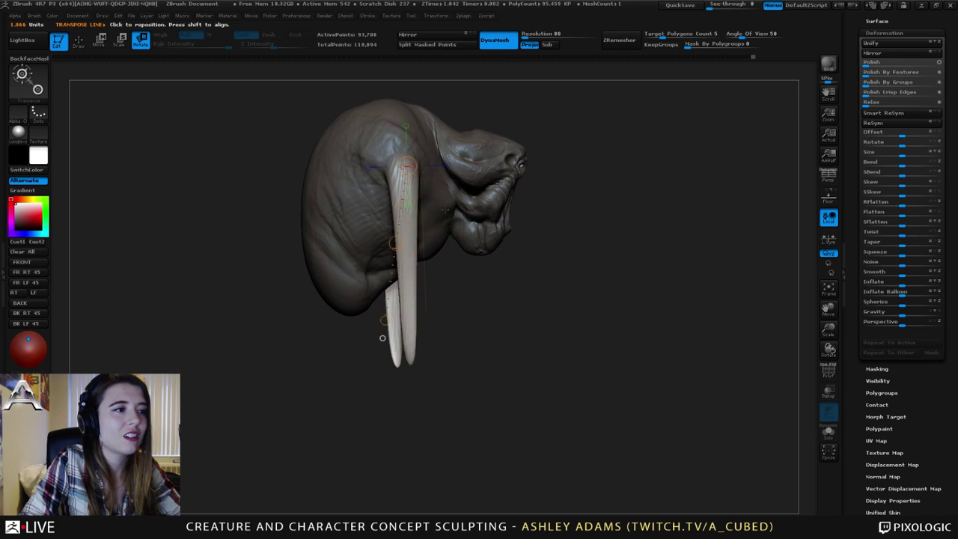
pyautogui.press('q')
pyautogui.keyDown('shift'); pyautogui.moveTo(420, 209); pyautogui.dragTo(401, 199, button='right'); pyautogui.keyUp('shift')
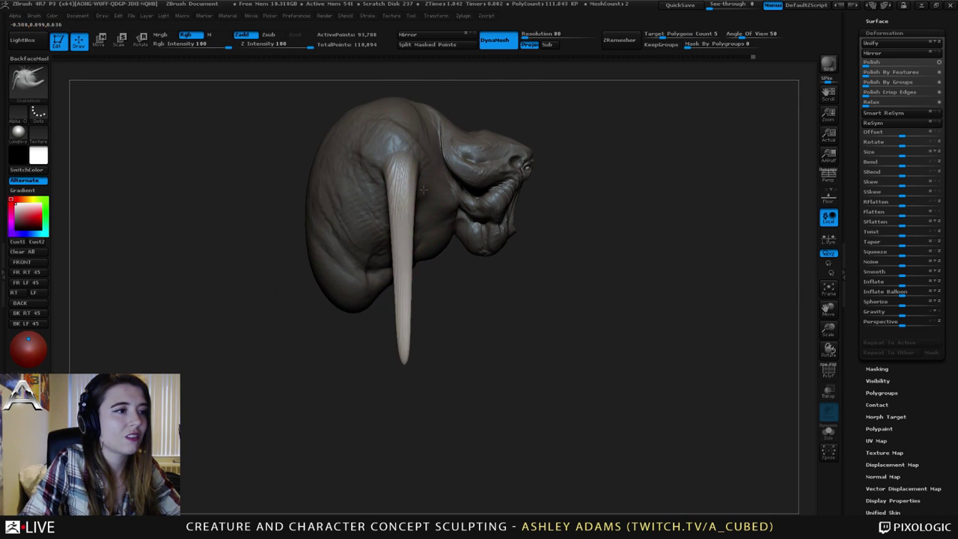
# Adjust the mask around the shoulder, thicken the arms along their length with the Inflate brush, and smooth them.
pyautogui.keyDown('ctrl'); pyautogui.moveTo(461, 89); pyautogui.dragTo(336, 266); pyautogui.keyUp('ctrl')
pyautogui.keyDown('ctrl'); pyautogui.click(435, 235); pyautogui.keyUp('ctrl')
pyautogui.moveTo(524, 237); pyautogui.dragTo(441, 233, button='right')
pyautogui.press('b')
pyautogui.press('i')
pyautogui.press('n')
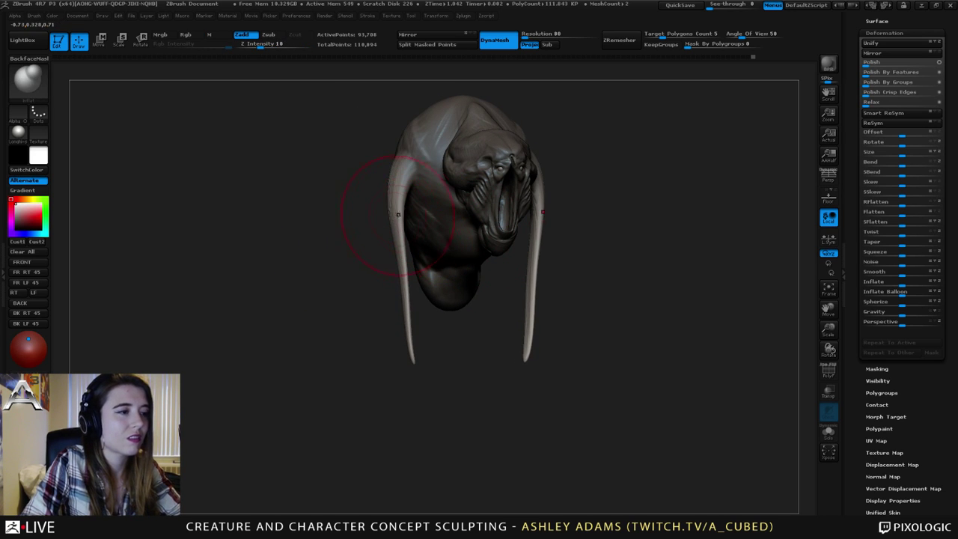
pyautogui.moveTo(394, 215); pyautogui.dragTo(413, 349)
pyautogui.moveTo(449, 313); pyautogui.dragTo(372, 283, button='right')
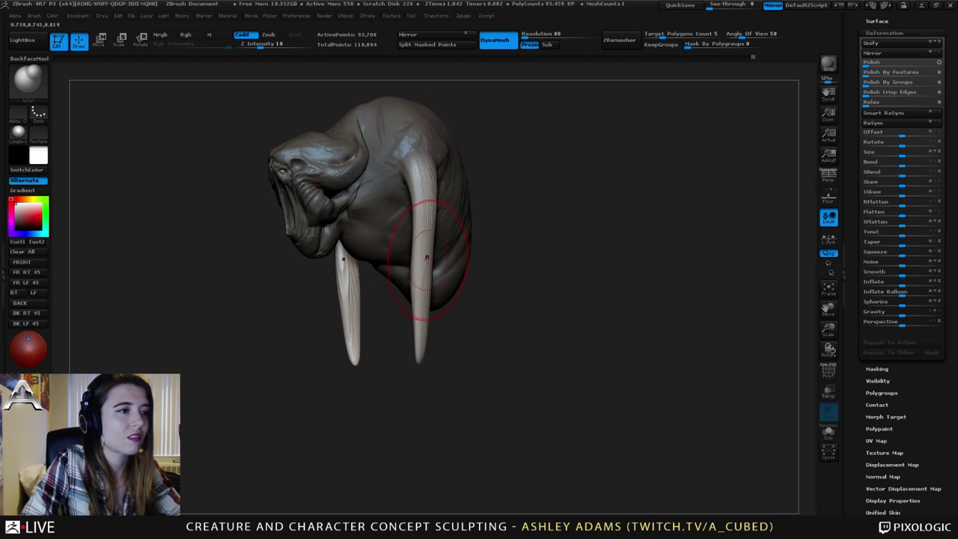
pyautogui.moveTo(424, 262); pyautogui.dragTo(420, 277)
pyautogui.moveTo(424, 278); pyautogui.dragTo(383, 269, button='right')
pyautogui.moveTo(422, 256)
pyautogui.keyDown('shift'); pyautogui.mouseDown()
pyautogui.moveTo(427, 323)
pyautogui.moveTo(427, 308)
pyautogui.mouseUp(); pyautogui.keyUp('shift')
# Extend the arms further downward with SnakeHook and give them a slight bend.
pyautogui.press('b')
pyautogui.press('s')
pyautogui.press('h')
pyautogui.moveTo(428, 351); pyautogui.dragTo(443, 455)
pyautogui.keyDown('ctrl'); pyautogui.moveTo(440, 352); pyautogui.dragTo(448, 218, button='right'); pyautogui.keyUp('ctrl')
pyautogui.moveTo(448, 256); pyautogui.dragTo(445, 261)
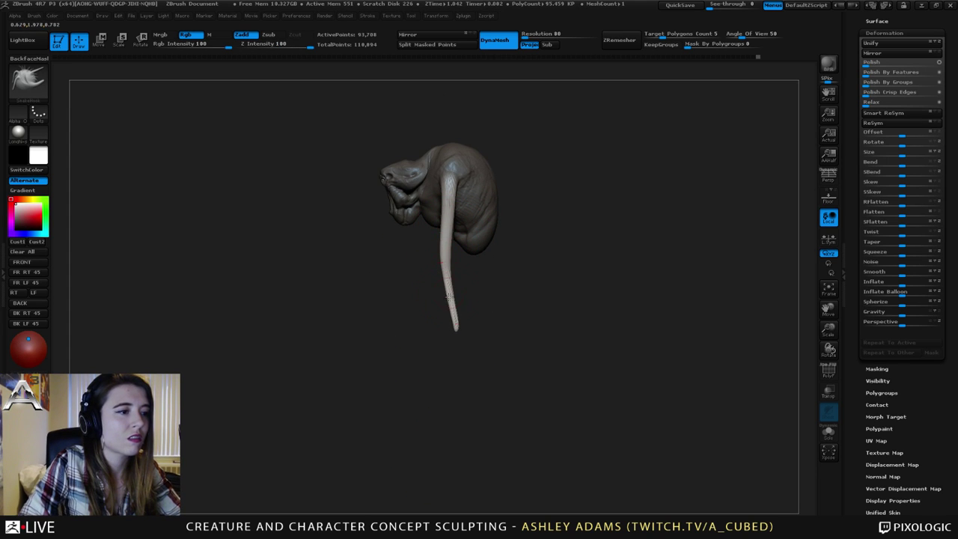
pyautogui.moveTo(449, 297)
pyautogui.mouseDown()
pyautogui.moveTo(469, 344)
pyautogui.moveTo(454, 305)
pyautogui.mouseUp()
pyautogui.moveTo(453, 303); pyautogui.dragTo(492, 288, button='right')
pyautogui.moveTo(469, 259); pyautogui.dragTo(524, 254, button='right')
pyautogui.moveTo(471, 223)
pyautogui.keyDown('shift'); pyautogui.mouseDown(button='right')
pyautogui.moveTo(464, 214)
pyautogui.moveTo(473, 252)
pyautogui.mouseUp(button='right'); pyautogui.keyUp('shift')
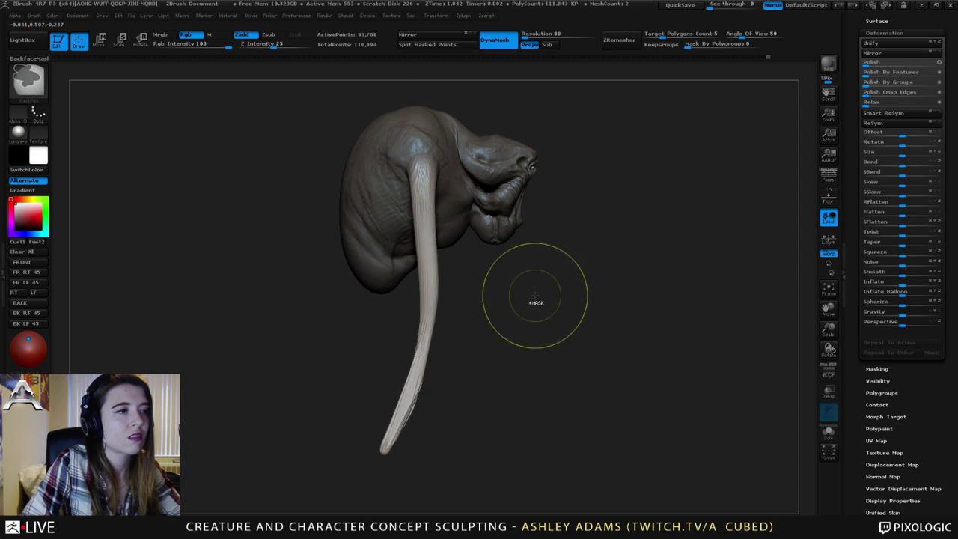
# Clear the mask and inflate the lower part of the arms.
pyautogui.keyDown('ctrl'); pyautogui.moveTo(535, 296); pyautogui.dragTo(546, 307); pyautogui.keyUp('ctrl')
pyautogui.press('space')
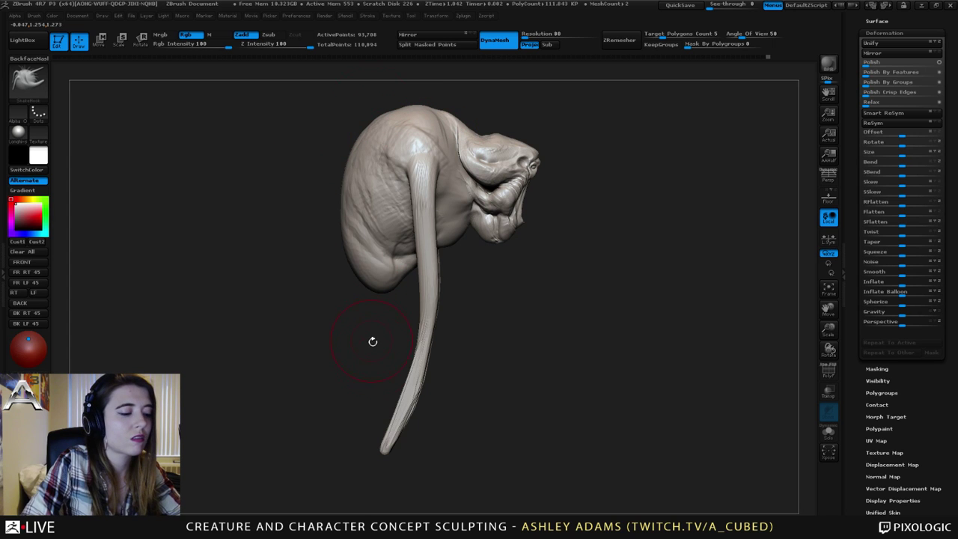
pyautogui.press('b')
pyautogui.press('i')
pyautogui.press('n')
pyautogui.moveTo(393, 434); pyautogui.dragTo(421, 337)
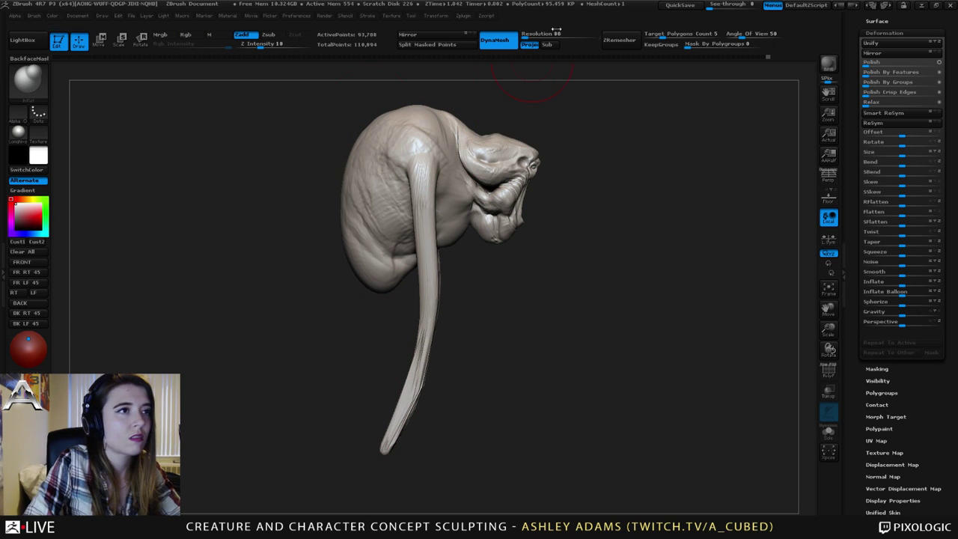
# Try remeshing the creature with DynaMesh at resolution 80 and at resolution 152.
pyautogui.keyDown('ctrl'); pyautogui.moveTo(569, 298); pyautogui.dragTo(580, 307); pyautogui.keyUp('ctrl')
pyautogui.hotkey('ctrl', 'z')
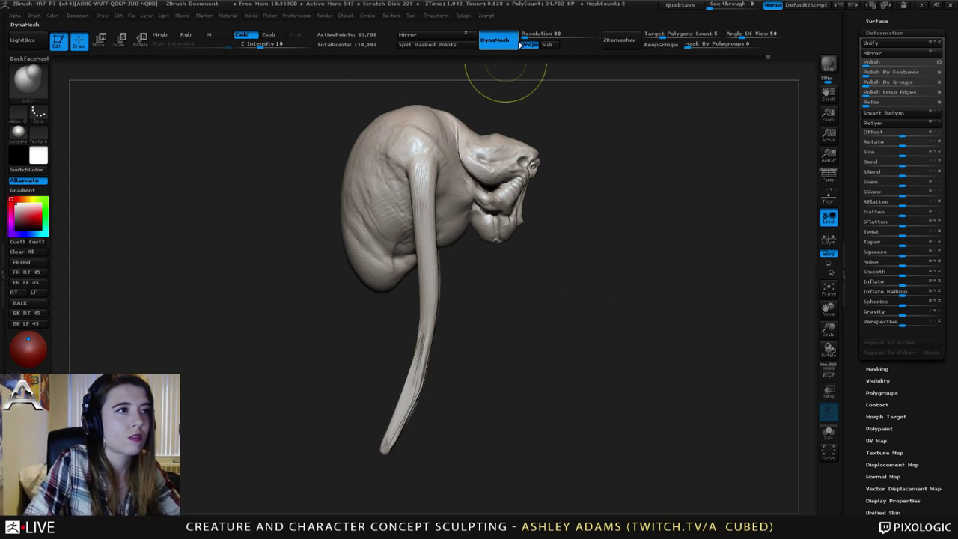
pyautogui.moveTo(527, 36); pyautogui.dragTo(526, 36)
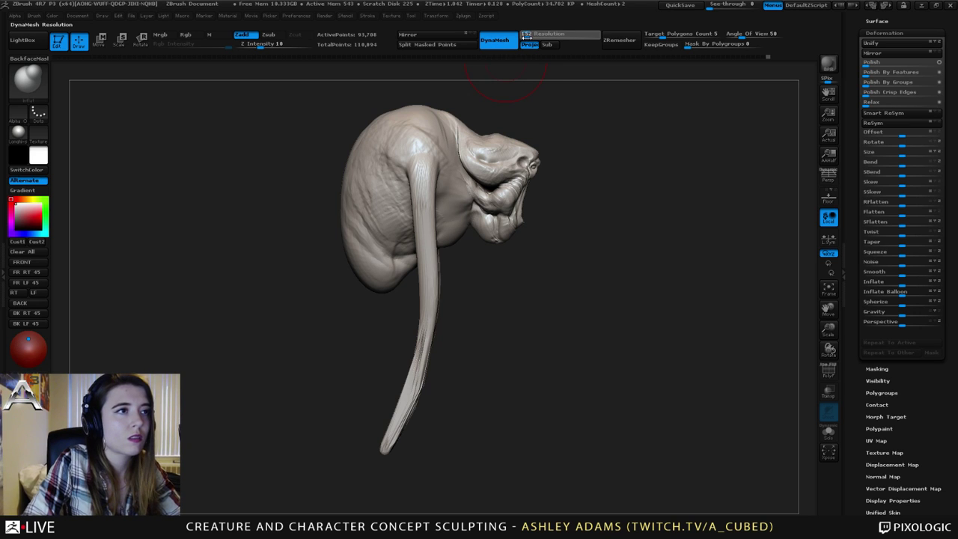
pyautogui.keyDown('ctrl'); pyautogui.moveTo(574, 297); pyautogui.dragTo(579, 294); pyautogui.keyUp('ctrl')
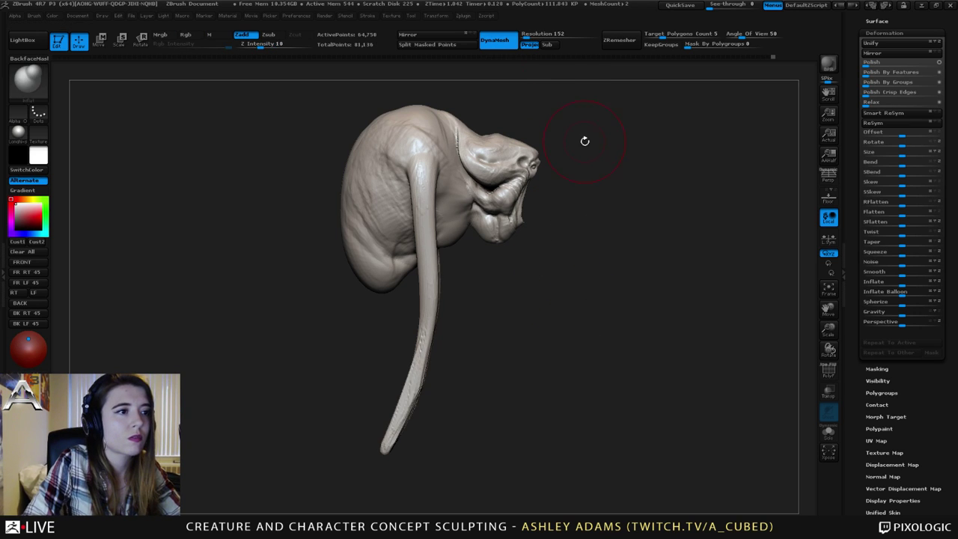
pyautogui.hotkey('ctrl', 'z')
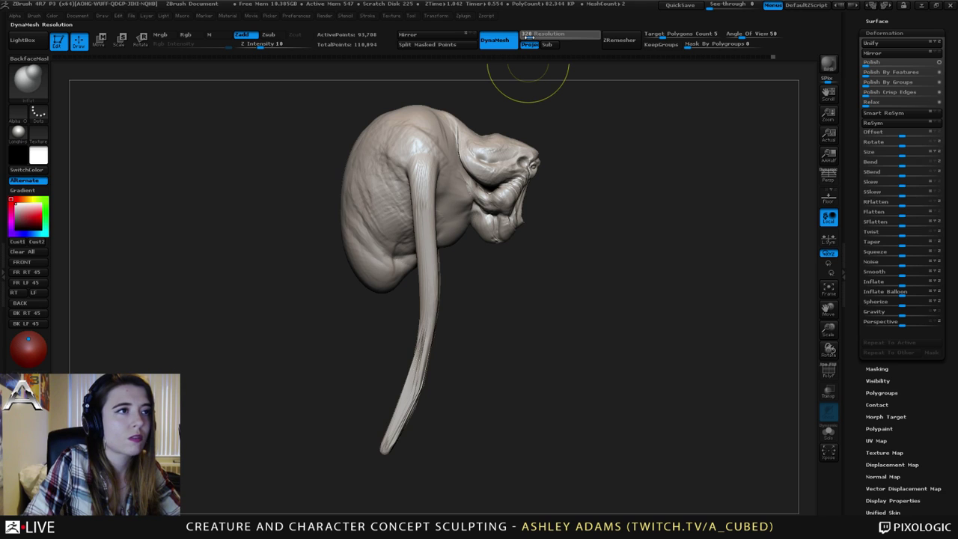
# Remesh the creature with DynaMesh at resolution 232, and smooth the arms, shoulder and side of the hump.
pyautogui.click(527, 36)
pyautogui.keyDown('ctrl'); pyautogui.moveTo(536, 322); pyautogui.dragTo(553, 328); pyautogui.keyUp('ctrl')
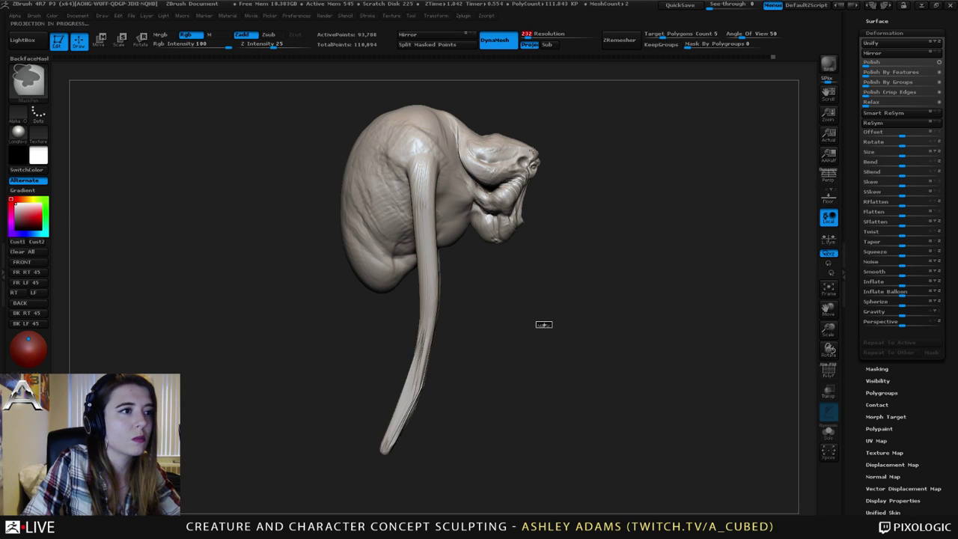
pyautogui.moveTo(524, 89)
pyautogui.mouseDown()
pyautogui.moveTo(382, 101)
pyautogui.moveTo(397, 109)
pyautogui.mouseUp()
pyautogui.keyDown('shift'); pyautogui.moveTo(622, 196); pyautogui.dragTo(617, 160); pyautogui.keyUp('shift')
pyautogui.keyDown('shift'); pyautogui.moveTo(617, 332); pyautogui.dragTo(673, 428); pyautogui.keyUp('shift')
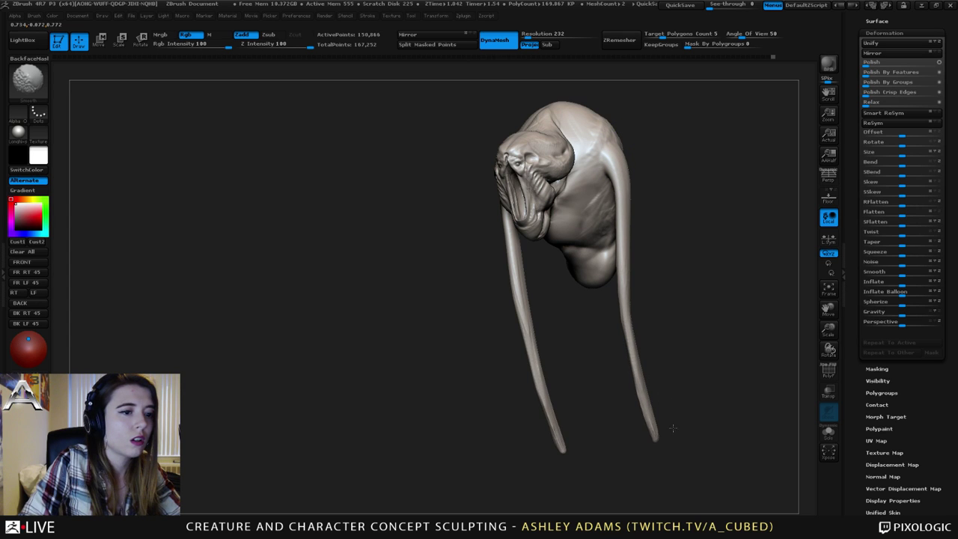
pyautogui.moveTo(543, 281)
pyautogui.keyDown('alt'); pyautogui.mouseDown()
pyautogui.moveTo(507, 243)
pyautogui.moveTo(516, 299)
pyautogui.moveTo(532, 314)
pyautogui.mouseUp(); pyautogui.keyUp('alt')
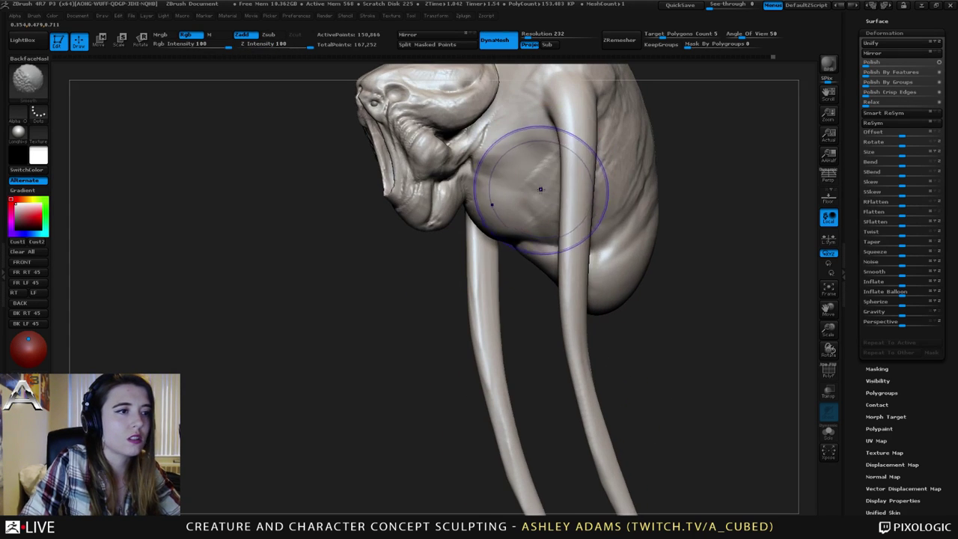
pyautogui.moveTo(539, 191)
pyautogui.keyDown('shift'); pyautogui.mouseDown()
pyautogui.moveTo(566, 167)
pyautogui.moveTo(590, 97)
pyautogui.mouseUp(); pyautogui.keyUp('shift')
pyautogui.moveTo(419, 300)
pyautogui.mouseDown()
pyautogui.moveTo(434, 300)
pyautogui.moveTo(441, 277)
pyautogui.mouseUp()
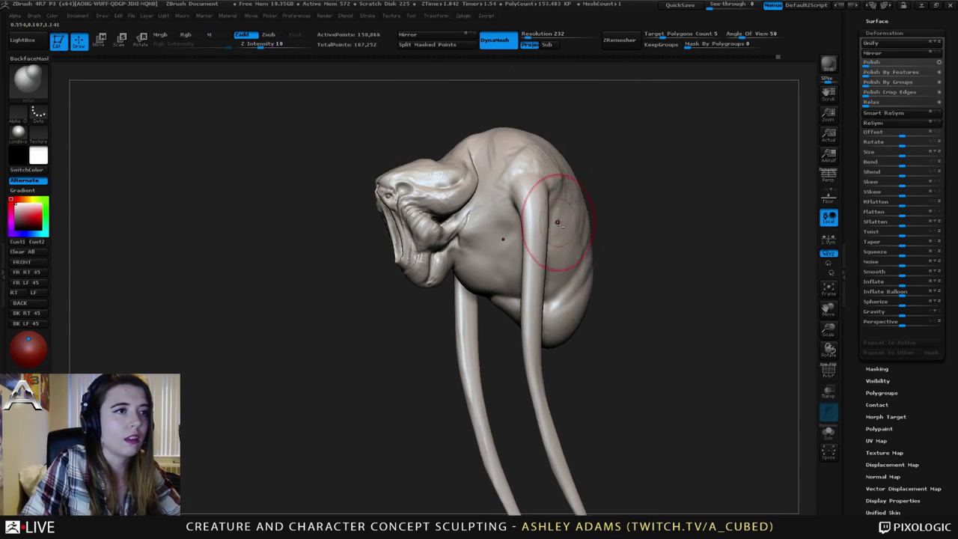
pyautogui.moveTo(659, 224); pyautogui.dragTo(599, 210)
pyautogui.moveTo(526, 155)
pyautogui.keyDown('shift'); pyautogui.mouseDown()
pyautogui.moveTo(529, 136)
pyautogui.moveTo(524, 173)
pyautogui.mouseUp(); pyautogui.keyUp('shift')
pyautogui.moveTo(658, 225); pyautogui.dragTo(726, 244)
# Build up muscle over the shoulder with ClayBuildup, enabling BackfaceMask for the brush.
pyautogui.press('b')
pyautogui.press('c')
pyautogui.press('b')
pyautogui.moveTo(511, 154)
pyautogui.mouseDown()
pyautogui.moveTo(497, 198)
pyautogui.moveTo(530, 180)
pyautogui.mouseUp()
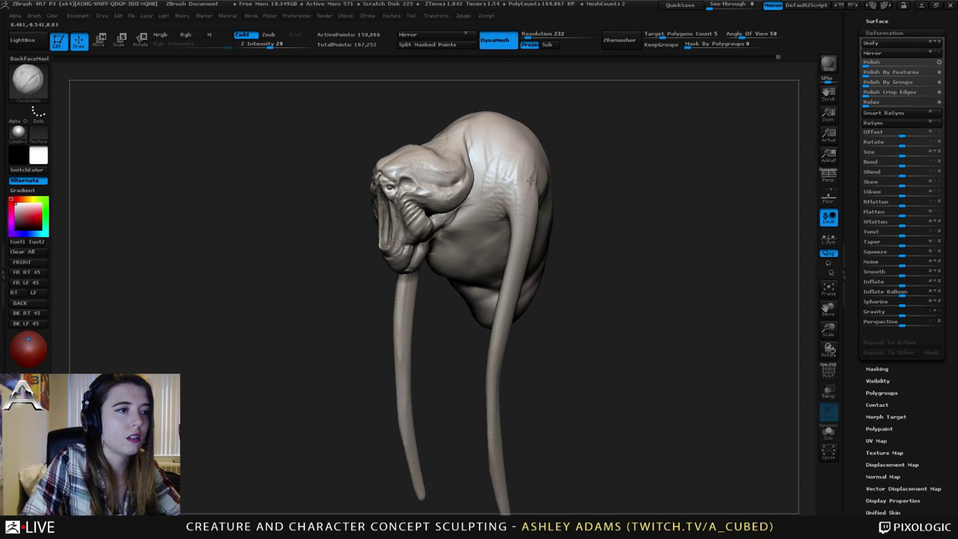
pyautogui.moveTo(659, 224); pyautogui.dragTo(584, 210)
pyautogui.moveTo(531, 180)
pyautogui.mouseDown()
pyautogui.moveTo(527, 198)
pyautogui.moveTo(533, 173)
pyautogui.moveTo(522, 178)
pyautogui.mouseUp()
pyautogui.hotkey('ctrl', 'z')
pyautogui.click(34, 58)
pyautogui.moveTo(483, 133)
pyautogui.mouseDown()
pyautogui.moveTo(597, 140)
pyautogui.moveTo(522, 156)
pyautogui.mouseUp()
pyautogui.moveTo(493, 137); pyautogui.dragTo(522, 150, button='right')
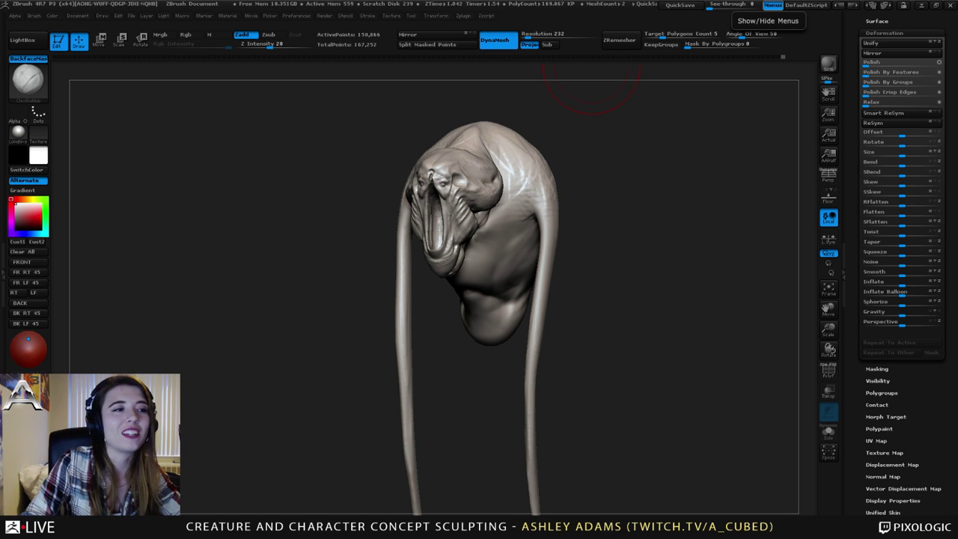
# Shift the upper arms forward below the shoulders with SnakeHook in side view.
pyautogui.moveTo(366, 217); pyautogui.dragTo(463, 228)
pyautogui.keyDown('alt'); pyautogui.moveTo(476, 277); pyautogui.dragTo(483, 191); pyautogui.keyUp('alt')
pyautogui.moveTo(569, 217); pyautogui.dragTo(464, 229)
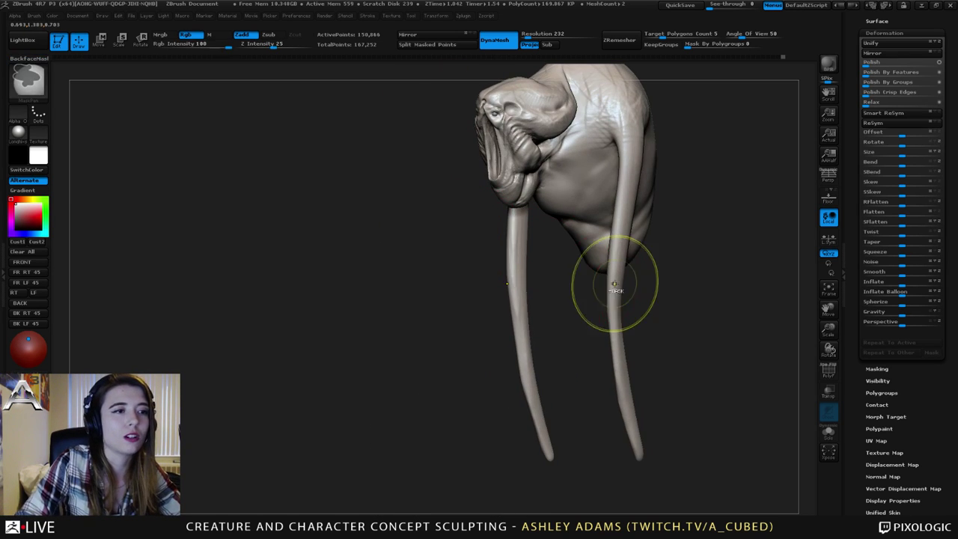
pyautogui.keyDown('ctrl'); pyautogui.moveTo(614, 284); pyautogui.dragTo(617, 217, button='right'); pyautogui.keyUp('ctrl')
pyautogui.moveTo(658, 217); pyautogui.dragTo(581, 180, button='right')
pyautogui.press('space')
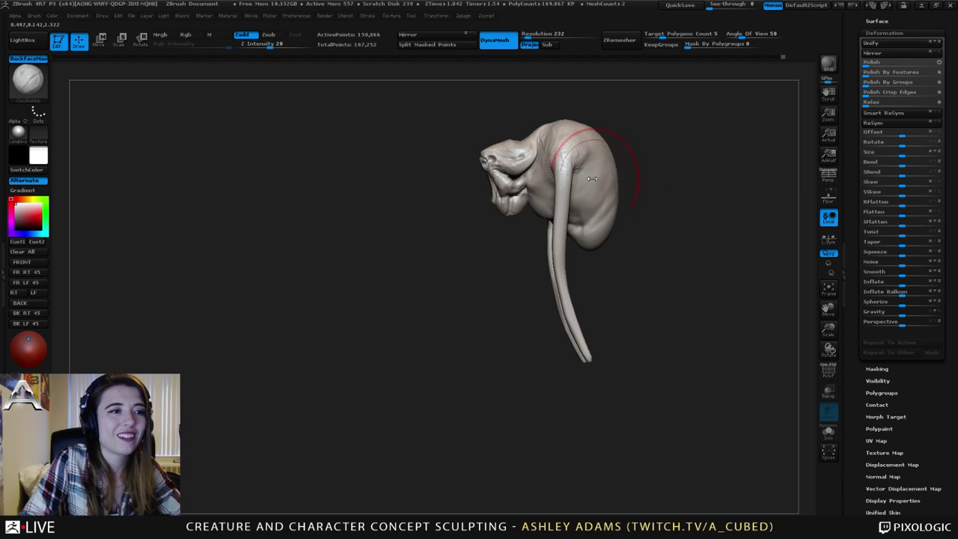
pyautogui.press('b')
pyautogui.press('s')
pyautogui.press('h')
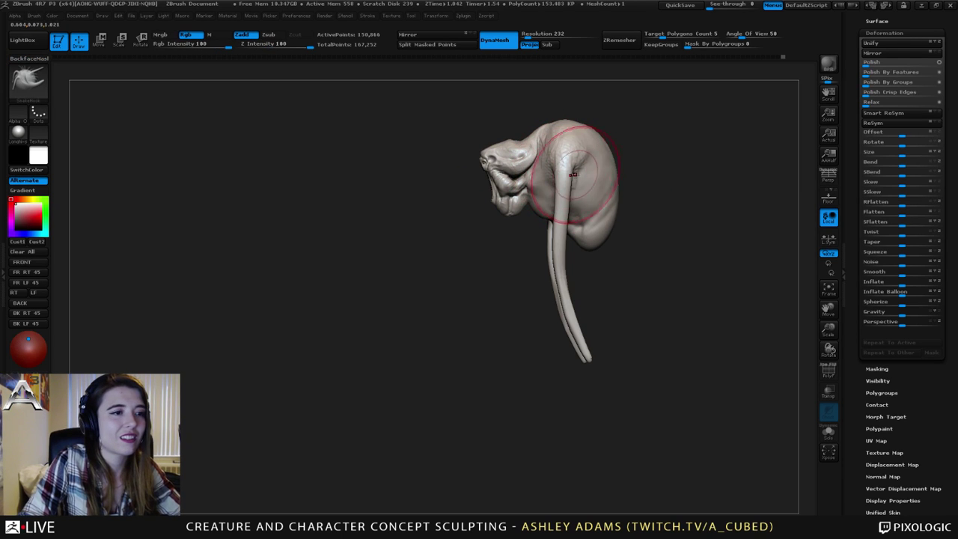
pyautogui.moveTo(569, 176); pyautogui.dragTo(561, 178)
pyautogui.moveTo(560, 223); pyautogui.dragTo(553, 223)
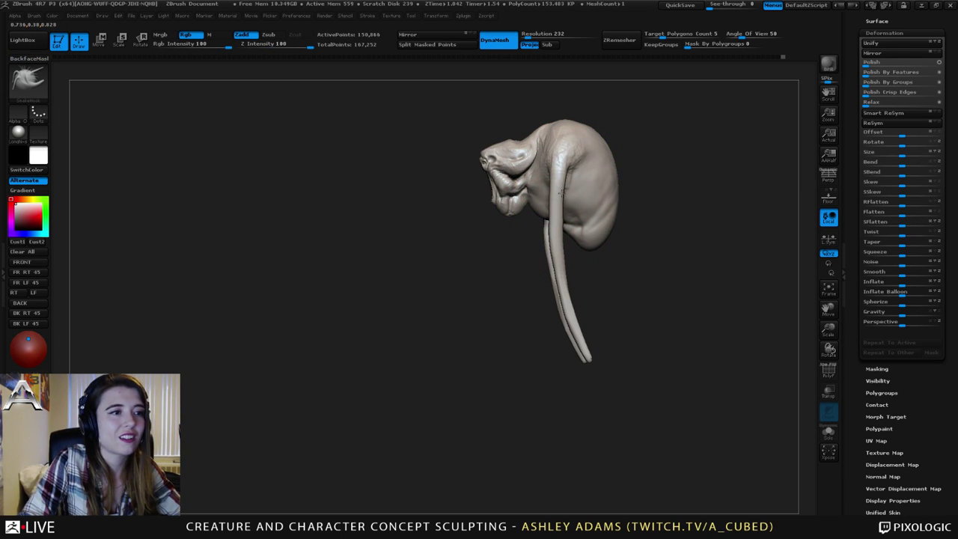
pyautogui.moveTo(567, 163); pyautogui.dragTo(557, 166)
pyautogui.moveTo(563, 166); pyautogui.dragTo(558, 164, button='right')
# Shape an elbow bend in the arms and adjust the upper body contour with SnakeHook, resizing the brush as needed.
pyautogui.press('space')
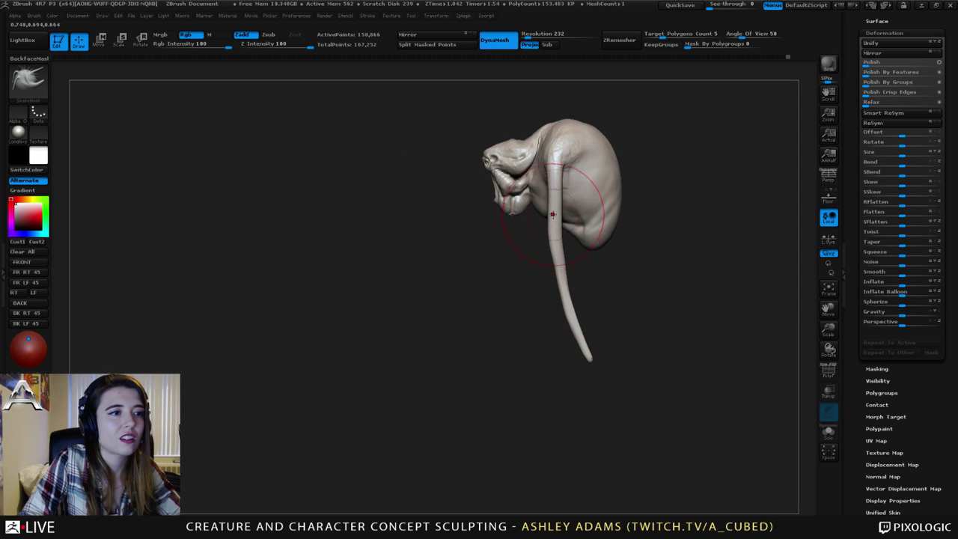
pyautogui.moveTo(557, 190); pyautogui.dragTo(567, 191)
pyautogui.moveTo(558, 232)
pyautogui.mouseDown()
pyautogui.moveTo(573, 234)
pyautogui.moveTo(566, 265)
pyautogui.mouseUp()
pyautogui.moveTo(579, 276)
pyautogui.mouseDown()
pyautogui.moveTo(597, 280)
pyautogui.moveTo(564, 276)
pyautogui.moveTo(592, 269)
pyautogui.moveTo(593, 235)
pyautogui.moveTo(621, 232)
pyautogui.mouseUp()
pyautogui.press('space')
pyautogui.moveTo(508, 152); pyautogui.dragTo(500, 152)
pyautogui.moveTo(545, 120); pyautogui.dragTo(571, 141)
pyautogui.press('space')
pyautogui.moveTo(500, 155)
pyautogui.mouseDown()
pyautogui.moveTo(491, 155)
pyautogui.moveTo(577, 162)
pyautogui.mouseUp()
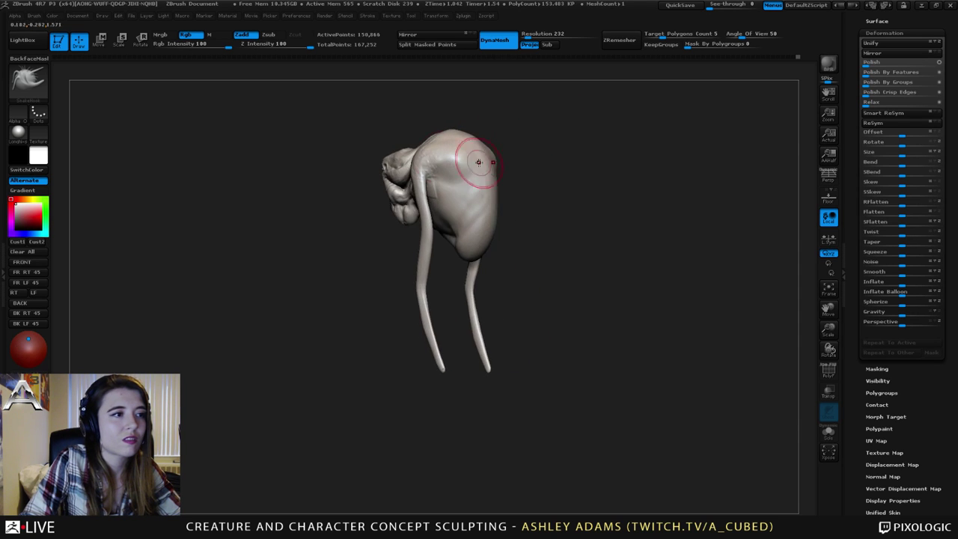
# Carve a crease behind the shoulder on the back of the hump with DamStandard.
pyautogui.press('b')
pyautogui.press('d')
pyautogui.press('s')
pyautogui.moveTo(439, 175)
pyautogui.mouseDown()
pyautogui.moveTo(470, 191)
pyautogui.moveTo(404, 177)
pyautogui.mouseUp()
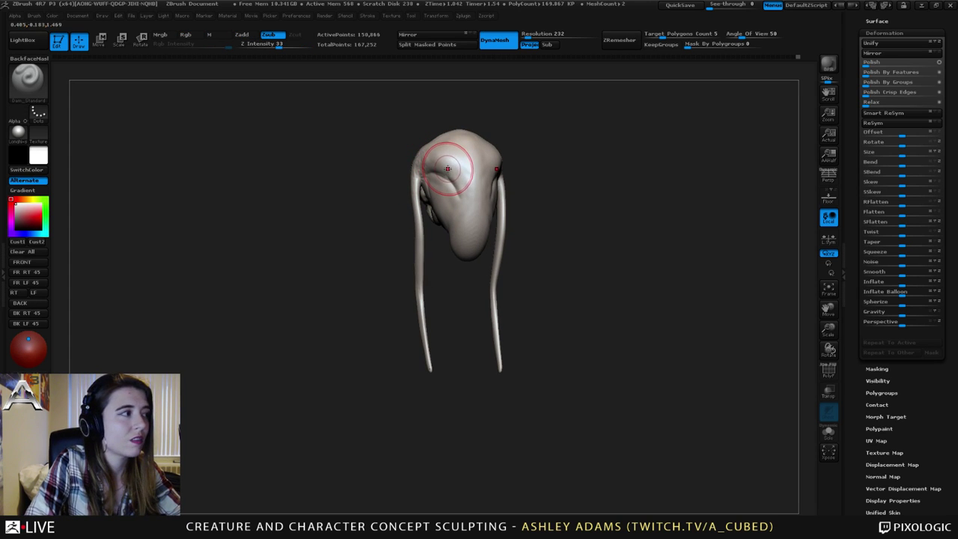
# Thicken the upper elbow joint of the arms with the Inflate brush and smooth the upper arm near the shoulder.
pyautogui.press('b')
pyautogui.press('i')
pyautogui.press('n')
pyautogui.moveTo(470, 212); pyautogui.dragTo(466, 177, button='right')
pyautogui.rightClick(400, 219)
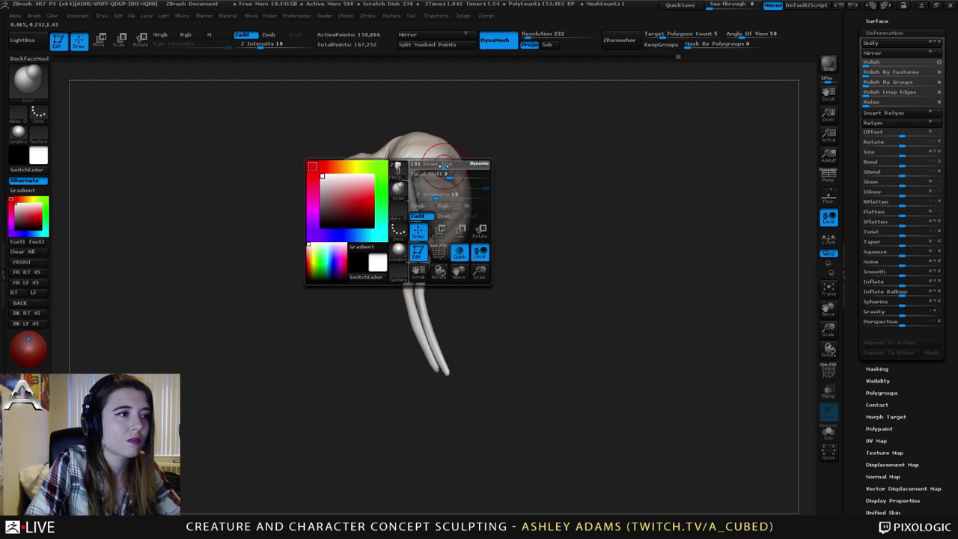
pyautogui.moveTo(412, 178)
pyautogui.keyDown('shift'); pyautogui.mouseDown()
pyautogui.moveTo(410, 171)
pyautogui.moveTo(413, 181)
pyautogui.mouseUp(); pyautogui.keyUp('shift')
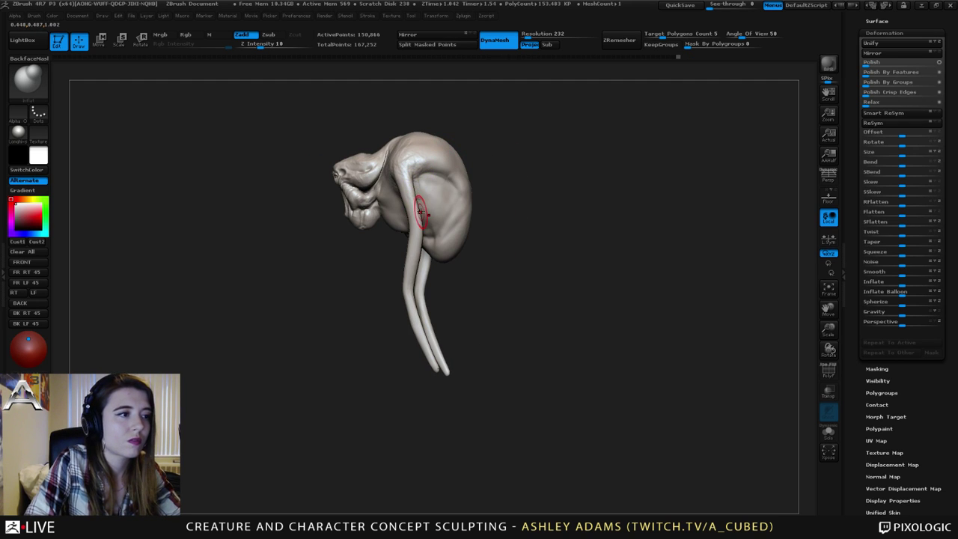
pyautogui.moveTo(416, 170)
pyautogui.mouseDown(button='right')
pyautogui.moveTo(440, 202)
pyautogui.moveTo(445, 234)
pyautogui.moveTo(509, 201)
pyautogui.mouseUp(button='right')
pyautogui.moveTo(389, 224); pyautogui.dragTo(429, 231, button='right')
pyautogui.moveTo(428, 231); pyautogui.dragTo(432, 247)
# Swell the lower joint and forearm area of the arms with the Inflate brush.
pyautogui.moveTo(452, 290); pyautogui.dragTo(450, 283, button='right')
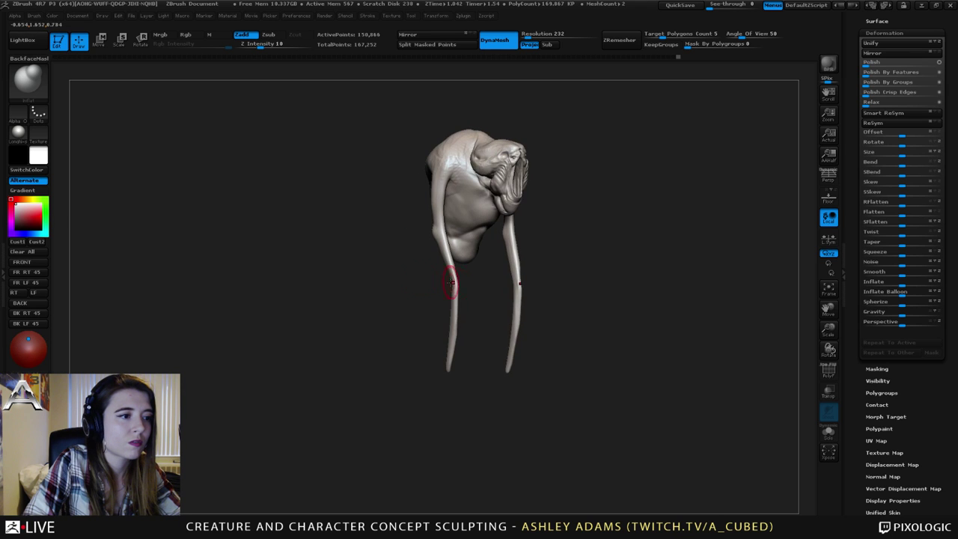
pyautogui.moveTo(449, 241); pyautogui.dragTo(374, 233, button='right')
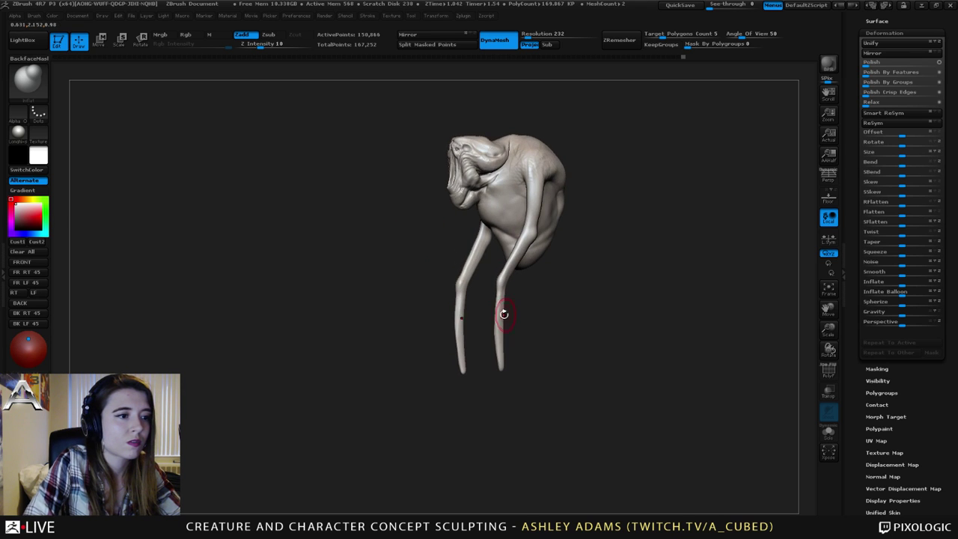
pyautogui.moveTo(502, 318); pyautogui.dragTo(454, 346, button='right')
pyautogui.moveTo(454, 346)
pyautogui.mouseDown()
pyautogui.moveTo(456, 290)
pyautogui.moveTo(463, 315)
pyautogui.mouseUp()
# Try to pull the arm tips backward into hooks with SnakeHook and undo the pull.
pyautogui.press('b')
pyautogui.press('s')
pyautogui.press('h')
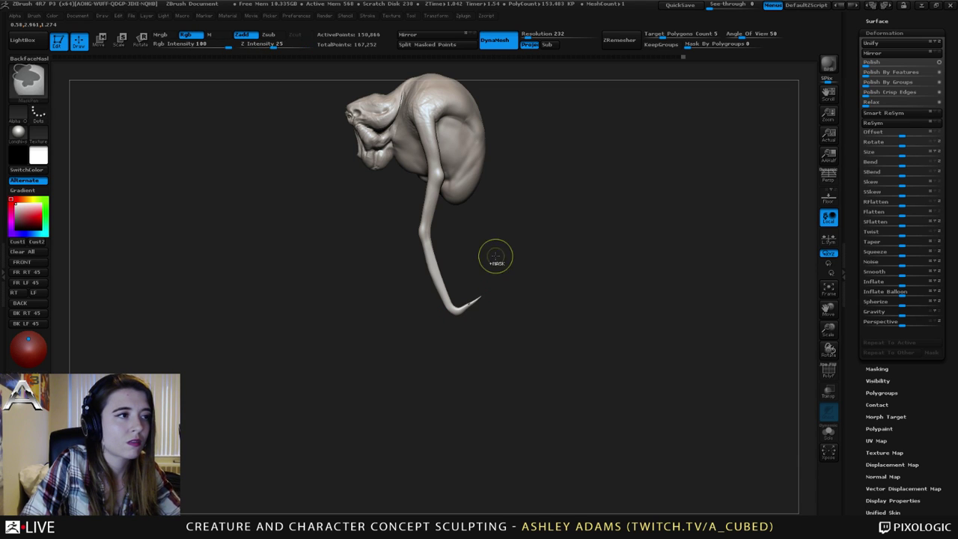
pyautogui.hotkey('ctrl', 'z')
# Mask both arms from the shoulders down with MaskLasso in front view.
pyautogui.keyDown('ctrl'); pyautogui.moveTo(496, 257); pyautogui.dragTo(473, 254, button='right'); pyautogui.keyUp('ctrl')
pyautogui.keyDown('alt'); pyautogui.moveTo(473, 180); pyautogui.dragTo(488, 363, button='right'); pyautogui.keyUp('alt')
pyautogui.moveTo(465, 269); pyautogui.dragTo(449, 223, button='right')
pyautogui.rightClick(436, 236)
pyautogui.moveTo(449, 223)
pyautogui.mouseDown(button='right')
pyautogui.moveTo(409, 224)
pyautogui.moveTo(457, 214)
pyautogui.mouseUp(button='right')
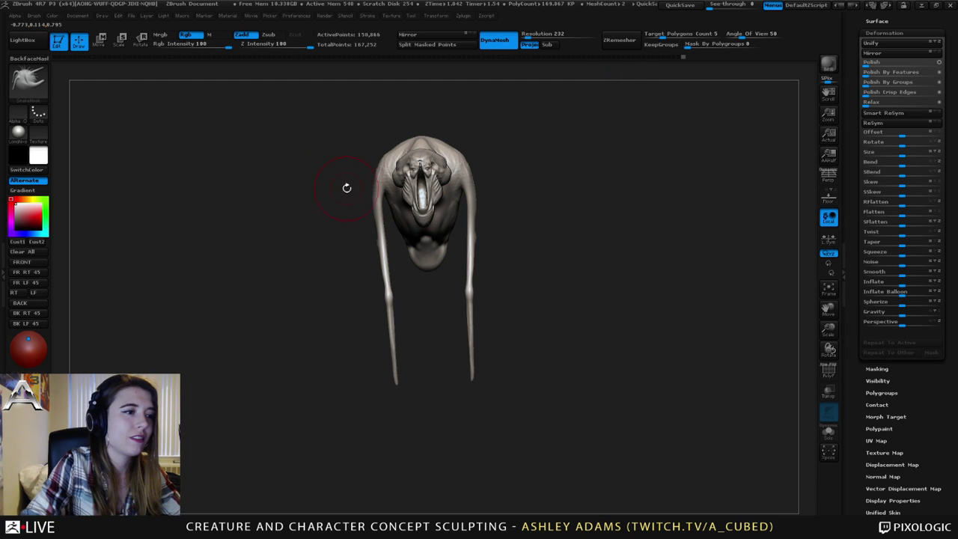
pyautogui.moveTo(347, 188)
pyautogui.mouseDown(button='right')
pyautogui.moveTo(393, 189)
pyautogui.moveTo(333, 187)
pyautogui.moveTo(528, 197)
pyautogui.moveTo(515, 194)
pyautogui.mouseUp(button='right')
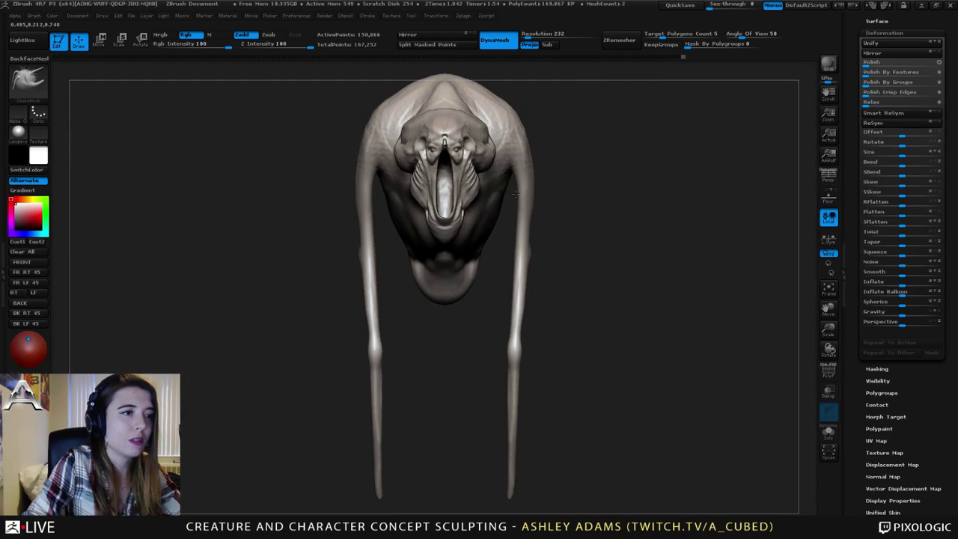
pyautogui.keyDown('ctrl'); pyautogui.click(30, 81); pyautogui.keyUp('ctrl')
pyautogui.click(203, 135)
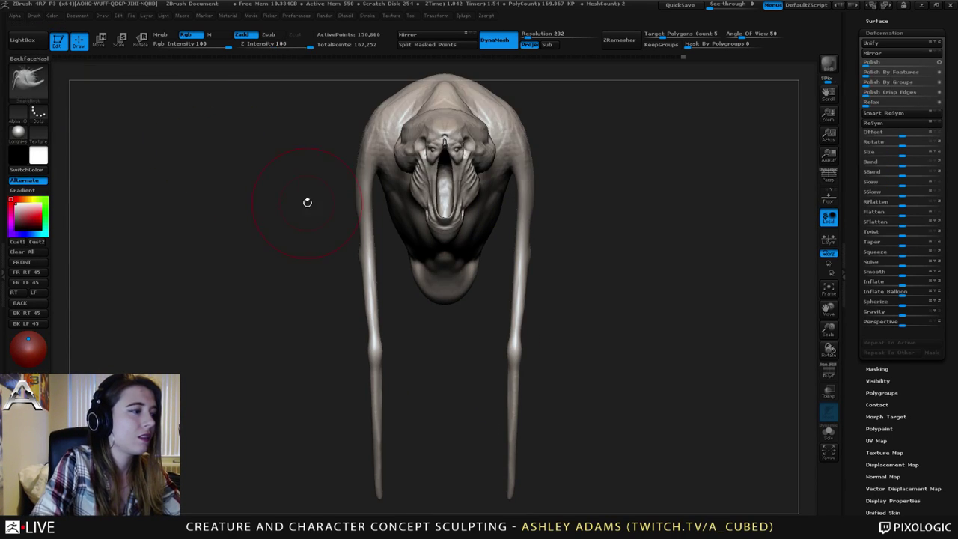
pyautogui.keyDown('ctrl'); pyautogui.moveTo(503, 293); pyautogui.dragTo(544, 246, button='right'); pyautogui.keyUp('ctrl')
pyautogui.moveTo(567, 250)
pyautogui.keyDown('ctrl'); pyautogui.mouseDown()
pyautogui.moveTo(542, 167)
pyautogui.moveTo(517, 148)
pyautogui.moveTo(496, 257)
pyautogui.moveTo(554, 390)
pyautogui.mouseUp(); pyautogui.keyUp('ctrl')
pyautogui.keyDown('ctrl'); pyautogui.moveTo(610, 135); pyautogui.dragTo(563, 143, button='right'); pyautogui.keyUp('ctrl')
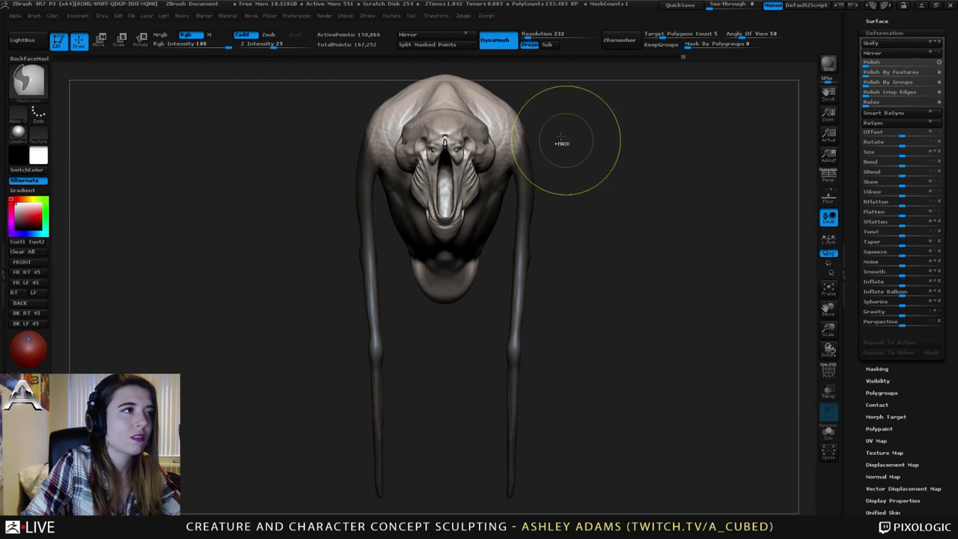
pyautogui.moveTo(521, 171); pyautogui.dragTo(597, 162, button='right')
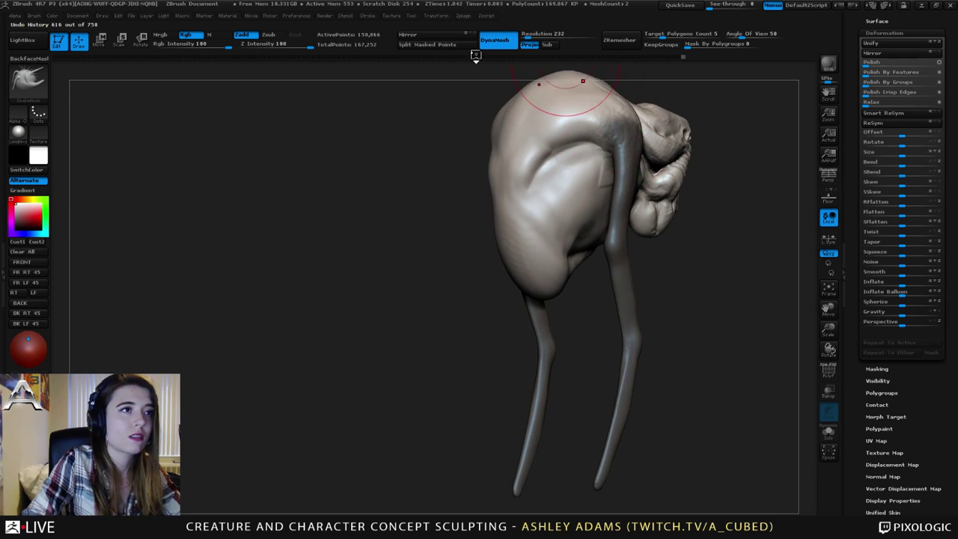
# Split the masked arms off into a separate subtool and update the body's DynaMesh.
pyautogui.moveTo(854, 41); pyautogui.dragTo(855, 155)
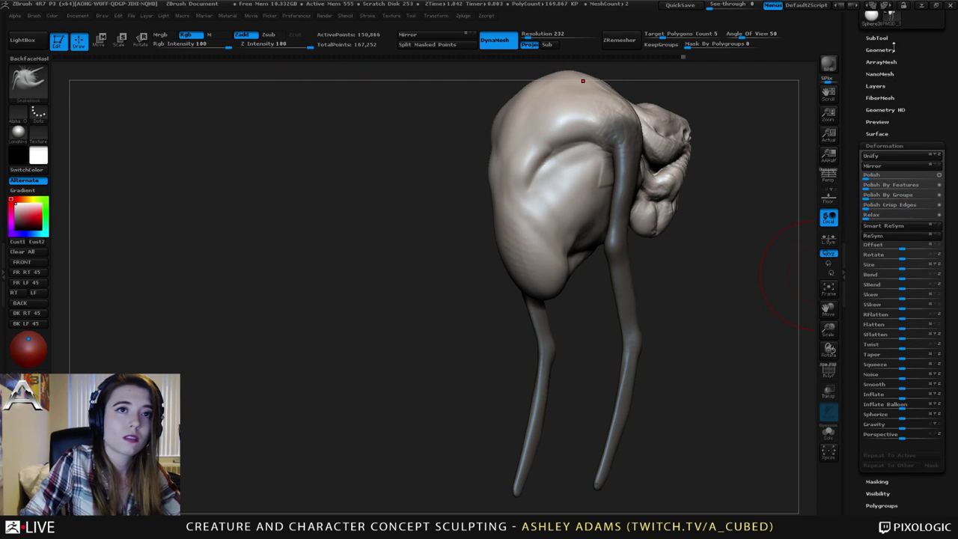
pyautogui.click(880, 38)
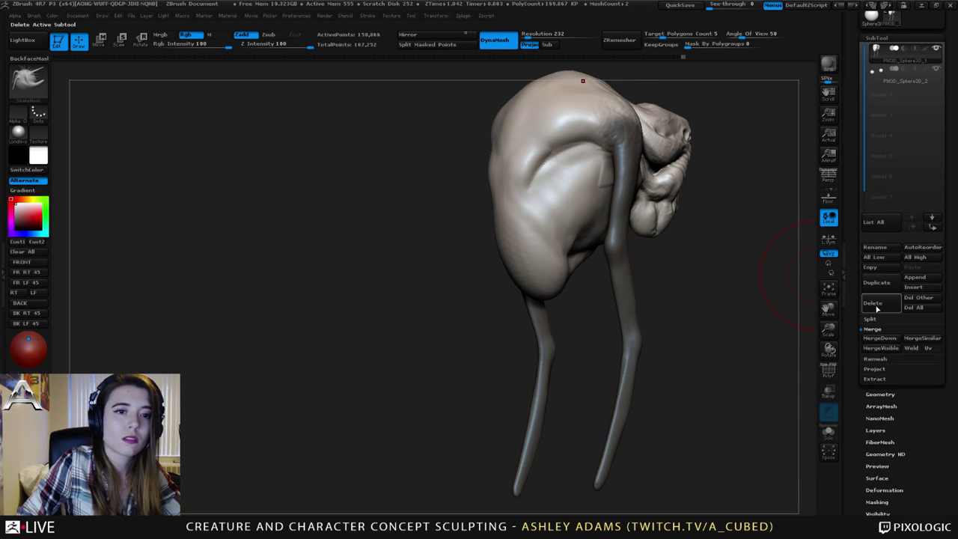
pyautogui.click(870, 320)
pyautogui.click(894, 369)
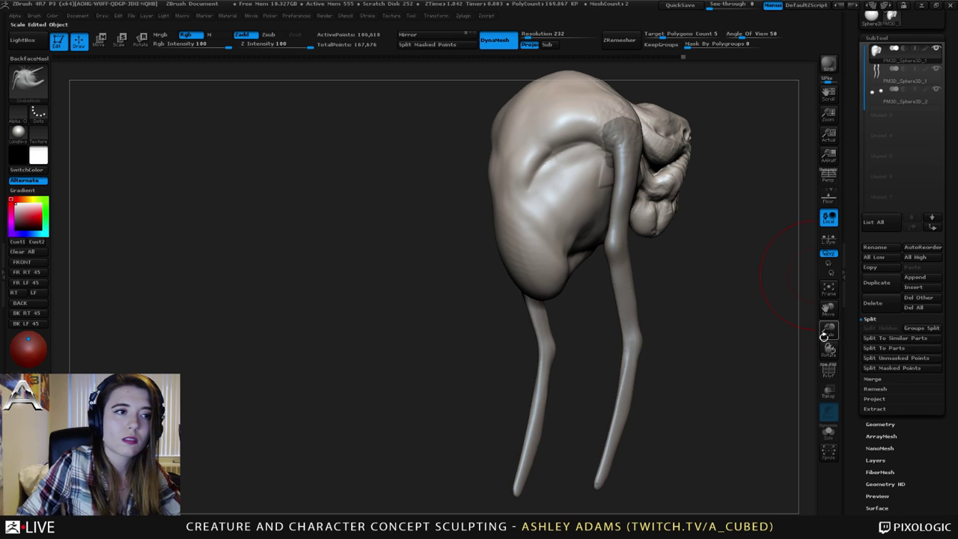
pyautogui.keyDown('ctrl'); pyautogui.moveTo(669, 240); pyautogui.dragTo(643, 228, button='right'); pyautogui.keyUp('ctrl')
pyautogui.moveTo(644, 228); pyautogui.dragTo(575, 213)
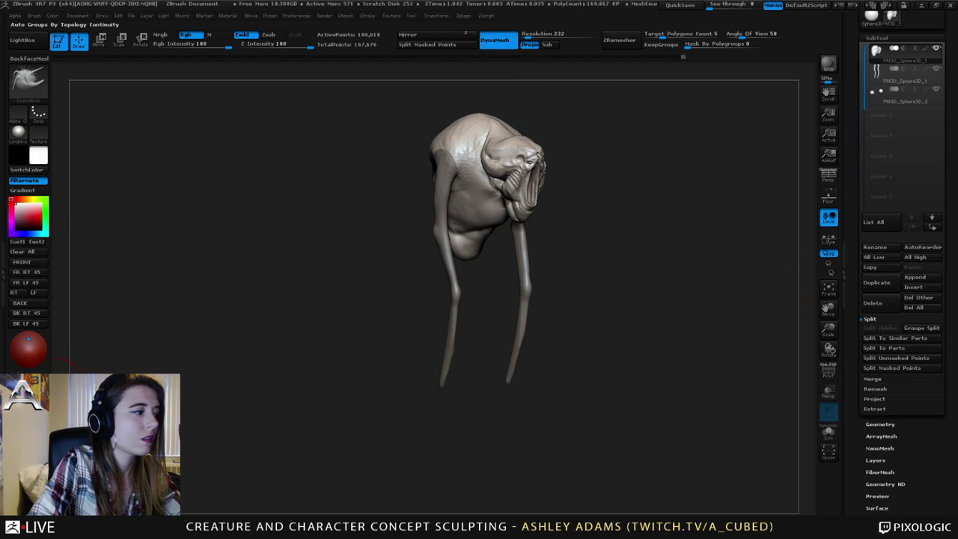
# Make the arms the active subtool, update their DynaMesh and smooth the ends at the shoulders.
pyautogui.keyDown('alt'); pyautogui.click(449, 161); pyautogui.keyUp('alt')
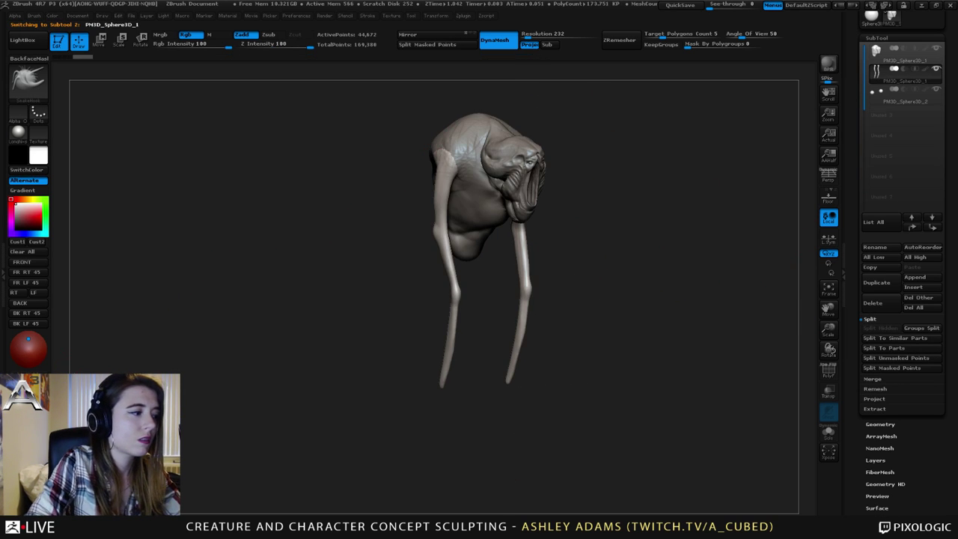
pyautogui.keyDown('ctrl'); pyautogui.moveTo(262, 305); pyautogui.dragTo(314, 326, button='right'); pyautogui.keyUp('ctrl')
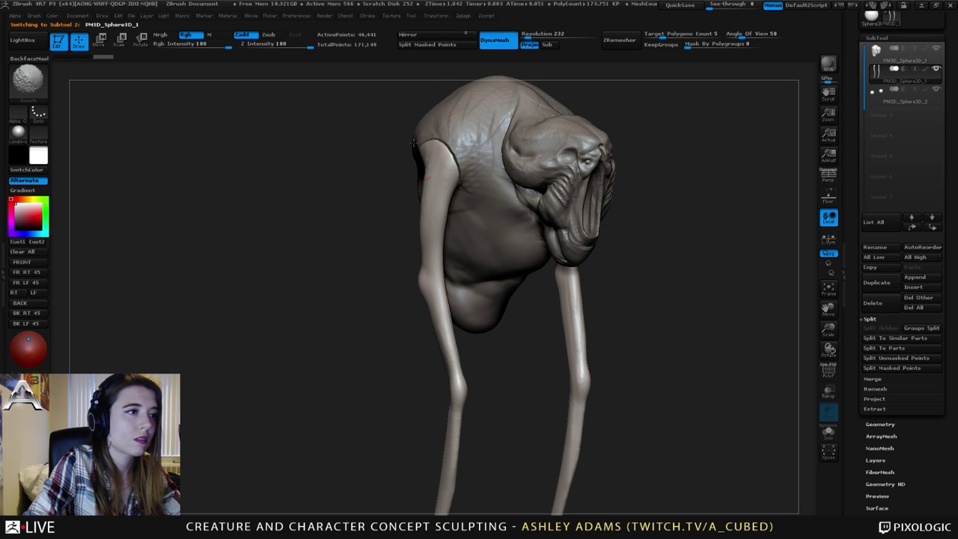
pyautogui.moveTo(410, 142); pyautogui.dragTo(314, 144)
pyautogui.keyDown('shift'); pyautogui.moveTo(610, 146); pyautogui.dragTo(612, 138); pyautogui.keyUp('shift')
# Switch to the body subtool and reshape the sides of the torso and its lower end with SnakeHook, smoothing the surface.
pyautogui.keyDown('alt'); pyautogui.click(567, 228); pyautogui.keyUp('alt')
pyautogui.moveTo(650, 243); pyautogui.dragTo(685, 224)
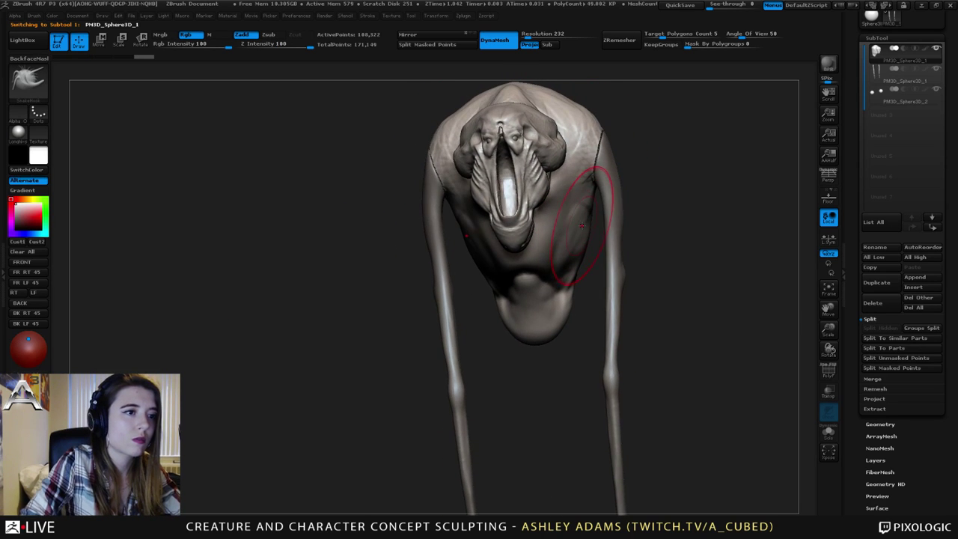
pyautogui.moveTo(582, 225); pyautogui.dragTo(590, 221)
pyautogui.moveTo(650, 232)
pyautogui.mouseDown()
pyautogui.moveTo(682, 241)
pyautogui.moveTo(670, 251)
pyautogui.mouseUp()
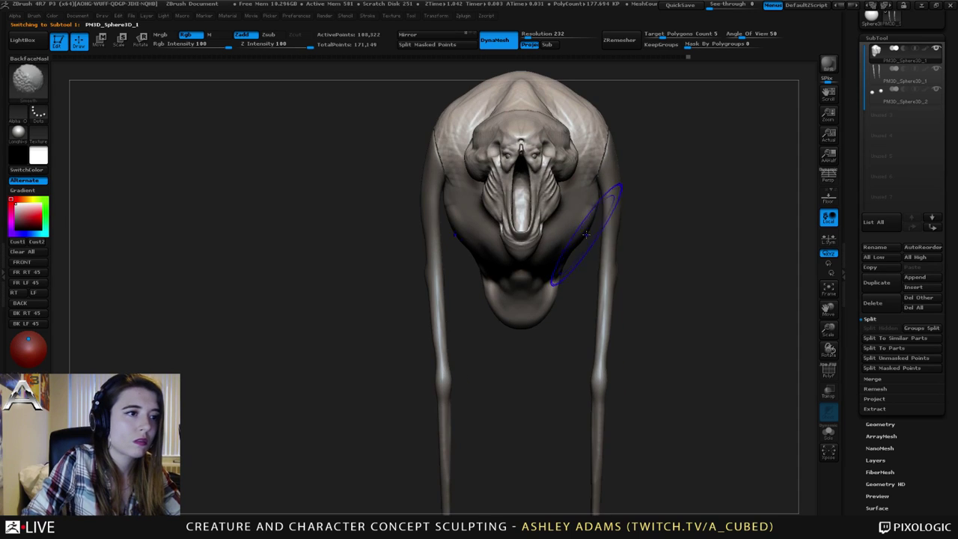
pyautogui.moveTo(561, 285); pyautogui.dragTo(556, 287)
pyautogui.moveTo(572, 298); pyautogui.dragTo(573, 307)
pyautogui.moveTo(548, 307)
pyautogui.mouseDown()
pyautogui.moveTo(548, 323)
pyautogui.moveTo(580, 291)
pyautogui.moveTo(531, 278)
pyautogui.moveTo(487, 296)
pyautogui.moveTo(498, 302)
pyautogui.moveTo(501, 284)
pyautogui.mouseUp()
# Shape rounded hip bulges at the lower end of the torso, resizing the brush for the strokes.
pyautogui.press('space')
pyautogui.moveTo(474, 332); pyautogui.dragTo(473, 326)
pyautogui.moveTo(428, 345)
pyautogui.mouseDown()
pyautogui.moveTo(479, 300)
pyautogui.moveTo(468, 303)
pyautogui.moveTo(438, 326)
pyautogui.moveTo(477, 303)
pyautogui.moveTo(457, 317)
pyautogui.moveTo(498, 318)
pyautogui.mouseUp()
pyautogui.moveTo(506, 322); pyautogui.dragTo(490, 260, button='right')
pyautogui.moveTo(490, 313); pyautogui.dragTo(497, 324)
pyautogui.moveTo(500, 325); pyautogui.dragTo(524, 375, button='right')
pyautogui.moveTo(518, 298)
pyautogui.mouseDown(button='right')
pyautogui.moveTo(513, 278)
pyautogui.moveTo(528, 250)
pyautogui.moveTo(512, 261)
pyautogui.moveTo(511, 238)
pyautogui.moveTo(550, 253)
pyautogui.moveTo(539, 260)
pyautogui.mouseUp(button='right')
pyautogui.rightClick(509, 232)
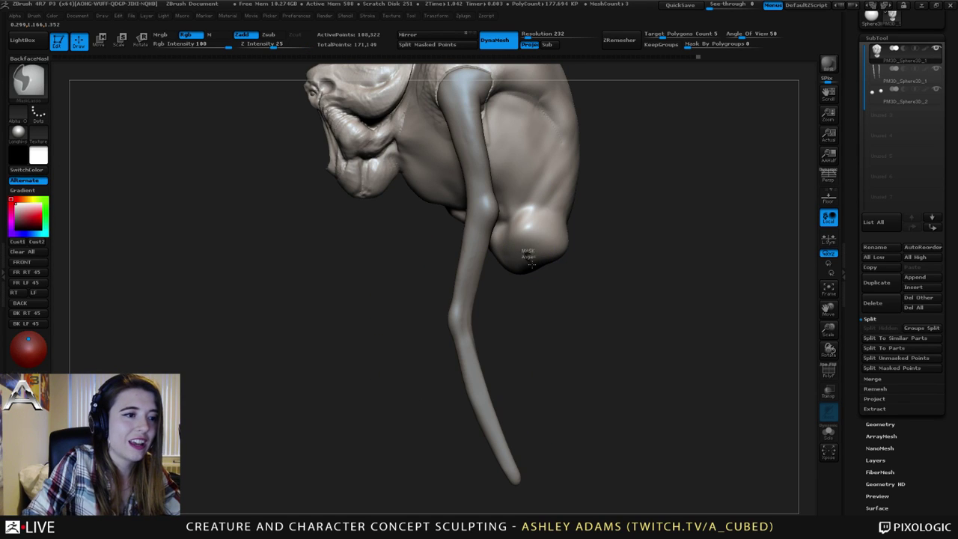
# Mask the leg attachment areas under the hips with MaskPen and invert the mask.
pyautogui.keyDown('ctrl'); pyautogui.click(32, 91); pyautogui.keyUp('ctrl')
pyautogui.keyDown('ctrl'); pyautogui.click(116, 95); pyautogui.keyUp('ctrl')
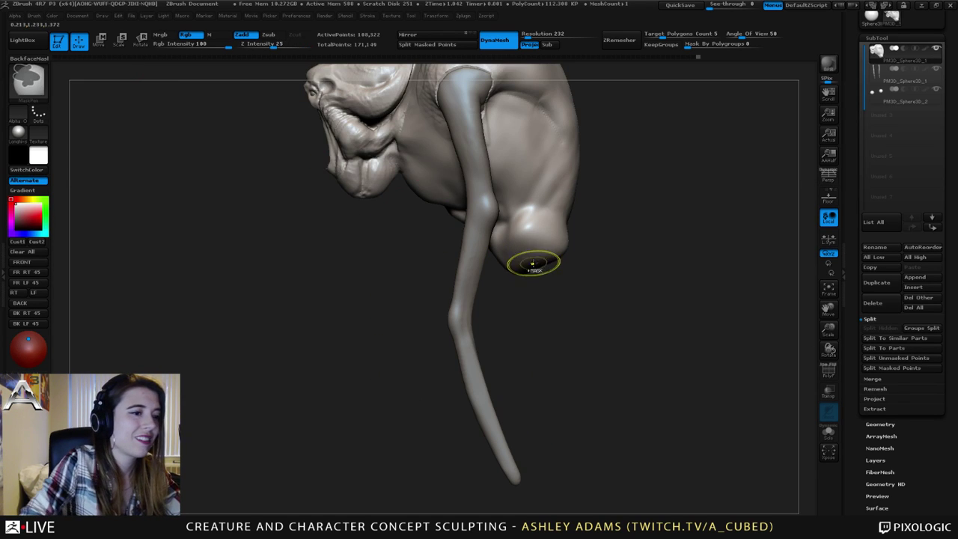
pyautogui.moveTo(614, 297)
pyautogui.keyDown('ctrl'); pyautogui.mouseDown(button='right')
pyautogui.moveTo(542, 230)
pyautogui.moveTo(545, 222)
pyautogui.moveTo(511, 278)
pyautogui.mouseUp(button='right'); pyautogui.keyUp('ctrl')
pyautogui.keyDown('ctrl'); pyautogui.click(605, 290); pyautogui.keyUp('ctrl')
pyautogui.rightClick(549, 232)
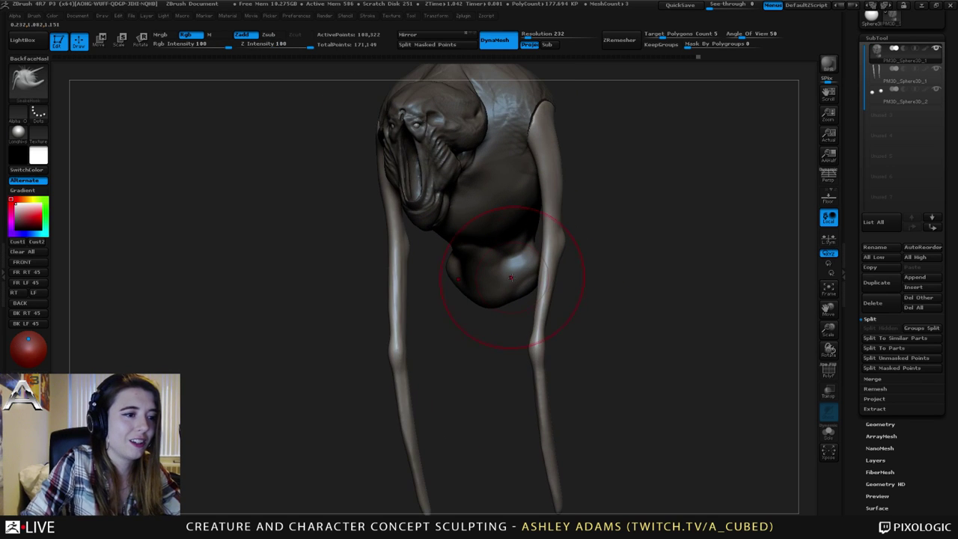
# Pull two long legs down from the unmasked hip areas with SnakeHook, reaching about as low as the arm tips.
pyautogui.keyDown('alt'); pyautogui.moveTo(564, 307); pyautogui.dragTo(573, 270, button='right'); pyautogui.keyUp('alt')
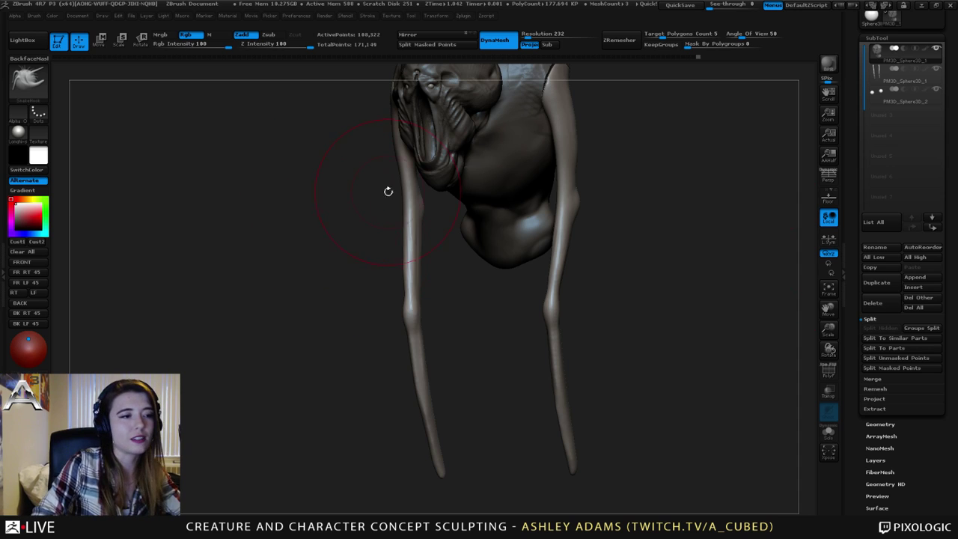
pyautogui.moveTo(388, 192); pyautogui.dragTo(504, 223, button='right')
pyautogui.keyDown('ctrl'); pyautogui.moveTo(550, 261); pyautogui.dragTo(571, 238, button='right'); pyautogui.keyUp('ctrl')
pyautogui.moveTo(555, 255)
pyautogui.mouseDown()
pyautogui.moveTo(558, 350)
pyautogui.moveTo(578, 374)
pyautogui.mouseUp()
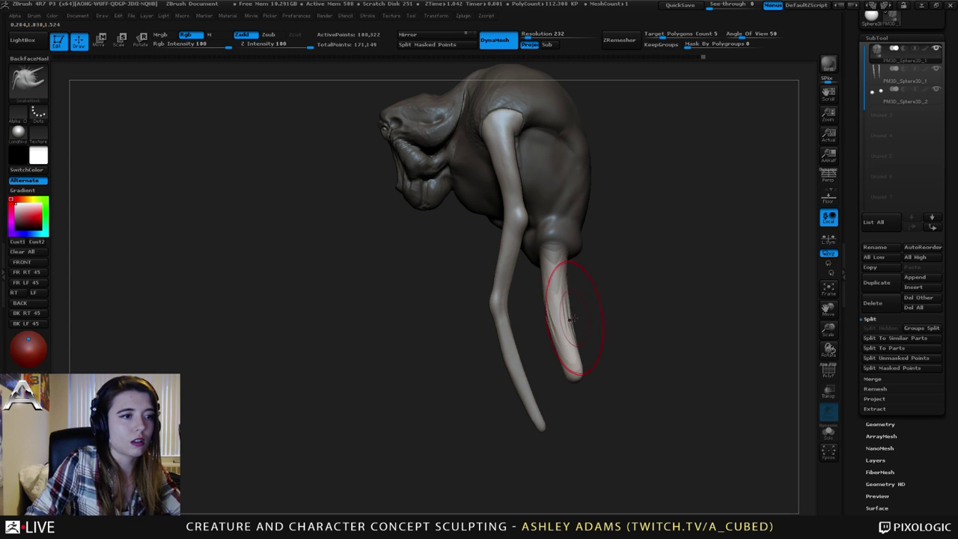
pyautogui.moveTo(575, 319); pyautogui.dragTo(554, 324)
pyautogui.moveTo(577, 375); pyautogui.dragTo(574, 422)
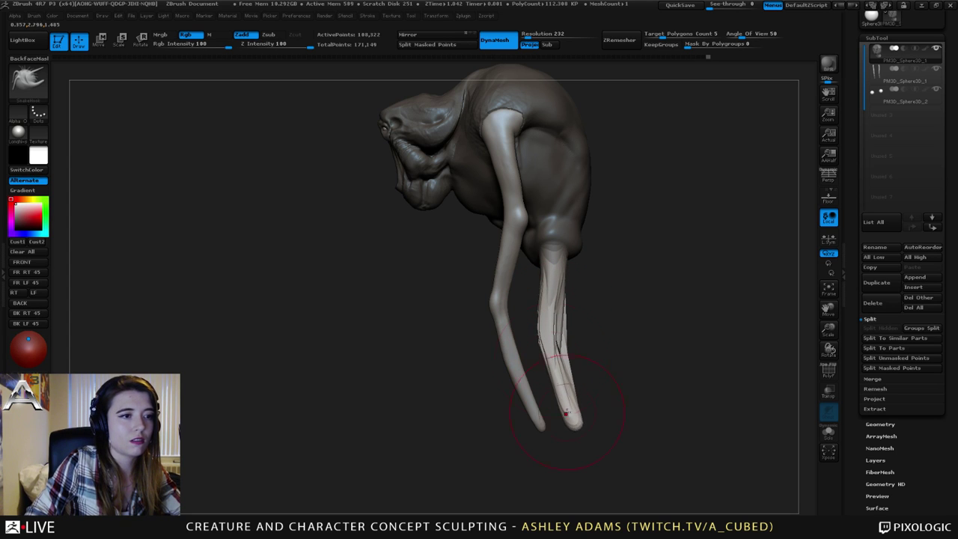
# Pull the leg tips inward in front view and smooth the stretched leg surface.
pyautogui.moveTo(553, 367); pyautogui.dragTo(607, 350, button='right')
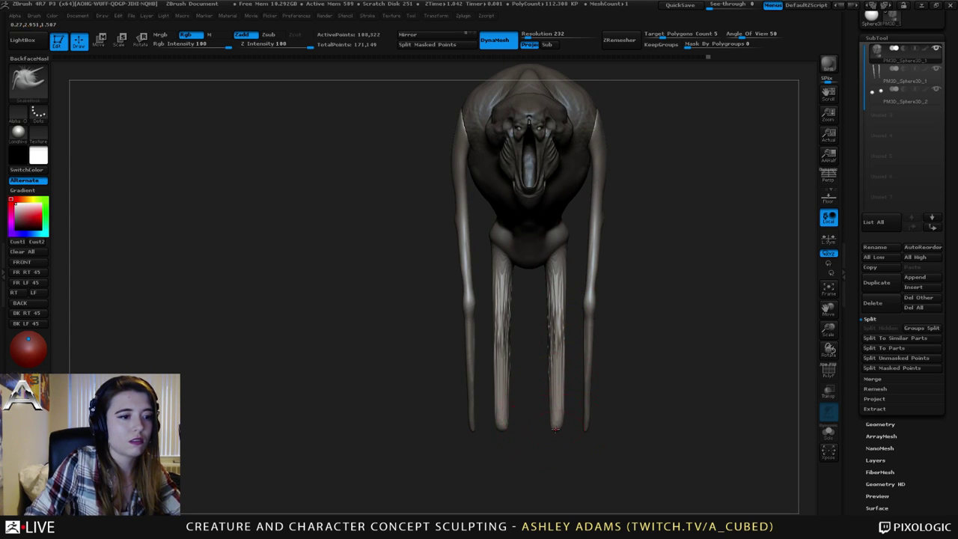
pyautogui.moveTo(555, 429); pyautogui.dragTo(539, 429)
pyautogui.moveTo(560, 375)
pyautogui.keyDown('shift'); pyautogui.mouseDown()
pyautogui.moveTo(566, 384)
pyautogui.moveTo(553, 384)
pyautogui.moveTo(552, 357)
pyautogui.mouseUp(); pyautogui.keyUp('shift')
# Rotate the legs forward to vertical below the hips with a Transpose line, and clear the mask.
pyautogui.moveTo(552, 352)
pyautogui.mouseDown(button='right')
pyautogui.moveTo(591, 300)
pyautogui.moveTo(544, 282)
pyautogui.mouseUp(button='right')
pyautogui.rightClick(475, 323)
pyautogui.press('r')
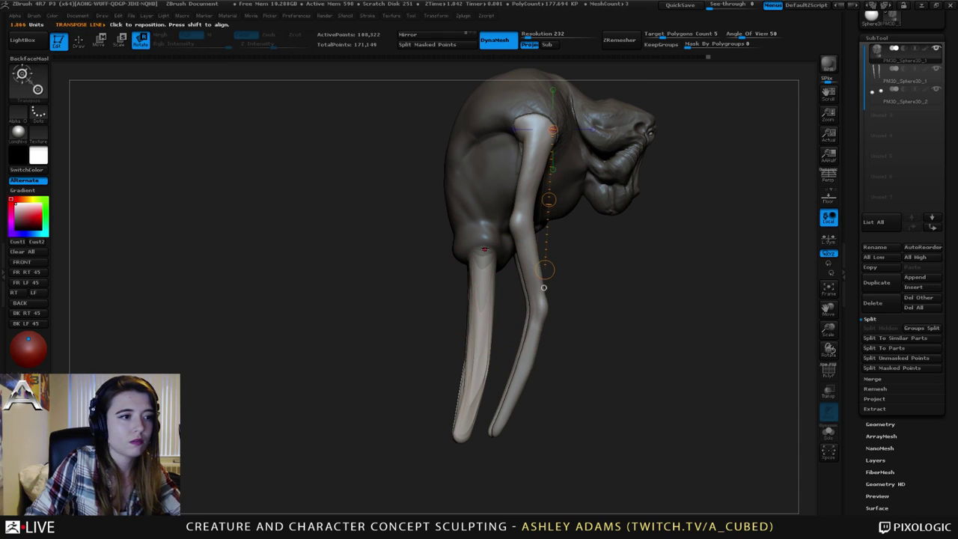
pyautogui.moveTo(485, 248)
pyautogui.keyDown('shift'); pyautogui.mouseDown()
pyautogui.moveTo(485, 442)
pyautogui.moveTo(521, 441)
pyautogui.moveTo(487, 441)
pyautogui.mouseUp(); pyautogui.keyUp('shift')
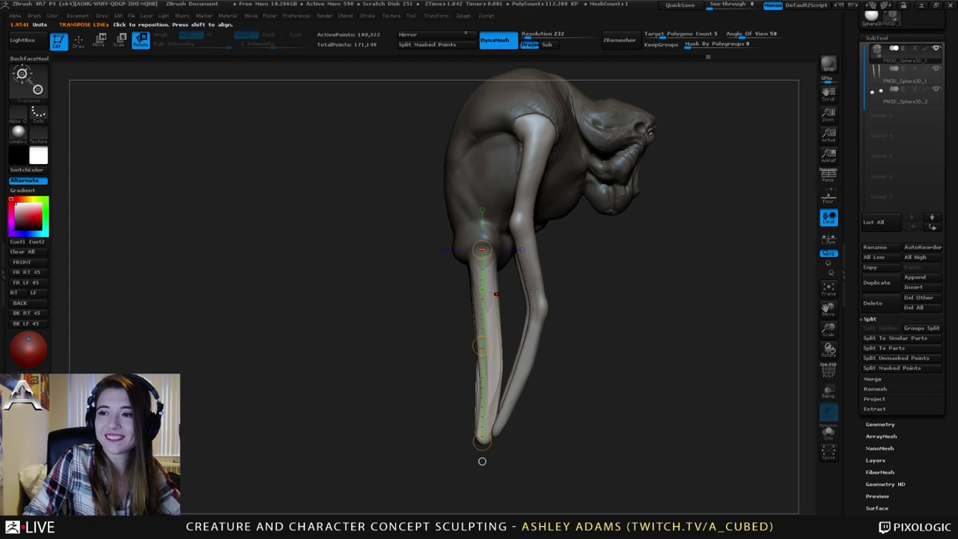
pyautogui.moveTo(622, 290); pyautogui.dragTo(573, 277)
pyautogui.press('q')
pyautogui.moveTo(644, 284)
pyautogui.mouseDown()
pyautogui.moveTo(588, 287)
pyautogui.moveTo(595, 275)
pyautogui.mouseUp()
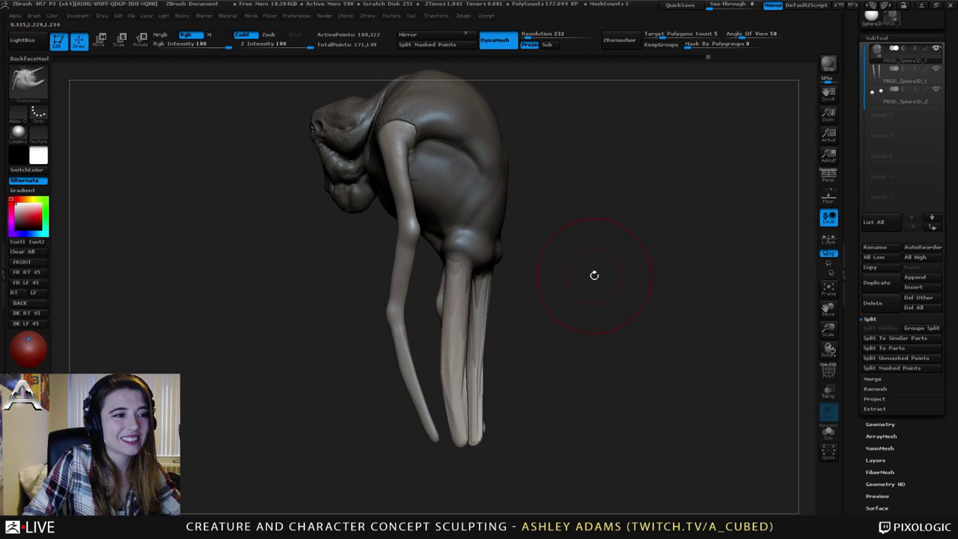
pyautogui.moveTo(572, 335)
pyautogui.keyDown('ctrl'); pyautogui.mouseDown()
pyautogui.moveTo(581, 307)
pyautogui.moveTo(496, 281)
pyautogui.mouseUp(); pyautogui.keyUp('ctrl')
# Reshape the hips and lower back with SnakeHook, resizing the brush between strokes.
pyautogui.press('space')
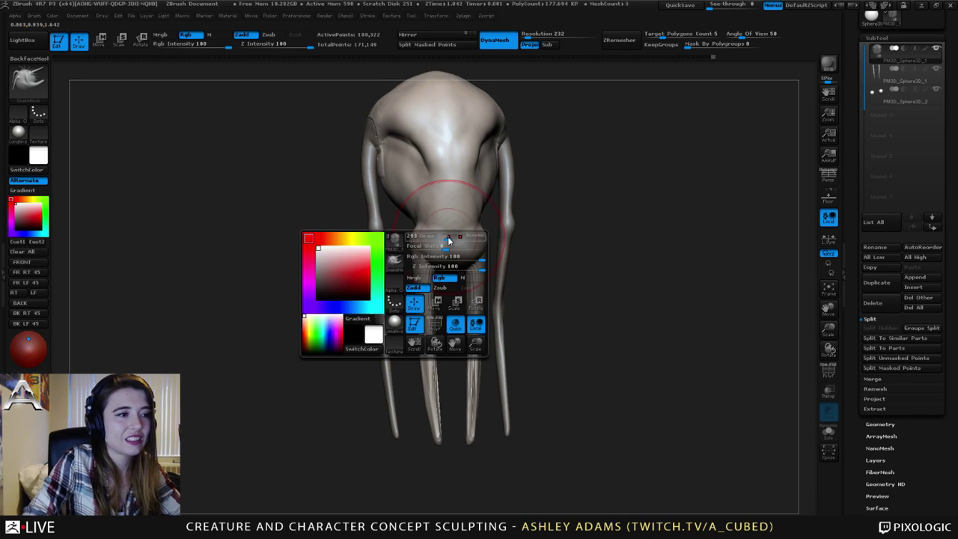
pyautogui.moveTo(449, 241); pyautogui.dragTo(433, 233)
pyautogui.moveTo(433, 232); pyautogui.dragTo(476, 230, button='right')
pyautogui.press('b')
pyautogui.press('c')
pyautogui.press('b')
pyautogui.press('b')
pyautogui.press('s')
pyautogui.press('h')
pyautogui.press('space')
pyautogui.moveTo(455, 182); pyautogui.dragTo(482, 183)
pyautogui.moveTo(482, 184)
pyautogui.mouseDown(button='right')
pyautogui.moveTo(453, 229)
pyautogui.moveTo(460, 242)
pyautogui.mouseUp(button='right')
pyautogui.moveTo(482, 249); pyautogui.dragTo(480, 260)
# Adjust the back contour of the hump and push down the top of the head with SnakeHook.
pyautogui.moveTo(472, 141); pyautogui.dragTo(481, 135)
pyautogui.moveTo(483, 160); pyautogui.dragTo(487, 165, button='right')
pyautogui.moveTo(486, 169); pyautogui.dragTo(493, 176)
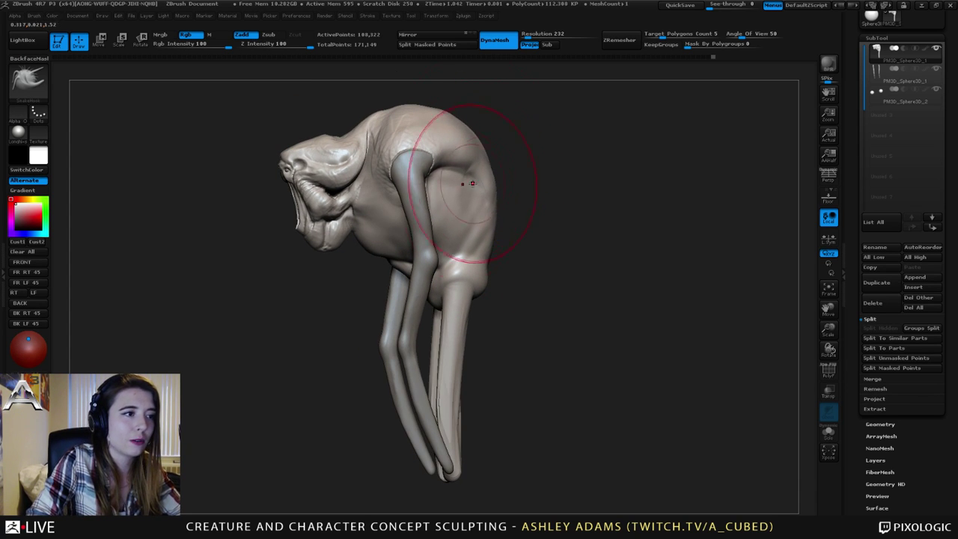
pyautogui.moveTo(468, 184); pyautogui.dragTo(535, 187, button='right')
pyautogui.moveTo(347, 136); pyautogui.dragTo(351, 151)
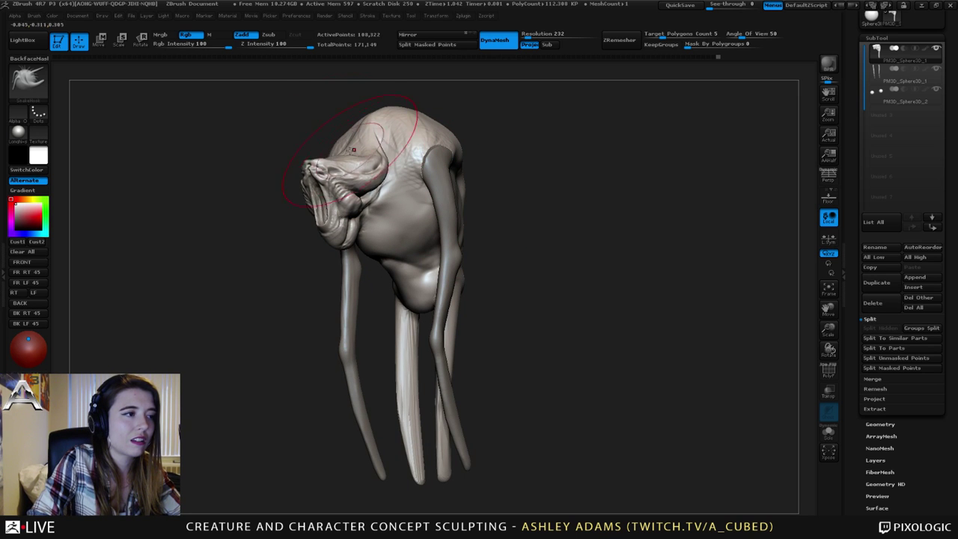
# Select the eyeballs subtool and move the eyes slightly down into their sockets with a vertical Transpose line.
pyautogui.moveTo(351, 166)
pyautogui.mouseDown(button='right')
pyautogui.moveTo(384, 145)
pyautogui.moveTo(403, 173)
pyautogui.moveTo(381, 171)
pyautogui.mouseUp(button='right')
pyautogui.keyDown('alt'); pyautogui.click(421, 171); pyautogui.keyUp('alt')
pyautogui.press('w')
pyautogui.keyDown('shift'); pyautogui.moveTo(423, 184); pyautogui.dragTo(424, 77); pyautogui.keyUp('shift')
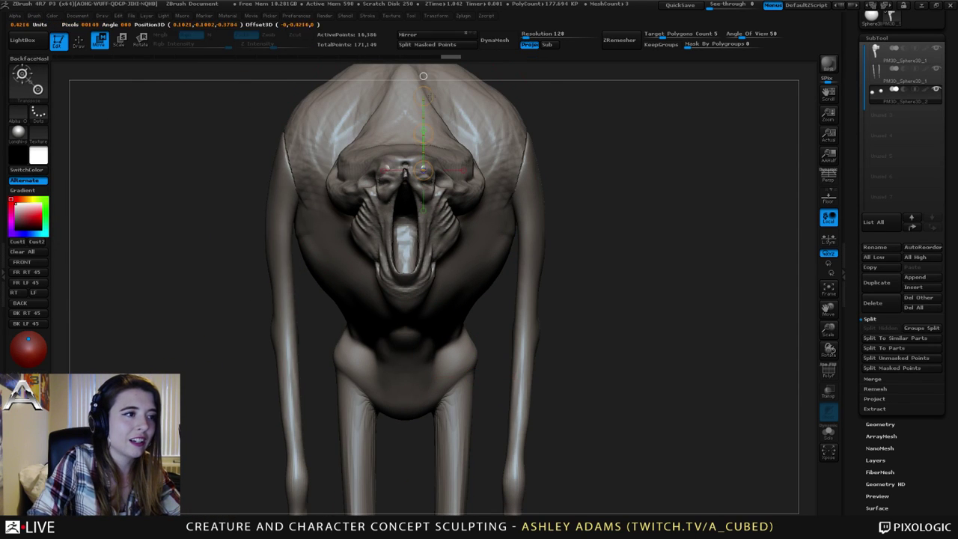
pyautogui.moveTo(425, 131); pyautogui.dragTo(427, 146)
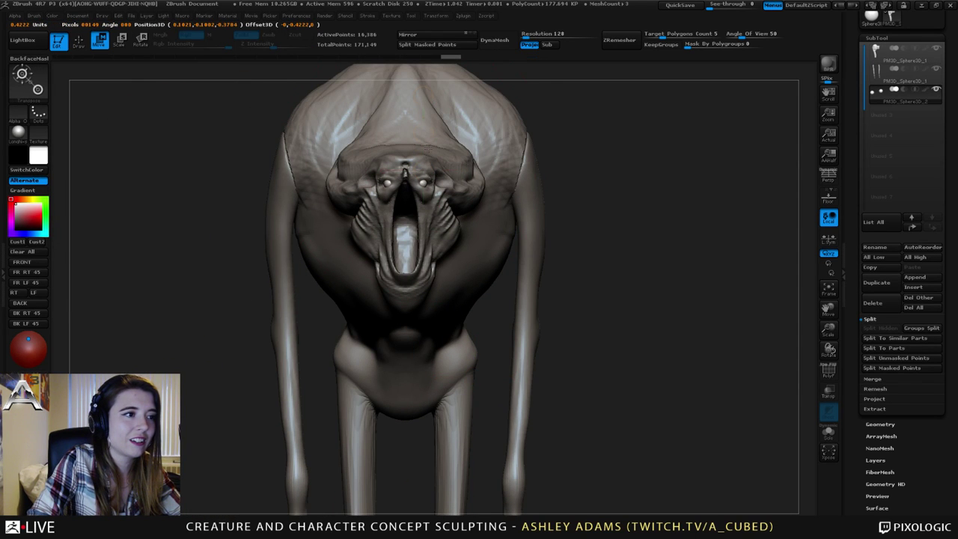
pyautogui.press('q')
# Select the body subtool and build up the top of the head with ClayBuildup.
pyautogui.keyDown('ctrl'); pyautogui.moveTo(484, 222); pyautogui.dragTo(488, 179, button='right'); pyautogui.keyUp('ctrl')
pyautogui.moveTo(488, 180)
pyautogui.mouseDown(button='right')
pyautogui.moveTo(449, 173)
pyautogui.moveTo(473, 164)
pyautogui.mouseUp(button='right')
pyautogui.keyDown('alt'); pyautogui.click(476, 167); pyautogui.keyUp('alt')
pyautogui.press('space')
pyautogui.moveTo(473, 164); pyautogui.dragTo(460, 165)
pyautogui.moveTo(475, 177)
pyautogui.mouseDown(button='right')
pyautogui.moveTo(466, 159)
pyautogui.moveTo(468, 184)
pyautogui.moveTo(461, 167)
pyautogui.mouseUp(button='right')
pyautogui.press('b')
pyautogui.press('c')
pyautogui.press('b')
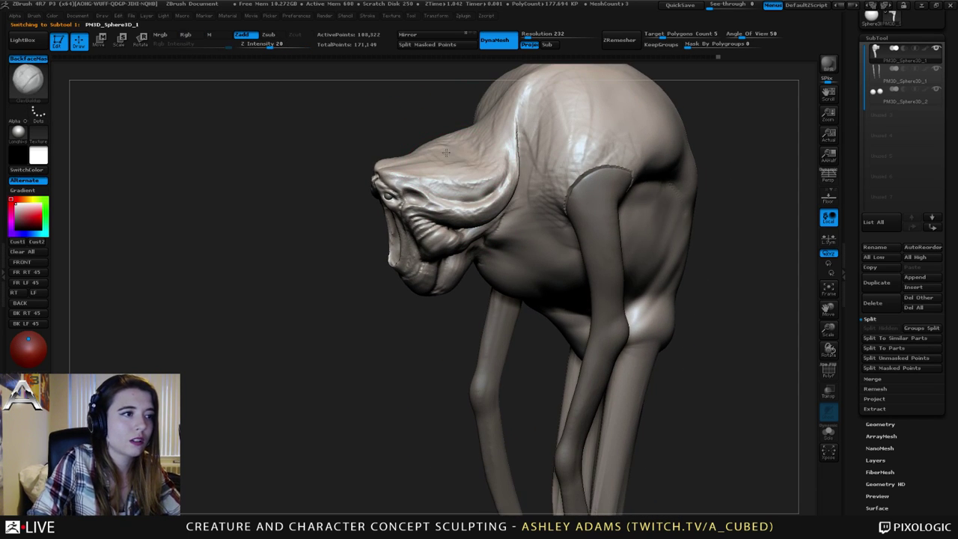
pyautogui.moveTo(409, 167); pyautogui.dragTo(453, 164)
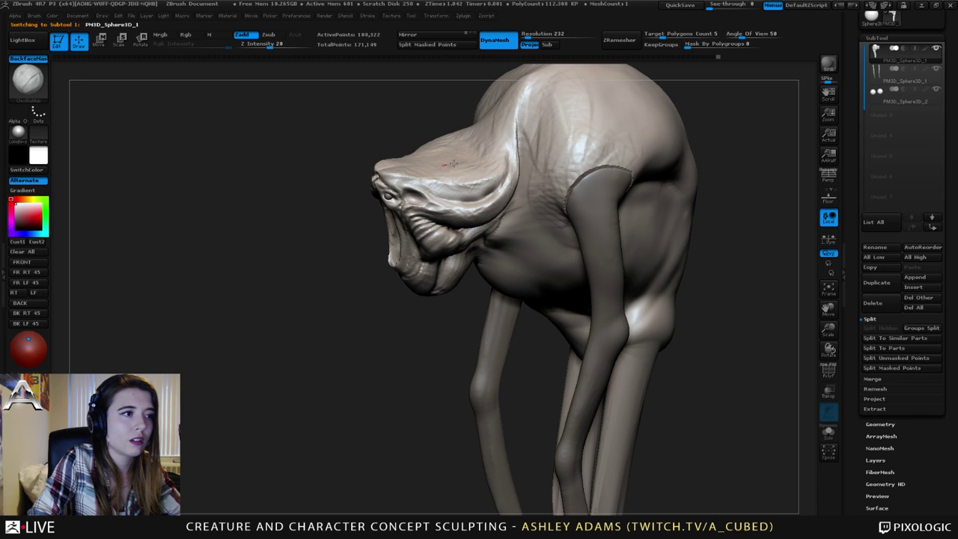
pyautogui.moveTo(481, 172)
pyautogui.mouseDown(button='right')
pyautogui.moveTo(482, 159)
pyautogui.moveTo(468, 159)
pyautogui.moveTo(481, 176)
pyautogui.moveTo(516, 167)
pyautogui.mouseUp(button='right')
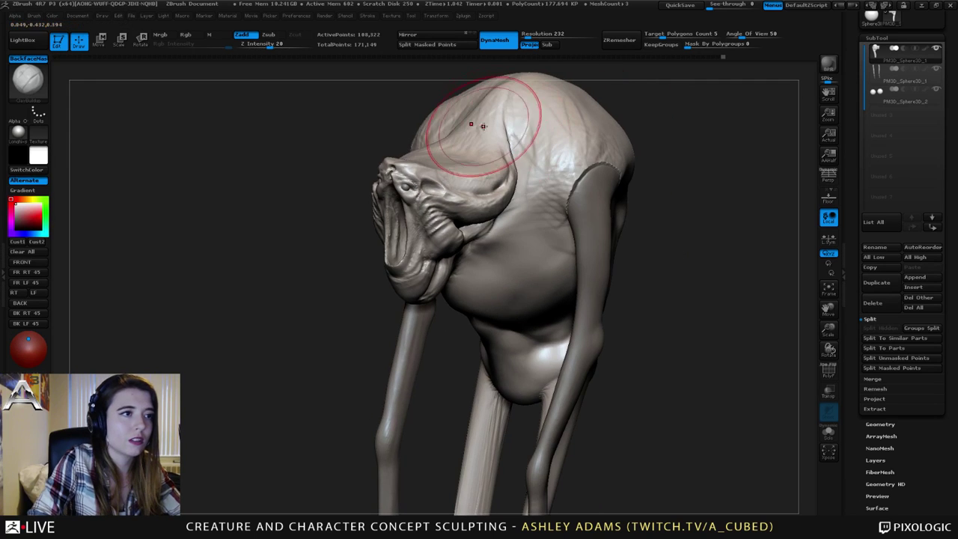
# Reshape the lower torso and belly from side and front with SnakeHook, resizing the brush between strokes.
pyautogui.moveTo(509, 85)
pyautogui.keyDown('ctrl'); pyautogui.mouseDown(button='right')
pyautogui.moveTo(511, 140)
pyautogui.moveTo(460, 210)
pyautogui.moveTo(457, 167)
pyautogui.mouseUp(button='right'); pyautogui.keyUp('ctrl')
pyautogui.press('b')
pyautogui.press('s')
pyautogui.press('h')
pyautogui.press('space')
pyautogui.moveTo(513, 205); pyautogui.dragTo(536, 232)
pyautogui.moveTo(576, 249); pyautogui.dragTo(573, 248, button='right')
pyautogui.press('space')
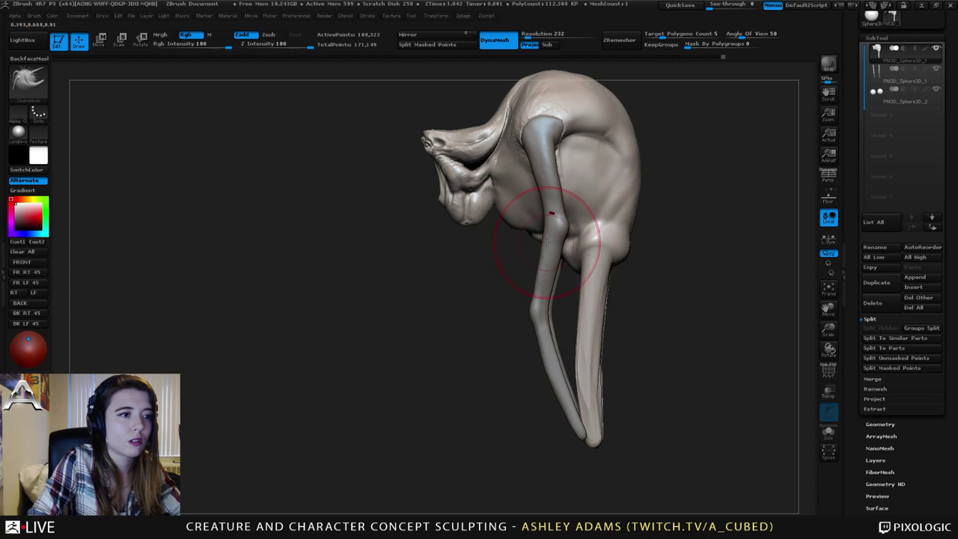
pyautogui.moveTo(606, 253); pyautogui.dragTo(598, 245)
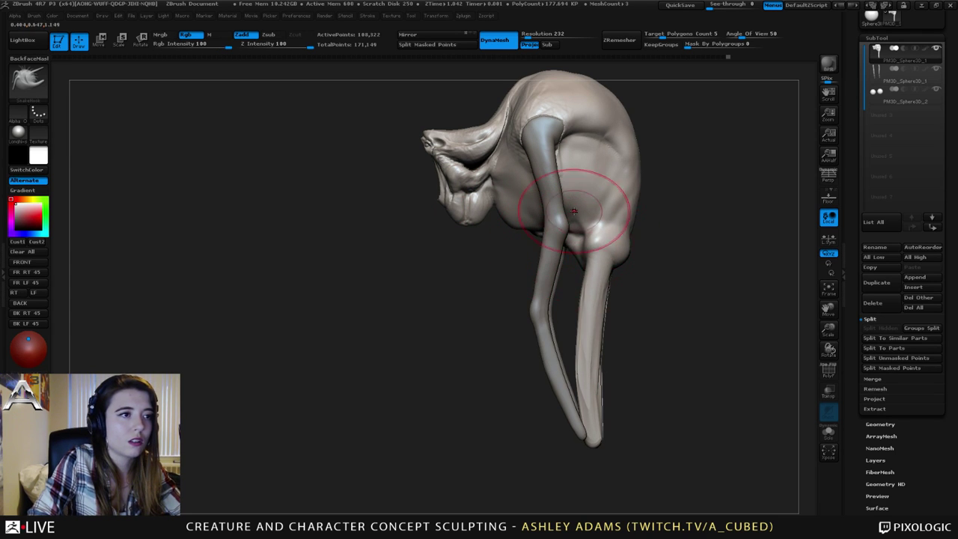
pyautogui.moveTo(509, 213)
pyautogui.mouseDown(button='right')
pyautogui.moveTo(564, 214)
pyautogui.moveTo(526, 205)
pyautogui.mouseUp(button='right')
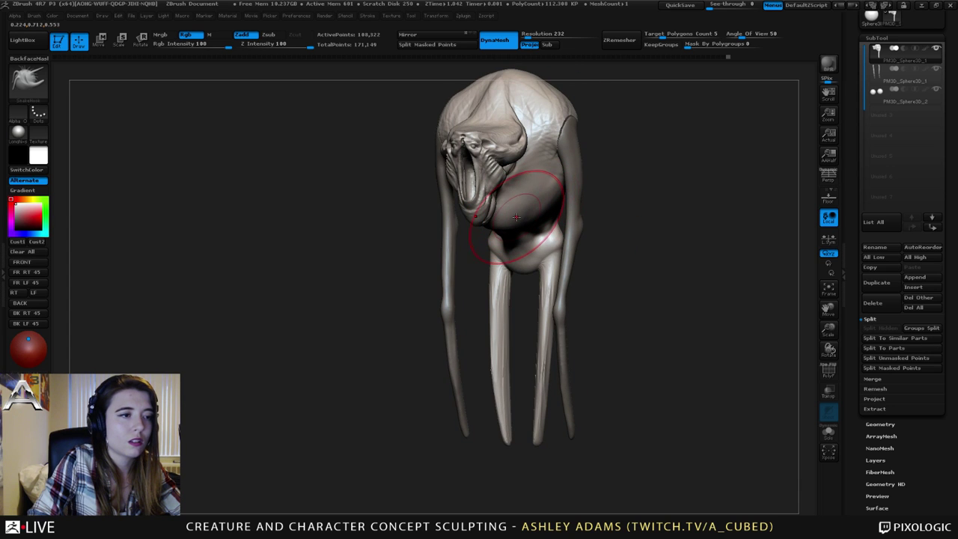
pyautogui.moveTo(509, 217); pyautogui.dragTo(505, 215)
pyautogui.moveTo(505, 215); pyautogui.dragTo(531, 213, button='right')
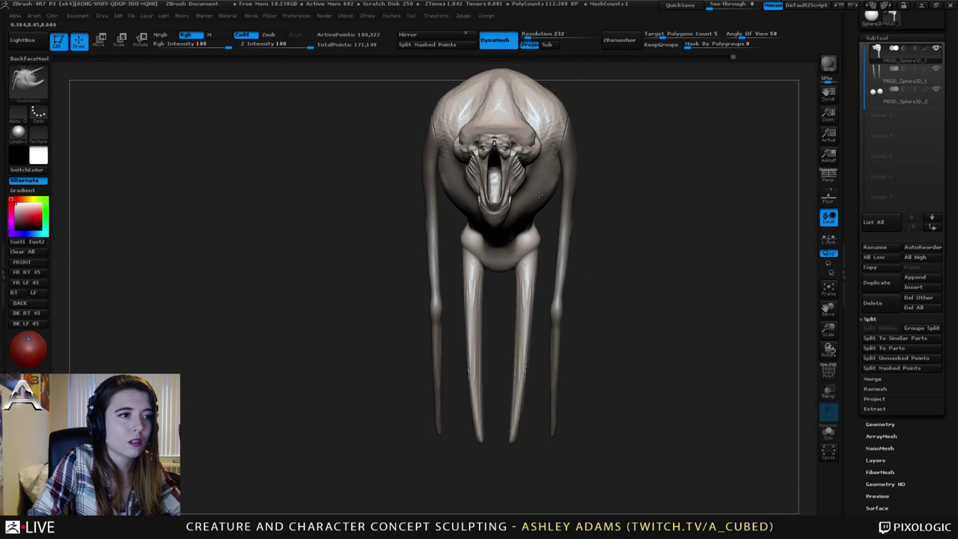
pyautogui.moveTo(545, 196); pyautogui.dragTo(548, 196)
pyautogui.moveTo(552, 197); pyautogui.dragTo(614, 197, button='right')
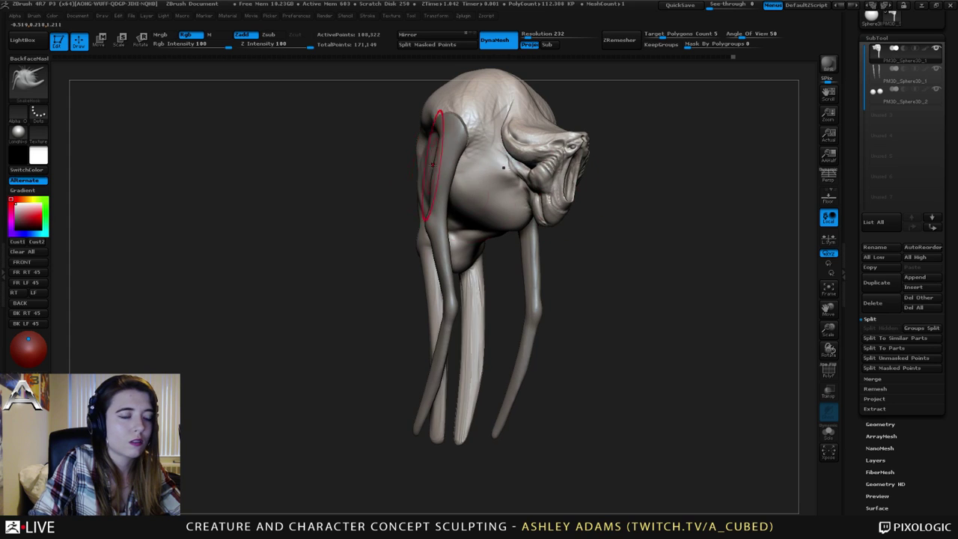
# Carve creases into the underside of the chest along the sternum with Dam_Standard.
pyautogui.press('b')
pyautogui.press('t')
pyautogui.press('d')
pyautogui.press('b')
pyautogui.press('p')
pyautogui.press('i')
pyautogui.press('space')
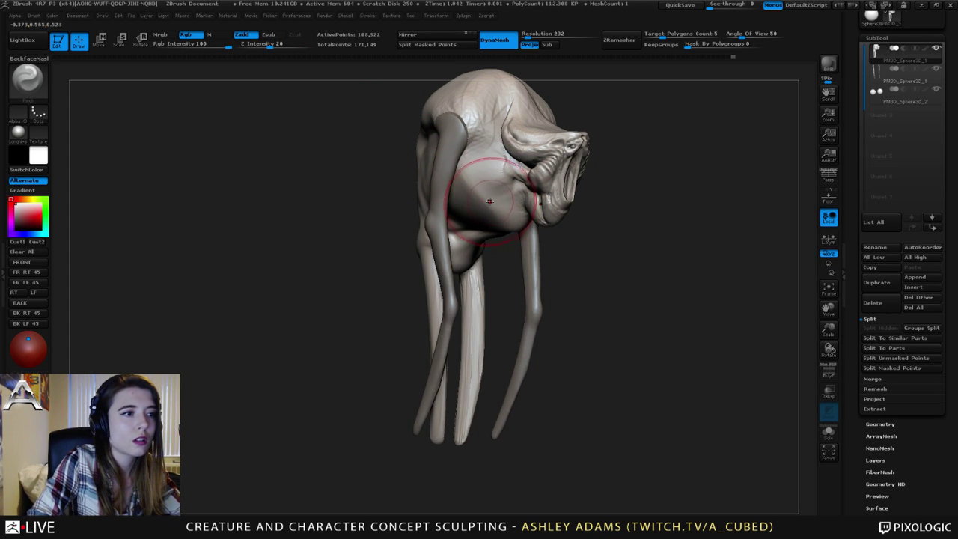
pyautogui.moveTo(509, 189); pyautogui.dragTo(412, 190, button='right')
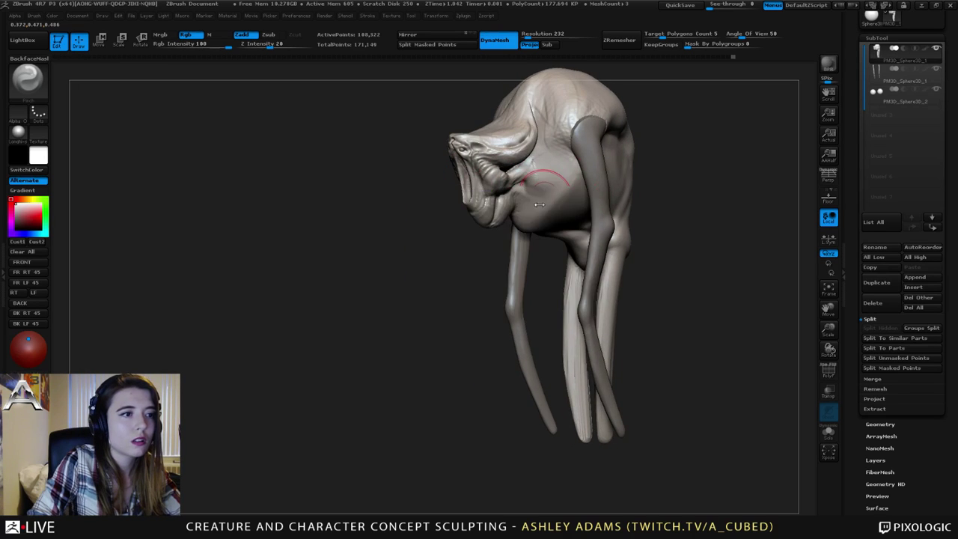
pyautogui.moveTo(546, 181); pyautogui.dragTo(533, 195, button='right')
pyautogui.press('b')
pyautogui.press('d')
pyautogui.press('s')
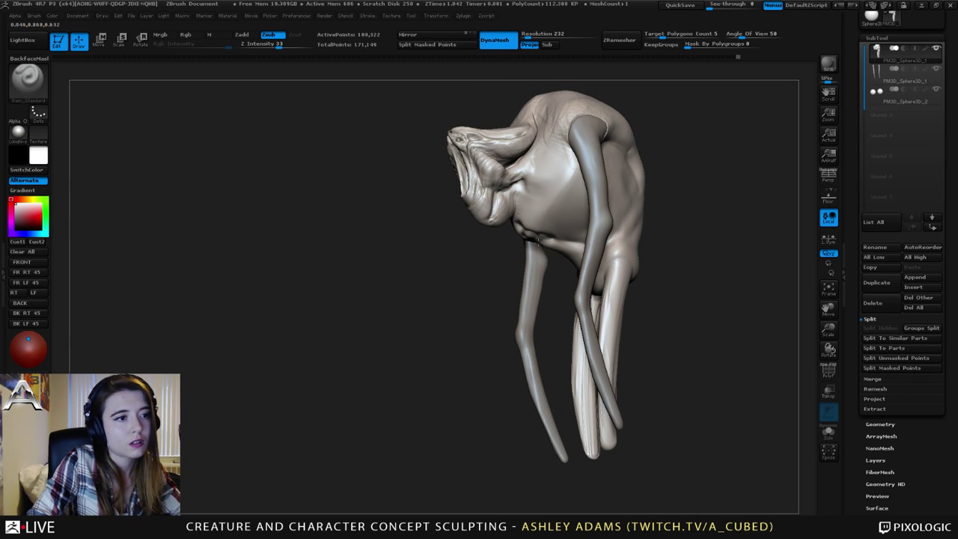
pyautogui.moveTo(538, 241); pyautogui.dragTo(546, 240)
pyautogui.moveTo(524, 240); pyautogui.dragTo(555, 218, button='right')
pyautogui.moveTo(537, 248); pyautogui.dragTo(561, 250)
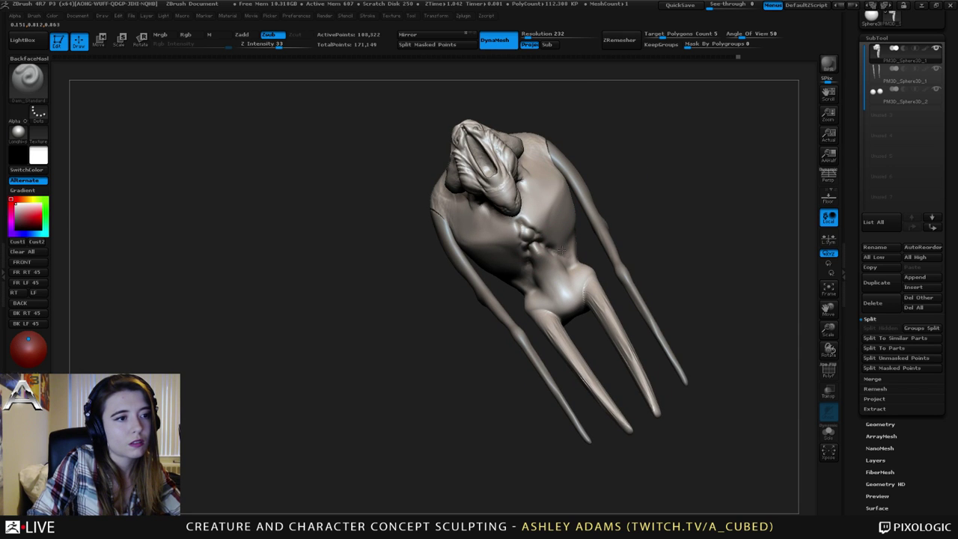
# Carve folds into the waist and flank above the hips with Dam_Standard.
pyautogui.moveTo(589, 226); pyautogui.dragTo(556, 239, button='right')
pyautogui.moveTo(621, 230); pyautogui.dragTo(605, 256)
pyautogui.moveTo(627, 253); pyautogui.dragTo(605, 262, button='right')
pyautogui.moveTo(617, 259); pyautogui.dragTo(601, 272)
pyautogui.moveTo(657, 243); pyautogui.dragTo(635, 236, button='right')
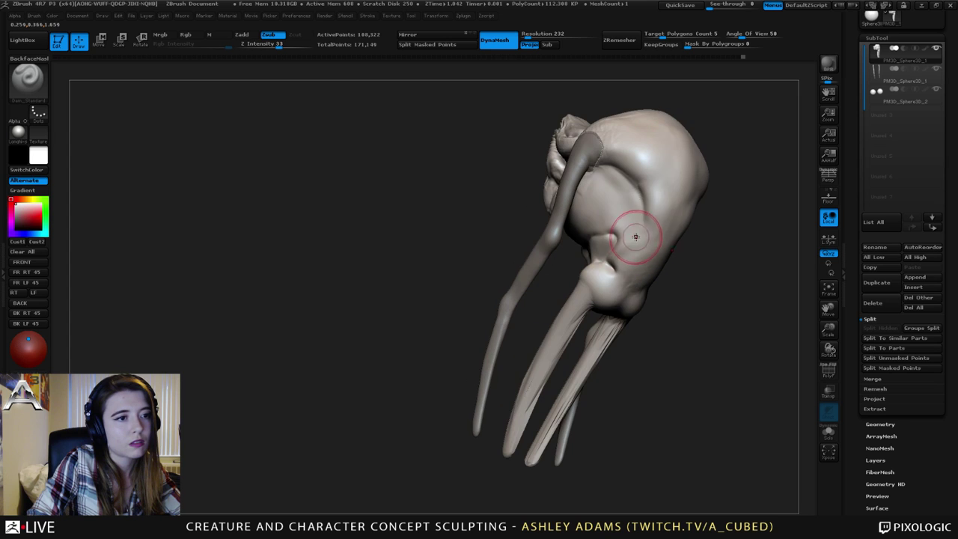
pyautogui.moveTo(638, 222); pyautogui.dragTo(618, 224)
pyautogui.moveTo(618, 225); pyautogui.dragTo(591, 210, button='right')
# Carve muscle creases across the hump and down the back toward the hips with Dam_Standard.
pyautogui.moveTo(636, 213); pyautogui.dragTo(606, 216, button='right')
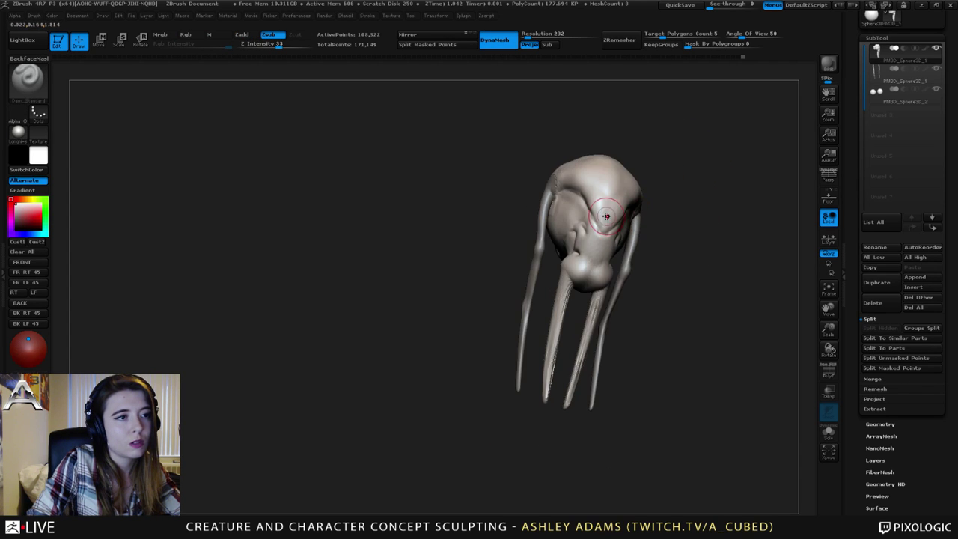
pyautogui.moveTo(608, 209); pyautogui.dragTo(609, 196)
pyautogui.moveTo(609, 195)
pyautogui.mouseDown(button='right')
pyautogui.moveTo(571, 197)
pyautogui.moveTo(575, 216)
pyautogui.mouseUp(button='right')
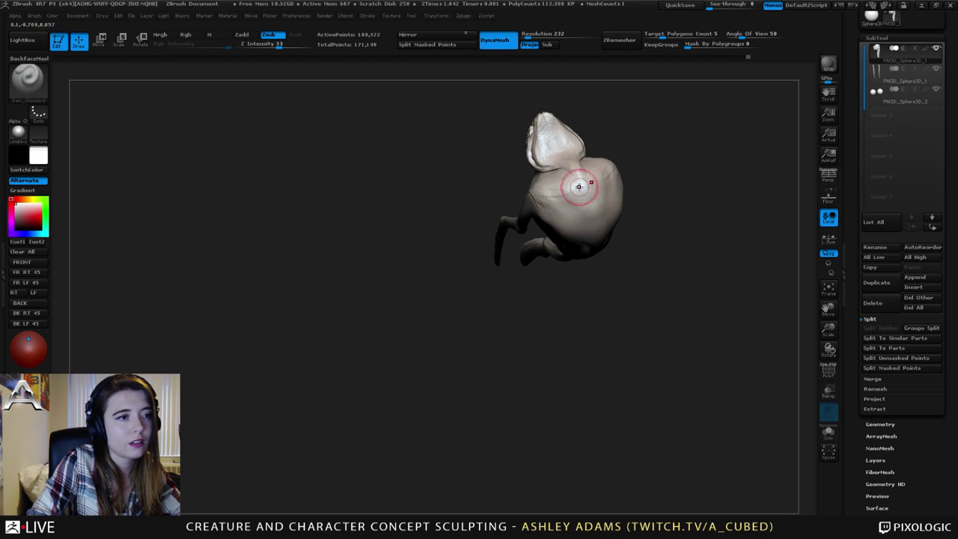
pyautogui.moveTo(573, 170); pyautogui.dragTo(577, 214)
pyautogui.moveTo(558, 228); pyautogui.dragTo(560, 174, button='right')
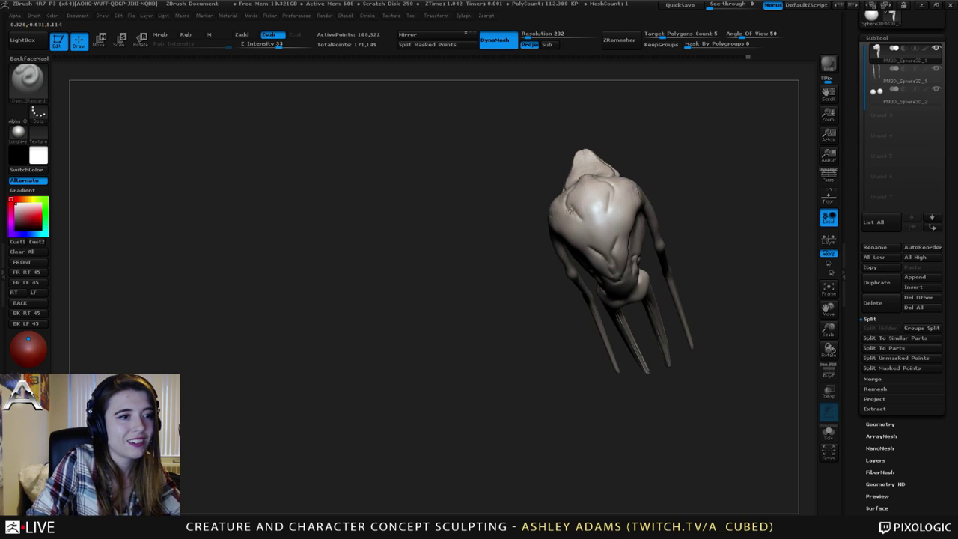
pyautogui.moveTo(583, 218); pyautogui.dragTo(604, 269)
pyautogui.moveTo(605, 268); pyautogui.dragTo(595, 238, button='right')
pyautogui.moveTo(595, 240)
pyautogui.mouseDown()
pyautogui.moveTo(593, 262)
pyautogui.moveTo(605, 265)
pyautogui.mouseUp()
pyautogui.moveTo(545, 262)
pyautogui.mouseDown(button='right')
pyautogui.moveTo(572, 263)
pyautogui.moveTo(578, 228)
pyautogui.moveTo(594, 218)
pyautogui.moveTo(521, 229)
pyautogui.mouseUp(button='right')
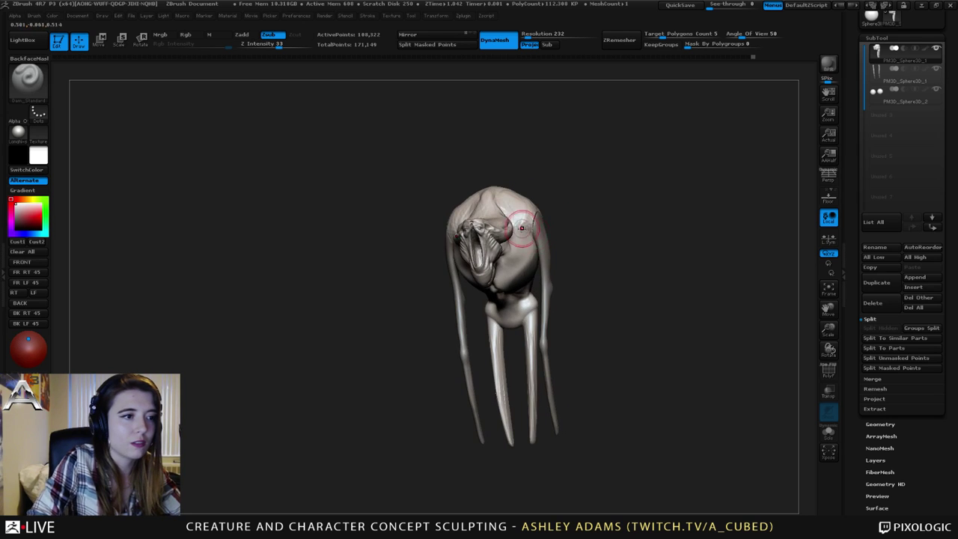
# Carve diagonal muscle creases from the shoulder across the side of the chest with Dam_Standard.
pyautogui.moveTo(531, 233); pyautogui.dragTo(508, 269)
pyautogui.moveTo(506, 252); pyautogui.dragTo(558, 243, button='right')
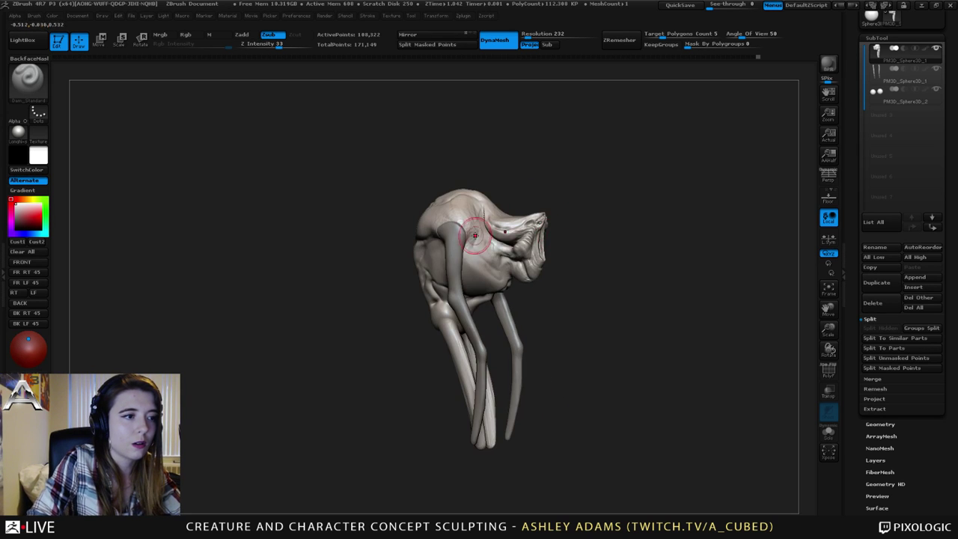
pyautogui.moveTo(478, 232)
pyautogui.keyDown('ctrl'); pyautogui.mouseDown(button='right')
pyautogui.moveTo(492, 274)
pyautogui.moveTo(455, 258)
pyautogui.mouseUp(button='right'); pyautogui.keyUp('ctrl')
pyautogui.moveTo(482, 250)
pyautogui.mouseDown()
pyautogui.moveTo(518, 279)
pyautogui.moveTo(457, 267)
pyautogui.moveTo(528, 325)
pyautogui.moveTo(530, 306)
pyautogui.mouseUp()
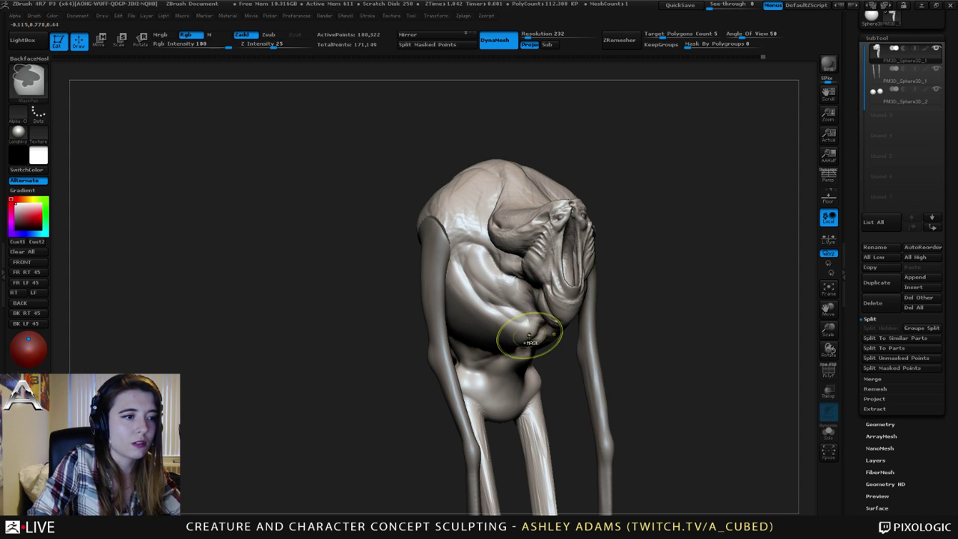
pyautogui.keyDown('ctrl'); pyautogui.moveTo(530, 327); pyautogui.dragTo(521, 288, button='right'); pyautogui.keyUp('ctrl')
pyautogui.moveTo(521, 289); pyautogui.dragTo(464, 284, button='right')
pyautogui.moveTo(517, 300); pyautogui.dragTo(483, 297, button='right')
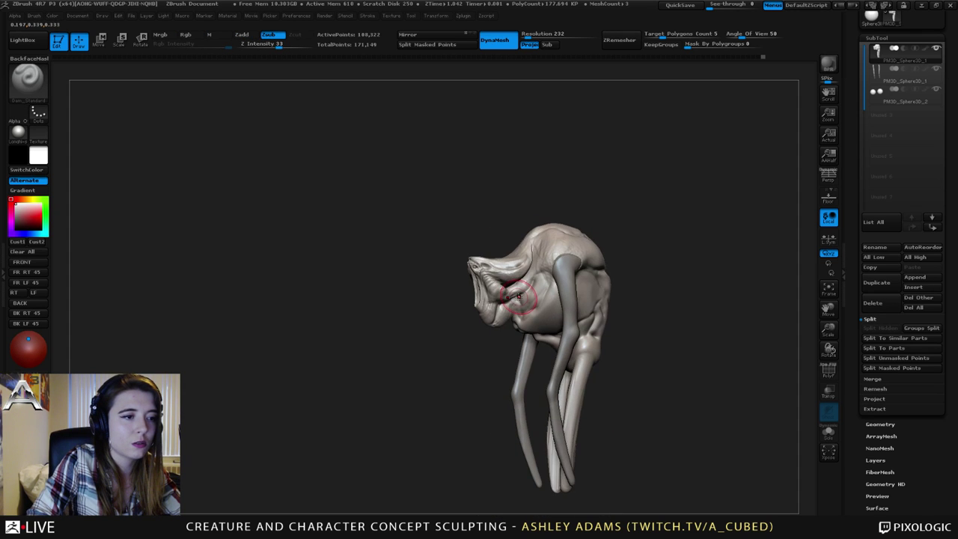
pyautogui.moveTo(537, 262); pyautogui.dragTo(563, 262, button='right')
pyautogui.moveTo(537, 264); pyautogui.dragTo(527, 223)
pyautogui.moveTo(553, 220); pyautogui.dragTo(596, 222, button='right')
pyautogui.moveTo(512, 233)
pyautogui.keyDown('alt'); pyautogui.mouseDown(button='right')
pyautogui.moveTo(550, 189)
pyautogui.moveTo(578, 190)
pyautogui.mouseUp(button='right'); pyautogui.keyUp('alt')
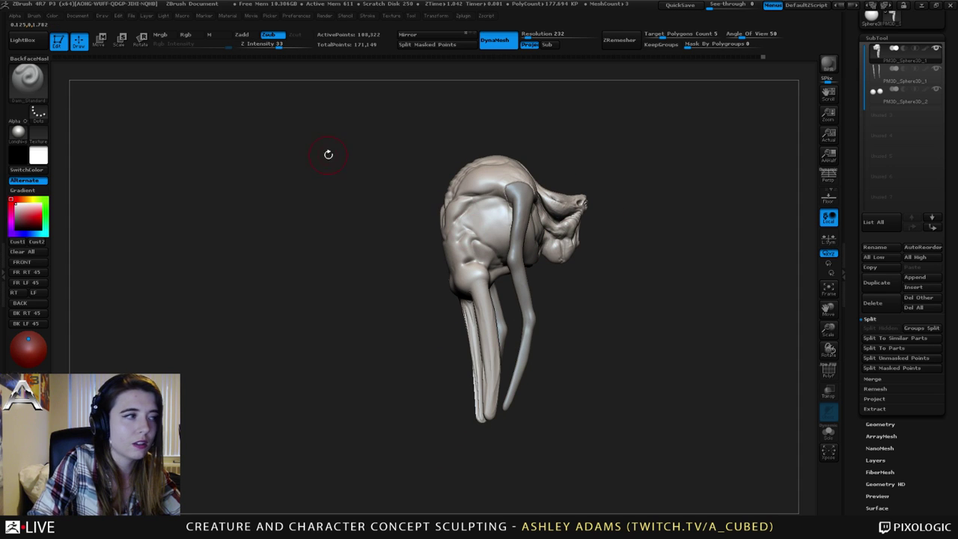
# Carve creases over the buttocks and horizontal vertebra lines into the lower spine with Dam_Standard.
pyautogui.moveTo(450, 169)
pyautogui.keyDown('ctrl'); pyautogui.mouseDown(button='right')
pyautogui.moveTo(451, 213)
pyautogui.moveTo(487, 217)
pyautogui.mouseUp(button='right'); pyautogui.keyUp('ctrl')
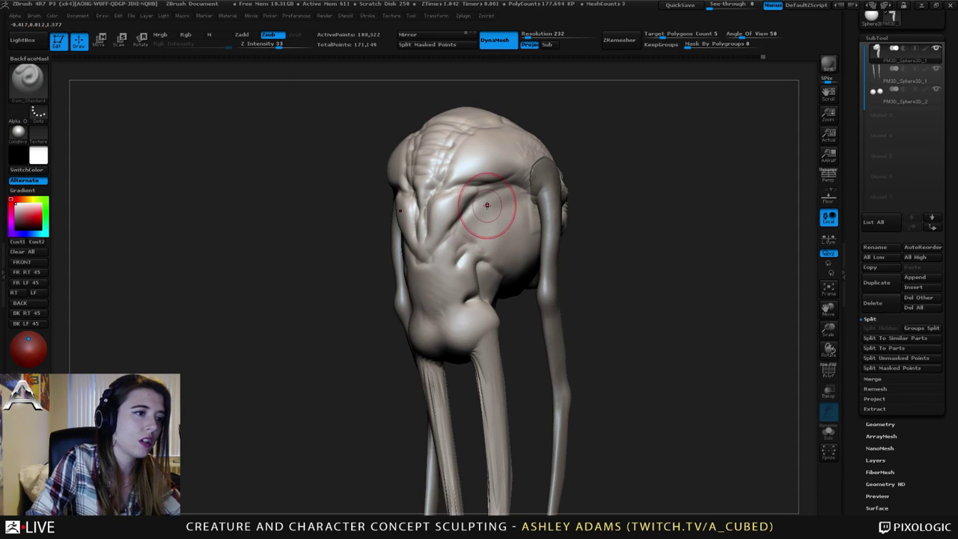
pyautogui.moveTo(443, 273)
pyautogui.mouseDown()
pyautogui.moveTo(435, 314)
pyautogui.moveTo(452, 336)
pyautogui.mouseUp()
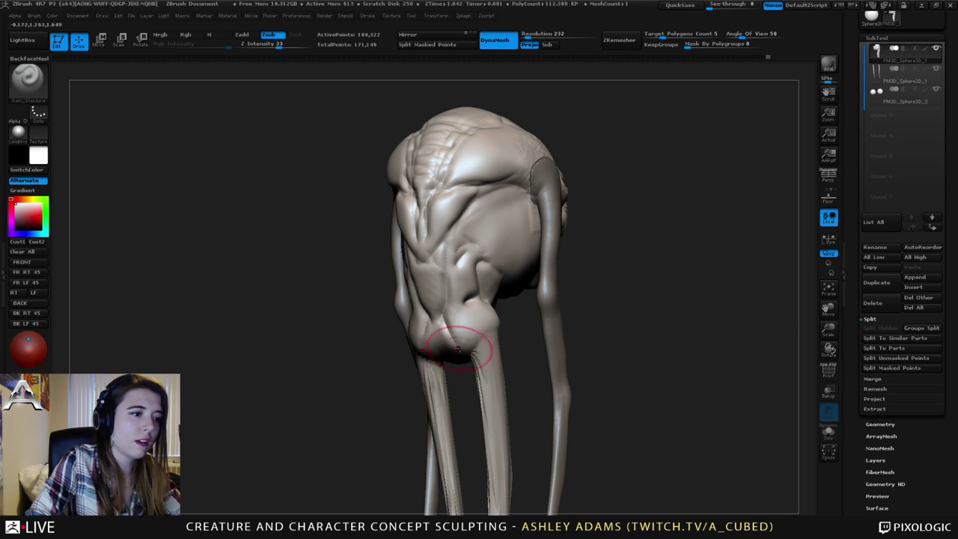
pyautogui.moveTo(447, 325); pyautogui.dragTo(490, 320, button='right')
pyautogui.keyDown('alt'); pyautogui.moveTo(439, 304); pyautogui.dragTo(465, 250, button='right'); pyautogui.keyUp('alt')
pyautogui.moveTo(465, 250); pyautogui.dragTo(426, 255, button='right')
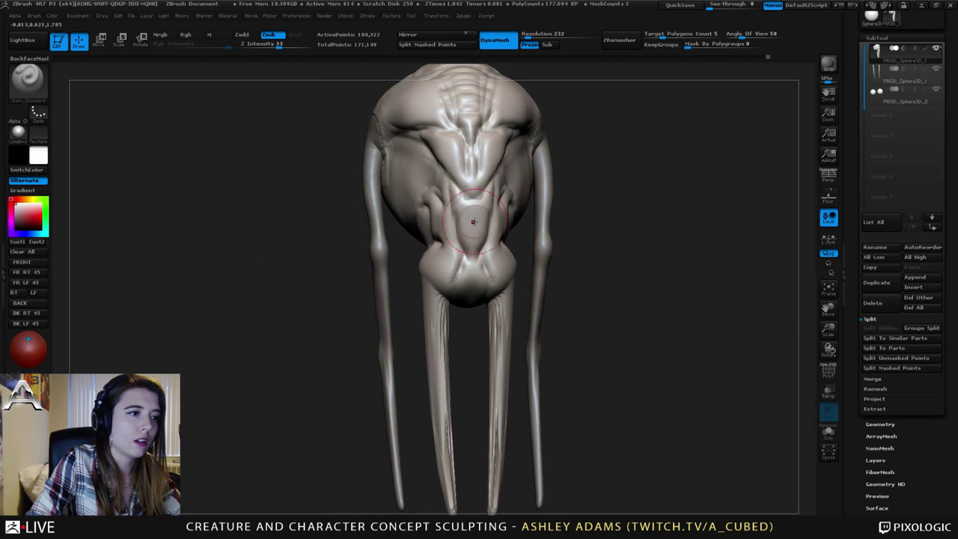
pyautogui.moveTo(458, 235)
pyautogui.mouseDown()
pyautogui.moveTo(483, 235)
pyautogui.moveTo(485, 206)
pyautogui.mouseUp()
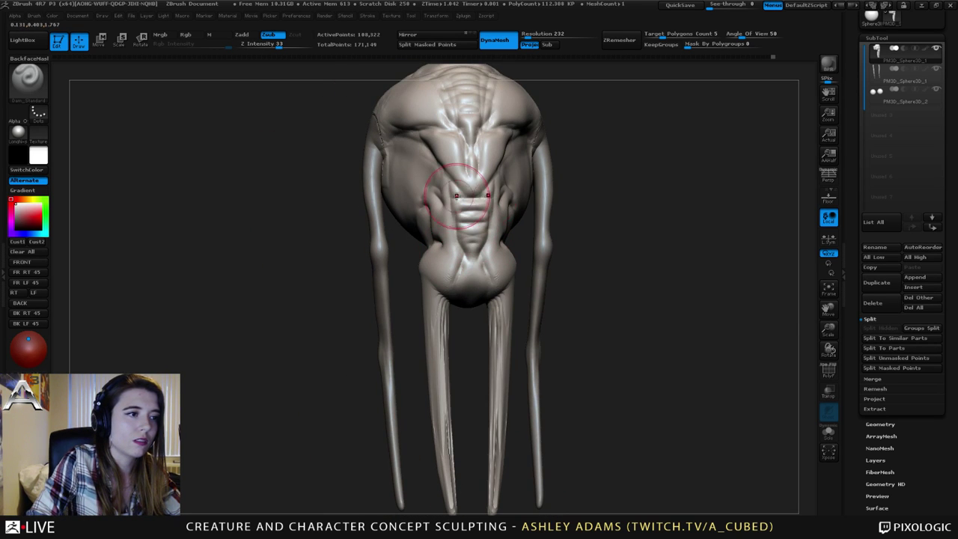
pyautogui.moveTo(448, 190)
pyautogui.mouseDown(button='right')
pyautogui.moveTo(481, 184)
pyautogui.moveTo(446, 184)
pyautogui.moveTo(474, 173)
pyautogui.moveTo(532, 214)
pyautogui.moveTo(519, 192)
pyautogui.mouseUp(button='right')
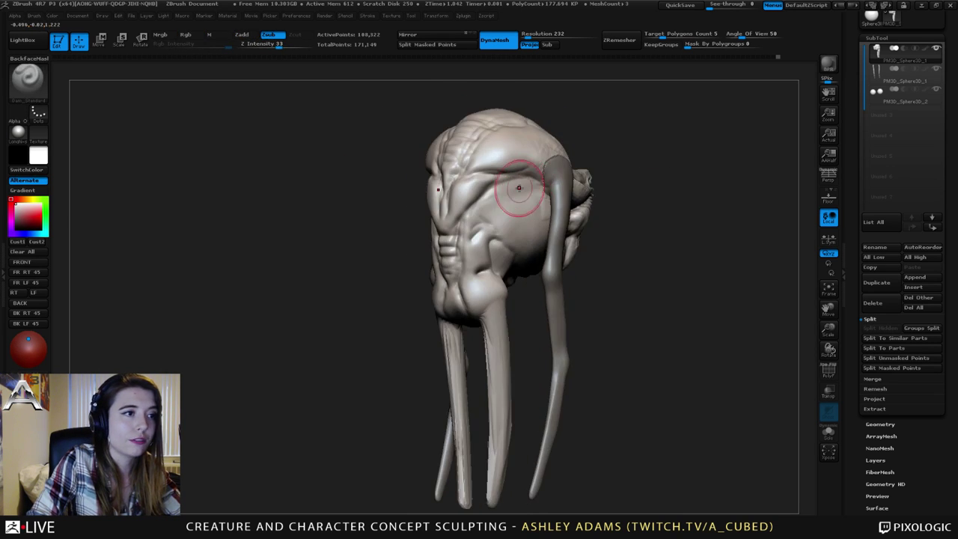
# Add muscle creases on the upper back beside the spine with Dam_Standard.
pyautogui.moveTo(484, 161); pyautogui.dragTo(421, 189, button='right')
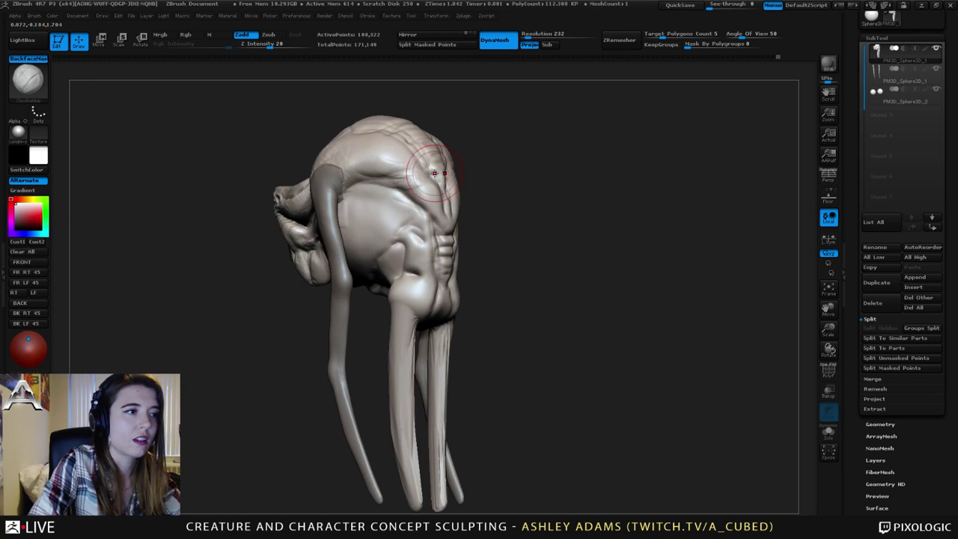
pyautogui.moveTo(403, 253)
pyautogui.mouseDown(button='right')
pyautogui.moveTo(449, 225)
pyautogui.moveTo(421, 198)
pyautogui.mouseUp(button='right')
pyautogui.press('b')
pyautogui.press('d')
pyautogui.press('s')
pyautogui.moveTo(455, 251); pyautogui.dragTo(465, 182)
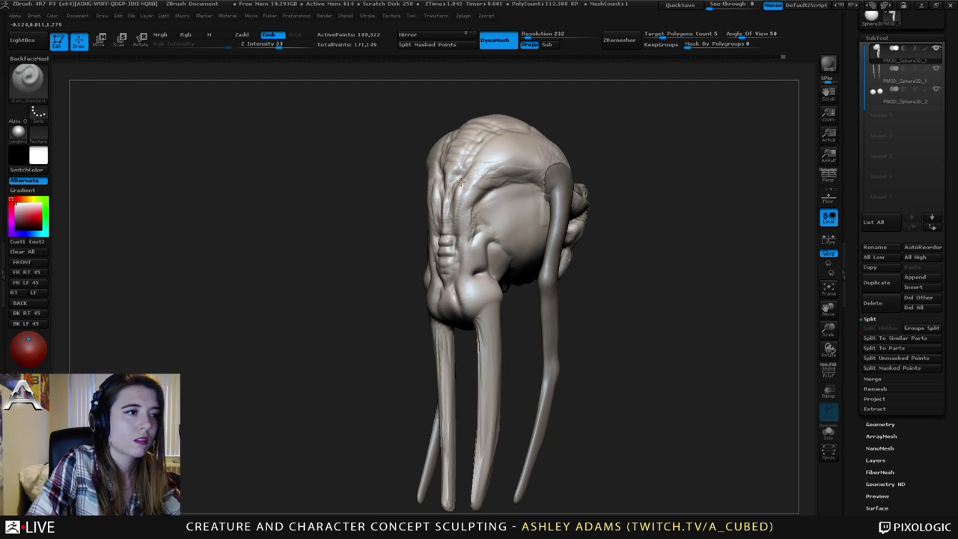
pyautogui.moveTo(465, 182); pyautogui.dragTo(515, 179, button='right')
pyautogui.moveTo(461, 241)
pyautogui.mouseDown(button='right')
pyautogui.moveTo(494, 233)
pyautogui.moveTo(498, 213)
pyautogui.moveTo(419, 187)
pyautogui.moveTo(447, 229)
pyautogui.moveTo(541, 202)
pyautogui.mouseUp(button='right')
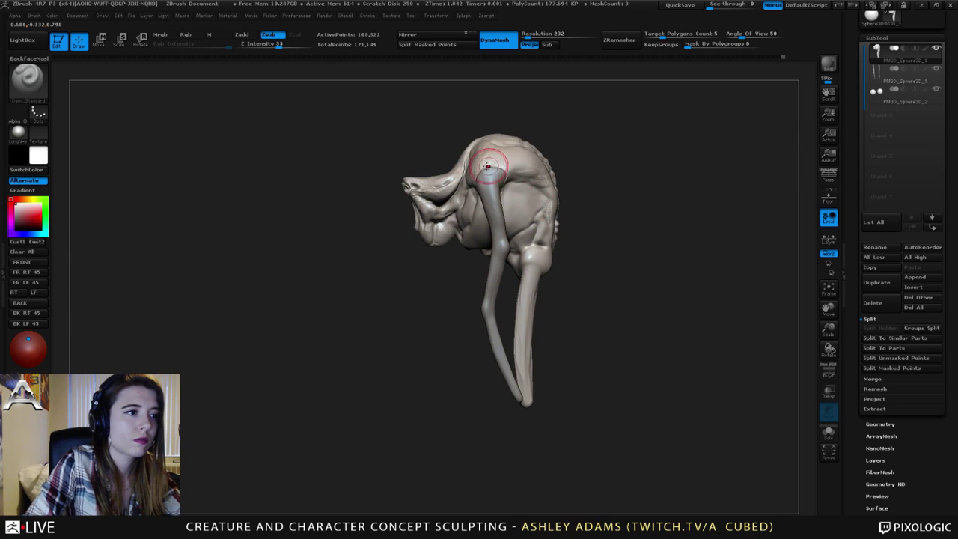
# Pull the top of the hump upward and the back contour outward with SnakeHook, using a larger brush for the back.
pyautogui.press('b')
pyautogui.press('s')
pyautogui.press('h')
pyautogui.press('space')
pyautogui.moveTo(515, 137); pyautogui.dragTo(500, 131)
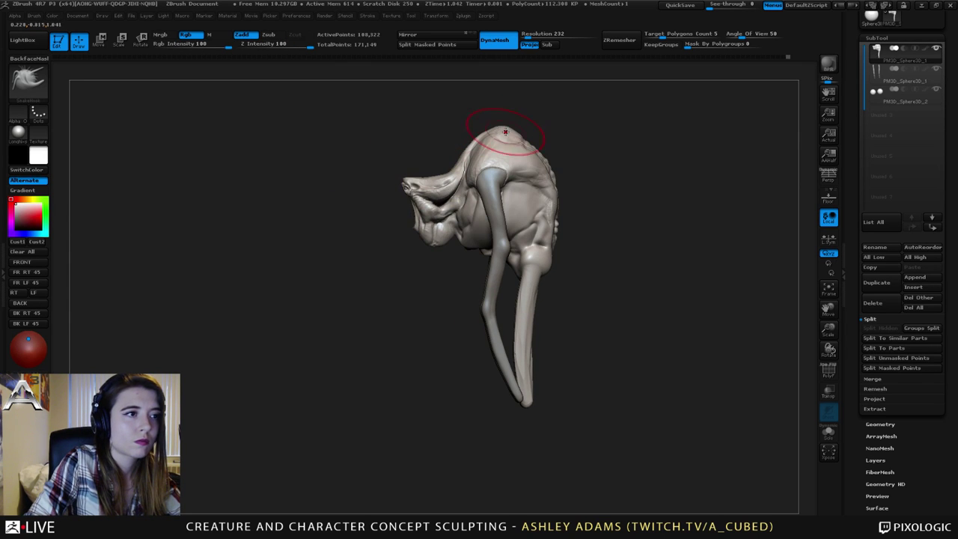
pyautogui.press('space')
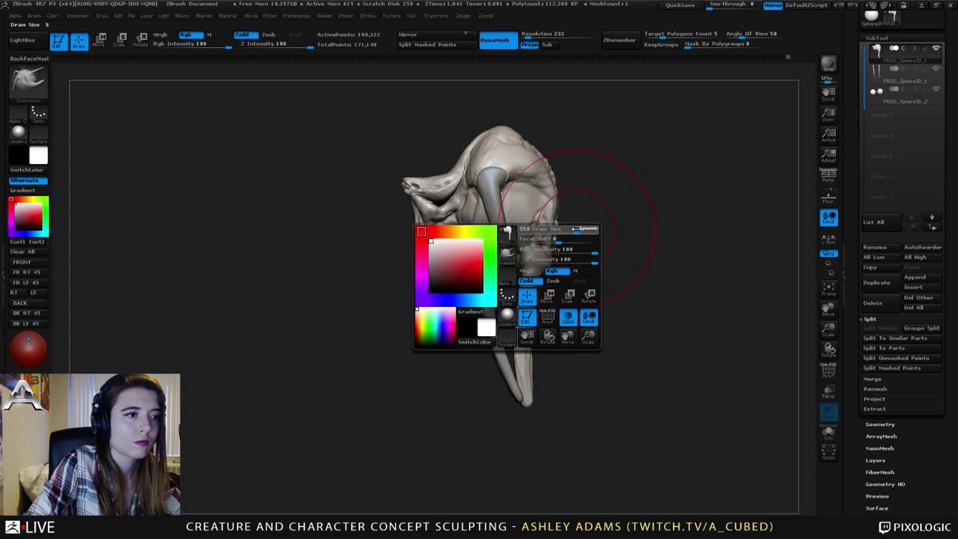
pyautogui.moveTo(550, 185); pyautogui.dragTo(561, 183)
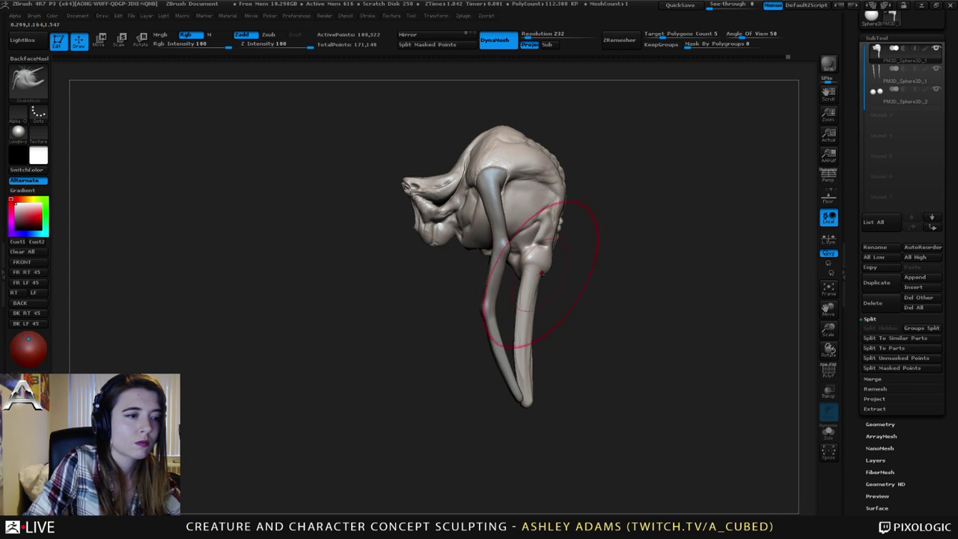
# Pull the hips backward and reposition the lower legs with SnakeHook to give the legs a bend.
pyautogui.moveTo(533, 281)
pyautogui.mouseDown()
pyautogui.moveTo(548, 276)
pyautogui.moveTo(557, 250)
pyautogui.mouseUp()
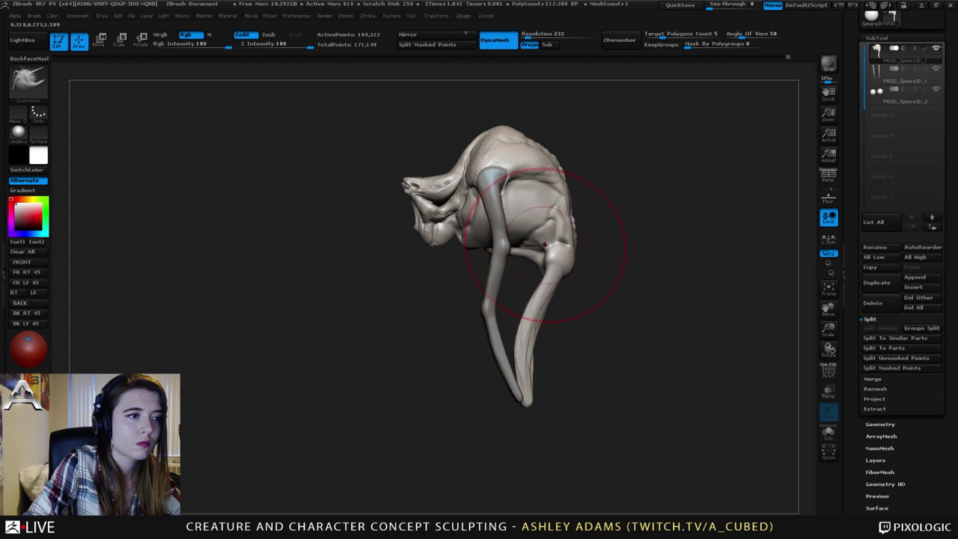
pyautogui.moveTo(525, 392)
pyautogui.mouseDown()
pyautogui.moveTo(567, 396)
pyautogui.moveTo(552, 400)
pyautogui.mouseUp()
pyautogui.moveTo(437, 255)
pyautogui.mouseDown()
pyautogui.moveTo(508, 257)
pyautogui.moveTo(439, 259)
pyautogui.mouseUp()
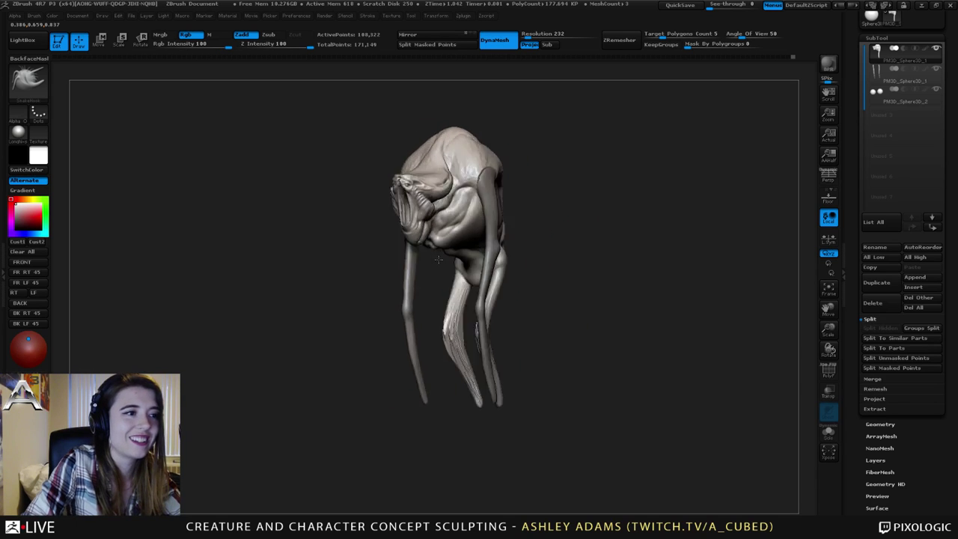
pyautogui.moveTo(439, 259); pyautogui.dragTo(560, 211, button='right')
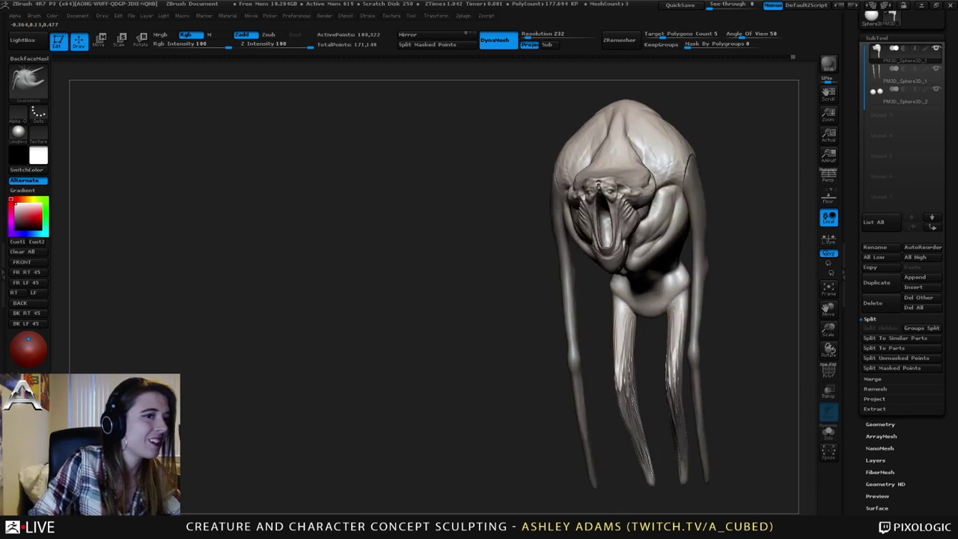
pyautogui.moveTo(560, 212); pyautogui.dragTo(620, 165)
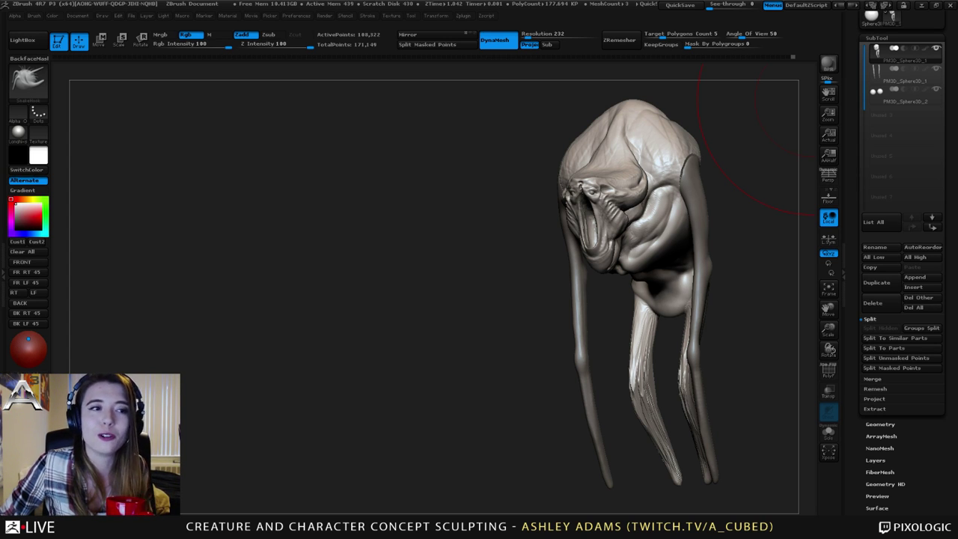
pyautogui.moveTo(530, 183); pyautogui.dragTo(599, 193)
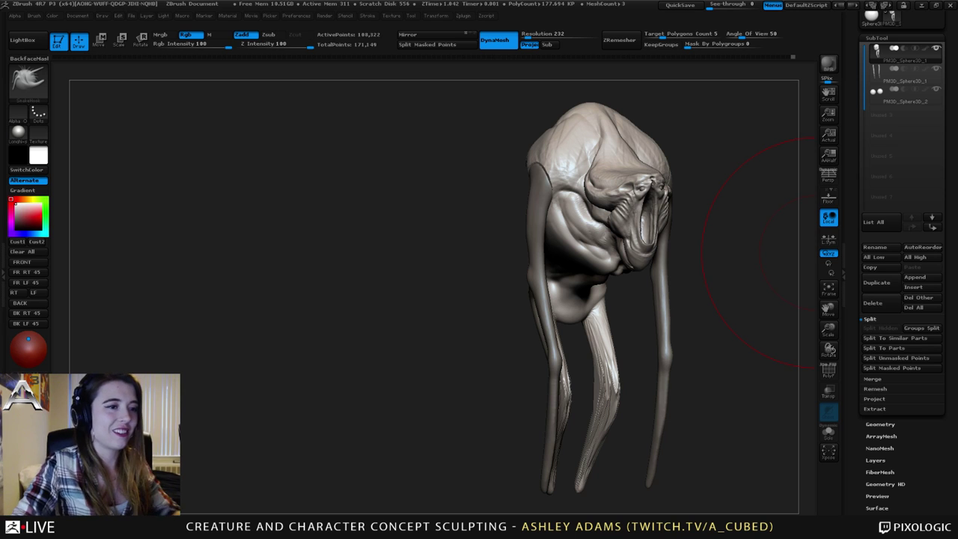
pyautogui.moveTo(817, 252); pyautogui.dragTo(628, 168)
pyautogui.moveTo(494, 187); pyautogui.dragTo(612, 203)
# Select the eyeballs subtool and move the eyes farther apart with Transpose Move.
pyautogui.moveTo(612, 203); pyautogui.dragTo(456, 224, button='right')
pyautogui.moveTo(457, 224); pyautogui.dragTo(537, 196, button='right')
pyautogui.keyDown('alt'); pyautogui.click(536, 198); pyautogui.keyUp('alt')
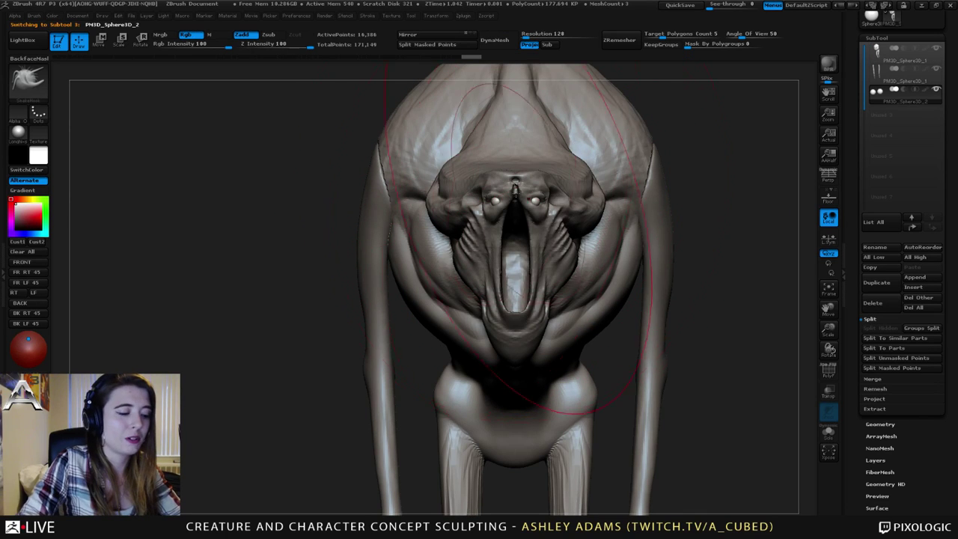
pyautogui.press('w')
pyautogui.moveTo(535, 202); pyautogui.dragTo(699, 203)
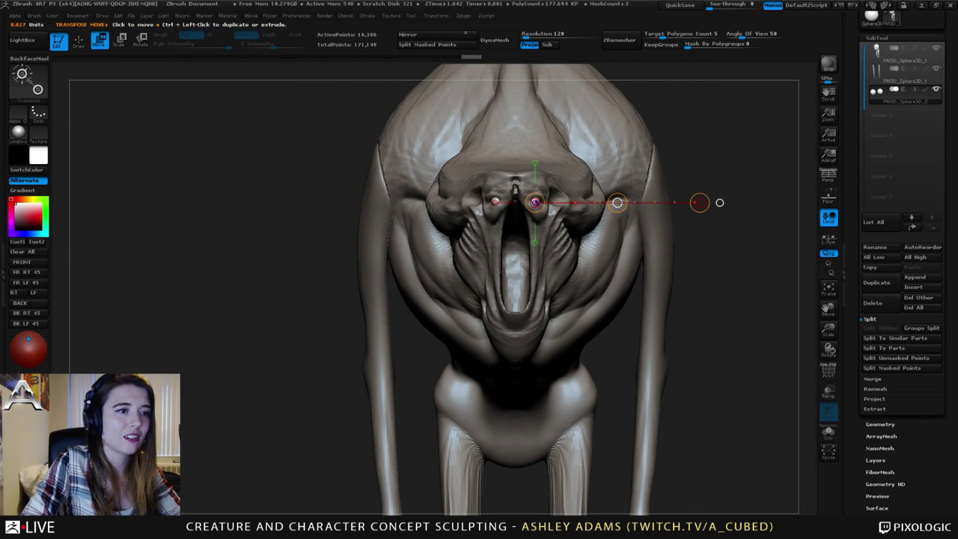
pyautogui.moveTo(617, 203); pyautogui.dragTo(626, 203)
pyautogui.press('q')
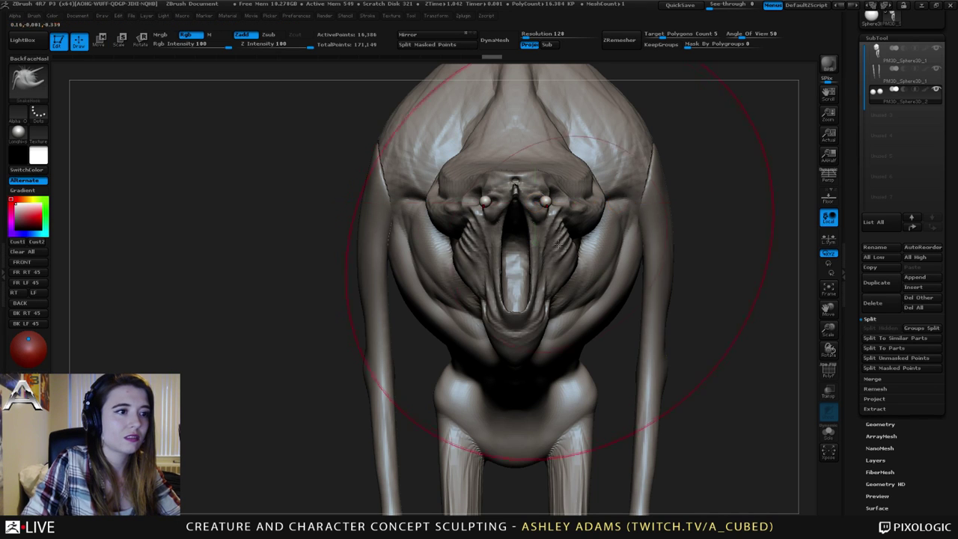
# Select the body subtool and reshape the snout tip and the flesh around the eyes with SnakeHook.
pyautogui.keyDown('alt'); pyautogui.click(559, 254); pyautogui.keyUp('alt')
pyautogui.press('space')
pyautogui.moveTo(552, 207)
pyautogui.mouseDown()
pyautogui.moveTo(530, 206)
pyautogui.moveTo(563, 211)
pyautogui.mouseUp()
pyautogui.moveTo(550, 202)
pyautogui.mouseDown(button='right')
pyautogui.moveTo(522, 200)
pyautogui.moveTo(516, 235)
pyautogui.moveTo(563, 232)
pyautogui.moveTo(559, 225)
pyautogui.mouseUp(button='right')
pyautogui.moveTo(522, 174)
pyautogui.mouseDown()
pyautogui.moveTo(533, 178)
pyautogui.moveTo(538, 160)
pyautogui.mouseUp()
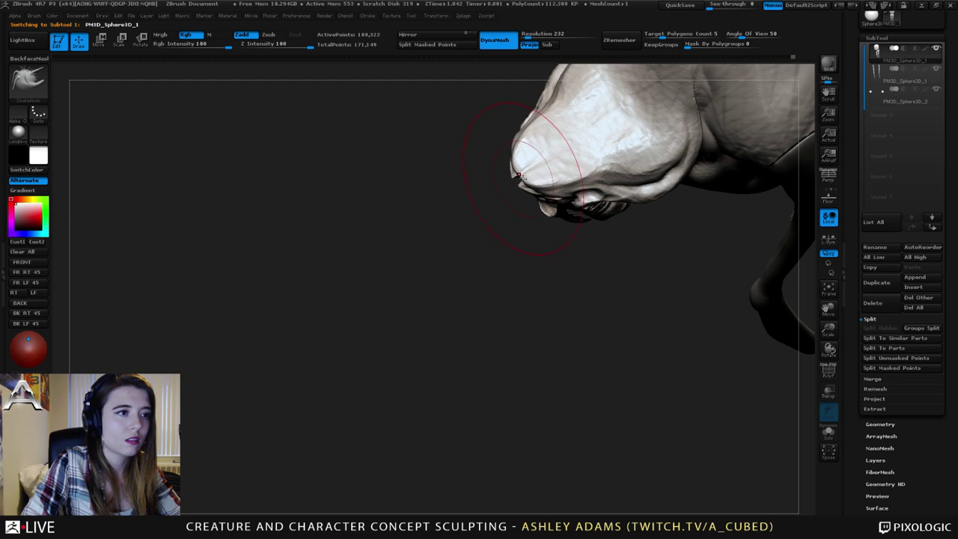
pyautogui.moveTo(536, 225)
pyautogui.mouseDown(button='right')
pyautogui.moveTo(551, 182)
pyautogui.moveTo(582, 191)
pyautogui.moveTo(562, 202)
pyautogui.mouseUp(button='right')
pyautogui.moveTo(543, 200); pyautogui.dragTo(552, 196)
pyautogui.moveTo(547, 186); pyautogui.dragTo(551, 182)
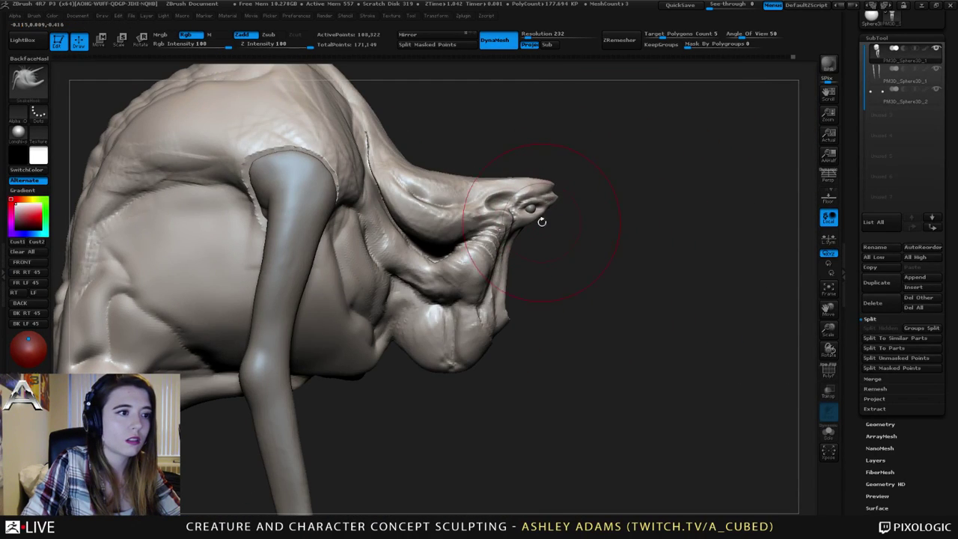
# Push the front edge of the mouth inward and adjust the contours of the lower face and neck with SnakeHook.
pyautogui.rightClick(455, 326)
pyautogui.moveTo(504, 270); pyautogui.dragTo(491, 268)
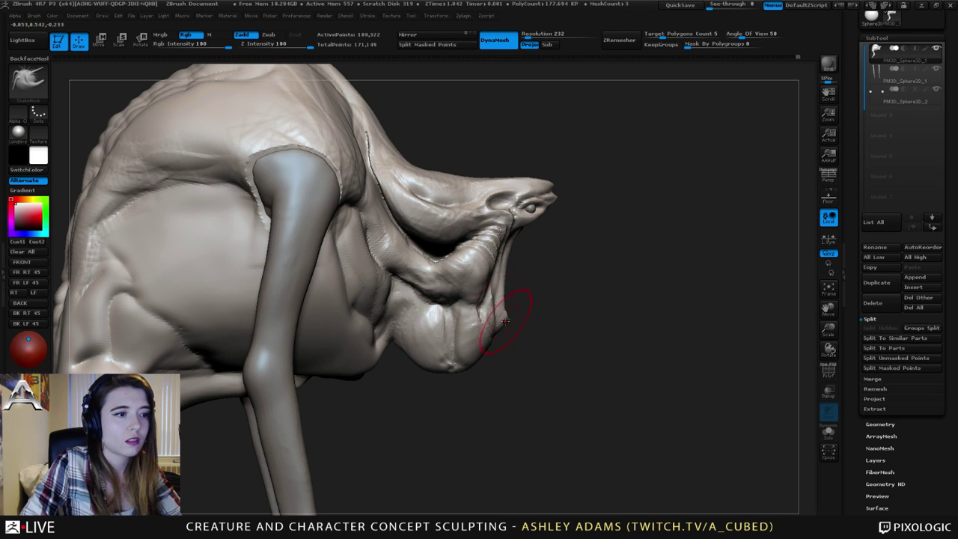
pyautogui.moveTo(495, 308)
pyautogui.keyDown('ctrl'); pyautogui.mouseDown(button='right')
pyautogui.moveTo(464, 281)
pyautogui.moveTo(413, 337)
pyautogui.mouseUp(button='right'); pyautogui.keyUp('ctrl')
pyautogui.rightClick(412, 339)
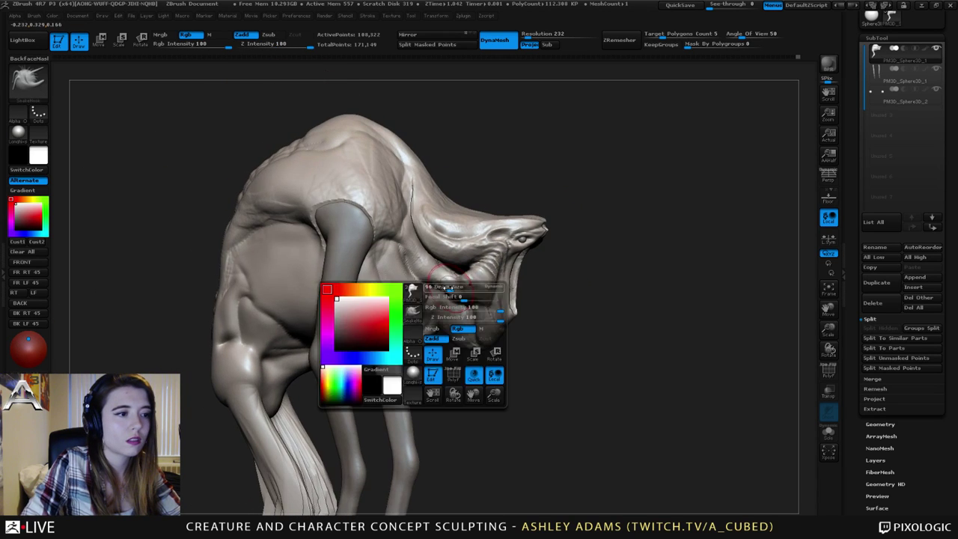
pyautogui.moveTo(454, 295); pyautogui.dragTo(460, 306)
pyautogui.moveTo(361, 182)
pyautogui.keyDown('alt'); pyautogui.mouseDown(button='right')
pyautogui.moveTo(464, 143)
pyautogui.moveTo(479, 163)
pyautogui.moveTo(408, 187)
pyautogui.mouseUp(button='right'); pyautogui.keyUp('alt')
pyautogui.rightClick(403, 190)
pyautogui.moveTo(442, 135)
pyautogui.mouseDown()
pyautogui.moveTo(451, 136)
pyautogui.moveTo(426, 167)
pyautogui.moveTo(465, 170)
pyautogui.mouseUp()
# Select the arms subtool and pull the shoulder tops backward into a broad shoulder-blade shape with SnakeHook.
pyautogui.keyDown('alt'); pyautogui.click(429, 168); pyautogui.keyUp('alt')
pyautogui.moveTo(465, 171); pyautogui.dragTo(367, 170, button='right')
pyautogui.moveTo(480, 161); pyautogui.dragTo(434, 162, button='right')
pyautogui.moveTo(635, 171)
pyautogui.mouseDown()
pyautogui.moveTo(600, 163)
pyautogui.moveTo(624, 185)
pyautogui.mouseUp()
pyautogui.moveTo(658, 267)
pyautogui.keyDown('ctrl'); pyautogui.mouseDown(button='right')
pyautogui.moveTo(661, 211)
pyautogui.moveTo(611, 193)
pyautogui.moveTo(694, 191)
pyautogui.mouseUp(button='right'); pyautogui.keyUp('ctrl')
pyautogui.keyDown('shift'); pyautogui.moveTo(606, 156); pyautogui.dragTo(605, 150, button='right'); pyautogui.keyUp('shift')
pyautogui.press('space')
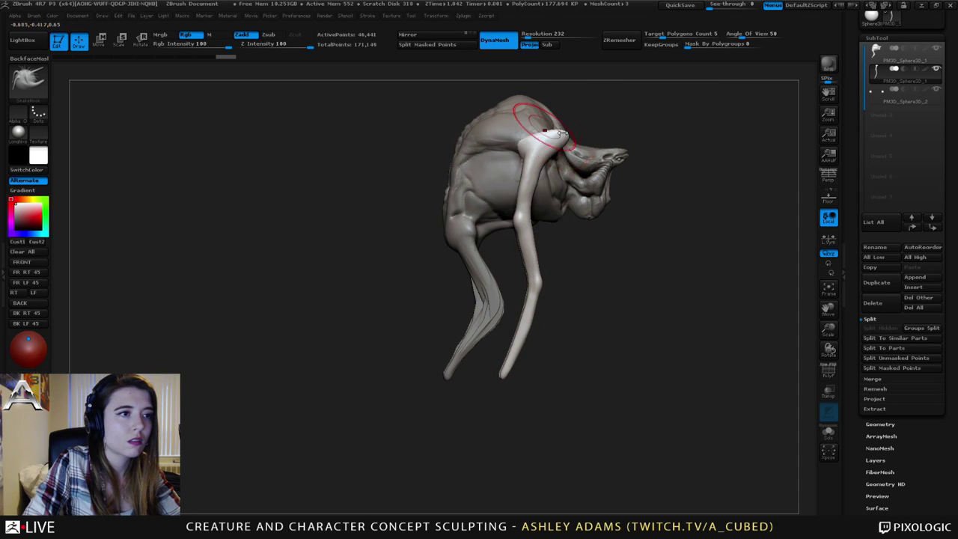
pyautogui.moveTo(555, 133)
pyautogui.mouseDown()
pyautogui.moveTo(565, 128)
pyautogui.moveTo(526, 137)
pyautogui.mouseUp()
pyautogui.rightClick(537, 133)
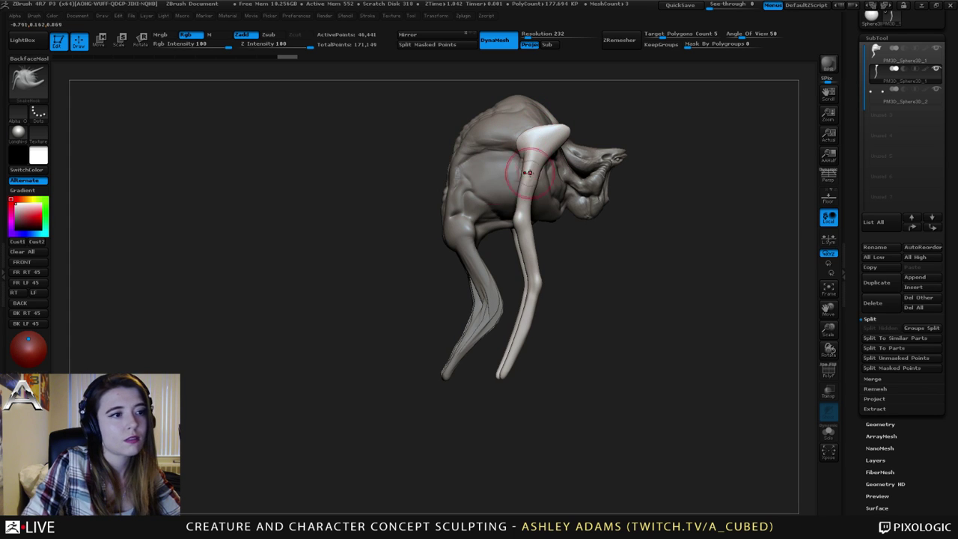
# Pull the elbows outward from the torso with SnakeHook, working from behind the creature.
pyautogui.moveTo(530, 180); pyautogui.dragTo(633, 210, button='right')
pyautogui.moveTo(515, 219); pyautogui.dragTo(521, 212, button='right')
pyautogui.rightClick(521, 212)
pyautogui.moveTo(520, 213)
pyautogui.mouseDown()
pyautogui.moveTo(536, 218)
pyautogui.moveTo(528, 236)
pyautogui.mouseUp()
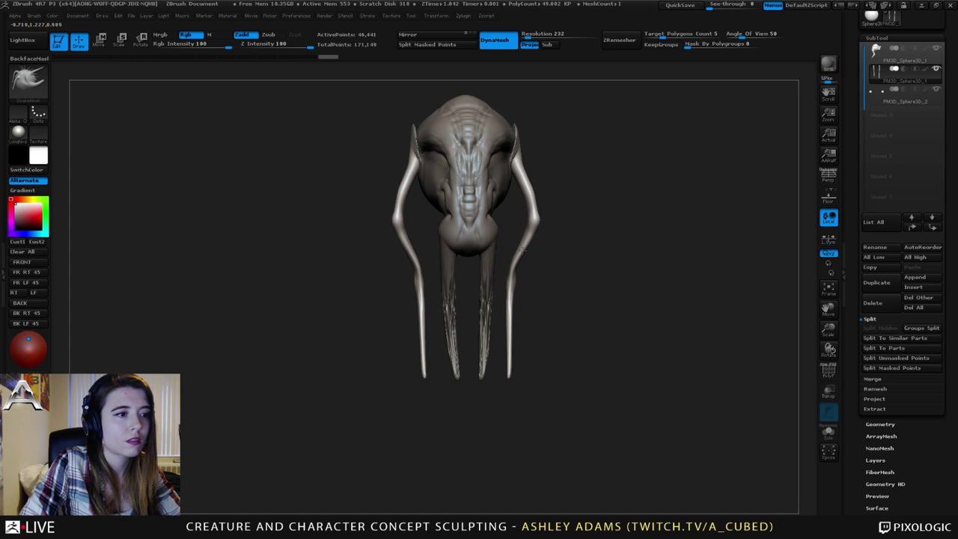
# Select the body subtool and extend the throat backward from the jaw toward the chest with SnakeHook.
pyautogui.moveTo(457, 298); pyautogui.dragTo(531, 247, button='right')
pyautogui.moveTo(510, 244); pyautogui.dragTo(488, 244)
pyautogui.moveTo(488, 243); pyautogui.dragTo(513, 248, button='right')
pyautogui.keyDown('alt'); pyautogui.click(513, 249); pyautogui.keyUp('alt')
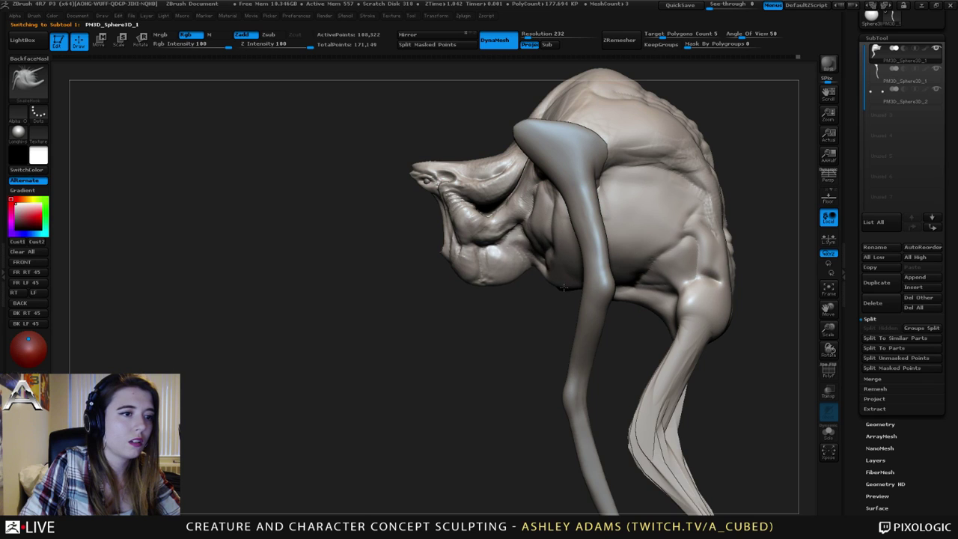
pyautogui.moveTo(542, 267)
pyautogui.mouseDown(button='right')
pyautogui.moveTo(559, 263)
pyautogui.moveTo(541, 262)
pyautogui.mouseUp(button='right')
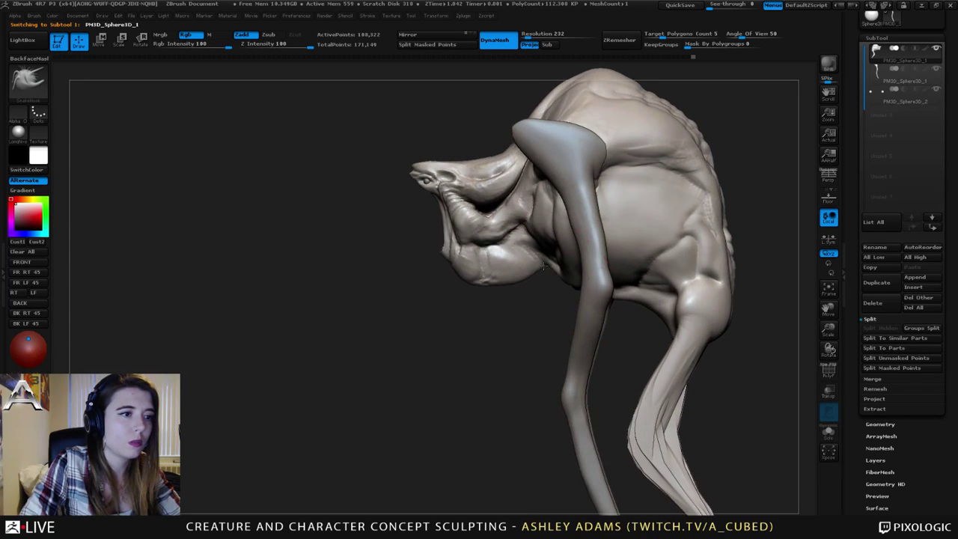
pyautogui.moveTo(555, 243)
pyautogui.mouseDown()
pyautogui.moveTo(541, 232)
pyautogui.moveTo(556, 226)
pyautogui.moveTo(540, 246)
pyautogui.mouseUp()
pyautogui.moveTo(540, 249); pyautogui.dragTo(572, 243, button='right')
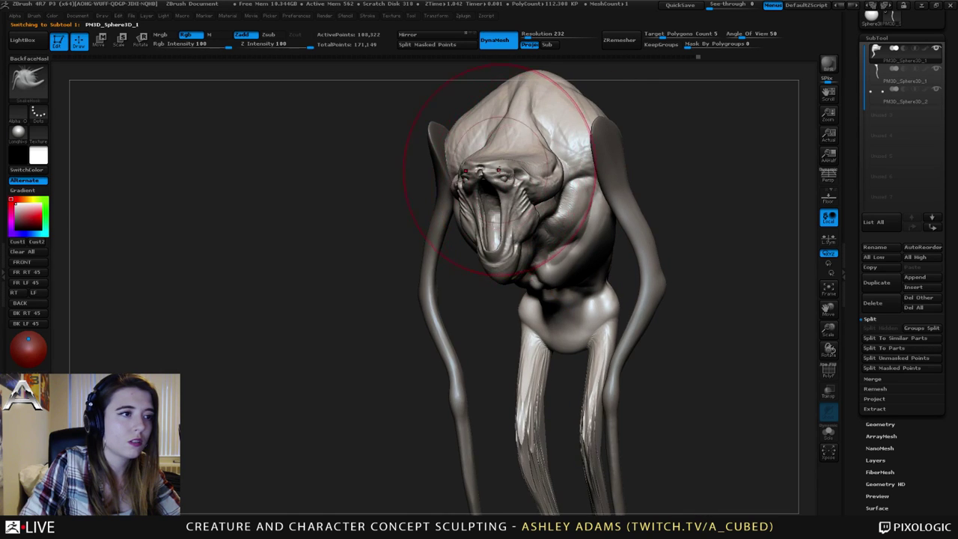
pyautogui.moveTo(519, 173); pyautogui.dragTo(532, 167, button='right')
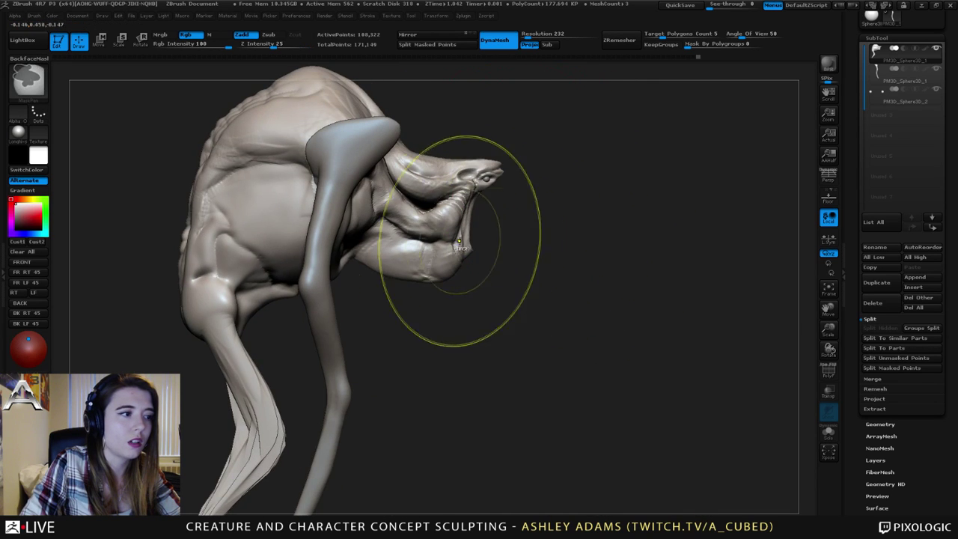
# Select the arms subtool, swing the forearms forward and lengthen their ends downward with a larger SnakeHook brush.
pyautogui.keyDown('alt'); pyautogui.moveTo(497, 257); pyautogui.dragTo(609, 247, button='right'); pyautogui.keyUp('alt')
pyautogui.keyDown('alt'); pyautogui.click(431, 294); pyautogui.keyUp('alt')
pyautogui.keyDown('ctrl'); pyautogui.moveTo(431, 295); pyautogui.dragTo(459, 211, button='right'); pyautogui.keyUp('ctrl')
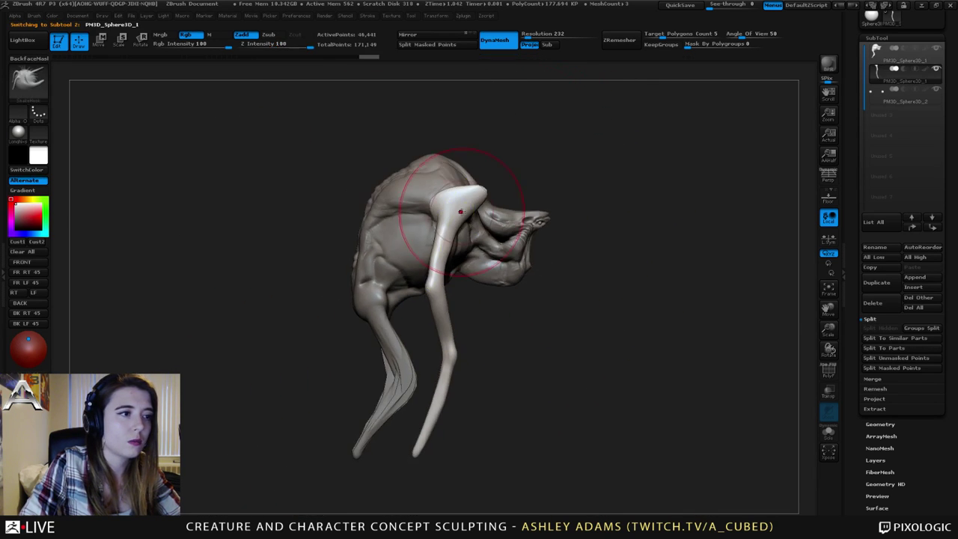
pyautogui.press('space')
pyautogui.moveTo(459, 211); pyautogui.dragTo(475, 209)
pyautogui.keyDown('alt'); pyautogui.moveTo(445, 274); pyautogui.dragTo(487, 209, button='right'); pyautogui.keyUp('alt')
pyautogui.press('space')
pyautogui.moveTo(487, 207); pyautogui.dragTo(503, 206)
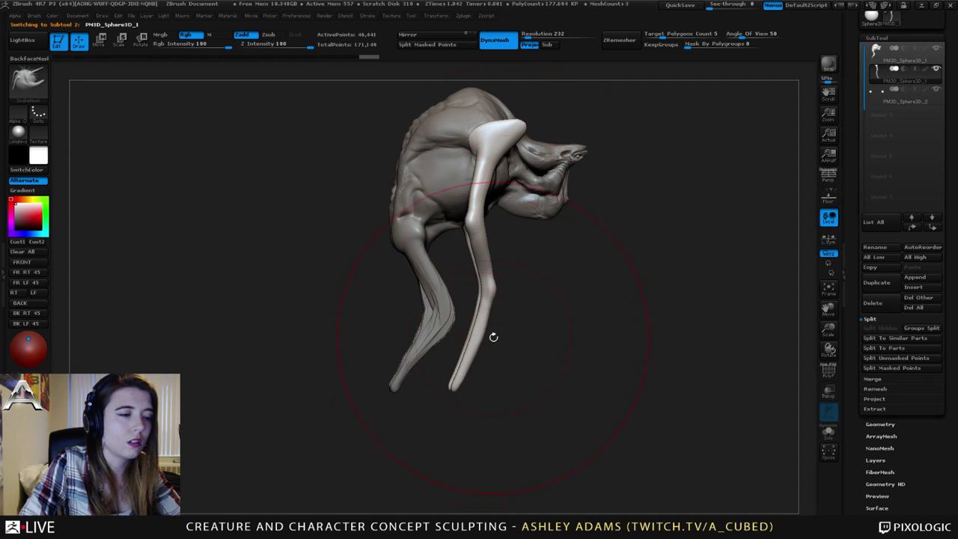
pyautogui.moveTo(472, 348); pyautogui.dragTo(528, 354)
pyautogui.moveTo(509, 395); pyautogui.dragTo(551, 432)
# Mask both legs on the body subtool and split the masked points into a separate subtool.
pyautogui.keyDown('alt'); pyautogui.click(415, 361); pyautogui.keyUp('alt')
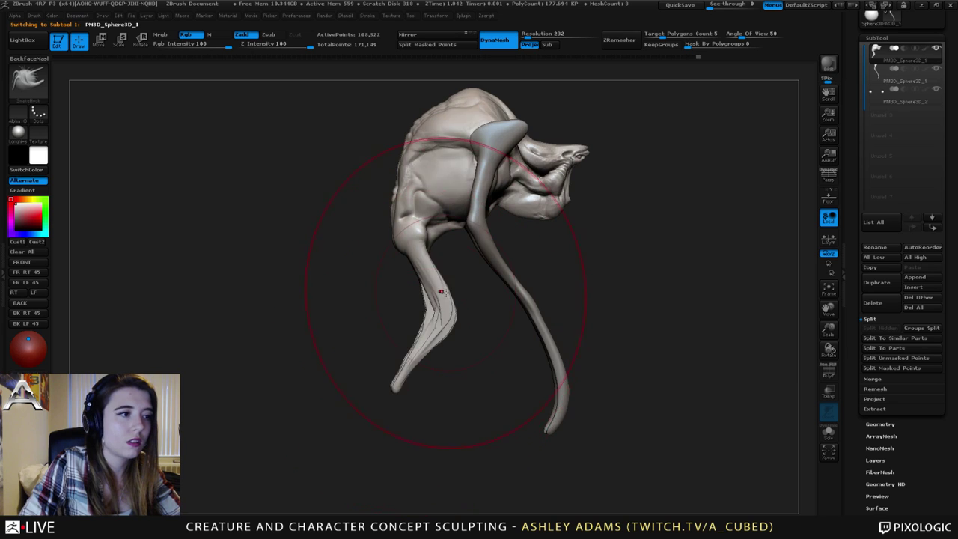
pyautogui.moveTo(467, 256); pyautogui.dragTo(456, 262, button='right')
pyautogui.press('space')
pyautogui.click(452, 261)
pyautogui.moveTo(438, 261)
pyautogui.mouseDown()
pyautogui.moveTo(421, 262)
pyautogui.moveTo(374, 320)
pyautogui.mouseUp()
pyautogui.keyDown('ctrl'); pyautogui.moveTo(405, 405); pyautogui.dragTo(463, 259); pyautogui.keyUp('ctrl')
pyautogui.moveTo(333, 225); pyautogui.dragTo(270, 244)
pyautogui.keyDown('ctrl'); pyautogui.click(431, 258); pyautogui.keyUp('ctrl')
pyautogui.keyDown('ctrl'); pyautogui.click(431, 259); pyautogui.keyUp('ctrl')
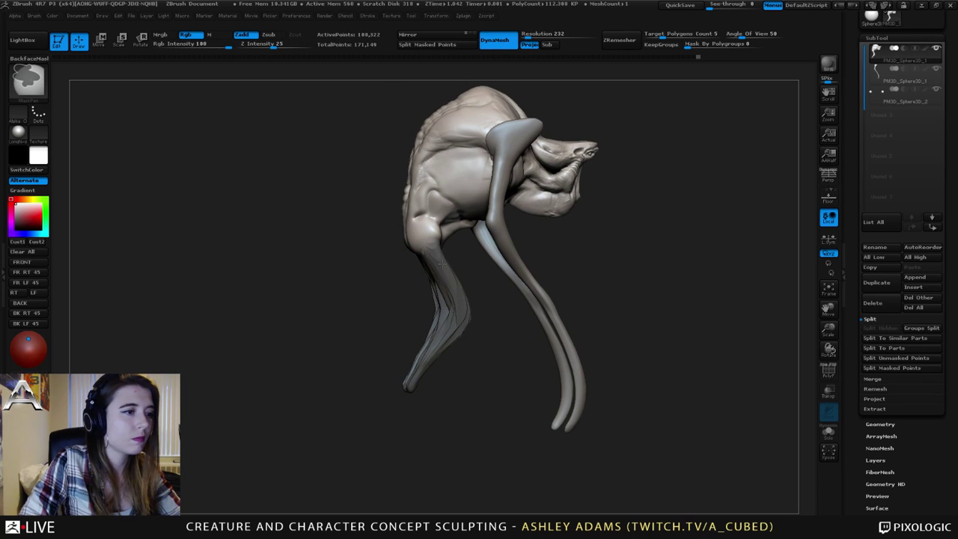
pyautogui.keyDown('ctrl'); pyautogui.click(430, 258); pyautogui.keyUp('ctrl')
pyautogui.moveTo(457, 259); pyautogui.dragTo(368, 264)
pyautogui.keyDown('ctrl'); pyautogui.moveTo(487, 274); pyautogui.dragTo(480, 286); pyautogui.keyUp('ctrl')
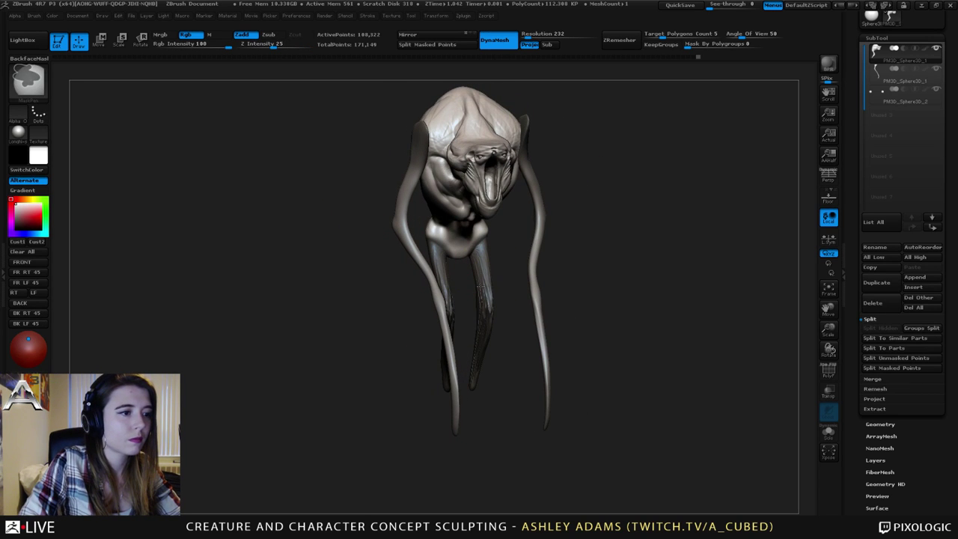
pyautogui.click(880, 368)
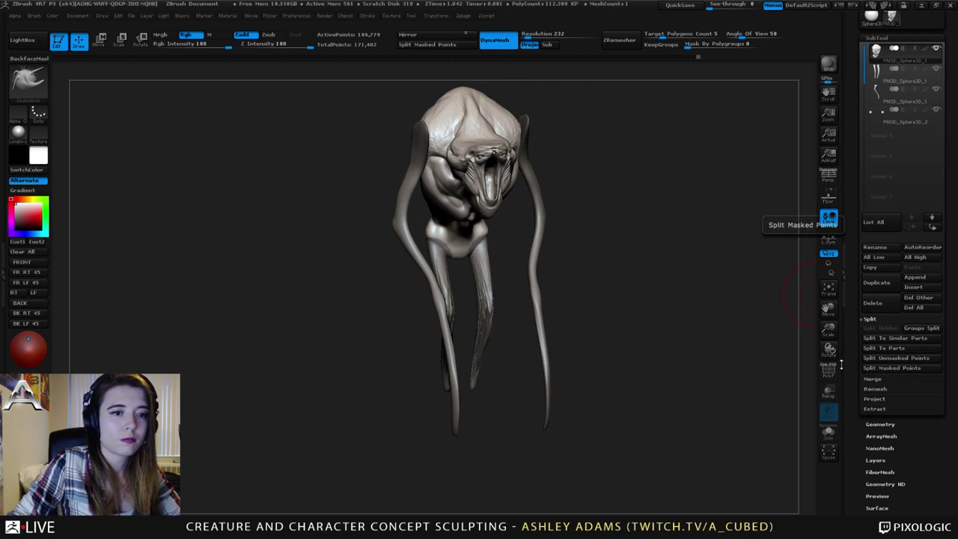
# Remesh the body and the split legs with DynaMesh at resolution 232, and smooth the streaky leg surfaces.
pyautogui.moveTo(599, 285); pyautogui.dragTo(550, 283)
pyautogui.moveTo(512, 246); pyautogui.dragTo(501, 238)
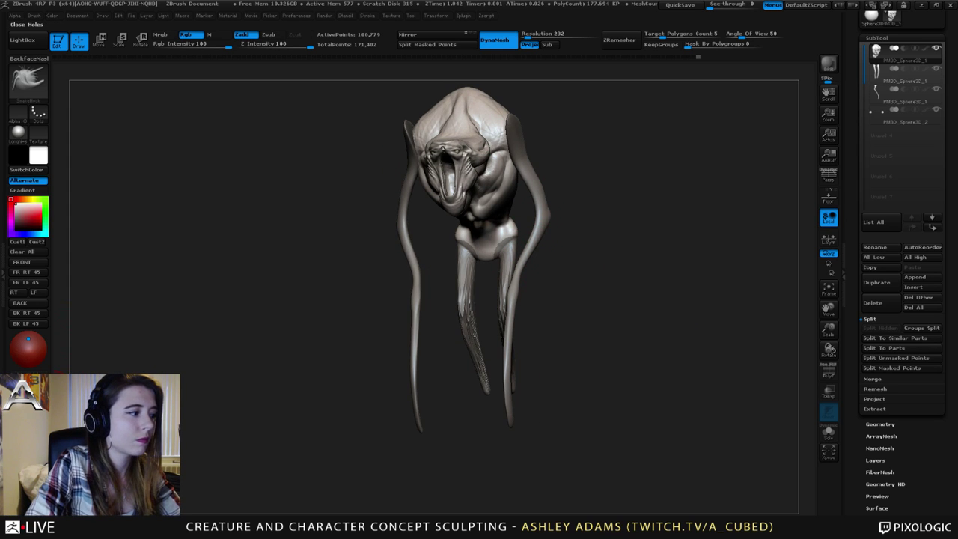
pyautogui.keyDown('alt'); pyautogui.click(462, 284); pyautogui.keyUp('alt')
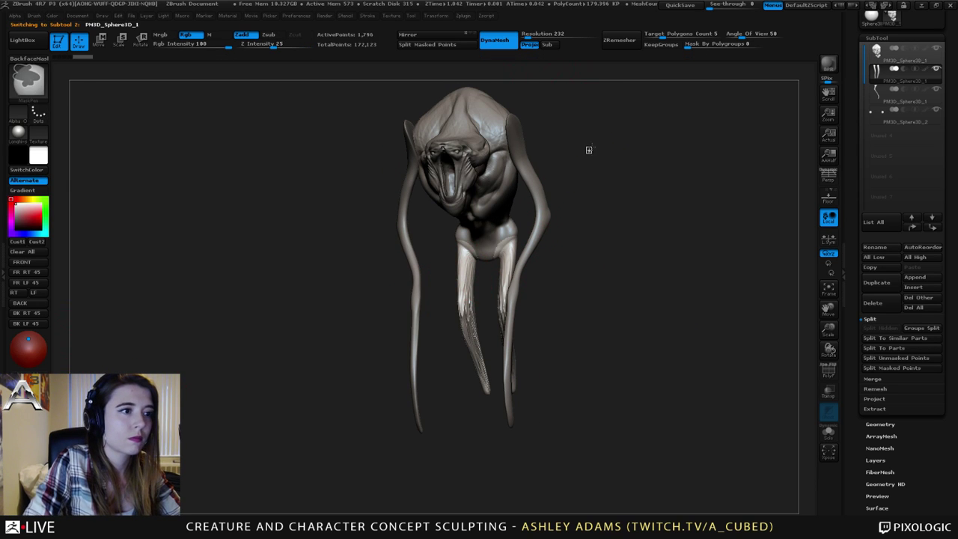
pyautogui.keyDown('shift'); pyautogui.moveTo(466, 300); pyautogui.dragTo(476, 351); pyautogui.keyUp('shift')
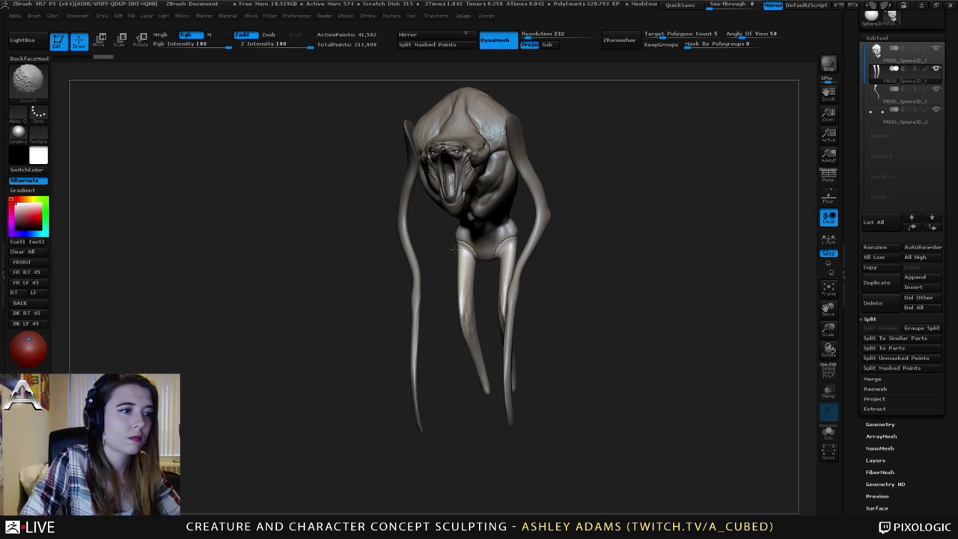
pyautogui.keyDown('shift'); pyautogui.moveTo(454, 248); pyautogui.dragTo(464, 255); pyautogui.keyUp('shift')
# Adjust the upper ends of the legs at the hips and stretch the lower legs downward with SnakeHook.
pyautogui.moveTo(427, 260)
pyautogui.mouseDown()
pyautogui.moveTo(535, 262)
pyautogui.moveTo(408, 256)
pyautogui.moveTo(437, 243)
pyautogui.moveTo(430, 239)
pyautogui.moveTo(443, 263)
pyautogui.mouseUp()
pyautogui.moveTo(448, 249); pyautogui.dragTo(444, 246)
pyautogui.moveTo(588, 243); pyautogui.dragTo(410, 249)
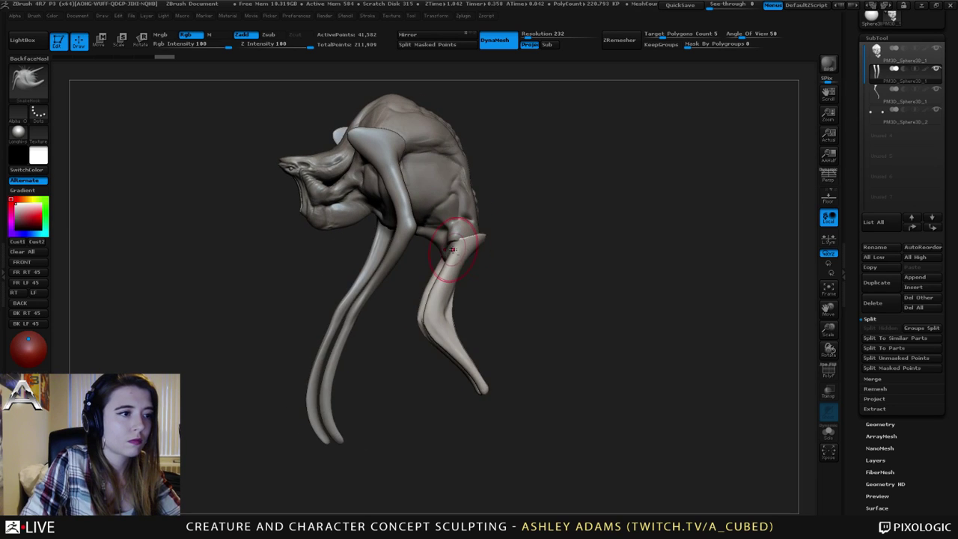
pyautogui.keyDown('alt'); pyautogui.moveTo(453, 250); pyautogui.dragTo(512, 231, button='right'); pyautogui.keyUp('alt')
pyautogui.keyDown('shift'); pyautogui.moveTo(511, 230); pyautogui.dragTo(494, 232, button='right'); pyautogui.keyUp('shift')
pyautogui.moveTo(504, 301); pyautogui.dragTo(501, 304)
pyautogui.rightClick(524, 342)
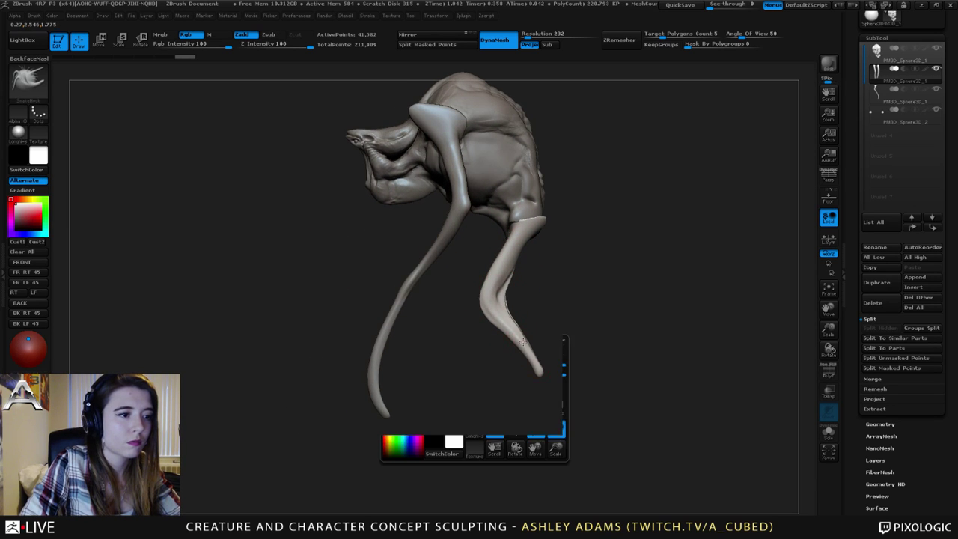
pyautogui.moveTo(524, 342); pyautogui.dragTo(537, 376)
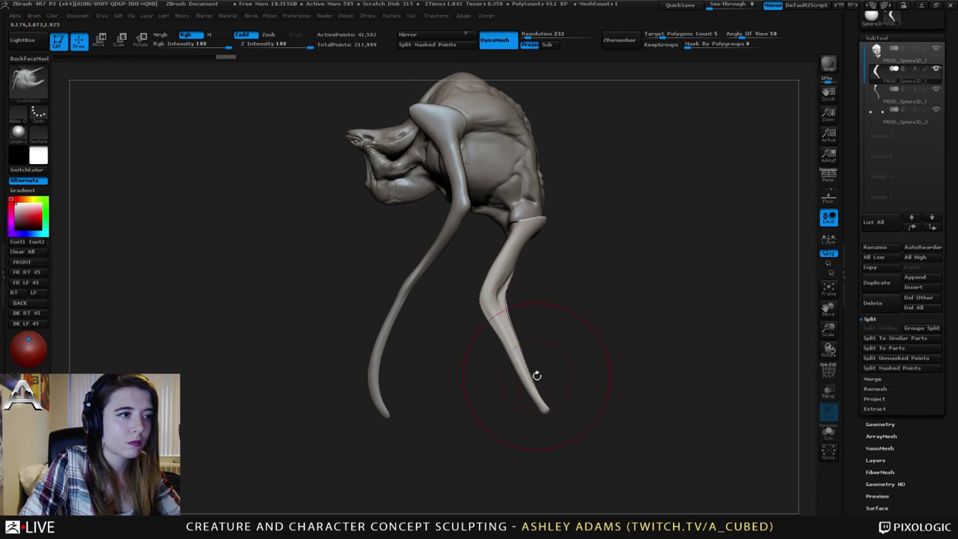
# Pull the knees backward to soften the leg bend, smooth the legs and refine the contour of the lower legs.
pyautogui.moveTo(491, 296)
pyautogui.mouseDown()
pyautogui.moveTo(509, 295)
pyautogui.moveTo(507, 286)
pyautogui.mouseUp()
pyautogui.moveTo(509, 279)
pyautogui.keyDown('shift'); pyautogui.mouseDown()
pyautogui.moveTo(507, 269)
pyautogui.moveTo(500, 323)
pyautogui.mouseUp(); pyautogui.keyUp('shift')
pyautogui.keyDown('shift'); pyautogui.moveTo(532, 379); pyautogui.dragTo(535, 384); pyautogui.keyUp('shift')
pyautogui.moveTo(515, 300); pyautogui.dragTo(508, 297)
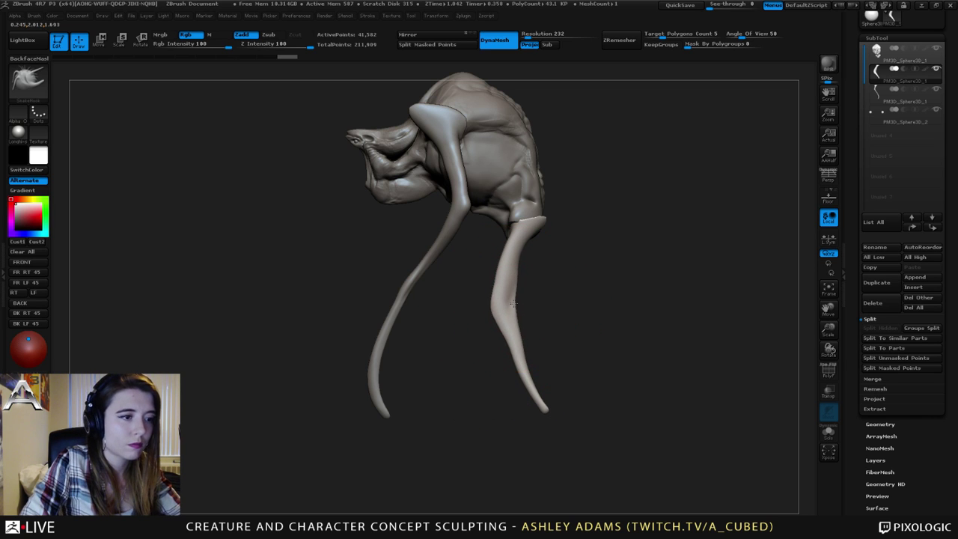
pyautogui.press('space')
pyautogui.moveTo(514, 340); pyautogui.dragTo(513, 341)
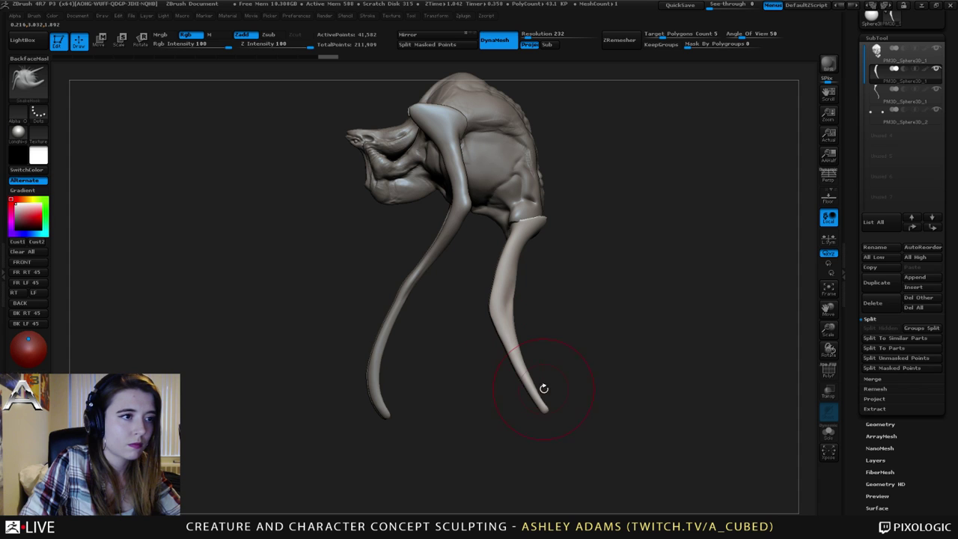
pyautogui.moveTo(544, 389)
pyautogui.mouseDown()
pyautogui.moveTo(528, 305)
pyautogui.moveTo(555, 302)
pyautogui.mouseUp()
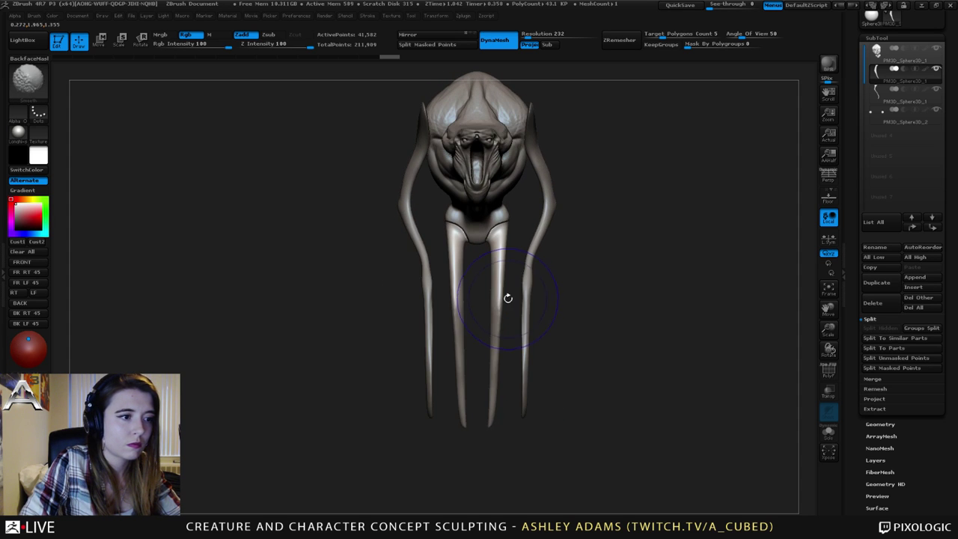
# Select the arms subtool, curl the arm tips backward with SnakeHook, and make the body the active subtool again.
pyautogui.keyDown('alt'); pyautogui.click(523, 366); pyautogui.keyUp('alt')
pyautogui.keyDown('shift'); pyautogui.moveTo(573, 355); pyautogui.dragTo(494, 334); pyautogui.keyUp('shift')
pyautogui.keyDown('alt'); pyautogui.moveTo(533, 365); pyautogui.dragTo(455, 295); pyautogui.keyUp('alt')
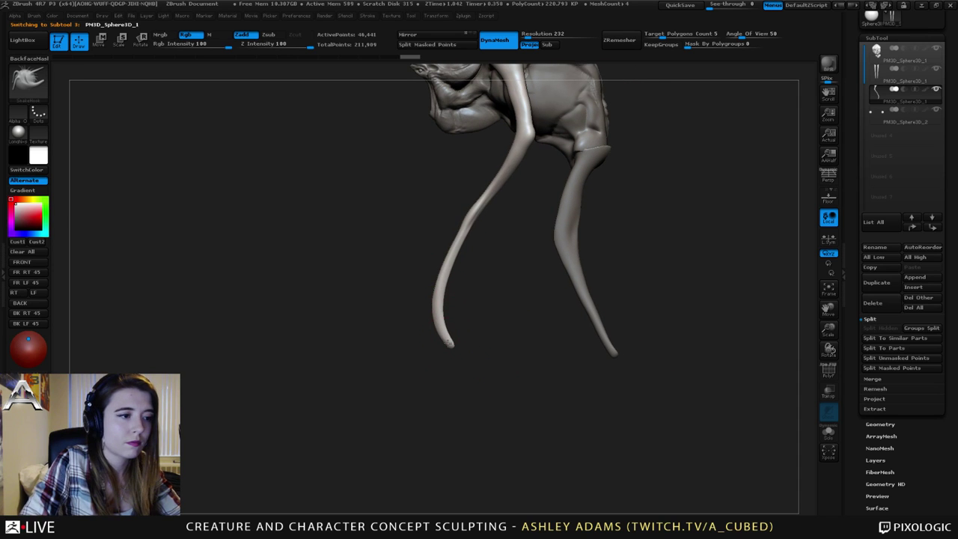
pyautogui.moveTo(449, 343); pyautogui.dragTo(456, 355)
pyautogui.moveTo(439, 304); pyautogui.dragTo(437, 310)
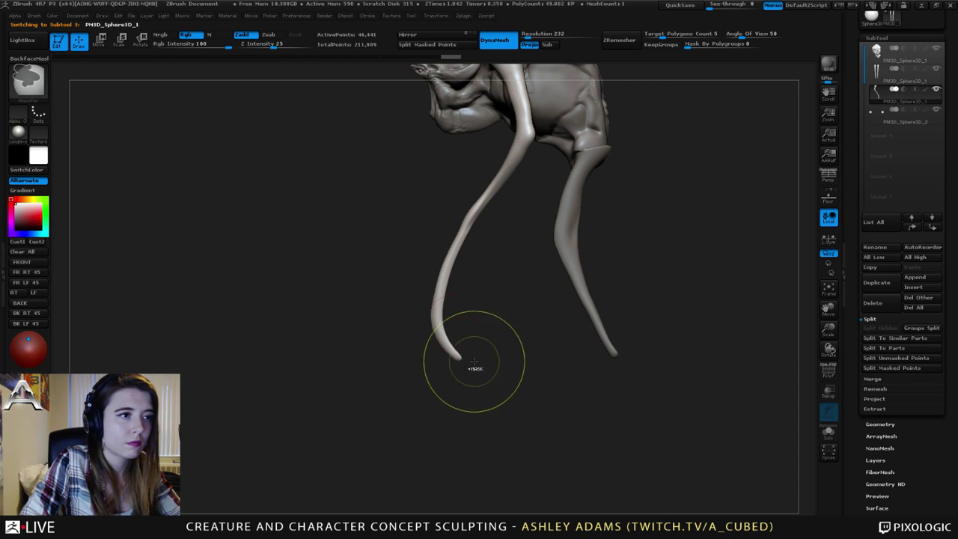
pyautogui.moveTo(459, 370)
pyautogui.mouseDown()
pyautogui.moveTo(460, 276)
pyautogui.moveTo(389, 239)
pyautogui.mouseUp()
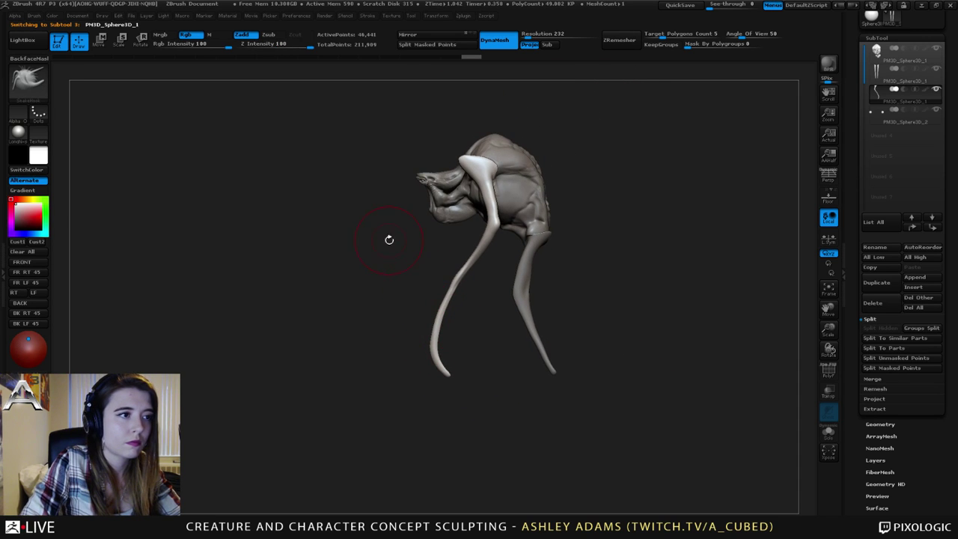
pyautogui.keyDown('alt'); pyautogui.click(542, 213); pyautogui.keyUp('alt')
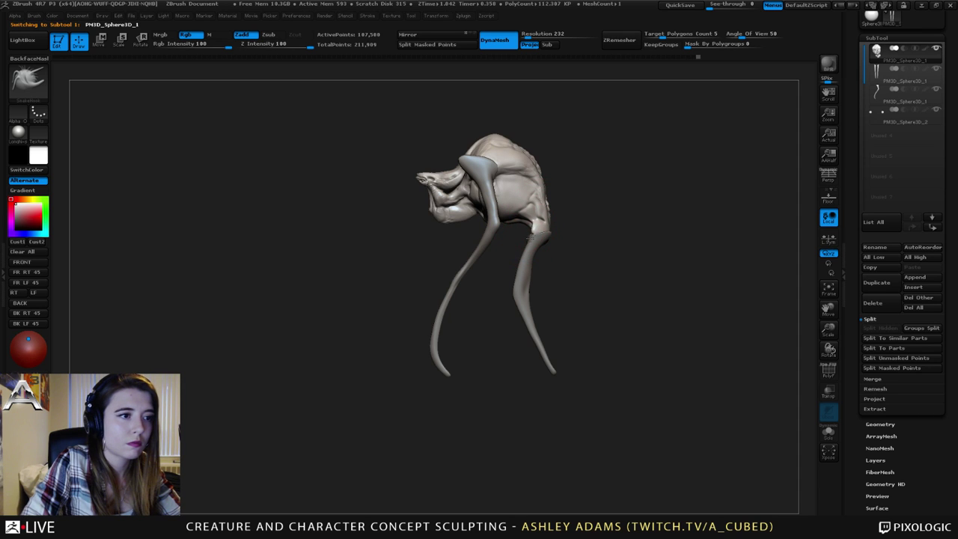
# Try to reshape the creature's lower jaw in side view with SnakeHook.
pyautogui.moveTo(509, 187); pyautogui.dragTo(528, 174, button='right')
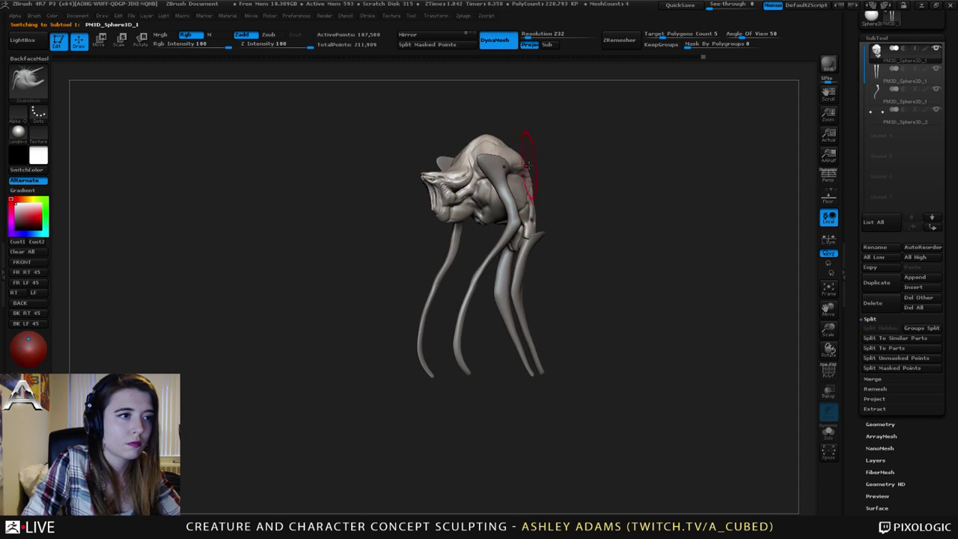
pyautogui.rightClick(467, 218)
pyautogui.moveTo(464, 171); pyautogui.dragTo(494, 172, button='right')
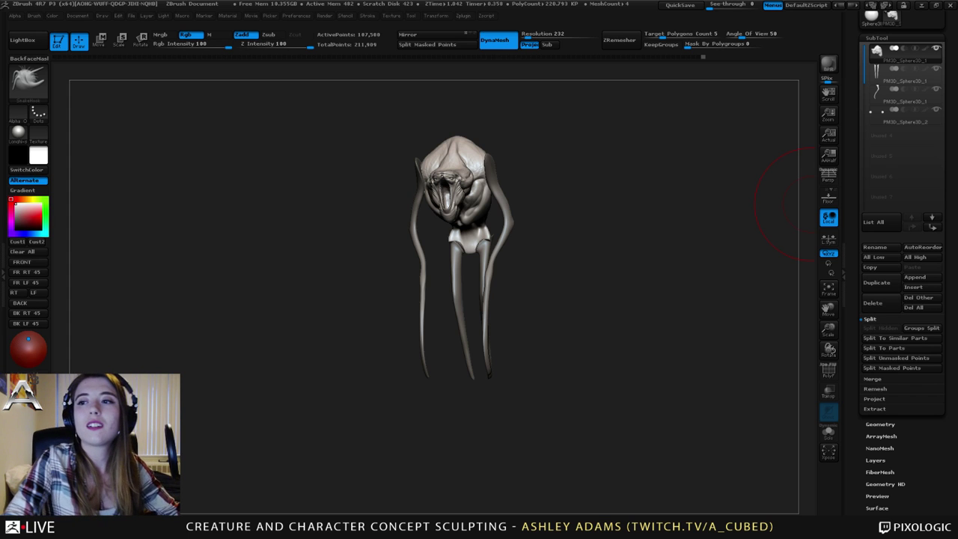
pyautogui.moveTo(812, 204)
pyautogui.mouseDown(button='right')
pyautogui.moveTo(442, 208)
pyautogui.moveTo(491, 186)
pyautogui.moveTo(488, 210)
pyautogui.moveTo(525, 194)
pyautogui.moveTo(535, 219)
pyautogui.moveTo(567, 228)
pyautogui.moveTo(532, 227)
pyautogui.mouseUp(button='right')
pyautogui.rightClick(566, 229)
pyautogui.click(567, 229)
pyautogui.moveTo(555, 259); pyautogui.dragTo(546, 238)
pyautogui.moveTo(544, 240)
pyautogui.mouseDown(button='right')
pyautogui.moveTo(636, 206)
pyautogui.moveTo(578, 194)
pyautogui.moveTo(557, 212)
pyautogui.mouseUp(button='right')
pyautogui.hotkey('ctrl', 'z')
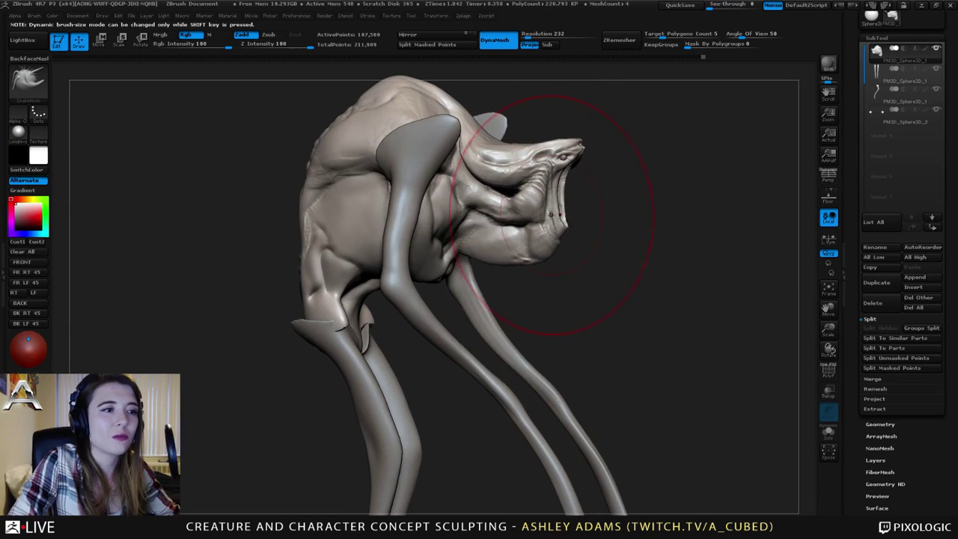
# Push the front edge of the creature's open mouth slightly backward with SnakeHook.
pyautogui.rightClick(550, 215)
pyautogui.moveTo(551, 215); pyautogui.dragTo(541, 215)
pyautogui.moveTo(575, 163); pyautogui.dragTo(524, 152, button='right')
# Make the eyes the active subtool and resize both eyeballs with the Transpose Scale line.
pyautogui.keyDown('alt'); pyautogui.click(563, 156); pyautogui.keyUp('alt')
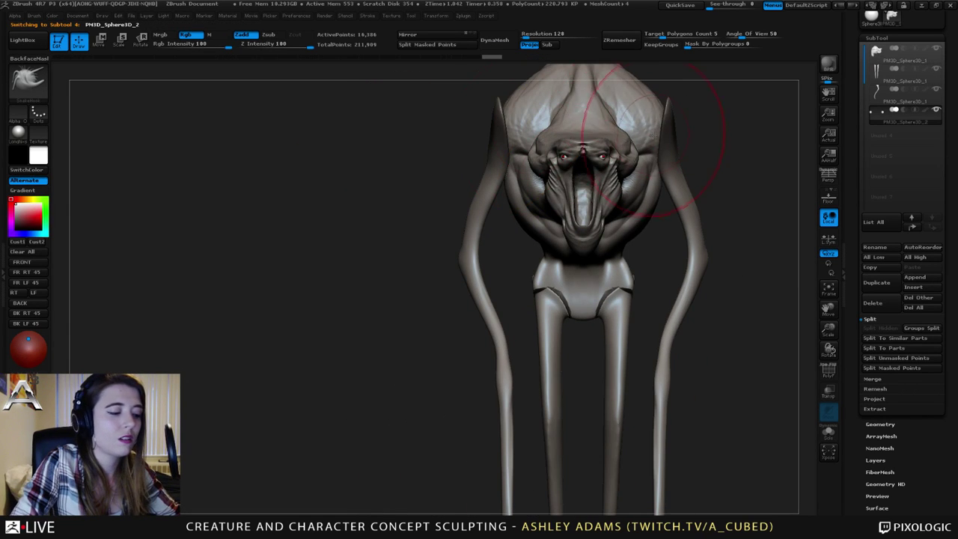
pyautogui.press('w')
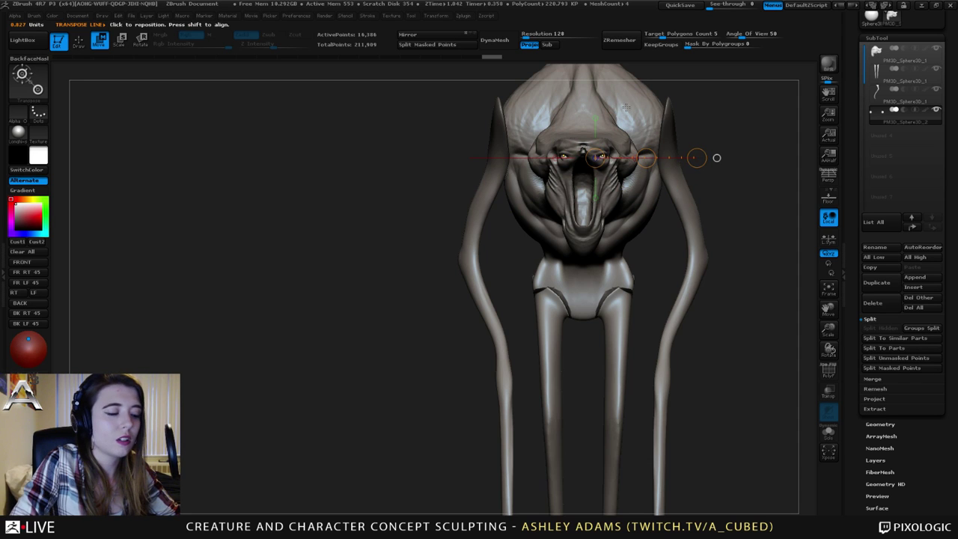
pyautogui.keyDown('ctrl'); pyautogui.moveTo(627, 107); pyautogui.dragTo(636, 153, button='right'); pyautogui.keyUp('ctrl')
pyautogui.press('e')
pyautogui.moveTo(779, 159); pyautogui.dragTo(734, 159)
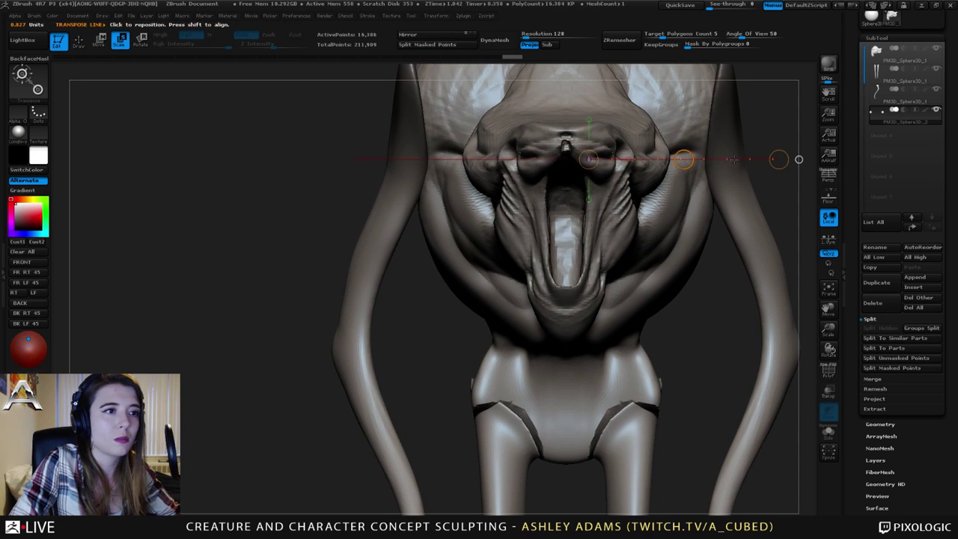
# Set the Transpose line on the eyeball and move both eyes closer together in their sockets.
pyautogui.press('w')
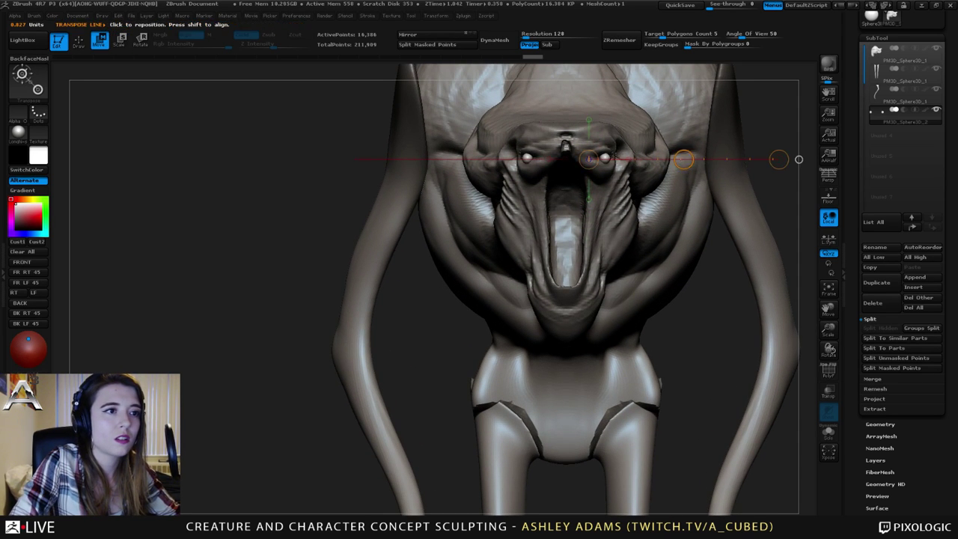
pyautogui.moveTo(636, 159); pyautogui.dragTo(763, 159)
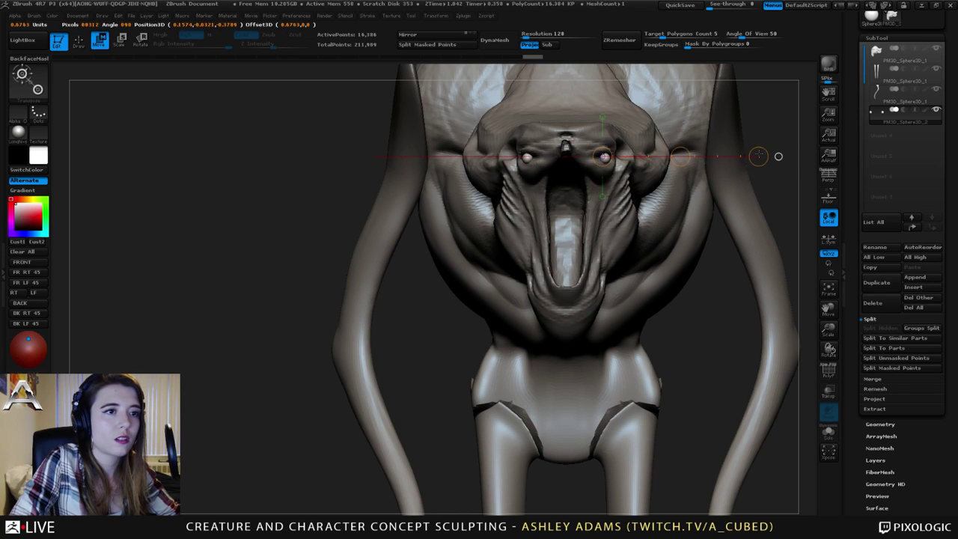
pyautogui.press('e')
pyautogui.press('w')
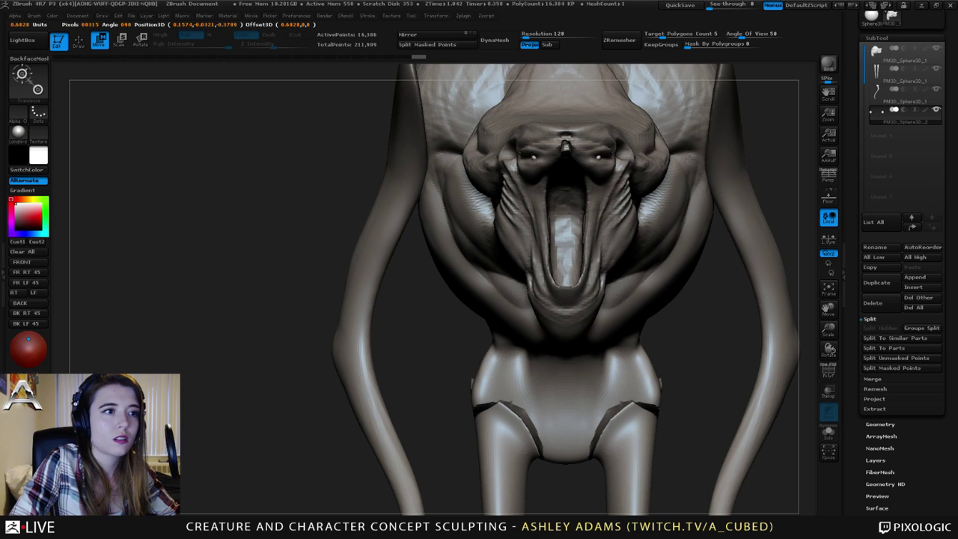
# Return to drawing mode, select the body subtool, and pull the tip of the snout with a smaller SnakeHook brush.
pyautogui.press('q')
pyautogui.moveTo(710, 224)
pyautogui.keyDown('ctrl'); pyautogui.mouseDown(button='right')
pyautogui.moveTo(624, 175)
pyautogui.moveTo(509, 178)
pyautogui.moveTo(402, 150)
pyautogui.mouseUp(button='right'); pyautogui.keyUp('ctrl')
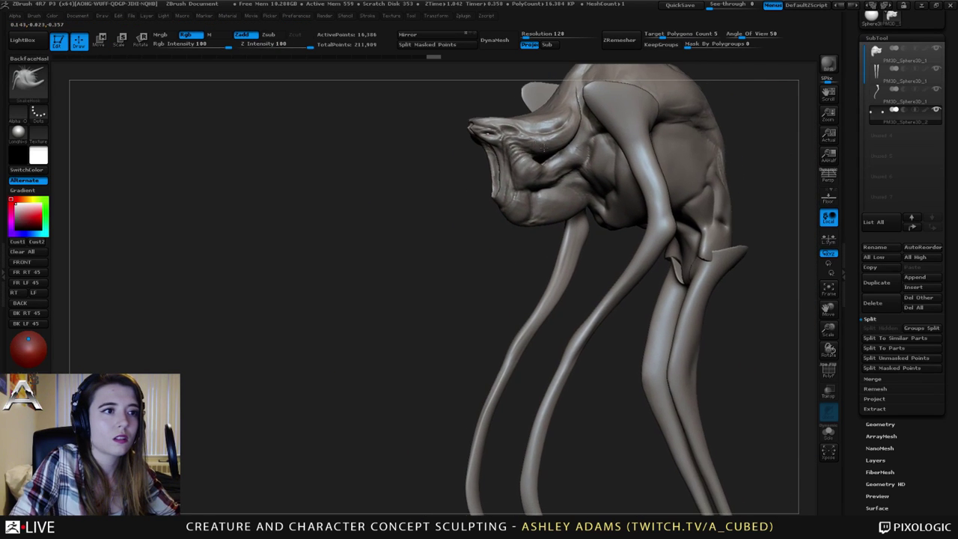
pyautogui.keyDown('alt'); pyautogui.moveTo(544, 148); pyautogui.dragTo(538, 148, button='right'); pyautogui.keyUp('alt')
pyautogui.keyDown('alt'); pyautogui.click(578, 188); pyautogui.keyUp('alt')
pyautogui.keyDown('shift'); pyautogui.moveTo(578, 188); pyautogui.dragTo(479, 198, button='right'); pyautogui.keyUp('shift')
pyautogui.press('space')
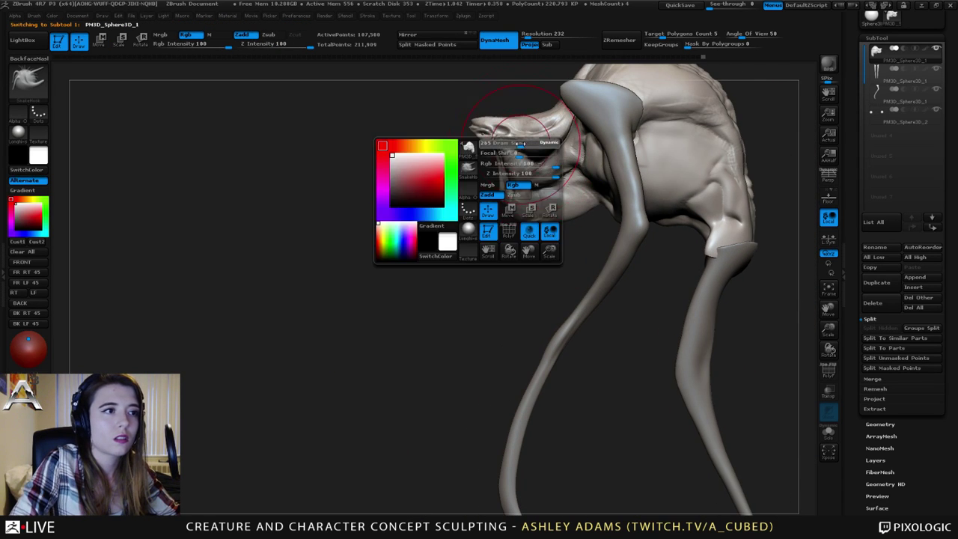
pyautogui.moveTo(521, 143); pyautogui.dragTo(515, 143)
pyautogui.press('space')
pyautogui.moveTo(480, 117); pyautogui.dragTo(471, 118)
pyautogui.moveTo(408, 123); pyautogui.dragTo(482, 112, button='right')
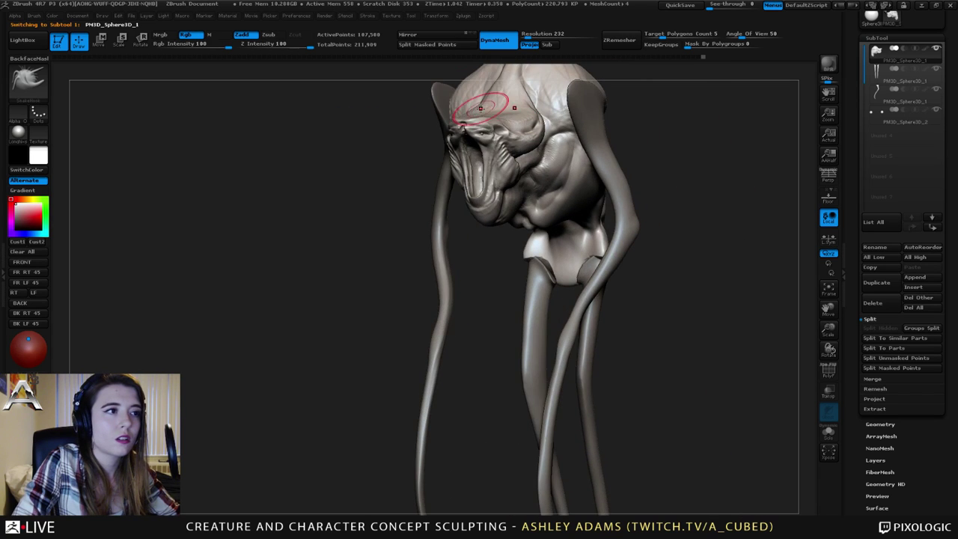
# Flatten the top surface of the snout above the eyes with the hPolish brush.
pyautogui.press('b')
pyautogui.press('h')
pyautogui.press('p')
pyautogui.moveTo(352, 120); pyautogui.dragTo(458, 113, button='right')
pyautogui.moveTo(454, 114); pyautogui.dragTo(446, 116)
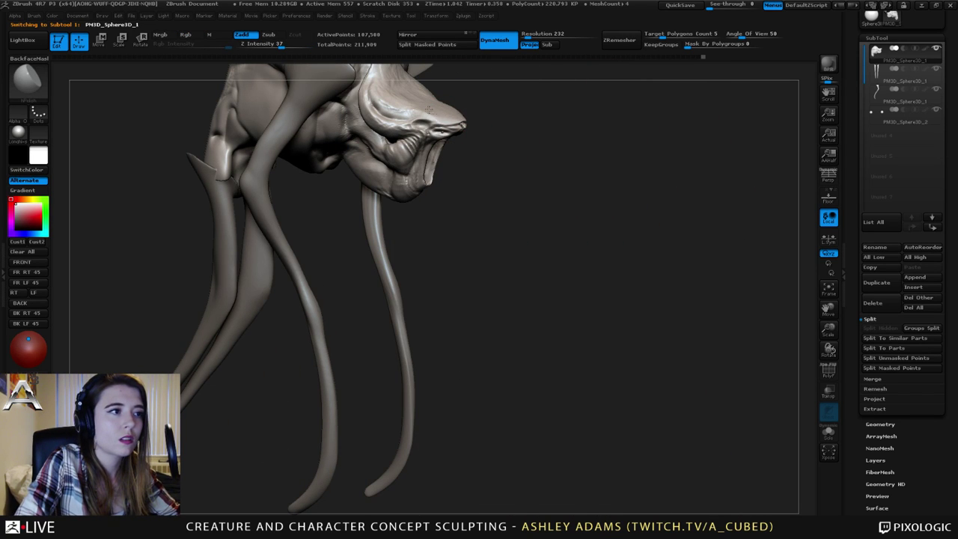
pyautogui.moveTo(413, 109); pyautogui.dragTo(298, 105, button='right')
pyautogui.keyDown('ctrl'); pyautogui.moveTo(377, 103); pyautogui.dragTo(420, 185, button='right'); pyautogui.keyUp('ctrl')
# Reshape the snout tip's profile using the SnakeHook brush at a smaller draw size.
pyautogui.press('b')
pyautogui.press('s')
pyautogui.press('h')
pyautogui.press('space')
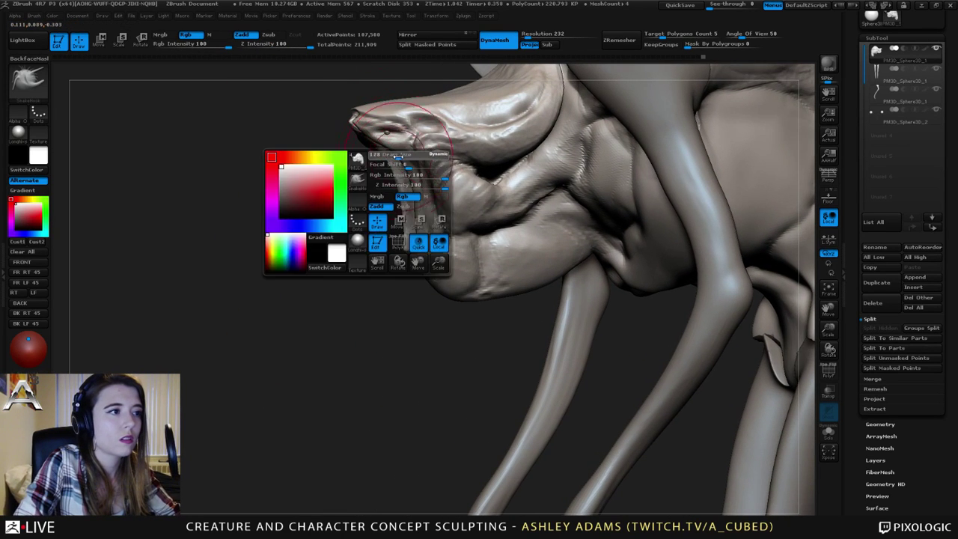
pyautogui.moveTo(405, 155); pyautogui.dragTo(392, 155)
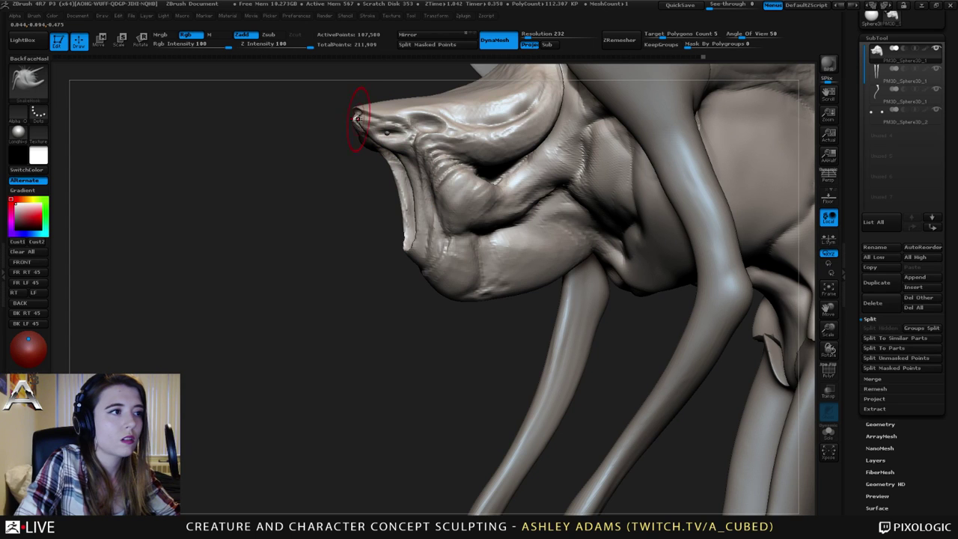
pyautogui.moveTo(354, 108); pyautogui.dragTo(447, 93, button='right')
pyautogui.moveTo(373, 114); pyautogui.dragTo(318, 114, button='right')
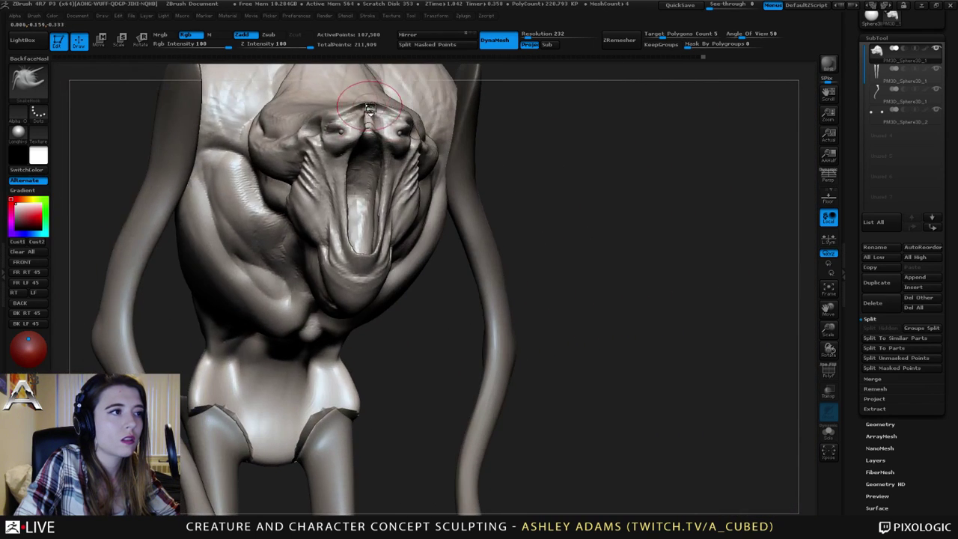
# Fill the area between the eyes with the ClayBuildup brush and smooth the added clay.
pyautogui.press('b')
pyautogui.press('c')
pyautogui.press('b')
pyautogui.moveTo(375, 107); pyautogui.dragTo(375, 108)
pyautogui.keyDown('shift'); pyautogui.moveTo(374, 107); pyautogui.dragTo(373, 109); pyautogui.keyUp('shift')
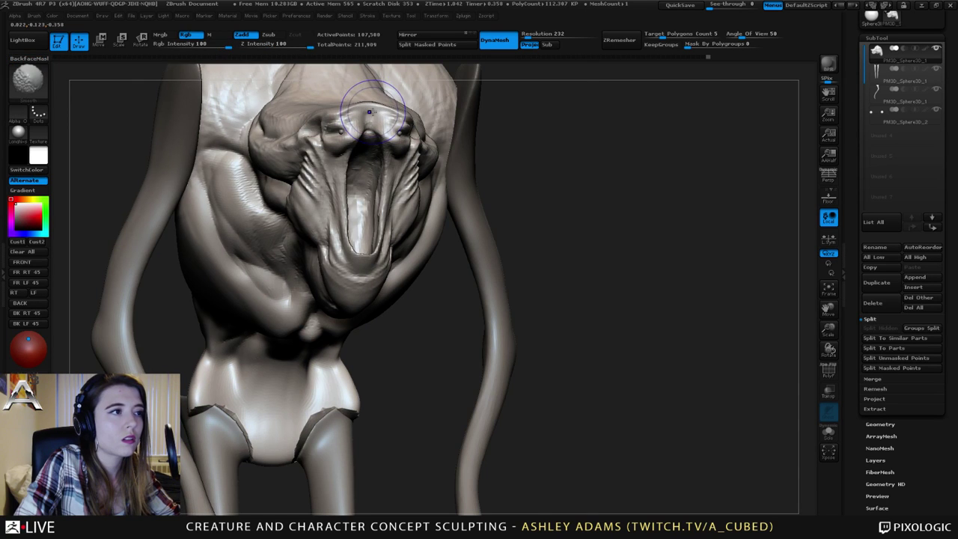
pyautogui.moveTo(372, 109)
pyautogui.mouseDown(button='right')
pyautogui.moveTo(187, 114)
pyautogui.moveTo(227, 117)
pyautogui.mouseUp(button='right')
# Refine the snout around the eyes with the Dam Standard brush, and add volume to it with ClayBuildup.
pyautogui.press('b')
pyautogui.press('d')
pyautogui.press('s')
pyautogui.keyDown('alt'); pyautogui.moveTo(116, 91); pyautogui.dragTo(280, 105, button='right'); pyautogui.keyUp('alt')
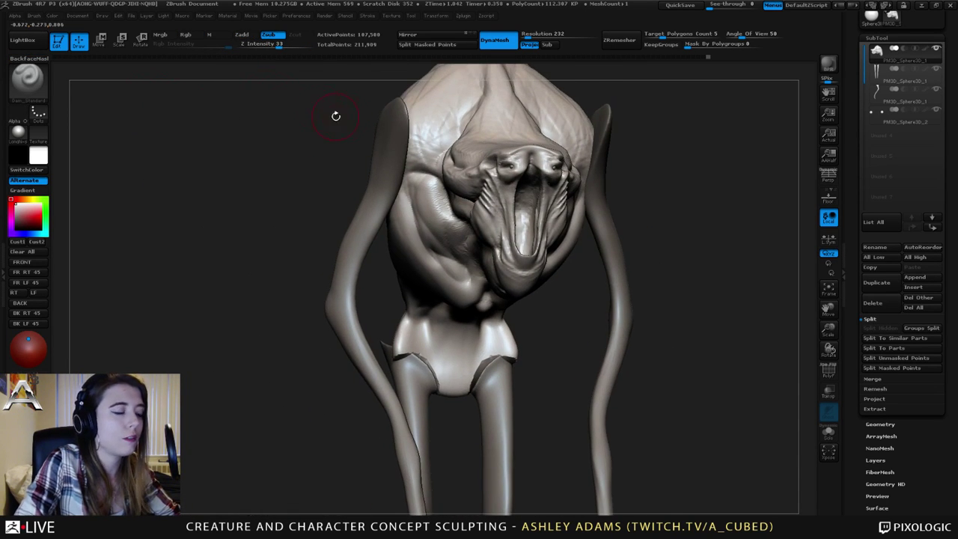
pyautogui.press('b')
pyautogui.press('c')
pyautogui.press('b')
pyautogui.moveTo(442, 99); pyautogui.dragTo(390, 105, button='right')
pyautogui.keyDown('alt'); pyautogui.moveTo(344, 130); pyautogui.dragTo(453, 101); pyautogui.keyUp('alt')
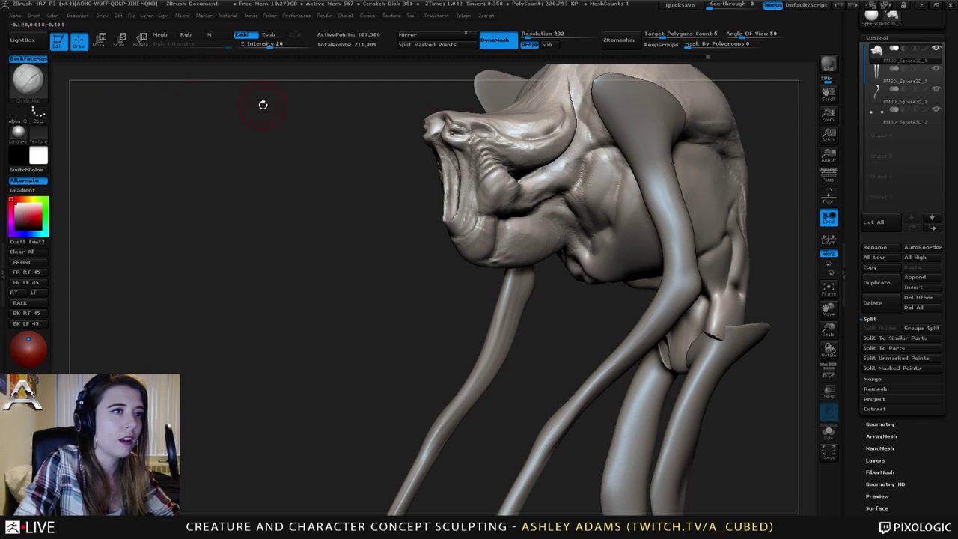
# Try ClayBuildup strokes on the arms' thin shoulder ends with backface masking off, and undo them.
pyautogui.moveTo(262, 105)
pyautogui.mouseDown()
pyautogui.moveTo(591, 109)
pyautogui.moveTo(639, 99)
pyautogui.moveTo(544, 160)
pyautogui.mouseUp()
pyautogui.keyDown('alt'); pyautogui.click(544, 161); pyautogui.keyUp('alt')
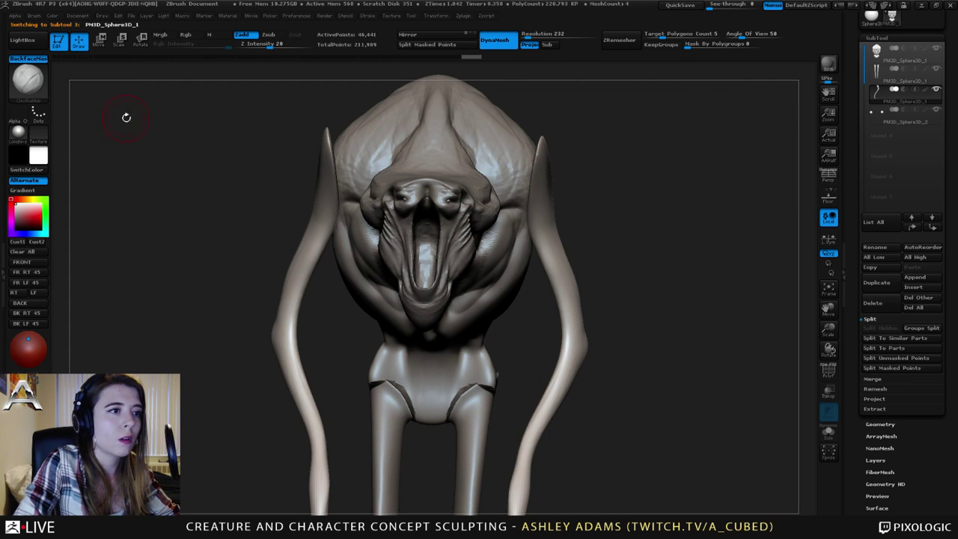
pyautogui.click(28, 59)
pyautogui.moveTo(414, 88)
pyautogui.mouseDown()
pyautogui.moveTo(565, 118)
pyautogui.moveTo(482, 122)
pyautogui.mouseUp()
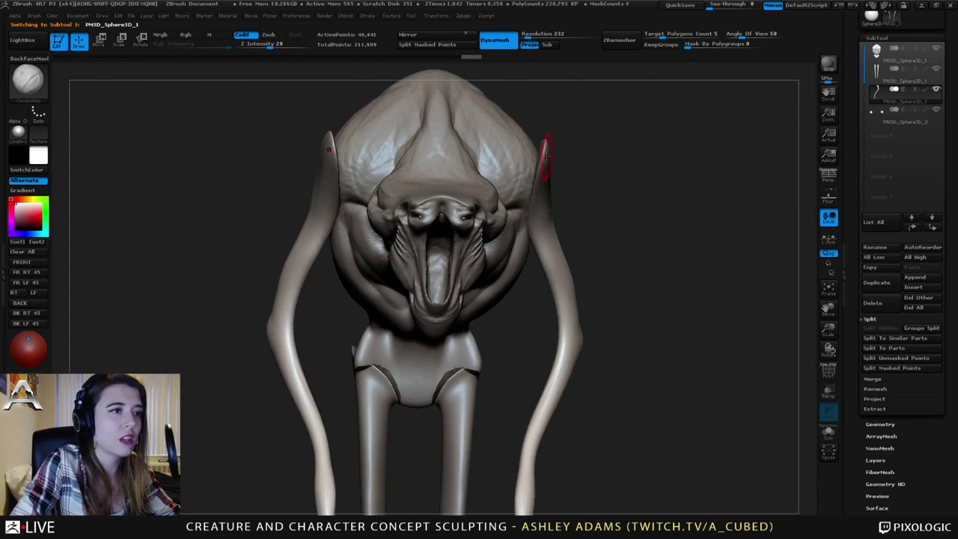
pyautogui.moveTo(544, 150); pyautogui.dragTo(547, 160)
pyautogui.moveTo(512, 202); pyautogui.dragTo(516, 202, button='right')
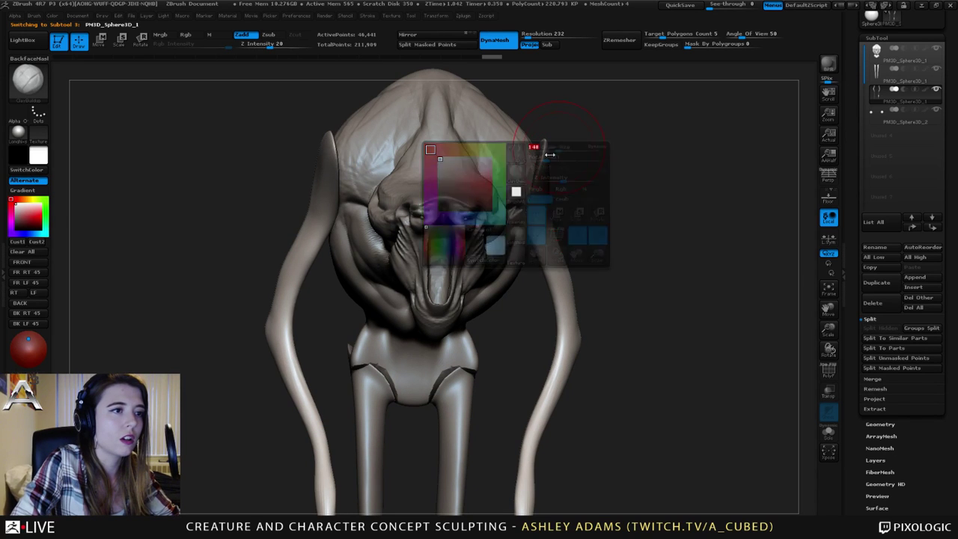
pyautogui.moveTo(542, 173)
pyautogui.mouseDown()
pyautogui.moveTo(545, 151)
pyautogui.moveTo(636, 156)
pyautogui.moveTo(516, 152)
pyautogui.moveTo(558, 162)
pyautogui.moveTo(565, 151)
pyautogui.mouseUp()
pyautogui.moveTo(565, 151)
pyautogui.mouseDown(button='right')
pyautogui.moveTo(610, 148)
pyautogui.moveTo(583, 140)
pyautogui.mouseUp(button='right')
pyautogui.hotkey('ctrl', 'z')
pyautogui.hotkey('ctrl', 'z')
pyautogui.hotkey('ctrl', 'z')
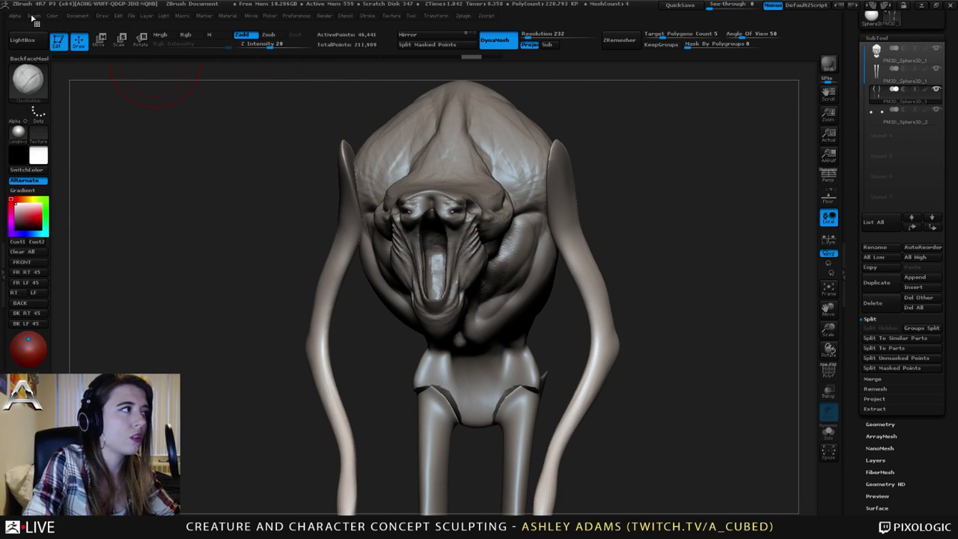
# Enable BackfaceMask in the ClayBuildup brush's auto masking settings.
pyautogui.click(32, 16)
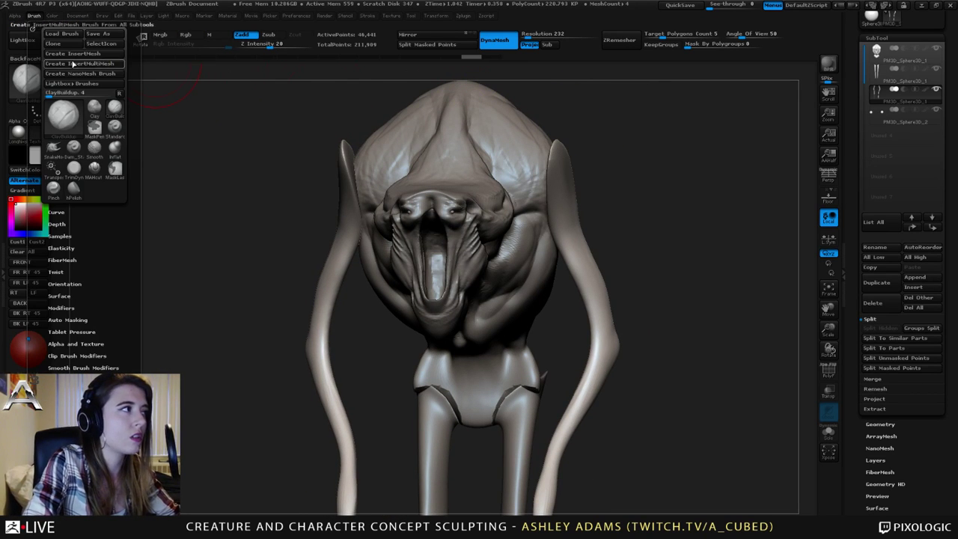
pyautogui.click(76, 319)
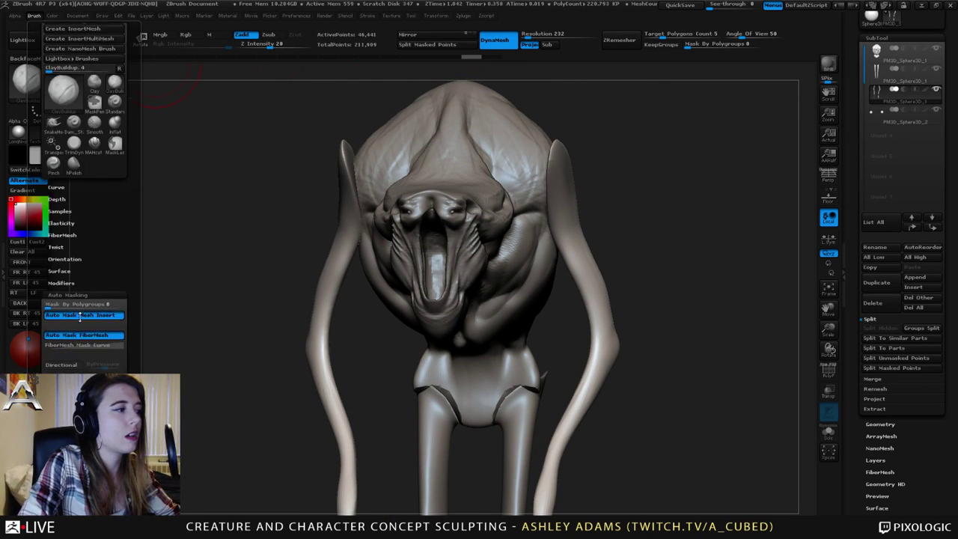
pyautogui.click(36, 17)
pyautogui.moveTo(48, 352); pyautogui.dragTo(47, 248)
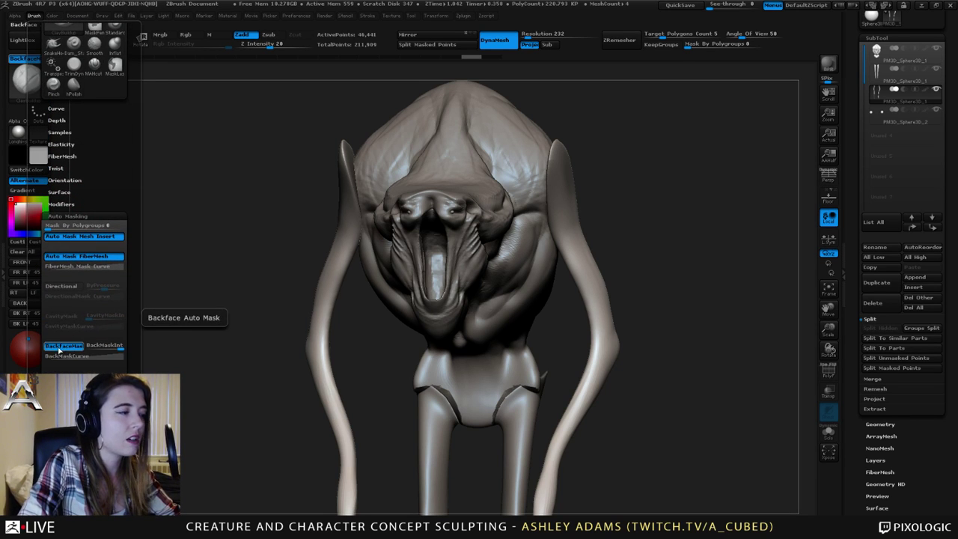
# Test ClayBuildup strokes on the arms' thin shoulder ends with backface masking on, undoing each attempt.
pyautogui.moveTo(591, 165); pyautogui.dragTo(636, 163)
pyautogui.moveTo(553, 146)
pyautogui.mouseDown()
pyautogui.moveTo(552, 180)
pyautogui.moveTo(553, 153)
pyautogui.mouseUp()
pyautogui.moveTo(666, 154)
pyautogui.mouseDown()
pyautogui.moveTo(573, 150)
pyautogui.moveTo(569, 168)
pyautogui.moveTo(633, 154)
pyautogui.moveTo(565, 158)
pyautogui.moveTo(582, 168)
pyautogui.mouseUp()
pyautogui.hotkey('ctrl', 'z')
pyautogui.hotkey('ctrl', 'z')
pyautogui.moveTo(588, 153)
pyautogui.mouseDown()
pyautogui.moveTo(651, 153)
pyautogui.moveTo(561, 155)
pyautogui.mouseUp()
pyautogui.hotkey('ctrl', 'z')
pyautogui.moveTo(569, 150)
pyautogui.mouseDown()
pyautogui.moveTo(577, 158)
pyautogui.moveTo(571, 152)
pyautogui.mouseUp()
pyautogui.moveTo(588, 152); pyautogui.dragTo(628, 155)
pyautogui.hotkey('ctrl', 'z')
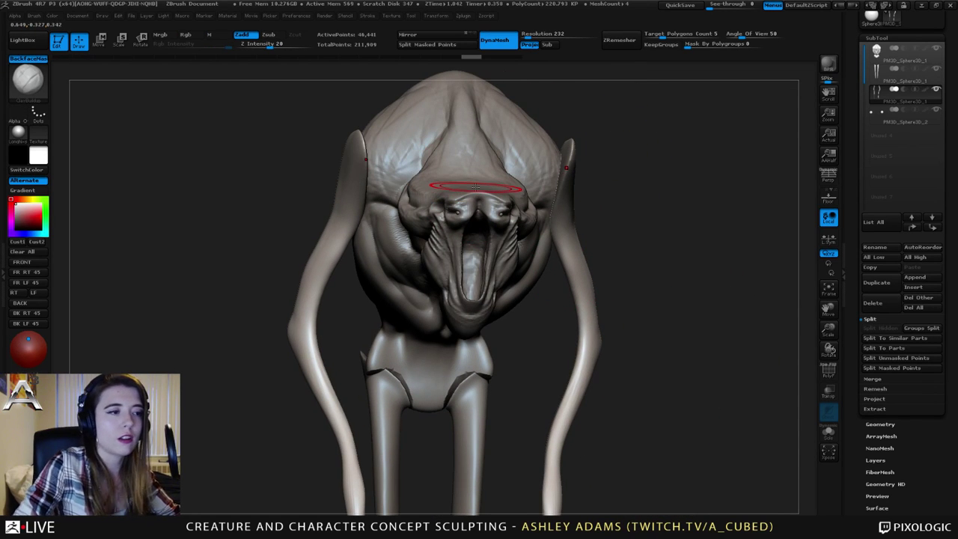
# Select the body subtool, flatten the top of the snout with a resized hPolish brush, and smooth its front edge.
pyautogui.keyDown('alt'); pyautogui.click(464, 186); pyautogui.keyUp('alt')
pyautogui.moveTo(307, 184); pyautogui.dragTo(385, 183)
pyautogui.press('b')
pyautogui.press('h')
pyautogui.press('p')
pyautogui.rightClick(455, 182)
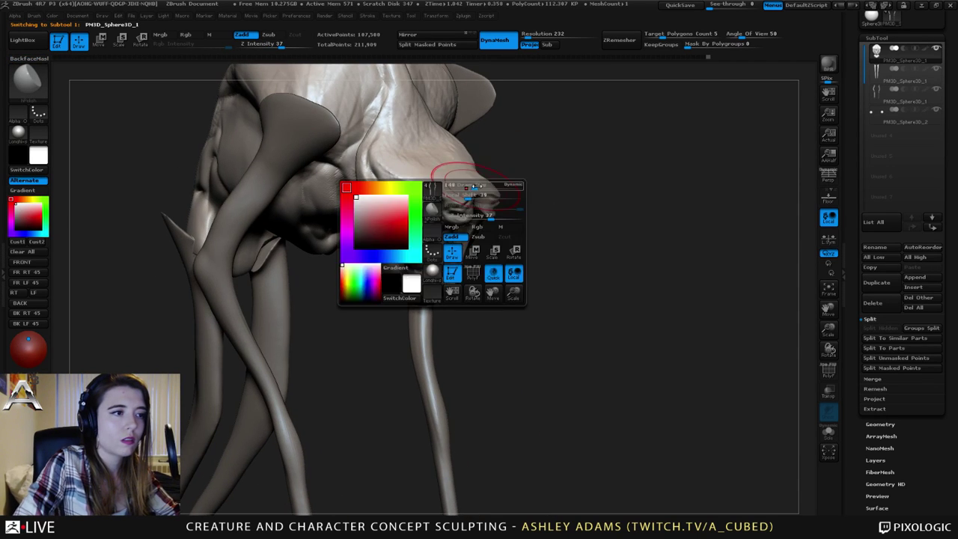
pyautogui.moveTo(555, 192); pyautogui.dragTo(487, 190)
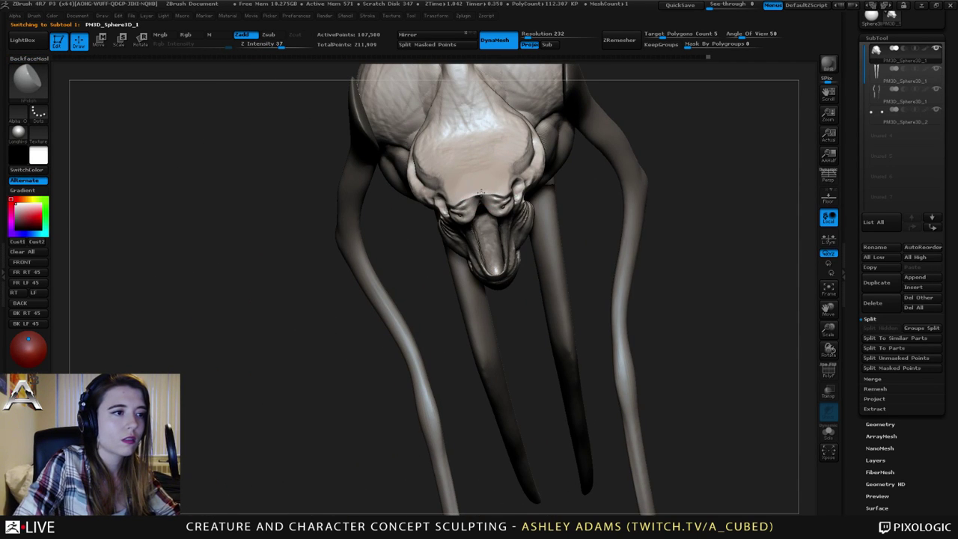
pyautogui.moveTo(503, 195); pyautogui.dragTo(545, 142)
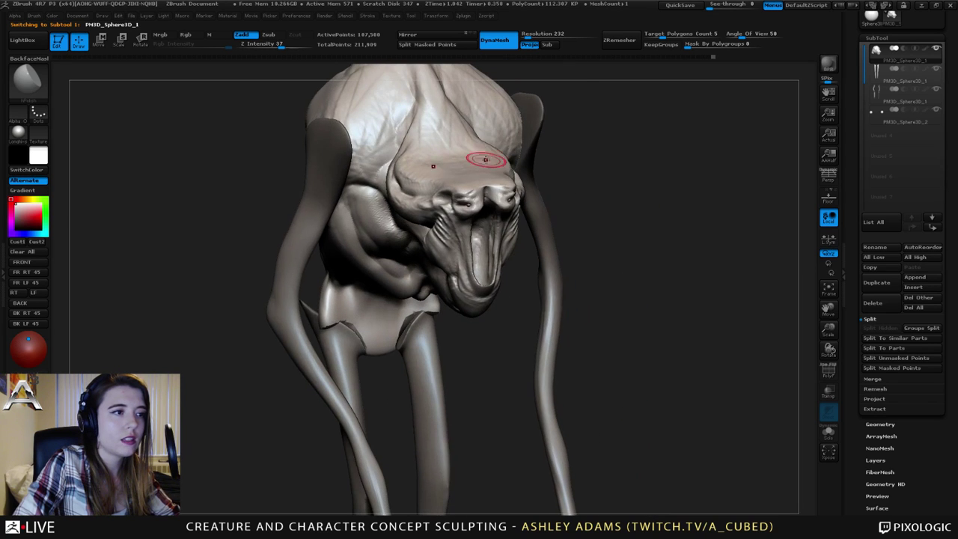
pyautogui.keyDown('shift'); pyautogui.moveTo(488, 174); pyautogui.dragTo(484, 185); pyautogui.keyUp('shift')
pyautogui.moveTo(629, 262); pyautogui.dragTo(545, 259)
# Carve the crease between the eyes above the mouth opening with the Dam Standard brush.
pyautogui.press('b')
pyautogui.press('d')
pyautogui.press('s')
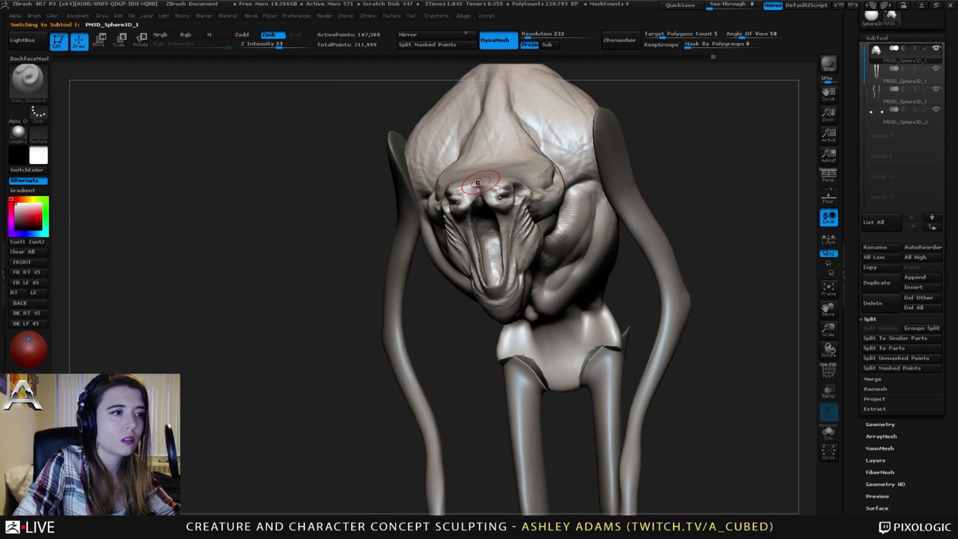
pyautogui.moveTo(630, 288); pyautogui.dragTo(675, 236)
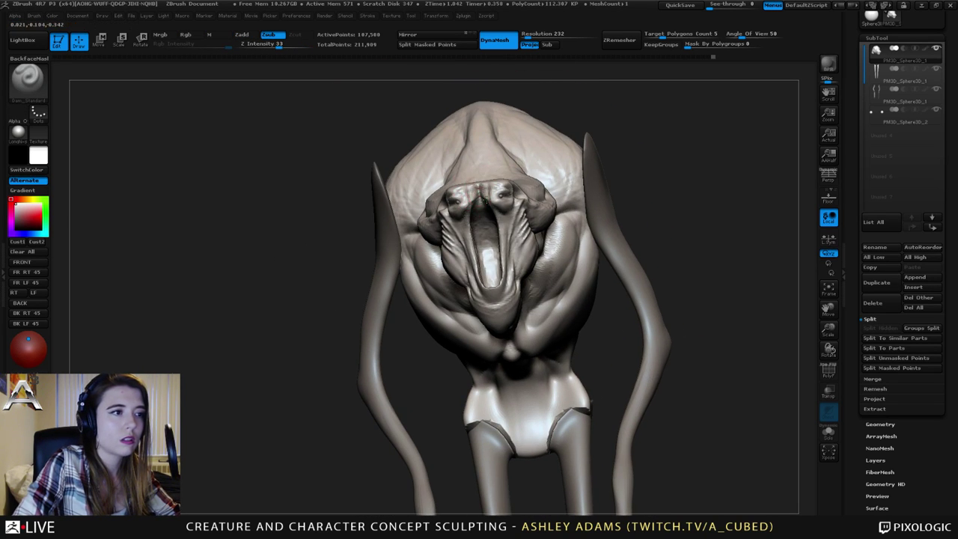
pyautogui.moveTo(633, 277); pyautogui.dragTo(700, 247)
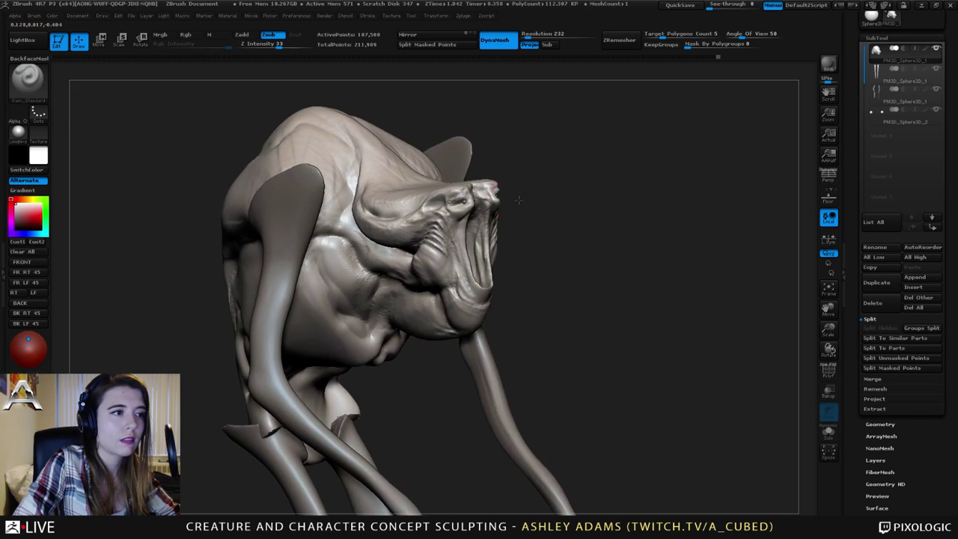
# Add volume to the front of the snout with the ClayBuildup brush.
pyautogui.press('b')
pyautogui.press('c')
pyautogui.press('b')
pyautogui.moveTo(630, 254)
pyautogui.mouseDown()
pyautogui.moveTo(580, 251)
pyautogui.moveTo(628, 281)
pyautogui.moveTo(627, 330)
pyautogui.mouseUp()
# Sharpen the notch at the snout tip and the upper mouth edge with the Dam Standard brush.
pyautogui.press('b')
pyautogui.press('d')
pyautogui.press('s')
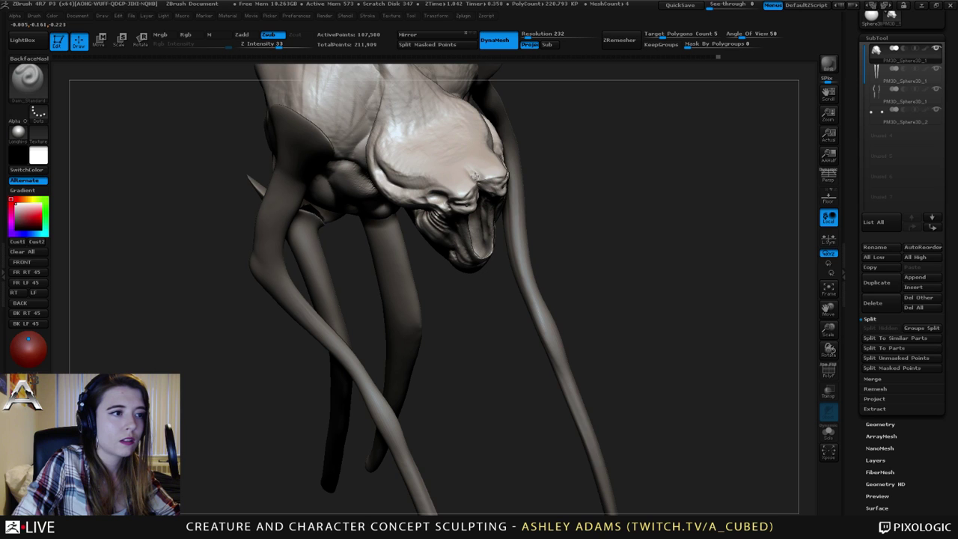
pyautogui.moveTo(444, 162)
pyautogui.mouseDown(button='right')
pyautogui.moveTo(475, 177)
pyautogui.moveTo(467, 141)
pyautogui.mouseUp(button='right')
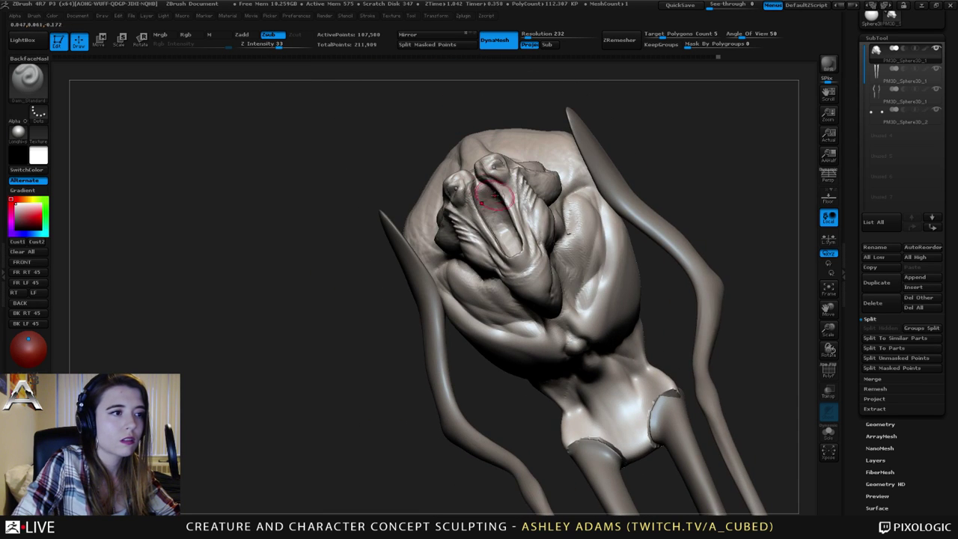
pyautogui.moveTo(495, 196)
pyautogui.mouseDown(button='right')
pyautogui.moveTo(468, 210)
pyautogui.moveTo(483, 192)
pyautogui.moveTo(507, 189)
pyautogui.mouseUp(button='right')
# Pull the lower rim of the mouth downward with the SnakeHook brush.
pyautogui.press('b')
pyautogui.press('s')
pyautogui.press('h')
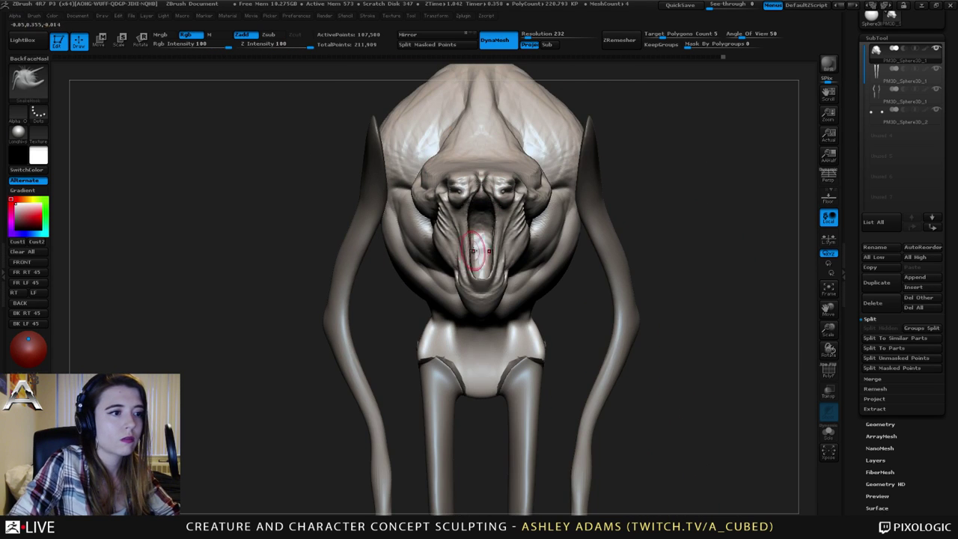
pyautogui.moveTo(436, 299); pyautogui.dragTo(443, 305, button='right')
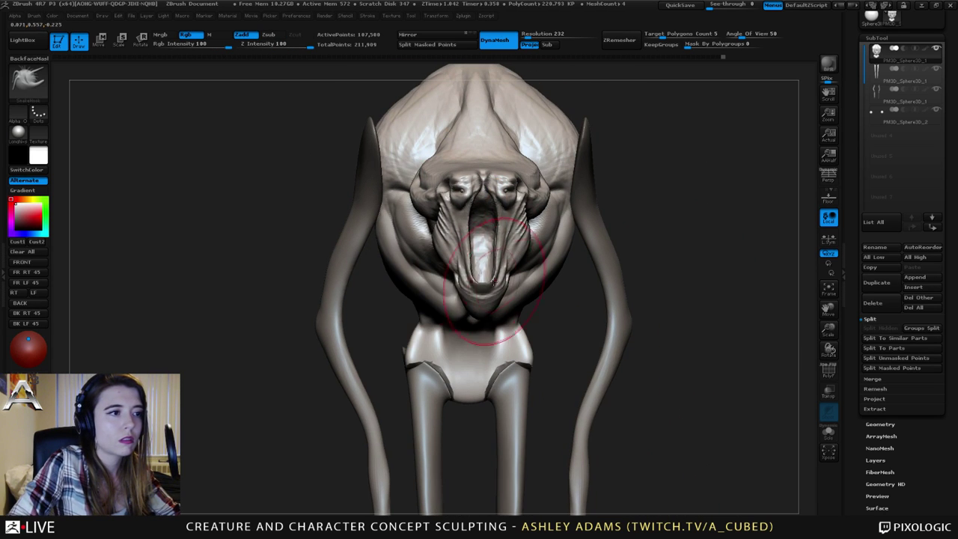
pyautogui.moveTo(487, 281); pyautogui.dragTo(483, 291)
pyautogui.moveTo(483, 294)
pyautogui.mouseDown(button='right')
pyautogui.moveTo(534, 203)
pyautogui.moveTo(563, 196)
pyautogui.moveTo(555, 169)
pyautogui.moveTo(577, 176)
pyautogui.mouseUp(button='right')
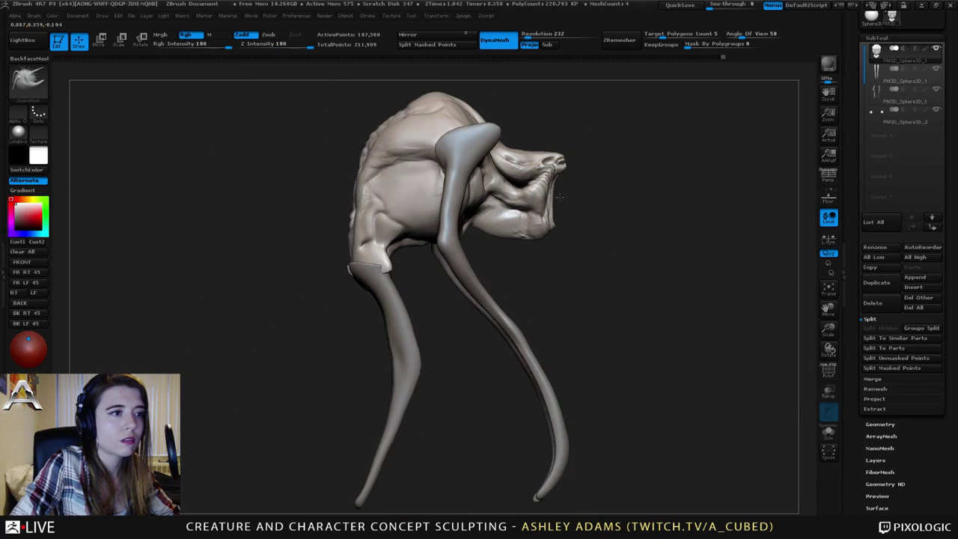
# Enlarge the SnakeHook brush and drag the lower jaw down in side view to lengthen the open mouth.
pyautogui.rightClick(552, 223)
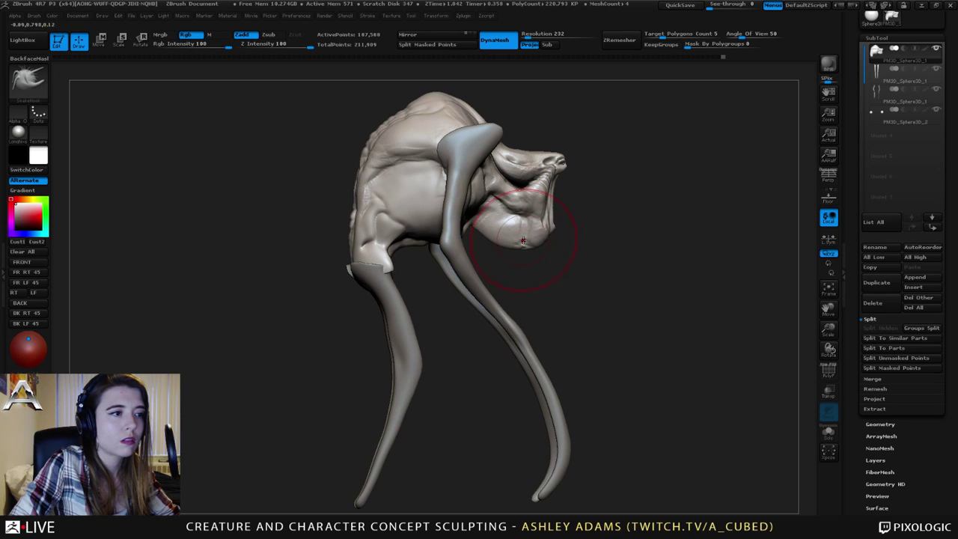
pyautogui.moveTo(550, 243); pyautogui.dragTo(541, 251)
pyautogui.moveTo(539, 253); pyautogui.dragTo(526, 259, button='right')
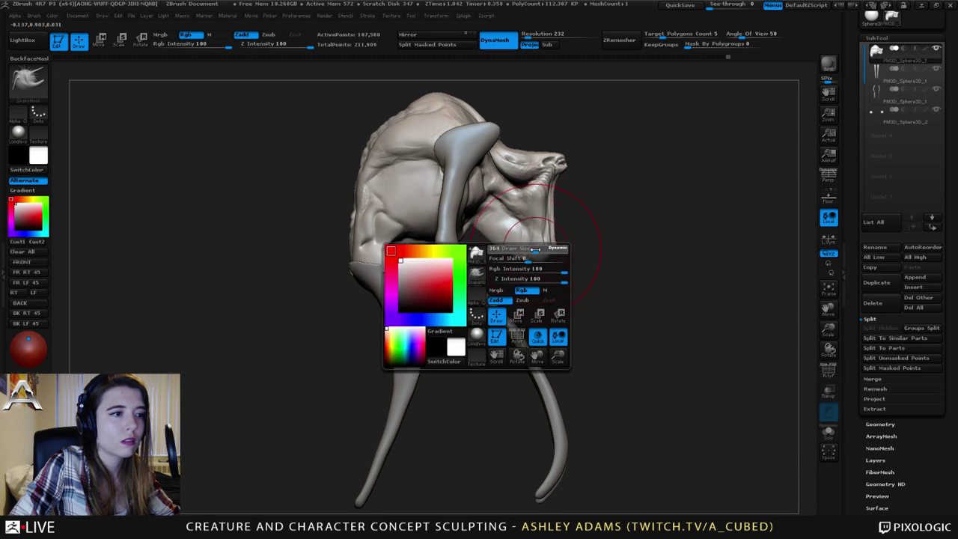
pyautogui.moveTo(526, 258); pyautogui.dragTo(530, 258)
pyautogui.moveTo(530, 236); pyautogui.dragTo(525, 243, button='right')
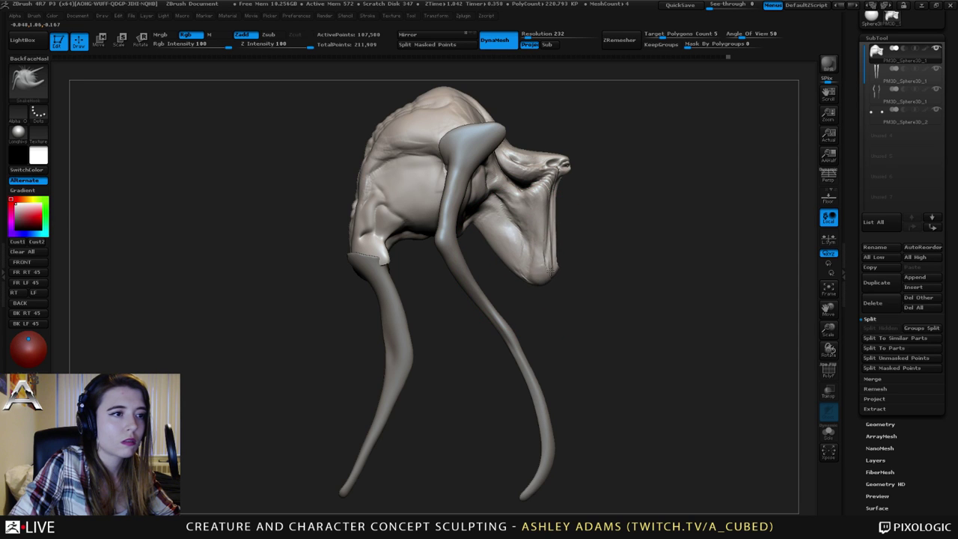
pyautogui.moveTo(552, 268)
pyautogui.keyDown('ctrl'); pyautogui.mouseDown(button='right')
pyautogui.moveTo(551, 249)
pyautogui.moveTo(472, 250)
pyautogui.moveTo(474, 288)
pyautogui.moveTo(487, 285)
pyautogui.mouseUp(button='right'); pyautogui.keyUp('ctrl')
# Readjust the SnakeHook draw size and refine the shape of the lengthened face.
pyautogui.press('space')
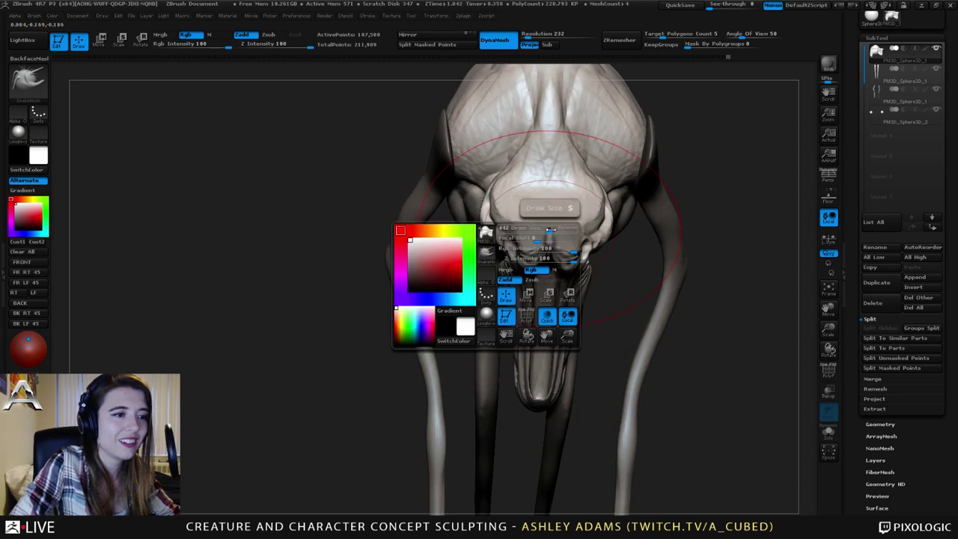
pyautogui.moveTo(550, 229); pyautogui.dragTo(518, 230)
pyautogui.moveTo(577, 319); pyautogui.dragTo(495, 278, button='right')
pyautogui.press('space')
pyautogui.moveTo(523, 222); pyautogui.dragTo(533, 222)
# Build up clay between the eyes above the mouth with ClayBuildup, and switch to the SnakeHook brush.
pyautogui.moveTo(532, 189)
pyautogui.keyDown('ctrl'); pyautogui.mouseDown(button='right')
pyautogui.moveTo(531, 220)
pyautogui.moveTo(527, 150)
pyautogui.mouseUp(button='right'); pyautogui.keyUp('ctrl')
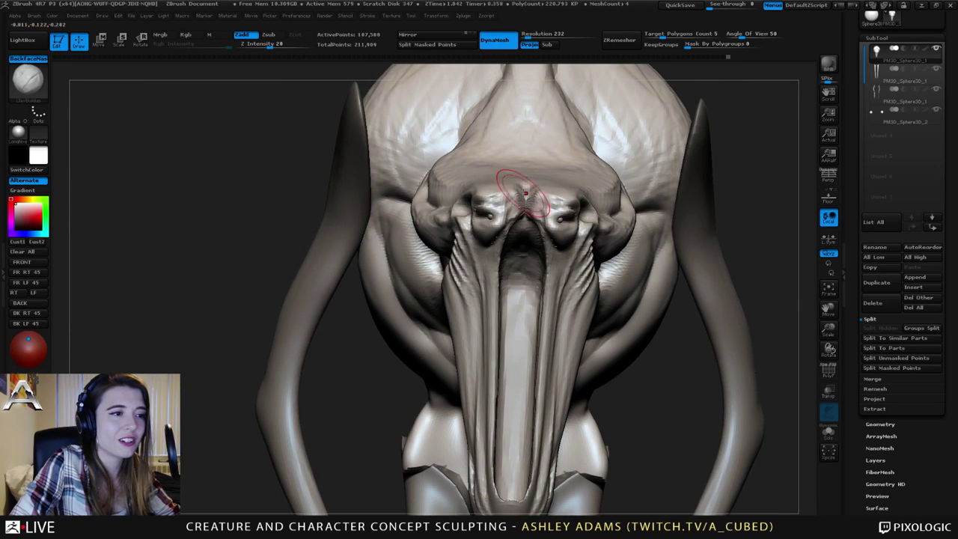
pyautogui.moveTo(526, 193)
pyautogui.keyDown('ctrl'); pyautogui.mouseDown(button='right')
pyautogui.moveTo(535, 116)
pyautogui.moveTo(523, 123)
pyautogui.mouseUp(button='right'); pyautogui.keyUp('ctrl')
pyautogui.press('b')
pyautogui.press('s')
pyautogui.press('h')
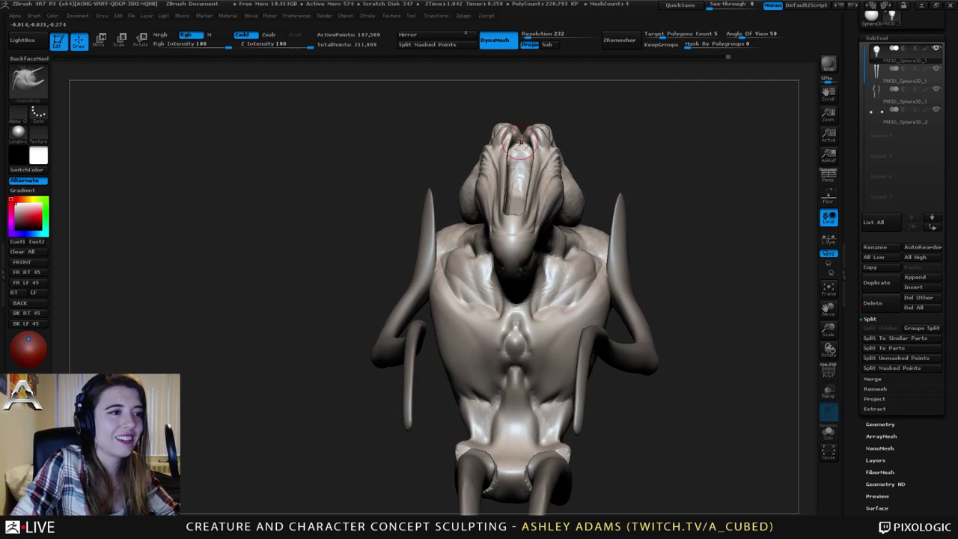
# Readjust the SnakeHook draw size and pull the inner upper end of the open mouth upward between the eyes.
pyautogui.moveTo(520, 142); pyautogui.dragTo(522, 135)
pyautogui.moveTo(524, 127)
pyautogui.mouseDown(button='right')
pyautogui.moveTo(538, 215)
pyautogui.moveTo(524, 123)
pyautogui.moveTo(515, 171)
pyautogui.mouseUp(button='right')
pyautogui.press('space')
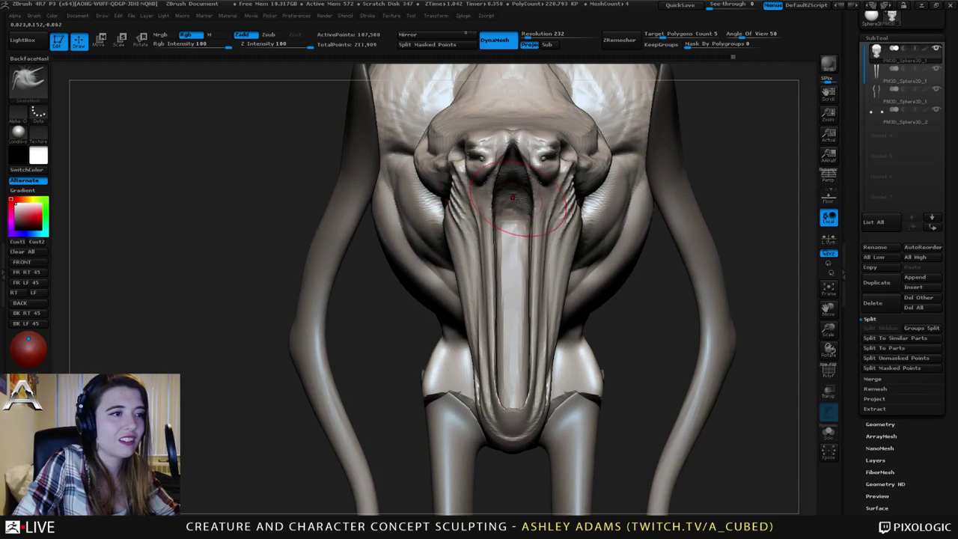
pyautogui.moveTo(522, 205); pyautogui.dragTo(516, 170)
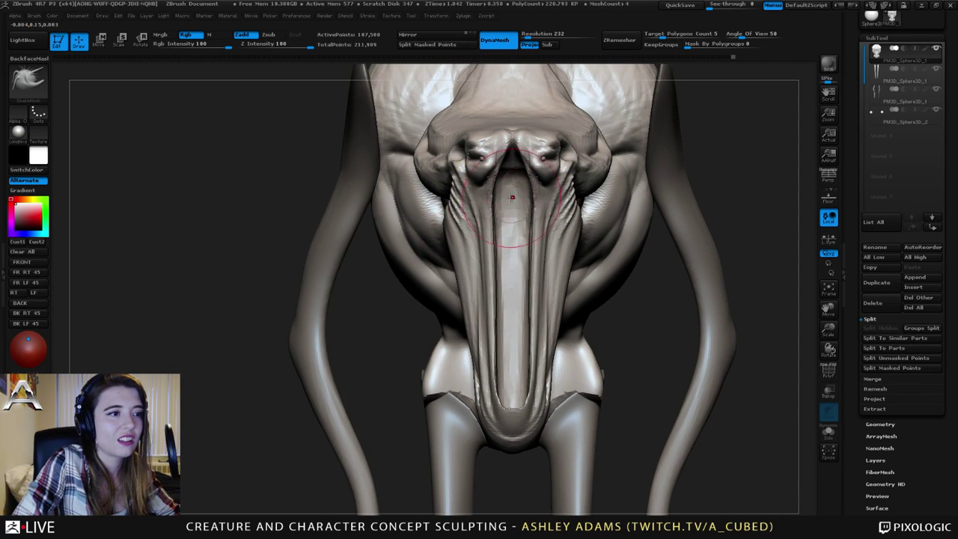
pyautogui.moveTo(513, 195); pyautogui.dragTo(554, 202, button='right')
pyautogui.moveTo(530, 202); pyautogui.dragTo(536, 178)
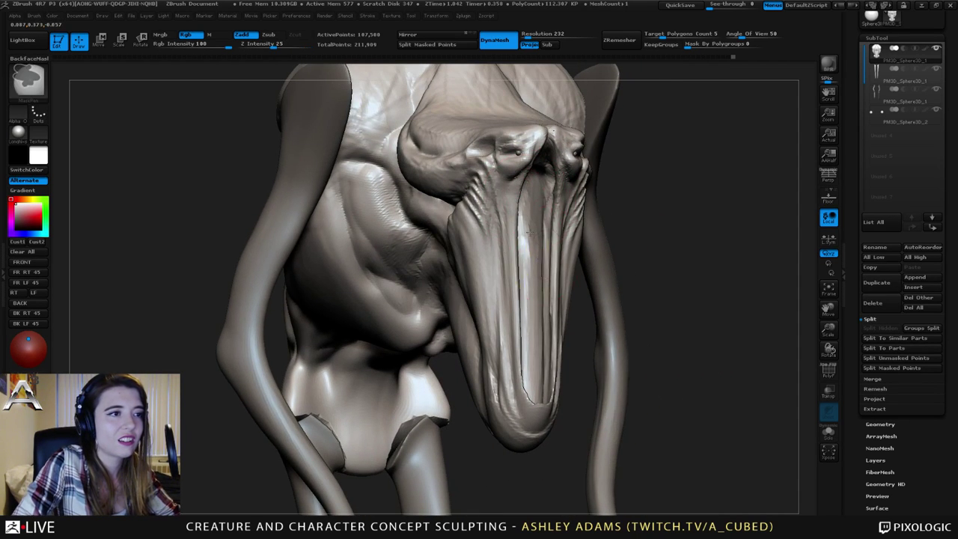
# Reshape the ridge between the eyes and the side of the brow with SnakeHook strokes.
pyautogui.keyDown('ctrl'); pyautogui.moveTo(533, 238); pyautogui.dragTo(487, 215, button='right'); pyautogui.keyUp('ctrl')
pyautogui.moveTo(486, 214); pyautogui.dragTo(488, 227)
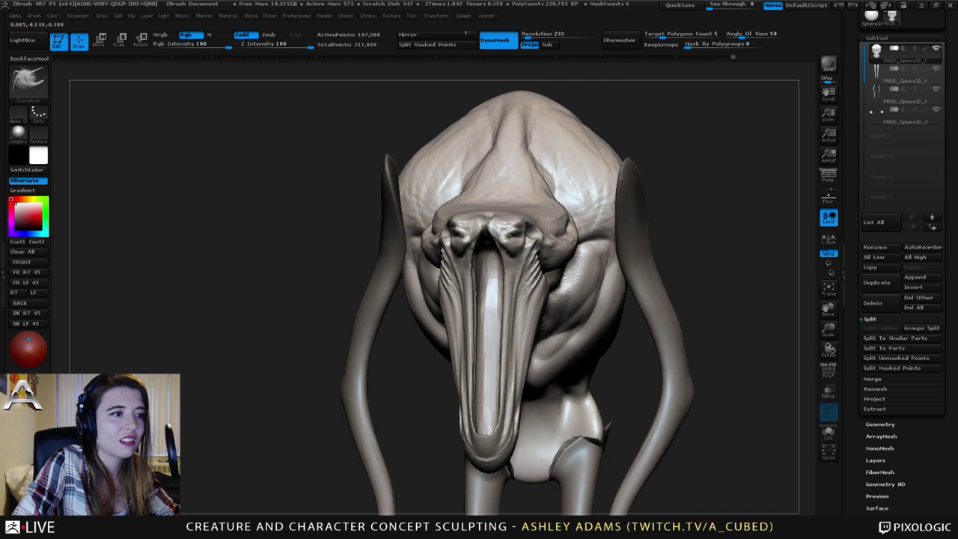
pyautogui.moveTo(518, 215); pyautogui.dragTo(540, 220, button='right')
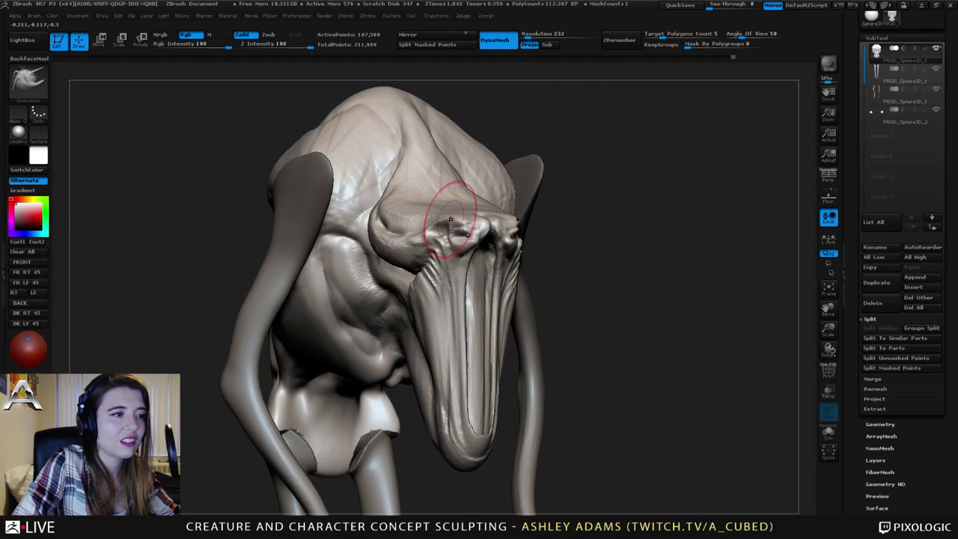
pyautogui.moveTo(426, 215); pyautogui.dragTo(435, 215)
pyautogui.moveTo(584, 237); pyautogui.dragTo(542, 240, button='right')
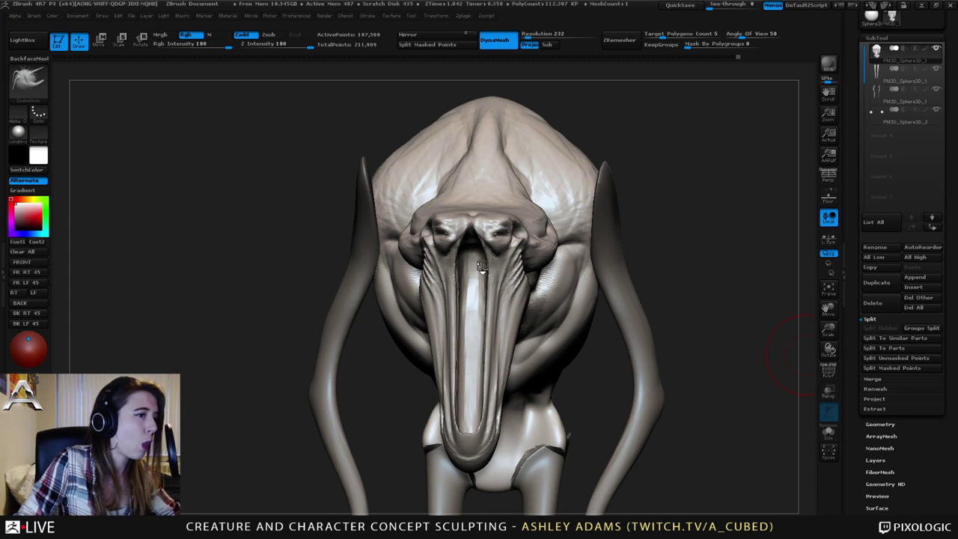
# Resize the SnakeHook brush and reshape the cheek and side of the elongated jaw from several angles.
pyautogui.moveTo(483, 268)
pyautogui.mouseDown(button='right')
pyautogui.moveTo(502, 301)
pyautogui.moveTo(485, 320)
pyautogui.moveTo(506, 313)
pyautogui.moveTo(515, 221)
pyautogui.mouseUp(button='right')
pyautogui.press('space')
pyautogui.moveTo(516, 223); pyautogui.dragTo(529, 223)
pyautogui.moveTo(529, 223); pyautogui.dragTo(503, 222, button='right')
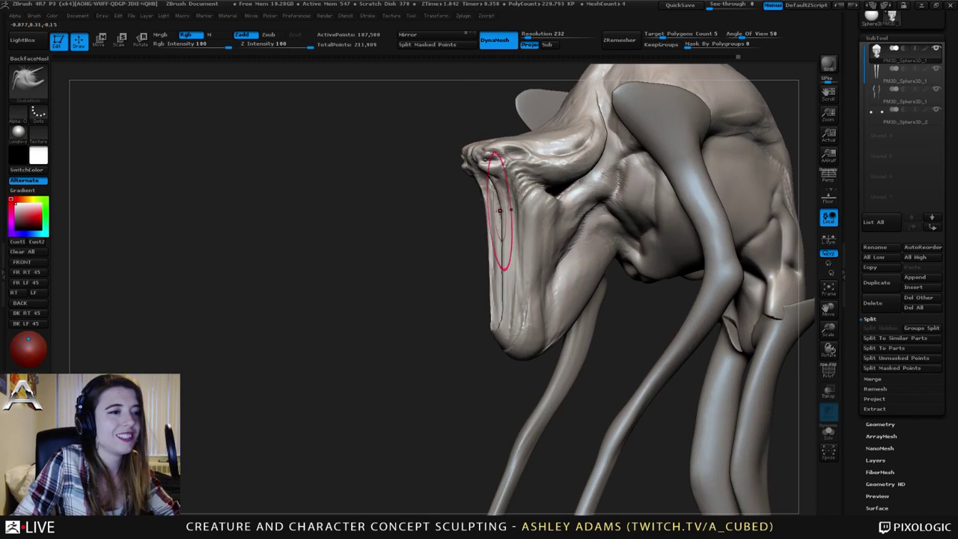
pyautogui.moveTo(575, 237); pyautogui.dragTo(569, 223)
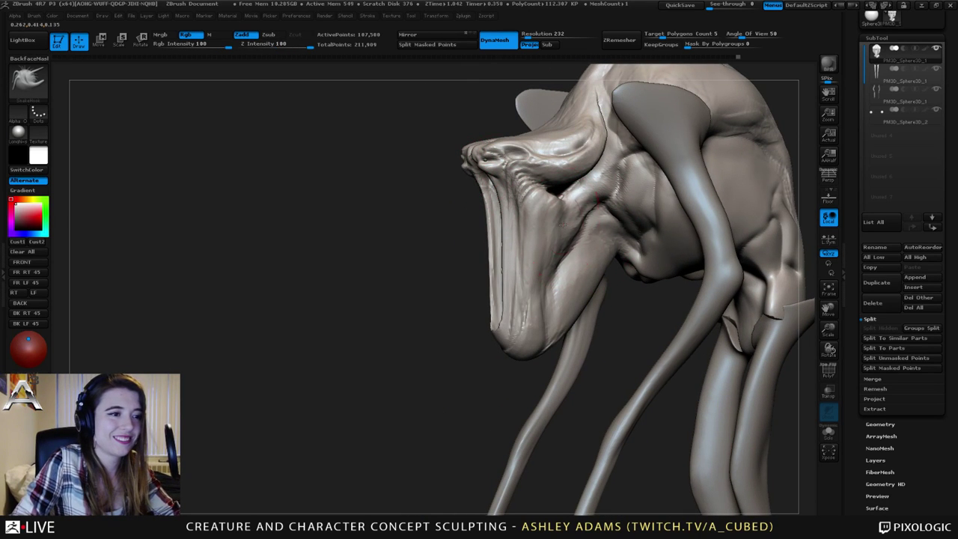
pyautogui.moveTo(569, 222); pyautogui.dragTo(561, 224, button='right')
pyautogui.moveTo(561, 223); pyautogui.dragTo(574, 225)
pyautogui.moveTo(527, 242); pyautogui.dragTo(545, 246, button='right')
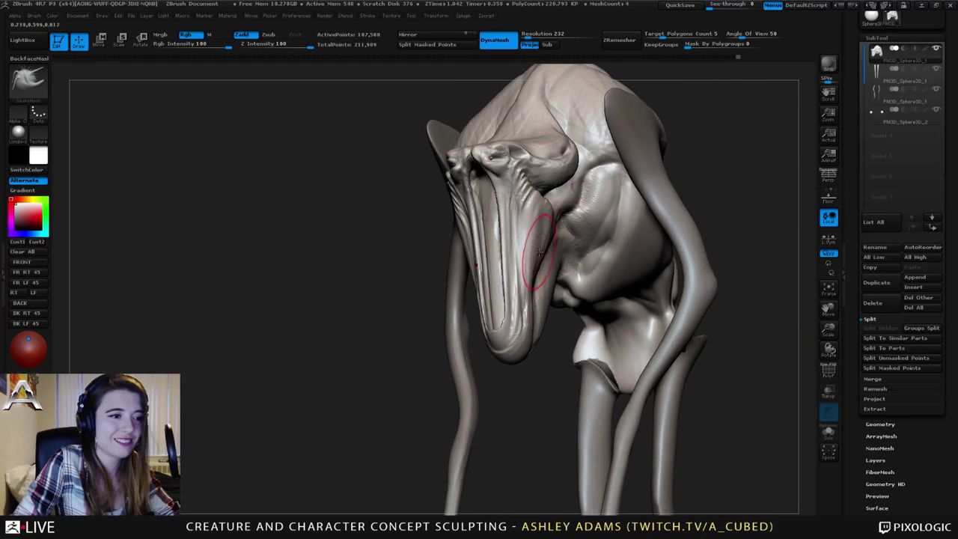
pyautogui.moveTo(553, 239); pyautogui.dragTo(546, 240)
pyautogui.moveTo(547, 239); pyautogui.dragTo(521, 239, button='right')
# Refine the cheekbone area beneath the brow lobe with short SnakeHook pulls.
pyautogui.moveTo(584, 195)
pyautogui.mouseDown(button='right')
pyautogui.moveTo(556, 183)
pyautogui.moveTo(571, 182)
pyautogui.mouseUp(button='right')
pyautogui.moveTo(568, 184); pyautogui.dragTo(576, 182)
pyautogui.moveTo(578, 162); pyautogui.dragTo(584, 166, button='right')
pyautogui.moveTo(584, 165); pyautogui.dragTo(567, 172)
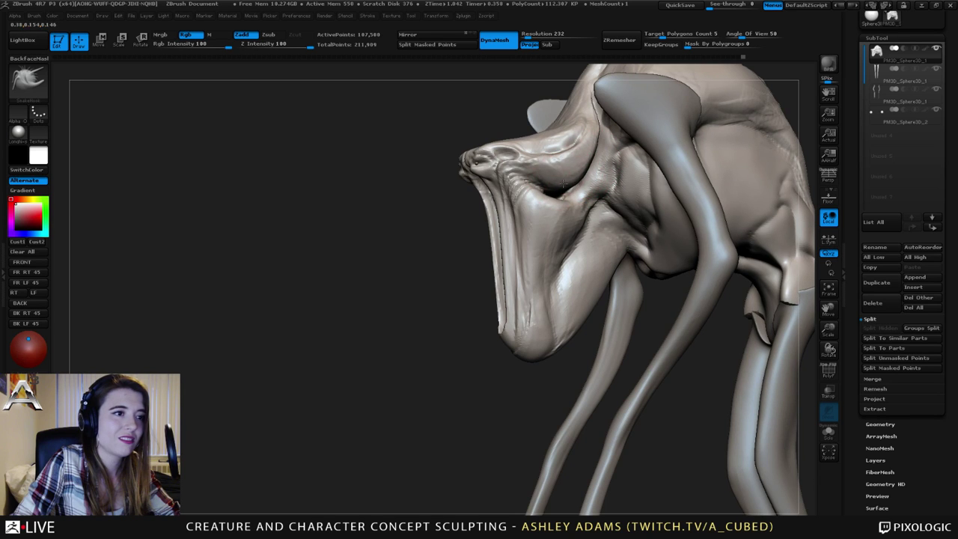
pyautogui.moveTo(560, 173); pyautogui.dragTo(577, 155, button='right')
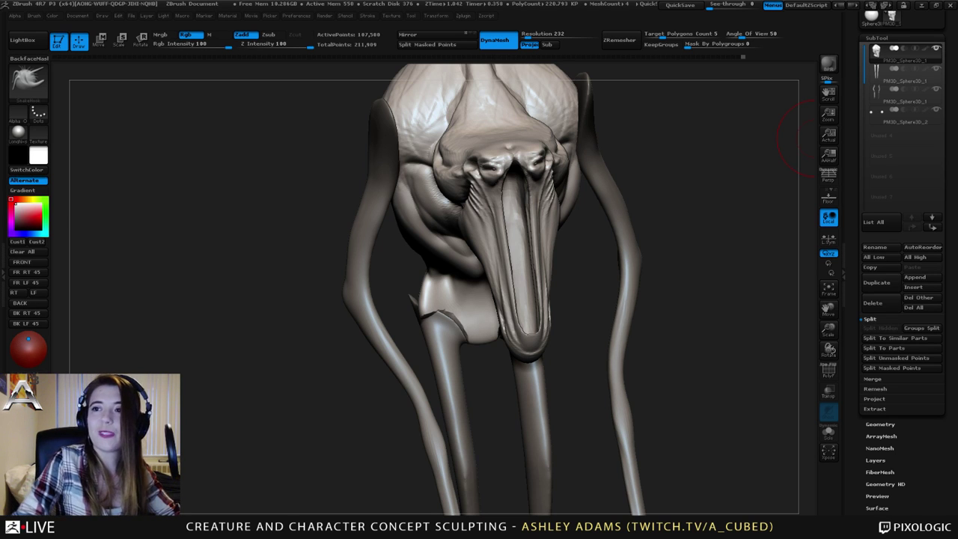
# Readjust the SnakeHook draw size in side view for broad shaping of the head and lower jaw.
pyautogui.moveTo(444, 186); pyautogui.dragTo(448, 173, button='right')
pyautogui.keyDown('ctrl'); pyautogui.moveTo(444, 241); pyautogui.dragTo(494, 221, button='right'); pyautogui.keyUp('ctrl')
pyautogui.press('space')
pyautogui.moveTo(500, 205); pyautogui.dragTo(514, 205)
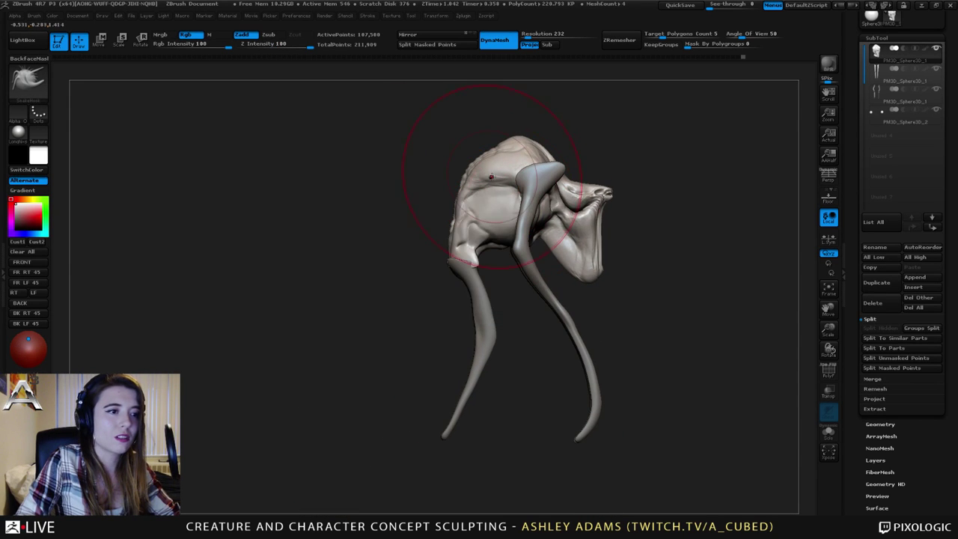
pyautogui.press('space')
pyautogui.moveTo(551, 235); pyautogui.dragTo(539, 238)
pyautogui.keyDown('ctrl'); pyautogui.moveTo(550, 236); pyautogui.dragTo(541, 270, button='right'); pyautogui.keyUp('ctrl')
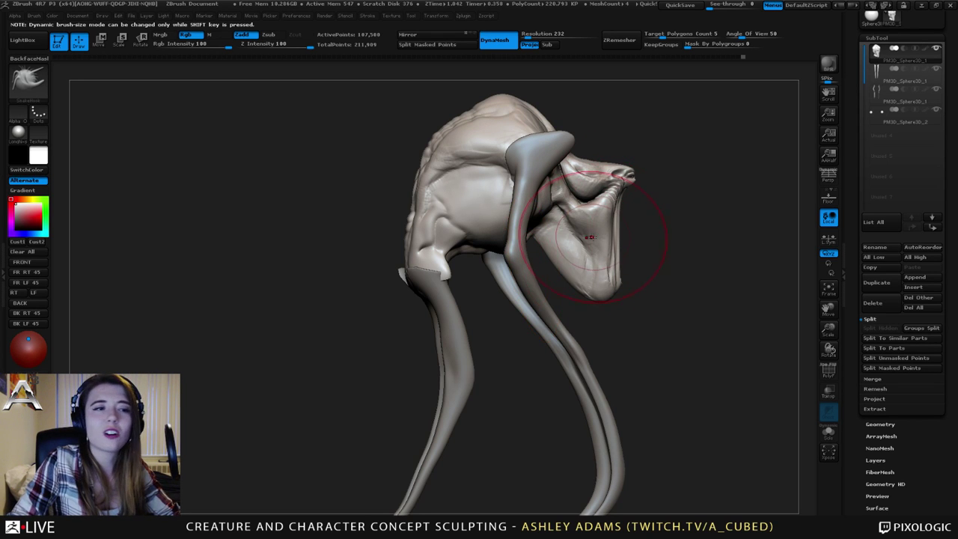
pyautogui.moveTo(601, 241); pyautogui.dragTo(610, 241, button='right')
pyautogui.press('space')
pyautogui.moveTo(593, 248); pyautogui.dragTo(582, 251)
# Reshape the back and underside of the lower jaw in side view with a smaller SnakeHook brush.
pyautogui.moveTo(580, 251); pyautogui.dragTo(569, 251, button='right')
pyautogui.keyDown('alt'); pyautogui.moveTo(570, 251); pyautogui.dragTo(551, 253, button='right'); pyautogui.keyUp('alt')
pyautogui.press('space')
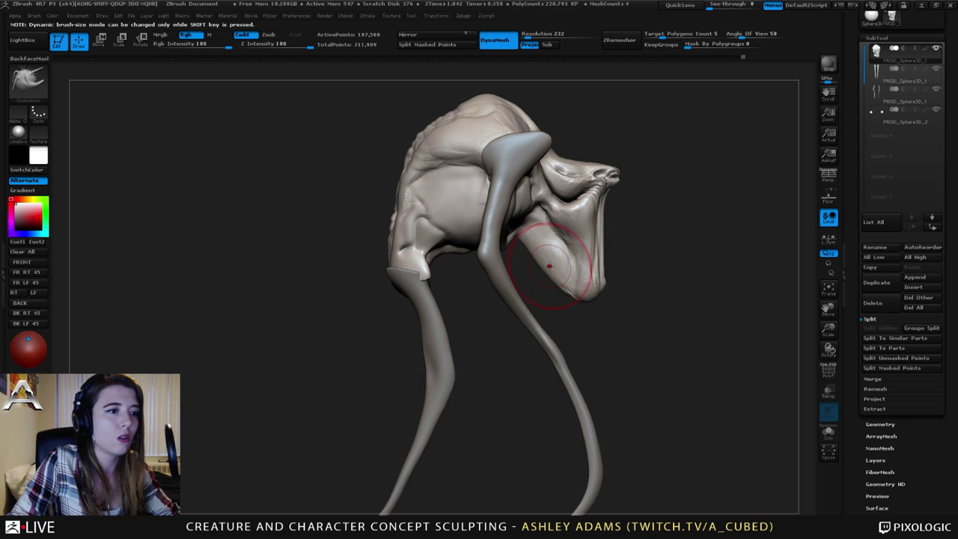
pyautogui.moveTo(545, 271); pyautogui.dragTo(546, 257)
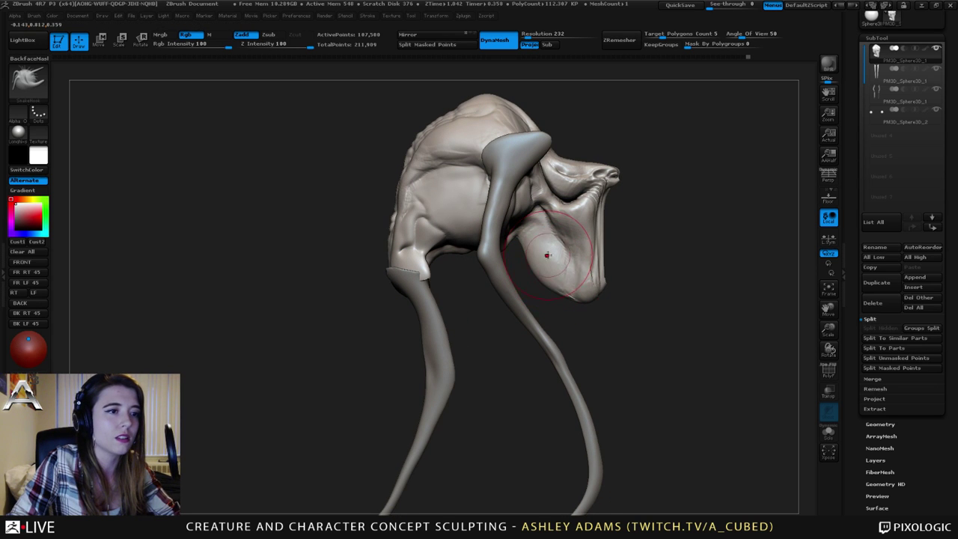
pyautogui.moveTo(546, 256); pyautogui.dragTo(544, 250, button='right')
pyautogui.press('space')
pyautogui.moveTo(539, 249); pyautogui.dragTo(544, 250)
# Swell the hollow of the cheek and the back of the jaw with the Inflat brush at Z Intensity 10.
pyautogui.moveTo(558, 250)
pyautogui.mouseDown(button='right')
pyautogui.moveTo(547, 255)
pyautogui.moveTo(560, 286)
pyautogui.moveTo(522, 268)
pyautogui.moveTo(566, 271)
pyautogui.moveTo(561, 257)
pyautogui.moveTo(534, 242)
pyautogui.moveTo(502, 241)
pyautogui.moveTo(515, 215)
pyautogui.moveTo(555, 217)
pyautogui.moveTo(510, 229)
pyautogui.mouseUp(button='right')
pyautogui.press('b')
pyautogui.press('i')
pyautogui.press('n')
pyautogui.keyDown('alt'); pyautogui.moveTo(510, 229); pyautogui.dragTo(567, 249, button='right'); pyautogui.keyUp('alt')
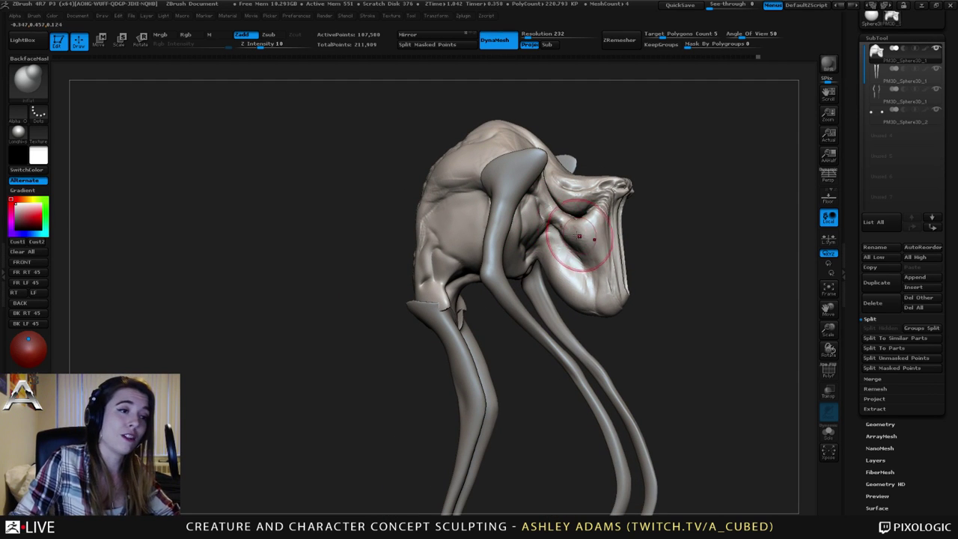
pyautogui.moveTo(579, 237); pyautogui.dragTo(563, 246)
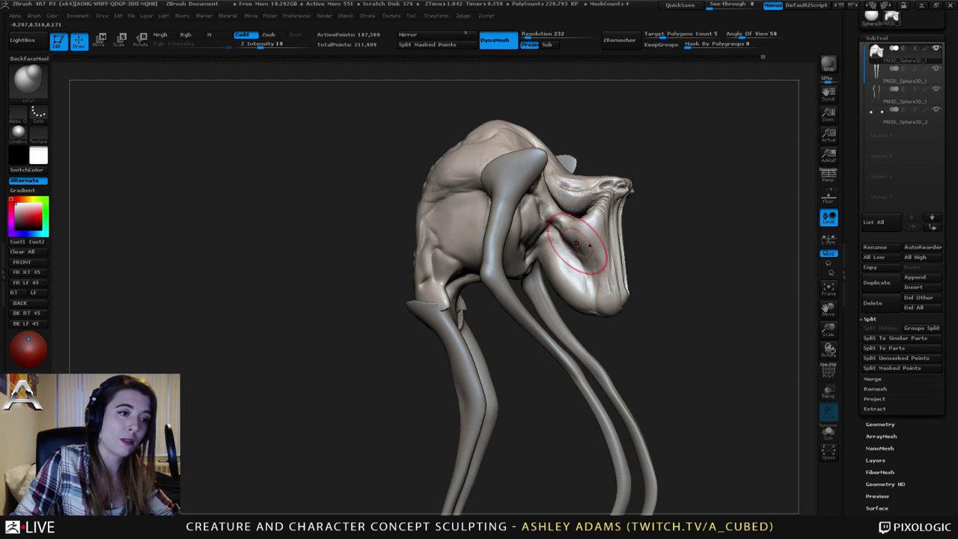
pyautogui.moveTo(571, 238); pyautogui.dragTo(534, 235, button='right')
pyautogui.moveTo(599, 241)
pyautogui.mouseDown(button='right')
pyautogui.moveTo(580, 235)
pyautogui.moveTo(614, 226)
pyautogui.mouseUp(button='right')
pyautogui.moveTo(585, 218); pyautogui.dragTo(577, 213)
pyautogui.moveTo(594, 215); pyautogui.dragTo(576, 209, button='right')
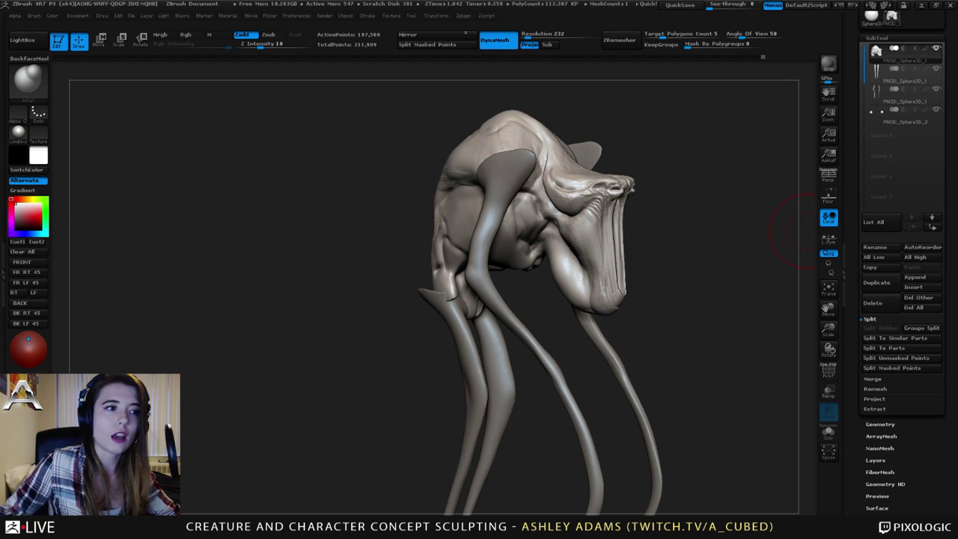
# Select the hind legs as the active subtool and ready the SnakeHook brush with a new draw size.
pyautogui.moveTo(793, 232); pyautogui.dragTo(462, 208)
pyautogui.keyDown('alt'); pyautogui.moveTo(428, 205); pyautogui.dragTo(465, 201, button='right'); pyautogui.keyUp('alt')
pyautogui.press('b')
pyautogui.press('s')
pyautogui.press('h')
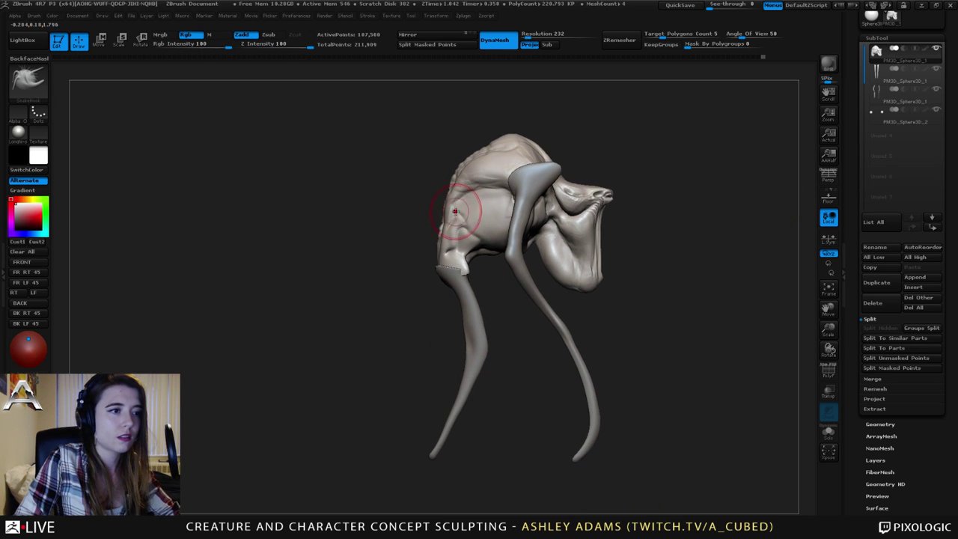
pyautogui.press('space')
pyautogui.moveTo(455, 217)
pyautogui.mouseDown()
pyautogui.moveTo(473, 220)
pyautogui.moveTo(425, 256)
pyautogui.moveTo(451, 275)
pyautogui.moveTo(442, 274)
pyautogui.mouseUp()
pyautogui.keyDown('alt'); pyautogui.click(424, 256); pyautogui.keyUp('alt')
pyautogui.moveTo(374, 280)
pyautogui.mouseDown()
pyautogui.moveTo(296, 281)
pyautogui.moveTo(318, 279)
pyautogui.mouseUp()
pyautogui.press('space')
pyautogui.click(434, 271)
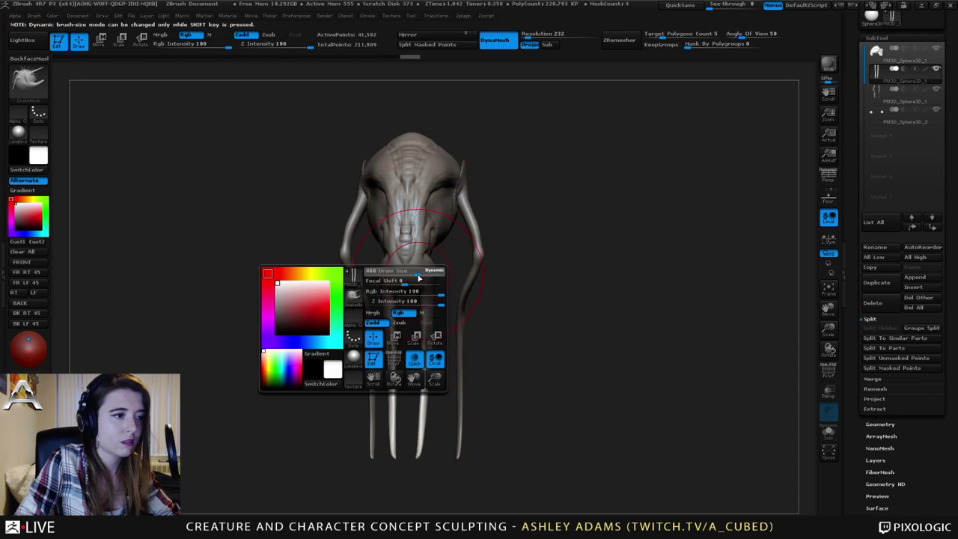
# Switch to the Inflat brush and even out the hind legs by smoothing them from the thigh to the tip.
pyautogui.keyDown('ctrl'); pyautogui.moveTo(427, 274); pyautogui.dragTo(443, 297, button='right'); pyautogui.keyUp('ctrl')
pyautogui.press('b')
pyautogui.press('i')
pyautogui.press('n')
pyautogui.moveTo(447, 283)
pyautogui.mouseDown()
pyautogui.moveTo(459, 274)
pyautogui.moveTo(580, 281)
pyautogui.mouseUp()
pyautogui.moveTo(474, 276)
pyautogui.mouseDown()
pyautogui.moveTo(511, 379)
pyautogui.moveTo(514, 364)
pyautogui.moveTo(520, 371)
pyautogui.mouseUp()
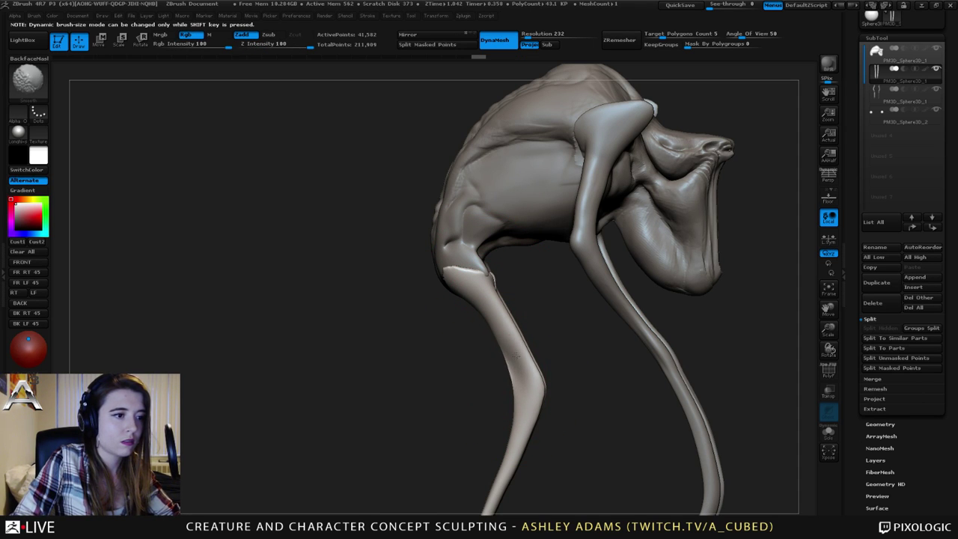
pyautogui.moveTo(486, 420)
pyautogui.keyDown('alt'); pyautogui.mouseDown()
pyautogui.moveTo(494, 309)
pyautogui.moveTo(506, 327)
pyautogui.mouseUp(); pyautogui.keyUp('alt')
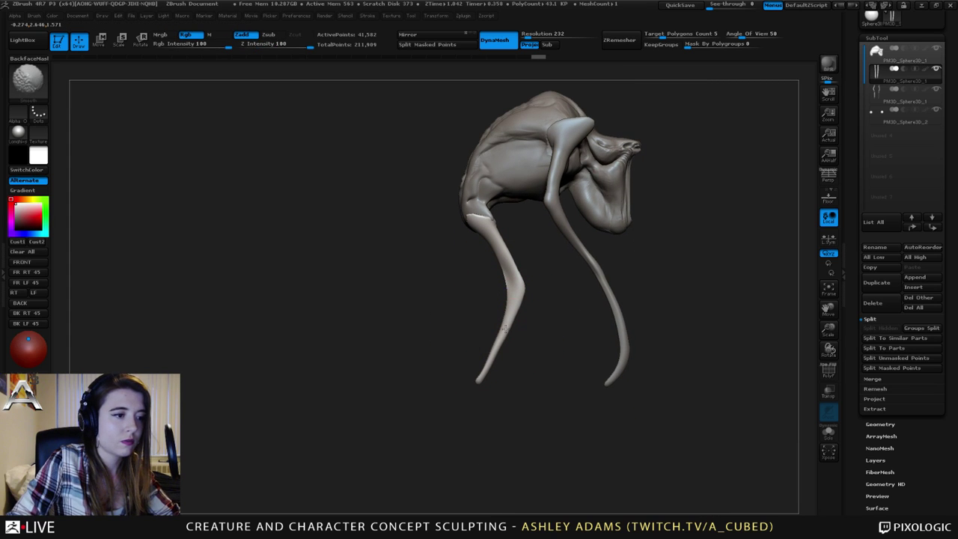
pyautogui.keyDown('shift'); pyautogui.moveTo(488, 362); pyautogui.dragTo(480, 378); pyautogui.keyUp('shift')
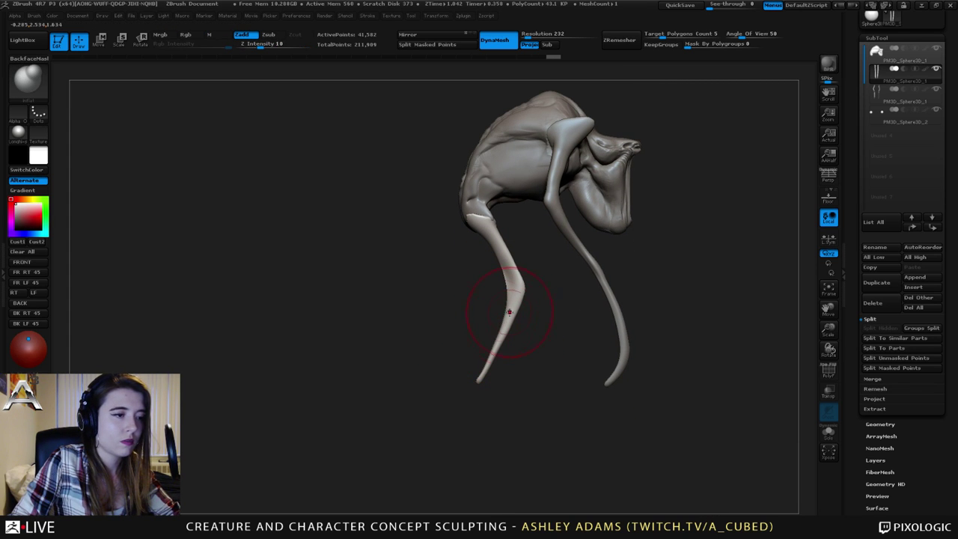
# Pull the bent knee of the hind legs inward with the SnakeHook brush to soften the angle.
pyautogui.press('b')
pyautogui.press('s')
pyautogui.press('h')
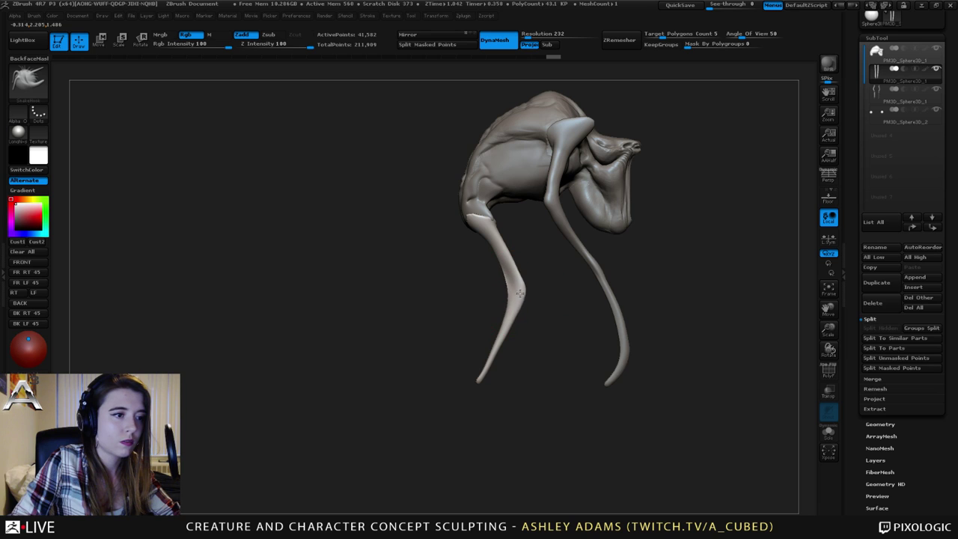
pyautogui.moveTo(508, 258); pyautogui.dragTo(503, 262)
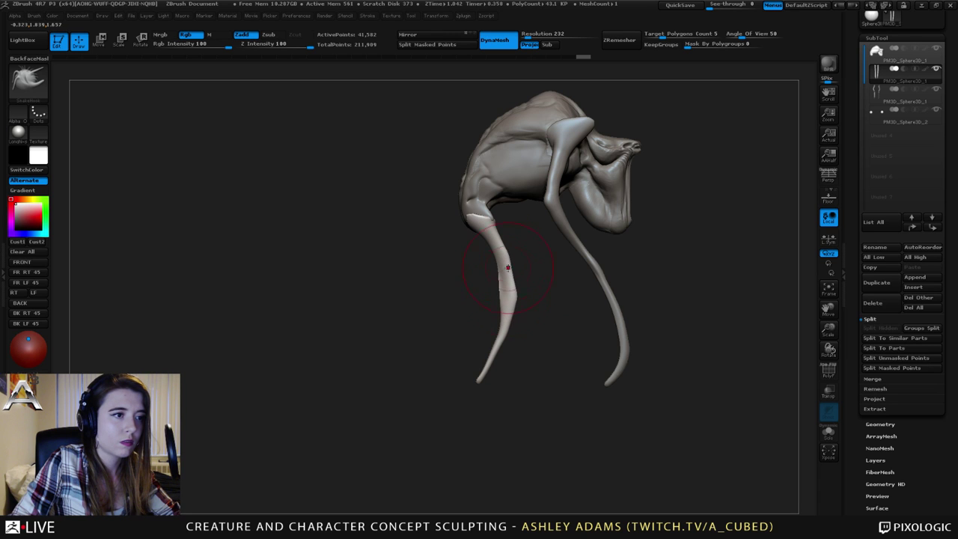
pyautogui.moveTo(512, 297); pyautogui.dragTo(514, 297)
pyautogui.moveTo(689, 288); pyautogui.dragTo(529, 275)
# Switch to the Inflat brush and smooth the lower part of the hind legs.
pyautogui.press('b')
pyautogui.press('i')
pyautogui.press('n')
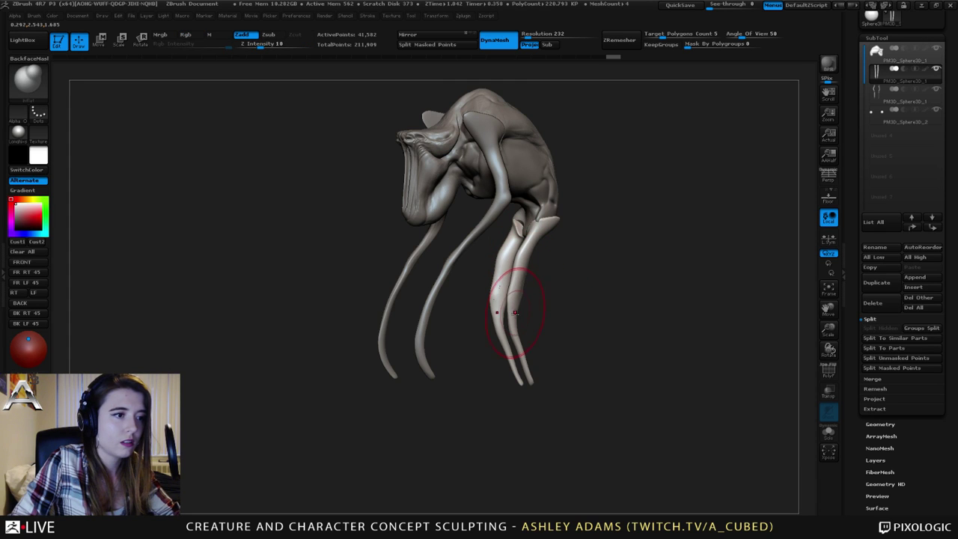
pyautogui.keyDown('shift'); pyautogui.moveTo(515, 313); pyautogui.dragTo(527, 274); pyautogui.keyUp('shift')
# Rotate the hind legs about the hips so their tips extend backward.
pyautogui.moveTo(550, 243)
pyautogui.mouseDown()
pyautogui.moveTo(500, 213)
pyautogui.moveTo(527, 272)
pyautogui.moveTo(539, 436)
pyautogui.moveTo(610, 436)
pyautogui.moveTo(600, 440)
pyautogui.mouseUp()
pyautogui.press('space')
pyautogui.press('r')
pyautogui.moveTo(588, 329)
pyautogui.mouseDown()
pyautogui.moveTo(651, 321)
pyautogui.moveTo(613, 289)
pyautogui.moveTo(519, 257)
pyautogui.mouseUp()
pyautogui.press('q')
pyautogui.press('space')
pyautogui.keyDown('ctrl'); pyautogui.moveTo(521, 257); pyautogui.dragTo(532, 253, button='right'); pyautogui.keyUp('ctrl')
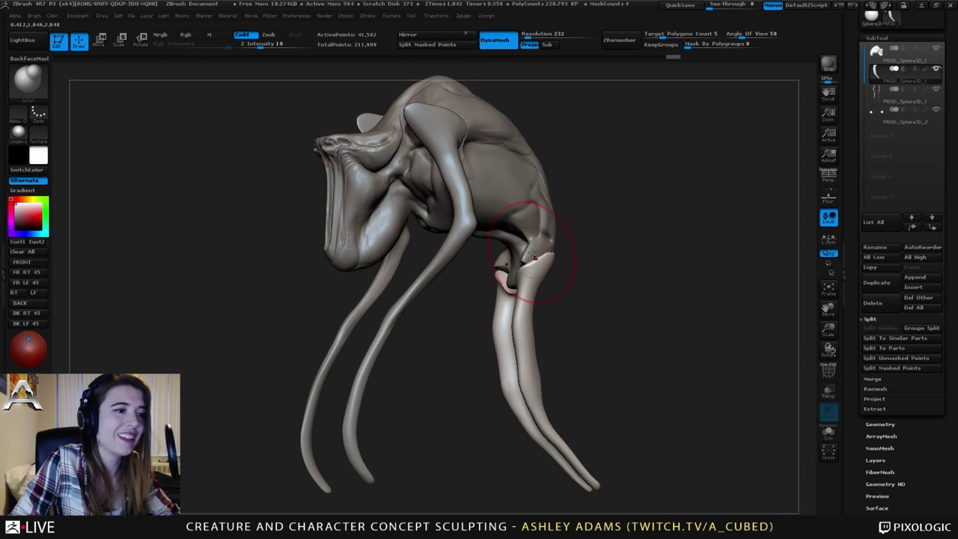
# Switch to SnakeHook, make the body the active subtool and reshape the pelvis where the hind legs attach.
pyautogui.press('space')
pyautogui.press('b')
pyautogui.press('s')
pyautogui.press('h')
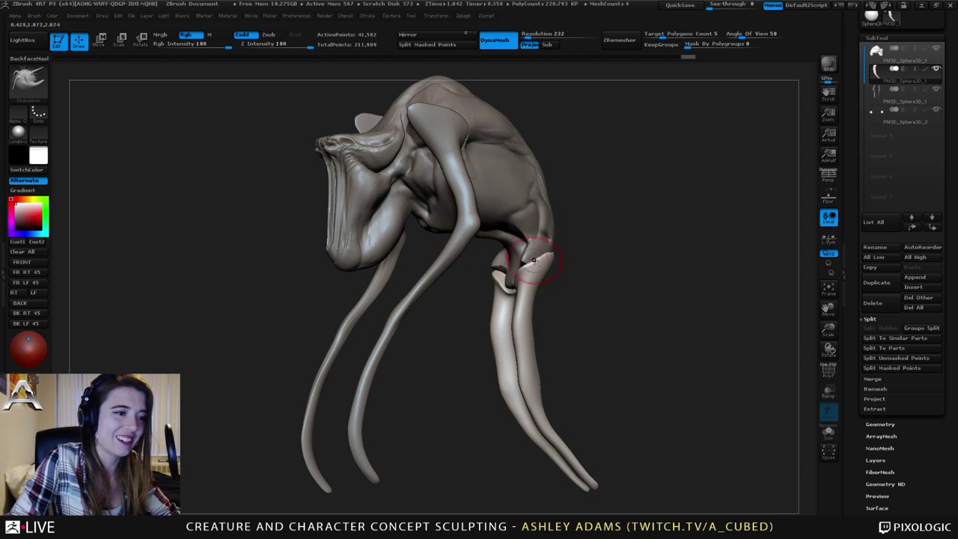
pyautogui.keyDown('alt'); pyautogui.click(513, 266); pyautogui.keyUp('alt')
pyautogui.moveTo(500, 273)
pyautogui.mouseDown(button='right')
pyautogui.moveTo(555, 280)
pyautogui.moveTo(514, 265)
pyautogui.moveTo(454, 281)
pyautogui.mouseUp(button='right')
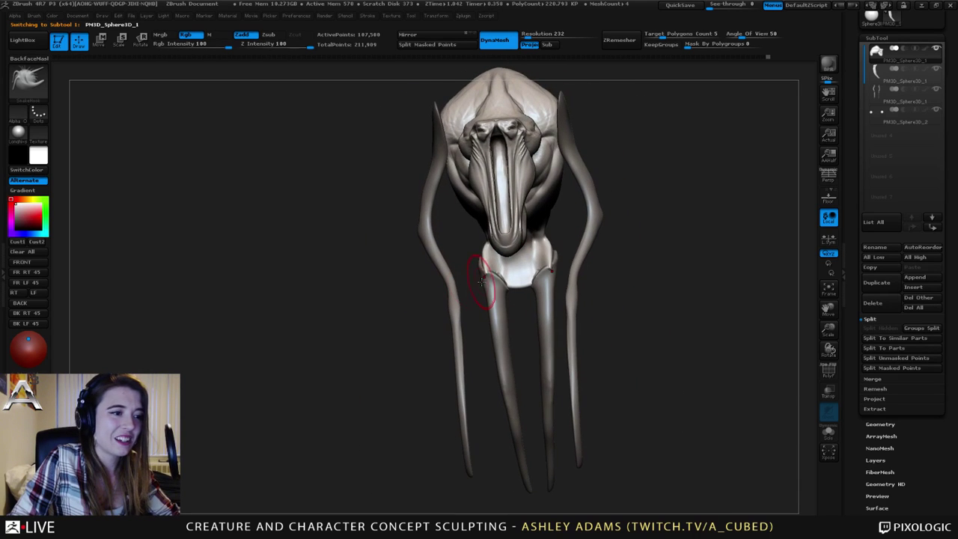
pyautogui.moveTo(510, 272)
pyautogui.keyDown('shift'); pyautogui.mouseDown()
pyautogui.moveTo(531, 269)
pyautogui.moveTo(535, 255)
pyautogui.mouseUp(); pyautogui.keyUp('shift')
pyautogui.moveTo(599, 201); pyautogui.dragTo(588, 266, button='right')
pyautogui.moveTo(588, 267); pyautogui.dragTo(609, 267)
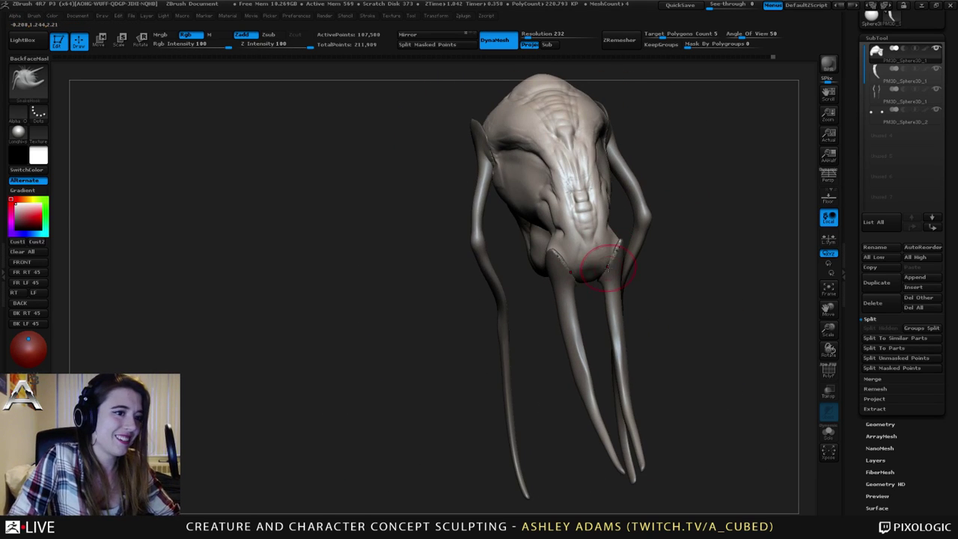
# Refine the flank above the hind-leg joint with the Dam_Standard brush.
pyautogui.moveTo(592, 271); pyautogui.dragTo(581, 215, button='right')
pyautogui.moveTo(581, 216)
pyautogui.mouseDown(button='right')
pyautogui.moveTo(550, 228)
pyautogui.moveTo(552, 263)
pyautogui.moveTo(588, 281)
pyautogui.mouseUp(button='right')
pyautogui.press('2')
pyautogui.moveTo(538, 241)
pyautogui.mouseDown()
pyautogui.moveTo(557, 255)
pyautogui.moveTo(544, 243)
pyautogui.mouseUp()
pyautogui.moveTo(525, 244); pyautogui.dragTo(564, 241, button='right')
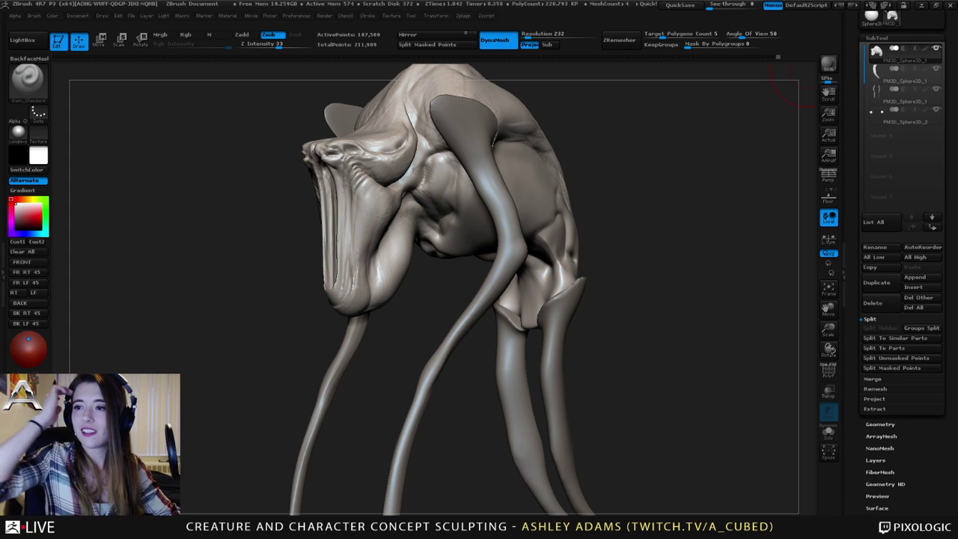
# Build up clay on the side of the pelvis above the hind legs with ClayBuildup.
pyautogui.moveTo(599, 225); pyautogui.dragTo(696, 217)
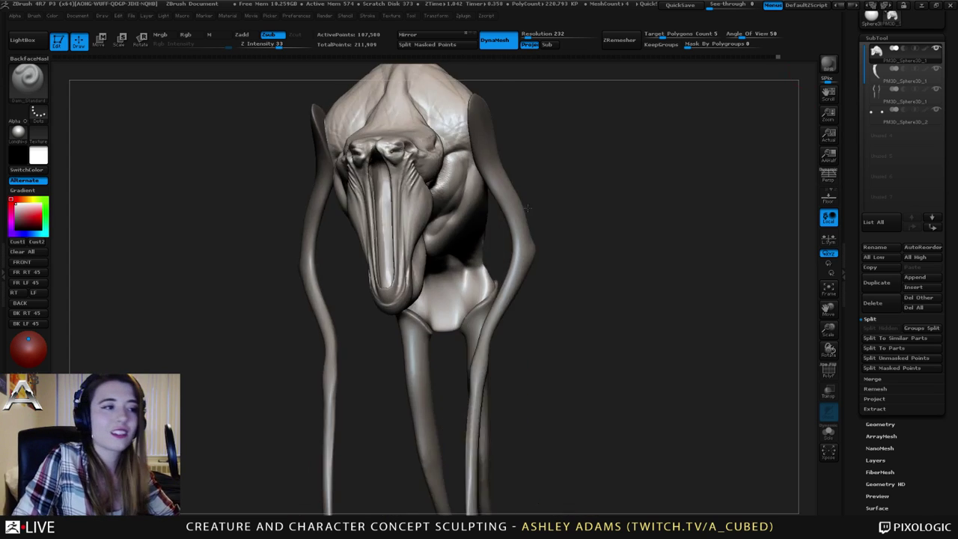
pyautogui.moveTo(599, 300)
pyautogui.keyDown('alt'); pyautogui.mouseDown()
pyautogui.moveTo(547, 225)
pyautogui.moveTo(644, 216)
pyautogui.moveTo(509, 232)
pyautogui.moveTo(516, 291)
pyautogui.mouseUp(); pyautogui.keyUp('alt')
pyautogui.press('b')
pyautogui.press('c')
pyautogui.press('b')
pyautogui.moveTo(346, 221); pyautogui.dragTo(352, 269)
pyautogui.moveTo(327, 224)
pyautogui.mouseDown(button='right')
pyautogui.moveTo(302, 207)
pyautogui.moveTo(279, 208)
pyautogui.mouseUp(button='right')
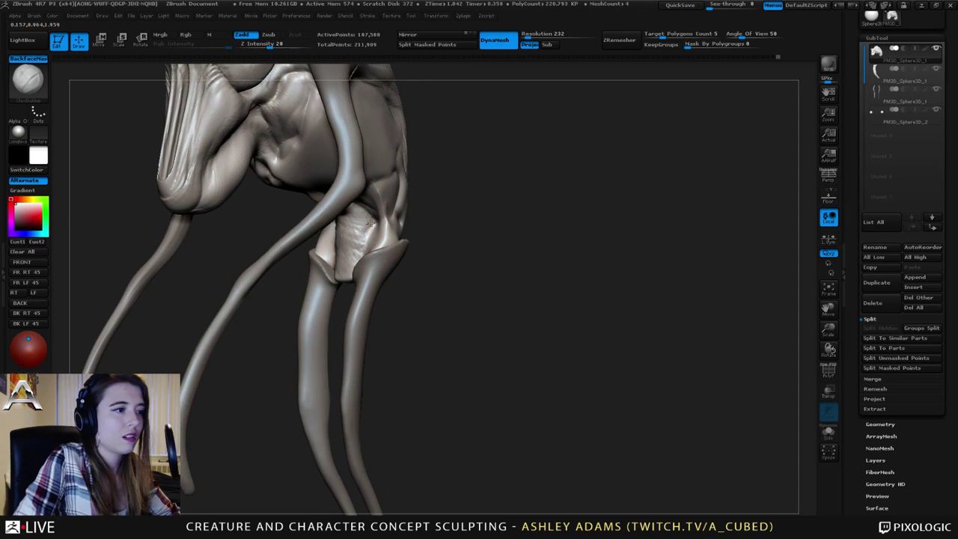
# Switch to Dam_Standard and define the forms on the side of the pelvis.
pyautogui.moveTo(358, 198); pyautogui.dragTo(324, 201, button='right')
pyautogui.moveTo(392, 210)
pyautogui.mouseDown(button='right')
pyautogui.moveTo(421, 219)
pyautogui.moveTo(374, 206)
pyautogui.mouseUp(button='right')
pyautogui.press('b')
pyautogui.press('d')
pyautogui.press('s')
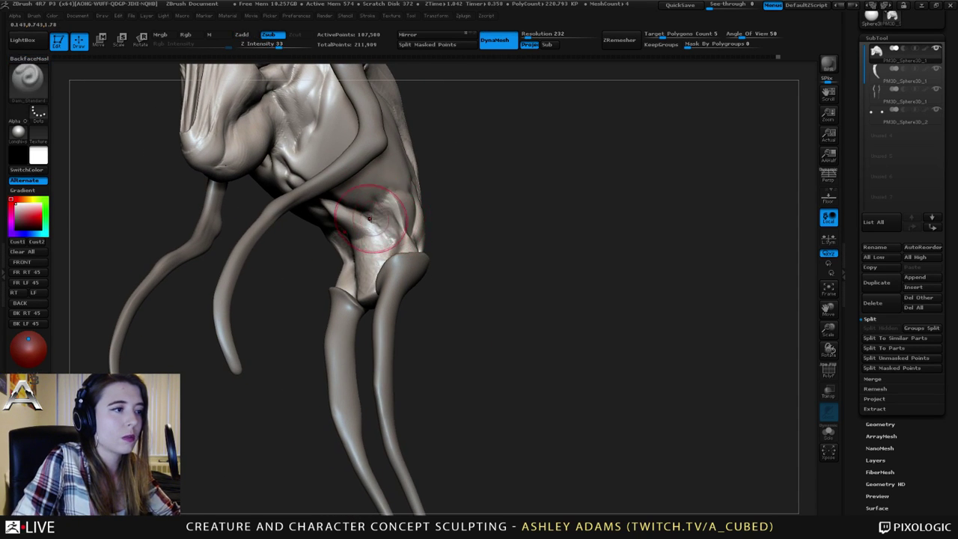
pyautogui.moveTo(357, 201)
pyautogui.mouseDown(button='right')
pyautogui.moveTo(416, 212)
pyautogui.moveTo(368, 223)
pyautogui.mouseUp(button='right')
# Return to ClayBuildup for more volume at the hip, and switch back to the Dam_Standard brush.
pyautogui.press('b')
pyautogui.press('c')
pyautogui.press('b')
pyautogui.moveTo(331, 196)
pyautogui.mouseDown(button='right')
pyautogui.moveTo(340, 215)
pyautogui.moveTo(367, 228)
pyautogui.moveTo(357, 220)
pyautogui.moveTo(414, 212)
pyautogui.mouseUp(button='right')
pyautogui.press('b')
pyautogui.press('d')
pyautogui.press('s')
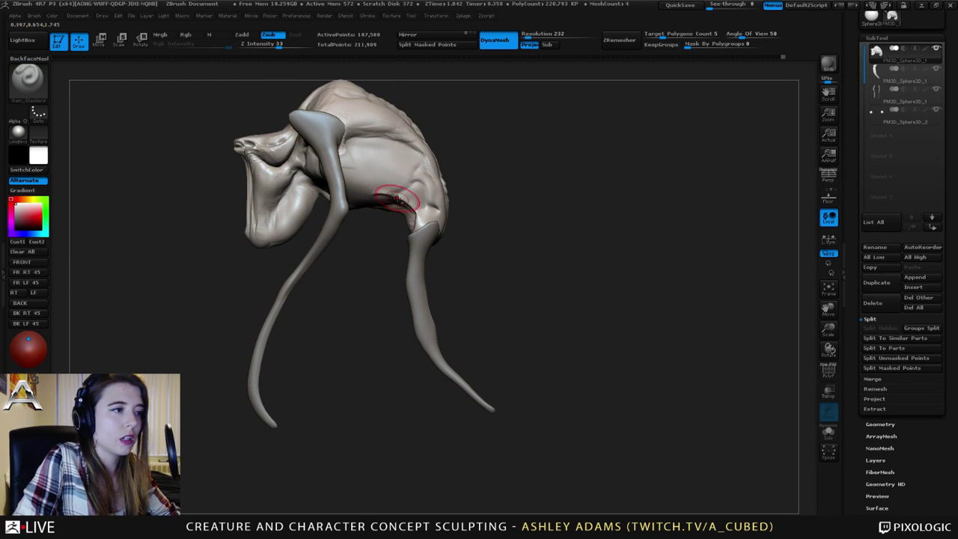
# Smooth the flank above the hind-leg joint and switch to the SnakeHook brush with an adjusted size.
pyautogui.moveTo(409, 202); pyautogui.dragTo(384, 188, button='right')
pyautogui.moveTo(393, 198)
pyautogui.keyDown('shift'); pyautogui.mouseDown()
pyautogui.moveTo(405, 208)
pyautogui.moveTo(398, 194)
pyautogui.mouseUp(); pyautogui.keyUp('shift')
pyautogui.press('b')
pyautogui.press('s')
pyautogui.press('h')
pyautogui.press('space')
pyautogui.moveTo(401, 197); pyautogui.dragTo(345, 176, button='right')
pyautogui.press('space')
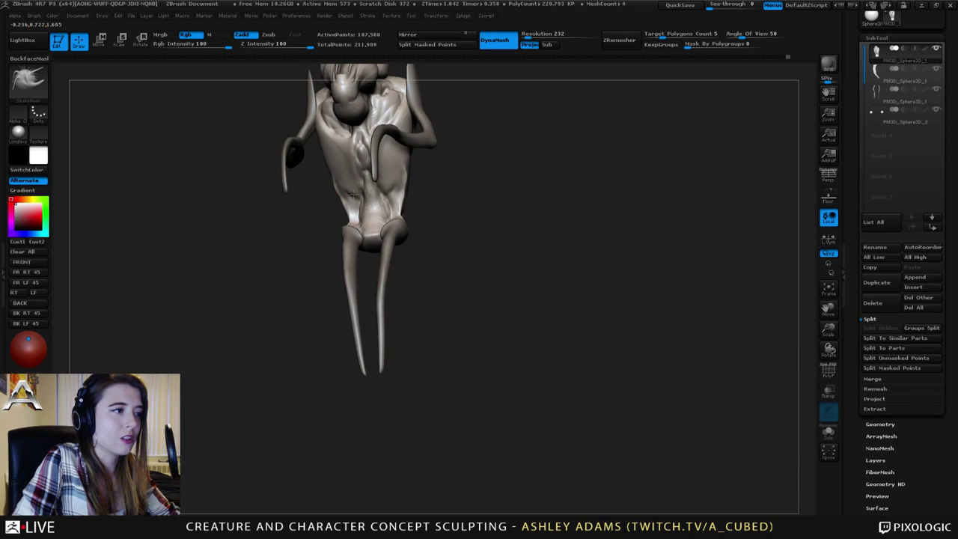
pyautogui.press('space')
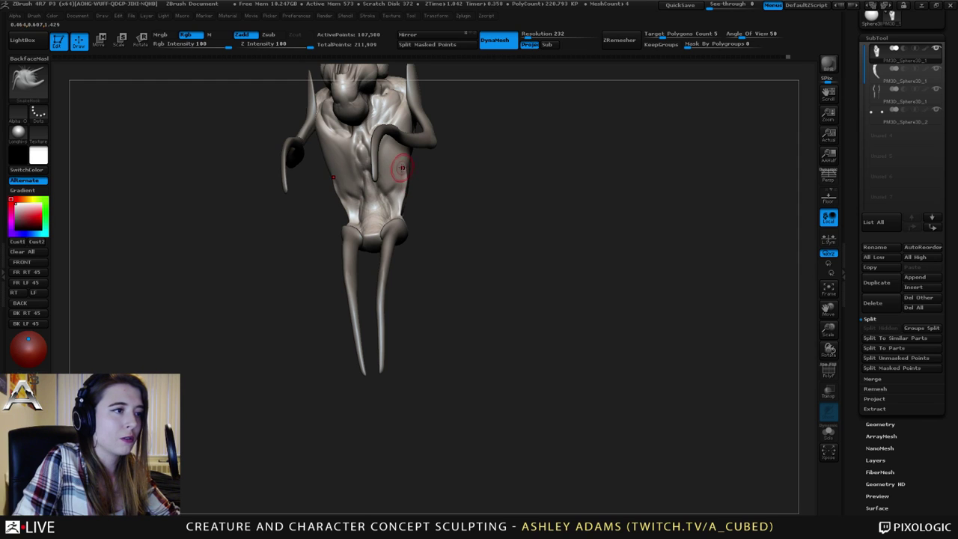
# Pull the lower flank edge above the hind-leg joint upward with the SnakeHook brush.
pyautogui.moveTo(404, 166); pyautogui.dragTo(395, 229, button='right')
pyautogui.press('space')
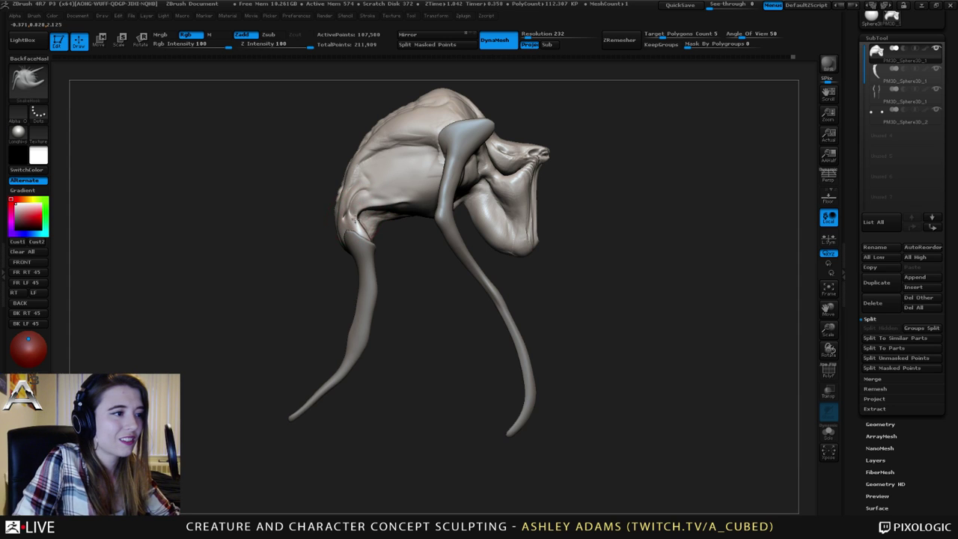
pyautogui.moveTo(356, 219)
pyautogui.mouseDown(button='right')
pyautogui.moveTo(464, 207)
pyautogui.moveTo(349, 211)
pyautogui.mouseUp(button='right')
pyautogui.press('space')
pyautogui.moveTo(332, 203); pyautogui.dragTo(334, 192)
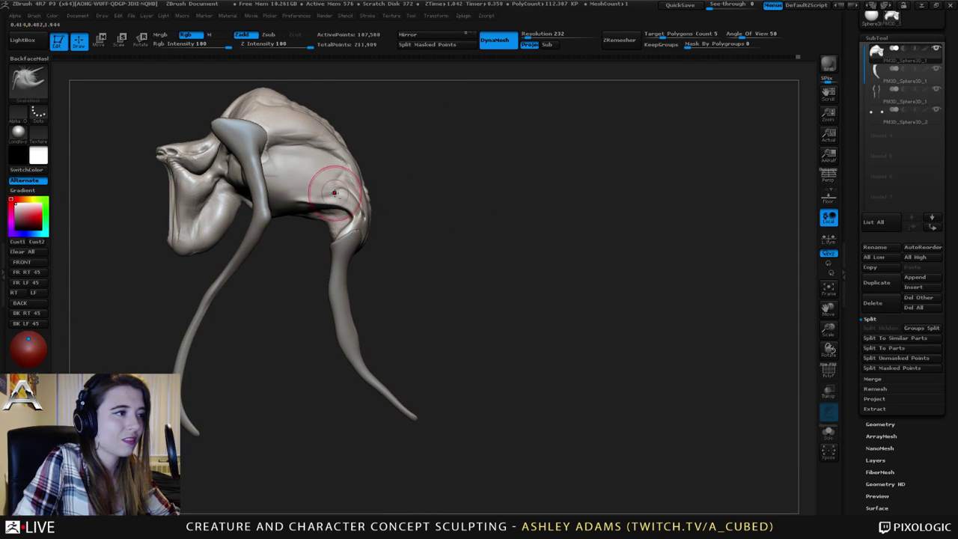
# Pull the belly behind the front leg downward into a fuller bulge with SnakeHook.
pyautogui.keyDown('alt'); pyautogui.moveTo(334, 192); pyautogui.dragTo(377, 203, button='right'); pyautogui.keyUp('alt')
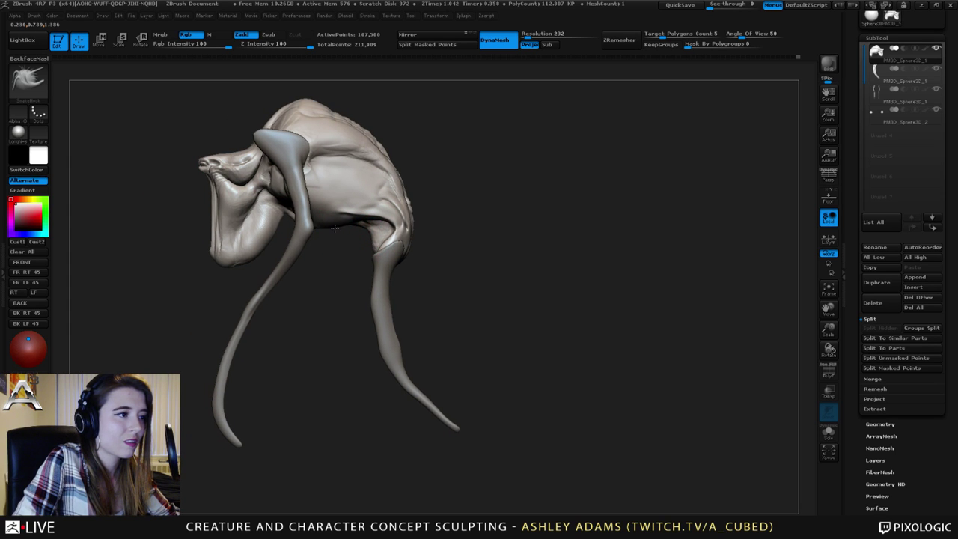
pyautogui.press('space')
pyautogui.moveTo(335, 228)
pyautogui.mouseDown(button='right')
pyautogui.moveTo(323, 223)
pyautogui.moveTo(333, 246)
pyautogui.mouseUp(button='right')
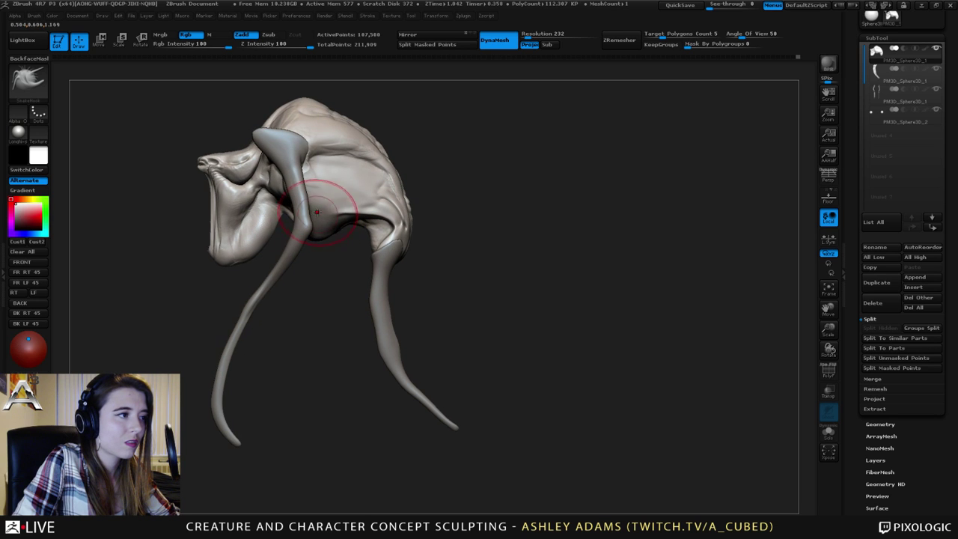
# Move the front legs outward from the body in front view with a transpose line, and reselect the body subtool.
pyautogui.moveTo(317, 213)
pyautogui.mouseDown(button='right')
pyautogui.moveTo(356, 208)
pyautogui.moveTo(329, 210)
pyautogui.moveTo(343, 206)
pyautogui.moveTo(308, 166)
pyautogui.moveTo(365, 178)
pyautogui.mouseUp(button='right')
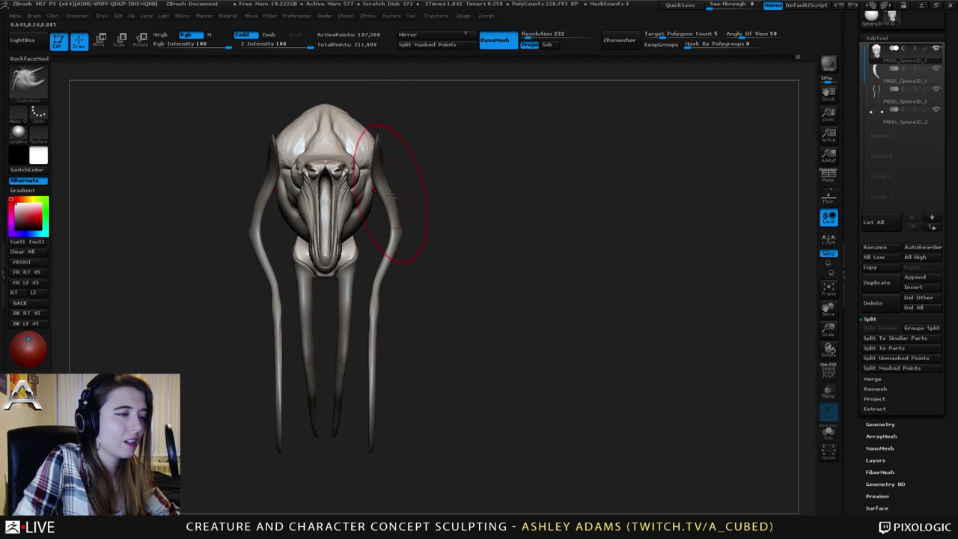
pyautogui.keyDown('alt'); pyautogui.click(381, 184); pyautogui.keyUp('alt')
pyautogui.press('w')
pyautogui.keyDown('shift'); pyautogui.moveTo(381, 180); pyautogui.dragTo(593, 180); pyautogui.keyUp('shift')
pyautogui.moveTo(487, 180); pyautogui.dragTo(507, 181)
pyautogui.press('q')
pyautogui.keyDown('alt'); pyautogui.click(363, 167); pyautogui.keyUp('alt')
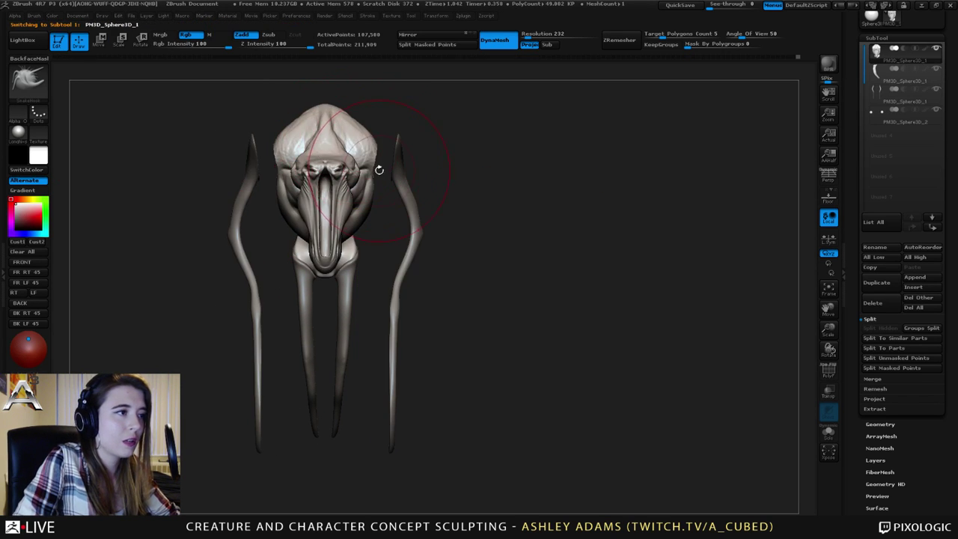
# Pull the body's shoulders outward with SnakeHook so they meet the tops of the front legs.
pyautogui.moveTo(377, 167)
pyautogui.mouseDown()
pyautogui.moveTo(390, 162)
pyautogui.moveTo(390, 134)
pyautogui.mouseUp()
pyautogui.moveTo(398, 136); pyautogui.dragTo(243, 149, button='right')
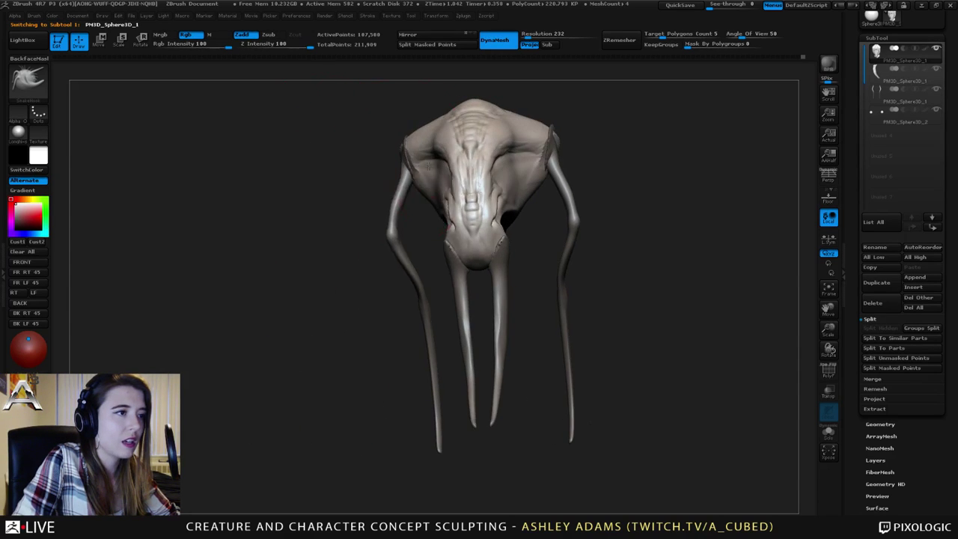
pyautogui.rightClick(364, 219)
pyautogui.moveTo(422, 151); pyautogui.dragTo(431, 152)
pyautogui.moveTo(489, 140); pyautogui.dragTo(497, 184, button='right')
pyautogui.moveTo(445, 163); pyautogui.dragTo(444, 201, button='right')
pyautogui.moveTo(440, 196); pyautogui.dragTo(422, 188)
pyautogui.moveTo(416, 187)
pyautogui.mouseDown(button='right')
pyautogui.moveTo(459, 173)
pyautogui.moveTo(512, 180)
pyautogui.mouseUp(button='right')
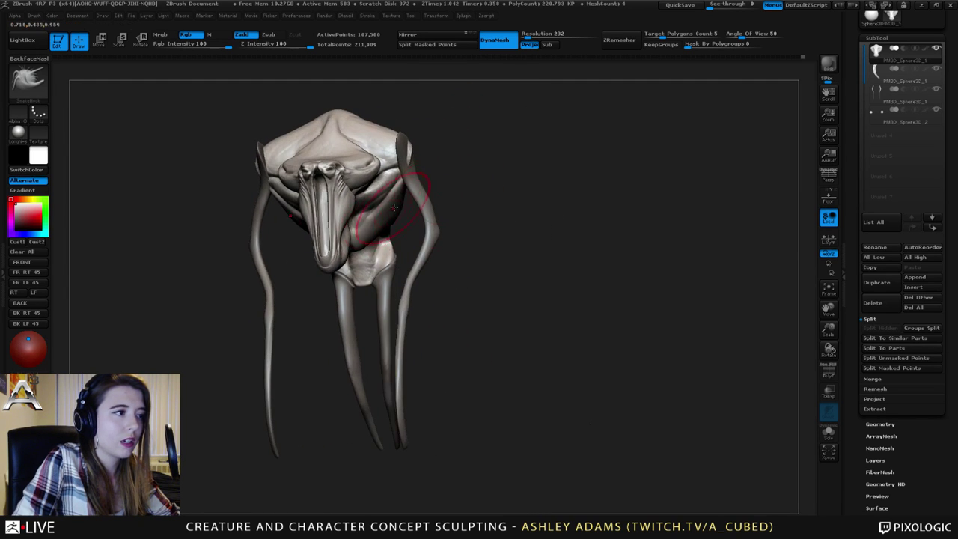
# Select the front-legs subtool and thicken the upper ends at the shoulders with the Inflat brush.
pyautogui.keyDown('alt'); pyautogui.click(416, 162); pyautogui.keyUp('alt')
pyautogui.press('b')
pyautogui.press('i')
pyautogui.press('n')
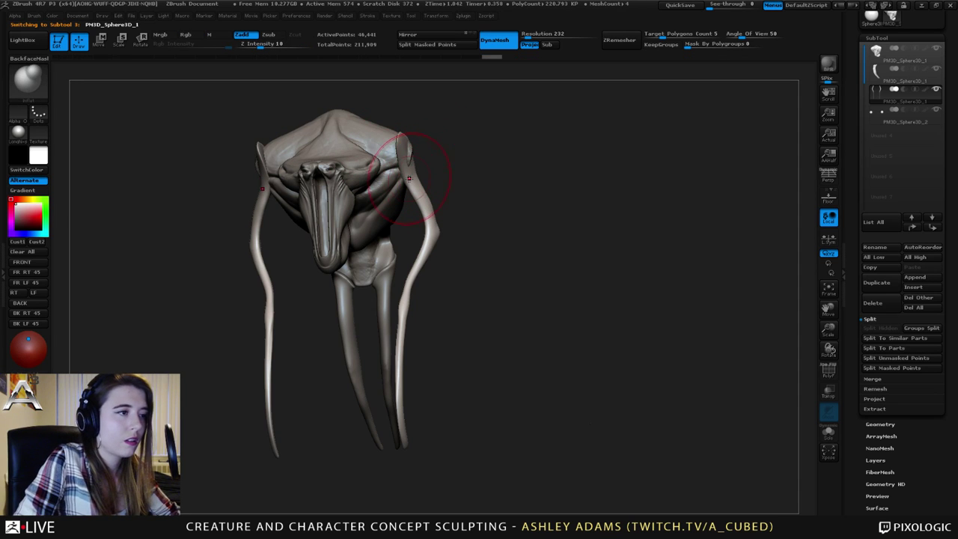
pyautogui.moveTo(402, 132); pyautogui.dragTo(405, 144)
# Move the front legs slightly backward in side view and outward in front view with the transpose line.
pyautogui.moveTo(410, 149)
pyautogui.mouseDown(button='right')
pyautogui.moveTo(359, 158)
pyautogui.moveTo(374, 144)
pyautogui.moveTo(365, 144)
pyautogui.mouseUp(button='right')
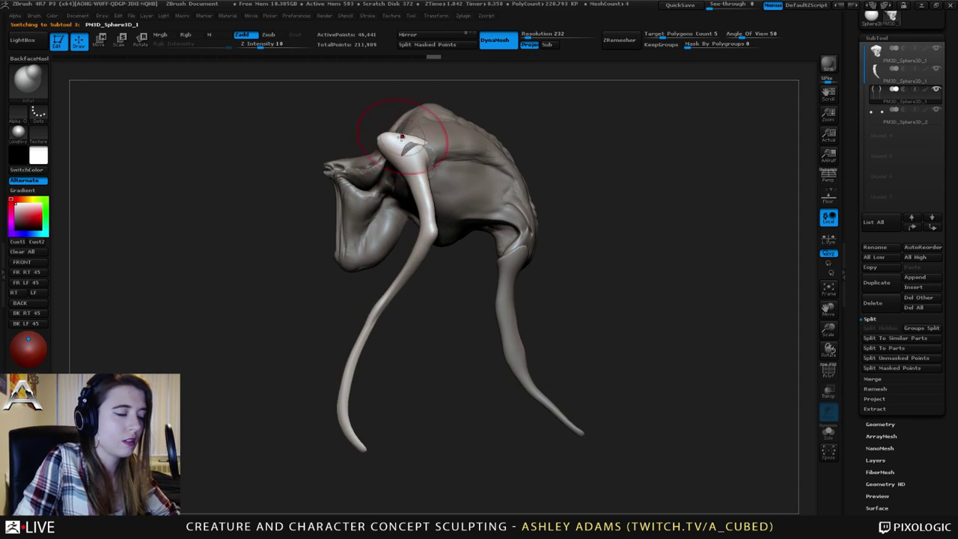
pyautogui.press('w')
pyautogui.moveTo(414, 170); pyautogui.dragTo(650, 169)
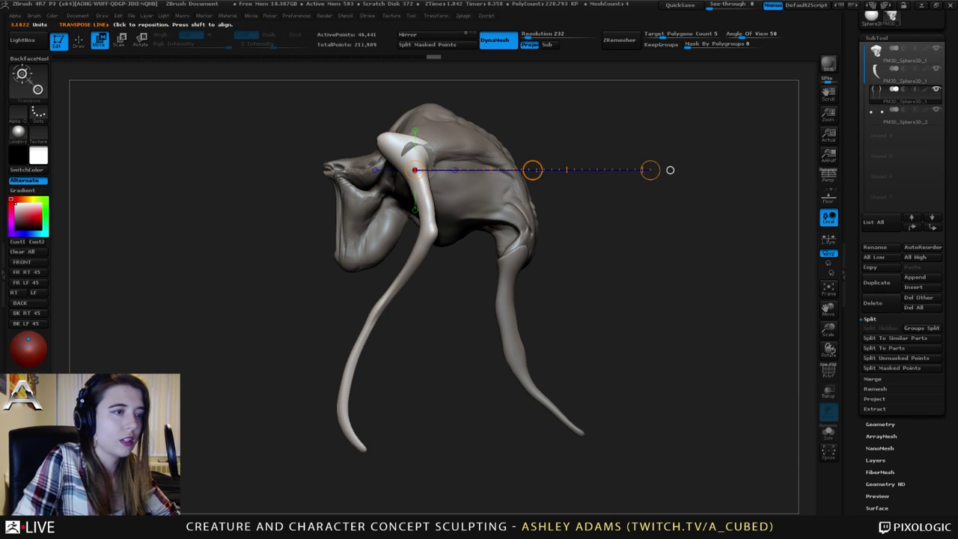
pyautogui.moveTo(532, 170); pyautogui.dragTo(538, 172)
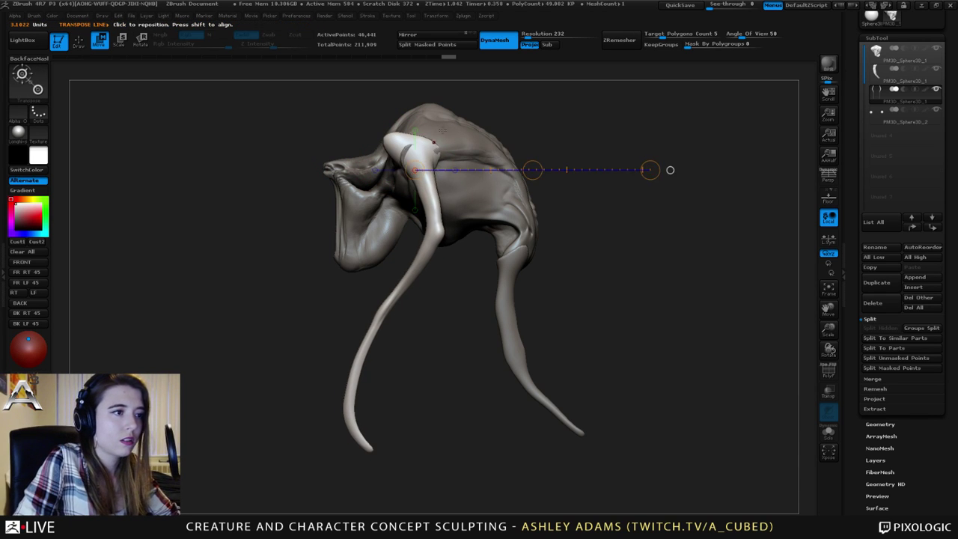
pyautogui.keyDown('shift'); pyautogui.moveTo(440, 137); pyautogui.dragTo(488, 131, button='right'); pyautogui.keyUp('shift')
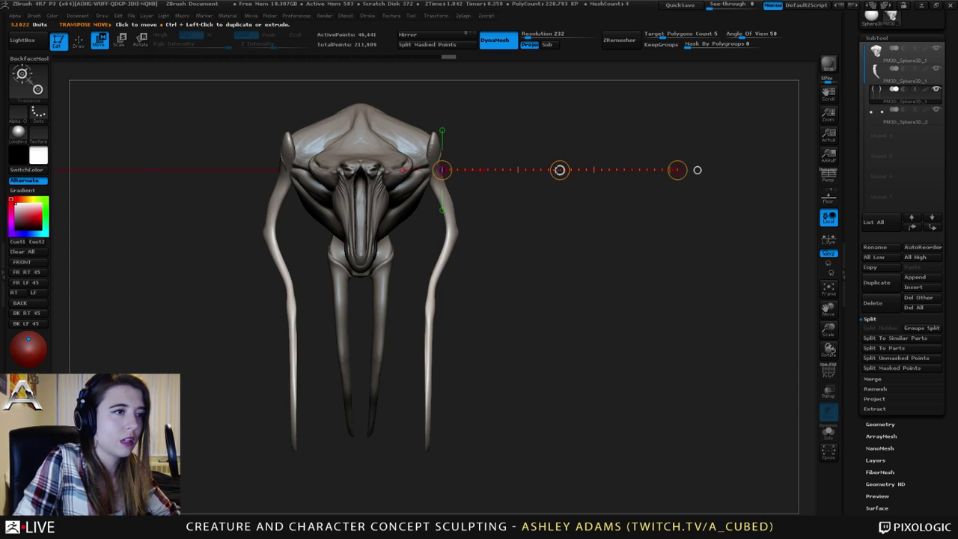
pyautogui.moveTo(560, 169); pyautogui.dragTo(564, 170)
pyautogui.press('q')
# Select the body subtool and reshape and smooth the slope from upper back to shoulders, using the SnakeHook brush.
pyautogui.moveTo(344, 153); pyautogui.dragTo(370, 170, button='right')
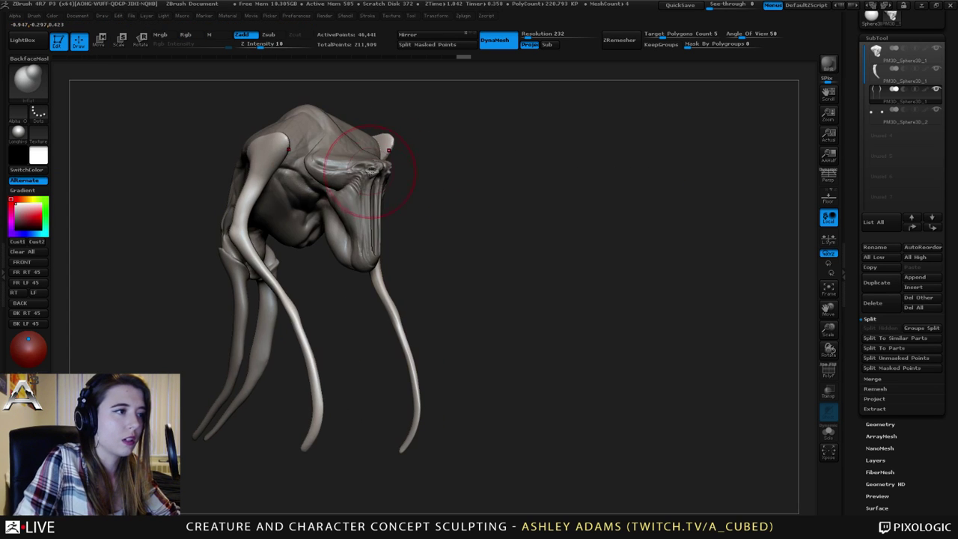
pyautogui.moveTo(293, 171); pyautogui.dragTo(268, 153, button='right')
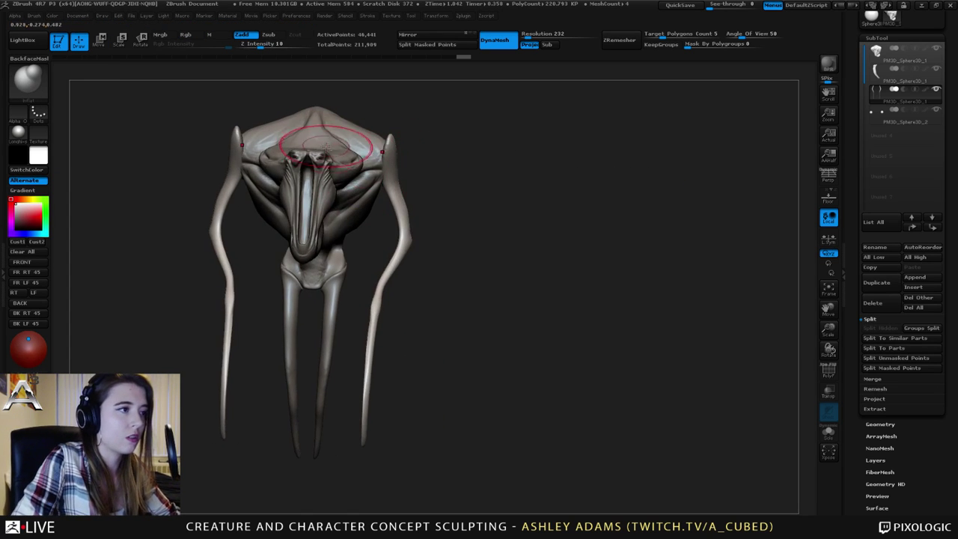
pyautogui.keyDown('alt'); pyautogui.click(319, 151); pyautogui.keyUp('alt')
pyautogui.moveTo(333, 151); pyautogui.dragTo(306, 140, button='right')
pyautogui.rightClick(337, 193)
pyautogui.press('b')
pyautogui.press('s')
pyautogui.press('h')
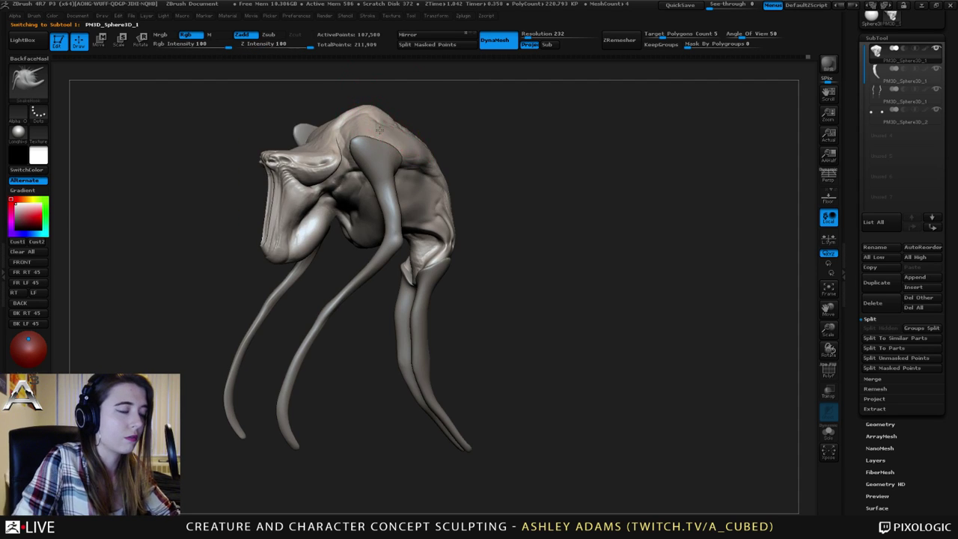
pyautogui.moveTo(397, 120)
pyautogui.mouseDown(button='right')
pyautogui.moveTo(372, 127)
pyautogui.moveTo(398, 156)
pyautogui.moveTo(392, 134)
pyautogui.mouseUp(button='right')
pyautogui.rightClick(390, 133)
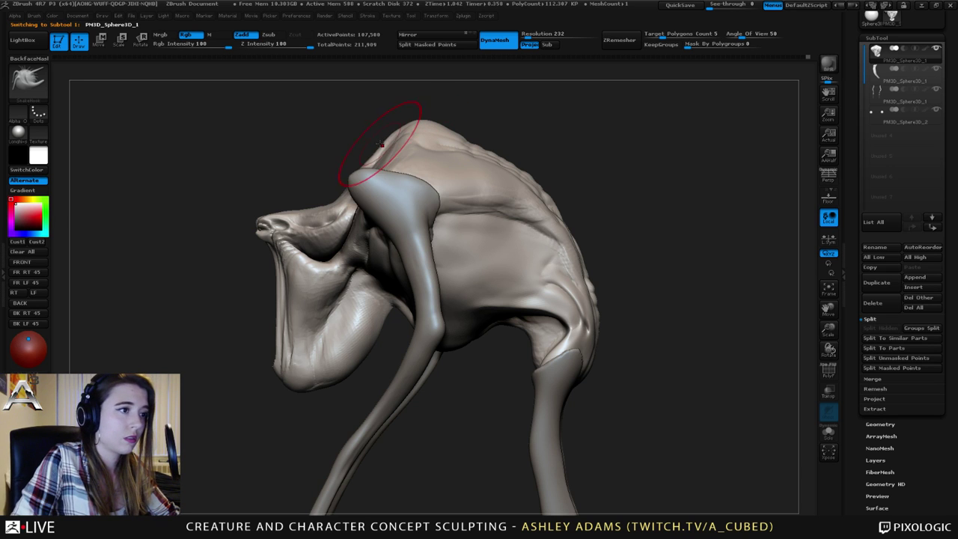
pyautogui.moveTo(381, 143)
pyautogui.mouseDown(button='right')
pyautogui.moveTo(377, 157)
pyautogui.moveTo(427, 148)
pyautogui.moveTo(408, 129)
pyautogui.mouseUp(button='right')
pyautogui.moveTo(269, 138)
pyautogui.mouseDown(button='right')
pyautogui.moveTo(314, 142)
pyautogui.moveTo(352, 171)
pyautogui.moveTo(373, 154)
pyautogui.moveTo(482, 152)
pyautogui.moveTo(449, 154)
pyautogui.mouseUp(button='right')
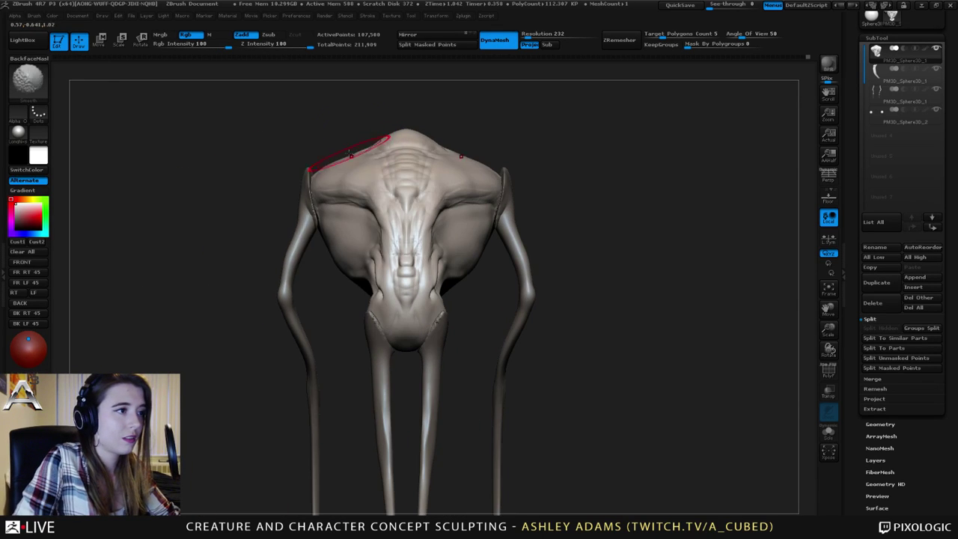
# Switch to ClayBuildup and add volume along the middle of the spine.
pyautogui.keyDown('alt'); pyautogui.moveTo(405, 206); pyautogui.dragTo(420, 159, button='right'); pyautogui.keyUp('alt')
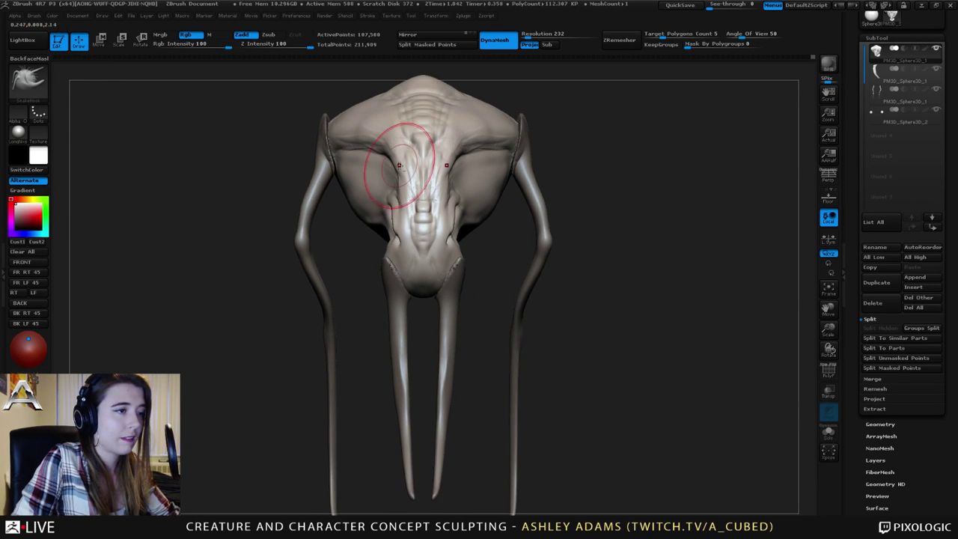
pyautogui.moveTo(531, 142); pyautogui.dragTo(497, 137, button='right')
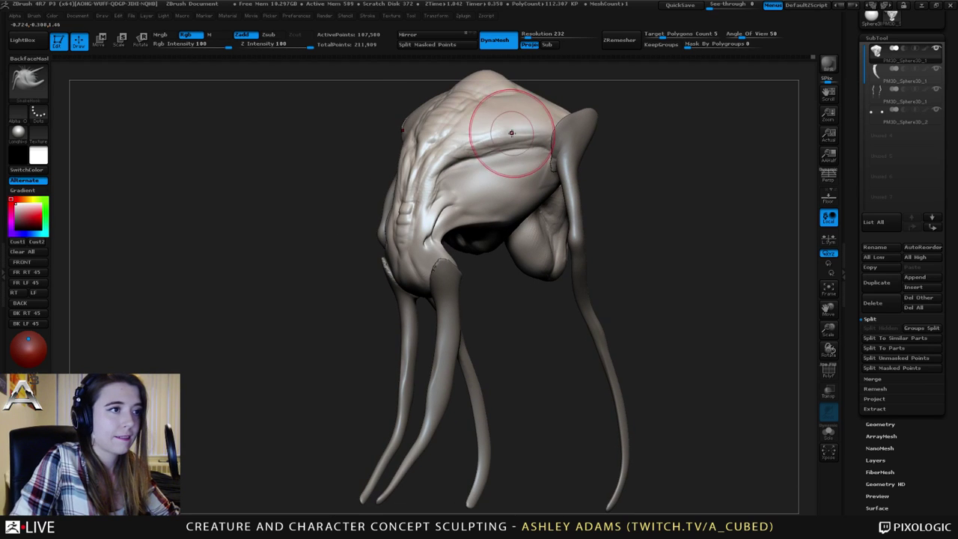
pyautogui.moveTo(438, 177); pyautogui.dragTo(416, 172, button='right')
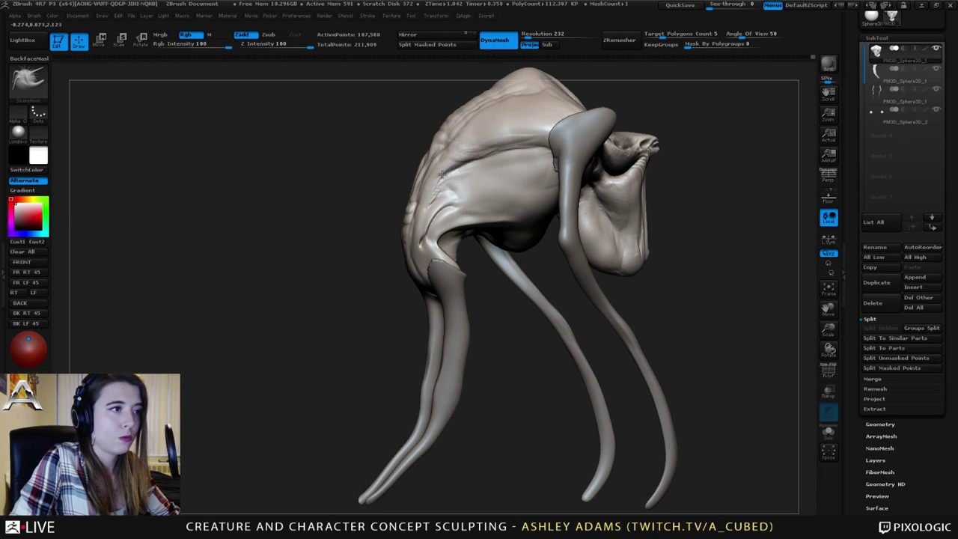
pyautogui.moveTo(439, 138); pyautogui.dragTo(453, 163, button='right')
pyautogui.press('b')
pyautogui.press('c')
pyautogui.press('b')
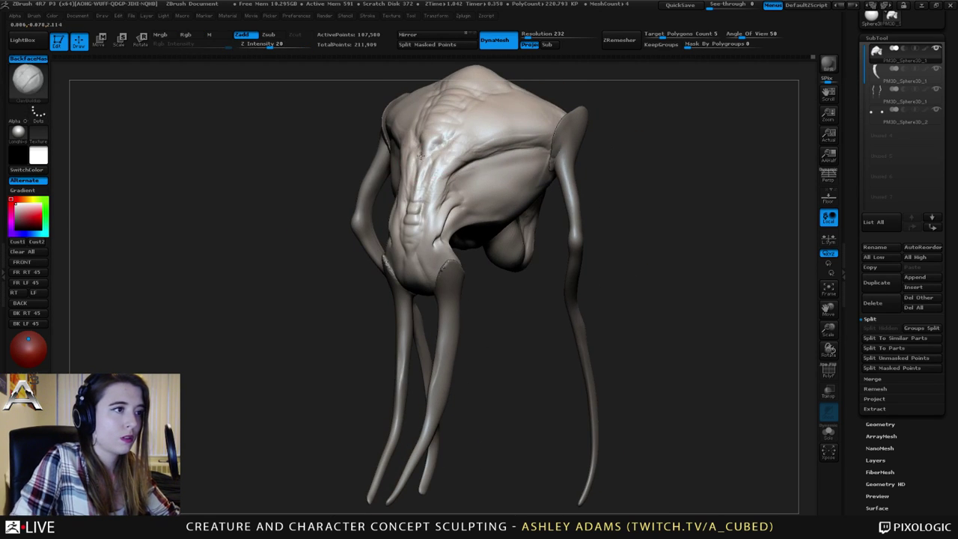
pyautogui.moveTo(416, 187); pyautogui.dragTo(418, 178)
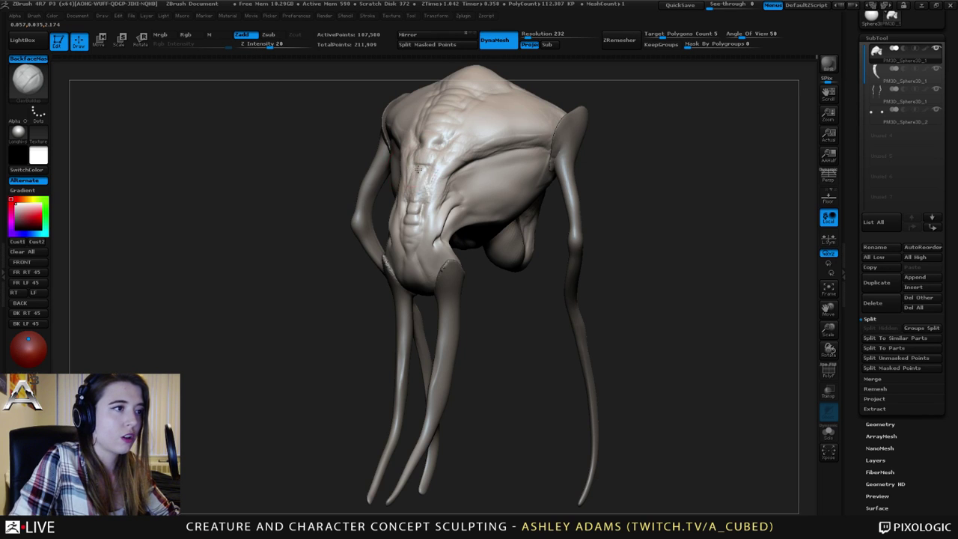
# Carve the separations between the vertebrae along the spine with the Dam_Standard brush.
pyautogui.moveTo(418, 174)
pyautogui.mouseDown(button='right')
pyautogui.moveTo(443, 153)
pyautogui.moveTo(417, 154)
pyautogui.mouseUp(button='right')
pyautogui.press('b')
pyautogui.press('d')
pyautogui.press('s')
pyautogui.moveTo(421, 151); pyautogui.dragTo(418, 184)
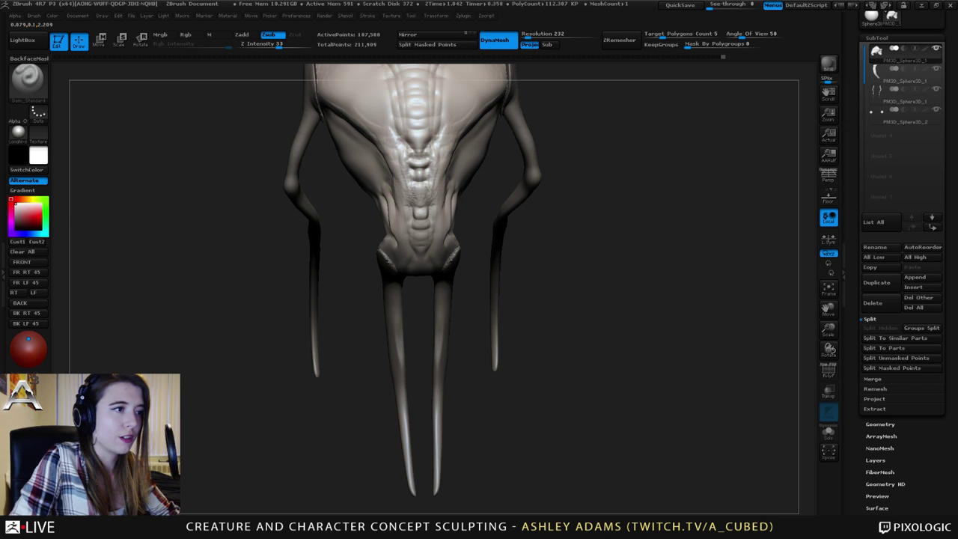
pyautogui.moveTo(423, 195); pyautogui.dragTo(432, 176, button='right')
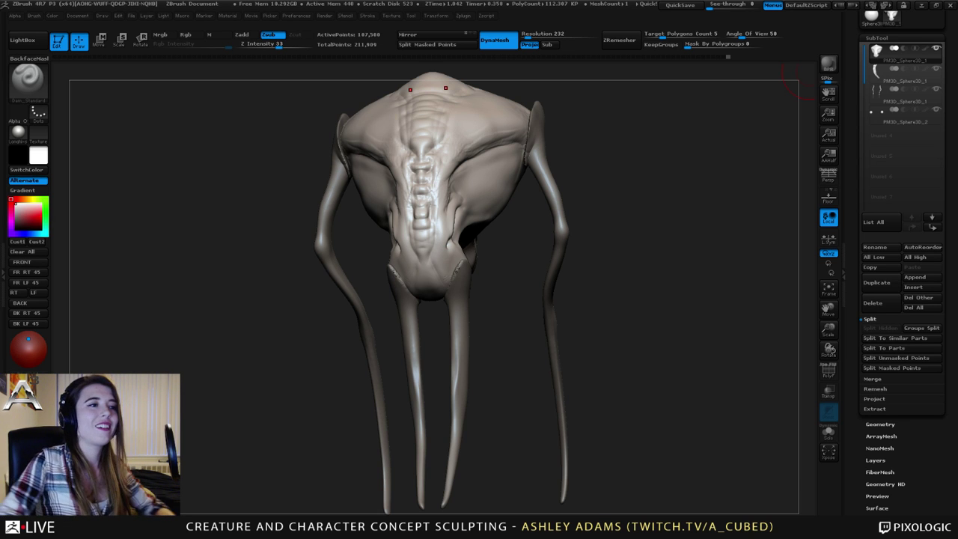
# Cut the crease below the shoulder mass on the back deeper with Dam_Standard at an adjusted size.
pyautogui.moveTo(599, 194); pyautogui.dragTo(681, 199)
pyautogui.moveTo(394, 162); pyautogui.dragTo(324, 198, button='right')
pyautogui.press('space')
pyautogui.moveTo(358, 152); pyautogui.dragTo(364, 153)
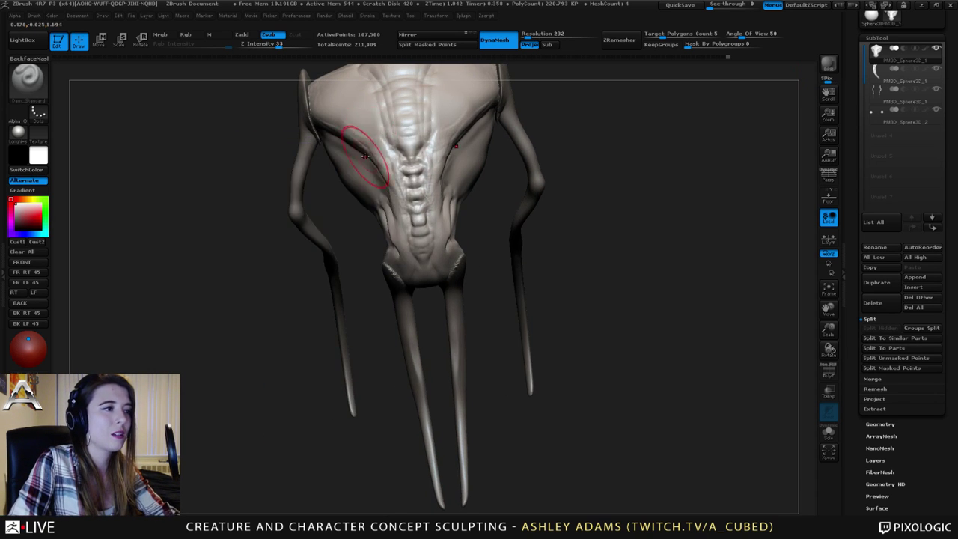
pyautogui.moveTo(367, 156)
pyautogui.mouseDown(button='right')
pyautogui.moveTo(353, 175)
pyautogui.moveTo(434, 182)
pyautogui.mouseUp(button='right')
# Switch to the SnakeHook brush and reshape the sides of the rib cage below the shoulders.
pyautogui.press('2')
pyautogui.moveTo(464, 225)
pyautogui.mouseDown(button='right')
pyautogui.moveTo(422, 220)
pyautogui.moveTo(352, 183)
pyautogui.moveTo(362, 221)
pyautogui.mouseUp(button='right')
pyautogui.press('3')
pyautogui.moveTo(347, 172); pyautogui.dragTo(361, 177)
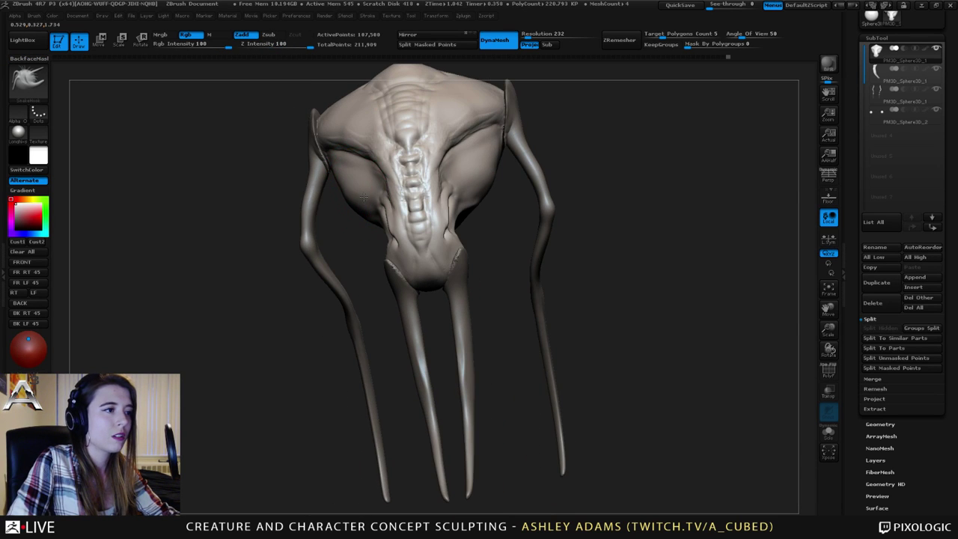
pyautogui.moveTo(361, 177); pyautogui.dragTo(367, 217, button='right')
pyautogui.moveTo(471, 182); pyautogui.dragTo(495, 148)
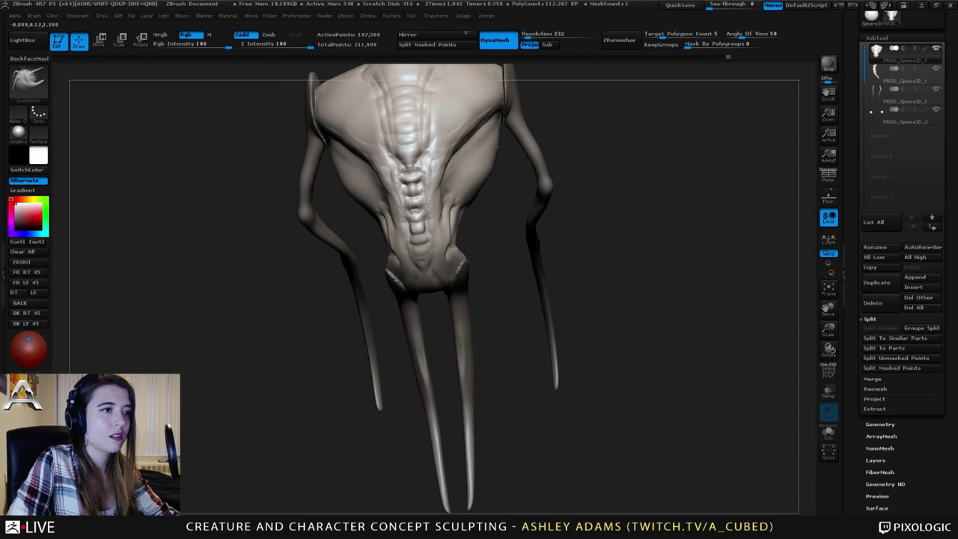
# Adjust the brush size and refine the side of the rib cage behind the front leg with SnakeHook.
pyautogui.moveTo(517, 146)
pyautogui.mouseDown(button='right')
pyautogui.moveTo(461, 123)
pyautogui.moveTo(419, 129)
pyautogui.mouseUp(button='right')
pyautogui.moveTo(463, 170); pyautogui.dragTo(463, 192, button='right')
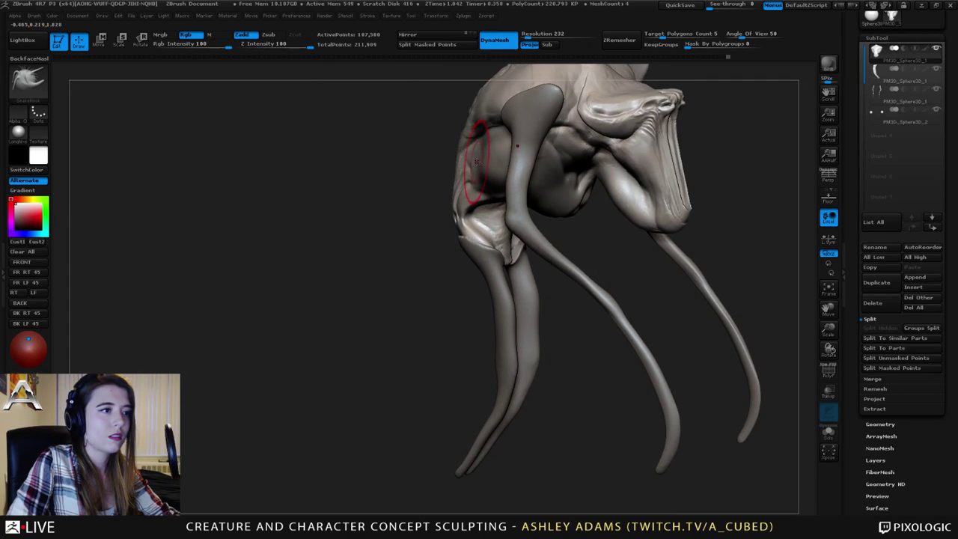
pyautogui.press('space')
pyautogui.moveTo(480, 161); pyautogui.dragTo(477, 161)
pyautogui.moveTo(475, 154)
pyautogui.mouseDown(button='right')
pyautogui.moveTo(489, 146)
pyautogui.moveTo(474, 169)
pyautogui.moveTo(487, 170)
pyautogui.moveTo(381, 150)
pyautogui.moveTo(428, 167)
pyautogui.moveTo(370, 169)
pyautogui.moveTo(385, 175)
pyautogui.moveTo(340, 160)
pyautogui.moveTo(485, 146)
pyautogui.mouseUp(button='right')
# Reselect the body subtool and reshape the area above the brow with SnakeHook.
pyautogui.keyDown('alt'); pyautogui.click(378, 133); pyautogui.keyUp('alt')
pyautogui.keyDown('shift'); pyautogui.moveTo(392, 163); pyautogui.dragTo(400, 165, button='right'); pyautogui.keyUp('shift')
pyautogui.moveTo(337, 113)
pyautogui.keyDown('alt'); pyautogui.mouseDown(button='right')
pyautogui.moveTo(412, 145)
pyautogui.moveTo(389, 181)
pyautogui.mouseUp(button='right'); pyautogui.keyUp('alt')
pyautogui.keyDown('alt'); pyautogui.click(413, 149); pyautogui.keyUp('alt')
pyautogui.moveTo(422, 156); pyautogui.dragTo(418, 152)
pyautogui.moveTo(418, 152); pyautogui.dragTo(435, 121, button='right')
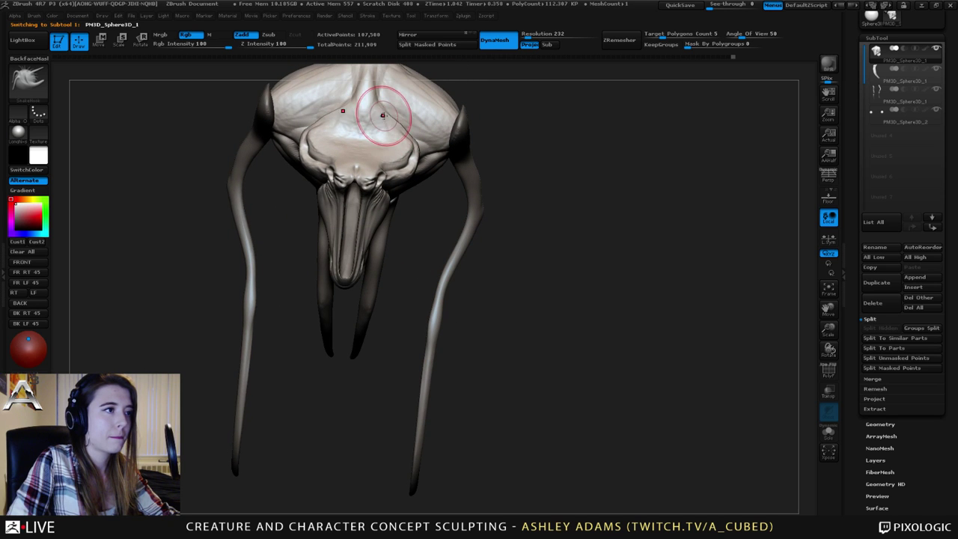
pyautogui.moveTo(384, 112); pyautogui.dragTo(380, 106)
# Inflate the neck area behind the jaw with the Inflat brush and smooth the upper surfaces around the head.
pyautogui.moveTo(334, 93)
pyautogui.mouseDown(button='right')
pyautogui.moveTo(388, 120)
pyautogui.moveTo(374, 125)
pyautogui.moveTo(386, 138)
pyautogui.moveTo(384, 150)
pyautogui.moveTo(371, 150)
pyautogui.moveTo(380, 160)
pyautogui.mouseUp(button='right')
pyautogui.rightClick(371, 152)
pyautogui.press('b')
pyautogui.press('i')
pyautogui.press('n')
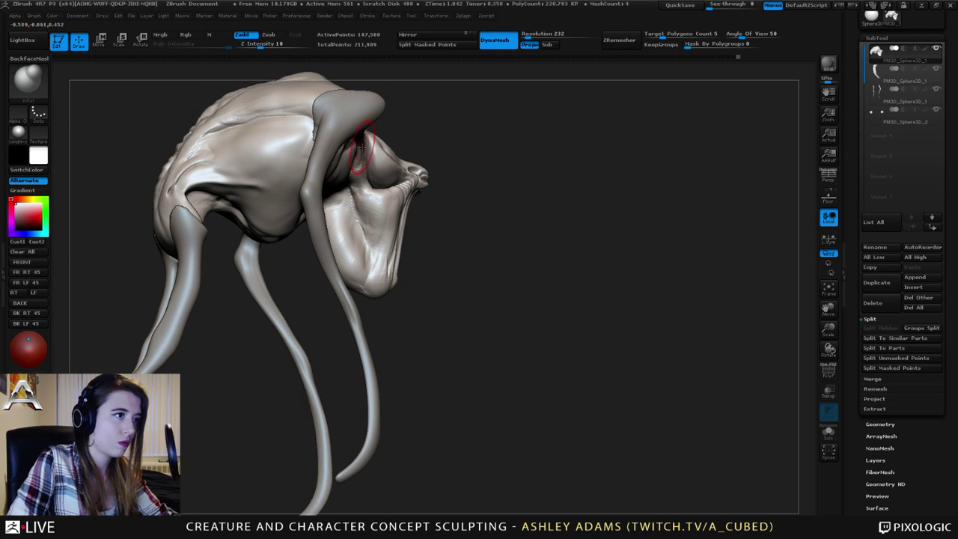
pyautogui.moveTo(362, 147); pyautogui.dragTo(360, 156)
pyautogui.moveTo(375, 153)
pyautogui.mouseDown(button='right')
pyautogui.moveTo(362, 147)
pyautogui.moveTo(371, 120)
pyautogui.mouseUp(button='right')
pyautogui.moveTo(386, 99)
pyautogui.keyDown('shift'); pyautogui.mouseDown()
pyautogui.moveTo(381, 116)
pyautogui.moveTo(384, 101)
pyautogui.mouseUp(); pyautogui.keyUp('shift')
pyautogui.moveTo(385, 100); pyautogui.dragTo(433, 107, button='right')
pyautogui.moveTo(470, 105)
pyautogui.keyDown('shift'); pyautogui.mouseDown()
pyautogui.moveTo(479, 120)
pyautogui.moveTo(443, 89)
pyautogui.mouseUp(); pyautogui.keyUp('shift')
# Switch back to SnakeHook and smooth the throat area between the jaw and the belly.
pyautogui.press('b')
pyautogui.press('s')
pyautogui.press('h')
pyautogui.moveTo(442, 88)
pyautogui.mouseDown(button='right')
pyautogui.moveTo(445, 116)
pyautogui.moveTo(465, 124)
pyautogui.moveTo(449, 112)
pyautogui.mouseUp(button='right')
pyautogui.moveTo(404, 116); pyautogui.dragTo(398, 177, button='right')
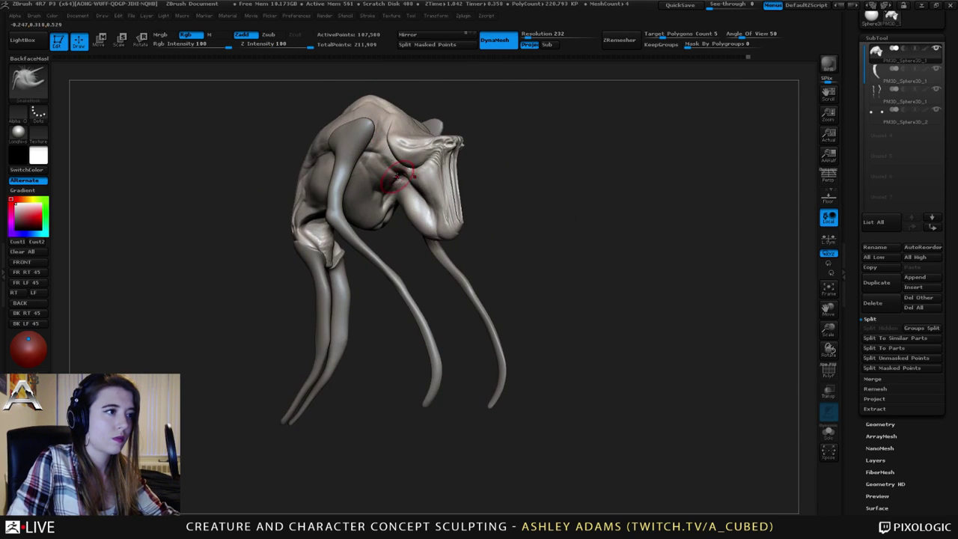
pyautogui.keyDown('shift'); pyautogui.moveTo(397, 178); pyautogui.dragTo(394, 181); pyautogui.keyUp('shift')
pyautogui.moveTo(394, 181); pyautogui.dragTo(362, 205, button='right')
pyautogui.rightClick(331, 236)
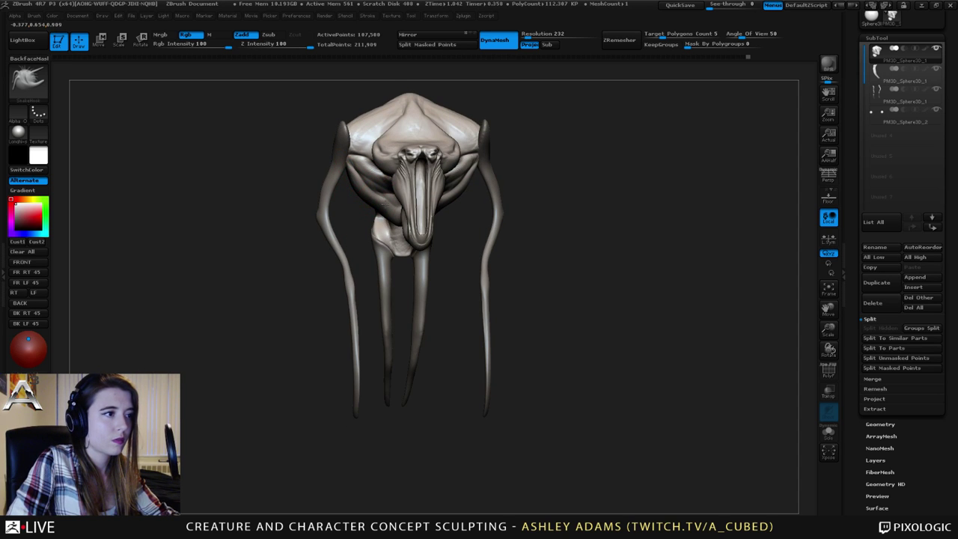
# Adjust the brush size, pull the side of the chest below the shoulder outward with SnakeHook, and select the front-leg subtool.
pyautogui.moveTo(387, 209); pyautogui.dragTo(328, 215, button='right')
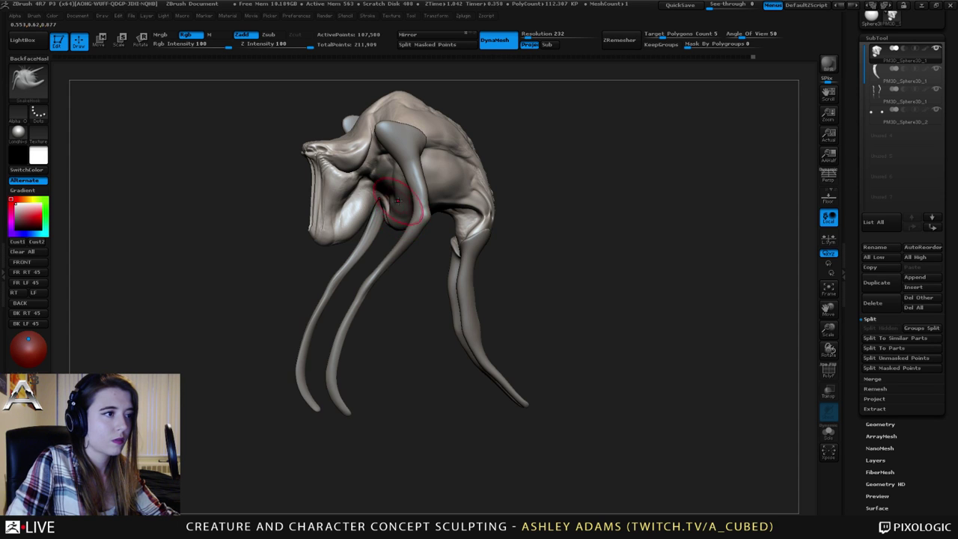
pyautogui.moveTo(398, 200)
pyautogui.mouseDown(button='right')
pyautogui.moveTo(423, 203)
pyautogui.moveTo(415, 171)
pyautogui.mouseUp(button='right')
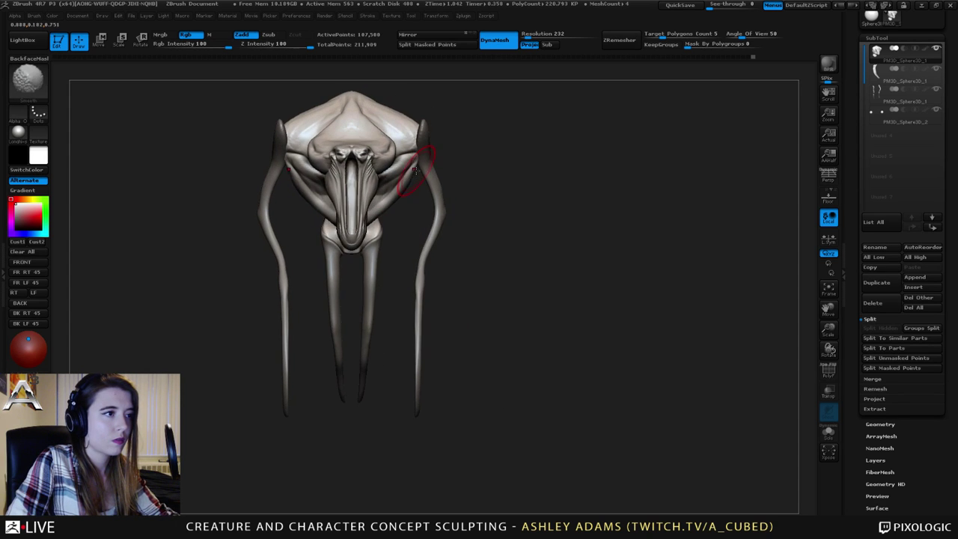
pyautogui.press('space')
pyautogui.moveTo(415, 172)
pyautogui.mouseDown()
pyautogui.moveTo(440, 171)
pyautogui.moveTo(425, 163)
pyautogui.moveTo(443, 156)
pyautogui.mouseUp()
pyautogui.keyDown('alt'); pyautogui.click(431, 162); pyautogui.keyUp('alt')
pyautogui.keyDown('alt'); pyautogui.moveTo(376, 160); pyautogui.dragTo(433, 161, button='right'); pyautogui.keyUp('alt')
pyautogui.moveTo(433, 161)
pyautogui.mouseDown(button='right')
pyautogui.moveTo(533, 170)
pyautogui.moveTo(408, 171)
pyautogui.moveTo(416, 170)
pyautogui.mouseUp(button='right')
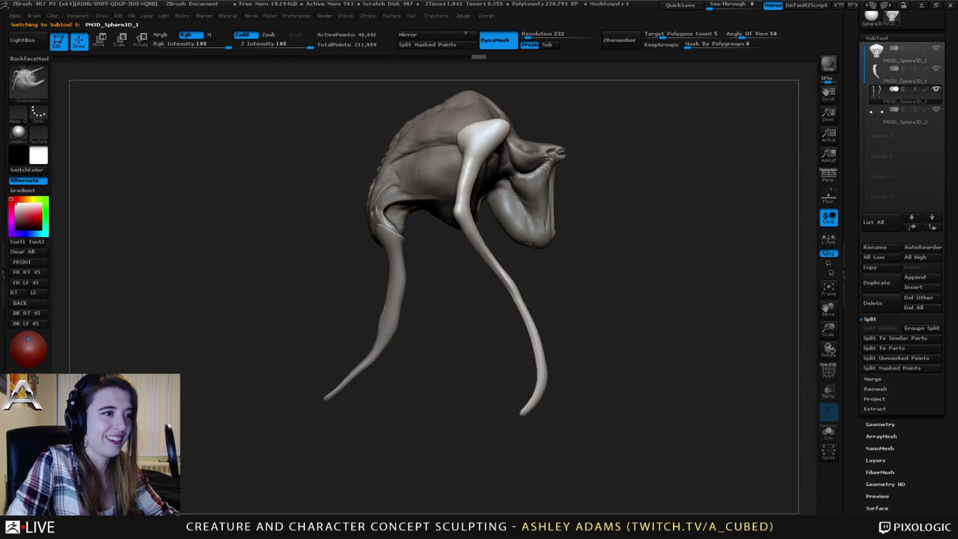
# Reselect the body subtool and lengthen the lower jaw downward with SnakeHook, refining its sides from the front.
pyautogui.keyDown('alt'); pyautogui.moveTo(517, 192); pyautogui.dragTo(437, 309, button='right'); pyautogui.keyUp('alt')
pyautogui.keyDown('alt'); pyautogui.click(470, 246); pyautogui.keyUp('alt')
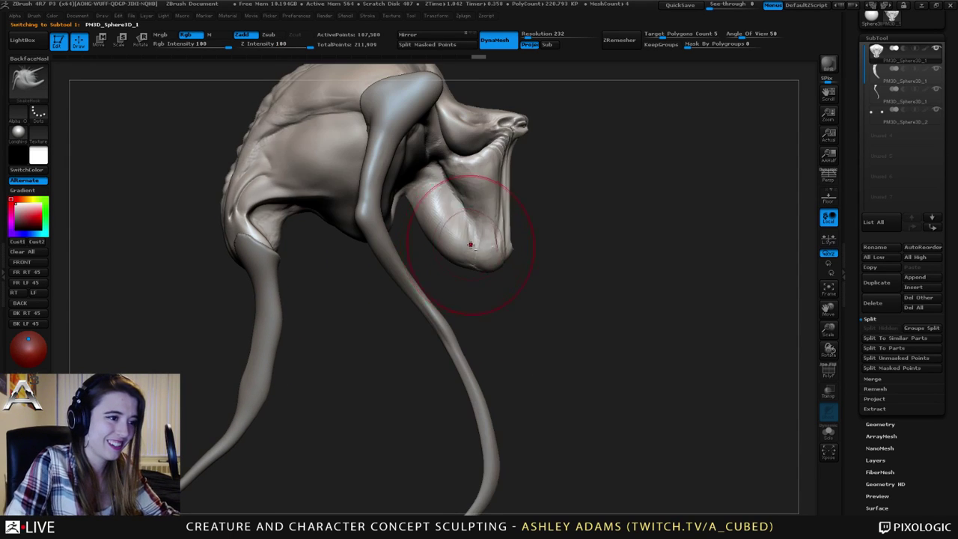
pyautogui.moveTo(487, 235); pyautogui.dragTo(427, 262, button='right')
pyautogui.moveTo(499, 261)
pyautogui.keyDown('ctrl'); pyautogui.mouseDown(button='right')
pyautogui.moveTo(503, 248)
pyautogui.moveTo(522, 253)
pyautogui.moveTo(441, 290)
pyautogui.mouseUp(button='right'); pyautogui.keyUp('ctrl')
pyautogui.press('space')
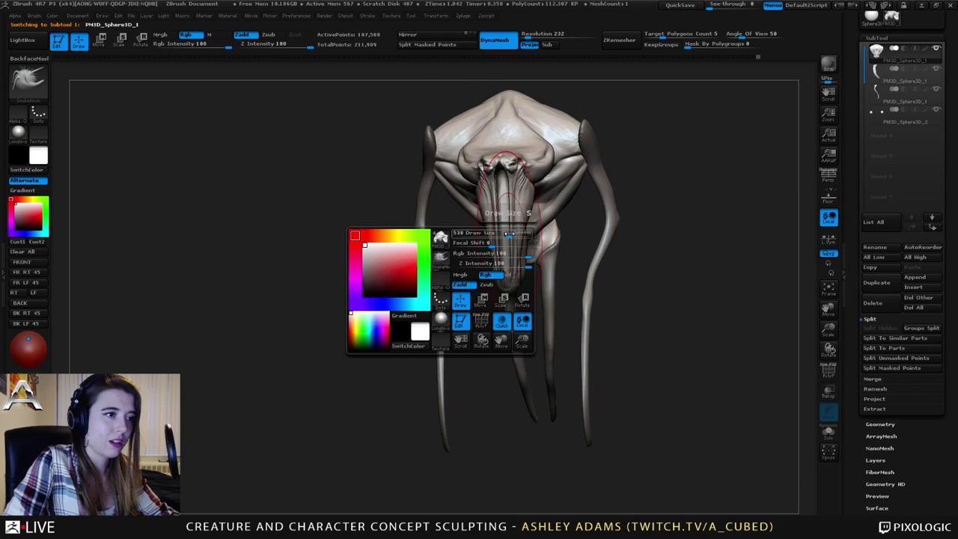
pyautogui.moveTo(505, 223); pyautogui.dragTo(515, 219, button='right')
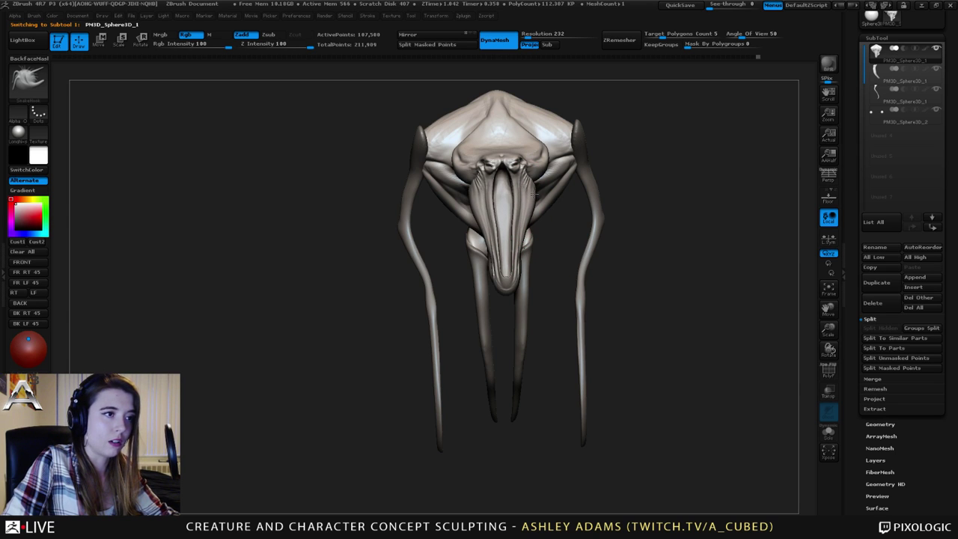
pyautogui.moveTo(532, 251); pyautogui.dragTo(521, 248)
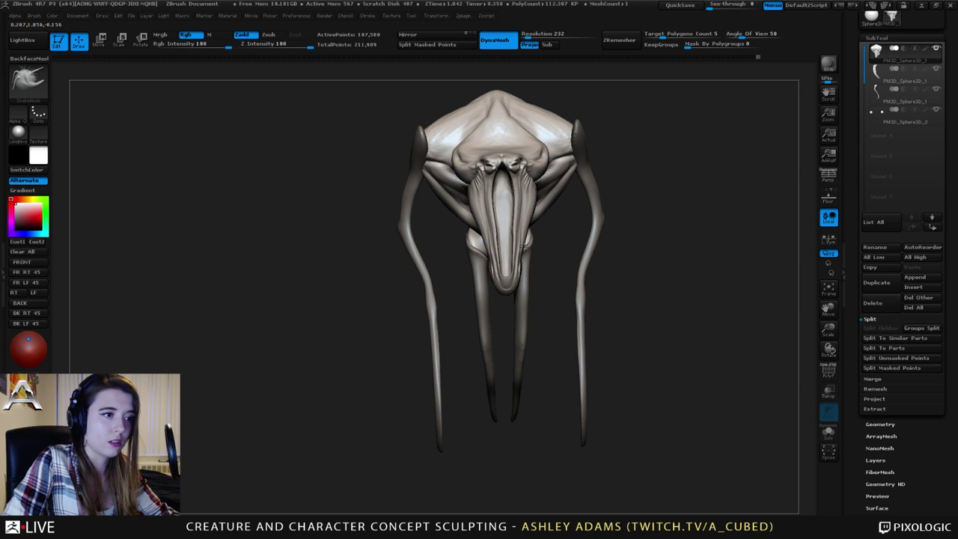
pyautogui.moveTo(524, 247); pyautogui.dragTo(466, 261, button='right')
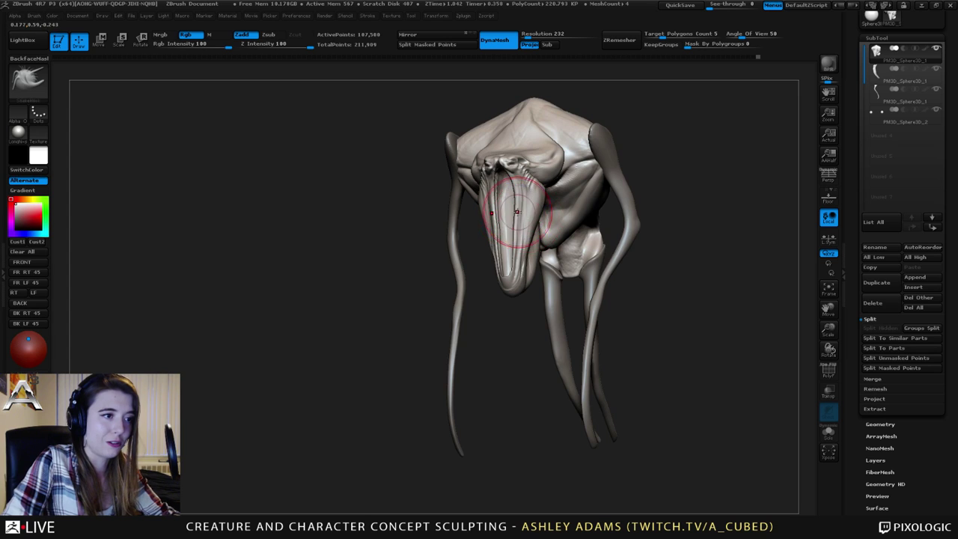
# Build up the side surface of the elongated jaw with the ClayBuildup brush.
pyautogui.moveTo(516, 212)
pyautogui.keyDown('shift'); pyautogui.mouseDown(button='right')
pyautogui.moveTo(527, 212)
pyautogui.moveTo(513, 205)
pyautogui.moveTo(530, 203)
pyautogui.mouseUp(button='right'); pyautogui.keyUp('shift')
pyautogui.press('b')
pyautogui.press('c')
pyautogui.press('b')
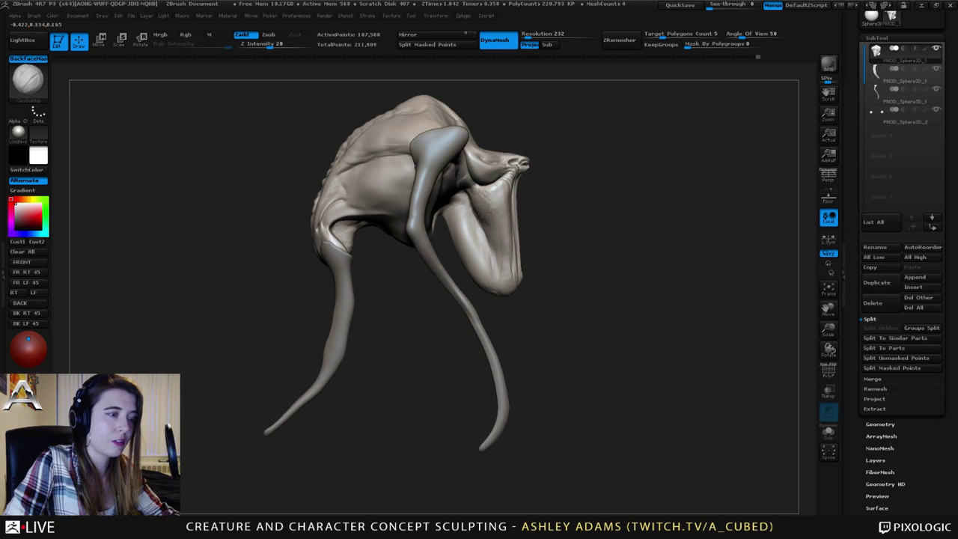
pyautogui.moveTo(483, 222); pyautogui.dragTo(470, 231)
# Switch back to SnakeHook and pull the rear edge of the jaw back to thicken its profile.
pyautogui.press('b')
pyautogui.press('s')
pyautogui.press('h')
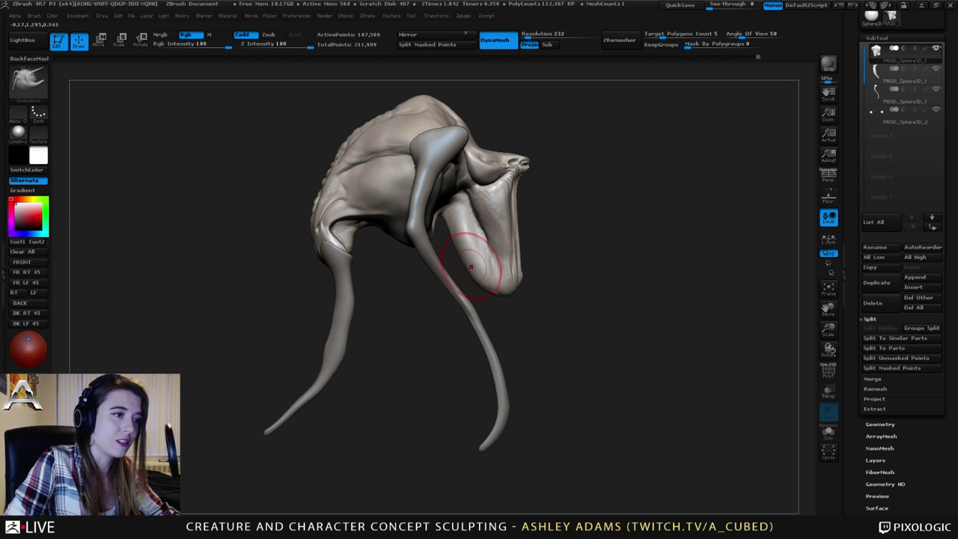
pyautogui.press('space')
pyautogui.moveTo(468, 267); pyautogui.dragTo(458, 250)
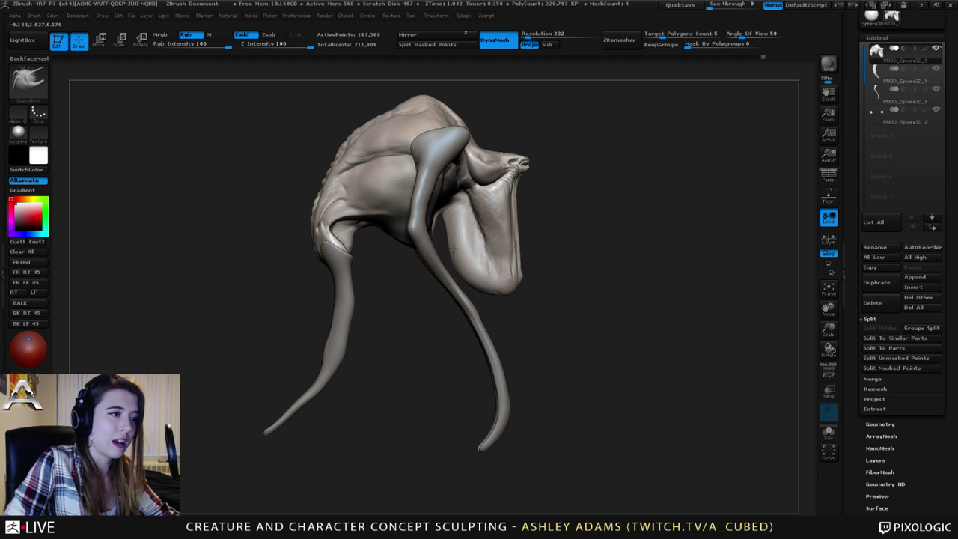
pyautogui.moveTo(467, 231); pyautogui.dragTo(456, 240, button='right')
pyautogui.press('space')
pyautogui.moveTo(456, 239); pyautogui.dragTo(451, 240)
# Resize the SnakeHook brush and refine the lower rear curve of the jaw from both sides.
pyautogui.moveTo(458, 256)
pyautogui.mouseDown(button='right')
pyautogui.moveTo(475, 260)
pyautogui.moveTo(468, 274)
pyautogui.mouseUp(button='right')
pyautogui.press('space')
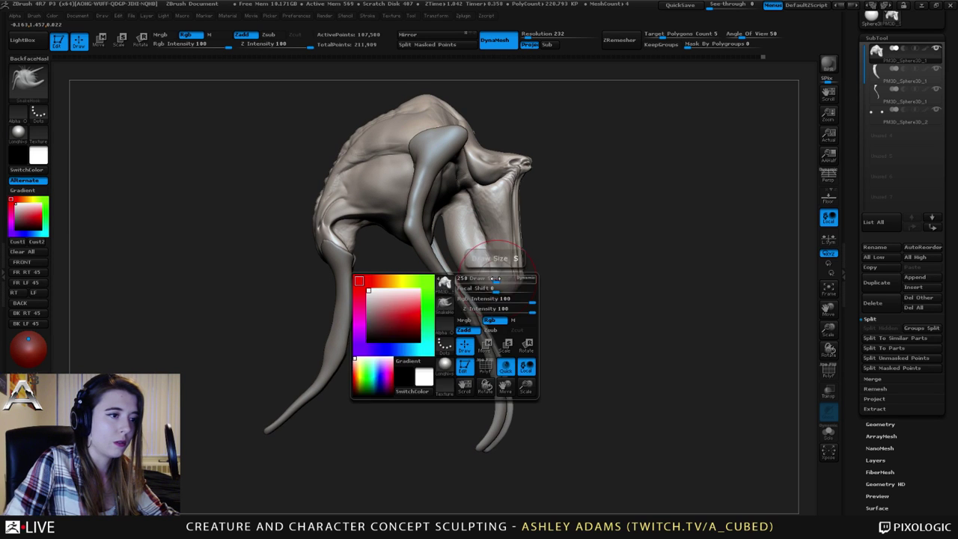
pyautogui.moveTo(481, 274); pyautogui.dragTo(504, 279)
pyautogui.moveTo(505, 279); pyautogui.dragTo(457, 254, button='right')
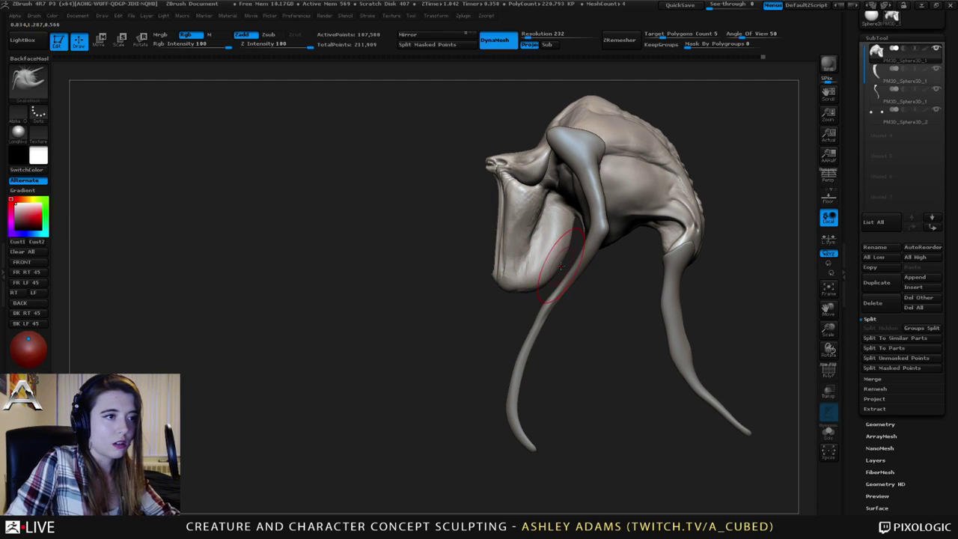
pyautogui.moveTo(560, 266); pyautogui.dragTo(567, 264, button='right')
pyautogui.press('space')
pyautogui.moveTo(570, 262); pyautogui.dragTo(587, 262)
pyautogui.keyDown('shift'); pyautogui.moveTo(580, 267); pyautogui.dragTo(560, 263, button='right'); pyautogui.keyUp('shift')
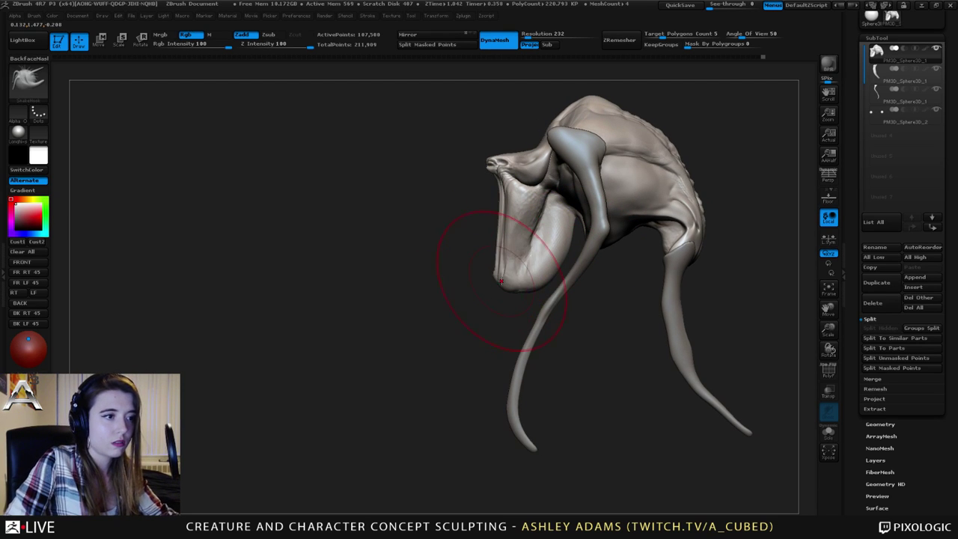
# Pull the jaw's lower tip back so its front edge slopes, and adjust the front and side contours with SnakeHook.
pyautogui.moveTo(502, 281); pyautogui.dragTo(511, 284)
pyautogui.press('space')
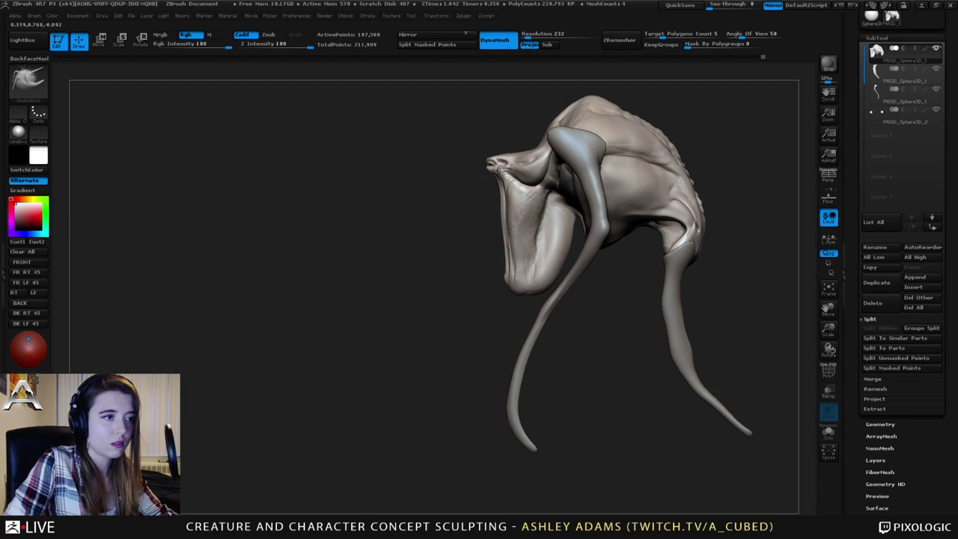
pyautogui.moveTo(511, 225); pyautogui.dragTo(518, 222)
pyautogui.moveTo(519, 216); pyautogui.dragTo(580, 211, button='right')
pyautogui.press('space')
pyautogui.moveTo(574, 213); pyautogui.dragTo(554, 212)
pyautogui.moveTo(554, 213); pyautogui.dragTo(566, 215, button='right')
# Add volume to the side of the jaw and the throat with ClayBuildup strokes.
pyautogui.press('b')
pyautogui.press('c')
pyautogui.press('b')
pyautogui.moveTo(564, 240)
pyautogui.mouseDown()
pyautogui.moveTo(561, 228)
pyautogui.moveTo(564, 257)
pyautogui.moveTo(558, 230)
pyautogui.mouseUp()
pyautogui.moveTo(559, 231); pyautogui.dragTo(540, 206, button='right')
pyautogui.moveTo(540, 199); pyautogui.dragTo(572, 251)
pyautogui.moveTo(572, 243); pyautogui.dragTo(521, 210, button='right')
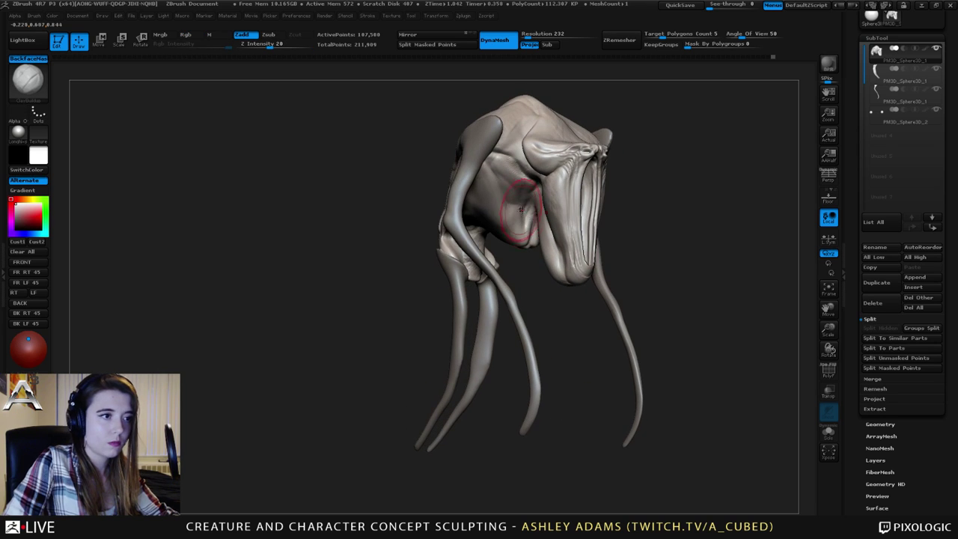
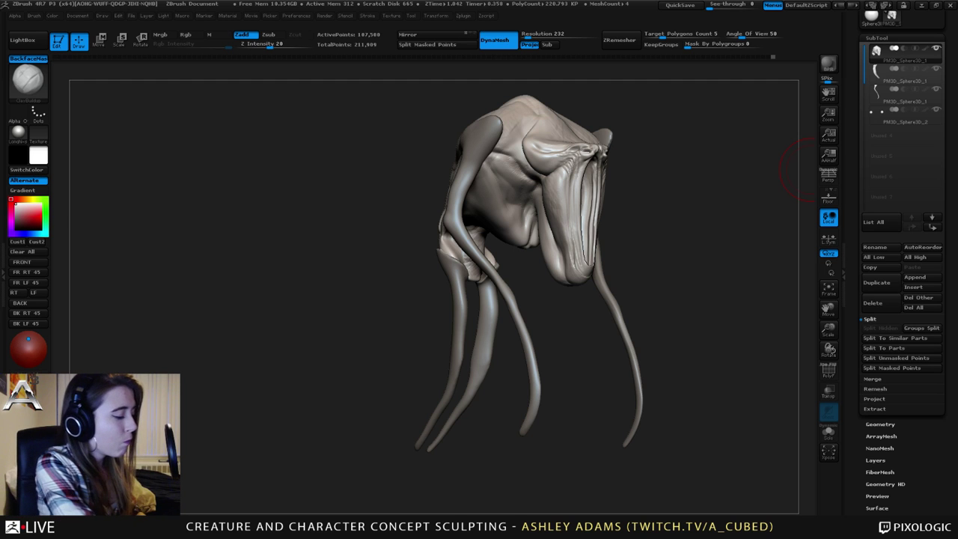
# Select the front-leg subtool and adjust the wrist area with SnakeHook from the front.
pyautogui.moveTo(808, 171)
pyautogui.mouseDown()
pyautogui.moveTo(667, 236)
pyautogui.moveTo(672, 224)
pyautogui.moveTo(566, 248)
pyautogui.moveTo(519, 289)
pyautogui.moveTo(596, 248)
pyautogui.mouseUp()
pyautogui.keyDown('alt'); pyautogui.click(567, 250); pyautogui.keyUp('alt')
pyautogui.press('b')
pyautogui.press('s')
pyautogui.press('h')
pyautogui.press('space')
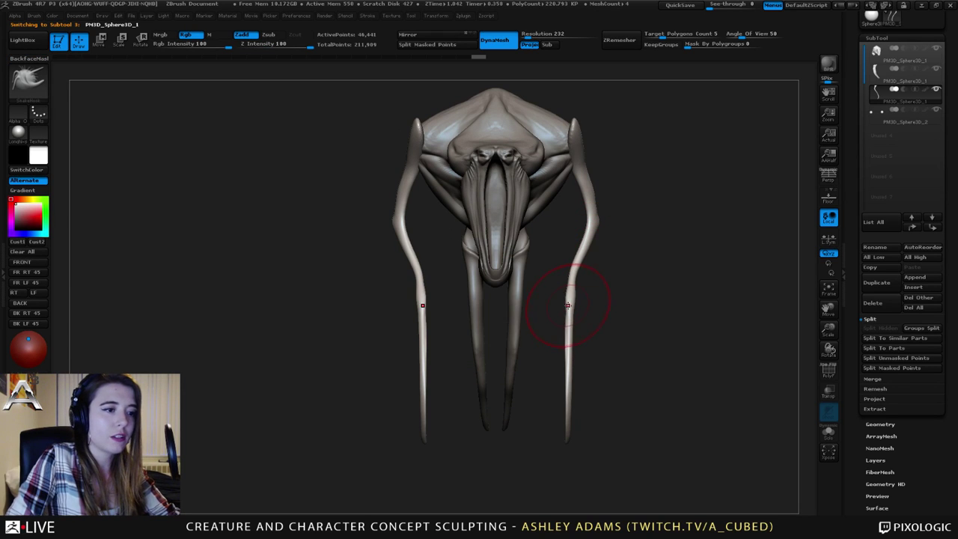
pyautogui.moveTo(573, 310)
pyautogui.mouseDown()
pyautogui.moveTo(568, 258)
pyautogui.moveTo(576, 301)
pyautogui.mouseUp()
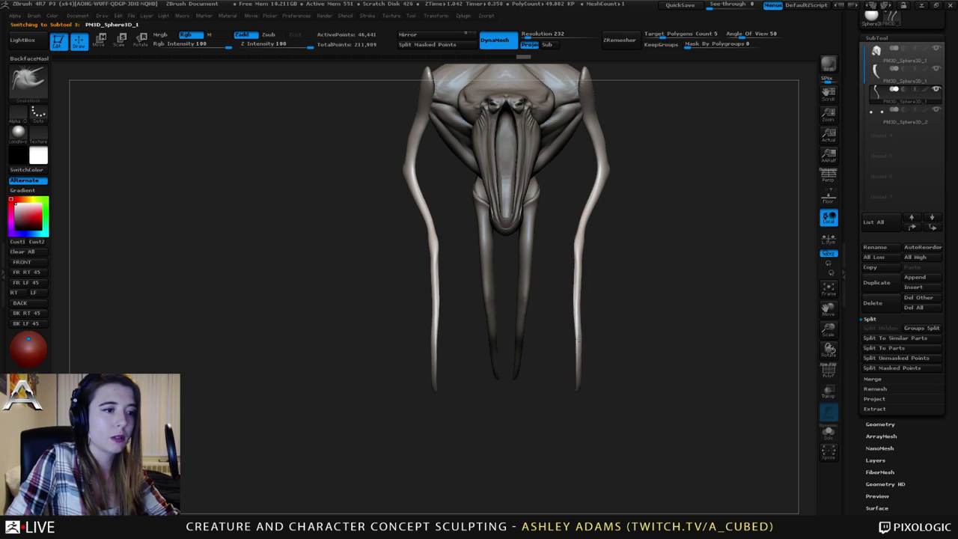
# Reshape the front leg's lower bend and elbow with SnakeHook in side view.
pyautogui.moveTo(634, 367)
pyautogui.mouseDown()
pyautogui.moveTo(588, 269)
pyautogui.moveTo(601, 260)
pyautogui.mouseUp()
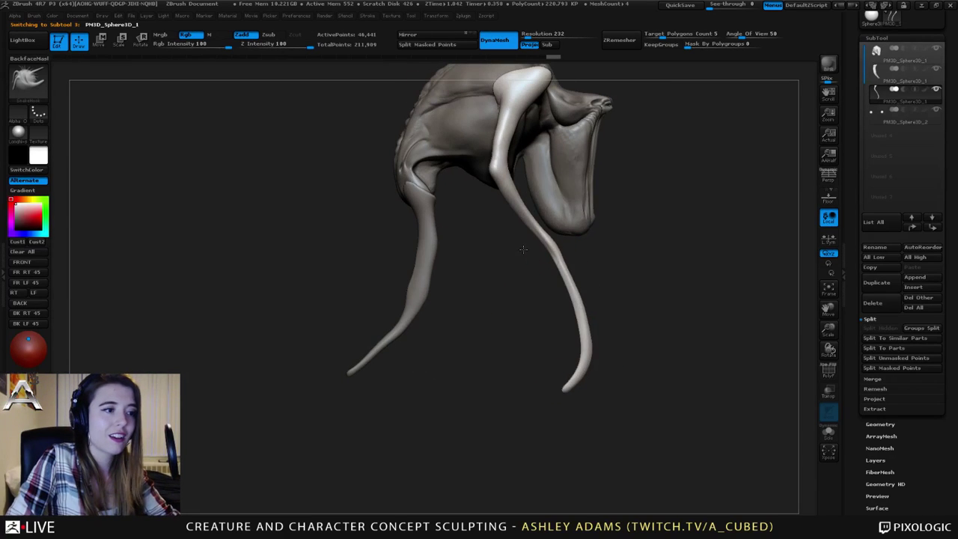
pyautogui.moveTo(576, 307); pyautogui.dragTo(578, 317)
pyautogui.keyDown('alt'); pyautogui.moveTo(575, 275); pyautogui.dragTo(611, 317); pyautogui.keyUp('alt')
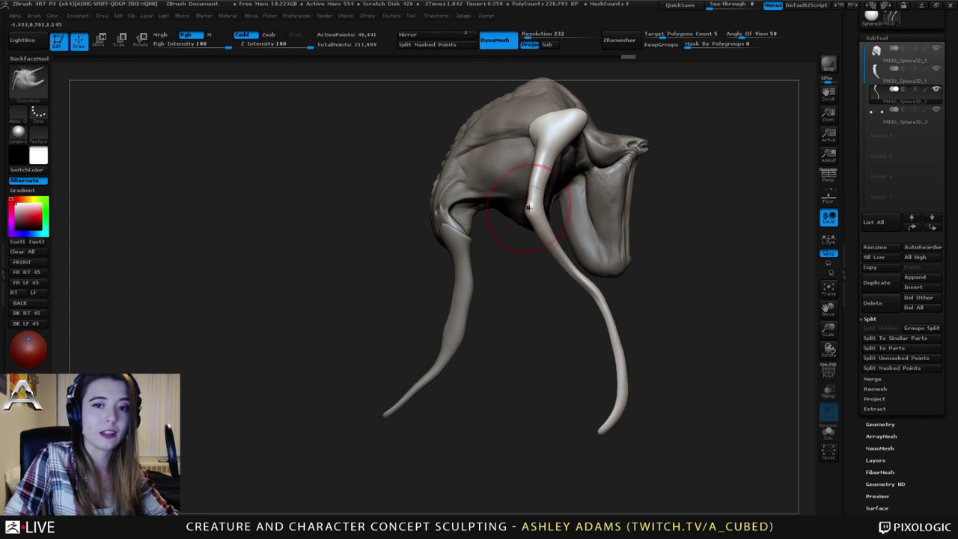
pyautogui.moveTo(523, 300)
pyautogui.mouseDown()
pyautogui.moveTo(468, 303)
pyautogui.moveTo(517, 288)
pyautogui.mouseUp()
pyautogui.moveTo(519, 211); pyautogui.dragTo(479, 244)
pyautogui.moveTo(583, 279)
pyautogui.mouseDown()
pyautogui.moveTo(598, 309)
pyautogui.moveTo(589, 290)
pyautogui.mouseUp()
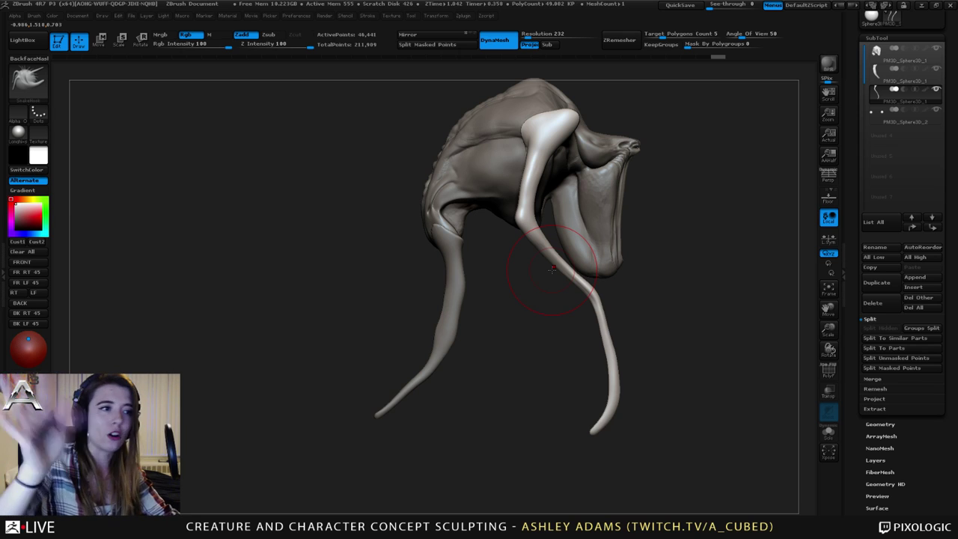
# Resize the brush and refine the contour of the upper front legs in front view.
pyautogui.moveTo(484, 118); pyautogui.dragTo(349, 167)
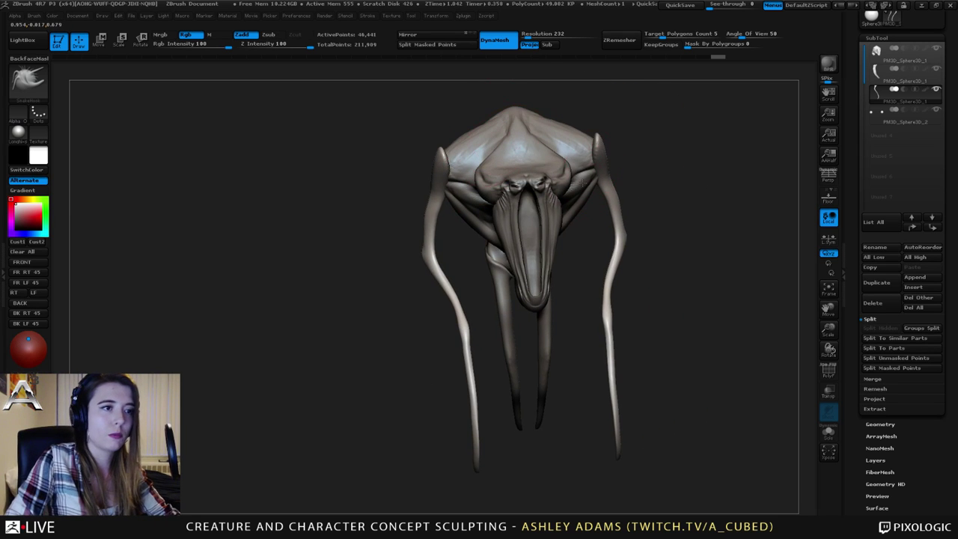
pyautogui.keyDown('shift'); pyautogui.moveTo(659, 187); pyautogui.dragTo(636, 180); pyautogui.keyUp('shift')
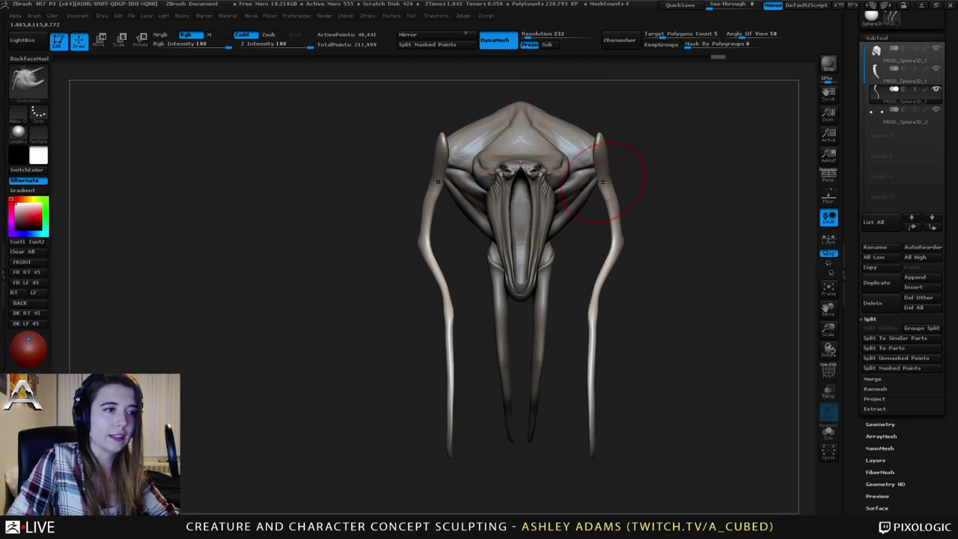
pyautogui.press('space')
pyautogui.moveTo(605, 182); pyautogui.dragTo(604, 184)
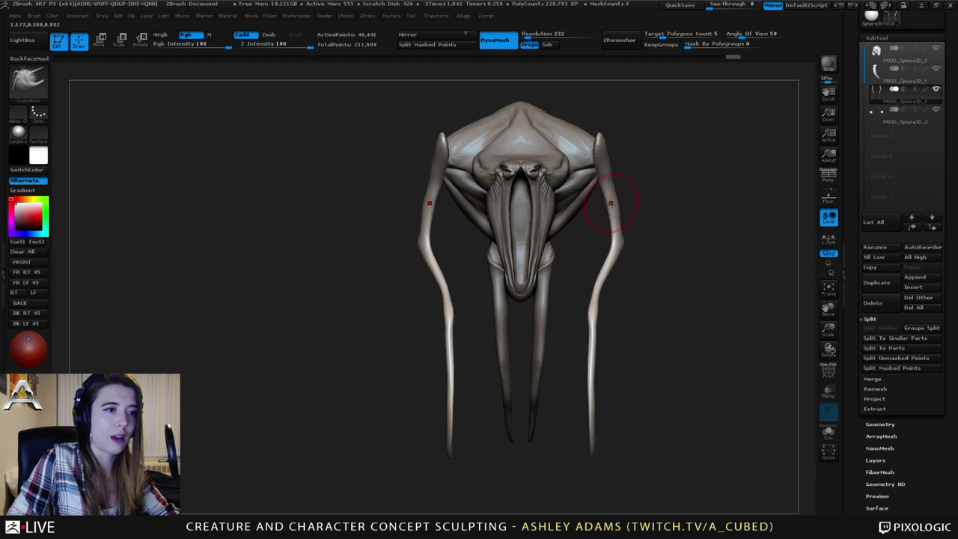
pyautogui.keyDown('alt'); pyautogui.moveTo(612, 224); pyautogui.dragTo(618, 194, button='right'); pyautogui.keyUp('alt')
pyautogui.press('space')
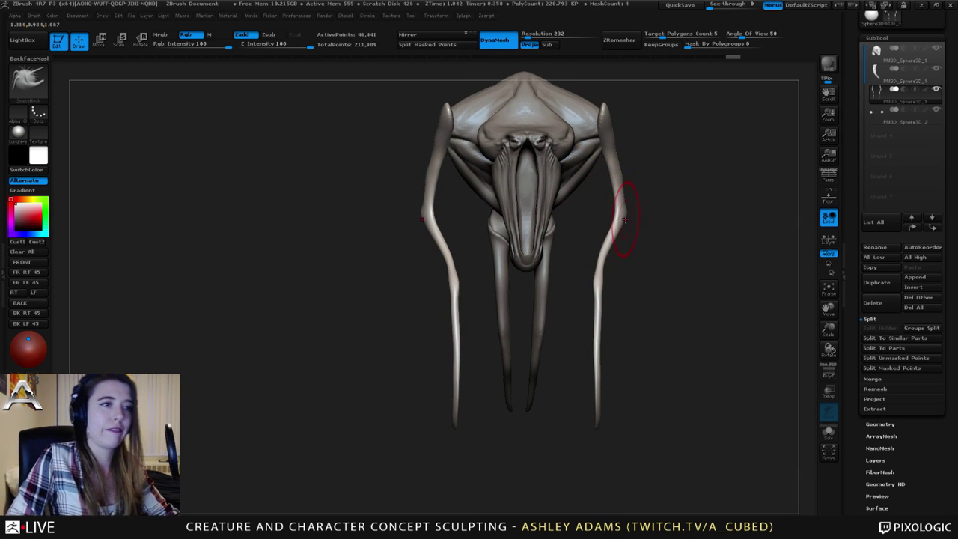
# Reshape the lower front leg above the foot and sharpen the wrist bend with SnakeHook.
pyautogui.moveTo(637, 268)
pyautogui.mouseDown()
pyautogui.moveTo(545, 235)
pyautogui.moveTo(537, 222)
pyautogui.mouseUp()
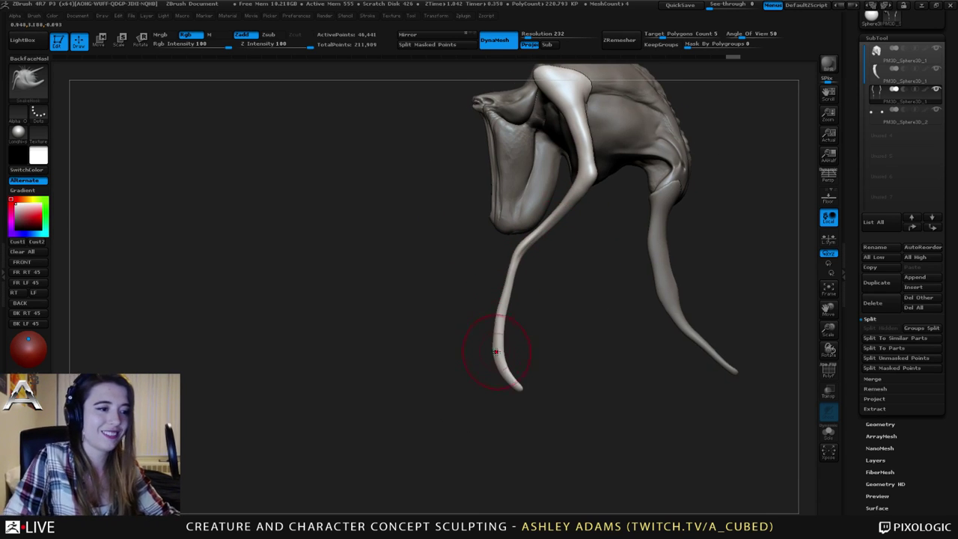
pyautogui.moveTo(500, 352)
pyautogui.mouseDown()
pyautogui.moveTo(503, 307)
pyautogui.moveTo(498, 327)
pyautogui.mouseUp()
pyautogui.moveTo(512, 287)
pyautogui.keyDown('alt'); pyautogui.mouseDown(button='right')
pyautogui.moveTo(584, 300)
pyautogui.moveTo(608, 286)
pyautogui.mouseUp(button='right'); pyautogui.keyUp('alt')
pyautogui.moveTo(609, 285); pyautogui.dragTo(524, 302)
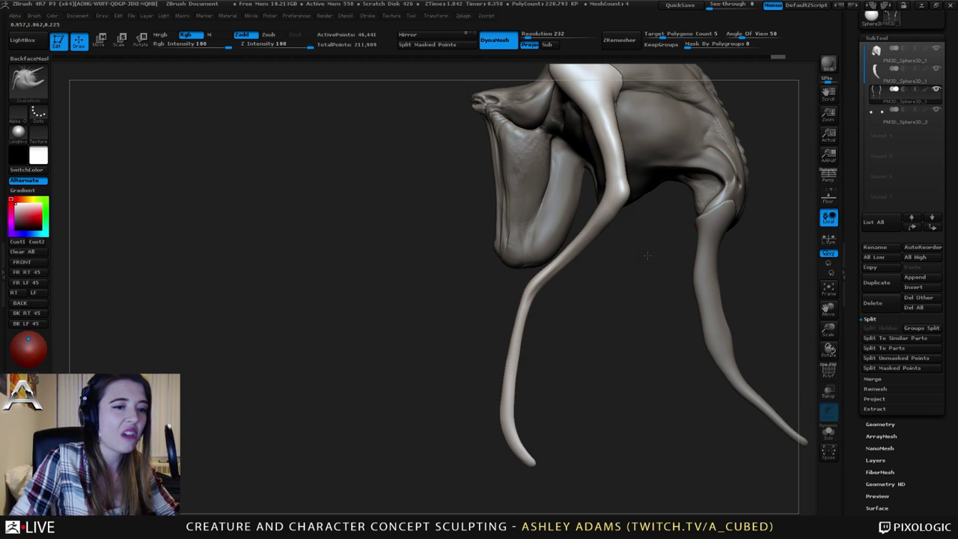
# Select the rear-leg subtool, thicken the upper leg with the Inflat brush, and smooth the surface.
pyautogui.keyDown('alt'); pyautogui.moveTo(649, 252); pyautogui.dragTo(484, 265); pyautogui.keyUp('alt')
pyautogui.keyDown('alt'); pyautogui.click(556, 337); pyautogui.keyUp('alt')
pyautogui.moveTo(558, 336)
pyautogui.mouseDown()
pyautogui.moveTo(565, 350)
pyautogui.moveTo(537, 345)
pyautogui.moveTo(536, 258)
pyautogui.mouseUp()
pyautogui.press('b')
pyautogui.press('i')
pyautogui.press('n')
pyautogui.moveTo(536, 317)
pyautogui.mouseDown()
pyautogui.moveTo(534, 262)
pyautogui.moveTo(538, 328)
pyautogui.mouseUp()
pyautogui.keyDown('alt'); pyautogui.moveTo(486, 313); pyautogui.dragTo(491, 374); pyautogui.keyUp('alt')
pyautogui.moveTo(536, 318)
pyautogui.keyDown('shift'); pyautogui.mouseDown()
pyautogui.moveTo(542, 385)
pyautogui.moveTo(535, 368)
pyautogui.mouseUp(); pyautogui.keyUp('shift')
# Switch to SnakeHook and refine the contour of the upper rear leg below the hip.
pyautogui.press('b')
pyautogui.press('s')
pyautogui.press('h')
pyautogui.moveTo(563, 284)
pyautogui.mouseDown()
pyautogui.moveTo(584, 278)
pyautogui.moveTo(575, 278)
pyautogui.mouseUp()
pyautogui.keyDown('alt'); pyautogui.moveTo(583, 321); pyautogui.dragTo(590, 278); pyautogui.keyUp('alt')
pyautogui.keyDown('ctrl'); pyautogui.moveTo(590, 278); pyautogui.dragTo(586, 268, button='right'); pyautogui.keyUp('ctrl')
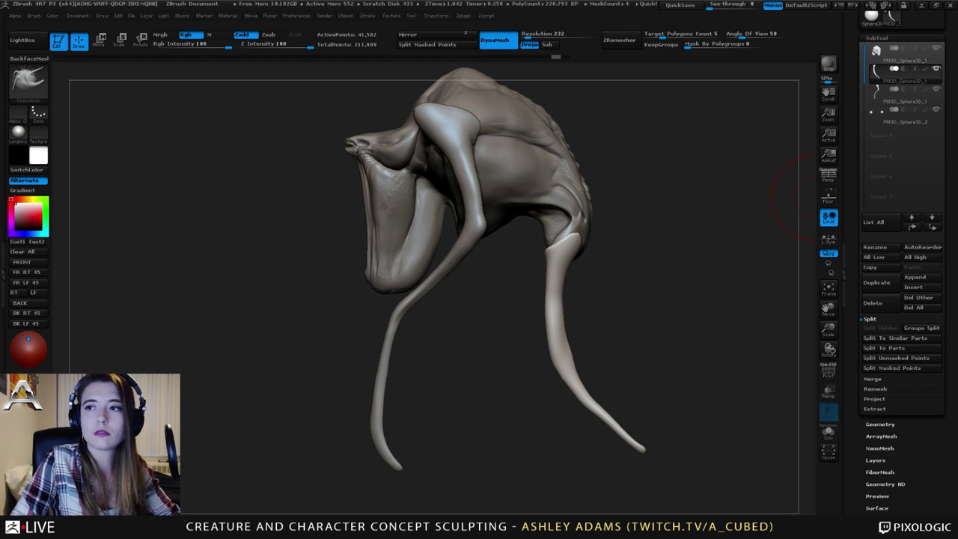
# Reselect the body subtool and adjust the folds along the sides of the jaw from the front.
pyautogui.moveTo(419, 250); pyautogui.dragTo(514, 250, button='right')
pyautogui.keyDown('alt'); pyautogui.click(483, 223); pyautogui.keyUp('alt')
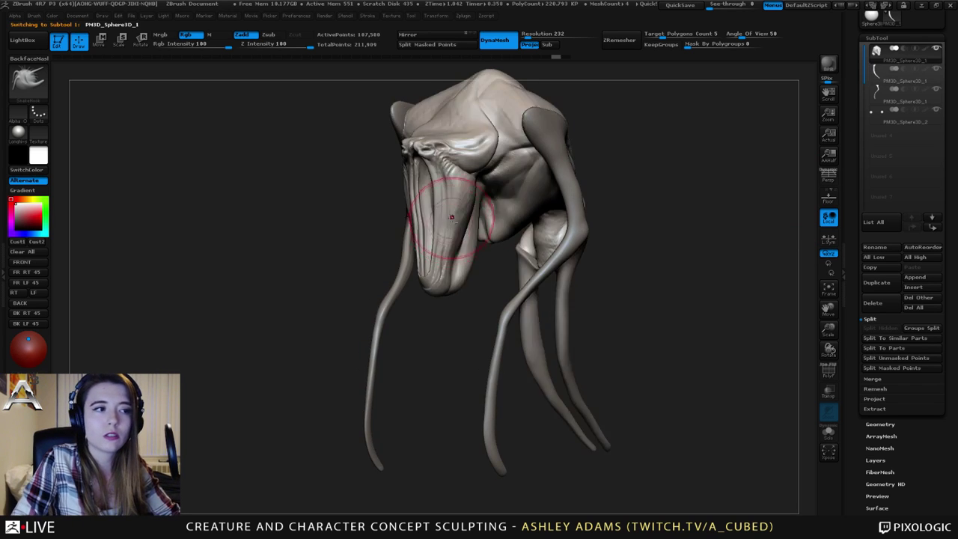
pyautogui.moveTo(449, 218)
pyautogui.mouseDown(button='right')
pyautogui.moveTo(509, 217)
pyautogui.moveTo(429, 252)
pyautogui.moveTo(441, 215)
pyautogui.mouseUp(button='right')
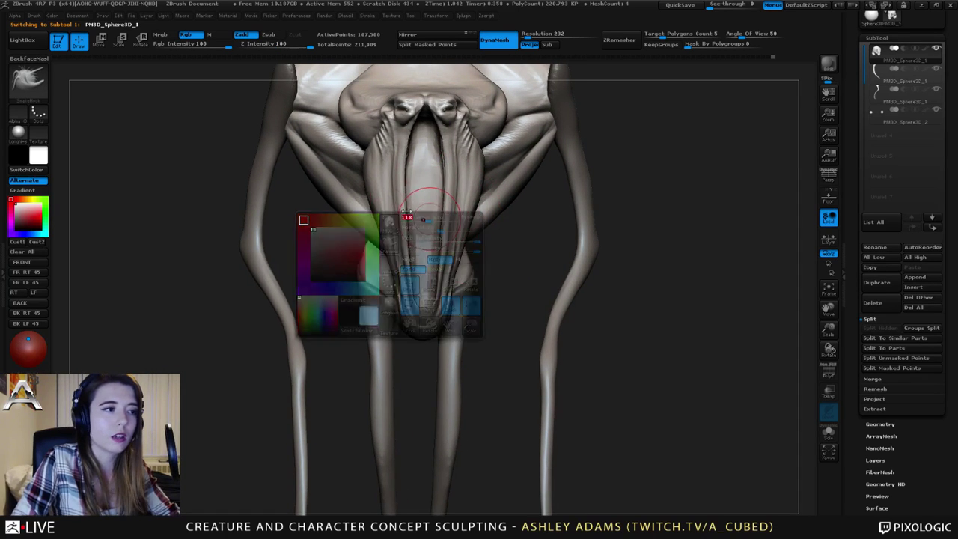
pyautogui.moveTo(449, 224); pyautogui.dragTo(445, 187)
pyautogui.moveTo(401, 229); pyautogui.dragTo(404, 232)
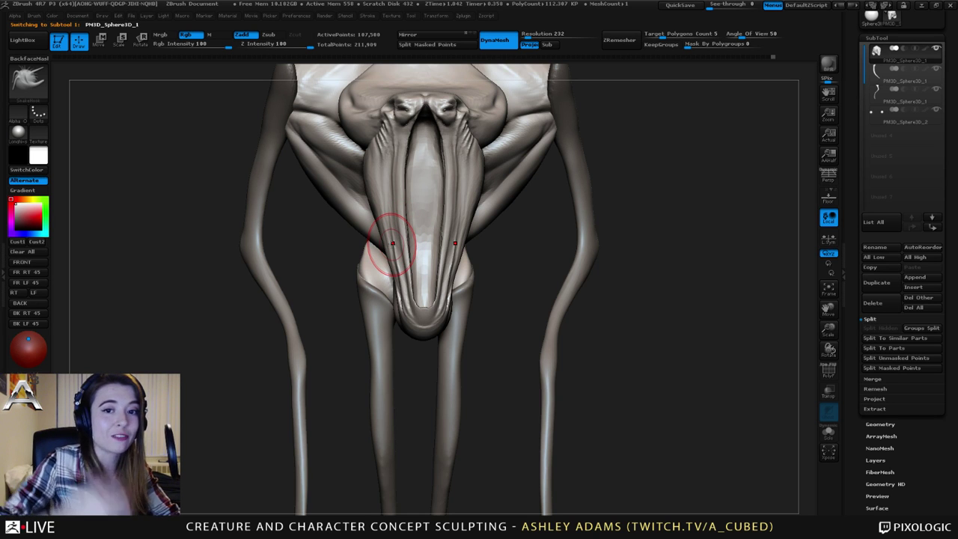
# Refine the upper side of the jaw behind the mouth and smooth its surface down toward the chin.
pyautogui.moveTo(345, 237); pyautogui.dragTo(389, 230, button='right')
pyautogui.moveTo(401, 148); pyautogui.dragTo(449, 168, button='right')
pyautogui.press('space')
pyautogui.moveTo(384, 168); pyautogui.dragTo(376, 168)
pyautogui.keyDown('shift'); pyautogui.moveTo(385, 181); pyautogui.dragTo(407, 160, button='right'); pyautogui.keyUp('shift')
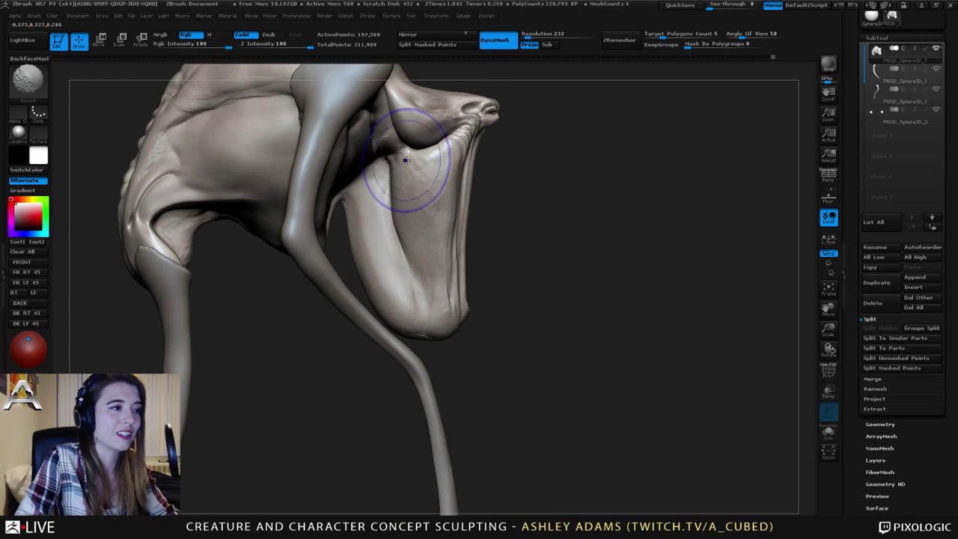
pyautogui.moveTo(396, 157)
pyautogui.mouseDown()
pyautogui.moveTo(419, 272)
pyautogui.moveTo(423, 261)
pyautogui.mouseUp()
# Narrow the lower jaw's sides and widen its upper cheeks with SnakeHook in front view.
pyautogui.moveTo(421, 255)
pyautogui.mouseDown(button='right')
pyautogui.moveTo(367, 241)
pyautogui.moveTo(394, 264)
pyautogui.mouseUp(button='right')
pyautogui.moveTo(451, 277); pyautogui.dragTo(424, 273, button='right')
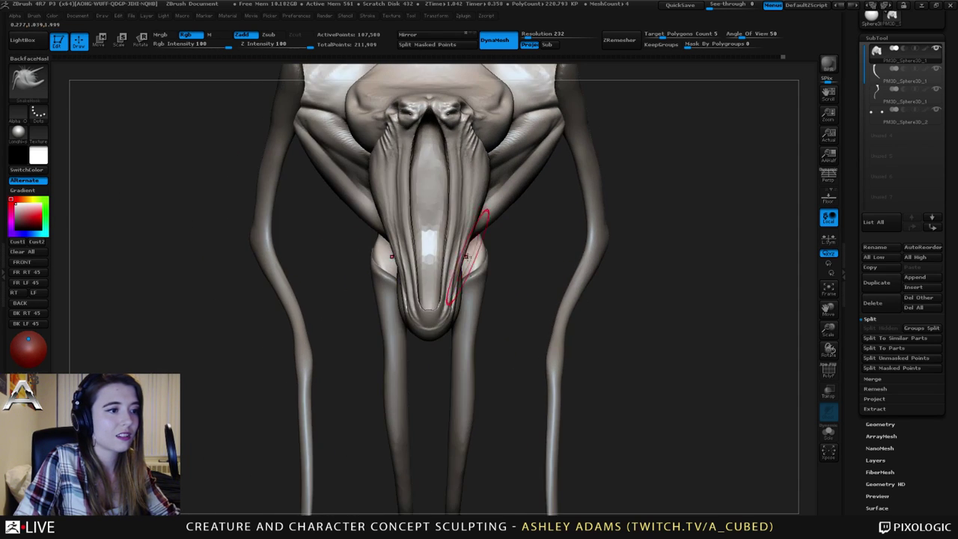
pyautogui.moveTo(465, 265); pyautogui.dragTo(459, 259)
pyautogui.moveTo(485, 177); pyautogui.dragTo(493, 171)
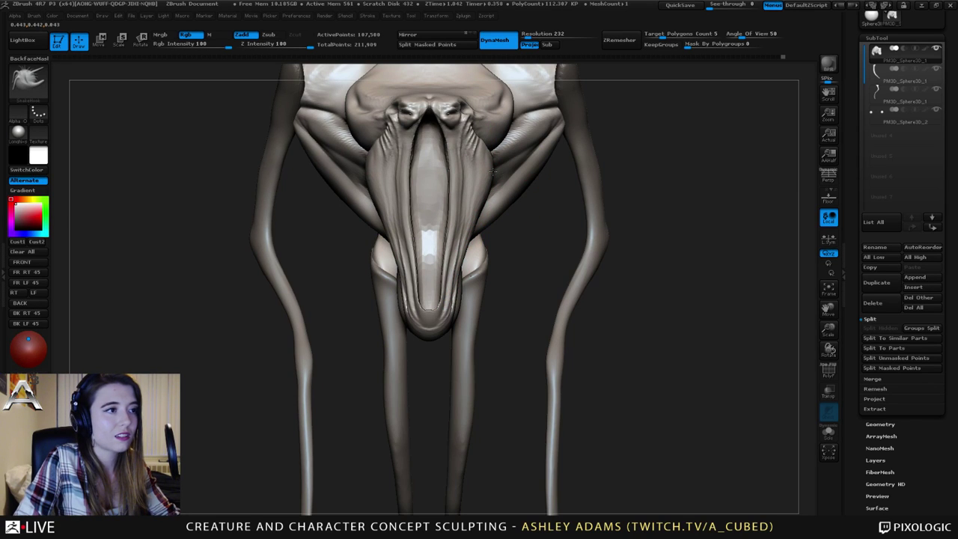
# Pull the side of the jaw slightly outward in front view with SnakeHook.
pyautogui.moveTo(488, 161)
pyautogui.keyDown('ctrl'); pyautogui.mouseDown(button='right')
pyautogui.moveTo(491, 135)
pyautogui.moveTo(466, 113)
pyautogui.moveTo(473, 202)
pyautogui.moveTo(463, 177)
pyautogui.mouseUp(button='right'); pyautogui.keyUp('ctrl')
pyautogui.moveTo(490, 222); pyautogui.dragTo(510, 224)
pyautogui.moveTo(482, 211); pyautogui.dragTo(469, 163, button='right')
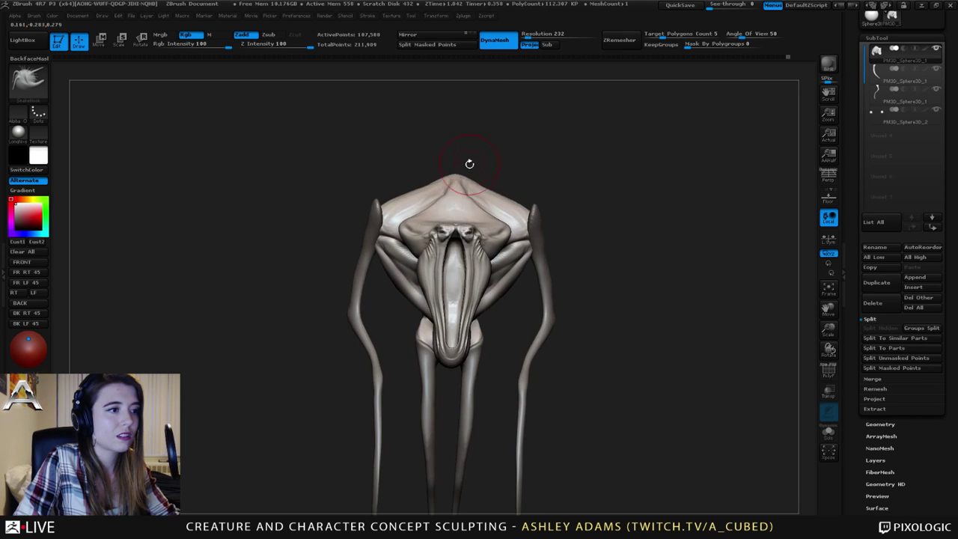
pyautogui.moveTo(516, 313); pyautogui.dragTo(467, 161, button='right')
pyautogui.moveTo(468, 161); pyautogui.dragTo(480, 157, button='right')
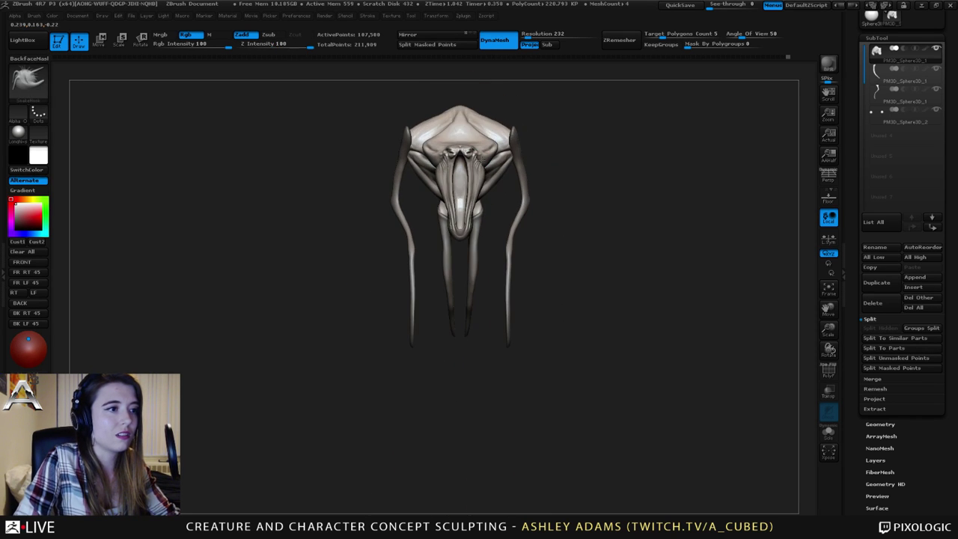
# Select the front leg subtool and refine the contour of the lower front leg below the knee bend.
pyautogui.moveTo(478, 193)
pyautogui.keyDown('ctrl'); pyautogui.mouseDown(button='right')
pyautogui.moveTo(464, 162)
pyautogui.moveTo(520, 238)
pyautogui.mouseUp(button='right'); pyautogui.keyUp('ctrl')
pyautogui.keyDown('alt'); pyautogui.click(538, 223); pyautogui.keyUp('alt')
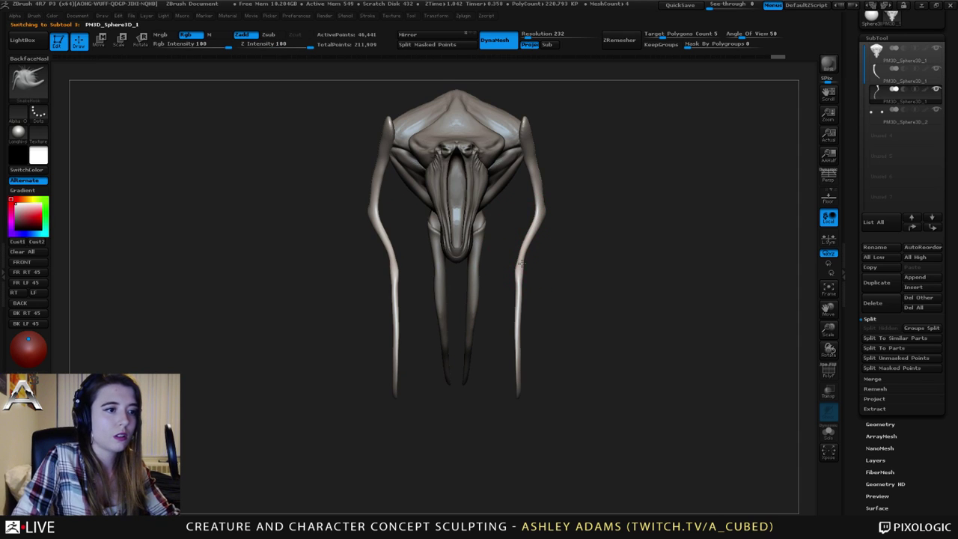
pyautogui.moveTo(522, 264); pyautogui.dragTo(517, 308)
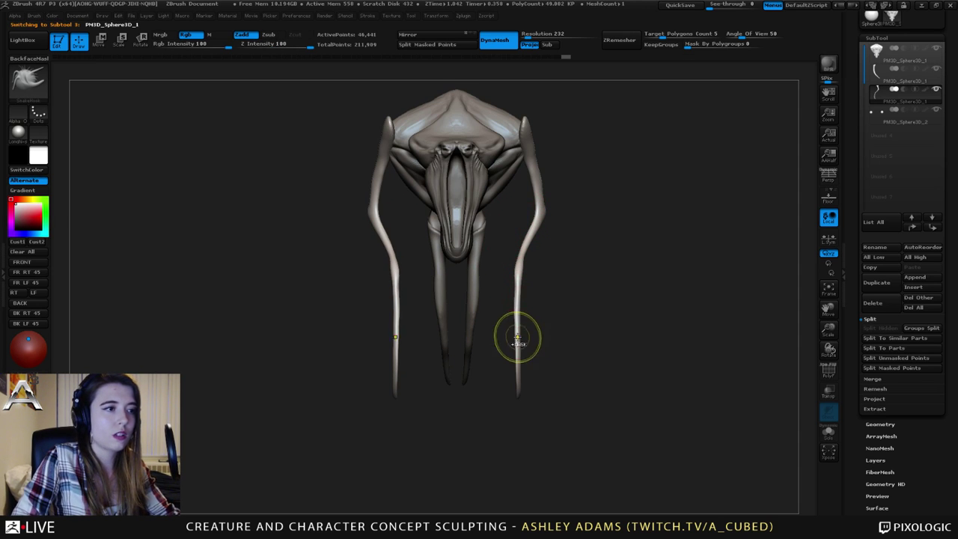
pyautogui.keyDown('ctrl'); pyautogui.moveTo(517, 337); pyautogui.dragTo(512, 303, button='right'); pyautogui.keyUp('ctrl')
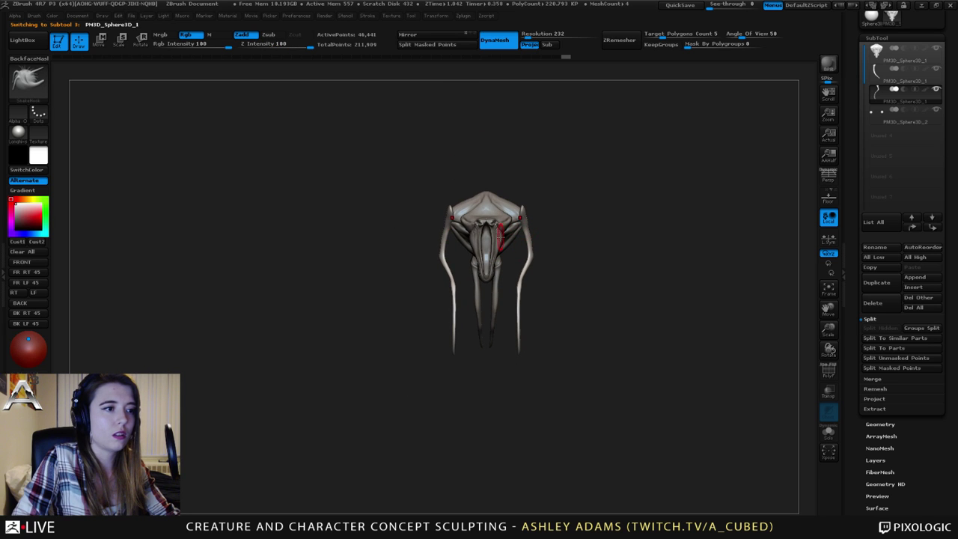
# Reselect the body subtool and enlarge the SnakeHook brush over the jaw.
pyautogui.keyDown('alt'); pyautogui.click(499, 237); pyautogui.keyUp('alt')
pyautogui.keyDown('ctrl'); pyautogui.moveTo(488, 251); pyautogui.dragTo(480, 280, button='right'); pyautogui.keyUp('ctrl')
pyautogui.press('space')
pyautogui.moveTo(469, 302); pyautogui.dragTo(486, 304)
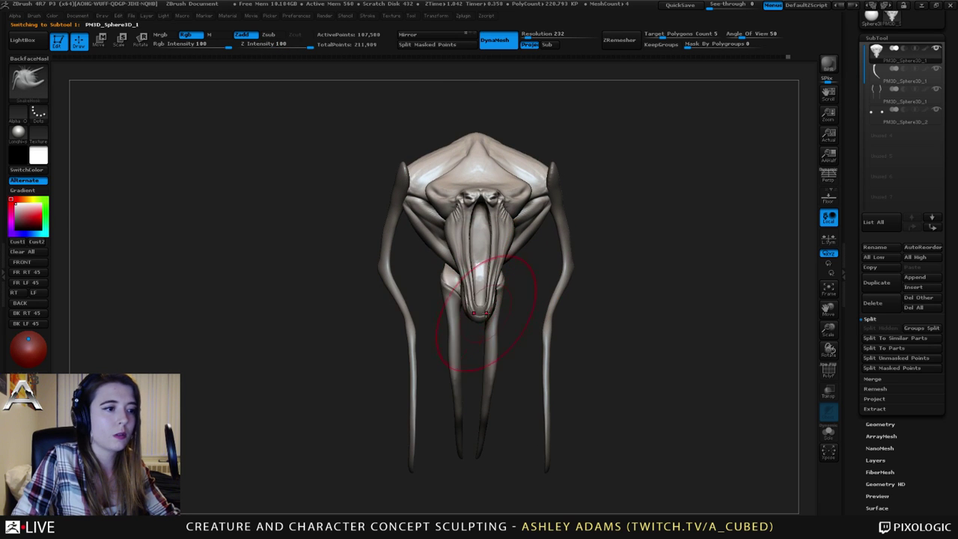
pyautogui.moveTo(486, 309)
pyautogui.mouseDown(button='right')
pyautogui.moveTo(550, 282)
pyautogui.moveTo(457, 287)
pyautogui.moveTo(456, 295)
pyautogui.mouseUp(button='right')
pyautogui.press('space')
pyautogui.moveTo(515, 278)
pyautogui.mouseDown()
pyautogui.moveTo(506, 279)
pyautogui.moveTo(516, 262)
pyautogui.moveTo(510, 278)
pyautogui.moveTo(558, 307)
pyautogui.mouseUp()
pyautogui.hotkey('ctrl', 'z')
pyautogui.press('space')
pyautogui.hotkey('ctrl', 'z')
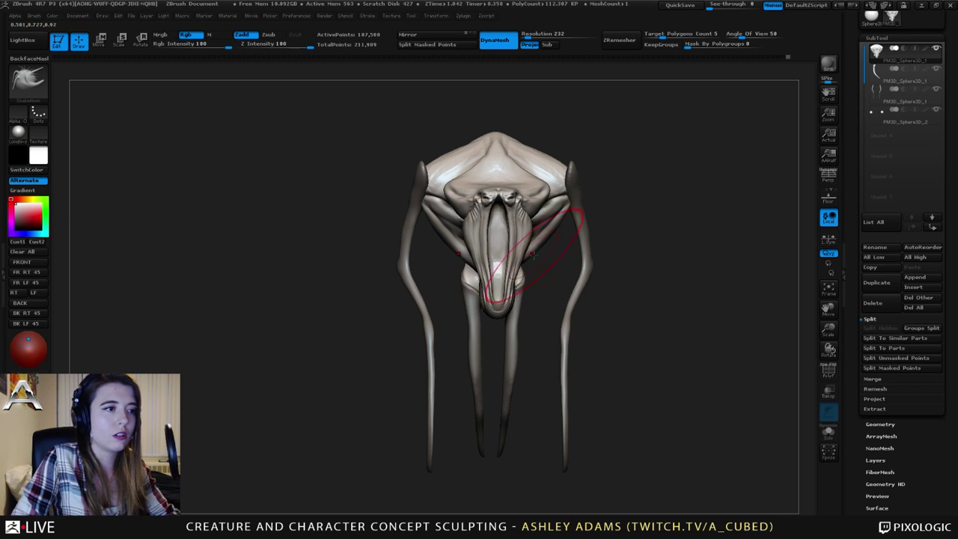
# Resize the brush and narrow the mouth opening by pulling its inner lips toward the centre in front view.
pyautogui.moveTo(459, 308); pyautogui.dragTo(455, 308, button='right')
pyautogui.moveTo(535, 251)
pyautogui.mouseDown(button='right')
pyautogui.moveTo(459, 250)
pyautogui.moveTo(517, 243)
pyautogui.mouseUp(button='right')
pyautogui.press('space')
pyautogui.moveTo(517, 243); pyautogui.dragTo(517, 245)
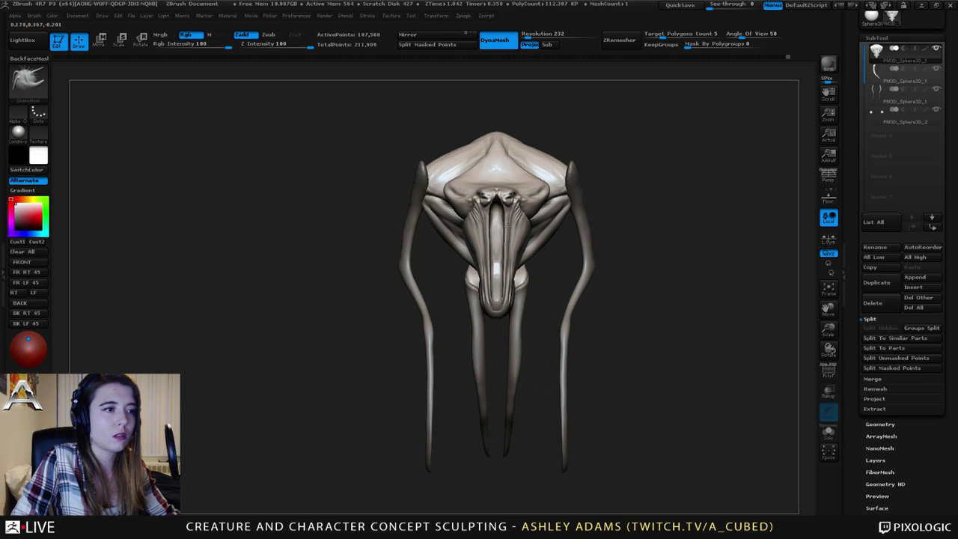
pyautogui.moveTo(505, 234); pyautogui.dragTo(500, 234, button='right')
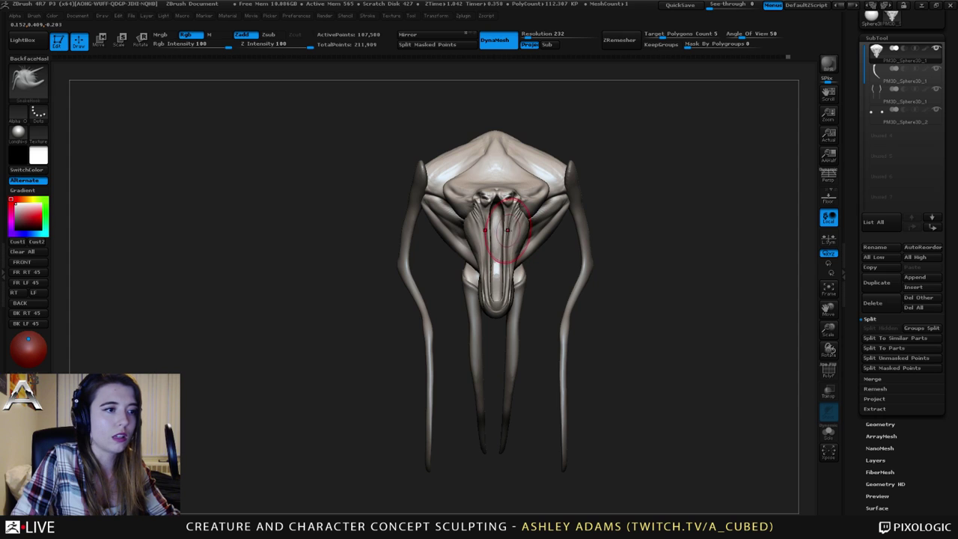
pyautogui.moveTo(508, 230); pyautogui.dragTo(508, 218)
pyautogui.moveTo(508, 266); pyautogui.dragTo(508, 294)
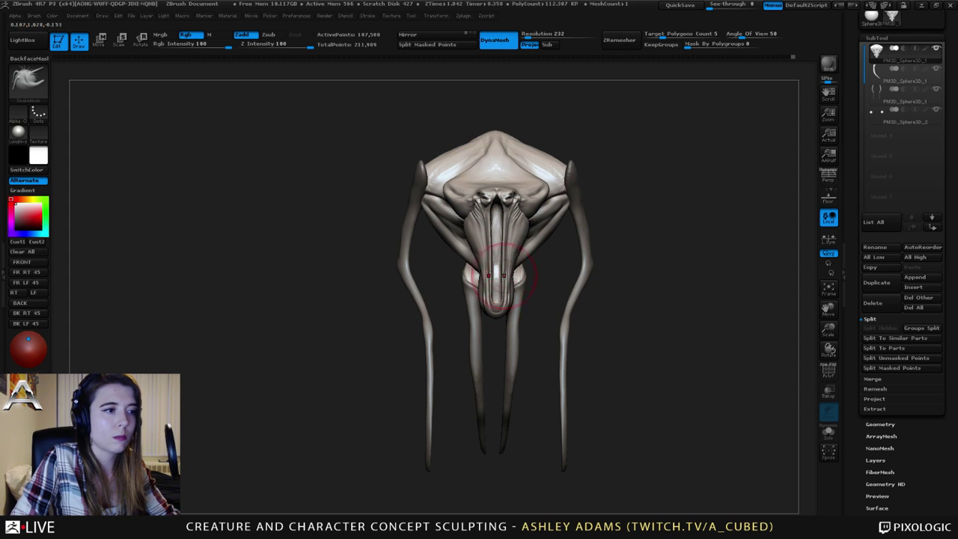
pyautogui.moveTo(511, 217); pyautogui.dragTo(509, 210)
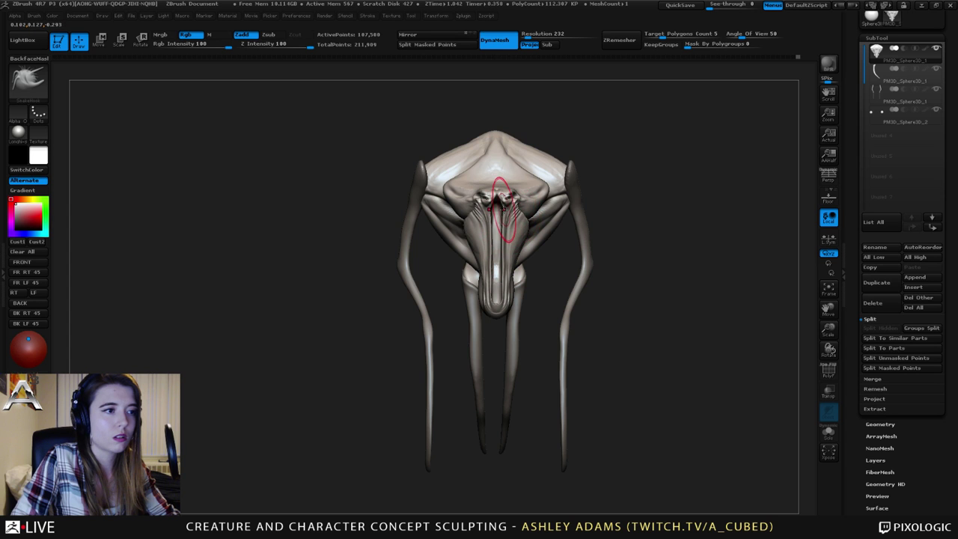
# Switch to the Inflat brush and thicken the inner lips along the mouth down toward the chin.
pyautogui.moveTo(503, 210); pyautogui.dragTo(552, 210, button='right')
pyautogui.keyDown('alt'); pyautogui.moveTo(516, 247); pyautogui.dragTo(451, 213, button='right'); pyautogui.keyUp('alt')
pyautogui.rightClick(503, 212)
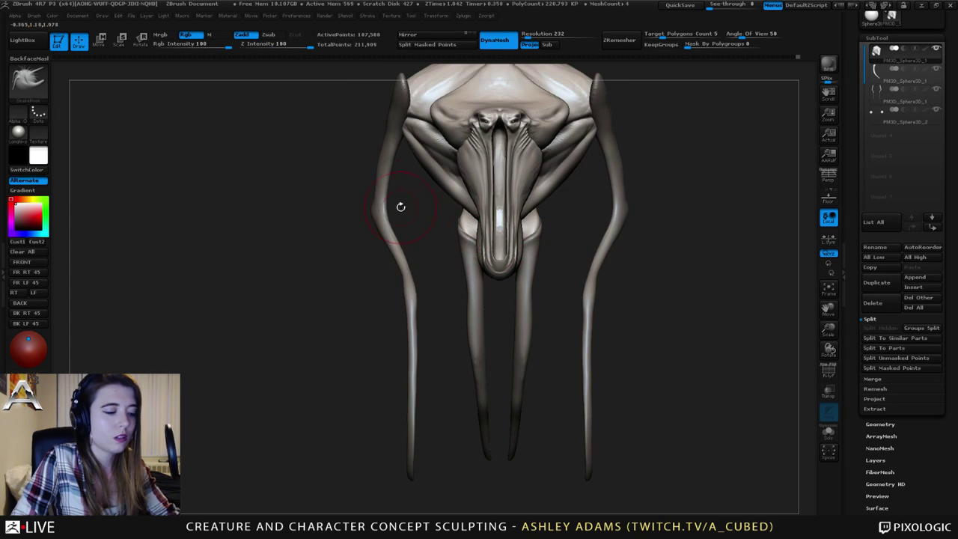
pyautogui.press('b')
pyautogui.press('i')
pyautogui.press('n')
pyautogui.moveTo(506, 265); pyautogui.dragTo(507, 250)
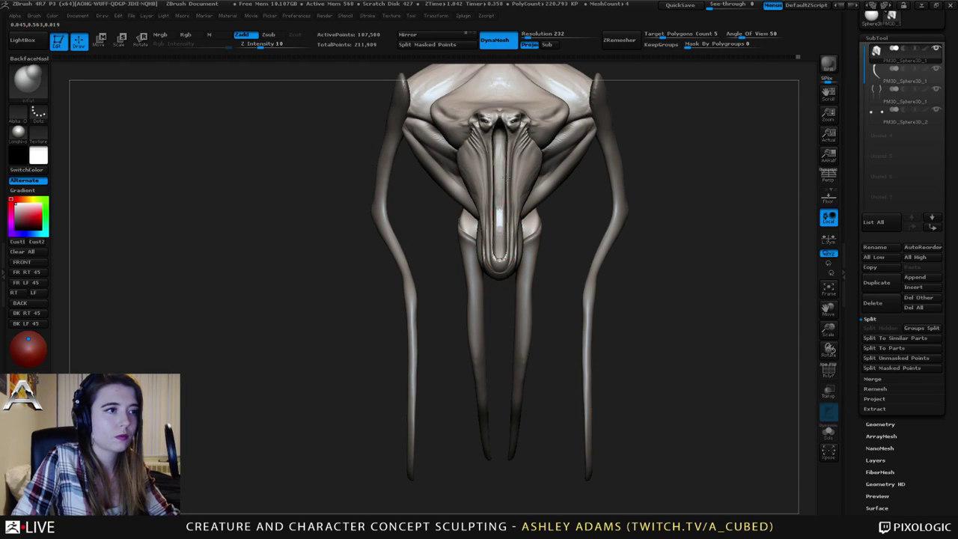
pyautogui.moveTo(506, 176); pyautogui.dragTo(470, 178, button='right')
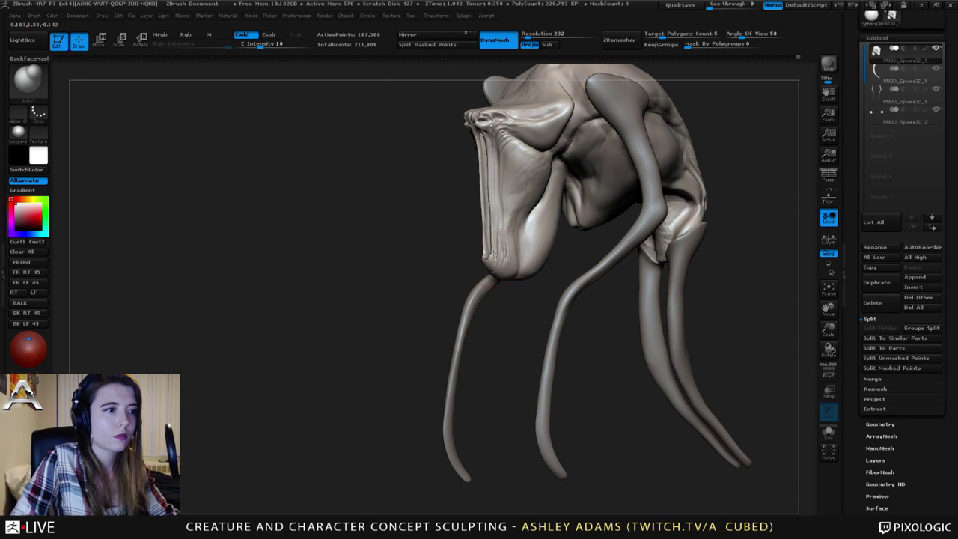
pyautogui.moveTo(494, 255); pyautogui.dragTo(494, 238)
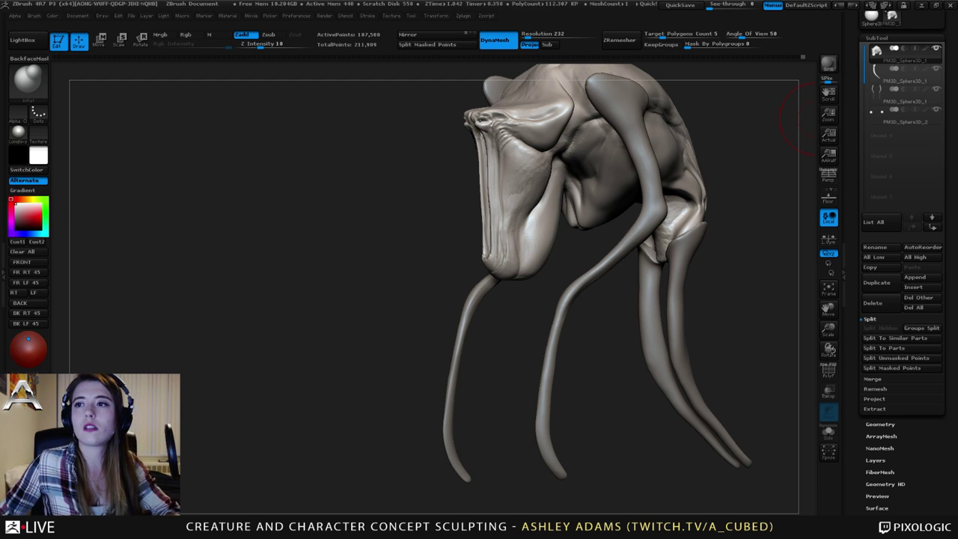
# Review earlier stages of the body through the undo history, return to the latest version and inspect it from the side.
pyautogui.moveTo(812, 118); pyautogui.dragTo(562, 172, button='right')
pyautogui.keyDown('alt'); pyautogui.click(591, 201); pyautogui.keyUp('alt')
pyautogui.keyDown('alt'); pyautogui.click(556, 166); pyautogui.keyUp('alt')
pyautogui.moveTo(765, 59)
pyautogui.mouseDown()
pyautogui.moveTo(480, 62)
pyautogui.moveTo(499, 63)
pyautogui.mouseUp()
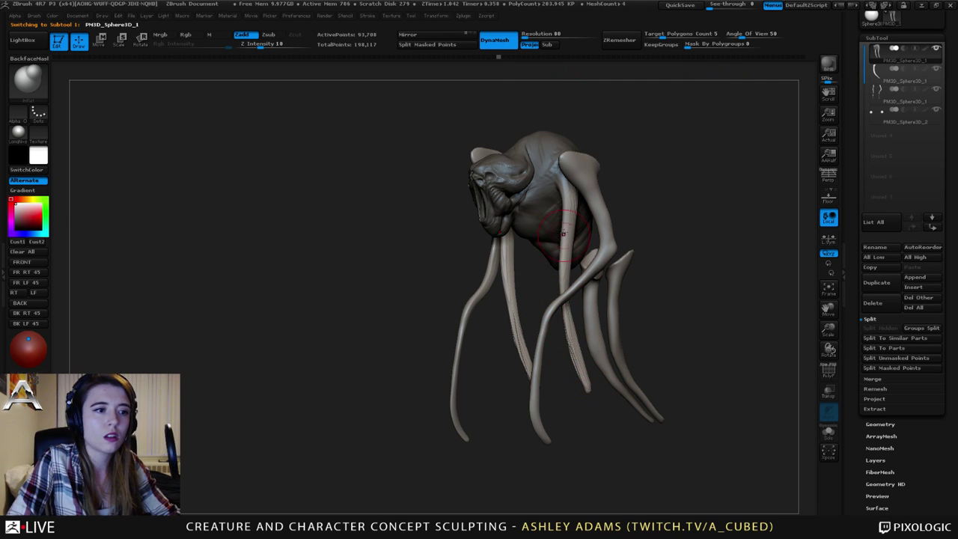
pyautogui.moveTo(554, 274); pyautogui.dragTo(581, 194)
pyautogui.click(492, 58)
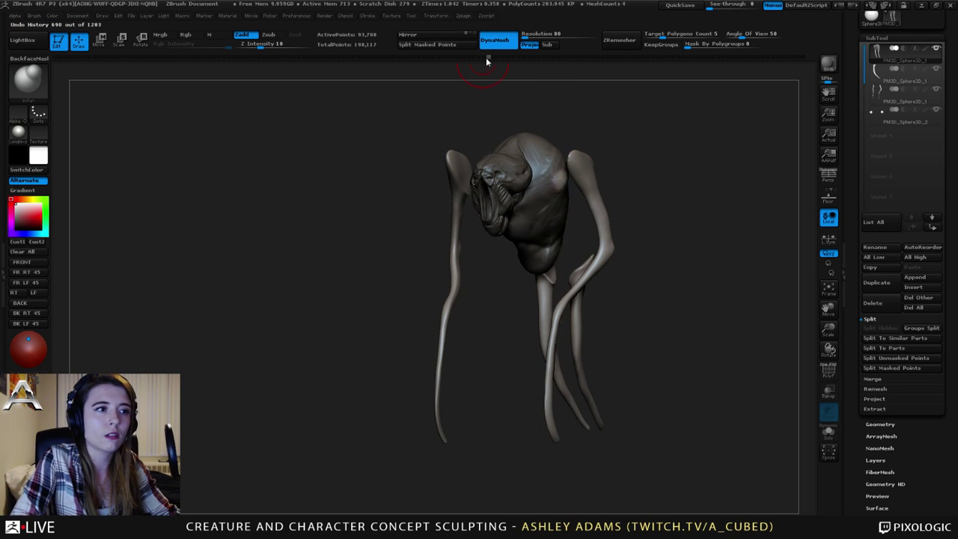
pyautogui.click(486, 58)
pyautogui.click(491, 58)
pyautogui.click(489, 58)
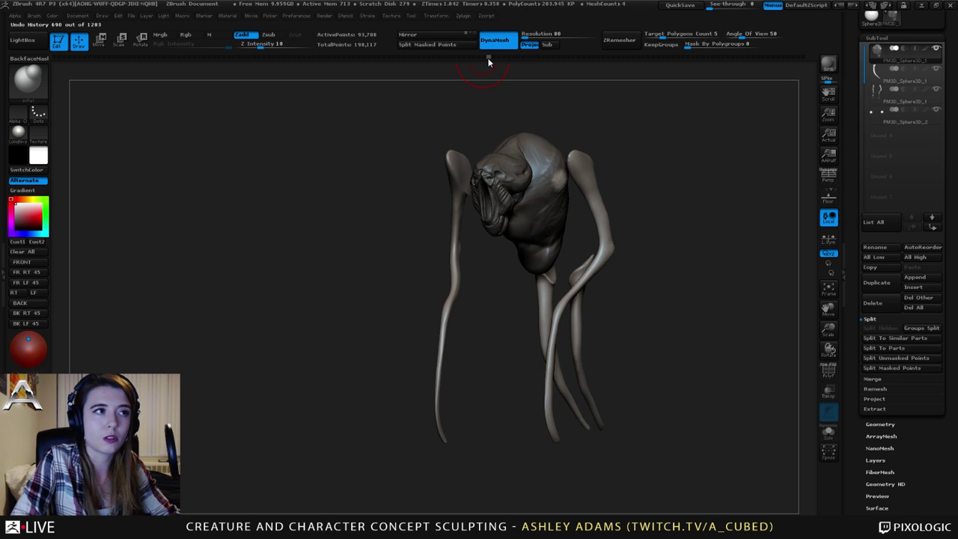
pyautogui.moveTo(488, 59); pyautogui.dragTo(525, 62)
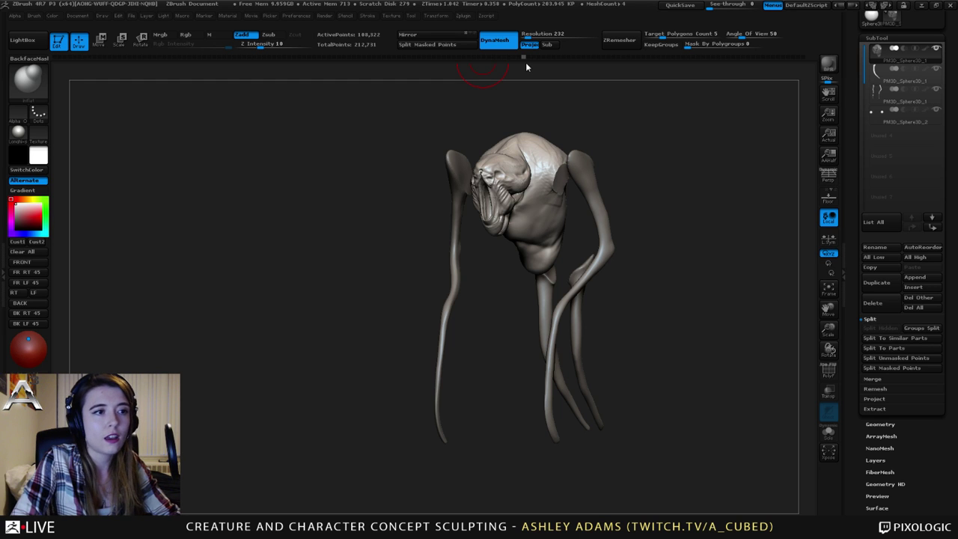
pyautogui.moveTo(528, 56); pyautogui.dragTo(828, 39)
pyautogui.moveTo(719, 149); pyautogui.dragTo(592, 157)
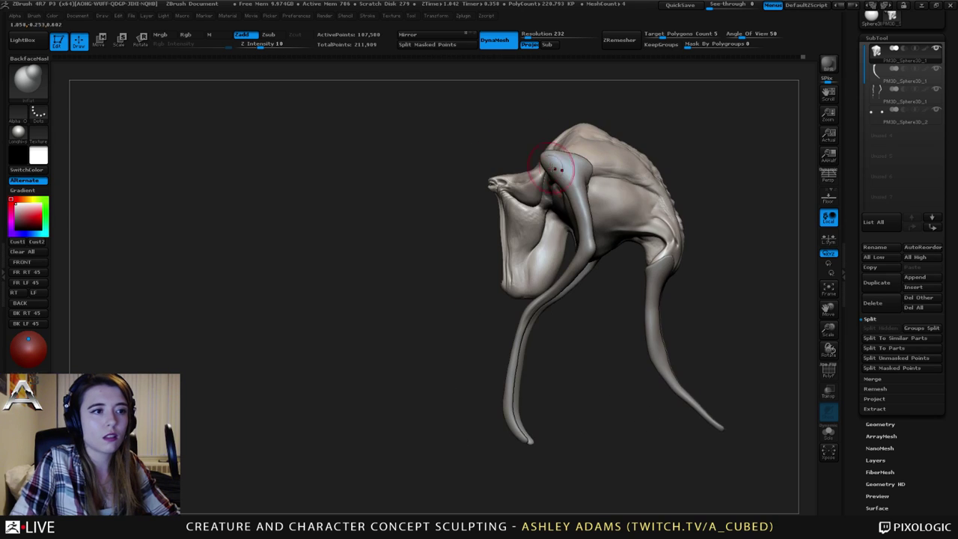
pyautogui.moveTo(456, 176); pyautogui.dragTo(575, 160)
pyautogui.moveTo(707, 202); pyautogui.dragTo(586, 219)
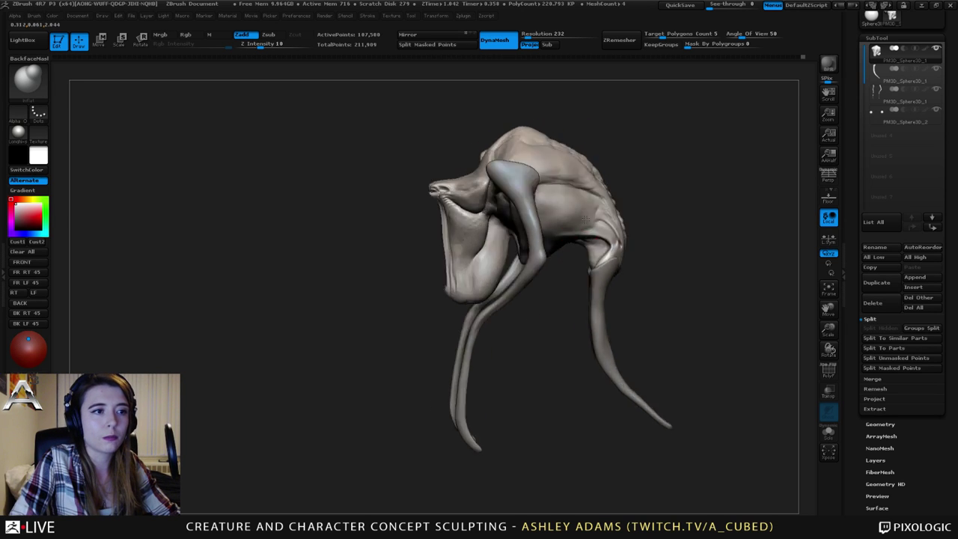
pyautogui.moveTo(570, 282); pyautogui.dragTo(618, 265)
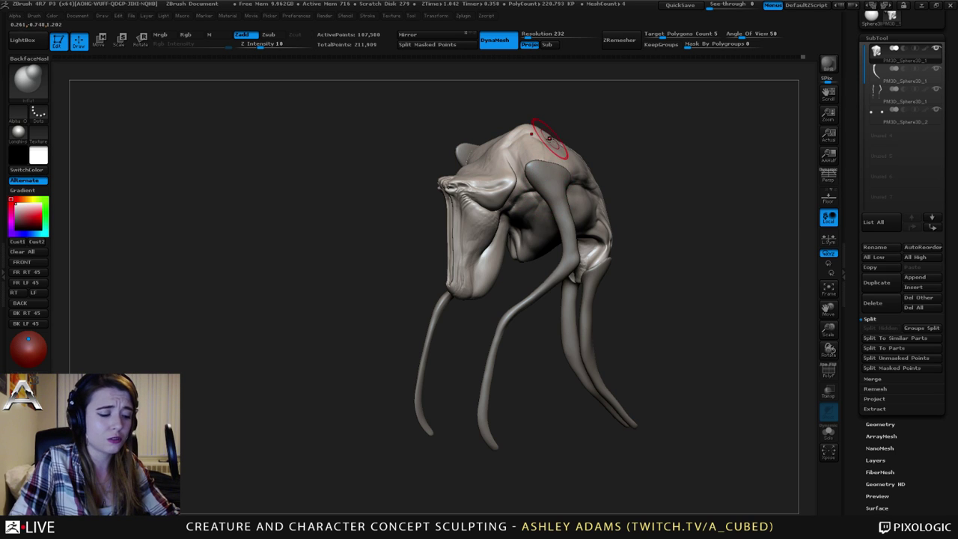
# Choose the InsertCylinder brush and try placing a cylinder on the creature's upper back, undoing the placement.
pyautogui.press('b')
pyautogui.press('i')
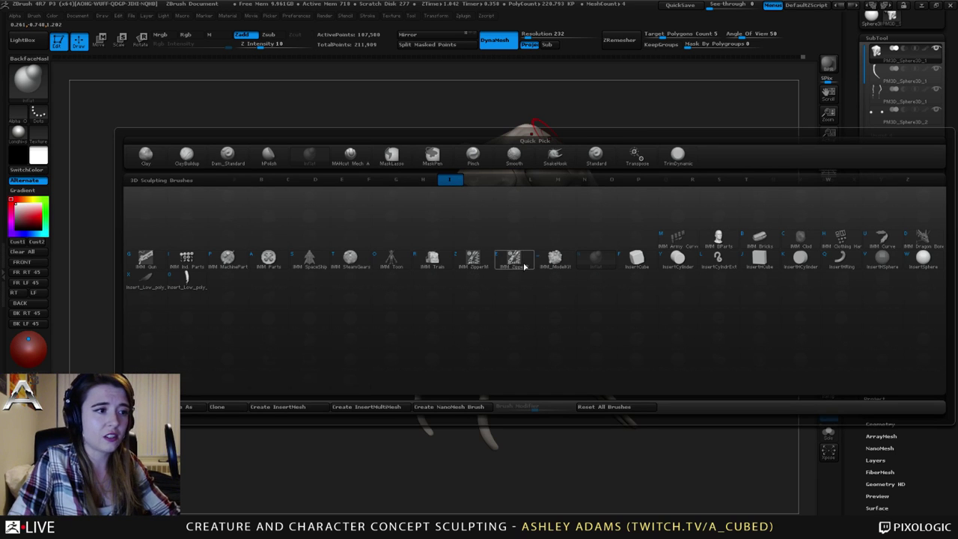
pyautogui.click(681, 260)
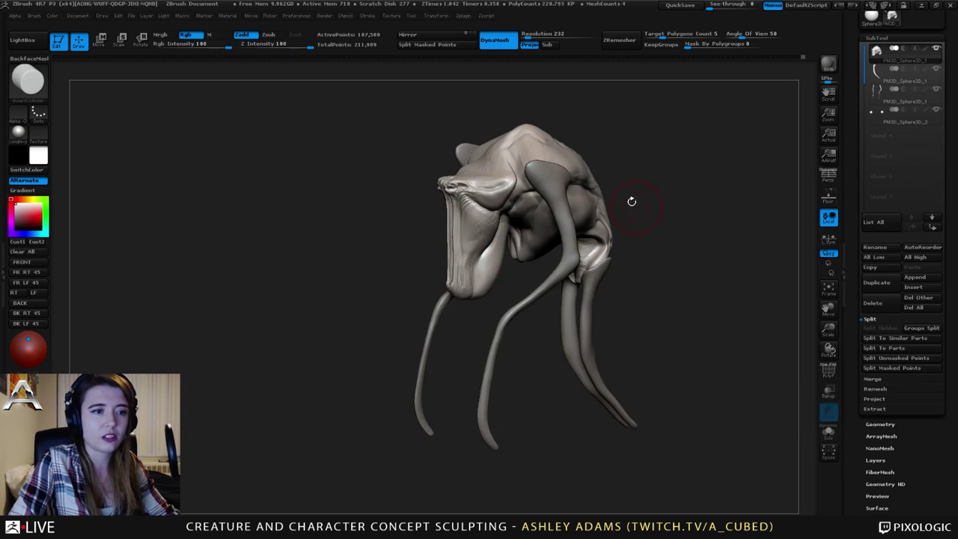
pyautogui.moveTo(552, 143); pyautogui.dragTo(589, 139)
pyautogui.hotkey('ctrl', 'z')
pyautogui.keyDown('alt'); pyautogui.moveTo(657, 117); pyautogui.dragTo(571, 175); pyautogui.keyUp('alt')
pyautogui.hotkey('ctrl', 'z')
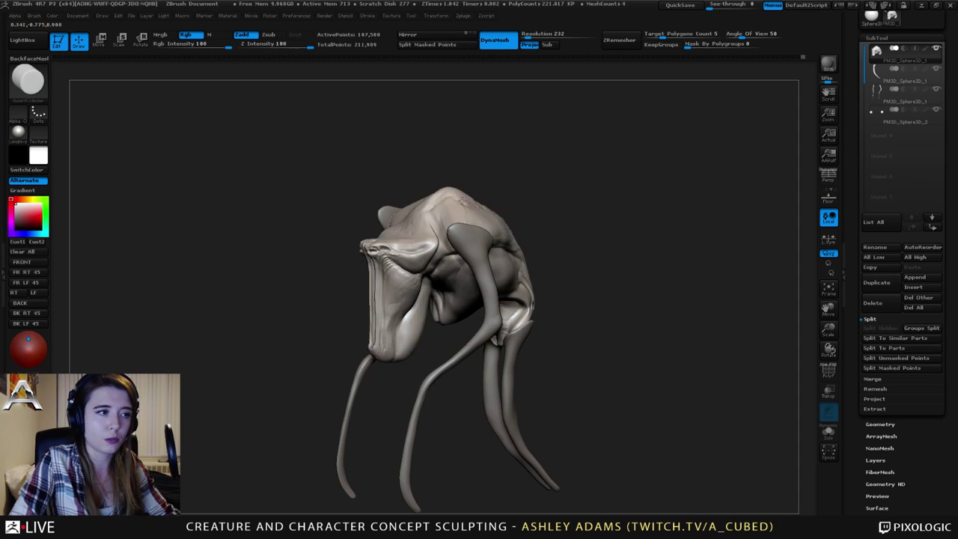
# Insert a mirrored pair of thin cylinders on top of the shoulders in front view and adjust them with Transpose Rotate.
pyautogui.moveTo(341, 217)
pyautogui.mouseDown()
pyautogui.moveTo(479, 203)
pyautogui.moveTo(480, 214)
pyautogui.moveTo(510, 216)
pyautogui.moveTo(478, 212)
pyautogui.mouseUp()
pyautogui.moveTo(558, 170)
pyautogui.mouseDown()
pyautogui.moveTo(495, 161)
pyautogui.moveTo(543, 167)
pyautogui.mouseUp()
pyautogui.press('r')
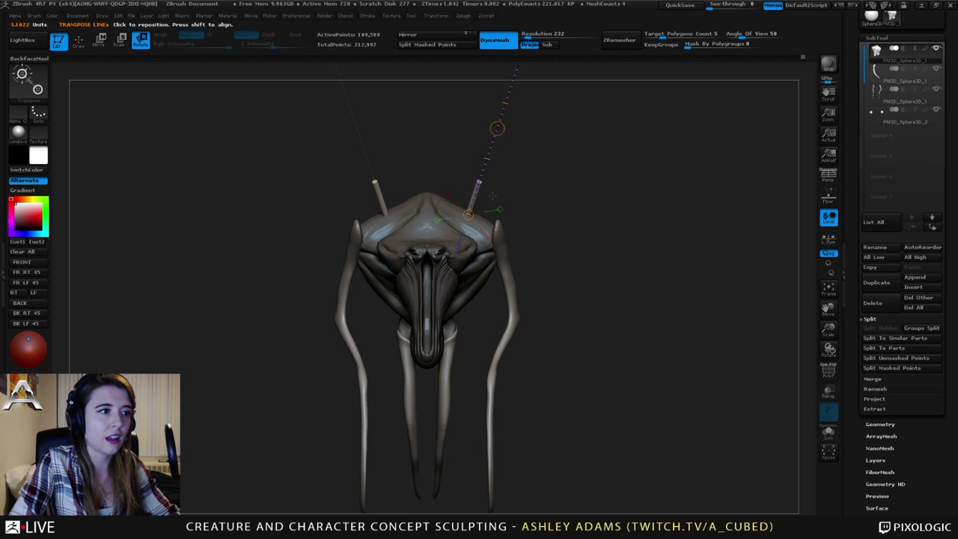
pyautogui.moveTo(570, 169)
pyautogui.keyDown('ctrl'); pyautogui.mouseDown(button='right')
pyautogui.moveTo(569, 160)
pyautogui.moveTo(526, 160)
pyautogui.moveTo(557, 161)
pyautogui.mouseUp(button='right'); pyautogui.keyUp('ctrl')
pyautogui.keyDown('ctrl'); pyautogui.moveTo(556, 160); pyautogui.dragTo(554, 189, button='right'); pyautogui.keyUp('ctrl')
pyautogui.keyDown('alt'); pyautogui.moveTo(553, 188); pyautogui.dragTo(514, 337, button='right'); pyautogui.keyUp('alt')
pyautogui.moveTo(514, 337)
pyautogui.mouseDown(button='right')
pyautogui.moveTo(443, 337)
pyautogui.moveTo(440, 329)
pyautogui.moveTo(475, 316)
pyautogui.mouseUp(button='right')
pyautogui.moveTo(410, 184); pyautogui.dragTo(414, 410)
pyautogui.moveTo(415, 393); pyautogui.dragTo(482, 367, button='right')
# Try moving the shoulder cylinders with Transpose Move and undo back to the body without them.
pyautogui.press('w')
pyautogui.moveTo(556, 259); pyautogui.dragTo(599, 300)
pyautogui.hotkey('ctrl', 'z')
pyautogui.hotkey('ctrl', 'z')
pyautogui.hotkey('ctrl', 'z')
pyautogui.hotkey('ctrl', 'z')
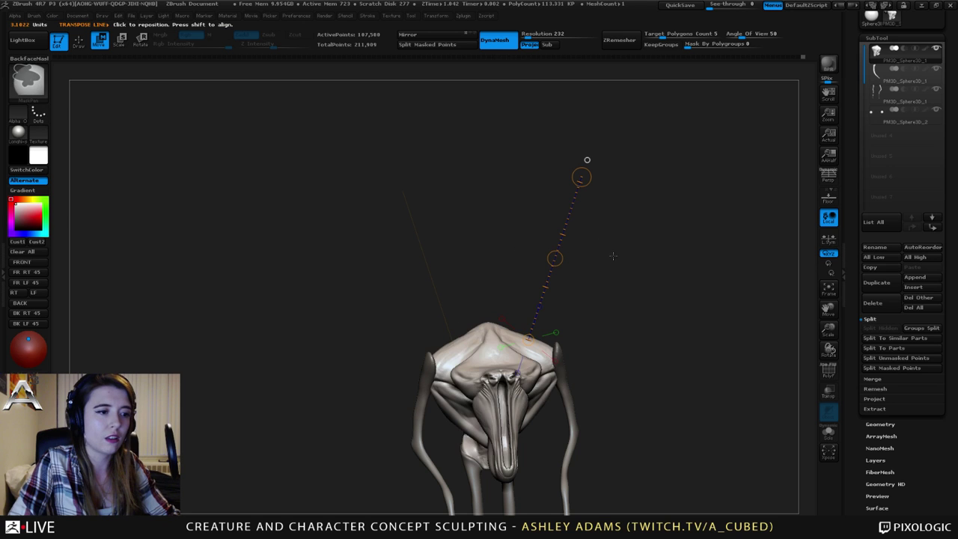
# Return to Draw mode, paint a mask over the shoulders and upper back, and erase part of it along the sides.
pyautogui.moveTo(617, 292)
pyautogui.mouseDown(button='right')
pyautogui.moveTo(560, 271)
pyautogui.moveTo(530, 199)
pyautogui.mouseUp(button='right')
pyautogui.press('q')
pyautogui.moveTo(495, 232); pyautogui.dragTo(521, 243, button='right')
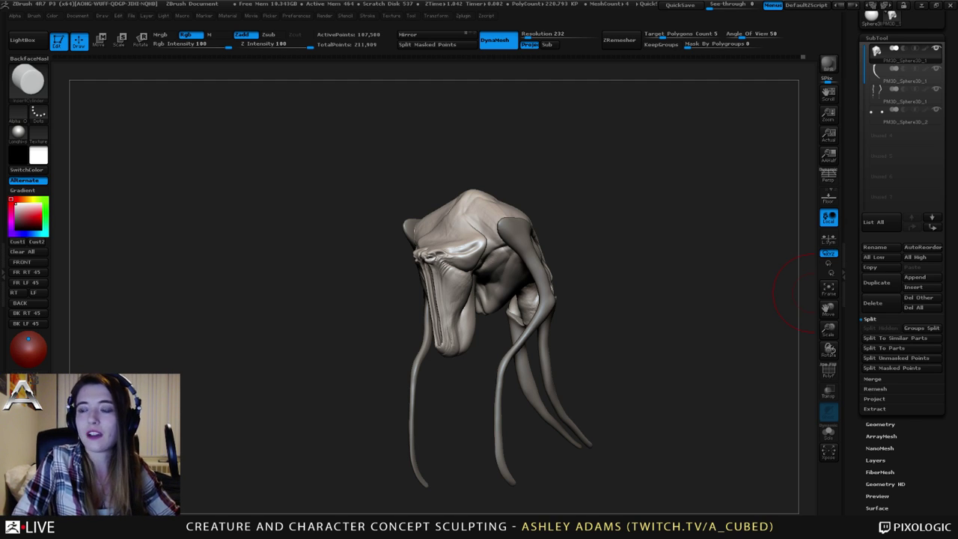
pyautogui.moveTo(381, 213); pyautogui.dragTo(458, 219, button='right')
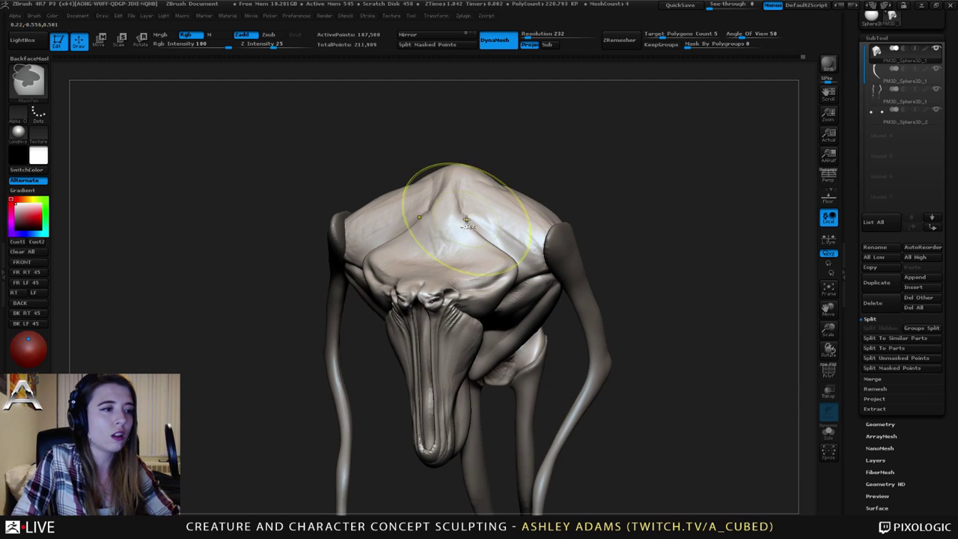
pyautogui.press('space')
pyautogui.moveTo(467, 221); pyautogui.dragTo(454, 219)
pyautogui.moveTo(491, 211); pyautogui.dragTo(469, 225, button='right')
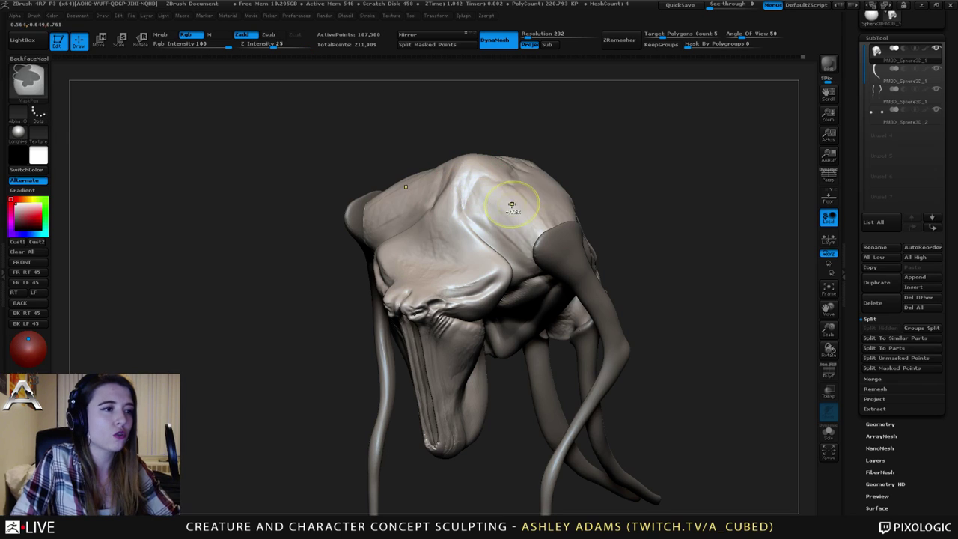
pyautogui.moveTo(514, 207)
pyautogui.keyDown('ctrl'); pyautogui.mouseDown()
pyautogui.moveTo(496, 209)
pyautogui.moveTo(516, 216)
pyautogui.moveTo(483, 219)
pyautogui.moveTo(536, 179)
pyautogui.moveTo(472, 238)
pyautogui.moveTo(490, 262)
pyautogui.moveTo(479, 217)
pyautogui.moveTo(530, 193)
pyautogui.moveTo(526, 186)
pyautogui.mouseUp(); pyautogui.keyUp('ctrl')
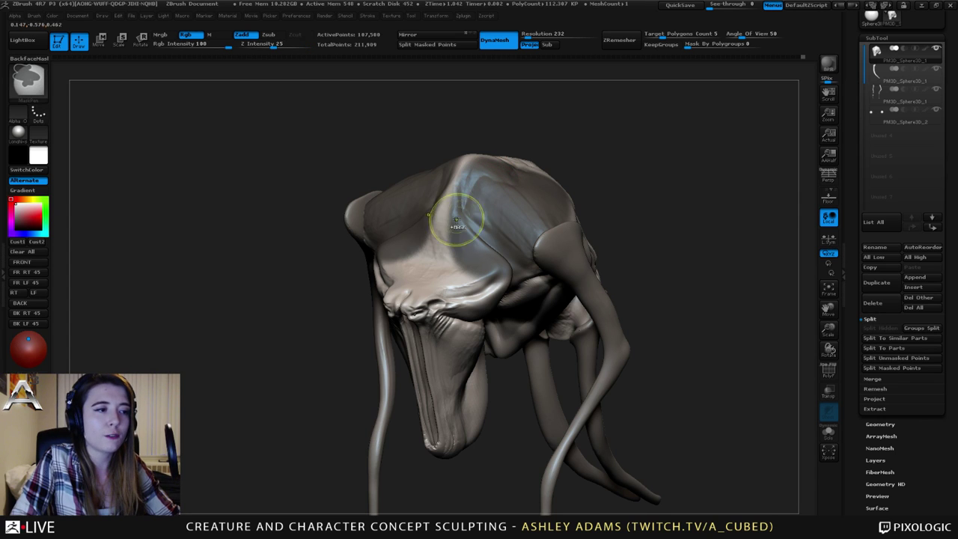
pyautogui.keyDown('ctrl'); pyautogui.moveTo(468, 227); pyautogui.dragTo(445, 245); pyautogui.keyUp('ctrl')
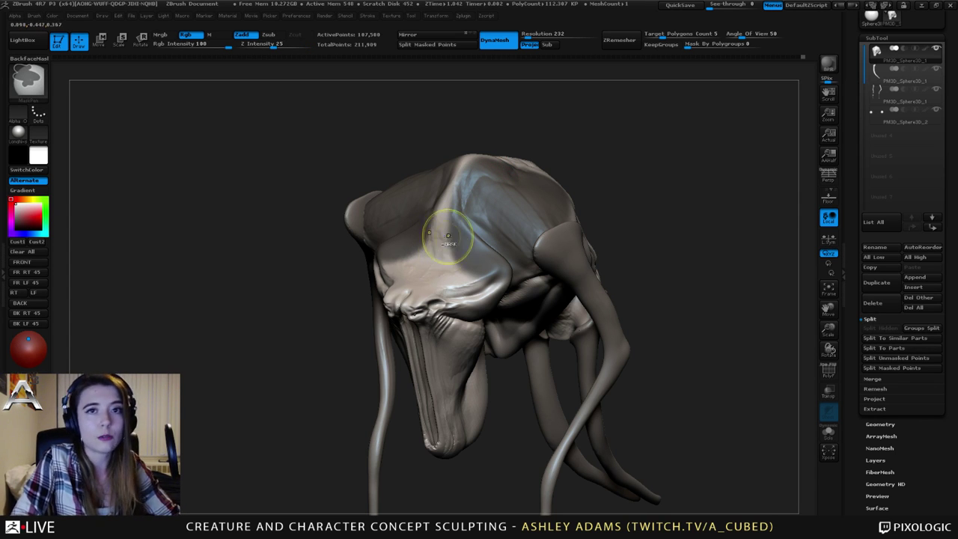
pyautogui.moveTo(447, 267)
pyautogui.keyDown('ctrl'); pyautogui.keyDown('alt'); pyautogui.mouseDown()
pyautogui.moveTo(473, 249)
pyautogui.moveTo(503, 265)
pyautogui.moveTo(550, 209)
pyautogui.moveTo(524, 200)
pyautogui.mouseUp(); pyautogui.keyUp('alt'); pyautogui.keyUp('ctrl')
# Mask the front half of the body and head with a rectangular selection in side view.
pyautogui.keyDown('ctrl'); pyautogui.moveTo(655, 103); pyautogui.dragTo(518, 263); pyautogui.keyUp('ctrl')
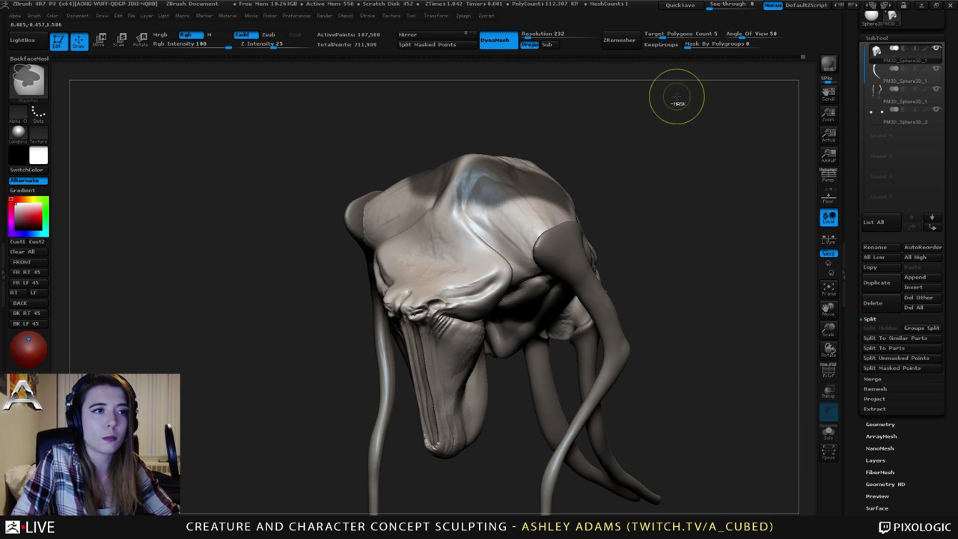
pyautogui.moveTo(680, 95)
pyautogui.keyDown('ctrl'); pyautogui.mouseDown()
pyautogui.moveTo(534, 235)
pyautogui.moveTo(526, 262)
pyautogui.mouseUp(); pyautogui.keyUp('ctrl')
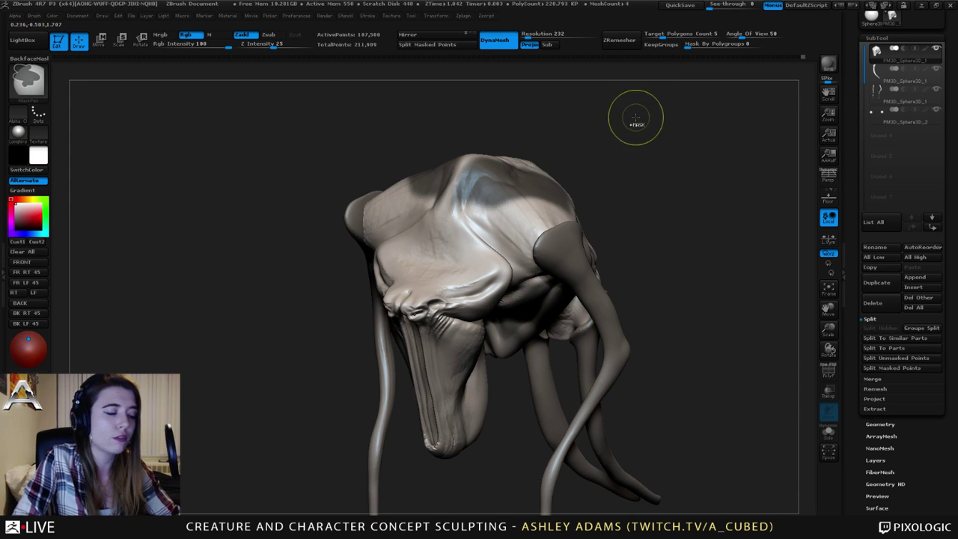
pyautogui.moveTo(645, 111)
pyautogui.keyDown('ctrl'); pyautogui.mouseDown()
pyautogui.moveTo(531, 221)
pyautogui.moveTo(491, 291)
pyautogui.mouseUp(); pyautogui.keyUp('ctrl')
pyautogui.moveTo(495, 197); pyautogui.dragTo(540, 195, button='right')
pyautogui.keyDown('ctrl'); pyautogui.click(539, 169); pyautogui.keyUp('ctrl')
pyautogui.keyDown('alt'); pyautogui.moveTo(496, 223); pyautogui.dragTo(624, 209, button='right'); pyautogui.keyUp('alt')
pyautogui.keyDown('ctrl'); pyautogui.moveTo(634, 142); pyautogui.dragTo(502, 335); pyautogui.keyUp('ctrl')
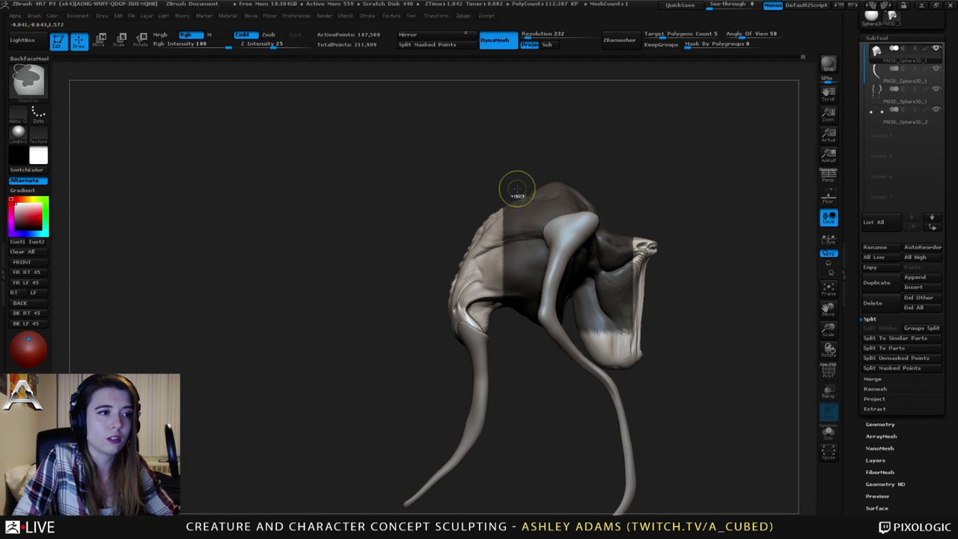
# Redraw the rectangular mask in side view so it covers the back and body from the rump to the shoulder.
pyautogui.keyDown('ctrl'); pyautogui.click(618, 142); pyautogui.keyUp('ctrl')
pyautogui.keyDown('ctrl'); pyautogui.moveTo(621, 131); pyautogui.dragTo(449, 280); pyautogui.keyUp('ctrl')
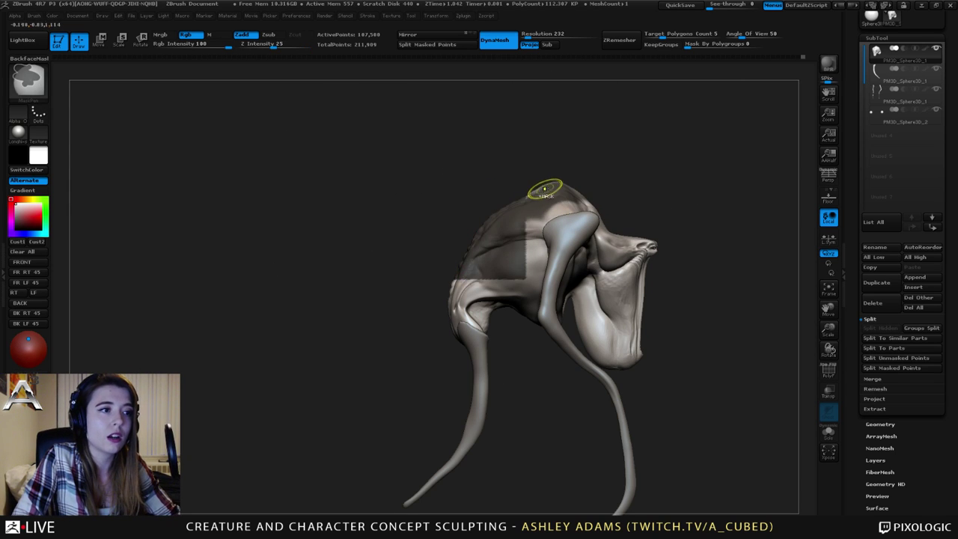
pyautogui.hotkey('ctrl', 'z')
pyautogui.keyDown('ctrl'); pyautogui.moveTo(619, 124); pyautogui.dragTo(481, 283); pyautogui.keyUp('ctrl')
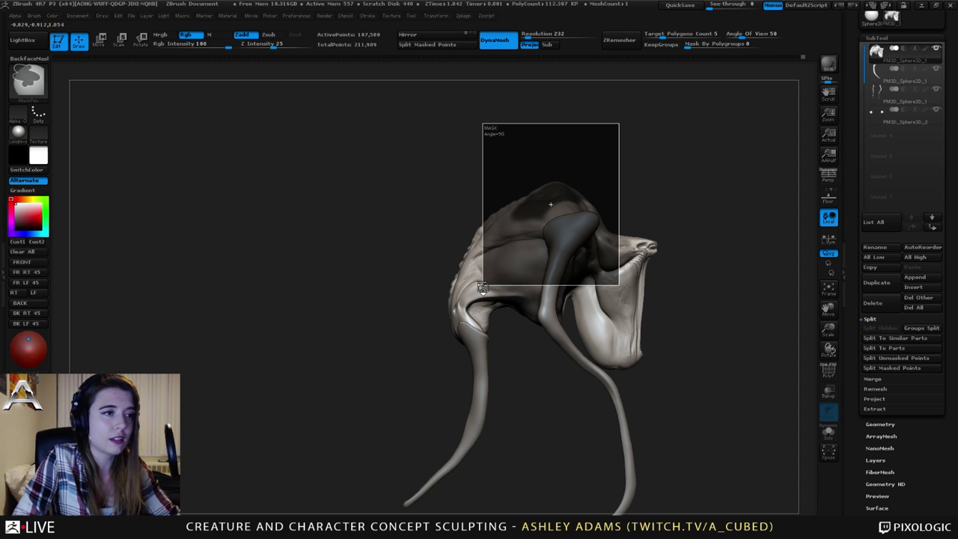
pyautogui.keyDown('ctrl'); pyautogui.moveTo(483, 288); pyautogui.dragTo(452, 342); pyautogui.keyUp('ctrl')
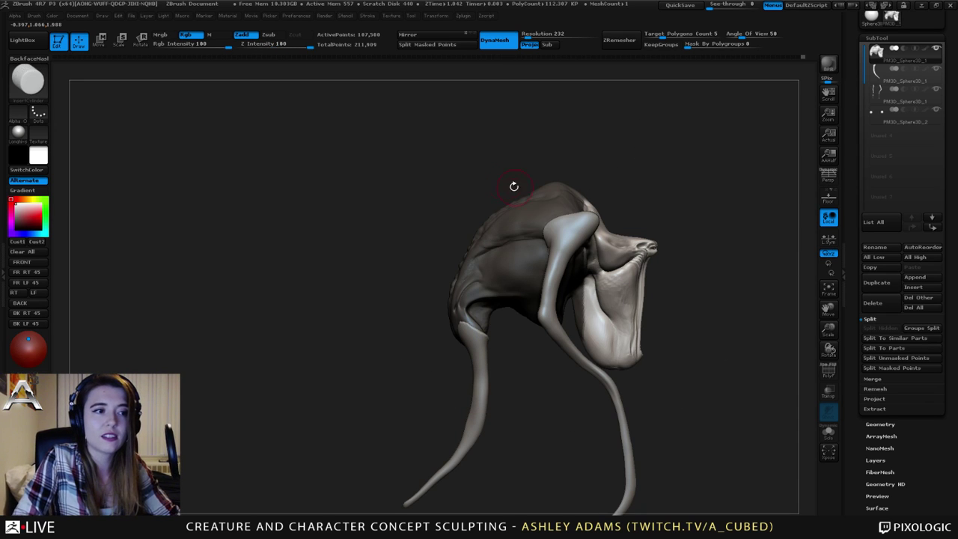
# Clear the mask from the whole body.
pyautogui.keyDown('ctrl'); pyautogui.moveTo(582, 132); pyautogui.dragTo(619, 137); pyautogui.keyUp('ctrl')
pyautogui.moveTo(619, 137); pyautogui.dragTo(590, 173)
pyautogui.keyDown('ctrl'); pyautogui.moveTo(576, 223); pyautogui.dragTo(617, 221); pyautogui.keyUp('ctrl')
pyautogui.moveTo(495, 176); pyautogui.dragTo(557, 154)
pyautogui.keyDown('ctrl'); pyautogui.moveTo(558, 153); pyautogui.dragTo(574, 162); pyautogui.keyUp('ctrl')
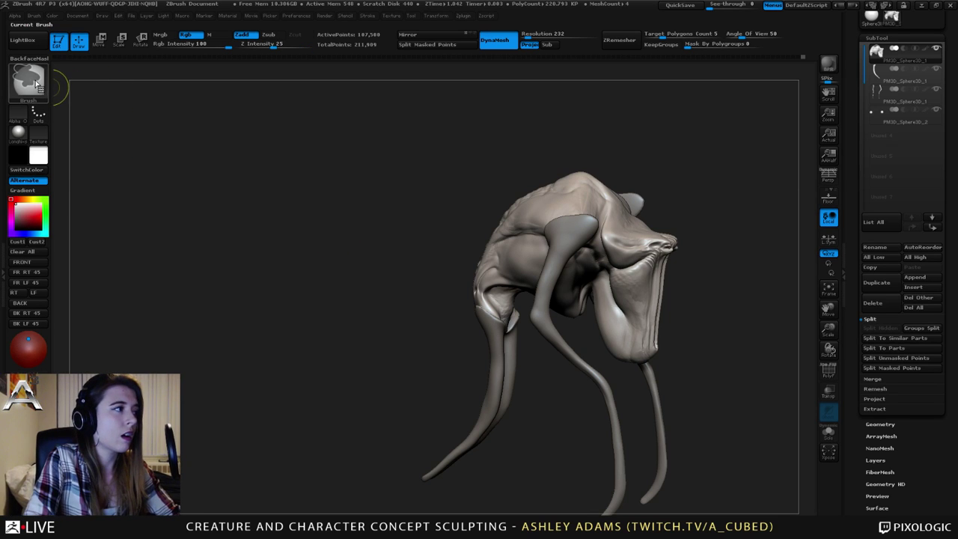
# Switch the masking brush to MaskCircle, try a circular mask on the creature's side, and undo it.
pyautogui.click(30, 84)
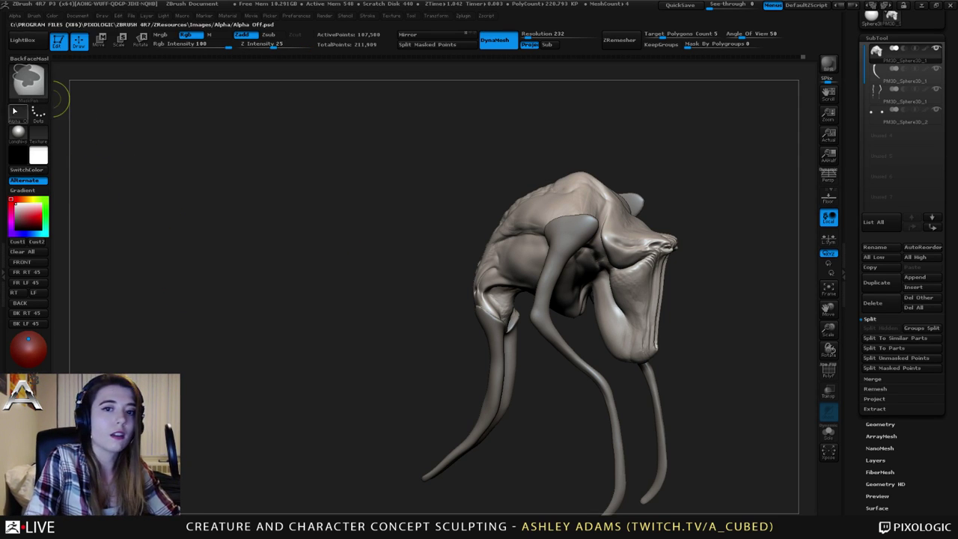
pyautogui.keyDown('ctrl'); pyautogui.click(33, 86); pyautogui.keyUp('ctrl')
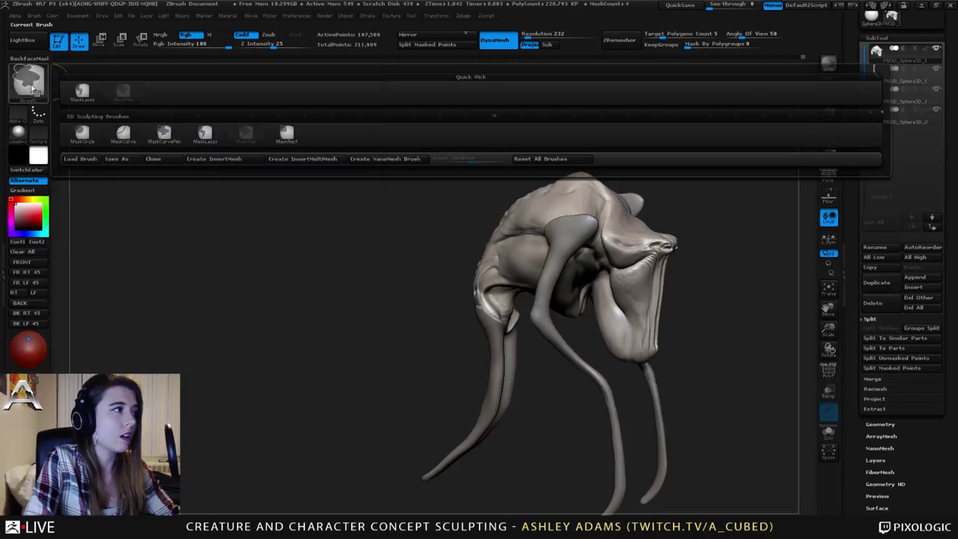
pyautogui.click(30, 82)
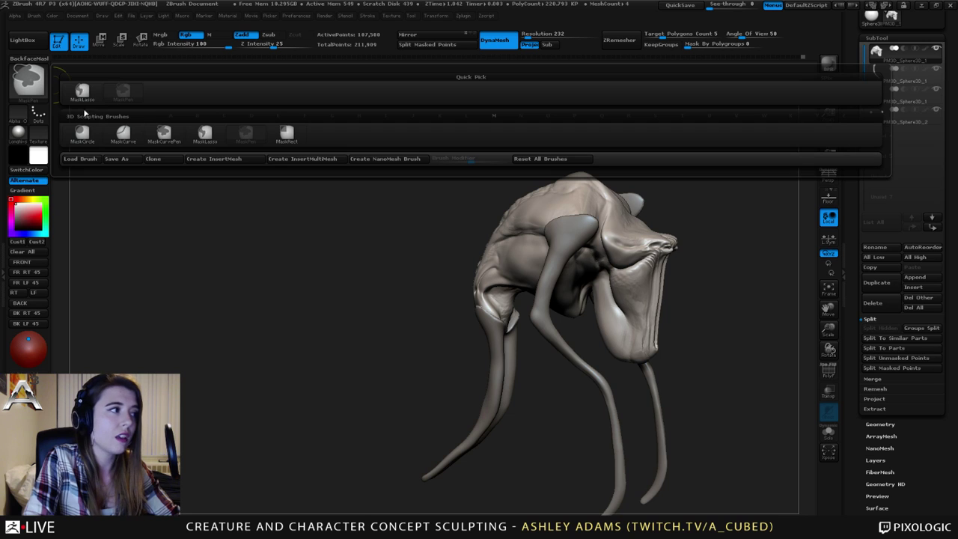
pyautogui.click(83, 133)
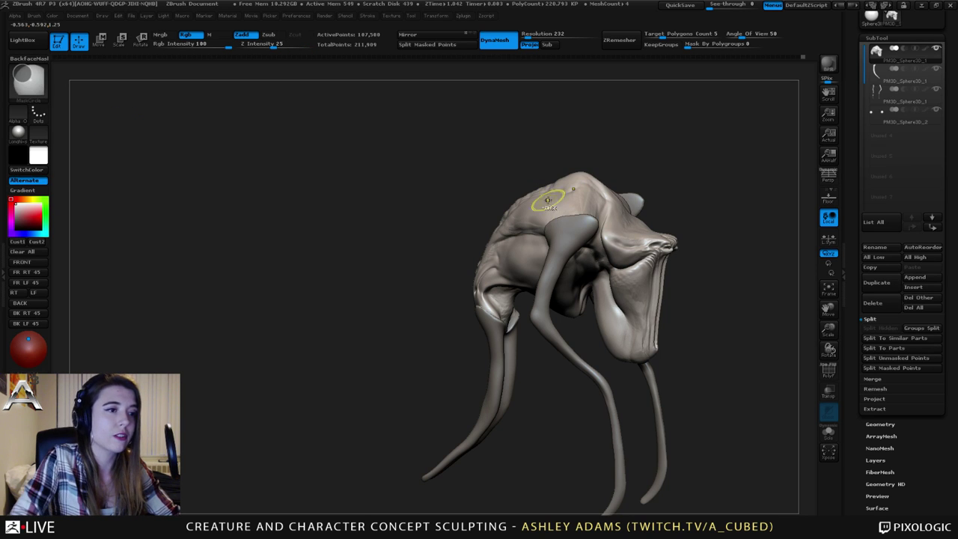
pyautogui.keyDown('ctrl'); pyautogui.moveTo(547, 183); pyautogui.dragTo(606, 274); pyautogui.keyUp('ctrl')
pyautogui.hotkey('ctrl', 'z')
pyautogui.moveTo(624, 188); pyautogui.dragTo(520, 188)
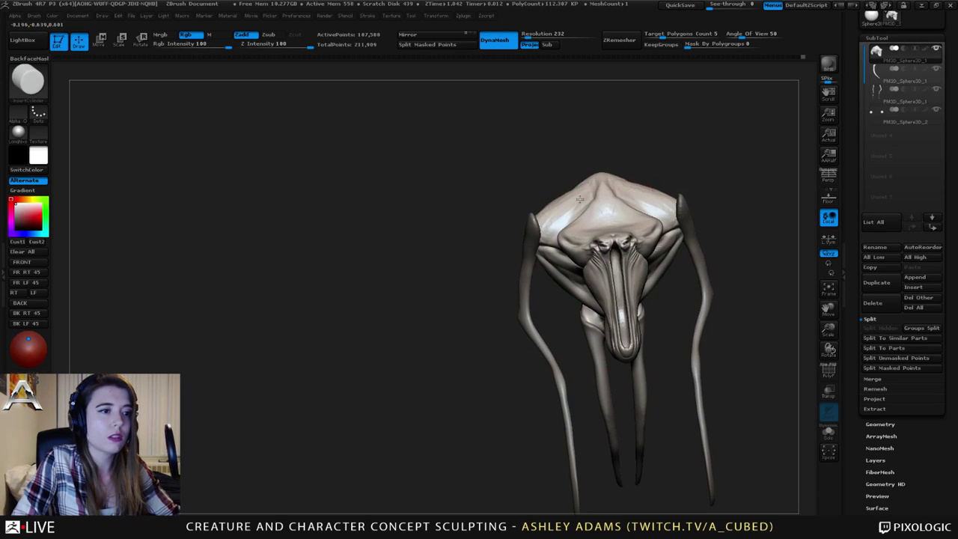
# Mask the rear half of the body with a circular selection in side view and clear it again.
pyautogui.moveTo(674, 176); pyautogui.dragTo(498, 251)
pyautogui.keyDown('alt'); pyautogui.moveTo(516, 307); pyautogui.dragTo(565, 202); pyautogui.keyUp('alt')
pyautogui.moveTo(491, 206); pyautogui.dragTo(525, 210, button='right')
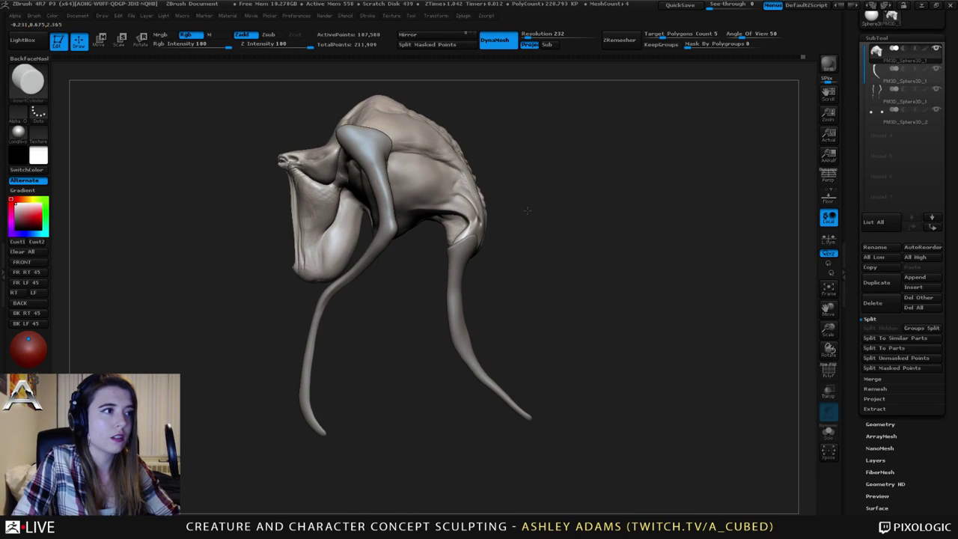
pyautogui.keyDown('alt'); pyautogui.moveTo(449, 178); pyautogui.dragTo(477, 237, button='right'); pyautogui.keyUp('alt')
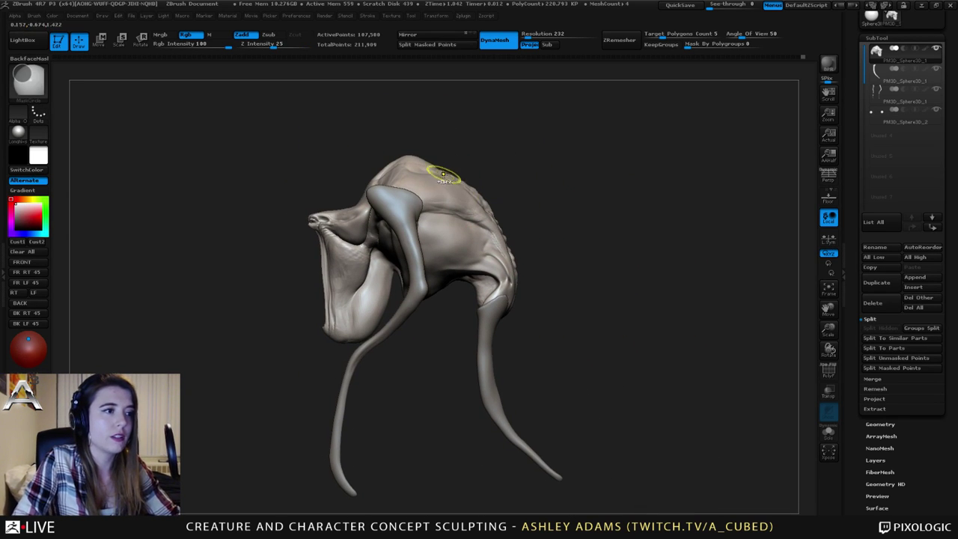
pyautogui.moveTo(446, 174)
pyautogui.keyDown('ctrl'); pyautogui.mouseDown()
pyautogui.moveTo(549, 268)
pyautogui.moveTo(477, 293)
pyautogui.moveTo(609, 224)
pyautogui.moveTo(477, 327)
pyautogui.moveTo(628, 217)
pyautogui.moveTo(516, 319)
pyautogui.moveTo(514, 309)
pyautogui.moveTo(542, 370)
pyautogui.moveTo(613, 340)
pyautogui.moveTo(634, 285)
pyautogui.moveTo(622, 334)
pyautogui.mouseUp(); pyautogui.keyUp('ctrl')
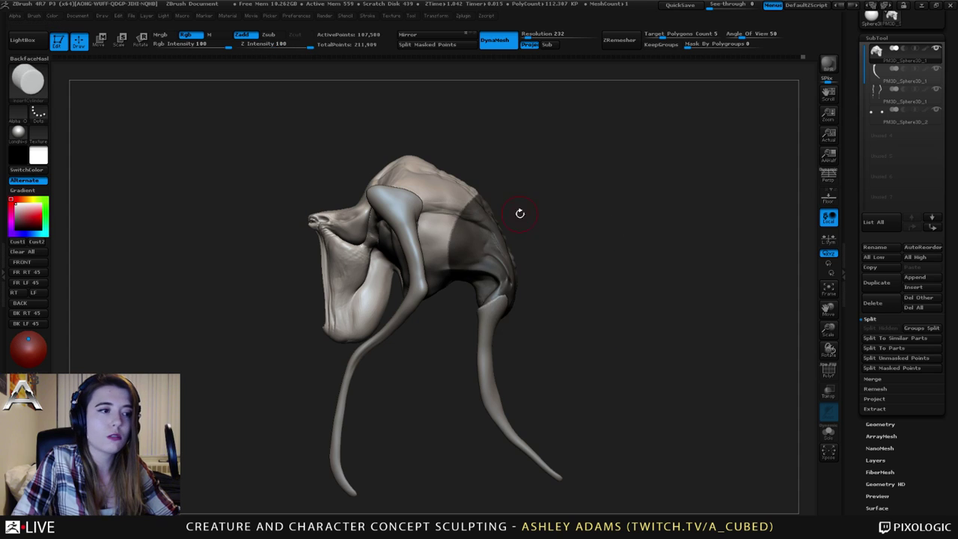
pyautogui.keyDown('alt'); pyautogui.moveTo(520, 214); pyautogui.dragTo(566, 241); pyautogui.keyUp('alt')
pyautogui.keyDown('ctrl'); pyautogui.moveTo(525, 192); pyautogui.dragTo(496, 150); pyautogui.keyUp('ctrl')
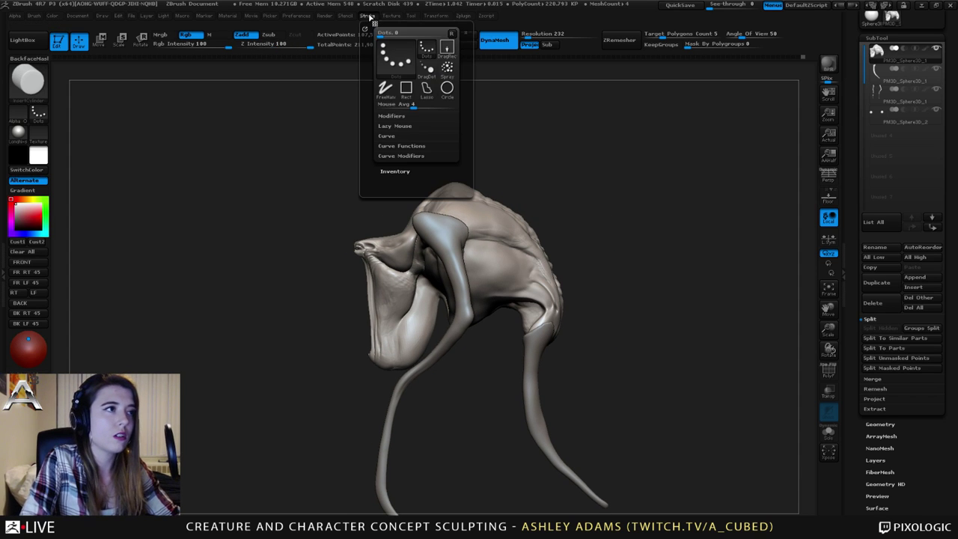
# Turn on the Center and Square stroke modifiers for the circular masking brush.
pyautogui.press('ctrl')
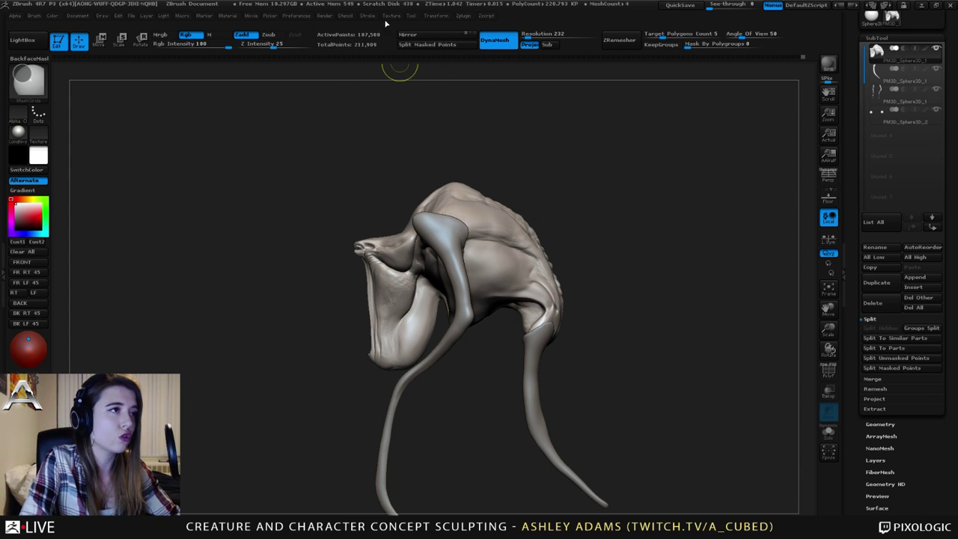
pyautogui.click(370, 16)
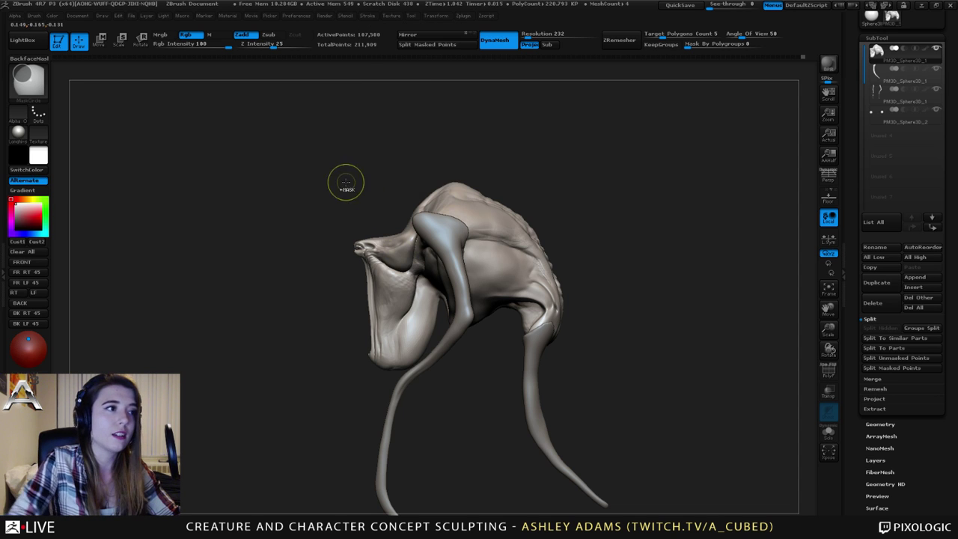
pyautogui.click(365, 16)
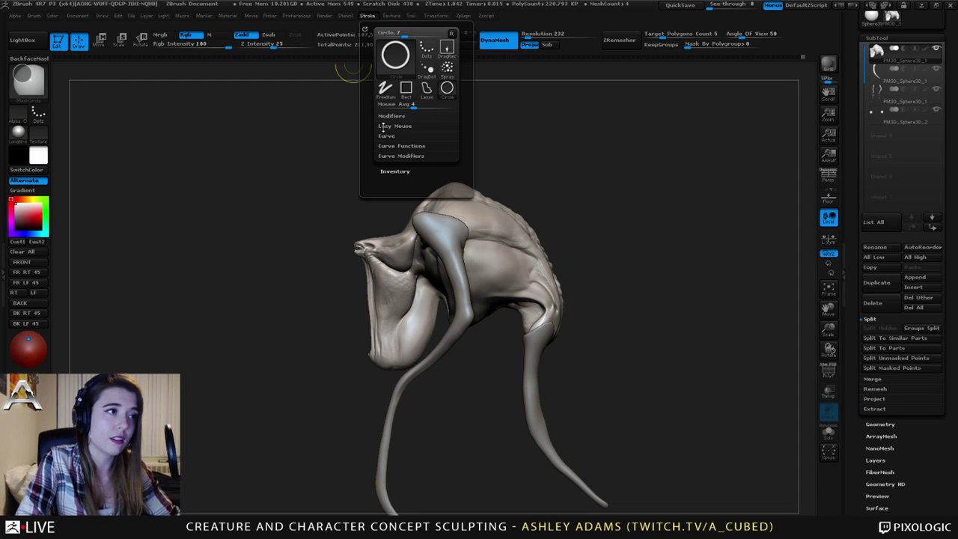
pyautogui.click(389, 138)
pyautogui.click(391, 137)
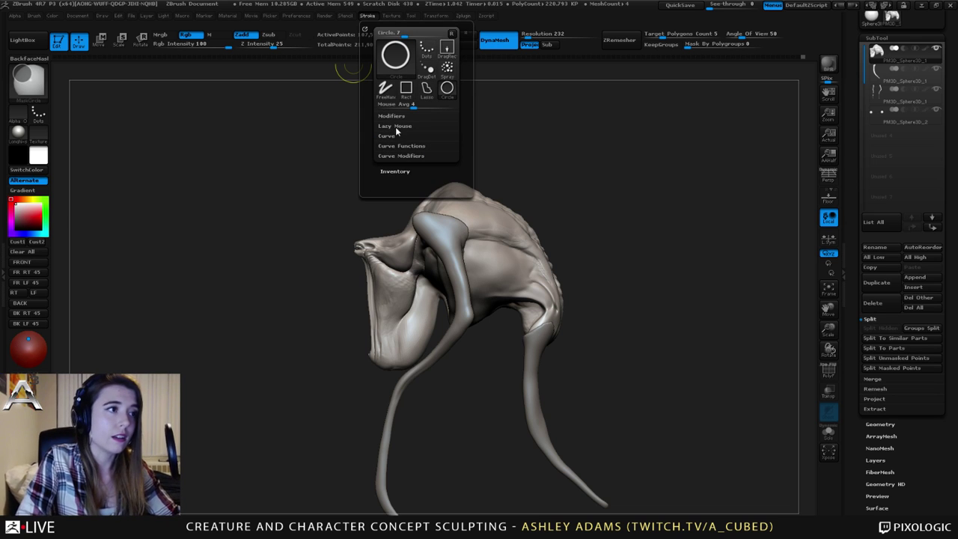
pyautogui.click(390, 137)
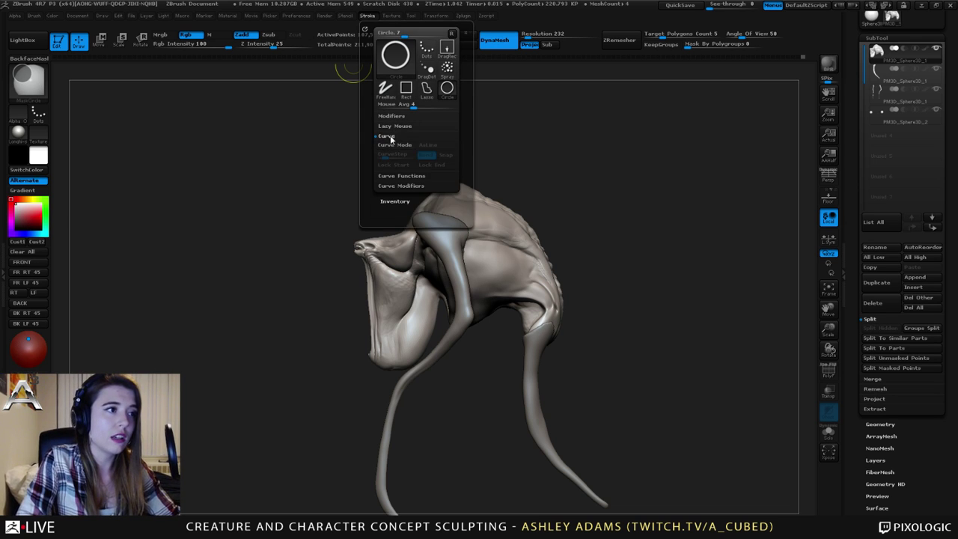
pyautogui.click(391, 138)
pyautogui.click(408, 115)
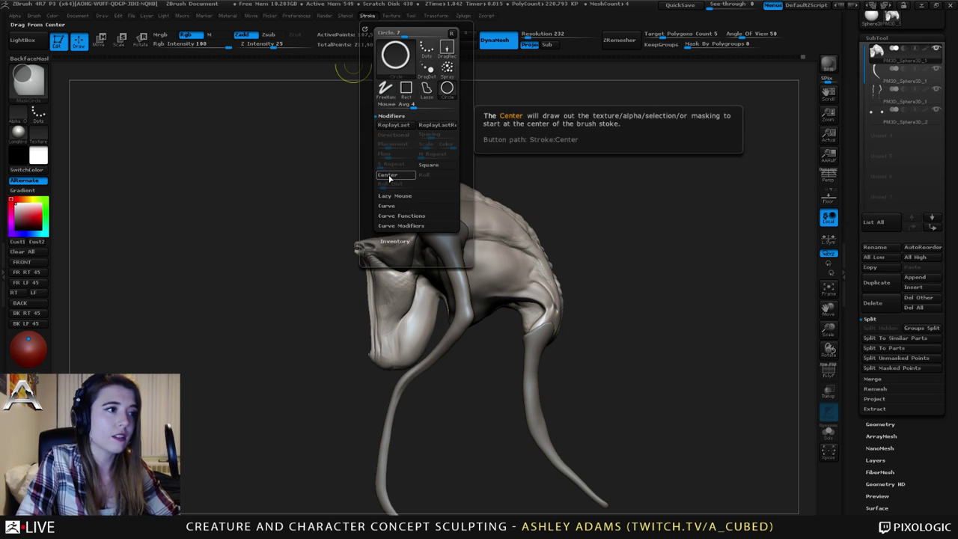
pyautogui.click(431, 168)
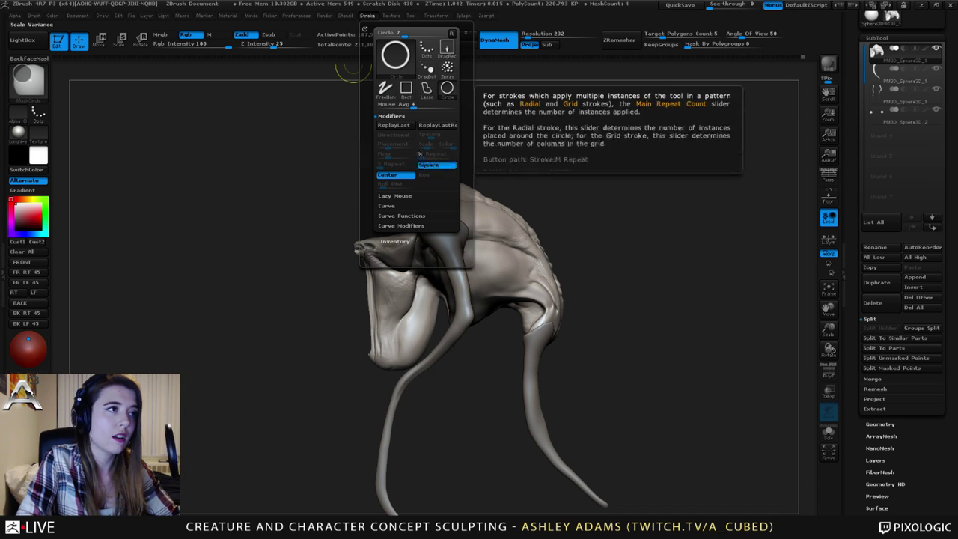
# Try a centred circular mask over the shoulder and upper body and undo it.
pyautogui.moveTo(442, 204)
pyautogui.keyDown('ctrl'); pyautogui.mouseDown()
pyautogui.moveTo(550, 300)
pyautogui.moveTo(494, 258)
pyautogui.moveTo(541, 281)
pyautogui.moveTo(506, 256)
pyautogui.moveTo(519, 264)
pyautogui.moveTo(557, 365)
pyautogui.moveTo(551, 307)
pyautogui.mouseUp(); pyautogui.keyUp('ctrl')
pyautogui.press('space')
pyautogui.hotkey('ctrl', 'z')
pyautogui.moveTo(401, 207); pyautogui.dragTo(442, 229)
pyautogui.moveTo(441, 229); pyautogui.dragTo(400, 232, button='right')
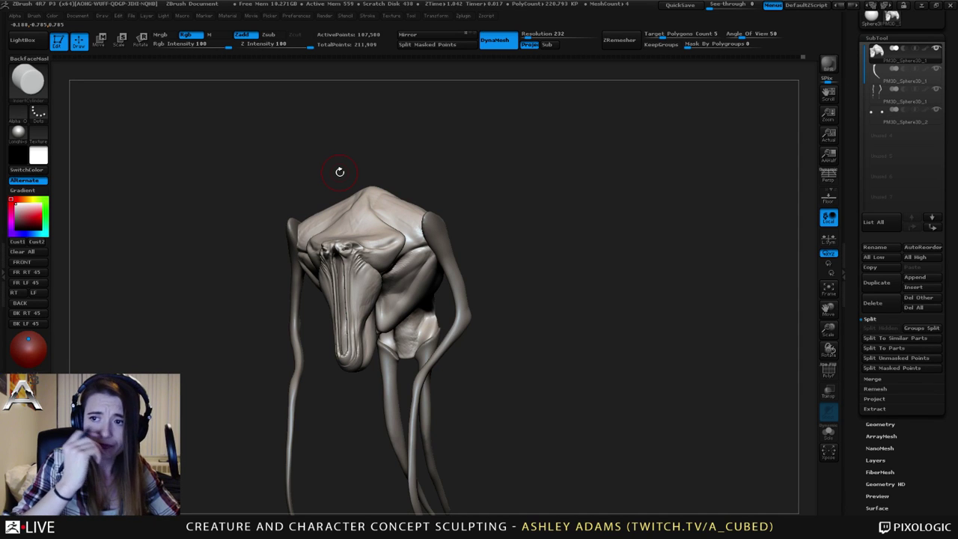
# Try more centred circular masks on the creature's rear flank and undo them.
pyautogui.moveTo(324, 178); pyautogui.dragTo(549, 314, button='right')
pyautogui.keyDown('ctrl'); pyautogui.moveTo(547, 318); pyautogui.dragTo(606, 341); pyautogui.keyUp('ctrl')
pyautogui.moveTo(606, 341); pyautogui.dragTo(595, 286, button='right')
pyautogui.hotkey('ctrl', 'z')
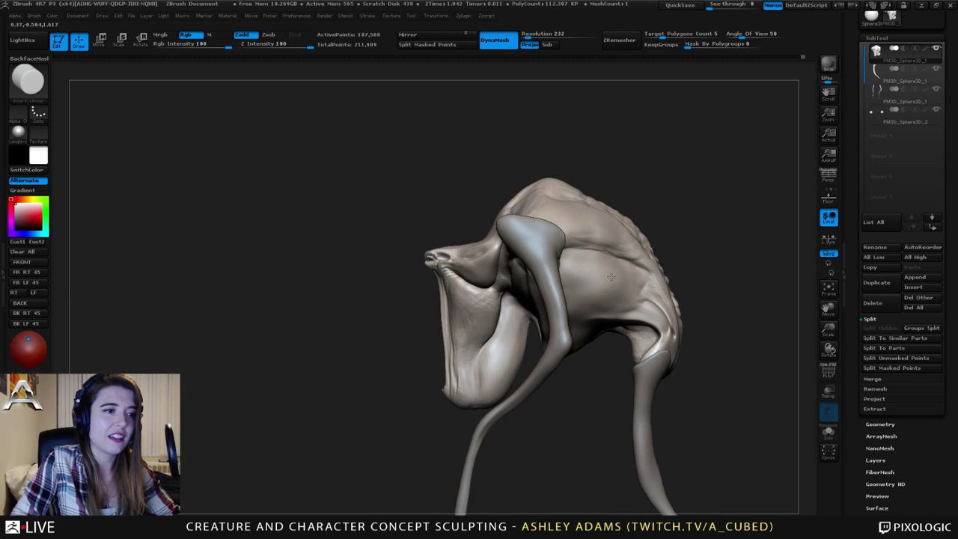
pyautogui.keyDown('ctrl'); pyautogui.moveTo(594, 281); pyautogui.dragTo(644, 305); pyautogui.keyUp('ctrl')
pyautogui.moveTo(644, 305)
pyautogui.mouseDown(button='right')
pyautogui.moveTo(550, 243)
pyautogui.moveTo(613, 182)
pyautogui.moveTo(569, 230)
pyautogui.mouseUp(button='right')
pyautogui.hotkey('ctrl', 'z')
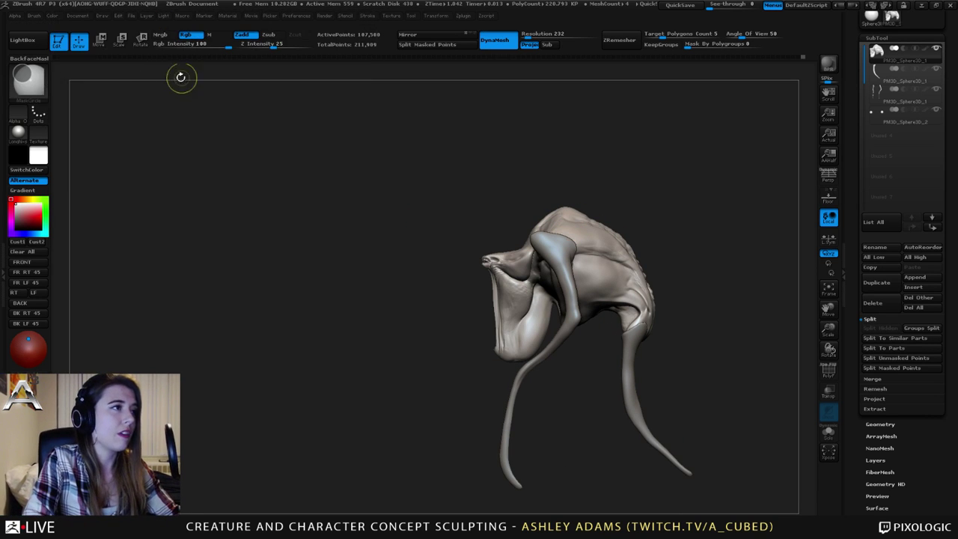
# Switch the masking brush to MaskRect, try a centred square mask on the body's side, and clear it.
pyautogui.click(37, 81)
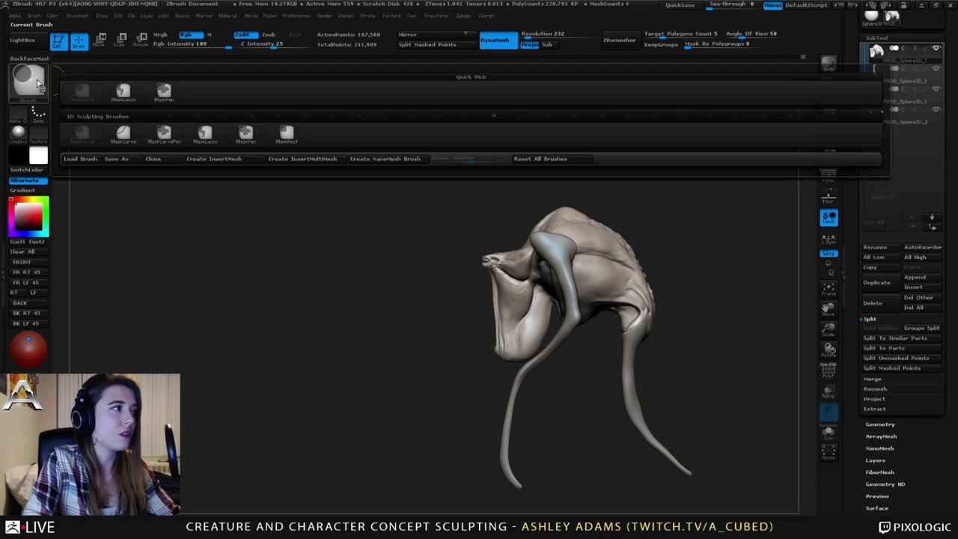
pyautogui.keyDown('ctrl'); pyautogui.click(294, 136); pyautogui.keyUp('ctrl')
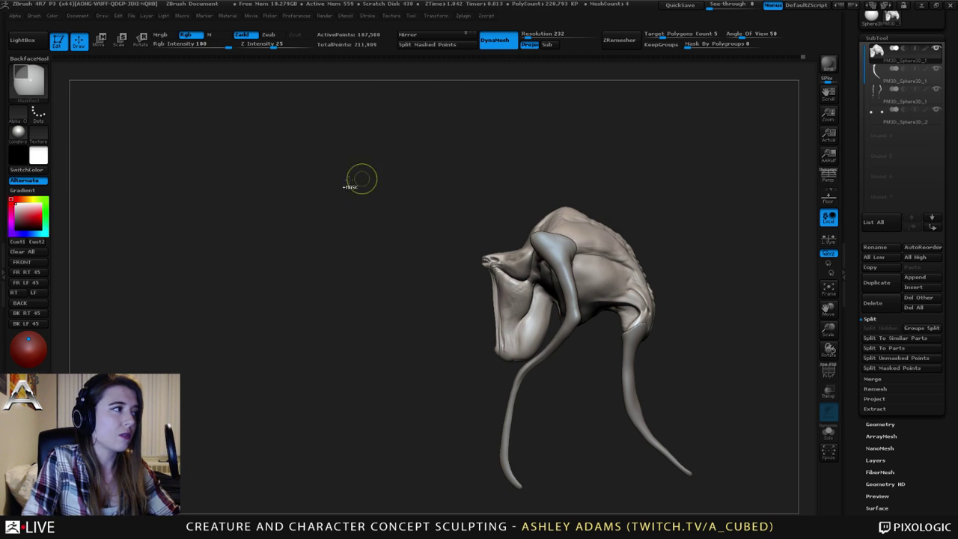
pyautogui.click(366, 16)
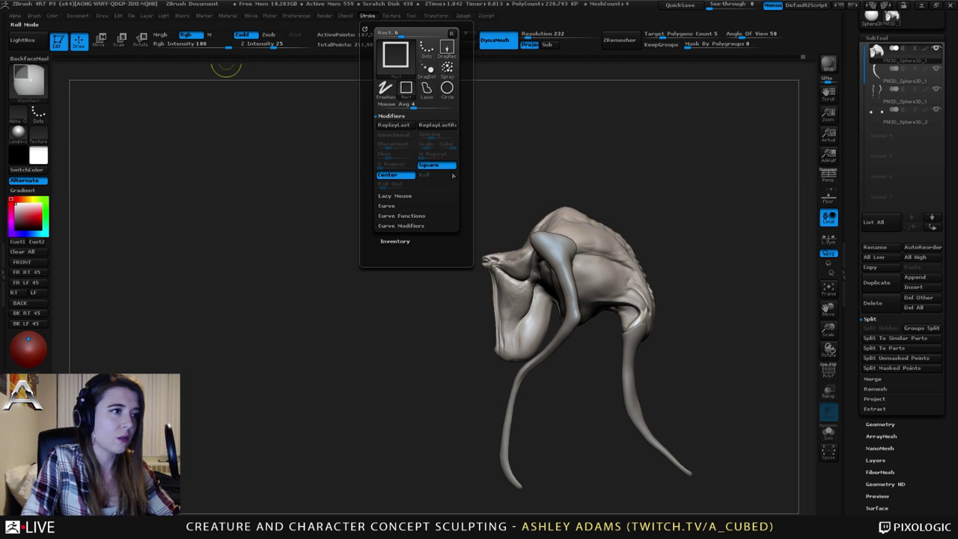
pyautogui.moveTo(584, 228)
pyautogui.keyDown('ctrl'); pyautogui.mouseDown()
pyautogui.moveTo(640, 279)
pyautogui.moveTo(653, 313)
pyautogui.moveTo(671, 317)
pyautogui.moveTo(623, 282)
pyautogui.moveTo(610, 296)
pyautogui.mouseUp(); pyautogui.keyUp('ctrl')
pyautogui.moveTo(605, 150)
pyautogui.keyDown('ctrl'); pyautogui.mouseDown()
pyautogui.moveTo(621, 167)
pyautogui.moveTo(531, 189)
pyautogui.mouseUp(); pyautogui.keyUp('ctrl')
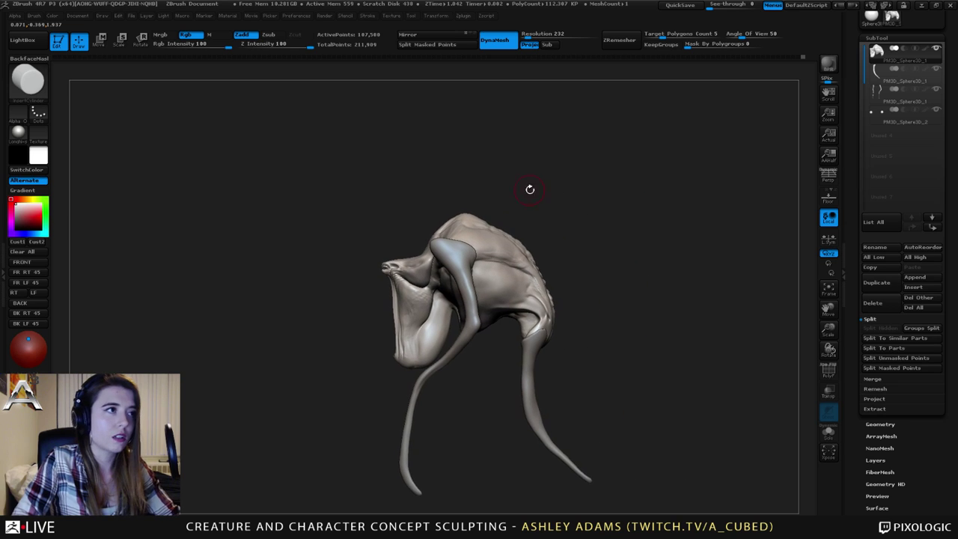
# Switch the masking brush to MaskLasso, try freeform lasso masks over the back and rump, and undo them.
pyautogui.click(29, 84)
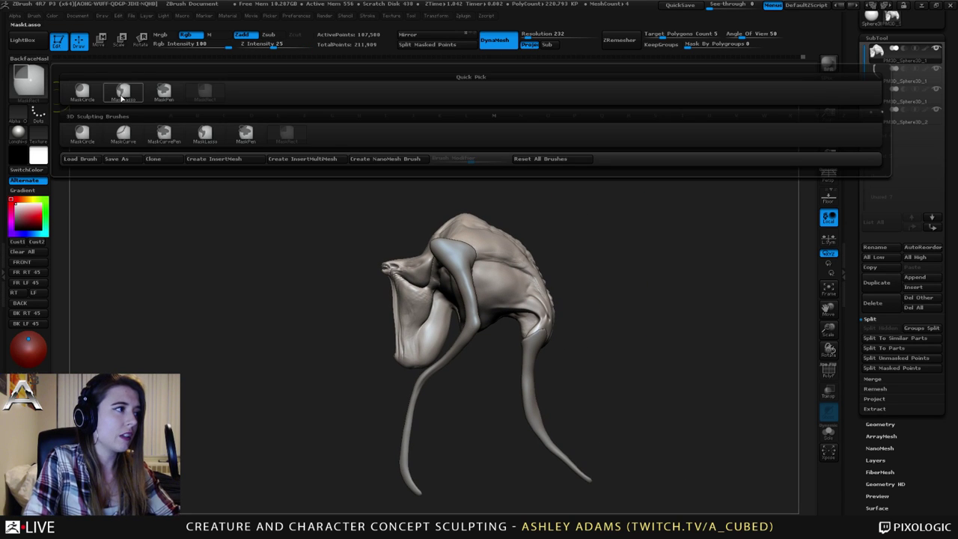
pyautogui.click(123, 93)
pyautogui.moveTo(533, 180)
pyautogui.keyDown('ctrl'); pyautogui.mouseDown()
pyautogui.moveTo(507, 306)
pyautogui.moveTo(616, 203)
pyautogui.mouseUp(); pyautogui.keyUp('ctrl')
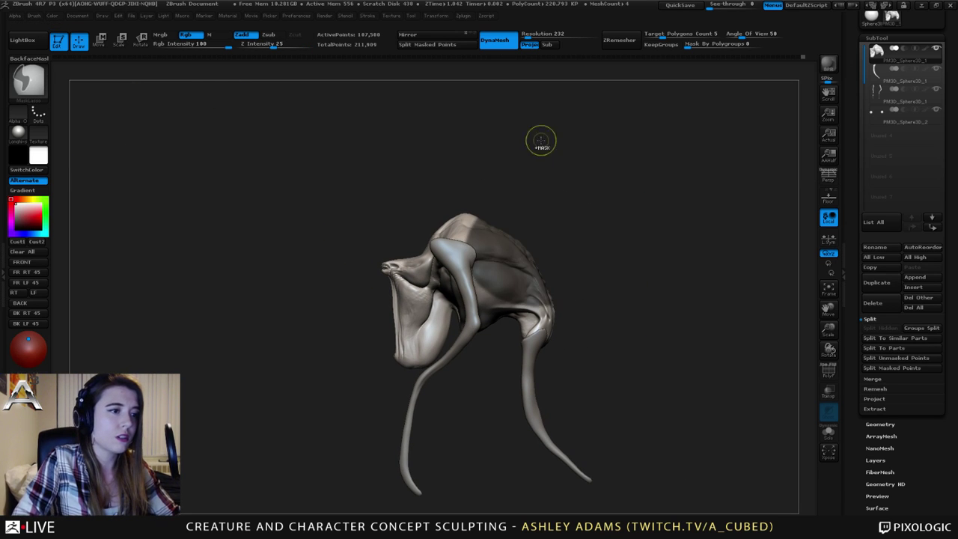
pyautogui.hotkey('ctrl', 'z')
pyautogui.moveTo(494, 224)
pyautogui.keyDown('ctrl'); pyautogui.mouseDown()
pyautogui.moveTo(509, 354)
pyautogui.moveTo(558, 192)
pyautogui.mouseUp(); pyautogui.keyUp('ctrl')
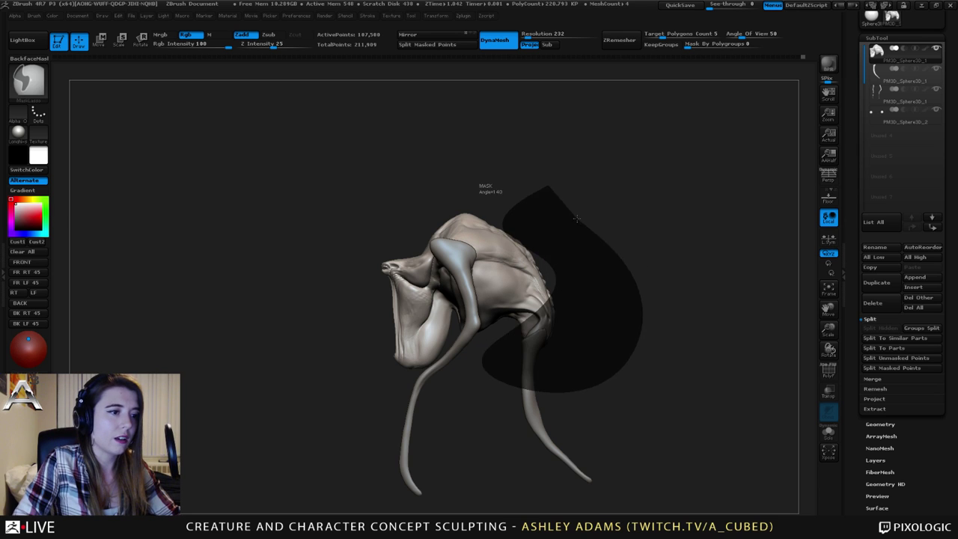
pyautogui.hotkey('ctrl', 'z')
# Switch the masking brush to MaskCurve, try a curve mask down the front of the creature, and clear it.
pyautogui.click(39, 81)
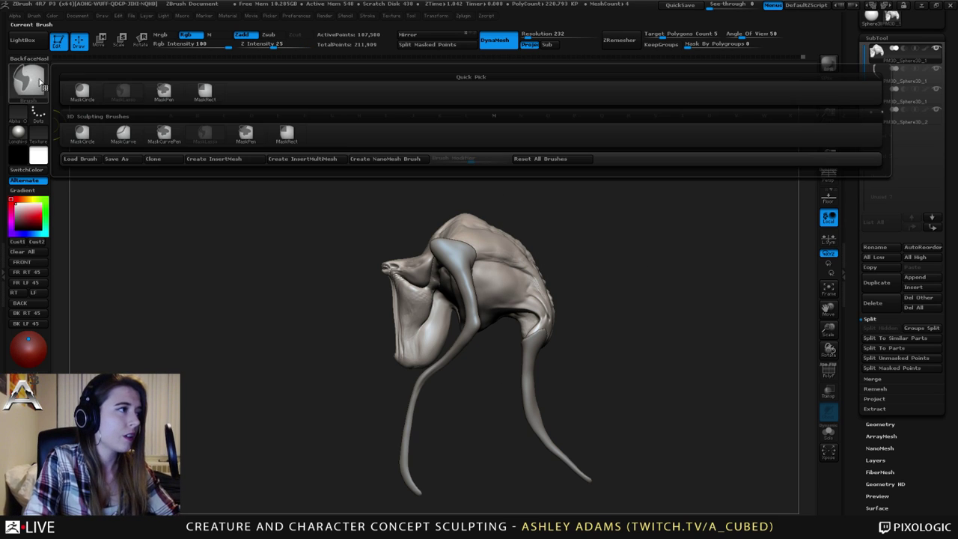
pyautogui.click(168, 93)
pyautogui.click(43, 90)
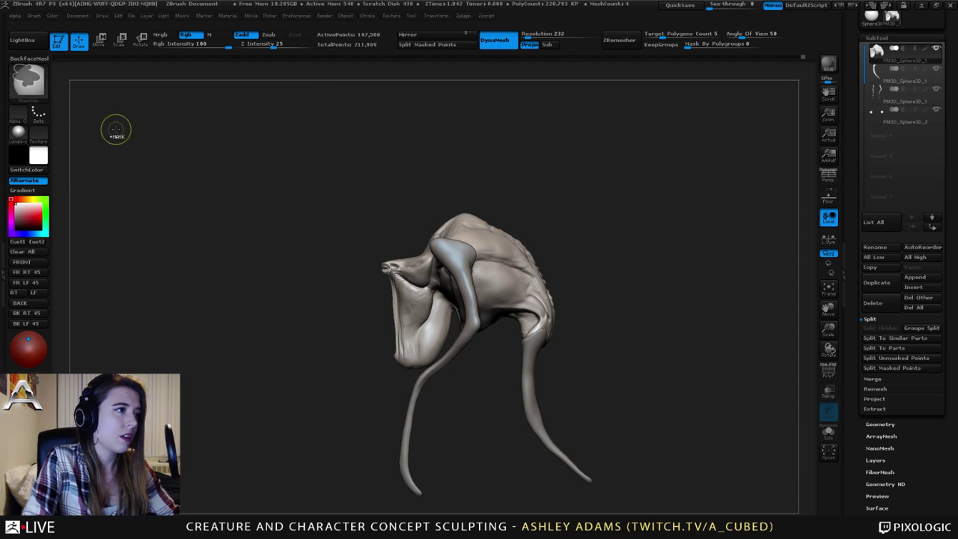
pyautogui.keyDown('ctrl'); pyautogui.click(36, 84); pyautogui.keyUp('ctrl')
pyautogui.keyDown('ctrl'); pyautogui.click(124, 133); pyautogui.keyUp('ctrl')
pyautogui.moveTo(343, 168)
pyautogui.keyDown('ctrl'); pyautogui.mouseDown()
pyautogui.moveTo(473, 232)
pyautogui.moveTo(455, 372)
pyautogui.moveTo(437, 380)
pyautogui.mouseUp(); pyautogui.keyUp('ctrl')
pyautogui.moveTo(494, 188); pyautogui.dragTo(413, 177)
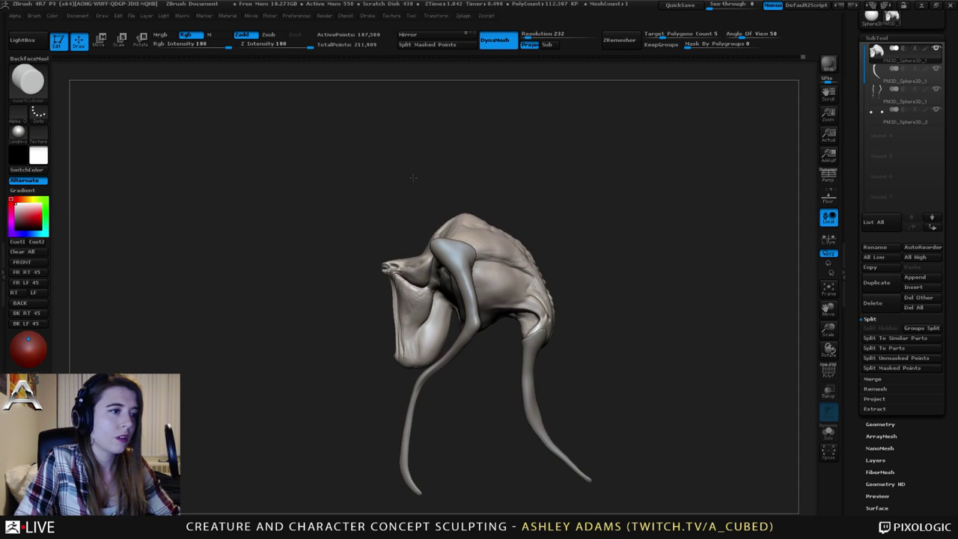
# Set the masking brush back to MaskPen and turn the creature to a three-quarter front view.
pyautogui.keyDown('ctrl'); pyautogui.click(38, 81); pyautogui.keyUp('ctrl')
pyautogui.keyDown('ctrl'); pyautogui.click(205, 95); pyautogui.keyUp('ctrl')
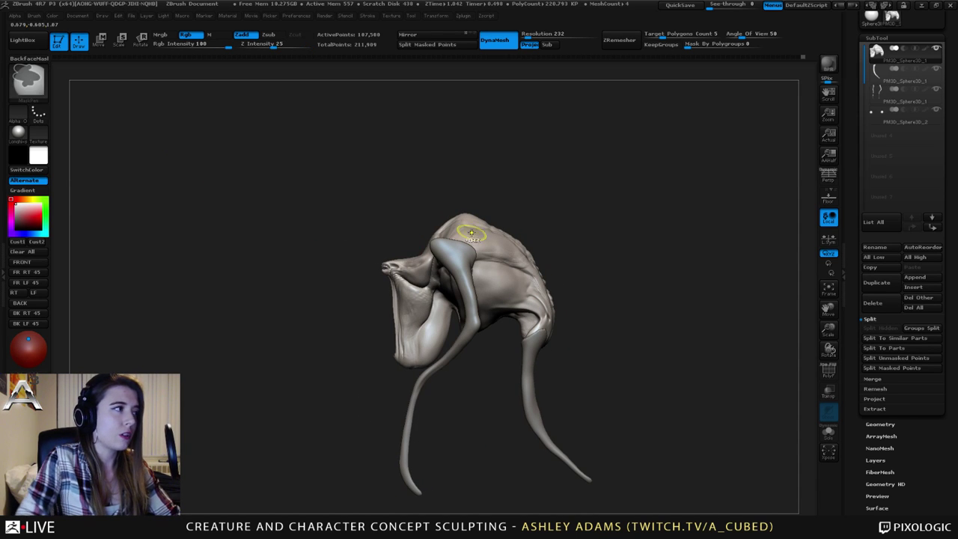
pyautogui.moveTo(472, 234)
pyautogui.keyDown('ctrl'); pyautogui.mouseDown(button='right')
pyautogui.moveTo(443, 278)
pyautogui.moveTo(484, 259)
pyautogui.moveTo(476, 193)
pyautogui.mouseUp(button='right'); pyautogui.keyUp('ctrl')
pyautogui.moveTo(477, 193)
pyautogui.mouseDown()
pyautogui.moveTo(444, 252)
pyautogui.moveTo(546, 242)
pyautogui.mouseUp()
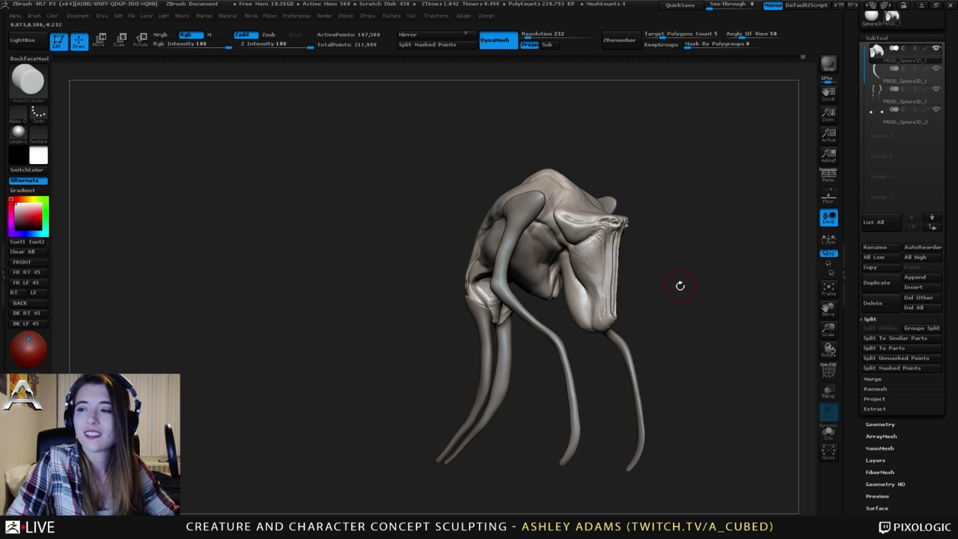
# Switch to the SnakeHook brush and adjust its draw size for reshaping the creature's jaw.
pyautogui.moveTo(680, 285)
pyautogui.mouseDown()
pyautogui.moveTo(652, 295)
pyautogui.moveTo(741, 262)
pyautogui.moveTo(660, 278)
pyautogui.mouseUp()
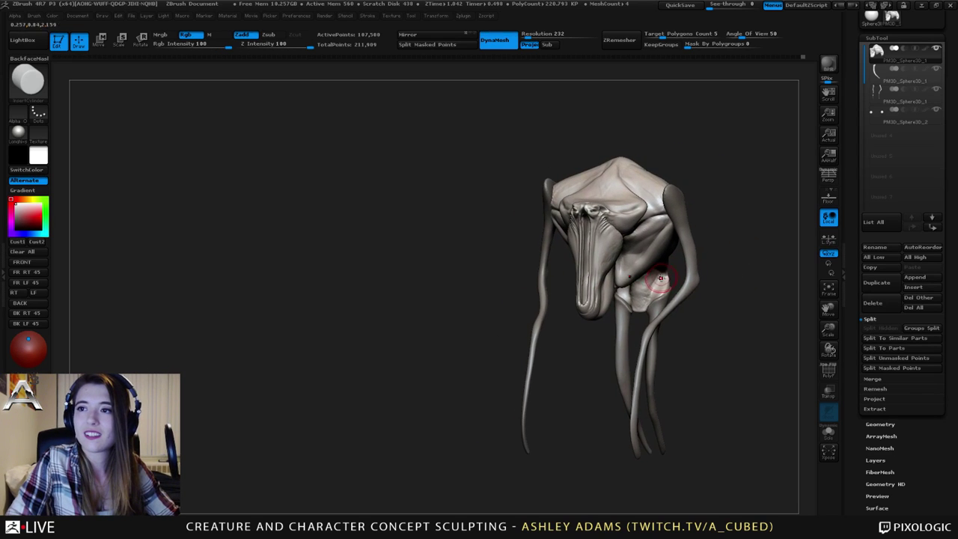
pyautogui.press('space')
pyautogui.moveTo(613, 240); pyautogui.dragTo(631, 240)
pyautogui.moveTo(608, 228)
pyautogui.keyDown('ctrl'); pyautogui.mouseDown(button='right')
pyautogui.moveTo(602, 259)
pyautogui.moveTo(607, 234)
pyautogui.mouseUp(button='right'); pyautogui.keyUp('ctrl')
pyautogui.press('b')
pyautogui.press('s')
pyautogui.press('h')
pyautogui.press('space')
pyautogui.moveTo(607, 234); pyautogui.dragTo(597, 230)
# Shorten the lower jaw in side view by pulling its underside upward with an enlarged SnakeHook brush.
pyautogui.moveTo(464, 247); pyautogui.dragTo(562, 262, button='right')
pyautogui.press('b')
pyautogui.press('c')
pyautogui.press('b')
pyautogui.press('b')
pyautogui.press('s')
pyautogui.press('h')
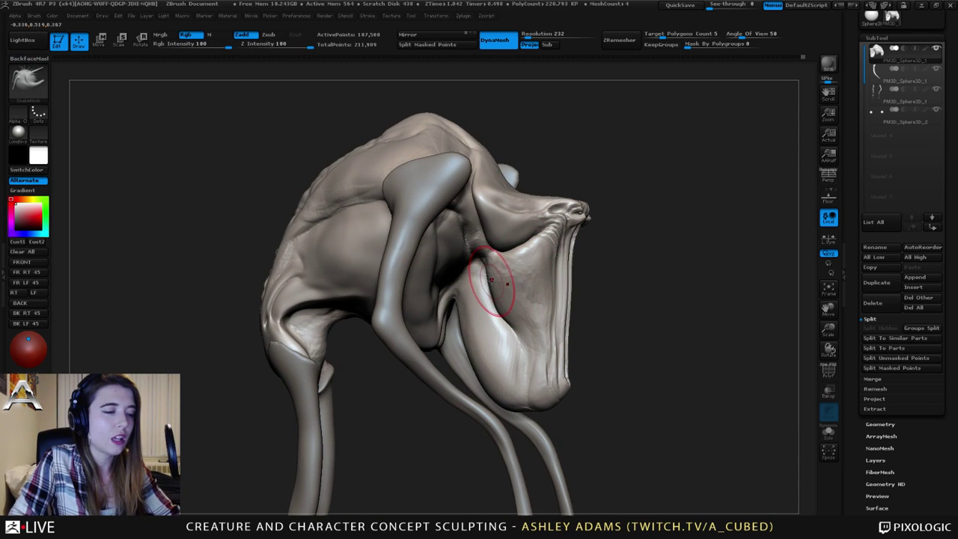
pyautogui.keyDown('ctrl'); pyautogui.moveTo(509, 342); pyautogui.dragTo(511, 300, button='right'); pyautogui.keyUp('ctrl')
pyautogui.press('space')
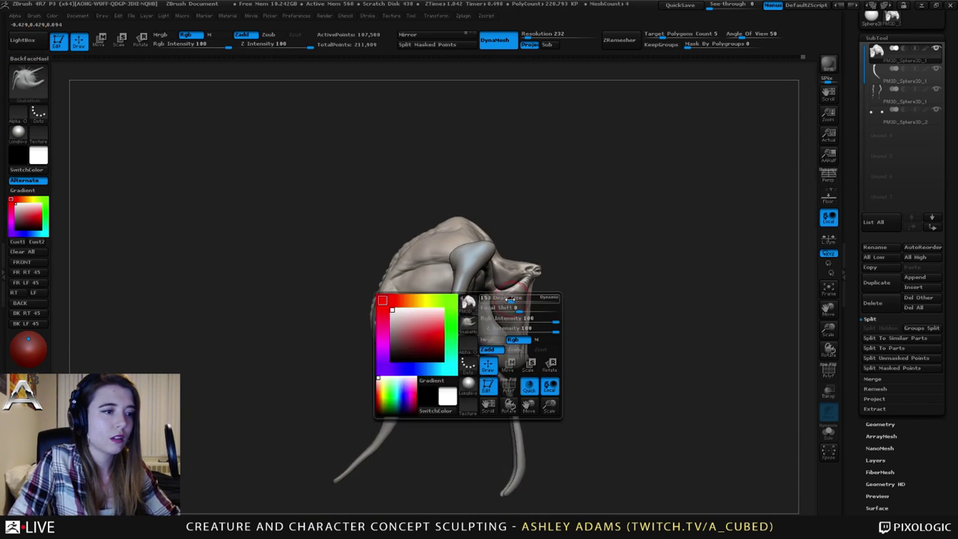
pyautogui.moveTo(525, 298); pyautogui.dragTo(532, 299)
pyautogui.moveTo(504, 368); pyautogui.dragTo(505, 344)
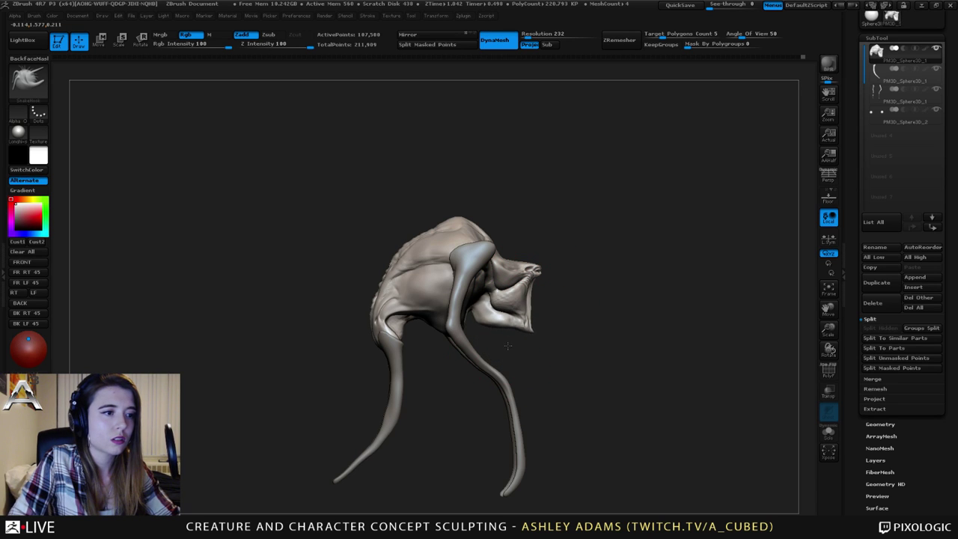
pyautogui.press('space')
pyautogui.moveTo(503, 341)
pyautogui.mouseDown()
pyautogui.moveTo(483, 320)
pyautogui.moveTo(492, 317)
pyautogui.mouseUp()
# Build up the lower jaw's edge from its hinge to the chin with ClayBuildup and smooth the strokes.
pyautogui.press('space')
pyautogui.keyDown('ctrl'); pyautogui.moveTo(492, 321); pyautogui.dragTo(509, 322, button='right'); pyautogui.keyUp('ctrl')
pyautogui.press('b')
pyautogui.press('c')
pyautogui.press('b')
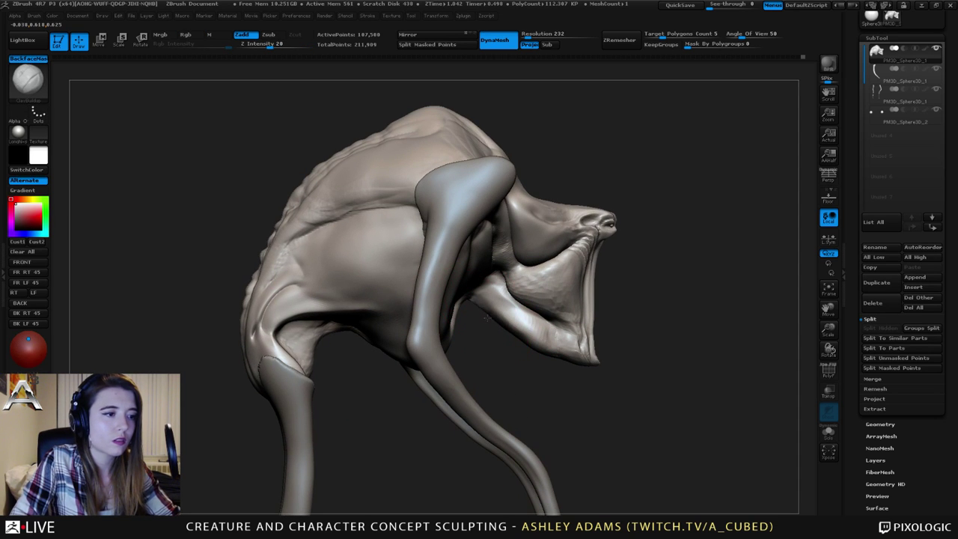
pyautogui.moveTo(494, 308); pyautogui.dragTo(583, 338)
pyautogui.press('shift')
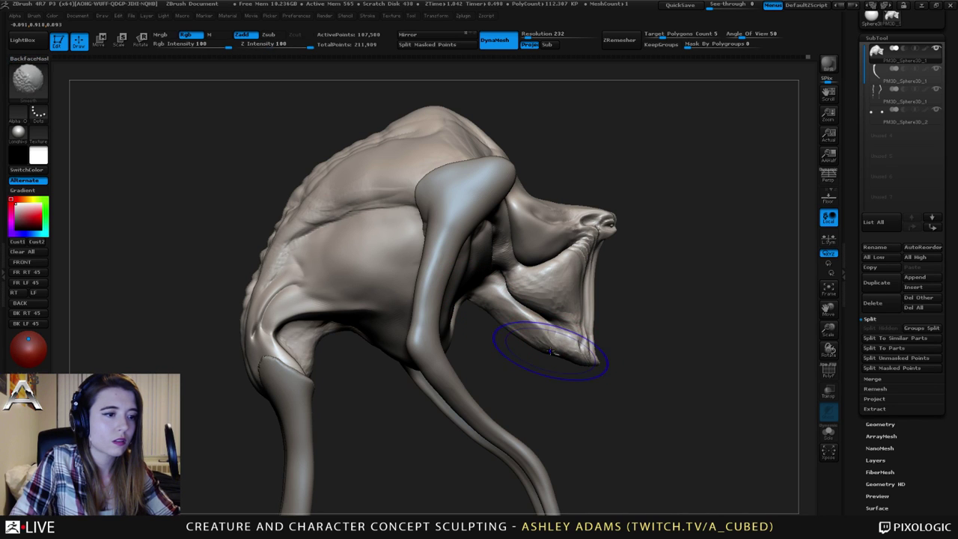
pyautogui.keyDown('shift'); pyautogui.moveTo(503, 317); pyautogui.dragTo(540, 337); pyautogui.keyUp('shift')
# Add clay volume to the cheek and the lower jaw's ridge with a resized ClayBuildup brush.
pyautogui.keyDown('ctrl'); pyautogui.moveTo(545, 343); pyautogui.dragTo(566, 285, button='right'); pyautogui.keyUp('ctrl')
pyautogui.moveTo(565, 285)
pyautogui.mouseDown(button='right')
pyautogui.moveTo(442, 321)
pyautogui.moveTo(444, 256)
pyautogui.moveTo(464, 307)
pyautogui.moveTo(428, 300)
pyautogui.mouseUp(button='right')
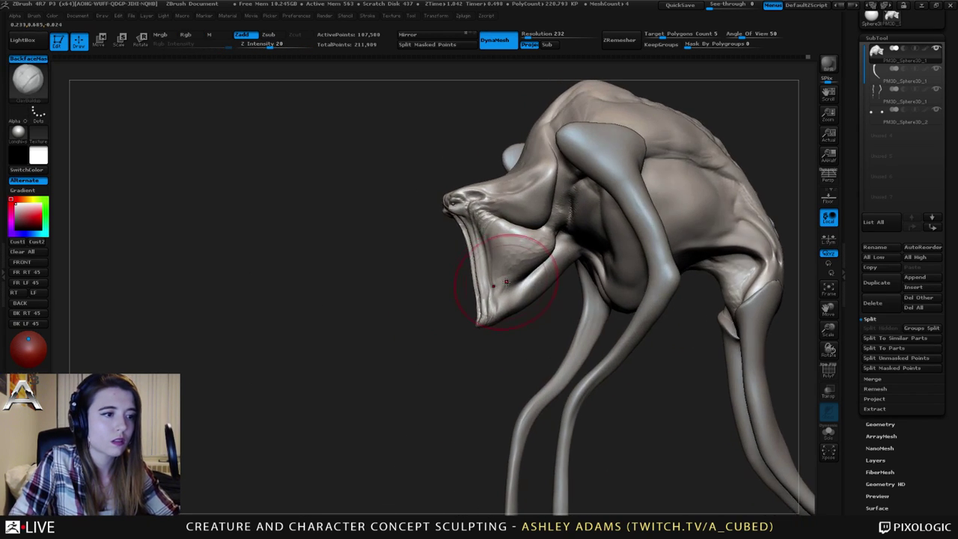
pyautogui.press('space')
pyautogui.moveTo(516, 280); pyautogui.dragTo(497, 278)
pyautogui.moveTo(569, 305); pyautogui.dragTo(528, 314, button='right')
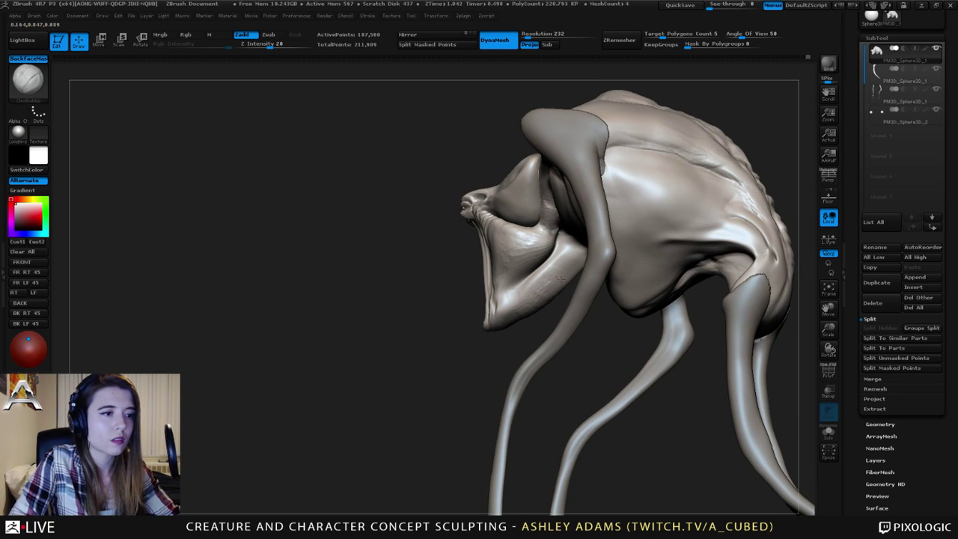
pyautogui.moveTo(559, 278); pyautogui.dragTo(588, 263, button='right')
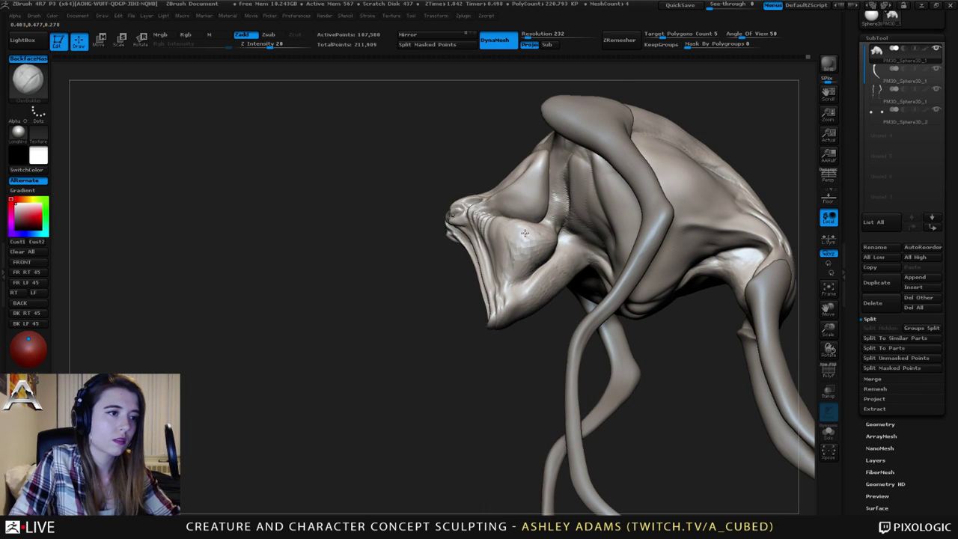
pyautogui.moveTo(525, 233); pyautogui.dragTo(556, 253, button='right')
# Narrow the central jaw strip and chin from the front with the SnakeHook brush.
pyautogui.press('b')
pyautogui.press('s')
pyautogui.press('h')
pyautogui.keyDown('shift'); pyautogui.moveTo(516, 258); pyautogui.dragTo(519, 262); pyautogui.keyUp('shift')
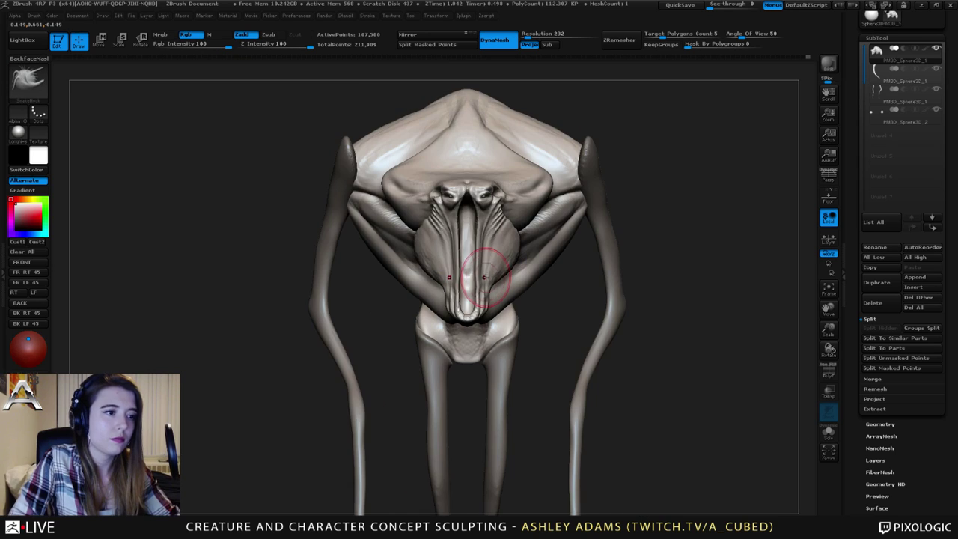
pyautogui.moveTo(485, 298); pyautogui.dragTo(474, 301)
pyautogui.moveTo(479, 285); pyautogui.dragTo(474, 262)
pyautogui.moveTo(480, 213); pyautogui.dragTo(486, 219)
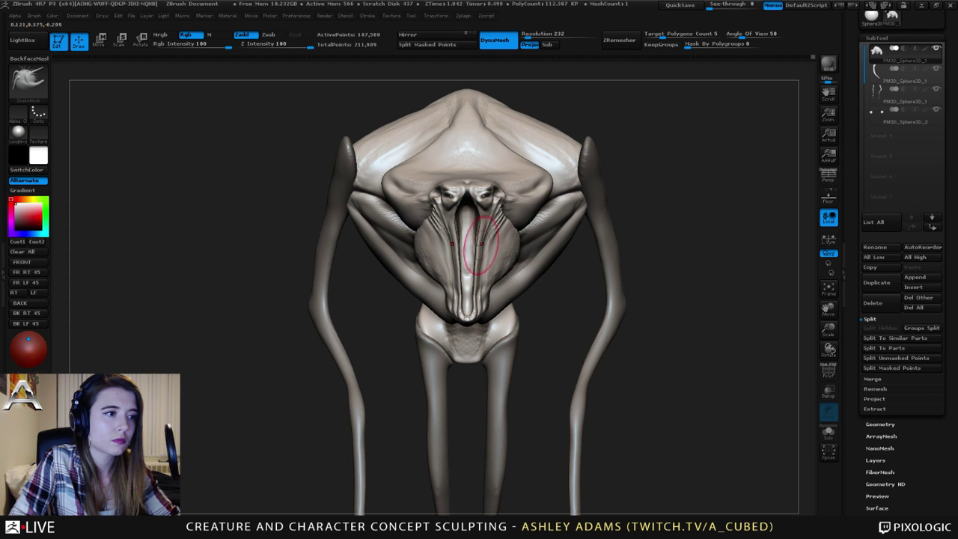
pyautogui.moveTo(533, 324); pyautogui.dragTo(474, 309)
pyautogui.moveTo(533, 315)
pyautogui.mouseDown()
pyautogui.moveTo(591, 304)
pyautogui.moveTo(460, 294)
pyautogui.mouseUp()
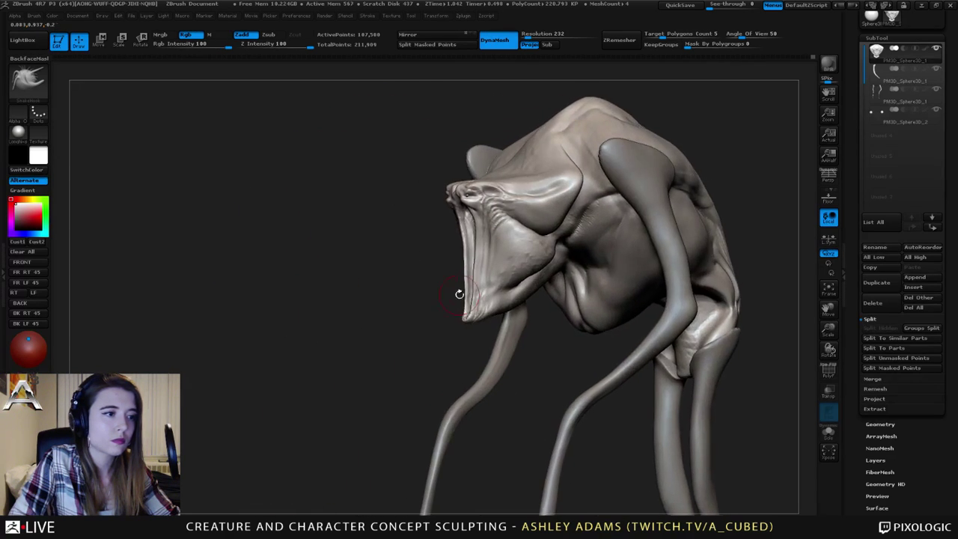
# Resize the SnakeHook brush and reshape the chin and the jaw's front edge in side view.
pyautogui.press('space')
pyautogui.moveTo(476, 256); pyautogui.dragTo(385, 262)
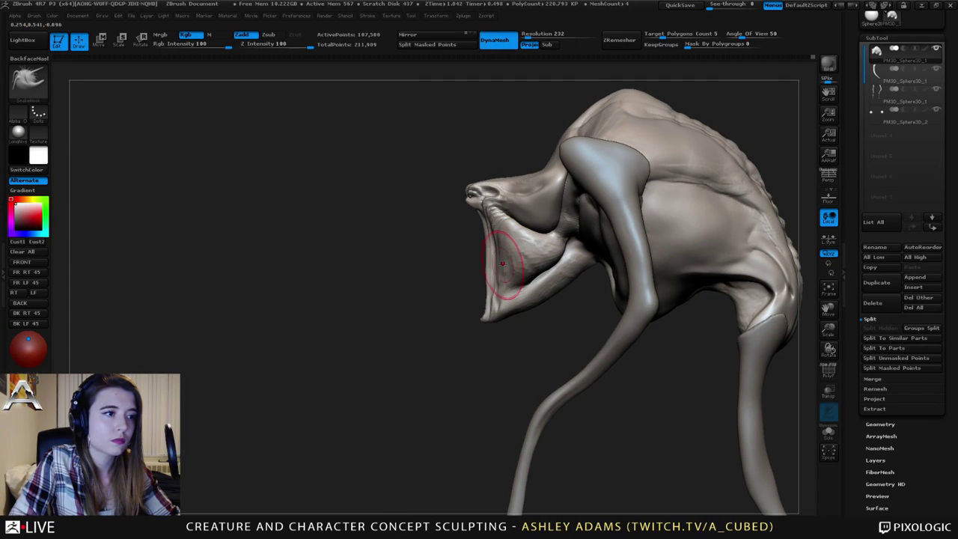
pyautogui.moveTo(484, 317); pyautogui.dragTo(491, 320)
pyautogui.moveTo(492, 278); pyautogui.dragTo(542, 292)
pyautogui.keyDown('ctrl'); pyautogui.moveTo(537, 322); pyautogui.dragTo(574, 327, button='right'); pyautogui.keyUp('ctrl')
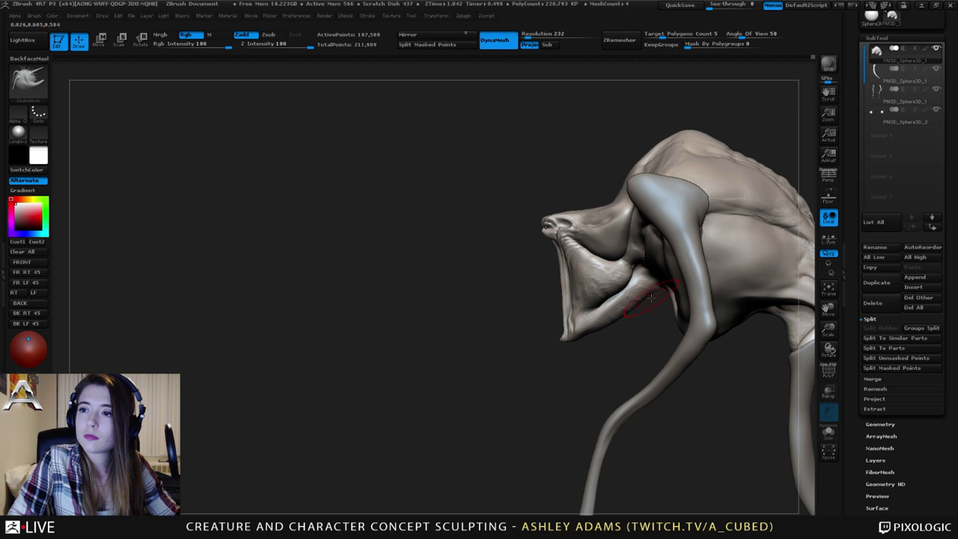
pyautogui.moveTo(857, 226); pyautogui.dragTo(866, 252)
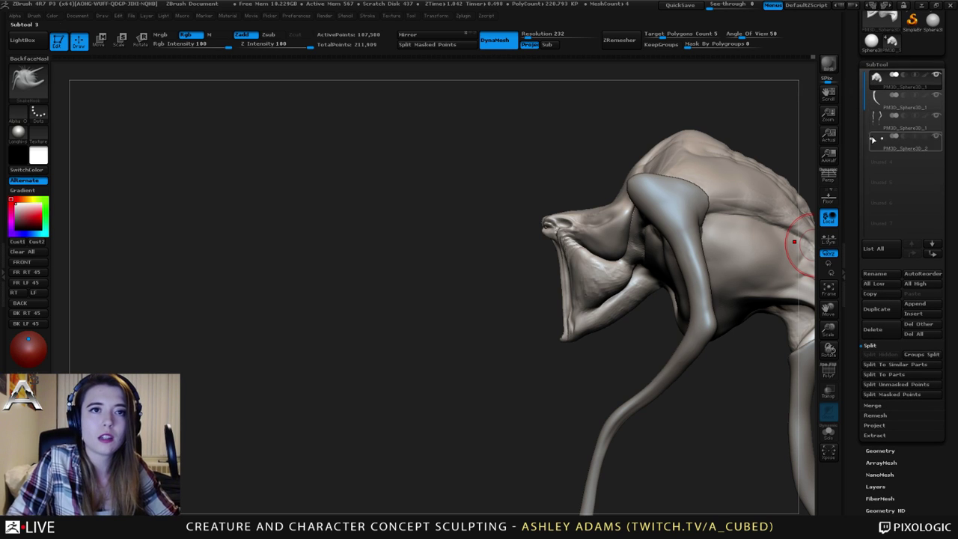
pyautogui.click(870, 346)
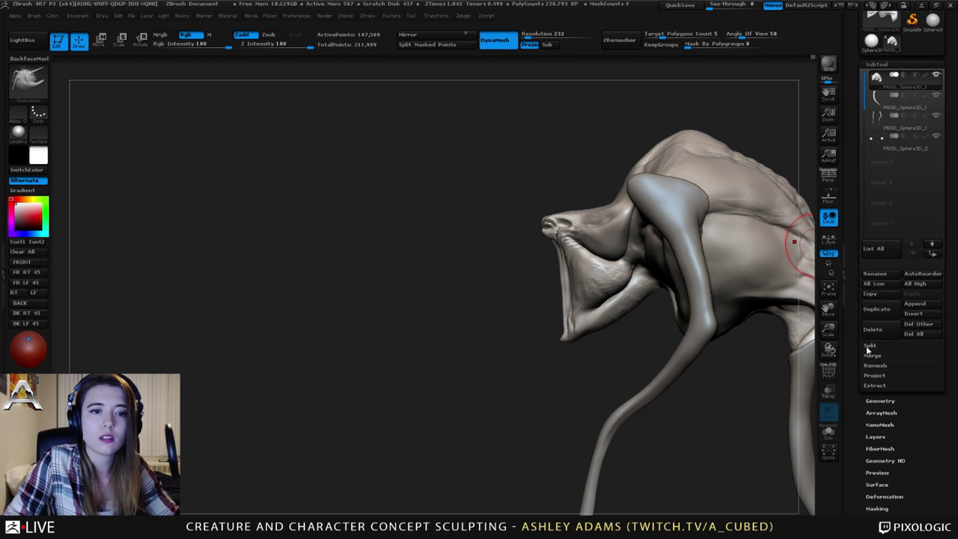
pyautogui.click(870, 347)
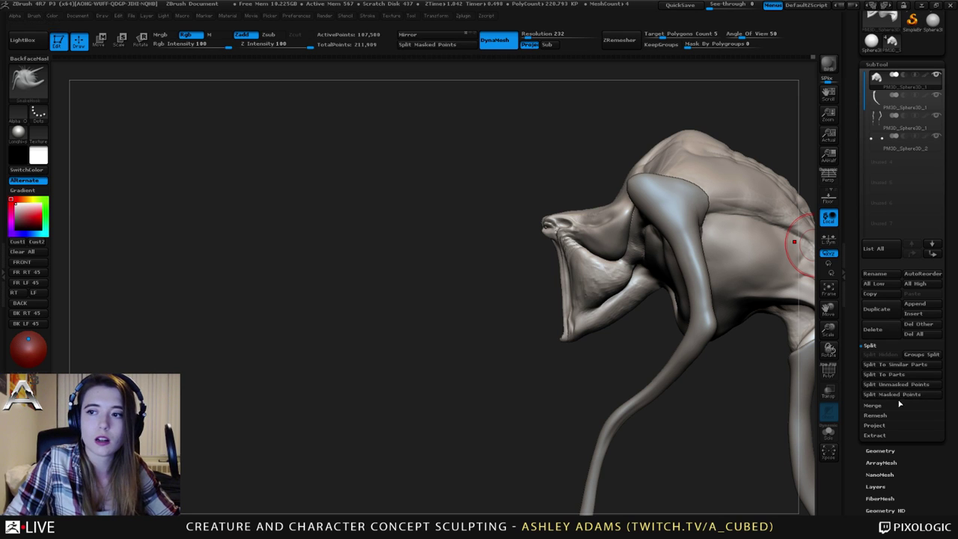
# Build up muscle forms on the side of the head and the brow with the ClayBuildup brush.
pyautogui.keyDown('alt'); pyautogui.moveTo(562, 334); pyautogui.dragTo(453, 318); pyautogui.keyUp('alt')
pyautogui.moveTo(452, 318); pyautogui.dragTo(546, 279)
pyautogui.keyDown('alt'); pyautogui.moveTo(547, 279); pyautogui.dragTo(584, 301, button='right'); pyautogui.keyUp('alt')
pyautogui.moveTo(500, 278); pyautogui.dragTo(556, 272, button='right')
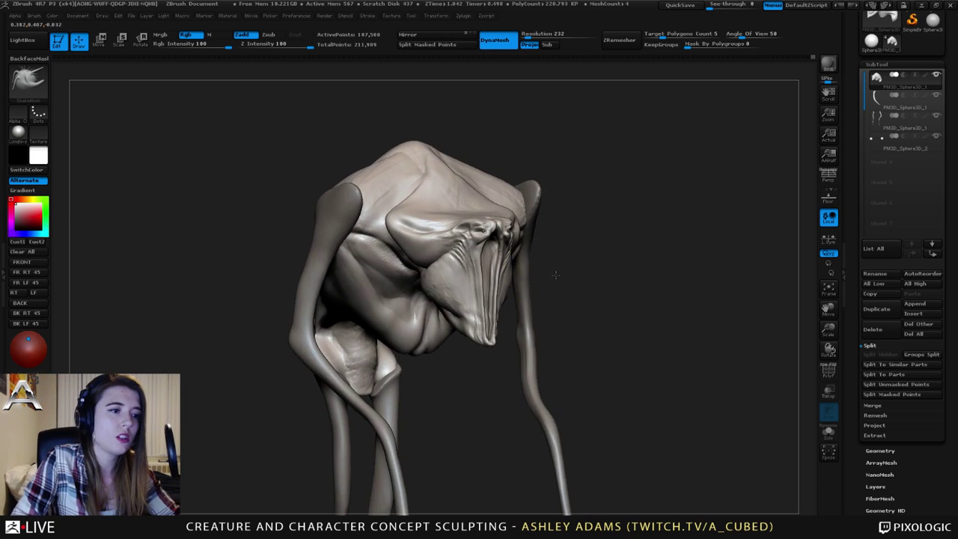
pyautogui.moveTo(432, 267)
pyautogui.keyDown('ctrl'); pyautogui.mouseDown(button='right')
pyautogui.moveTo(404, 264)
pyautogui.moveTo(495, 274)
pyautogui.moveTo(565, 262)
pyautogui.moveTo(465, 253)
pyautogui.mouseUp(button='right'); pyautogui.keyUp('ctrl')
pyautogui.press('b')
pyautogui.press('c')
pyautogui.press('b')
pyautogui.moveTo(460, 252)
pyautogui.mouseDown()
pyautogui.moveTo(467, 241)
pyautogui.moveTo(458, 297)
pyautogui.mouseUp()
pyautogui.moveTo(471, 300); pyautogui.dragTo(410, 288, button='right')
pyautogui.moveTo(467, 257); pyautogui.dragTo(453, 293)
pyautogui.moveTo(453, 238)
pyautogui.mouseDown()
pyautogui.moveTo(464, 268)
pyautogui.moveTo(425, 208)
pyautogui.mouseUp()
# Layer ClayBuildup strokes over the brow, the cheek and the neck area behind the jaw.
pyautogui.moveTo(461, 214)
pyautogui.keyDown('ctrl'); pyautogui.mouseDown(button='right')
pyautogui.moveTo(452, 187)
pyautogui.moveTo(389, 224)
pyautogui.mouseUp(button='right'); pyautogui.keyUp('ctrl')
pyautogui.moveTo(504, 262); pyautogui.dragTo(564, 293, button='right')
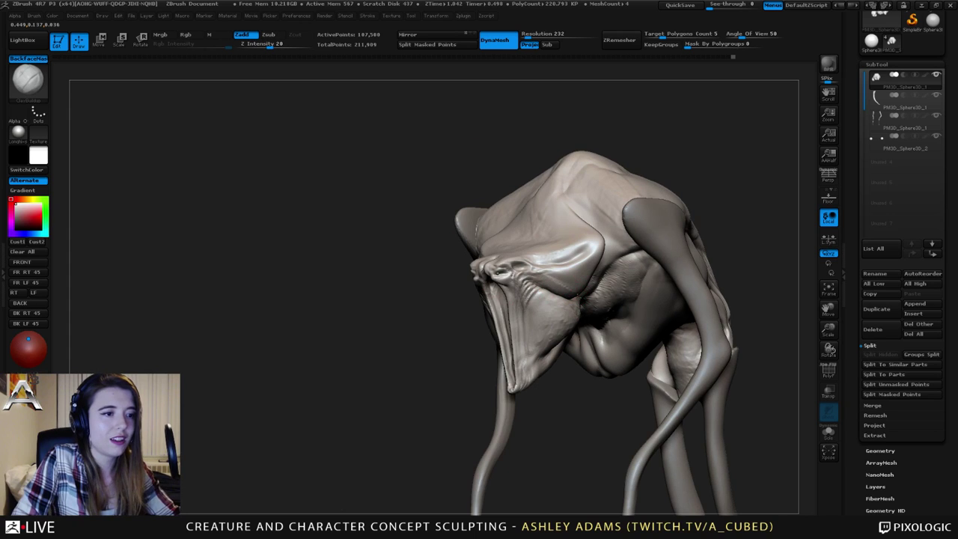
pyautogui.moveTo(555, 282); pyautogui.dragTo(579, 276)
pyautogui.moveTo(603, 261)
pyautogui.mouseDown(button='right')
pyautogui.moveTo(543, 258)
pyautogui.moveTo(558, 247)
pyautogui.mouseUp(button='right')
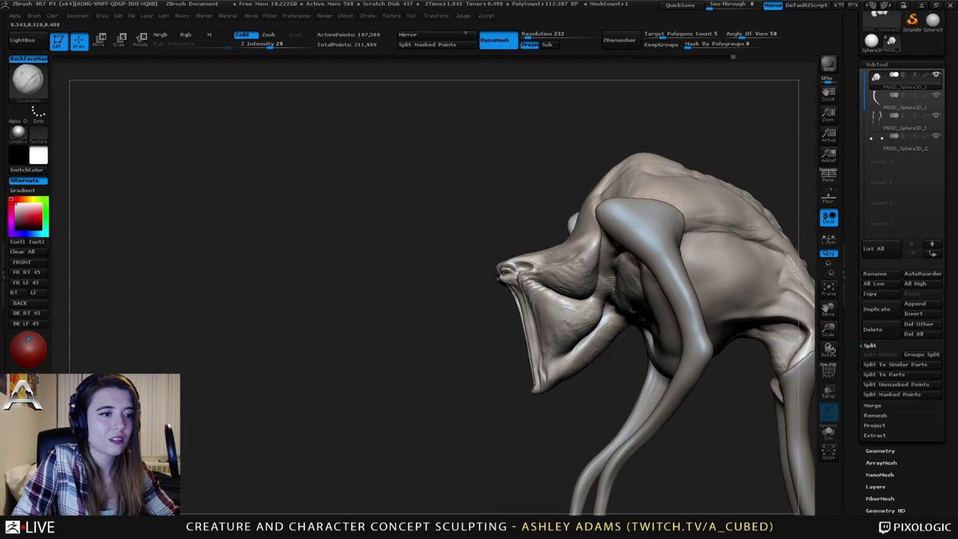
pyautogui.moveTo(610, 277); pyautogui.dragTo(645, 285, button='right')
pyautogui.rightClick(530, 334)
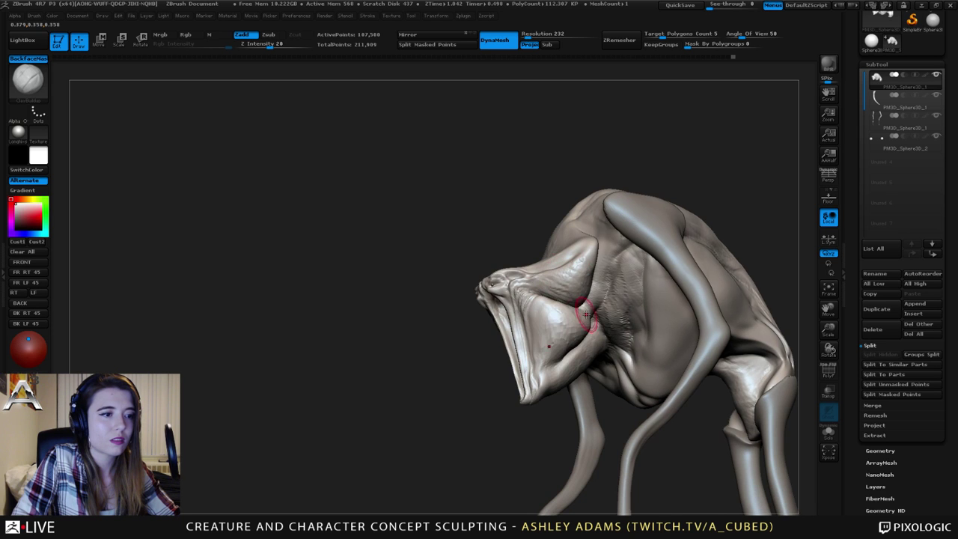
pyautogui.moveTo(378, 295); pyautogui.dragTo(518, 274, button='right')
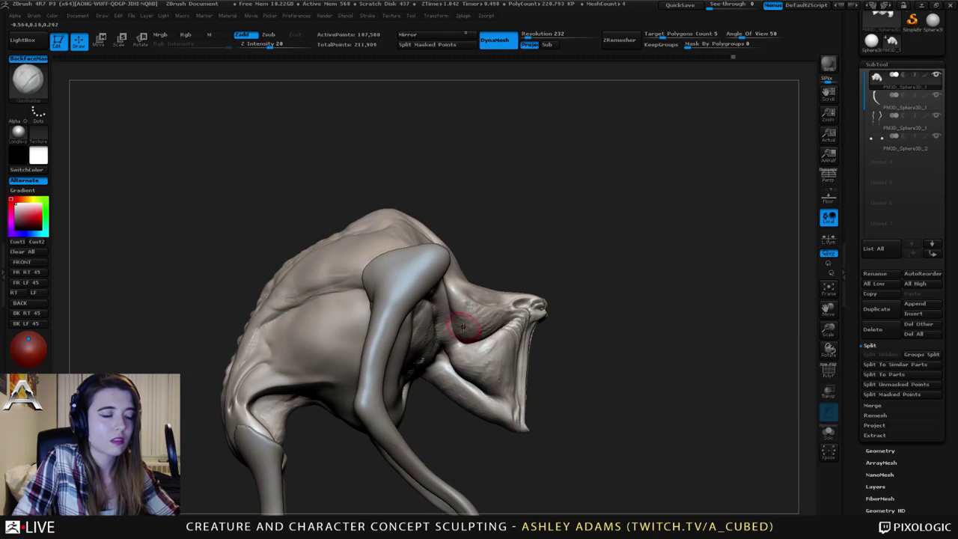
# Pull the cheek's rear edge beside the lower jaw into shape with the SnakeHook brush.
pyautogui.keyDown('alt'); pyautogui.moveTo(471, 355); pyautogui.dragTo(495, 300, button='right'); pyautogui.keyUp('alt')
pyautogui.press('b')
pyautogui.press('s')
pyautogui.press('h')
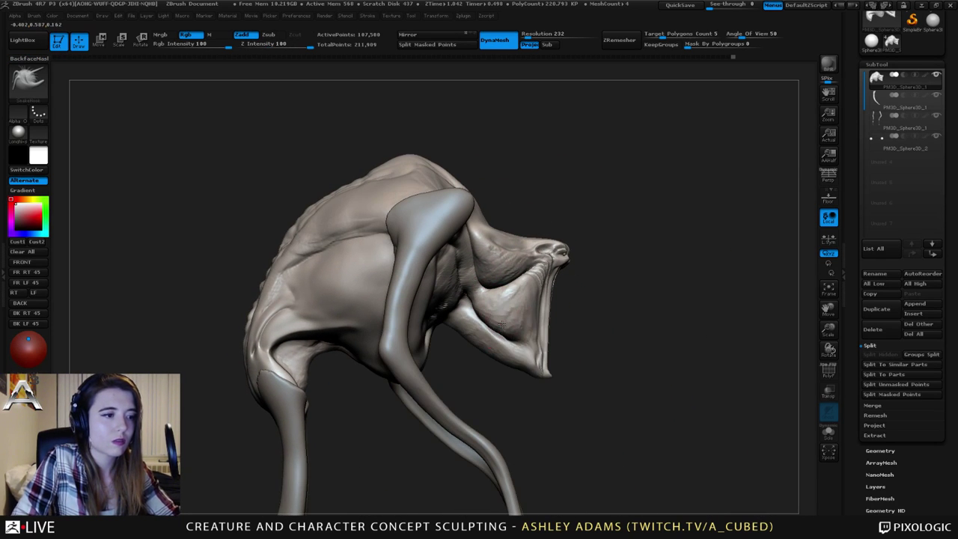
pyautogui.moveTo(502, 325)
pyautogui.mouseDown()
pyautogui.moveTo(504, 339)
pyautogui.moveTo(480, 311)
pyautogui.mouseUp()
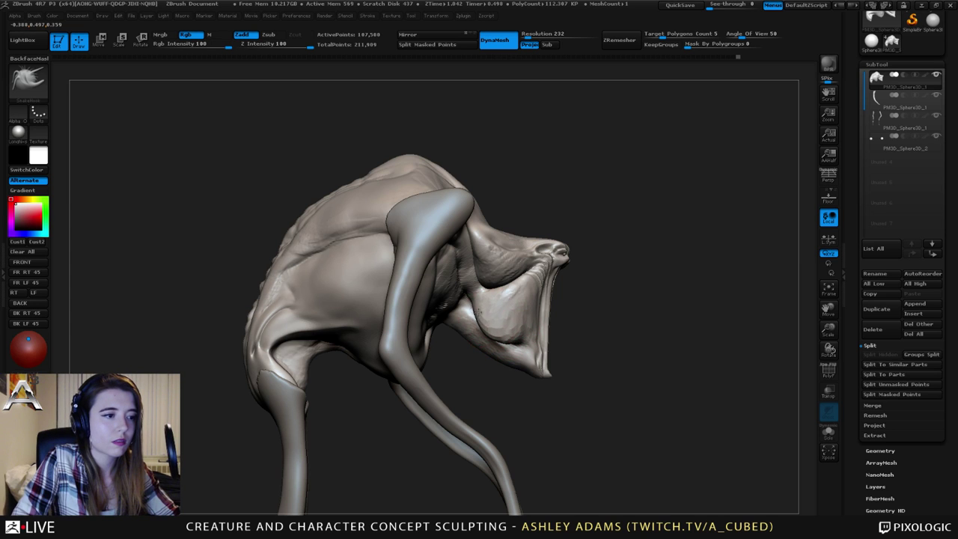
pyautogui.moveTo(479, 312); pyautogui.dragTo(393, 323, button='right')
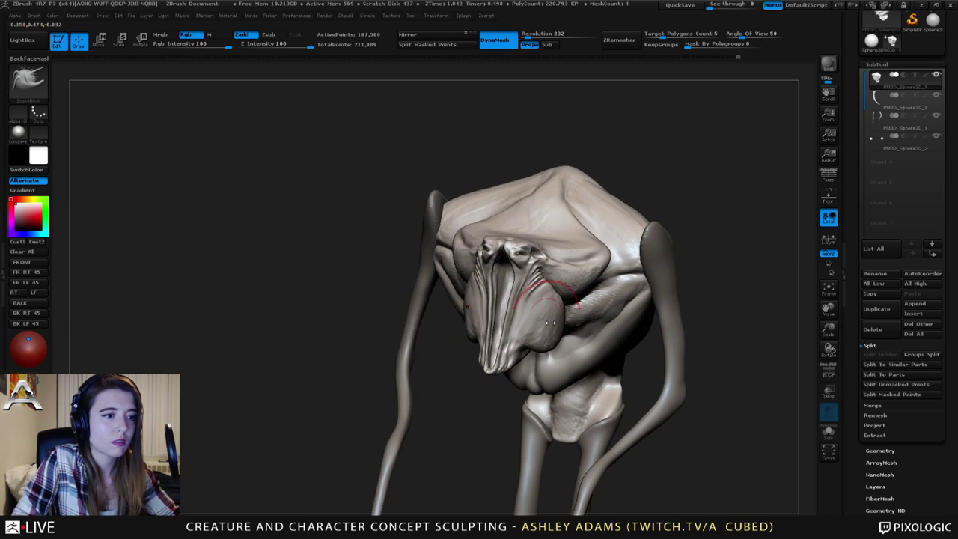
# Tuck the lower cheeks inward toward the central jaw strip from the front with SnakeHook.
pyautogui.moveTo(550, 323); pyautogui.dragTo(558, 327)
pyautogui.moveTo(560, 325)
pyautogui.mouseDown(button='right')
pyautogui.moveTo(565, 340)
pyautogui.moveTo(555, 348)
pyautogui.mouseUp(button='right')
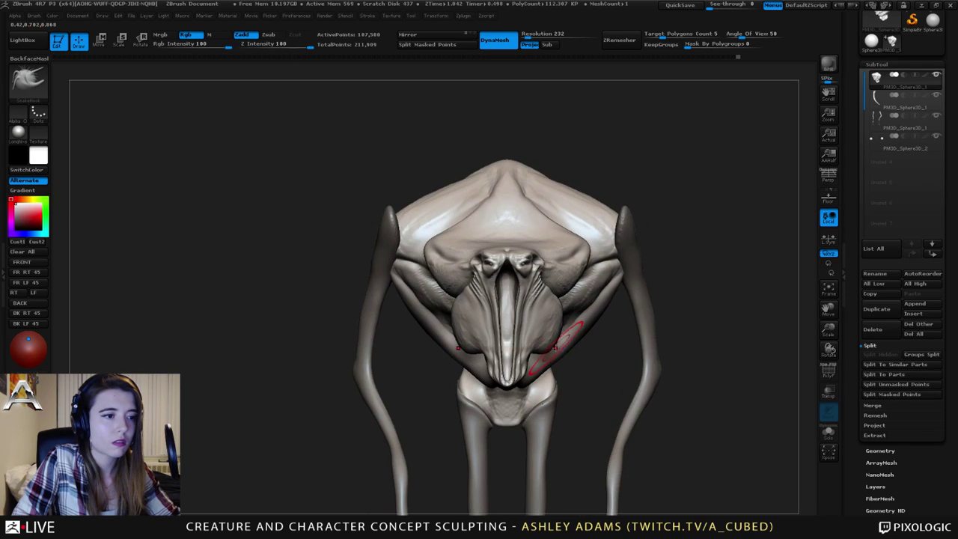
pyautogui.moveTo(551, 348); pyautogui.dragTo(539, 347)
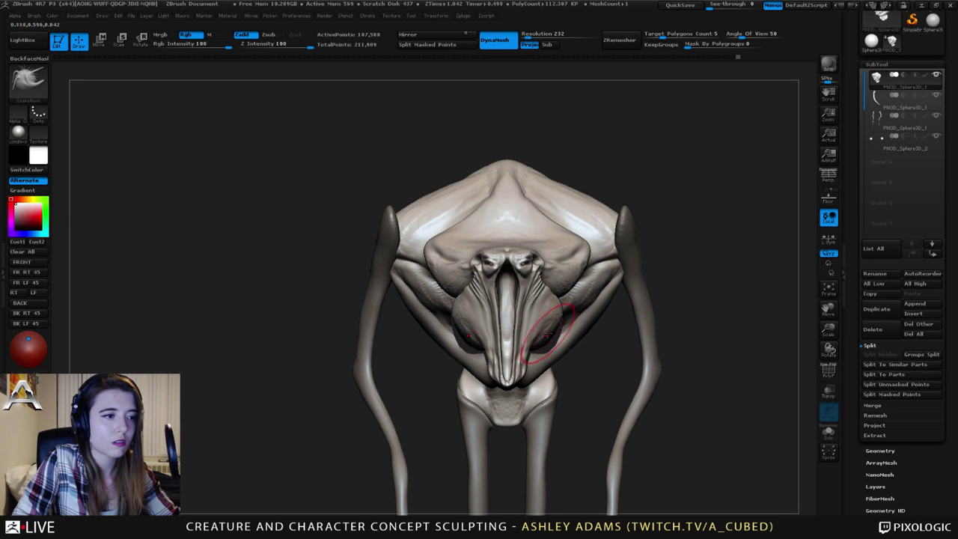
pyautogui.moveTo(559, 308); pyautogui.dragTo(521, 336, button='right')
pyautogui.rightClick(531, 322)
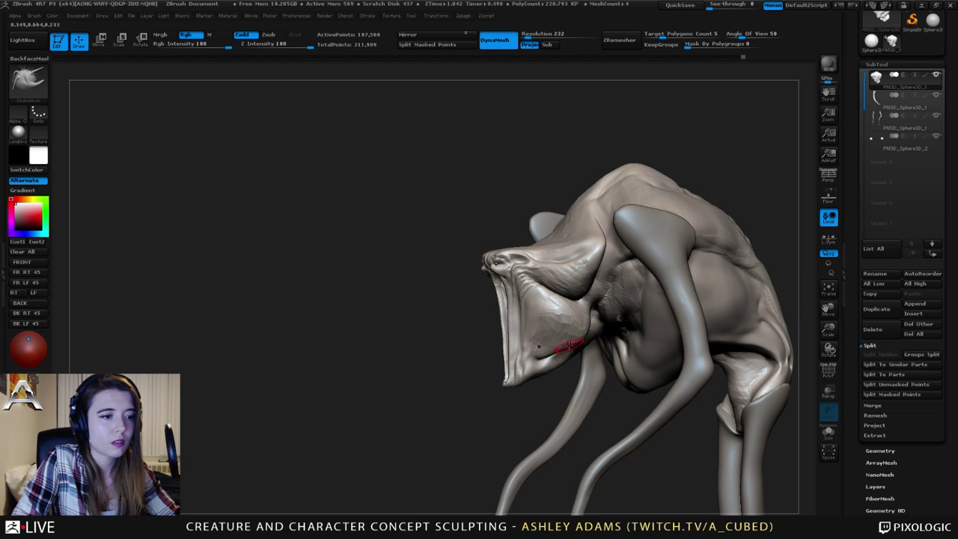
# Try pulling the back of the lower jaw toward the neck with SnakeHook, and undo the stroke.
pyautogui.moveTo(532, 402); pyautogui.dragTo(540, 401, button='right')
pyautogui.rightClick(540, 401)
pyautogui.moveTo(590, 336); pyautogui.dragTo(618, 325)
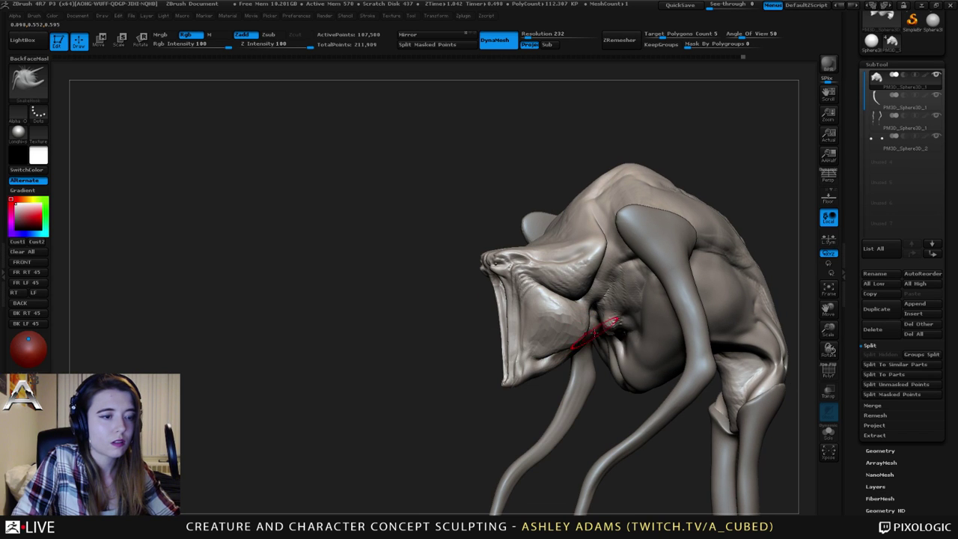
pyautogui.hotkey('ctrl', 'z')
# Switch to the ClayBuildup brush and add planes of volume to the cheek.
pyautogui.moveTo(598, 334); pyautogui.dragTo(578, 317, button='right')
pyautogui.press('b')
pyautogui.press('c')
pyautogui.press('b')
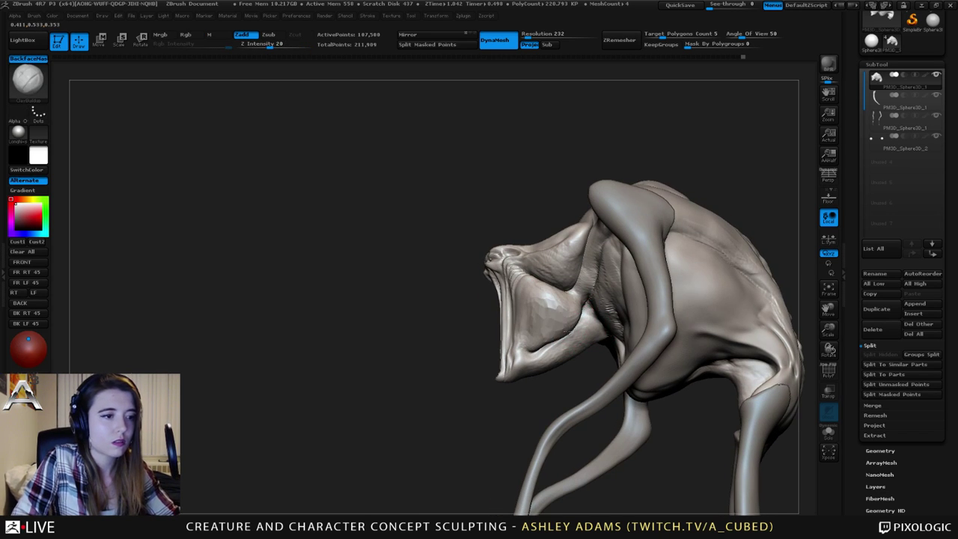
pyautogui.moveTo(555, 292)
pyautogui.mouseDown()
pyautogui.moveTo(536, 302)
pyautogui.moveTo(560, 301)
pyautogui.moveTo(536, 323)
pyautogui.moveTo(542, 342)
pyautogui.moveTo(558, 315)
pyautogui.mouseUp()
pyautogui.moveTo(548, 320)
pyautogui.mouseDown(button='right')
pyautogui.moveTo(566, 338)
pyautogui.moveTo(524, 375)
pyautogui.moveTo(593, 337)
pyautogui.moveTo(549, 303)
pyautogui.mouseUp(button='right')
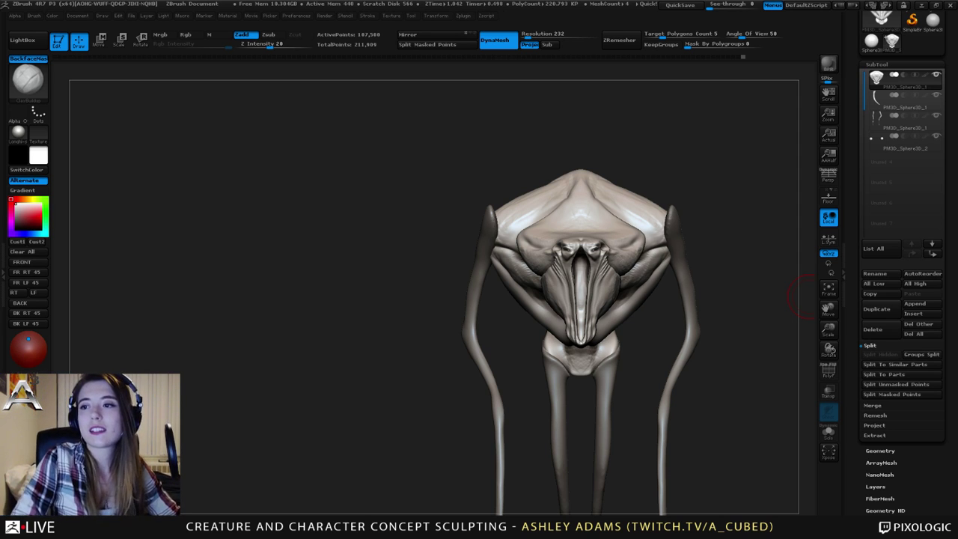
# Carve a crease across the front of the lower jaw near the chin with the DamStandard brush.
pyautogui.moveTo(809, 296); pyautogui.dragTo(674, 288, button='right')
pyautogui.moveTo(674, 288)
pyautogui.keyDown('alt'); pyautogui.mouseDown(button='right')
pyautogui.moveTo(659, 234)
pyautogui.moveTo(605, 222)
pyautogui.mouseUp(button='right'); pyautogui.keyUp('alt')
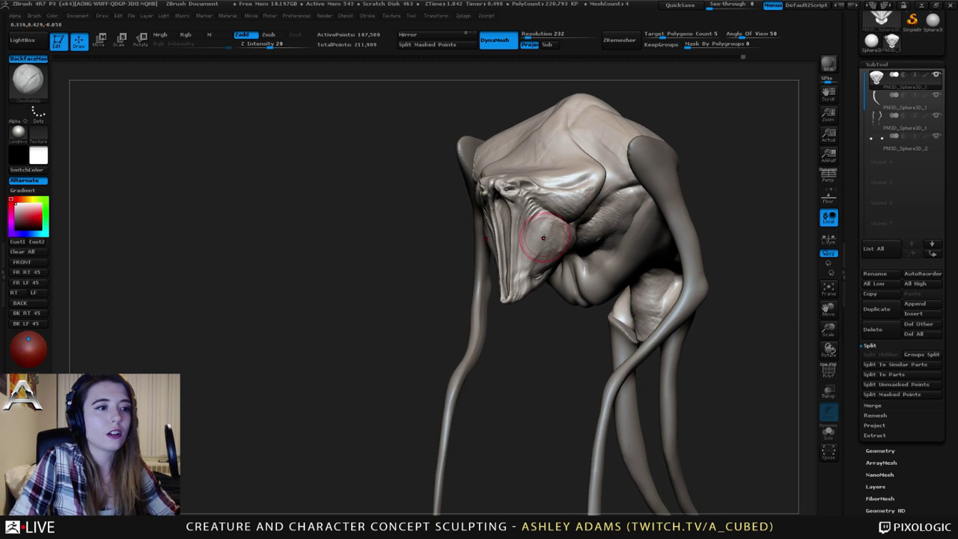
pyautogui.moveTo(543, 237)
pyautogui.mouseDown(button='right')
pyautogui.moveTo(516, 272)
pyautogui.moveTo(511, 304)
pyautogui.mouseUp(button='right')
pyautogui.moveTo(511, 305)
pyautogui.mouseDown()
pyautogui.moveTo(510, 312)
pyautogui.moveTo(514, 274)
pyautogui.moveTo(511, 306)
pyautogui.mouseUp()
pyautogui.moveTo(509, 303); pyautogui.dragTo(461, 276, button='right')
pyautogui.press('b')
pyautogui.press('d')
pyautogui.press('s')
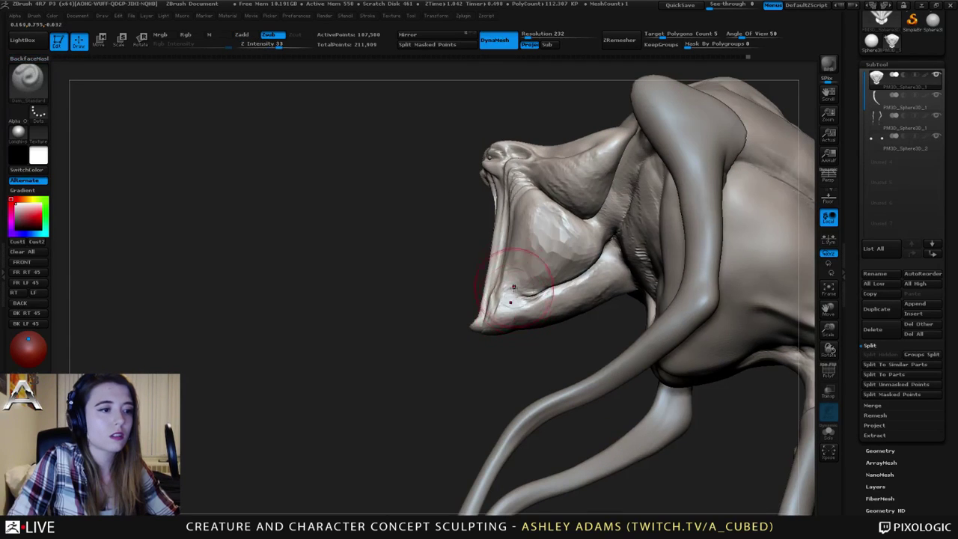
pyautogui.moveTo(515, 280); pyautogui.dragTo(508, 331)
# Deepen the creases where the cheek meets the lower jaw, working from both sides of the head.
pyautogui.moveTo(526, 288); pyautogui.dragTo(512, 299, button='right')
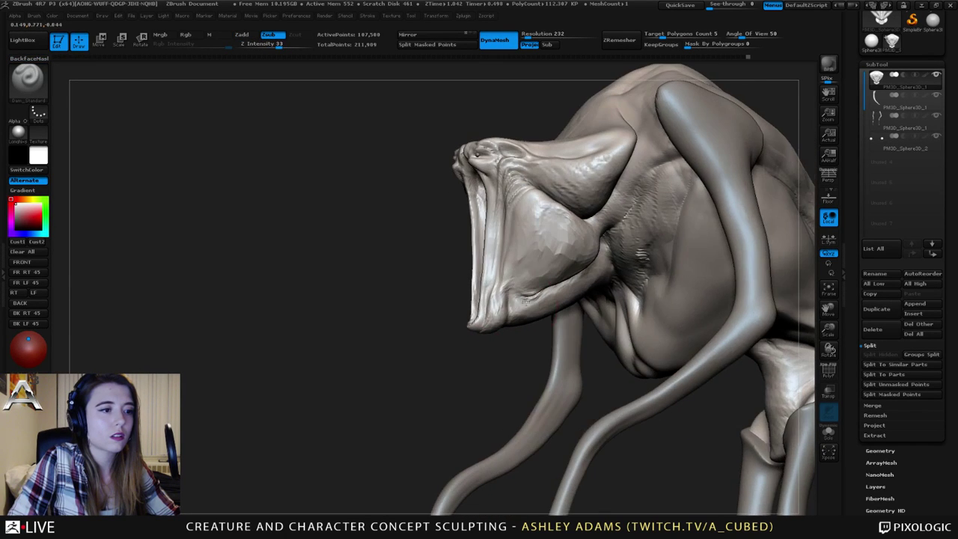
pyautogui.moveTo(512, 299); pyautogui.dragTo(518, 299)
pyautogui.moveTo(518, 298); pyautogui.dragTo(584, 292, button='right')
pyautogui.moveTo(506, 301); pyautogui.dragTo(483, 305)
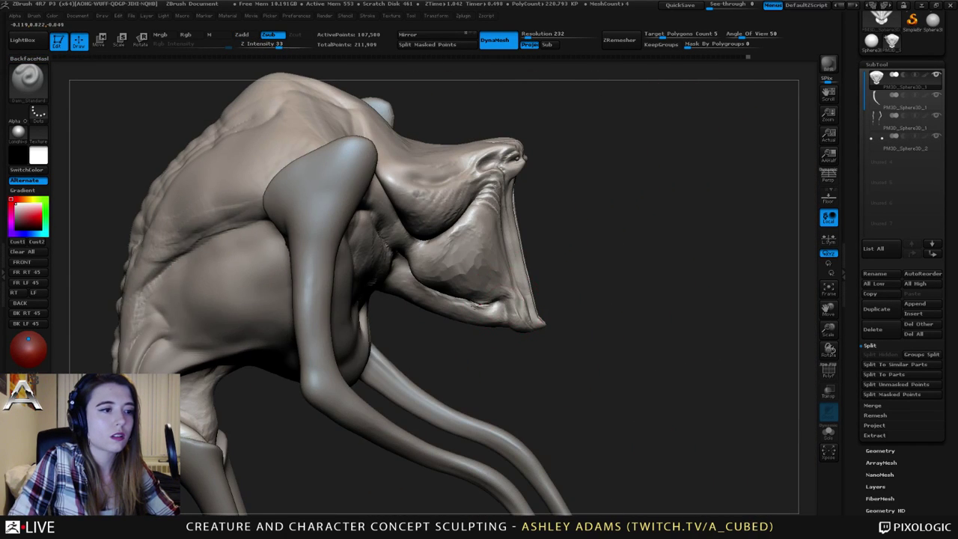
# Switch to the SnakeHook brush and reshape the cheek and the back edge of the lower jaw below it.
pyautogui.moveTo(489, 309); pyautogui.dragTo(491, 299, button='right')
pyautogui.moveTo(492, 299); pyautogui.dragTo(485, 305)
pyautogui.press('b')
pyautogui.press('s')
pyautogui.press('h')
pyautogui.moveTo(456, 288); pyautogui.dragTo(462, 280, button='right')
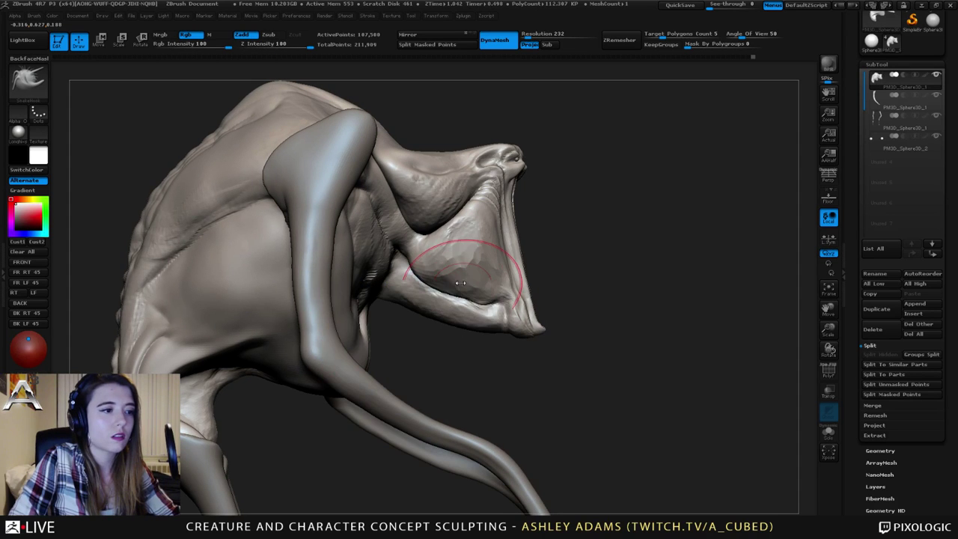
pyautogui.moveTo(451, 281); pyautogui.dragTo(449, 291)
pyautogui.moveTo(450, 292)
pyautogui.mouseDown(button='right')
pyautogui.moveTo(461, 265)
pyautogui.moveTo(446, 276)
pyautogui.mouseUp(button='right')
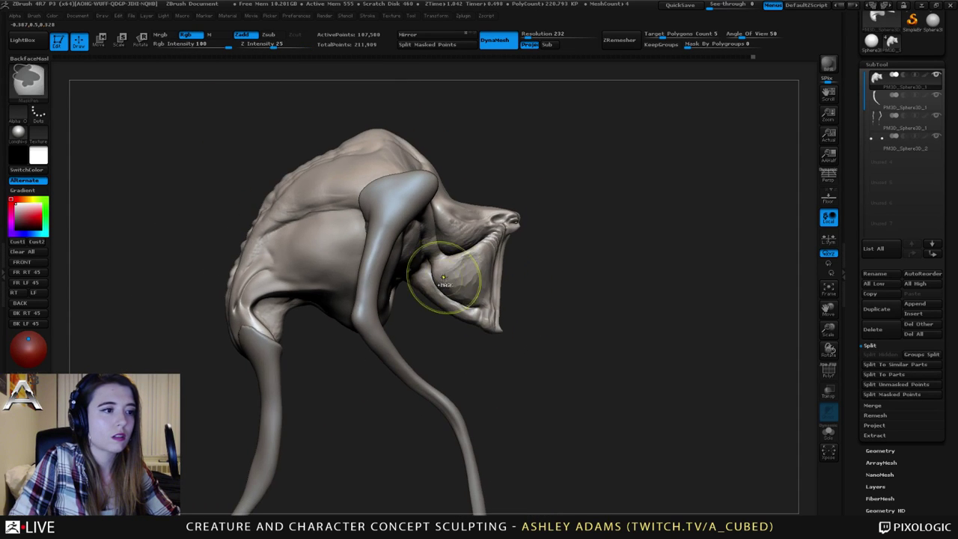
pyautogui.moveTo(418, 284); pyautogui.dragTo(471, 327)
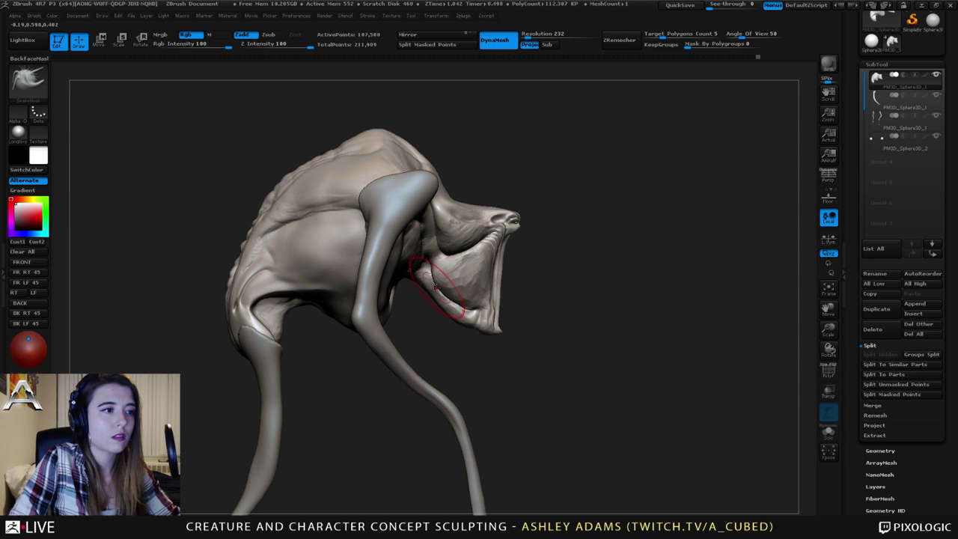
pyautogui.moveTo(418, 277); pyautogui.dragTo(423, 283)
# Adjust the profile of the brow between the forehead and the snout with small SnakeHook pulls.
pyautogui.moveTo(448, 173)
pyautogui.mouseDown(button='right')
pyautogui.moveTo(433, 168)
pyautogui.moveTo(472, 198)
pyautogui.mouseUp(button='right')
pyautogui.moveTo(473, 197); pyautogui.dragTo(470, 187)
pyautogui.moveTo(469, 185)
pyautogui.keyDown('shift'); pyautogui.mouseDown(button='right')
pyautogui.moveTo(481, 167)
pyautogui.moveTo(445, 184)
pyautogui.mouseUp(button='right'); pyautogui.keyUp('shift')
pyautogui.rightClick(477, 189)
pyautogui.moveTo(479, 182); pyautogui.dragTo(480, 178)
pyautogui.moveTo(479, 178)
pyautogui.mouseDown(button='right')
pyautogui.moveTo(543, 196)
pyautogui.moveTo(537, 185)
pyautogui.moveTo(556, 221)
pyautogui.mouseUp(button='right')
pyautogui.rightClick(507, 180)
pyautogui.rightClick(519, 194)
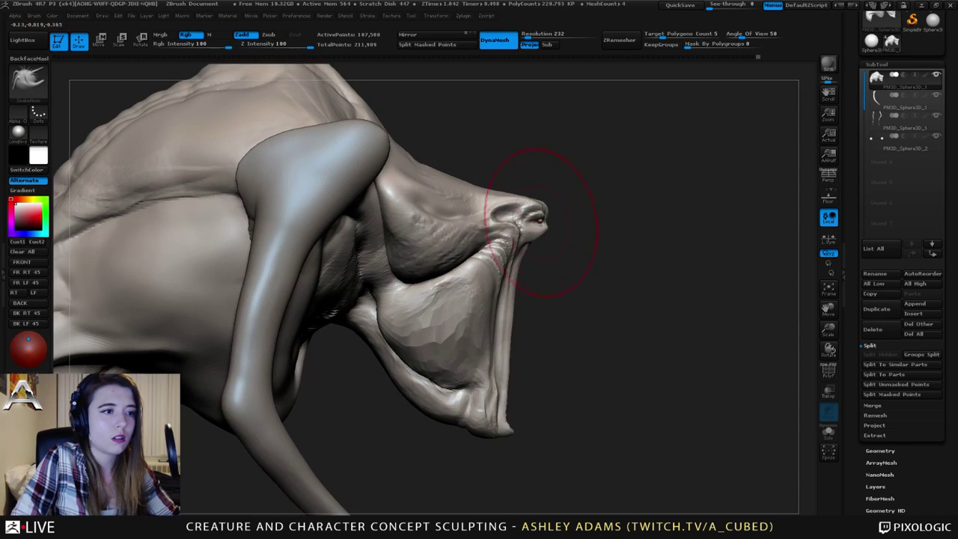
# Select the eyes subtool, move the eyes slightly back into their sockets, and reselect the body subtool for sculpting.
pyautogui.keyDown('alt'); pyautogui.click(539, 220); pyautogui.keyUp('alt')
pyautogui.press('w')
pyautogui.moveTo(539, 220); pyautogui.dragTo(714, 222)
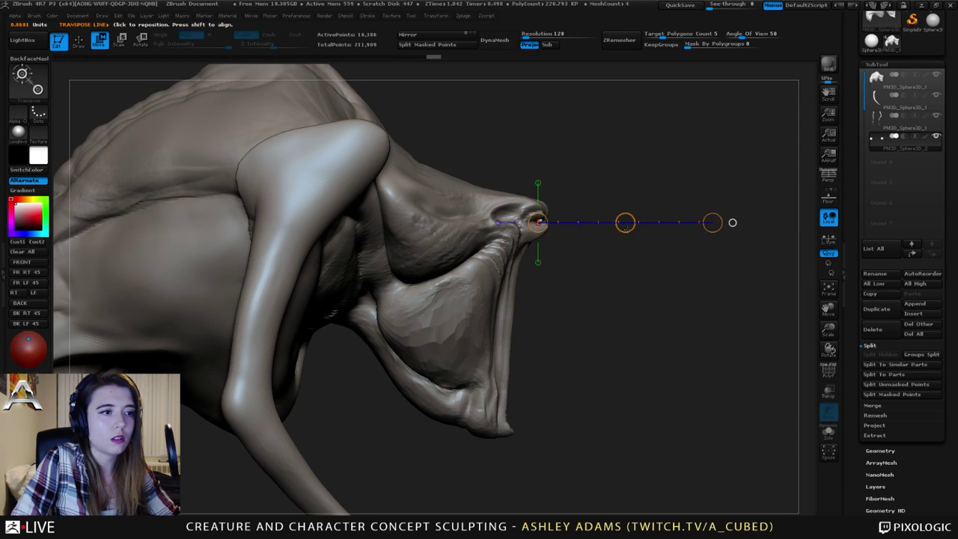
pyautogui.moveTo(627, 222); pyautogui.dragTo(623, 223)
pyautogui.press('q')
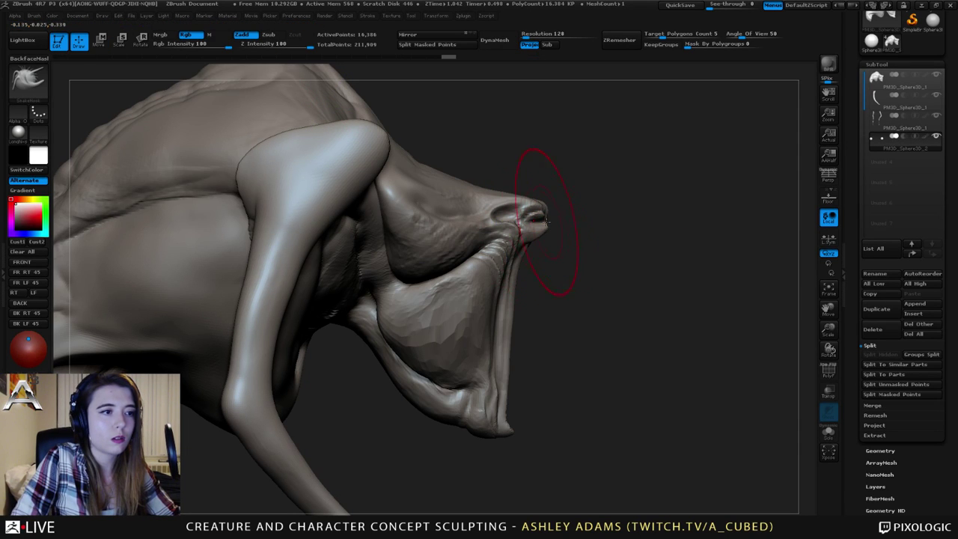
pyautogui.keyDown('alt'); pyautogui.click(545, 219); pyautogui.keyUp('alt')
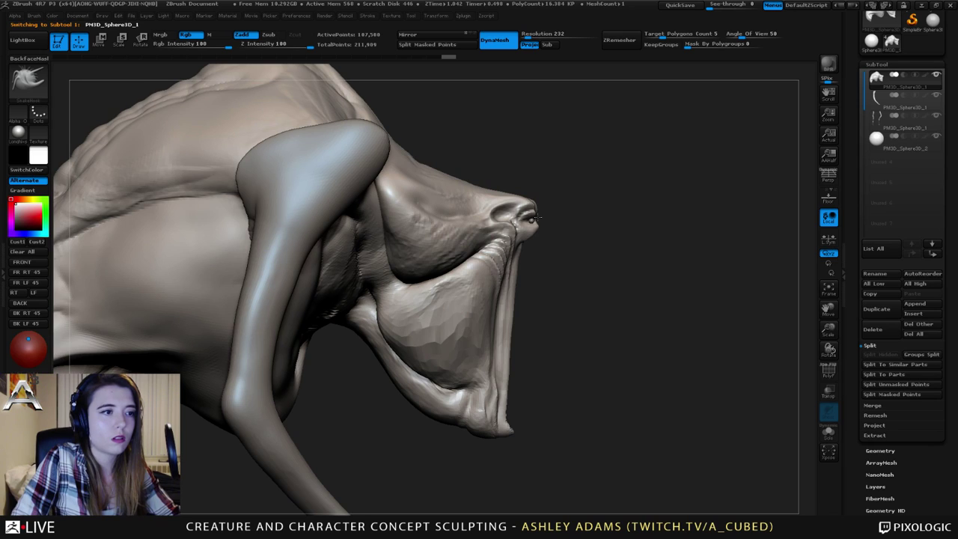
pyautogui.moveTo(599, 217); pyautogui.dragTo(572, 208)
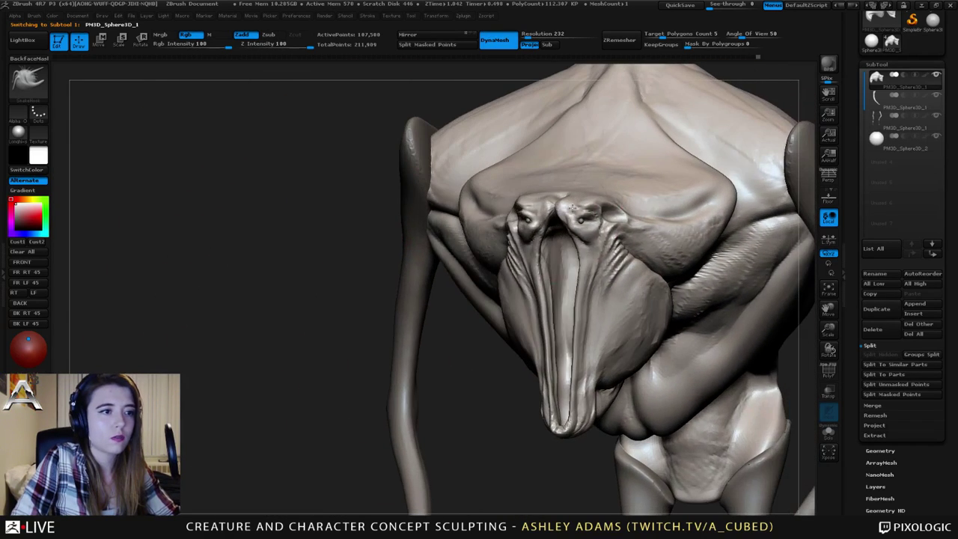
# Touch up the rim around the eyes with the ClayBuildup brush, checking the face from both sides.
pyautogui.rightClick(571, 206)
pyautogui.keyDown('ctrl'); pyautogui.moveTo(561, 199); pyautogui.dragTo(589, 220, button='right'); pyautogui.keyUp('ctrl')
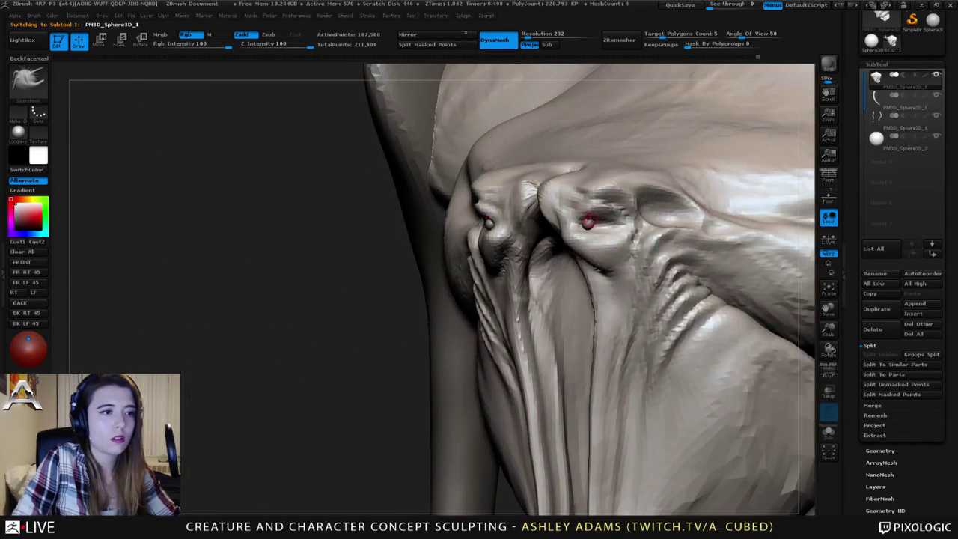
pyautogui.rightClick(589, 217)
pyautogui.press('b')
pyautogui.press('d')
pyautogui.press('s')
pyautogui.moveTo(589, 217); pyautogui.dragTo(667, 217, button='right')
pyautogui.press('b')
pyautogui.press('c')
pyautogui.press('b')
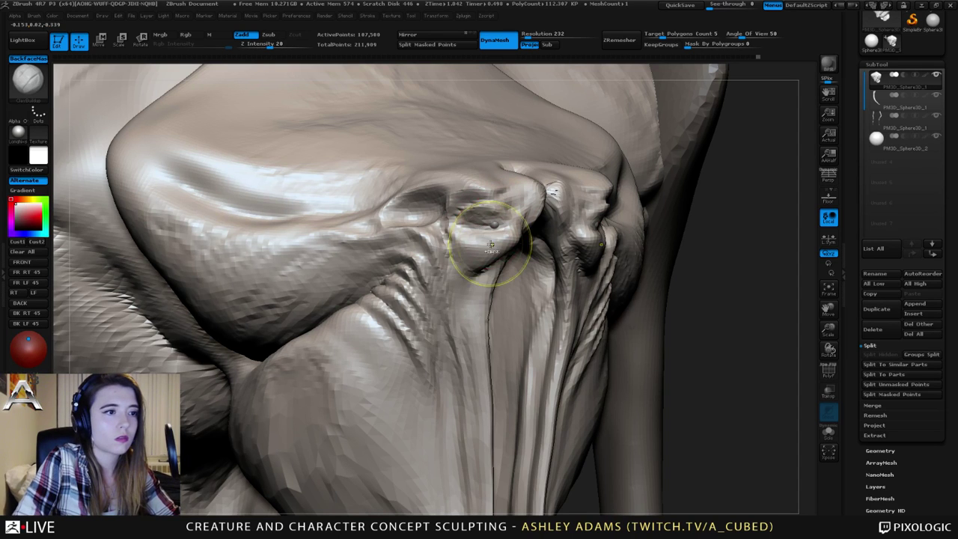
pyautogui.moveTo(491, 240)
pyautogui.keyDown('ctrl'); pyautogui.mouseDown(button='right')
pyautogui.moveTo(494, 223)
pyautogui.moveTo(419, 232)
pyautogui.moveTo(421, 202)
pyautogui.mouseUp(button='right'); pyautogui.keyUp('ctrl')
pyautogui.moveTo(528, 229); pyautogui.dragTo(531, 232)
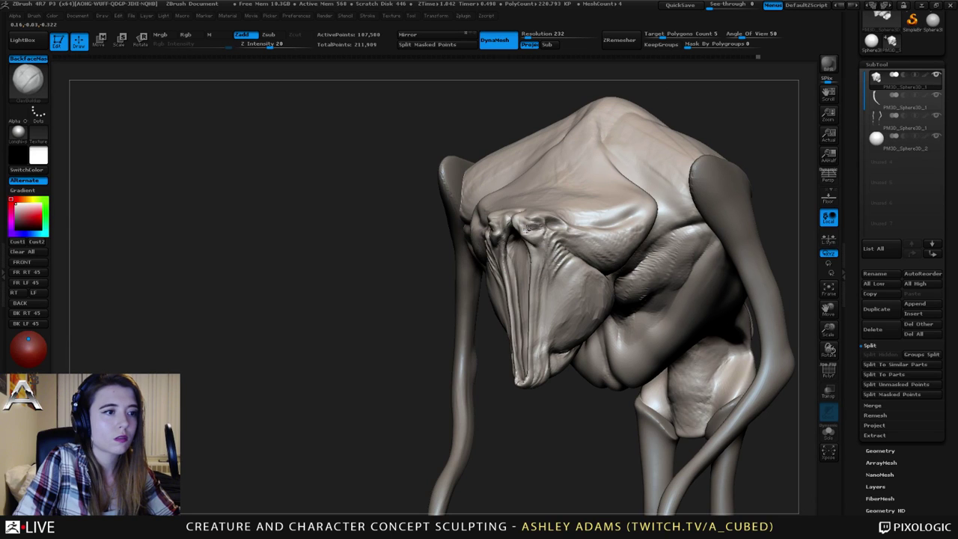
pyautogui.keyDown('ctrl'); pyautogui.moveTo(525, 228); pyautogui.dragTo(588, 225, button='right'); pyautogui.keyUp('ctrl')
pyautogui.keyDown('ctrl'); pyautogui.rightClick(524, 225); pyautogui.keyUp('ctrl')
pyautogui.moveTo(534, 260)
pyautogui.keyDown('alt'); pyautogui.mouseDown(button='right')
pyautogui.moveTo(548, 196)
pyautogui.moveTo(622, 196)
pyautogui.mouseUp(button='right'); pyautogui.keyUp('alt')
pyautogui.keyDown('ctrl'); pyautogui.moveTo(516, 180); pyautogui.dragTo(517, 214, button='right'); pyautogui.keyUp('ctrl')
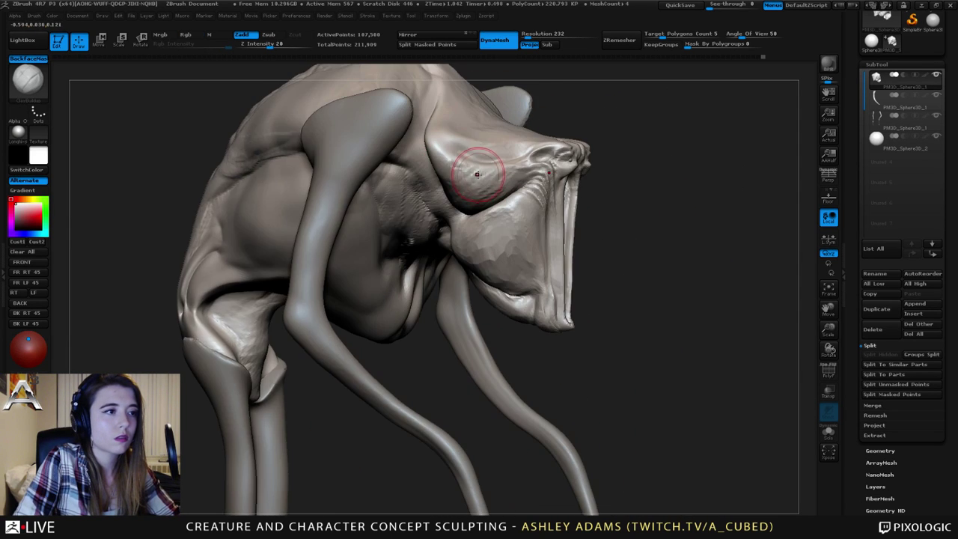
# Switch to the SnakeHook brush and pull the rear of the bulge under the brow upward.
pyautogui.press('b')
pyautogui.press('s')
pyautogui.press('h')
pyautogui.moveTo(475, 174); pyautogui.dragTo(520, 172, button='right')
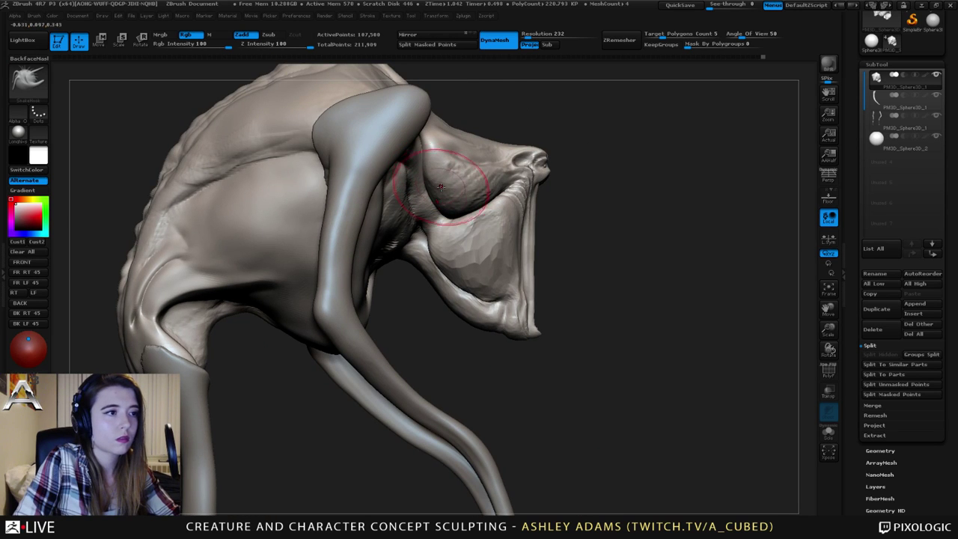
pyautogui.moveTo(438, 202); pyautogui.dragTo(430, 180)
pyautogui.moveTo(431, 135)
pyautogui.keyDown('ctrl'); pyautogui.mouseDown(button='right')
pyautogui.moveTo(436, 154)
pyautogui.moveTo(412, 140)
pyautogui.mouseUp(button='right'); pyautogui.keyUp('ctrl')
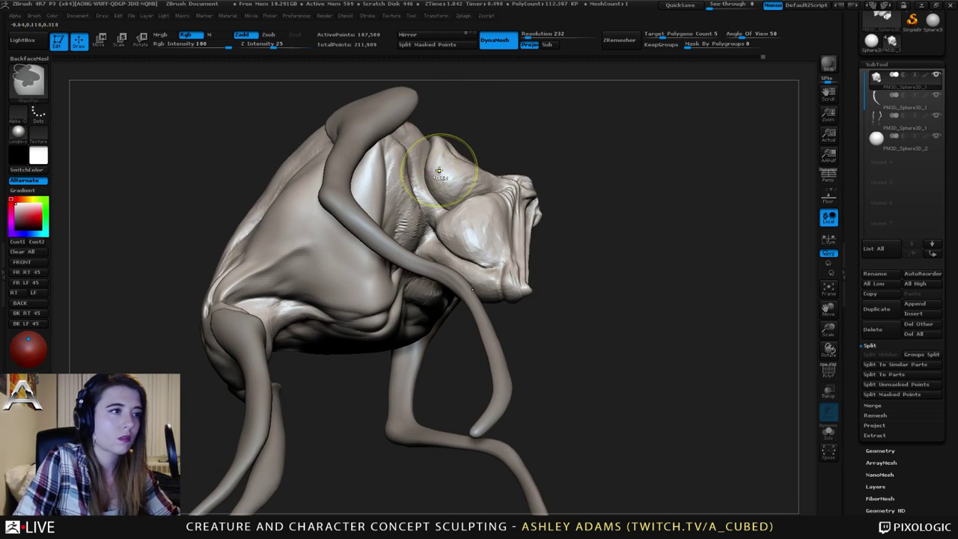
pyautogui.moveTo(447, 167)
pyautogui.keyDown('ctrl'); pyautogui.mouseDown(button='right')
pyautogui.moveTo(445, 184)
pyautogui.moveTo(430, 138)
pyautogui.moveTo(488, 170)
pyautogui.moveTo(431, 153)
pyautogui.mouseUp(button='right'); pyautogui.keyUp('ctrl')
# Enlarge the SnakeHook brush and pull the top of the hump up into a sharper peak.
pyautogui.press('space')
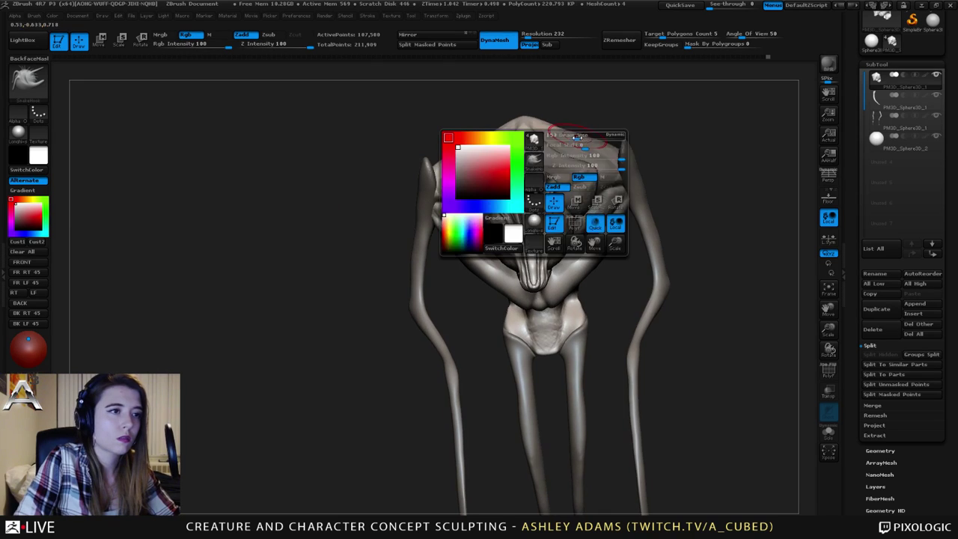
pyautogui.moveTo(577, 137); pyautogui.dragTo(588, 138)
pyautogui.moveTo(585, 129); pyautogui.dragTo(568, 155, button='right')
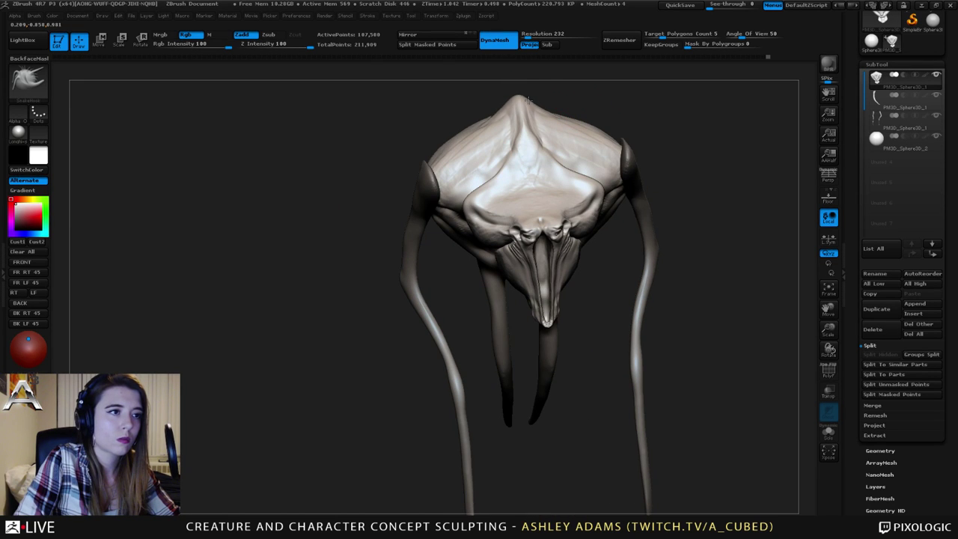
pyautogui.moveTo(523, 99); pyautogui.dragTo(522, 94)
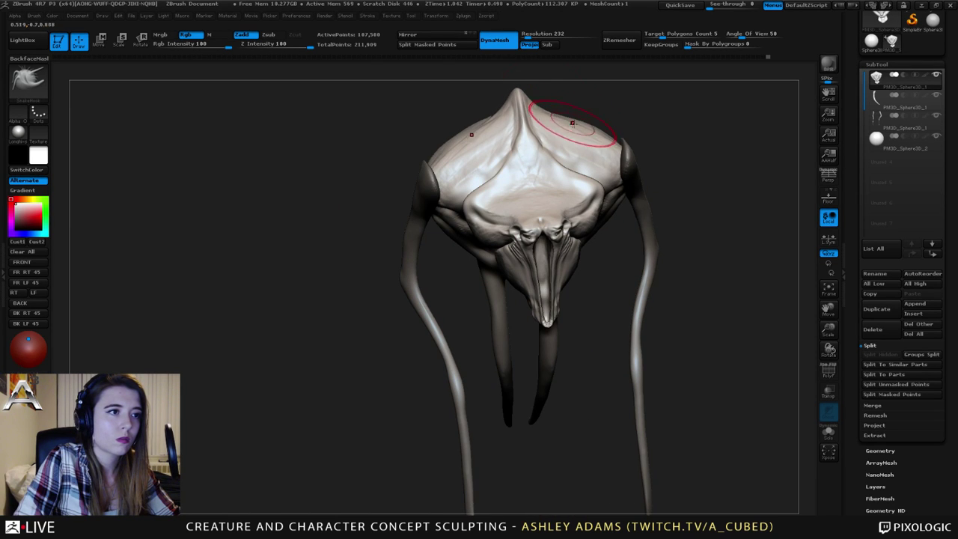
pyautogui.moveTo(497, 148)
pyautogui.mouseDown(button='right')
pyautogui.moveTo(500, 138)
pyautogui.moveTo(559, 134)
pyautogui.mouseUp(button='right')
pyautogui.moveTo(558, 134); pyautogui.dragTo(487, 106)
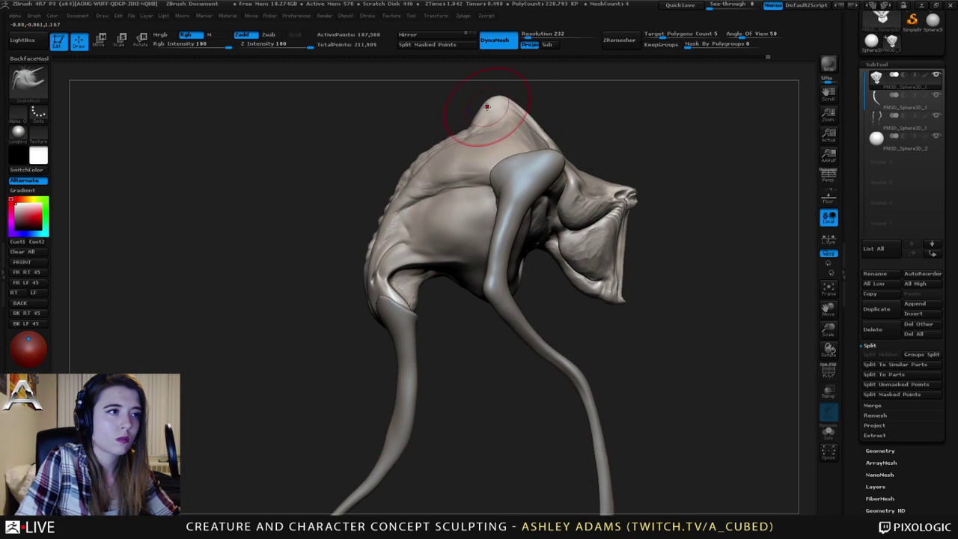
# Resize the SnakeHook brush and reshape the slope behind the hump's peak from the side and the rear.
pyautogui.moveTo(467, 123); pyautogui.dragTo(452, 126, button='right')
pyautogui.press('space')
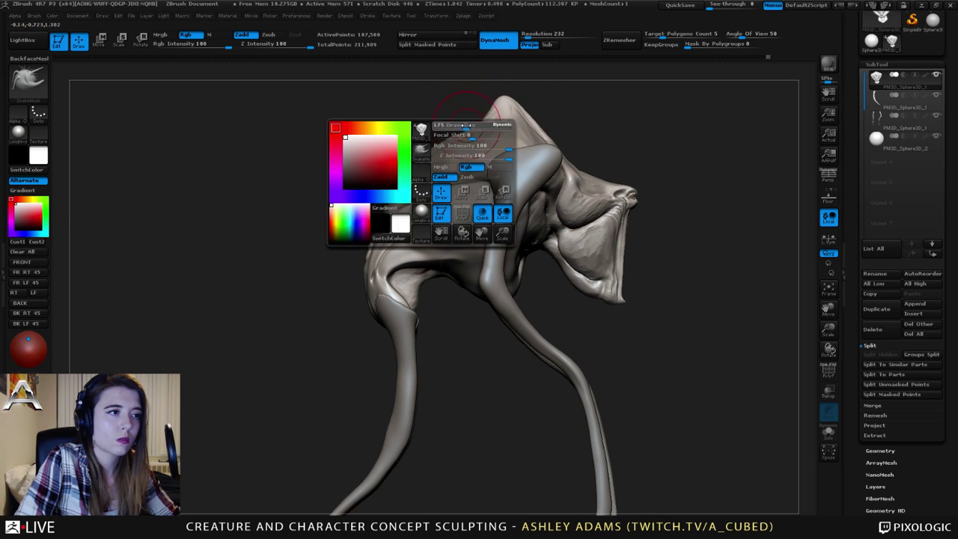
pyautogui.moveTo(485, 130); pyautogui.dragTo(474, 130)
pyautogui.moveTo(434, 128); pyautogui.dragTo(475, 128, button='right')
pyautogui.press('space')
pyautogui.moveTo(475, 129); pyautogui.dragTo(479, 128)
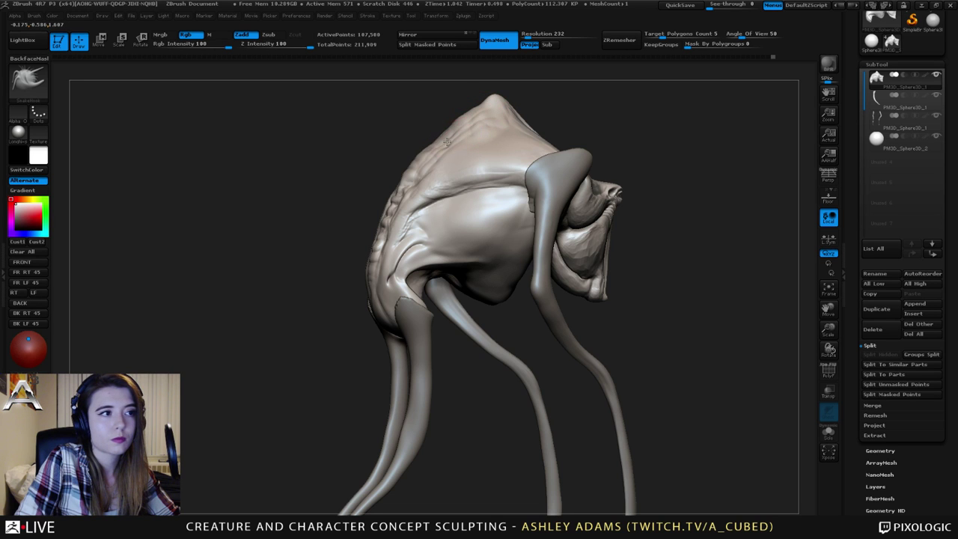
pyautogui.moveTo(393, 151); pyautogui.dragTo(447, 164, button='right')
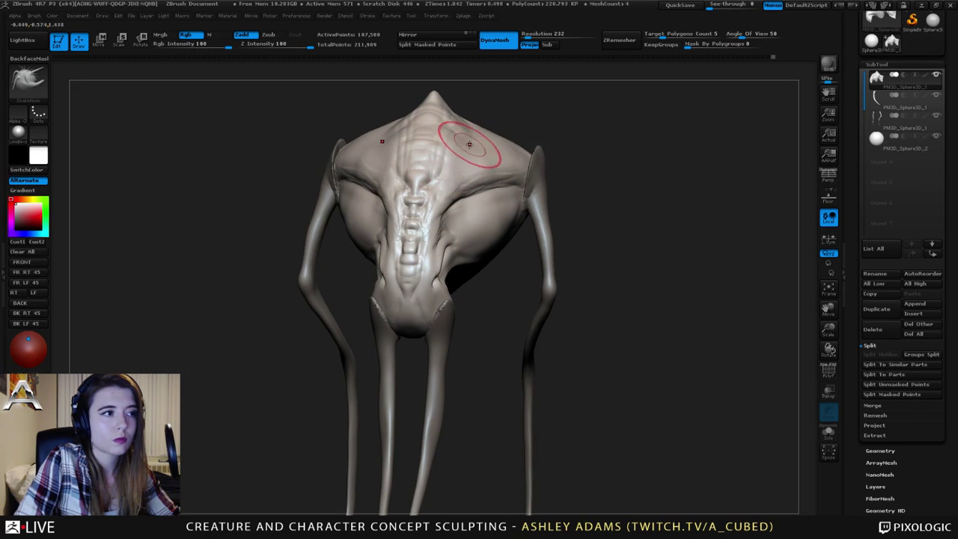
pyautogui.moveTo(458, 133)
pyautogui.mouseDown()
pyautogui.moveTo(458, 155)
pyautogui.moveTo(459, 132)
pyautogui.moveTo(435, 181)
pyautogui.mouseUp()
pyautogui.moveTo(440, 174)
pyautogui.mouseDown(button='right')
pyautogui.moveTo(444, 154)
pyautogui.moveTo(468, 138)
pyautogui.moveTo(456, 106)
pyautogui.moveTo(421, 118)
pyautogui.mouseUp(button='right')
pyautogui.moveTo(476, 140); pyautogui.dragTo(437, 134, button='right')
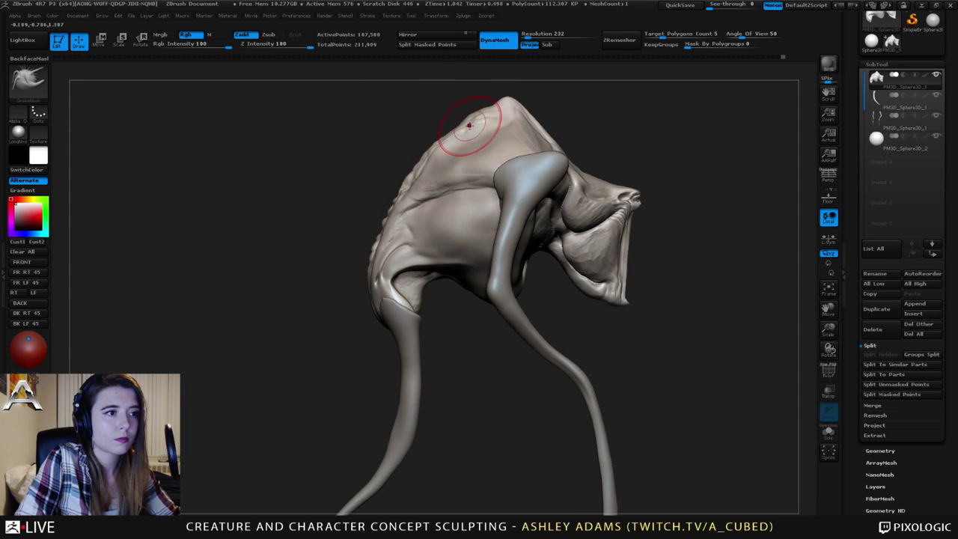
# Refine the contour of the spine with SnakeHook from the upper back down to the hips.
pyautogui.press('space')
pyautogui.moveTo(469, 126)
pyautogui.mouseDown()
pyautogui.moveTo(477, 128)
pyautogui.moveTo(438, 129)
pyautogui.mouseUp()
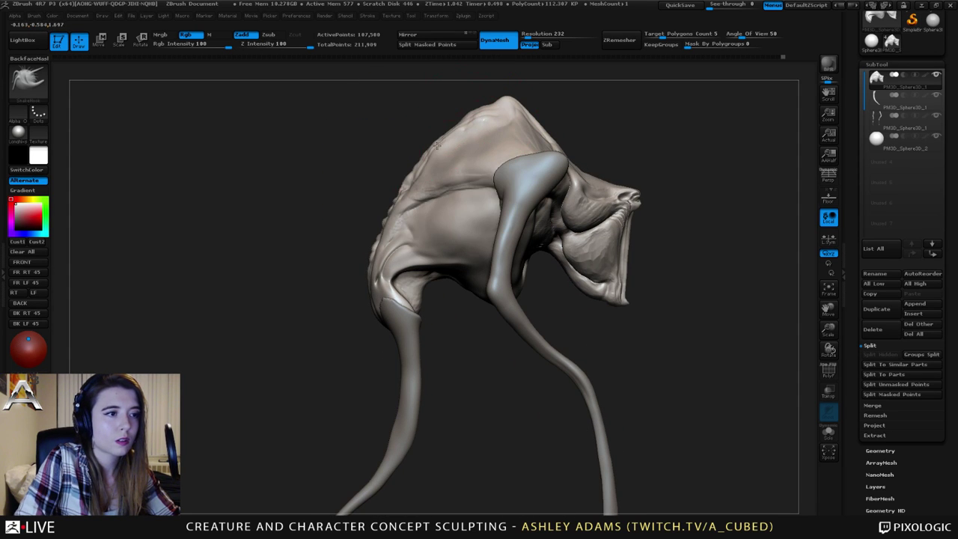
pyautogui.moveTo(417, 164); pyautogui.dragTo(419, 157)
pyautogui.moveTo(412, 193); pyautogui.dragTo(402, 193)
pyautogui.moveTo(392, 227)
pyautogui.mouseDown()
pyautogui.moveTo(379, 236)
pyautogui.moveTo(400, 250)
pyautogui.mouseUp()
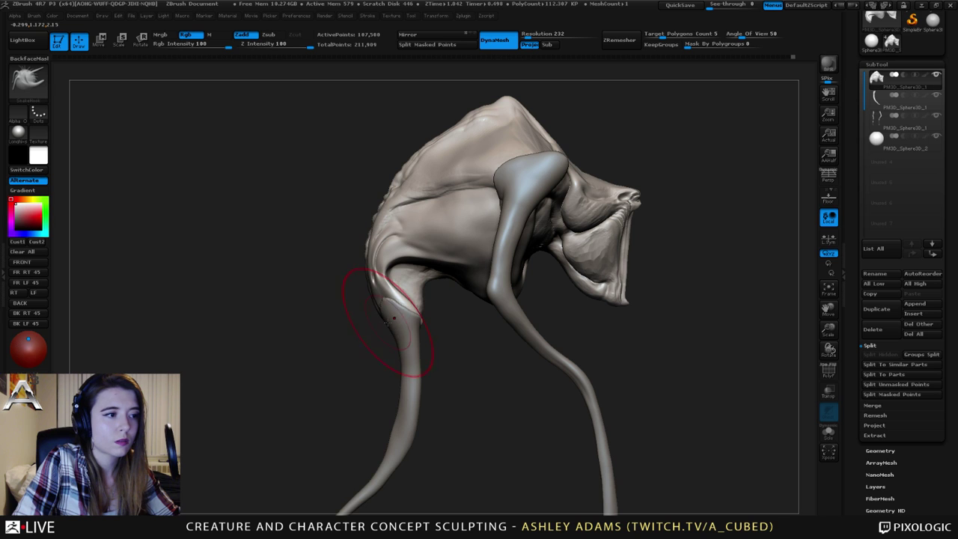
pyautogui.press('space')
pyautogui.moveTo(374, 295); pyautogui.dragTo(367, 294)
pyautogui.moveTo(408, 262)
pyautogui.mouseDown(button='right')
pyautogui.moveTo(479, 262)
pyautogui.moveTo(449, 261)
pyautogui.mouseUp(button='right')
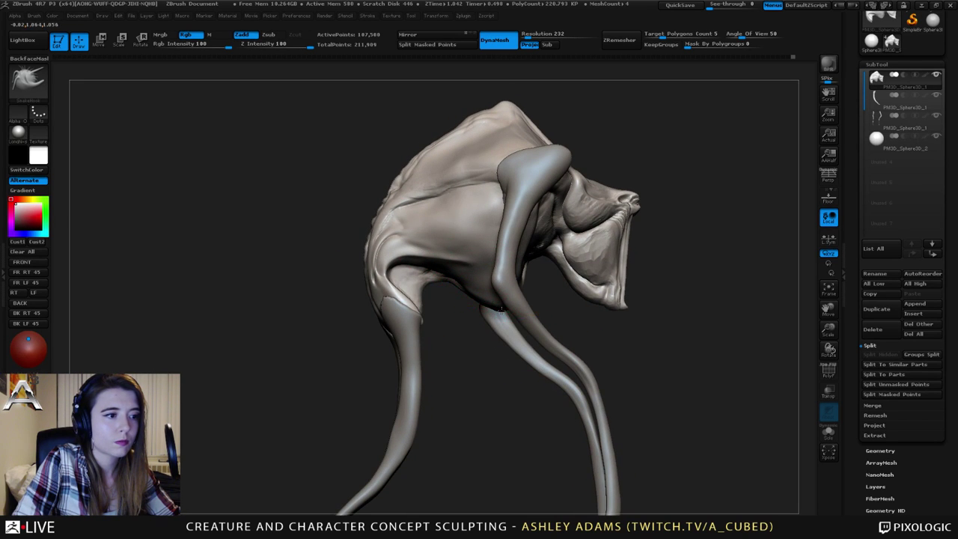
# Push the underside of the chest upward behind the front limb with SnakeHook.
pyautogui.moveTo(516, 305)
pyautogui.mouseDown(button='right')
pyautogui.moveTo(440, 303)
pyautogui.moveTo(590, 303)
pyautogui.mouseUp(button='right')
pyautogui.moveTo(513, 312)
pyautogui.mouseDown()
pyautogui.moveTo(533, 300)
pyautogui.moveTo(524, 292)
pyautogui.mouseUp()
pyautogui.moveTo(524, 289); pyautogui.dragTo(494, 271, button='right')
pyautogui.moveTo(494, 271); pyautogui.dragTo(461, 271, button='right')
pyautogui.moveTo(534, 270); pyautogui.dragTo(515, 267, button='right')
# Pull the lower front tip of the chest forward and upward toward the throat with SnakeHook.
pyautogui.keyDown('alt'); pyautogui.moveTo(613, 246); pyautogui.dragTo(564, 206, button='right'); pyautogui.keyUp('alt')
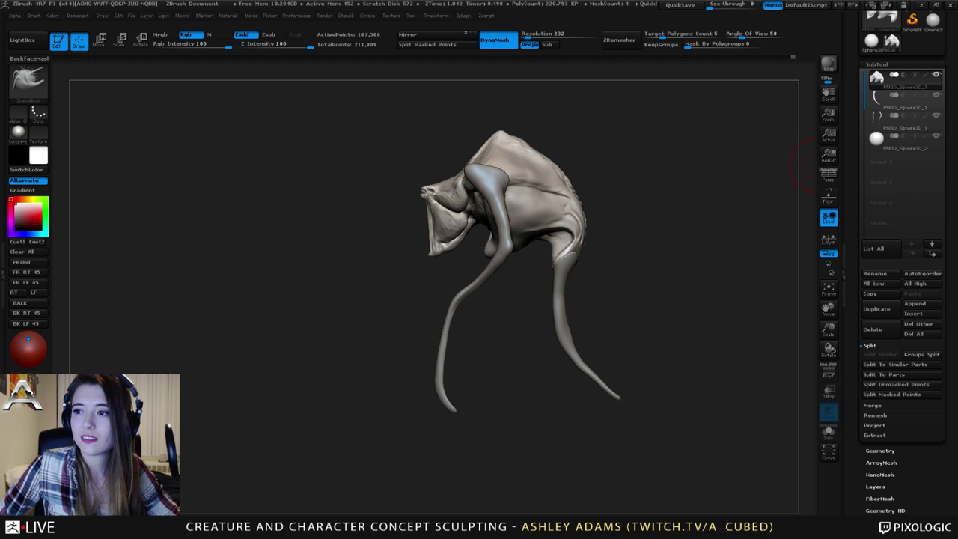
pyautogui.moveTo(651, 243); pyautogui.dragTo(641, 240, button='right')
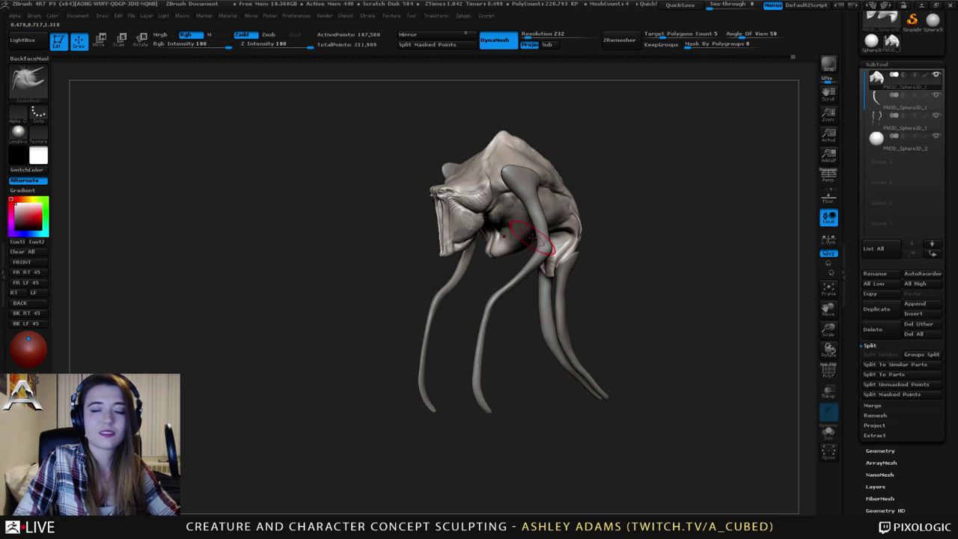
pyautogui.keyDown('ctrl'); pyautogui.moveTo(550, 251); pyautogui.dragTo(512, 231, button='right'); pyautogui.keyUp('ctrl')
pyautogui.keyDown('ctrl'); pyautogui.moveTo(458, 271); pyautogui.dragTo(458, 317, button='right'); pyautogui.keyUp('ctrl')
pyautogui.moveTo(476, 242)
pyautogui.mouseDown(button='right')
pyautogui.moveTo(488, 238)
pyautogui.moveTo(450, 243)
pyautogui.mouseUp(button='right')
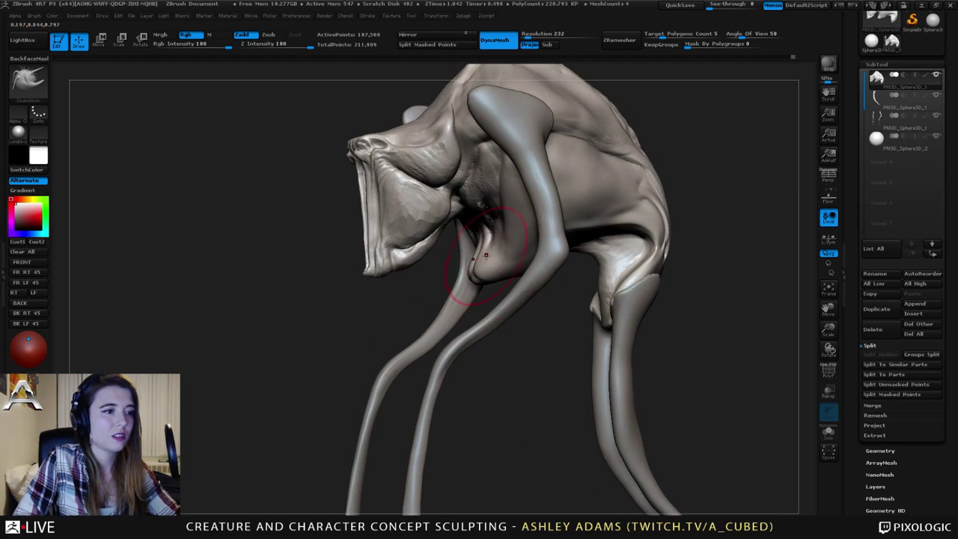
pyautogui.moveTo(482, 277); pyautogui.dragTo(472, 264)
pyautogui.moveTo(468, 258)
pyautogui.mouseDown(button='right')
pyautogui.moveTo(509, 254)
pyautogui.moveTo(488, 251)
pyautogui.mouseUp(button='right')
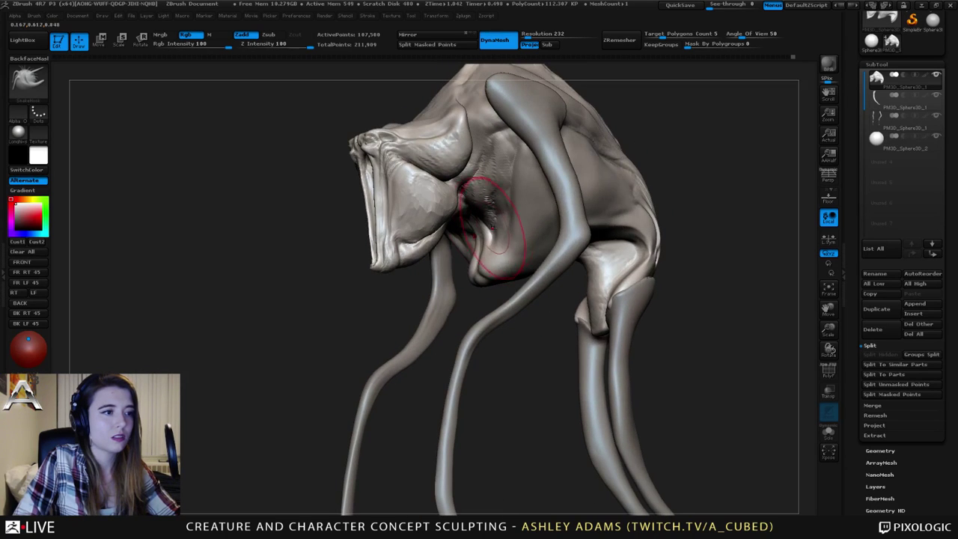
# Switch to the ClayBuildup brush and build up the deep hollow in the neck behind the jaw.
pyautogui.press('b')
pyautogui.press('c')
pyautogui.press('b')
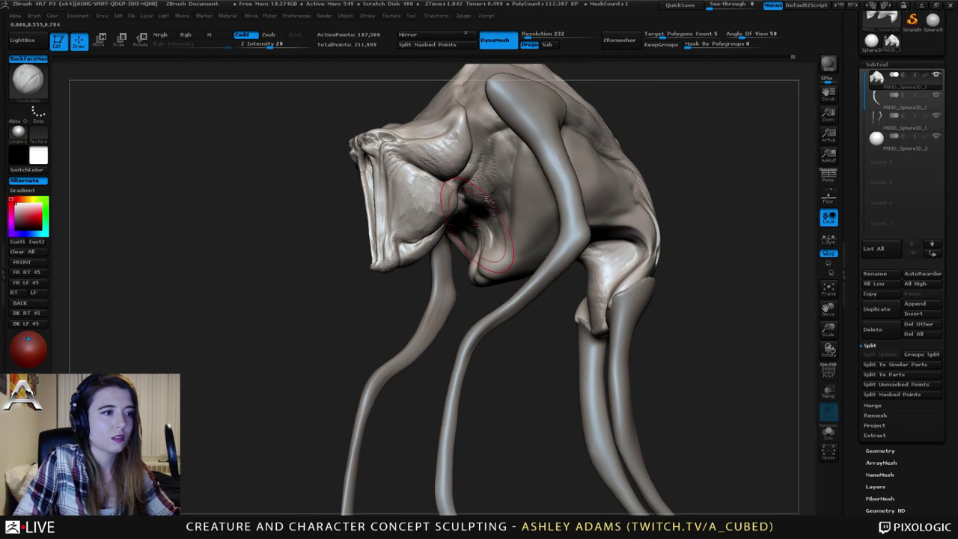
pyautogui.press('space')
pyautogui.moveTo(471, 224); pyautogui.dragTo(468, 218)
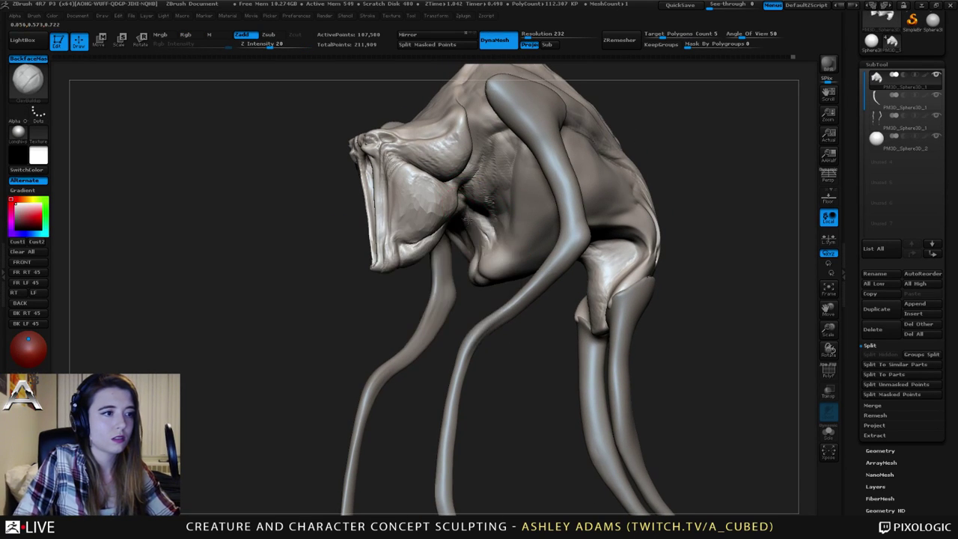
pyautogui.moveTo(474, 213); pyautogui.dragTo(511, 229, button='right')
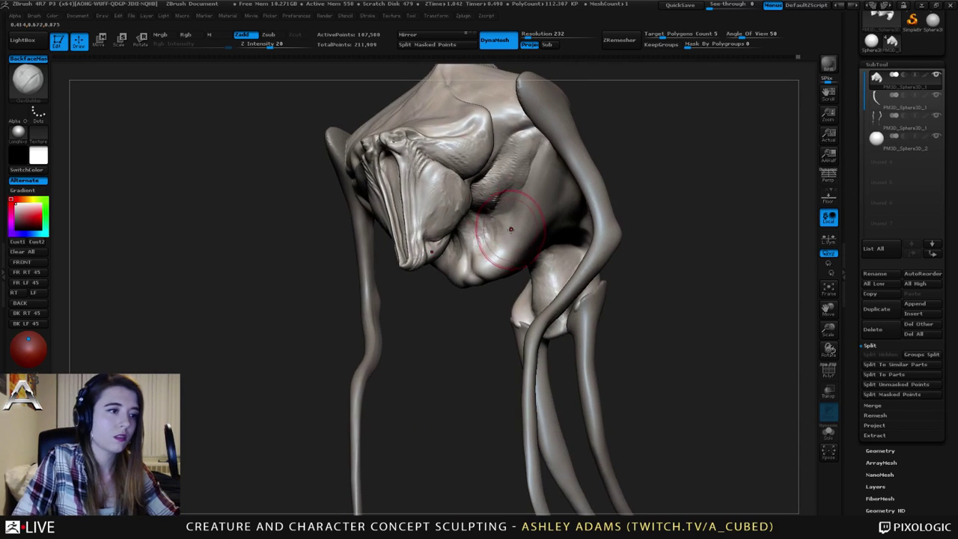
pyautogui.moveTo(419, 238)
pyautogui.mouseDown(button='right')
pyautogui.moveTo(456, 250)
pyautogui.moveTo(490, 243)
pyautogui.moveTo(498, 194)
pyautogui.moveTo(486, 217)
pyautogui.moveTo(447, 233)
pyautogui.mouseUp(button='right')
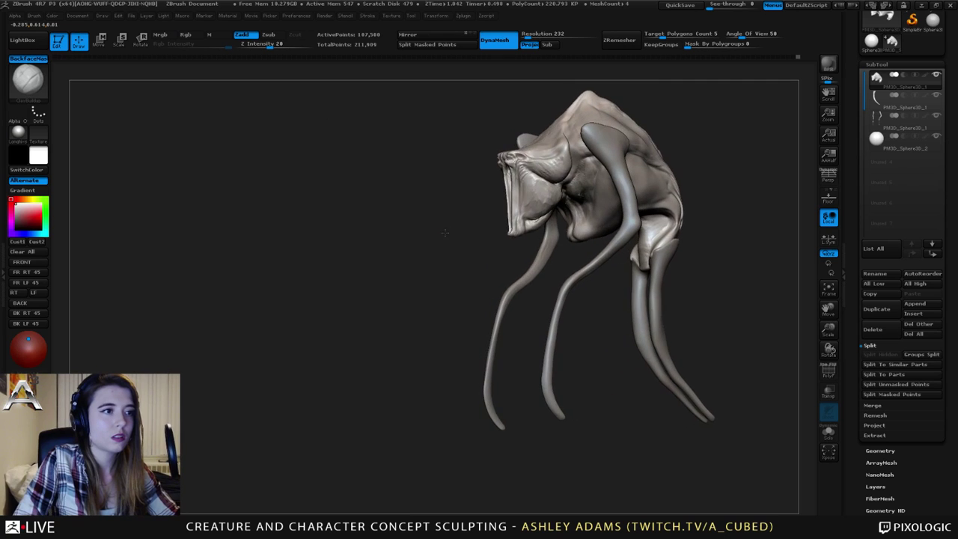
# Select the eyes subtool from the front view of the creature and delete it.
pyautogui.press('space')
pyautogui.moveTo(534, 165); pyautogui.dragTo(547, 166)
pyautogui.moveTo(536, 127)
pyautogui.keyDown('shift'); pyautogui.mouseDown(button='right')
pyautogui.moveTo(563, 124)
pyautogui.moveTo(545, 159)
pyautogui.mouseUp(button='right'); pyautogui.keyUp('shift')
pyautogui.keyDown('alt'); pyautogui.click(517, 182); pyautogui.keyUp('alt')
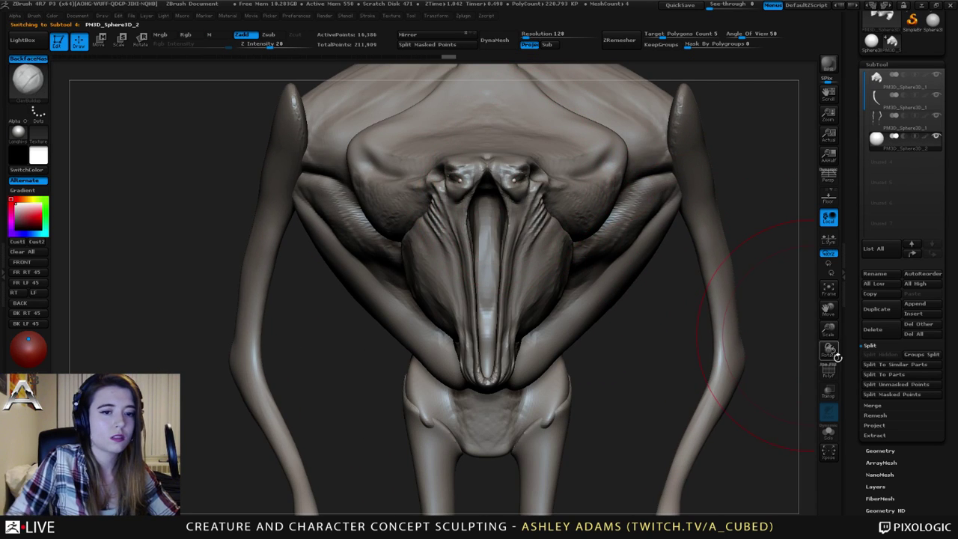
pyautogui.click(896, 330)
pyautogui.click(770, 353)
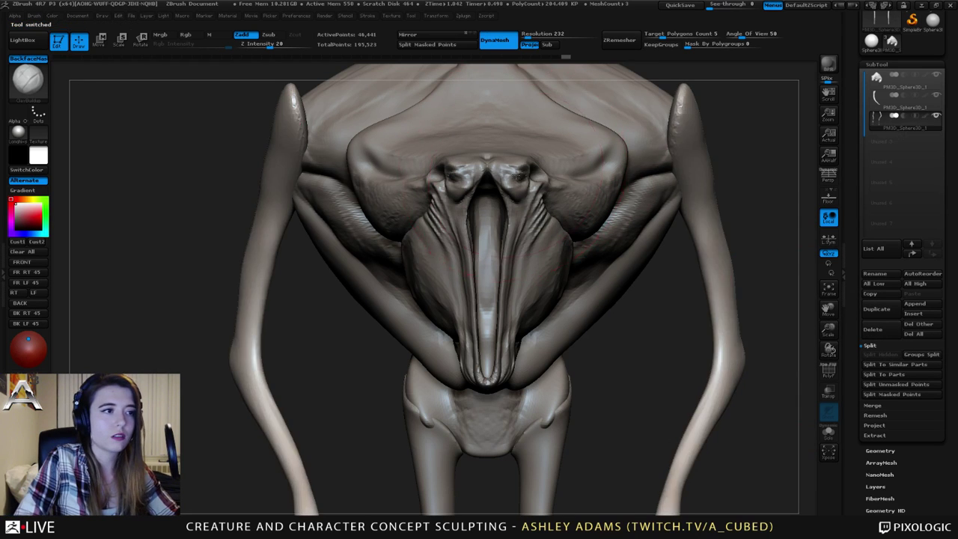
# Select the body subtool and nudge the edges of the empty eye sockets with the SnakeHook brush.
pyautogui.press('space')
pyautogui.moveTo(522, 181); pyautogui.dragTo(505, 172)
pyautogui.press('b')
pyautogui.press('s')
pyautogui.press('h')
pyautogui.moveTo(503, 171)
pyautogui.mouseDown(button='right')
pyautogui.moveTo(599, 175)
pyautogui.moveTo(513, 178)
pyautogui.mouseUp(button='right')
# Switch to ClayBuildup and fill the empty eye sockets into rounded knobs above the central slit of the face.
pyautogui.press('space')
pyautogui.moveTo(503, 177)
pyautogui.mouseDown()
pyautogui.moveTo(514, 175)
pyautogui.moveTo(497, 173)
pyautogui.mouseUp()
pyautogui.press('b')
pyautogui.press('c')
pyautogui.press('b')
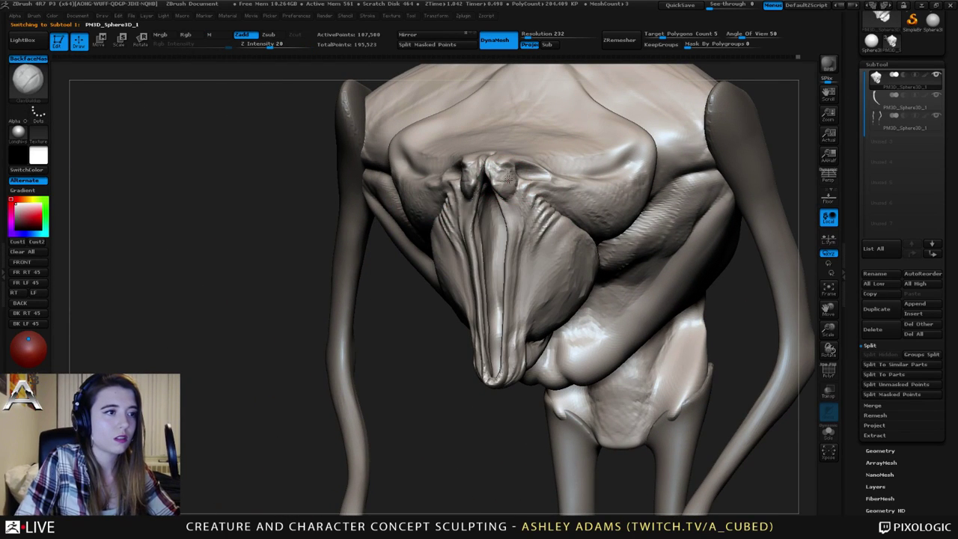
pyautogui.moveTo(508, 179); pyautogui.dragTo(434, 174, button='right')
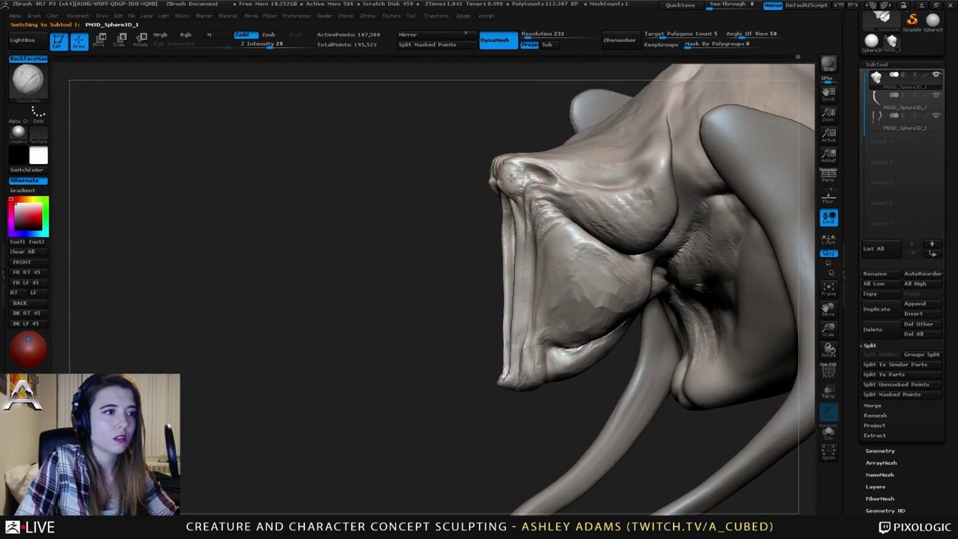
pyautogui.moveTo(516, 173); pyautogui.dragTo(550, 178, button='right')
pyautogui.moveTo(495, 165); pyautogui.dragTo(550, 166, button='right')
pyautogui.moveTo(471, 167); pyautogui.dragTo(421, 171, button='right')
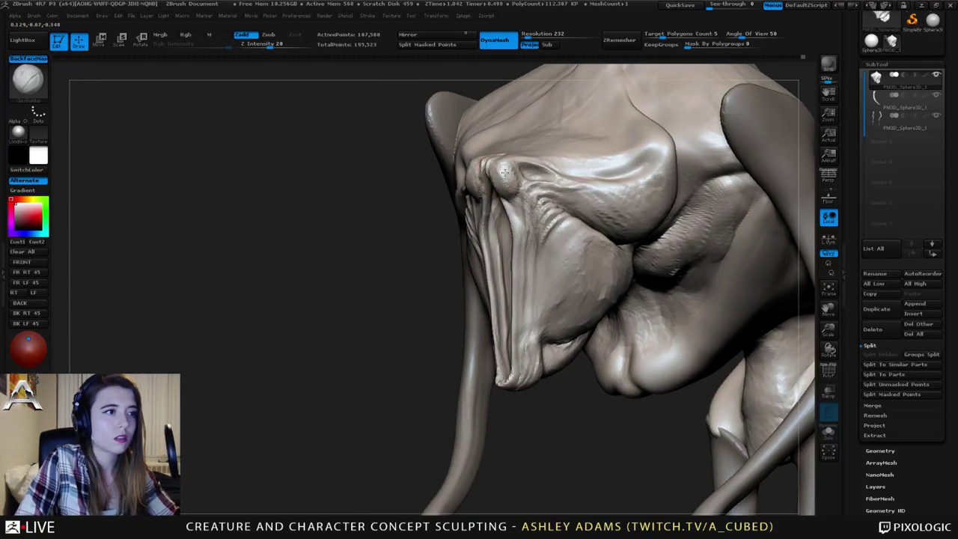
pyautogui.moveTo(509, 192); pyautogui.dragTo(513, 212, button='right')
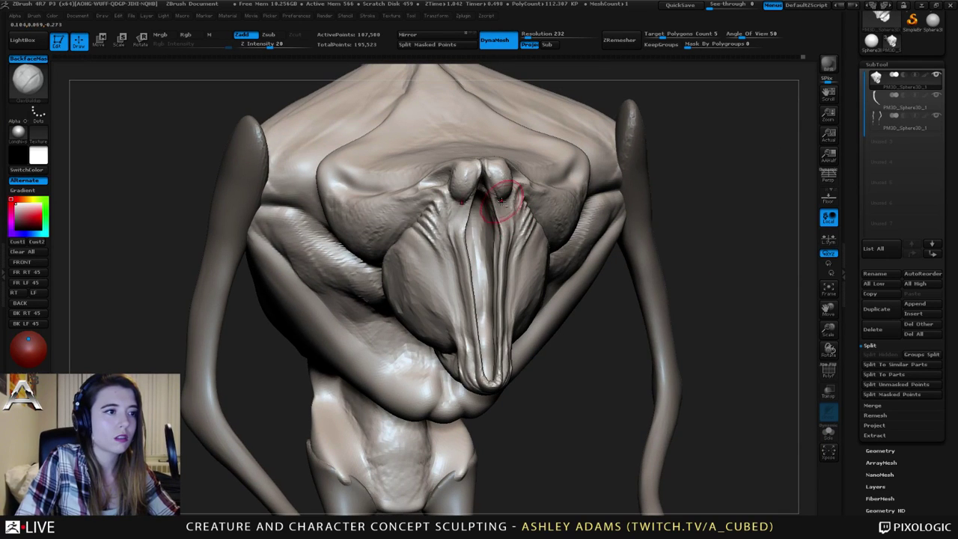
pyautogui.moveTo(508, 233); pyautogui.dragTo(485, 199)
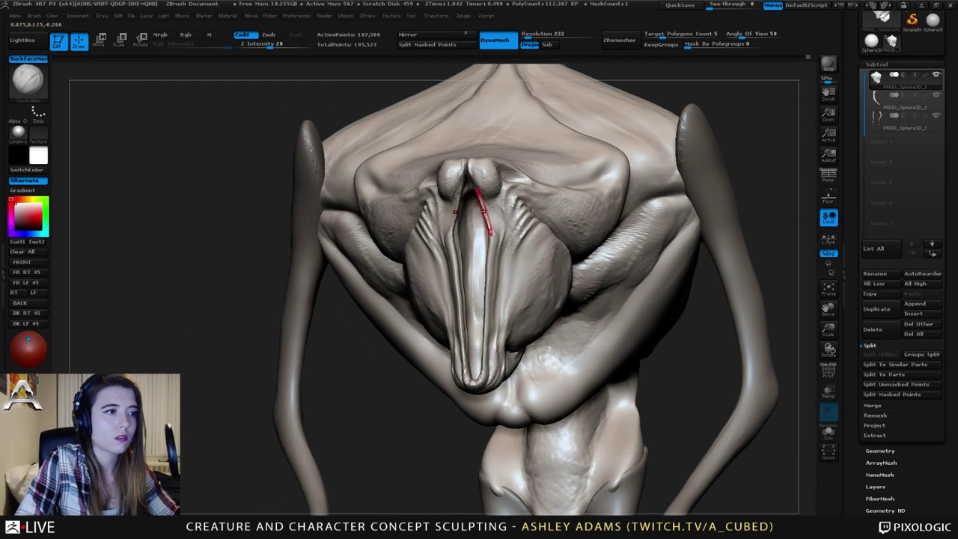
# Swell the two knobs at the top of the face with the Inflate brush.
pyautogui.press('b')
pyautogui.press('i')
pyautogui.press('n')
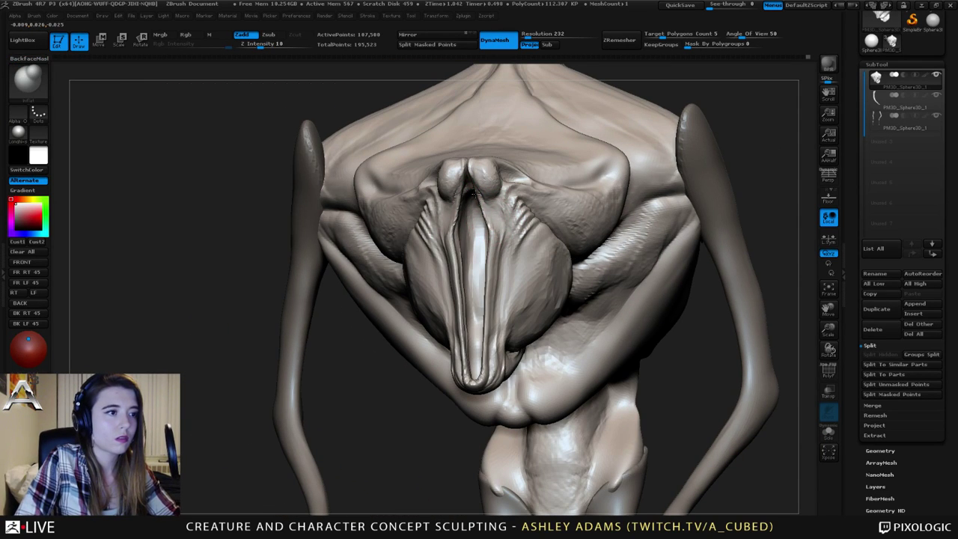
pyautogui.moveTo(476, 194); pyautogui.dragTo(528, 200, button='right')
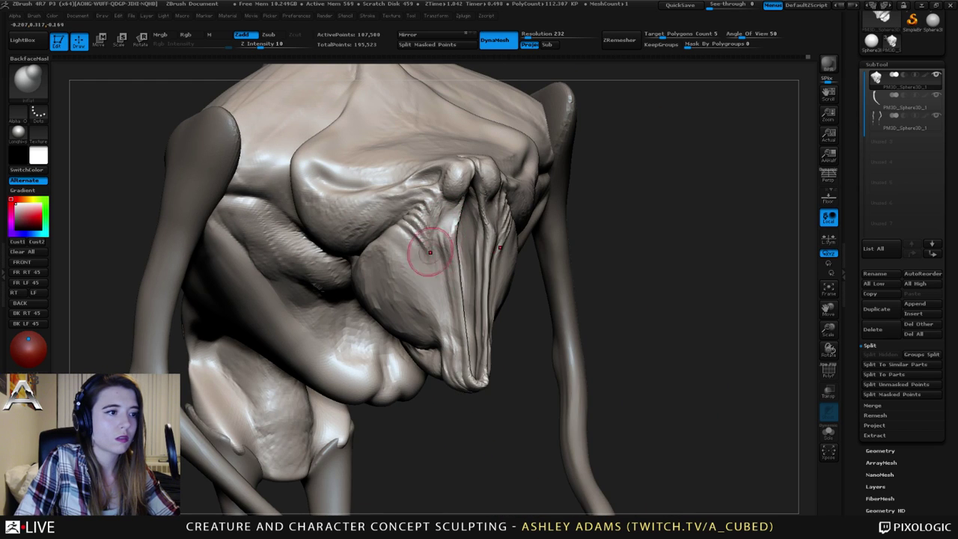
pyautogui.moveTo(431, 253)
pyautogui.keyDown('shift'); pyautogui.mouseDown(button='right')
pyautogui.moveTo(492, 238)
pyautogui.moveTo(496, 180)
pyautogui.moveTo(496, 203)
pyautogui.mouseUp(button='right'); pyautogui.keyUp('shift')
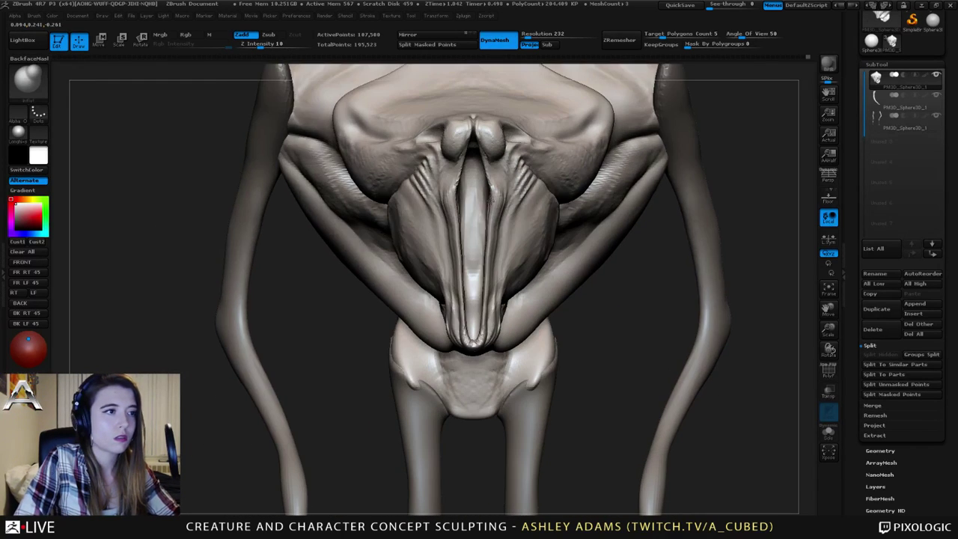
# Pull the sides of the two facial knobs outward with SnakeHook to make them rounder and wider.
pyautogui.press('b')
pyautogui.press('s')
pyautogui.press('h')
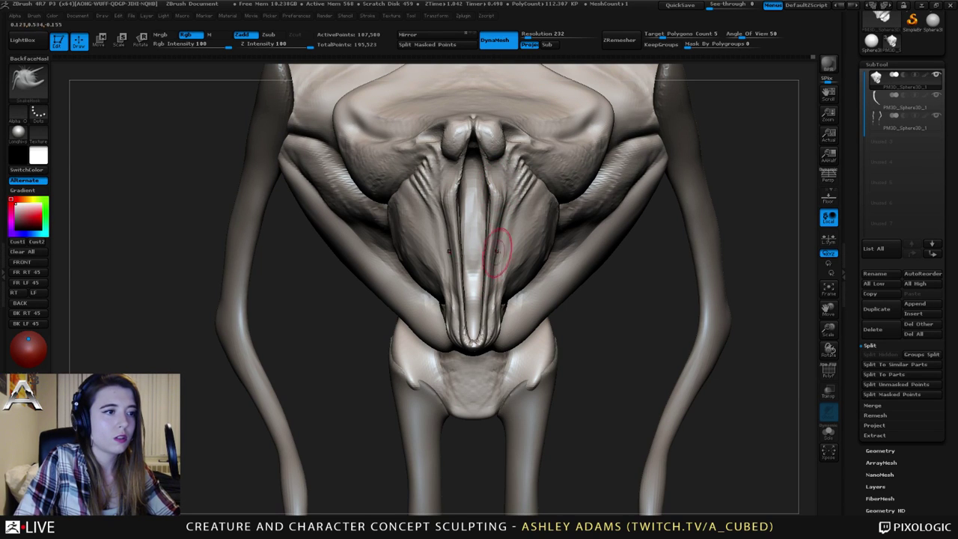
pyautogui.press('space')
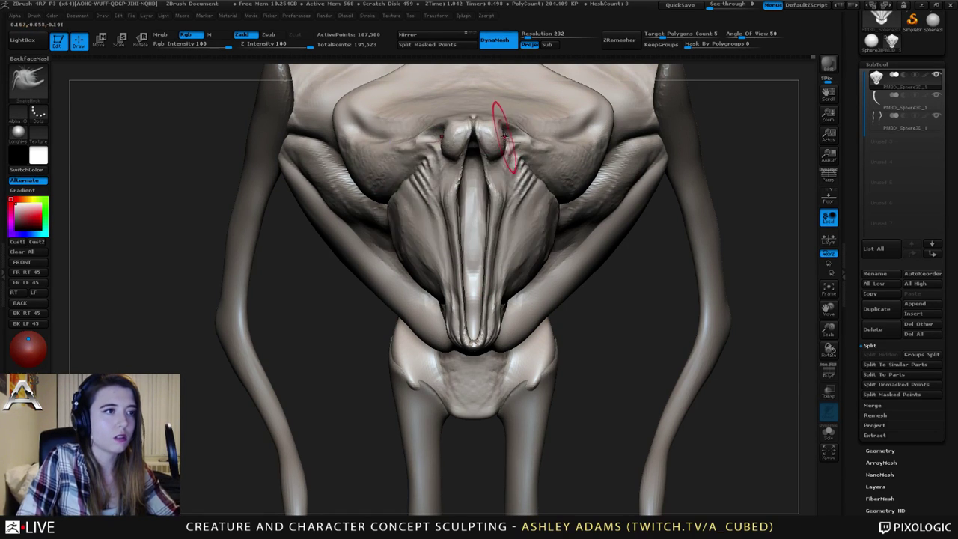
pyautogui.moveTo(500, 125); pyautogui.dragTo(441, 129, button='right')
pyautogui.press('space')
pyautogui.moveTo(508, 135); pyautogui.dragTo(501, 135)
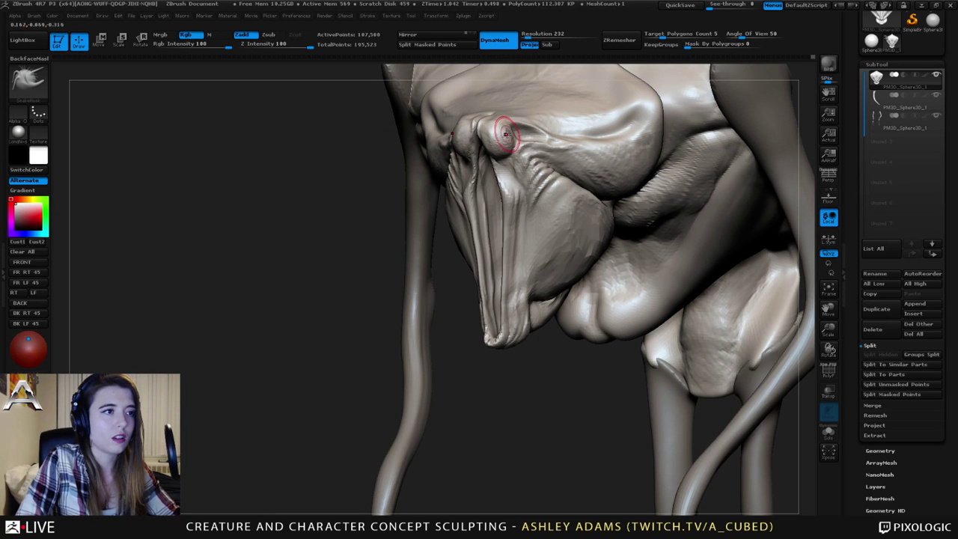
pyautogui.moveTo(515, 146); pyautogui.dragTo(573, 140, button='right')
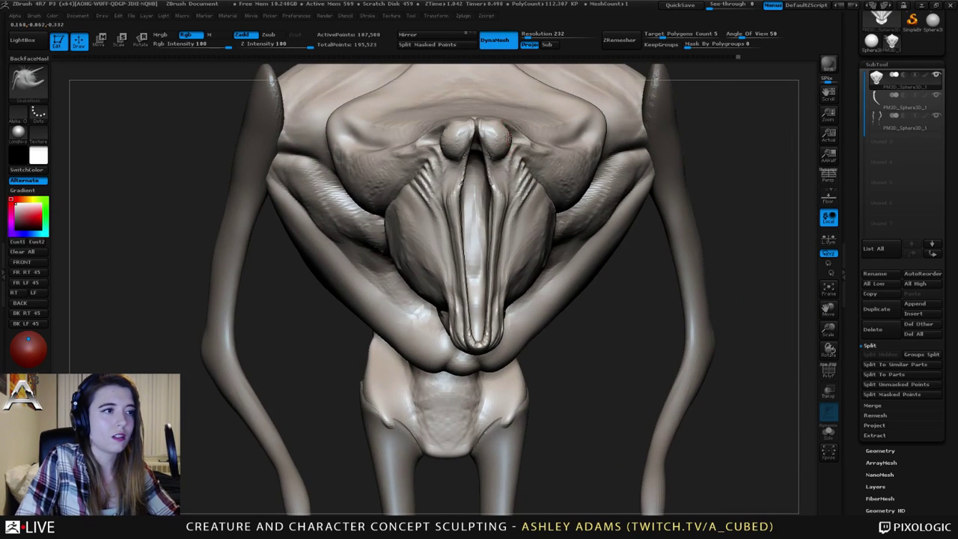
pyautogui.moveTo(497, 130); pyautogui.dragTo(558, 132, button='right')
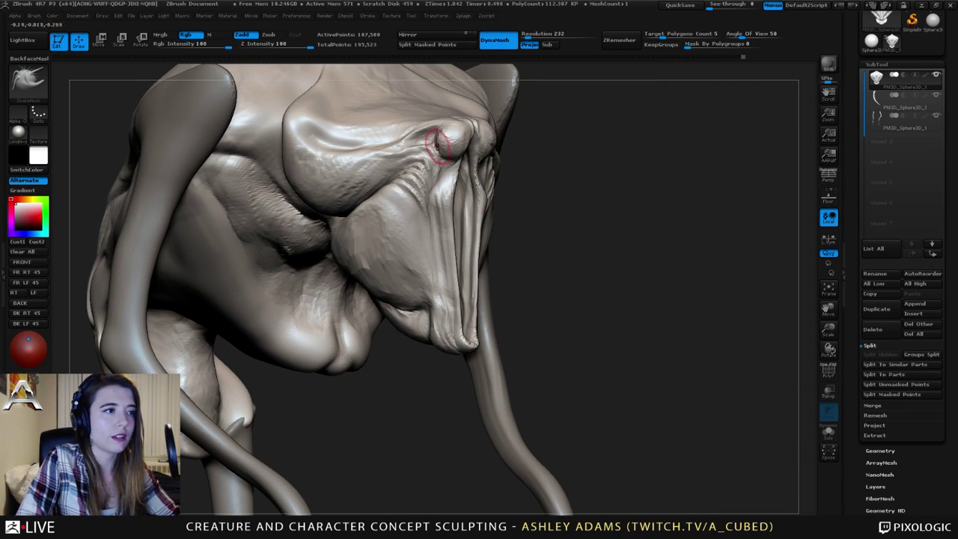
pyautogui.moveTo(437, 142)
pyautogui.mouseDown()
pyautogui.moveTo(460, 139)
pyautogui.moveTo(487, 154)
pyautogui.mouseUp()
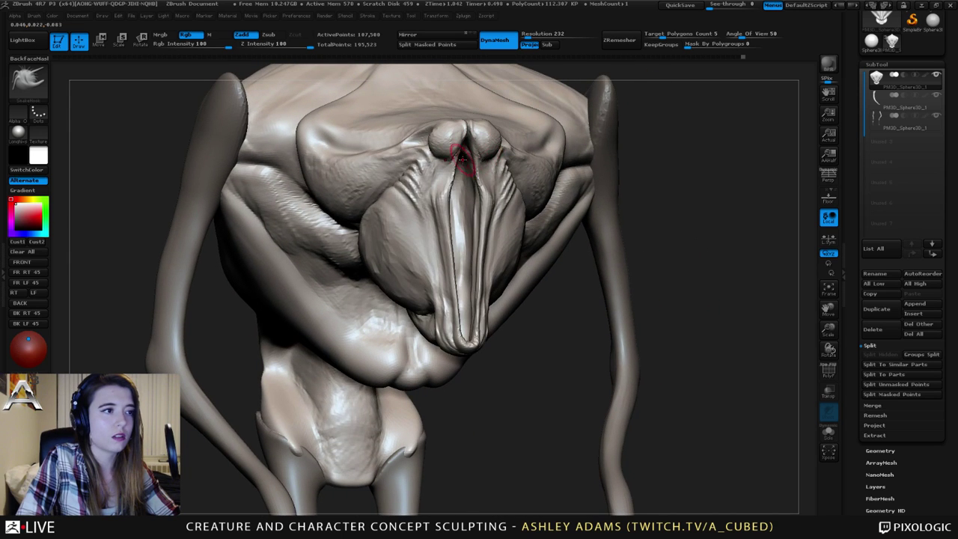
# Refine the outer sides and undersides of the facial knobs up close with SnakeHook.
pyautogui.moveTo(463, 159); pyautogui.dragTo(423, 166, button='right')
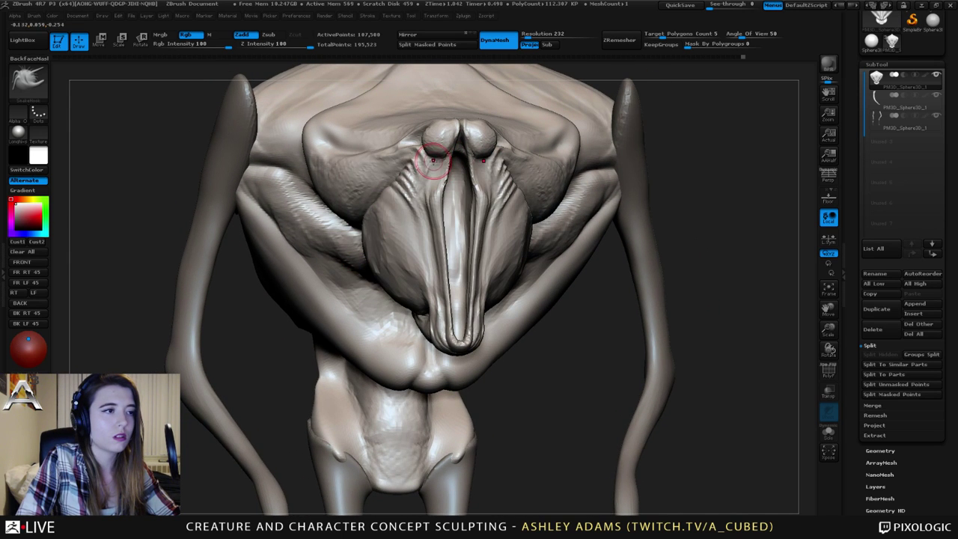
pyautogui.moveTo(442, 157); pyautogui.dragTo(481, 136, button='right')
pyautogui.rightClick(476, 160)
pyautogui.keyDown('ctrl'); pyautogui.moveTo(481, 135); pyautogui.dragTo(409, 168, button='right'); pyautogui.keyUp('ctrl')
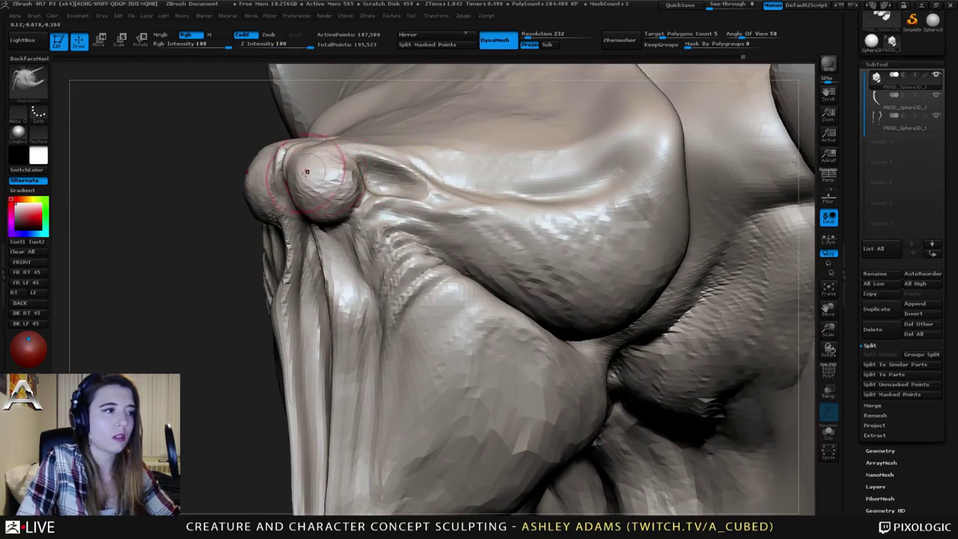
pyautogui.moveTo(306, 171); pyautogui.dragTo(485, 177, button='right')
pyautogui.moveTo(504, 204)
pyautogui.mouseDown()
pyautogui.moveTo(494, 192)
pyautogui.moveTo(505, 181)
pyautogui.moveTo(498, 161)
pyautogui.moveTo(487, 155)
pyautogui.moveTo(476, 202)
pyautogui.mouseUp()
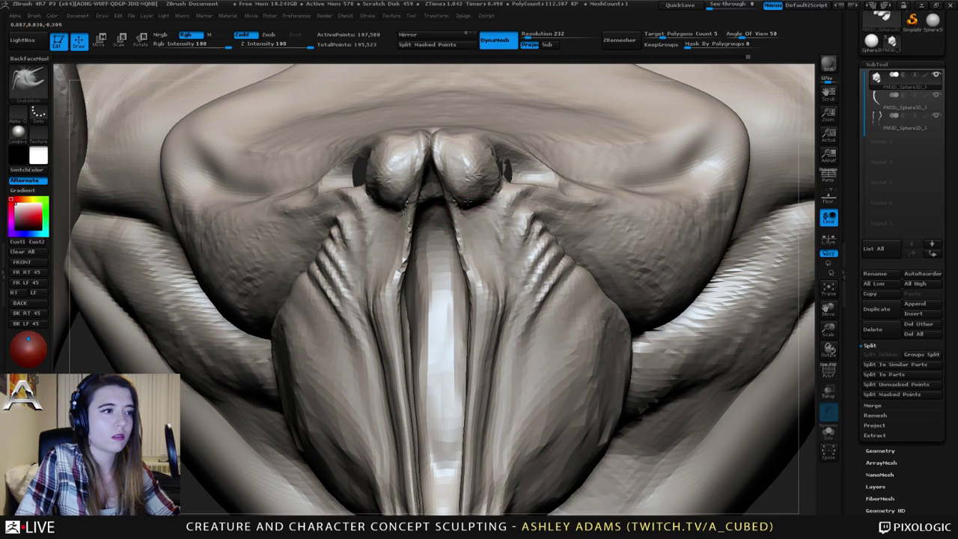
# Build up clay over the tops of the two knobs with ClayBuildup, blending them into the brow.
pyautogui.keyDown('ctrl'); pyautogui.moveTo(478, 204); pyautogui.dragTo(491, 209, button='right'); pyautogui.keyUp('ctrl')
pyautogui.press('b')
pyautogui.press('c')
pyautogui.press('b')
pyautogui.moveTo(491, 209)
pyautogui.mouseDown()
pyautogui.moveTo(471, 217)
pyautogui.moveTo(480, 255)
pyautogui.mouseUp()
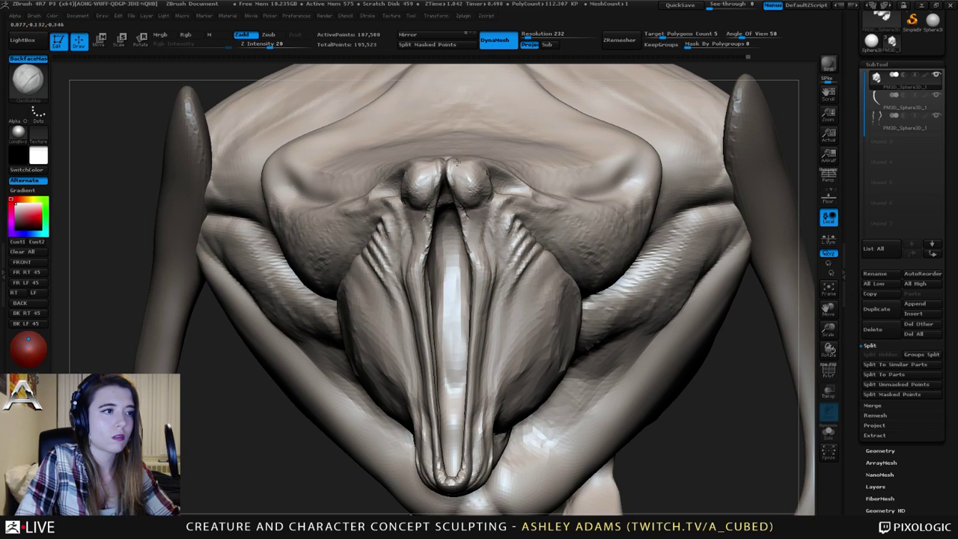
pyautogui.moveTo(451, 160)
pyautogui.mouseDown()
pyautogui.moveTo(458, 178)
pyautogui.moveTo(486, 159)
pyautogui.mouseUp()
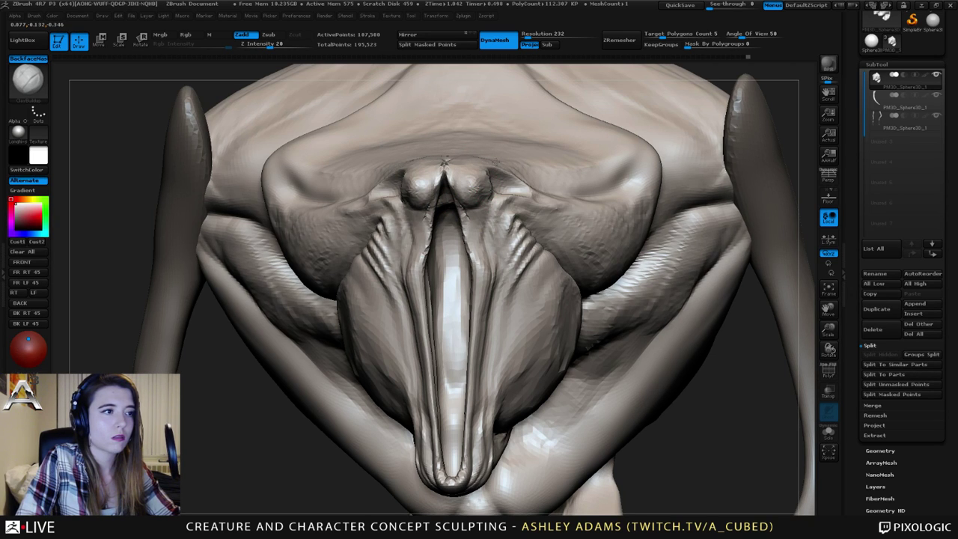
pyautogui.keyDown('ctrl'); pyautogui.moveTo(500, 211); pyautogui.dragTo(497, 166, button='right'); pyautogui.keyUp('ctrl')
pyautogui.moveTo(497, 166)
pyautogui.mouseDown(button='right')
pyautogui.moveTo(584, 168)
pyautogui.moveTo(533, 196)
pyautogui.moveTo(488, 190)
pyautogui.mouseUp(button='right')
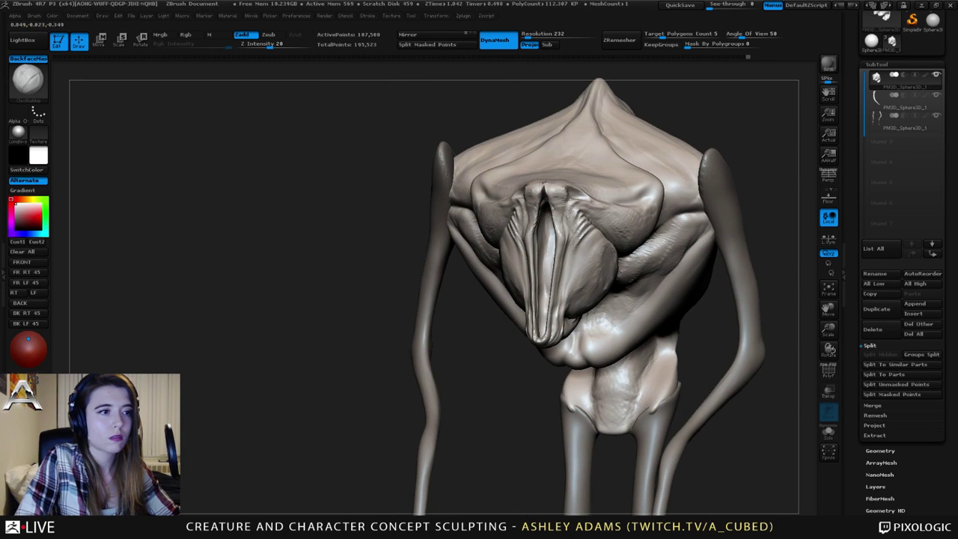
# Adjust the front edge of the face in side view with SnakeHook and smooth the ridge along it.
pyautogui.moveTo(578, 205)
pyautogui.mouseDown(button='right')
pyautogui.moveTo(536, 202)
pyautogui.moveTo(536, 162)
pyautogui.moveTo(558, 209)
pyautogui.moveTo(543, 196)
pyautogui.mouseUp(button='right')
pyautogui.press('b')
pyautogui.press('s')
pyautogui.press('h')
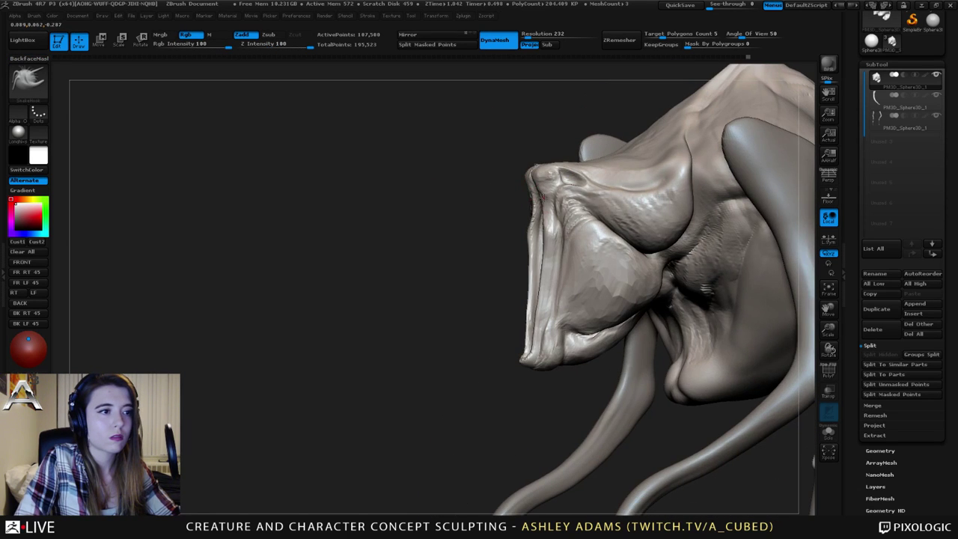
pyautogui.moveTo(542, 240); pyautogui.dragTo(548, 239)
pyautogui.press('space')
pyautogui.keyDown('shift'); pyautogui.moveTo(538, 278); pyautogui.dragTo(548, 210); pyautogui.keyUp('shift')
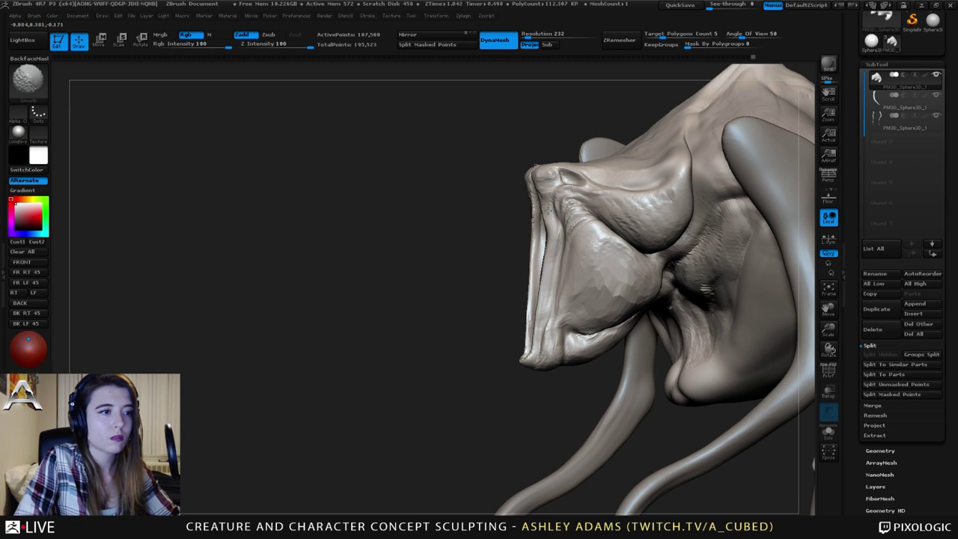
pyautogui.moveTo(546, 211)
pyautogui.mouseDown(button='right')
pyautogui.moveTo(530, 207)
pyautogui.moveTo(572, 222)
pyautogui.moveTo(558, 199)
pyautogui.mouseUp(button='right')
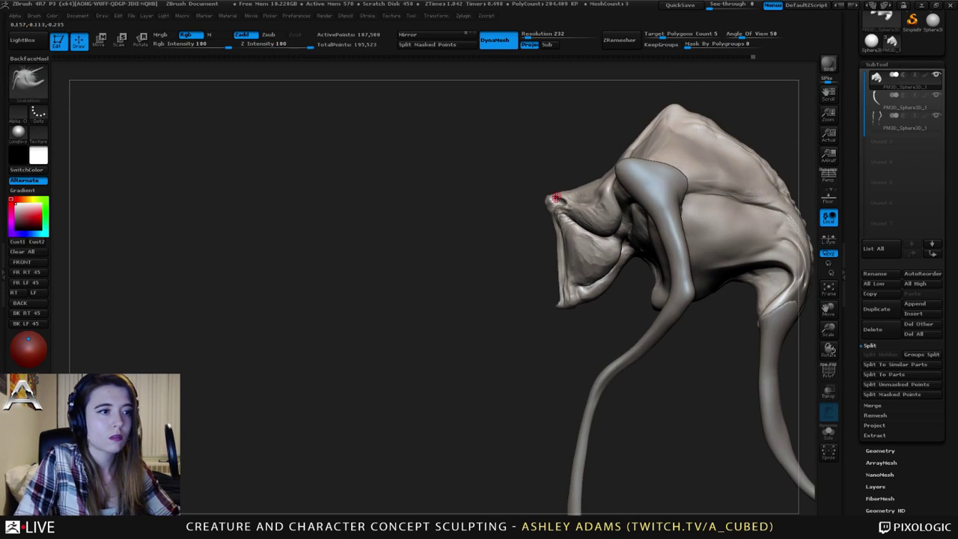
# Reshape the upper snout tip in profile with SnakeHook, lowering it and drawing it forward into a point.
pyautogui.press('space')
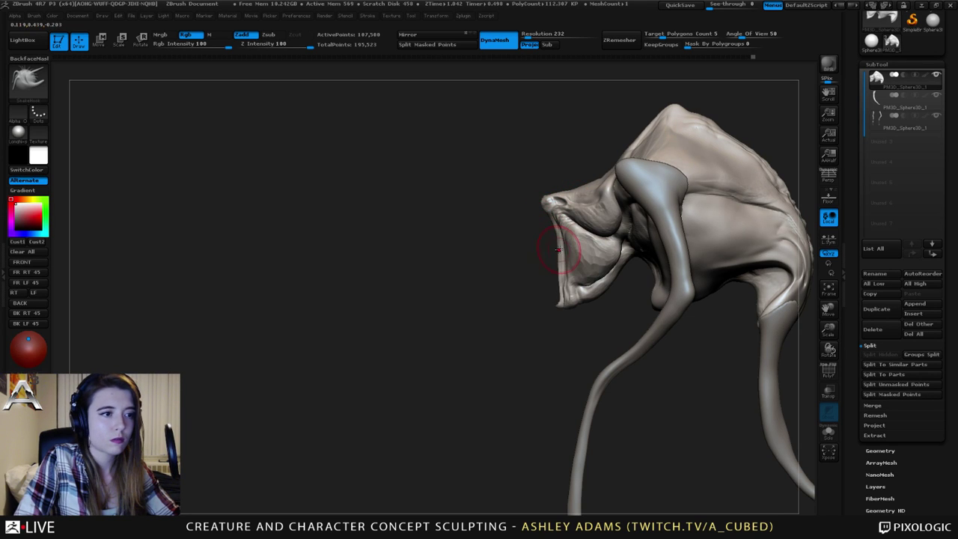
pyautogui.moveTo(610, 247)
pyautogui.keyDown('alt'); pyautogui.mouseDown(button='right')
pyautogui.moveTo(582, 192)
pyautogui.moveTo(516, 158)
pyautogui.moveTo(551, 208)
pyautogui.moveTo(516, 254)
pyautogui.mouseUp(button='right'); pyautogui.keyUp('alt')
pyautogui.press('space')
pyautogui.keyDown('shift'); pyautogui.moveTo(584, 163); pyautogui.dragTo(528, 154, button='right'); pyautogui.keyUp('shift')
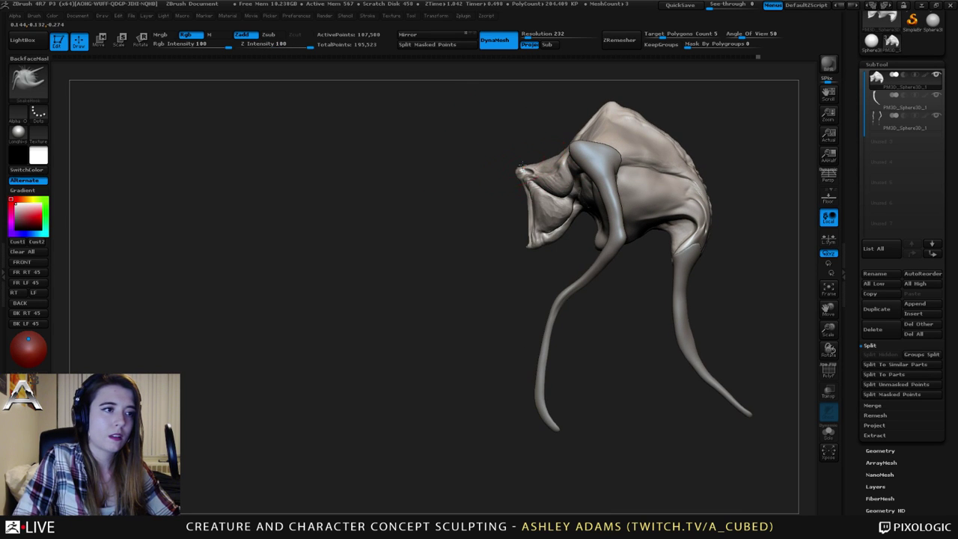
pyautogui.moveTo(528, 157); pyautogui.dragTo(531, 166)
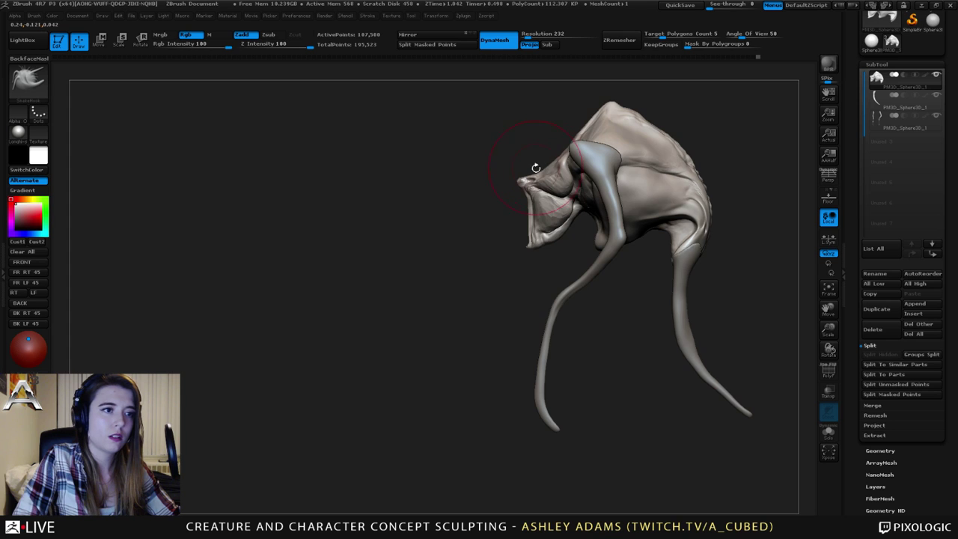
pyautogui.moveTo(503, 169); pyautogui.dragTo(583, 175)
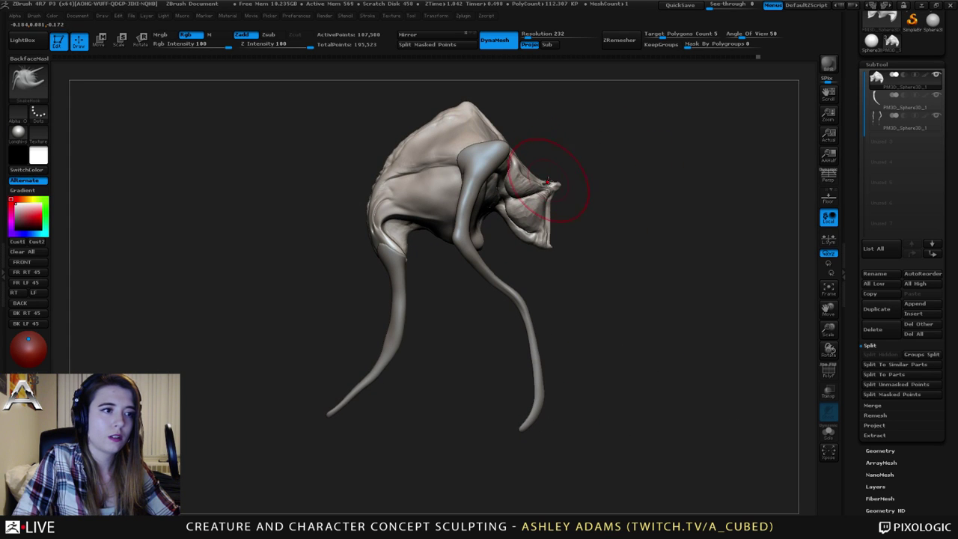
pyautogui.moveTo(601, 227)
pyautogui.mouseDown()
pyautogui.moveTo(511, 240)
pyautogui.moveTo(584, 223)
pyautogui.mouseUp()
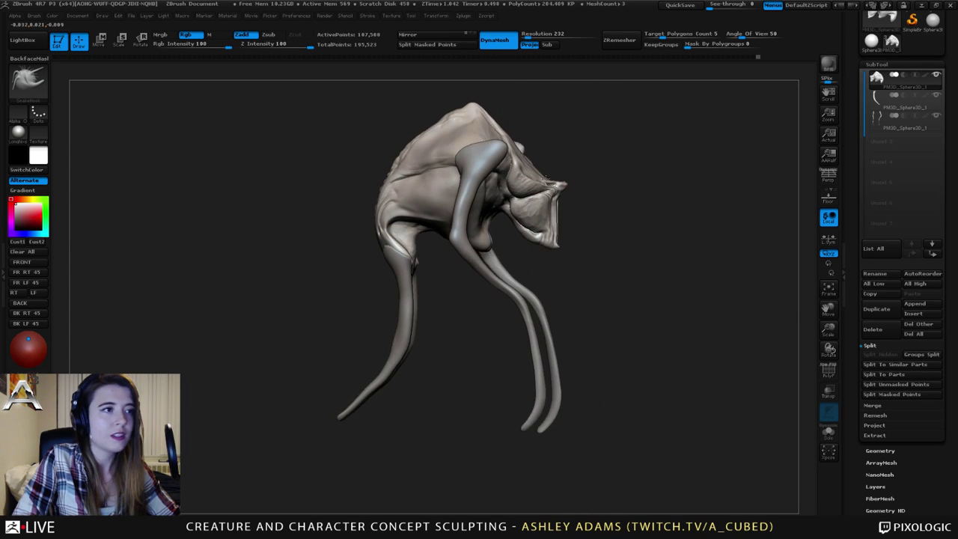
pyautogui.keyDown('shift'); pyautogui.moveTo(546, 180); pyautogui.dragTo(540, 174); pyautogui.keyUp('shift')
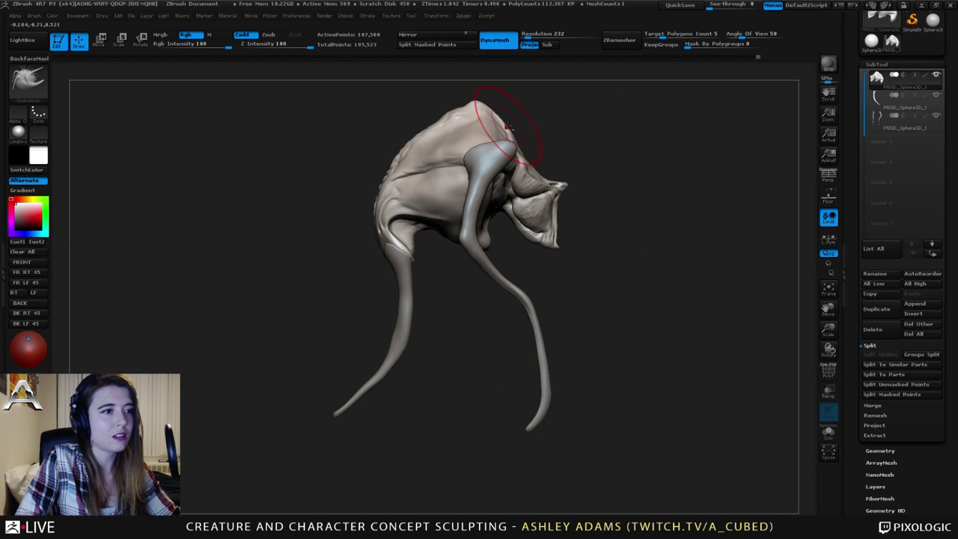
pyautogui.keyDown('alt'); pyautogui.moveTo(524, 126); pyautogui.dragTo(615, 165); pyautogui.keyUp('alt')
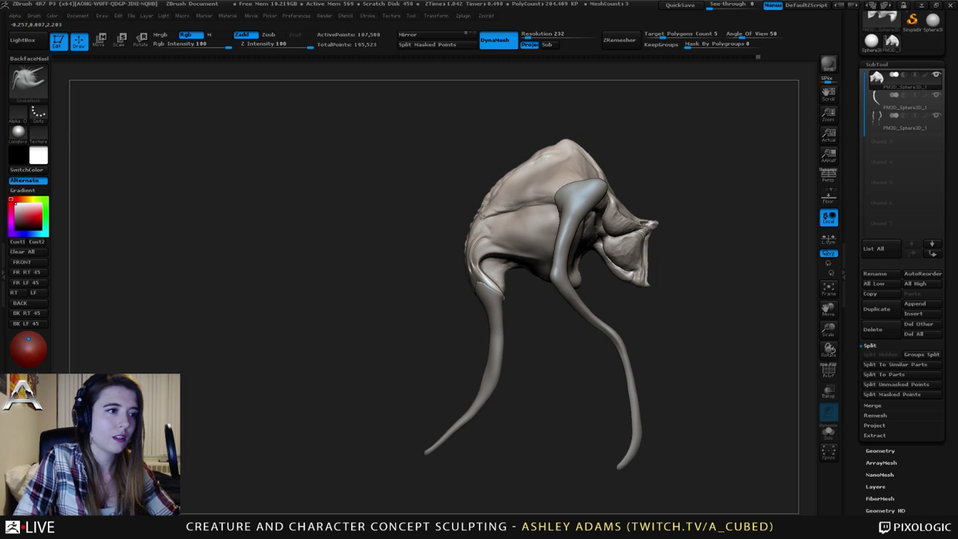
# Select the rear legs subtool and widen the tops of the legs toward the belly with SnakeHook.
pyautogui.moveTo(519, 275)
pyautogui.keyDown('alt'); pyautogui.mouseDown()
pyautogui.moveTo(515, 210)
pyautogui.moveTo(438, 221)
pyautogui.moveTo(487, 224)
pyautogui.moveTo(470, 230)
pyautogui.mouseUp(); pyautogui.keyUp('alt')
pyautogui.keyDown('alt'); pyautogui.click(488, 229); pyautogui.keyUp('alt')
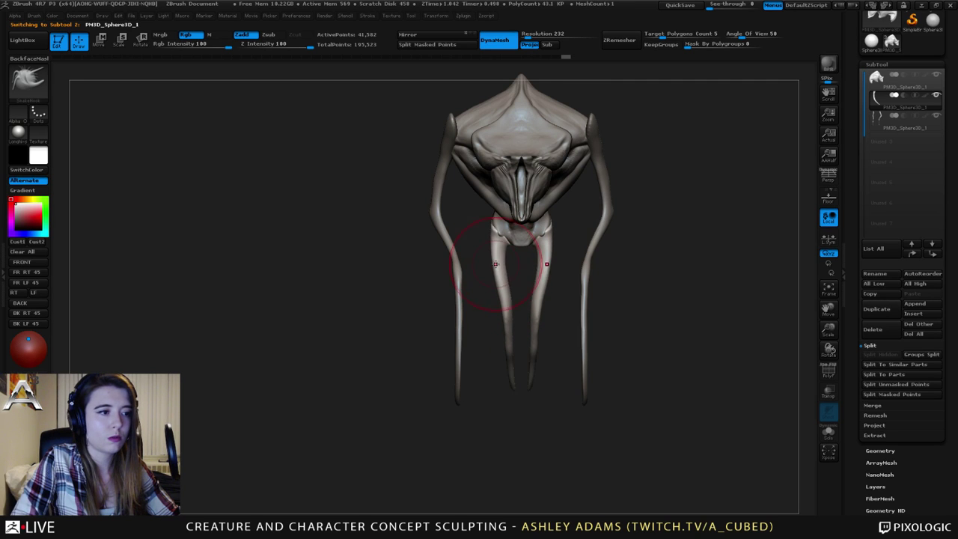
pyautogui.moveTo(496, 278); pyautogui.dragTo(501, 287)
pyautogui.moveTo(513, 366)
pyautogui.mouseDown()
pyautogui.moveTo(511, 375)
pyautogui.moveTo(479, 331)
pyautogui.moveTo(449, 319)
pyautogui.mouseUp()
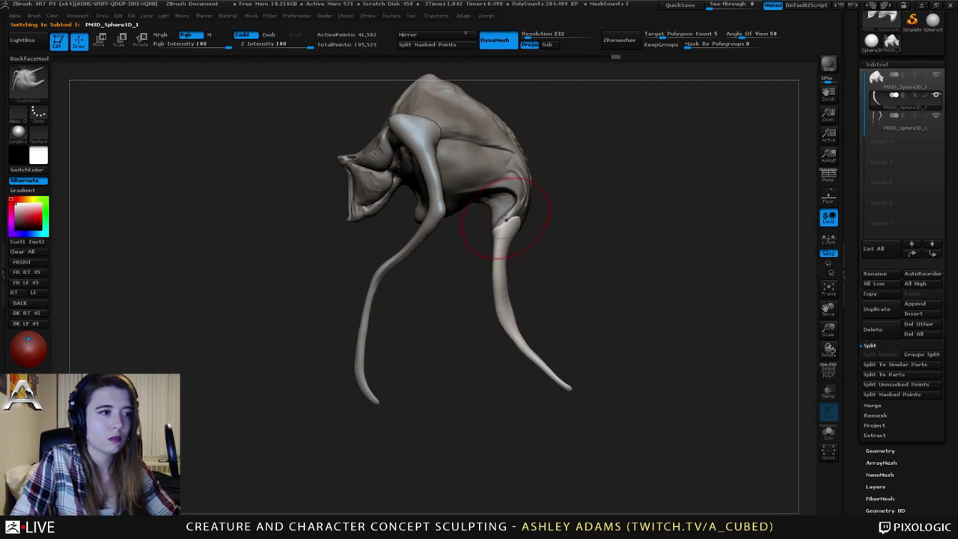
pyautogui.press('space')
pyautogui.moveTo(494, 226); pyautogui.dragTo(475, 225)
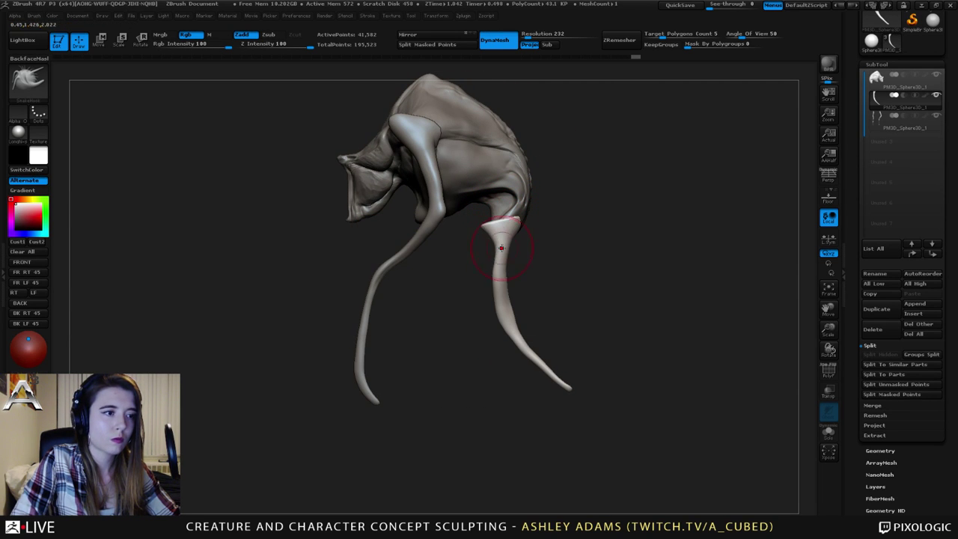
pyautogui.moveTo(517, 231); pyautogui.dragTo(519, 217)
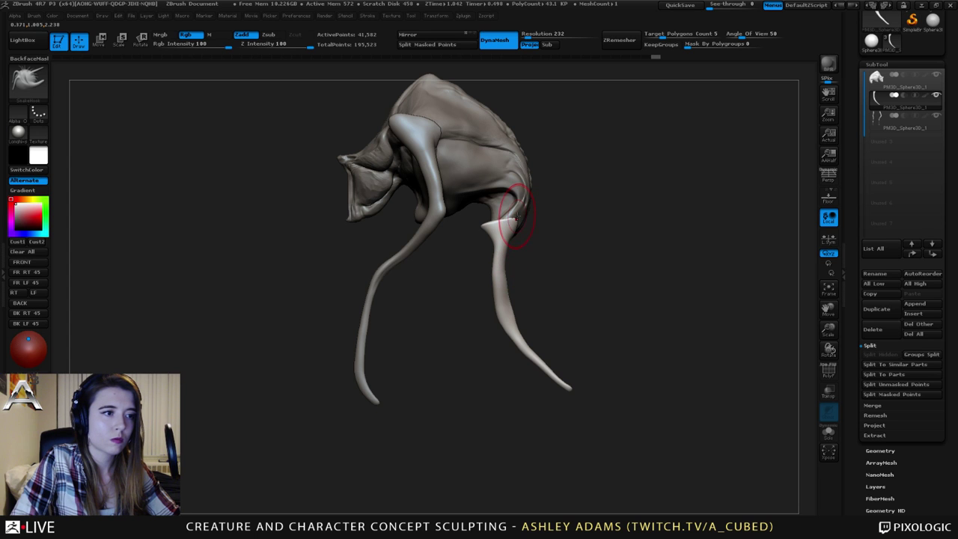
pyautogui.moveTo(651, 270); pyautogui.dragTo(532, 261)
pyautogui.moveTo(476, 244)
pyautogui.mouseDown()
pyautogui.moveTo(518, 241)
pyautogui.moveTo(508, 224)
pyautogui.mouseUp()
pyautogui.press('b')
pyautogui.press('i')
pyautogui.press('n')
pyautogui.moveTo(625, 241)
pyautogui.mouseDown()
pyautogui.moveTo(552, 228)
pyautogui.moveTo(593, 239)
pyautogui.moveTo(541, 242)
pyautogui.mouseUp()
pyautogui.keyDown('alt'); pyautogui.click(542, 233); pyautogui.keyUp('alt')
pyautogui.press('b')
pyautogui.press('s')
pyautogui.press('h')
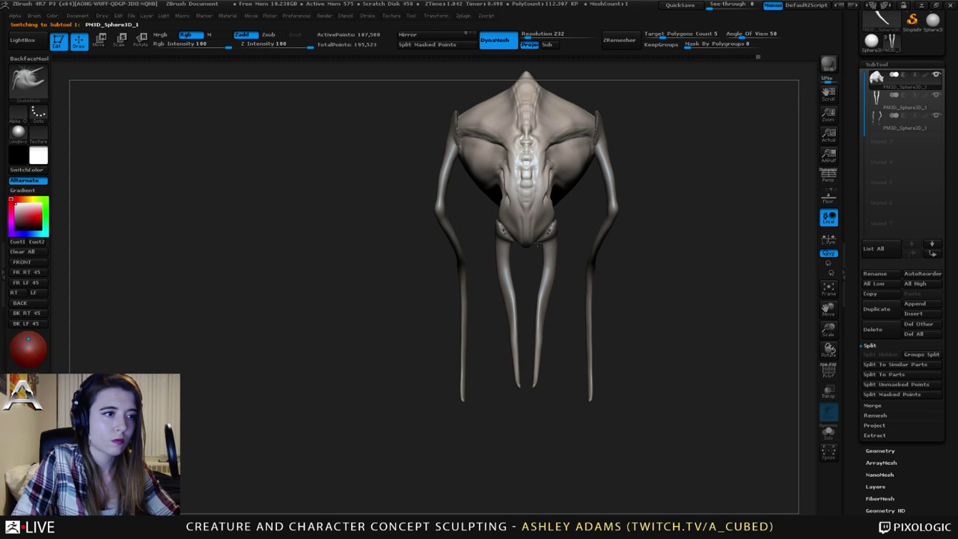
# Select the rear legs subtool, bow the legs outward in front view with SnakeHook and smooth them.
pyautogui.keyDown('alt'); pyautogui.click(550, 238); pyautogui.keyUp('alt')
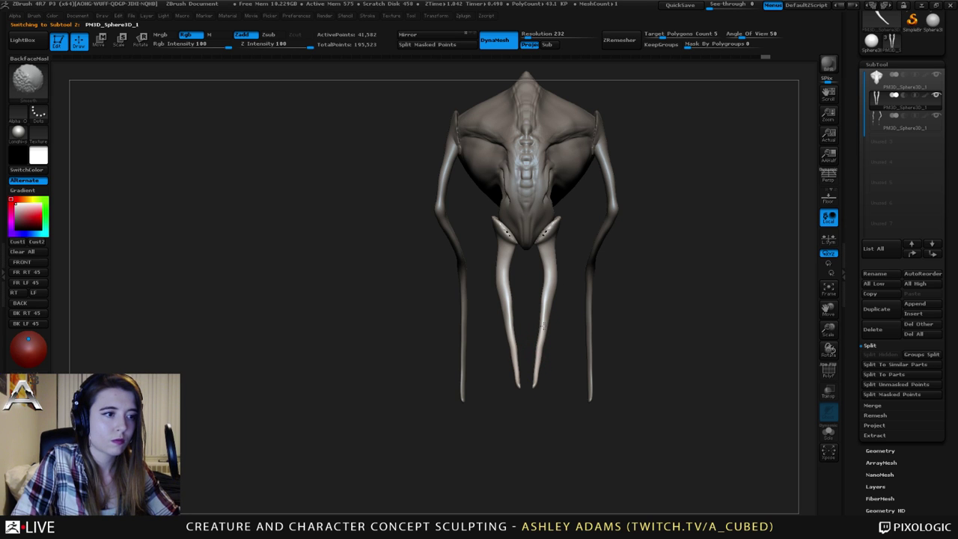
pyautogui.moveTo(539, 286)
pyautogui.keyDown('ctrl'); pyautogui.mouseDown(button='right')
pyautogui.moveTo(501, 257)
pyautogui.moveTo(618, 262)
pyautogui.moveTo(509, 262)
pyautogui.moveTo(511, 324)
pyautogui.moveTo(595, 292)
pyautogui.mouseUp(button='right'); pyautogui.keyUp('ctrl')
pyautogui.keyDown('ctrl'); pyautogui.moveTo(595, 292); pyautogui.dragTo(576, 312, button='right'); pyautogui.keyUp('ctrl')
pyautogui.rightClick(576, 312)
pyautogui.keyDown('alt'); pyautogui.moveTo(591, 372); pyautogui.dragTo(555, 277, button='right'); pyautogui.keyUp('alt')
pyautogui.moveTo(554, 277); pyautogui.dragTo(561, 267)
pyautogui.moveTo(550, 307); pyautogui.dragTo(555, 305)
pyautogui.moveTo(543, 338); pyautogui.dragTo(547, 324)
pyautogui.moveTo(559, 267)
pyautogui.keyDown('shift'); pyautogui.mouseDown()
pyautogui.moveTo(539, 362)
pyautogui.moveTo(536, 320)
pyautogui.mouseUp(); pyautogui.keyUp('shift')
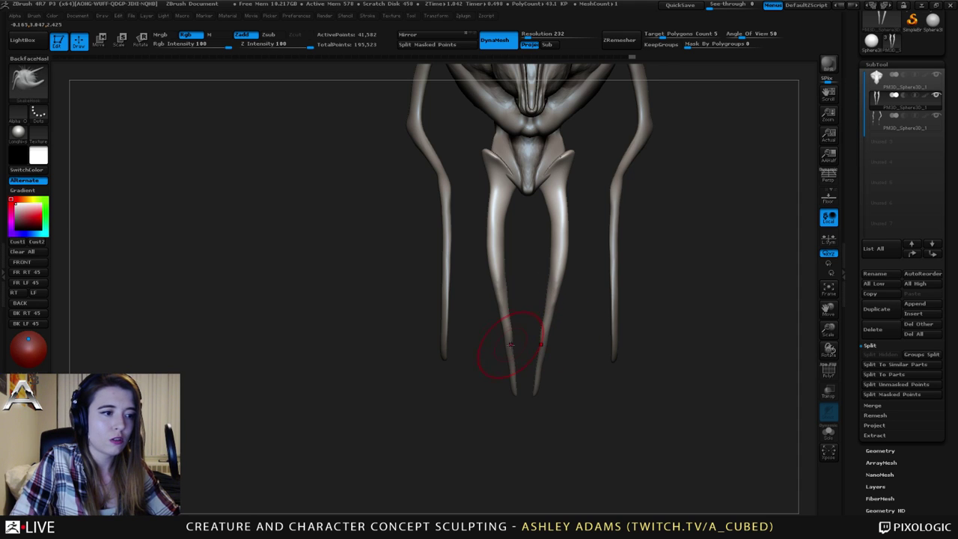
# Adjust the thin lower ends of the rear legs in front view with SnakeHook.
pyautogui.moveTo(511, 342); pyautogui.dragTo(512, 339, button='right')
pyautogui.rightClick(511, 338)
pyautogui.moveTo(511, 339)
pyautogui.mouseDown()
pyautogui.moveTo(497, 344)
pyautogui.moveTo(509, 342)
pyautogui.mouseUp()
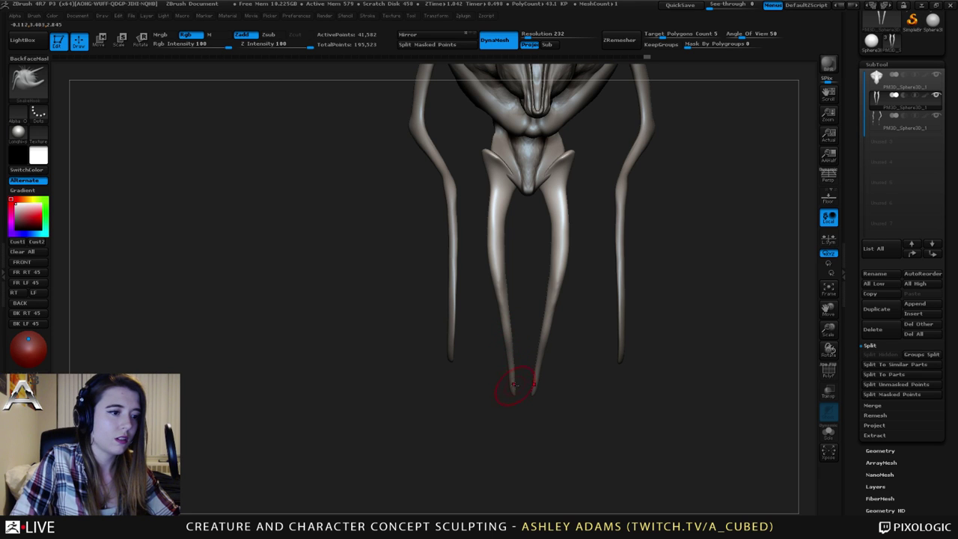
pyautogui.moveTo(513, 387); pyautogui.dragTo(515, 384)
# Smooth the rear legs in side view and reshape their middle bend with SnakeHook.
pyautogui.moveTo(518, 282)
pyautogui.mouseDown()
pyautogui.moveTo(506, 295)
pyautogui.moveTo(459, 297)
pyautogui.moveTo(481, 300)
pyautogui.mouseUp()
pyautogui.press('space')
pyautogui.keyDown('shift'); pyautogui.moveTo(506, 307); pyautogui.dragTo(509, 317, button='right'); pyautogui.keyUp('shift')
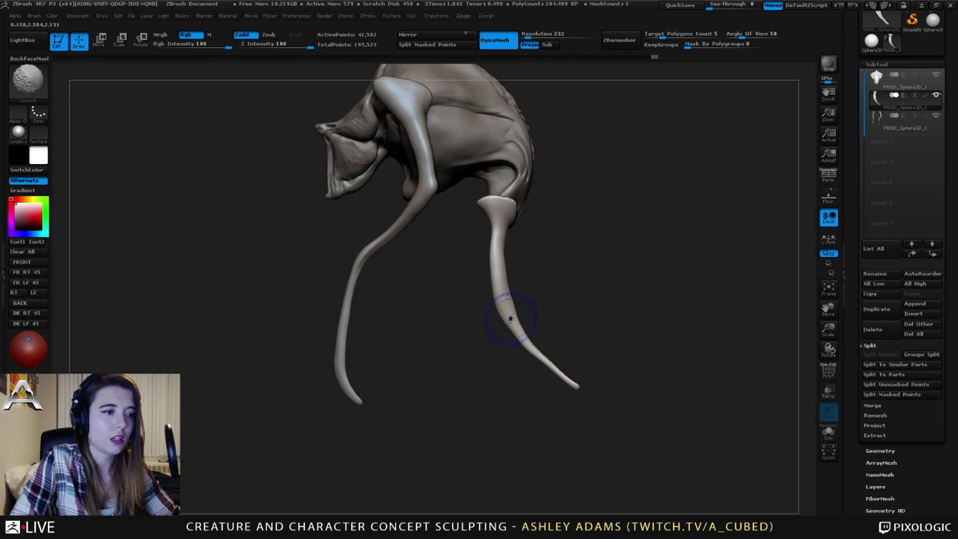
pyautogui.moveTo(518, 330); pyautogui.dragTo(502, 280)
pyautogui.moveTo(498, 227); pyautogui.dragTo(492, 226)
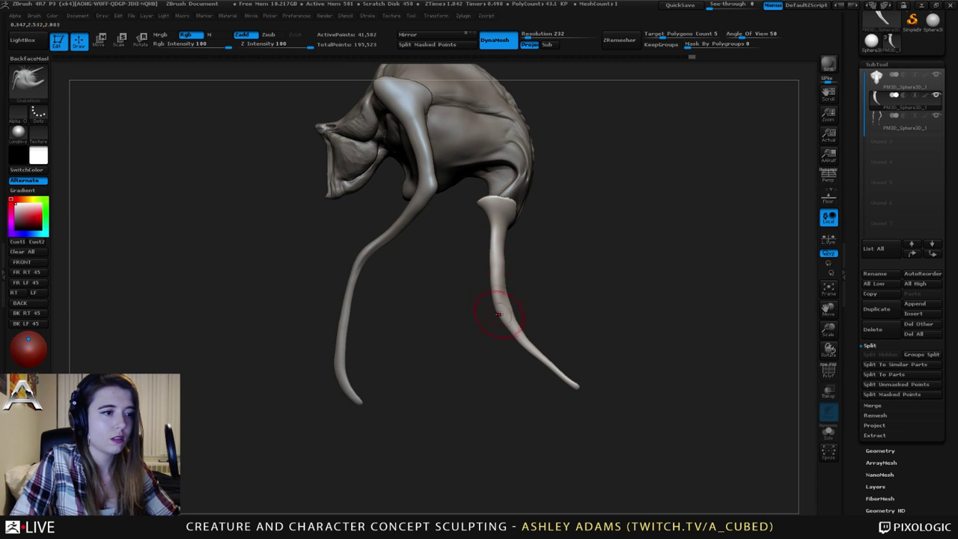
pyautogui.moveTo(499, 313); pyautogui.dragTo(528, 344)
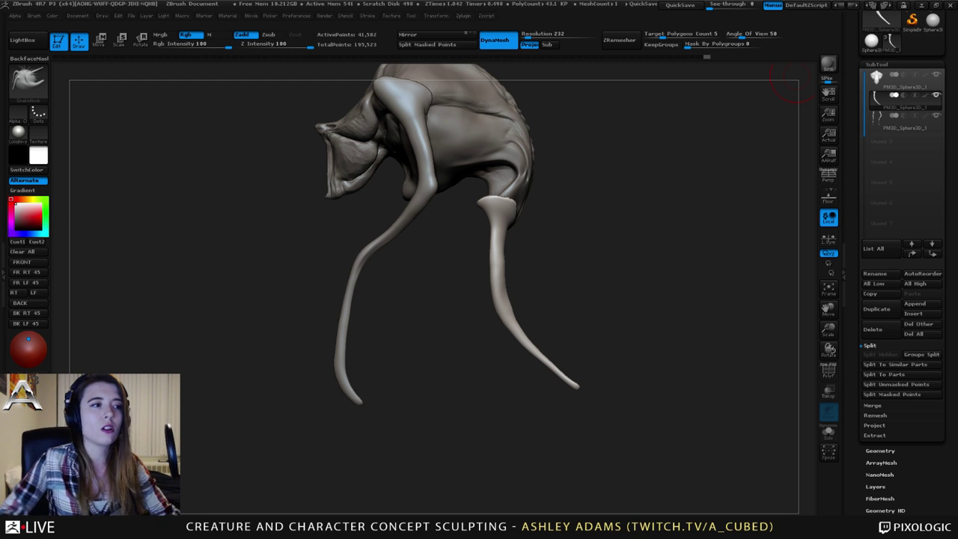
# Select the body subtool and build up clay along the edge of the brow with ClayBuildup.
pyautogui.moveTo(392, 137); pyautogui.dragTo(435, 184, button='right')
pyautogui.keyDown('alt'); pyautogui.click(459, 188); pyautogui.keyUp('alt')
pyautogui.press('b')
pyautogui.press('c')
pyautogui.press('b')
pyautogui.moveTo(333, 171)
pyautogui.mouseDown(button='right')
pyautogui.moveTo(385, 169)
pyautogui.moveTo(387, 199)
pyautogui.mouseUp(button='right')
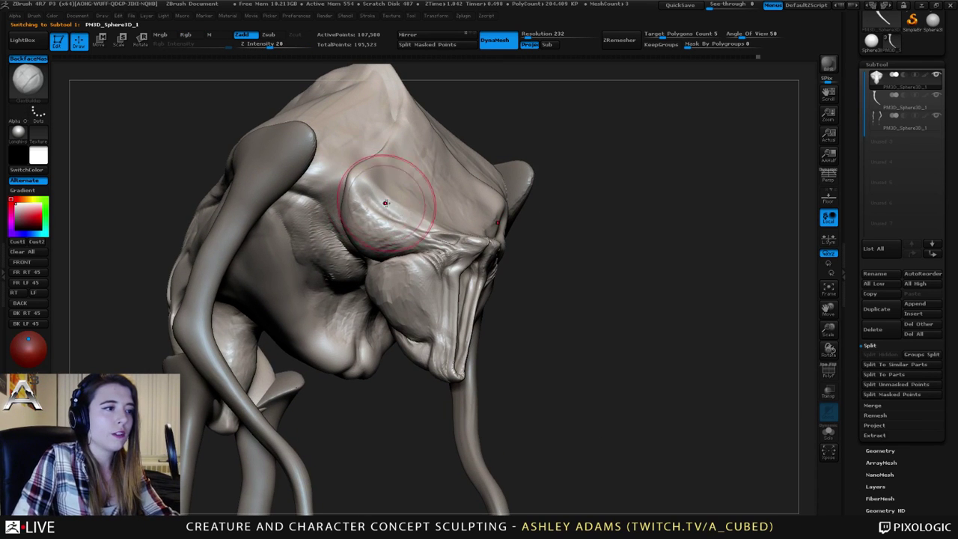
pyautogui.moveTo(387, 202); pyautogui.dragTo(427, 228)
pyautogui.moveTo(435, 217); pyautogui.dragTo(404, 205, button='right')
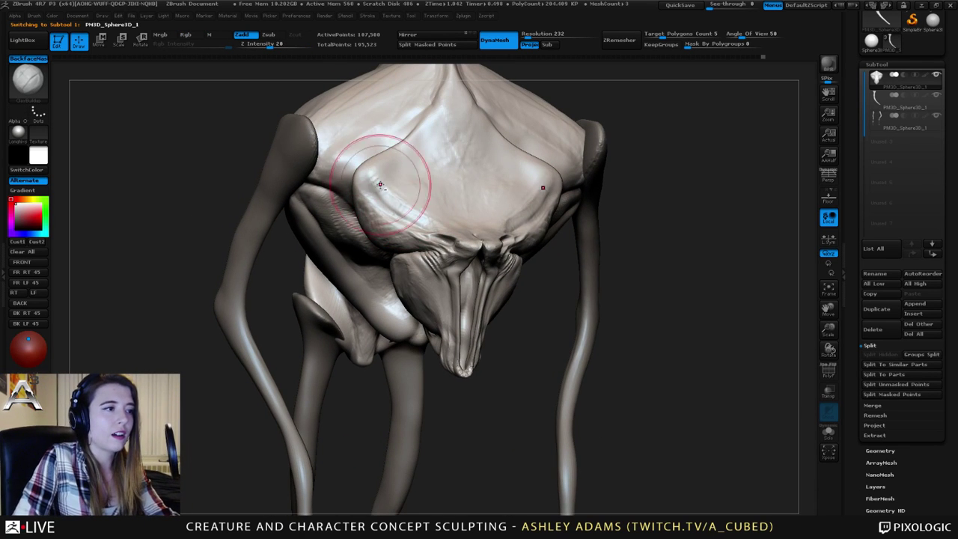
pyautogui.moveTo(380, 184)
pyautogui.mouseDown()
pyautogui.moveTo(372, 188)
pyautogui.moveTo(374, 180)
pyautogui.mouseUp()
pyautogui.moveTo(418, 190); pyautogui.dragTo(447, 209, button='right')
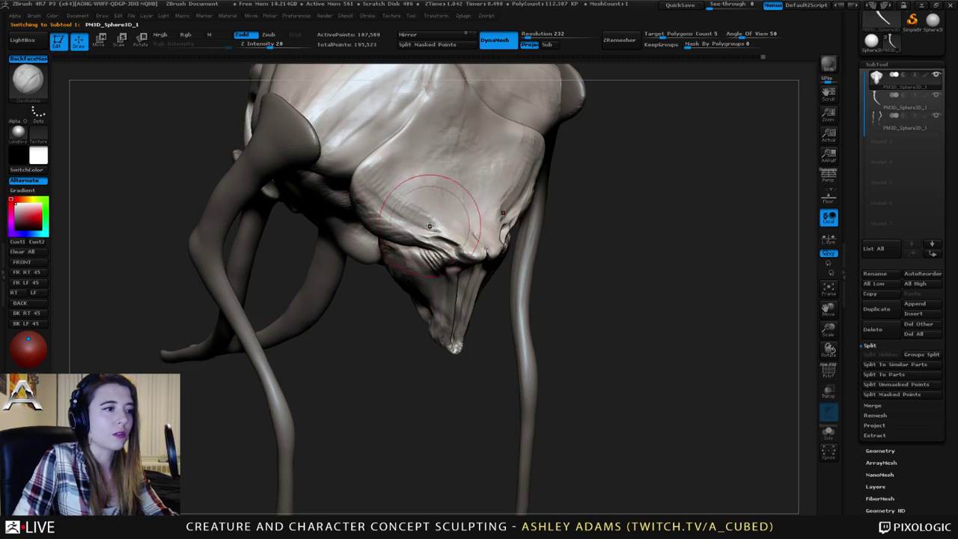
pyautogui.moveTo(389, 209); pyautogui.dragTo(434, 224)
# Change the brush size and add more clay across the brow toward its outer corners.
pyautogui.moveTo(442, 217); pyautogui.dragTo(413, 198, button='right')
pyautogui.press('space')
pyautogui.moveTo(413, 198)
pyautogui.mouseDown()
pyautogui.moveTo(403, 198)
pyautogui.moveTo(426, 217)
pyautogui.moveTo(428, 208)
pyautogui.mouseUp()
pyautogui.moveTo(411, 192); pyautogui.dragTo(440, 214, button='right')
pyautogui.moveTo(383, 203); pyautogui.dragTo(446, 226, button='right')
pyautogui.moveTo(389, 220); pyautogui.dragTo(342, 208)
# Fill out the outer side of the brow lobe and the cheek below it with ClayBuildup.
pyautogui.moveTo(322, 207); pyautogui.dragTo(341, 193, button='right')
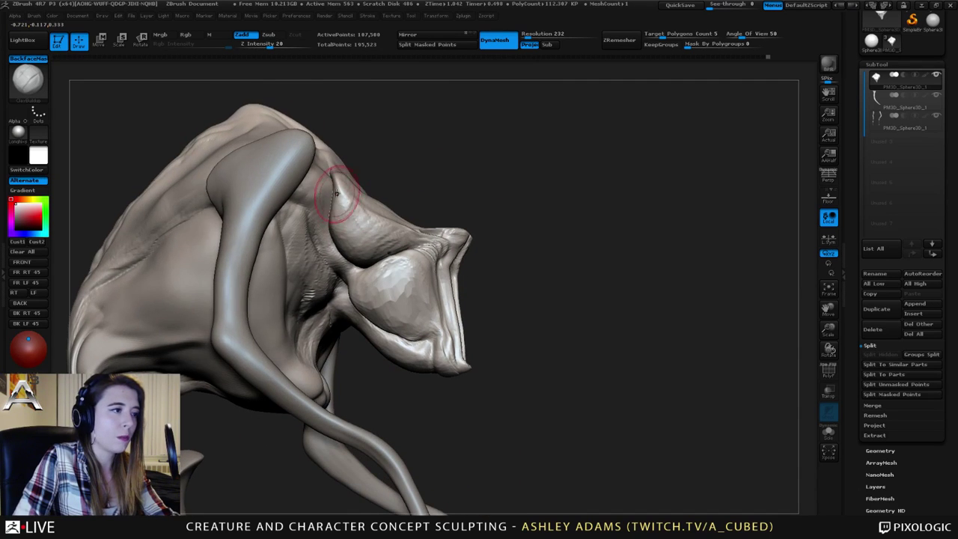
pyautogui.moveTo(342, 203)
pyautogui.mouseDown()
pyautogui.moveTo(339, 191)
pyautogui.moveTo(359, 240)
pyautogui.moveTo(342, 238)
pyautogui.moveTo(359, 256)
pyautogui.mouseUp()
pyautogui.moveTo(389, 251); pyautogui.dragTo(348, 237, button='right')
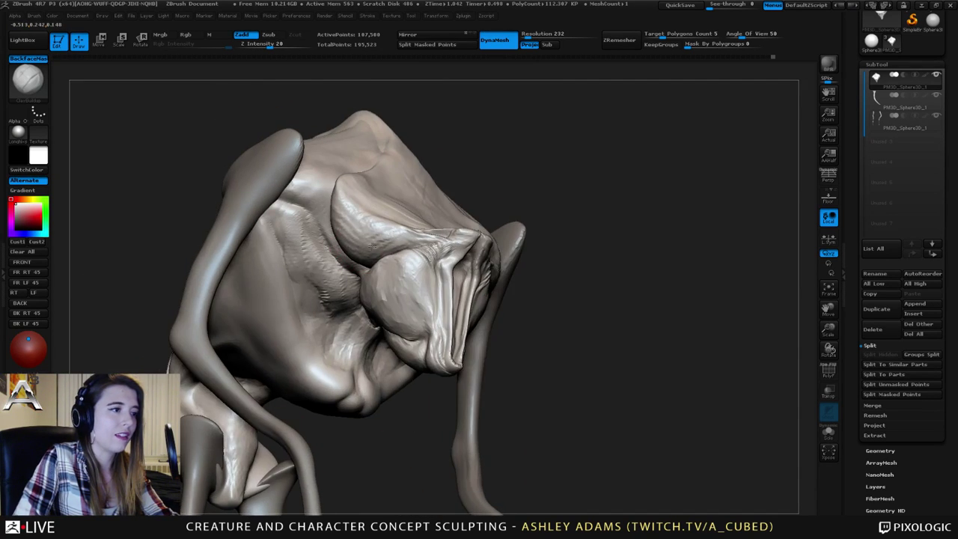
pyautogui.moveTo(352, 238); pyautogui.dragTo(376, 227)
pyautogui.moveTo(367, 235); pyautogui.dragTo(409, 251, button='right')
pyautogui.moveTo(397, 262); pyautogui.dragTo(369, 270)
pyautogui.moveTo(328, 268)
pyautogui.mouseDown(button='right')
pyautogui.moveTo(347, 271)
pyautogui.moveTo(322, 274)
pyautogui.moveTo(361, 285)
pyautogui.moveTo(281, 259)
pyautogui.mouseUp(button='right')
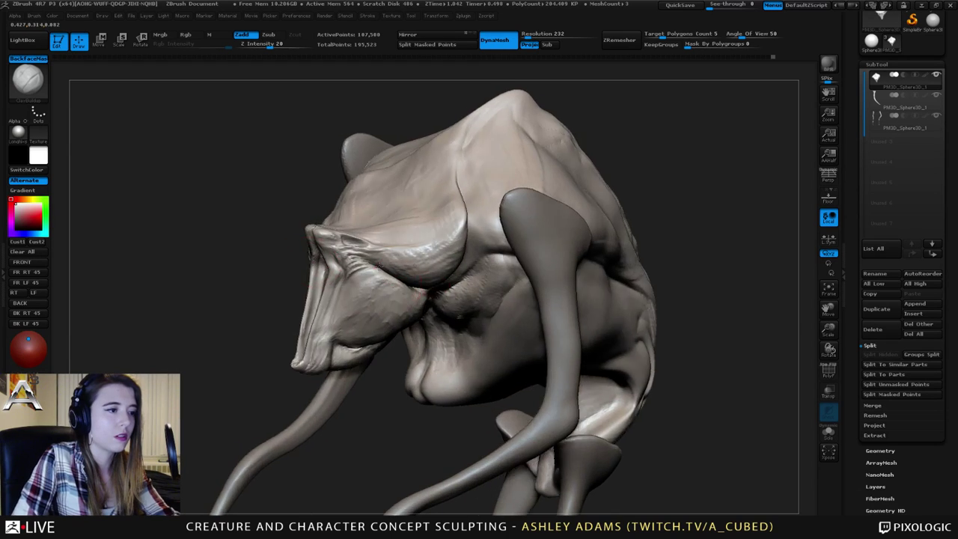
# Raise the lower edge of the cheek and adjust the front edge of the face in profile with SnakeHook.
pyautogui.moveTo(389, 279); pyautogui.dragTo(426, 306, button='right')
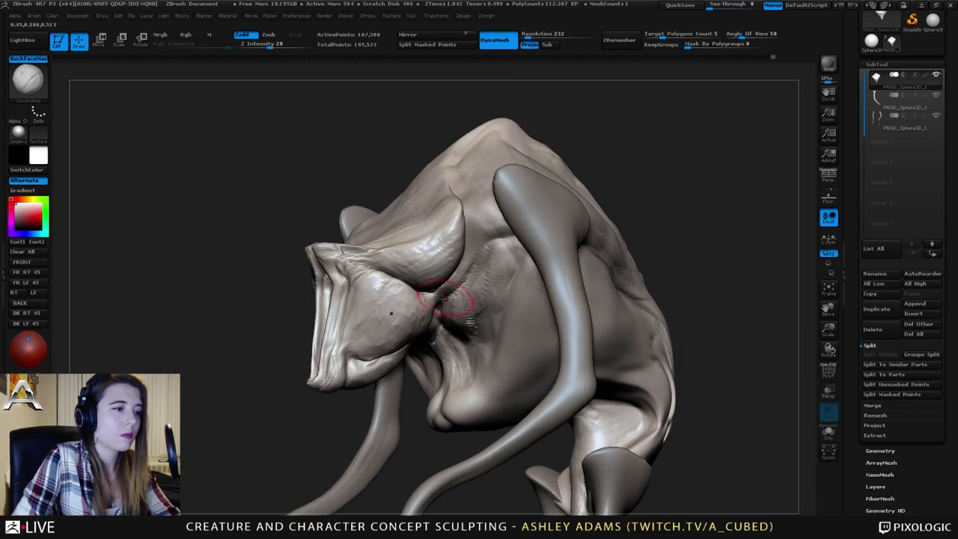
pyautogui.keyDown('alt'); pyautogui.moveTo(381, 327); pyautogui.dragTo(386, 281, button='right'); pyautogui.keyUp('alt')
pyautogui.press('b')
pyautogui.press('s')
pyautogui.press('h')
pyautogui.moveTo(399, 318); pyautogui.dragTo(361, 318, button='right')
pyautogui.moveTo(413, 301); pyautogui.dragTo(410, 293)
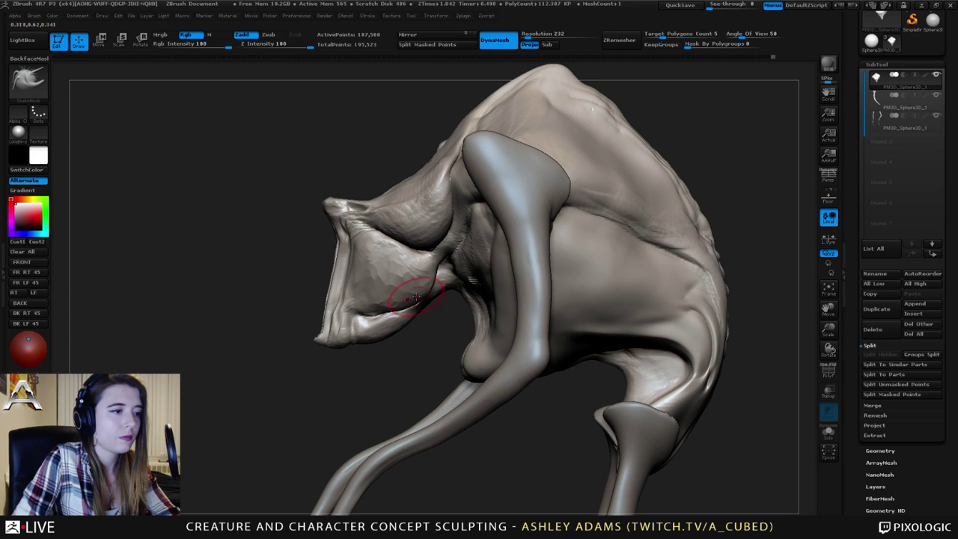
pyautogui.keyDown('ctrl'); pyautogui.moveTo(369, 283); pyautogui.dragTo(346, 275, button='right'); pyautogui.keyUp('ctrl')
pyautogui.moveTo(346, 276)
pyautogui.mouseDown(button='right')
pyautogui.moveTo(370, 278)
pyautogui.moveTo(357, 282)
pyautogui.mouseUp(button='right')
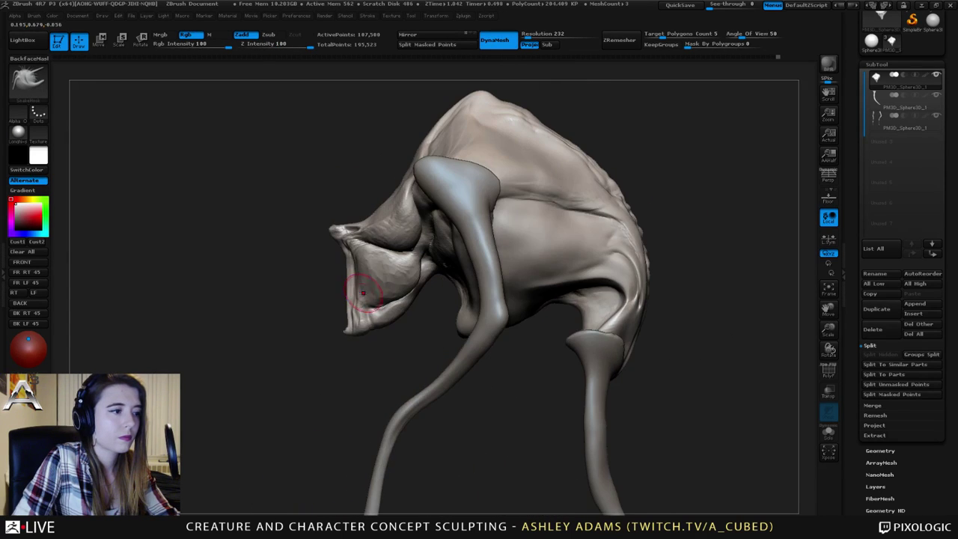
pyautogui.press('space')
pyautogui.moveTo(351, 303); pyautogui.dragTo(351, 270)
pyautogui.press('space')
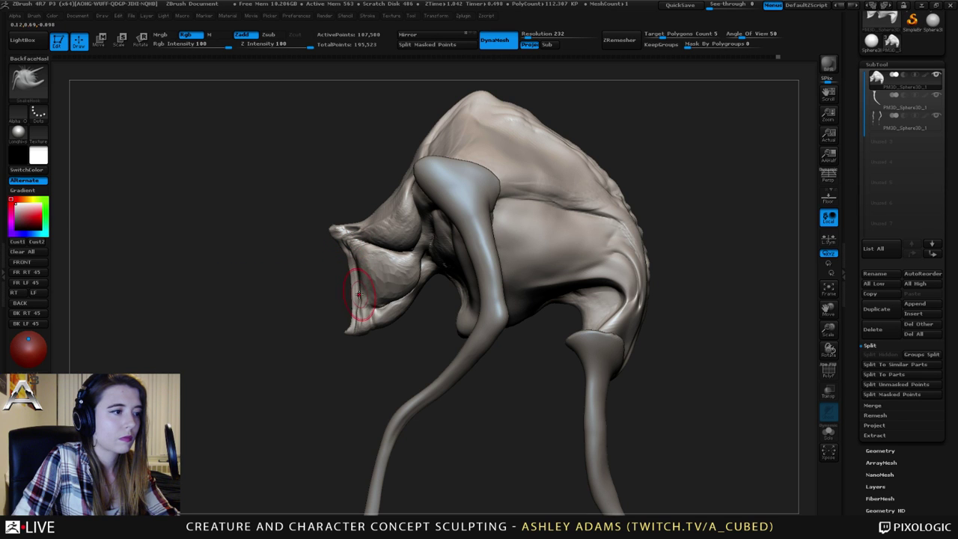
# Carve creases down the side of the snout, along the mouth folds, with Dam_Standard.
pyautogui.moveTo(349, 274)
pyautogui.mouseDown(button='right')
pyautogui.moveTo(438, 271)
pyautogui.moveTo(416, 269)
pyautogui.mouseUp(button='right')
pyautogui.press('b')
pyautogui.press('d')
pyautogui.press('s')
pyautogui.moveTo(297, 250); pyautogui.dragTo(318, 301)
pyautogui.press('space')
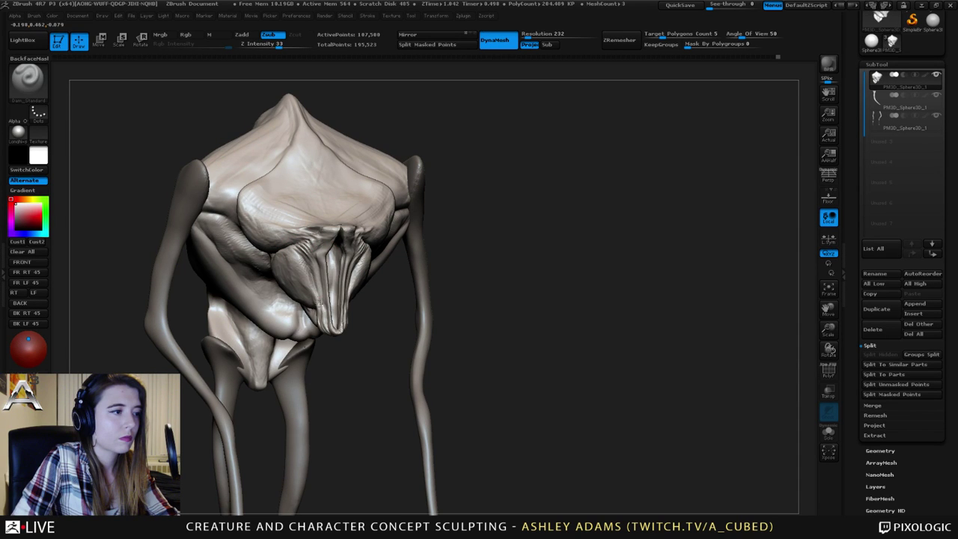
pyautogui.moveTo(358, 271); pyautogui.dragTo(321, 272, button='right')
pyautogui.moveTo(322, 291); pyautogui.dragTo(317, 308)
pyautogui.keyDown('alt'); pyautogui.moveTo(336, 281); pyautogui.dragTo(429, 284, button='right'); pyautogui.keyUp('alt')
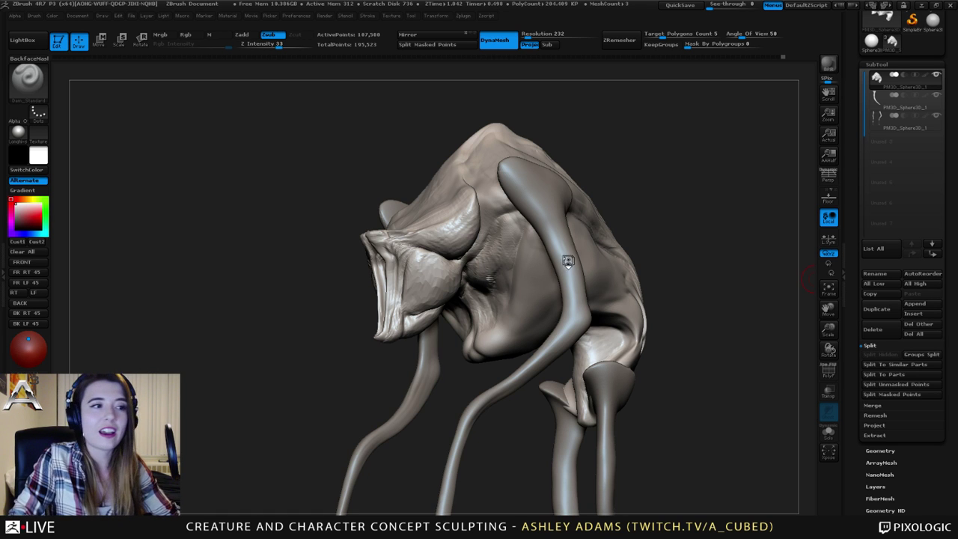
# Smooth the surface beside the upper snout and sculpt short folds into the top of the cheek.
pyautogui.moveTo(566, 262); pyautogui.dragTo(659, 255, button='right')
pyautogui.moveTo(412, 216)
pyautogui.mouseDown(button='right')
pyautogui.moveTo(487, 225)
pyautogui.moveTo(450, 232)
pyautogui.mouseUp(button='right')
pyautogui.keyDown('ctrl'); pyautogui.moveTo(449, 232); pyautogui.dragTo(449, 330, button='right'); pyautogui.keyUp('ctrl')
pyautogui.moveTo(449, 329)
pyautogui.mouseDown(button='right')
pyautogui.moveTo(408, 300)
pyautogui.moveTo(414, 262)
pyautogui.mouseUp(button='right')
pyautogui.keyDown('shift'); pyautogui.moveTo(415, 250); pyautogui.dragTo(434, 251); pyautogui.keyUp('shift')
pyautogui.moveTo(479, 240); pyautogui.dragTo(511, 224, button='right')
pyautogui.moveTo(437, 261); pyautogui.dragTo(486, 247)
pyautogui.moveTo(486, 247); pyautogui.dragTo(481, 289, button='right')
pyautogui.keyDown('alt'); pyautogui.moveTo(468, 265); pyautogui.dragTo(443, 275); pyautogui.keyUp('alt')
pyautogui.moveTo(452, 294); pyautogui.dragTo(462, 259, button='right')
pyautogui.moveTo(463, 267); pyautogui.dragTo(445, 277)
pyautogui.moveTo(427, 255); pyautogui.dragTo(445, 256, button='right')
pyautogui.moveTo(434, 277); pyautogui.dragTo(451, 275)
pyautogui.moveTo(451, 275)
pyautogui.mouseDown(button='right')
pyautogui.moveTo(354, 268)
pyautogui.moveTo(390, 268)
pyautogui.mouseUp(button='right')
# Deepen the creases between the folds beside the upper snout with Dam_Standard.
pyautogui.press('b')
pyautogui.press('d')
pyautogui.press('s')
pyautogui.moveTo(390, 267); pyautogui.dragTo(417, 283)
pyautogui.moveTo(458, 274); pyautogui.dragTo(421, 277, button='right')
pyautogui.moveTo(417, 272)
pyautogui.mouseDown()
pyautogui.moveTo(430, 283)
pyautogui.moveTo(417, 293)
pyautogui.mouseUp()
pyautogui.moveTo(431, 292); pyautogui.dragTo(415, 289, button='right')
pyautogui.press('space')
pyautogui.moveTo(415, 289)
pyautogui.mouseDown()
pyautogui.moveTo(404, 288)
pyautogui.moveTo(428, 309)
pyautogui.moveTo(423, 316)
pyautogui.mouseUp()
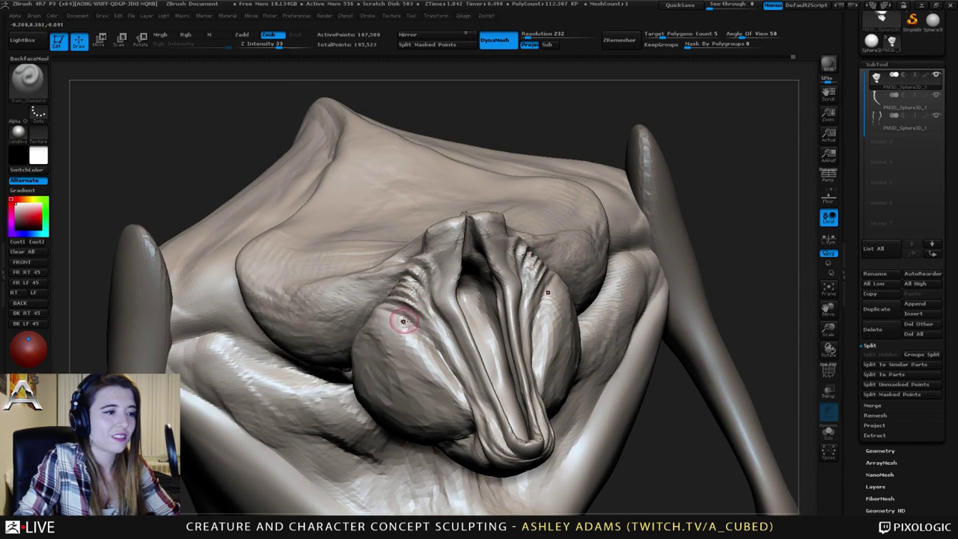
# Extend long Dam_Standard creases from the upper folds down the inner cheeks beside the snout.
pyautogui.moveTo(406, 319)
pyautogui.mouseDown(button='right')
pyautogui.moveTo(383, 328)
pyautogui.moveTo(403, 300)
pyautogui.mouseUp(button='right')
pyautogui.moveTo(407, 278); pyautogui.dragTo(443, 341)
pyautogui.moveTo(447, 351)
pyautogui.mouseDown(button='right')
pyautogui.moveTo(494, 326)
pyautogui.moveTo(480, 337)
pyautogui.mouseUp(button='right')
pyautogui.moveTo(405, 313)
pyautogui.mouseDown()
pyautogui.moveTo(425, 325)
pyautogui.moveTo(454, 387)
pyautogui.mouseUp()
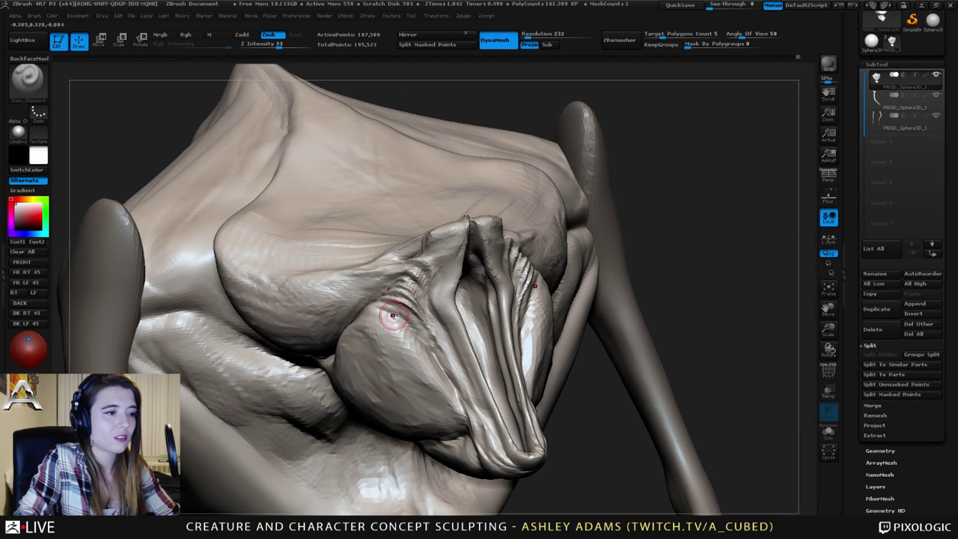
pyautogui.moveTo(385, 306); pyautogui.dragTo(447, 369)
pyautogui.keyDown('ctrl'); pyautogui.moveTo(446, 389); pyautogui.dragTo(440, 318, button='right'); pyautogui.keyUp('ctrl')
pyautogui.moveTo(441, 318); pyautogui.dragTo(411, 322, button='right')
pyautogui.keyDown('alt'); pyautogui.moveTo(479, 359); pyautogui.dragTo(449, 280, button='right'); pyautogui.keyUp('alt')
pyautogui.moveTo(539, 278); pyautogui.dragTo(435, 297, button='right')
pyautogui.press('space')
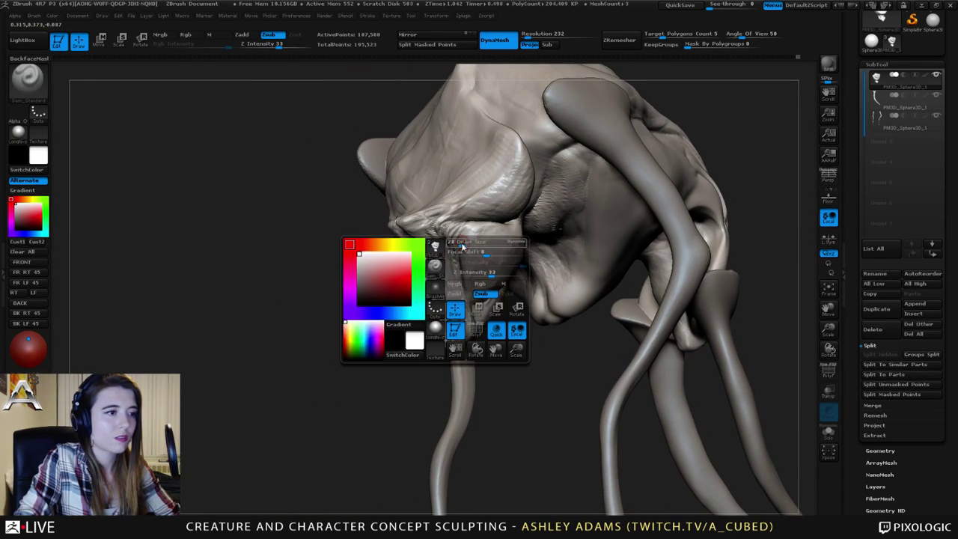
pyautogui.moveTo(462, 248); pyautogui.dragTo(465, 248)
pyautogui.moveTo(524, 251); pyautogui.dragTo(485, 246, button='right')
pyautogui.press('b')
pyautogui.press('i')
pyautogui.press('n')
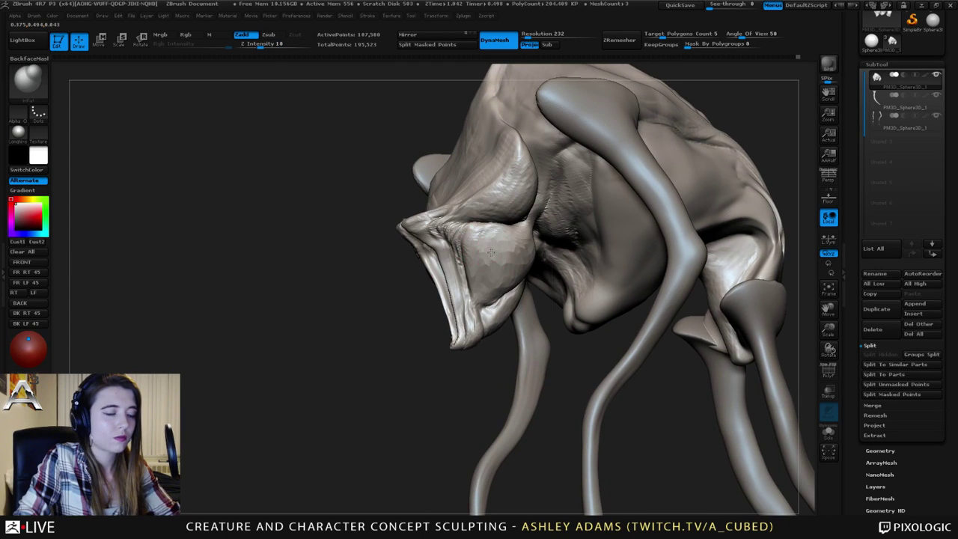
pyautogui.press('space')
pyautogui.moveTo(465, 248); pyautogui.dragTo(486, 247)
pyautogui.keyDown('shift'); pyautogui.moveTo(490, 251); pyautogui.dragTo(517, 252, button='right'); pyautogui.keyUp('shift')
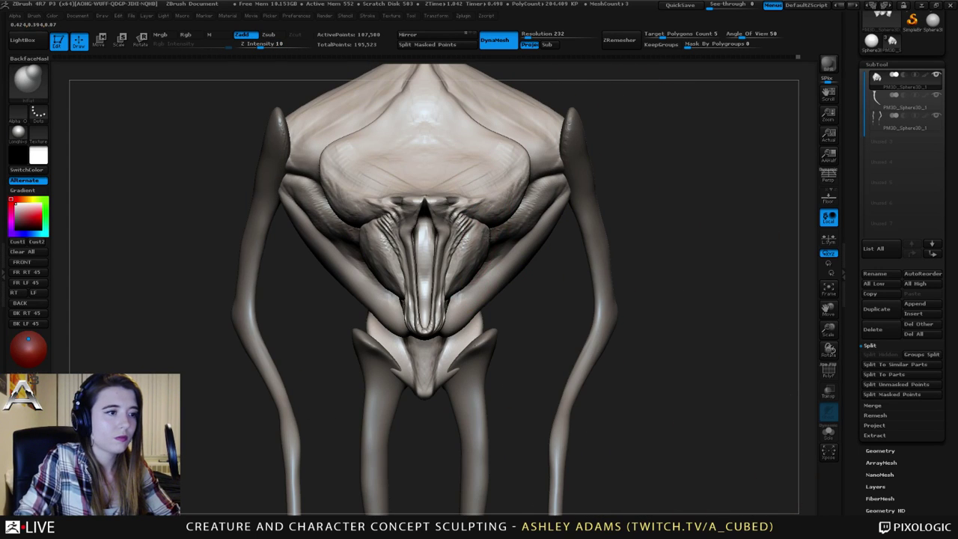
# Pull the outer corners of the brow slightly wider in front view with SnakeHook.
pyautogui.press('b')
pyautogui.press('s')
pyautogui.press('h')
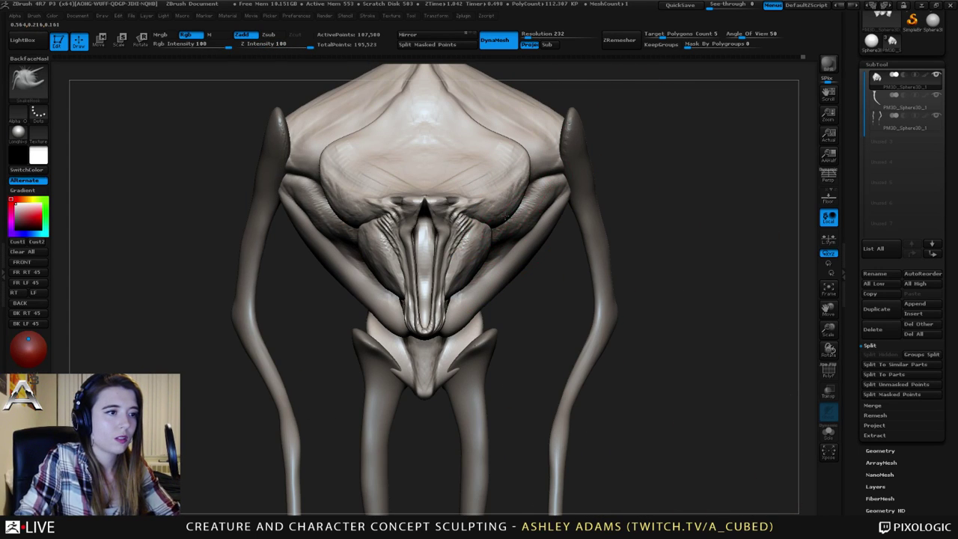
pyautogui.moveTo(526, 156); pyautogui.dragTo(533, 153)
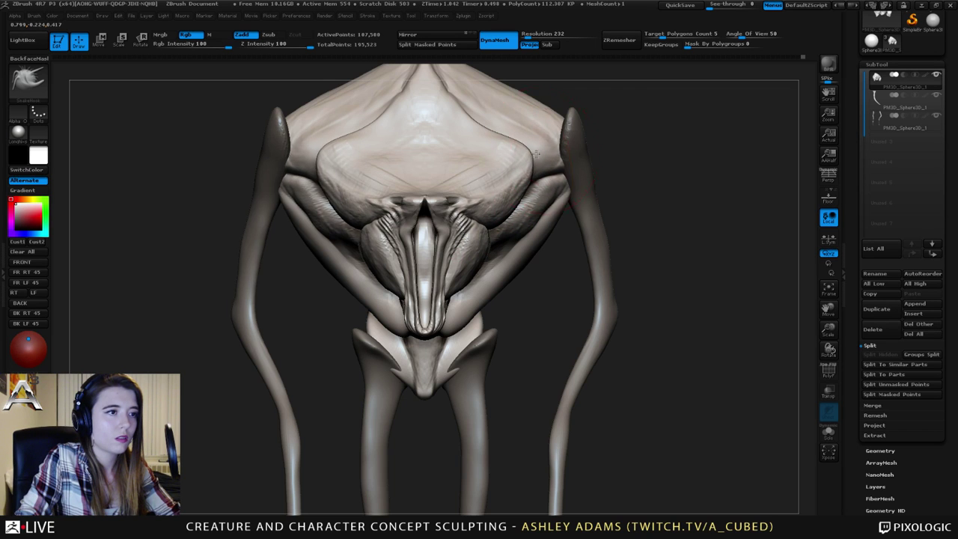
pyautogui.moveTo(532, 153); pyautogui.dragTo(472, 151, button='right')
pyautogui.moveTo(523, 150)
pyautogui.mouseDown()
pyautogui.moveTo(527, 134)
pyautogui.moveTo(520, 143)
pyautogui.moveTo(500, 105)
pyautogui.mouseUp()
pyautogui.hotkey('ctrl', 'z')
# Swell the upper body above the brow with the Inflate brush.
pyautogui.press('b')
pyautogui.press('i')
pyautogui.press('n')
pyautogui.moveTo(591, 308)
pyautogui.mouseDown(button='right')
pyautogui.moveTo(514, 173)
pyautogui.moveTo(489, 72)
pyautogui.moveTo(451, 112)
pyautogui.moveTo(458, 135)
pyautogui.moveTo(502, 138)
pyautogui.moveTo(491, 132)
pyautogui.mouseUp(button='right')
pyautogui.moveTo(483, 104); pyautogui.dragTo(478, 151)
pyautogui.keyDown('alt'); pyautogui.moveTo(494, 95); pyautogui.dragTo(484, 175, button='right'); pyautogui.keyUp('alt')
pyautogui.moveTo(487, 159)
pyautogui.mouseDown()
pyautogui.moveTo(488, 134)
pyautogui.moveTo(516, 107)
pyautogui.mouseUp()
pyautogui.moveTo(522, 103)
pyautogui.mouseDown(button='right')
pyautogui.moveTo(492, 154)
pyautogui.moveTo(497, 80)
pyautogui.mouseUp(button='right')
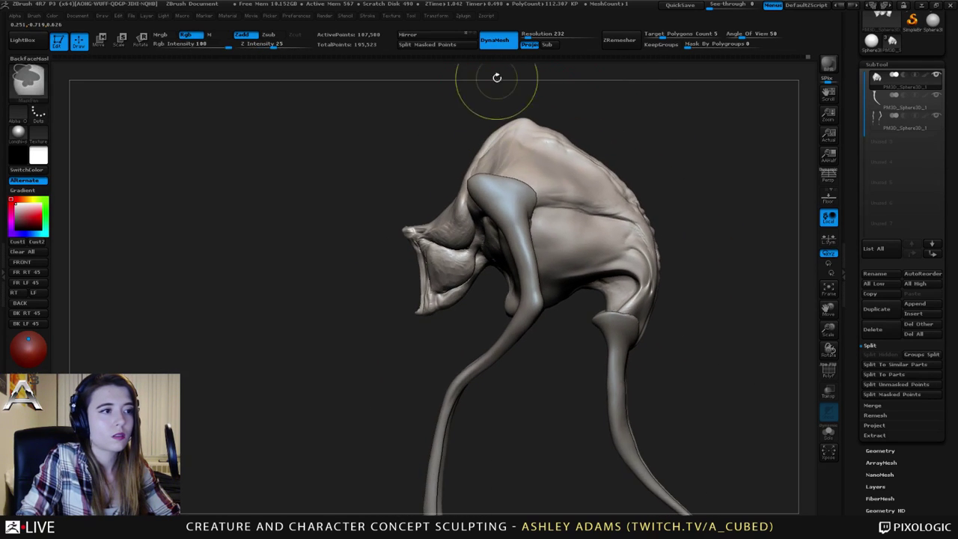
# Resize the SnakeHook brush, pull the upper snout tip upward in side view and nudge the lower tip.
pyautogui.moveTo(509, 177); pyautogui.dragTo(507, 110, button='right')
pyautogui.press('4')
pyautogui.press('space')
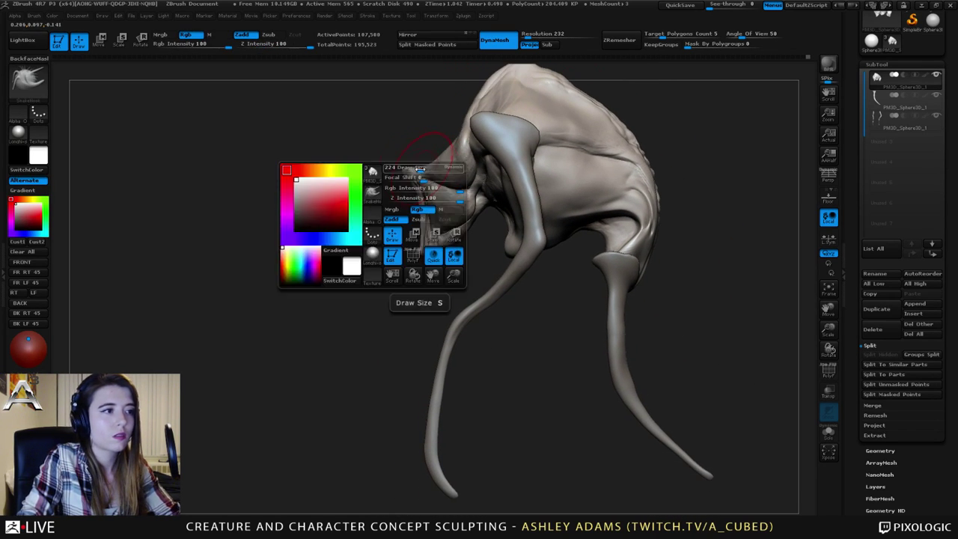
pyautogui.moveTo(398, 169); pyautogui.dragTo(406, 169, button='right')
pyautogui.press('space')
pyautogui.moveTo(408, 170)
pyautogui.mouseDown()
pyautogui.moveTo(400, 169)
pyautogui.moveTo(412, 162)
pyautogui.mouseUp()
pyautogui.moveTo(414, 163); pyautogui.dragTo(436, 181, button='right')
pyautogui.moveTo(437, 181)
pyautogui.mouseDown()
pyautogui.moveTo(447, 172)
pyautogui.moveTo(432, 154)
pyautogui.mouseUp()
pyautogui.press('space')
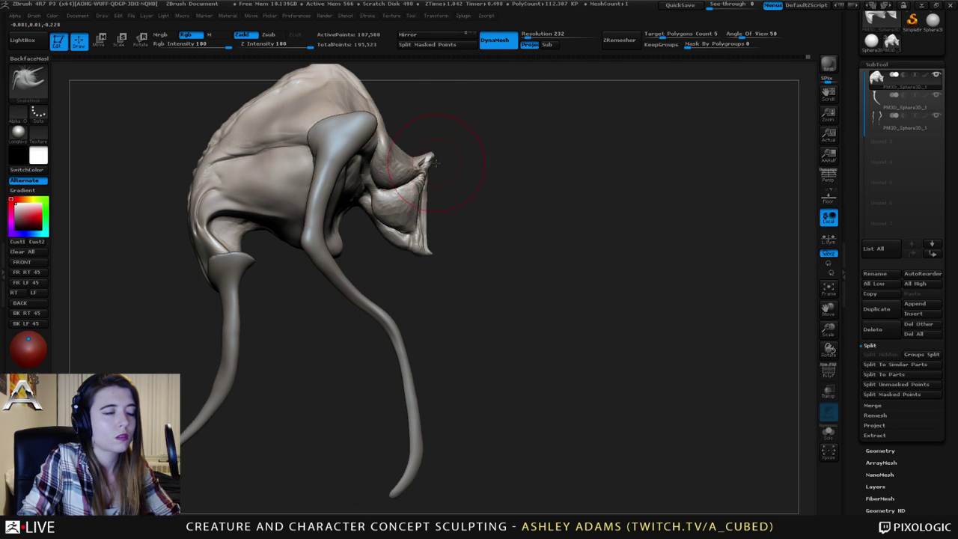
pyautogui.moveTo(419, 253); pyautogui.dragTo(413, 247)
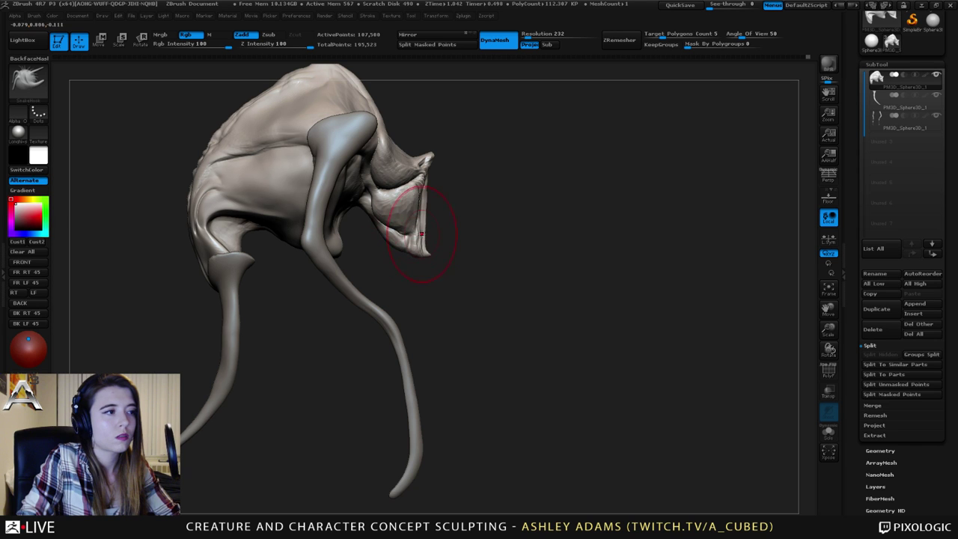
# Select the front legs subtool and examine the creature's overall silhouette from both sides.
pyautogui.moveTo(420, 241)
pyautogui.keyDown('ctrl'); pyautogui.mouseDown(button='right')
pyautogui.moveTo(415, 262)
pyautogui.moveTo(390, 259)
pyautogui.mouseUp(button='right'); pyautogui.keyUp('ctrl')
pyautogui.keyDown('alt'); pyautogui.moveTo(390, 258); pyautogui.dragTo(508, 247, button='right'); pyautogui.keyUp('alt')
pyautogui.keyDown('alt'); pyautogui.click(486, 318); pyautogui.keyUp('alt')
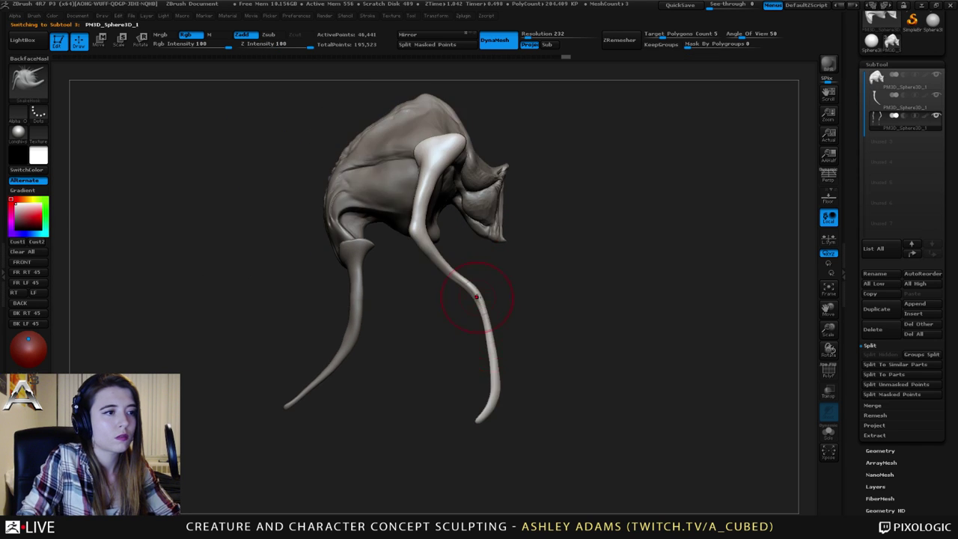
pyautogui.moveTo(477, 297); pyautogui.dragTo(396, 235, button='right')
pyautogui.moveTo(485, 249); pyautogui.dragTo(397, 228, button='right')
pyautogui.moveTo(444, 165); pyautogui.dragTo(419, 180, button='right')
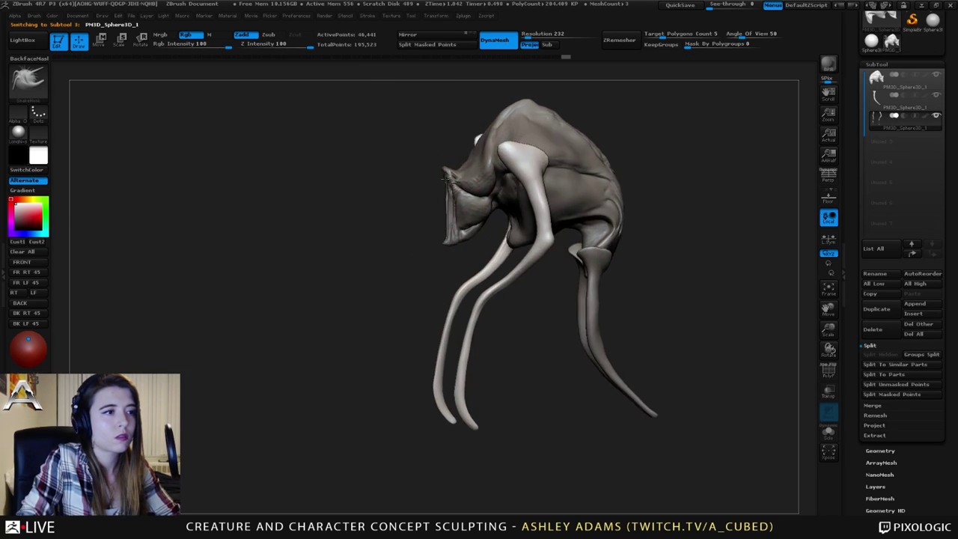
pyautogui.keyDown('alt'); pyautogui.moveTo(476, 189); pyautogui.dragTo(434, 187, button='right'); pyautogui.keyUp('alt')
pyautogui.moveTo(434, 187); pyautogui.dragTo(368, 196)
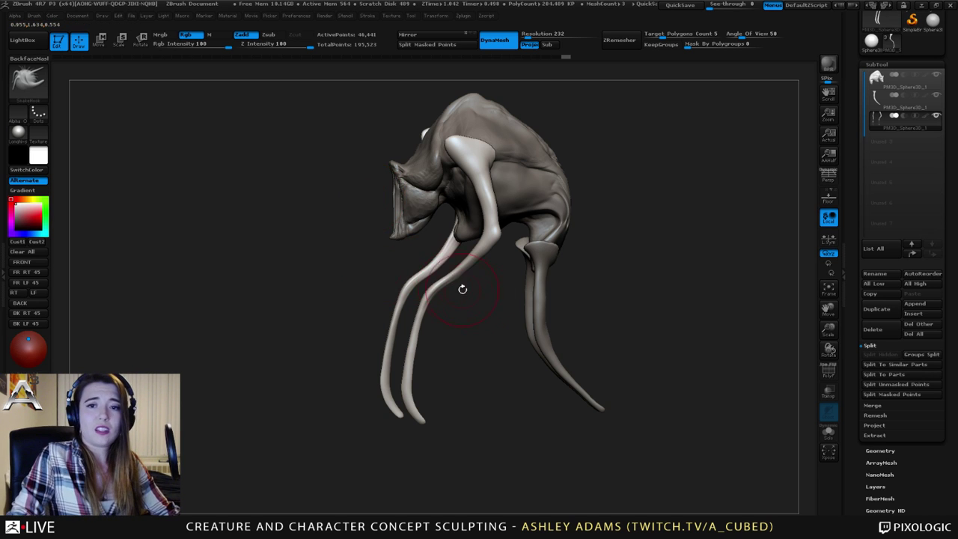
pyautogui.moveTo(462, 289); pyautogui.dragTo(560, 259)
# Select the body subtool, resize the SnakeHook brush and nudge the folds beside the upper snout opening.
pyautogui.moveTo(429, 225)
pyautogui.keyDown('ctrl'); pyautogui.mouseDown(button='right')
pyautogui.moveTo(494, 219)
pyautogui.moveTo(512, 155)
pyautogui.moveTo(497, 247)
pyautogui.moveTo(497, 229)
pyautogui.mouseUp(button='right'); pyautogui.keyUp('ctrl')
pyautogui.keyDown('alt'); pyautogui.click(496, 248); pyautogui.keyUp('alt')
pyautogui.moveTo(497, 229); pyautogui.dragTo(483, 233, button='right')
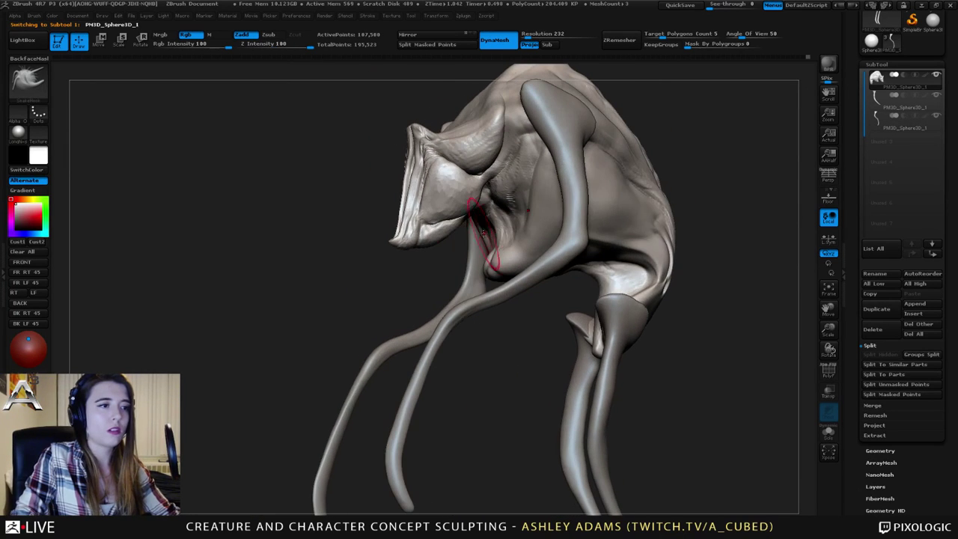
pyautogui.moveTo(401, 238)
pyautogui.mouseDown(button='right')
pyautogui.moveTo(483, 233)
pyautogui.moveTo(475, 210)
pyautogui.mouseUp(button='right')
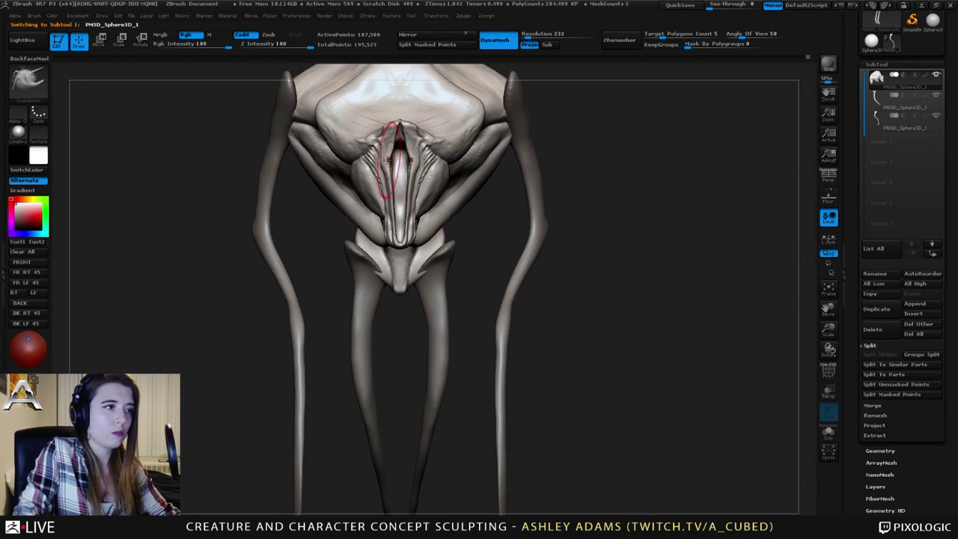
pyautogui.moveTo(456, 173)
pyautogui.keyDown('ctrl'); pyautogui.mouseDown(button='right')
pyautogui.moveTo(441, 149)
pyautogui.moveTo(446, 161)
pyautogui.mouseUp(button='right'); pyautogui.keyUp('ctrl')
pyautogui.press('space')
pyautogui.moveTo(421, 127)
pyautogui.mouseDown()
pyautogui.moveTo(399, 127)
pyautogui.moveTo(420, 133)
pyautogui.mouseUp()
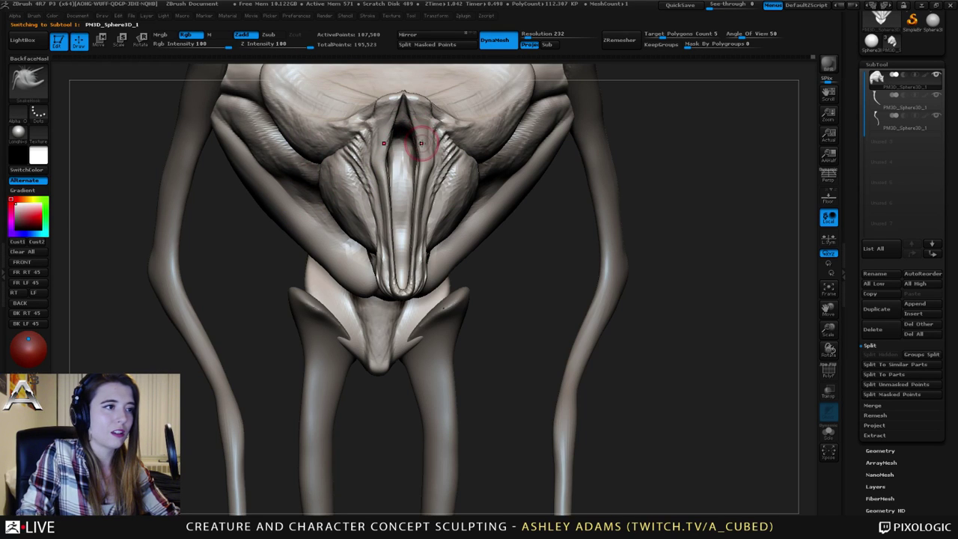
pyautogui.keyDown('ctrl'); pyautogui.moveTo(405, 178); pyautogui.dragTo(399, 162, button='right'); pyautogui.keyUp('ctrl')
pyautogui.moveTo(400, 162); pyautogui.dragTo(363, 158, button='right')
pyautogui.press('space')
pyautogui.moveTo(408, 158); pyautogui.dragTo(399, 158)
# Build up clay along the central ridge inside the snout opening with the ClayBuildup brush.
pyautogui.press('b')
pyautogui.press('c')
pyautogui.press('b')
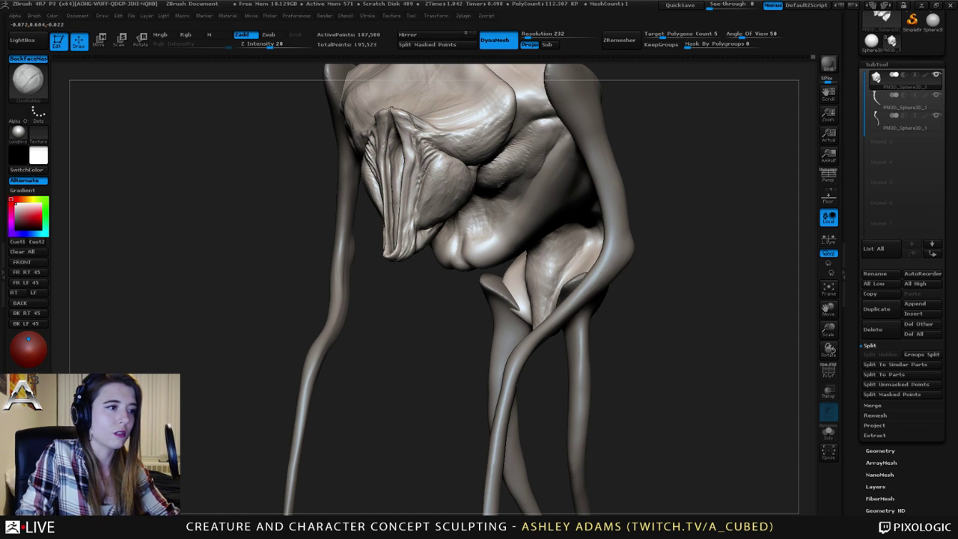
pyautogui.moveTo(397, 177); pyautogui.dragTo(419, 160, button='right')
pyautogui.moveTo(409, 185); pyautogui.dragTo(413, 214)
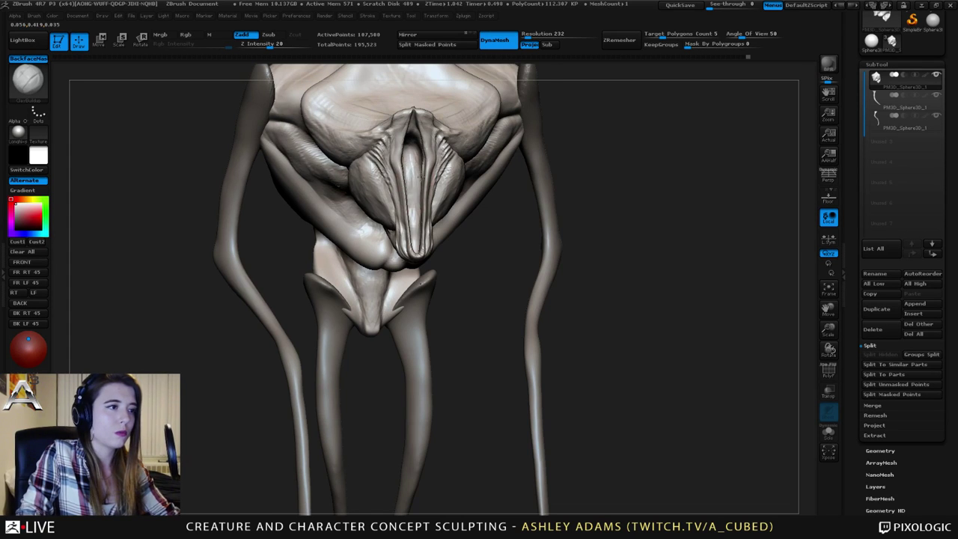
pyautogui.moveTo(403, 162); pyautogui.dragTo(417, 159, button='right')
pyautogui.moveTo(417, 200); pyautogui.dragTo(418, 224)
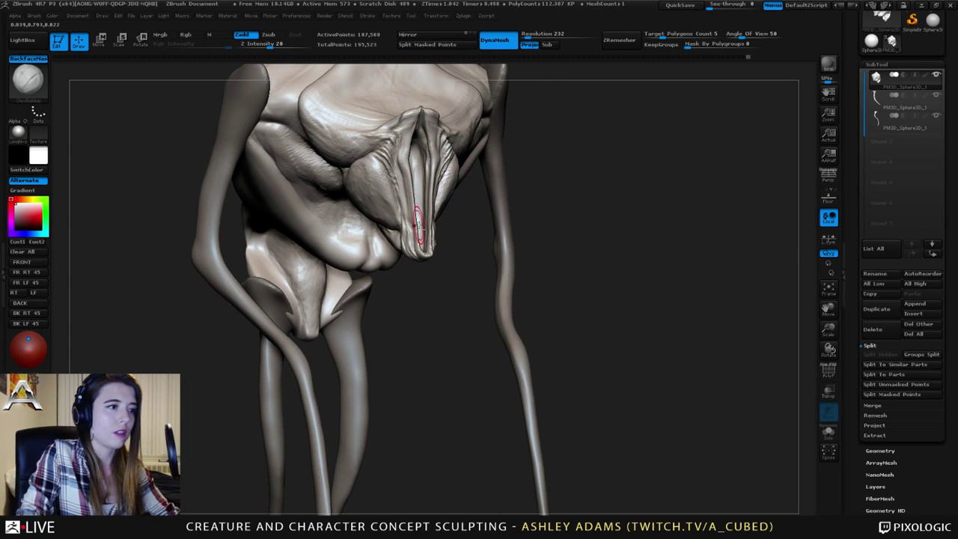
pyautogui.moveTo(428, 187); pyautogui.dragTo(415, 182, button='right')
pyautogui.moveTo(415, 181); pyautogui.dragTo(424, 138)
pyautogui.moveTo(430, 145)
pyautogui.mouseDown(button='right')
pyautogui.moveTo(421, 134)
pyautogui.moveTo(398, 154)
pyautogui.moveTo(406, 175)
pyautogui.mouseUp(button='right')
pyautogui.moveTo(393, 214)
pyautogui.mouseDown(button='right')
pyautogui.moveTo(452, 219)
pyautogui.moveTo(387, 234)
pyautogui.moveTo(410, 237)
pyautogui.mouseUp(button='right')
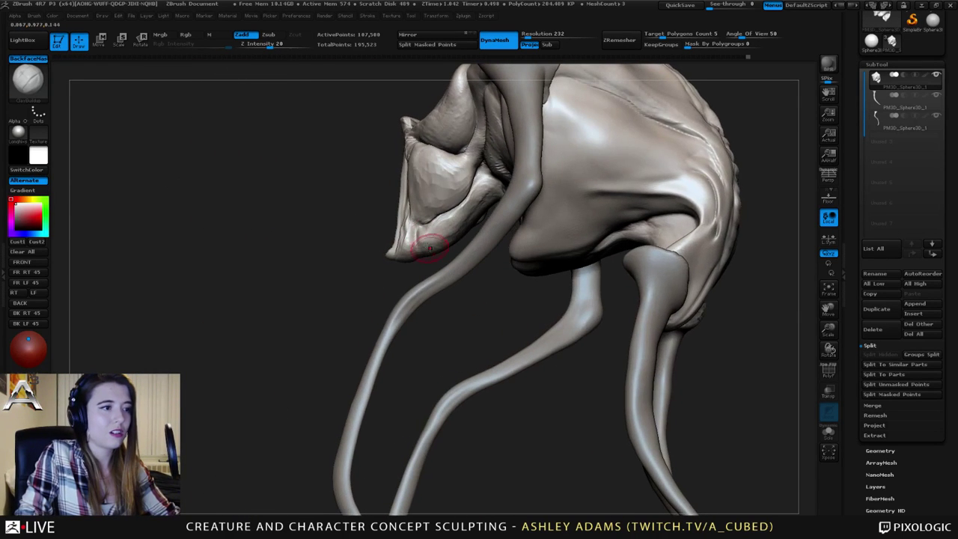
# Add clay along the lower jaw edge and back toward the jaw corner in side view.
pyautogui.moveTo(428, 242); pyautogui.dragTo(458, 235)
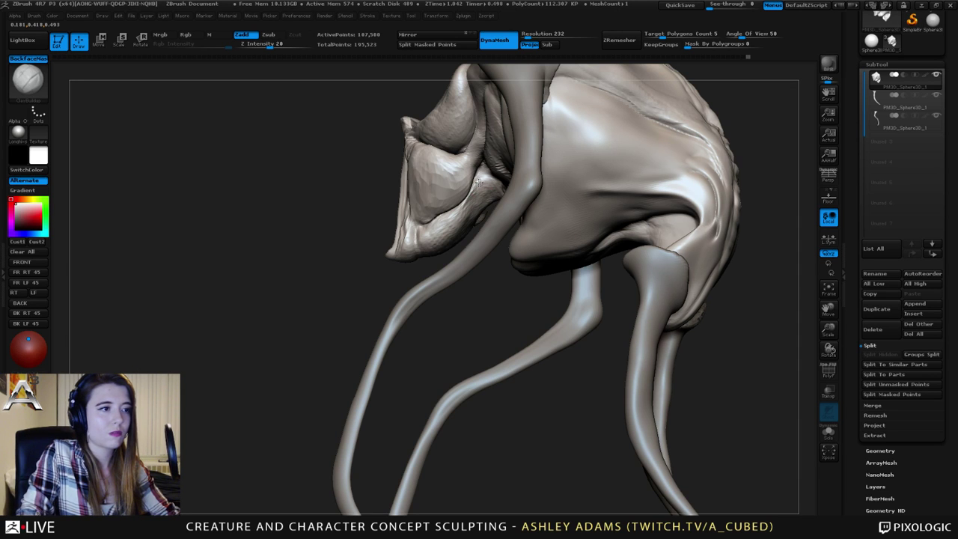
pyautogui.moveTo(487, 177); pyautogui.dragTo(488, 187, button='right')
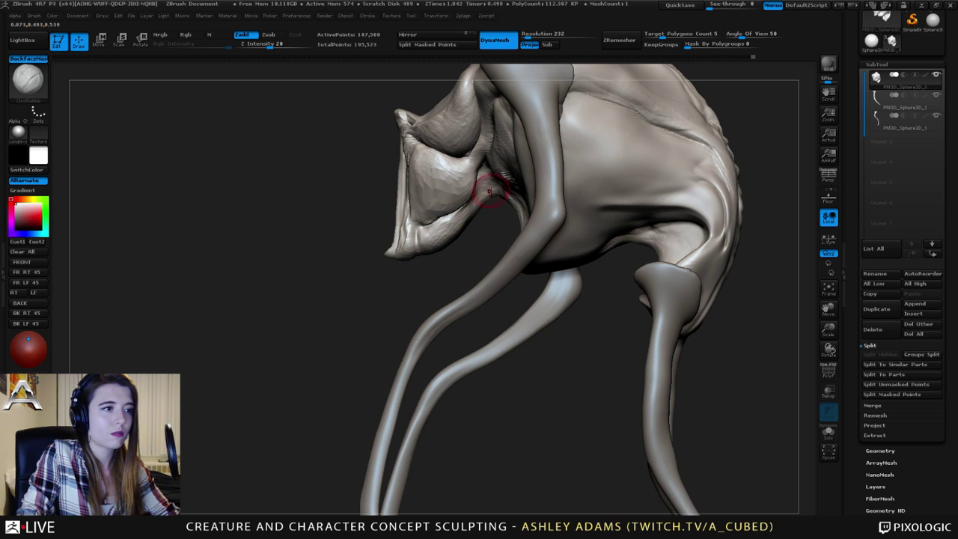
pyautogui.moveTo(489, 192); pyautogui.dragTo(515, 194, button='right')
# Carve diagonal creases across the chest below the shoulder and beside the snout with an enlarged Dam_Standard brush.
pyautogui.press('b')
pyautogui.press('s')
pyautogui.press('h')
pyautogui.moveTo(487, 232)
pyautogui.mouseDown(button='right')
pyautogui.moveTo(539, 248)
pyautogui.moveTo(581, 241)
pyautogui.moveTo(572, 225)
pyautogui.mouseUp(button='right')
pyautogui.press('b')
pyautogui.press('d')
pyautogui.press('s')
pyautogui.moveTo(434, 193); pyautogui.dragTo(404, 180, button='right')
pyautogui.moveTo(425, 141)
pyautogui.mouseDown()
pyautogui.moveTo(488, 230)
pyautogui.moveTo(530, 259)
pyautogui.mouseUp()
pyautogui.moveTo(448, 171); pyautogui.dragTo(499, 226)
pyautogui.moveTo(498, 226); pyautogui.dragTo(490, 226, button='right')
pyautogui.press('space')
pyautogui.moveTo(485, 217); pyautogui.dragTo(496, 217)
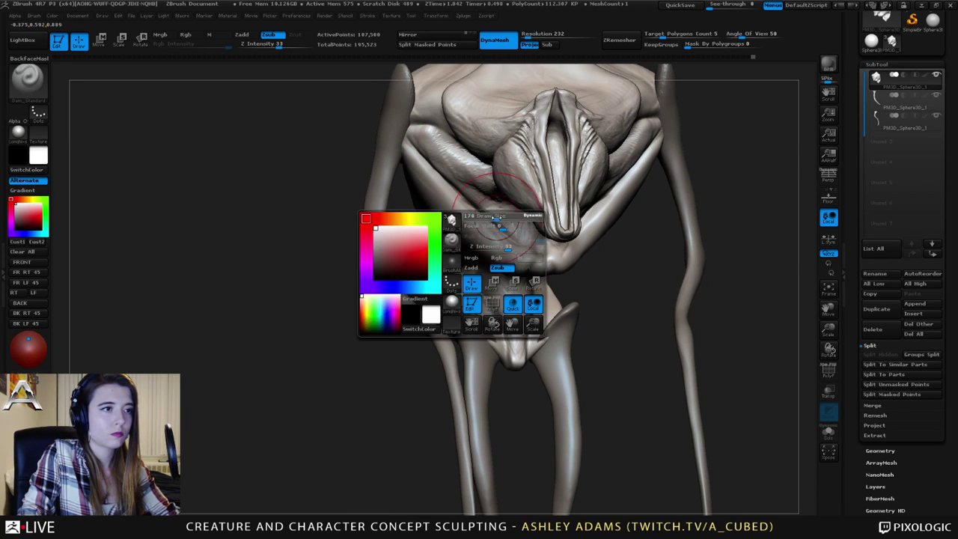
pyautogui.moveTo(421, 147); pyautogui.dragTo(486, 217)
pyautogui.moveTo(442, 174); pyautogui.dragTo(488, 217)
pyautogui.moveTo(479, 215); pyautogui.dragTo(512, 211, button='right')
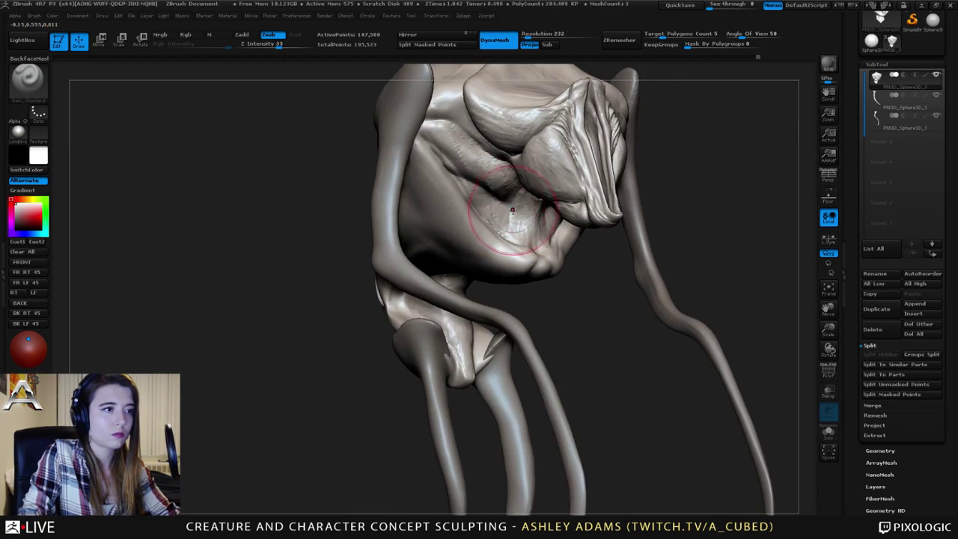
pyautogui.moveTo(513, 210)
pyautogui.mouseDown()
pyautogui.moveTo(515, 202)
pyautogui.moveTo(523, 223)
pyautogui.moveTo(514, 244)
pyautogui.mouseUp()
# Add clay to the upper flank behind the front leg with the ClayBuildup brush.
pyautogui.moveTo(514, 244)
pyautogui.mouseDown(button='right')
pyautogui.moveTo(463, 238)
pyautogui.moveTo(443, 180)
pyautogui.mouseUp(button='right')
pyautogui.moveTo(443, 180)
pyautogui.mouseDown(button='right')
pyautogui.moveTo(428, 197)
pyautogui.moveTo(404, 163)
pyautogui.mouseUp(button='right')
pyautogui.moveTo(404, 163); pyautogui.dragTo(479, 184, button='right')
pyautogui.press('b')
pyautogui.press('c')
pyautogui.press('b')
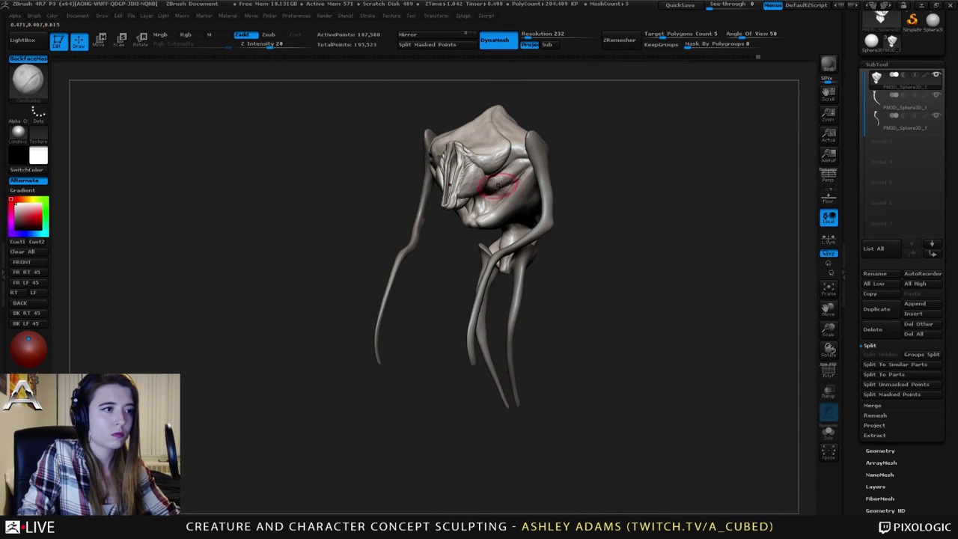
pyautogui.moveTo(527, 160); pyautogui.dragTo(475, 186, button='right')
pyautogui.moveTo(455, 219)
pyautogui.keyDown('ctrl'); pyautogui.mouseDown(button='right')
pyautogui.moveTo(452, 196)
pyautogui.moveTo(494, 217)
pyautogui.moveTo(497, 208)
pyautogui.mouseUp(button='right'); pyautogui.keyUp('ctrl')
pyautogui.moveTo(396, 198); pyautogui.dragTo(405, 208)
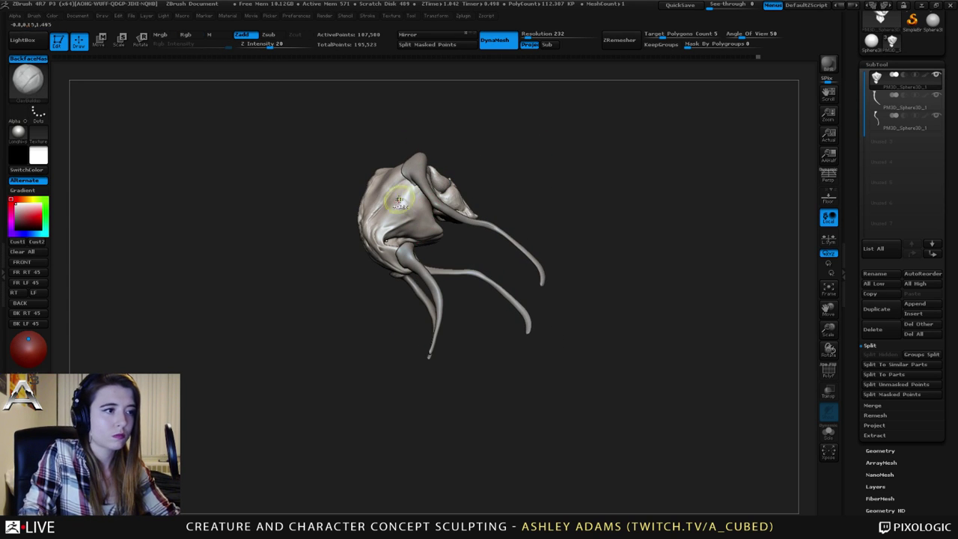
pyautogui.keyDown('ctrl'); pyautogui.moveTo(405, 209); pyautogui.dragTo(402, 220, button='right'); pyautogui.keyUp('ctrl')
# Carve creases across the flank and along the lower belly with the Dam_Standard brush.
pyautogui.press('b')
pyautogui.press('d')
pyautogui.press('s')
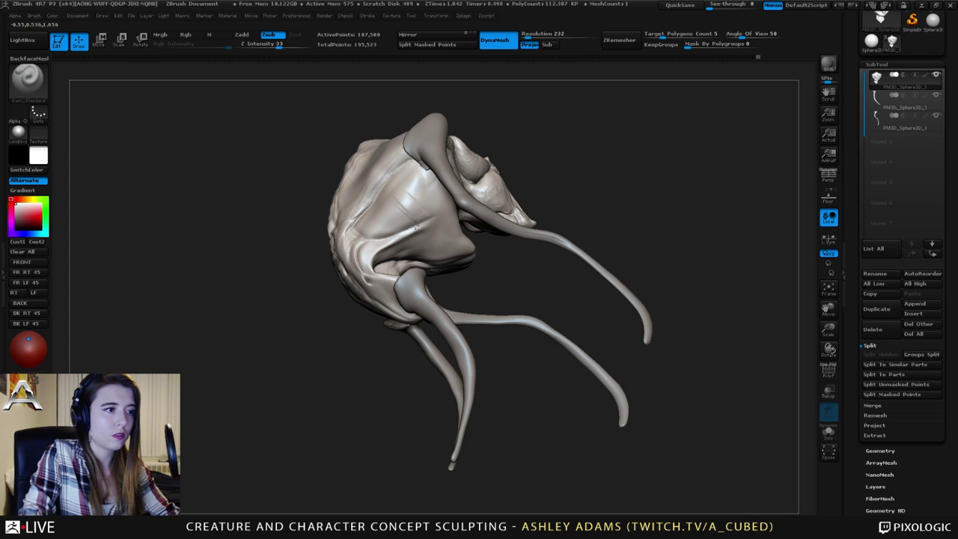
pyautogui.moveTo(482, 227); pyautogui.dragTo(457, 225, button='right')
pyautogui.moveTo(474, 226); pyautogui.dragTo(442, 230)
pyautogui.moveTo(431, 230)
pyautogui.mouseDown(button='right')
pyautogui.moveTo(434, 267)
pyautogui.moveTo(437, 228)
pyautogui.mouseUp(button='right')
pyautogui.moveTo(437, 228); pyautogui.dragTo(382, 187, button='right')
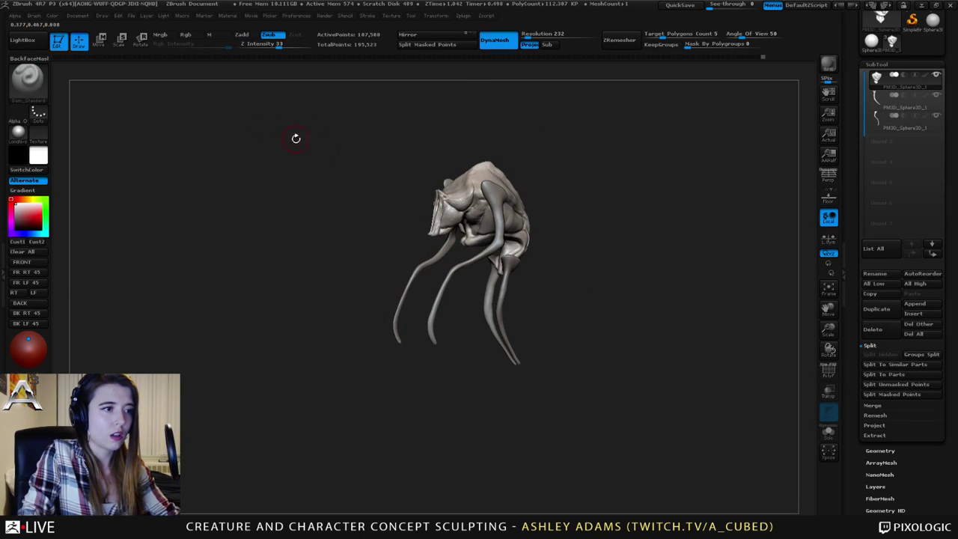
pyautogui.keyDown('ctrl'); pyautogui.moveTo(491, 210); pyautogui.dragTo(489, 275, button='right'); pyautogui.keyUp('ctrl')
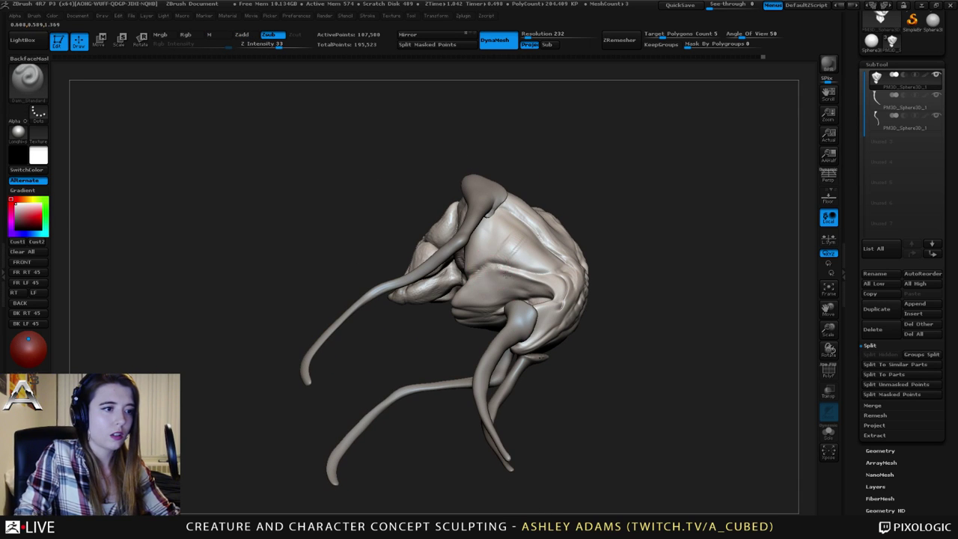
pyautogui.moveTo(491, 265); pyautogui.dragTo(550, 293)
pyautogui.moveTo(542, 281); pyautogui.dragTo(563, 253, button='right')
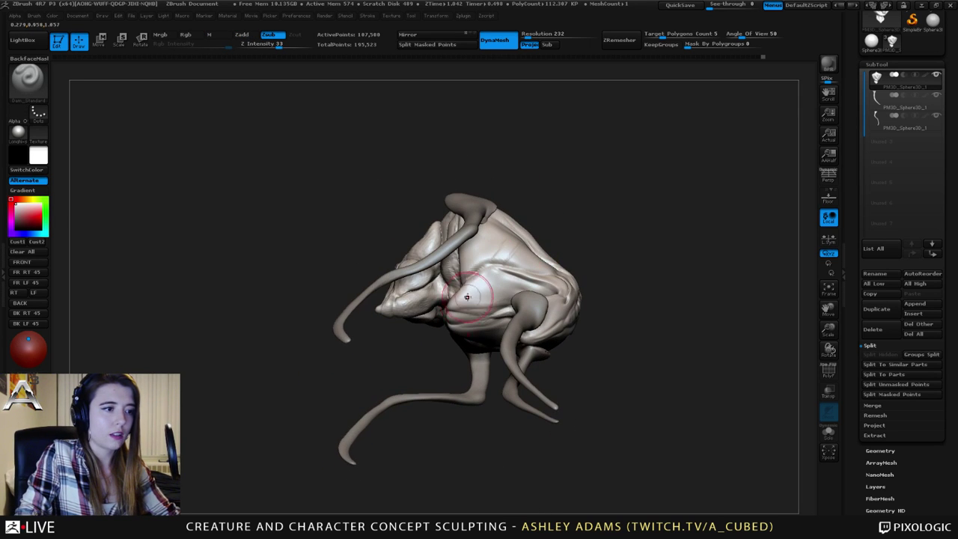
pyautogui.moveTo(450, 311)
pyautogui.mouseDown()
pyautogui.moveTo(499, 311)
pyautogui.moveTo(457, 318)
pyautogui.mouseUp()
pyautogui.moveTo(479, 315)
pyautogui.mouseDown(button='right')
pyautogui.moveTo(516, 344)
pyautogui.moveTo(449, 347)
pyautogui.mouseUp(button='right')
# Reduce the brush size and build up rib-like ridges across the flank with ClayBuildup.
pyautogui.press('space')
pyautogui.moveTo(487, 289); pyautogui.dragTo(477, 289)
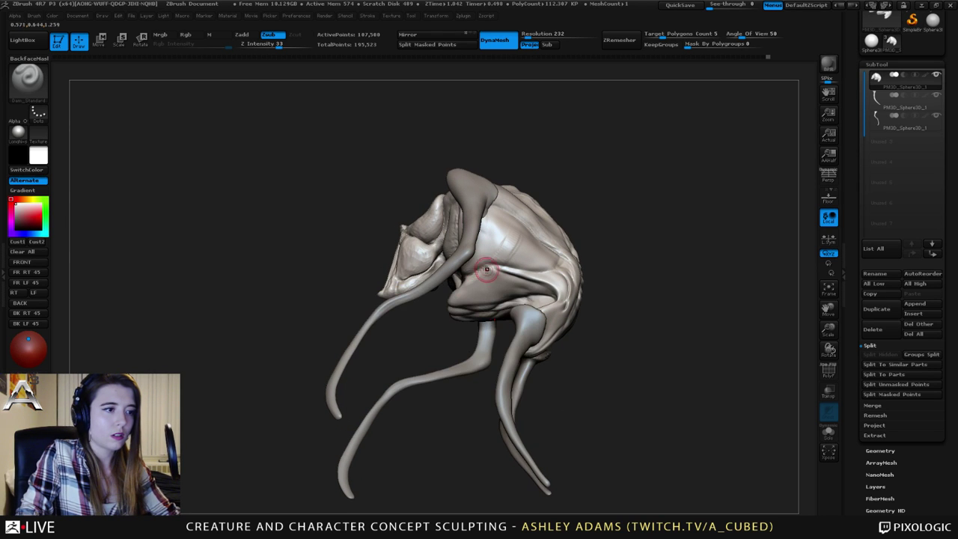
pyautogui.moveTo(525, 299)
pyautogui.mouseDown(button='right')
pyautogui.moveTo(516, 301)
pyautogui.moveTo(511, 242)
pyautogui.moveTo(442, 246)
pyautogui.moveTo(450, 231)
pyautogui.mouseUp(button='right')
pyautogui.keyDown('ctrl'); pyautogui.moveTo(532, 227); pyautogui.dragTo(552, 284, button='right'); pyautogui.keyUp('ctrl')
pyautogui.press('b')
pyautogui.press('c')
pyautogui.press('b')
pyautogui.moveTo(558, 271)
pyautogui.mouseDown()
pyautogui.moveTo(555, 285)
pyautogui.moveTo(509, 289)
pyautogui.moveTo(500, 264)
pyautogui.moveTo(472, 238)
pyautogui.mouseUp()
pyautogui.moveTo(423, 249); pyautogui.dragTo(465, 263, button='right')
pyautogui.moveTo(466, 258)
pyautogui.mouseDown()
pyautogui.moveTo(472, 277)
pyautogui.moveTo(487, 247)
pyautogui.moveTo(523, 273)
pyautogui.moveTo(552, 275)
pyautogui.moveTo(492, 277)
pyautogui.moveTo(479, 264)
pyautogui.mouseUp()
# Build up muscle mass on the side of the chest in front of the front leg with ClayBuildup.
pyautogui.moveTo(414, 257); pyautogui.dragTo(446, 278, button='right')
pyautogui.moveTo(447, 268); pyautogui.dragTo(437, 295)
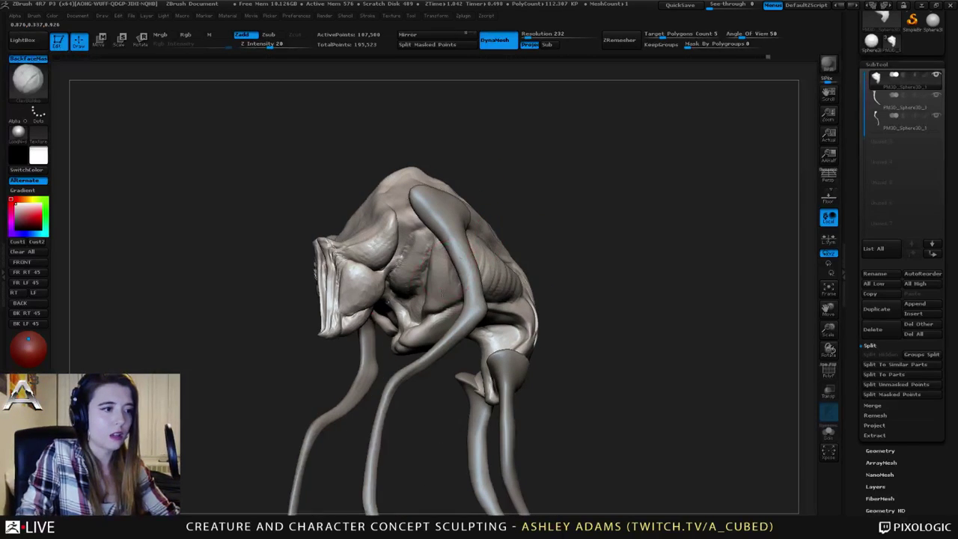
pyautogui.moveTo(421, 279); pyautogui.dragTo(452, 271, button='right')
pyautogui.moveTo(452, 271)
pyautogui.mouseDown()
pyautogui.moveTo(464, 292)
pyautogui.moveTo(448, 262)
pyautogui.moveTo(439, 297)
pyautogui.mouseUp()
pyautogui.moveTo(430, 280); pyautogui.dragTo(468, 283, button='right')
# Smooth the outer chest just below the shoulder, checking it in front and three-quarter views.
pyautogui.keyDown('shift'); pyautogui.moveTo(361, 297); pyautogui.dragTo(336, 255, button='right'); pyautogui.keyUp('shift')
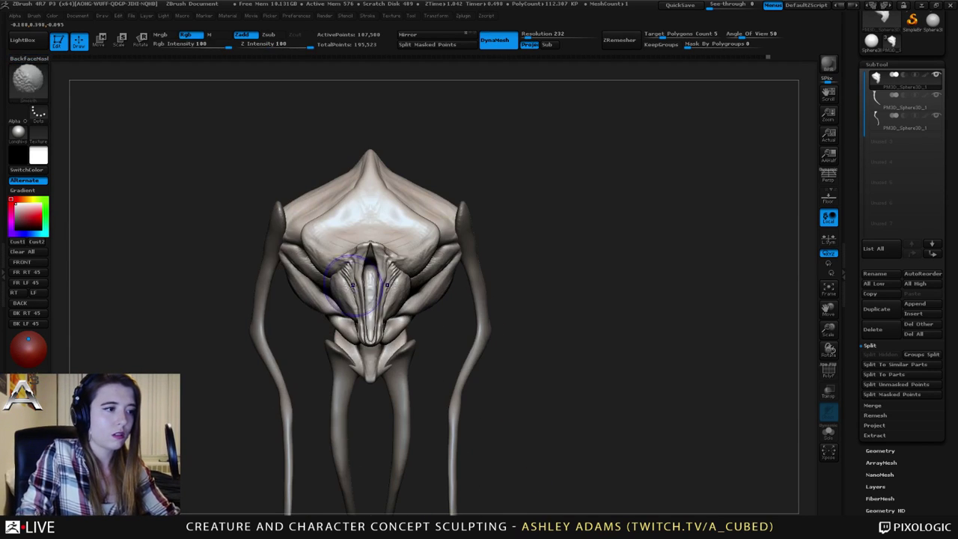
pyautogui.moveTo(298, 272); pyautogui.dragTo(285, 257)
pyautogui.moveTo(285, 256); pyautogui.dragTo(329, 274, button='right')
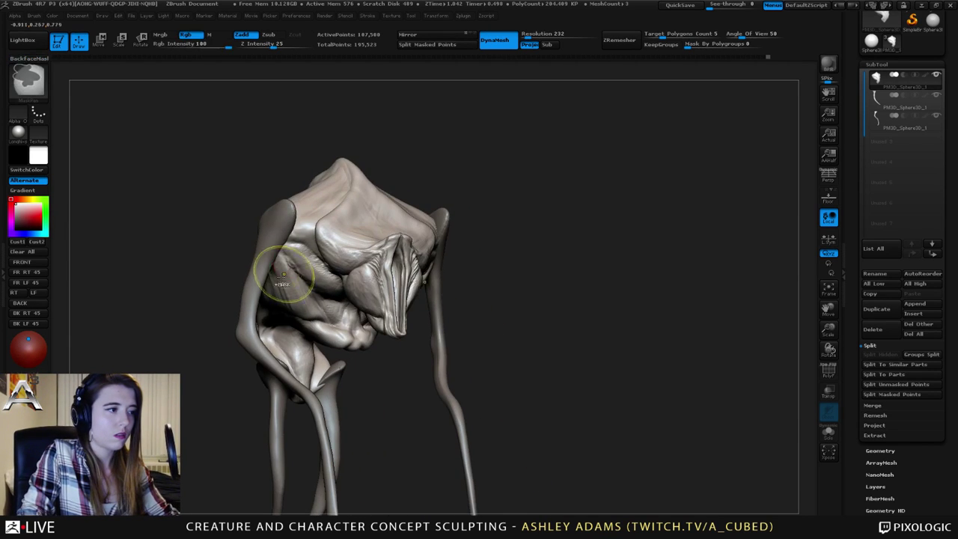
pyautogui.keyDown('shift'); pyautogui.moveTo(277, 259); pyautogui.dragTo(284, 274); pyautogui.keyUp('shift')
pyautogui.moveTo(354, 276)
pyautogui.mouseDown(button='right')
pyautogui.moveTo(310, 253)
pyautogui.moveTo(316, 239)
pyautogui.mouseUp(button='right')
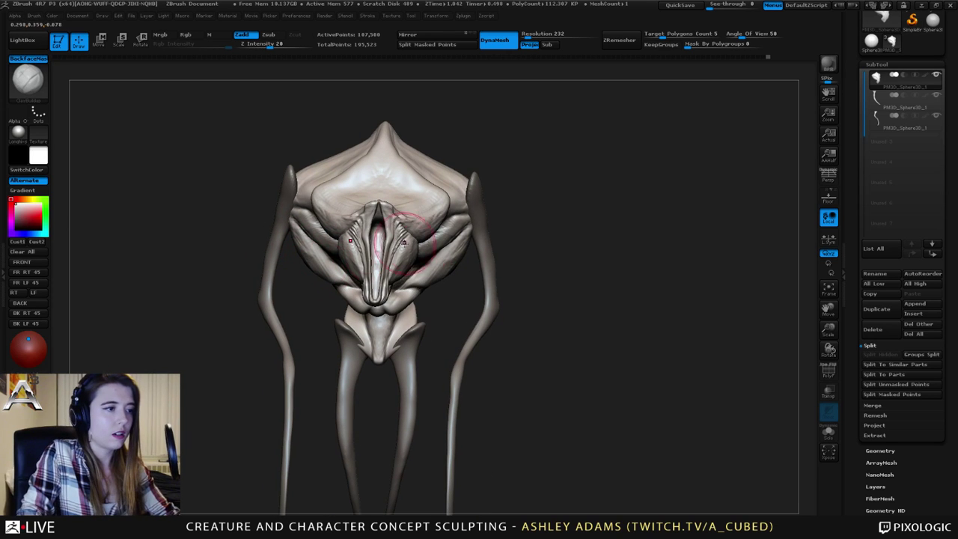
# Select the front legs subtool and enlarge the SnakeHook brush, facing the creature straight from the front.
pyautogui.press('b')
pyautogui.press('s')
pyautogui.press('h')
pyautogui.keyDown('alt'); pyautogui.click(483, 241); pyautogui.keyUp('alt')
pyautogui.keyDown('ctrl'); pyautogui.moveTo(483, 241); pyautogui.dragTo(464, 213, button='right'); pyautogui.keyUp('ctrl')
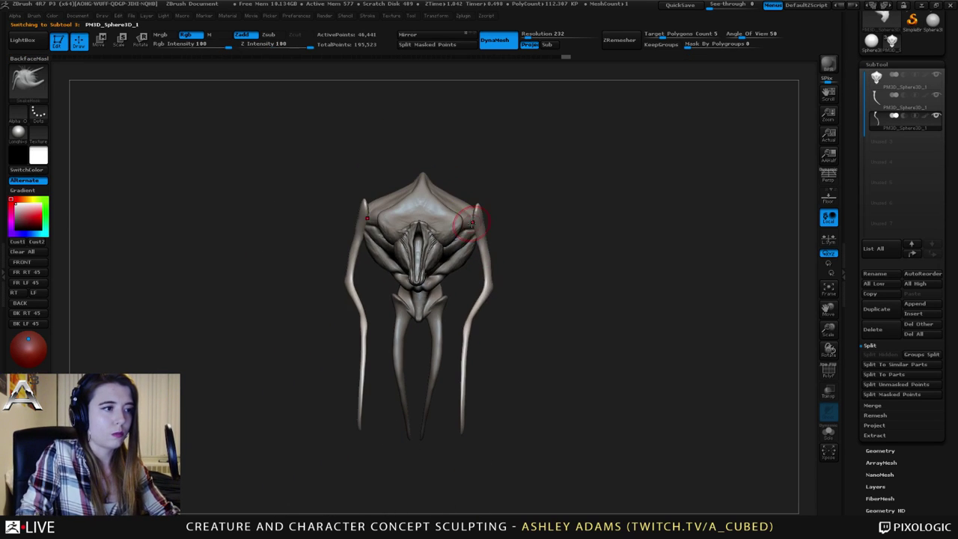
pyautogui.press('space')
pyautogui.moveTo(477, 221); pyautogui.dragTo(488, 222)
pyautogui.keyDown('shift'); pyautogui.moveTo(449, 221); pyautogui.dragTo(416, 216, button='right'); pyautogui.keyUp('shift')
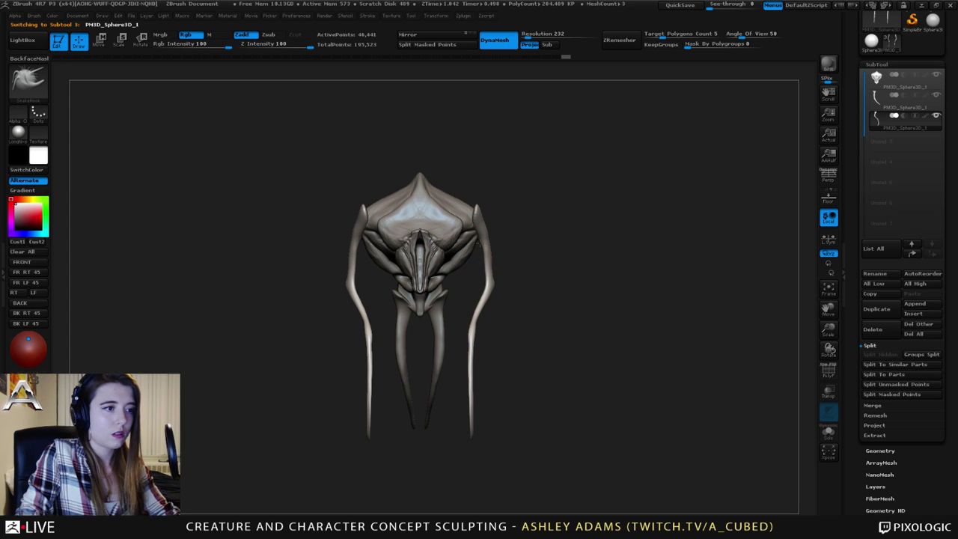
# Try pulling the front legs' elbows outward in front view with SnakeHook, and undo the changes.
pyautogui.moveTo(488, 277)
pyautogui.mouseDown()
pyautogui.moveTo(506, 280)
pyautogui.moveTo(490, 252)
pyautogui.mouseUp()
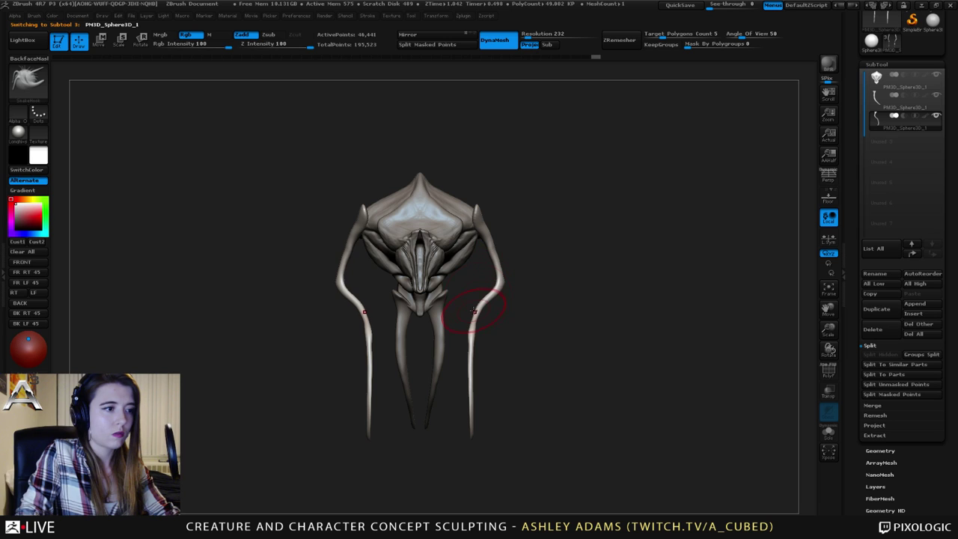
pyautogui.moveTo(466, 318); pyautogui.dragTo(337, 309)
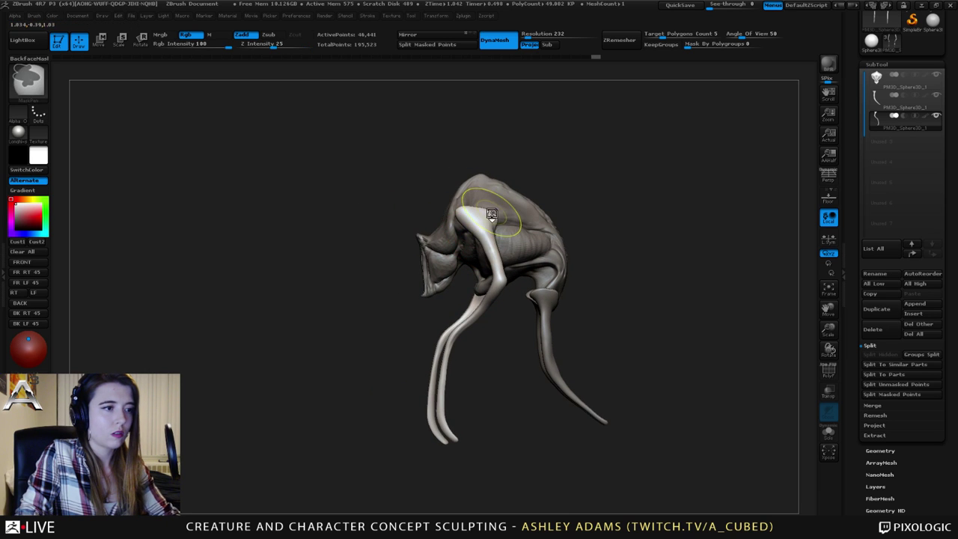
pyautogui.hotkey('ctrl', 'z')
pyautogui.hotkey('ctrl', 'z')
pyautogui.hotkey('ctrl', 'z')
pyautogui.hotkey('ctrl', 'z')
# Enlarge the SnakeHook brush further and pull the front legs' elbows back toward the belly.
pyautogui.keyDown('shift'); pyautogui.moveTo(421, 226); pyautogui.dragTo(514, 229); pyautogui.keyUp('shift')
pyautogui.press('space')
pyautogui.moveTo(483, 261); pyautogui.dragTo(513, 260)
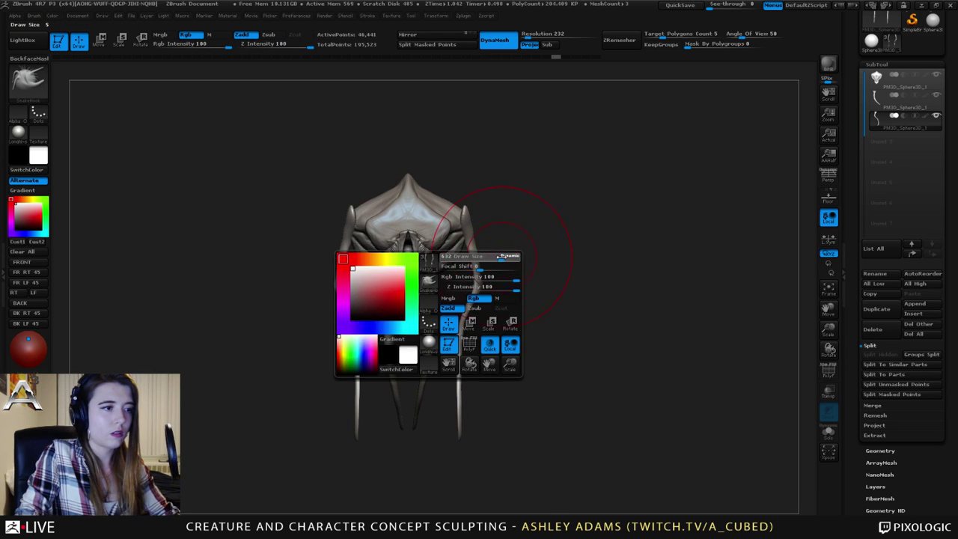
pyautogui.moveTo(486, 291); pyautogui.dragTo(475, 294)
pyautogui.moveTo(476, 337); pyautogui.dragTo(448, 325)
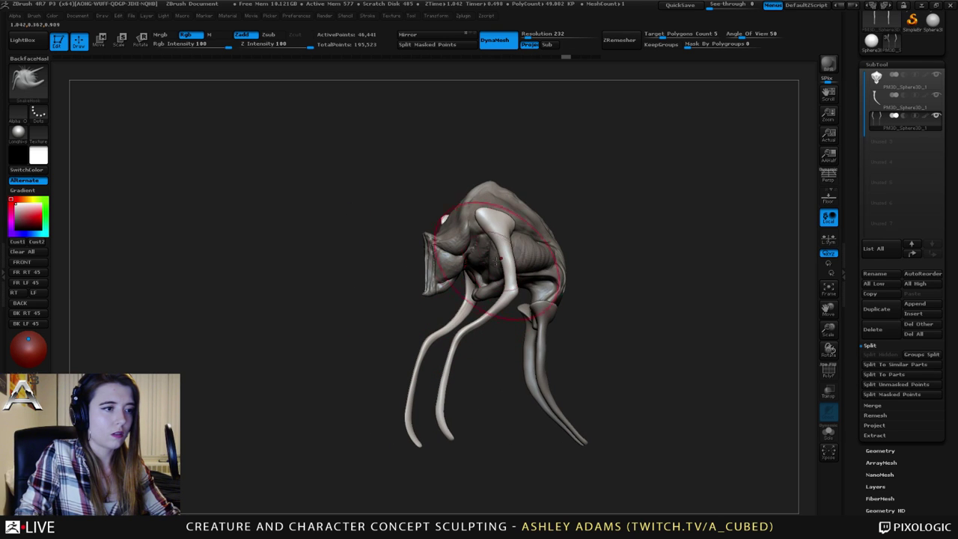
pyautogui.moveTo(512, 289)
pyautogui.mouseDown()
pyautogui.moveTo(534, 298)
pyautogui.moveTo(521, 283)
pyautogui.mouseUp()
# Reshape the lower front legs and feet with SnakeHook in side view and smooth the bend below the elbow.
pyautogui.moveTo(460, 442); pyautogui.dragTo(438, 446)
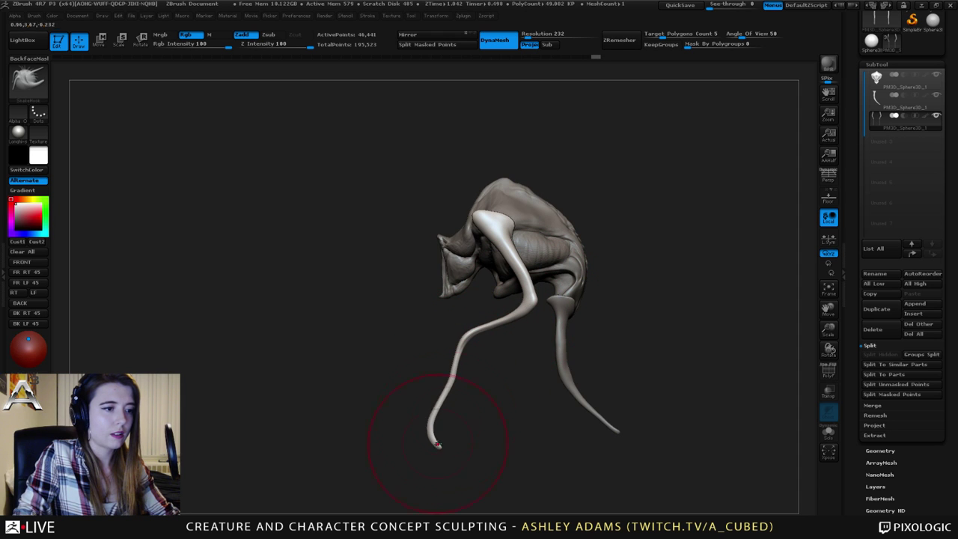
pyautogui.moveTo(448, 389); pyautogui.dragTo(439, 389)
pyautogui.moveTo(465, 334); pyautogui.dragTo(473, 344)
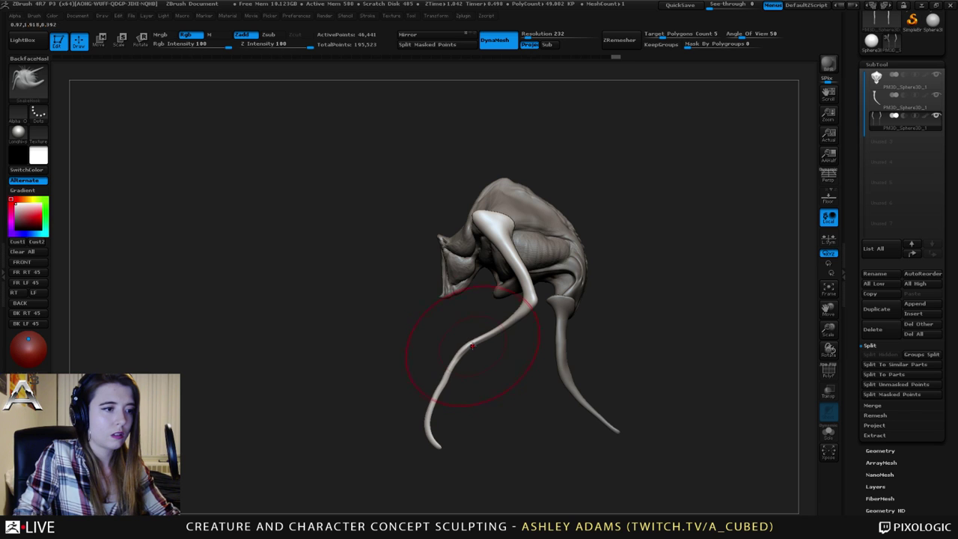
pyautogui.moveTo(439, 389); pyautogui.dragTo(442, 389)
pyautogui.keyDown('shift'); pyautogui.moveTo(470, 344); pyautogui.dragTo(456, 358); pyautogui.keyUp('shift')
pyautogui.moveTo(435, 412); pyautogui.dragTo(498, 322)
pyautogui.keyDown('alt'); pyautogui.moveTo(437, 315); pyautogui.dragTo(518, 327); pyautogui.keyUp('alt')
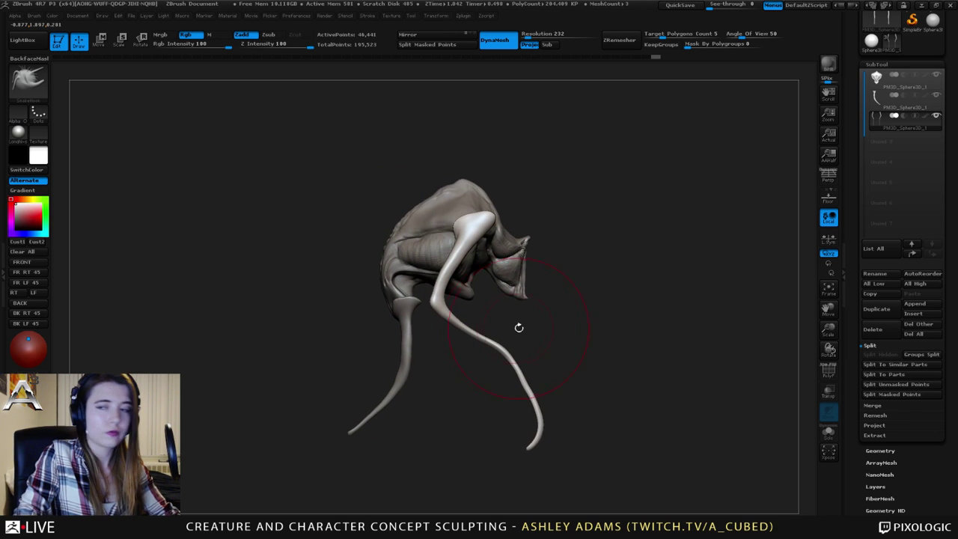
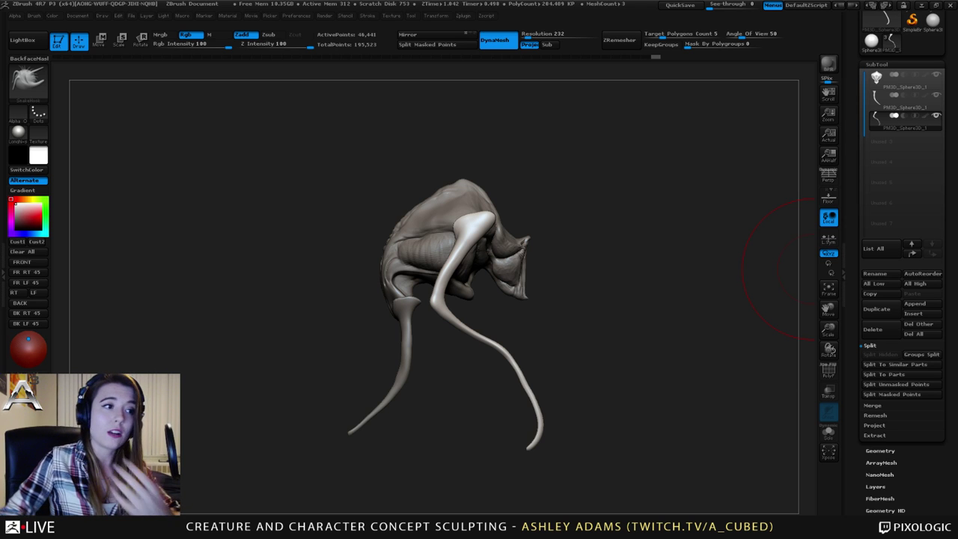
pyautogui.moveTo(815, 270)
pyautogui.mouseDown()
pyautogui.moveTo(527, 239)
pyautogui.moveTo(564, 219)
pyautogui.mouseUp()
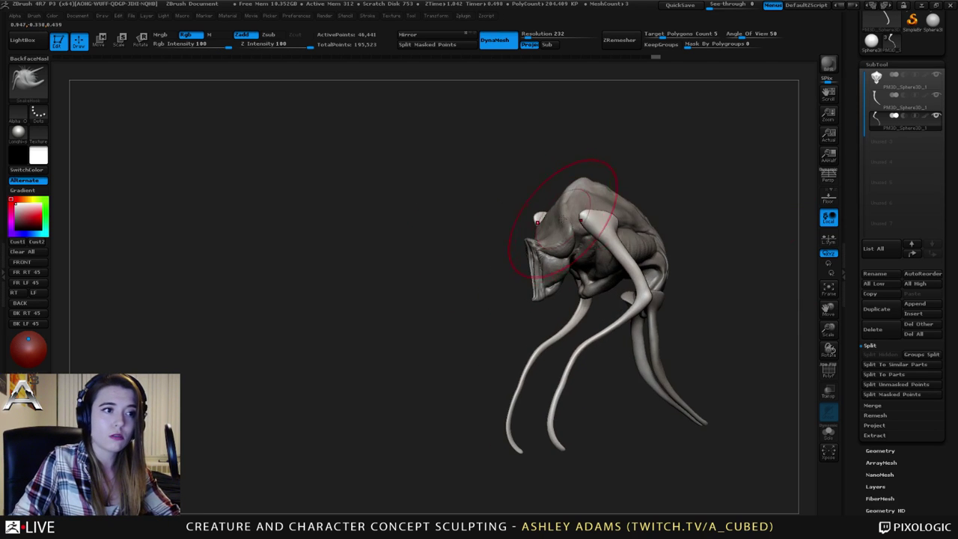
# Smooth the rear edge of the front leg's shoulder where it meets the flank.
pyautogui.moveTo(599, 224)
pyautogui.keyDown('ctrl'); pyautogui.mouseDown(button='right')
pyautogui.moveTo(658, 247)
pyautogui.moveTo(622, 227)
pyautogui.moveTo(600, 300)
pyautogui.mouseUp(button='right'); pyautogui.keyUp('ctrl')
pyautogui.rightClick(634, 227)
pyautogui.click(648, 211)
pyautogui.rightClick(600, 300)
pyautogui.moveTo(676, 243); pyautogui.dragTo(627, 244)
pyautogui.moveTo(625, 225); pyautogui.dragTo(666, 250, button='right')
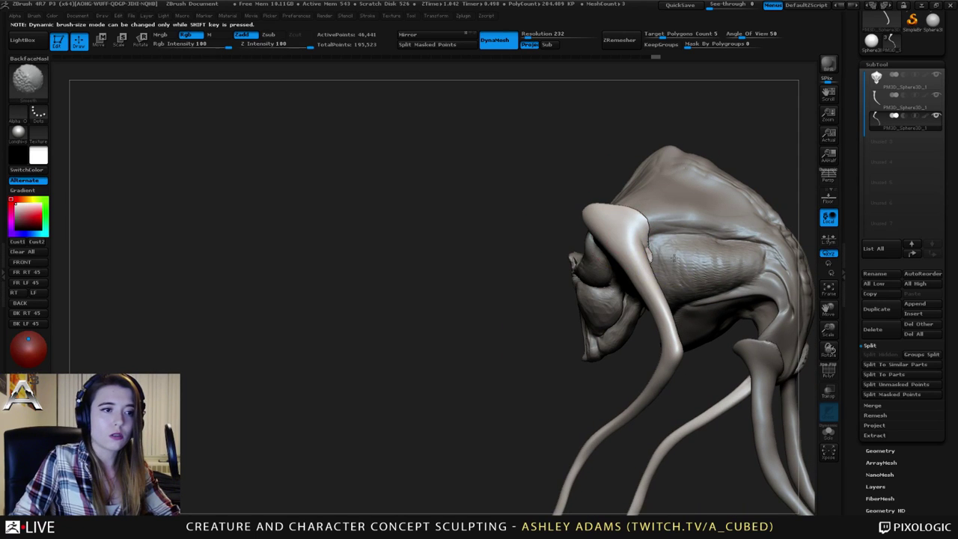
pyautogui.keyDown('shift'); pyautogui.moveTo(674, 257); pyautogui.dragTo(661, 237); pyautogui.keyUp('shift')
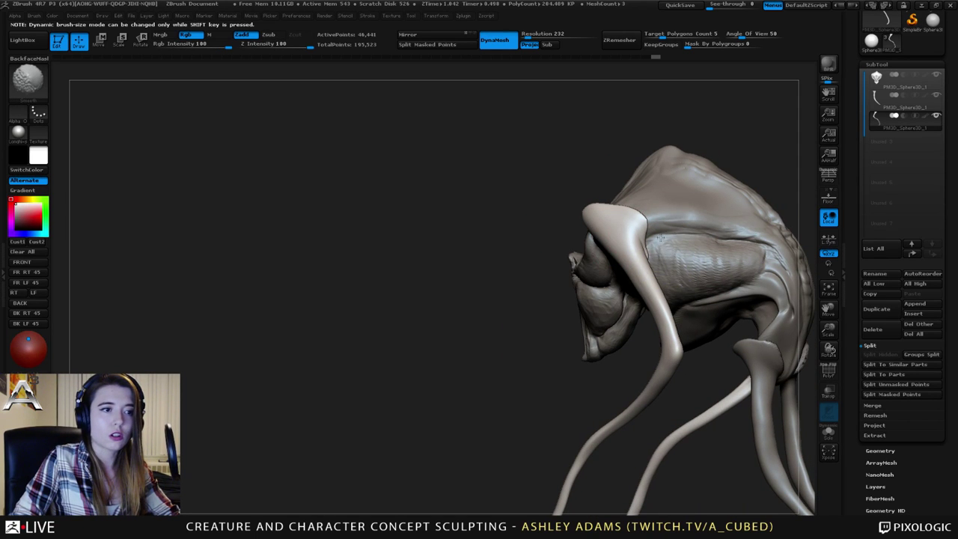
# Thicken the front leg's shoulder cap with the Inflat brush and smooth its upper edge where it meets the back.
pyautogui.moveTo(661, 238); pyautogui.dragTo(612, 294, button='right')
pyautogui.rightClick(613, 295)
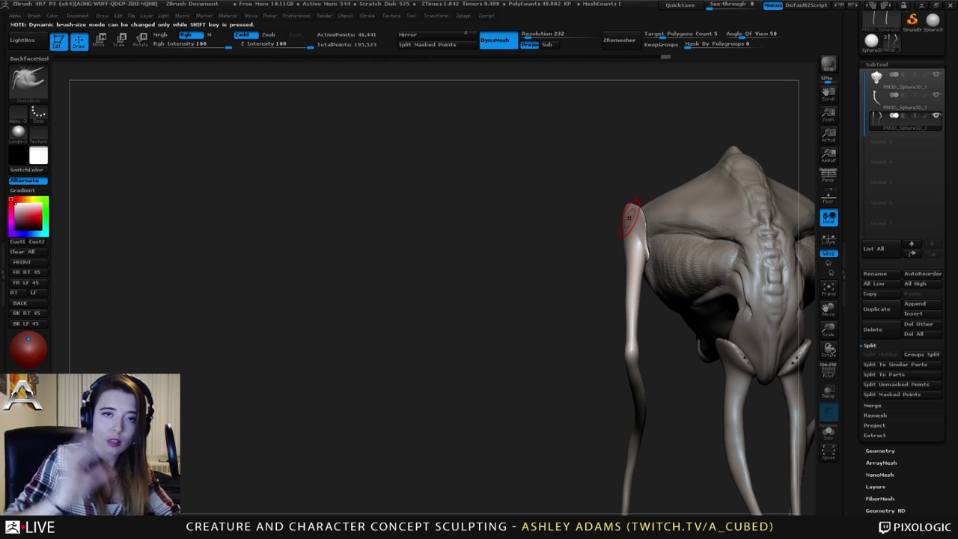
pyautogui.press('b')
pyautogui.press('i')
pyautogui.press('n')
pyautogui.moveTo(649, 253); pyautogui.dragTo(646, 218)
pyautogui.moveTo(645, 234); pyautogui.dragTo(682, 234, button='right')
pyautogui.moveTo(652, 238)
pyautogui.mouseDown()
pyautogui.moveTo(655, 211)
pyautogui.moveTo(636, 205)
pyautogui.mouseUp()
pyautogui.moveTo(632, 215); pyautogui.dragTo(650, 216, button='right')
pyautogui.keyDown('shift'); pyautogui.moveTo(629, 206); pyautogui.dragTo(608, 203); pyautogui.keyUp('shift')
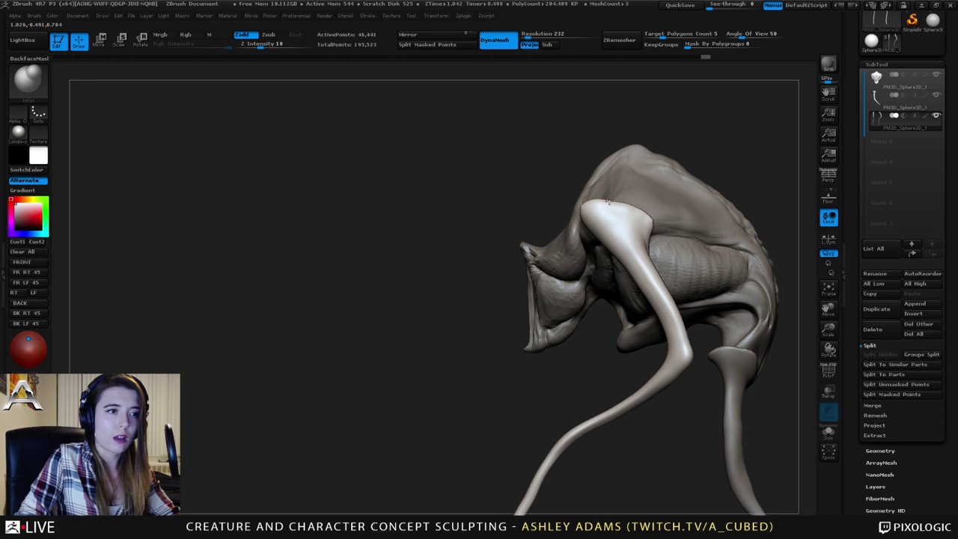
pyautogui.moveTo(642, 204)
pyautogui.mouseDown()
pyautogui.moveTo(653, 205)
pyautogui.moveTo(651, 222)
pyautogui.moveTo(586, 218)
pyautogui.mouseUp()
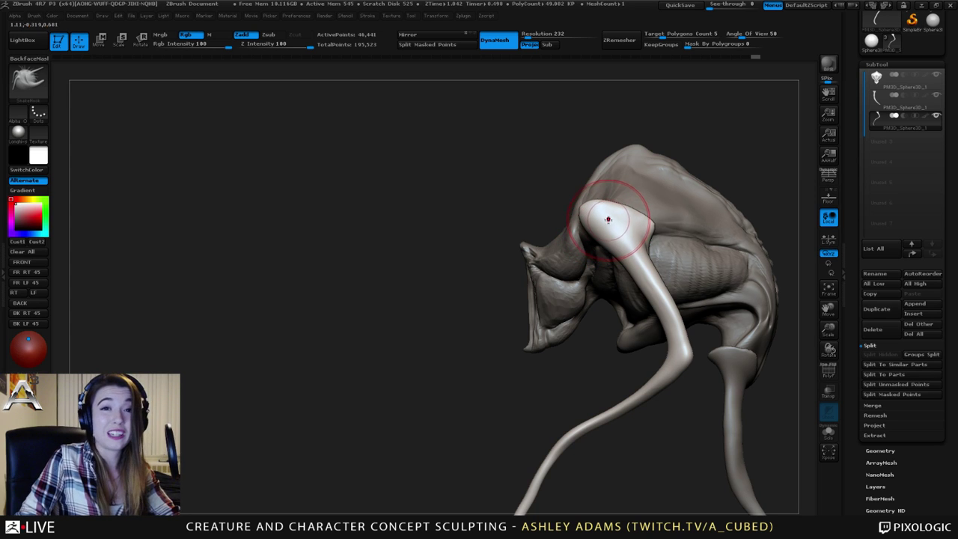
# Refine the front edge of the upper front leg with SnakeHook, nudging the section above the elbow back toward the belly.
pyautogui.moveTo(609, 256); pyautogui.dragTo(677, 256, button='right')
pyautogui.moveTo(609, 257); pyautogui.dragTo(605, 262)
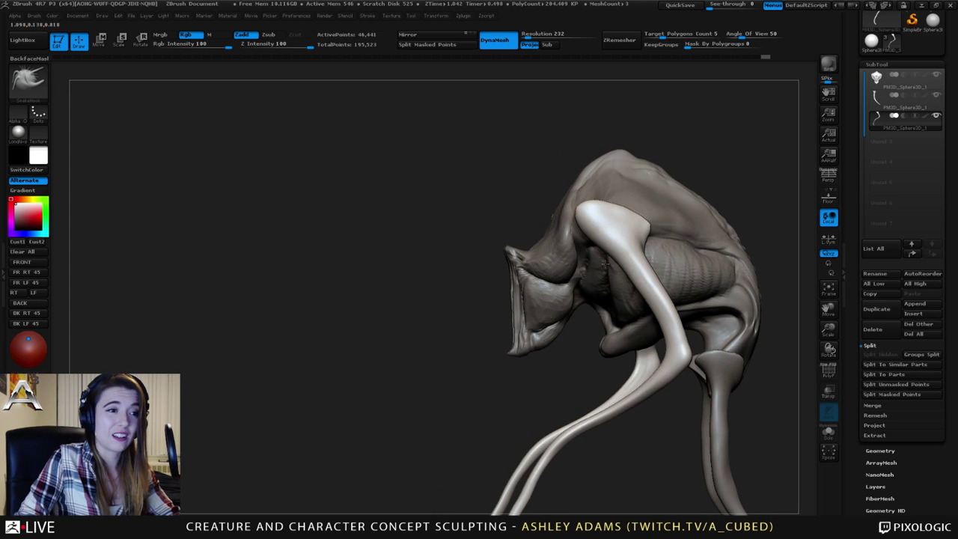
pyautogui.moveTo(651, 313); pyautogui.dragTo(674, 329)
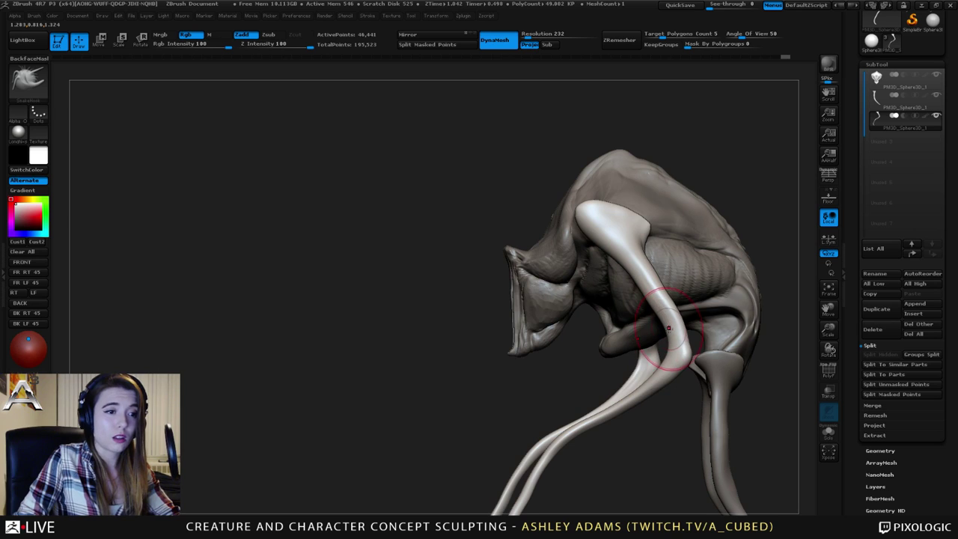
pyautogui.moveTo(672, 300); pyautogui.dragTo(657, 300, button='right')
pyautogui.moveTo(649, 289); pyautogui.dragTo(659, 291)
pyautogui.keyDown('alt'); pyautogui.moveTo(648, 272); pyautogui.dragTo(636, 243, button='right'); pyautogui.keyUp('alt')
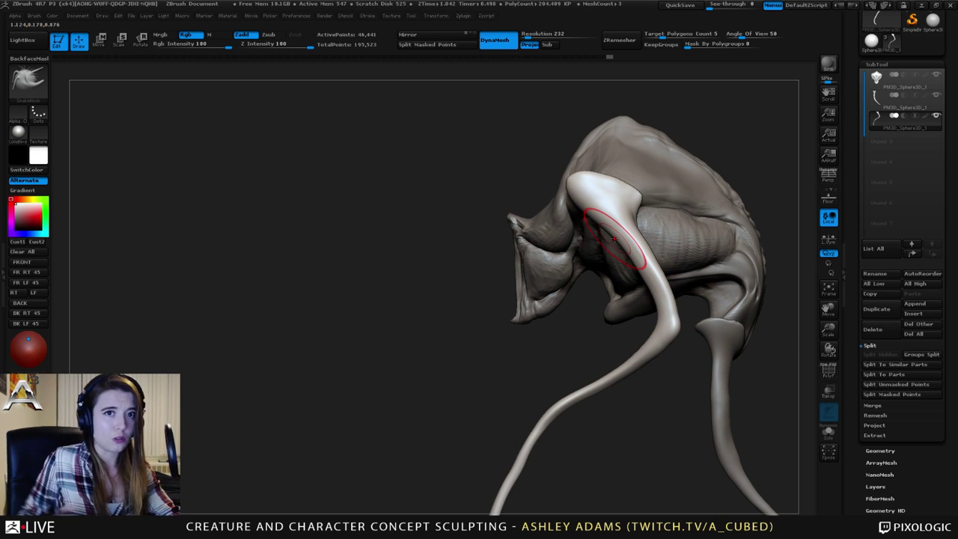
# Smooth the upper section of the creature's front limb and refine its lower section with small Snake Hook strokes.
pyautogui.press('shift')
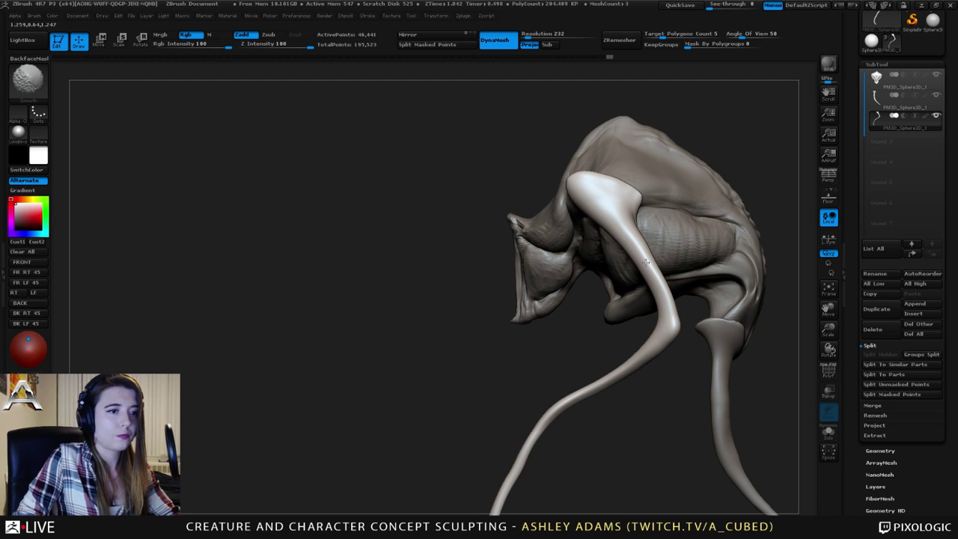
pyautogui.keyDown('shift'); pyautogui.moveTo(646, 262); pyautogui.dragTo(647, 255); pyautogui.keyUp('shift')
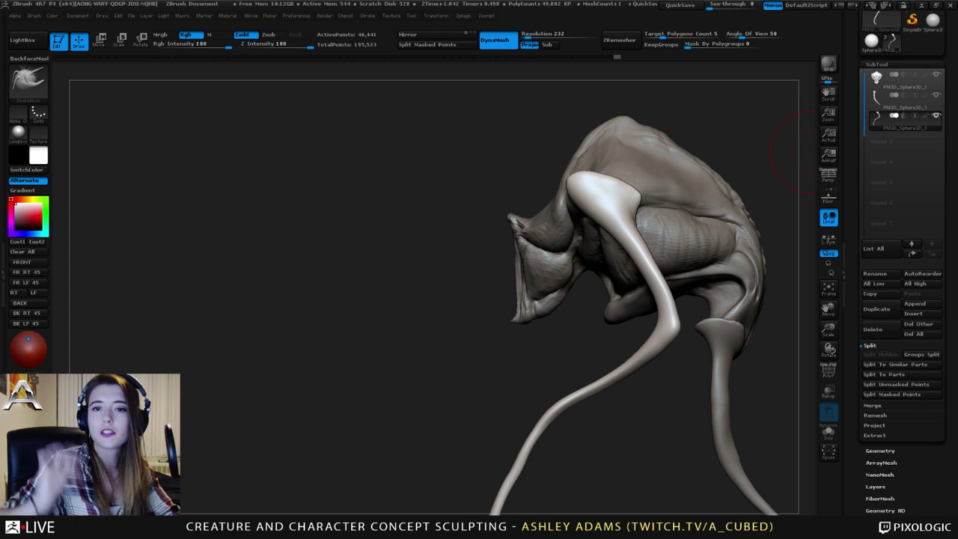
pyautogui.moveTo(810, 152); pyautogui.dragTo(569, 271, button='right')
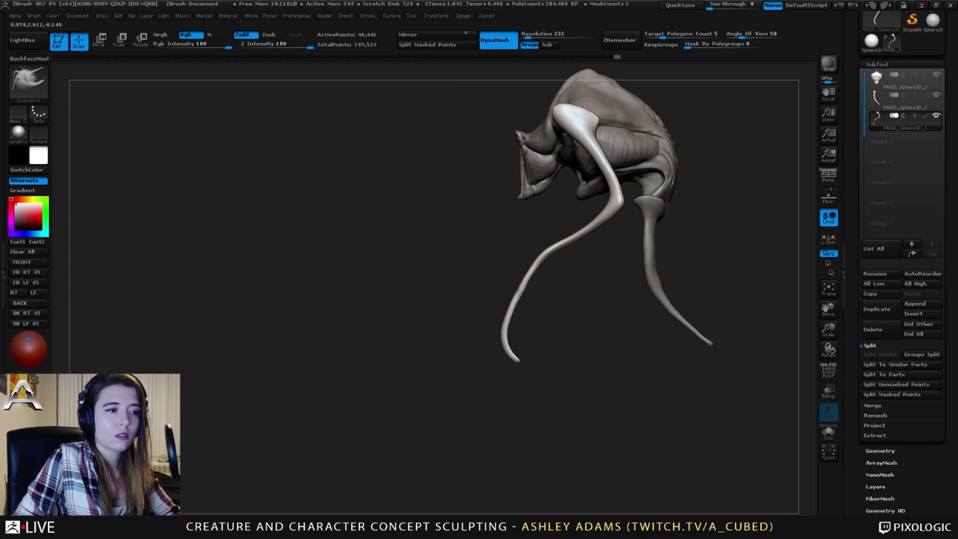
pyautogui.moveTo(518, 292); pyautogui.dragTo(523, 287)
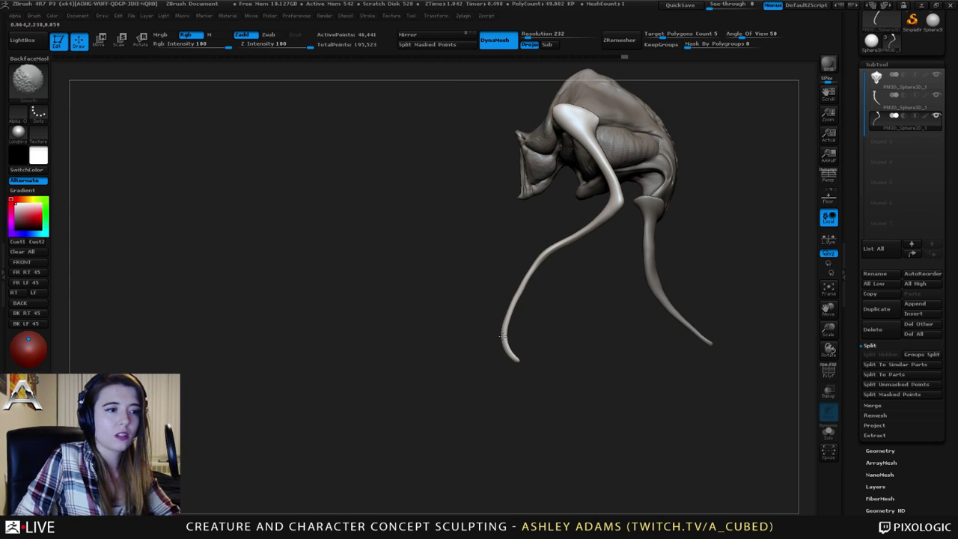
# Pull the front limb's tip backward and upward with Snake Hook to form a hooked foot.
pyautogui.keyDown('ctrl'); pyautogui.moveTo(524, 343); pyautogui.dragTo(526, 371, button='right'); pyautogui.keyUp('ctrl')
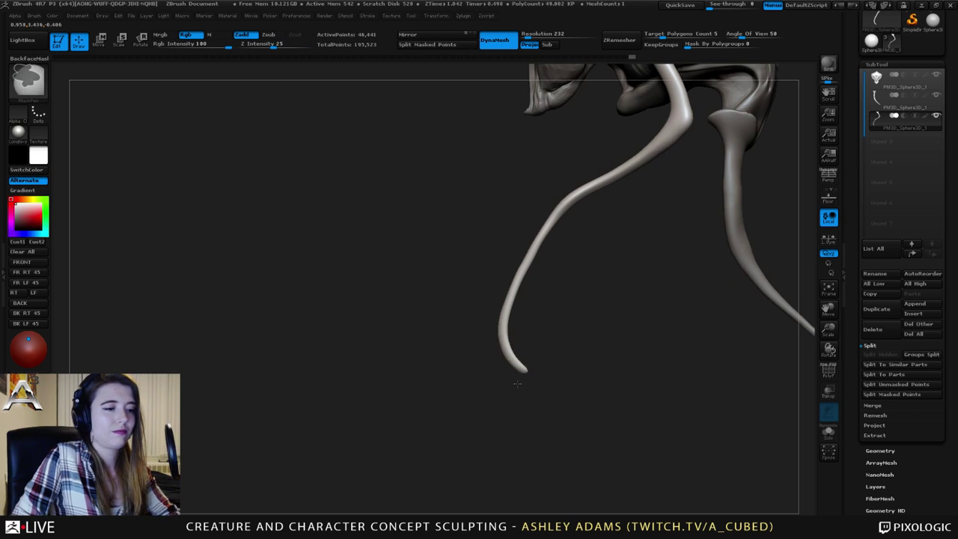
pyautogui.moveTo(536, 371); pyautogui.dragTo(564, 367)
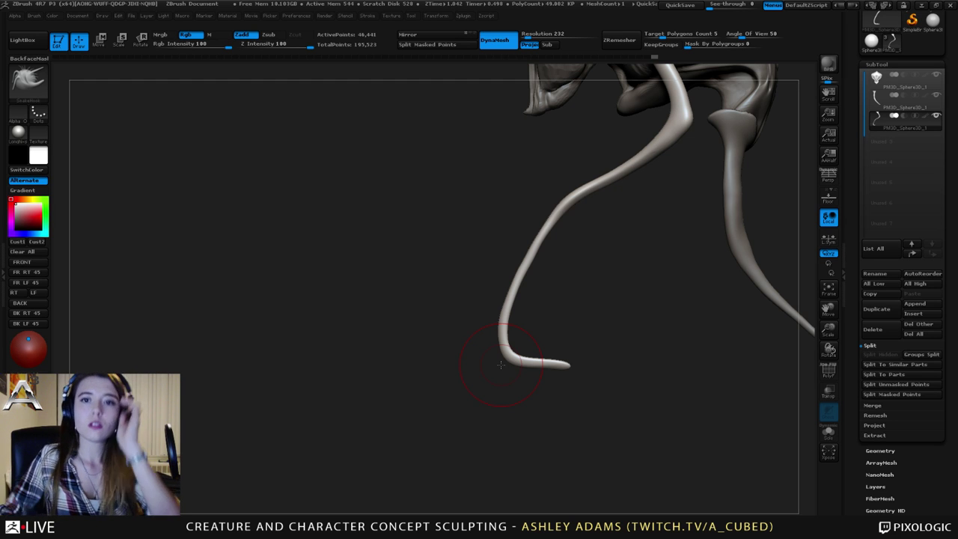
pyautogui.keyDown('ctrl'); pyautogui.moveTo(602, 304); pyautogui.dragTo(494, 334, button='right'); pyautogui.keyUp('ctrl')
pyautogui.keyDown('alt'); pyautogui.moveTo(571, 334); pyautogui.dragTo(577, 286, button='right'); pyautogui.keyUp('alt')
pyautogui.keyDown('ctrl'); pyautogui.moveTo(490, 271); pyautogui.dragTo(492, 200, button='right'); pyautogui.keyUp('ctrl')
pyautogui.moveTo(476, 369); pyautogui.dragTo(465, 372, button='right')
pyautogui.press('space')
pyautogui.moveTo(460, 375)
pyautogui.mouseDown()
pyautogui.moveTo(523, 373)
pyautogui.moveTo(522, 341)
pyautogui.moveTo(539, 345)
pyautogui.mouseUp()
# Swell the thin front foot into a rounded, bulky shape with the Inflat brush.
pyautogui.press('b')
pyautogui.press('i')
pyautogui.press('n')
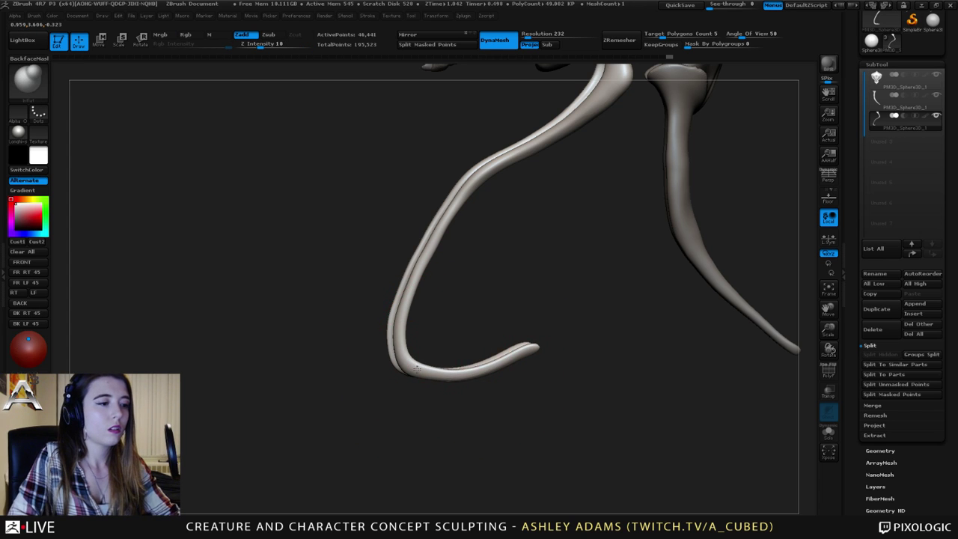
pyautogui.moveTo(415, 369)
pyautogui.mouseDown()
pyautogui.moveTo(466, 371)
pyautogui.moveTo(545, 348)
pyautogui.moveTo(445, 373)
pyautogui.moveTo(405, 342)
pyautogui.mouseUp()
pyautogui.moveTo(451, 329)
pyautogui.mouseDown(button='right')
pyautogui.moveTo(470, 330)
pyautogui.moveTo(448, 306)
pyautogui.moveTo(461, 314)
pyautogui.mouseUp(button='right')
pyautogui.rightClick(471, 328)
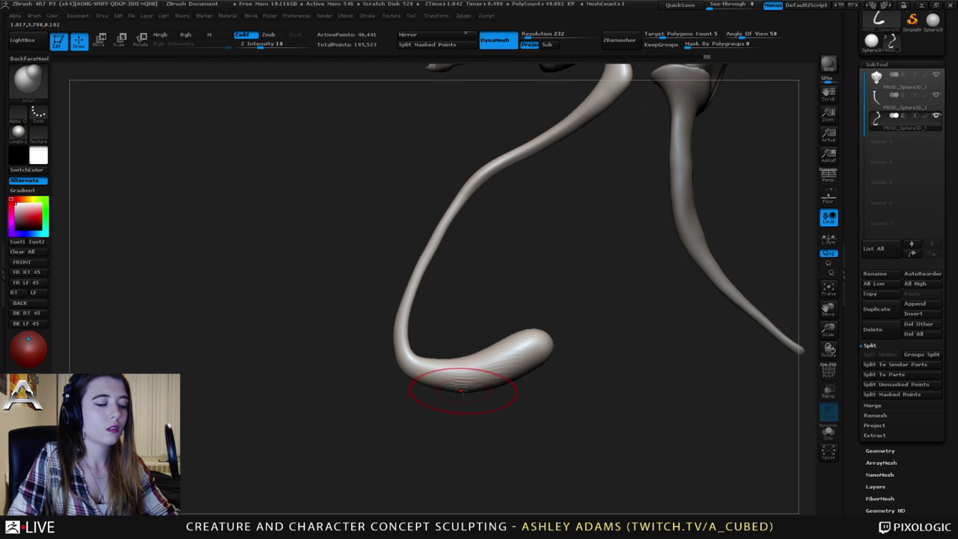
# Push the underside of the swollen front foot upward with Snake Hook to refine its sole contour.
pyautogui.press('b')
pyautogui.press('s')
pyautogui.press('h')
pyautogui.moveTo(460, 391); pyautogui.dragTo(460, 380)
pyautogui.moveTo(463, 389); pyautogui.dragTo(482, 379, button='right')
pyautogui.moveTo(485, 380); pyautogui.dragTo(491, 366)
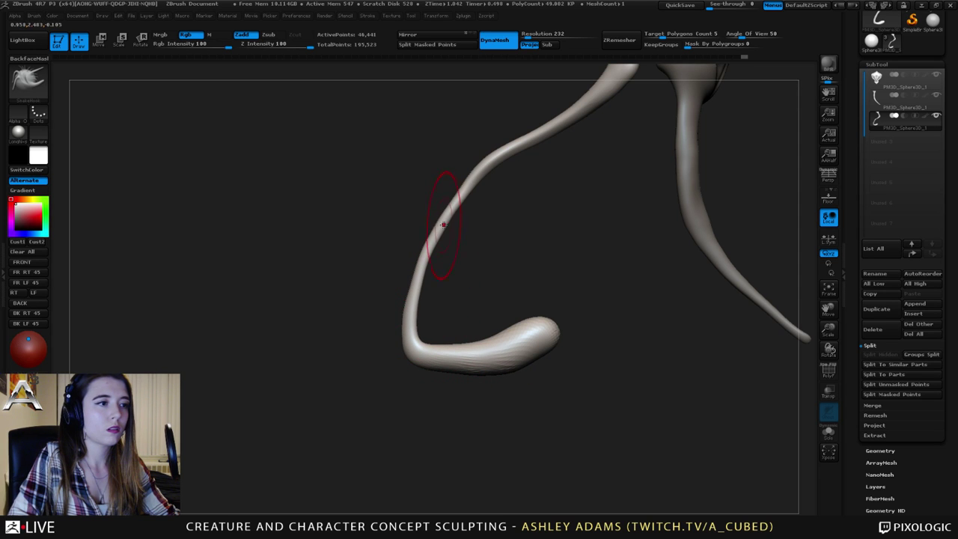
# Thicken the front limb's lower section between knee and ankle with the Inflat brush and smooth it.
pyautogui.press('b')
pyautogui.press('i')
pyautogui.press('n')
pyautogui.moveTo(412, 325)
pyautogui.mouseDown()
pyautogui.moveTo(432, 246)
pyautogui.moveTo(490, 156)
pyautogui.mouseUp()
pyautogui.moveTo(431, 247)
pyautogui.mouseDown()
pyautogui.moveTo(495, 156)
pyautogui.moveTo(414, 316)
pyautogui.mouseUp()
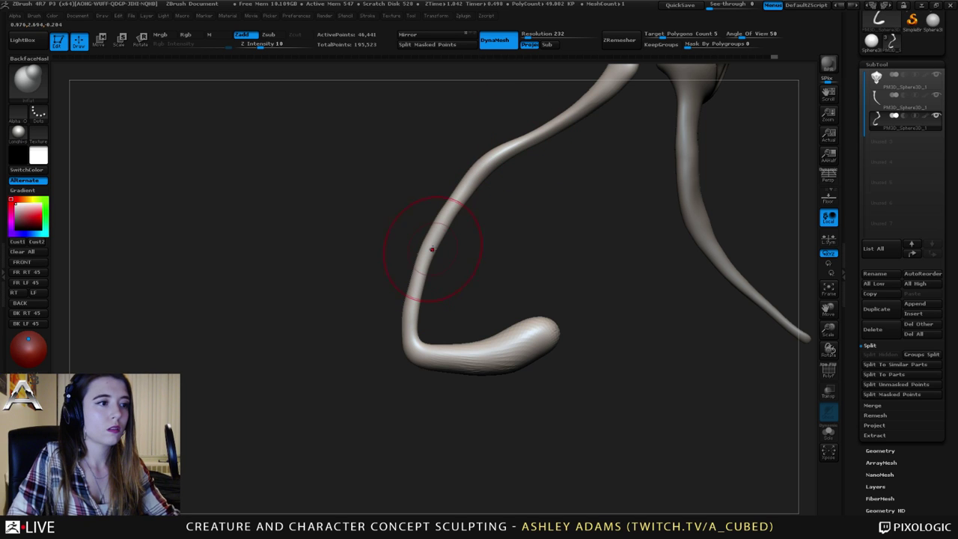
pyautogui.keyDown('shift'); pyautogui.moveTo(493, 158); pyautogui.dragTo(426, 257); pyautogui.keyUp('shift')
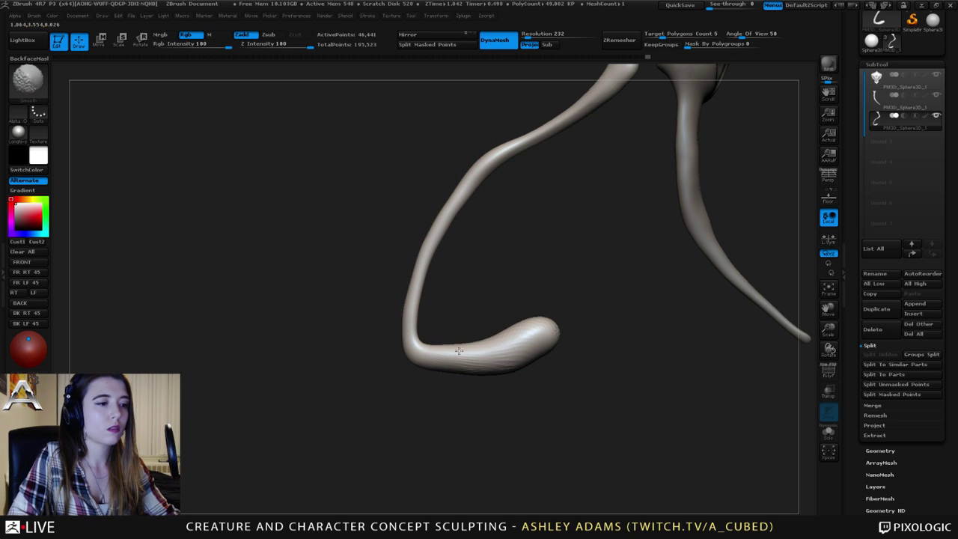
# Draw the end of the front foot up into a pointed, raised toe with Snake Hook.
pyautogui.press('b')
pyautogui.press('s')
pyautogui.press('h')
pyautogui.moveTo(552, 326)
pyautogui.keyDown('shift'); pyautogui.mouseDown()
pyautogui.moveTo(570, 296)
pyautogui.moveTo(563, 283)
pyautogui.mouseUp(); pyautogui.keyUp('shift')
pyautogui.press('space')
pyautogui.moveTo(487, 289)
pyautogui.mouseDown()
pyautogui.moveTo(601, 309)
pyautogui.moveTo(545, 305)
pyautogui.moveTo(538, 346)
pyautogui.moveTo(520, 331)
pyautogui.moveTo(518, 356)
pyautogui.moveTo(519, 336)
pyautogui.mouseUp()
pyautogui.press('space')
pyautogui.keyDown('ctrl'); pyautogui.moveTo(520, 336); pyautogui.dragTo(512, 277, button='right'); pyautogui.keyUp('ctrl')
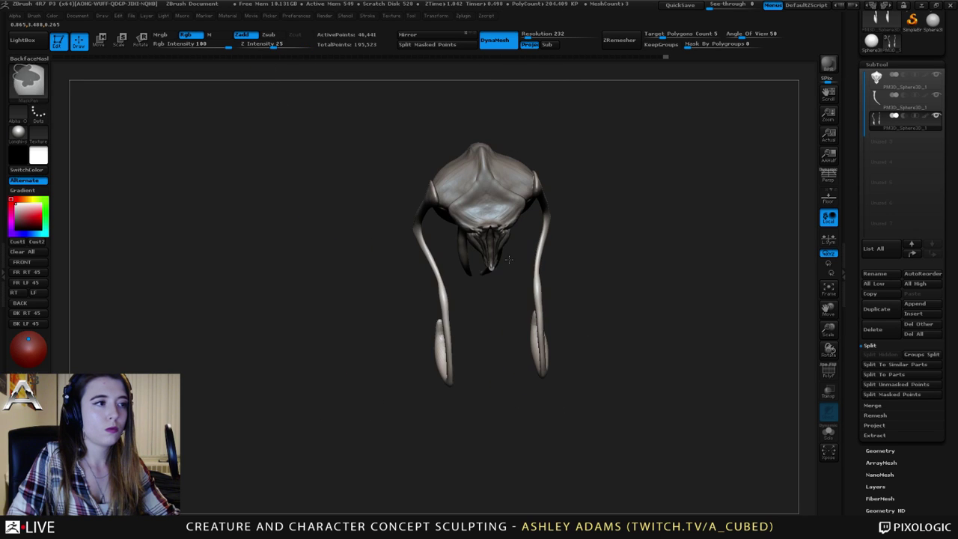
# Adjust the alignment of both lower front limbs with Snake Hook as seen from the front.
pyautogui.moveTo(512, 277)
pyautogui.mouseDown()
pyautogui.moveTo(530, 279)
pyautogui.moveTo(536, 311)
pyautogui.moveTo(536, 291)
pyautogui.mouseUp()
pyautogui.press('b')
pyautogui.press('i')
pyautogui.press('n')
pyautogui.press('b')
pyautogui.press('s')
pyautogui.press('h')
pyautogui.press('space')
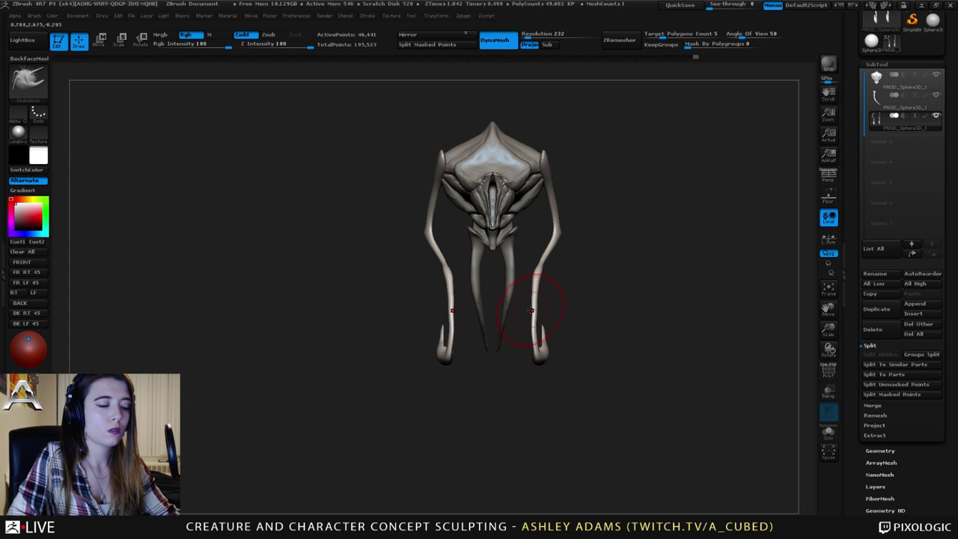
# Add volume to the lower front limbs below the knee with the Inflat brush.
pyautogui.press('b')
pyautogui.press('i')
pyautogui.press('n')
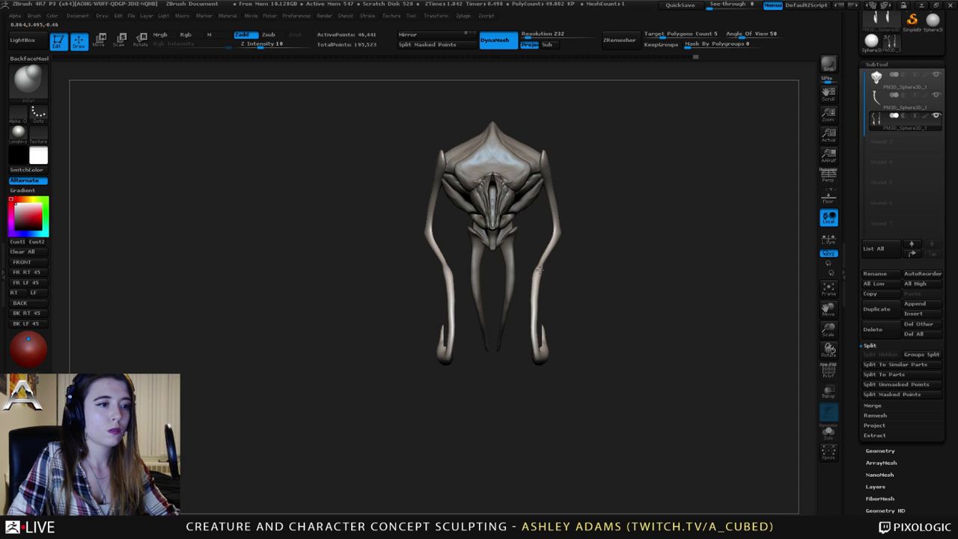
pyautogui.moveTo(658, 293); pyautogui.dragTo(560, 291)
pyautogui.moveTo(479, 308); pyautogui.dragTo(441, 309)
# Round the sharp heel of the front foot and adjust the ankle curve with Snake Hook.
pyautogui.press('b')
pyautogui.press('s')
pyautogui.press('h')
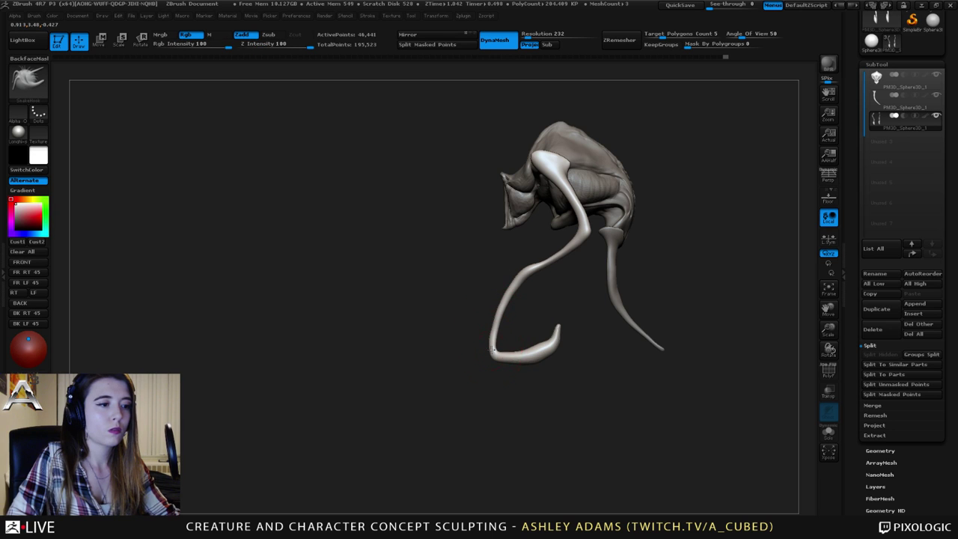
pyautogui.moveTo(491, 349)
pyautogui.mouseDown()
pyautogui.moveTo(487, 331)
pyautogui.moveTo(497, 348)
pyautogui.moveTo(500, 313)
pyautogui.mouseUp()
pyautogui.press('space')
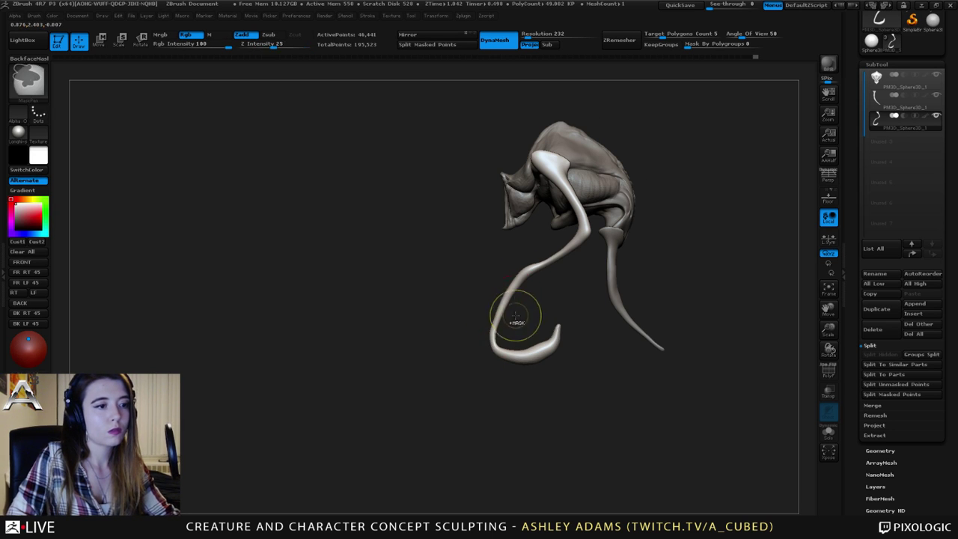
pyautogui.keyDown('ctrl'); pyautogui.moveTo(516, 315); pyautogui.dragTo(518, 348, button='right'); pyautogui.keyUp('ctrl')
pyautogui.press('space')
pyautogui.moveTo(572, 335); pyautogui.dragTo(580, 336)
# Broaden the front feet sideways with a resized Snake Hook brush, working from the underside.
pyautogui.moveTo(496, 330)
pyautogui.mouseDown(button='right')
pyautogui.moveTo(565, 323)
pyautogui.moveTo(567, 342)
pyautogui.moveTo(567, 225)
pyautogui.mouseUp(button='right')
pyautogui.press('space')
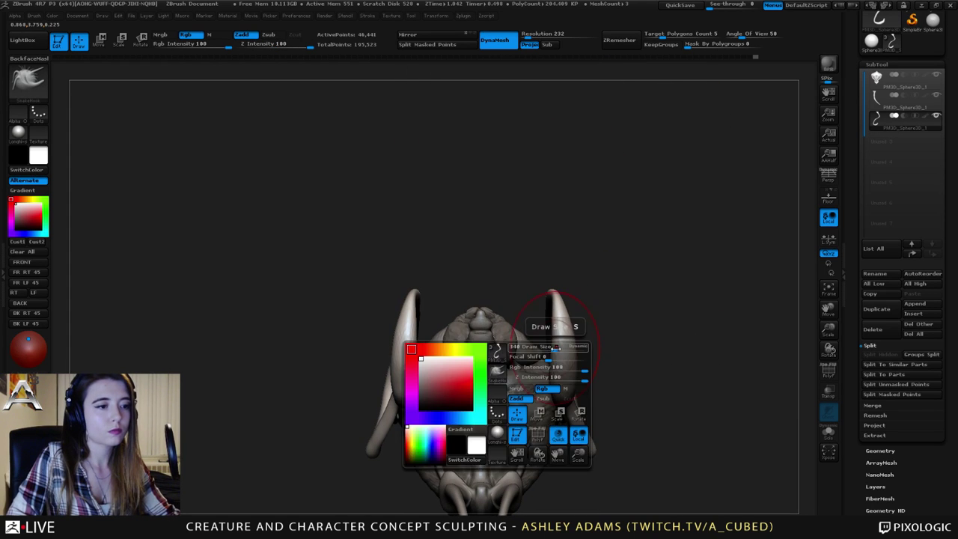
pyautogui.moveTo(556, 348)
pyautogui.mouseDown()
pyautogui.moveTo(550, 368)
pyautogui.moveTo(547, 339)
pyautogui.moveTo(575, 335)
pyautogui.mouseUp()
pyautogui.moveTo(568, 323)
pyautogui.mouseDown()
pyautogui.moveTo(559, 332)
pyautogui.moveTo(551, 300)
pyautogui.mouseUp()
pyautogui.press('space')
pyautogui.moveTo(545, 341)
pyautogui.mouseDown()
pyautogui.moveTo(549, 400)
pyautogui.moveTo(575, 389)
pyautogui.moveTo(570, 318)
pyautogui.moveTo(549, 402)
pyautogui.mouseUp()
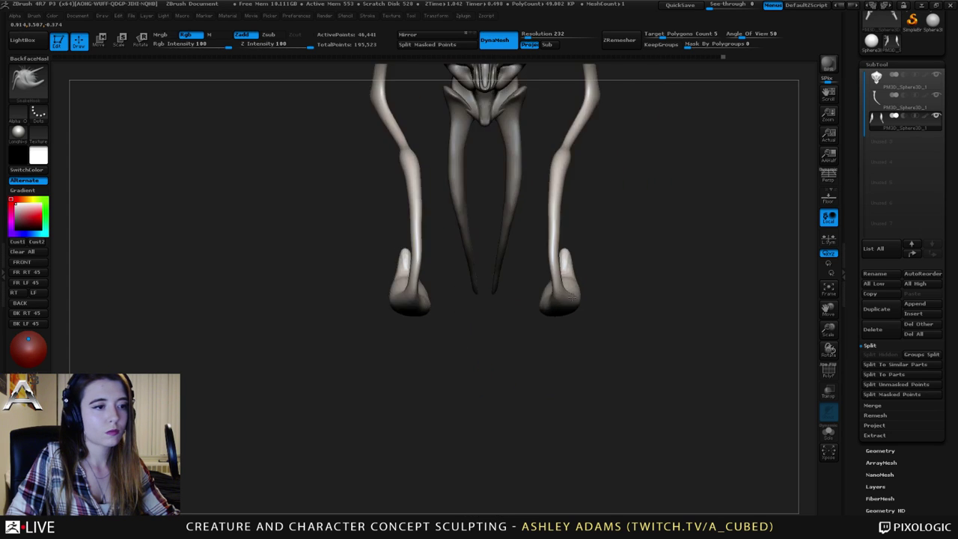
# Try to shift the lower front limbs outward over the feet with Snake Hook, and undo these strokes.
pyautogui.press('space')
pyautogui.moveTo(556, 267)
pyautogui.mouseDown()
pyautogui.moveTo(564, 268)
pyautogui.moveTo(555, 262)
pyautogui.moveTo(567, 173)
pyautogui.mouseUp()
pyautogui.moveTo(568, 219); pyautogui.dragTo(564, 216)
pyautogui.moveTo(566, 259); pyautogui.dragTo(570, 268)
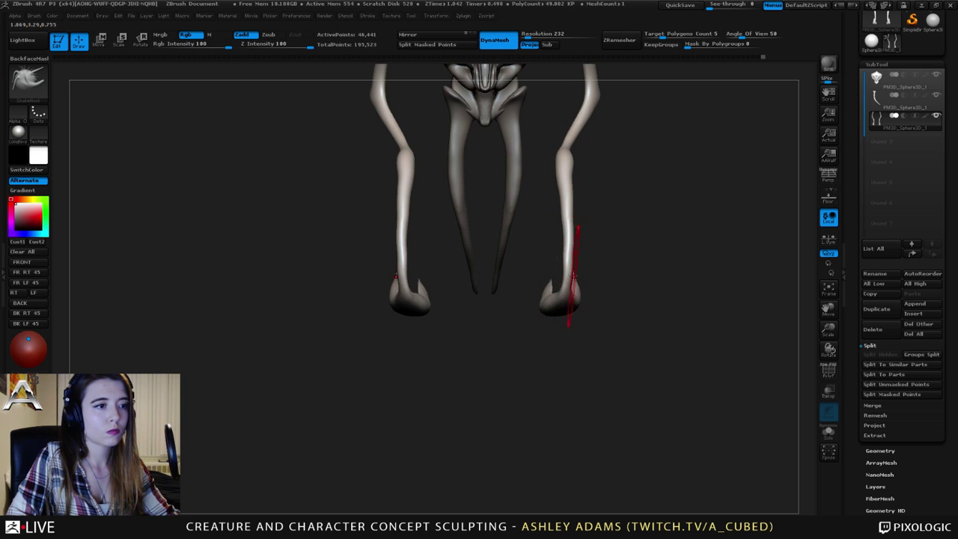
pyautogui.keyDown('ctrl'); pyautogui.moveTo(572, 274); pyautogui.dragTo(544, 222, button='right'); pyautogui.keyUp('ctrl')
pyautogui.hotkey('ctrl', 'z')
pyautogui.hotkey('ctrl', 'z')
pyautogui.hotkey('ctrl', 'z')
pyautogui.hotkey('ctrl', 'z')
pyautogui.hotkey('ctrl', 'z')
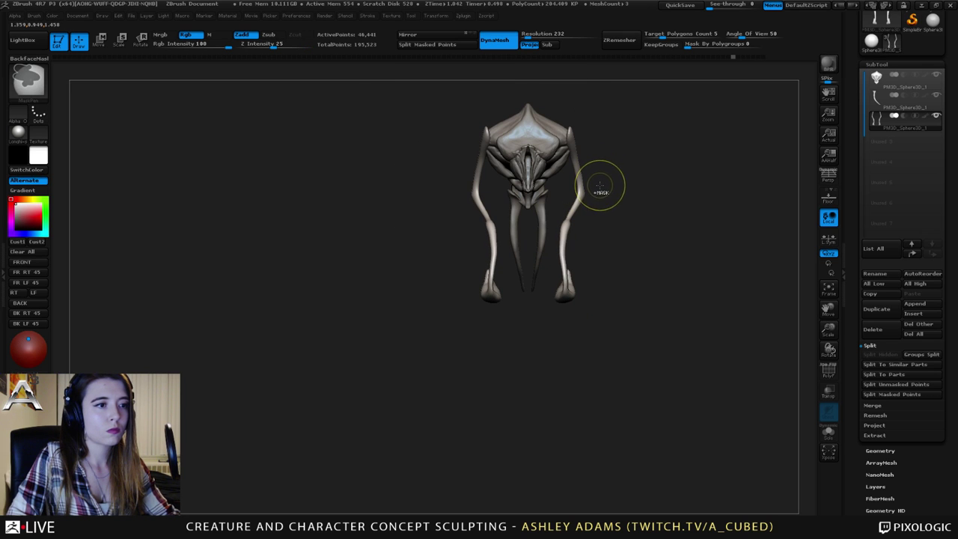
pyautogui.hotkey('ctrl', 'z')
# Nudge the front ankles inward with Snake Hook to open a gap between each shin and its raised toe.
pyautogui.keyDown('ctrl'); pyautogui.moveTo(570, 287); pyautogui.dragTo(571, 310, button='right'); pyautogui.keyUp('ctrl')
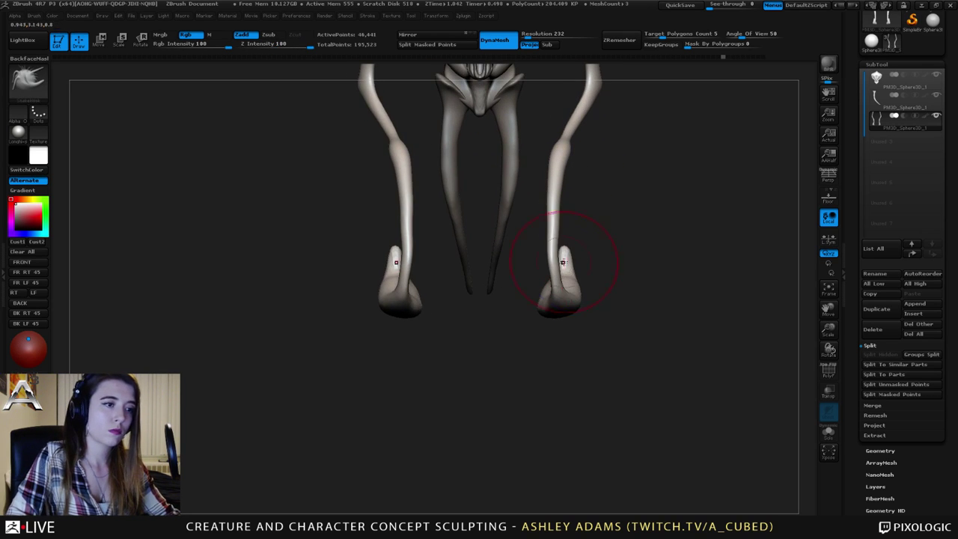
pyautogui.moveTo(554, 304); pyautogui.dragTo(551, 259)
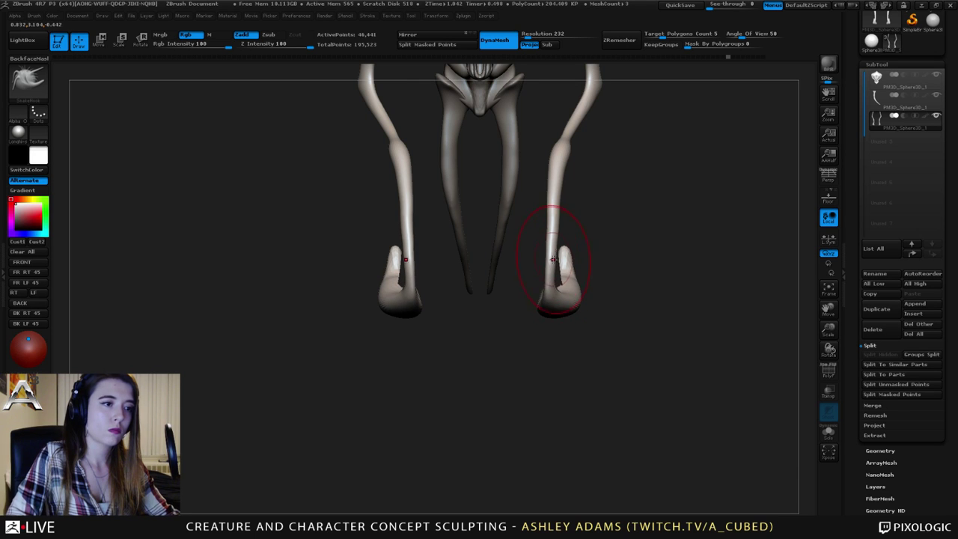
pyautogui.moveTo(558, 227); pyautogui.dragTo(551, 228)
pyautogui.moveTo(566, 202)
pyautogui.keyDown('alt'); pyautogui.mouseDown(button='right')
pyautogui.moveTo(572, 292)
pyautogui.moveTo(557, 238)
pyautogui.mouseUp(button='right'); pyautogui.keyUp('alt')
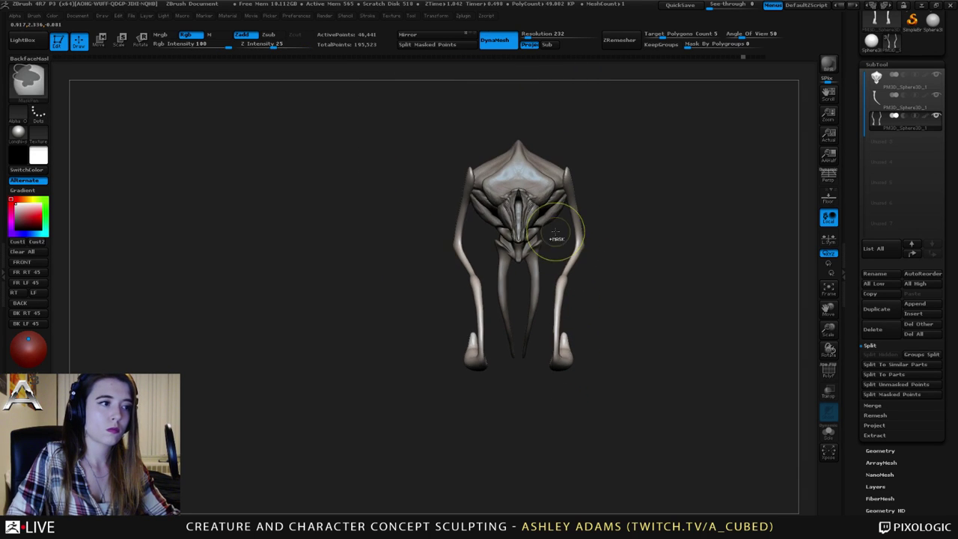
# Make the hind limbs the active subtool and get a resized Inflat brush ready for them.
pyautogui.moveTo(563, 306); pyautogui.dragTo(495, 317, button='right')
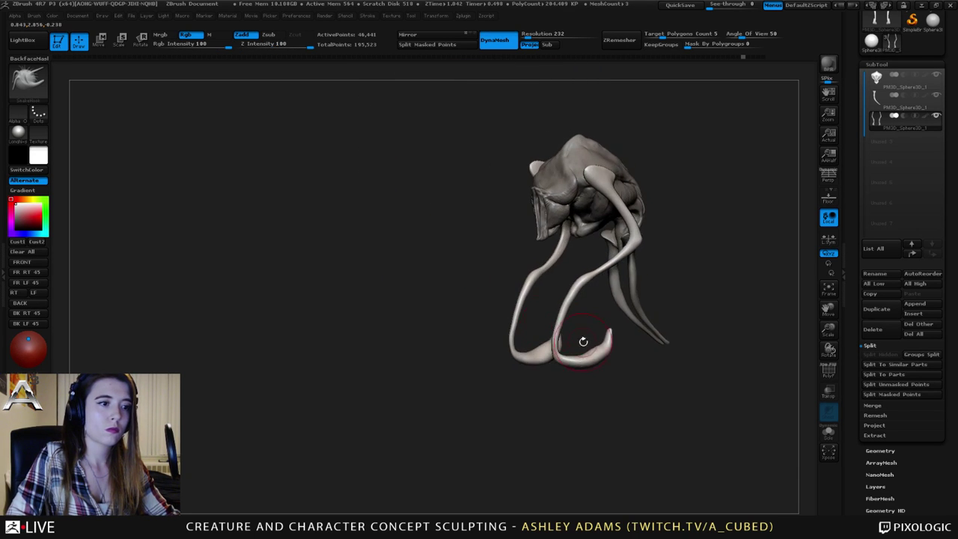
pyautogui.keyDown('alt'); pyautogui.moveTo(583, 342); pyautogui.dragTo(541, 338, button='right'); pyautogui.keyUp('alt')
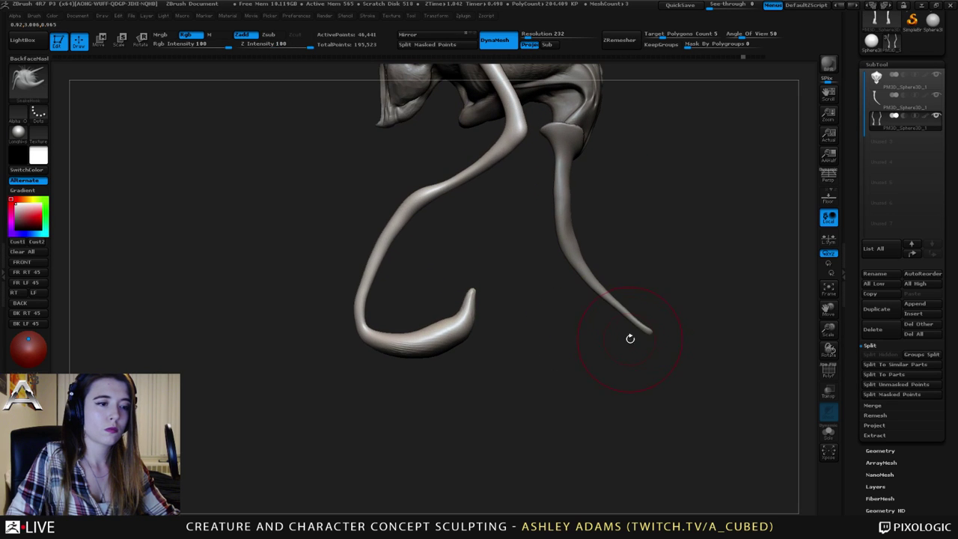
pyautogui.keyDown('alt'); pyautogui.click(650, 333); pyautogui.keyUp('alt')
pyautogui.press('space')
pyautogui.moveTo(622, 289); pyautogui.dragTo(608, 288)
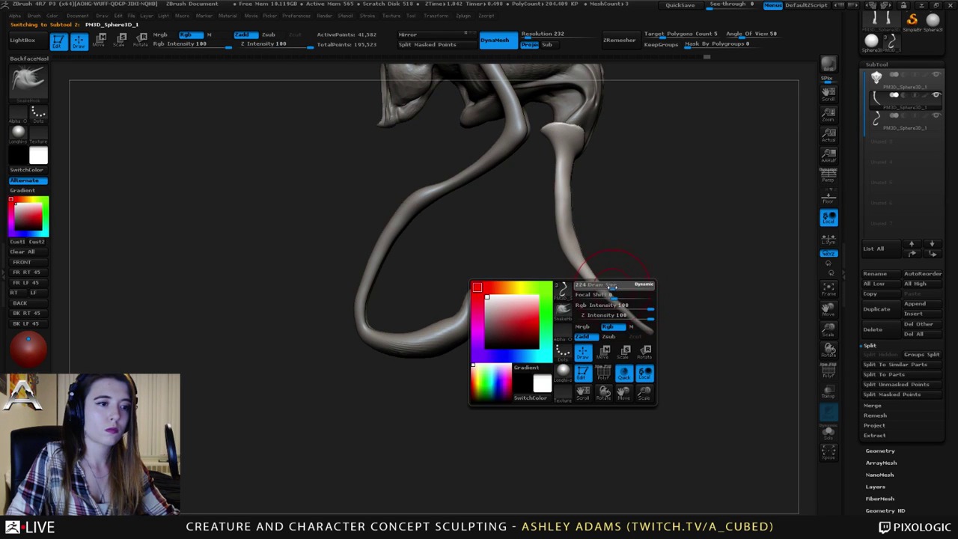
pyautogui.press('b')
pyautogui.press('i')
pyautogui.press('n')
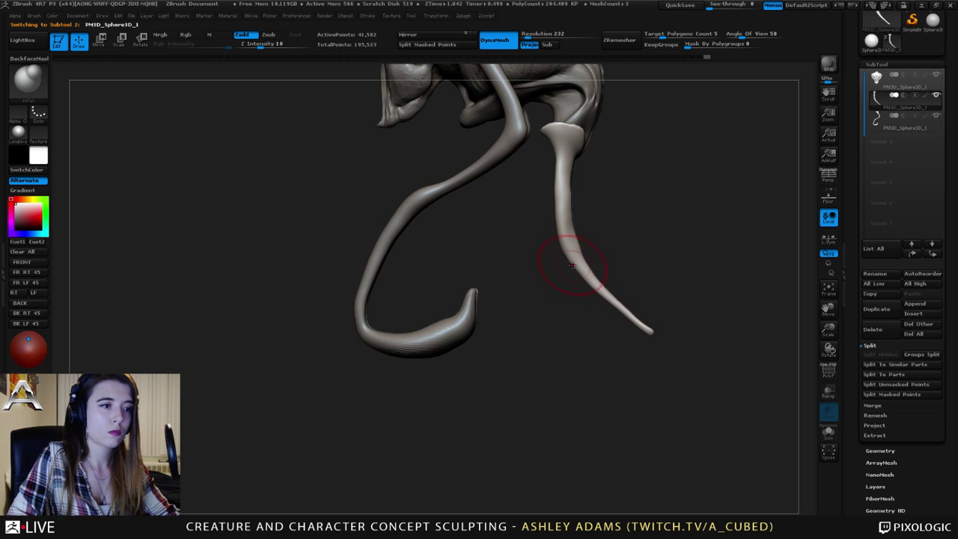
# Try to inflate the ends of the hind limbs into large bulbous feet, and undo these strokes.
pyautogui.moveTo(602, 292); pyautogui.dragTo(662, 351)
pyautogui.moveTo(665, 317); pyautogui.dragTo(680, 316)
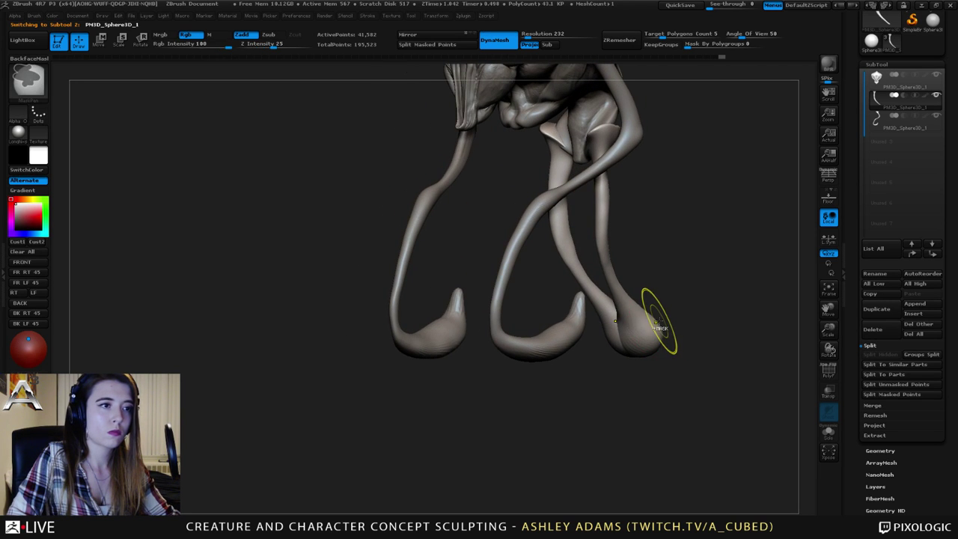
pyautogui.hotkey('ctrl', 'z')
pyautogui.hotkey('ctrl', 'z')
pyautogui.hotkey('ctrl', 'z')
pyautogui.hotkey('ctrl', 'z')
# Swell the thin tips of the hind limbs slightly with the Inflat brush.
pyautogui.moveTo(660, 343)
pyautogui.keyDown('ctrl'); pyautogui.mouseDown(button='right')
pyautogui.moveTo(657, 314)
pyautogui.moveTo(623, 299)
pyautogui.mouseUp(button='right'); pyautogui.keyUp('ctrl')
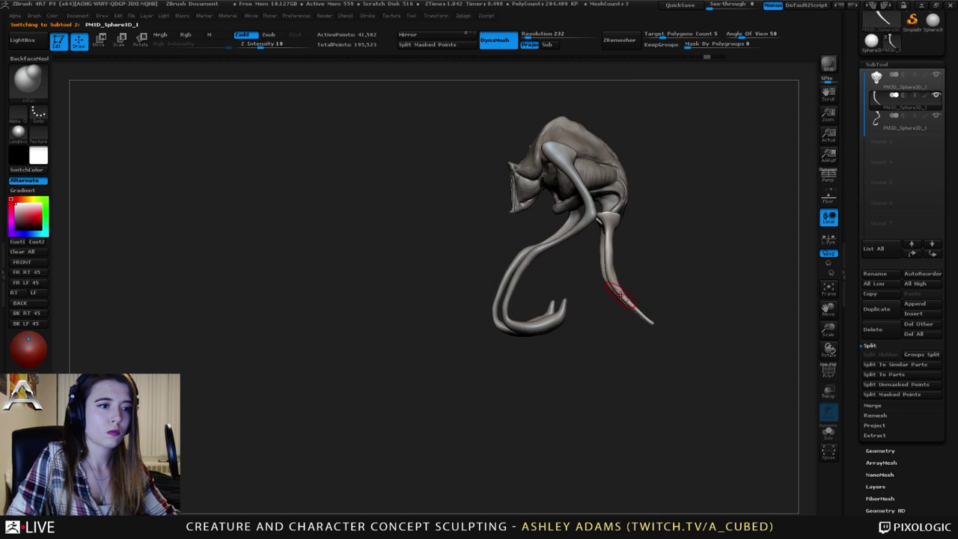
pyautogui.moveTo(646, 320); pyautogui.dragTo(652, 325)
pyautogui.keyDown('shift'); pyautogui.moveTo(651, 325); pyautogui.dragTo(595, 330, button='right'); pyautogui.keyUp('shift')
pyautogui.moveTo(633, 324); pyautogui.dragTo(638, 332)
# Nudge the hind limb tips into shape with Snake Hook from the rear view.
pyautogui.press('b')
pyautogui.press('s')
pyautogui.press('h')
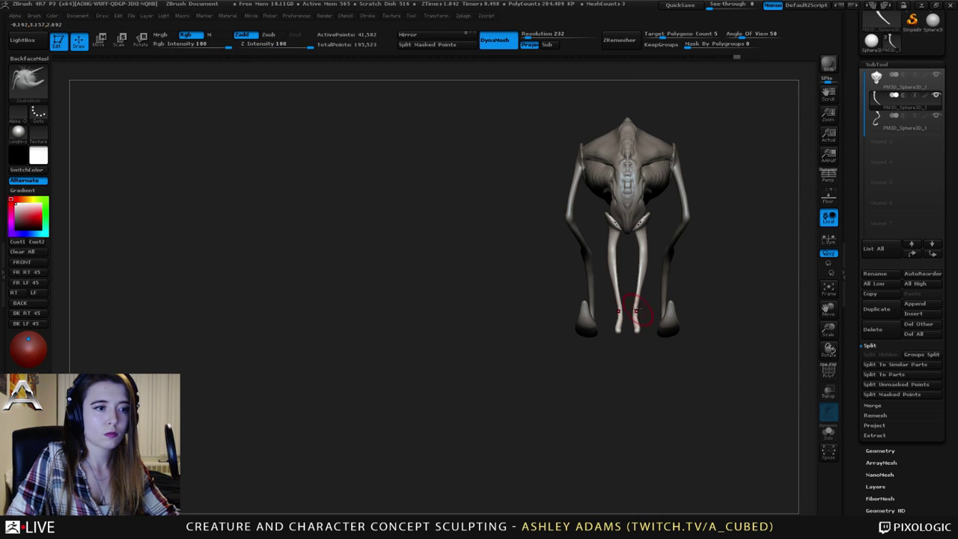
pyautogui.keyDown('ctrl'); pyautogui.moveTo(640, 308); pyautogui.dragTo(618, 330, button='right'); pyautogui.keyUp('ctrl')
pyautogui.keyDown('alt'); pyautogui.moveTo(641, 286); pyautogui.dragTo(575, 324, button='right'); pyautogui.keyUp('alt')
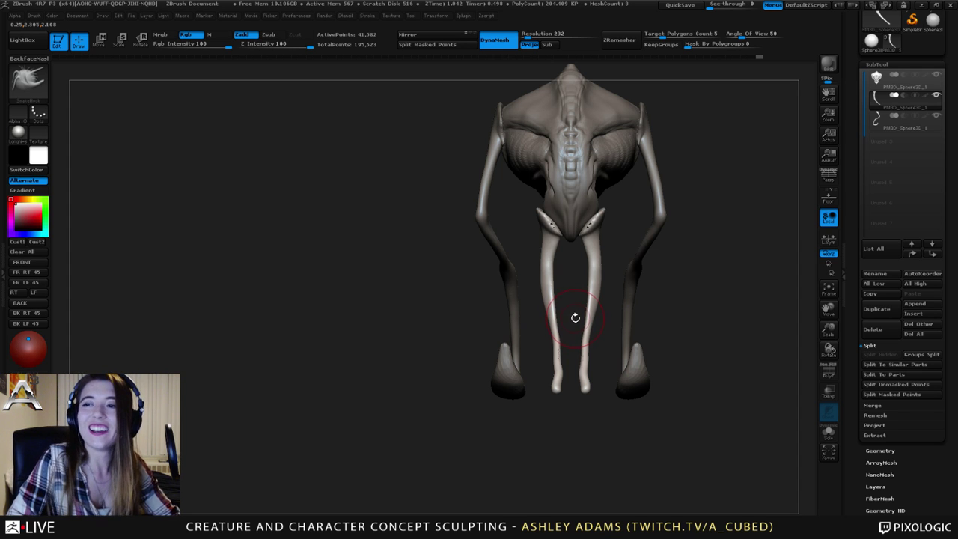
pyautogui.moveTo(519, 273); pyautogui.dragTo(557, 334, button='right')
pyautogui.moveTo(558, 368)
pyautogui.mouseDown()
pyautogui.moveTo(553, 326)
pyautogui.moveTo(555, 383)
pyautogui.mouseUp()
# Bend the lower hind limb forward under the body with a resized Snake Hook brush in side view.
pyautogui.moveTo(555, 378); pyautogui.dragTo(490, 355, button='right')
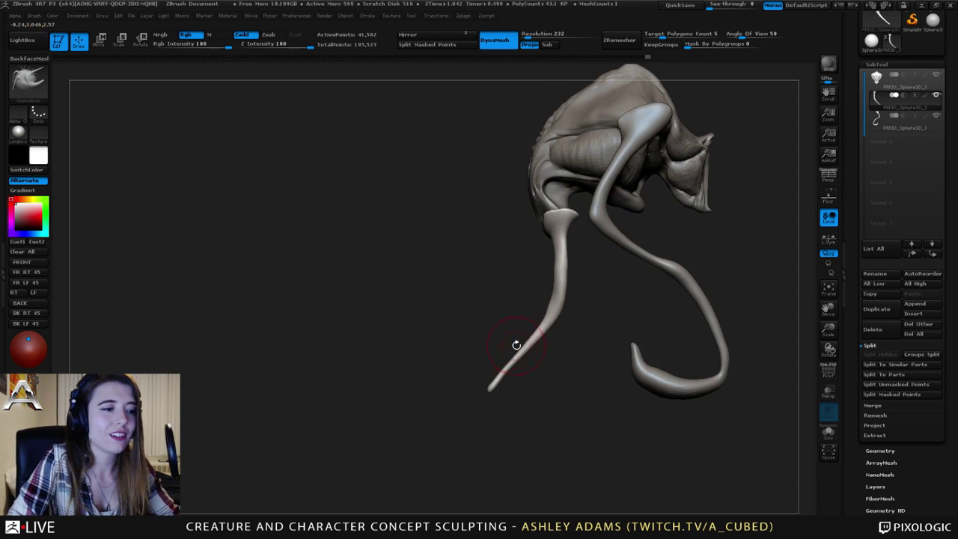
pyautogui.press('space')
pyautogui.moveTo(520, 341); pyautogui.dragTo(532, 342)
pyautogui.moveTo(483, 392); pyautogui.dragTo(517, 395)
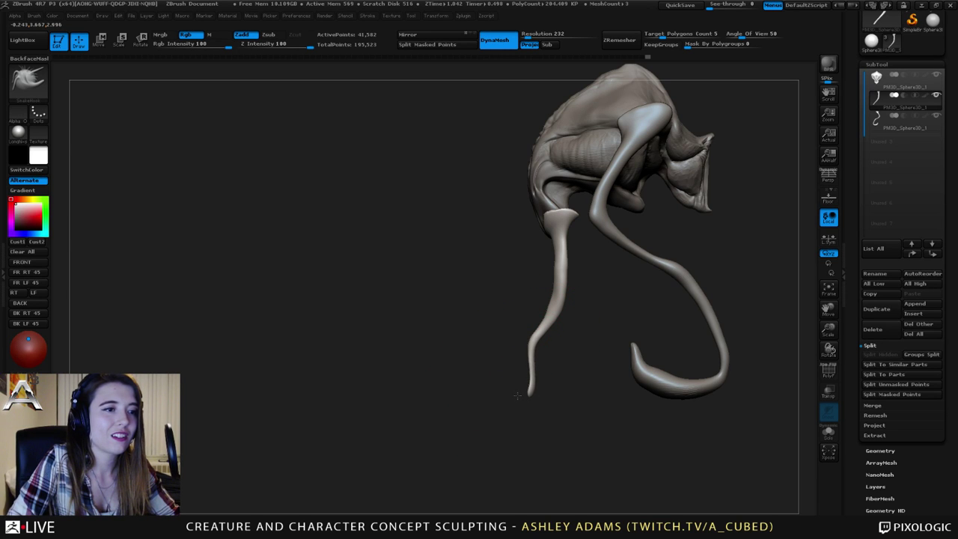
# Pull the hind limb's lower joint and tip backward with Snake Hook to form a stepped, S-shaped leg.
pyautogui.moveTo(528, 344)
pyautogui.mouseDown()
pyautogui.moveTo(520, 335)
pyautogui.moveTo(553, 360)
pyautogui.moveTo(524, 366)
pyautogui.mouseUp()
pyautogui.press('space')
pyautogui.moveTo(519, 400); pyautogui.dragTo(507, 397)
pyautogui.moveTo(518, 410); pyautogui.dragTo(536, 397)
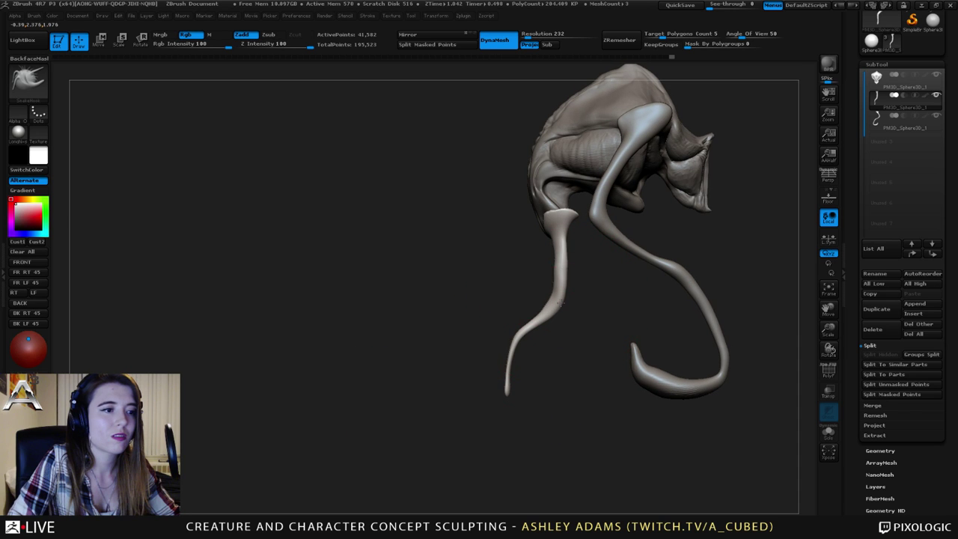
pyautogui.moveTo(559, 304); pyautogui.dragTo(564, 303)
pyautogui.keyDown('ctrl'); pyautogui.moveTo(566, 310); pyautogui.dragTo(550, 246, button='right'); pyautogui.keyUp('ctrl')
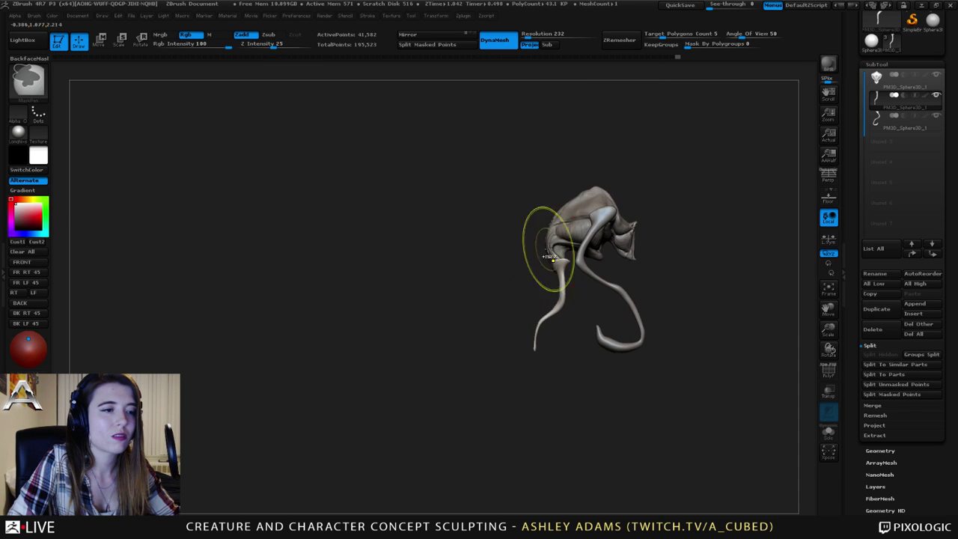
# Select the front limbs and duplicate them with the transpose Move line, placing the copy slightly behind the originals.
pyautogui.moveTo(632, 262); pyautogui.dragTo(582, 260, button='right')
pyautogui.keyDown('ctrl'); pyautogui.moveTo(594, 217); pyautogui.dragTo(663, 271, button='right'); pyautogui.keyUp('ctrl')
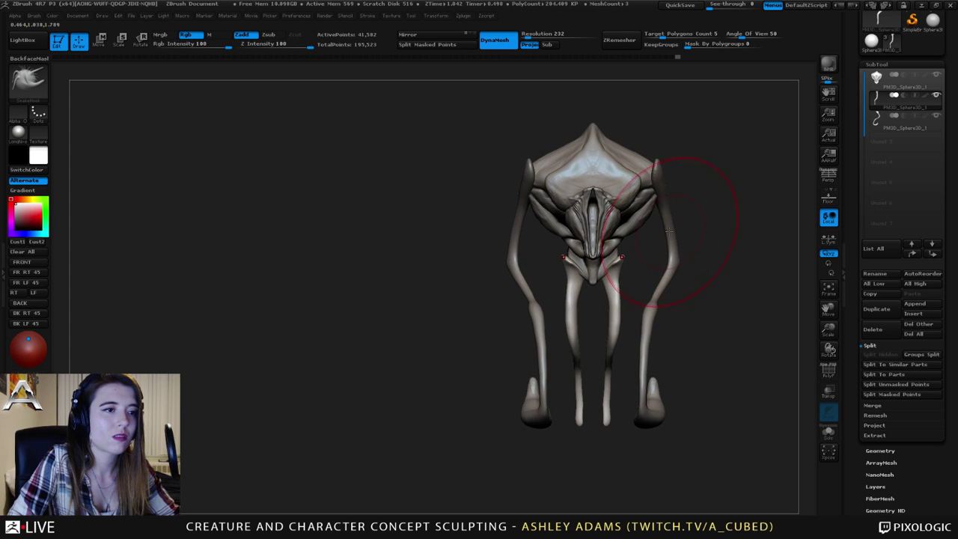
pyautogui.keyDown('alt'); pyautogui.click(668, 210); pyautogui.keyUp('alt')
pyautogui.keyDown('alt'); pyautogui.moveTo(711, 205); pyautogui.dragTo(643, 204, button='right'); pyautogui.keyUp('alt')
pyautogui.press('w')
pyautogui.keyDown('shift'); pyautogui.moveTo(605, 217); pyautogui.dragTo(751, 218); pyautogui.keyUp('shift')
pyautogui.moveTo(678, 218); pyautogui.dragTo(676, 220)
pyautogui.moveTo(676, 221); pyautogui.dragTo(679, 222)
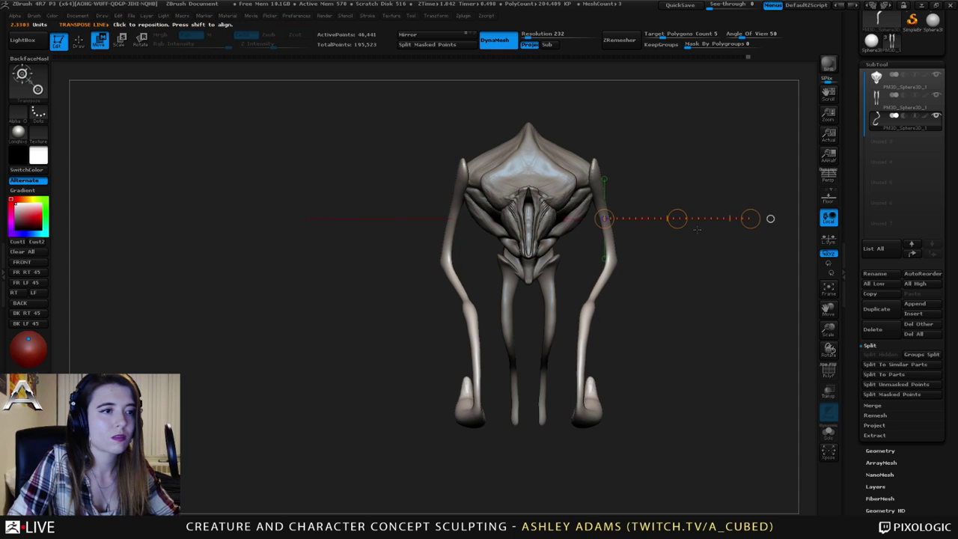
pyautogui.click(882, 450)
pyautogui.moveTo(756, 165)
pyautogui.mouseDown()
pyautogui.moveTo(593, 175)
pyautogui.moveTo(739, 175)
pyautogui.mouseUp()
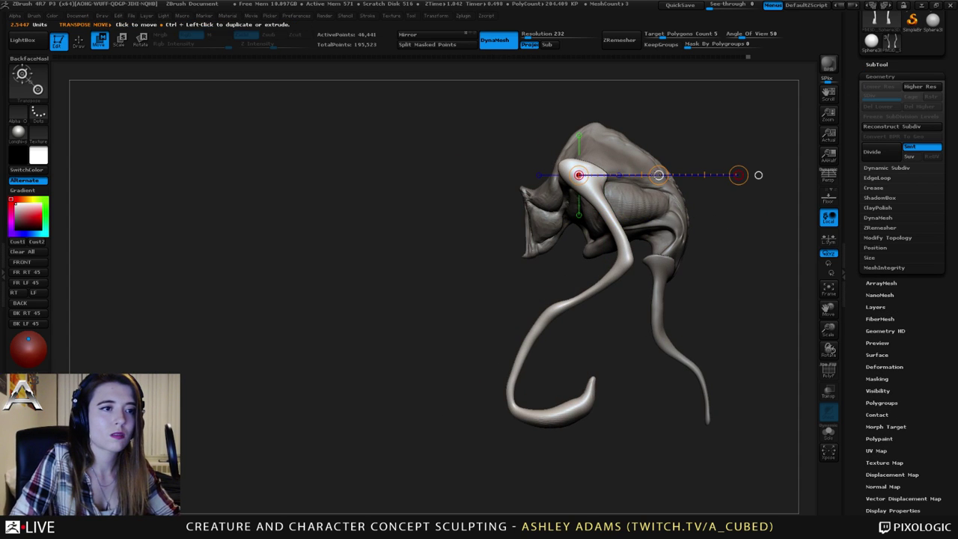
pyautogui.moveTo(658, 175)
pyautogui.keyDown('ctrl'); pyautogui.mouseDown()
pyautogui.moveTo(690, 175)
pyautogui.moveTo(668, 192)
pyautogui.mouseUp(); pyautogui.keyUp('ctrl')
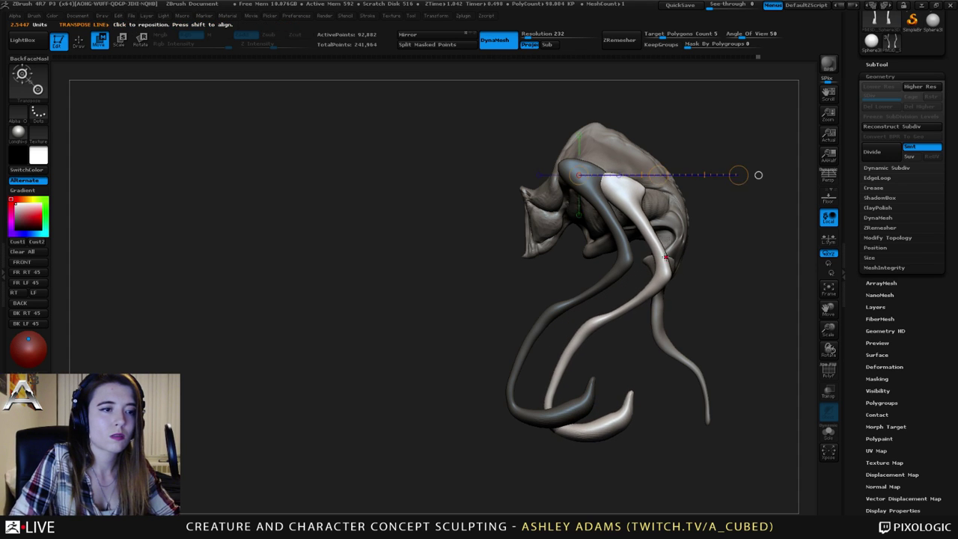
# Rotate the duplicated front limbs inward with the transpose line in front view so they sit inside the original pair.
pyautogui.keyDown('shift'); pyautogui.moveTo(696, 259); pyautogui.dragTo(727, 266); pyautogui.keyUp('shift')
pyautogui.moveTo(649, 183)
pyautogui.mouseDown()
pyautogui.moveTo(741, 407)
pyautogui.moveTo(680, 334)
pyautogui.moveTo(702, 350)
pyautogui.mouseUp()
pyautogui.press('e')
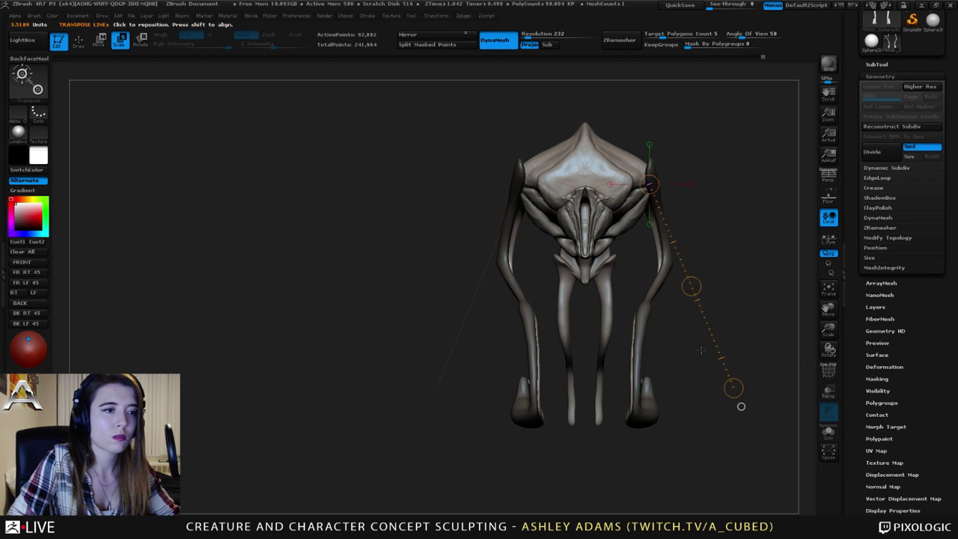
pyautogui.press('r')
pyautogui.moveTo(739, 392); pyautogui.dragTo(712, 398)
pyautogui.moveTo(713, 338)
pyautogui.mouseDown()
pyautogui.moveTo(678, 339)
pyautogui.moveTo(710, 333)
pyautogui.mouseUp()
pyautogui.moveTo(778, 341); pyautogui.dragTo(713, 337)
# Reposition the duplicated limbs against the creature's flank with the transpose Move line in side view.
pyautogui.moveTo(713, 337); pyautogui.dragTo(730, 335, button='right')
pyautogui.keyDown('alt'); pyautogui.moveTo(793, 326); pyautogui.dragTo(578, 307, button='right'); pyautogui.keyUp('alt')
pyautogui.keyDown('alt'); pyautogui.moveTo(711, 303); pyautogui.dragTo(725, 225, button='right'); pyautogui.keyUp('alt')
pyautogui.press('w')
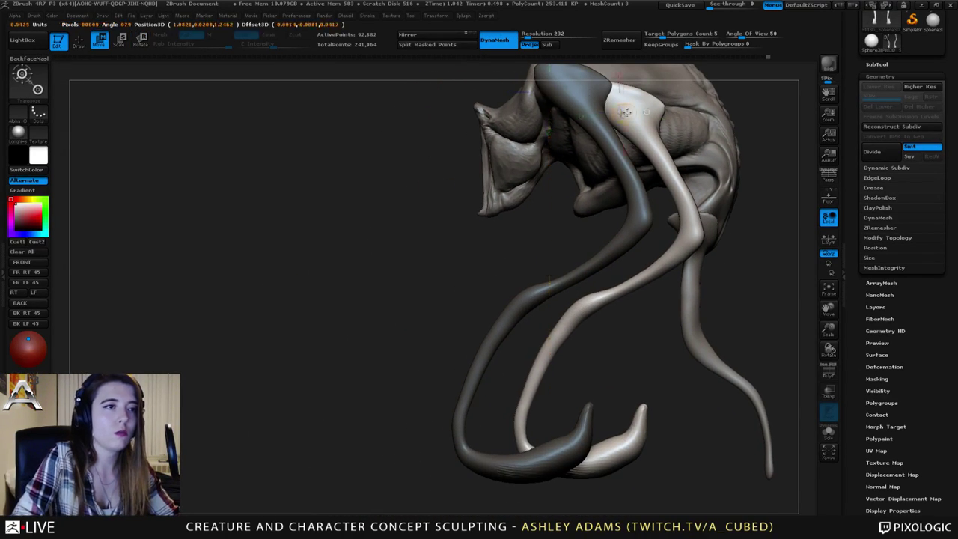
pyautogui.moveTo(621, 113)
pyautogui.keyDown('shift'); pyautogui.mouseDown()
pyautogui.moveTo(729, 113)
pyautogui.moveTo(698, 120)
pyautogui.mouseUp(); pyautogui.keyUp('shift')
pyautogui.keyDown('ctrl'); pyautogui.moveTo(644, 265); pyautogui.dragTo(569, 253, button='right'); pyautogui.keyUp('ctrl')
pyautogui.moveTo(569, 253); pyautogui.dragTo(598, 256, button='right')
pyautogui.keyDown('alt'); pyautogui.moveTo(670, 233); pyautogui.dragTo(619, 288, button='right'); pyautogui.keyUp('alt')
# Split the masked front limbs into their own subtool and return to Draw mode.
pyautogui.click(876, 64)
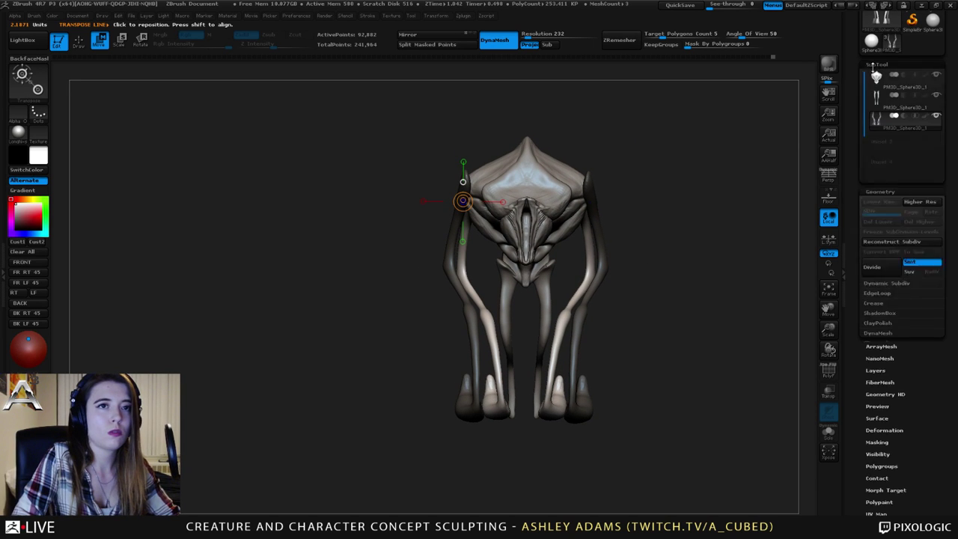
pyautogui.click(891, 393)
pyautogui.press('q')
pyautogui.moveTo(641, 245); pyautogui.dragTo(572, 247)
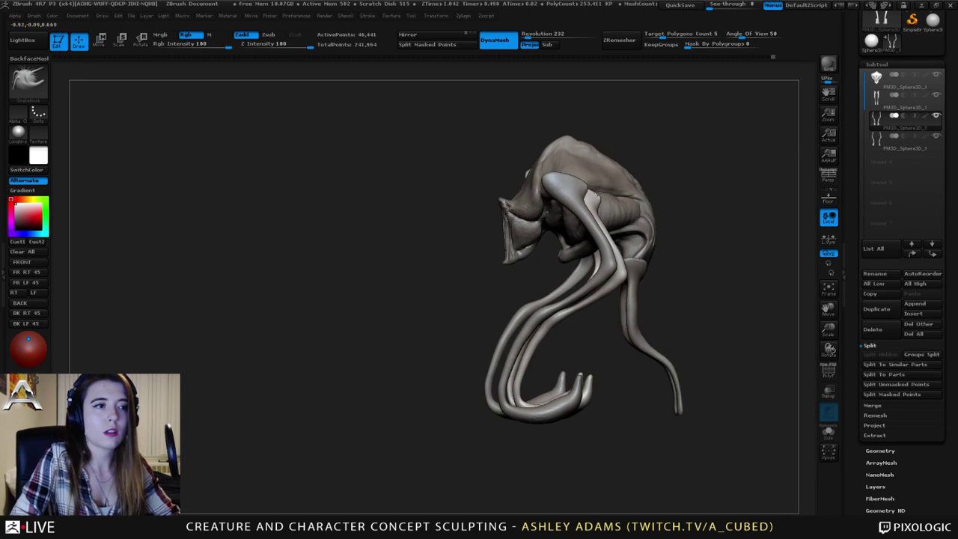
# Select the body and build up its surface around the shoulder attachments with the ClayBuildup brush.
pyautogui.keyDown('alt'); pyautogui.click(593, 181); pyautogui.keyUp('alt')
pyautogui.moveTo(593, 181)
pyautogui.keyDown('ctrl'); pyautogui.mouseDown(button='right')
pyautogui.moveTo(599, 211)
pyautogui.moveTo(574, 203)
pyautogui.moveTo(618, 204)
pyautogui.moveTo(563, 214)
pyautogui.mouseUp(button='right'); pyautogui.keyUp('ctrl')
pyautogui.rightClick(598, 212)
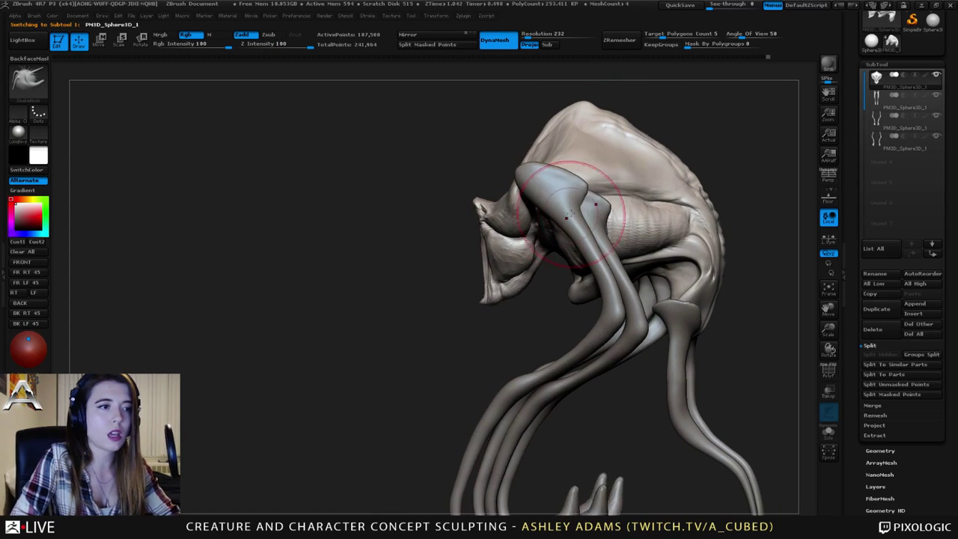
pyautogui.press('b')
pyautogui.press('c')
pyautogui.press('b')
pyautogui.moveTo(594, 186); pyautogui.dragTo(576, 184)
pyautogui.moveTo(625, 188); pyautogui.dragTo(596, 190, button='right')
pyautogui.moveTo(654, 184); pyautogui.dragTo(672, 180)
pyautogui.moveTo(674, 180)
pyautogui.mouseDown(button='right')
pyautogui.moveTo(605, 158)
pyautogui.moveTo(559, 203)
pyautogui.mouseUp(button='right')
pyautogui.moveTo(548, 191); pyautogui.dragTo(528, 200)
pyautogui.moveTo(603, 184)
pyautogui.mouseDown(button='right')
pyautogui.moveTo(567, 200)
pyautogui.moveTo(575, 209)
pyautogui.mouseUp(button='right')
# Select the second pair of front limbs and pull their upper ends into the body with Snake Hook.
pyautogui.keyDown('alt'); pyautogui.click(599, 232); pyautogui.keyUp('alt')
pyautogui.press('b')
pyautogui.press('s')
pyautogui.press('h')
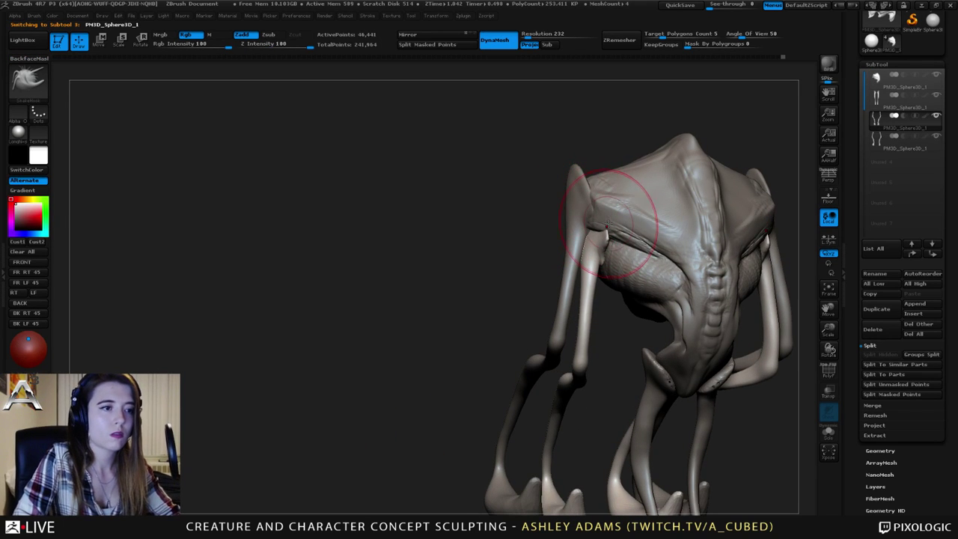
pyautogui.moveTo(602, 244); pyautogui.dragTo(617, 254)
pyautogui.moveTo(615, 248)
pyautogui.mouseDown(button='right')
pyautogui.moveTo(625, 237)
pyautogui.moveTo(665, 247)
pyautogui.mouseUp(button='right')
pyautogui.moveTo(633, 241); pyautogui.dragTo(615, 238)
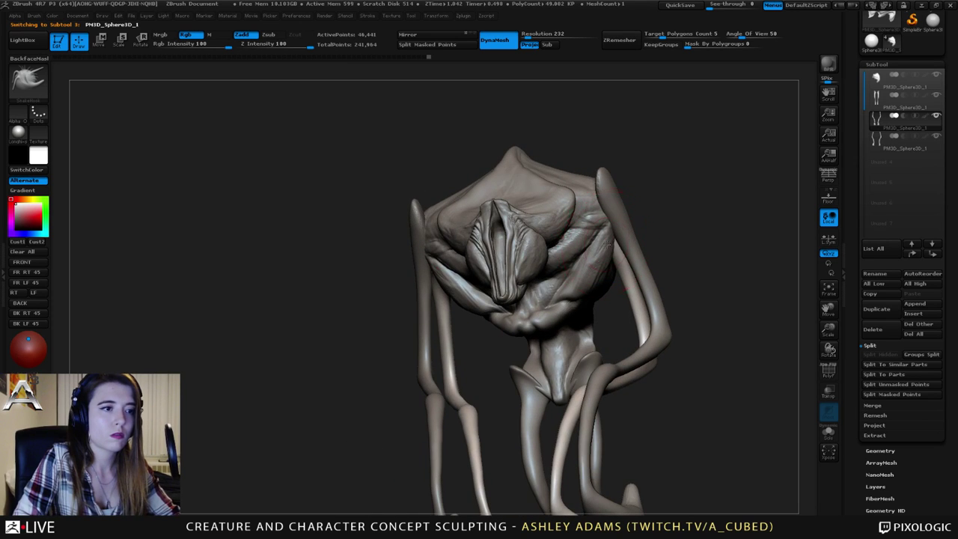
# Try a ClayBuildup stroke on the side of the body below the shoulder, then undo it.
pyautogui.keyDown('alt'); pyautogui.click(606, 244); pyautogui.keyUp('alt')
pyautogui.moveTo(608, 241); pyautogui.dragTo(651, 230, button='right')
pyautogui.rightClick(651, 229)
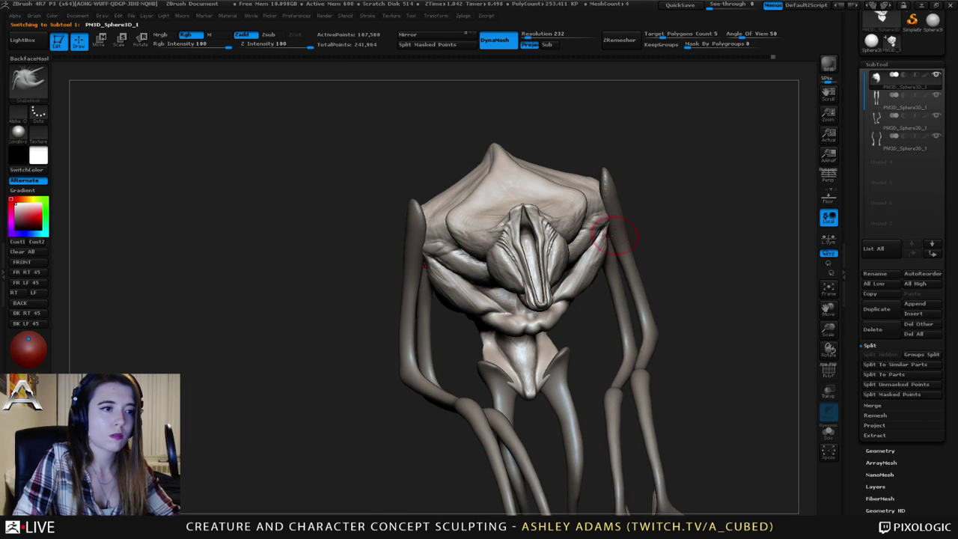
pyautogui.moveTo(606, 232); pyautogui.dragTo(575, 235)
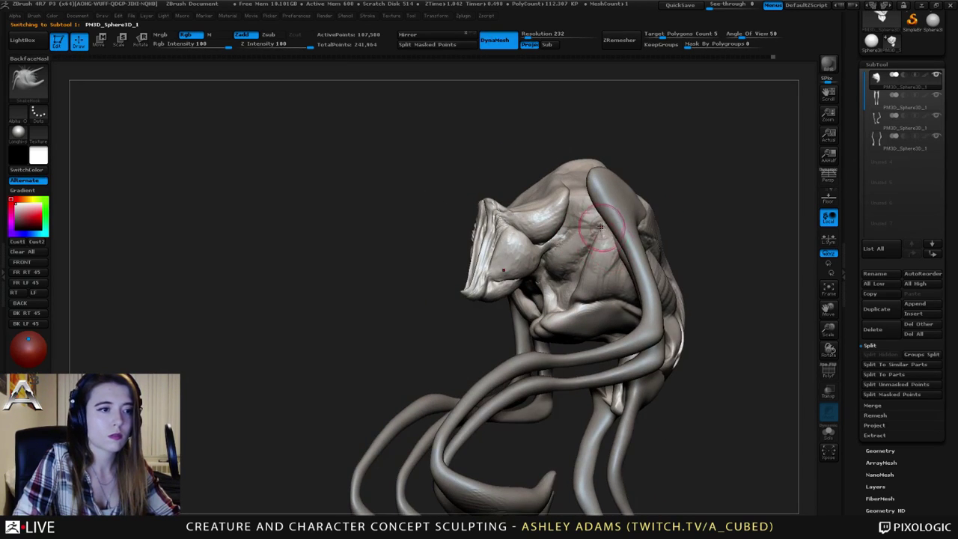
pyautogui.moveTo(601, 226); pyautogui.dragTo(609, 226, button='right')
pyautogui.press('b')
pyautogui.press('c')
pyautogui.press('b')
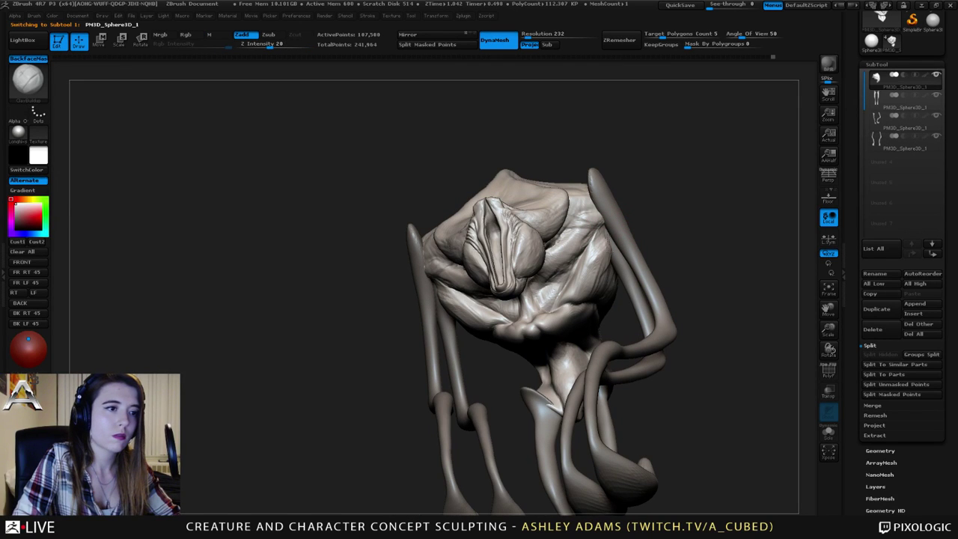
pyautogui.moveTo(611, 260); pyautogui.dragTo(599, 277)
pyautogui.hotkey('ctrl', 'z')
pyautogui.keyDown('ctrl'); pyautogui.moveTo(585, 296); pyautogui.dragTo(580, 273, button='right'); pyautogui.keyUp('ctrl')
pyautogui.moveTo(580, 273)
pyautogui.keyDown('shift'); pyautogui.mouseDown(button='right')
pyautogui.moveTo(564, 299)
pyautogui.moveTo(582, 244)
pyautogui.mouseUp(button='right'); pyautogui.keyUp('shift')
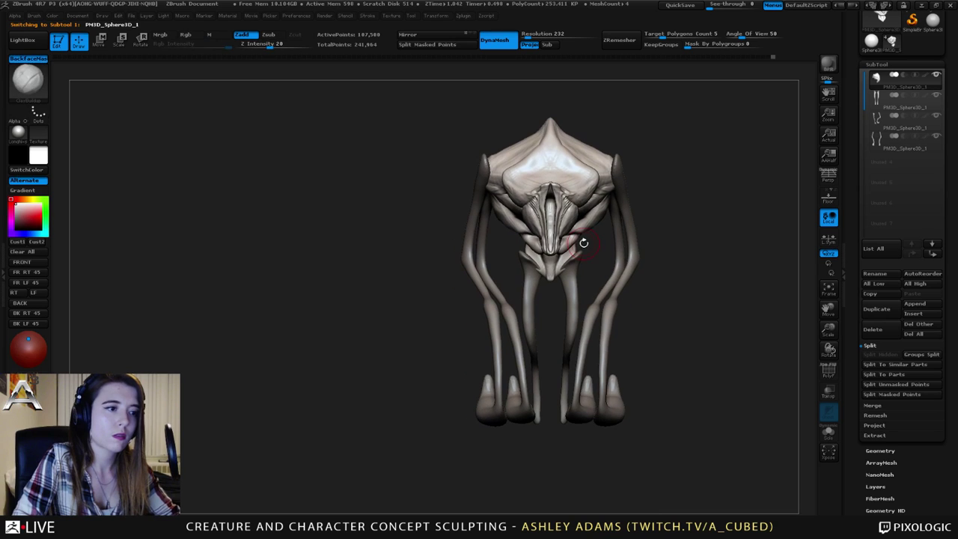
pyautogui.press('b')
pyautogui.press('s')
pyautogui.press('h')
pyautogui.moveTo(540, 271)
pyautogui.mouseDown(button='right')
pyautogui.moveTo(551, 277)
pyautogui.moveTo(517, 254)
pyautogui.moveTo(563, 251)
pyautogui.mouseUp(button='right')
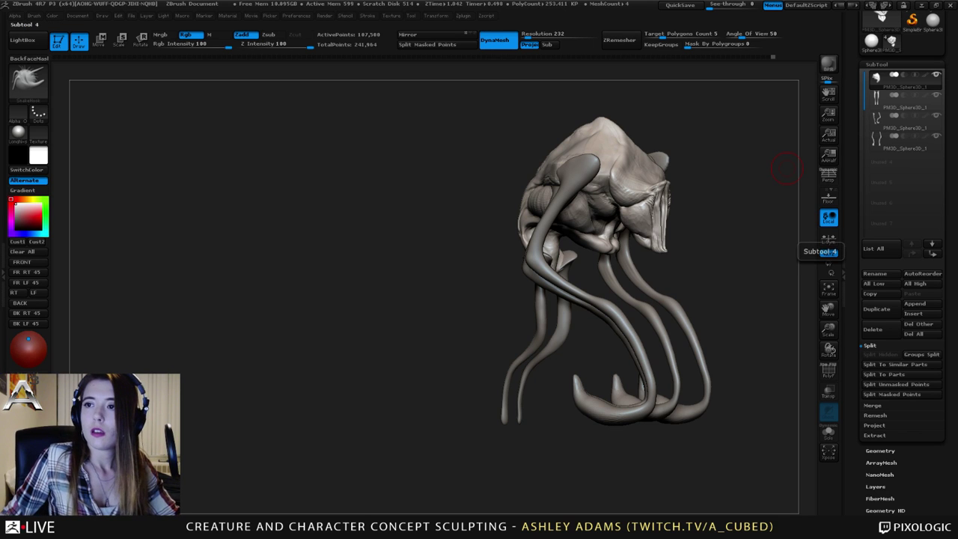
# Build up muscle volume on the belly between the ribs and hip with the ClayBuildup brush.
pyautogui.moveTo(456, 171)
pyautogui.mouseDown(button='right')
pyautogui.moveTo(526, 199)
pyautogui.moveTo(509, 250)
pyautogui.moveTo(493, 245)
pyautogui.moveTo(588, 271)
pyautogui.moveTo(598, 269)
pyautogui.moveTo(571, 256)
pyautogui.moveTo(597, 264)
pyautogui.mouseUp(button='right')
pyautogui.press('b')
pyautogui.press('c')
pyautogui.press('b')
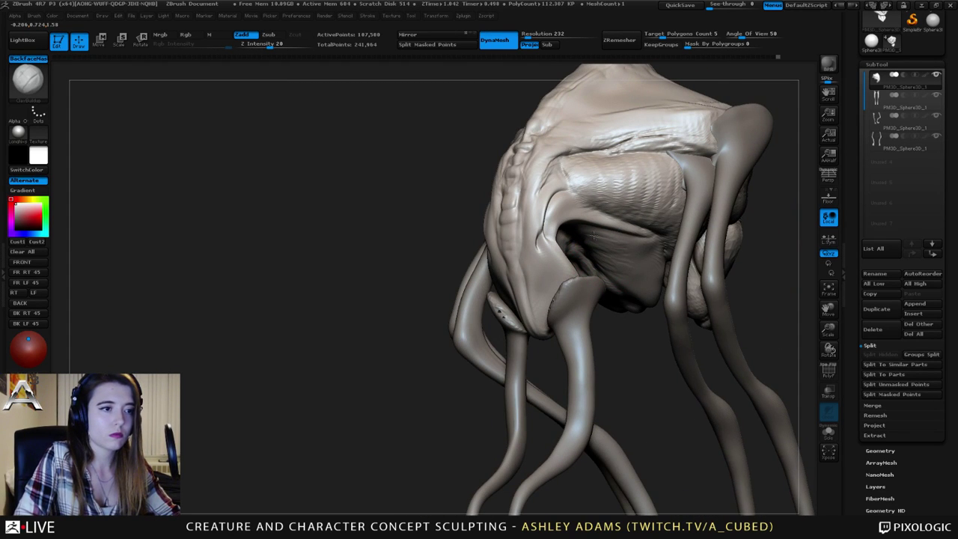
pyautogui.moveTo(636, 271)
pyautogui.mouseDown()
pyautogui.moveTo(642, 285)
pyautogui.moveTo(652, 268)
pyautogui.mouseUp()
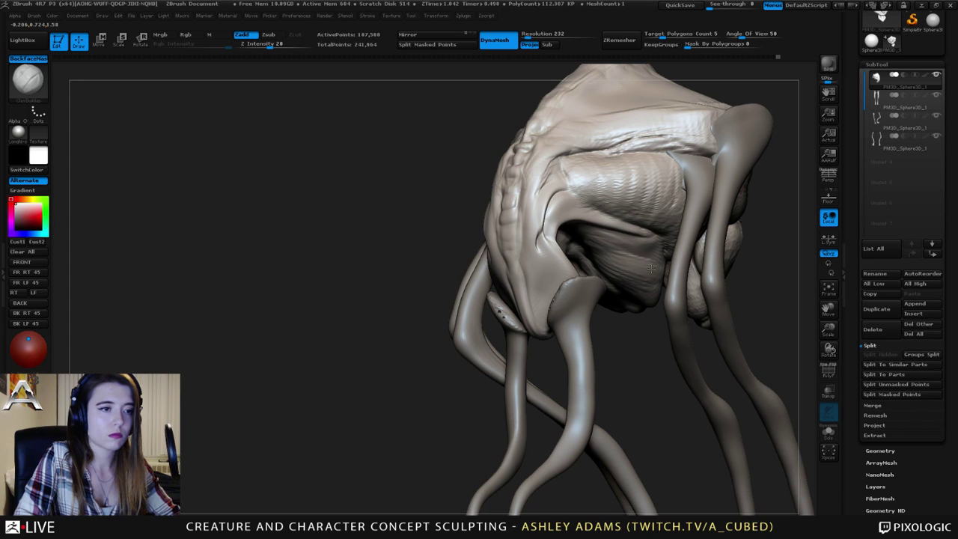
pyautogui.moveTo(628, 244); pyautogui.dragTo(607, 246, button='right')
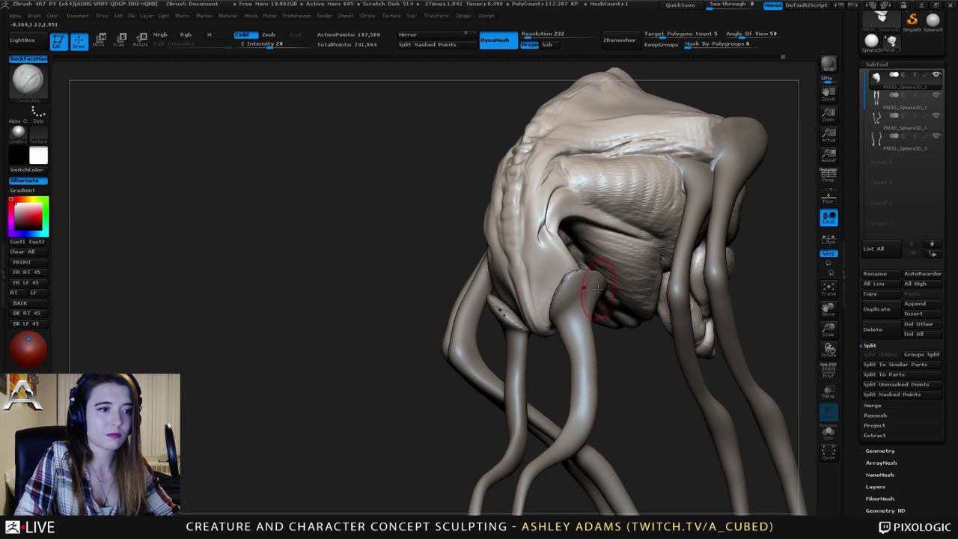
# Carve diagonal creases into the lower belly in front of the hind limb with the Dam_Standard brush.
pyautogui.moveTo(598, 289)
pyautogui.mouseDown(button='right')
pyautogui.moveTo(605, 339)
pyautogui.moveTo(633, 315)
pyautogui.moveTo(610, 293)
pyautogui.mouseUp(button='right')
pyautogui.press('b')
pyautogui.press('d')
pyautogui.press('s')
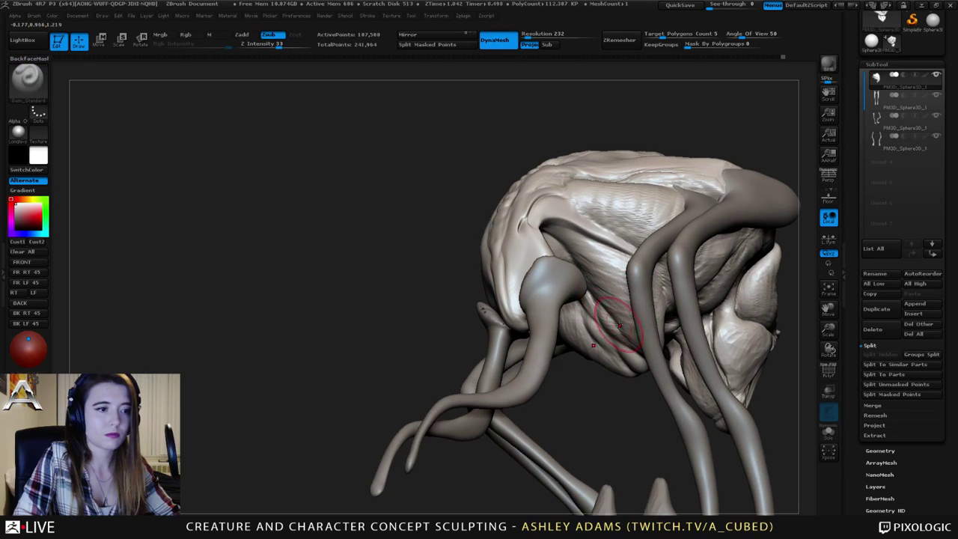
pyautogui.moveTo(619, 325)
pyautogui.mouseDown()
pyautogui.moveTo(608, 332)
pyautogui.moveTo(632, 344)
pyautogui.mouseUp()
pyautogui.moveTo(632, 344); pyautogui.dragTo(603, 316, button='right')
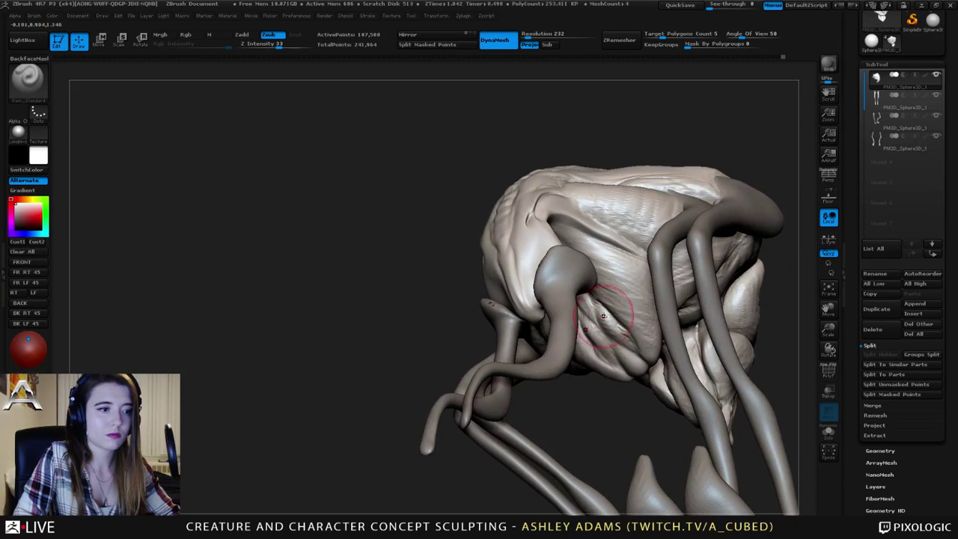
pyautogui.moveTo(589, 302); pyautogui.dragTo(630, 355)
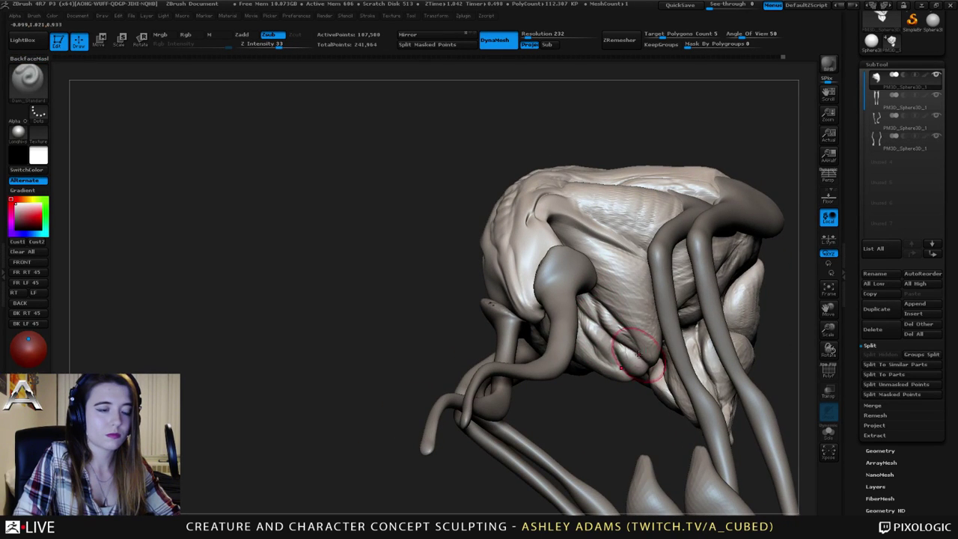
# Carve a groove along the flank beneath the ribbed bulge with the Dam_Standard brush.
pyautogui.keyDown('ctrl'); pyautogui.moveTo(641, 333); pyautogui.dragTo(623, 300, button='right'); pyautogui.keyUp('ctrl')
pyautogui.moveTo(623, 300); pyautogui.dragTo(609, 340, button='right')
pyautogui.moveTo(573, 288)
pyautogui.mouseDown(button='right')
pyautogui.moveTo(621, 296)
pyautogui.moveTo(479, 249)
pyautogui.moveTo(531, 265)
pyautogui.moveTo(614, 255)
pyautogui.moveTo(616, 288)
pyautogui.mouseUp(button='right')
pyautogui.moveTo(616, 287)
pyautogui.mouseDown(button='right')
pyautogui.moveTo(627, 304)
pyautogui.moveTo(618, 303)
pyautogui.mouseUp(button='right')
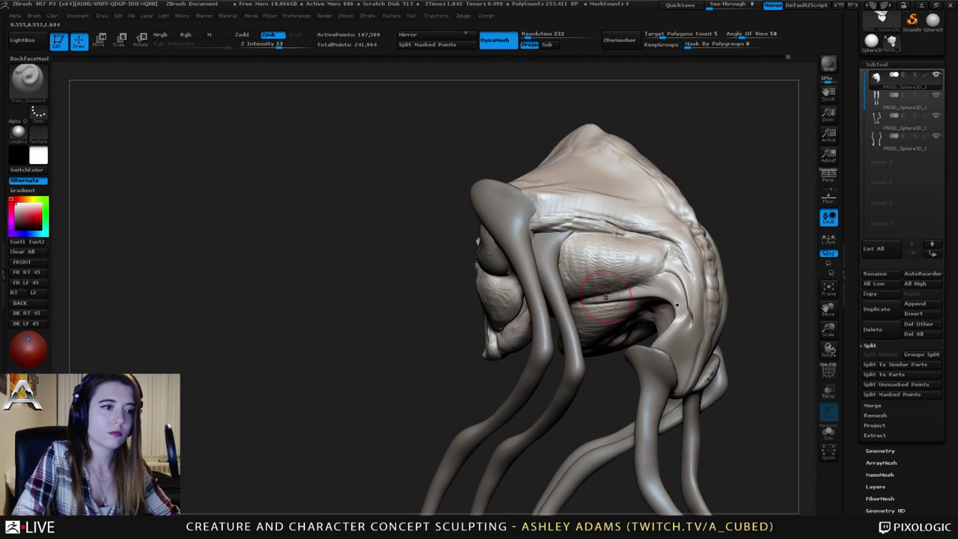
pyautogui.moveTo(573, 301); pyautogui.dragTo(621, 302)
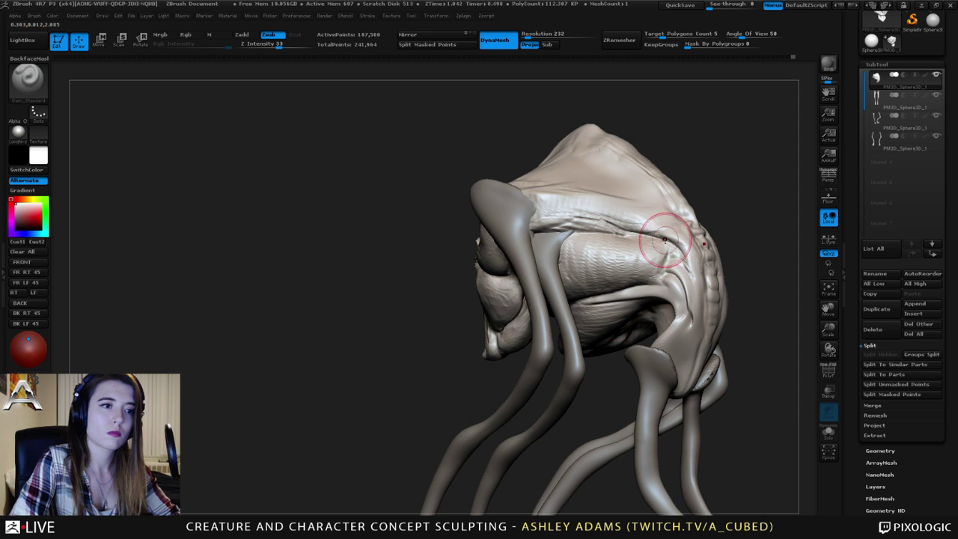
pyautogui.press('b')
pyautogui.press('c')
pyautogui.press('b')
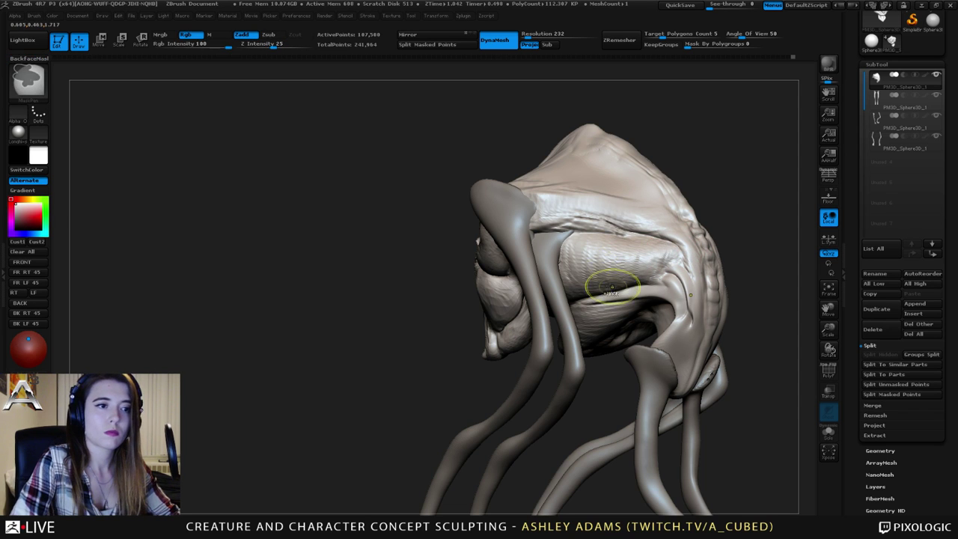
pyautogui.keyDown('ctrl'); pyautogui.moveTo(614, 285); pyautogui.dragTo(613, 243, button='right'); pyautogui.keyUp('ctrl')
pyautogui.moveTo(613, 243)
pyautogui.mouseDown(button='right')
pyautogui.moveTo(527, 238)
pyautogui.moveTo(636, 233)
pyautogui.moveTo(622, 266)
pyautogui.mouseUp(button='right')
pyautogui.press('b')
pyautogui.press('s')
pyautogui.press('h')
pyautogui.press('space')
pyautogui.moveTo(614, 238); pyautogui.dragTo(621, 239)
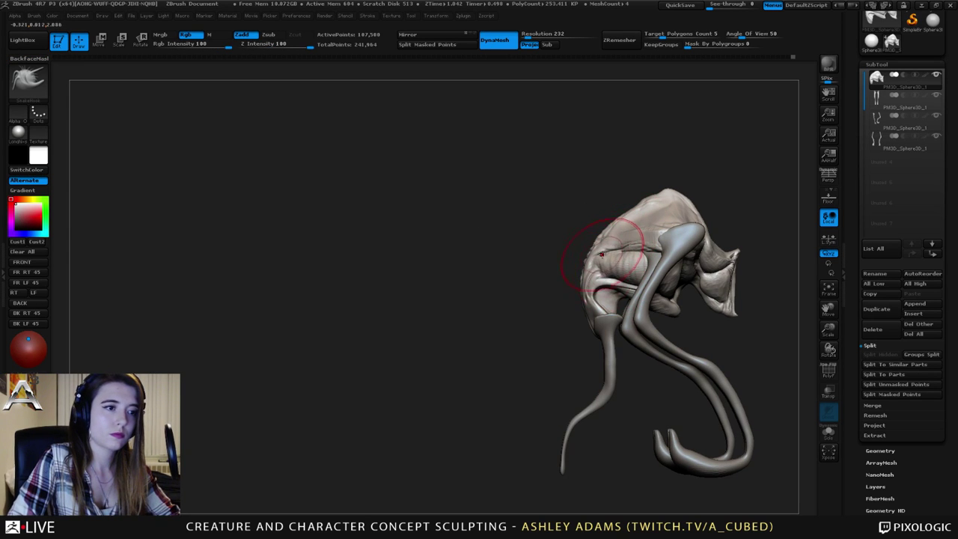
pyautogui.moveTo(601, 251); pyautogui.dragTo(608, 253, button='right')
pyautogui.press('space')
pyautogui.moveTo(608, 254); pyautogui.dragTo(601, 255)
pyautogui.moveTo(591, 253); pyautogui.dragTo(618, 252, button='right')
# Cut a crease along the upper edge of the ribbed flank with the Dam_Standard brush.
pyautogui.press('b')
pyautogui.press('d')
pyautogui.press('s')
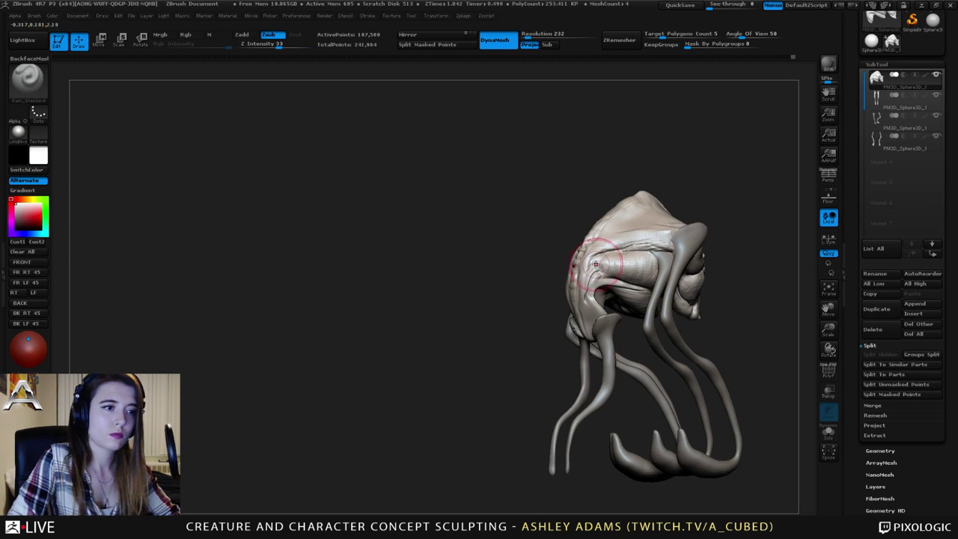
pyautogui.moveTo(620, 253); pyautogui.dragTo(635, 250)
pyautogui.moveTo(605, 253)
pyautogui.mouseDown(button='right')
pyautogui.moveTo(581, 252)
pyautogui.moveTo(603, 253)
pyautogui.moveTo(613, 232)
pyautogui.moveTo(563, 259)
pyautogui.mouseUp(button='right')
# Flatten the ridge running from the shoulder toward the spine with the hPolish brush.
pyautogui.press('b')
pyautogui.press('c')
pyautogui.press('b')
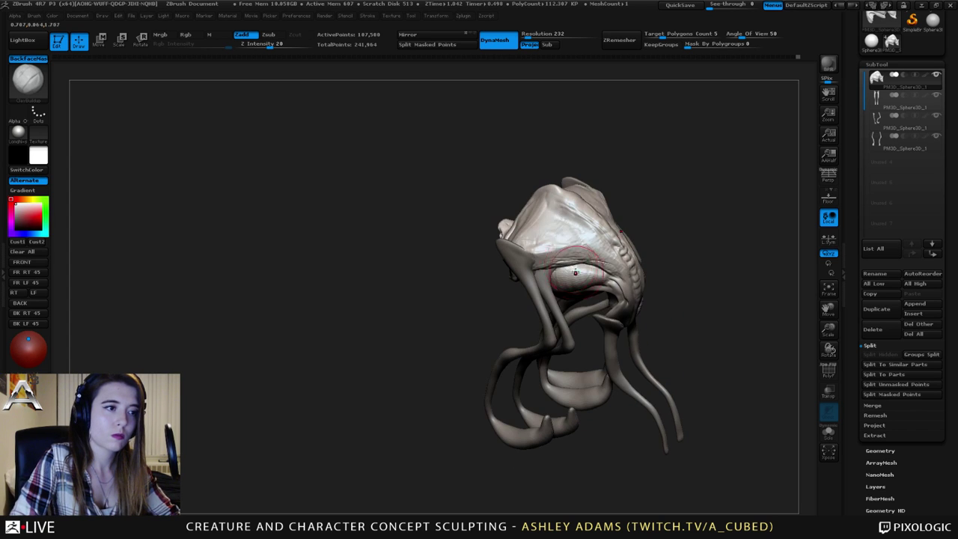
pyautogui.press('b')
pyautogui.press('h')
pyautogui.press('p')
pyautogui.moveTo(532, 237); pyautogui.dragTo(605, 253)
pyautogui.moveTo(618, 263); pyautogui.dragTo(550, 145, button='right')
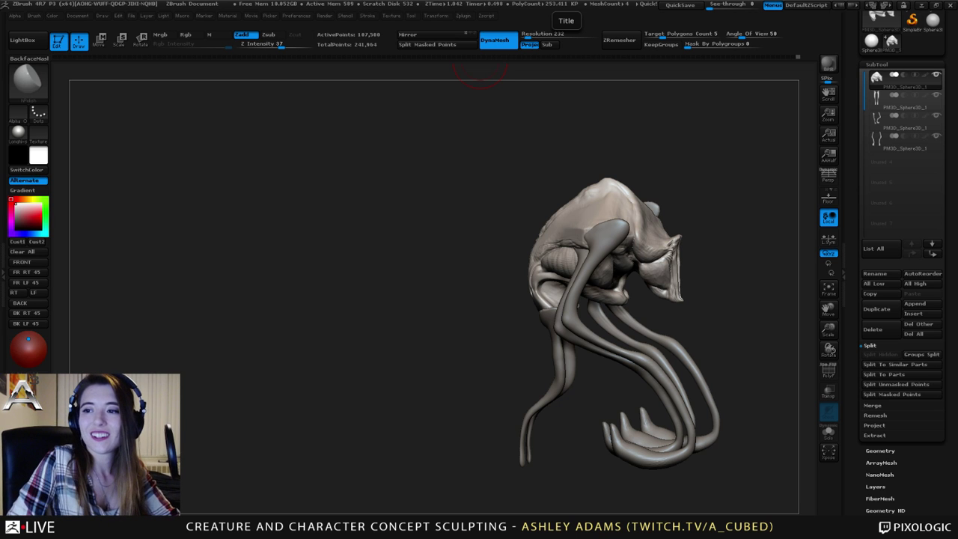
pyautogui.moveTo(756, 262); pyautogui.dragTo(546, 229)
pyautogui.moveTo(374, 217); pyautogui.dragTo(550, 189)
pyautogui.moveTo(539, 192)
pyautogui.mouseDown(button='right')
pyautogui.moveTo(588, 187)
pyautogui.moveTo(550, 180)
pyautogui.mouseUp(button='right')
# Reshape the upper corners of the face around its central opening with a smaller Snake Hook brush.
pyautogui.press('4')
pyautogui.moveTo(522, 178); pyautogui.dragTo(545, 203)
pyautogui.moveTo(543, 204); pyautogui.dragTo(566, 206, button='right')
pyautogui.press('space')
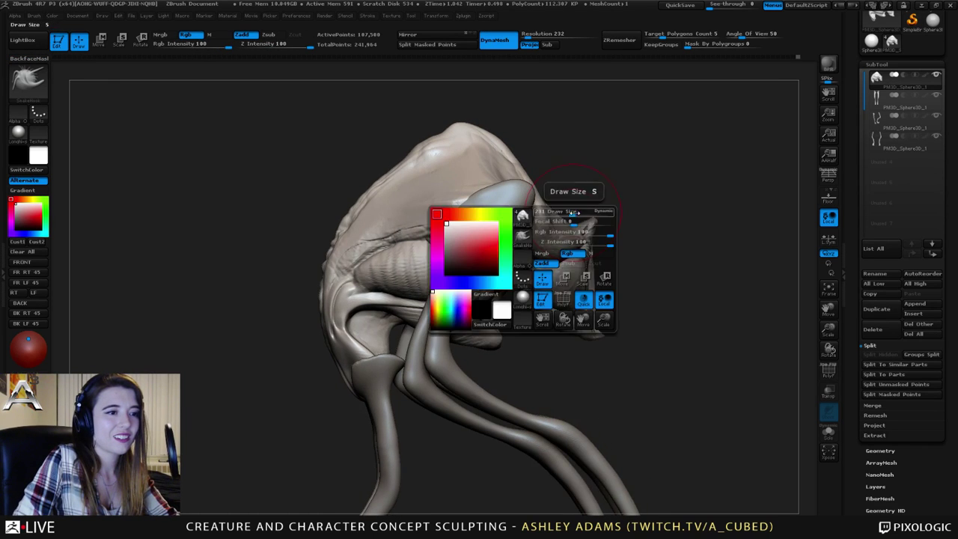
pyautogui.moveTo(574, 213); pyautogui.dragTo(556, 212)
pyautogui.moveTo(603, 222)
pyautogui.mouseDown(button='right')
pyautogui.moveTo(543, 226)
pyautogui.moveTo(582, 272)
pyautogui.moveTo(587, 321)
pyautogui.mouseUp(button='right')
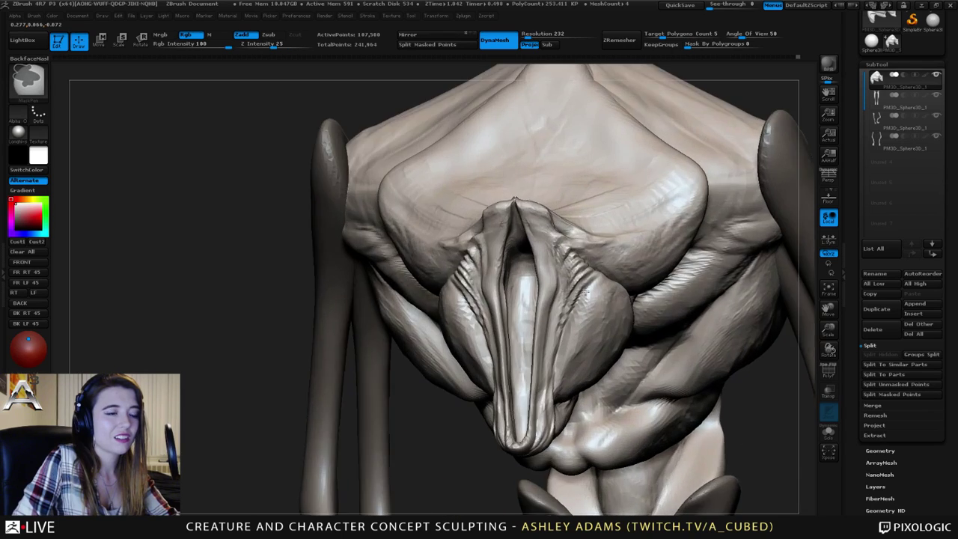
pyautogui.moveTo(587, 247)
pyautogui.mouseDown(button='right')
pyautogui.moveTo(535, 240)
pyautogui.moveTo(582, 224)
pyautogui.moveTo(567, 229)
pyautogui.moveTo(542, 195)
pyautogui.mouseUp(button='right')
pyautogui.keyDown('ctrl'); pyautogui.moveTo(541, 197); pyautogui.dragTo(528, 189); pyautogui.keyUp('ctrl')
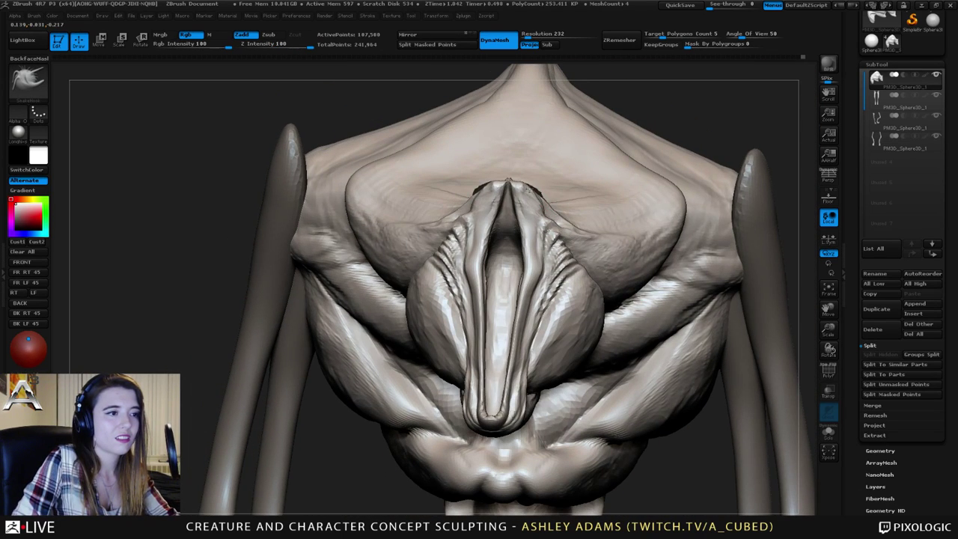
pyautogui.moveTo(528, 190)
pyautogui.mouseDown(button='right')
pyautogui.moveTo(478, 199)
pyautogui.moveTo(491, 207)
pyautogui.mouseUp(button='right')
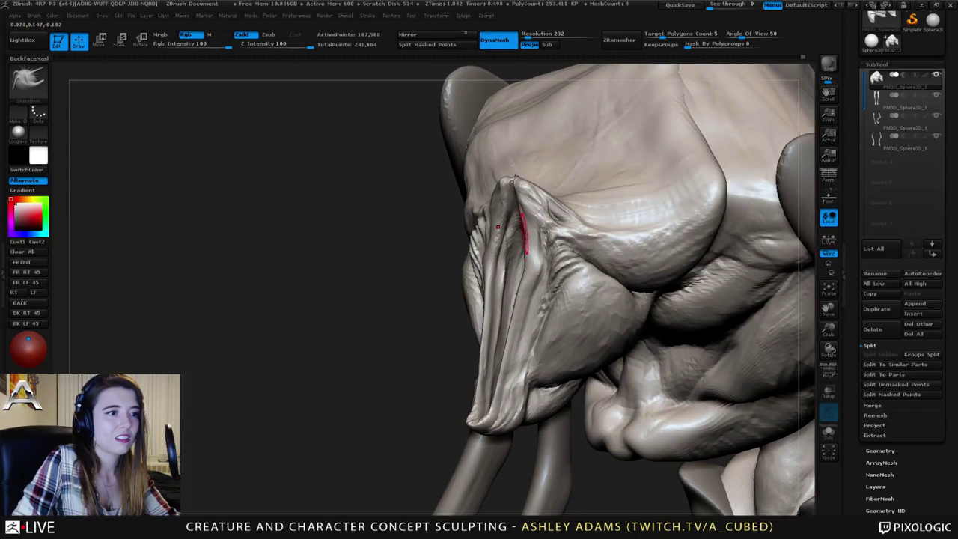
pyautogui.moveTo(530, 237); pyautogui.dragTo(526, 249, button='right')
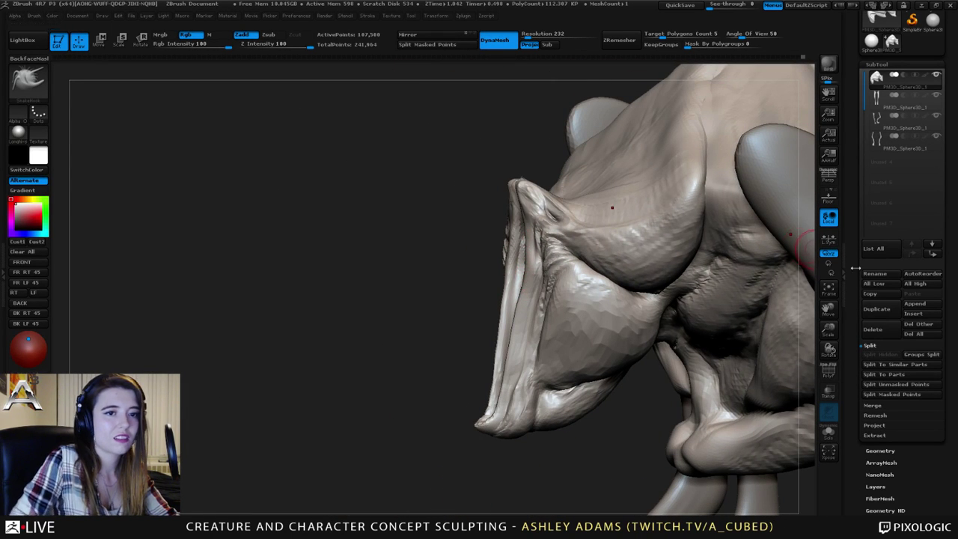
# Append a Sphere3D as a new subtool.
pyautogui.click(922, 304)
pyautogui.click(719, 327)
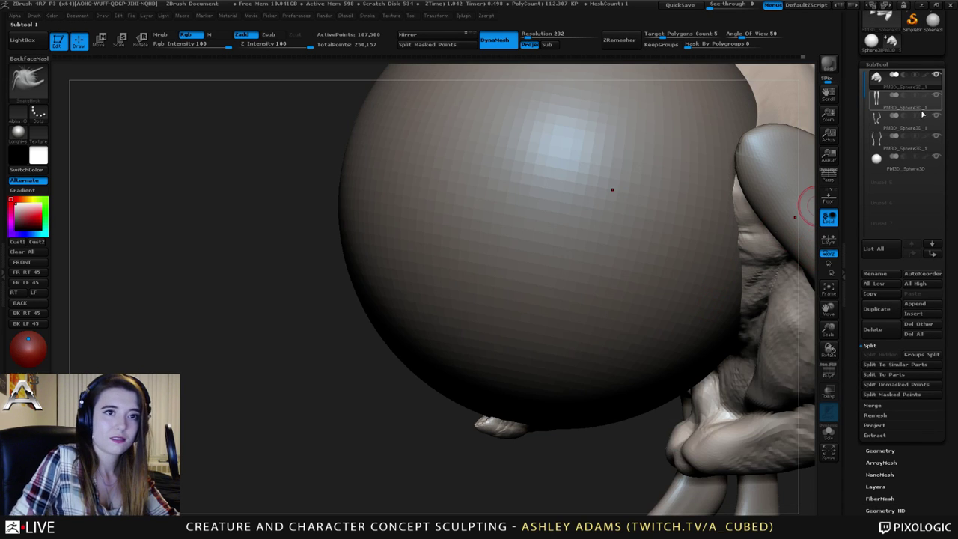
# Make the newly appended sphere the active subtool.
pyautogui.click(905, 161)
pyautogui.keyDown('ctrl'); pyautogui.moveTo(599, 337); pyautogui.dragTo(576, 292, button='right'); pyautogui.keyUp('ctrl')
pyautogui.moveTo(577, 292); pyautogui.dragTo(639, 292, button='right')
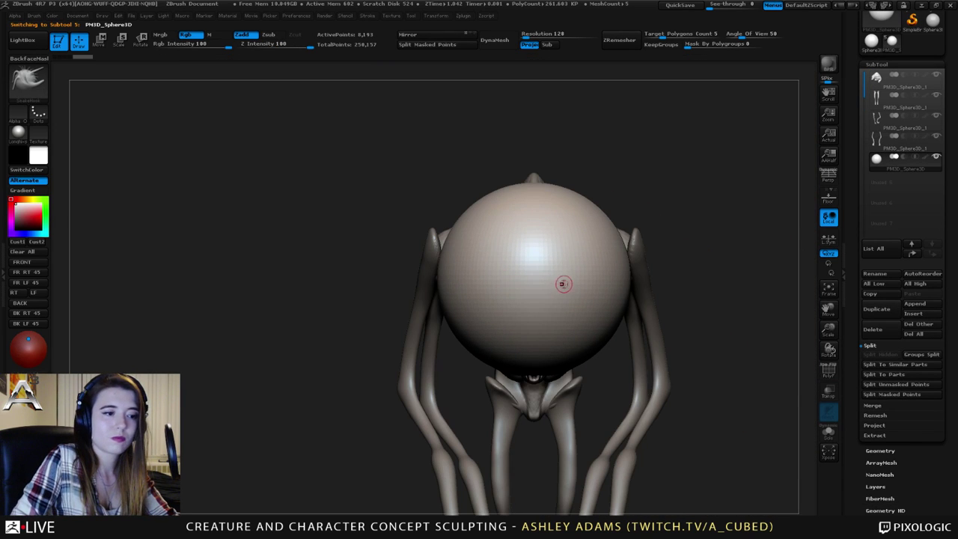
pyautogui.press('e')
pyautogui.moveTo(530, 271)
pyautogui.mouseDown()
pyautogui.moveTo(772, 270)
pyautogui.moveTo(662, 271)
pyautogui.moveTo(675, 279)
pyautogui.mouseUp()
pyautogui.press('w')
pyautogui.moveTo(675, 279); pyautogui.dragTo(569, 292, button='right')
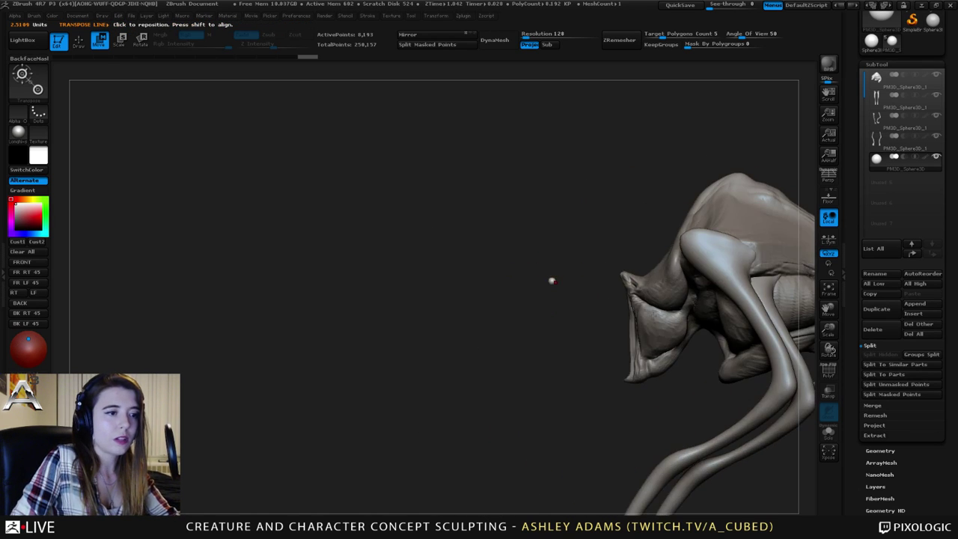
pyautogui.keyDown('alt'); pyautogui.moveTo(696, 348); pyautogui.dragTo(618, 316, button='right'); pyautogui.keyUp('alt')
pyautogui.keyDown('ctrl'); pyautogui.moveTo(617, 315); pyautogui.dragTo(619, 392, button='right'); pyautogui.keyUp('ctrl')
pyautogui.moveTo(469, 249)
pyautogui.keyDown('shift'); pyautogui.mouseDown()
pyautogui.moveTo(735, 248)
pyautogui.moveTo(661, 248)
pyautogui.mouseUp(); pyautogui.keyUp('shift')
pyautogui.press('e')
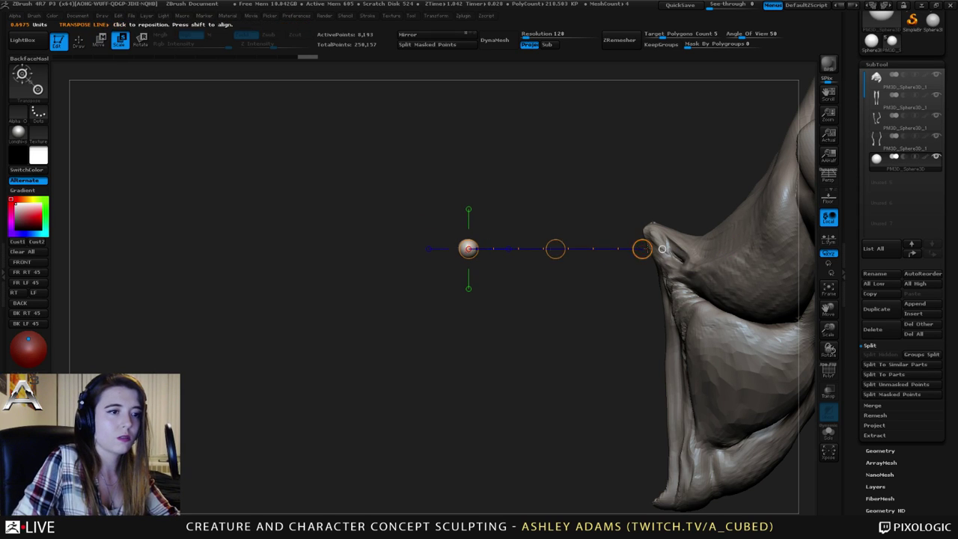
pyautogui.hotkey('ctrl', 'z')
pyautogui.hotkey('ctrl', 'z')
pyautogui.hotkey('ctrl', 'z')
pyautogui.hotkey('ctrl', 'z')
pyautogui.hotkey('ctrl', 'z')
pyautogui.hotkey('ctrl', 'z')
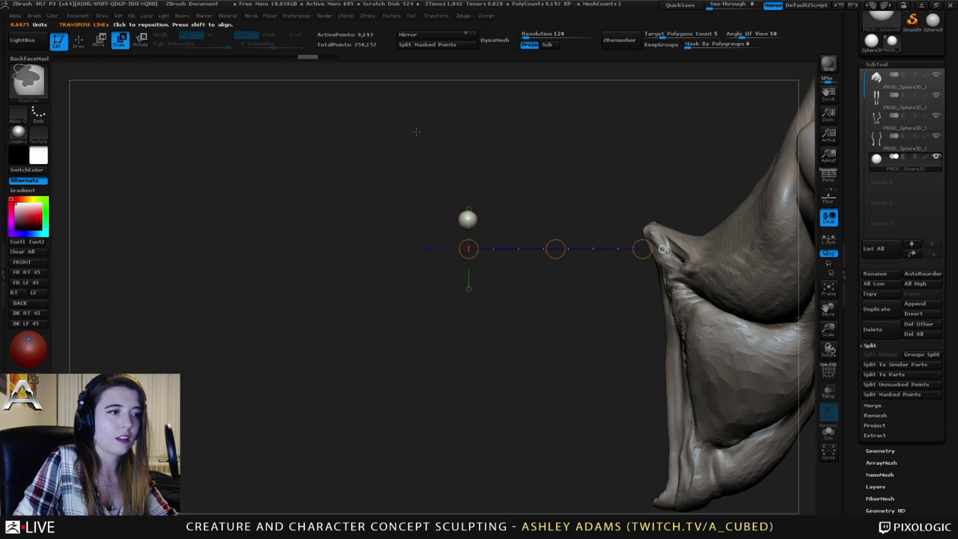
pyautogui.hotkey('ctrl', 'z')
pyautogui.hotkey('ctrl', 'z')
pyautogui.hotkey('ctrl', 'z')
pyautogui.hotkey('ctrl', 'z')
pyautogui.hotkey('ctrl', 'z')
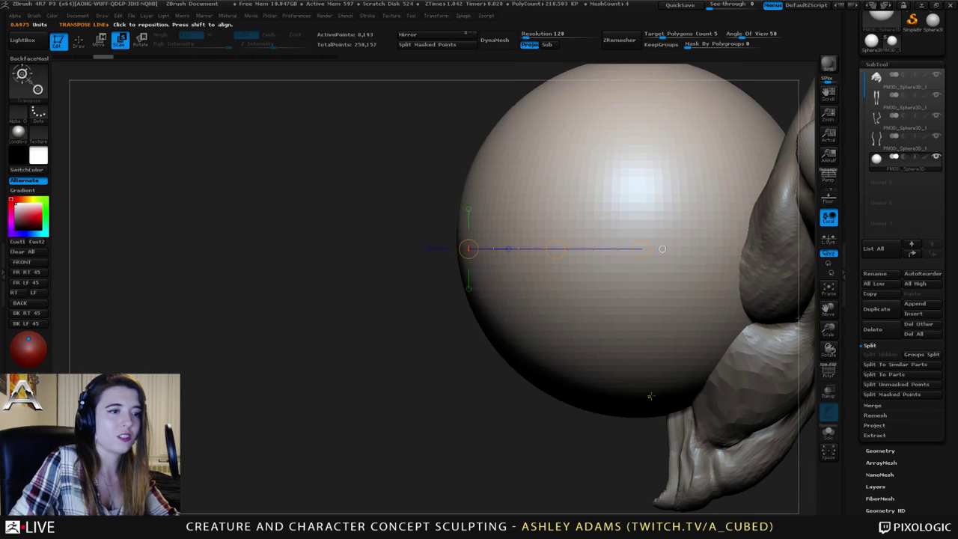
# Scale the sphere down about its centre and replay the same scaling until it is small enough to serve as an eye.
pyautogui.keyDown('ctrl'); pyautogui.moveTo(652, 395); pyautogui.dragTo(618, 303, button='right'); pyautogui.keyUp('ctrl')
pyautogui.moveTo(618, 303); pyautogui.dragTo(665, 301, button='right')
pyautogui.keyDown('alt'); pyautogui.moveTo(665, 301); pyautogui.dragTo(650, 277, button='right'); pyautogui.keyUp('alt')
pyautogui.moveTo(514, 265)
pyautogui.mouseDown()
pyautogui.moveTo(749, 264)
pyautogui.moveTo(567, 258)
pyautogui.mouseUp()
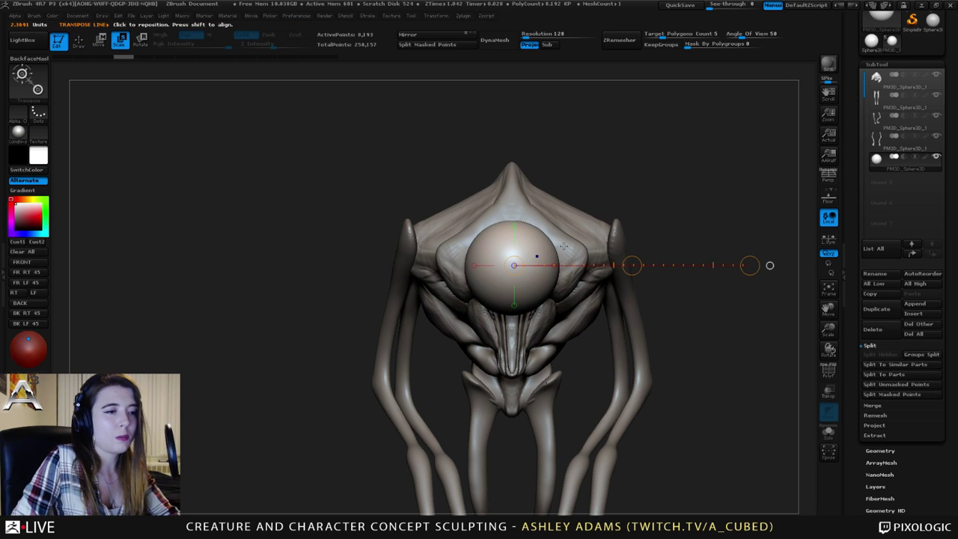
pyautogui.press('1')
pyautogui.press('1')
pyautogui.press('1')
pyautogui.press('1')
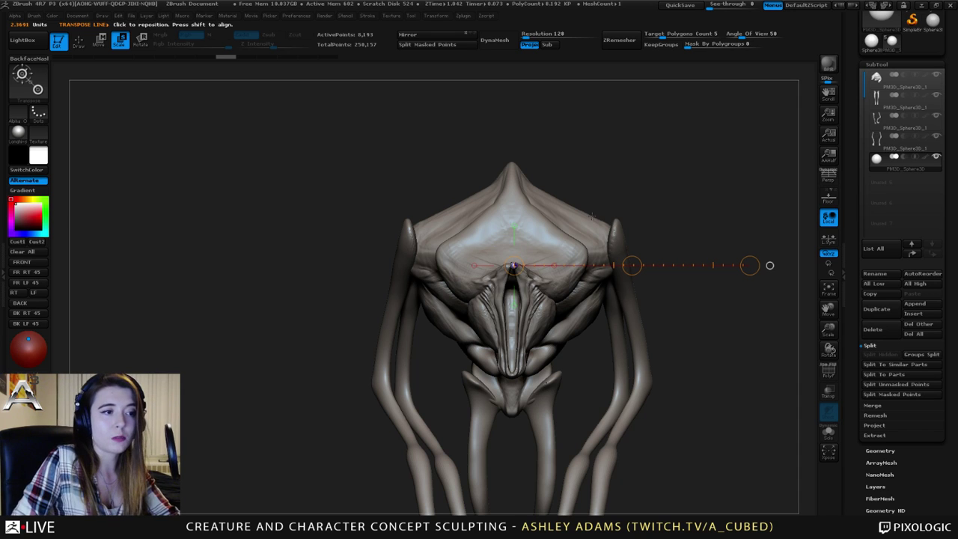
pyautogui.click(368, 16)
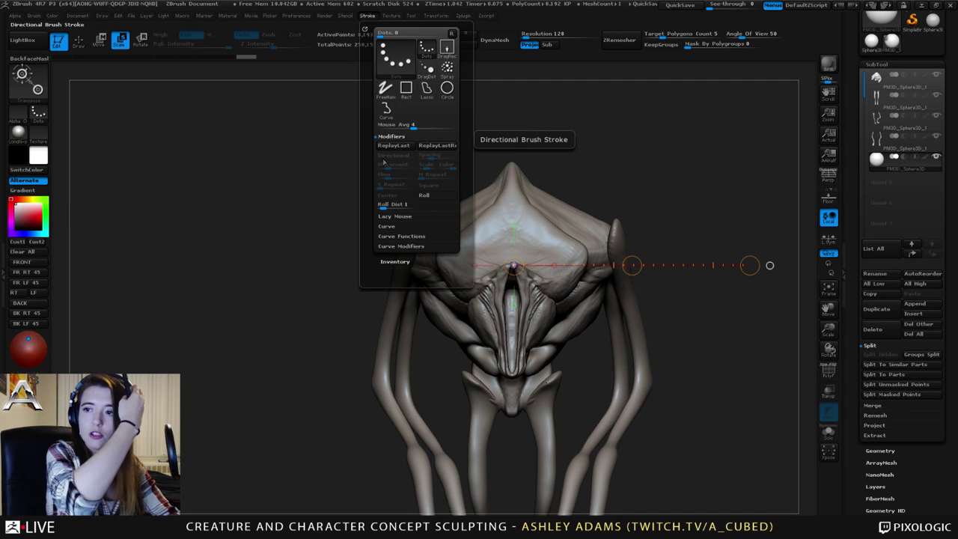
pyautogui.click(368, 16)
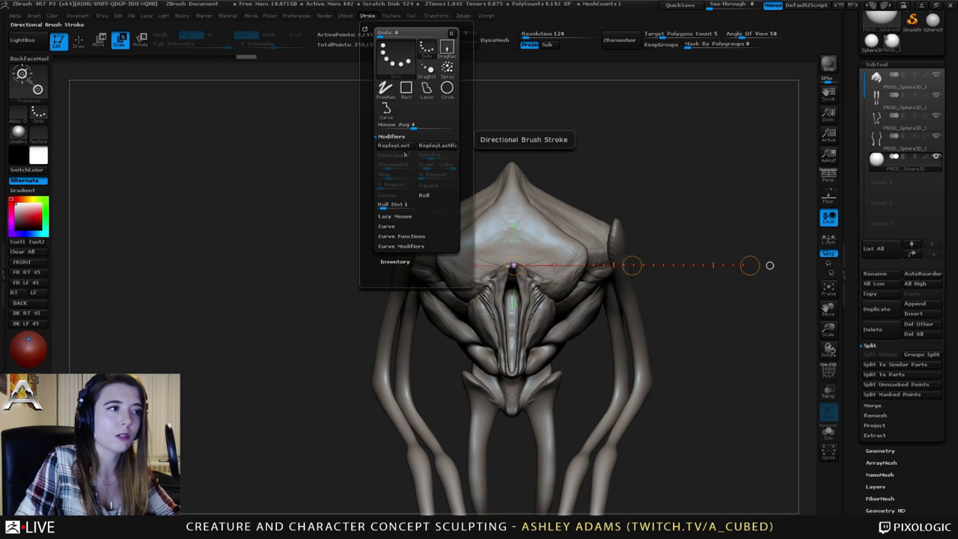
# Move the small sphere backward along the depth axis to the front of the face using a horizontal transpose line.
pyautogui.moveTo(655, 205); pyautogui.dragTo(599, 232, button='right')
pyautogui.moveTo(745, 212); pyautogui.dragTo(519, 194, button='right')
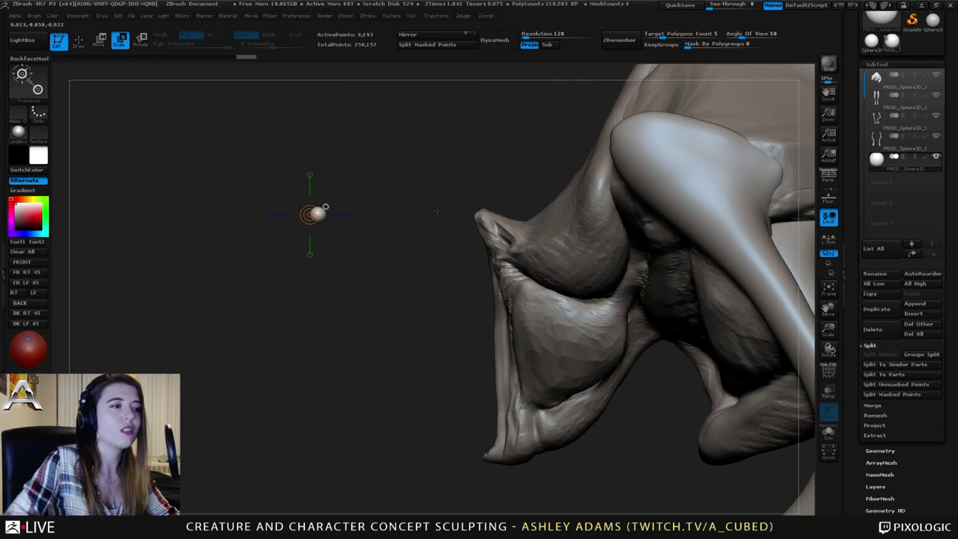
pyautogui.keyDown('shift'); pyautogui.moveTo(322, 213); pyautogui.dragTo(503, 209); pyautogui.keyUp('shift')
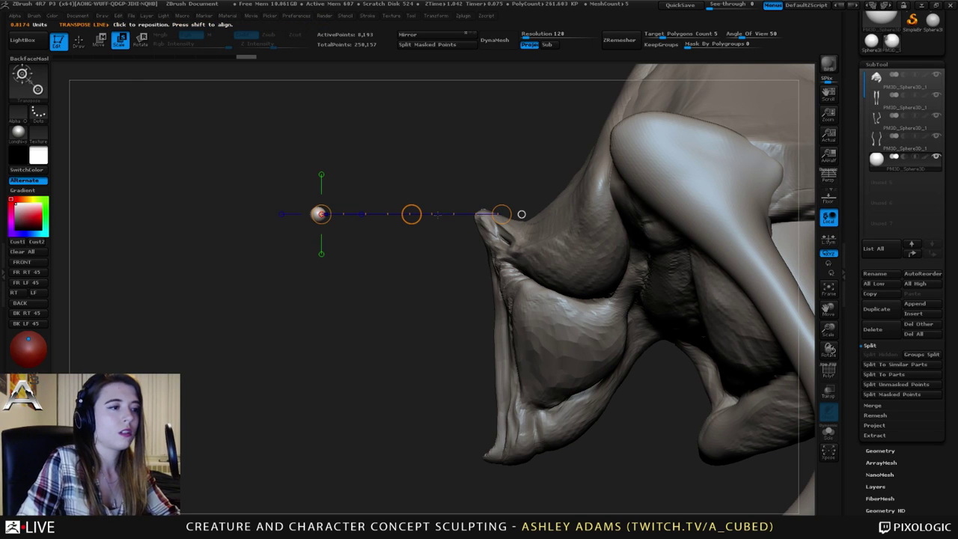
pyautogui.press('w')
pyautogui.moveTo(417, 214); pyautogui.dragTo(463, 213)
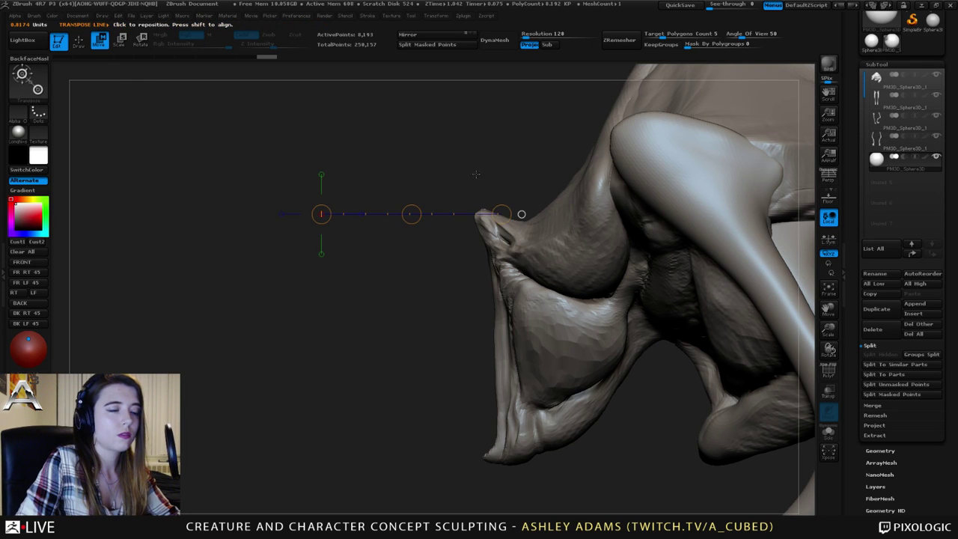
# Shift the sphere sideways from the face's centre line and sink it into the eye area beside the upper tip.
pyautogui.keyDown('shift'); pyautogui.moveTo(468, 183); pyautogui.dragTo(521, 177, button='right'); pyautogui.keyUp('shift')
pyautogui.moveTo(530, 237); pyautogui.dragTo(734, 234)
pyautogui.moveTo(622, 234); pyautogui.dragTo(660, 235)
pyautogui.keyDown('shift'); pyautogui.moveTo(635, 227); pyautogui.dragTo(558, 222, button='right'); pyautogui.keyUp('shift')
pyautogui.moveTo(560, 238); pyautogui.dragTo(680, 237)
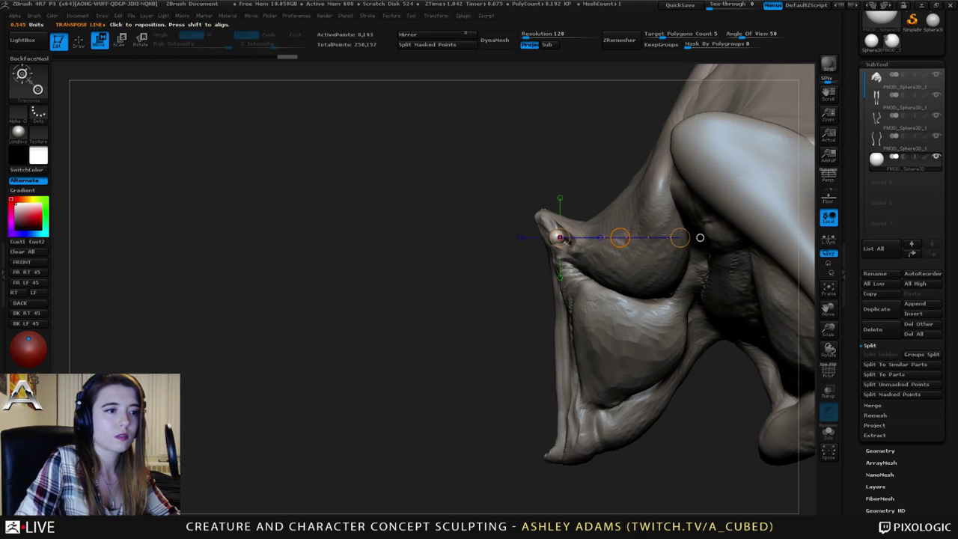
pyautogui.moveTo(621, 235); pyautogui.dragTo(631, 237)
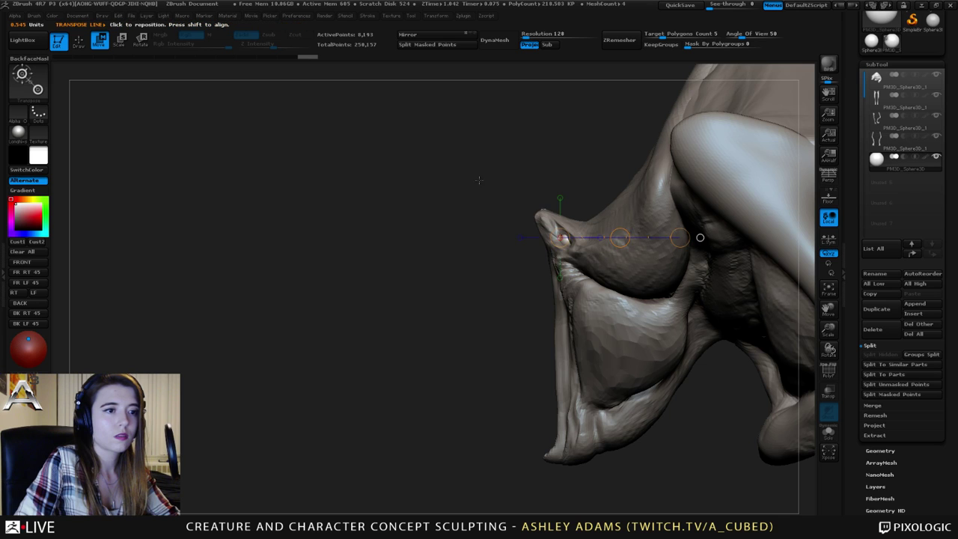
pyautogui.moveTo(479, 180); pyautogui.dragTo(560, 182)
pyautogui.press('q')
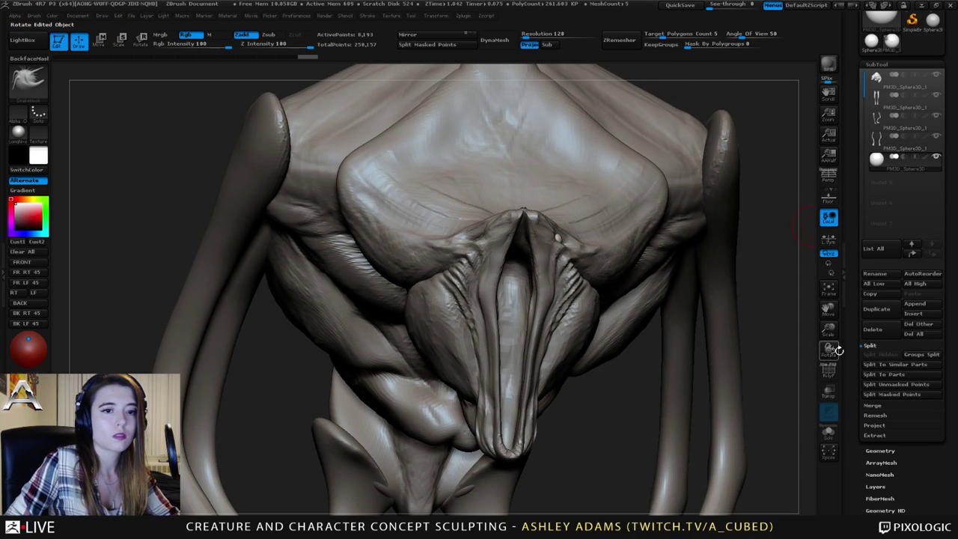
# Duplicate and mirror the eye sphere to the other side of the face, merging both eyes into one subtool.
pyautogui.click(879, 315)
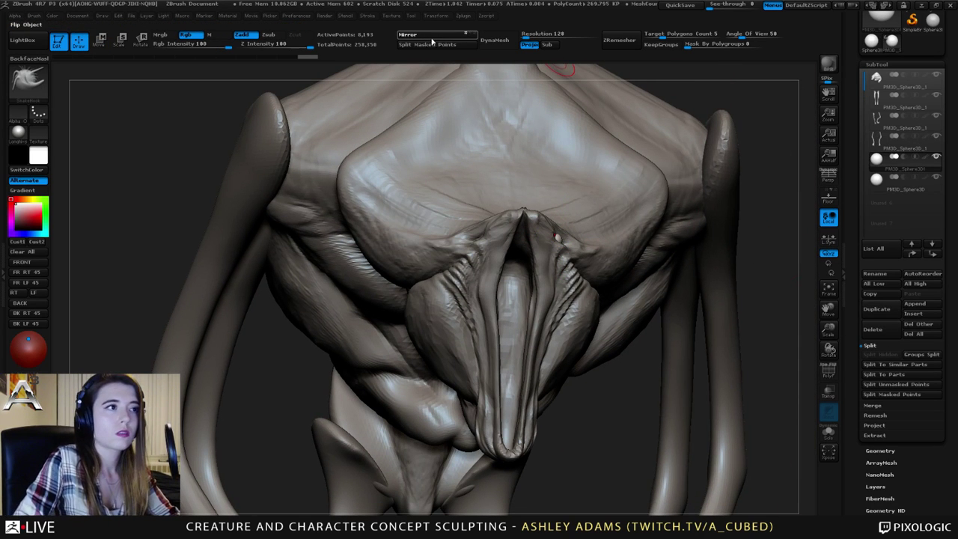
pyautogui.click(877, 406)
pyautogui.click(881, 366)
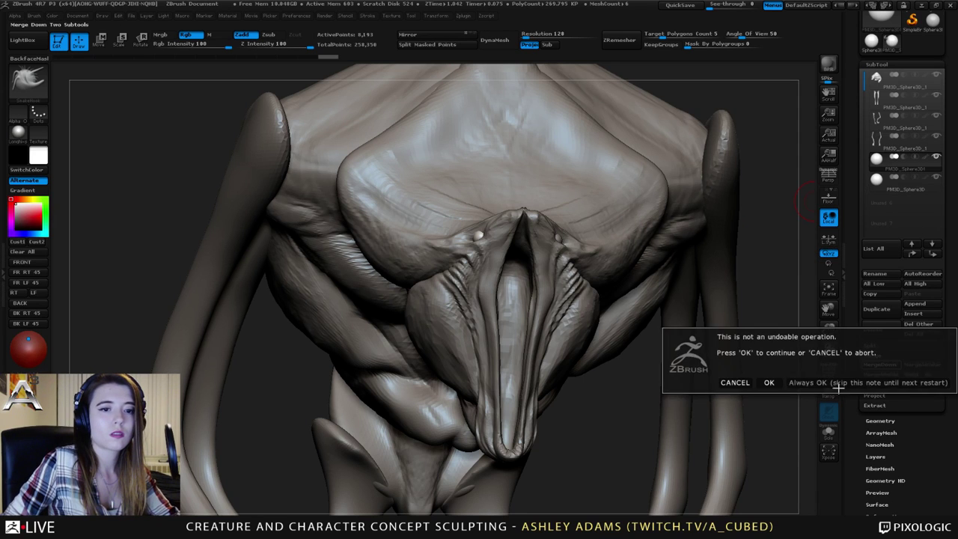
pyautogui.click(778, 385)
# Select the body subtool and nudge the protruding upper tip of the face inward in profile with the Snake Hook brush.
pyautogui.keyDown('ctrl'); pyautogui.moveTo(709, 377); pyautogui.dragTo(607, 287, button='right'); pyautogui.keyUp('ctrl')
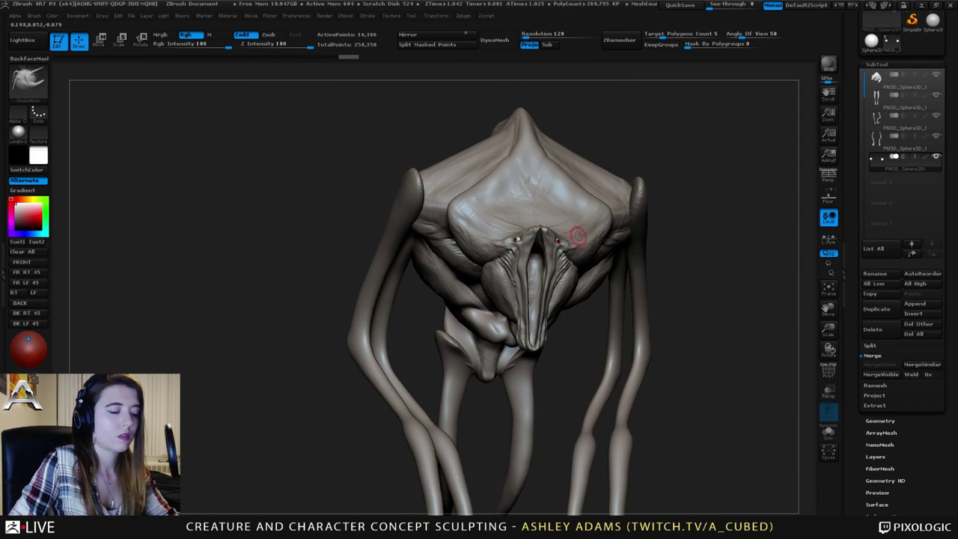
pyautogui.moveTo(578, 236)
pyautogui.keyDown('shift'); pyautogui.mouseDown(button='right')
pyautogui.moveTo(557, 246)
pyautogui.moveTo(589, 227)
pyautogui.mouseUp(button='right'); pyautogui.keyUp('shift')
pyautogui.keyDown('alt'); pyautogui.click(558, 245); pyautogui.keyUp('alt')
pyautogui.rightClick(533, 288)
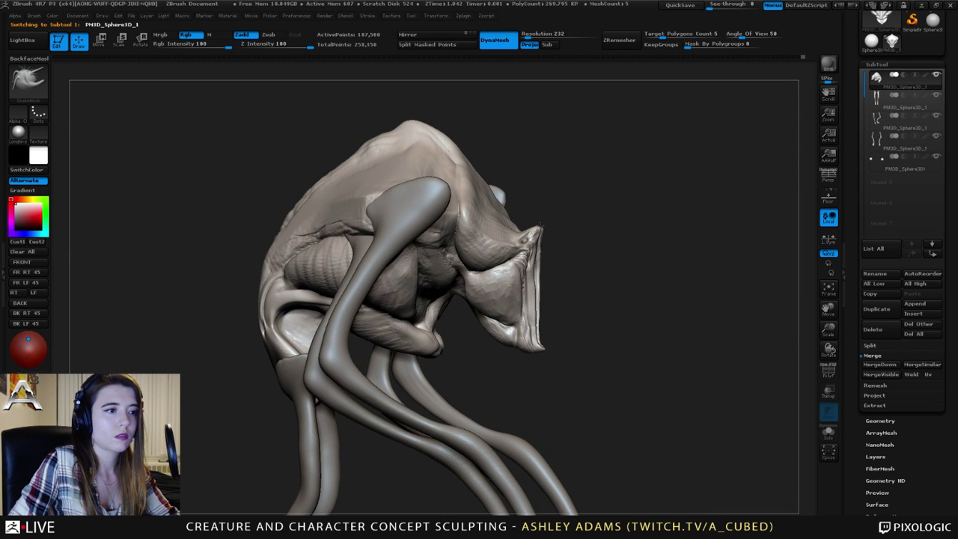
pyautogui.moveTo(542, 228); pyautogui.dragTo(578, 236, button='right')
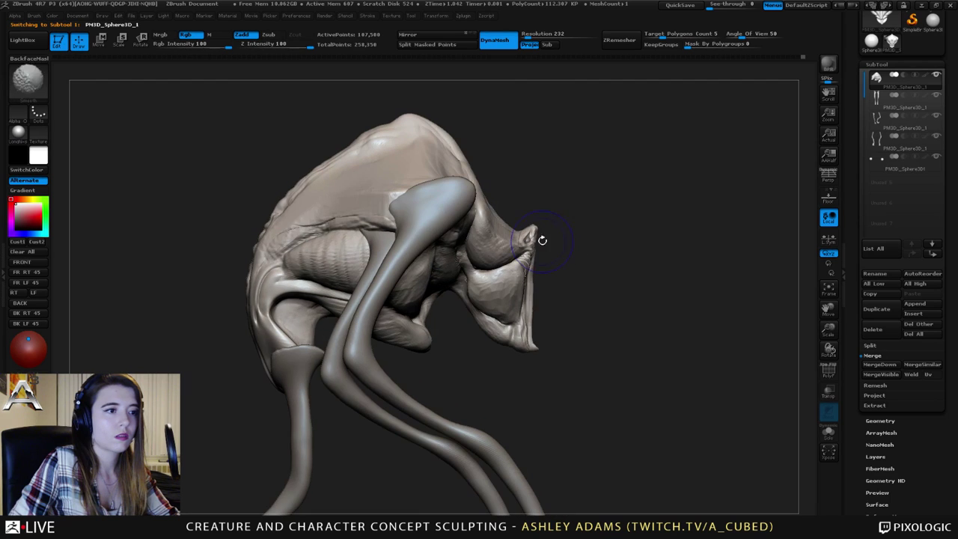
pyautogui.rightClick(539, 235)
pyautogui.moveTo(538, 234); pyautogui.dragTo(531, 234)
pyautogui.rightClick(532, 270)
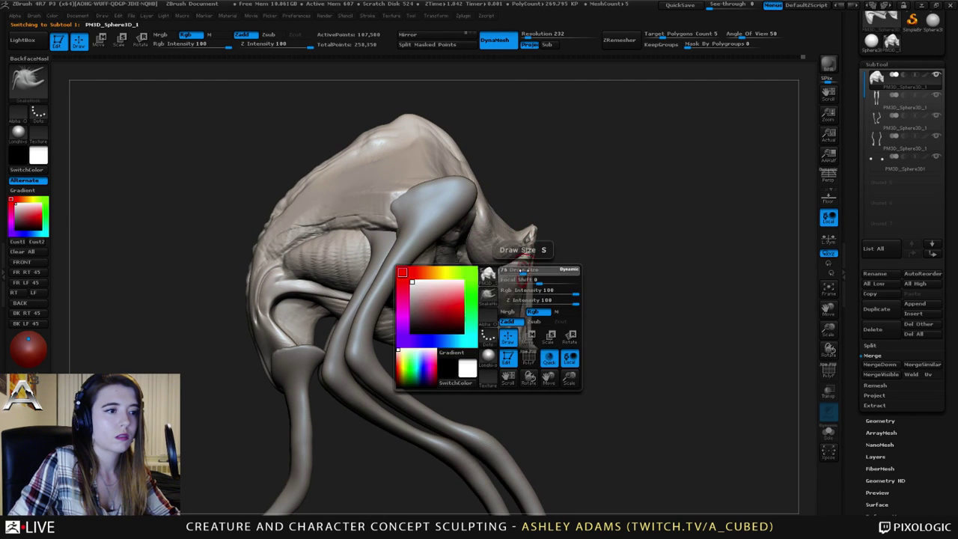
pyautogui.moveTo(532, 271); pyautogui.dragTo(522, 298)
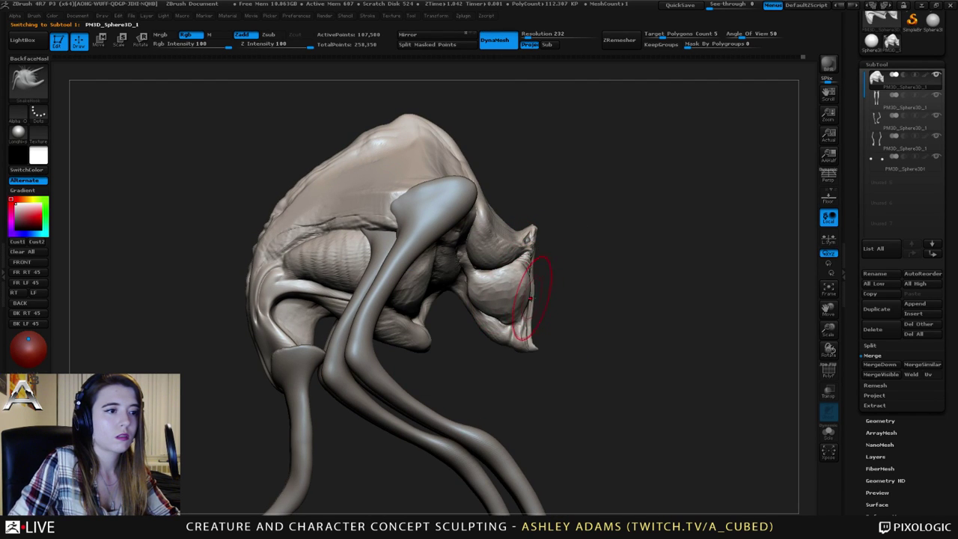
pyautogui.moveTo(535, 339)
pyautogui.keyDown('ctrl'); pyautogui.mouseDown(button='right')
pyautogui.moveTo(534, 303)
pyautogui.moveTo(484, 299)
pyautogui.moveTo(509, 299)
pyautogui.moveTo(512, 238)
pyautogui.mouseUp(button='right'); pyautogui.keyUp('ctrl')
pyautogui.moveTo(512, 237); pyautogui.dragTo(547, 235, button='right')
pyautogui.rightClick(531, 233)
pyautogui.moveTo(531, 233); pyautogui.dragTo(526, 234)
pyautogui.moveTo(525, 234); pyautogui.dragTo(535, 243, button='right')
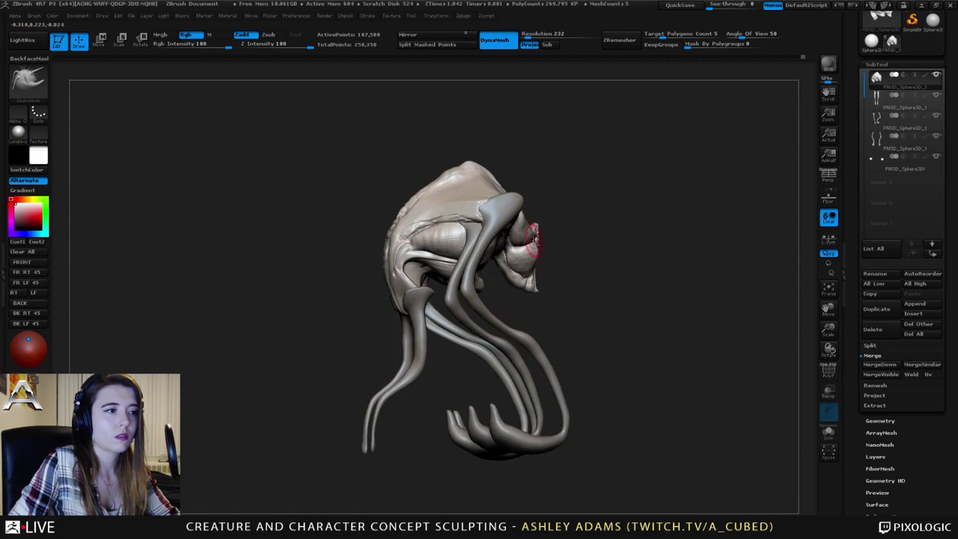
# Set the Angle of View to 25 and turn on perspective display.
pyautogui.keyDown('alt'); pyautogui.moveTo(468, 278); pyautogui.dragTo(572, 277, button='right'); pyautogui.keyUp('alt')
pyautogui.moveTo(573, 277); pyautogui.dragTo(492, 285)
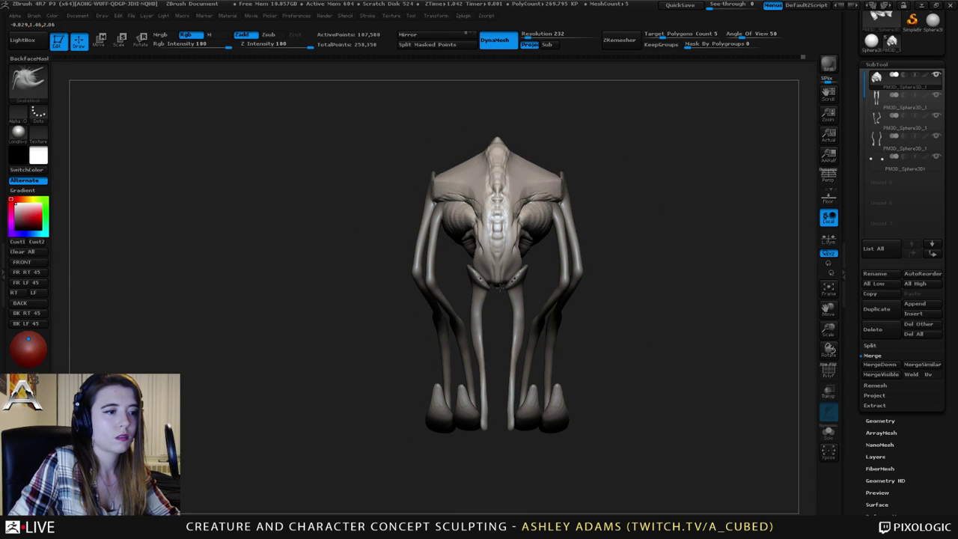
pyautogui.moveTo(507, 283)
pyautogui.mouseDown(button='right')
pyautogui.moveTo(514, 256)
pyautogui.moveTo(497, 293)
pyautogui.moveTo(513, 283)
pyautogui.moveTo(491, 288)
pyautogui.moveTo(516, 273)
pyautogui.moveTo(504, 279)
pyautogui.mouseUp(button='right')
pyautogui.press('b')
pyautogui.press('c')
pyautogui.press('b')
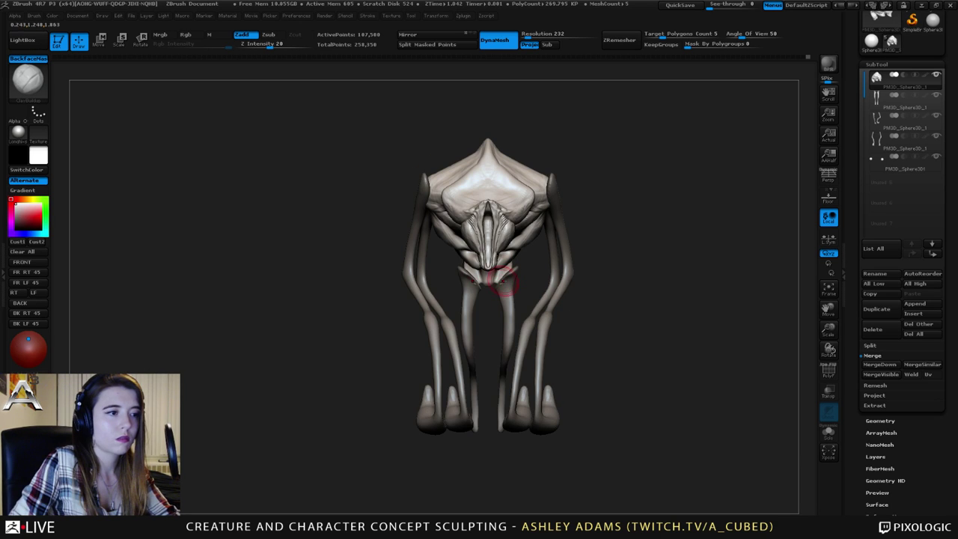
pyautogui.press('space')
pyautogui.moveTo(505, 279); pyautogui.dragTo(517, 280)
pyautogui.keyDown('alt'); pyautogui.moveTo(511, 256); pyautogui.dragTo(526, 284, button='right'); pyautogui.keyUp('alt')
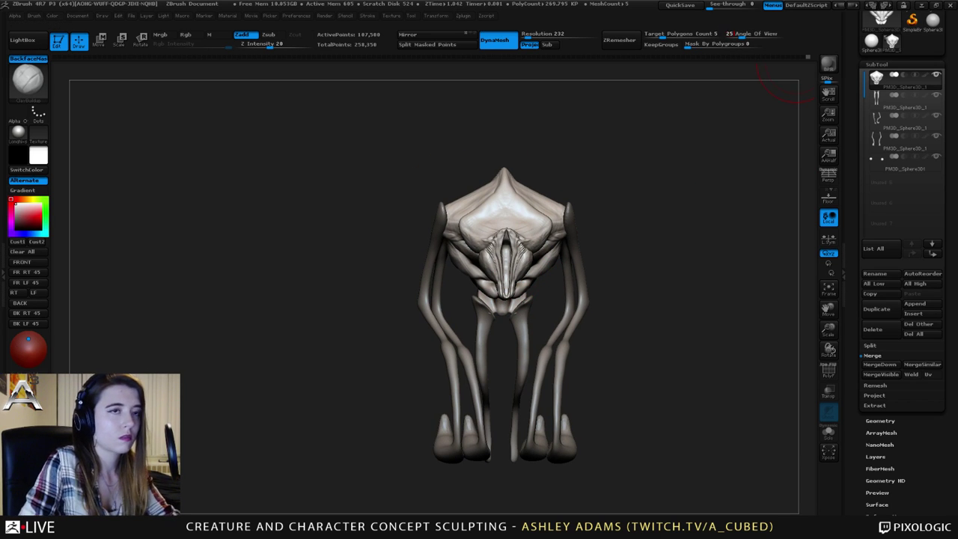
pyautogui.click(824, 180)
pyautogui.keyDown('ctrl'); pyautogui.moveTo(572, 198); pyautogui.dragTo(589, 242, button='right'); pyautogui.keyUp('ctrl')
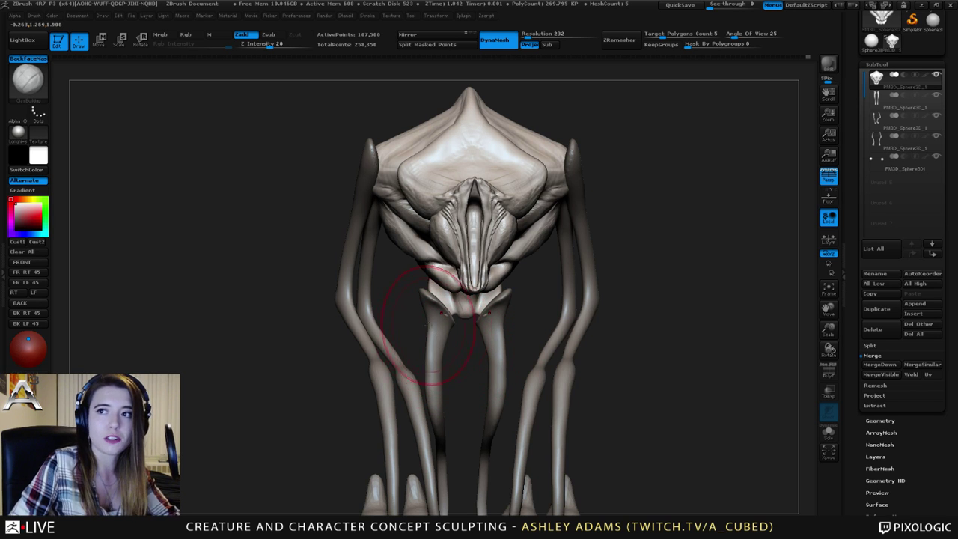
# Select the outer front limbs and pull their upper sections slightly outward with a large Snake Hook brush.
pyautogui.moveTo(307, 214); pyautogui.dragTo(395, 181)
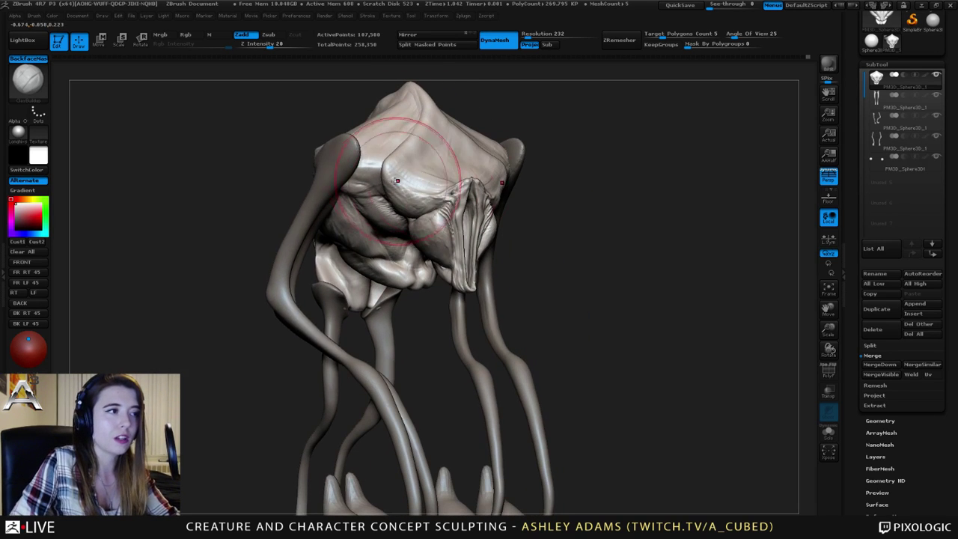
pyautogui.keyDown('alt'); pyautogui.click(337, 166); pyautogui.keyUp('alt')
pyautogui.moveTo(584, 232); pyautogui.dragTo(483, 223)
pyautogui.press('b')
pyautogui.press('s')
pyautogui.press('h')
pyautogui.moveTo(618, 210); pyautogui.dragTo(583, 212)
pyautogui.moveTo(552, 180); pyautogui.dragTo(558, 181)
pyautogui.moveTo(559, 219); pyautogui.dragTo(562, 219)
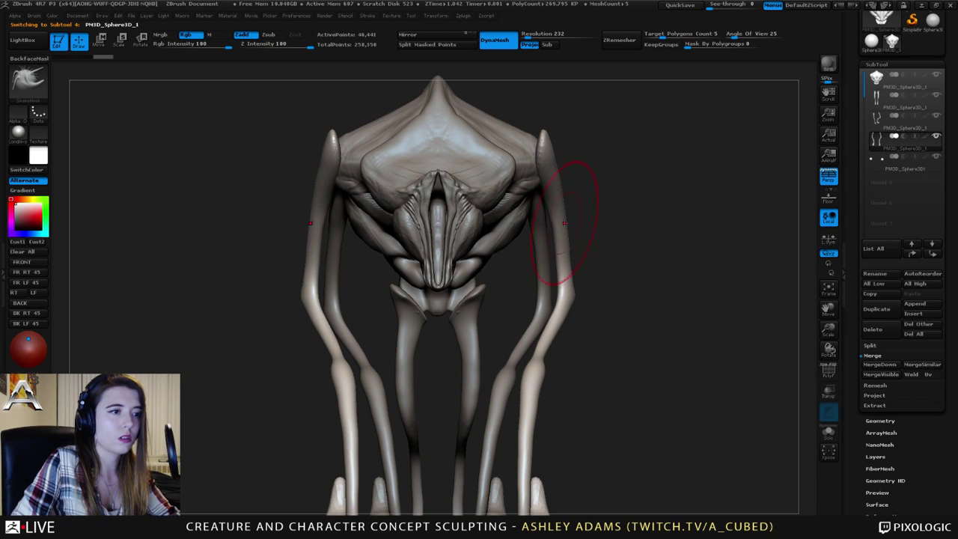
pyautogui.moveTo(568, 274); pyautogui.dragTo(571, 274)
pyautogui.moveTo(556, 196); pyautogui.dragTo(559, 194)
pyautogui.moveTo(548, 157); pyautogui.dragTo(551, 154)
# Select the body again and reshape its shoulders and the upper edges of the broad plate above the face with Snake Hook.
pyautogui.rightClick(559, 152)
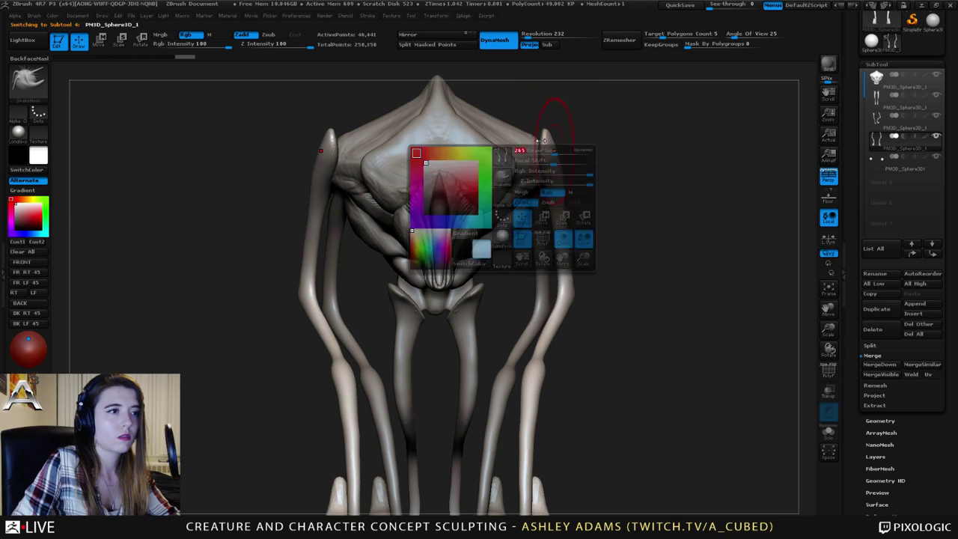
pyautogui.keyDown('alt'); pyautogui.click(535, 147); pyautogui.keyUp('alt')
pyautogui.moveTo(537, 101)
pyautogui.mouseDown(button='right')
pyautogui.moveTo(546, 135)
pyautogui.moveTo(558, 132)
pyautogui.moveTo(543, 129)
pyautogui.moveTo(555, 161)
pyautogui.mouseUp(button='right')
pyautogui.rightClick(558, 132)
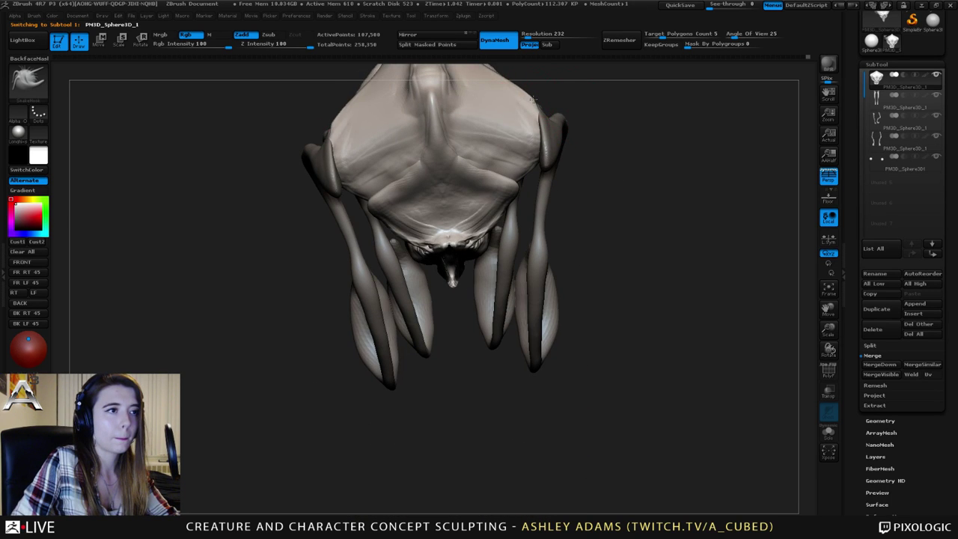
pyautogui.moveTo(536, 155); pyautogui.dragTo(535, 82)
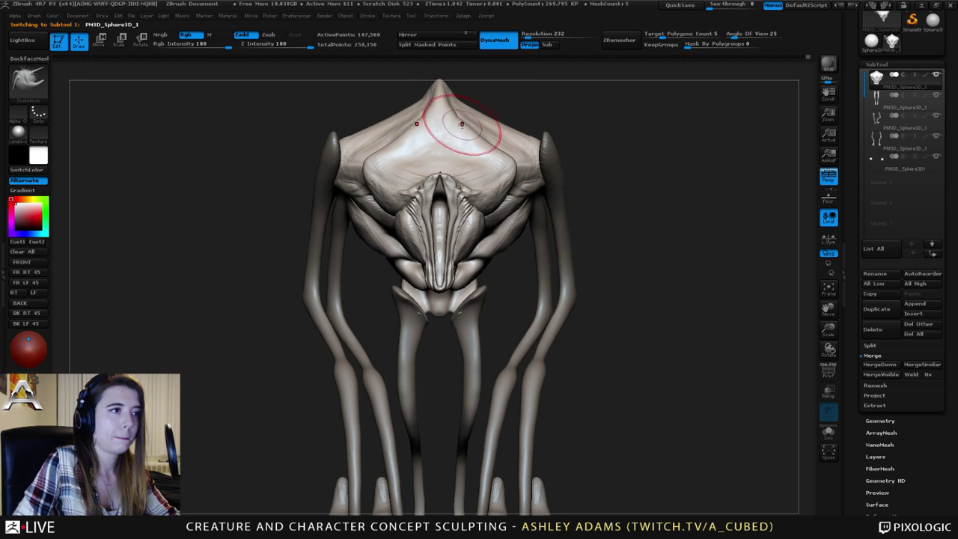
pyautogui.moveTo(489, 150); pyautogui.dragTo(487, 134)
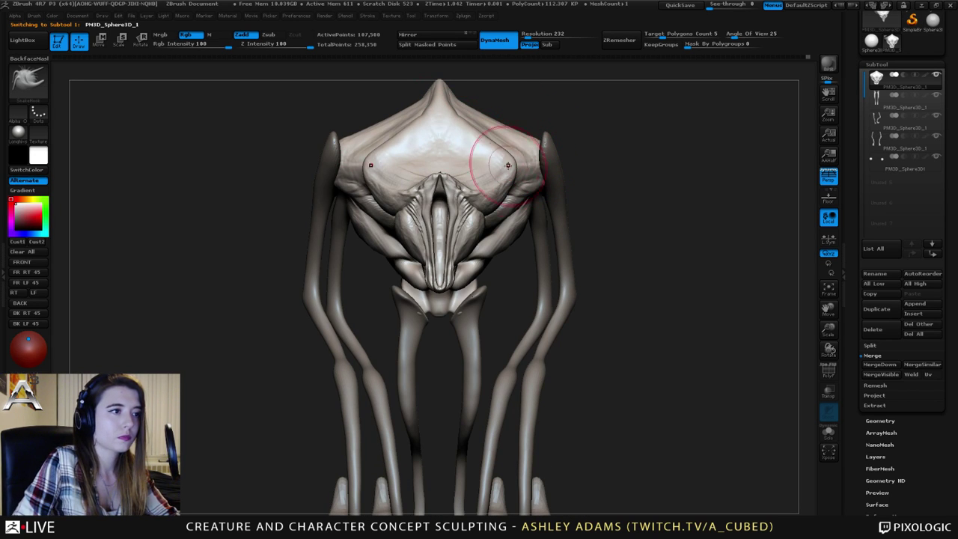
pyautogui.moveTo(503, 165); pyautogui.dragTo(510, 175)
pyautogui.moveTo(510, 168); pyautogui.dragTo(397, 162, button='right')
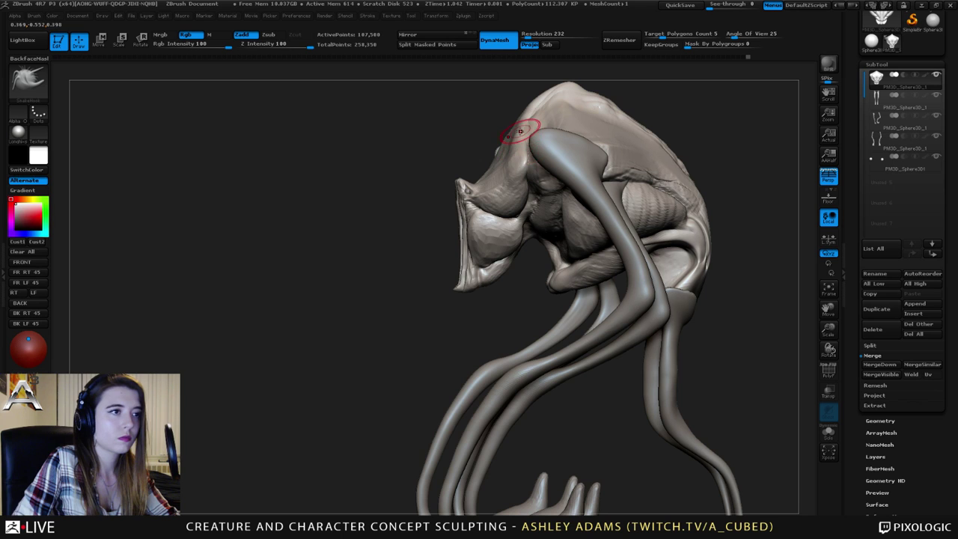
# Carve a crease into the side of the body behind the front limbs with the Dam Standard brush.
pyautogui.moveTo(460, 152); pyautogui.dragTo(515, 154, button='right')
pyautogui.press('b')
pyautogui.press('c')
pyautogui.press('b')
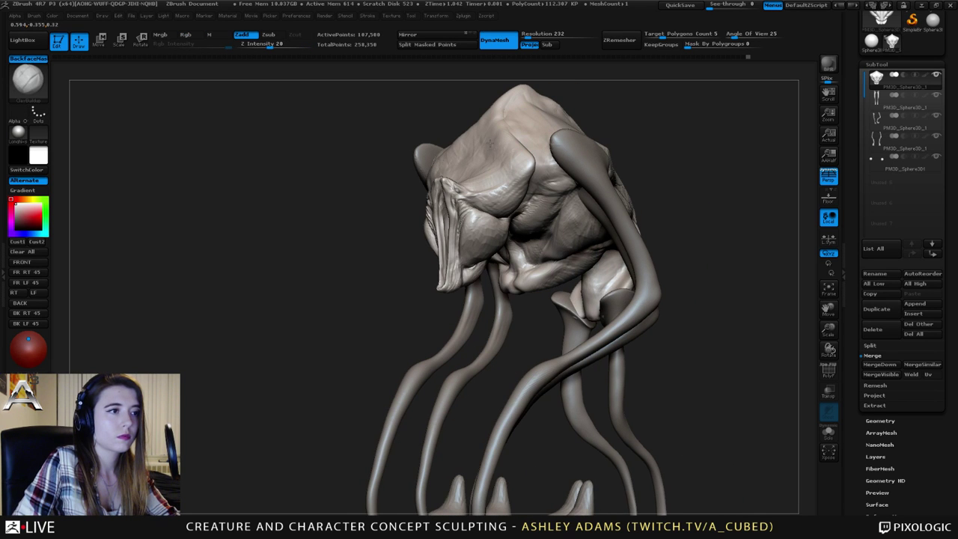
pyautogui.keyDown('ctrl'); pyautogui.moveTo(500, 194); pyautogui.dragTo(556, 172, button='right'); pyautogui.keyUp('ctrl')
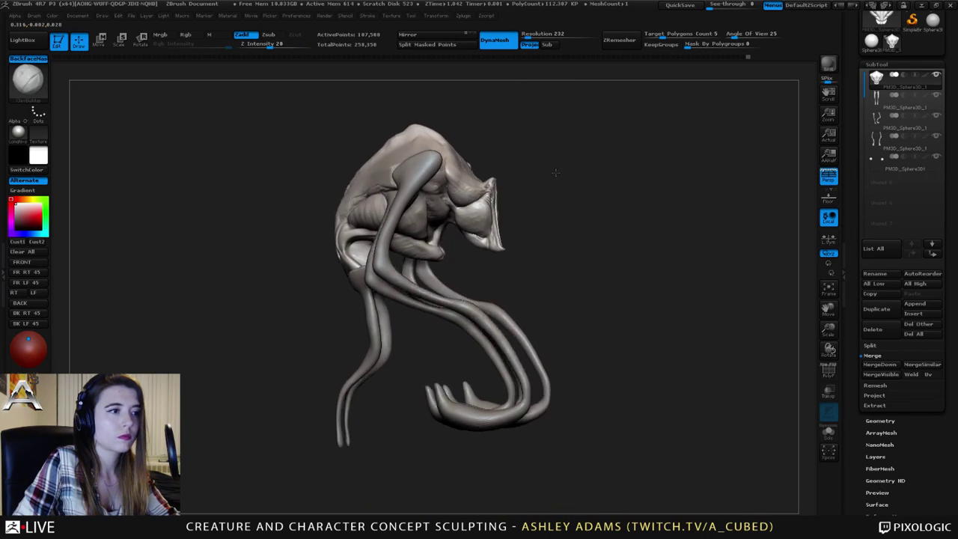
pyautogui.keyDown('alt'); pyautogui.moveTo(516, 216); pyautogui.dragTo(552, 180, button='right'); pyautogui.keyUp('alt')
pyautogui.moveTo(482, 194)
pyautogui.mouseDown(button='right')
pyautogui.moveTo(554, 197)
pyautogui.moveTo(491, 182)
pyautogui.moveTo(427, 193)
pyautogui.mouseUp(button='right')
pyautogui.rightClick(447, 166)
pyautogui.press('b')
pyautogui.press('d')
pyautogui.press('s')
pyautogui.moveTo(434, 197); pyautogui.dragTo(460, 200)
pyautogui.moveTo(459, 200)
pyautogui.mouseDown(button='right')
pyautogui.moveTo(406, 204)
pyautogui.moveTo(407, 214)
pyautogui.moveTo(449, 222)
pyautogui.moveTo(410, 209)
pyautogui.moveTo(436, 221)
pyautogui.mouseUp(button='right')
# Deepen the hollow above the hind limb with Dam Standard and smooth the surface beside it.
pyautogui.press('b')
pyautogui.press('c')
pyautogui.press('b')
pyautogui.press('b')
pyautogui.press('d')
pyautogui.press('s')
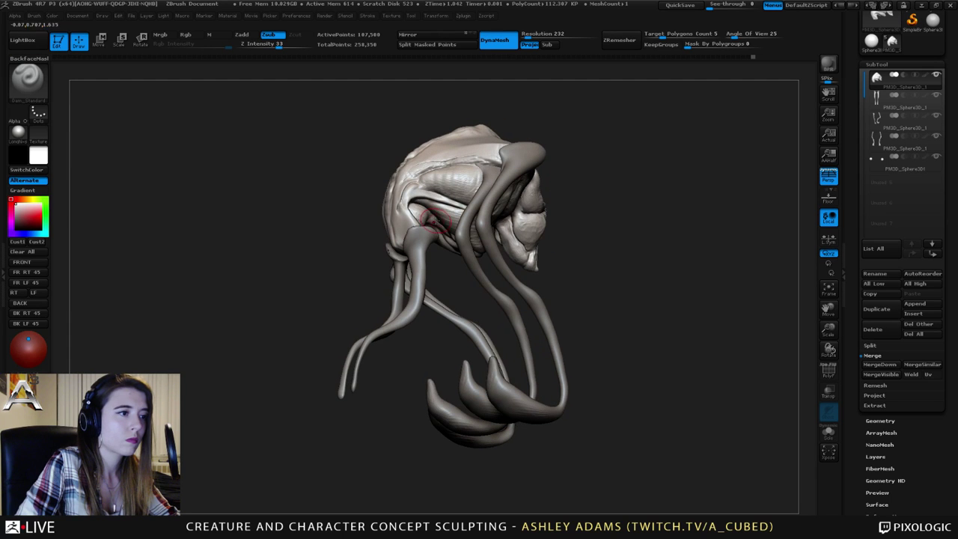
pyautogui.moveTo(434, 219); pyautogui.dragTo(430, 222)
pyautogui.moveTo(430, 222)
pyautogui.mouseDown(button='right')
pyautogui.moveTo(404, 205)
pyautogui.moveTo(423, 221)
pyautogui.mouseUp(button='right')
pyautogui.keyDown('shift'); pyautogui.moveTo(415, 236); pyautogui.dragTo(427, 231); pyautogui.keyUp('shift')
pyautogui.moveTo(428, 231)
pyautogui.mouseDown(button='right')
pyautogui.moveTo(438, 230)
pyautogui.moveTo(427, 241)
pyautogui.mouseUp(button='right')
# Select the inner front limbs and place a transpose line from the shoulder to the foot to scale them down.
pyautogui.press('b')
pyautogui.press('c')
pyautogui.press('b')
pyautogui.keyDown('alt'); pyautogui.click(507, 261); pyautogui.keyUp('alt')
pyautogui.moveTo(507, 261)
pyautogui.keyDown('ctrl'); pyautogui.mouseDown(button='right')
pyautogui.moveTo(431, 180)
pyautogui.moveTo(395, 175)
pyautogui.moveTo(473, 187)
pyautogui.moveTo(522, 180)
pyautogui.moveTo(517, 261)
pyautogui.mouseUp(button='right'); pyautogui.keyUp('ctrl')
pyautogui.keyDown('alt'); pyautogui.click(504, 206); pyautogui.keyUp('alt')
pyautogui.keyDown('alt'); pyautogui.moveTo(547, 163); pyautogui.dragTo(474, 190, button='right'); pyautogui.keyUp('alt')
pyautogui.press('space')
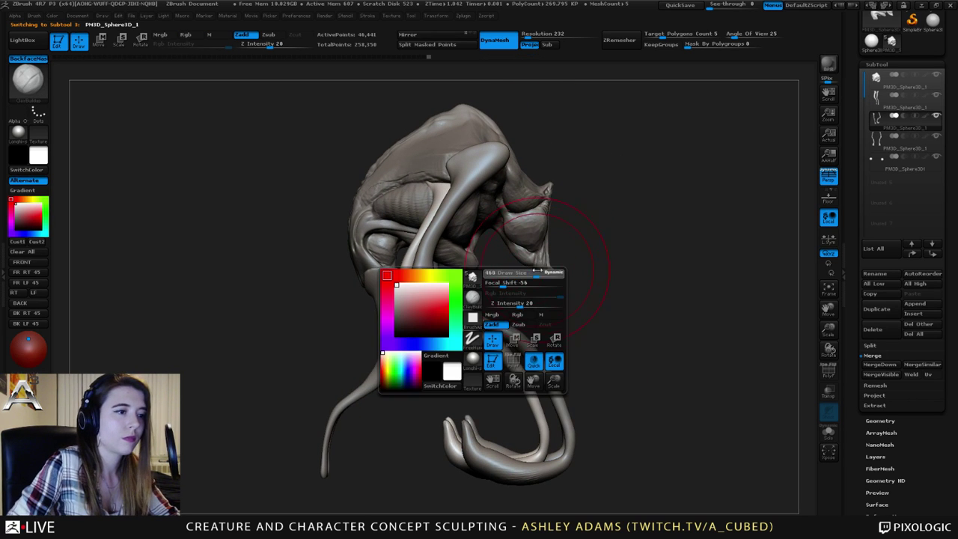
pyautogui.press('w')
pyautogui.moveTo(455, 178)
pyautogui.mouseDown()
pyautogui.moveTo(571, 458)
pyautogui.moveTo(542, 345)
pyautogui.mouseUp()
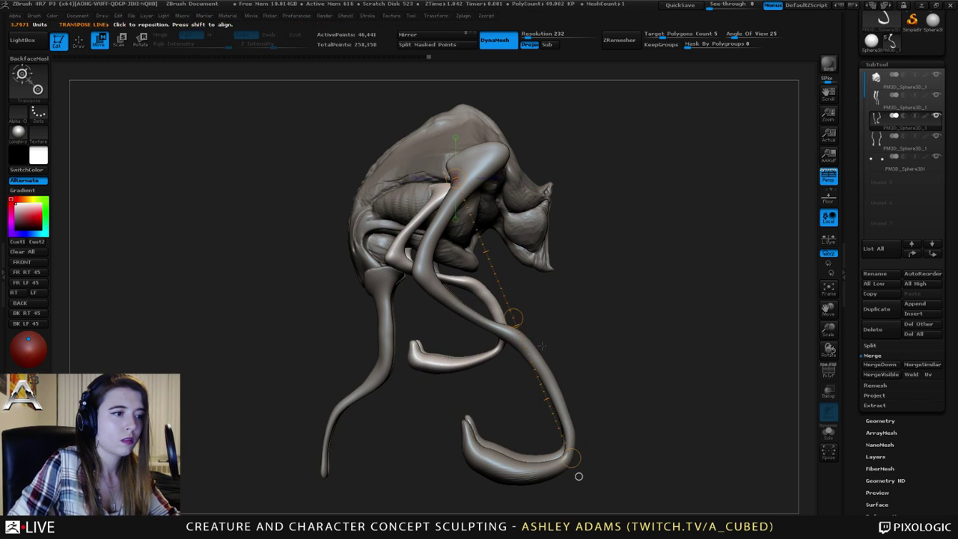
# Adjust the rotation, scale and sideways position of the inner front limbs with the transpose line, then return to Draw mode.
pyautogui.press('r')
pyautogui.moveTo(572, 458); pyautogui.dragTo(479, 374)
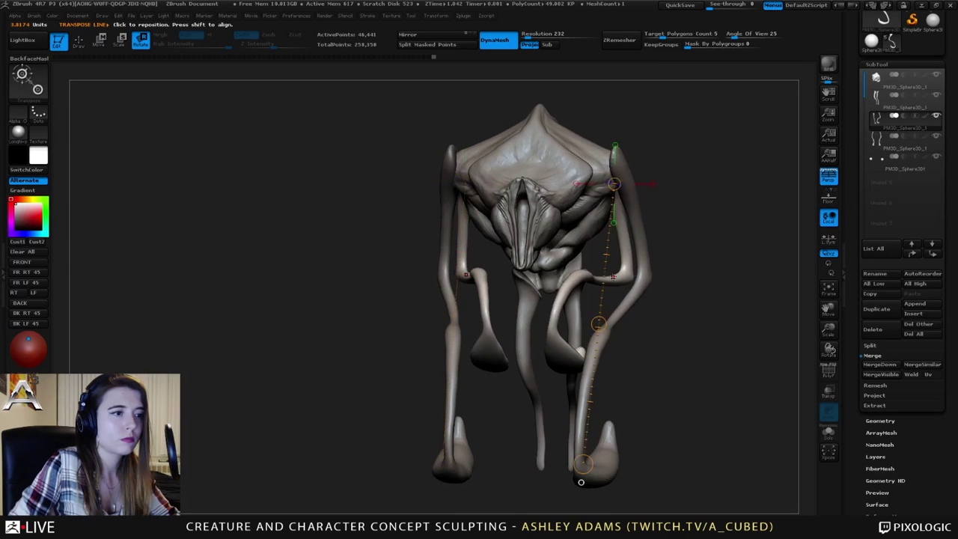
pyautogui.moveTo(580, 288); pyautogui.dragTo(624, 282)
pyautogui.press('e')
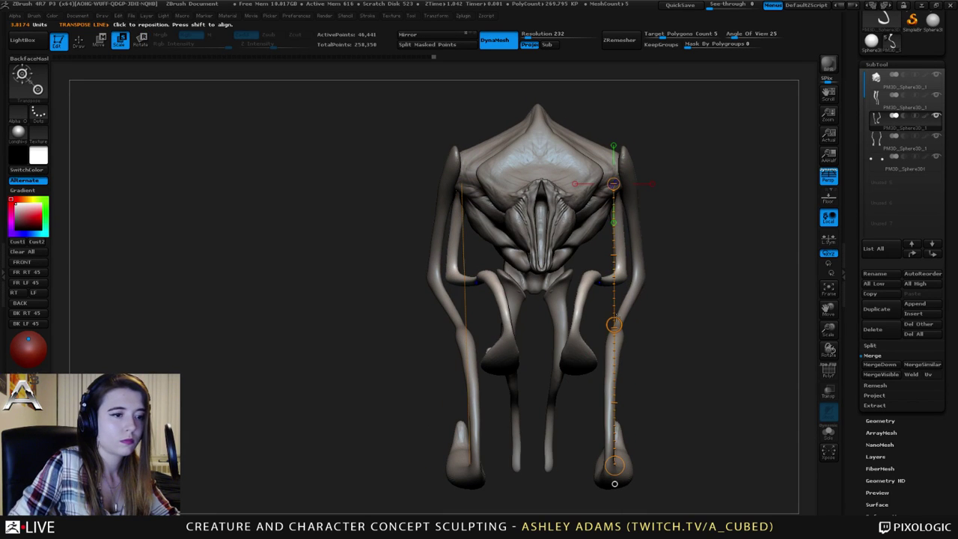
pyautogui.moveTo(617, 320); pyautogui.dragTo(628, 259)
pyautogui.press('w')
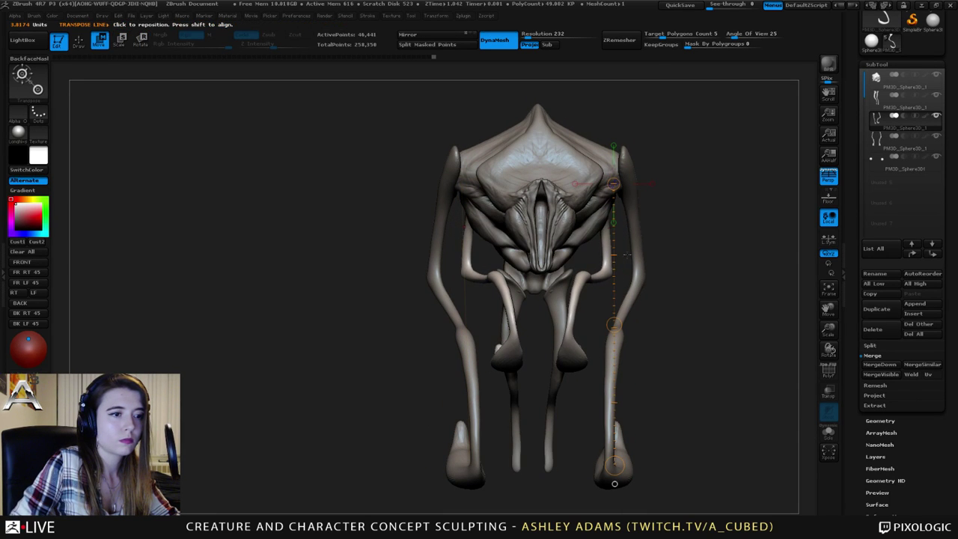
pyautogui.click(652, 183)
pyautogui.moveTo(761, 183); pyautogui.dragTo(774, 184)
pyautogui.press('q')
# Adjust the upper sections and elbows of the inner front limbs with the Snake Hook brush.
pyautogui.moveTo(597, 297)
pyautogui.mouseDown(button='right')
pyautogui.moveTo(570, 301)
pyautogui.moveTo(517, 274)
pyautogui.moveTo(504, 231)
pyautogui.moveTo(491, 239)
pyautogui.mouseUp(button='right')
pyautogui.press('space')
pyautogui.moveTo(491, 242); pyautogui.dragTo(485, 243)
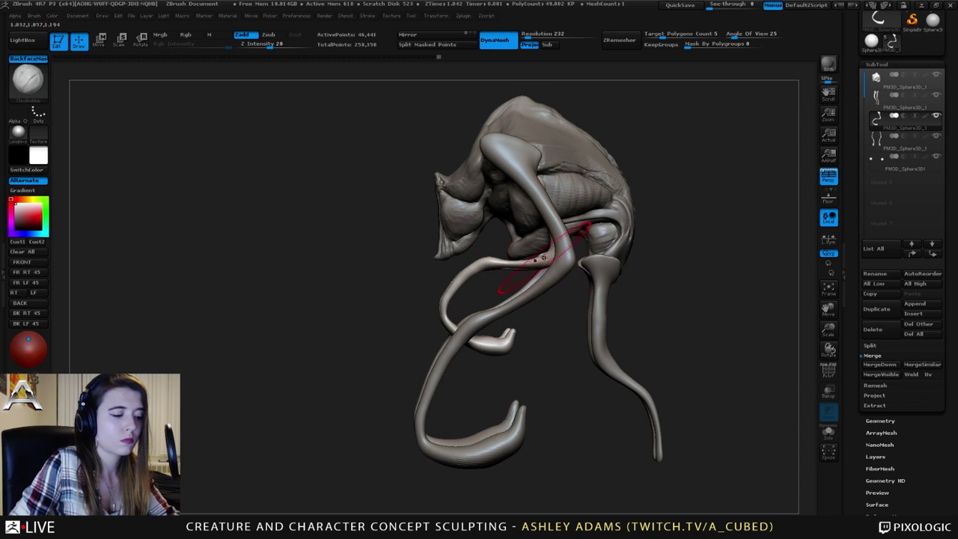
pyautogui.press('b')
pyautogui.press('s')
pyautogui.press('h')
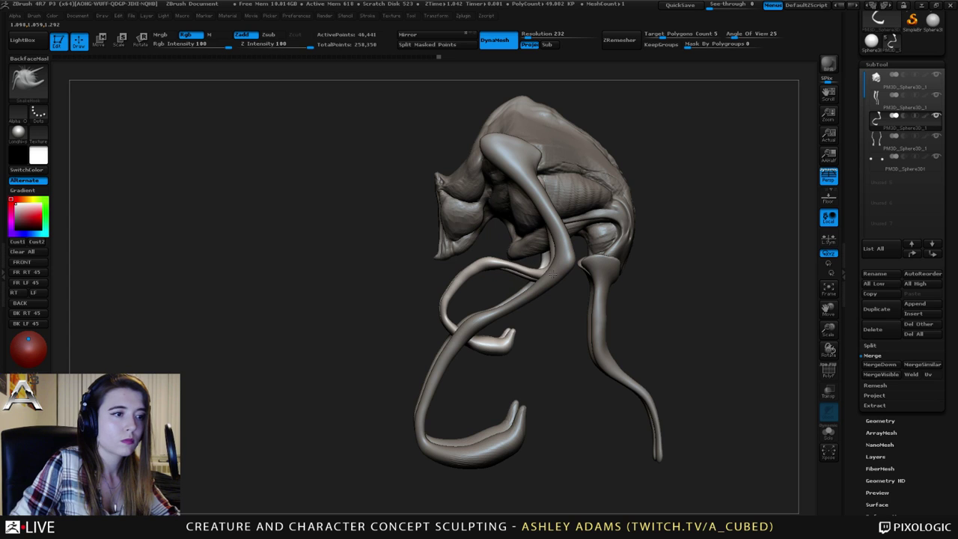
pyautogui.rightClick(551, 153)
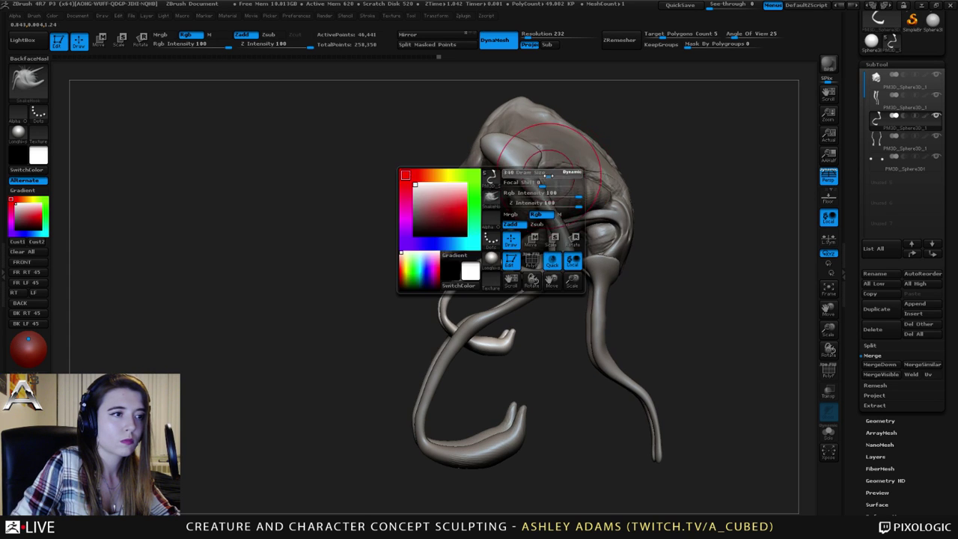
pyautogui.moveTo(584, 164); pyautogui.dragTo(546, 175, button='right')
pyautogui.moveTo(546, 175); pyautogui.dragTo(552, 173)
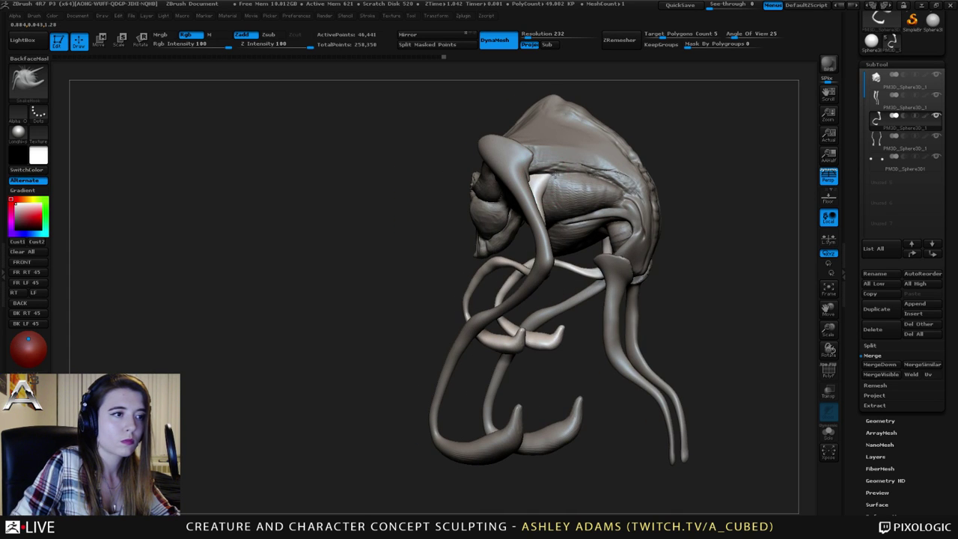
pyautogui.moveTo(549, 182); pyautogui.dragTo(587, 194, button='right')
pyautogui.moveTo(562, 253); pyautogui.dragTo(555, 259)
pyautogui.moveTo(570, 257); pyautogui.dragTo(533, 267, button='right')
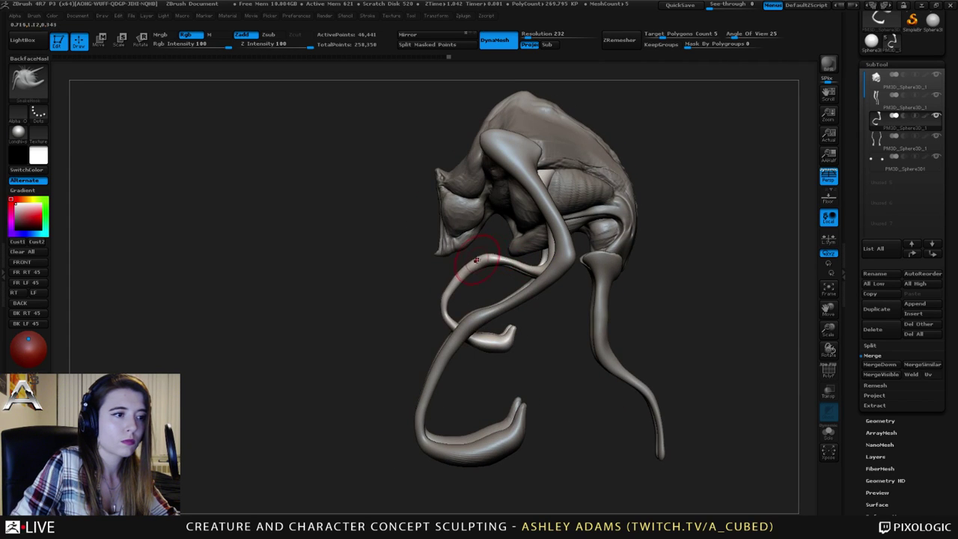
# Resize the Snake Hook brush, reshape the forearm curve of the inner front limbs and smooth its upper bend.
pyautogui.press('space')
pyautogui.moveTo(473, 264); pyautogui.dragTo(484, 264)
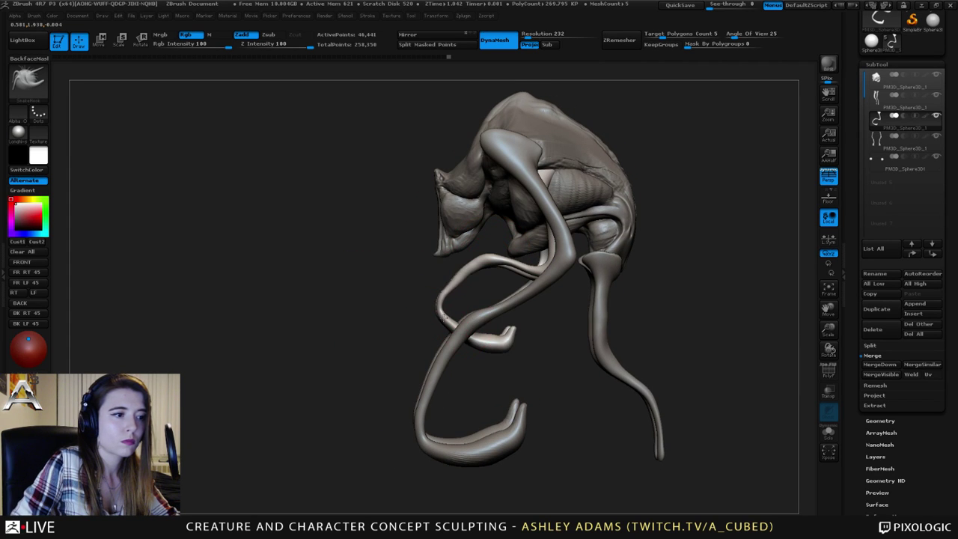
pyautogui.moveTo(440, 314); pyautogui.dragTo(446, 286)
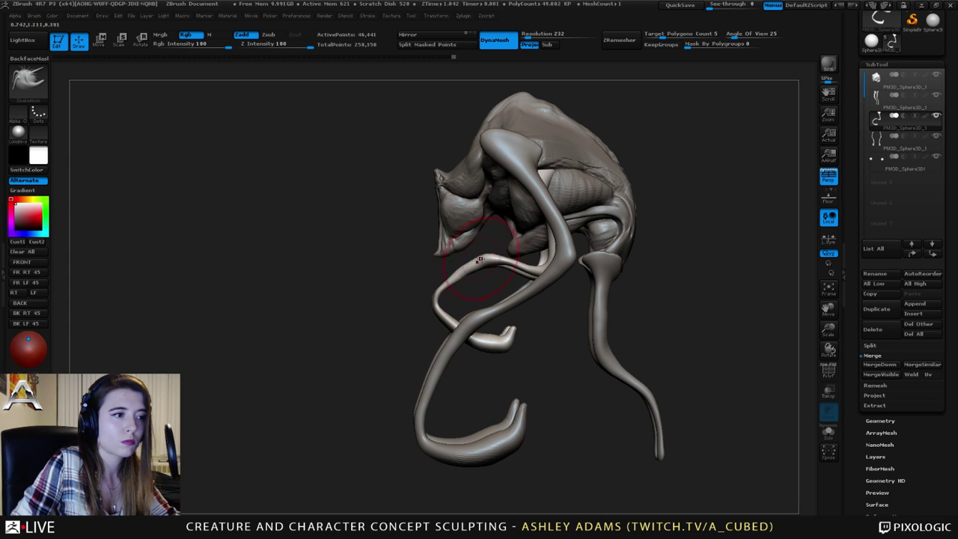
pyautogui.press('space')
pyautogui.moveTo(438, 301); pyautogui.dragTo(459, 272)
pyautogui.keyDown('shift'); pyautogui.moveTo(470, 254); pyautogui.dragTo(467, 261); pyautogui.keyUp('shift')
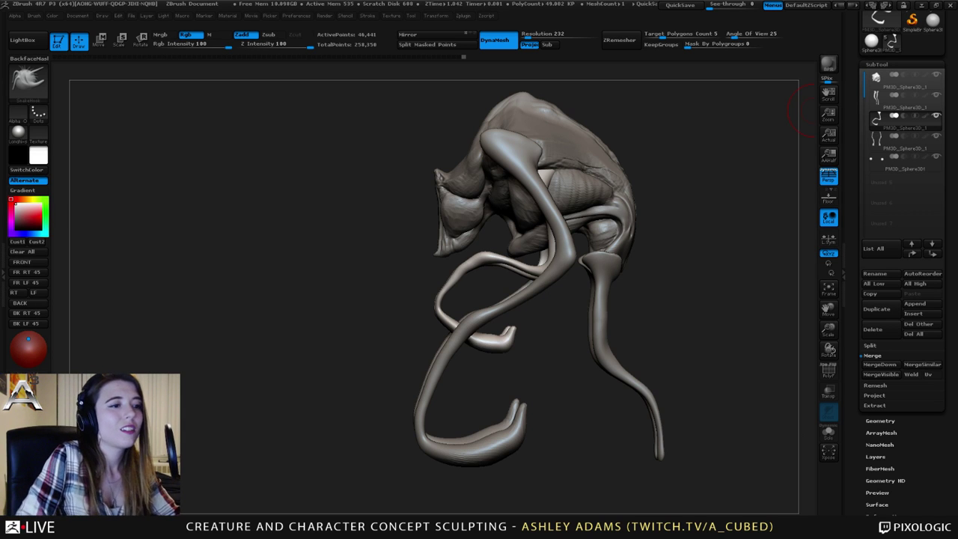
# Thicken the forearms of the inner front limbs with the Inflate brush.
pyautogui.rightClick(427, 315)
pyautogui.press('b')
pyautogui.press('i')
pyautogui.press('n')
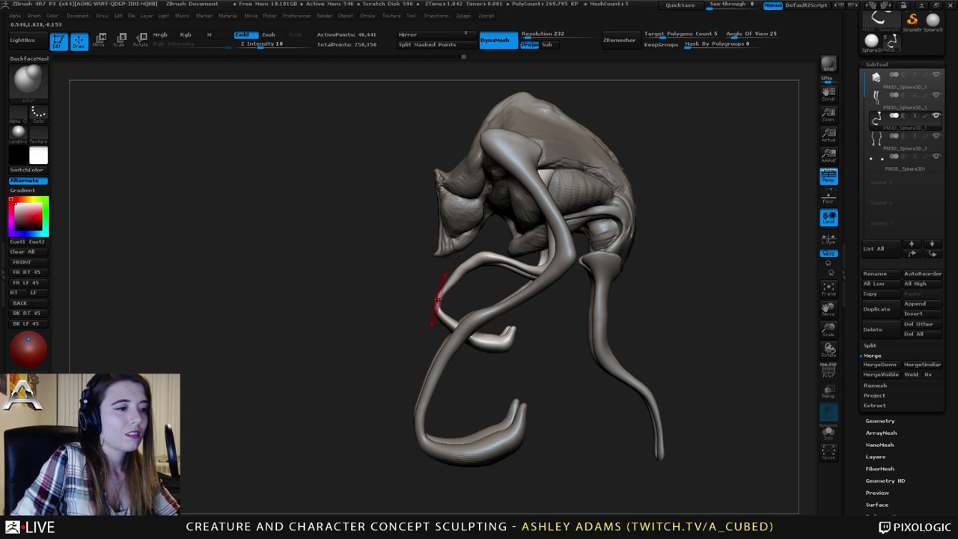
pyautogui.moveTo(455, 276); pyautogui.dragTo(470, 269)
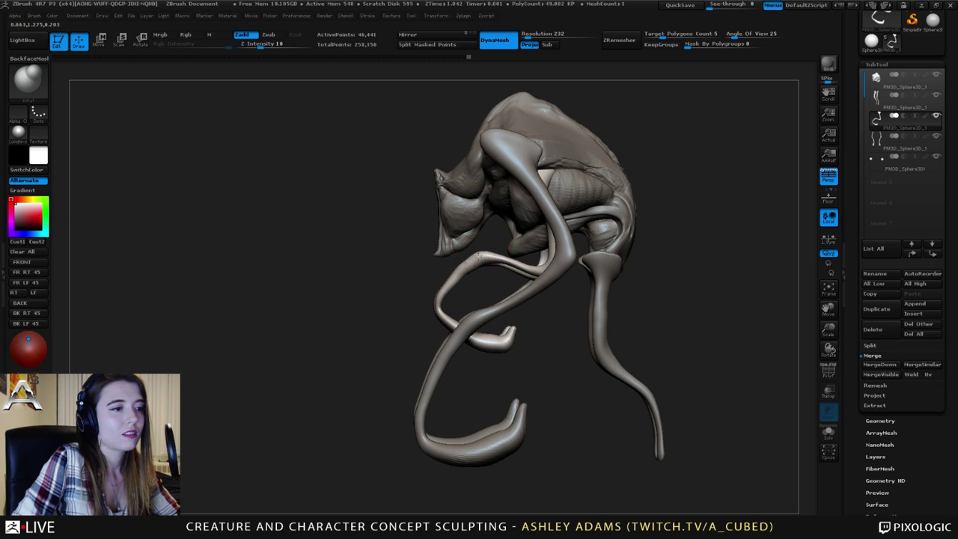
pyautogui.moveTo(479, 256); pyautogui.dragTo(573, 259, button='right')
pyautogui.moveTo(490, 256); pyautogui.dragTo(508, 261, button='right')
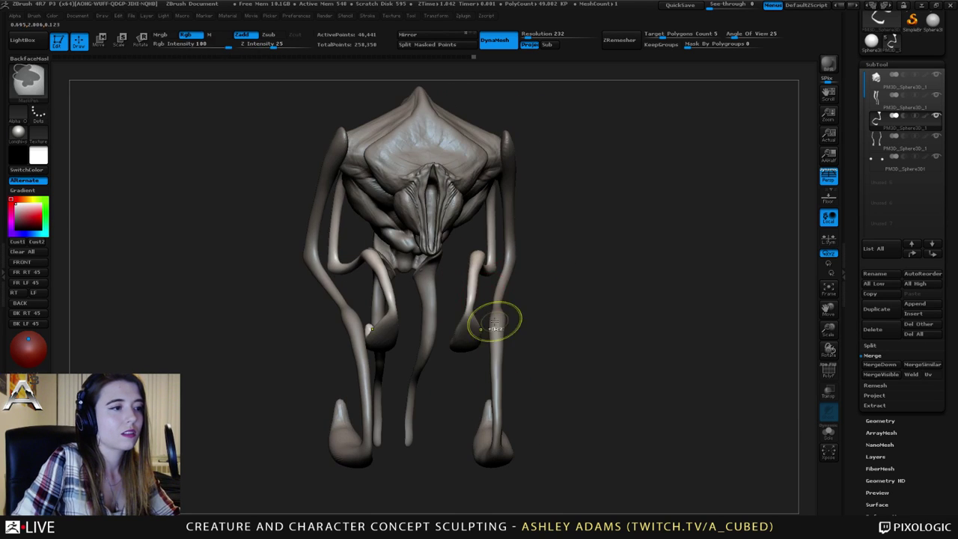
pyautogui.keyDown('ctrl'); pyautogui.moveTo(495, 320); pyautogui.dragTo(493, 277, button='right'); pyautogui.keyUp('ctrl')
pyautogui.moveTo(493, 277); pyautogui.dragTo(558, 268, button='right')
pyautogui.keyDown('alt'); pyautogui.moveTo(442, 245); pyautogui.dragTo(496, 218, button='right'); pyautogui.keyUp('alt')
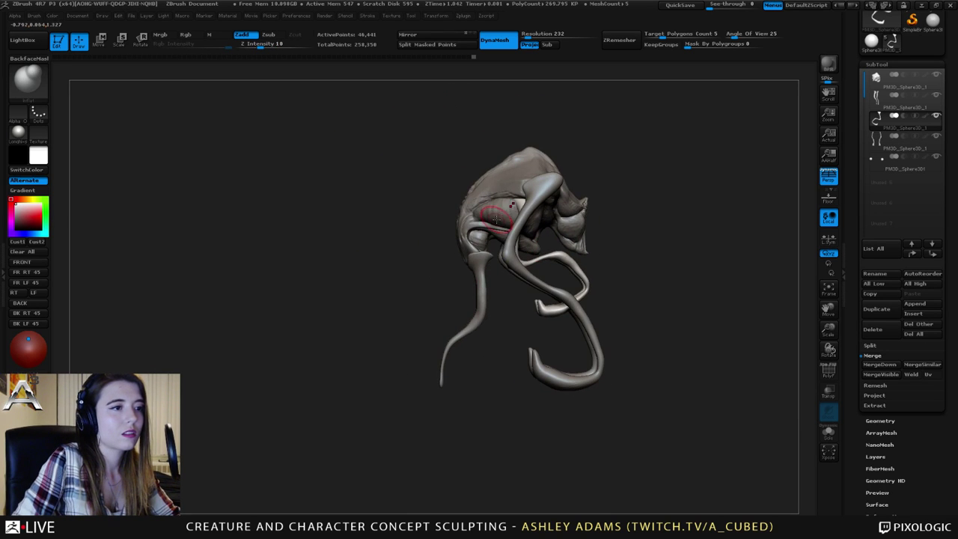
pyautogui.press('space')
pyautogui.moveTo(491, 213); pyautogui.dragTo(501, 213)
pyautogui.keyDown('alt'); pyautogui.moveTo(503, 160); pyautogui.dragTo(477, 219, button='right'); pyautogui.keyUp('alt')
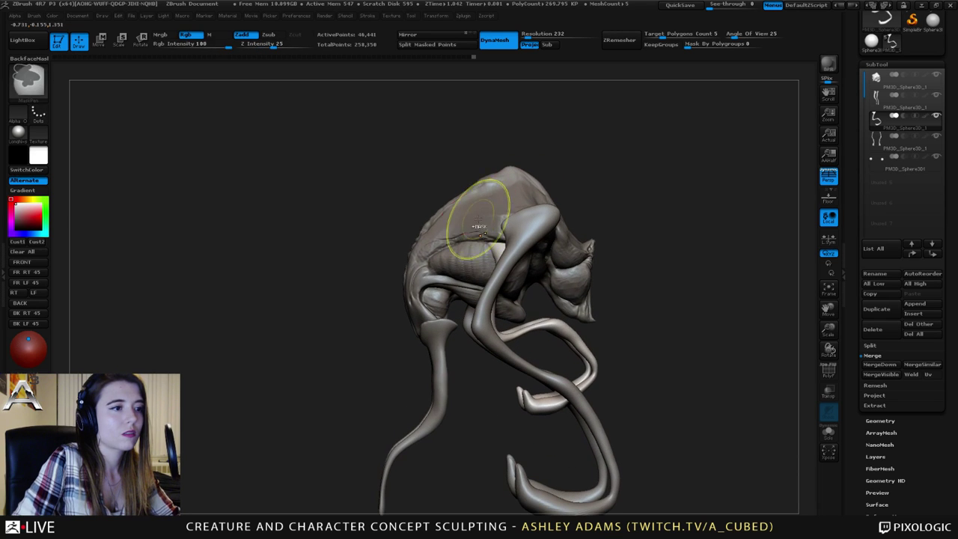
# Select the body and pull its upper back silhouette outward with a large Snake Hook brush.
pyautogui.keyDown('alt'); pyautogui.click(479, 193); pyautogui.keyUp('alt')
pyautogui.press('space')
pyautogui.moveTo(480, 194); pyautogui.dragTo(499, 179)
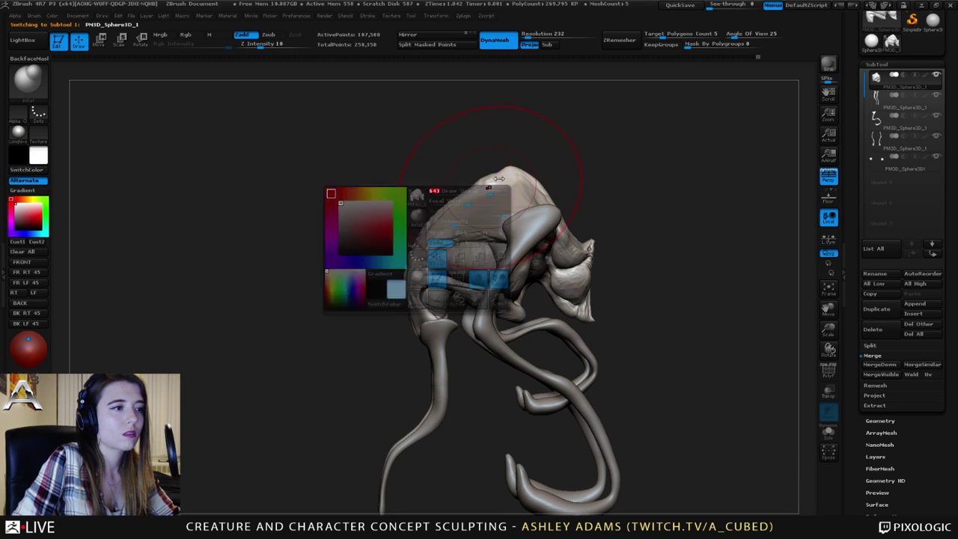
pyautogui.press('b')
pyautogui.press('s')
pyautogui.press('h')
pyautogui.moveTo(511, 169); pyautogui.dragTo(506, 168, button='right')
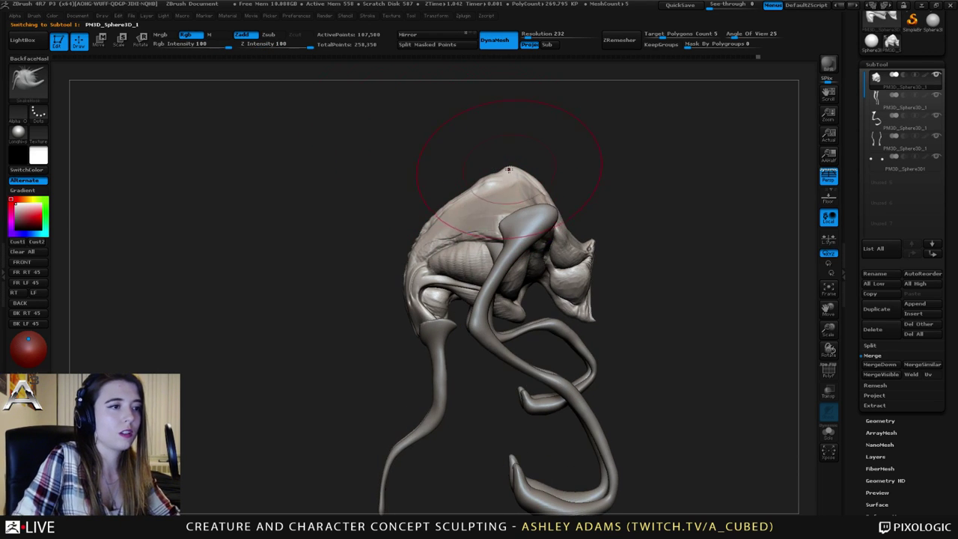
pyautogui.moveTo(509, 170); pyautogui.dragTo(501, 161)
pyautogui.moveTo(444, 213); pyautogui.dragTo(436, 203)
pyautogui.moveTo(435, 237); pyautogui.dragTo(430, 233)
# Select the hind limbs and thicken their lower ends with the Inflate brush.
pyautogui.keyDown('ctrl'); pyautogui.moveTo(437, 232); pyautogui.dragTo(427, 171, button='right'); pyautogui.keyUp('ctrl')
pyautogui.press('space')
pyautogui.moveTo(421, 265); pyautogui.dragTo(408, 265)
pyautogui.moveTo(412, 309)
pyautogui.keyDown('ctrl'); pyautogui.mouseDown(button='right')
pyautogui.moveTo(435, 347)
pyautogui.moveTo(519, 279)
pyautogui.mouseUp(button='right'); pyautogui.keyUp('ctrl')
pyautogui.keyDown('alt'); pyautogui.click(435, 347); pyautogui.keyUp('alt')
pyautogui.press('b')
pyautogui.press('i')
pyautogui.press('n')
pyautogui.moveTo(441, 360); pyautogui.dragTo(500, 363, button='right')
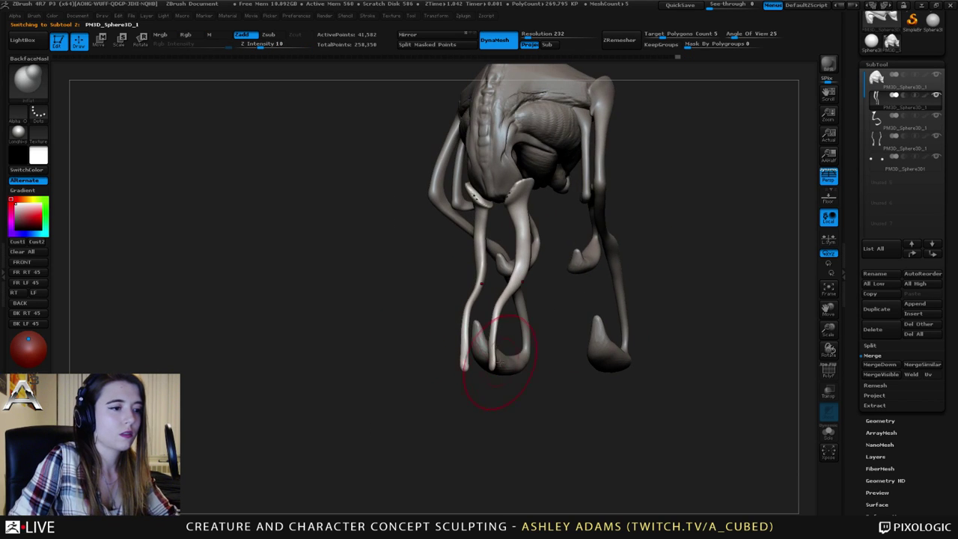
pyautogui.moveTo(496, 316); pyautogui.dragTo(501, 305)
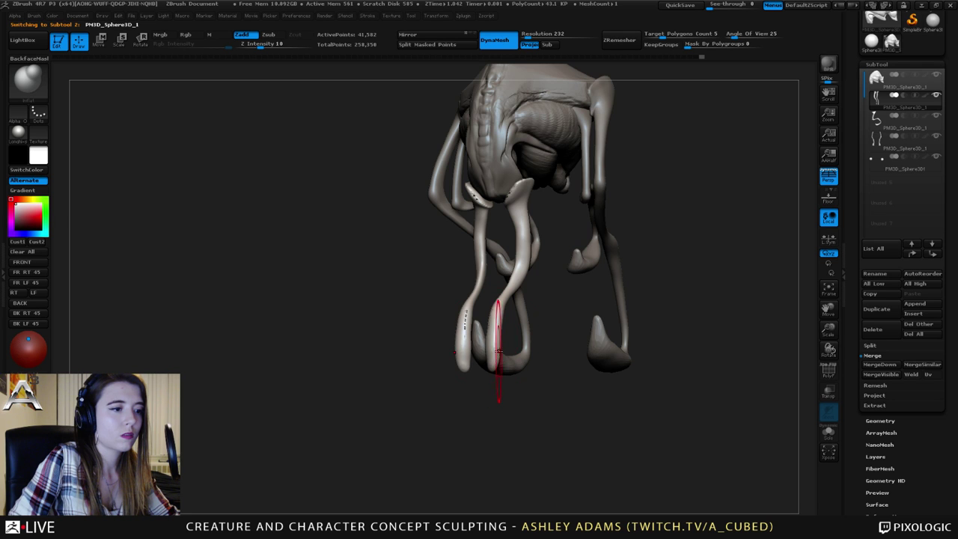
# Pull the lower ends of the hind limbs into broad, flared feet with the Snake Hook brush.
pyautogui.moveTo(446, 341); pyautogui.dragTo(503, 325, button='right')
pyautogui.press('b')
pyautogui.press('s')
pyautogui.press('h')
pyautogui.press('space')
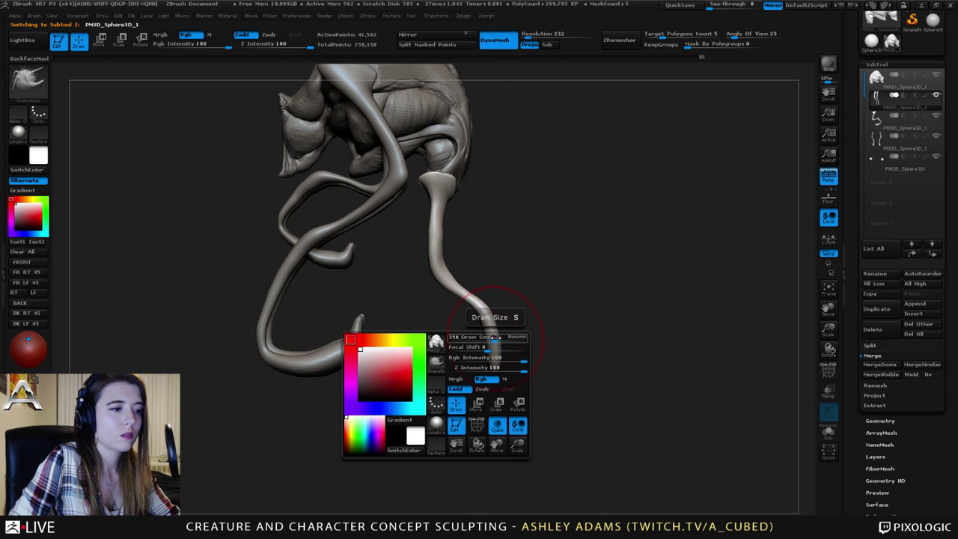
pyautogui.moveTo(495, 338); pyautogui.dragTo(487, 341)
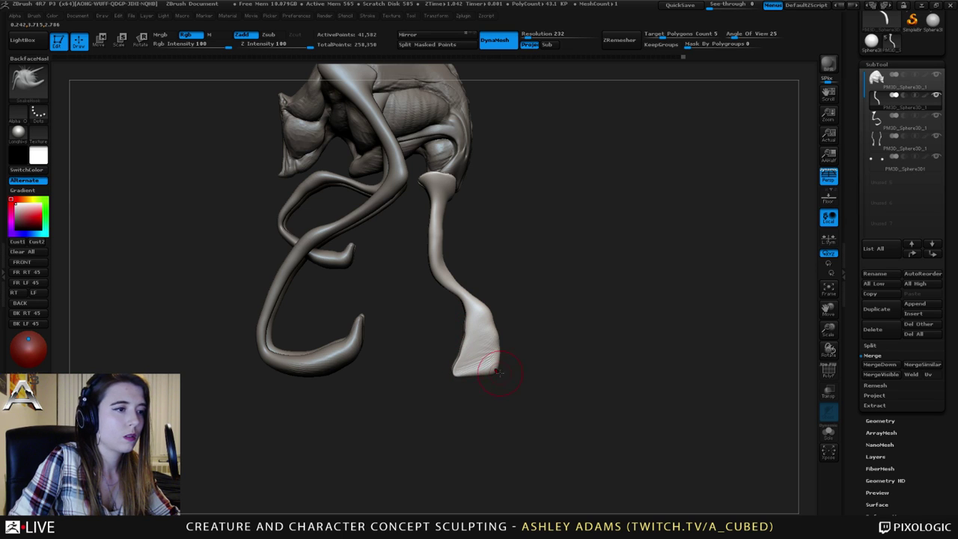
pyautogui.keyDown('ctrl'); pyautogui.moveTo(498, 369); pyautogui.dragTo(473, 319, button='right'); pyautogui.keyUp('ctrl')
pyautogui.moveTo(473, 319)
pyautogui.mouseDown(button='right')
pyautogui.moveTo(579, 319)
pyautogui.moveTo(477, 323)
pyautogui.mouseUp(button='right')
pyautogui.moveTo(476, 323); pyautogui.dragTo(355, 192)
# Bow the upper sections of the hind limbs outward in the back view with a resized Snake Hook brush.
pyautogui.keyDown('shift'); pyautogui.moveTo(435, 246); pyautogui.dragTo(434, 314, button='right'); pyautogui.keyUp('shift')
pyautogui.keyDown('alt'); pyautogui.click(390, 351); pyautogui.keyUp('alt')
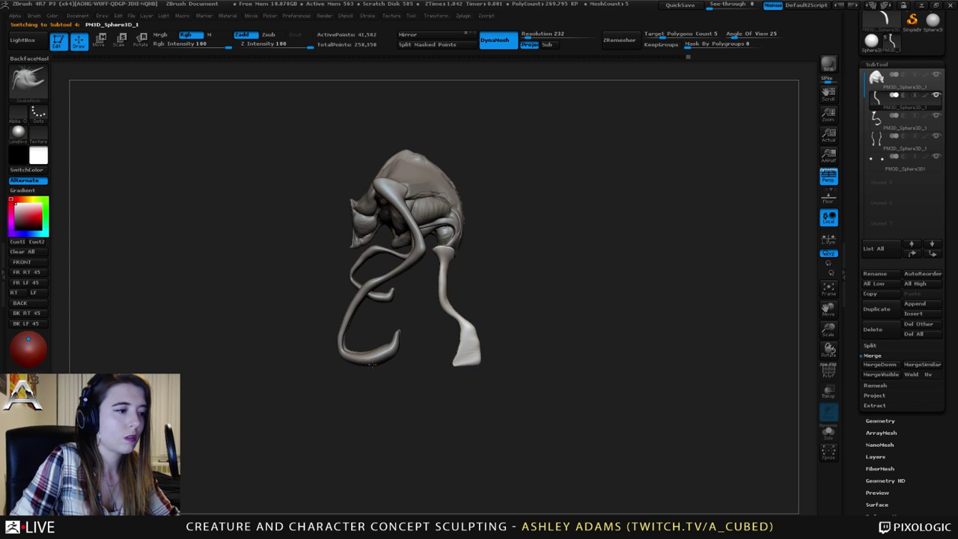
pyautogui.keyDown('alt'); pyautogui.click(472, 348); pyautogui.keyUp('alt')
pyautogui.moveTo(476, 348); pyautogui.dragTo(437, 348, button='right')
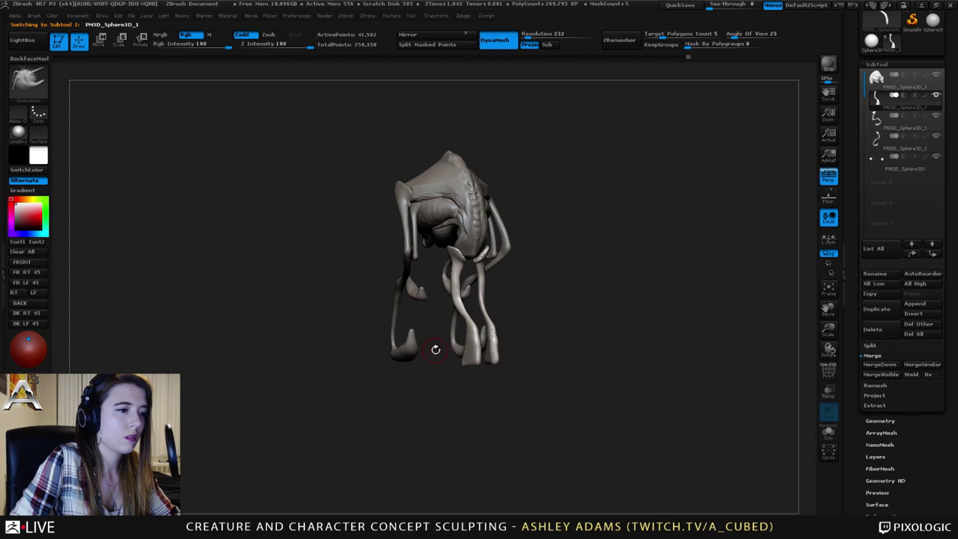
pyautogui.press('space')
pyautogui.moveTo(485, 331); pyautogui.dragTo(491, 331)
pyautogui.keyDown('shift'); pyautogui.moveTo(491, 331); pyautogui.dragTo(463, 329, button='right'); pyautogui.keyUp('shift')
pyautogui.press('space')
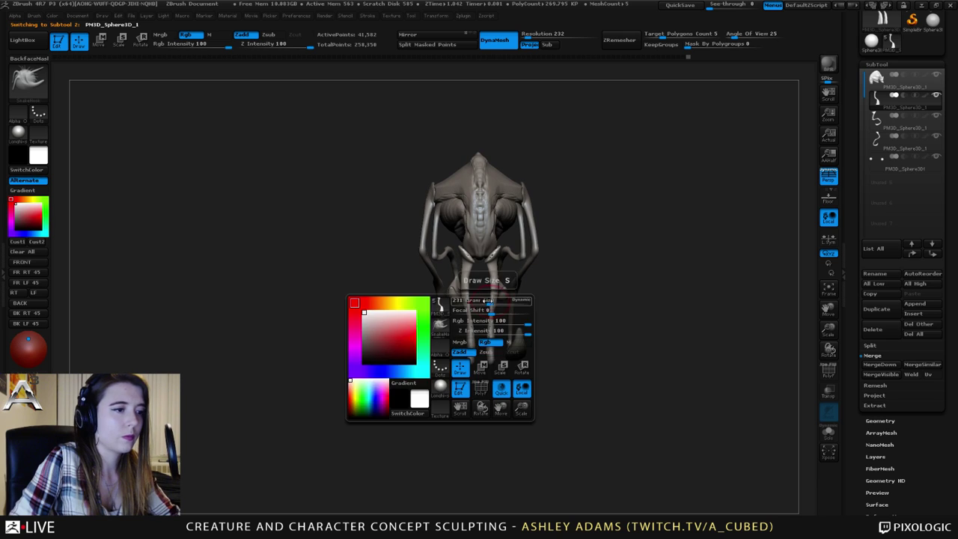
pyautogui.moveTo(486, 304); pyautogui.dragTo(502, 307)
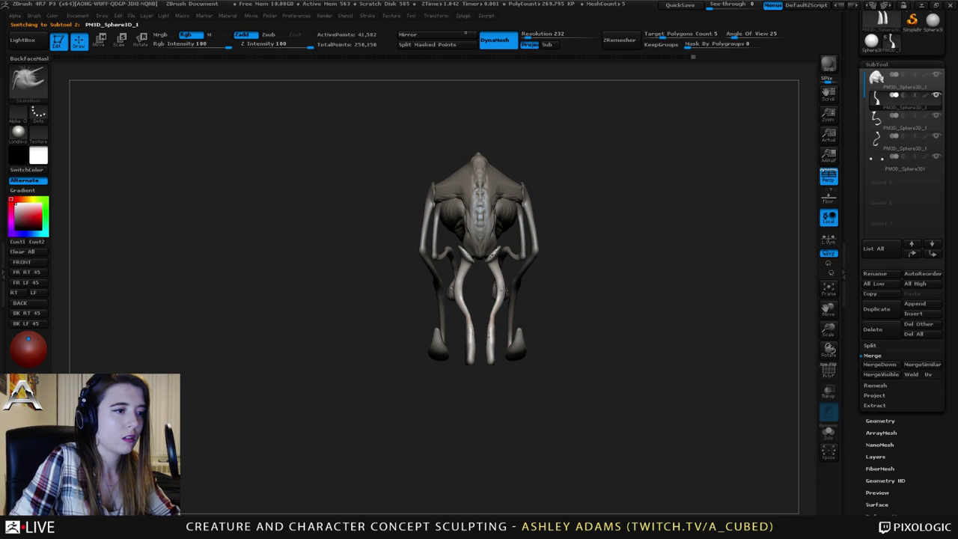
pyautogui.moveTo(494, 267); pyautogui.dragTo(497, 274)
pyautogui.press('space')
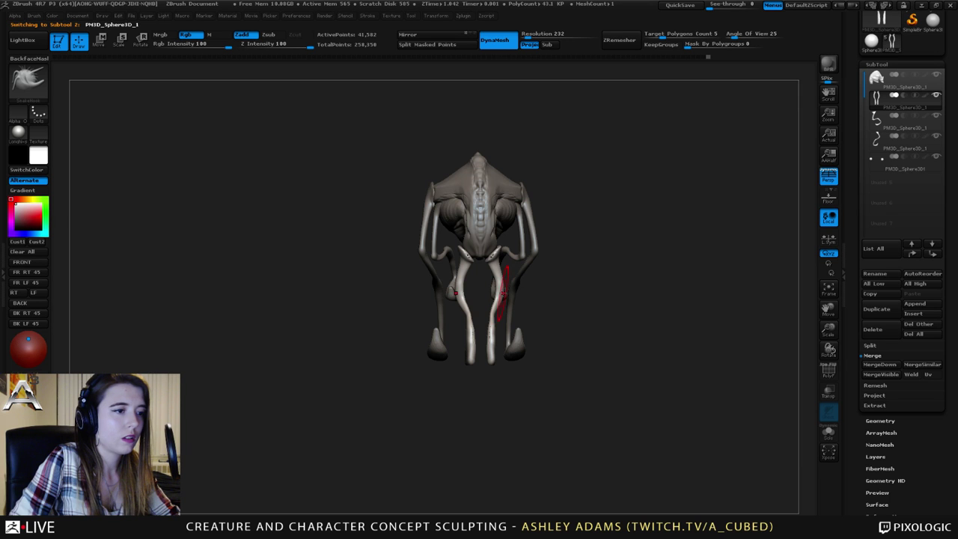
# Refine the bend and lower contour of the hind limbs from the side with Snake Hook.
pyautogui.moveTo(491, 298)
pyautogui.mouseDown(button='right')
pyautogui.moveTo(429, 293)
pyautogui.moveTo(465, 289)
pyautogui.mouseUp(button='right')
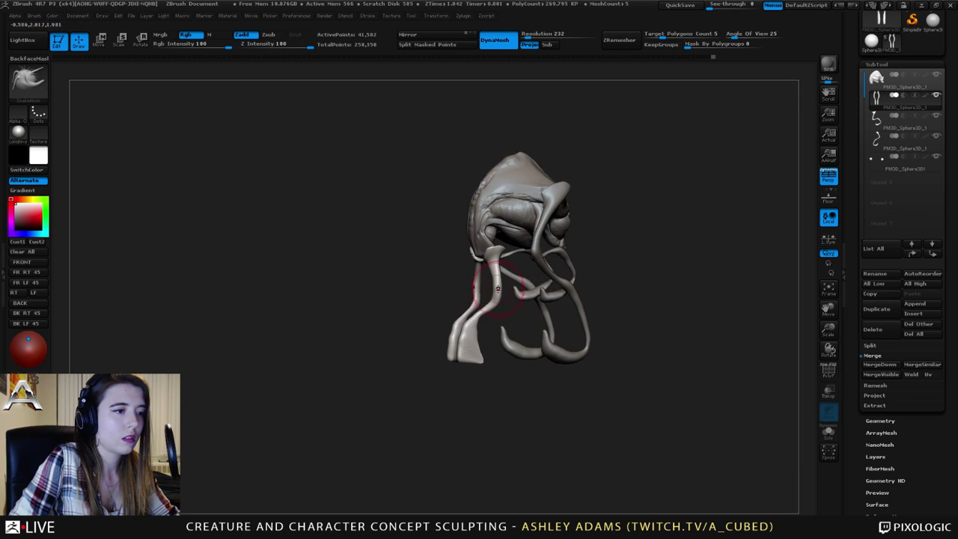
pyautogui.moveTo(500, 281); pyautogui.dragTo(503, 278)
pyautogui.moveTo(503, 281)
pyautogui.mouseDown(button='right')
pyautogui.moveTo(480, 289)
pyautogui.moveTo(496, 331)
pyautogui.mouseUp(button='right')
pyautogui.moveTo(492, 328); pyautogui.dragTo(486, 327)
pyautogui.moveTo(449, 325); pyautogui.dragTo(476, 328, button='right')
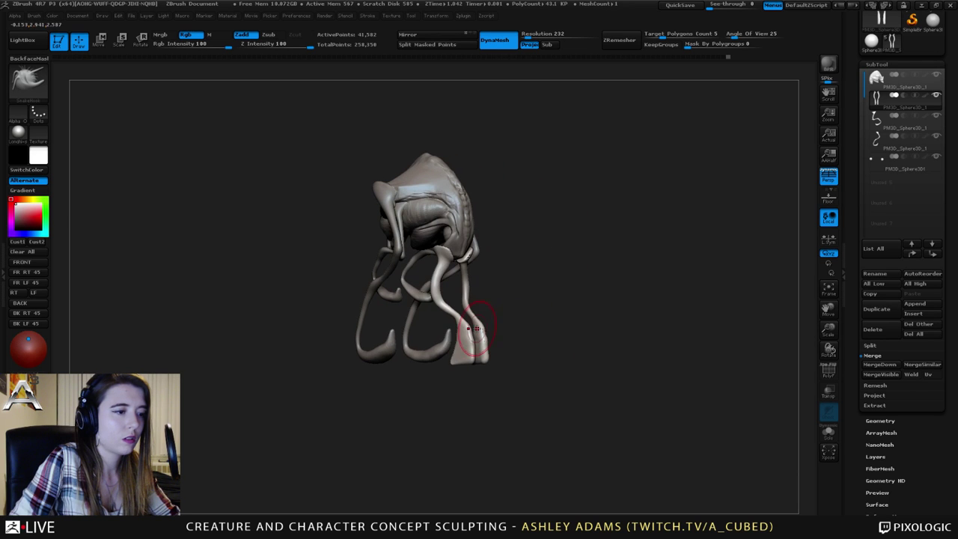
# Add volume to the feet and lower legs of the hind limbs with the Inflate brush.
pyautogui.press('b')
pyautogui.press('i')
pyautogui.press('n')
pyautogui.moveTo(464, 354); pyautogui.dragTo(446, 303)
pyautogui.keyDown('shift'); pyautogui.moveTo(437, 301); pyautogui.dragTo(455, 310, button='right'); pyautogui.keyUp('shift')
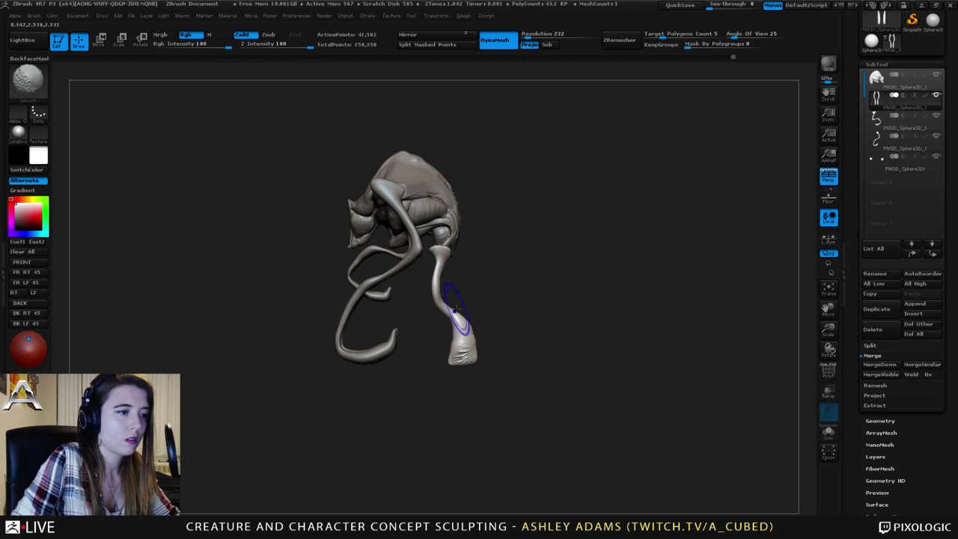
# Smooth the lower hind limbs and pull their feet into longer toes with the Snake Hook brush.
pyautogui.moveTo(457, 320)
pyautogui.mouseDown()
pyautogui.moveTo(433, 290)
pyautogui.moveTo(451, 256)
pyautogui.moveTo(433, 301)
pyautogui.moveTo(437, 279)
pyautogui.mouseUp()
pyautogui.press('b')
pyautogui.press('s')
pyautogui.press('h')
pyautogui.moveTo(409, 283); pyautogui.dragTo(503, 290)
pyautogui.moveTo(396, 300)
pyautogui.mouseDown()
pyautogui.moveTo(452, 303)
pyautogui.moveTo(397, 340)
pyautogui.mouseUp()
# Thicken the feet of the hind limbs with the Inflate brush.
pyautogui.press('b')
pyautogui.press('i')
pyautogui.press('n')
pyautogui.rightClick(388, 340)
pyautogui.moveTo(479, 344)
pyautogui.mouseDown()
pyautogui.moveTo(423, 342)
pyautogui.moveTo(437, 363)
pyautogui.moveTo(447, 343)
pyautogui.moveTo(455, 349)
pyautogui.moveTo(440, 341)
pyautogui.moveTo(473, 336)
pyautogui.moveTo(442, 349)
pyautogui.mouseUp()
# Refine the toe shape of the hind limbs with a resized Snake Hook brush.
pyautogui.press('b')
pyautogui.press('s')
pyautogui.press('h')
pyautogui.press('space')
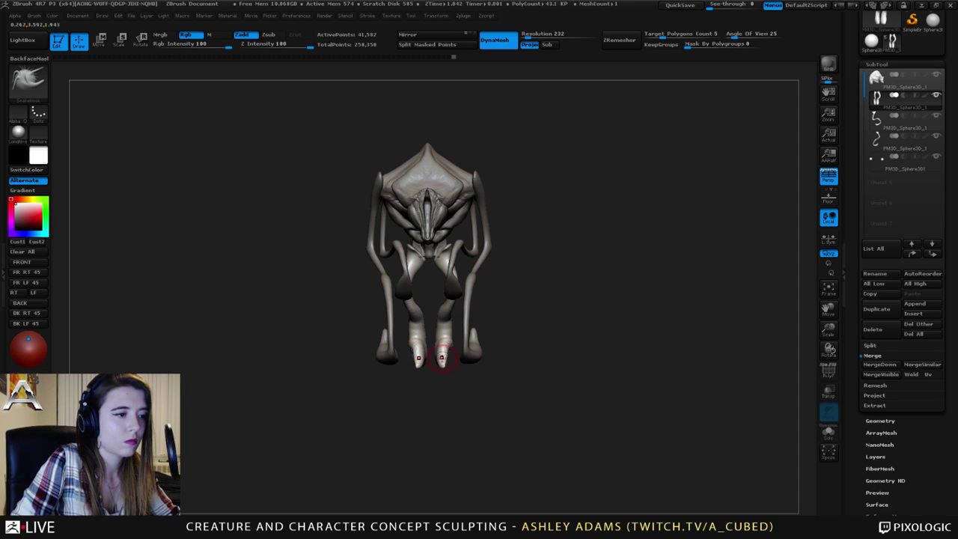
pyautogui.moveTo(451, 339); pyautogui.dragTo(408, 340, button='right')
pyautogui.rightClick(468, 334)
# Try to remesh the hind limbs with reprojected DynaMesh at resolution 232.
pyautogui.keyDown('ctrl'); pyautogui.moveTo(512, 330); pyautogui.dragTo(529, 312); pyautogui.keyUp('ctrl')
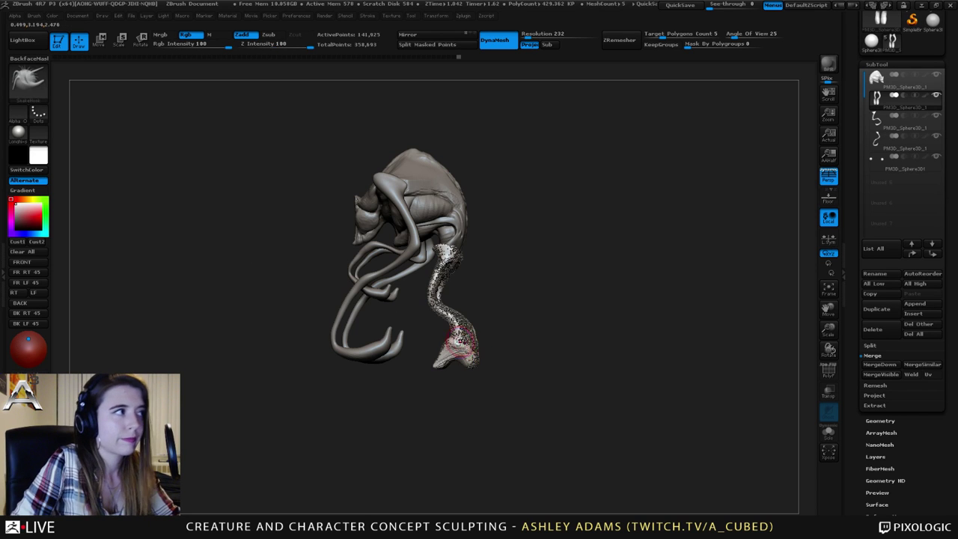
pyautogui.moveTo(469, 278); pyautogui.dragTo(424, 293, button='right')
pyautogui.hotkey('ctrl', 'z')
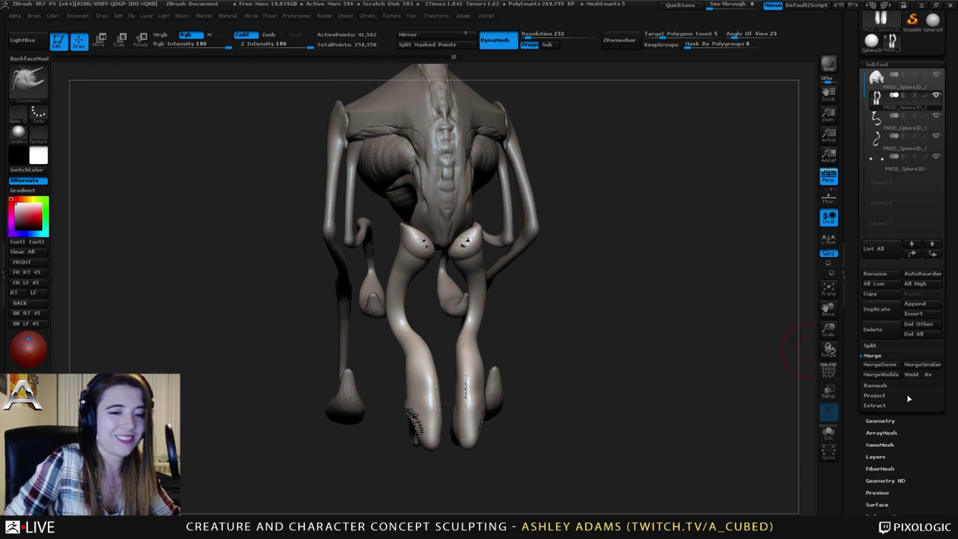
# Inflate the whole hind limb mesh slightly with the Inflate deformation.
pyautogui.click(883, 421)
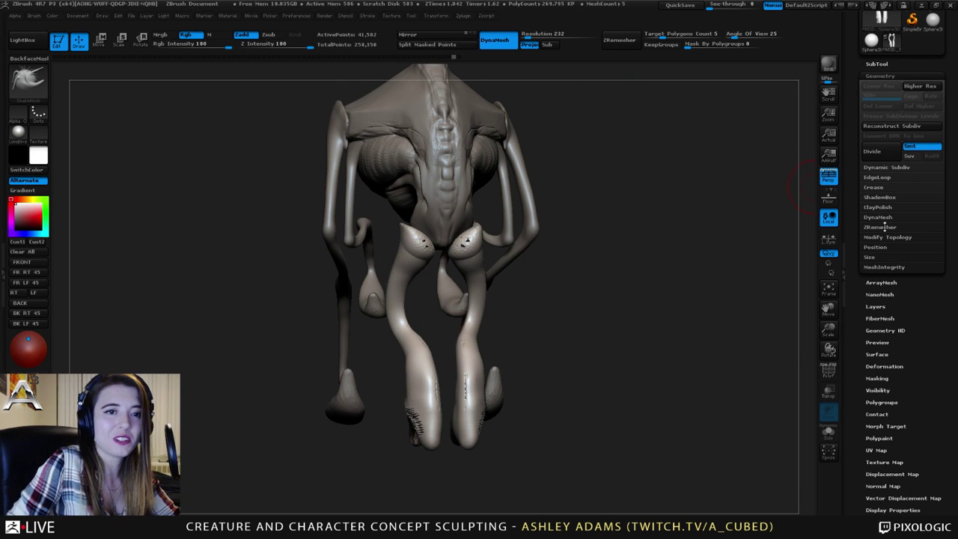
pyautogui.click(885, 364)
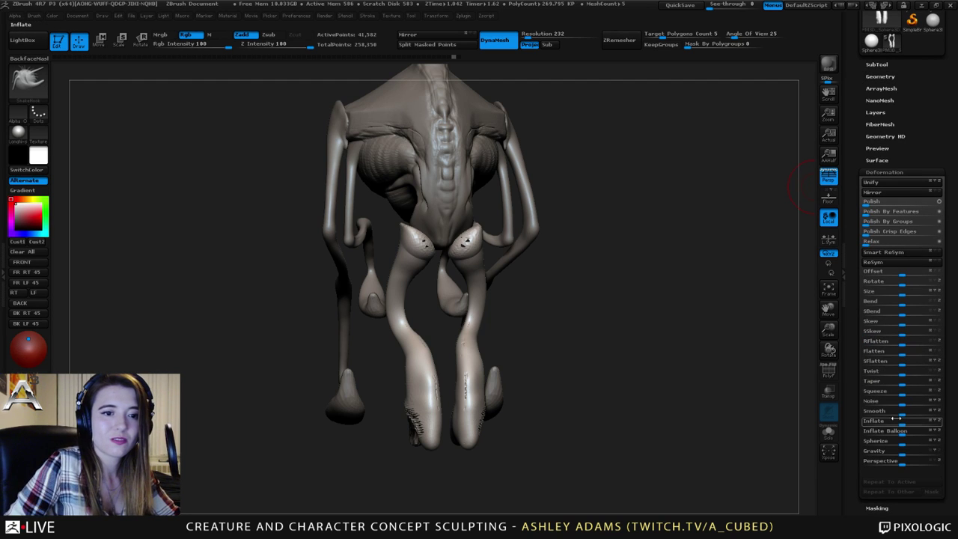
pyautogui.moveTo(901, 422); pyautogui.dragTo(905, 421)
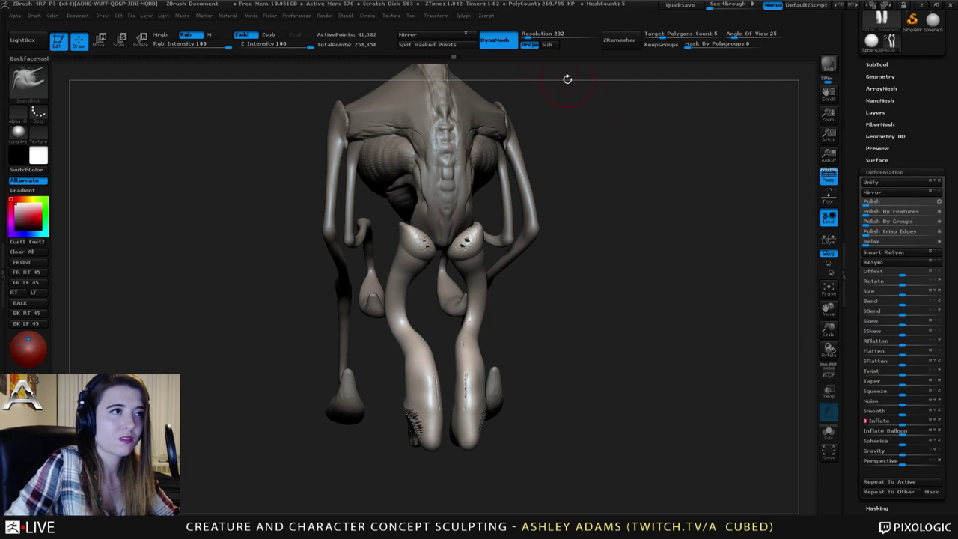
# Set the DynaMesh resolution to 400, turn off projection and try remeshing the hind limbs.
pyautogui.moveTo(528, 36); pyautogui.dragTo(529, 36)
pyautogui.click(531, 45)
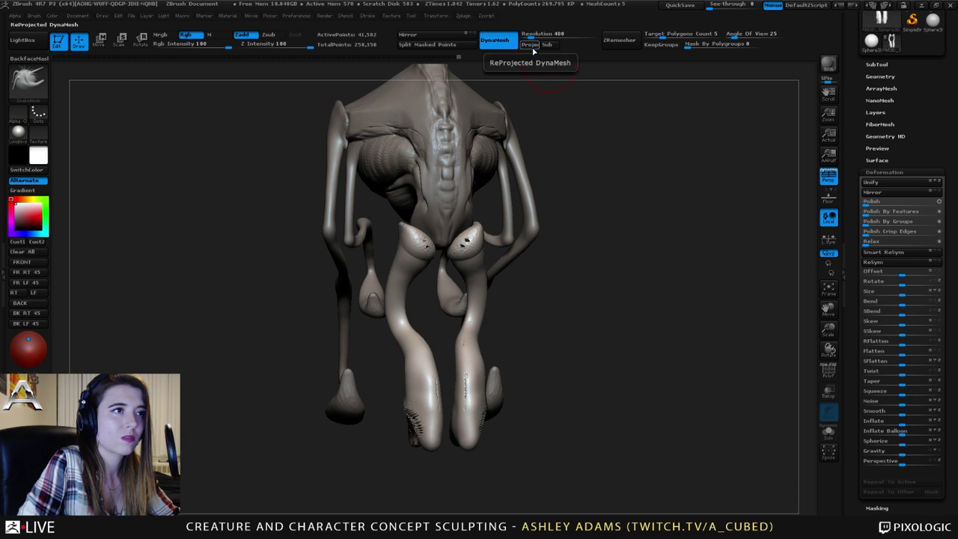
pyautogui.keyDown('ctrl'); pyautogui.moveTo(593, 281); pyautogui.dragTo(601, 273); pyautogui.keyUp('ctrl')
pyautogui.moveTo(464, 362); pyautogui.dragTo(465, 286, button='right')
pyautogui.hotkey('ctrl', 'z')
# Smooth the lower hind limbs and repair their geometry with Fix Mesh.
pyautogui.moveTo(497, 362)
pyautogui.keyDown('shift'); pyautogui.mouseDown()
pyautogui.moveTo(476, 363)
pyautogui.moveTo(500, 327)
pyautogui.mouseUp(); pyautogui.keyUp('shift')
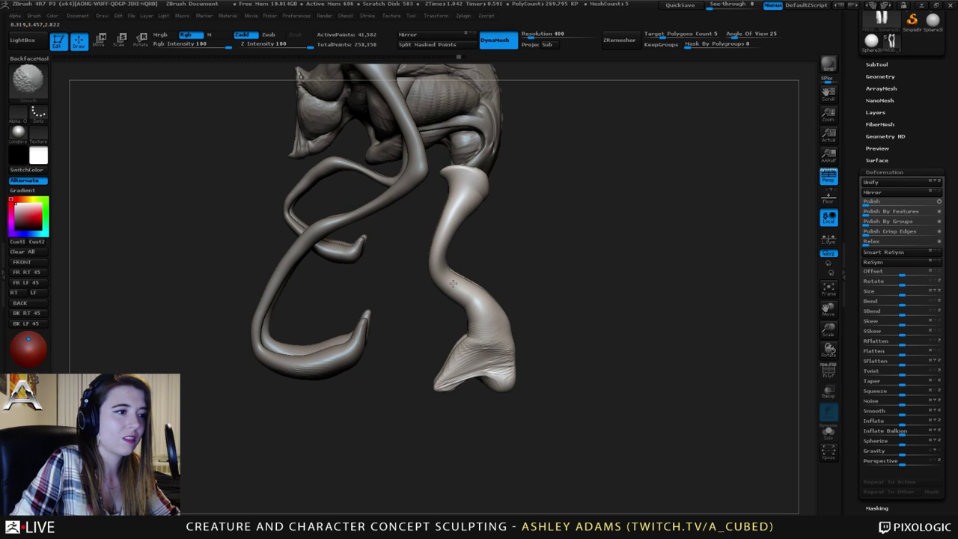
pyautogui.keyDown('shift'); pyautogui.moveTo(452, 284); pyautogui.dragTo(451, 330); pyautogui.keyUp('shift')
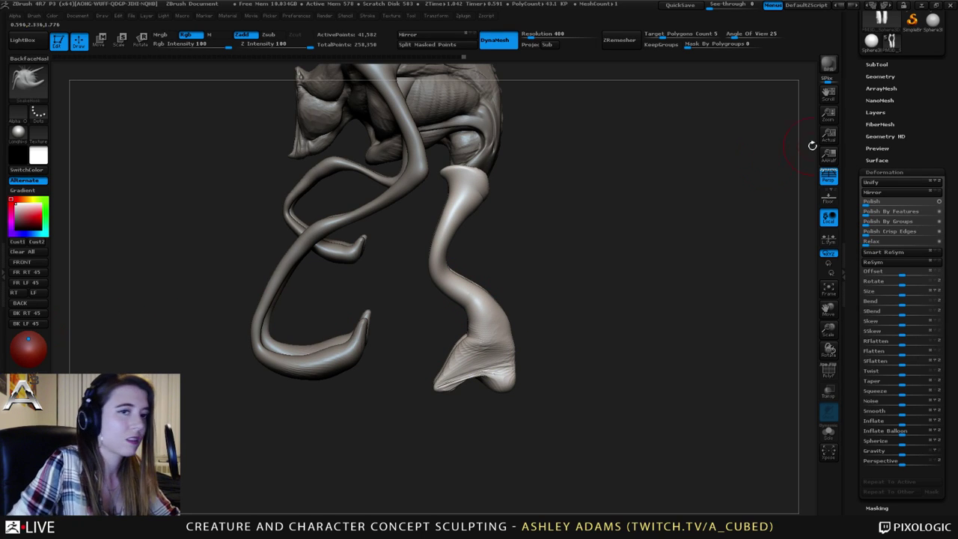
pyautogui.click(880, 76)
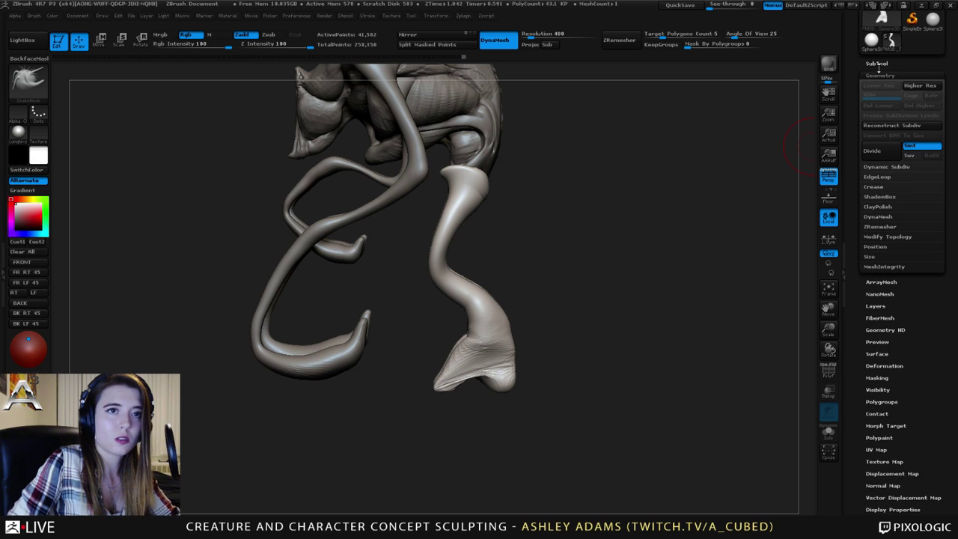
pyautogui.click(894, 267)
pyautogui.click(912, 275)
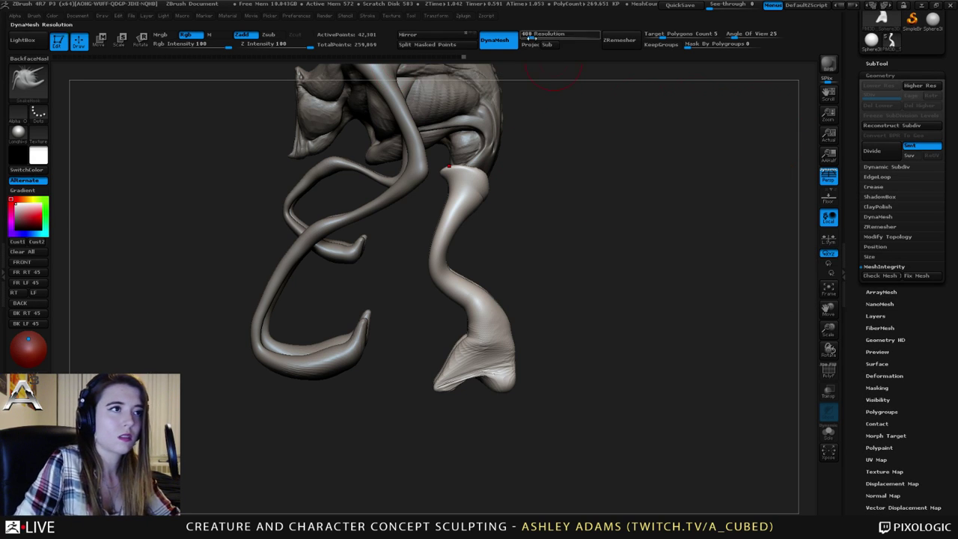
# Remesh the repaired hind limbs with DynaMesh at resolution 400.
pyautogui.click(498, 48)
pyautogui.click(498, 47)
pyautogui.moveTo(483, 227); pyautogui.dragTo(533, 227)
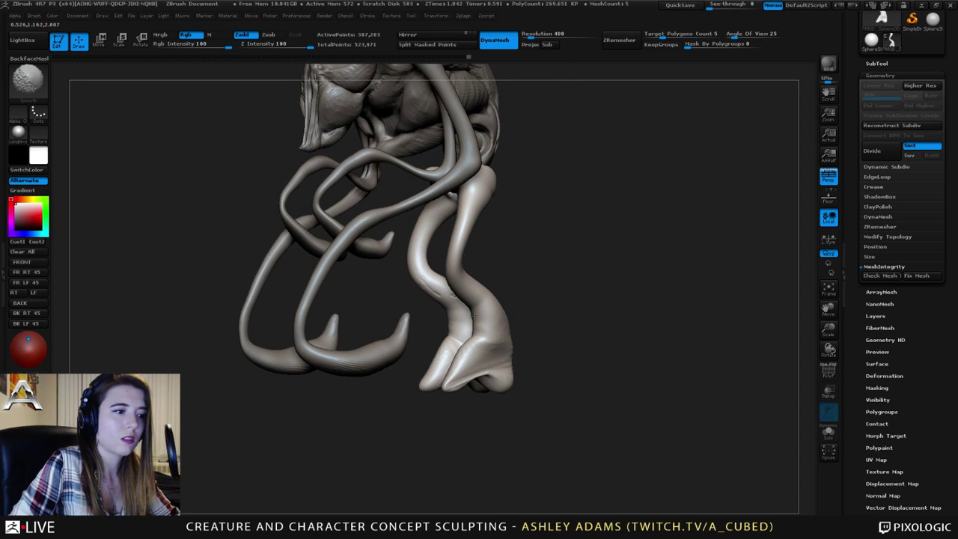
pyautogui.moveTo(550, 310)
pyautogui.mouseDown()
pyautogui.moveTo(482, 306)
pyautogui.moveTo(483, 338)
pyautogui.mouseUp()
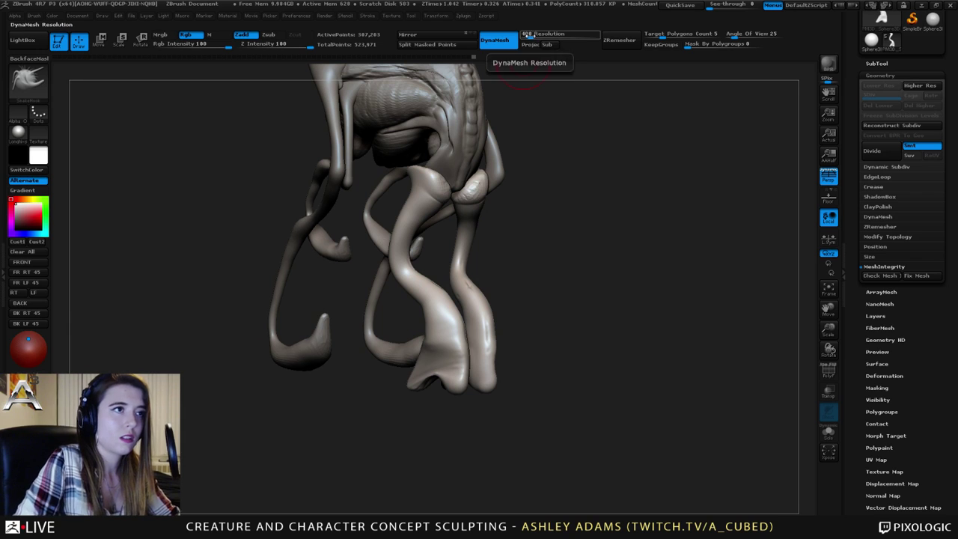
# Remesh the hind limbs with DynaMesh at resolution 152 and smooth their upper sections.
pyautogui.click(527, 35)
pyautogui.keyDown('ctrl'); pyautogui.moveTo(551, 294); pyautogui.dragTo(479, 322); pyautogui.keyUp('ctrl')
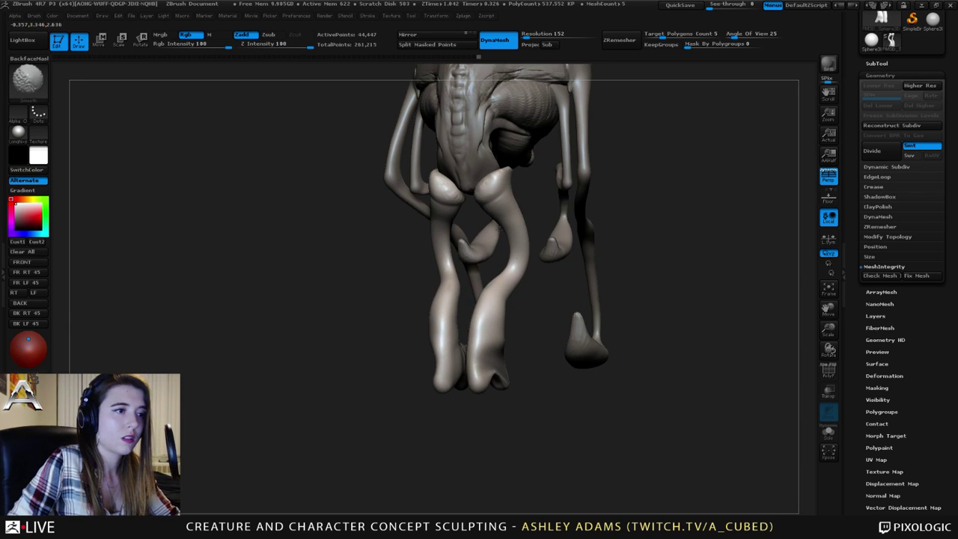
pyautogui.keyDown('shift'); pyautogui.moveTo(500, 228); pyautogui.dragTo(509, 198); pyautogui.keyUp('shift')
pyautogui.moveTo(396, 290)
pyautogui.mouseDown()
pyautogui.moveTo(507, 287)
pyautogui.moveTo(490, 232)
pyautogui.mouseUp()
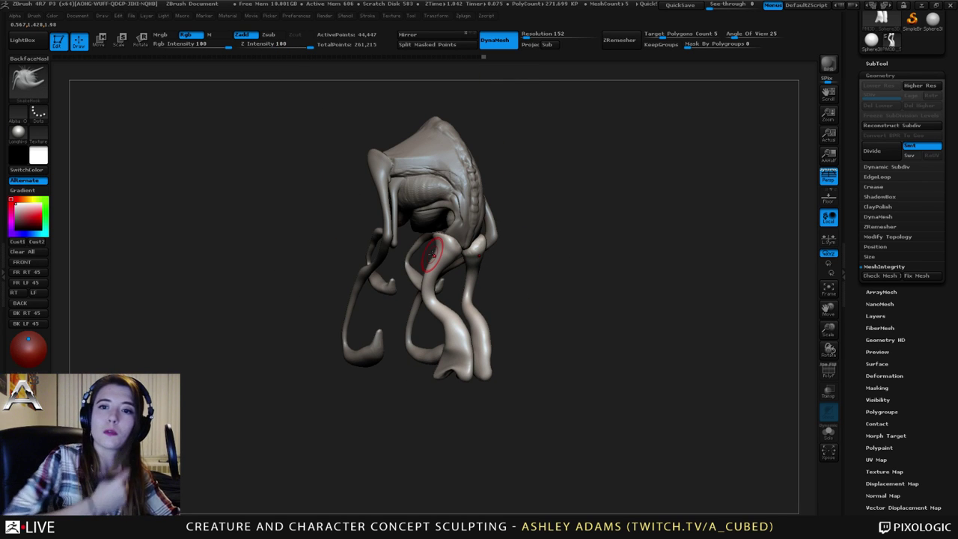
pyautogui.moveTo(543, 223); pyautogui.dragTo(499, 221, button='right')
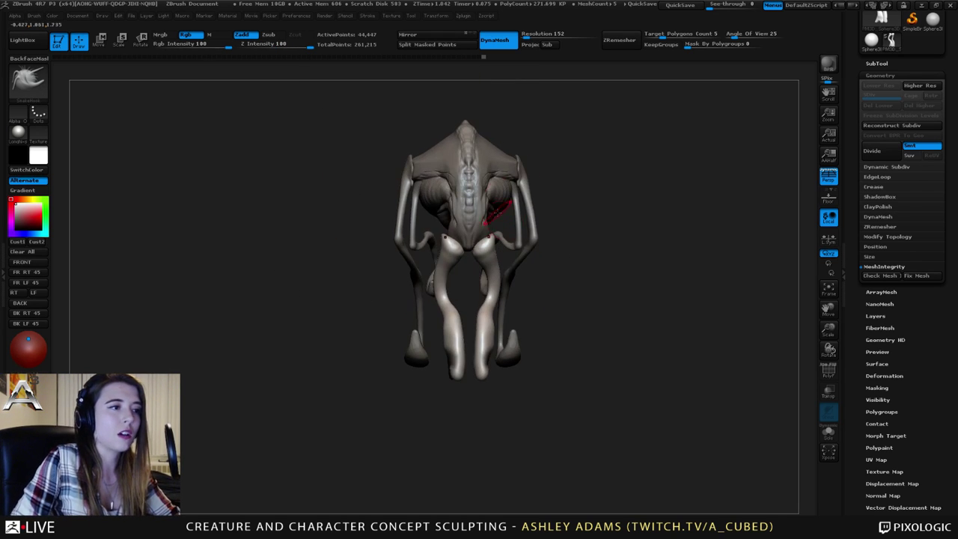
# Select the outer front limbs and pull the front and back edges of their shoulder ends outward with Snake Hook.
pyautogui.keyDown('ctrl'); pyautogui.moveTo(508, 174); pyautogui.dragTo(512, 193, button='right'); pyautogui.keyUp('ctrl')
pyautogui.keyDown('alt'); pyautogui.click(543, 153); pyautogui.keyUp('alt')
pyautogui.moveTo(543, 153)
pyautogui.mouseDown(button='right')
pyautogui.moveTo(563, 148)
pyautogui.moveTo(497, 155)
pyautogui.moveTo(494, 168)
pyautogui.mouseUp(button='right')
pyautogui.rightClick(494, 177)
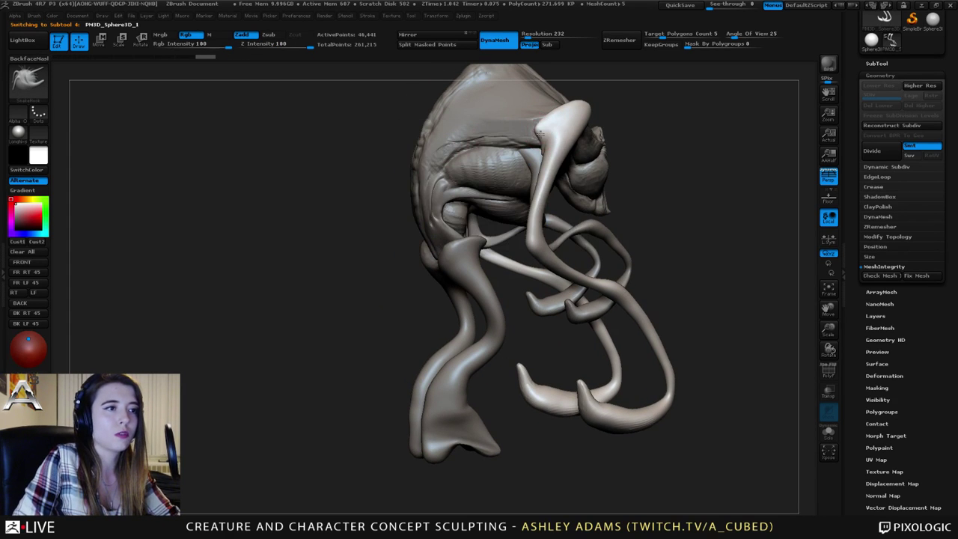
pyautogui.moveTo(541, 126)
pyautogui.mouseDown()
pyautogui.moveTo(547, 120)
pyautogui.moveTo(539, 130)
pyautogui.mouseUp()
pyautogui.moveTo(539, 129); pyautogui.dragTo(567, 108)
pyautogui.moveTo(565, 110); pyautogui.dragTo(535, 121, button='right')
pyautogui.moveTo(574, 113); pyautogui.dragTo(587, 104)
pyautogui.moveTo(563, 119); pyautogui.dragTo(537, 134, button='right')
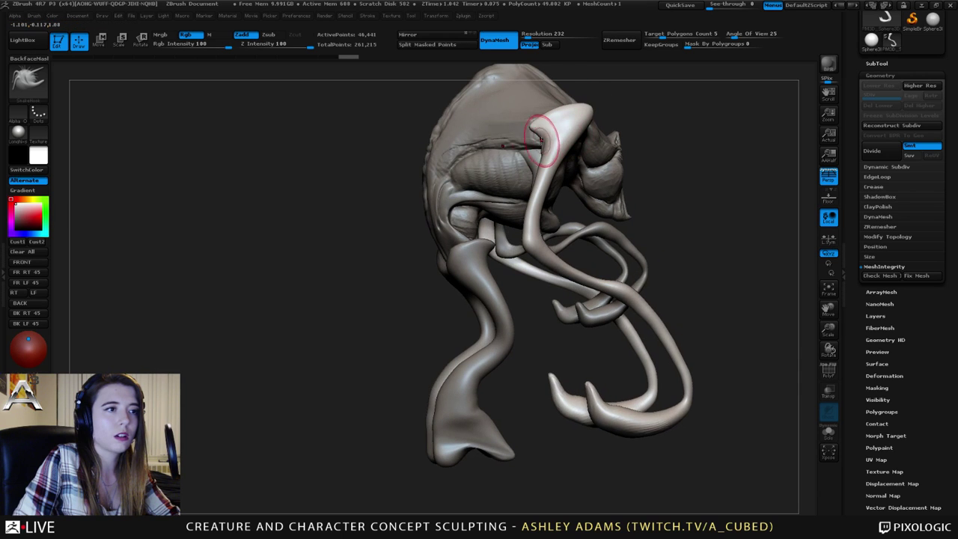
# Sharpen the rear point and round the front tip of the outer front limbs' shoulder ends.
pyautogui.moveTo(533, 141); pyautogui.dragTo(537, 130)
pyautogui.moveTo(543, 125); pyautogui.dragTo(529, 126)
pyautogui.moveTo(554, 120); pyautogui.dragTo(581, 104)
pyautogui.moveTo(603, 111); pyautogui.dragTo(582, 112, button='right')
pyautogui.moveTo(588, 107); pyautogui.dragTo(584, 106)
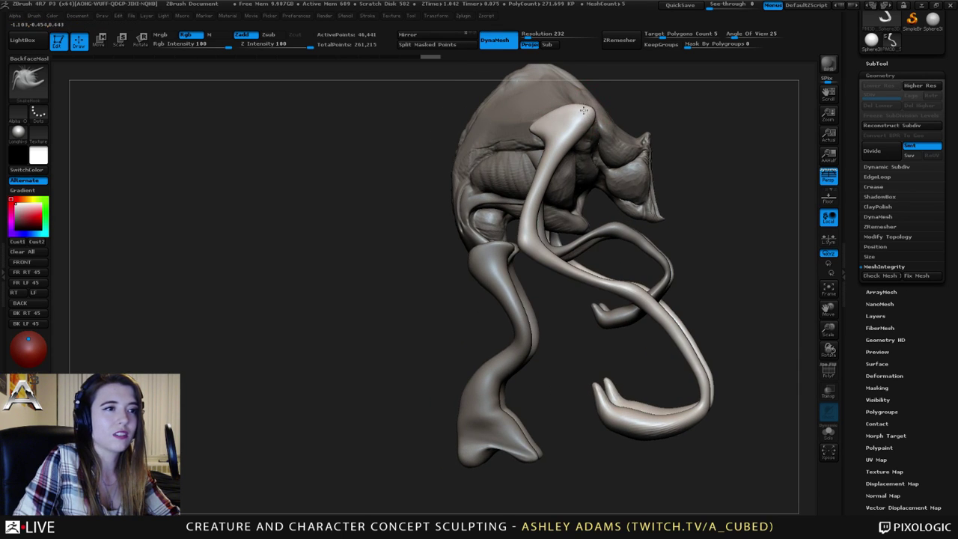
# Step through the edit history and rework the front edge of the shoulder ends with Snake Hook.
pyautogui.moveTo(599, 122)
pyautogui.mouseDown(button='right')
pyautogui.moveTo(573, 132)
pyautogui.moveTo(597, 137)
pyautogui.mouseUp(button='right')
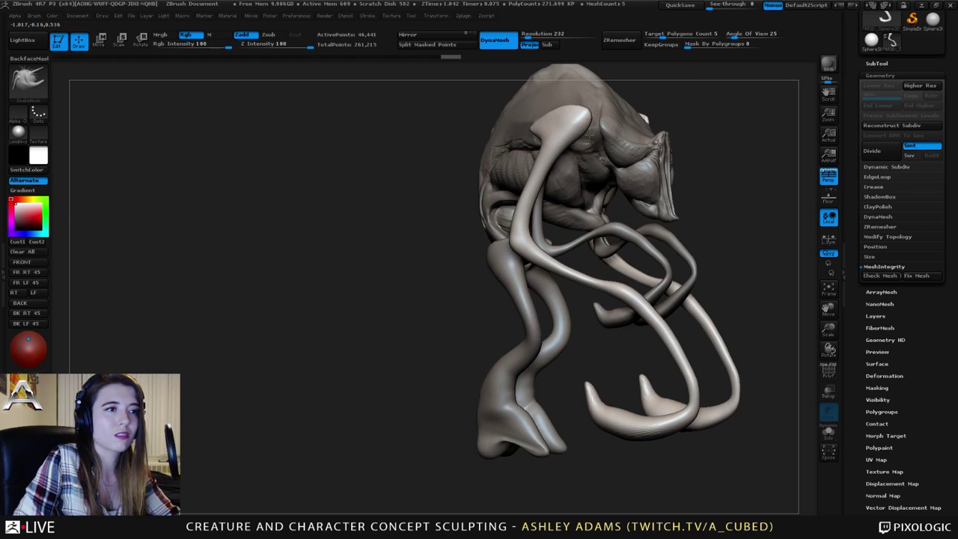
pyautogui.hotkey('ctrl', 'shift', 'z')
pyautogui.hotkey('ctrl', 'shift', 'z')
pyautogui.hotkey('ctrl', 'shift', 'z')
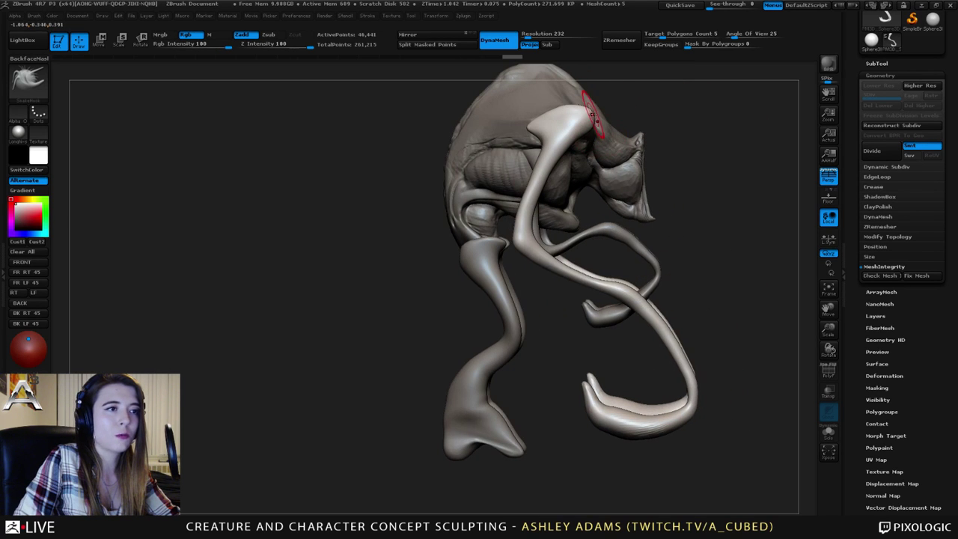
pyautogui.moveTo(587, 129); pyautogui.dragTo(589, 116)
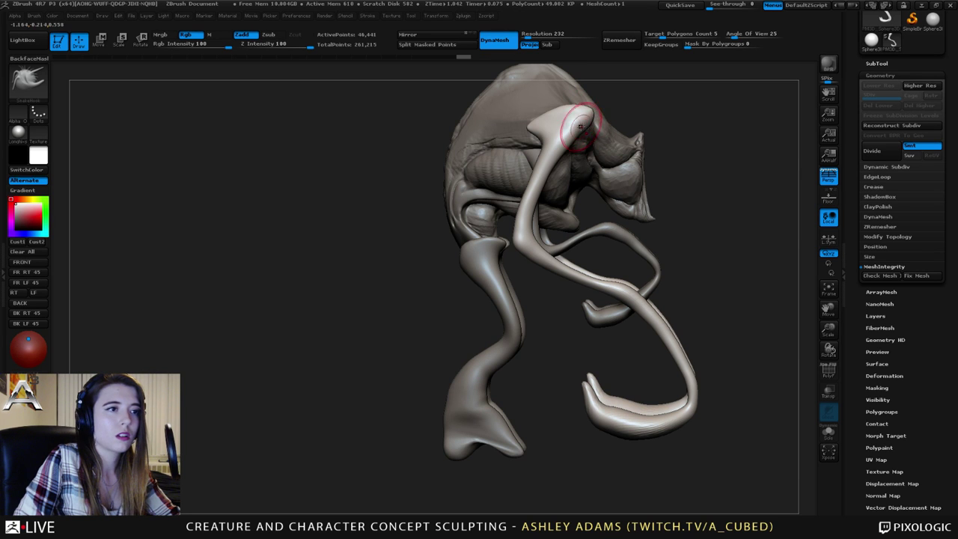
# Adjust the shoulder contour of the outer front limbs from the back with a resized Snake Hook brush.
pyautogui.moveTo(582, 119)
pyautogui.mouseDown(button='right')
pyautogui.moveTo(552, 154)
pyautogui.moveTo(494, 154)
pyautogui.moveTo(535, 140)
pyautogui.mouseUp(button='right')
pyautogui.keyDown('alt'); pyautogui.click(532, 152); pyautogui.keyUp('alt')
pyautogui.keyDown('alt'); pyautogui.click(548, 150); pyautogui.keyUp('alt')
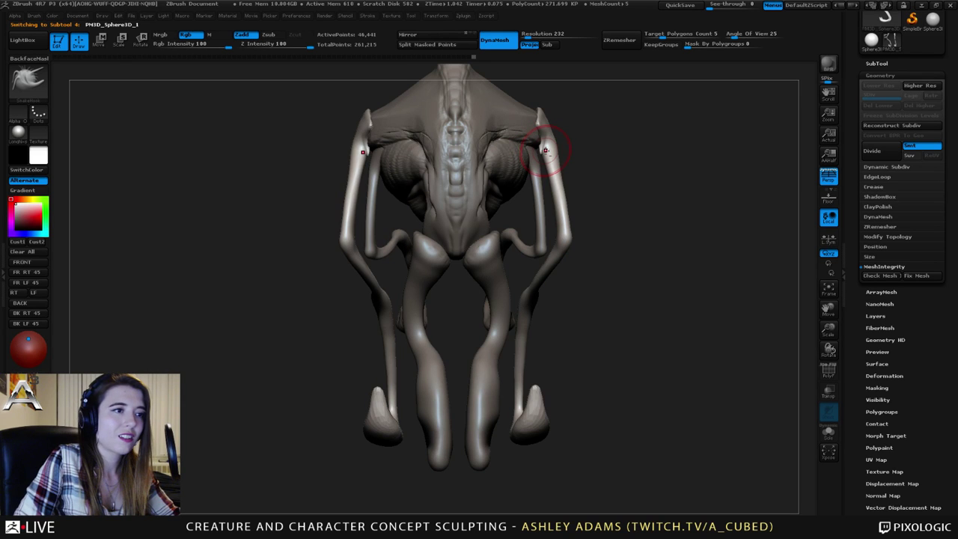
pyautogui.moveTo(544, 152); pyautogui.dragTo(536, 145)
pyautogui.moveTo(637, 154)
pyautogui.mouseDown()
pyautogui.moveTo(550, 142)
pyautogui.moveTo(545, 181)
pyautogui.mouseUp()
pyautogui.press('space')
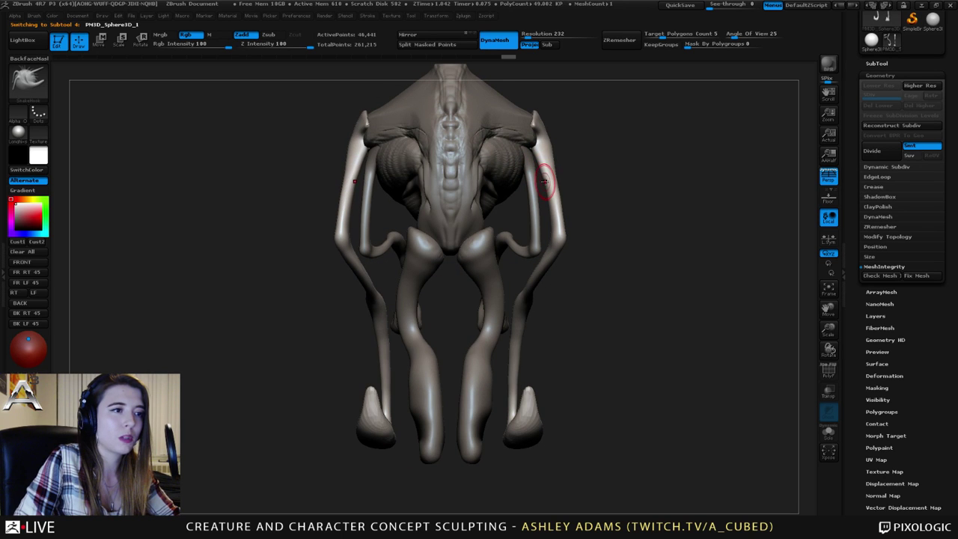
pyautogui.moveTo(524, 203); pyautogui.dragTo(509, 207, button='right')
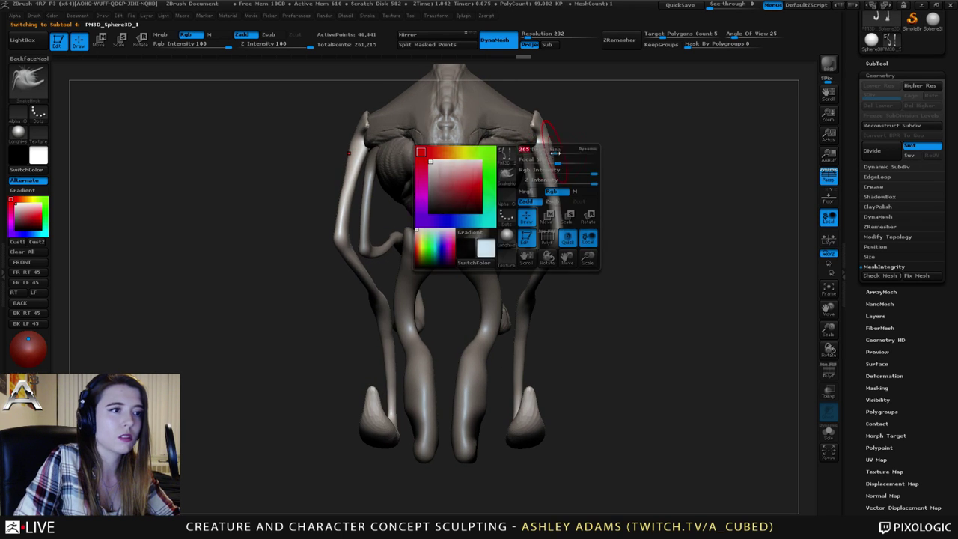
pyautogui.moveTo(554, 149)
pyautogui.mouseDown(button='right')
pyautogui.moveTo(518, 154)
pyautogui.moveTo(563, 135)
pyautogui.mouseUp(button='right')
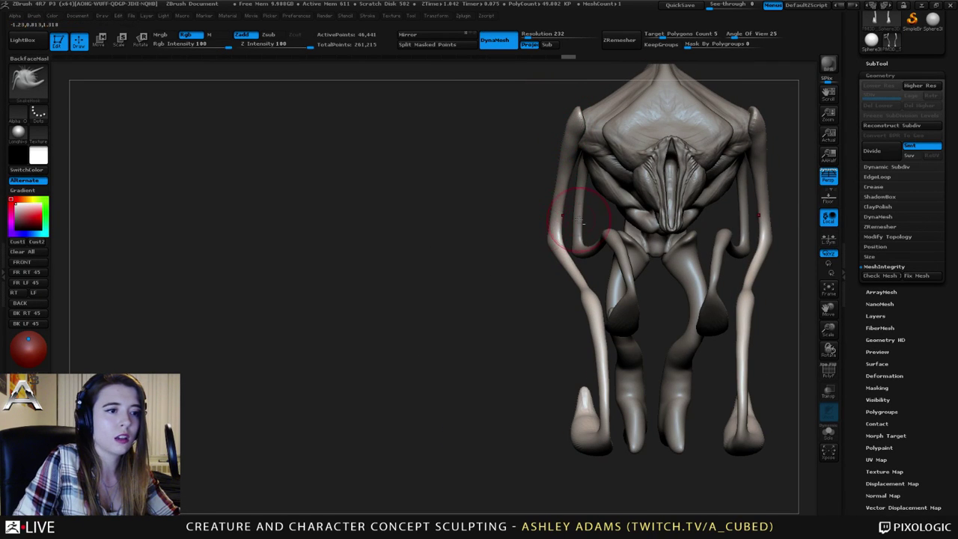
# Add volume to the upper sections of the outer front limbs with the Inflate brush.
pyautogui.keyDown('alt'); pyautogui.moveTo(581, 220); pyautogui.dragTo(442, 216, button='right'); pyautogui.keyUp('alt')
pyautogui.press('b')
pyautogui.press('i')
pyautogui.press('n')
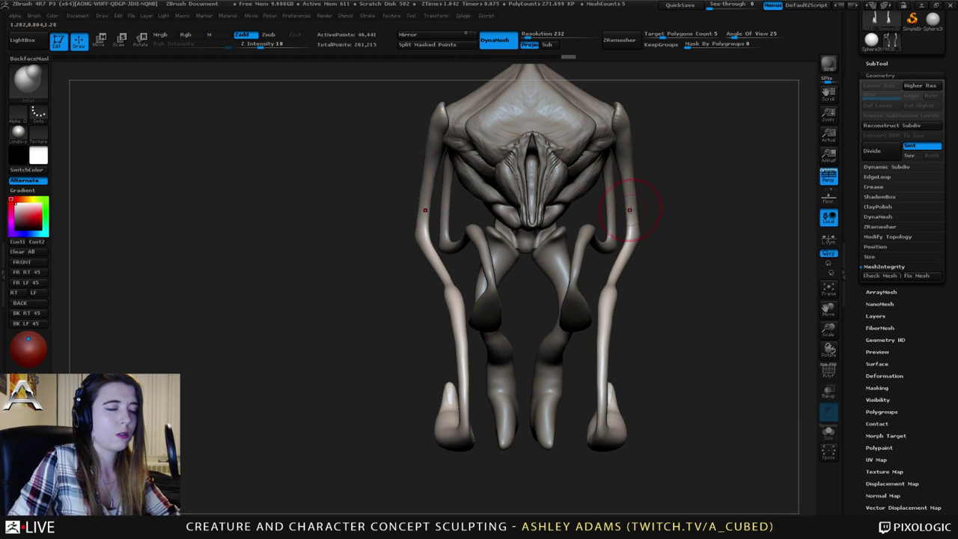
pyautogui.moveTo(634, 239); pyautogui.dragTo(636, 223)
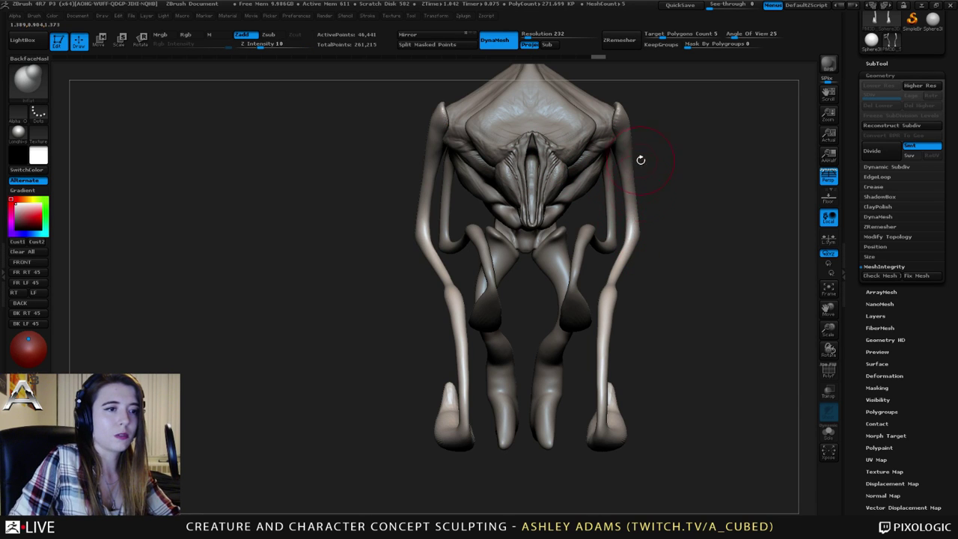
pyautogui.moveTo(641, 160)
pyautogui.mouseDown()
pyautogui.moveTo(468, 147)
pyautogui.moveTo(642, 156)
pyautogui.mouseUp()
pyautogui.moveTo(601, 127); pyautogui.dragTo(657, 188)
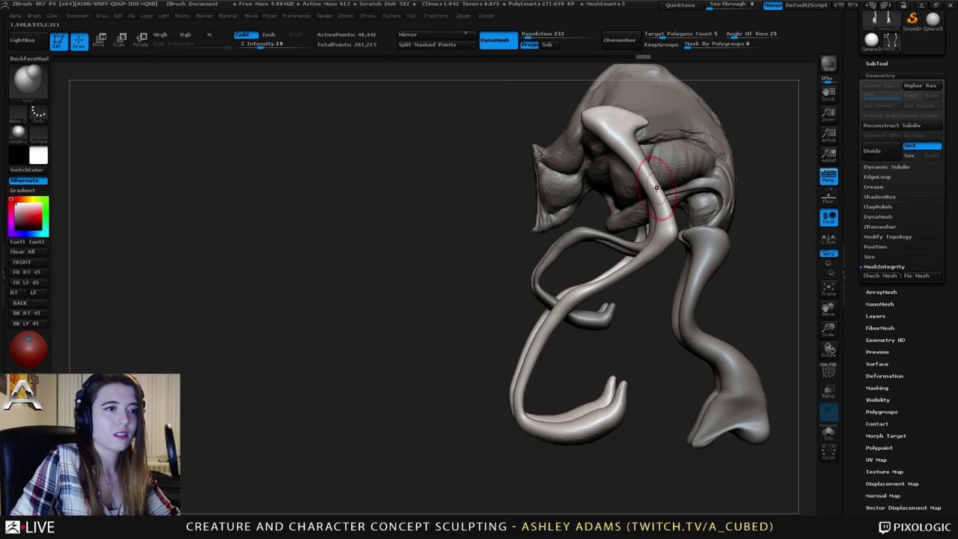
pyautogui.keyDown('alt'); pyautogui.moveTo(648, 180); pyautogui.dragTo(585, 197, button='right'); pyautogui.keyUp('alt')
pyautogui.moveTo(565, 169)
pyautogui.mouseDown()
pyautogui.moveTo(552, 140)
pyautogui.moveTo(544, 142)
pyautogui.moveTo(571, 186)
pyautogui.moveTo(540, 149)
pyautogui.mouseUp()
pyautogui.moveTo(576, 185)
pyautogui.mouseDown()
pyautogui.moveTo(564, 158)
pyautogui.moveTo(580, 187)
pyautogui.moveTo(574, 163)
pyautogui.moveTo(559, 157)
pyautogui.mouseUp()
# Pull the elbows of the outer front limbs into shape with Snake Hook and smooth the upper arms and forearms.
pyautogui.press('b')
pyautogui.press('s')
pyautogui.press('h')
pyautogui.moveTo(589, 222); pyautogui.dragTo(613, 253)
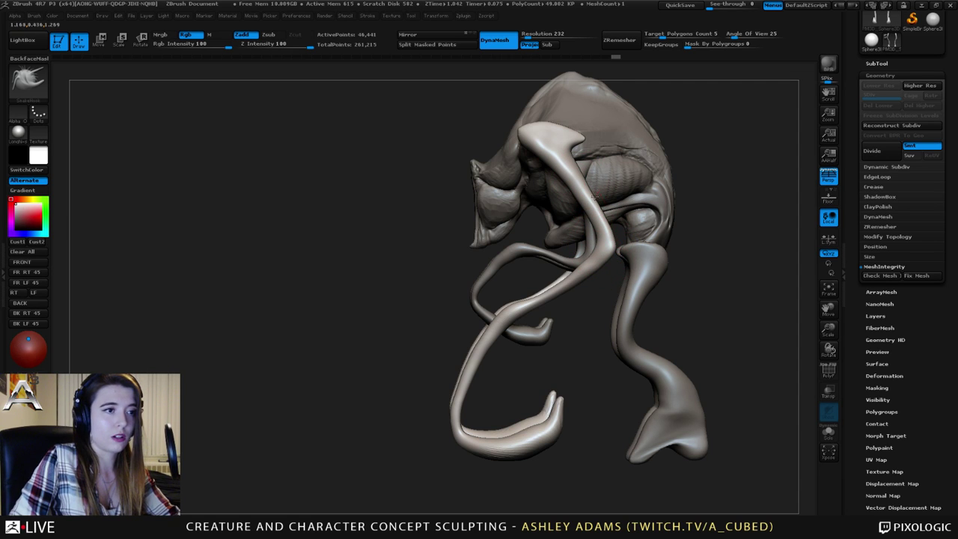
pyautogui.moveTo(595, 197)
pyautogui.keyDown('shift'); pyautogui.mouseDown()
pyautogui.moveTo(590, 208)
pyautogui.moveTo(575, 177)
pyautogui.moveTo(590, 208)
pyautogui.mouseUp(); pyautogui.keyUp('shift')
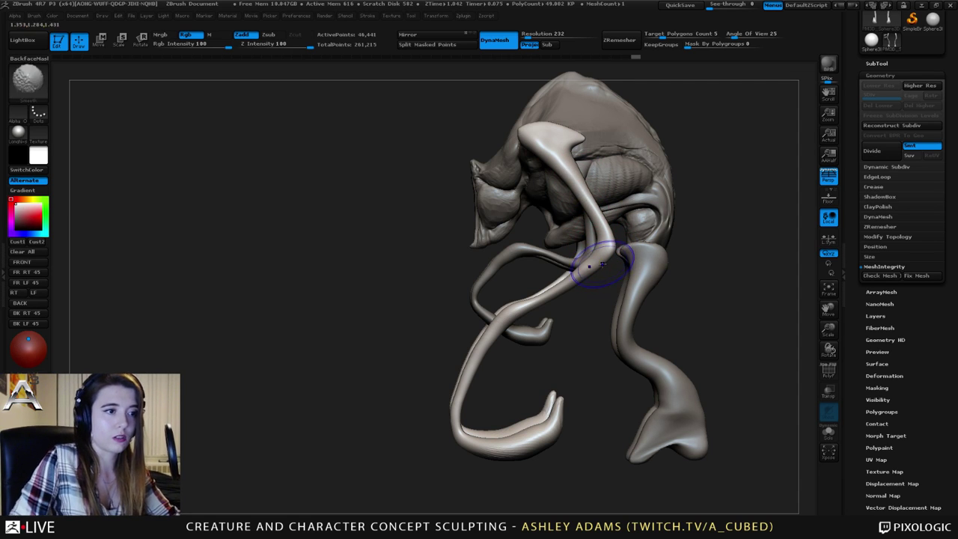
pyautogui.moveTo(541, 297)
pyautogui.keyDown('shift'); pyautogui.mouseDown()
pyautogui.moveTo(500, 311)
pyautogui.moveTo(541, 297)
pyautogui.mouseUp(); pyautogui.keyUp('shift')
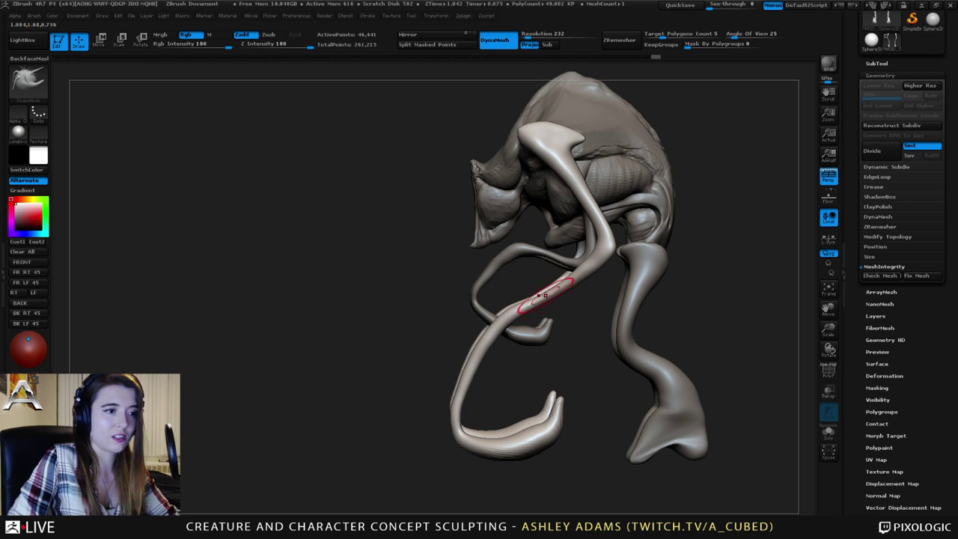
pyautogui.moveTo(595, 256)
pyautogui.mouseDown()
pyautogui.moveTo(575, 277)
pyautogui.moveTo(594, 269)
pyautogui.mouseUp()
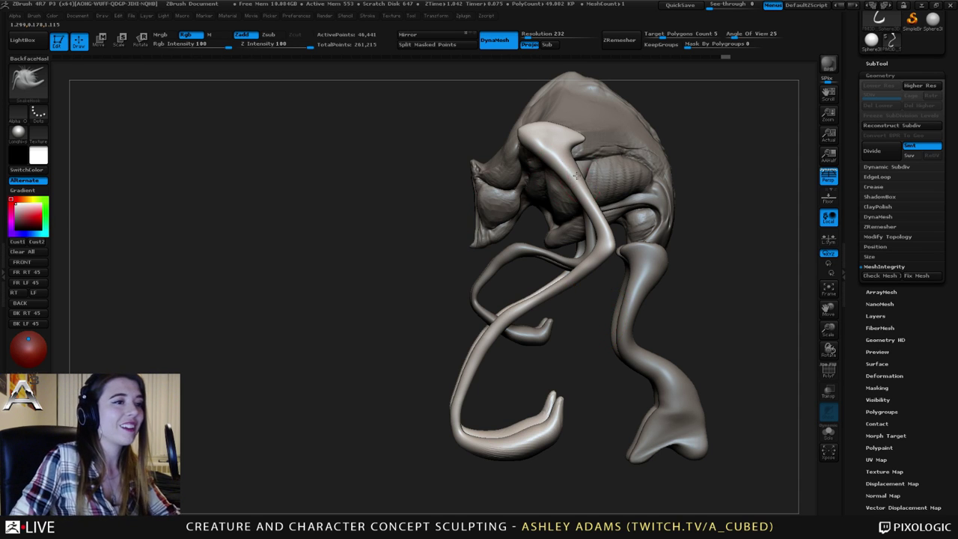
# Inspect the creature from several sides and make the inner front limbs the active subtool.
pyautogui.moveTo(437, 142); pyautogui.dragTo(590, 172)
pyautogui.moveTo(404, 153); pyautogui.dragTo(501, 157)
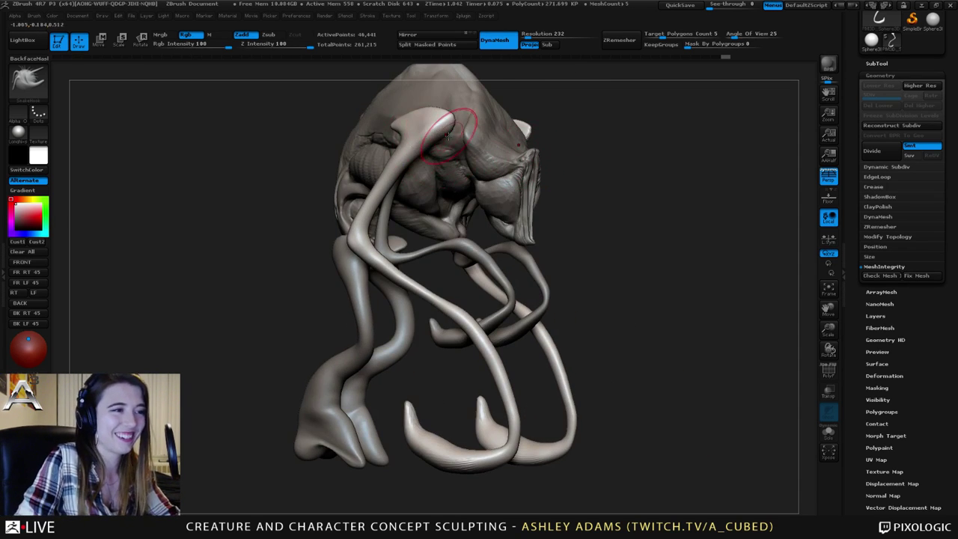
pyautogui.moveTo(337, 149); pyautogui.dragTo(535, 206)
pyautogui.moveTo(408, 146)
pyautogui.mouseDown()
pyautogui.moveTo(570, 159)
pyautogui.moveTo(552, 193)
pyautogui.moveTo(540, 175)
pyautogui.moveTo(572, 148)
pyautogui.moveTo(513, 158)
pyautogui.moveTo(530, 165)
pyautogui.moveTo(479, 161)
pyautogui.mouseUp()
pyautogui.keyDown('alt'); pyautogui.click(494, 165); pyautogui.keyUp('alt')
pyautogui.rightClick(540, 173)
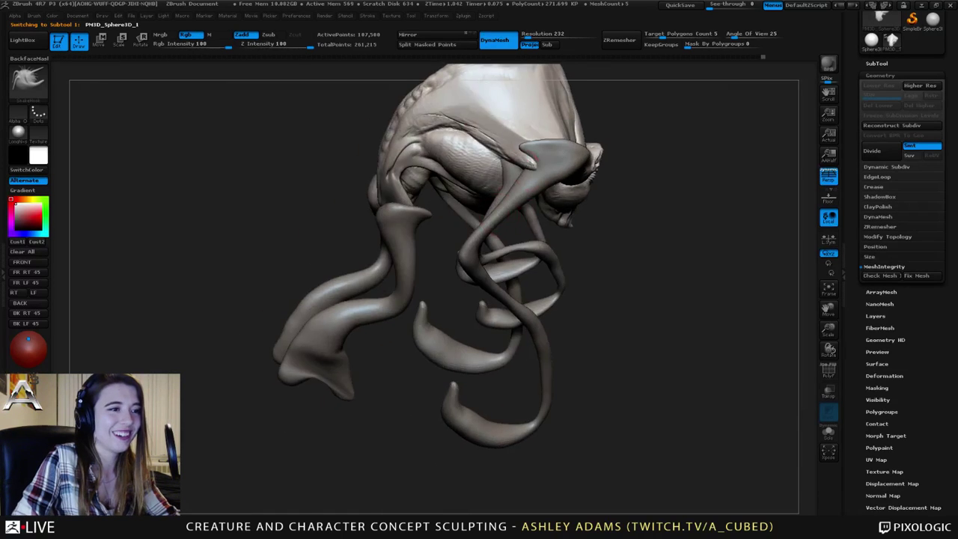
pyautogui.moveTo(479, 160)
pyautogui.mouseDown(button='right')
pyautogui.moveTo(572, 171)
pyautogui.moveTo(521, 165)
pyautogui.moveTo(512, 203)
pyautogui.moveTo(538, 174)
pyautogui.mouseUp(button='right')
pyautogui.keyDown('alt'); pyautogui.click(525, 190); pyautogui.keyUp('alt')
pyautogui.moveTo(490, 202)
pyautogui.mouseDown(button='right')
pyautogui.moveTo(500, 190)
pyautogui.moveTo(542, 189)
pyautogui.moveTo(519, 187)
pyautogui.moveTo(530, 166)
pyautogui.mouseUp(button='right')
pyautogui.moveTo(530, 166)
pyautogui.mouseDown(button='right')
pyautogui.moveTo(550, 214)
pyautogui.moveTo(540, 225)
pyautogui.moveTo(549, 220)
pyautogui.mouseUp(button='right')
pyautogui.rightClick(550, 221)
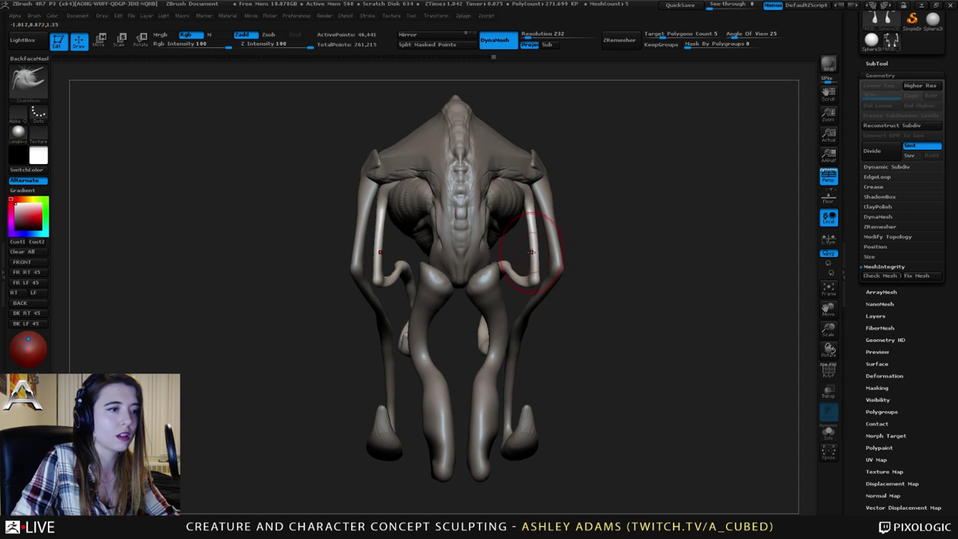
# Bow the upper sections of the inner front limbs outward from the back with Snake Hook.
pyautogui.moveTo(534, 250); pyautogui.dragTo(534, 225)
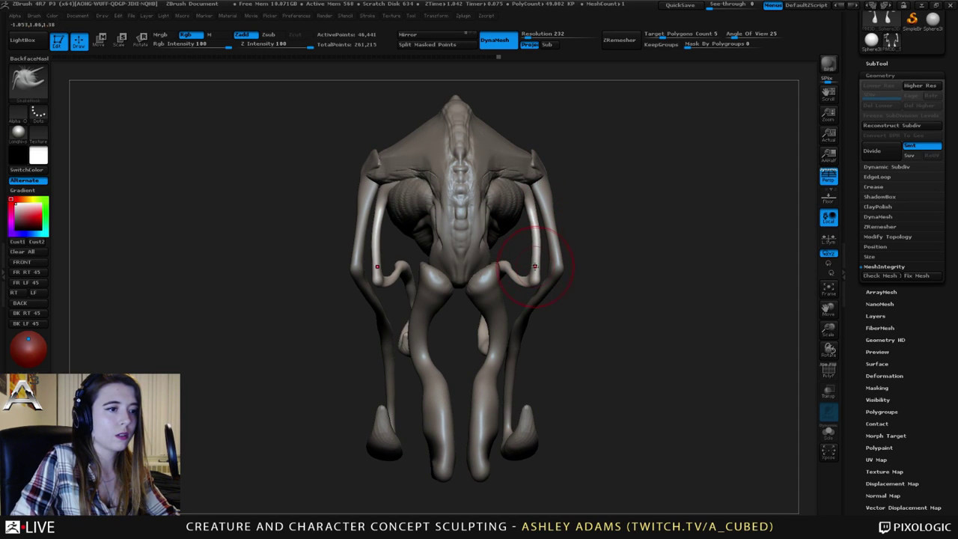
pyautogui.moveTo(535, 267); pyautogui.dragTo(539, 268)
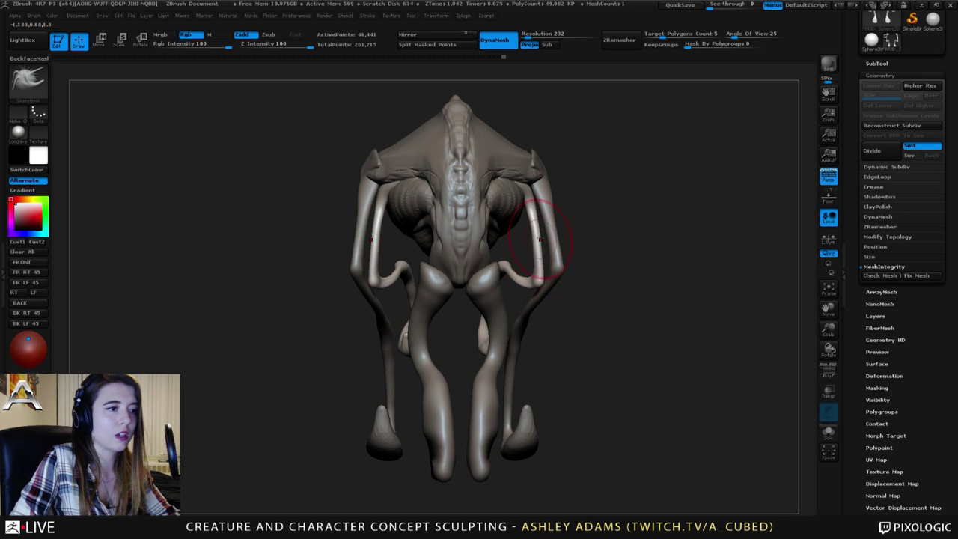
pyautogui.moveTo(387, 197); pyautogui.dragTo(384, 201)
pyautogui.press('space')
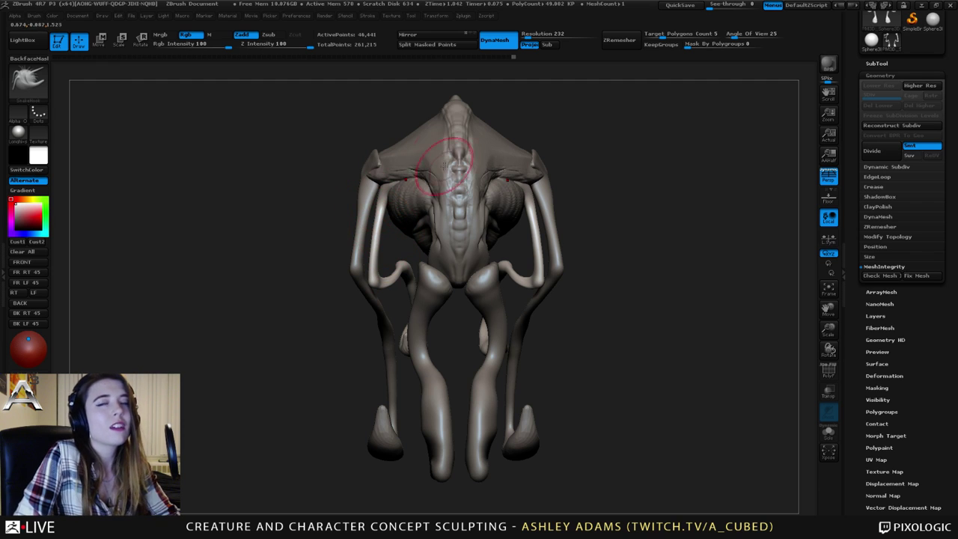
# Reshape the curve of the inner forearms from the side with Snake Hook and adjust the brush size.
pyautogui.moveTo(424, 169)
pyautogui.mouseDown(button='right')
pyautogui.moveTo(499, 167)
pyautogui.moveTo(533, 178)
pyautogui.mouseUp(button='right')
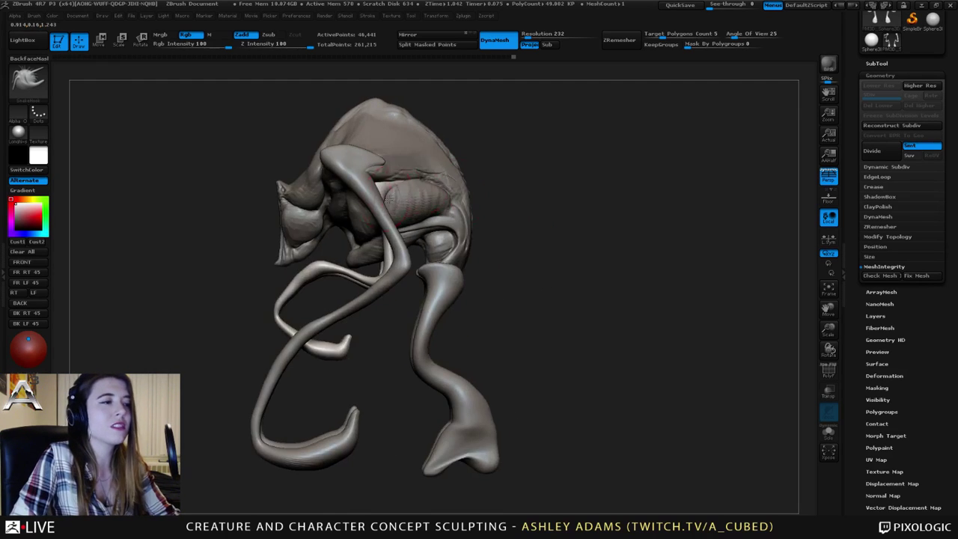
pyautogui.moveTo(389, 199); pyautogui.dragTo(533, 152, button='right')
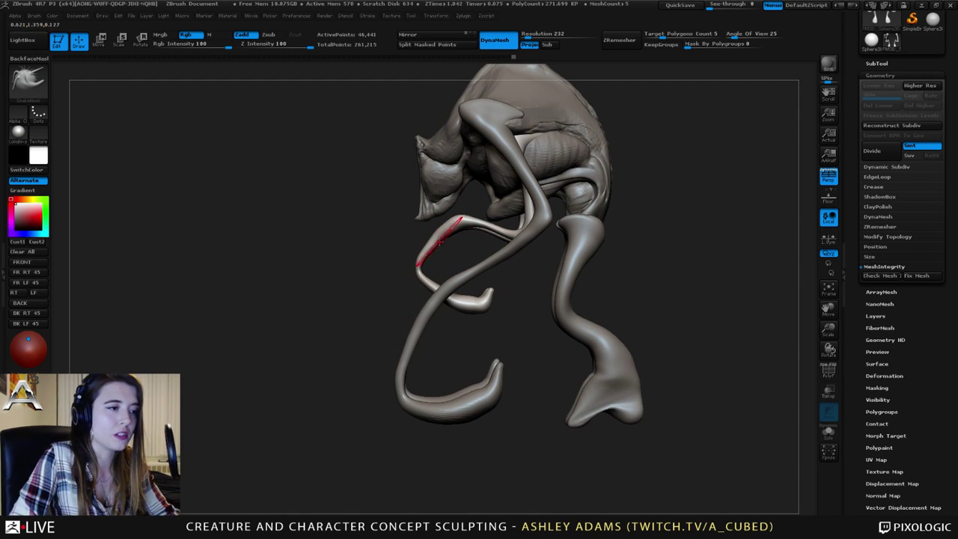
pyautogui.moveTo(439, 242)
pyautogui.mouseDown()
pyautogui.moveTo(432, 252)
pyautogui.moveTo(441, 286)
pyautogui.moveTo(464, 315)
pyautogui.moveTo(439, 309)
pyautogui.moveTo(460, 293)
pyautogui.moveTo(482, 306)
pyautogui.moveTo(458, 303)
pyautogui.mouseUp()
pyautogui.press('space')
pyautogui.press('space')
pyautogui.moveTo(351, 303); pyautogui.dragTo(554, 299)
pyautogui.press('space')
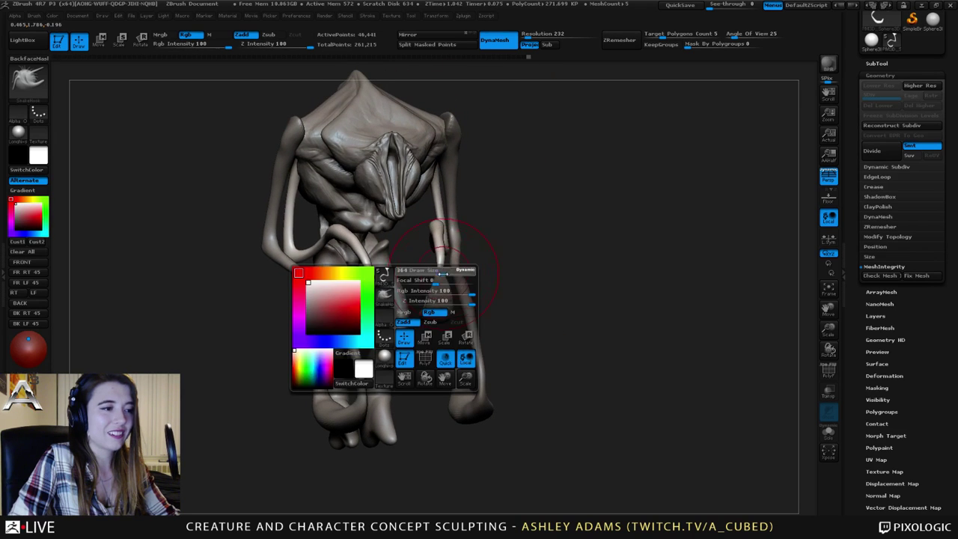
pyautogui.moveTo(440, 271); pyautogui.dragTo(435, 271)
# Thicken the upper part of the inner forearms from the front with the Inflate brush.
pyautogui.press('b')
pyautogui.press('i')
pyautogui.press('n')
pyautogui.moveTo(542, 273); pyautogui.dragTo(490, 271)
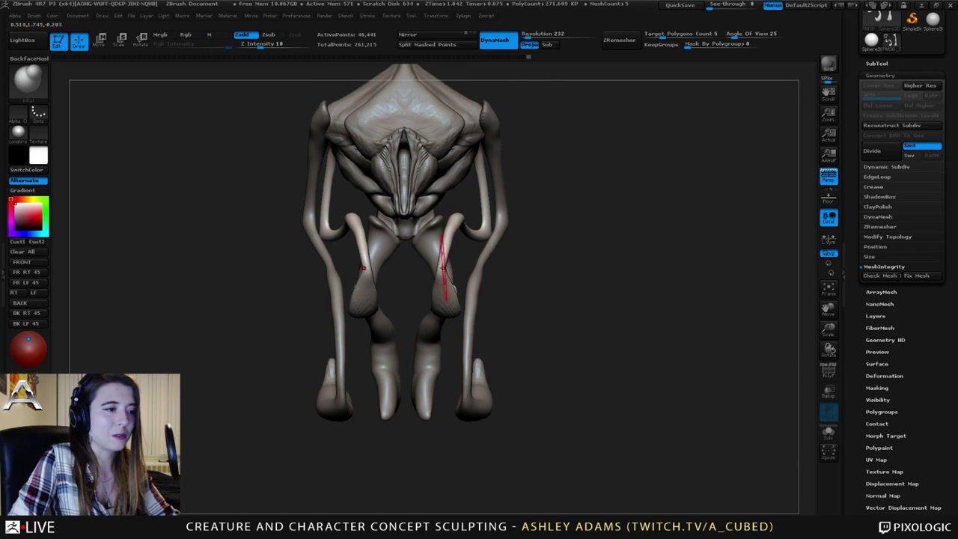
pyautogui.moveTo(449, 238); pyautogui.dragTo(455, 220)
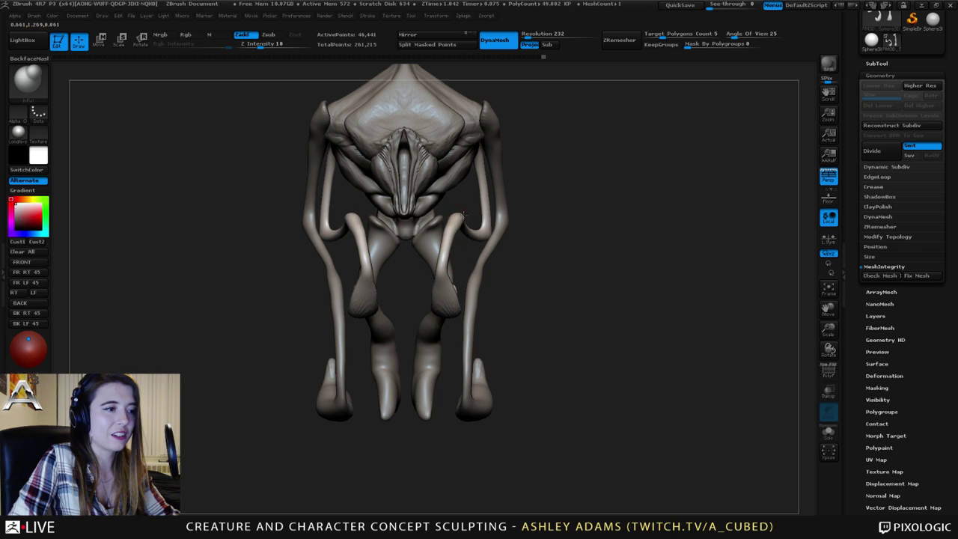
# Pull the front contour of the inner forearms into shape with Snake Hook and smooth their surface.
pyautogui.moveTo(550, 258); pyautogui.dragTo(498, 255)
pyautogui.moveTo(413, 250)
pyautogui.mouseDown()
pyautogui.moveTo(259, 232)
pyautogui.moveTo(292, 221)
pyautogui.moveTo(538, 247)
pyautogui.mouseUp()
pyautogui.keyDown('ctrl'); pyautogui.moveTo(537, 247); pyautogui.dragTo(534, 275, button='right'); pyautogui.keyUp('ctrl')
pyautogui.press('b')
pyautogui.press('s')
pyautogui.press('h')
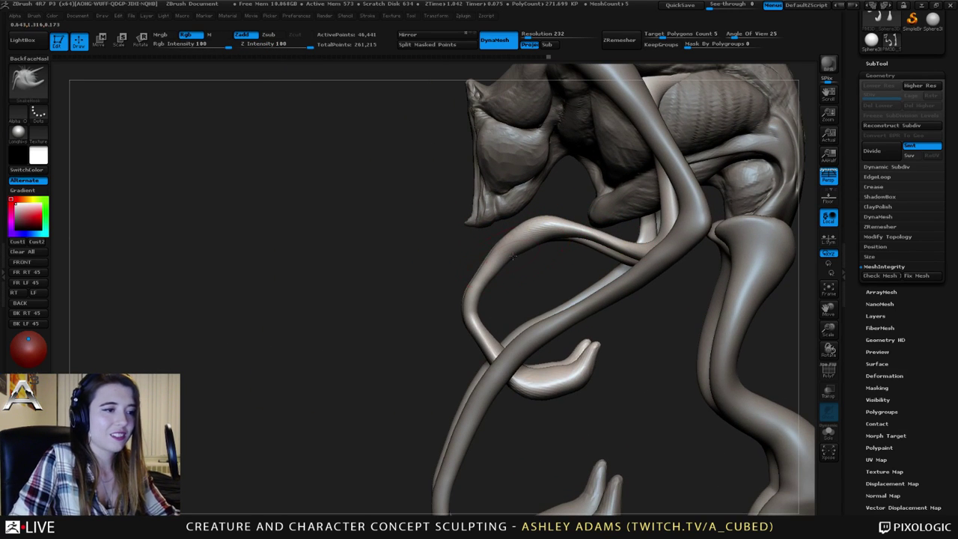
pyautogui.moveTo(513, 258); pyautogui.dragTo(494, 268)
pyautogui.press('space')
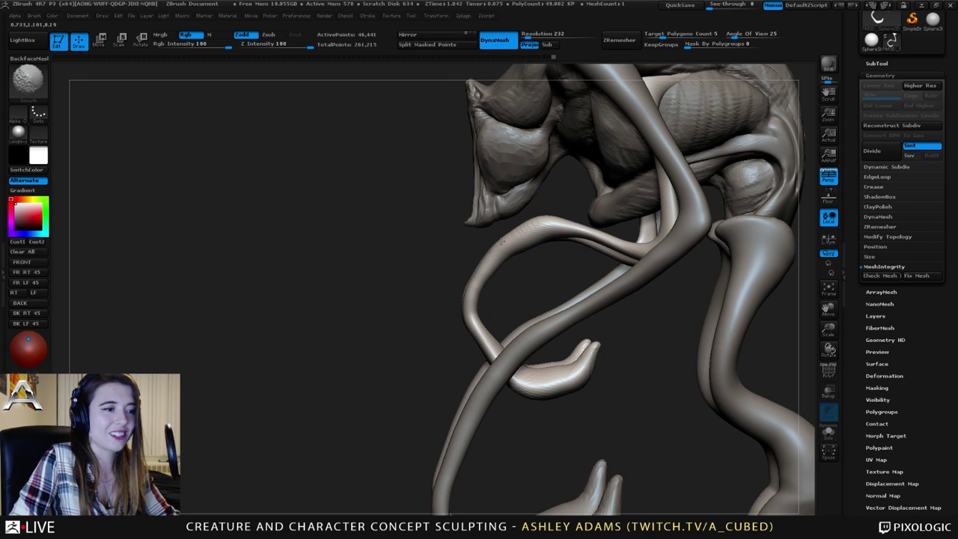
pyautogui.keyDown('shift'); pyautogui.moveTo(467, 298); pyautogui.dragTo(475, 280); pyautogui.keyUp('shift')
pyautogui.moveTo(512, 237)
pyautogui.keyDown('shift'); pyautogui.mouseDown()
pyautogui.moveTo(525, 241)
pyautogui.moveTo(560, 223)
pyautogui.moveTo(605, 238)
pyautogui.mouseUp(); pyautogui.keyUp('shift')
# Add volume at the lower bend of the inner forearms with the Inflate brush.
pyautogui.press('b')
pyautogui.press('i')
pyautogui.press('n')
pyautogui.keyDown('ctrl'); pyautogui.moveTo(605, 238); pyautogui.dragTo(524, 251, button='right'); pyautogui.keyUp('ctrl')
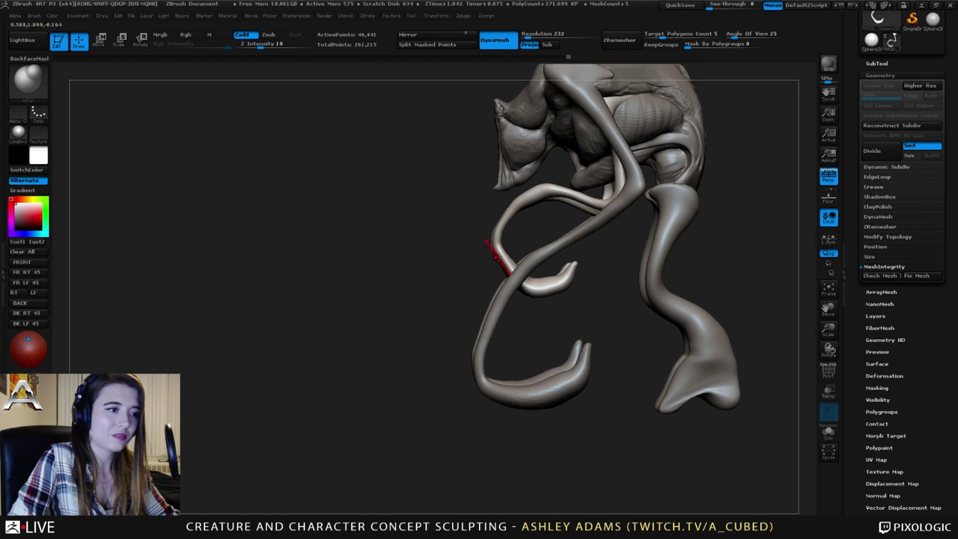
# Refine the lower bend and blade-like ends of the inner front limbs with a resized Snake Hook brush.
pyautogui.press('b')
pyautogui.press('s')
pyautogui.press('h')
pyautogui.press('space')
pyautogui.moveTo(420, 275); pyautogui.dragTo(574, 277, button='right')
pyautogui.moveTo(491, 265); pyautogui.dragTo(505, 256)
pyautogui.moveTo(505, 256)
pyautogui.mouseDown(button='right')
pyautogui.moveTo(464, 247)
pyautogui.moveTo(440, 257)
pyautogui.moveTo(503, 244)
pyautogui.mouseUp(button='right')
pyautogui.press('space')
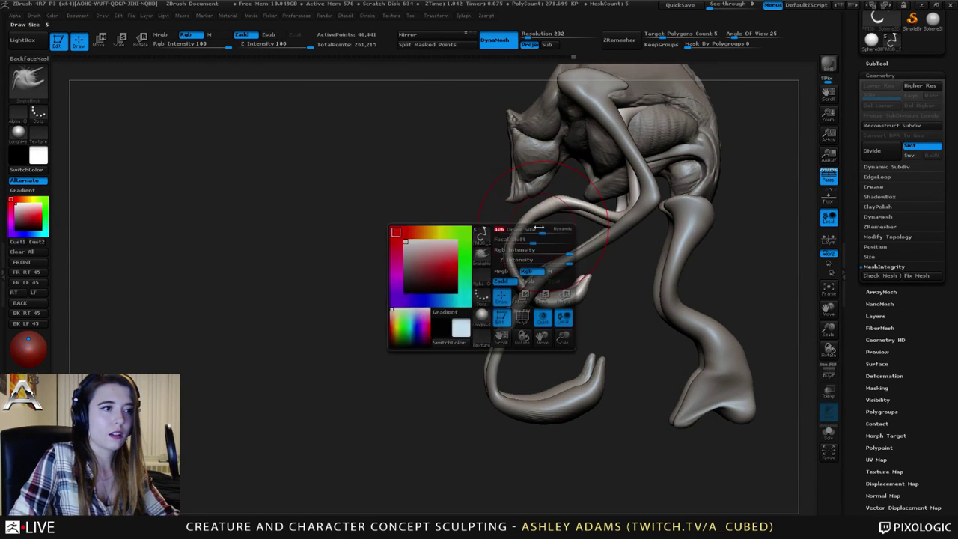
pyautogui.click(529, 234)
pyautogui.moveTo(542, 296); pyautogui.dragTo(578, 296)
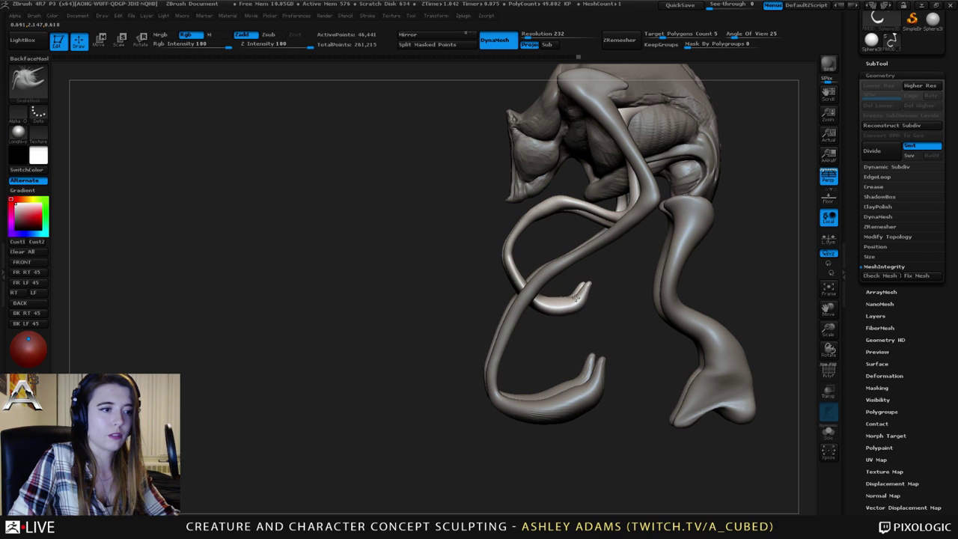
# Reduce the Snake Hook brush size and adjust the contour of the inner forearms from other angles.
pyautogui.moveTo(577, 297); pyautogui.dragTo(530, 298, button='right')
pyautogui.press('space')
pyautogui.press('space')
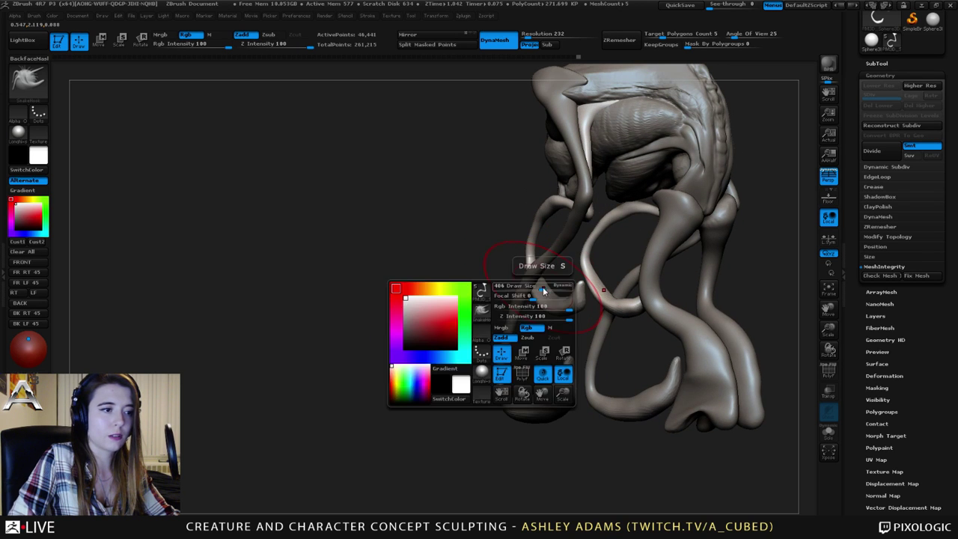
pyautogui.moveTo(543, 288); pyautogui.dragTo(526, 288)
pyautogui.moveTo(519, 282)
pyautogui.mouseDown(button='right')
pyautogui.moveTo(572, 285)
pyautogui.moveTo(527, 218)
pyautogui.mouseUp(button='right')
pyautogui.press('b')
pyautogui.press('c')
pyautogui.press('b')
pyautogui.press('b')
pyautogui.press('s')
pyautogui.press('h')
pyautogui.press('space')
pyautogui.moveTo(542, 232); pyautogui.dragTo(535, 211)
# Shape the inward-facing edges of the inner forearms down to the blades with Snake Hook from the front.
pyautogui.moveTo(535, 205)
pyautogui.mouseDown(button='right')
pyautogui.moveTo(557, 215)
pyautogui.moveTo(571, 208)
pyautogui.moveTo(540, 223)
pyautogui.mouseUp(button='right')
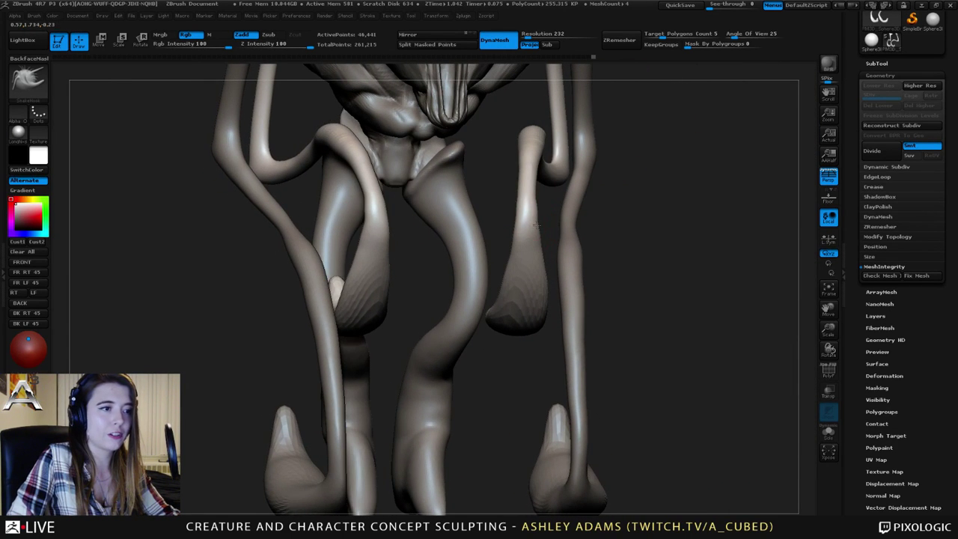
pyautogui.moveTo(536, 225); pyautogui.dragTo(533, 215)
pyautogui.moveTo(548, 217); pyautogui.dragTo(532, 211, button='right')
pyautogui.moveTo(533, 209)
pyautogui.mouseDown()
pyautogui.moveTo(537, 196)
pyautogui.moveTo(529, 253)
pyautogui.mouseUp()
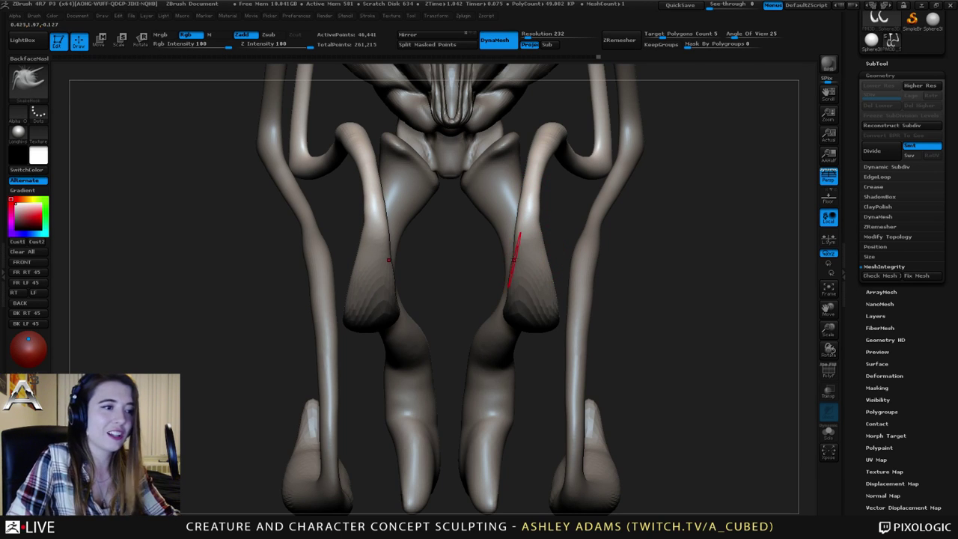
pyautogui.moveTo(507, 301); pyautogui.dragTo(505, 294)
# Adjust the upper bend of the inner forearms from the side with Snake Hook.
pyautogui.moveTo(506, 295)
pyautogui.mouseDown(button='right')
pyautogui.moveTo(547, 304)
pyautogui.moveTo(449, 318)
pyautogui.moveTo(483, 255)
pyautogui.moveTo(419, 192)
pyautogui.mouseUp(button='right')
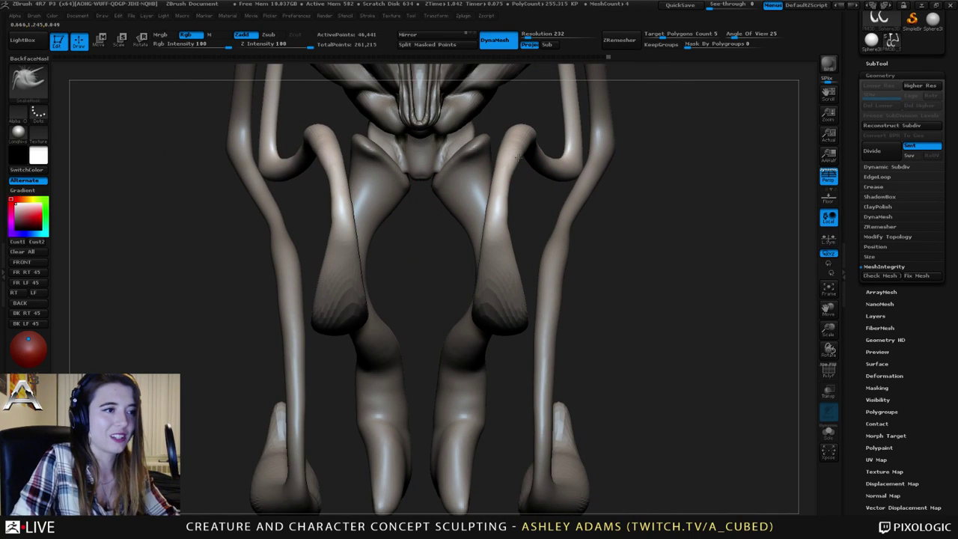
pyautogui.moveTo(531, 156)
pyautogui.mouseDown(button='right')
pyautogui.moveTo(455, 155)
pyautogui.moveTo(474, 175)
pyautogui.mouseUp(button='right')
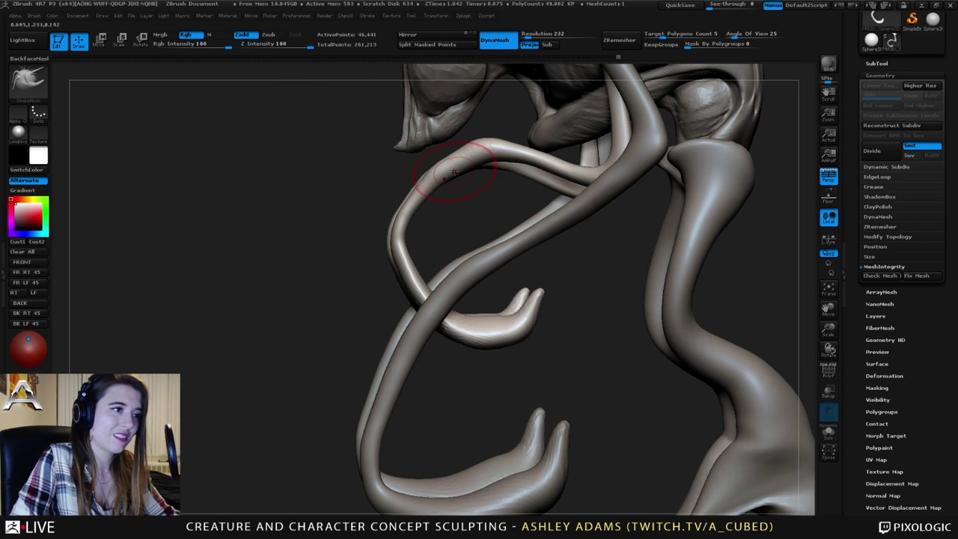
pyautogui.moveTo(434, 167); pyautogui.dragTo(442, 177)
pyautogui.keyDown('alt'); pyautogui.moveTo(401, 223); pyautogui.dragTo(406, 178, button='right'); pyautogui.keyUp('alt')
pyautogui.moveTo(487, 271); pyautogui.dragTo(424, 262, button='right')
# Build up the back surfaces of the inner front limbs' broad ends with Clay Buildup strokes.
pyautogui.press('b')
pyautogui.press('c')
pyautogui.press('b')
pyautogui.moveTo(457, 238); pyautogui.dragTo(459, 256)
pyautogui.moveTo(460, 258)
pyautogui.mouseDown(button='right')
pyautogui.moveTo(470, 310)
pyautogui.moveTo(557, 303)
pyautogui.mouseUp(button='right')
pyautogui.moveTo(539, 291); pyautogui.dragTo(525, 327)
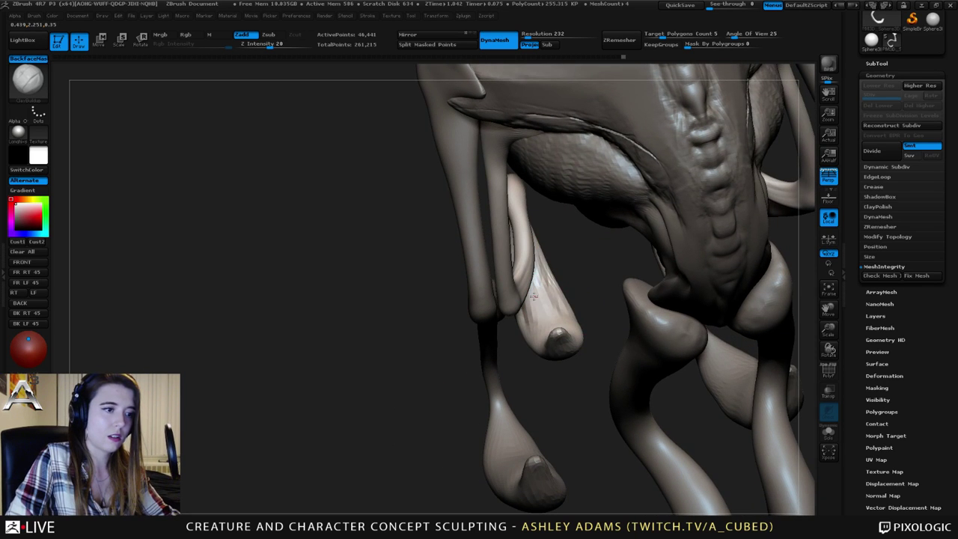
pyautogui.moveTo(503, 324); pyautogui.dragTo(553, 319, button='right')
pyautogui.moveTo(538, 306)
pyautogui.mouseDown()
pyautogui.moveTo(565, 325)
pyautogui.moveTo(558, 310)
pyautogui.mouseUp()
pyautogui.moveTo(566, 308); pyautogui.dragTo(531, 305, button='right')
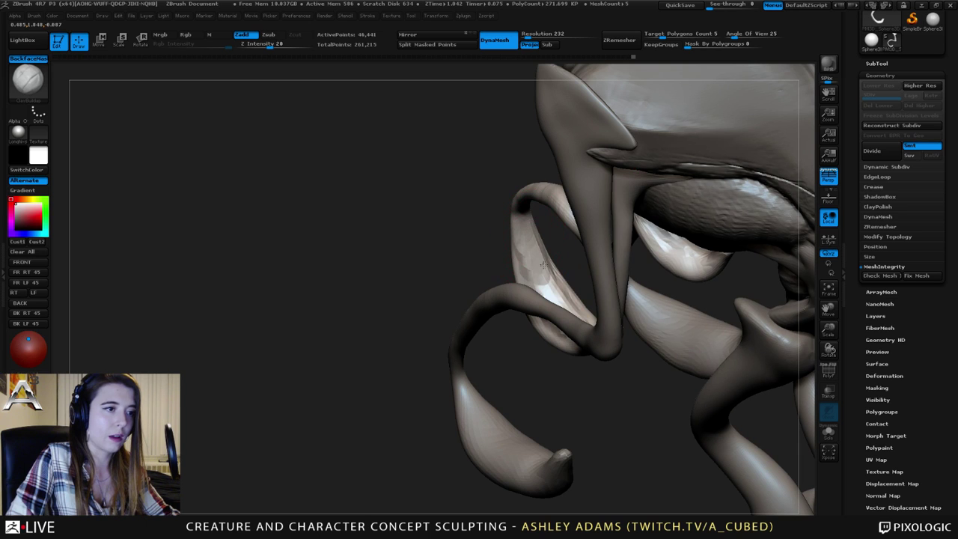
# Extend the Clay Buildup strokes along the lower forearms and blade sides of the inner front limbs.
pyautogui.moveTo(543, 265); pyautogui.dragTo(543, 274)
pyautogui.moveTo(541, 274); pyautogui.dragTo(540, 219, button='right')
pyautogui.moveTo(548, 305)
pyautogui.mouseDown()
pyautogui.moveTo(584, 316)
pyautogui.moveTo(574, 314)
pyautogui.mouseUp()
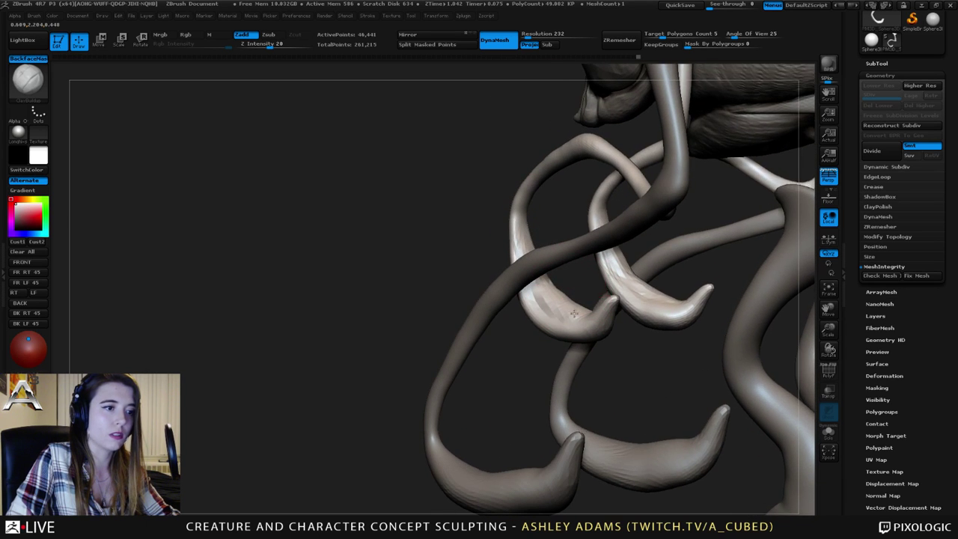
pyautogui.moveTo(533, 322); pyautogui.dragTo(554, 349, button='right')
pyautogui.moveTo(563, 312)
pyautogui.mouseDown()
pyautogui.moveTo(593, 311)
pyautogui.moveTo(566, 319)
pyautogui.mouseUp()
pyautogui.moveTo(566, 330); pyautogui.dragTo(570, 419, button='right')
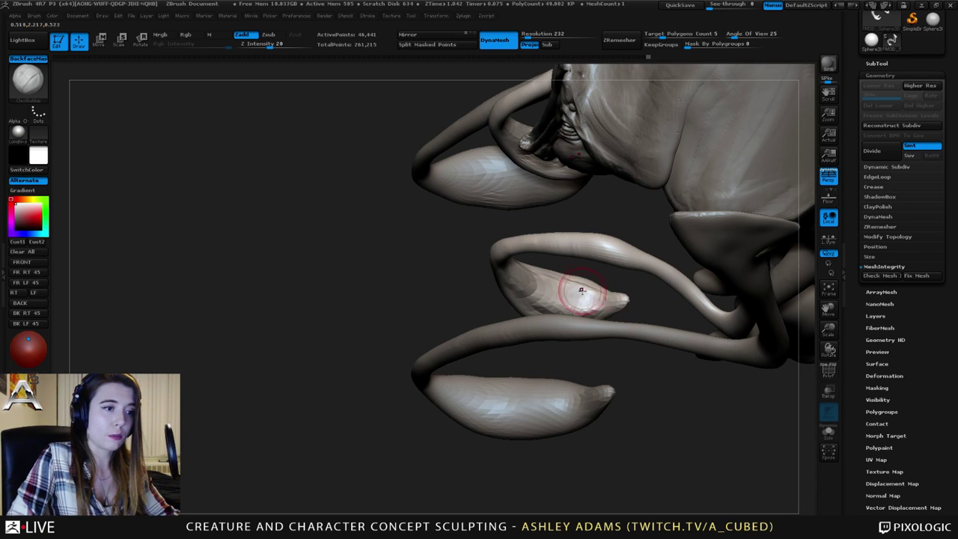
pyautogui.moveTo(581, 290)
pyautogui.mouseDown(button='right')
pyautogui.moveTo(580, 338)
pyautogui.moveTo(567, 259)
pyautogui.mouseUp(button='right')
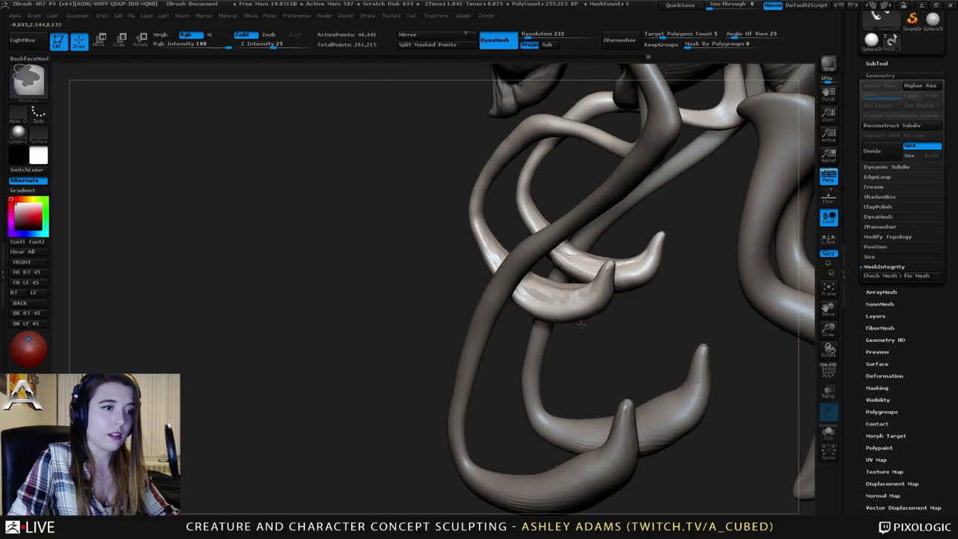
# Make the outer front limbs the active subtool, resize the Clay Buildup brush and build up near their tips.
pyautogui.keyDown('ctrl'); pyautogui.moveTo(581, 324); pyautogui.dragTo(572, 404, button='right'); pyautogui.keyUp('ctrl')
pyautogui.keyDown('alt'); pyautogui.click(574, 409); pyautogui.keyUp('alt')
pyautogui.press('space')
pyautogui.moveTo(573, 383); pyautogui.dragTo(569, 382)
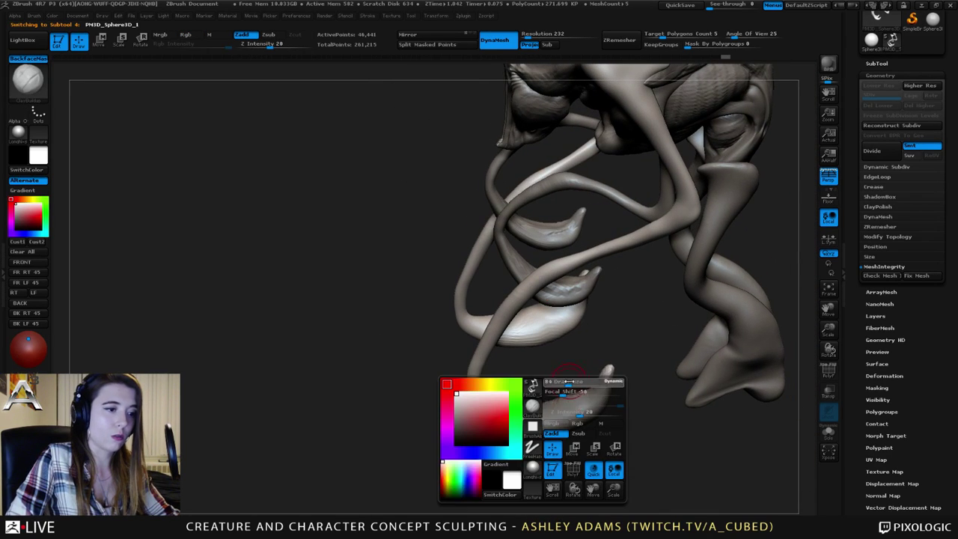
pyautogui.moveTo(542, 393); pyautogui.dragTo(534, 405, button='right')
pyautogui.moveTo(503, 394)
pyautogui.mouseDown()
pyautogui.moveTo(554, 410)
pyautogui.moveTo(576, 394)
pyautogui.mouseUp()
pyautogui.moveTo(580, 442); pyautogui.dragTo(528, 443)
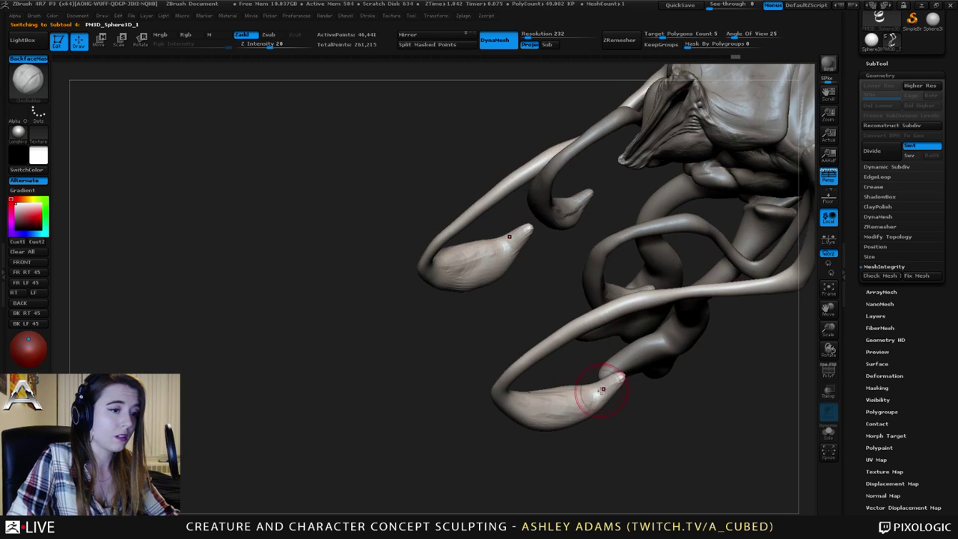
pyautogui.moveTo(602, 389)
pyautogui.mouseDown()
pyautogui.moveTo(572, 404)
pyautogui.moveTo(603, 386)
pyautogui.mouseUp()
# Build up the sides of the outer front limbs' blade-like ends with Clay Buildup from several angles.
pyautogui.moveTo(558, 356); pyautogui.dragTo(573, 437)
pyautogui.moveTo(545, 399); pyautogui.dragTo(521, 414)
pyautogui.moveTo(546, 449); pyautogui.dragTo(563, 381)
pyautogui.moveTo(554, 380)
pyautogui.mouseDown()
pyautogui.moveTo(589, 381)
pyautogui.moveTo(525, 418)
pyautogui.moveTo(536, 403)
pyautogui.moveTo(560, 396)
pyautogui.mouseUp()
pyautogui.moveTo(575, 414); pyautogui.dragTo(568, 429)
pyautogui.moveTo(578, 392)
pyautogui.mouseDown()
pyautogui.moveTo(556, 410)
pyautogui.moveTo(553, 392)
pyautogui.moveTo(524, 438)
pyautogui.moveTo(552, 399)
pyautogui.moveTo(540, 404)
pyautogui.mouseUp()
pyautogui.moveTo(503, 472); pyautogui.dragTo(537, 310)
# Continue the clay strokes around the outer blades up to where they join the forearms.
pyautogui.moveTo(598, 399); pyautogui.dragTo(535, 417)
pyautogui.moveTo(464, 442); pyautogui.dragTo(524, 442)
pyautogui.moveTo(528, 405)
pyautogui.mouseDown()
pyautogui.moveTo(518, 400)
pyautogui.moveTo(558, 426)
pyautogui.moveTo(588, 408)
pyautogui.mouseUp()
pyautogui.moveTo(531, 382)
pyautogui.mouseDown()
pyautogui.moveTo(597, 372)
pyautogui.moveTo(584, 407)
pyautogui.moveTo(503, 407)
pyautogui.mouseUp()
pyautogui.moveTo(467, 452); pyautogui.dragTo(423, 427)
pyautogui.moveTo(550, 367); pyautogui.dragTo(496, 422)
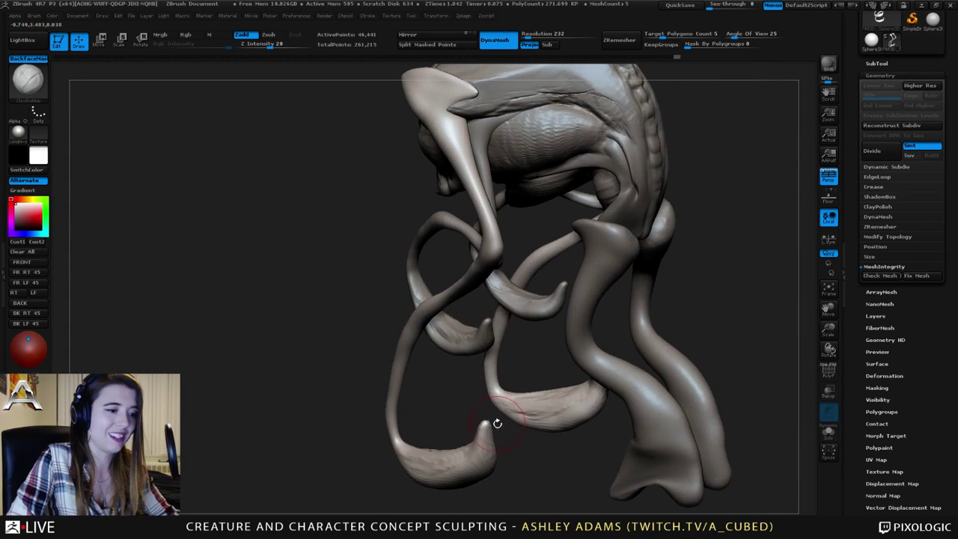
pyautogui.moveTo(415, 454)
pyautogui.mouseDown()
pyautogui.moveTo(404, 444)
pyautogui.moveTo(419, 450)
pyautogui.mouseUp()
pyautogui.moveTo(443, 407); pyautogui.dragTo(513, 363)
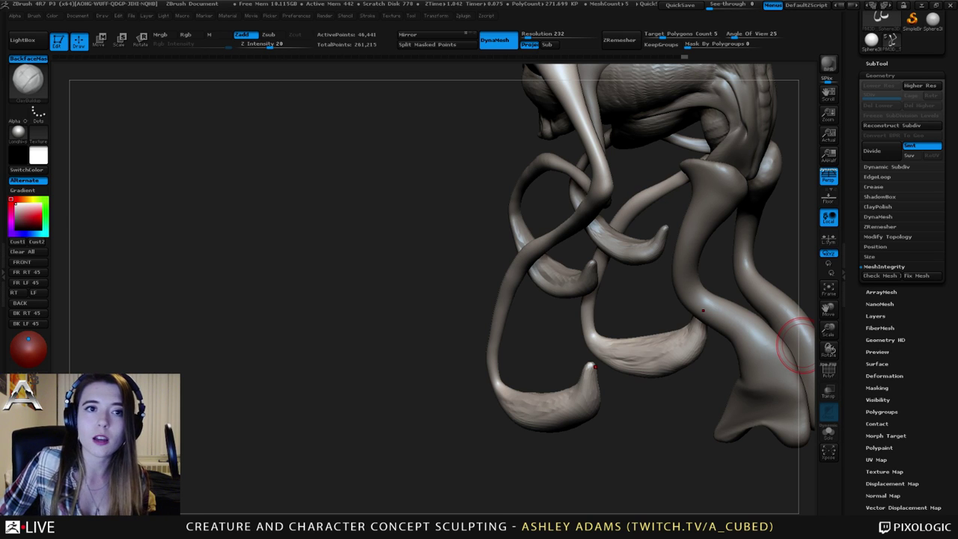
# Run the mesh integrity check on the outer front limbs and apply Fix Mesh.
pyautogui.click(871, 268)
pyautogui.click(872, 269)
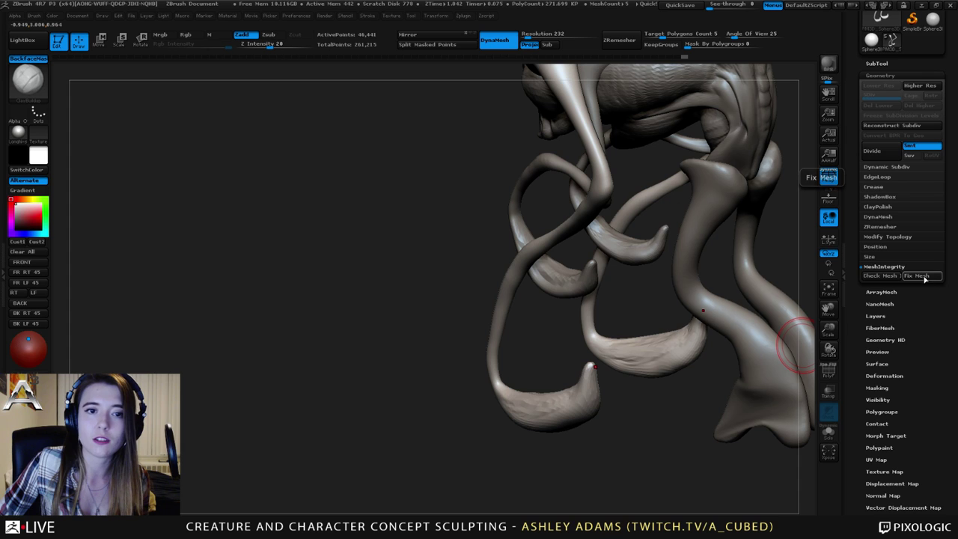
pyautogui.click(892, 278)
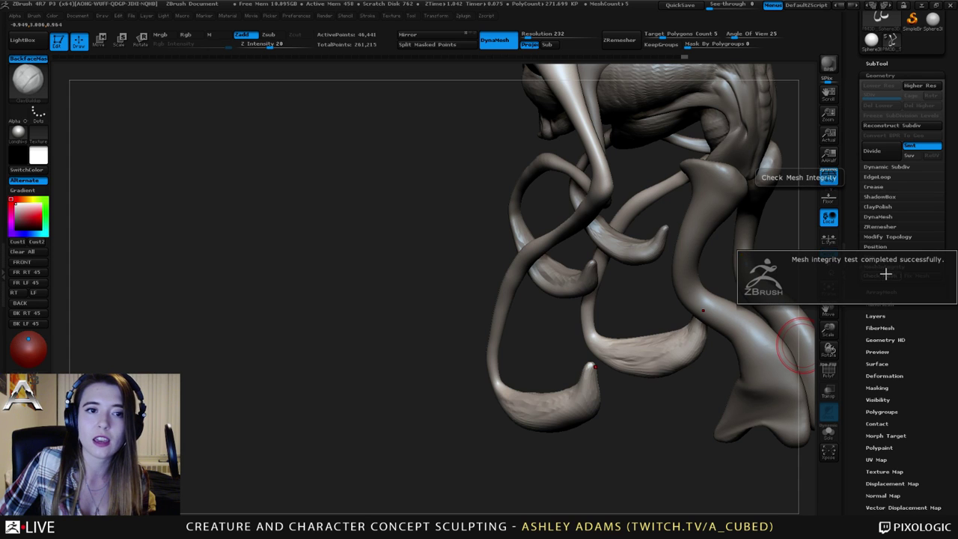
pyautogui.click(920, 276)
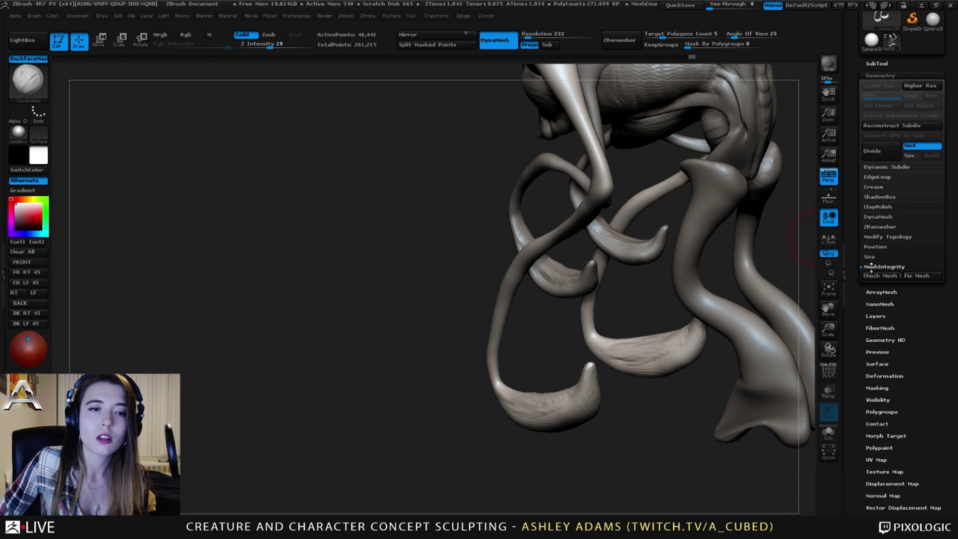
pyautogui.click(932, 277)
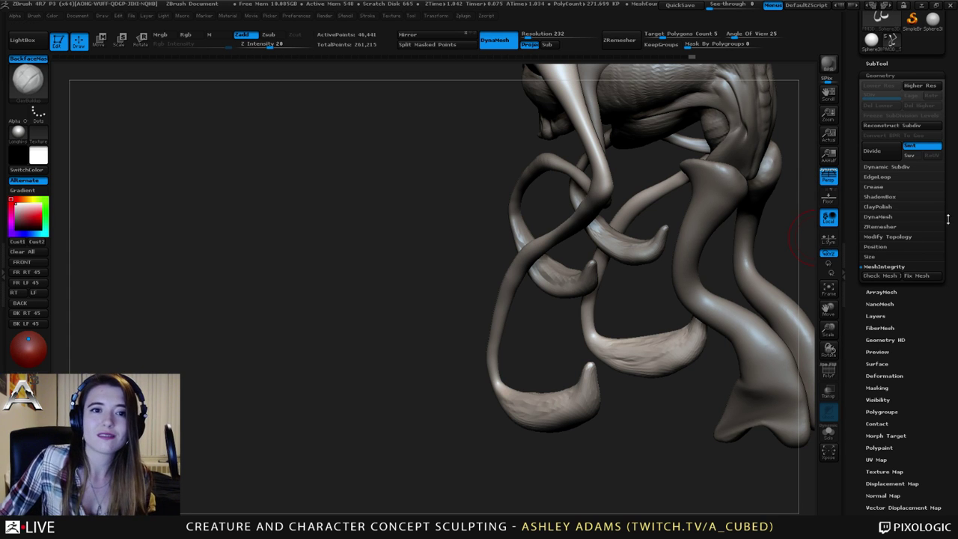
pyautogui.moveTo(451, 265); pyautogui.dragTo(455, 240)
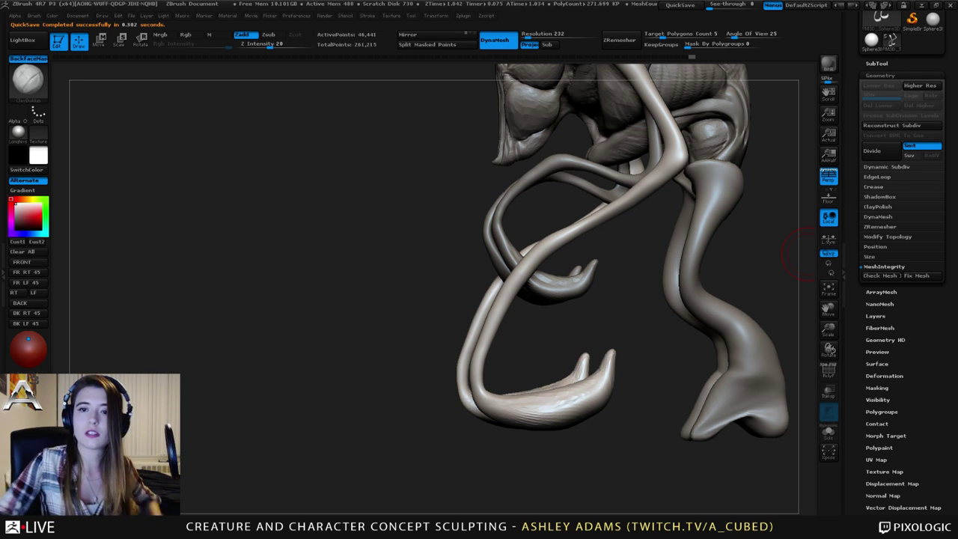
# Resize the sculpting brush and adjust the forearm contours of the outer front limbs from the front view.
pyautogui.moveTo(477, 246)
pyautogui.mouseDown(button='right')
pyautogui.moveTo(497, 309)
pyautogui.moveTo(489, 294)
pyautogui.moveTo(517, 308)
pyautogui.mouseUp(button='right')
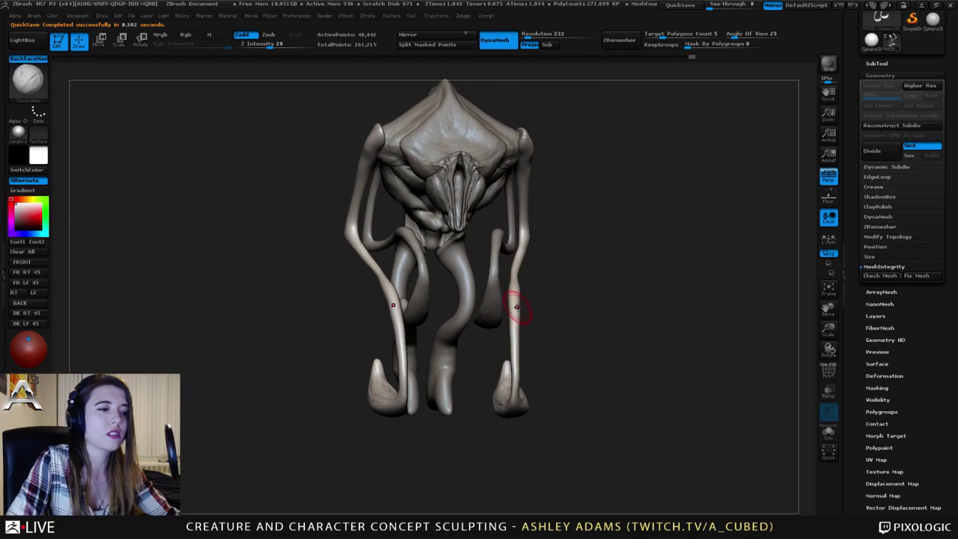
pyautogui.press('2')
pyautogui.press('space')
pyautogui.moveTo(511, 304); pyautogui.dragTo(518, 303)
pyautogui.moveTo(518, 267); pyautogui.dragTo(517, 257)
pyautogui.moveTo(518, 252); pyautogui.dragTo(514, 294, button='right')
# Thicken the elbows and shoulder ends of the outer front limbs with the Inflat brush.
pyautogui.press('3')
pyautogui.moveTo(513, 292); pyautogui.dragTo(524, 237)
pyautogui.moveTo(498, 227); pyautogui.dragTo(420, 209, button='right')
pyautogui.moveTo(525, 262); pyautogui.dragTo(550, 231)
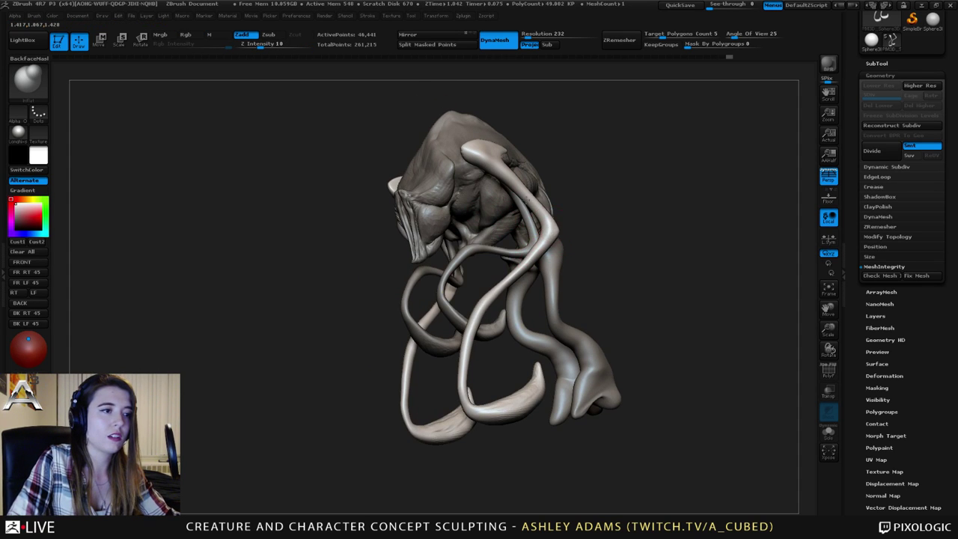
pyautogui.moveTo(526, 199); pyautogui.dragTo(483, 153, button='right')
pyautogui.moveTo(488, 153); pyautogui.dragTo(476, 140)
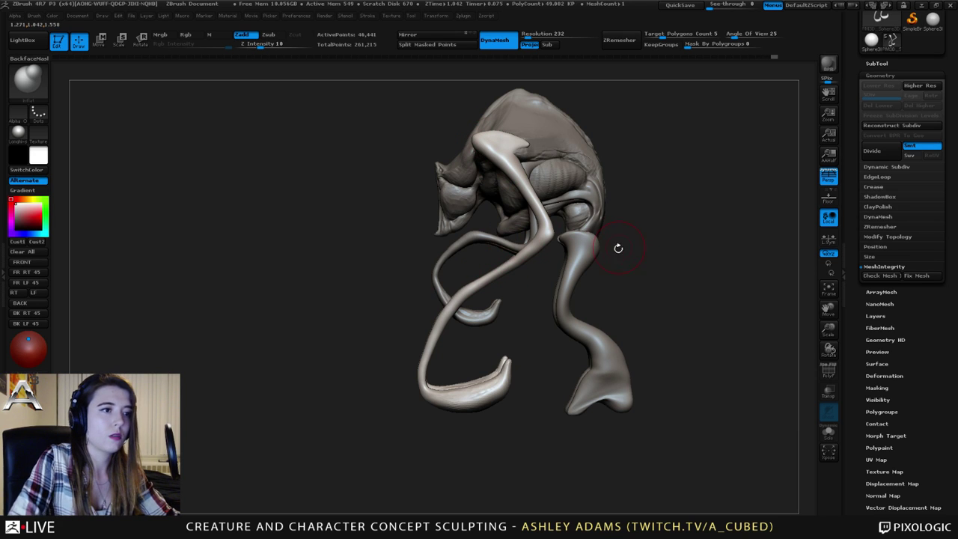
# Make the hind limbs the active subtool, resize the SnakeHook brush and pull toes out from the flared feet.
pyautogui.keyDown('alt'); pyautogui.moveTo(619, 248); pyautogui.dragTo(580, 242); pyautogui.keyUp('alt')
pyautogui.keyDown('alt'); pyautogui.click(566, 359); pyautogui.keyUp('alt')
pyautogui.press('b')
pyautogui.press('s')
pyautogui.press('h')
pyautogui.moveTo(554, 380)
pyautogui.mouseDown()
pyautogui.moveTo(546, 375)
pyautogui.moveTo(528, 393)
pyautogui.moveTo(542, 387)
pyautogui.moveTo(537, 376)
pyautogui.moveTo(530, 380)
pyautogui.moveTo(580, 389)
pyautogui.mouseUp()
pyautogui.press('space')
pyautogui.moveTo(637, 360)
pyautogui.mouseDown()
pyautogui.moveTo(516, 362)
pyautogui.moveTo(570, 363)
pyautogui.moveTo(558, 365)
pyautogui.moveTo(547, 401)
pyautogui.moveTo(619, 362)
pyautogui.mouseUp()
pyautogui.press('space')
pyautogui.press('space')
pyautogui.press('space')
pyautogui.hotkey('ctrl', 'z')
pyautogui.moveTo(536, 392)
pyautogui.mouseDown()
pyautogui.moveTo(589, 361)
pyautogui.moveTo(580, 372)
pyautogui.moveTo(588, 398)
pyautogui.mouseUp()
# Inflate the newly pulled hind toes with the Inflat brush and smooth them.
pyautogui.press('b')
pyautogui.press('i')
pyautogui.press('n')
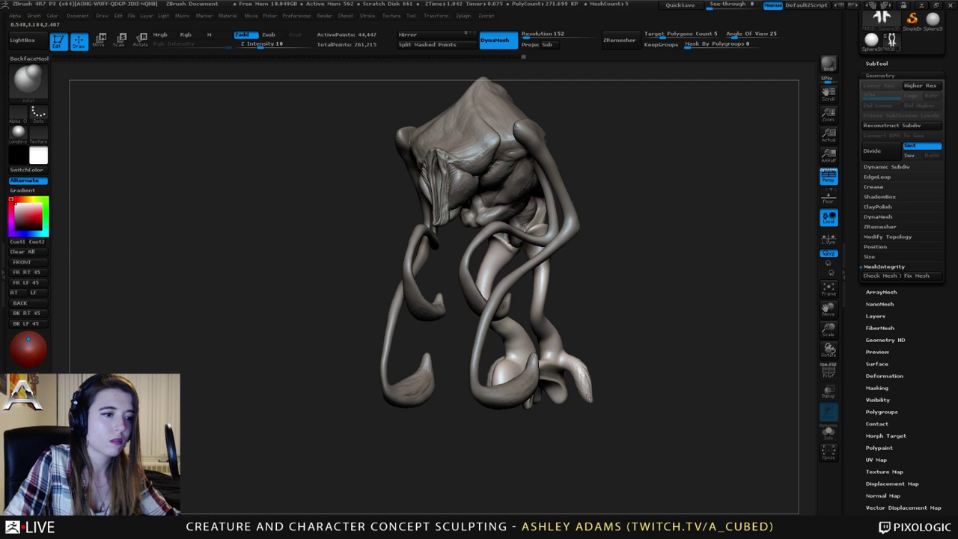
pyautogui.moveTo(568, 360); pyautogui.dragTo(589, 399)
pyautogui.keyDown('shift'); pyautogui.moveTo(599, 368); pyautogui.dragTo(548, 379); pyautogui.keyUp('shift')
# Lengthen and reposition the front toes of the hind feet with SnakeHook.
pyautogui.press('b')
pyautogui.press('s')
pyautogui.press('h')
pyautogui.moveTo(549, 379); pyautogui.dragTo(547, 373, button='right')
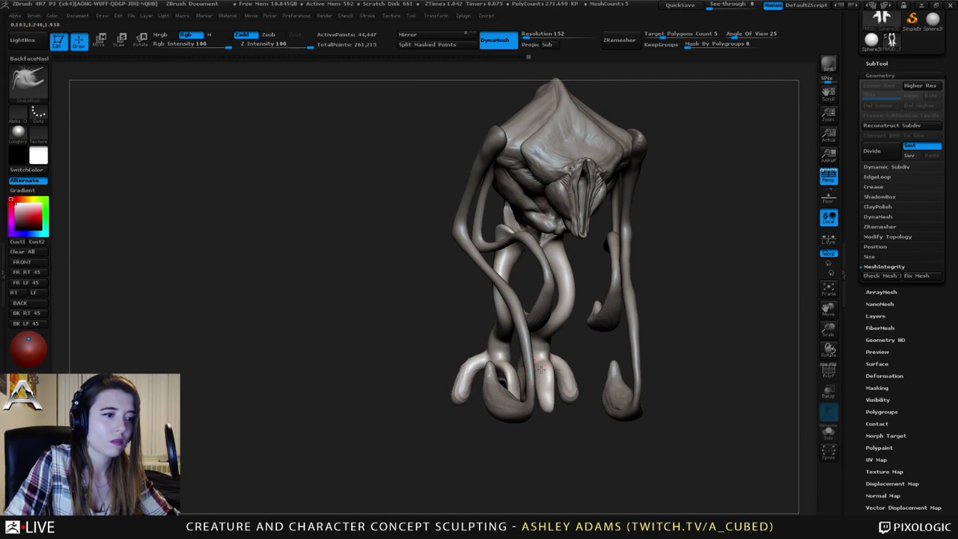
pyautogui.moveTo(538, 365); pyautogui.dragTo(541, 376)
pyautogui.moveTo(551, 378); pyautogui.dragTo(534, 382, button='right')
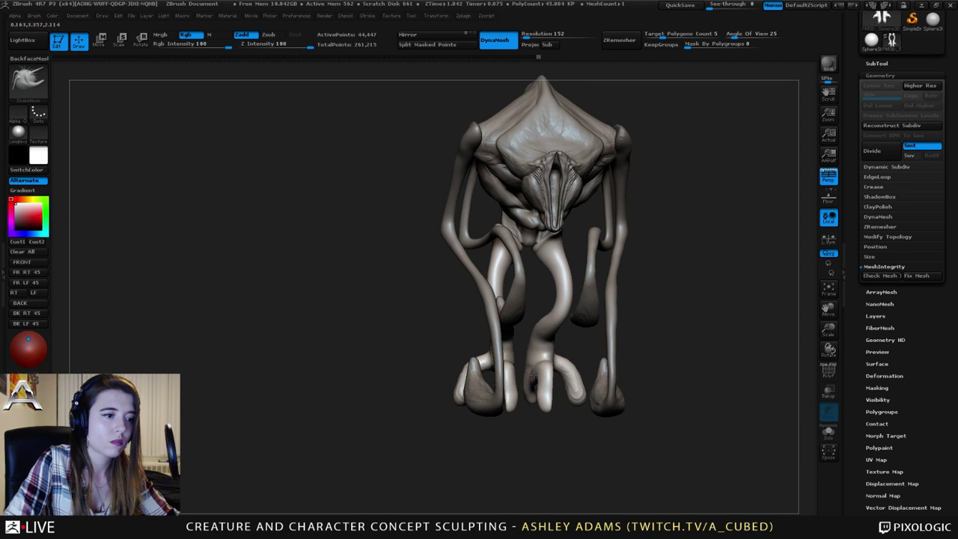
pyautogui.moveTo(540, 404); pyautogui.dragTo(529, 398)
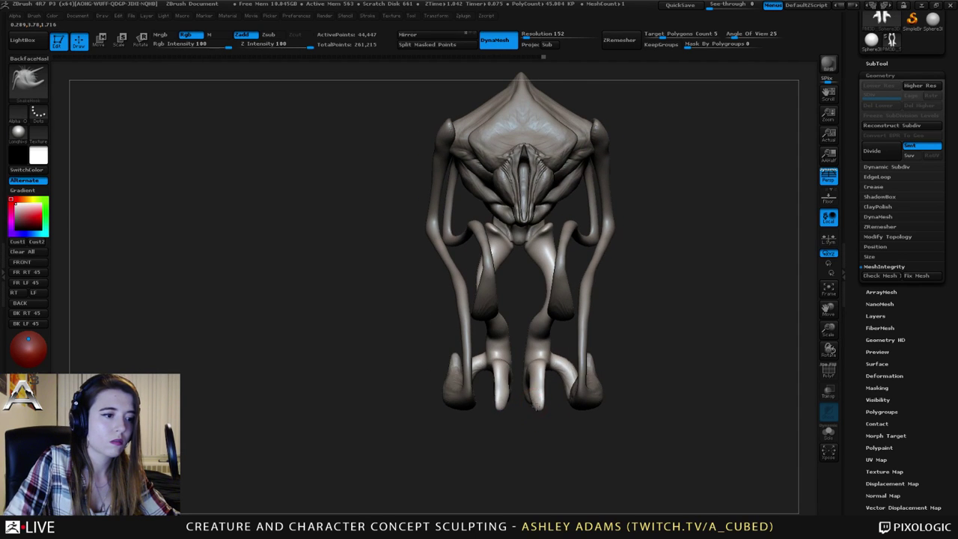
# Adjust the tips and spread of the outer and rear hind toes with SnakeHook from the side.
pyautogui.rightClick(542, 351)
pyautogui.moveTo(541, 329)
pyautogui.mouseDown(button='right')
pyautogui.moveTo(571, 372)
pyautogui.moveTo(562, 376)
pyautogui.mouseUp(button='right')
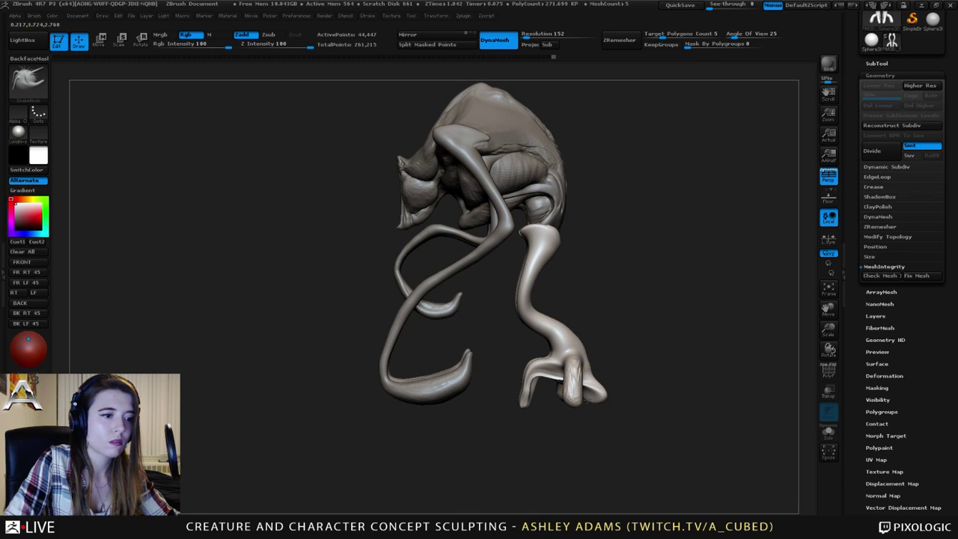
pyautogui.moveTo(596, 397); pyautogui.dragTo(602, 399)
pyautogui.moveTo(601, 399); pyautogui.dragTo(576, 389, button='right')
pyautogui.moveTo(576, 389); pyautogui.dragTo(583, 390)
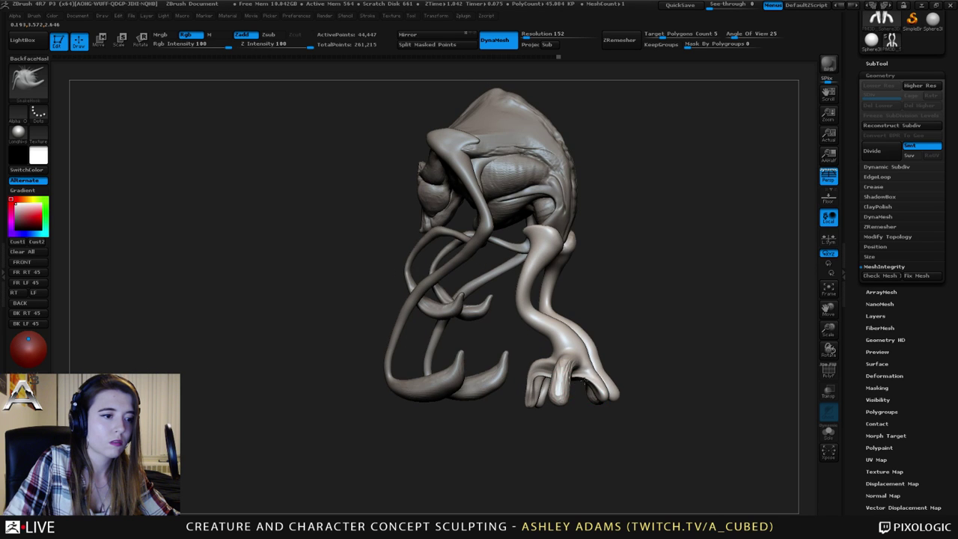
pyautogui.moveTo(588, 383); pyautogui.dragTo(559, 379, button='right')
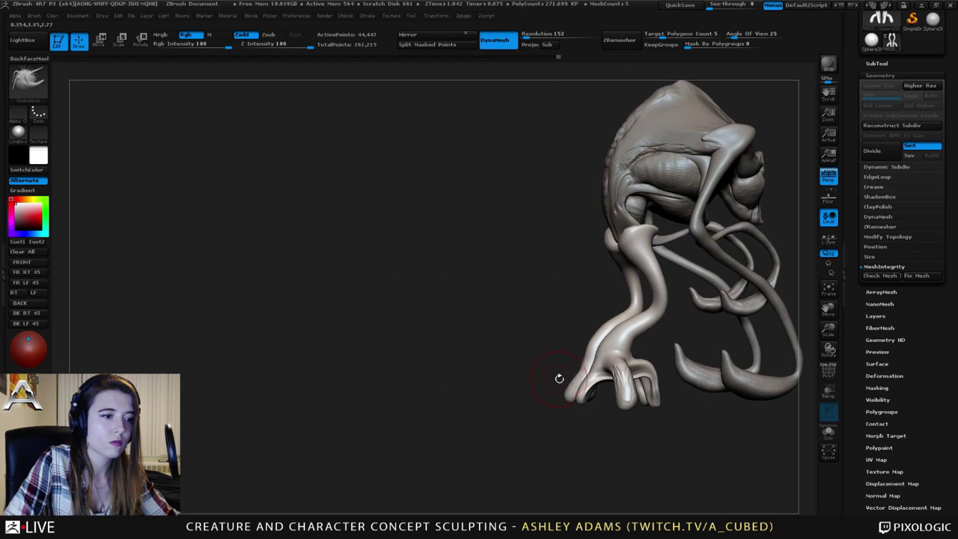
pyautogui.moveTo(577, 374); pyautogui.dragTo(586, 376)
# Refine the hind toe contours with SnakeHook from the back, side and front views.
pyautogui.moveTo(586, 375); pyautogui.dragTo(598, 394, button='right')
pyautogui.rightClick(596, 392)
pyautogui.moveTo(591, 387); pyautogui.dragTo(583, 388)
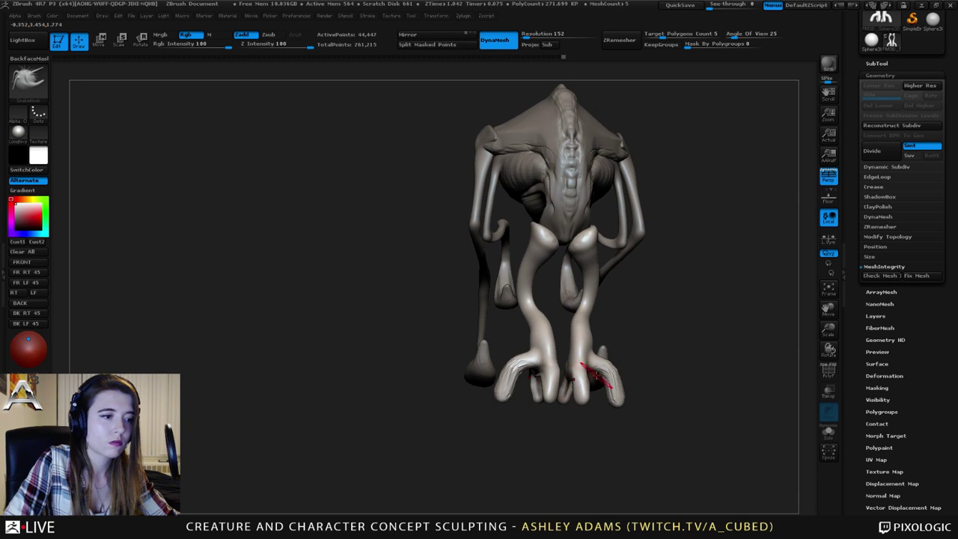
pyautogui.moveTo(605, 380); pyautogui.dragTo(656, 383, button='right')
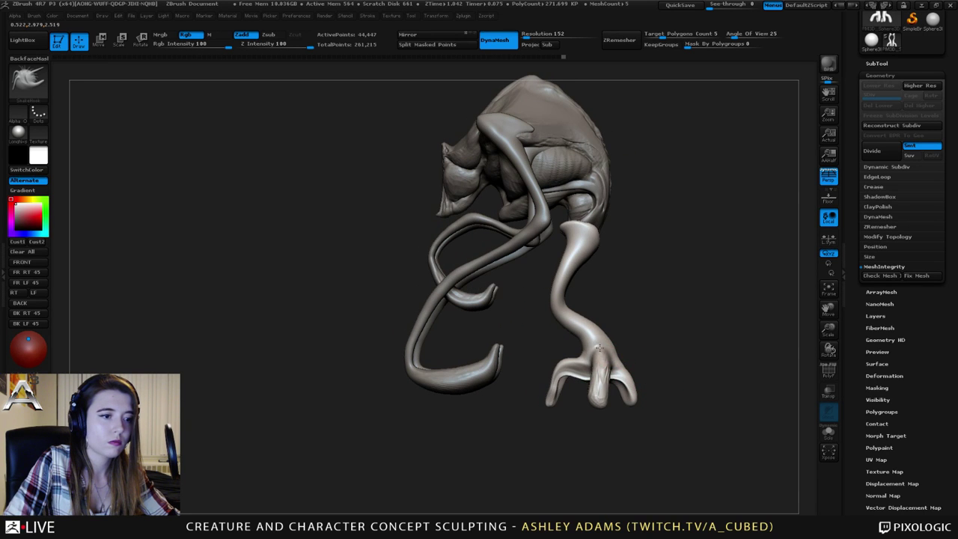
pyautogui.moveTo(598, 342); pyautogui.dragTo(645, 351, button='right')
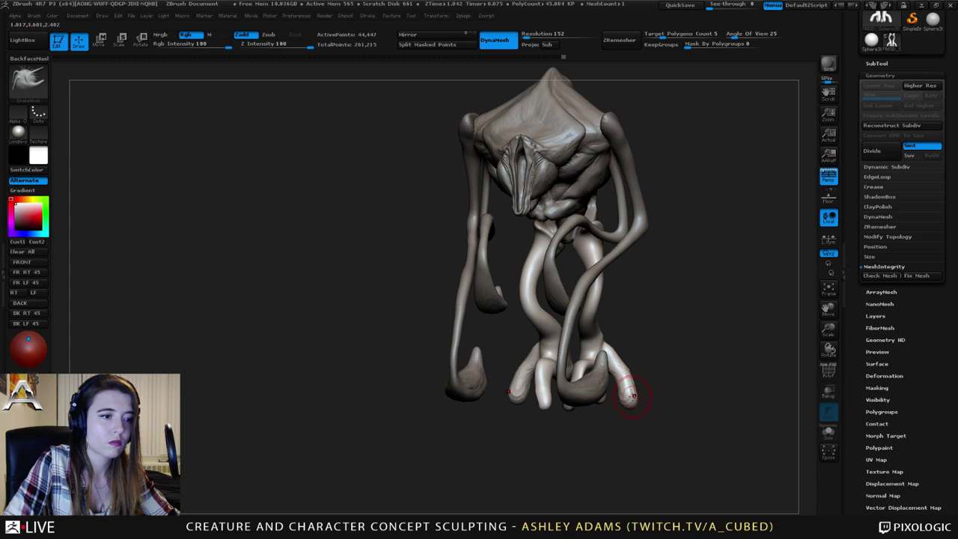
pyautogui.moveTo(631, 395)
pyautogui.mouseDown()
pyautogui.moveTo(642, 408)
pyautogui.moveTo(628, 397)
pyautogui.mouseUp()
pyautogui.moveTo(629, 397); pyautogui.dragTo(648, 401, button='right')
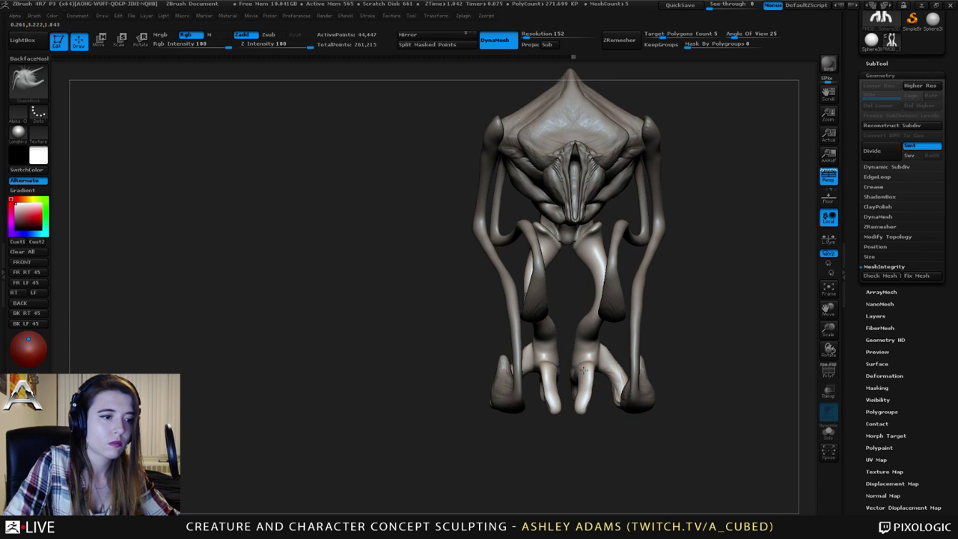
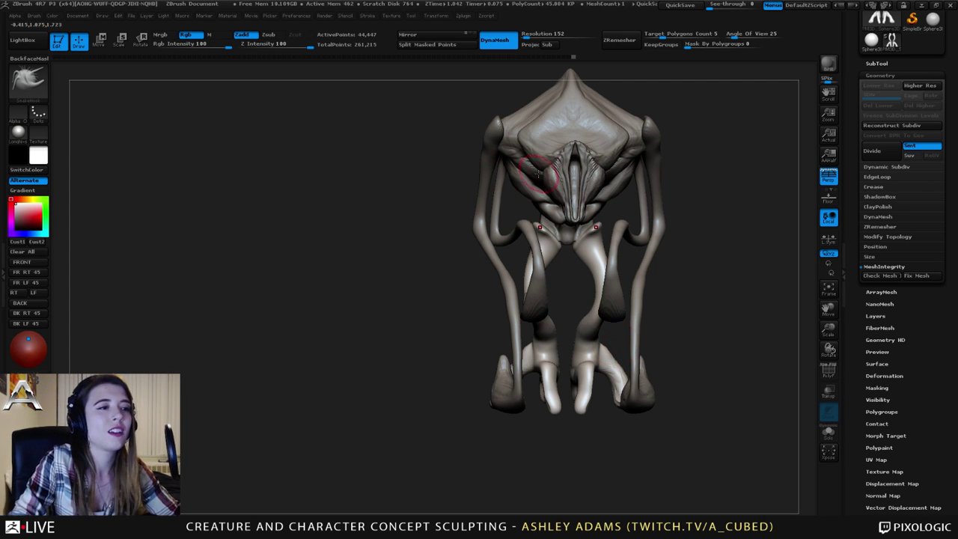
# Make the inner front limbs the active subtool, resize the SnakeHook brush and nudge their elbow bends.
pyautogui.moveTo(539, 181)
pyautogui.mouseDown(button='right')
pyautogui.moveTo(501, 193)
pyautogui.moveTo(554, 187)
pyautogui.moveTo(601, 258)
pyautogui.mouseUp(button='right')
pyautogui.keyDown('alt'); pyautogui.click(567, 203); pyautogui.keyUp('alt')
pyautogui.press('space')
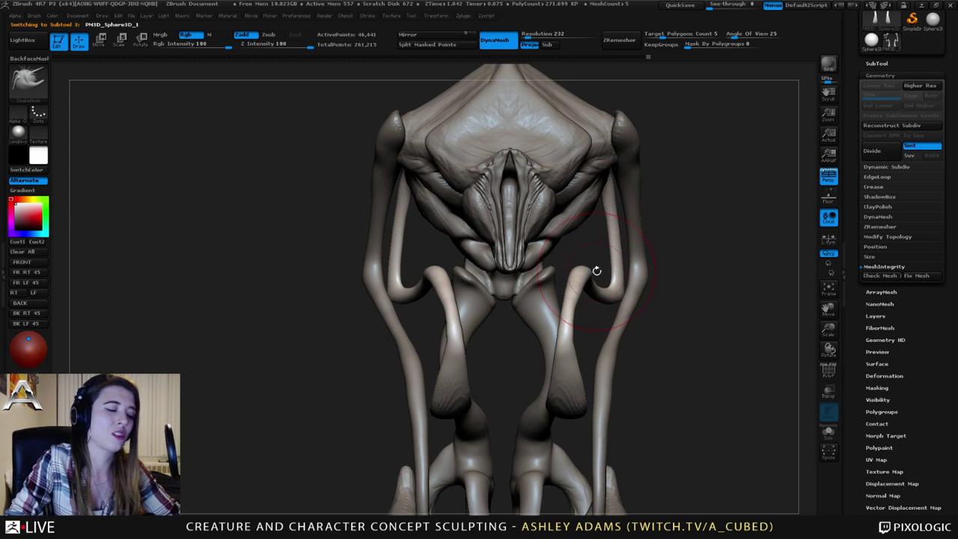
pyautogui.press('space')
pyautogui.moveTo(611, 291)
pyautogui.mouseDown()
pyautogui.moveTo(621, 290)
pyautogui.moveTo(610, 289)
pyautogui.mouseUp()
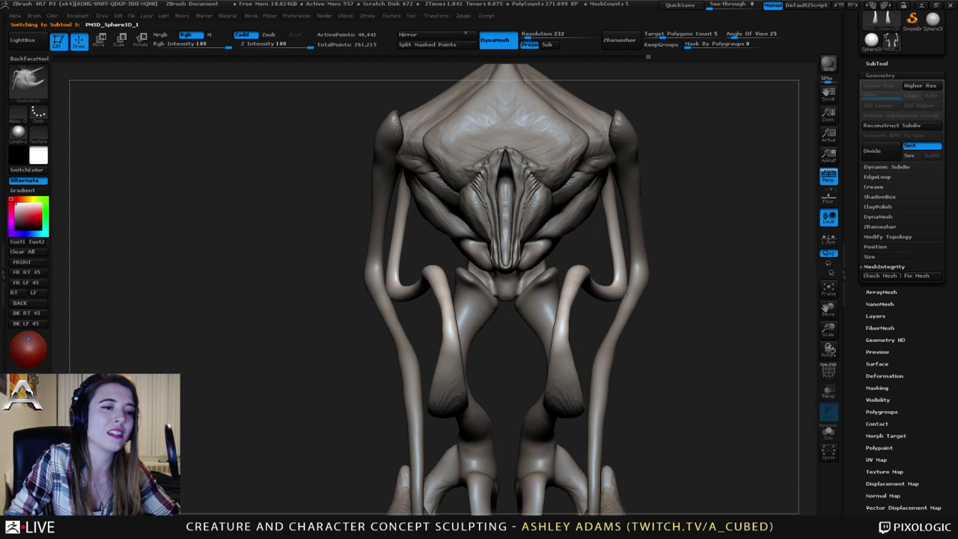
# Reshape the upper arms of the inner front limbs with SnakeHook and smooth them.
pyautogui.moveTo(604, 293); pyautogui.dragTo(628, 295, button='right')
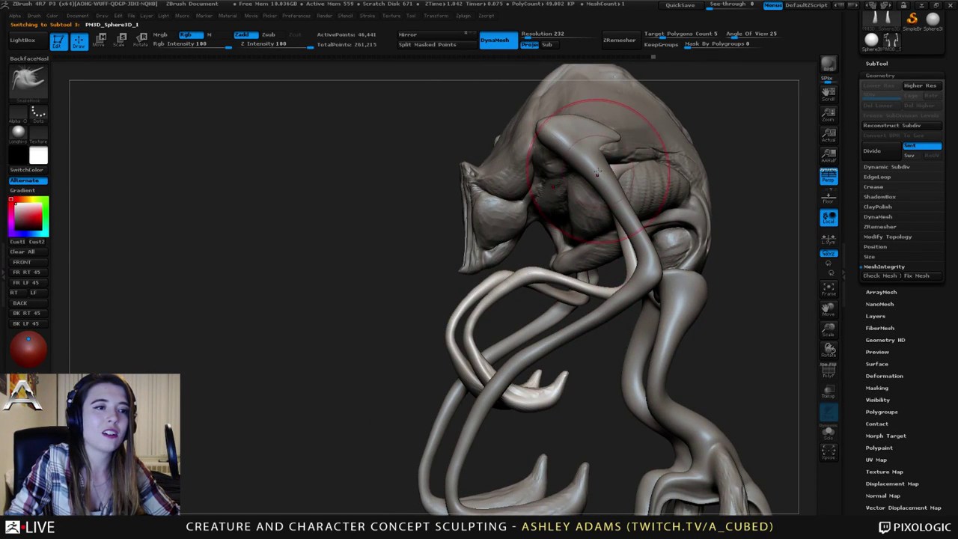
pyautogui.moveTo(622, 177)
pyautogui.mouseDown(button='right')
pyautogui.moveTo(658, 180)
pyautogui.moveTo(650, 179)
pyautogui.mouseUp(button='right')
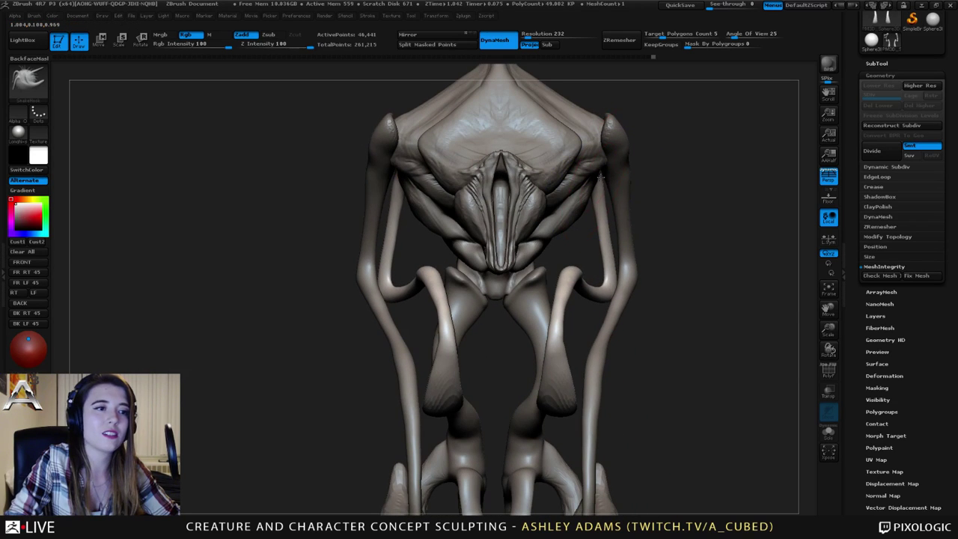
pyautogui.moveTo(612, 267)
pyautogui.mouseDown()
pyautogui.moveTo(607, 284)
pyautogui.moveTo(602, 217)
pyautogui.mouseUp()
pyautogui.rightClick(605, 228)
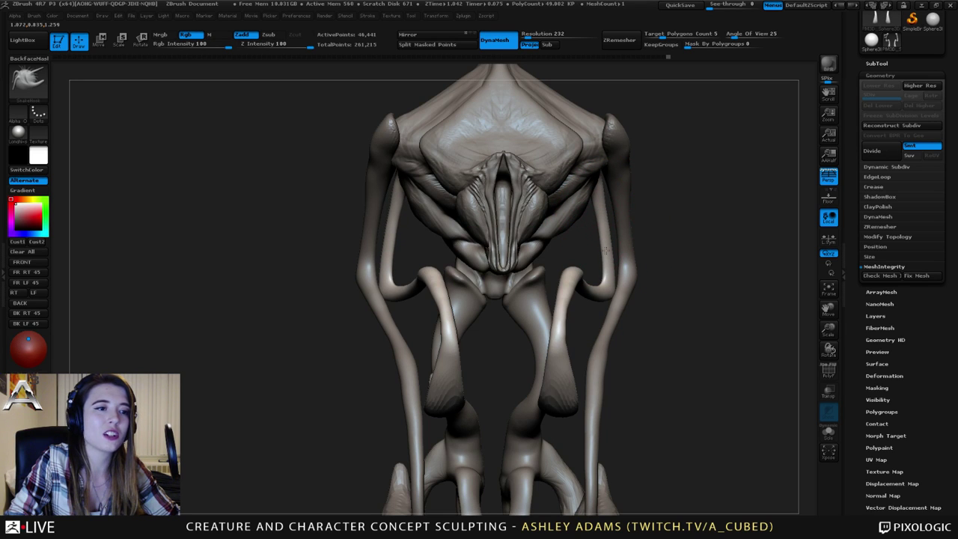
pyautogui.keyDown('shift'); pyautogui.moveTo(605, 251); pyautogui.dragTo(607, 250); pyautogui.keyUp('shift')
pyautogui.keyDown('shift'); pyautogui.moveTo(597, 203); pyautogui.dragTo(599, 217); pyautogui.keyUp('shift')
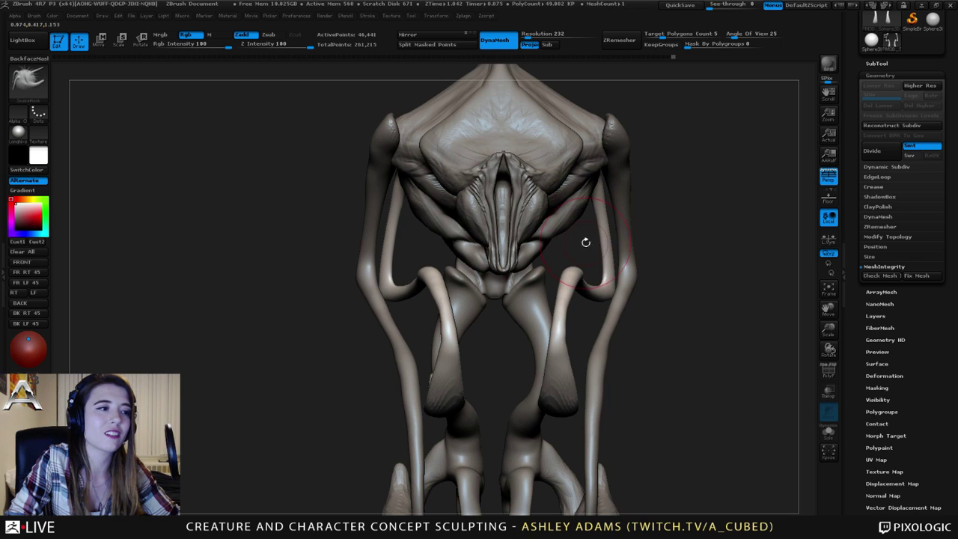
# Smooth the upper curves of the inner front limbs' forearms on both sides.
pyautogui.keyDown('alt'); pyautogui.moveTo(586, 242); pyautogui.dragTo(646, 152, button='right'); pyautogui.keyUp('alt')
pyautogui.keyDown('shift'); pyautogui.moveTo(505, 241); pyautogui.dragTo(503, 242); pyautogui.keyUp('shift')
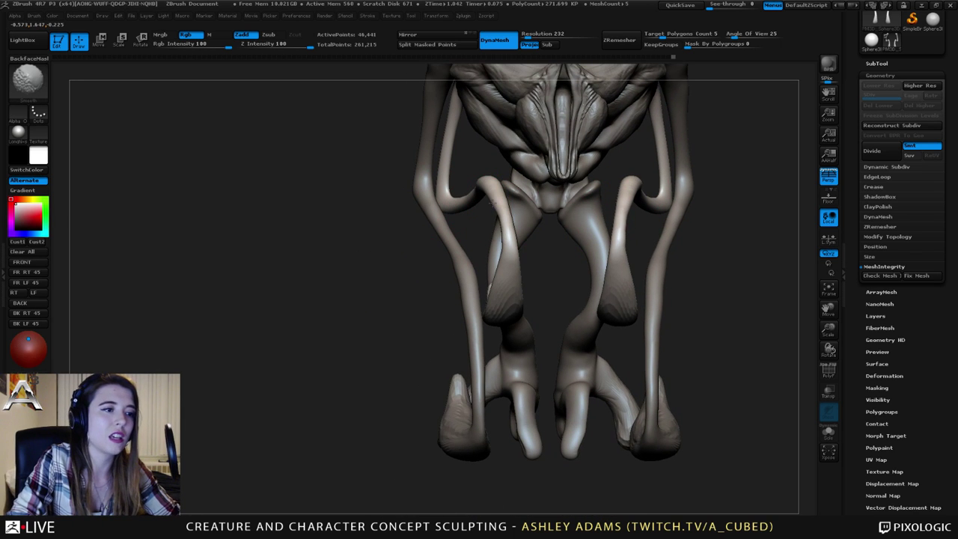
pyautogui.keyDown('shift'); pyautogui.moveTo(496, 195); pyautogui.dragTo(497, 184); pyautogui.keyUp('shift')
pyautogui.rightClick(567, 268)
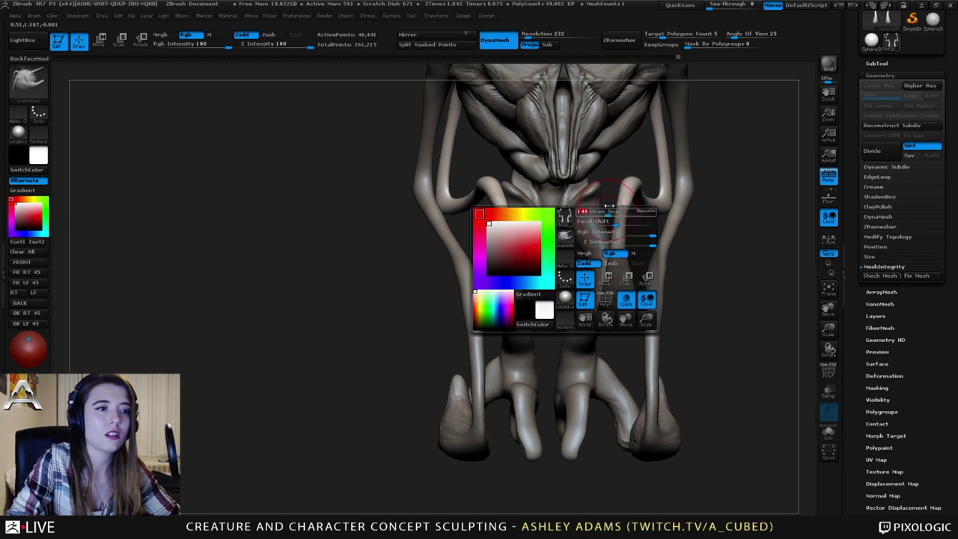
pyautogui.keyDown('shift'); pyautogui.moveTo(621, 201); pyautogui.dragTo(624, 194); pyautogui.keyUp('shift')
pyautogui.keyDown('shift'); pyautogui.moveTo(618, 228); pyautogui.dragTo(621, 216); pyautogui.keyUp('shift')
pyautogui.moveTo(620, 215)
pyautogui.mouseDown(button='right')
pyautogui.moveTo(568, 225)
pyautogui.moveTo(518, 214)
pyautogui.mouseUp(button='right')
pyautogui.moveTo(599, 254)
pyautogui.mouseDown(button='right')
pyautogui.moveTo(545, 326)
pyautogui.moveTo(550, 301)
pyautogui.moveTo(584, 277)
pyautogui.mouseUp(button='right')
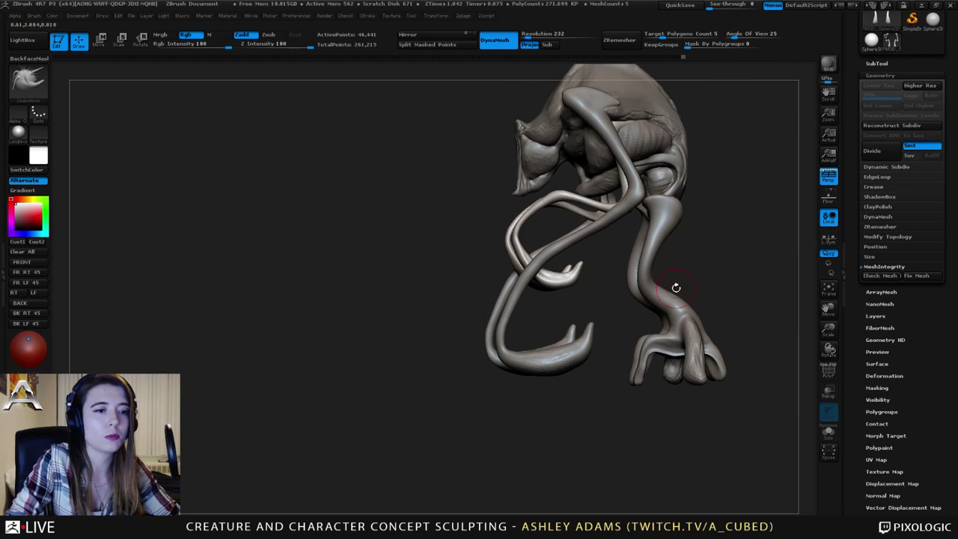
# Make the hind limbs the active subtool and start building up the foot's front toe with Clay Buildup.
pyautogui.keyDown('alt'); pyautogui.click(663, 292); pyautogui.keyUp('alt')
pyautogui.moveTo(687, 307)
pyautogui.mouseDown(button='right')
pyautogui.moveTo(654, 337)
pyautogui.moveTo(578, 291)
pyautogui.moveTo(648, 365)
pyautogui.mouseUp(button='right')
pyautogui.press('b')
pyautogui.press('c')
pyautogui.press('b')
pyautogui.moveTo(692, 338)
pyautogui.mouseDown(button='right')
pyautogui.moveTo(657, 330)
pyautogui.moveTo(692, 333)
pyautogui.mouseUp(button='right')
pyautogui.moveTo(617, 353)
pyautogui.mouseDown()
pyautogui.moveTo(605, 387)
pyautogui.moveTo(633, 324)
pyautogui.moveTo(669, 330)
pyautogui.moveTo(649, 322)
pyautogui.mouseUp()
pyautogui.moveTo(645, 320)
pyautogui.mouseDown(button='right')
pyautogui.moveTo(659, 341)
pyautogui.moveTo(636, 307)
pyautogui.mouseUp(button='right')
pyautogui.moveTo(592, 334); pyautogui.dragTo(589, 378)
# Continue the Clay Buildup strokes down the length of the hind toes from several angles.
pyautogui.moveTo(637, 322); pyautogui.dragTo(577, 348, button='right')
pyautogui.moveTo(622, 308); pyautogui.dragTo(604, 334)
pyautogui.moveTo(599, 326); pyautogui.dragTo(615, 323, button='right')
pyautogui.moveTo(616, 324); pyautogui.dragTo(612, 316)
pyautogui.moveTo(611, 316); pyautogui.dragTo(624, 311, button='right')
pyautogui.moveTo(616, 304); pyautogui.dragTo(591, 386)
pyautogui.moveTo(627, 340); pyautogui.dragTo(585, 334, button='right')
pyautogui.moveTo(610, 322); pyautogui.dragTo(589, 383)
pyautogui.moveTo(617, 333); pyautogui.dragTo(557, 334, button='right')
pyautogui.moveTo(597, 333); pyautogui.dragTo(586, 386)
pyautogui.moveTo(604, 326); pyautogui.dragTo(588, 382)
pyautogui.moveTo(617, 328); pyautogui.dragTo(582, 328, button='right')
# Add clay strokes across the outer hind toe and its join to the foot, and smooth the front toe.
pyautogui.moveTo(646, 327); pyautogui.dragTo(669, 359, button='right')
pyautogui.moveTo(674, 363); pyautogui.dragTo(650, 350)
pyautogui.moveTo(645, 344); pyautogui.dragTo(641, 342, button='right')
pyautogui.moveTo(642, 343); pyautogui.dragTo(618, 334)
pyautogui.moveTo(634, 341); pyautogui.dragTo(635, 340, button='right')
pyautogui.moveTo(627, 339); pyautogui.dragTo(710, 389)
pyautogui.moveTo(649, 355)
pyautogui.mouseDown()
pyautogui.moveTo(696, 400)
pyautogui.moveTo(688, 383)
pyautogui.moveTo(715, 383)
pyautogui.moveTo(708, 375)
pyautogui.moveTo(739, 395)
pyautogui.mouseUp()
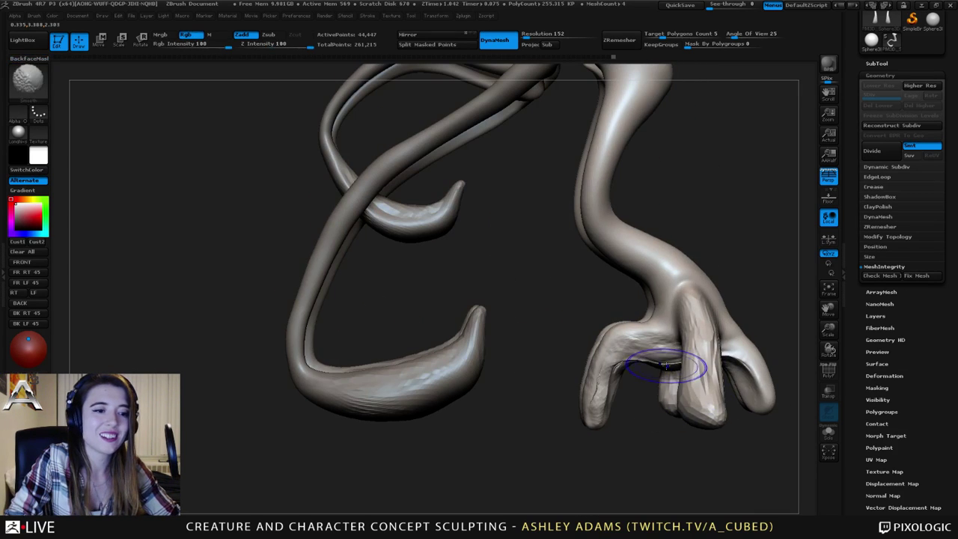
pyautogui.moveTo(668, 364)
pyautogui.keyDown('shift'); pyautogui.mouseDown()
pyautogui.moveTo(633, 359)
pyautogui.moveTo(598, 389)
pyautogui.moveTo(608, 396)
pyautogui.mouseUp(); pyautogui.keyUp('shift')
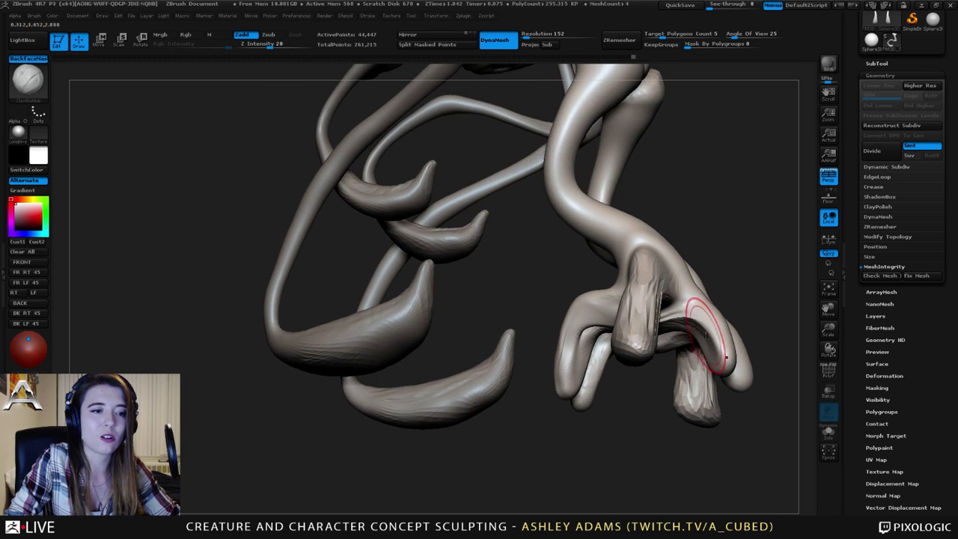
# Rework the rear hind toe and the area between it and the outer toe.
pyautogui.moveTo(705, 334)
pyautogui.mouseDown()
pyautogui.moveTo(691, 327)
pyautogui.moveTo(705, 344)
pyautogui.mouseUp()
pyautogui.moveTo(709, 337); pyautogui.dragTo(715, 352, button='right')
pyautogui.moveTo(713, 334); pyautogui.dragTo(694, 317)
pyautogui.moveTo(694, 317); pyautogui.dragTo(645, 313, button='right')
pyautogui.moveTo(645, 313); pyautogui.dragTo(681, 321)
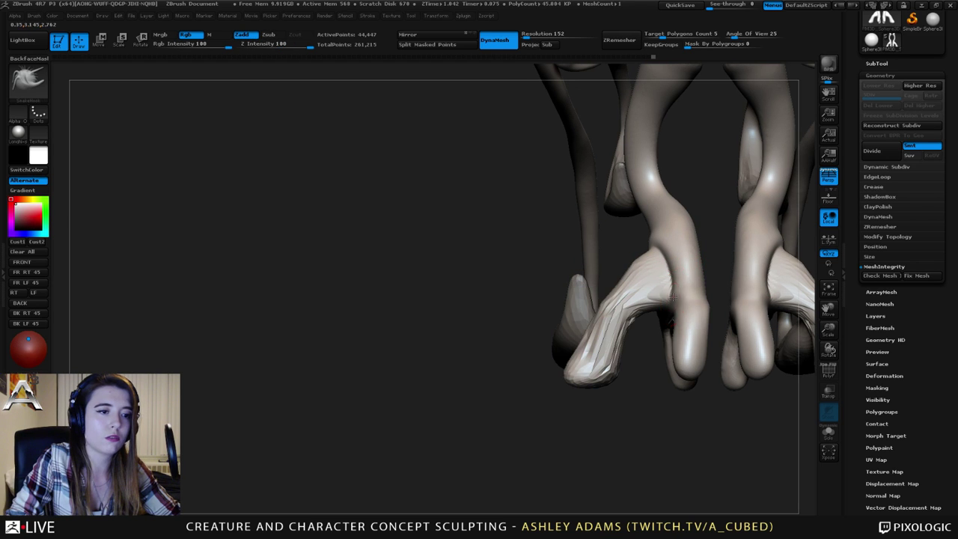
# Shape the join between the outer toe and the foot and the rear toe's silhouette with SnakeHook.
pyautogui.moveTo(671, 298); pyautogui.dragTo(663, 295)
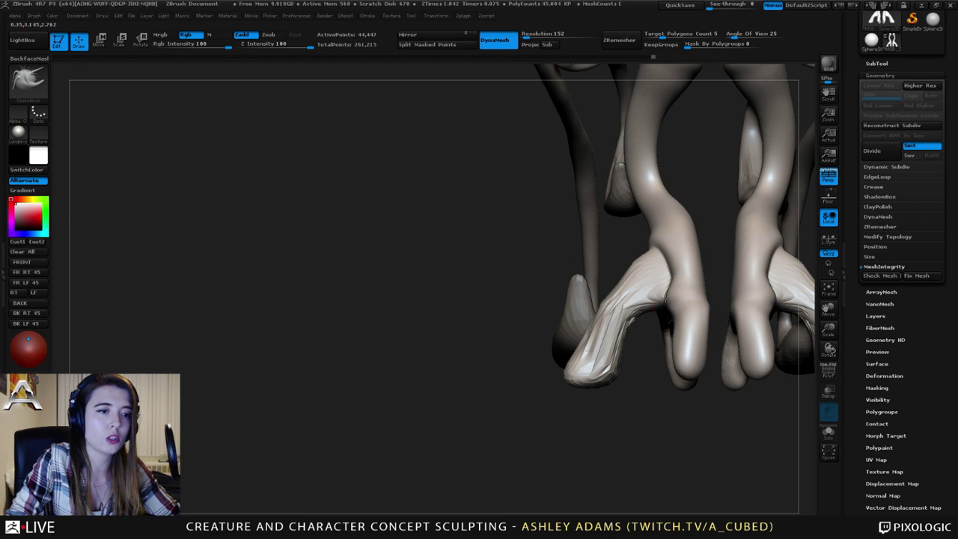
pyautogui.moveTo(663, 253); pyautogui.dragTo(668, 310)
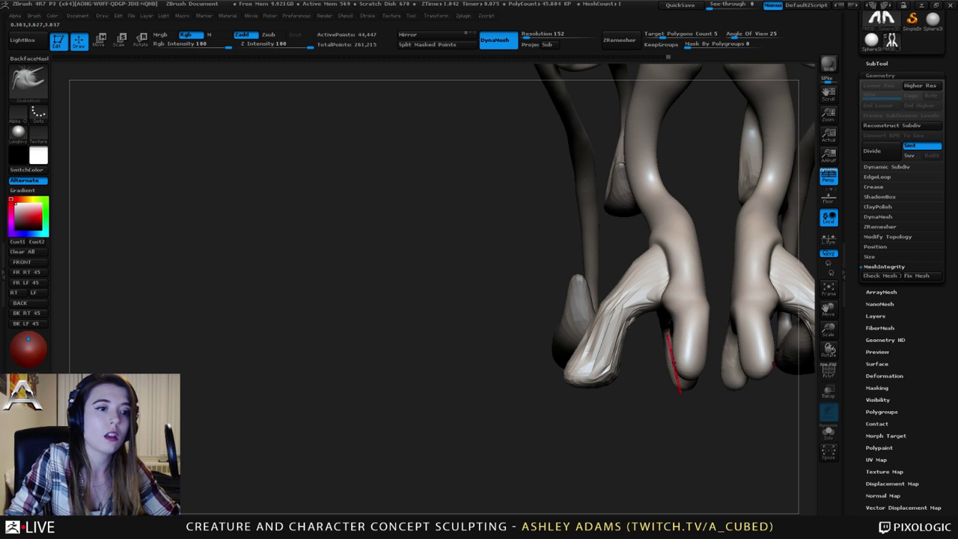
pyautogui.moveTo(681, 366)
pyautogui.mouseDown()
pyautogui.moveTo(666, 372)
pyautogui.moveTo(704, 377)
pyautogui.moveTo(707, 354)
pyautogui.mouseUp()
pyautogui.moveTo(707, 315)
pyautogui.mouseDown()
pyautogui.moveTo(711, 307)
pyautogui.moveTo(709, 328)
pyautogui.mouseUp()
pyautogui.moveTo(697, 289)
pyautogui.mouseDown(button='right')
pyautogui.moveTo(699, 310)
pyautogui.moveTo(670, 305)
pyautogui.moveTo(675, 322)
pyautogui.moveTo(749, 330)
pyautogui.mouseUp(button='right')
pyautogui.moveTo(690, 331); pyautogui.dragTo(693, 327)
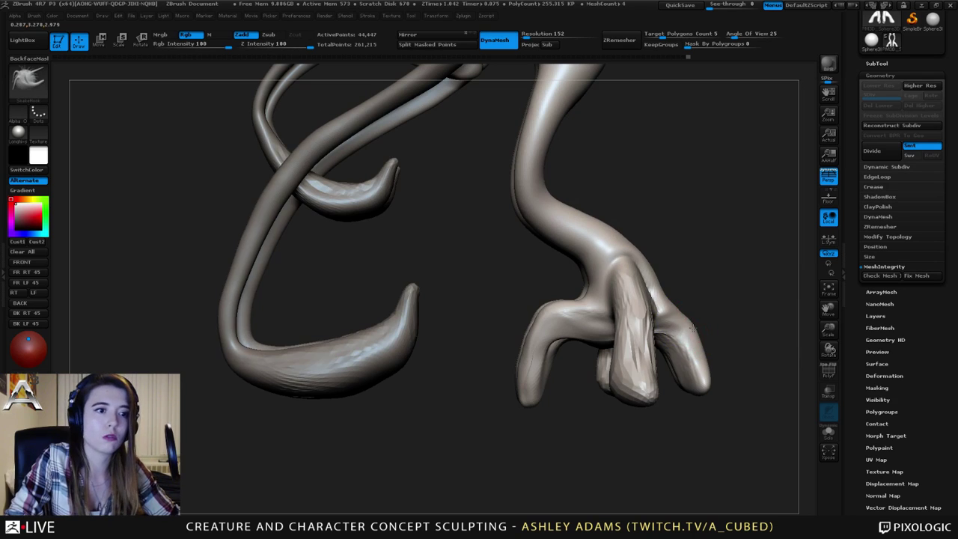
# Widen the tips of the rear hind toes into flared, padded ends with SnakeHook.
pyautogui.moveTo(687, 387)
pyautogui.mouseDown()
pyautogui.moveTo(675, 393)
pyautogui.moveTo(673, 385)
pyautogui.mouseUp()
pyautogui.moveTo(705, 386); pyautogui.dragTo(662, 390, button='right')
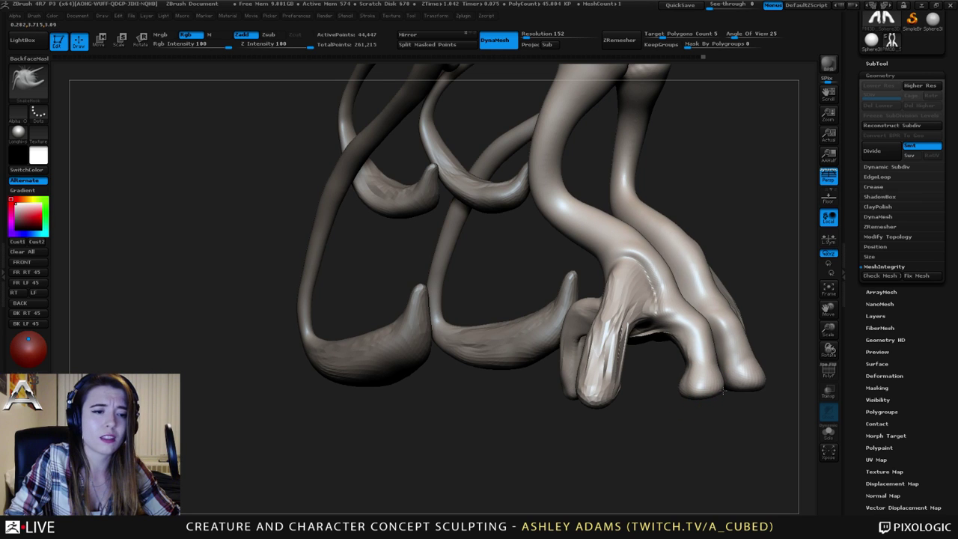
pyautogui.moveTo(716, 395); pyautogui.dragTo(655, 390, button='right')
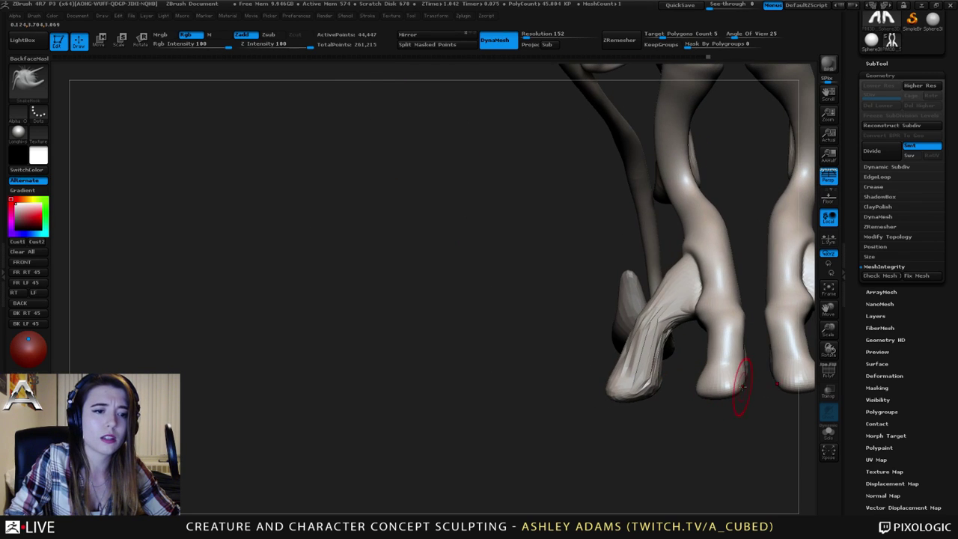
pyautogui.moveTo(742, 386); pyautogui.dragTo(751, 385)
pyautogui.moveTo(751, 388); pyautogui.dragTo(765, 382, button='right')
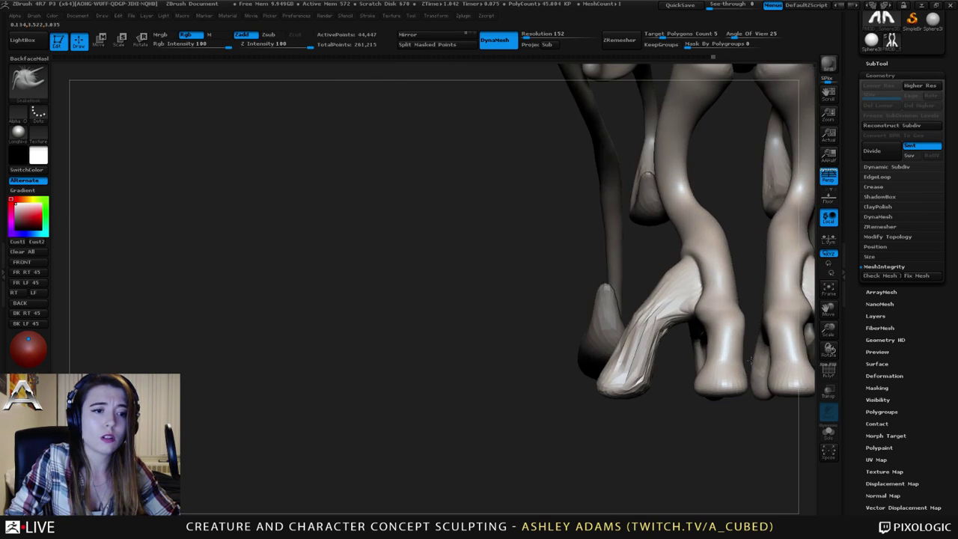
pyautogui.moveTo(700, 385); pyautogui.dragTo(697, 386)
# Carve a crease where the outer toe meets the hind foot with the Dam Standard brush.
pyautogui.moveTo(723, 373)
pyautogui.keyDown('ctrl'); pyautogui.mouseDown(button='right')
pyautogui.moveTo(707, 332)
pyautogui.moveTo(683, 310)
pyautogui.moveTo(668, 320)
pyautogui.moveTo(676, 323)
pyautogui.moveTo(668, 298)
pyautogui.mouseUp(button='right'); pyautogui.keyUp('ctrl')
pyautogui.moveTo(667, 298); pyautogui.dragTo(677, 283)
pyautogui.moveTo(677, 283); pyautogui.dragTo(675, 297, button='right')
pyautogui.press('b')
pyautogui.press('d')
pyautogui.press('s')
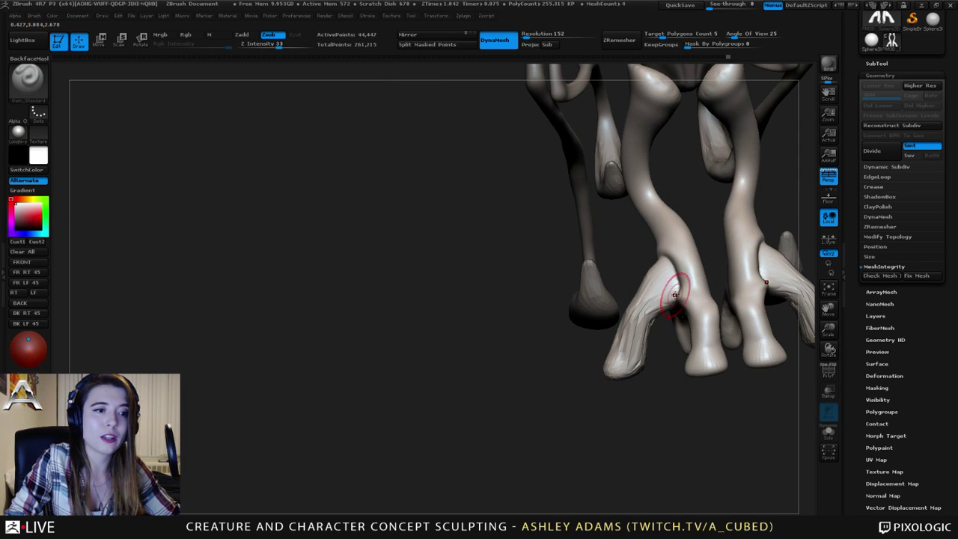
pyautogui.moveTo(674, 295); pyautogui.dragTo(671, 303)
# Adjust the foot contour just above the outer toe's crease with SnakeHook.
pyautogui.moveTo(672, 303); pyautogui.dragTo(689, 279, button='right')
pyautogui.press('b')
pyautogui.press('s')
pyautogui.press('h')
pyautogui.moveTo(681, 278); pyautogui.dragTo(684, 282)
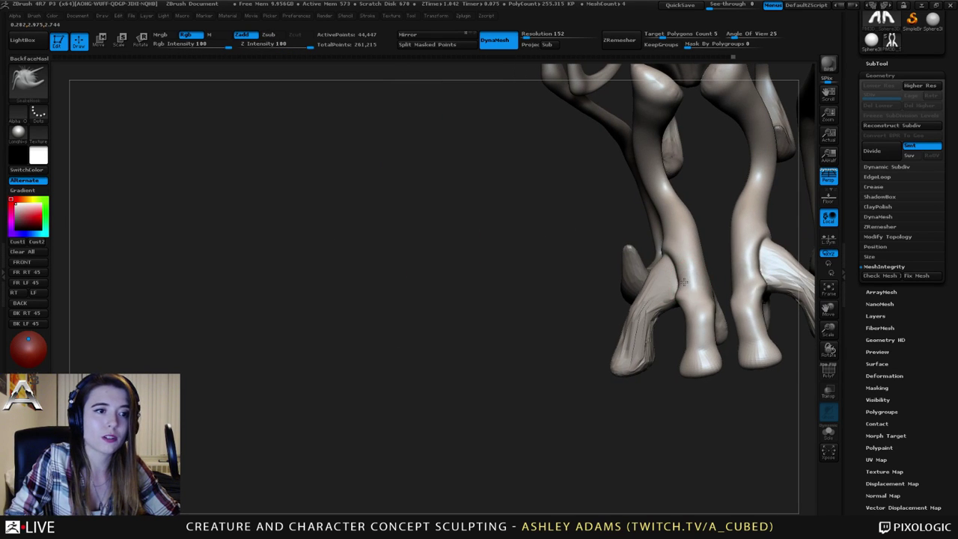
pyautogui.moveTo(683, 299); pyautogui.dragTo(687, 300, button='right')
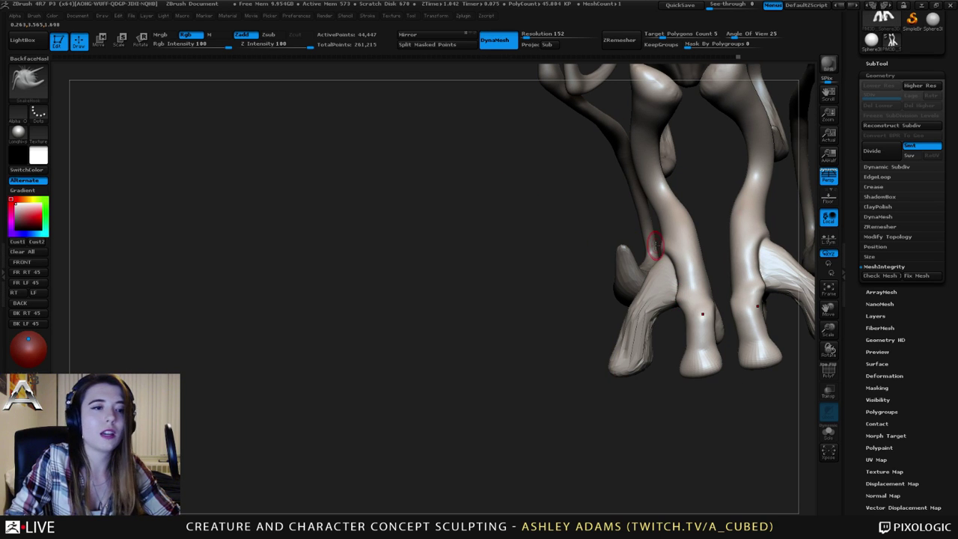
pyautogui.moveTo(660, 269)
pyautogui.mouseDown(button='right')
pyautogui.moveTo(691, 268)
pyautogui.moveTo(668, 323)
pyautogui.mouseUp(button='right')
pyautogui.press('b')
pyautogui.press('c')
pyautogui.press('b')
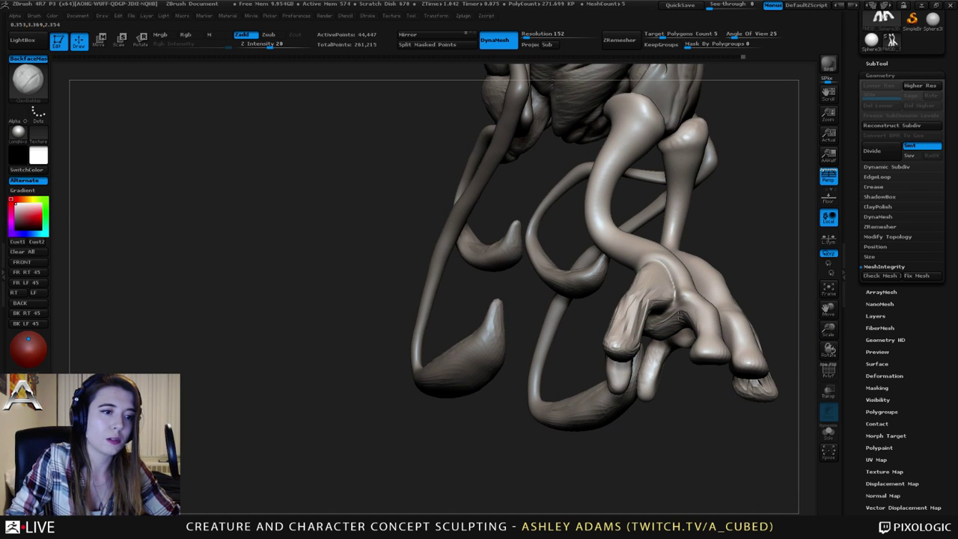
pyautogui.moveTo(679, 317)
pyautogui.mouseDown(button='right')
pyautogui.moveTo(676, 305)
pyautogui.moveTo(644, 304)
pyautogui.mouseUp(button='right')
# Reshape the hind foot around the outer toe with a resized SnakeHook brush and remesh the legs with DynaMesh.
pyautogui.press('b')
pyautogui.press('s')
pyautogui.press('h')
pyautogui.press('space')
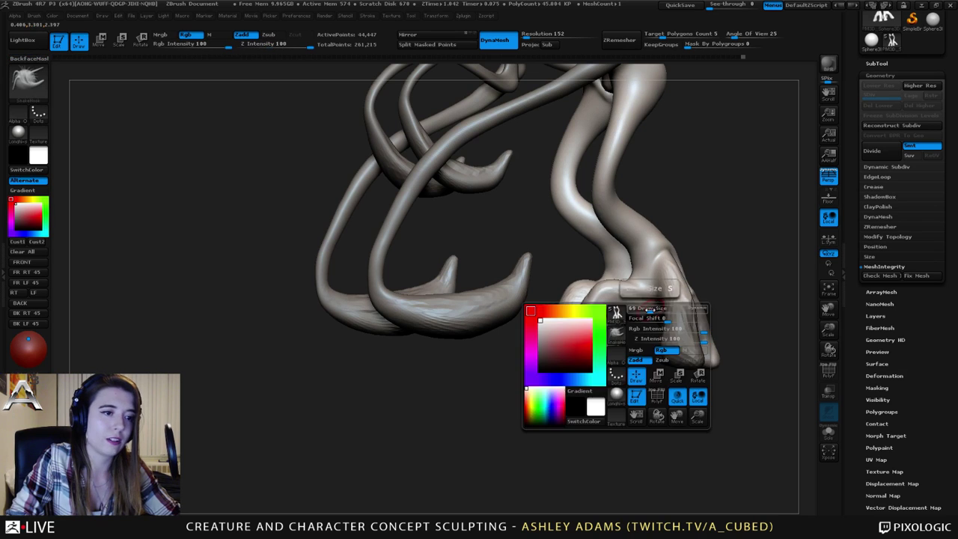
pyautogui.moveTo(651, 309); pyautogui.dragTo(645, 310)
pyautogui.moveTo(647, 322); pyautogui.dragTo(637, 308, button='right')
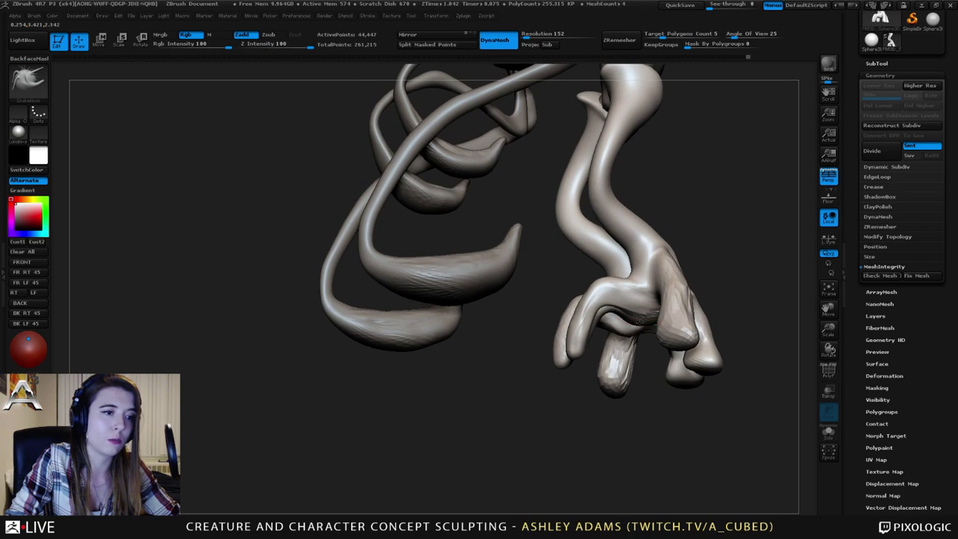
pyautogui.moveTo(630, 333); pyautogui.dragTo(641, 315)
pyautogui.moveTo(642, 313)
pyautogui.mouseDown(button='right')
pyautogui.moveTo(660, 337)
pyautogui.moveTo(670, 315)
pyautogui.moveTo(648, 310)
pyautogui.moveTo(636, 325)
pyautogui.moveTo(631, 315)
pyautogui.mouseUp(button='right')
pyautogui.moveTo(633, 315); pyautogui.dragTo(641, 272)
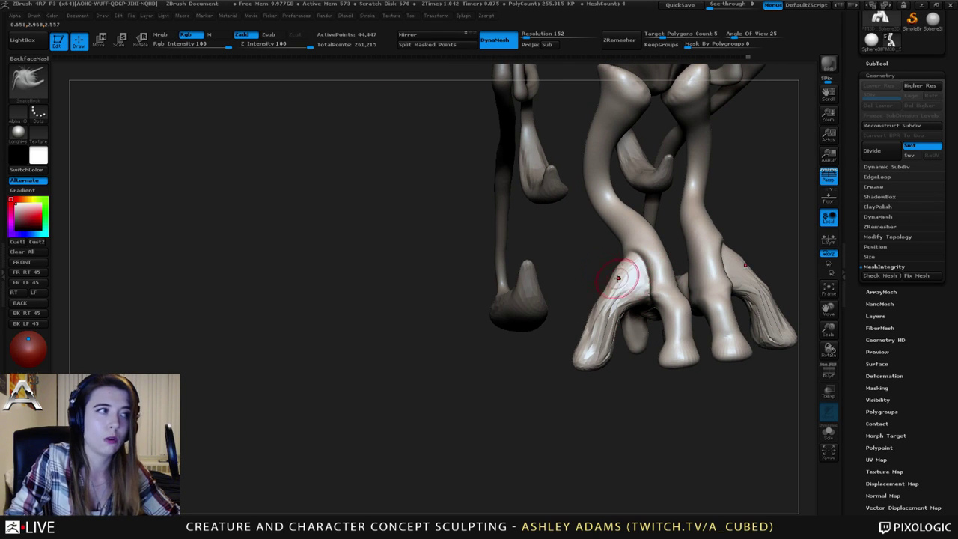
pyautogui.keyDown('ctrl'); pyautogui.moveTo(758, 210); pyautogui.dragTo(776, 166); pyautogui.keyUp('ctrl')
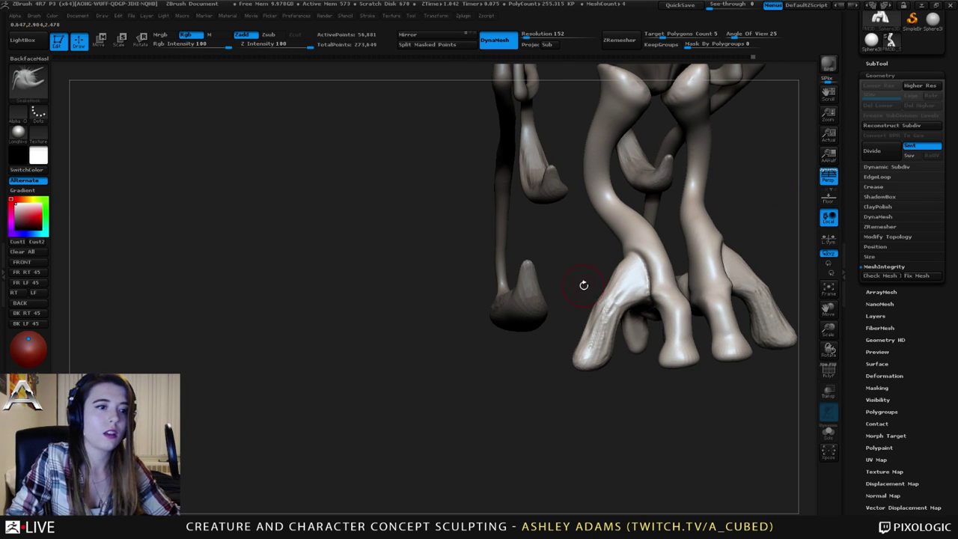
# Shape the base and flared tip of the hind foot's outer toe with SnakeHook.
pyautogui.moveTo(582, 285)
pyautogui.mouseDown(button='right')
pyautogui.moveTo(619, 256)
pyautogui.moveTo(612, 291)
pyautogui.moveTo(591, 294)
pyautogui.moveTo(607, 252)
pyautogui.mouseUp(button='right')
pyautogui.rightClick(592, 299)
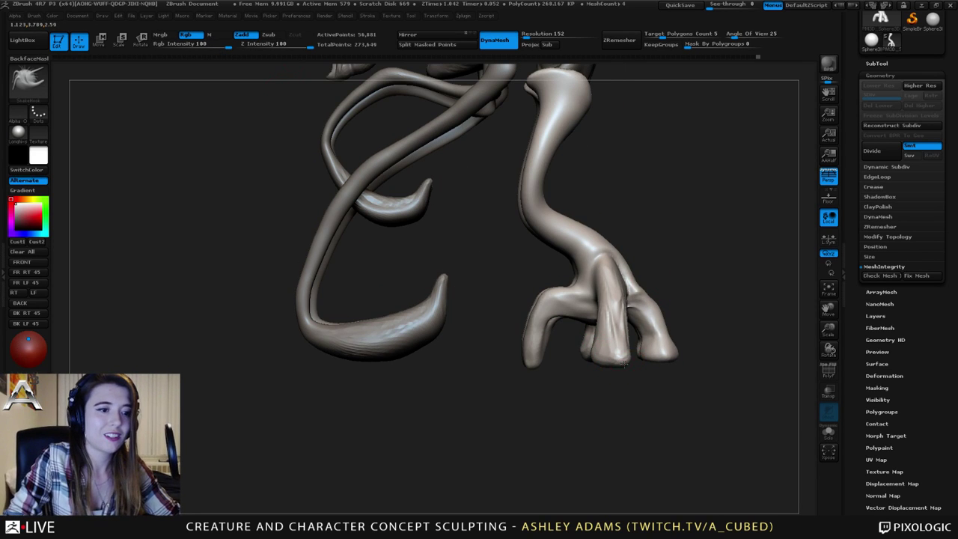
pyautogui.moveTo(629, 365); pyautogui.dragTo(589, 345)
pyautogui.moveTo(645, 353); pyautogui.dragTo(659, 235, button='right')
pyautogui.moveTo(627, 368)
pyautogui.mouseDown()
pyautogui.moveTo(631, 358)
pyautogui.moveTo(606, 355)
pyautogui.mouseUp()
# Round out the hind toe pads and adjust the underside of the foot between them with SnakeHook.
pyautogui.moveTo(545, 433)
pyautogui.mouseDown()
pyautogui.moveTo(551, 428)
pyautogui.moveTo(533, 439)
pyautogui.moveTo(544, 428)
pyautogui.moveTo(531, 427)
pyautogui.moveTo(556, 434)
pyautogui.mouseUp()
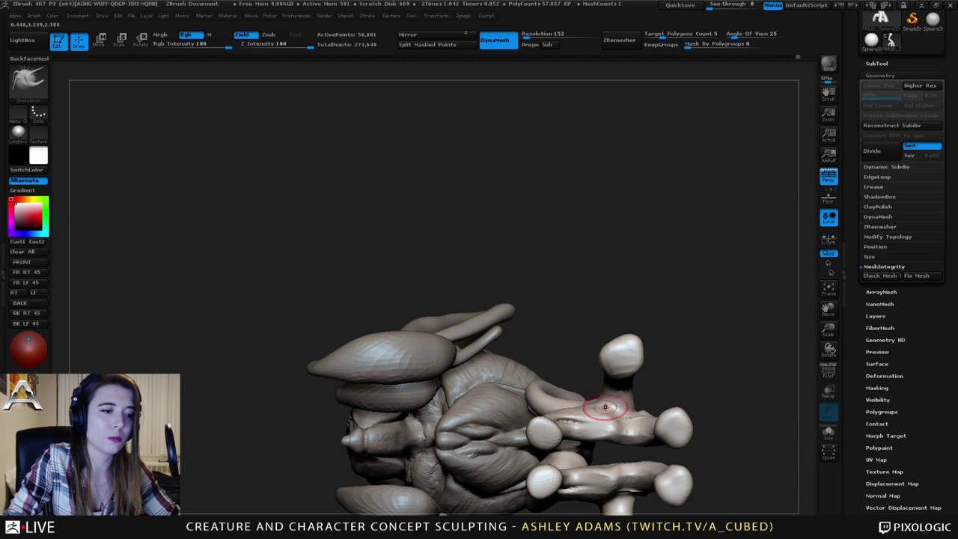
pyautogui.moveTo(622, 354)
pyautogui.mouseDown()
pyautogui.moveTo(618, 347)
pyautogui.moveTo(630, 348)
pyautogui.mouseUp()
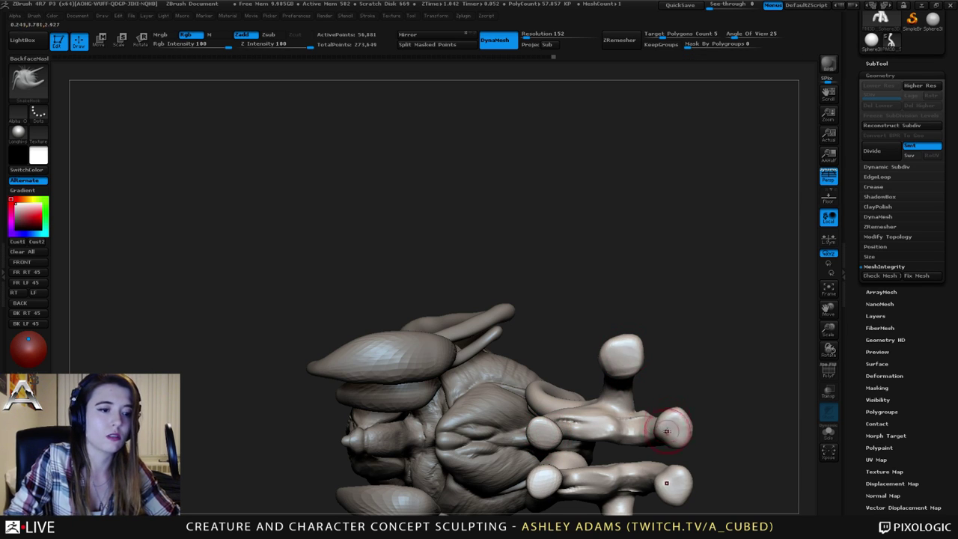
pyautogui.moveTo(668, 429)
pyautogui.mouseDown()
pyautogui.moveTo(674, 424)
pyautogui.moveTo(669, 440)
pyautogui.moveTo(684, 430)
pyautogui.mouseUp()
pyautogui.moveTo(562, 410)
pyautogui.mouseDown()
pyautogui.moveTo(553, 416)
pyautogui.moveTo(588, 436)
pyautogui.mouseUp()
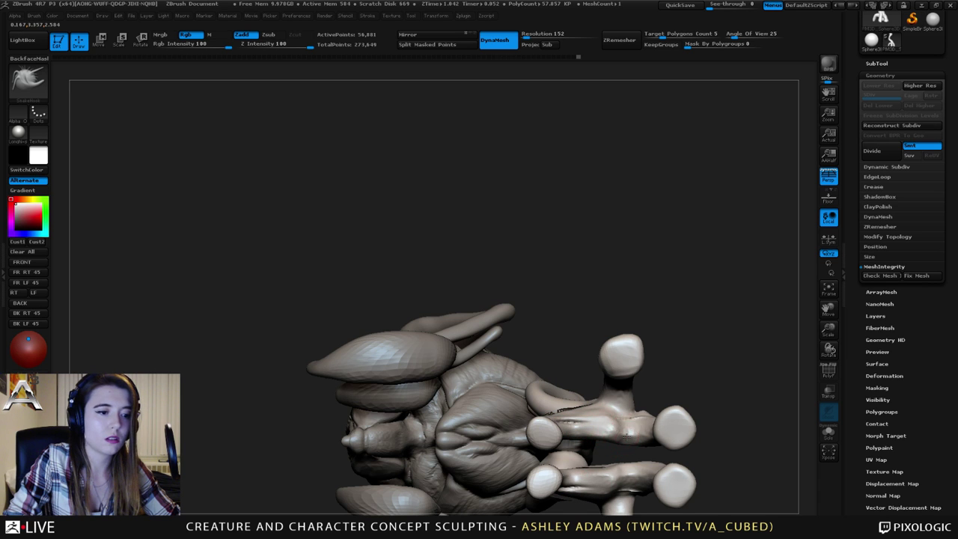
# Pull the front hind toe's tip forward and refine the arch above it with a resized SnakeHook brush.
pyautogui.moveTo(621, 423)
pyautogui.mouseDown(button='right')
pyautogui.moveTo(620, 494)
pyautogui.moveTo(599, 374)
pyautogui.mouseUp(button='right')
pyautogui.press('space')
pyautogui.moveTo(589, 384); pyautogui.dragTo(580, 390)
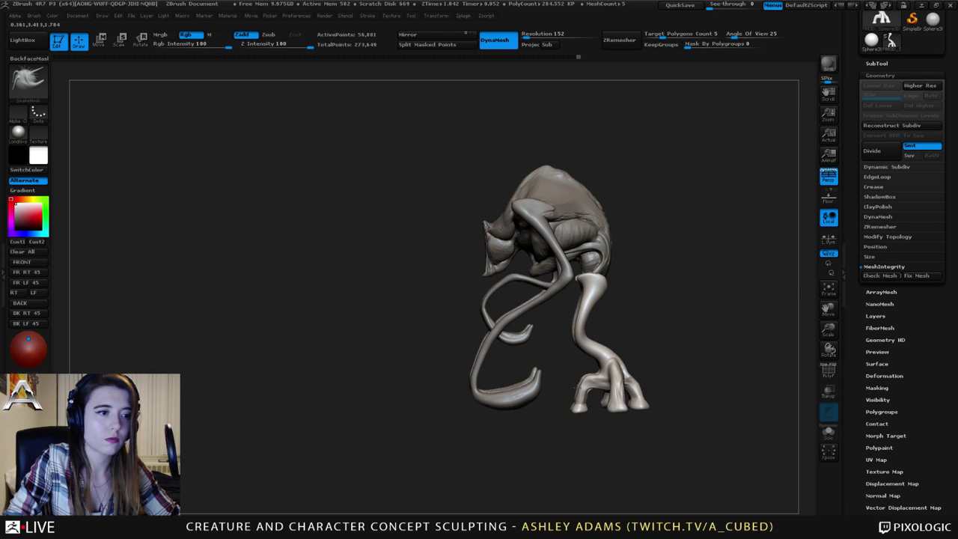
pyautogui.keyDown('ctrl'); pyautogui.moveTo(580, 391); pyautogui.dragTo(579, 424, button='right'); pyautogui.keyUp('ctrl')
pyautogui.moveTo(577, 425); pyautogui.dragTo(565, 427)
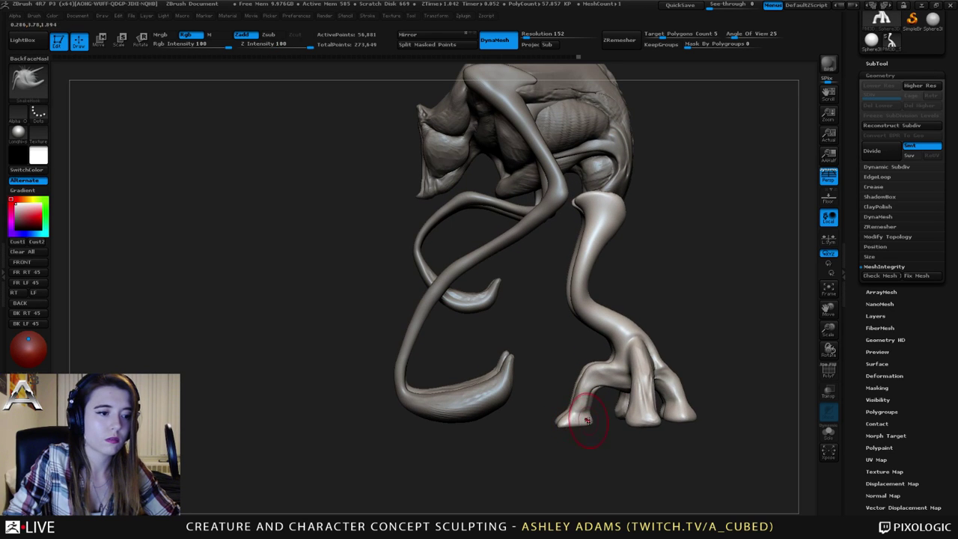
pyautogui.moveTo(601, 368); pyautogui.dragTo(586, 382)
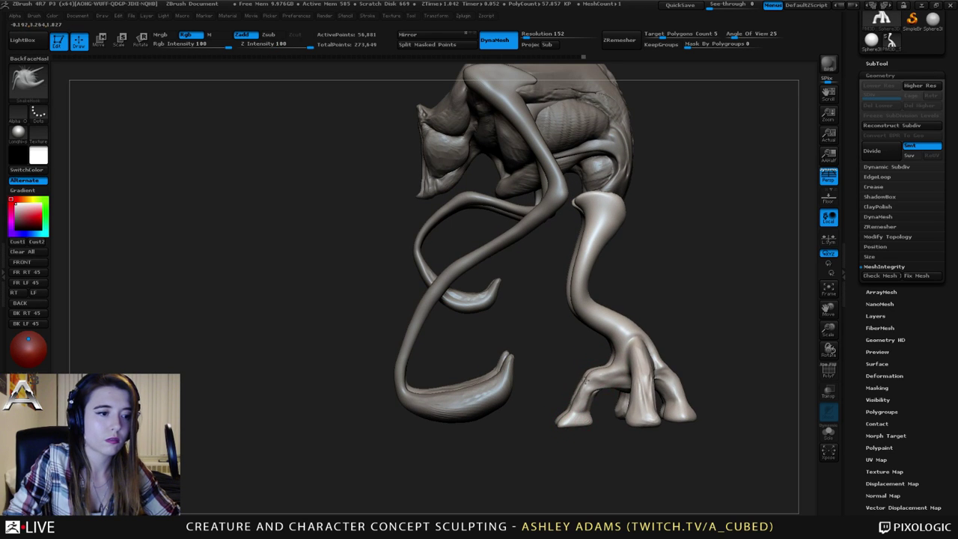
# Refine the contours of the rear and outer hind toes with SnakeHook.
pyautogui.moveTo(680, 375); pyautogui.dragTo(673, 375, button='right')
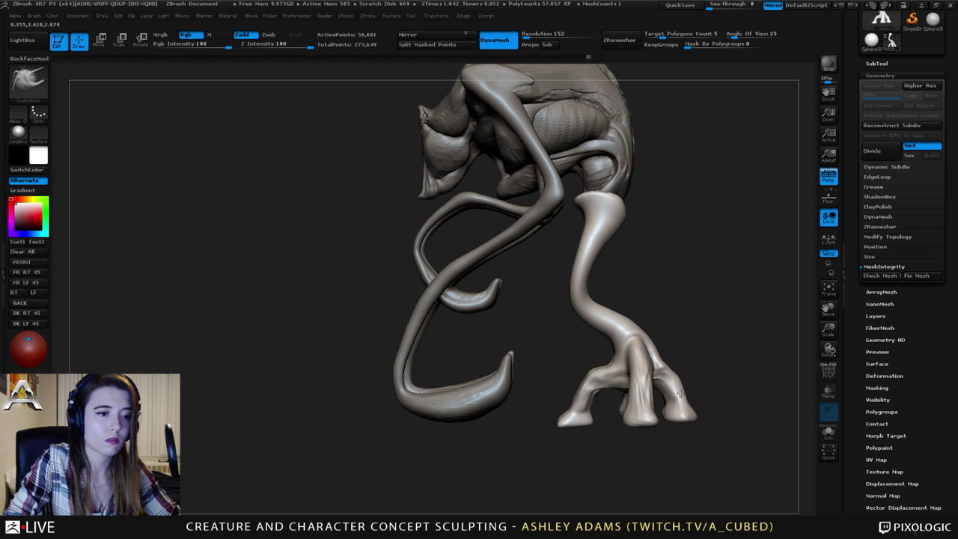
pyautogui.moveTo(684, 389); pyautogui.dragTo(683, 393)
pyautogui.moveTo(703, 396); pyautogui.dragTo(653, 383, button='right')
pyautogui.moveTo(653, 383); pyautogui.dragTo(706, 386, button='right')
pyautogui.moveTo(679, 407); pyautogui.dragTo(676, 403)
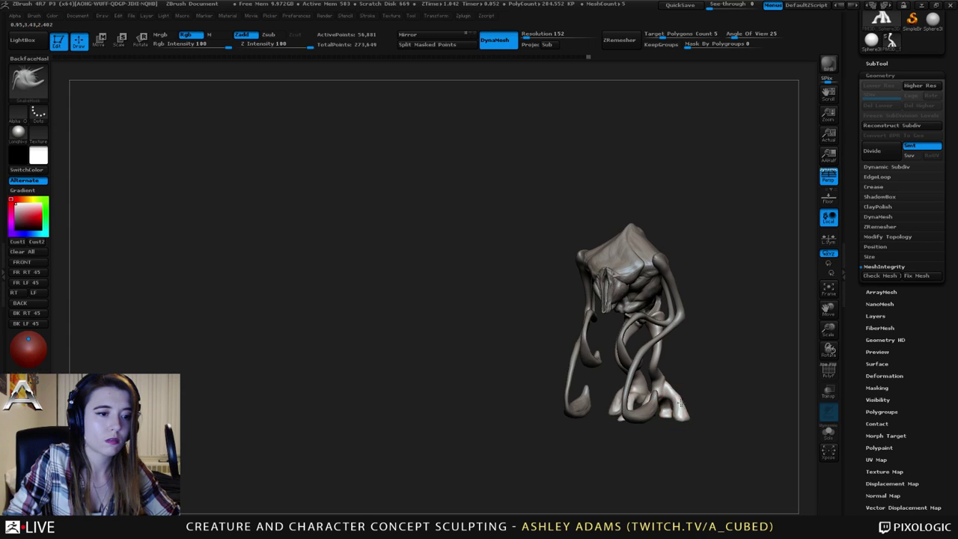
# Adjust the curve of the lower hind leg between the backward bend and the foot with SnakeHook.
pyautogui.moveTo(677, 403); pyautogui.dragTo(700, 399, button='right')
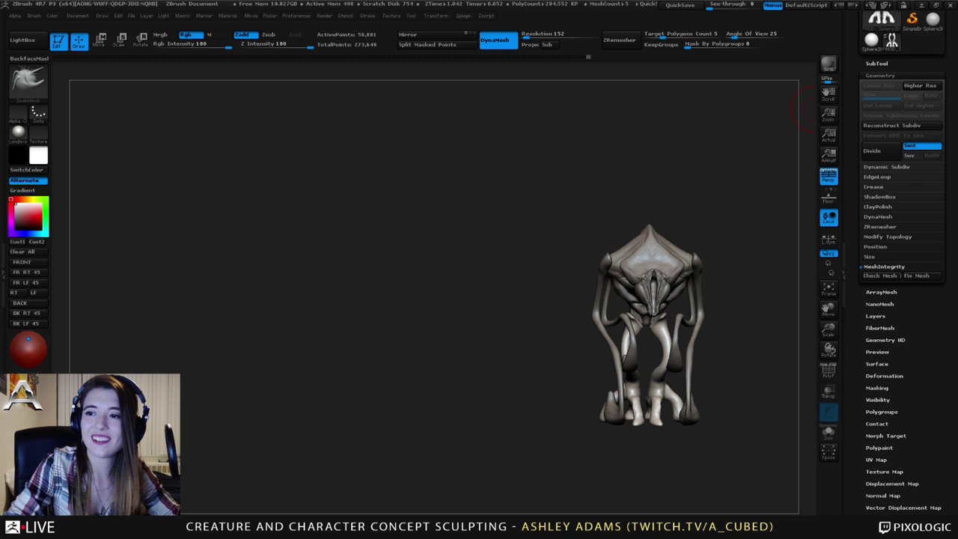
pyautogui.moveTo(652, 288)
pyautogui.mouseDown(button='right')
pyautogui.moveTo(692, 303)
pyautogui.moveTo(657, 352)
pyautogui.moveTo(575, 269)
pyautogui.mouseUp(button='right')
pyautogui.moveTo(516, 321); pyautogui.dragTo(573, 346, button='right')
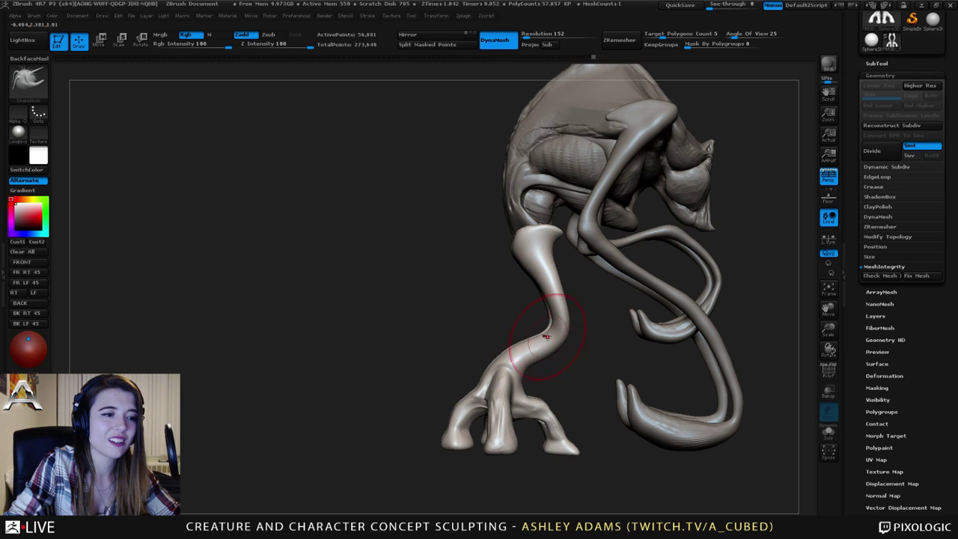
pyautogui.moveTo(513, 355); pyautogui.dragTo(507, 361)
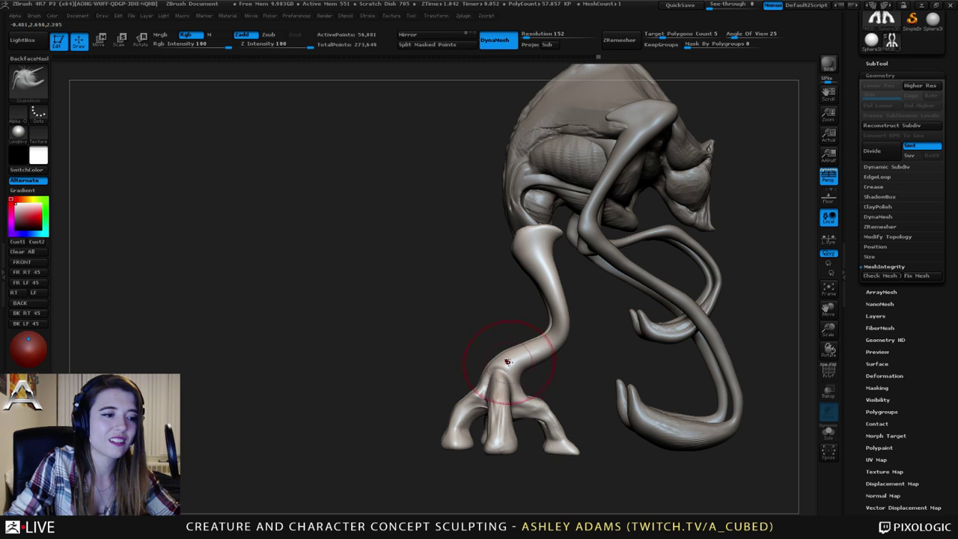
pyautogui.moveTo(457, 400)
pyautogui.mouseDown(button='right')
pyautogui.moveTo(516, 408)
pyautogui.moveTo(505, 351)
pyautogui.mouseUp(button='right')
pyautogui.moveTo(505, 351)
pyautogui.mouseDown(button='right')
pyautogui.moveTo(541, 348)
pyautogui.moveTo(497, 346)
pyautogui.moveTo(459, 367)
pyautogui.mouseUp(button='right')
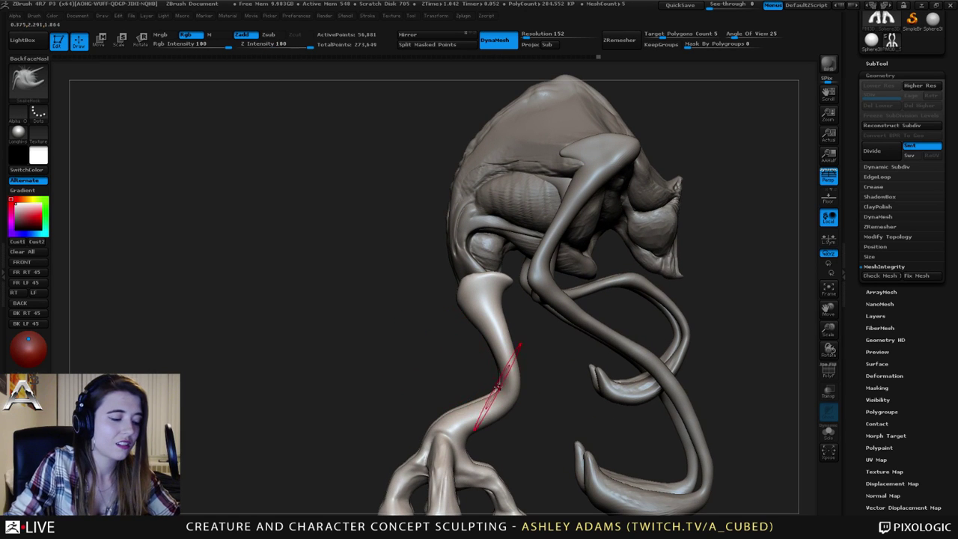
pyautogui.moveTo(497, 416)
pyautogui.mouseDown()
pyautogui.moveTo(518, 389)
pyautogui.moveTo(494, 402)
pyautogui.moveTo(492, 393)
pyautogui.mouseUp()
# Sharpen the hind leg's lower joint in profile and adjust its outer contour from behind with a resized SnakeHook brush.
pyautogui.moveTo(515, 367)
pyautogui.mouseDown(button='right')
pyautogui.moveTo(463, 362)
pyautogui.moveTo(479, 358)
pyautogui.mouseUp(button='right')
pyautogui.moveTo(533, 323)
pyautogui.mouseDown(button='right')
pyautogui.moveTo(488, 327)
pyautogui.moveTo(508, 327)
pyautogui.moveTo(559, 223)
pyautogui.mouseUp(button='right')
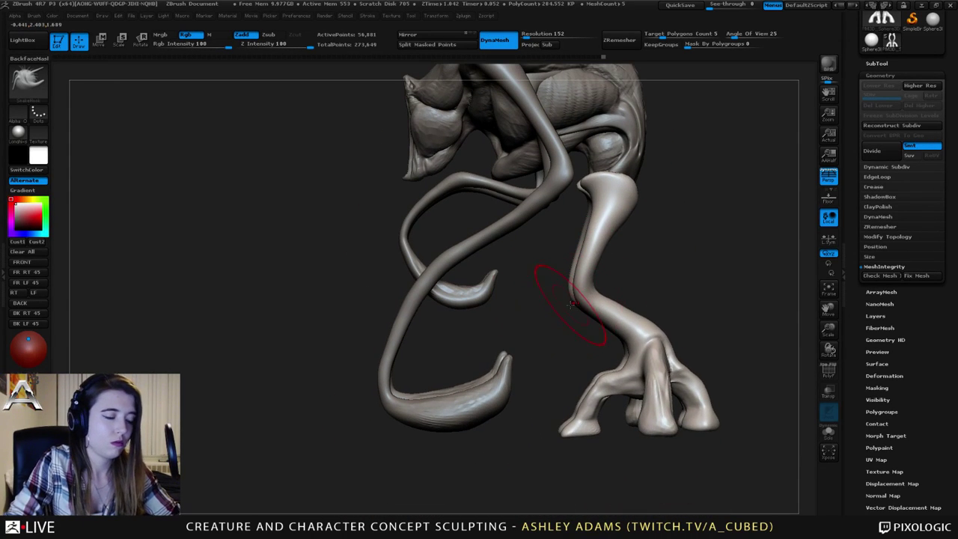
pyautogui.press('space')
pyautogui.moveTo(569, 303)
pyautogui.mouseDown()
pyautogui.moveTo(554, 304)
pyautogui.moveTo(579, 301)
pyautogui.mouseUp()
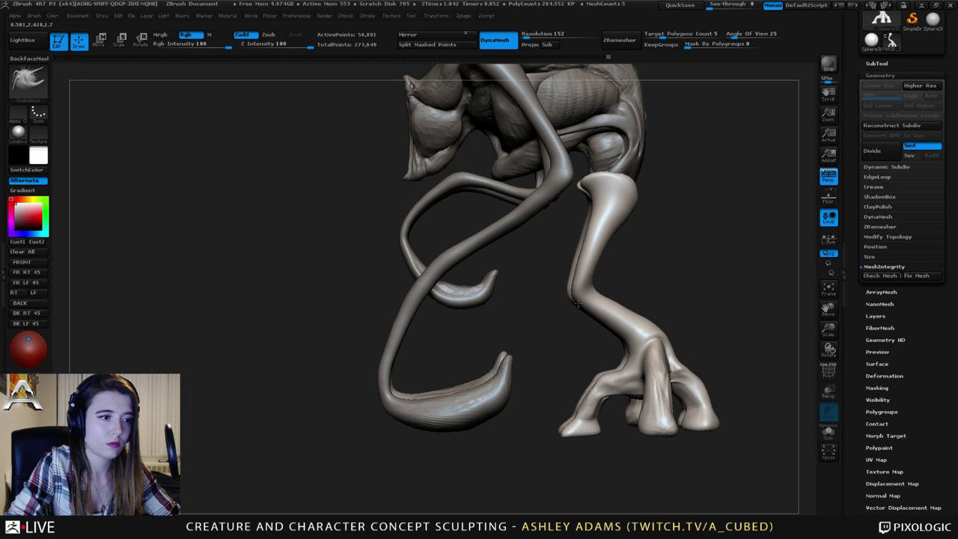
pyautogui.moveTo(563, 274); pyautogui.dragTo(466, 262, button='right')
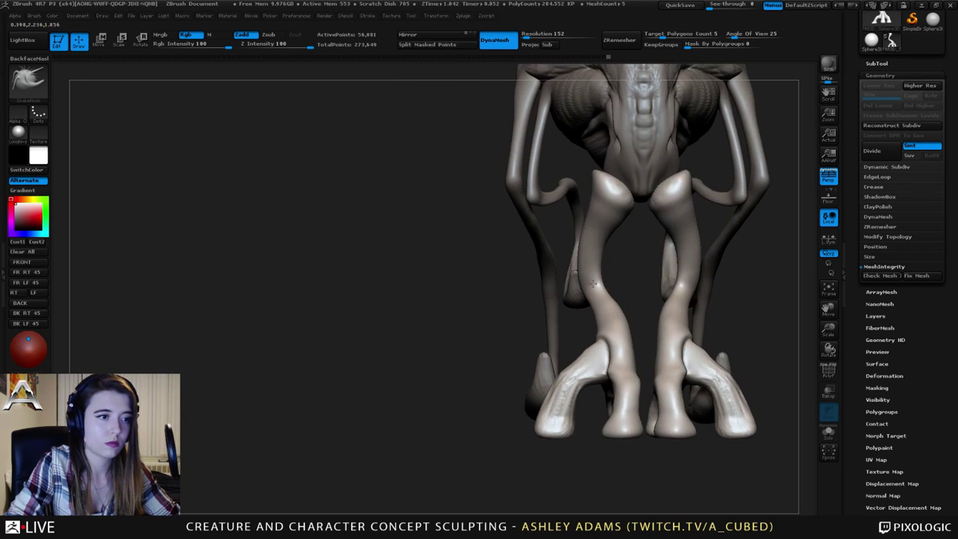
pyautogui.moveTo(586, 284); pyautogui.dragTo(582, 284)
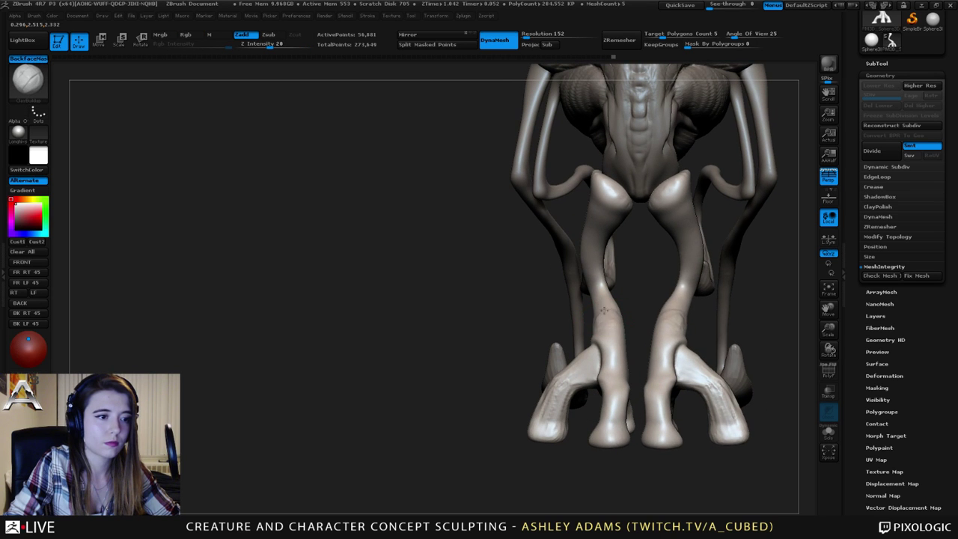
# Build up a raised, bony mass along the back of the lower hind leg below the joint with Clay Buildup.
pyautogui.moveTo(596, 297); pyautogui.dragTo(602, 301)
pyautogui.moveTo(598, 298); pyautogui.dragTo(652, 294, button='right')
pyautogui.moveTo(622, 309)
pyautogui.mouseDown()
pyautogui.moveTo(597, 291)
pyautogui.moveTo(612, 289)
pyautogui.moveTo(625, 311)
pyautogui.mouseUp()
pyautogui.moveTo(625, 320); pyautogui.dragTo(607, 321, button='right')
pyautogui.moveTo(632, 329)
pyautogui.mouseDown()
pyautogui.moveTo(626, 306)
pyautogui.moveTo(621, 325)
pyautogui.mouseUp()
pyautogui.moveTo(616, 323); pyautogui.dragTo(579, 316, button='right')
pyautogui.moveTo(637, 301); pyautogui.dragTo(633, 336)
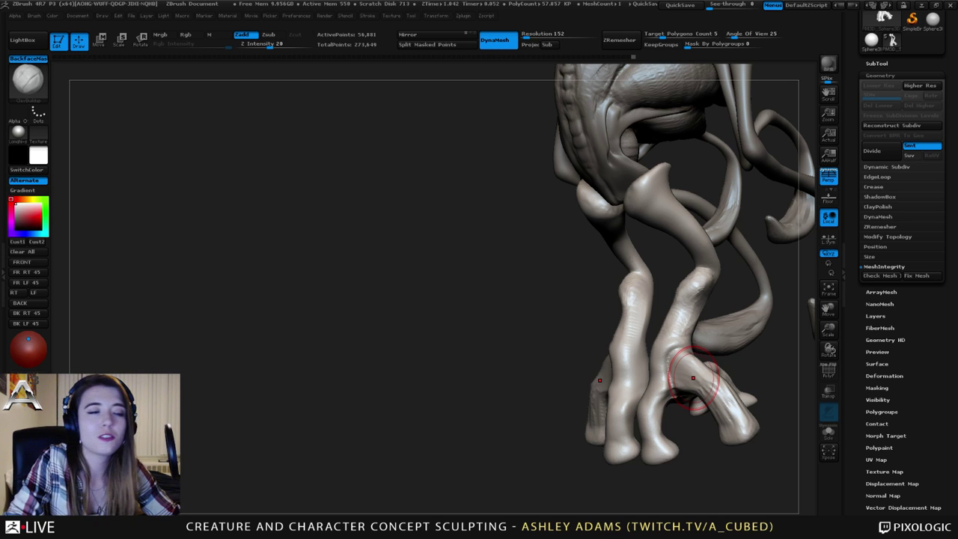
# Reshape the built-up lower leg's inner contour and its top edge near the joint with SnakeHook.
pyautogui.moveTo(554, 367); pyautogui.dragTo(644, 352)
pyautogui.moveTo(516, 359)
pyautogui.mouseDown()
pyautogui.moveTo(509, 337)
pyautogui.moveTo(539, 329)
pyautogui.mouseUp()
pyautogui.press('b')
pyautogui.press('s')
pyautogui.press('h')
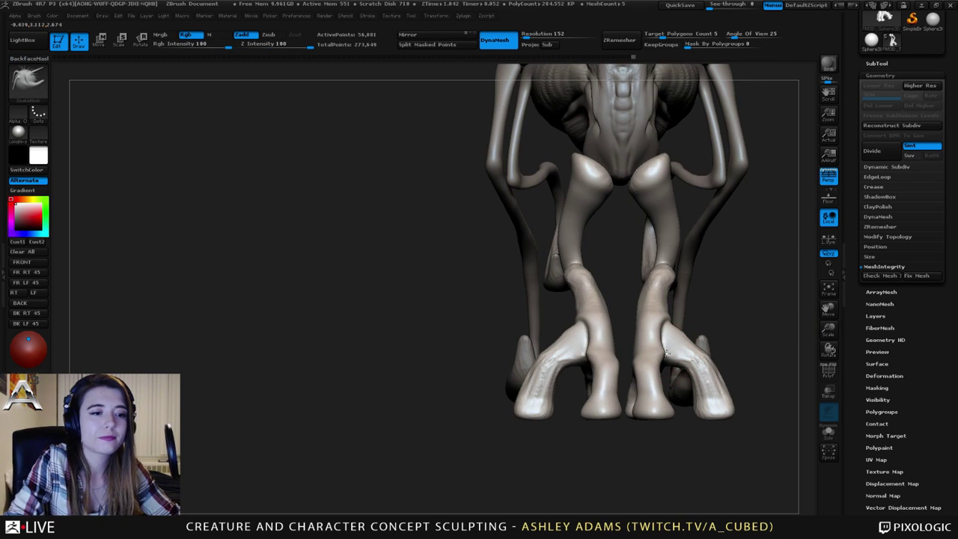
pyautogui.moveTo(666, 352)
pyautogui.mouseDown()
pyautogui.moveTo(639, 323)
pyautogui.moveTo(637, 353)
pyautogui.mouseUp()
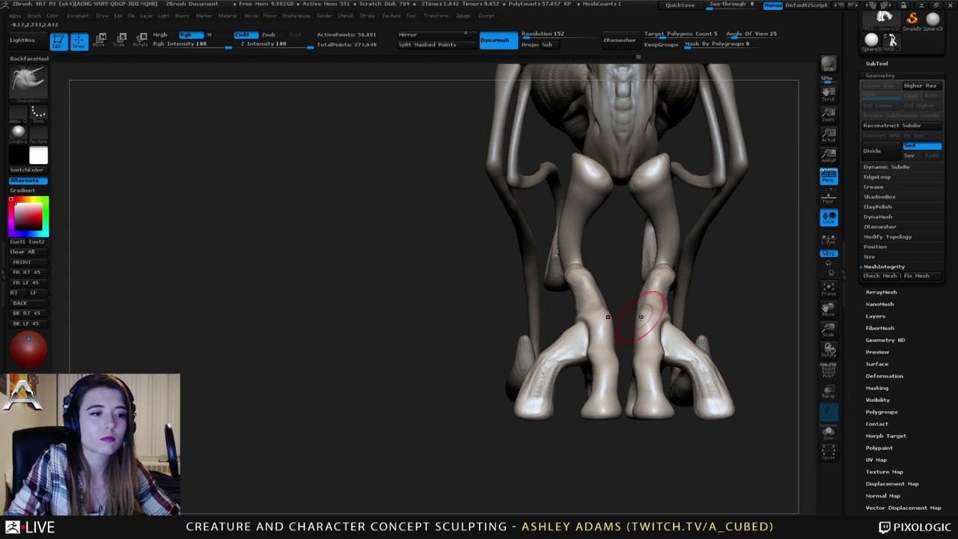
pyautogui.moveTo(641, 317); pyautogui.dragTo(652, 310)
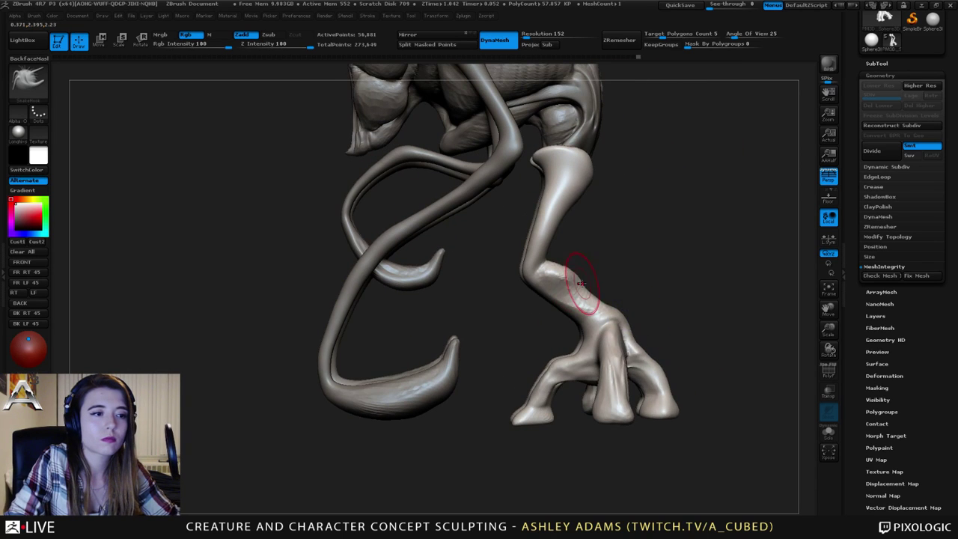
pyautogui.moveTo(582, 284); pyautogui.dragTo(575, 290)
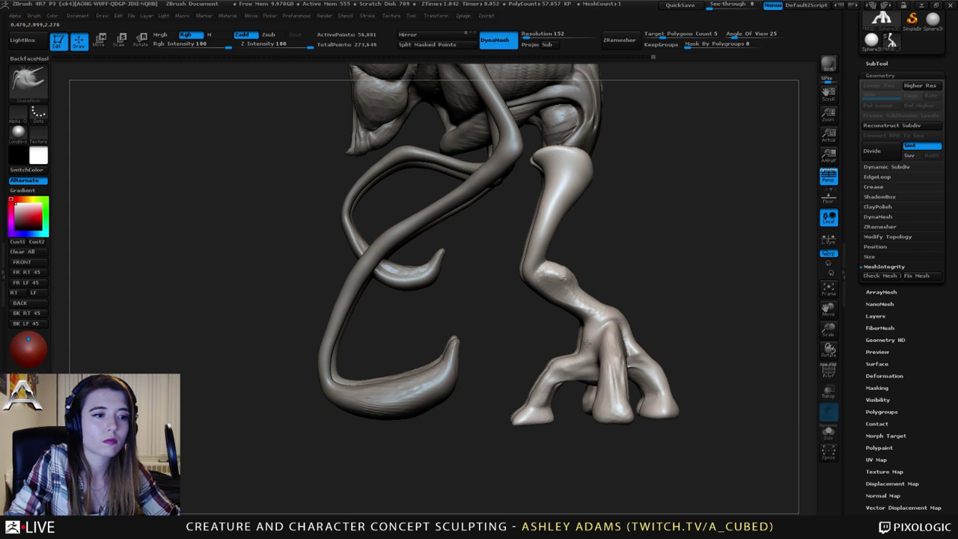
# Refine the ankle and hind toe silhouettes with SnakeHook, smoothing the front toe and slimming the rear toe above its flared tip.
pyautogui.press('space')
pyautogui.moveTo(593, 331); pyautogui.dragTo(608, 330)
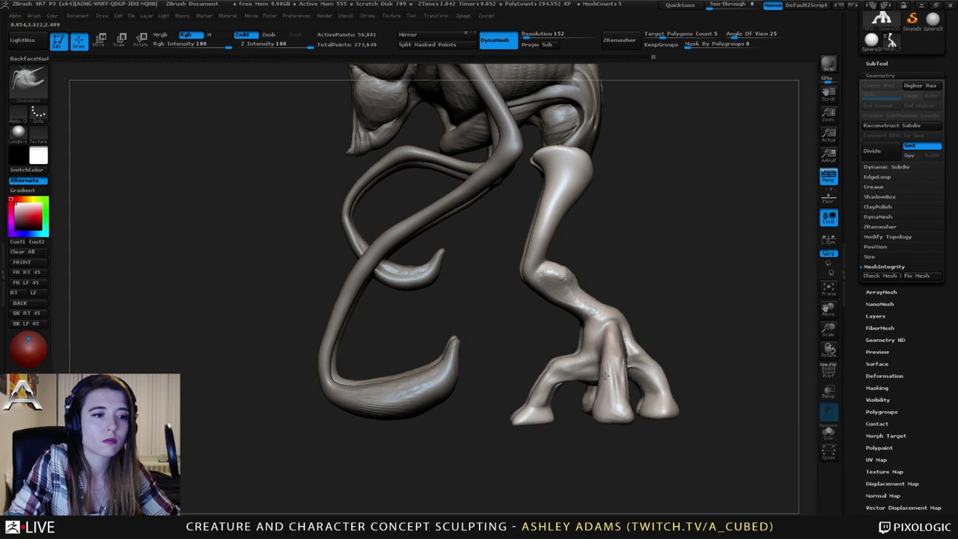
pyautogui.moveTo(600, 383)
pyautogui.mouseDown()
pyautogui.moveTo(612, 397)
pyautogui.moveTo(619, 388)
pyautogui.mouseUp()
pyautogui.moveTo(592, 393)
pyautogui.keyDown('ctrl'); pyautogui.mouseDown(button='right')
pyautogui.moveTo(580, 381)
pyautogui.moveTo(559, 385)
pyautogui.mouseUp(button='right'); pyautogui.keyUp('ctrl')
pyautogui.keyDown('shift'); pyautogui.moveTo(576, 369); pyautogui.dragTo(571, 374); pyautogui.keyUp('shift')
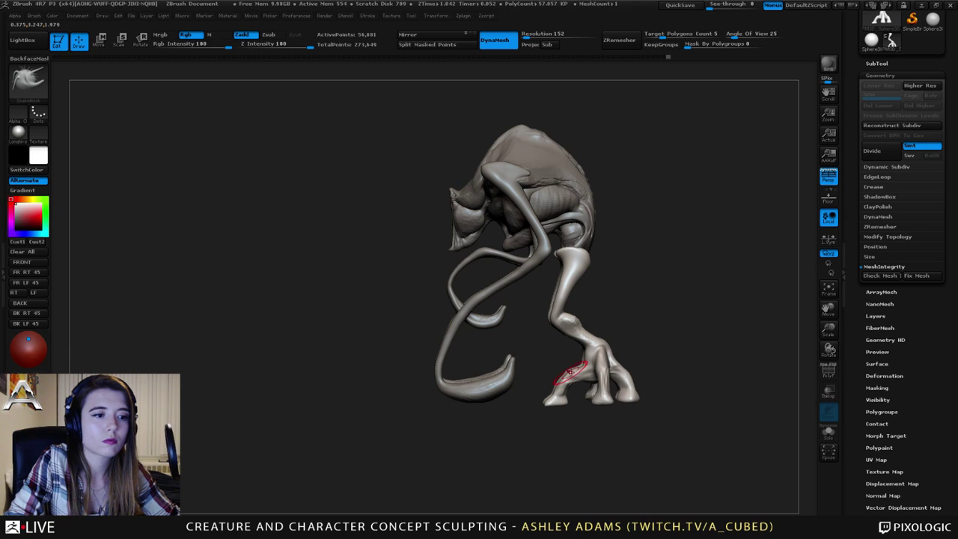
pyautogui.moveTo(625, 401); pyautogui.dragTo(626, 371)
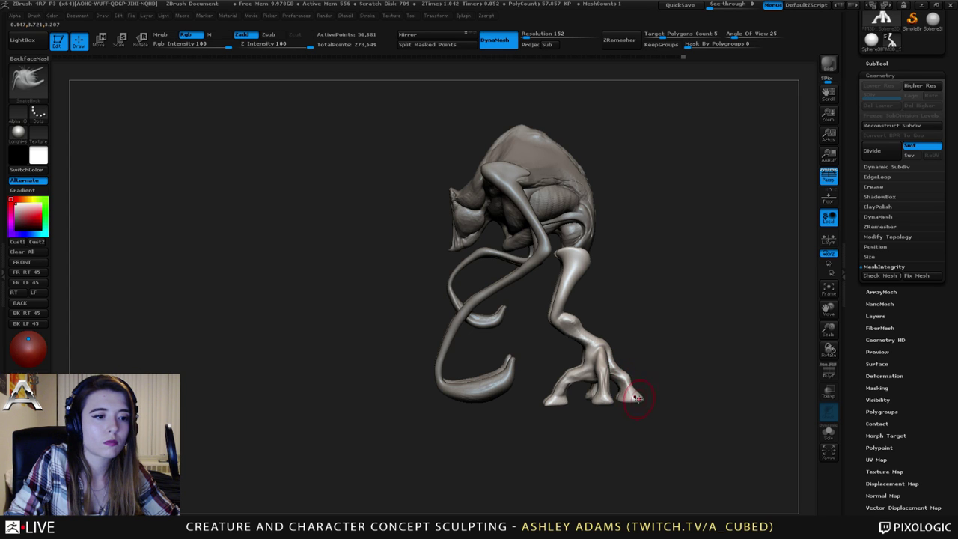
# Adjust the upper hind leg's silhouette above the lower joint with a resized SnakeHook brush.
pyautogui.moveTo(597, 351); pyautogui.dragTo(567, 313, button='right')
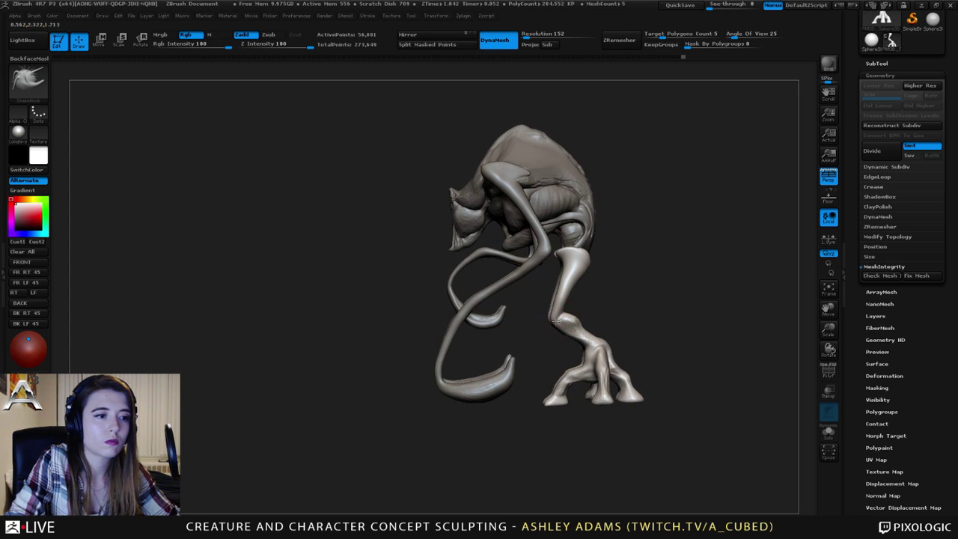
pyautogui.press('space')
pyautogui.moveTo(566, 270); pyautogui.dragTo(572, 271)
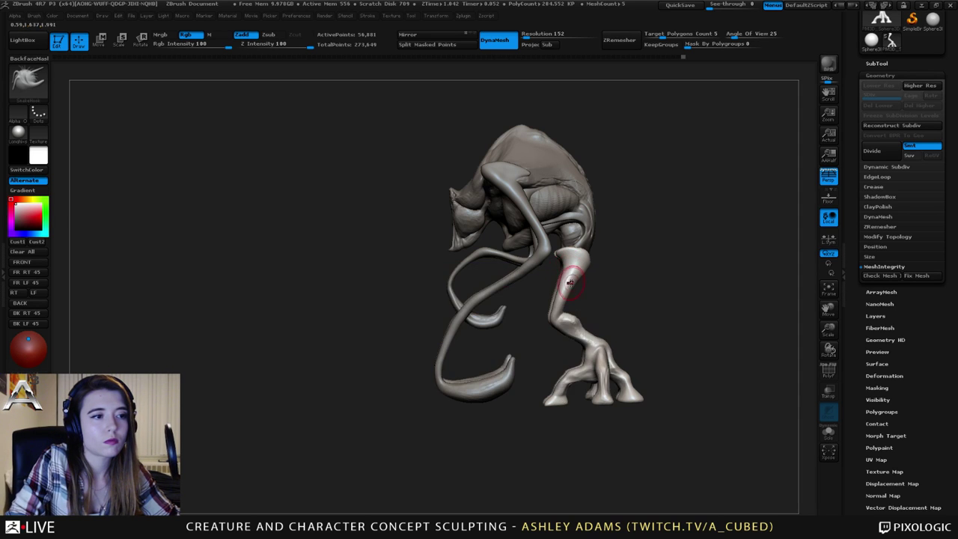
pyautogui.moveTo(572, 274); pyautogui.dragTo(609, 284, button='right')
pyautogui.moveTo(610, 282); pyautogui.dragTo(572, 285)
pyautogui.moveTo(575, 285); pyautogui.dragTo(577, 286, button='right')
pyautogui.press('space')
pyautogui.moveTo(574, 286)
pyautogui.mouseDown()
pyautogui.moveTo(567, 293)
pyautogui.moveTo(563, 277)
pyautogui.mouseUp()
pyautogui.moveTo(563, 279); pyautogui.dragTo(546, 285, button='right')
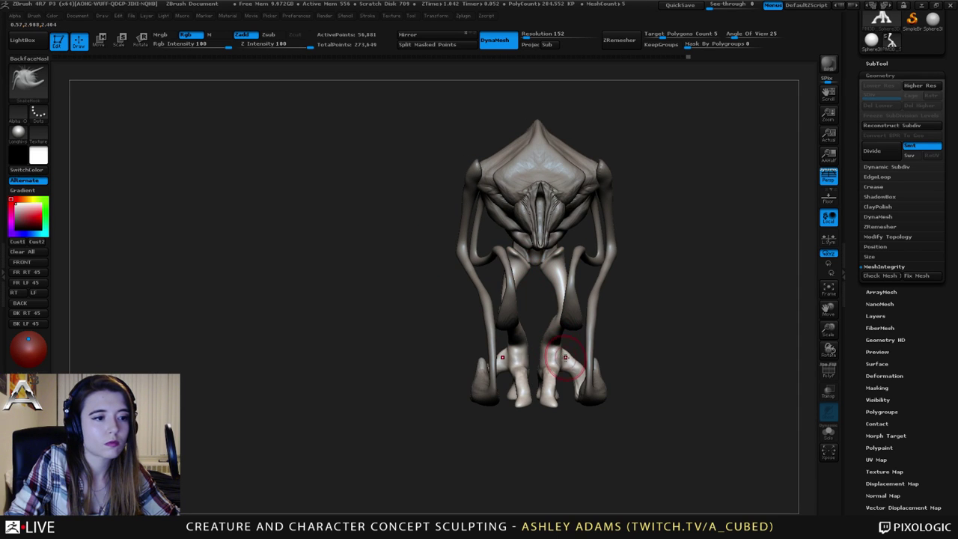
# Adjust the outer toe's base and the front toe's tip from the front with SnakeHook.
pyautogui.moveTo(566, 358); pyautogui.dragTo(560, 364)
pyautogui.moveTo(552, 369)
pyautogui.mouseDown(button='right')
pyautogui.moveTo(547, 391)
pyautogui.moveTo(539, 355)
pyautogui.moveTo(524, 427)
pyautogui.mouseUp(button='right')
pyautogui.moveTo(514, 428); pyautogui.dragTo(507, 432)
pyautogui.moveTo(469, 417); pyautogui.dragTo(474, 417, button='right')
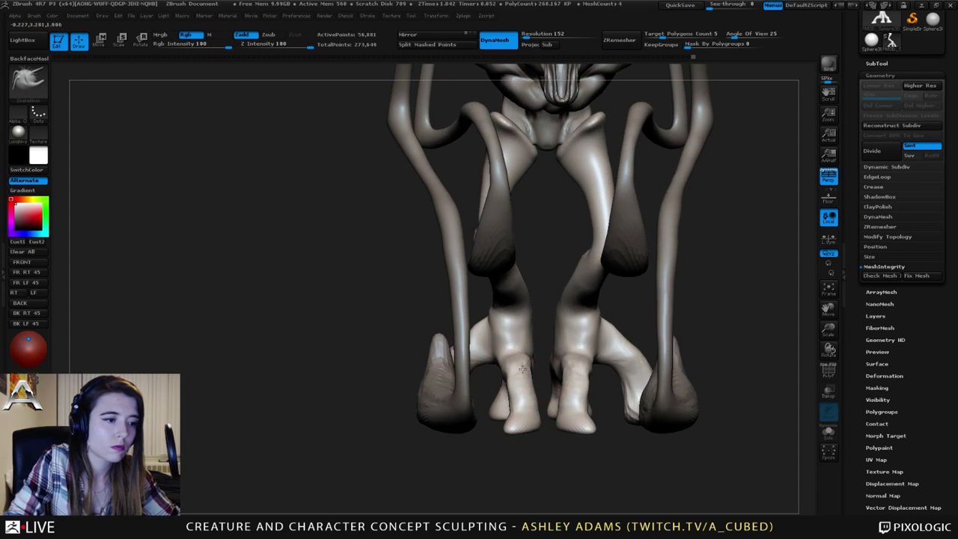
# Refine the middle section of the hind foot's front toe from the front with SnakeHook.
pyautogui.rightClick(474, 417)
pyautogui.moveTo(527, 355); pyautogui.dragTo(531, 384)
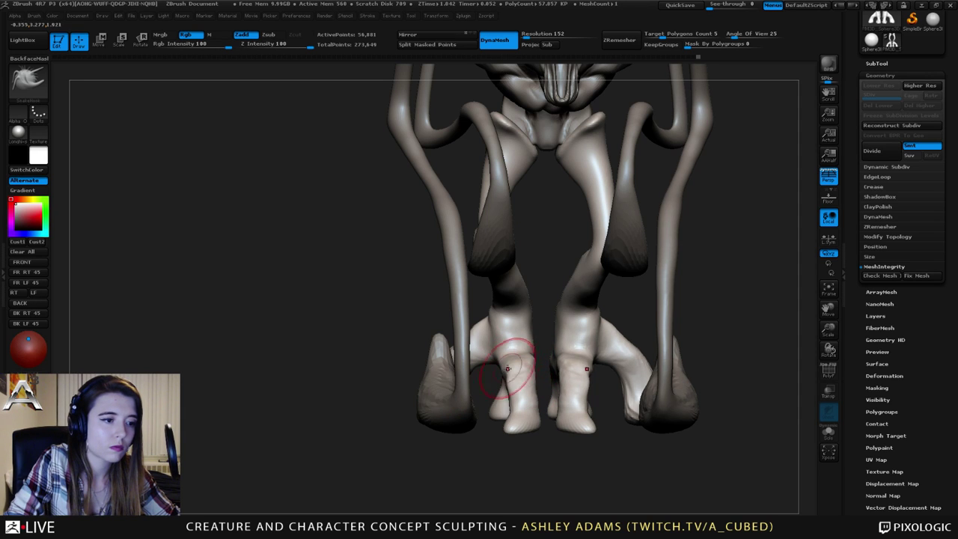
pyautogui.moveTo(549, 358); pyautogui.dragTo(558, 372, button='right')
pyautogui.rightClick(557, 372)
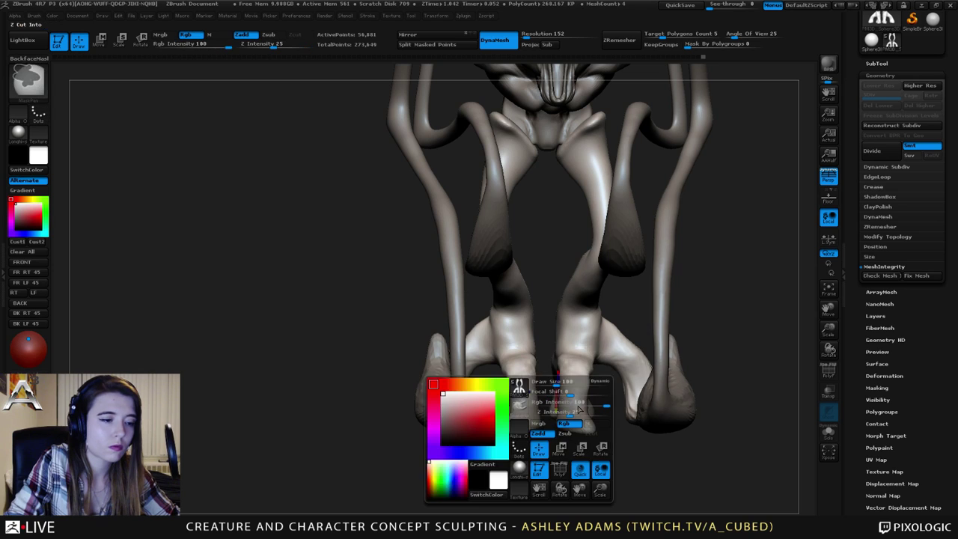
# Flatten the undersides of the hind toes from the side with a straight horizontal clipping cut.
pyautogui.keyDown('ctrl'); pyautogui.moveTo(614, 398); pyautogui.dragTo(573, 299, button='right'); pyautogui.keyUp('ctrl')
pyautogui.moveTo(603, 353); pyautogui.dragTo(547, 357, button='right')
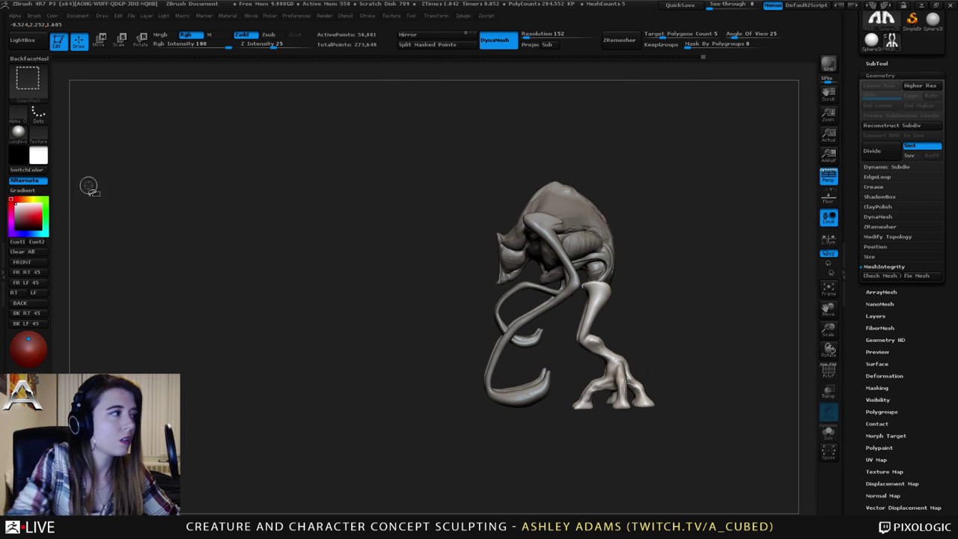
pyautogui.keyDown('ctrl'); pyautogui.keyDown('shift'); pyautogui.click(28, 83); pyautogui.keyUp('shift'); pyautogui.keyUp('ctrl')
pyautogui.keyDown('ctrl'); pyautogui.keyDown('shift'); pyautogui.click(166, 135); pyautogui.keyUp('shift'); pyautogui.keyUp('ctrl')
pyautogui.moveTo(720, 417)
pyautogui.keyDown('ctrl'); pyautogui.keyDown('shift'); pyautogui.mouseDown()
pyautogui.moveTo(563, 417)
pyautogui.moveTo(489, 411)
pyautogui.moveTo(494, 404)
pyautogui.moveTo(495, 416)
pyautogui.mouseUp(); pyautogui.keyUp('shift'); pyautogui.keyUp('ctrl')
# Reshape the hind toe tips with SnakeHook and clip their undersides flat again at ground level.
pyautogui.moveTo(660, 393)
pyautogui.keyDown('alt'); pyautogui.mouseDown()
pyautogui.moveTo(574, 261)
pyautogui.moveTo(615, 312)
pyautogui.moveTo(649, 316)
pyautogui.mouseUp(); pyautogui.keyUp('alt')
pyautogui.press('space')
pyautogui.moveTo(663, 358)
pyautogui.mouseDown()
pyautogui.moveTo(686, 365)
pyautogui.moveTo(619, 363)
pyautogui.mouseUp()
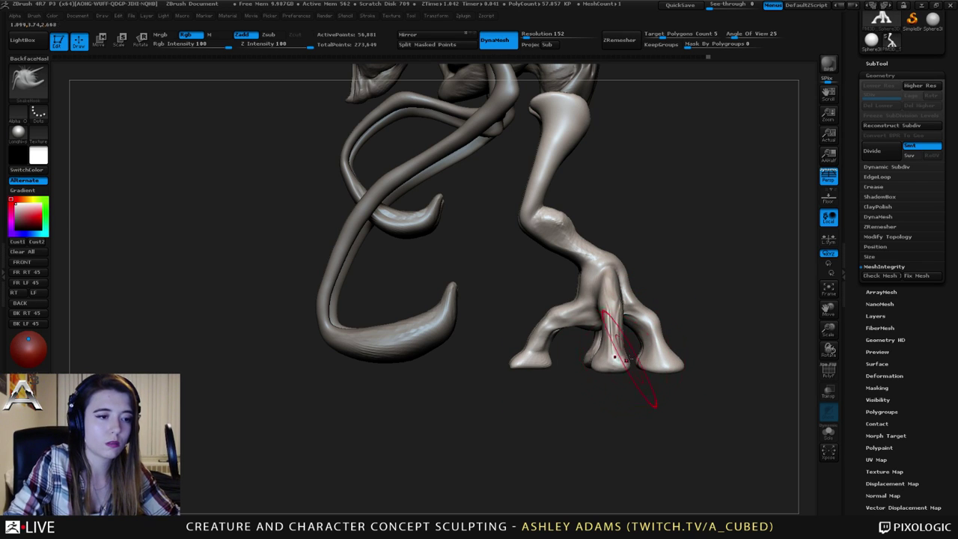
pyautogui.moveTo(535, 357); pyautogui.dragTo(528, 360)
pyautogui.keyDown('ctrl'); pyautogui.moveTo(528, 360); pyautogui.dragTo(543, 322, button='right'); pyautogui.keyUp('ctrl')
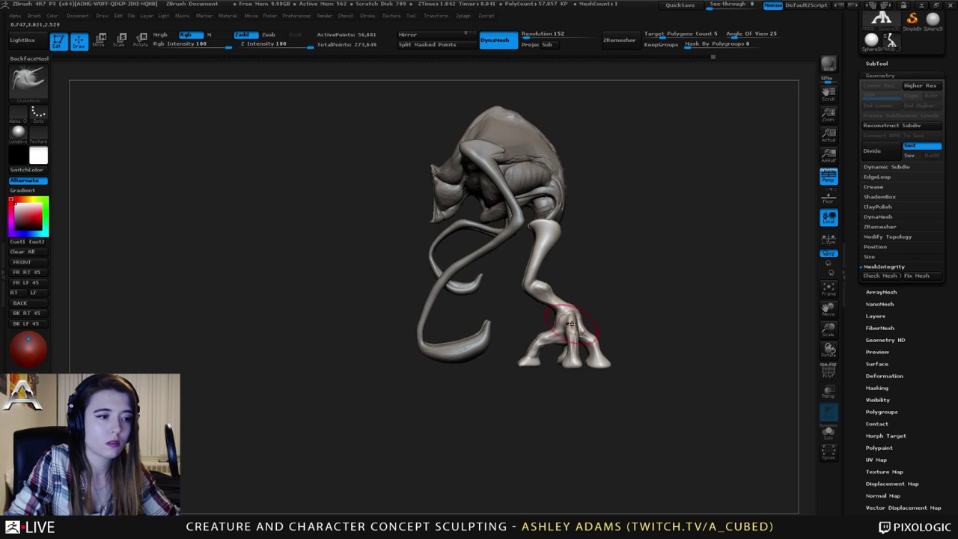
pyautogui.moveTo(694, 368)
pyautogui.keyDown('ctrl'); pyautogui.keyDown('shift'); pyautogui.mouseDown()
pyautogui.moveTo(459, 380)
pyautogui.moveTo(475, 374)
pyautogui.moveTo(462, 365)
pyautogui.mouseUp(); pyautogui.keyUp('shift'); pyautogui.keyUp('ctrl')
# Select the front limbs and pull the long limb's curled end lower and further back with SnakeHook.
pyautogui.moveTo(539, 331)
pyautogui.mouseDown(button='right')
pyautogui.moveTo(615, 331)
pyautogui.moveTo(528, 332)
pyautogui.mouseUp(button='right')
pyautogui.keyDown('alt'); pyautogui.click(470, 344); pyautogui.keyUp('alt')
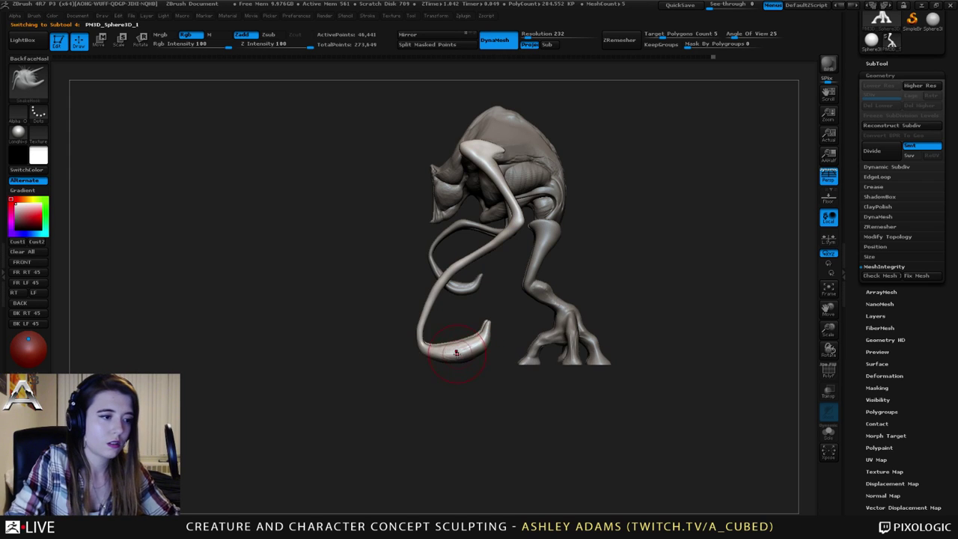
pyautogui.press('space')
pyautogui.moveTo(450, 349); pyautogui.dragTo(461, 348)
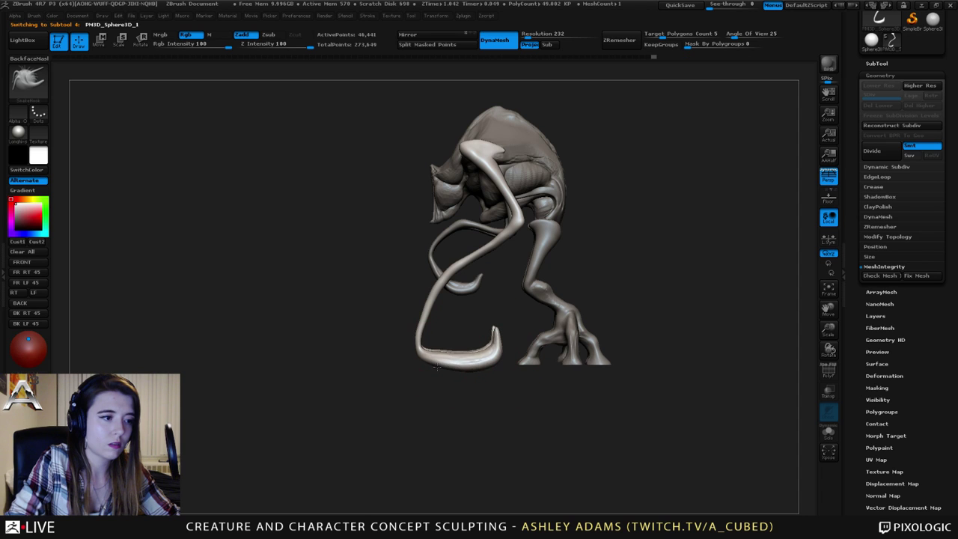
pyautogui.press('space')
pyautogui.moveTo(429, 360); pyautogui.dragTo(413, 335)
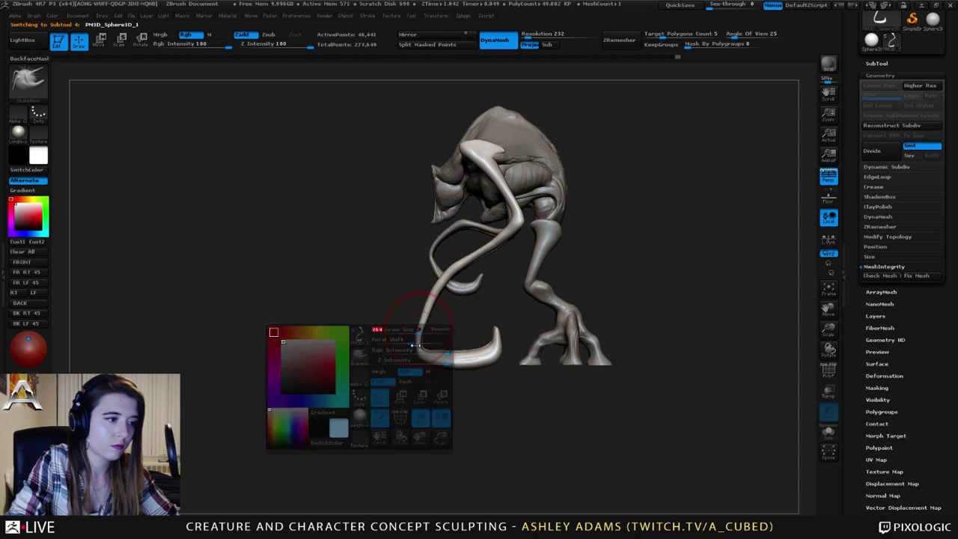
# Reshape the front limb's lower bend with a resized SnakeHook brush and clip the curled end's underside flat.
pyautogui.press('space')
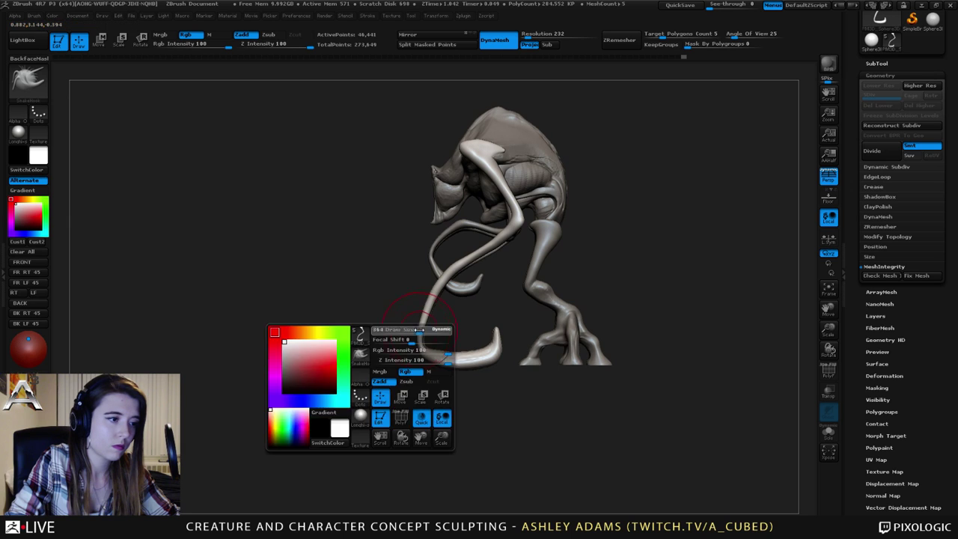
pyautogui.moveTo(427, 308)
pyautogui.mouseDown(button='right')
pyautogui.moveTo(466, 324)
pyautogui.moveTo(432, 331)
pyautogui.mouseUp(button='right')
pyautogui.moveTo(435, 346); pyautogui.dragTo(440, 341)
pyautogui.moveTo(440, 341)
pyautogui.mouseDown(button='right')
pyautogui.moveTo(460, 337)
pyautogui.moveTo(449, 334)
pyautogui.mouseUp(button='right')
pyautogui.moveTo(695, 372)
pyautogui.keyDown('ctrl'); pyautogui.keyDown('shift'); pyautogui.mouseDown()
pyautogui.moveTo(411, 365)
pyautogui.moveTo(509, 349)
pyautogui.mouseUp(); pyautogui.keyUp('shift'); pyautogui.keyUp('ctrl')
pyautogui.moveTo(524, 346)
pyautogui.mouseDown()
pyautogui.moveTo(535, 343)
pyautogui.moveTo(532, 353)
pyautogui.moveTo(580, 337)
pyautogui.mouseUp()
pyautogui.keyDown('alt'); pyautogui.moveTo(572, 278); pyautogui.dragTo(567, 351); pyautogui.keyUp('alt')
pyautogui.keyDown('ctrl'); pyautogui.moveTo(507, 360); pyautogui.dragTo(483, 341, button='right'); pyautogui.keyUp('ctrl')
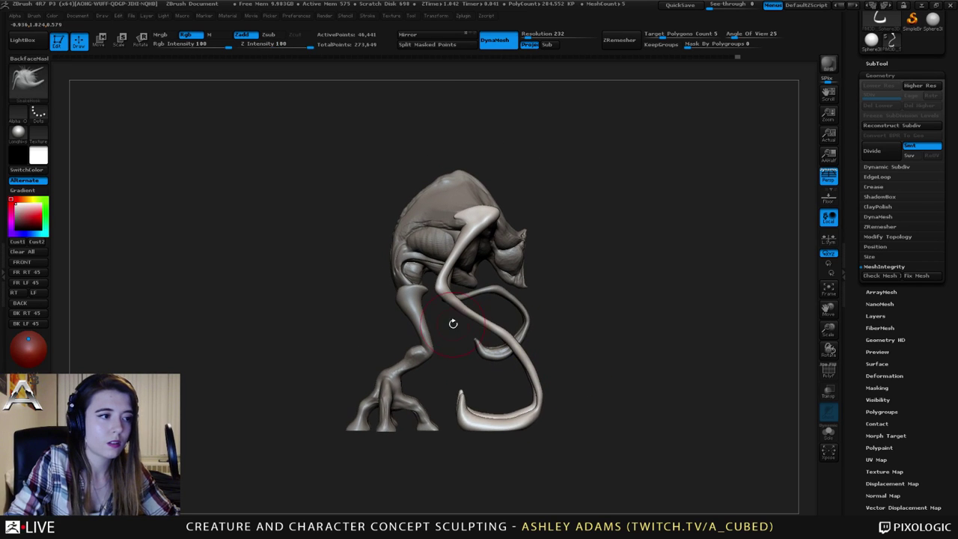
# Select the hind legs and pull their upper rear edges up alongside the base of the spine with SnakeHook.
pyautogui.keyDown('alt'); pyautogui.moveTo(453, 323); pyautogui.dragTo(563, 322); pyautogui.keyUp('alt')
pyautogui.keyDown('alt'); pyautogui.click(532, 313); pyautogui.keyUp('alt')
pyautogui.moveTo(532, 312)
pyautogui.keyDown('ctrl'); pyautogui.mouseDown(button='right')
pyautogui.moveTo(573, 325)
pyautogui.moveTo(539, 331)
pyautogui.moveTo(528, 314)
pyautogui.mouseUp(button='right'); pyautogui.keyUp('ctrl')
pyautogui.press('space')
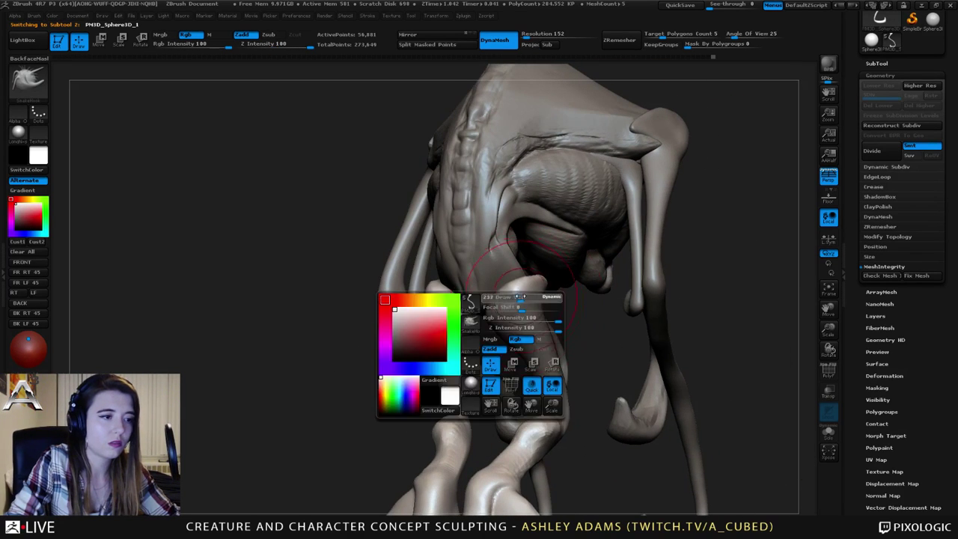
pyautogui.moveTo(503, 305); pyautogui.dragTo(492, 288)
pyautogui.moveTo(476, 245); pyautogui.dragTo(451, 243, button='right')
pyautogui.moveTo(476, 239); pyautogui.dragTo(486, 235)
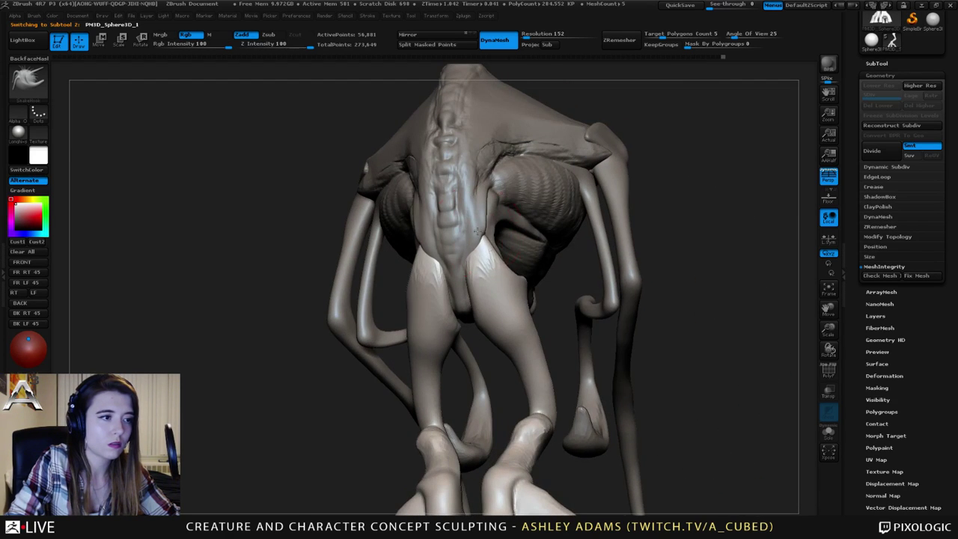
pyautogui.moveTo(477, 280); pyautogui.dragTo(522, 295, button='right')
pyautogui.keyDown('ctrl'); pyautogui.moveTo(494, 337); pyautogui.dragTo(476, 306, button='right'); pyautogui.keyUp('ctrl')
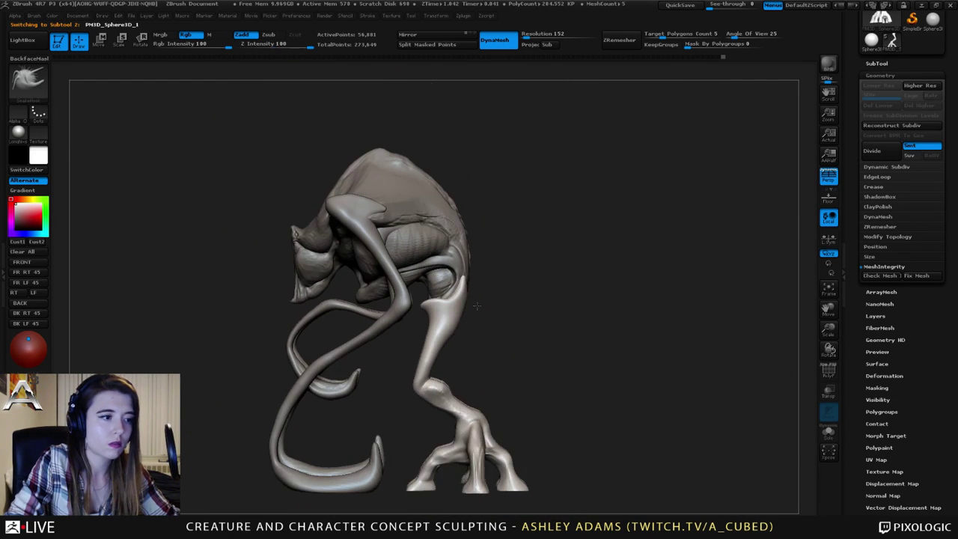
# Select the body and pull the base of the spine down behind the hind legs with SnakeHook.
pyautogui.press('space')
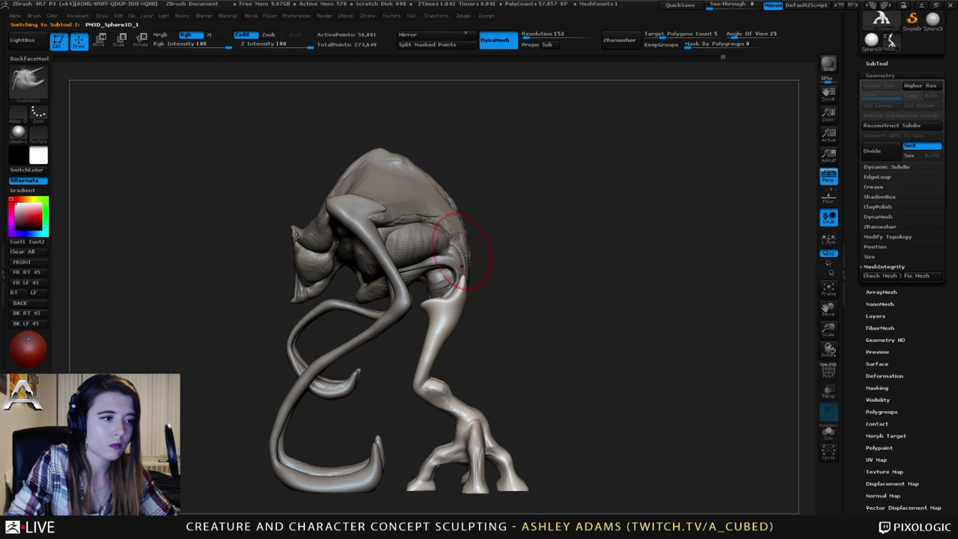
pyautogui.keyDown('alt'); pyautogui.click(455, 226); pyautogui.keyUp('alt')
pyautogui.press('space')
pyautogui.moveTo(479, 278); pyautogui.dragTo(495, 295, button='right')
pyautogui.moveTo(480, 308); pyautogui.dragTo(487, 305)
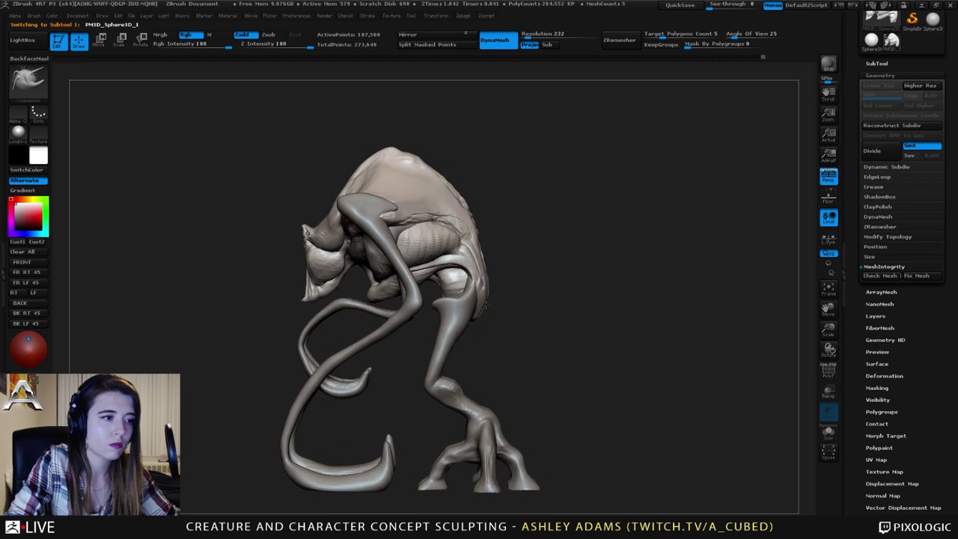
pyautogui.moveTo(480, 292)
pyautogui.mouseDown(button='right')
pyautogui.moveTo(453, 297)
pyautogui.moveTo(437, 315)
pyautogui.moveTo(494, 305)
pyautogui.moveTo(419, 337)
pyautogui.moveTo(438, 344)
pyautogui.mouseUp(button='right')
# Build up the front of the pelvis between the hind legs with a resized ClayBuildup brush.
pyautogui.press('space')
pyautogui.press('b')
pyautogui.press('c')
pyautogui.press('b')
pyautogui.press('space')
pyautogui.moveTo(438, 345); pyautogui.dragTo(424, 342)
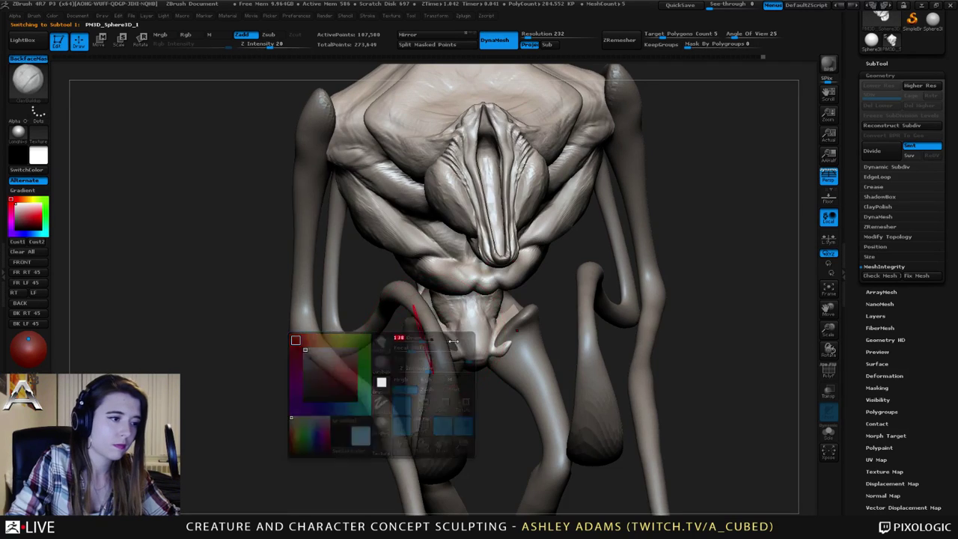
pyautogui.moveTo(479, 340); pyautogui.dragTo(434, 342, button='right')
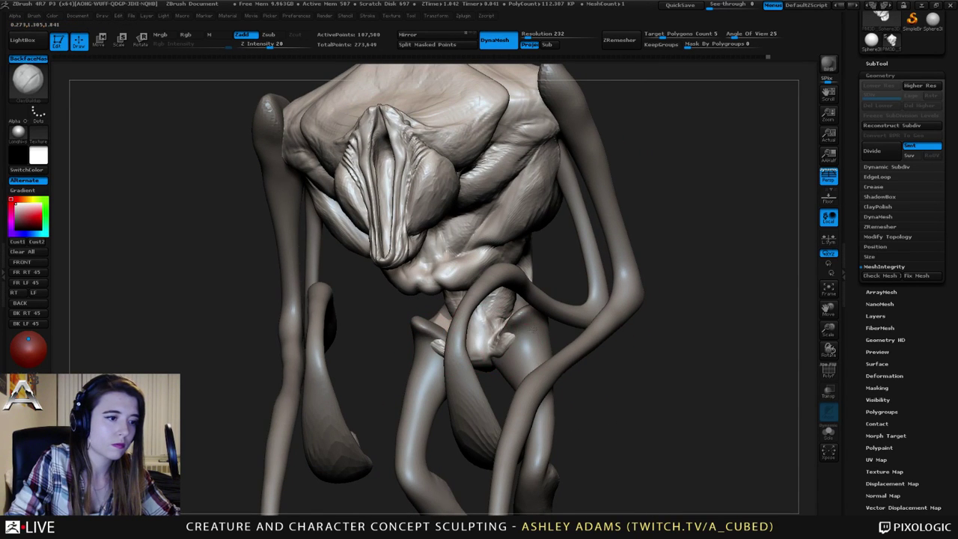
# Shape the pelvis's front prongs where they meet the upper hind legs with SnakeHook.
pyautogui.press('b')
pyautogui.press('s')
pyautogui.press('h')
pyautogui.moveTo(531, 329)
pyautogui.mouseDown(button='right')
pyautogui.moveTo(559, 349)
pyautogui.moveTo(563, 370)
pyautogui.mouseUp(button='right')
pyautogui.moveTo(544, 332); pyautogui.dragTo(551, 343)
pyautogui.moveTo(535, 350); pyautogui.dragTo(526, 334, button='right')
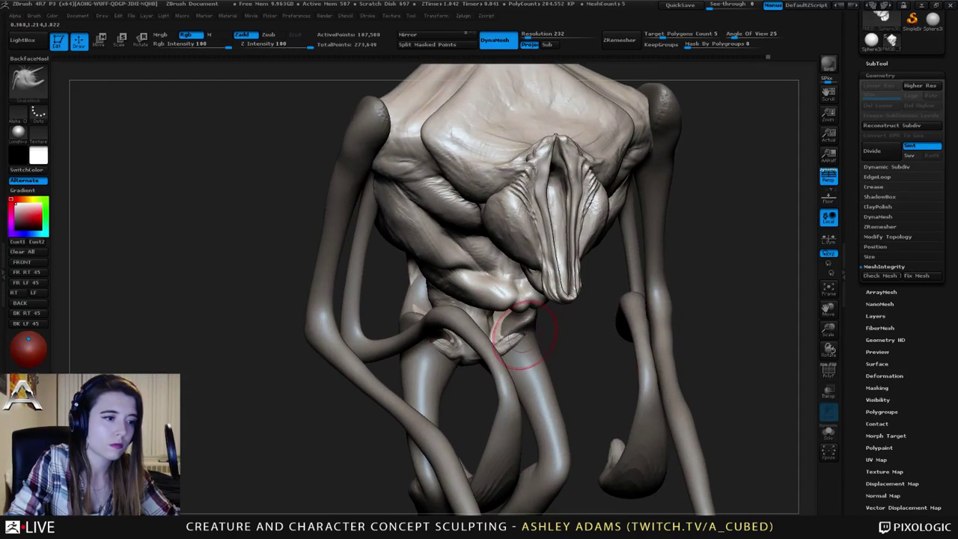
pyautogui.moveTo(526, 334); pyautogui.dragTo(527, 343)
pyautogui.moveTo(528, 343); pyautogui.dragTo(516, 344, button='right')
# Build up the rear rim of the hip socket above the hind leg with a resized ClayBuildup brush.
pyautogui.press('space')
pyautogui.moveTo(517, 345)
pyautogui.mouseDown()
pyautogui.moveTo(506, 345)
pyautogui.moveTo(527, 342)
pyautogui.moveTo(502, 349)
pyautogui.mouseUp()
pyautogui.press('b')
pyautogui.press('c')
pyautogui.press('b')
pyautogui.moveTo(506, 346); pyautogui.dragTo(479, 330, button='right')
pyautogui.moveTo(521, 298); pyautogui.dragTo(438, 294, button='right')
pyautogui.moveTo(525, 288)
pyautogui.mouseDown()
pyautogui.moveTo(512, 307)
pyautogui.moveTo(517, 281)
pyautogui.moveTo(514, 322)
pyautogui.mouseUp()
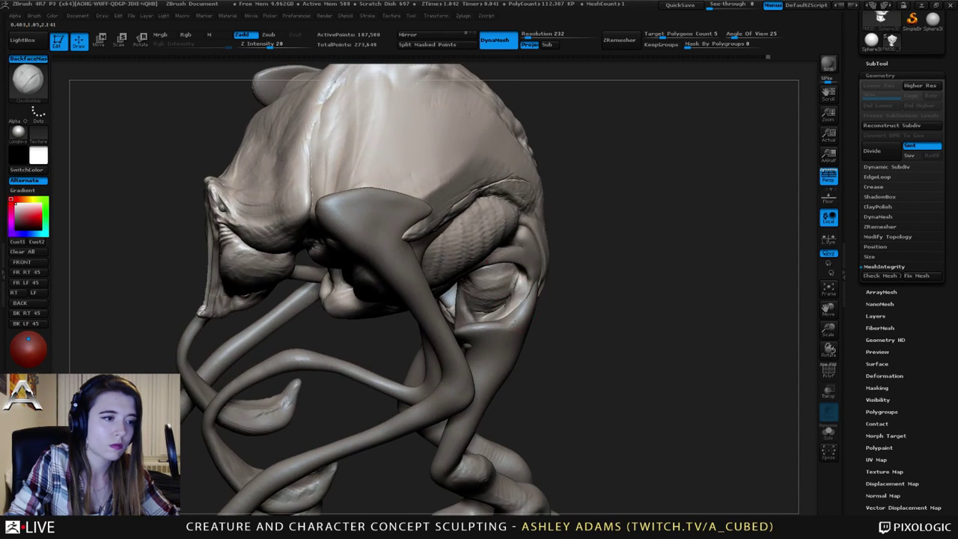
pyautogui.moveTo(519, 280); pyautogui.dragTo(488, 268, button='right')
pyautogui.moveTo(519, 291); pyautogui.dragTo(515, 305)
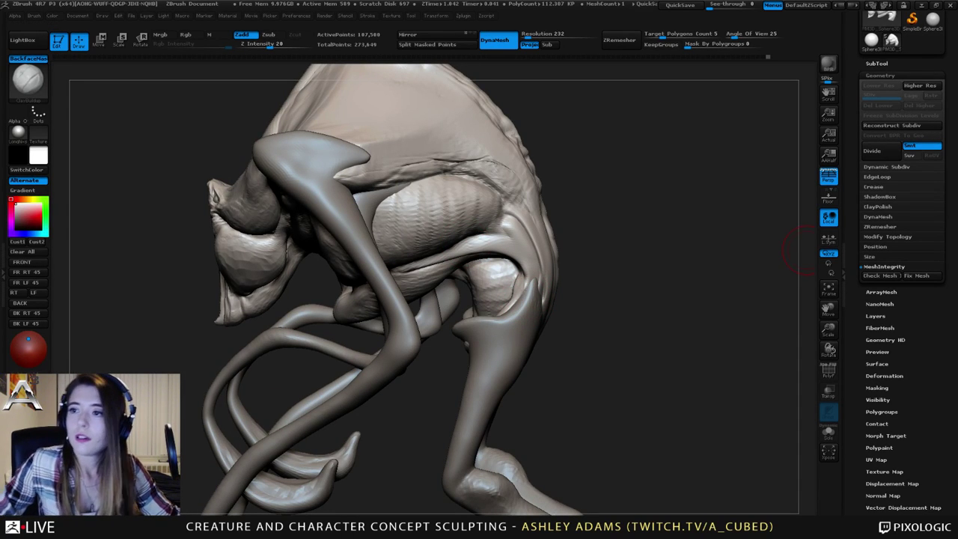
# Compare the creature's side profile with perspective distortion off and on.
pyautogui.moveTo(404, 258)
pyautogui.mouseDown(button='right')
pyautogui.moveTo(483, 258)
pyautogui.moveTo(490, 274)
pyautogui.moveTo(480, 218)
pyautogui.moveTo(493, 236)
pyautogui.moveTo(531, 233)
pyautogui.mouseUp(button='right')
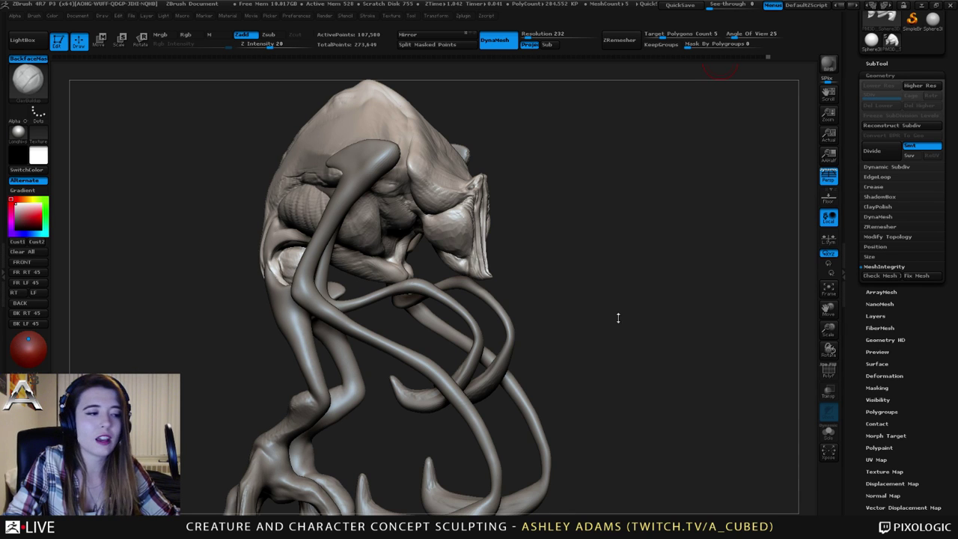
pyautogui.moveTo(619, 318)
pyautogui.mouseDown()
pyautogui.moveTo(575, 355)
pyautogui.moveTo(607, 322)
pyautogui.mouseUp()
pyautogui.moveTo(658, 352); pyautogui.dragTo(501, 348)
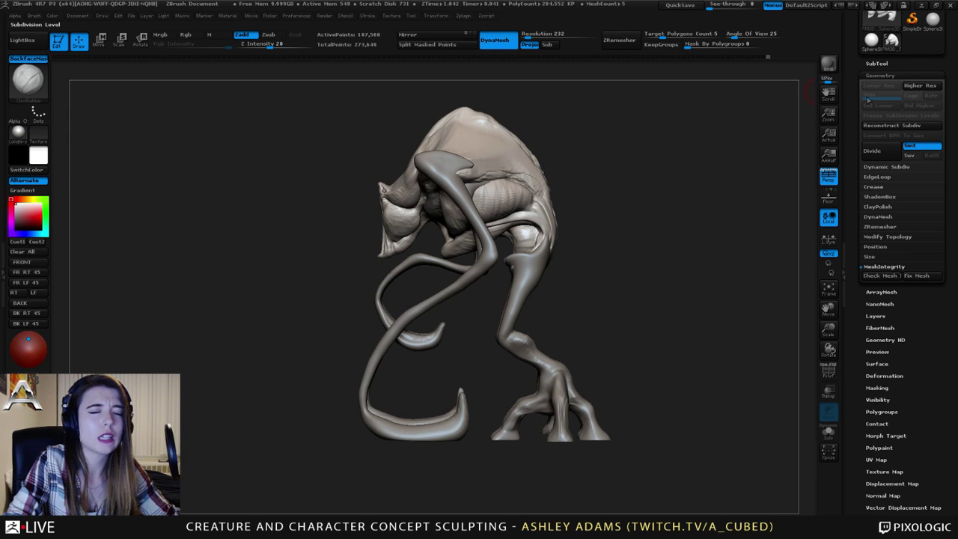
pyautogui.click(830, 180)
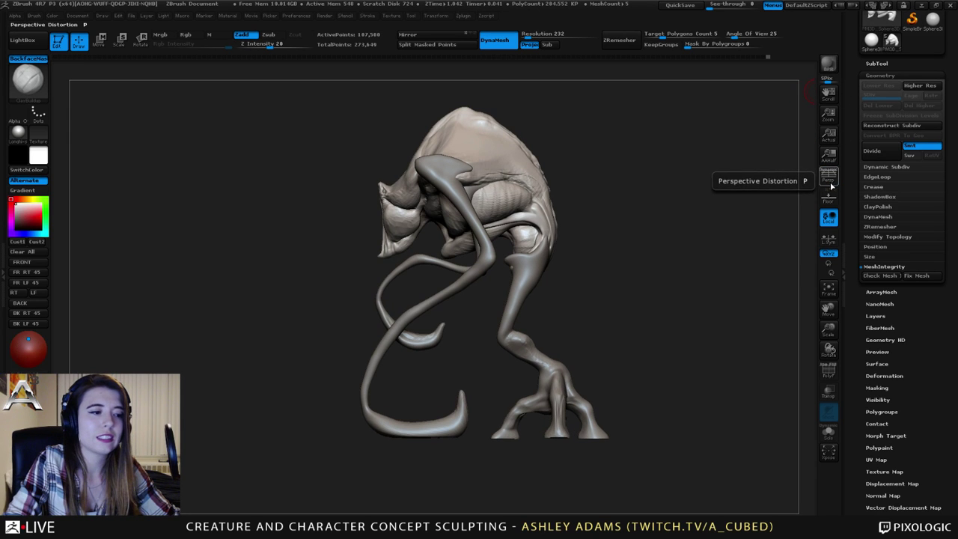
pyautogui.click(830, 184)
# Pull the pelvis's front prongs outward around the tops of the hind legs with SnakeHook.
pyautogui.moveTo(561, 286); pyautogui.dragTo(561, 294)
pyautogui.keyDown('ctrl'); pyautogui.moveTo(561, 293); pyautogui.dragTo(576, 289, button='right'); pyautogui.keyUp('ctrl')
pyautogui.moveTo(576, 289); pyautogui.dragTo(560, 250)
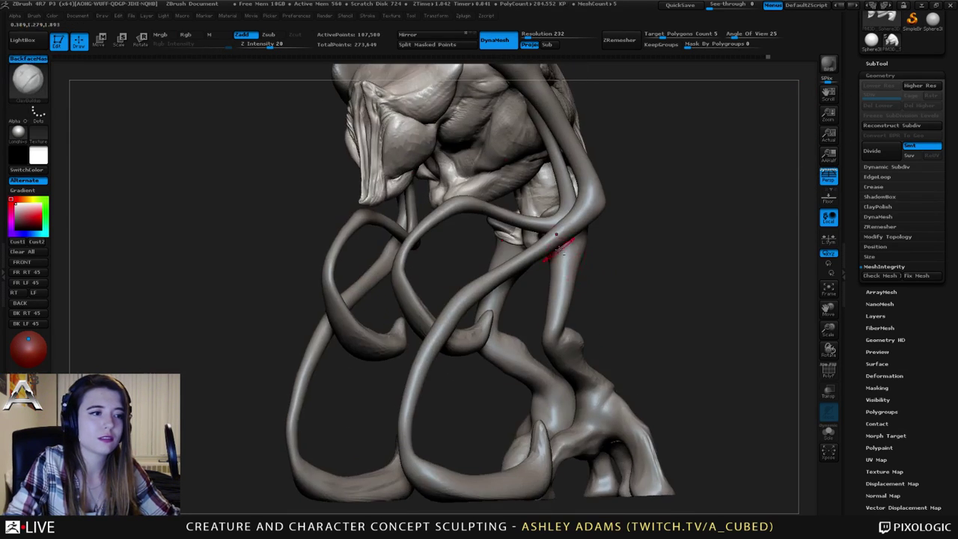
pyautogui.moveTo(479, 247)
pyautogui.mouseDown()
pyautogui.moveTo(563, 236)
pyautogui.moveTo(542, 234)
pyautogui.mouseUp()
pyautogui.press('b')
pyautogui.press('s')
pyautogui.press('h')
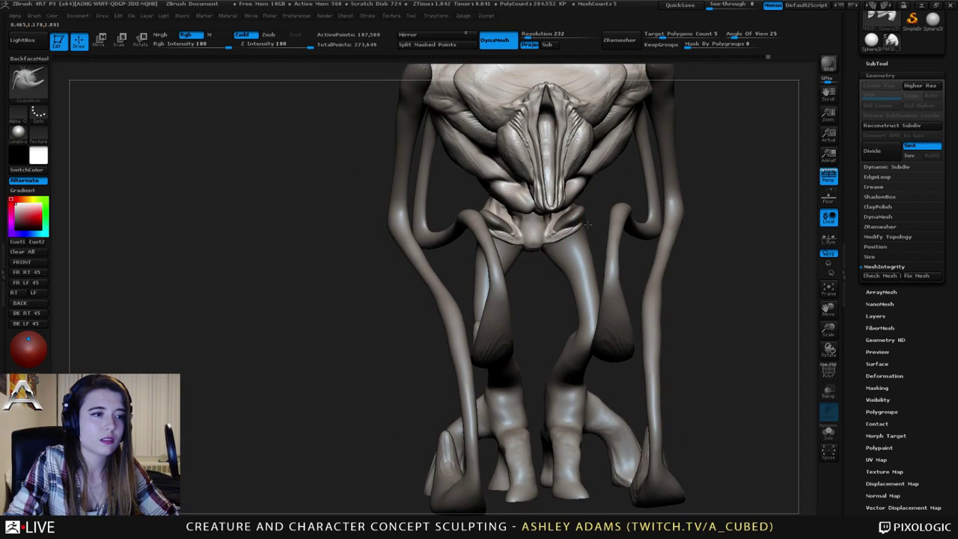
pyautogui.moveTo(690, 226); pyautogui.dragTo(585, 228)
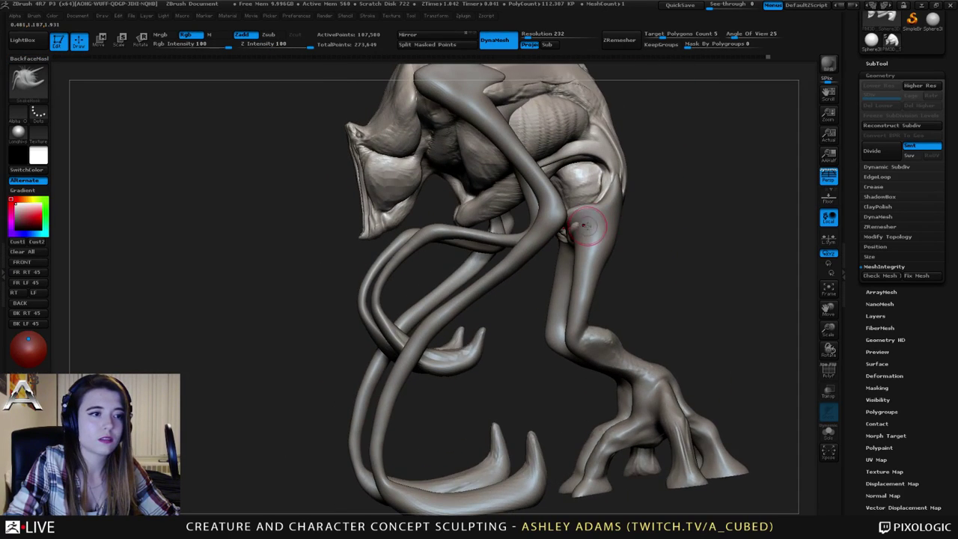
pyautogui.moveTo(586, 226); pyautogui.dragTo(573, 212, button='right')
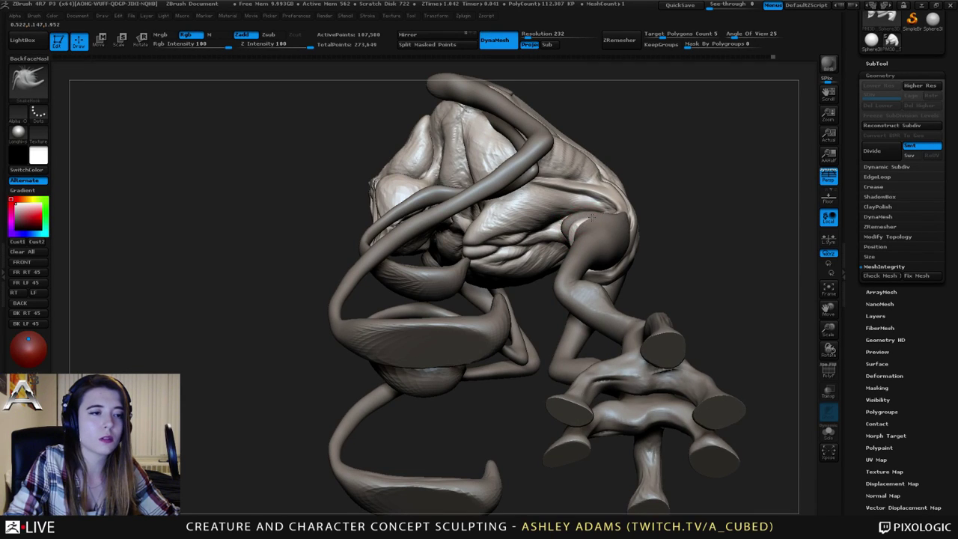
pyautogui.moveTo(592, 218)
pyautogui.mouseDown(button='right')
pyautogui.moveTo(603, 243)
pyautogui.moveTo(628, 230)
pyautogui.moveTo(710, 234)
pyautogui.mouseUp(button='right')
# Pull the rear edges of the pelvis into points overlapping the upper hind legs with SnakeHook.
pyautogui.moveTo(477, 229); pyautogui.dragTo(508, 252, button='right')
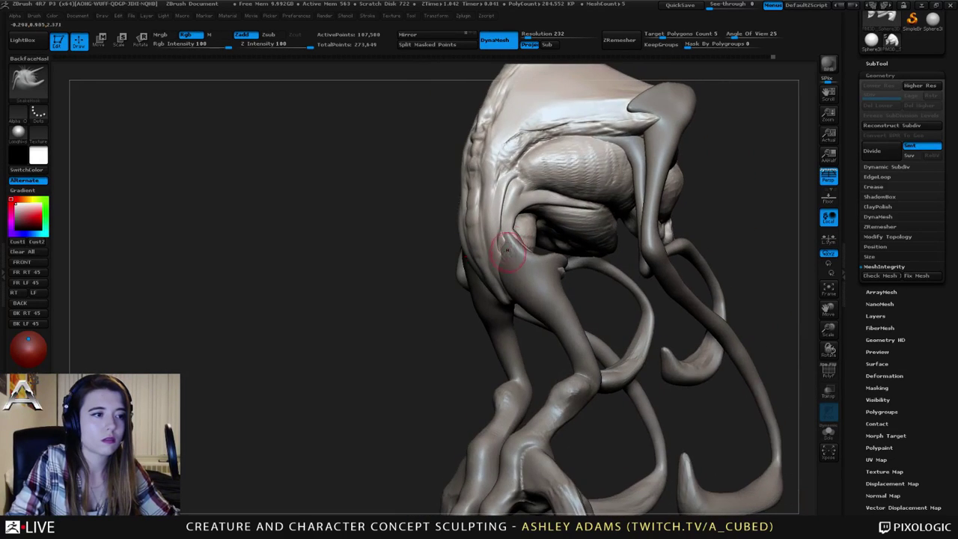
pyautogui.moveTo(506, 252); pyautogui.dragTo(508, 281)
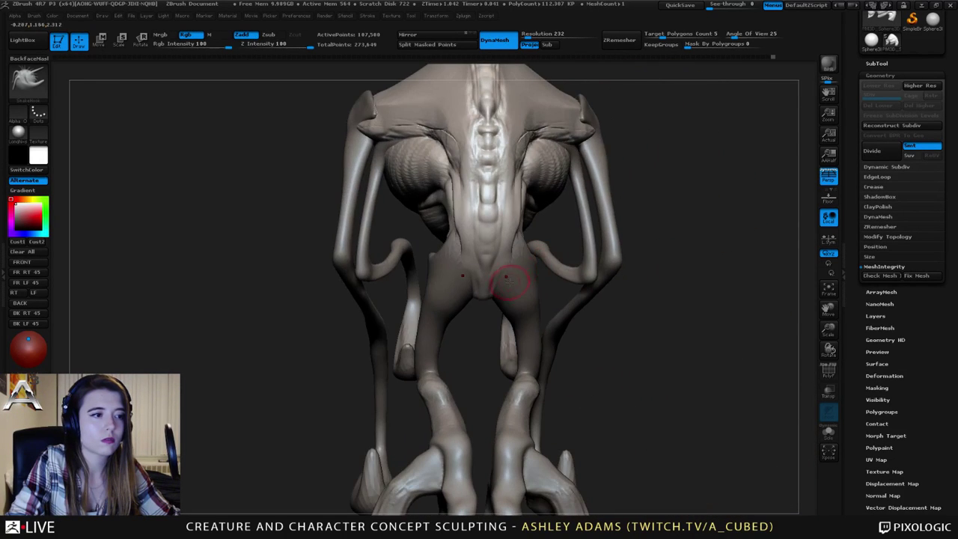
pyautogui.moveTo(511, 287); pyautogui.dragTo(541, 281, button='right')
pyautogui.moveTo(479, 259); pyautogui.dragTo(449, 259, button='right')
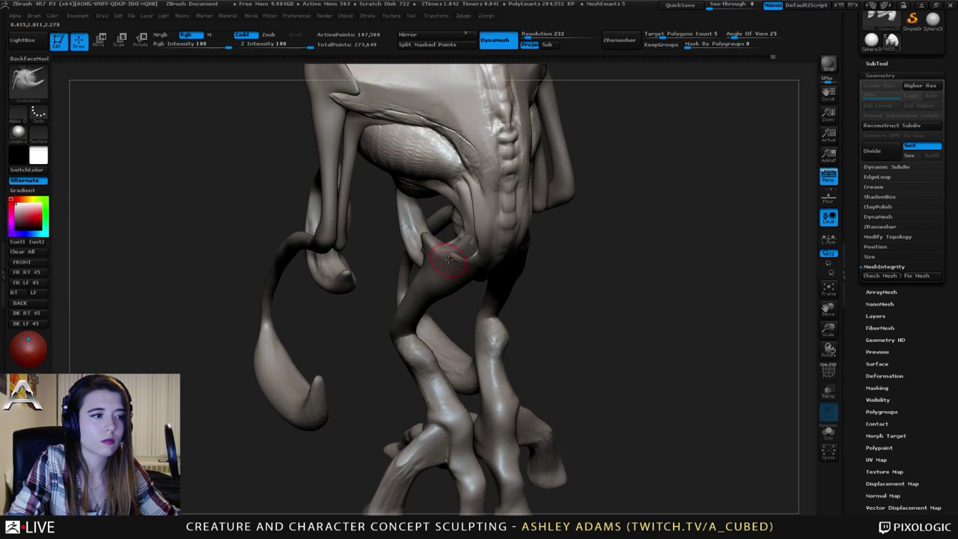
pyautogui.moveTo(451, 257); pyautogui.dragTo(466, 261)
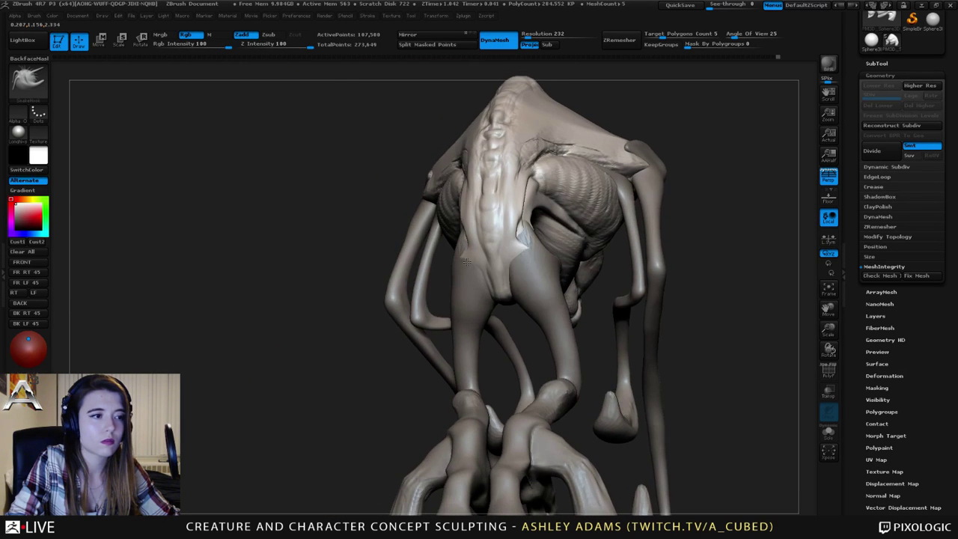
pyautogui.moveTo(528, 266)
pyautogui.mouseDown(button='right')
pyautogui.moveTo(509, 274)
pyautogui.moveTo(486, 219)
pyautogui.moveTo(428, 212)
pyautogui.mouseUp(button='right')
# Select the hind legs and refine their upper outer contour below the hip from behind with SnakeHook.
pyautogui.keyDown('alt'); pyautogui.click(520, 259); pyautogui.keyUp('alt')
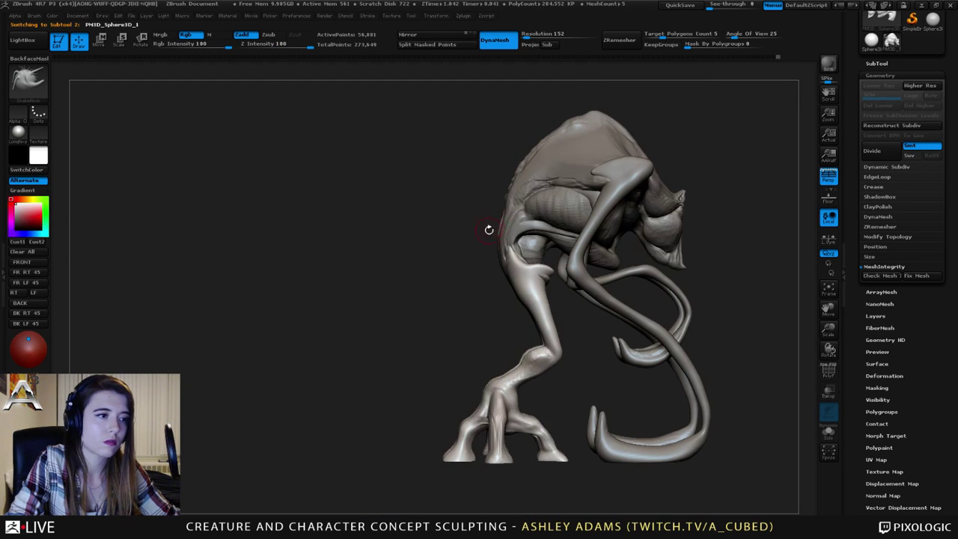
pyautogui.moveTo(488, 229)
pyautogui.mouseDown(button='right')
pyautogui.moveTo(514, 225)
pyautogui.moveTo(497, 252)
pyautogui.moveTo(491, 225)
pyautogui.moveTo(547, 270)
pyautogui.moveTo(494, 268)
pyautogui.moveTo(532, 316)
pyautogui.mouseUp(button='right')
pyautogui.rightClick(490, 268)
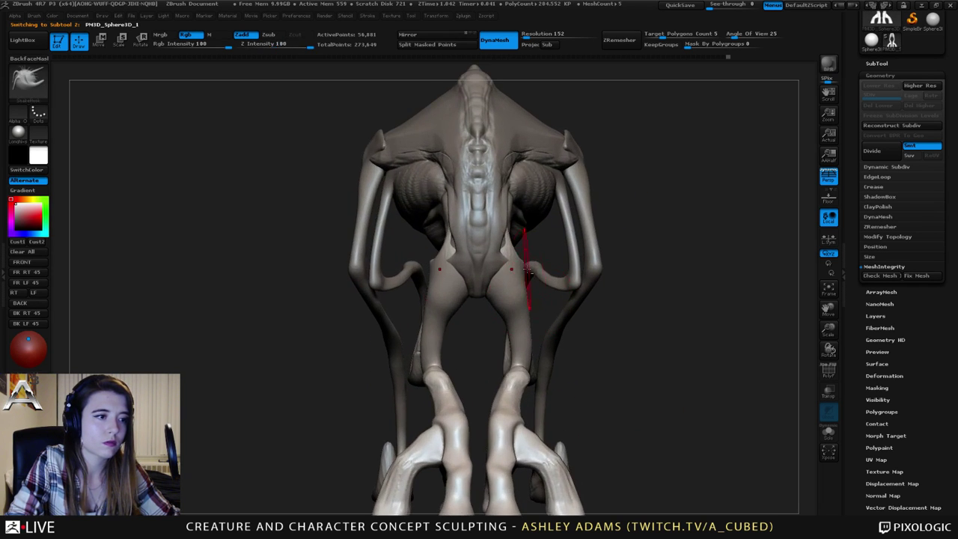
pyautogui.moveTo(522, 268)
pyautogui.mouseDown()
pyautogui.moveTo(525, 292)
pyautogui.moveTo(537, 268)
pyautogui.moveTo(519, 296)
pyautogui.mouseUp()
pyautogui.rightClick(526, 288)
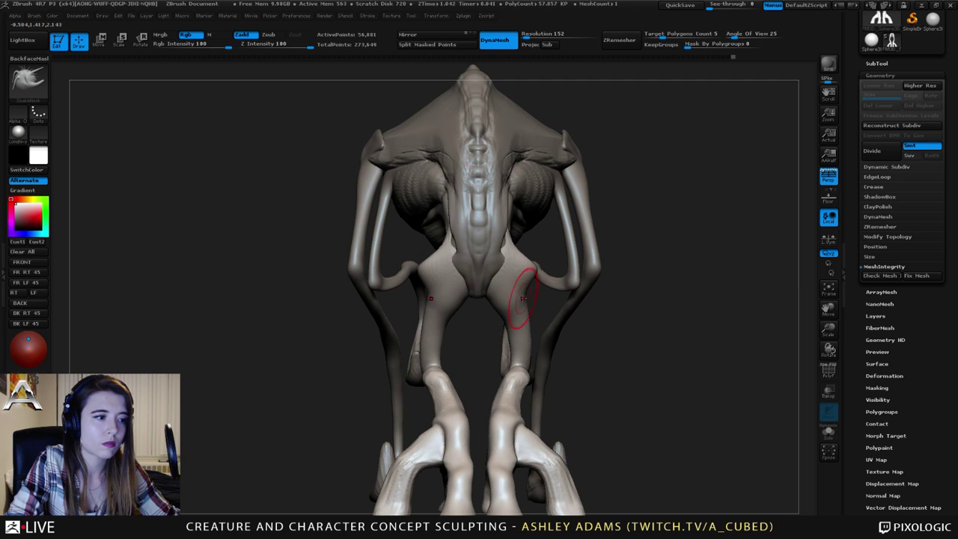
pyautogui.moveTo(517, 300)
pyautogui.keyDown('ctrl'); pyautogui.mouseDown(button='right')
pyautogui.moveTo(505, 295)
pyautogui.moveTo(518, 291)
pyautogui.mouseUp(button='right'); pyautogui.keyUp('ctrl')
pyautogui.press('b')
pyautogui.press('d')
pyautogui.press('s')
pyautogui.moveTo(353, 253)
pyautogui.mouseDown(button='right')
pyautogui.moveTo(463, 271)
pyautogui.moveTo(405, 325)
pyautogui.mouseUp(button='right')
# Carve creases along the edges where the pelvis overlaps the tops of the hind legs with DamStandard.
pyautogui.press('b')
pyautogui.press('s')
pyautogui.press('h')
pyautogui.rightClick(405, 325)
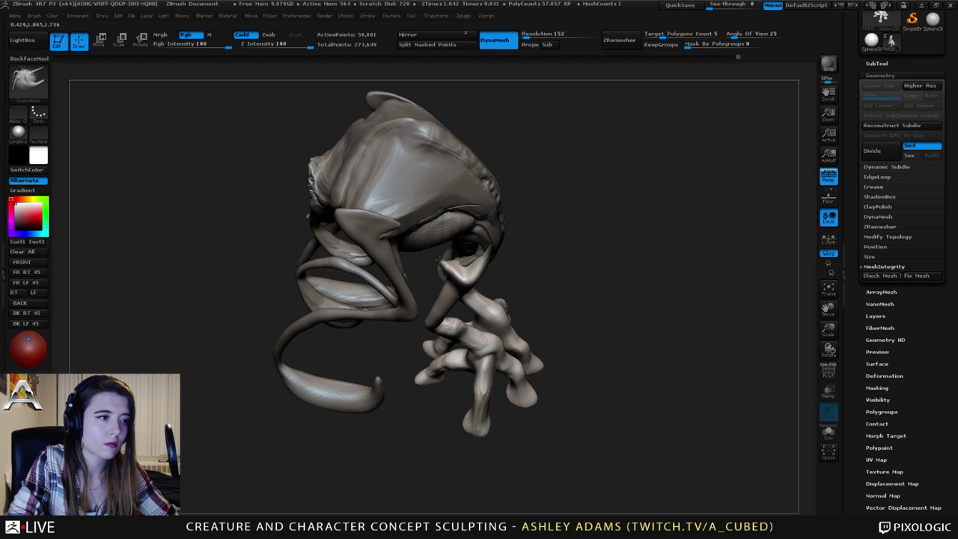
pyautogui.moveTo(438, 261)
pyautogui.mouseDown(button='right')
pyautogui.moveTo(440, 213)
pyautogui.moveTo(454, 217)
pyautogui.mouseUp(button='right')
pyautogui.press('b')
pyautogui.press('d')
pyautogui.press('s')
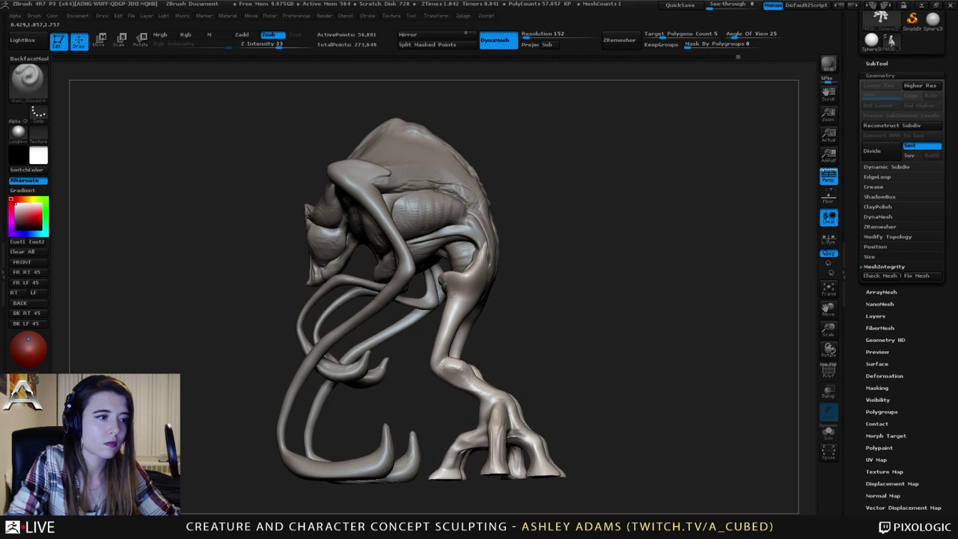
pyautogui.moveTo(452, 293); pyautogui.dragTo(425, 296, button='right')
pyautogui.moveTo(451, 300); pyautogui.dragTo(495, 269)
pyautogui.moveTo(505, 273)
pyautogui.mouseDown(button='right')
pyautogui.moveTo(446, 278)
pyautogui.moveTo(434, 255)
pyautogui.mouseUp(button='right')
pyautogui.moveTo(516, 285); pyautogui.dragTo(535, 296)
pyautogui.moveTo(527, 296); pyautogui.dragTo(467, 294, button='right')
pyautogui.moveTo(545, 294); pyautogui.dragTo(591, 297, button='right')
pyautogui.moveTo(530, 308); pyautogui.dragTo(539, 303)
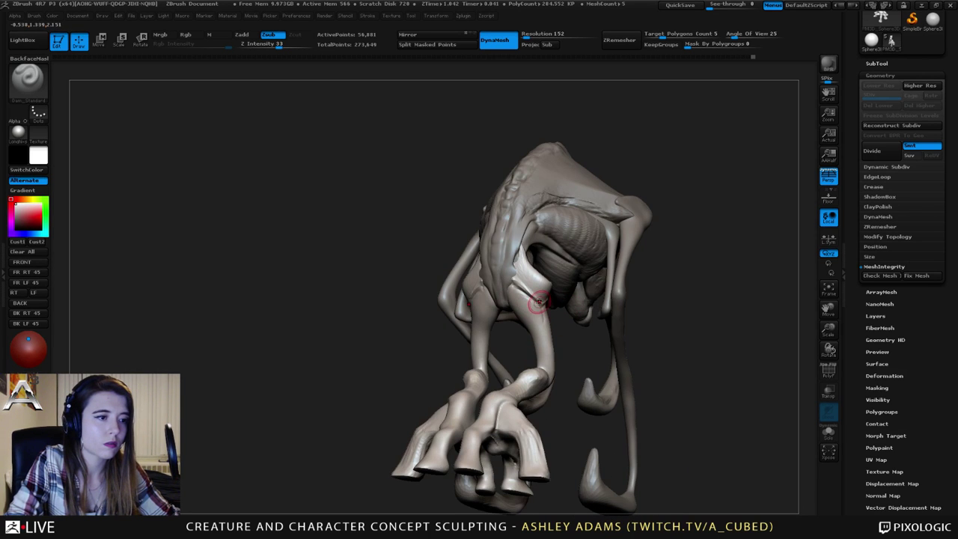
# Carve creases along the hind legs' upper segments and around their middle joints with DamStandard.
pyautogui.moveTo(427, 314); pyautogui.dragTo(482, 328, button='right')
pyautogui.moveTo(483, 327); pyautogui.dragTo(459, 375)
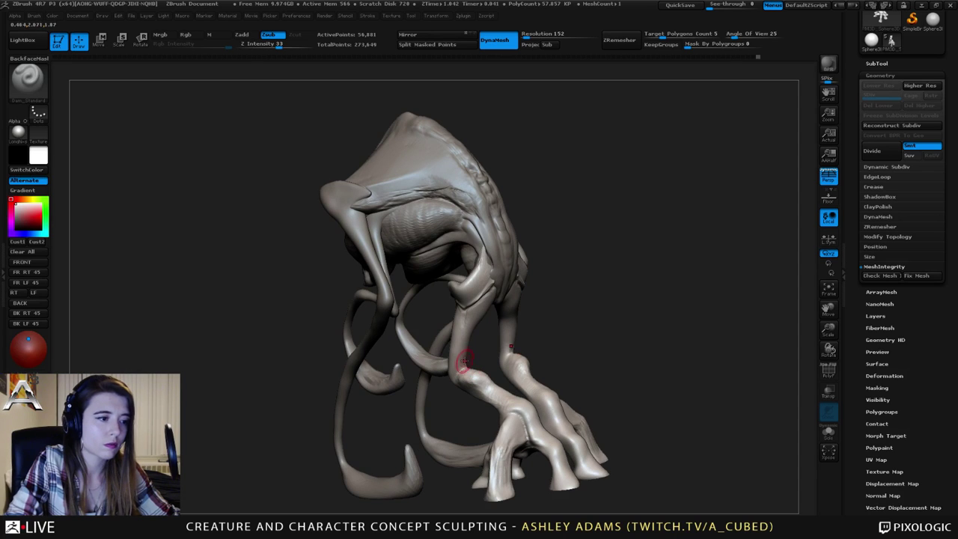
pyautogui.moveTo(458, 341); pyautogui.dragTo(458, 359)
pyautogui.moveTo(487, 352)
pyautogui.mouseDown(button='right')
pyautogui.moveTo(435, 342)
pyautogui.moveTo(472, 359)
pyautogui.mouseUp(button='right')
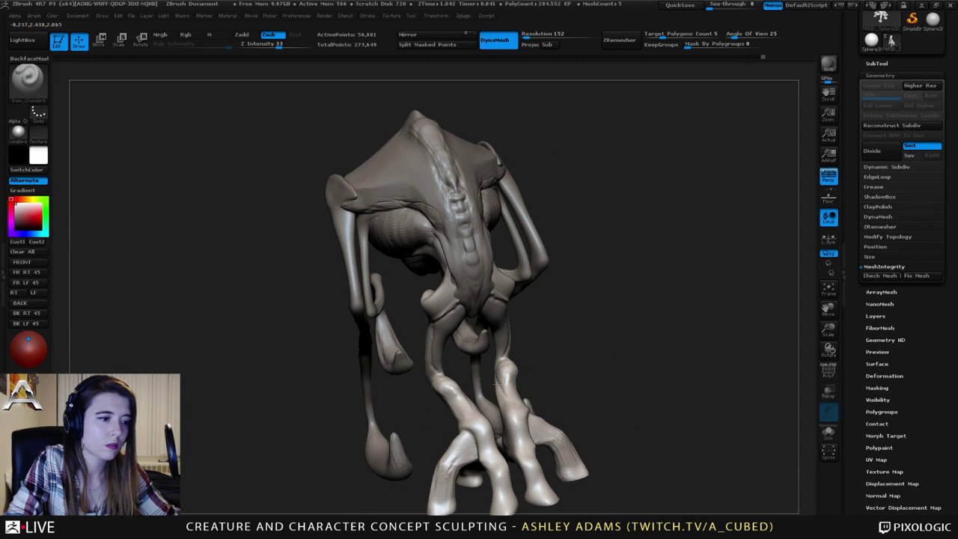
pyautogui.moveTo(496, 384); pyautogui.dragTo(511, 396)
pyautogui.moveTo(514, 397); pyautogui.dragTo(467, 415, button='right')
pyautogui.moveTo(533, 381); pyautogui.dragTo(545, 369)
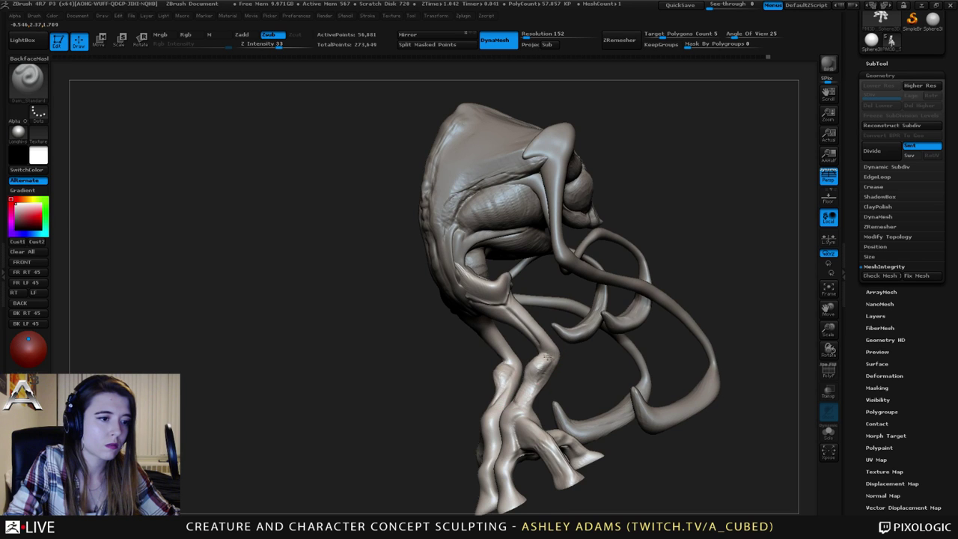
# Select the long front limbs and adjust the outline of their shoulder tops with SnakeHook.
pyautogui.moveTo(548, 358); pyautogui.dragTo(561, 299, button='right')
pyautogui.moveTo(561, 299); pyautogui.dragTo(479, 317, button='right')
pyautogui.rightClick(479, 316)
pyautogui.moveTo(515, 233)
pyautogui.keyDown('shift'); pyautogui.mouseDown(button='right')
pyautogui.moveTo(510, 203)
pyautogui.moveTo(523, 221)
pyautogui.moveTo(528, 199)
pyautogui.mouseUp(button='right'); pyautogui.keyUp('shift')
pyautogui.keyDown('alt'); pyautogui.click(499, 205); pyautogui.keyUp('alt')
pyautogui.press('b')
pyautogui.press('s')
pyautogui.press('h')
pyautogui.moveTo(521, 207); pyautogui.dragTo(538, 205)
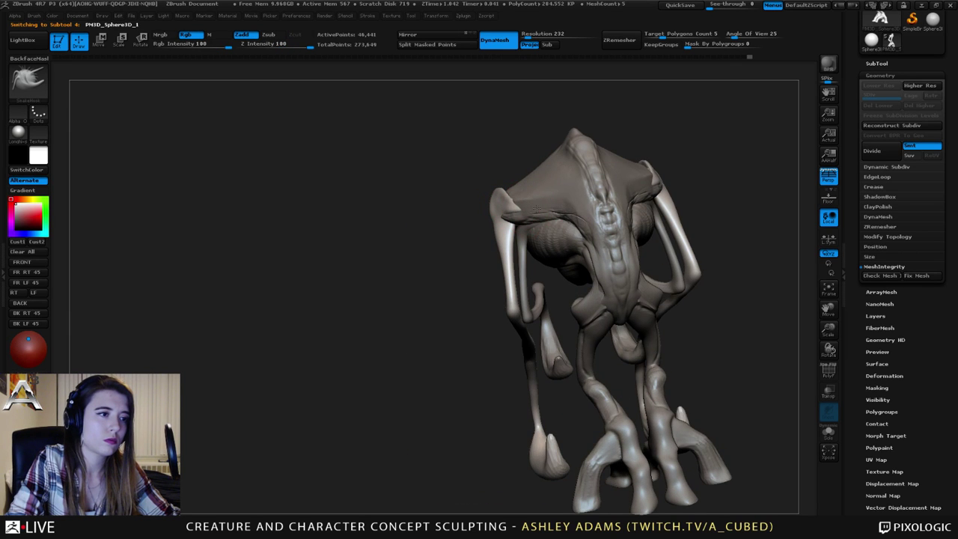
# Build up volume on the outer face of the front limbs' shoulders with ClayBuildup.
pyautogui.moveTo(534, 205)
pyautogui.mouseDown(button='right')
pyautogui.moveTo(547, 222)
pyautogui.moveTo(488, 162)
pyautogui.moveTo(503, 192)
pyautogui.mouseUp(button='right')
pyautogui.press('b')
pyautogui.press('c')
pyautogui.press('b')
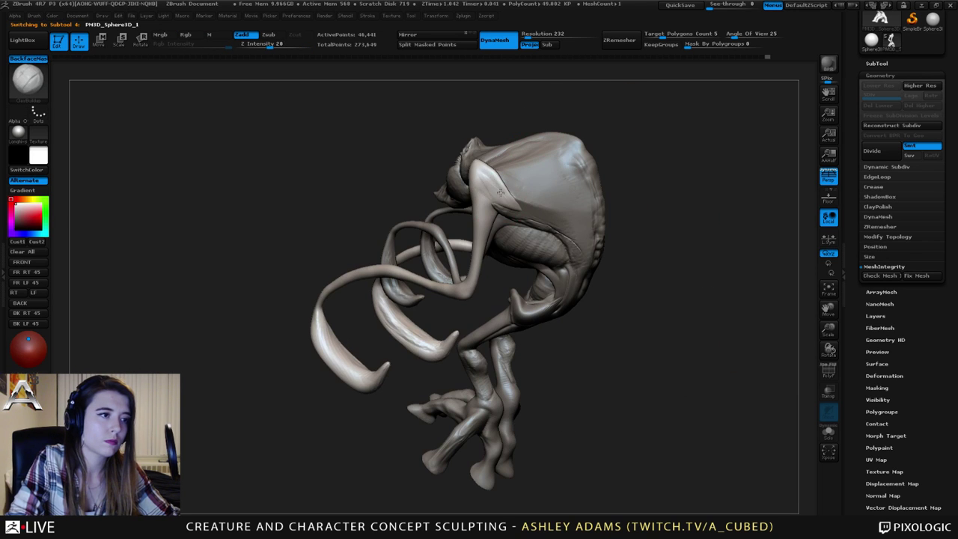
pyautogui.moveTo(495, 206); pyautogui.dragTo(494, 181)
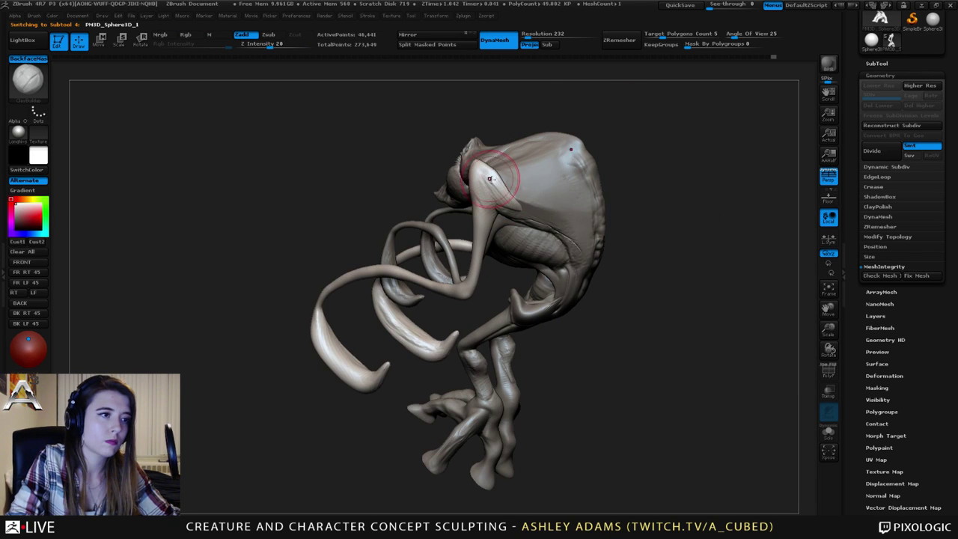
# Reselect the front limbs and reshape the upper edge and front end of their shoulders with SnakeHook.
pyautogui.moveTo(492, 180); pyautogui.dragTo(509, 202, button='right')
pyautogui.press('b')
pyautogui.press('s')
pyautogui.press('h')
pyautogui.moveTo(546, 227)
pyautogui.mouseDown(button='right')
pyautogui.moveTo(488, 202)
pyautogui.moveTo(529, 217)
pyautogui.mouseUp(button='right')
pyautogui.keyDown('alt'); pyautogui.click(528, 181); pyautogui.keyUp('alt')
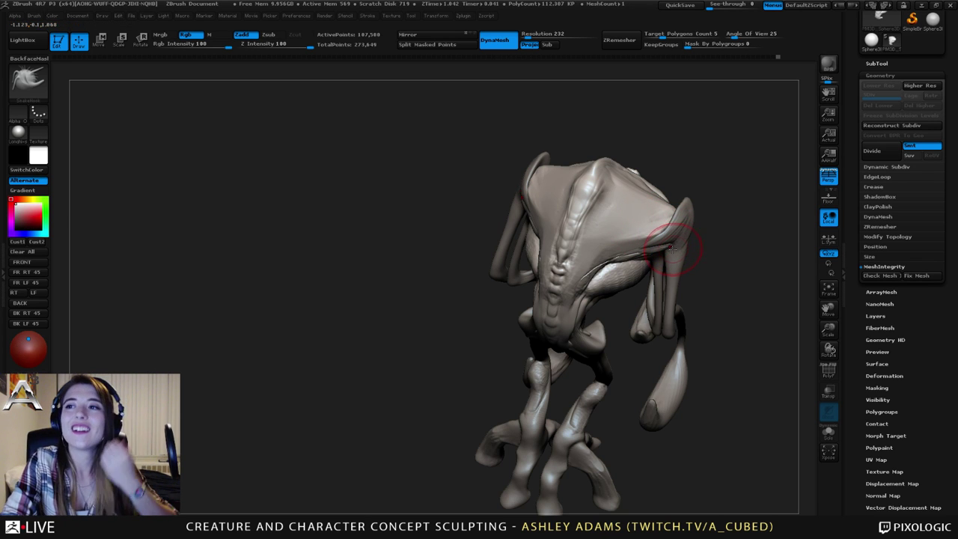
pyautogui.moveTo(737, 232); pyautogui.dragTo(641, 258)
pyautogui.moveTo(641, 258); pyautogui.dragTo(642, 237, button='right')
pyautogui.keyDown('alt'); pyautogui.click(619, 234); pyautogui.keyUp('alt')
pyautogui.moveTo(595, 220); pyautogui.dragTo(592, 211)
pyautogui.moveTo(676, 230); pyautogui.dragTo(685, 229)
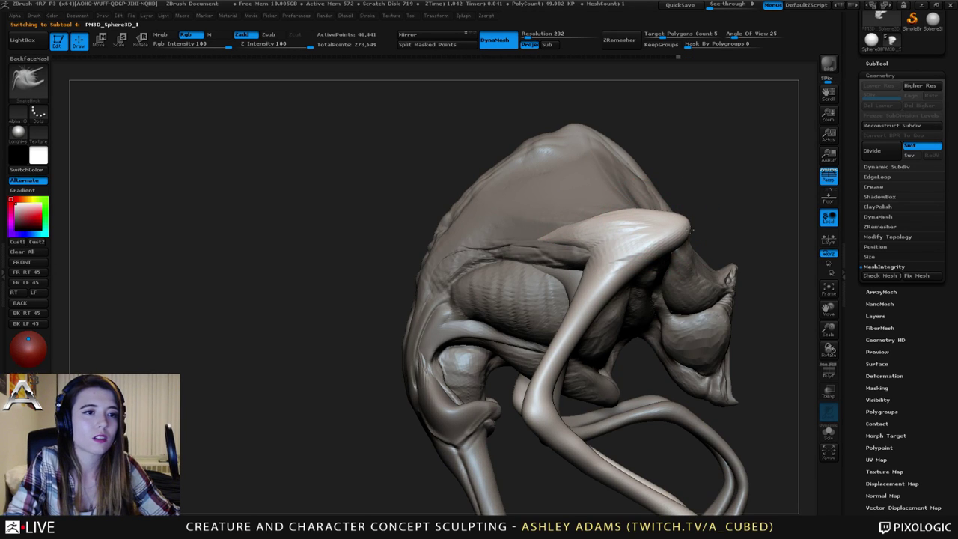
# Pull the front ends of the shoulders forward into sharper points and smooth their upper surface.
pyautogui.moveTo(685, 233); pyautogui.dragTo(675, 237, button='right')
pyautogui.rightClick(672, 237)
pyautogui.moveTo(678, 240); pyautogui.dragTo(646, 253)
pyautogui.moveTo(636, 247); pyautogui.dragTo(648, 238, button='right')
pyautogui.moveTo(634, 205); pyautogui.dragTo(636, 212)
pyautogui.moveTo(702, 223); pyautogui.dragTo(697, 219)
pyautogui.keyDown('shift'); pyautogui.moveTo(656, 214); pyautogui.dragTo(604, 221); pyautogui.keyUp('shift')
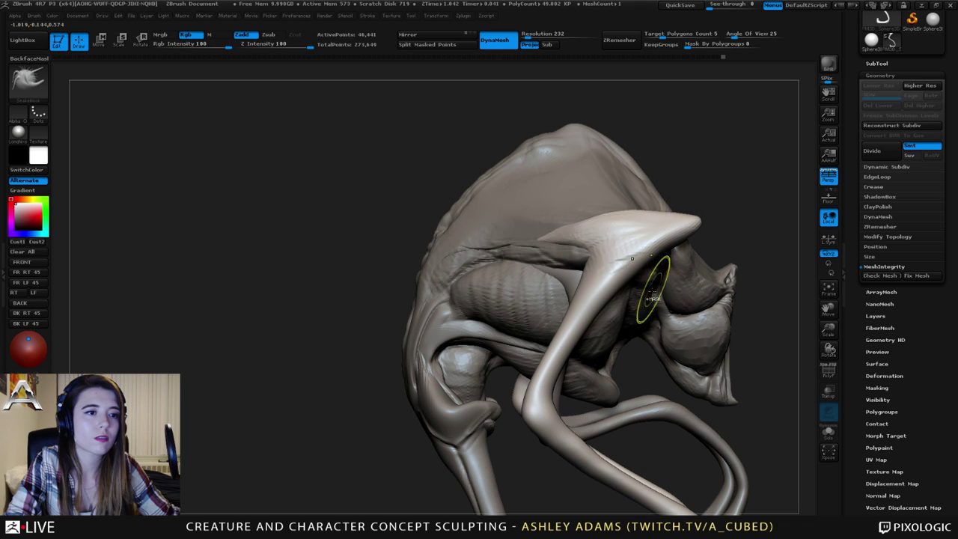
# Examine the creature's overall silhouette and shoulder shape from the side and the front.
pyautogui.moveTo(654, 289)
pyautogui.keyDown('ctrl'); pyautogui.mouseDown(button='right')
pyautogui.moveTo(674, 218)
pyautogui.moveTo(580, 238)
pyautogui.mouseUp(button='right'); pyautogui.keyUp('ctrl')
pyautogui.moveTo(694, 249); pyautogui.dragTo(720, 239, button='right')
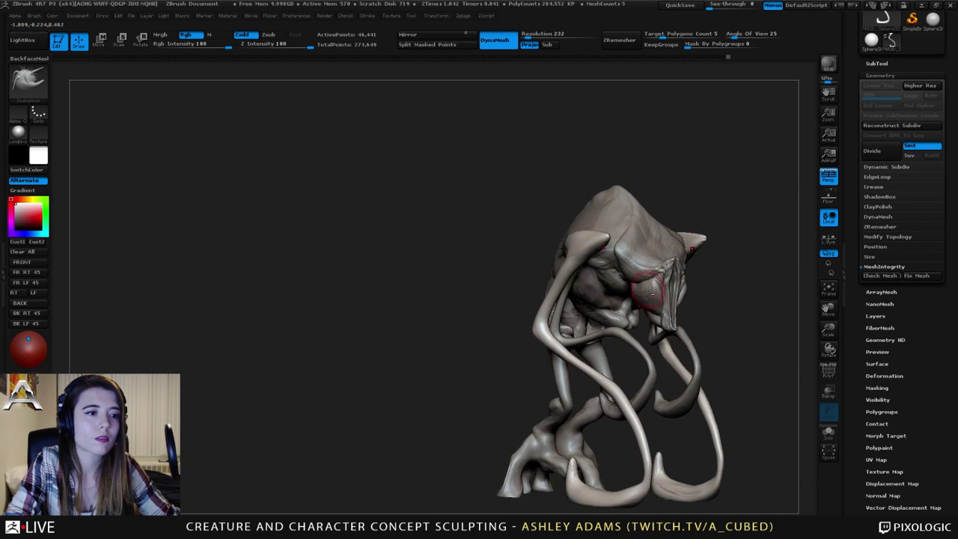
pyautogui.keyDown('alt'); pyautogui.moveTo(646, 273); pyautogui.dragTo(612, 206, button='right'); pyautogui.keyUp('alt')
pyautogui.moveTo(464, 318); pyautogui.dragTo(519, 323, button='right')
pyautogui.keyDown('alt'); pyautogui.click(551, 223); pyautogui.keyUp('alt')
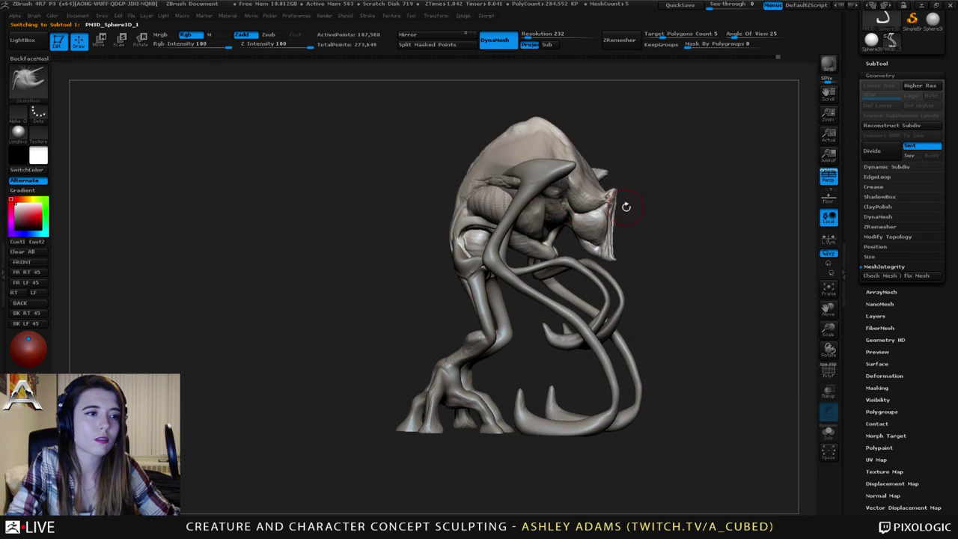
pyautogui.moveTo(625, 207); pyautogui.dragTo(578, 236, button='right')
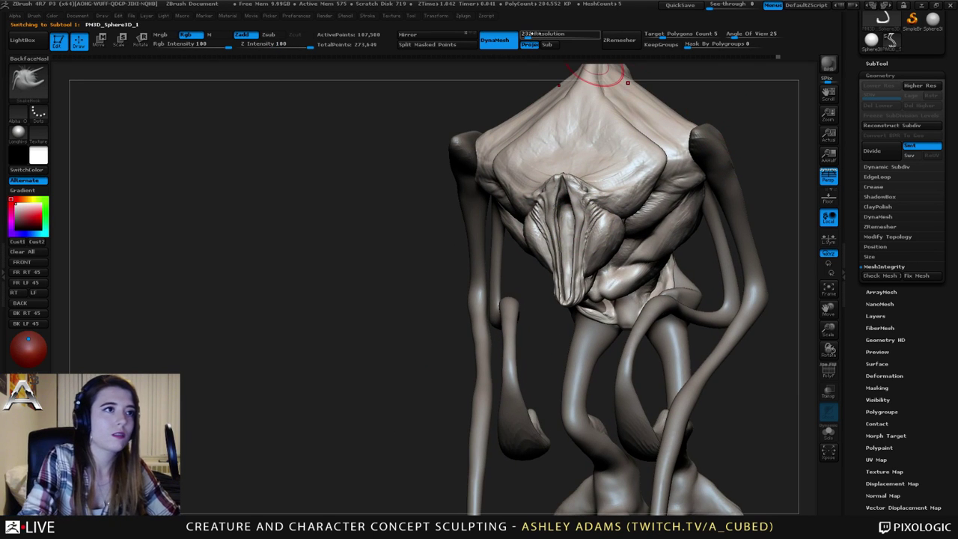
pyautogui.keyDown('alt'); pyautogui.moveTo(467, 135); pyautogui.dragTo(408, 139, button='right'); pyautogui.keyUp('alt')
pyautogui.keyDown('ctrl'); pyautogui.moveTo(408, 139); pyautogui.dragTo(404, 94, button='right'); pyautogui.keyUp('ctrl')
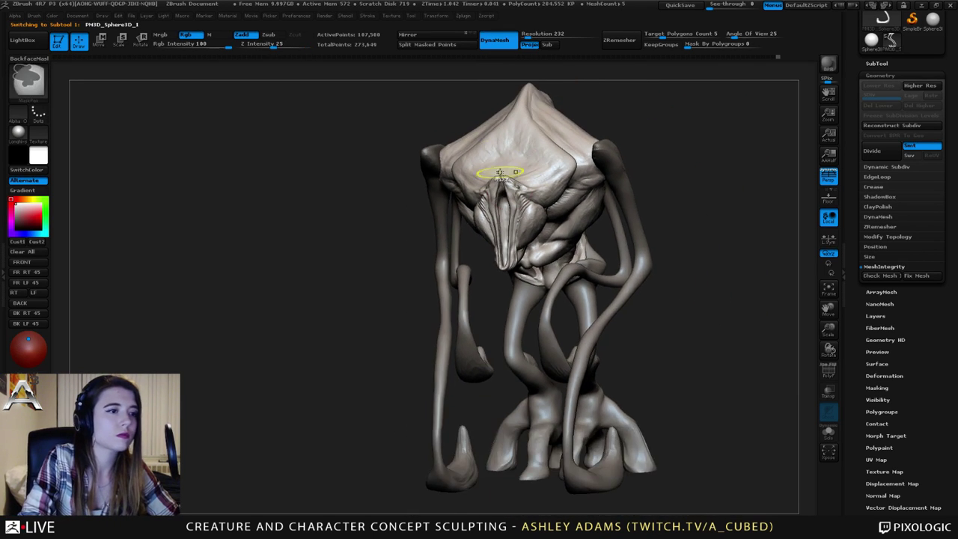
pyautogui.moveTo(503, 169); pyautogui.dragTo(539, 214, button='right')
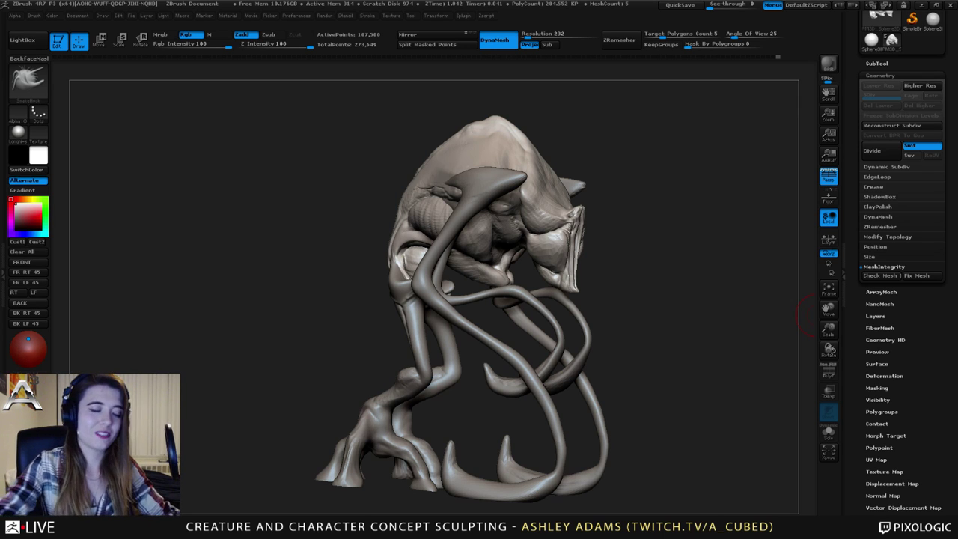
# Select the long front limbs and subdivide their mesh to subdivision level 3.
pyautogui.moveTo(532, 261)
pyautogui.mouseDown(button='right')
pyautogui.moveTo(532, 250)
pyautogui.moveTo(550, 247)
pyautogui.moveTo(524, 255)
pyautogui.moveTo(543, 274)
pyautogui.moveTo(571, 257)
pyautogui.moveTo(582, 224)
pyautogui.moveTo(596, 227)
pyautogui.moveTo(559, 192)
pyautogui.moveTo(626, 235)
pyautogui.moveTo(636, 214)
pyautogui.moveTo(603, 228)
pyautogui.mouseUp(button='right')
pyautogui.keyDown('alt'); pyautogui.click(511, 332); pyautogui.keyUp('alt')
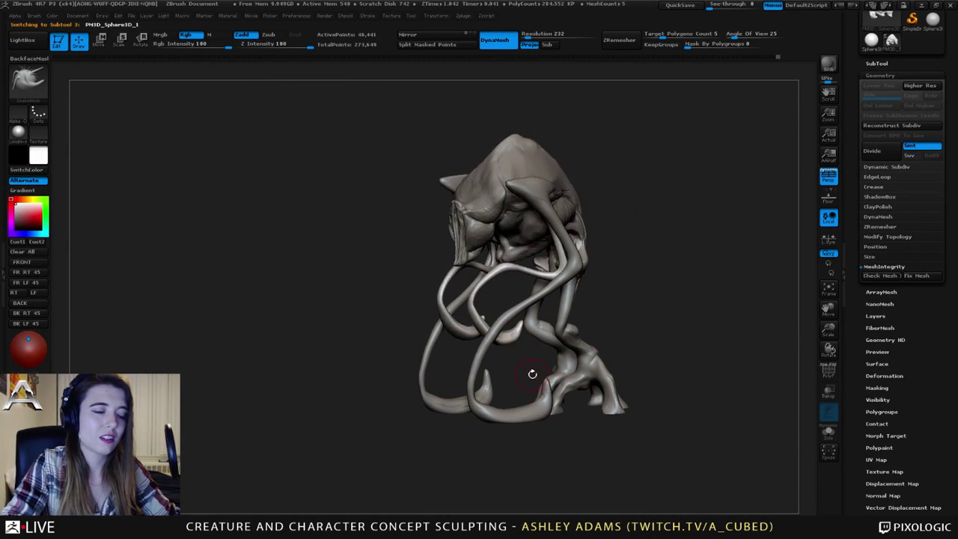
pyautogui.moveTo(533, 374)
pyautogui.keyDown('alt'); pyautogui.mouseDown(button='right')
pyautogui.moveTo(527, 288)
pyautogui.moveTo(538, 351)
pyautogui.moveTo(528, 397)
pyautogui.moveTo(527, 372)
pyautogui.mouseUp(button='right'); pyautogui.keyUp('alt')
pyautogui.keyDown('alt'); pyautogui.click(545, 369); pyautogui.keyUp('alt')
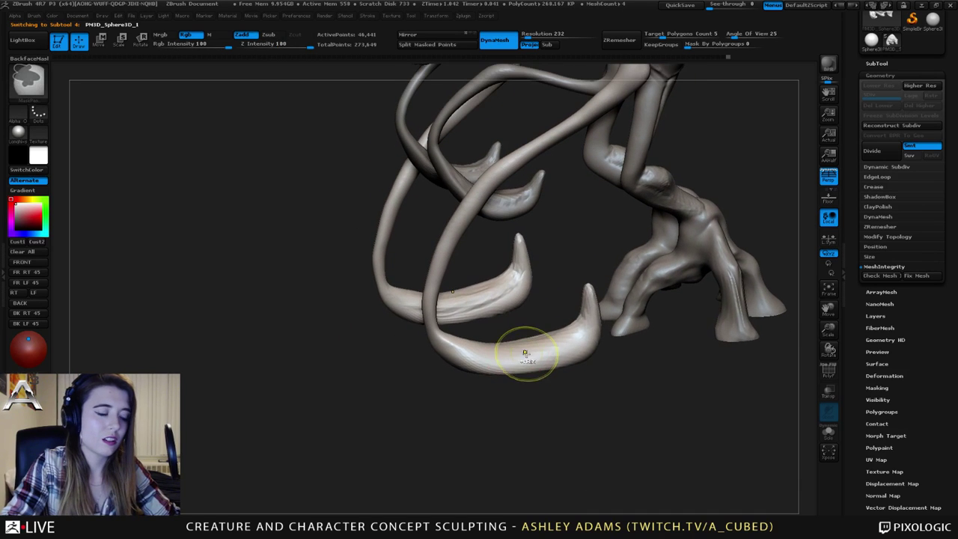
pyautogui.hotkey('ctrl', 'd')
pyautogui.moveTo(524, 308); pyautogui.dragTo(475, 256, button='right')
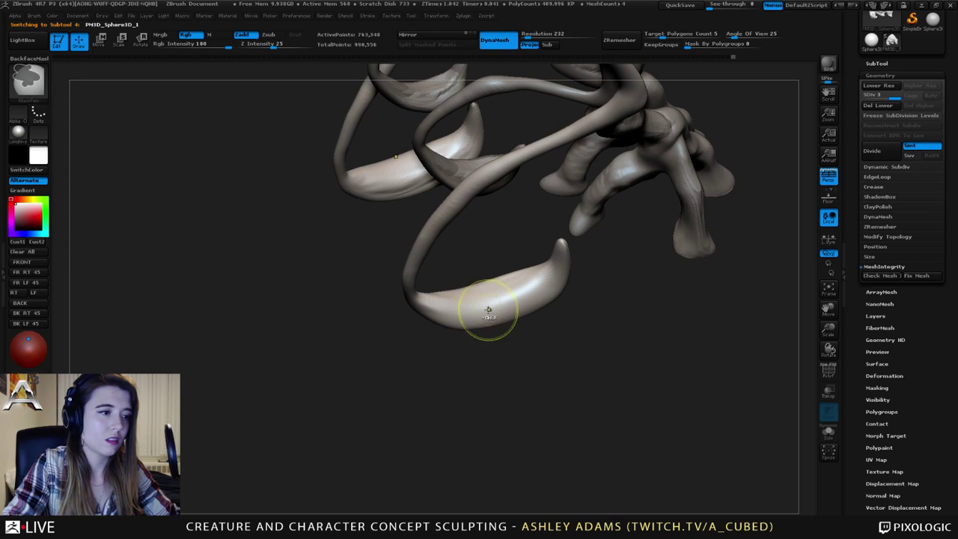
# Build up lengthwise muscle strands on the outer side of the front limbs' broad feet with ClayBuildup.
pyautogui.moveTo(488, 310)
pyautogui.mouseDown(button='right')
pyautogui.moveTo(479, 250)
pyautogui.moveTo(516, 342)
pyautogui.moveTo(451, 304)
pyautogui.mouseUp(button='right')
pyautogui.press('b')
pyautogui.press('c')
pyautogui.press('b')
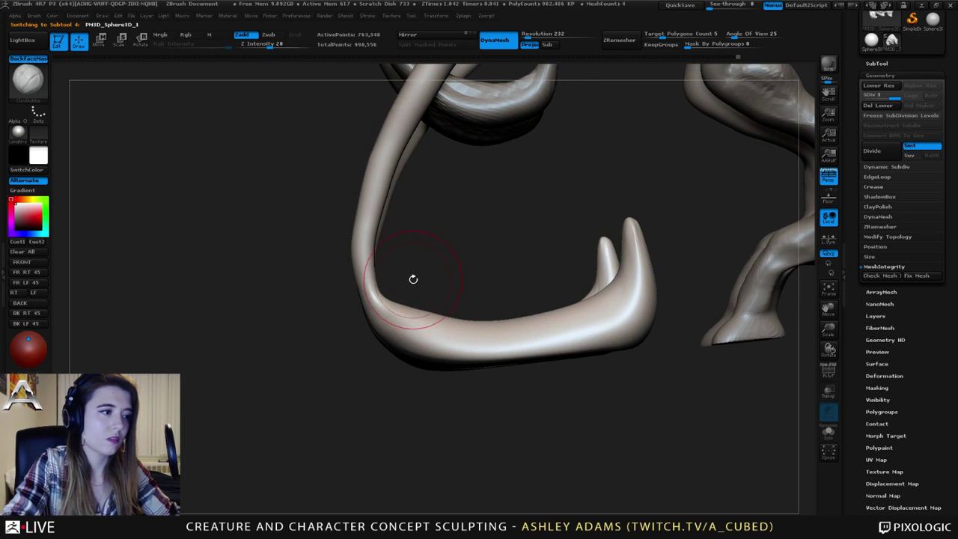
pyautogui.moveTo(413, 279); pyautogui.dragTo(383, 295, button='right')
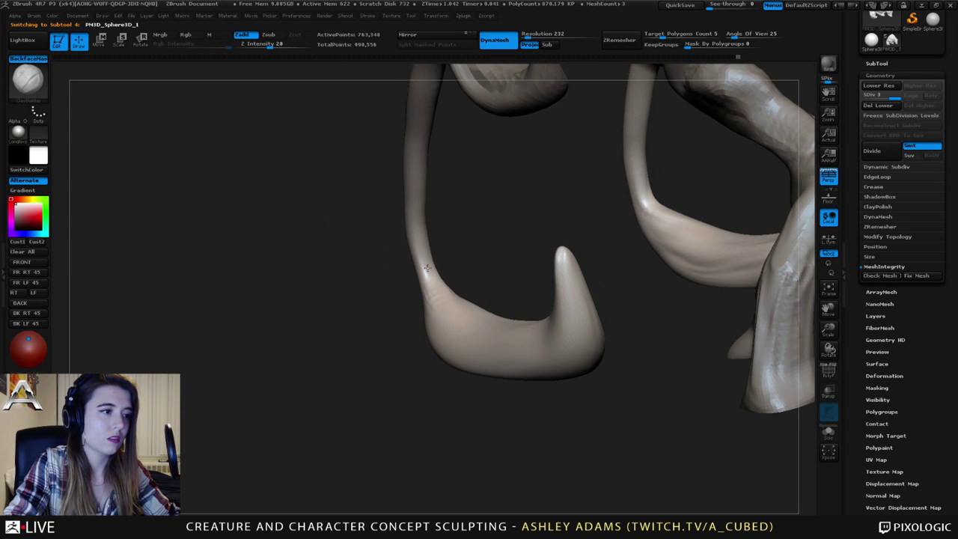
pyautogui.moveTo(412, 225)
pyautogui.mouseDown()
pyautogui.moveTo(425, 271)
pyautogui.moveTo(488, 329)
pyautogui.moveTo(460, 317)
pyautogui.moveTo(500, 346)
pyautogui.mouseUp()
pyautogui.moveTo(444, 317); pyautogui.dragTo(516, 350)
pyautogui.moveTo(505, 323); pyautogui.dragTo(471, 337, button='right')
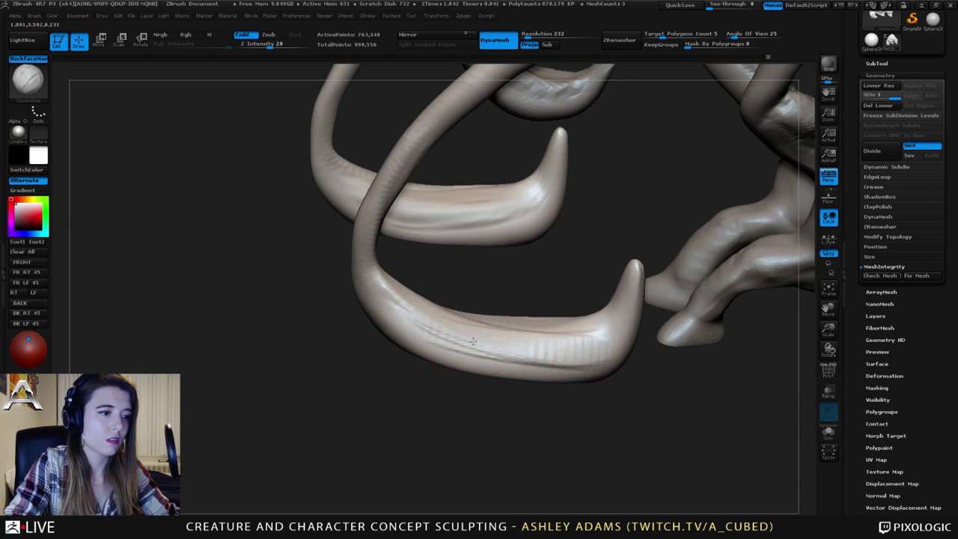
# Add ClayBuildup strands across the upper surface of the front feet, around the base of the upturned tips.
pyautogui.moveTo(470, 338)
pyautogui.mouseDown()
pyautogui.moveTo(591, 337)
pyautogui.moveTo(441, 320)
pyautogui.mouseUp()
pyautogui.moveTo(449, 320); pyautogui.dragTo(491, 301, button='right')
pyautogui.moveTo(524, 325)
pyautogui.mouseDown()
pyautogui.moveTo(439, 300)
pyautogui.moveTo(470, 300)
pyautogui.mouseUp()
pyautogui.moveTo(471, 300); pyautogui.dragTo(520, 324, button='right')
pyautogui.moveTo(527, 314)
pyautogui.mouseDown()
pyautogui.moveTo(494, 276)
pyautogui.moveTo(485, 278)
pyautogui.mouseUp()
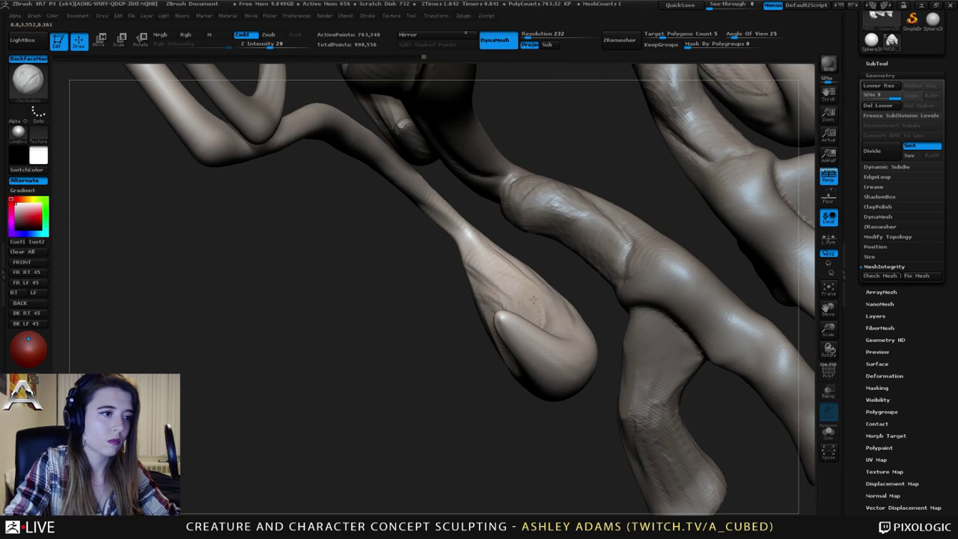
pyautogui.moveTo(485, 279); pyautogui.dragTo(534, 308, button='right')
pyautogui.moveTo(566, 352); pyautogui.dragTo(470, 287)
# Continue the ClayBuildup strands from the front feet around the heel bend and up the limb shafts.
pyautogui.moveTo(470, 287)
pyautogui.mouseDown(button='right')
pyautogui.moveTo(488, 237)
pyautogui.moveTo(449, 254)
pyautogui.mouseUp(button='right')
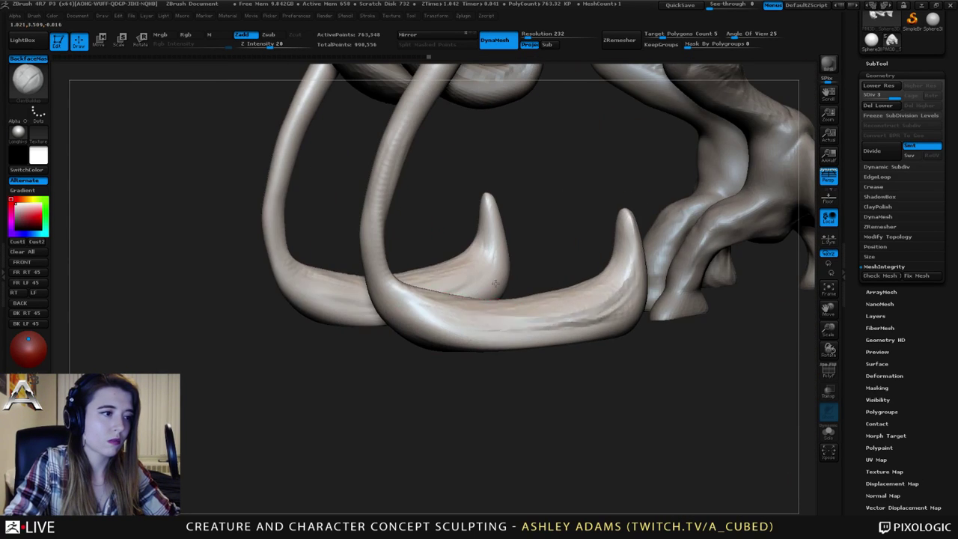
pyautogui.moveTo(472, 330)
pyautogui.mouseDown()
pyautogui.moveTo(404, 287)
pyautogui.moveTo(420, 299)
pyautogui.mouseUp()
pyautogui.moveTo(441, 277); pyautogui.dragTo(415, 267, button='right')
pyautogui.moveTo(404, 301); pyautogui.dragTo(376, 232)
pyautogui.keyDown('alt'); pyautogui.moveTo(379, 200); pyautogui.dragTo(409, 256, button='right'); pyautogui.keyUp('alt')
pyautogui.moveTo(409, 253)
pyautogui.mouseDown()
pyautogui.moveTo(481, 103)
pyautogui.moveTo(503, 93)
pyautogui.mouseUp()
pyautogui.moveTo(464, 172); pyautogui.dragTo(433, 177, button='right')
pyautogui.moveTo(433, 171)
pyautogui.mouseDown()
pyautogui.moveTo(387, 262)
pyautogui.moveTo(410, 331)
pyautogui.mouseUp()
pyautogui.moveTo(410, 330)
pyautogui.mouseDown(button='right')
pyautogui.moveTo(386, 342)
pyautogui.moveTo(437, 283)
pyautogui.mouseUp(button='right')
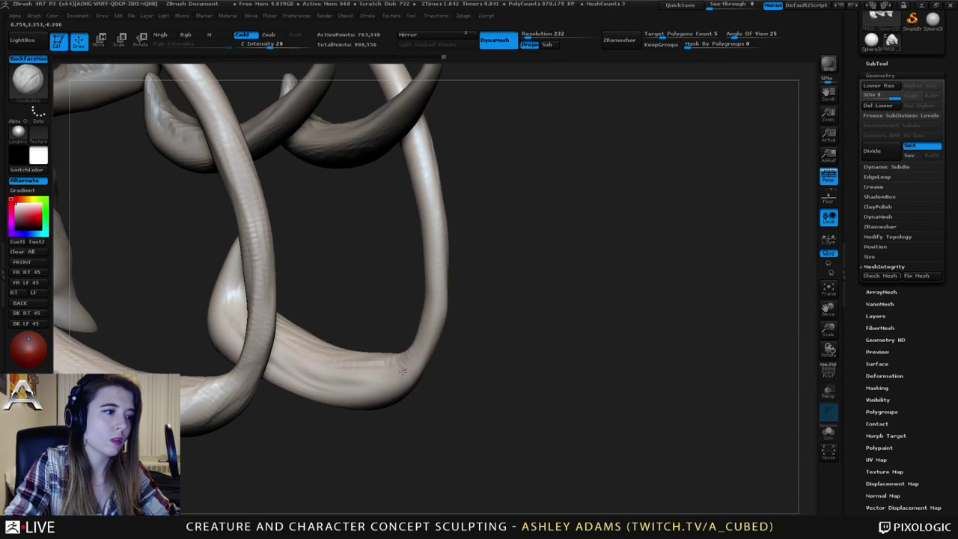
# Layer more clay strands along the sides of the front feet and smooth them into the surface.
pyautogui.moveTo(402, 359)
pyautogui.mouseDown()
pyautogui.moveTo(359, 384)
pyautogui.moveTo(307, 381)
pyautogui.mouseUp()
pyautogui.moveTo(322, 378); pyautogui.dragTo(275, 329, button='right')
pyautogui.moveTo(280, 310)
pyautogui.mouseDown()
pyautogui.moveTo(288, 367)
pyautogui.moveTo(322, 392)
pyautogui.moveTo(366, 359)
pyautogui.mouseUp()
pyautogui.moveTo(349, 344); pyautogui.dragTo(389, 353, button='right')
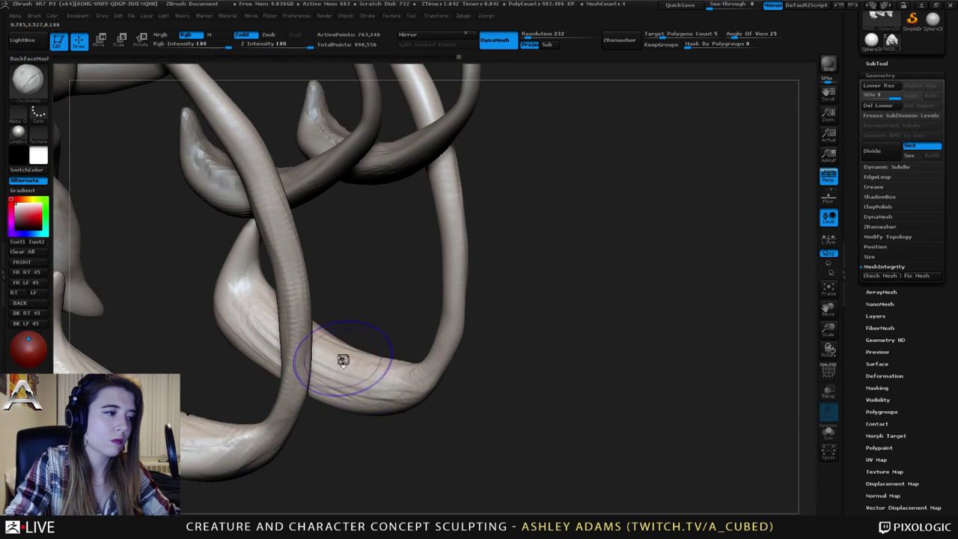
pyautogui.keyDown('shift'); pyautogui.moveTo(344, 359); pyautogui.dragTo(371, 378); pyautogui.keyUp('shift')
# Carve grooves between the strands along the front feet and lower shafts with DamStandard.
pyautogui.moveTo(312, 311); pyautogui.dragTo(280, 318, button='right')
pyautogui.press('b')
pyautogui.press('d')
pyautogui.press('s')
pyautogui.moveTo(278, 243)
pyautogui.mouseDown()
pyautogui.moveTo(293, 247)
pyautogui.moveTo(269, 325)
pyautogui.moveTo(294, 380)
pyautogui.moveTo(310, 389)
pyautogui.mouseUp()
pyautogui.moveTo(309, 372); pyautogui.dragTo(336, 364, button='right')
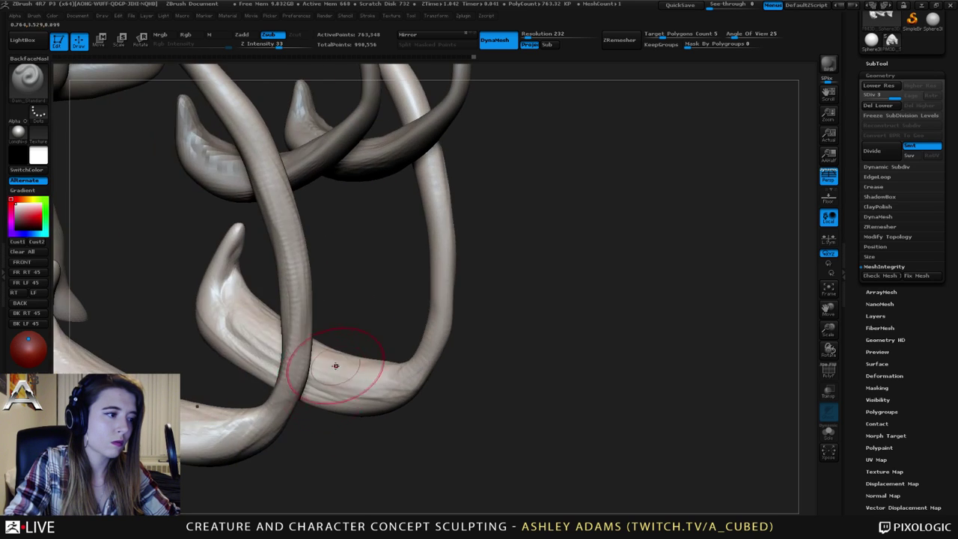
pyautogui.moveTo(279, 340); pyautogui.dragTo(258, 334, button='right')
pyautogui.moveTo(257, 327)
pyautogui.mouseDown()
pyautogui.moveTo(270, 351)
pyautogui.moveTo(348, 383)
pyautogui.moveTo(290, 370)
pyautogui.moveTo(247, 332)
pyautogui.mouseUp()
pyautogui.moveTo(262, 310)
pyautogui.mouseDown(button='right')
pyautogui.moveTo(231, 337)
pyautogui.moveTo(396, 336)
pyautogui.moveTo(343, 348)
pyautogui.mouseUp(button='right')
pyautogui.moveTo(325, 329)
pyautogui.mouseDown()
pyautogui.moveTo(350, 355)
pyautogui.moveTo(414, 375)
pyautogui.moveTo(483, 360)
pyautogui.moveTo(511, 328)
pyautogui.mouseUp()
pyautogui.moveTo(518, 322); pyautogui.dragTo(561, 311, button='right')
# Enlarge the SnakeHook brush and widen the front feet outward as seen from below.
pyautogui.moveTo(479, 296)
pyautogui.keyDown('ctrl'); pyautogui.mouseDown(button='right')
pyautogui.moveTo(476, 247)
pyautogui.moveTo(462, 322)
pyautogui.moveTo(475, 265)
pyautogui.mouseUp(button='right'); pyautogui.keyUp('ctrl')
pyautogui.press('4')
pyautogui.press('space')
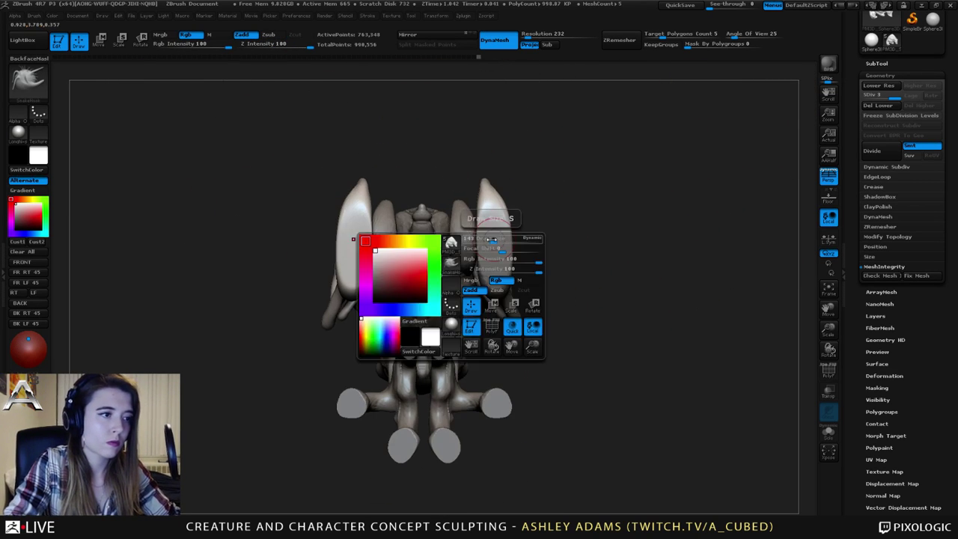
pyautogui.moveTo(491, 238)
pyautogui.mouseDown()
pyautogui.moveTo(506, 237)
pyautogui.moveTo(514, 251)
pyautogui.moveTo(511, 228)
pyautogui.mouseUp()
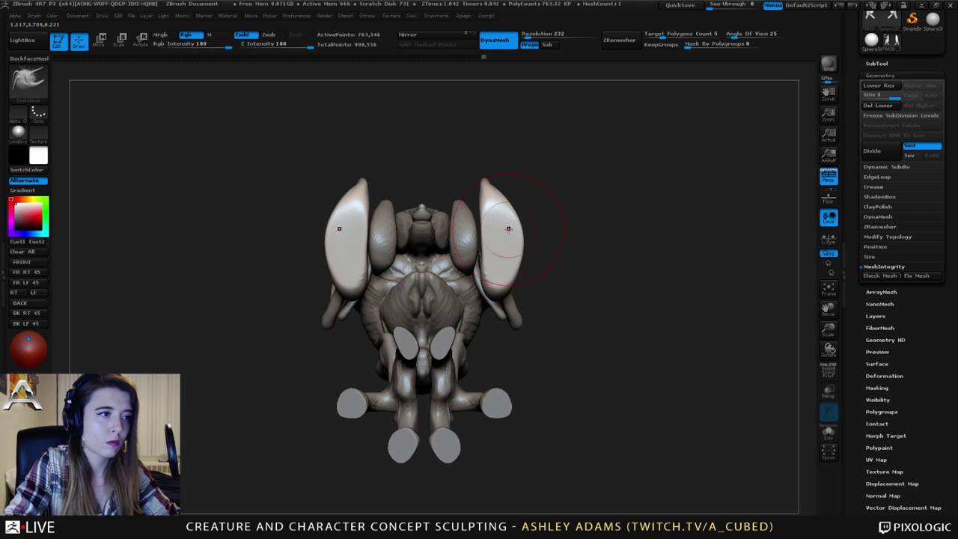
pyautogui.moveTo(507, 264)
pyautogui.mouseDown()
pyautogui.moveTo(521, 267)
pyautogui.moveTo(512, 233)
pyautogui.mouseUp()
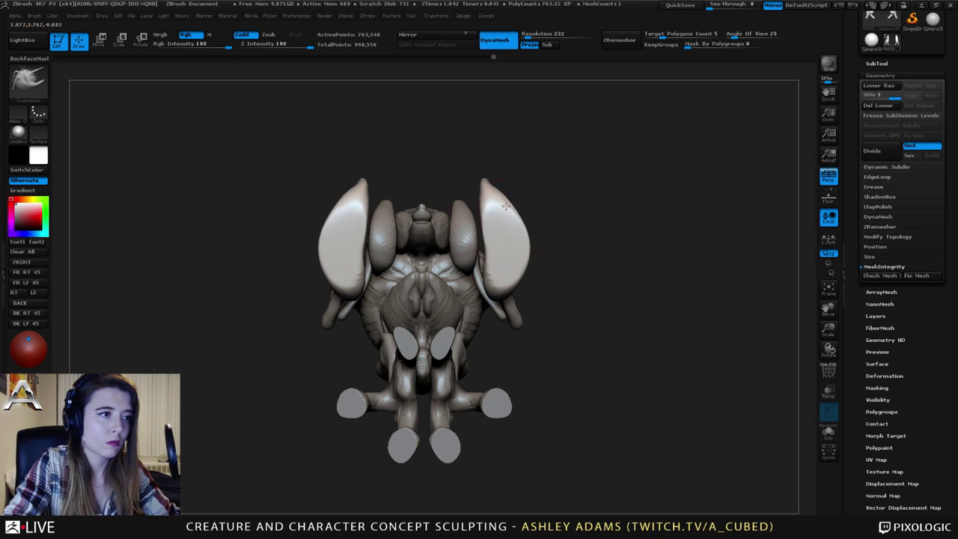
# Thicken the lower shafts of the front limbs from the front with the Inflat brush.
pyautogui.moveTo(503, 244)
pyautogui.mouseDown(button='right')
pyautogui.moveTo(492, 309)
pyautogui.moveTo(514, 235)
pyautogui.mouseUp(button='right')
pyautogui.press('space')
pyautogui.moveTo(494, 196); pyautogui.dragTo(486, 132)
pyautogui.press('b')
pyautogui.press('i')
pyautogui.press('n')
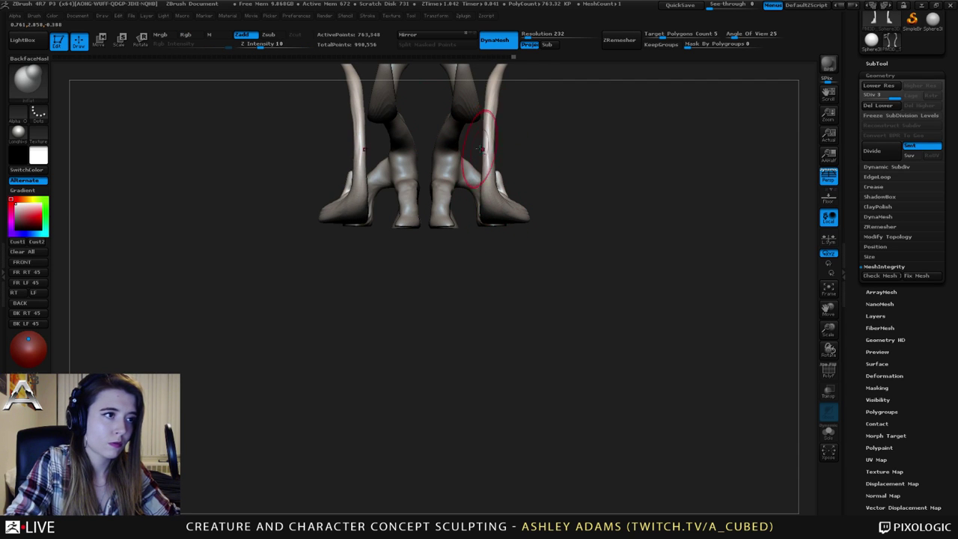
pyautogui.keyDown('alt'); pyautogui.moveTo(490, 153); pyautogui.dragTo(504, 238, button='right'); pyautogui.keyUp('alt')
pyautogui.moveTo(509, 287); pyautogui.dragTo(504, 225)
pyautogui.moveTo(511, 161); pyautogui.dragTo(506, 229)
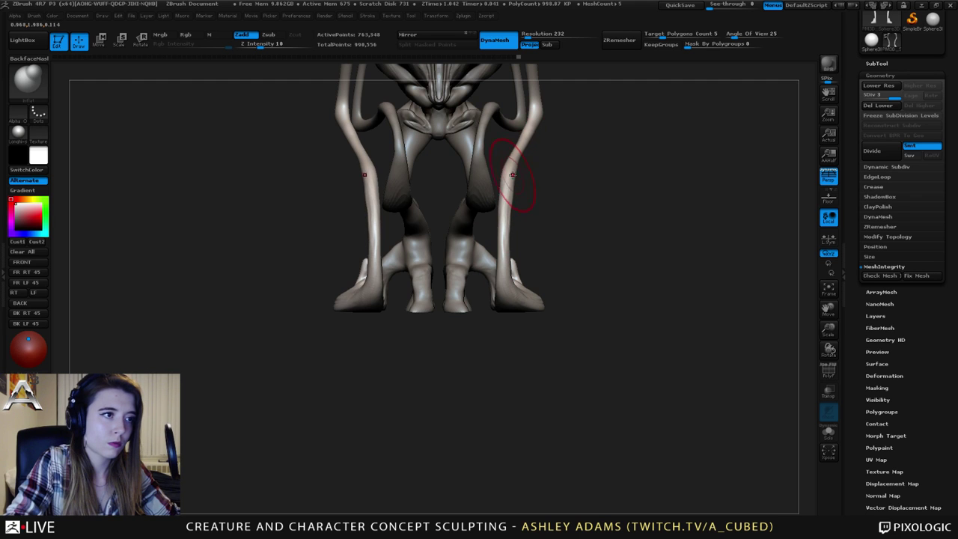
# Adjust the brush size and inflate the front limbs from the heel bend up the lower shaft in side view.
pyautogui.moveTo(557, 160)
pyautogui.mouseDown(button='right')
pyautogui.moveTo(500, 155)
pyautogui.moveTo(491, 264)
pyautogui.mouseUp(button='right')
pyautogui.moveTo(492, 263)
pyautogui.mouseDown(button='right')
pyautogui.moveTo(505, 265)
pyautogui.moveTo(490, 263)
pyautogui.mouseUp(button='right')
pyautogui.press('space')
pyautogui.moveTo(489, 262); pyautogui.dragTo(495, 261)
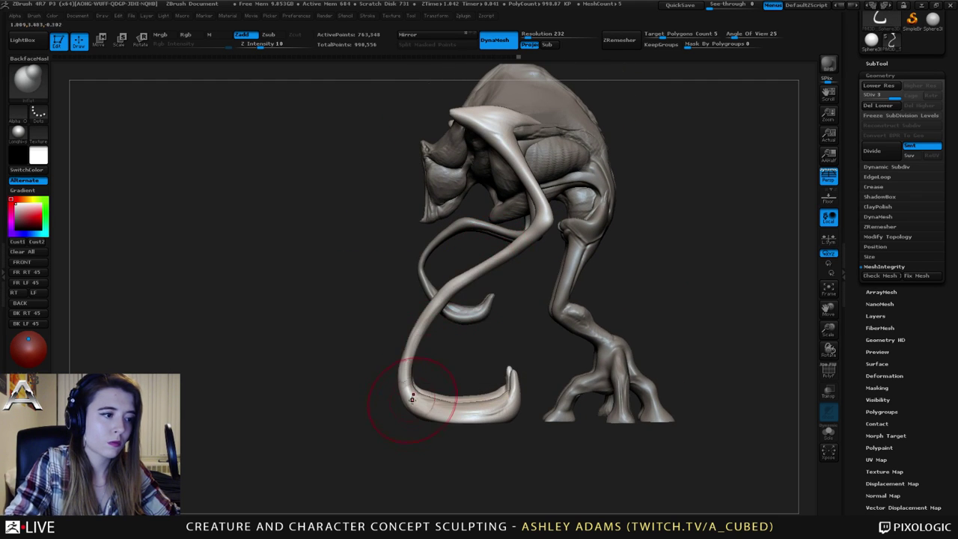
pyautogui.moveTo(412, 399)
pyautogui.mouseDown()
pyautogui.moveTo(402, 364)
pyautogui.moveTo(441, 292)
pyautogui.mouseUp()
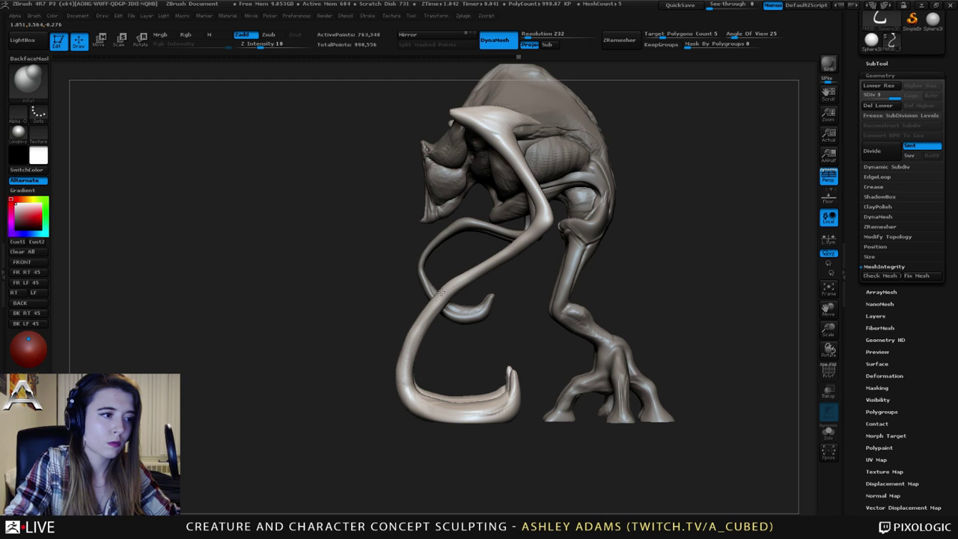
# Inflate the upper front limb in side view and the lower shafts of both front limbs from the front.
pyautogui.moveTo(533, 237)
pyautogui.mouseDown()
pyautogui.moveTo(546, 212)
pyautogui.moveTo(522, 156)
pyautogui.mouseUp()
pyautogui.moveTo(510, 239)
pyautogui.mouseDown(button='right')
pyautogui.moveTo(480, 230)
pyautogui.moveTo(576, 247)
pyautogui.mouseUp(button='right')
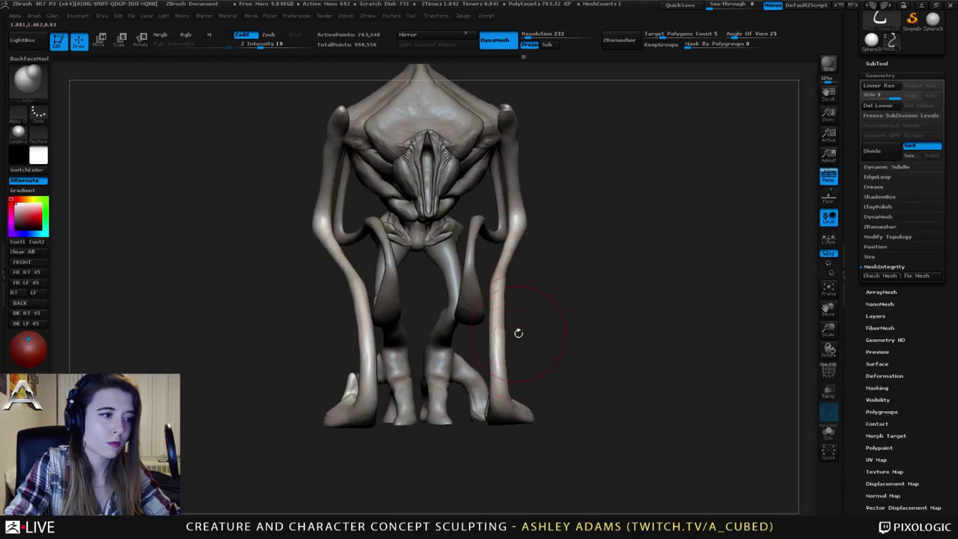
pyautogui.moveTo(495, 405); pyautogui.dragTo(496, 281)
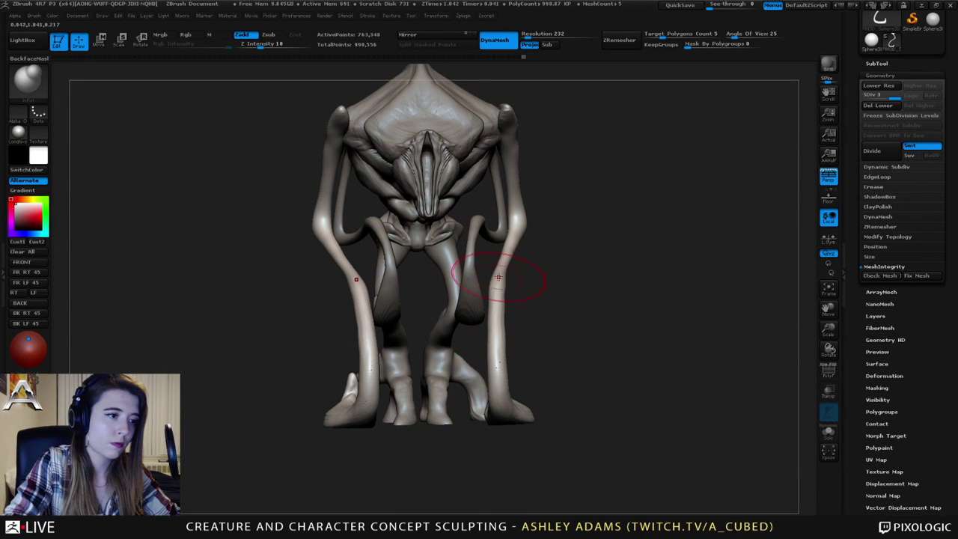
pyautogui.moveTo(499, 408)
pyautogui.mouseDown()
pyautogui.moveTo(491, 300)
pyautogui.moveTo(500, 274)
pyautogui.mouseUp()
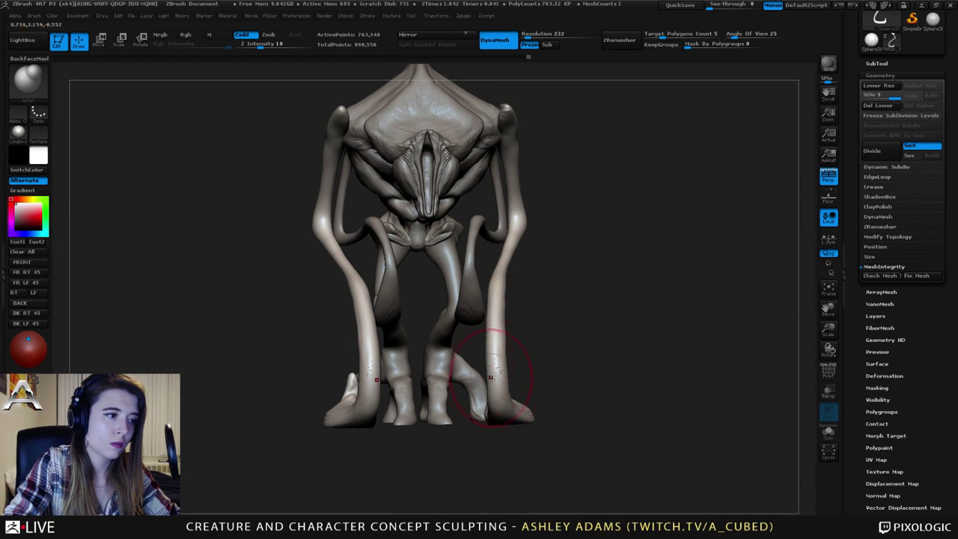
# Smooth the lower shafts of the front limbs just above the heel bends.
pyautogui.moveTo(522, 421)
pyautogui.mouseDown(button='right')
pyautogui.moveTo(495, 428)
pyautogui.moveTo(511, 428)
pyautogui.mouseUp(button='right')
pyautogui.keyDown('shift'); pyautogui.moveTo(498, 381); pyautogui.dragTo(497, 335); pyautogui.keyUp('shift')
pyautogui.moveTo(531, 329); pyautogui.dragTo(450, 327, button='right')
pyautogui.keyDown('shift'); pyautogui.moveTo(499, 401); pyautogui.dragTo(492, 353); pyautogui.keyUp('shift')
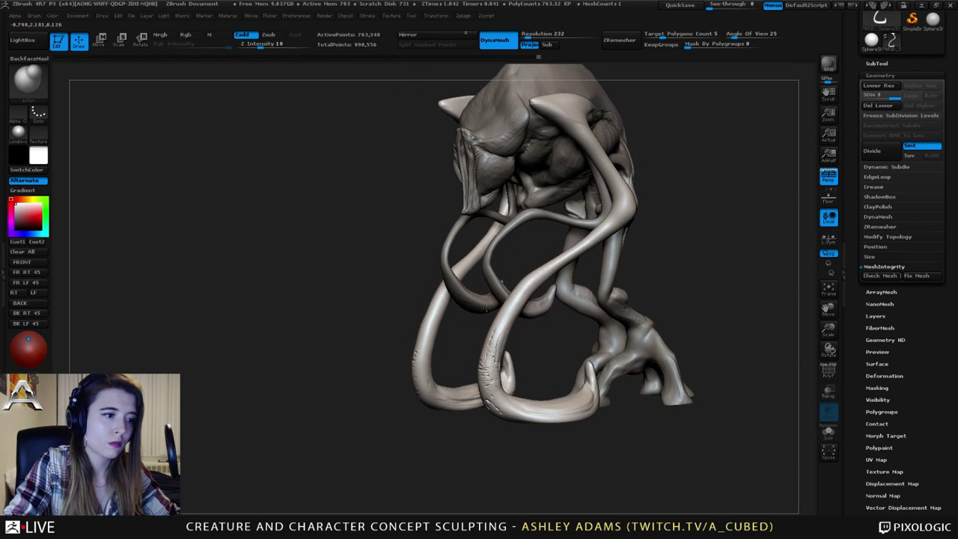
# Inflate the front limb in side view from the curved shaft up past the elbow toward the shoulder.
pyautogui.moveTo(529, 288); pyautogui.dragTo(485, 282, button='right')
pyautogui.moveTo(442, 289)
pyautogui.mouseDown()
pyautogui.moveTo(571, 201)
pyautogui.moveTo(533, 134)
pyautogui.mouseUp()
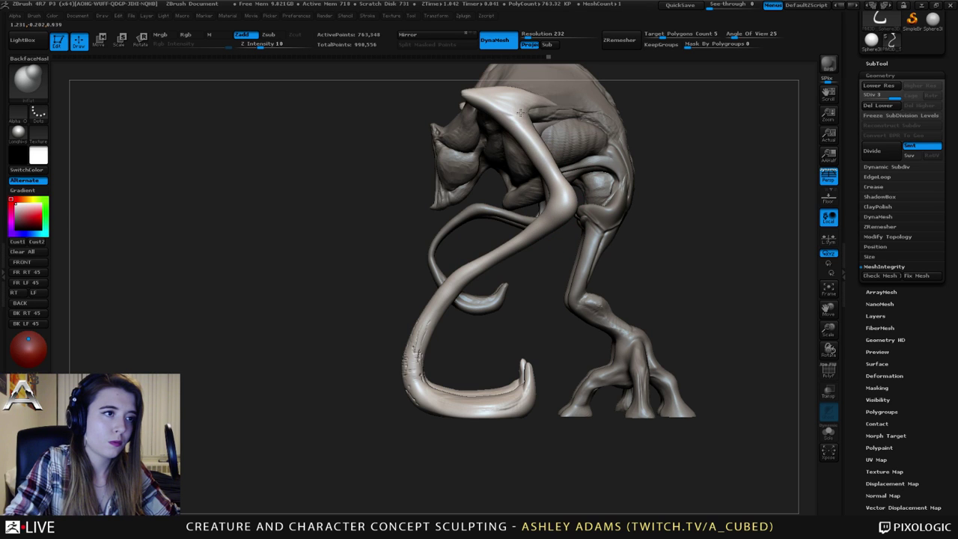
pyautogui.moveTo(492, 193); pyautogui.dragTo(506, 231)
# Resize the ClayBuildup brush and build up strands along the lower shafts of the front limbs down to the heel bend.
pyautogui.moveTo(506, 231); pyautogui.dragTo(346, 200, button='right')
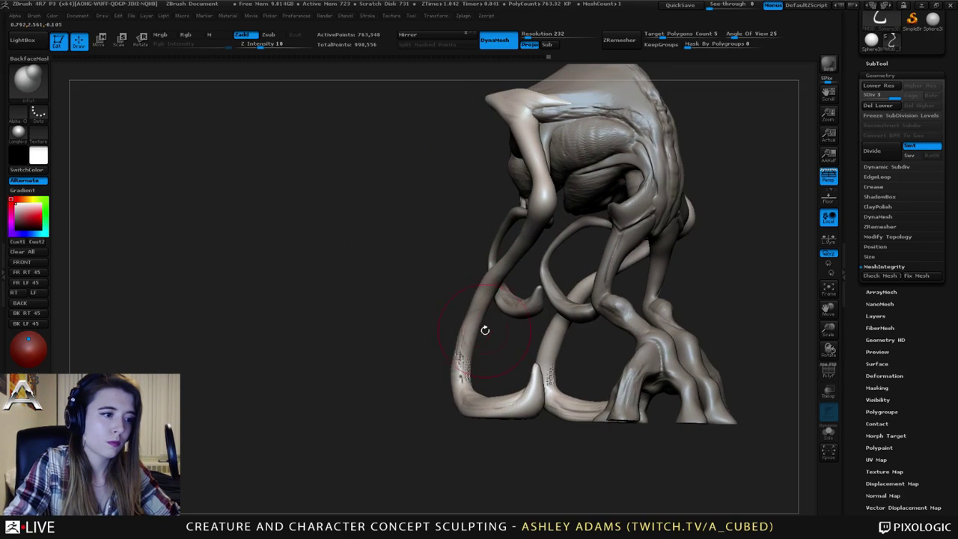
pyautogui.moveTo(485, 330); pyautogui.dragTo(465, 374, button='right')
pyautogui.press('b')
pyautogui.press('c')
pyautogui.press('b')
pyautogui.press('space')
pyautogui.moveTo(472, 366)
pyautogui.mouseDown()
pyautogui.moveTo(462, 366)
pyautogui.moveTo(470, 380)
pyautogui.moveTo(476, 319)
pyautogui.moveTo(464, 375)
pyautogui.mouseUp()
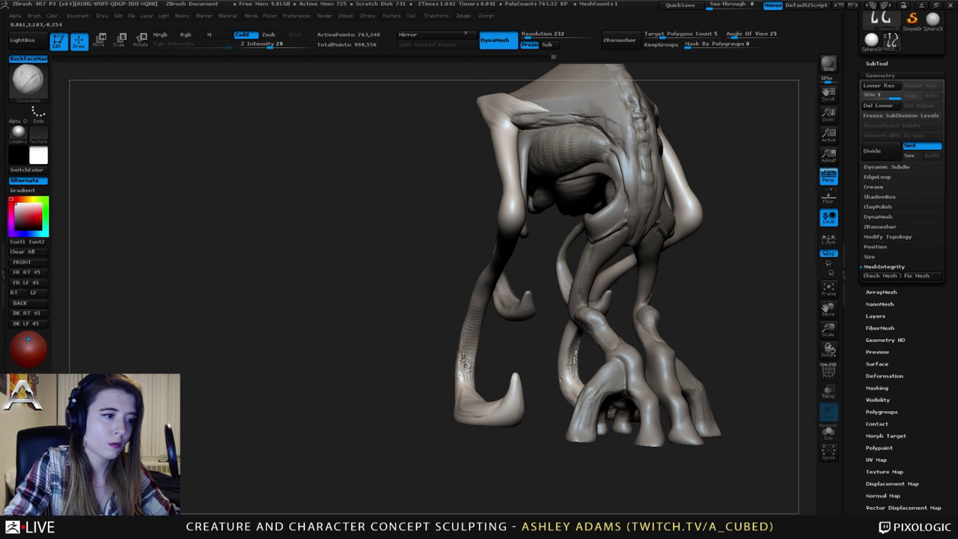
pyautogui.moveTo(471, 342); pyautogui.dragTo(495, 278, button='right')
pyautogui.moveTo(485, 280); pyautogui.dragTo(472, 337)
pyautogui.moveTo(479, 304); pyautogui.dragTo(470, 338)
pyautogui.moveTo(474, 301)
pyautogui.mouseDown(button='right')
pyautogui.moveTo(494, 326)
pyautogui.moveTo(535, 344)
pyautogui.moveTo(459, 340)
pyautogui.mouseUp(button='right')
pyautogui.moveTo(473, 337); pyautogui.dragTo(466, 390)
pyautogui.moveTo(467, 356); pyautogui.dragTo(462, 383)
# Extend the ClayBuildup strands from the curved shaft up the forearm toward the elbow, adjusting the brush size.
pyautogui.moveTo(430, 333)
pyautogui.mouseDown(button='right')
pyautogui.moveTo(516, 337)
pyautogui.moveTo(462, 345)
pyautogui.moveTo(493, 300)
pyautogui.mouseUp(button='right')
pyautogui.moveTo(517, 229); pyautogui.dragTo(483, 228, button='right')
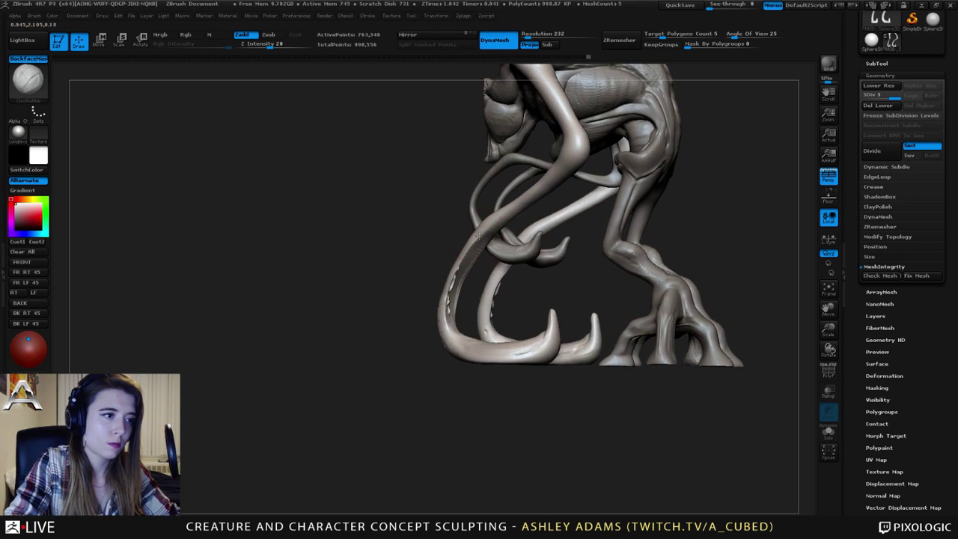
pyautogui.moveTo(485, 234)
pyautogui.mouseDown()
pyautogui.moveTo(514, 207)
pyautogui.moveTo(509, 218)
pyautogui.mouseUp()
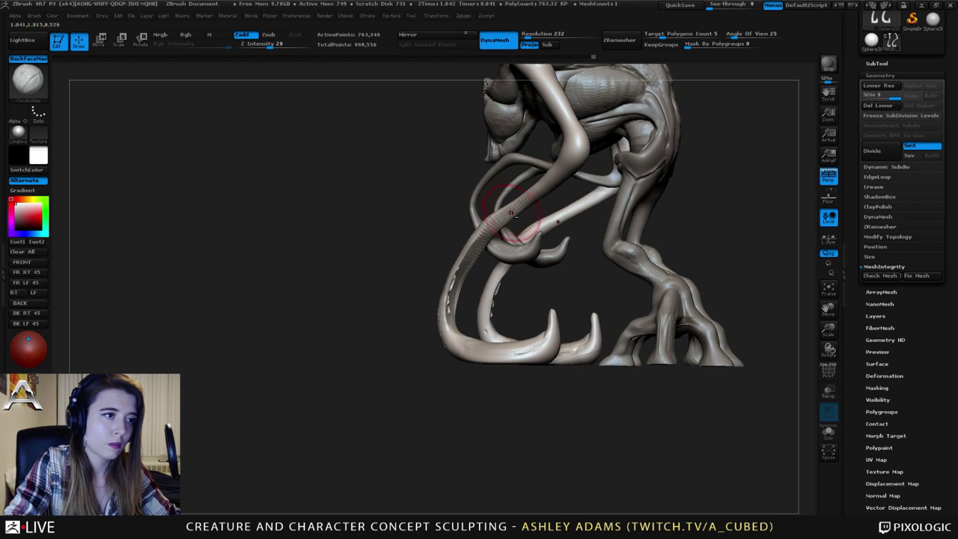
pyautogui.moveTo(475, 230); pyautogui.dragTo(517, 240, button='right')
pyautogui.press('space')
pyautogui.moveTo(552, 186); pyautogui.dragTo(473, 233)
pyautogui.moveTo(483, 225)
pyautogui.mouseDown(button='right')
pyautogui.moveTo(455, 214)
pyautogui.moveTo(541, 235)
pyautogui.mouseUp(button='right')
pyautogui.moveTo(518, 225); pyautogui.dragTo(618, 157)
# Layer long ClayBuildup muscle strands along the forearm just below the elbow on the opposite side of the limb.
pyautogui.keyDown('ctrl'); pyautogui.moveTo(556, 238); pyautogui.dragTo(556, 209, button='right'); pyautogui.keyUp('ctrl')
pyautogui.moveTo(557, 210); pyautogui.dragTo(623, 211, button='right')
pyautogui.moveTo(526, 212)
pyautogui.keyDown('ctrl'); pyautogui.mouseDown(button='right')
pyautogui.moveTo(513, 165)
pyautogui.moveTo(503, 204)
pyautogui.mouseUp(button='right'); pyautogui.keyUp('ctrl')
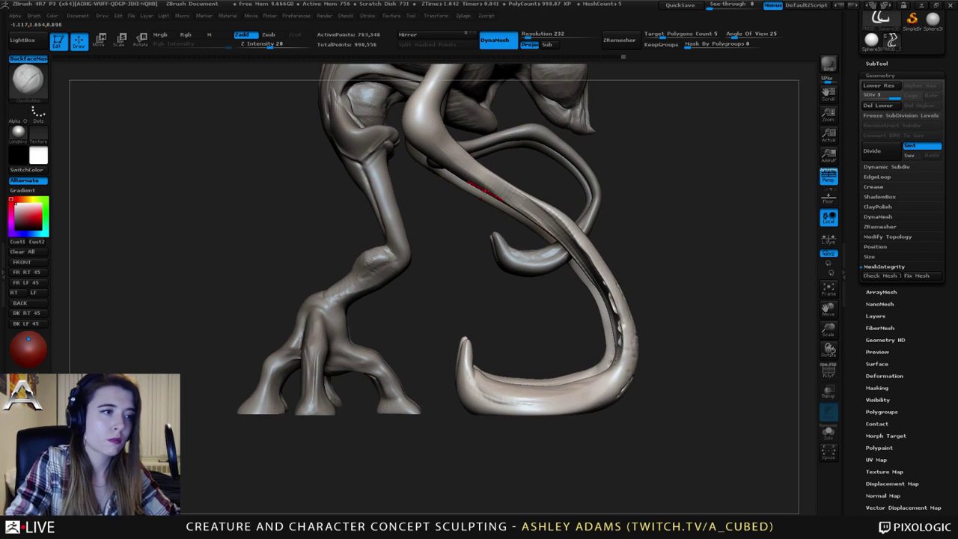
pyautogui.moveTo(455, 160); pyautogui.dragTo(541, 227)
pyautogui.moveTo(464, 157)
pyautogui.mouseDown(button='right')
pyautogui.moveTo(460, 197)
pyautogui.moveTo(431, 203)
pyautogui.mouseUp(button='right')
pyautogui.moveTo(500, 178); pyautogui.dragTo(465, 158)
pyautogui.moveTo(528, 190); pyautogui.dragTo(423, 163)
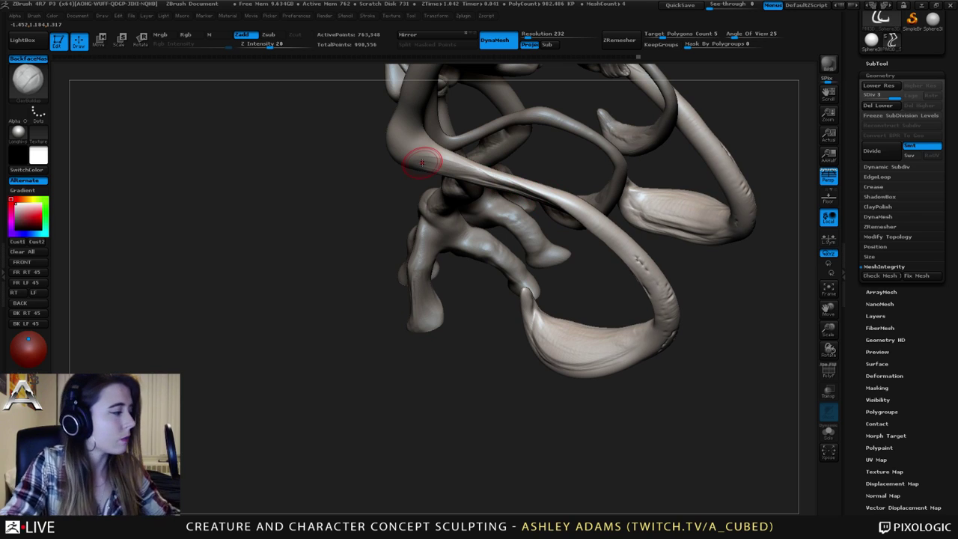
# Save the current tool under a file name of its own.
pyautogui.moveTo(911, 55); pyautogui.dragTo(912, 161)
pyautogui.click(911, 34)
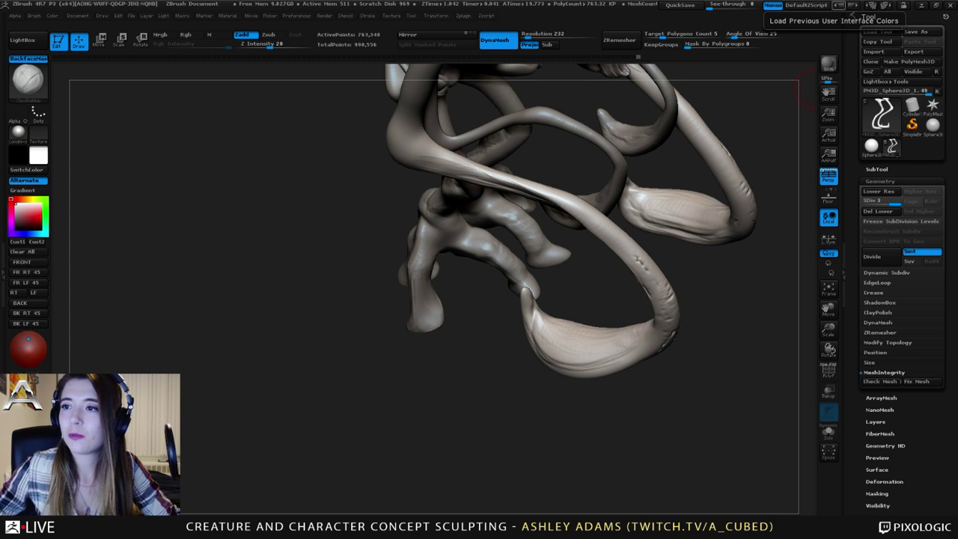
# Add ClayBuildup strokes along the bend where the forearm curves into the lower shaft.
pyautogui.moveTo(623, 244); pyautogui.dragTo(616, 245)
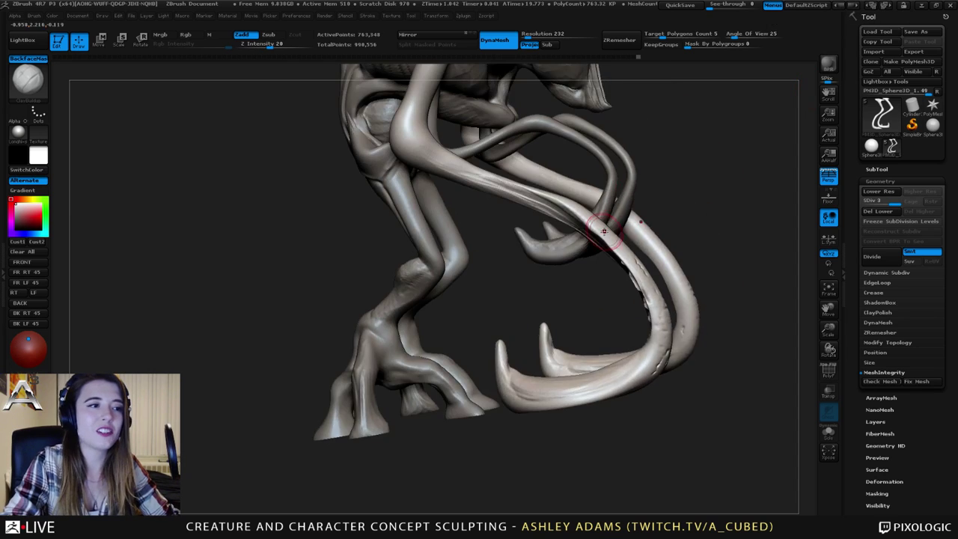
pyautogui.moveTo(664, 217)
pyautogui.mouseDown()
pyautogui.moveTo(607, 208)
pyautogui.moveTo(602, 247)
pyautogui.moveTo(633, 283)
pyautogui.moveTo(641, 318)
pyautogui.moveTo(610, 262)
pyautogui.moveTo(588, 244)
pyautogui.moveTo(623, 279)
pyautogui.mouseUp()
pyautogui.moveTo(602, 244); pyautogui.dragTo(577, 220)
pyautogui.moveTo(517, 192)
pyautogui.mouseDown(button='right')
pyautogui.moveTo(531, 241)
pyautogui.moveTo(502, 275)
pyautogui.mouseUp(button='right')
pyautogui.moveTo(471, 301); pyautogui.dragTo(568, 353)
pyautogui.moveTo(567, 353); pyautogui.dragTo(578, 315, button='right')
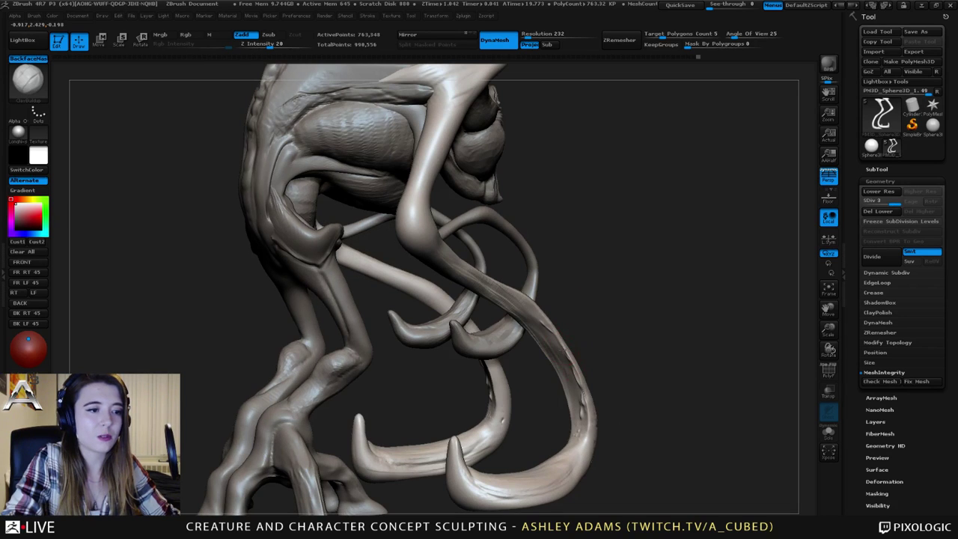
# Smooth the rough clay on the lower shaft and along the forearm strands.
pyautogui.moveTo(578, 394); pyautogui.dragTo(584, 432)
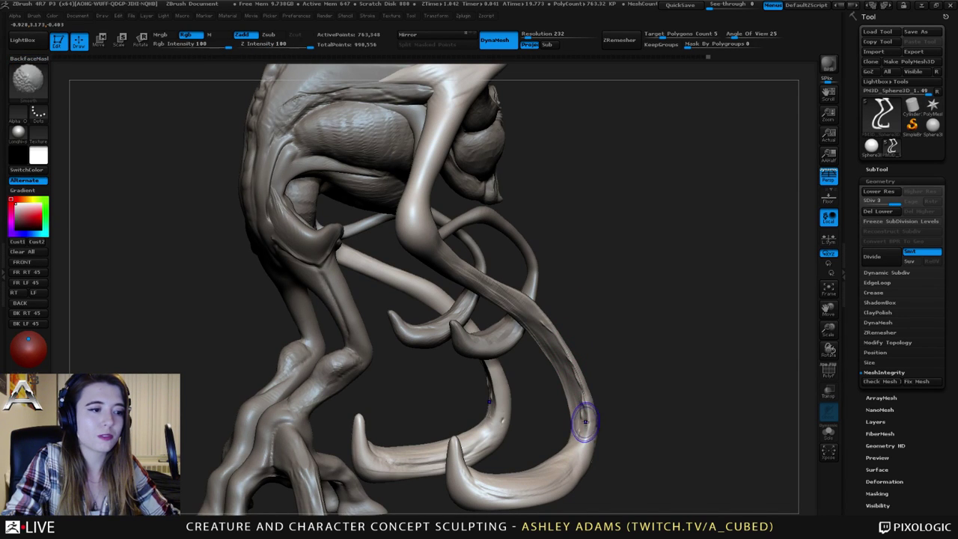
pyautogui.keyDown('shift'); pyautogui.moveTo(542, 334); pyautogui.dragTo(535, 325); pyautogui.keyUp('shift')
pyautogui.keyDown('shift'); pyautogui.moveTo(496, 298); pyautogui.dragTo(472, 279); pyautogui.keyUp('shift')
# Run a ClayBuildup muscle strand from the front of the elbow down the forearm.
pyautogui.moveTo(464, 274)
pyautogui.mouseDown(button='right')
pyautogui.moveTo(238, 214)
pyautogui.moveTo(165, 206)
pyautogui.moveTo(112, 213)
pyautogui.mouseUp(button='right')
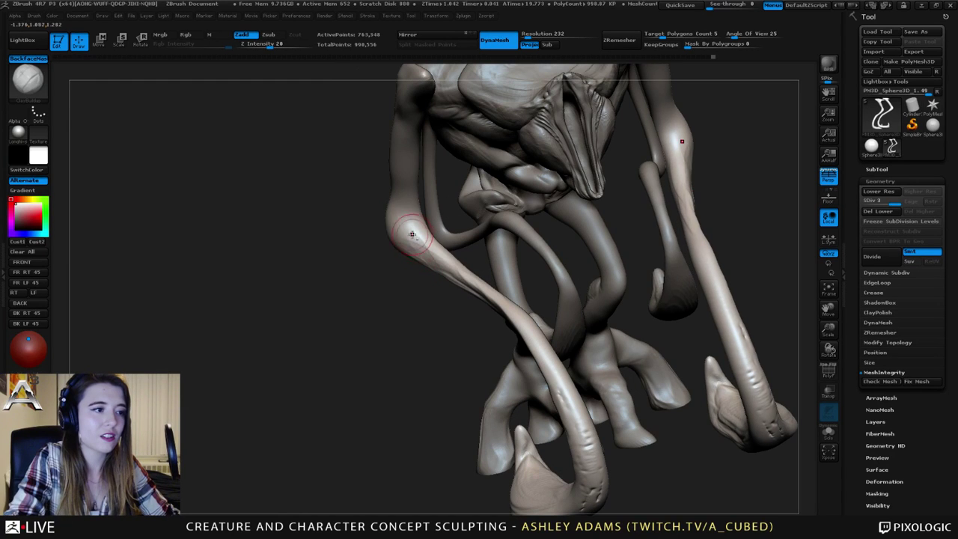
pyautogui.moveTo(411, 235); pyautogui.dragTo(492, 300)
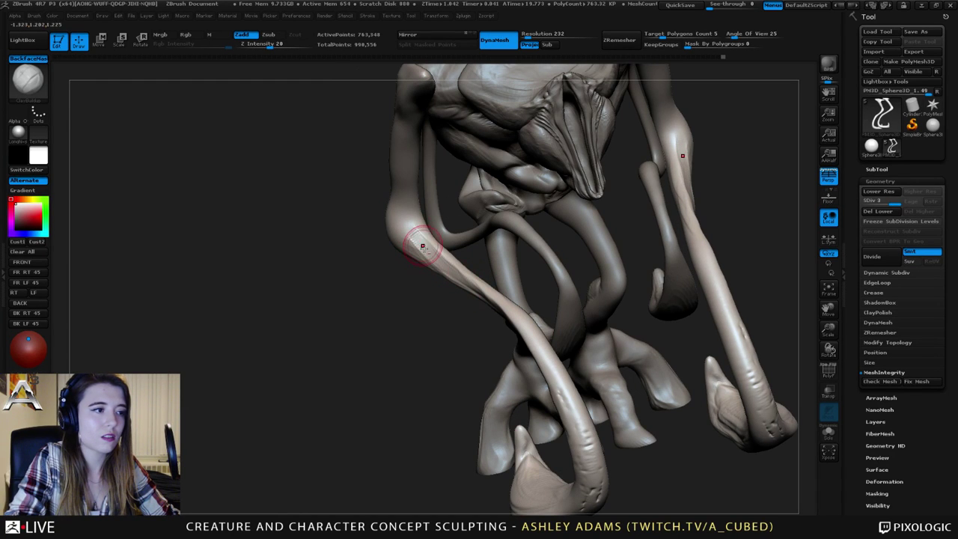
pyautogui.moveTo(409, 223)
pyautogui.mouseDown(button='right')
pyautogui.moveTo(384, 175)
pyautogui.moveTo(390, 186)
pyautogui.mouseUp(button='right')
# Switch to SnakeHook, resize the brush and adjust the contour of the elbows and upper front limbs from the front.
pyautogui.press('b')
pyautogui.press('s')
pyautogui.press('h')
pyautogui.press('space')
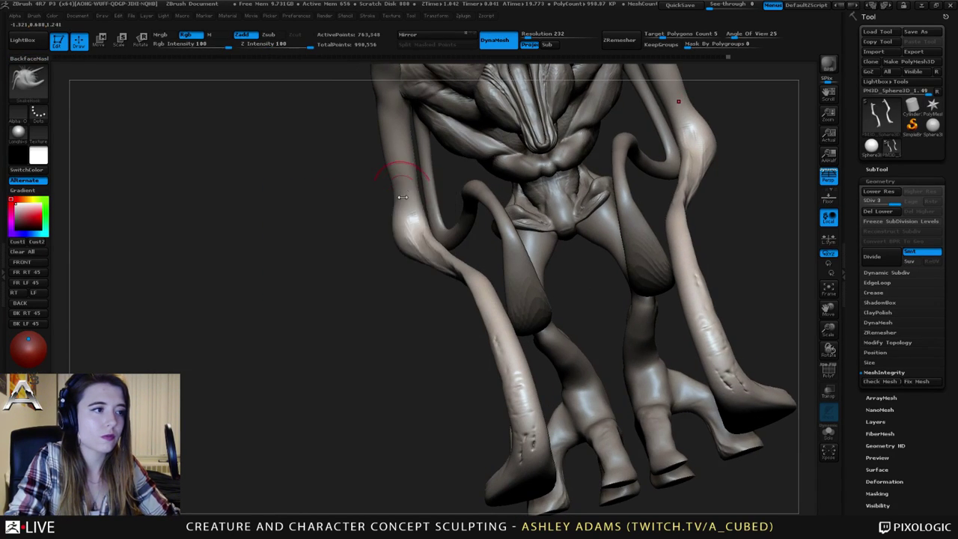
pyautogui.moveTo(401, 197); pyautogui.dragTo(391, 193)
pyautogui.keyDown('ctrl'); pyautogui.moveTo(404, 222); pyautogui.dragTo(557, 249, button='right'); pyautogui.keyUp('ctrl')
pyautogui.moveTo(540, 263); pyautogui.dragTo(540, 210)
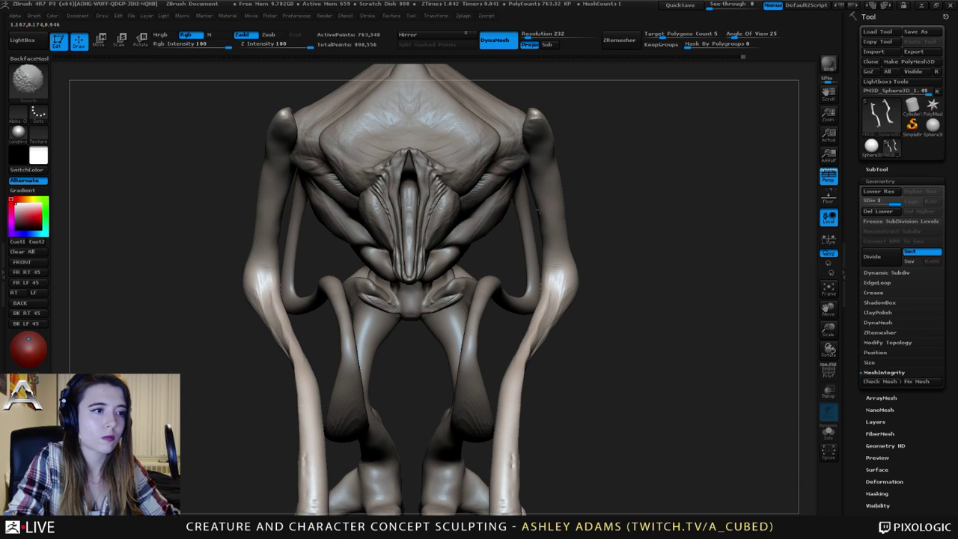
pyautogui.moveTo(543, 278); pyautogui.dragTo(548, 284)
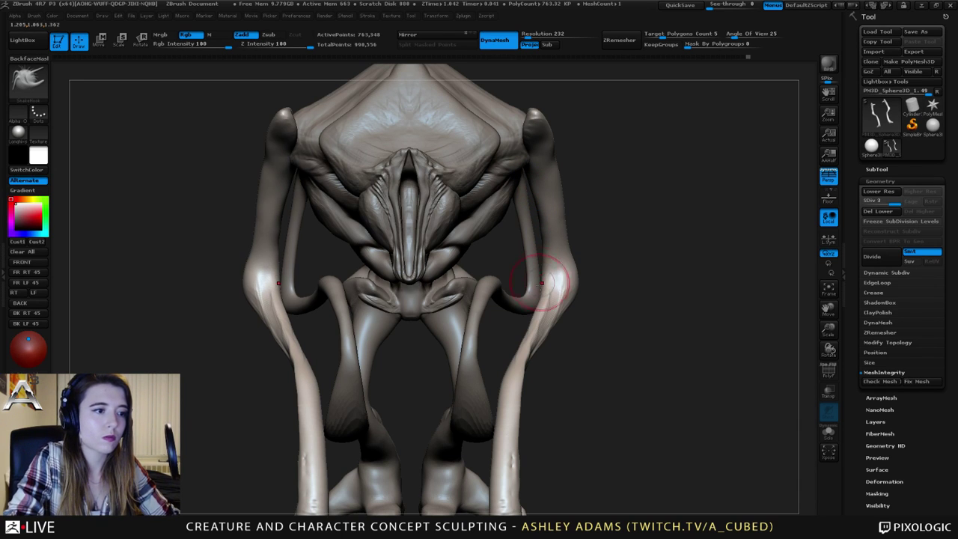
# Adjust the SnakeHook brush size and reshape the lower shafts from the front and the heel bend from the side.
pyautogui.keyDown('ctrl'); pyautogui.moveTo(534, 322); pyautogui.dragTo(518, 280, button='right'); pyautogui.keyUp('ctrl')
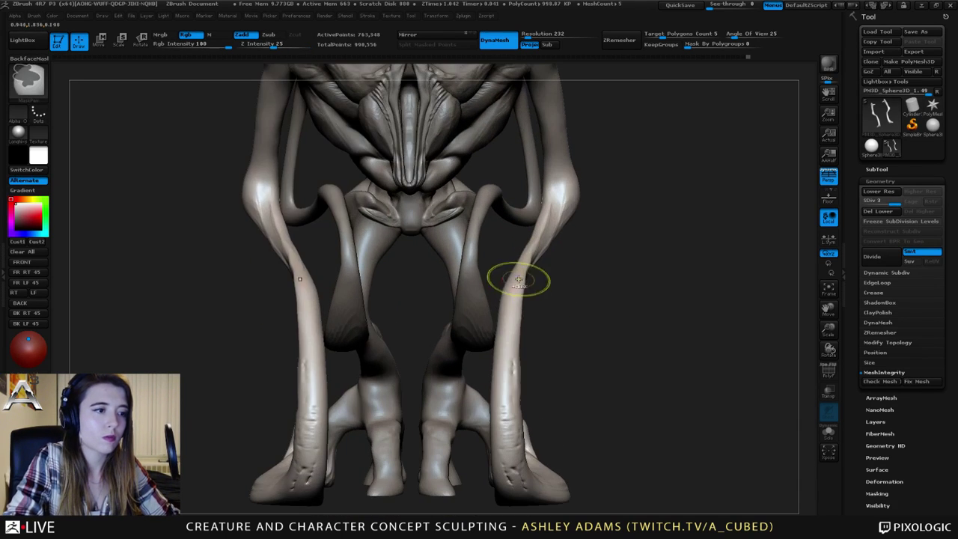
pyautogui.moveTo(508, 297); pyautogui.dragTo(497, 365)
pyautogui.press('space')
pyautogui.keyDown('alt'); pyautogui.moveTo(515, 419); pyautogui.dragTo(520, 291, button='right'); pyautogui.keyUp('alt')
pyautogui.press('space')
pyautogui.moveTo(512, 304)
pyautogui.mouseDown()
pyautogui.moveTo(508, 332)
pyautogui.moveTo(502, 196)
pyautogui.mouseUp()
pyautogui.moveTo(503, 195); pyautogui.dragTo(466, 280, button='right')
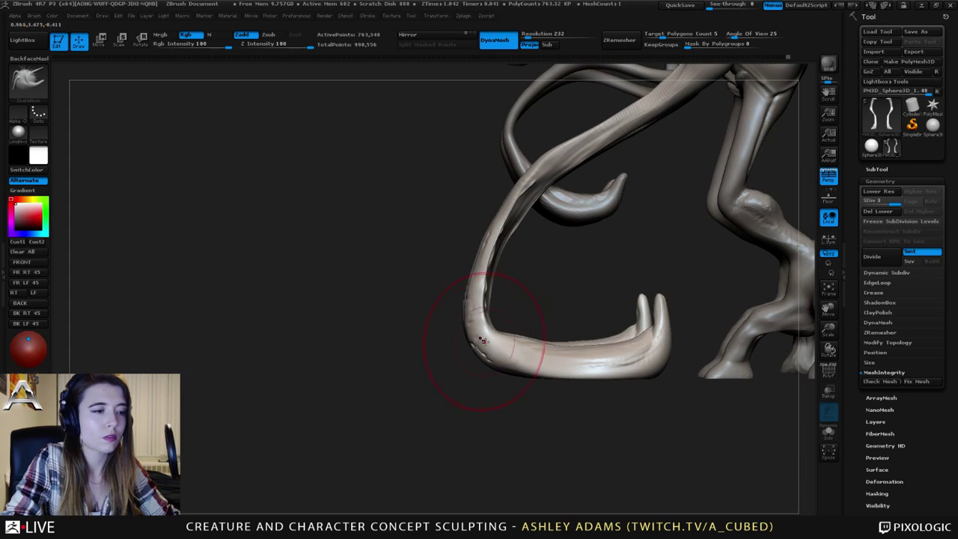
pyautogui.moveTo(481, 340)
pyautogui.mouseDown()
pyautogui.moveTo(491, 331)
pyautogui.moveTo(517, 373)
pyautogui.mouseUp()
# Resize the SnakeHook brush and reshape the upturned tips of the front feet.
pyautogui.press('space')
pyautogui.press('space')
pyautogui.moveTo(650, 356); pyautogui.dragTo(638, 356)
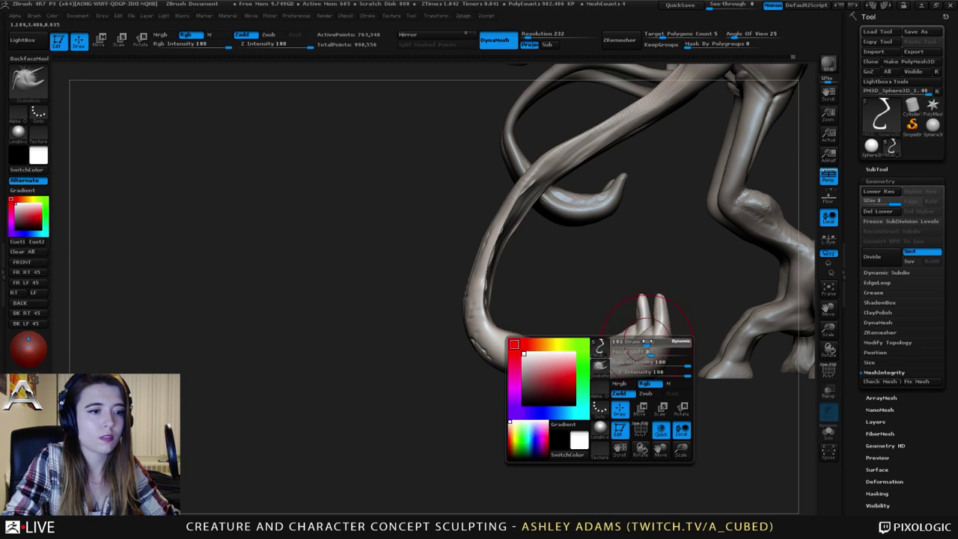
pyautogui.moveTo(660, 313)
pyautogui.mouseDown()
pyautogui.moveTo(668, 311)
pyautogui.moveTo(667, 336)
pyautogui.moveTo(669, 305)
pyautogui.moveTo(670, 314)
pyautogui.mouseUp()
pyautogui.moveTo(603, 303); pyautogui.dragTo(695, 328)
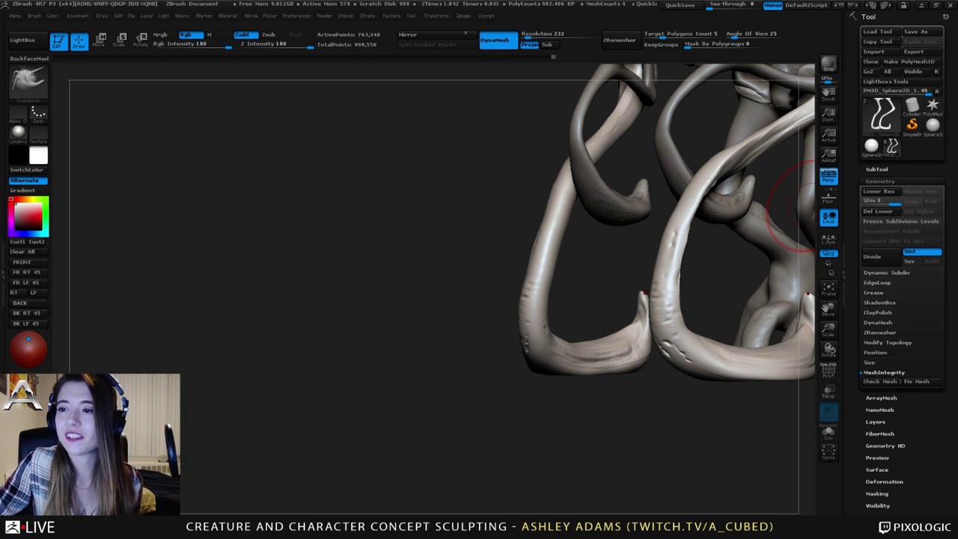
# Nudge the curve of the front limbs' lower shafts with SnakeHook in three-quarter view.
pyautogui.rightClick(566, 200)
pyautogui.moveTo(596, 212); pyautogui.dragTo(536, 247, button='right')
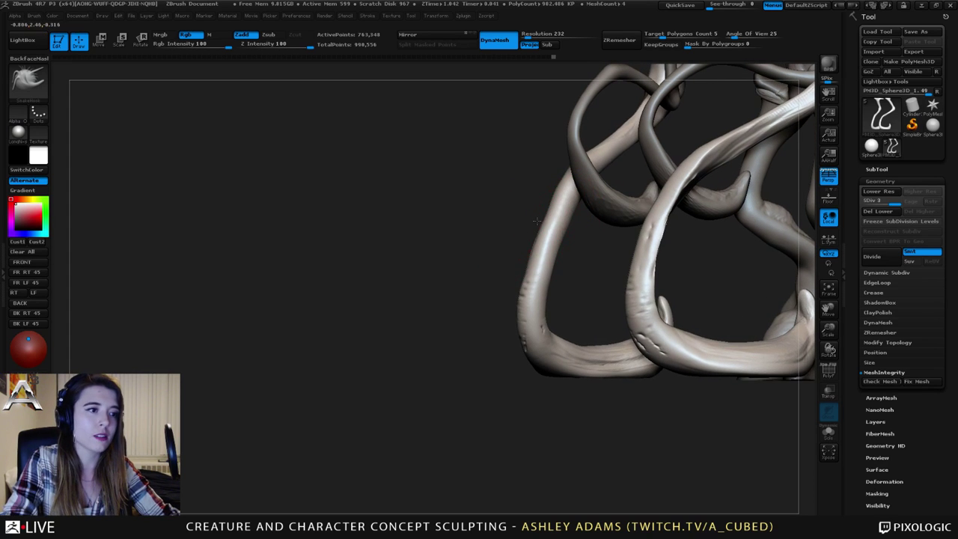
pyautogui.rightClick(536, 239)
pyautogui.moveTo(536, 267); pyautogui.dragTo(530, 265)
pyautogui.moveTo(556, 219); pyautogui.dragTo(548, 223)
pyautogui.keyDown('ctrl'); pyautogui.moveTo(552, 270); pyautogui.dragTo(408, 254, button='right'); pyautogui.keyUp('ctrl')
pyautogui.moveTo(408, 255); pyautogui.dragTo(358, 255, button='right')
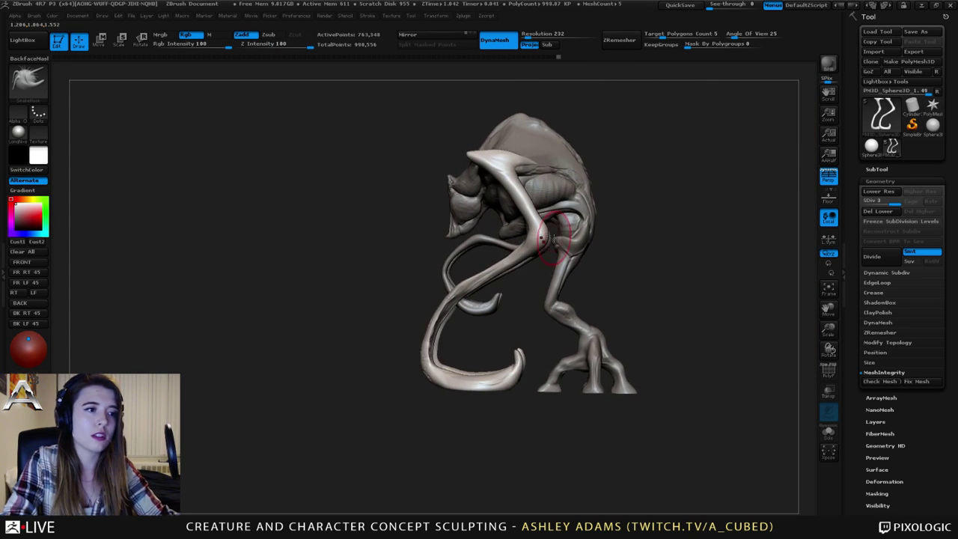
# Switch to a Sphere3D tool, convert it to a PolyMesh3D and adjust the SnakeHook brush size.
pyautogui.moveTo(712, 199); pyautogui.dragTo(754, 188, button='right')
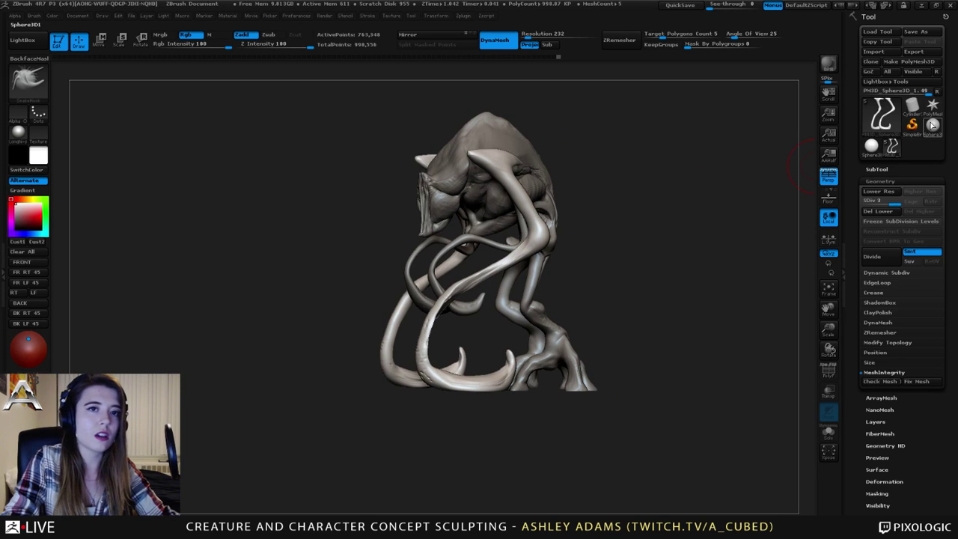
pyautogui.click(933, 126)
pyautogui.keyDown('alt'); pyautogui.moveTo(452, 167); pyautogui.dragTo(592, 287, button='right'); pyautogui.keyUp('alt')
pyautogui.click(934, 66)
pyautogui.press('space')
pyautogui.moveTo(533, 227); pyautogui.dragTo(549, 228)
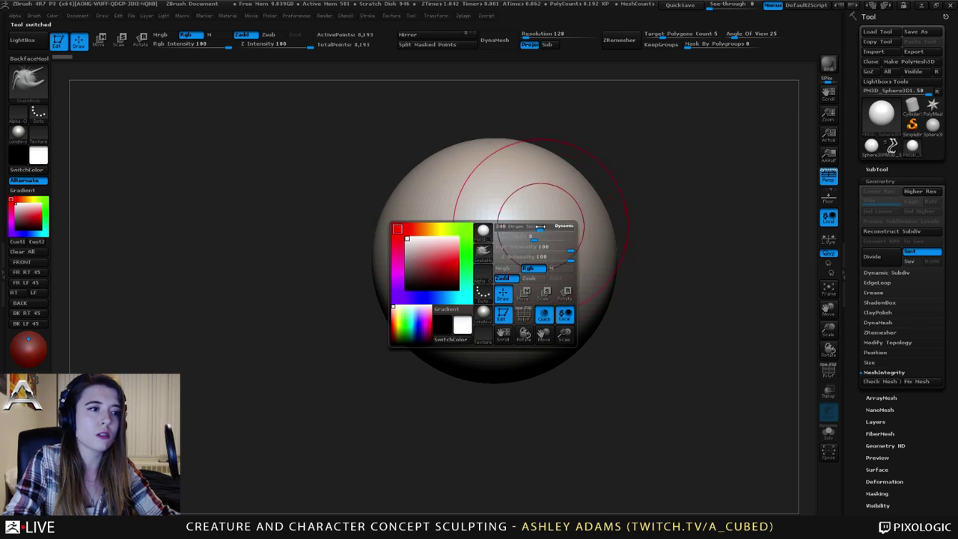
# Try pulling long curved horns out of the sphere with SnakeHook, undoing each pull.
pyautogui.moveTo(555, 262)
pyautogui.keyDown('ctrl'); pyautogui.mouseDown(button='right')
pyautogui.moveTo(533, 223)
pyautogui.moveTo(485, 223)
pyautogui.moveTo(519, 242)
pyautogui.mouseUp(button='right'); pyautogui.keyUp('ctrl')
pyautogui.moveTo(504, 250)
pyautogui.mouseDown()
pyautogui.moveTo(631, 128)
pyautogui.moveTo(454, 152)
pyautogui.mouseUp()
pyautogui.hotkey('ctrl', 'z')
pyautogui.moveTo(491, 257)
pyautogui.mouseDown()
pyautogui.moveTo(759, 112)
pyautogui.moveTo(753, 76)
pyautogui.moveTo(542, 266)
pyautogui.moveTo(488, 161)
pyautogui.mouseUp()
pyautogui.hotkey('ctrl', 'z')
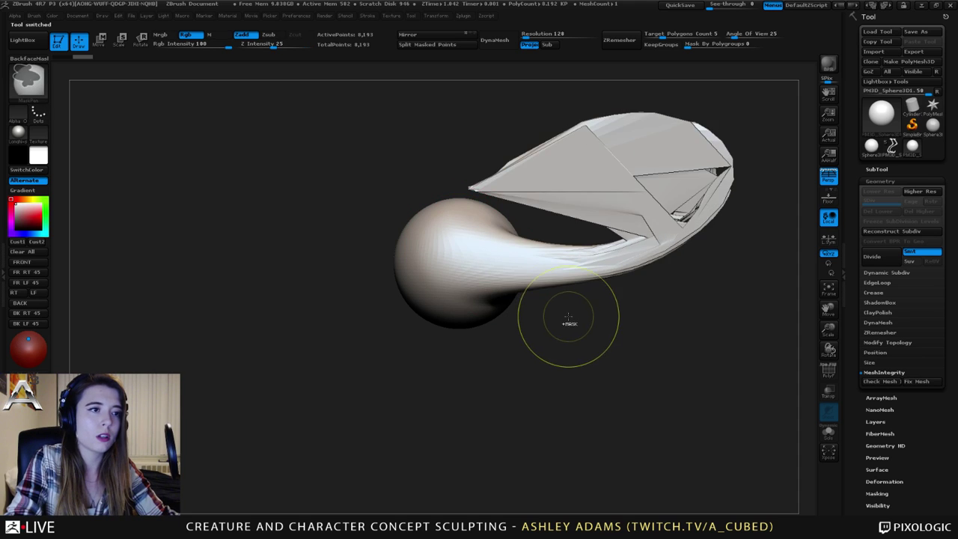
pyautogui.hotkey('ctrl', 'z')
pyautogui.moveTo(479, 250)
pyautogui.mouseDown()
pyautogui.moveTo(706, 91)
pyautogui.moveTo(520, 206)
pyautogui.mouseUp()
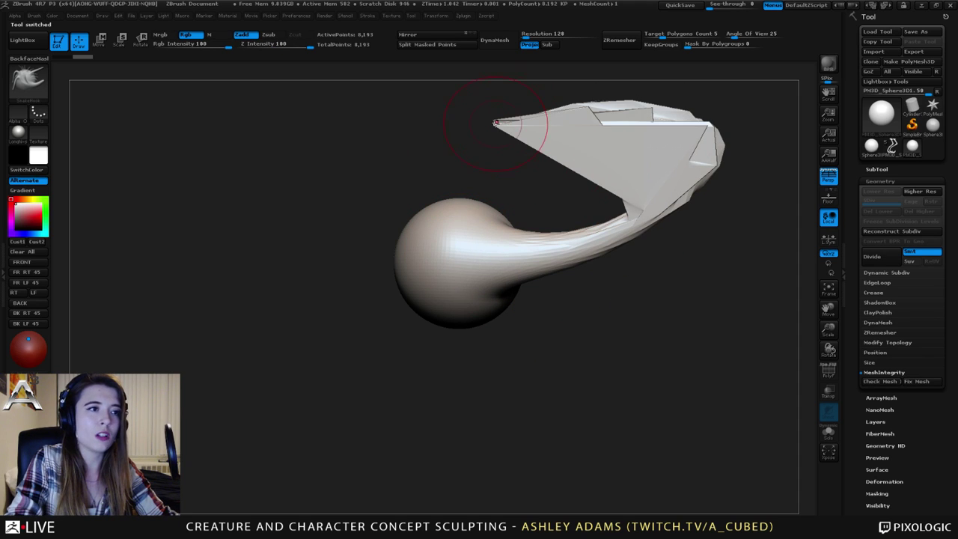
pyautogui.hotkey('ctrl', 'z')
pyautogui.moveTo(487, 258)
pyautogui.mouseDown()
pyautogui.moveTo(556, 287)
pyautogui.moveTo(711, 85)
pyautogui.moveTo(443, 152)
pyautogui.mouseUp()
pyautogui.moveTo(411, 217)
pyautogui.mouseDown()
pyautogui.moveTo(589, 222)
pyautogui.moveTo(421, 224)
pyautogui.mouseUp()
pyautogui.hotkey('ctrl', 'z')
pyautogui.moveTo(485, 257); pyautogui.dragTo(615, 170)
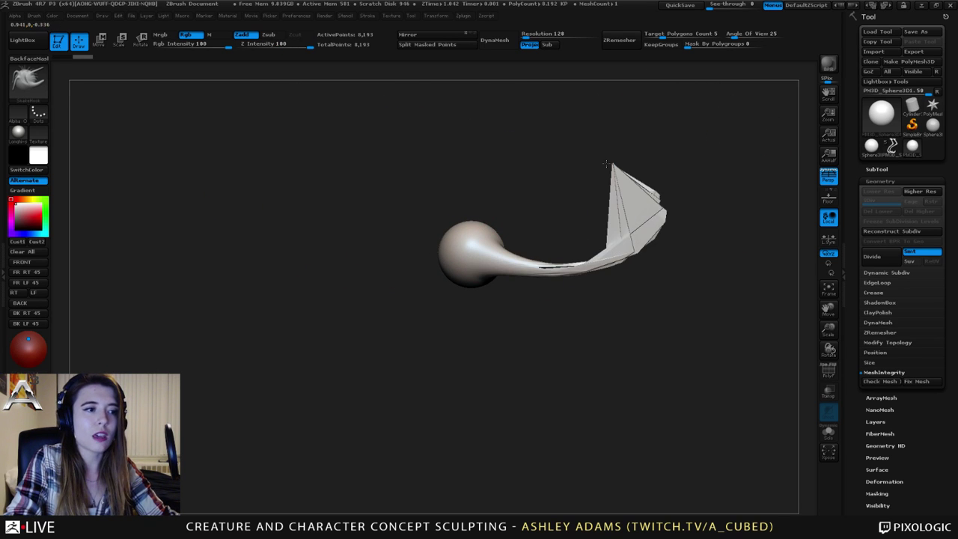
pyautogui.moveTo(524, 195)
pyautogui.mouseDown()
pyautogui.moveTo(576, 246)
pyautogui.moveTo(554, 232)
pyautogui.moveTo(554, 216)
pyautogui.mouseUp()
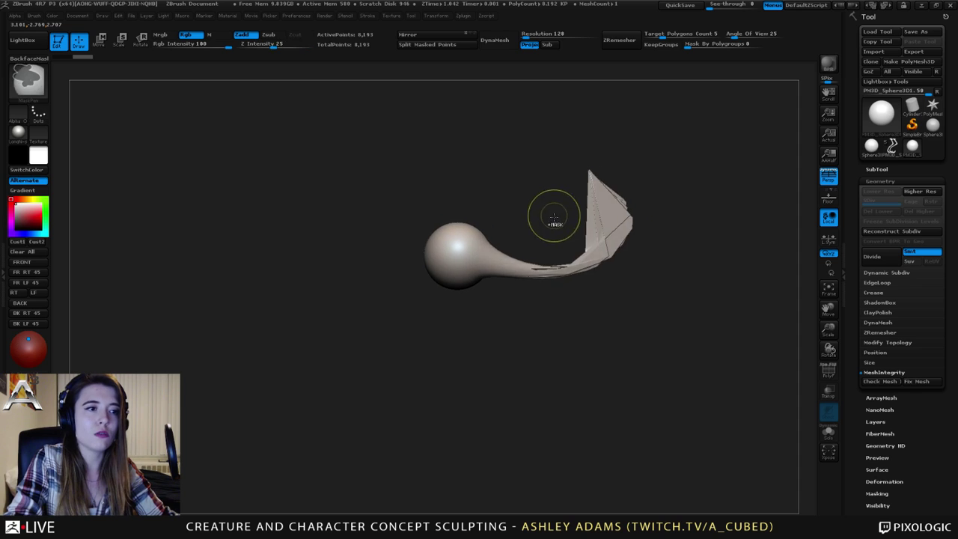
pyautogui.hotkey('ctrl', 'z')
pyautogui.moveTo(479, 256)
pyautogui.mouseDown()
pyautogui.moveTo(514, 264)
pyautogui.moveTo(503, 141)
pyautogui.mouseUp()
pyautogui.hotkey('ctrl', 'z')
pyautogui.moveTo(478, 253)
pyautogui.mouseDown()
pyautogui.moveTo(497, 142)
pyautogui.moveTo(494, 160)
pyautogui.moveTo(634, 154)
pyautogui.moveTo(578, 141)
pyautogui.mouseUp()
pyautogui.hotkey('ctrl', 'z')
pyautogui.hotkey('ctrl', 'z')
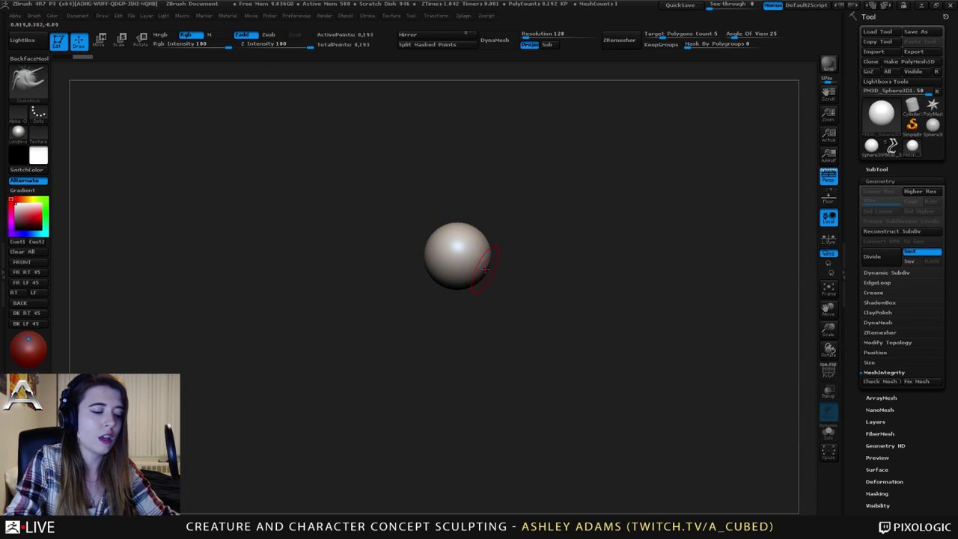
# Switch to the Move brush and pull pointed bulges out of the side of the sphere.
pyautogui.press('b')
pyautogui.press('m')
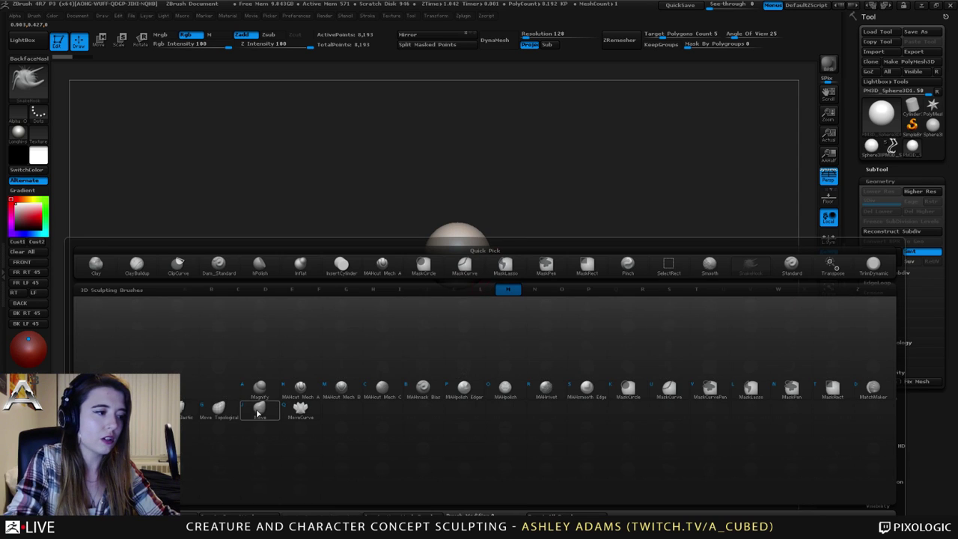
pyautogui.click(260, 411)
pyautogui.moveTo(477, 255)
pyautogui.mouseDown()
pyautogui.moveTo(573, 219)
pyautogui.moveTo(661, 107)
pyautogui.moveTo(617, 240)
pyautogui.moveTo(674, 165)
pyautogui.moveTo(491, 262)
pyautogui.moveTo(504, 271)
pyautogui.mouseUp()
pyautogui.hotkey('ctrl', 'z')
pyautogui.hotkey('ctrl', 'z')
pyautogui.moveTo(555, 209)
pyautogui.mouseDown()
pyautogui.moveTo(522, 235)
pyautogui.moveTo(541, 226)
pyautogui.moveTo(530, 264)
pyautogui.mouseUp()
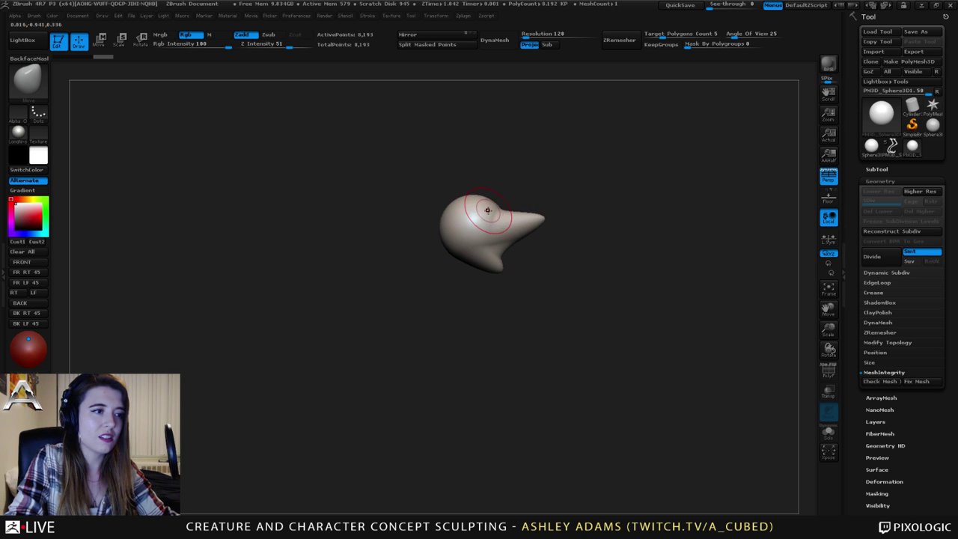
# Distort the sphere further with the Move brush, pulling the upper surface and the pointed bulges from several angles.
pyautogui.moveTo(486, 211); pyautogui.dragTo(495, 195)
pyautogui.moveTo(432, 246); pyautogui.dragTo(426, 160)
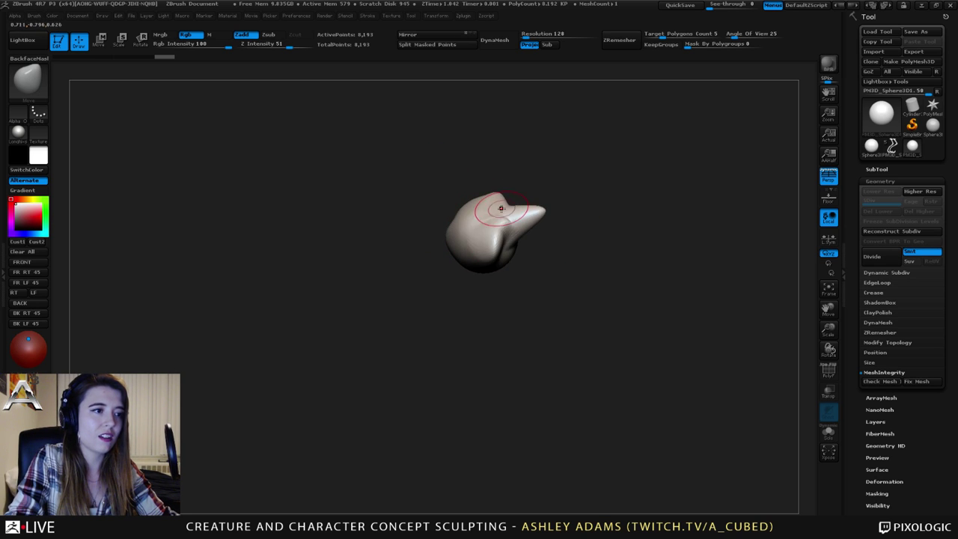
pyautogui.moveTo(458, 220); pyautogui.dragTo(442, 217)
pyautogui.moveTo(518, 221)
pyautogui.mouseDown()
pyautogui.moveTo(481, 261)
pyautogui.moveTo(525, 252)
pyautogui.mouseUp()
pyautogui.moveTo(517, 209)
pyautogui.mouseDown()
pyautogui.moveTo(533, 225)
pyautogui.moveTo(482, 268)
pyautogui.moveTo(507, 244)
pyautogui.mouseUp()
pyautogui.moveTo(518, 194); pyautogui.dragTo(526, 188)
pyautogui.moveTo(487, 213)
pyautogui.mouseDown()
pyautogui.moveTo(524, 216)
pyautogui.moveTo(542, 231)
pyautogui.mouseUp()
# Undo all the Move brush strokes back to the plain sphere.
pyautogui.hotkey('ctrl', 'z')
pyautogui.hotkey('ctrl', 'z')
pyautogui.hotkey('ctrl', 'z')
pyautogui.hotkey('ctrl', 'z')
pyautogui.hotkey('ctrl', 'z')
pyautogui.hotkey('ctrl', 'z')
pyautogui.hotkey('ctrl', 'z')
pyautogui.hotkey('ctrl', 'z')
pyautogui.hotkey('ctrl', 'z')
pyautogui.hotkey('ctrl', 'z')
pyautogui.hotkey('ctrl', 'z')
pyautogui.hotkey('ctrl', 'z')
pyautogui.hotkey('ctrl', 'z')
pyautogui.hotkey('ctrl', 'z')
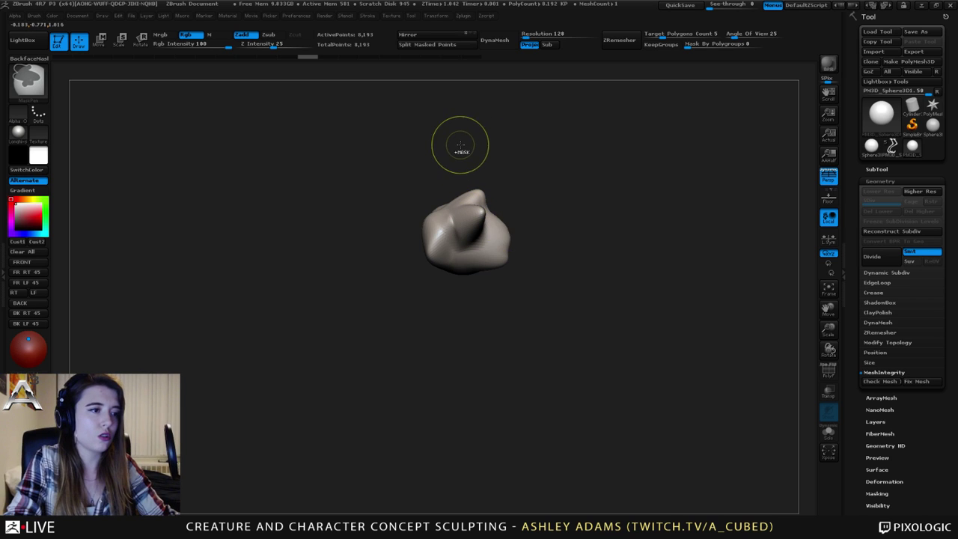
pyautogui.hotkey('ctrl', 'z')
pyautogui.hotkey('ctrl', 'z')
pyautogui.hotkey('ctrl', 'z')
pyautogui.hotkey('ctrl', 'z')
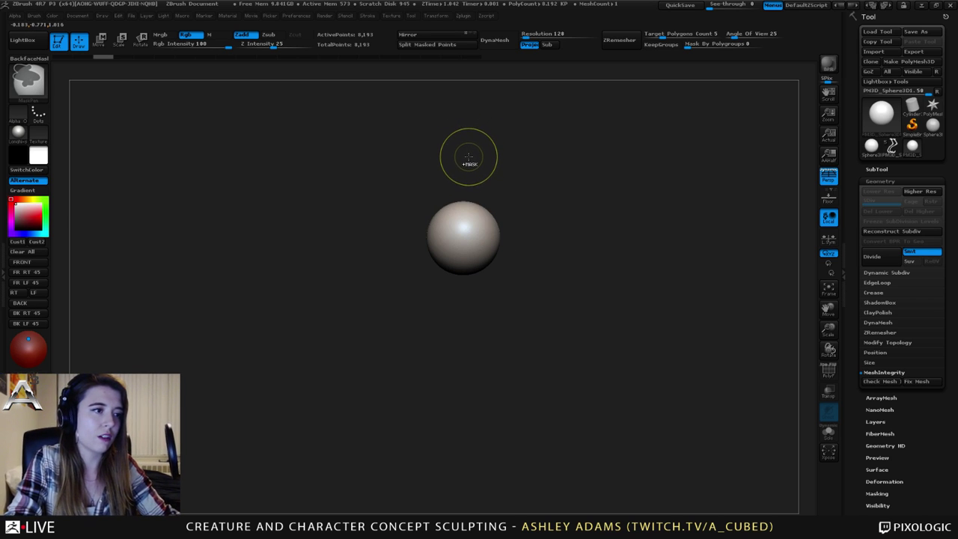
pyautogui.hotkey('ctrl', 'z')
pyautogui.hotkey('ctrl', 'z')
# Switch to the SnakeHook brush and pull broad spikes out of the sphere's sides and underside.
pyautogui.press('b')
pyautogui.press('s')
pyautogui.press('h')
pyautogui.press('space')
pyautogui.moveTo(488, 220); pyautogui.dragTo(529, 214)
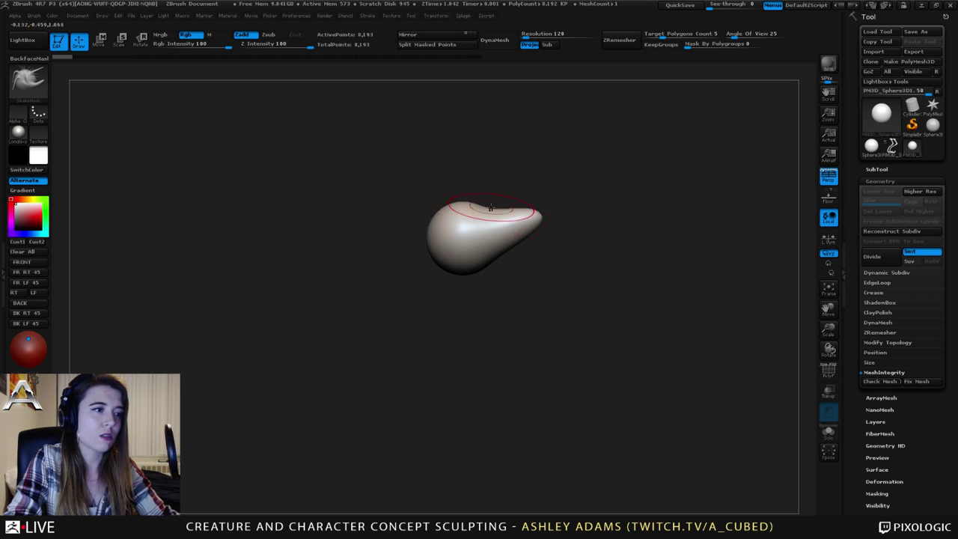
pyautogui.moveTo(440, 232); pyautogui.dragTo(395, 240)
pyautogui.moveTo(469, 258); pyautogui.dragTo(473, 298)
pyautogui.moveTo(512, 255)
pyautogui.mouseDown()
pyautogui.moveTo(550, 282)
pyautogui.moveTo(560, 238)
pyautogui.mouseUp()
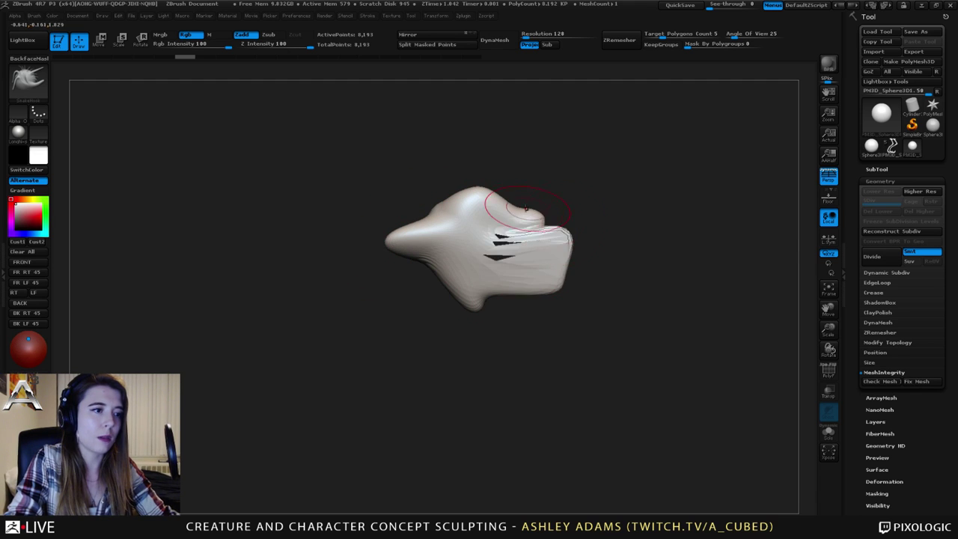
# Stretch the spiked sphere into an irregular lumpy form with SnakeHook pulls from several viewing angles.
pyautogui.moveTo(412, 198)
pyautogui.mouseDown()
pyautogui.moveTo(527, 249)
pyautogui.moveTo(540, 233)
pyautogui.moveTo(481, 244)
pyautogui.moveTo(488, 212)
pyautogui.moveTo(474, 219)
pyautogui.mouseUp()
pyautogui.moveTo(523, 193); pyautogui.dragTo(535, 180)
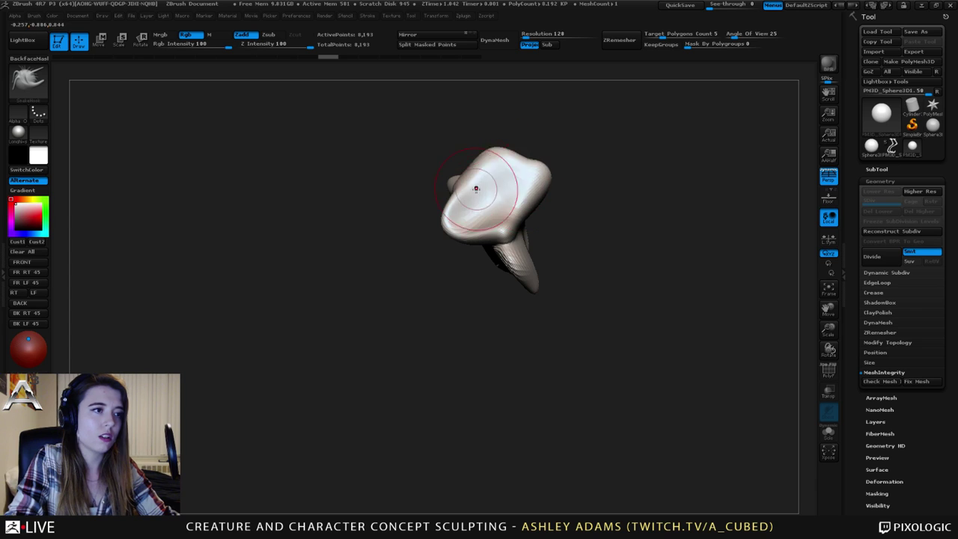
pyautogui.moveTo(410, 176); pyautogui.dragTo(505, 130)
pyautogui.moveTo(448, 202); pyautogui.dragTo(451, 228)
pyautogui.moveTo(423, 273)
pyautogui.mouseDown()
pyautogui.moveTo(479, 258)
pyautogui.moveTo(406, 305)
pyautogui.moveTo(419, 318)
pyautogui.moveTo(494, 307)
pyautogui.mouseUp()
pyautogui.moveTo(389, 217); pyautogui.dragTo(358, 250)
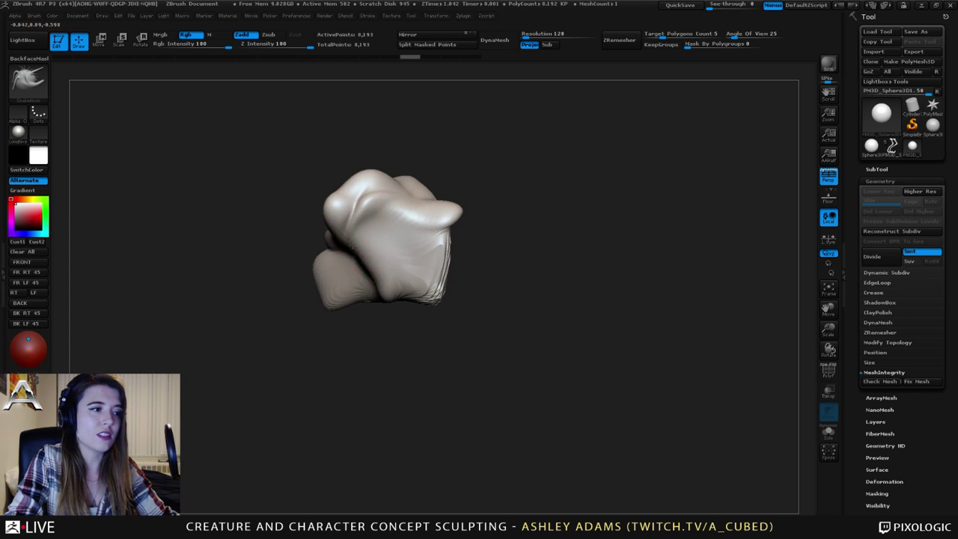
# Pull and stretch the practice sphere into an irregular lumpy form with the SnakeHook brush.
pyautogui.moveTo(509, 277); pyautogui.dragTo(404, 269)
pyautogui.moveTo(524, 292); pyautogui.dragTo(456, 288)
pyautogui.moveTo(441, 265); pyautogui.dragTo(458, 248)
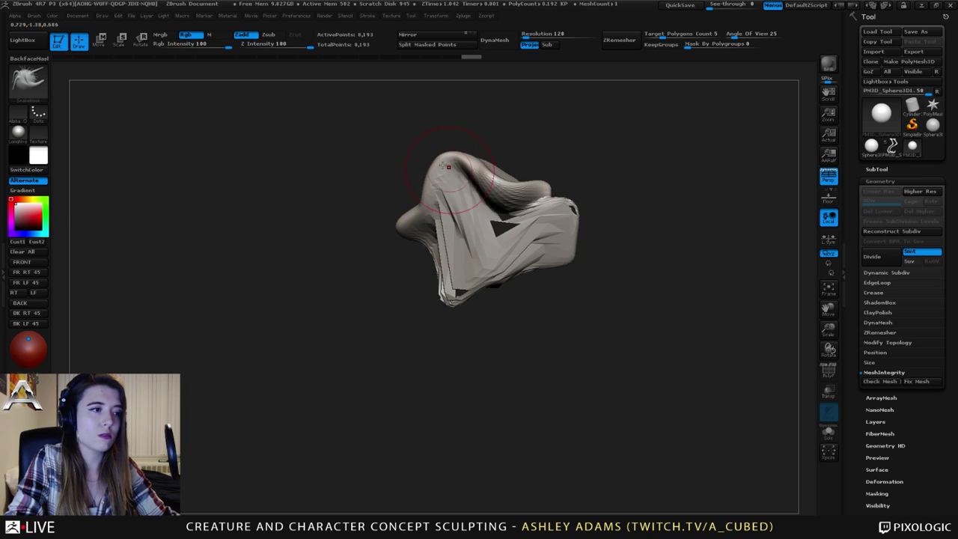
pyautogui.moveTo(539, 314); pyautogui.dragTo(419, 306)
pyautogui.moveTo(474, 171); pyautogui.dragTo(434, 178)
pyautogui.moveTo(432, 235); pyautogui.dragTo(410, 256)
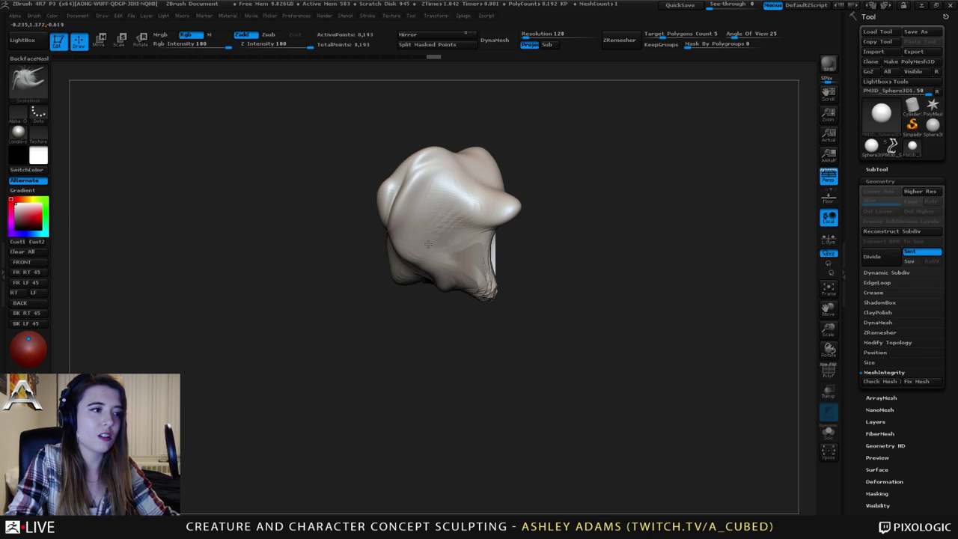
pyautogui.moveTo(472, 228); pyautogui.dragTo(438, 226, button='right')
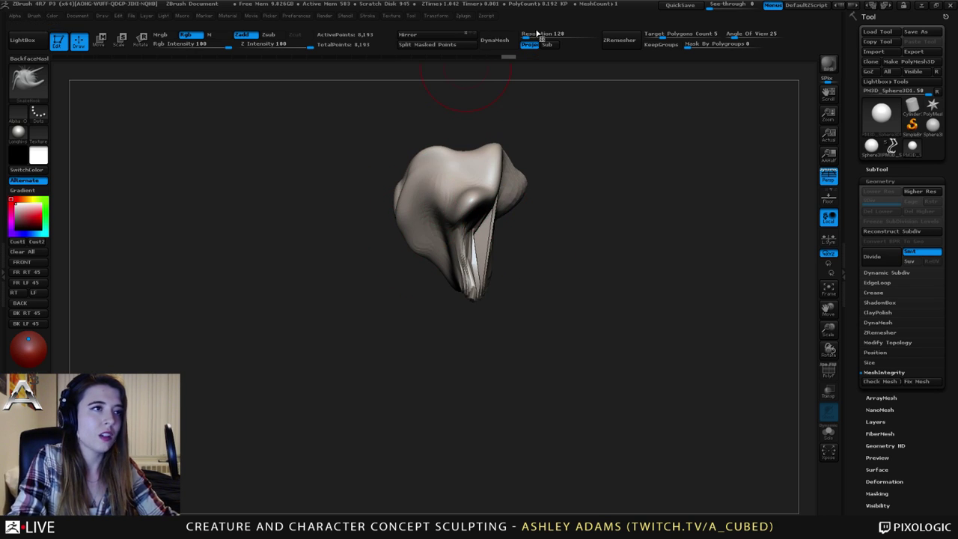
# Set the DynaMesh resolution to 40 and remesh the stretched practice form with DynaMesh.
pyautogui.click(536, 32)
pyautogui.write('200')
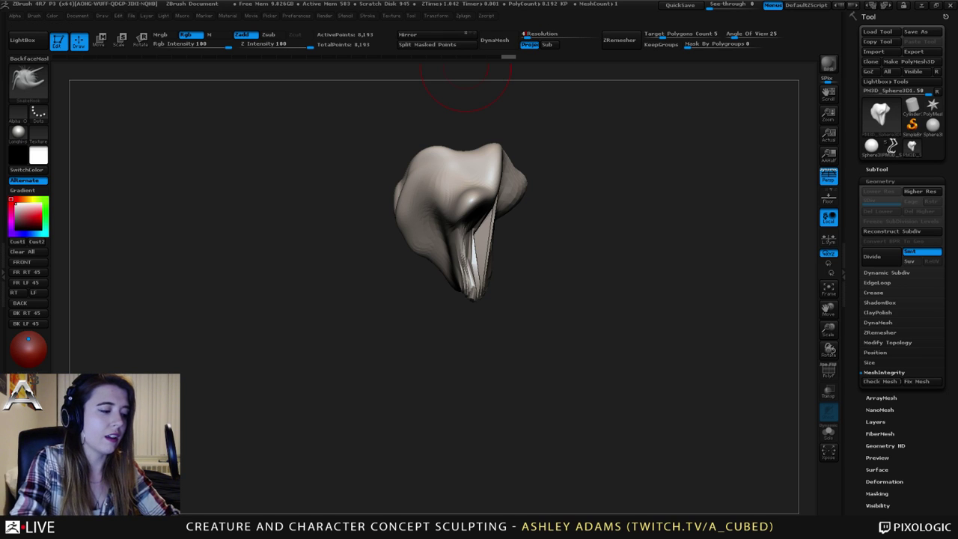
pyautogui.click(488, 40)
pyautogui.moveTo(490, 112); pyautogui.dragTo(441, 116, button='right')
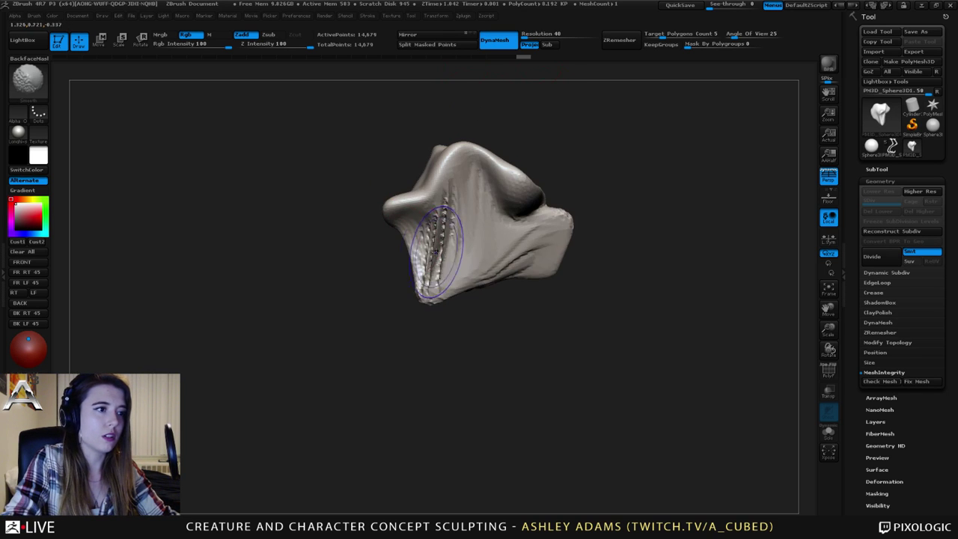
# Smooth the jagged seam and remaining rough surfaces of the remeshed practice form.
pyautogui.moveTo(442, 251)
pyautogui.keyDown('shift'); pyautogui.mouseDown()
pyautogui.moveTo(443, 271)
pyautogui.moveTo(446, 260)
pyautogui.moveTo(517, 253)
pyautogui.mouseUp(); pyautogui.keyUp('shift')
pyautogui.moveTo(461, 209); pyautogui.dragTo(498, 212, button='right')
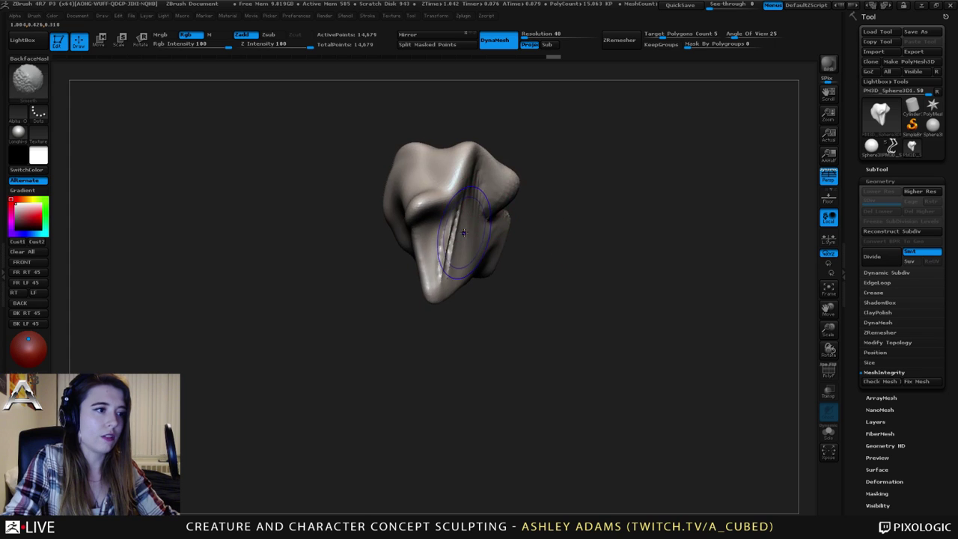
pyautogui.keyDown('shift'); pyautogui.moveTo(459, 230); pyautogui.dragTo(449, 262); pyautogui.keyUp('shift')
pyautogui.moveTo(479, 247); pyautogui.dragTo(393, 243, button='right')
pyautogui.keyDown('shift'); pyautogui.moveTo(542, 200); pyautogui.dragTo(563, 216); pyautogui.keyUp('shift')
pyautogui.moveTo(563, 216)
pyautogui.mouseDown(button='right')
pyautogui.moveTo(486, 217)
pyautogui.moveTo(517, 202)
pyautogui.mouseUp(button='right')
pyautogui.keyDown('shift'); pyautogui.moveTo(516, 202); pyautogui.dragTo(494, 243); pyautogui.keyUp('shift')
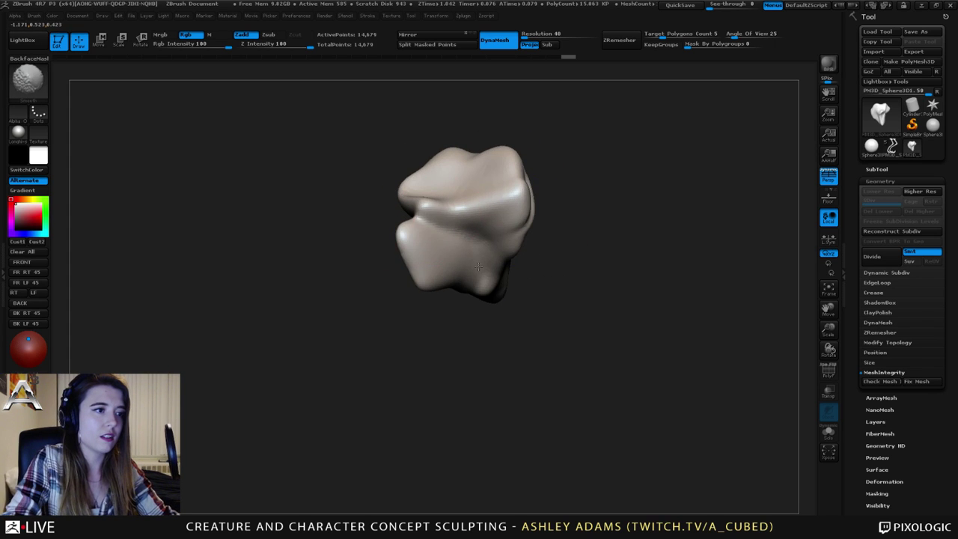
pyautogui.moveTo(494, 232)
pyautogui.mouseDown(button='right')
pyautogui.moveTo(419, 216)
pyautogui.moveTo(556, 214)
pyautogui.moveTo(500, 233)
pyautogui.moveTo(537, 211)
pyautogui.mouseUp(button='right')
# Carve crossing creases into the concave front of the practice form with the Dam Standard brush.
pyautogui.press('space')
pyautogui.moveTo(509, 231)
pyautogui.mouseDown()
pyautogui.moveTo(491, 210)
pyautogui.moveTo(475, 220)
pyautogui.mouseUp()
pyautogui.press('b')
pyautogui.press('d')
pyautogui.press('s')
pyautogui.moveTo(494, 218)
pyautogui.mouseDown(button='right')
pyautogui.moveTo(396, 215)
pyautogui.moveTo(514, 214)
pyautogui.moveTo(486, 246)
pyautogui.mouseUp(button='right')
pyautogui.moveTo(481, 264); pyautogui.dragTo(563, 241)
pyautogui.moveTo(469, 264)
pyautogui.mouseDown()
pyautogui.moveTo(440, 244)
pyautogui.moveTo(587, 214)
pyautogui.mouseUp()
pyautogui.moveTo(494, 176); pyautogui.dragTo(500, 296)
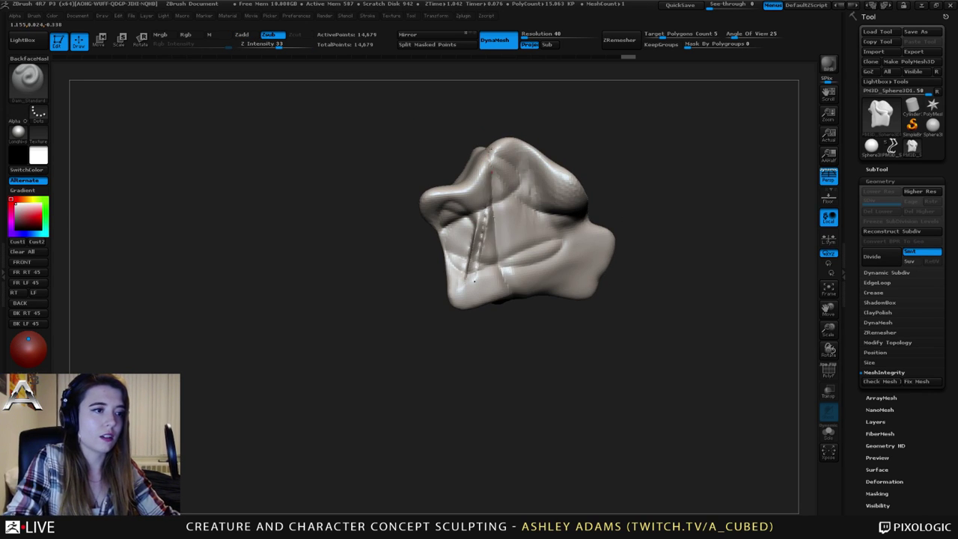
pyautogui.moveTo(446, 218); pyautogui.dragTo(563, 281)
pyautogui.moveTo(479, 203); pyautogui.dragTo(578, 174)
pyautogui.moveTo(569, 196); pyautogui.dragTo(464, 312)
# Carve further creases around the remaining sides of the practice form with the Dam Standard brush.
pyautogui.moveTo(465, 312); pyautogui.dragTo(359, 299, button='right')
pyautogui.moveTo(370, 202); pyautogui.dragTo(348, 293)
pyautogui.moveTo(307, 308)
pyautogui.mouseDown()
pyautogui.moveTo(437, 287)
pyautogui.moveTo(366, 292)
pyautogui.mouseUp()
pyautogui.moveTo(347, 216); pyautogui.dragTo(452, 219)
pyautogui.moveTo(405, 289); pyautogui.dragTo(468, 244)
pyautogui.moveTo(382, 259); pyautogui.dragTo(283, 247, button='right')
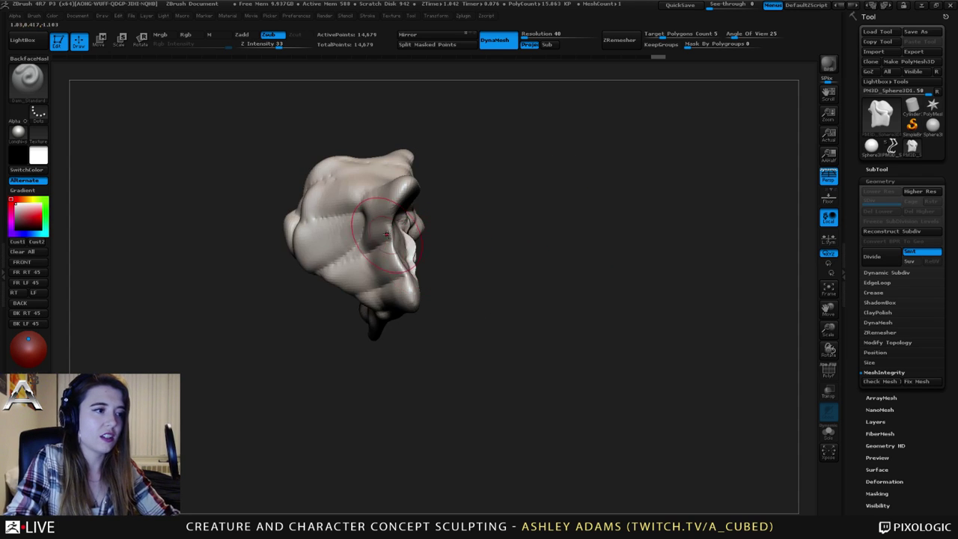
pyautogui.moveTo(374, 229)
pyautogui.mouseDown(button='right')
pyautogui.moveTo(356, 179)
pyautogui.moveTo(393, 177)
pyautogui.mouseUp(button='right')
pyautogui.moveTo(394, 208)
pyautogui.mouseDown()
pyautogui.moveTo(379, 242)
pyautogui.moveTo(406, 204)
pyautogui.mouseUp()
# Build up volumes around the protrusions and upper surface of the practice form with the Clay Buildup brush.
pyautogui.press('b')
pyautogui.press('c')
pyautogui.press('b')
pyautogui.moveTo(517, 225); pyautogui.dragTo(445, 216, button='right')
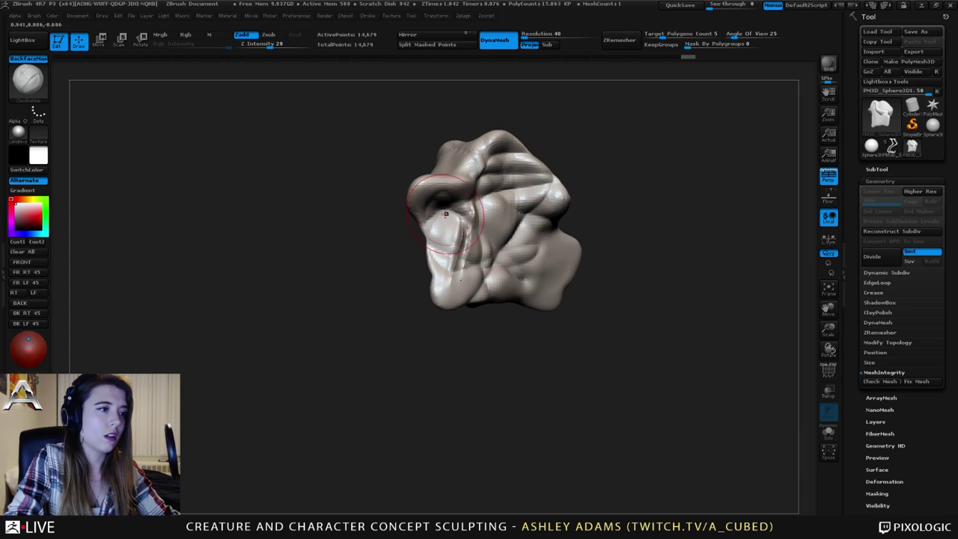
pyautogui.moveTo(460, 180); pyautogui.dragTo(464, 187)
pyautogui.moveTo(466, 197); pyautogui.dragTo(447, 158, button='right')
pyautogui.moveTo(442, 157)
pyautogui.mouseDown()
pyautogui.moveTo(455, 158)
pyautogui.moveTo(423, 139)
pyautogui.mouseUp()
pyautogui.moveTo(464, 143); pyautogui.dragTo(419, 135, button='right')
pyautogui.moveTo(406, 124)
pyautogui.mouseDown()
pyautogui.moveTo(381, 131)
pyautogui.moveTo(409, 140)
pyautogui.mouseUp()
pyautogui.moveTo(419, 150); pyautogui.dragTo(470, 165, button='right')
pyautogui.moveTo(476, 157)
pyautogui.mouseDown()
pyautogui.moveTo(465, 170)
pyautogui.moveTo(509, 173)
pyautogui.mouseUp()
pyautogui.moveTo(516, 176); pyautogui.dragTo(494, 152, button='right')
pyautogui.moveTo(473, 179)
pyautogui.mouseDown()
pyautogui.moveTo(440, 200)
pyautogui.moveTo(479, 217)
pyautogui.moveTo(513, 250)
pyautogui.mouseUp()
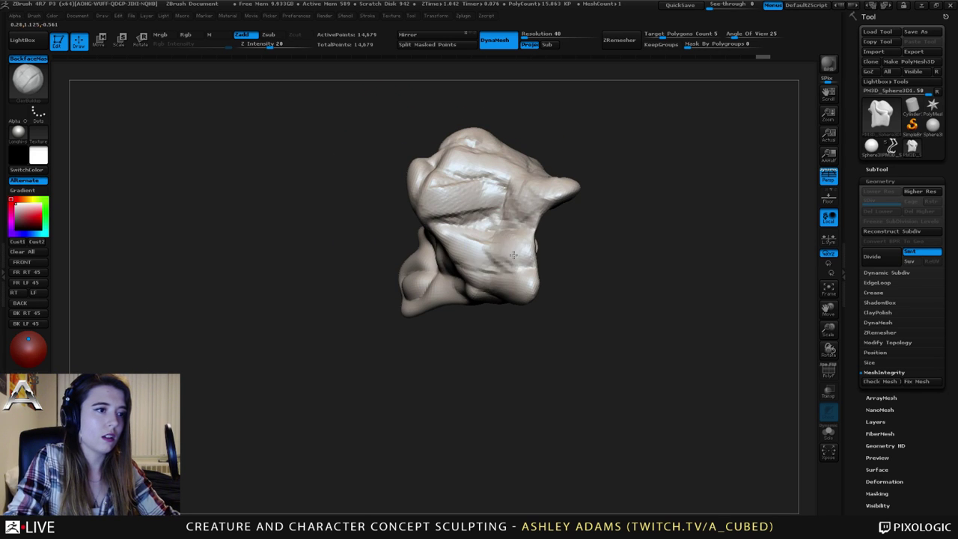
# Add clay volumes to the practice form's central hollow and lower area, and switch to the Dam Standard brush.
pyautogui.moveTo(517, 247); pyautogui.dragTo(451, 226, button='right')
pyautogui.moveTo(451, 218)
pyautogui.mouseDown()
pyautogui.moveTo(464, 246)
pyautogui.moveTo(453, 238)
pyautogui.mouseUp()
pyautogui.moveTo(455, 221); pyautogui.dragTo(453, 184, button='right')
pyautogui.moveTo(453, 187)
pyautogui.mouseDown()
pyautogui.moveTo(437, 180)
pyautogui.moveTo(458, 176)
pyautogui.mouseUp()
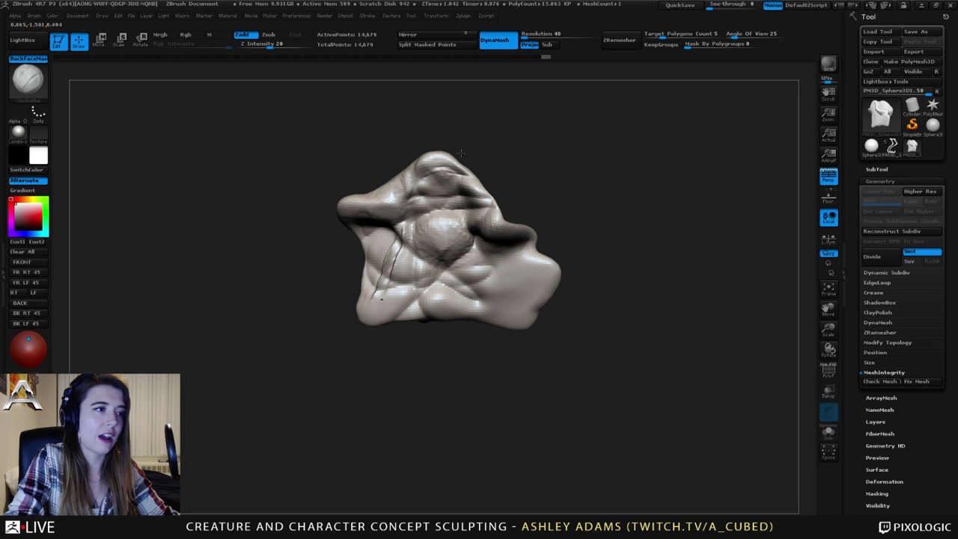
pyautogui.moveTo(491, 253)
pyautogui.mouseDown()
pyautogui.moveTo(517, 266)
pyautogui.moveTo(503, 305)
pyautogui.mouseUp()
pyautogui.moveTo(396, 258); pyautogui.dragTo(446, 253, button='right')
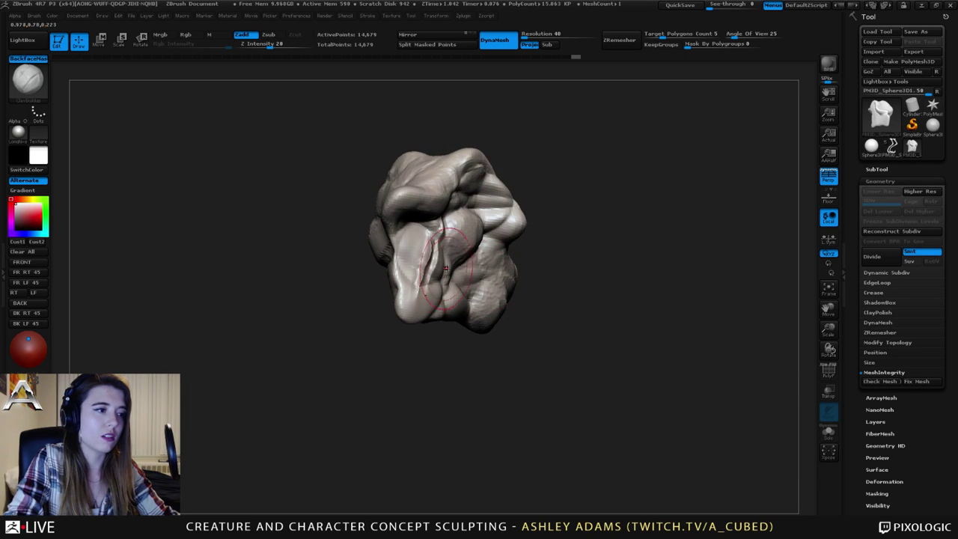
pyautogui.moveTo(436, 262)
pyautogui.mouseDown()
pyautogui.moveTo(423, 243)
pyautogui.moveTo(423, 254)
pyautogui.mouseUp()
pyautogui.moveTo(424, 247)
pyautogui.mouseDown(button='right')
pyautogui.moveTo(465, 238)
pyautogui.moveTo(427, 272)
pyautogui.moveTo(443, 253)
pyautogui.moveTo(436, 259)
pyautogui.moveTo(427, 244)
pyautogui.mouseUp(button='right')
pyautogui.press('b')
pyautogui.press('d')
pyautogui.press('s')
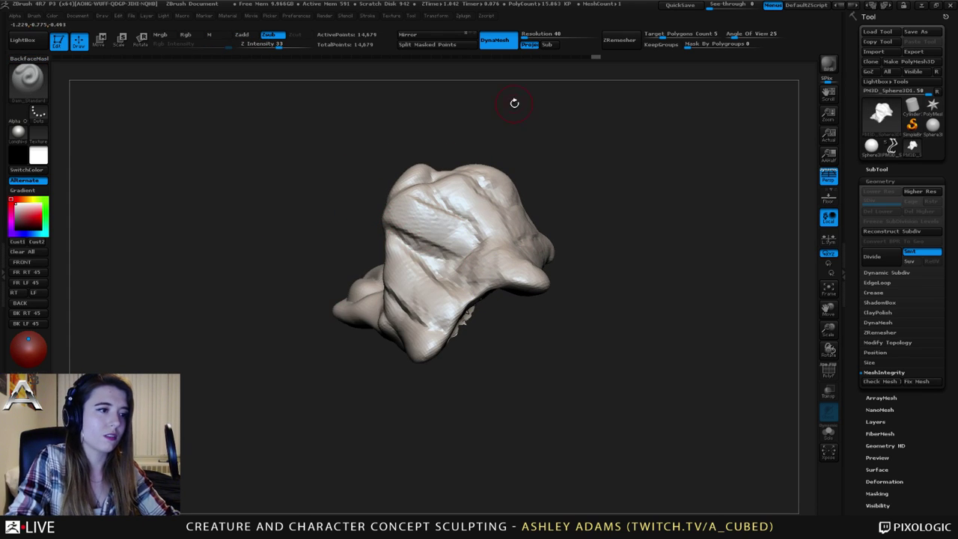
# Delete all subtools of the practice mesh.
pyautogui.click(878, 170)
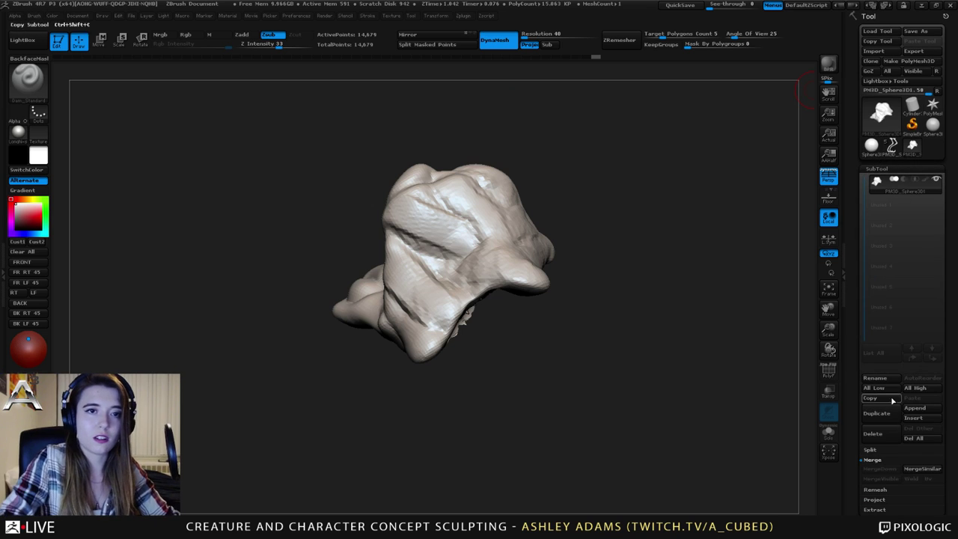
pyautogui.click(916, 440)
pyautogui.click(771, 460)
# Switch to the multi-part creature tool and make its main body the active subtool.
pyautogui.click(893, 146)
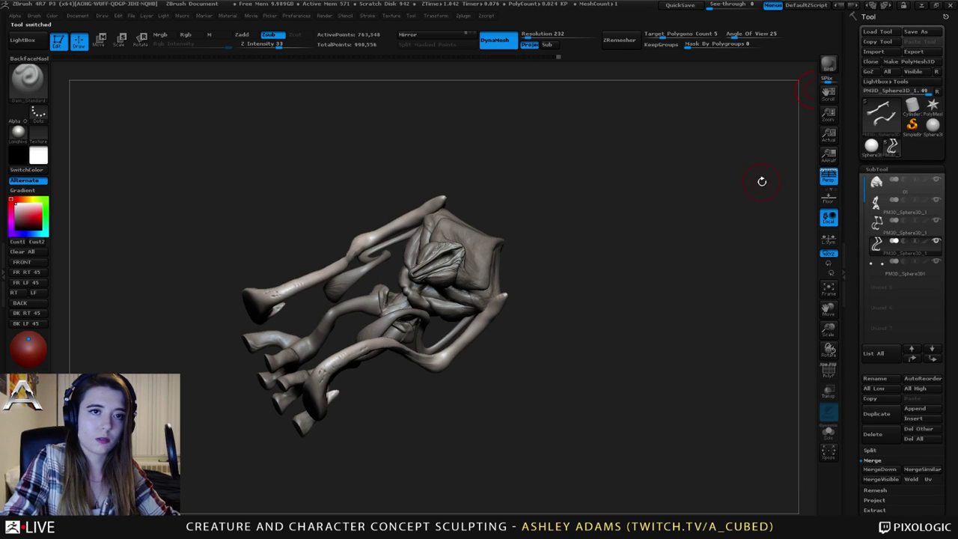
pyautogui.moveTo(449, 374)
pyautogui.mouseDown(button='right')
pyautogui.moveTo(401, 326)
pyautogui.moveTo(410, 378)
pyautogui.mouseUp(button='right')
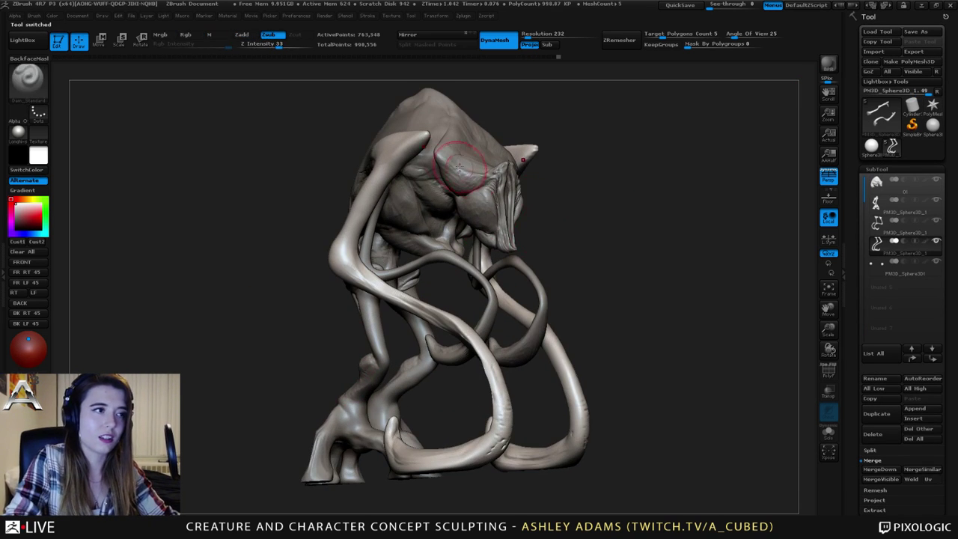
pyautogui.keyDown('alt'); pyautogui.click(453, 154); pyautogui.keyUp('alt')
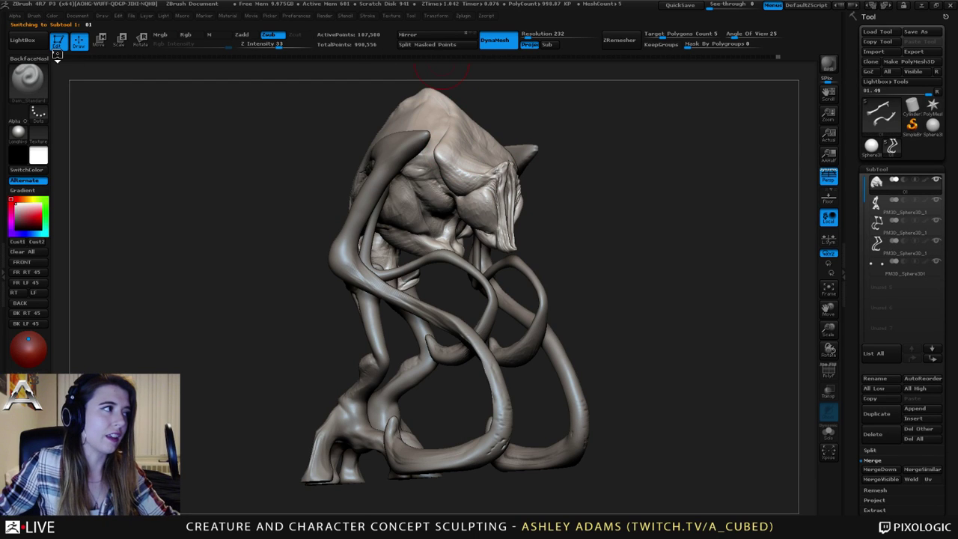
# Scrub the creature body's undo history from the initial sphere through to the latest state and examine the sculpt.
pyautogui.click(57, 58)
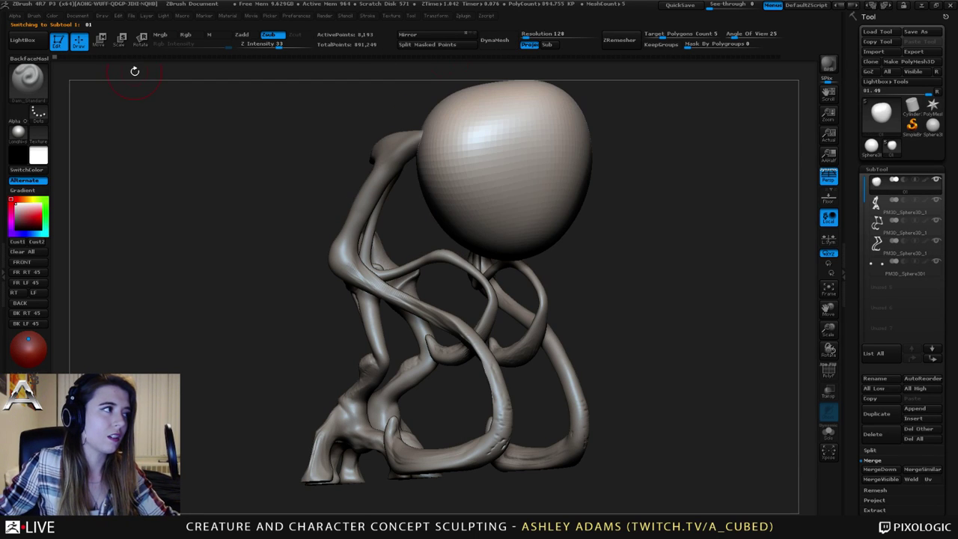
pyautogui.moveTo(55, 57)
pyautogui.mouseDown()
pyautogui.moveTo(98, 55)
pyautogui.moveTo(56, 60)
pyautogui.mouseUp()
pyautogui.moveTo(635, 280)
pyautogui.keyDown('alt'); pyautogui.mouseDown()
pyautogui.moveTo(556, 277)
pyautogui.moveTo(612, 276)
pyautogui.moveTo(570, 285)
pyautogui.mouseUp(); pyautogui.keyUp('alt')
pyautogui.click(57, 59)
pyautogui.moveTo(58, 58)
pyautogui.mouseDown()
pyautogui.moveTo(407, 53)
pyautogui.moveTo(561, 34)
pyautogui.moveTo(772, 40)
pyautogui.mouseUp()
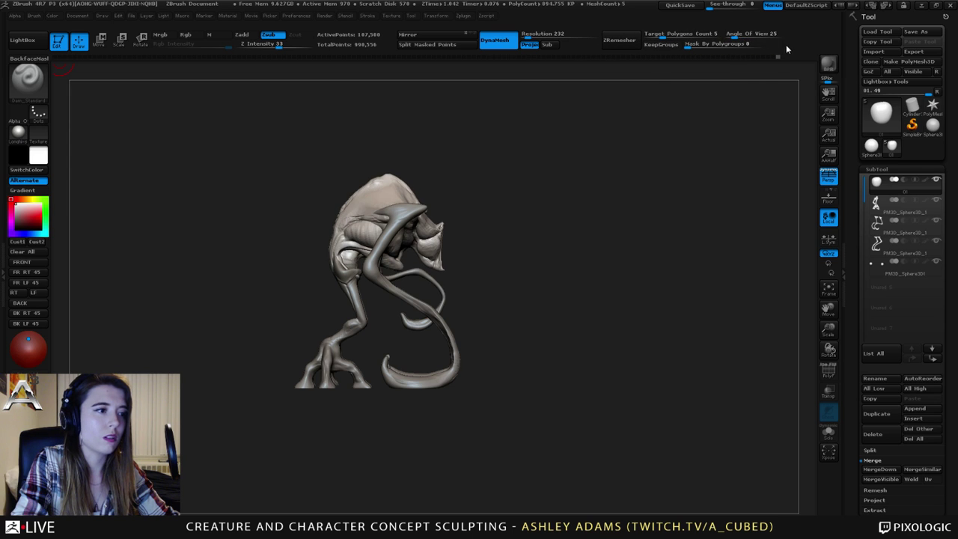
pyautogui.moveTo(330, 233); pyautogui.dragTo(285, 234, button='right')
pyautogui.keyDown('ctrl'); pyautogui.moveTo(285, 234); pyautogui.dragTo(479, 239, button='right'); pyautogui.keyUp('ctrl')
pyautogui.moveTo(479, 240); pyautogui.dragTo(485, 163, button='right')
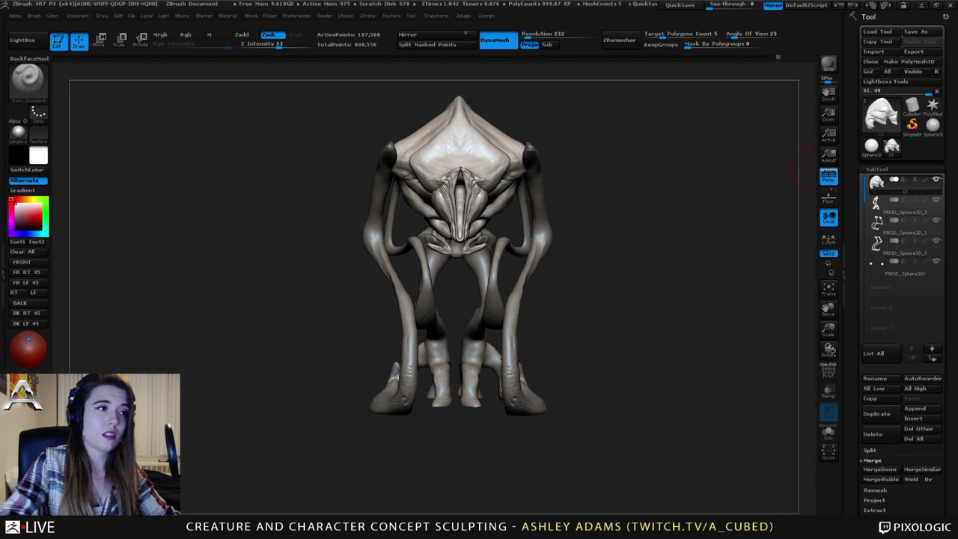
# Adjust the shape of the creature's upper back with a resized SnakeHook brush.
pyautogui.moveTo(576, 112)
pyautogui.mouseDown(button='right')
pyautogui.moveTo(468, 122)
pyautogui.moveTo(506, 175)
pyautogui.moveTo(520, 177)
pyautogui.moveTo(518, 191)
pyautogui.moveTo(552, 185)
pyautogui.mouseUp(button='right')
pyautogui.rightClick(500, 156)
pyautogui.press('b')
pyautogui.press('s')
pyautogui.press('h')
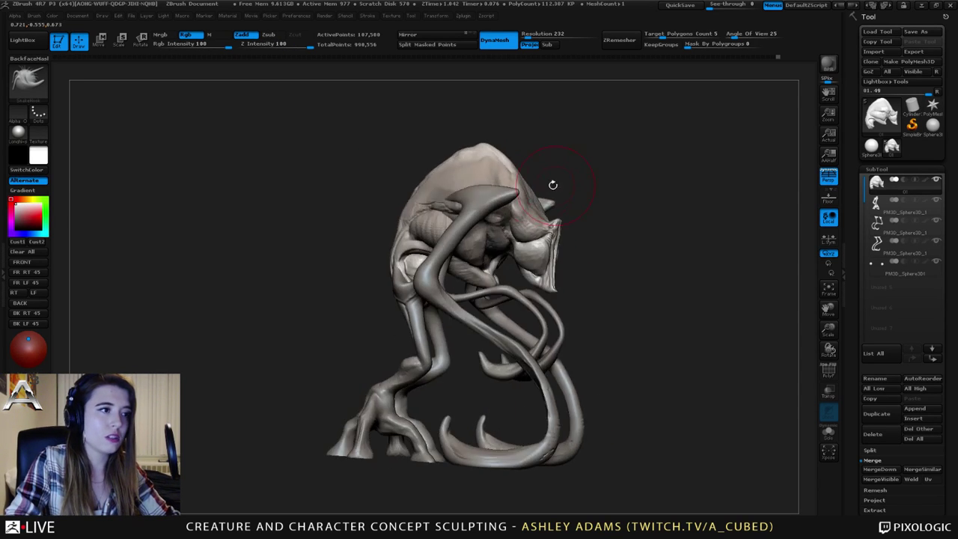
pyautogui.moveTo(422, 178); pyautogui.dragTo(488, 193, button='right')
pyautogui.press('space')
pyautogui.moveTo(488, 192); pyautogui.dragTo(478, 194)
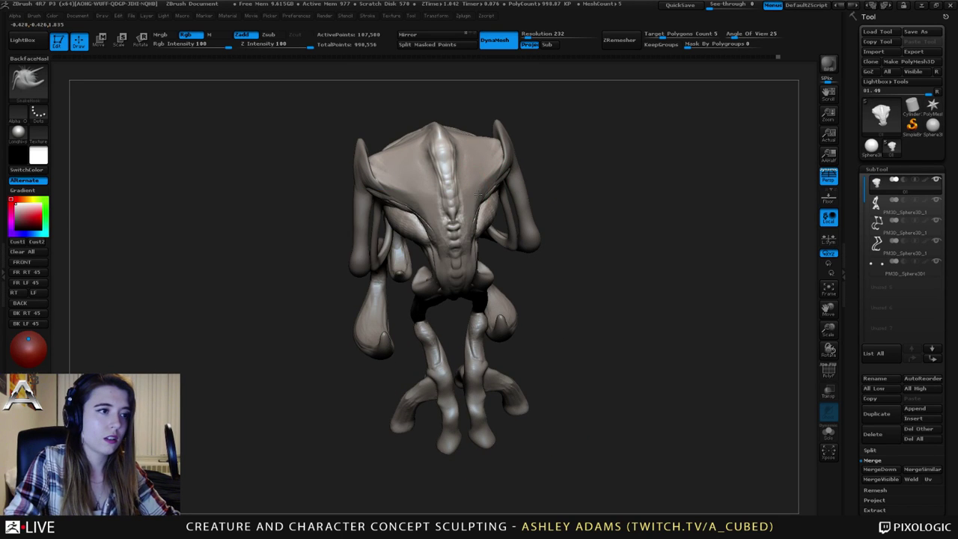
pyautogui.moveTo(477, 189)
pyautogui.mouseDown(button='right')
pyautogui.moveTo(490, 180)
pyautogui.moveTo(408, 168)
pyautogui.moveTo(448, 182)
pyautogui.mouseUp(button='right')
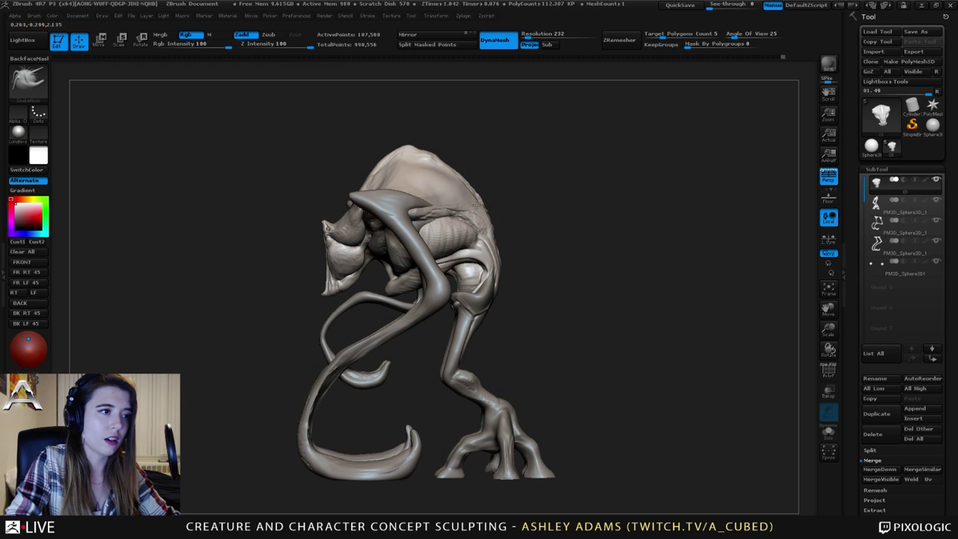
pyautogui.moveTo(464, 199); pyautogui.dragTo(389, 177)
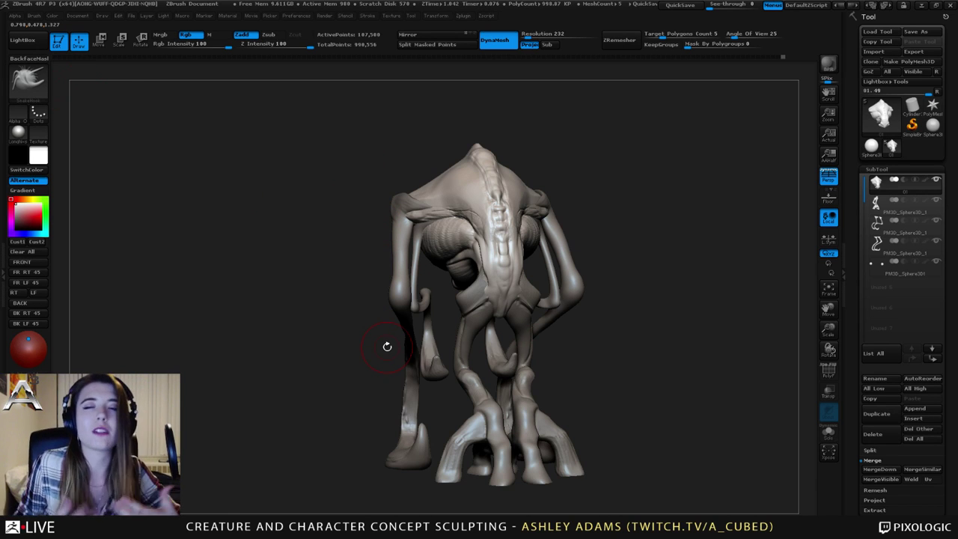
# Select the Pinch brush and lightly smooth the surface of the creature's upper back.
pyautogui.moveTo(571, 132)
pyautogui.mouseDown()
pyautogui.moveTo(493, 184)
pyautogui.moveTo(524, 165)
pyautogui.moveTo(544, 183)
pyautogui.mouseUp()
pyautogui.moveTo(542, 181)
pyautogui.mouseDown(button='right')
pyautogui.moveTo(535, 169)
pyautogui.moveTo(543, 188)
pyautogui.moveTo(558, 139)
pyautogui.moveTo(528, 145)
pyautogui.mouseUp(button='right')
pyautogui.press('b')
pyautogui.press('p')
pyautogui.press('i')
pyautogui.keyDown('shift'); pyautogui.moveTo(520, 149); pyautogui.dragTo(522, 146); pyautogui.keyUp('shift')
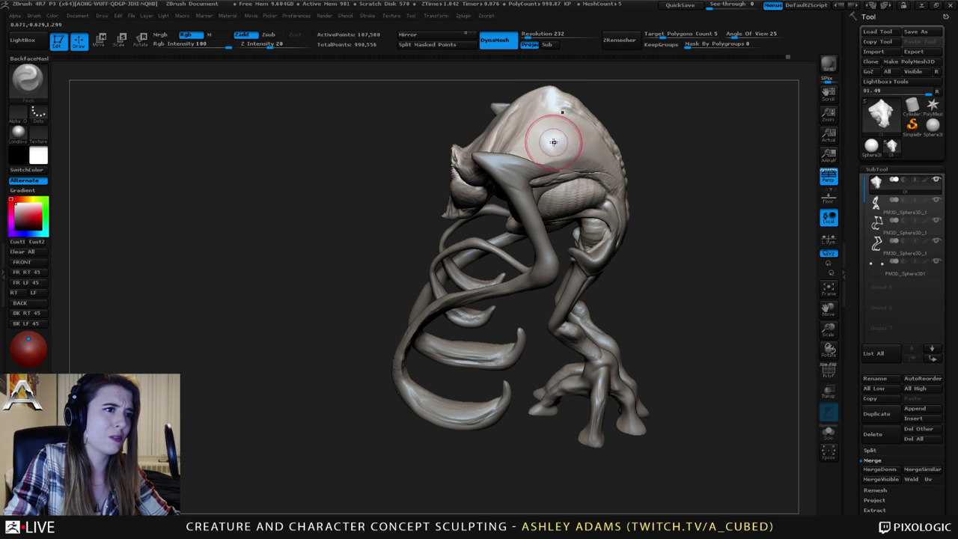
pyautogui.moveTo(554, 143)
pyautogui.mouseDown(button='right')
pyautogui.moveTo(554, 151)
pyautogui.moveTo(587, 162)
pyautogui.moveTo(563, 215)
pyautogui.moveTo(563, 174)
pyautogui.moveTo(556, 187)
pyautogui.moveTo(576, 197)
pyautogui.moveTo(558, 192)
pyautogui.moveTo(584, 214)
pyautogui.moveTo(585, 203)
pyautogui.moveTo(600, 211)
pyautogui.mouseUp(button='right')
pyautogui.press('space')
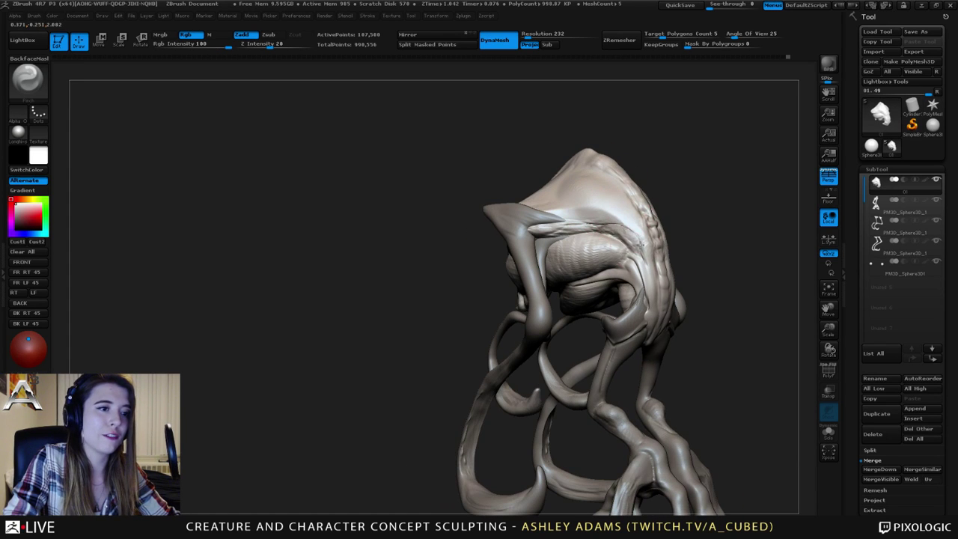
# Carve creases into the creature's back shell and beside the spine with the Dam Standard brush.
pyautogui.moveTo(640, 244); pyautogui.dragTo(605, 195, button='right')
pyautogui.press('b')
pyautogui.press('d')
pyautogui.press('s')
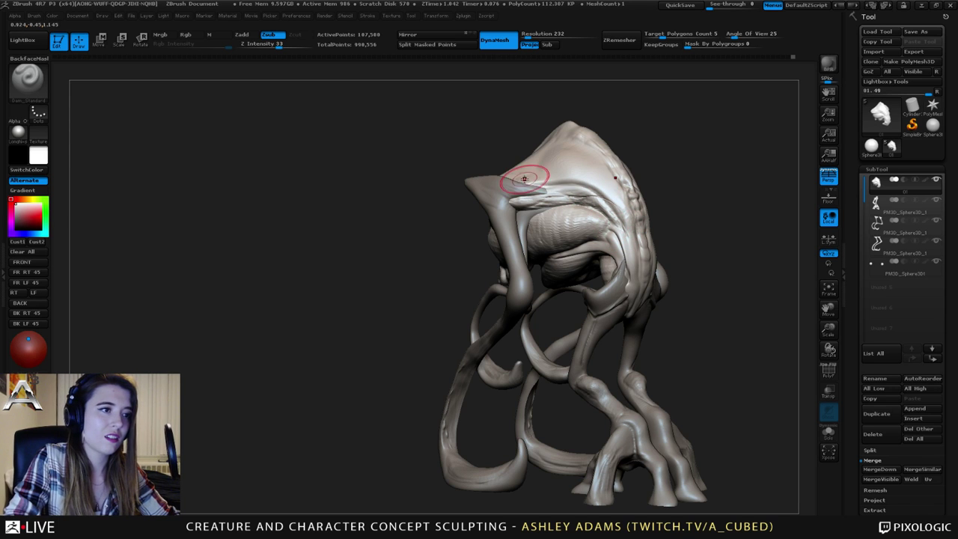
pyautogui.moveTo(527, 213)
pyautogui.mouseDown(button='right')
pyautogui.moveTo(592, 215)
pyautogui.moveTo(522, 221)
pyautogui.mouseUp(button='right')
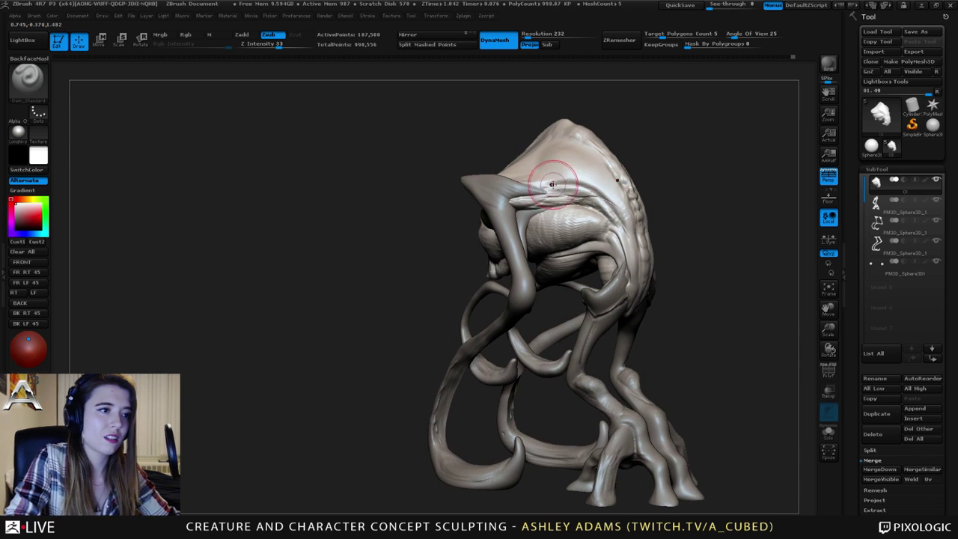
pyautogui.moveTo(604, 221); pyautogui.dragTo(597, 227, button='right')
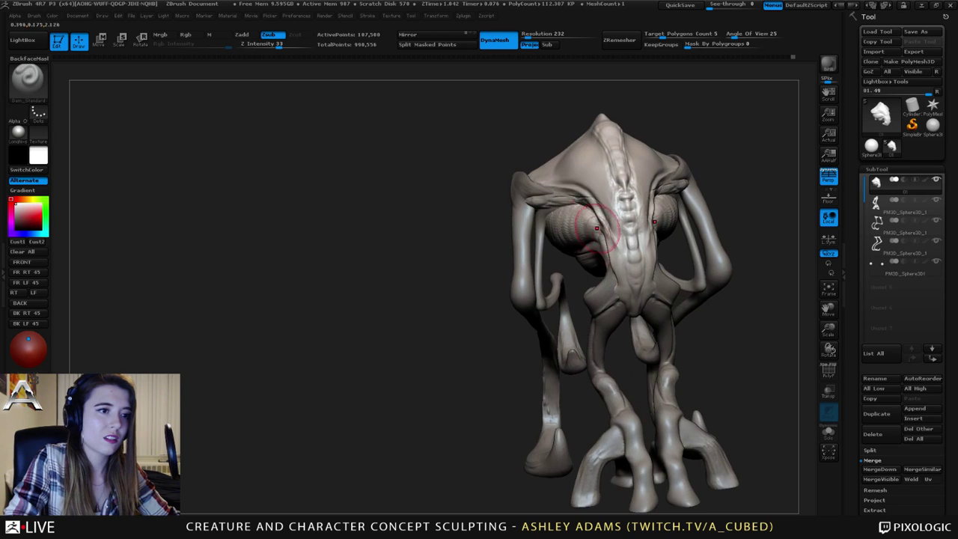
pyautogui.moveTo(606, 232); pyautogui.dragTo(618, 286)
# Reshape the creature's hip ridge above the hind legs with a resized SnakeHook brush and smooth it.
pyautogui.moveTo(670, 279)
pyautogui.mouseDown(button='right')
pyautogui.moveTo(631, 262)
pyautogui.moveTo(641, 265)
pyautogui.mouseUp(button='right')
pyautogui.press('b')
pyautogui.press('s')
pyautogui.press('h')
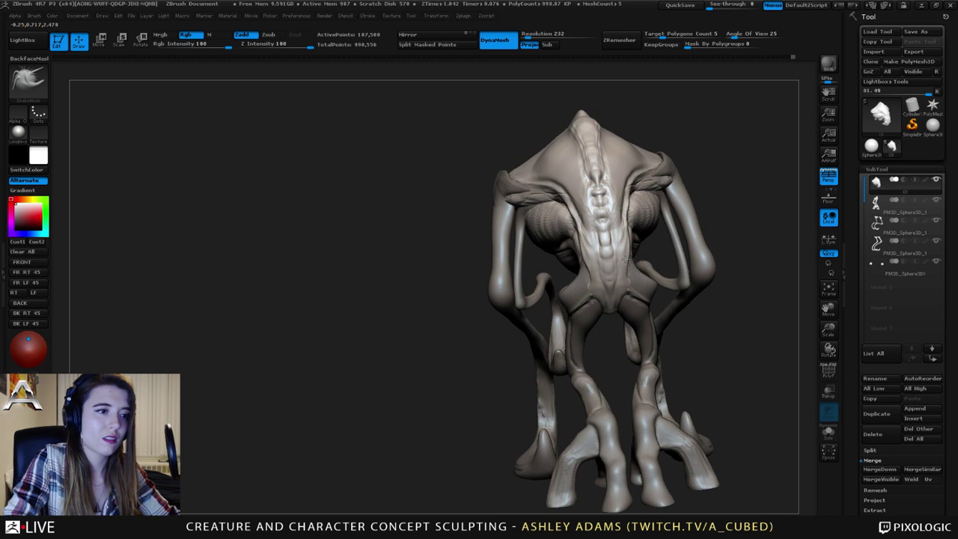
pyautogui.rightClick(634, 274)
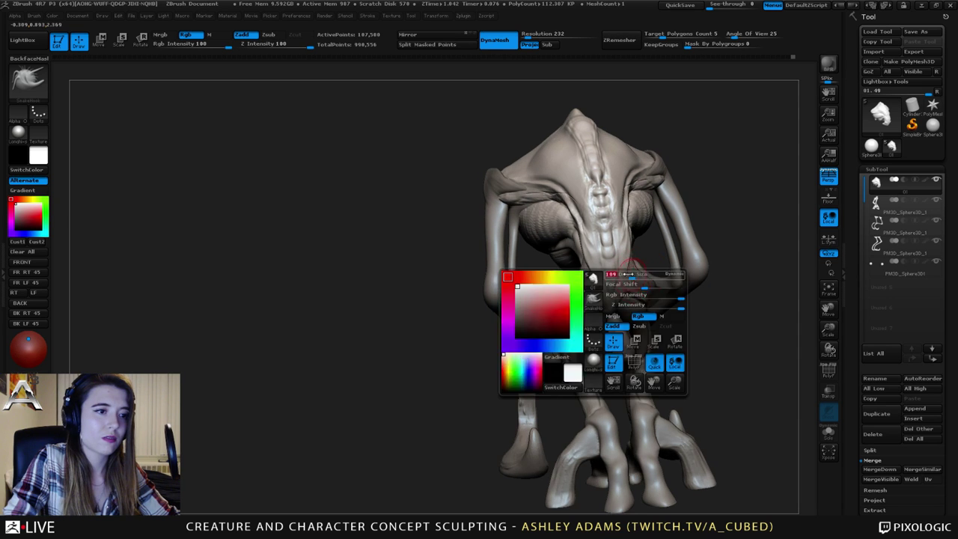
pyautogui.moveTo(688, 278); pyautogui.dragTo(642, 286, button='right')
pyautogui.moveTo(643, 287); pyautogui.dragTo(647, 283)
pyautogui.moveTo(603, 291); pyautogui.dragTo(646, 293, button='right')
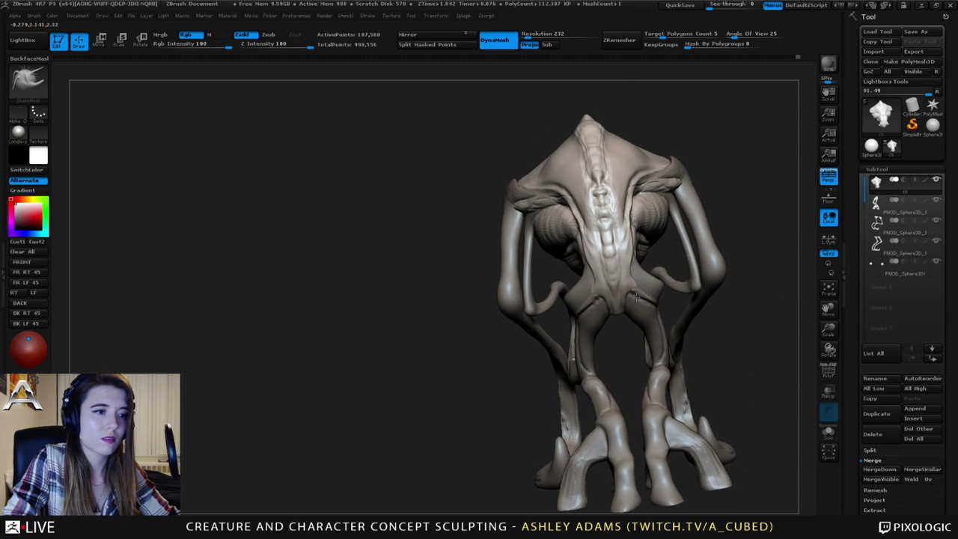
pyautogui.moveTo(644, 292)
pyautogui.mouseDown(button='right')
pyautogui.moveTo(580, 290)
pyautogui.moveTo(628, 283)
pyautogui.mouseUp(button='right')
pyautogui.keyDown('shift'); pyautogui.moveTo(650, 289); pyautogui.dragTo(638, 284); pyautogui.keyUp('shift')
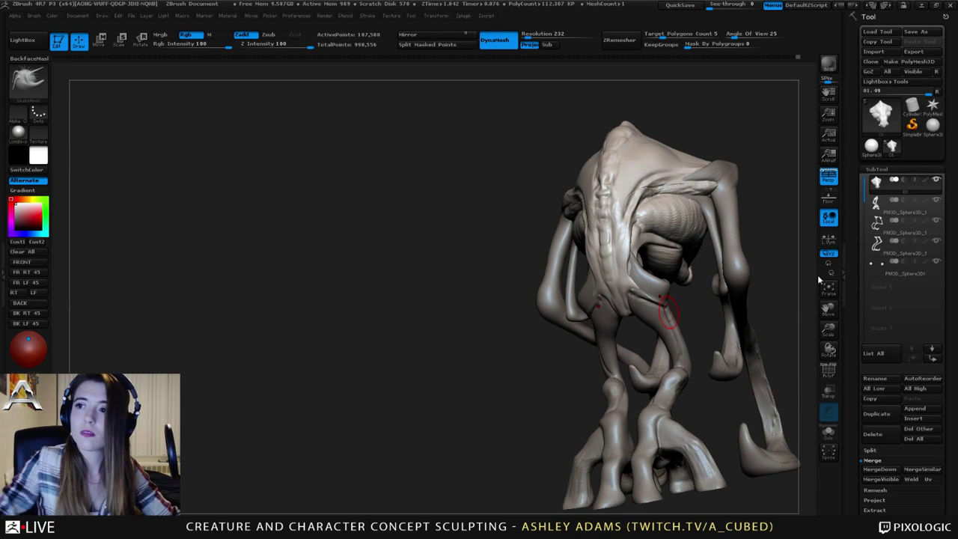
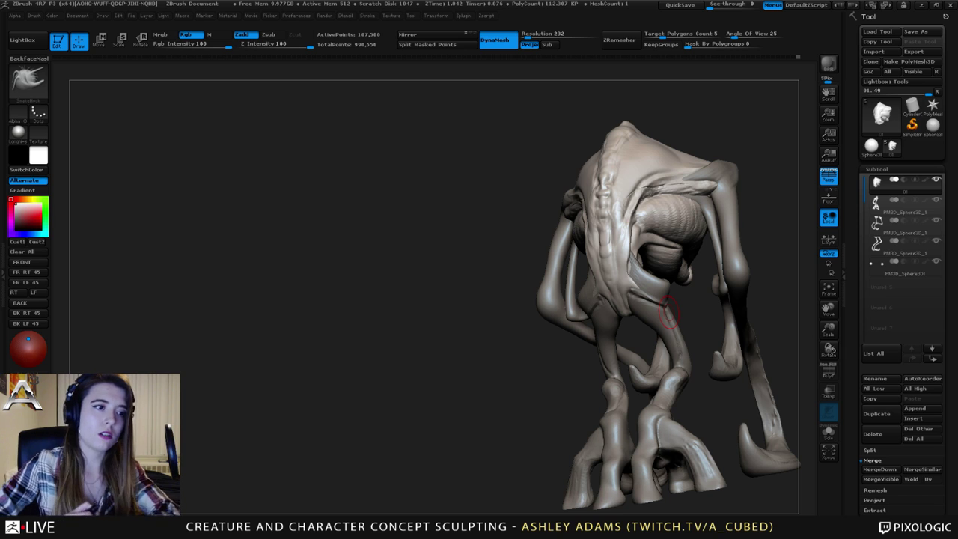
# Inspect the creature from behind and in profile and resize the SnakeHook brush.
pyautogui.moveTo(768, 185)
pyautogui.mouseDown()
pyautogui.moveTo(605, 172)
pyautogui.moveTo(585, 214)
pyautogui.mouseUp()
pyautogui.press('space')
pyautogui.moveTo(752, 198)
pyautogui.mouseDown()
pyautogui.moveTo(636, 215)
pyautogui.moveTo(635, 248)
pyautogui.mouseUp()
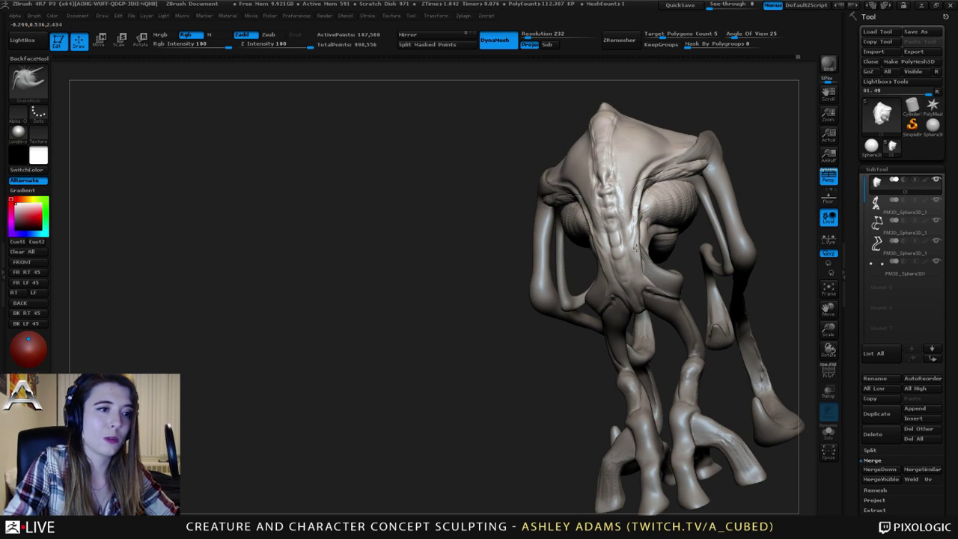
pyautogui.moveTo(471, 224); pyautogui.dragTo(586, 214)
pyautogui.moveTo(585, 214)
pyautogui.mouseDown(button='right')
pyautogui.moveTo(601, 203)
pyautogui.moveTo(583, 229)
pyautogui.mouseUp(button='right')
pyautogui.moveTo(499, 234)
pyautogui.keyDown('ctrl'); pyautogui.mouseDown(button='right')
pyautogui.moveTo(516, 259)
pyautogui.moveTo(509, 240)
pyautogui.mouseUp(button='right'); pyautogui.keyUp('ctrl')
pyautogui.press('space')
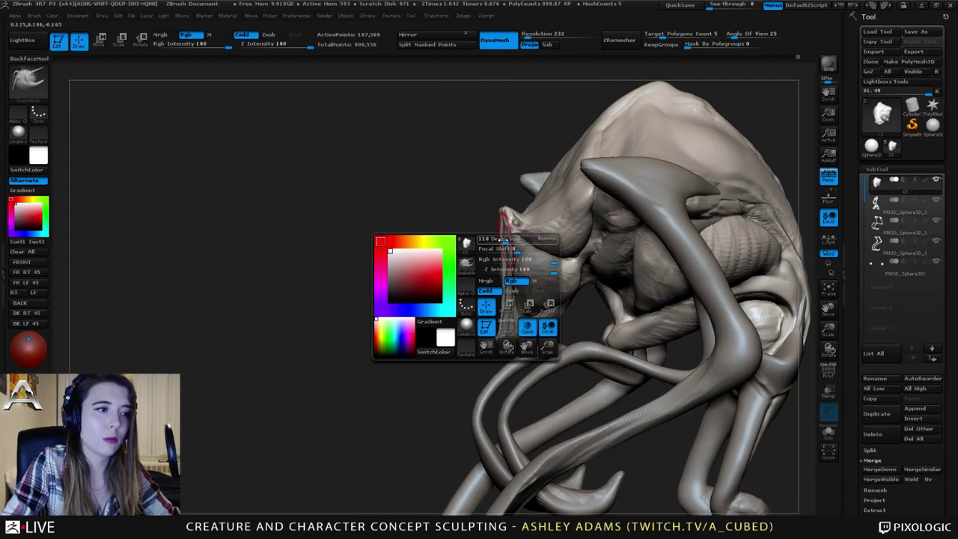
pyautogui.moveTo(509, 241); pyautogui.dragTo(515, 241)
pyautogui.press('space')
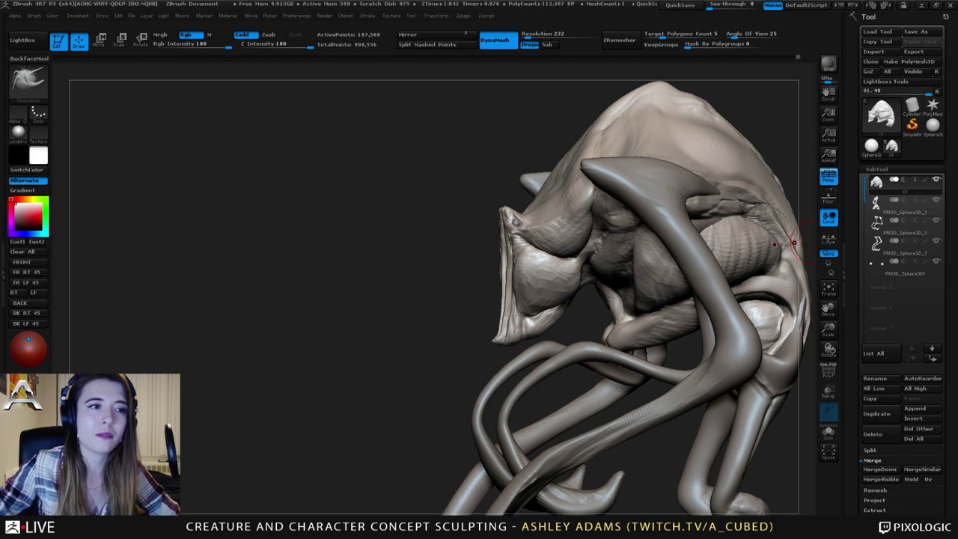
# Load the Smooth Stronger brush from the Smooth folder of the brush library.
pyautogui.press(',')
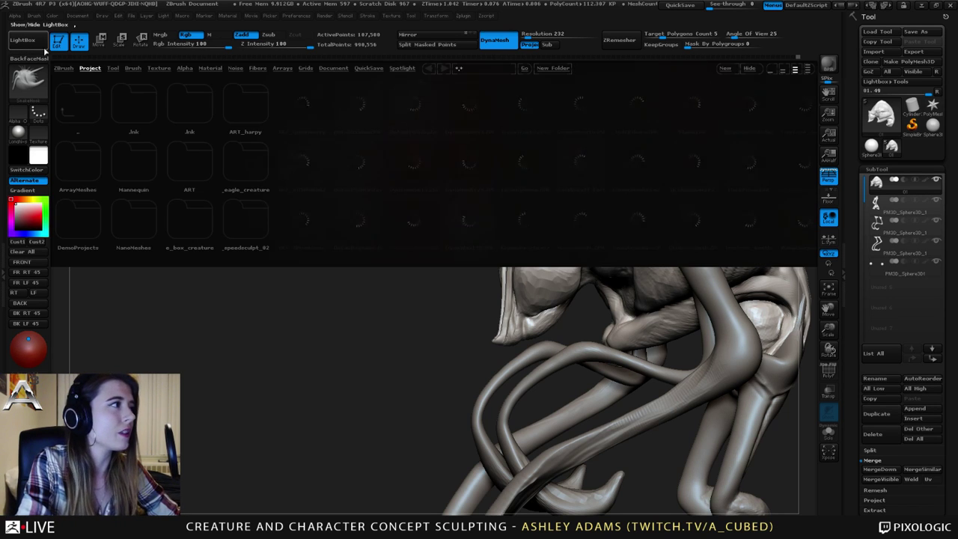
pyautogui.click(132, 68)
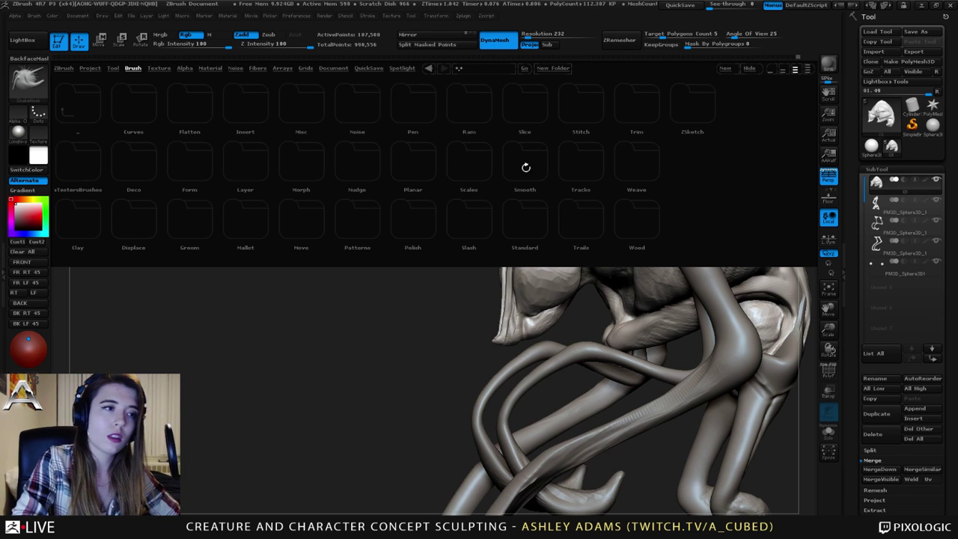
pyautogui.click(524, 165)
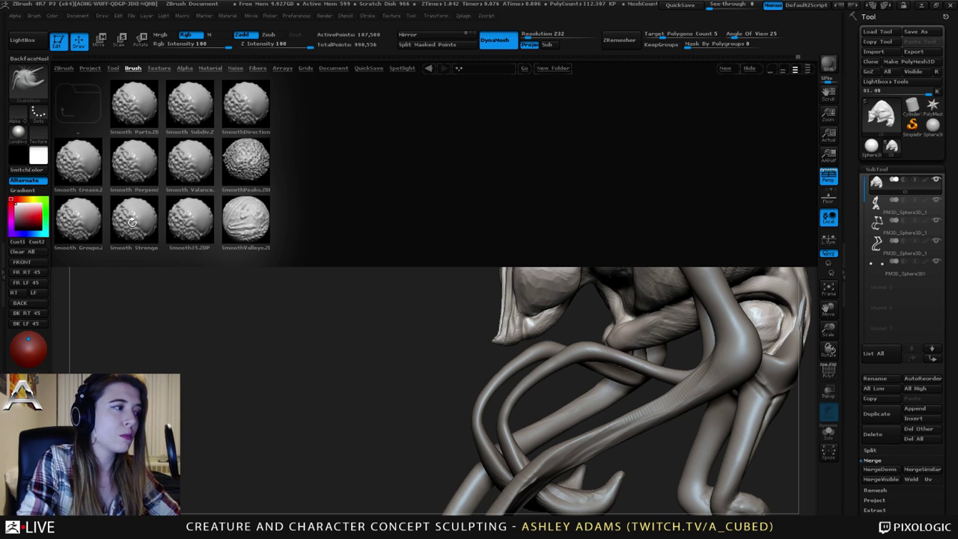
pyautogui.click(133, 222)
pyautogui.click(111, 242)
# Make the creature's long front arms the active subtool and smooth the elbow area with a resized smoothing brush.
pyautogui.moveTo(571, 229)
pyautogui.keyDown('alt'); pyautogui.mouseDown(button='right')
pyautogui.moveTo(507, 208)
pyautogui.moveTo(570, 215)
pyautogui.mouseUp(button='right'); pyautogui.keyUp('alt')
pyautogui.keyDown('alt'); pyautogui.click(400, 272); pyautogui.keyUp('alt')
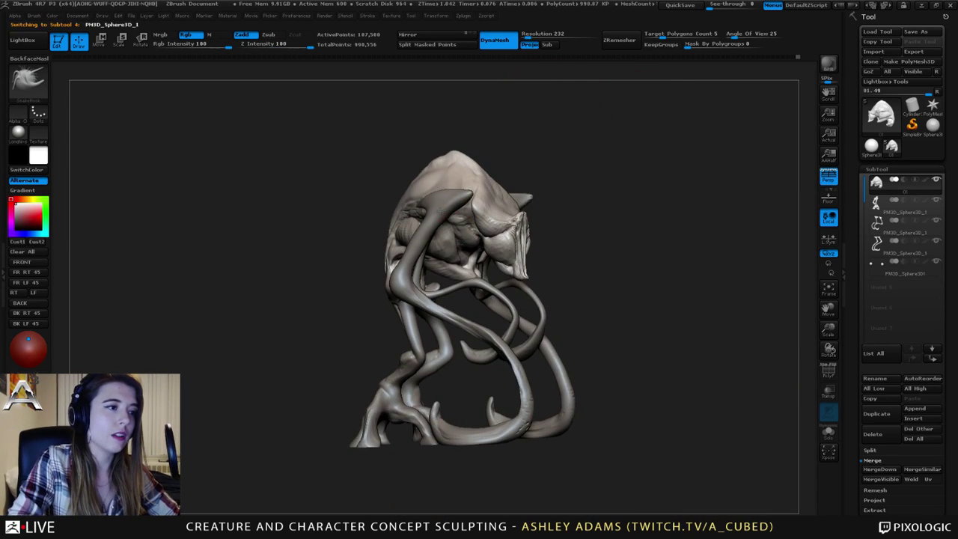
pyautogui.rightClick(398, 271)
pyautogui.moveTo(423, 226)
pyautogui.mouseDown(button='right')
pyautogui.moveTo(443, 209)
pyautogui.moveTo(441, 263)
pyautogui.mouseUp(button='right')
pyautogui.press('1')
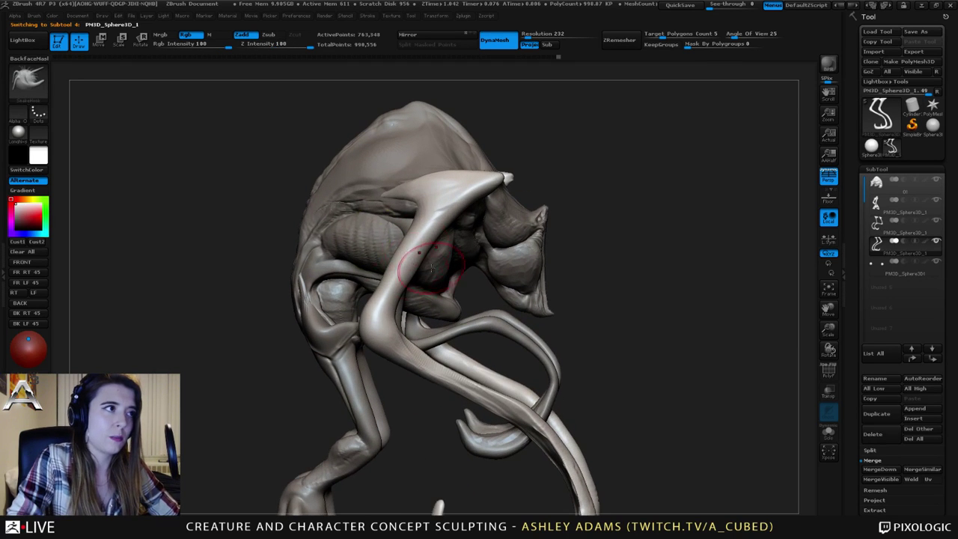
pyautogui.moveTo(394, 273)
pyautogui.keyDown('shift'); pyautogui.mouseDown()
pyautogui.moveTo(402, 262)
pyautogui.moveTo(404, 270)
pyautogui.mouseUp(); pyautogui.keyUp('shift')
pyautogui.keyDown('shift'); pyautogui.rightClick(421, 247); pyautogui.keyUp('shift')
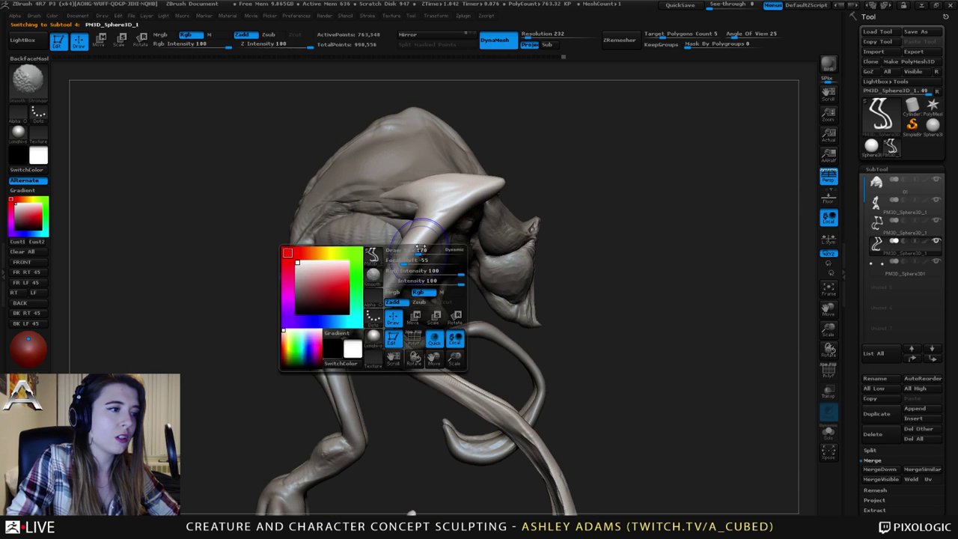
# Make the body the active subtool and smooth its back and the broad plate above the face.
pyautogui.moveTo(346, 213)
pyautogui.mouseDown(button='right')
pyautogui.moveTo(369, 172)
pyautogui.moveTo(472, 217)
pyautogui.mouseUp(button='right')
pyautogui.keyDown('alt'); pyautogui.click(359, 171); pyautogui.keyUp('alt')
pyautogui.moveTo(445, 212)
pyautogui.keyDown('shift'); pyautogui.mouseDown()
pyautogui.moveTo(447, 221)
pyautogui.moveTo(503, 219)
pyautogui.moveTo(454, 221)
pyautogui.moveTo(460, 210)
pyautogui.moveTo(451, 221)
pyautogui.moveTo(482, 222)
pyautogui.mouseUp(); pyautogui.keyUp('shift')
pyautogui.moveTo(481, 222); pyautogui.dragTo(543, 221, button='right')
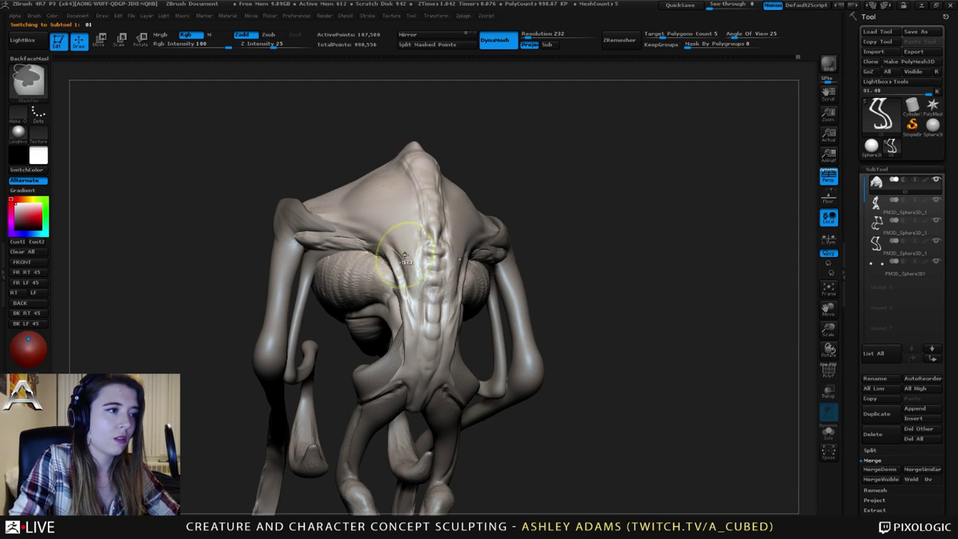
pyautogui.keyDown('ctrl'); pyautogui.moveTo(405, 256); pyautogui.dragTo(370, 200, button='right'); pyautogui.keyUp('ctrl')
pyautogui.moveTo(262, 229)
pyautogui.mouseDown(button='right')
pyautogui.moveTo(527, 256)
pyautogui.moveTo(516, 298)
pyautogui.mouseUp(button='right')
pyautogui.moveTo(428, 214); pyautogui.dragTo(431, 230, button='right')
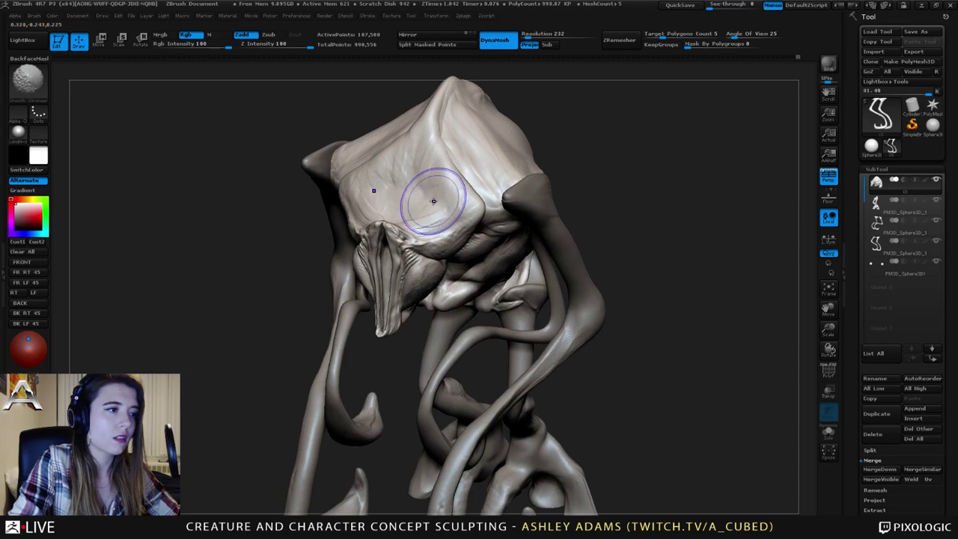
pyautogui.moveTo(434, 200)
pyautogui.keyDown('shift'); pyautogui.mouseDown()
pyautogui.moveTo(417, 146)
pyautogui.moveTo(450, 199)
pyautogui.mouseUp(); pyautogui.keyUp('shift')
pyautogui.moveTo(449, 198)
pyautogui.mouseDown(button='right')
pyautogui.moveTo(476, 204)
pyautogui.moveTo(414, 179)
pyautogui.mouseUp(button='right')
pyautogui.moveTo(414, 179); pyautogui.dragTo(476, 188, button='right')
pyautogui.keyDown('alt'); pyautogui.moveTo(476, 189); pyautogui.dragTo(617, 166, button='right'); pyautogui.keyUp('alt')
# Load the Slash2 brush from the Slash folder of the brush library.
pyautogui.click(28, 46)
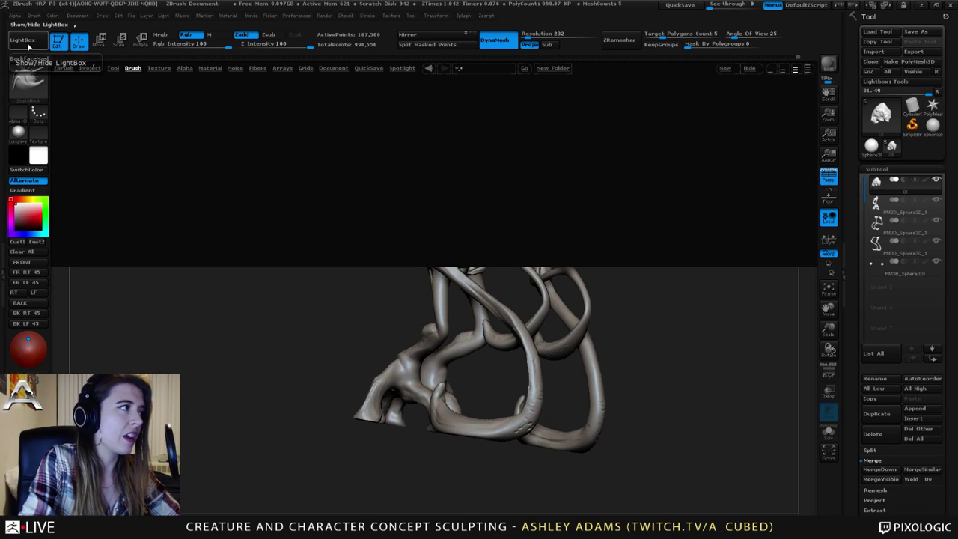
pyautogui.click(131, 68)
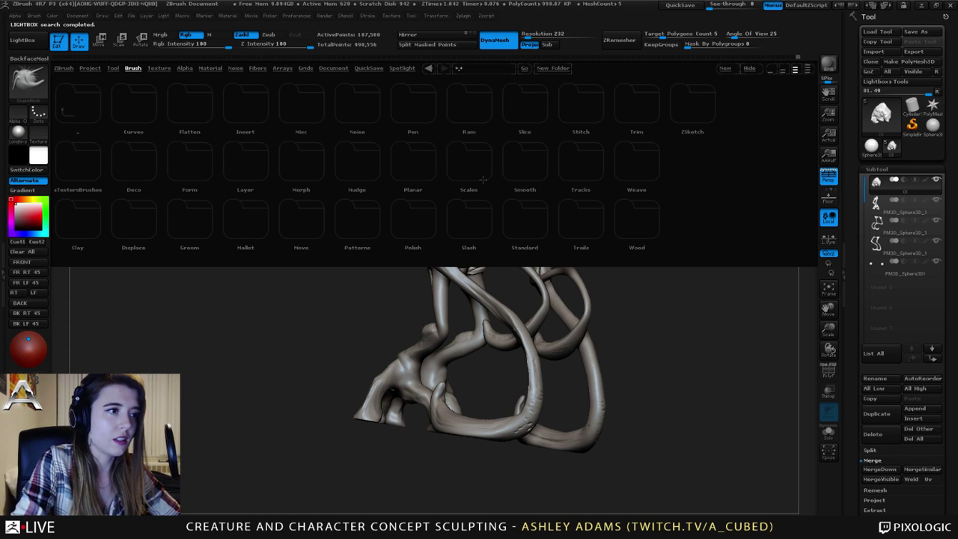
pyautogui.click(461, 225)
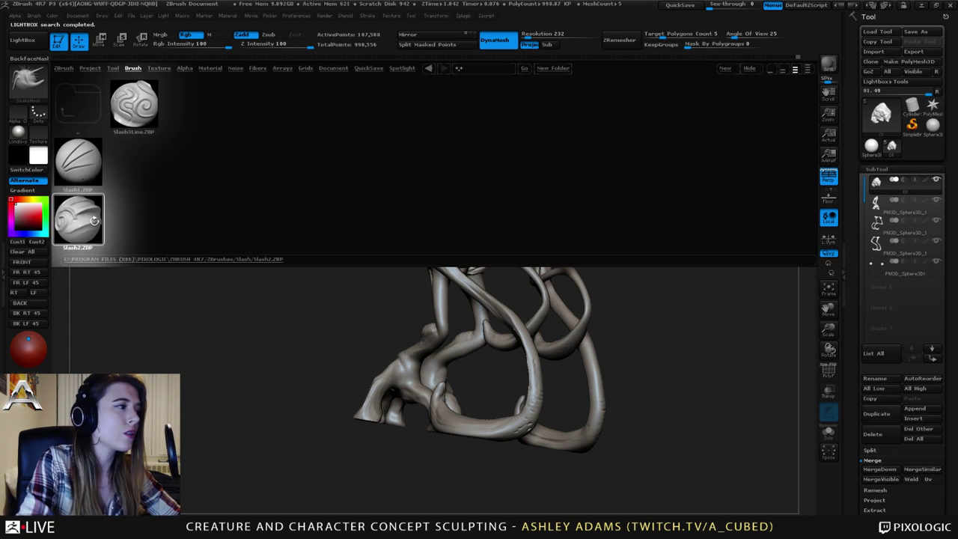
pyautogui.doubleClick(90, 223)
pyautogui.moveTo(474, 160); pyautogui.dragTo(606, 155, button='right')
# Try a Slash2 stroke across the side of the creature's back shell and undo it.
pyautogui.moveTo(607, 168)
pyautogui.mouseDown()
pyautogui.moveTo(612, 146)
pyautogui.moveTo(662, 119)
pyautogui.moveTo(616, 145)
pyautogui.moveTo(679, 126)
pyautogui.mouseUp()
pyautogui.moveTo(646, 150); pyautogui.dragTo(656, 177, button='right')
pyautogui.hotkey('ctrl', 'z')
pyautogui.hotkey('ctrl', 'z')
# Carve long slashed folds along the side of the creature's back shell with the Slash2 brush.
pyautogui.moveTo(667, 108); pyautogui.dragTo(608, 187)
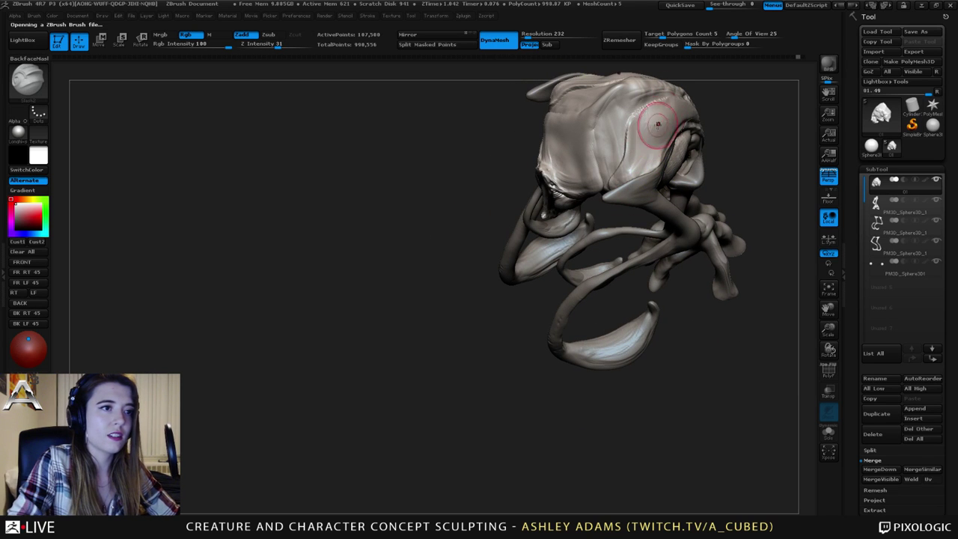
pyautogui.moveTo(657, 125); pyautogui.dragTo(633, 184)
pyautogui.moveTo(633, 184)
pyautogui.mouseDown(button='right')
pyautogui.moveTo(638, 154)
pyautogui.moveTo(663, 128)
pyautogui.moveTo(679, 127)
pyautogui.mouseUp(button='right')
pyautogui.moveTo(524, 136)
pyautogui.mouseDown(button='right')
pyautogui.moveTo(590, 132)
pyautogui.moveTo(562, 169)
pyautogui.moveTo(545, 133)
pyautogui.mouseUp(button='right')
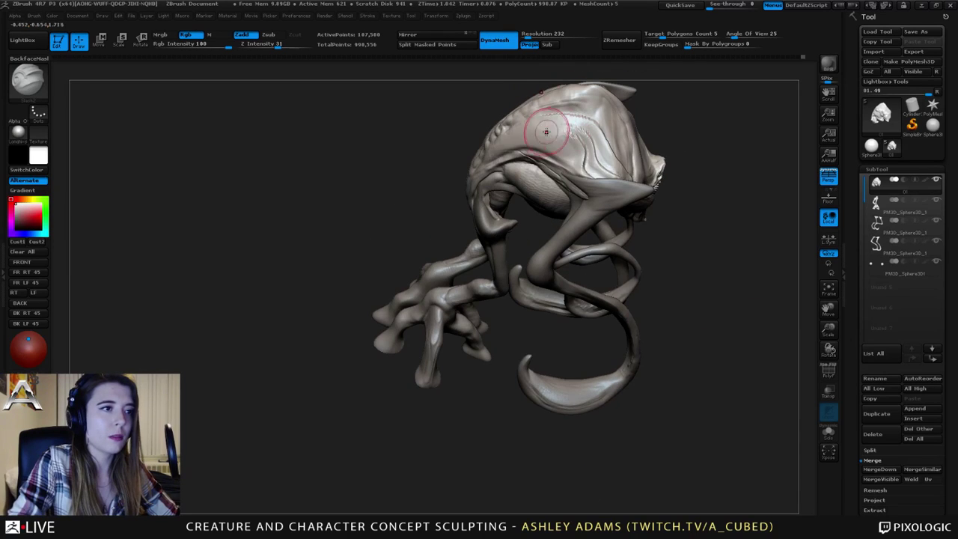
pyautogui.moveTo(512, 133)
pyautogui.mouseDown()
pyautogui.moveTo(572, 138)
pyautogui.moveTo(509, 127)
pyautogui.mouseUp()
pyautogui.hotkey('ctrl', 'z')
pyautogui.moveTo(509, 126); pyautogui.dragTo(527, 190, button='right')
pyautogui.moveTo(565, 132); pyautogui.dragTo(505, 120)
pyautogui.moveTo(503, 120); pyautogui.dragTo(558, 187, button='right')
pyautogui.moveTo(557, 187)
pyautogui.mouseDown(button='right')
pyautogui.moveTo(537, 233)
pyautogui.moveTo(599, 202)
pyautogui.moveTo(637, 137)
pyautogui.moveTo(580, 211)
pyautogui.mouseUp(button='right')
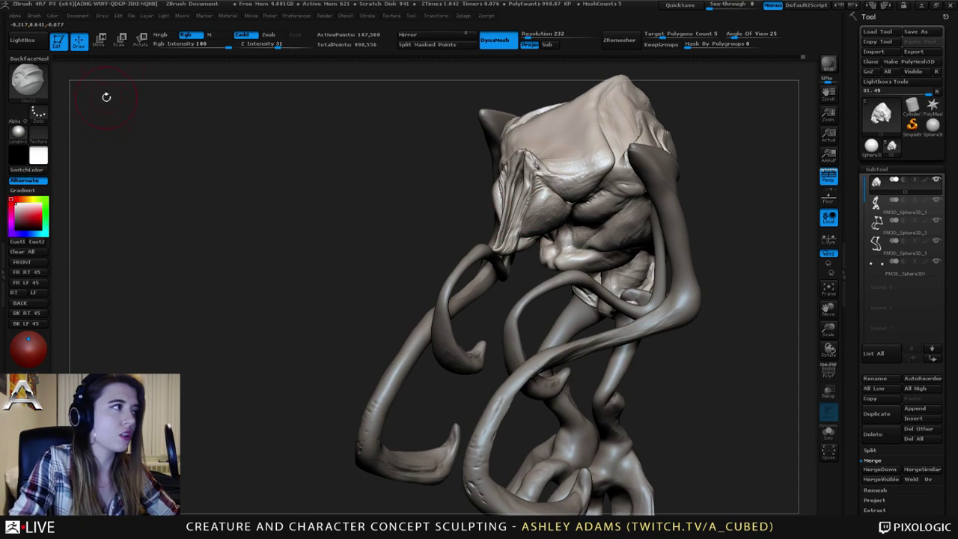
# Load the Ram brush from the Ram folder of the brush library.
pyautogui.click(34, 43)
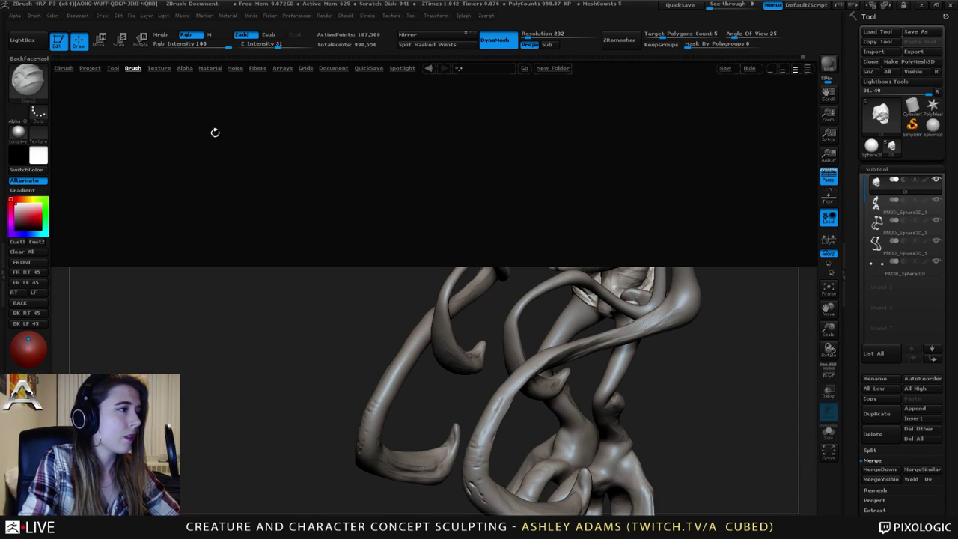
pyautogui.click(129, 71)
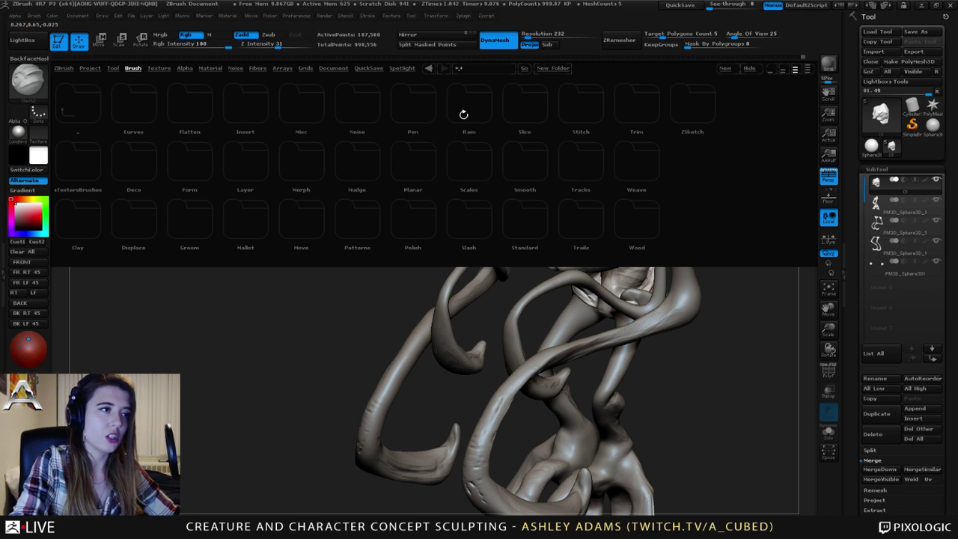
pyautogui.doubleClick(465, 116)
pyautogui.doubleClick(90, 172)
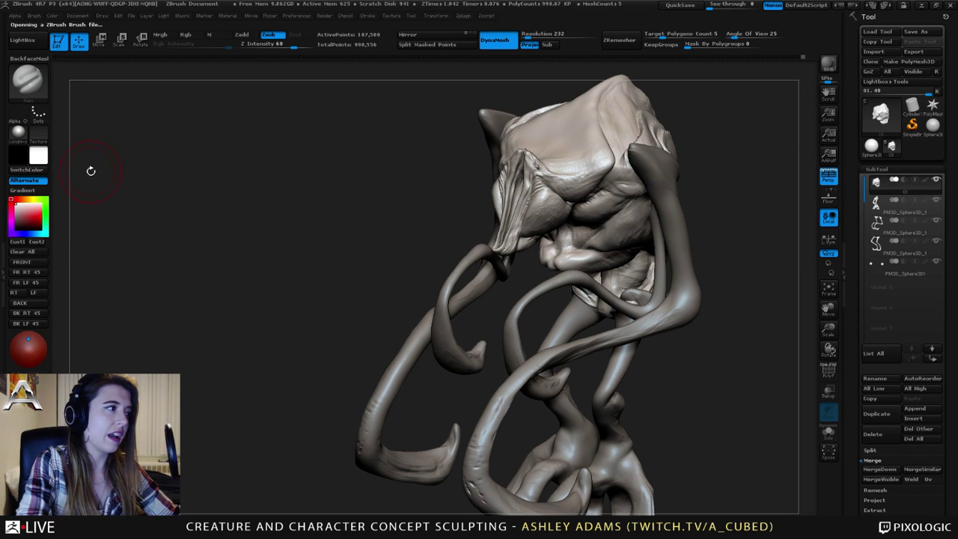
# Try resized Ram brush strokes across the plate above the creature's face, undoing each one.
pyautogui.moveTo(583, 146); pyautogui.dragTo(666, 97, button='right')
pyautogui.moveTo(556, 105); pyautogui.dragTo(509, 123, button='right')
pyautogui.keyDown('ctrl'); pyautogui.moveTo(535, 94); pyautogui.dragTo(554, 130, button='right'); pyautogui.keyUp('ctrl')
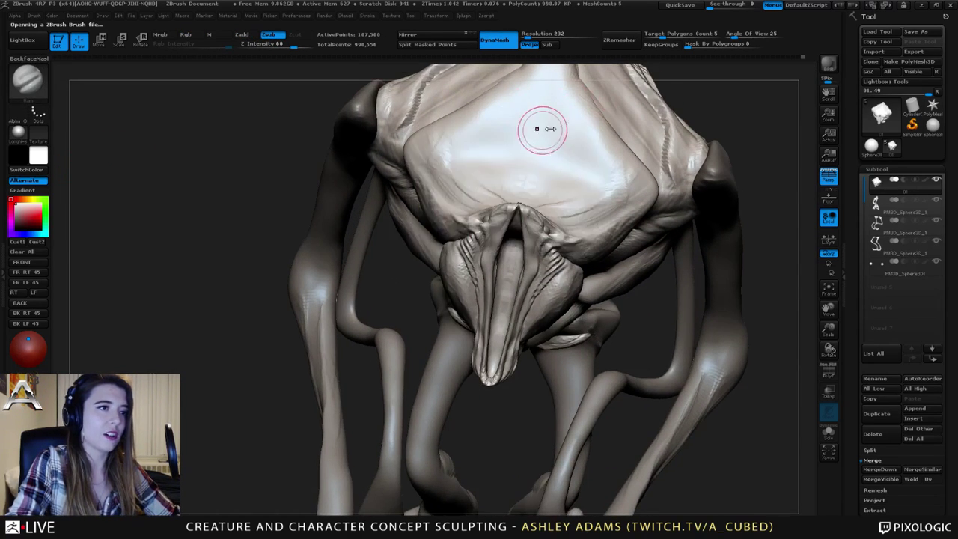
pyautogui.moveTo(534, 114); pyautogui.dragTo(559, 134)
pyautogui.hotkey('ctrl', 'z')
pyautogui.moveTo(610, 182); pyautogui.dragTo(581, 163, button='right')
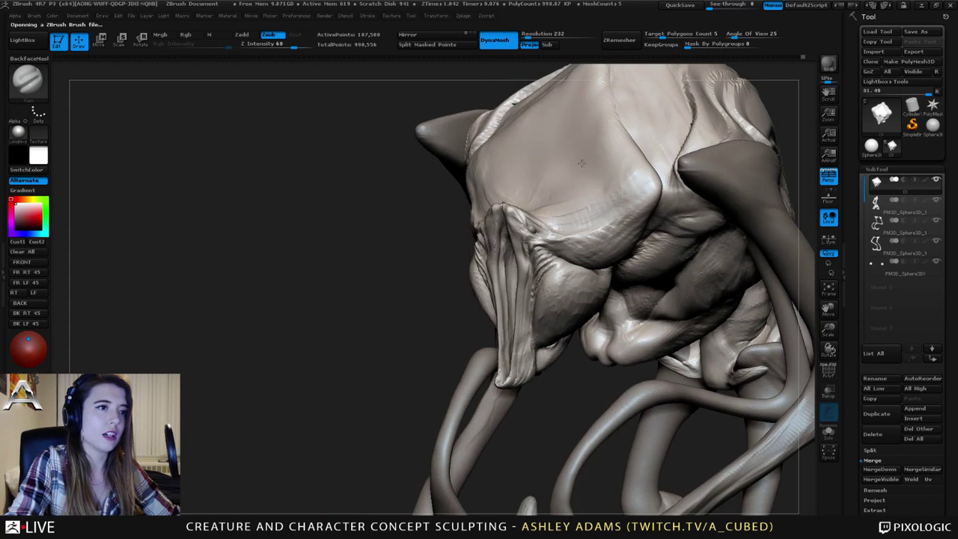
pyautogui.moveTo(563, 133); pyautogui.dragTo(489, 168)
pyautogui.hotkey('ctrl', 'z')
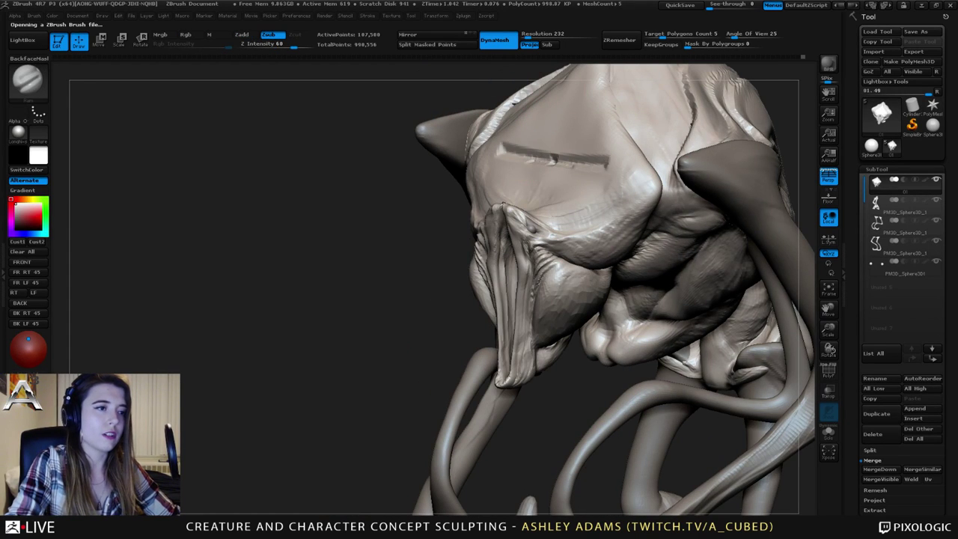
pyautogui.moveTo(606, 160); pyautogui.dragTo(626, 157)
pyautogui.moveTo(626, 156); pyautogui.dragTo(590, 167, button='right')
pyautogui.hotkey('ctrl', 'z')
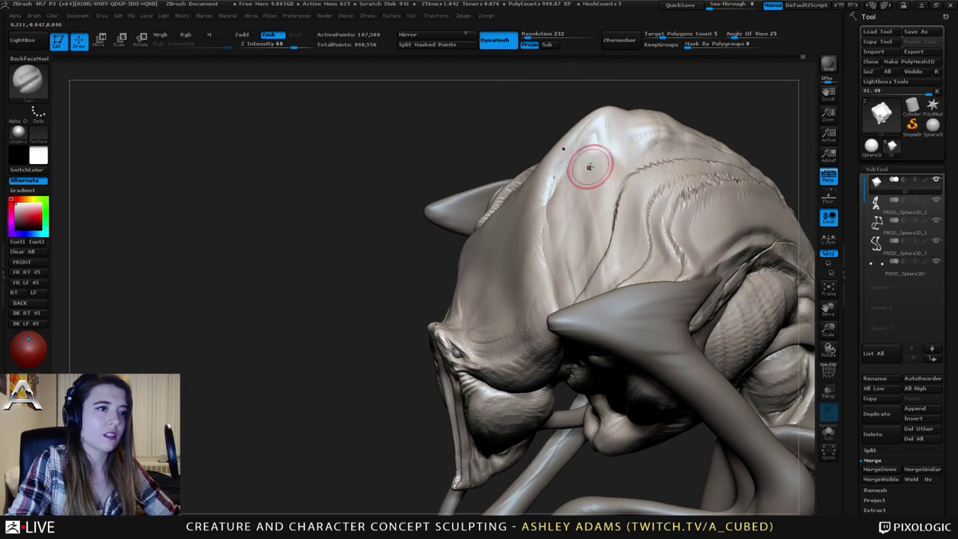
# Carve Ram brush strokes across the creature's upper shell and from the spine toward the shoulder.
pyautogui.moveTo(649, 136)
pyautogui.mouseDown()
pyautogui.moveTo(594, 138)
pyautogui.moveTo(576, 204)
pyautogui.mouseUp()
pyautogui.moveTo(576, 205)
pyautogui.mouseDown(button='right')
pyautogui.moveTo(599, 215)
pyautogui.moveTo(559, 199)
pyautogui.mouseUp(button='right')
pyautogui.moveTo(559, 199)
pyautogui.mouseDown(button='right')
pyautogui.moveTo(561, 216)
pyautogui.moveTo(537, 191)
pyautogui.moveTo(581, 164)
pyautogui.moveTo(561, 194)
pyautogui.mouseUp(button='right')
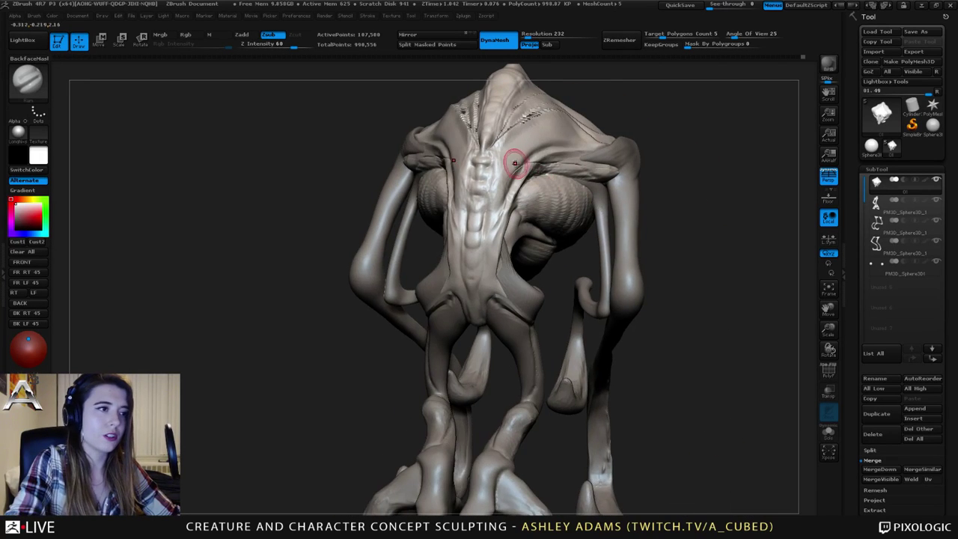
pyautogui.moveTo(515, 163); pyautogui.dragTo(514, 157, button='right')
pyautogui.moveTo(506, 161)
pyautogui.mouseDown()
pyautogui.moveTo(554, 131)
pyautogui.moveTo(603, 146)
pyautogui.mouseUp()
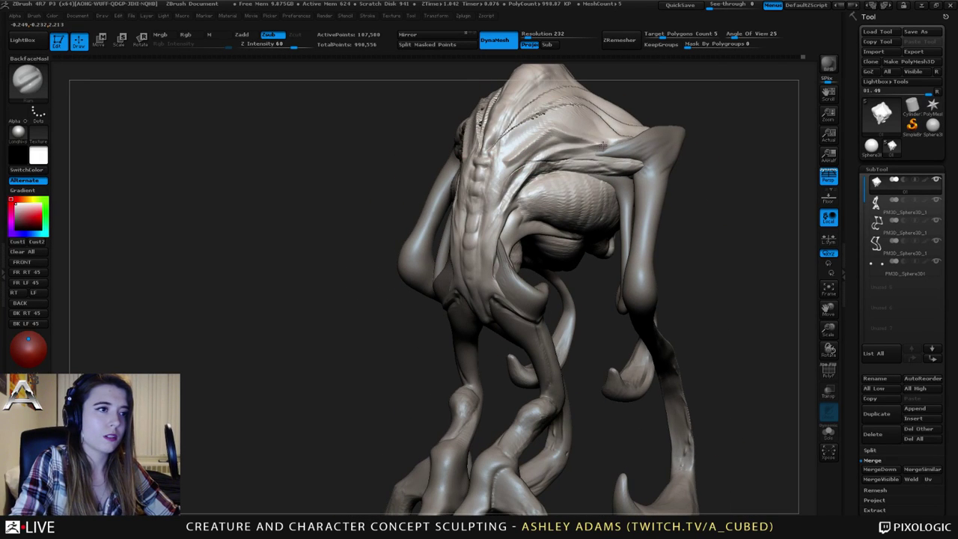
# Smooth the carved folds on the creature's upper back with a resized brush.
pyautogui.moveTo(563, 131); pyautogui.dragTo(591, 135, button='right')
pyautogui.moveTo(524, 161)
pyautogui.keyDown('ctrl'); pyautogui.mouseDown(button='right')
pyautogui.moveTo(502, 150)
pyautogui.moveTo(528, 160)
pyautogui.mouseUp(button='right'); pyautogui.keyUp('ctrl')
pyautogui.keyDown('shift'); pyautogui.moveTo(529, 160); pyautogui.dragTo(498, 146); pyautogui.keyUp('shift')
pyautogui.moveTo(509, 176)
pyautogui.mouseDown(button='right')
pyautogui.moveTo(555, 147)
pyautogui.moveTo(529, 140)
pyautogui.mouseUp(button='right')
pyautogui.moveTo(442, 131)
pyautogui.mouseDown()
pyautogui.moveTo(471, 112)
pyautogui.moveTo(517, 117)
pyautogui.moveTo(549, 149)
pyautogui.moveTo(479, 124)
pyautogui.mouseUp()
pyautogui.moveTo(419, 142)
pyautogui.mouseDown(button='right')
pyautogui.moveTo(479, 151)
pyautogui.moveTo(462, 156)
pyautogui.mouseUp(button='right')
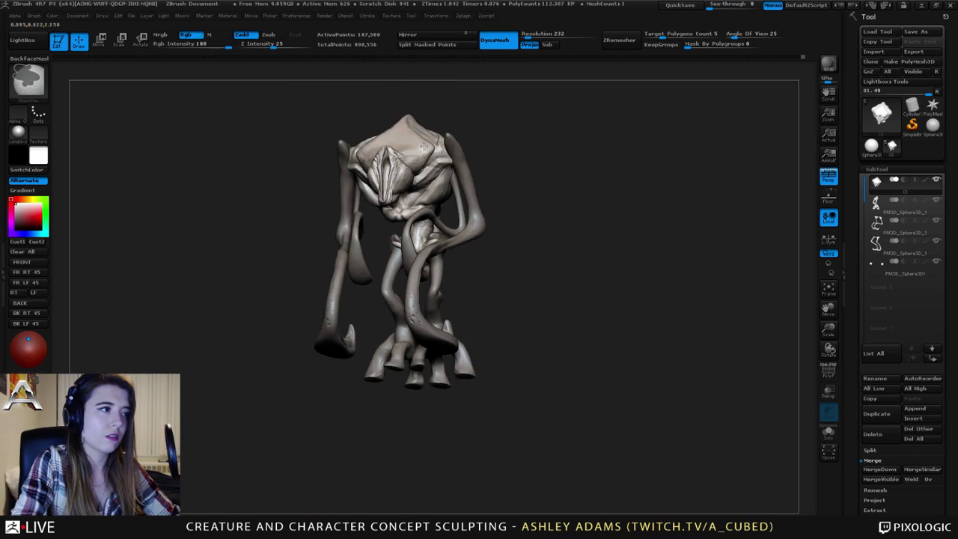
pyautogui.press('b')
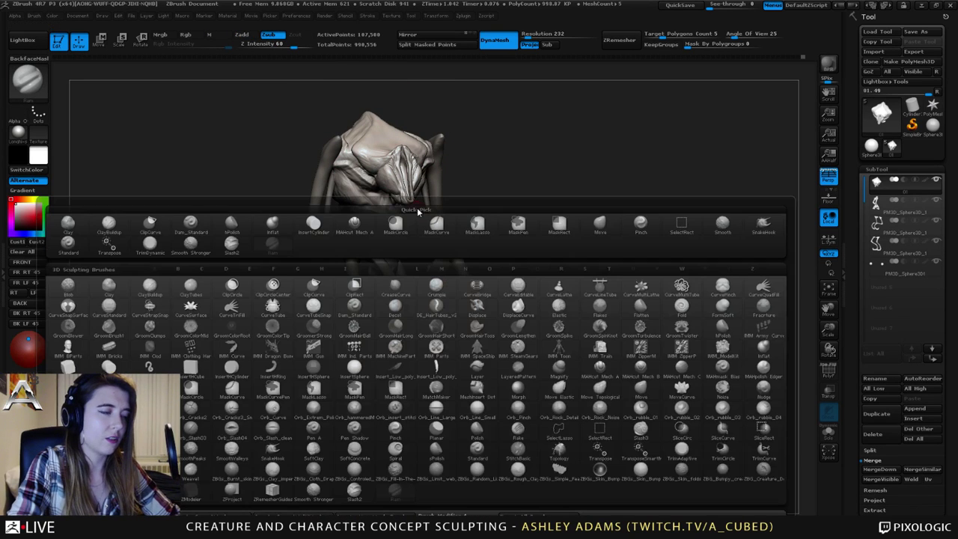
pyautogui.click(546, 389)
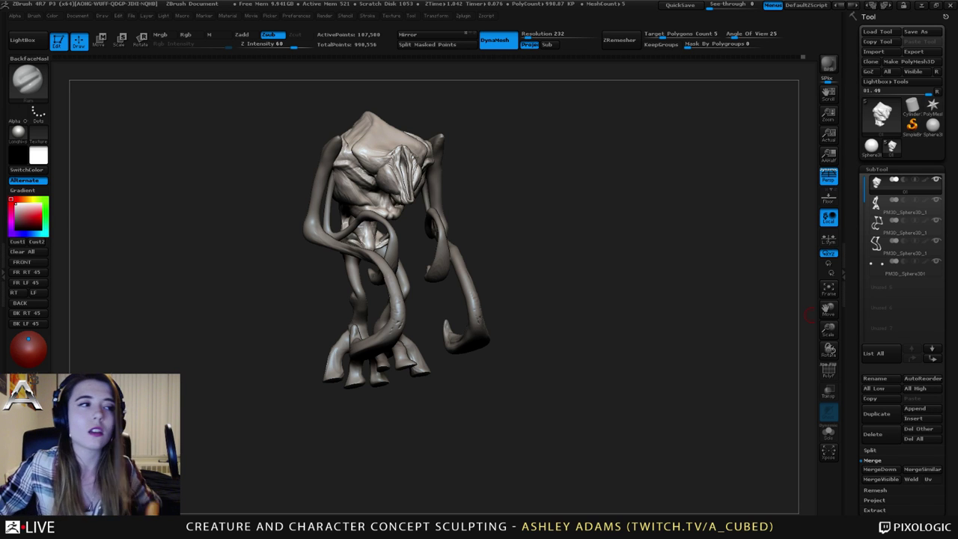
# Select the SnakeHook brush and adjust the forms of the creature's head and lower torso.
pyautogui.moveTo(402, 202); pyautogui.dragTo(550, 182, button='right')
pyautogui.moveTo(390, 164)
pyautogui.mouseDown(button='right')
pyautogui.moveTo(419, 152)
pyautogui.moveTo(390, 165)
pyautogui.mouseUp(button='right')
pyautogui.press('b')
pyautogui.press('s')
pyautogui.press('h')
pyautogui.moveTo(403, 167); pyautogui.dragTo(408, 158)
pyautogui.moveTo(448, 174)
pyautogui.mouseDown(button='right')
pyautogui.moveTo(458, 173)
pyautogui.moveTo(441, 135)
pyautogui.moveTo(428, 136)
pyautogui.moveTo(447, 108)
pyautogui.mouseUp(button='right')
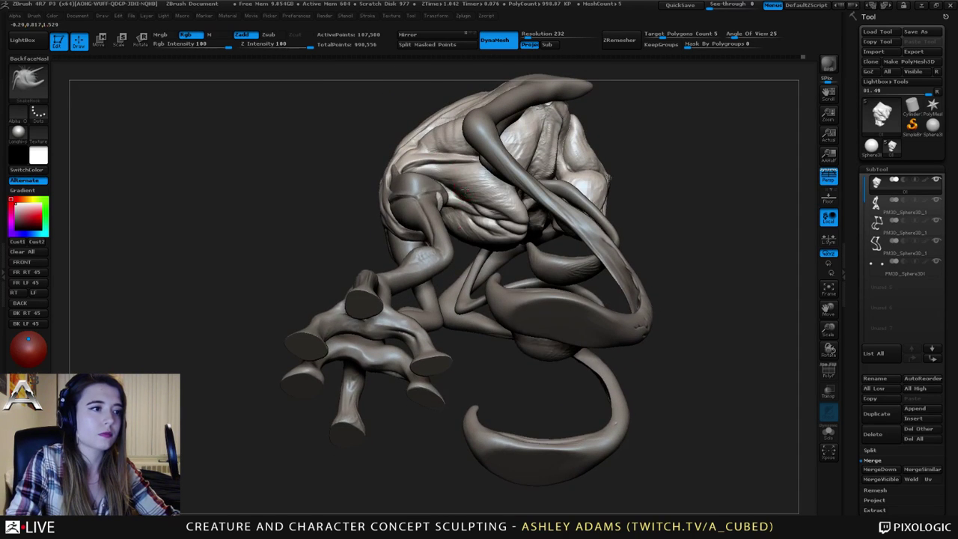
pyautogui.moveTo(462, 199); pyautogui.dragTo(465, 178)
pyautogui.moveTo(464, 178)
pyautogui.mouseDown(button='right')
pyautogui.moveTo(511, 224)
pyautogui.moveTo(540, 213)
pyautogui.moveTo(535, 225)
pyautogui.mouseUp(button='right')
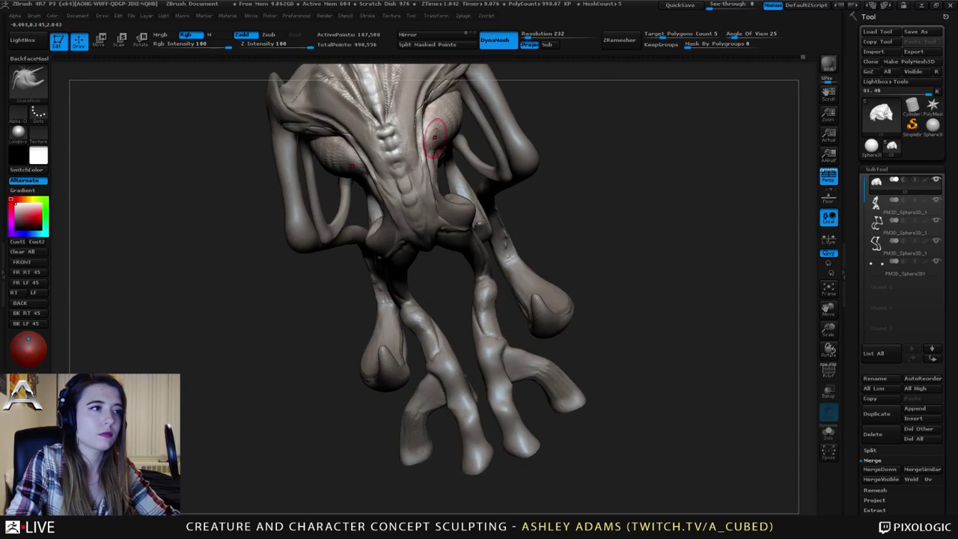
# Carve a crease with the Dam Standard brush from the shoulder along the ridge below the back shell.
pyautogui.keyDown('ctrl'); pyautogui.moveTo(439, 150); pyautogui.dragTo(412, 112, button='right'); pyautogui.keyUp('ctrl')
pyautogui.moveTo(292, 129)
pyautogui.mouseDown(button='right')
pyautogui.moveTo(337, 126)
pyautogui.moveTo(422, 178)
pyautogui.moveTo(403, 206)
pyautogui.mouseUp(button='right')
pyautogui.press('b')
pyautogui.press('d')
pyautogui.press('s')
pyautogui.moveTo(385, 172)
pyautogui.mouseDown()
pyautogui.moveTo(465, 192)
pyautogui.moveTo(512, 188)
pyautogui.mouseUp()
pyautogui.moveTo(503, 212); pyautogui.dragTo(486, 190, button='right')
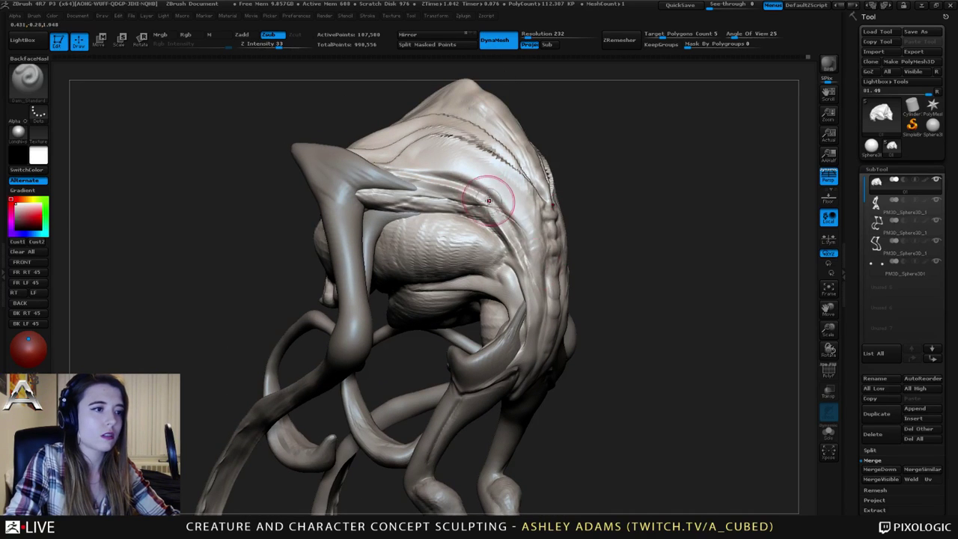
pyautogui.moveTo(392, 172)
pyautogui.mouseDown()
pyautogui.moveTo(479, 192)
pyautogui.moveTo(525, 272)
pyautogui.moveTo(521, 298)
pyautogui.mouseUp()
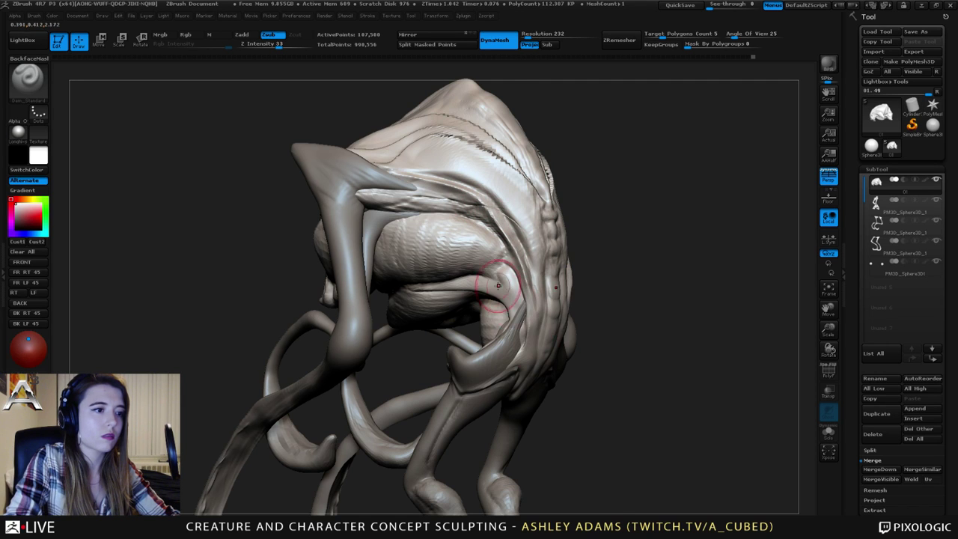
# Carve a symmetrical groove beside the lower spine with the Dam Standard brush.
pyautogui.moveTo(497, 291); pyautogui.dragTo(483, 268, button='right')
pyautogui.moveTo(575, 231); pyautogui.dragTo(515, 267, button='right')
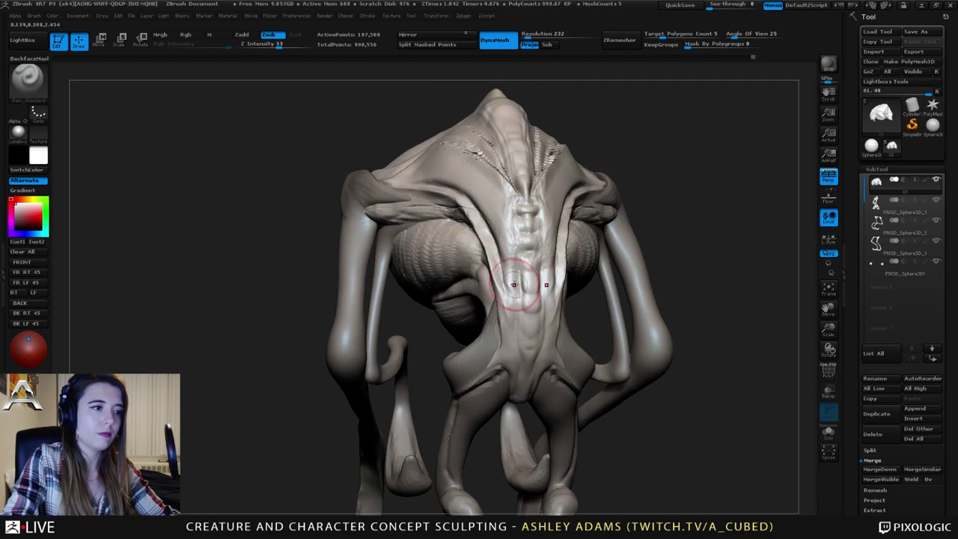
pyautogui.moveTo(509, 271); pyautogui.dragTo(519, 310)
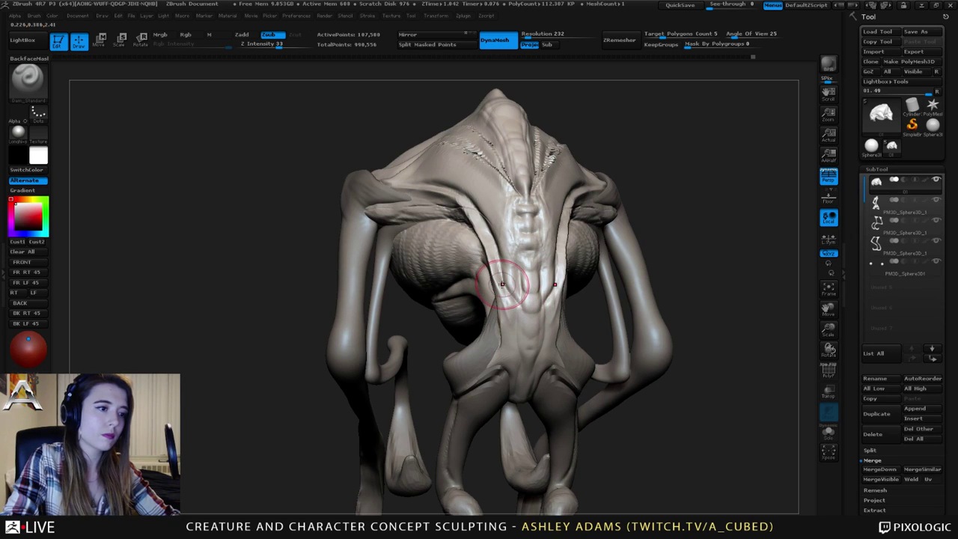
# Select the creature's main body subtool and remesh it with DynaMesh at resolution 320.
pyautogui.moveTo(498, 229); pyautogui.dragTo(442, 238, button='right')
pyautogui.moveTo(442, 238)
pyautogui.keyDown('ctrl'); pyautogui.mouseDown(button='right')
pyautogui.moveTo(443, 206)
pyautogui.moveTo(390, 232)
pyautogui.mouseUp(button='right'); pyautogui.keyUp('ctrl')
pyautogui.keyDown('alt'); pyautogui.moveTo(635, 257); pyautogui.dragTo(485, 262, button='right'); pyautogui.keyUp('alt')
pyautogui.moveTo(485, 262); pyautogui.dragTo(561, 239, button='right')
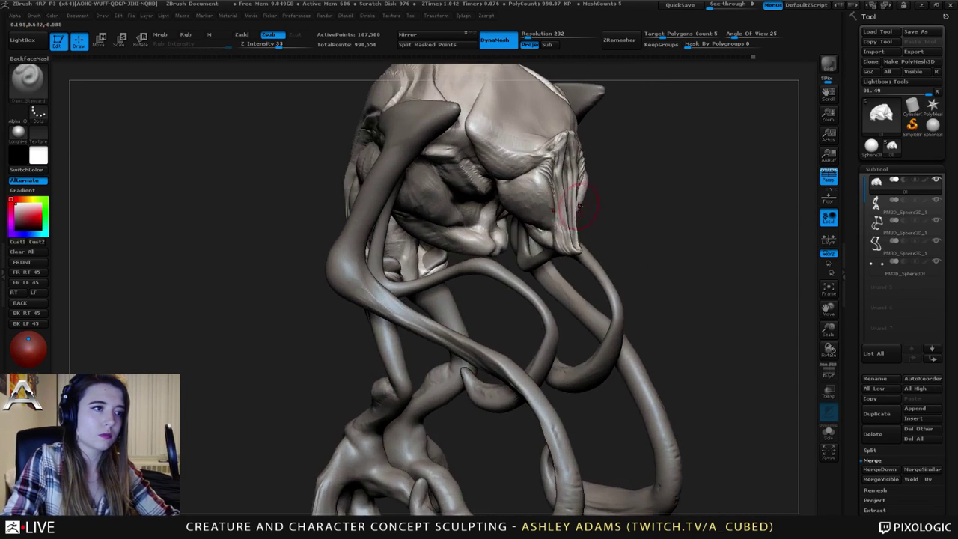
pyautogui.keyDown('alt'); pyautogui.click(555, 141); pyautogui.keyUp('alt')
pyautogui.keyDown('alt'); pyautogui.click(548, 164); pyautogui.keyUp('alt')
pyautogui.moveTo(535, 198)
pyautogui.keyDown('ctrl'); pyautogui.mouseDown(button='right')
pyautogui.moveTo(517, 161)
pyautogui.moveTo(400, 171)
pyautogui.moveTo(565, 173)
pyautogui.mouseUp(button='right'); pyautogui.keyUp('ctrl')
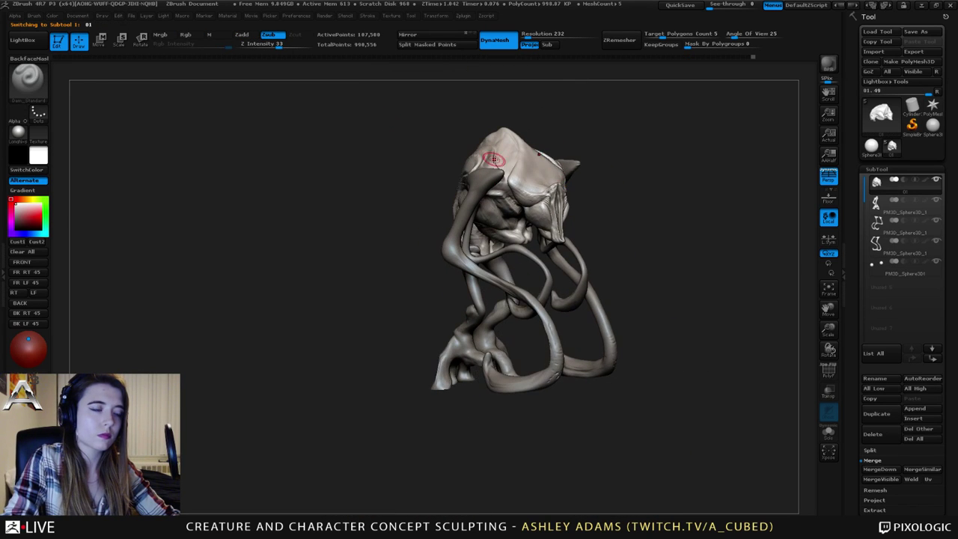
pyautogui.moveTo(494, 159); pyautogui.dragTo(584, 208, button='right')
pyautogui.click(532, 36)
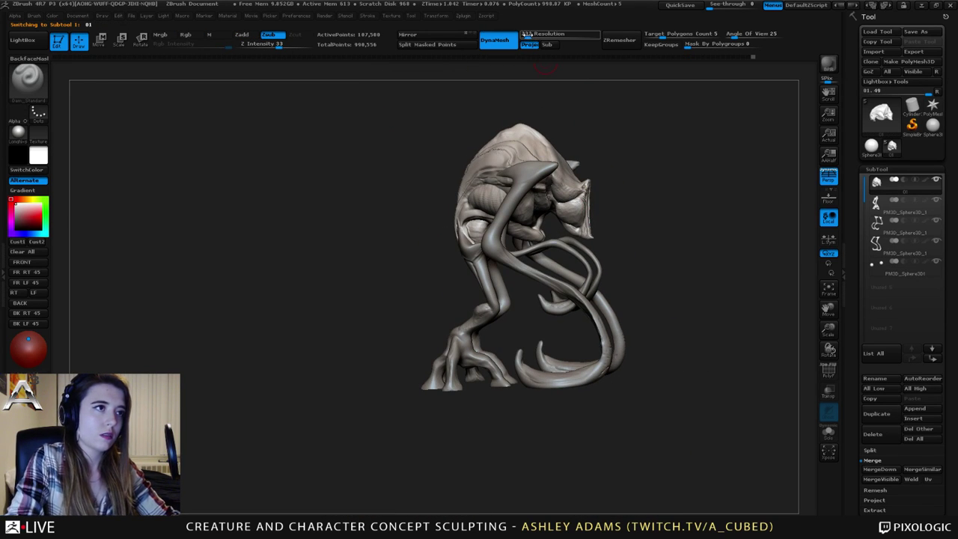
pyautogui.write('320')
pyautogui.keyDown('ctrl'); pyautogui.moveTo(632, 152); pyautogui.dragTo(640, 150); pyautogui.keyUp('ctrl')
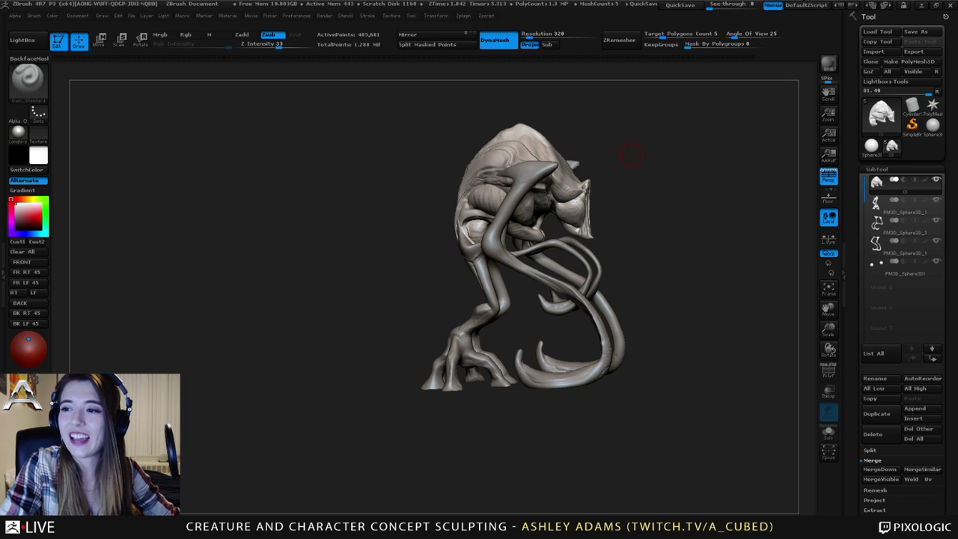
# Smooth the carved folds across the side of the creature's upper back and down toward the shoulder.
pyautogui.moveTo(565, 205); pyautogui.dragTo(524, 207, button='right')
pyautogui.moveTo(464, 192); pyautogui.dragTo(550, 232, button='right')
pyautogui.keyDown('shift'); pyautogui.moveTo(406, 222); pyautogui.dragTo(408, 222); pyautogui.keyUp('shift')
pyautogui.keyDown('shift'); pyautogui.moveTo(517, 214); pyautogui.dragTo(471, 192); pyautogui.keyUp('shift')
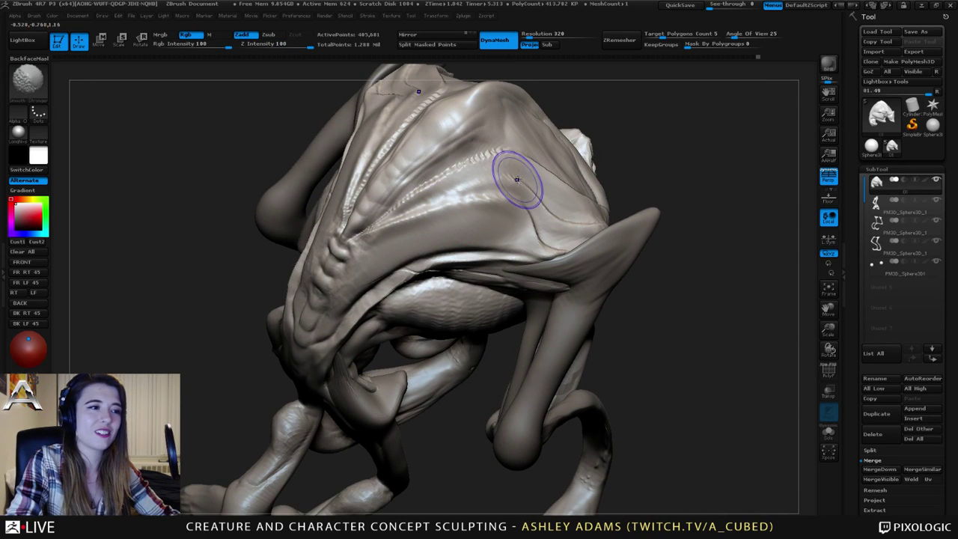
pyautogui.moveTo(558, 151)
pyautogui.keyDown('shift'); pyautogui.mouseDown()
pyautogui.moveTo(449, 176)
pyautogui.moveTo(440, 154)
pyautogui.mouseUp(); pyautogui.keyUp('shift')
pyautogui.moveTo(513, 134); pyautogui.dragTo(461, 194, button='right')
pyautogui.keyDown('shift'); pyautogui.moveTo(563, 216); pyautogui.dragTo(518, 225); pyautogui.keyUp('shift')
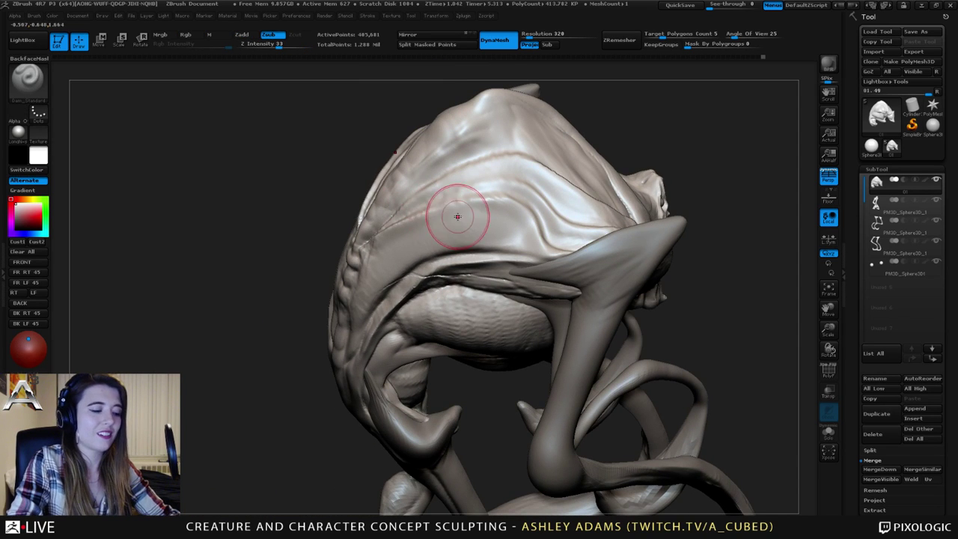
# Carve long creases with the Dam Standard brush from the spine across the upper back toward the shoulder.
pyautogui.moveTo(459, 203); pyautogui.dragTo(440, 199, button='right')
pyautogui.moveTo(408, 171)
pyautogui.mouseDown(button='right')
pyautogui.moveTo(389, 224)
pyautogui.moveTo(372, 203)
pyautogui.mouseUp(button='right')
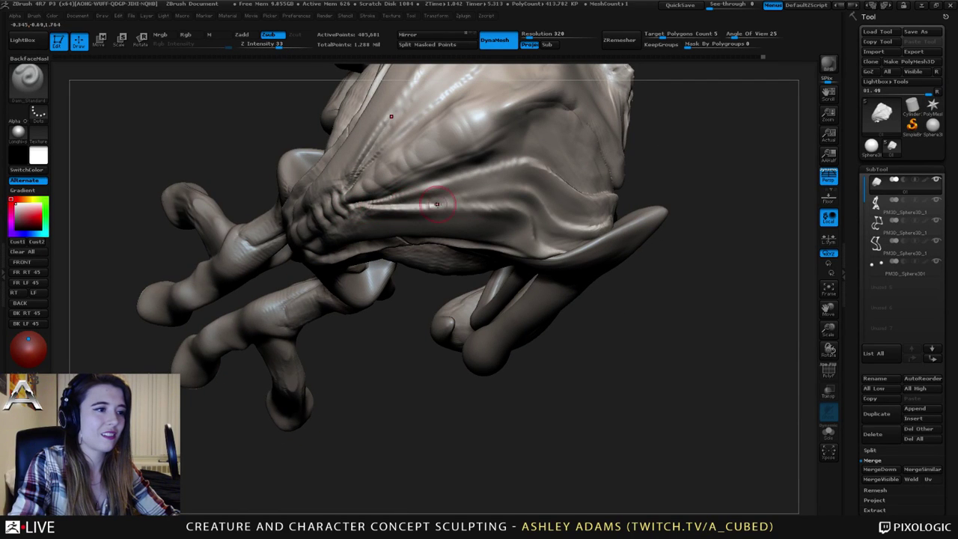
pyautogui.moveTo(436, 203); pyautogui.dragTo(479, 203)
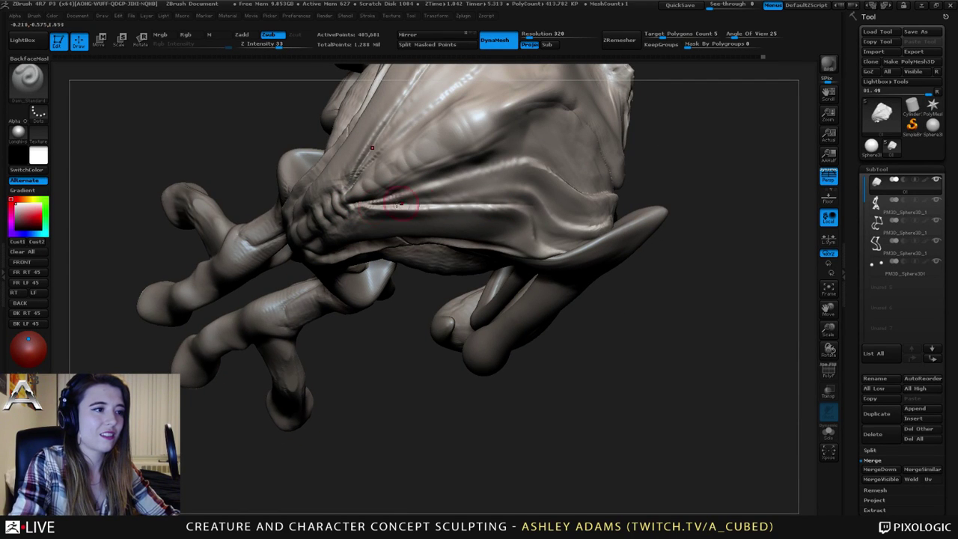
pyautogui.moveTo(409, 197); pyautogui.dragTo(524, 185)
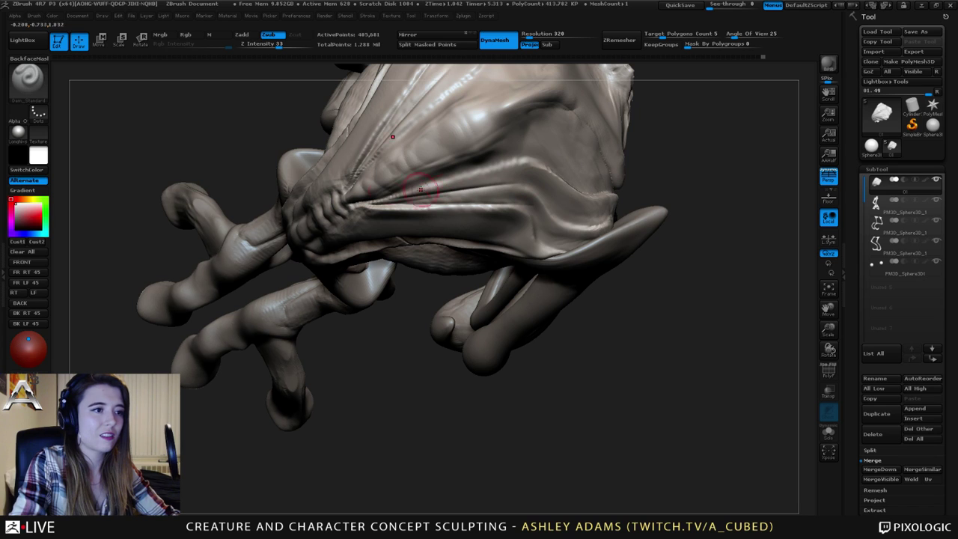
pyautogui.moveTo(421, 188); pyautogui.dragTo(519, 157)
pyautogui.moveTo(112, 273); pyautogui.dragTo(229, 238)
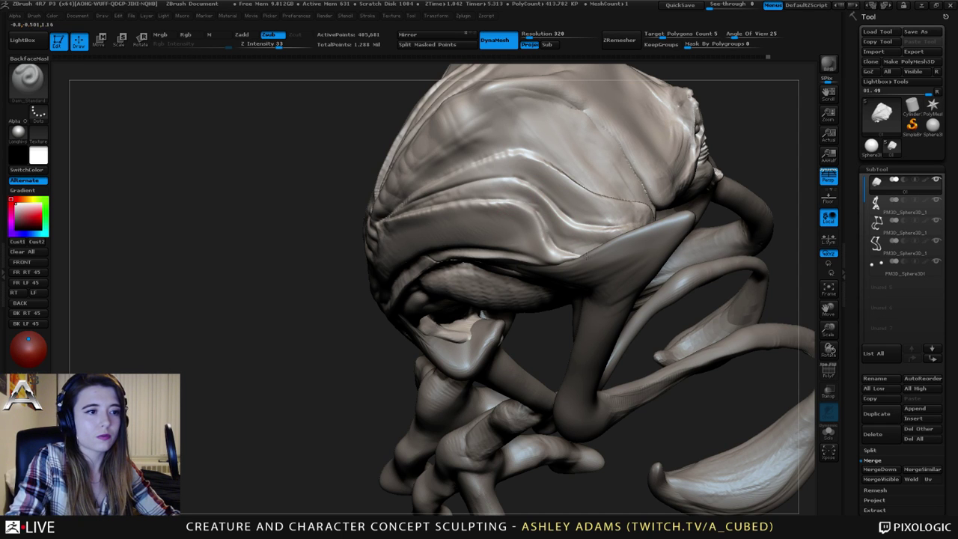
# Deepen the symmetrical grooves running down both sides of the bumpy spine with the Dam Standard brush.
pyautogui.moveTo(510, 222)
pyautogui.mouseDown(button='right')
pyautogui.moveTo(524, 201)
pyautogui.moveTo(520, 176)
pyautogui.moveTo(522, 184)
pyautogui.mouseUp(button='right')
pyautogui.moveTo(464, 234); pyautogui.dragTo(465, 255, button='right')
pyautogui.keyDown('ctrl'); pyautogui.moveTo(466, 255); pyautogui.dragTo(467, 338, button='right'); pyautogui.keyUp('ctrl')
pyautogui.moveTo(468, 237); pyautogui.dragTo(471, 332)
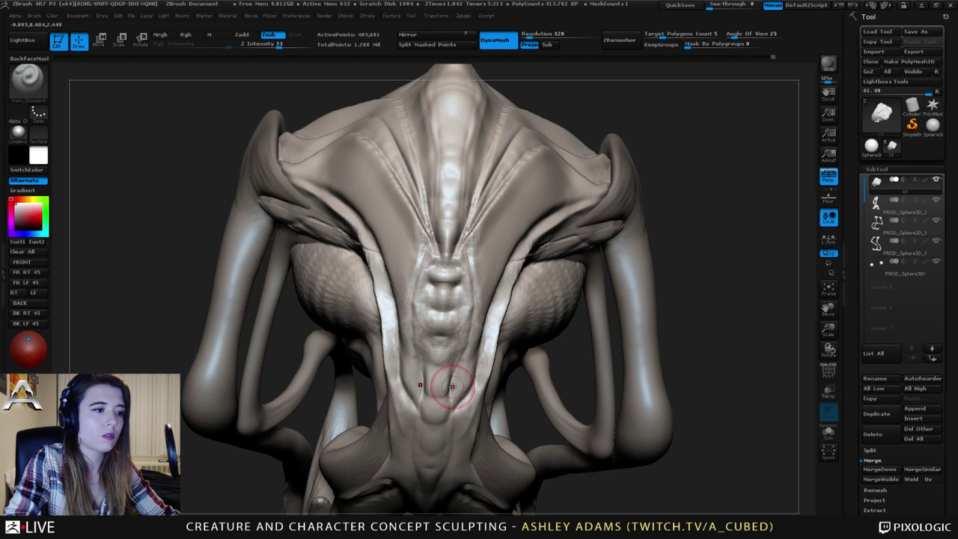
pyautogui.moveTo(452, 387); pyautogui.dragTo(442, 320, button='right')
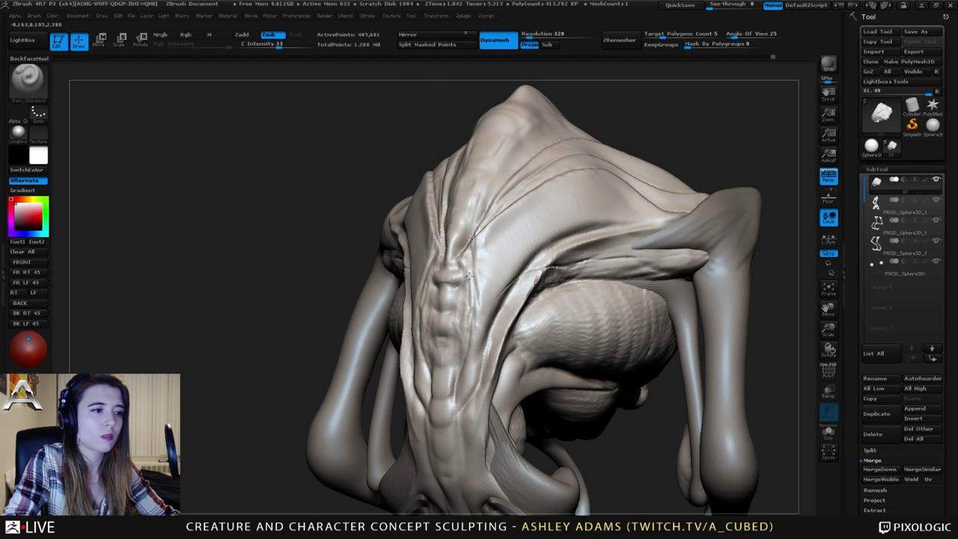
pyautogui.moveTo(469, 276); pyautogui.dragTo(471, 283)
pyautogui.moveTo(467, 249); pyautogui.dragTo(470, 332)
pyautogui.moveTo(467, 292); pyautogui.dragTo(465, 340)
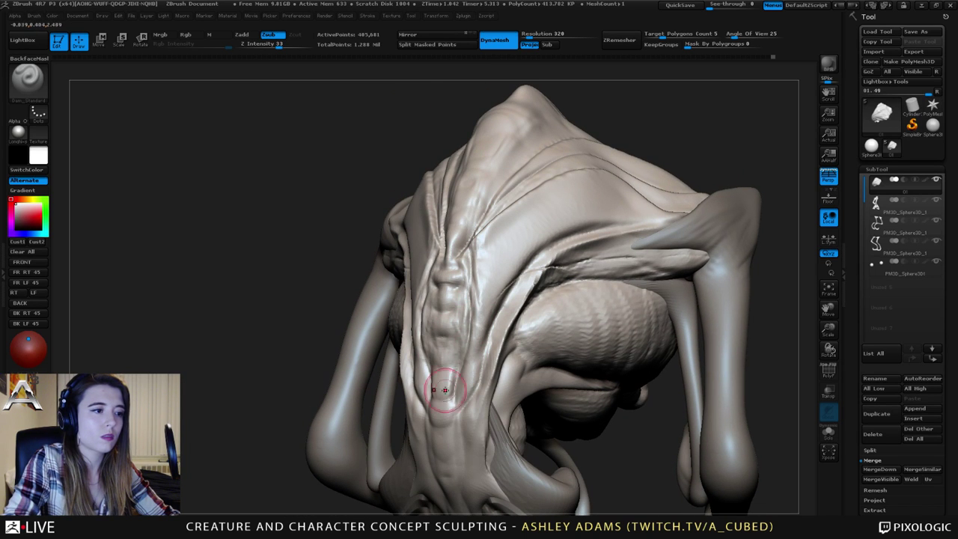
# Select the SnakeHook brush, resize it and adjust the side contour of the back shell.
pyautogui.moveTo(446, 390)
pyautogui.keyDown('ctrl'); pyautogui.mouseDown(button='right')
pyautogui.moveTo(451, 296)
pyautogui.moveTo(472, 319)
pyautogui.moveTo(490, 247)
pyautogui.moveTo(453, 273)
pyautogui.moveTo(440, 262)
pyautogui.mouseUp(button='right'); pyautogui.keyUp('ctrl')
pyautogui.press('b')
pyautogui.press('s')
pyautogui.press('h')
pyautogui.press('space')
pyautogui.moveTo(454, 259); pyautogui.dragTo(462, 260)
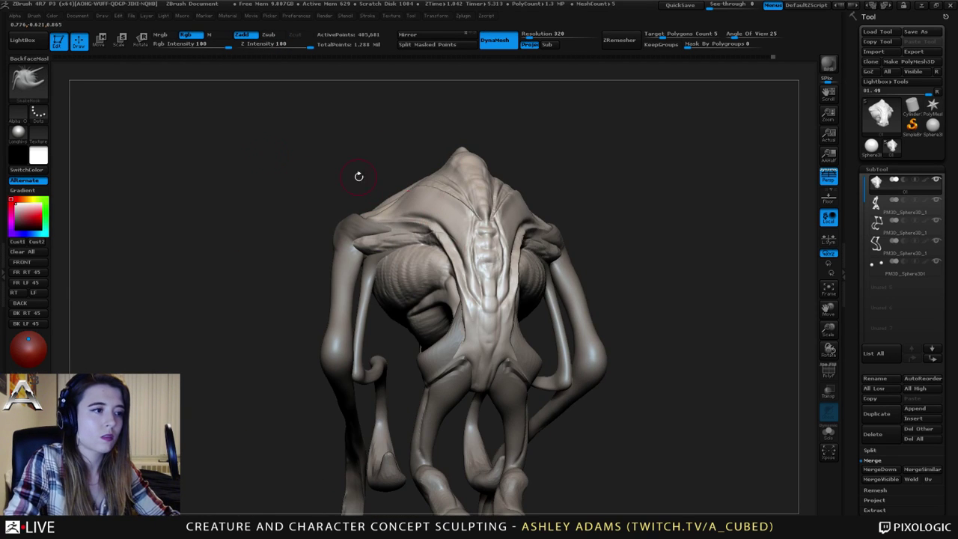
pyautogui.moveTo(358, 176); pyautogui.dragTo(510, 194)
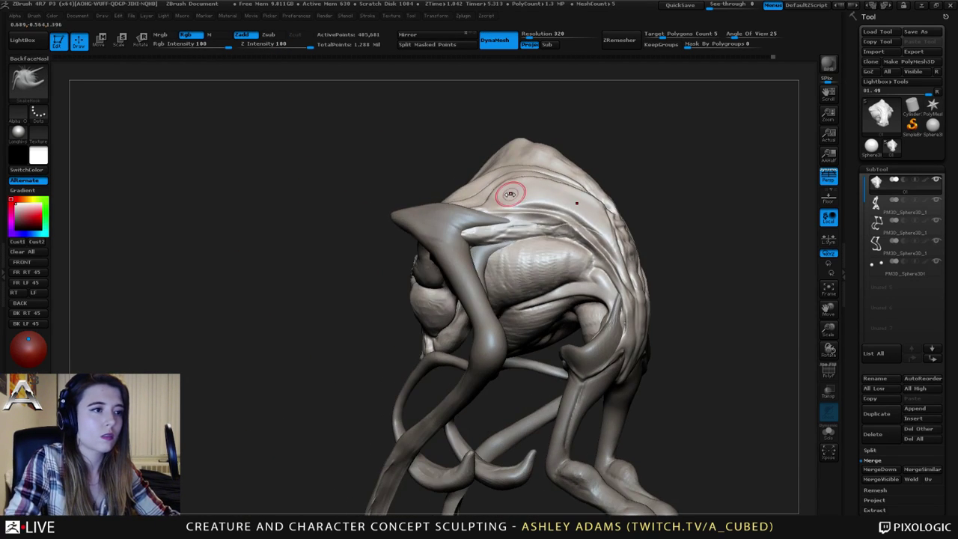
pyautogui.press('space')
pyautogui.moveTo(453, 206); pyautogui.dragTo(513, 219, button='right')
pyautogui.press('space')
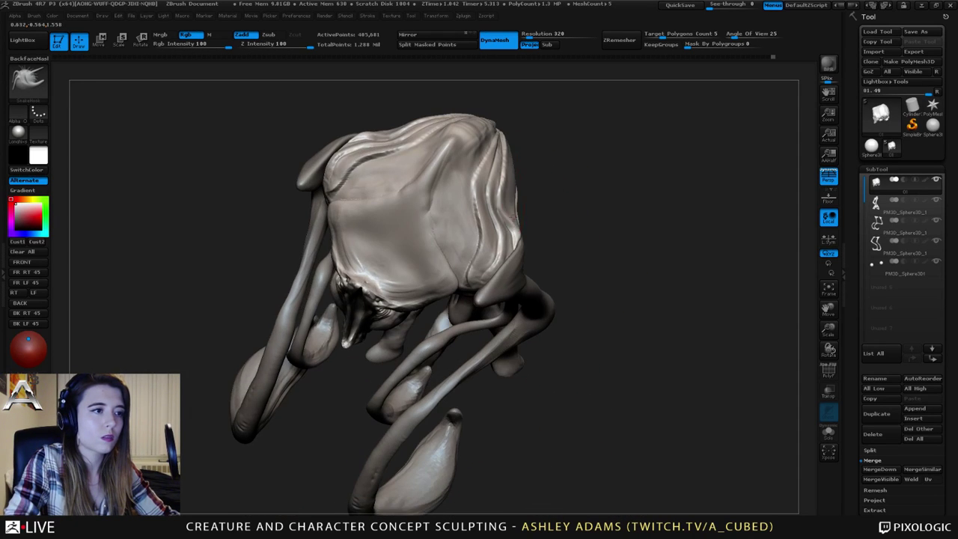
pyautogui.moveTo(513, 209)
pyautogui.mouseDown()
pyautogui.moveTo(517, 199)
pyautogui.moveTo(518, 233)
pyautogui.mouseUp()
# Nudge the front rim of the shell and the area near the shoulder with the SnakeHook brush.
pyautogui.moveTo(518, 238)
pyautogui.mouseDown(button='right')
pyautogui.moveTo(486, 224)
pyautogui.moveTo(425, 305)
pyautogui.moveTo(421, 273)
pyautogui.moveTo(427, 297)
pyautogui.moveTo(434, 273)
pyautogui.mouseUp(button='right')
pyautogui.rightClick(423, 273)
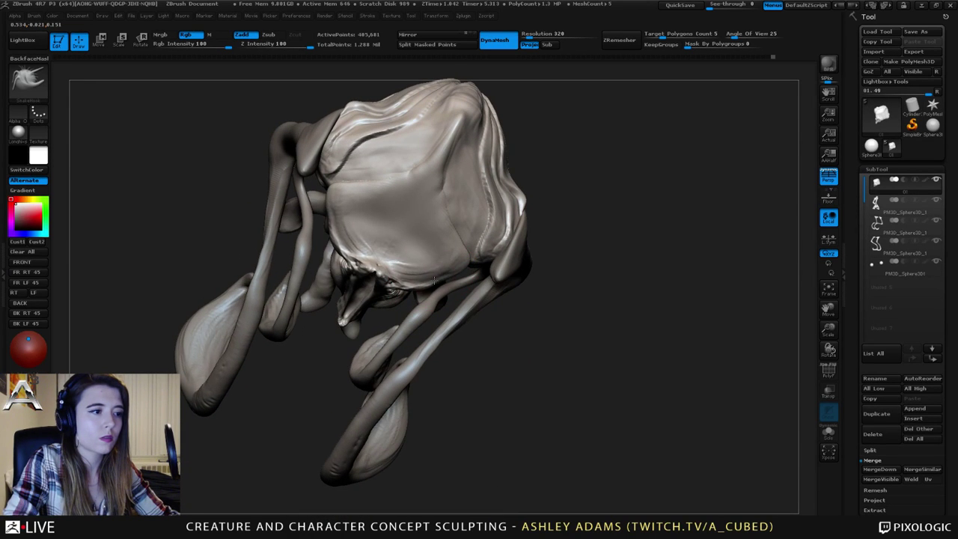
pyautogui.moveTo(434, 281); pyautogui.dragTo(428, 284)
pyautogui.moveTo(424, 254)
pyautogui.mouseDown(button='right')
pyautogui.moveTo(441, 278)
pyautogui.moveTo(421, 257)
pyautogui.moveTo(496, 207)
pyautogui.moveTo(473, 217)
pyautogui.mouseUp(button='right')
pyautogui.rightClick(494, 205)
pyautogui.moveTo(420, 217); pyautogui.dragTo(415, 219)
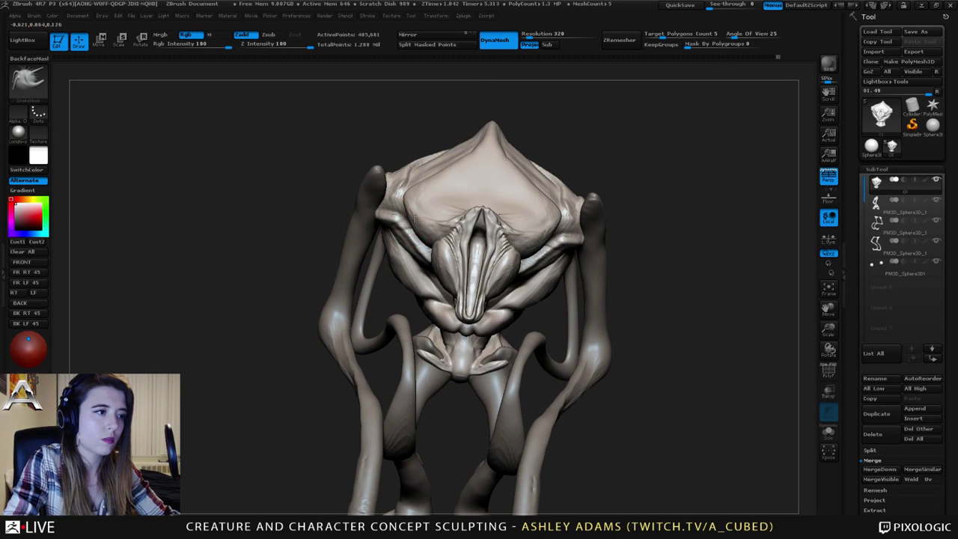
# Adjust the folds at the top of the creature's face with the SnakeHook brush.
pyautogui.moveTo(502, 222)
pyautogui.mouseDown(button='right')
pyautogui.moveTo(479, 193)
pyautogui.moveTo(451, 294)
pyautogui.mouseUp(button='right')
pyautogui.rightClick(452, 297)
pyautogui.moveTo(494, 238); pyautogui.dragTo(484, 238)
pyautogui.moveTo(438, 273)
pyautogui.mouseDown(button='right')
pyautogui.moveTo(449, 213)
pyautogui.moveTo(482, 152)
pyautogui.mouseUp(button='right')
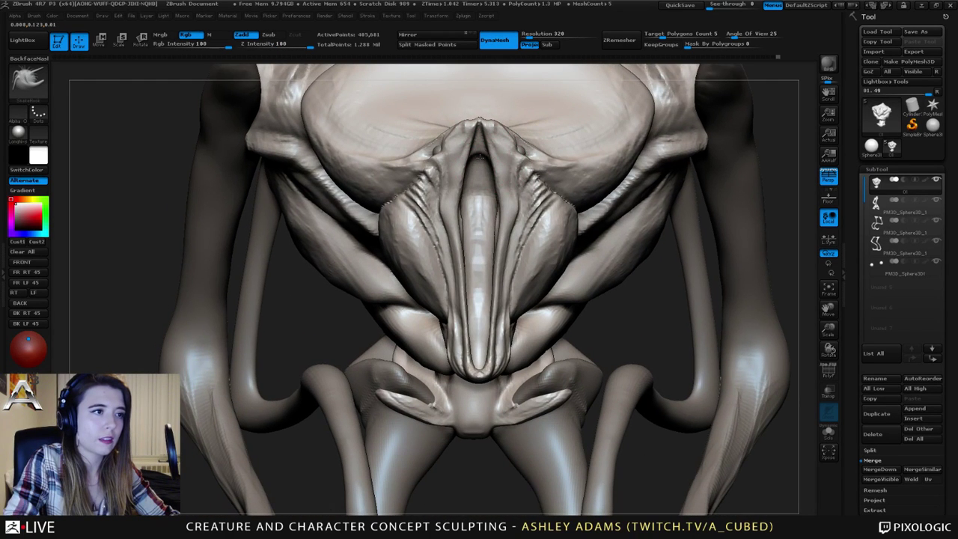
pyautogui.moveTo(482, 143); pyautogui.dragTo(535, 138, button='right')
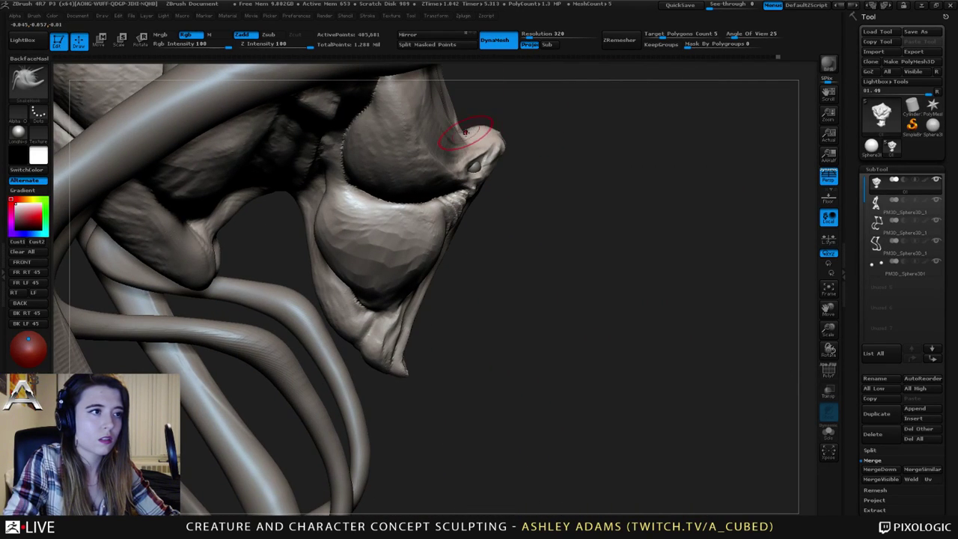
pyautogui.moveTo(465, 130)
pyautogui.mouseDown(button='right')
pyautogui.moveTo(431, 139)
pyautogui.moveTo(469, 157)
pyautogui.moveTo(478, 150)
pyautogui.moveTo(446, 128)
pyautogui.moveTo(420, 134)
pyautogui.mouseUp(button='right')
pyautogui.rightClick(473, 142)
# Select the ClayBuildup brush and build up the long ridge beside the face's central slit.
pyautogui.press('b')
pyautogui.press('d')
pyautogui.press('s')
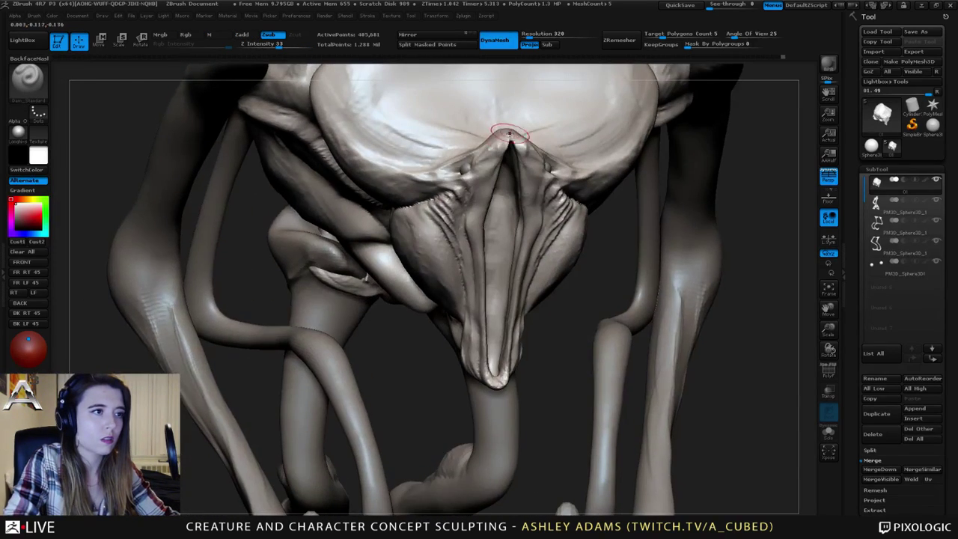
pyautogui.moveTo(500, 120)
pyautogui.mouseDown(button='right')
pyautogui.moveTo(493, 131)
pyautogui.moveTo(485, 117)
pyautogui.moveTo(473, 119)
pyautogui.moveTo(484, 129)
pyautogui.mouseUp(button='right')
pyautogui.press('b')
pyautogui.press('s')
pyautogui.press('h')
pyautogui.press('b')
pyautogui.press('c')
pyautogui.press('b')
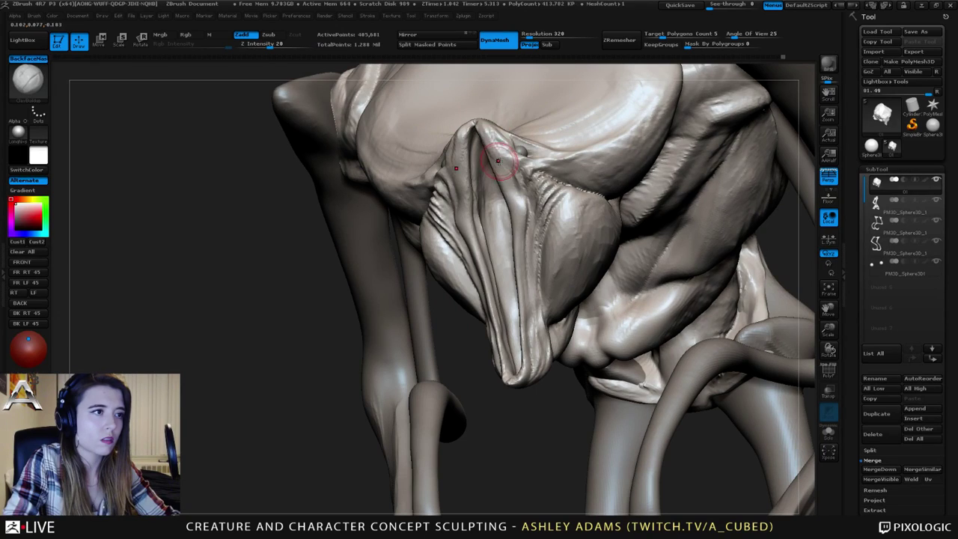
pyautogui.moveTo(494, 151)
pyautogui.mouseDown(button='right')
pyautogui.moveTo(506, 150)
pyautogui.moveTo(490, 159)
pyautogui.mouseUp(button='right')
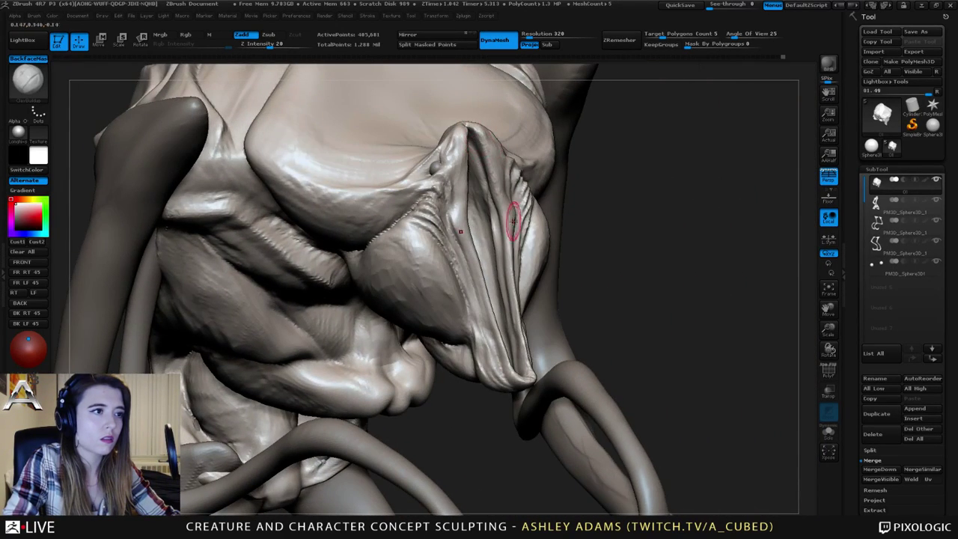
pyautogui.moveTo(513, 222)
pyautogui.keyDown('ctrl'); pyautogui.mouseDown(button='right')
pyautogui.moveTo(518, 197)
pyautogui.moveTo(509, 216)
pyautogui.mouseUp(button='right'); pyautogui.keyUp('ctrl')
pyautogui.press('space')
pyautogui.moveTo(512, 221)
pyautogui.mouseDown()
pyautogui.moveTo(524, 220)
pyautogui.moveTo(514, 218)
pyautogui.moveTo(499, 268)
pyautogui.mouseUp()
# Switch back to the SnakeHook brush and pull the lower part of the face ridges downward.
pyautogui.press('b')
pyautogui.press('s')
pyautogui.press('h')
pyautogui.moveTo(488, 304); pyautogui.dragTo(489, 332)
pyautogui.moveTo(489, 330)
pyautogui.mouseDown(button='right')
pyautogui.moveTo(517, 283)
pyautogui.moveTo(511, 297)
pyautogui.moveTo(494, 254)
pyautogui.moveTo(514, 267)
pyautogui.moveTo(548, 214)
pyautogui.mouseUp(button='right')
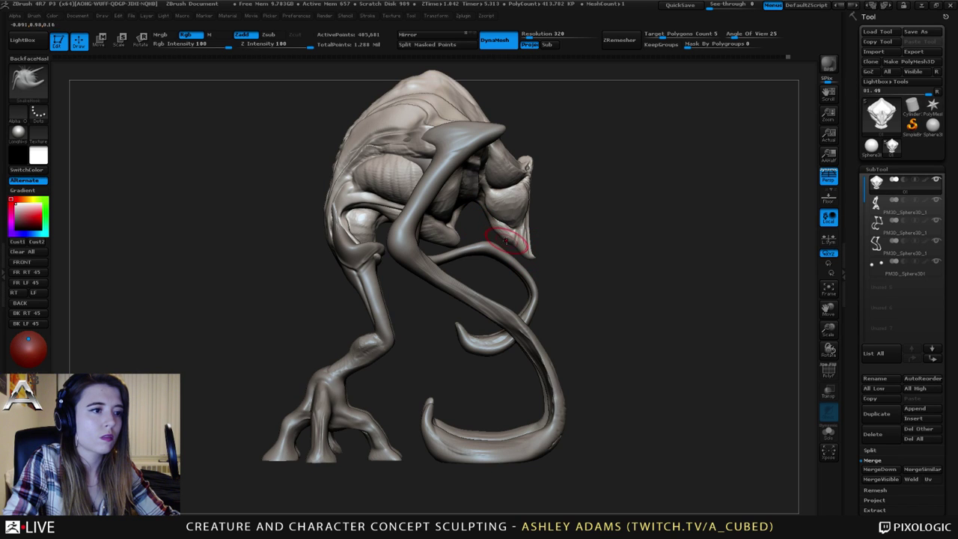
# Enlarge the SnakeHook brush and adjust the back hump's silhouette in side view.
pyautogui.moveTo(504, 222); pyautogui.dragTo(486, 221, button='right')
pyautogui.press('space')
pyautogui.click(502, 153)
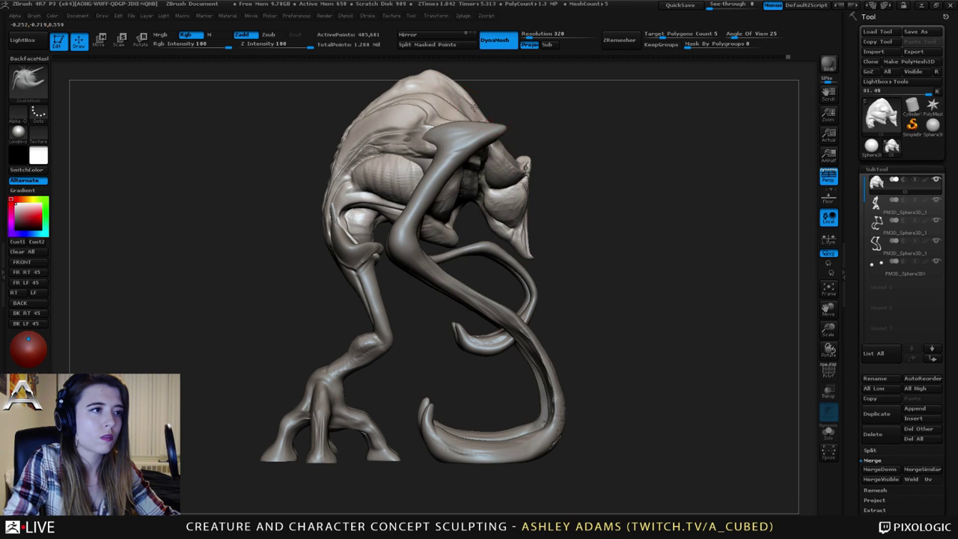
pyautogui.press('space')
pyautogui.click(489, 112)
pyautogui.keyDown('ctrl'); pyautogui.moveTo(488, 142); pyautogui.dragTo(475, 118, button='right'); pyautogui.keyUp('ctrl')
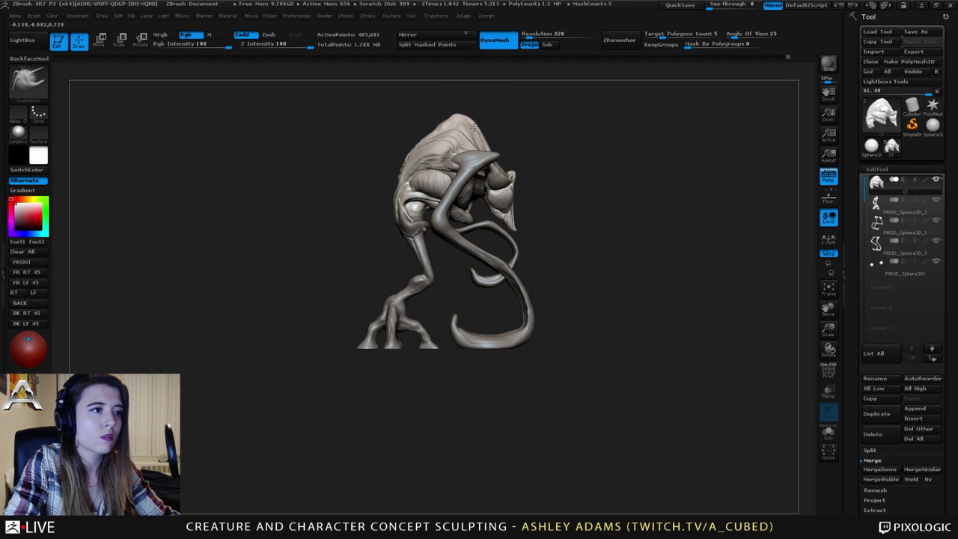
pyautogui.moveTo(438, 133); pyautogui.dragTo(426, 138)
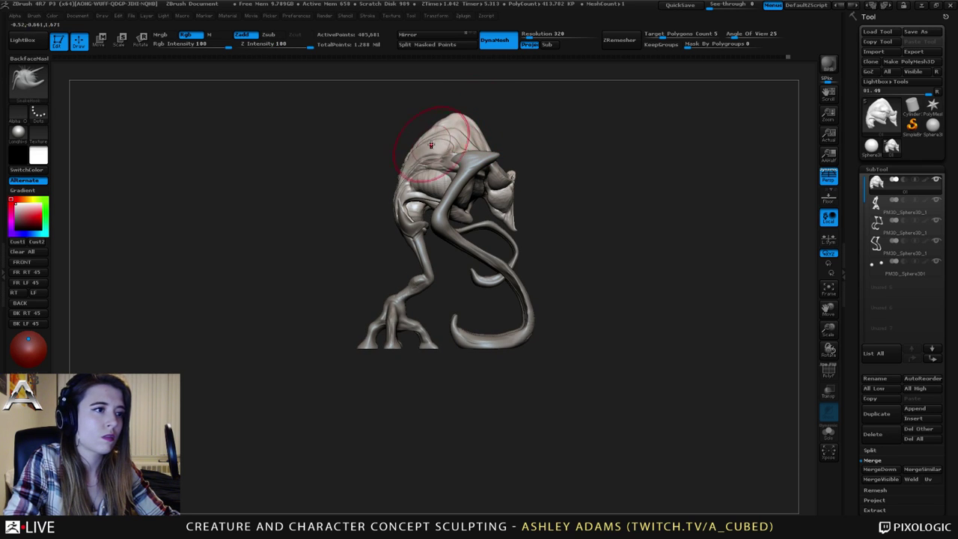
# Select the large front arms subtool and adjust the SnakeHook brush size for its shoulder spikes.
pyautogui.moveTo(444, 142); pyautogui.dragTo(359, 142, button='right')
pyautogui.moveTo(447, 160)
pyautogui.keyDown('ctrl'); pyautogui.mouseDown(button='right')
pyautogui.moveTo(479, 138)
pyautogui.moveTo(448, 139)
pyautogui.mouseUp(button='right'); pyautogui.keyUp('ctrl')
pyautogui.keyDown('alt'); pyautogui.click(486, 154); pyautogui.keyUp('alt')
pyautogui.press('s')
pyautogui.moveTo(449, 141); pyautogui.dragTo(439, 135)
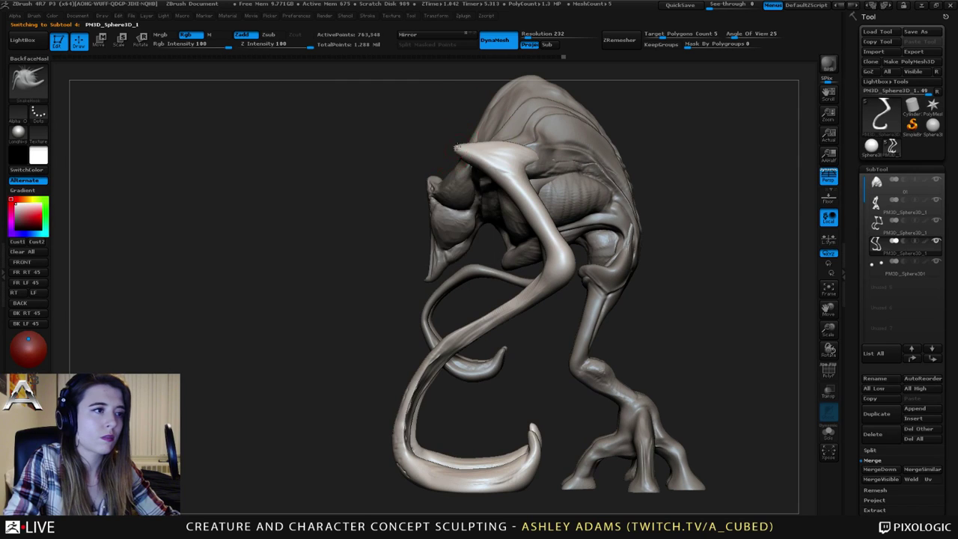
# Try pulling the front arms' shoulder spikes upward into longer points and reshaping their base.
pyautogui.moveTo(453, 140); pyautogui.dragTo(458, 143, button='right')
pyautogui.moveTo(457, 144); pyautogui.dragTo(444, 140)
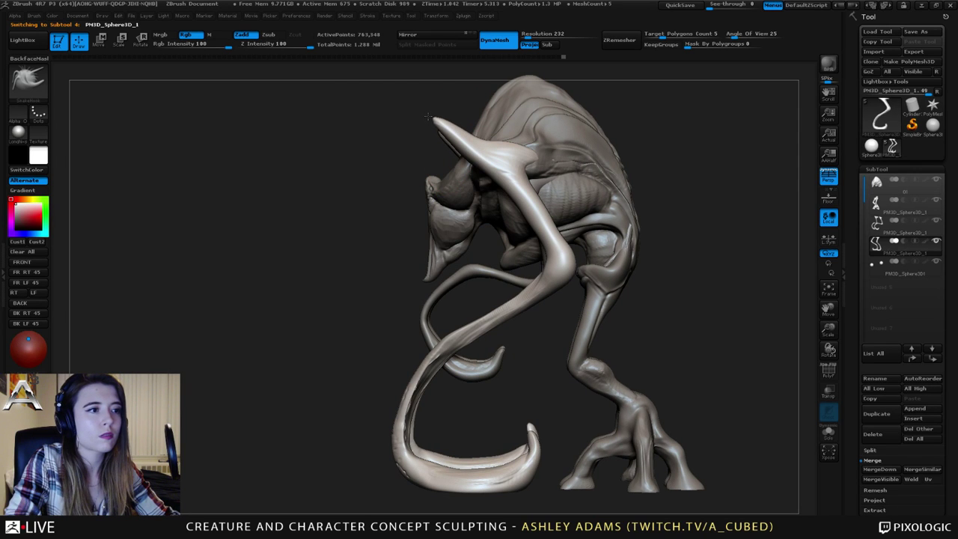
pyautogui.moveTo(481, 157)
pyautogui.mouseDown()
pyautogui.moveTo(464, 137)
pyautogui.moveTo(534, 146)
pyautogui.mouseUp()
pyautogui.rightClick(451, 134)
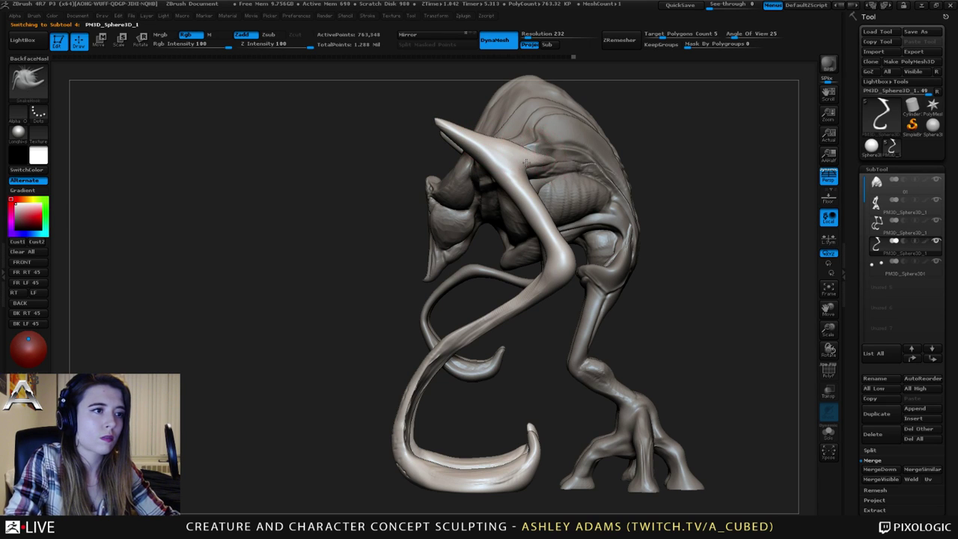
pyautogui.moveTo(526, 163); pyautogui.dragTo(510, 156, button='right')
pyautogui.moveTo(514, 142); pyautogui.dragTo(558, 154)
pyautogui.moveTo(560, 154)
pyautogui.mouseDown(button='right')
pyautogui.moveTo(599, 150)
pyautogui.moveTo(558, 143)
pyautogui.mouseUp(button='right')
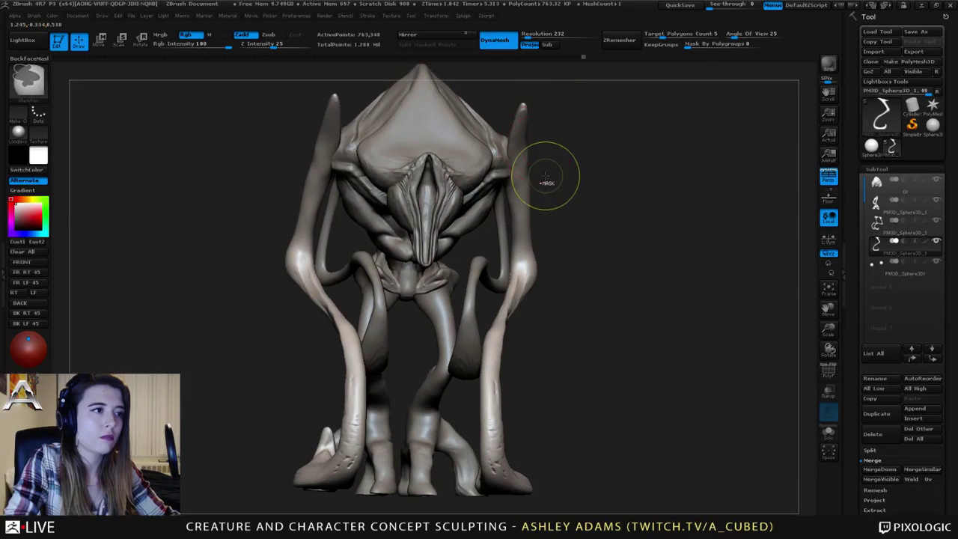
pyautogui.keyDown('ctrl'); pyautogui.moveTo(545, 176); pyautogui.dragTo(541, 147, button='right'); pyautogui.keyUp('ctrl')
pyautogui.moveTo(541, 147)
pyautogui.mouseDown(button='right')
pyautogui.moveTo(528, 146)
pyautogui.moveTo(559, 140)
pyautogui.mouseUp(button='right')
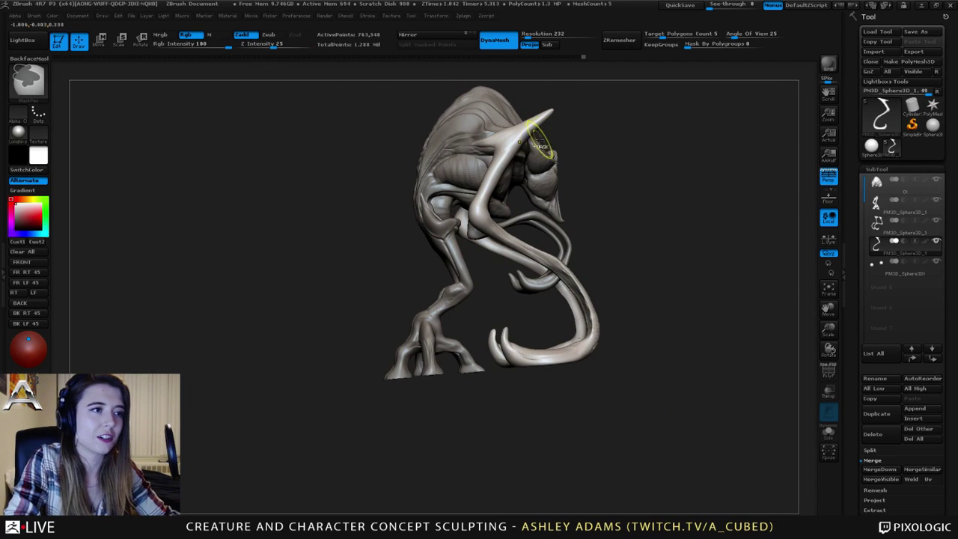
# Undo the reshaping of the front arms' shoulder spikes.
pyautogui.hotkey('ctrl', 'z')
pyautogui.hotkey('ctrl', 'z')
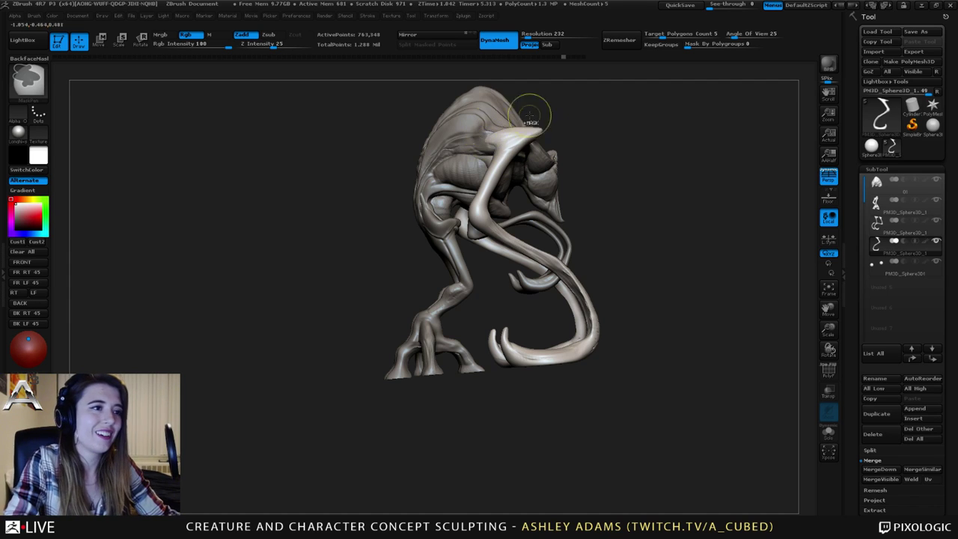
pyautogui.hotkey('ctrl', 'z')
pyautogui.moveTo(530, 116)
pyautogui.mouseDown(button='right')
pyautogui.moveTo(489, 128)
pyautogui.moveTo(484, 150)
pyautogui.moveTo(458, 125)
pyautogui.moveTo(442, 177)
pyautogui.moveTo(471, 189)
pyautogui.moveTo(471, 143)
pyautogui.moveTo(482, 125)
pyautogui.moveTo(462, 149)
pyautogui.moveTo(489, 123)
pyautogui.mouseUp(button='right')
pyautogui.moveTo(488, 120); pyautogui.dragTo(517, 99)
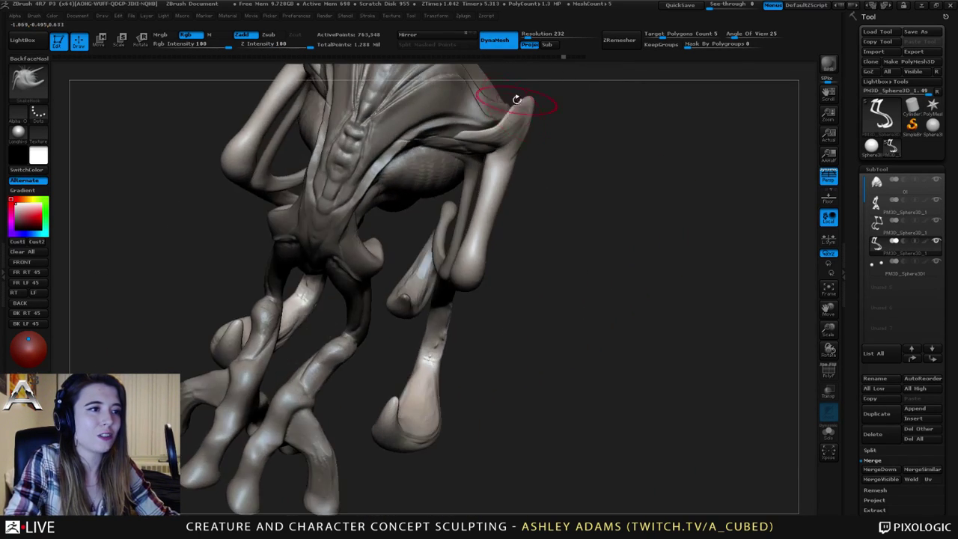
pyautogui.moveTo(499, 119)
pyautogui.mouseDown(button='right')
pyautogui.moveTo(515, 97)
pyautogui.moveTo(513, 113)
pyautogui.mouseUp(button='right')
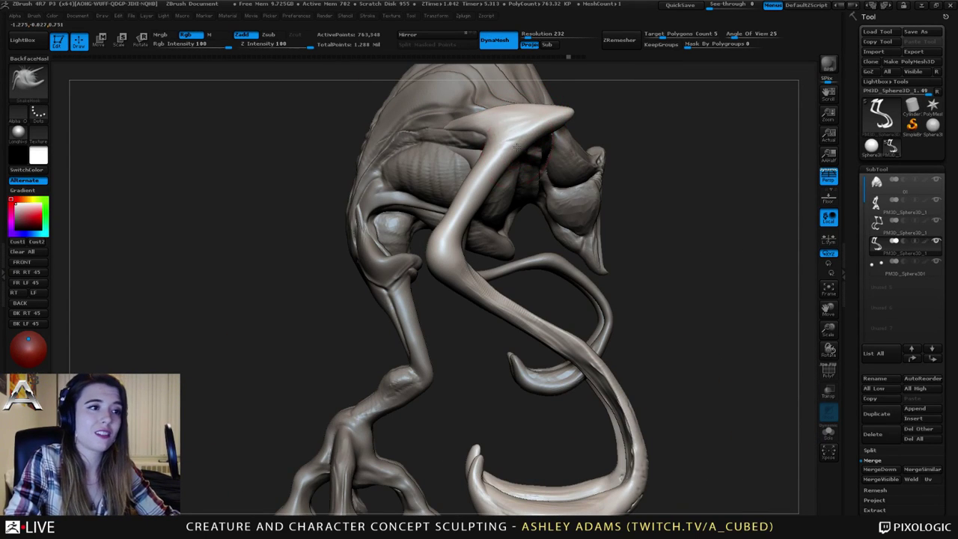
# Adjust the upper segments of the front arms and smooth their surface below the shoulder spikes.
pyautogui.moveTo(468, 217); pyautogui.dragTo(465, 211)
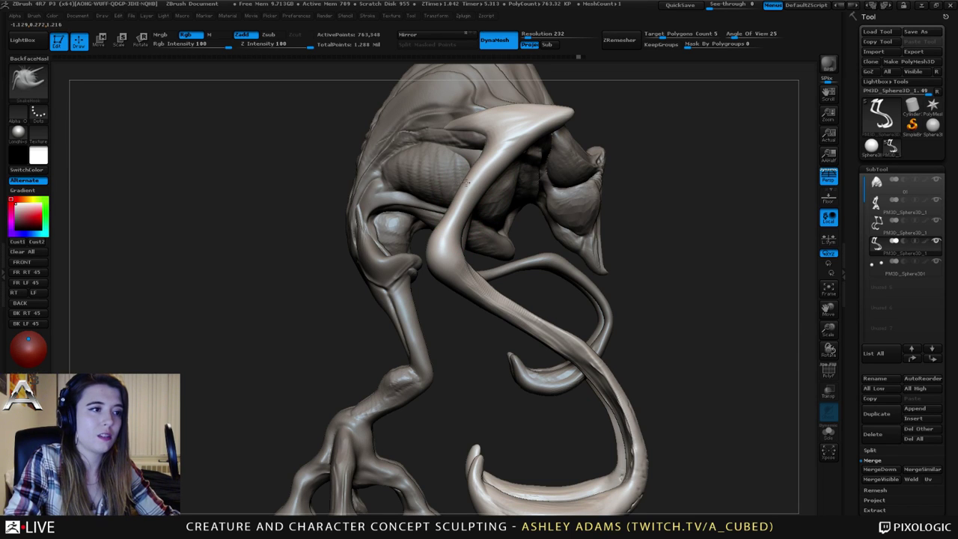
pyautogui.keyDown('shift'); pyautogui.moveTo(487, 160); pyautogui.dragTo(475, 176); pyautogui.keyUp('shift')
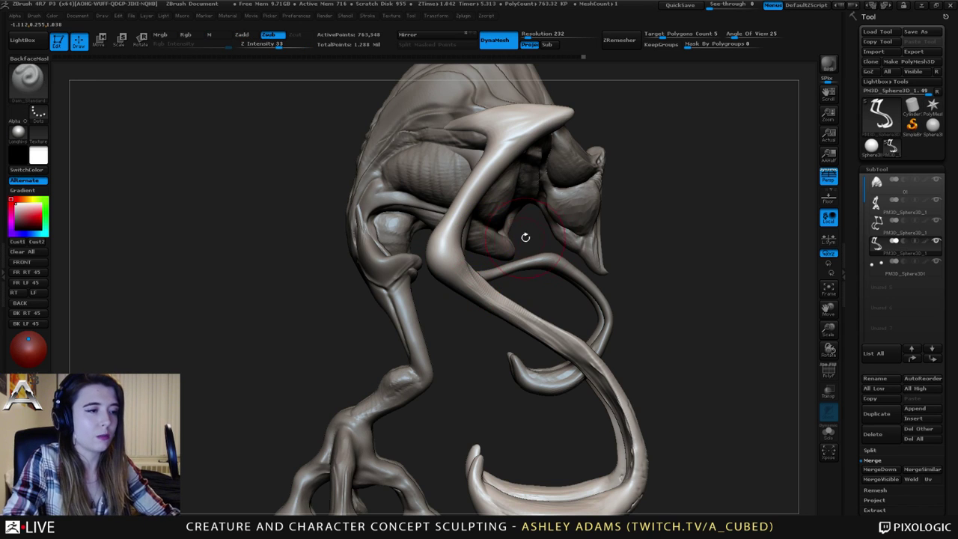
pyautogui.moveTo(526, 235); pyautogui.dragTo(480, 247)
# Build up muscle strands from the elbows down the forearms of the front arms with the ClayBuildup brush.
pyautogui.press('b')
pyautogui.press('c')
pyautogui.press('b')
pyautogui.moveTo(420, 299); pyautogui.dragTo(392, 244)
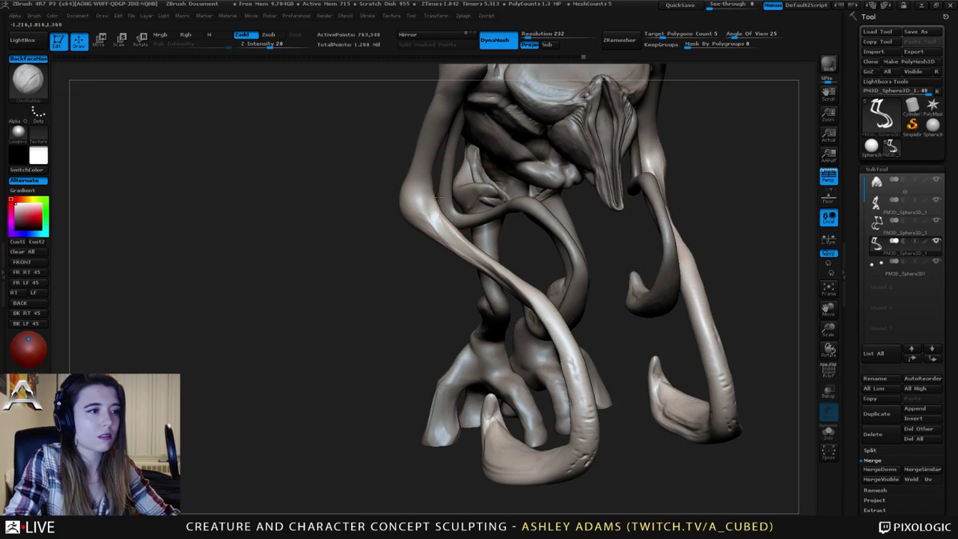
pyautogui.press('space')
pyautogui.click(434, 204)
pyautogui.moveTo(430, 202); pyautogui.dragTo(471, 249)
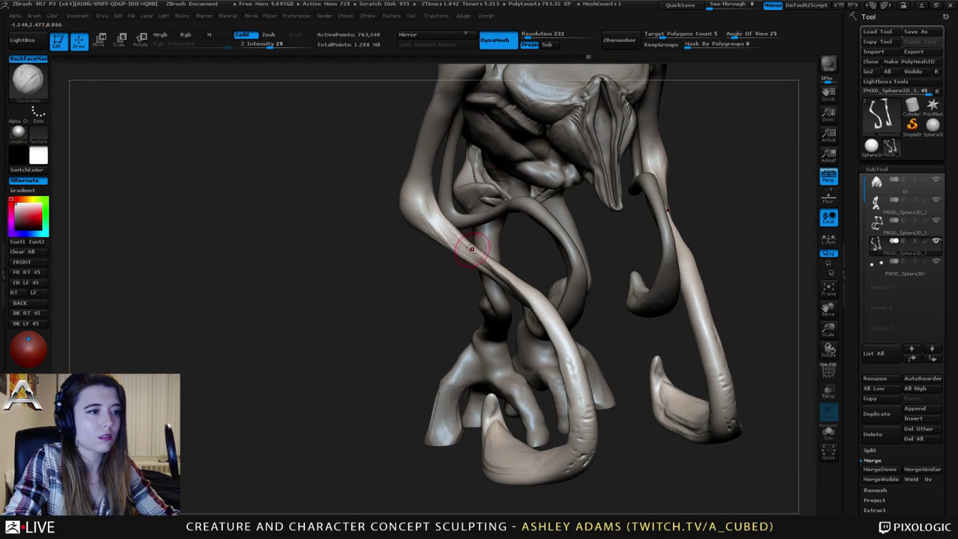
pyautogui.moveTo(430, 283); pyautogui.dragTo(479, 260)
pyautogui.moveTo(434, 233); pyautogui.dragTo(560, 300)
pyautogui.moveTo(491, 348); pyautogui.dragTo(543, 301)
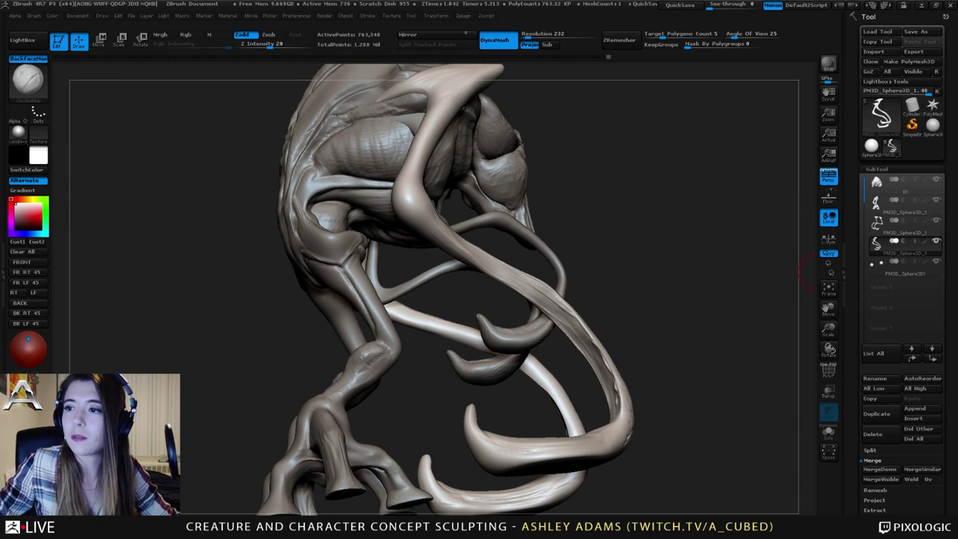
# Refine the clay strokes along the outer curve of the forearms and smooth the area toward the claws.
pyautogui.moveTo(665, 233)
pyautogui.mouseDown()
pyautogui.moveTo(633, 281)
pyautogui.moveTo(681, 239)
pyautogui.mouseUp()
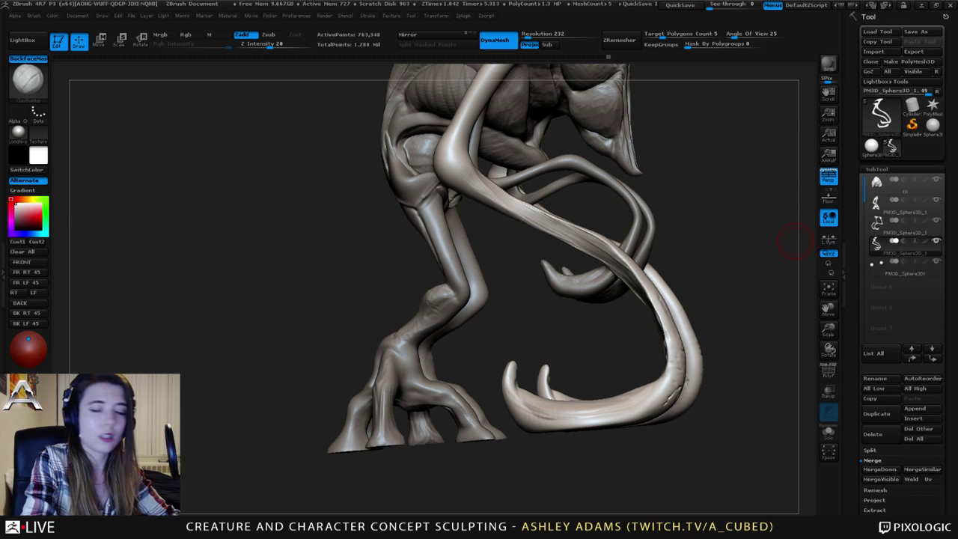
pyautogui.moveTo(795, 241); pyautogui.dragTo(519, 221)
pyautogui.moveTo(703, 202)
pyautogui.mouseDown()
pyautogui.moveTo(464, 204)
pyautogui.moveTo(577, 216)
pyautogui.mouseUp()
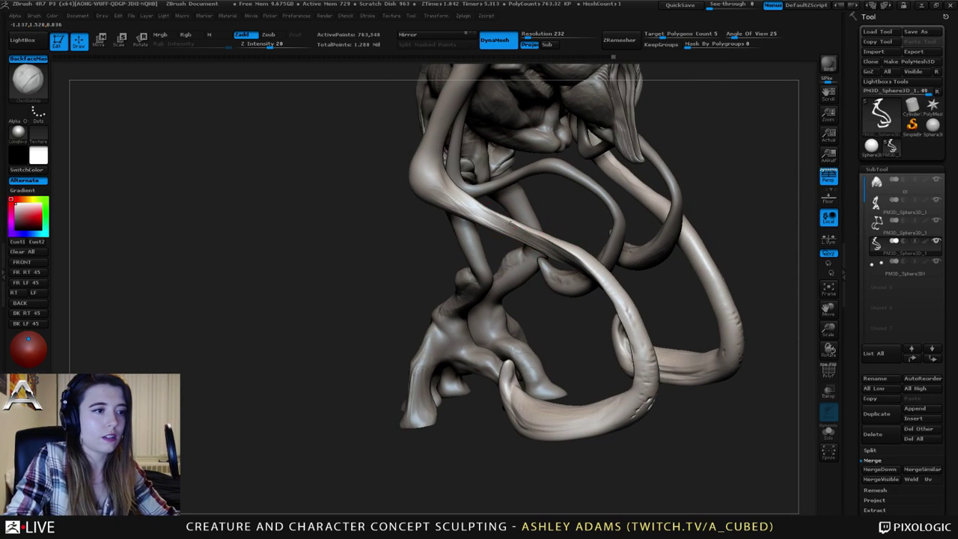
pyautogui.moveTo(578, 264); pyautogui.dragTo(572, 258)
pyautogui.moveTo(618, 305)
pyautogui.keyDown('ctrl'); pyautogui.mouseDown(button='right')
pyautogui.moveTo(615, 273)
pyautogui.moveTo(616, 300)
pyautogui.mouseUp(button='right'); pyautogui.keyUp('ctrl')
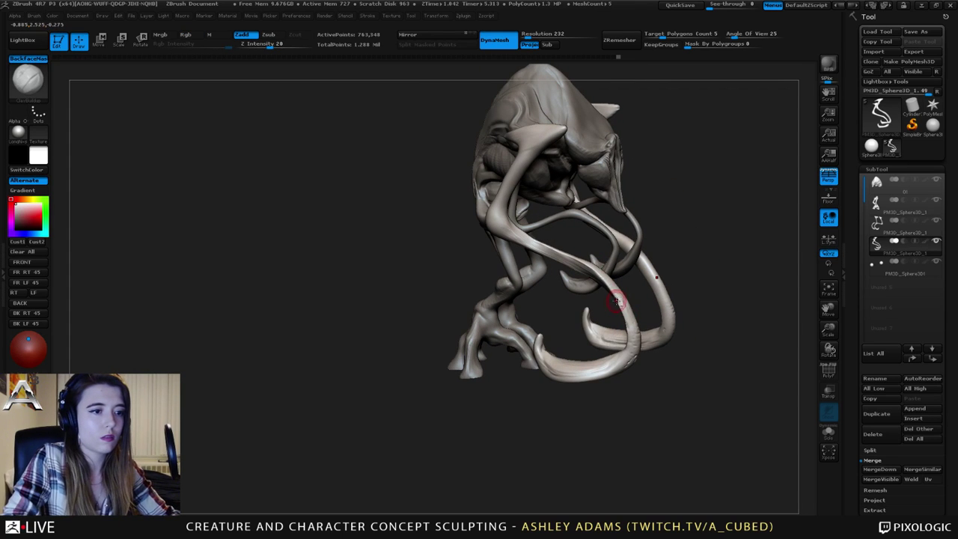
pyautogui.keyDown('shift'); pyautogui.moveTo(617, 302); pyautogui.dragTo(623, 314); pyautogui.keyUp('shift')
pyautogui.moveTo(609, 288); pyautogui.dragTo(495, 236, button='right')
pyautogui.rightClick(493, 234)
pyautogui.press('b')
pyautogui.press('s')
pyautogui.press('h')
pyautogui.moveTo(560, 161); pyautogui.dragTo(527, 154, button='right')
pyautogui.press('space')
# Select the head and body subtool and build up lids around the small eyes with the ClayBuildup brush.
pyautogui.keyDown('ctrl'); pyautogui.moveTo(618, 140); pyautogui.dragTo(502, 233, button='right'); pyautogui.keyUp('ctrl')
pyautogui.keyDown('alt'); pyautogui.click(628, 180); pyautogui.keyUp('alt')
pyautogui.rightClick(502, 233)
pyautogui.moveTo(531, 158)
pyautogui.mouseDown(button='right')
pyautogui.moveTo(599, 149)
pyautogui.moveTo(576, 225)
pyautogui.moveTo(563, 222)
pyautogui.mouseUp(button='right')
pyautogui.press('b')
pyautogui.press('c')
pyautogui.press('b')
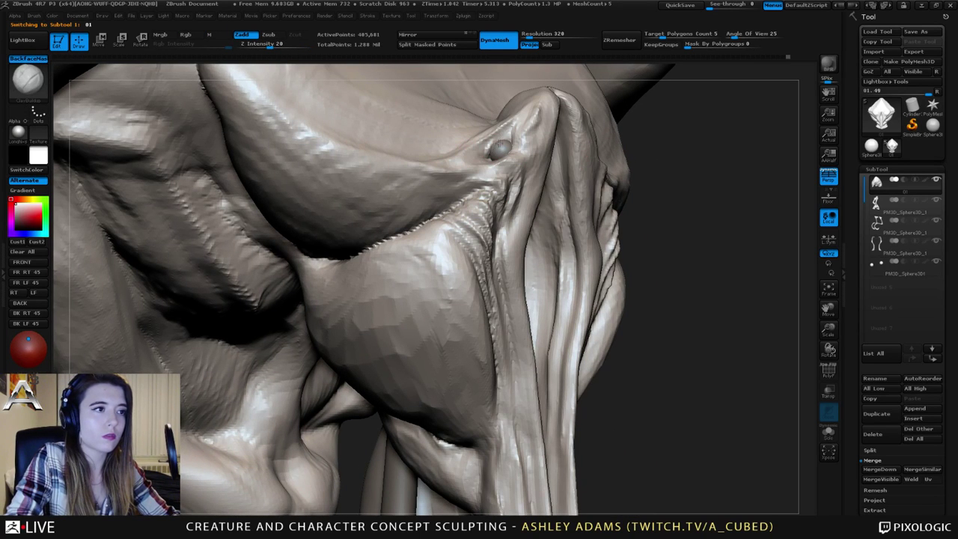
pyautogui.moveTo(509, 151); pyautogui.dragTo(481, 205, button='right')
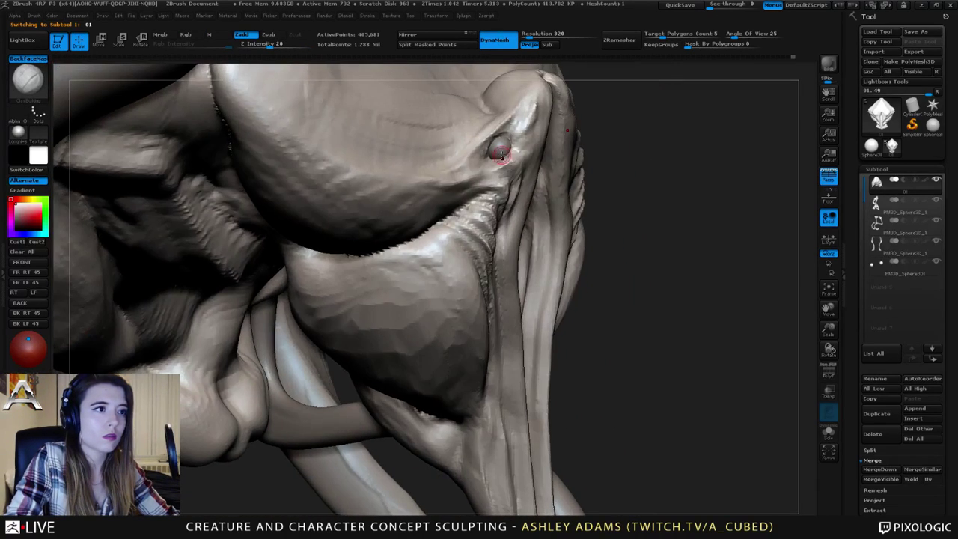
pyautogui.rightClick(479, 208)
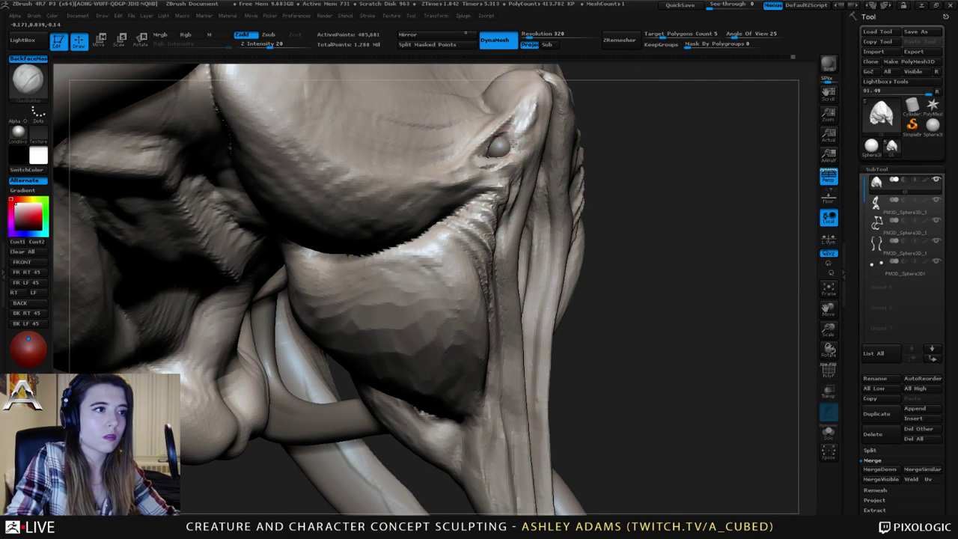
pyautogui.moveTo(514, 144); pyautogui.dragTo(329, 138, button='right')
pyautogui.moveTo(587, 118)
pyautogui.mouseDown(button='right')
pyautogui.moveTo(578, 113)
pyautogui.moveTo(584, 101)
pyautogui.mouseUp(button='right')
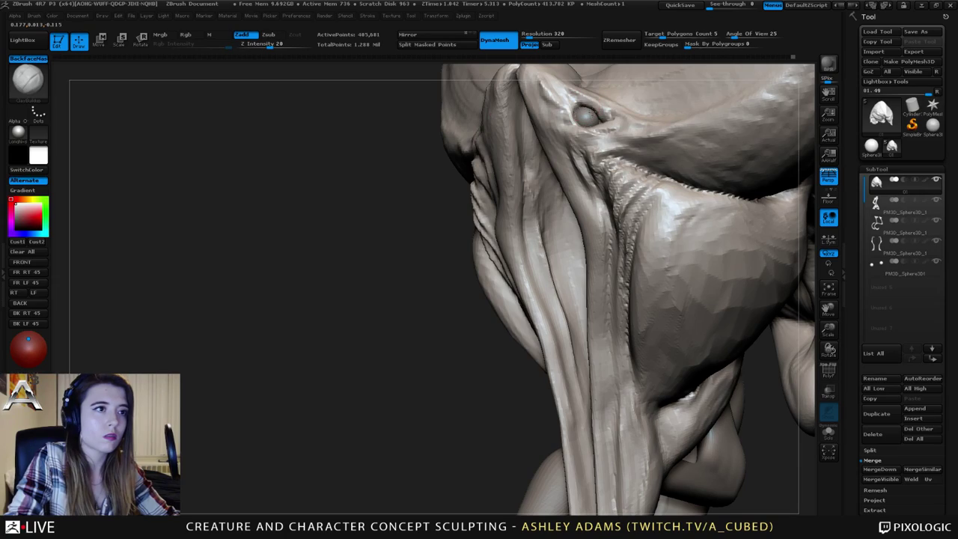
pyautogui.moveTo(576, 103)
pyautogui.mouseDown(button='right')
pyautogui.moveTo(603, 124)
pyautogui.moveTo(616, 161)
pyautogui.moveTo(592, 123)
pyautogui.mouseUp(button='right')
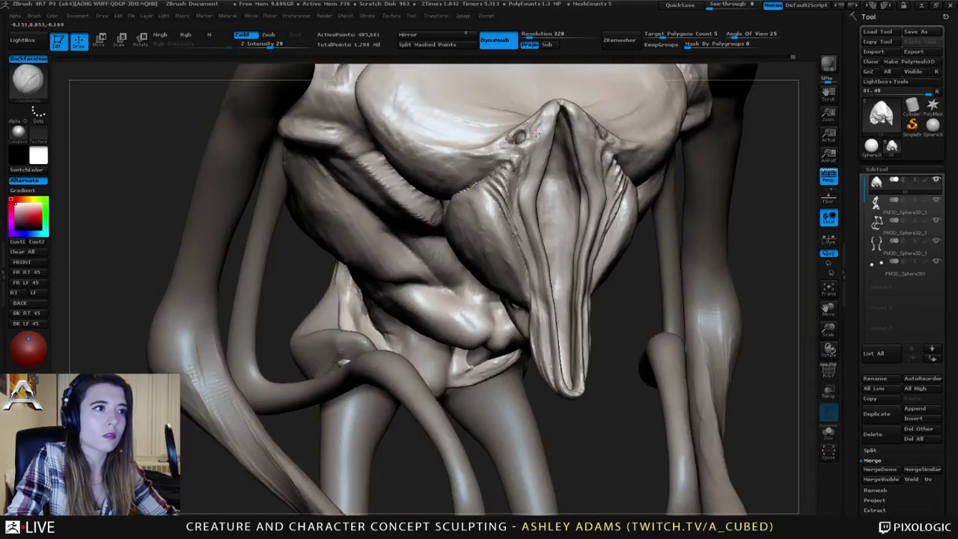
pyautogui.moveTo(502, 123); pyautogui.dragTo(544, 120, button='right')
pyautogui.rightClick(509, 179)
# Pull the cheek folds just below the eyes into shape with the SnakeHook brush and soften them.
pyautogui.moveTo(636, 127)
pyautogui.mouseDown(button='right')
pyautogui.moveTo(566, 109)
pyautogui.moveTo(578, 147)
pyautogui.moveTo(625, 148)
pyautogui.moveTo(620, 159)
pyautogui.mouseUp(button='right')
pyautogui.press('b')
pyautogui.press('s')
pyautogui.press('h')
pyautogui.moveTo(616, 167)
pyautogui.mouseDown()
pyautogui.moveTo(621, 160)
pyautogui.moveTo(610, 180)
pyautogui.moveTo(625, 204)
pyautogui.mouseUp()
pyautogui.keyDown('shift'); pyautogui.moveTo(627, 197); pyautogui.dragTo(620, 187, button='right'); pyautogui.keyUp('shift')
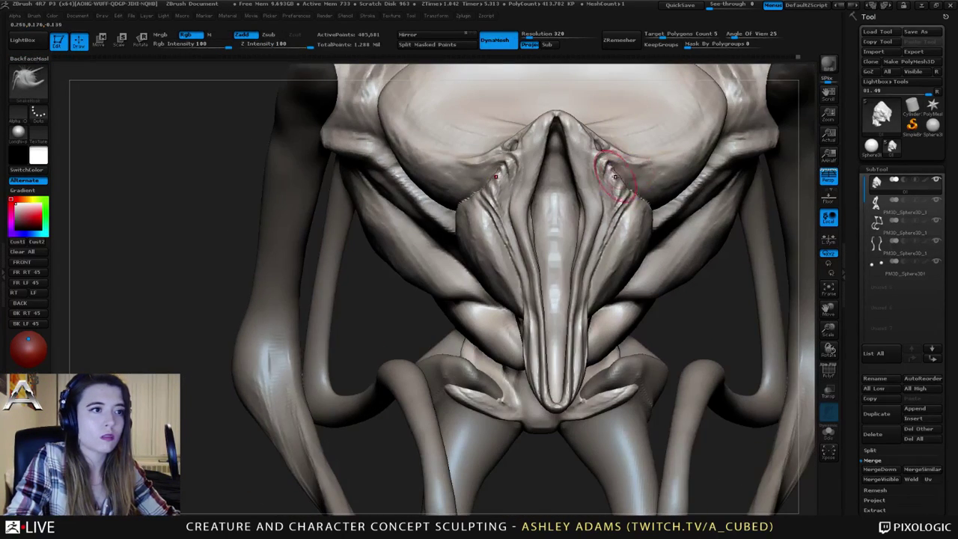
# Nudge the ridges bordering the snout's central opening to adjust the opening's upper outline.
pyautogui.moveTo(638, 158); pyautogui.dragTo(571, 120)
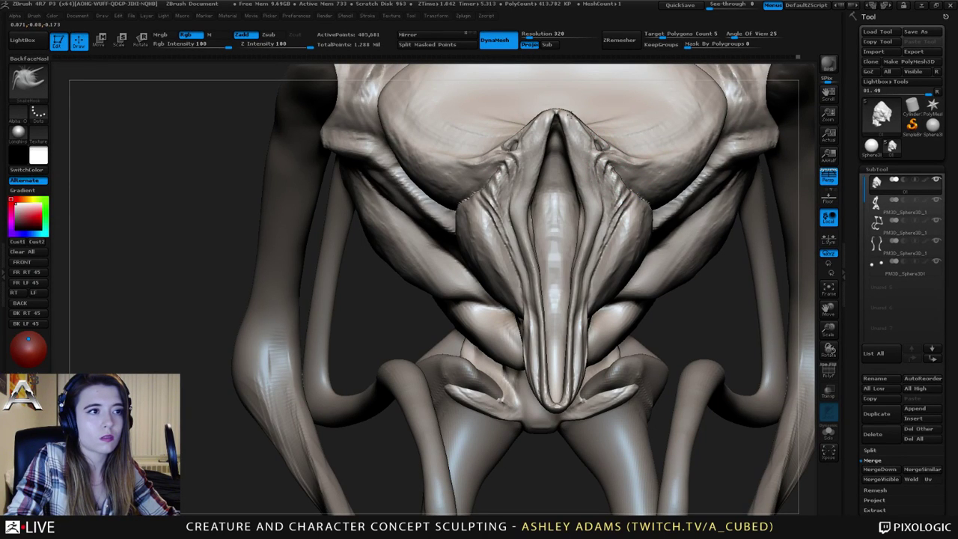
pyautogui.moveTo(584, 156); pyautogui.dragTo(579, 152)
pyautogui.keyDown('alt'); pyautogui.moveTo(579, 152); pyautogui.dragTo(570, 117, button='right'); pyautogui.keyUp('alt')
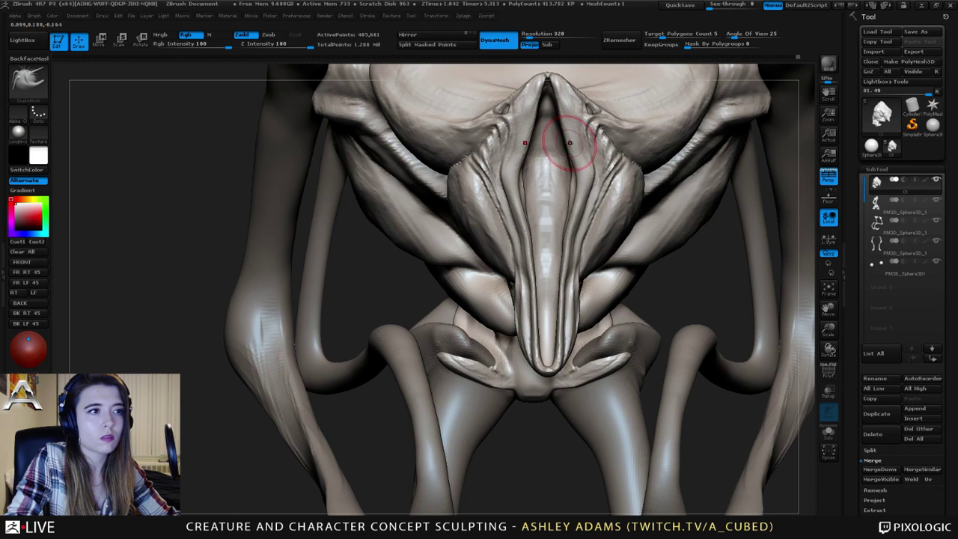
pyautogui.moveTo(578, 167); pyautogui.dragTo(574, 158)
# Reshape the cheek contours beside the snout with the SnakeHook brush, judging them against the whole body.
pyautogui.moveTo(582, 212)
pyautogui.keyDown('ctrl'); pyautogui.mouseDown(button='right')
pyautogui.moveTo(578, 172)
pyautogui.moveTo(473, 183)
pyautogui.moveTo(566, 200)
pyautogui.mouseUp(button='right'); pyautogui.keyUp('ctrl')
pyautogui.press('b')
pyautogui.press('s')
pyautogui.press('h')
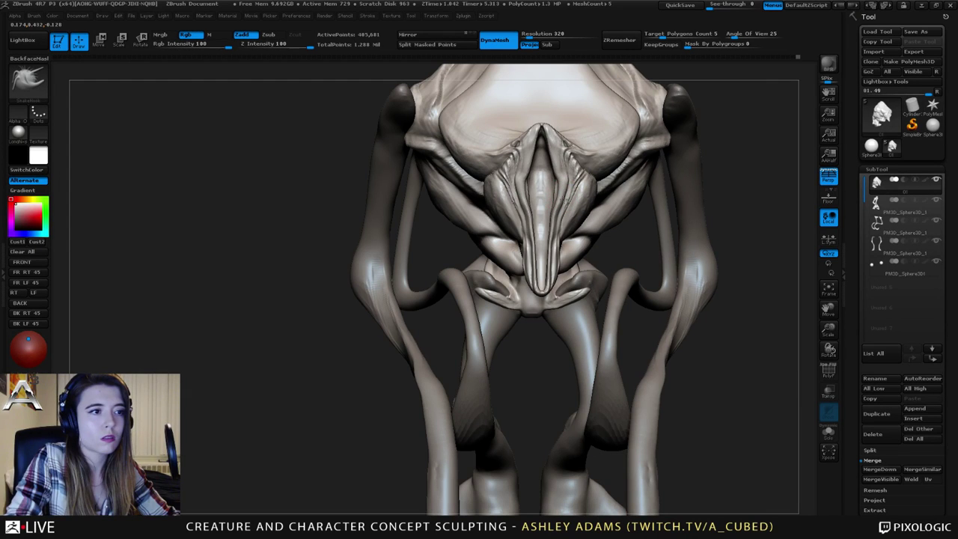
pyautogui.moveTo(561, 192)
pyautogui.mouseDown()
pyautogui.moveTo(552, 224)
pyautogui.moveTo(566, 195)
pyautogui.mouseUp()
pyautogui.moveTo(566, 192)
pyautogui.mouseDown(button='right')
pyautogui.moveTo(590, 178)
pyautogui.moveTo(574, 175)
pyautogui.moveTo(603, 172)
pyautogui.mouseUp(button='right')
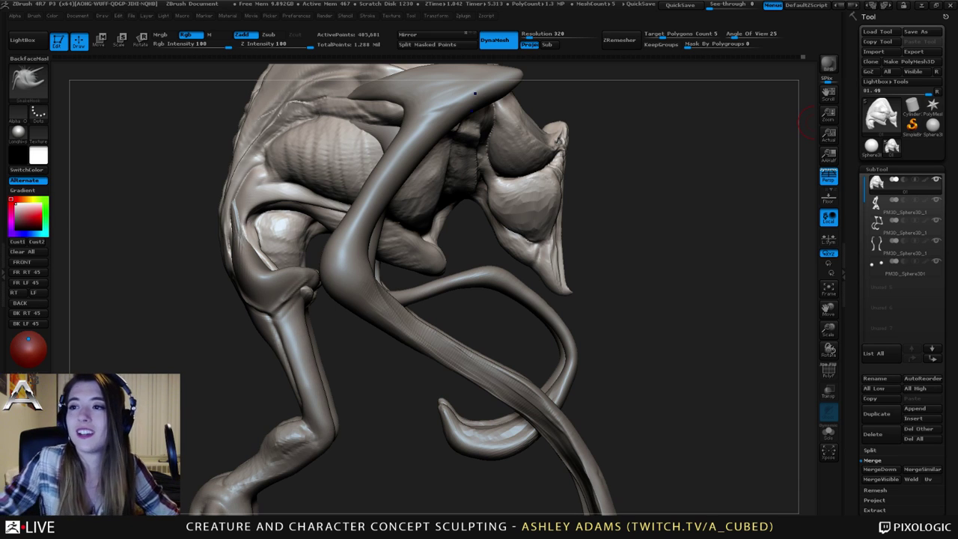
# Select the large front arms subtool and pull the elbows backward into points with an enlarged SnakeHook brush.
pyautogui.moveTo(808, 123); pyautogui.dragTo(541, 210, button='right')
pyautogui.keyDown('ctrl'); pyautogui.moveTo(570, 247); pyautogui.dragTo(645, 161, button='right'); pyautogui.keyUp('ctrl')
pyautogui.keyDown('alt'); pyautogui.click(681, 174); pyautogui.keyUp('alt')
pyautogui.rightClick(614, 228)
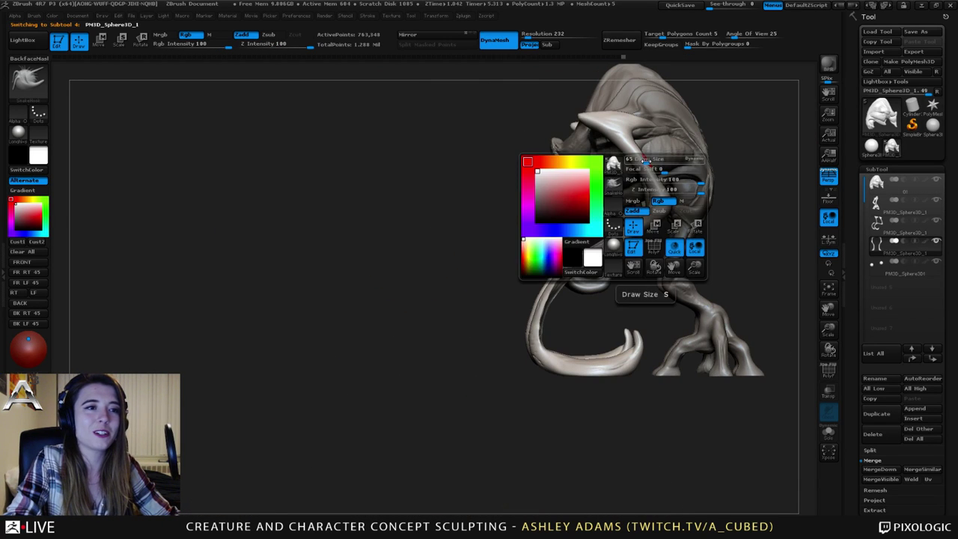
pyautogui.keyDown('alt'); pyautogui.moveTo(607, 119); pyautogui.dragTo(559, 221, button='right'); pyautogui.keyUp('alt')
pyautogui.rightClick(529, 179)
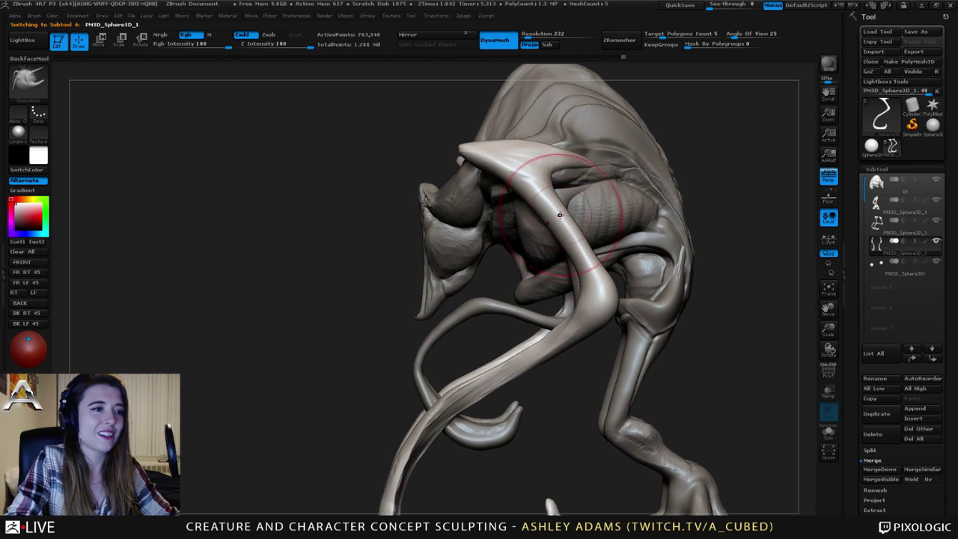
pyautogui.moveTo(619, 303); pyautogui.dragTo(622, 297, button='right')
pyautogui.rightClick(621, 296)
pyautogui.moveTo(622, 297); pyautogui.dragTo(630, 291)
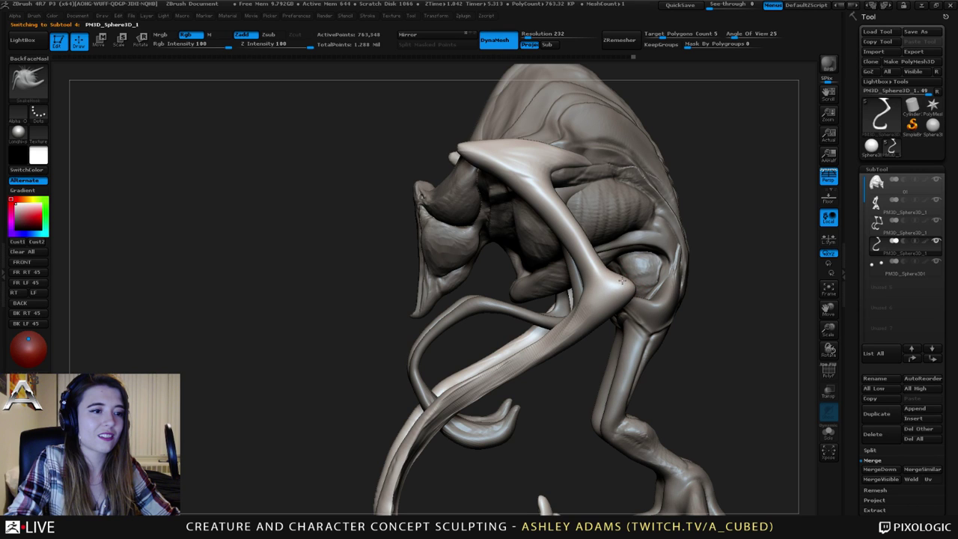
pyautogui.press('shift')
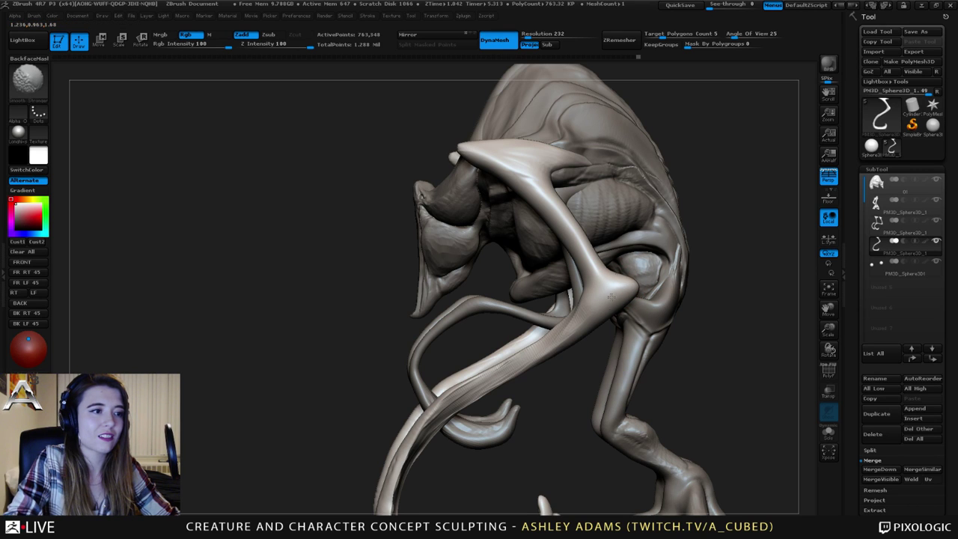
# Carve creases around the front arms' pointed elbows with the Dam_Standard brush.
pyautogui.moveTo(575, 288)
pyautogui.mouseDown(button='right')
pyautogui.moveTo(605, 295)
pyautogui.moveTo(581, 320)
pyautogui.moveTo(571, 312)
pyautogui.moveTo(582, 317)
pyautogui.mouseUp(button='right')
pyautogui.press('b')
pyautogui.press('d')
pyautogui.press('s')
pyautogui.moveTo(557, 341); pyautogui.dragTo(569, 329)
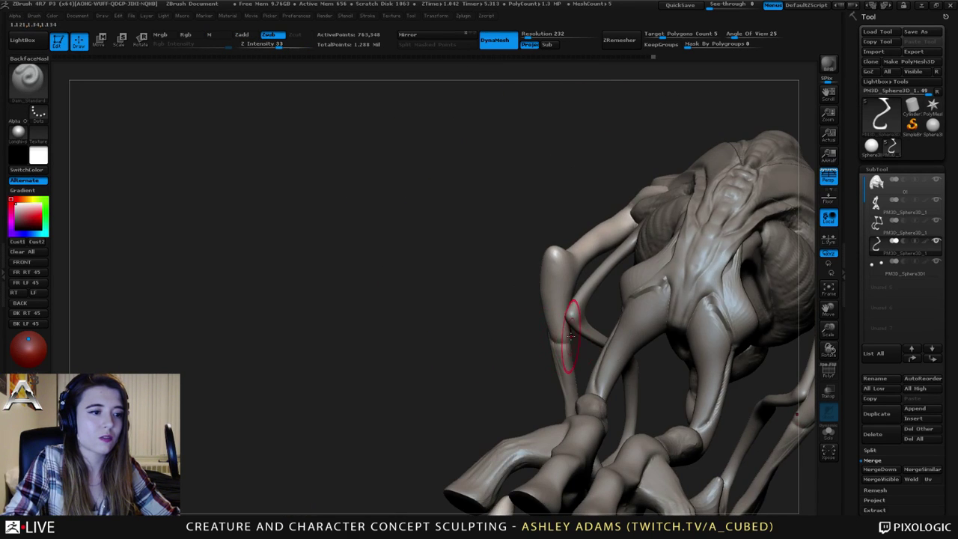
pyautogui.moveTo(571, 326)
pyautogui.mouseDown(button='right')
pyautogui.moveTo(552, 316)
pyautogui.moveTo(567, 305)
pyautogui.mouseUp(button='right')
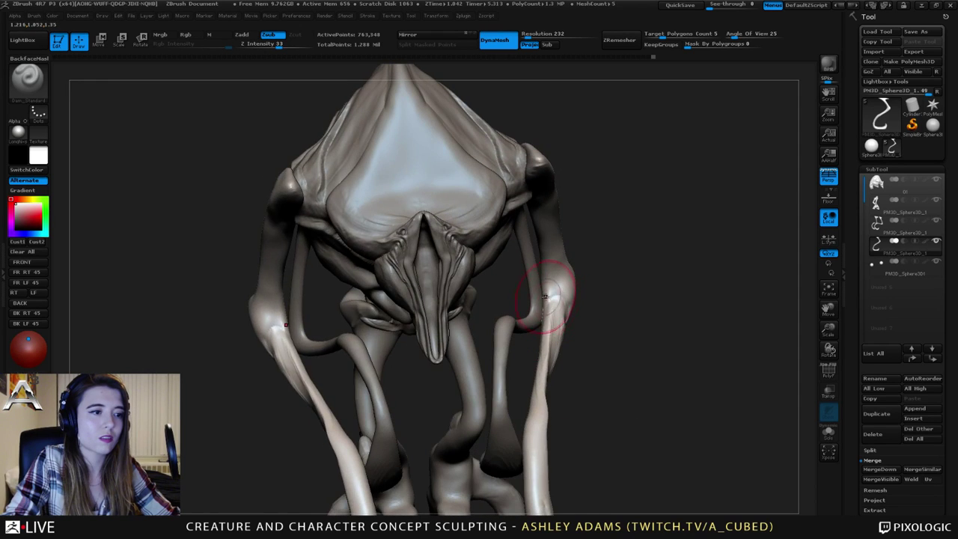
pyautogui.moveTo(546, 297)
pyautogui.mouseDown()
pyautogui.moveTo(561, 295)
pyautogui.moveTo(552, 281)
pyautogui.mouseUp()
pyautogui.moveTo(568, 280)
pyautogui.mouseDown(button='right')
pyautogui.moveTo(551, 274)
pyautogui.moveTo(585, 271)
pyautogui.moveTo(560, 286)
pyautogui.moveTo(567, 283)
pyautogui.mouseUp(button='right')
# Select the head and body subtool and flare the cheeks beside the snout with the SnakeHook brush.
pyautogui.moveTo(625, 244)
pyautogui.mouseDown(button='right')
pyautogui.moveTo(652, 279)
pyautogui.moveTo(638, 291)
pyautogui.moveTo(625, 244)
pyautogui.moveTo(637, 293)
pyautogui.moveTo(648, 267)
pyautogui.moveTo(651, 188)
pyautogui.moveTo(610, 155)
pyautogui.moveTo(616, 202)
pyautogui.moveTo(650, 207)
pyautogui.moveTo(679, 195)
pyautogui.moveTo(658, 198)
pyautogui.moveTo(601, 256)
pyautogui.moveTo(619, 223)
pyautogui.mouseUp(button='right')
pyautogui.rightClick(599, 255)
pyautogui.keyDown('alt'); pyautogui.click(589, 267); pyautogui.keyUp('alt')
pyautogui.rightClick(619, 222)
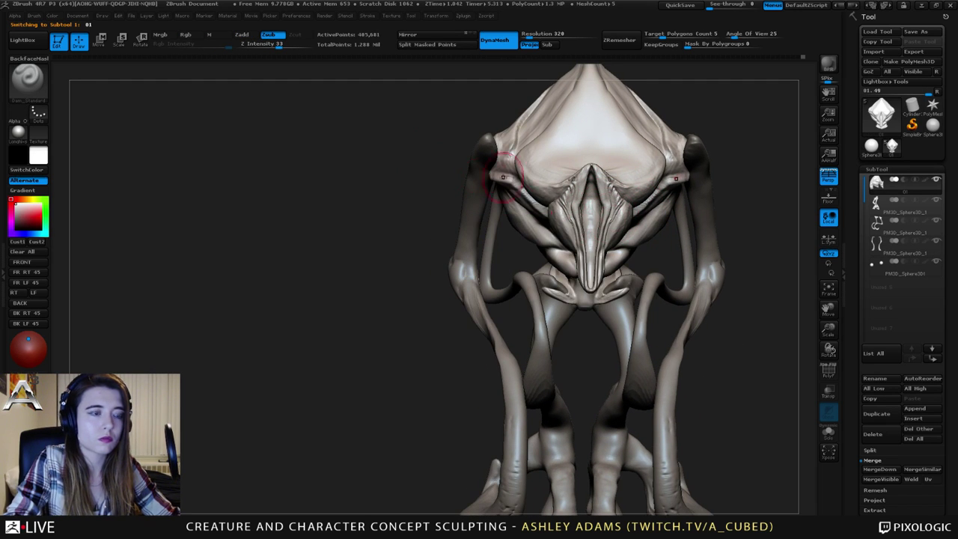
pyautogui.press('b')
pyautogui.press('s')
pyautogui.press('h')
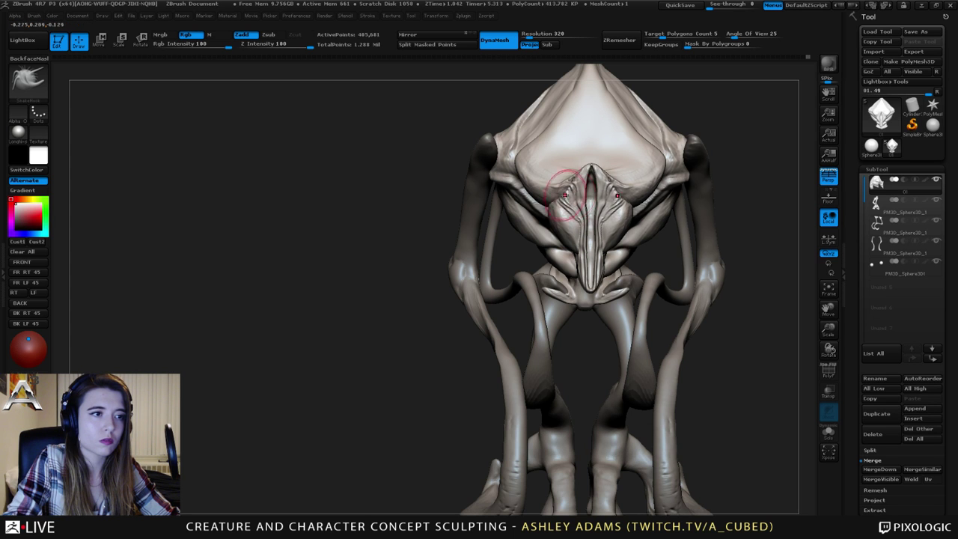
pyautogui.moveTo(566, 196); pyautogui.dragTo(483, 203, button='right')
pyautogui.moveTo(596, 220)
pyautogui.mouseDown(button='right')
pyautogui.moveTo(650, 210)
pyautogui.moveTo(656, 219)
pyautogui.mouseUp(button='right')
pyautogui.moveTo(593, 225); pyautogui.dragTo(527, 219, button='right')
pyautogui.rightClick(603, 228)
# Puff up the cheeks and the folds beside the snout with the Inflat brush.
pyautogui.moveTo(605, 217)
pyautogui.keyDown('ctrl'); pyautogui.mouseDown(button='right')
pyautogui.moveTo(623, 248)
pyautogui.moveTo(575, 241)
pyautogui.moveTo(609, 206)
pyautogui.moveTo(604, 180)
pyautogui.moveTo(626, 213)
pyautogui.mouseUp(button='right'); pyautogui.keyUp('ctrl')
pyautogui.press('b')
pyautogui.press('i')
pyautogui.press('n')
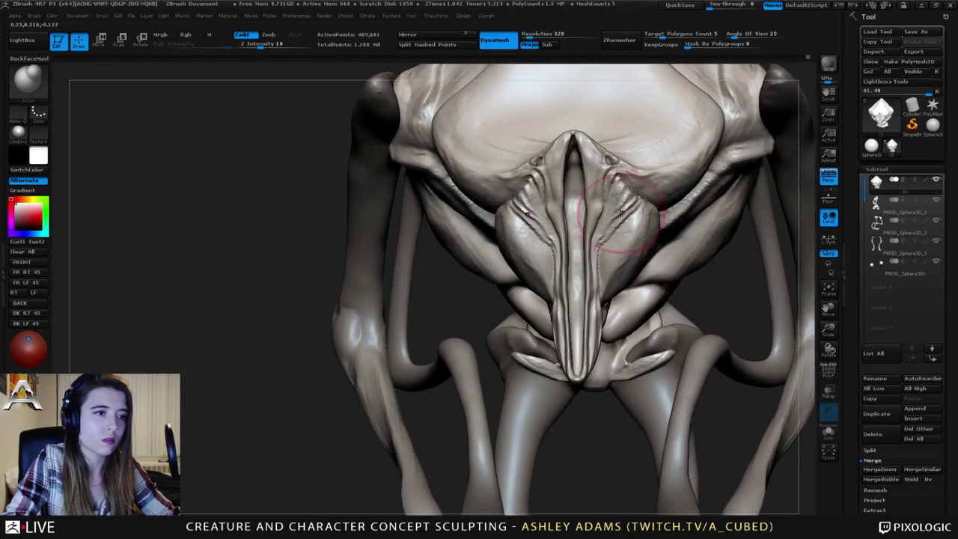
pyautogui.moveTo(611, 237); pyautogui.dragTo(641, 197)
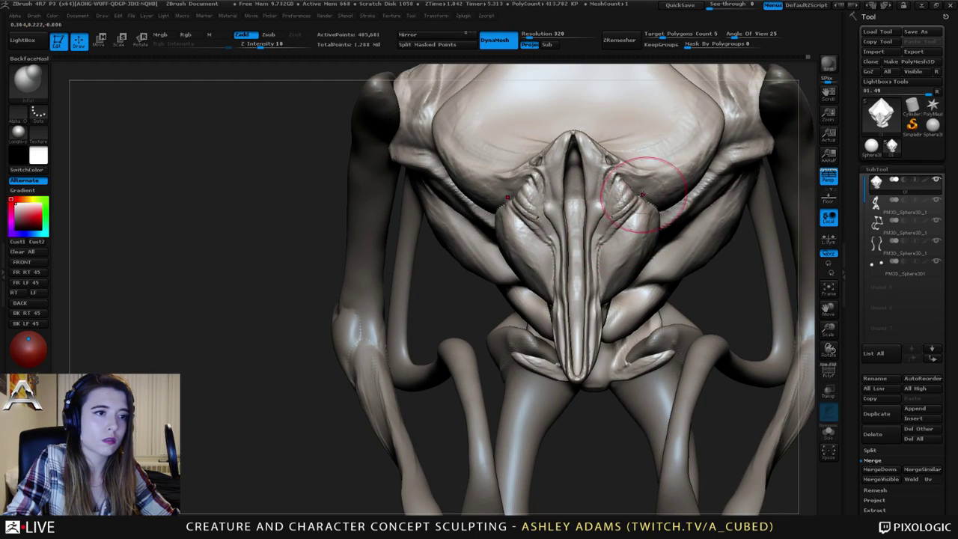
pyautogui.moveTo(517, 201)
pyautogui.mouseDown(button='right')
pyautogui.moveTo(560, 203)
pyautogui.moveTo(555, 224)
pyautogui.moveTo(503, 227)
pyautogui.mouseUp(button='right')
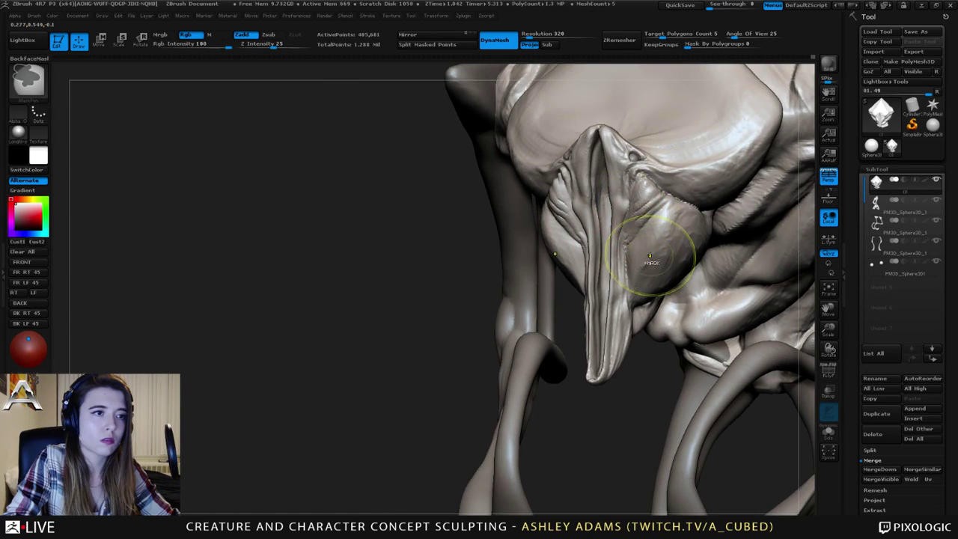
pyautogui.moveTo(659, 253)
pyautogui.keyDown('ctrl'); pyautogui.mouseDown(button='right')
pyautogui.moveTo(659, 224)
pyautogui.moveTo(605, 184)
pyautogui.mouseUp(button='right'); pyautogui.keyUp('ctrl')
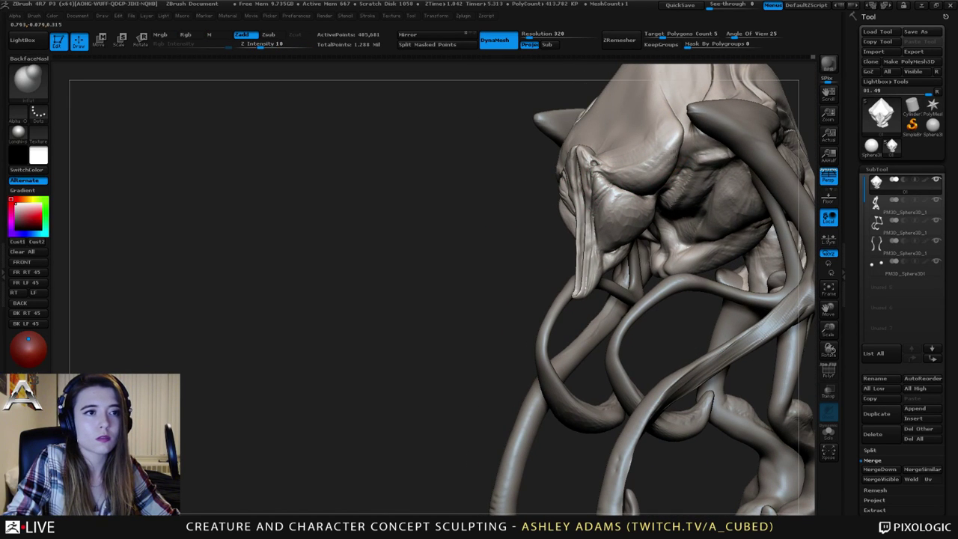
pyautogui.moveTo(649, 164); pyautogui.dragTo(674, 163, button='right')
pyautogui.moveTo(479, 170); pyautogui.dragTo(512, 169, button='right')
pyautogui.moveTo(487, 198)
pyautogui.mouseDown(button='right')
pyautogui.moveTo(516, 194)
pyautogui.moveTo(473, 191)
pyautogui.moveTo(521, 196)
pyautogui.mouseUp(button='right')
pyautogui.moveTo(494, 218)
pyautogui.mouseDown()
pyautogui.moveTo(512, 225)
pyautogui.moveTo(523, 206)
pyautogui.mouseUp()
pyautogui.moveTo(518, 213); pyautogui.dragTo(472, 220, button='right')
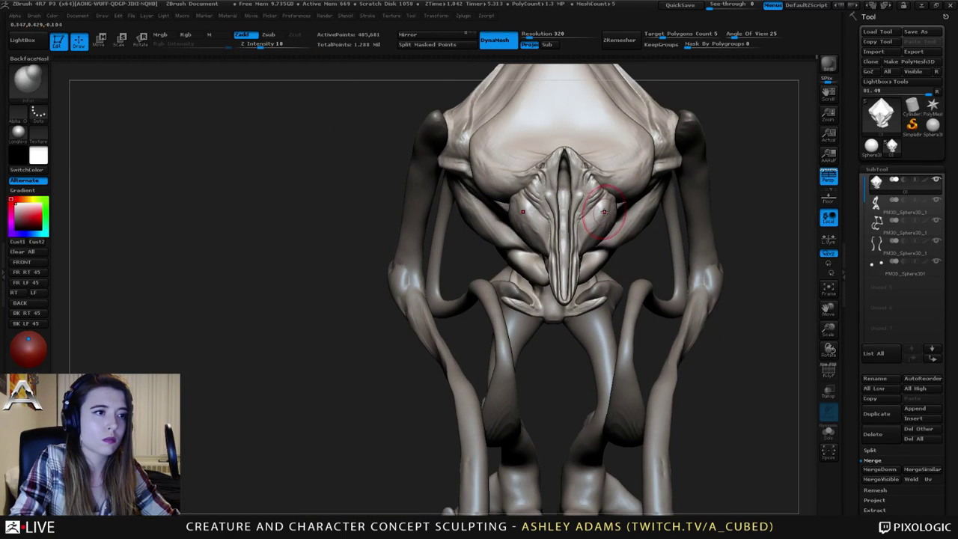
# Adjust the muscle bands beneath the shoulders on both sides of the face with the SnakeHook brush.
pyautogui.press('b')
pyautogui.press('s')
pyautogui.press('h')
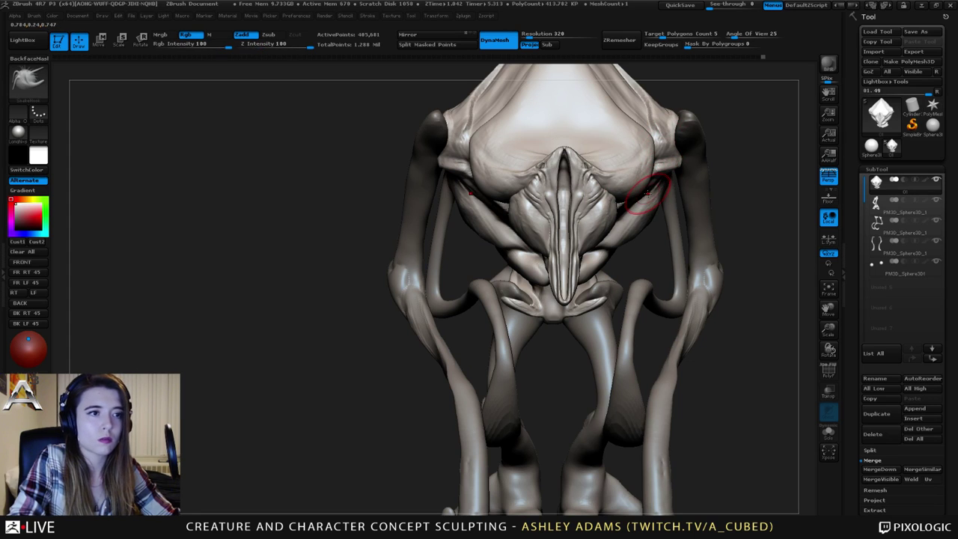
pyautogui.moveTo(641, 192); pyautogui.dragTo(645, 194)
pyautogui.moveTo(603, 132)
pyautogui.keyDown('ctrl'); pyautogui.mouseDown(button='right')
pyautogui.moveTo(642, 127)
pyautogui.moveTo(605, 145)
pyautogui.mouseUp(button='right'); pyautogui.keyUp('ctrl')
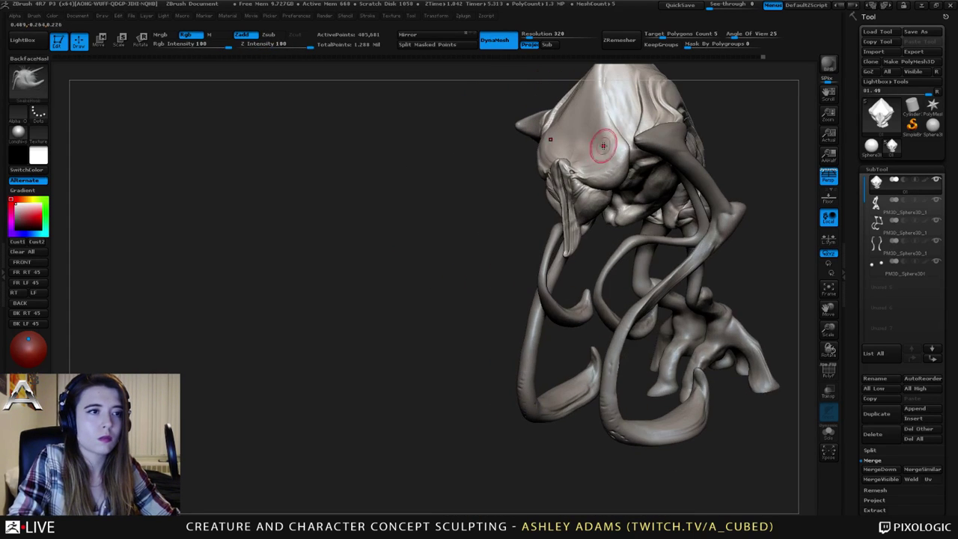
# Build up ridges running down the sides of the head's front plate with ClayBuildup and smooth their lower ends.
pyautogui.keyDown('shift'); pyautogui.moveTo(621, 138); pyautogui.dragTo(612, 63); pyautogui.keyUp('shift')
pyautogui.moveTo(603, 108)
pyautogui.keyDown('alt'); pyautogui.mouseDown(button='right')
pyautogui.moveTo(619, 156)
pyautogui.moveTo(628, 141)
pyautogui.mouseUp(button='right'); pyautogui.keyUp('alt')
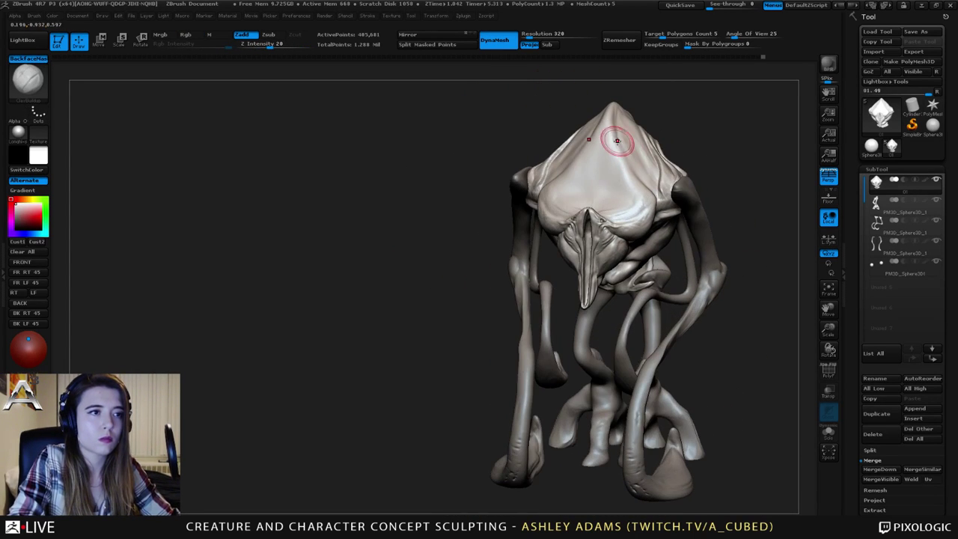
pyautogui.moveTo(613, 120); pyautogui.dragTo(637, 182)
pyautogui.moveTo(615, 136); pyautogui.dragTo(644, 193)
pyautogui.moveTo(608, 139); pyautogui.dragTo(636, 193)
pyautogui.moveTo(646, 188); pyautogui.dragTo(618, 190, button='right')
pyautogui.keyDown('shift'); pyautogui.moveTo(651, 190); pyautogui.dragTo(654, 213); pyautogui.keyUp('shift')
# Adjust the lower corners of the head's front plate with the SnakeHook brush.
pyautogui.press('b')
pyautogui.press('s')
pyautogui.press('h')
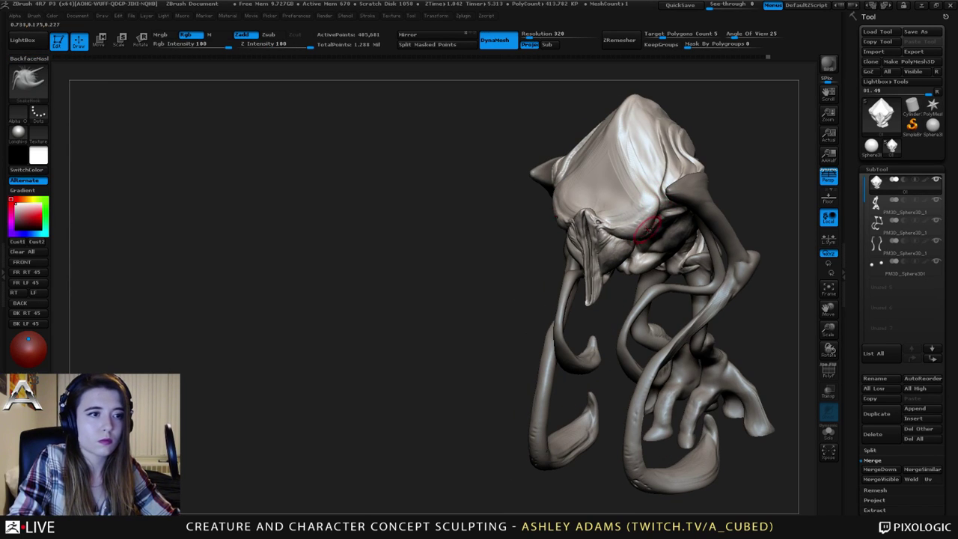
pyautogui.moveTo(649, 230)
pyautogui.mouseDown(button='right')
pyautogui.moveTo(631, 211)
pyautogui.moveTo(649, 231)
pyautogui.mouseUp(button='right')
pyautogui.press('b')
pyautogui.press('c')
pyautogui.press('b')
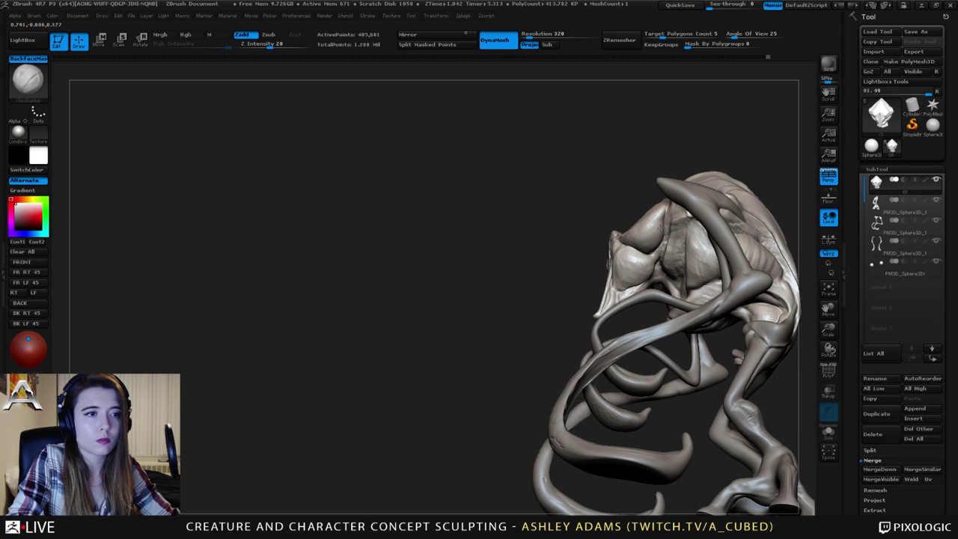
pyautogui.moveTo(450, 88); pyautogui.dragTo(508, 114)
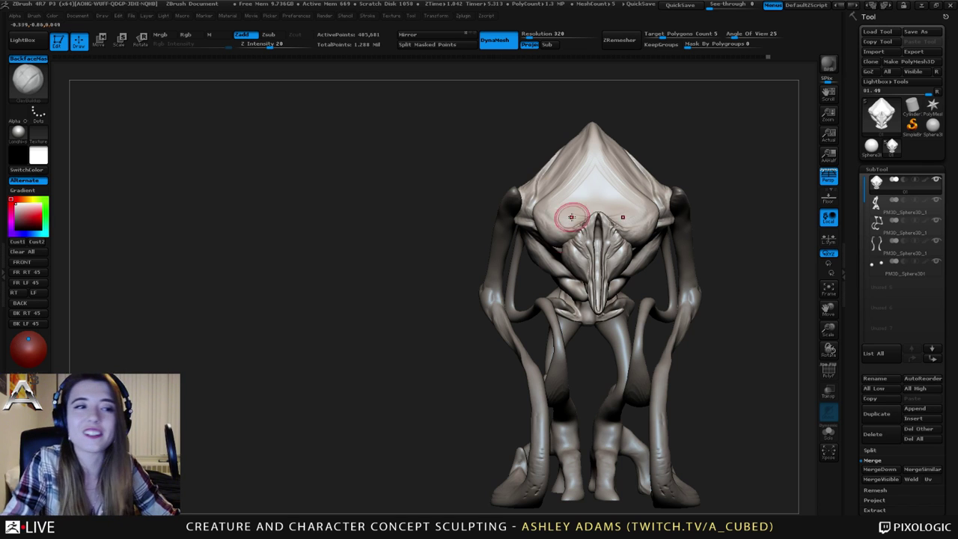
pyautogui.moveTo(509, 159); pyautogui.dragTo(550, 223)
# Reshape the muscle bands under the front plate and the plate's outer edges beside the shoulders with the SnakeHook brush.
pyautogui.press('b')
pyautogui.press('s')
pyautogui.press('h')
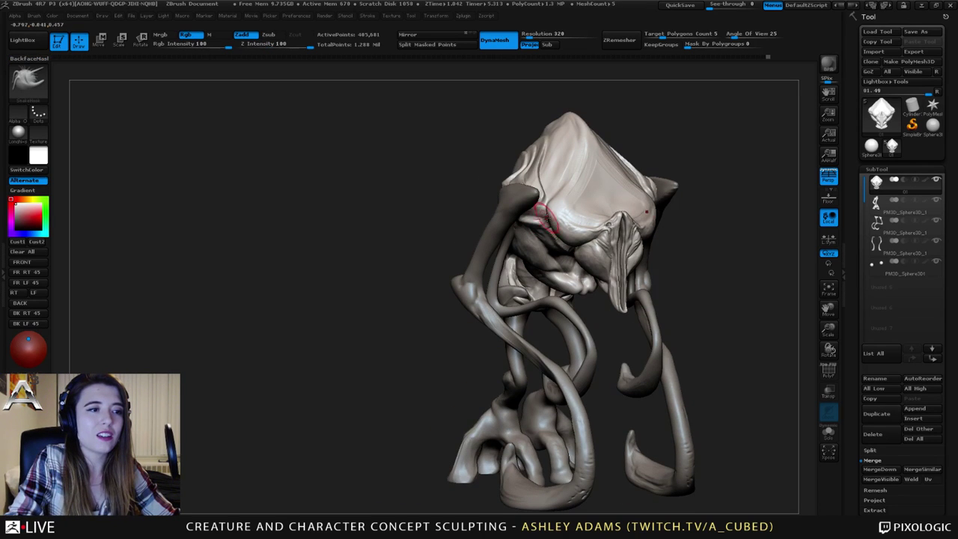
pyautogui.moveTo(599, 227); pyautogui.dragTo(555, 232, button='right')
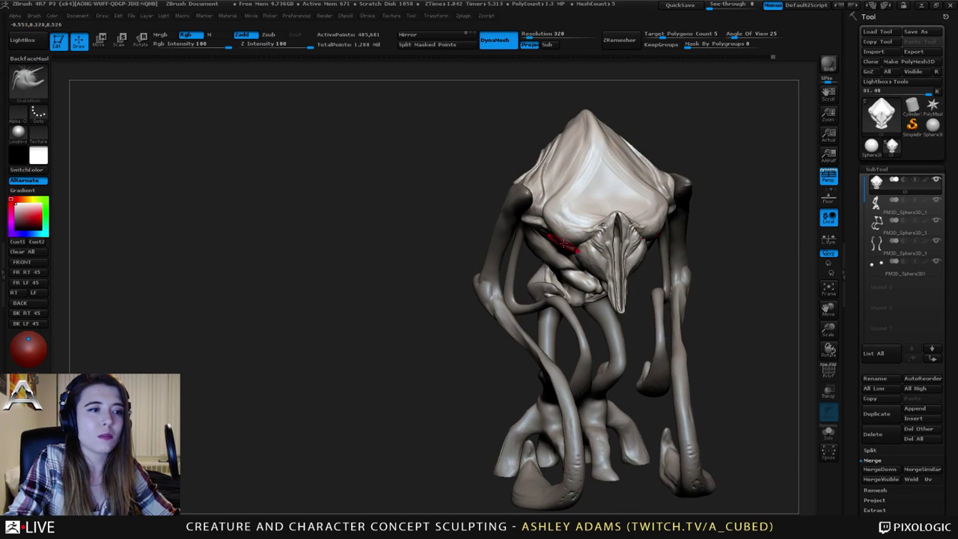
pyautogui.moveTo(674, 250); pyautogui.dragTo(620, 258, button='right')
pyautogui.press('space')
pyautogui.moveTo(658, 207); pyautogui.dragTo(664, 207)
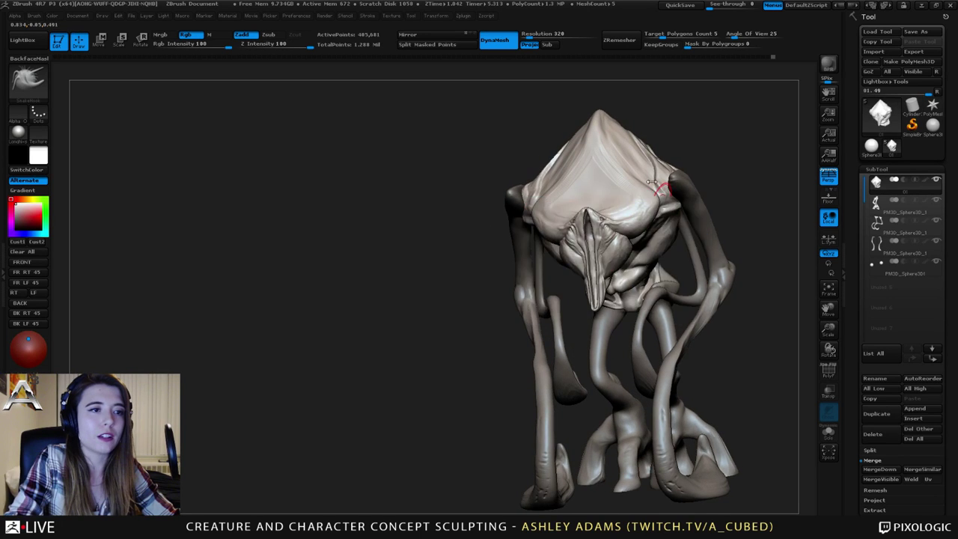
pyautogui.moveTo(663, 189); pyautogui.dragTo(688, 211, button='right')
# Build up diagonal ridges from the front plate's peak down along its sides with the ClayBuildup brush.
pyautogui.press('b')
pyautogui.press('c')
pyautogui.press('b')
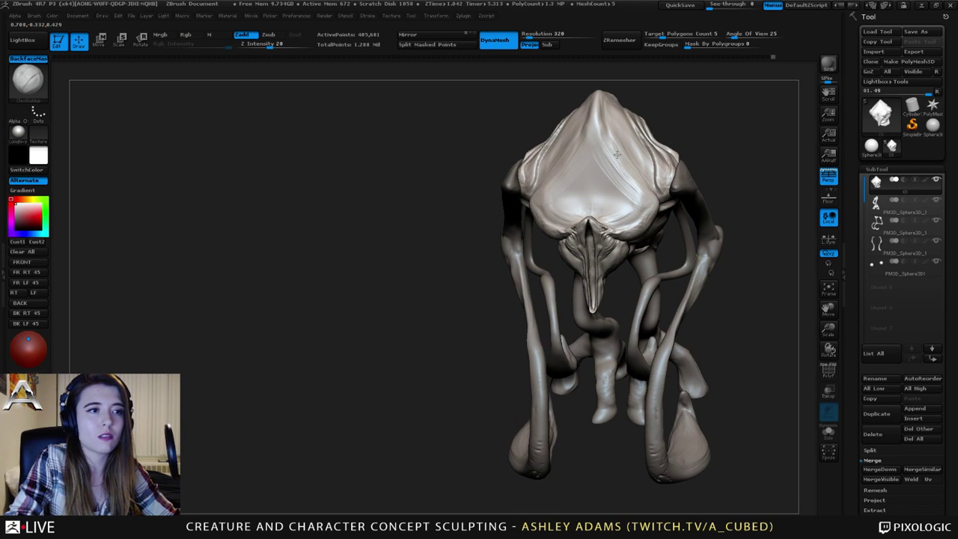
pyautogui.moveTo(617, 155); pyautogui.dragTo(602, 130)
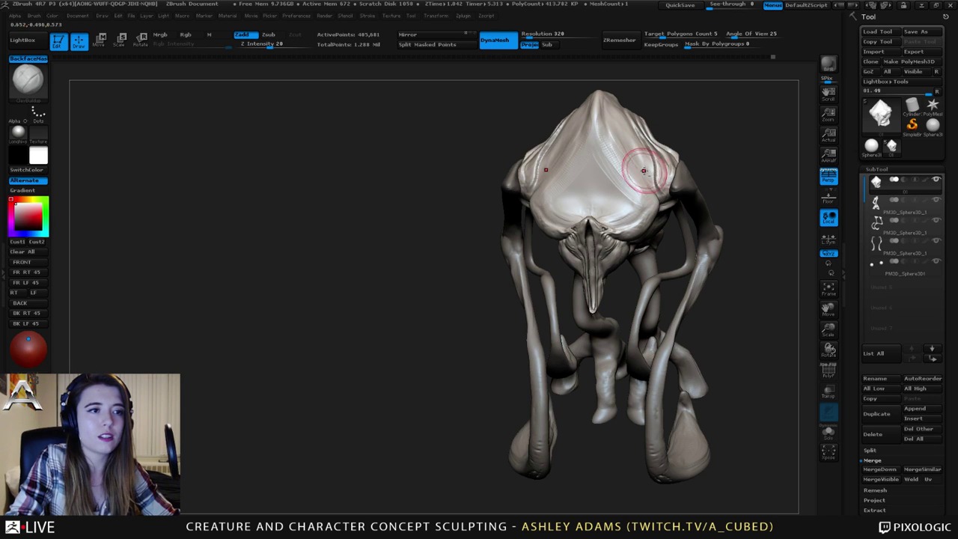
pyautogui.moveTo(648, 166); pyautogui.dragTo(626, 154, button='right')
pyautogui.moveTo(627, 154)
pyautogui.mouseDown()
pyautogui.moveTo(643, 159)
pyautogui.moveTo(634, 142)
pyautogui.moveTo(645, 158)
pyautogui.mouseUp()
pyautogui.moveTo(622, 112); pyautogui.dragTo(653, 105, button='right')
pyautogui.moveTo(639, 127); pyautogui.dragTo(634, 103)
pyautogui.moveTo(635, 102); pyautogui.dragTo(619, 101, button='right')
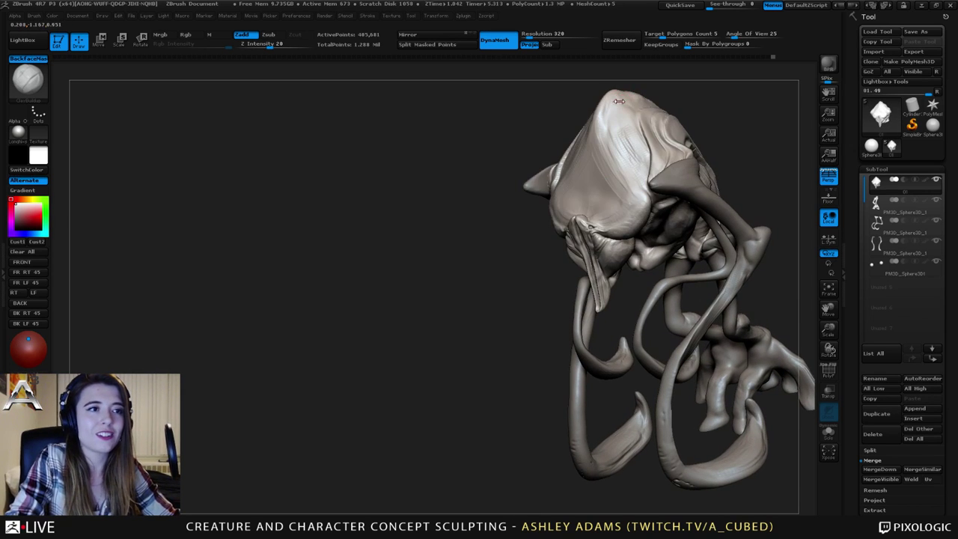
pyautogui.moveTo(615, 105)
pyautogui.mouseDown()
pyautogui.moveTo(644, 163)
pyautogui.moveTo(637, 140)
pyautogui.mouseUp()
pyautogui.moveTo(636, 139)
pyautogui.mouseDown(button='right')
pyautogui.moveTo(652, 135)
pyautogui.moveTo(627, 134)
pyautogui.mouseUp(button='right')
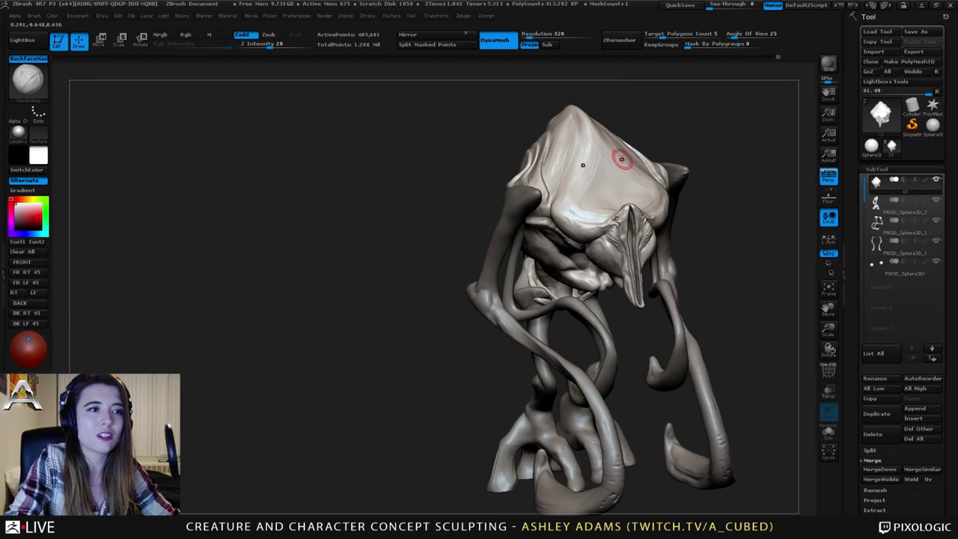
# Smooth the clay strokes across the middle of the head's front plate.
pyautogui.keyDown('shift'); pyautogui.moveTo(622, 157); pyautogui.dragTo(617, 176); pyautogui.keyUp('shift')
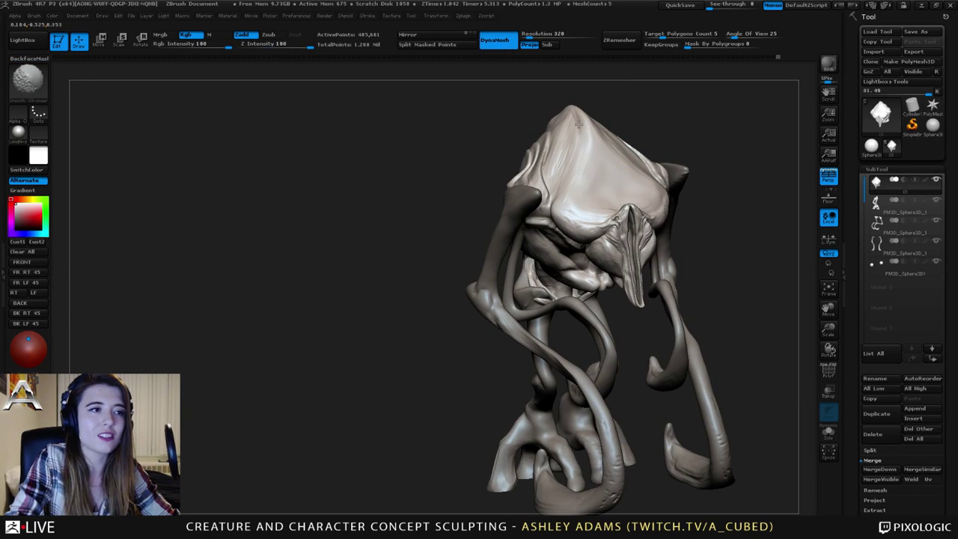
pyautogui.moveTo(563, 157)
pyautogui.mouseDown(button='right')
pyautogui.moveTo(601, 142)
pyautogui.moveTo(568, 187)
pyautogui.moveTo(591, 151)
pyautogui.mouseUp(button='right')
pyautogui.rightClick(551, 211)
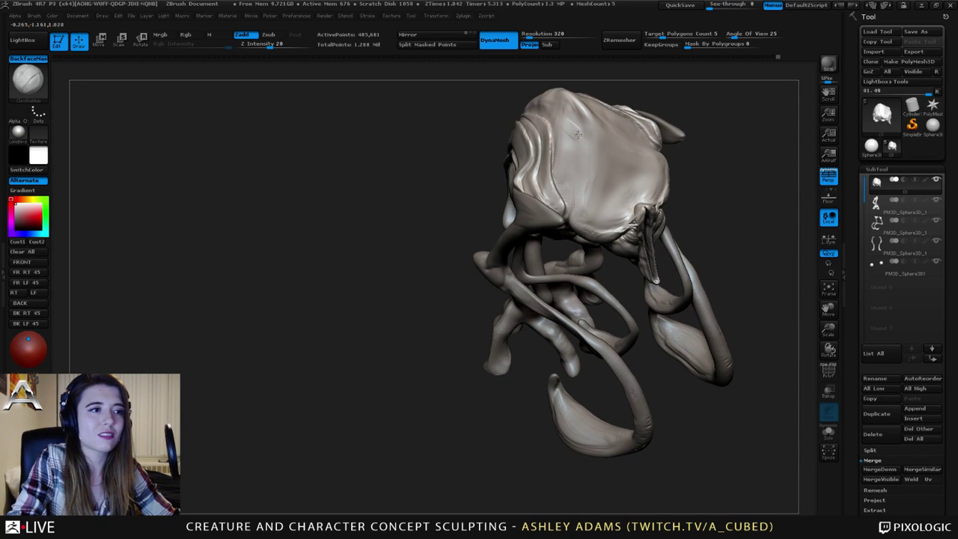
# Build up fine skin folds along the front plate's lower edge towards the eyes with the ClayBuildup brush.
pyautogui.moveTo(566, 172)
pyautogui.mouseDown(button='right')
pyautogui.moveTo(580, 116)
pyautogui.moveTo(643, 119)
pyautogui.moveTo(618, 227)
pyautogui.moveTo(609, 217)
pyautogui.moveTo(610, 259)
pyautogui.mouseUp(button='right')
pyautogui.moveTo(587, 256)
pyautogui.mouseDown()
pyautogui.moveTo(561, 251)
pyautogui.moveTo(576, 249)
pyautogui.mouseUp()
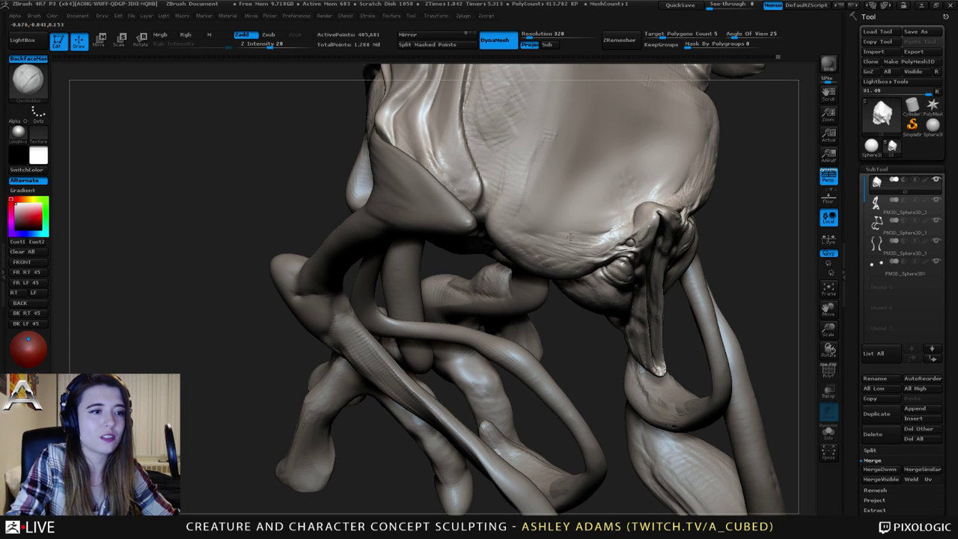
pyautogui.moveTo(641, 217); pyautogui.dragTo(598, 214, button='right')
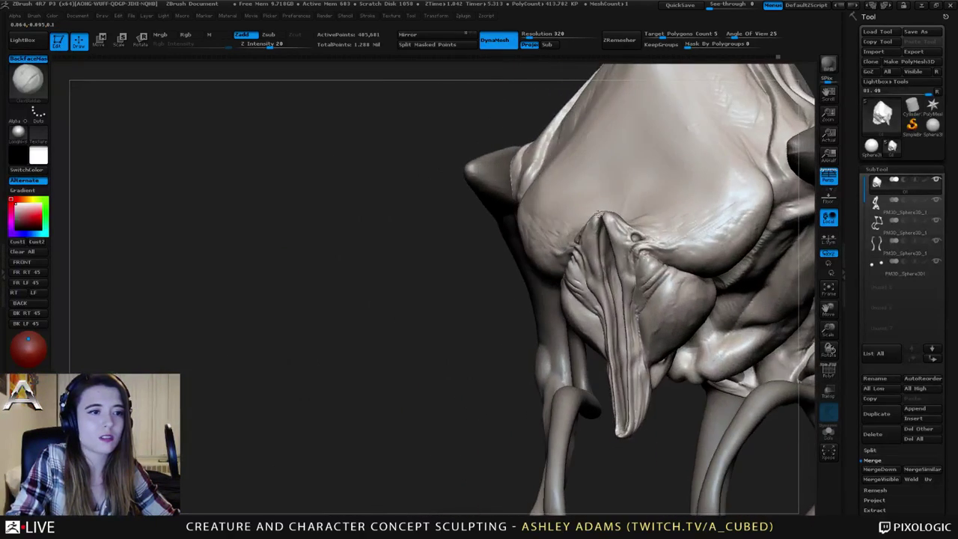
pyautogui.moveTo(652, 244); pyautogui.dragTo(653, 254, button='right')
pyautogui.moveTo(641, 215)
pyautogui.mouseDown(button='right')
pyautogui.moveTo(650, 227)
pyautogui.moveTo(738, 182)
pyautogui.moveTo(726, 179)
pyautogui.mouseUp(button='right')
# Carve wrinkles into the front plate's lower edge on both sides of the snout with the Dam_Standard brush.
pyautogui.press('b')
pyautogui.press('d')
pyautogui.press('s')
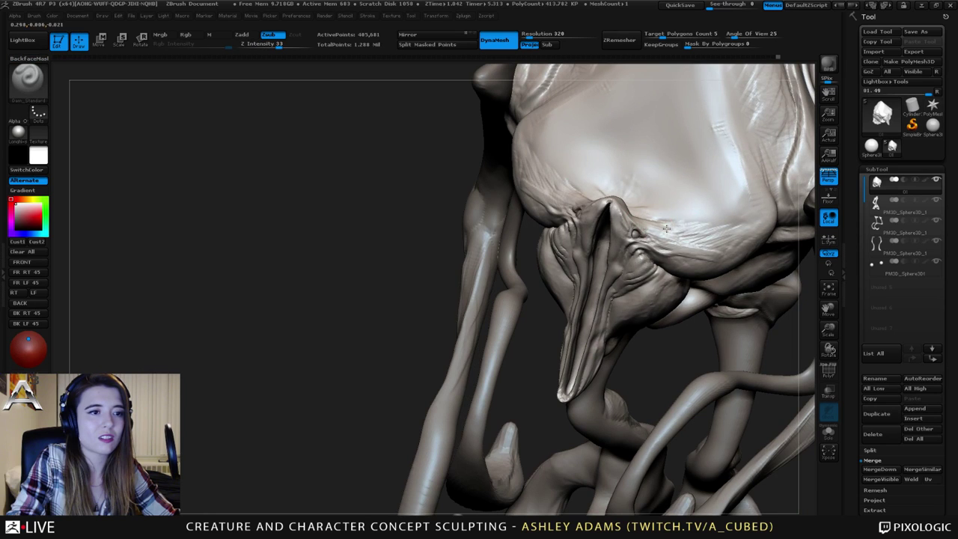
pyautogui.moveTo(695, 234)
pyautogui.mouseDown()
pyautogui.moveTo(669, 239)
pyautogui.moveTo(718, 257)
pyautogui.moveTo(698, 251)
pyautogui.mouseUp()
pyautogui.moveTo(696, 244)
pyautogui.mouseDown(button='right')
pyautogui.moveTo(779, 234)
pyautogui.moveTo(790, 241)
pyautogui.mouseUp(button='right')
pyautogui.press('space')
pyautogui.moveTo(546, 202); pyautogui.dragTo(574, 204)
pyautogui.moveTo(572, 206); pyautogui.dragTo(503, 197, button='right')
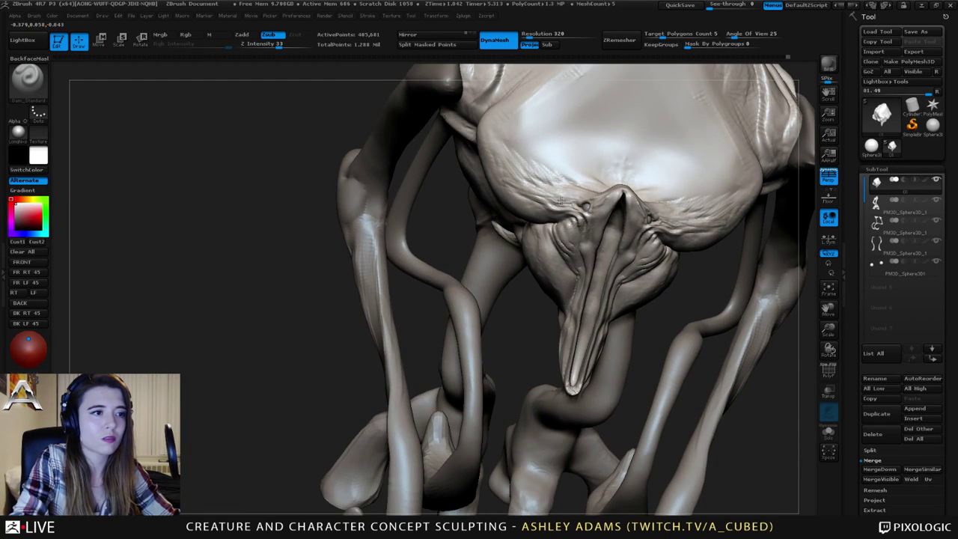
pyautogui.moveTo(580, 202); pyautogui.dragTo(590, 249, button='right')
pyautogui.rightClick(590, 249)
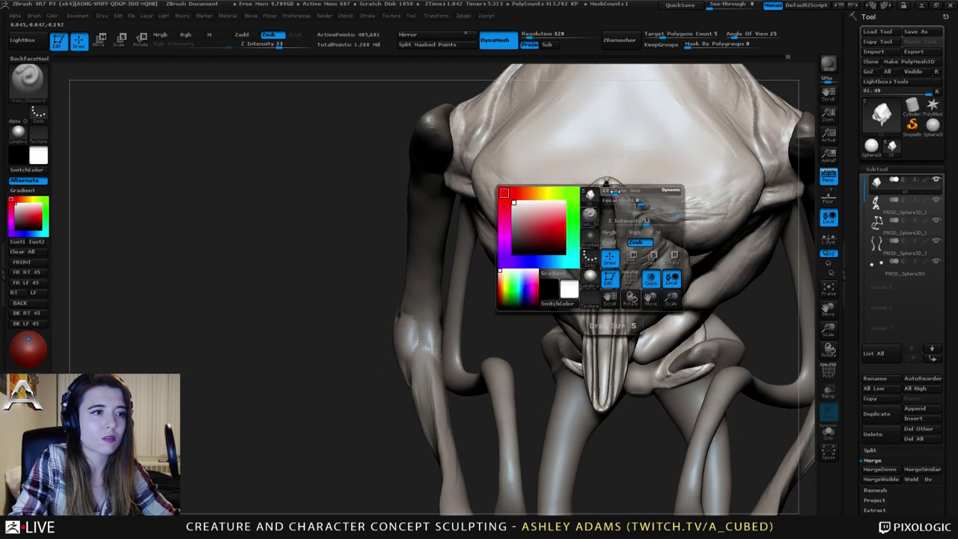
pyautogui.moveTo(555, 165)
pyautogui.mouseDown(button='right')
pyautogui.moveTo(563, 196)
pyautogui.moveTo(620, 278)
pyautogui.moveTo(635, 242)
pyautogui.moveTo(730, 204)
pyautogui.moveTo(660, 189)
pyautogui.mouseUp(button='right')
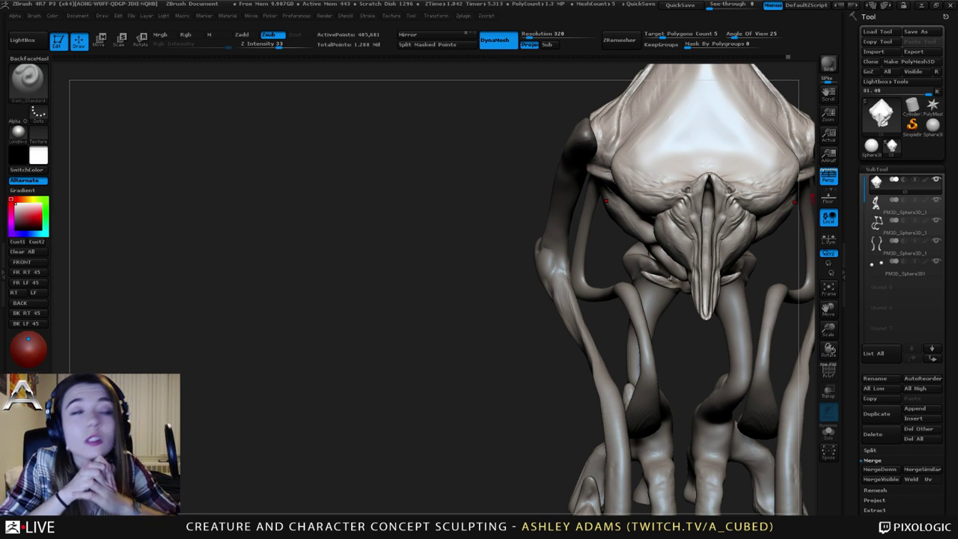
# Reshape the small eye bumps beside the top of the snout with the SnakeHook brush.
pyautogui.moveTo(703, 206)
pyautogui.mouseDown(button='right')
pyautogui.moveTo(708, 162)
pyautogui.moveTo(650, 196)
pyautogui.moveTo(637, 270)
pyautogui.mouseUp(button='right')
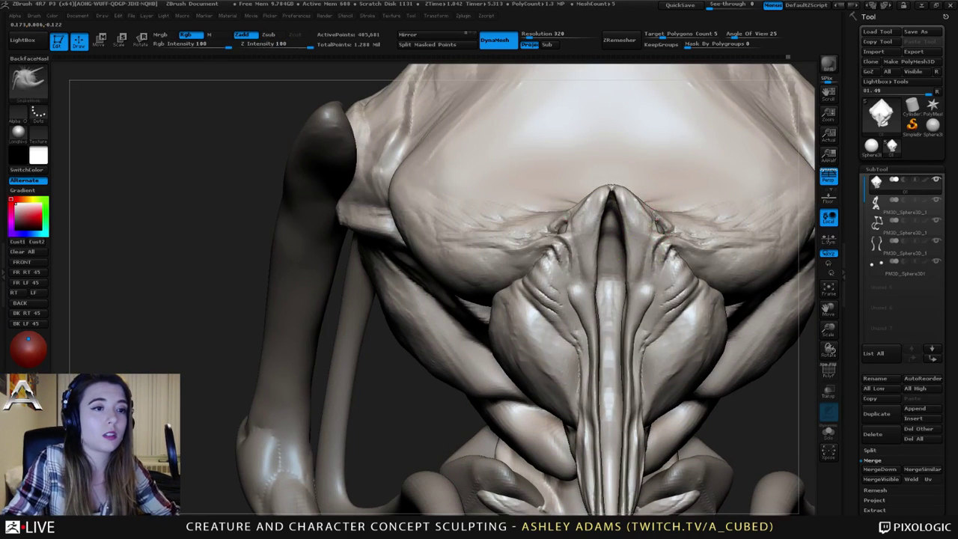
pyautogui.press('space')
pyautogui.moveTo(657, 229)
pyautogui.mouseDown()
pyautogui.moveTo(669, 226)
pyautogui.moveTo(652, 227)
pyautogui.moveTo(660, 234)
pyautogui.mouseUp()
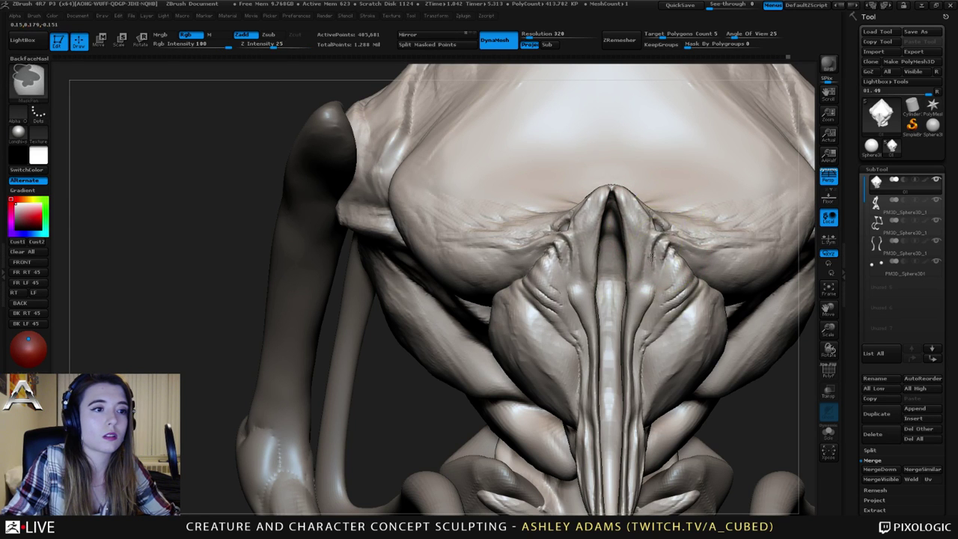
pyautogui.moveTo(663, 229)
pyautogui.keyDown('ctrl'); pyautogui.mouseDown(button='right')
pyautogui.moveTo(625, 198)
pyautogui.moveTo(672, 216)
pyautogui.moveTo(670, 243)
pyautogui.moveTo(627, 216)
pyautogui.moveTo(653, 243)
pyautogui.mouseUp(button='right'); pyautogui.keyUp('ctrl')
# Build up the skin around the eyes and the top of the snout with the ClayBuildup brush.
pyautogui.moveTo(654, 242)
pyautogui.keyDown('alt'); pyautogui.mouseDown(button='right')
pyautogui.moveTo(575, 137)
pyautogui.moveTo(621, 161)
pyautogui.mouseUp(button='right'); pyautogui.keyUp('alt')
pyautogui.press('b')
pyautogui.press('c')
pyautogui.press('b')
pyautogui.moveTo(563, 179); pyautogui.dragTo(554, 197, button='right')
pyautogui.moveTo(585, 146); pyautogui.dragTo(578, 150, button='right')
pyautogui.moveTo(578, 142); pyautogui.dragTo(590, 145)
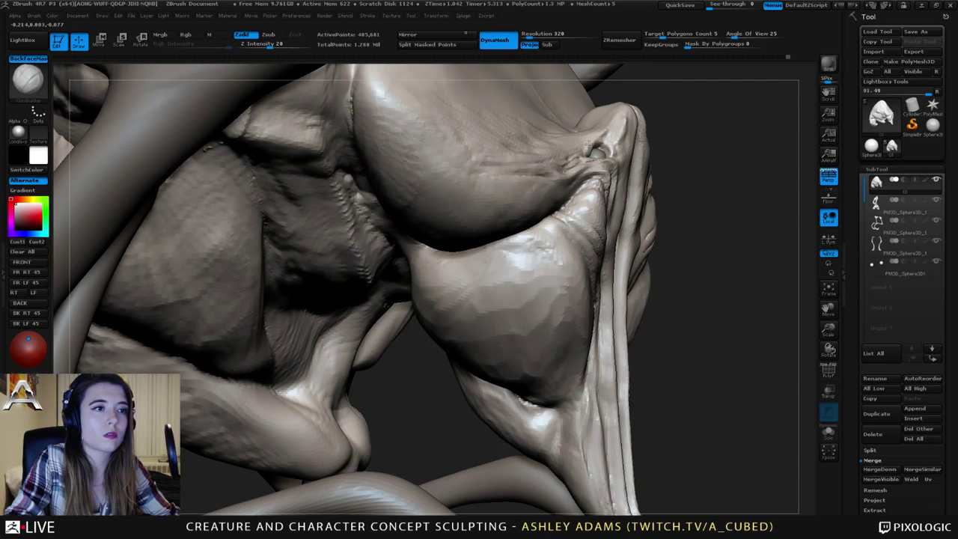
pyautogui.moveTo(597, 143); pyautogui.dragTo(488, 146, button='right')
pyautogui.moveTo(677, 131); pyautogui.dragTo(629, 138, button='right')
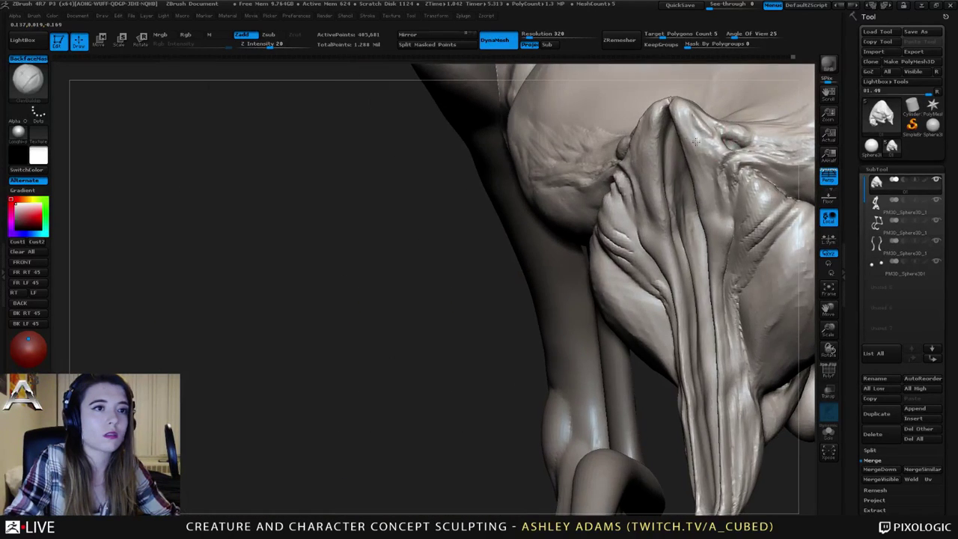
pyautogui.moveTo(721, 145); pyautogui.dragTo(712, 140)
# Carve long grooves from the top of the snout down along its sides with the Dam_Standard brush.
pyautogui.press('b')
pyautogui.press('d')
pyautogui.press('s')
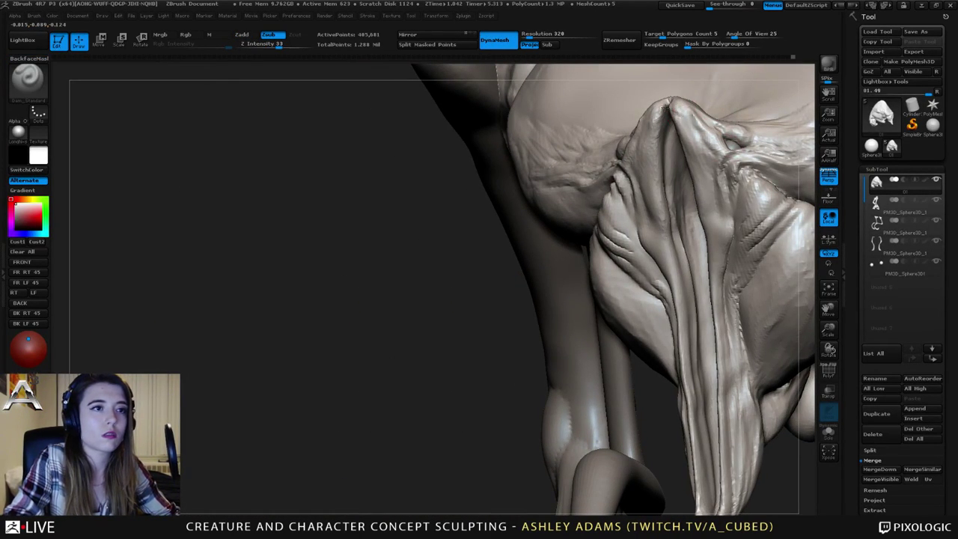
pyautogui.moveTo(673, 102)
pyautogui.mouseDown()
pyautogui.moveTo(702, 157)
pyautogui.moveTo(696, 190)
pyautogui.mouseUp()
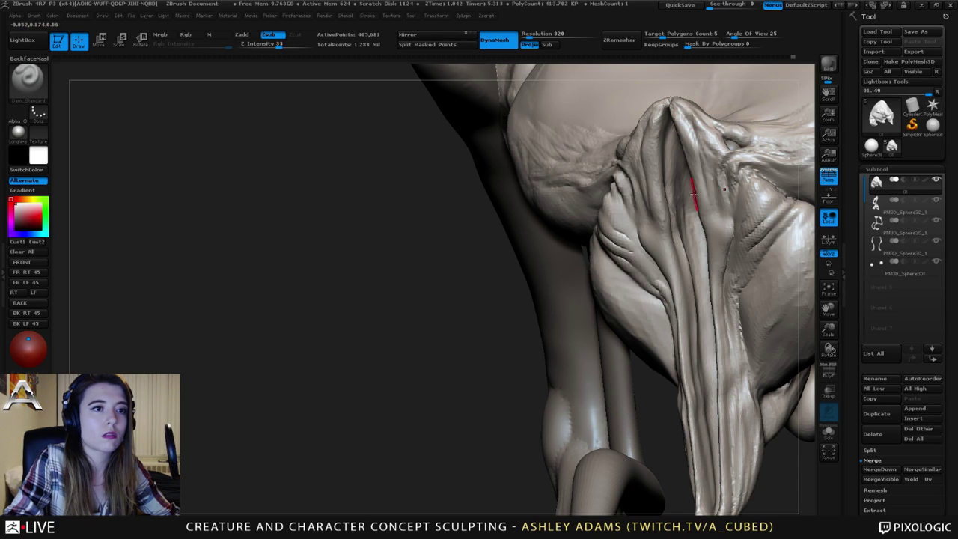
pyautogui.moveTo(690, 125); pyautogui.dragTo(702, 209)
pyautogui.moveTo(703, 175); pyautogui.dragTo(719, 243)
pyautogui.moveTo(712, 192); pyautogui.dragTo(729, 311)
pyautogui.moveTo(684, 113); pyautogui.dragTo(731, 114, button='right')
pyautogui.moveTo(688, 118); pyautogui.dragTo(713, 176)
pyautogui.moveTo(713, 177); pyautogui.dragTo(767, 178, button='right')
pyautogui.moveTo(646, 131); pyautogui.dragTo(647, 238)
pyautogui.moveTo(645, 220); pyautogui.dragTo(648, 247)
pyautogui.moveTo(649, 248)
pyautogui.mouseDown(button='right')
pyautogui.moveTo(605, 247)
pyautogui.moveTo(612, 210)
pyautogui.mouseUp(button='right')
pyautogui.moveTo(628, 218); pyautogui.dragTo(633, 238)
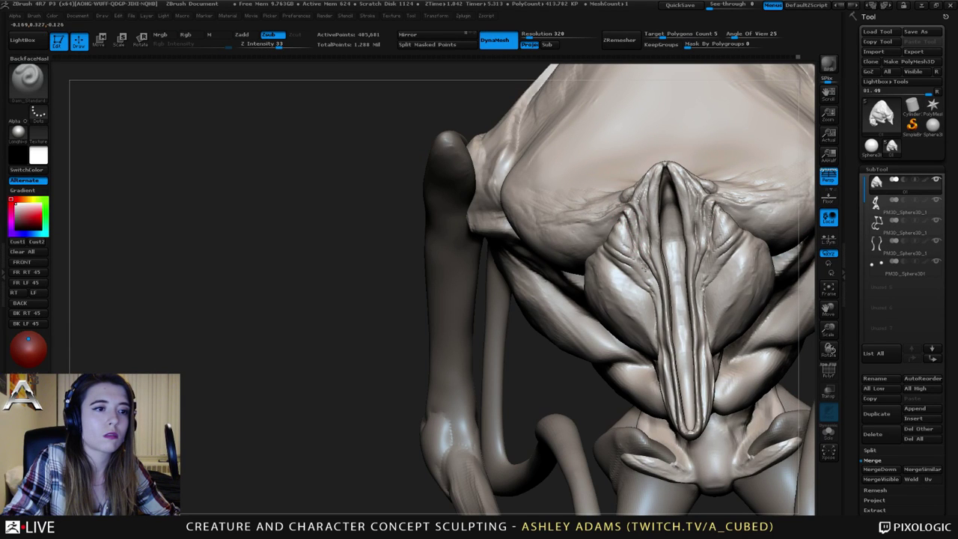
# Cut creases fanning out from the snout across the inner cheeks with the Dam_Standard brush.
pyautogui.moveTo(649, 274); pyautogui.dragTo(620, 240)
pyautogui.moveTo(617, 231); pyautogui.dragTo(669, 234, button='right')
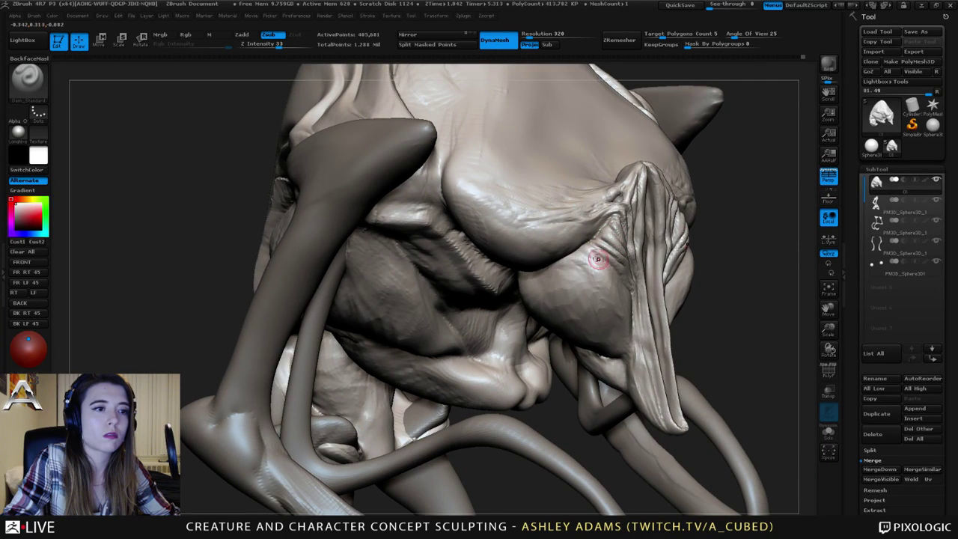
pyautogui.moveTo(603, 257); pyautogui.dragTo(560, 251, button='right')
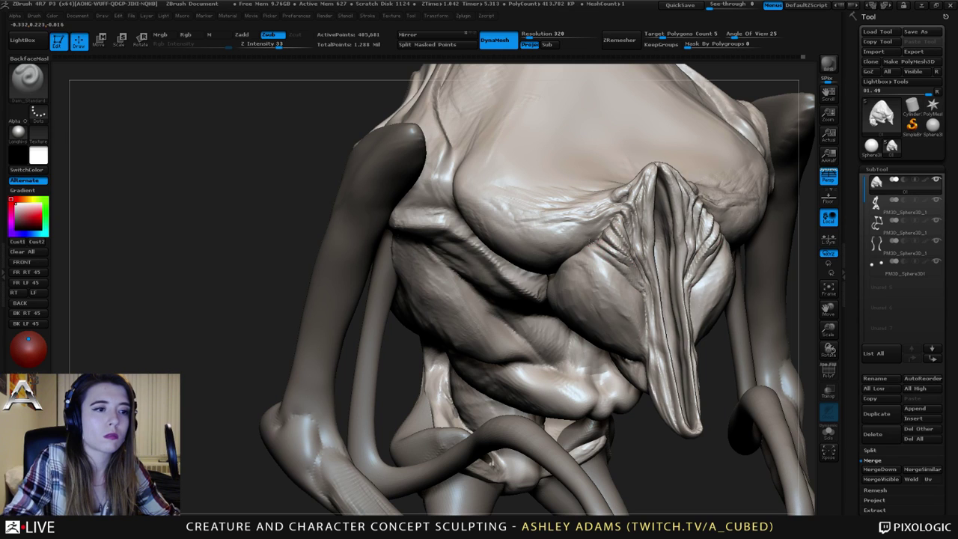
pyautogui.moveTo(623, 274); pyautogui.dragTo(637, 294)
pyautogui.moveTo(632, 273); pyautogui.dragTo(565, 255, button='right')
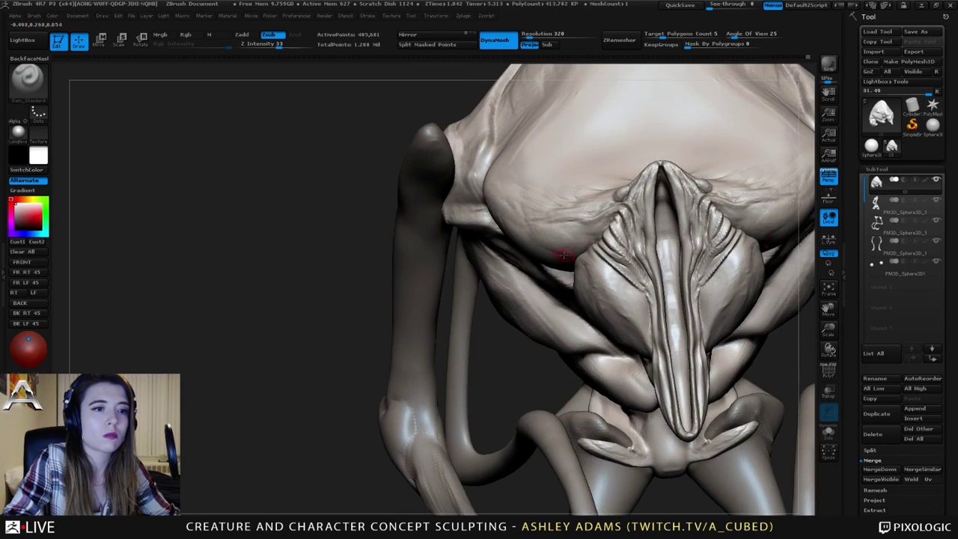
# Refine the outline of the cheeks, the front plate's lower edge and the snout with the SnakeHook brush.
pyautogui.press('b')
pyautogui.press('s')
pyautogui.press('h')
pyautogui.rightClick(702, 258)
pyautogui.click(749, 259)
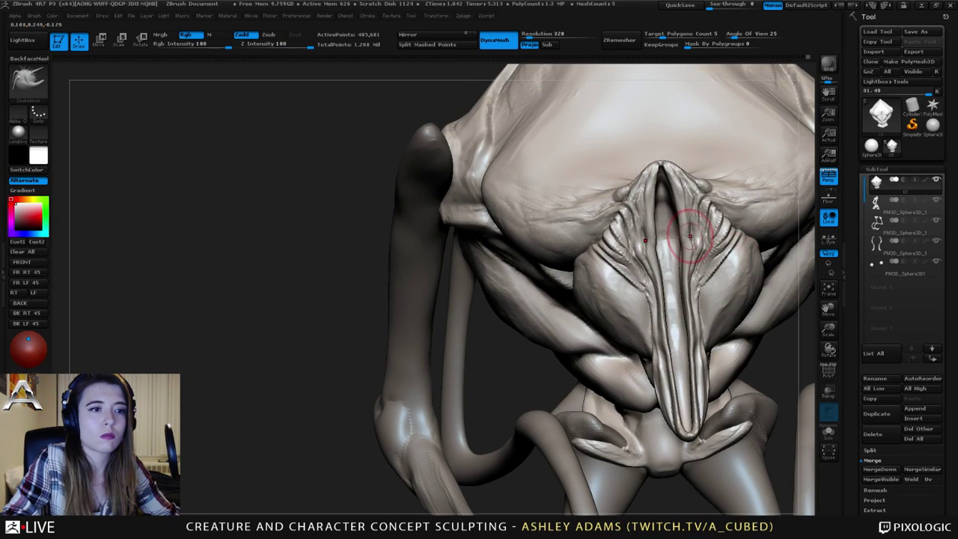
pyautogui.rightClick(690, 238)
pyautogui.click(694, 239)
pyautogui.moveTo(683, 226); pyautogui.dragTo(680, 235)
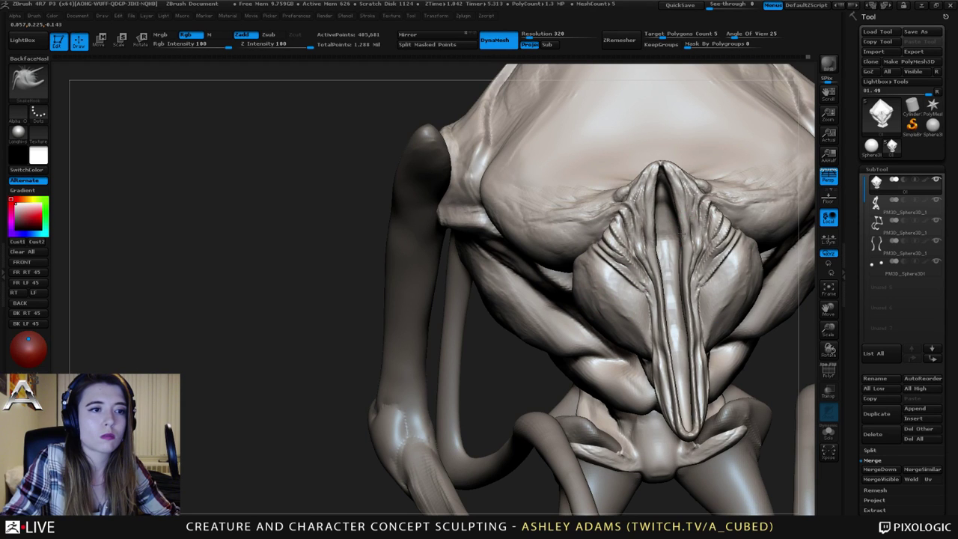
pyautogui.moveTo(680, 238)
pyautogui.mouseDown(button='right')
pyautogui.moveTo(704, 253)
pyautogui.moveTo(682, 297)
pyautogui.moveTo(689, 325)
pyautogui.moveTo(647, 302)
pyautogui.mouseUp(button='right')
pyautogui.rightClick(647, 302)
pyautogui.click(662, 301)
pyautogui.moveTo(667, 240); pyautogui.dragTo(676, 272, button='right')
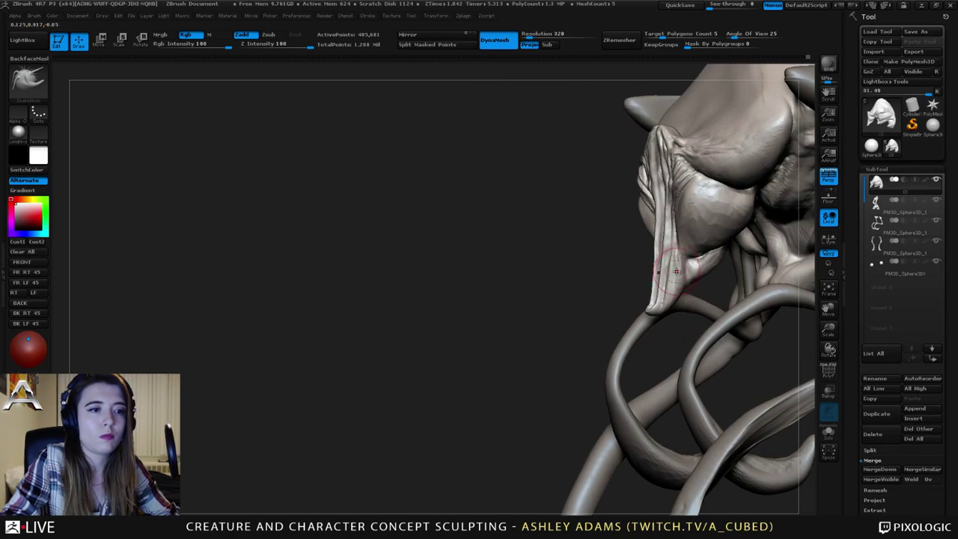
# Puff up the snout's lower tip and its upper rim with the Inflat brush.
pyautogui.press('b')
pyautogui.press('i')
pyautogui.press('n')
pyautogui.moveTo(662, 233); pyautogui.dragTo(667, 246, button='right')
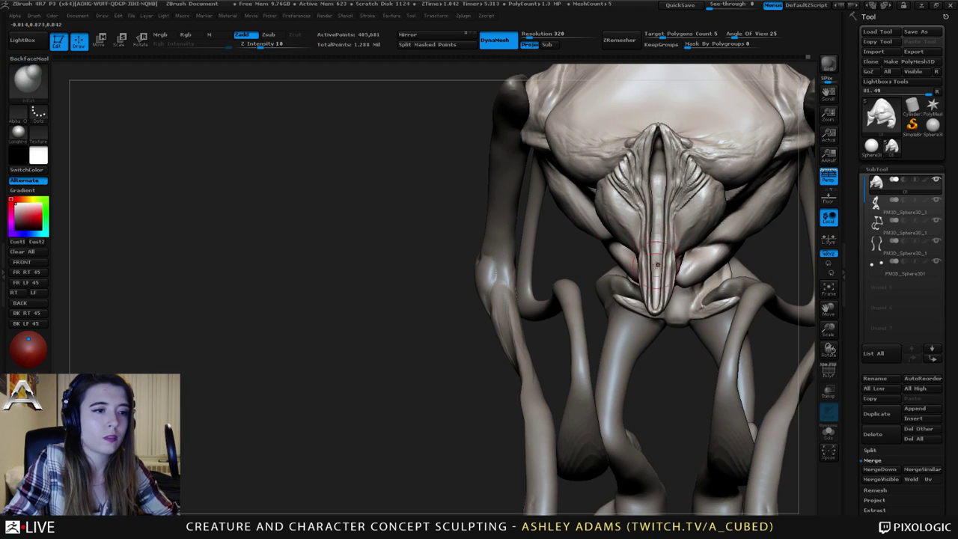
pyautogui.moveTo(657, 264); pyautogui.dragTo(655, 305)
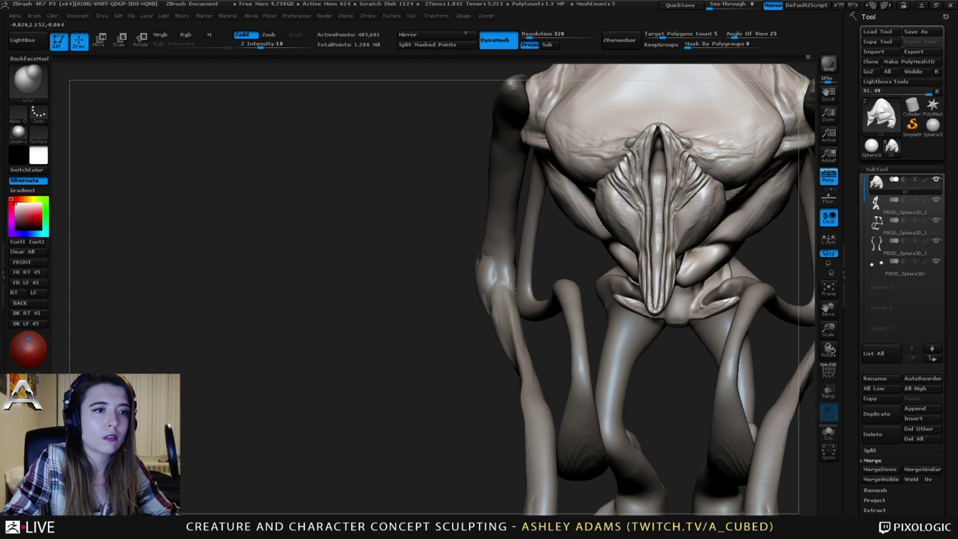
pyautogui.moveTo(646, 150); pyautogui.dragTo(657, 125)
pyautogui.moveTo(657, 124)
pyautogui.mouseDown(button='right')
pyautogui.moveTo(680, 142)
pyautogui.moveTo(676, 163)
pyautogui.mouseUp(button='right')
pyautogui.moveTo(635, 224); pyautogui.dragTo(621, 233, button='right')
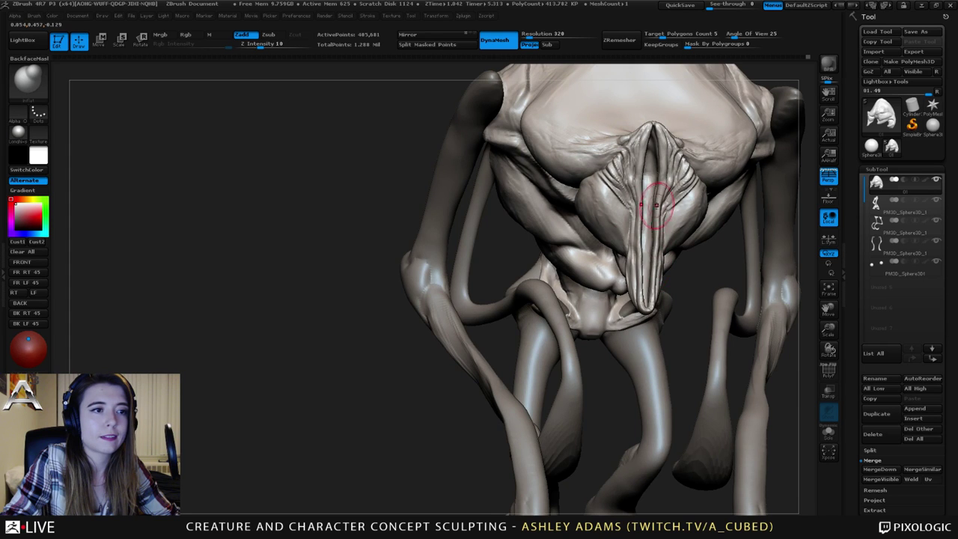
pyautogui.moveTo(657, 205)
pyautogui.mouseDown(button='right')
pyautogui.moveTo(664, 231)
pyautogui.moveTo(663, 203)
pyautogui.moveTo(659, 223)
pyautogui.moveTo(630, 231)
pyautogui.moveTo(670, 226)
pyautogui.moveTo(666, 215)
pyautogui.mouseUp(button='right')
# Nudge the inner cheek beside the snout's folds with the SnakeHook brush.
pyautogui.press('b')
pyautogui.press('s')
pyautogui.press('h')
pyautogui.rightClick(662, 229)
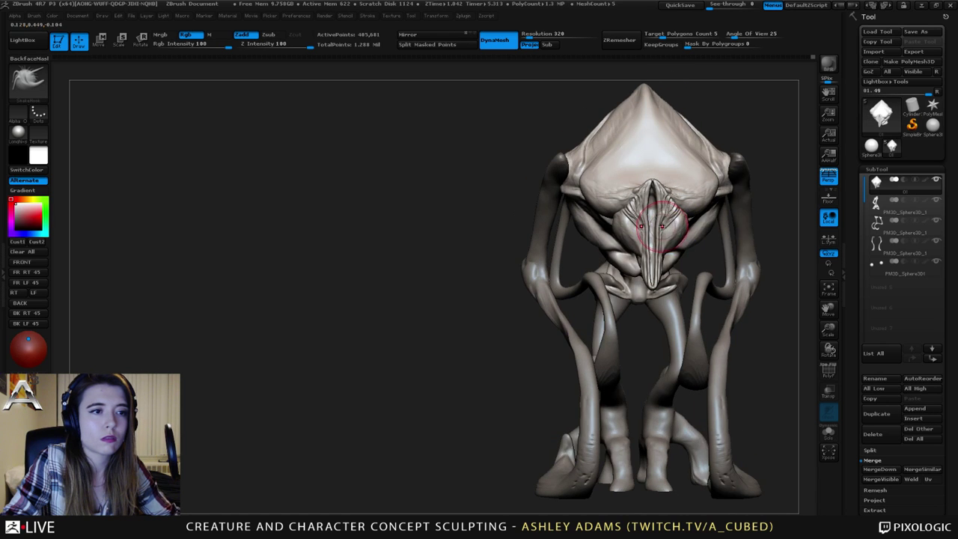
pyautogui.moveTo(664, 230); pyautogui.dragTo(666, 237)
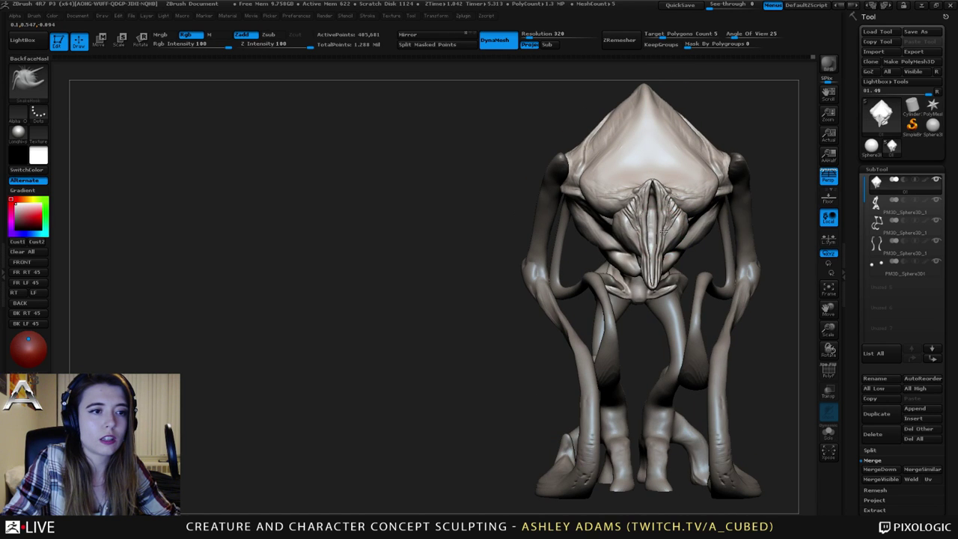
pyautogui.rightClick(665, 230)
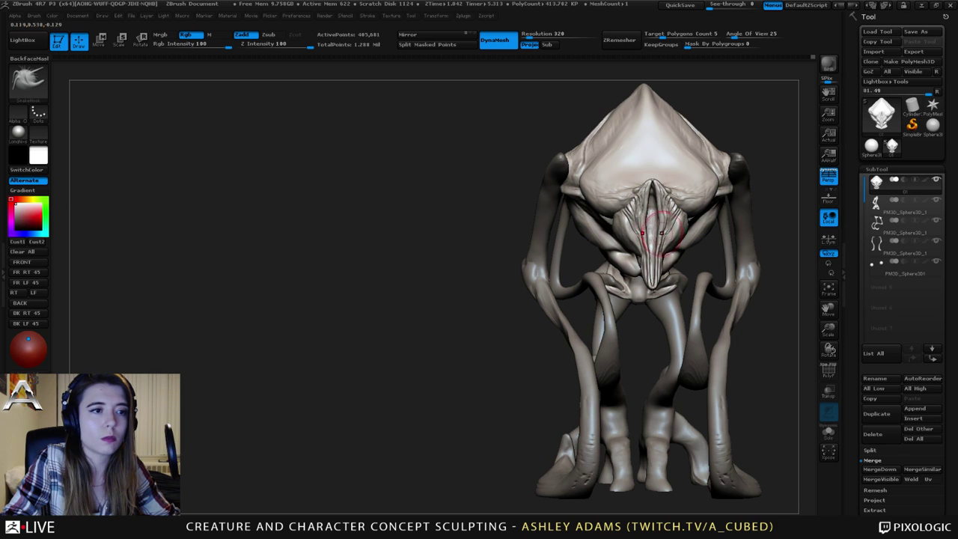
pyautogui.moveTo(663, 233)
pyautogui.mouseDown(button='right')
pyautogui.moveTo(591, 225)
pyautogui.moveTo(685, 213)
pyautogui.moveTo(644, 192)
pyautogui.moveTo(704, 232)
pyautogui.mouseUp(button='right')
pyautogui.rightClick(664, 215)
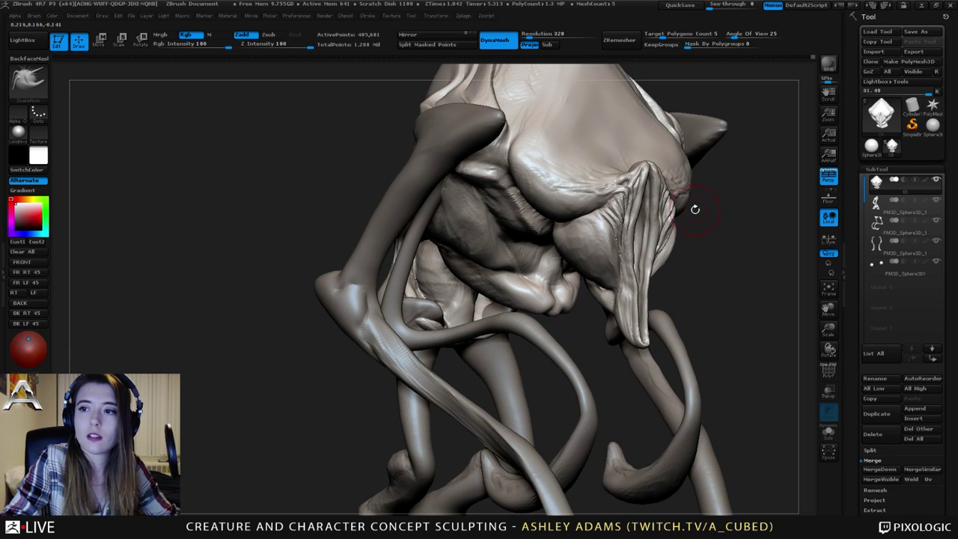
# Insert a small sphere at the upper tip of the snout with the InsertSphere brush.
pyautogui.press('b')
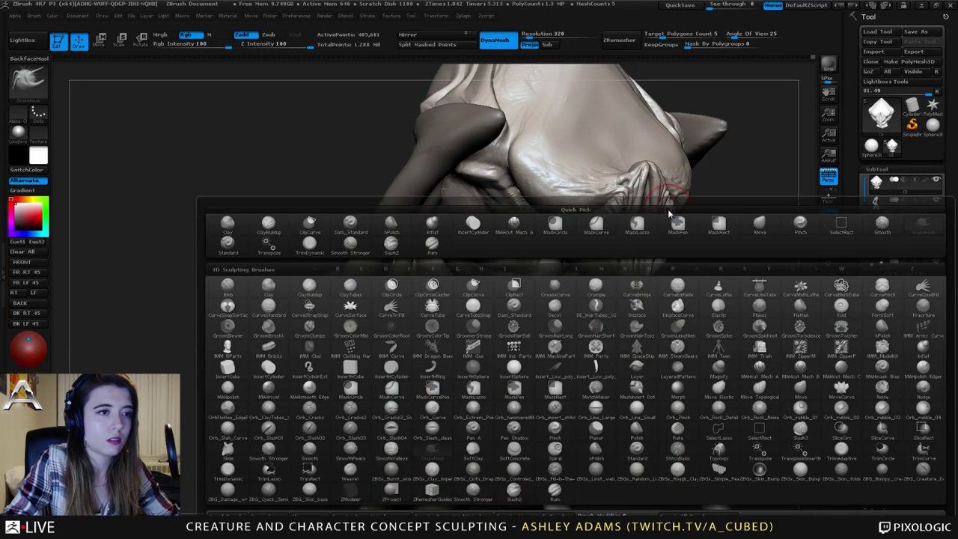
pyautogui.press('i')
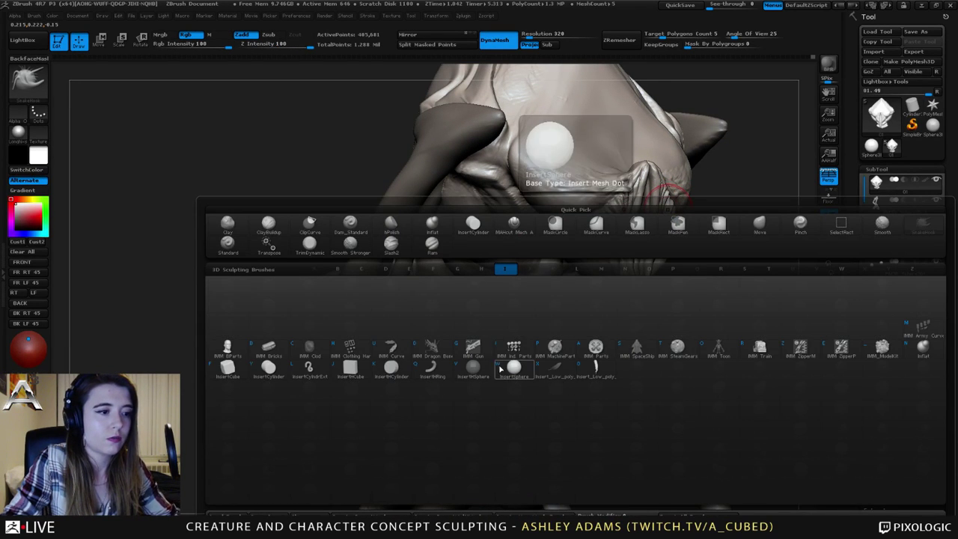
pyautogui.click(515, 369)
pyautogui.moveTo(681, 180)
pyautogui.mouseDown(button='right')
pyautogui.moveTo(637, 201)
pyautogui.moveTo(649, 222)
pyautogui.moveTo(656, 184)
pyautogui.moveTo(665, 217)
pyautogui.mouseUp(button='right')
pyautogui.rightClick(664, 167)
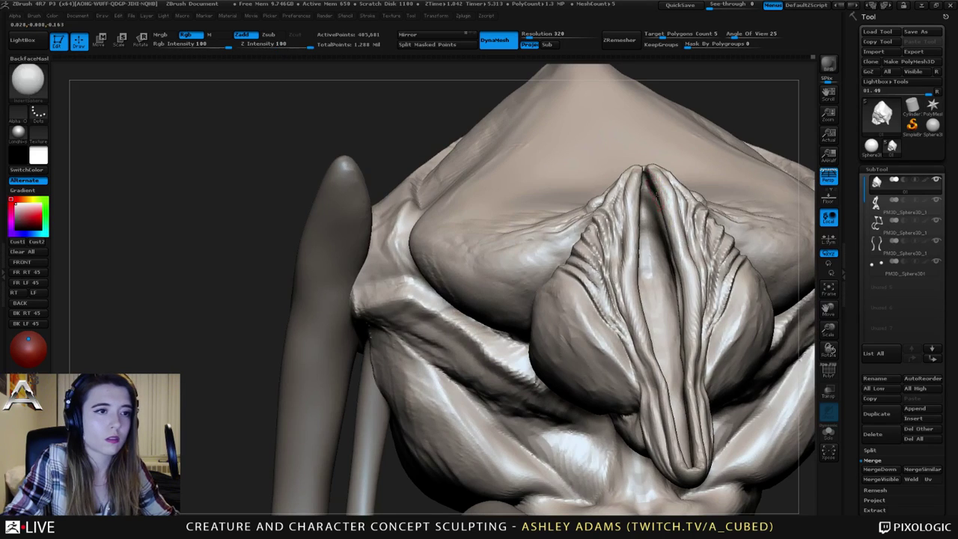
pyautogui.moveTo(657, 172); pyautogui.dragTo(645, 179, button='right')
pyautogui.moveTo(648, 179)
pyautogui.mouseDown()
pyautogui.moveTo(649, 211)
pyautogui.moveTo(633, 186)
pyautogui.mouseUp()
pyautogui.moveTo(665, 169); pyautogui.dragTo(627, 162, button='right')
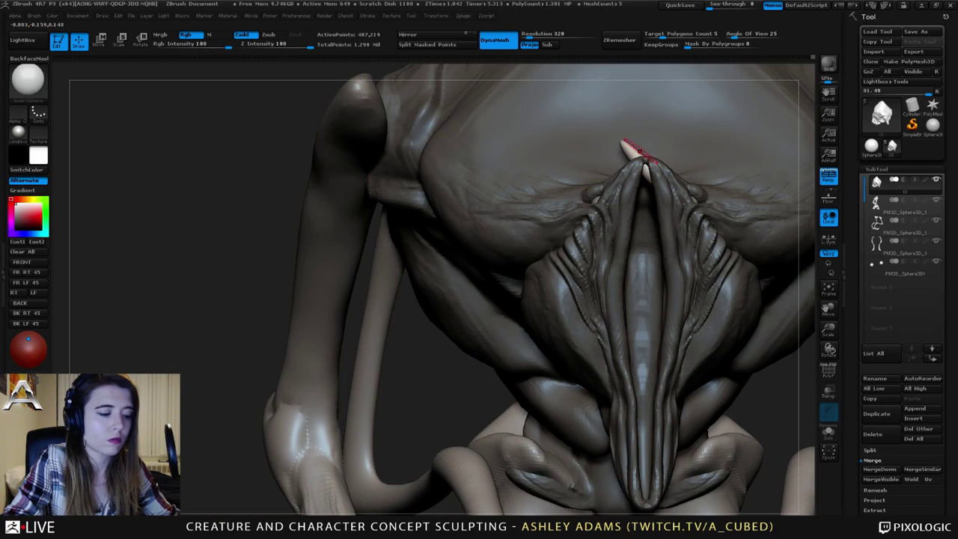
# Rotate and shift the inserted sphere at the top of the snout with the Transpose line.
pyautogui.press('r')
pyautogui.moveTo(661, 241)
pyautogui.keyDown('ctrl'); pyautogui.mouseDown(button='right')
pyautogui.moveTo(634, 234)
pyautogui.moveTo(703, 241)
pyautogui.moveTo(630, 133)
pyautogui.mouseUp(button='right'); pyautogui.keyUp('ctrl')
pyautogui.keyDown('ctrl'); pyautogui.moveTo(665, 323); pyautogui.dragTo(631, 194, button='right'); pyautogui.keyUp('ctrl')
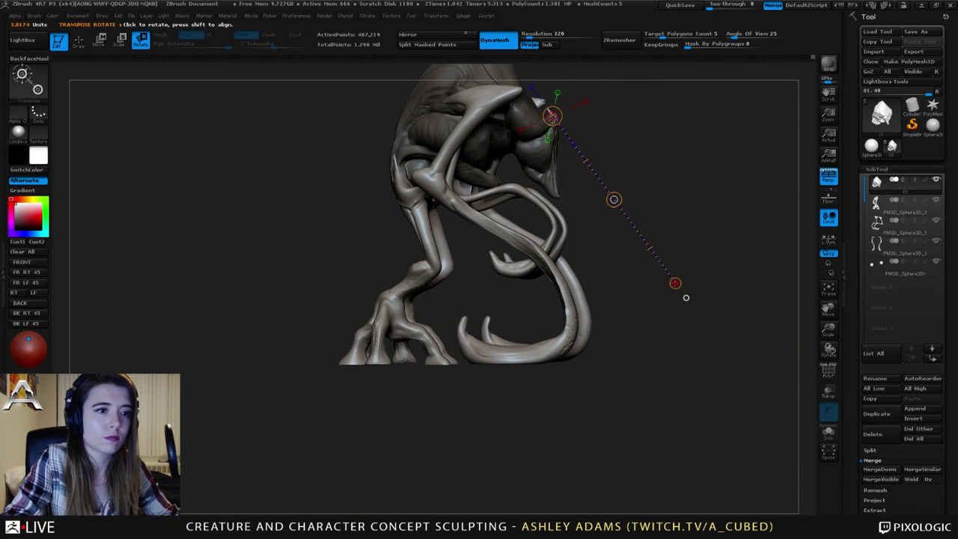
pyautogui.moveTo(676, 285); pyautogui.dragTo(651, 303)
pyautogui.press('w')
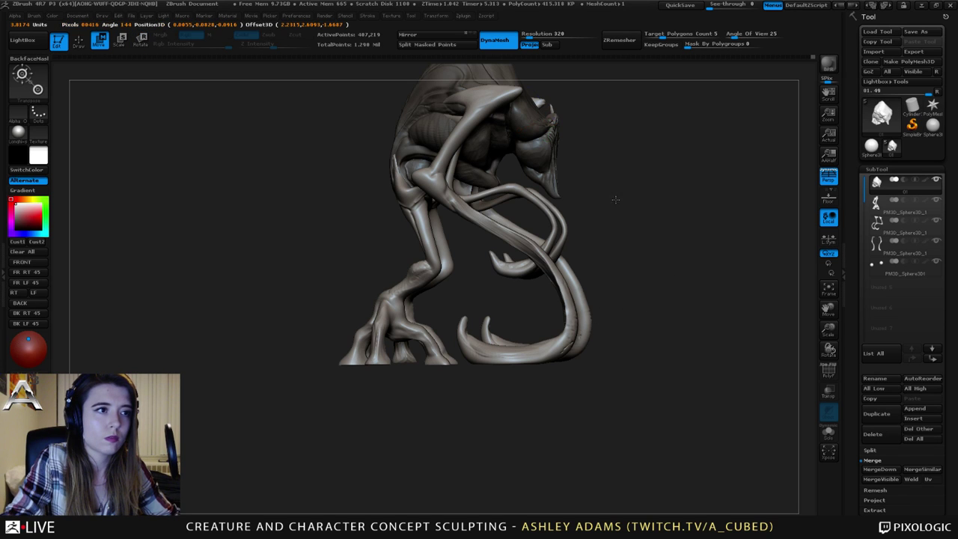
pyautogui.moveTo(619, 211); pyautogui.dragTo(615, 200)
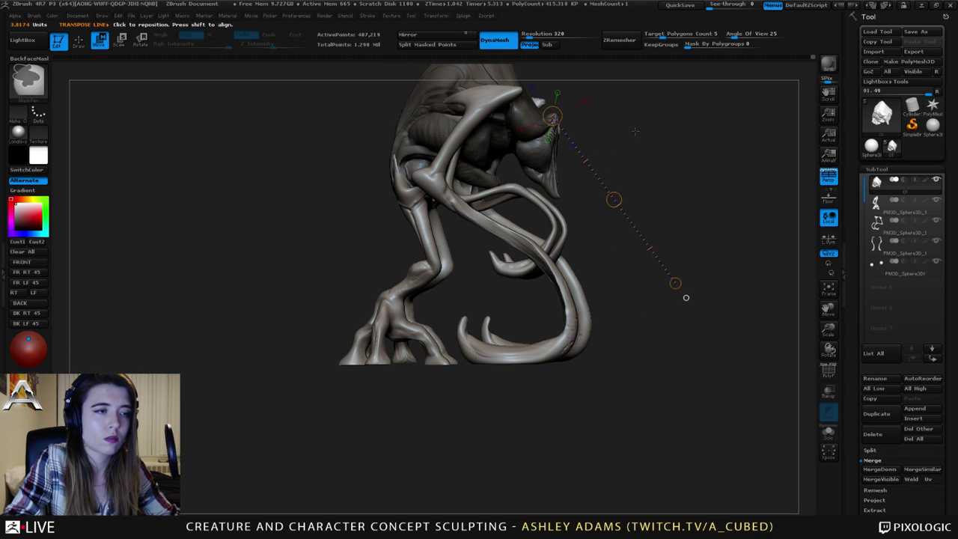
pyautogui.keyDown('ctrl'); pyautogui.moveTo(614, 200); pyautogui.dragTo(628, 322, button='right'); pyautogui.keyUp('ctrl')
pyautogui.press('q')
pyautogui.rightClick(562, 119)
pyautogui.moveTo(666, 118); pyautogui.dragTo(583, 116, button='right')
pyautogui.keyDown('shift'); pyautogui.moveTo(584, 107); pyautogui.dragTo(588, 113); pyautogui.keyUp('shift')
# Reorient the small inserted piece and move it so it hangs in front of the snout's upper opening.
pyautogui.moveTo(605, 101)
pyautogui.keyDown('shift'); pyautogui.mouseDown(button='right')
pyautogui.moveTo(592, 106)
pyautogui.moveTo(588, 159)
pyautogui.mouseUp(button='right'); pyautogui.keyUp('shift')
pyautogui.press('r')
pyautogui.moveTo(562, 141); pyautogui.dragTo(583, 138)
pyautogui.press('w')
pyautogui.moveTo(583, 138); pyautogui.dragTo(660, 132, button='right')
pyautogui.moveTo(658, 122)
pyautogui.mouseDown()
pyautogui.moveTo(687, 194)
pyautogui.moveTo(711, 188)
pyautogui.mouseUp()
pyautogui.press('r')
pyautogui.moveTo(678, 140)
pyautogui.mouseDown()
pyautogui.moveTo(697, 152)
pyautogui.moveTo(742, 114)
pyautogui.moveTo(704, 138)
pyautogui.mouseUp()
pyautogui.press('e')
pyautogui.moveTo(704, 138); pyautogui.dragTo(596, 159, button='right')
pyautogui.keyDown('ctrl'); pyautogui.moveTo(595, 158); pyautogui.dragTo(603, 191, button='right'); pyautogui.keyUp('ctrl')
pyautogui.press('w')
pyautogui.moveTo(621, 138); pyautogui.dragTo(620, 137)
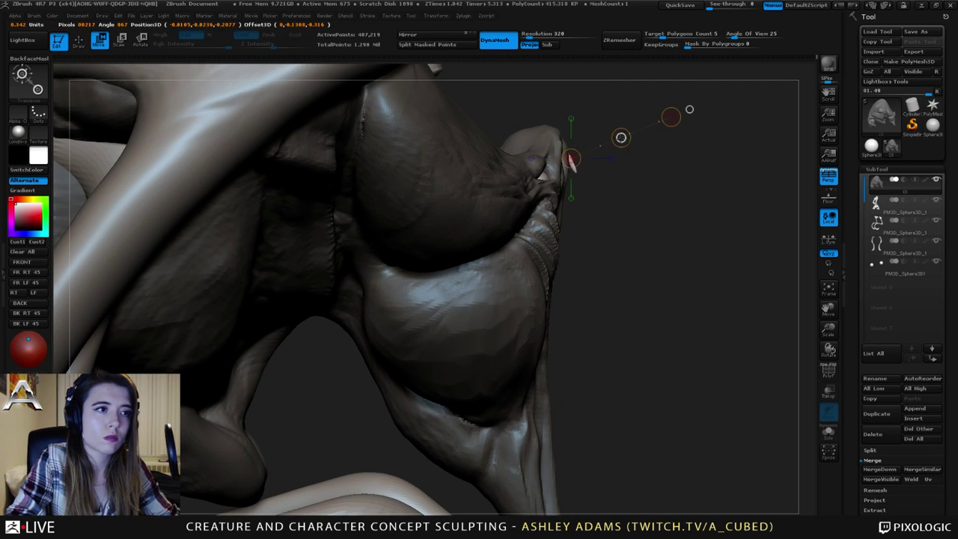
pyautogui.moveTo(689, 109); pyautogui.dragTo(632, 112, button='right')
# Pull the inserted piece into a thin curved spike with the SnakeHook brush and smooth it.
pyautogui.press('q')
pyautogui.press('space')
pyautogui.moveTo(587, 177); pyautogui.dragTo(577, 177)
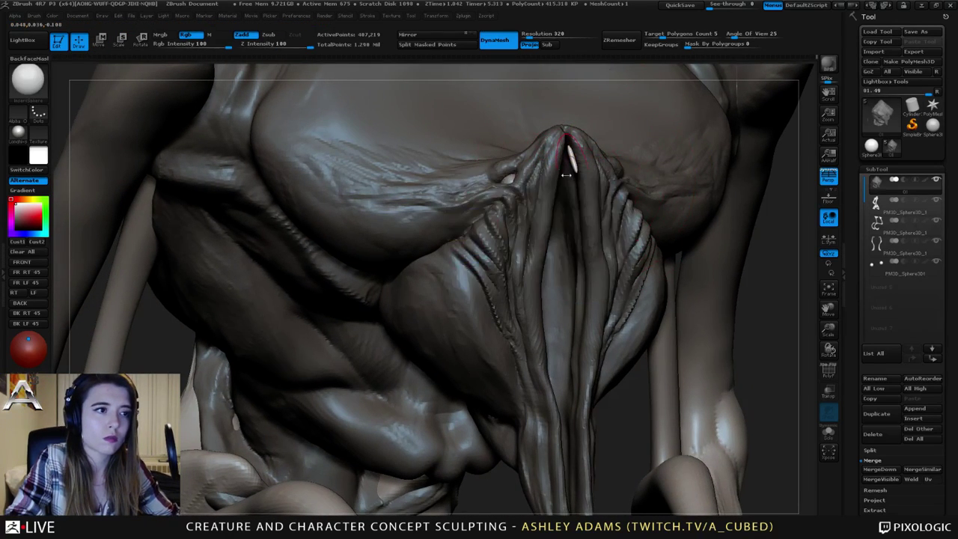
pyautogui.moveTo(568, 155); pyautogui.dragTo(515, 156, button='right')
pyautogui.press('b')
pyautogui.press('s')
pyautogui.press('h')
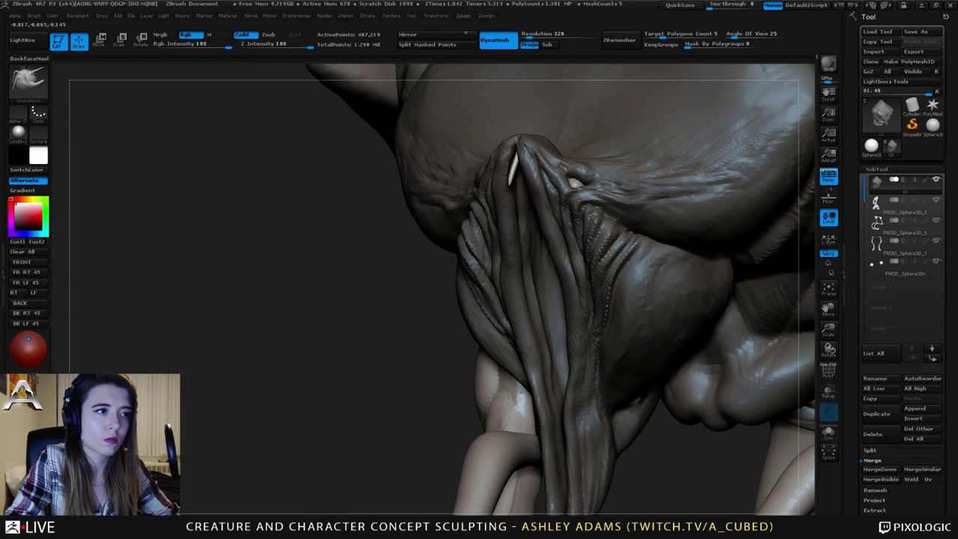
pyautogui.moveTo(514, 160); pyautogui.dragTo(516, 156)
pyautogui.rightClick(512, 161)
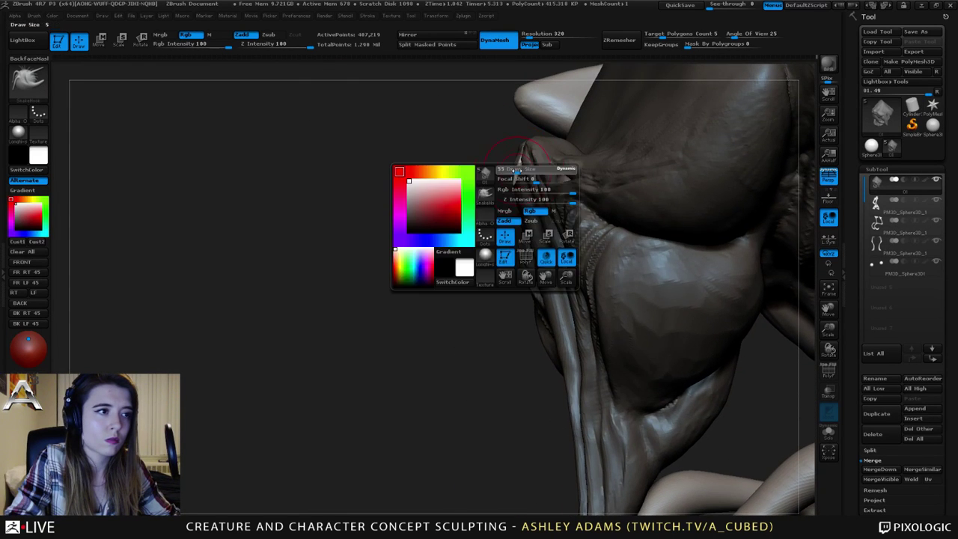
pyautogui.moveTo(517, 162); pyautogui.dragTo(482, 166, button='right')
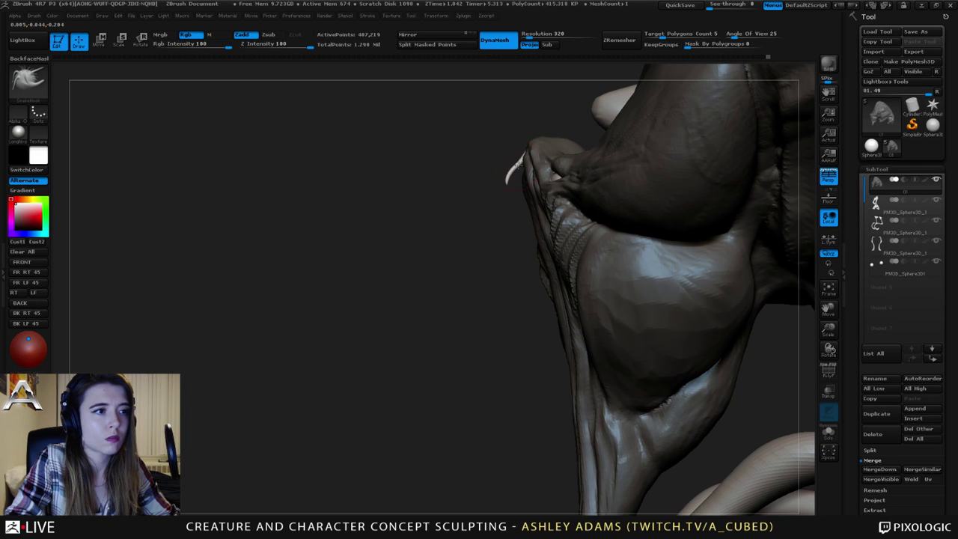
pyautogui.press('shift')
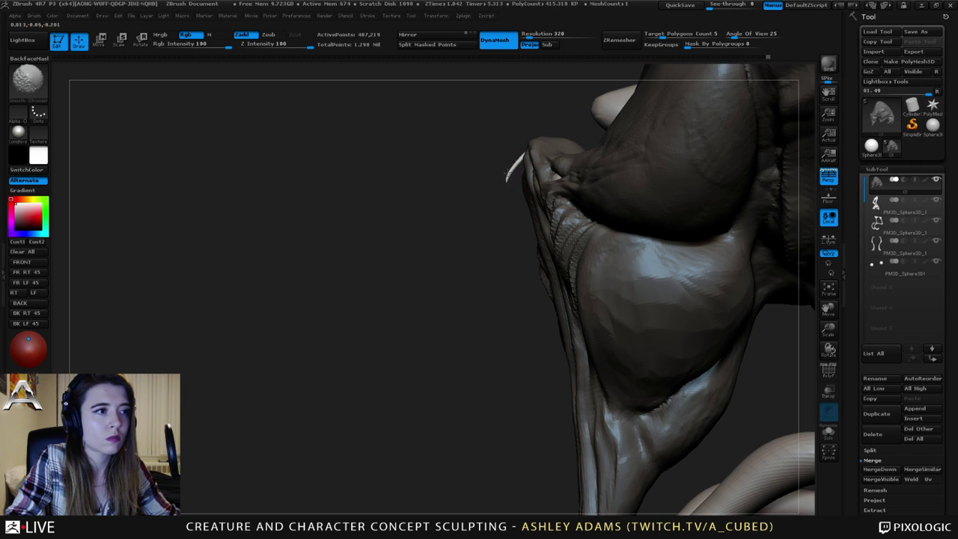
pyautogui.keyDown('shift'); pyautogui.moveTo(507, 173); pyautogui.dragTo(514, 174); pyautogui.keyUp('shift')
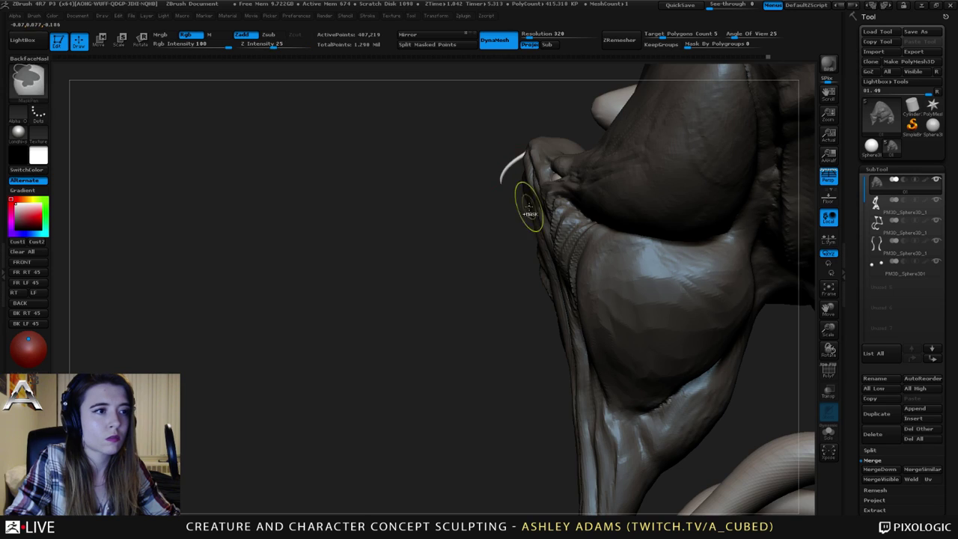
# Lengthen and bend the spike's tip with the SnakeHook brush, and split the spike from the body with Split Masked Points.
pyautogui.keyDown('ctrl'); pyautogui.moveTo(530, 207); pyautogui.dragTo(528, 169, button='right'); pyautogui.keyUp('ctrl')
pyautogui.moveTo(528, 168)
pyautogui.mouseDown(button='right')
pyautogui.moveTo(616, 153)
pyautogui.moveTo(536, 163)
pyautogui.moveTo(536, 193)
pyautogui.moveTo(552, 164)
pyautogui.moveTo(581, 169)
pyautogui.mouseUp(button='right')
pyautogui.rightClick(533, 174)
pyautogui.rightClick(536, 187)
pyautogui.rightClick(537, 187)
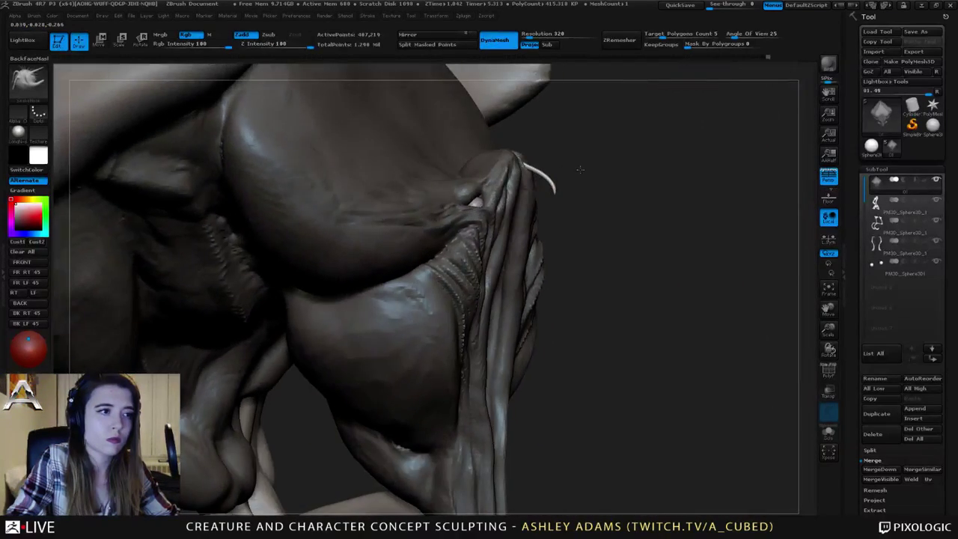
pyautogui.moveTo(552, 173)
pyautogui.mouseDown()
pyautogui.moveTo(543, 175)
pyautogui.moveTo(561, 196)
pyautogui.mouseUp()
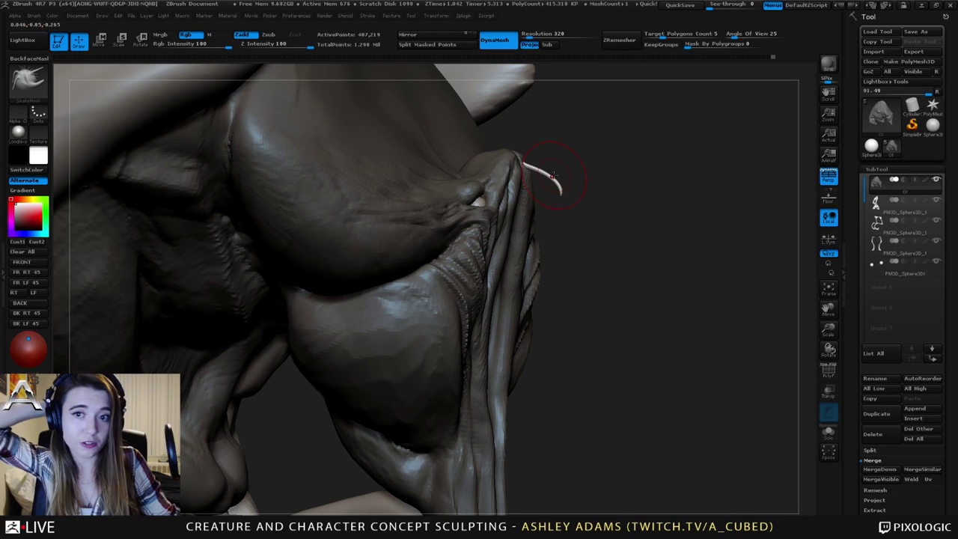
pyautogui.click(873, 451)
pyautogui.click(884, 500)
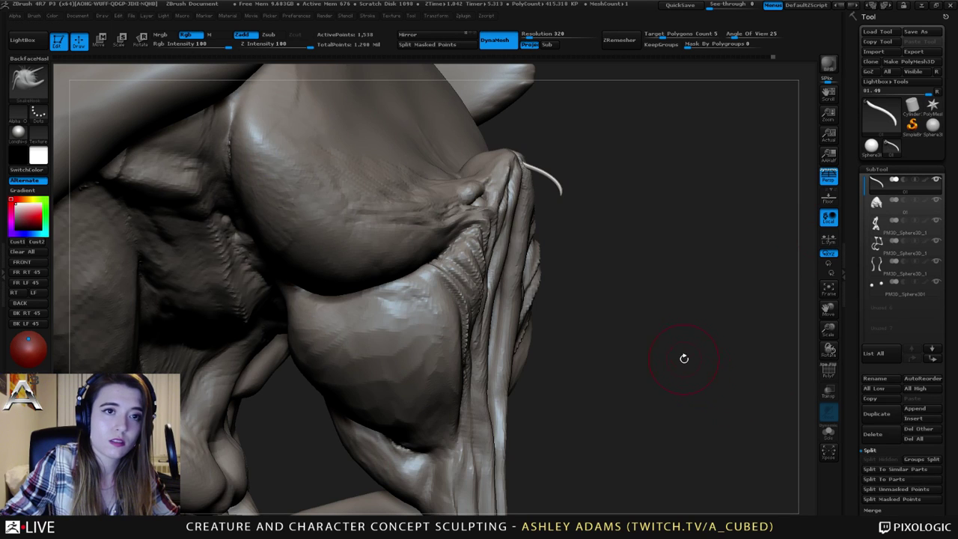
# Place a copy of the spike beside the original at the snout's tip and split the pair into separate subtools.
pyautogui.moveTo(609, 218)
pyautogui.keyDown('ctrl'); pyautogui.mouseDown(button='right')
pyautogui.moveTo(562, 180)
pyautogui.moveTo(591, 168)
pyautogui.moveTo(573, 193)
pyautogui.moveTo(599, 173)
pyautogui.mouseUp(button='right'); pyautogui.keyUp('ctrl')
pyautogui.press('w')
pyautogui.moveTo(584, 172); pyautogui.dragTo(651, 76)
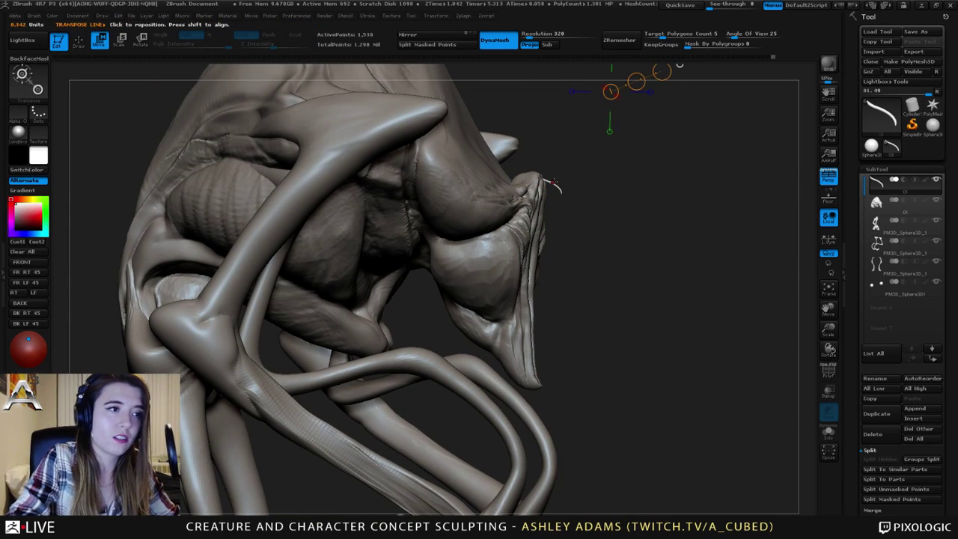
pyautogui.moveTo(554, 182); pyautogui.dragTo(619, 80)
pyautogui.moveTo(584, 131); pyautogui.dragTo(587, 141)
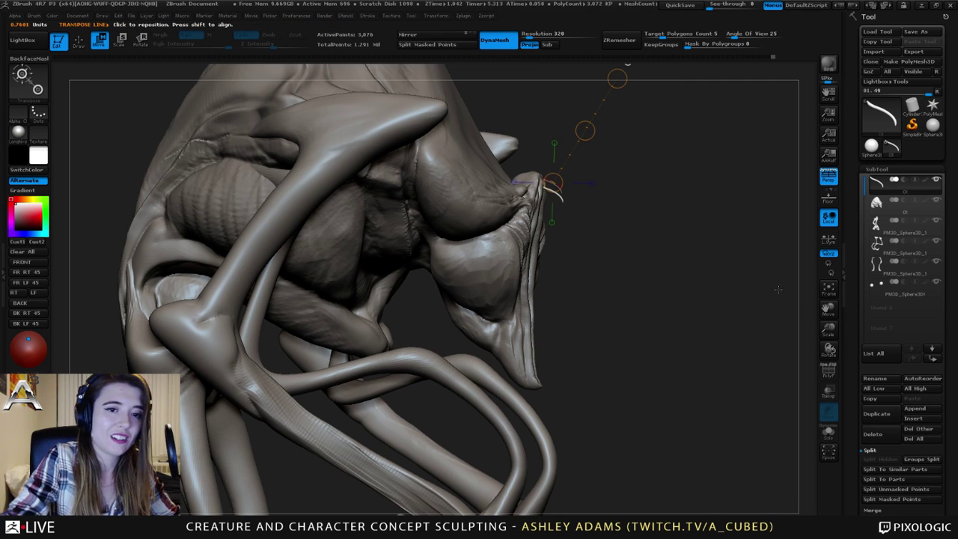
pyautogui.click(890, 500)
pyautogui.moveTo(629, 187); pyautogui.dragTo(307, 189, button='right')
pyautogui.press('q')
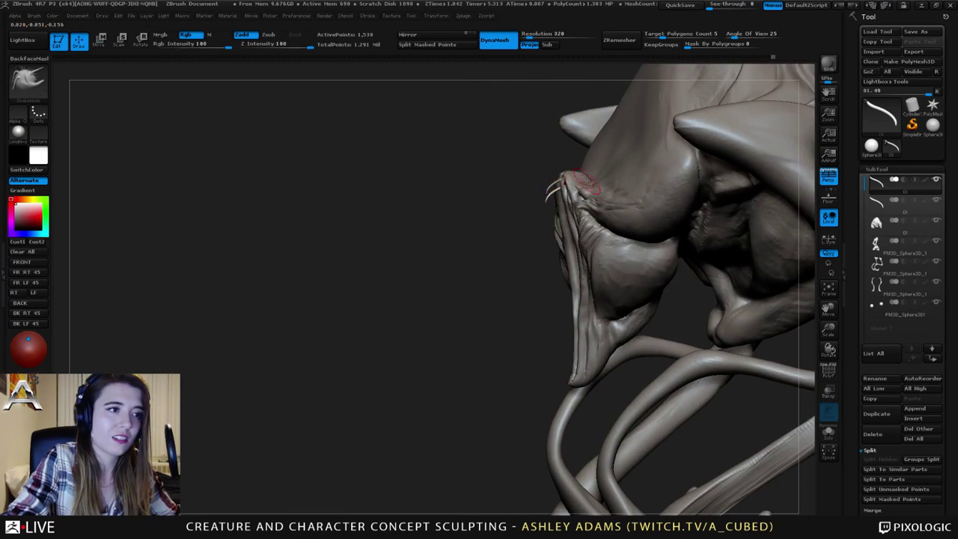
# Reshape the active spike at the snout's upper opening with the SnakeHook brush.
pyautogui.moveTo(564, 172); pyautogui.dragTo(700, 175, button='right')
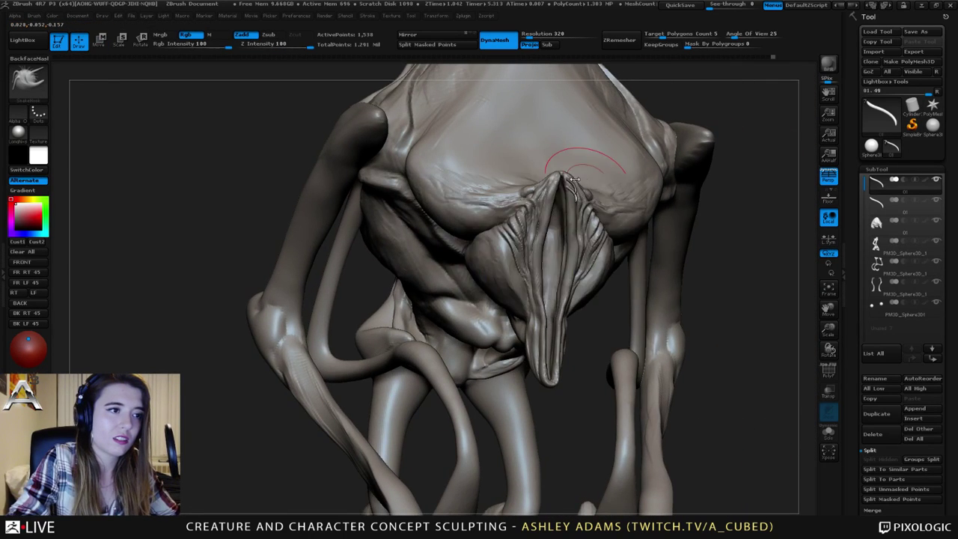
pyautogui.moveTo(574, 178); pyautogui.dragTo(689, 181, button='right')
pyautogui.moveTo(583, 193); pyautogui.dragTo(587, 201)
pyautogui.moveTo(586, 201); pyautogui.dragTo(640, 200, button='right')
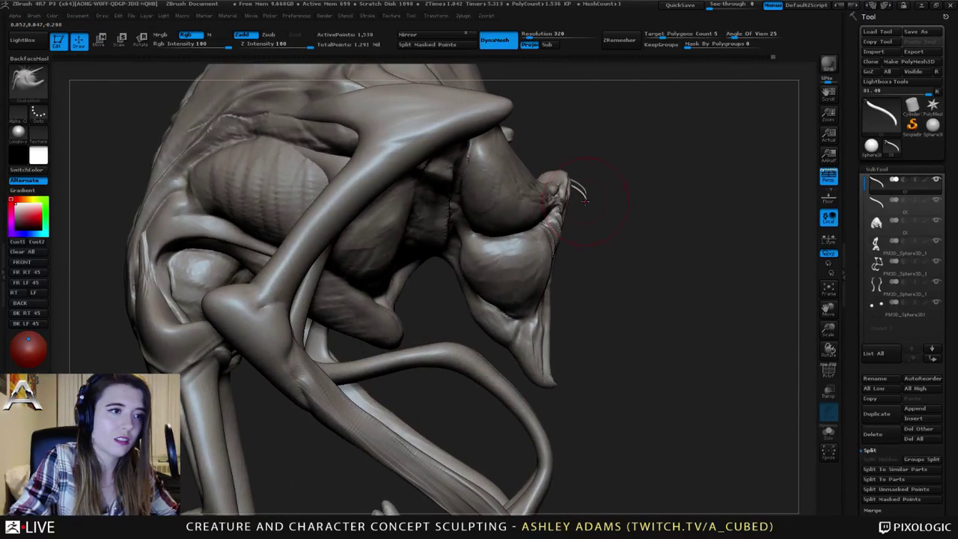
pyautogui.moveTo(580, 198)
pyautogui.mouseDown(button='right')
pyautogui.moveTo(505, 187)
pyautogui.moveTo(576, 193)
pyautogui.moveTo(591, 183)
pyautogui.mouseUp(button='right')
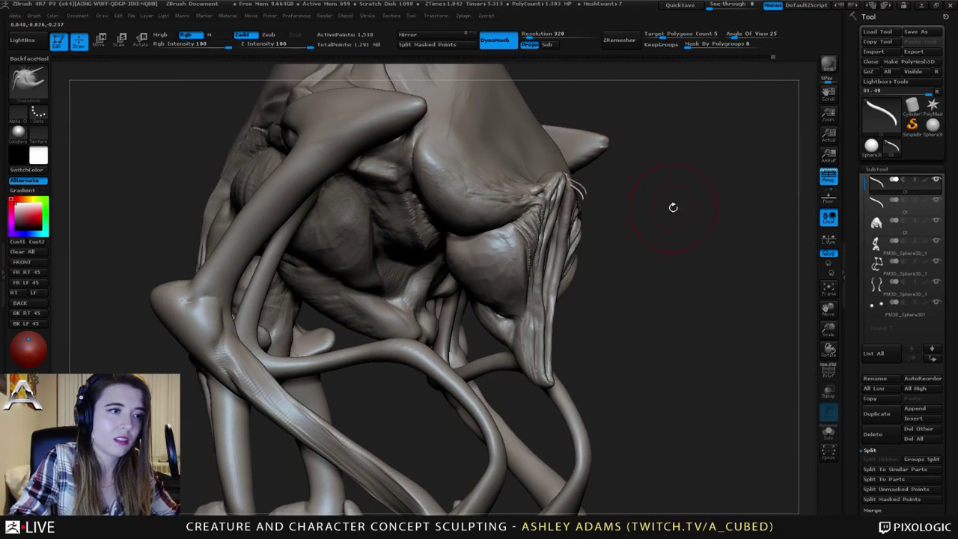
# Duplicate the active spike subtool and place another pair of spikes lower along the snout's opening.
pyautogui.click(881, 416)
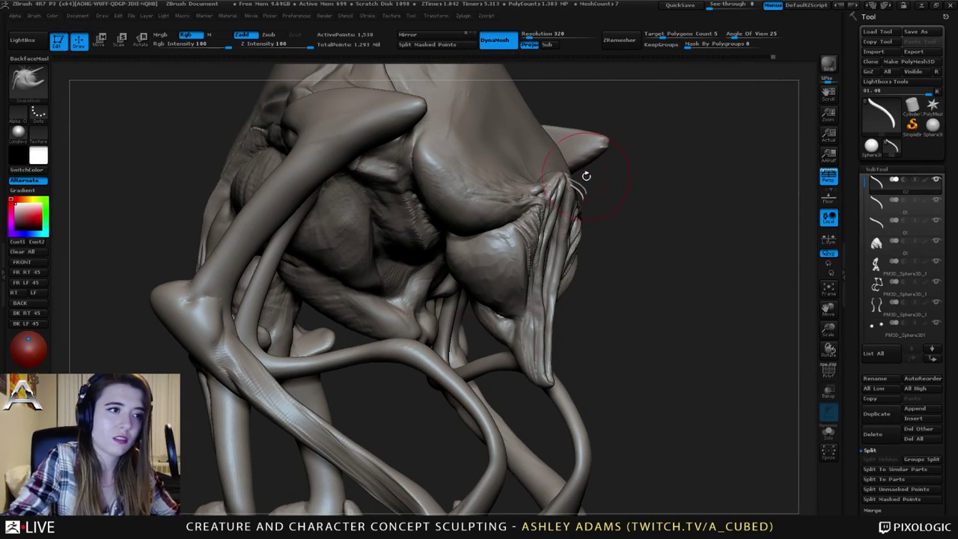
pyautogui.press('w')
pyautogui.moveTo(586, 176); pyautogui.dragTo(612, 171, button='right')
pyautogui.moveTo(612, 133)
pyautogui.mouseDown()
pyautogui.moveTo(617, 148)
pyautogui.moveTo(612, 139)
pyautogui.mouseUp()
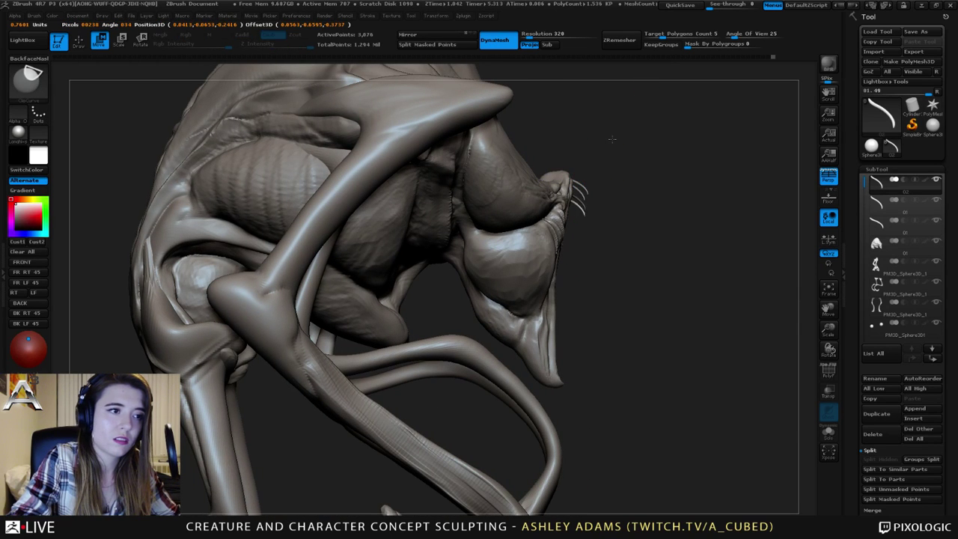
pyautogui.hotkey('ctrl', 'shift', 'a')
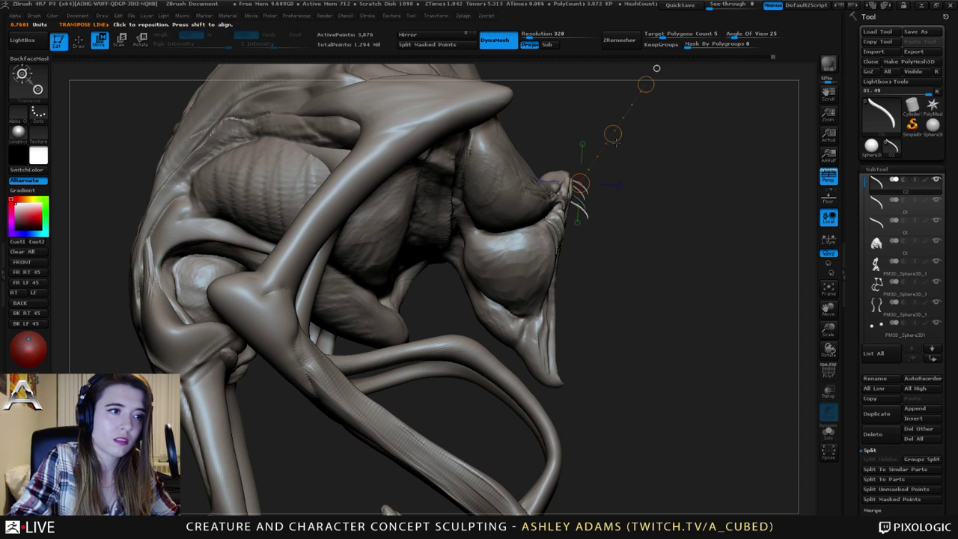
pyautogui.moveTo(642, 160); pyautogui.dragTo(569, 171)
# Adjust the curves of the lower pair of spikes with the SnakeHook brush and smooth them.
pyautogui.press('q')
pyautogui.press('space')
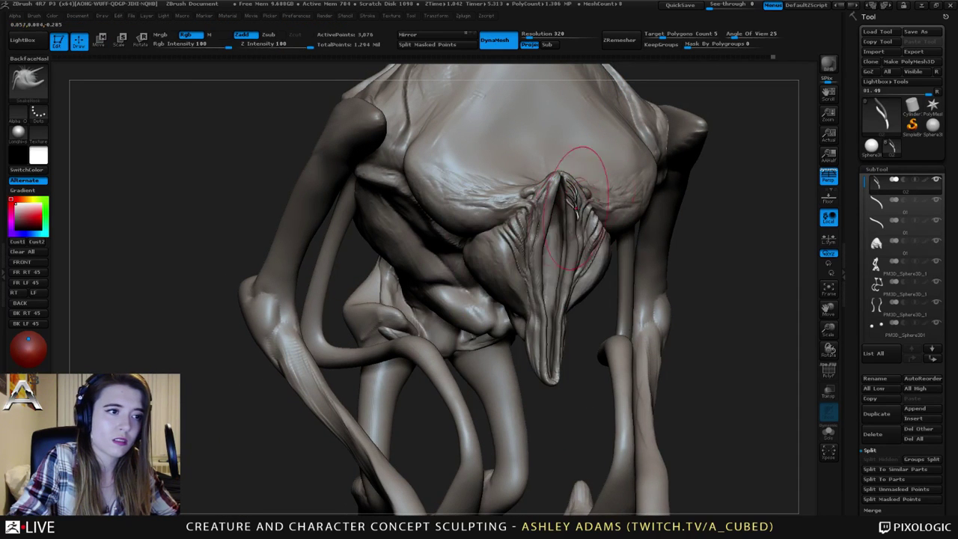
pyautogui.moveTo(598, 197); pyautogui.dragTo(573, 162, button='right')
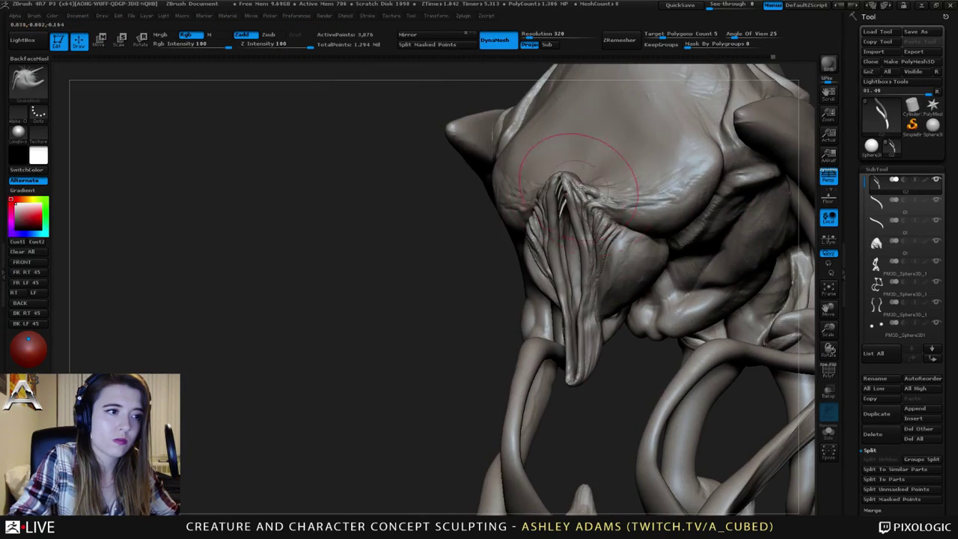
pyautogui.keyDown('ctrl'); pyautogui.moveTo(631, 254); pyautogui.dragTo(615, 149, button='right'); pyautogui.keyUp('ctrl')
pyautogui.moveTo(576, 180)
pyautogui.mouseDown(button='right')
pyautogui.moveTo(643, 186)
pyautogui.moveTo(572, 173)
pyautogui.moveTo(593, 214)
pyautogui.mouseUp(button='right')
pyautogui.moveTo(591, 148); pyautogui.dragTo(529, 122, button='right')
pyautogui.rightClick(566, 153)
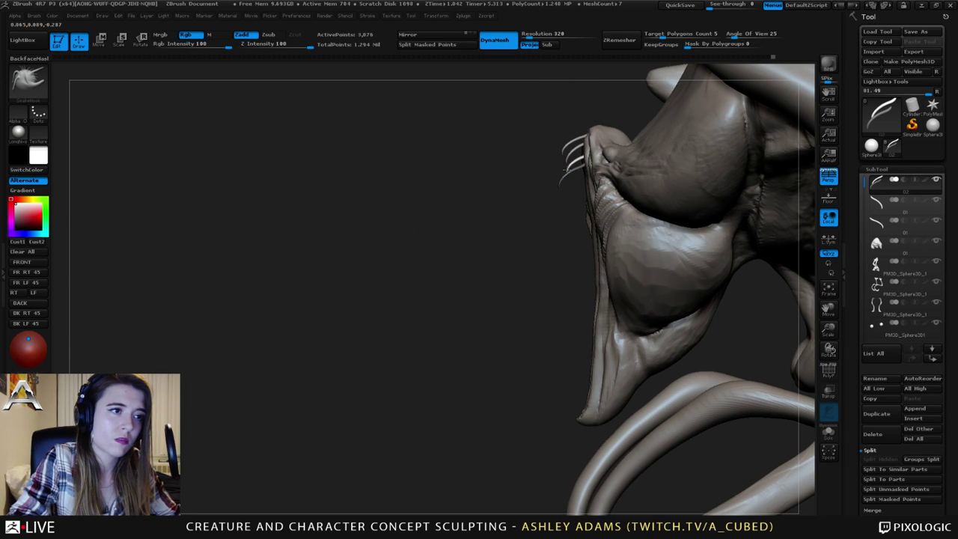
pyautogui.moveTo(570, 165)
pyautogui.keyDown('shift'); pyautogui.mouseDown()
pyautogui.moveTo(580, 171)
pyautogui.moveTo(577, 155)
pyautogui.moveTo(563, 174)
pyautogui.mouseUp(); pyautogui.keyUp('shift')
pyautogui.press('space')
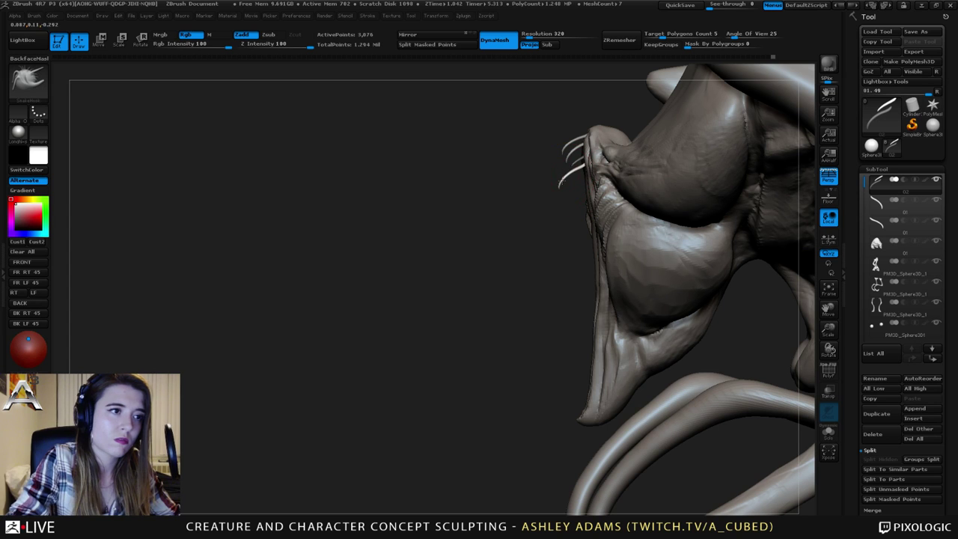
# Make the body the active subtool and adjust the cheek beside the snout with the SnakeHook brush.
pyautogui.keyDown('ctrl'); pyautogui.moveTo(581, 229); pyautogui.dragTo(588, 209, button='right'); pyautogui.keyUp('ctrl')
pyautogui.keyDown('alt'); pyautogui.click(590, 218); pyautogui.keyUp('alt')
pyautogui.rightClick(588, 219)
pyautogui.moveTo(527, 196); pyautogui.dragTo(585, 207, button='right')
pyautogui.moveTo(585, 206); pyautogui.dragTo(580, 213)
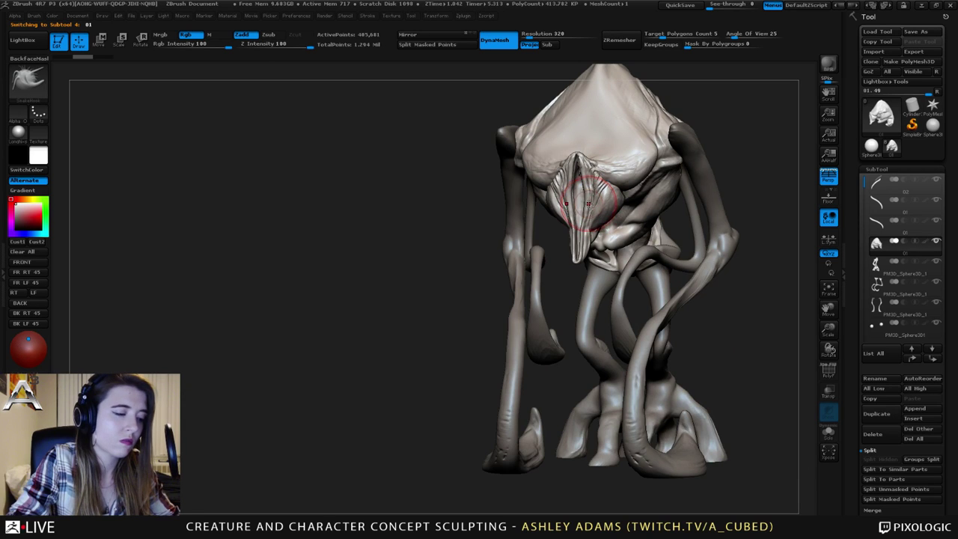
# Undo the recent changes to the body and return to an earlier state in its undo history.
pyautogui.moveTo(550, 206); pyautogui.dragTo(591, 209, button='right')
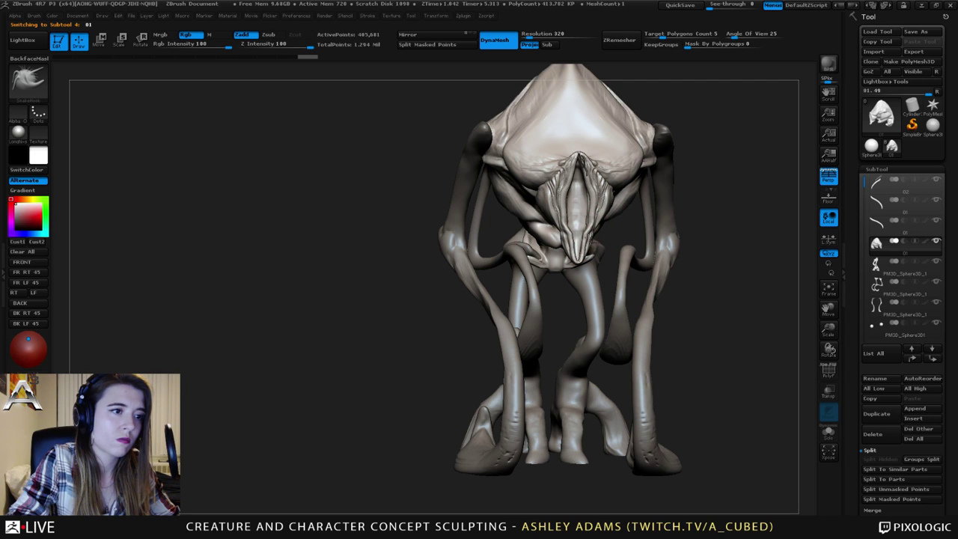
pyautogui.press('ctrl')
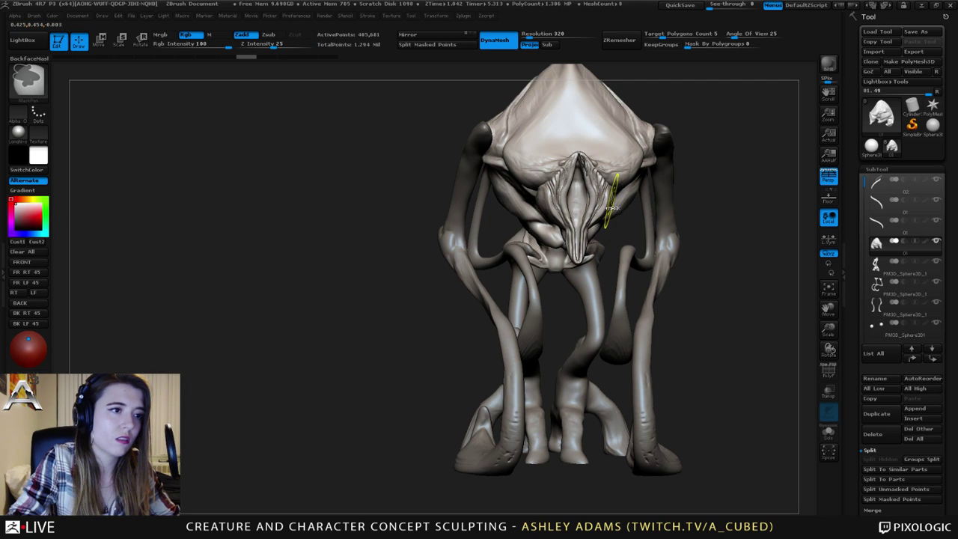
pyautogui.hotkey('ctrl', 'z')
pyautogui.hotkey('ctrl', 'z')
pyautogui.hotkey('ctrl', 'z')
pyautogui.hotkey('ctrl', 'z')
pyautogui.hotkey('ctrl', 'z')
pyautogui.hotkey('ctrl', 'z')
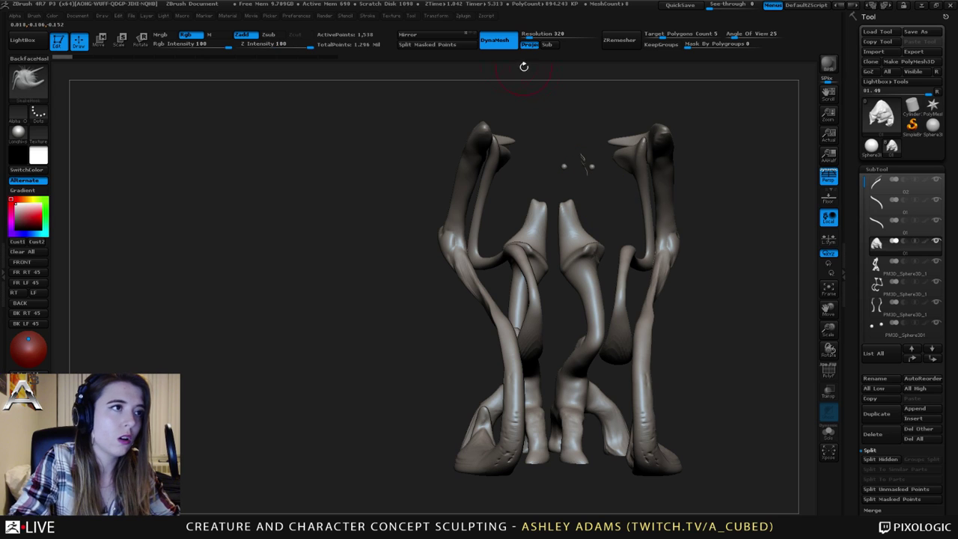
pyautogui.click(85, 57)
# Smooth the snout's side and build up ridges running down both sides of it with the ClayBuildup brush.
pyautogui.moveTo(597, 180)
pyautogui.mouseDown(button='right')
pyautogui.moveTo(562, 253)
pyautogui.moveTo(609, 207)
pyautogui.mouseUp(button='right')
pyautogui.press('b')
pyautogui.press('c')
pyautogui.press('b')
pyautogui.moveTo(584, 221)
pyautogui.mouseDown()
pyautogui.moveTo(586, 201)
pyautogui.moveTo(581, 232)
pyautogui.mouseUp()
pyautogui.keyDown('shift'); pyautogui.moveTo(595, 175); pyautogui.dragTo(590, 255); pyautogui.keyUp('shift')
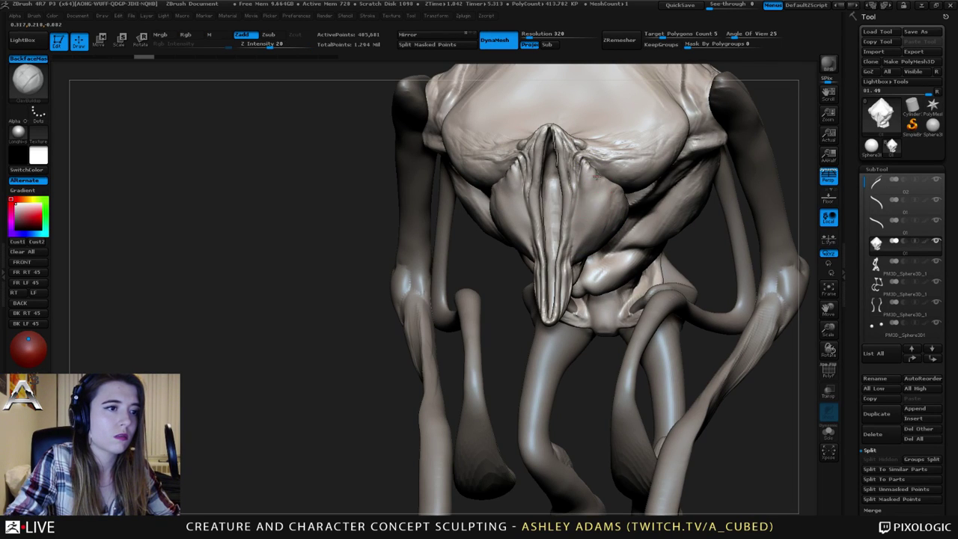
pyautogui.moveTo(586, 189); pyautogui.dragTo(574, 243)
pyautogui.moveTo(599, 189)
pyautogui.mouseDown()
pyautogui.moveTo(588, 234)
pyautogui.moveTo(599, 225)
pyautogui.mouseUp()
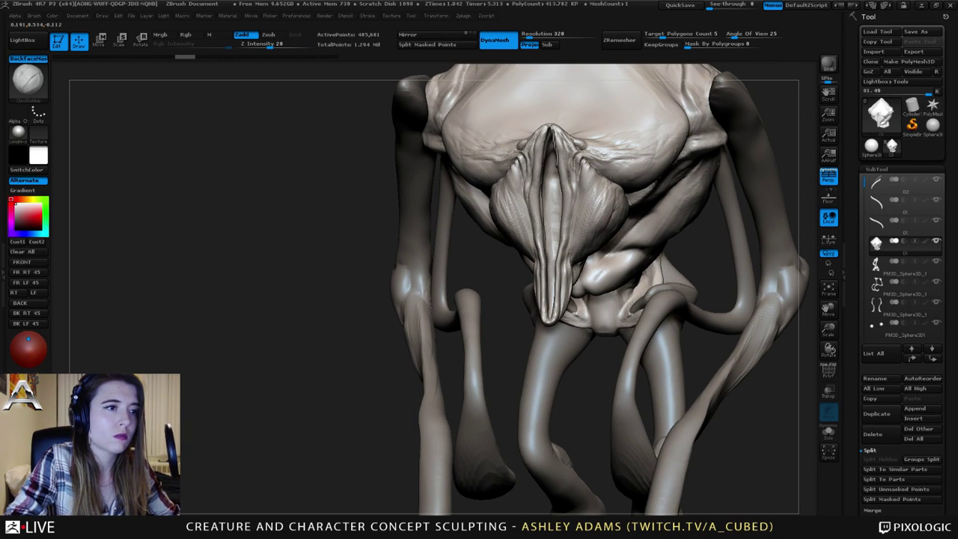
pyautogui.moveTo(360, 195)
pyautogui.mouseDown()
pyautogui.moveTo(559, 181)
pyautogui.moveTo(526, 175)
pyautogui.mouseUp()
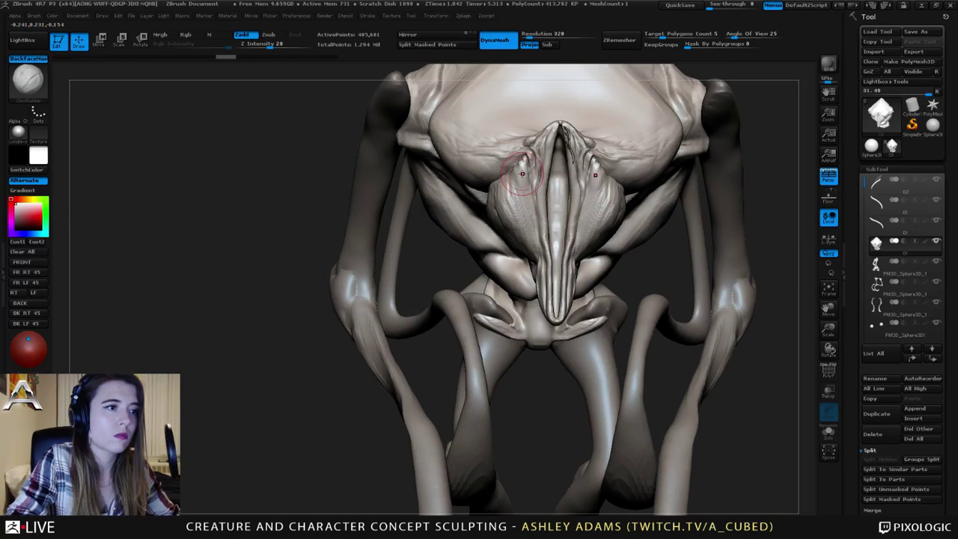
# Build up the folds at the snout's upper end with ClayBuildup and carve creases between them with Dam_Standard.
pyautogui.press('b')
pyautogui.press('s')
pyautogui.press('h')
pyautogui.press('b')
pyautogui.press('c')
pyautogui.press('b')
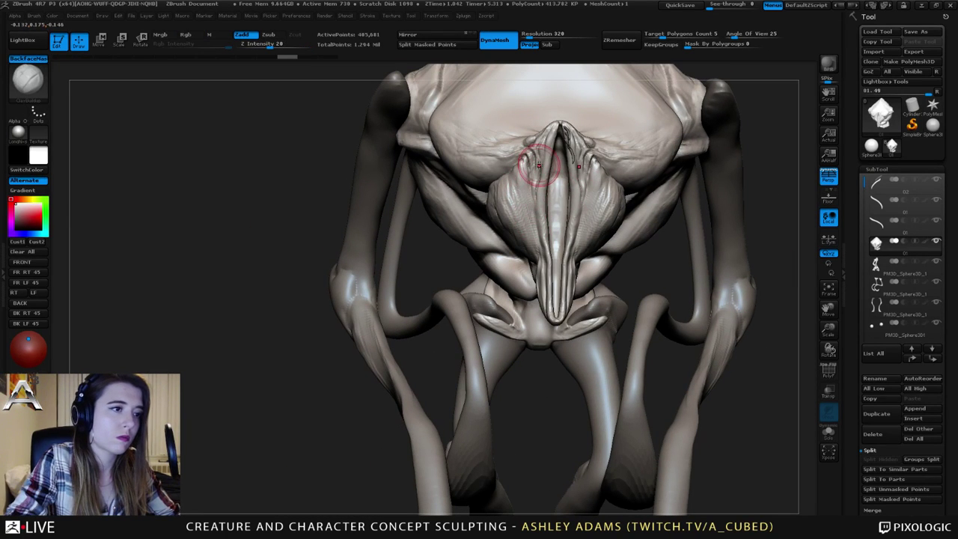
pyautogui.press('b')
pyautogui.press('d')
pyautogui.press('s')
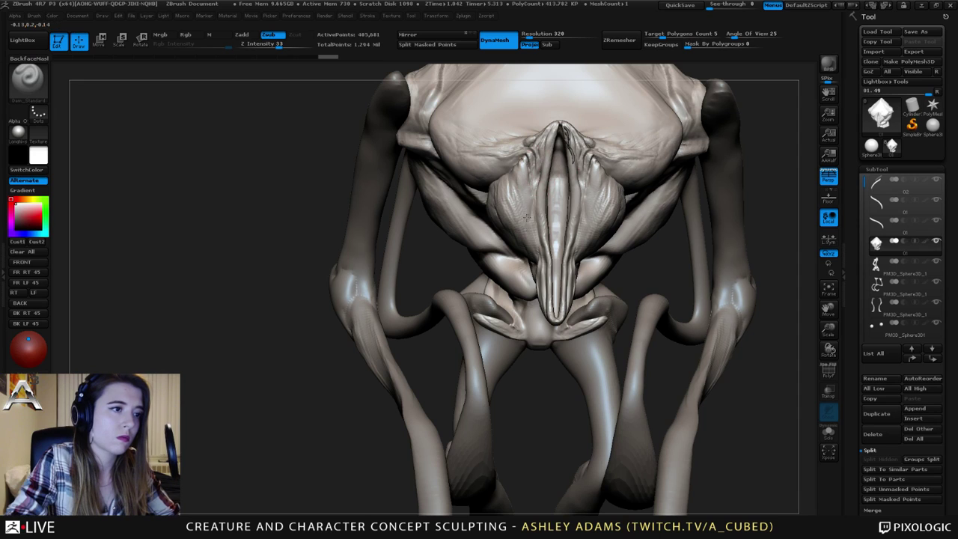
# Build up the long folds along the snout's opening down to its tip with the ClayBuildup brush.
pyautogui.press('b')
pyautogui.press('c')
pyautogui.press('b')
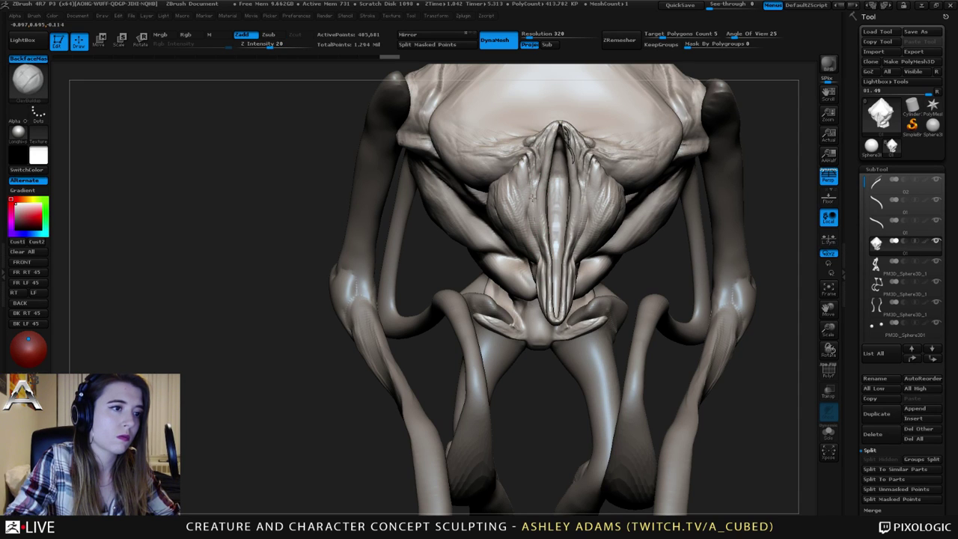
pyautogui.moveTo(532, 198)
pyautogui.mouseDown()
pyautogui.moveTo(533, 209)
pyautogui.moveTo(547, 158)
pyautogui.moveTo(548, 238)
pyautogui.mouseUp()
pyautogui.moveTo(548, 238); pyautogui.dragTo(460, 221, button='right')
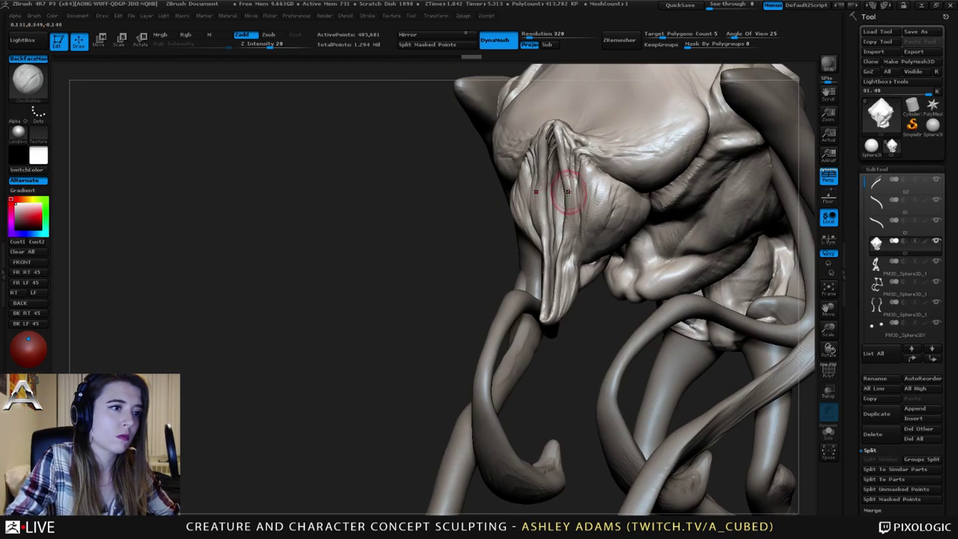
pyautogui.moveTo(568, 191)
pyautogui.mouseDown()
pyautogui.moveTo(566, 260)
pyautogui.moveTo(572, 241)
pyautogui.mouseUp()
pyautogui.moveTo(572, 241); pyautogui.dragTo(614, 244, button='right')
pyautogui.moveTo(568, 244); pyautogui.dragTo(557, 280)
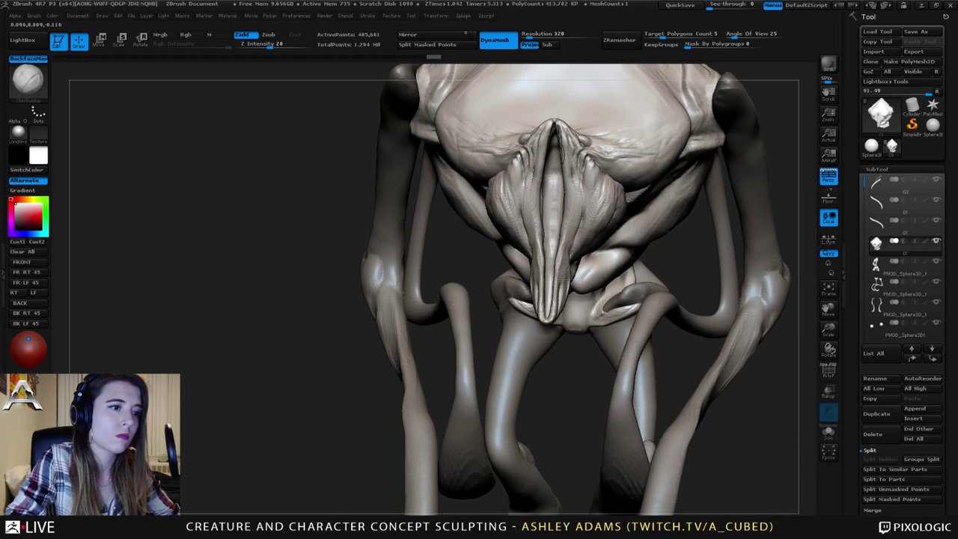
pyautogui.moveTo(550, 279); pyautogui.dragTo(599, 282, button='right')
# Make the top spike subtool active and merge it down with the two spike subtools below it.
pyautogui.keyDown('ctrl'); pyautogui.moveTo(565, 319); pyautogui.dragTo(652, 246, button='right'); pyautogui.keyUp('ctrl')
pyautogui.keyDown('alt'); pyautogui.click(575, 228); pyautogui.keyUp('alt')
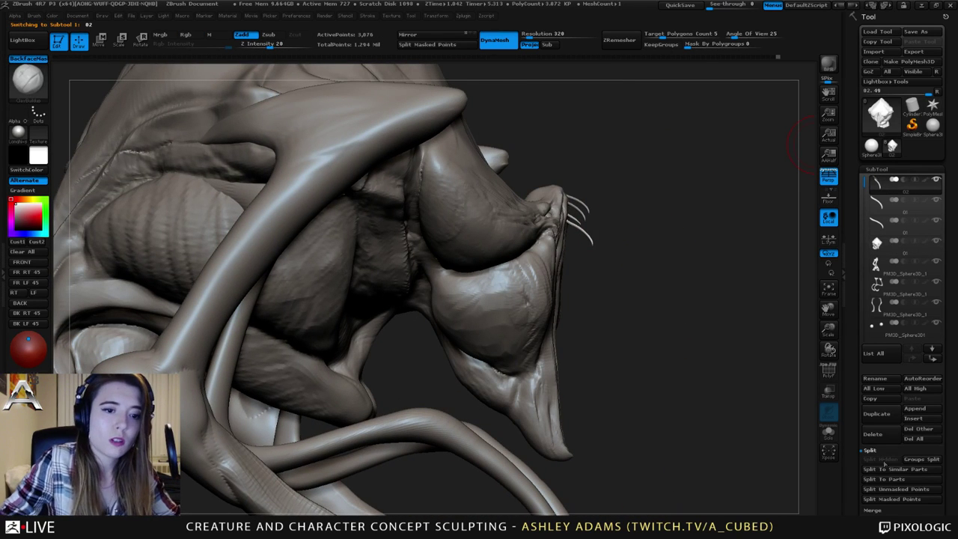
pyautogui.click(873, 510)
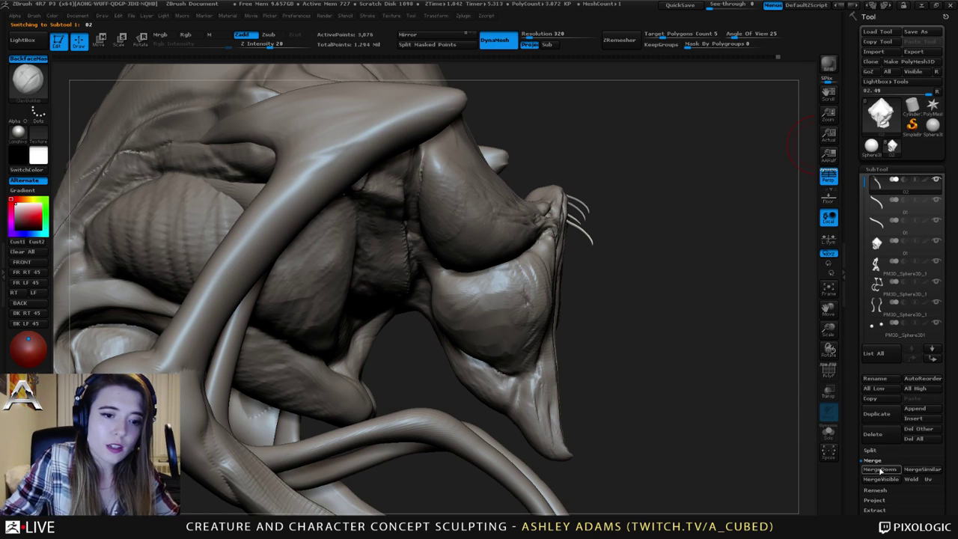
pyautogui.click(879, 469)
pyautogui.click(769, 492)
pyautogui.click(879, 469)
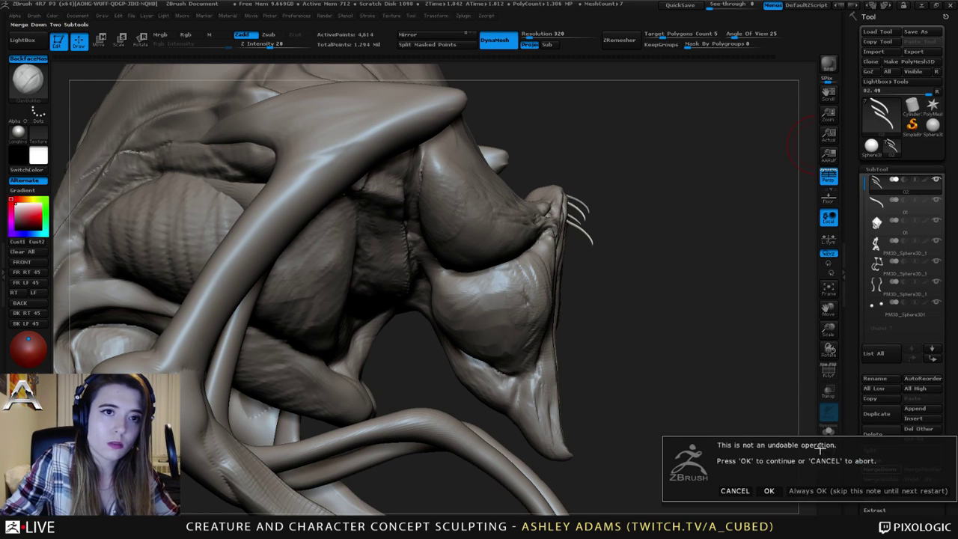
pyautogui.click(771, 492)
# Duplicate the merged spikes lower along the snout's opening, then rotate and reposition the copies against its edge.
pyautogui.press('w')
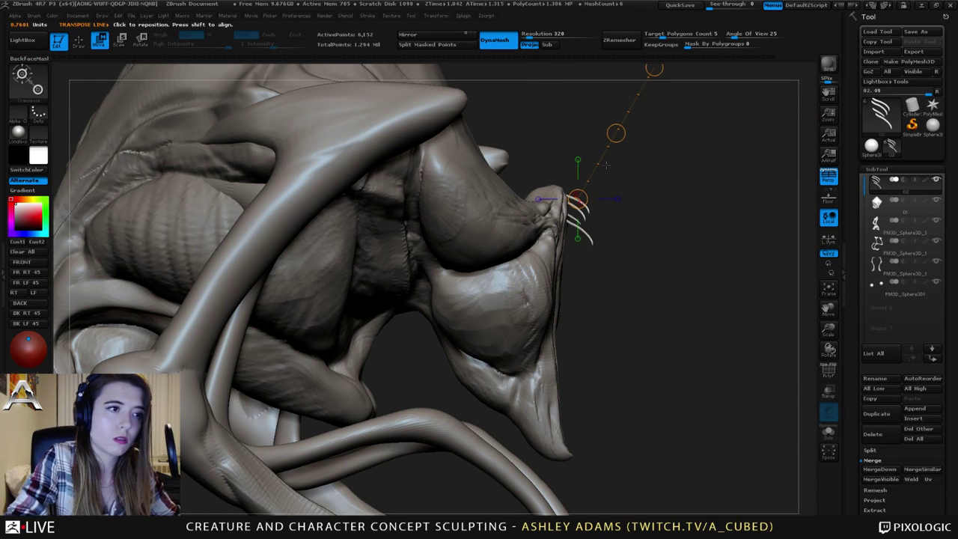
pyautogui.keyDown('ctrl'); pyautogui.keyDown('shift'); pyautogui.moveTo(616, 133); pyautogui.dragTo(617, 150); pyautogui.keyUp('shift'); pyautogui.keyUp('ctrl')
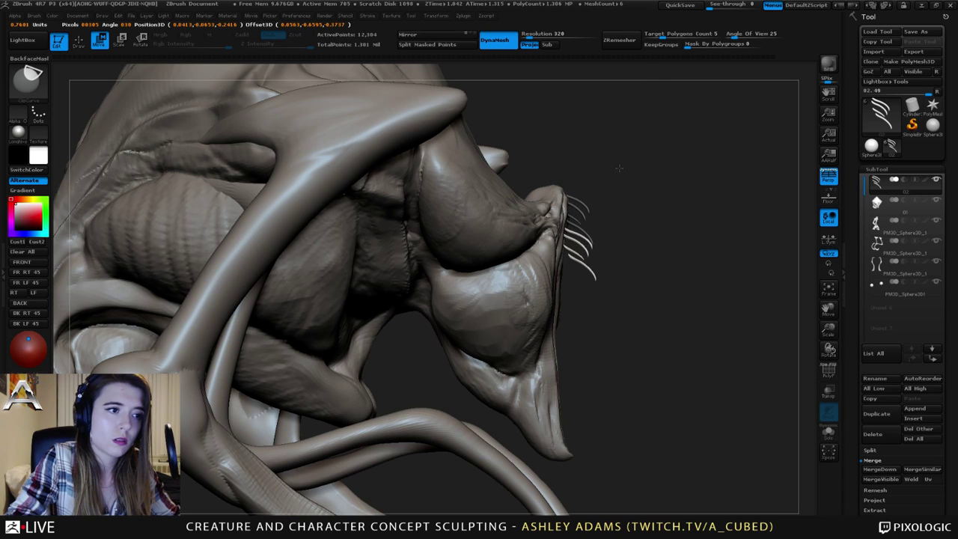
pyautogui.press('r')
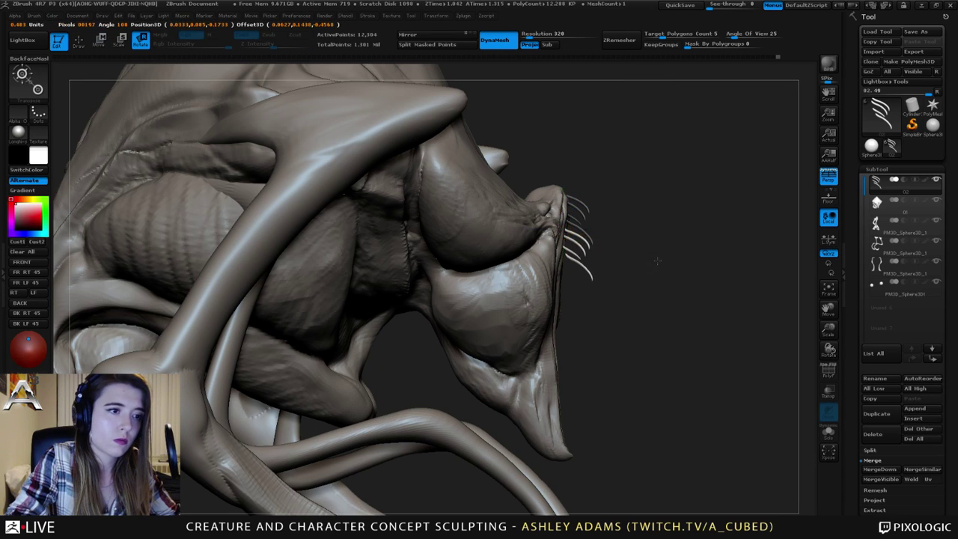
pyautogui.moveTo(641, 280); pyautogui.dragTo(639, 279)
pyautogui.press('w')
pyautogui.moveTo(610, 244); pyautogui.dragTo(614, 242)
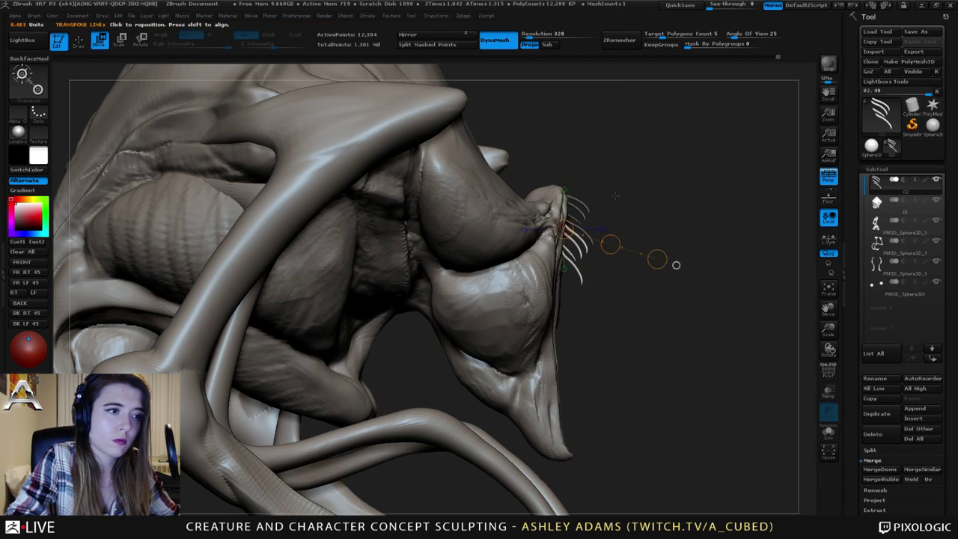
pyautogui.moveTo(613, 197); pyautogui.dragTo(563, 196)
pyautogui.moveTo(582, 248); pyautogui.dragTo(645, 211)
# Vary the curves and lengths of the duplicated lower spikes with the SnakeHook brush.
pyautogui.press('q')
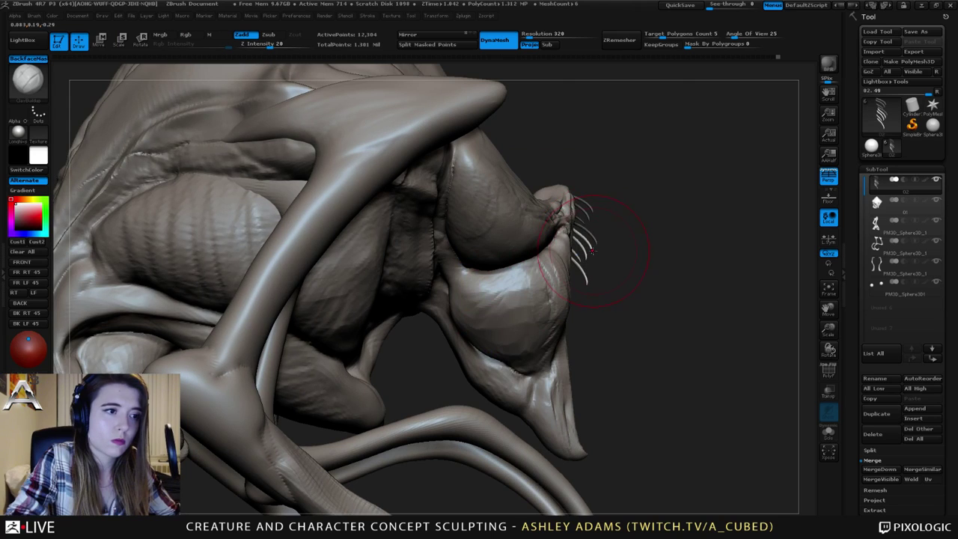
pyautogui.press('b')
pyautogui.press('s')
pyautogui.press('h')
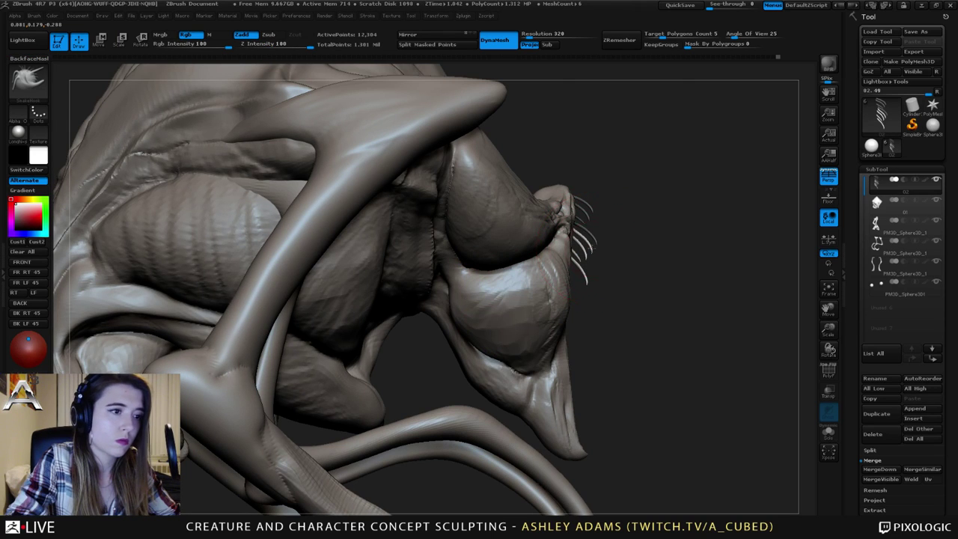
pyautogui.press('space')
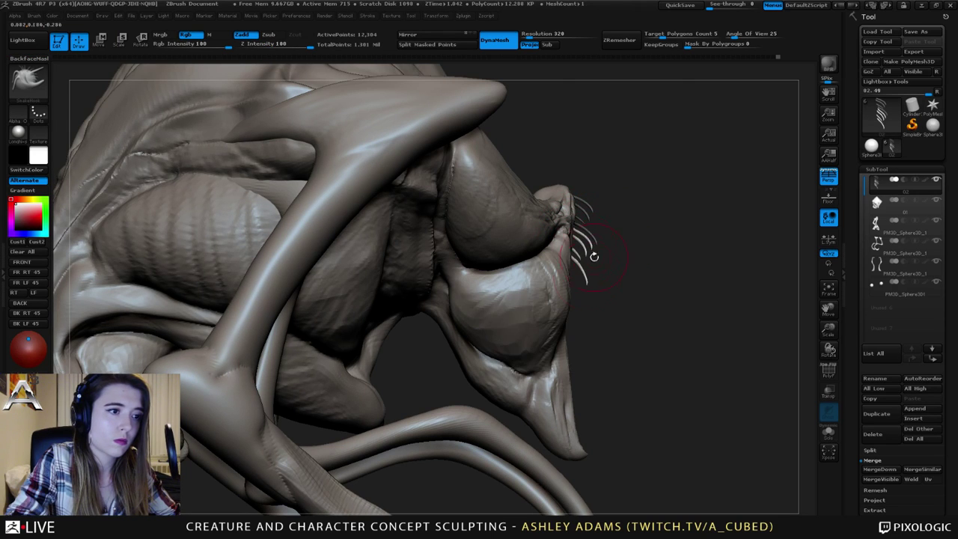
pyautogui.press('shift')
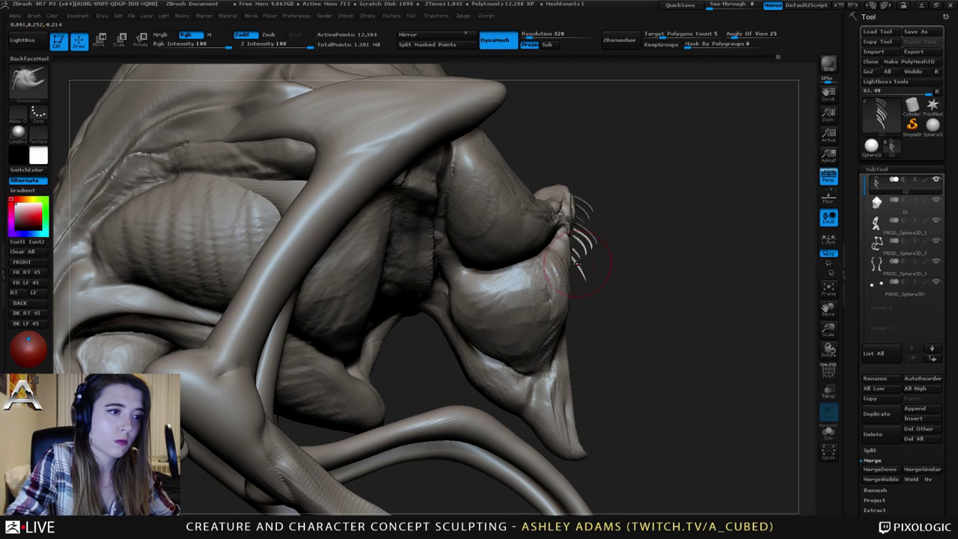
pyautogui.moveTo(617, 296); pyautogui.dragTo(548, 303, button='right')
pyautogui.rightClick(548, 303)
pyautogui.moveTo(557, 258); pyautogui.dragTo(590, 247, button='right')
pyautogui.moveTo(590, 244)
pyautogui.mouseDown()
pyautogui.moveTo(583, 278)
pyautogui.moveTo(572, 253)
pyautogui.moveTo(579, 228)
pyautogui.mouseUp()
pyautogui.press('shift')
pyautogui.press('space')
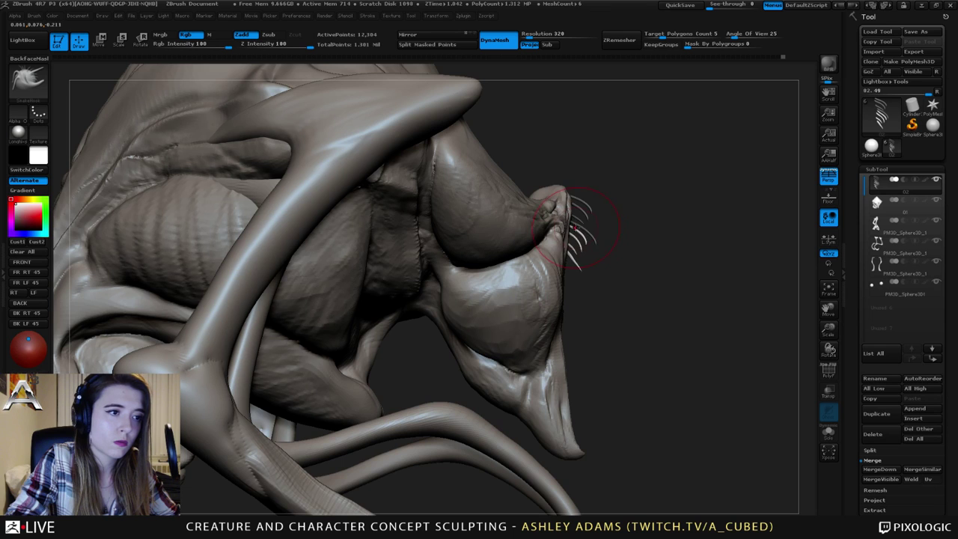
pyautogui.moveTo(666, 241); pyautogui.dragTo(578, 248)
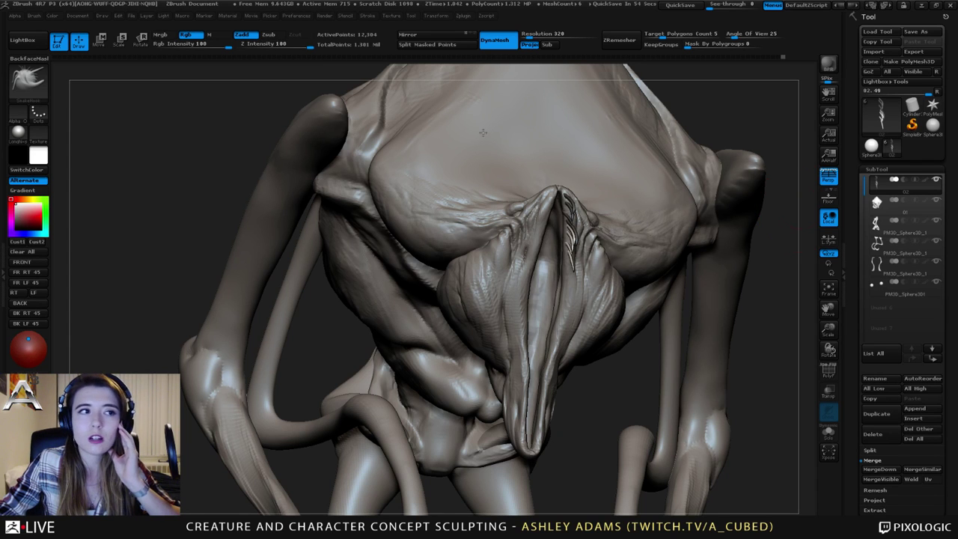
# Make the body the active subtool and reshape the snout's front edge and cheek with the SnakeHook brush.
pyautogui.moveTo(500, 132); pyautogui.dragTo(474, 256, button='right')
pyautogui.keyDown('alt'); pyautogui.moveTo(536, 227); pyautogui.dragTo(573, 282, button='right'); pyautogui.keyUp('alt')
pyautogui.keyDown('alt'); pyautogui.click(608, 238); pyautogui.keyUp('alt')
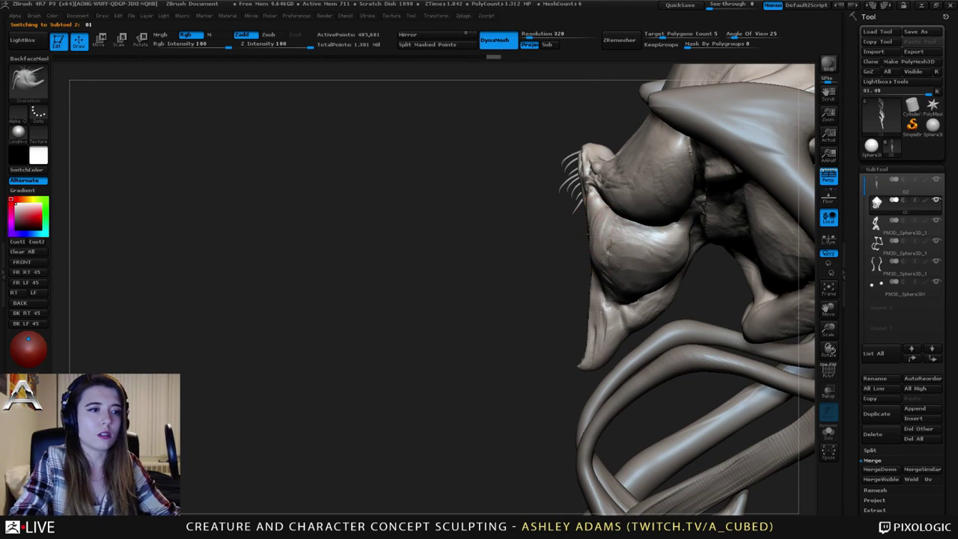
pyautogui.moveTo(599, 240)
pyautogui.keyDown('shift'); pyautogui.mouseDown()
pyautogui.moveTo(625, 275)
pyautogui.moveTo(635, 266)
pyautogui.moveTo(618, 244)
pyautogui.mouseUp(); pyautogui.keyUp('shift')
pyautogui.moveTo(536, 251); pyautogui.dragTo(581, 246, button='right')
pyautogui.moveTo(582, 246); pyautogui.dragTo(599, 289)
pyautogui.moveTo(599, 284)
pyautogui.mouseDown(button='right')
pyautogui.moveTo(559, 272)
pyautogui.moveTo(655, 266)
pyautogui.moveTo(645, 264)
pyautogui.mouseUp(button='right')
pyautogui.moveTo(584, 244); pyautogui.dragTo(621, 280)
# Reshape the lower edge of the brow bulge above the snout's cheek with the SnakeHook brush.
pyautogui.moveTo(565, 279); pyautogui.dragTo(670, 279, button='right')
pyautogui.moveTo(475, 295)
pyautogui.mouseDown()
pyautogui.moveTo(473, 281)
pyautogui.moveTo(447, 289)
pyautogui.mouseUp()
pyautogui.moveTo(457, 282)
pyautogui.mouseDown(button='right')
pyautogui.moveTo(505, 273)
pyautogui.moveTo(477, 275)
pyautogui.mouseUp(button='right')
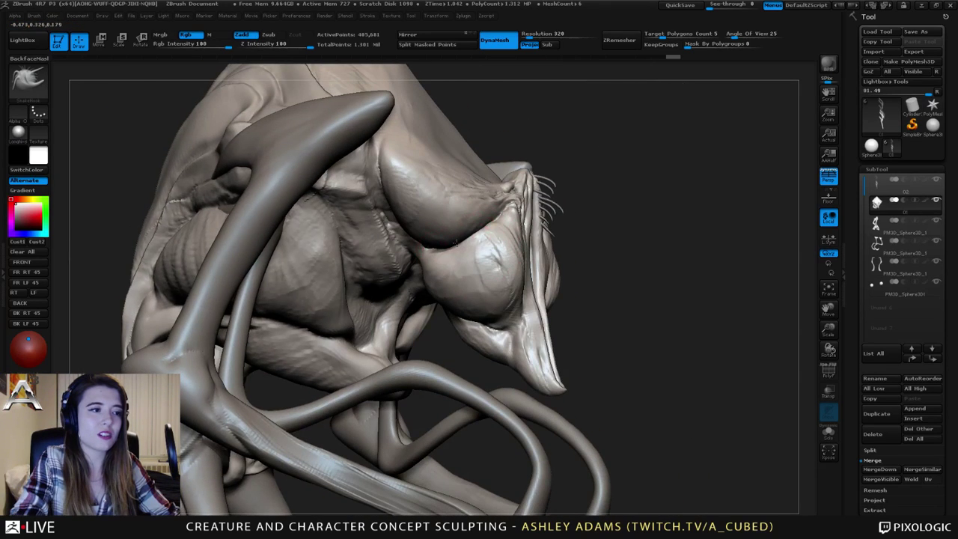
pyautogui.moveTo(475, 238); pyautogui.dragTo(466, 243)
pyautogui.moveTo(466, 243); pyautogui.dragTo(482, 243, button='right')
pyautogui.moveTo(456, 250); pyautogui.dragTo(451, 241)
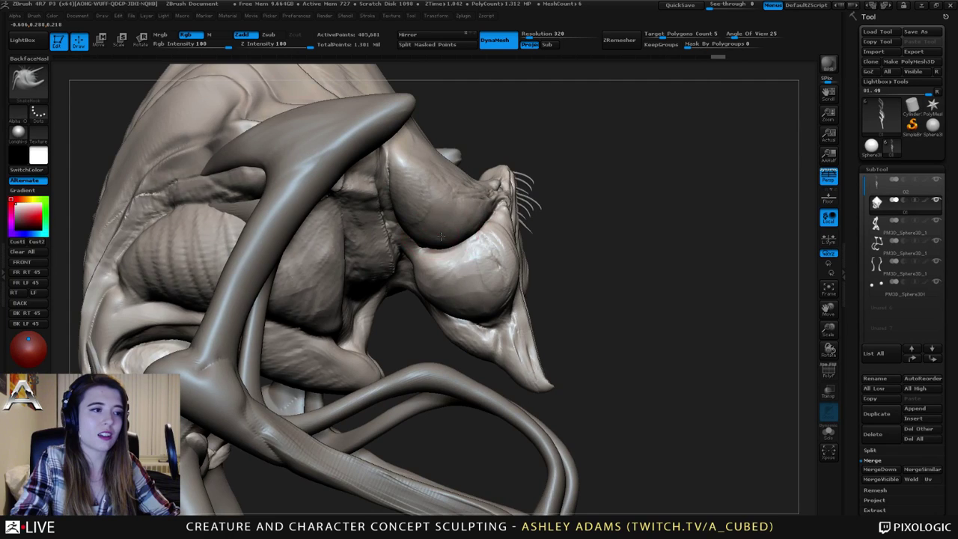
pyautogui.moveTo(463, 246)
pyautogui.mouseDown(button='right')
pyautogui.moveTo(416, 245)
pyautogui.moveTo(421, 235)
pyautogui.mouseUp(button='right')
pyautogui.moveTo(421, 241); pyautogui.dragTo(426, 235)
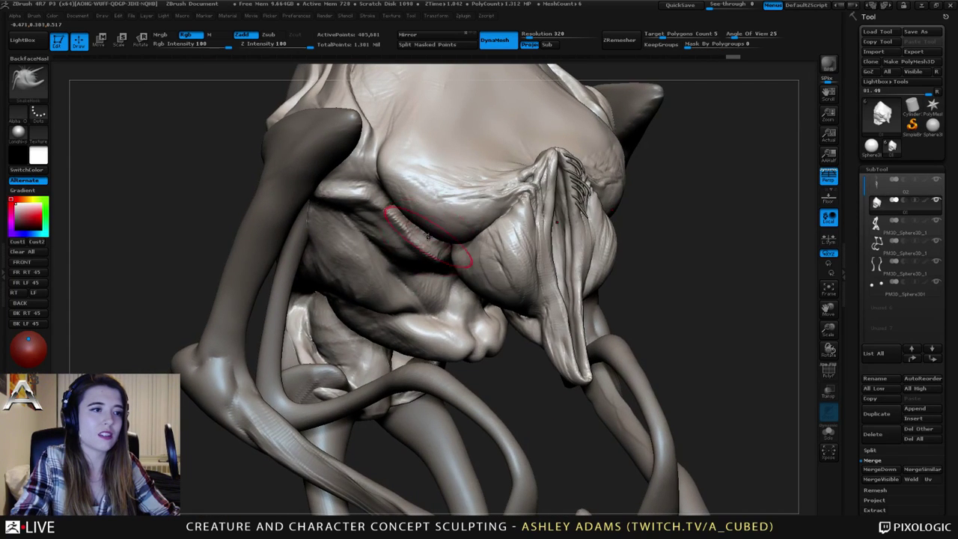
pyautogui.moveTo(405, 232); pyautogui.dragTo(446, 230, button='right')
pyautogui.moveTo(440, 229); pyautogui.dragTo(458, 227)
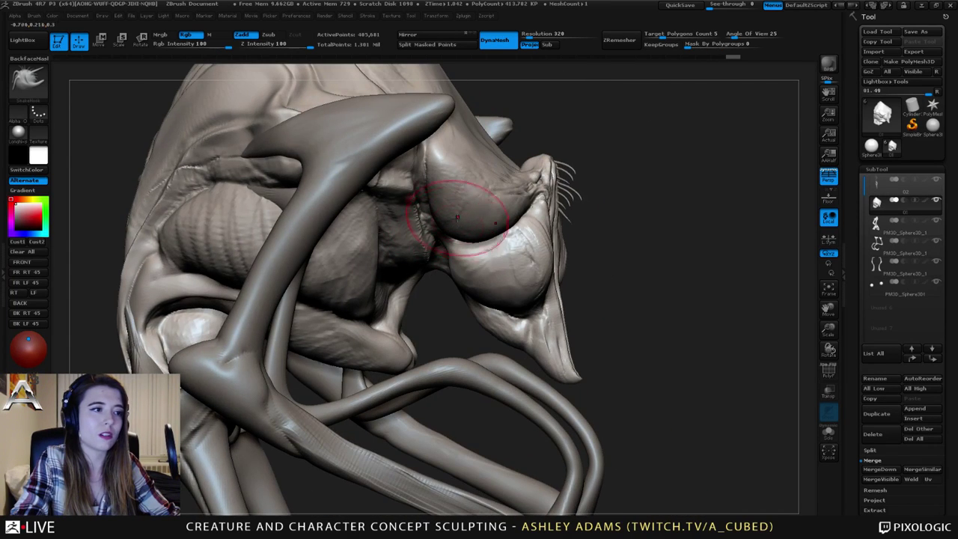
# Adjust the outer silhouette of the brow bulge with the SnakeHook brush.
pyautogui.moveTo(466, 267)
pyautogui.keyDown('ctrl'); pyautogui.mouseDown(button='right')
pyautogui.moveTo(452, 241)
pyautogui.moveTo(412, 241)
pyautogui.mouseUp(button='right'); pyautogui.keyUp('ctrl')
pyautogui.rightClick(455, 284)
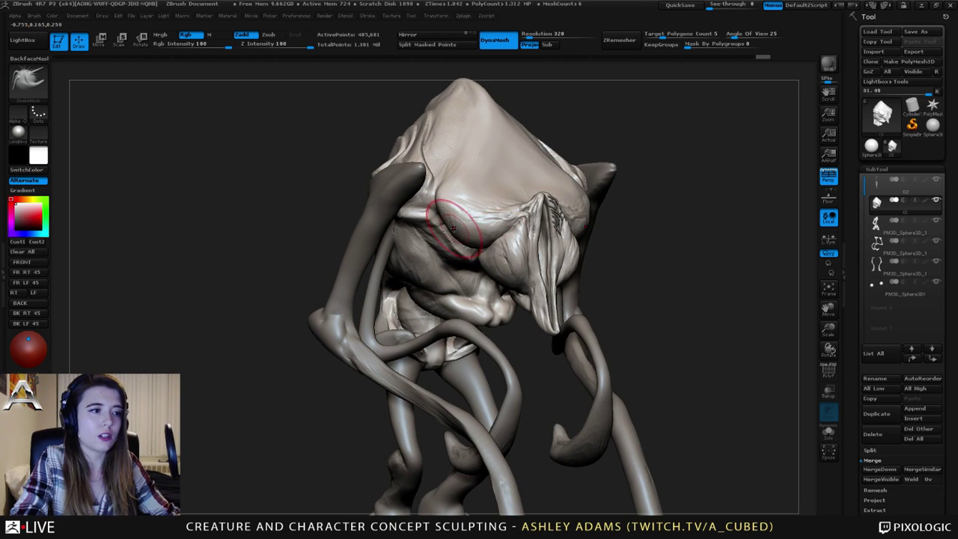
pyautogui.moveTo(447, 226); pyautogui.dragTo(454, 223)
pyautogui.moveTo(453, 224); pyautogui.dragTo(408, 225, button='right')
pyautogui.moveTo(648, 200); pyautogui.dragTo(580, 214, button='right')
pyautogui.rightClick(580, 215)
pyautogui.moveTo(581, 215); pyautogui.dragTo(586, 215)
# Adjust the folds beside the snout's opening and smooth them.
pyautogui.moveTo(570, 191)
pyautogui.keyDown('ctrl'); pyautogui.mouseDown(button='right')
pyautogui.moveTo(555, 213)
pyautogui.moveTo(570, 220)
pyautogui.mouseUp(button='right'); pyautogui.keyUp('ctrl')
pyautogui.rightClick(559, 222)
pyautogui.moveTo(558, 221)
pyautogui.mouseDown()
pyautogui.moveTo(538, 220)
pyautogui.moveTo(561, 223)
pyautogui.moveTo(568, 241)
pyautogui.mouseUp()
pyautogui.moveTo(570, 239); pyautogui.dragTo(543, 229, button='right')
pyautogui.keyDown('shift'); pyautogui.moveTo(547, 241); pyautogui.dragTo(544, 247); pyautogui.keyUp('shift')
pyautogui.keyDown('ctrl'); pyautogui.moveTo(544, 244); pyautogui.dragTo(532, 214, button='right'); pyautogui.keyUp('ctrl')
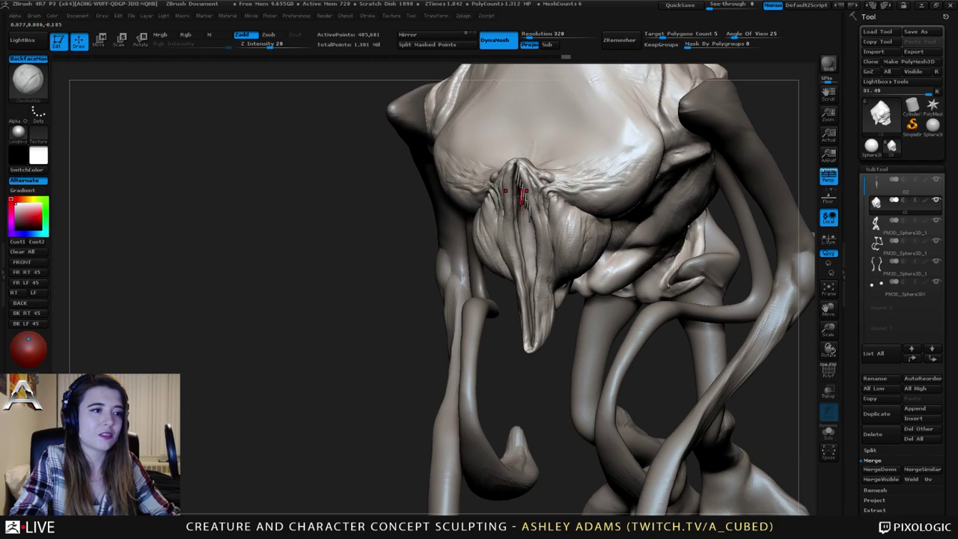
# Make the body active again and add clay behind the snout's upper tip with the ClayBuildup brush.
pyautogui.keyDown('alt'); pyautogui.click(528, 212); pyautogui.keyUp('alt')
pyautogui.keyDown('ctrl'); pyautogui.moveTo(529, 212); pyautogui.dragTo(535, 236, button='right'); pyautogui.keyUp('ctrl')
pyautogui.keyDown('alt'); pyautogui.click(467, 199); pyautogui.keyUp('alt')
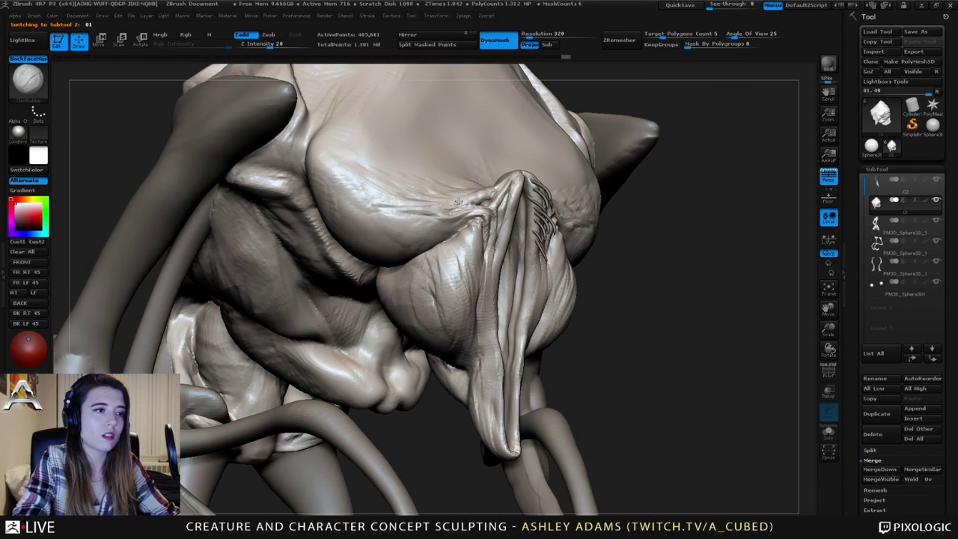
pyautogui.moveTo(494, 180)
pyautogui.mouseDown(button='right')
pyautogui.moveTo(516, 189)
pyautogui.moveTo(485, 174)
pyautogui.mouseUp(button='right')
pyautogui.rightClick(494, 189)
pyautogui.moveTo(485, 174); pyautogui.dragTo(494, 179)
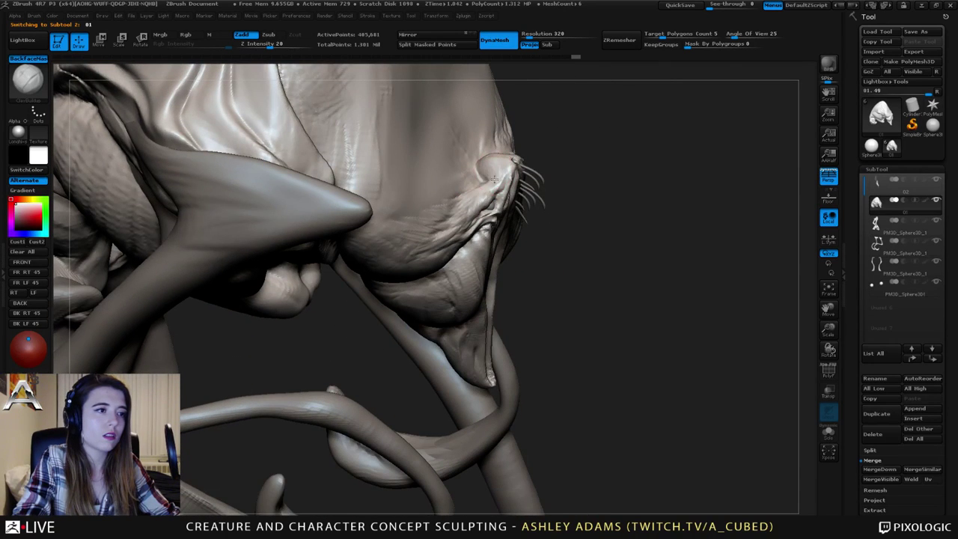
# Shape the small bumps behind the snout's upper tip on both sides with the SnakeHook brush.
pyautogui.moveTo(473, 192)
pyautogui.mouseDown(button='right')
pyautogui.moveTo(493, 169)
pyautogui.moveTo(481, 162)
pyautogui.moveTo(497, 156)
pyautogui.mouseUp(button='right')
pyautogui.press('b')
pyautogui.press('s')
pyautogui.press('h')
pyautogui.moveTo(497, 159); pyautogui.dragTo(499, 159)
pyautogui.moveTo(499, 159); pyautogui.dragTo(515, 169, button='right')
pyautogui.moveTo(486, 196); pyautogui.dragTo(486, 199)
pyautogui.moveTo(485, 200); pyautogui.dragTo(435, 193, button='right')
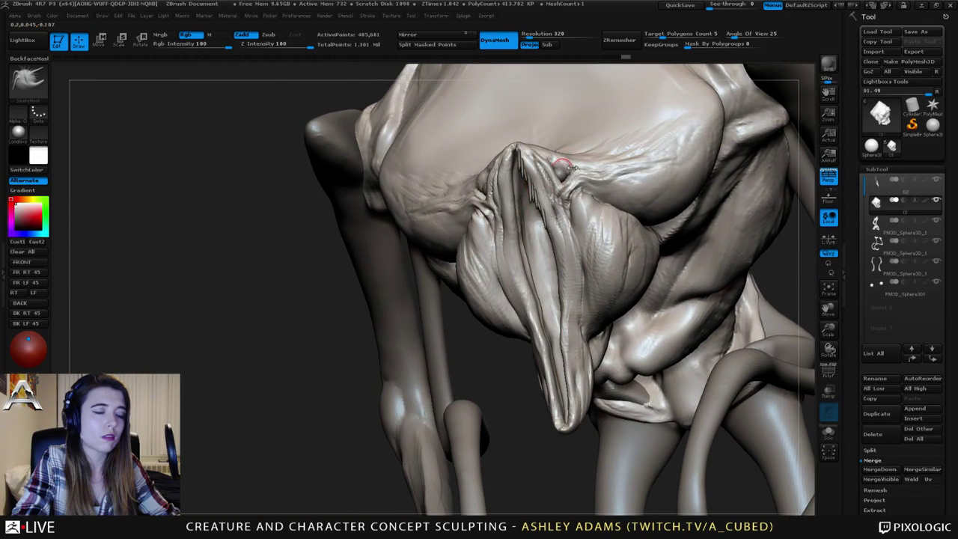
pyautogui.moveTo(588, 168); pyautogui.dragTo(563, 185, button='right')
pyautogui.moveTo(562, 185); pyautogui.dragTo(564, 185)
pyautogui.moveTo(565, 188); pyautogui.dragTo(618, 185, button='right')
pyautogui.moveTo(566, 185); pyautogui.dragTo(559, 176)
pyautogui.moveTo(559, 165); pyautogui.dragTo(509, 167, button='right')
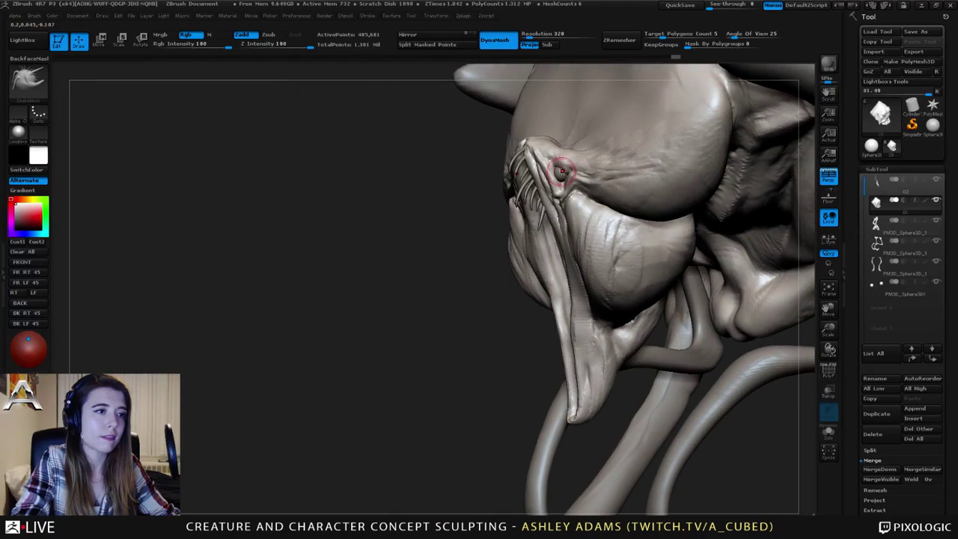
# Refine the small bump behind the snout's upper tip with the SnakeHook brush and smooth the fold beneath it.
pyautogui.moveTo(557, 169); pyautogui.dragTo(563, 166)
pyautogui.moveTo(530, 153); pyautogui.dragTo(615, 146, button='right')
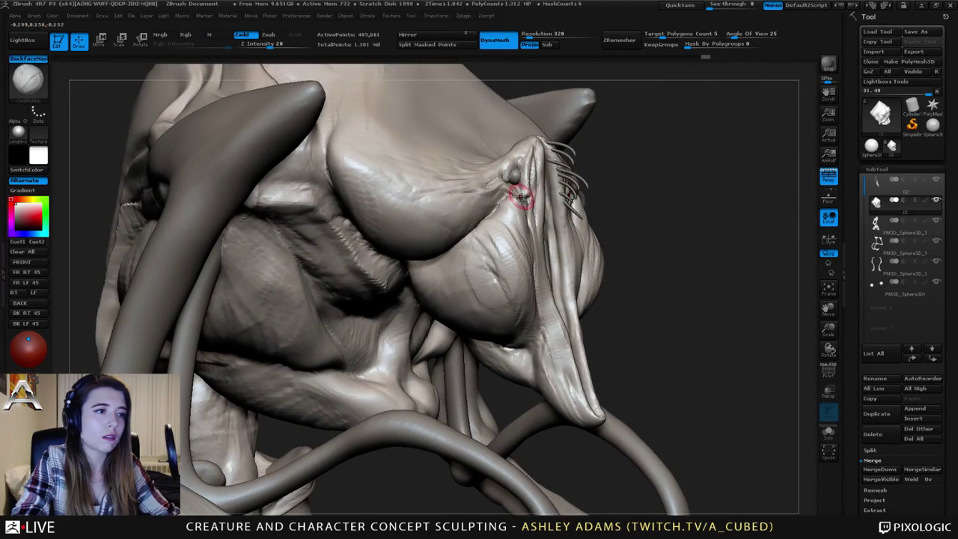
pyautogui.keyDown('shift'); pyautogui.moveTo(523, 204); pyautogui.dragTo(511, 199); pyautogui.keyUp('shift')
# Carve a crease below the bump behind the snout's upper tip with the Dam_Standard brush.
pyautogui.moveTo(539, 197); pyautogui.dragTo(502, 196, button='right')
pyautogui.press('b')
pyautogui.press('d')
pyautogui.press('s')
pyautogui.moveTo(504, 196)
pyautogui.mouseDown()
pyautogui.moveTo(494, 202)
pyautogui.moveTo(530, 222)
pyautogui.mouseUp()
# Build up the fold running into the bump behind the snout's upper tip with the ClayBuildup brush.
pyautogui.press('b')
pyautogui.press('c')
pyautogui.press('b')
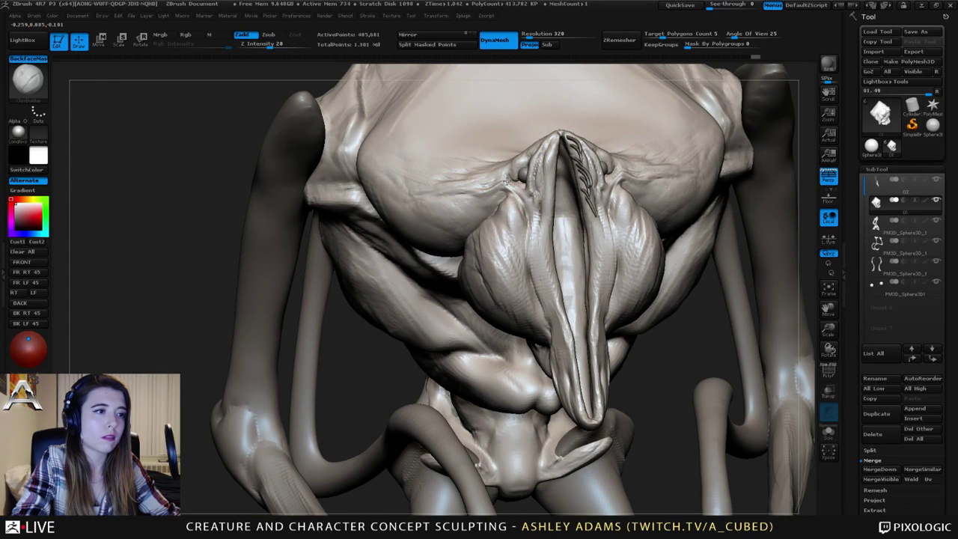
pyautogui.moveTo(488, 185); pyautogui.dragTo(516, 179)
pyautogui.moveTo(494, 182)
pyautogui.mouseDown(button='right')
pyautogui.moveTo(520, 182)
pyautogui.moveTo(520, 207)
pyautogui.mouseUp(button='right')
pyautogui.moveTo(494, 176); pyautogui.dragTo(526, 177, button='right')
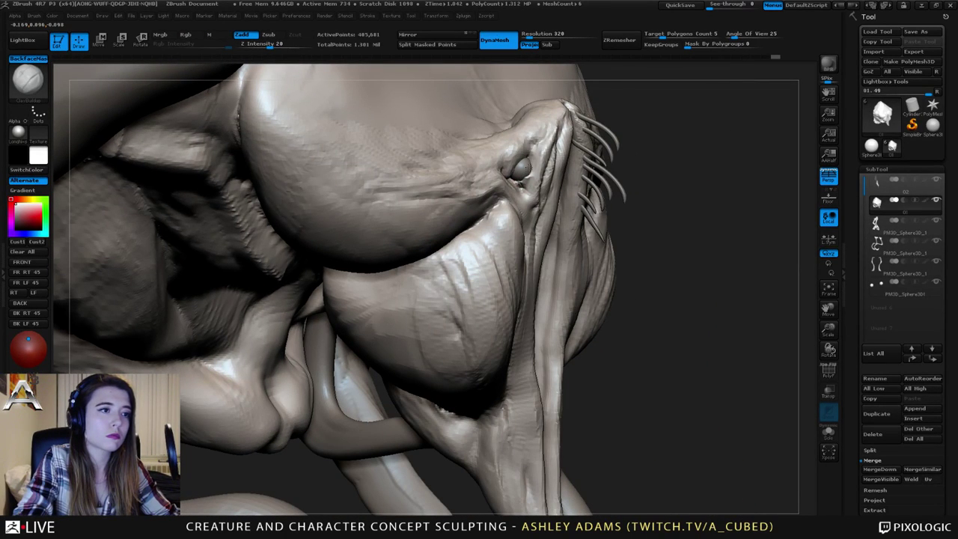
# Smooth the socket around the small round bump behind the snout's upper tip.
pyautogui.press('b')
pyautogui.press('d')
pyautogui.press('s')
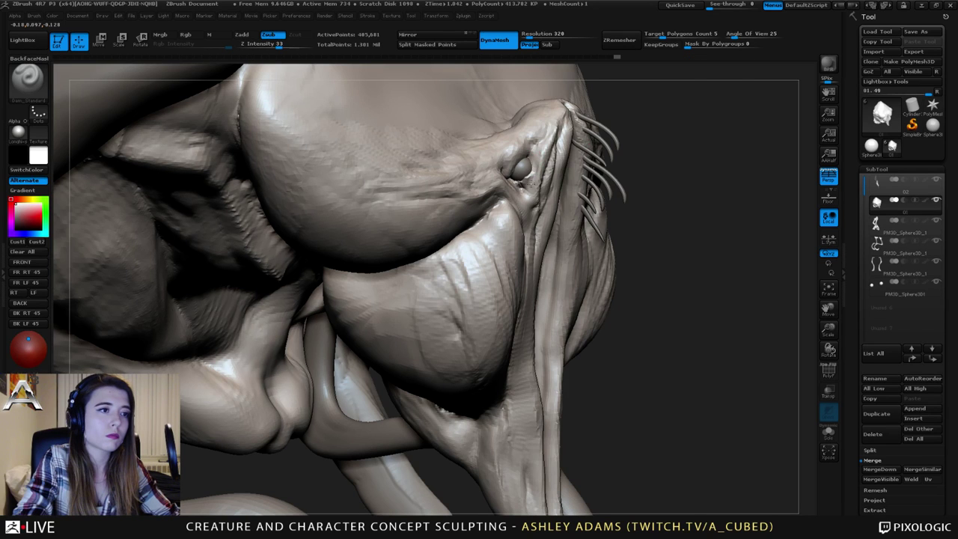
pyautogui.moveTo(529, 180); pyautogui.dragTo(500, 177, button='right')
pyautogui.press('b')
pyautogui.press('c')
pyautogui.press('b')
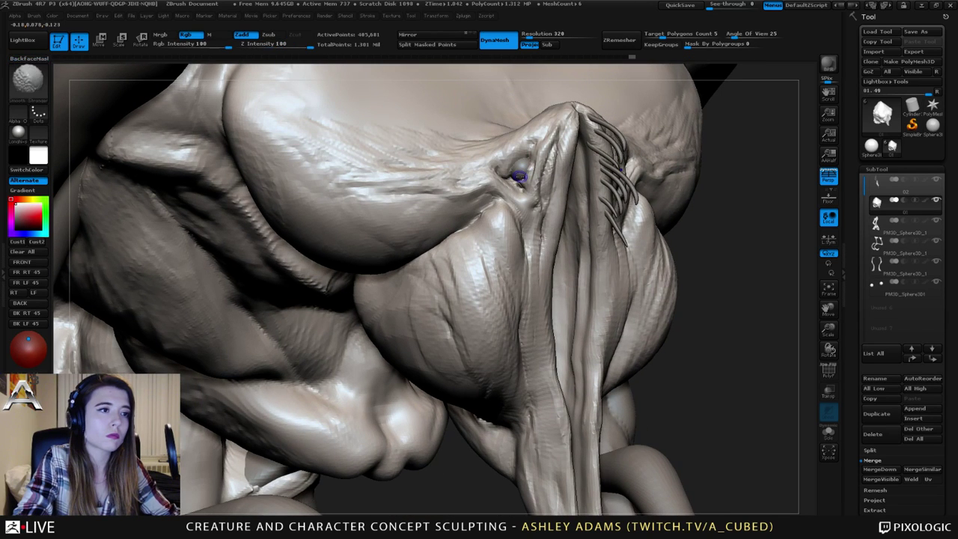
pyautogui.keyDown('shift'); pyautogui.moveTo(519, 175); pyautogui.dragTo(523, 185); pyautogui.keyUp('shift')
# Make the spikes subtool active and duplicate a group of spikes downward along the snout opening with the Move transpose line.
pyautogui.moveTo(509, 207)
pyautogui.keyDown('ctrl'); pyautogui.mouseDown(button='right')
pyautogui.moveTo(614, 153)
pyautogui.moveTo(539, 137)
pyautogui.moveTo(591, 142)
pyautogui.mouseUp(button='right'); pyautogui.keyUp('ctrl')
pyautogui.keyDown('alt'); pyautogui.click(529, 184); pyautogui.keyUp('alt')
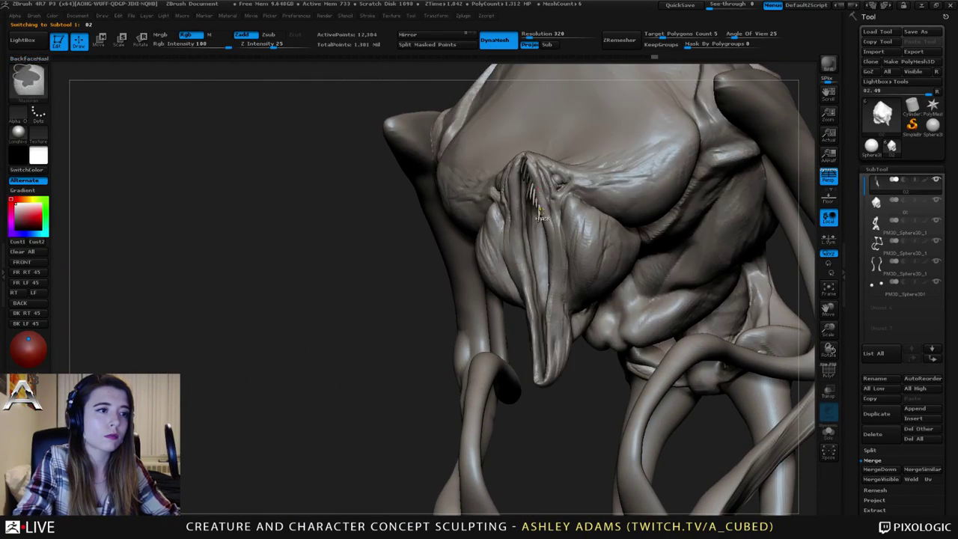
pyautogui.moveTo(584, 185); pyautogui.dragTo(524, 179, button='right')
pyautogui.moveTo(603, 176); pyautogui.dragTo(533, 166, button='right')
pyautogui.press('w')
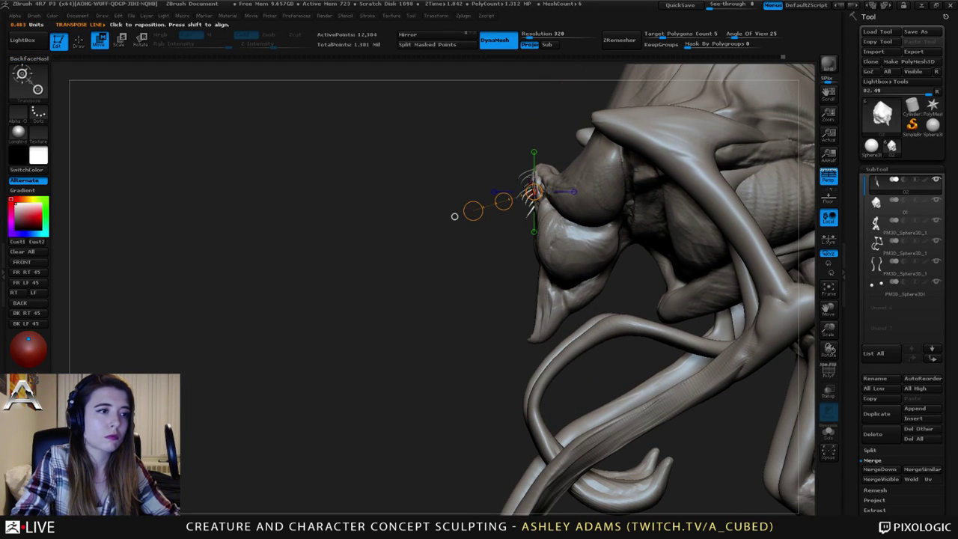
pyautogui.click(533, 152)
pyautogui.keyDown('ctrl'); pyautogui.keyDown('shift'); pyautogui.moveTo(534, 160); pyautogui.dragTo(535, 187); pyautogui.keyUp('shift'); pyautogui.keyUp('ctrl')
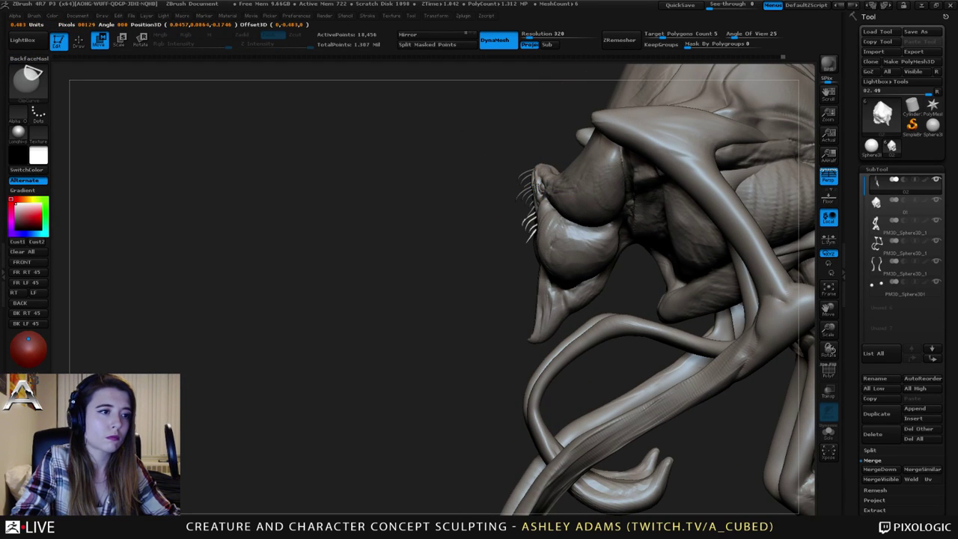
# Fit the duplicated spikes to the edge of the snout opening with the SnakeHook brush.
pyautogui.press('q')
pyautogui.press('space')
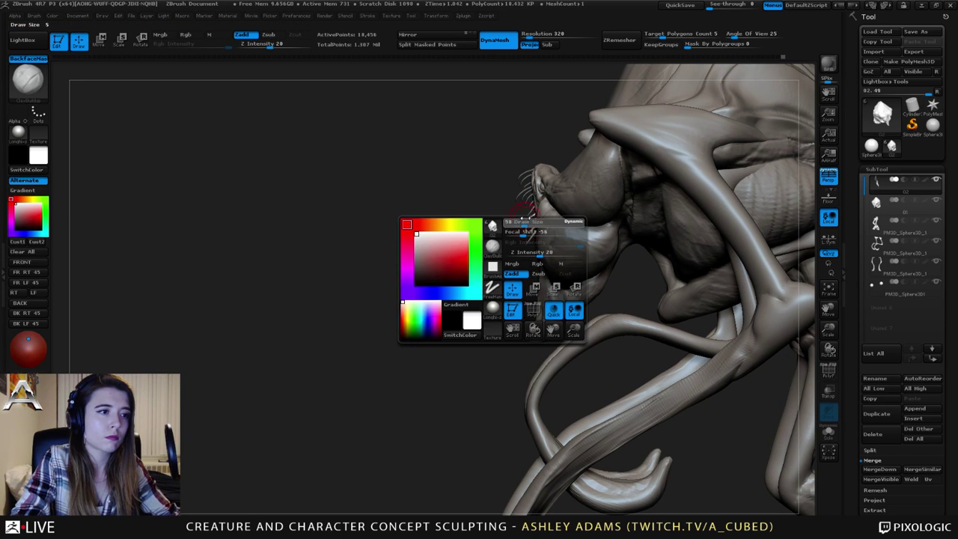
pyautogui.press('b')
pyautogui.press('s')
pyautogui.press('h')
pyautogui.moveTo(523, 223)
pyautogui.mouseDown()
pyautogui.moveTo(711, 209)
pyautogui.moveTo(666, 215)
pyautogui.mouseUp()
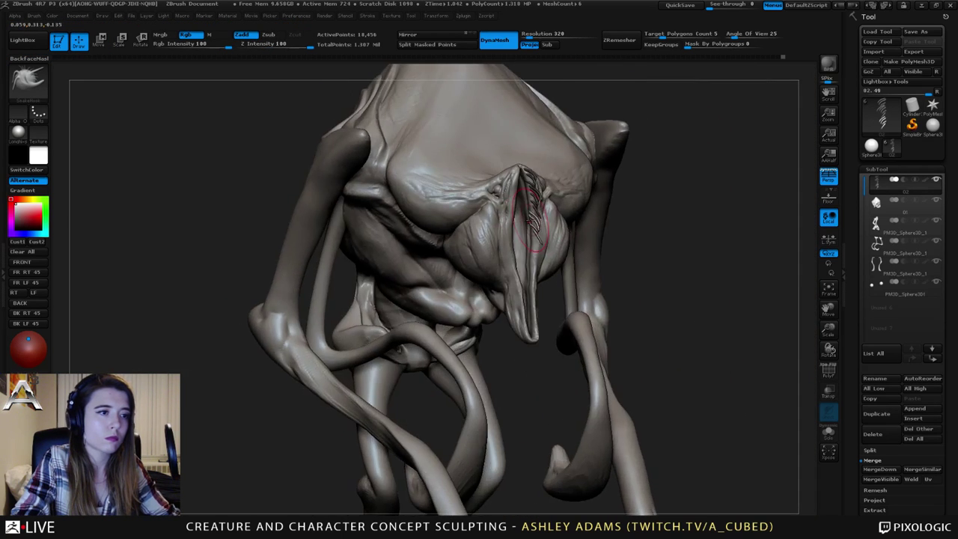
pyautogui.keyDown('shift'); pyautogui.moveTo(558, 224); pyautogui.dragTo(494, 226, button='right'); pyautogui.keyUp('shift')
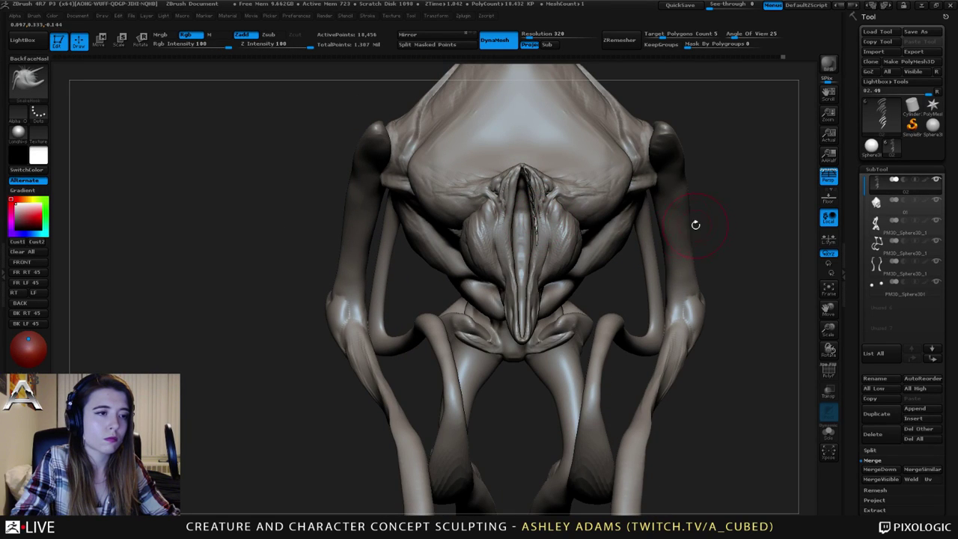
pyautogui.moveTo(558, 222)
pyautogui.mouseDown(button='right')
pyautogui.moveTo(619, 209)
pyautogui.moveTo(655, 229)
pyautogui.mouseUp(button='right')
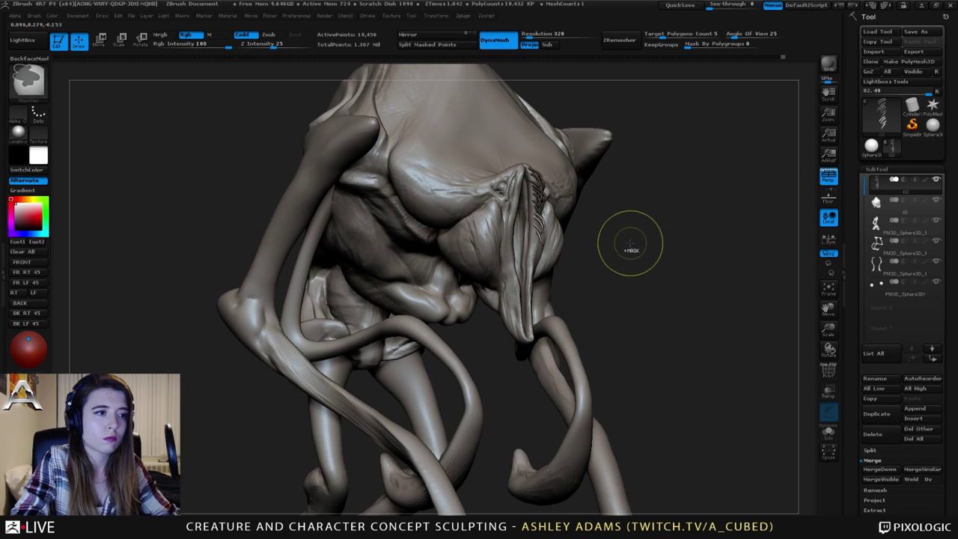
pyautogui.moveTo(541, 195); pyautogui.dragTo(596, 201, button='right')
pyautogui.moveTo(534, 193); pyautogui.dragTo(545, 208)
pyautogui.press('shift')
# Reshape the curve and spacing of the spike row in side profile using a larger SnakeHook brush.
pyautogui.rightClick(545, 215)
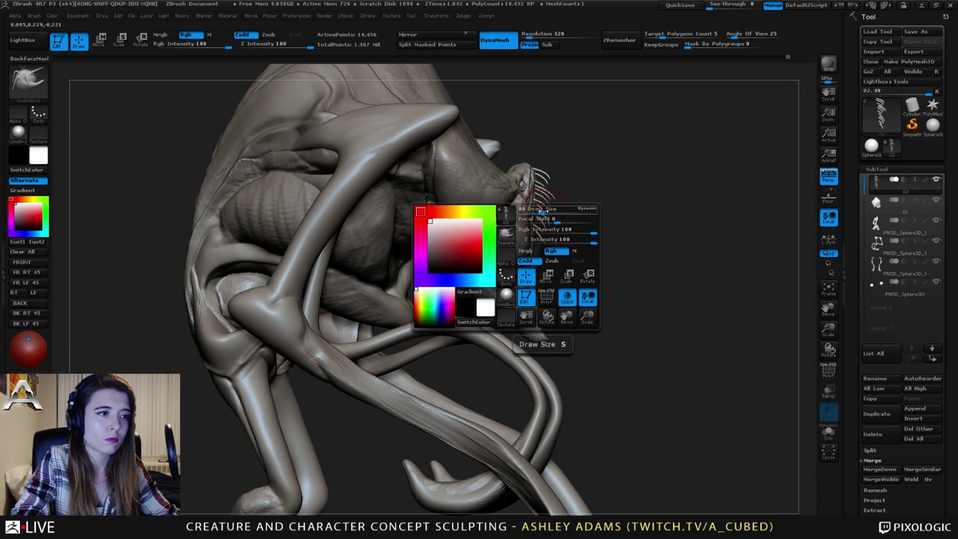
pyautogui.keyDown('ctrl'); pyautogui.moveTo(545, 214); pyautogui.dragTo(554, 230, button='right'); pyautogui.keyUp('ctrl')
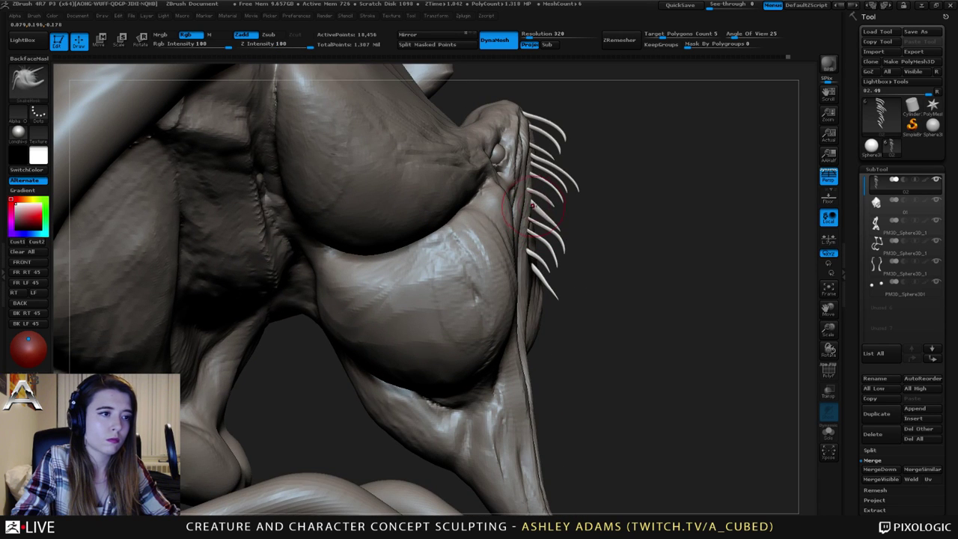
pyautogui.moveTo(558, 229)
pyautogui.mouseDown()
pyautogui.moveTo(556, 163)
pyautogui.moveTo(566, 135)
pyautogui.mouseUp()
pyautogui.moveTo(569, 138)
pyautogui.mouseDown(button='right')
pyautogui.moveTo(578, 183)
pyautogui.moveTo(575, 171)
pyautogui.mouseUp(button='right')
pyautogui.moveTo(576, 176); pyautogui.dragTo(572, 181)
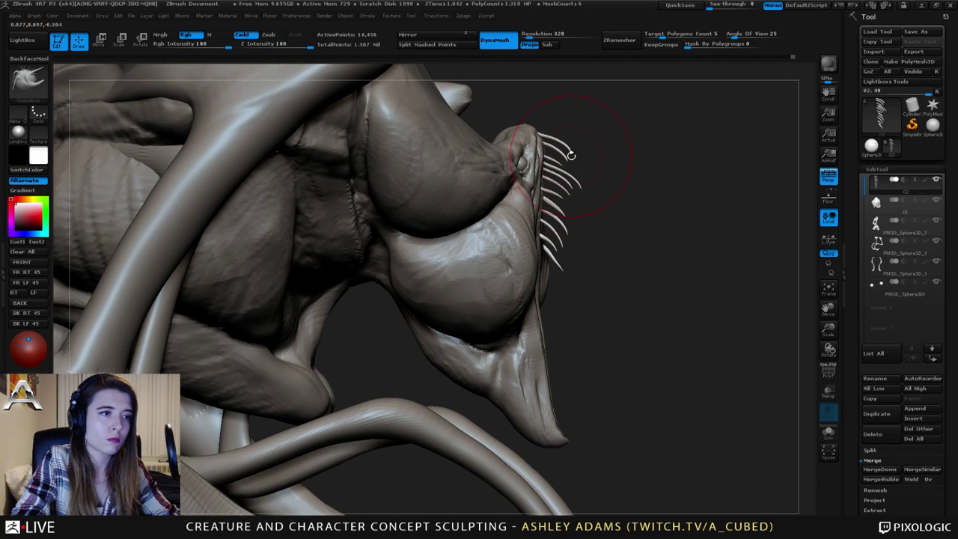
pyautogui.moveTo(572, 155)
pyautogui.mouseDown(button='right')
pyautogui.moveTo(599, 160)
pyautogui.moveTo(580, 158)
pyautogui.mouseUp(button='right')
pyautogui.moveTo(567, 167); pyautogui.dragTo(577, 180)
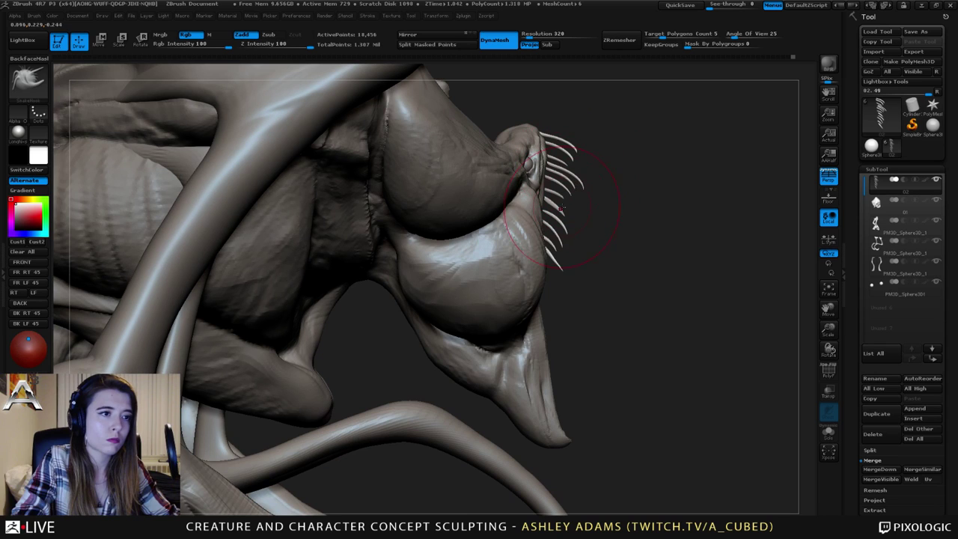
pyautogui.moveTo(556, 211); pyautogui.dragTo(554, 251)
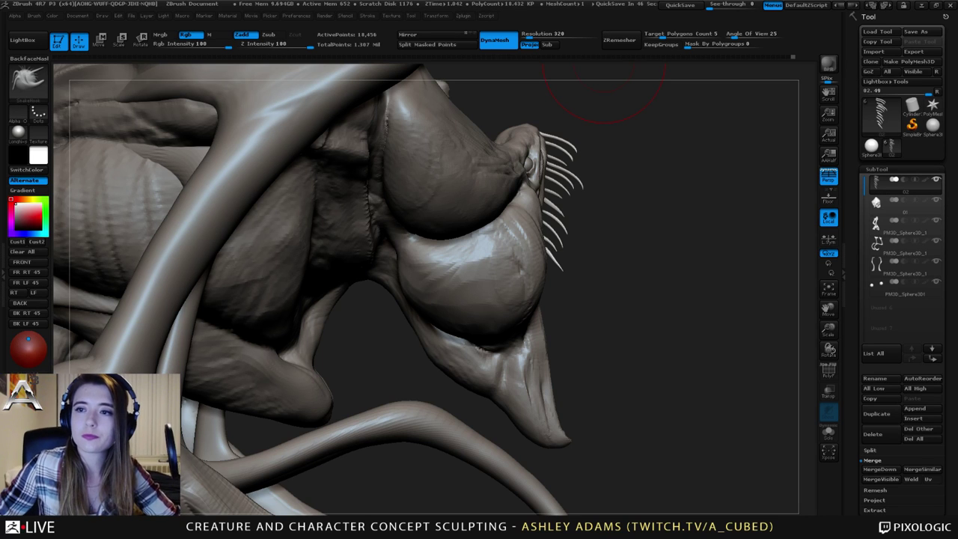
# Duplicate the spike row subtool and mirror the copy to the opposite side of the snout opening.
pyautogui.rightClick(470, 322)
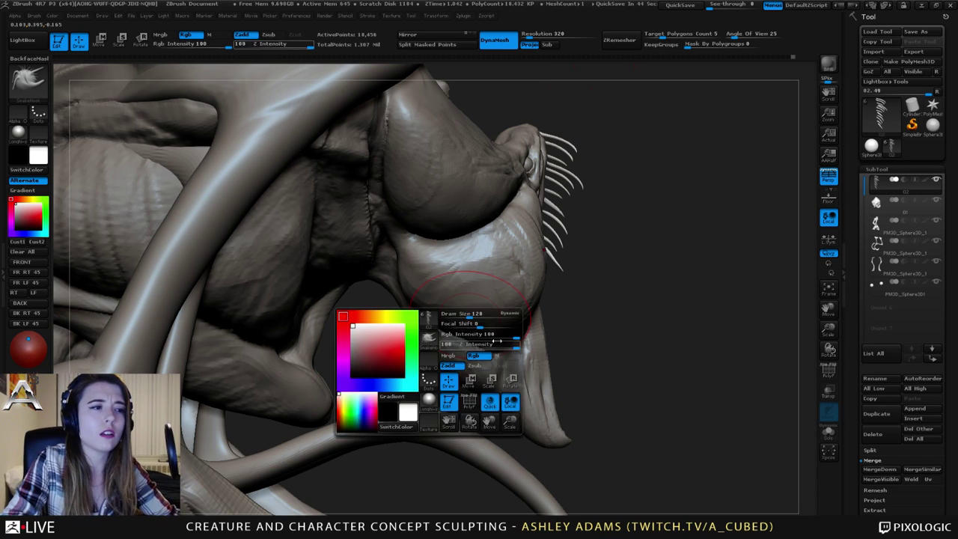
pyautogui.keyDown('ctrl'); pyautogui.moveTo(539, 307); pyautogui.dragTo(470, 290, button='right'); pyautogui.keyUp('ctrl')
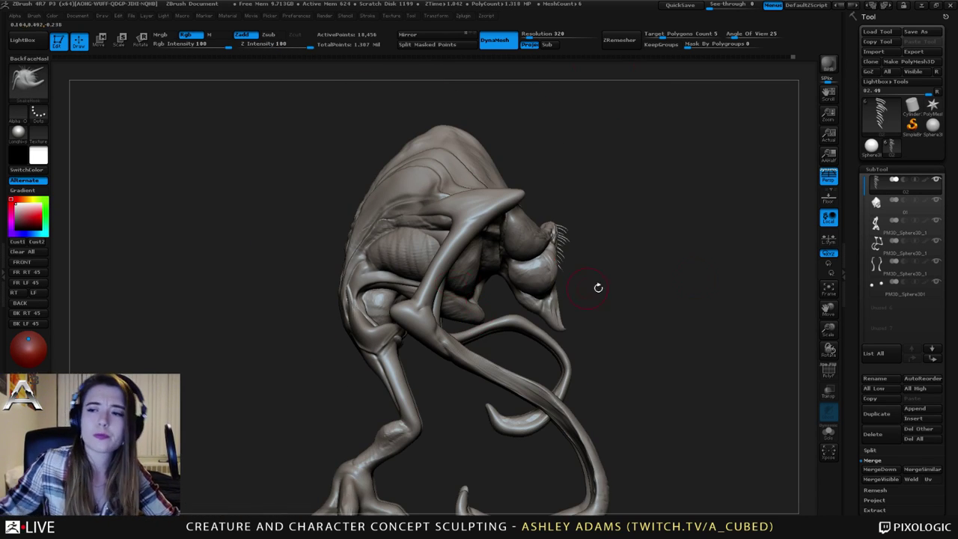
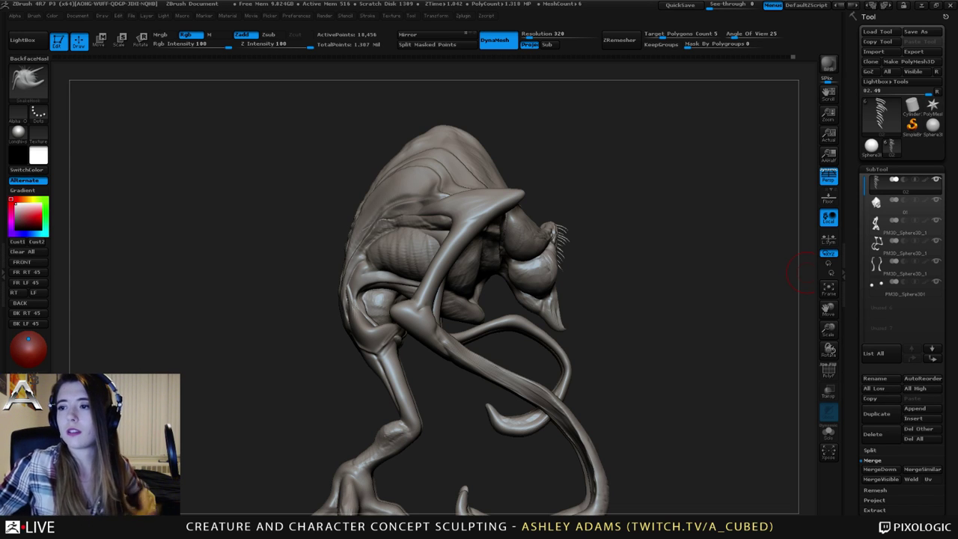
pyautogui.moveTo(618, 250)
pyautogui.mouseDown()
pyautogui.moveTo(626, 212)
pyautogui.moveTo(585, 177)
pyautogui.moveTo(609, 169)
pyautogui.mouseUp()
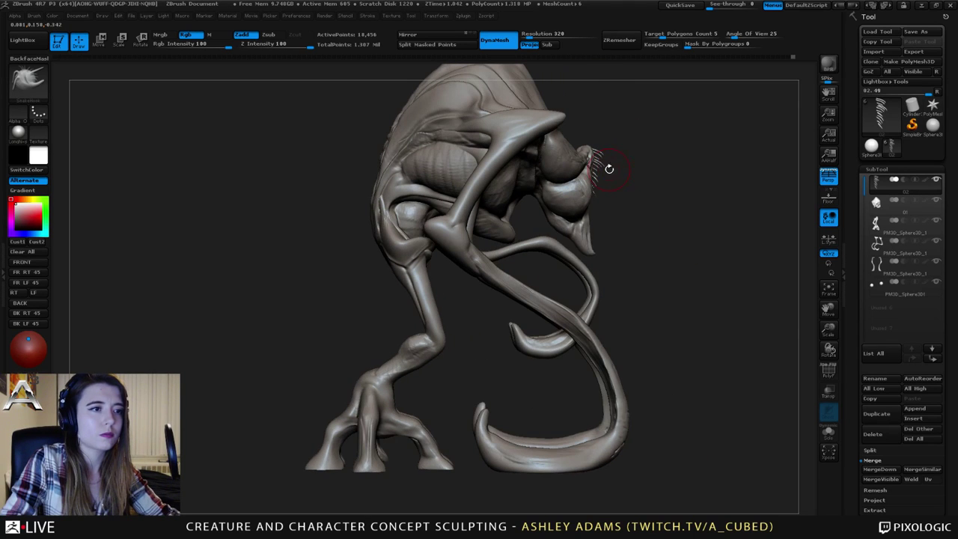
pyautogui.press('w')
pyautogui.moveTo(663, 155); pyautogui.dragTo(649, 150)
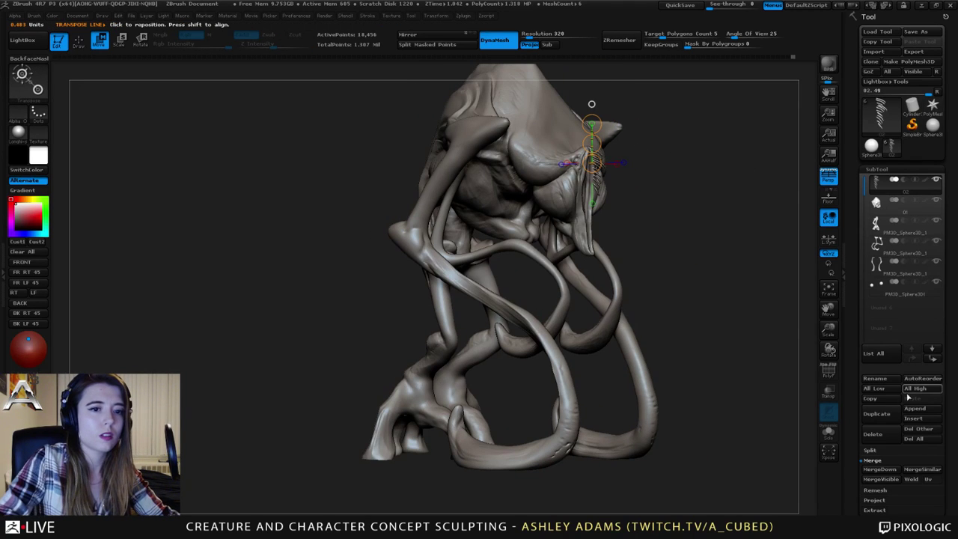
pyautogui.click(877, 414)
pyautogui.click(420, 37)
# Duplicate the mirrored spike row slightly sideways with a horizontal Move transpose line.
pyautogui.moveTo(665, 108)
pyautogui.mouseDown()
pyautogui.moveTo(673, 109)
pyautogui.moveTo(618, 110)
pyautogui.moveTo(687, 119)
pyautogui.mouseUp()
pyautogui.keyDown('ctrl'); pyautogui.moveTo(687, 120); pyautogui.dragTo(690, 228, button='right'); pyautogui.keyUp('ctrl')
pyautogui.moveTo(663, 165); pyautogui.dragTo(608, 159)
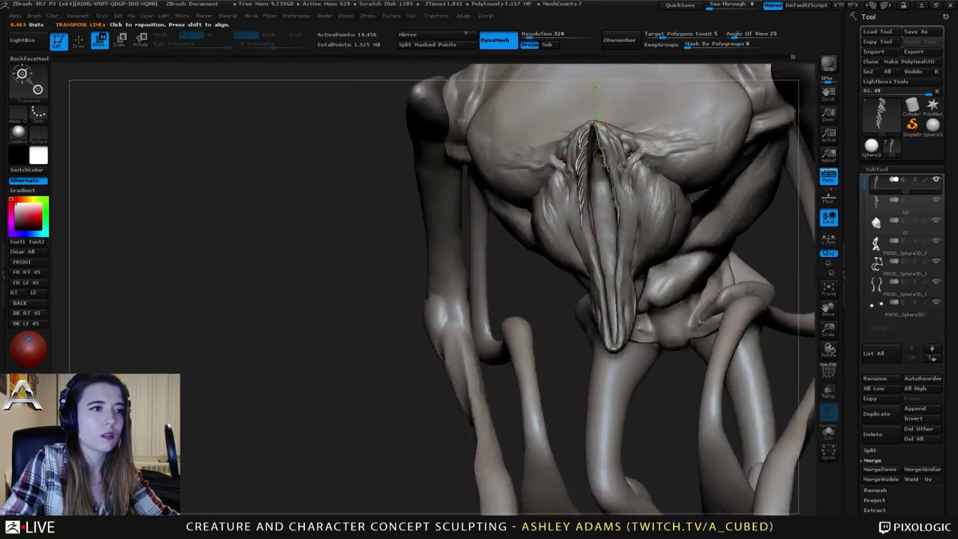
pyautogui.moveTo(603, 159)
pyautogui.mouseDown(button='right')
pyautogui.moveTo(588, 153)
pyautogui.moveTo(585, 96)
pyautogui.moveTo(610, 85)
pyautogui.mouseUp(button='right')
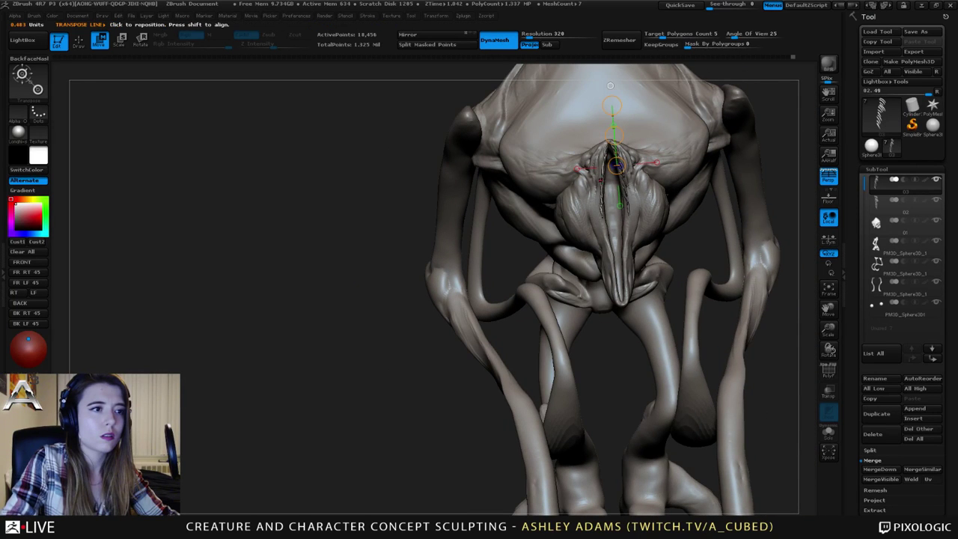
pyautogui.keyDown('shift'); pyautogui.moveTo(602, 181); pyautogui.dragTo(755, 181); pyautogui.keyUp('shift')
pyautogui.hotkey('ctrl', 'z')
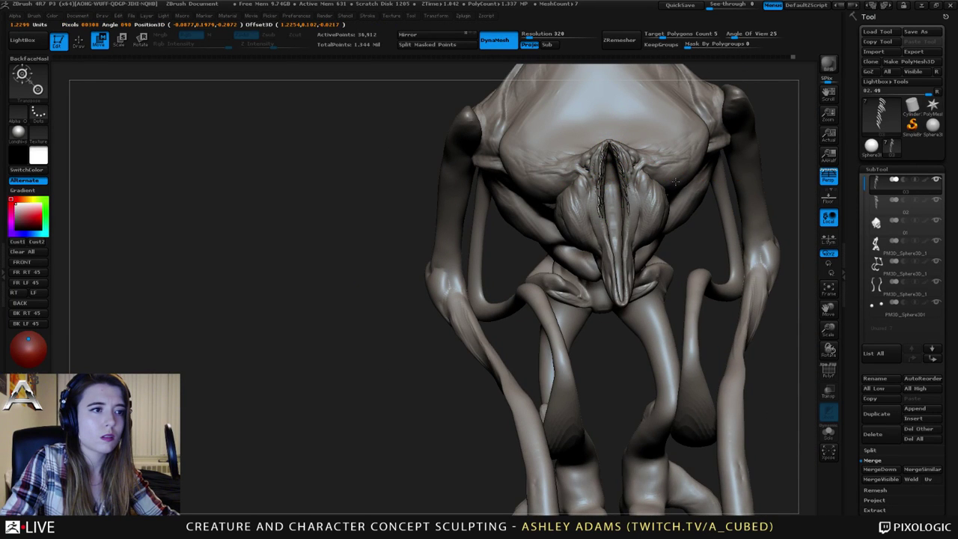
pyautogui.keyDown('ctrl'); pyautogui.moveTo(676, 185); pyautogui.dragTo(674, 185); pyautogui.keyUp('ctrl')
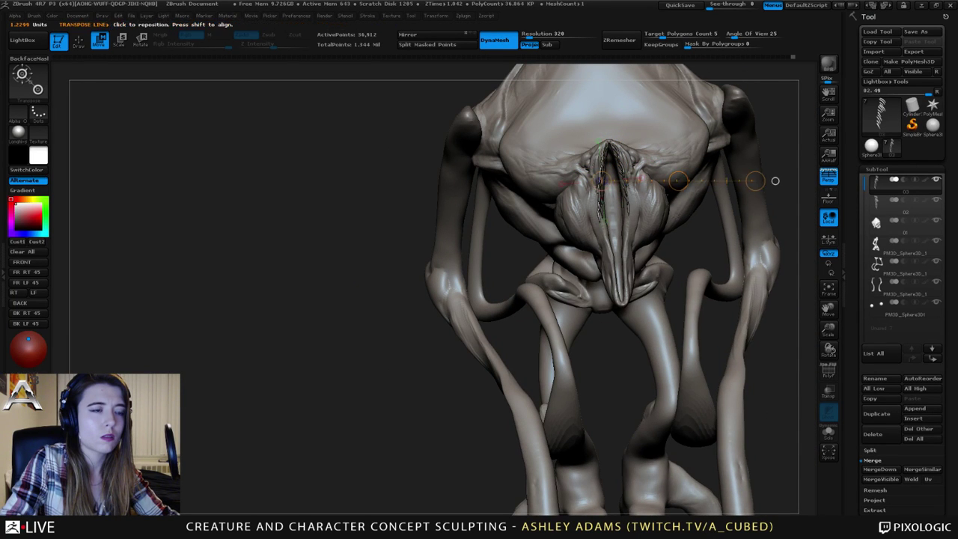
# Shift the duplicated spikes slightly back toward the snout and split the masked points into a separate subtool.
pyautogui.moveTo(681, 184); pyautogui.dragTo(749, 213, button='right')
pyautogui.moveTo(610, 169)
pyautogui.keyDown('shift'); pyautogui.mouseDown()
pyautogui.moveTo(779, 169)
pyautogui.moveTo(770, 170)
pyautogui.mouseUp(); pyautogui.keyUp('shift')
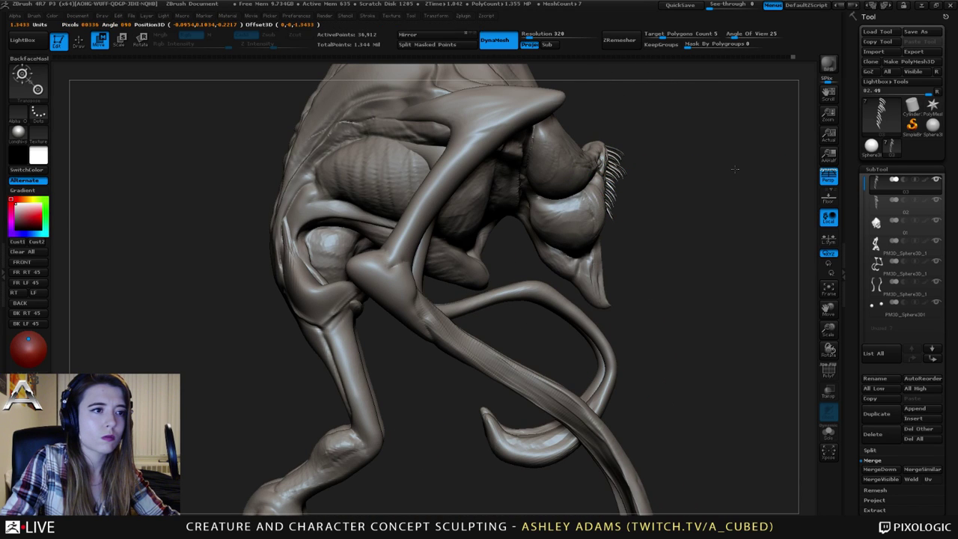
pyautogui.moveTo(695, 169); pyautogui.dragTo(690, 171)
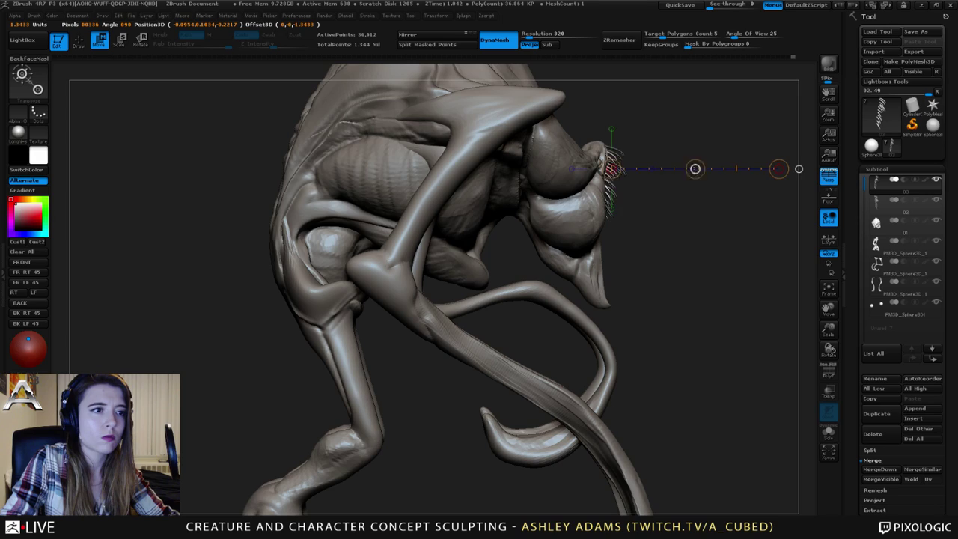
pyautogui.moveTo(690, 205); pyautogui.dragTo(637, 221, button='right')
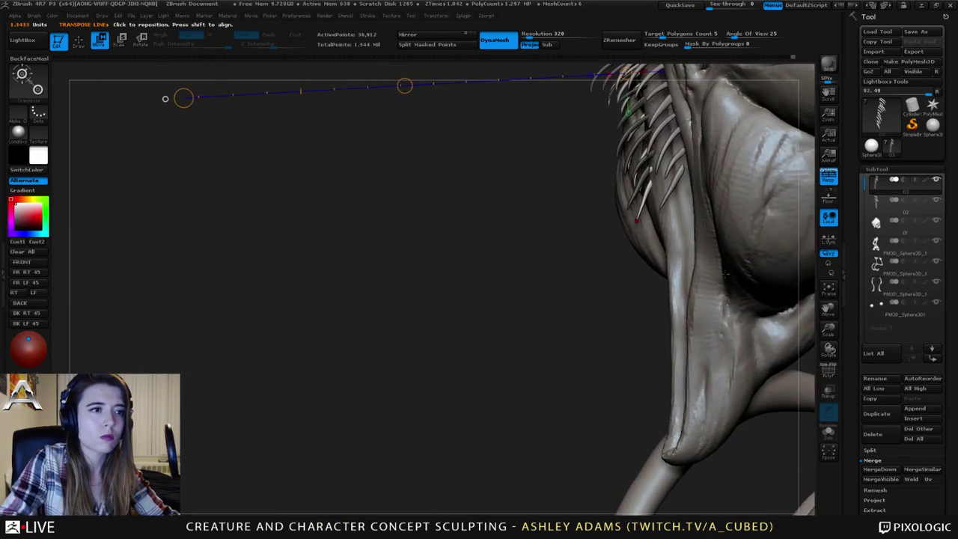
pyautogui.click(872, 452)
pyautogui.click(892, 500)
# Make the split-off spike row active and stagger its spikes along the snout edge with the SnakeHook brush.
pyautogui.moveTo(657, 152)
pyautogui.keyDown('alt'); pyautogui.mouseDown(button='right')
pyautogui.moveTo(631, 196)
pyautogui.moveTo(640, 186)
pyautogui.mouseUp(button='right'); pyautogui.keyUp('alt')
pyautogui.keyDown('alt'); pyautogui.click(646, 185); pyautogui.keyUp('alt')
pyautogui.press('q')
pyautogui.press('space')
pyautogui.press('b')
pyautogui.press('s')
pyautogui.press('h')
pyautogui.moveTo(640, 186); pyautogui.dragTo(652, 189)
pyautogui.moveTo(652, 189)
pyautogui.mouseDown(button='right')
pyautogui.moveTo(637, 180)
pyautogui.moveTo(647, 201)
pyautogui.mouseUp(button='right')
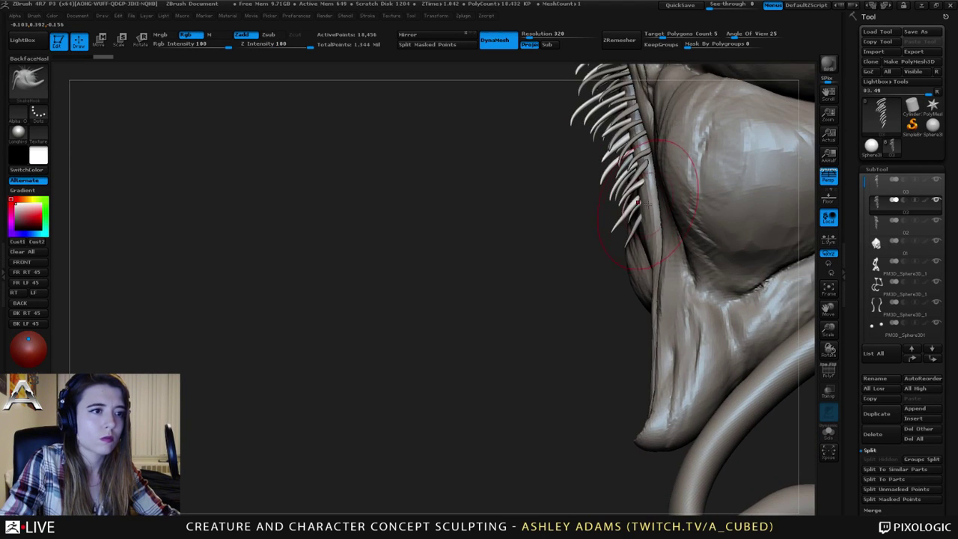
pyautogui.moveTo(656, 201); pyautogui.dragTo(660, 202)
pyautogui.moveTo(660, 202)
pyautogui.mouseDown(button='right')
pyautogui.moveTo(665, 191)
pyautogui.moveTo(607, 87)
pyautogui.moveTo(581, 146)
pyautogui.mouseUp(button='right')
pyautogui.moveTo(578, 122); pyautogui.dragTo(578, 114)
# Make the spike row on the opposite side active, adjust its lower spikes with the SnakeHook brush and smooth them.
pyautogui.moveTo(586, 111)
pyautogui.mouseDown(button='right')
pyautogui.moveTo(637, 158)
pyautogui.moveTo(685, 142)
pyautogui.mouseUp(button='right')
pyautogui.keyDown('alt'); pyautogui.click(641, 160); pyautogui.keyUp('alt')
pyautogui.moveTo(666, 247); pyautogui.dragTo(682, 229, button='right')
pyautogui.press('space')
pyautogui.moveTo(680, 227); pyautogui.dragTo(677, 237)
pyautogui.moveTo(677, 236); pyautogui.dragTo(691, 238, button='right')
pyautogui.press('space')
pyautogui.moveTo(687, 239); pyautogui.dragTo(669, 227)
pyautogui.moveTo(669, 227); pyautogui.dragTo(599, 241, button='right')
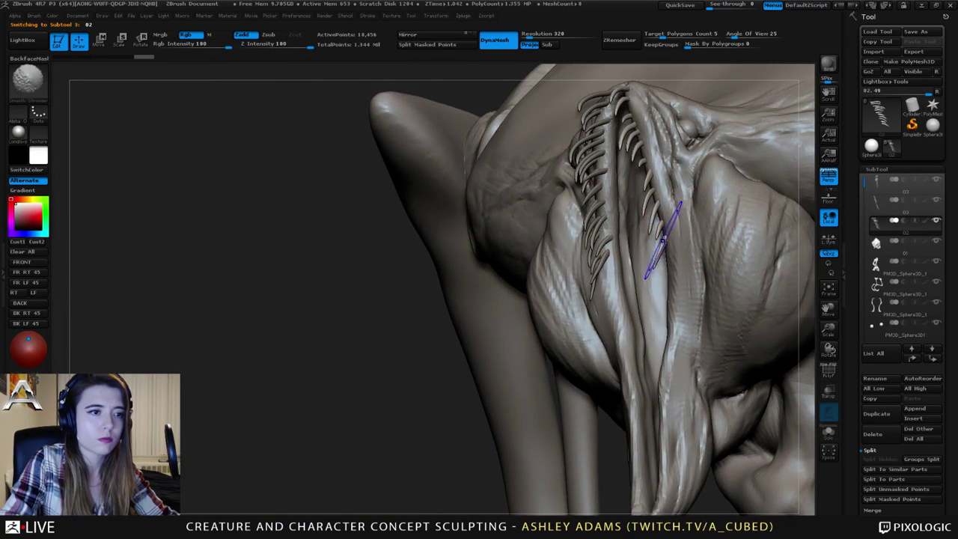
pyautogui.keyDown('shift'); pyautogui.moveTo(663, 239); pyautogui.dragTo(660, 246); pyautogui.keyUp('shift')
# Duplicate this spike row slightly sideways with the Move transpose line and scale the copy down slightly.
pyautogui.moveTo(660, 246)
pyautogui.keyDown('ctrl'); pyautogui.mouseDown(button='right')
pyautogui.moveTo(674, 200)
pyautogui.moveTo(640, 173)
pyautogui.mouseUp(button='right'); pyautogui.keyUp('ctrl')
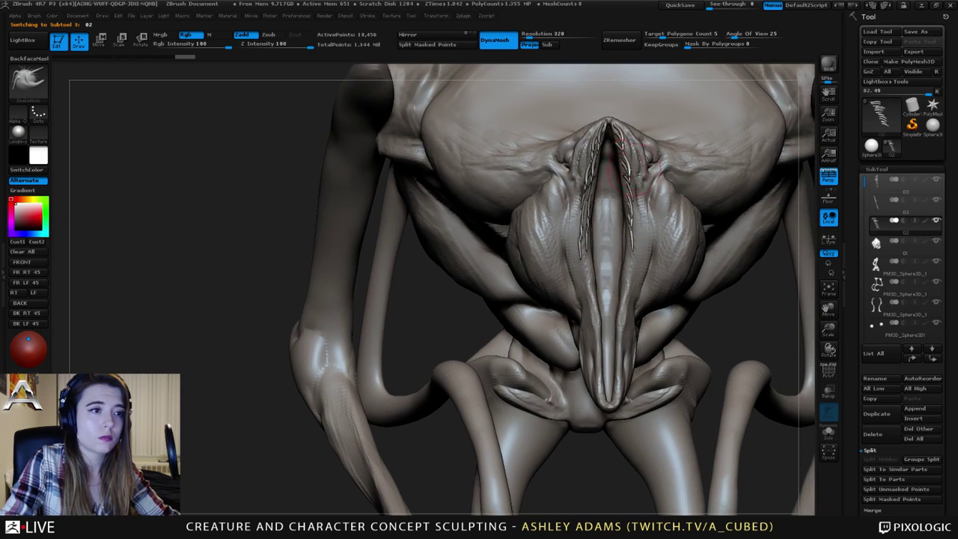
pyautogui.press('w')
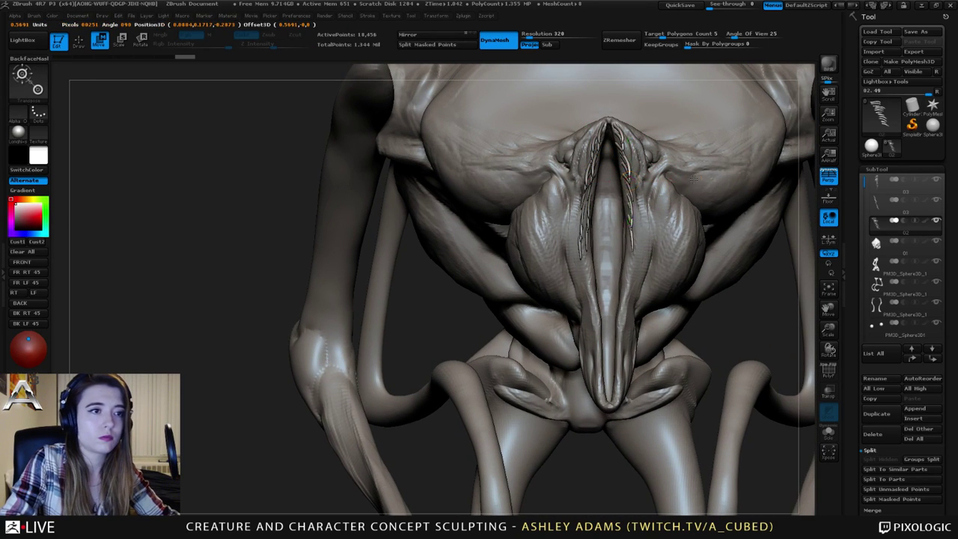
pyautogui.keyDown('ctrl'); pyautogui.moveTo(695, 178); pyautogui.dragTo(699, 179); pyautogui.keyUp('ctrl')
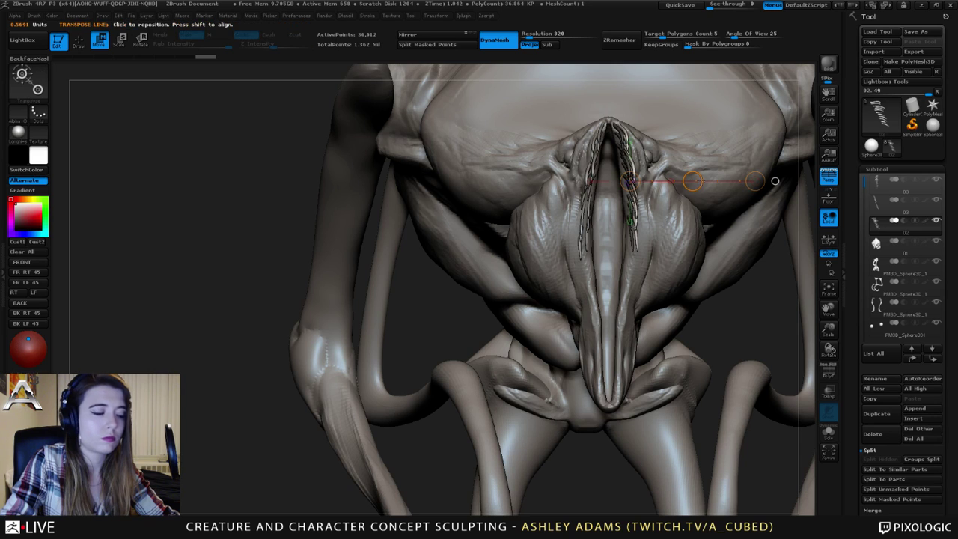
pyautogui.press('e')
pyautogui.moveTo(755, 181); pyautogui.dragTo(736, 180)
pyautogui.moveTo(775, 182); pyautogui.dragTo(626, 171, button='right')
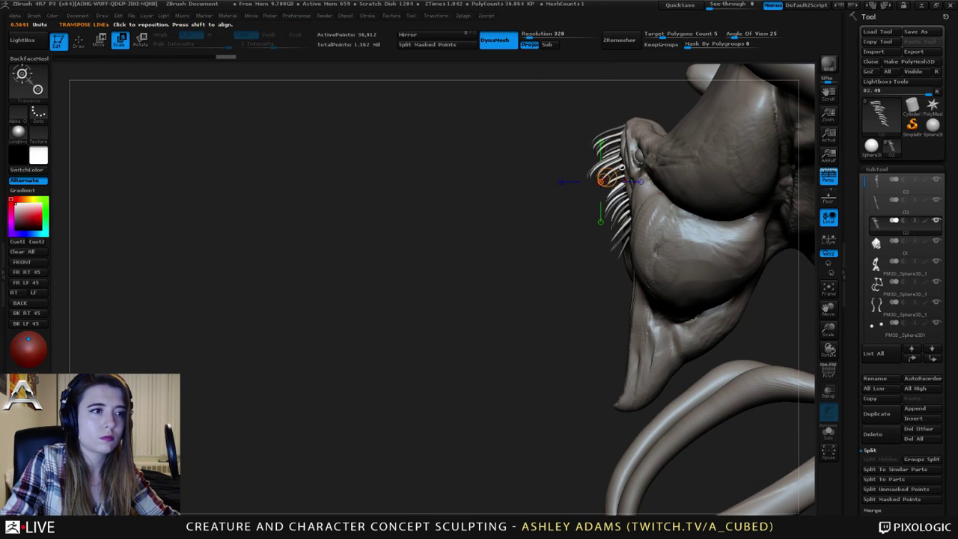
# Move the scaled spike copy against the snout edge and split the masked points into a separate subtool.
pyautogui.moveTo(624, 182)
pyautogui.mouseDown()
pyautogui.moveTo(567, 207)
pyautogui.moveTo(536, 201)
pyautogui.moveTo(588, 191)
pyautogui.mouseUp()
pyautogui.press('w')
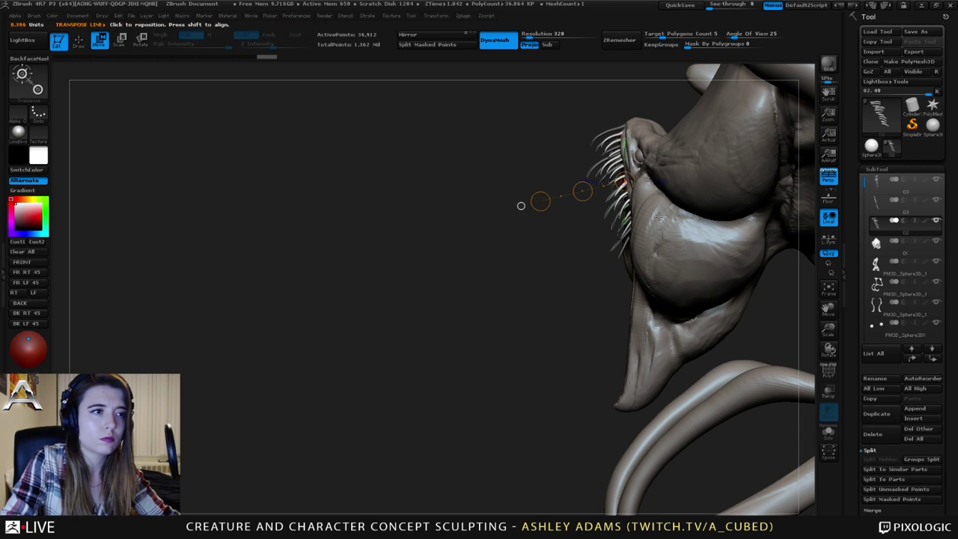
pyautogui.moveTo(658, 217); pyautogui.dragTo(738, 215, button='right')
pyautogui.press('q')
pyautogui.moveTo(620, 187)
pyautogui.mouseDown(button='right')
pyautogui.moveTo(691, 193)
pyautogui.moveTo(683, 275)
pyautogui.mouseUp(button='right')
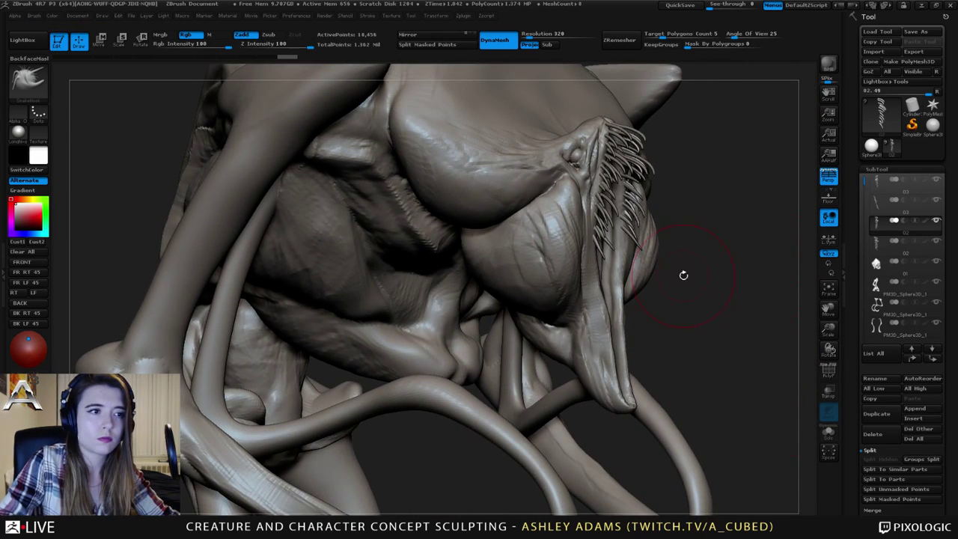
pyautogui.keyDown('ctrl'); pyautogui.moveTo(720, 230); pyautogui.dragTo(678, 212, button='right'); pyautogui.keyUp('ctrl')
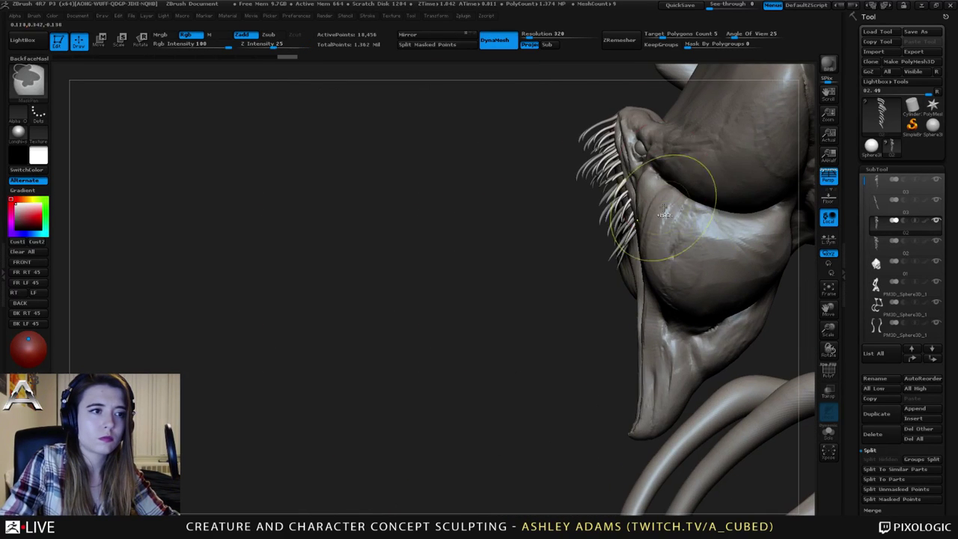
# Make the neighbouring spike row subtool active and duplicate its spikes downward to the lower snout with the Move transpose line.
pyautogui.keyDown('alt'); pyautogui.click(597, 142); pyautogui.keyUp('alt')
pyautogui.moveTo(590, 141); pyautogui.dragTo(618, 129, button='right')
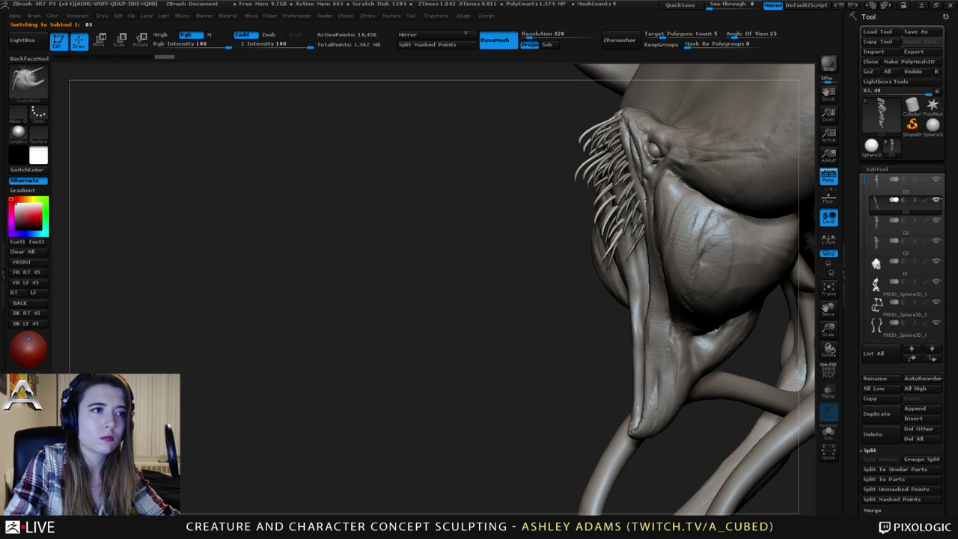
pyautogui.keyDown('alt'); pyautogui.click(601, 130); pyautogui.keyUp('alt')
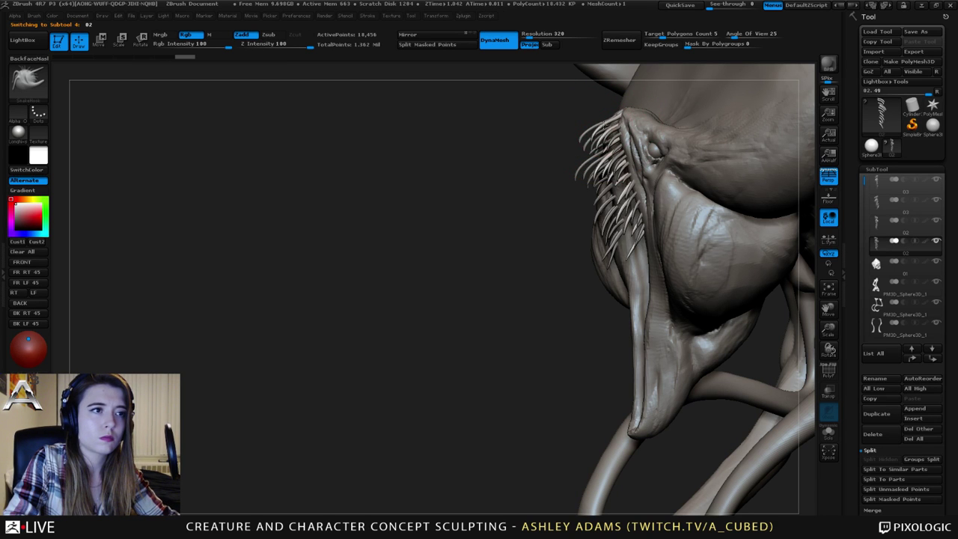
pyautogui.moveTo(605, 125); pyautogui.dragTo(640, 146, button='right')
pyautogui.moveTo(641, 147); pyautogui.dragTo(659, 166, button='right')
pyautogui.press('w')
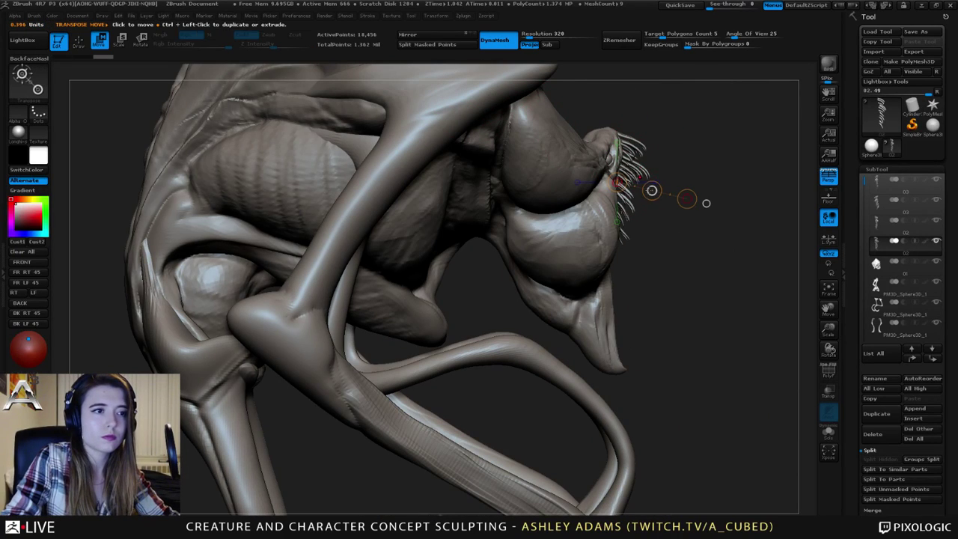
pyautogui.keyDown('ctrl'); pyautogui.moveTo(652, 190); pyautogui.dragTo(666, 271); pyautogui.keyUp('ctrl')
# Rotate the duplicated spikes to tilt along the lower snout and move them onto its edge.
pyautogui.moveTo(667, 271)
pyautogui.mouseDown(button='right')
pyautogui.moveTo(659, 235)
pyautogui.moveTo(598, 235)
pyautogui.mouseUp(button='right')
pyautogui.moveTo(604, 239); pyautogui.dragTo(602, 346)
pyautogui.moveTo(602, 346); pyautogui.dragTo(601, 345, button='right')
pyautogui.press('r')
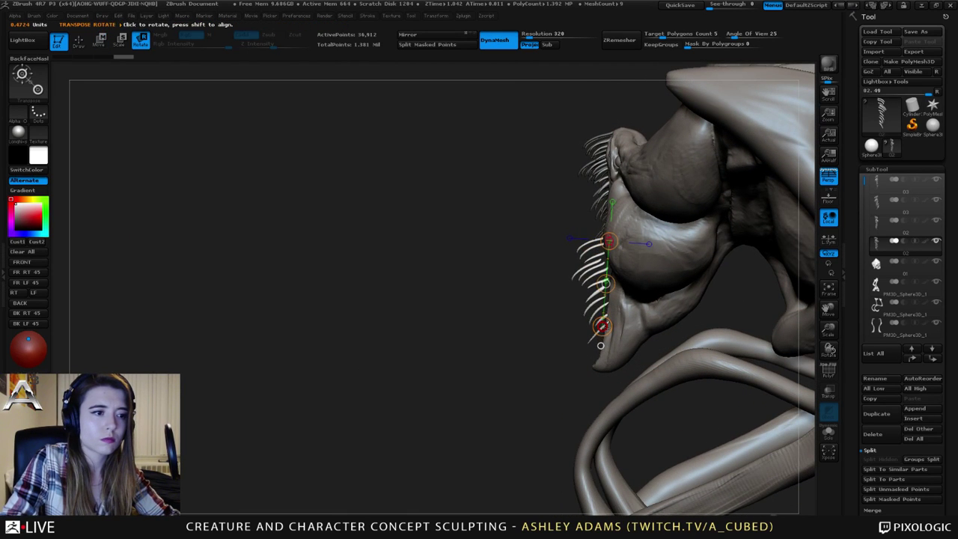
pyautogui.moveTo(602, 327); pyautogui.dragTo(564, 313)
pyautogui.press('w')
pyautogui.moveTo(605, 283); pyautogui.dragTo(626, 310)
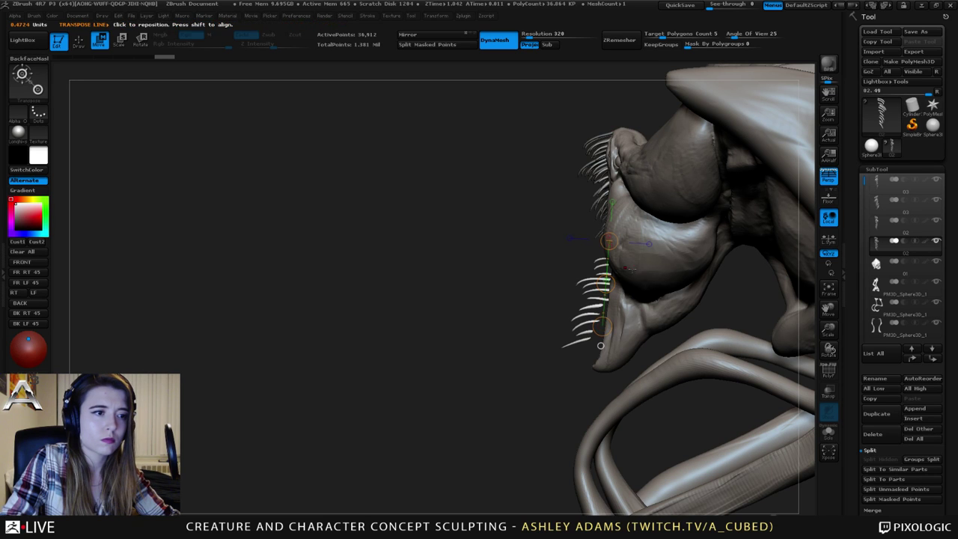
# Realign the lower spike row from the side and front with Rotate, and nudge it onto the rim of the snout opening.
pyautogui.moveTo(612, 262); pyautogui.dragTo(596, 346)
pyautogui.press('r')
pyautogui.moveTo(573, 357); pyautogui.dragTo(633, 355)
pyautogui.moveTo(612, 261)
pyautogui.mouseDown()
pyautogui.moveTo(632, 368)
pyautogui.moveTo(634, 354)
pyautogui.mouseUp()
pyautogui.moveTo(629, 223); pyautogui.dragTo(693, 177)
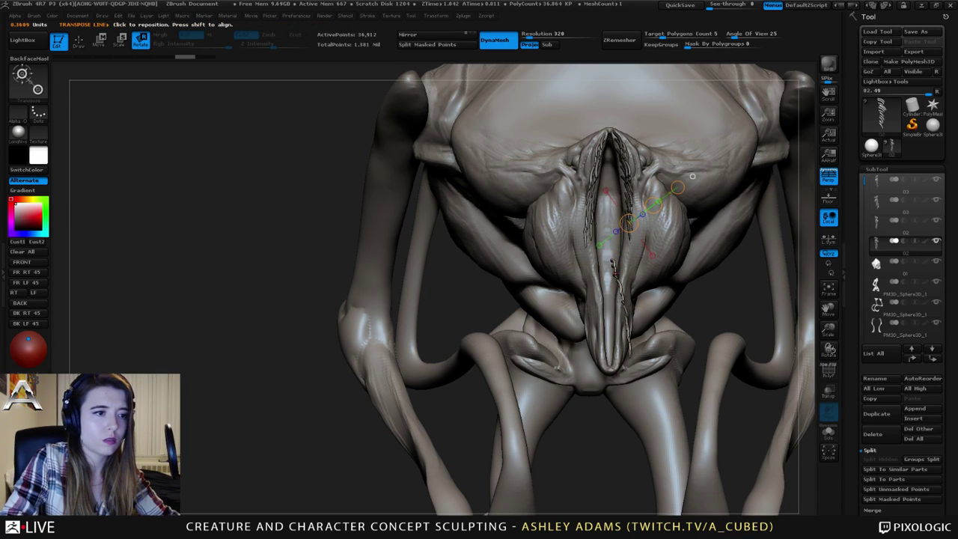
pyautogui.moveTo(612, 261); pyautogui.dragTo(626, 345)
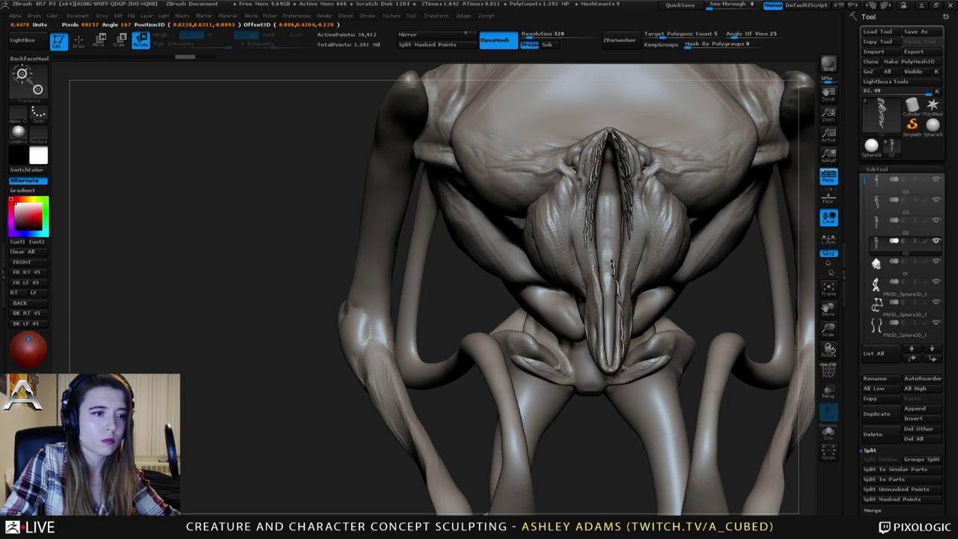
pyautogui.press('w')
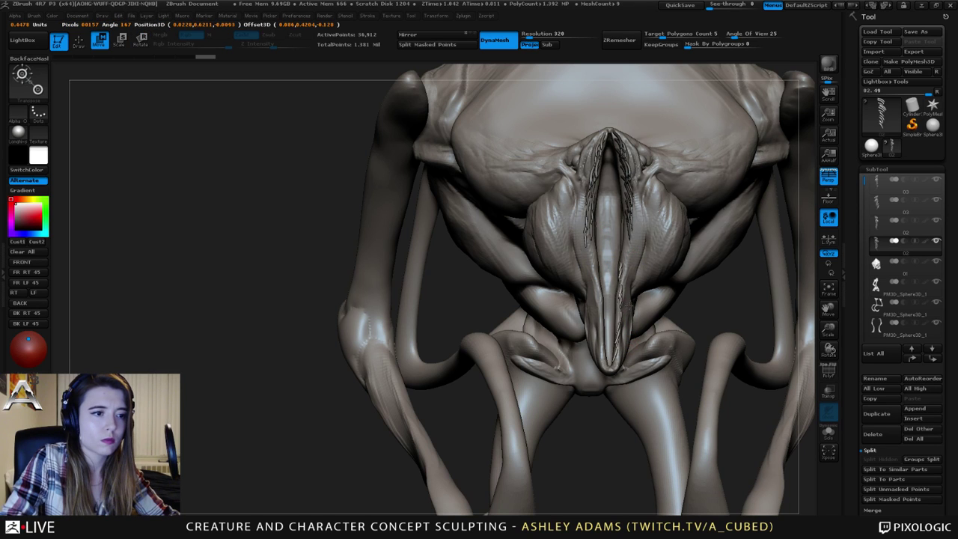
pyautogui.moveTo(629, 306); pyautogui.dragTo(625, 305)
# Adjust the upper and bottom spikes of the lower row along the snout rim with the SnakeHook brush.
pyautogui.press('q')
pyautogui.moveTo(532, 249)
pyautogui.mouseDown(button='right')
pyautogui.moveTo(651, 251)
pyautogui.moveTo(601, 271)
pyautogui.mouseUp(button='right')
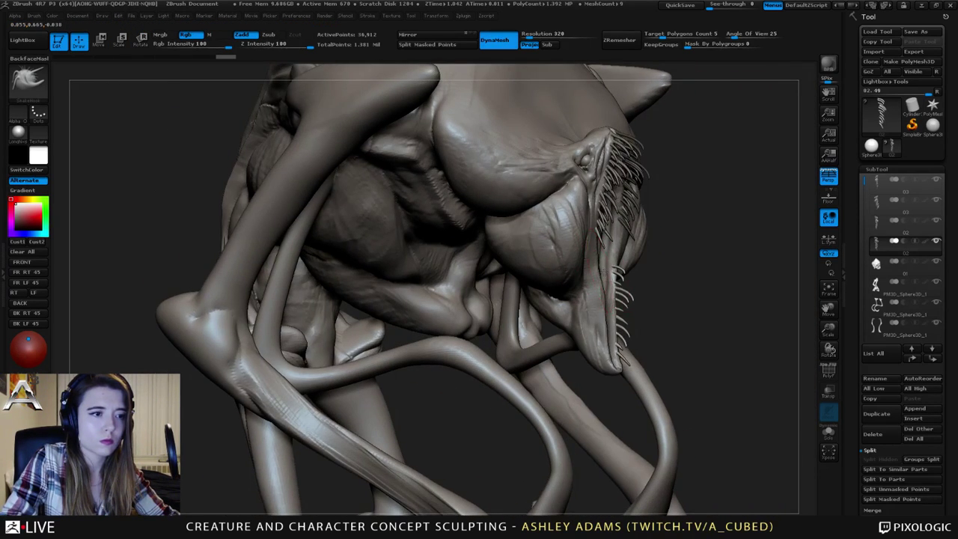
pyautogui.moveTo(606, 272); pyautogui.dragTo(619, 271)
pyautogui.moveTo(622, 271); pyautogui.dragTo(595, 277, button='right')
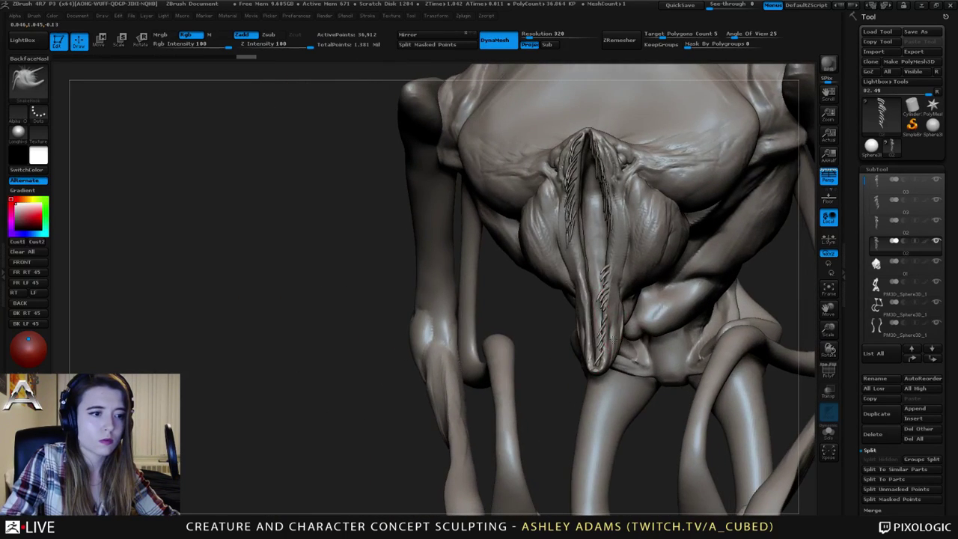
pyautogui.moveTo(636, 346); pyautogui.dragTo(610, 350, button='right')
pyautogui.moveTo(602, 349); pyautogui.dragTo(597, 349)
pyautogui.moveTo(608, 349)
pyautogui.mouseDown(button='right')
pyautogui.moveTo(658, 333)
pyautogui.moveTo(636, 314)
pyautogui.moveTo(601, 316)
pyautogui.mouseUp(button='right')
pyautogui.moveTo(609, 330); pyautogui.dragTo(603, 330)
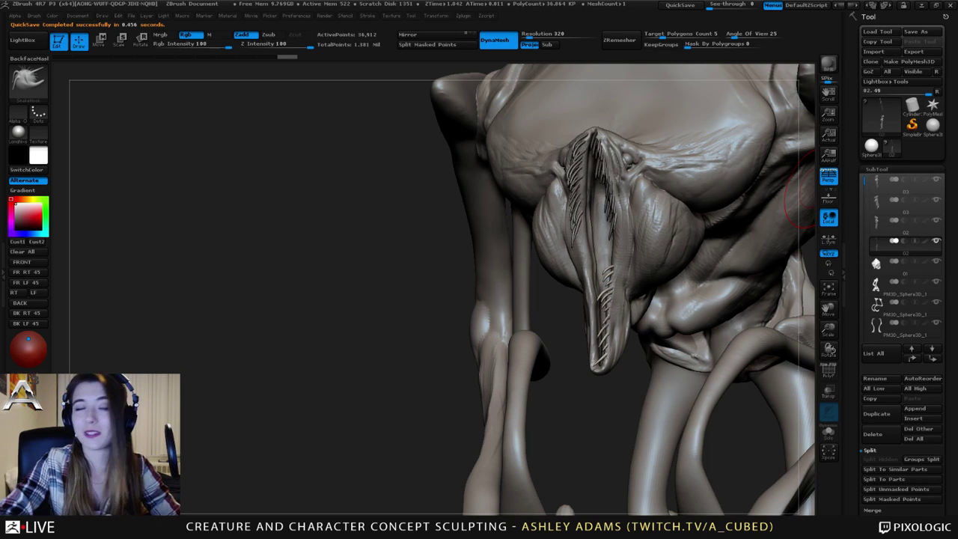
# Vary the shape and spacing of the lower row's spikes in side view with the SnakeHook brush.
pyautogui.moveTo(658, 258)
pyautogui.mouseDown(button='right')
pyautogui.moveTo(539, 250)
pyautogui.moveTo(651, 252)
pyautogui.moveTo(657, 210)
pyautogui.mouseUp(button='right')
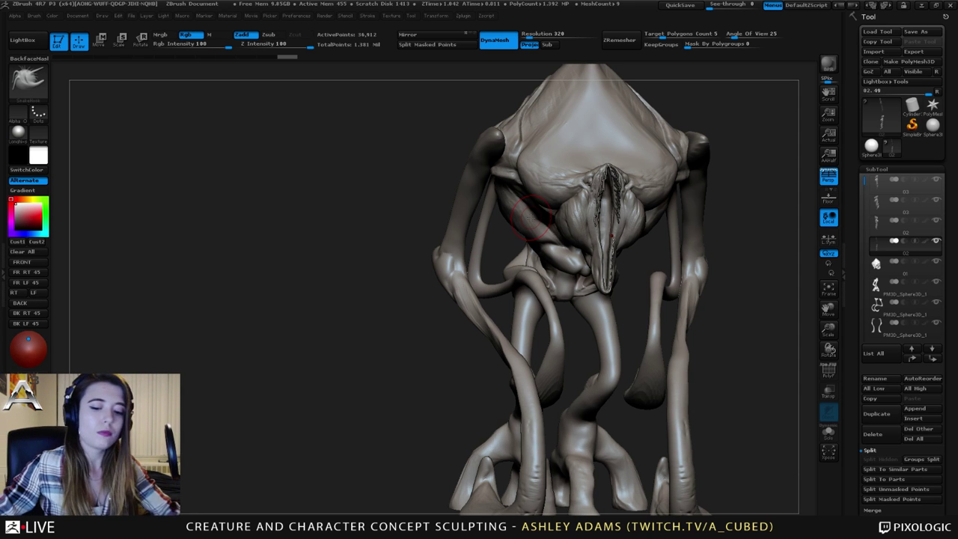
pyautogui.moveTo(628, 189)
pyautogui.mouseDown(button='right')
pyautogui.moveTo(609, 183)
pyautogui.moveTo(633, 313)
pyautogui.moveTo(566, 275)
pyautogui.moveTo(592, 260)
pyautogui.mouseUp(button='right')
pyautogui.moveTo(579, 323)
pyautogui.mouseDown()
pyautogui.moveTo(563, 341)
pyautogui.moveTo(572, 299)
pyautogui.mouseUp()
pyautogui.moveTo(571, 325); pyautogui.dragTo(569, 326)
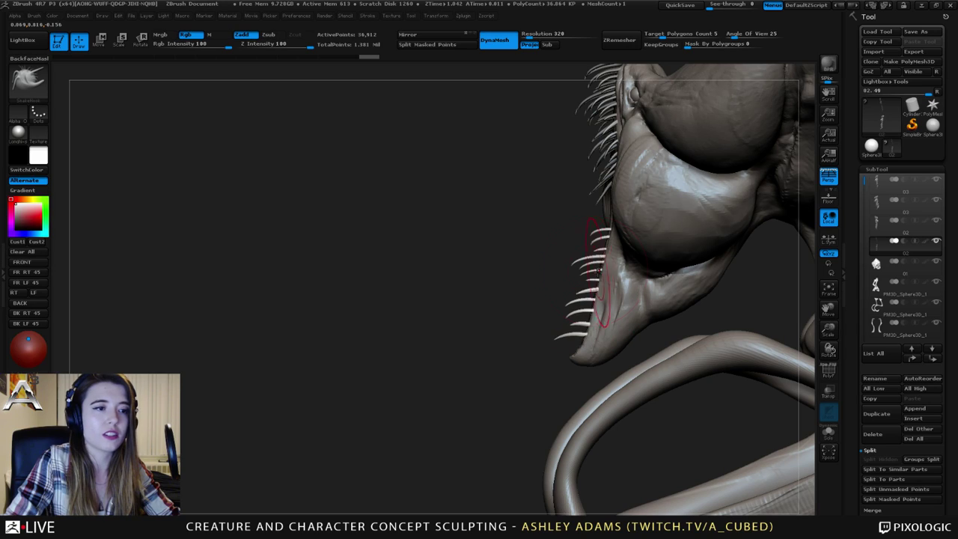
pyautogui.moveTo(575, 261); pyautogui.dragTo(572, 257)
# Mirror the lower spike row and move it back down in front of the lower snout.
pyautogui.moveTo(517, 255)
pyautogui.mouseDown(button='right')
pyautogui.moveTo(657, 241)
pyautogui.moveTo(573, 263)
pyautogui.moveTo(564, 264)
pyautogui.moveTo(573, 244)
pyautogui.moveTo(697, 239)
pyautogui.mouseUp(button='right')
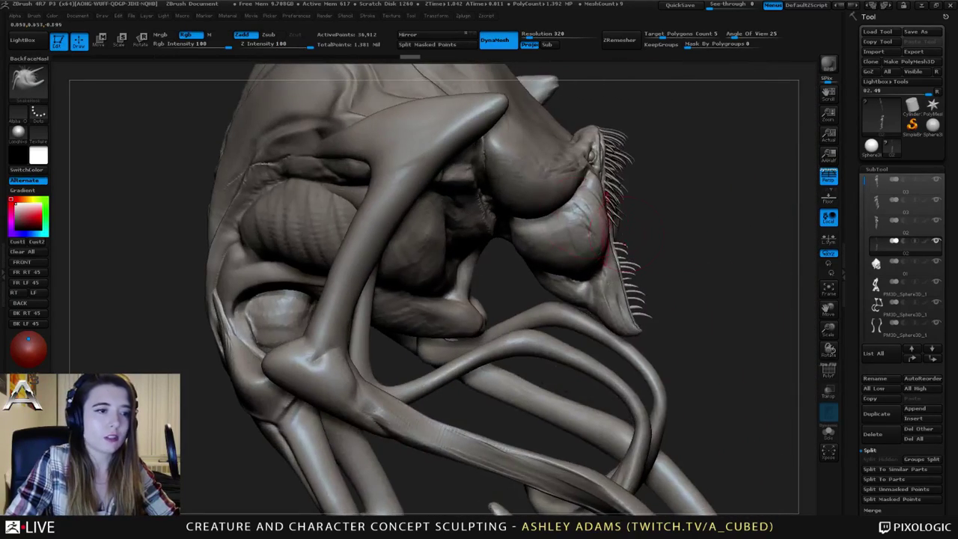
pyautogui.click(449, 39)
pyautogui.keyDown('ctrl'); pyautogui.moveTo(558, 198); pyautogui.dragTo(599, 146, button='right'); pyautogui.keyUp('ctrl')
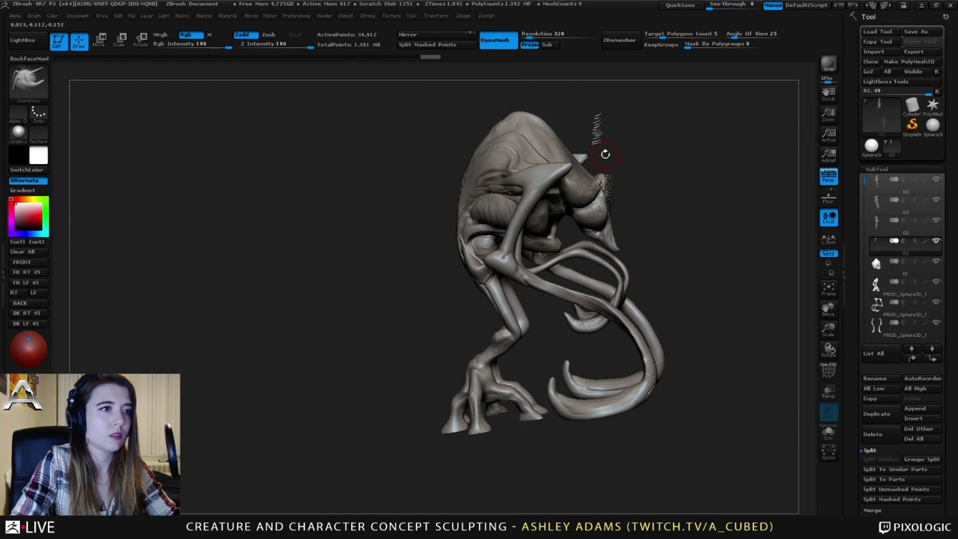
pyautogui.press('w')
pyautogui.moveTo(598, 118); pyautogui.dragTo(626, 226)
pyautogui.moveTo(610, 171)
pyautogui.mouseDown()
pyautogui.moveTo(632, 207)
pyautogui.moveTo(634, 264)
pyautogui.mouseUp()
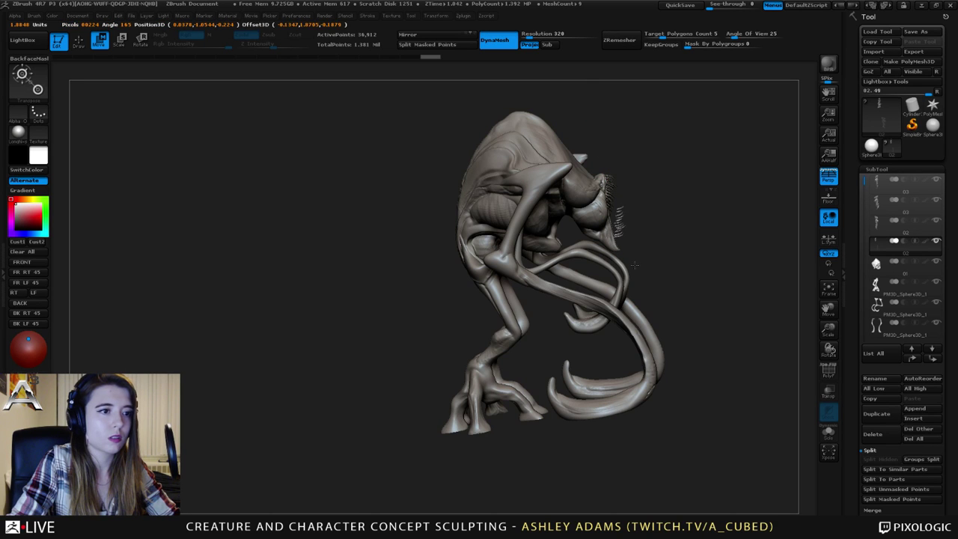
# Place the mirrored spikes closer to the lower snout in side view and shift them sideways onto the rim in front view.
pyautogui.moveTo(666, 218)
pyautogui.keyDown('ctrl'); pyautogui.mouseDown(button='right')
pyautogui.moveTo(679, 247)
pyautogui.moveTo(684, 324)
pyautogui.moveTo(662, 208)
pyautogui.mouseUp(button='right'); pyautogui.keyUp('ctrl')
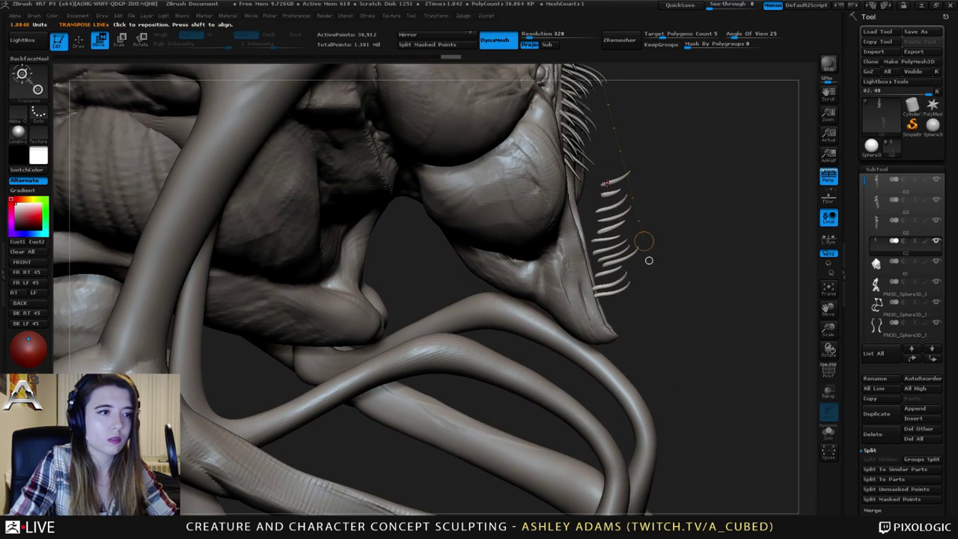
pyautogui.moveTo(607, 183)
pyautogui.mouseDown()
pyautogui.moveTo(622, 306)
pyautogui.moveTo(619, 292)
pyautogui.moveTo(673, 282)
pyautogui.mouseUp()
pyautogui.press('r')
pyautogui.press('w')
pyautogui.moveTo(614, 238); pyautogui.dragTo(582, 259)
pyautogui.moveTo(689, 239); pyautogui.dragTo(533, 201, button='right')
pyautogui.moveTo(530, 192)
pyautogui.mouseDown()
pyautogui.moveTo(550, 293)
pyautogui.moveTo(539, 296)
pyautogui.mouseUp()
pyautogui.press('r')
pyautogui.press('w')
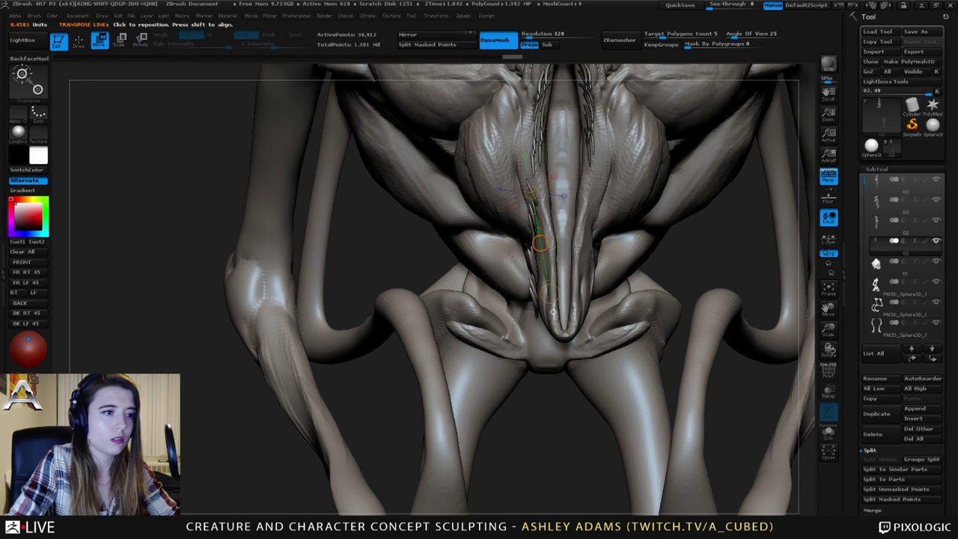
pyautogui.moveTo(536, 244); pyautogui.dragTo(661, 252)
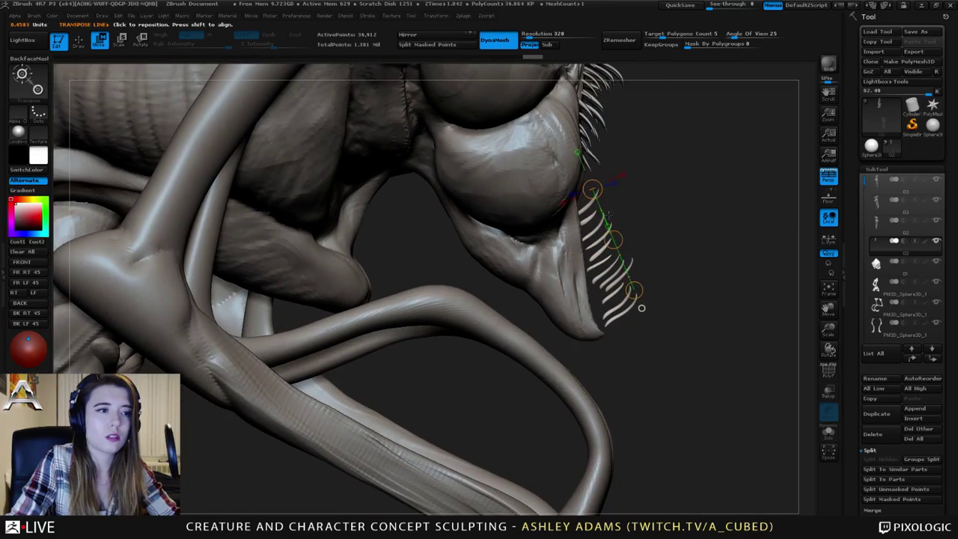
# Rotate the mirrored spike row to follow the slope of the lower snout edge.
pyautogui.moveTo(590, 204)
pyautogui.mouseDown()
pyautogui.moveTo(631, 307)
pyautogui.moveTo(610, 314)
pyautogui.mouseUp()
pyautogui.press('r')
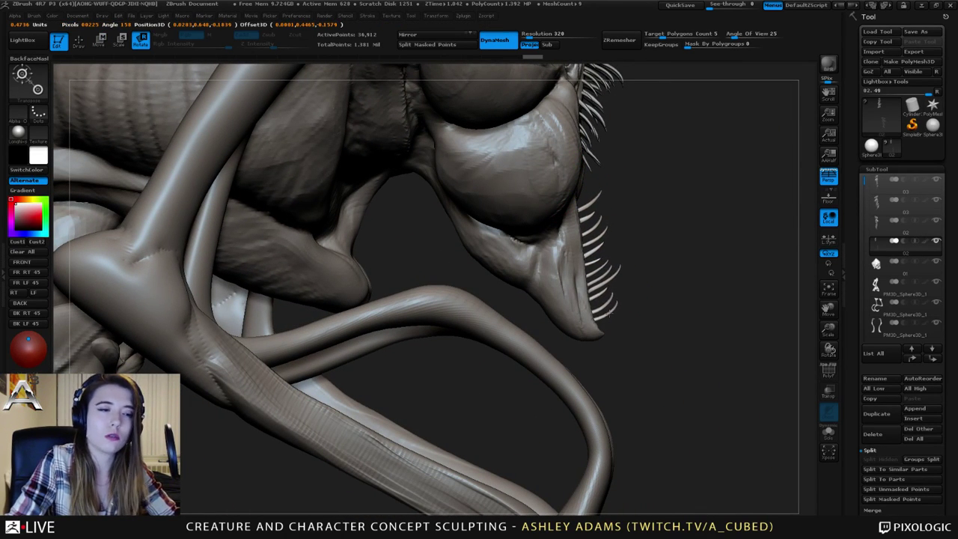
pyautogui.moveTo(653, 217); pyautogui.dragTo(596, 201)
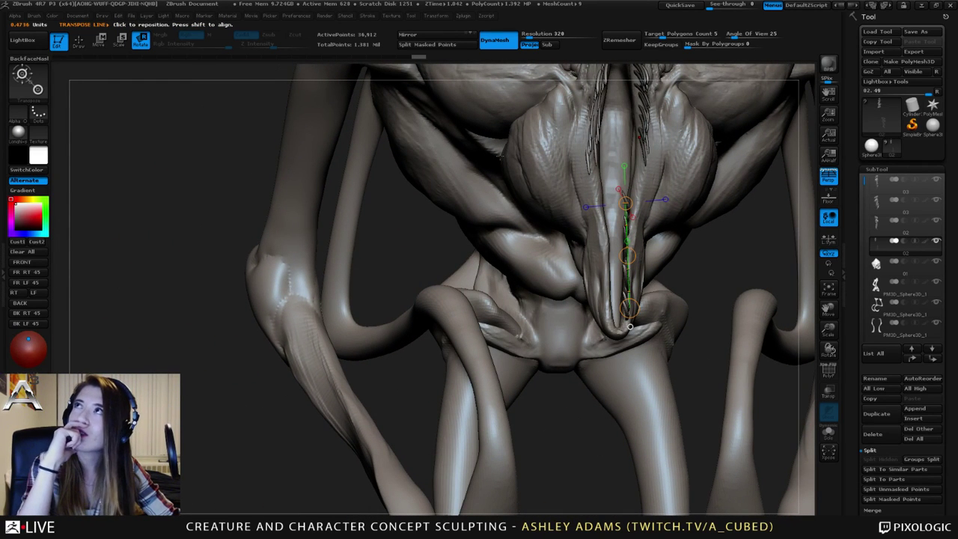
# Refine the mirrored row's spikes with the SnakeHook brush so they sit along the lower snout rim.
pyautogui.moveTo(667, 256)
pyautogui.mouseDown(button='right')
pyautogui.moveTo(623, 224)
pyautogui.moveTo(700, 235)
pyautogui.moveTo(717, 200)
pyautogui.mouseUp(button='right')
pyautogui.press('q')
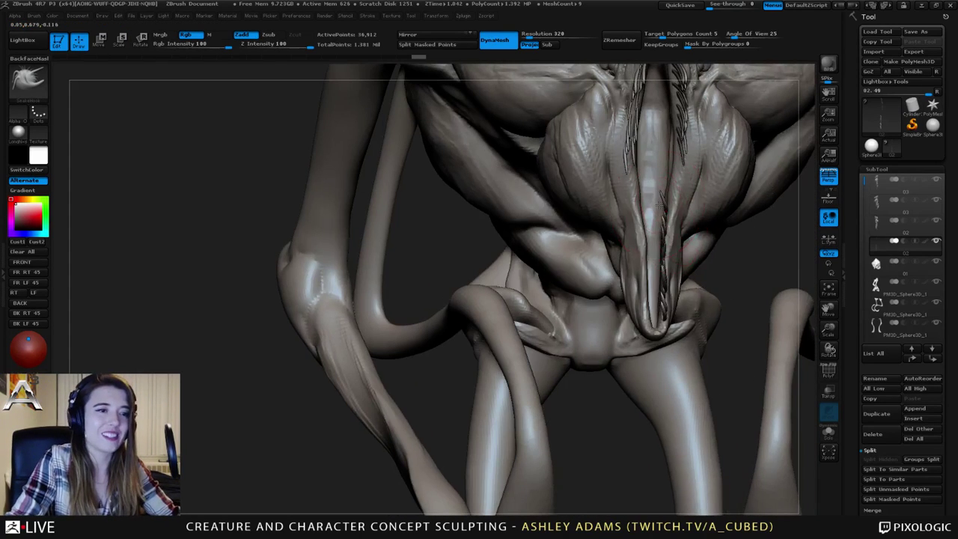
pyautogui.rightClick(703, 199)
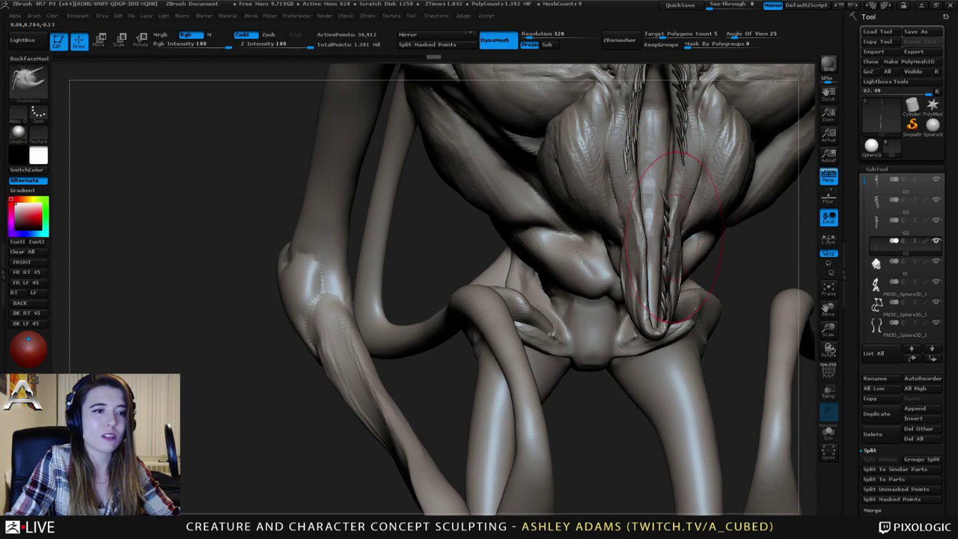
pyautogui.moveTo(674, 221)
pyautogui.mouseDown(button='right')
pyautogui.moveTo(608, 212)
pyautogui.moveTo(675, 216)
pyautogui.mouseUp(button='right')
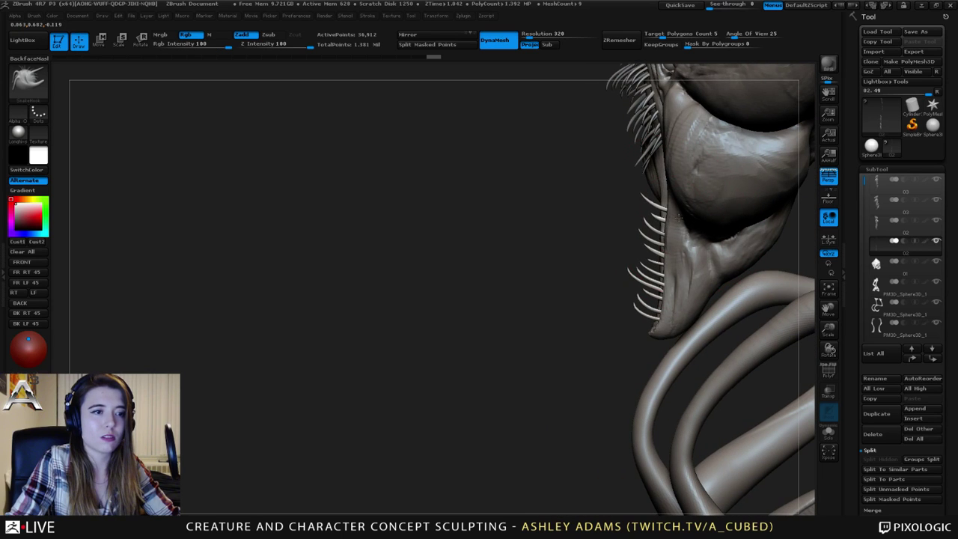
pyautogui.moveTo(645, 213)
pyautogui.mouseDown()
pyautogui.moveTo(635, 190)
pyautogui.moveTo(642, 196)
pyautogui.mouseUp()
pyautogui.press('space')
pyautogui.moveTo(591, 329); pyautogui.dragTo(608, 347, button='right')
pyautogui.rightClick(607, 348)
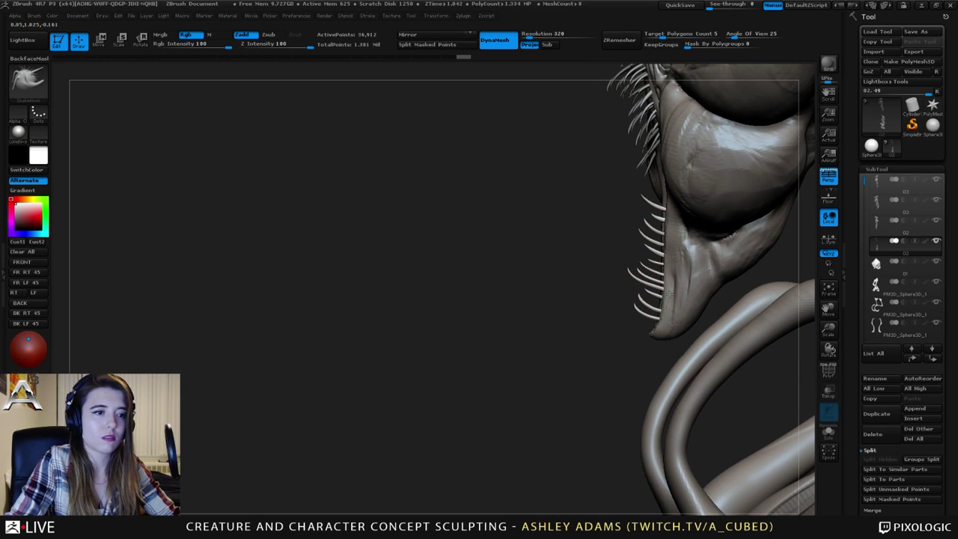
pyautogui.moveTo(663, 286); pyautogui.dragTo(663, 259)
pyautogui.moveTo(554, 251); pyautogui.dragTo(760, 239)
pyautogui.moveTo(679, 311)
pyautogui.mouseDown()
pyautogui.moveTo(721, 217)
pyautogui.moveTo(692, 220)
pyautogui.moveTo(690, 273)
pyautogui.moveTo(649, 238)
pyautogui.moveTo(680, 210)
pyautogui.mouseUp()
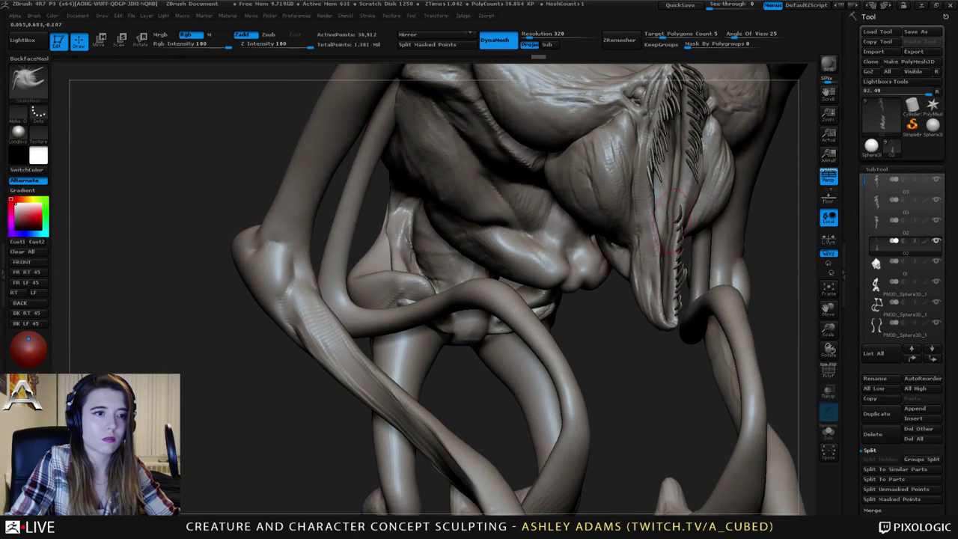
pyautogui.moveTo(679, 212); pyautogui.dragTo(661, 211, button='right')
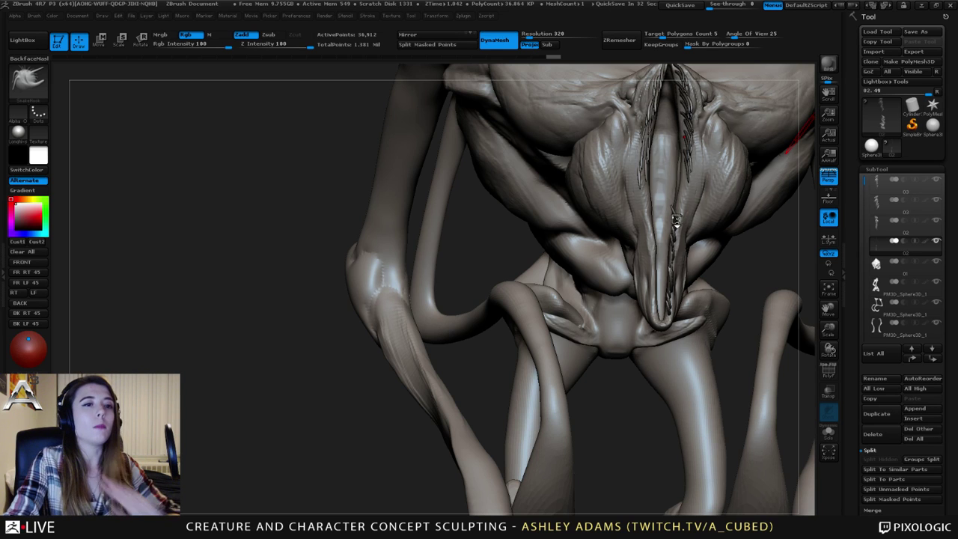
pyautogui.moveTo(677, 221); pyautogui.dragTo(629, 268, button='right')
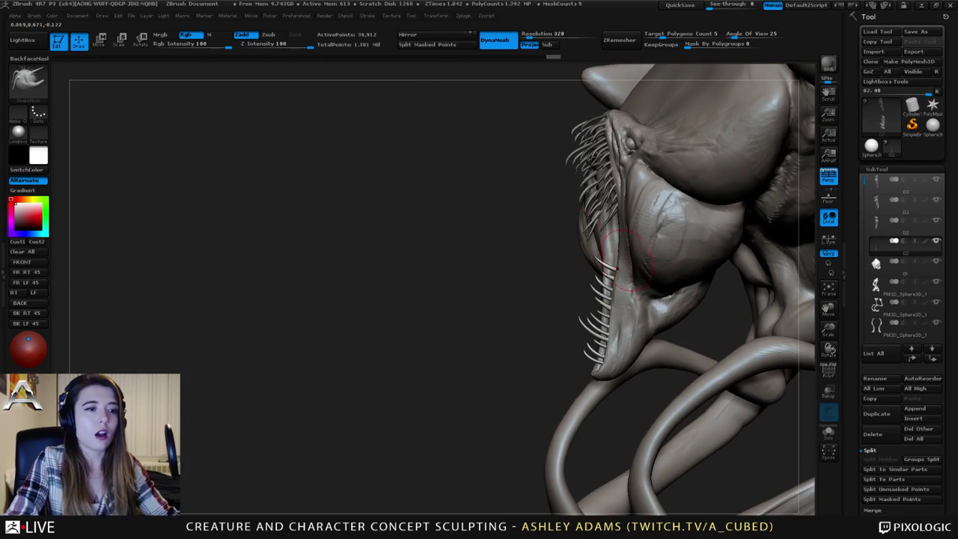
pyautogui.click(874, 416)
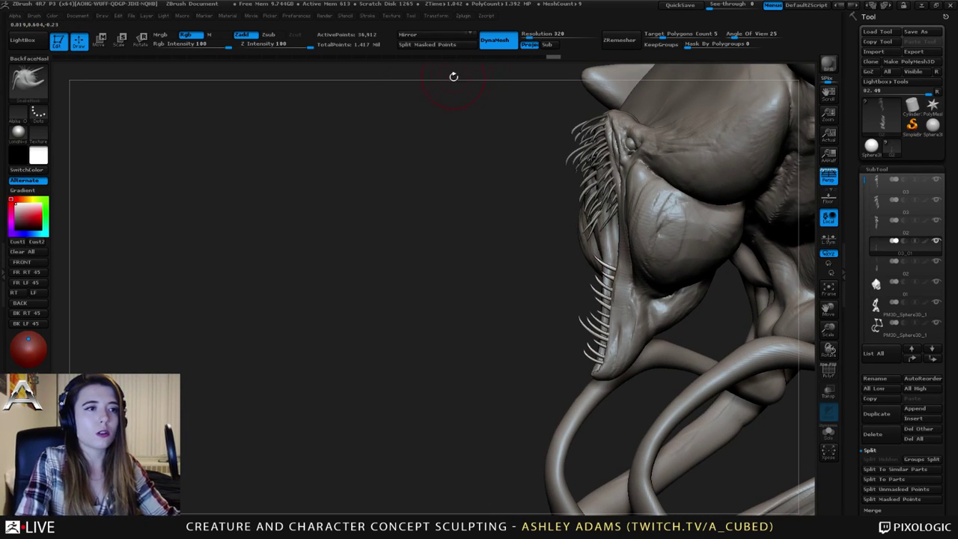
pyautogui.moveTo(458, 131); pyautogui.dragTo(482, 141)
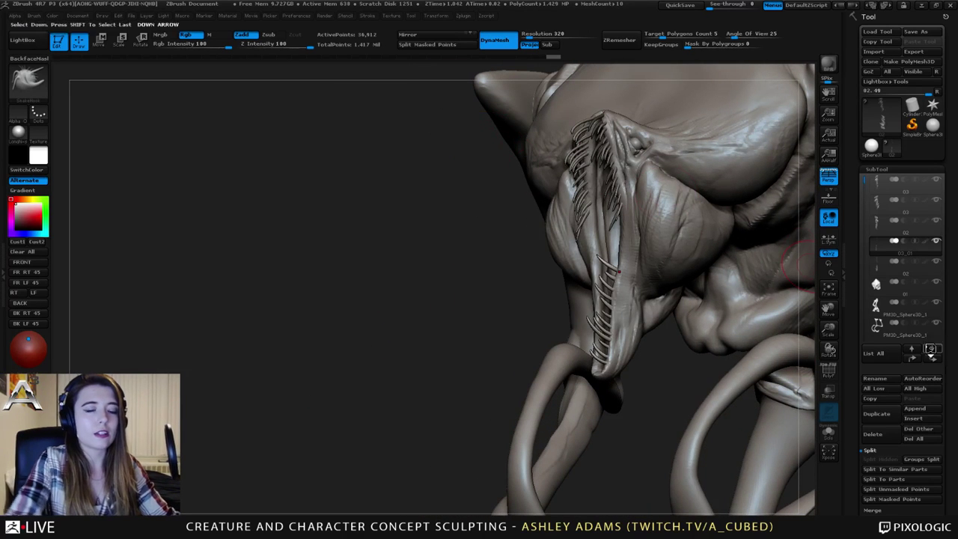
pyautogui.click(873, 434)
pyautogui.click(770, 458)
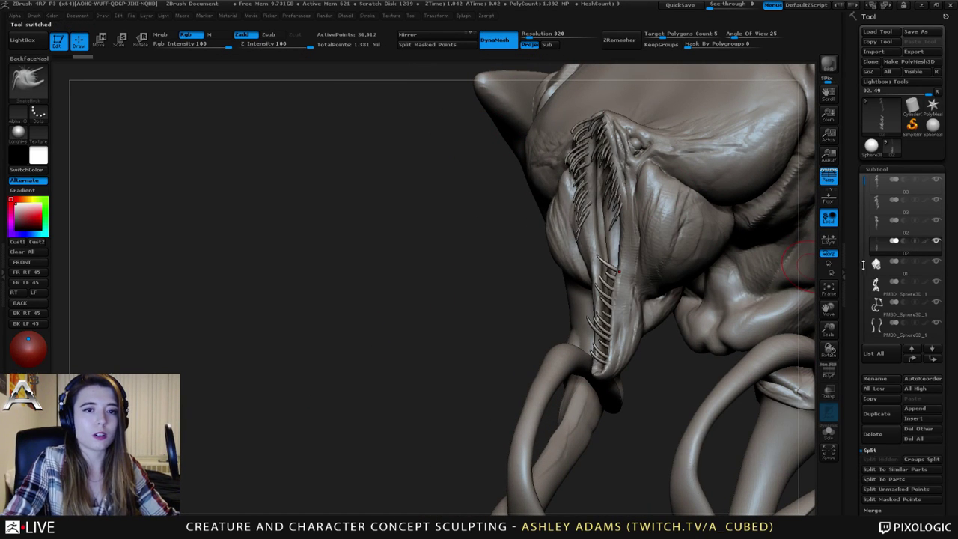
# Split the masked points of the active spike subtool into a separate subtool.
pyautogui.click(875, 502)
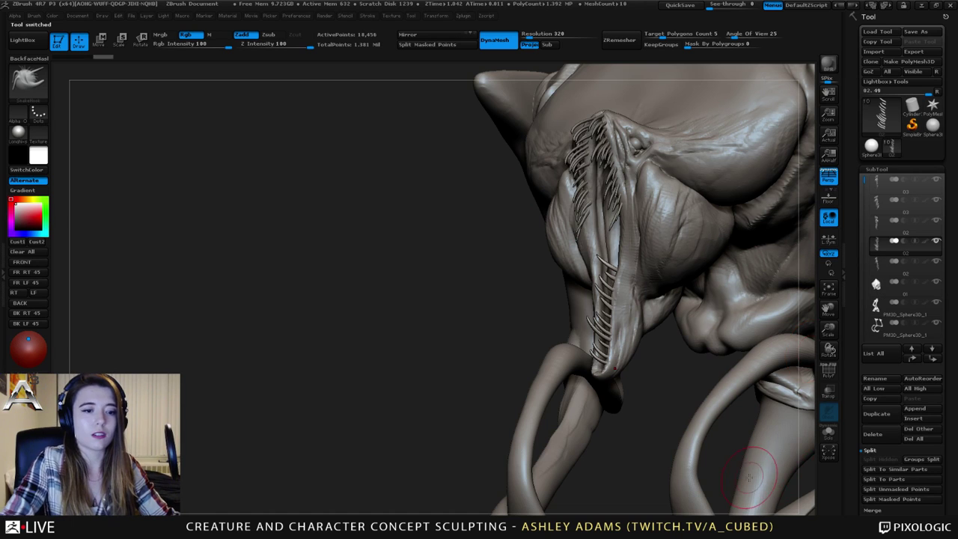
# Nudge the lower snout spikes sideways onto the rim with the SnakeHook brush in front view and inspect the row from the side.
pyautogui.moveTo(627, 296)
pyautogui.keyDown('alt'); pyautogui.mouseDown(button='right')
pyautogui.moveTo(587, 276)
pyautogui.moveTo(587, 263)
pyautogui.moveTo(566, 262)
pyautogui.mouseUp(button='right'); pyautogui.keyUp('alt')
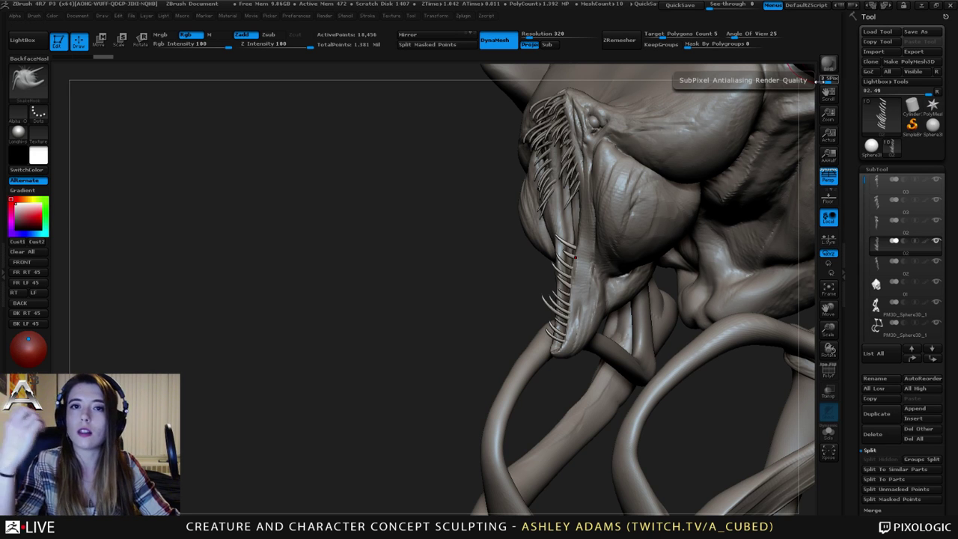
pyautogui.moveTo(337, 337)
pyautogui.mouseDown()
pyautogui.moveTo(479, 337)
pyautogui.moveTo(509, 319)
pyautogui.mouseUp()
pyautogui.rightClick(574, 294)
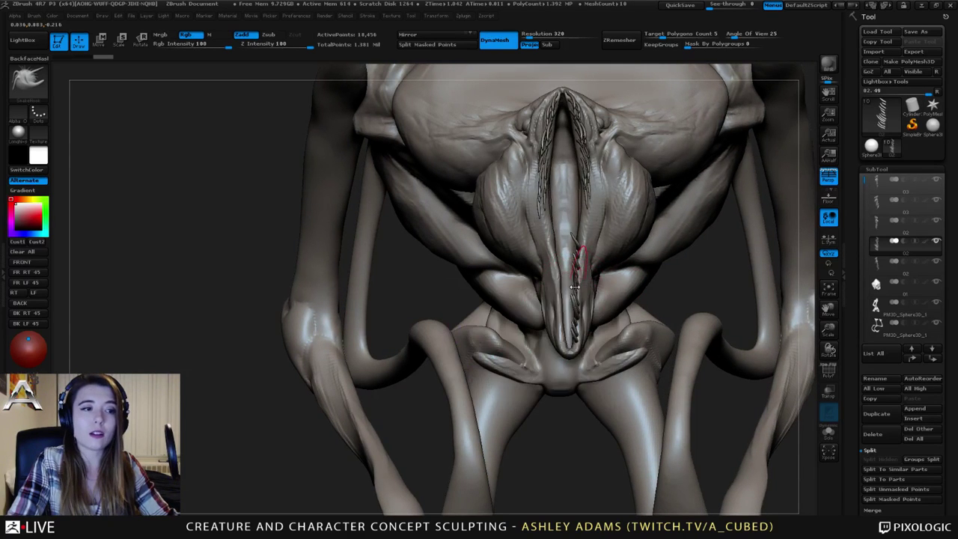
pyautogui.keyDown('ctrl'); pyautogui.moveTo(577, 253); pyautogui.dragTo(585, 294, button='right'); pyautogui.keyUp('ctrl')
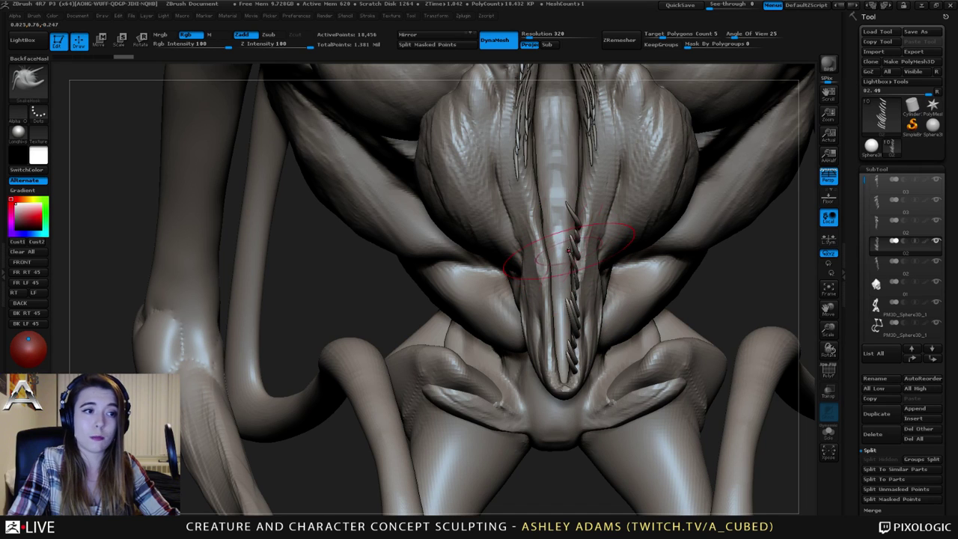
pyautogui.moveTo(570, 251); pyautogui.dragTo(579, 255)
pyautogui.moveTo(572, 308); pyautogui.dragTo(580, 313)
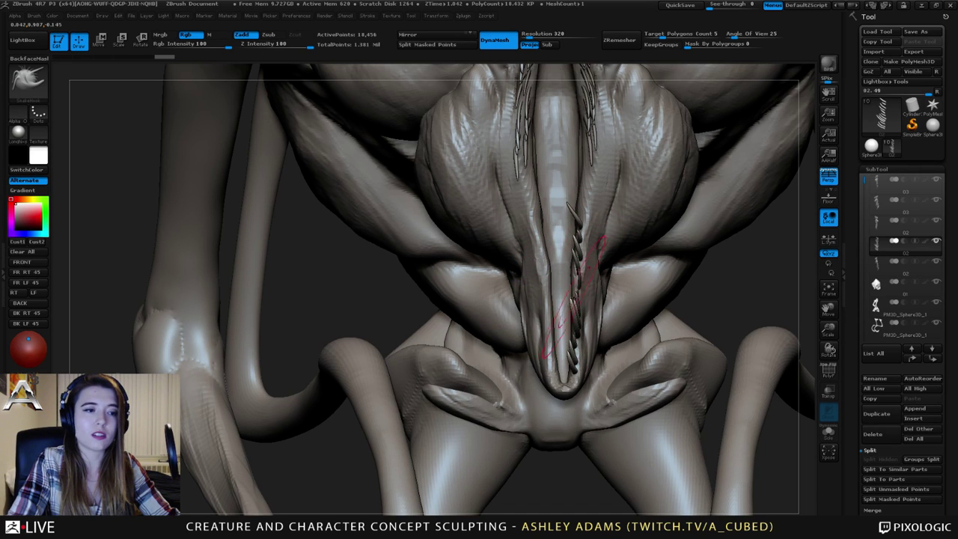
pyautogui.moveTo(360, 292); pyautogui.dragTo(602, 298)
pyautogui.moveTo(602, 298); pyautogui.dragTo(626, 297, button='right')
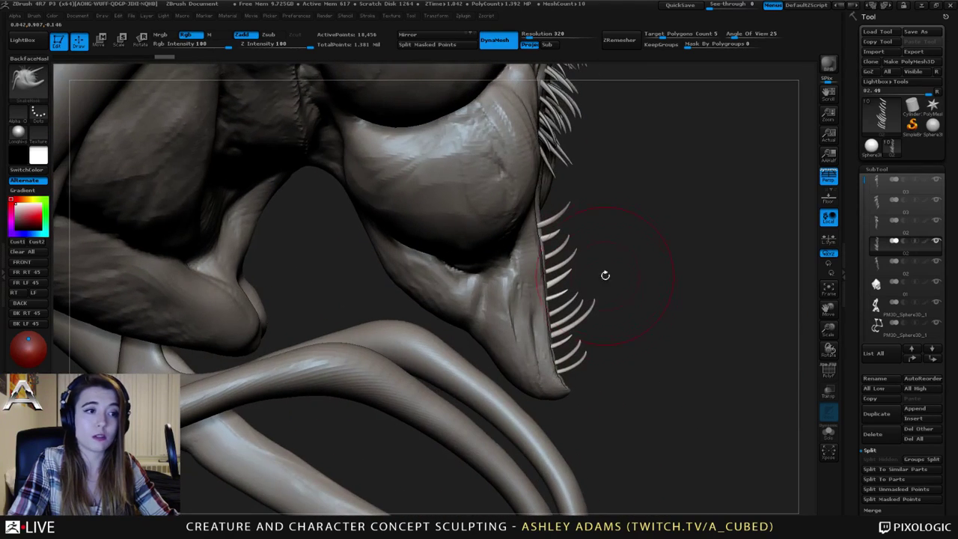
pyautogui.keyDown('ctrl'); pyautogui.moveTo(603, 238); pyautogui.dragTo(598, 221, button='right'); pyautogui.keyUp('ctrl')
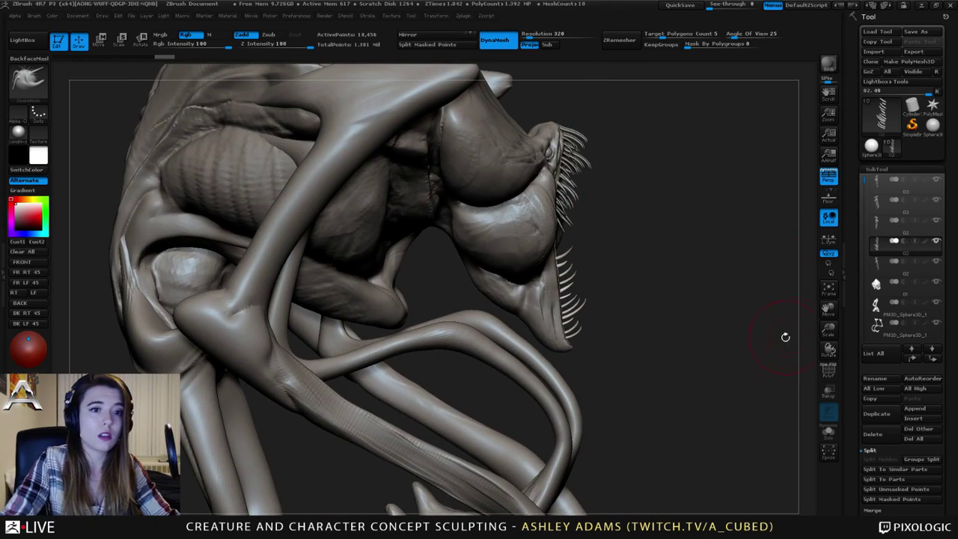
pyautogui.moveTo(785, 336); pyautogui.dragTo(696, 323)
pyautogui.moveTo(782, 342); pyautogui.dragTo(737, 346)
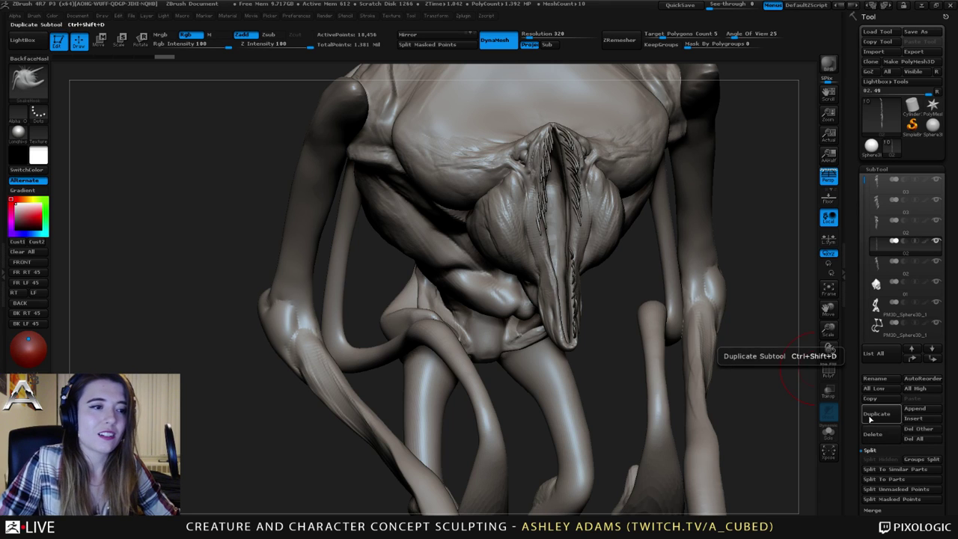
# Duplicate the lower snout spike subtool and mirror the copy onto the opposite side of the opening.
pyautogui.click(828, 431)
pyautogui.click(828, 431)
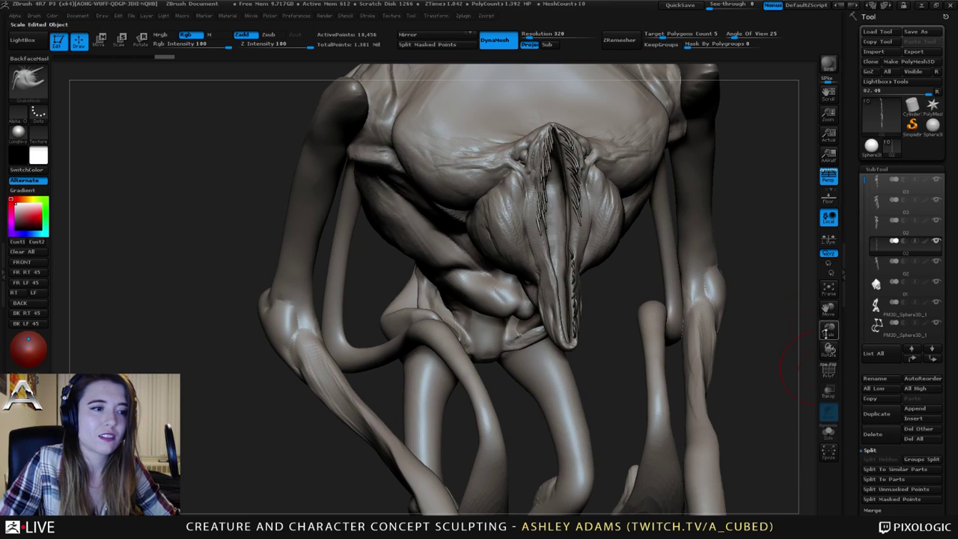
pyautogui.press('w')
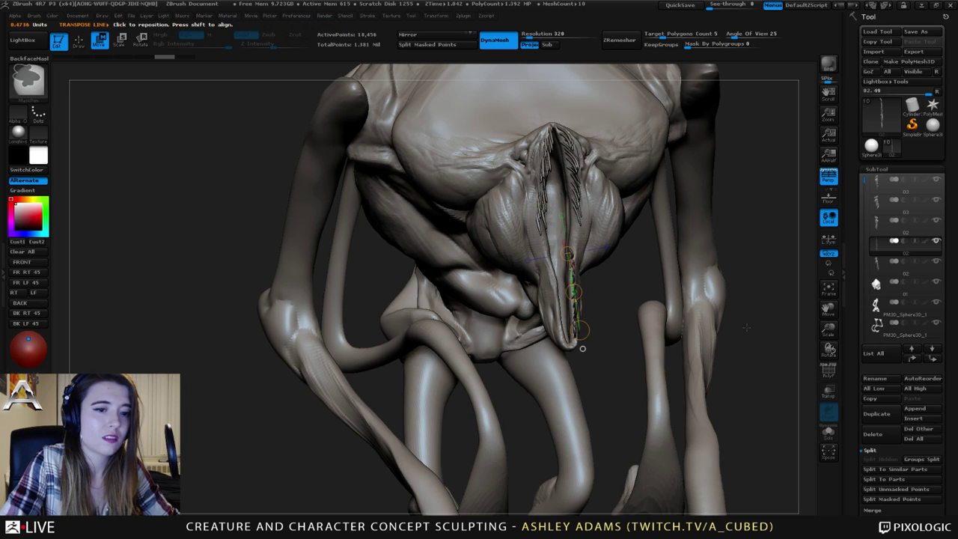
pyautogui.click(879, 414)
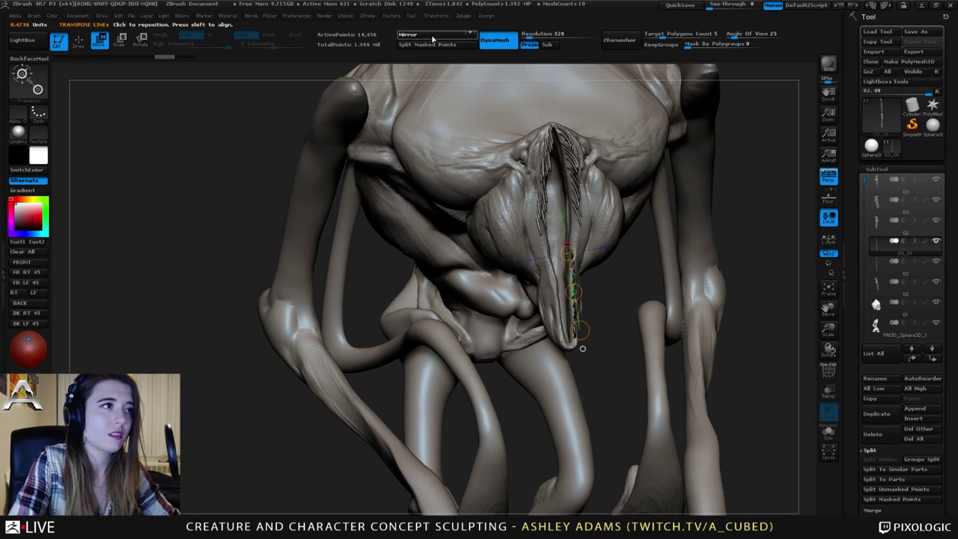
pyautogui.moveTo(682, 286); pyautogui.dragTo(614, 283)
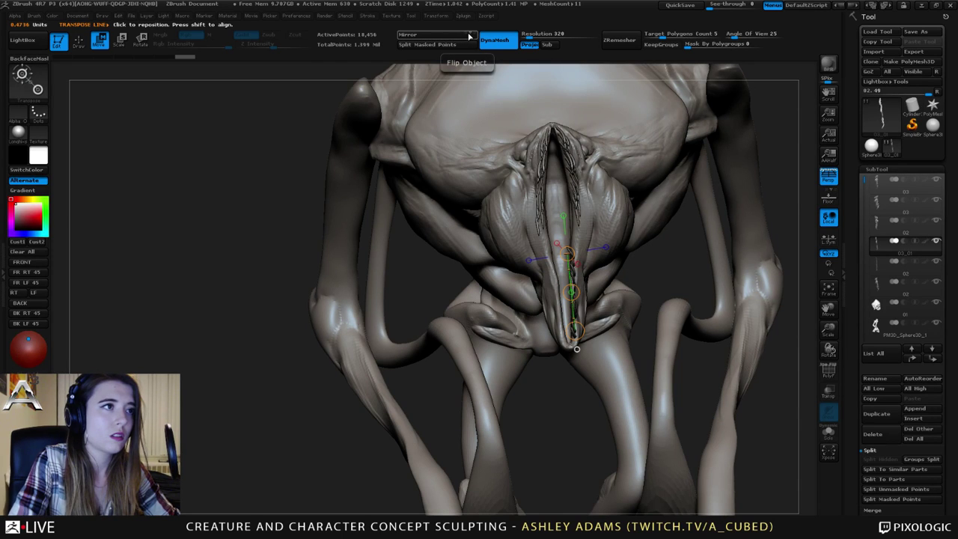
pyautogui.hotkey('ctrl', 'z')
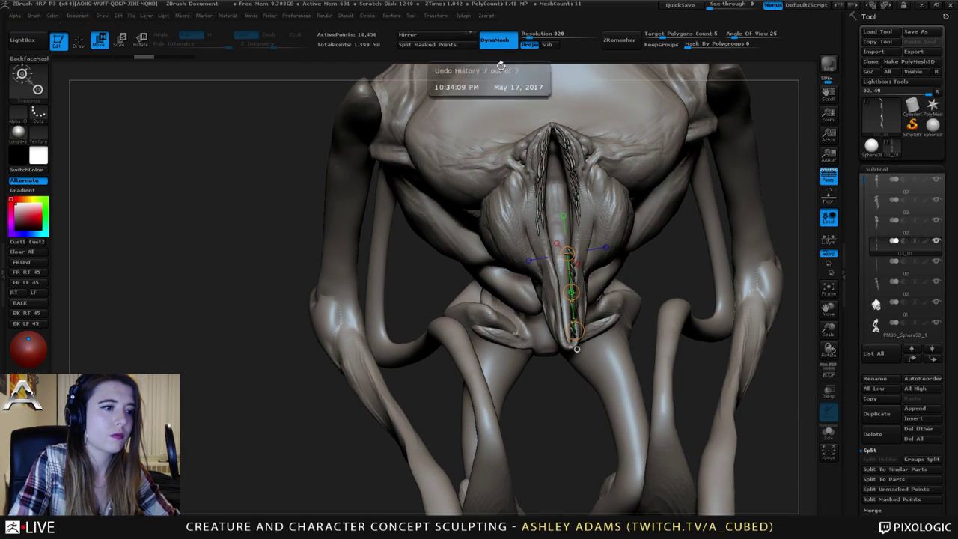
pyautogui.moveTo(771, 300); pyautogui.dragTo(816, 301)
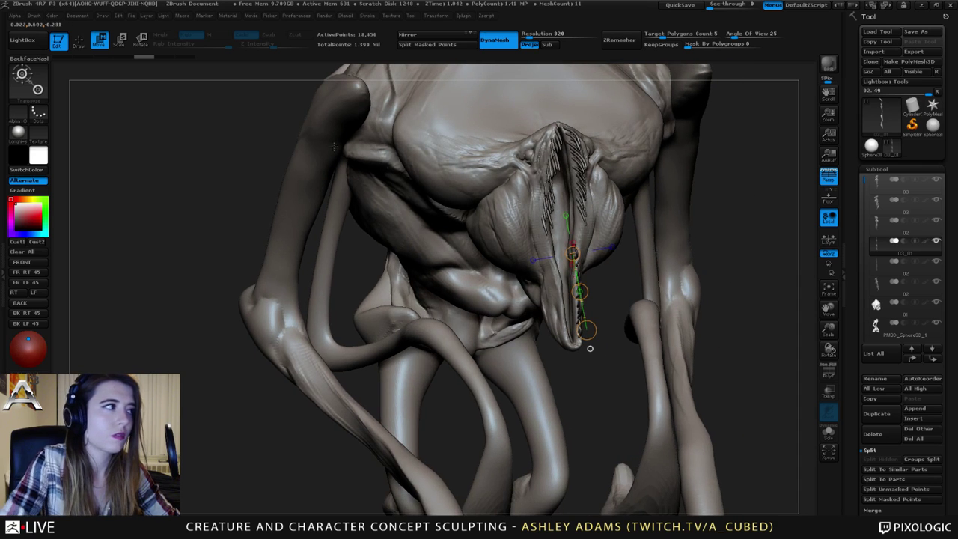
pyautogui.click(162, 60)
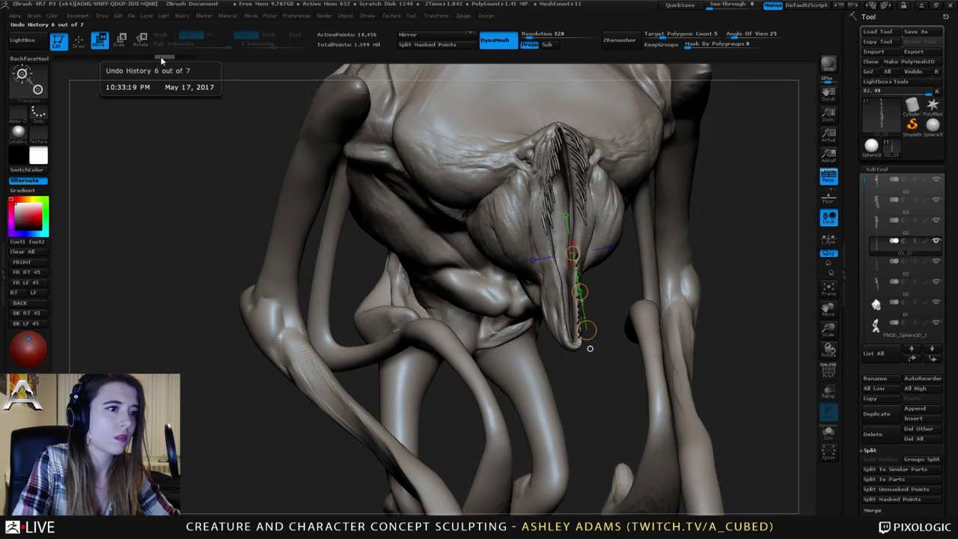
pyautogui.click(452, 37)
pyautogui.moveTo(763, 232); pyautogui.dragTo(696, 228)
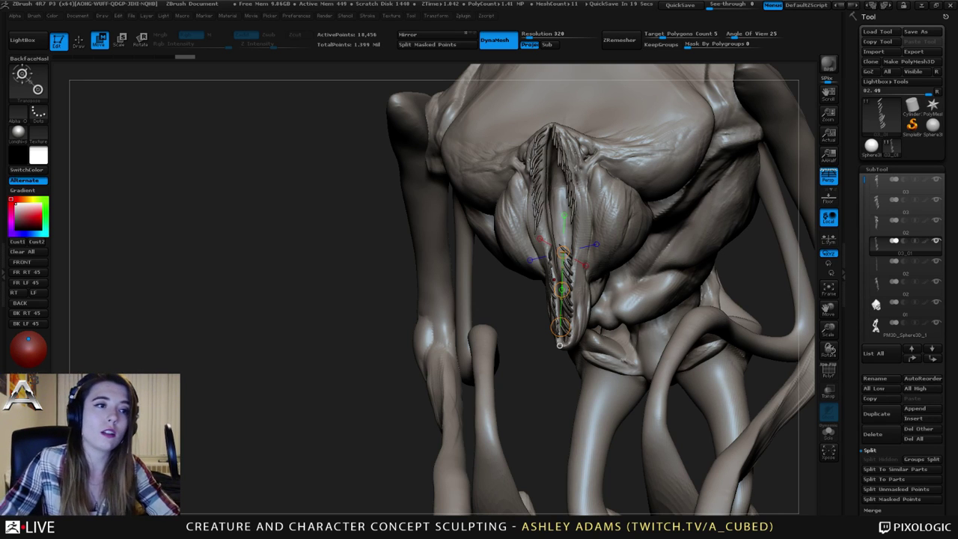
# Copy the mirrored spikes with a slight offset using the Move transpose line and split the masked points into a separate subtool.
pyautogui.moveTo(676, 152); pyautogui.dragTo(607, 200, button='right')
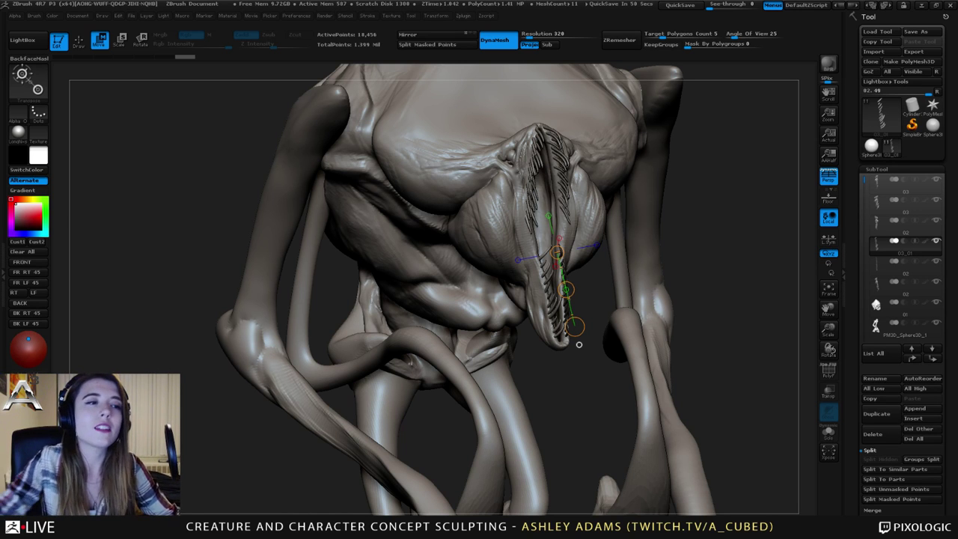
pyautogui.moveTo(550, 187); pyautogui.dragTo(610, 270, button='right')
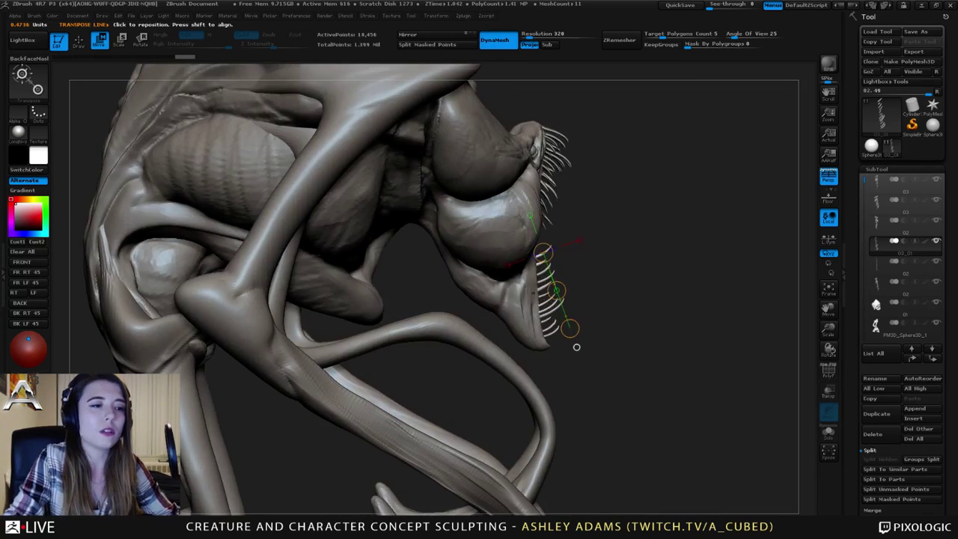
pyautogui.moveTo(537, 289); pyautogui.dragTo(642, 245)
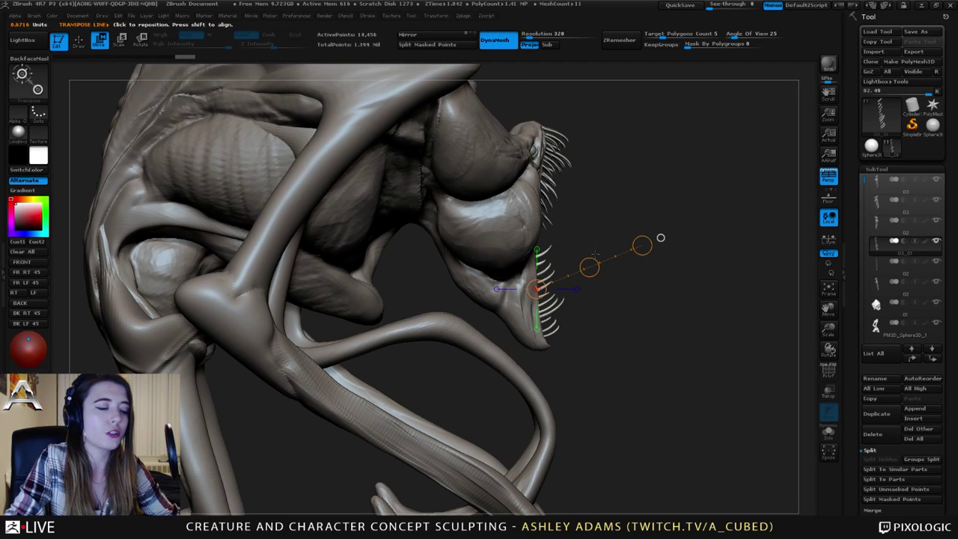
pyautogui.keyDown('ctrl'); pyautogui.keyDown('shift'); pyautogui.moveTo(589, 267); pyautogui.dragTo(596, 267); pyautogui.keyUp('shift'); pyautogui.keyUp('ctrl')
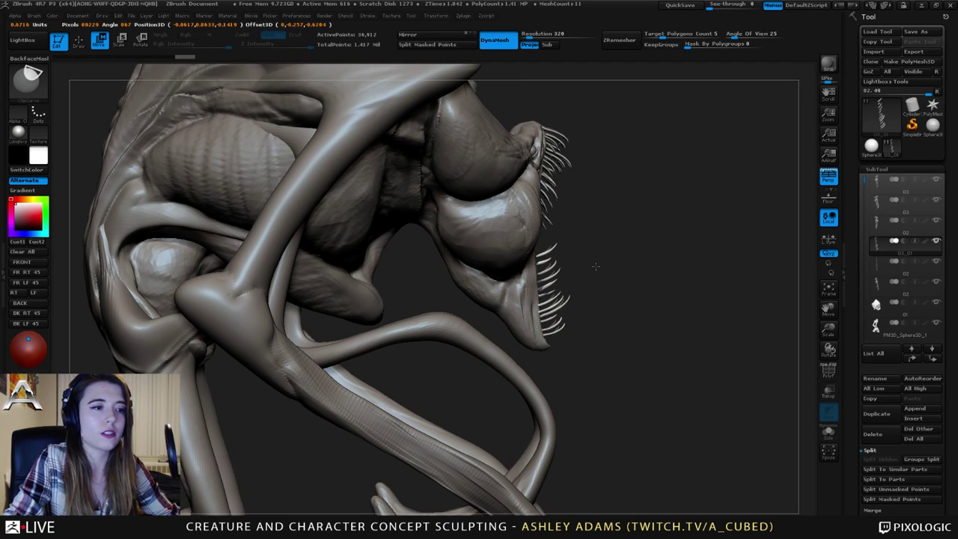
pyautogui.click(889, 500)
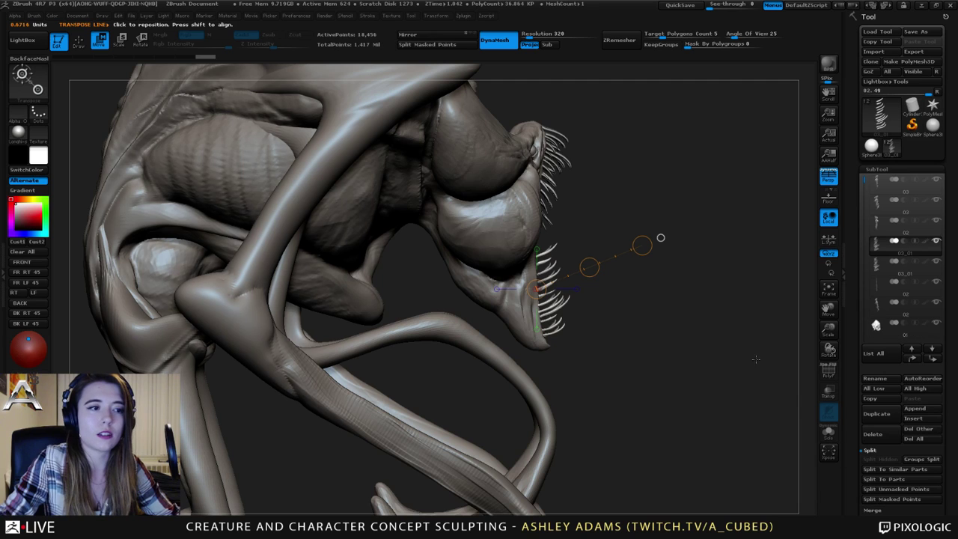
# Reposition the copied spike row along the lower snout rim in side view so it fills between the existing spikes.
pyautogui.moveTo(756, 359); pyautogui.dragTo(583, 337)
pyautogui.moveTo(749, 419); pyautogui.dragTo(749, 479)
pyautogui.moveTo(542, 301)
pyautogui.keyDown('shift'); pyautogui.mouseDown()
pyautogui.moveTo(324, 301)
pyautogui.moveTo(438, 301)
pyautogui.mouseUp(); pyautogui.keyUp('shift')
pyautogui.press('e')
pyautogui.press('w')
pyautogui.moveTo(539, 278); pyautogui.dragTo(598, 251, button='right')
pyautogui.moveTo(533, 363); pyautogui.dragTo(751, 272)
pyautogui.moveTo(637, 319); pyautogui.dragTo(627, 322)
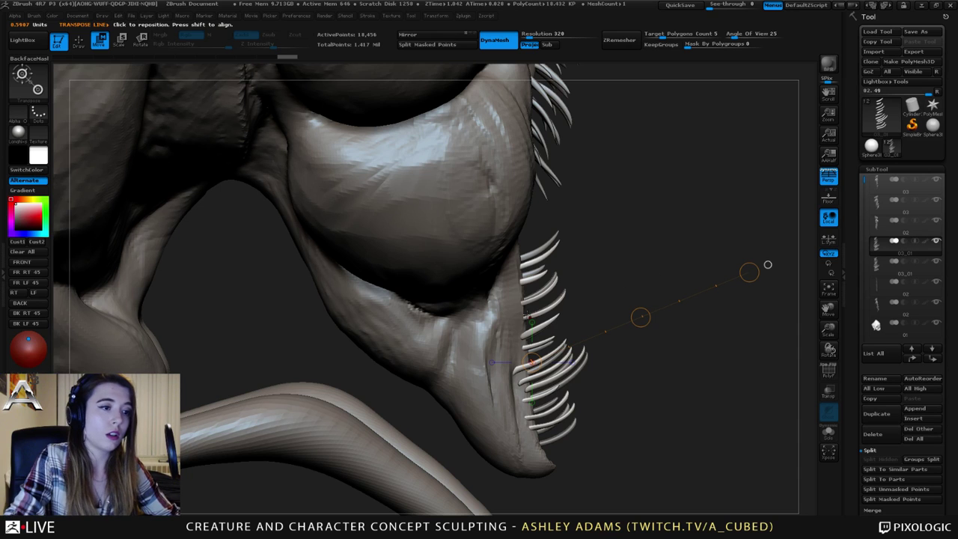
# Pull the copied row's spikes onto the lower snout rim with the SnakeHook brush, working from the front.
pyautogui.moveTo(521, 319)
pyautogui.keyDown('shift'); pyautogui.mouseDown()
pyautogui.moveTo(718, 318)
pyautogui.moveTo(518, 382)
pyautogui.moveTo(548, 355)
pyautogui.mouseUp(); pyautogui.keyUp('shift')
pyautogui.press('q')
pyautogui.moveTo(636, 356)
pyautogui.mouseDown()
pyautogui.moveTo(535, 352)
pyautogui.moveTo(543, 336)
pyautogui.mouseUp()
pyautogui.moveTo(523, 297); pyautogui.dragTo(528, 285)
pyautogui.moveTo(651, 318)
pyautogui.mouseDown()
pyautogui.moveTo(592, 307)
pyautogui.moveTo(530, 279)
pyautogui.mouseUp()
pyautogui.press('space')
pyautogui.moveTo(544, 231); pyautogui.dragTo(539, 237)
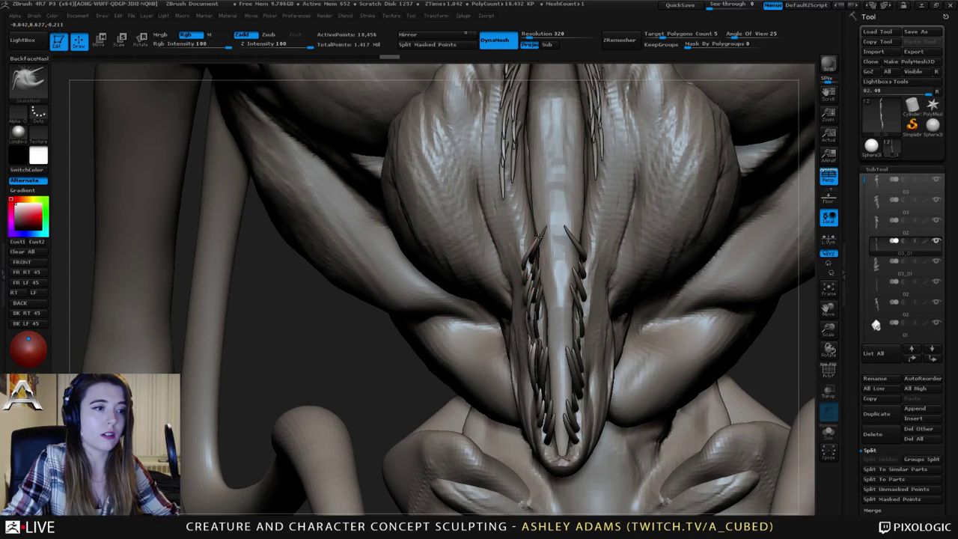
pyautogui.moveTo(536, 368); pyautogui.dragTo(541, 350)
pyautogui.moveTo(329, 333)
pyautogui.mouseDown()
pyautogui.moveTo(427, 341)
pyautogui.moveTo(367, 337)
pyautogui.mouseUp()
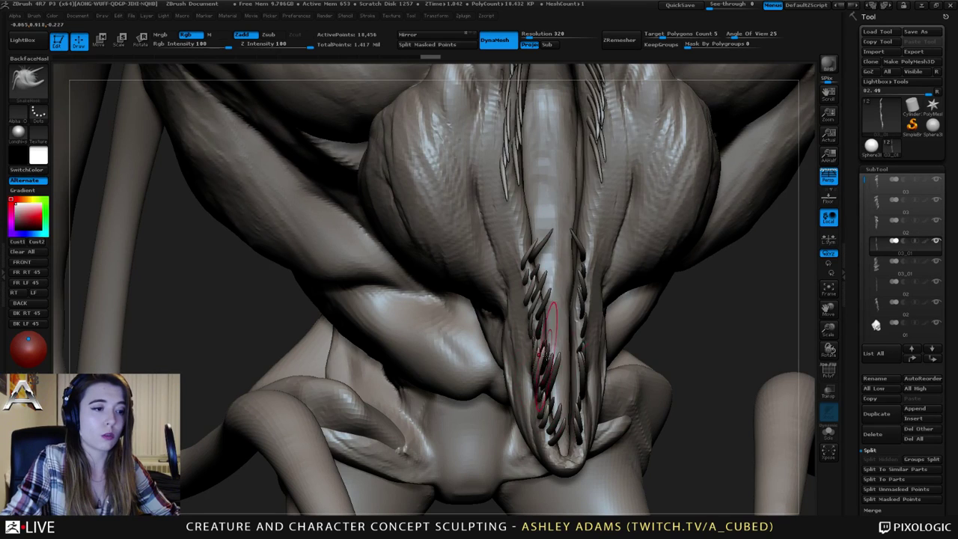
pyautogui.moveTo(547, 356); pyautogui.dragTo(554, 288, button='right')
pyautogui.moveTo(536, 332); pyautogui.dragTo(533, 318)
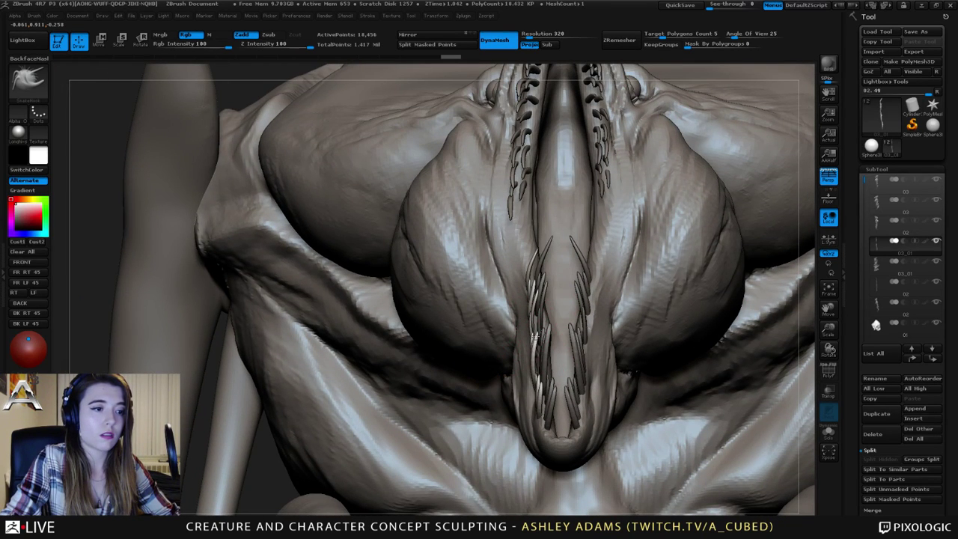
# Vary the bend and spacing of the copied spikes with the SnakeHook brush from side and angled views.
pyautogui.moveTo(535, 338)
pyautogui.mouseDown(button='right')
pyautogui.moveTo(605, 333)
pyautogui.moveTo(591, 334)
pyautogui.mouseUp(button='right')
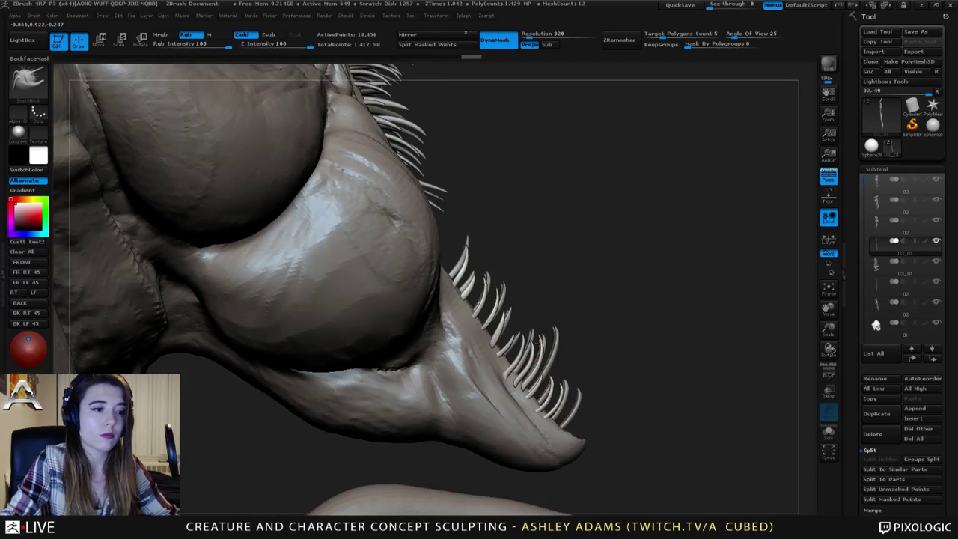
pyautogui.moveTo(539, 345); pyautogui.dragTo(532, 350)
pyautogui.moveTo(508, 407); pyautogui.dragTo(487, 381, button='right')
pyautogui.moveTo(522, 393); pyautogui.dragTo(523, 381)
pyautogui.moveTo(486, 382)
pyautogui.mouseDown(button='right')
pyautogui.moveTo(506, 414)
pyautogui.moveTo(491, 395)
pyautogui.mouseUp(button='right')
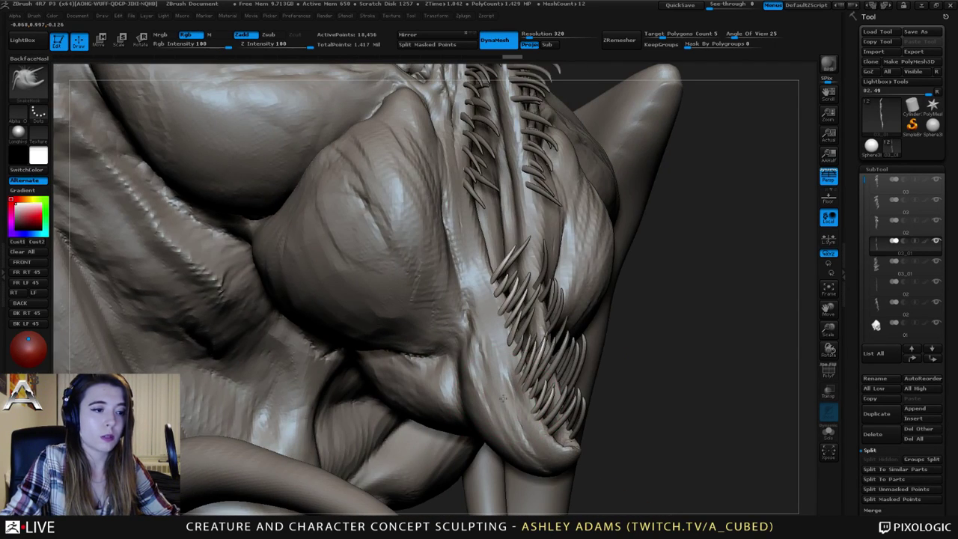
pyautogui.moveTo(502, 398); pyautogui.dragTo(539, 385)
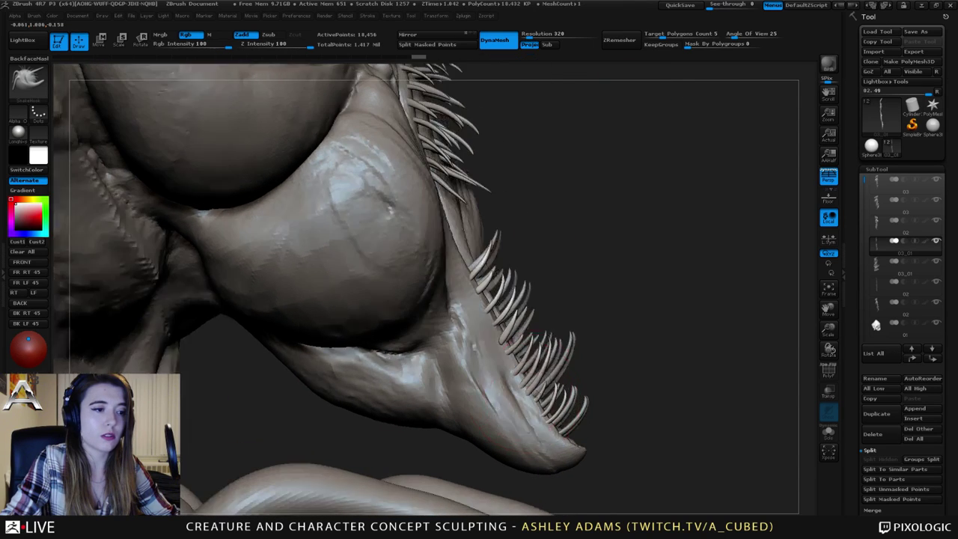
pyautogui.moveTo(537, 391); pyautogui.dragTo(524, 389, button='right')
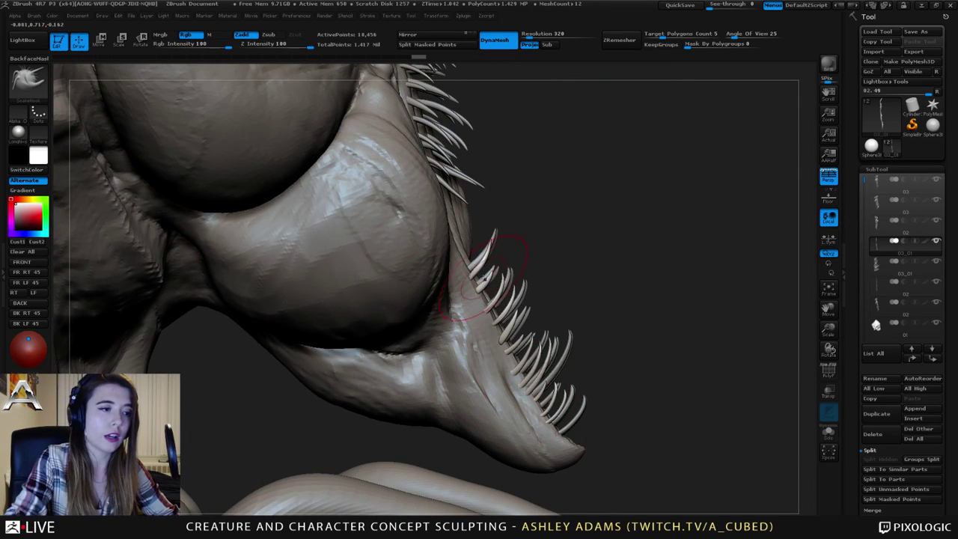
pyautogui.moveTo(485, 279); pyautogui.dragTo(509, 294, button='right')
pyautogui.moveTo(483, 315); pyautogui.dragTo(468, 311)
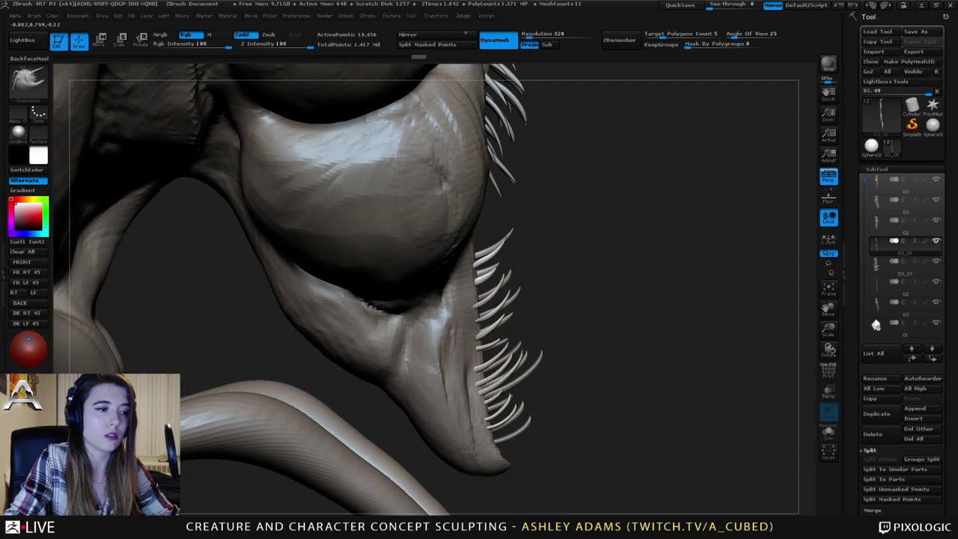
pyautogui.moveTo(485, 357)
pyautogui.keyDown('shift'); pyautogui.mouseDown()
pyautogui.moveTo(474, 385)
pyautogui.moveTo(494, 421)
pyautogui.moveTo(511, 394)
pyautogui.mouseUp(); pyautogui.keyUp('shift')
pyautogui.moveTo(500, 361); pyautogui.dragTo(475, 368, button='right')
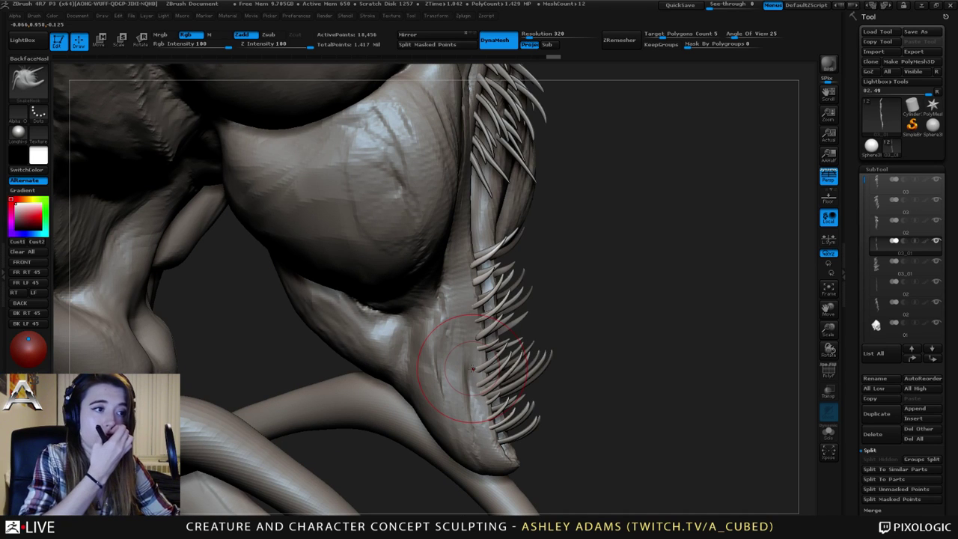
# Duplicate the refined lower spike row and mirror the copy to the opposite side of the snout.
pyautogui.moveTo(562, 279); pyautogui.dragTo(627, 308)
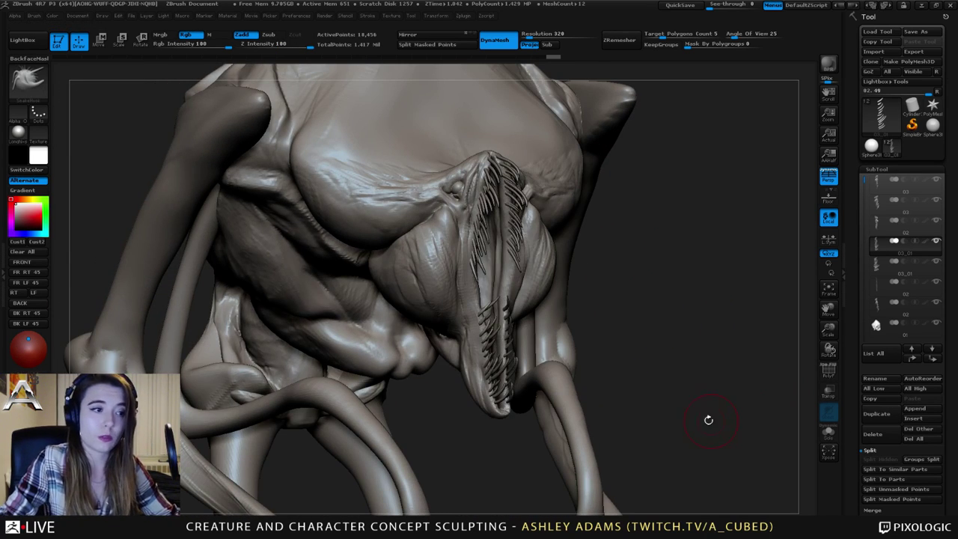
pyautogui.keyDown('alt'); pyautogui.moveTo(682, 388); pyautogui.dragTo(658, 341); pyautogui.keyUp('alt')
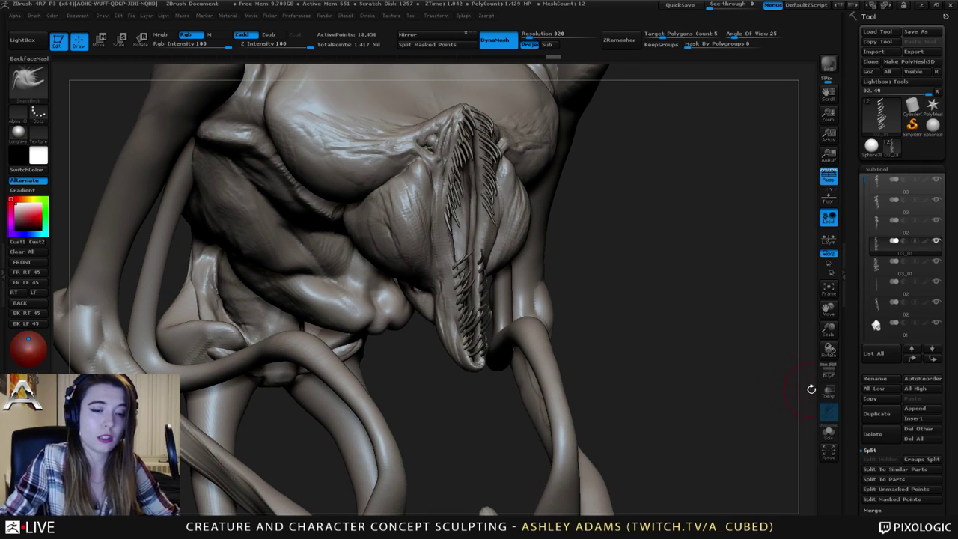
pyautogui.click(885, 420)
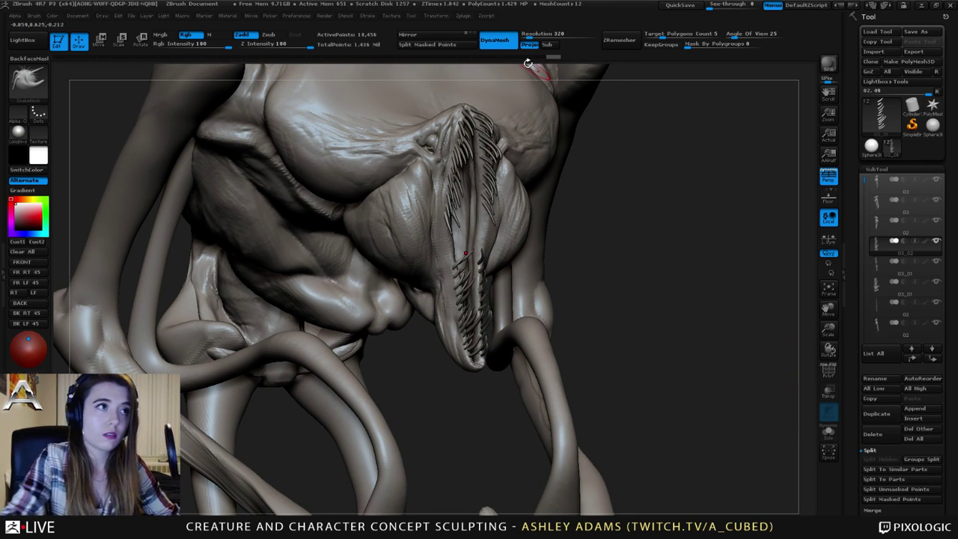
pyautogui.moveTo(577, 262); pyautogui.dragTo(476, 251, button='right')
pyautogui.moveTo(472, 285)
pyautogui.mouseDown(button='right')
pyautogui.moveTo(564, 293)
pyautogui.moveTo(524, 256)
pyautogui.moveTo(625, 208)
pyautogui.mouseUp(button='right')
pyautogui.moveTo(587, 238); pyautogui.dragTo(447, 223, button='right')
# Activate the front arm subtool and build up volume near the elbow with the ClayBuildup brush.
pyautogui.keyDown('alt'); pyautogui.click(562, 180); pyautogui.keyUp('alt')
pyautogui.keyDown('ctrl'); pyautogui.moveTo(565, 245); pyautogui.dragTo(540, 200, button='right'); pyautogui.keyUp('ctrl')
pyautogui.moveTo(540, 201)
pyautogui.mouseDown(button='right')
pyautogui.moveTo(563, 224)
pyautogui.moveTo(597, 232)
pyautogui.mouseUp(button='right')
pyautogui.rightClick(573, 242)
pyautogui.keyDown('ctrl'); pyautogui.moveTo(592, 189); pyautogui.dragTo(569, 305, button='right'); pyautogui.keyUp('ctrl')
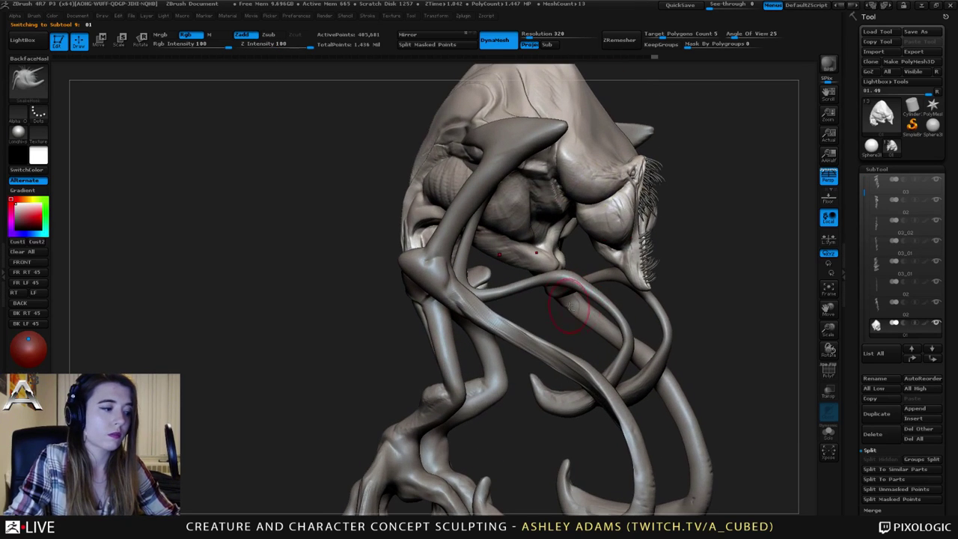
pyautogui.keyDown('alt'); pyautogui.click(529, 344); pyautogui.keyUp('alt')
pyautogui.keyDown('alt'); pyautogui.moveTo(535, 367); pyautogui.dragTo(549, 298, button='right'); pyautogui.keyUp('alt')
pyautogui.press('b')
pyautogui.press('c')
pyautogui.press('b')
pyautogui.moveTo(458, 207)
pyautogui.mouseDown()
pyautogui.moveTo(524, 270)
pyautogui.moveTo(499, 250)
pyautogui.moveTo(515, 262)
pyautogui.mouseUp()
pyautogui.moveTo(486, 233); pyautogui.dragTo(532, 271)
pyautogui.moveTo(494, 234); pyautogui.dragTo(419, 247, button='right')
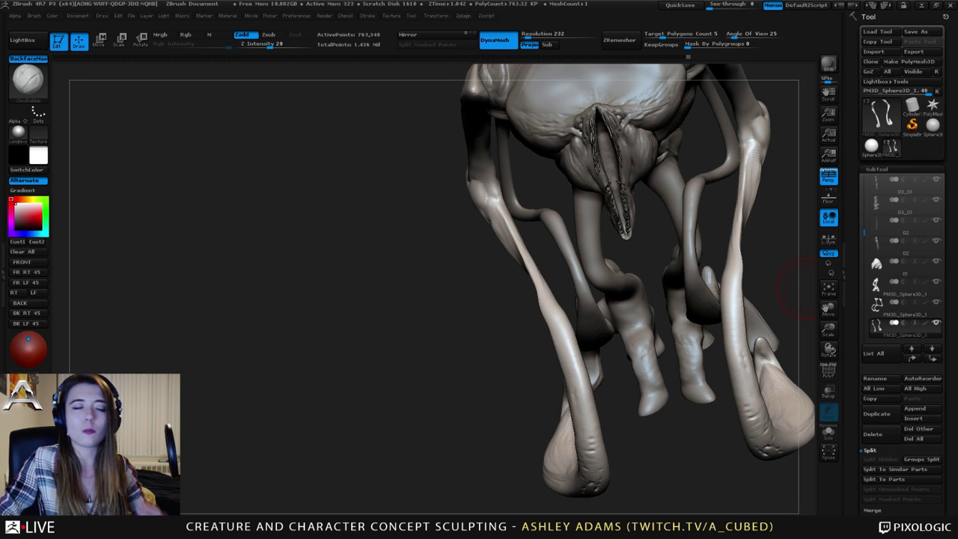
# Reshape the middle of the front arm's long forearm with the SnakeHook brush, working from the front.
pyautogui.moveTo(616, 229); pyautogui.dragTo(569, 320, button='right')
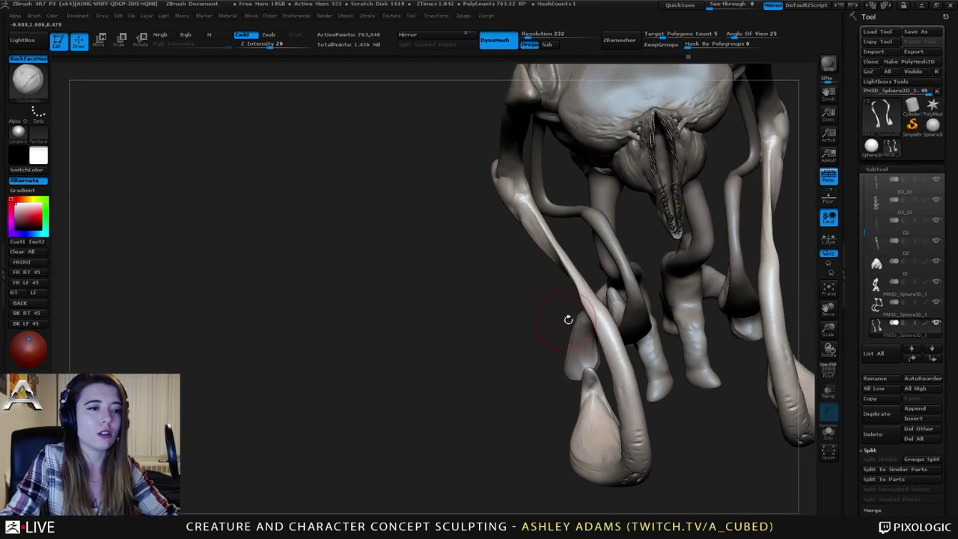
pyautogui.press('b')
pyautogui.press('s')
pyautogui.press('h')
pyautogui.press('space')
pyautogui.moveTo(580, 305); pyautogui.dragTo(590, 319)
pyautogui.moveTo(598, 313); pyautogui.dragTo(597, 306, button='right')
pyautogui.moveTo(590, 301)
pyautogui.mouseDown()
pyautogui.moveTo(601, 298)
pyautogui.moveTo(596, 287)
pyautogui.moveTo(606, 315)
pyautogui.mouseUp()
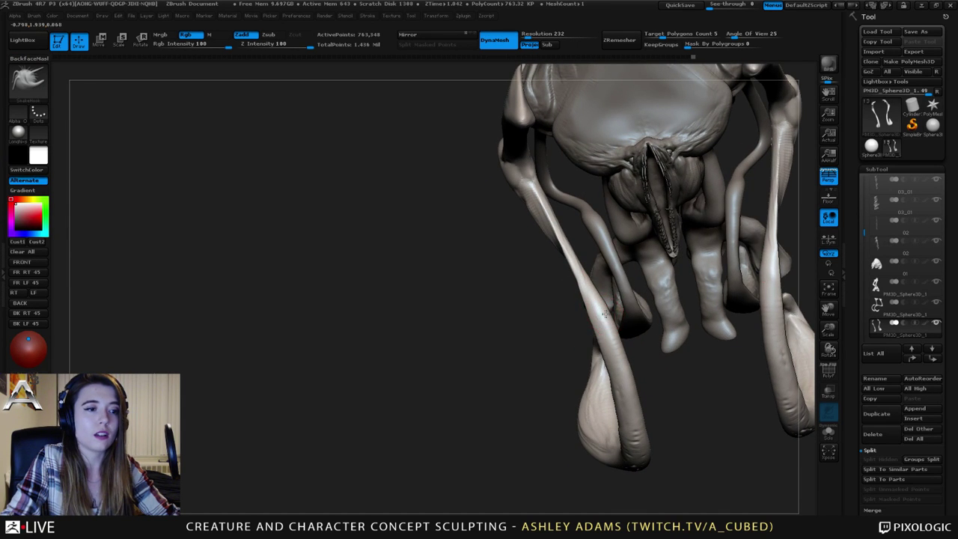
# Build up muscle volume along the outer forearm below the elbow with the ClayBuildup brush.
pyautogui.moveTo(449, 313)
pyautogui.mouseDown(button='right')
pyautogui.moveTo(571, 315)
pyautogui.moveTo(627, 265)
pyautogui.mouseUp(button='right')
pyautogui.press('b')
pyautogui.press('c')
pyautogui.press('b')
pyautogui.moveTo(545, 218); pyautogui.dragTo(502, 210, button='right')
pyautogui.moveTo(533, 182); pyautogui.dragTo(597, 235)
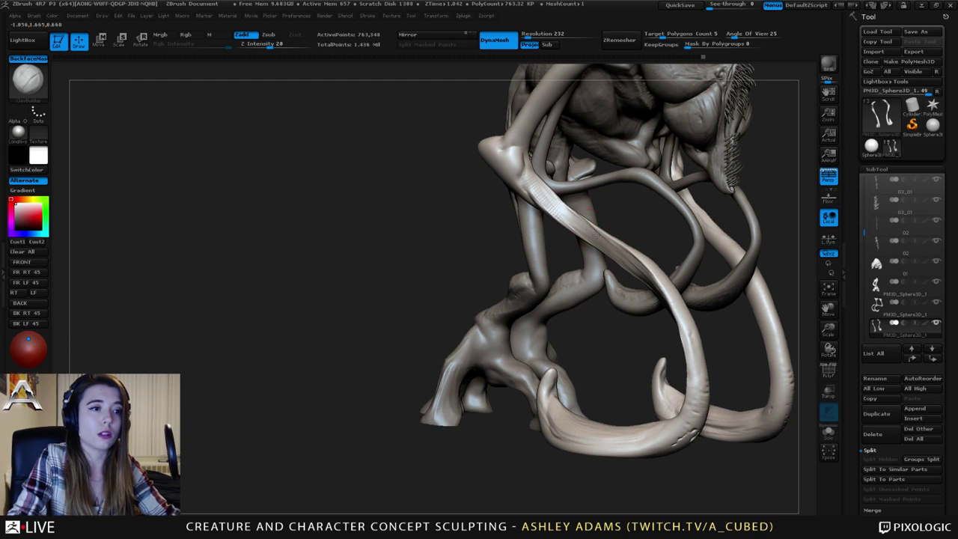
pyautogui.moveTo(608, 256); pyautogui.dragTo(633, 268, button='right')
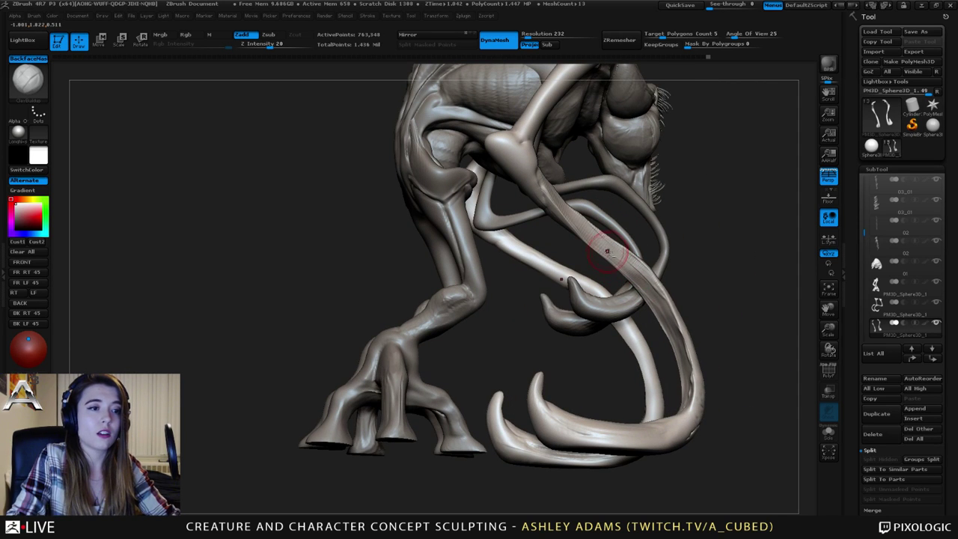
pyautogui.moveTo(607, 251); pyautogui.dragTo(663, 307)
# Layer ClayBuildup strokes between the elbow and the forearm's lower curve from side and rear angles.
pyautogui.keyDown('alt'); pyautogui.moveTo(622, 238); pyautogui.dragTo(603, 127, button='right'); pyautogui.keyUp('alt')
pyautogui.moveTo(599, 206)
pyautogui.mouseDown(button='right')
pyautogui.moveTo(575, 237)
pyautogui.moveTo(634, 302)
pyautogui.moveTo(646, 281)
pyautogui.mouseUp(button='right')
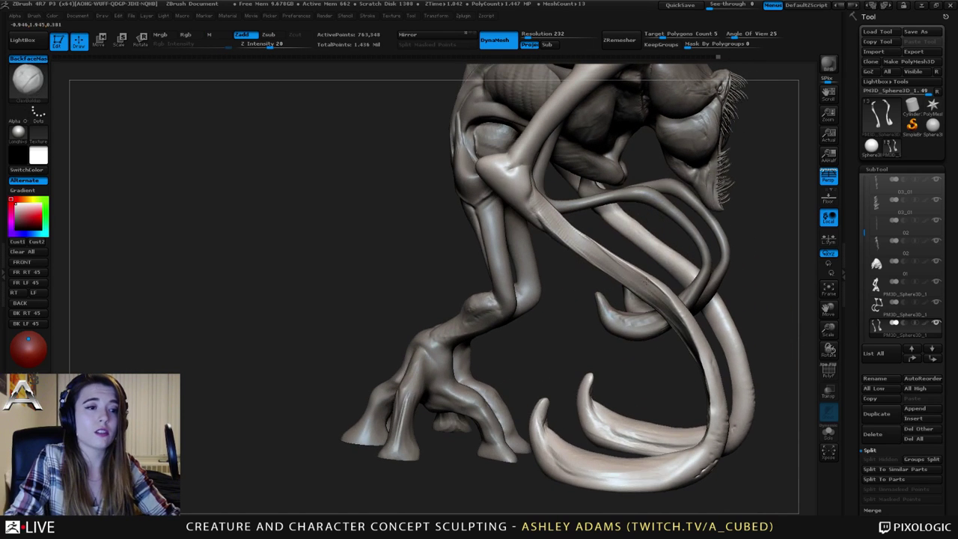
pyautogui.moveTo(647, 282)
pyautogui.mouseDown()
pyautogui.moveTo(632, 289)
pyautogui.moveTo(648, 284)
pyautogui.moveTo(571, 231)
pyautogui.mouseUp()
pyautogui.moveTo(572, 230); pyautogui.dragTo(531, 208, button='right')
pyautogui.moveTo(533, 204); pyautogui.dragTo(599, 251)
pyautogui.moveTo(626, 294)
pyautogui.mouseDown(button='right')
pyautogui.moveTo(661, 273)
pyautogui.moveTo(694, 272)
pyautogui.moveTo(676, 238)
pyautogui.mouseUp(button='right')
pyautogui.moveTo(640, 394)
pyautogui.mouseDown()
pyautogui.moveTo(651, 354)
pyautogui.moveTo(620, 256)
pyautogui.moveTo(623, 267)
pyautogui.mouseUp()
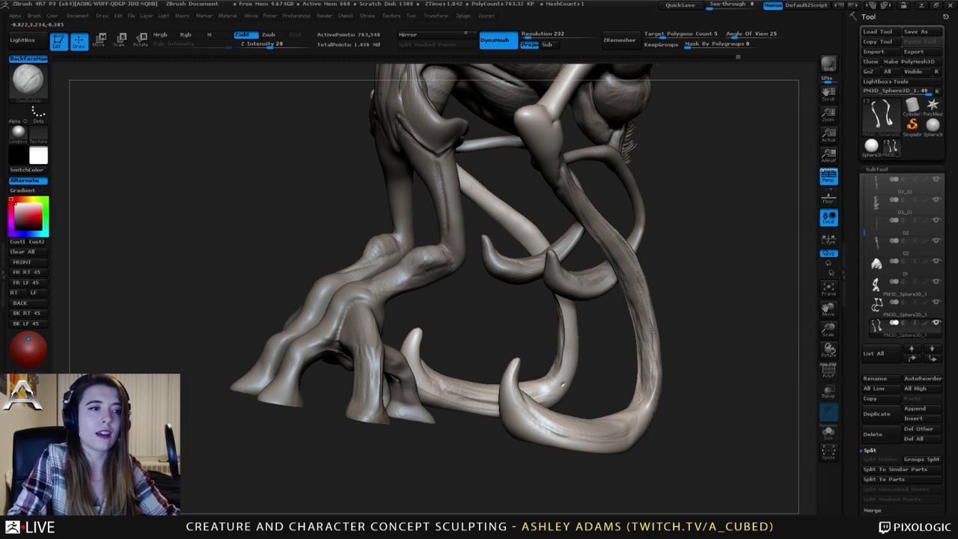
pyautogui.moveTo(623, 262); pyautogui.dragTo(554, 247, button='right')
pyautogui.moveTo(626, 232); pyautogui.dragTo(552, 185)
pyautogui.moveTo(587, 212)
pyautogui.keyDown('alt'); pyautogui.mouseDown(button='right')
pyautogui.moveTo(561, 166)
pyautogui.moveTo(515, 150)
pyautogui.mouseUp(button='right'); pyautogui.keyUp('alt')
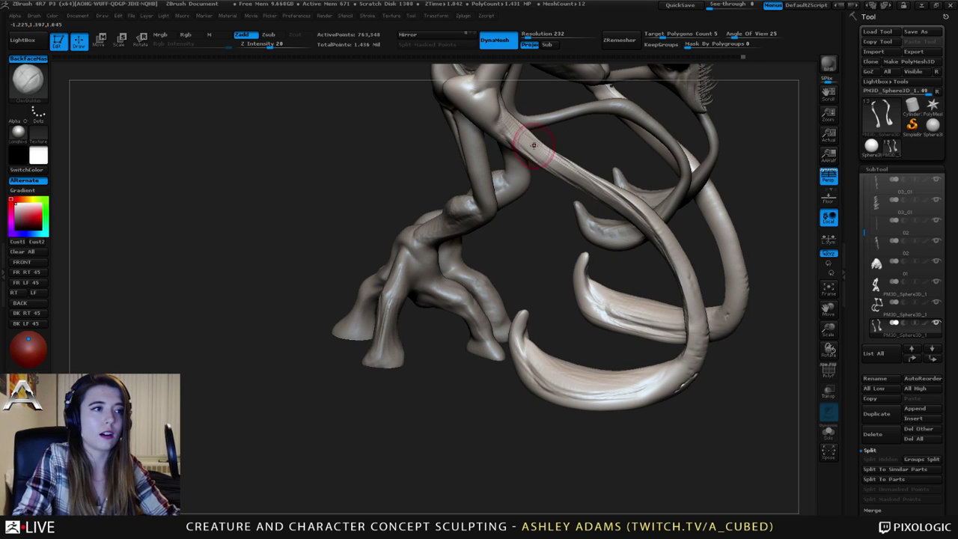
# Add ClayBuildup strands running down the forearm and across the back of its lower curve.
pyautogui.moveTo(519, 133); pyautogui.dragTo(636, 212)
pyautogui.moveTo(616, 199); pyautogui.dragTo(625, 179, button='right')
pyautogui.moveTo(615, 200); pyautogui.dragTo(648, 308)
pyautogui.moveTo(647, 308); pyautogui.dragTo(629, 335, button='right')
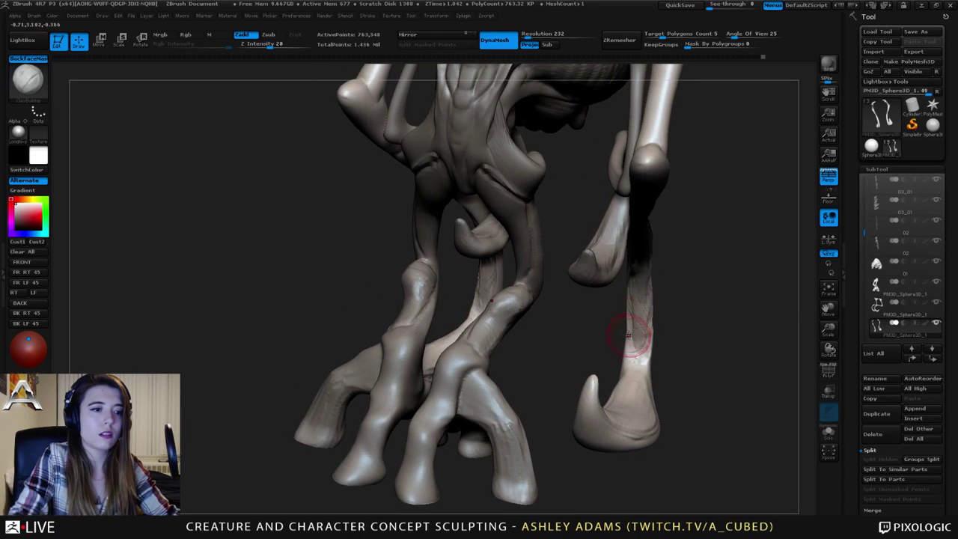
pyautogui.moveTo(630, 337)
pyautogui.mouseDown()
pyautogui.moveTo(638, 355)
pyautogui.moveTo(643, 347)
pyautogui.mouseUp()
pyautogui.moveTo(640, 295); pyautogui.dragTo(646, 319, button='right')
pyautogui.moveTo(646, 318); pyautogui.dragTo(635, 284)
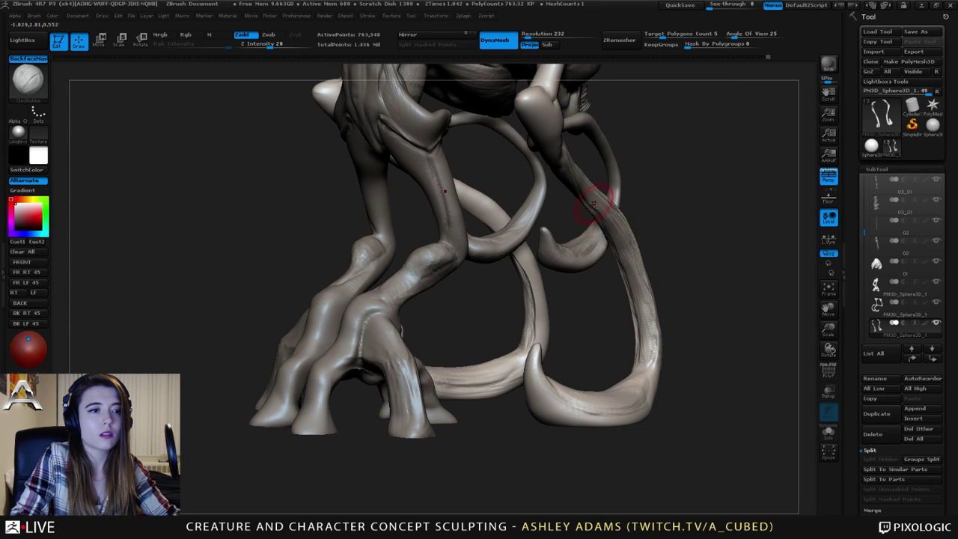
# Carve tendon-like grooves along the forearm with the Dam_Standard brush.
pyautogui.moveTo(594, 204); pyautogui.dragTo(621, 219, button='right')
pyautogui.press('b')
pyautogui.press('d')
pyautogui.press('s')
pyautogui.moveTo(536, 164); pyautogui.dragTo(544, 167, button='right')
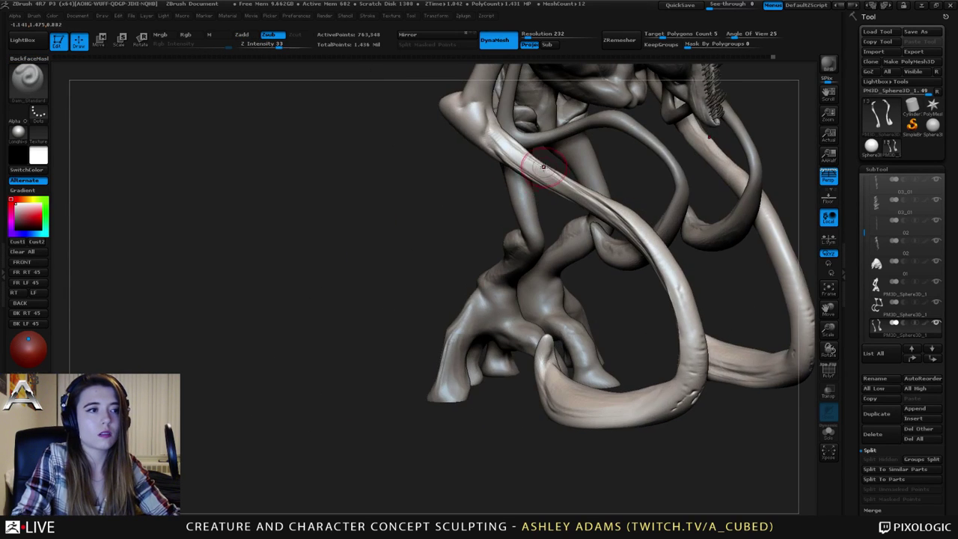
pyautogui.moveTo(512, 139); pyautogui.dragTo(565, 184)
pyautogui.moveTo(631, 232); pyautogui.dragTo(647, 253)
pyautogui.moveTo(638, 238)
pyautogui.mouseDown(button='right')
pyautogui.moveTo(579, 198)
pyautogui.moveTo(606, 223)
pyautogui.mouseUp(button='right')
pyautogui.moveTo(608, 220); pyautogui.dragTo(583, 199)
# Adjust the forearm's contour at mid-length with a SnakeHook stroke from the side.
pyautogui.moveTo(582, 198); pyautogui.dragTo(571, 201, button='right')
pyautogui.press('b')
pyautogui.press('s')
pyautogui.press('h')
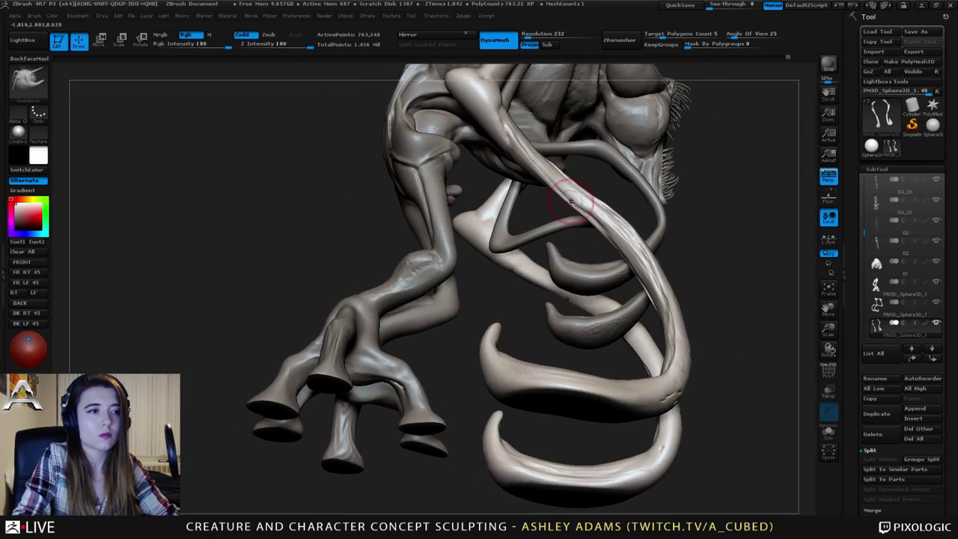
pyautogui.moveTo(571, 201); pyautogui.dragTo(578, 200)
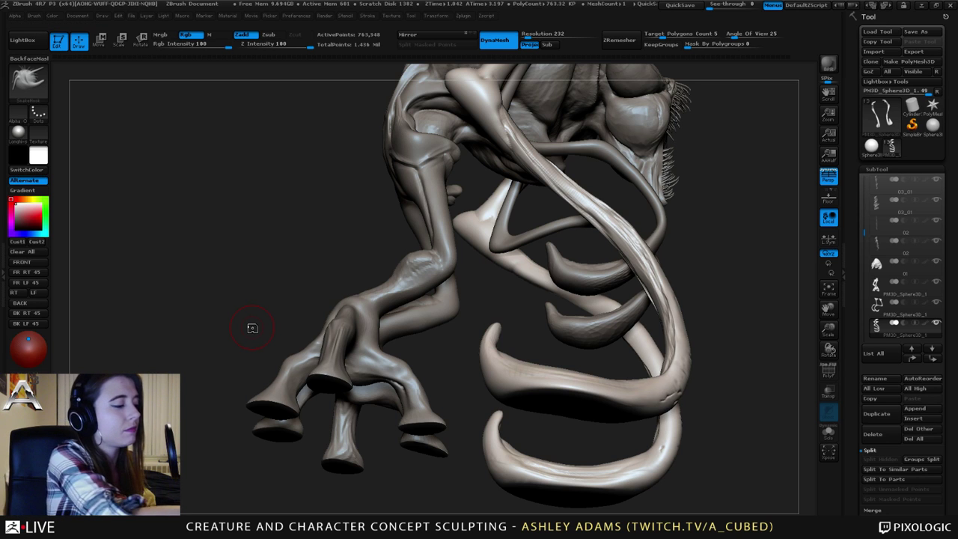
# Activate the head subtool and carve creases into the bulging brow lobe with the Dam_Standard brush.
pyautogui.moveTo(555, 181)
pyautogui.mouseDown(button='right')
pyautogui.moveTo(540, 206)
pyautogui.moveTo(629, 185)
pyautogui.moveTo(550, 195)
pyautogui.mouseUp(button='right')
pyautogui.keyDown('alt'); pyautogui.moveTo(550, 195); pyautogui.dragTo(431, 213, button='right'); pyautogui.keyUp('alt')
pyautogui.keyDown('alt'); pyautogui.click(512, 162); pyautogui.keyUp('alt')
pyautogui.moveTo(517, 166)
pyautogui.keyDown('ctrl'); pyautogui.mouseDown(button='right')
pyautogui.moveTo(561, 209)
pyautogui.moveTo(633, 251)
pyautogui.mouseUp(button='right'); pyautogui.keyUp('ctrl')
pyautogui.moveTo(555, 193)
pyautogui.mouseDown(button='right')
pyautogui.moveTo(580, 202)
pyautogui.moveTo(558, 203)
pyautogui.mouseUp(button='right')
pyautogui.press('b')
pyautogui.press('d')
pyautogui.press('s')
pyautogui.moveTo(559, 203); pyautogui.dragTo(565, 200)
pyautogui.moveTo(573, 193); pyautogui.dragTo(592, 203, button='right')
pyautogui.moveTo(575, 203); pyautogui.dragTo(564, 205)
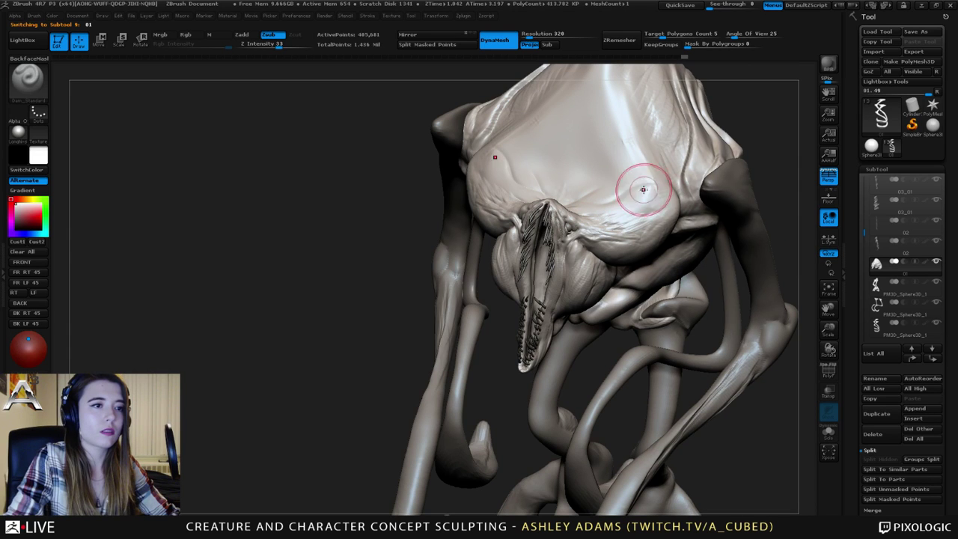
# Carve wrinkles along the upper edge of the brow lobes and the side of the forehead with Dam_Standard.
pyautogui.moveTo(552, 202); pyautogui.dragTo(560, 206)
pyautogui.moveTo(560, 205)
pyautogui.mouseDown(button='right')
pyautogui.moveTo(579, 187)
pyautogui.moveTo(599, 187)
pyautogui.mouseUp(button='right')
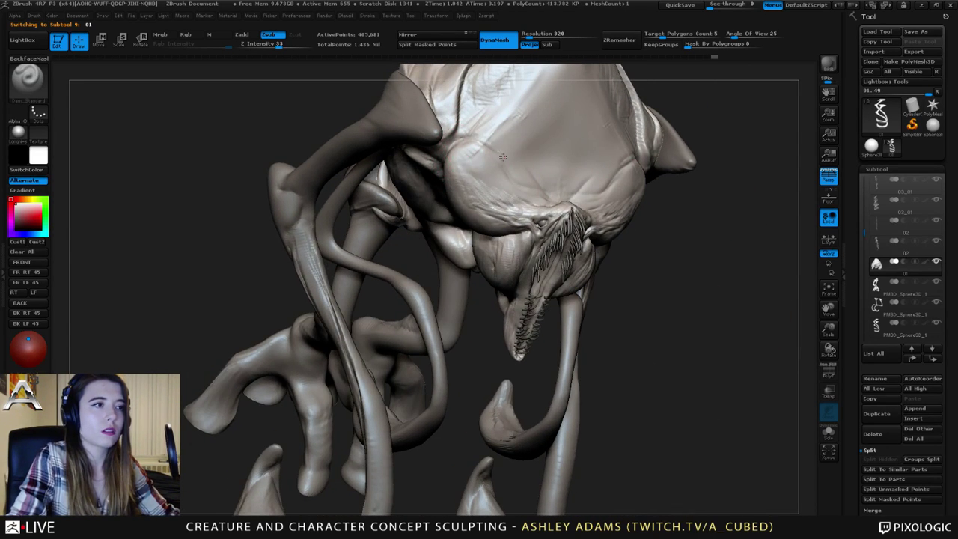
pyautogui.moveTo(520, 180); pyautogui.dragTo(520, 187)
pyautogui.moveTo(541, 195); pyautogui.dragTo(500, 178, button='right')
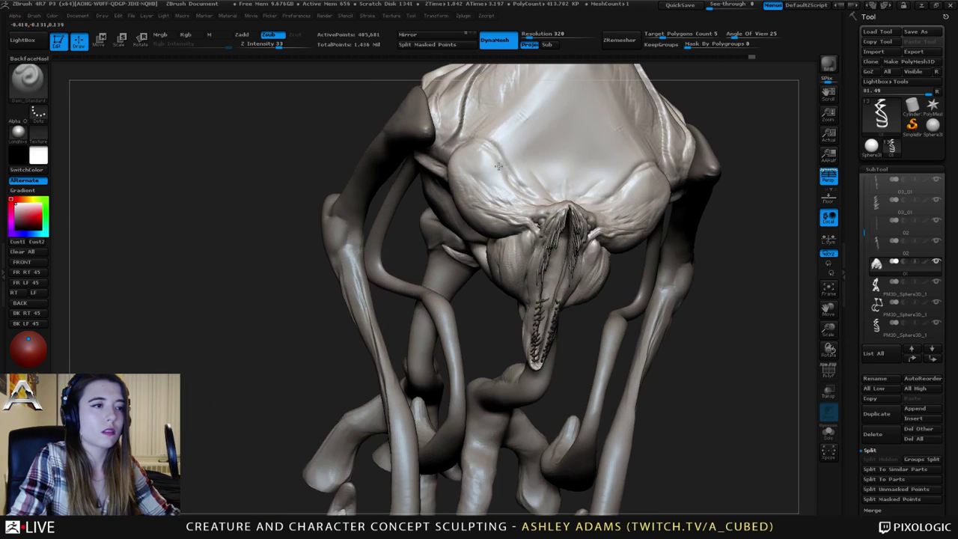
pyautogui.moveTo(516, 173); pyautogui.dragTo(547, 184)
pyautogui.keyDown('alt'); pyautogui.moveTo(560, 181); pyautogui.dragTo(553, 230, button='right'); pyautogui.keyUp('alt')
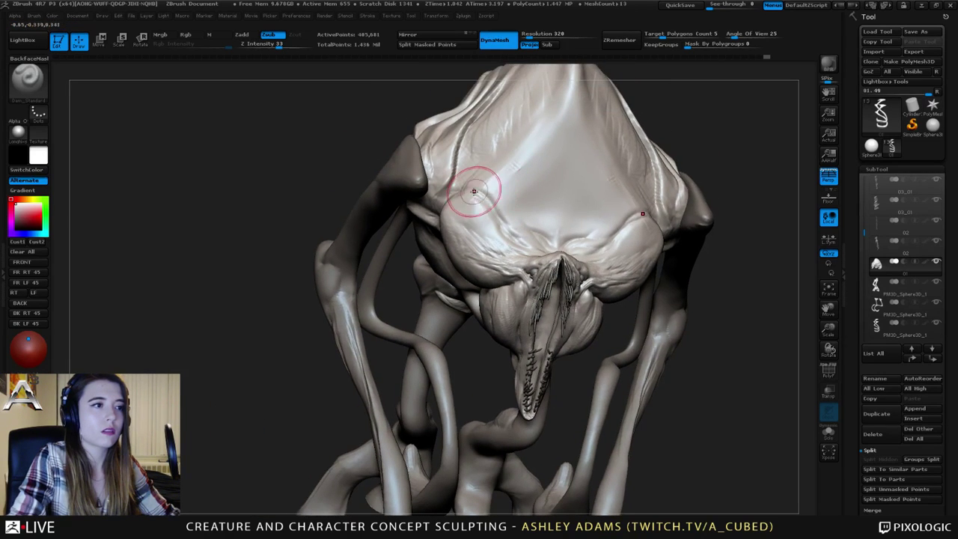
pyautogui.moveTo(489, 175)
pyautogui.mouseDown()
pyautogui.moveTo(533, 138)
pyautogui.moveTo(500, 165)
pyautogui.mouseUp()
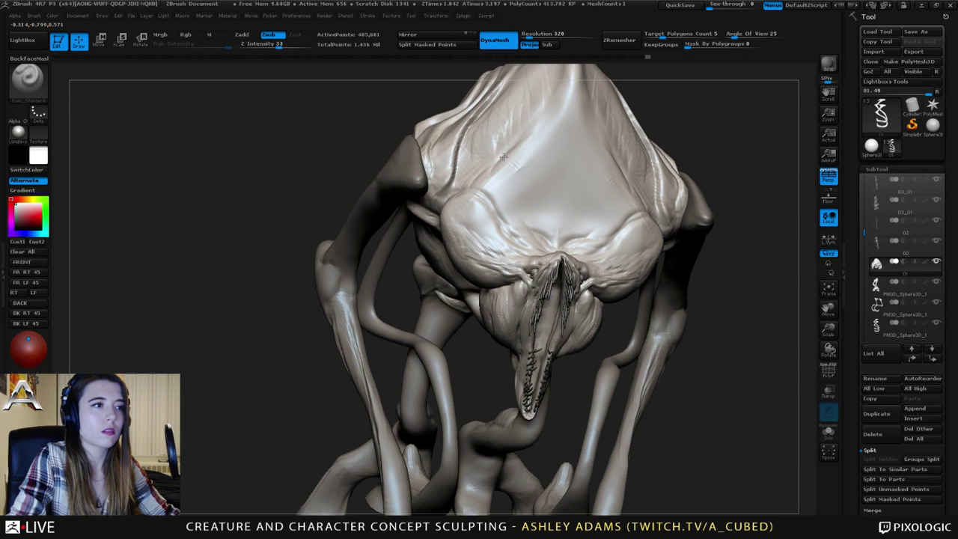
# Deepen the groove between the brow lobe and the shoulder on the side of the head.
pyautogui.moveTo(420, 178); pyautogui.dragTo(461, 175, button='right')
pyautogui.moveTo(456, 182); pyautogui.dragTo(457, 187)
pyautogui.moveTo(462, 184); pyautogui.dragTo(456, 178, button='right')
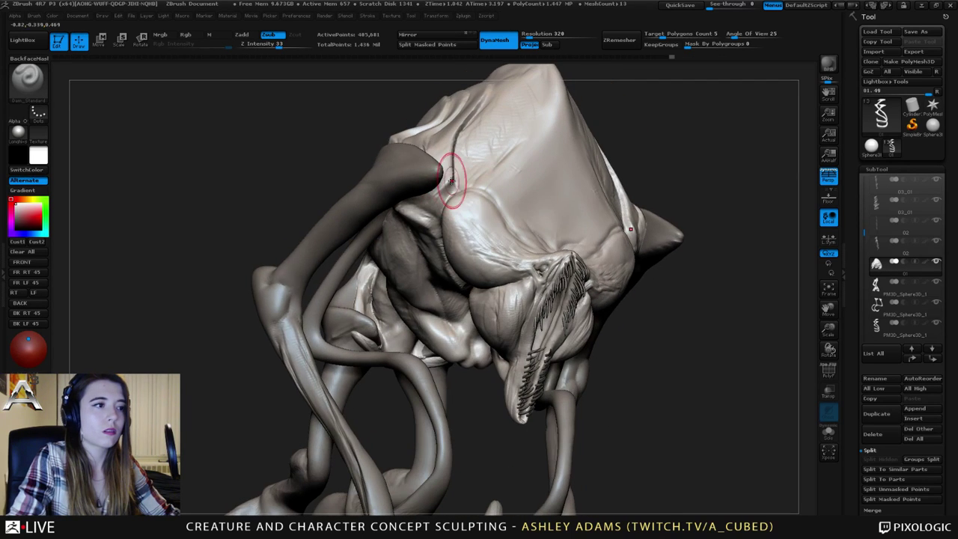
pyautogui.moveTo(453, 184); pyautogui.dragTo(408, 205)
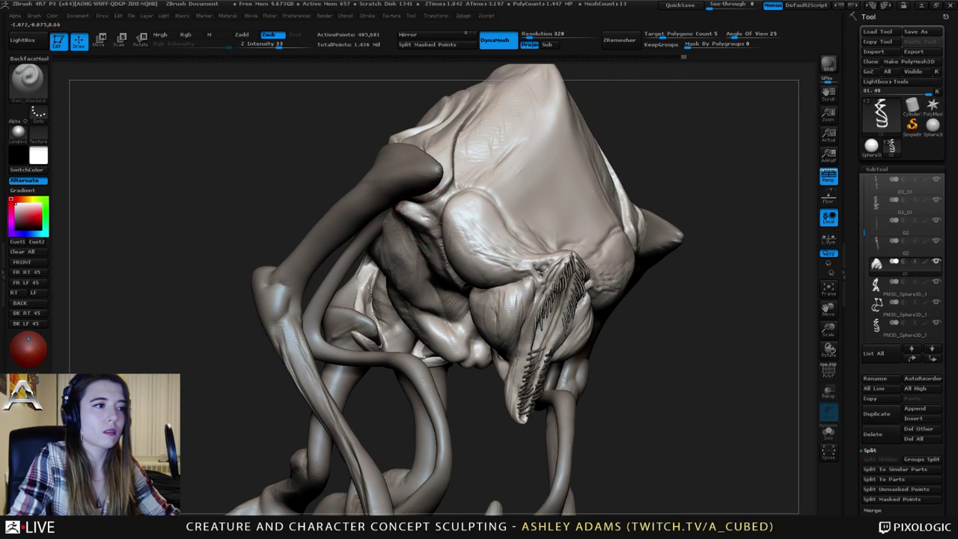
pyautogui.moveTo(432, 232)
pyautogui.keyDown('ctrl'); pyautogui.mouseDown(button='right')
pyautogui.moveTo(452, 174)
pyautogui.moveTo(415, 171)
pyautogui.mouseUp(button='right'); pyautogui.keyUp('ctrl')
pyautogui.keyDown('ctrl'); pyautogui.moveTo(528, 203); pyautogui.dragTo(517, 254, button='right'); pyautogui.keyUp('ctrl')
pyautogui.moveTo(479, 217); pyautogui.dragTo(515, 200, button='right')
pyautogui.press('space')
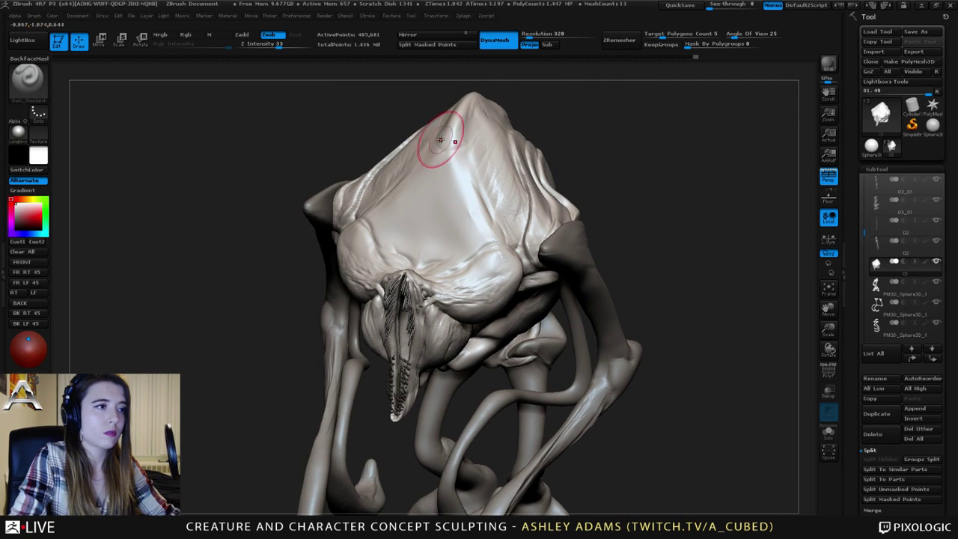
# Carve notches across the head's peak with the Dam_Standard brush to form a row of bumps.
pyautogui.moveTo(458, 148); pyautogui.dragTo(435, 142)
pyautogui.moveTo(455, 147); pyautogui.dragTo(454, 161, button='right')
pyautogui.moveTo(471, 106); pyautogui.dragTo(458, 128)
pyautogui.keyDown('alt'); pyautogui.moveTo(479, 105); pyautogui.dragTo(470, 190, button='right'); pyautogui.keyUp('alt')
pyautogui.moveTo(451, 167)
pyautogui.mouseDown()
pyautogui.moveTo(447, 180)
pyautogui.moveTo(461, 170)
pyautogui.mouseUp()
pyautogui.moveTo(460, 170)
pyautogui.mouseDown(button='right')
pyautogui.moveTo(439, 149)
pyautogui.moveTo(475, 136)
pyautogui.mouseUp(button='right')
pyautogui.moveTo(490, 128)
pyautogui.mouseDown()
pyautogui.moveTo(477, 139)
pyautogui.moveTo(485, 137)
pyautogui.mouseUp()
pyautogui.moveTo(496, 135); pyautogui.dragTo(478, 182, button='right')
pyautogui.moveTo(433, 228)
pyautogui.mouseDown()
pyautogui.moveTo(458, 225)
pyautogui.moveTo(442, 214)
pyautogui.moveTo(457, 215)
pyautogui.mouseUp()
pyautogui.moveTo(457, 216)
pyautogui.mouseDown(button='right')
pyautogui.moveTo(506, 241)
pyautogui.moveTo(474, 229)
pyautogui.moveTo(463, 202)
pyautogui.moveTo(472, 180)
pyautogui.moveTo(462, 210)
pyautogui.mouseUp(button='right')
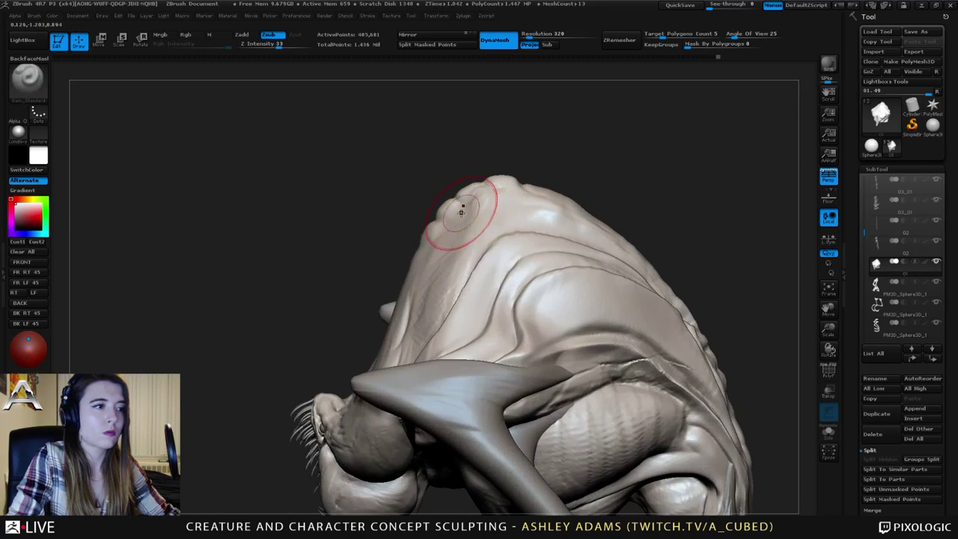
# Pull the bumps on the head's crest into short pointed spikes with the SnakeHook brush.
pyautogui.rightClick(462, 213)
pyautogui.press('b')
pyautogui.press('s')
pyautogui.press('h')
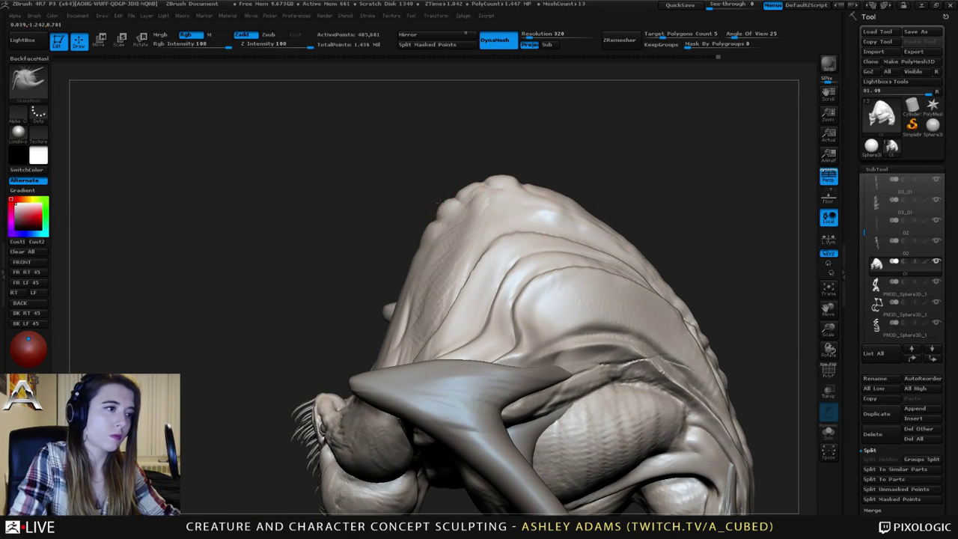
pyautogui.moveTo(445, 208); pyautogui.dragTo(434, 195)
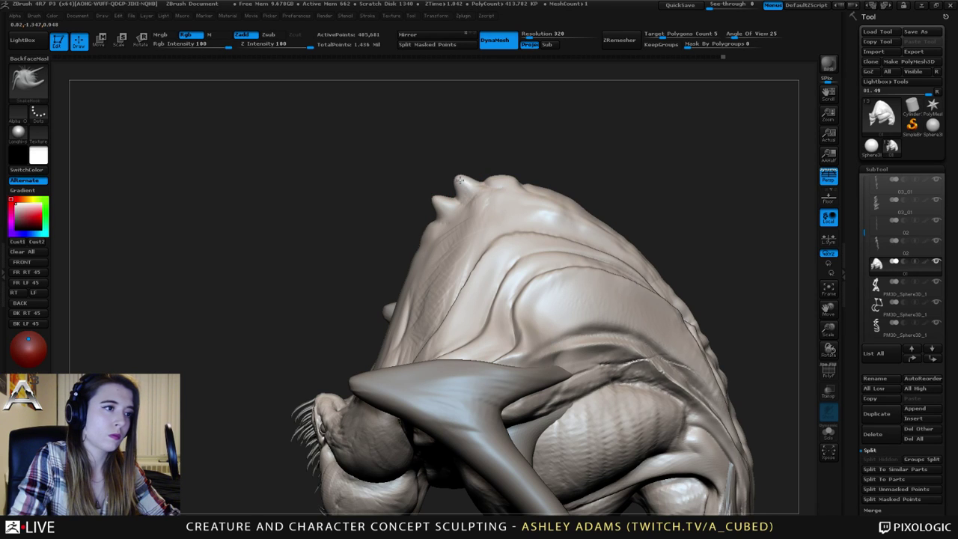
pyautogui.moveTo(502, 180); pyautogui.dragTo(501, 170)
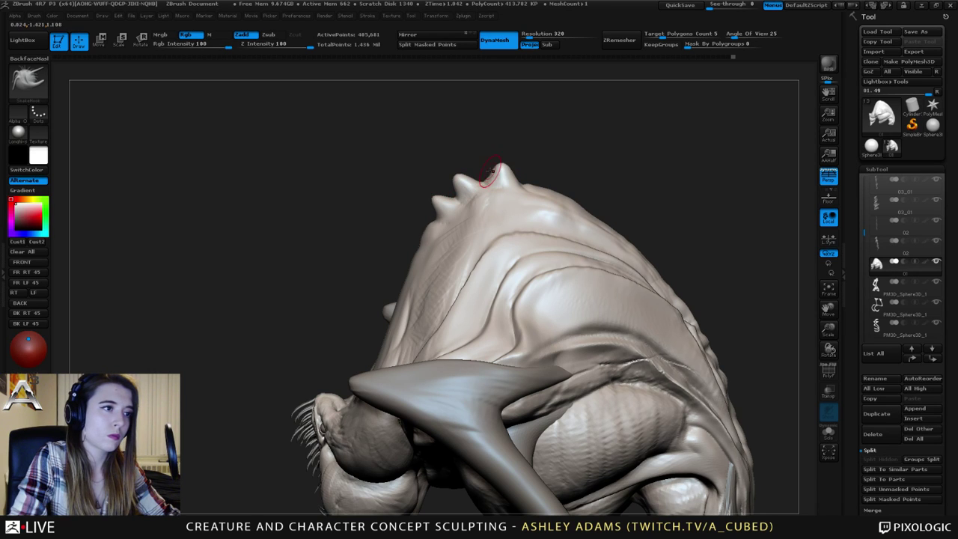
pyautogui.moveTo(344, 226); pyautogui.dragTo(411, 231)
# Smooth the frontmost crest spikes and pull out another small spike behind the row with SnakeHook.
pyautogui.keyDown('ctrl'); pyautogui.moveTo(417, 229); pyautogui.dragTo(438, 217, button='right'); pyautogui.keyUp('ctrl')
pyautogui.press('space')
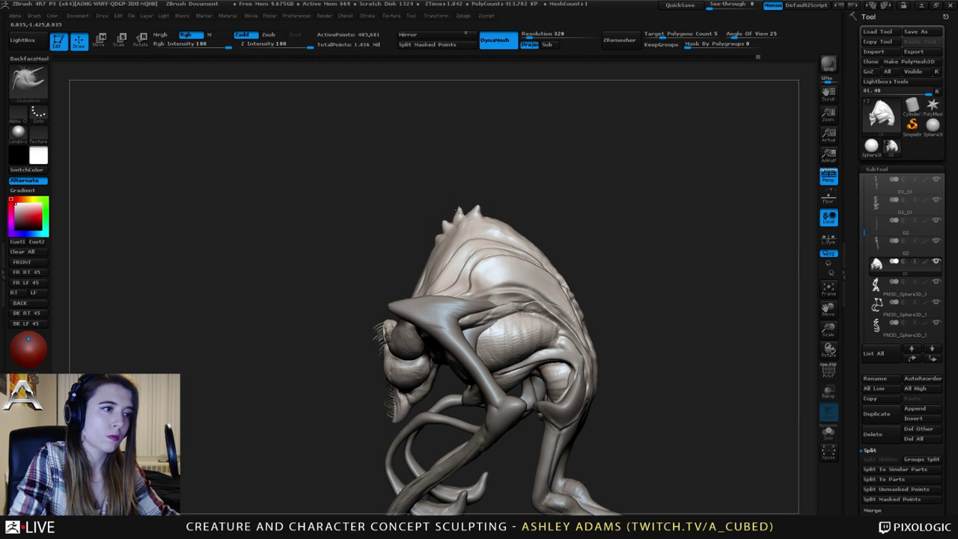
pyautogui.keyDown('shift'); pyautogui.moveTo(445, 220); pyautogui.dragTo(447, 223); pyautogui.keyUp('shift')
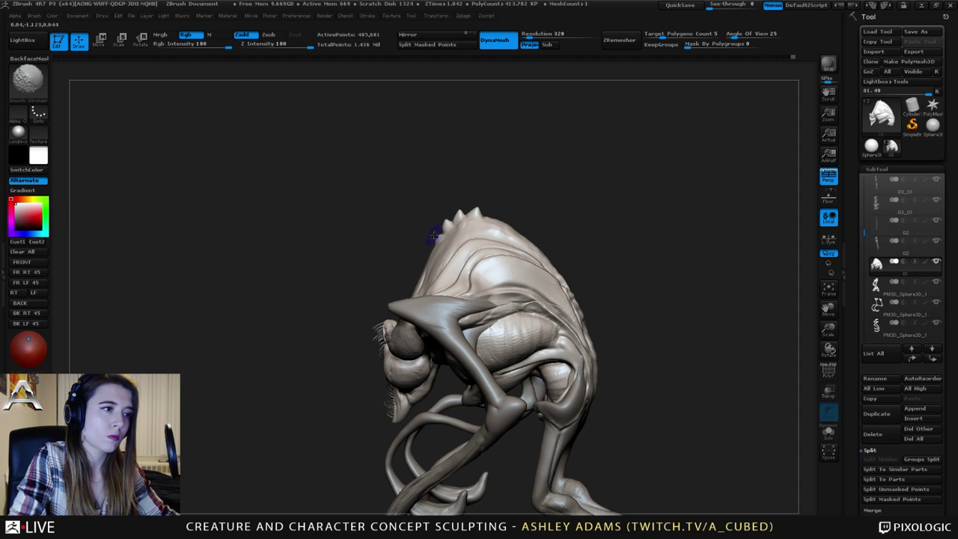
pyautogui.moveTo(545, 215); pyautogui.dragTo(492, 211)
pyautogui.moveTo(505, 200); pyautogui.dragTo(551, 204)
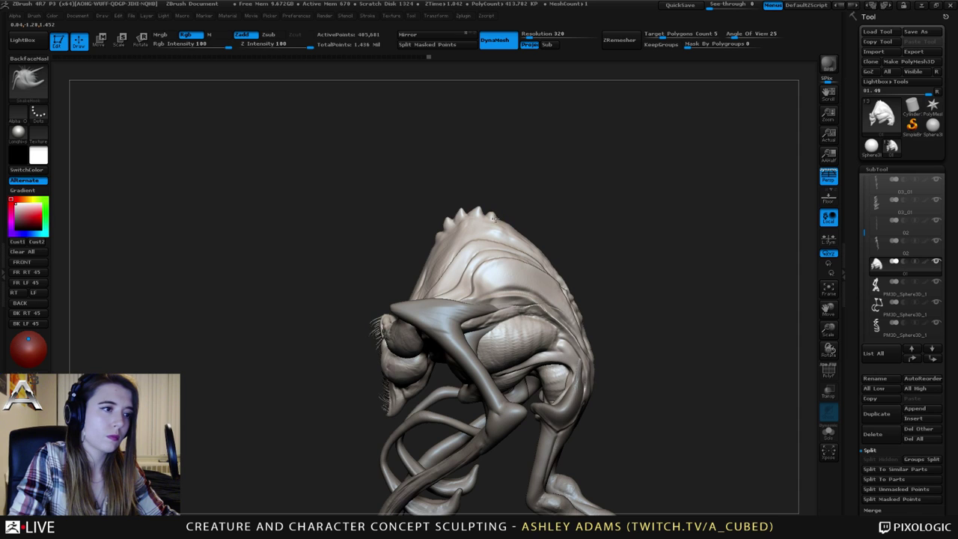
pyautogui.moveTo(492, 216); pyautogui.dragTo(490, 209)
# Pull the forehead ridge slightly outward below the crest spikes with the SnakeHook brush.
pyautogui.moveTo(492, 263); pyautogui.dragTo(540, 267, button='right')
pyautogui.keyDown('ctrl'); pyautogui.moveTo(454, 272); pyautogui.dragTo(423, 307, button='right'); pyautogui.keyUp('ctrl')
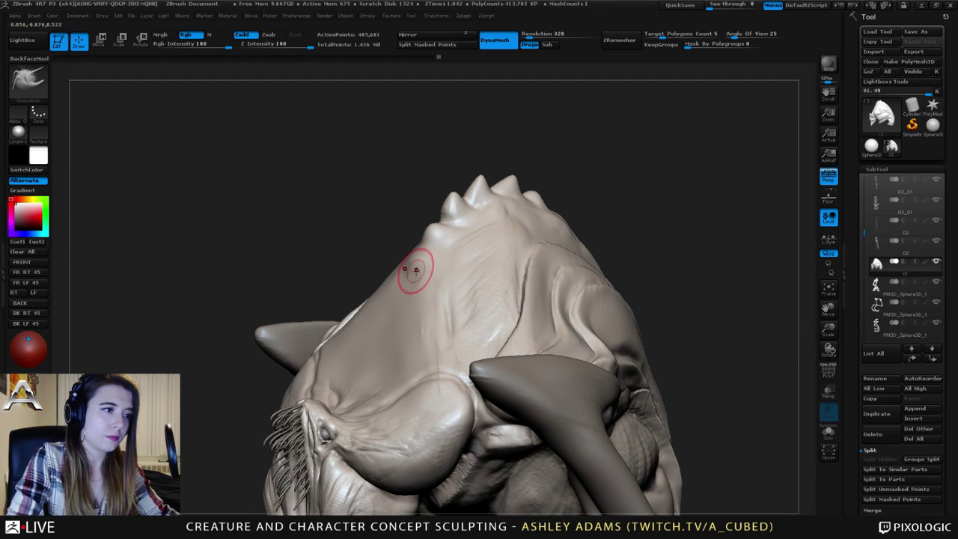
pyautogui.moveTo(405, 288)
pyautogui.mouseDown()
pyautogui.moveTo(403, 280)
pyautogui.moveTo(423, 279)
pyautogui.mouseUp()
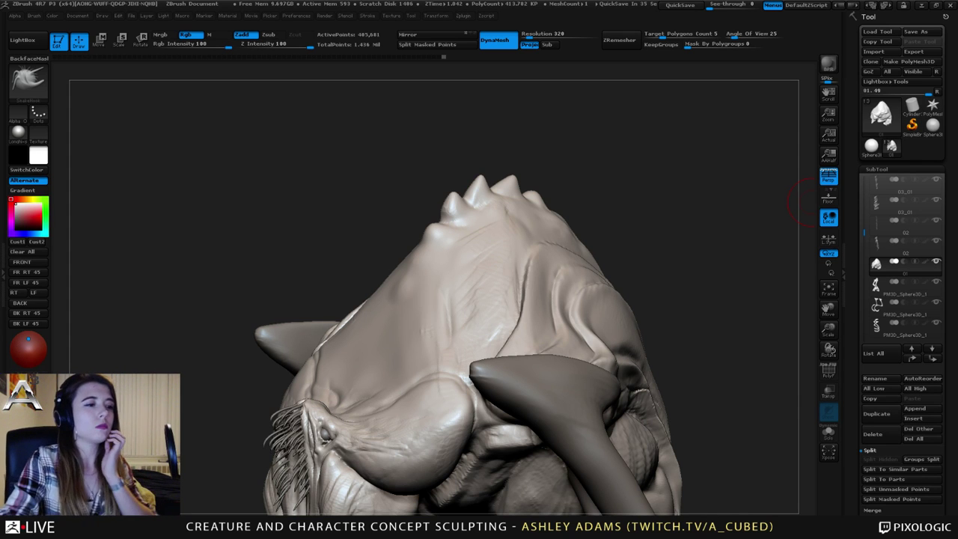
# Build up wrinkled folds over the brow lobe and toward the snout with the ClayBuildup brush.
pyautogui.moveTo(488, 335); pyautogui.dragTo(475, 336, button='right')
pyautogui.moveTo(471, 382); pyautogui.dragTo(456, 387, button='right')
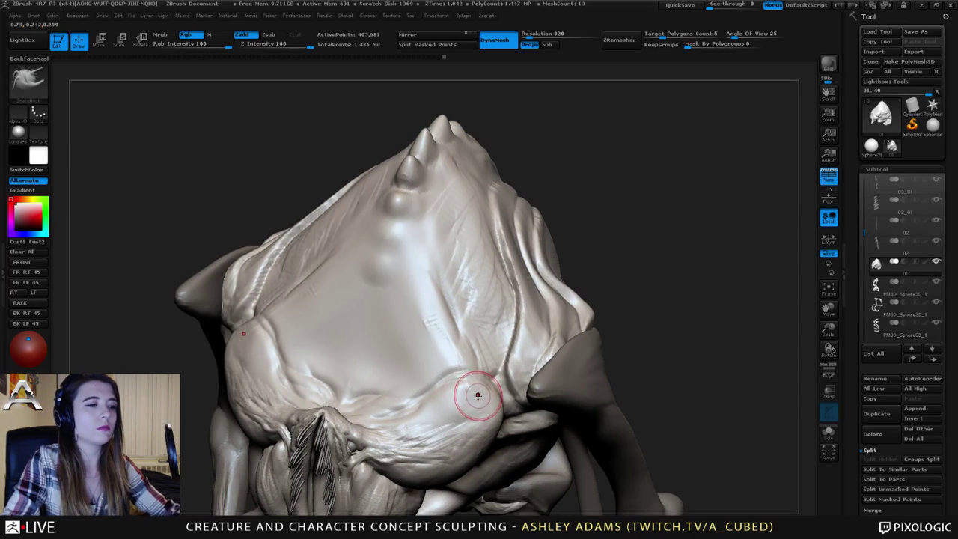
pyautogui.press('b')
pyautogui.press('c')
pyautogui.press('b')
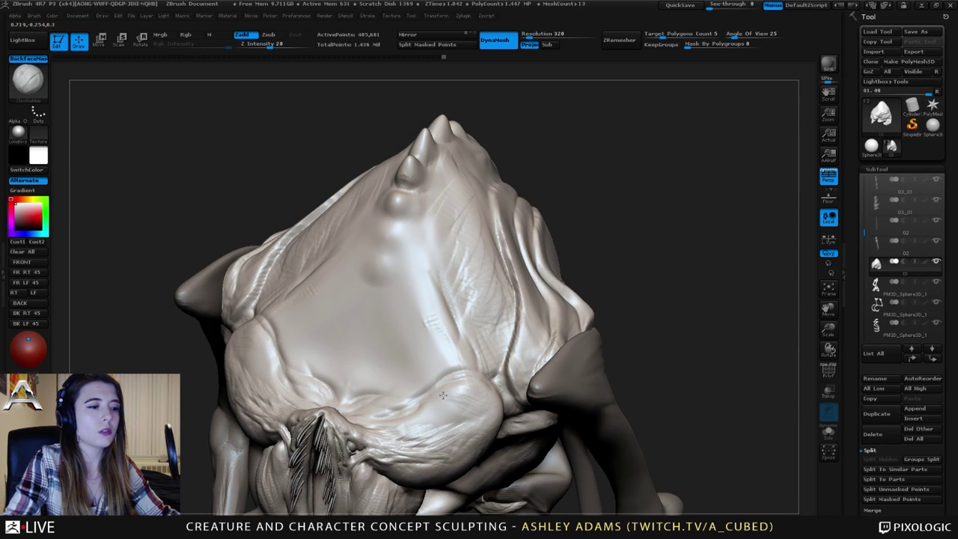
pyautogui.moveTo(443, 395)
pyautogui.mouseDown()
pyautogui.moveTo(466, 416)
pyautogui.moveTo(442, 432)
pyautogui.mouseUp()
pyautogui.moveTo(472, 408)
pyautogui.mouseDown(button='right')
pyautogui.moveTo(462, 354)
pyautogui.moveTo(472, 336)
pyautogui.mouseUp(button='right')
pyautogui.moveTo(472, 333)
pyautogui.mouseDown()
pyautogui.moveTo(476, 341)
pyautogui.moveTo(444, 356)
pyautogui.mouseUp()
pyautogui.moveTo(443, 355); pyautogui.dragTo(413, 335, button='right')
pyautogui.moveTo(394, 369); pyautogui.dragTo(387, 369)
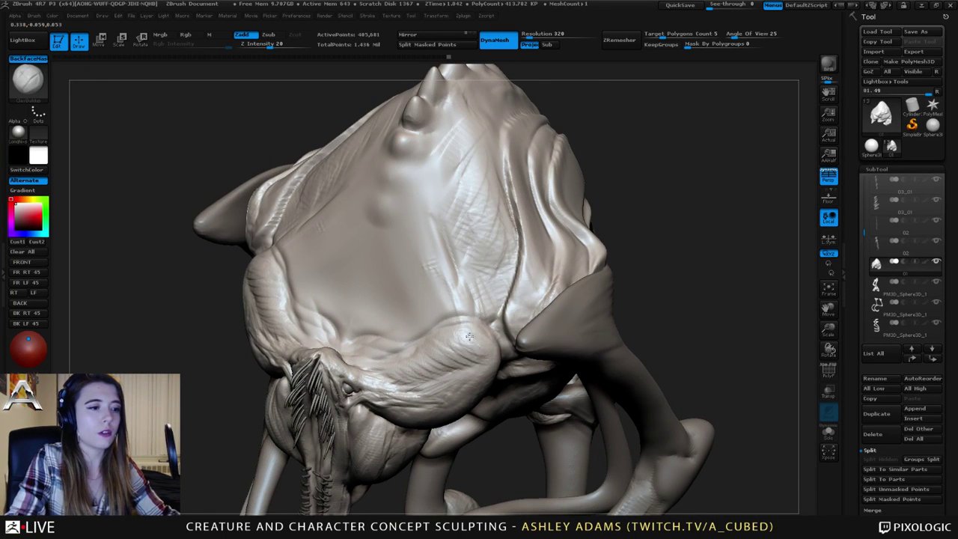
# Add more ClayBuildup strokes across the outer face of the brow lobe from side and front angles.
pyautogui.moveTo(469, 336); pyautogui.dragTo(430, 367, button='right')
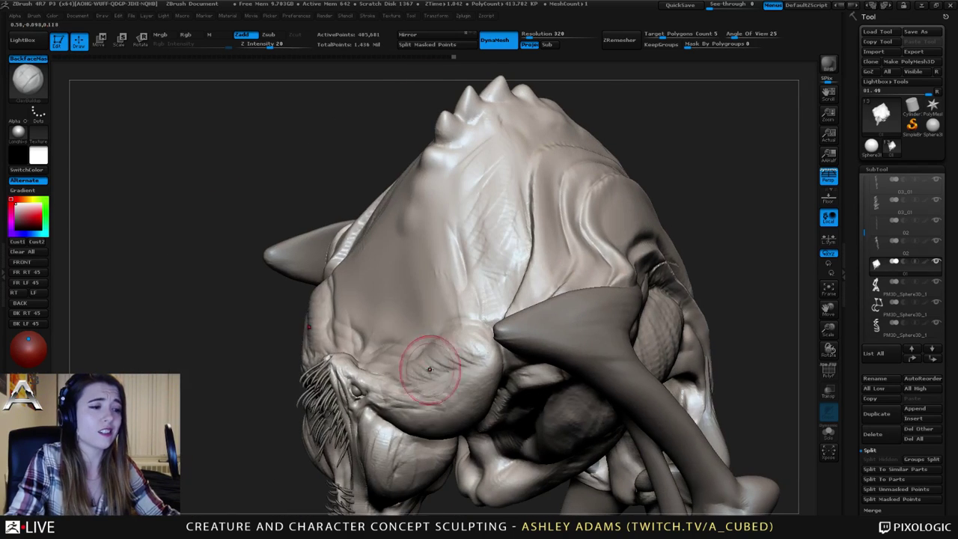
pyautogui.moveTo(431, 371); pyautogui.dragTo(479, 353)
pyautogui.moveTo(432, 357); pyautogui.dragTo(469, 365, button='right')
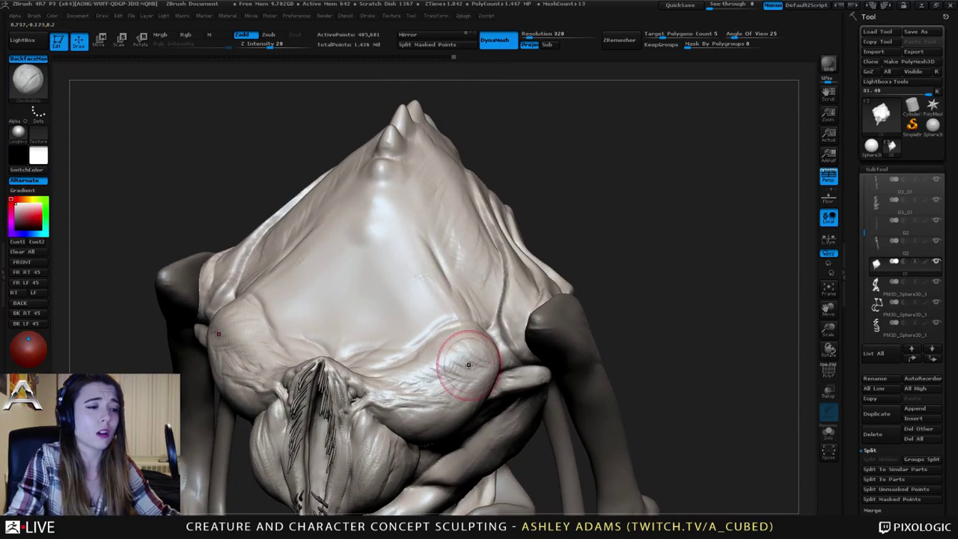
pyautogui.moveTo(469, 365); pyautogui.dragTo(422, 372)
# Carve a crease across the outer brow lobe toward the snout with the Dam_Standard brush.
pyautogui.moveTo(420, 370); pyautogui.dragTo(479, 367, button='right')
pyautogui.press('b')
pyautogui.press('d')
pyautogui.press('s')
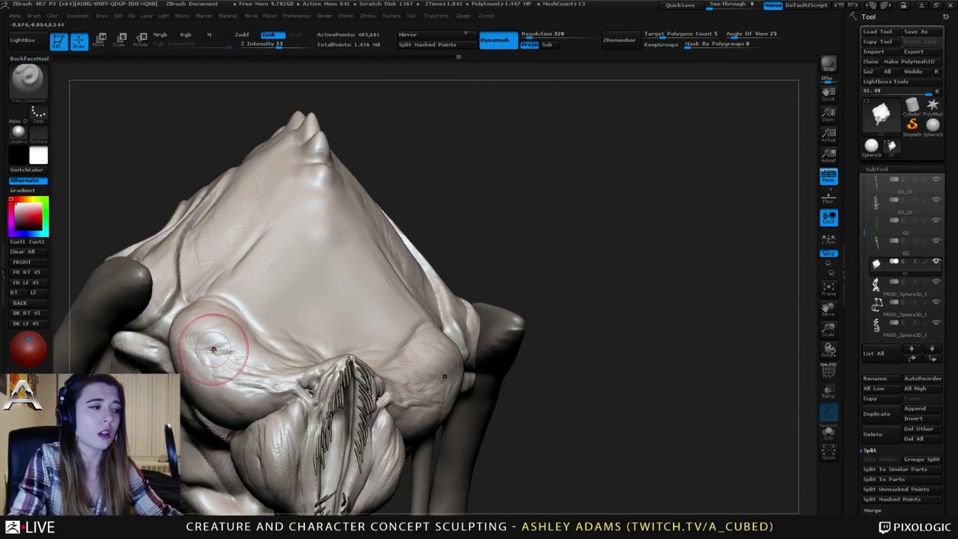
pyautogui.moveTo(235, 360); pyautogui.dragTo(268, 375)
pyautogui.moveTo(262, 337); pyautogui.dragTo(247, 364, button='right')
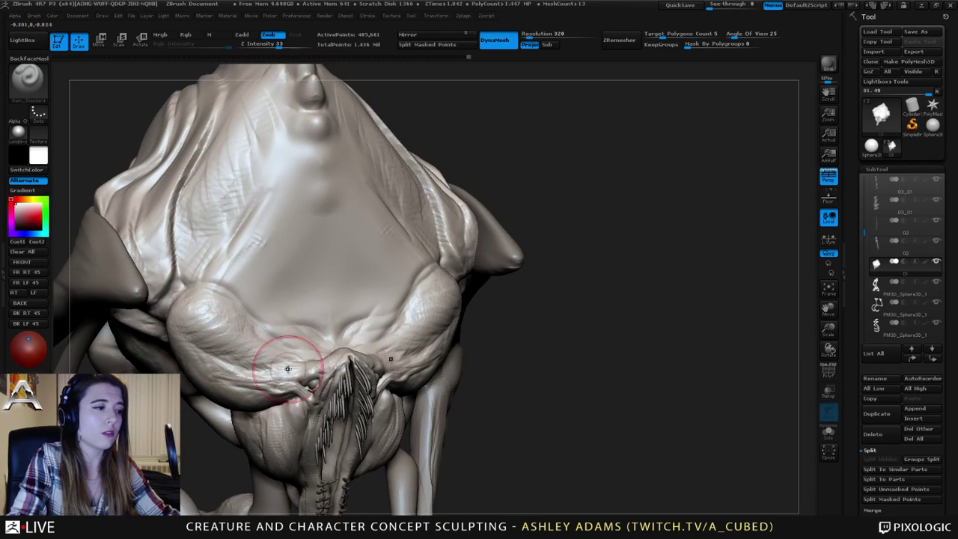
# Reduce the brush size and cut finer Dam_Standard wrinkles along the brow lobe toward the inner eye area.
pyautogui.moveTo(304, 372); pyautogui.dragTo(270, 360, button='right')
pyautogui.press('space')
pyautogui.moveTo(270, 364); pyautogui.dragTo(261, 362)
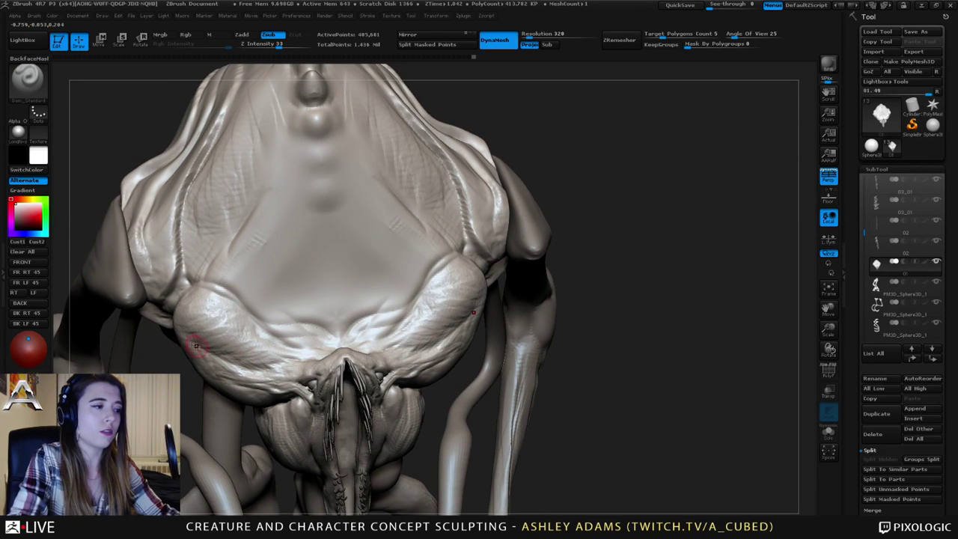
pyautogui.moveTo(197, 346); pyautogui.dragTo(279, 373)
pyautogui.moveTo(251, 365)
pyautogui.mouseDown(button='right')
pyautogui.moveTo(267, 377)
pyautogui.moveTo(257, 364)
pyautogui.mouseUp(button='right')
pyautogui.moveTo(217, 354)
pyautogui.mouseDown()
pyautogui.moveTo(292, 377)
pyautogui.moveTo(306, 371)
pyautogui.mouseUp()
pyautogui.moveTo(292, 369); pyautogui.dragTo(300, 378, button='right')
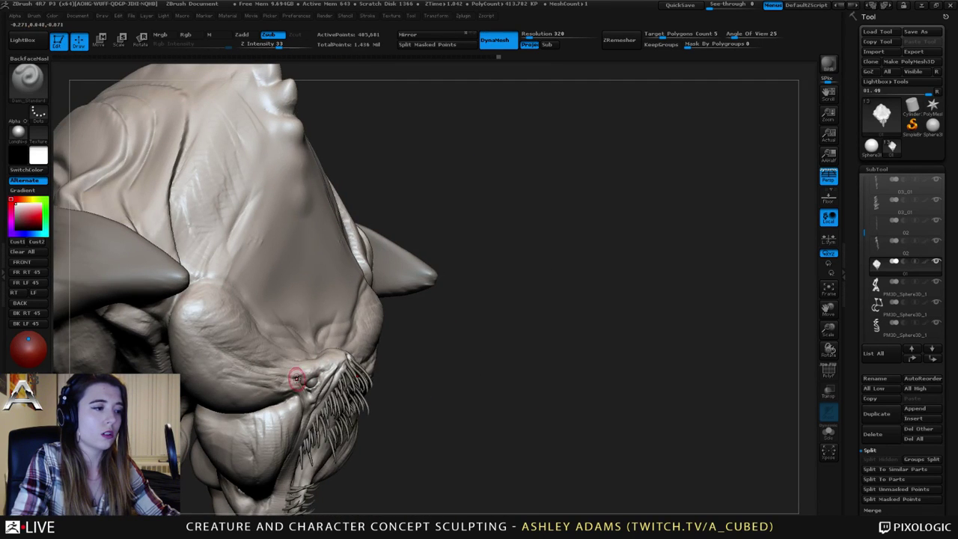
# Carve short Dam_Standard creases from the small eye back into the inner brow folds.
pyautogui.moveTo(297, 379)
pyautogui.mouseDown()
pyautogui.moveTo(306, 378)
pyautogui.moveTo(280, 378)
pyautogui.mouseUp()
pyautogui.moveTo(280, 378); pyautogui.dragTo(263, 373, button='right')
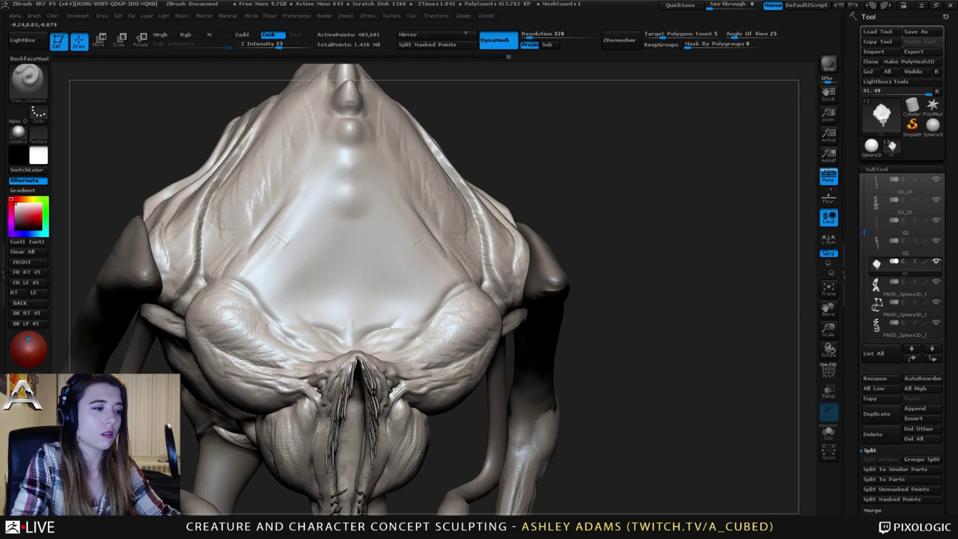
pyautogui.moveTo(306, 376)
pyautogui.mouseDown()
pyautogui.moveTo(314, 380)
pyautogui.moveTo(278, 360)
pyautogui.mouseUp()
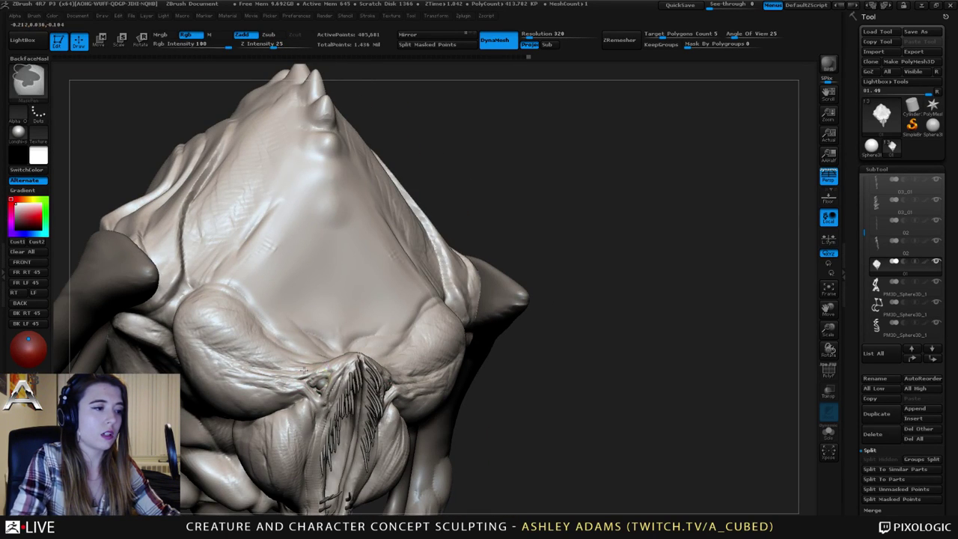
pyautogui.keyDown('ctrl'); pyautogui.moveTo(278, 361); pyautogui.dragTo(289, 325, button='right'); pyautogui.keyUp('ctrl')
pyautogui.moveTo(367, 322)
pyautogui.mouseDown(button='right')
pyautogui.moveTo(346, 313)
pyautogui.moveTo(344, 350)
pyautogui.moveTo(324, 335)
pyautogui.mouseUp(button='right')
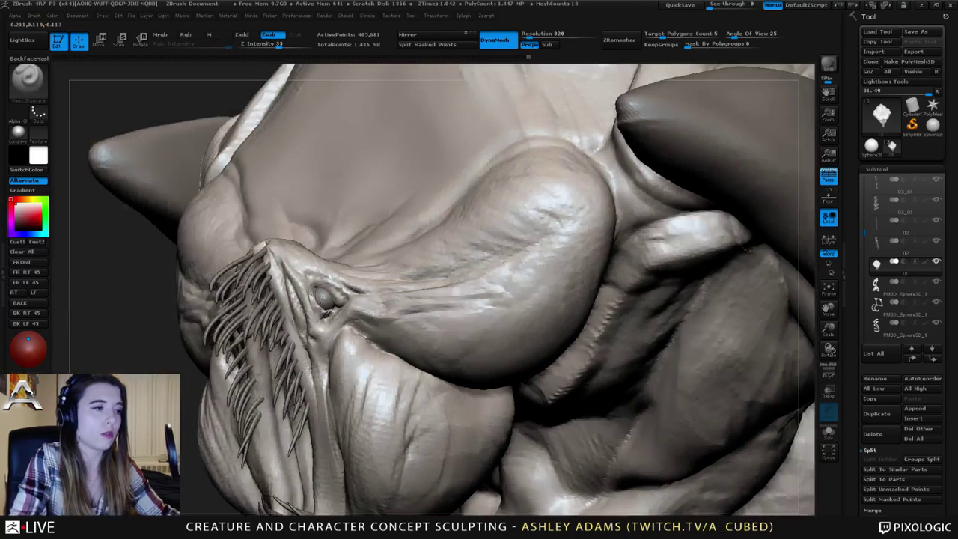
# Carve creases around the rim of the creature's small eye with the Dam Standard brush.
pyautogui.moveTo(325, 292)
pyautogui.mouseDown()
pyautogui.moveTo(318, 281)
pyautogui.moveTo(343, 305)
pyautogui.mouseUp()
pyautogui.moveTo(343, 306)
pyautogui.mouseDown(button='right')
pyautogui.moveTo(378, 304)
pyautogui.moveTo(313, 284)
pyautogui.mouseUp(button='right')
pyautogui.press('b')
pyautogui.press('c')
pyautogui.press('t')
pyautogui.press('b')
pyautogui.press('d')
pyautogui.press('s')
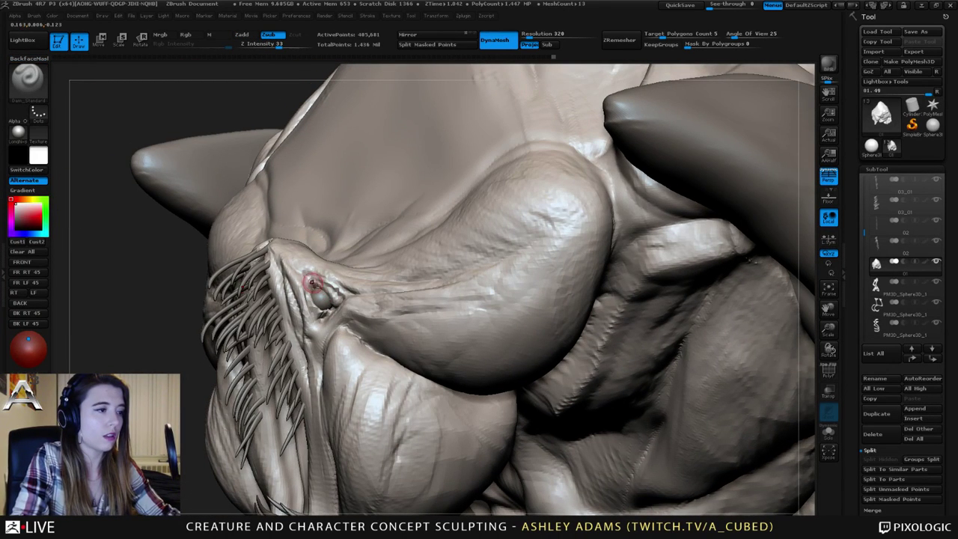
pyautogui.moveTo(330, 290); pyautogui.dragTo(340, 295)
# Carve fine creases into the skin ridge between the eye and the bristled mouth edge.
pyautogui.moveTo(334, 294); pyautogui.dragTo(372, 291, button='right')
pyautogui.moveTo(318, 285); pyautogui.dragTo(308, 272)
pyautogui.moveTo(328, 277); pyautogui.dragTo(304, 273, button='right')
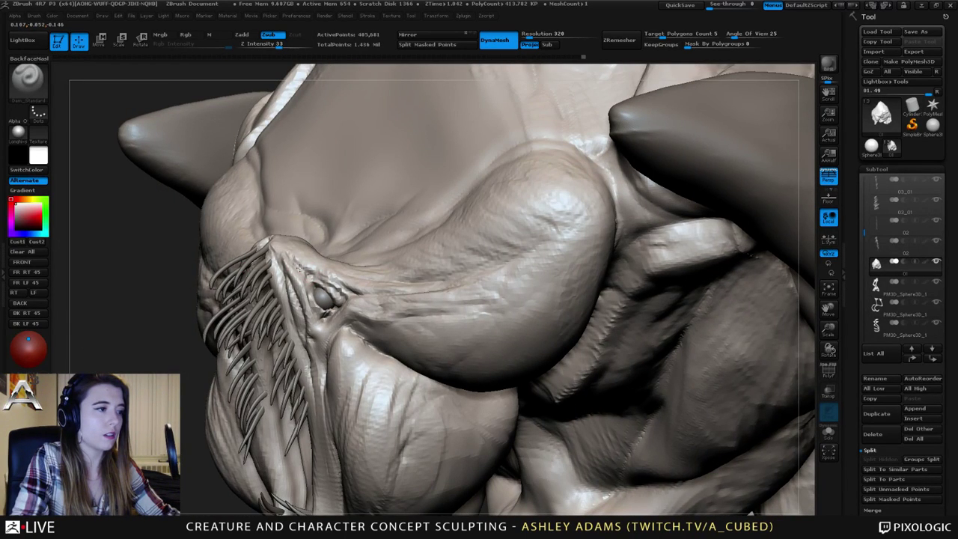
pyautogui.moveTo(309, 271); pyautogui.dragTo(311, 275)
# Build up the muscle beneath the shoulder horn beside the jaw with the ClayBuildup brush.
pyautogui.moveTo(314, 283)
pyautogui.mouseDown(button='right')
pyautogui.moveTo(322, 301)
pyautogui.moveTo(464, 303)
pyautogui.mouseUp(button='right')
pyautogui.moveTo(307, 301)
pyautogui.keyDown('alt'); pyautogui.mouseDown(button='right')
pyautogui.moveTo(380, 247)
pyautogui.moveTo(344, 256)
pyautogui.moveTo(378, 258)
pyautogui.moveTo(316, 258)
pyautogui.mouseUp(button='right'); pyautogui.keyUp('alt')
pyautogui.rightClick(339, 298)
pyautogui.press('b')
pyautogui.press('s')
pyautogui.press('h')
pyautogui.press('b')
pyautogui.press('c')
pyautogui.press('b')
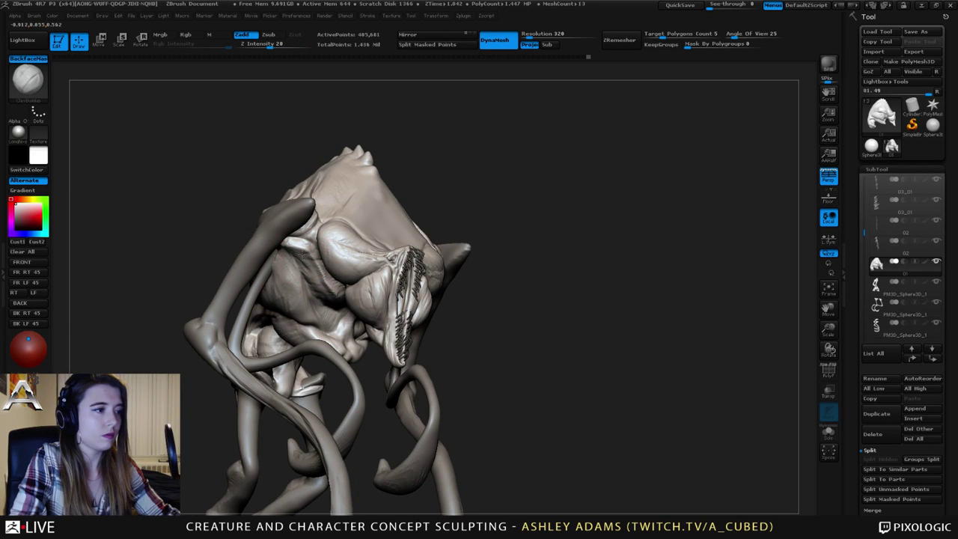
pyautogui.moveTo(328, 296); pyautogui.dragTo(337, 297)
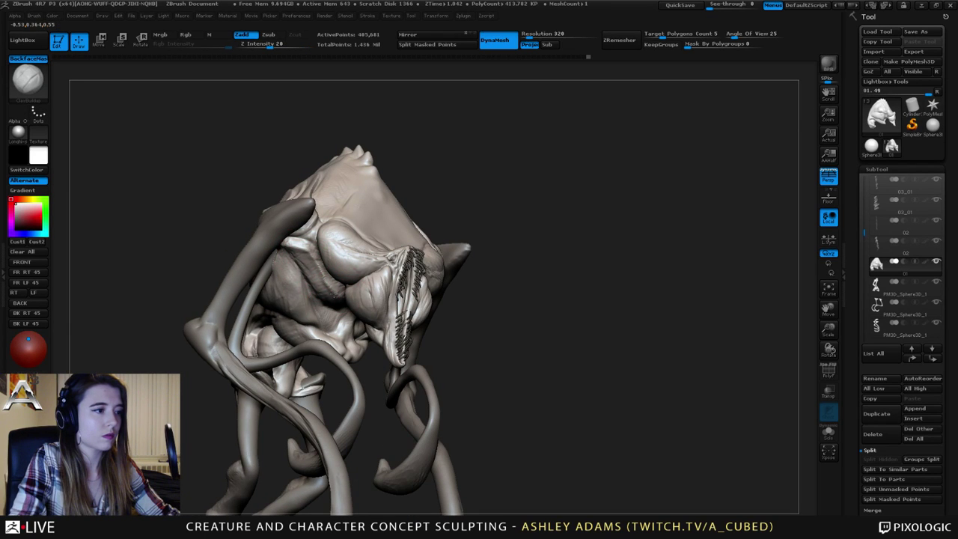
# Add ClayBuildup strokes along the side of the head shell, up toward the crest spikes.
pyautogui.moveTo(329, 223); pyautogui.dragTo(325, 255, button='right')
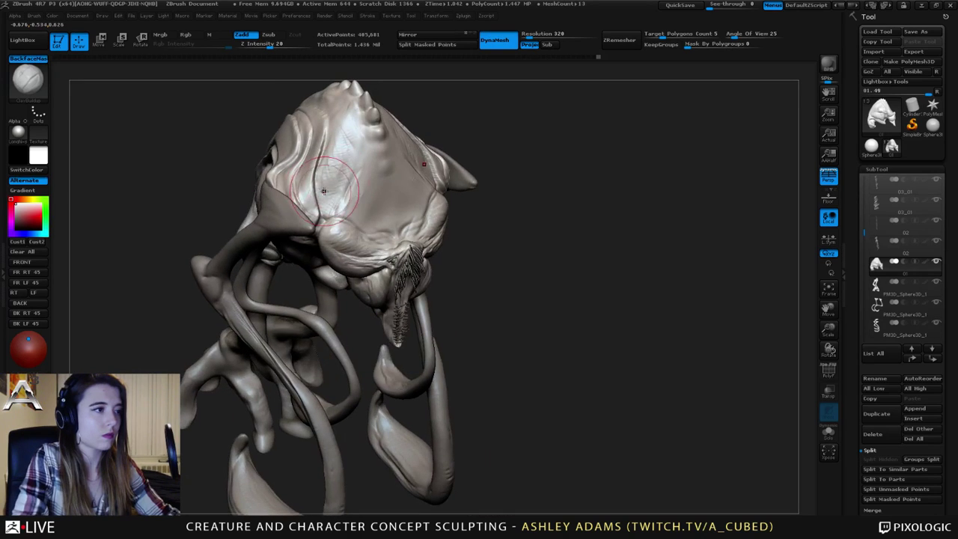
pyautogui.moveTo(324, 183)
pyautogui.mouseDown()
pyautogui.moveTo(350, 132)
pyautogui.moveTo(331, 182)
pyautogui.mouseUp()
pyautogui.moveTo(332, 182); pyautogui.dragTo(324, 193, button='right')
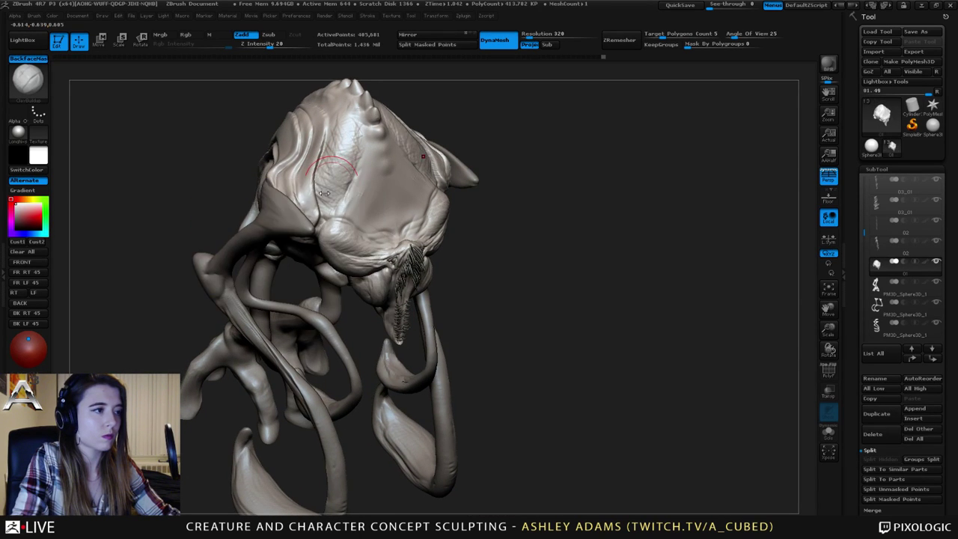
pyautogui.moveTo(337, 155)
pyautogui.mouseDown()
pyautogui.moveTo(347, 120)
pyautogui.moveTo(358, 124)
pyautogui.mouseUp()
# Trim the outline along the top and back of the shell with several Clip Curve cuts in side view.
pyautogui.moveTo(358, 125)
pyautogui.mouseDown(button='right')
pyautogui.moveTo(386, 156)
pyautogui.moveTo(378, 126)
pyautogui.moveTo(424, 175)
pyautogui.moveTo(464, 176)
pyautogui.moveTo(438, 171)
pyautogui.moveTo(422, 136)
pyautogui.moveTo(420, 161)
pyautogui.mouseUp(button='right')
pyautogui.rightClick(422, 136)
pyautogui.keyDown('alt'); pyautogui.moveTo(383, 107); pyautogui.dragTo(443, 196, button='right'); pyautogui.keyUp('alt')
pyautogui.moveTo(443, 195)
pyautogui.mouseDown(button='right')
pyautogui.moveTo(458, 195)
pyautogui.moveTo(438, 188)
pyautogui.mouseUp(button='right')
pyautogui.moveTo(271, 253)
pyautogui.keyDown('ctrl'); pyautogui.keyDown('shift'); pyautogui.mouseDown()
pyautogui.moveTo(432, 145)
pyautogui.moveTo(430, 167)
pyautogui.mouseUp(); pyautogui.keyUp('shift'); pyautogui.keyUp('ctrl')
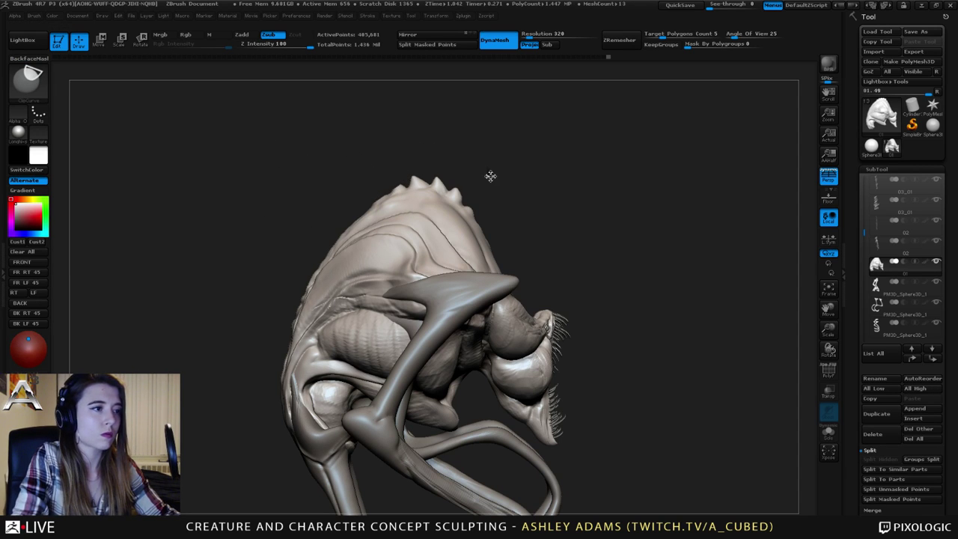
pyautogui.keyDown('ctrl'); pyautogui.keyDown('shift'); pyautogui.moveTo(323, 185); pyautogui.dragTo(490, 173); pyautogui.keyUp('shift'); pyautogui.keyUp('ctrl')
pyautogui.keyDown('ctrl'); pyautogui.keyDown('shift'); pyautogui.moveTo(384, 145); pyautogui.dragTo(517, 235); pyautogui.keyUp('shift'); pyautogui.keyUp('ctrl')
pyautogui.keyDown('ctrl'); pyautogui.keyDown('shift'); pyautogui.moveTo(417, 145); pyautogui.dragTo(513, 263); pyautogui.keyUp('shift'); pyautogui.keyUp('ctrl')
pyautogui.keyDown('ctrl'); pyautogui.keyDown('shift'); pyautogui.moveTo(337, 170); pyautogui.dragTo(497, 180); pyautogui.keyUp('shift'); pyautogui.keyUp('ctrl')
pyautogui.moveTo(512, 218)
pyautogui.keyDown('ctrl'); pyautogui.mouseDown(button='right')
pyautogui.moveTo(492, 160)
pyautogui.moveTo(526, 227)
pyautogui.moveTo(608, 228)
pyautogui.moveTo(521, 257)
pyautogui.moveTo(550, 229)
pyautogui.moveTo(554, 281)
pyautogui.mouseUp(button='right'); pyautogui.keyUp('ctrl')
# Select the long front limb subtool and carve creases along its curved lower end with a smaller Dam Standard brush.
pyautogui.keyDown('alt'); pyautogui.click(556, 328); pyautogui.keyUp('alt')
pyautogui.keyDown('alt'); pyautogui.moveTo(557, 329); pyautogui.dragTo(523, 166, button='right'); pyautogui.keyUp('alt')
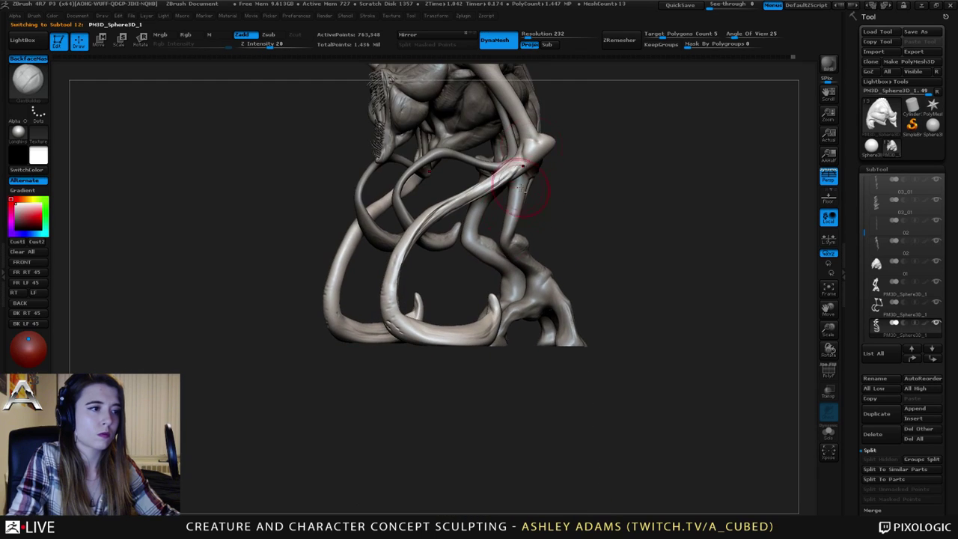
pyautogui.moveTo(532, 255); pyautogui.dragTo(389, 344, button='right')
pyautogui.moveTo(389, 344)
pyautogui.mouseDown(button='right')
pyautogui.moveTo(428, 371)
pyautogui.moveTo(440, 336)
pyautogui.mouseUp(button='right')
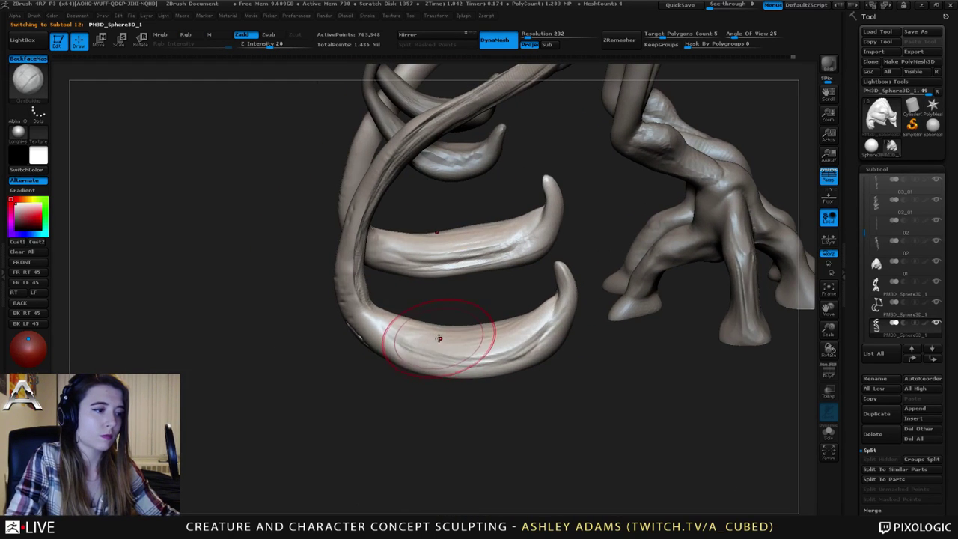
pyautogui.press('space')
pyautogui.moveTo(442, 340); pyautogui.dragTo(423, 342)
pyautogui.press('b')
pyautogui.press('d')
pyautogui.press('s')
pyautogui.moveTo(394, 308); pyautogui.dragTo(370, 310, button='right')
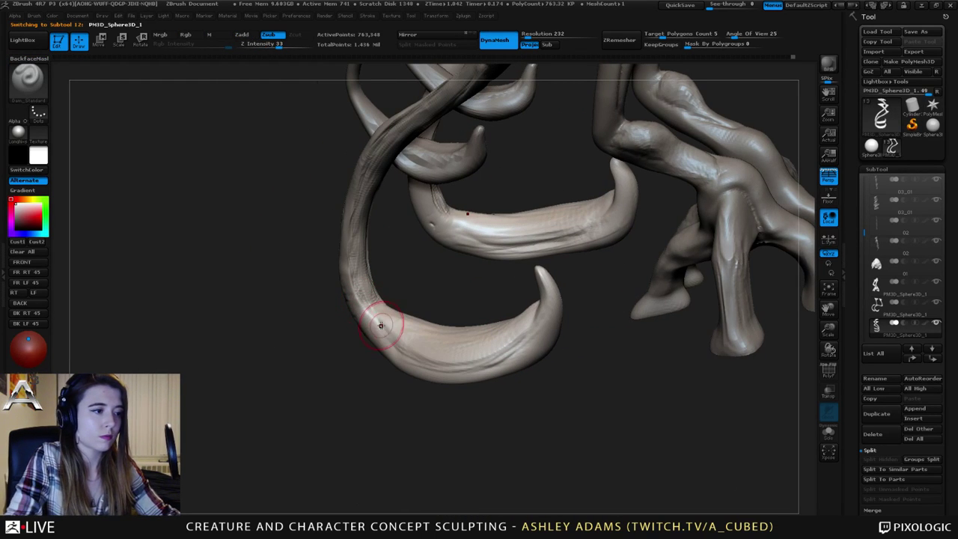
pyautogui.moveTo(393, 334); pyautogui.dragTo(397, 354)
pyautogui.moveTo(471, 360)
pyautogui.mouseDown()
pyautogui.moveTo(429, 370)
pyautogui.moveTo(526, 348)
pyautogui.moveTo(534, 335)
pyautogui.moveTo(524, 344)
pyautogui.mouseUp()
# Swell the folds on the front limb's curved lower end with the Inflat brush.
pyautogui.moveTo(503, 317); pyautogui.dragTo(457, 318, button='right')
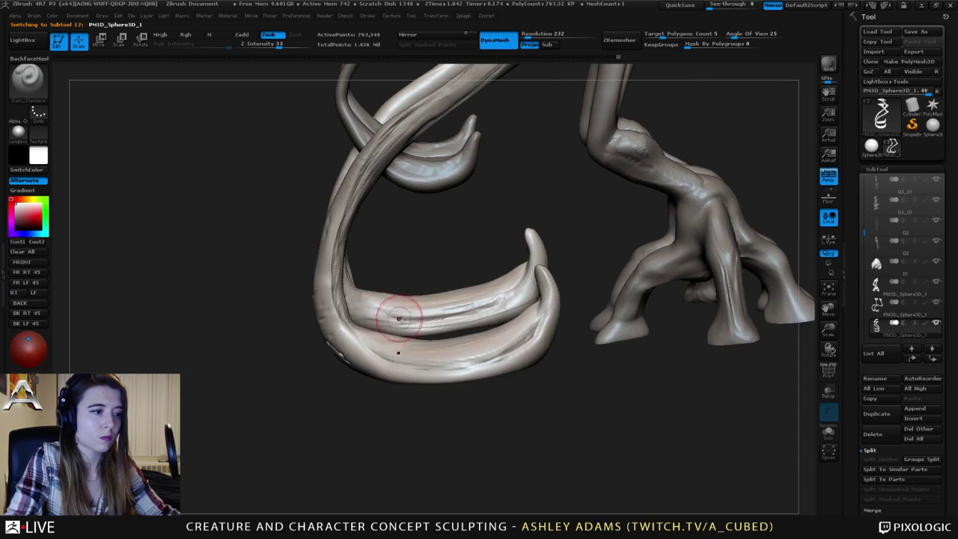
pyautogui.press('b')
pyautogui.press('i')
pyautogui.press('n')
pyautogui.moveTo(350, 343)
pyautogui.mouseDown()
pyautogui.moveTo(374, 364)
pyautogui.moveTo(408, 370)
pyautogui.moveTo(511, 359)
pyautogui.moveTo(538, 331)
pyautogui.moveTo(542, 276)
pyautogui.mouseUp()
pyautogui.moveTo(544, 276); pyautogui.dragTo(659, 269, button='right')
pyautogui.moveTo(533, 257)
pyautogui.mouseDown()
pyautogui.moveTo(520, 308)
pyautogui.moveTo(451, 334)
pyautogui.mouseUp()
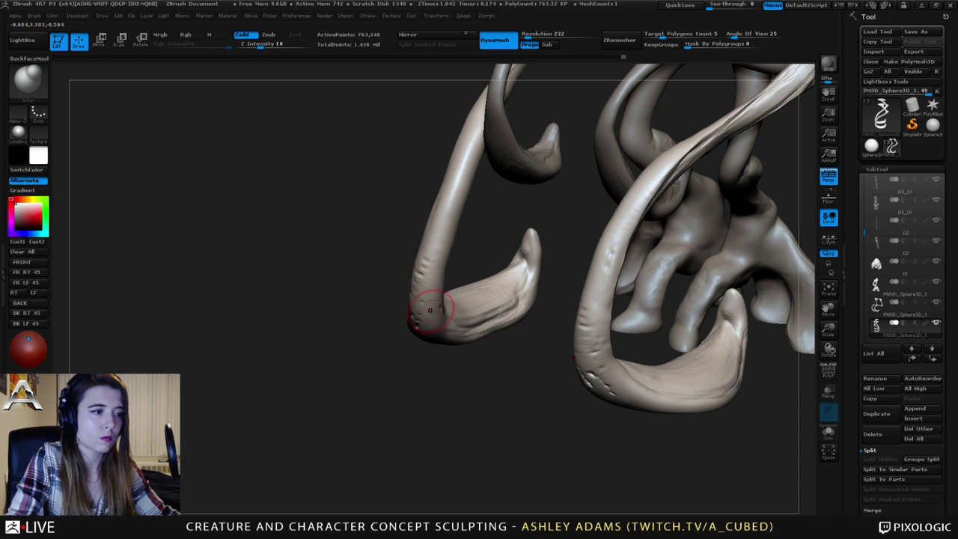
# Set up the Snake Hook brush with a larger draw size for reshaping the long front limb.
pyautogui.moveTo(428, 310); pyautogui.dragTo(540, 313, button='right')
pyautogui.moveTo(425, 328)
pyautogui.keyDown('ctrl'); pyautogui.mouseDown(button='right')
pyautogui.moveTo(399, 285)
pyautogui.moveTo(456, 293)
pyautogui.moveTo(443, 288)
pyautogui.moveTo(468, 328)
pyautogui.mouseUp(button='right'); pyautogui.keyUp('ctrl')
pyautogui.moveTo(465, 342)
pyautogui.mouseDown()
pyautogui.moveTo(452, 285)
pyautogui.moveTo(394, 183)
pyautogui.mouseUp()
pyautogui.moveTo(479, 247)
pyautogui.mouseDown(button='right')
pyautogui.moveTo(408, 256)
pyautogui.moveTo(516, 256)
pyautogui.mouseUp(button='right')
pyautogui.press('space')
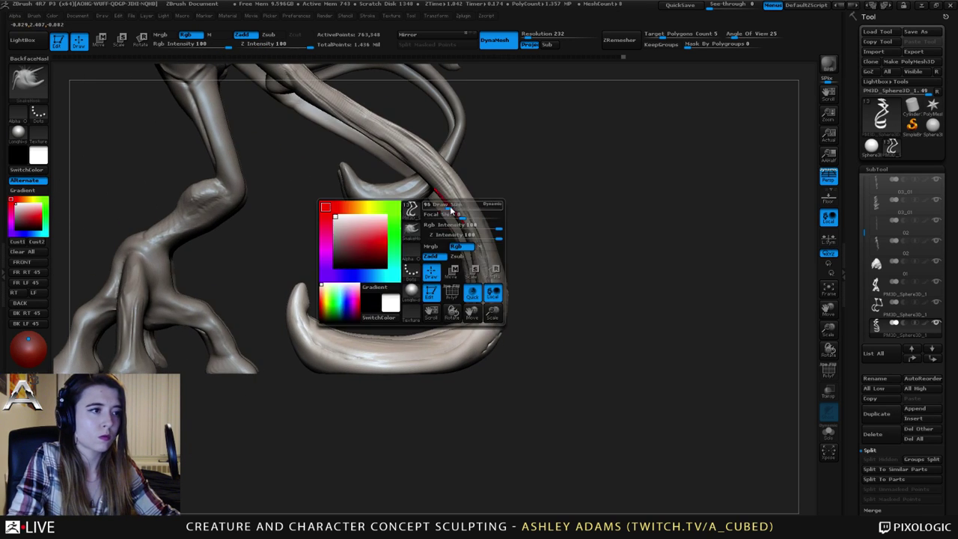
pyautogui.moveTo(440, 208); pyautogui.dragTo(458, 208)
pyautogui.keyDown('ctrl'); pyautogui.moveTo(494, 241); pyautogui.dragTo(456, 205, button='right'); pyautogui.keyUp('ctrl')
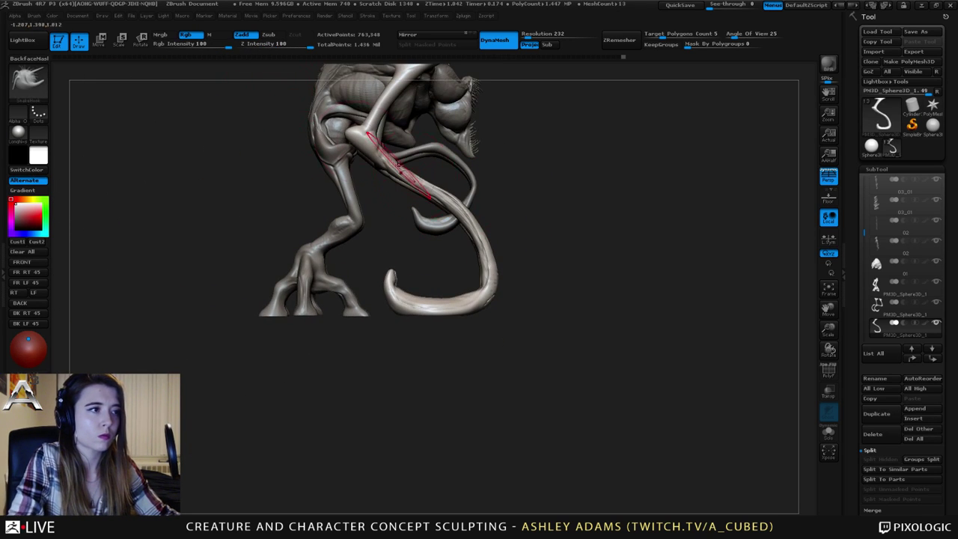
pyautogui.keyDown('alt'); pyautogui.moveTo(386, 156); pyautogui.dragTo(409, 221, button='right'); pyautogui.keyUp('alt')
pyautogui.press('space')
pyautogui.moveTo(403, 205); pyautogui.dragTo(400, 221)
pyautogui.press('space')
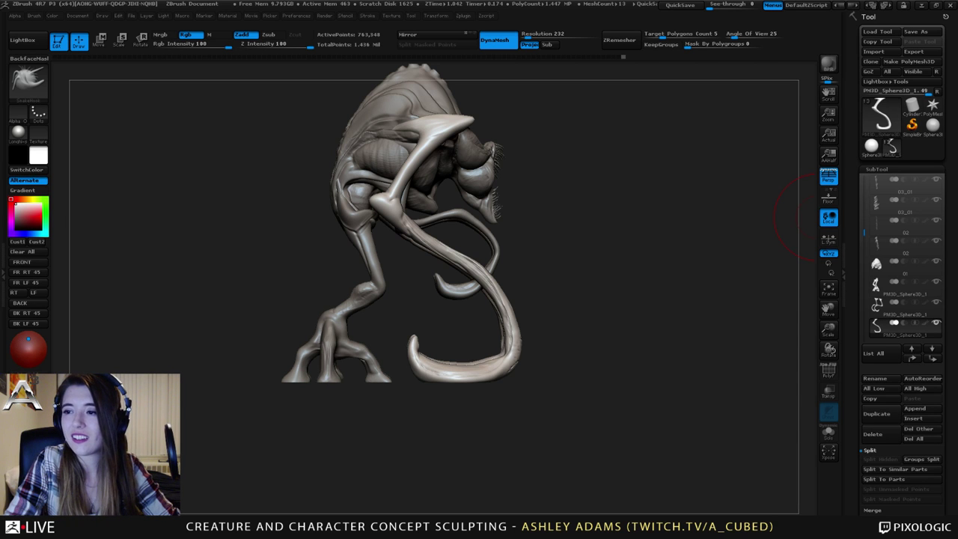
# Select the body subtool and pull the upper jaw near the eye into shape with the resized Snake Hook brush.
pyautogui.moveTo(627, 250)
pyautogui.mouseDown()
pyautogui.moveTo(659, 220)
pyautogui.moveTo(603, 220)
pyautogui.moveTo(539, 198)
pyautogui.mouseUp()
pyautogui.keyDown('alt'); pyautogui.moveTo(303, 159); pyautogui.dragTo(454, 200); pyautogui.keyUp('alt')
pyautogui.moveTo(454, 200)
pyautogui.keyDown('ctrl'); pyautogui.mouseDown(button='right')
pyautogui.moveTo(476, 279)
pyautogui.moveTo(511, 198)
pyautogui.mouseUp(button='right'); pyautogui.keyUp('ctrl')
pyautogui.keyDown('alt'); pyautogui.click(506, 223); pyautogui.keyUp('alt')
pyautogui.press('space')
pyautogui.moveTo(512, 223); pyautogui.dragTo(498, 223)
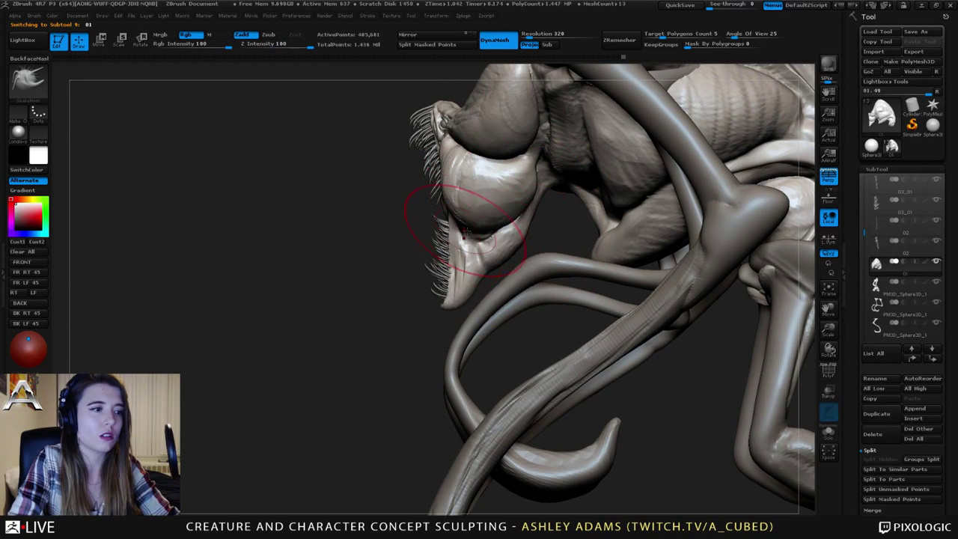
pyautogui.moveTo(476, 213); pyautogui.dragTo(509, 216, button='right')
pyautogui.press('space')
pyautogui.moveTo(511, 215); pyautogui.dragTo(518, 216)
pyautogui.moveTo(508, 207)
pyautogui.keyDown('ctrl'); pyautogui.mouseDown(button='right')
pyautogui.moveTo(500, 154)
pyautogui.moveTo(453, 114)
pyautogui.mouseUp(button='right'); pyautogui.keyUp('ctrl')
pyautogui.moveTo(483, 119); pyautogui.dragTo(487, 114)
pyautogui.moveTo(486, 115); pyautogui.dragTo(494, 119, button='right')
# Adjust the Snake Hook brush size and pull the profile of the lower jaw into shape.
pyautogui.press('space')
pyautogui.moveTo(508, 129); pyautogui.dragTo(498, 130)
pyautogui.keyDown('alt'); pyautogui.moveTo(497, 130); pyautogui.dragTo(521, 195, button='right'); pyautogui.keyUp('alt')
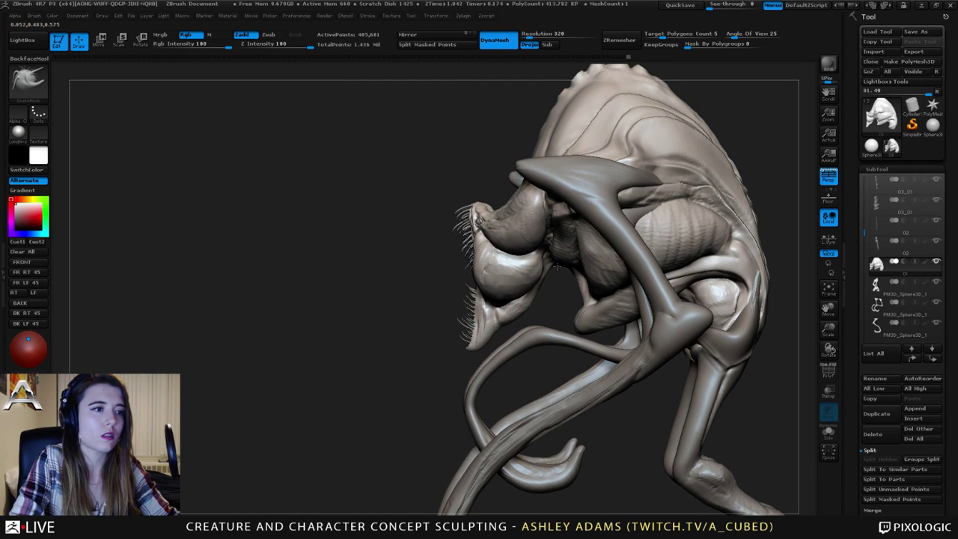
pyautogui.moveTo(514, 310); pyautogui.dragTo(517, 323)
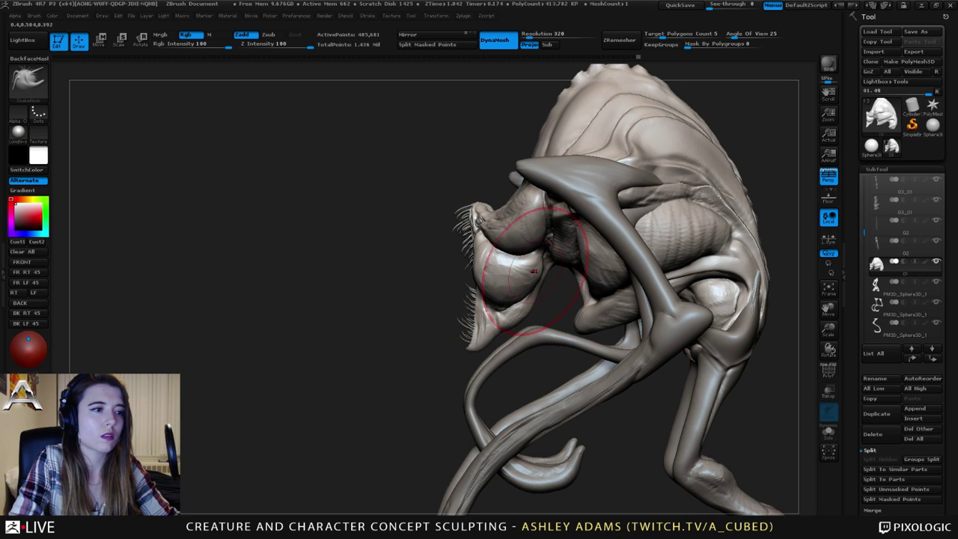
pyautogui.moveTo(529, 275); pyautogui.dragTo(530, 283)
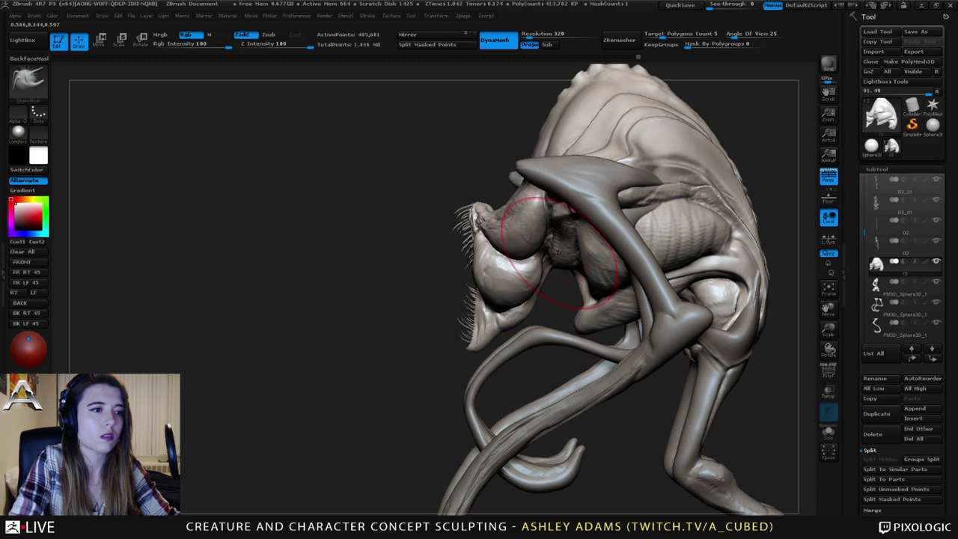
# Build up the muscle folds on the underside of the belly with the ClayBuildup brush.
pyautogui.moveTo(558, 253)
pyautogui.mouseDown(button='right')
pyautogui.moveTo(585, 253)
pyautogui.moveTo(575, 215)
pyautogui.moveTo(539, 191)
pyautogui.moveTo(637, 205)
pyautogui.mouseUp(button='right')
pyautogui.moveTo(523, 207)
pyautogui.keyDown('shift'); pyautogui.mouseDown(button='right')
pyautogui.moveTo(549, 205)
pyautogui.moveTo(548, 227)
pyautogui.moveTo(559, 229)
pyautogui.moveTo(554, 196)
pyautogui.moveTo(500, 206)
pyautogui.moveTo(576, 204)
pyautogui.moveTo(546, 257)
pyautogui.moveTo(549, 272)
pyautogui.moveTo(601, 273)
pyautogui.moveTo(566, 292)
pyautogui.moveTo(591, 235)
pyautogui.moveTo(629, 224)
pyautogui.mouseUp(button='right'); pyautogui.keyUp('shift')
pyautogui.press('space')
pyautogui.press('b')
pyautogui.press('c')
pyautogui.press('b')
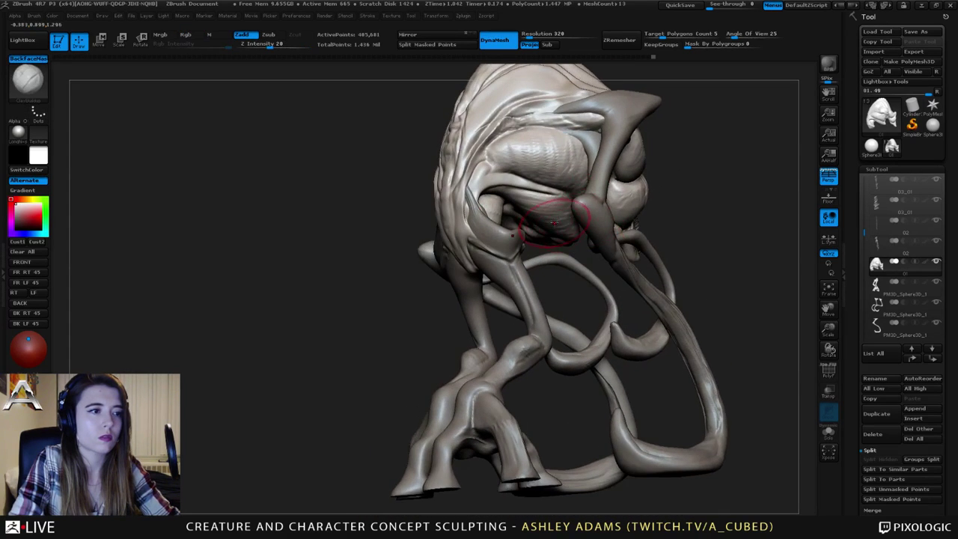
pyautogui.moveTo(554, 222)
pyautogui.mouseDown(button='right')
pyautogui.moveTo(560, 176)
pyautogui.moveTo(538, 189)
pyautogui.moveTo(542, 209)
pyautogui.moveTo(530, 197)
pyautogui.mouseUp(button='right')
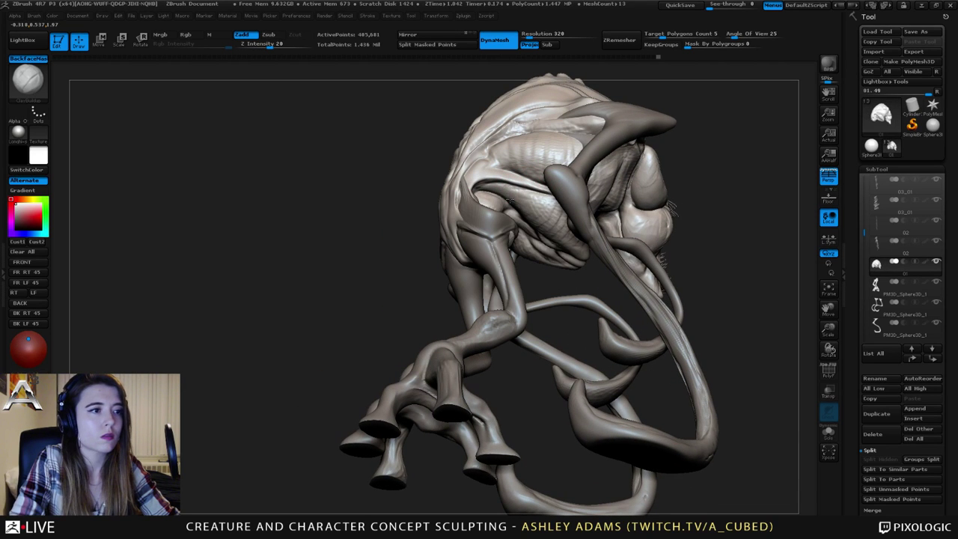
pyautogui.moveTo(538, 199); pyautogui.dragTo(548, 218)
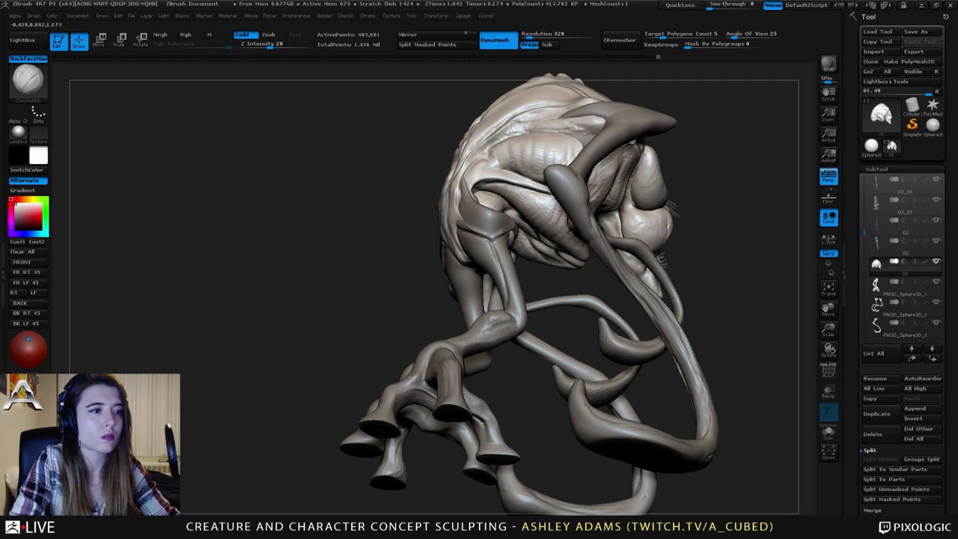
pyautogui.moveTo(562, 247); pyautogui.dragTo(573, 225, button='right')
pyautogui.moveTo(569, 226); pyautogui.dragTo(582, 265)
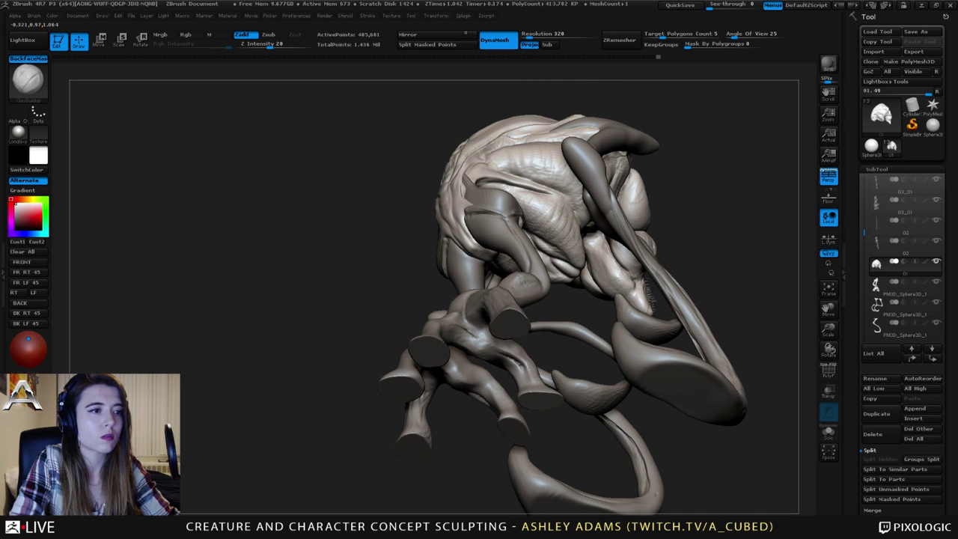
pyautogui.moveTo(549, 225); pyautogui.dragTo(548, 205)
pyautogui.moveTo(541, 193)
pyautogui.mouseDown(button='right')
pyautogui.moveTo(565, 220)
pyautogui.moveTo(540, 218)
pyautogui.moveTo(489, 157)
pyautogui.moveTo(531, 172)
pyautogui.mouseUp(button='right')
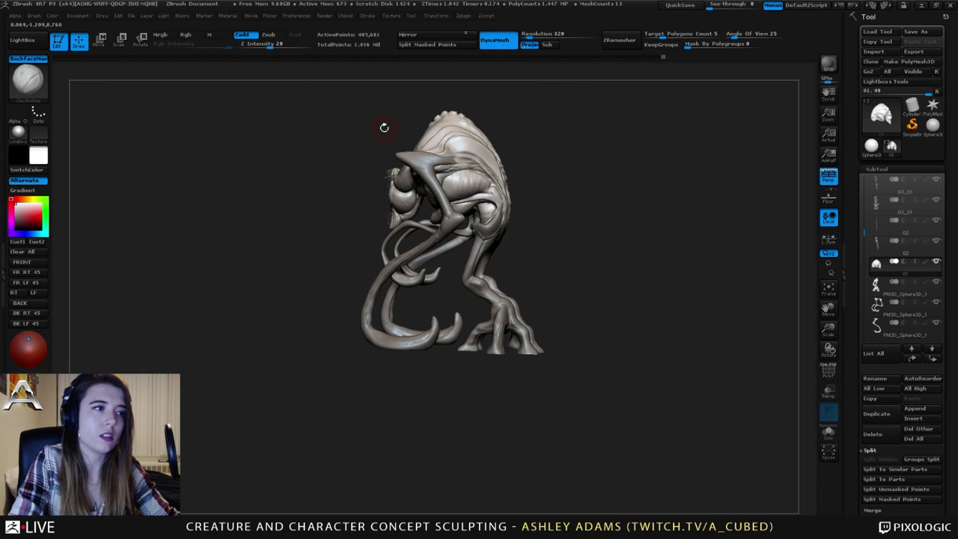
# Layer ClayBuildup ridges along the skin folds running from the shoulder across the flank to the spine.
pyautogui.keyDown('ctrl'); pyautogui.moveTo(384, 128); pyautogui.dragTo(449, 160, button='right'); pyautogui.keyUp('ctrl')
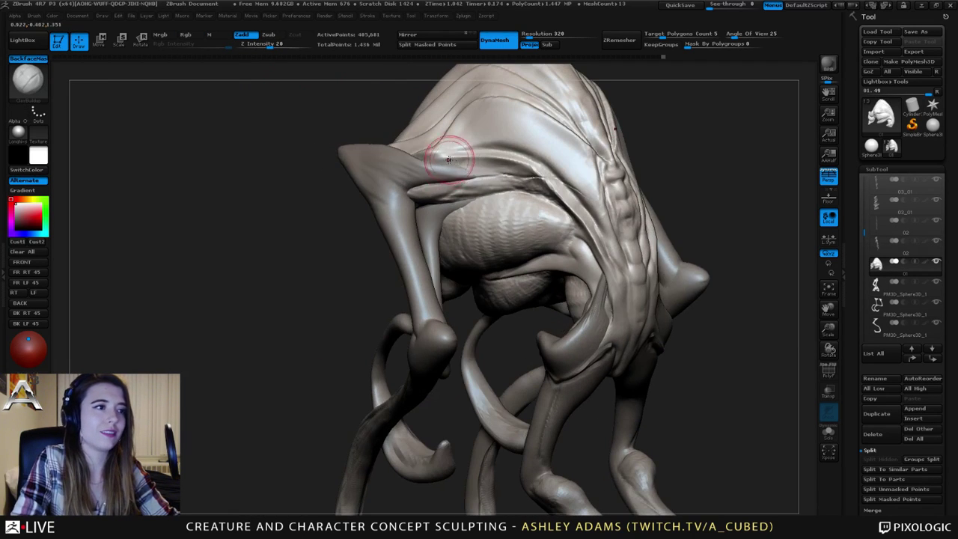
pyautogui.press('space')
pyautogui.moveTo(440, 160); pyautogui.dragTo(524, 173)
pyautogui.moveTo(525, 176); pyautogui.dragTo(563, 180, button='right')
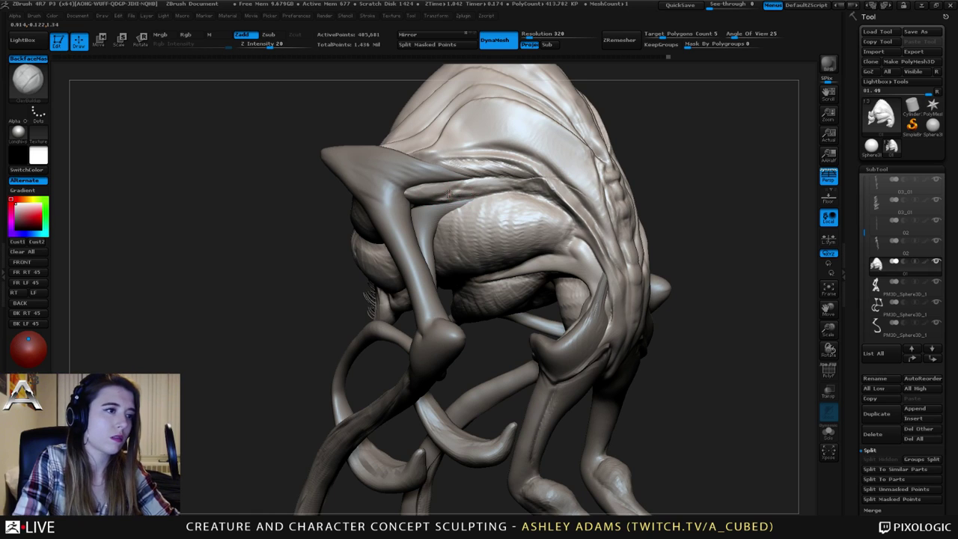
pyautogui.moveTo(448, 193); pyautogui.dragTo(557, 199)
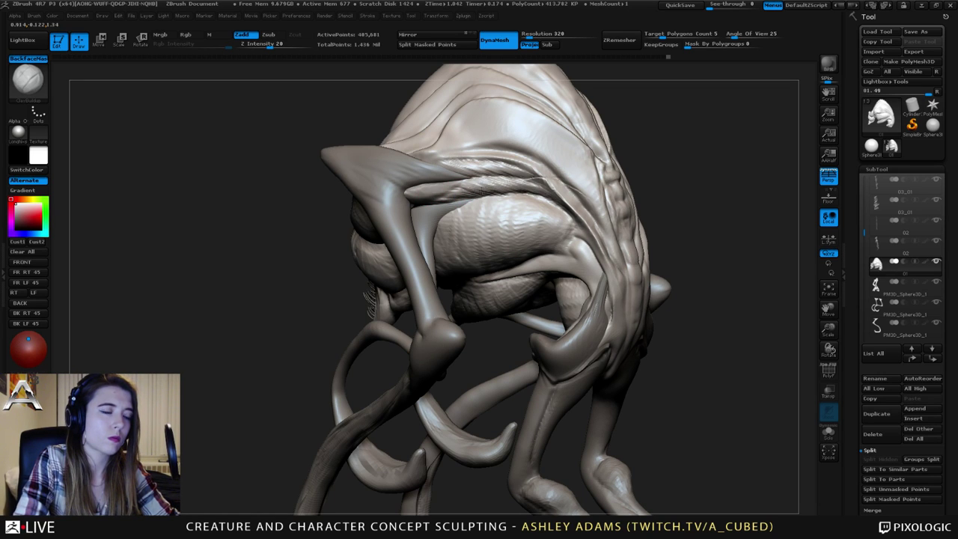
pyautogui.moveTo(482, 191); pyautogui.dragTo(462, 194)
# Select the long front limb subtool again and carve a short crease into its upper part with Dam Standard.
pyautogui.moveTo(447, 187)
pyautogui.mouseDown(button='right')
pyautogui.moveTo(487, 199)
pyautogui.moveTo(372, 156)
pyautogui.moveTo(441, 197)
pyautogui.moveTo(511, 196)
pyautogui.mouseUp(button='right')
pyautogui.keyDown('alt'); pyautogui.moveTo(318, 182); pyautogui.dragTo(479, 183, button='right'); pyautogui.keyUp('alt')
pyautogui.moveTo(479, 182)
pyautogui.mouseDown(button='right')
pyautogui.moveTo(555, 197)
pyautogui.moveTo(509, 156)
pyautogui.moveTo(537, 202)
pyautogui.moveTo(509, 208)
pyautogui.moveTo(511, 222)
pyautogui.moveTo(527, 226)
pyautogui.mouseUp(button='right')
pyautogui.keyDown('alt'); pyautogui.click(530, 209); pyautogui.keyUp('alt')
pyautogui.press('b')
pyautogui.press('d')
pyautogui.press('s')
pyautogui.moveTo(527, 226); pyautogui.dragTo(540, 216)
pyautogui.moveTo(540, 215)
pyautogui.mouseDown(button='right')
pyautogui.moveTo(524, 213)
pyautogui.moveTo(521, 224)
pyautogui.mouseUp(button='right')
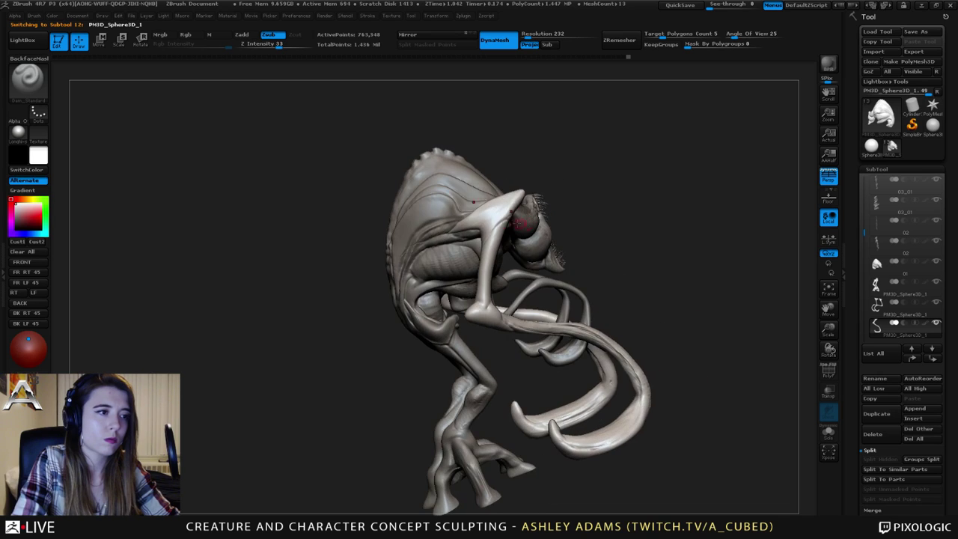
pyautogui.moveTo(473, 246); pyautogui.dragTo(525, 206, button='right')
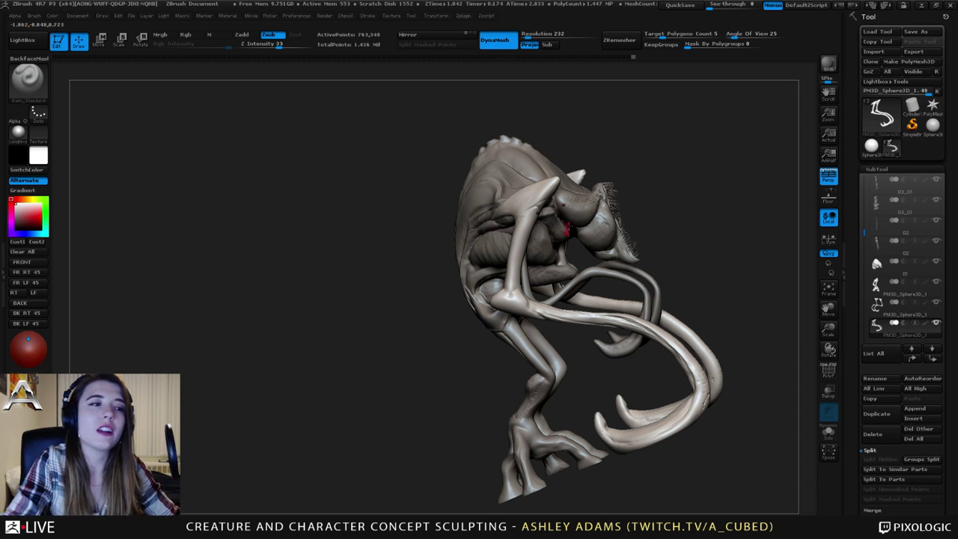
# Reshape the silhouette of both upper arms in front view with the Snake Hook brush and smooth them.
pyautogui.moveTo(537, 202); pyautogui.dragTo(502, 210, button='right')
pyautogui.moveTo(600, 208); pyautogui.dragTo(588, 189, button='right')
pyautogui.keyDown('ctrl'); pyautogui.moveTo(622, 146); pyautogui.dragTo(626, 165, button='right'); pyautogui.keyUp('ctrl')
pyautogui.rightClick(626, 166)
pyautogui.press('b')
pyautogui.press('s')
pyautogui.press('h')
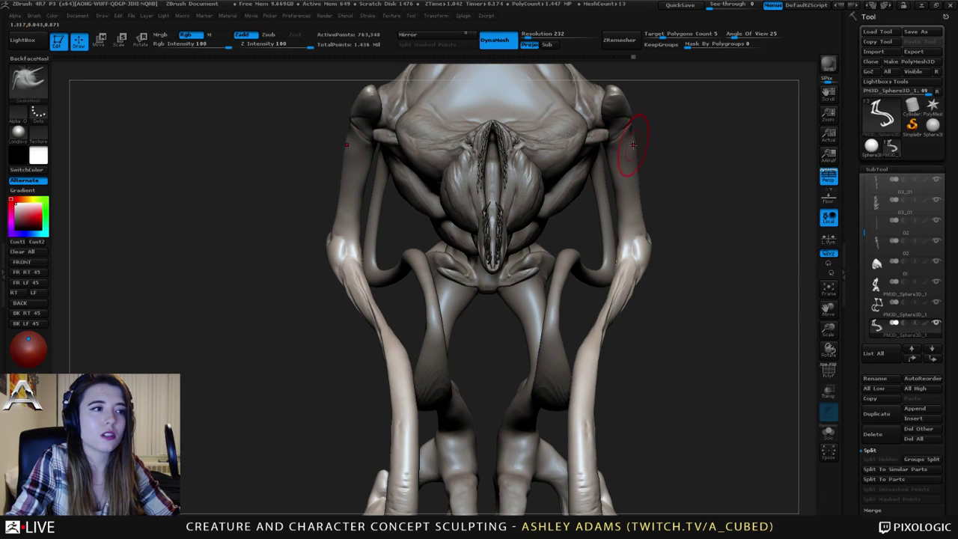
pyautogui.moveTo(633, 145); pyautogui.dragTo(640, 185)
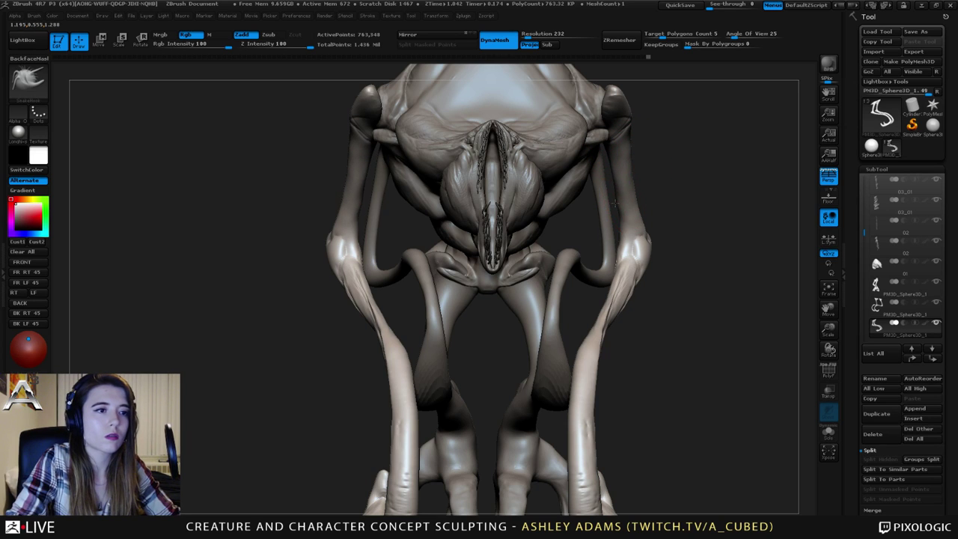
pyautogui.moveTo(615, 203); pyautogui.dragTo(621, 202)
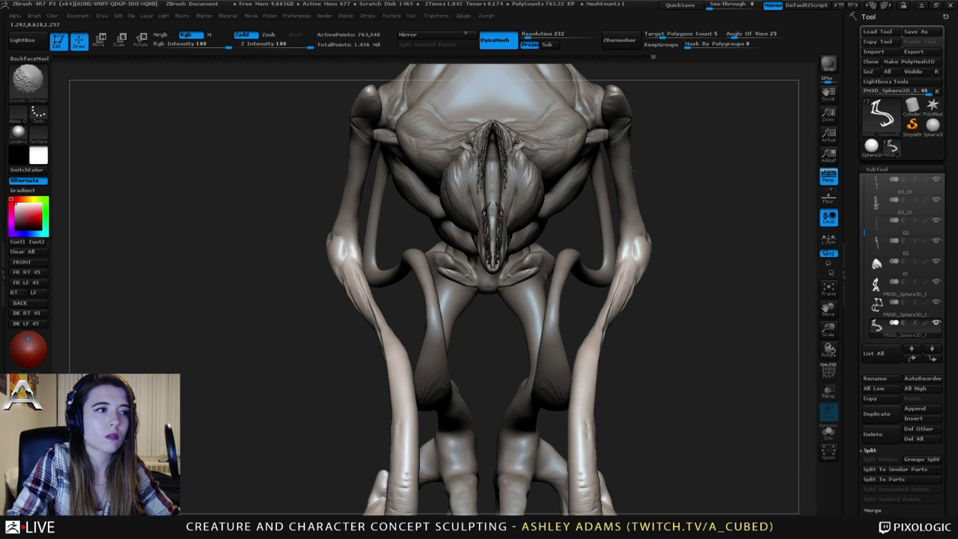
# Pull the outline of the upper arms into shape with the Snake Hook brush and smooth their surface.
pyautogui.keyDown('ctrl'); pyautogui.moveTo(616, 232); pyautogui.dragTo(613, 198, button='right'); pyautogui.keyUp('ctrl')
pyautogui.moveTo(613, 198); pyautogui.dragTo(561, 202, button='right')
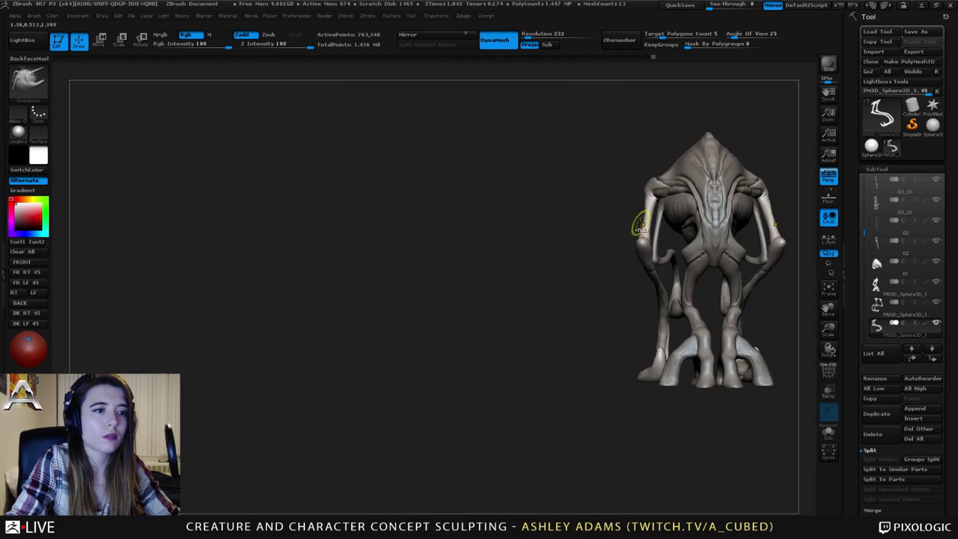
pyautogui.moveTo(637, 223)
pyautogui.keyDown('ctrl'); pyautogui.mouseDown(button='right')
pyautogui.moveTo(620, 279)
pyautogui.moveTo(637, 241)
pyautogui.mouseUp(button='right'); pyautogui.keyUp('ctrl')
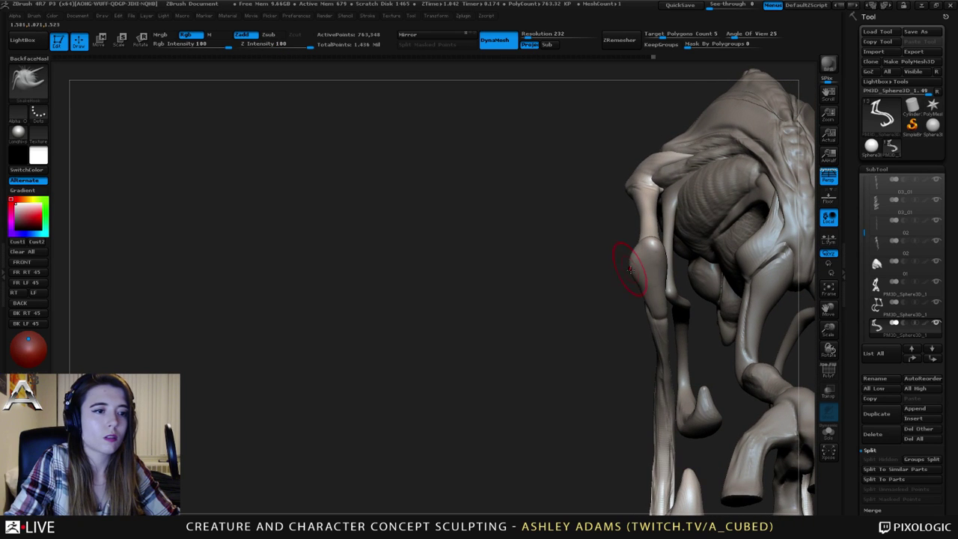
pyautogui.moveTo(627, 267)
pyautogui.mouseDown()
pyautogui.moveTo(637, 284)
pyautogui.moveTo(652, 207)
pyautogui.mouseUp()
pyautogui.moveTo(653, 207); pyautogui.dragTo(652, 194, button='right')
pyautogui.moveTo(647, 253)
pyautogui.mouseDown()
pyautogui.moveTo(648, 262)
pyautogui.moveTo(643, 252)
pyautogui.mouseUp()
pyautogui.press('space')
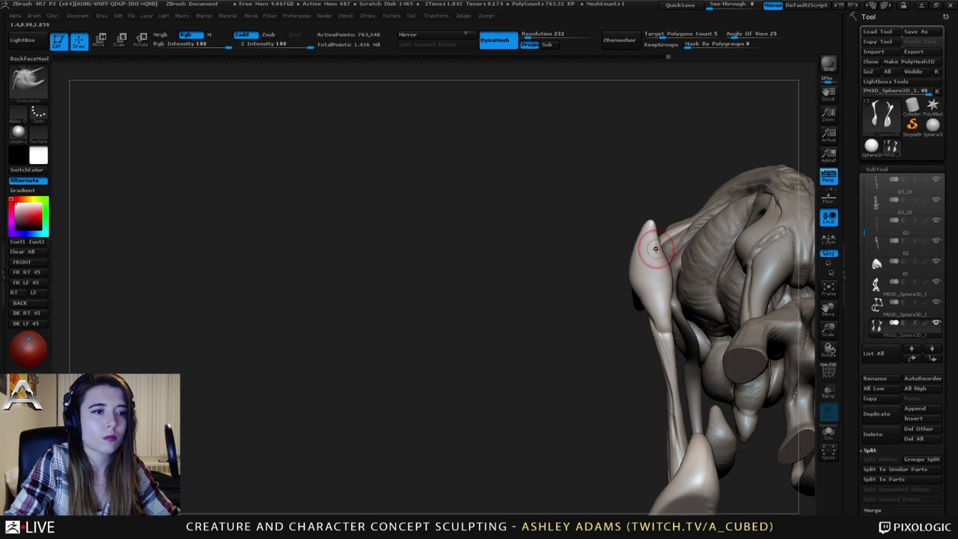
pyautogui.moveTo(655, 248)
pyautogui.keyDown('shift'); pyautogui.mouseDown()
pyautogui.moveTo(637, 250)
pyautogui.moveTo(657, 292)
pyautogui.mouseUp(); pyautogui.keyUp('shift')
pyautogui.keyDown('ctrl'); pyautogui.moveTo(656, 295); pyautogui.dragTo(666, 247, button='right'); pyautogui.keyUp('ctrl')
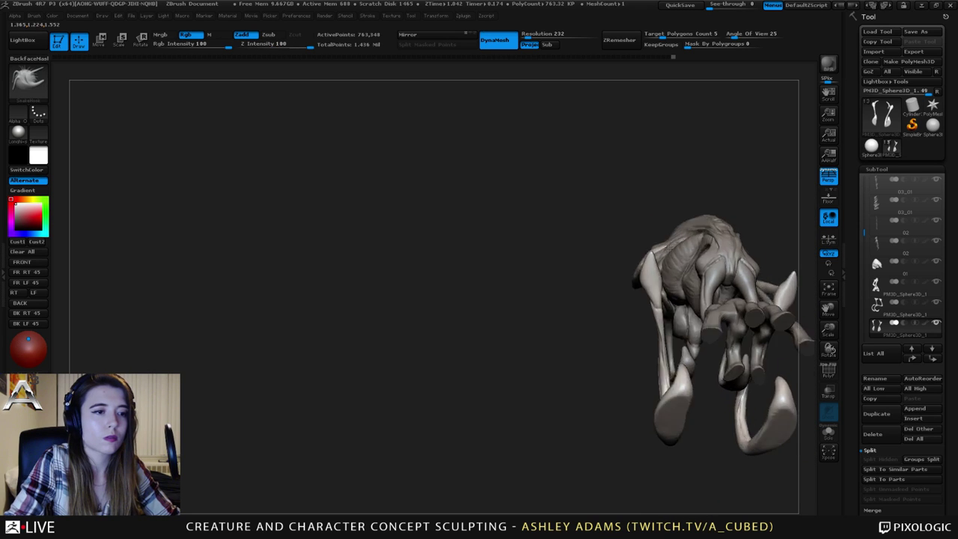
# Thicken the upper arm between shoulder and elbow with the Inflat brush in side view and smooth the result.
pyautogui.moveTo(741, 221)
pyautogui.mouseDown(button='right')
pyautogui.moveTo(697, 237)
pyautogui.moveTo(727, 187)
pyautogui.mouseUp(button='right')
pyautogui.press('space')
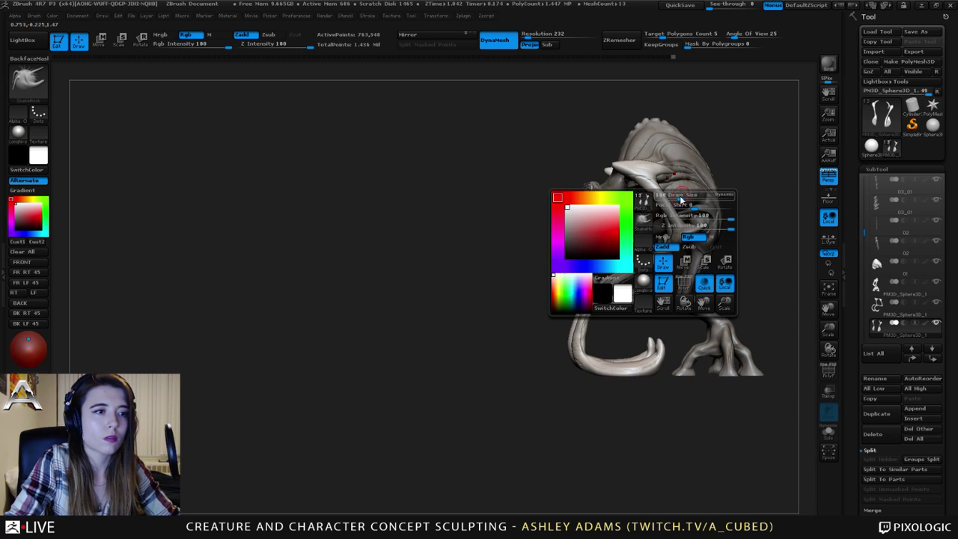
pyautogui.moveTo(683, 197); pyautogui.dragTo(690, 197)
pyautogui.keyDown('alt'); pyautogui.moveTo(690, 198); pyautogui.dragTo(642, 200, button='right'); pyautogui.keyUp('alt')
pyautogui.keyDown('ctrl'); pyautogui.moveTo(642, 199); pyautogui.dragTo(636, 273, button='right'); pyautogui.keyUp('ctrl')
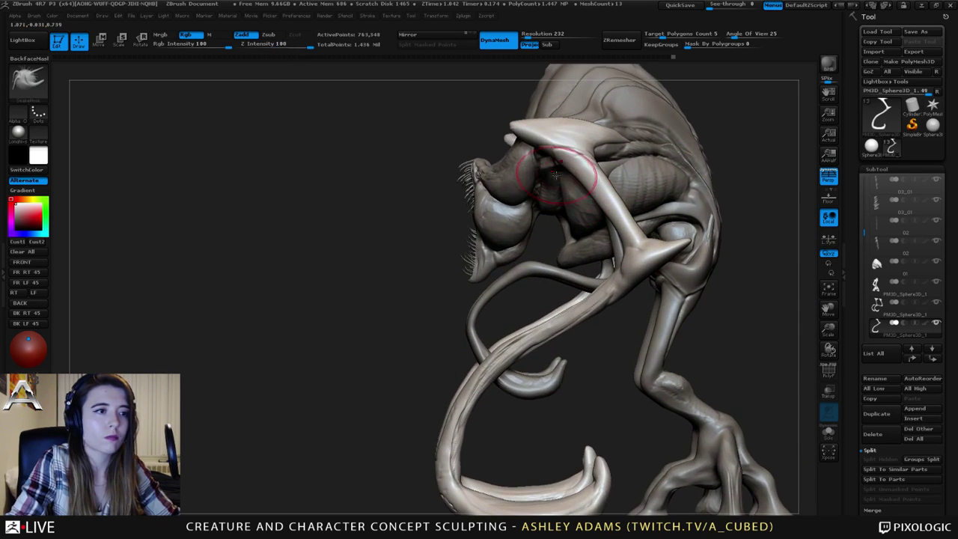
pyautogui.press('b')
pyautogui.press('i')
pyautogui.press('n')
pyautogui.moveTo(575, 155)
pyautogui.mouseDown()
pyautogui.moveTo(630, 235)
pyautogui.moveTo(580, 169)
pyautogui.mouseUp()
pyautogui.moveTo(633, 241); pyautogui.dragTo(614, 211)
pyautogui.moveTo(583, 167); pyautogui.dragTo(608, 198)
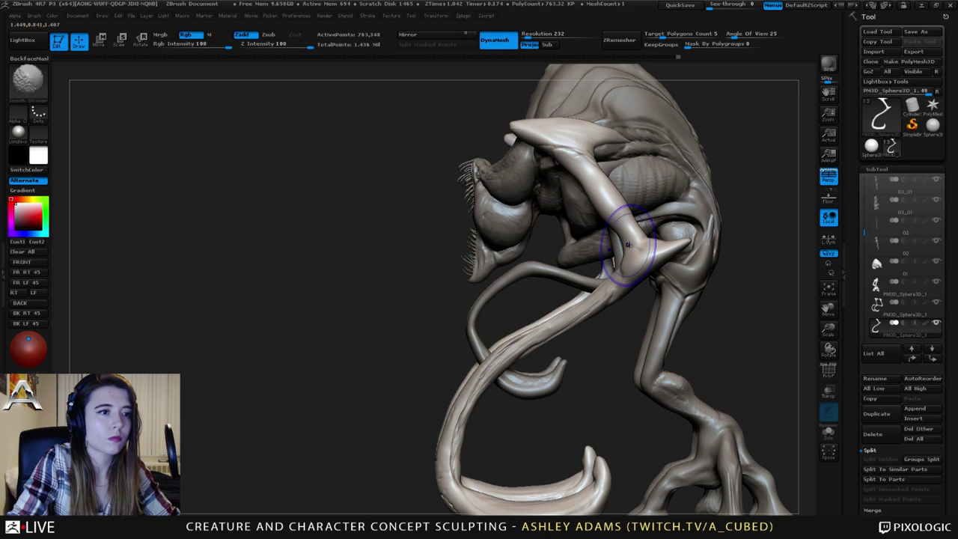
pyautogui.keyDown('shift'); pyautogui.moveTo(622, 238); pyautogui.dragTo(582, 174); pyautogui.keyUp('shift')
# Adjust the volume of the upper arms with Inflat from the front and smooth them down towards the elbow.
pyautogui.moveTo(583, 173)
pyautogui.mouseDown(button='right')
pyautogui.moveTo(644, 173)
pyautogui.moveTo(643, 184)
pyautogui.mouseUp(button='right')
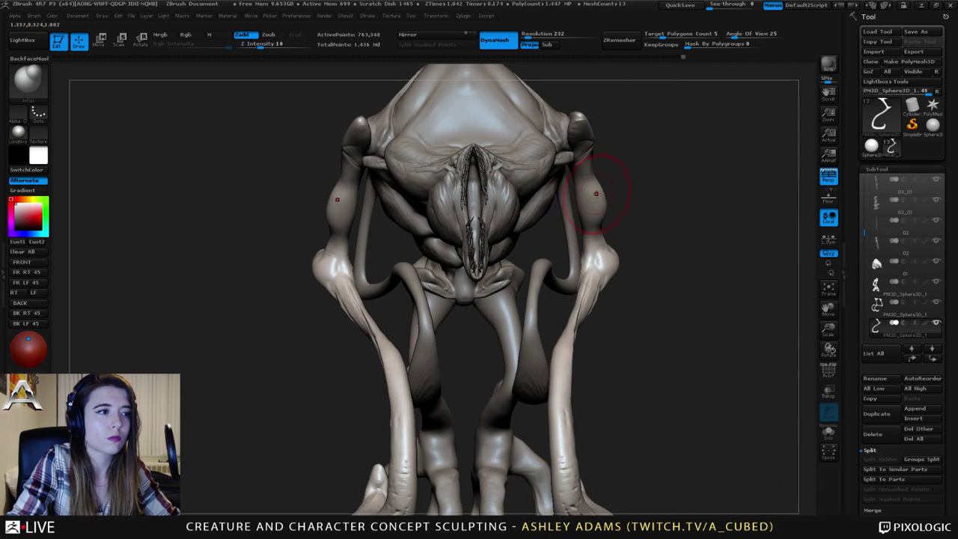
pyautogui.moveTo(590, 171)
pyautogui.mouseDown(button='right')
pyautogui.moveTo(588, 150)
pyautogui.moveTo(575, 153)
pyautogui.mouseUp(button='right')
pyautogui.moveTo(575, 170); pyautogui.dragTo(580, 189)
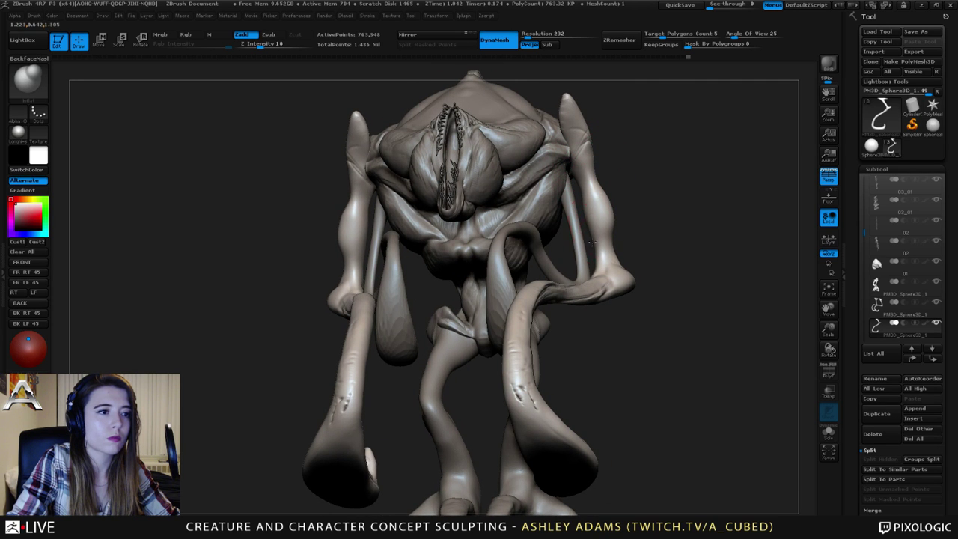
pyautogui.keyDown('shift'); pyautogui.moveTo(596, 241); pyautogui.dragTo(621, 204, button='right'); pyautogui.keyUp('shift')
pyautogui.keyDown('ctrl'); pyautogui.moveTo(594, 259); pyautogui.dragTo(583, 187, button='right'); pyautogui.keyUp('ctrl')
pyautogui.moveTo(533, 206); pyautogui.dragTo(596, 192, button='right')
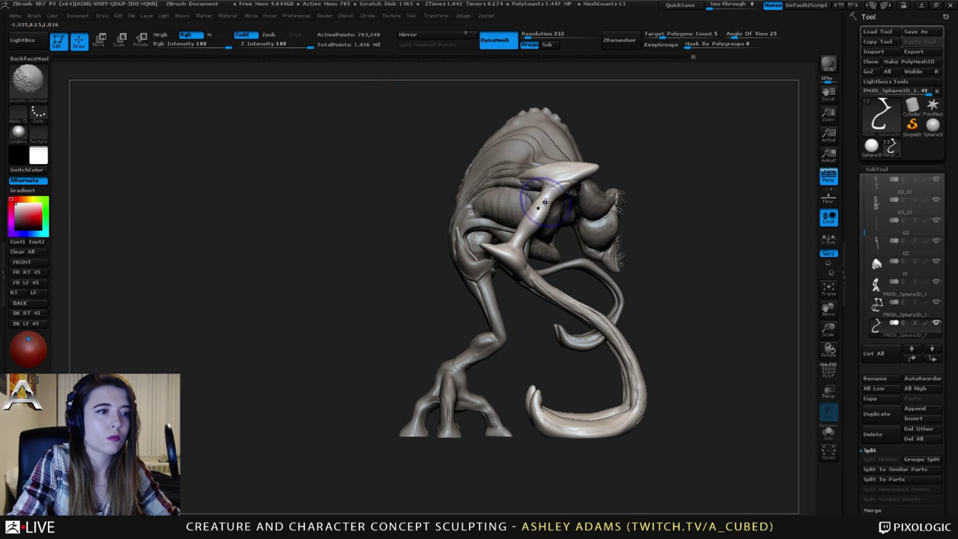
pyautogui.moveTo(542, 198)
pyautogui.keyDown('shift'); pyautogui.mouseDown()
pyautogui.moveTo(509, 243)
pyautogui.moveTo(515, 234)
pyautogui.mouseUp(); pyautogui.keyUp('shift')
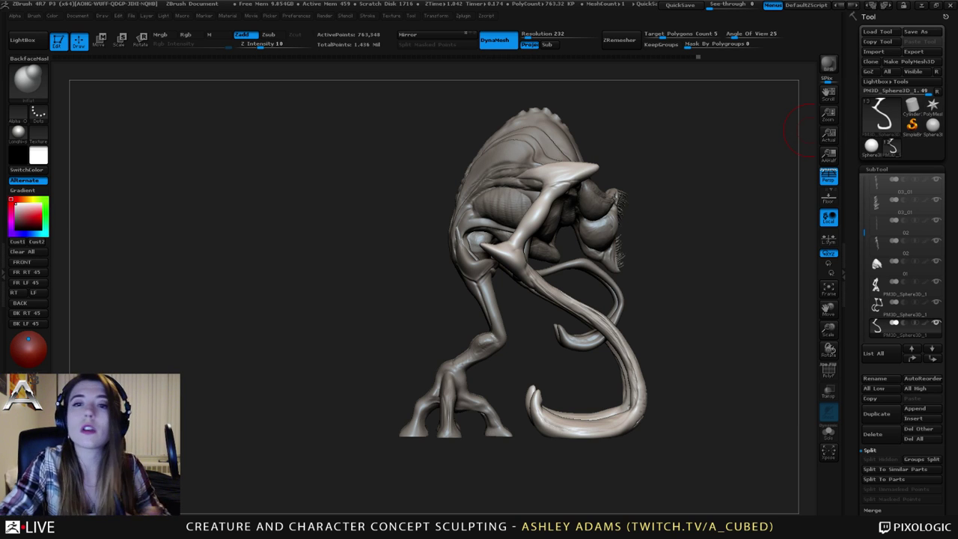
# Refine the swelling in the middle of both upper arms with short strokes so the contour flows into the elbow.
pyautogui.moveTo(552, 187)
pyautogui.mouseDown(button='right')
pyautogui.moveTo(664, 184)
pyautogui.moveTo(550, 192)
pyautogui.mouseUp(button='right')
pyautogui.moveTo(550, 192)
pyautogui.keyDown('ctrl'); pyautogui.mouseDown(button='right')
pyautogui.moveTo(647, 207)
pyautogui.moveTo(667, 239)
pyautogui.moveTo(638, 231)
pyautogui.mouseUp(button='right'); pyautogui.keyUp('ctrl')
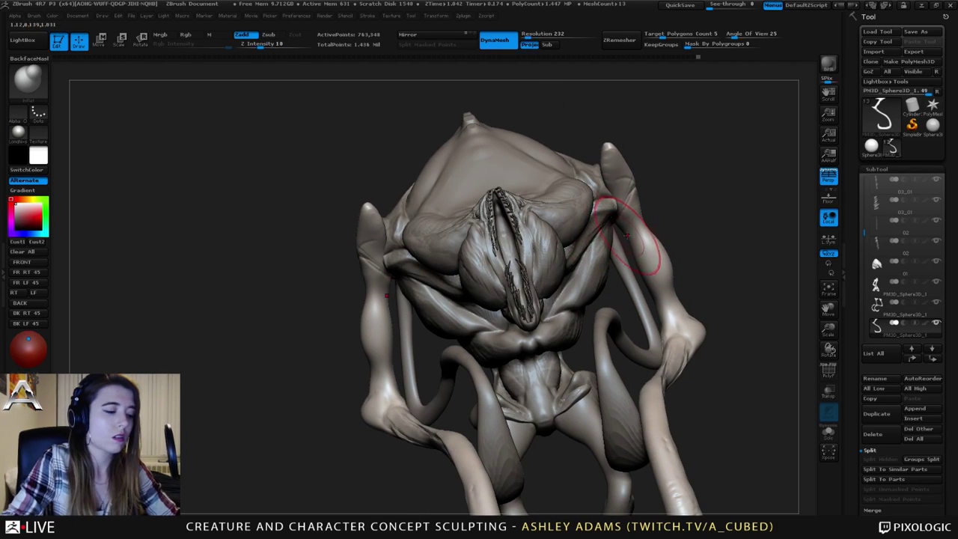
pyautogui.rightClick(625, 236)
pyautogui.moveTo(625, 237); pyautogui.dragTo(637, 237)
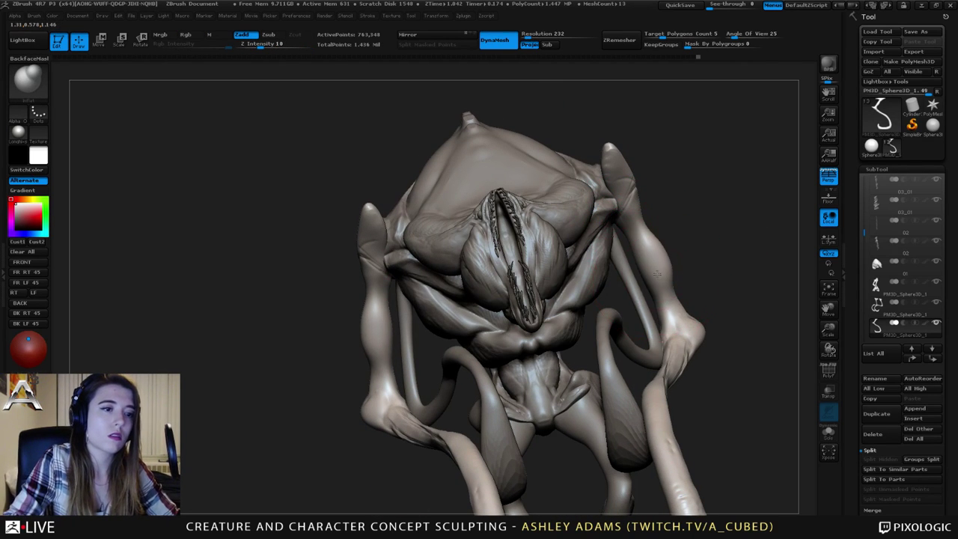
pyautogui.moveTo(655, 271)
pyautogui.mouseDown()
pyautogui.moveTo(649, 244)
pyautogui.moveTo(656, 259)
pyautogui.mouseUp()
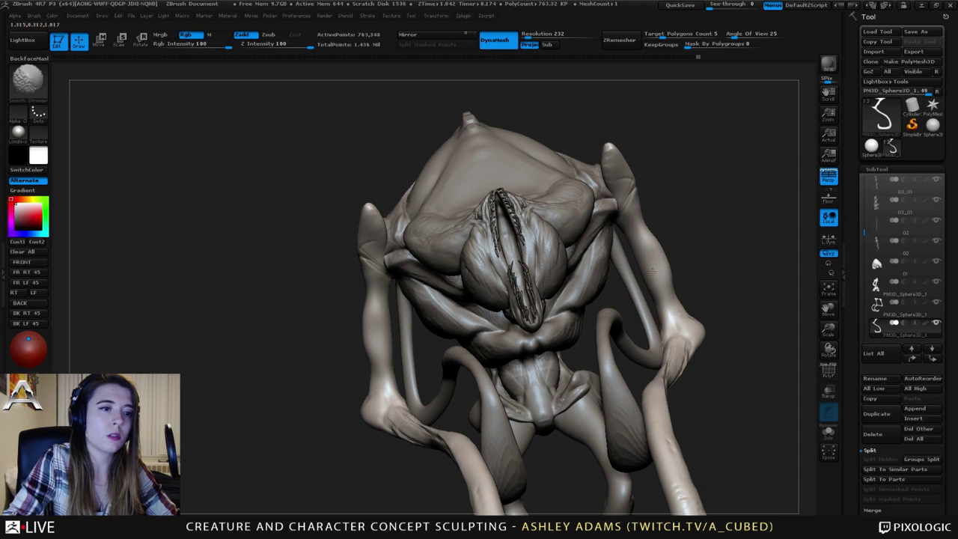
# Build up ring-like ridges across the upper arms with the ClayBuildup brush.
pyautogui.moveTo(682, 266)
pyautogui.mouseDown(button='right')
pyautogui.moveTo(648, 253)
pyautogui.moveTo(648, 238)
pyautogui.mouseUp(button='right')
pyautogui.press('b')
pyautogui.press('c')
pyautogui.press('b')
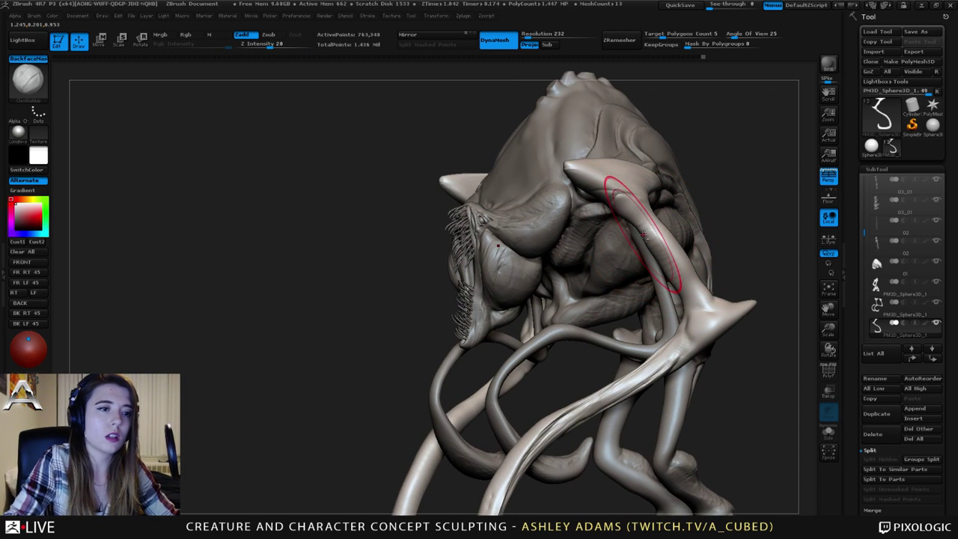
pyautogui.moveTo(653, 229); pyautogui.dragTo(683, 274)
pyautogui.moveTo(699, 288); pyautogui.dragTo(644, 263, button='right')
pyautogui.moveTo(645, 244)
pyautogui.mouseDown()
pyautogui.moveTo(673, 280)
pyautogui.moveTo(655, 242)
pyautogui.mouseUp()
pyautogui.moveTo(653, 171); pyautogui.dragTo(720, 174, button='right')
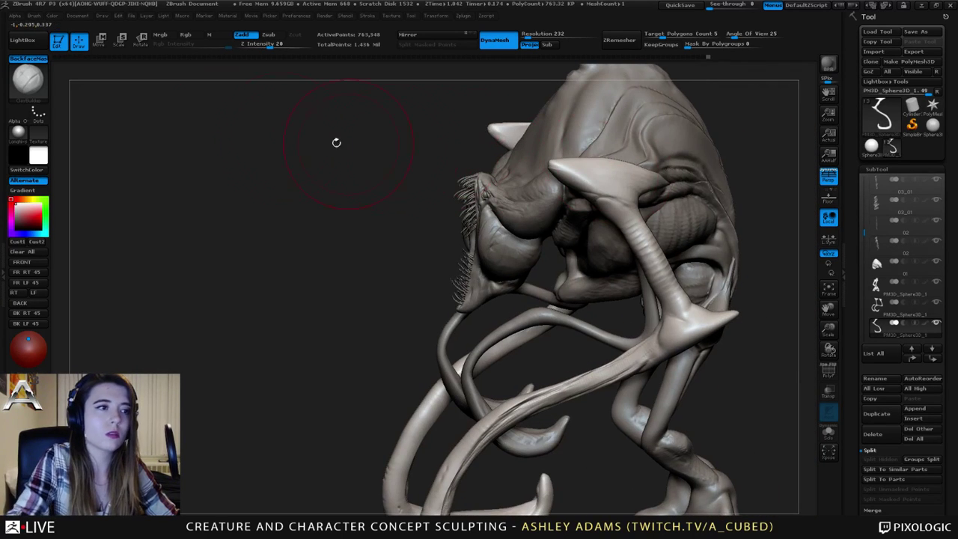
# Try ClayBuildup strokes on the thin shoulder spikes and undo the last one.
pyautogui.moveTo(268, 97)
pyautogui.mouseDown()
pyautogui.moveTo(589, 138)
pyautogui.moveTo(449, 112)
pyautogui.moveTo(509, 135)
pyautogui.mouseUp()
pyautogui.moveTo(572, 137)
pyautogui.mouseDown()
pyautogui.moveTo(570, 154)
pyautogui.moveTo(607, 166)
pyautogui.moveTo(578, 232)
pyautogui.moveTo(578, 259)
pyautogui.moveTo(578, 201)
pyautogui.moveTo(606, 163)
pyautogui.moveTo(578, 196)
pyautogui.moveTo(584, 224)
pyautogui.mouseUp()
pyautogui.moveTo(598, 166)
pyautogui.mouseDown()
pyautogui.moveTo(584, 180)
pyautogui.moveTo(636, 133)
pyautogui.moveTo(558, 223)
pyautogui.moveTo(576, 137)
pyautogui.mouseUp()
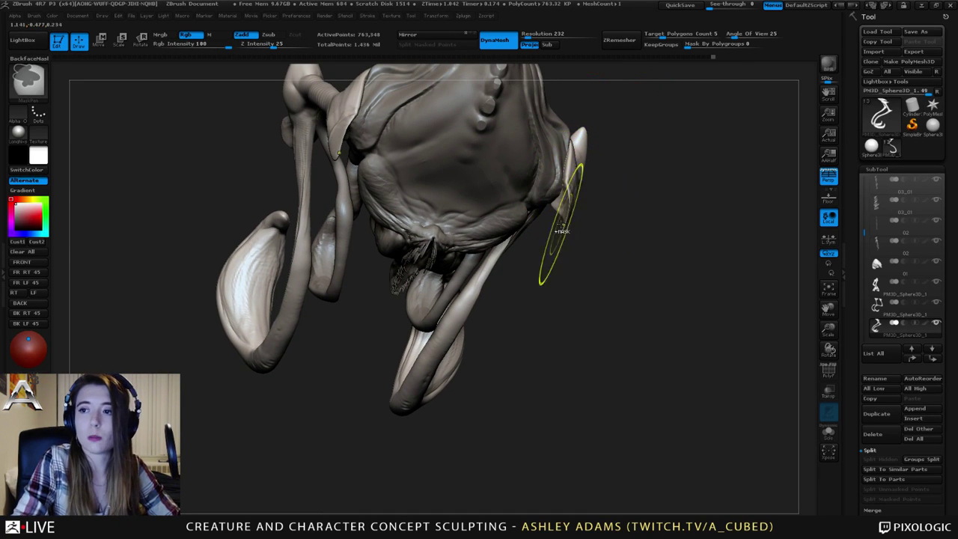
pyautogui.hotkey('ctrl', 'z')
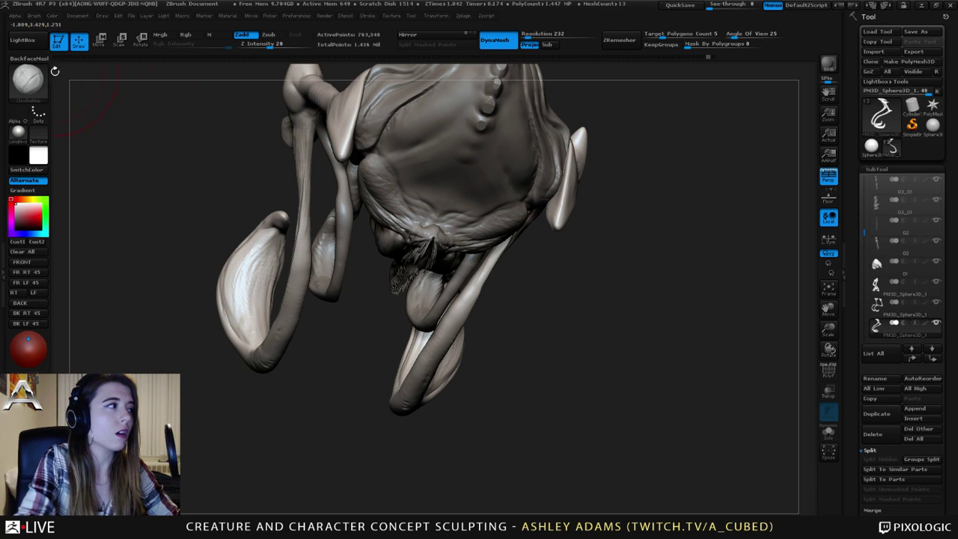
# Turn on backface auto masking for the ClayBuildup brush.
pyautogui.click(35, 15)
pyautogui.moveTo(41, 289); pyautogui.dragTo(40, 213)
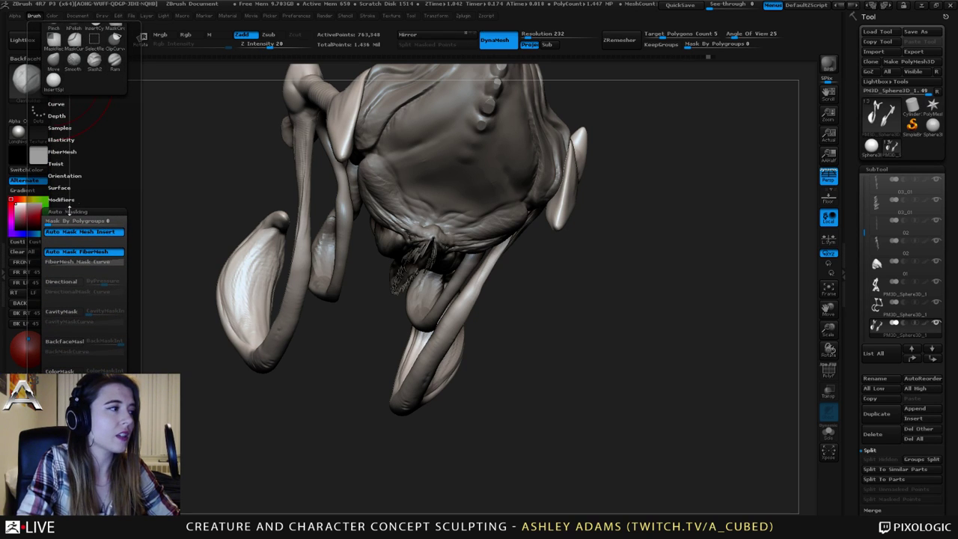
pyautogui.click(68, 343)
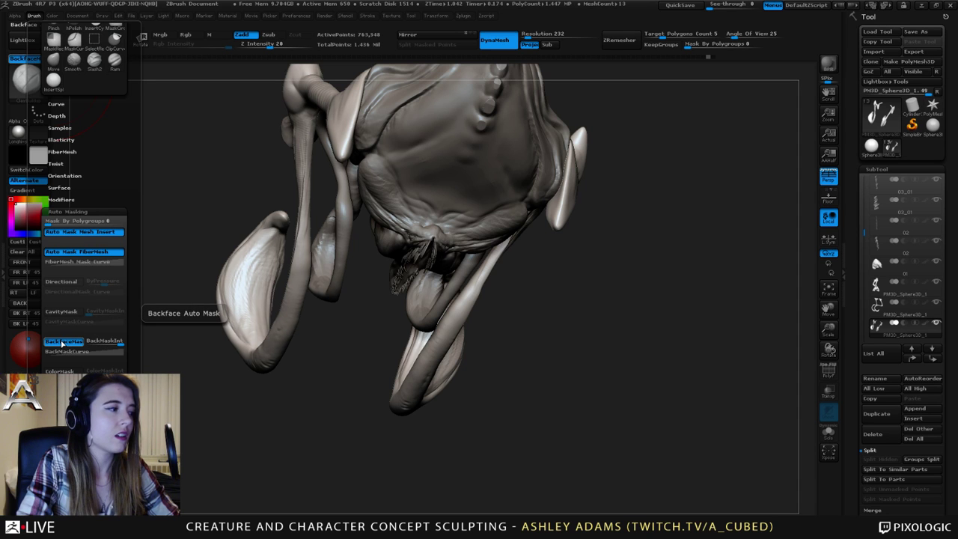
# Test ClayBuildup strokes on the shoulder spikes with backface masking, undo them and recheck the brush's auto masking settings.
pyautogui.moveTo(612, 161); pyautogui.dragTo(675, 166)
pyautogui.moveTo(567, 189)
pyautogui.mouseDown()
pyautogui.moveTo(560, 207)
pyautogui.moveTo(571, 213)
pyautogui.mouseUp()
pyautogui.moveTo(659, 217)
pyautogui.mouseDown()
pyautogui.moveTo(756, 214)
pyautogui.moveTo(655, 213)
pyautogui.mouseUp()
pyautogui.hotkey('ctrl', 'z')
pyautogui.moveTo(569, 186); pyautogui.dragTo(568, 202)
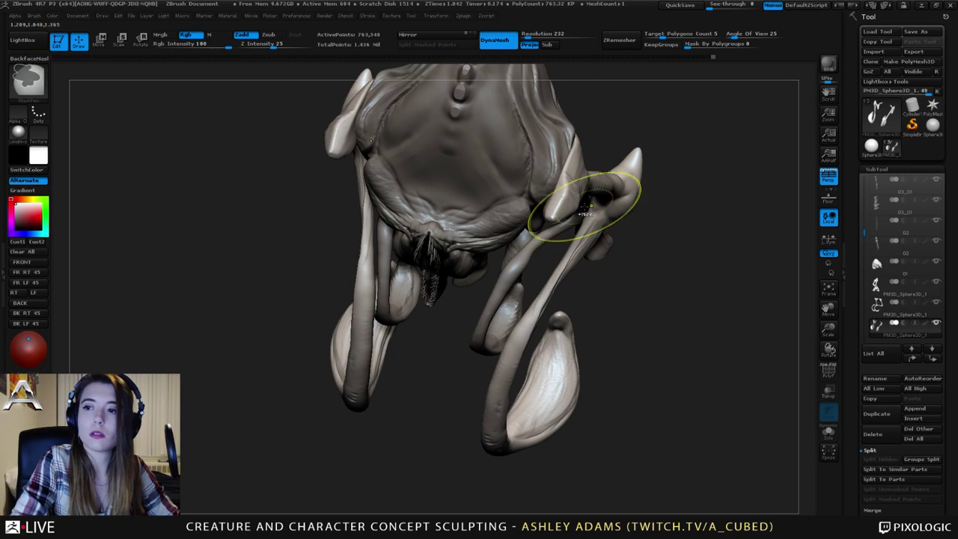
pyautogui.hotkey('ctrl', 'z')
pyautogui.moveTo(632, 278)
pyautogui.mouseDown()
pyautogui.moveTo(560, 196)
pyautogui.moveTo(560, 173)
pyautogui.moveTo(565, 201)
pyautogui.mouseUp()
pyautogui.hotkey('ctrl', 'z')
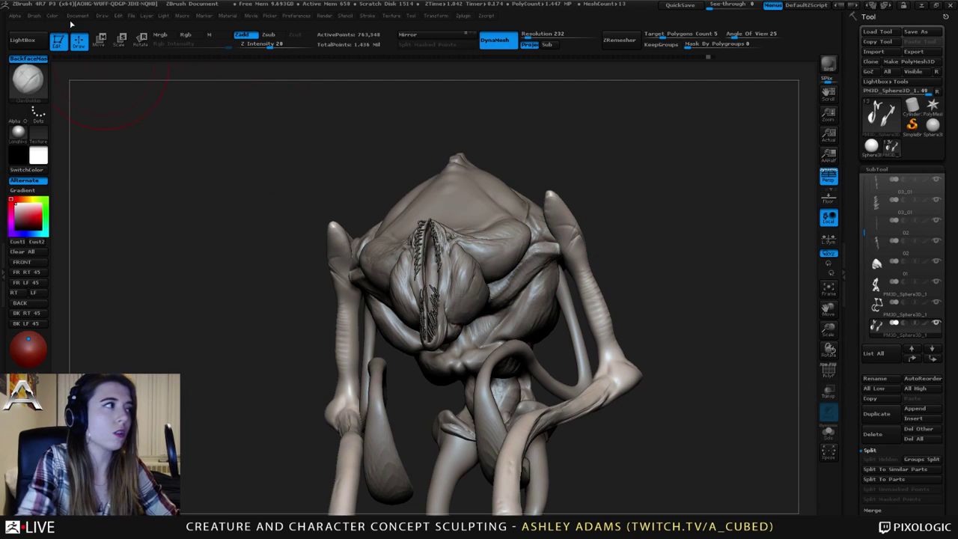
pyautogui.click(34, 16)
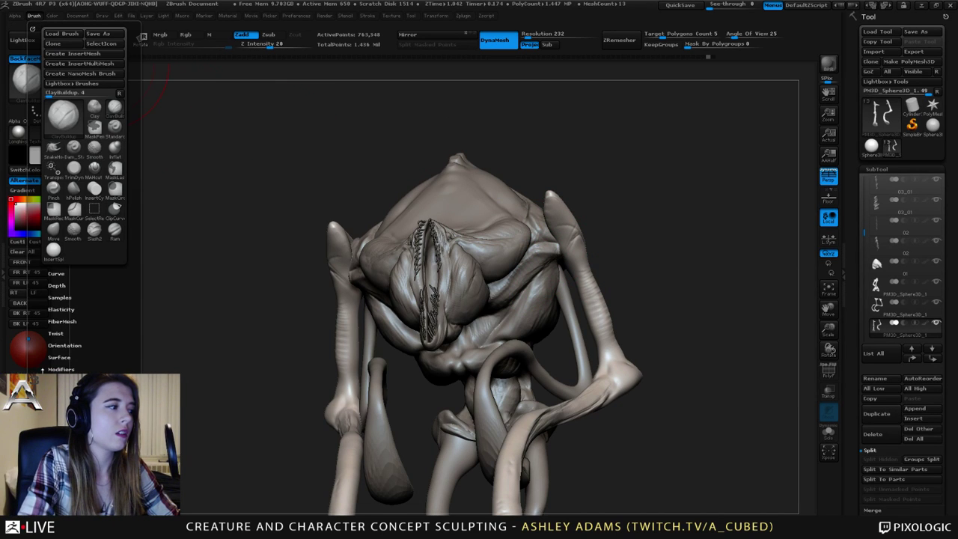
pyautogui.moveTo(43, 376); pyautogui.dragTo(43, 329)
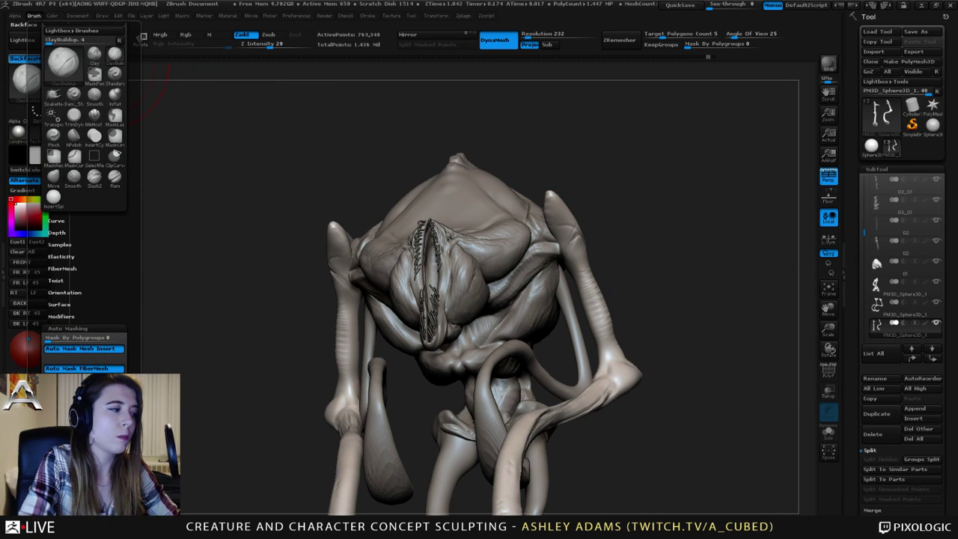
# Carve creases between the ridges on the front and inner side of the upper arms with Dam Standard.
pyautogui.moveTo(613, 248)
pyautogui.mouseDown()
pyautogui.moveTo(442, 312)
pyautogui.moveTo(419, 245)
pyautogui.moveTo(449, 244)
pyautogui.mouseUp()
pyautogui.moveTo(566, 253)
pyautogui.mouseDown(button='right')
pyautogui.moveTo(545, 192)
pyautogui.moveTo(553, 205)
pyautogui.mouseUp(button='right')
pyautogui.press('space')
pyautogui.press('b')
pyautogui.press('d')
pyautogui.press('s')
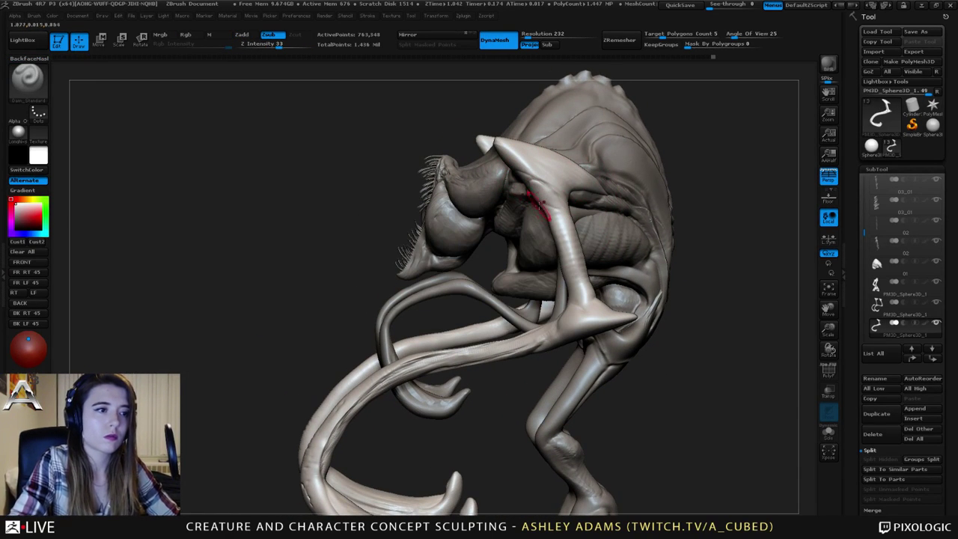
pyautogui.moveTo(545, 210)
pyautogui.mouseDown()
pyautogui.moveTo(604, 254)
pyautogui.moveTo(581, 276)
pyautogui.moveTo(594, 301)
pyautogui.mouseUp()
pyautogui.moveTo(593, 288); pyautogui.dragTo(622, 278, button='right')
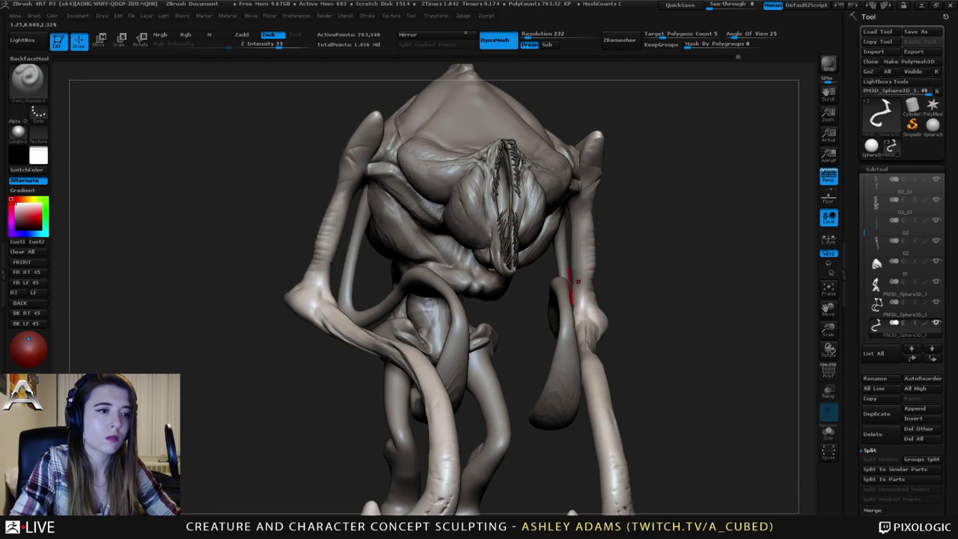
pyautogui.moveTo(572, 281)
pyautogui.mouseDown()
pyautogui.moveTo(588, 290)
pyautogui.moveTo(593, 222)
pyautogui.mouseUp()
# Continue the Dam Standard creases around the back of the upper arms up to the shoulders.
pyautogui.moveTo(567, 222); pyautogui.dragTo(676, 252, button='right')
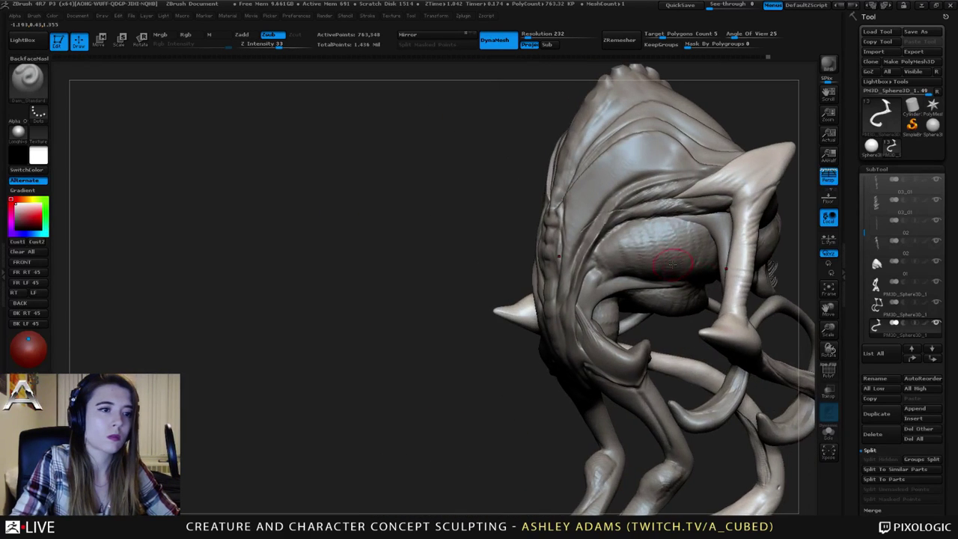
pyautogui.keyDown('alt'); pyautogui.moveTo(742, 284); pyautogui.dragTo(564, 264, button='right'); pyautogui.keyUp('alt')
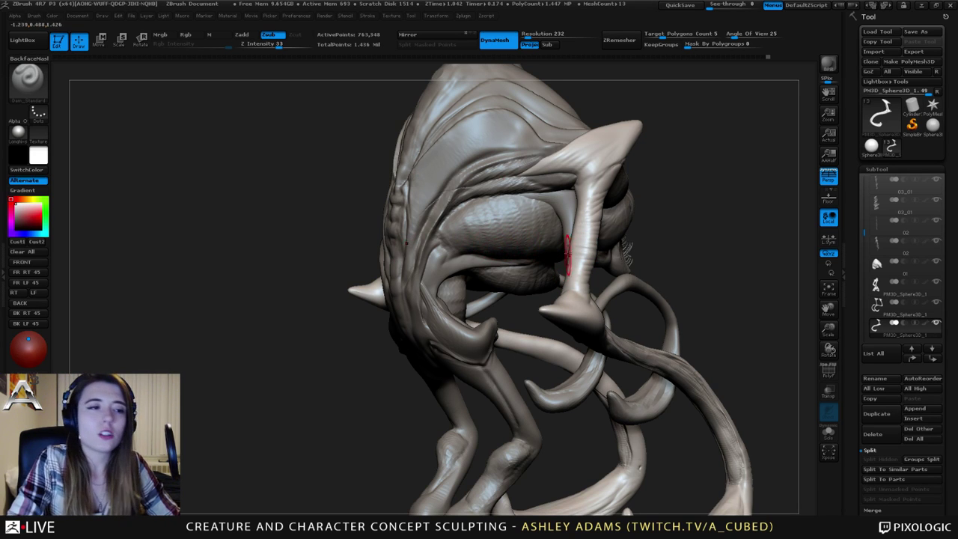
pyautogui.moveTo(666, 232); pyautogui.dragTo(771, 232)
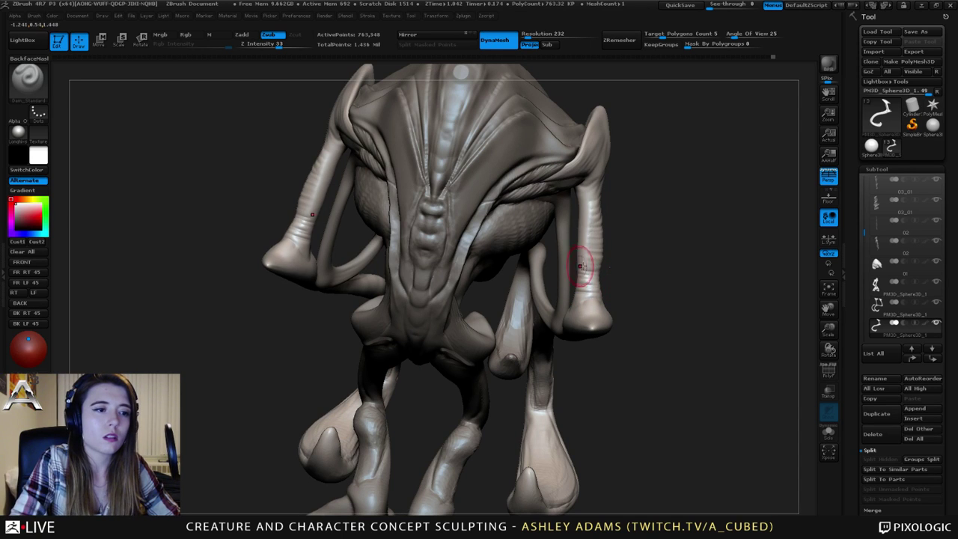
pyautogui.moveTo(573, 250)
pyautogui.mouseDown()
pyautogui.moveTo(608, 244)
pyautogui.moveTo(604, 205)
pyautogui.moveTo(426, 209)
pyautogui.moveTo(474, 192)
pyautogui.mouseUp()
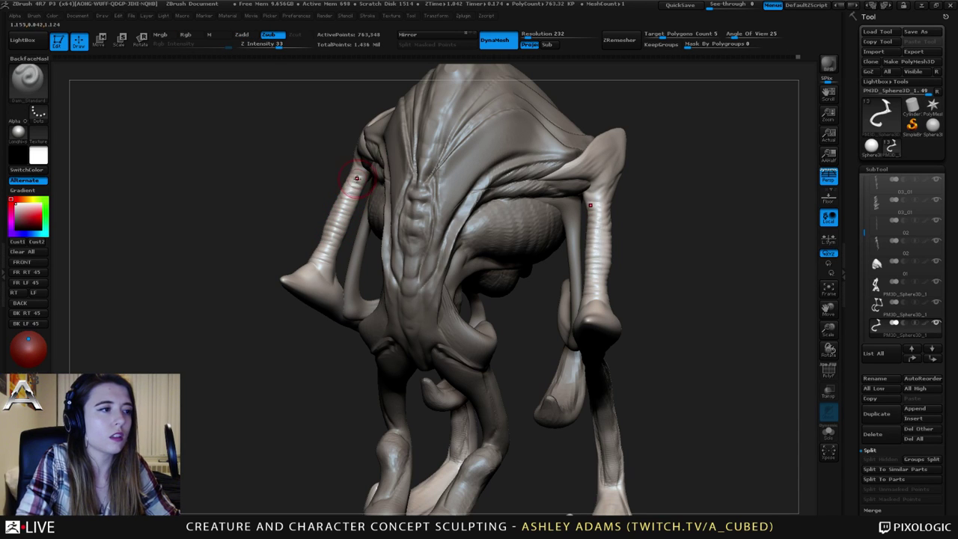
# Reshape the pointed elbow spikes with the Snake Hook brush.
pyautogui.moveTo(318, 267)
pyautogui.mouseDown(button='right')
pyautogui.moveTo(301, 249)
pyautogui.moveTo(317, 257)
pyautogui.moveTo(299, 276)
pyautogui.moveTo(318, 268)
pyautogui.moveTo(502, 359)
pyautogui.mouseUp(button='right')
pyautogui.press('b')
pyautogui.press('s')
pyautogui.press('h')
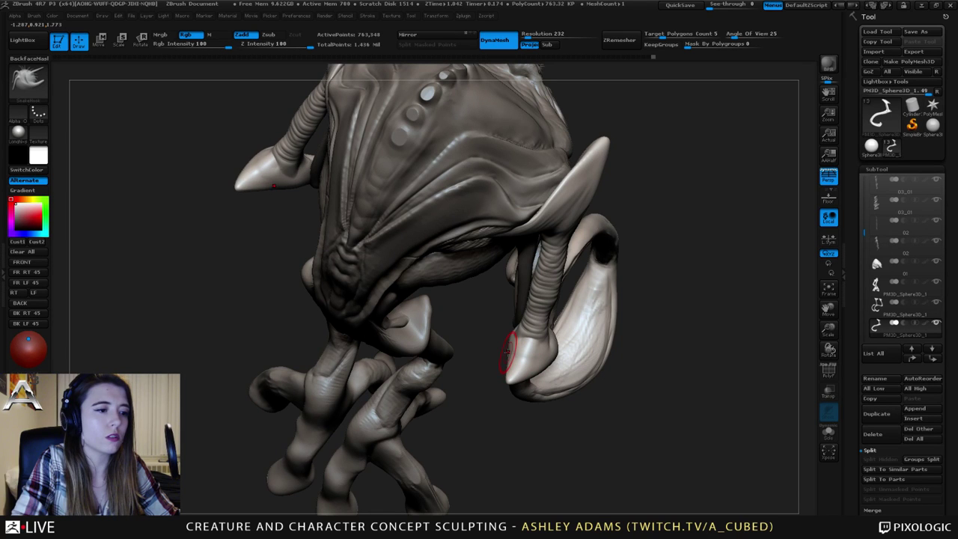
pyautogui.moveTo(511, 359); pyautogui.dragTo(514, 363)
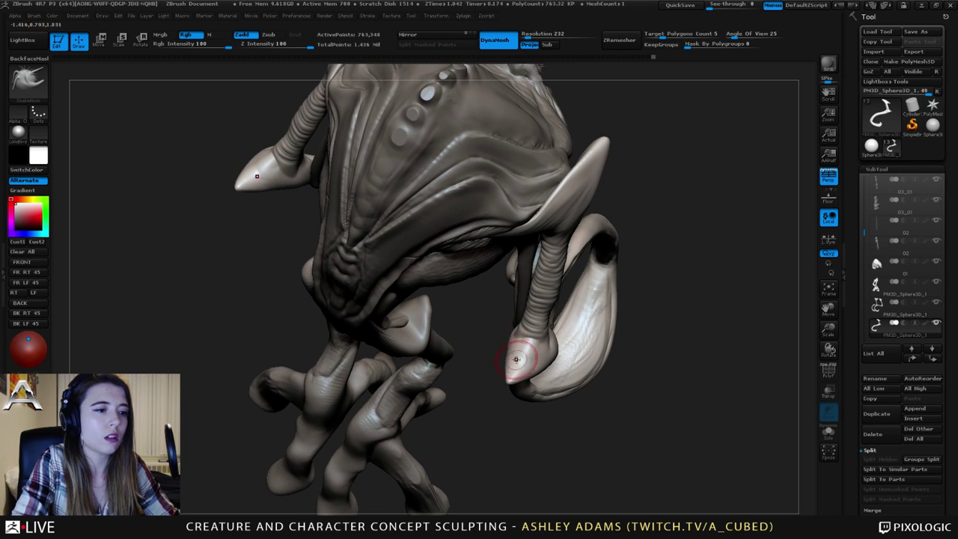
pyautogui.moveTo(518, 357); pyautogui.dragTo(488, 300, button='right')
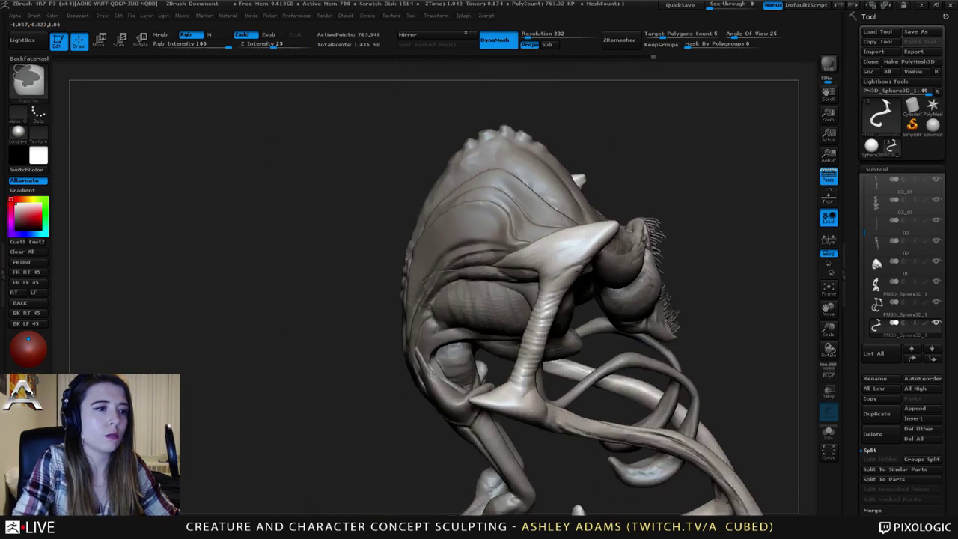
# Adjust the brush size and pull the rear edge of the shoulder spike into the skin folds with Snake Hook.
pyautogui.press('space')
pyautogui.moveTo(552, 260); pyautogui.dragTo(562, 256)
pyautogui.moveTo(542, 271)
pyautogui.mouseDown(button='right')
pyautogui.moveTo(554, 256)
pyautogui.moveTo(504, 242)
pyautogui.mouseUp(button='right')
pyautogui.moveTo(445, 227); pyautogui.dragTo(451, 230)
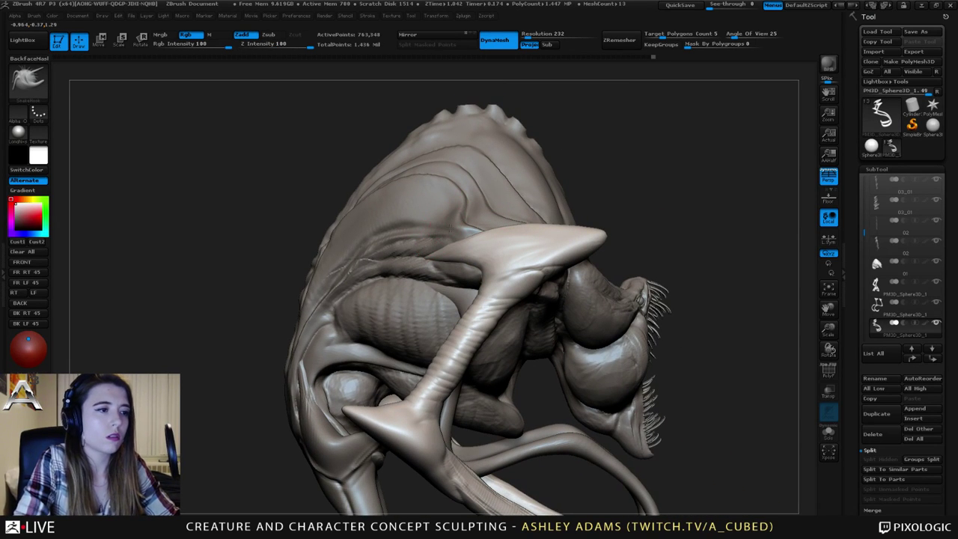
# Carve creases with Dam Standard where the ringed upper arm meets the shoulder spike.
pyautogui.press('b')
pyautogui.press('d')
pyautogui.press('s')
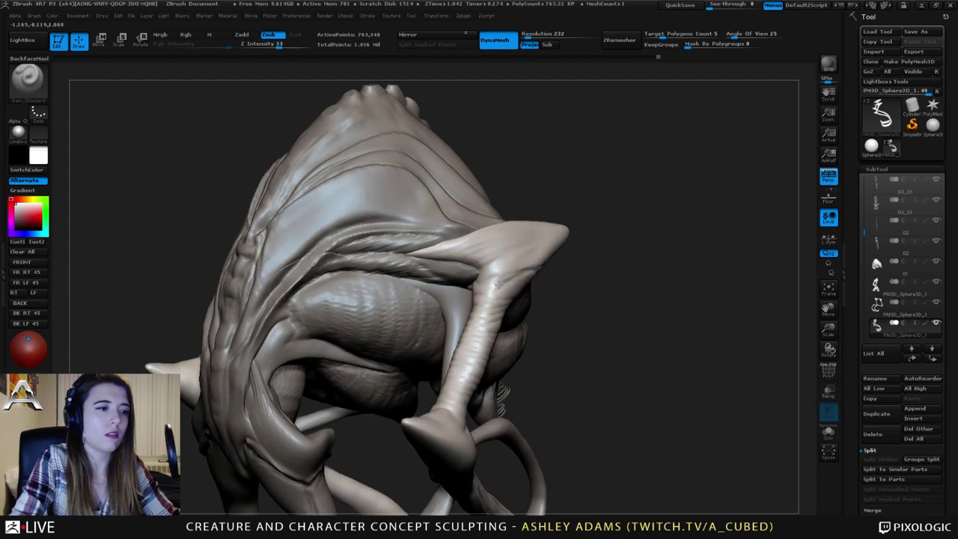
pyautogui.moveTo(499, 284)
pyautogui.mouseDown(button='right')
pyautogui.moveTo(472, 287)
pyautogui.moveTo(535, 268)
pyautogui.moveTo(546, 277)
pyautogui.moveTo(542, 255)
pyautogui.mouseUp(button='right')
pyautogui.rightClick(528, 271)
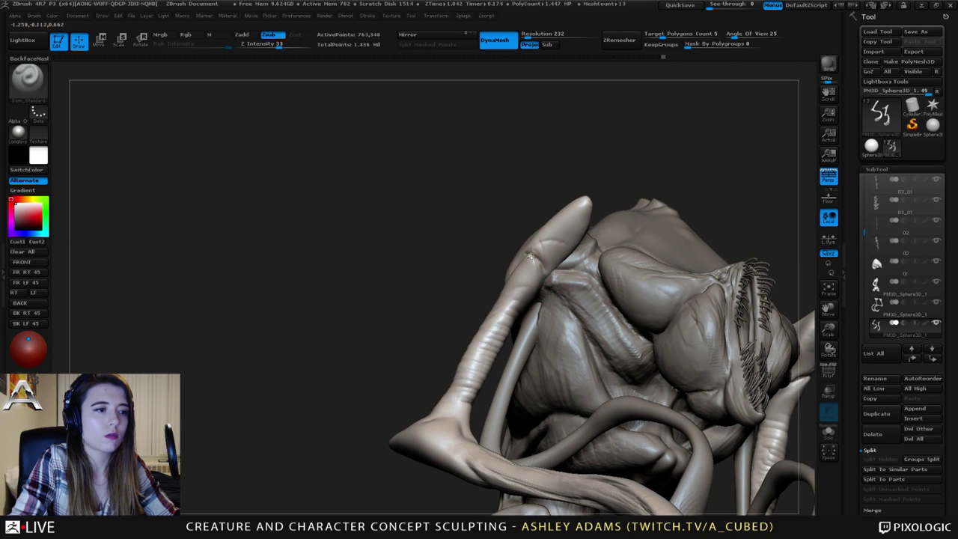
# Switch to Snake Hook, reduce the brush size and reshape the outer contour of the upper arm just below the shoulder spike.
pyautogui.moveTo(539, 269)
pyautogui.mouseDown(button='right')
pyautogui.moveTo(574, 271)
pyautogui.moveTo(501, 254)
pyautogui.mouseUp(button='right')
pyautogui.press('b')
pyautogui.press('s')
pyautogui.press('h')
pyautogui.press('space')
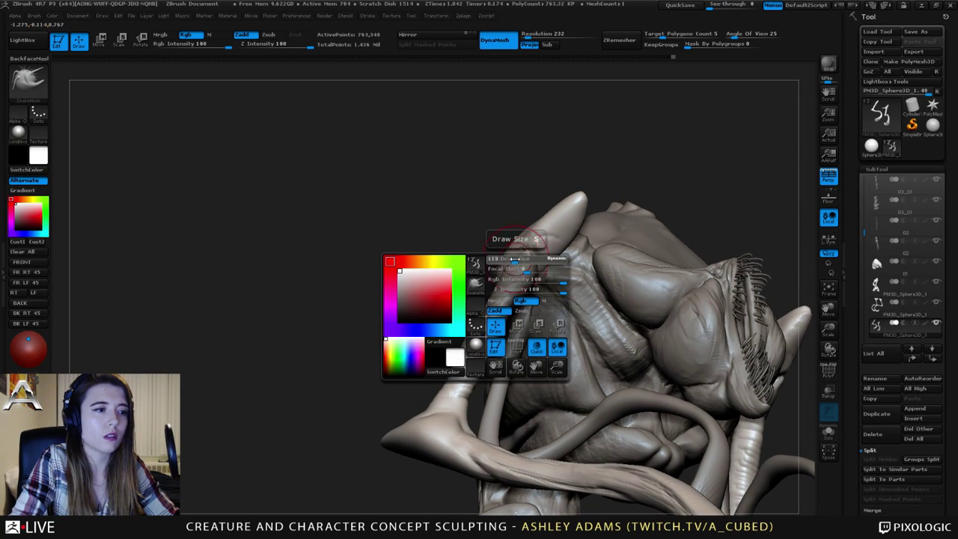
pyautogui.moveTo(516, 261); pyautogui.dragTo(508, 267)
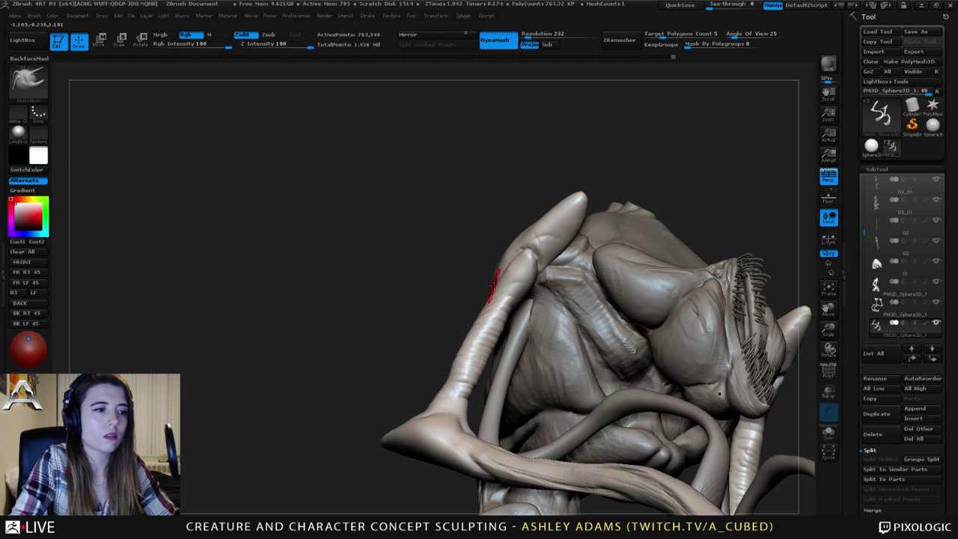
pyautogui.moveTo(495, 285)
pyautogui.mouseDown(button='right')
pyautogui.moveTo(506, 303)
pyautogui.moveTo(513, 297)
pyautogui.mouseUp(button='right')
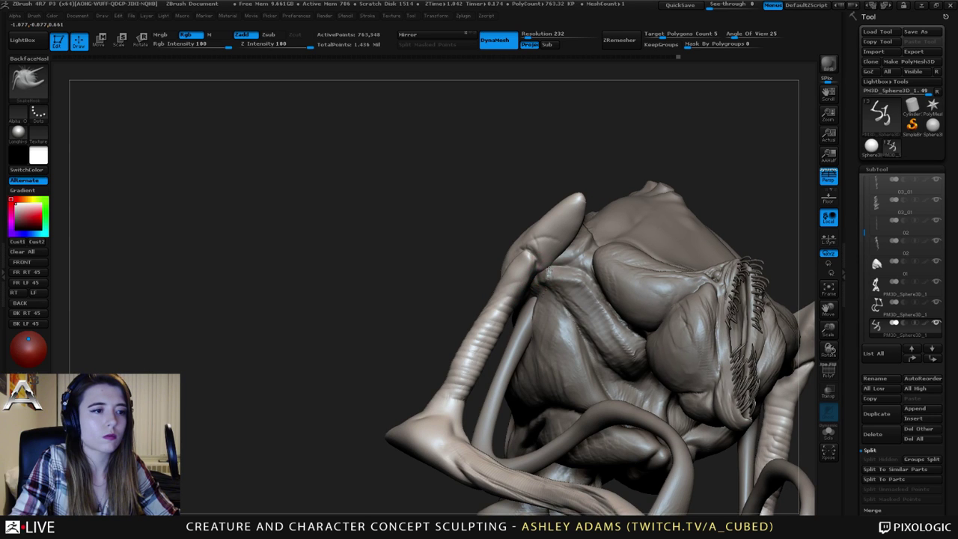
# Choose the CurveTube brush and try to draw a tube from below the shoulder spike down to the forearm.
pyautogui.keyDown('ctrl'); pyautogui.moveTo(574, 300); pyautogui.dragTo(483, 182, button='right'); pyautogui.keyUp('ctrl')
pyautogui.moveTo(553, 188); pyautogui.dragTo(493, 64, button='right')
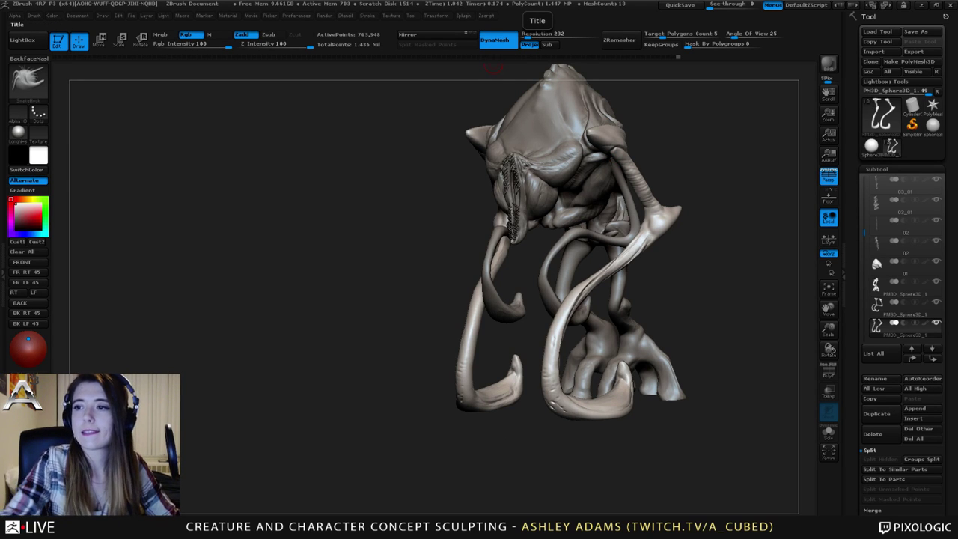
pyautogui.moveTo(730, 232); pyautogui.dragTo(646, 171, button='right')
pyautogui.moveTo(580, 158); pyautogui.dragTo(614, 151, button='right')
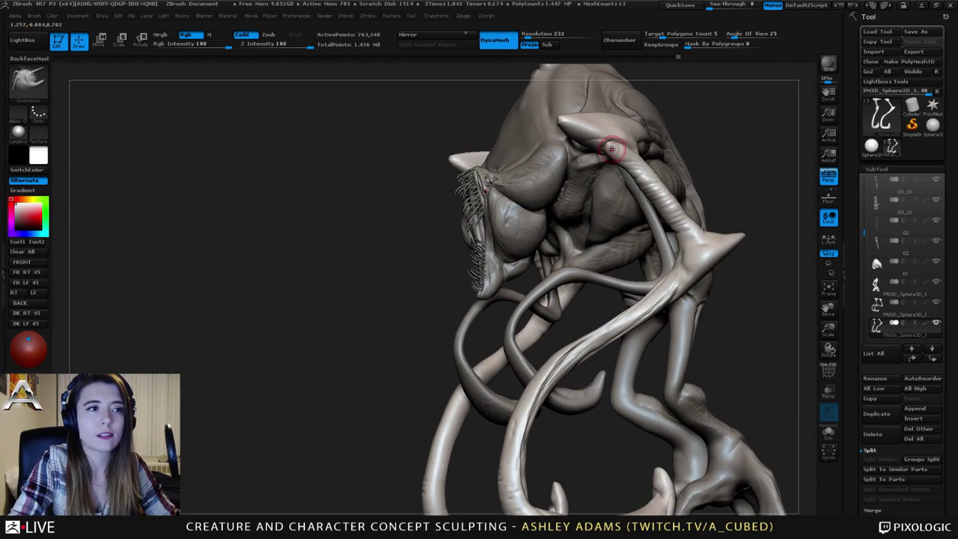
pyautogui.press('b')
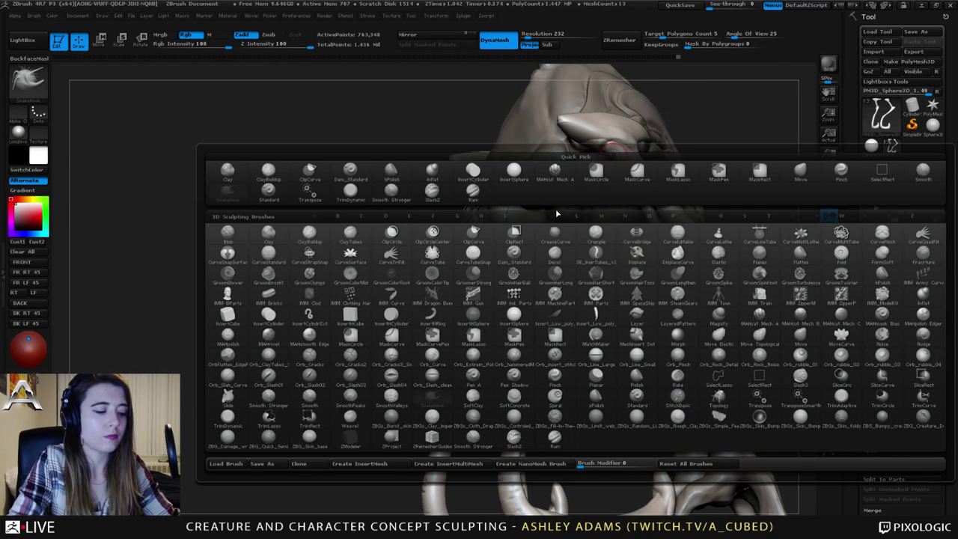
pyautogui.press('c')
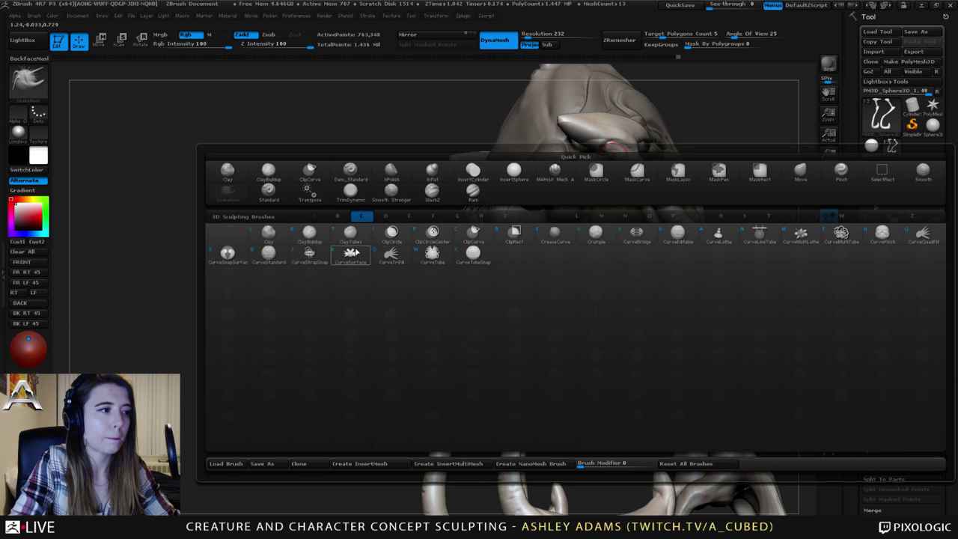
pyautogui.click(439, 256)
pyautogui.moveTo(569, 206); pyautogui.dragTo(671, 144, button='right')
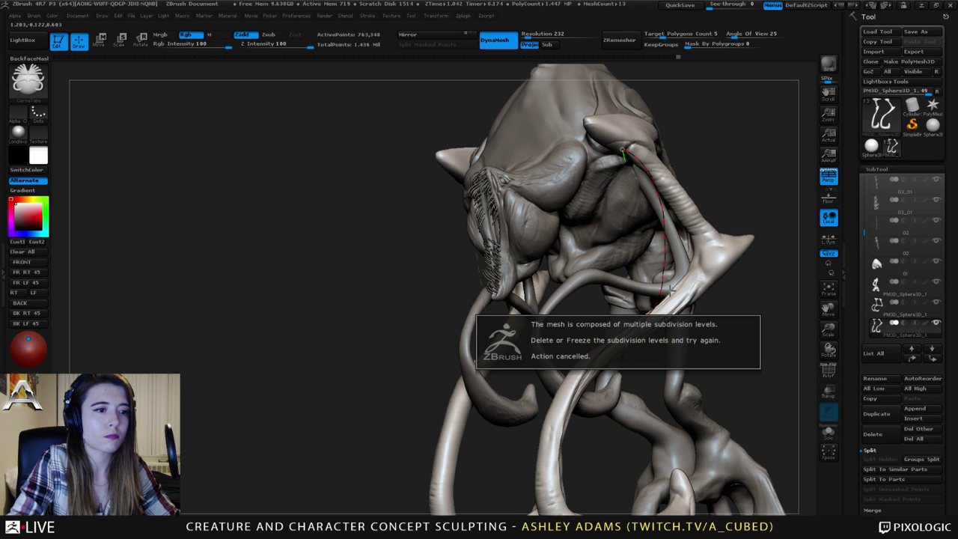
# Delete the arms' lower subdivision levels and draw a curve tube from the shoulder down to the forearm.
pyautogui.moveTo(858, 457); pyautogui.dragTo(862, 415)
pyautogui.click(878, 469)
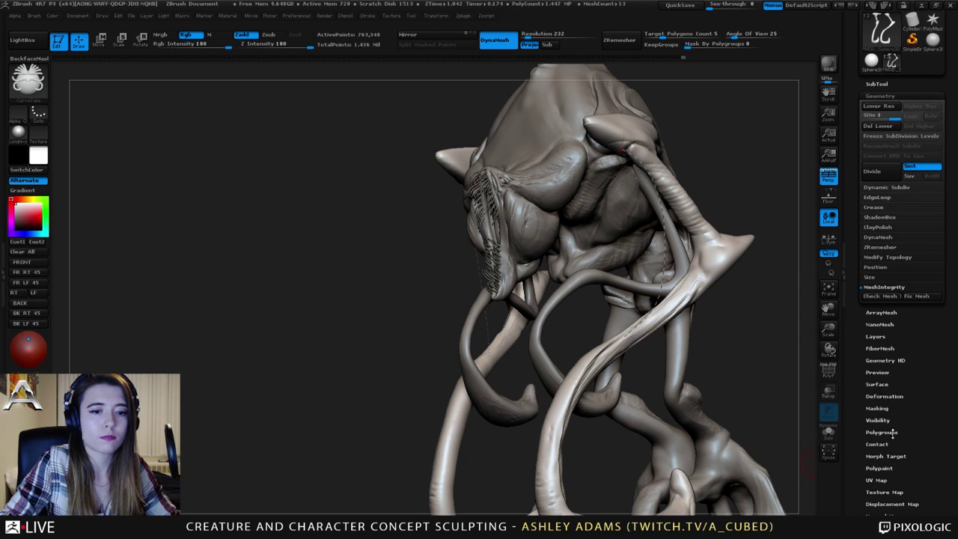
pyautogui.click(877, 129)
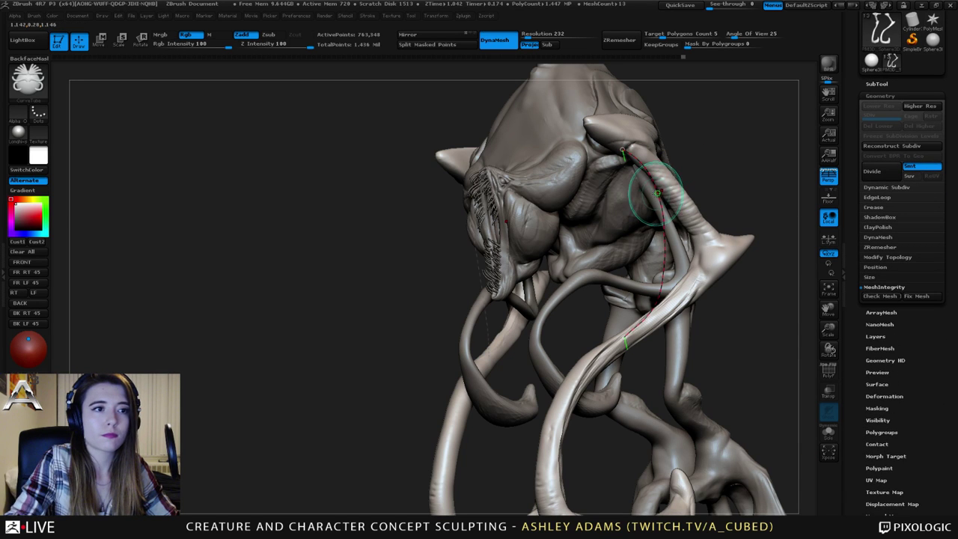
pyautogui.click(658, 194)
pyautogui.moveTo(709, 205)
pyautogui.mouseDown()
pyautogui.moveTo(727, 167)
pyautogui.moveTo(743, 175)
pyautogui.mouseUp()
# Adjust the brush size and pull the new tube into place between the shoulder and forearm with Snake Hook.
pyautogui.press('space')
pyautogui.press('b')
pyautogui.press('s')
pyautogui.press('h')
pyautogui.moveTo(696, 149); pyautogui.dragTo(692, 143)
pyautogui.moveTo(756, 161)
pyautogui.mouseDown()
pyautogui.moveTo(647, 161)
pyautogui.moveTo(673, 145)
pyautogui.mouseUp()
pyautogui.moveTo(558, 187); pyautogui.dragTo(696, 187)
pyautogui.moveTo(668, 305)
pyautogui.mouseDown()
pyautogui.moveTo(650, 321)
pyautogui.moveTo(681, 295)
pyautogui.moveTo(664, 303)
pyautogui.moveTo(692, 259)
pyautogui.moveTo(693, 146)
pyautogui.moveTo(689, 250)
pyautogui.mouseUp()
pyautogui.moveTo(737, 296)
pyautogui.mouseDown()
pyautogui.moveTo(606, 298)
pyautogui.moveTo(593, 319)
pyautogui.mouseUp()
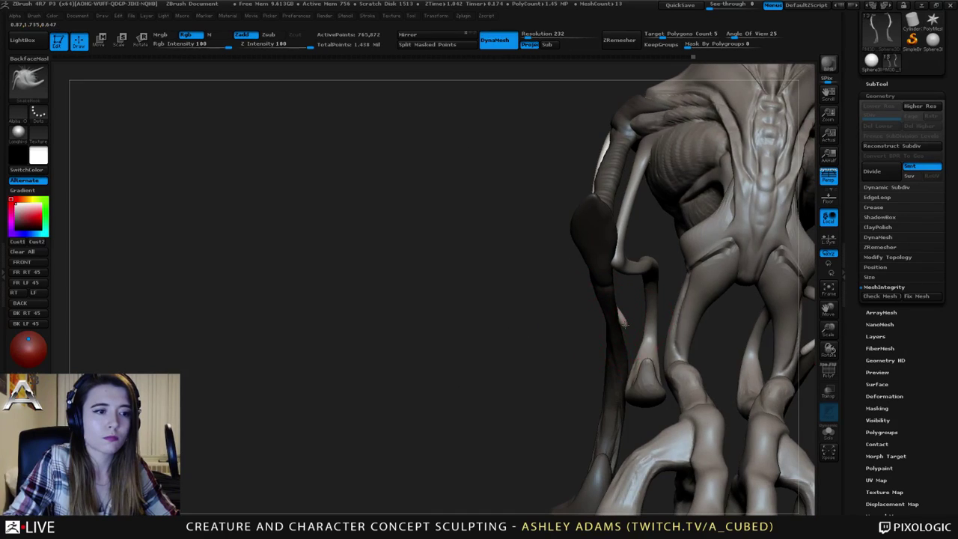
# Wrap the lower ends of the tendon tubes around the forearms with Snake Hook and smooth their tips.
pyautogui.rightClick(625, 323)
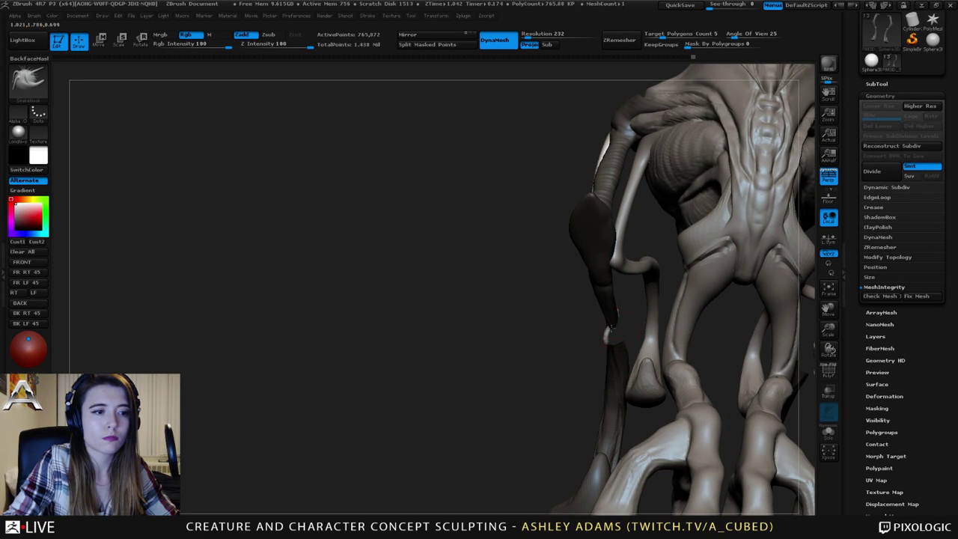
pyautogui.moveTo(619, 329)
pyautogui.mouseDown(button='right')
pyautogui.moveTo(612, 333)
pyautogui.moveTo(630, 338)
pyautogui.mouseUp(button='right')
pyautogui.rightClick(612, 337)
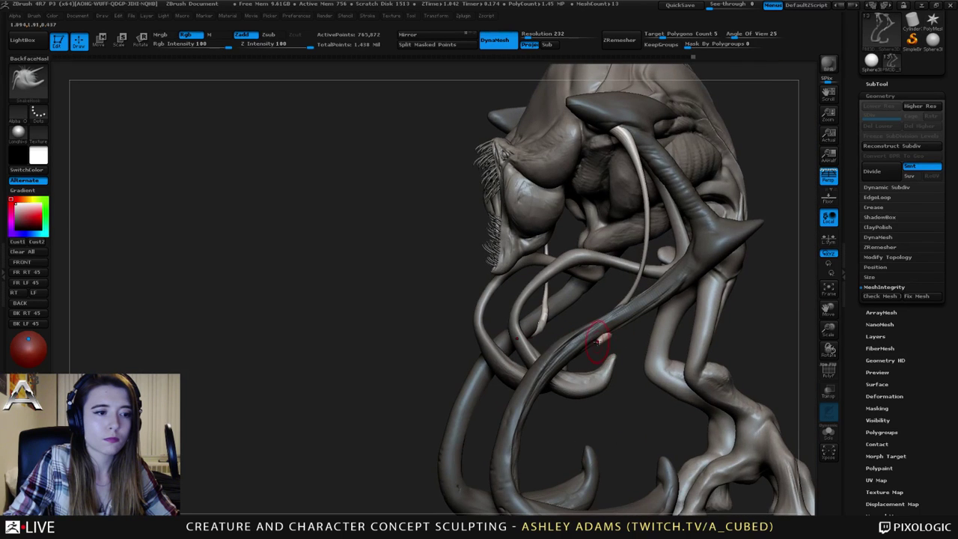
pyautogui.keyDown('shift'); pyautogui.moveTo(597, 342); pyautogui.dragTo(604, 339); pyautogui.keyUp('shift')
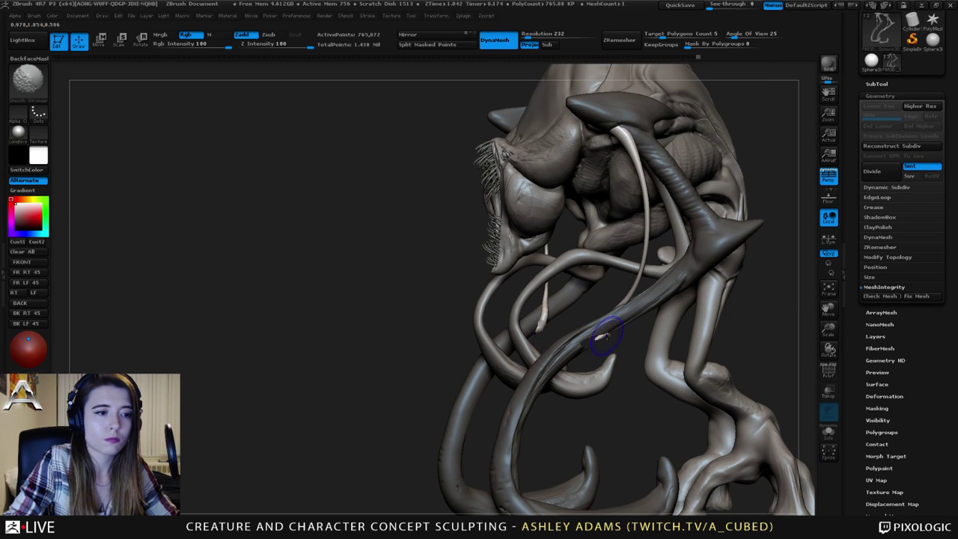
pyautogui.moveTo(567, 352); pyautogui.dragTo(604, 327, button='right')
pyautogui.moveTo(588, 345); pyautogui.dragTo(669, 330)
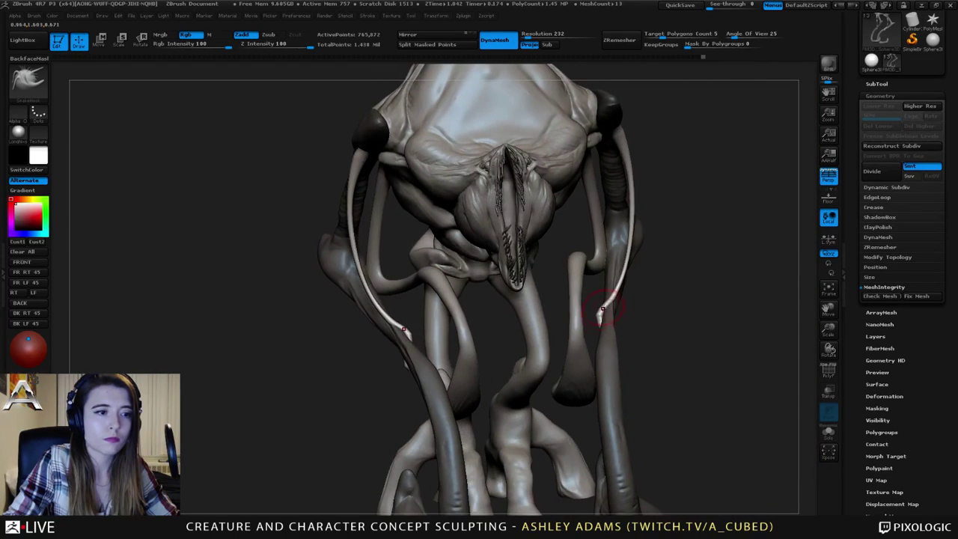
pyautogui.moveTo(606, 302)
pyautogui.mouseDown()
pyautogui.moveTo(621, 295)
pyautogui.moveTo(608, 301)
pyautogui.moveTo(615, 329)
pyautogui.mouseUp()
pyautogui.keyDown('shift'); pyautogui.moveTo(606, 306); pyautogui.dragTo(601, 324); pyautogui.keyUp('shift')
pyautogui.moveTo(600, 311); pyautogui.dragTo(605, 280, button='right')
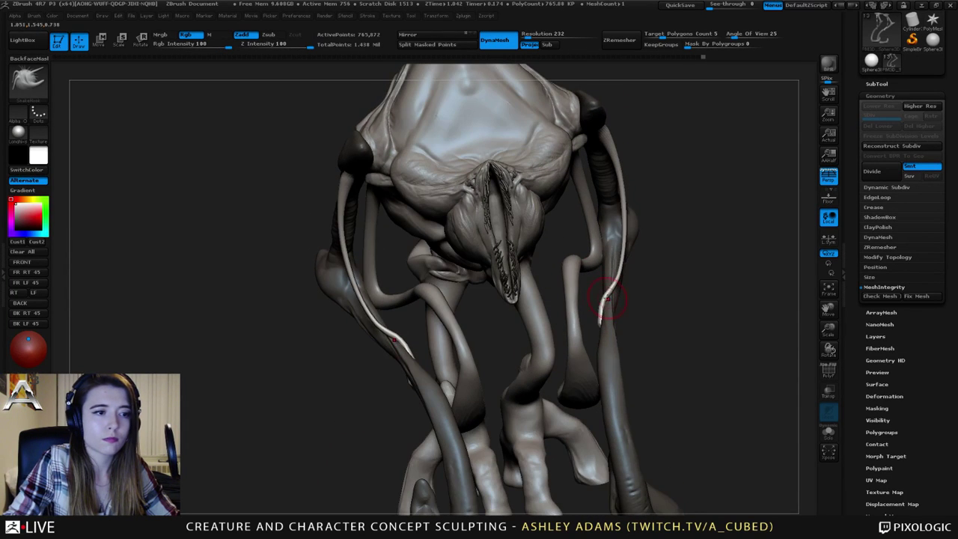
pyautogui.keyDown('shift'); pyautogui.moveTo(616, 278); pyautogui.dragTo(616, 280); pyautogui.keyUp('shift')
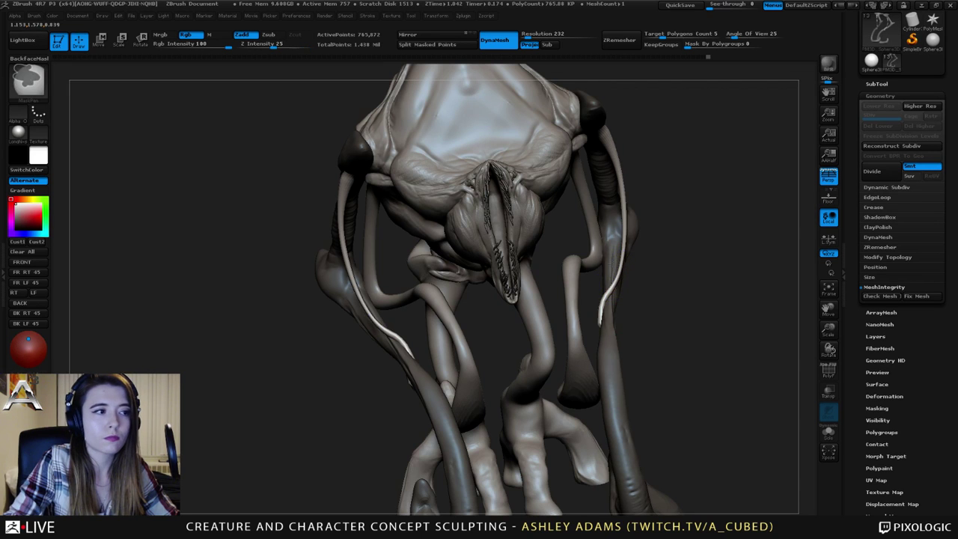
# Split the masked arms and the tendon tubes into separate subtools, and remesh the tendons with DynaMesh at resolution 232.
pyautogui.keyDown('ctrl'); pyautogui.moveTo(624, 257); pyautogui.dragTo(599, 232, button='right'); pyautogui.keyUp('ctrl')
pyautogui.moveTo(599, 232)
pyautogui.mouseDown(button='right')
pyautogui.moveTo(640, 262)
pyautogui.moveTo(573, 263)
pyautogui.mouseUp(button='right')
pyautogui.click(876, 84)
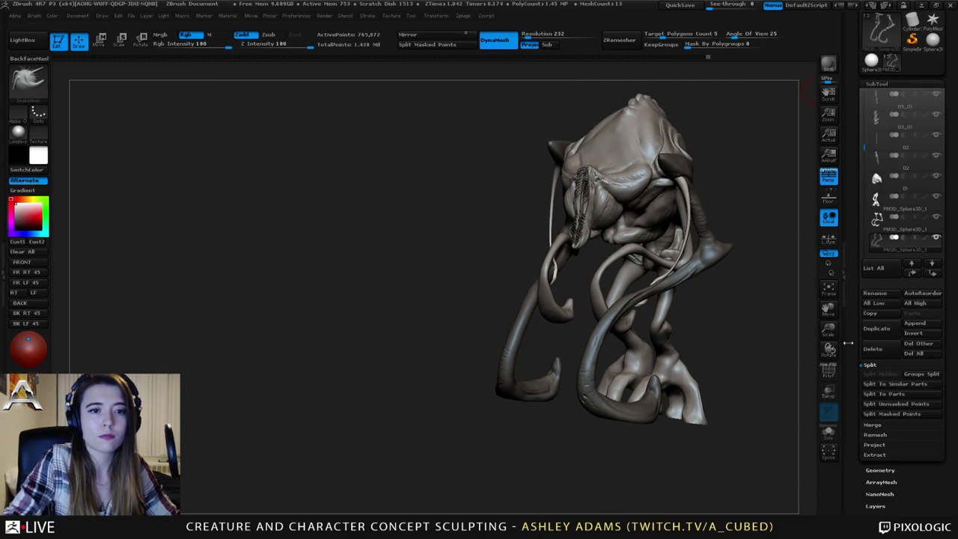
pyautogui.click(868, 416)
pyautogui.moveTo(685, 213); pyautogui.dragTo(603, 270, button='right')
pyautogui.press('space')
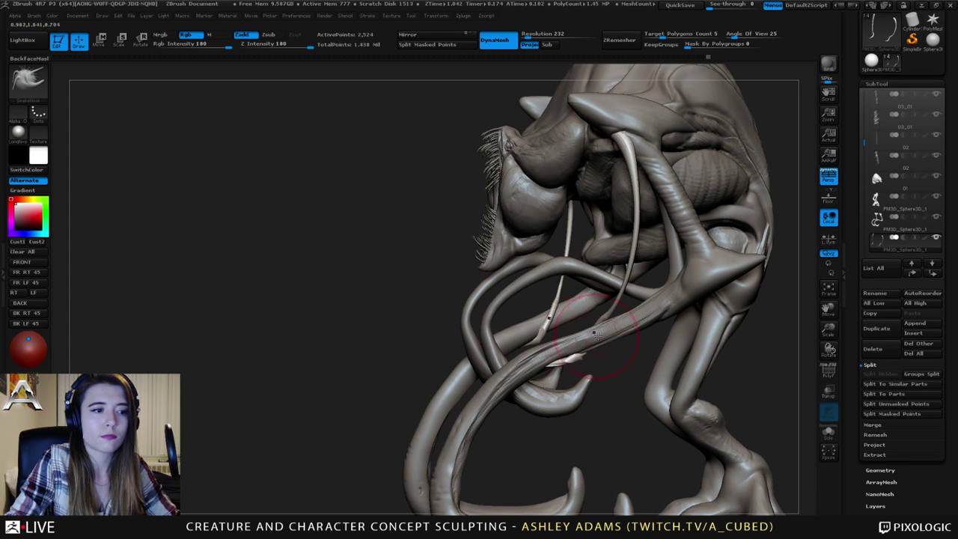
pyautogui.keyDown('ctrl'); pyautogui.moveTo(401, 201); pyautogui.dragTo(422, 222); pyautogui.keyUp('ctrl')
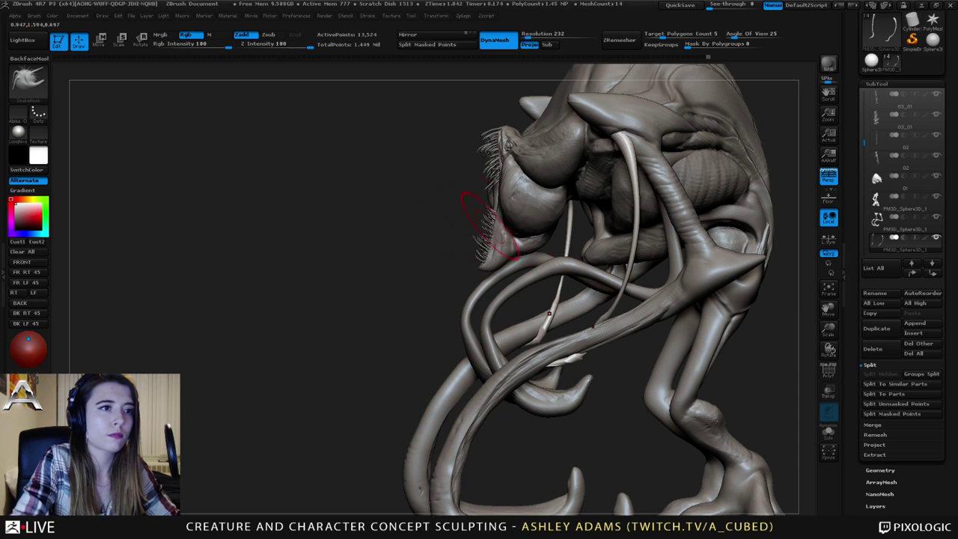
# Smooth the lower ends of the remeshed tendons where they meet the forearms.
pyautogui.keyDown('shift'); pyautogui.moveTo(573, 358); pyautogui.dragTo(576, 357); pyautogui.keyUp('shift')
pyautogui.keyDown('shift'); pyautogui.moveTo(601, 324); pyautogui.dragTo(605, 317); pyautogui.keyUp('shift')
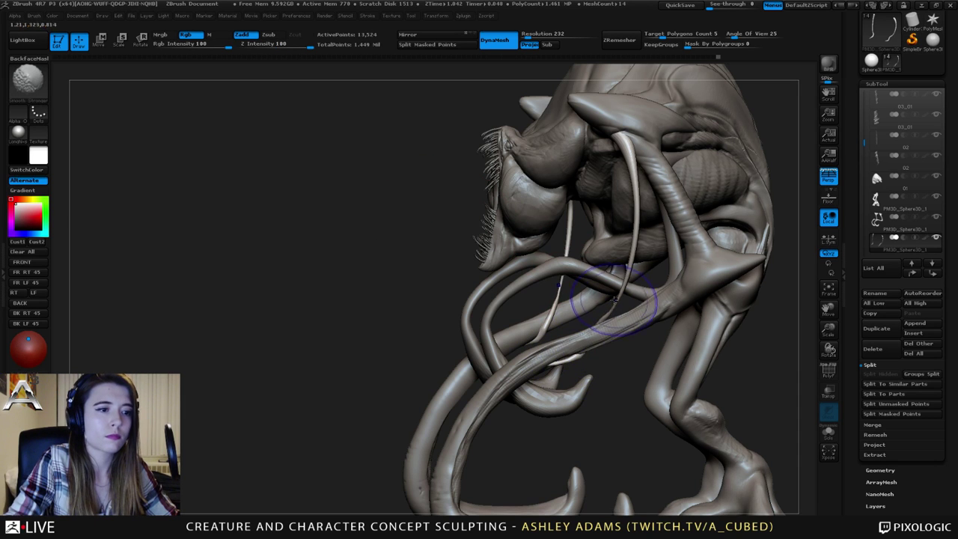
pyautogui.moveTo(618, 305); pyautogui.dragTo(640, 322, button='right')
# Thicken the lower stretch of the tendons along the forearms with the Inflat brush.
pyautogui.press('b')
pyautogui.press('i')
pyautogui.press('n')
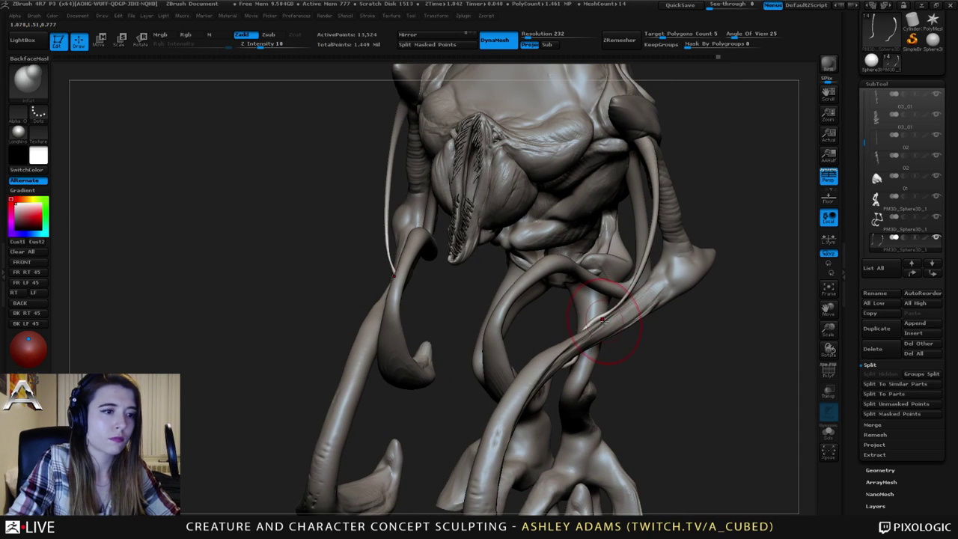
pyautogui.moveTo(607, 317); pyautogui.dragTo(635, 286)
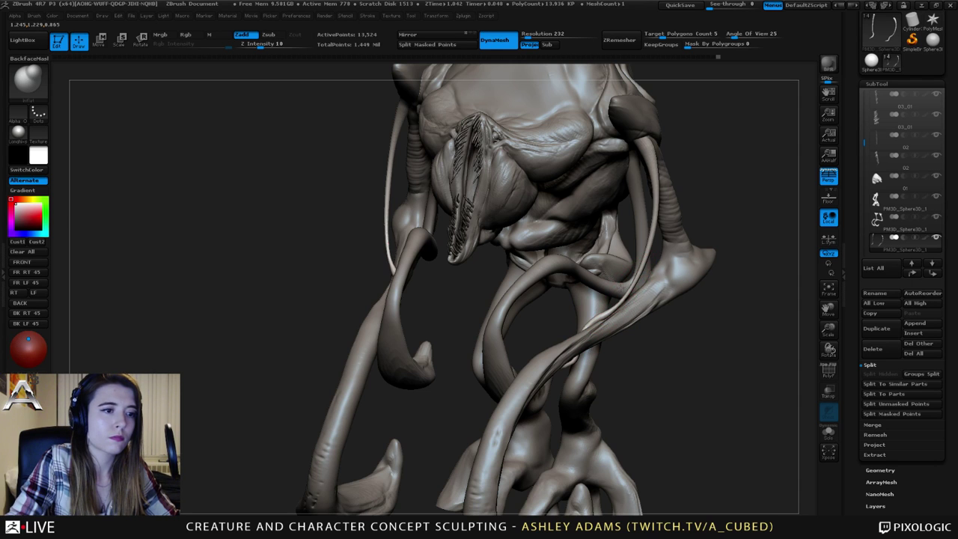
pyautogui.moveTo(624, 297); pyautogui.dragTo(700, 315, button='right')
pyautogui.rightClick(572, 374)
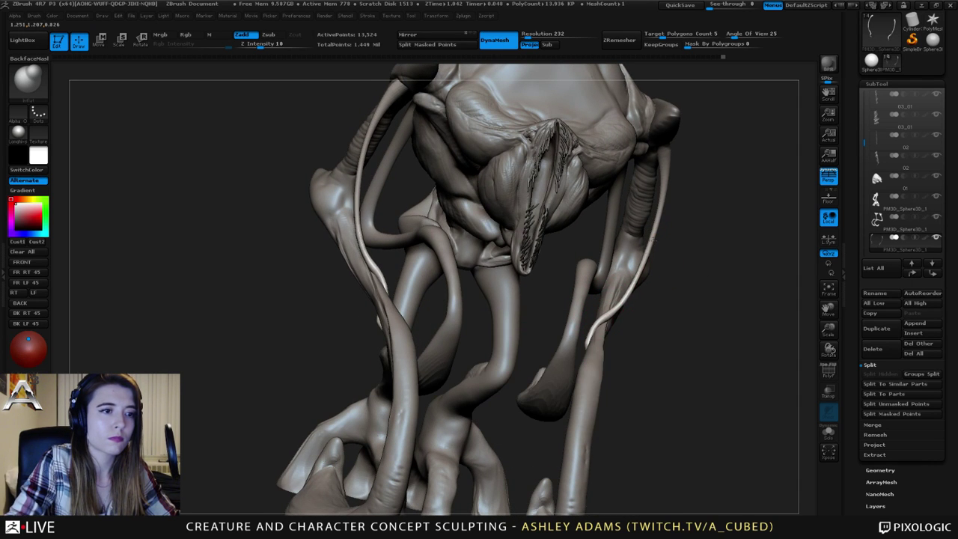
# Smooth the tendons where they wrap the forearms and inflate their thin tips on the underside.
pyautogui.moveTo(651, 241)
pyautogui.keyDown('ctrl'); pyautogui.mouseDown(button='right')
pyautogui.moveTo(650, 187)
pyautogui.moveTo(545, 198)
pyautogui.mouseUp(button='right'); pyautogui.keyUp('ctrl')
pyautogui.keyDown('shift'); pyautogui.moveTo(618, 322); pyautogui.dragTo(607, 329); pyautogui.keyUp('shift')
pyautogui.moveTo(614, 323)
pyautogui.mouseDown(button='right')
pyautogui.moveTo(530, 275)
pyautogui.moveTo(548, 310)
pyautogui.mouseUp(button='right')
pyautogui.press('b')
pyautogui.press('i')
pyautogui.press('n')
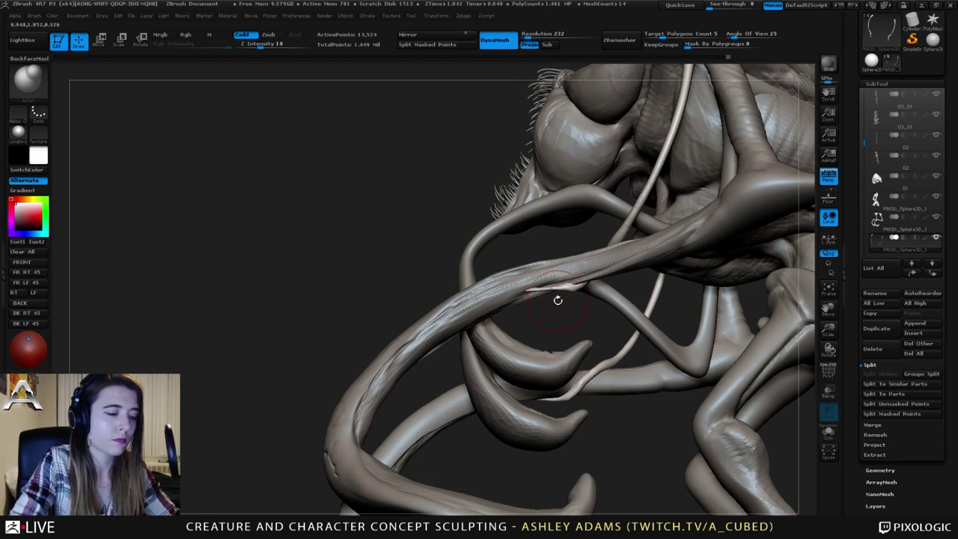
pyautogui.moveTo(533, 289); pyautogui.dragTo(555, 286)
pyautogui.moveTo(518, 287)
pyautogui.mouseDown(button='right')
pyautogui.moveTo(521, 306)
pyautogui.moveTo(520, 226)
pyautogui.moveTo(523, 271)
pyautogui.moveTo(563, 292)
pyautogui.moveTo(563, 327)
pyautogui.mouseUp(button='right')
# Pull the tendon tips along the underside of the forearms with Snake Hook.
pyautogui.press('b')
pyautogui.press('s')
pyautogui.press('h')
pyautogui.moveTo(524, 278)
pyautogui.mouseDown(button='right')
pyautogui.moveTo(559, 271)
pyautogui.moveTo(554, 280)
pyautogui.mouseUp(button='right')
pyautogui.moveTo(535, 323)
pyautogui.keyDown('ctrl'); pyautogui.mouseDown(button='right')
pyautogui.moveTo(503, 263)
pyautogui.moveTo(486, 274)
pyautogui.moveTo(514, 281)
pyautogui.mouseUp(button='right'); pyautogui.keyUp('ctrl')
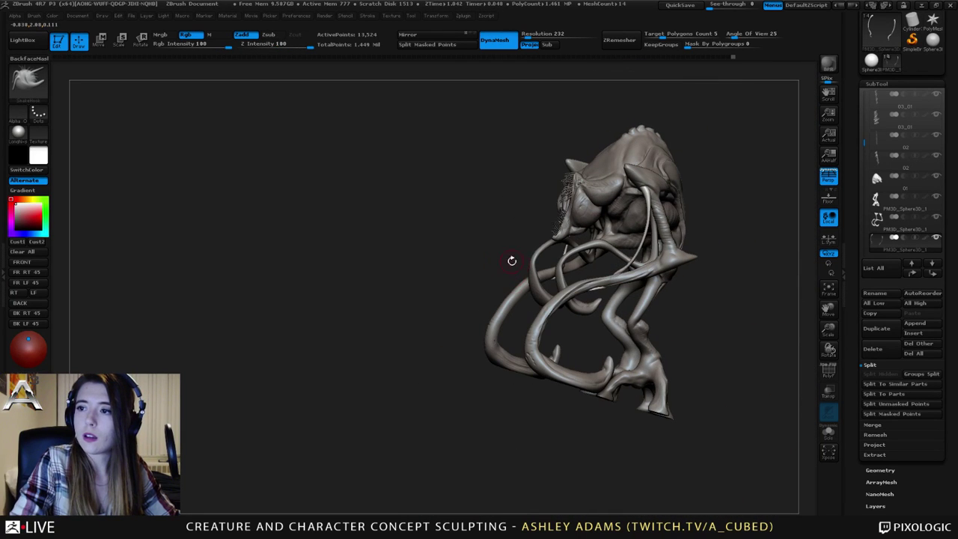
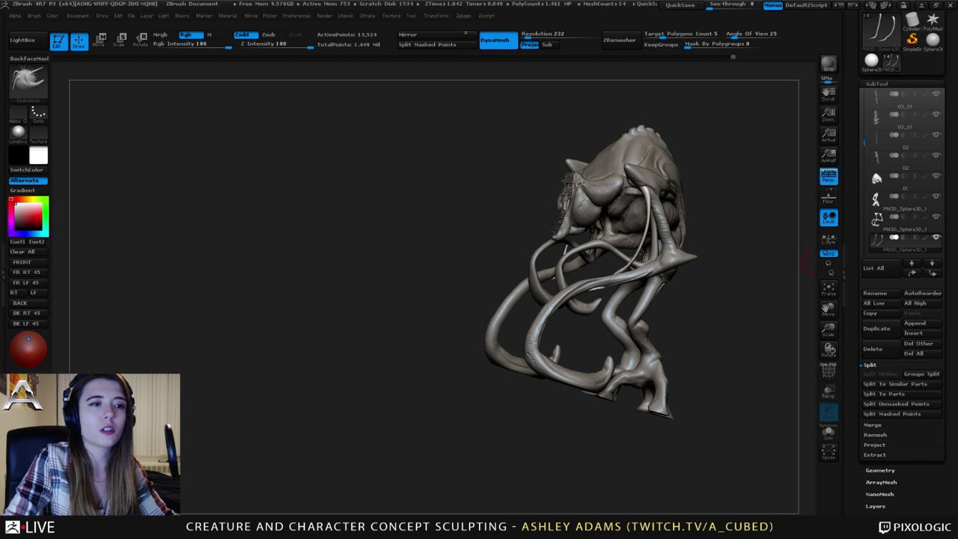
# Smooth the upper ends of the tendons where they attach beneath the shoulder spikes.
pyautogui.moveTo(643, 254); pyautogui.dragTo(719, 255, button='right')
pyautogui.moveTo(599, 252)
pyautogui.mouseDown(button='right')
pyautogui.moveTo(771, 253)
pyautogui.moveTo(651, 209)
pyautogui.moveTo(652, 172)
pyautogui.moveTo(632, 179)
pyautogui.mouseUp(button='right')
pyautogui.rightClick(605, 194)
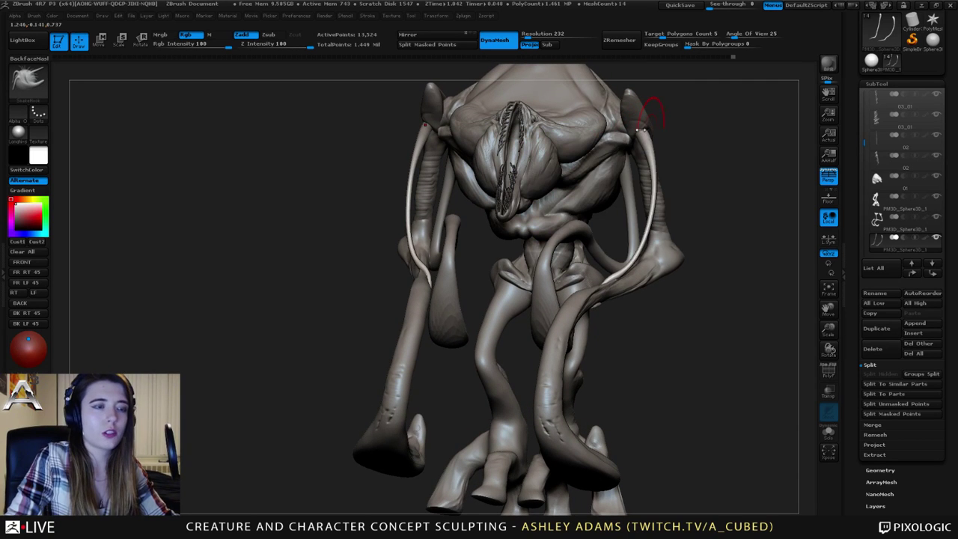
pyautogui.moveTo(644, 131)
pyautogui.keyDown('shift'); pyautogui.mouseDown()
pyautogui.moveTo(645, 217)
pyautogui.moveTo(649, 142)
pyautogui.mouseUp(); pyautogui.keyUp('shift')
pyautogui.moveTo(674, 113)
pyautogui.mouseDown(button='right')
pyautogui.moveTo(608, 120)
pyautogui.moveTo(673, 125)
pyautogui.mouseUp(button='right')
pyautogui.moveTo(638, 128)
pyautogui.keyDown('shift'); pyautogui.mouseDown()
pyautogui.moveTo(644, 217)
pyautogui.moveTo(645, 190)
pyautogui.mouseUp(); pyautogui.keyUp('shift')
pyautogui.moveTo(671, 134)
pyautogui.mouseDown(button='right')
pyautogui.moveTo(632, 126)
pyautogui.moveTo(617, 137)
pyautogui.mouseUp(button='right')
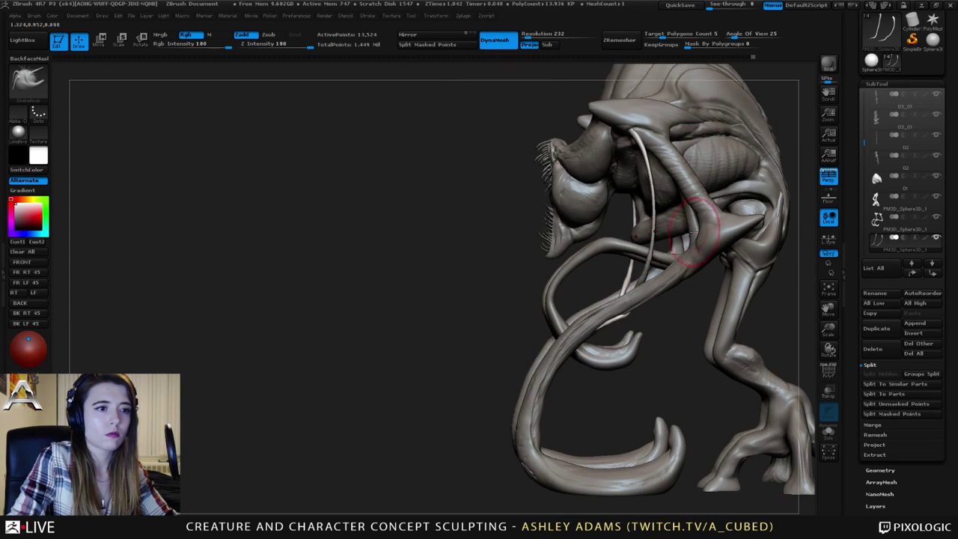
# Draw the tendons' lower ends farther around and along the forearms with Snake Hook.
pyautogui.keyDown('ctrl'); pyautogui.moveTo(694, 251); pyautogui.dragTo(676, 220, button='right'); pyautogui.keyUp('ctrl')
pyautogui.moveTo(616, 297); pyautogui.dragTo(579, 277, button='right')
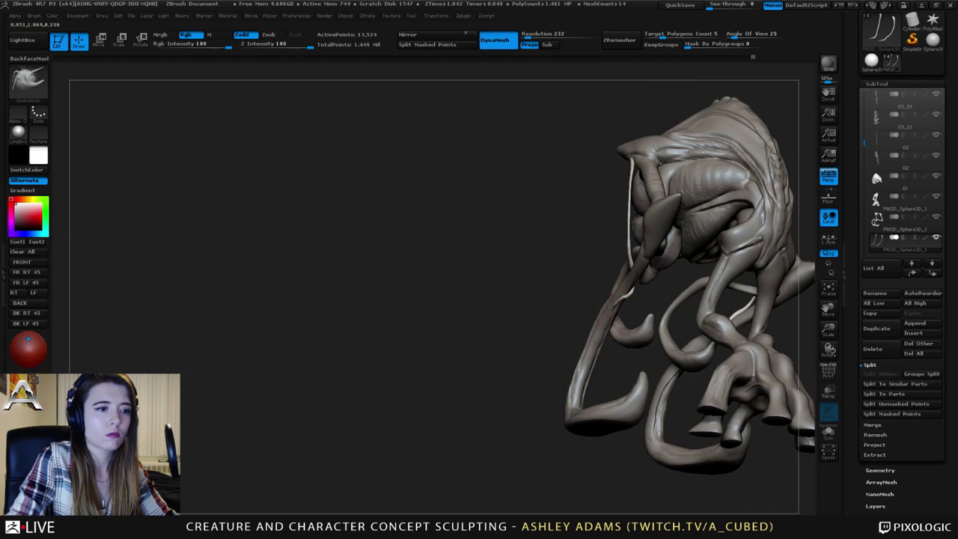
pyautogui.moveTo(607, 299); pyautogui.dragTo(646, 308)
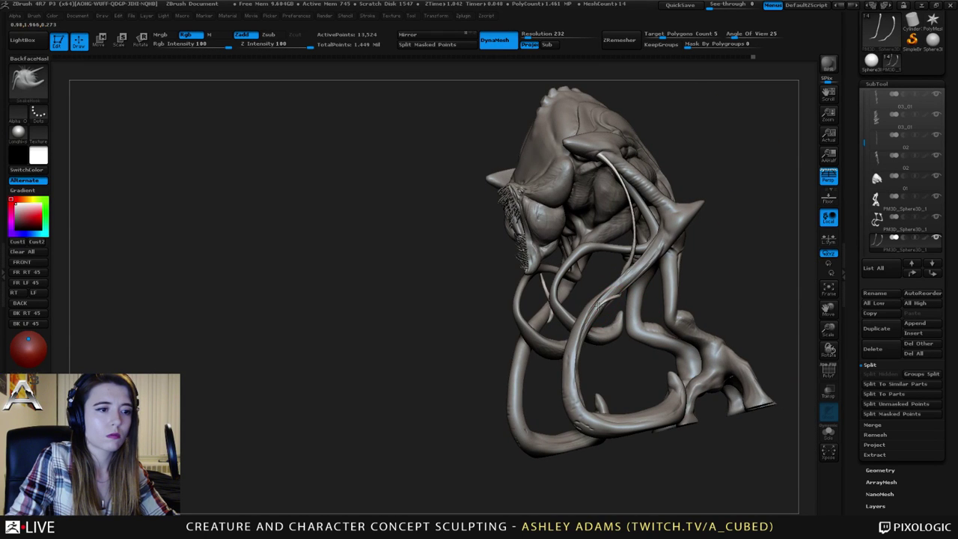
pyautogui.moveTo(588, 305)
pyautogui.mouseDown()
pyautogui.moveTo(562, 319)
pyautogui.moveTo(610, 314)
pyautogui.moveTo(585, 318)
pyautogui.mouseUp()
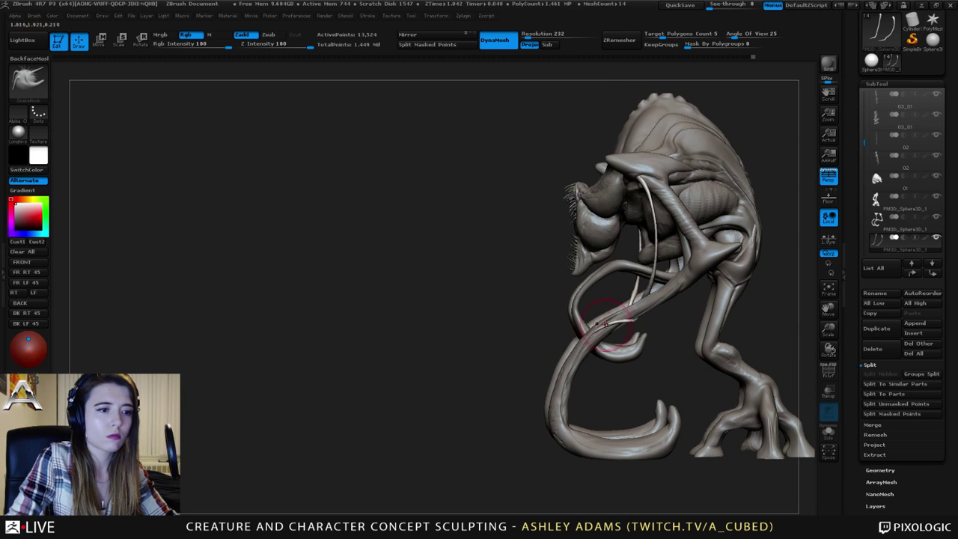
pyautogui.moveTo(606, 321)
pyautogui.mouseDown(button='right')
pyautogui.moveTo(619, 325)
pyautogui.moveTo(615, 364)
pyautogui.moveTo(629, 368)
pyautogui.moveTo(663, 335)
pyautogui.moveTo(557, 244)
pyautogui.mouseUp(button='right')
pyautogui.press('space')
pyautogui.moveTo(663, 138); pyautogui.dragTo(618, 161, button='right')
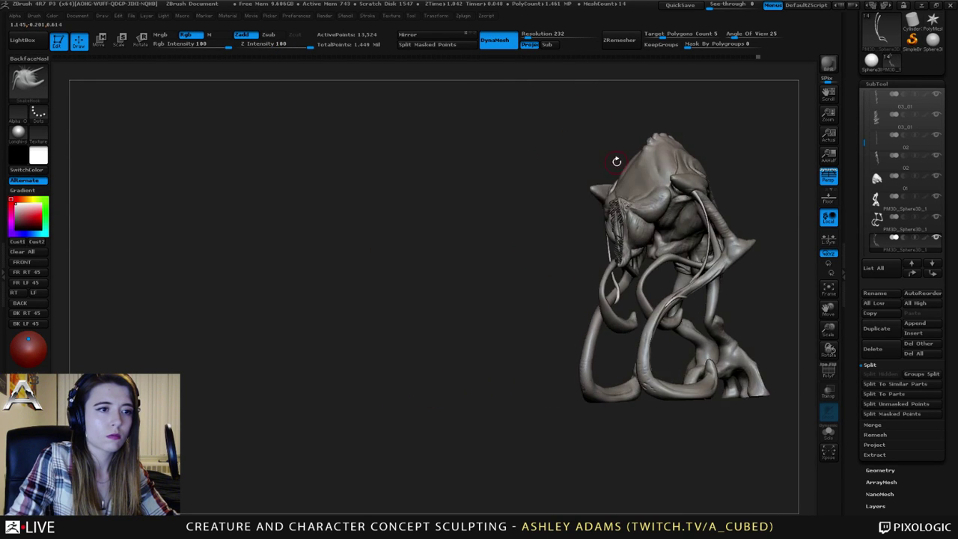
# Flatten a row of round suckers along one edge of the lower limbs' inner pads with hPolish at Z Intensity 100.
pyautogui.keyDown('alt'); pyautogui.moveTo(732, 171); pyautogui.dragTo(558, 145, button='right'); pyautogui.keyUp('alt')
pyautogui.moveTo(599, 280); pyautogui.dragTo(575, 300, button='right')
pyautogui.keyDown('alt'); pyautogui.click(523, 366); pyautogui.keyUp('alt')
pyautogui.keyDown('alt'); pyautogui.moveTo(524, 366); pyautogui.dragTo(538, 379, button='right'); pyautogui.keyUp('alt')
pyautogui.moveTo(492, 293)
pyautogui.mouseDown(button='right')
pyautogui.moveTo(452, 364)
pyautogui.moveTo(540, 330)
pyautogui.moveTo(528, 338)
pyautogui.mouseUp(button='right')
pyautogui.press('b')
pyautogui.press('h')
pyautogui.press('p')
pyautogui.press('space')
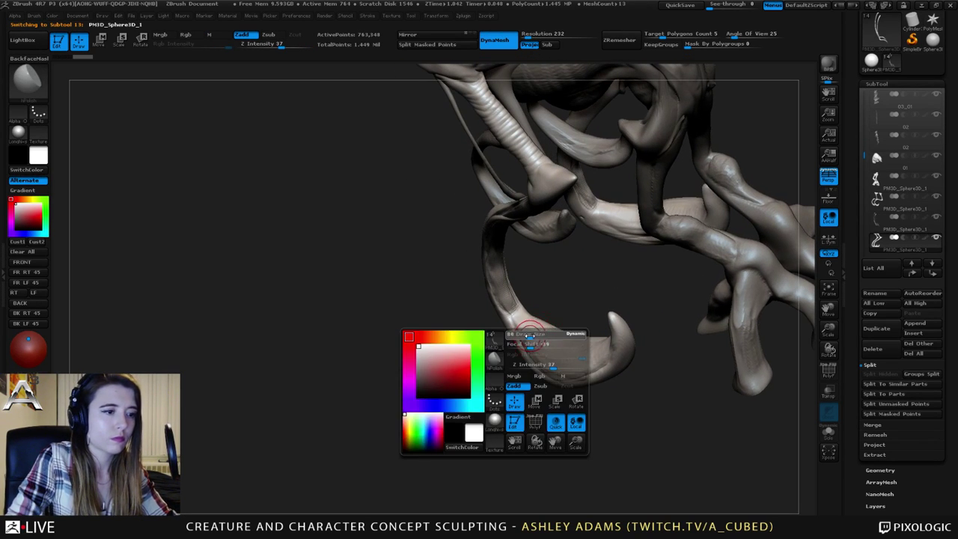
pyautogui.moveTo(533, 334); pyautogui.dragTo(522, 333)
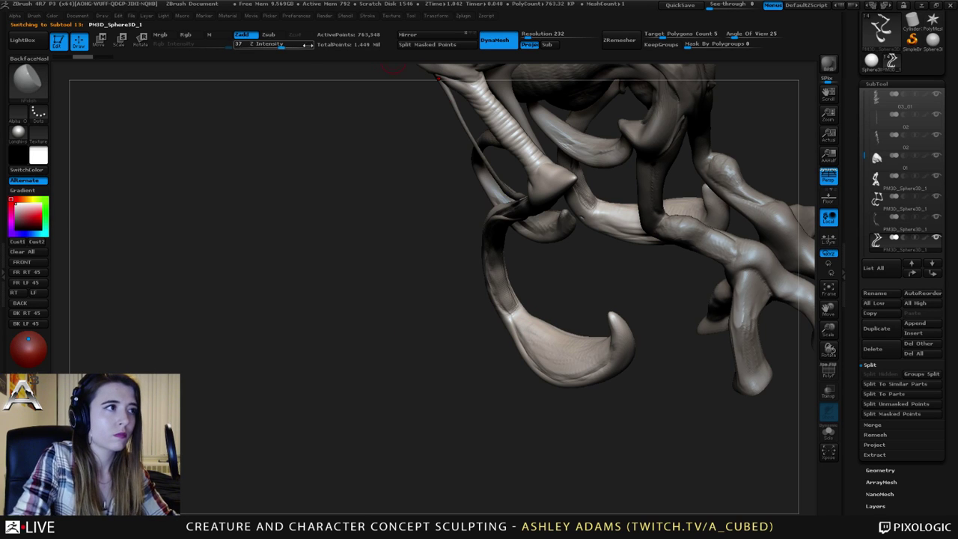
pyautogui.click(310, 46)
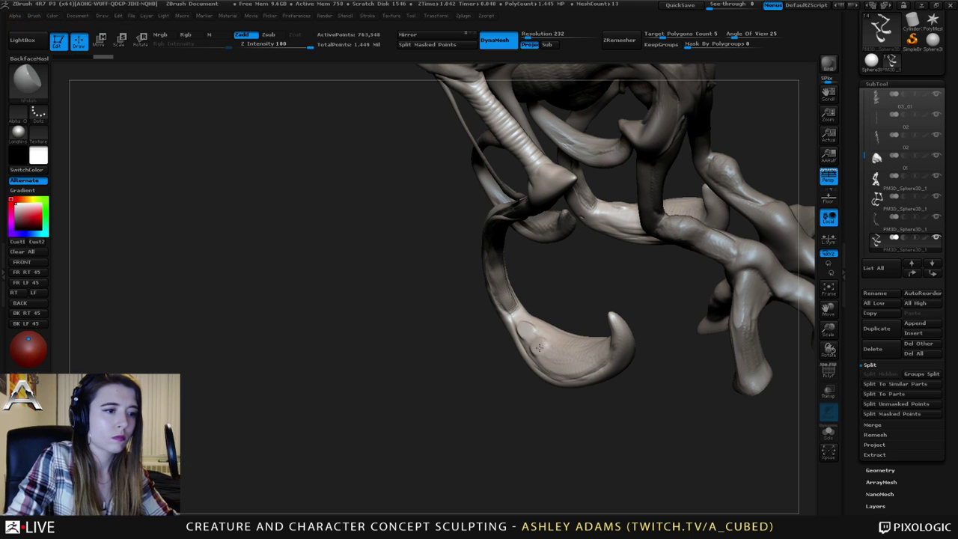
pyautogui.click(539, 346)
pyautogui.moveTo(552, 361); pyautogui.dragTo(593, 358)
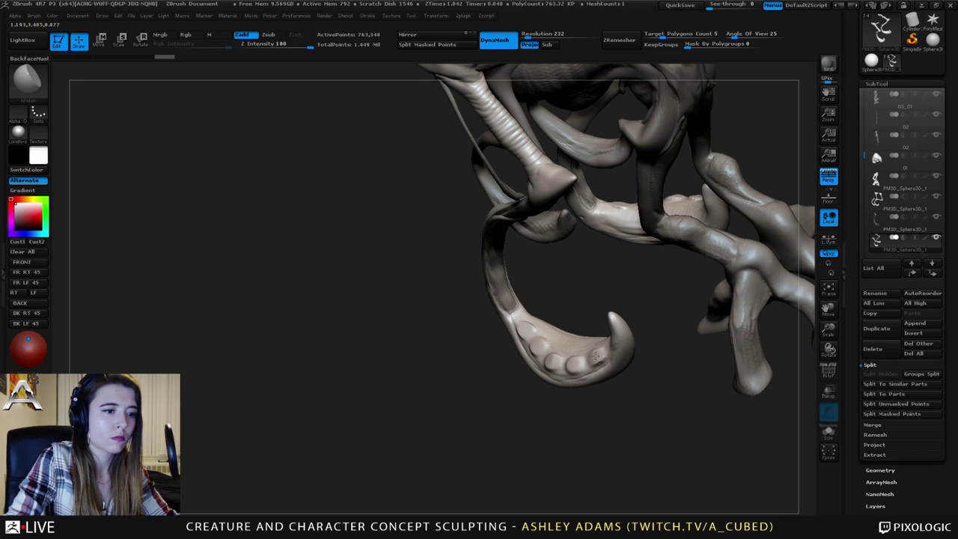
pyautogui.click(595, 356)
# Add a matching second row of flat round suckers along the opposite edge of the limb pads.
pyautogui.moveTo(595, 357)
pyautogui.mouseDown(button='right')
pyautogui.moveTo(619, 331)
pyautogui.moveTo(587, 331)
pyautogui.moveTo(572, 279)
pyautogui.mouseUp(button='right')
pyautogui.moveTo(573, 278); pyautogui.dragTo(583, 259, button='right')
pyautogui.keyDown('alt'); pyautogui.moveTo(583, 259); pyautogui.dragTo(472, 294, button='right'); pyautogui.keyUp('alt')
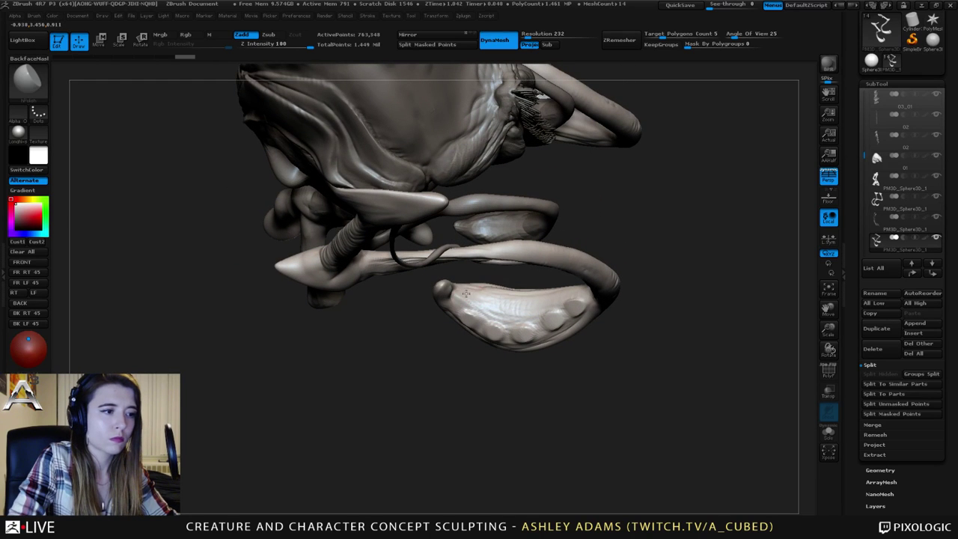
pyautogui.moveTo(474, 293); pyautogui.dragTo(550, 296)
pyautogui.moveTo(551, 295); pyautogui.dragTo(574, 294, button='right')
pyautogui.moveTo(561, 290); pyautogui.dragTo(581, 285)
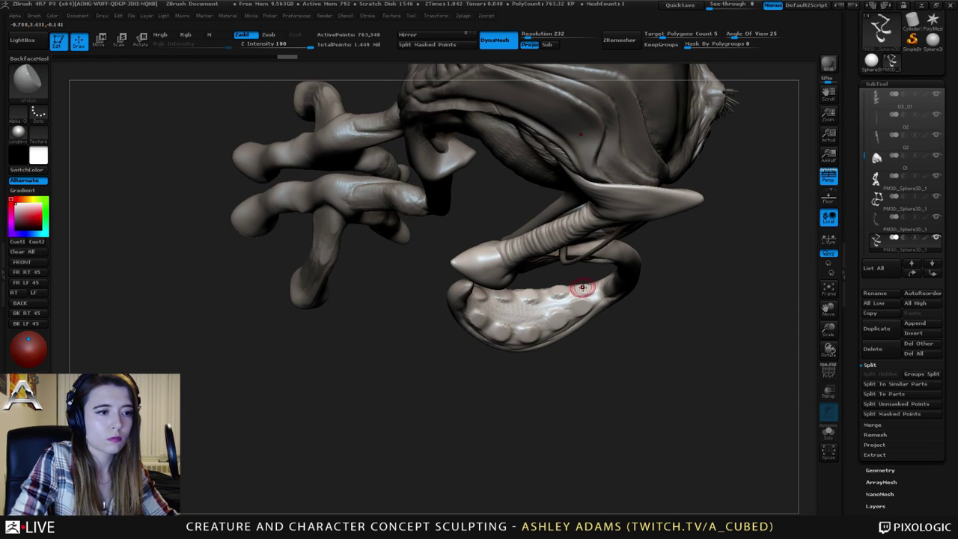
# Press the centres of the first row of suckers inward so each one has a raised rim.
pyautogui.moveTo(582, 288); pyautogui.dragTo(578, 297, button='right')
pyautogui.rightClick(579, 298)
pyautogui.moveTo(571, 307); pyautogui.dragTo(579, 305)
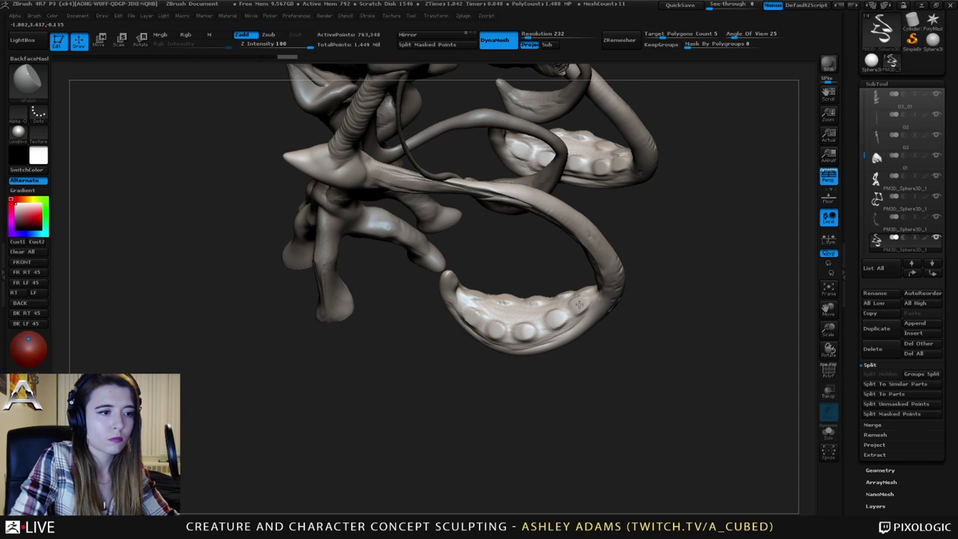
pyautogui.click(576, 302)
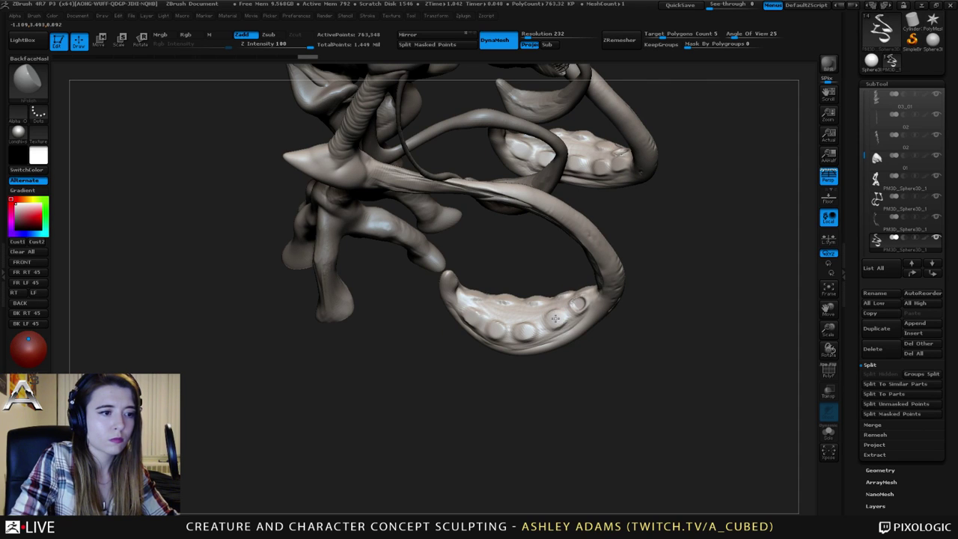
pyautogui.moveTo(554, 316); pyautogui.dragTo(553, 319)
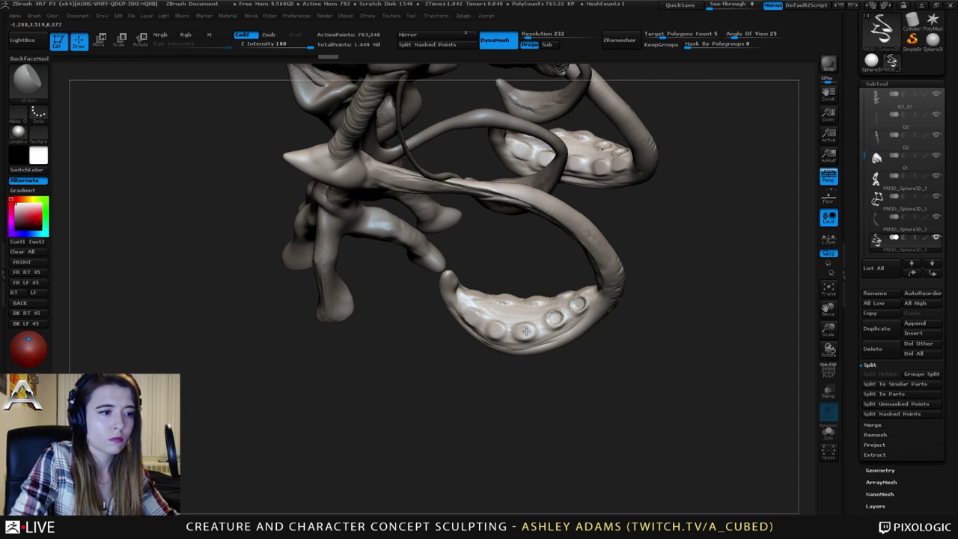
pyautogui.click(497, 330)
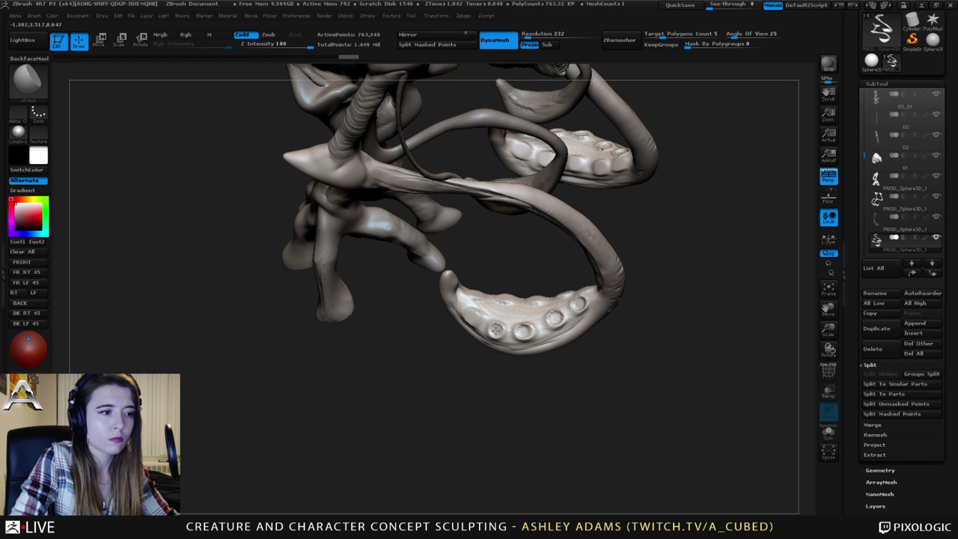
pyautogui.click(474, 319)
# Hollow the centres of the second row of suckers to match the first row.
pyautogui.moveTo(465, 391)
pyautogui.mouseDown()
pyautogui.moveTo(475, 381)
pyautogui.moveTo(527, 404)
pyautogui.mouseUp()
pyautogui.click(479, 291)
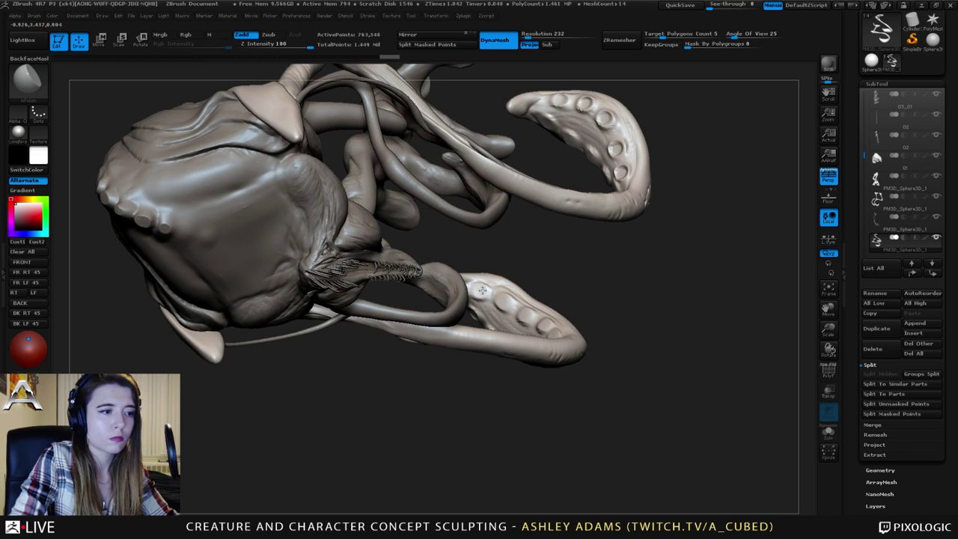
pyautogui.click(482, 291)
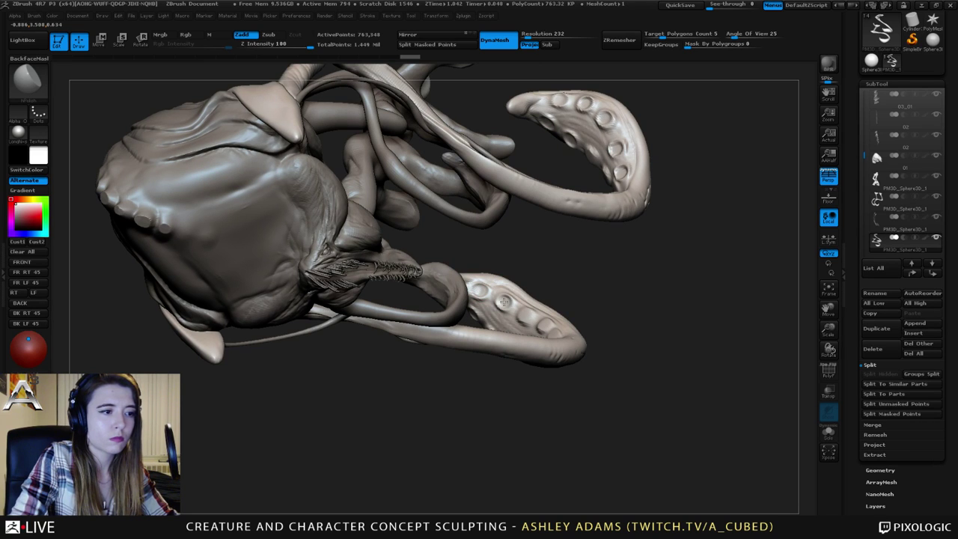
pyautogui.click(505, 301)
pyautogui.click(551, 323)
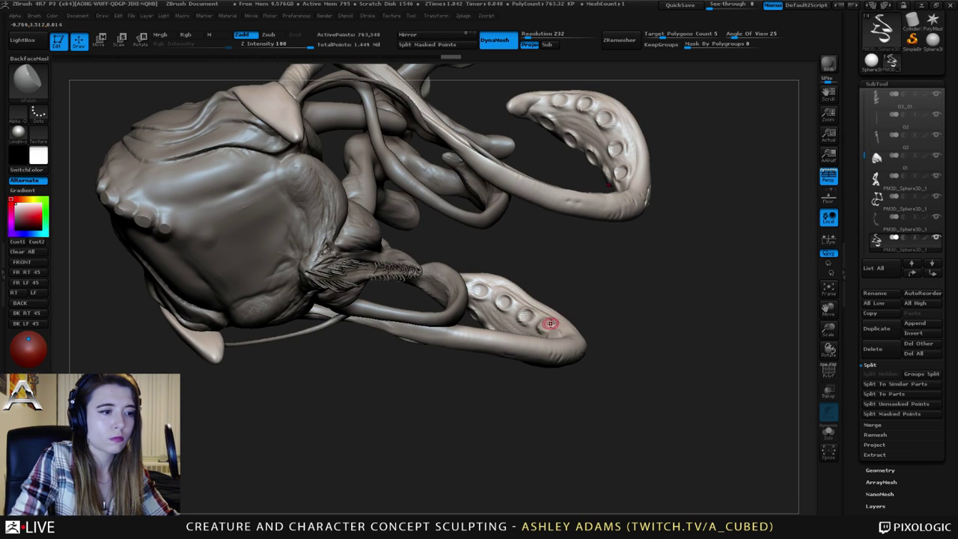
pyautogui.click(546, 326)
pyautogui.moveTo(560, 389); pyautogui.dragTo(643, 450)
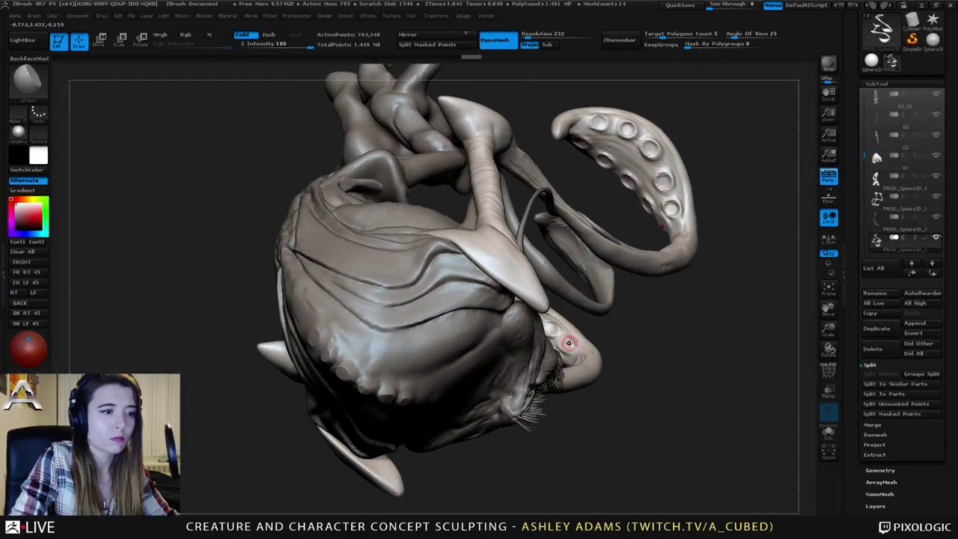
pyautogui.click(566, 344)
# Build up the inner face of the forearms just above the sucker pads with ClayBuildup and smooth it toward the tendon.
pyautogui.moveTo(629, 381)
pyautogui.mouseDown()
pyautogui.moveTo(603, 301)
pyautogui.moveTo(480, 300)
pyautogui.moveTo(529, 294)
pyautogui.moveTo(449, 289)
pyautogui.mouseUp()
pyautogui.keyDown('alt'); pyautogui.moveTo(622, 307); pyautogui.dragTo(636, 262); pyautogui.keyUp('alt')
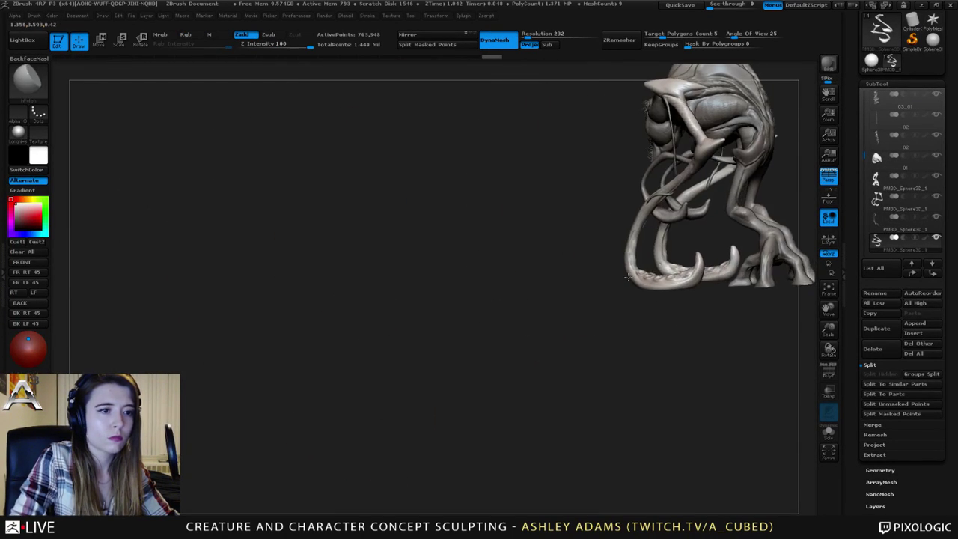
pyautogui.keyDown('ctrl'); pyautogui.moveTo(637, 262); pyautogui.dragTo(648, 340, button='right'); pyautogui.keyUp('ctrl')
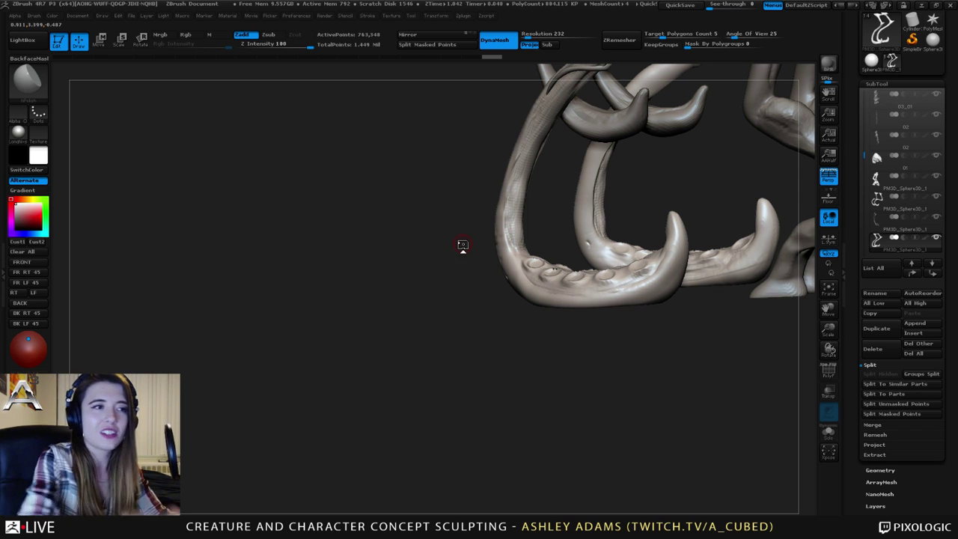
pyautogui.moveTo(467, 134); pyautogui.dragTo(522, 296)
pyautogui.press('b')
pyautogui.press('c')
pyautogui.press('b')
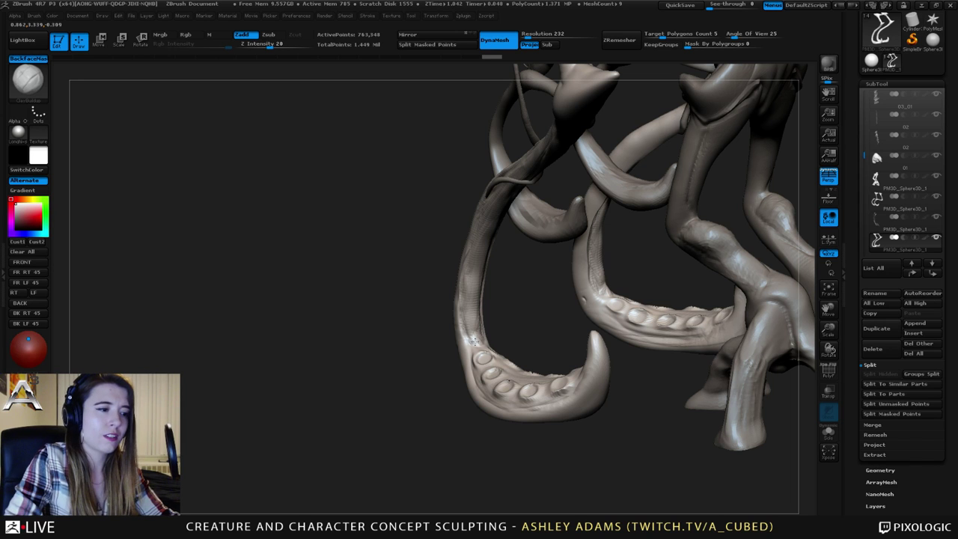
pyautogui.moveTo(479, 337); pyautogui.dragTo(474, 332)
pyautogui.moveTo(427, 289); pyautogui.dragTo(344, 285)
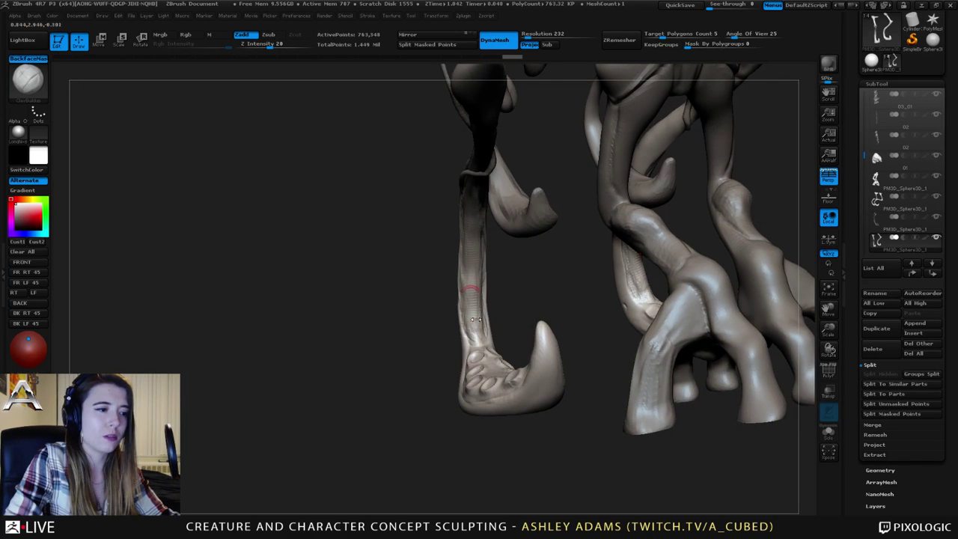
pyautogui.keyDown('shift'); pyautogui.moveTo(475, 328); pyautogui.dragTo(474, 334); pyautogui.keyUp('shift')
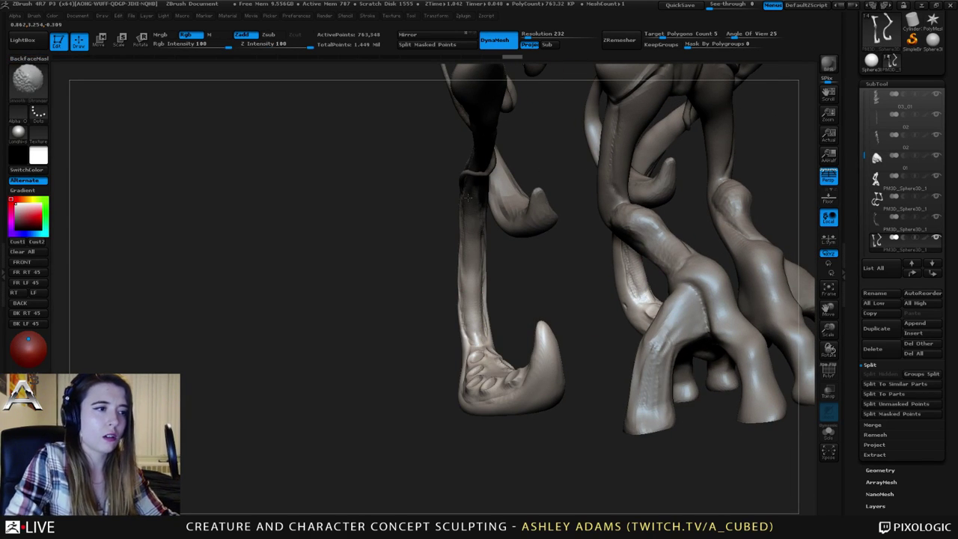
pyautogui.keyDown('shift'); pyautogui.moveTo(468, 197); pyautogui.dragTo(469, 204); pyautogui.keyUp('shift')
# Smooth the upper forearms around the wrapped tendons and add light clay strokes toward the elbows.
pyautogui.moveTo(382, 233); pyautogui.dragTo(453, 244, button='right')
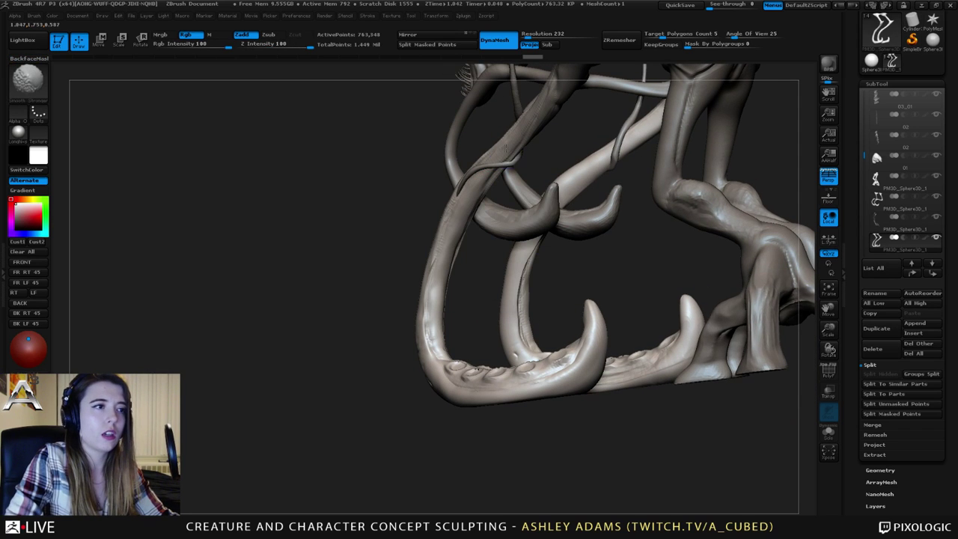
pyautogui.keyDown('shift'); pyautogui.moveTo(506, 147); pyautogui.dragTo(539, 112); pyautogui.keyUp('shift')
pyautogui.moveTo(539, 111); pyautogui.dragTo(608, 111, button='right')
pyautogui.moveTo(561, 92); pyautogui.dragTo(511, 137)
pyautogui.moveTo(568, 84); pyautogui.dragTo(555, 132, button='right')
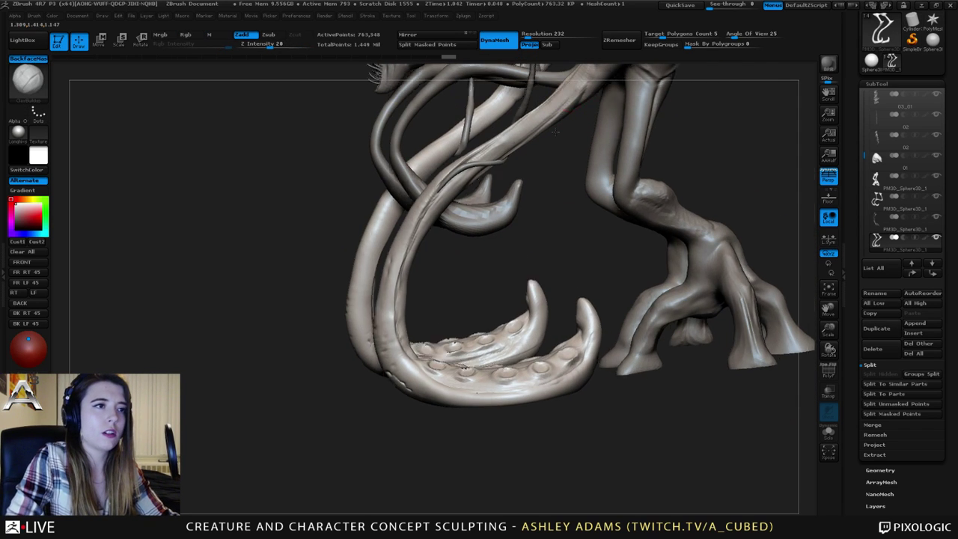
pyautogui.moveTo(555, 131); pyautogui.dragTo(553, 136)
pyautogui.moveTo(553, 136)
pyautogui.mouseDown(button='right')
pyautogui.moveTo(537, 182)
pyautogui.moveTo(548, 239)
pyautogui.moveTo(543, 196)
pyautogui.mouseUp(button='right')
pyautogui.keyDown('shift'); pyautogui.moveTo(540, 193); pyautogui.dragTo(493, 210); pyautogui.keyUp('shift')
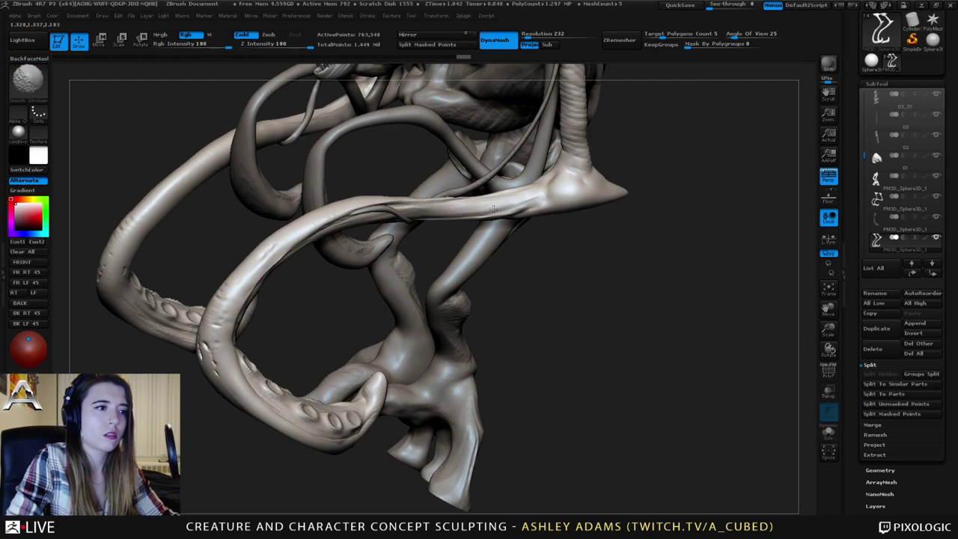
# Build up the forearms with ClayBuildup where they join the elbow spikes.
pyautogui.press('b')
pyautogui.press('c')
pyautogui.press('b')
pyautogui.moveTo(552, 188); pyautogui.dragTo(526, 216)
pyautogui.moveTo(500, 210); pyautogui.dragTo(522, 202, button='right')
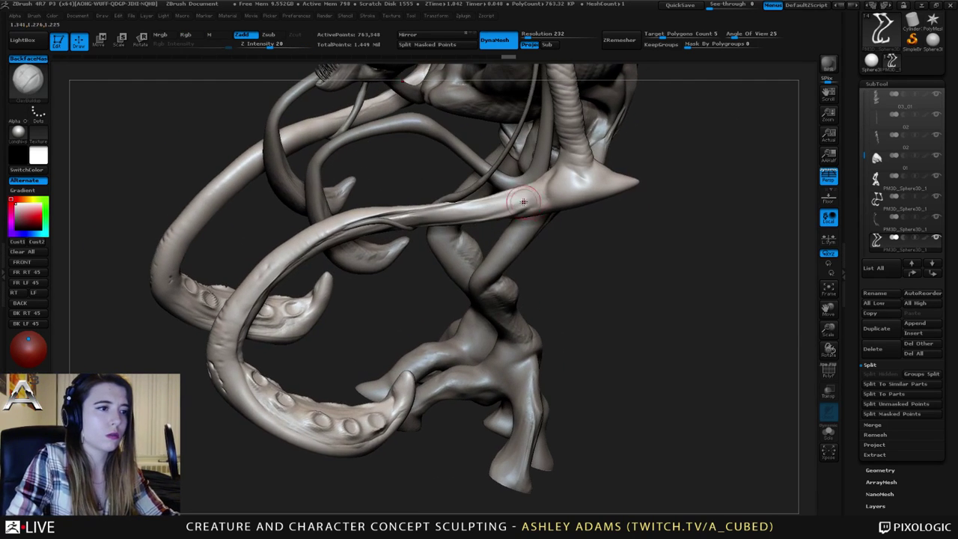
pyautogui.rightClick(527, 201)
# Carve a crease with Dam_Standard where the sucker pads meet the forearms, and smooth the inner edge above it.
pyautogui.moveTo(427, 217)
pyautogui.keyDown('alt'); pyautogui.mouseDown(button='right')
pyautogui.moveTo(506, 235)
pyautogui.moveTo(411, 303)
pyautogui.moveTo(397, 262)
pyautogui.moveTo(372, 245)
pyautogui.moveTo(509, 271)
pyautogui.moveTo(439, 283)
pyautogui.mouseUp(button='right'); pyautogui.keyUp('alt')
pyautogui.press('b')
pyautogui.press('d')
pyautogui.press('s')
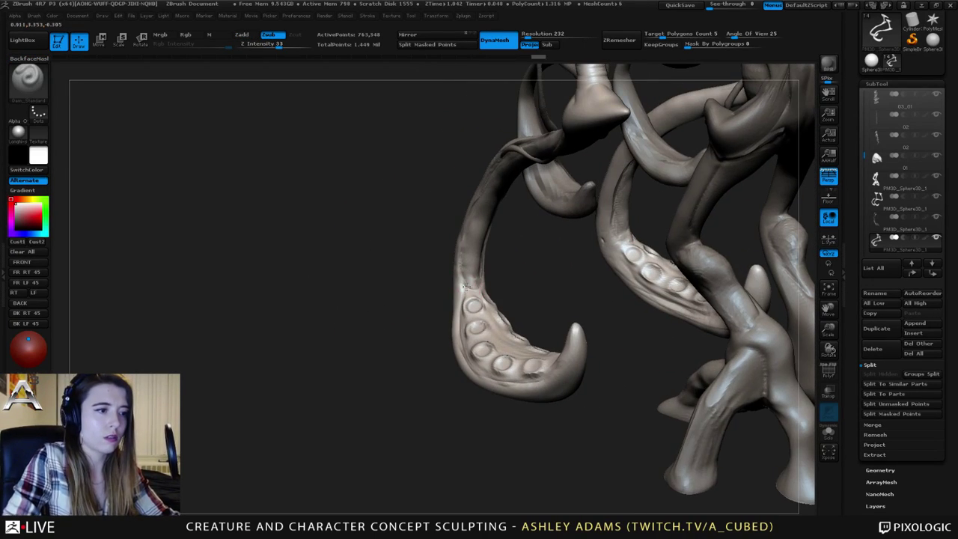
pyautogui.moveTo(465, 285); pyautogui.dragTo(473, 294)
pyautogui.moveTo(481, 280); pyautogui.dragTo(481, 247, button='right')
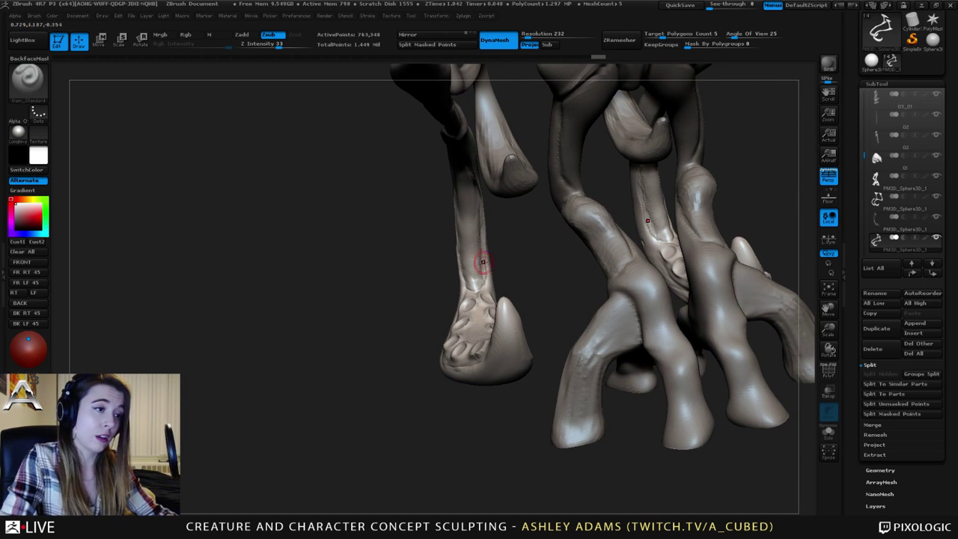
pyautogui.keyDown('shift'); pyautogui.moveTo(482, 262); pyautogui.dragTo(483, 263); pyautogui.keyUp('shift')
pyautogui.moveTo(472, 268); pyautogui.dragTo(482, 260, button='right')
# Adjust the side edges of the forearms just above the sucker pads with Snake Hook.
pyautogui.press('b')
pyautogui.press('s')
pyautogui.press('h')
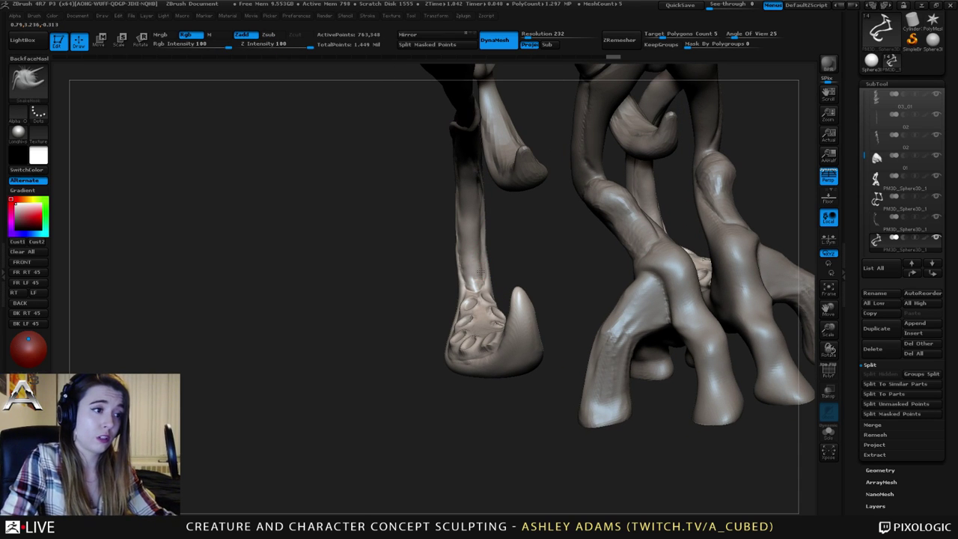
pyautogui.moveTo(468, 251); pyautogui.dragTo(472, 254, button='right')
pyautogui.press('space')
pyautogui.moveTo(465, 256); pyautogui.dragTo(473, 256)
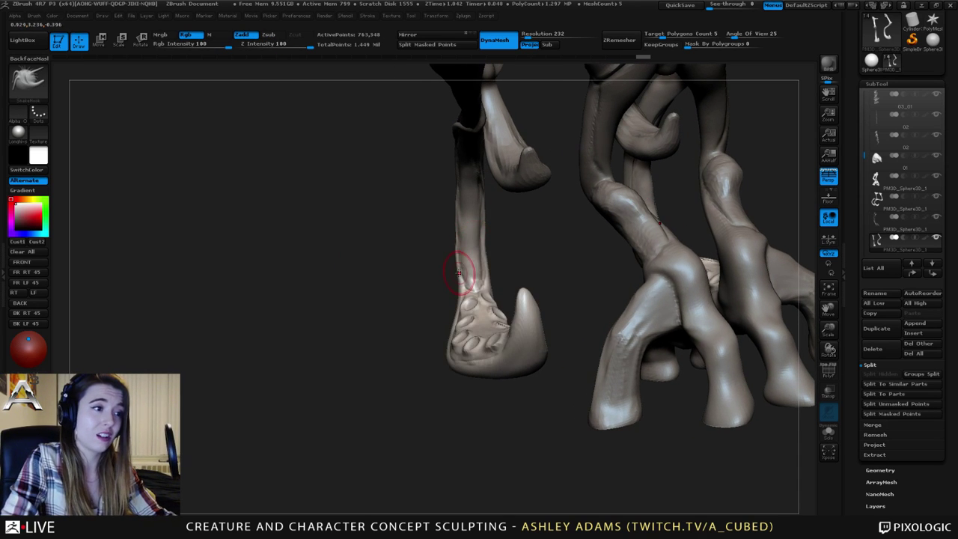
pyautogui.moveTo(459, 275); pyautogui.dragTo(454, 249, button='right')
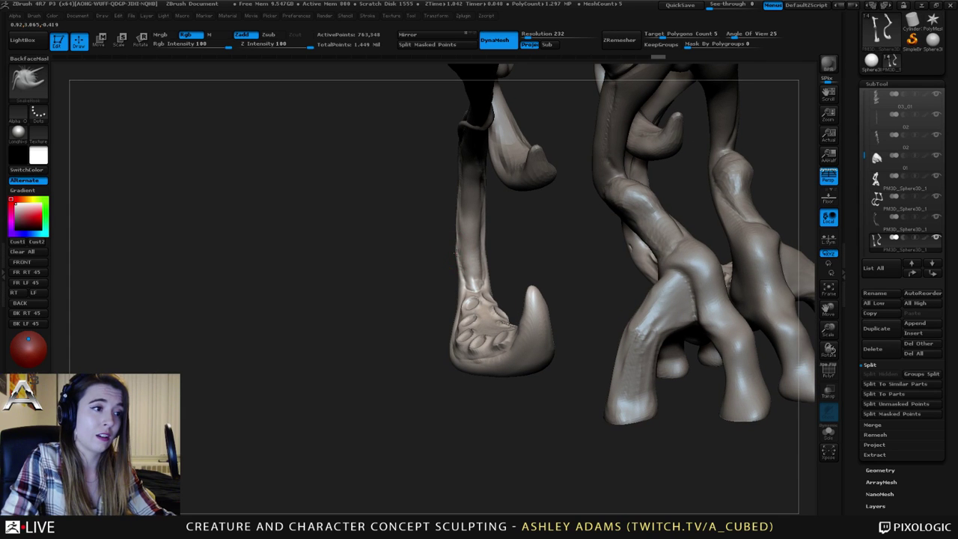
pyautogui.moveTo(454, 253)
pyautogui.mouseDown()
pyautogui.moveTo(464, 225)
pyautogui.moveTo(483, 245)
pyautogui.mouseUp()
# Build up the inner edge of the forearms down to the sucker pads with ClayBuildup.
pyautogui.moveTo(479, 241); pyautogui.dragTo(491, 219, button='right')
pyautogui.press('b')
pyautogui.press('c')
pyautogui.press('b')
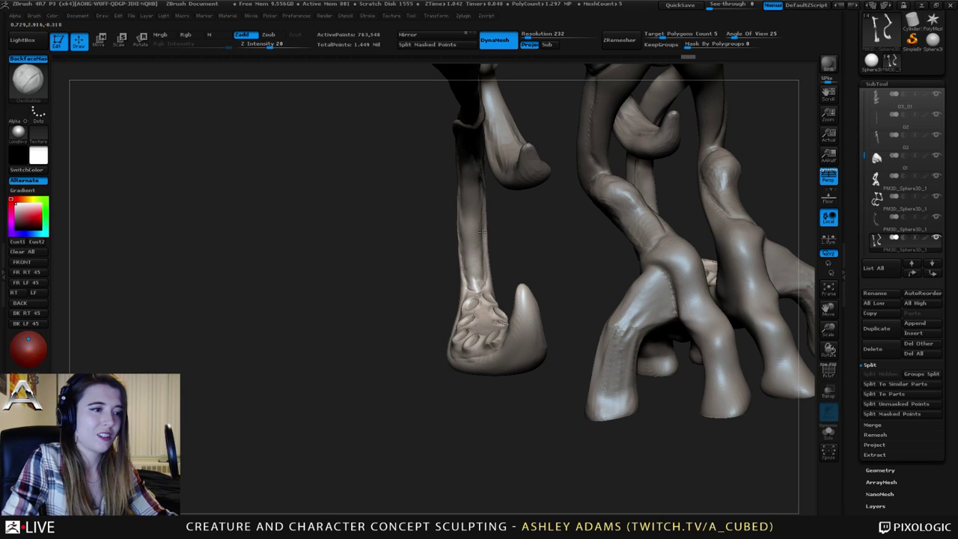
pyautogui.moveTo(482, 231); pyautogui.dragTo(480, 277)
pyautogui.moveTo(480, 271); pyautogui.dragTo(485, 255, button='right')
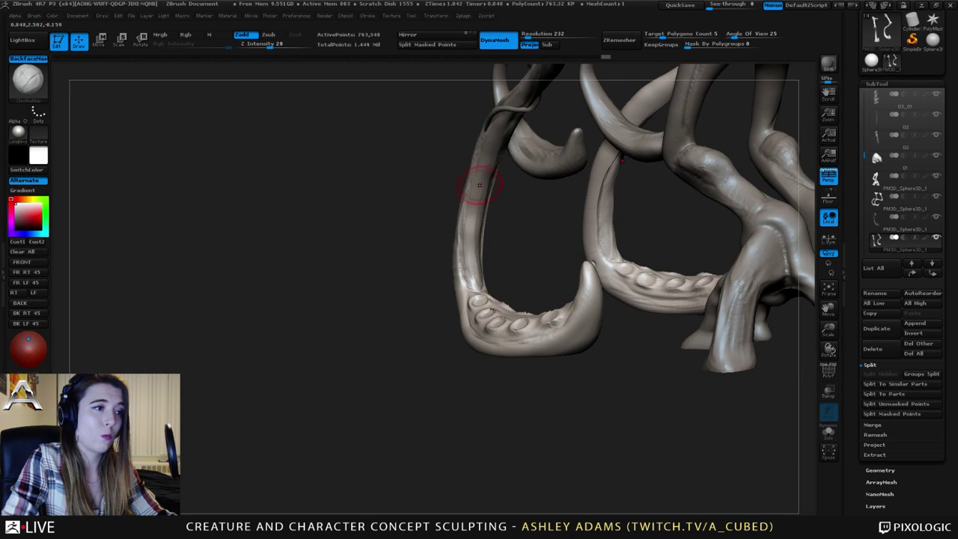
# Smooth the inner forearm surface down to the first suckers.
pyautogui.moveTo(479, 208); pyautogui.dragTo(484, 210, button='right')
pyautogui.keyDown('shift'); pyautogui.moveTo(476, 191); pyautogui.dragTo(472, 224); pyautogui.keyUp('shift')
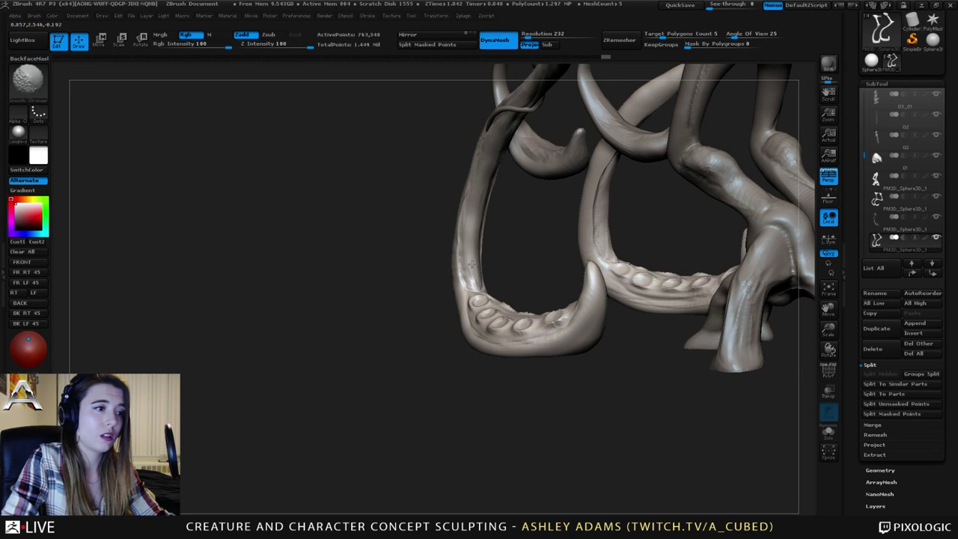
pyautogui.moveTo(477, 279); pyautogui.dragTo(466, 310, button='right')
pyautogui.keyDown('shift'); pyautogui.moveTo(466, 310); pyautogui.dragTo(467, 314); pyautogui.keyUp('shift')
pyautogui.moveTo(467, 314); pyautogui.dragTo(465, 312, button='right')
pyautogui.rightClick(465, 308)
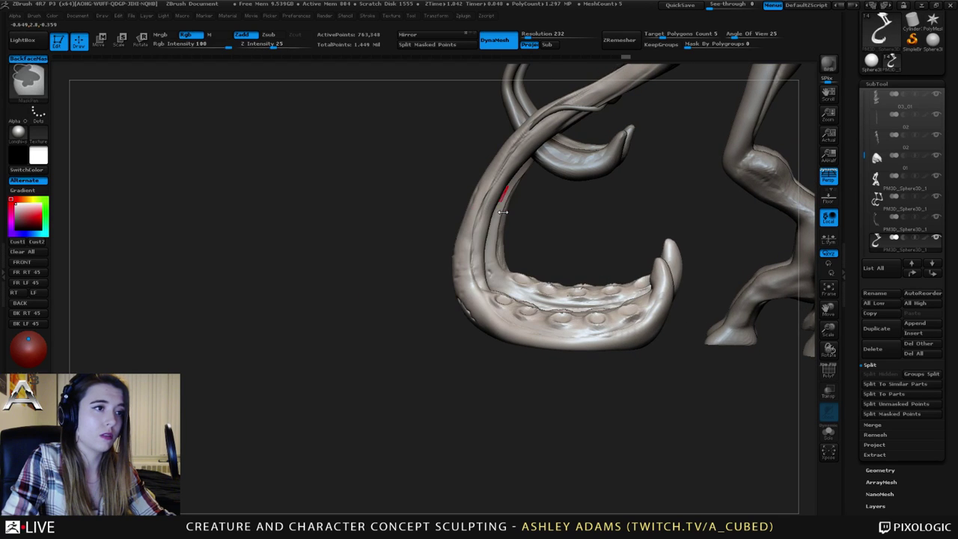
# Carve long grooves with Dam_Standard down the middle of the limb pads between the two rows of suckers.
pyautogui.moveTo(502, 196)
pyautogui.mouseDown(button='right')
pyautogui.moveTo(509, 209)
pyautogui.moveTo(426, 212)
pyautogui.mouseUp(button='right')
pyautogui.keyDown('ctrl'); pyautogui.moveTo(427, 212); pyautogui.dragTo(418, 241, button='right'); pyautogui.keyUp('ctrl')
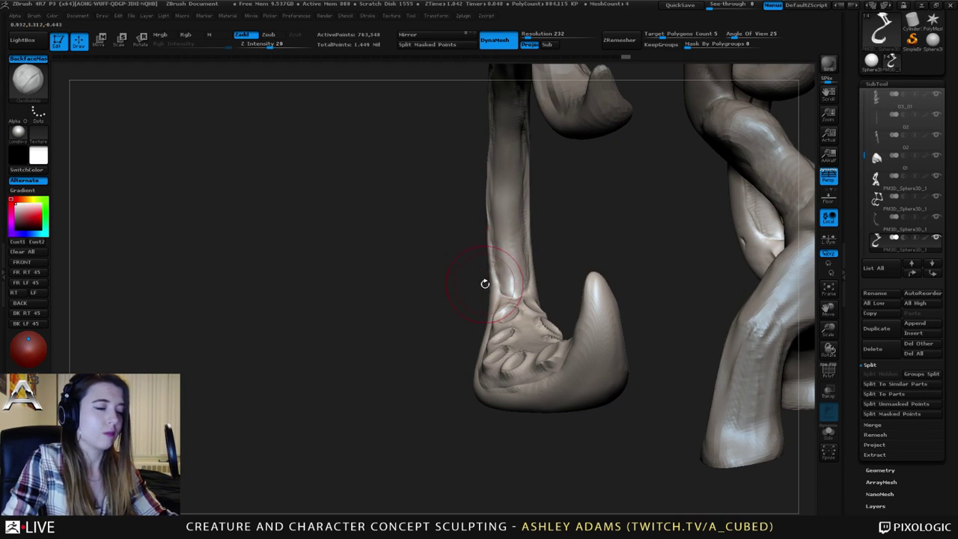
pyautogui.moveTo(472, 268)
pyautogui.mouseDown(button='right')
pyautogui.moveTo(524, 341)
pyautogui.moveTo(552, 351)
pyautogui.moveTo(545, 338)
pyautogui.moveTo(514, 335)
pyautogui.mouseUp(button='right')
pyautogui.press('b')
pyautogui.press('d')
pyautogui.press('s')
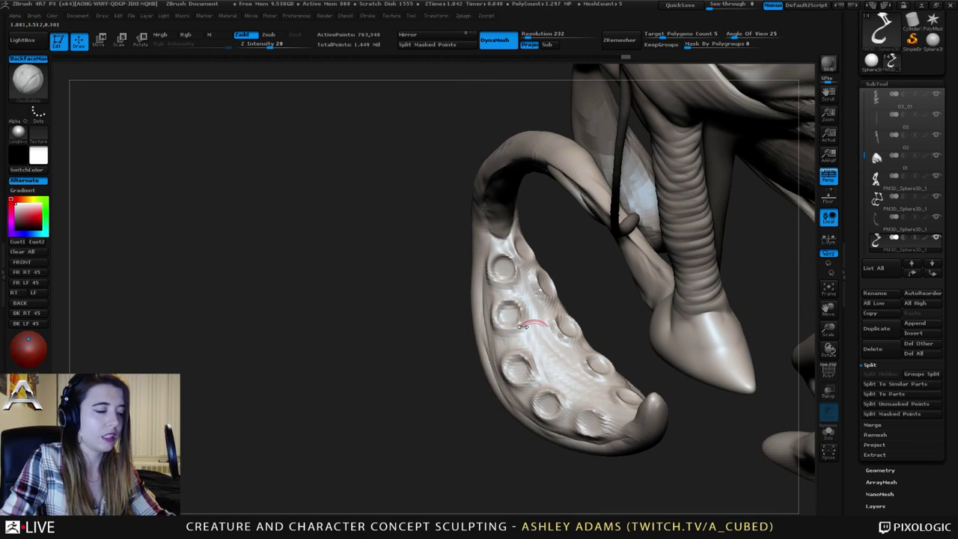
pyautogui.moveTo(510, 247)
pyautogui.mouseDown()
pyautogui.moveTo(544, 346)
pyautogui.moveTo(574, 388)
pyautogui.moveTo(627, 408)
pyautogui.moveTo(569, 368)
pyautogui.moveTo(515, 259)
pyautogui.moveTo(570, 365)
pyautogui.mouseUp()
pyautogui.moveTo(570, 365); pyautogui.dragTo(606, 422, button='right')
pyautogui.moveTo(525, 313); pyautogui.dragTo(587, 393)
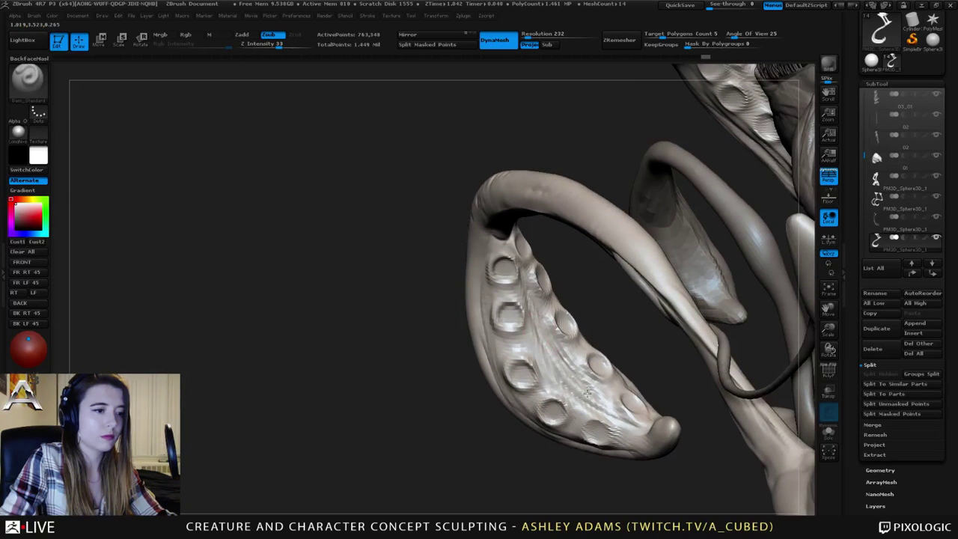
# Carve additional Dam_Standard grooves across the limb pads from between the suckers toward the pad tips.
pyautogui.moveTo(550, 351); pyautogui.dragTo(621, 415)
pyautogui.moveTo(580, 386)
pyautogui.mouseDown()
pyautogui.moveTo(624, 418)
pyautogui.moveTo(574, 394)
pyautogui.moveTo(537, 355)
pyautogui.moveTo(529, 316)
pyautogui.mouseUp()
pyautogui.moveTo(528, 316)
pyautogui.mouseDown()
pyautogui.moveTo(542, 368)
pyautogui.moveTo(526, 301)
pyautogui.mouseUp()
pyautogui.moveTo(526, 301)
pyautogui.mouseDown(button='right')
pyautogui.moveTo(560, 350)
pyautogui.moveTo(536, 324)
pyautogui.mouseUp(button='right')
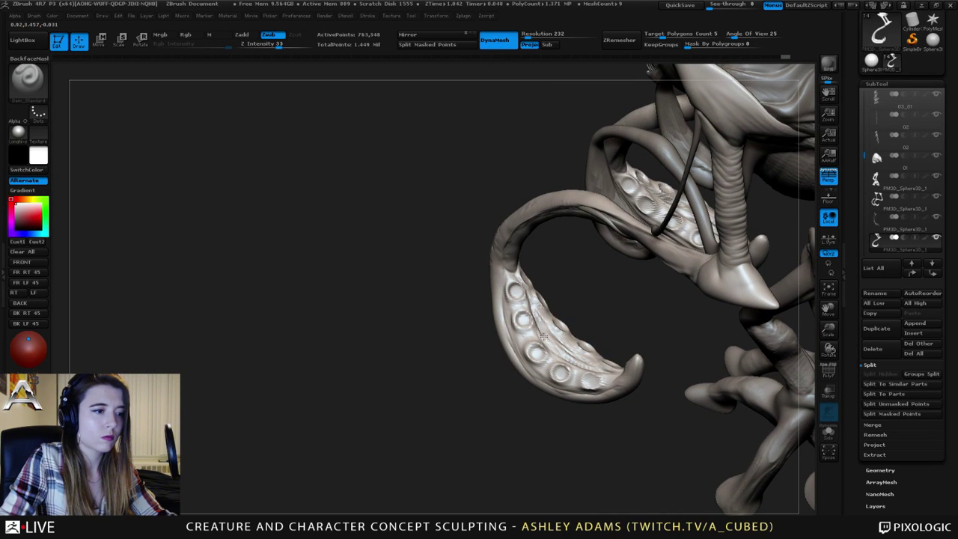
pyautogui.moveTo(544, 336); pyautogui.dragTo(574, 365)
pyautogui.moveTo(574, 365)
pyautogui.mouseDown(button='right')
pyautogui.moveTo(541, 346)
pyautogui.moveTo(557, 355)
pyautogui.mouseUp(button='right')
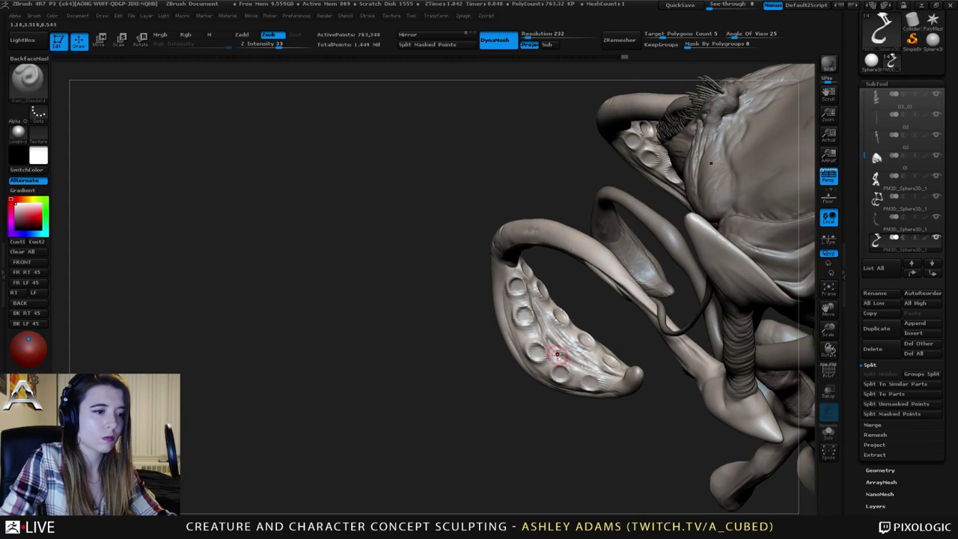
pyautogui.moveTo(557, 355); pyautogui.dragTo(615, 376)
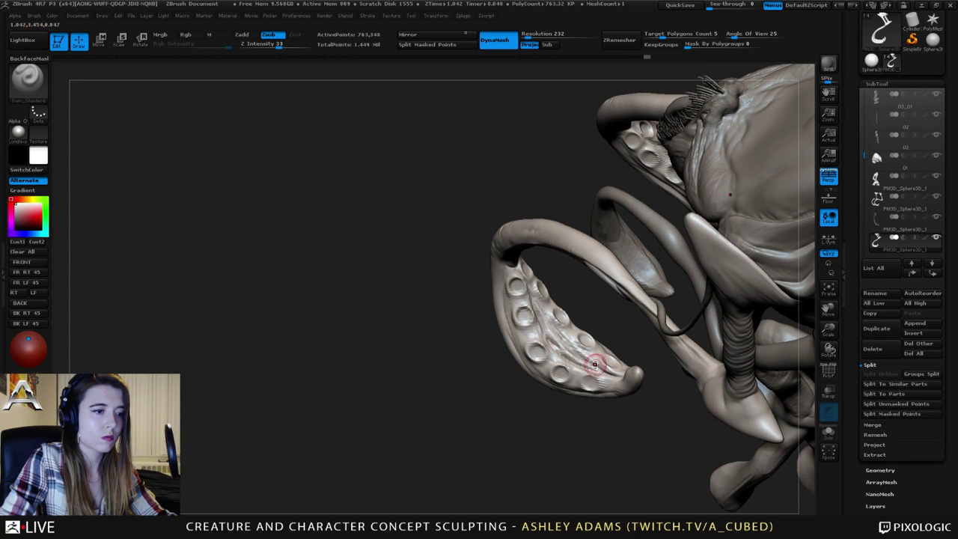
# Carve short creases around the uppermost suckers where the pads meet the forearms.
pyautogui.moveTo(545, 315); pyautogui.dragTo(523, 293)
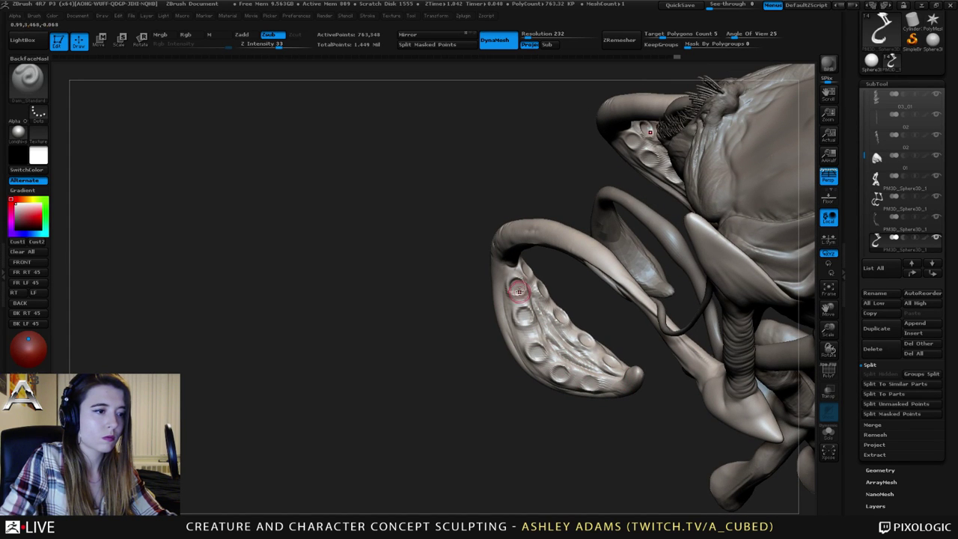
pyautogui.moveTo(521, 291); pyautogui.dragTo(492, 255, button='right')
pyautogui.moveTo(522, 271); pyautogui.dragTo(520, 281)
pyautogui.moveTo(520, 281); pyautogui.dragTo(488, 253, button='right')
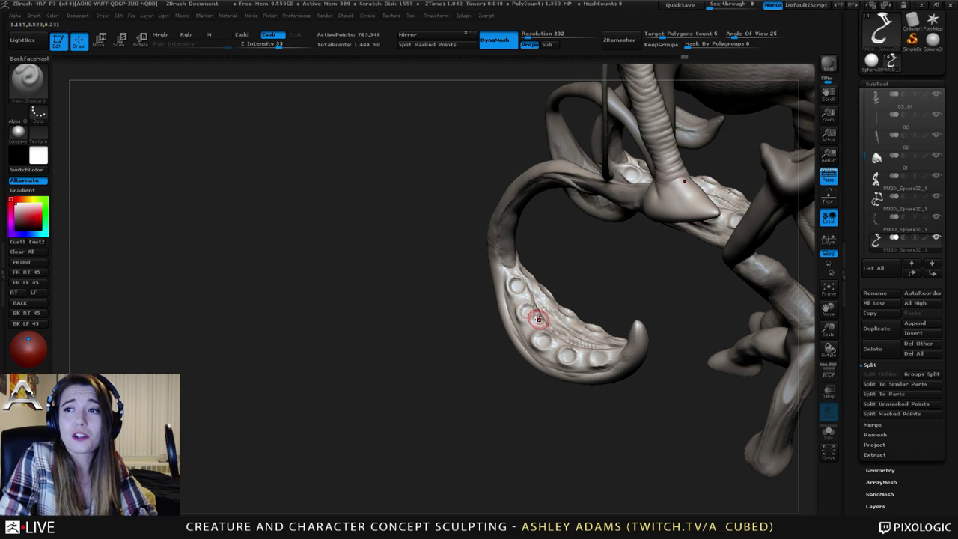
pyautogui.moveTo(584, 311); pyautogui.dragTo(578, 262)
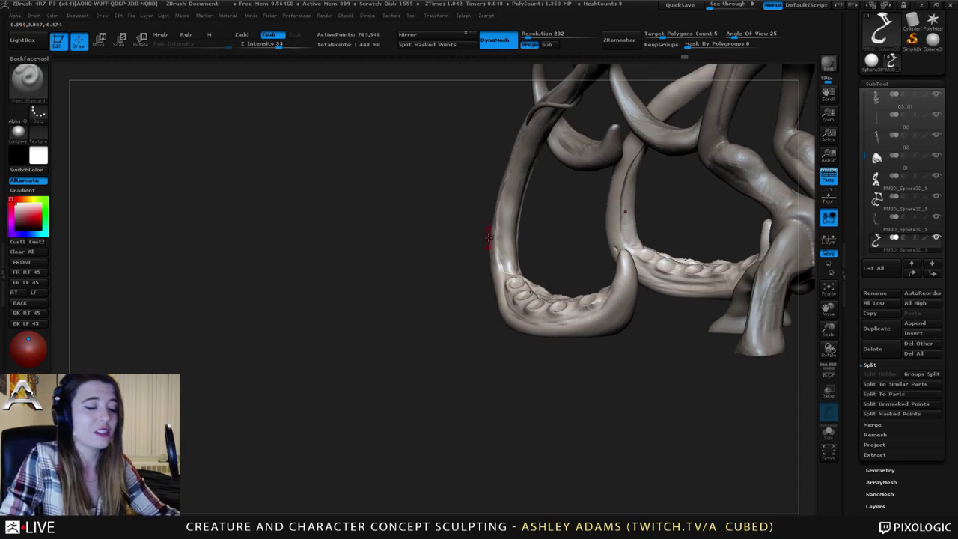
# Adjust Dam_Standard's LazyStep to space out the stroke and try a row of pits up the outer forearms.
pyautogui.press('b')
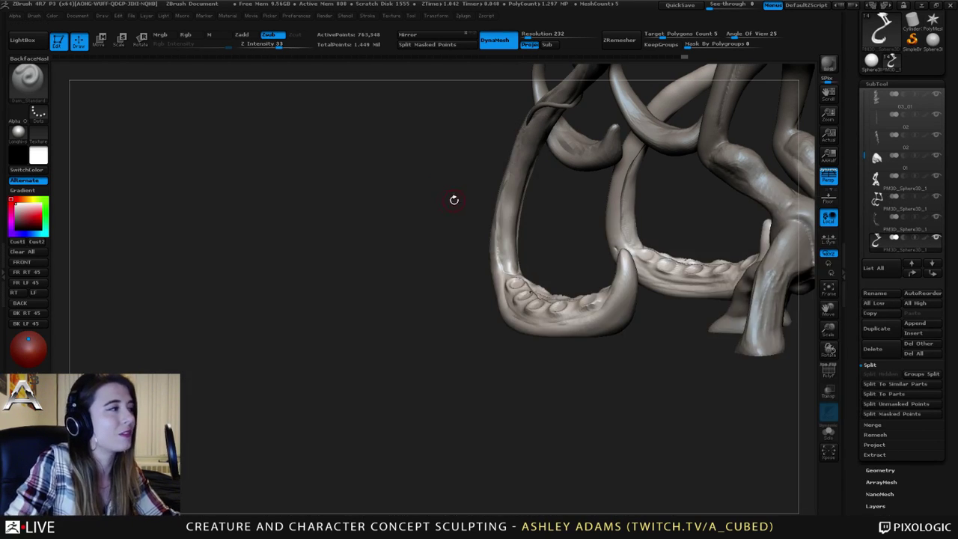
pyautogui.click(368, 16)
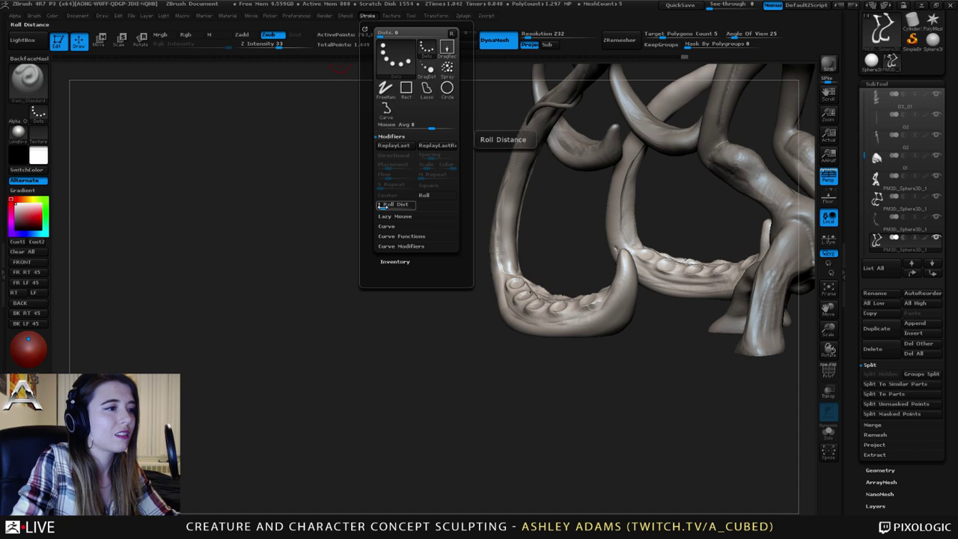
pyautogui.click(399, 217)
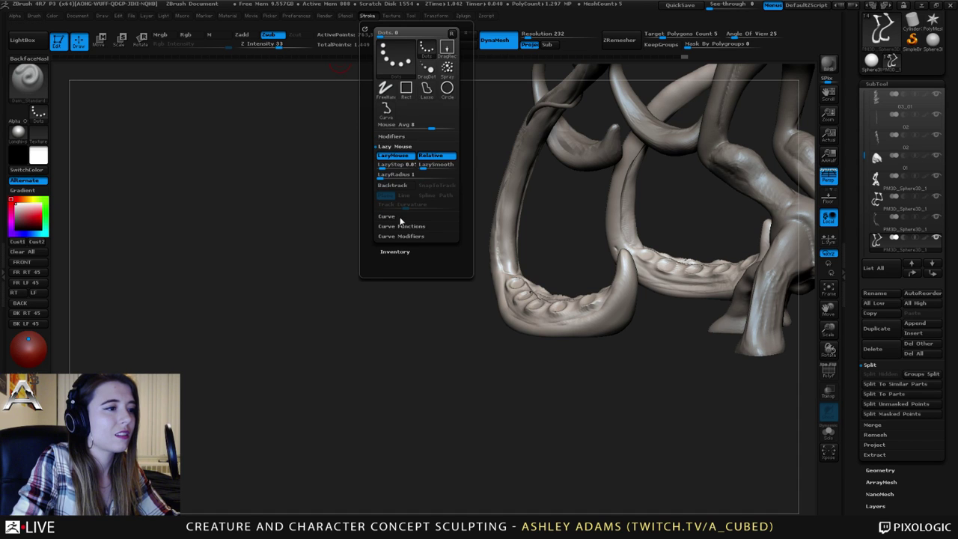
pyautogui.click(390, 164)
pyautogui.moveTo(522, 237)
pyautogui.mouseDown(button='right')
pyautogui.moveTo(519, 269)
pyautogui.moveTo(527, 241)
pyautogui.mouseUp(button='right')
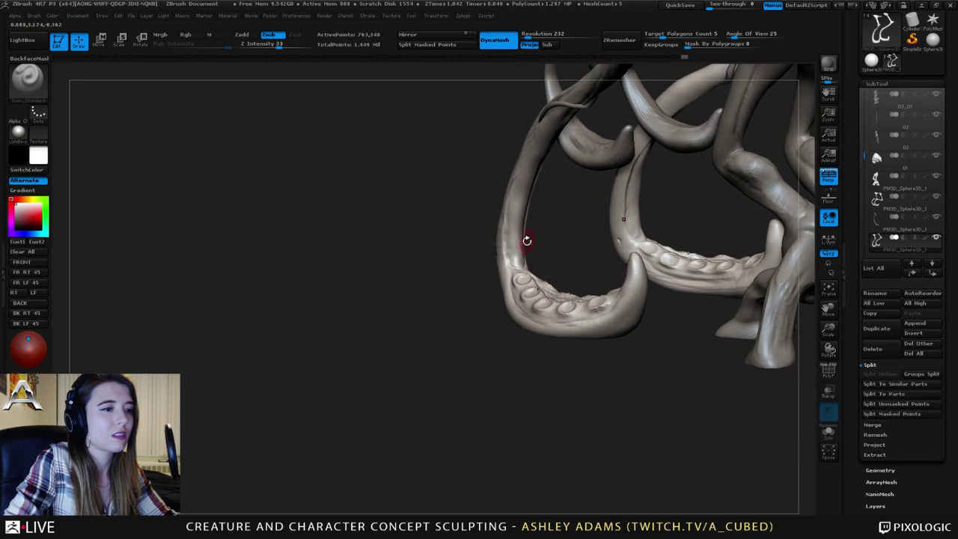
pyautogui.moveTo(518, 193); pyautogui.dragTo(552, 122)
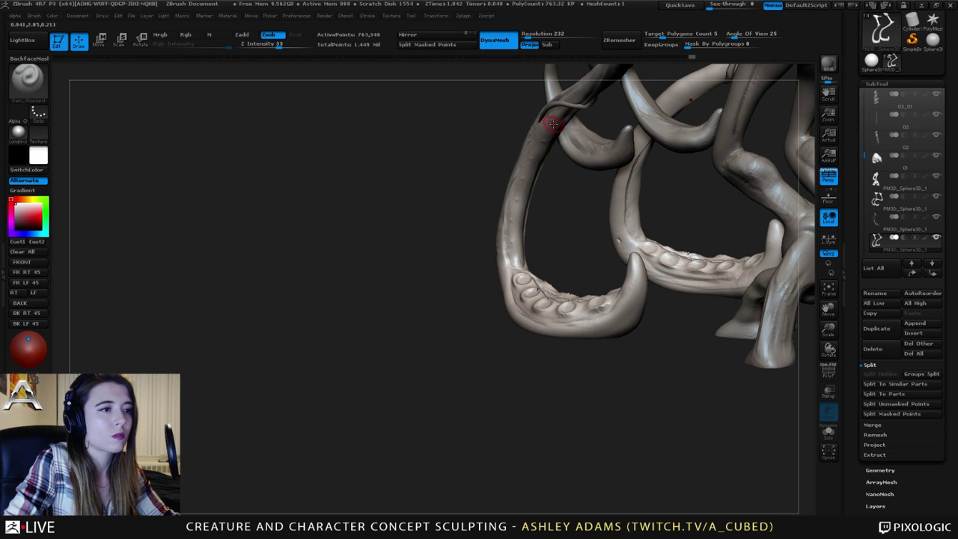
pyautogui.click(367, 16)
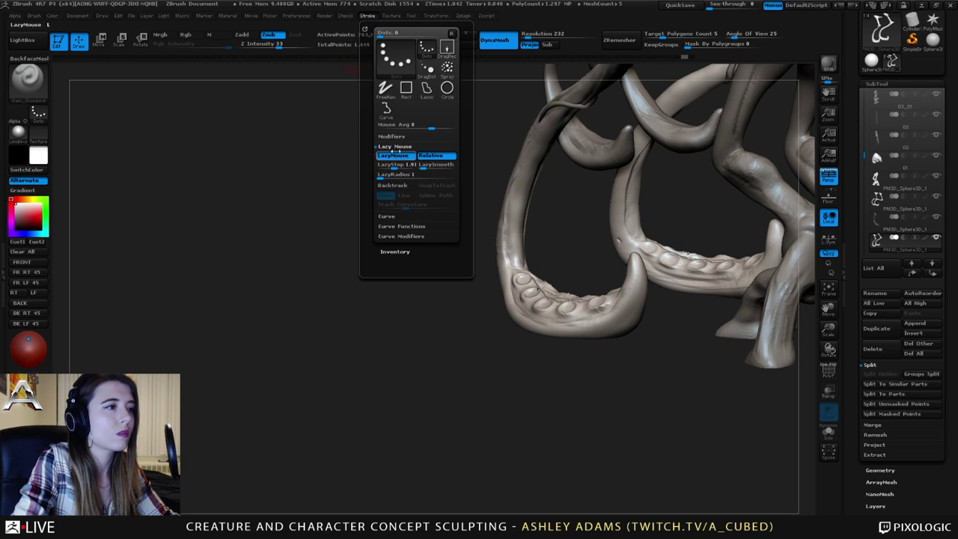
pyautogui.click(389, 166)
# Examine the whole creature from the front and both sides, checking the curved limbs and sucker pads against the silhouette.
pyautogui.keyDown('alt'); pyautogui.moveTo(477, 207); pyautogui.dragTo(420, 229); pyautogui.keyUp('alt')
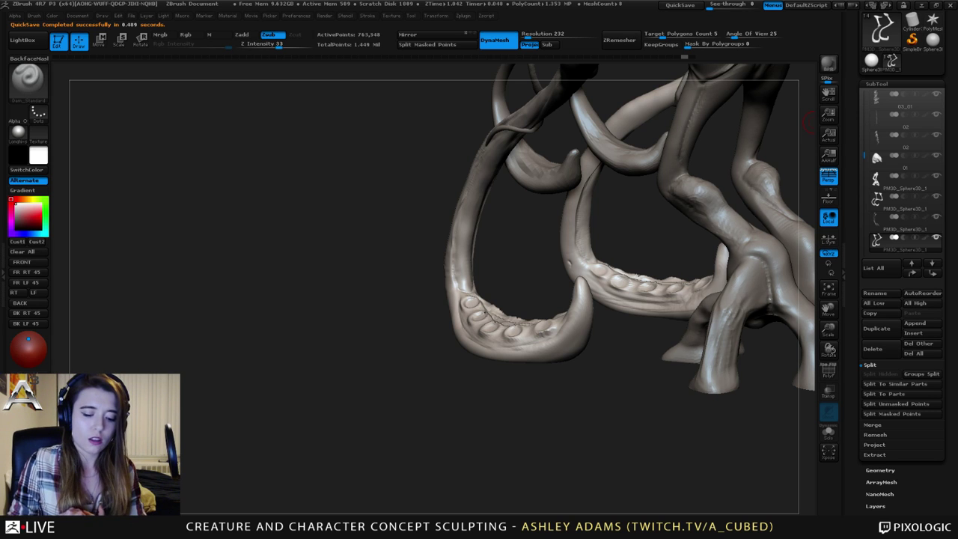
pyautogui.moveTo(556, 274); pyautogui.dragTo(528, 270)
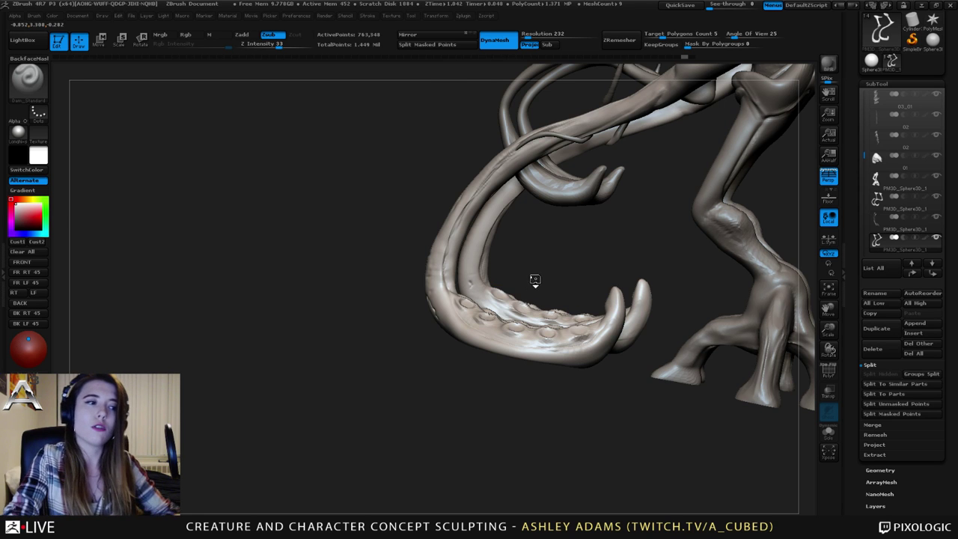
pyautogui.moveTo(534, 280); pyautogui.dragTo(640, 284)
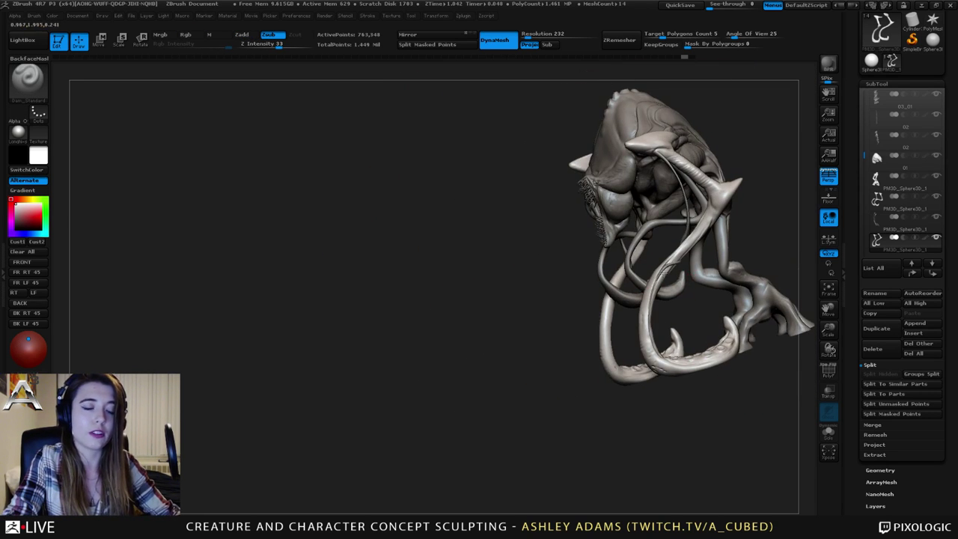
pyautogui.moveTo(697, 275); pyautogui.dragTo(562, 295)
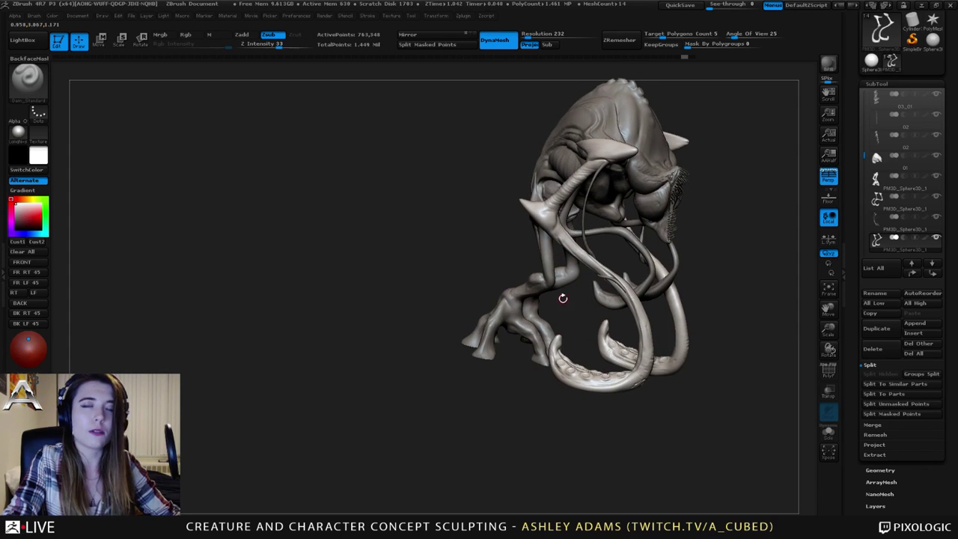
pyautogui.moveTo(568, 347)
pyautogui.mouseDown()
pyautogui.moveTo(571, 396)
pyautogui.moveTo(587, 336)
pyautogui.moveTo(617, 328)
pyautogui.moveTo(578, 334)
pyautogui.mouseUp()
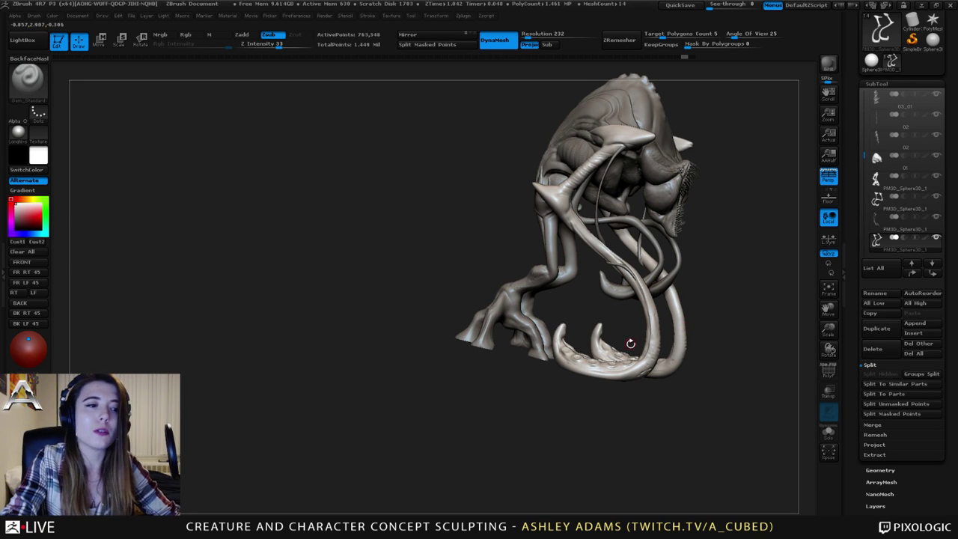
pyautogui.moveTo(631, 342); pyautogui.dragTo(587, 377)
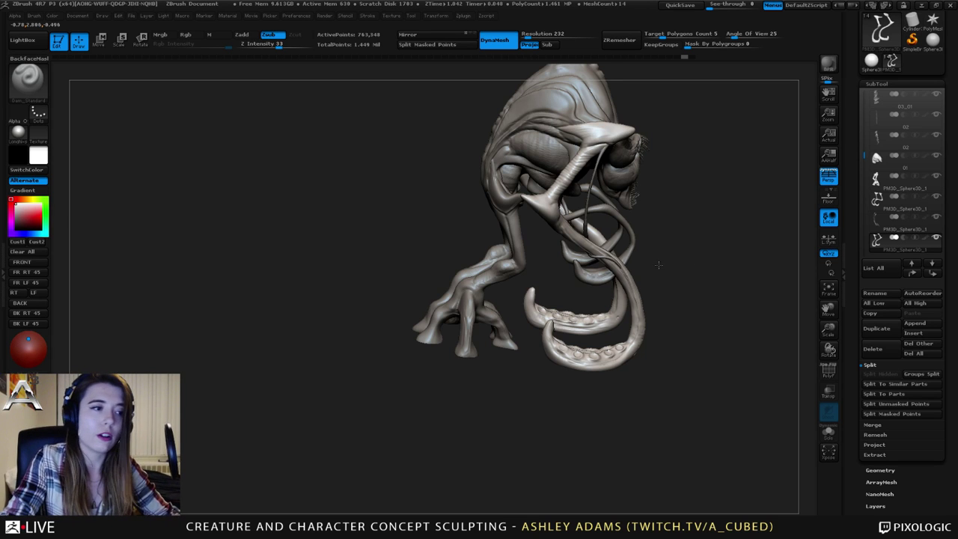
pyautogui.moveTo(730, 244); pyautogui.dragTo(648, 235)
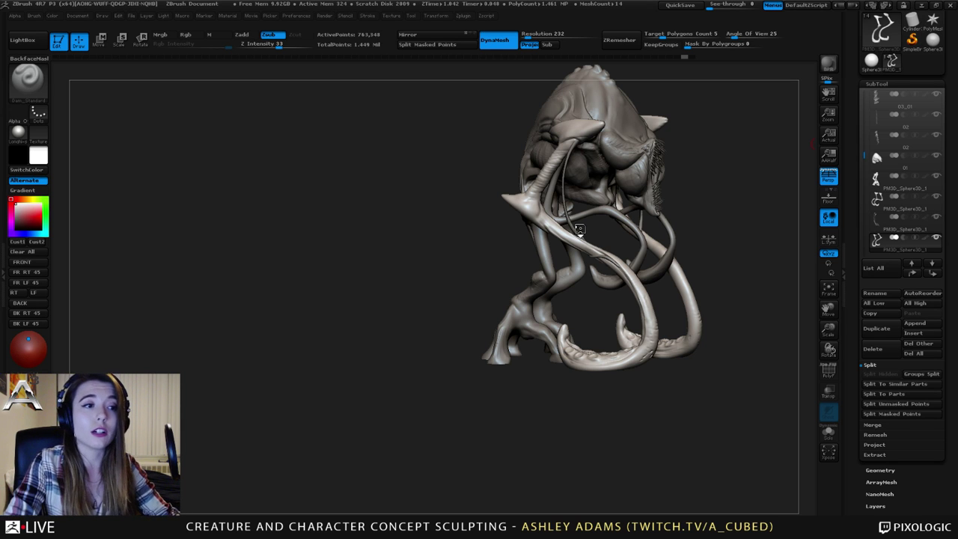
pyautogui.moveTo(581, 231); pyautogui.dragTo(645, 274, button='right')
pyautogui.keyDown('alt'); pyautogui.moveTo(654, 232); pyautogui.dragTo(571, 229, button='right'); pyautogui.keyUp('alt')
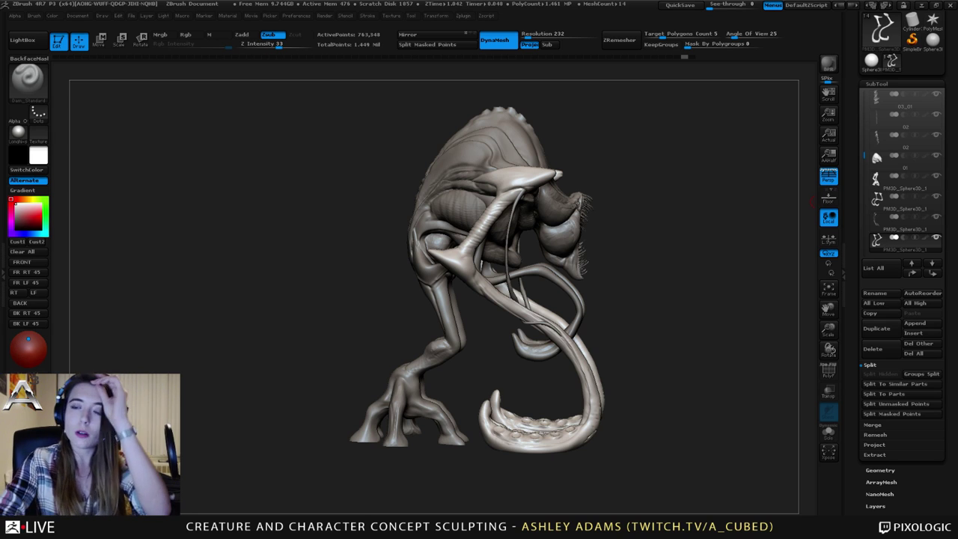
# Pull the tips of the shoulder spikes upward with a resized Snake Hook brush.
pyautogui.moveTo(696, 187); pyautogui.dragTo(648, 141)
pyautogui.moveTo(647, 141)
pyautogui.mouseDown(button='right')
pyautogui.moveTo(597, 153)
pyautogui.moveTo(623, 150)
pyautogui.moveTo(607, 129)
pyautogui.mouseUp(button='right')
pyautogui.press('b')
pyautogui.press('s')
pyautogui.press('h')
pyautogui.moveTo(642, 160)
pyautogui.mouseDown(button='right')
pyautogui.moveTo(647, 139)
pyautogui.moveTo(674, 140)
pyautogui.mouseUp(button='right')
pyautogui.rightClick(650, 203)
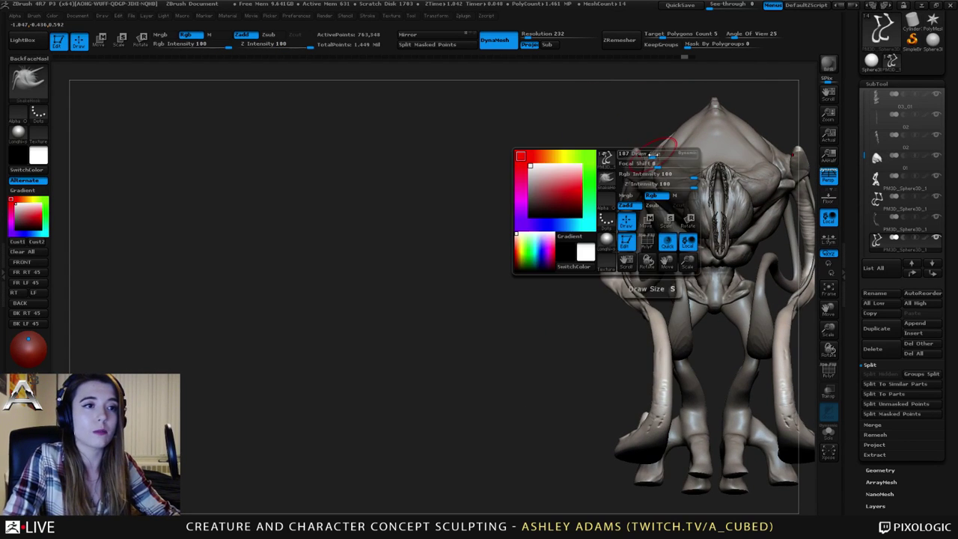
pyautogui.moveTo(651, 174); pyautogui.dragTo(653, 144, button='right')
pyautogui.moveTo(639, 166); pyautogui.dragTo(634, 150)
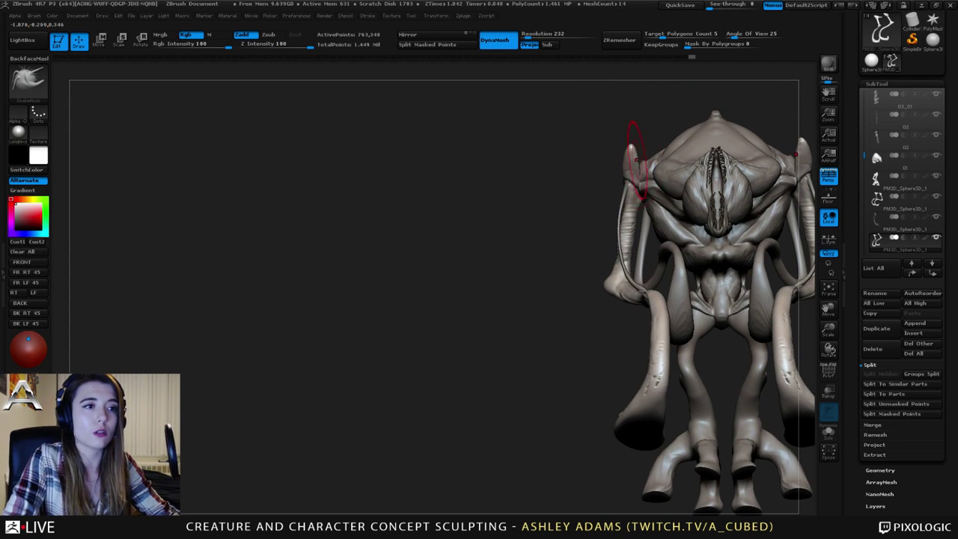
# Adjust the contour of the ribbed upper arms between shoulder and elbow with Snake Hook.
pyautogui.moveTo(633, 258); pyautogui.dragTo(633, 229, button='right')
pyautogui.moveTo(633, 223); pyautogui.dragTo(618, 256)
pyautogui.moveTo(620, 260); pyautogui.dragTo(730, 197, button='right')
pyautogui.keyDown('shift'); pyautogui.moveTo(625, 195); pyautogui.dragTo(663, 191, button='right'); pyautogui.keyUp('shift')
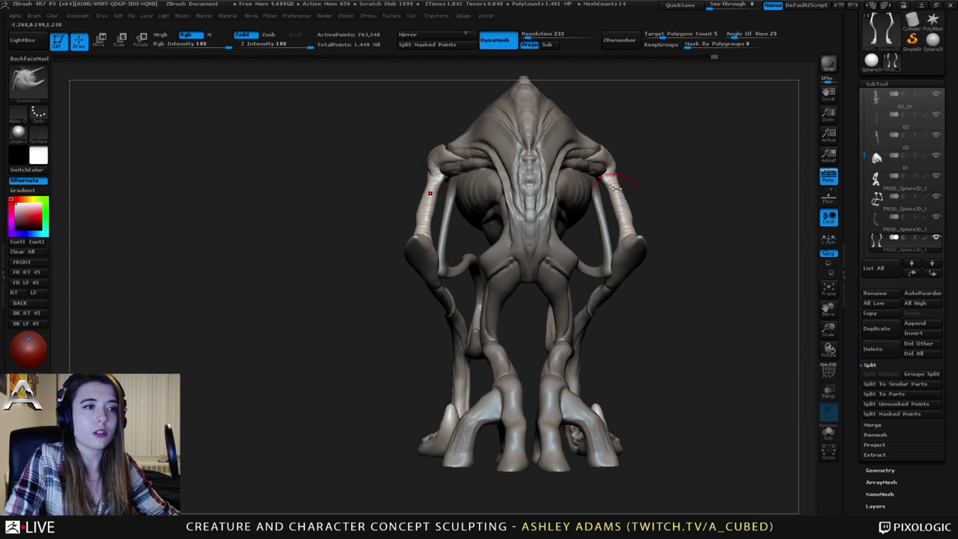
pyautogui.moveTo(618, 191); pyautogui.dragTo(613, 178)
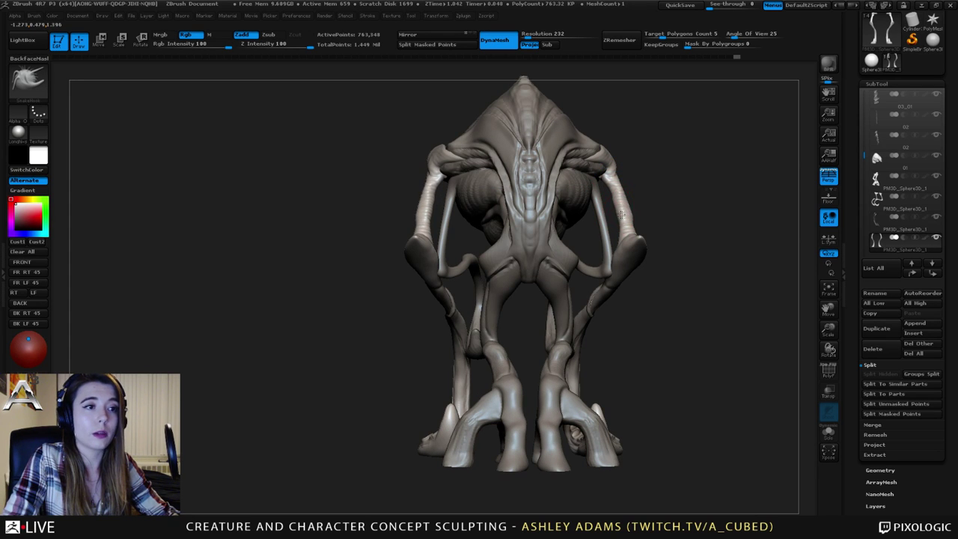
# Select the smaller inner limbs and reshape their upper bends near the elbows with a resized Snake Hook brush.
pyautogui.moveTo(624, 184)
pyautogui.mouseDown(button='right')
pyautogui.moveTo(607, 202)
pyautogui.moveTo(567, 214)
pyautogui.moveTo(464, 215)
pyautogui.moveTo(714, 209)
pyautogui.mouseUp(button='right')
pyautogui.press('space')
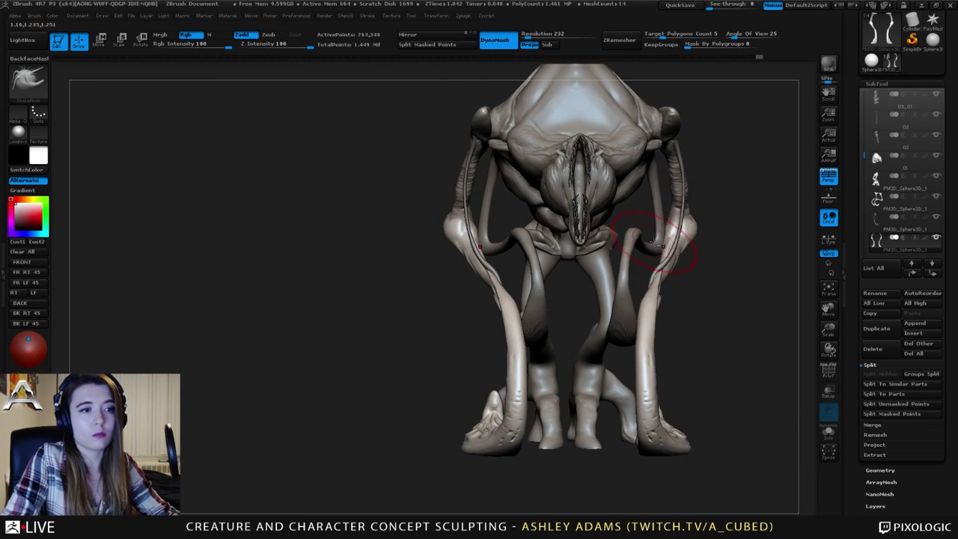
pyautogui.keyDown('alt'); pyautogui.click(653, 241); pyautogui.keyUp('alt')
pyautogui.press('space')
pyautogui.moveTo(663, 238); pyautogui.dragTo(656, 239)
pyautogui.moveTo(675, 238); pyautogui.dragTo(617, 238, button='right')
pyautogui.moveTo(661, 233); pyautogui.dragTo(636, 241)
pyautogui.moveTo(627, 241); pyautogui.dragTo(651, 242, button='right')
pyautogui.rightClick(651, 243)
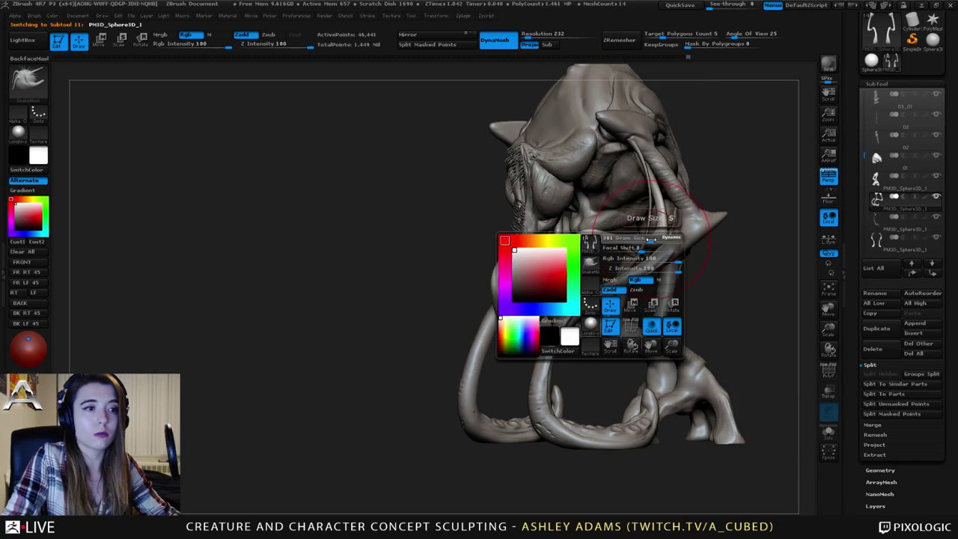
pyautogui.moveTo(642, 244); pyautogui.dragTo(627, 238)
pyautogui.moveTo(615, 237)
pyautogui.mouseDown(button='right')
pyautogui.moveTo(627, 239)
pyautogui.moveTo(611, 204)
pyautogui.moveTo(576, 216)
pyautogui.mouseUp(button='right')
pyautogui.rightClick(606, 218)
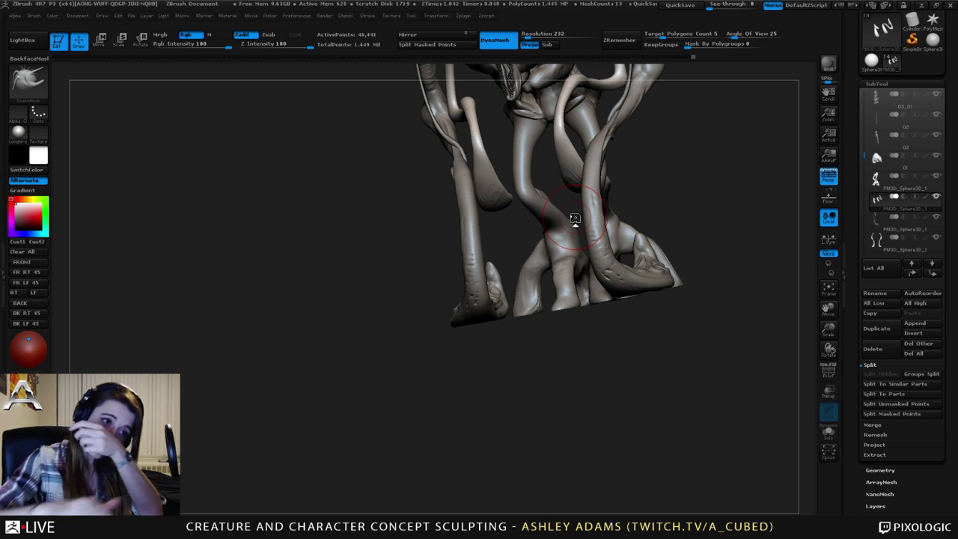
# Switch back to the large outer limbs and carve grooves up the lower forearms with Dam_Standard.
pyautogui.moveTo(404, 176); pyautogui.dragTo(507, 182)
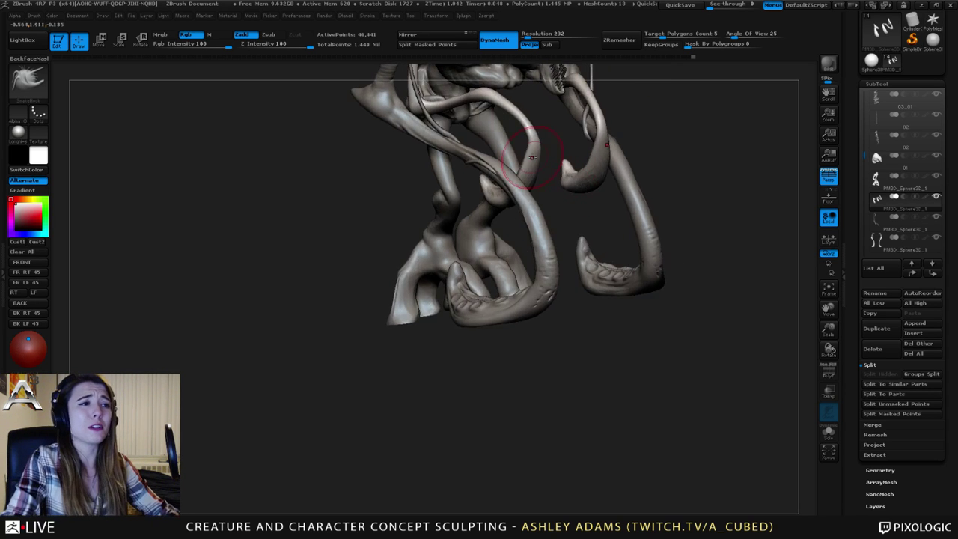
pyautogui.keyDown('alt'); pyautogui.moveTo(474, 138); pyautogui.dragTo(470, 230); pyautogui.keyUp('alt')
pyautogui.moveTo(583, 232)
pyautogui.mouseDown()
pyautogui.moveTo(478, 240)
pyautogui.moveTo(633, 214)
pyautogui.moveTo(633, 229)
pyautogui.moveTo(664, 238)
pyautogui.moveTo(655, 253)
pyautogui.moveTo(696, 228)
pyautogui.moveTo(696, 212)
pyautogui.moveTo(664, 210)
pyautogui.mouseUp()
pyautogui.keyDown('alt'); pyautogui.click(665, 239); pyautogui.keyUp('alt')
pyautogui.press('space')
pyautogui.moveTo(723, 205); pyautogui.dragTo(660, 190)
pyautogui.press('space')
pyautogui.press('ctrl')
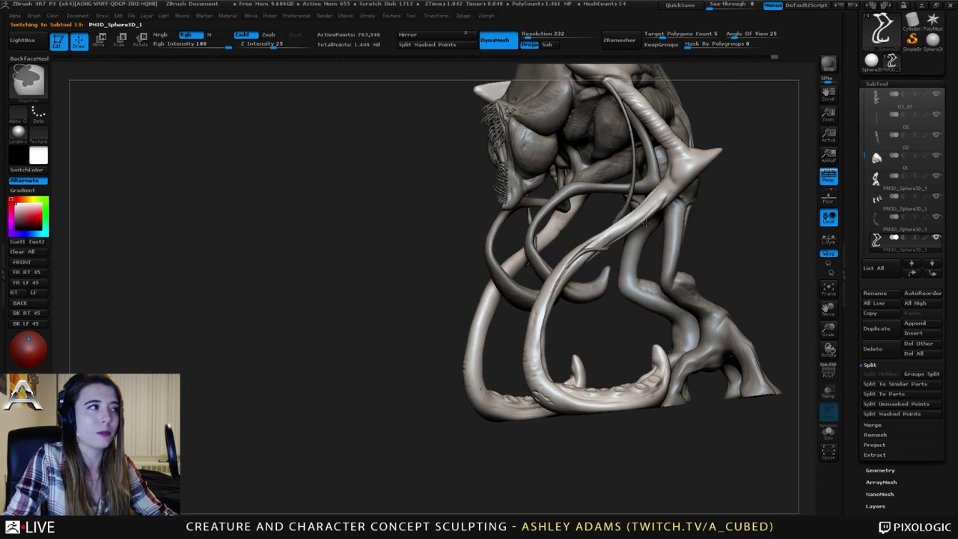
pyautogui.keyDown('ctrl'); pyautogui.moveTo(646, 223); pyautogui.dragTo(658, 247, button='right'); pyautogui.keyUp('ctrl')
pyautogui.moveTo(659, 247)
pyautogui.mouseDown(button='right')
pyautogui.moveTo(678, 195)
pyautogui.moveTo(663, 179)
pyautogui.mouseUp(button='right')
pyautogui.press('b')
pyautogui.press('d')
pyautogui.press('s')
pyautogui.moveTo(515, 348)
pyautogui.keyDown('alt'); pyautogui.mouseDown(button='right')
pyautogui.moveTo(585, 256)
pyautogui.moveTo(520, 262)
pyautogui.moveTo(506, 326)
pyautogui.mouseUp(button='right'); pyautogui.keyUp('alt')
pyautogui.moveTo(444, 342); pyautogui.dragTo(437, 291)
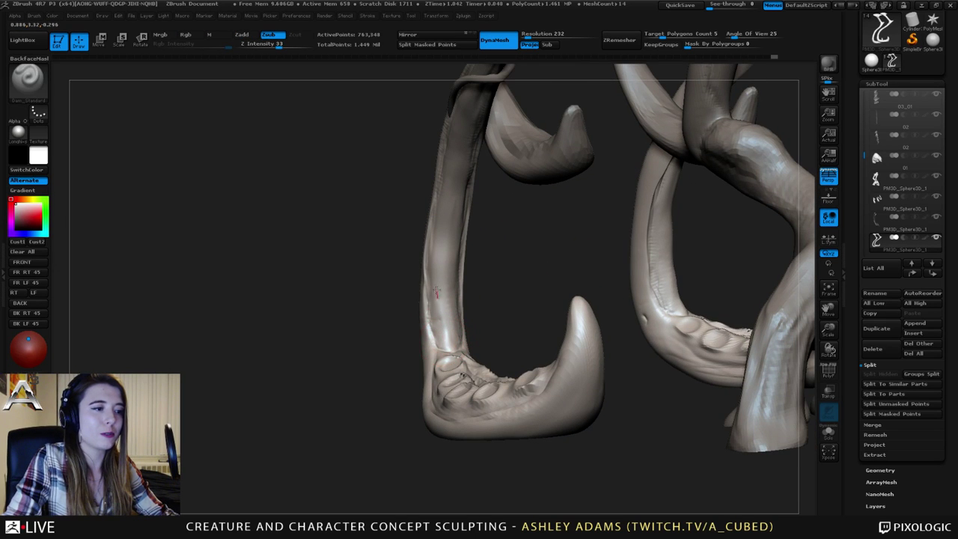
pyautogui.moveTo(442, 216); pyautogui.dragTo(446, 200)
# Carve creases along the forearms beneath the wrapping tendons and undo the last stroke.
pyautogui.moveTo(454, 256)
pyautogui.mouseDown(button='right')
pyautogui.moveTo(485, 187)
pyautogui.moveTo(510, 203)
pyautogui.mouseUp(button='right')
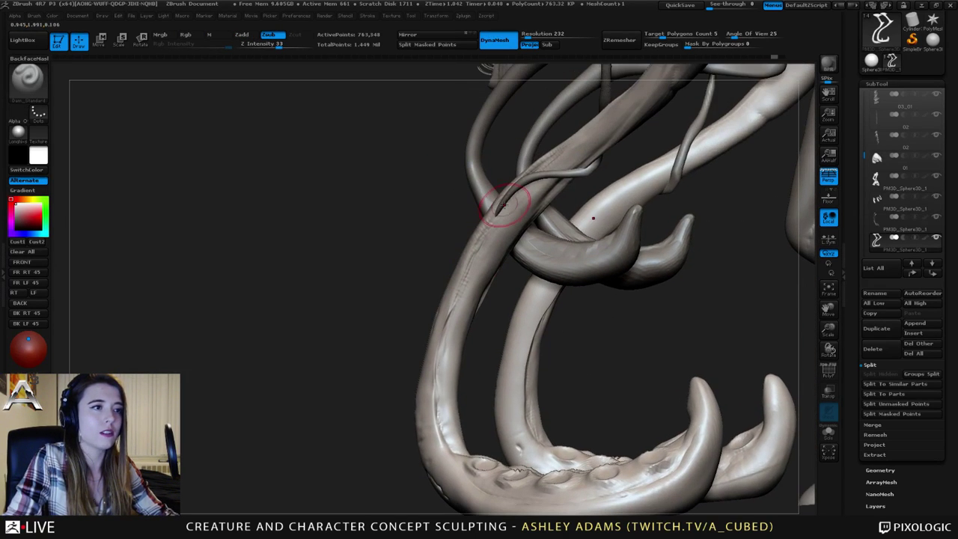
pyautogui.moveTo(581, 141); pyautogui.dragTo(548, 174)
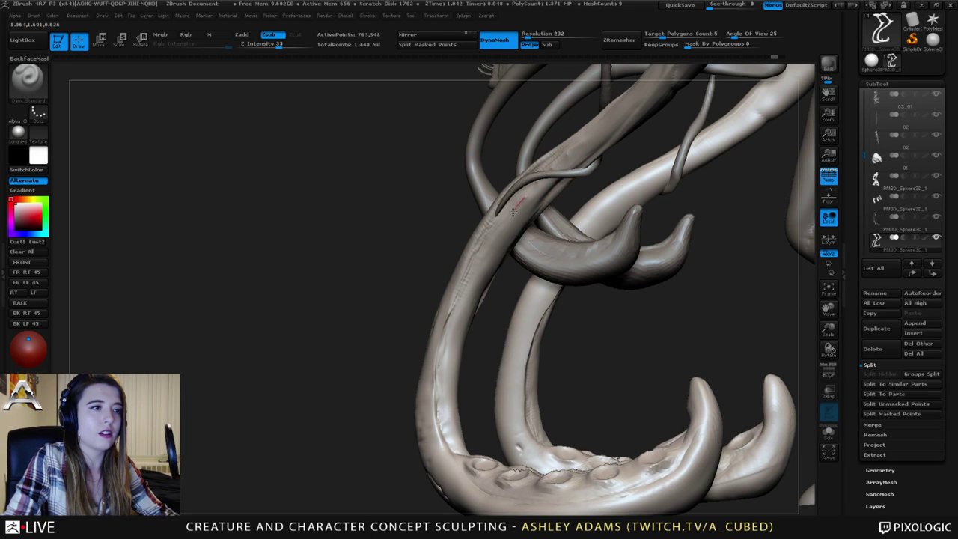
pyautogui.moveTo(472, 284)
pyautogui.mouseDown()
pyautogui.moveTo(447, 393)
pyautogui.moveTo(462, 453)
pyautogui.mouseUp()
pyautogui.moveTo(591, 321); pyautogui.dragTo(494, 307)
pyautogui.hotkey('ctrl', 'z')
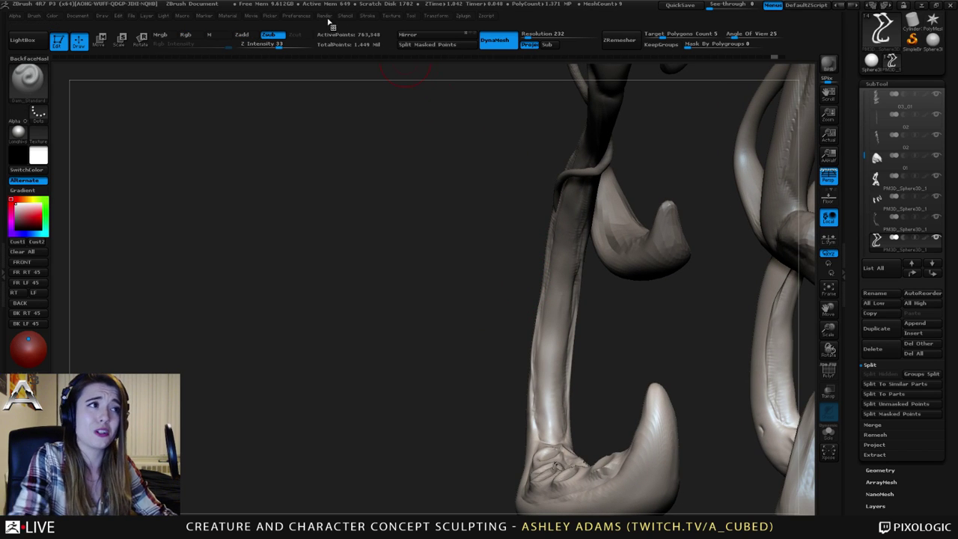
# Lower the LazyStep of the Dam_Standard brush for closer-spaced strokes on the forearms.
pyautogui.click(370, 16)
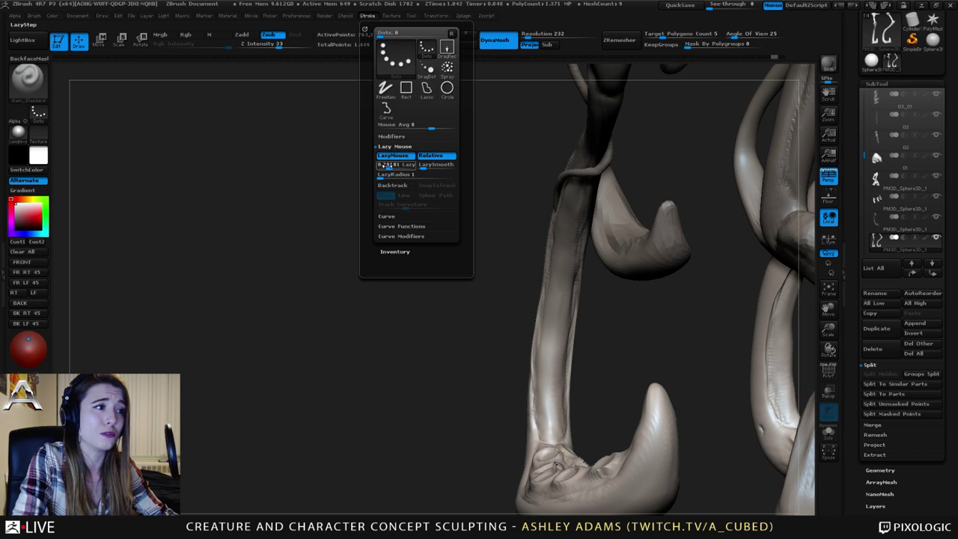
pyautogui.moveTo(386, 166); pyautogui.dragTo(382, 165)
pyautogui.moveTo(594, 285)
pyautogui.keyDown('ctrl'); pyautogui.mouseDown(button='right')
pyautogui.moveTo(598, 263)
pyautogui.moveTo(596, 271)
pyautogui.mouseUp(button='right'); pyautogui.keyUp('ctrl')
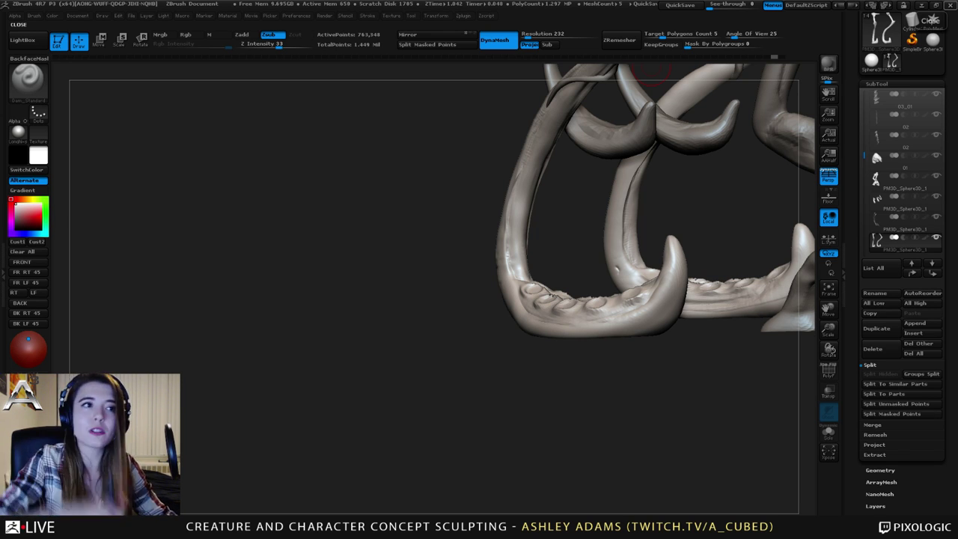
pyautogui.moveTo(487, 179); pyautogui.dragTo(601, 179)
pyautogui.moveTo(609, 161); pyautogui.dragTo(634, 155, button='right')
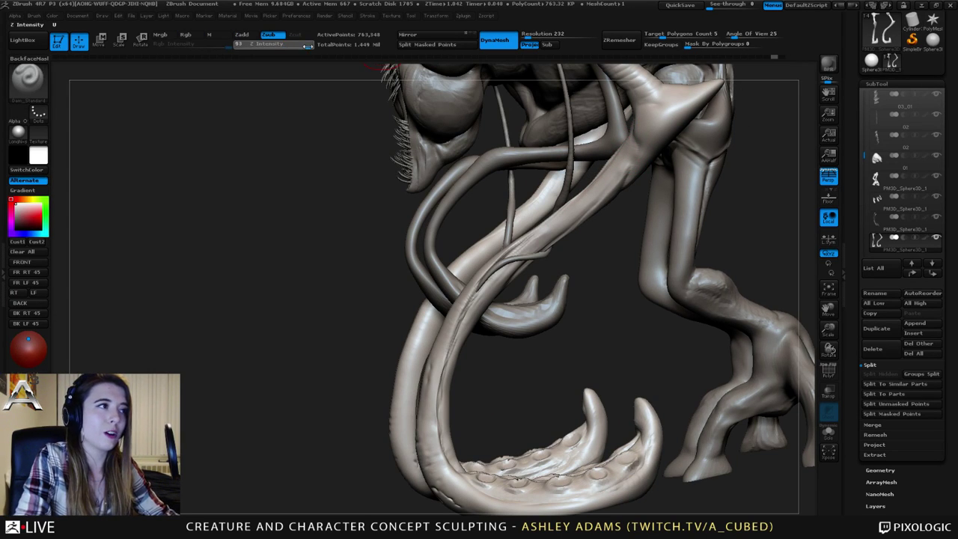
pyautogui.moveTo(308, 46); pyautogui.dragTo(322, 46)
pyautogui.moveTo(636, 135); pyautogui.dragTo(571, 207)
pyautogui.hotkey('ctrl', 'z')
# Set the Dam_Standard Z Intensity to 50 and carve a dotted row of notches down the forearm to the wrist.
pyautogui.click(292, 45)
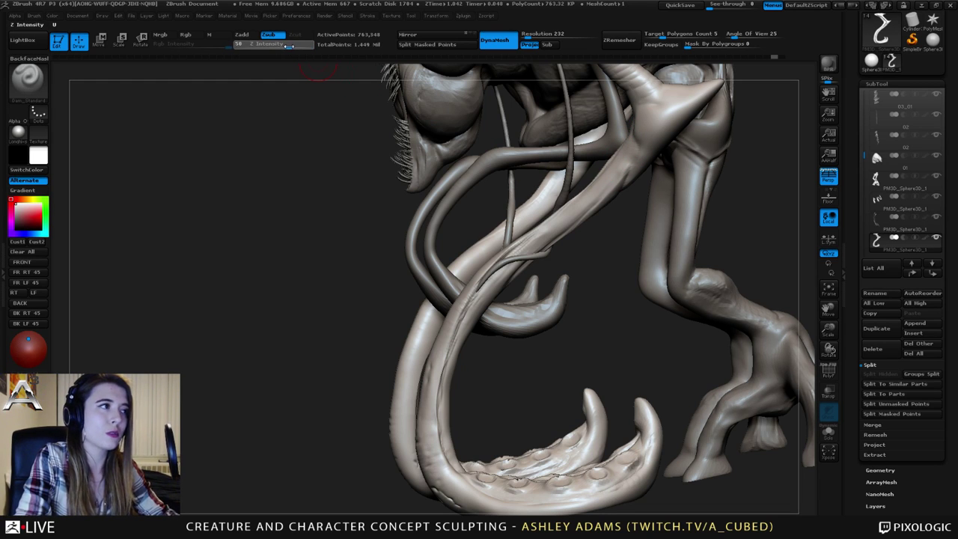
pyautogui.moveTo(634, 135); pyautogui.dragTo(621, 150)
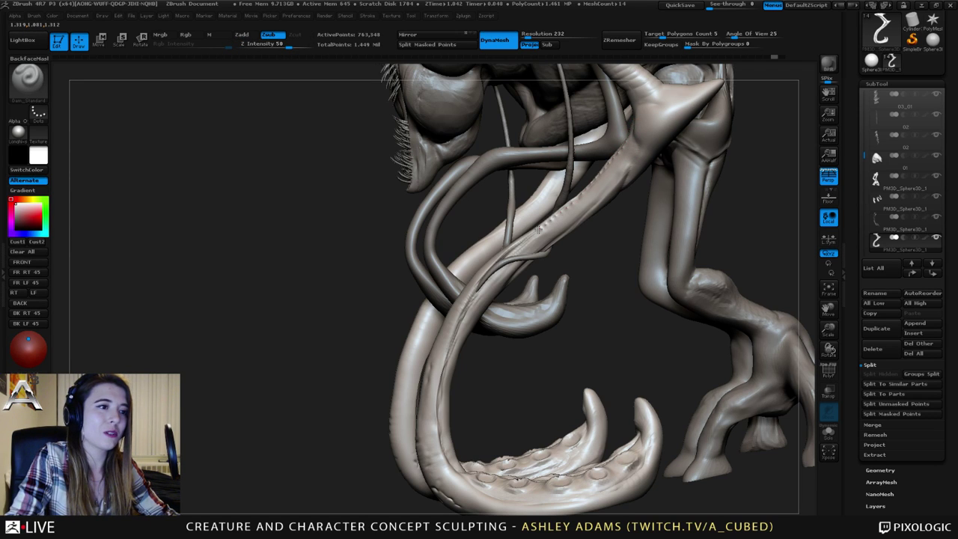
pyautogui.moveTo(499, 274); pyautogui.dragTo(472, 314)
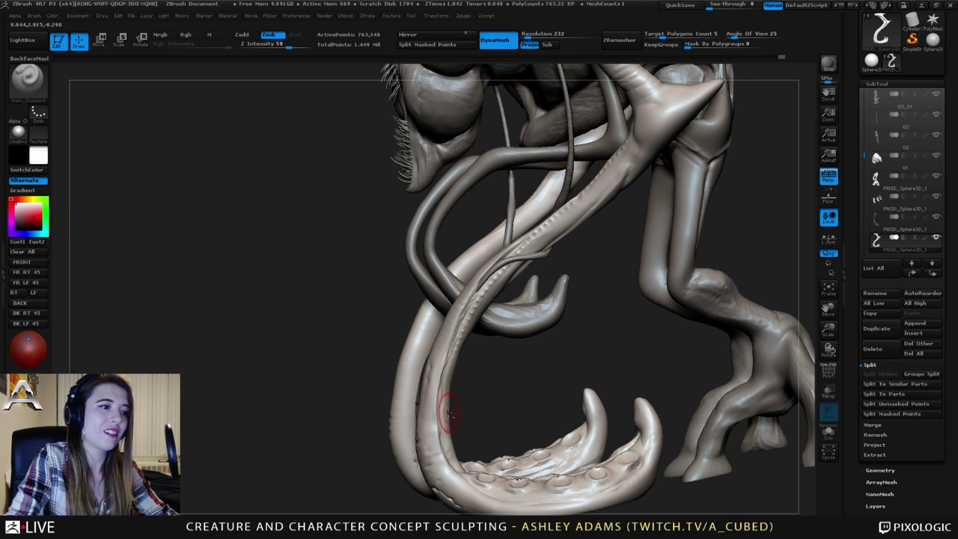
pyautogui.moveTo(477, 316)
pyautogui.keyDown('alt'); pyautogui.mouseDown(button='right')
pyautogui.moveTo(554, 227)
pyautogui.moveTo(519, 238)
pyautogui.mouseUp(button='right'); pyautogui.keyUp('alt')
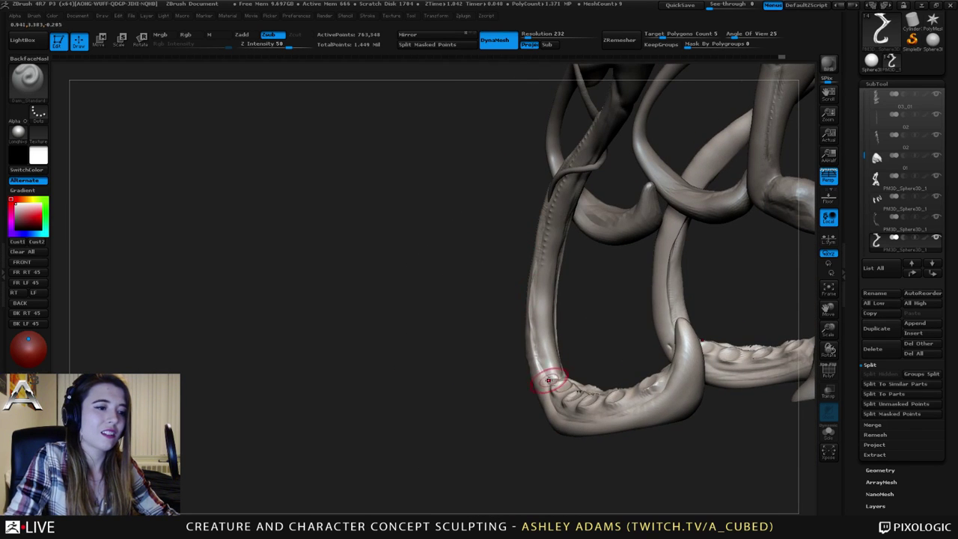
pyautogui.moveTo(548, 368); pyautogui.dragTo(542, 360)
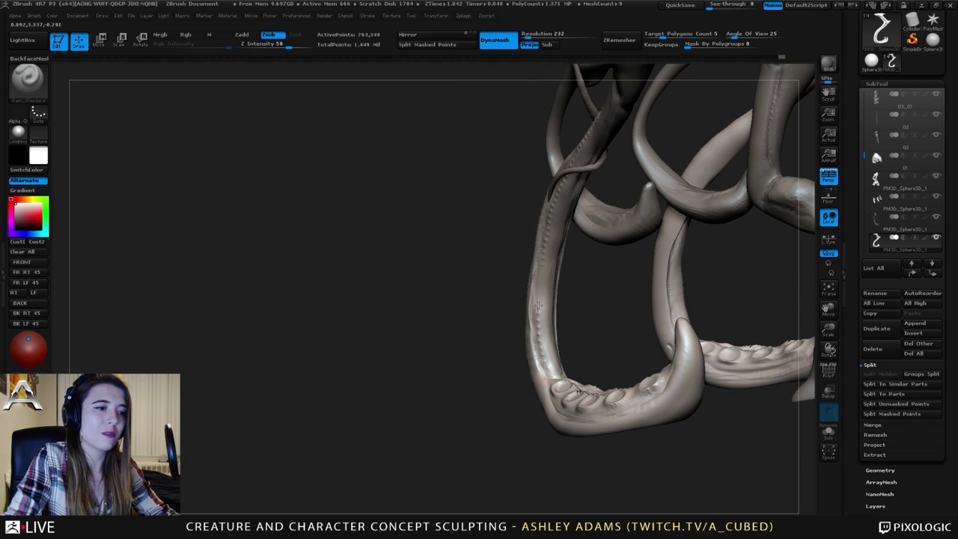
pyautogui.moveTo(544, 274); pyautogui.dragTo(544, 270)
pyautogui.hotkey('ctrl', 'z')
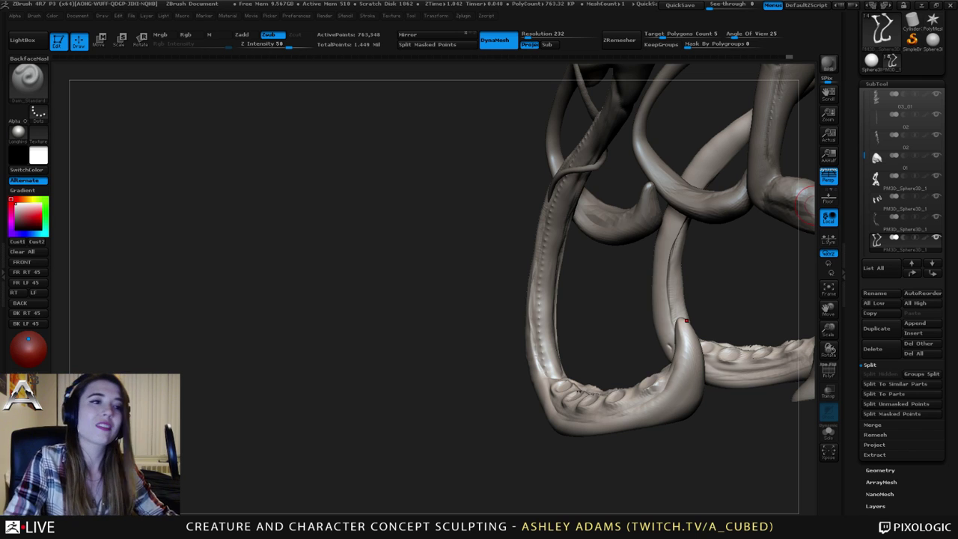
# Extend the row of notches up the forearm to just below the large spike.
pyautogui.moveTo(563, 235)
pyautogui.mouseDown(button='right')
pyautogui.moveTo(577, 246)
pyautogui.moveTo(437, 342)
pyautogui.moveTo(565, 319)
pyautogui.mouseUp(button='right')
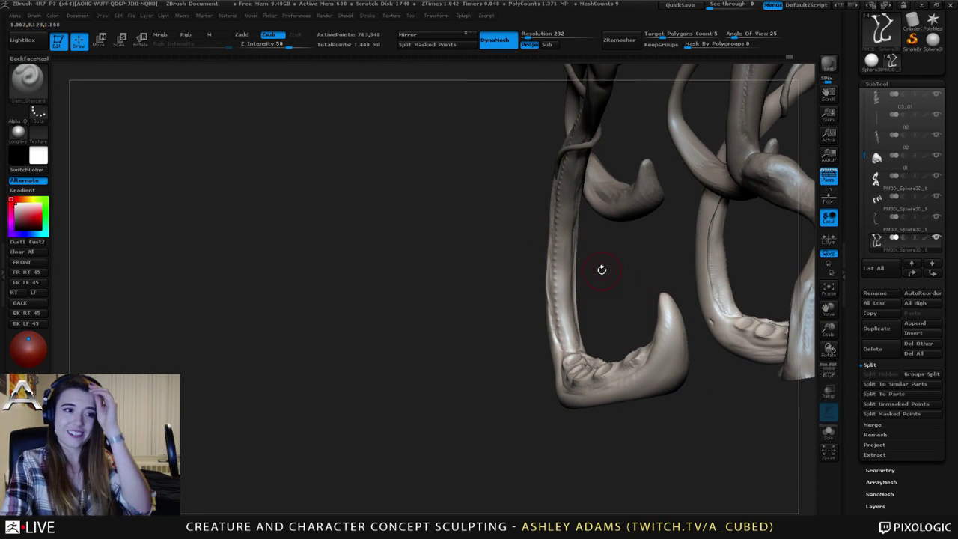
pyautogui.moveTo(607, 197); pyautogui.dragTo(640, 195, button='right')
pyautogui.moveTo(719, 97)
pyautogui.keyDown('alt'); pyautogui.mouseDown(button='right')
pyautogui.moveTo(566, 237)
pyautogui.moveTo(598, 214)
pyautogui.moveTo(575, 202)
pyautogui.moveTo(612, 188)
pyautogui.moveTo(587, 178)
pyautogui.moveTo(607, 164)
pyautogui.mouseUp(button='right'); pyautogui.keyUp('alt')
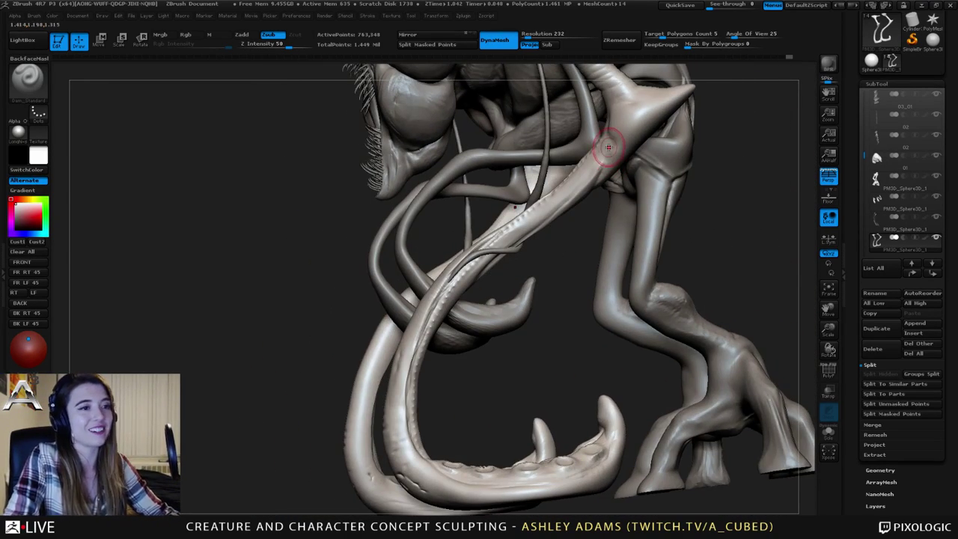
pyautogui.moveTo(595, 165)
pyautogui.mouseDown()
pyautogui.moveTo(605, 151)
pyautogui.moveTo(591, 169)
pyautogui.mouseUp()
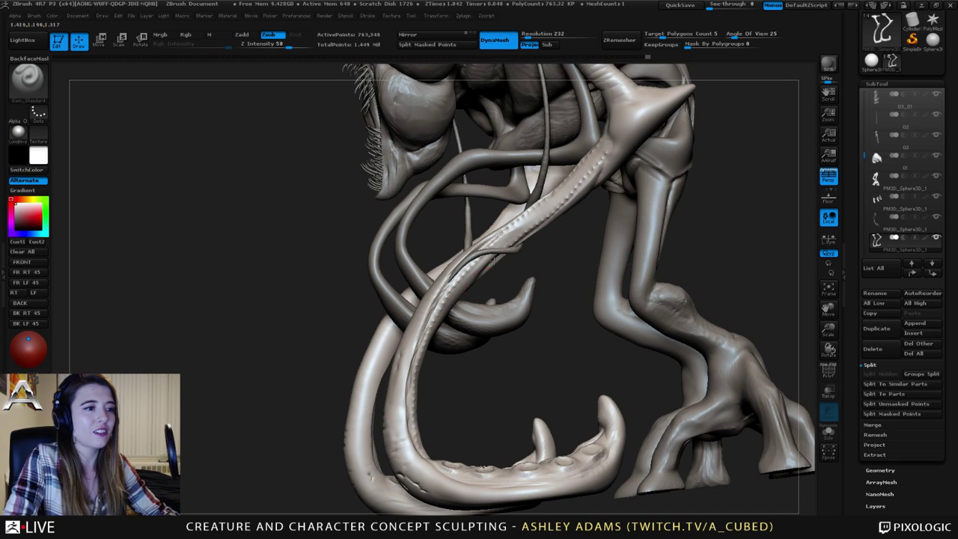
# Carve a second row of notches beside the first, from the wrapping tendon down to the sucker pad.
pyautogui.moveTo(494, 259)
pyautogui.mouseDown(button='right')
pyautogui.moveTo(525, 247)
pyautogui.moveTo(575, 158)
pyautogui.mouseUp(button='right')
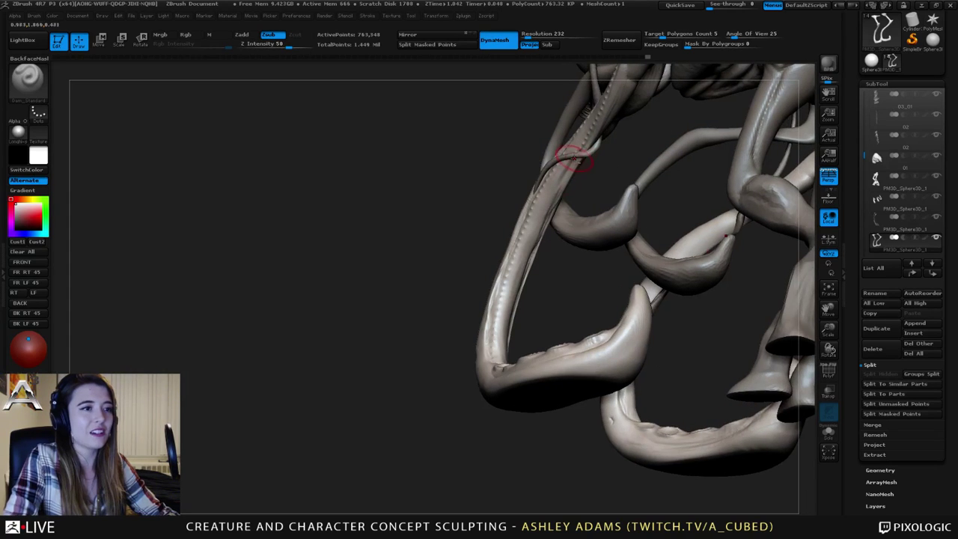
pyautogui.moveTo(575, 158); pyautogui.dragTo(587, 155)
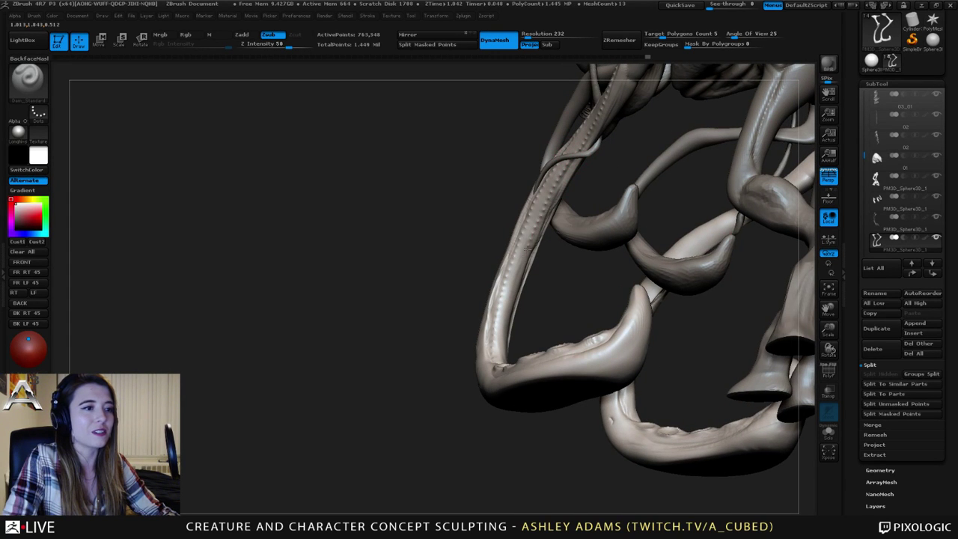
pyautogui.moveTo(527, 247); pyautogui.dragTo(508, 324)
pyautogui.moveTo(509, 324); pyautogui.dragTo(457, 381, button='right')
pyautogui.moveTo(518, 242); pyautogui.dragTo(568, 149, button='right')
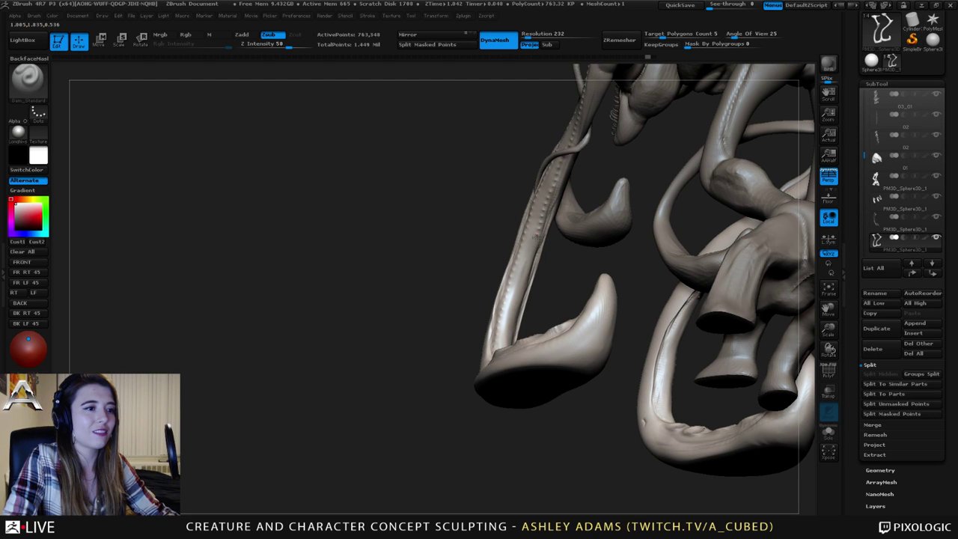
pyautogui.moveTo(532, 263); pyautogui.dragTo(517, 336)
pyautogui.moveTo(515, 351)
pyautogui.mouseDown(button='right')
pyautogui.moveTo(486, 434)
pyautogui.moveTo(503, 374)
pyautogui.mouseUp(button='right')
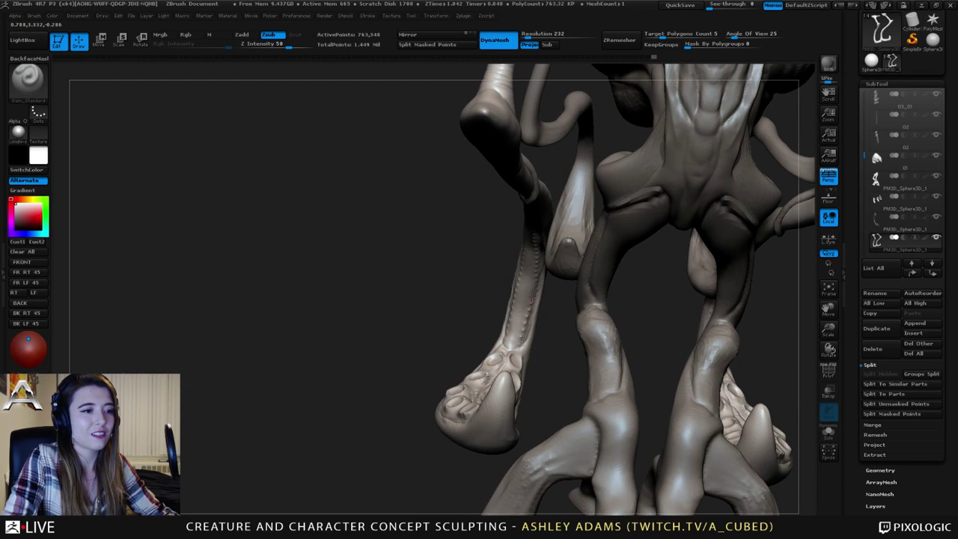
# Resize the Dam_Standard brush and carve fine notched lines along the sucker pad between the suckers.
pyautogui.moveTo(548, 220)
pyautogui.mouseDown(button='right')
pyautogui.moveTo(552, 314)
pyautogui.moveTo(546, 284)
pyautogui.mouseUp(button='right')
pyautogui.moveTo(547, 285)
pyautogui.mouseDown(button='right')
pyautogui.moveTo(558, 315)
pyautogui.moveTo(608, 291)
pyautogui.moveTo(674, 197)
pyautogui.moveTo(607, 229)
pyautogui.moveTo(593, 300)
pyautogui.moveTo(604, 242)
pyautogui.moveTo(602, 251)
pyautogui.mouseUp(button='right')
pyautogui.keyDown('ctrl'); pyautogui.moveTo(603, 251); pyautogui.dragTo(601, 309, button='right'); pyautogui.keyUp('ctrl')
pyautogui.moveTo(509, 419); pyautogui.dragTo(411, 419, button='right')
pyautogui.moveTo(412, 419)
pyautogui.keyDown('alt'); pyautogui.mouseDown(button='right')
pyautogui.moveTo(533, 359)
pyautogui.moveTo(457, 365)
pyautogui.moveTo(417, 320)
pyautogui.mouseUp(button='right'); pyautogui.keyUp('alt')
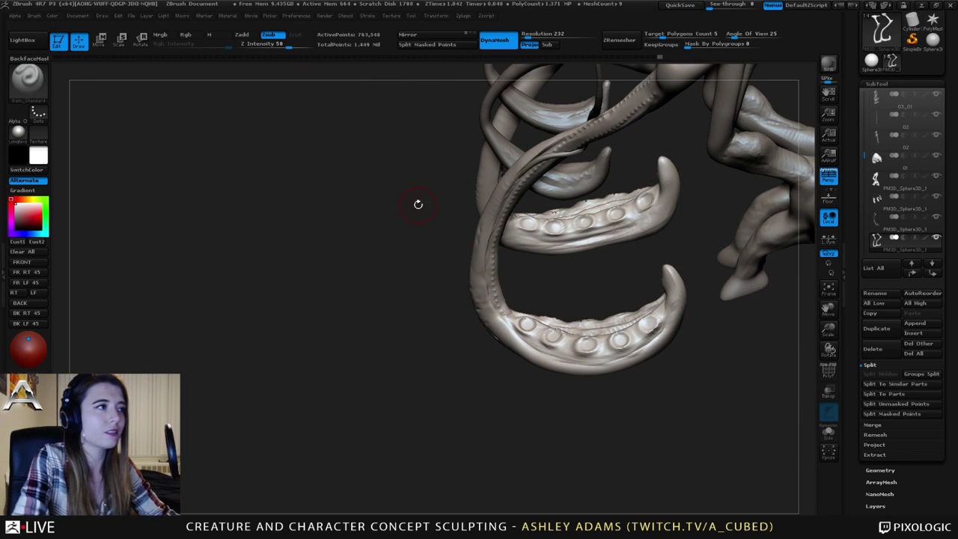
pyautogui.press('space')
pyautogui.moveTo(515, 321); pyautogui.dragTo(518, 322)
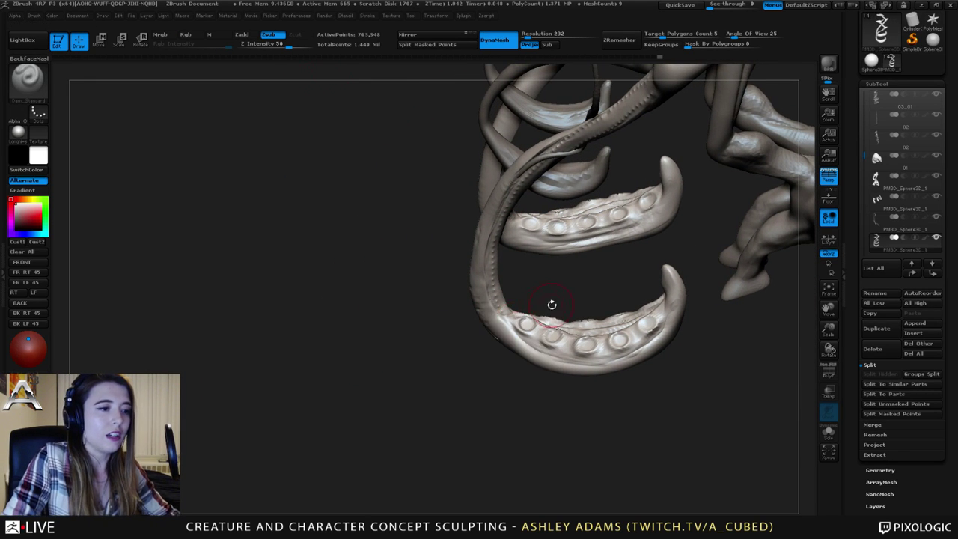
pyautogui.moveTo(549, 304); pyautogui.dragTo(491, 326, button='right')
pyautogui.press('space')
pyautogui.moveTo(467, 294); pyautogui.dragTo(463, 294)
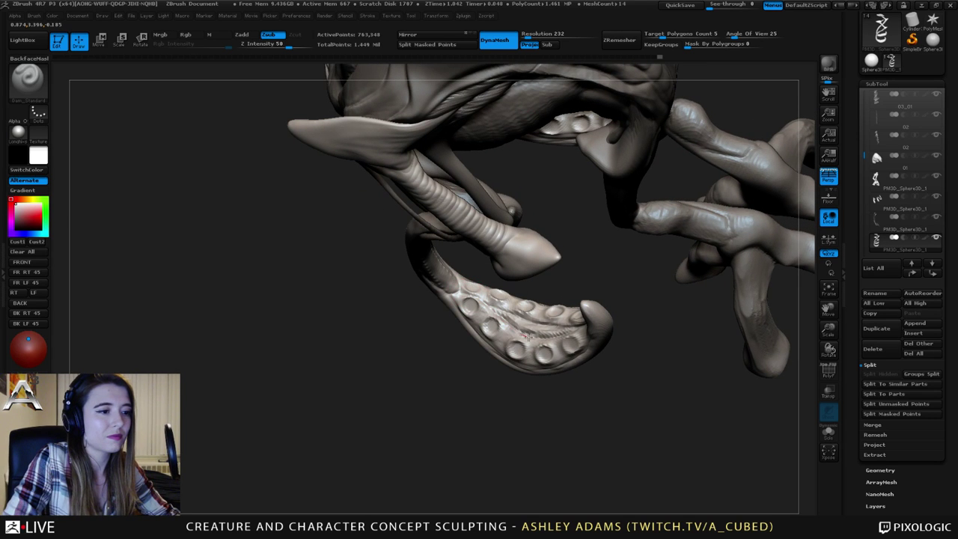
pyautogui.moveTo(529, 337); pyautogui.dragTo(546, 338)
pyautogui.moveTo(546, 338)
pyautogui.mouseDown(button='right')
pyautogui.moveTo(541, 297)
pyautogui.moveTo(496, 288)
pyautogui.mouseUp(button='right')
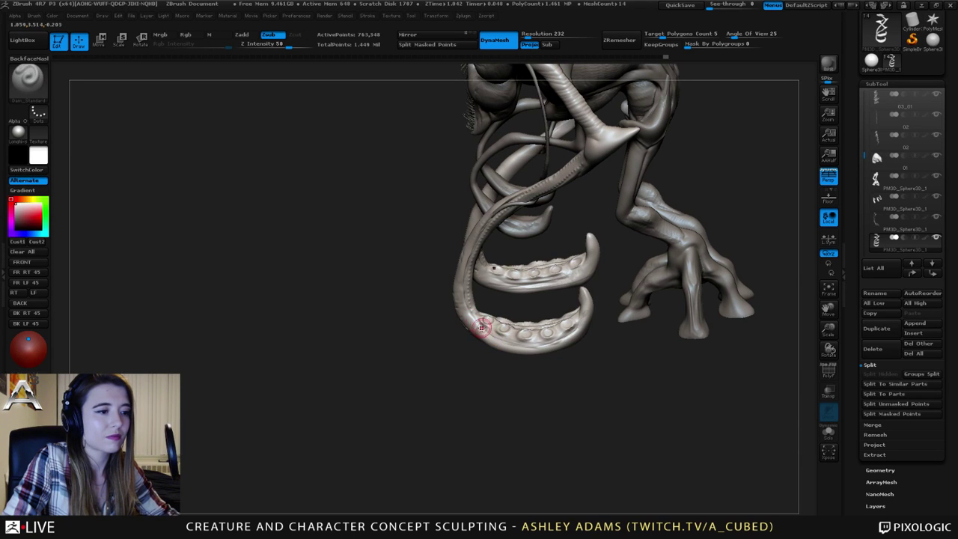
pyautogui.moveTo(493, 334); pyautogui.dragTo(514, 335)
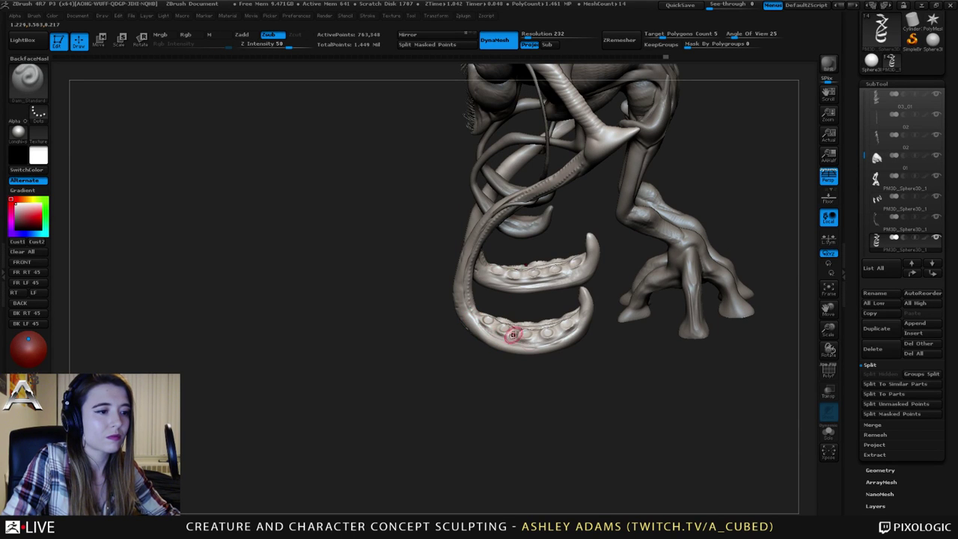
# Carve along the upper forearm from its other side and smooth the rough marks below the spike.
pyautogui.moveTo(513, 335)
pyautogui.mouseDown(button='right')
pyautogui.moveTo(501, 311)
pyautogui.moveTo(535, 261)
pyautogui.mouseUp(button='right')
pyautogui.moveTo(452, 190); pyautogui.dragTo(403, 155, button='right')
pyautogui.moveTo(419, 166); pyautogui.dragTo(458, 191)
pyautogui.moveTo(462, 170)
pyautogui.keyDown('ctrl'); pyautogui.mouseDown(button='right')
pyautogui.moveTo(473, 202)
pyautogui.moveTo(462, 187)
pyautogui.mouseUp(button='right'); pyautogui.keyUp('ctrl')
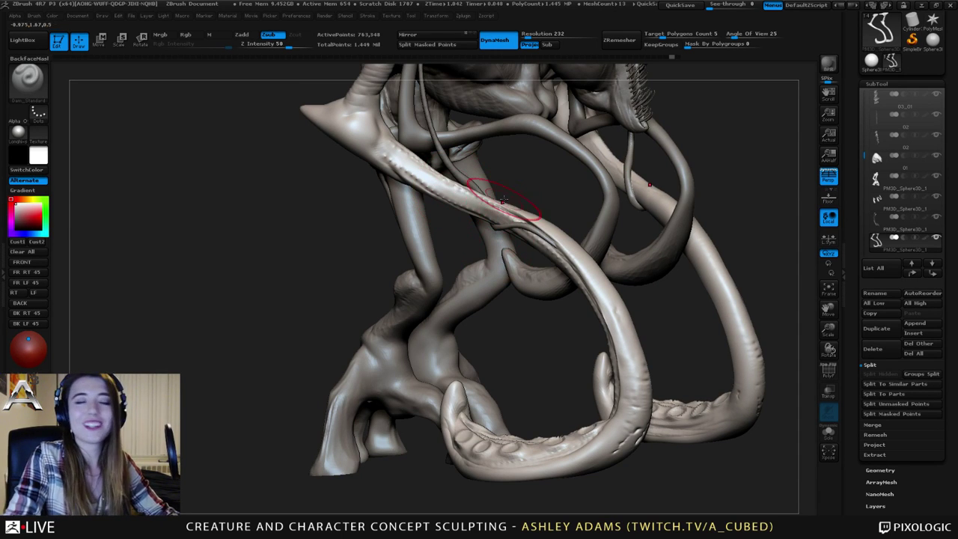
pyautogui.moveTo(372, 158); pyautogui.dragTo(380, 162, button='right')
pyautogui.moveTo(380, 162); pyautogui.dragTo(366, 162)
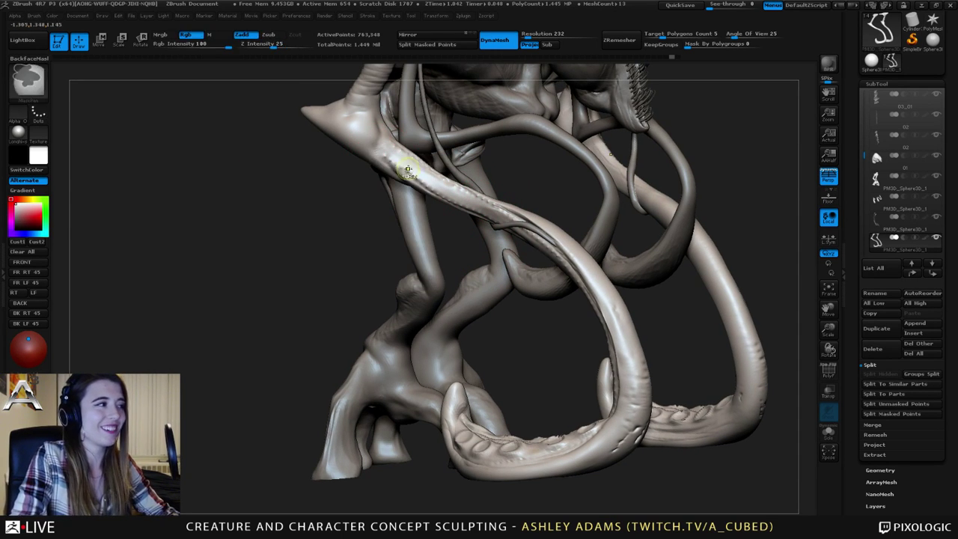
pyautogui.keyDown('ctrl'); pyautogui.moveTo(407, 171); pyautogui.dragTo(399, 156, button='right'); pyautogui.keyUp('ctrl')
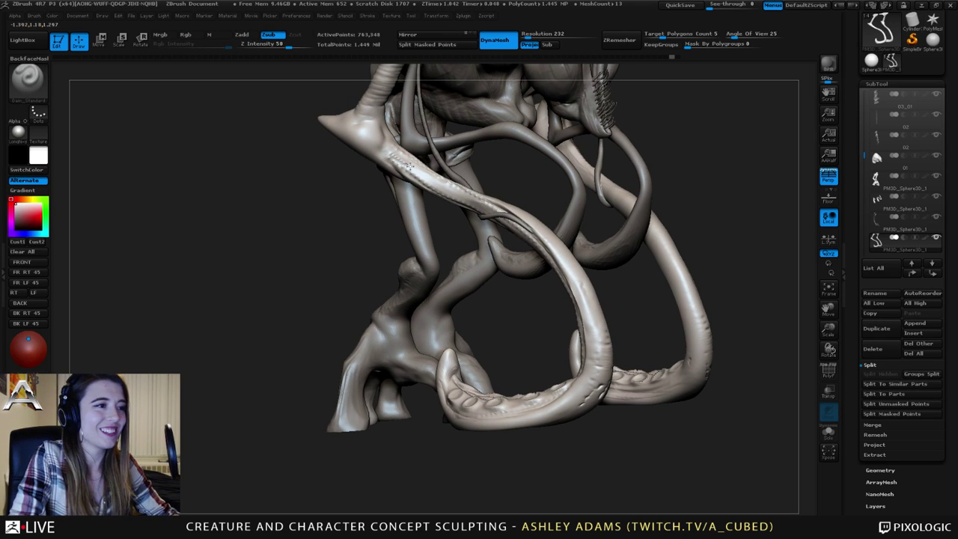
pyautogui.moveTo(289, 45); pyautogui.dragTo(297, 45)
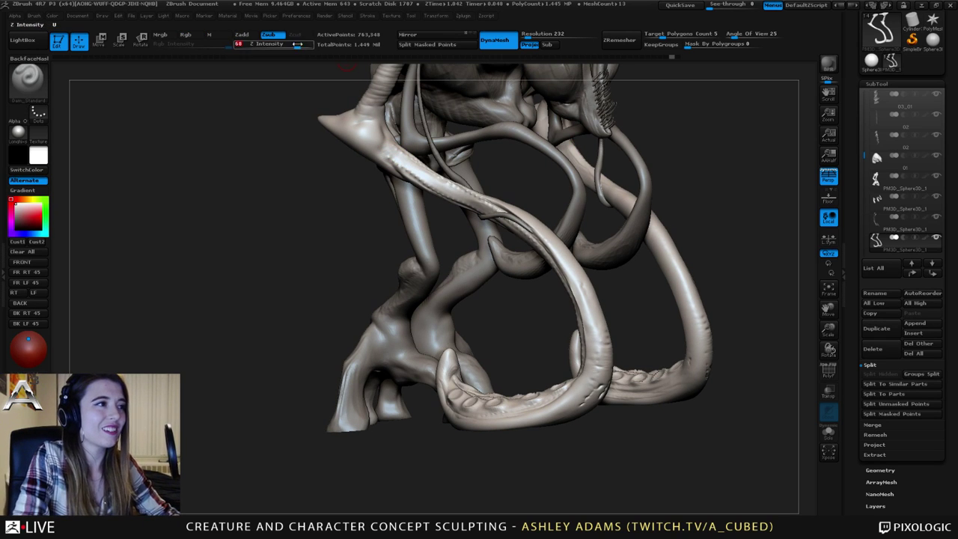
pyautogui.click(369, 16)
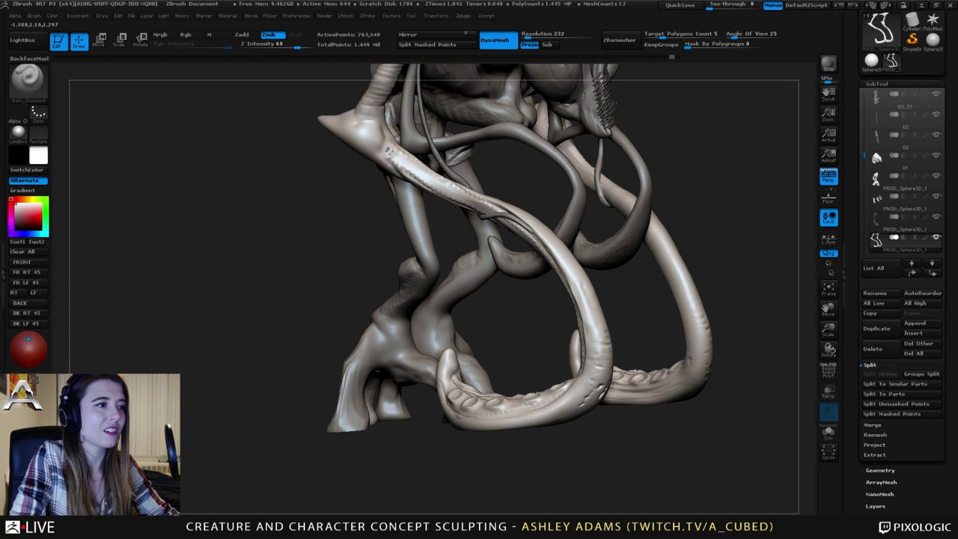
pyautogui.moveTo(393, 151); pyautogui.dragTo(433, 183)
pyautogui.hotkey('ctrl', 'z')
pyautogui.rightClick(403, 159)
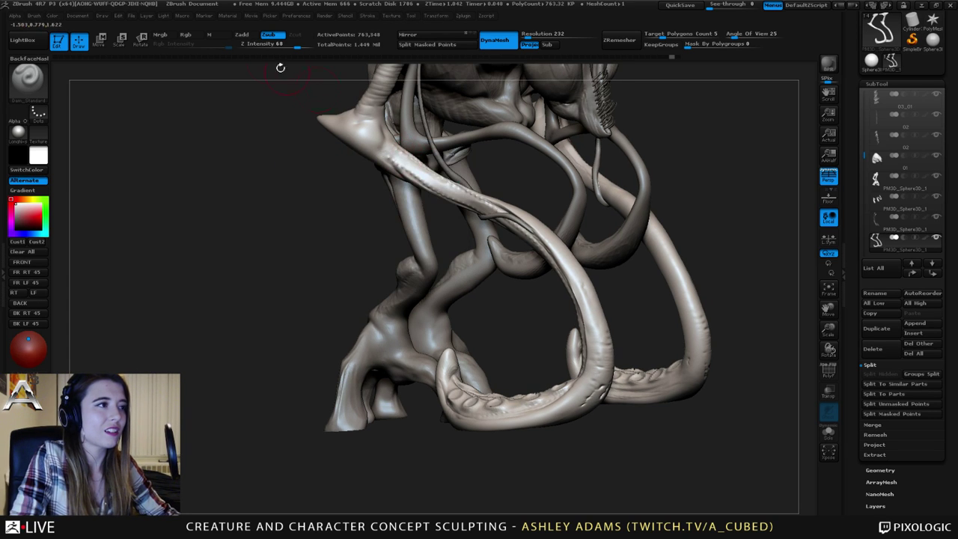
# Set the Dam_Standard Z Intensity to 18 and carve a notched row along the upper forearm from the spike to the tendon.
pyautogui.click(268, 44)
pyautogui.moveTo(389, 150)
pyautogui.mouseDown()
pyautogui.moveTo(408, 164)
pyautogui.moveTo(399, 166)
pyautogui.moveTo(489, 211)
pyautogui.mouseUp()
pyautogui.moveTo(392, 154)
pyautogui.mouseDown(button='right')
pyautogui.moveTo(365, 161)
pyautogui.moveTo(426, 177)
pyautogui.mouseUp(button='right')
pyautogui.moveTo(414, 171); pyautogui.dragTo(451, 189)
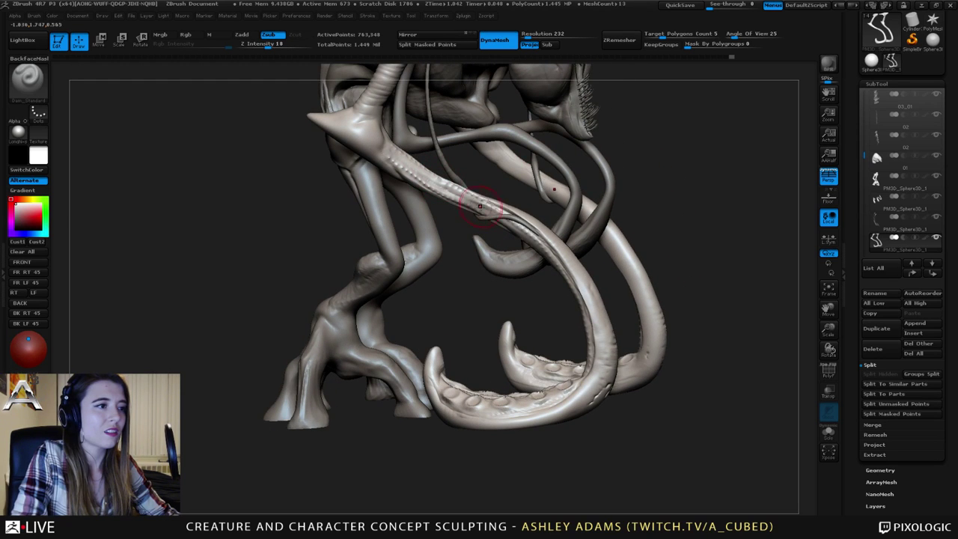
pyautogui.moveTo(463, 195); pyautogui.dragTo(468, 187, button='right')
pyautogui.moveTo(454, 184)
pyautogui.mouseDown()
pyautogui.moveTo(483, 199)
pyautogui.moveTo(449, 182)
pyautogui.mouseUp()
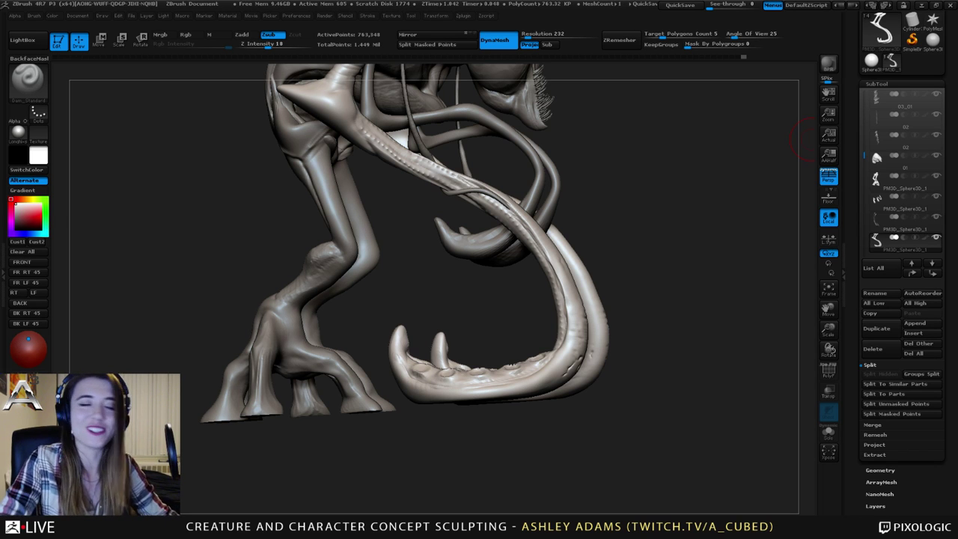
# Add individual notches past the wrapping tendon to carry the dotted row onto the lower forearm.
pyautogui.moveTo(811, 139); pyautogui.dragTo(453, 179)
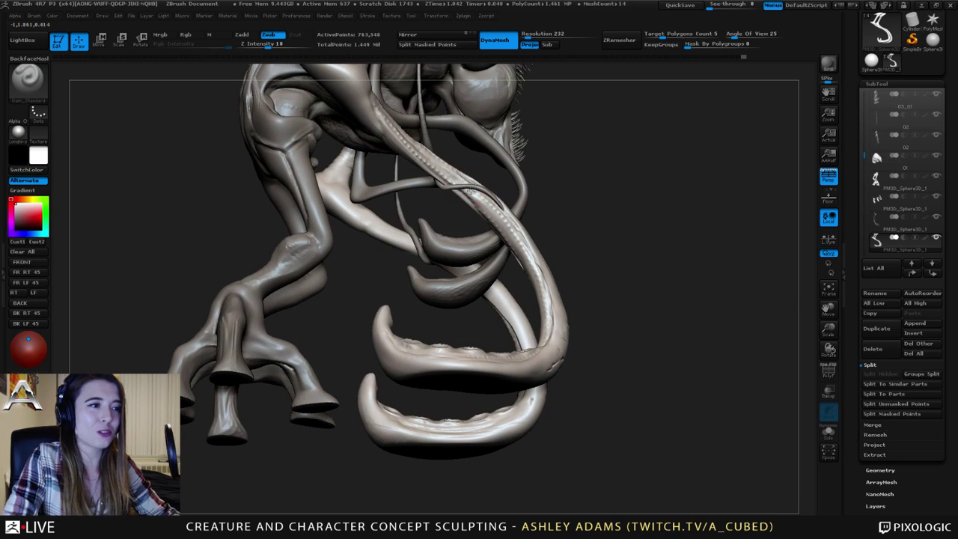
pyautogui.click(480, 200)
pyautogui.click(487, 206)
pyautogui.click(496, 214)
pyautogui.moveTo(453, 217)
pyautogui.mouseDown()
pyautogui.moveTo(511, 241)
pyautogui.moveTo(506, 211)
pyautogui.mouseUp()
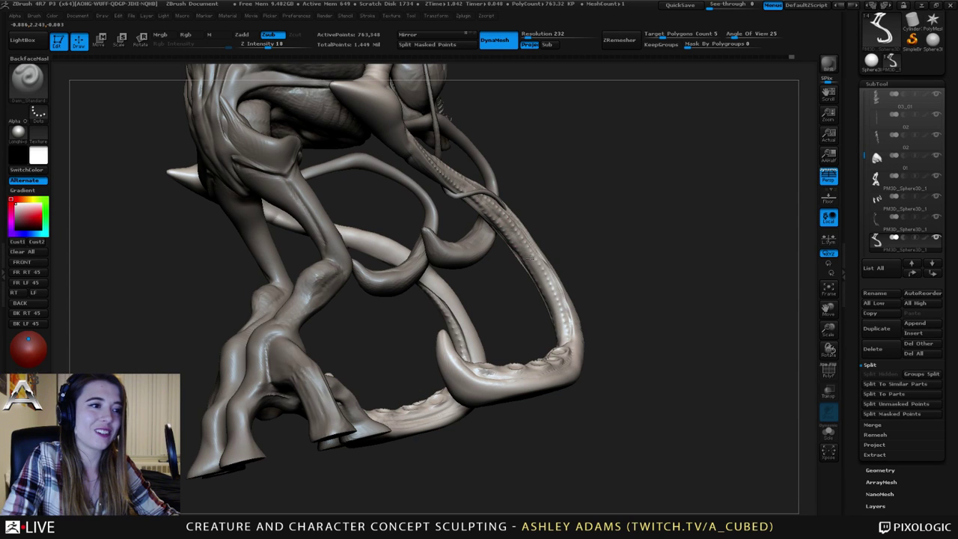
pyautogui.click(533, 267)
pyautogui.moveTo(539, 273)
pyautogui.keyDown('alt'); pyautogui.mouseDown(button='right')
pyautogui.moveTo(556, 196)
pyautogui.moveTo(525, 191)
pyautogui.moveTo(549, 227)
pyautogui.mouseUp(button='right'); pyautogui.keyUp('alt')
pyautogui.moveTo(551, 231); pyautogui.dragTo(552, 235)
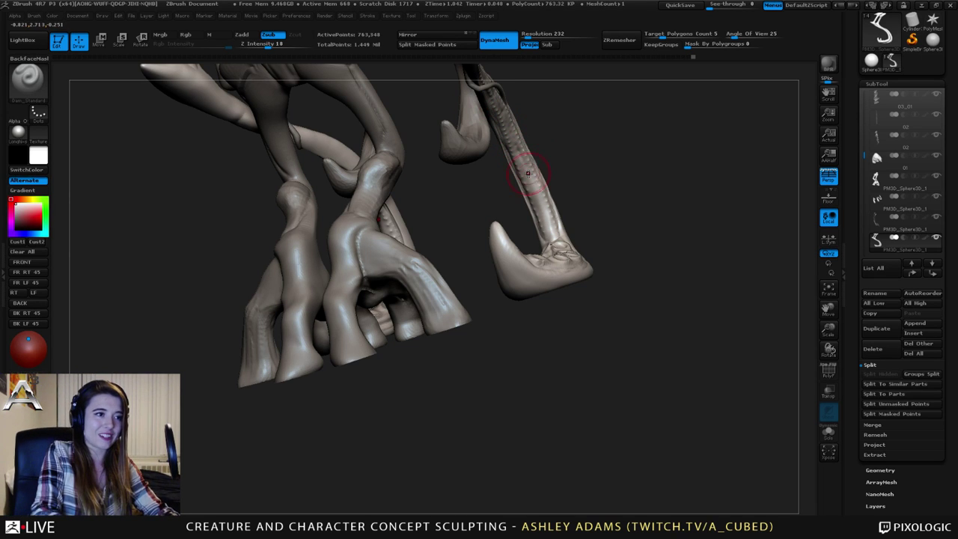
# Dab single notches one after another down the inner lower forearm to the base of the sucker pad.
pyautogui.click(528, 175)
pyautogui.click(529, 178)
pyautogui.click(530, 182)
pyautogui.click(530, 185)
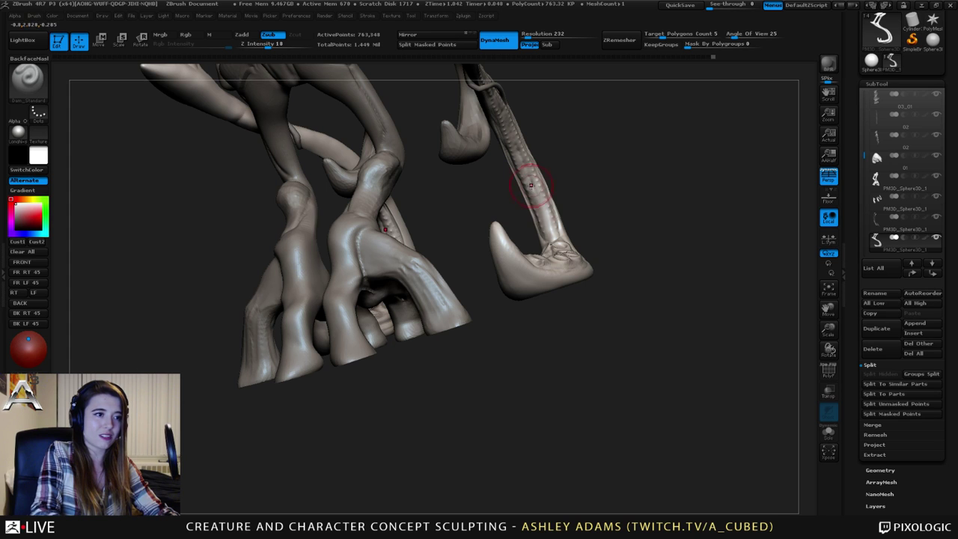
pyautogui.click(533, 191)
pyautogui.click(537, 198)
pyautogui.click(541, 206)
pyautogui.click(543, 214)
pyautogui.click(547, 223)
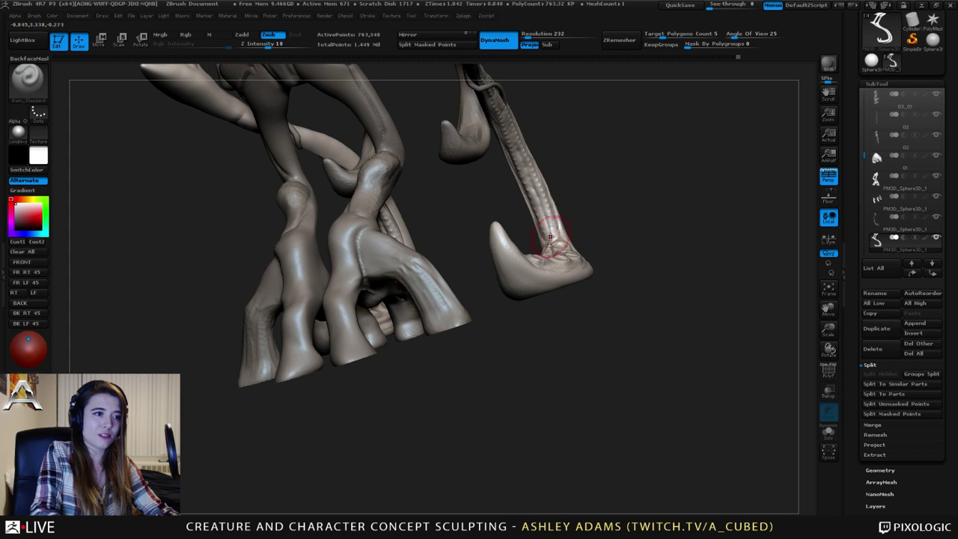
pyautogui.click(550, 236)
pyautogui.click(547, 226)
pyautogui.click(541, 215)
# Carve notched grooves along the outer edge of the sucker pad, from its hooked tip to the wrist.
pyautogui.moveTo(517, 180); pyautogui.dragTo(411, 193, button='right')
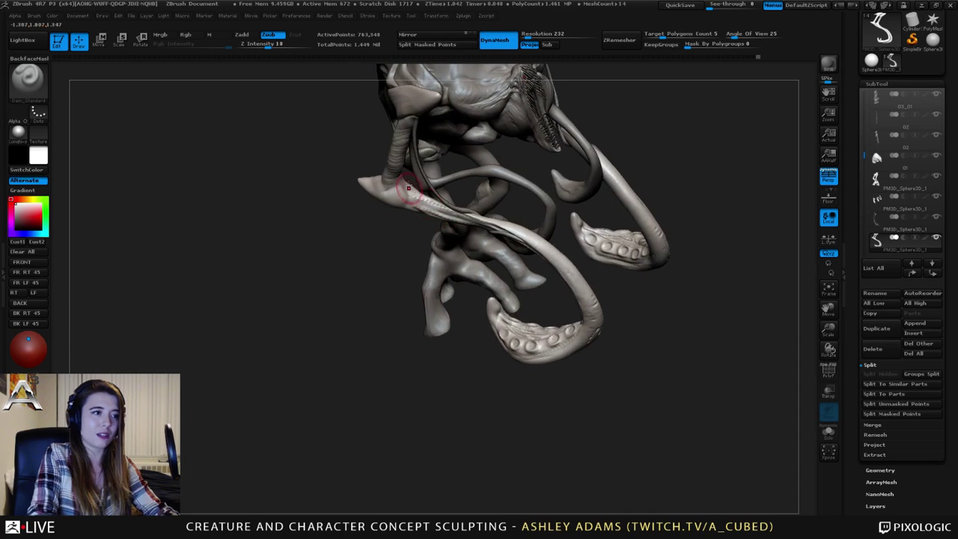
pyautogui.moveTo(462, 213); pyautogui.dragTo(582, 217, button='right')
pyautogui.moveTo(583, 217)
pyautogui.mouseDown(button='right')
pyautogui.moveTo(546, 236)
pyautogui.moveTo(494, 221)
pyautogui.moveTo(520, 327)
pyautogui.moveTo(590, 266)
pyautogui.moveTo(608, 271)
pyautogui.mouseUp(button='right')
pyautogui.moveTo(377, 208); pyautogui.dragTo(397, 254)
pyautogui.moveTo(389, 250); pyautogui.dragTo(424, 270)
pyautogui.moveTo(393, 255); pyautogui.dragTo(452, 279)
pyautogui.moveTo(404, 268); pyautogui.dragTo(414, 275)
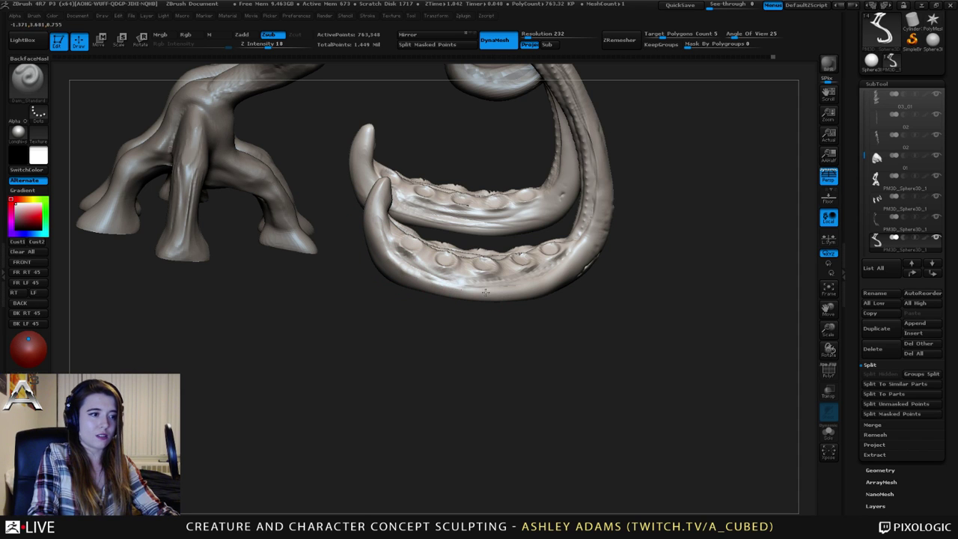
pyautogui.moveTo(584, 244); pyautogui.dragTo(597, 220)
# Reduce the SnakeHook brush's draw size and pull the edge of the sucker pad's hooked end into shape.
pyautogui.moveTo(597, 220)
pyautogui.mouseDown(button='right')
pyautogui.moveTo(592, 200)
pyautogui.moveTo(558, 173)
pyautogui.mouseUp(button='right')
pyautogui.moveTo(559, 172)
pyautogui.keyDown('alt'); pyautogui.mouseDown(button='right')
pyautogui.moveTo(563, 275)
pyautogui.moveTo(498, 331)
pyautogui.moveTo(474, 299)
pyautogui.mouseUp(button='right'); pyautogui.keyUp('alt')
pyautogui.press('b')
pyautogui.press('s')
pyautogui.press('h')
pyautogui.moveTo(659, 236); pyautogui.dragTo(615, 222, button='right')
pyautogui.press('space')
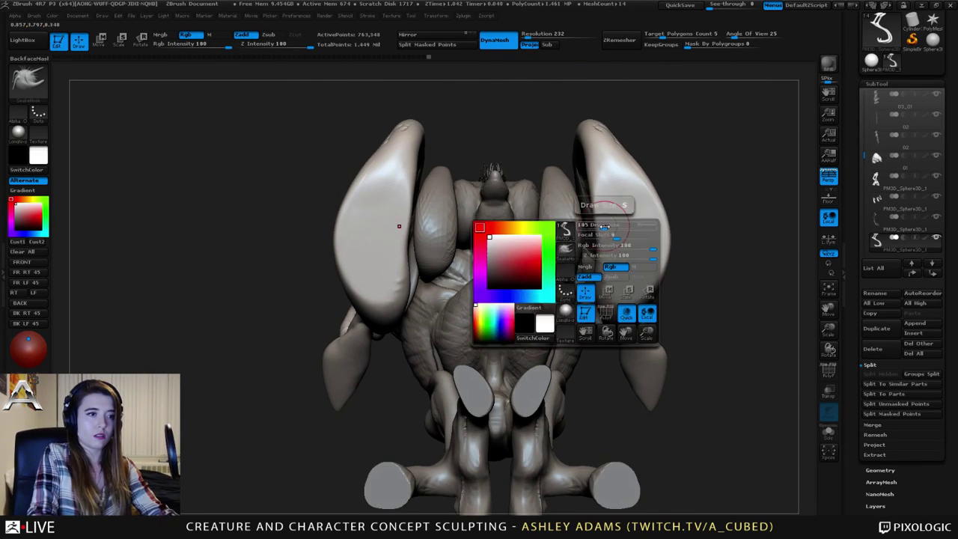
pyautogui.moveTo(607, 225)
pyautogui.mouseDown()
pyautogui.moveTo(604, 248)
pyautogui.moveTo(601, 221)
pyautogui.mouseUp()
pyautogui.moveTo(590, 175); pyautogui.dragTo(595, 173)
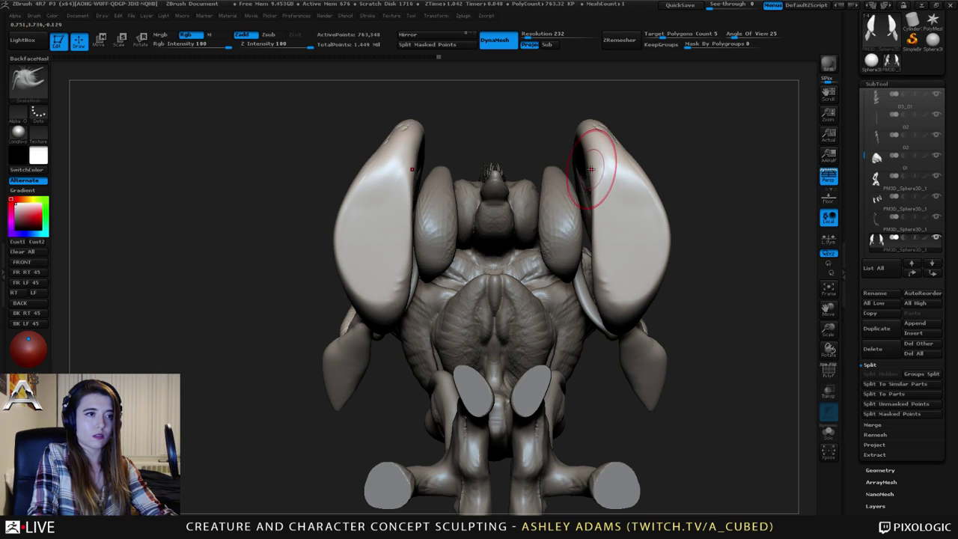
pyautogui.moveTo(600, 168)
pyautogui.mouseDown(button='right')
pyautogui.moveTo(567, 180)
pyautogui.moveTo(617, 201)
pyautogui.mouseUp(button='right')
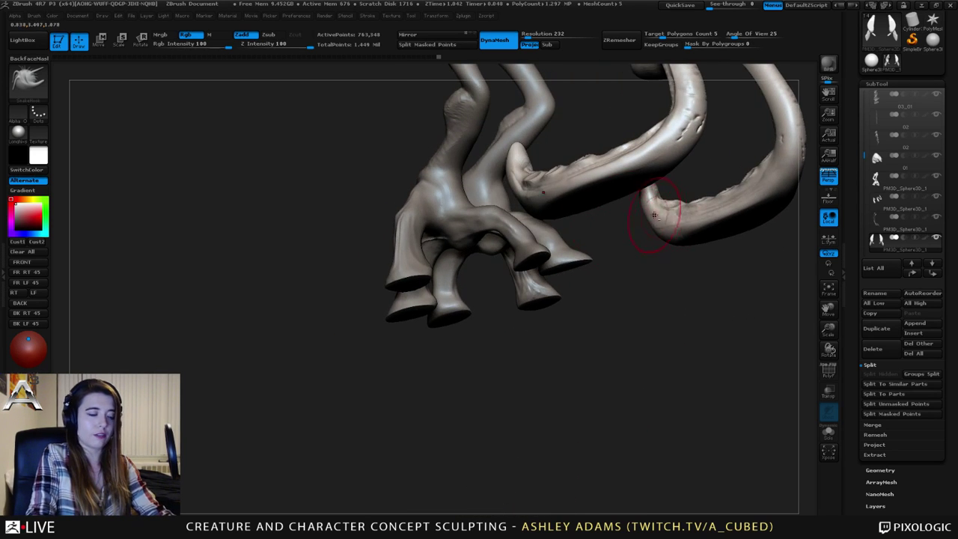
# Carve creases along the outer side of the sucker pad with Dam_Standard and smooth the surface below the suckers.
pyautogui.keyDown('alt'); pyautogui.moveTo(635, 234); pyautogui.dragTo(460, 272, button='right'); pyautogui.keyUp('alt')
pyautogui.press('b')
pyautogui.press('d')
pyautogui.press('s')
pyautogui.moveTo(497, 244)
pyautogui.mouseDown()
pyautogui.moveTo(517, 241)
pyautogui.moveTo(499, 267)
pyautogui.mouseUp()
pyautogui.moveTo(539, 256)
pyautogui.mouseDown(button='right')
pyautogui.moveTo(562, 278)
pyautogui.moveTo(599, 262)
pyautogui.mouseUp(button='right')
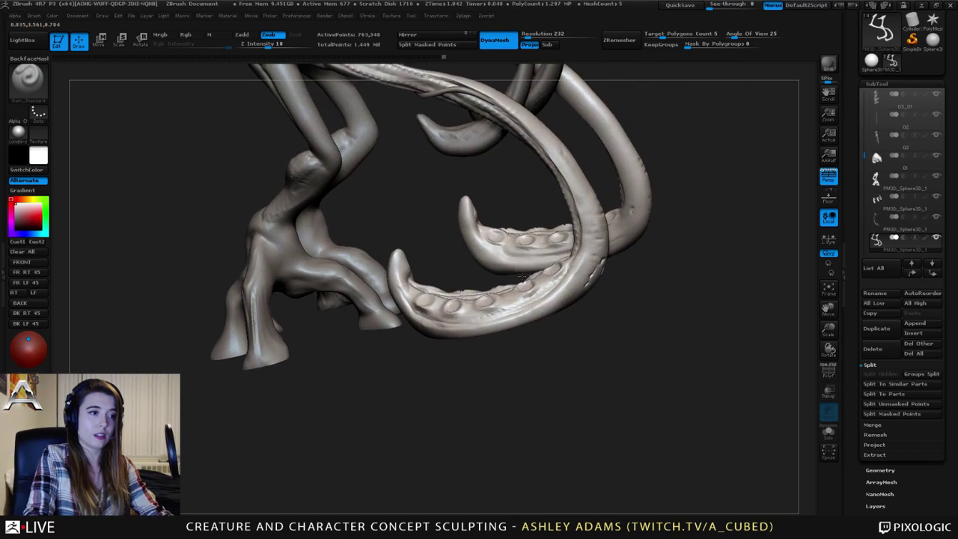
pyautogui.moveTo(507, 252); pyautogui.dragTo(479, 269, button='right')
pyautogui.keyDown('shift'); pyautogui.moveTo(490, 268); pyautogui.dragTo(535, 262); pyautogui.keyUp('shift')
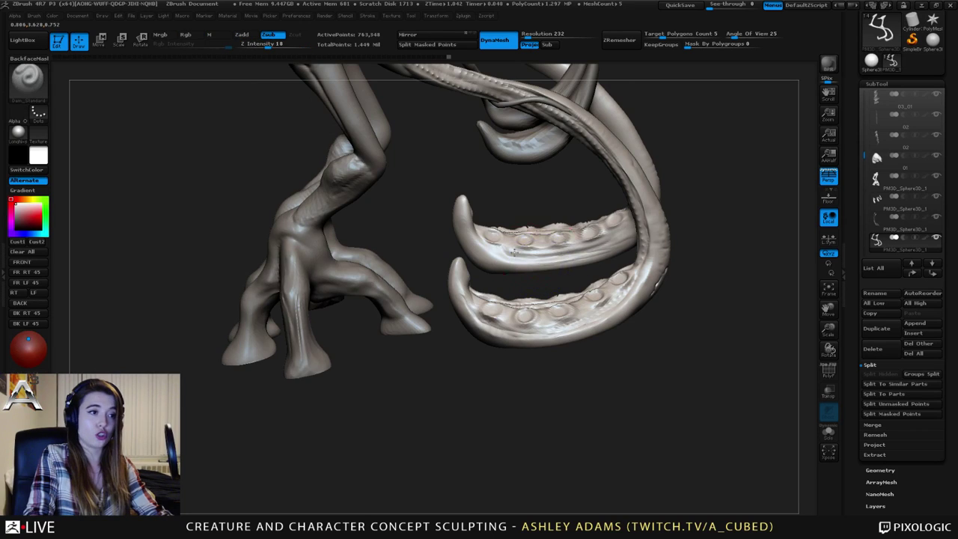
pyautogui.moveTo(536, 262)
pyautogui.mouseDown(button='right')
pyautogui.moveTo(524, 187)
pyautogui.moveTo(479, 218)
pyautogui.mouseUp(button='right')
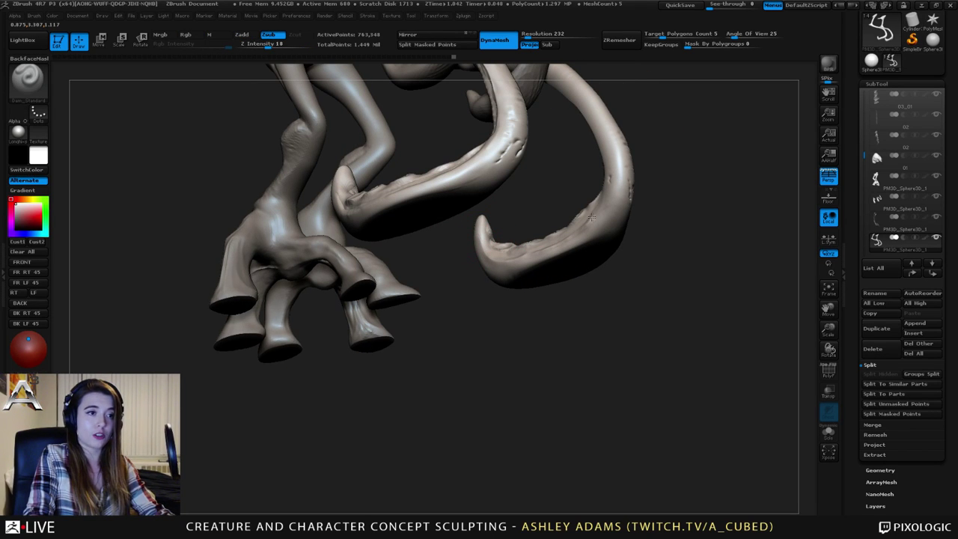
pyautogui.moveTo(610, 169)
pyautogui.mouseDown(button='right')
pyautogui.moveTo(573, 225)
pyautogui.moveTo(536, 210)
pyautogui.moveTo(547, 271)
pyautogui.mouseUp(button='right')
pyautogui.moveTo(522, 178); pyautogui.dragTo(540, 224)
# Reshape the hooked tip of the sucker pad with the SnakeHook brush, working from the front and side.
pyautogui.moveTo(569, 219)
pyautogui.mouseDown(button='right')
pyautogui.moveTo(530, 237)
pyautogui.moveTo(519, 214)
pyautogui.moveTo(586, 200)
pyautogui.moveTo(590, 158)
pyautogui.moveTo(548, 153)
pyautogui.mouseUp(button='right')
pyautogui.press('b')
pyautogui.press('s')
pyautogui.press('h')
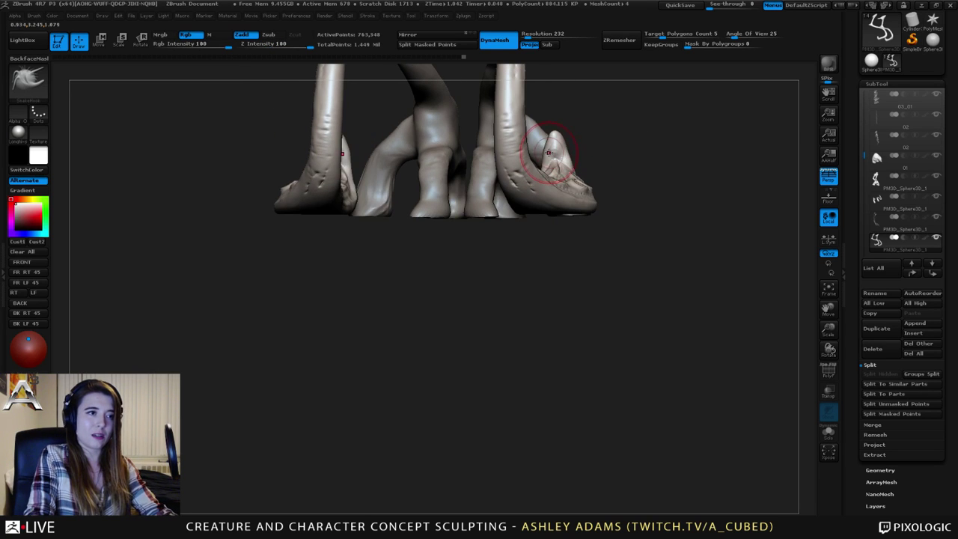
pyautogui.moveTo(547, 154)
pyautogui.mouseDown()
pyautogui.moveTo(569, 159)
pyautogui.moveTo(567, 150)
pyautogui.mouseUp()
pyautogui.moveTo(565, 149)
pyautogui.mouseDown(button='right')
pyautogui.moveTo(539, 149)
pyautogui.moveTo(511, 176)
pyautogui.moveTo(514, 169)
pyautogui.mouseUp(button='right')
pyautogui.moveTo(574, 189); pyautogui.dragTo(561, 184)
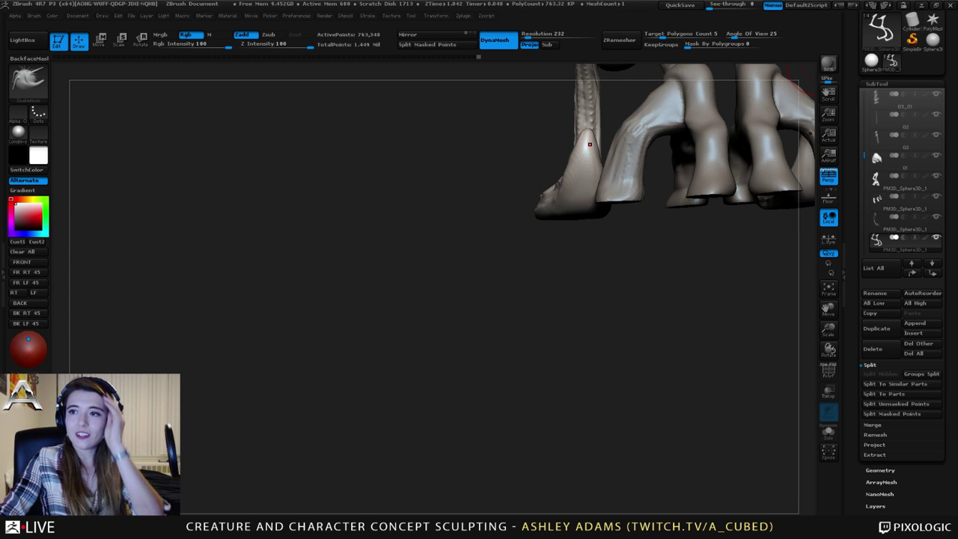
pyautogui.moveTo(590, 144)
pyautogui.mouseDown(button='right')
pyautogui.moveTo(550, 148)
pyautogui.moveTo(580, 156)
pyautogui.moveTo(554, 148)
pyautogui.moveTo(548, 207)
pyautogui.moveTo(575, 224)
pyautogui.moveTo(563, 229)
pyautogui.mouseUp(button='right')
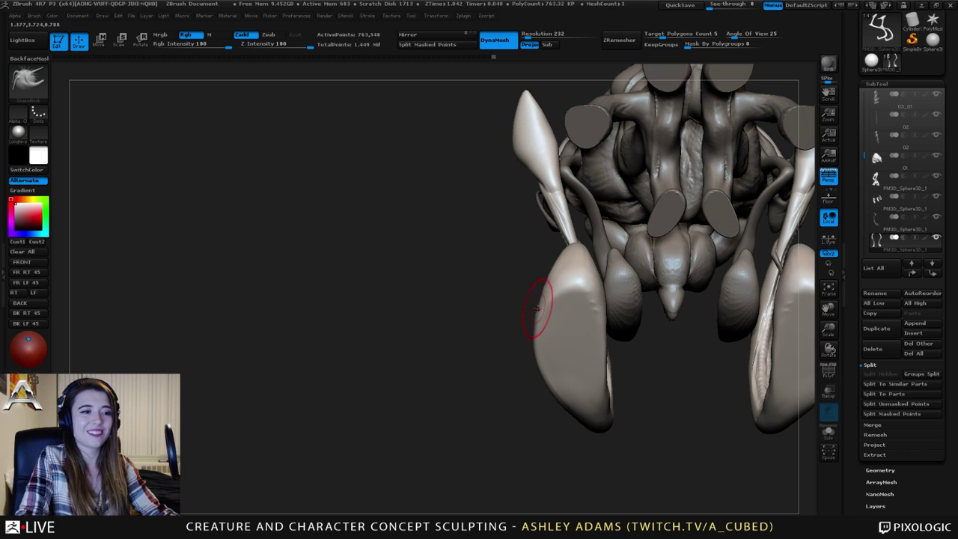
# Carve creases with Dam_Standard around the joint where the shoulder spike meets the upper arm and body.
pyautogui.moveTo(536, 308)
pyautogui.mouseDown()
pyautogui.moveTo(575, 341)
pyautogui.moveTo(592, 293)
pyautogui.moveTo(577, 285)
pyautogui.moveTo(638, 378)
pyautogui.moveTo(653, 373)
pyautogui.mouseUp()
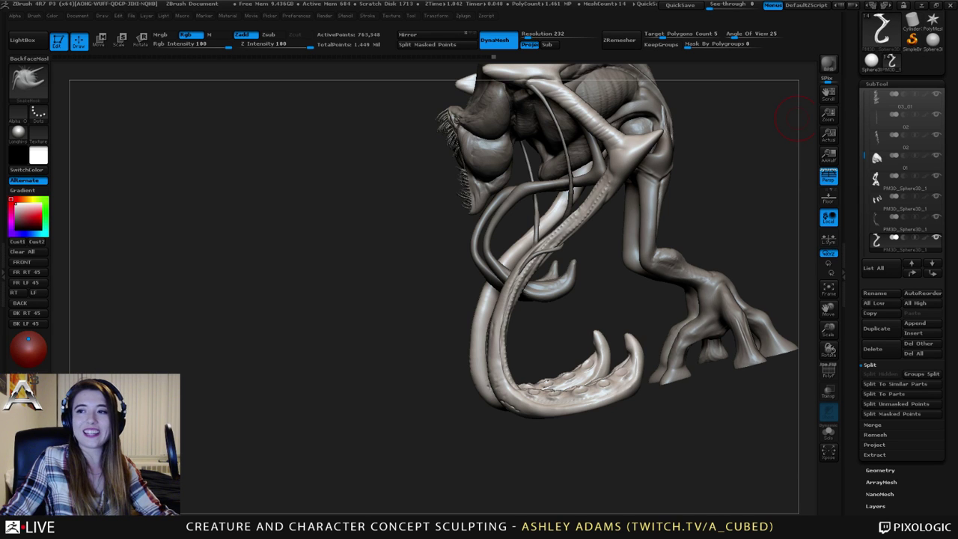
pyautogui.moveTo(437, 333)
pyautogui.mouseDown()
pyautogui.moveTo(549, 335)
pyautogui.moveTo(530, 337)
pyautogui.mouseUp()
pyautogui.moveTo(715, 214)
pyautogui.mouseDown()
pyautogui.moveTo(659, 207)
pyautogui.moveTo(708, 214)
pyautogui.moveTo(612, 236)
pyautogui.moveTo(558, 233)
pyautogui.mouseUp()
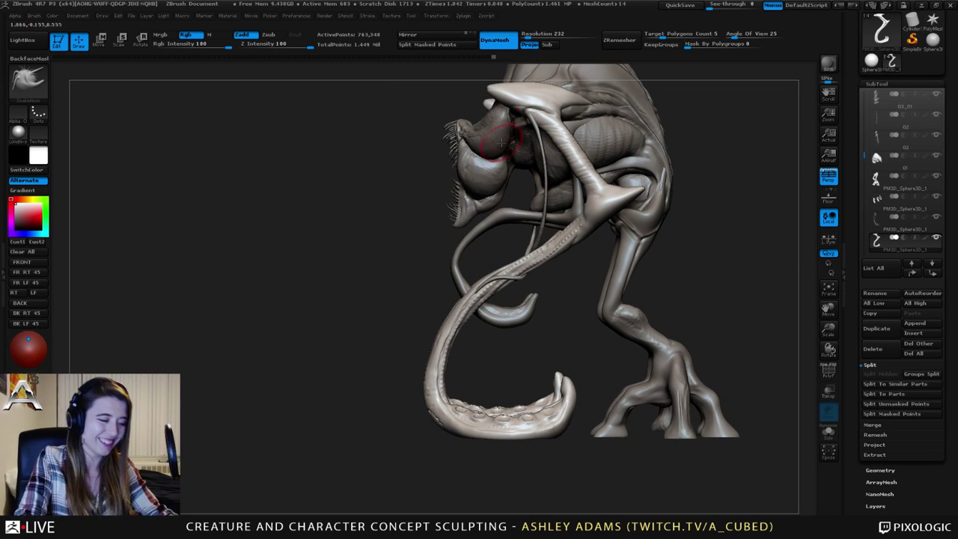
pyautogui.moveTo(692, 113)
pyautogui.mouseDown()
pyautogui.moveTo(523, 110)
pyautogui.moveTo(490, 113)
pyautogui.moveTo(525, 119)
pyautogui.moveTo(463, 122)
pyautogui.moveTo(556, 122)
pyautogui.mouseUp()
pyautogui.press('space')
pyautogui.click(515, 105)
pyautogui.press('b')
pyautogui.press('d')
pyautogui.press('s')
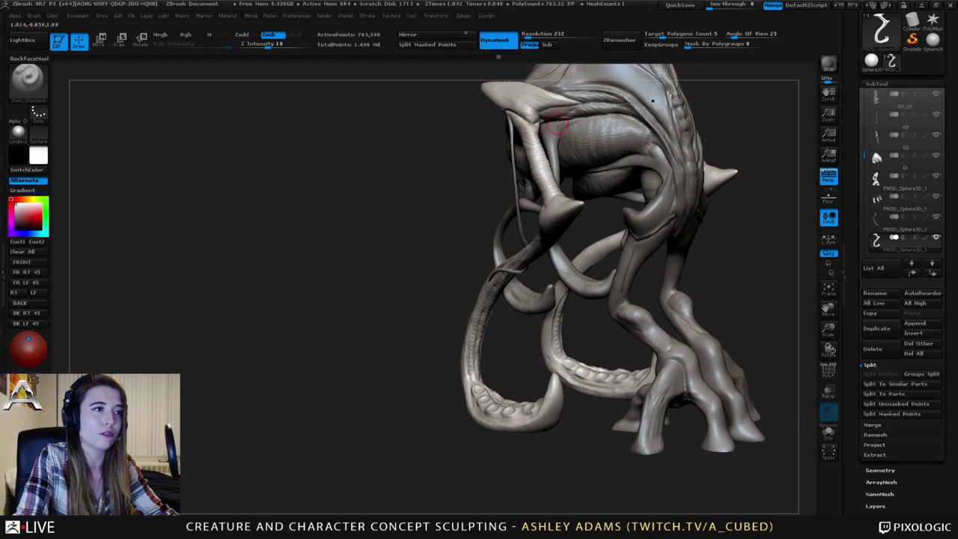
pyautogui.moveTo(478, 109)
pyautogui.mouseDown()
pyautogui.moveTo(522, 106)
pyautogui.moveTo(512, 105)
pyautogui.moveTo(551, 127)
pyautogui.mouseUp()
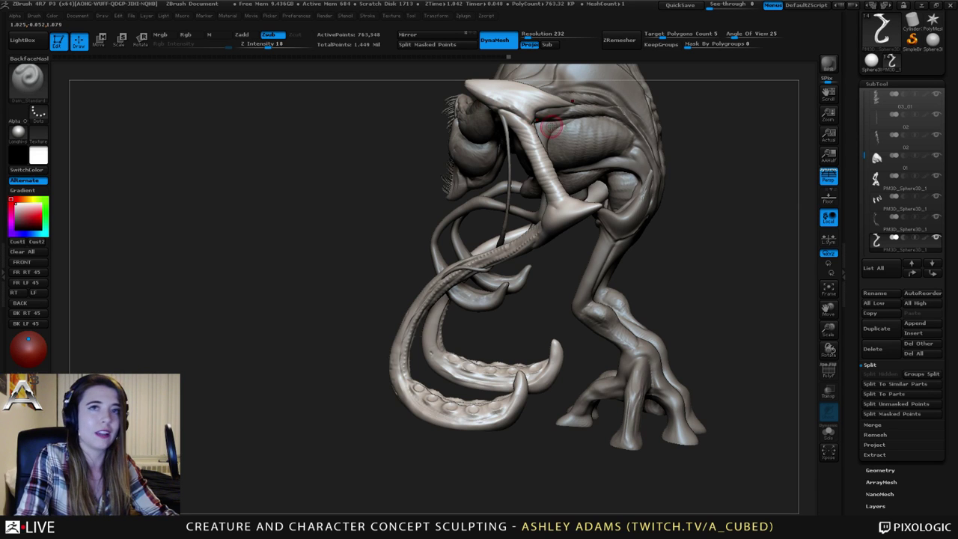
pyautogui.moveTo(668, 129); pyautogui.dragTo(521, 174)
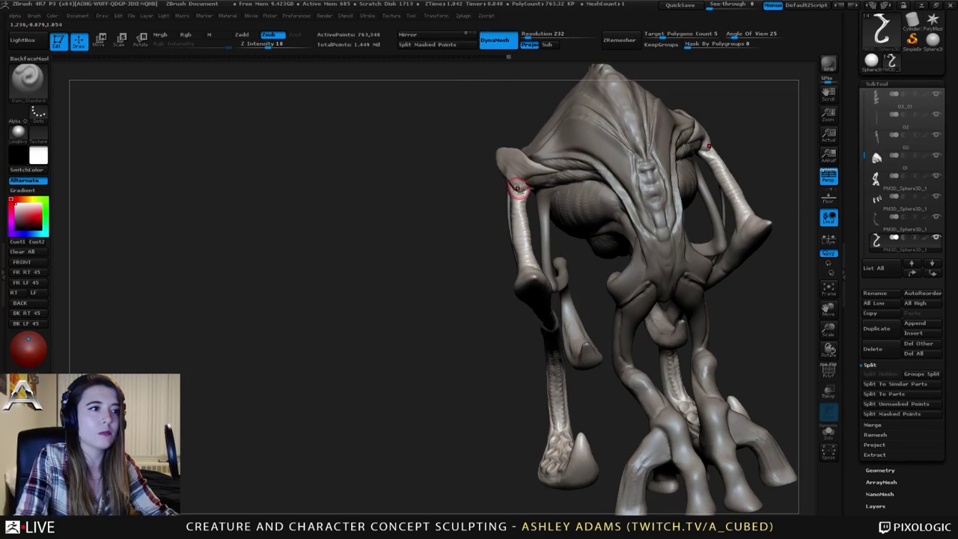
pyautogui.moveTo(522, 184); pyautogui.dragTo(530, 165, button='right')
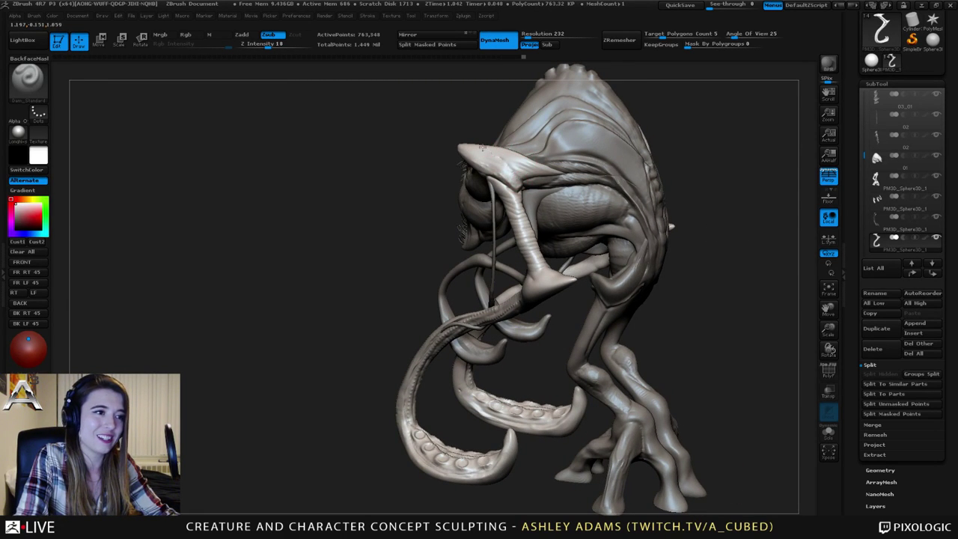
# Carve fine marks along the upper surface and tip of the shoulder spike with the Dam_Standard brush.
pyautogui.moveTo(483, 149)
pyautogui.mouseDown(button='right')
pyautogui.moveTo(515, 157)
pyautogui.moveTo(479, 169)
pyautogui.moveTo(466, 150)
pyautogui.moveTo(514, 143)
pyautogui.moveTo(497, 151)
pyautogui.mouseUp(button='right')
pyautogui.rightClick(479, 168)
pyautogui.moveTo(497, 150); pyautogui.dragTo(472, 147)
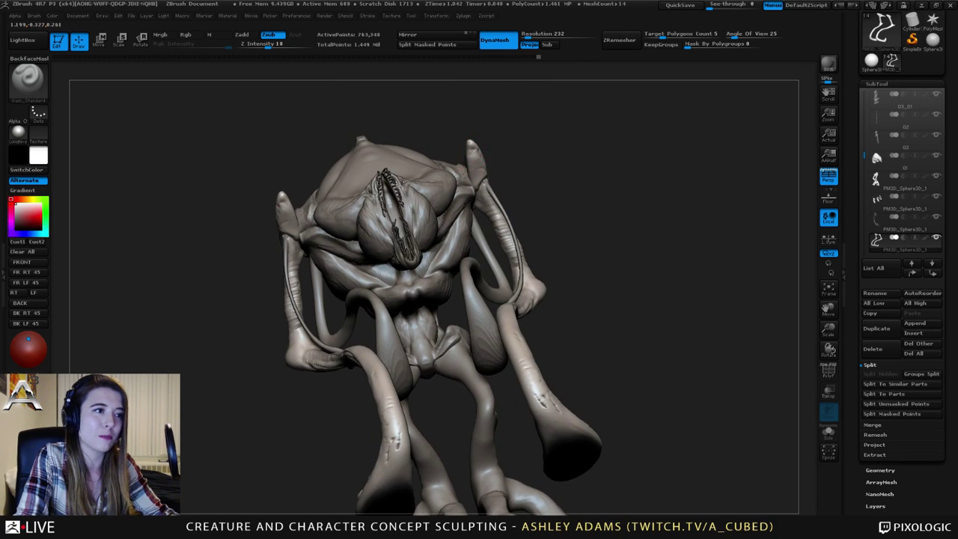
pyautogui.moveTo(471, 147)
pyautogui.mouseDown(button='right')
pyautogui.moveTo(513, 154)
pyautogui.moveTo(474, 152)
pyautogui.moveTo(506, 143)
pyautogui.mouseUp(button='right')
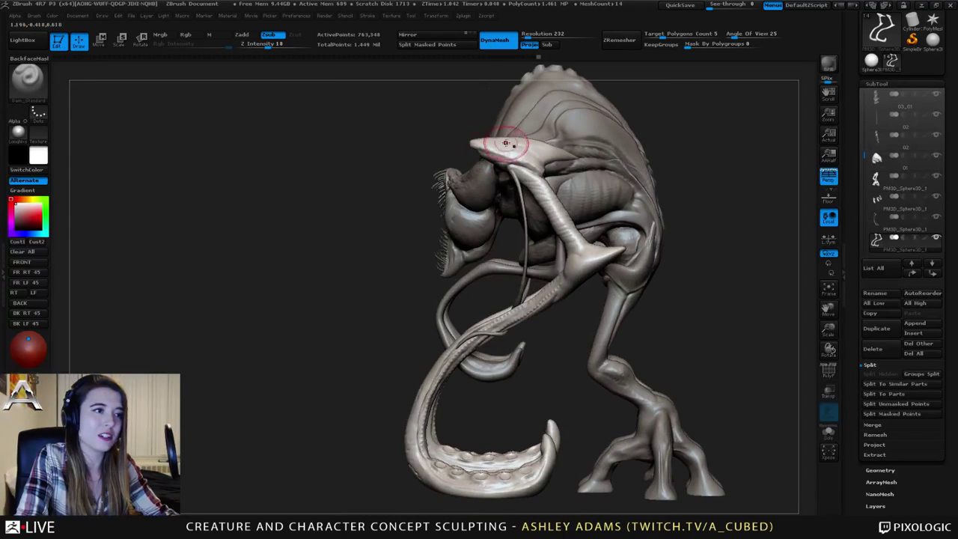
pyautogui.moveTo(505, 143); pyautogui.dragTo(476, 150)
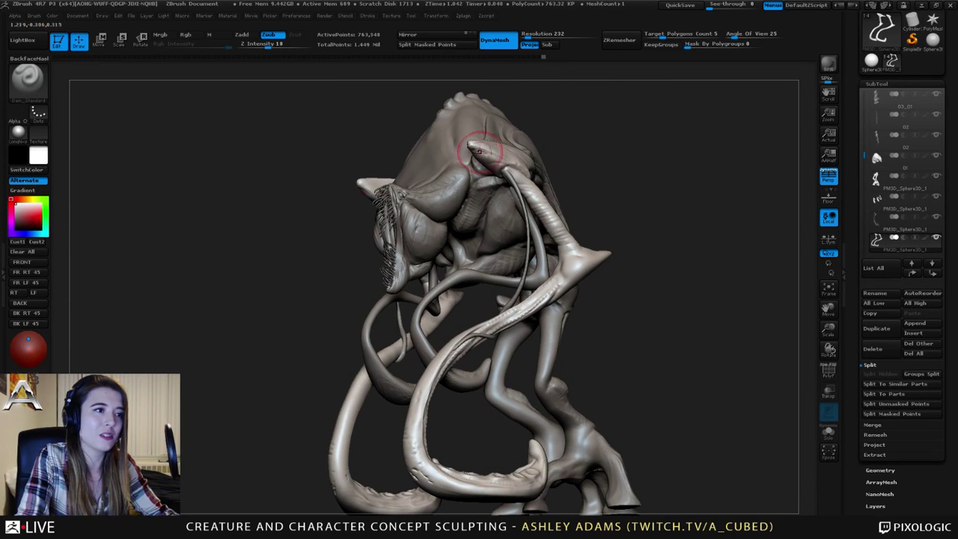
pyautogui.moveTo(480, 150)
pyautogui.mouseDown(button='right')
pyautogui.moveTo(516, 148)
pyautogui.moveTo(479, 148)
pyautogui.moveTo(487, 169)
pyautogui.mouseUp(button='right')
# Resize the SnakeHook brush and pull the underside of the shoulder spike near its tip into shape.
pyautogui.press('b')
pyautogui.press('s')
pyautogui.press('h')
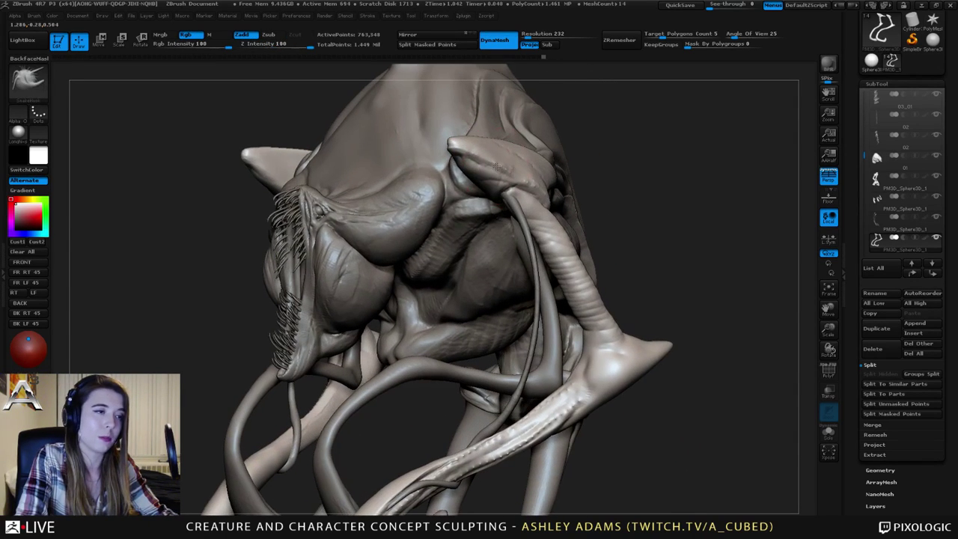
pyautogui.press('space')
pyautogui.moveTo(487, 169); pyautogui.dragTo(466, 172)
pyautogui.moveTo(471, 169); pyautogui.dragTo(449, 158, button='right')
pyautogui.moveTo(460, 163); pyautogui.dragTo(464, 166)
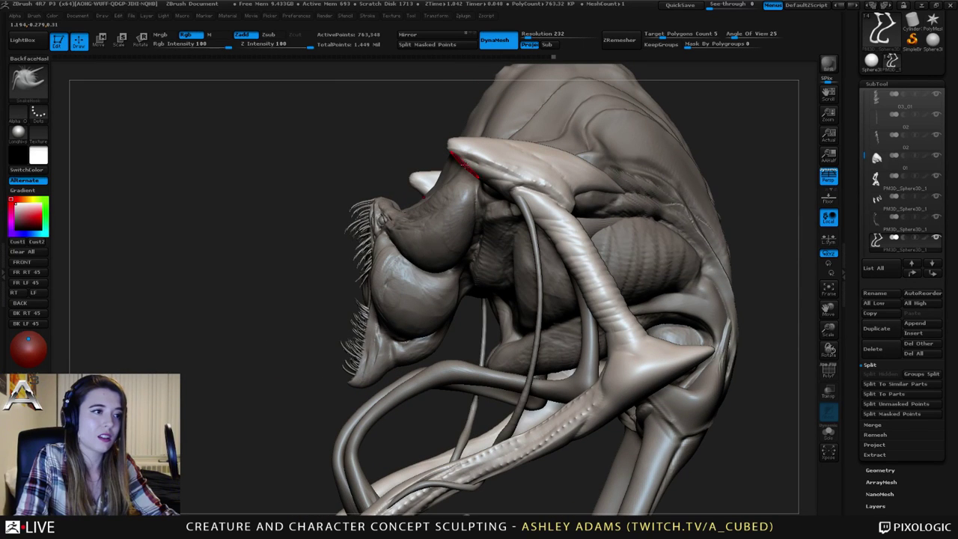
# Carve a groove with Dam_Standard along the lower edge of the shoulder spike back to the arm joint.
pyautogui.press('b')
pyautogui.press('d')
pyautogui.press('s')
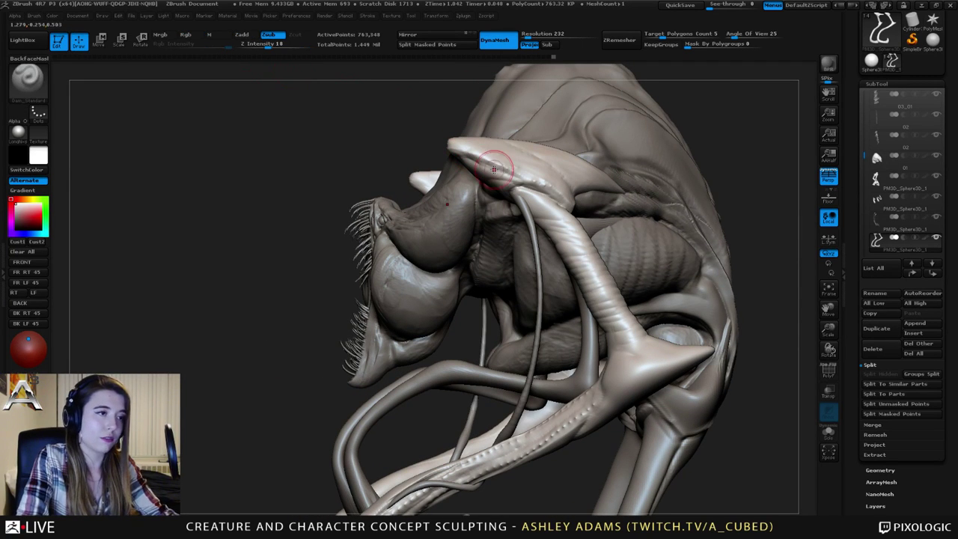
pyautogui.moveTo(525, 179); pyautogui.dragTo(556, 196)
pyautogui.moveTo(522, 173); pyautogui.dragTo(510, 167, button='right')
pyautogui.press('space')
pyautogui.moveTo(511, 167); pyautogui.dragTo(504, 167)
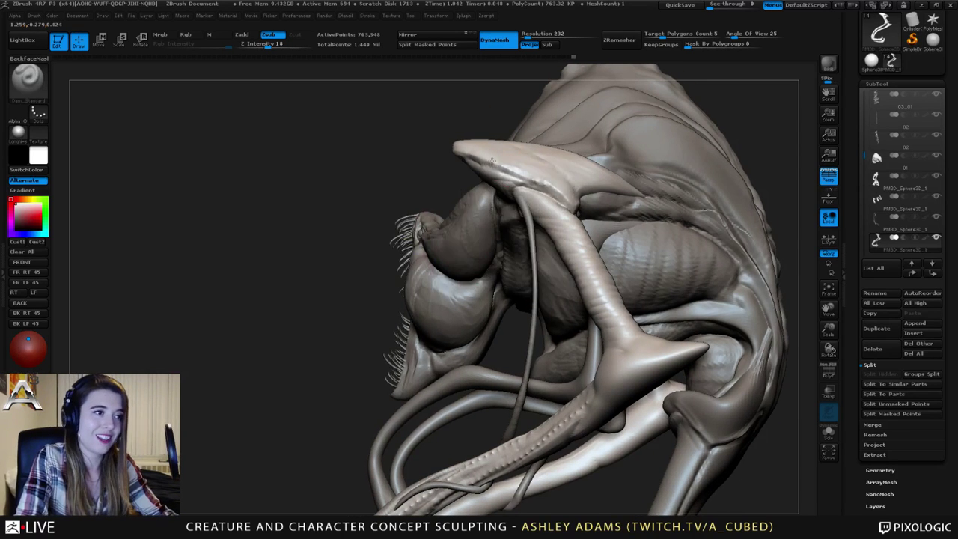
pyautogui.moveTo(500, 166); pyautogui.dragTo(477, 163, button='right')
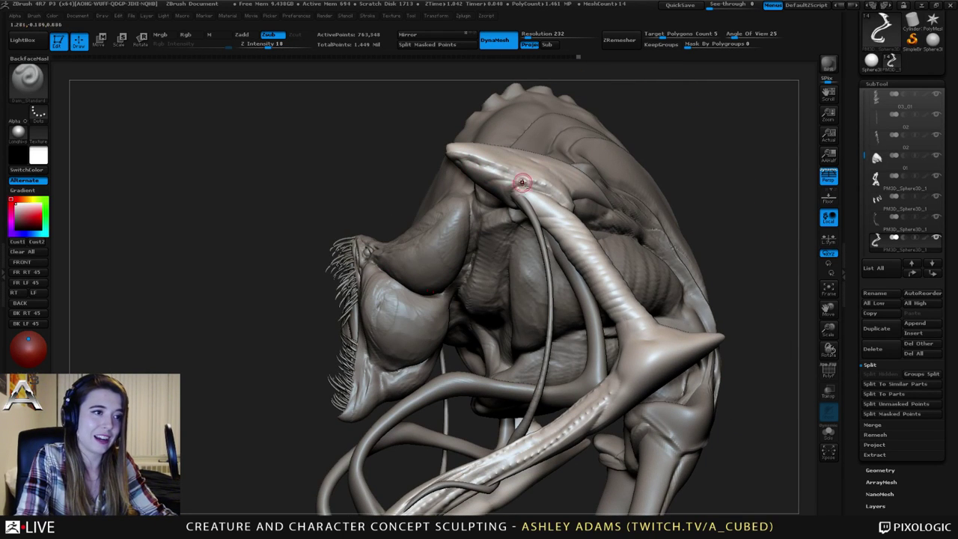
pyautogui.moveTo(522, 182); pyautogui.dragTo(559, 199)
# Resize the Dam_Standard brush and carve creases into the front of the shoulder spike's base around the tendon's attachment.
pyautogui.moveTo(547, 191)
pyautogui.keyDown('ctrl'); pyautogui.mouseDown(button='right')
pyautogui.moveTo(502, 179)
pyautogui.moveTo(510, 187)
pyautogui.moveTo(527, 156)
pyautogui.moveTo(493, 185)
pyautogui.mouseUp(button='right'); pyautogui.keyUp('ctrl')
pyautogui.press('space')
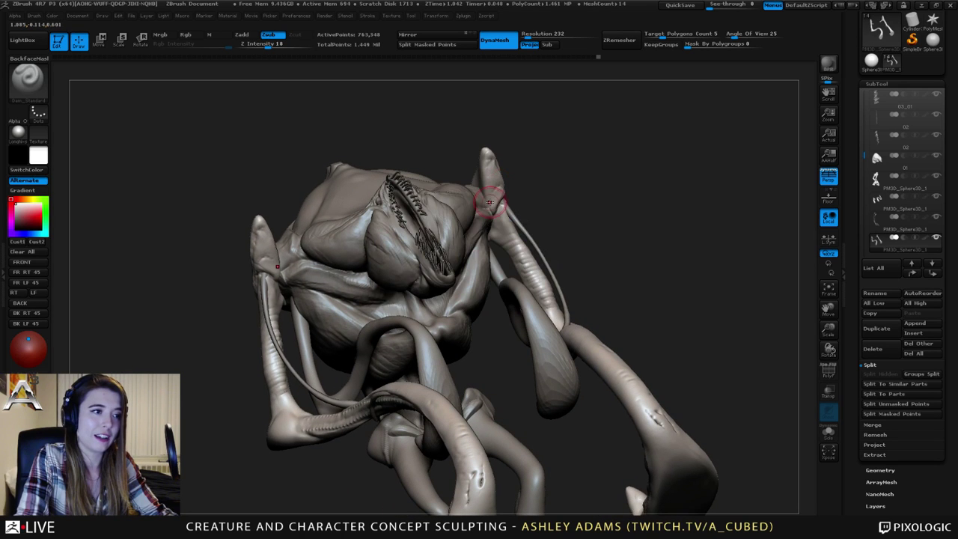
pyautogui.moveTo(488, 190); pyautogui.dragTo(494, 197)
pyautogui.moveTo(505, 179); pyautogui.dragTo(497, 196, button='right')
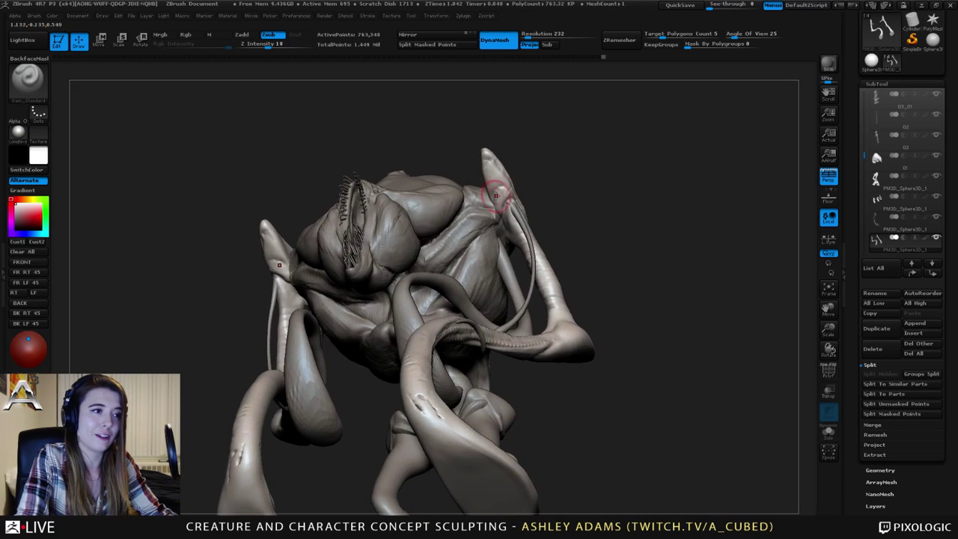
pyautogui.moveTo(499, 196)
pyautogui.mouseDown()
pyautogui.moveTo(501, 214)
pyautogui.moveTo(513, 207)
pyautogui.mouseUp()
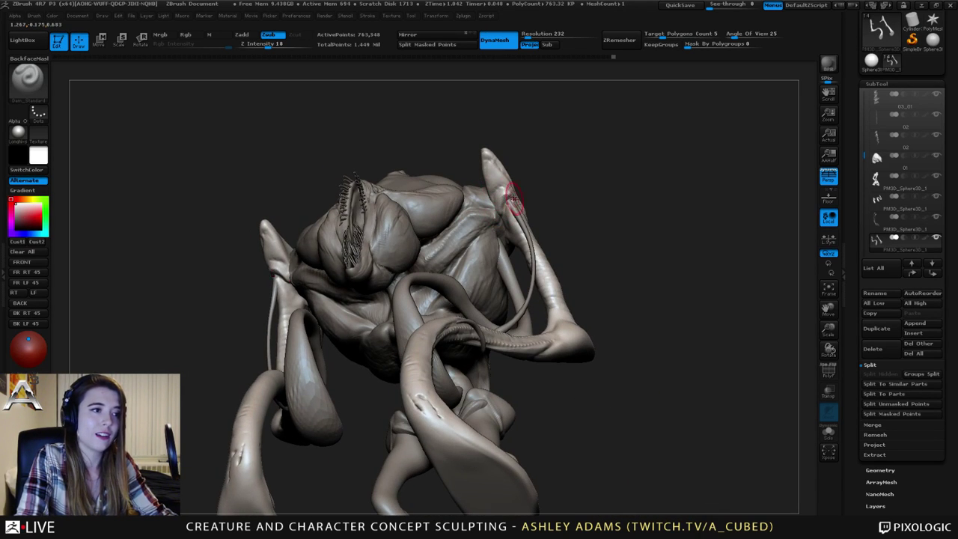
pyautogui.moveTo(516, 206)
pyautogui.keyDown('ctrl'); pyautogui.mouseDown(button='right')
pyautogui.moveTo(541, 152)
pyautogui.moveTo(532, 192)
pyautogui.moveTo(478, 130)
pyautogui.mouseUp(button='right'); pyautogui.keyUp('ctrl')
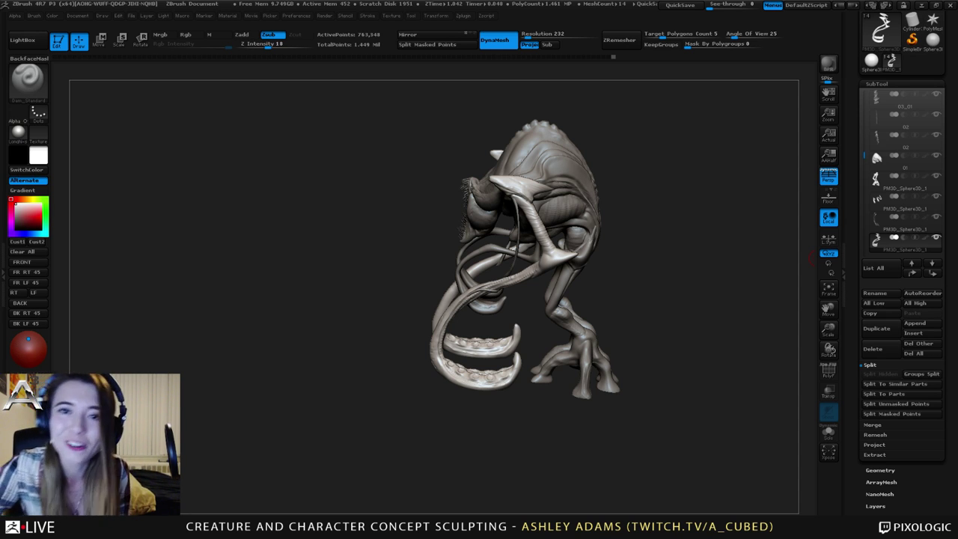
# Resize the brush, choose SnakeHook and pull the lower half of the upper arm into a cleaner contour.
pyautogui.moveTo(651, 221)
pyautogui.mouseDown(button='right')
pyautogui.moveTo(523, 201)
pyautogui.moveTo(546, 244)
pyautogui.moveTo(529, 226)
pyautogui.mouseUp(button='right')
pyautogui.press('space')
pyautogui.moveTo(524, 225); pyautogui.dragTo(540, 234)
pyautogui.press('b')
pyautogui.press('s')
pyautogui.press('h')
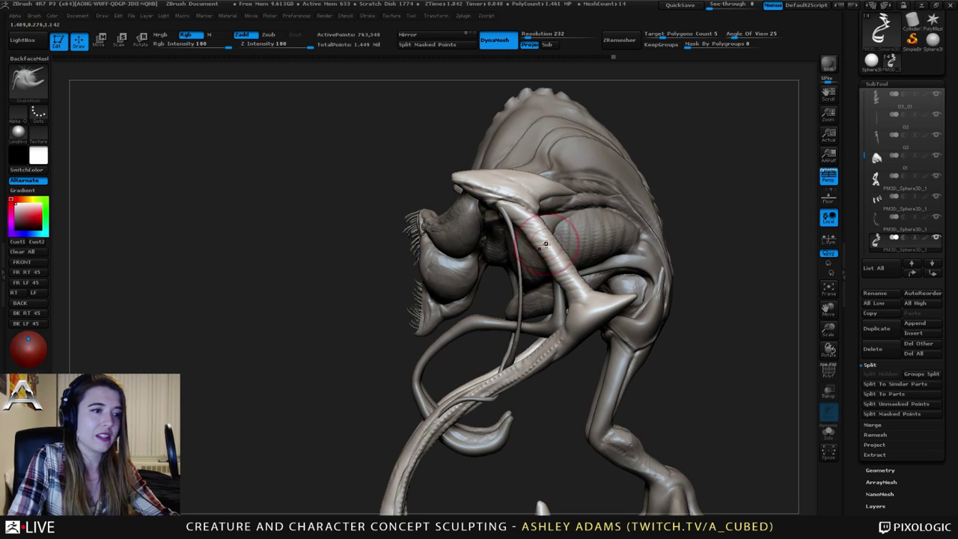
pyautogui.moveTo(549, 278); pyautogui.dragTo(566, 277)
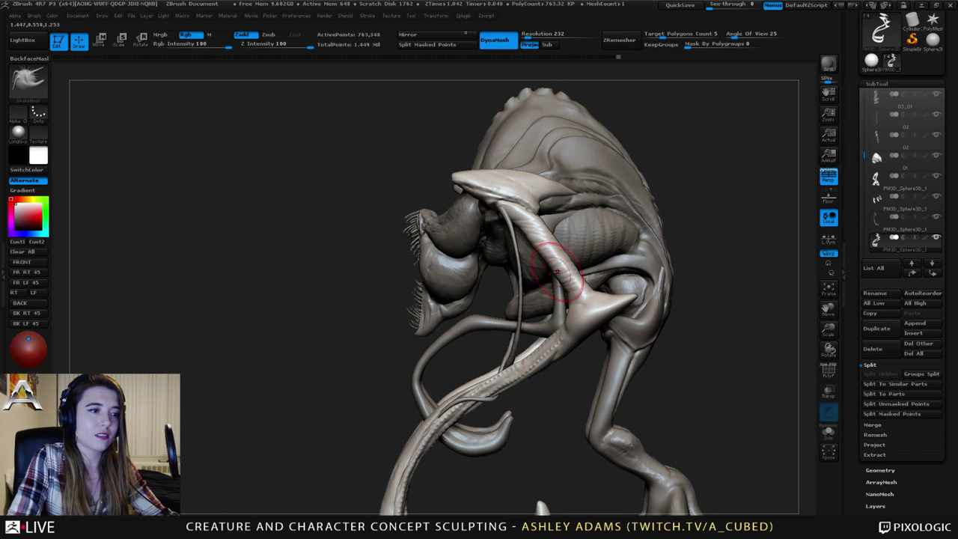
pyautogui.moveTo(560, 244); pyautogui.dragTo(503, 262, button='right')
pyautogui.moveTo(568, 268)
pyautogui.mouseDown()
pyautogui.moveTo(574, 276)
pyautogui.moveTo(568, 267)
pyautogui.mouseUp()
# Adjust the silhouette of the upper arm toward the shoulder with SnakeHook strokes from several angles.
pyautogui.moveTo(516, 264); pyautogui.dragTo(555, 267, button='right')
pyautogui.moveTo(555, 268); pyautogui.dragTo(523, 217)
pyautogui.moveTo(530, 210)
pyautogui.mouseDown(button='right')
pyautogui.moveTo(552, 226)
pyautogui.moveTo(603, 215)
pyautogui.moveTo(572, 189)
pyautogui.mouseUp(button='right')
pyautogui.moveTo(569, 208)
pyautogui.mouseDown()
pyautogui.moveTo(567, 217)
pyautogui.moveTo(567, 172)
pyautogui.mouseUp()
pyautogui.moveTo(560, 212)
pyautogui.mouseDown(button='right')
pyautogui.moveTo(586, 227)
pyautogui.moveTo(567, 216)
pyautogui.moveTo(616, 193)
pyautogui.mouseUp(button='right')
# Adjust the SnakeHook draw size and reshape the area where the upper arm meets the elbow spike.
pyautogui.moveTo(618, 234)
pyautogui.keyDown('ctrl'); pyautogui.mouseDown(button='right')
pyautogui.moveTo(623, 222)
pyautogui.moveTo(602, 208)
pyautogui.moveTo(573, 259)
pyautogui.mouseUp(button='right'); pyautogui.keyUp('ctrl')
pyautogui.rightClick(571, 261)
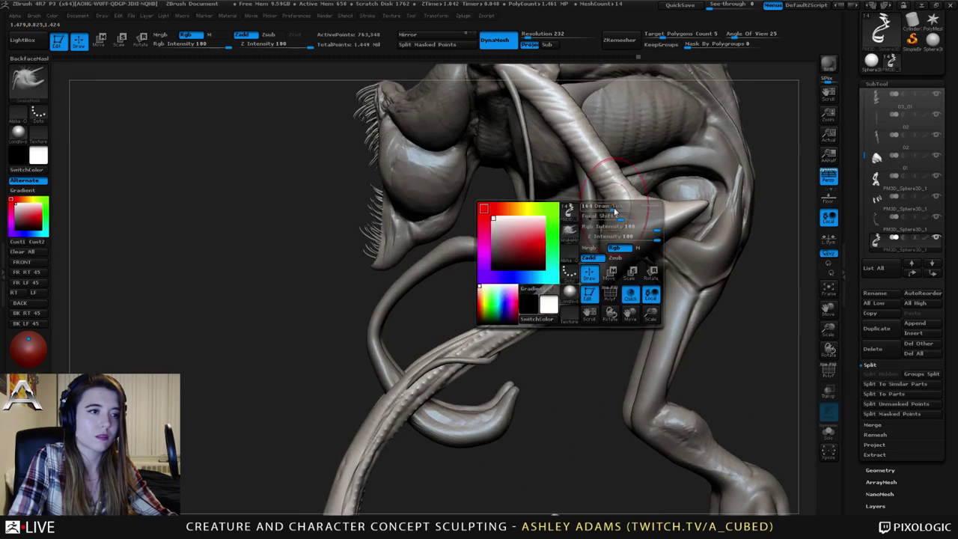
pyautogui.moveTo(601, 209); pyautogui.dragTo(609, 200, button='right')
pyautogui.moveTo(609, 200)
pyautogui.mouseDown()
pyautogui.moveTo(601, 197)
pyautogui.moveTo(603, 211)
pyautogui.mouseUp()
pyautogui.moveTo(601, 213)
pyautogui.mouseDown(button='right')
pyautogui.moveTo(626, 220)
pyautogui.moveTo(605, 215)
pyautogui.mouseUp(button='right')
# Choose the Dam_Standard brush, review its auto-masking options and set its Z intensity to 33.
pyautogui.press('b')
pyautogui.press('d')
pyautogui.press('s')
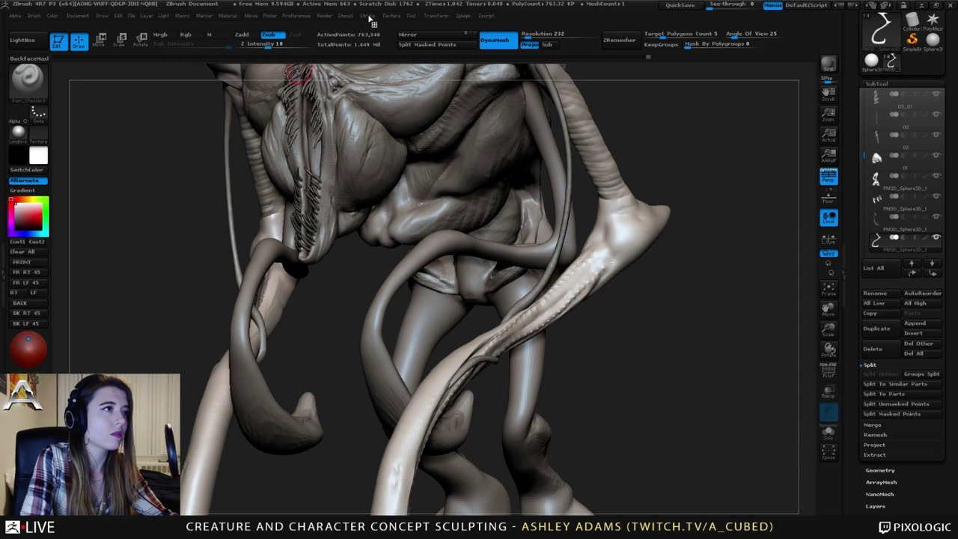
pyautogui.click(33, 15)
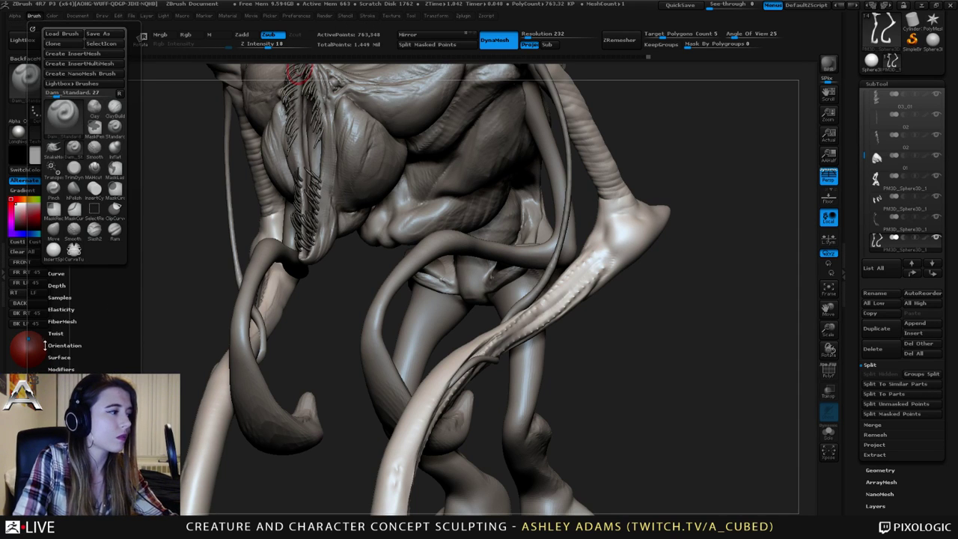
pyautogui.moveTo(45, 345); pyautogui.dragTo(72, 251)
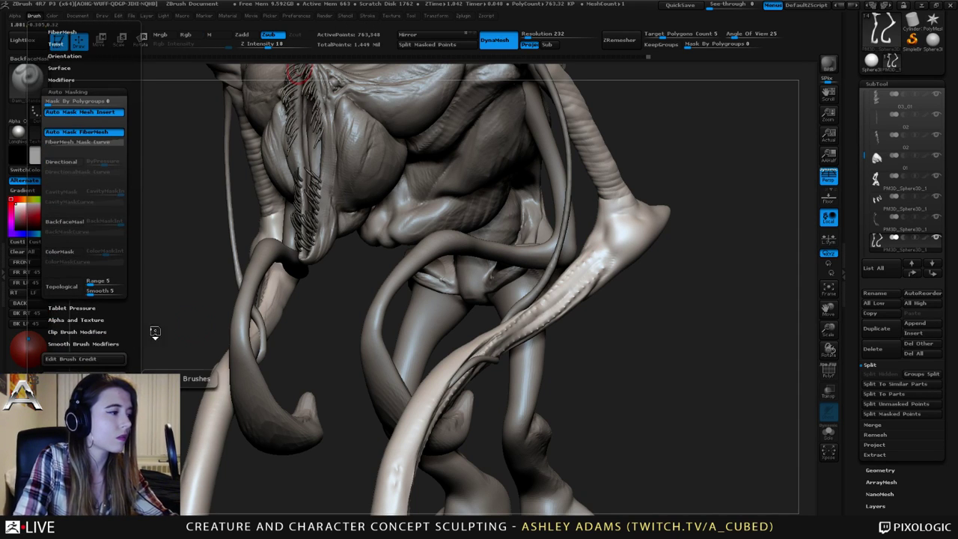
pyautogui.moveTo(341, 300); pyautogui.dragTo(598, 224)
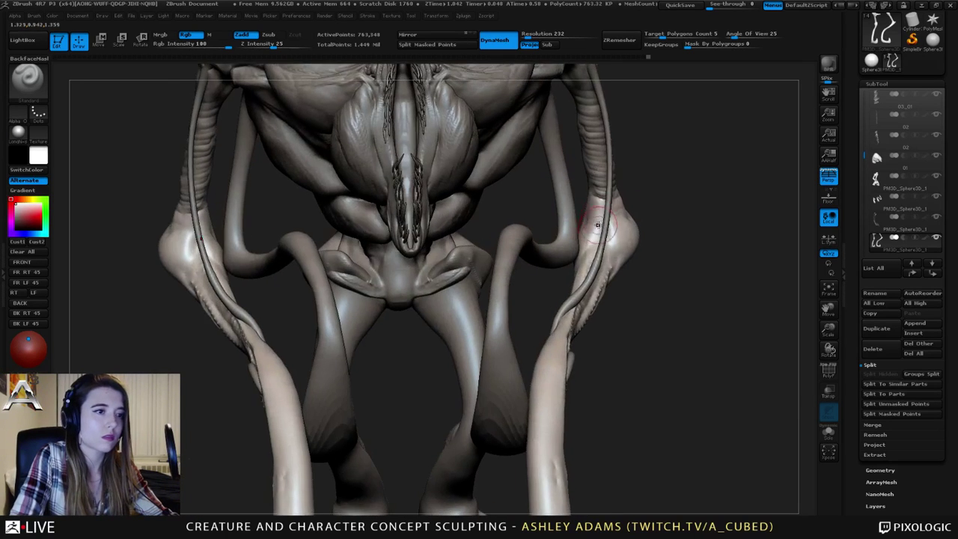
pyautogui.moveTo(670, 231); pyautogui.dragTo(610, 229)
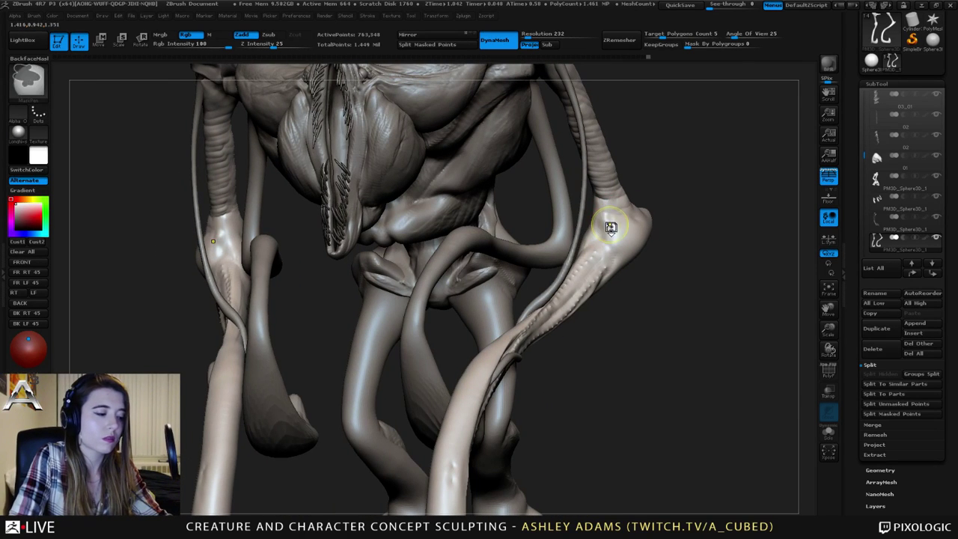
pyautogui.hotkey('ctrl', '1')
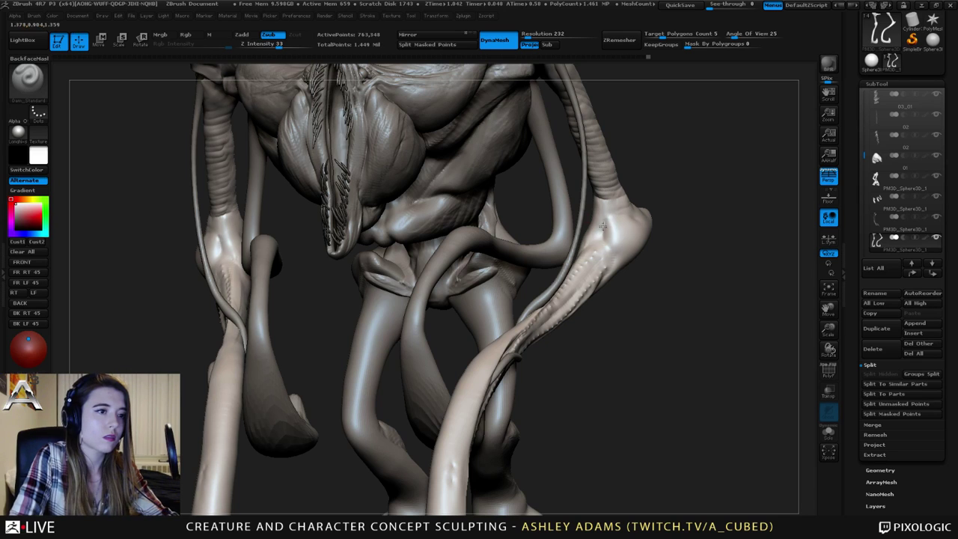
# Carve creases into the front of the elbow with Dam_Standard, between the upper arm, forearm and elbow spike.
pyautogui.moveTo(604, 227)
pyautogui.mouseDown()
pyautogui.moveTo(602, 259)
pyautogui.moveTo(583, 248)
pyautogui.moveTo(621, 206)
pyautogui.mouseUp()
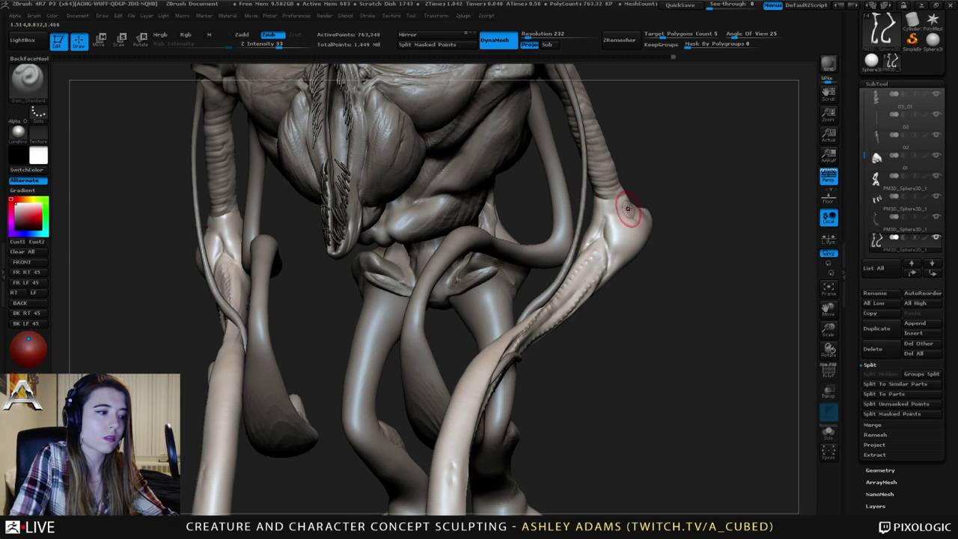
pyautogui.moveTo(629, 210); pyautogui.dragTo(618, 216, button='right')
pyautogui.moveTo(612, 223); pyautogui.dragTo(642, 212)
pyautogui.moveTo(639, 213); pyautogui.dragTo(627, 214, button='right')
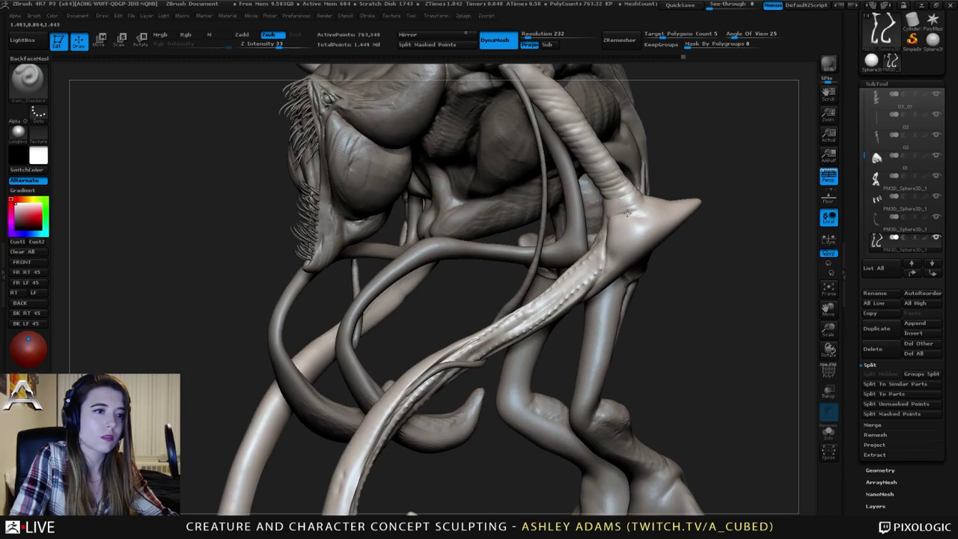
pyautogui.moveTo(627, 213); pyautogui.dragTo(652, 217)
pyautogui.moveTo(656, 213); pyautogui.dragTo(648, 214, button='right')
# Continue the Dam_Standard creases around the side of the elbow and onto the base of its spike.
pyautogui.moveTo(654, 204); pyautogui.dragTo(641, 213)
pyautogui.moveTo(640, 212); pyautogui.dragTo(655, 201, button='right')
pyautogui.moveTo(653, 199); pyautogui.dragTo(638, 217)
pyautogui.moveTo(638, 217); pyautogui.dragTo(647, 223, button='right')
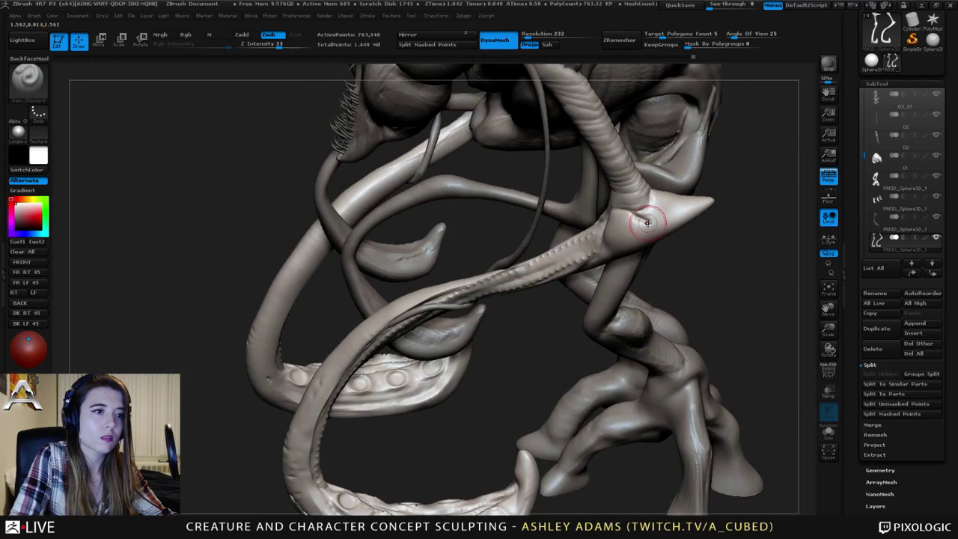
pyautogui.moveTo(647, 224); pyautogui.dragTo(676, 207)
pyautogui.moveTo(674, 209); pyautogui.dragTo(694, 235, button='right')
pyautogui.moveTo(676, 197); pyautogui.dragTo(675, 209)
pyautogui.moveTo(683, 196); pyautogui.dragTo(664, 172, button='right')
pyautogui.moveTo(665, 172); pyautogui.dragTo(664, 170)
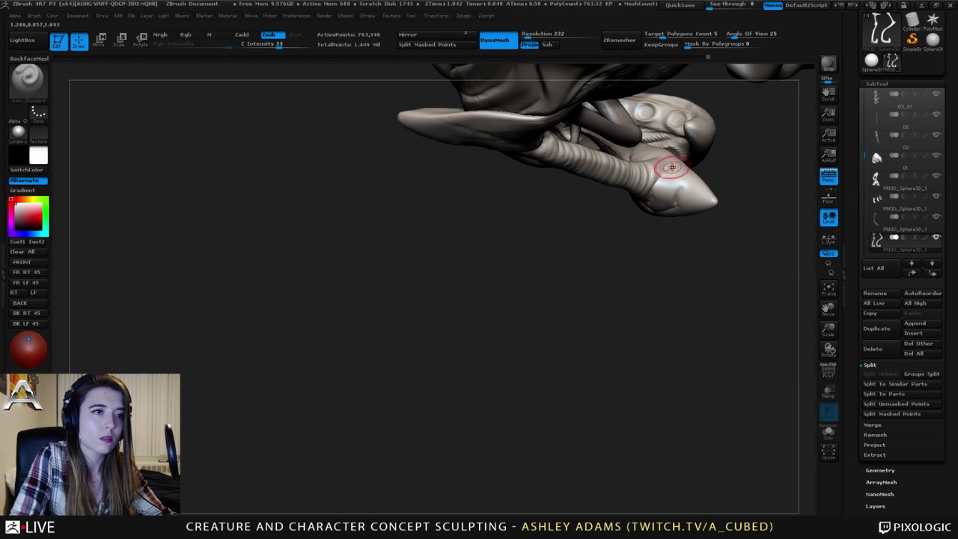
# Undo the last elbow crease and carve fresh ones around the spike's base from another side.
pyautogui.moveTo(672, 167); pyautogui.dragTo(378, 317, button='right')
pyautogui.moveTo(412, 101)
pyautogui.keyDown('alt'); pyautogui.mouseDown(button='right')
pyautogui.moveTo(497, 222)
pyautogui.moveTo(503, 266)
pyautogui.moveTo(487, 233)
pyautogui.mouseUp(button='right'); pyautogui.keyUp('alt')
pyautogui.hotkey('ctrl', 'z')
pyautogui.moveTo(506, 197); pyautogui.dragTo(510, 223, button='right')
pyautogui.moveTo(509, 225); pyautogui.dragTo(520, 213)
pyautogui.moveTo(513, 218)
pyautogui.mouseDown()
pyautogui.moveTo(519, 202)
pyautogui.moveTo(521, 242)
pyautogui.mouseUp()
pyautogui.moveTo(521, 241); pyautogui.dragTo(546, 217, button='right')
pyautogui.moveTo(546, 217); pyautogui.dragTo(540, 187, button='right')
pyautogui.moveTo(540, 187)
pyautogui.mouseDown(button='right')
pyautogui.moveTo(529, 200)
pyautogui.moveTo(535, 235)
pyautogui.moveTo(490, 280)
pyautogui.moveTo(584, 242)
pyautogui.moveTo(676, 270)
pyautogui.mouseUp(button='right')
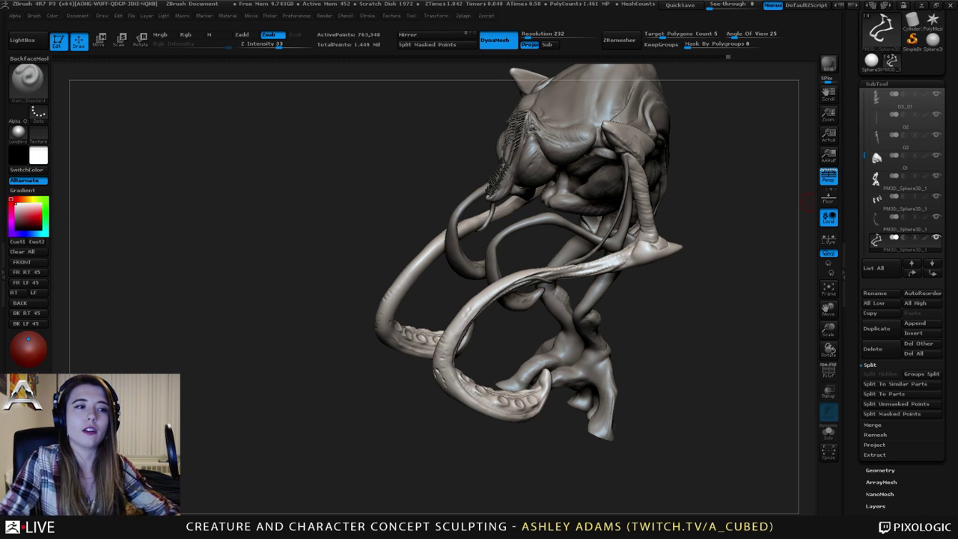
# Make the smaller inner pair of arms the active subtool and subdivide its mesh twice.
pyautogui.moveTo(532, 232); pyautogui.dragTo(352, 213)
pyautogui.moveTo(434, 198); pyautogui.dragTo(539, 262)
pyautogui.keyDown('alt'); pyautogui.click(471, 334); pyautogui.keyUp('alt')
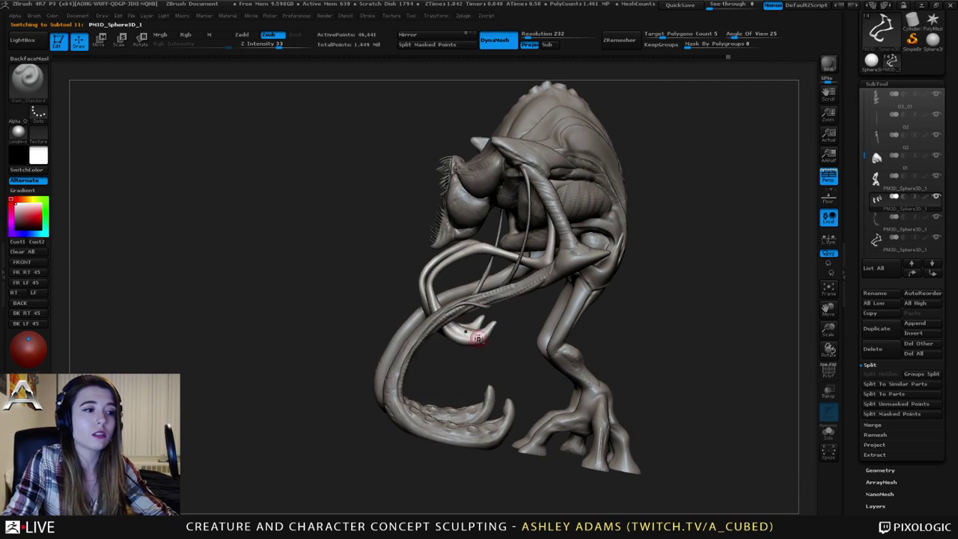
pyautogui.keyDown('alt'); pyautogui.moveTo(473, 337); pyautogui.dragTo(614, 293); pyautogui.keyUp('alt')
pyautogui.moveTo(615, 293)
pyautogui.keyDown('ctrl'); pyautogui.mouseDown(button='right')
pyautogui.moveTo(648, 320)
pyautogui.moveTo(592, 278)
pyautogui.moveTo(626, 274)
pyautogui.mouseUp(button='right'); pyautogui.keyUp('ctrl')
pyautogui.hotkey('ctrl', 'd')
pyautogui.hotkey('ctrl', 'd')
# Adjust the Dam_Standard draw size and carve creases down the inner arm toward its flattened end.
pyautogui.press('space')
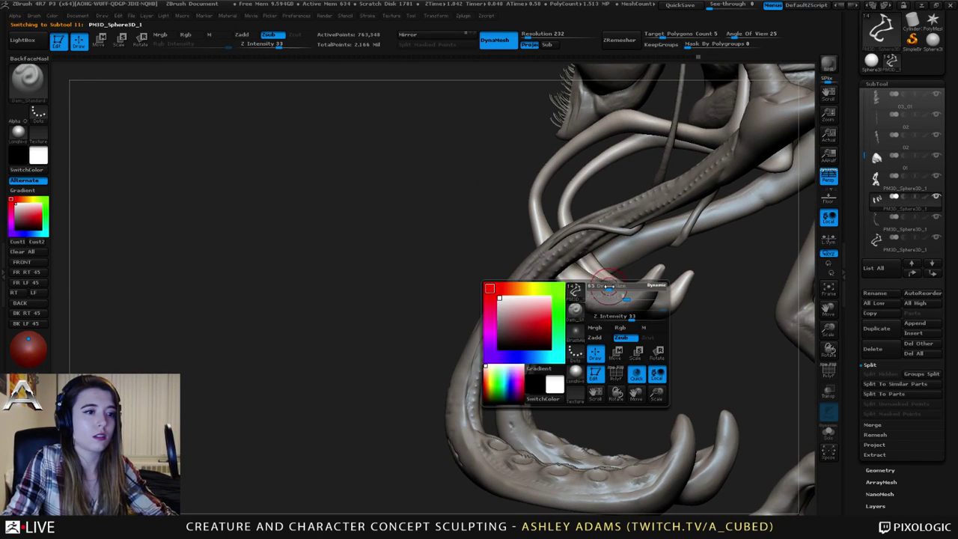
pyautogui.moveTo(626, 287); pyautogui.dragTo(613, 287)
pyautogui.moveTo(615, 268); pyautogui.dragTo(520, 261, button='right')
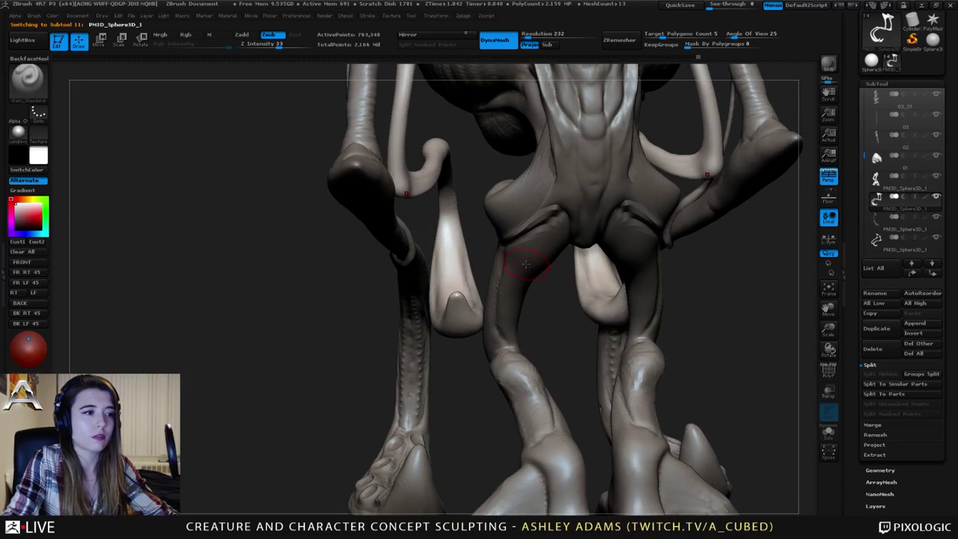
pyautogui.moveTo(450, 198); pyautogui.dragTo(468, 256)
pyautogui.moveTo(452, 218); pyautogui.dragTo(468, 271)
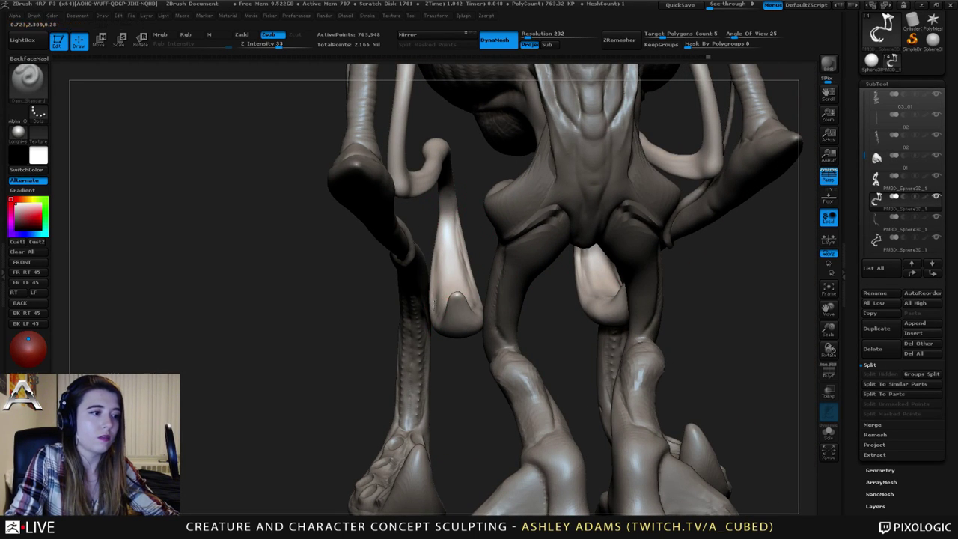
# Carve further Dam_Standard creases around the inner arm's pad and along its curved forearm.
pyautogui.moveTo(436, 234)
pyautogui.mouseDown()
pyautogui.moveTo(444, 217)
pyautogui.moveTo(451, 233)
pyautogui.mouseUp()
pyautogui.moveTo(480, 283); pyautogui.dragTo(541, 302)
pyautogui.moveTo(462, 302)
pyautogui.mouseDown()
pyautogui.moveTo(533, 338)
pyautogui.moveTo(503, 314)
pyautogui.moveTo(573, 323)
pyautogui.moveTo(582, 278)
pyautogui.mouseUp()
pyautogui.moveTo(520, 298)
pyautogui.mouseDown()
pyautogui.moveTo(514, 307)
pyautogui.moveTo(540, 376)
pyautogui.moveTo(510, 335)
pyautogui.mouseUp()
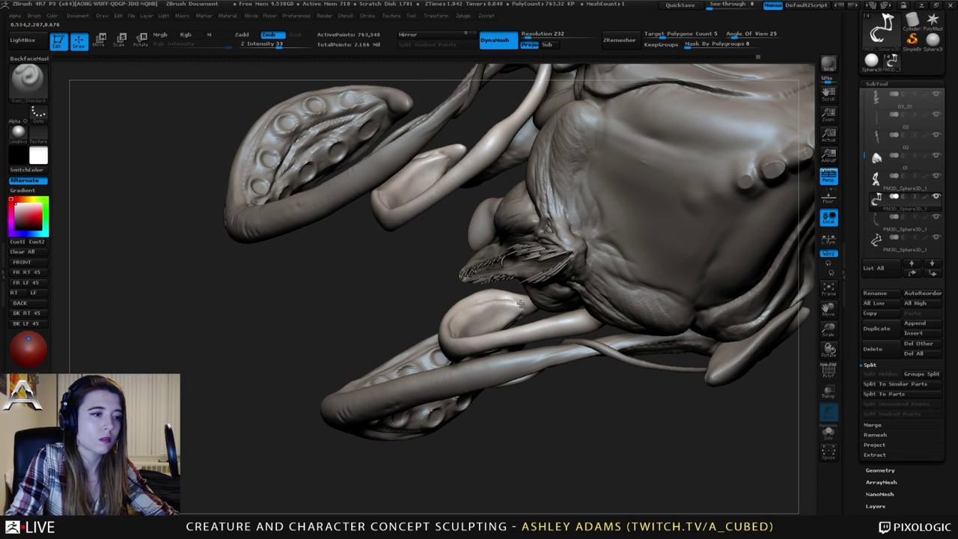
pyautogui.moveTo(514, 299); pyautogui.dragTo(526, 318)
pyautogui.moveTo(458, 218)
pyautogui.mouseDown()
pyautogui.moveTo(479, 283)
pyautogui.moveTo(497, 284)
pyautogui.moveTo(463, 229)
pyautogui.moveTo(475, 222)
pyautogui.mouseUp()
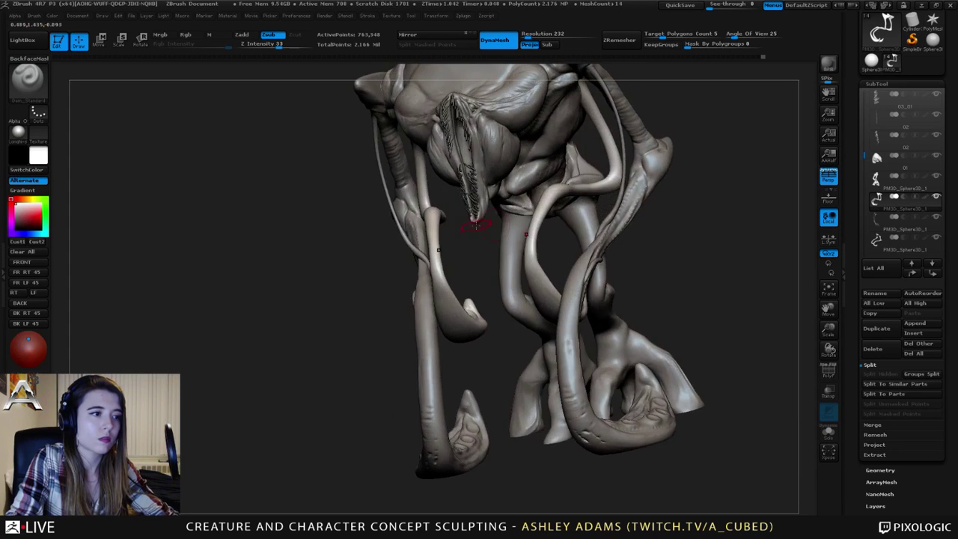
pyautogui.moveTo(533, 254)
pyautogui.mouseDown()
pyautogui.moveTo(554, 258)
pyautogui.moveTo(545, 256)
pyautogui.mouseUp()
# Try building up the inner arms with ClayBuildup and undo the strokes.
pyautogui.press('b')
pyautogui.press('s')
pyautogui.press('h')
pyautogui.press('space')
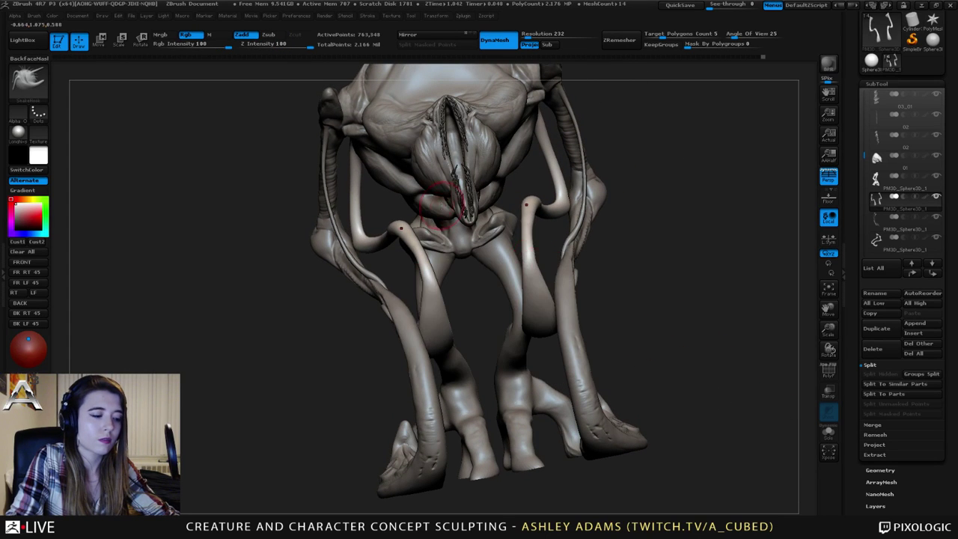
pyautogui.press('b')
pyautogui.press('c')
pyautogui.press('b')
pyautogui.moveTo(530, 292)
pyautogui.mouseDown()
pyautogui.moveTo(532, 204)
pyautogui.moveTo(474, 235)
pyautogui.moveTo(464, 217)
pyautogui.mouseUp()
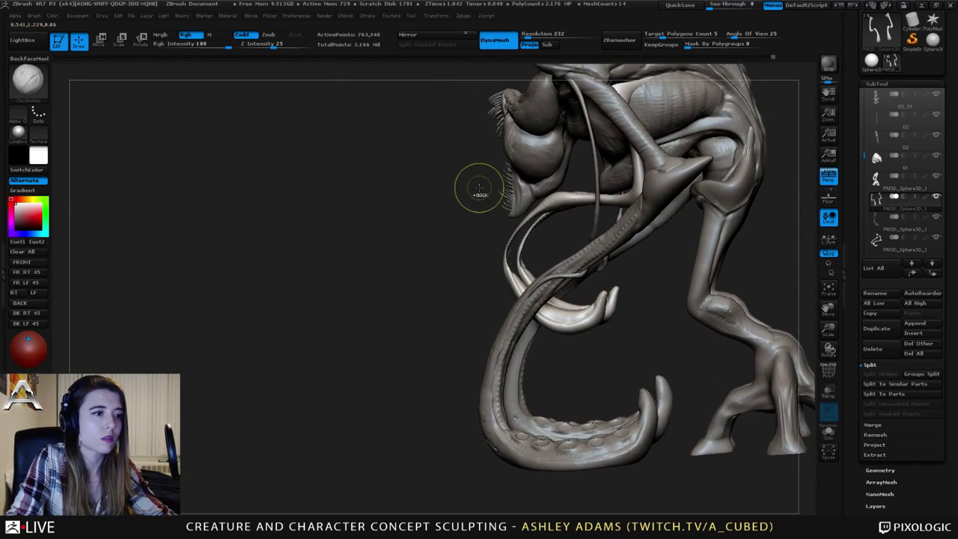
pyautogui.hotkey('ctrl', 'z')
pyautogui.hotkey('ctrl', 'z')
pyautogui.hotkey('ctrl', 'z')
pyautogui.hotkey('ctrl', 'z')
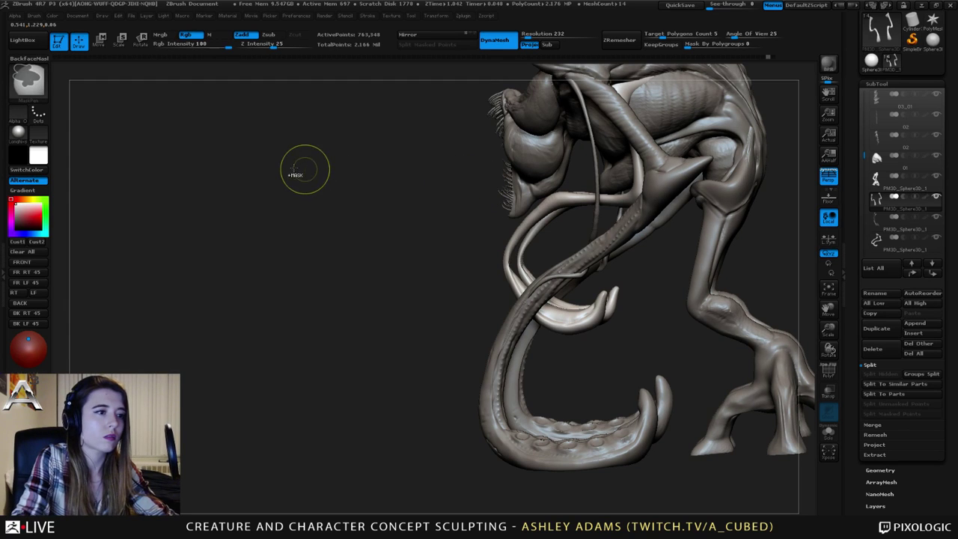
# Turn on BackfaceMask for ClayBuildup, set its Z intensity to 20 and build up form along the inner arms.
pyautogui.click(30, 59)
pyautogui.moveTo(448, 289); pyautogui.dragTo(535, 293)
pyautogui.moveTo(603, 247)
pyautogui.mouseDown()
pyautogui.moveTo(567, 225)
pyautogui.moveTo(533, 244)
pyautogui.moveTo(540, 200)
pyautogui.moveTo(555, 197)
pyautogui.mouseUp()
pyautogui.moveTo(566, 180)
pyautogui.mouseDown()
pyautogui.moveTo(614, 170)
pyautogui.moveTo(583, 178)
pyautogui.mouseUp()
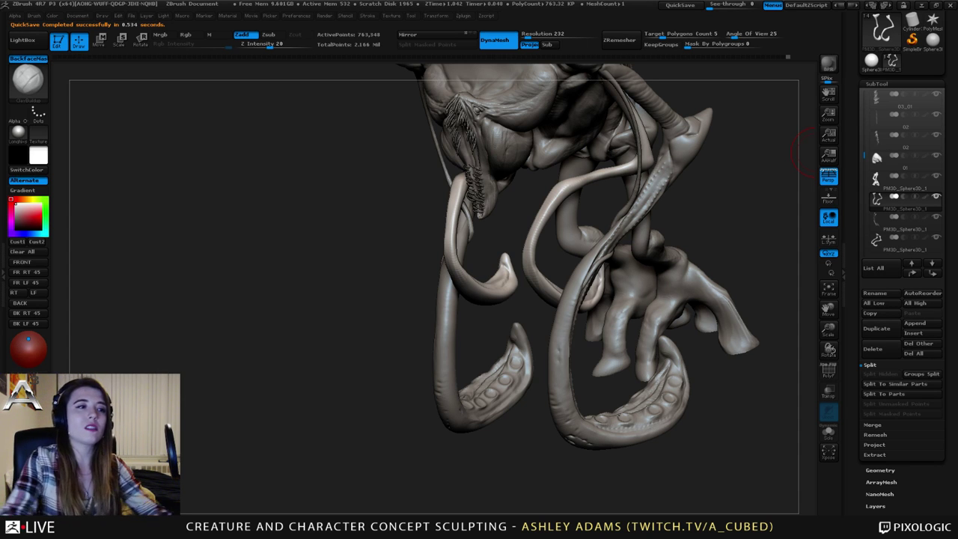
pyautogui.moveTo(526, 205)
pyautogui.mouseDown()
pyautogui.moveTo(512, 228)
pyautogui.moveTo(538, 226)
pyautogui.moveTo(520, 247)
pyautogui.moveTo(577, 287)
pyautogui.moveTo(562, 276)
pyautogui.mouseUp()
pyautogui.moveTo(530, 238)
pyautogui.mouseDown()
pyautogui.moveTo(532, 226)
pyautogui.moveTo(559, 241)
pyautogui.moveTo(543, 247)
pyautogui.moveTo(563, 260)
pyautogui.mouseUp()
# Use SnakeHook to reshape the curve of the inner arm's forearm from the side.
pyautogui.press('b')
pyautogui.press('s')
pyautogui.press('h')
pyautogui.moveTo(562, 259); pyautogui.dragTo(574, 262, button='right')
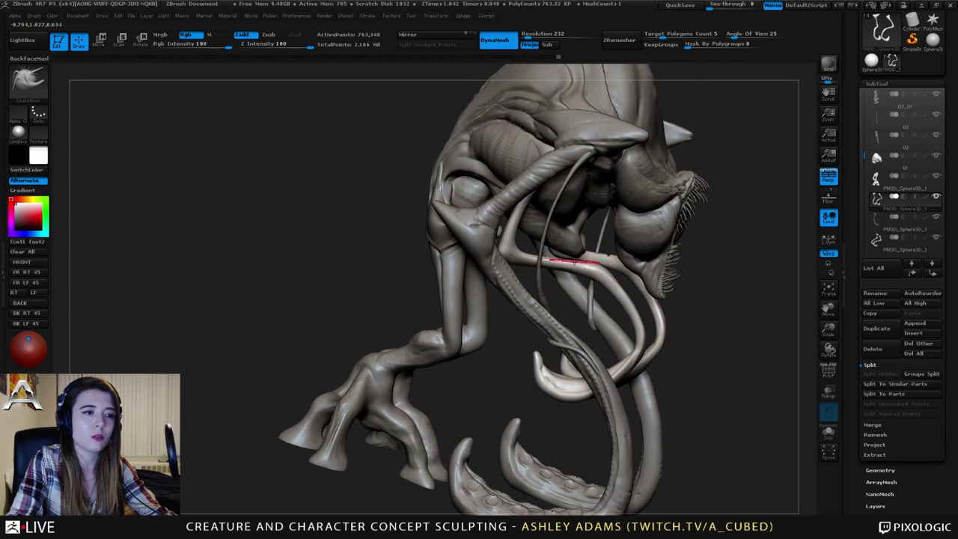
pyautogui.moveTo(578, 266); pyautogui.dragTo(583, 272)
pyautogui.moveTo(588, 275); pyautogui.dragTo(611, 294, button='right')
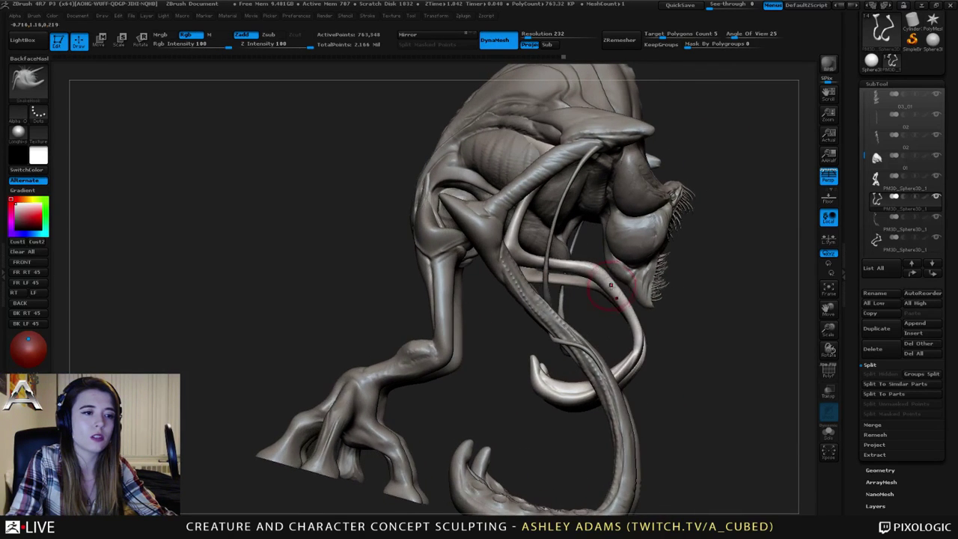
pyautogui.moveTo(604, 289); pyautogui.dragTo(608, 293)
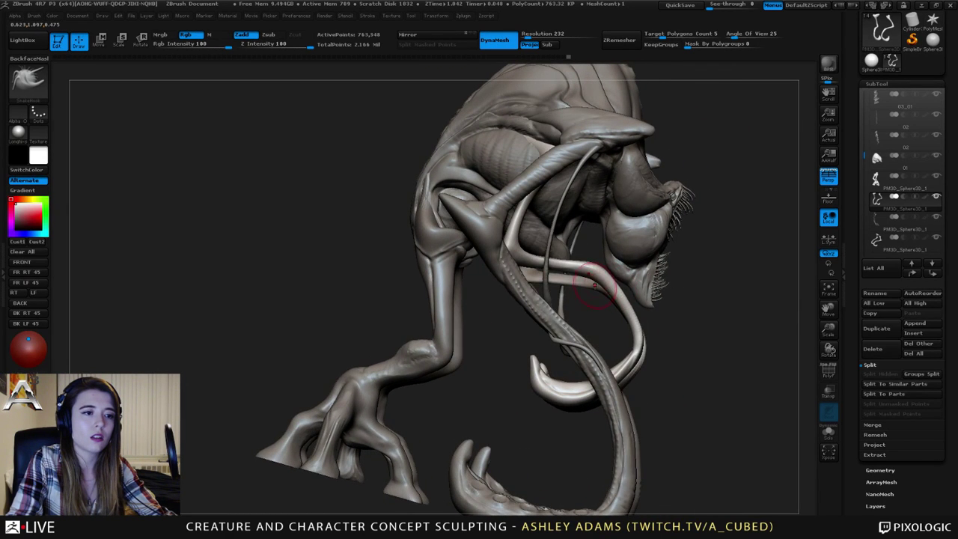
pyautogui.moveTo(588, 301); pyautogui.dragTo(554, 280, button='right')
# Build up volume down the front of the inner arm's upper segment with ClayBuildup.
pyautogui.press('b')
pyautogui.press('c')
pyautogui.press('b')
pyautogui.moveTo(440, 249)
pyautogui.mouseDown(button='right')
pyautogui.moveTo(421, 227)
pyautogui.moveTo(514, 282)
pyautogui.moveTo(514, 238)
pyautogui.mouseUp(button='right')
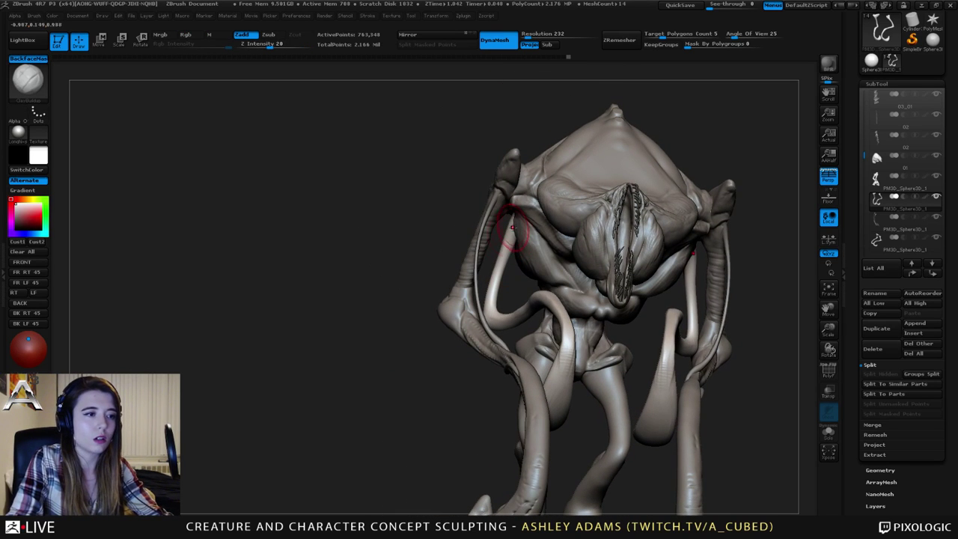
pyautogui.moveTo(505, 241); pyautogui.dragTo(493, 289)
pyautogui.moveTo(499, 248); pyautogui.dragTo(491, 305)
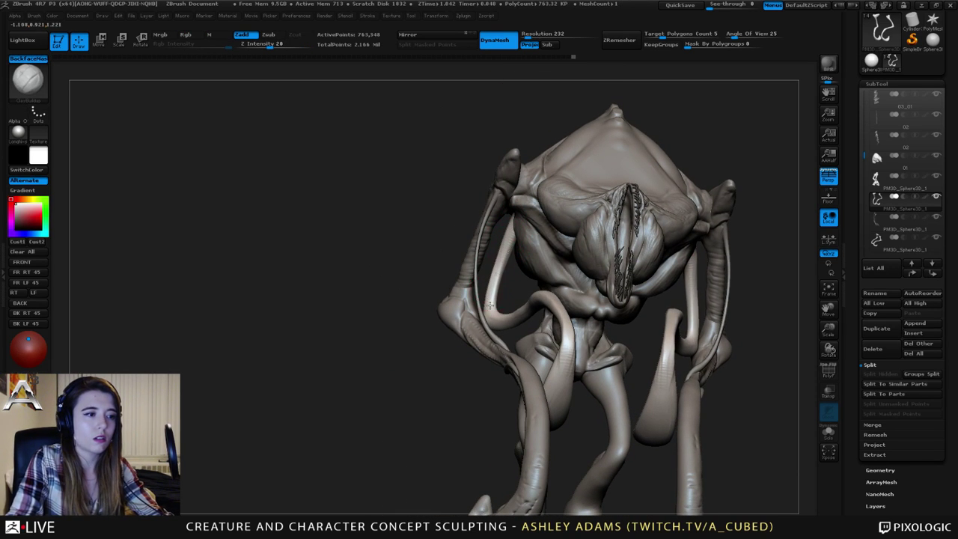
# Build up the top of the inner arm with ClayBuildup where it joins the body beneath the shoulder.
pyautogui.moveTo(499, 249); pyautogui.dragTo(659, 238, button='right')
pyautogui.moveTo(513, 215); pyautogui.dragTo(550, 215, button='right')
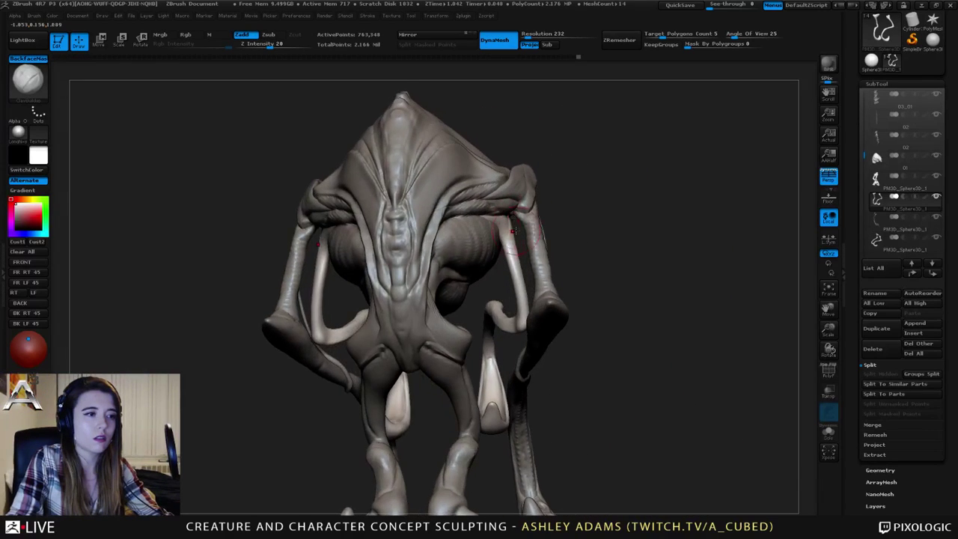
pyautogui.moveTo(511, 215); pyautogui.dragTo(514, 251)
pyautogui.moveTo(488, 210); pyautogui.dragTo(427, 213, button='right')
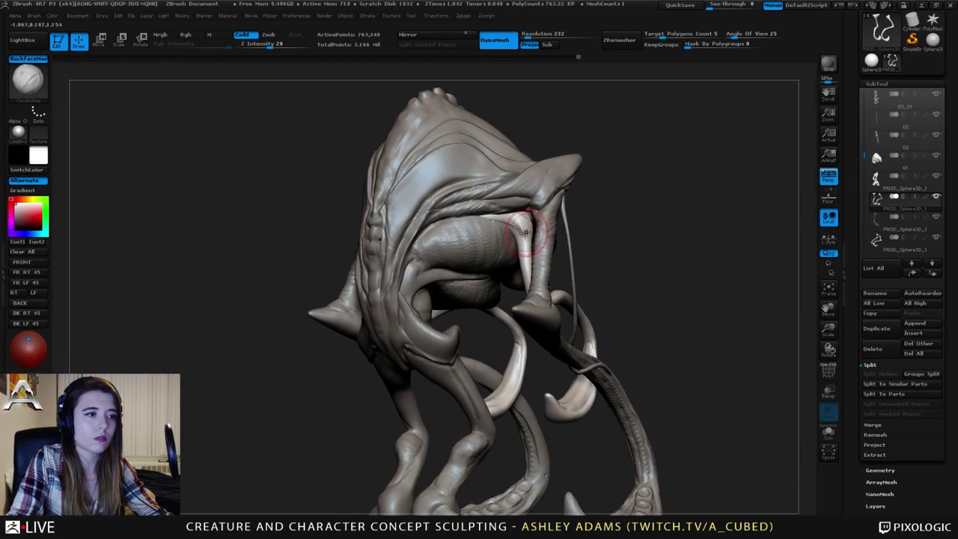
pyautogui.moveTo(527, 233); pyautogui.dragTo(499, 209)
pyautogui.moveTo(500, 208); pyautogui.dragTo(403, 217, button='right')
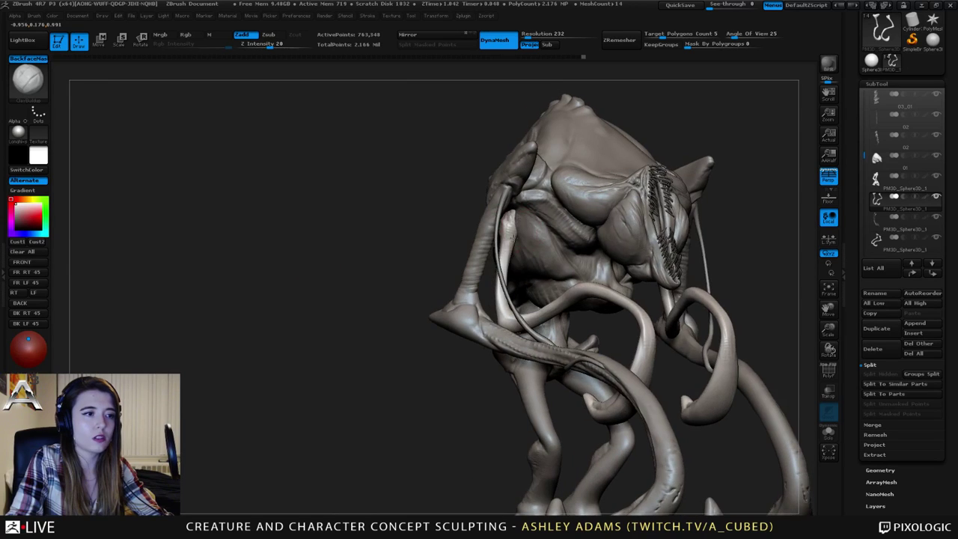
pyautogui.moveTo(521, 217); pyautogui.dragTo(538, 215, button='right')
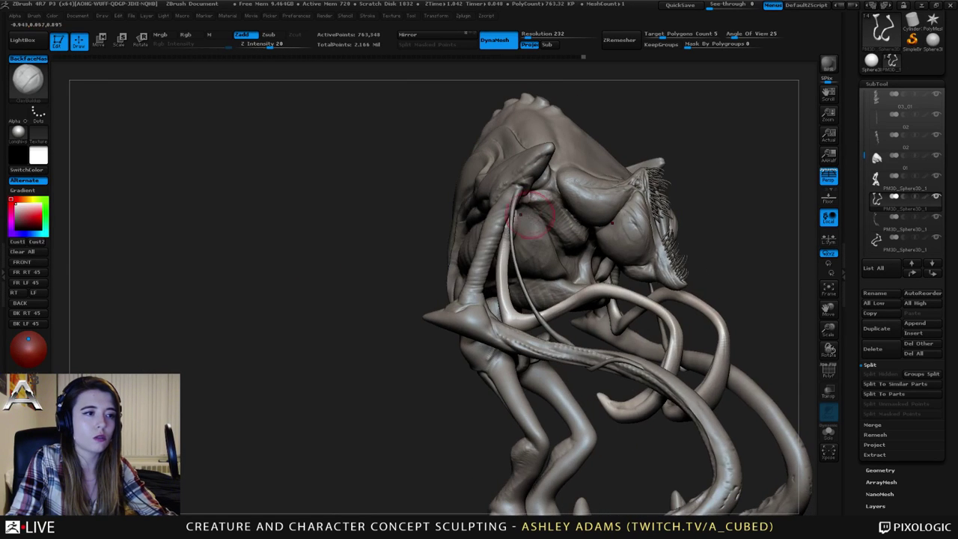
# Pull the top of the inner arm into shape under the shoulder with SnakeHook.
pyautogui.press('b')
pyautogui.press('s')
pyautogui.press('h')
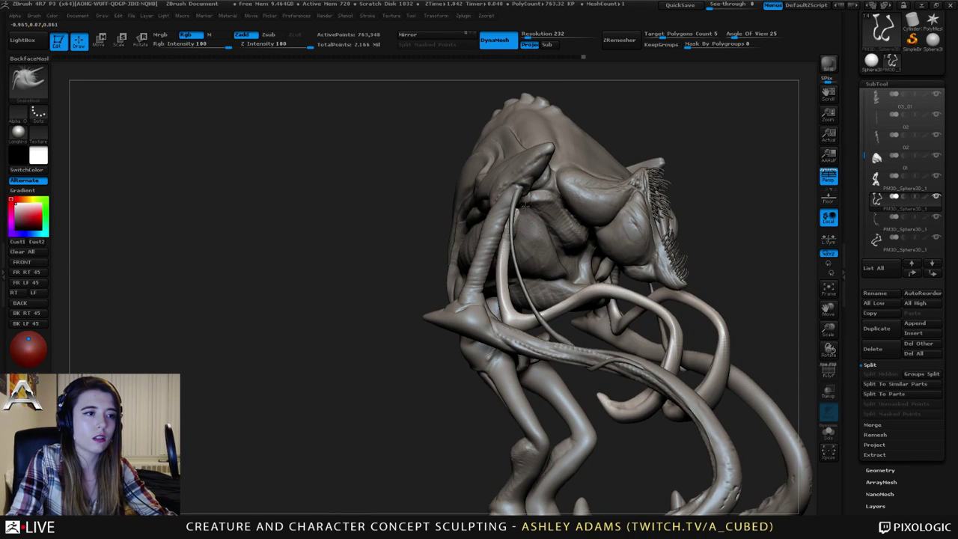
pyautogui.moveTo(526, 206); pyautogui.dragTo(528, 213)
pyautogui.moveTo(528, 213)
pyautogui.mouseDown(button='right')
pyautogui.moveTo(509, 219)
pyautogui.moveTo(577, 236)
pyautogui.mouseUp(button='right')
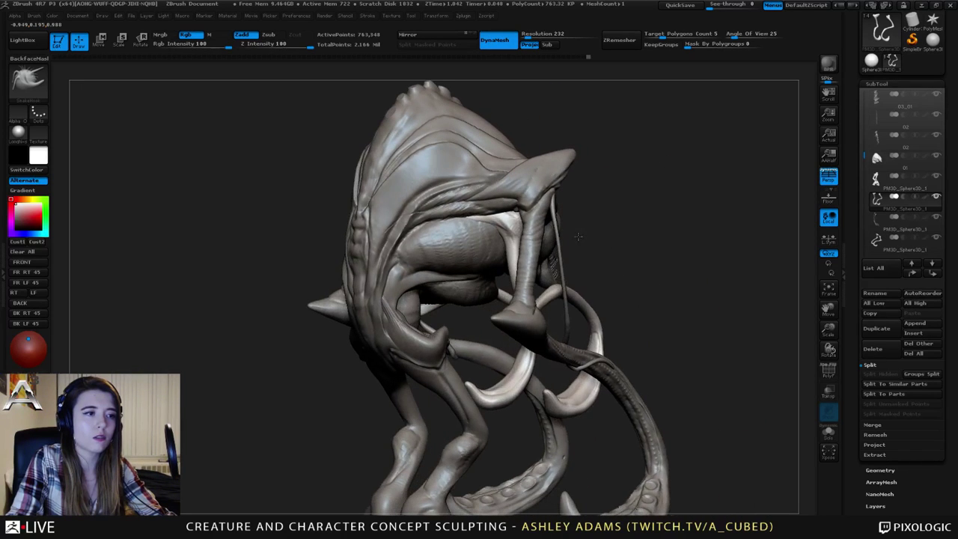
# Carve Dam_Standard creases into the top of the inner arm's upper segment from the back and front.
pyautogui.press('b')
pyautogui.press('d')
pyautogui.press('s')
pyautogui.moveTo(506, 217); pyautogui.dragTo(509, 230)
pyautogui.moveTo(509, 234)
pyautogui.mouseDown(button='right')
pyautogui.moveTo(449, 241)
pyautogui.moveTo(417, 266)
pyautogui.mouseUp(button='right')
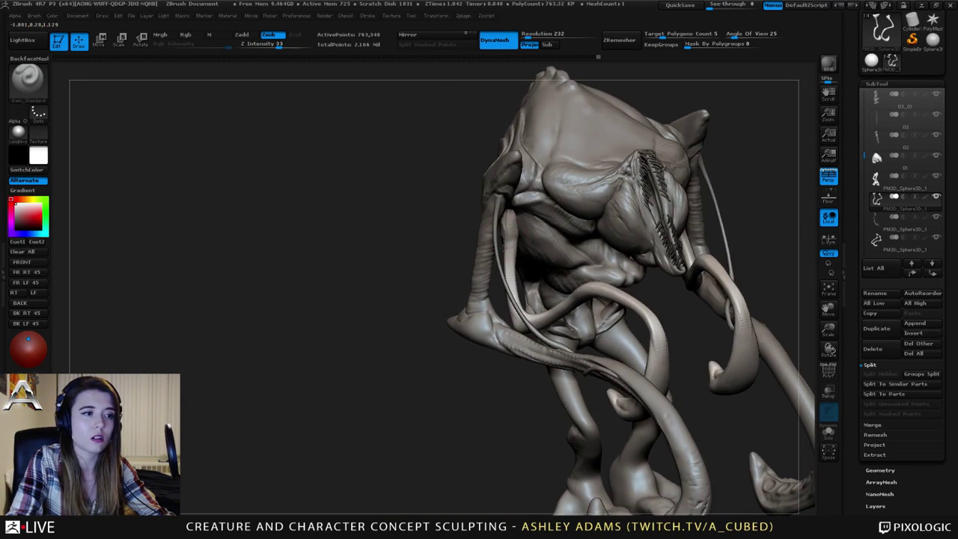
pyautogui.moveTo(508, 242); pyautogui.dragTo(516, 229)
pyautogui.moveTo(518, 225); pyautogui.dragTo(599, 220, button='right')
pyautogui.moveTo(438, 225)
pyautogui.mouseDown(button='right')
pyautogui.moveTo(460, 226)
pyautogui.moveTo(481, 210)
pyautogui.mouseUp(button='right')
# Build up the underside of the inner arm's elbow bend from behind with ClayBuildup.
pyautogui.press('b')
pyautogui.press('s')
pyautogui.press('h')
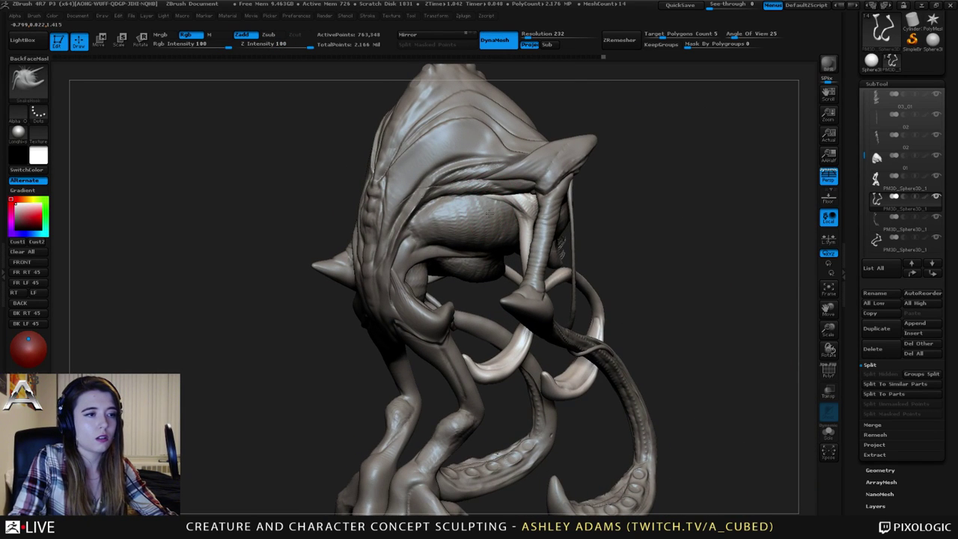
pyautogui.moveTo(428, 274)
pyautogui.mouseDown(button='right')
pyautogui.moveTo(486, 253)
pyautogui.moveTo(534, 262)
pyautogui.moveTo(526, 298)
pyautogui.mouseUp(button='right')
pyautogui.press('b')
pyautogui.press('c')
pyautogui.press('b')
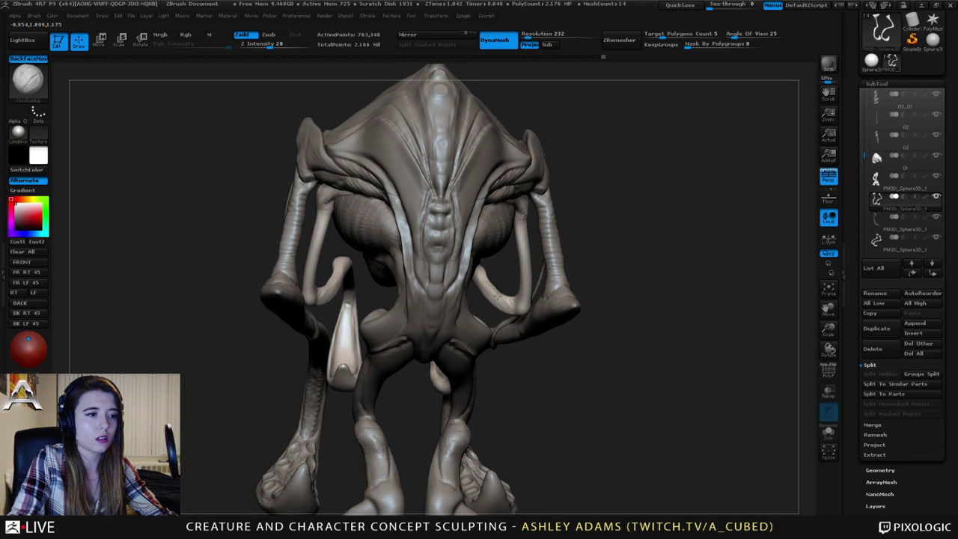
pyautogui.moveTo(483, 284)
pyautogui.mouseDown()
pyautogui.moveTo(506, 301)
pyautogui.moveTo(492, 300)
pyautogui.moveTo(507, 301)
pyautogui.mouseUp()
pyautogui.moveTo(516, 295)
pyautogui.mouseDown(button='right')
pyautogui.moveTo(536, 326)
pyautogui.moveTo(521, 327)
pyautogui.moveTo(521, 316)
pyautogui.mouseUp(button='right')
pyautogui.moveTo(488, 292)
pyautogui.mouseDown()
pyautogui.moveTo(494, 309)
pyautogui.moveTo(491, 292)
pyautogui.mouseUp()
pyautogui.moveTo(515, 317)
pyautogui.mouseDown(button='right')
pyautogui.moveTo(512, 285)
pyautogui.moveTo(428, 288)
pyautogui.moveTo(409, 303)
pyautogui.mouseUp(button='right')
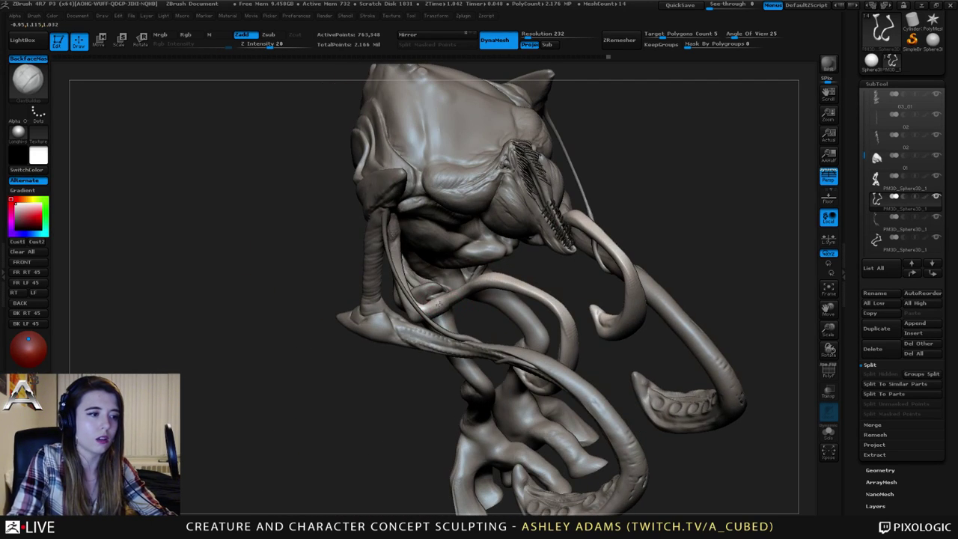
# Add clay along the inner arm's forearm just past the elbow and smooth it.
pyautogui.moveTo(439, 302); pyautogui.dragTo(455, 293)
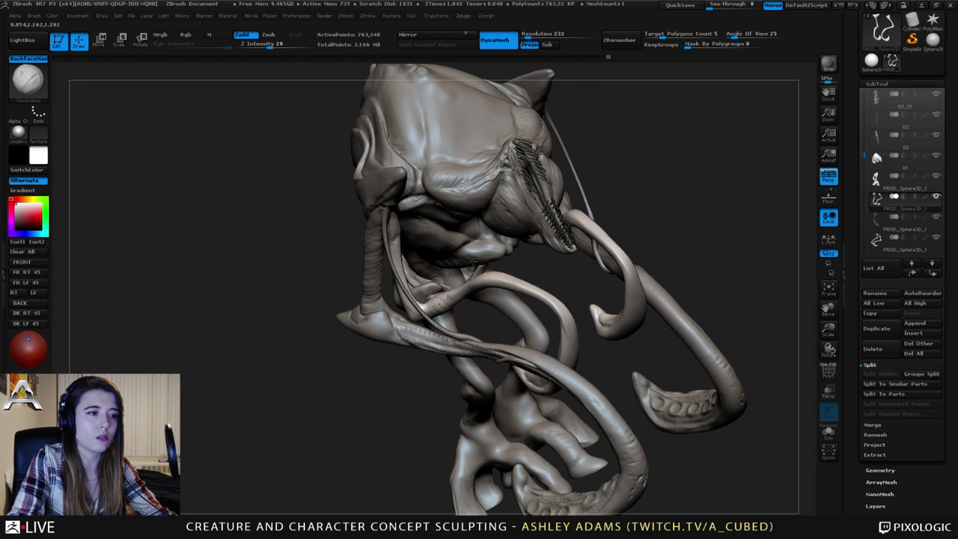
pyautogui.moveTo(473, 262); pyautogui.dragTo(497, 248, button='right')
pyautogui.keyDown('shift'); pyautogui.moveTo(494, 255); pyautogui.dragTo(509, 245); pyautogui.keyUp('shift')
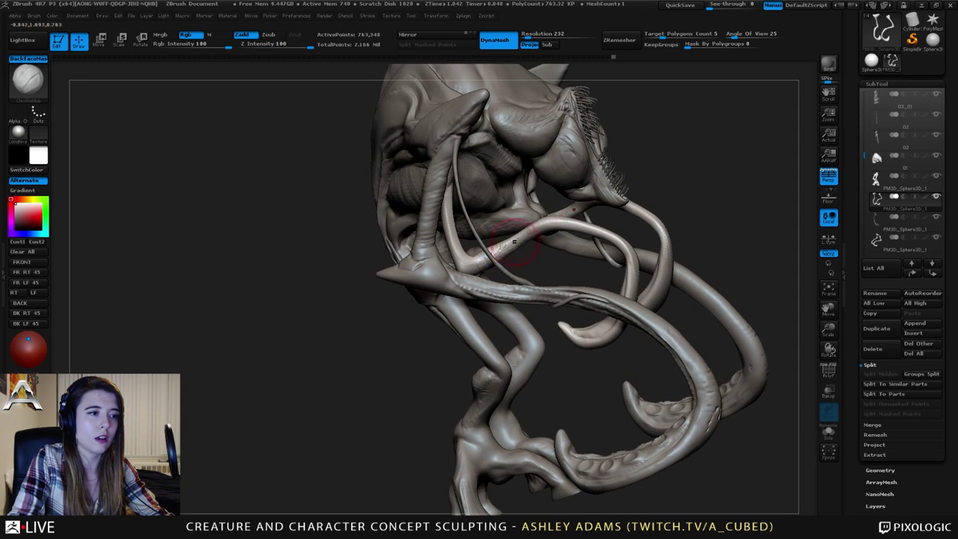
pyautogui.moveTo(515, 242)
pyautogui.mouseDown(button='right')
pyautogui.moveTo(529, 262)
pyautogui.moveTo(479, 258)
pyautogui.mouseUp(button='right')
pyautogui.moveTo(482, 260)
pyautogui.mouseDown()
pyautogui.moveTo(500, 247)
pyautogui.moveTo(491, 247)
pyautogui.moveTo(538, 236)
pyautogui.mouseUp()
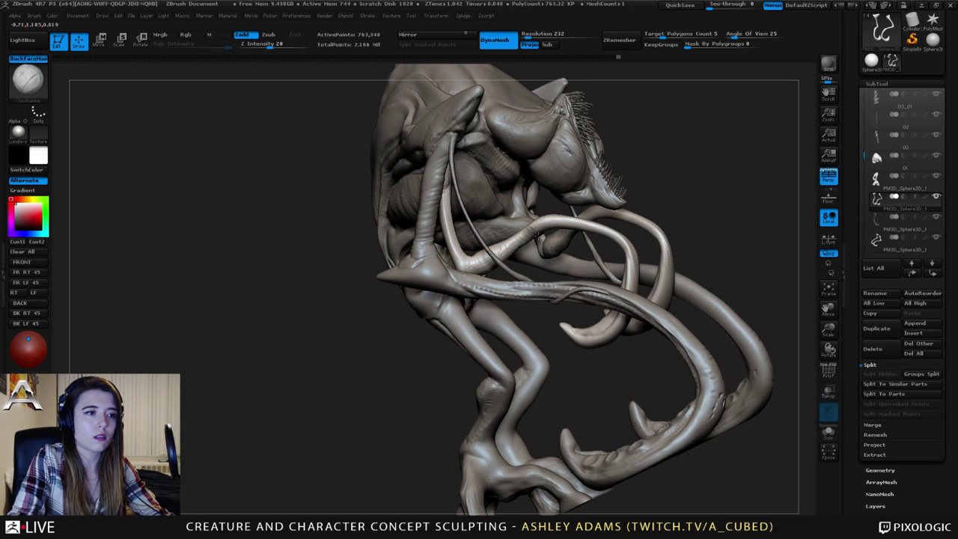
# Build up the inner arm's second bend and the start of its curved lower segment with ClayBuildup.
pyautogui.press('shift')
pyautogui.moveTo(374, 240); pyautogui.dragTo(271, 230)
pyautogui.moveTo(374, 214)
pyautogui.keyDown('alt'); pyautogui.mouseDown()
pyautogui.moveTo(397, 243)
pyautogui.moveTo(441, 243)
pyautogui.mouseUp(); pyautogui.keyUp('alt')
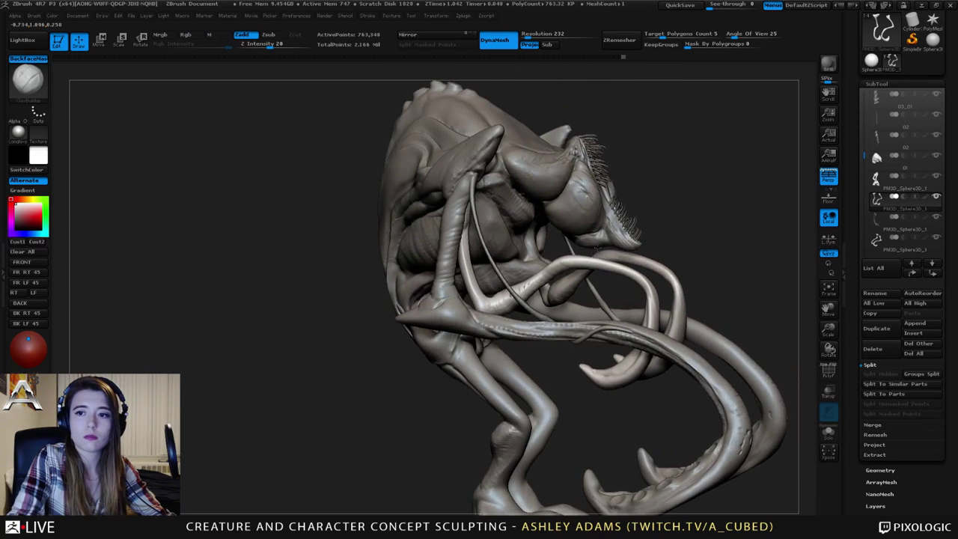
pyautogui.keyDown('alt'); pyautogui.moveTo(359, 240); pyautogui.dragTo(299, 255); pyautogui.keyUp('alt')
pyautogui.moveTo(224, 254); pyautogui.dragTo(281, 240)
pyautogui.moveTo(515, 267); pyautogui.dragTo(511, 268)
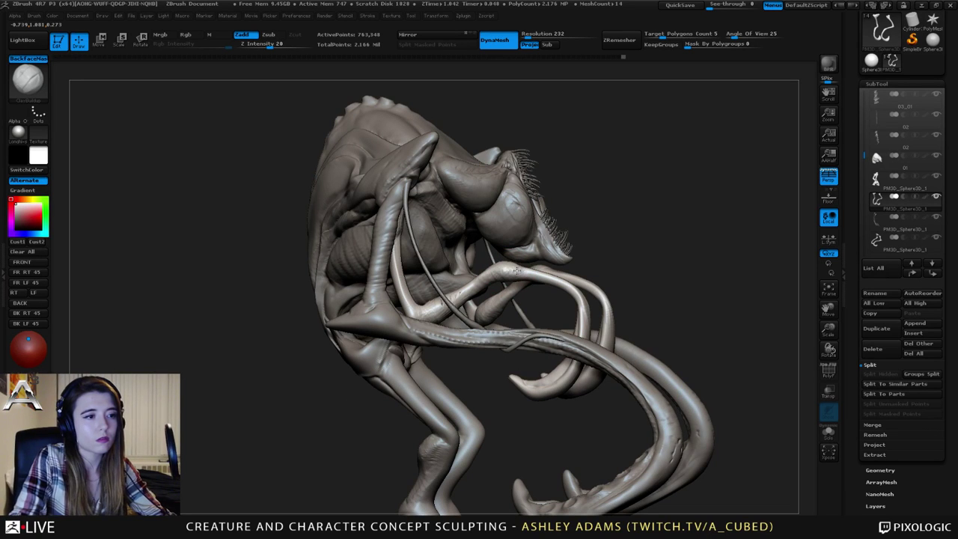
pyautogui.moveTo(576, 271); pyautogui.dragTo(604, 306)
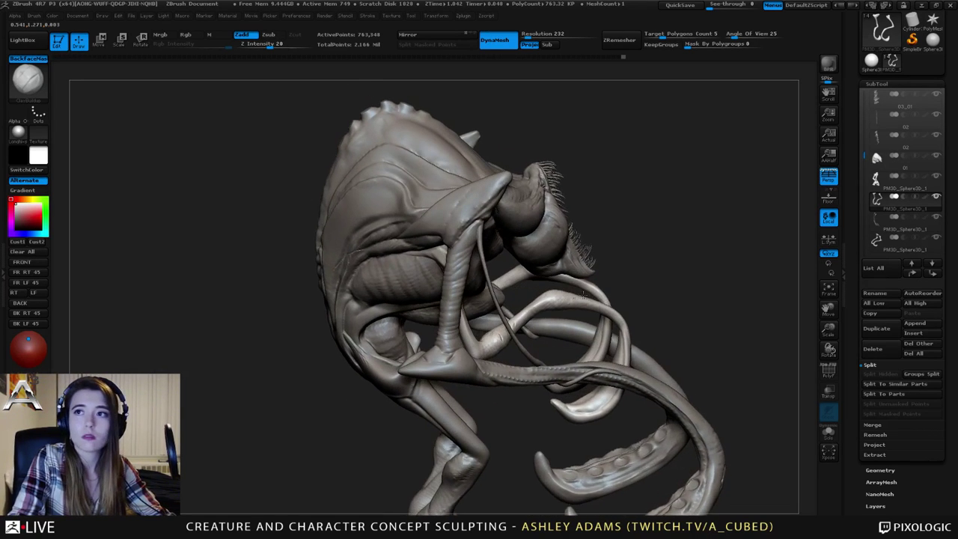
pyautogui.moveTo(596, 265); pyautogui.dragTo(606, 287)
pyautogui.moveTo(606, 287)
pyautogui.mouseDown(button='right')
pyautogui.moveTo(523, 271)
pyautogui.moveTo(601, 268)
pyautogui.moveTo(553, 286)
pyautogui.mouseUp(button='right')
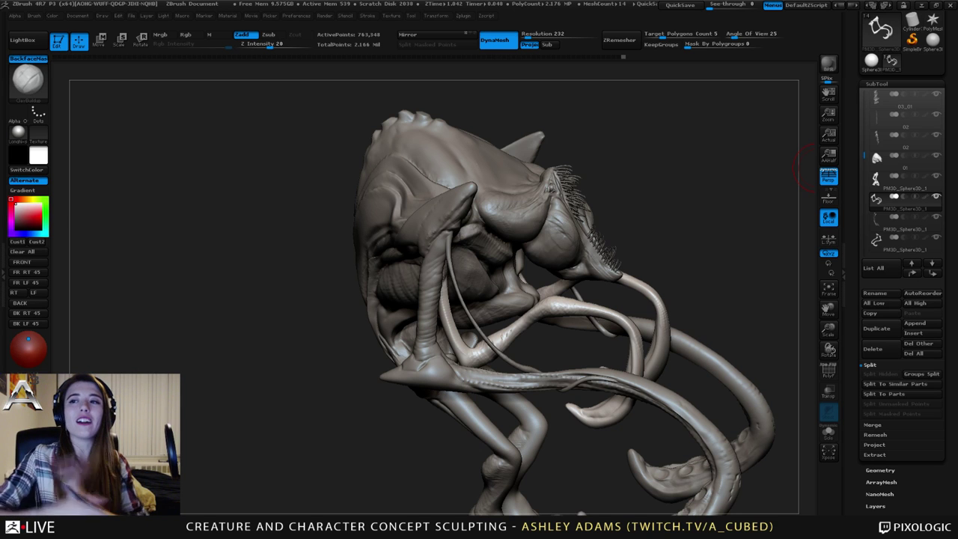
# Build up the back of the inner arm's upper segment with ClayBuildup, from the elbow to the joint under the shoulder.
pyautogui.moveTo(480, 261)
pyautogui.mouseDown(button='right')
pyautogui.moveTo(482, 206)
pyautogui.moveTo(502, 240)
pyautogui.mouseUp(button='right')
pyautogui.moveTo(405, 198); pyautogui.dragTo(492, 168, button='right')
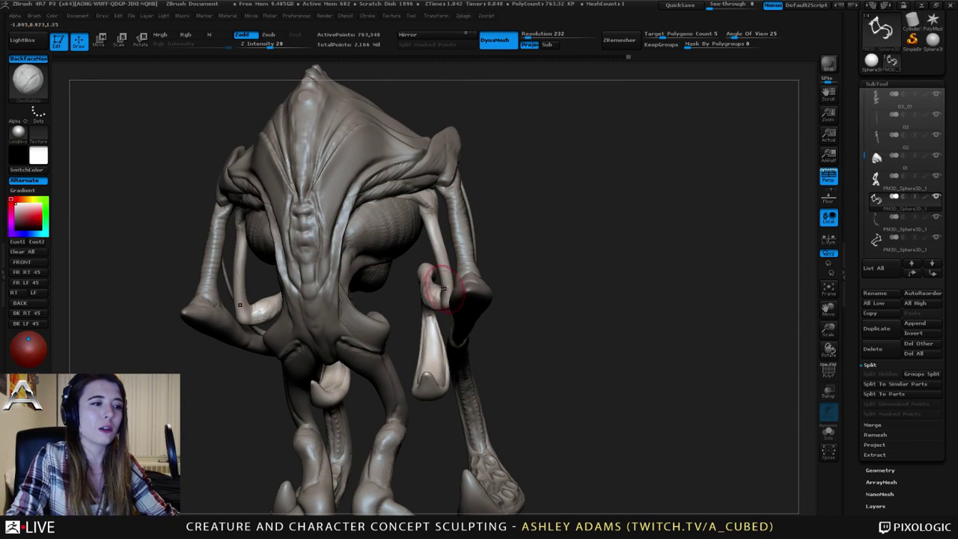
pyautogui.moveTo(433, 287); pyautogui.dragTo(479, 291, button='right')
pyautogui.moveTo(429, 296)
pyautogui.mouseDown()
pyautogui.moveTo(417, 293)
pyautogui.moveTo(440, 238)
pyautogui.moveTo(435, 218)
pyautogui.mouseUp()
pyautogui.moveTo(490, 217); pyautogui.dragTo(439, 205, button='right')
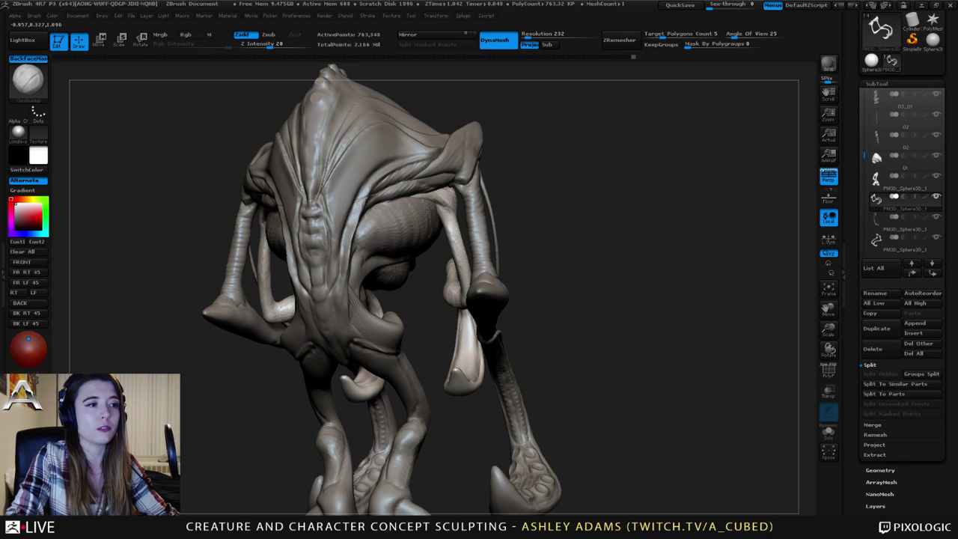
pyautogui.moveTo(428, 211); pyautogui.dragTo(423, 208)
pyautogui.moveTo(423, 207); pyautogui.dragTo(386, 217, button='right')
pyautogui.moveTo(449, 196); pyautogui.dragTo(436, 208)
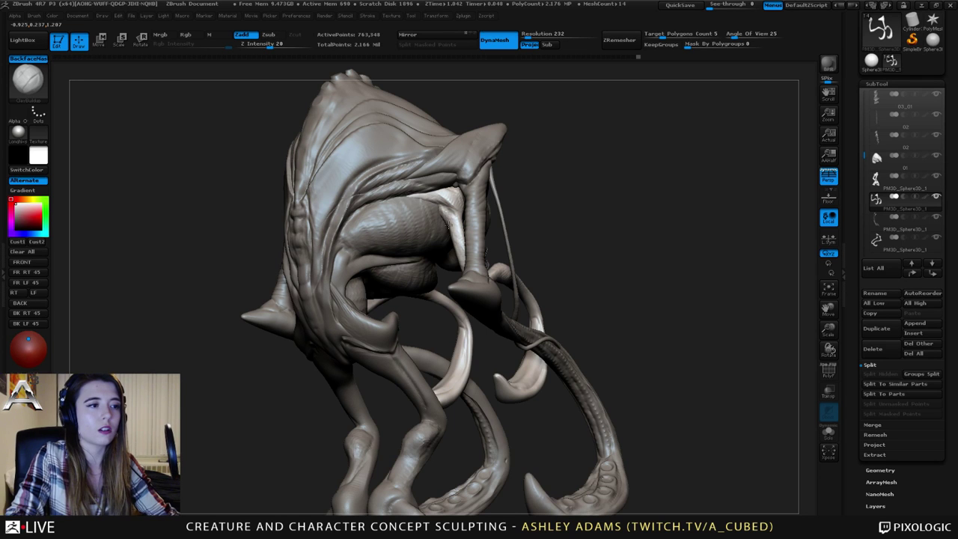
# Adjust the silhouette of the inner arm's upper segment below the shoulder with SnakeHook.
pyautogui.moveTo(451, 216); pyautogui.dragTo(422, 223, button='right')
pyautogui.press('b')
pyautogui.press('s')
pyautogui.press('h')
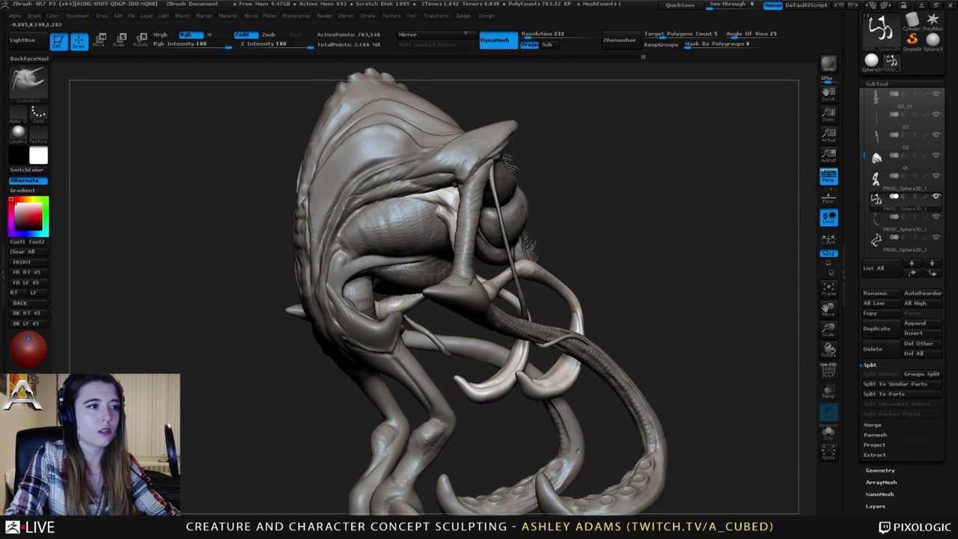
pyautogui.moveTo(423, 217); pyautogui.dragTo(442, 217, button='right')
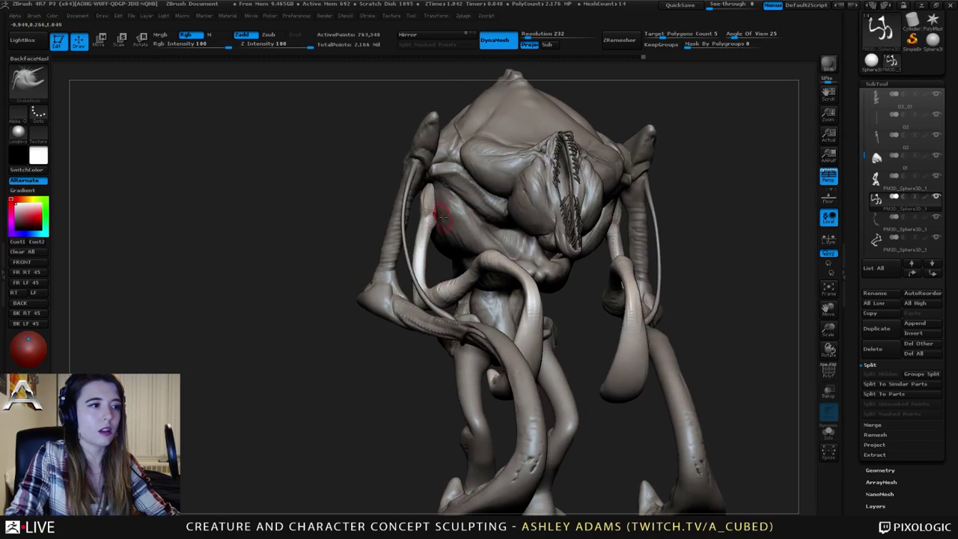
pyautogui.moveTo(446, 217); pyautogui.dragTo(442, 215)
pyautogui.moveTo(442, 215)
pyautogui.mouseDown(button='right')
pyautogui.moveTo(461, 236)
pyautogui.moveTo(450, 229)
pyautogui.mouseUp(button='right')
pyautogui.moveTo(430, 241); pyautogui.dragTo(429, 231, button='right')
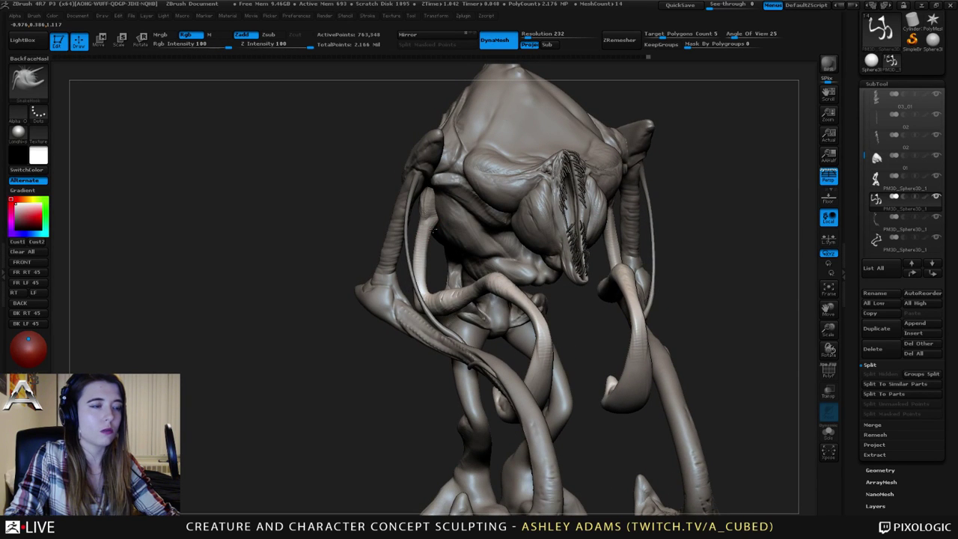
pyautogui.moveTo(434, 230); pyautogui.dragTo(446, 230)
# Refine the inner arm's curved lower segment with ClayBuildup and pull its curve into shape with SnakeHook.
pyautogui.moveTo(451, 244)
pyautogui.keyDown('alt'); pyautogui.mouseDown(button='right')
pyautogui.moveTo(463, 207)
pyautogui.moveTo(565, 170)
pyautogui.mouseUp(button='right'); pyautogui.keyUp('alt')
pyautogui.press('b')
pyautogui.press('c')
pyautogui.press('b')
pyautogui.moveTo(626, 218); pyautogui.dragTo(591, 236, button='right')
pyautogui.rightClick(624, 235)
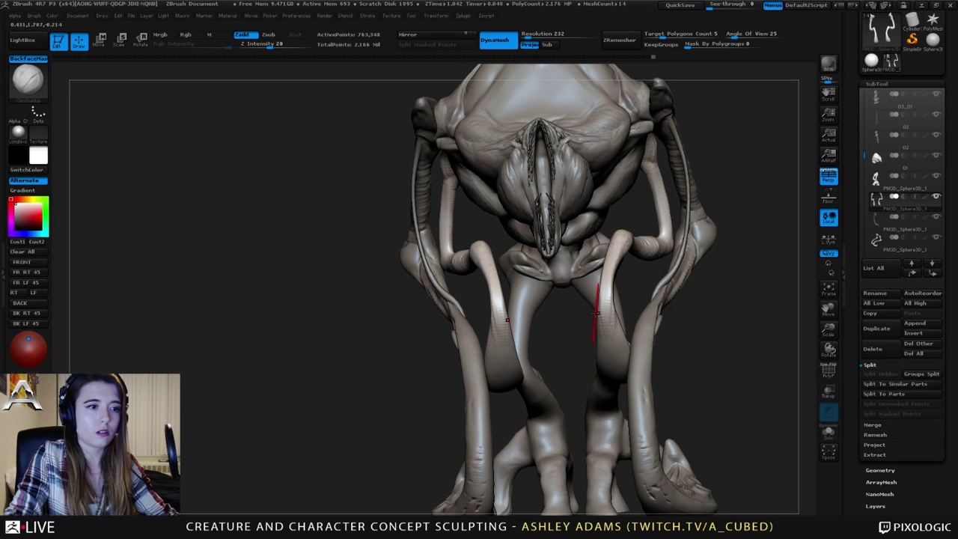
pyautogui.moveTo(605, 305)
pyautogui.keyDown('alt'); pyautogui.mouseDown(button='right')
pyautogui.moveTo(618, 210)
pyautogui.moveTo(624, 257)
pyautogui.mouseUp(button='right'); pyautogui.keyUp('alt')
pyautogui.rightClick(584, 319)
pyautogui.moveTo(584, 319)
pyautogui.mouseDown(button='right')
pyautogui.moveTo(596, 281)
pyautogui.moveTo(588, 228)
pyautogui.moveTo(607, 289)
pyautogui.mouseUp(button='right')
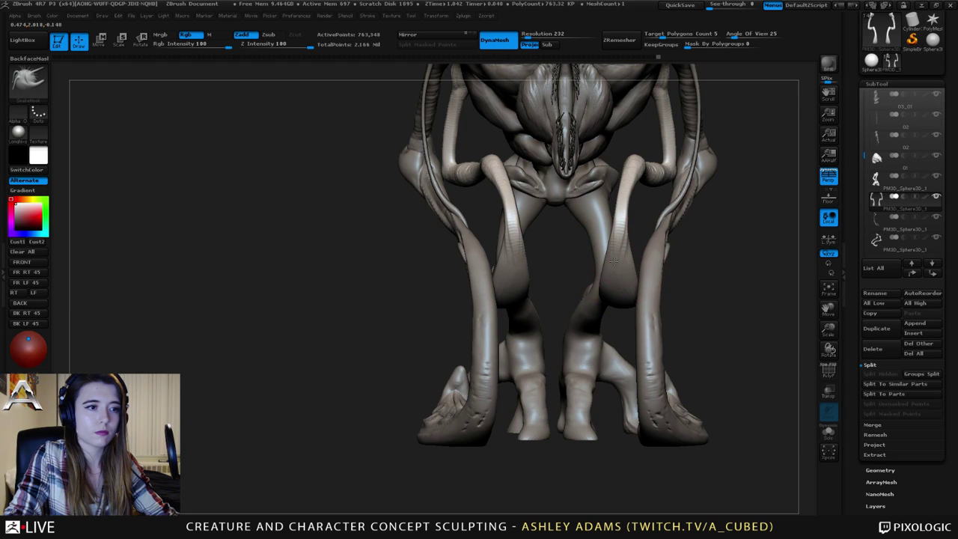
pyautogui.keyDown('ctrl'); pyautogui.moveTo(623, 247); pyautogui.dragTo(627, 229, button='right'); pyautogui.keyUp('ctrl')
pyautogui.moveTo(709, 232)
pyautogui.mouseDown(button='right')
pyautogui.moveTo(546, 247)
pyautogui.moveTo(560, 279)
pyautogui.mouseUp(button='right')
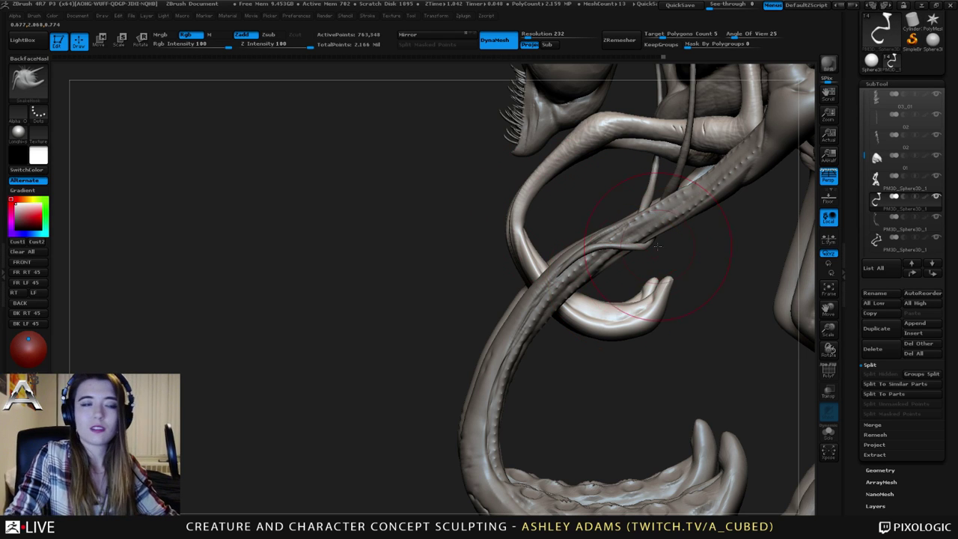
pyautogui.moveTo(506, 310); pyautogui.dragTo(499, 311, button='right')
pyautogui.moveTo(550, 258); pyautogui.dragTo(536, 259)
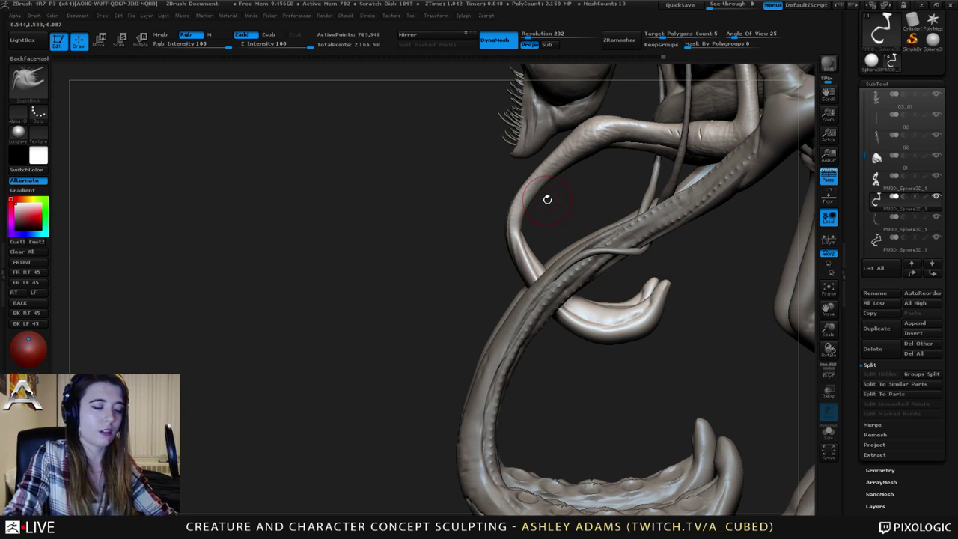
# Thicken the thin part of the inner arm's lower curve with the Inflate brush.
pyautogui.press('b')
pyautogui.press('i')
pyautogui.press('n')
pyautogui.moveTo(528, 248)
pyautogui.mouseDown(button='right')
pyautogui.moveTo(389, 259)
pyautogui.moveTo(525, 259)
pyautogui.moveTo(517, 256)
pyautogui.mouseUp(button='right')
pyautogui.press('space')
pyautogui.moveTo(534, 252); pyautogui.dragTo(544, 252)
pyautogui.moveTo(530, 218); pyautogui.dragTo(523, 141, button='right')
# Carve Dam_Standard creases down the inner arm's lower segment, starting just below its second bend.
pyautogui.press('b')
pyautogui.press('d')
pyautogui.press('s')
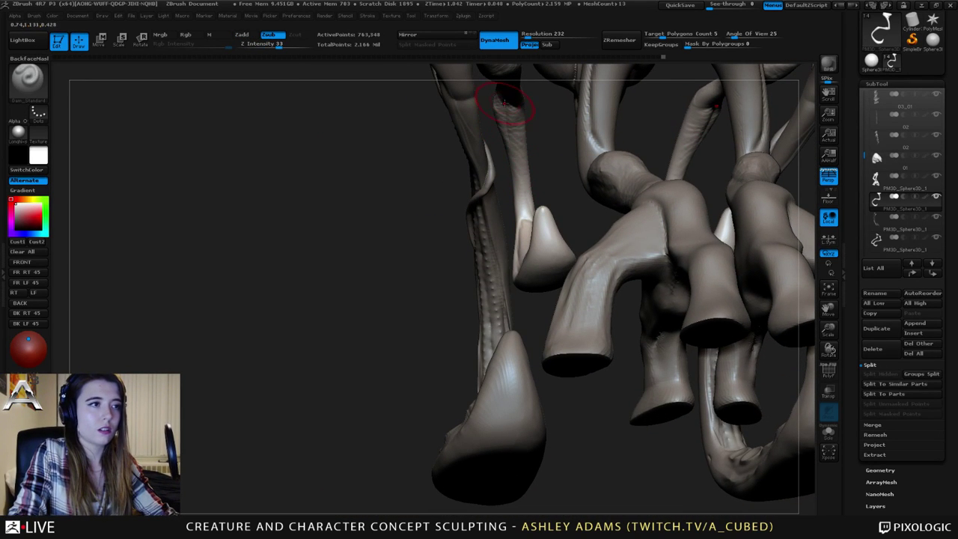
pyautogui.moveTo(505, 104); pyautogui.dragTo(509, 125)
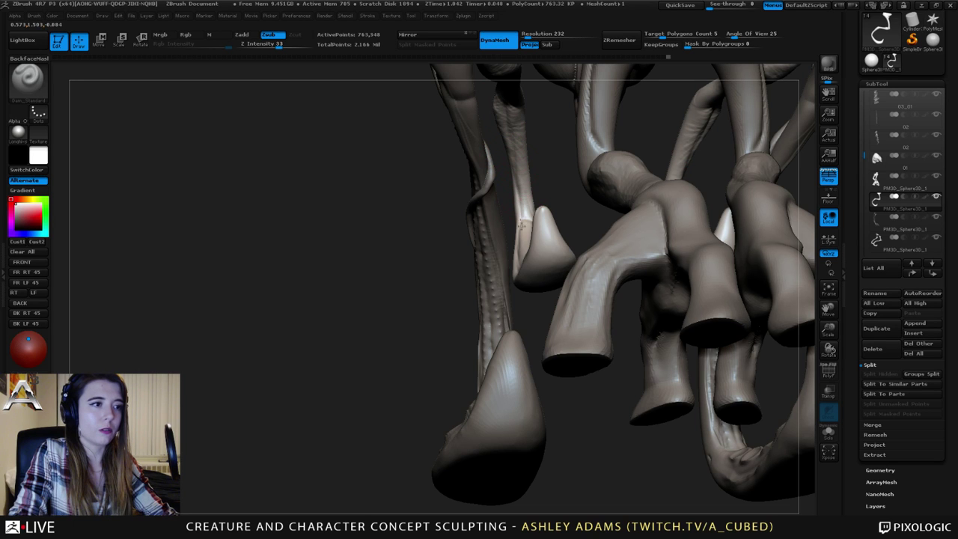
pyautogui.moveTo(524, 200)
pyautogui.keyDown('alt'); pyautogui.mouseDown(button='right')
pyautogui.moveTo(527, 279)
pyautogui.moveTo(511, 175)
pyautogui.mouseUp(button='right'); pyautogui.keyUp('alt')
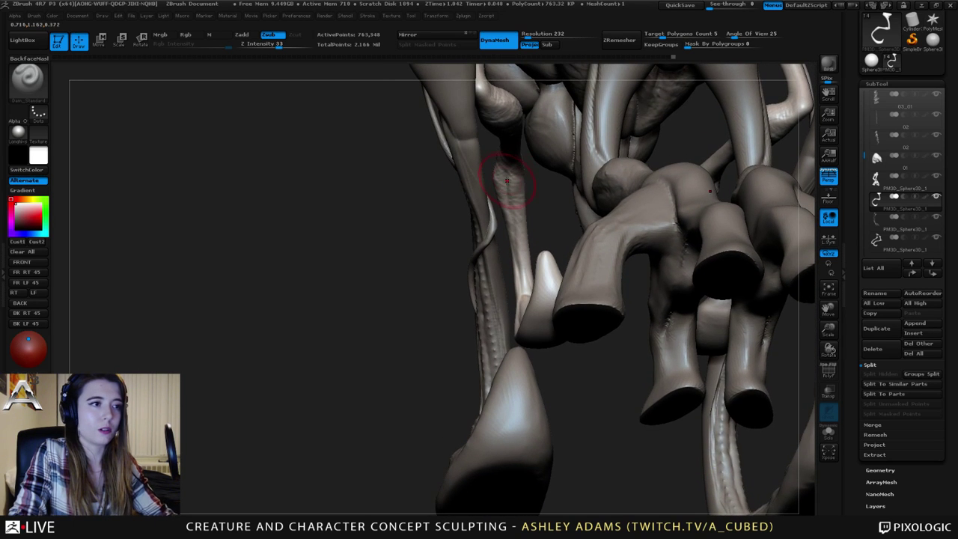
# Refine the inner side of the lower segment with ClayBuildup and further Dam_Standard creases.
pyautogui.press('b')
pyautogui.press('c')
pyautogui.press('b')
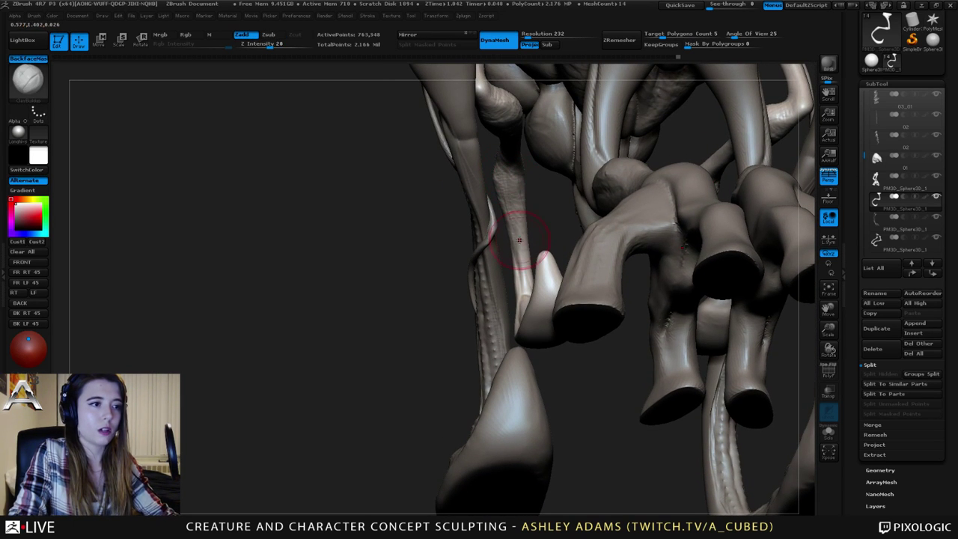
pyautogui.press('b')
pyautogui.press('d')
pyautogui.press('s')
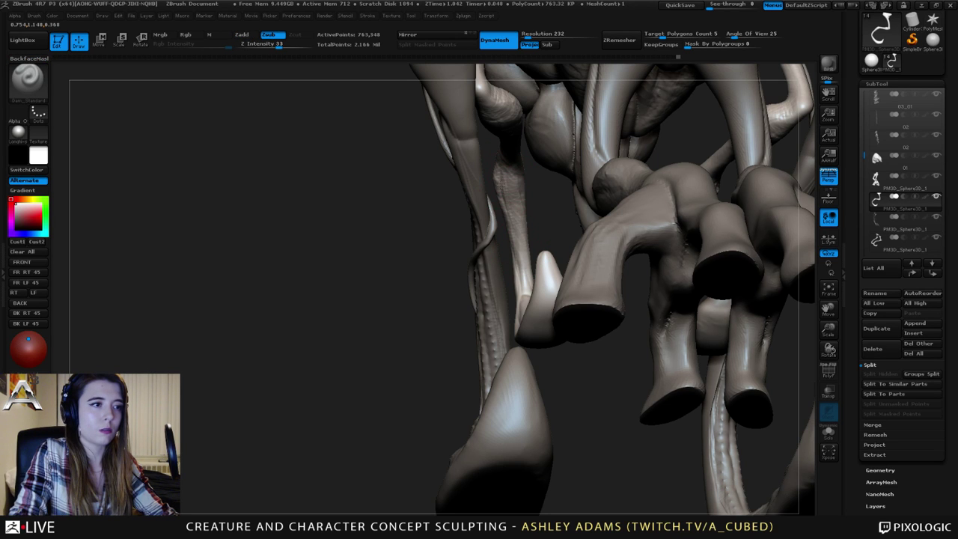
pyautogui.moveTo(533, 138)
pyautogui.mouseDown(button='right')
pyautogui.moveTo(519, 182)
pyautogui.moveTo(533, 293)
pyautogui.mouseUp(button='right')
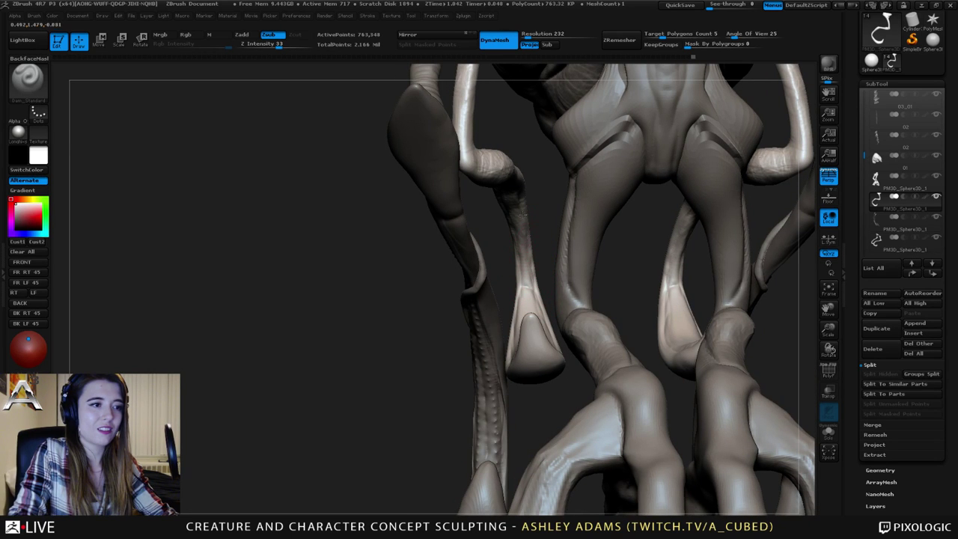
# Carve Dam_Standard wrinkles across the inner arm's forearm near the elbow and at the second bend.
pyautogui.moveTo(528, 295)
pyautogui.keyDown('ctrl'); pyautogui.mouseDown(button='right')
pyautogui.moveTo(527, 217)
pyautogui.moveTo(408, 217)
pyautogui.moveTo(410, 275)
pyautogui.mouseUp(button='right'); pyautogui.keyUp('ctrl')
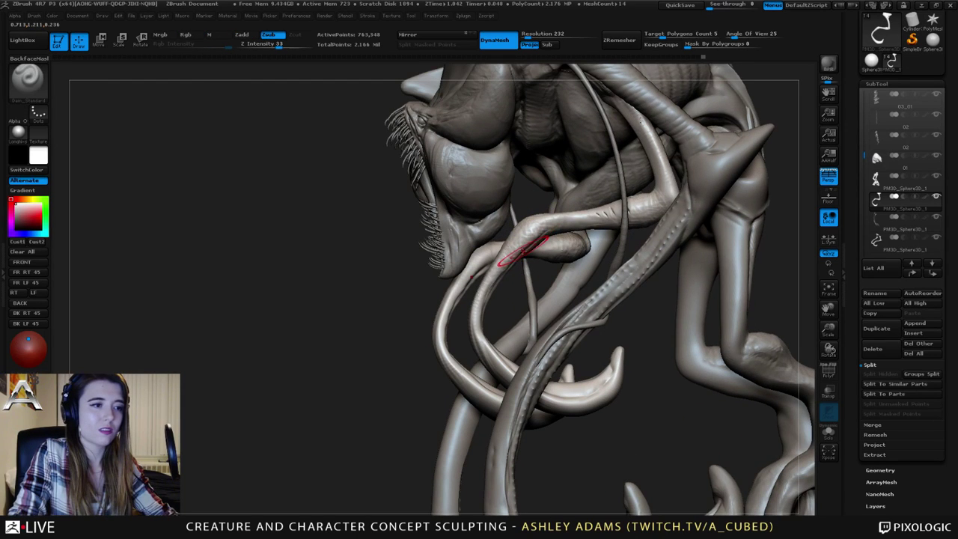
pyautogui.moveTo(568, 221); pyautogui.dragTo(603, 215)
pyautogui.moveTo(601, 216); pyautogui.dragTo(618, 217, button='right')
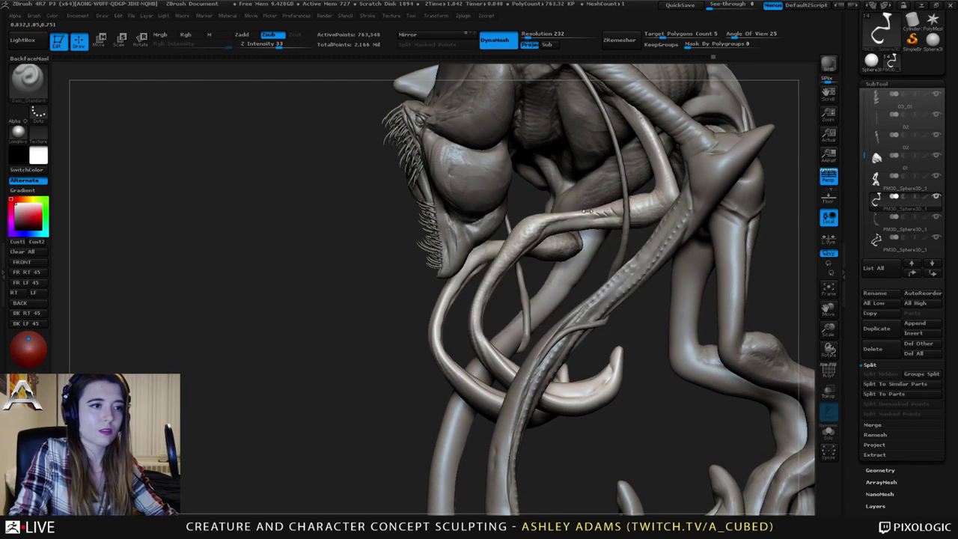
pyautogui.moveTo(597, 218); pyautogui.dragTo(604, 214)
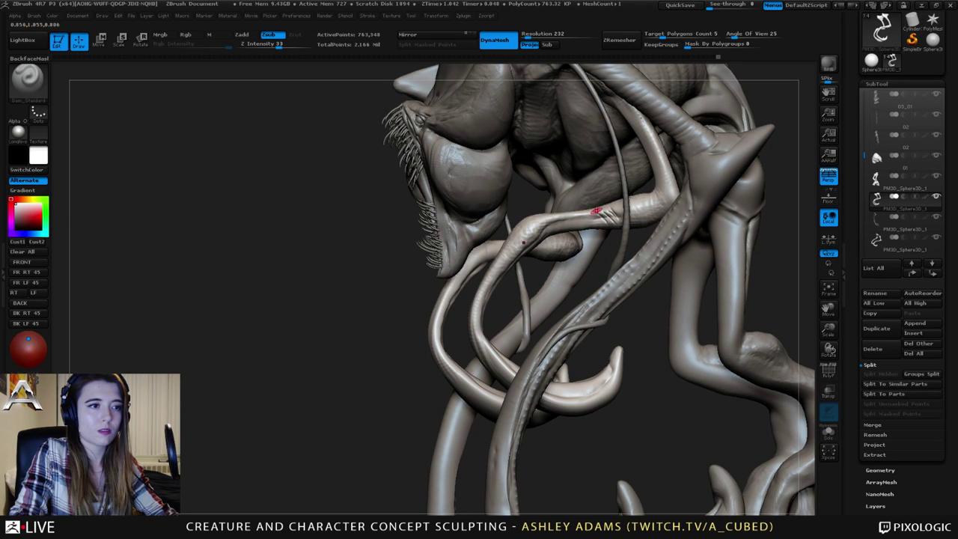
pyautogui.moveTo(598, 221); pyautogui.dragTo(593, 215)
pyautogui.keyDown('ctrl'); pyautogui.moveTo(595, 218); pyautogui.dragTo(554, 161, button='right'); pyautogui.keyUp('ctrl')
pyautogui.moveTo(554, 161); pyautogui.dragTo(635, 205, button='right')
pyautogui.moveTo(511, 237); pyautogui.dragTo(518, 239)
pyautogui.moveTo(523, 278)
pyautogui.mouseDown(button='right')
pyautogui.moveTo(570, 218)
pyautogui.moveTo(629, 206)
pyautogui.moveTo(573, 220)
pyautogui.mouseUp(button='right')
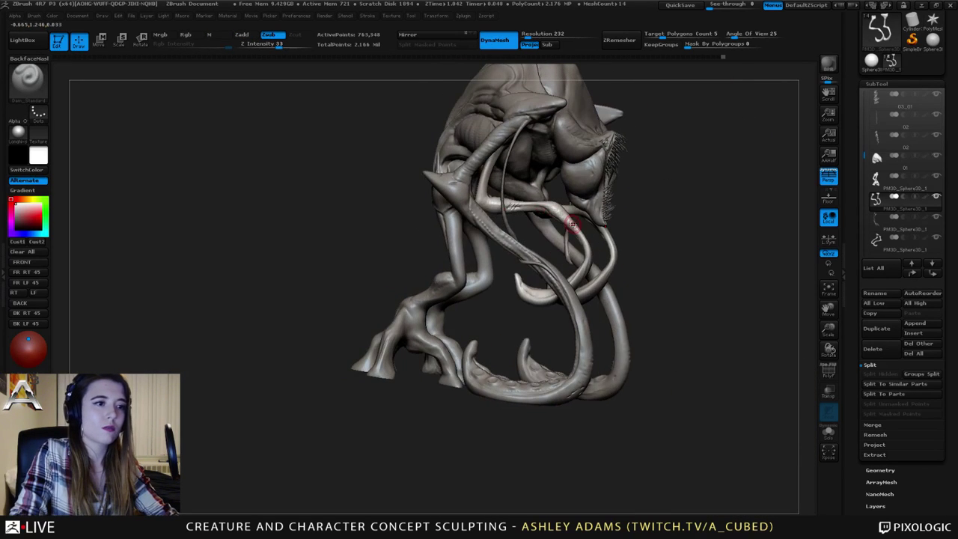
# Isolate the inner arms subtool and subdivide its mesh once.
pyautogui.keyDown('ctrl'); pyautogui.moveTo(511, 304); pyautogui.dragTo(554, 342, button='right'); pyautogui.keyUp('ctrl')
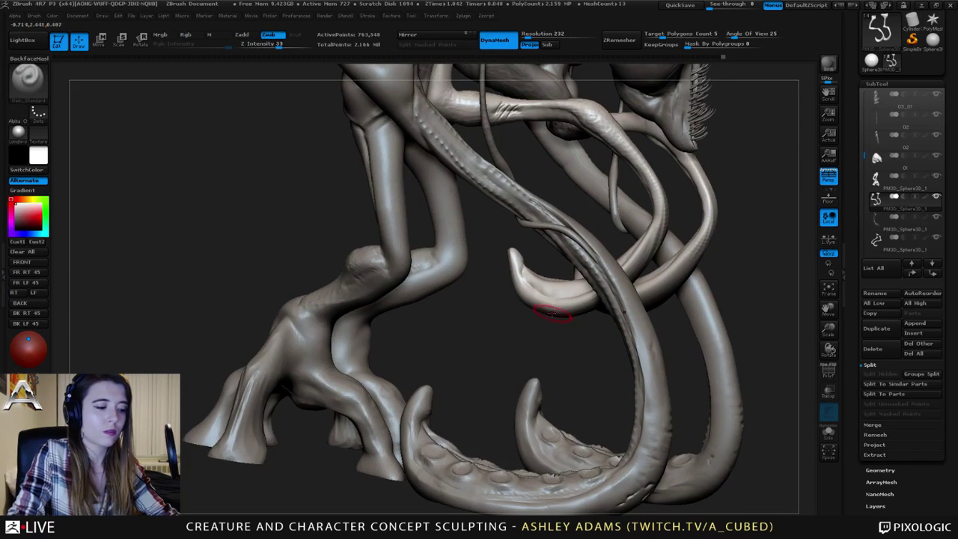
pyautogui.press('b')
pyautogui.press('h')
pyautogui.press('p')
pyautogui.moveTo(552, 297); pyautogui.dragTo(556, 337, button='right')
pyautogui.click(828, 435)
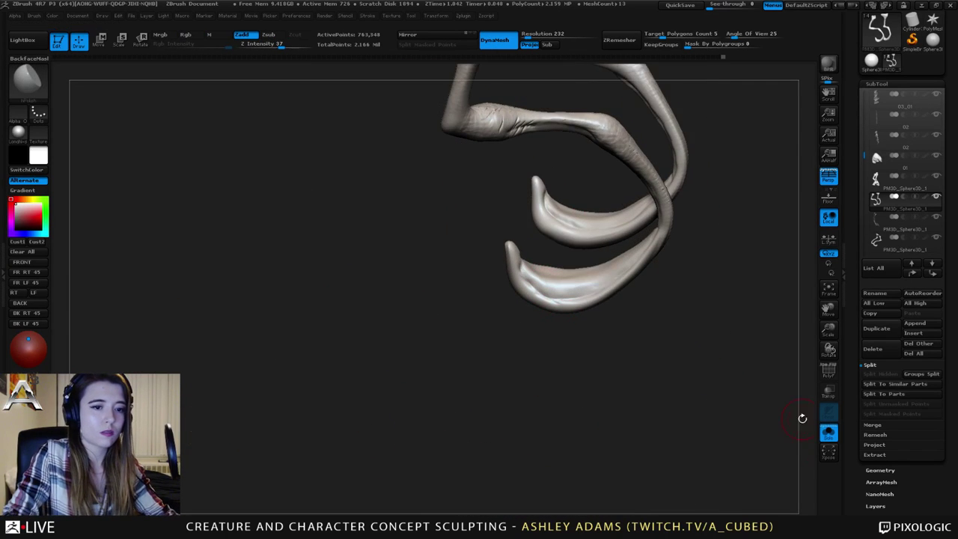
pyautogui.keyDown('ctrl'); pyautogui.moveTo(560, 263); pyautogui.dragTo(560, 315, button='right'); pyautogui.keyUp('ctrl')
pyautogui.hotkey('ctrl', 'd')
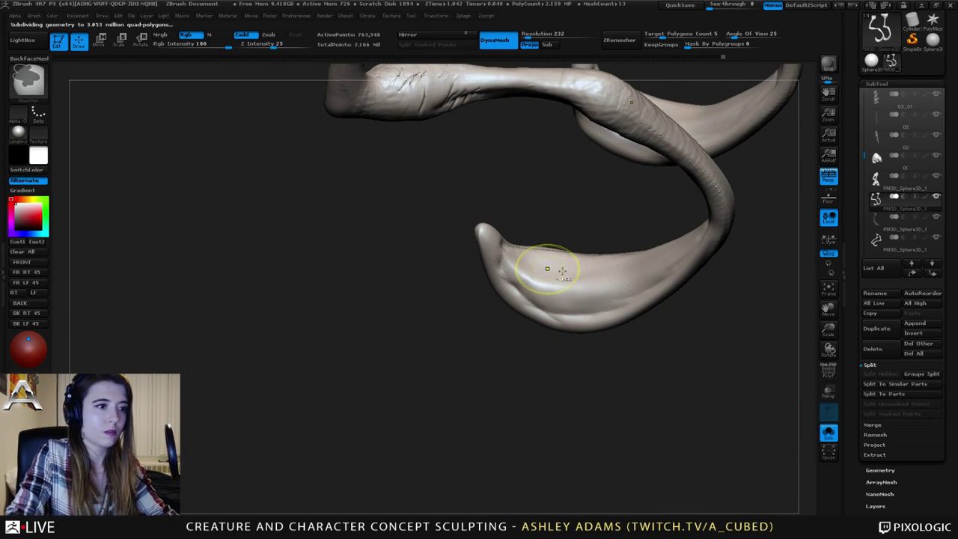
# Set the hPolish brush to Z Intensity 100 with a smaller draw size, undoing the test strokes on the inner arm's claw.
pyautogui.press('space')
pyautogui.moveTo(557, 274); pyautogui.dragTo(546, 274)
pyautogui.moveTo(522, 271); pyautogui.dragTo(525, 271, button='right')
pyautogui.press('space')
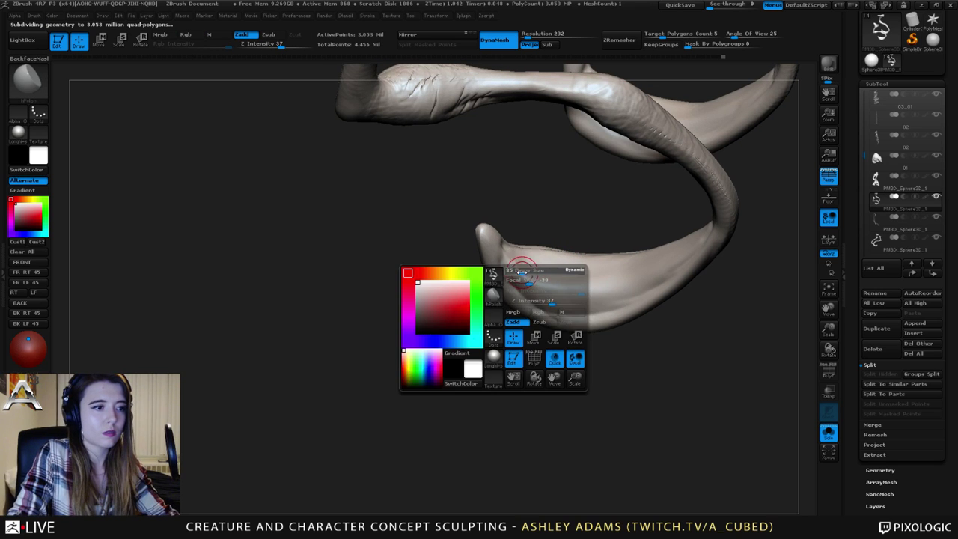
pyautogui.moveTo(525, 271); pyautogui.dragTo(520, 270)
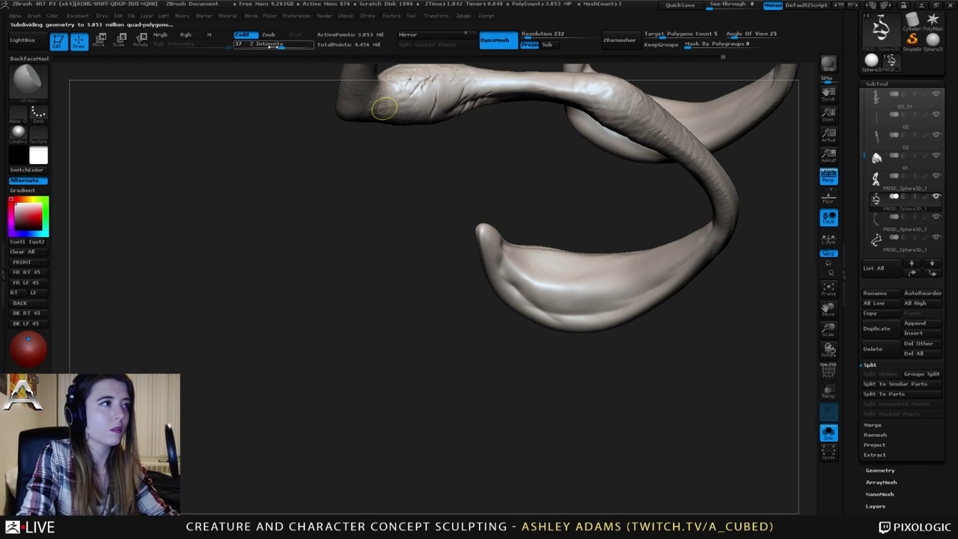
pyautogui.moveTo(283, 45); pyautogui.dragTo(317, 42)
pyautogui.press('Return')
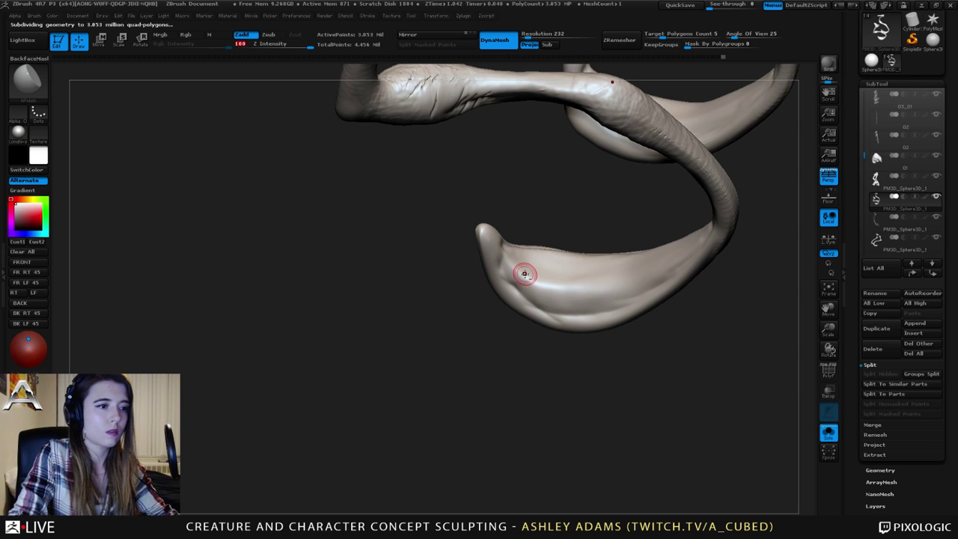
pyautogui.hotkey('ctrl', 'z')
pyautogui.rightClick(548, 277)
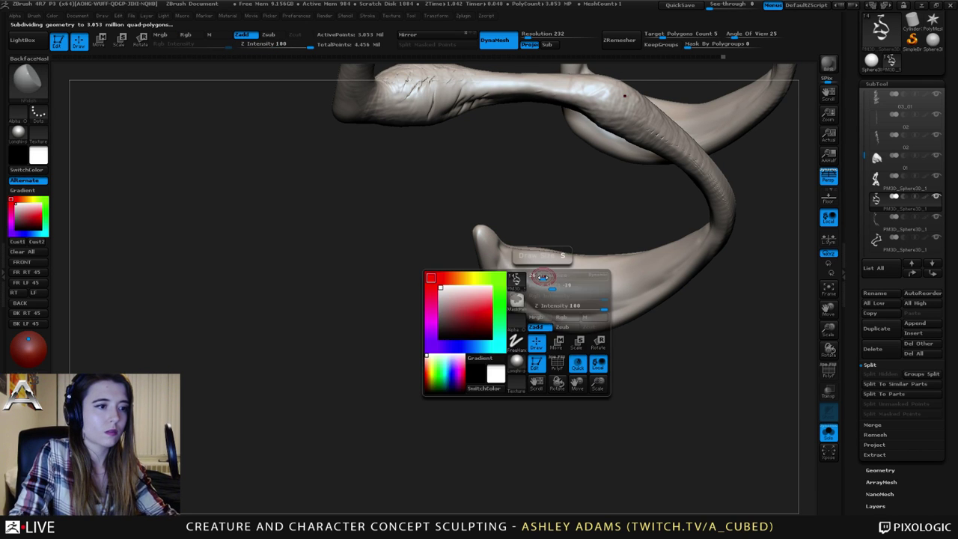
pyautogui.moveTo(544, 277)
pyautogui.mouseDown()
pyautogui.moveTo(522, 277)
pyautogui.moveTo(534, 277)
pyautogui.mouseUp()
pyautogui.hotkey('ctrl', 'z')
pyautogui.rightClick(536, 280)
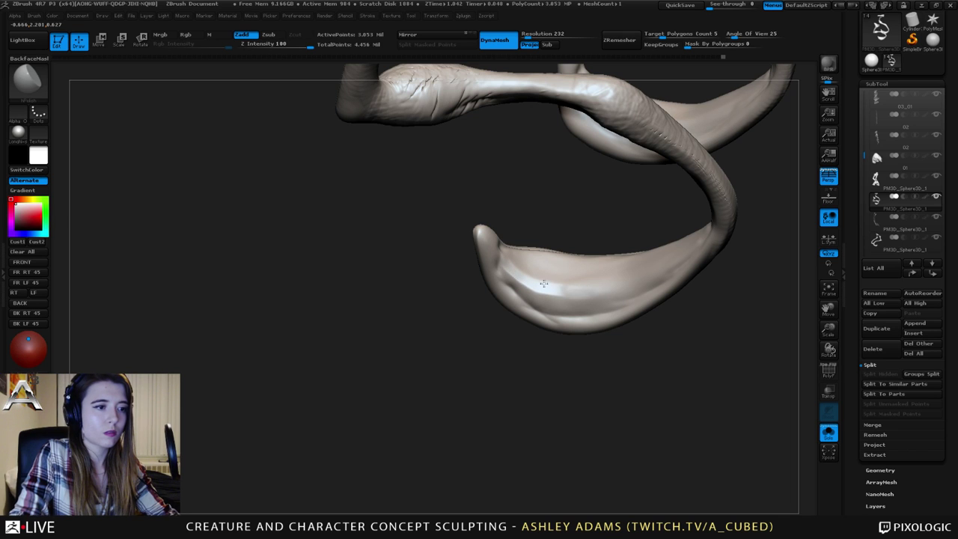
# Press the first round, flattened sucker pads into the inner surface of the inner arm's claw with hPolish.
pyautogui.moveTo(611, 286)
pyautogui.keyDown('shift'); pyautogui.mouseDown()
pyautogui.moveTo(561, 292)
pyautogui.moveTo(526, 281)
pyautogui.moveTo(563, 291)
pyautogui.moveTo(641, 275)
pyautogui.moveTo(643, 285)
pyautogui.mouseUp(); pyautogui.keyUp('shift')
pyautogui.rightClick(530, 279)
pyautogui.rightClick(529, 280)
pyautogui.moveTo(659, 345); pyautogui.dragTo(613, 361)
pyautogui.moveTo(684, 260); pyautogui.dragTo(688, 257)
pyautogui.moveTo(607, 348); pyautogui.dragTo(587, 457)
pyautogui.moveTo(532, 259)
pyautogui.mouseDown()
pyautogui.moveTo(523, 260)
pyautogui.moveTo(597, 245)
pyautogui.moveTo(638, 248)
pyautogui.mouseUp()
# Adjust the hPolish draw size and shape the sucker pads in the outer row towards the claw's base.
pyautogui.moveTo(623, 313); pyautogui.dragTo(614, 176)
pyautogui.press('space')
pyautogui.moveTo(595, 272)
pyautogui.mouseDown()
pyautogui.moveTo(596, 283)
pyautogui.moveTo(643, 273)
pyautogui.mouseUp()
pyautogui.click(642, 273)
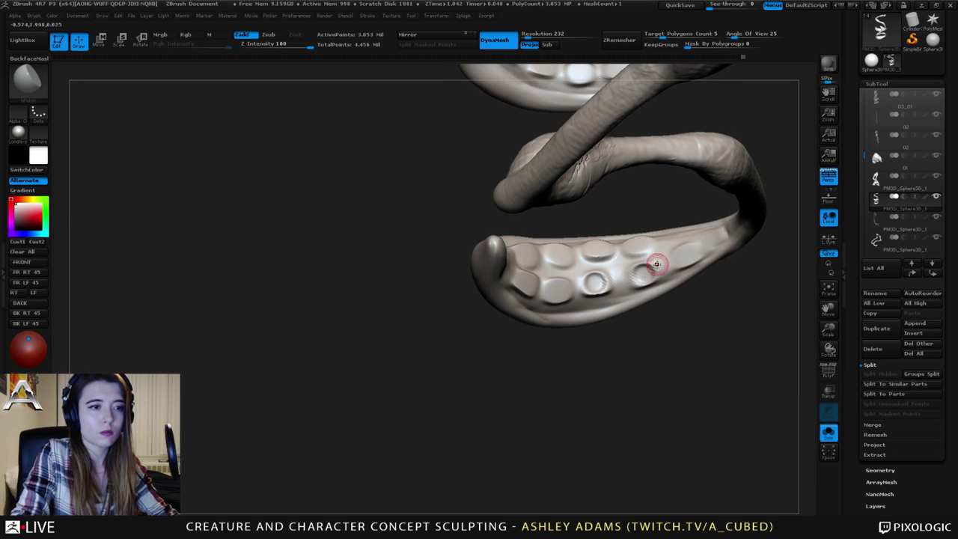
pyautogui.click(686, 255)
# Refine the rims and hollows of both sucker rows up to the claw's tip with hPolish.
pyautogui.moveTo(635, 213); pyautogui.dragTo(636, 293)
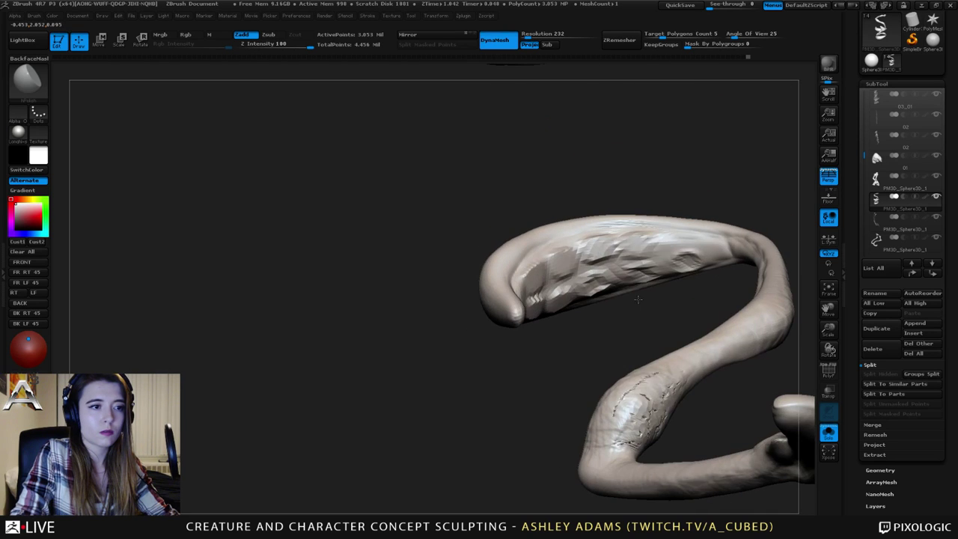
pyautogui.moveTo(635, 241); pyautogui.dragTo(560, 262)
pyautogui.moveTo(643, 326); pyautogui.dragTo(532, 276)
pyautogui.moveTo(584, 389)
pyautogui.mouseDown()
pyautogui.moveTo(551, 258)
pyautogui.moveTo(573, 287)
pyautogui.moveTo(537, 305)
pyautogui.moveTo(539, 296)
pyautogui.mouseUp()
pyautogui.moveTo(524, 240)
pyautogui.mouseDown()
pyautogui.moveTo(605, 237)
pyautogui.moveTo(604, 115)
pyautogui.mouseUp()
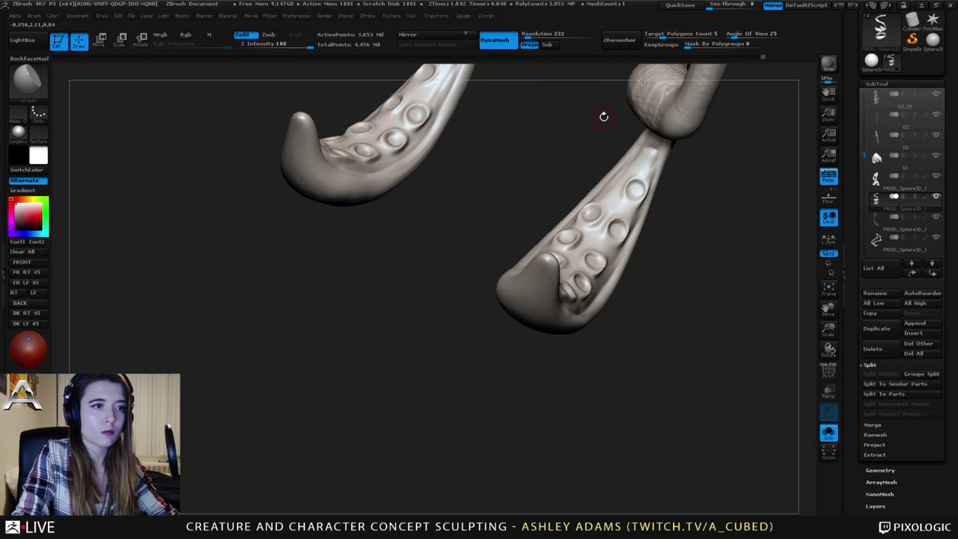
# Shape the upper sucker near the narrow base of the claw with hPolish.
pyautogui.moveTo(617, 195)
pyautogui.mouseDown()
pyautogui.moveTo(670, 196)
pyautogui.moveTo(617, 200)
pyautogui.mouseUp()
pyautogui.moveTo(617, 199); pyautogui.dragTo(593, 197, button='right')
pyautogui.moveTo(619, 199); pyautogui.dragTo(616, 196)
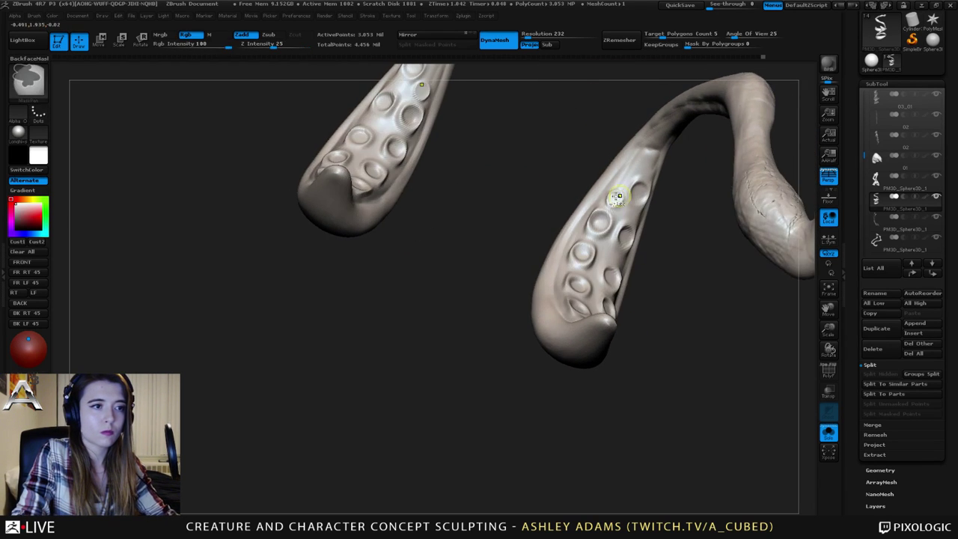
pyautogui.moveTo(616, 196); pyautogui.dragTo(631, 196, button='right')
pyautogui.moveTo(614, 197); pyautogui.dragTo(617, 194)
pyautogui.moveTo(617, 194)
pyautogui.mouseDown(button='right')
pyautogui.moveTo(601, 191)
pyautogui.moveTo(600, 177)
pyautogui.mouseUp(button='right')
# Extend the sucker rows up to where the claw narrows into the arm, adding a topmost sucker.
pyautogui.moveTo(619, 183); pyautogui.dragTo(632, 249)
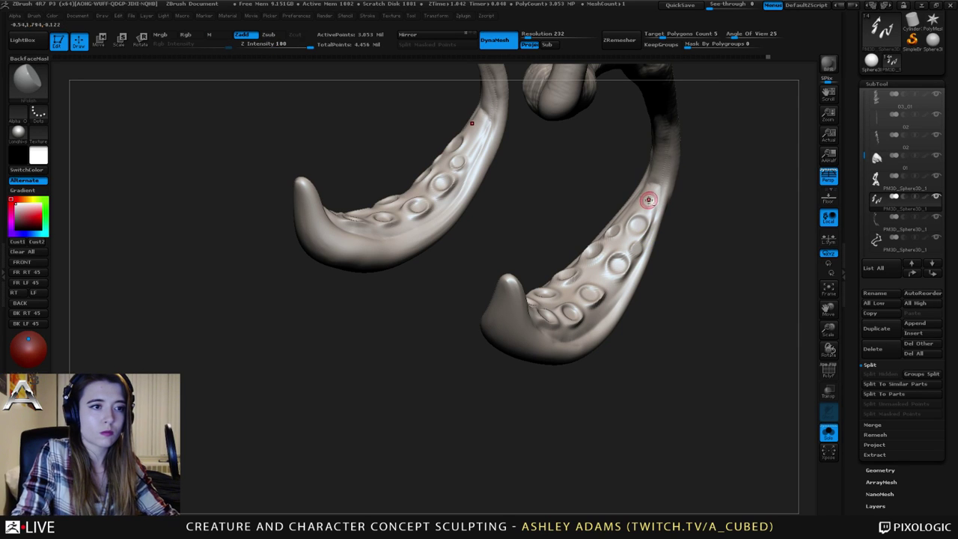
pyautogui.moveTo(645, 202); pyautogui.dragTo(590, 263, button='right')
pyautogui.moveTo(571, 283); pyautogui.dragTo(602, 289)
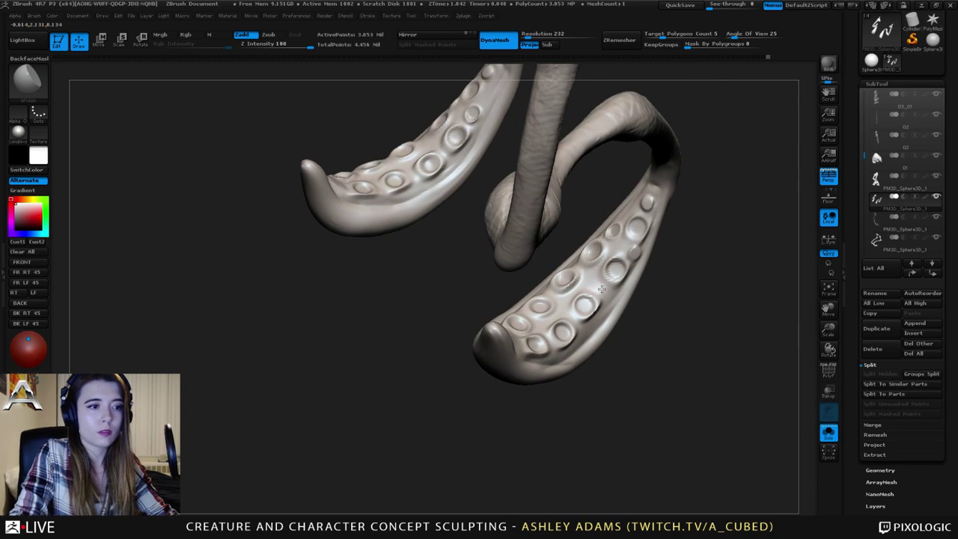
pyautogui.moveTo(613, 286); pyautogui.dragTo(592, 290, button='right')
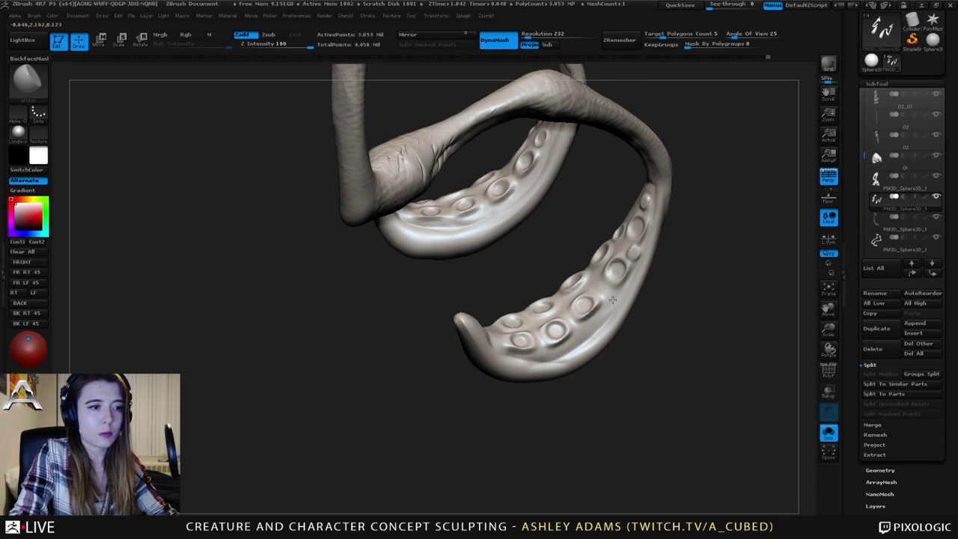
pyautogui.moveTo(613, 299); pyautogui.dragTo(613, 302)
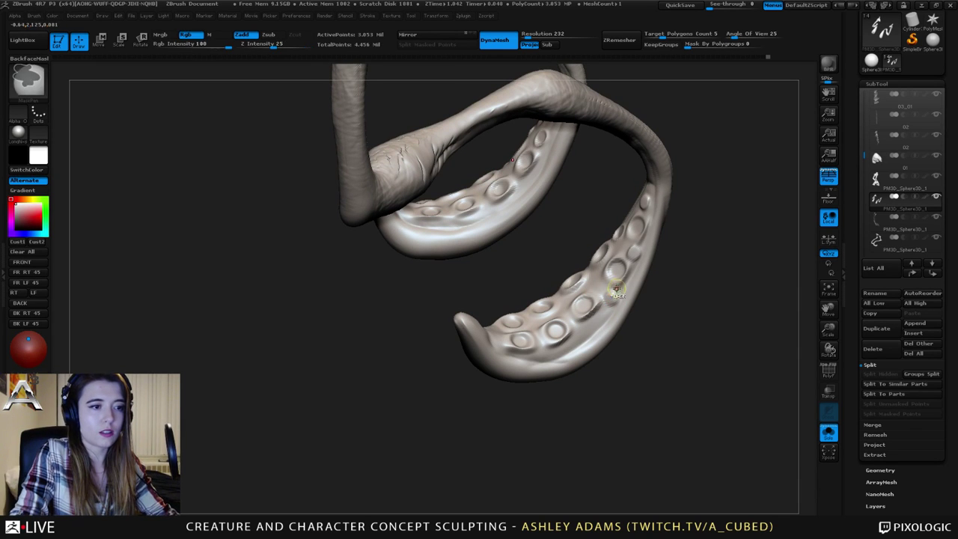
# Undo the last sucker stroke and redefine the small sucker in the outer row near the claw's base.
pyautogui.hotkey('ctrl', 'z')
pyautogui.hotkey('ctrl', 'shift', 'z')
pyautogui.hotkey('ctrl', 'z')
pyautogui.moveTo(592, 218); pyautogui.dragTo(612, 223, button='right')
pyautogui.press('space')
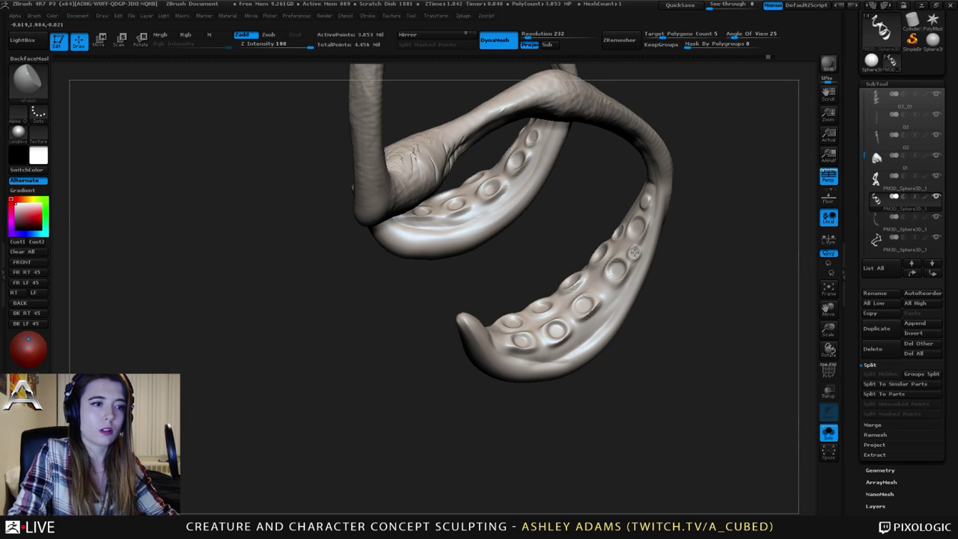
pyautogui.rightClick(634, 253)
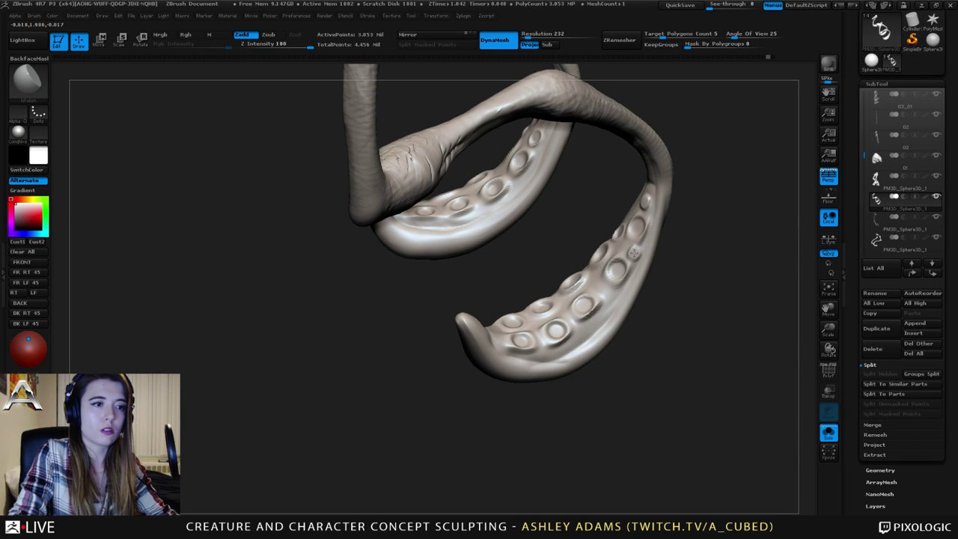
# Refine the topmost sucker at the claw's base with hPolish and undo the last two strokes.
pyautogui.moveTo(636, 189); pyautogui.dragTo(653, 200, button='right')
pyautogui.rightClick(652, 200)
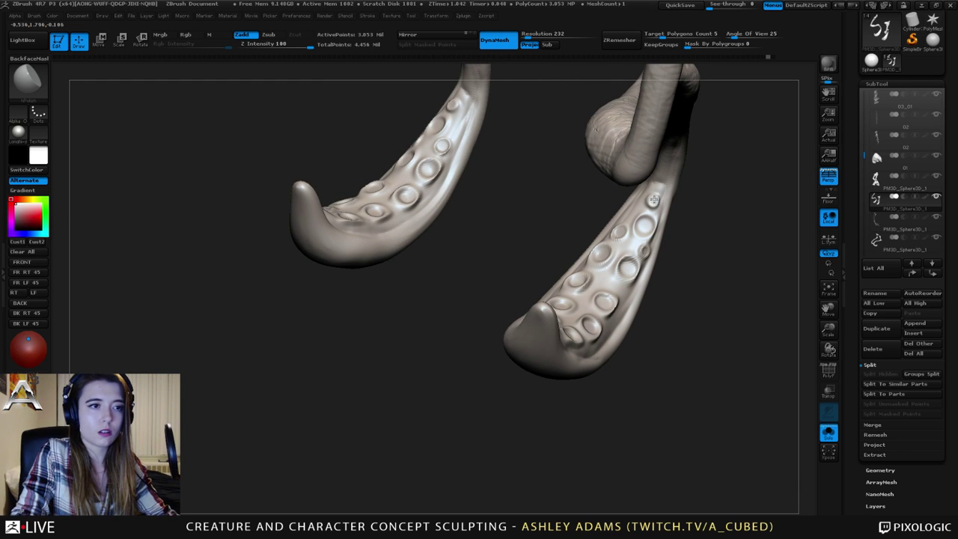
pyautogui.moveTo(652, 201); pyautogui.dragTo(655, 197)
pyautogui.moveTo(634, 260)
pyautogui.mouseDown(button='right')
pyautogui.moveTo(624, 270)
pyautogui.moveTo(652, 248)
pyautogui.moveTo(637, 238)
pyautogui.mouseUp(button='right')
pyautogui.hotkey('ctrl', 'z')
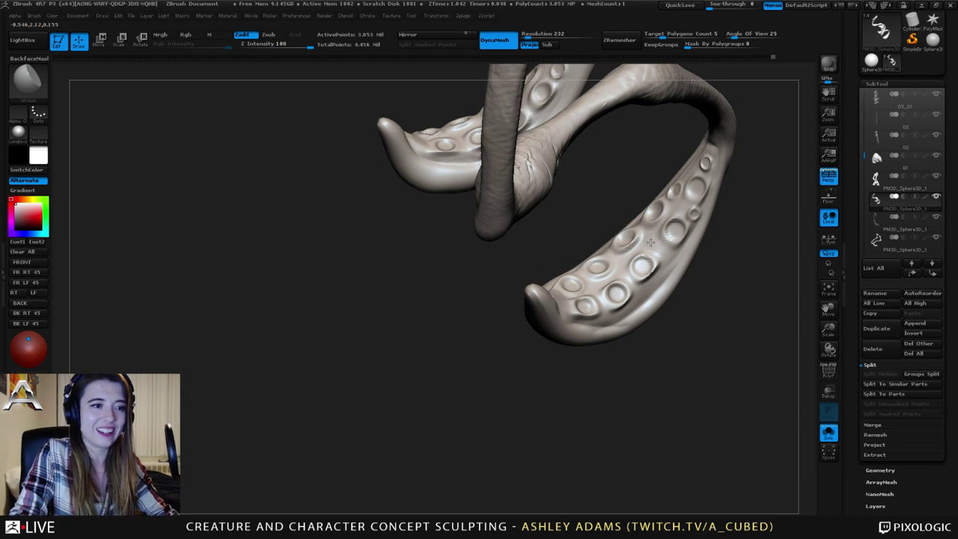
pyautogui.hotkey('ctrl', 'z')
pyautogui.moveTo(679, 267); pyautogui.dragTo(639, 272, button='right')
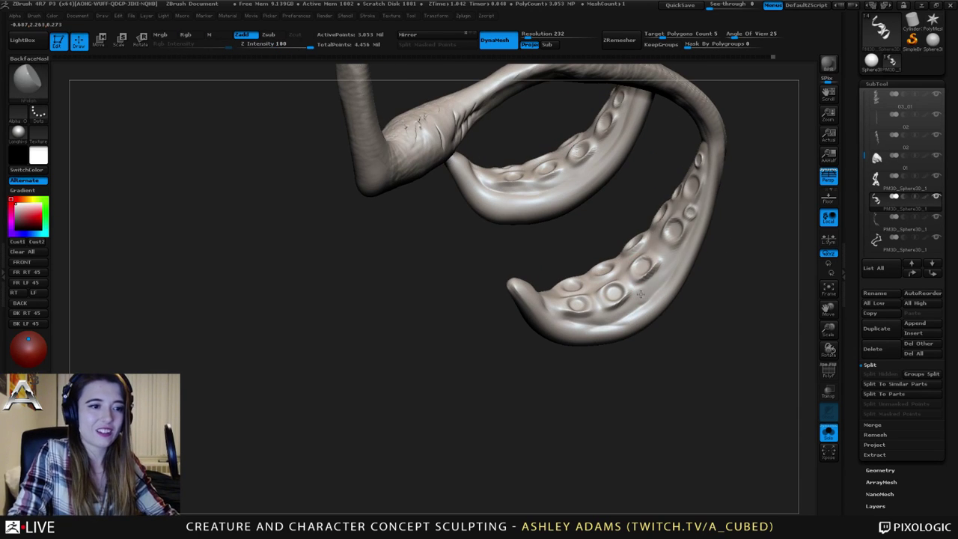
# Try adding small extra suckers along the outer edge of the claw's sucker rows, and undo them.
pyautogui.press('space')
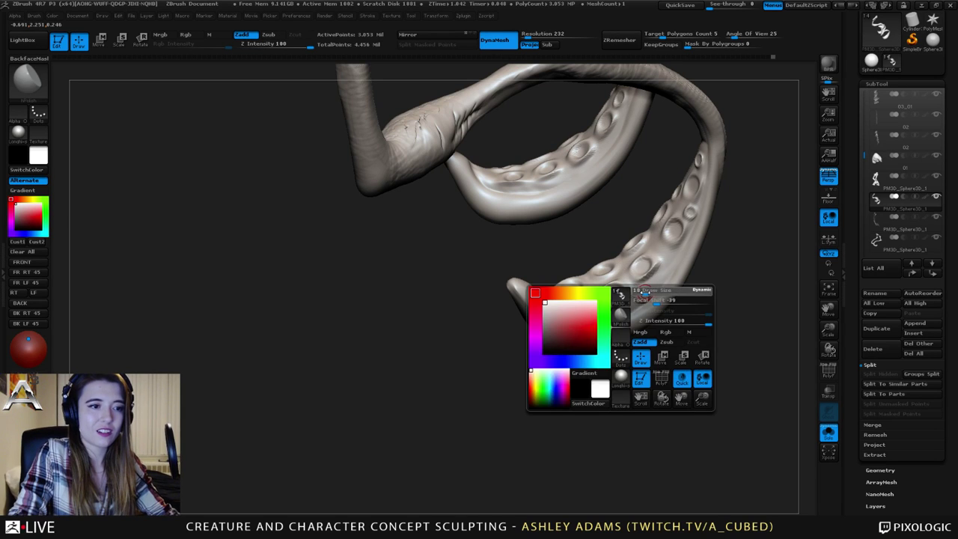
pyautogui.moveTo(642, 294); pyautogui.dragTo(643, 295)
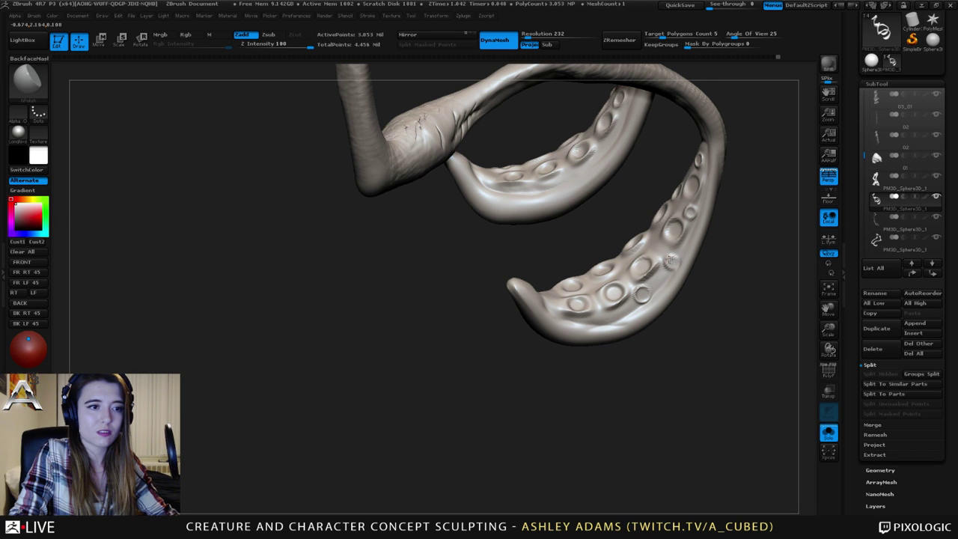
pyautogui.moveTo(670, 261); pyautogui.dragTo(671, 265)
pyautogui.keyDown('ctrl'); pyautogui.moveTo(669, 280); pyautogui.dragTo(629, 262, button='right'); pyautogui.keyUp('ctrl')
pyautogui.moveTo(599, 261)
pyautogui.mouseDown(button='right')
pyautogui.moveTo(670, 258)
pyautogui.moveTo(620, 252)
pyautogui.moveTo(691, 224)
pyautogui.moveTo(691, 189)
pyautogui.moveTo(702, 224)
pyautogui.moveTo(640, 199)
pyautogui.moveTo(622, 218)
pyautogui.mouseUp(button='right')
pyautogui.hotkey('ctrl', 'z')
pyautogui.hotkey('ctrl', 'z')
pyautogui.hotkey('ctrl', 'z')
pyautogui.rightClick(702, 225)
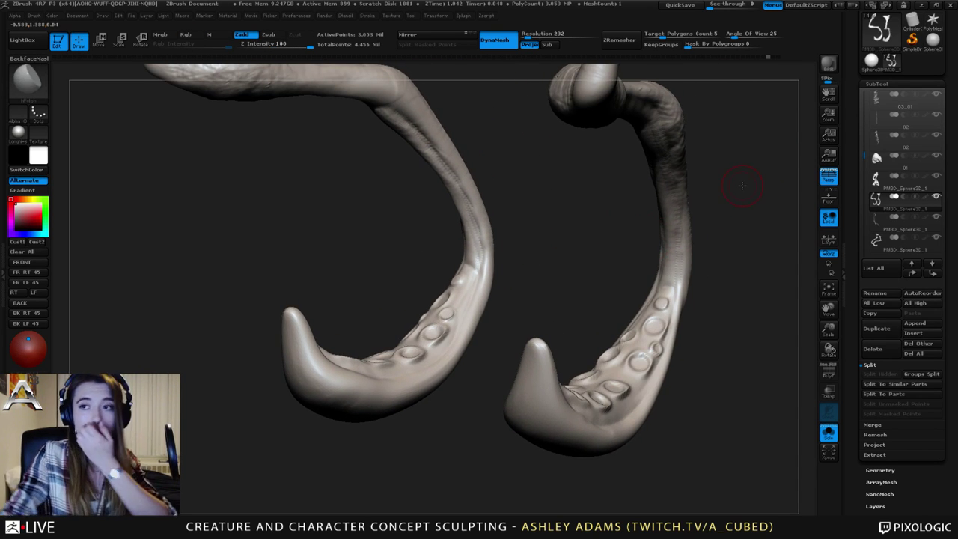
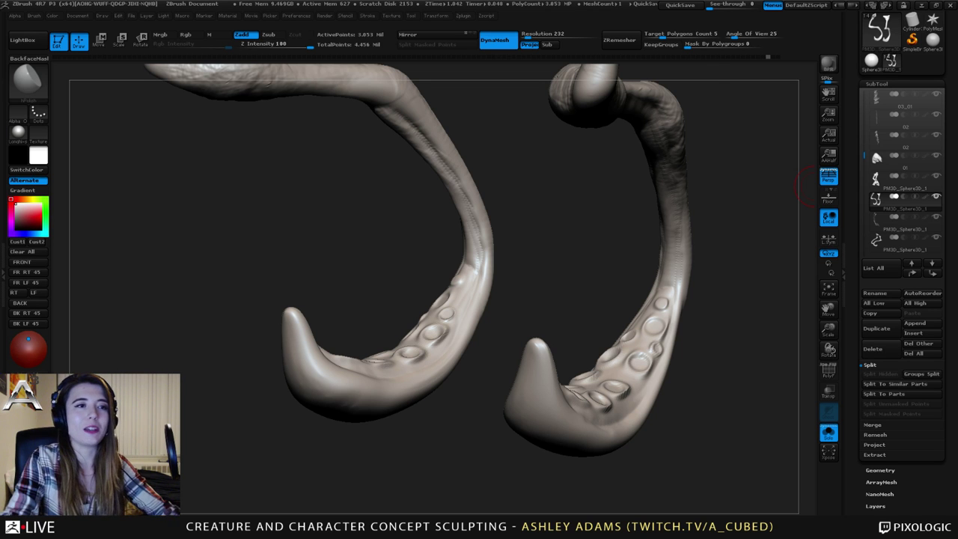
# Carve a long Dam_Standard crease along the inner arm's underside, from the forearm bulge around the second bend into the lower segment.
pyautogui.moveTo(815, 186)
pyautogui.mouseDown()
pyautogui.moveTo(695, 188)
pyautogui.moveTo(641, 212)
pyautogui.moveTo(671, 207)
pyautogui.moveTo(650, 172)
pyautogui.moveTo(492, 257)
pyautogui.moveTo(549, 246)
pyautogui.mouseUp()
pyautogui.press('b')
pyautogui.press('d')
pyautogui.press('s')
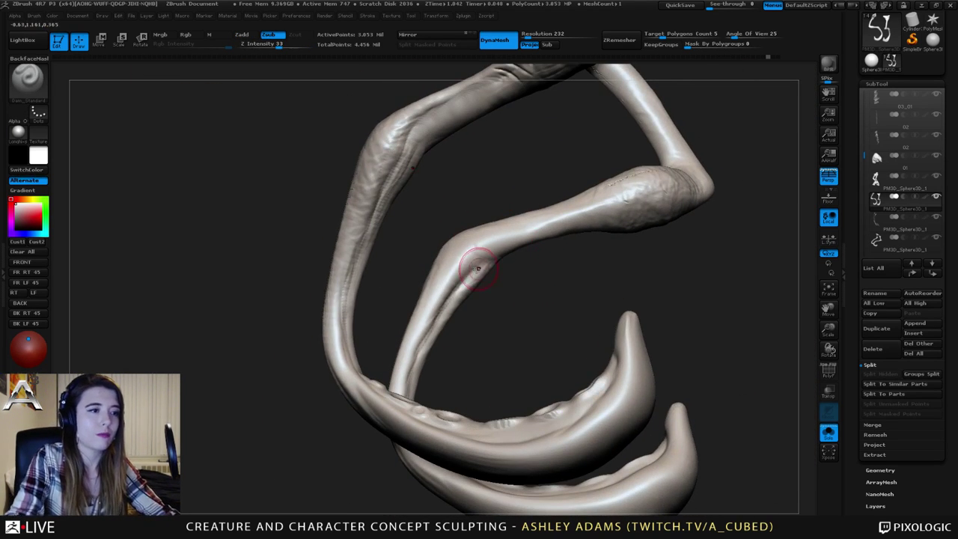
pyautogui.moveTo(457, 286)
pyautogui.mouseDown()
pyautogui.moveTo(521, 229)
pyautogui.moveTo(592, 215)
pyautogui.mouseUp()
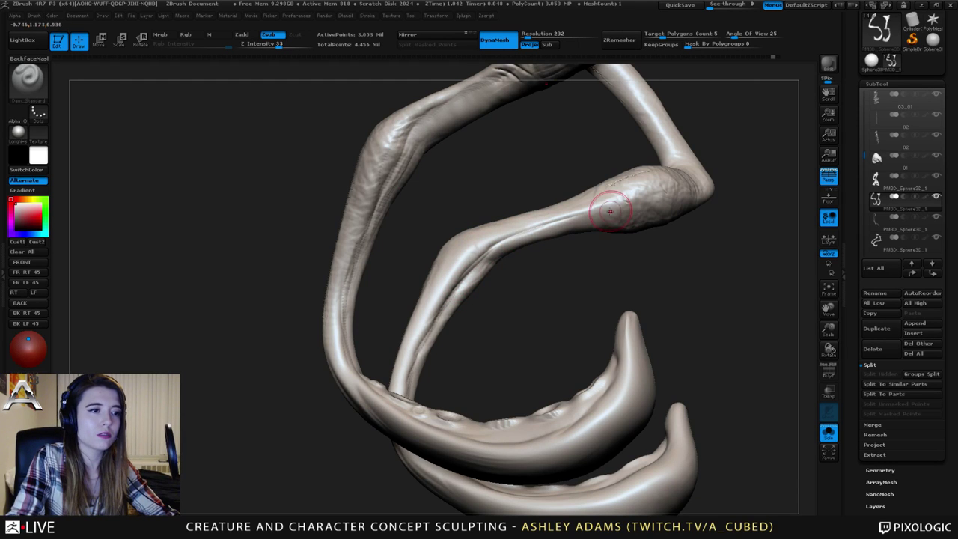
pyautogui.moveTo(528, 232); pyautogui.dragTo(622, 205)
pyautogui.moveTo(659, 269); pyautogui.dragTo(588, 290)
pyautogui.moveTo(614, 200); pyautogui.dragTo(562, 214)
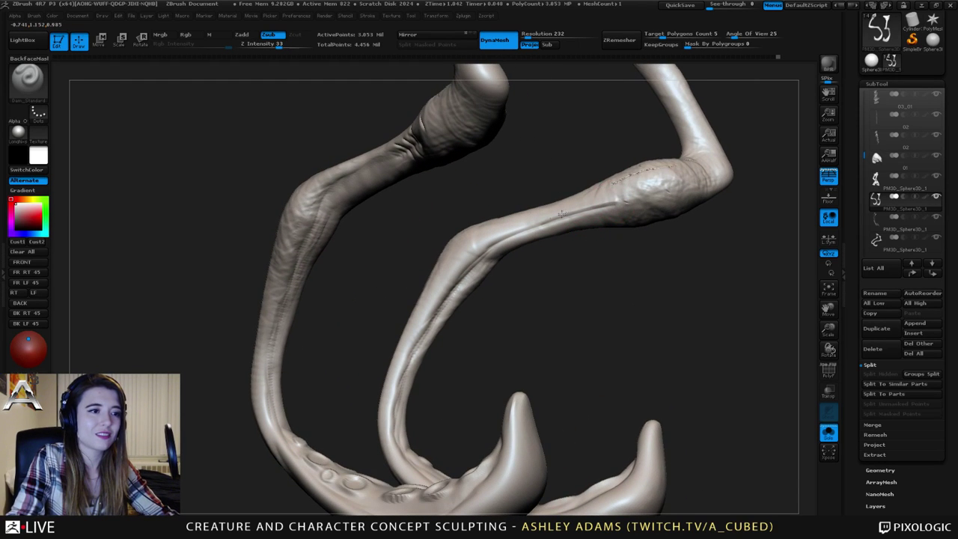
pyautogui.moveTo(479, 251); pyautogui.dragTo(421, 342)
# Smooth the outer surface of the inner arm's lower segment near the second bend.
pyautogui.moveTo(598, 300); pyautogui.dragTo(518, 299)
pyautogui.moveTo(584, 277)
pyautogui.mouseDown()
pyautogui.moveTo(520, 273)
pyautogui.moveTo(470, 287)
pyautogui.moveTo(464, 268)
pyautogui.moveTo(518, 307)
pyautogui.moveTo(452, 225)
pyautogui.moveTo(477, 213)
pyautogui.mouseUp()
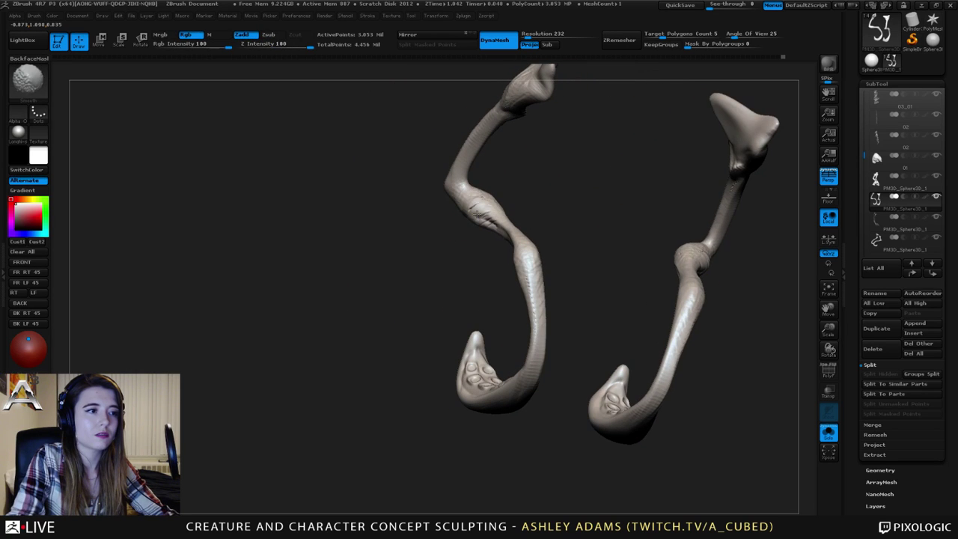
pyautogui.moveTo(550, 158); pyautogui.dragTo(419, 157)
pyautogui.keyDown('shift'); pyautogui.moveTo(543, 251); pyautogui.dragTo(486, 255); pyautogui.keyUp('shift')
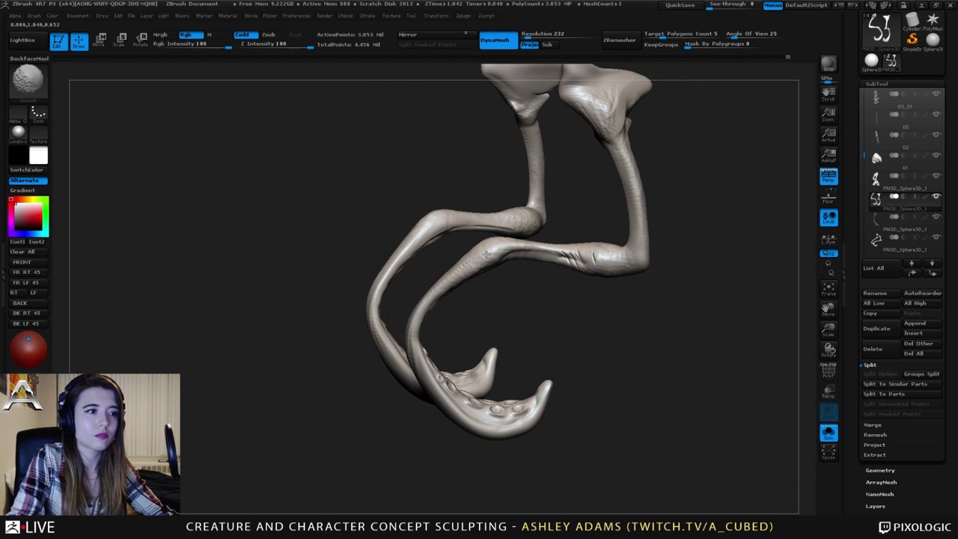
# Polish the back of the inner arm's lower segment with the hPolish brush.
pyautogui.moveTo(361, 340)
pyautogui.mouseDown()
pyautogui.moveTo(438, 315)
pyautogui.moveTo(463, 317)
pyautogui.moveTo(493, 364)
pyautogui.mouseUp()
pyautogui.press('b')
pyautogui.press('h')
pyautogui.press('p')
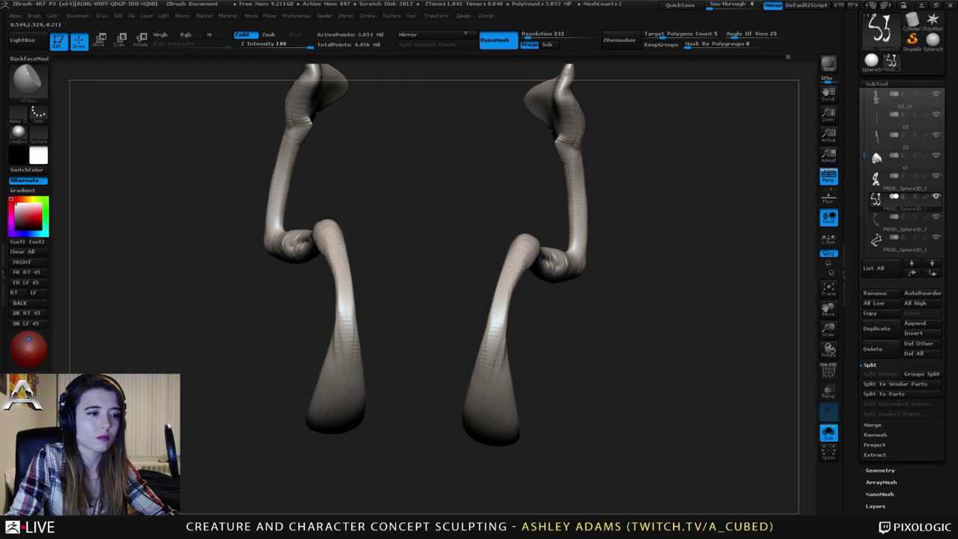
pyautogui.moveTo(494, 311)
pyautogui.mouseDown()
pyautogui.moveTo(471, 301)
pyautogui.moveTo(506, 286)
pyautogui.mouseUp()
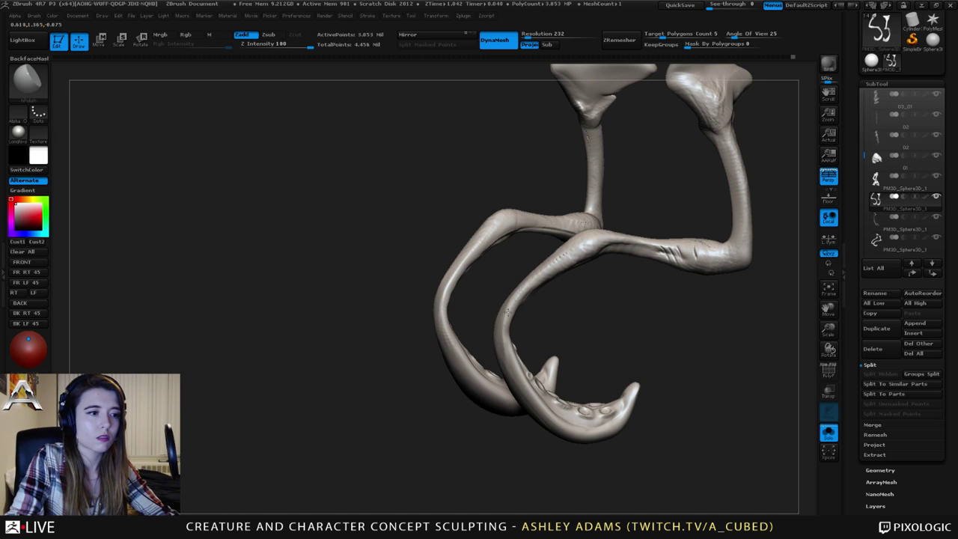
# Carve Dam_Standard creases down the side of the lower segment onto the claw, beside the suckers.
pyautogui.moveTo(523, 355)
pyautogui.keyDown('alt'); pyautogui.mouseDown()
pyautogui.moveTo(455, 270)
pyautogui.moveTo(419, 288)
pyautogui.mouseUp(); pyautogui.keyUp('alt')
pyautogui.press('b')
pyautogui.press('d')
pyautogui.press('s')
pyautogui.moveTo(481, 312)
pyautogui.mouseDown()
pyautogui.moveTo(518, 363)
pyautogui.moveTo(582, 396)
pyautogui.mouseUp()
pyautogui.moveTo(531, 377)
pyautogui.mouseDown()
pyautogui.moveTo(571, 370)
pyautogui.moveTo(582, 353)
pyautogui.moveTo(554, 393)
pyautogui.mouseUp()
# Swell the ridges along the side of the claw and lower segment with the Inflat brush.
pyautogui.press('b')
pyautogui.press('i')
pyautogui.press('n')
pyautogui.press('space')
pyautogui.moveTo(516, 325)
pyautogui.mouseDown()
pyautogui.moveTo(531, 324)
pyautogui.moveTo(490, 335)
pyautogui.moveTo(542, 375)
pyautogui.mouseUp()
pyautogui.moveTo(419, 329); pyautogui.dragTo(452, 367)
pyautogui.moveTo(494, 442); pyautogui.dragTo(518, 420)
# Sharpen the creases between the claw's side ridges with Dam_Standard.
pyautogui.press('b')
pyautogui.press('d')
pyautogui.press('s')
pyautogui.moveTo(517, 387); pyautogui.dragTo(528, 369)
pyautogui.moveTo(528, 365); pyautogui.dragTo(536, 351)
pyautogui.moveTo(528, 365)
pyautogui.mouseDown()
pyautogui.moveTo(534, 320)
pyautogui.moveTo(506, 266)
pyautogui.moveTo(535, 336)
pyautogui.moveTo(519, 394)
pyautogui.moveTo(477, 342)
pyautogui.moveTo(501, 383)
pyautogui.mouseUp()
# Inflate the ridges of the inner arm's lower segment further with the Inflat brush.
pyautogui.press('b')
pyautogui.press('i')
pyautogui.press('n')
pyautogui.moveTo(538, 317); pyautogui.dragTo(491, 237)
pyautogui.moveTo(472, 296)
pyautogui.mouseDown()
pyautogui.moveTo(521, 307)
pyautogui.moveTo(533, 229)
pyautogui.moveTo(612, 322)
pyautogui.mouseUp()
# Switch to Dam_Standard and adjust the Lazy Mouse LazyStep of its stroke for work on the lower segment.
pyautogui.press('b')
pyautogui.press('d')
pyautogui.press('s')
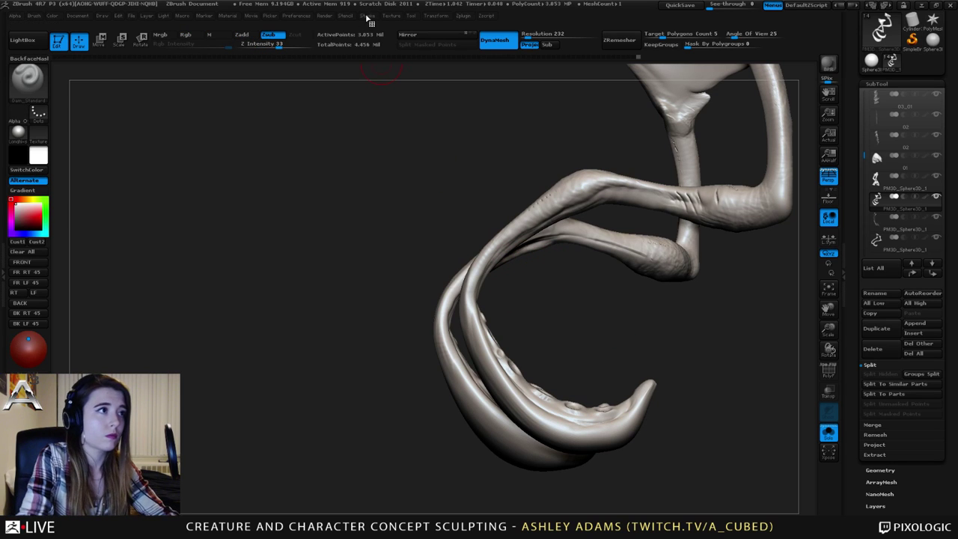
pyautogui.click(368, 19)
pyautogui.moveTo(382, 166); pyautogui.dragTo(386, 167)
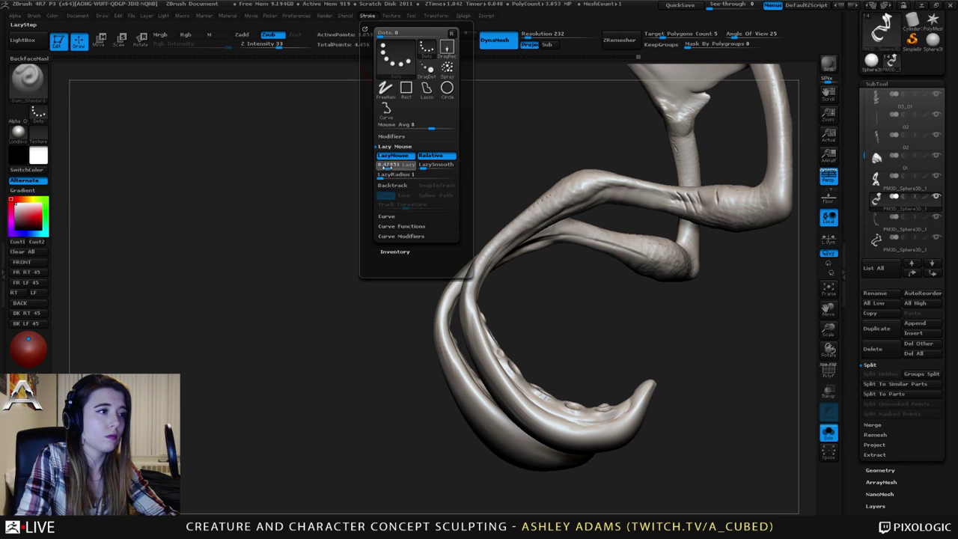
pyautogui.click(393, 167)
pyautogui.moveTo(569, 192); pyautogui.dragTo(488, 212, button='right')
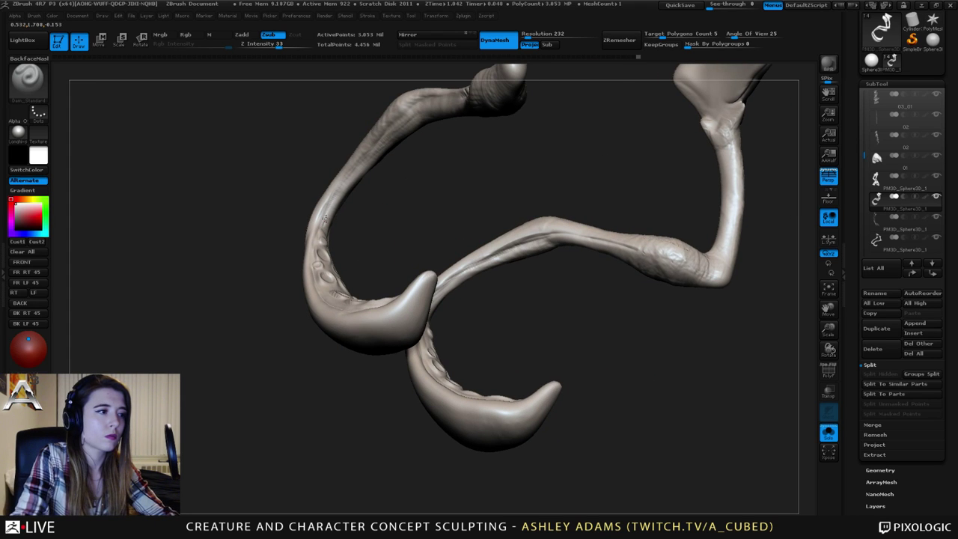
pyautogui.click(368, 15)
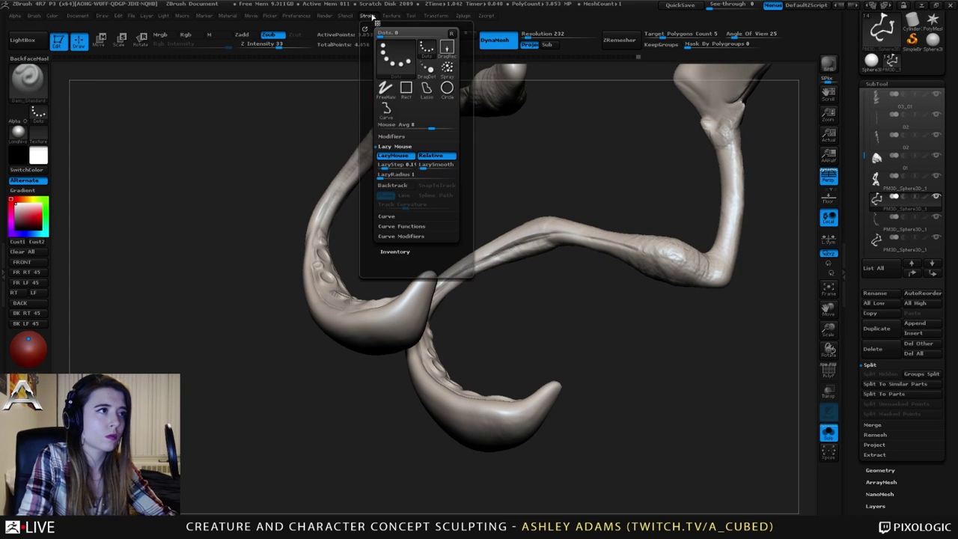
pyautogui.moveTo(391, 167); pyautogui.dragTo(388, 166)
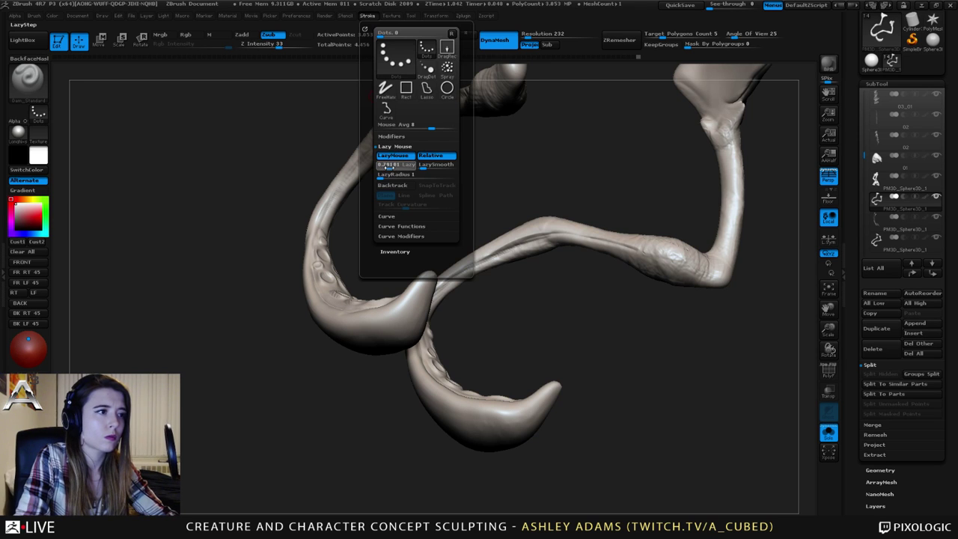
pyautogui.moveTo(529, 148)
pyautogui.mouseDown(button='right')
pyautogui.moveTo(444, 272)
pyautogui.moveTo(398, 271)
pyautogui.mouseUp(button='right')
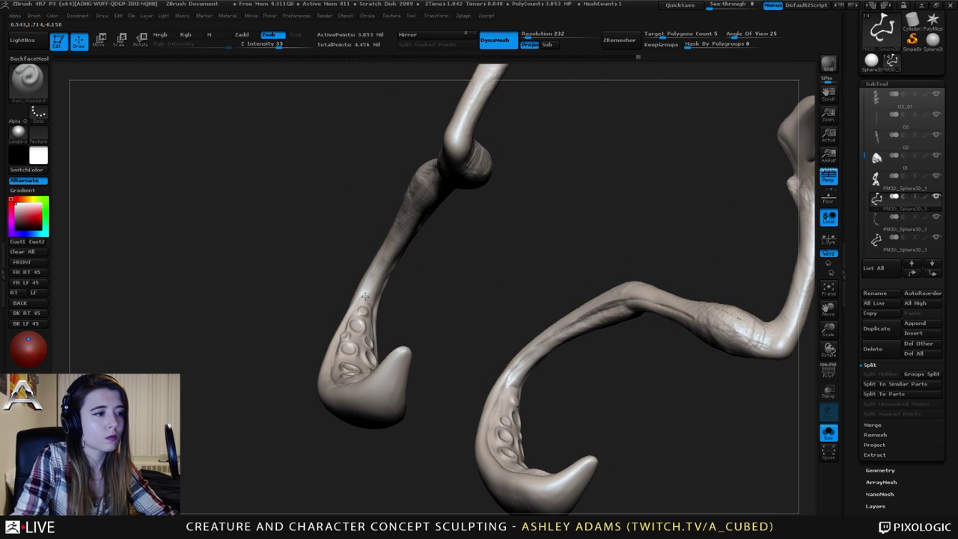
# Undo the last Dam_Standard stroke and set the Lazy Mouse LazyRadius to 26.
pyautogui.hotkey('ctrl', 'z')
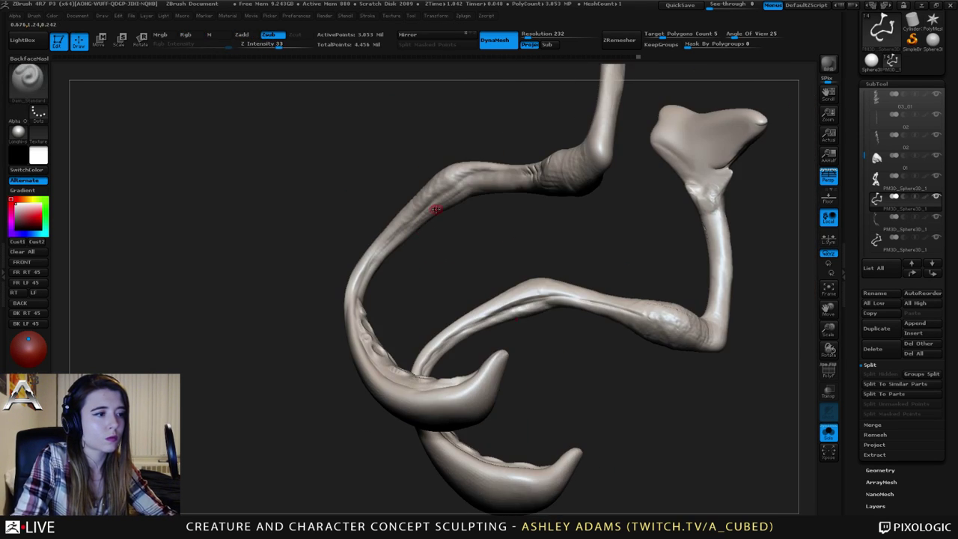
pyautogui.click(368, 18)
pyautogui.moveTo(384, 176); pyautogui.dragTo(404, 178)
pyautogui.click(382, 17)
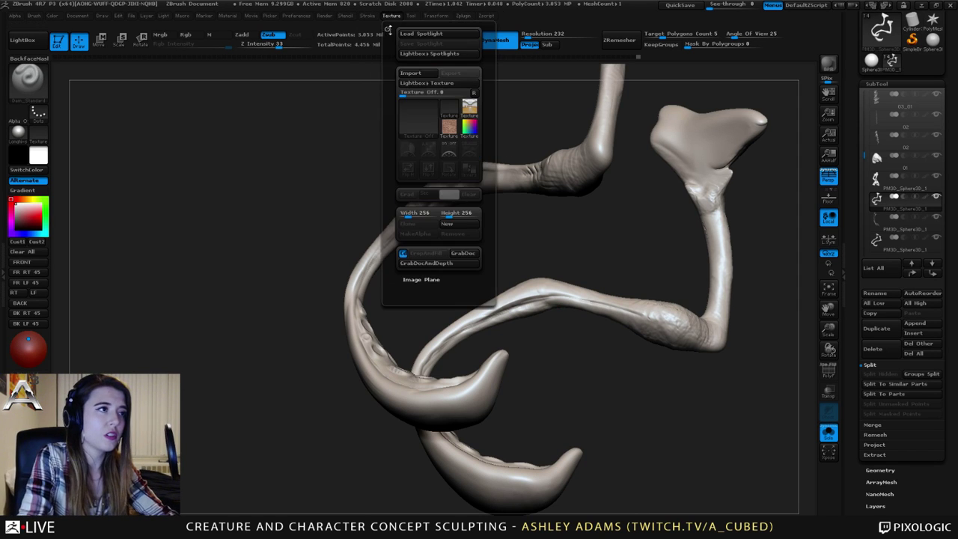
pyautogui.click(367, 18)
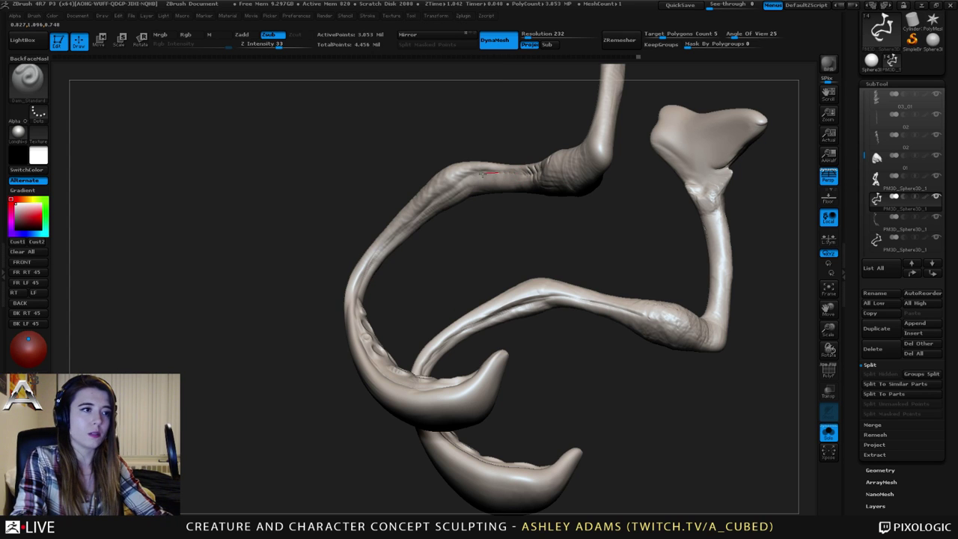
# Carve evenly spaced dotted grooves along the inner arm's lower segment from the elbow swelling towards the claw.
pyautogui.moveTo(449, 187); pyautogui.dragTo(442, 190)
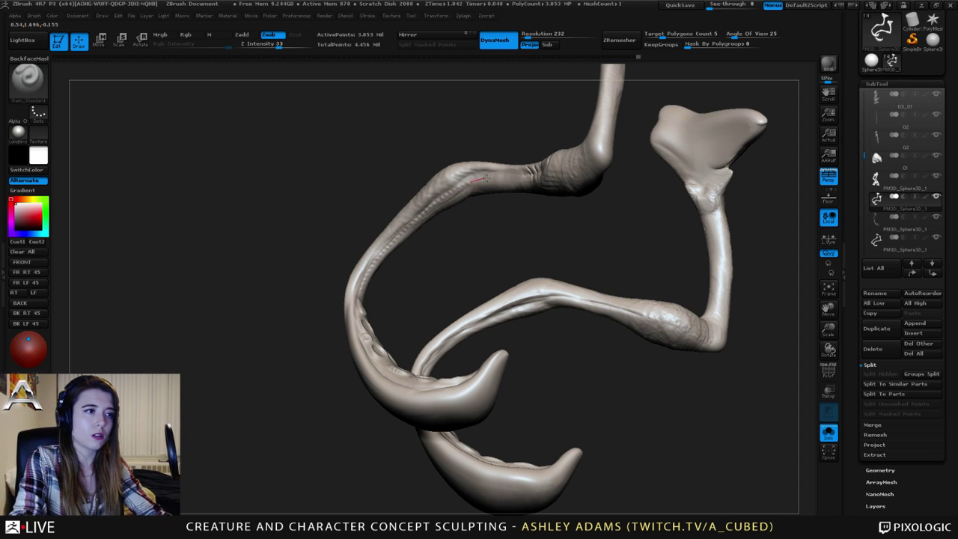
pyautogui.hotkey('ctrl', 'z')
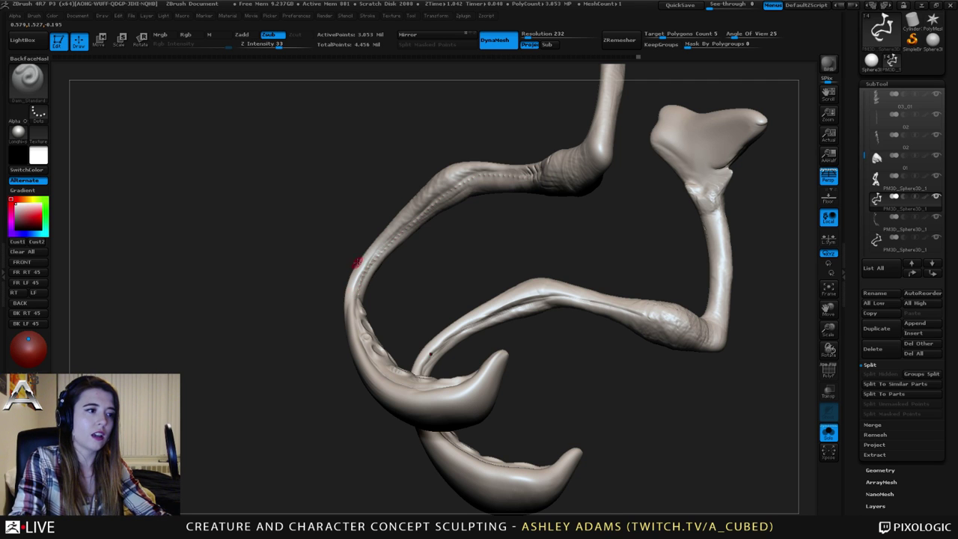
pyautogui.moveTo(352, 260); pyautogui.dragTo(295, 219)
pyautogui.moveTo(393, 247); pyautogui.dragTo(423, 140)
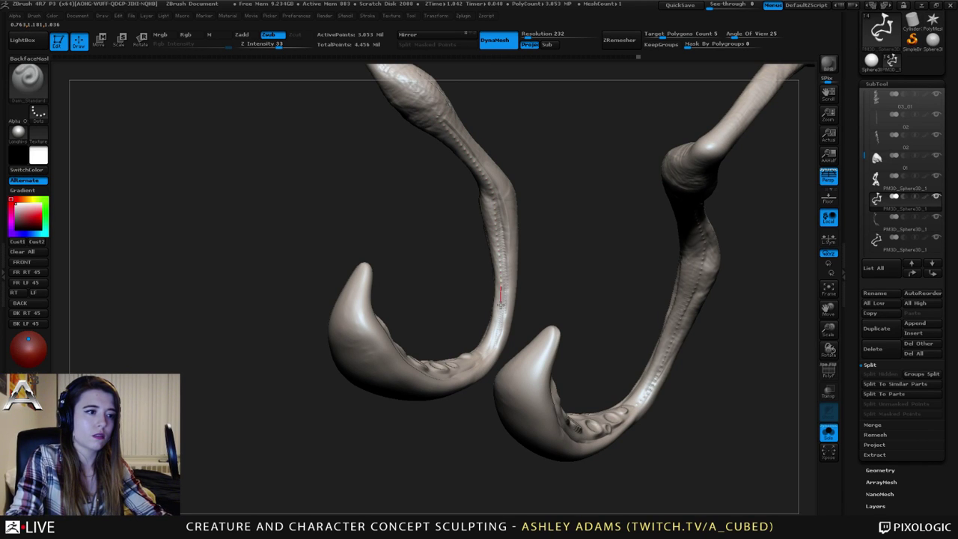
pyautogui.moveTo(459, 334); pyautogui.dragTo(558, 288)
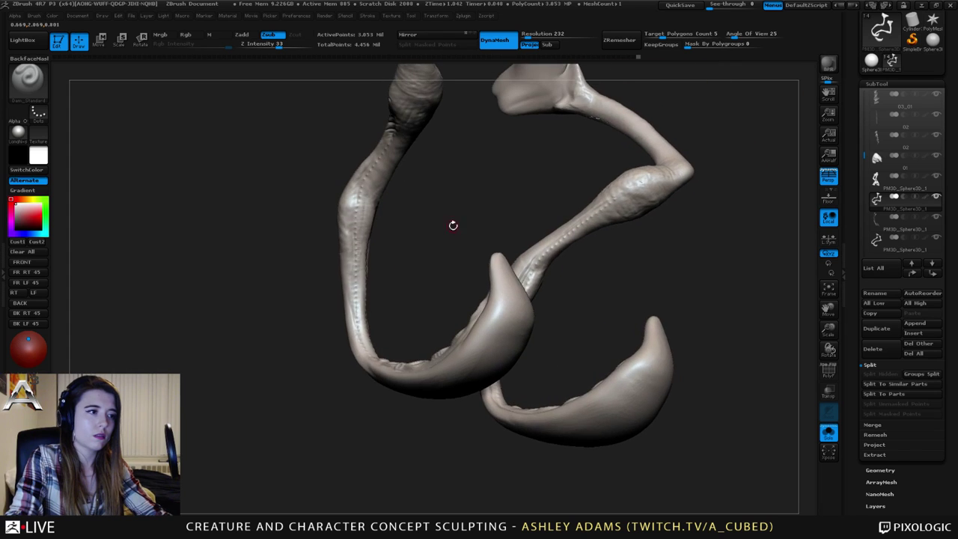
pyautogui.keyDown('alt'); pyautogui.moveTo(453, 225); pyautogui.dragTo(575, 266); pyautogui.keyUp('alt')
# Set the LazyStep to 0 and the LazyRadius to its minimum, and soften the surface beside the arm's dotted groove.
pyautogui.click(367, 15)
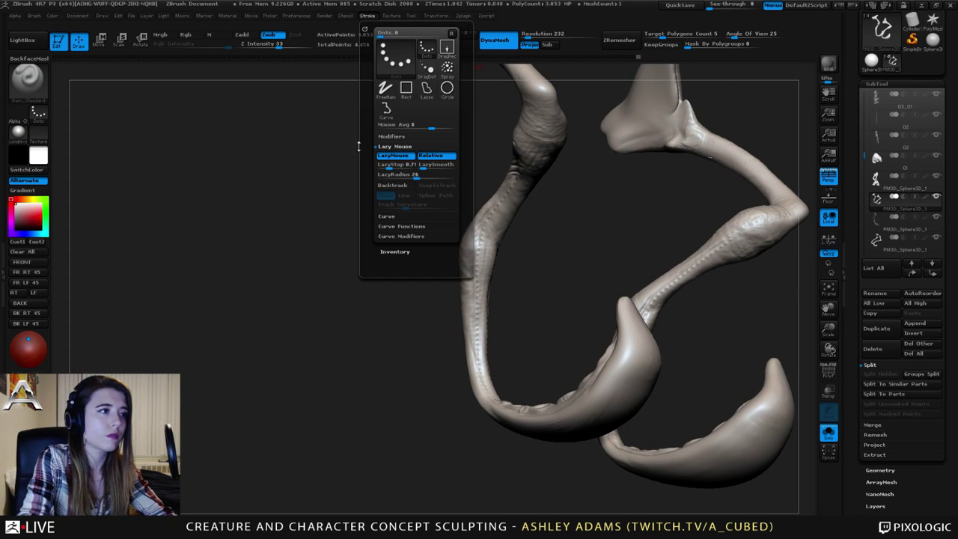
pyautogui.moveTo(390, 170); pyautogui.dragTo(378, 170)
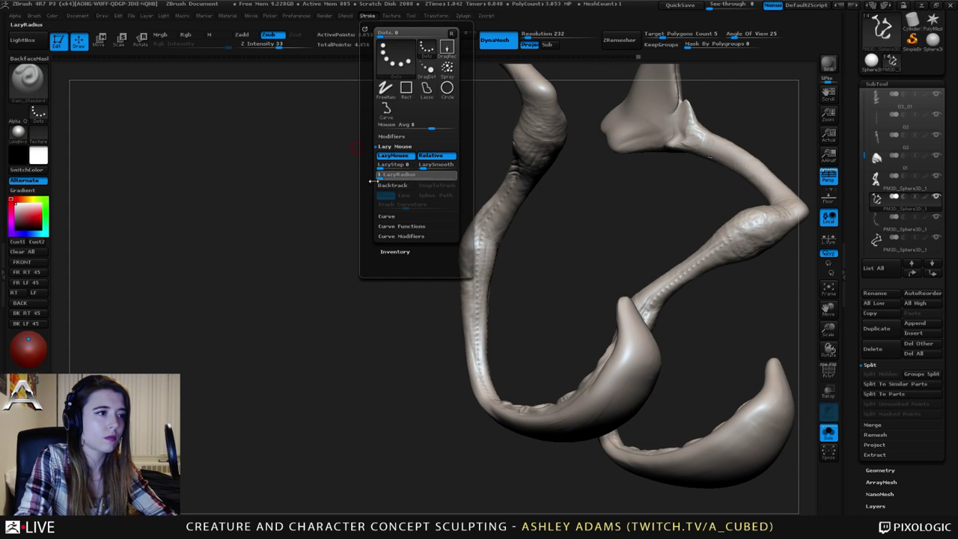
pyautogui.press('space')
pyautogui.moveTo(553, 192)
pyautogui.mouseDown()
pyautogui.moveTo(524, 246)
pyautogui.moveTo(533, 209)
pyautogui.moveTo(521, 185)
pyautogui.mouseUp()
pyautogui.click(552, 192)
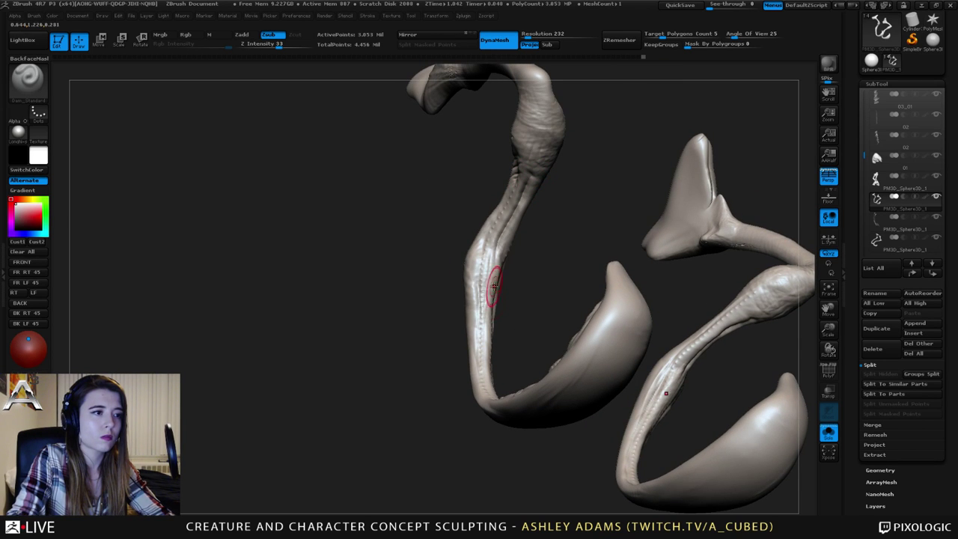
pyautogui.moveTo(500, 256)
pyautogui.keyDown('shift'); pyautogui.mouseDown()
pyautogui.moveTo(500, 246)
pyautogui.moveTo(496, 296)
pyautogui.mouseUp(); pyautogui.keyUp('shift')
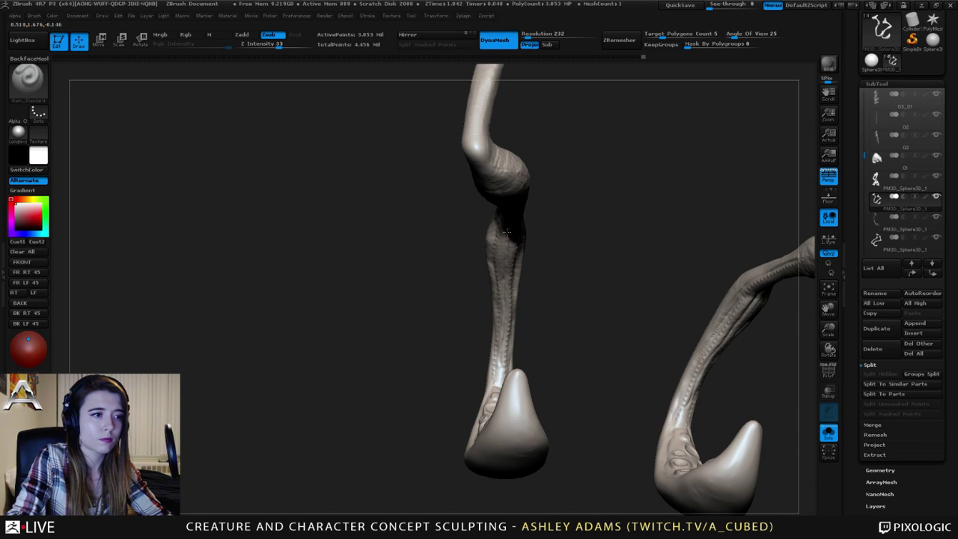
# Show the whole creature again, make the legs the active subtool and smooth the rear foot.
pyautogui.moveTo(507, 232)
pyautogui.mouseDown(button='right')
pyautogui.moveTo(543, 239)
pyautogui.moveTo(506, 220)
pyautogui.moveTo(575, 232)
pyautogui.mouseUp(button='right')
pyautogui.click(829, 434)
pyautogui.moveTo(437, 299)
pyautogui.keyDown('ctrl'); pyautogui.mouseDown(button='right')
pyautogui.moveTo(531, 281)
pyautogui.moveTo(498, 249)
pyautogui.moveTo(614, 262)
pyautogui.mouseUp(button='right'); pyautogui.keyUp('ctrl')
pyautogui.rightClick(532, 229)
pyautogui.keyDown('alt'); pyautogui.click(607, 146); pyautogui.keyUp('alt')
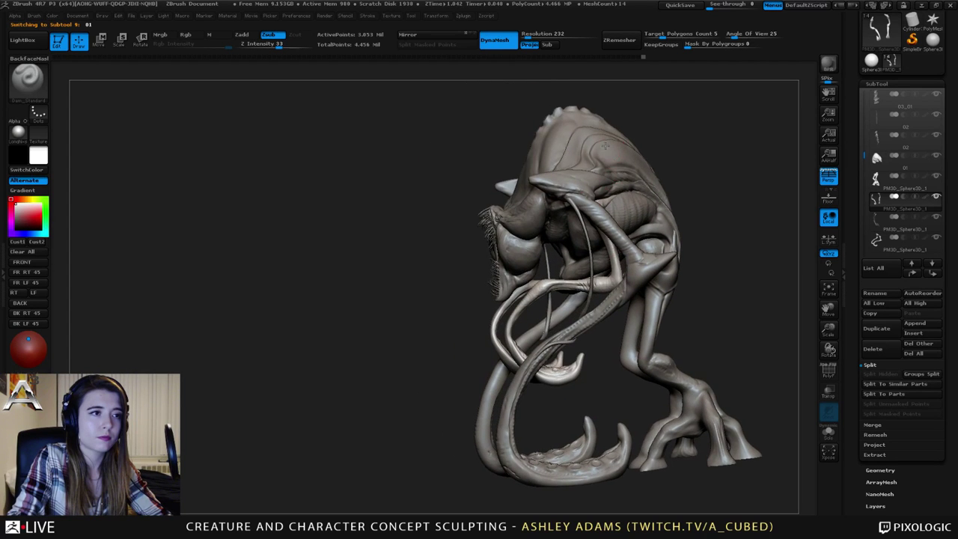
pyautogui.moveTo(606, 146); pyautogui.dragTo(659, 175, button='right')
pyautogui.moveTo(442, 259); pyautogui.dragTo(640, 202, button='right')
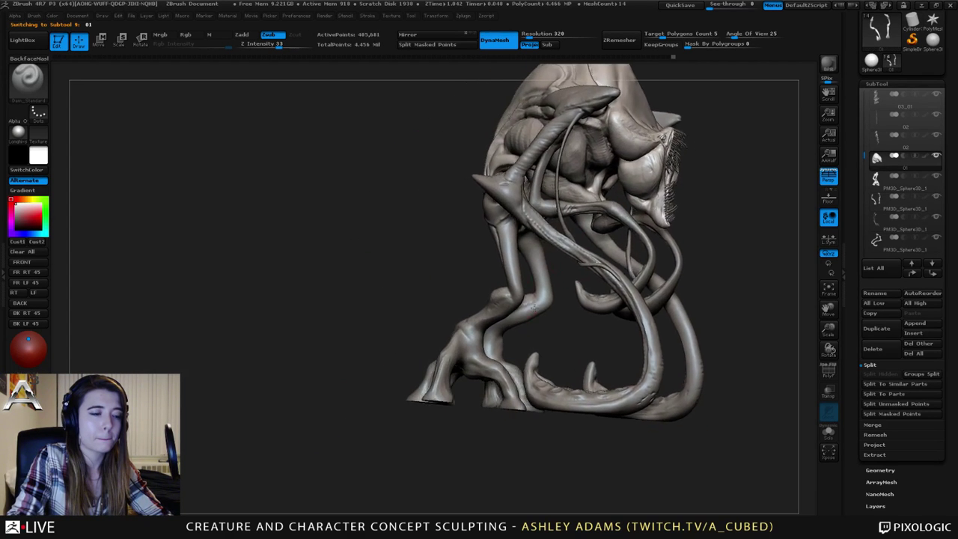
pyautogui.moveTo(533, 306); pyautogui.dragTo(535, 332, button='right')
pyautogui.keyDown('alt'); pyautogui.click(474, 361); pyautogui.keyUp('alt')
pyautogui.moveTo(474, 361); pyautogui.dragTo(517, 359, button='right')
pyautogui.moveTo(458, 344)
pyautogui.keyDown('shift'); pyautogui.mouseDown()
pyautogui.moveTo(478, 380)
pyautogui.moveTo(464, 351)
pyautogui.mouseUp(); pyautogui.keyUp('shift')
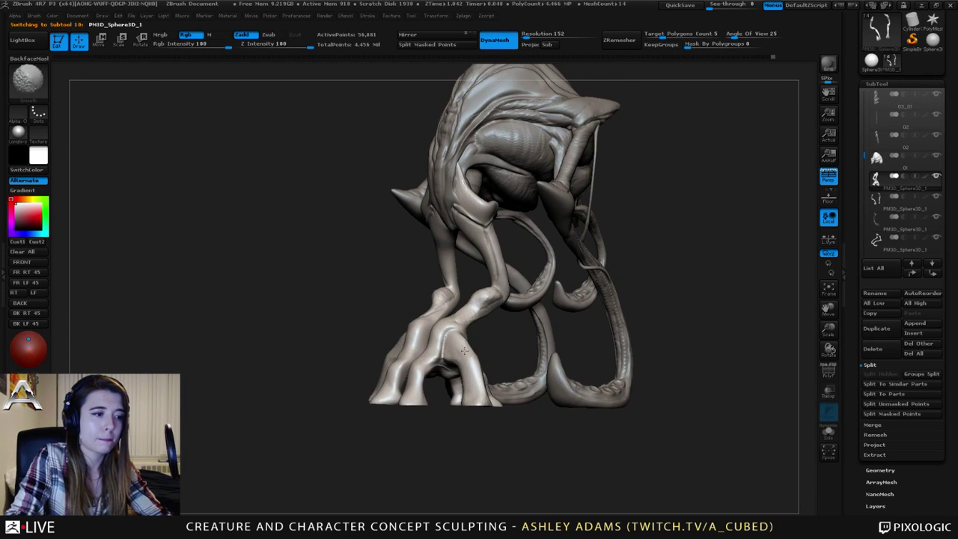
# Reshape the lower legs and splayed toes with the SnakeHook brush at an adjusted draw size.
pyautogui.moveTo(464, 351)
pyautogui.keyDown('shift'); pyautogui.mouseDown(button='right')
pyautogui.moveTo(478, 386)
pyautogui.moveTo(475, 373)
pyautogui.mouseUp(button='right'); pyautogui.keyUp('shift')
pyautogui.rightClick(475, 375)
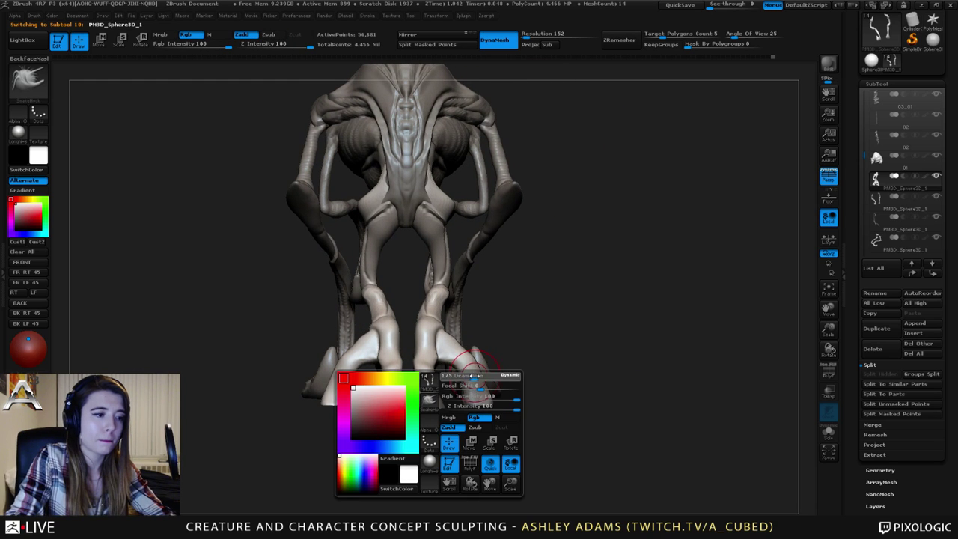
pyautogui.moveTo(461, 381); pyautogui.dragTo(480, 382)
pyautogui.moveTo(428, 345); pyautogui.dragTo(422, 345)
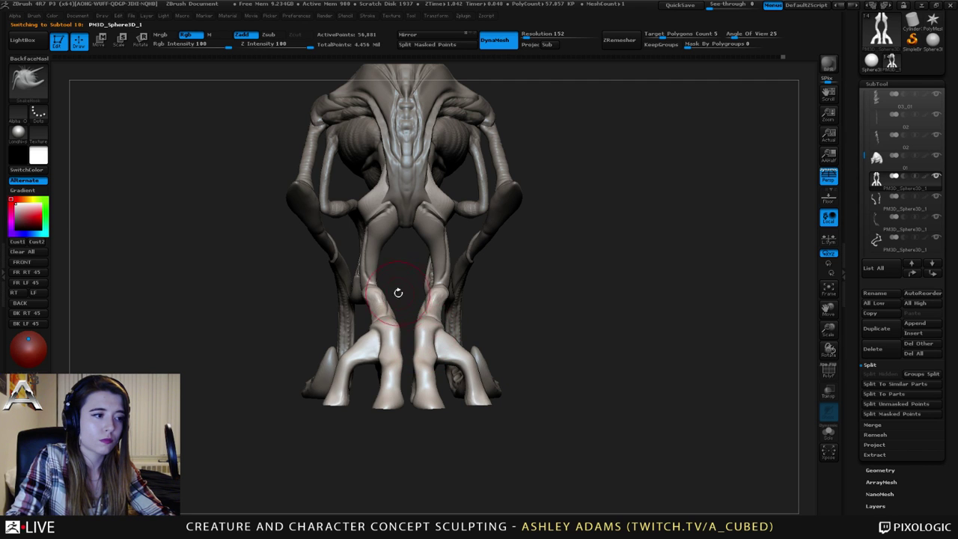
pyautogui.moveTo(398, 293); pyautogui.dragTo(386, 359)
pyautogui.press('space')
pyautogui.moveTo(440, 301)
pyautogui.mouseDown()
pyautogui.moveTo(427, 298)
pyautogui.moveTo(430, 331)
pyautogui.moveTo(443, 338)
pyautogui.moveTo(431, 344)
pyautogui.moveTo(428, 333)
pyautogui.moveTo(441, 321)
pyautogui.moveTo(441, 338)
pyautogui.moveTo(517, 329)
pyautogui.moveTo(439, 340)
pyautogui.moveTo(444, 348)
pyautogui.moveTo(450, 333)
pyautogui.moveTo(464, 379)
pyautogui.mouseUp()
# Build up the legs' joints and toes with ClayBuildup and smooth the transitions between them.
pyautogui.press('b')
pyautogui.press('c')
pyautogui.press('b')
pyautogui.press('space')
pyautogui.press('space')
pyautogui.press('shift')
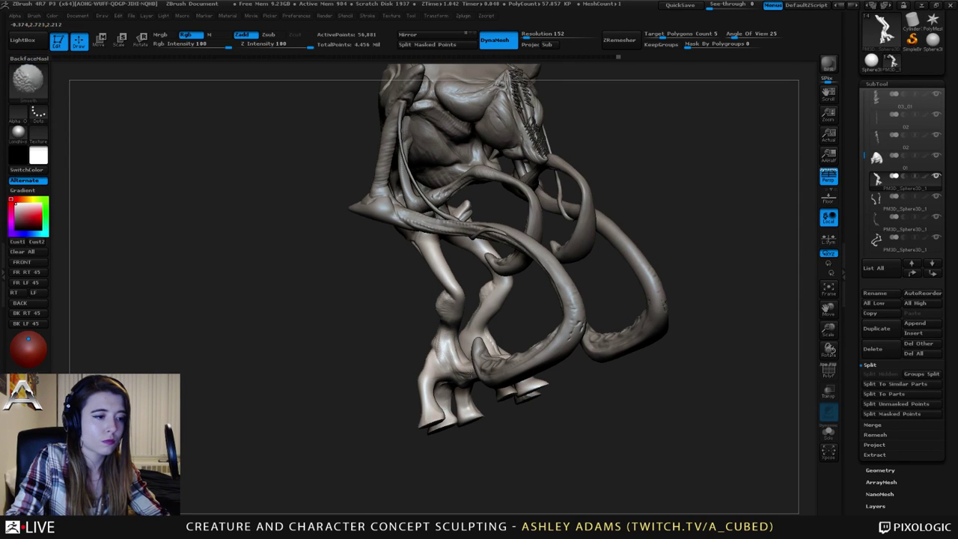
pyautogui.moveTo(445, 344)
pyautogui.mouseDown(button='right')
pyautogui.moveTo(490, 341)
pyautogui.moveTo(458, 353)
pyautogui.mouseUp(button='right')
pyautogui.moveTo(453, 359); pyautogui.dragTo(451, 356)
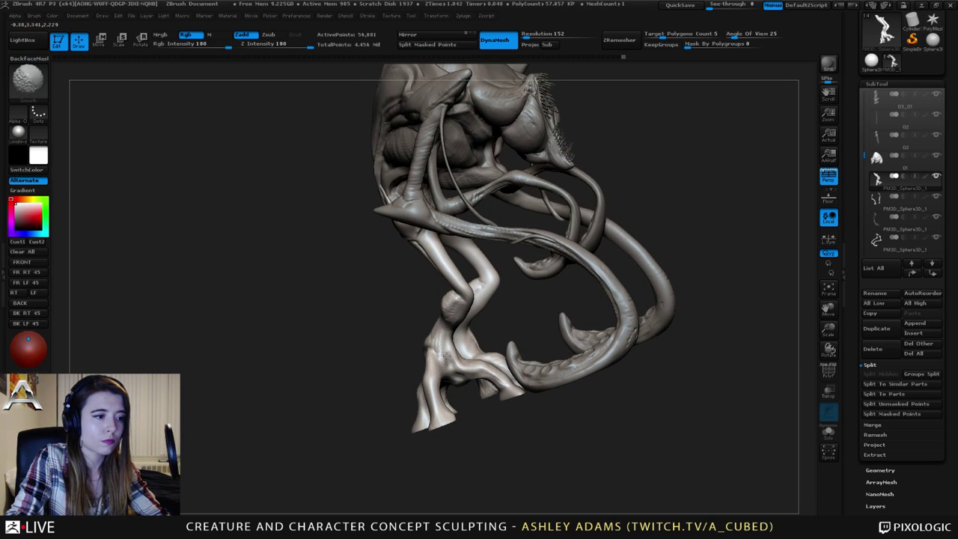
pyautogui.moveTo(318, 193); pyautogui.dragTo(441, 184)
pyautogui.moveTo(443, 344)
pyautogui.mouseDown()
pyautogui.moveTo(431, 358)
pyautogui.moveTo(456, 372)
pyautogui.mouseUp()
pyautogui.keyDown('shift'); pyautogui.moveTo(436, 341); pyautogui.dragTo(452, 374); pyautogui.keyUp('shift')
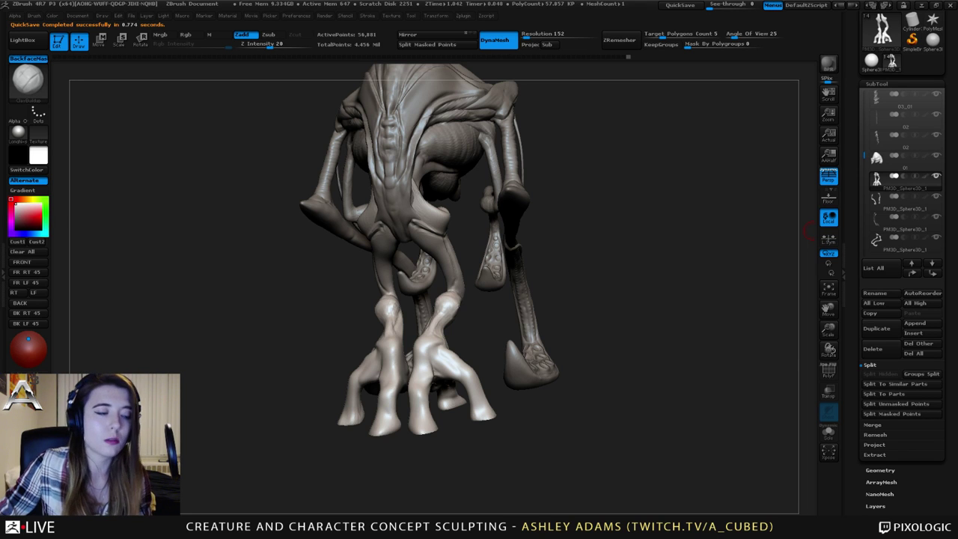
# Make the creature's shell and head subtool active and subdivide its mesh once.
pyautogui.moveTo(416, 232); pyautogui.dragTo(420, 202)
pyautogui.keyDown('alt'); pyautogui.moveTo(509, 114); pyautogui.dragTo(518, 199); pyautogui.keyUp('alt')
pyautogui.press('space')
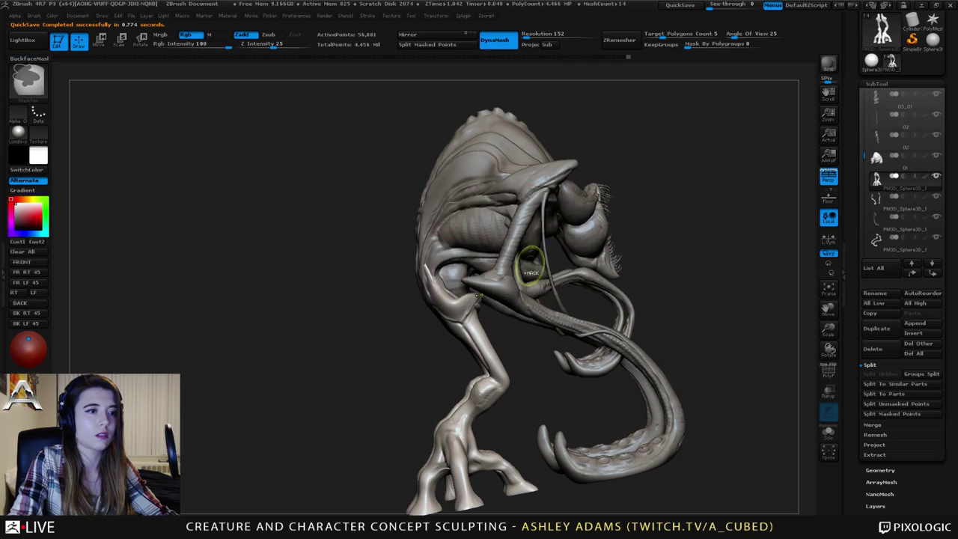
pyautogui.keyDown('ctrl'); pyautogui.moveTo(522, 183); pyautogui.dragTo(472, 238, button='right'); pyautogui.keyUp('ctrl')
pyautogui.moveTo(472, 238)
pyautogui.keyDown('ctrl'); pyautogui.mouseDown(button='right')
pyautogui.moveTo(488, 203)
pyautogui.moveTo(530, 237)
pyautogui.moveTo(514, 252)
pyautogui.moveTo(416, 264)
pyautogui.moveTo(432, 269)
pyautogui.moveTo(426, 238)
pyautogui.mouseUp(button='right'); pyautogui.keyUp('ctrl')
pyautogui.keyDown('alt'); pyautogui.click(528, 192); pyautogui.keyUp('alt')
pyautogui.hotkey('ctrl', 'd')
# Subdivide the small eye spheres, smooth their surface and switch to the hPolish brush.
pyautogui.keyDown('alt'); pyautogui.click(377, 274); pyautogui.keyUp('alt')
pyautogui.keyDown('ctrl'); pyautogui.moveTo(377, 274); pyautogui.dragTo(524, 268, button='right'); pyautogui.keyUp('ctrl')
pyautogui.rightClick(481, 323)
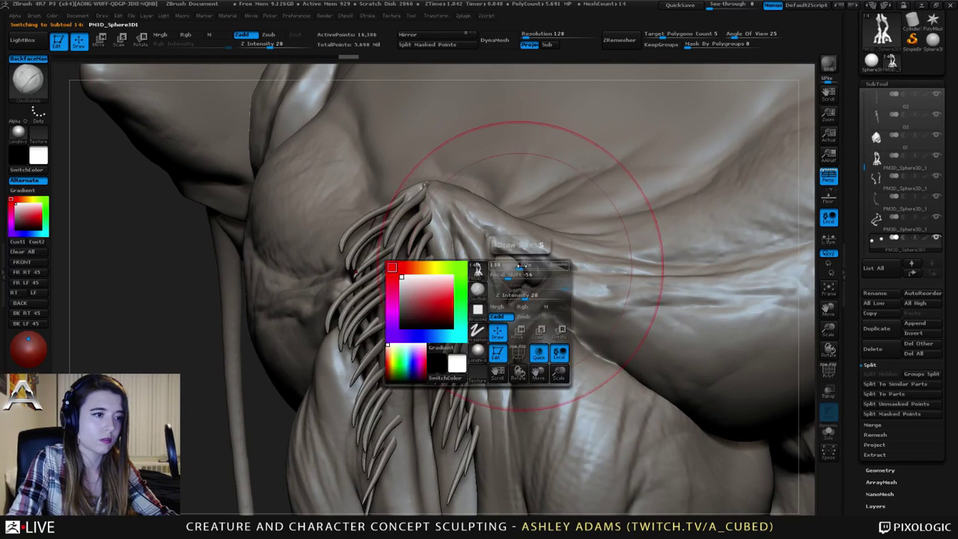
pyautogui.hotkey('ctrl', 'd')
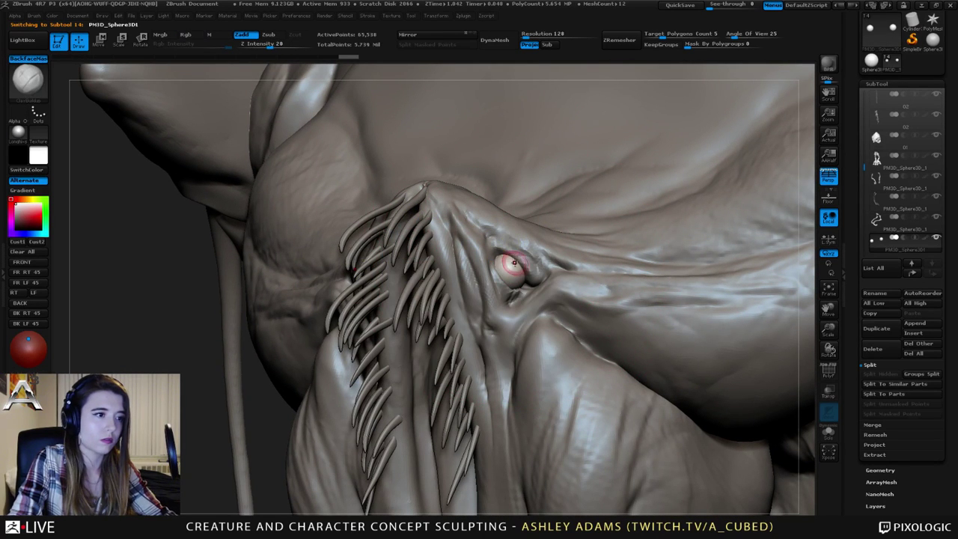
pyautogui.keyDown('shift'); pyautogui.moveTo(509, 267); pyautogui.dragTo(523, 265); pyautogui.keyUp('shift')
pyautogui.press('space')
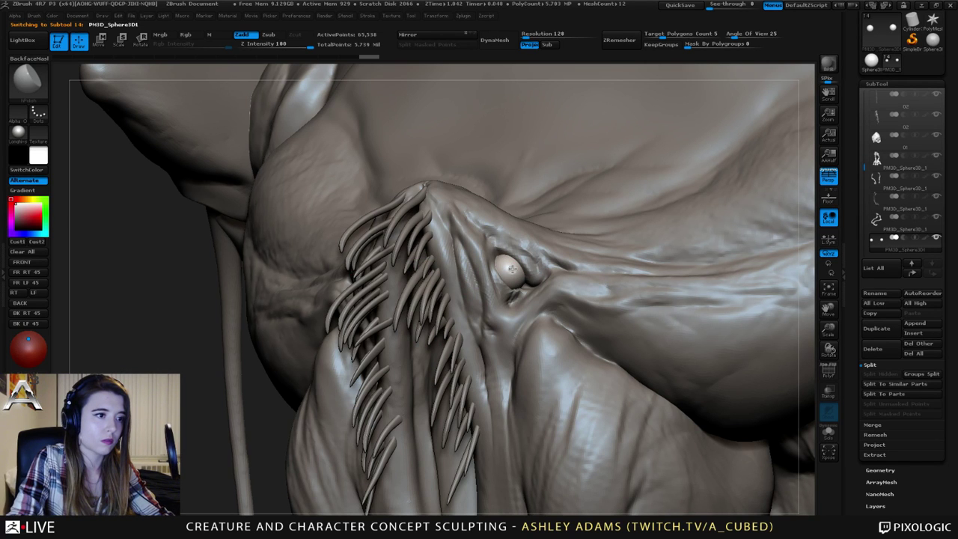
pyautogui.moveTo(512, 269)
pyautogui.keyDown('ctrl'); pyautogui.mouseDown(button='right')
pyautogui.moveTo(509, 244)
pyautogui.moveTo(536, 241)
pyautogui.moveTo(479, 217)
pyautogui.moveTo(516, 232)
pyautogui.mouseUp(button='right'); pyautogui.keyUp('ctrl')
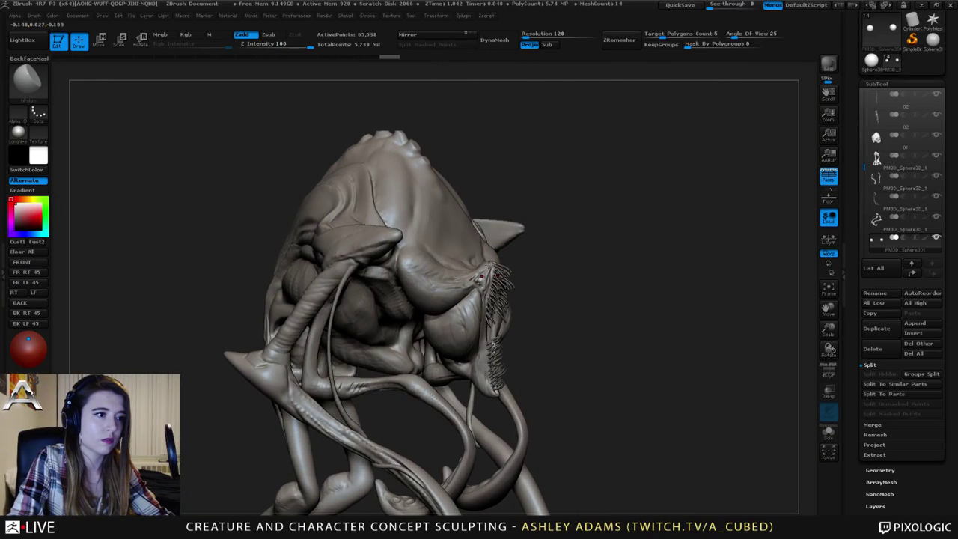
# Make the shell and head the active subtool and load a brush from the library's Slash folder.
pyautogui.press('space')
pyautogui.moveTo(471, 256); pyautogui.dragTo(477, 256)
pyautogui.moveTo(524, 258)
pyautogui.mouseDown(button='right')
pyautogui.moveTo(471, 271)
pyautogui.moveTo(493, 206)
pyautogui.mouseUp(button='right')
pyautogui.keyDown('alt'); pyautogui.click(471, 271); pyautogui.keyUp('alt')
pyautogui.moveTo(468, 170)
pyautogui.mouseDown(button='right')
pyautogui.moveTo(486, 176)
pyautogui.moveTo(507, 205)
pyautogui.mouseUp(button='right')
pyautogui.moveTo(482, 124); pyautogui.dragTo(487, 131, button='right')
pyautogui.press('space')
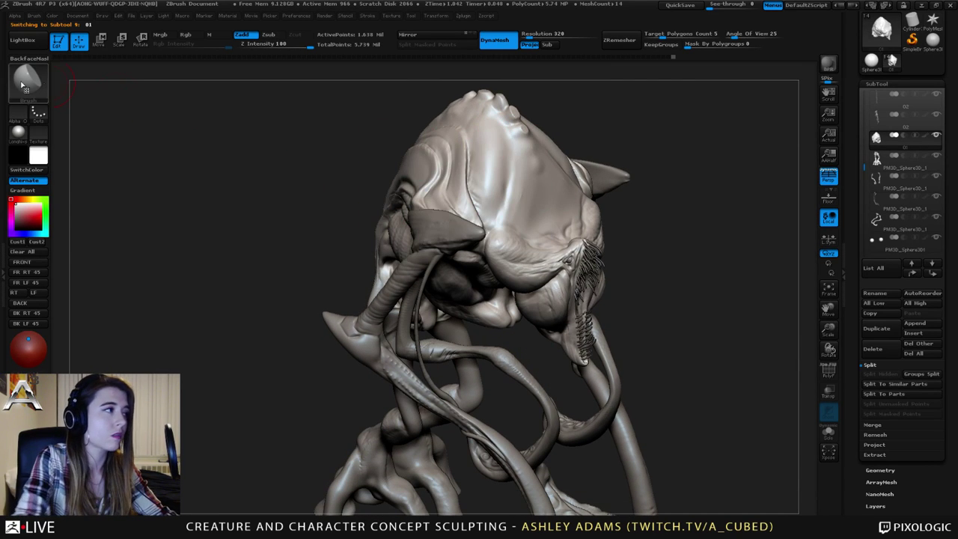
pyautogui.click(33, 43)
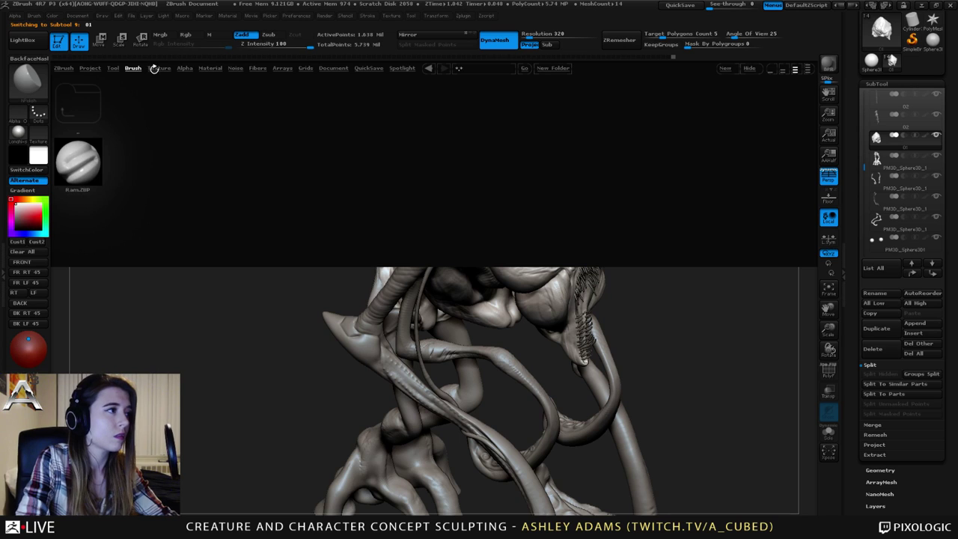
pyautogui.click(128, 68)
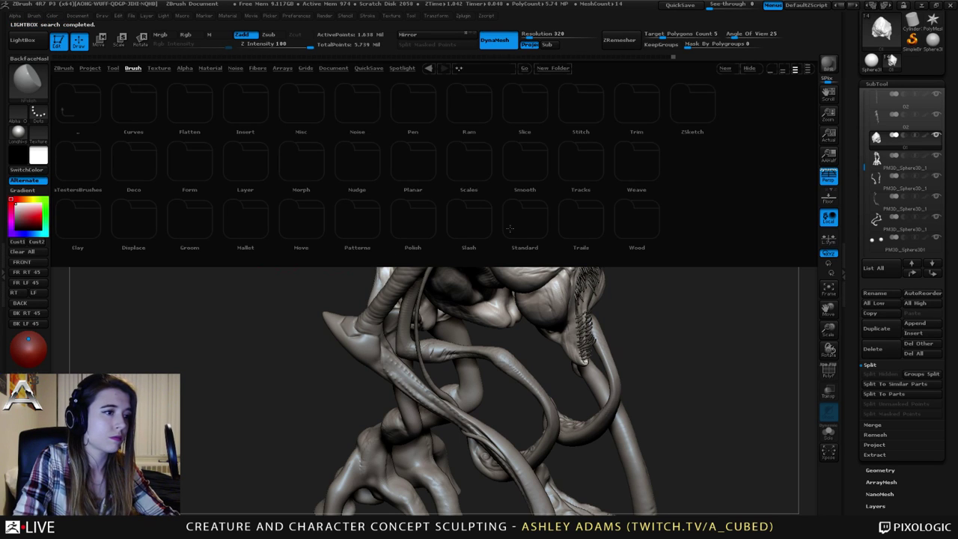
pyautogui.doubleClick(468, 223)
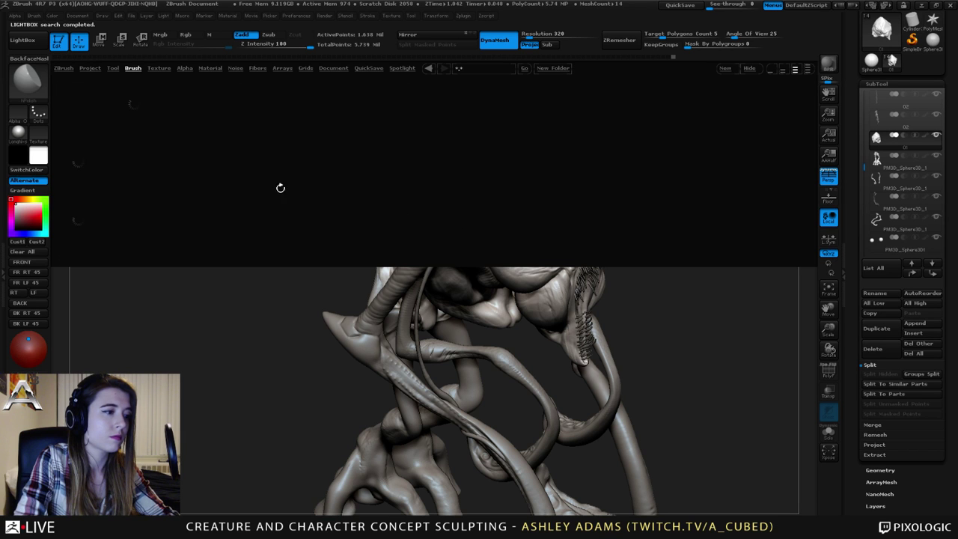
pyautogui.doubleClick(84, 215)
# Slash a crease from the crest knobs down the front of the shell and smooth beside the knobs.
pyautogui.moveTo(486, 132); pyautogui.dragTo(556, 129, button='right')
pyautogui.press('space')
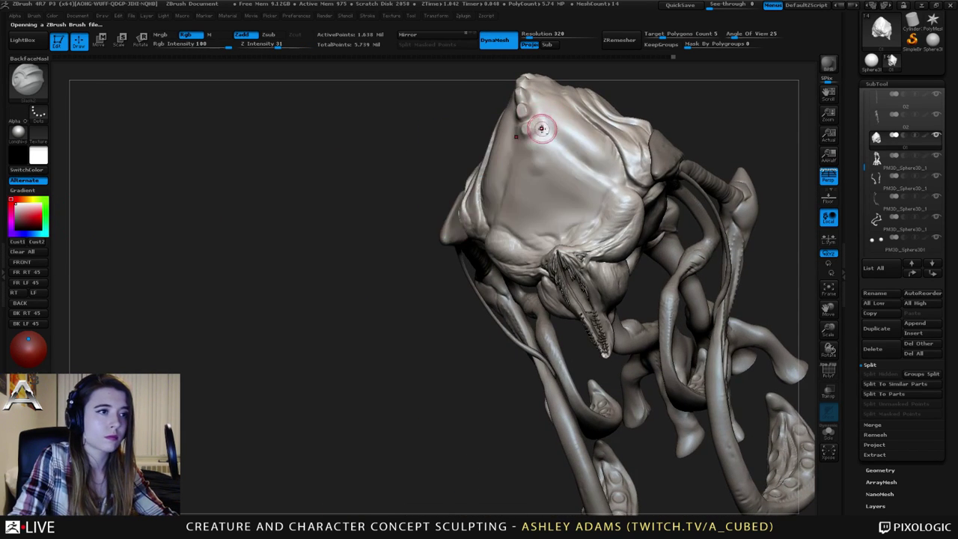
pyautogui.moveTo(537, 107)
pyautogui.mouseDown()
pyautogui.moveTo(555, 146)
pyautogui.moveTo(620, 190)
pyautogui.mouseUp()
pyautogui.moveTo(577, 173)
pyautogui.mouseDown(button='right')
pyautogui.moveTo(594, 127)
pyautogui.moveTo(621, 122)
pyautogui.mouseUp(button='right')
pyautogui.keyDown('shift'); pyautogui.moveTo(510, 113); pyautogui.dragTo(514, 117); pyautogui.keyUp('shift')
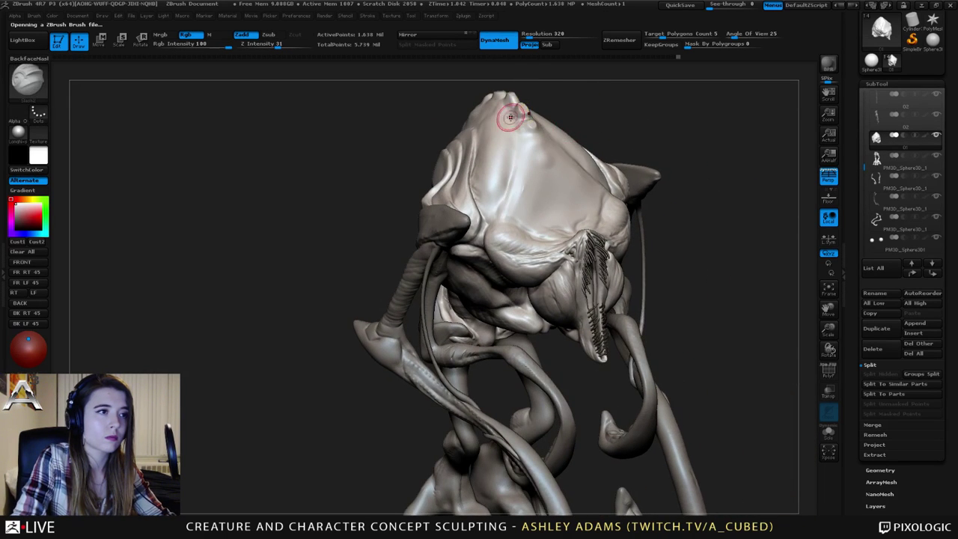
# Carve a Slash stroke along the shell's back ridge behind the crest knobs.
pyautogui.moveTo(513, 117); pyautogui.dragTo(562, 112, button='right')
pyautogui.moveTo(479, 105); pyautogui.dragTo(503, 205, button='right')
pyautogui.moveTo(503, 204); pyautogui.dragTo(436, 138)
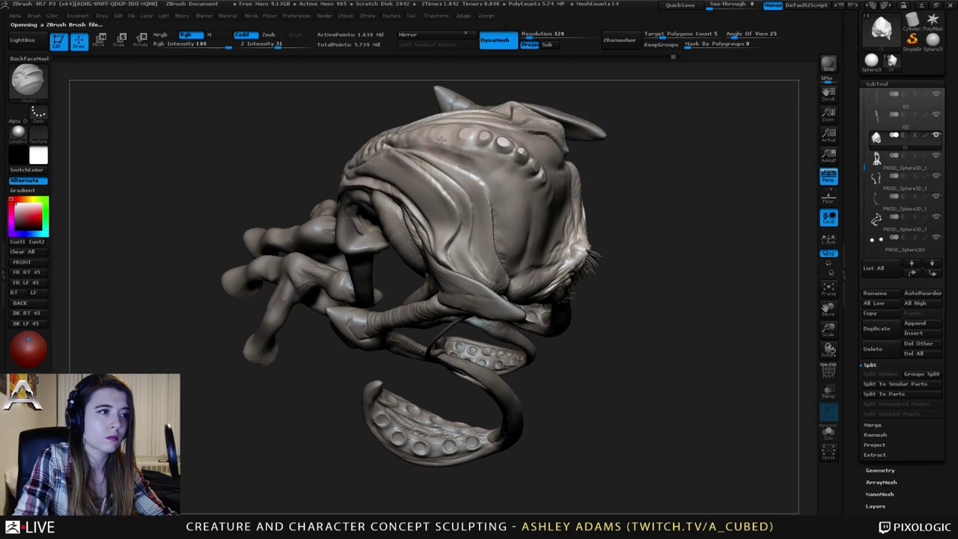
pyautogui.moveTo(513, 165); pyautogui.dragTo(471, 146, button='right')
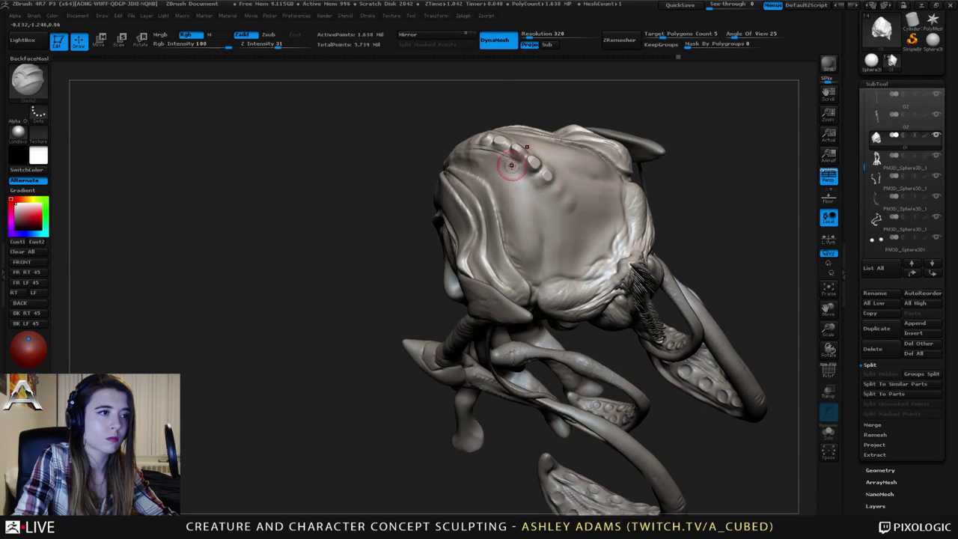
# Extend the crest line down the shell's front, smooth it, and slash a crease from the knobs down the back.
pyautogui.moveTo(487, 146); pyautogui.dragTo(562, 201)
pyautogui.moveTo(541, 184); pyautogui.dragTo(542, 166, button='right')
pyautogui.keyDown('shift'); pyautogui.moveTo(574, 211); pyautogui.dragTo(539, 180); pyautogui.keyUp('shift')
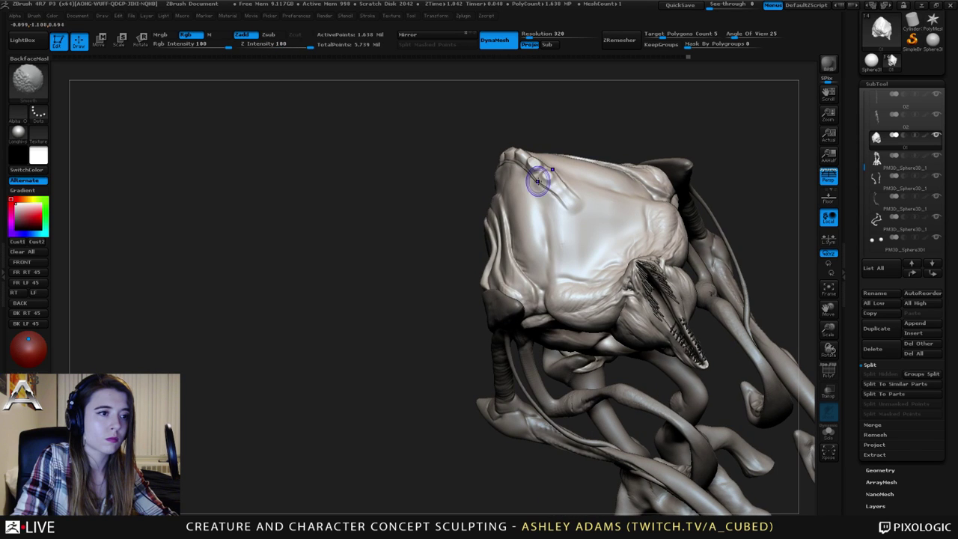
pyautogui.moveTo(498, 183)
pyautogui.mouseDown(button='right')
pyautogui.moveTo(545, 164)
pyautogui.moveTo(597, 169)
pyautogui.mouseUp(button='right')
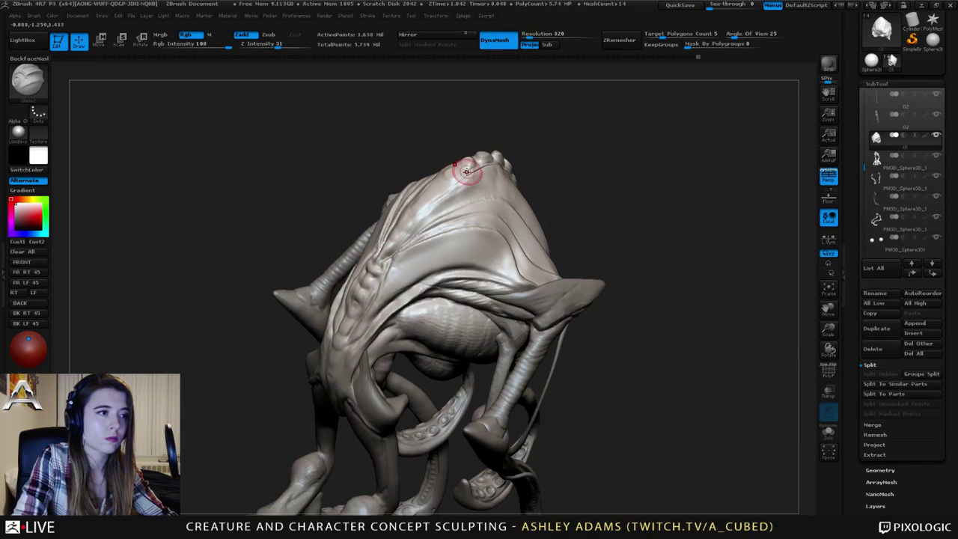
pyautogui.moveTo(468, 168); pyautogui.dragTo(441, 190)
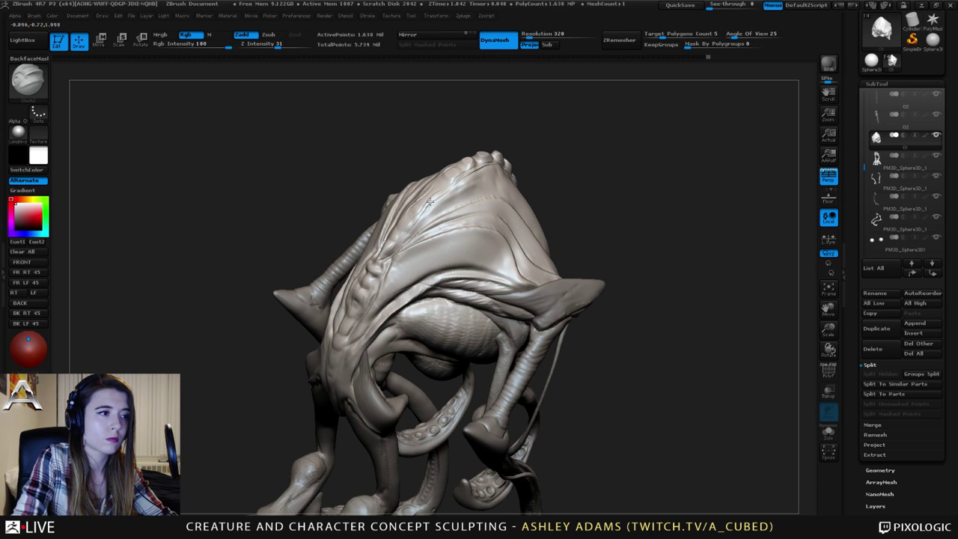
# Deepen the creases running from the crest knobs along the shell's back ridge with short brush strokes.
pyautogui.moveTo(458, 180); pyautogui.dragTo(447, 189)
pyautogui.moveTo(474, 169); pyautogui.dragTo(428, 198)
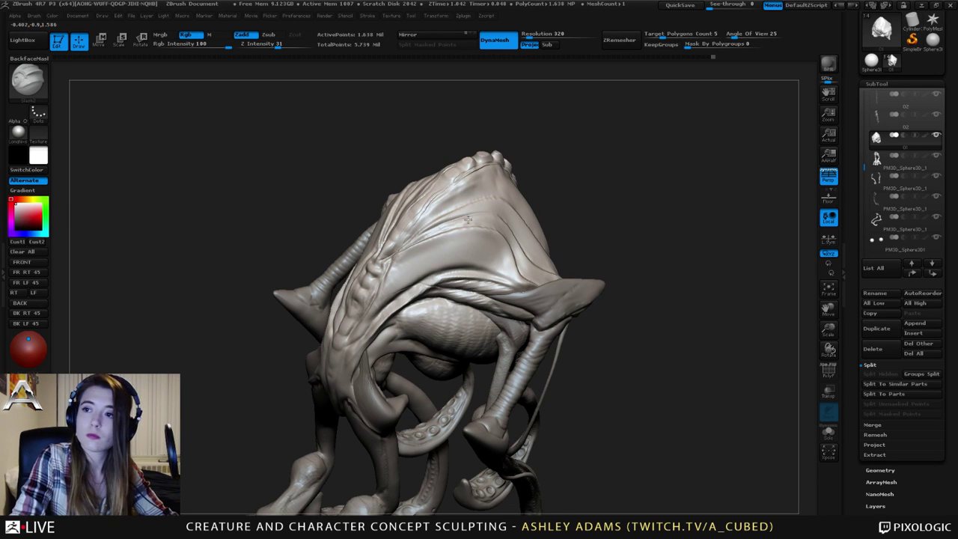
pyautogui.moveTo(448, 207); pyautogui.dragTo(464, 210, button='right')
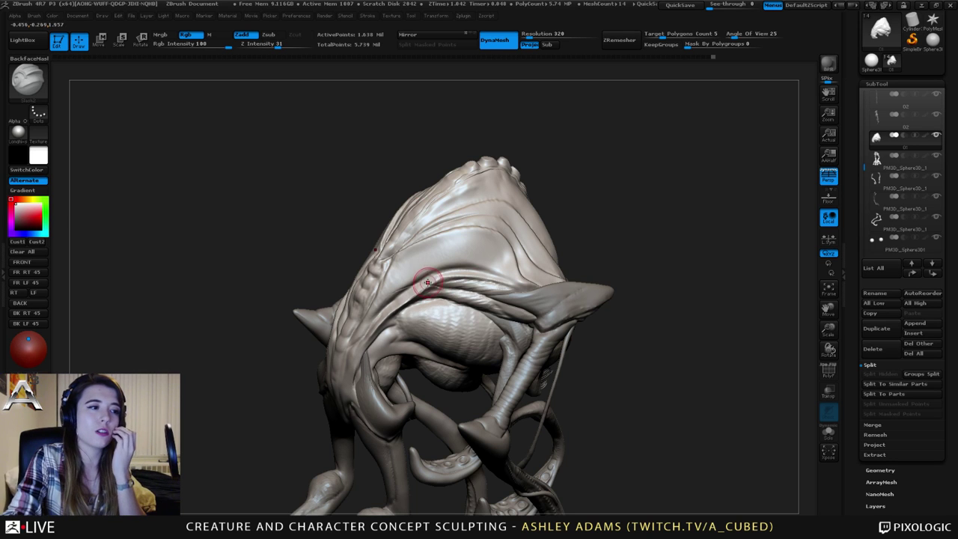
# Switch to the Snake Hook brush, resize it and pull the back ridge outward at the shell's lower edge.
pyautogui.moveTo(421, 290); pyautogui.dragTo(510, 307, button='right')
pyautogui.press('b')
pyautogui.press('s')
pyautogui.press('h')
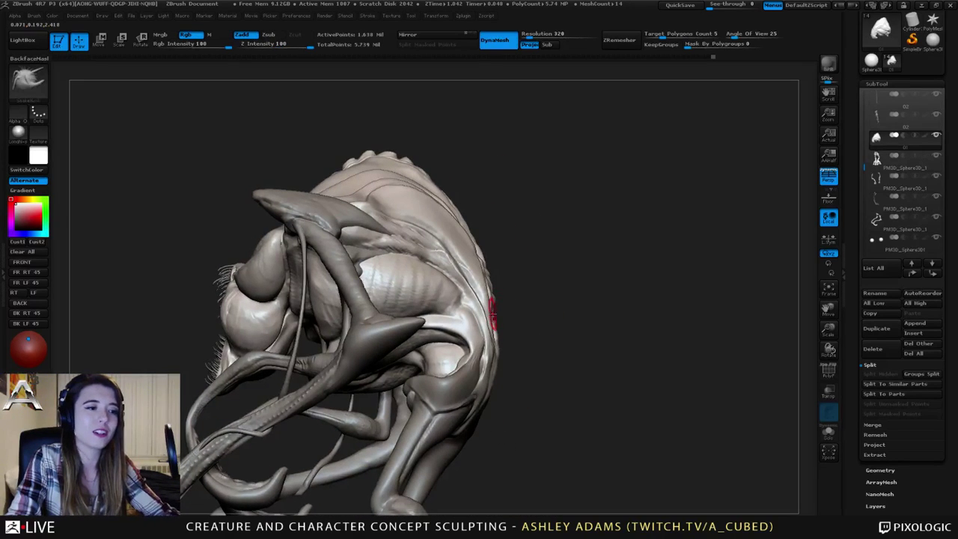
pyautogui.press('space')
pyautogui.moveTo(491, 314); pyautogui.dragTo(500, 313)
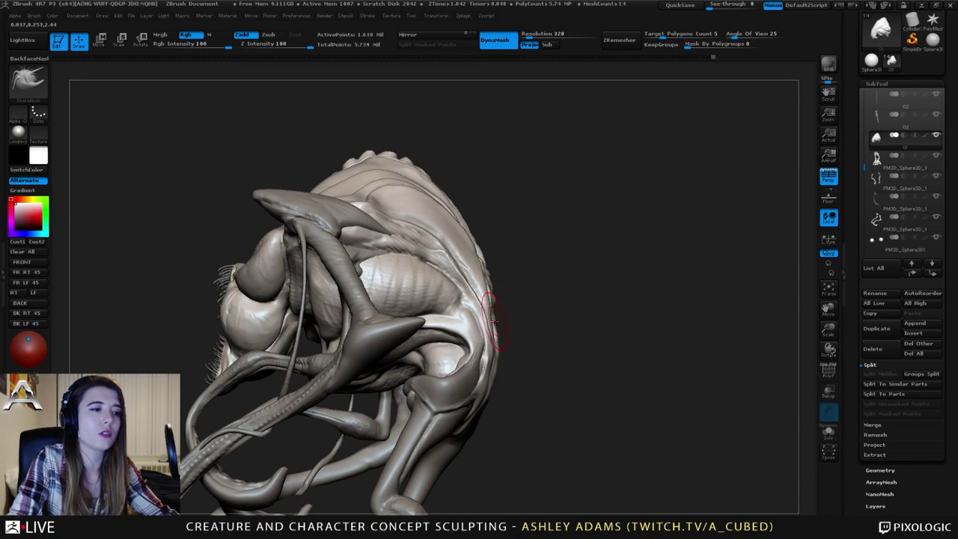
# Switch to the Clay Buildup brush and reduce its draw size.
pyautogui.moveTo(497, 262); pyautogui.dragTo(540, 272, button='right')
pyautogui.keyDown('alt'); pyautogui.moveTo(606, 253); pyautogui.dragTo(617, 244, button='right'); pyautogui.keyUp('alt')
pyautogui.moveTo(379, 290)
pyautogui.keyDown('alt'); pyautogui.mouseDown(button='right')
pyautogui.moveTo(461, 259)
pyautogui.moveTo(484, 274)
pyautogui.moveTo(498, 272)
pyautogui.moveTo(497, 260)
pyautogui.moveTo(476, 263)
pyautogui.moveTo(486, 281)
pyautogui.mouseUp(button='right'); pyautogui.keyUp('alt')
pyautogui.press('b')
pyautogui.press('c')
pyautogui.press('b')
pyautogui.press('space')
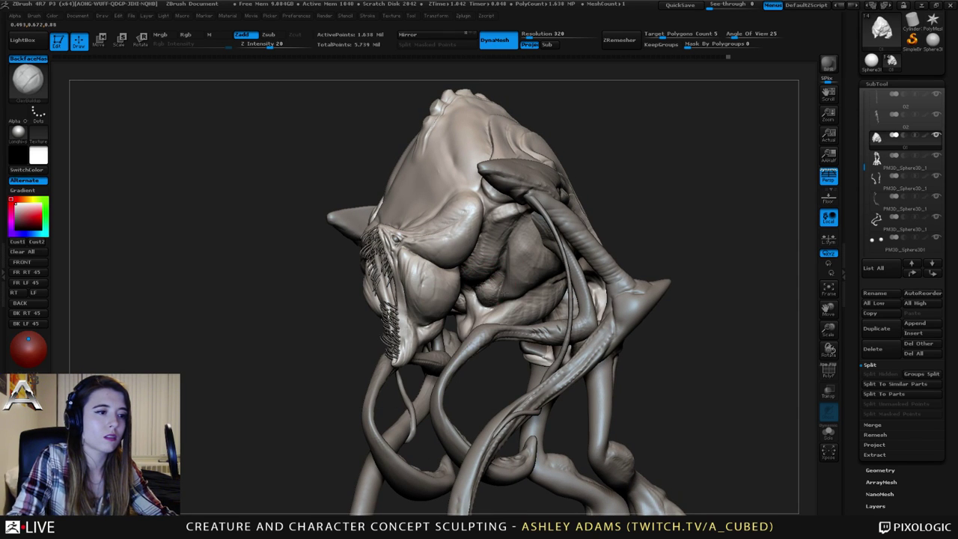
pyautogui.moveTo(510, 285); pyautogui.dragTo(487, 288)
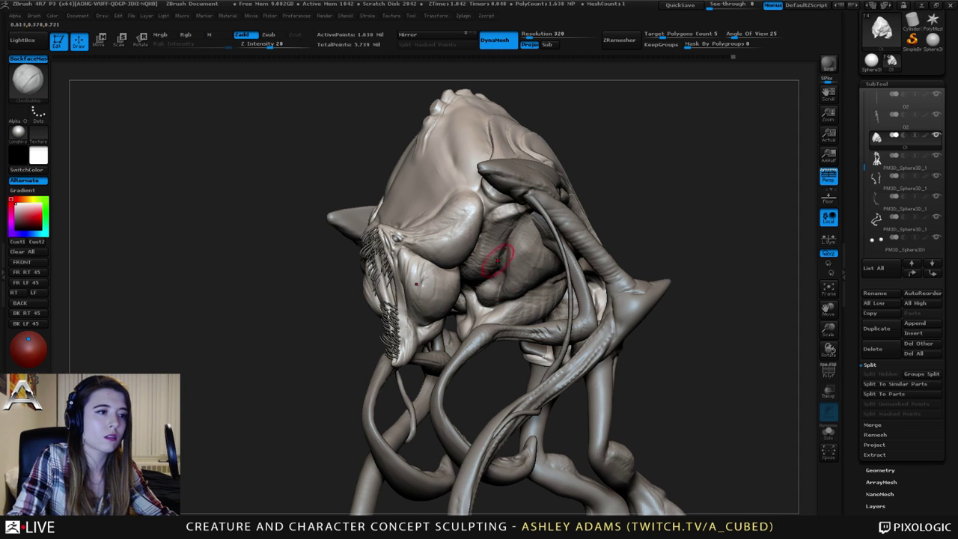
# Make the long curved limbs with suckered claws the active subtool and reduce the brush's draw size.
pyautogui.keyDown('alt'); pyautogui.moveTo(498, 271); pyautogui.dragTo(511, 161, button='right'); pyautogui.keyUp('alt')
pyautogui.keyDown('alt'); pyautogui.click(503, 328); pyautogui.keyUp('alt')
pyautogui.keyDown('ctrl'); pyautogui.moveTo(504, 327); pyautogui.dragTo(419, 285, button='right'); pyautogui.keyUp('ctrl')
pyautogui.moveTo(330, 300); pyautogui.dragTo(535, 225, button='right')
pyautogui.press('space')
pyautogui.moveTo(535, 223); pyautogui.dragTo(525, 223)
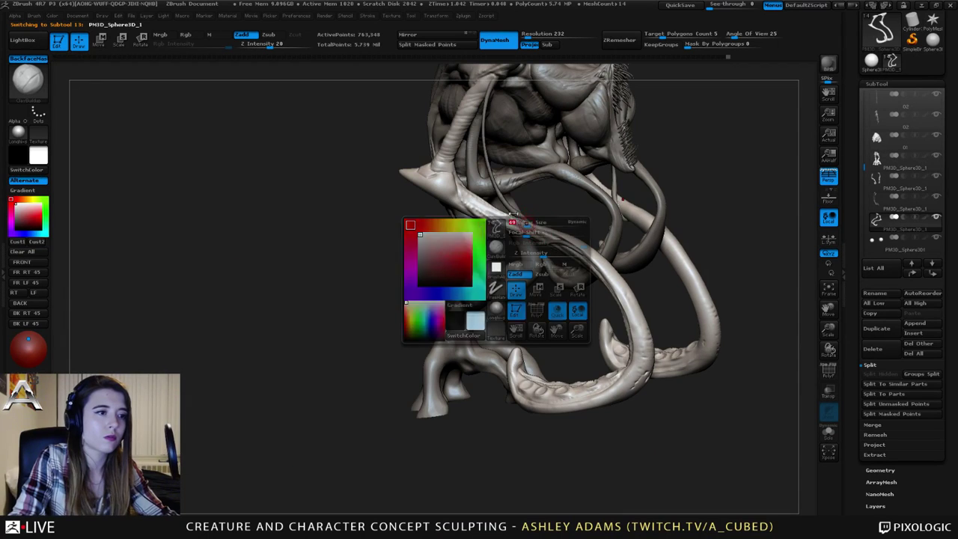
pyautogui.moveTo(525, 223)
pyautogui.mouseDown(button='right')
pyautogui.moveTo(535, 213)
pyautogui.moveTo(538, 227)
pyautogui.mouseUp(button='right')
pyautogui.press('space')
pyautogui.moveTo(545, 227); pyautogui.dragTo(532, 226)
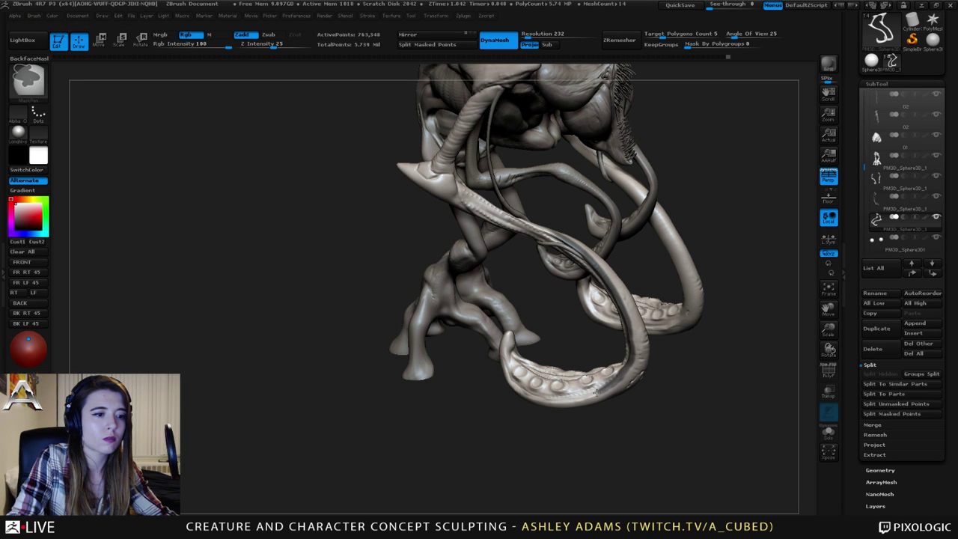
# Mask a strip along the outer edge of the long clawed limb and invert the mask.
pyautogui.moveTo(507, 395); pyautogui.dragTo(605, 378)
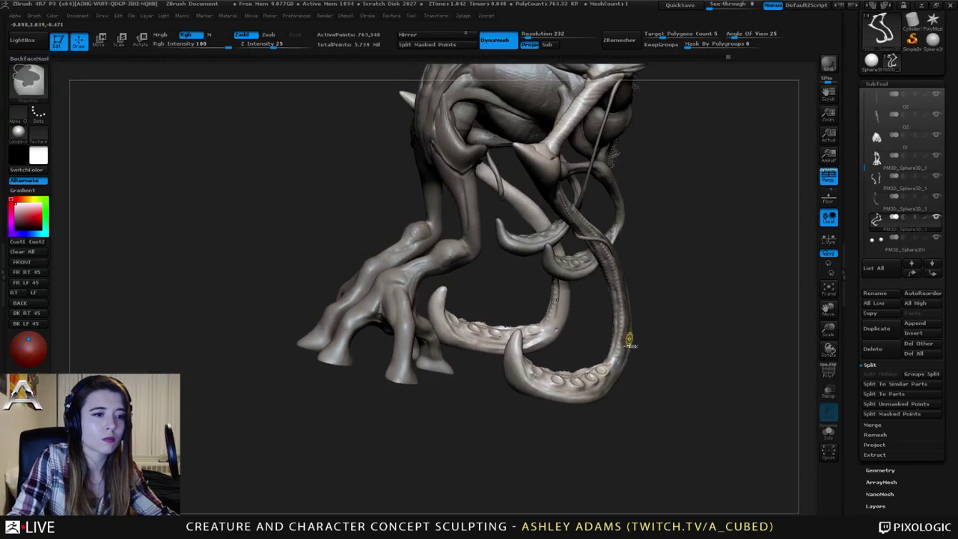
pyautogui.moveTo(629, 338)
pyautogui.keyDown('ctrl'); pyautogui.mouseDown()
pyautogui.moveTo(620, 342)
pyautogui.moveTo(625, 316)
pyautogui.moveTo(608, 306)
pyautogui.moveTo(620, 294)
pyautogui.mouseUp(); pyautogui.keyUp('ctrl')
pyautogui.moveTo(653, 259); pyautogui.dragTo(516, 232)
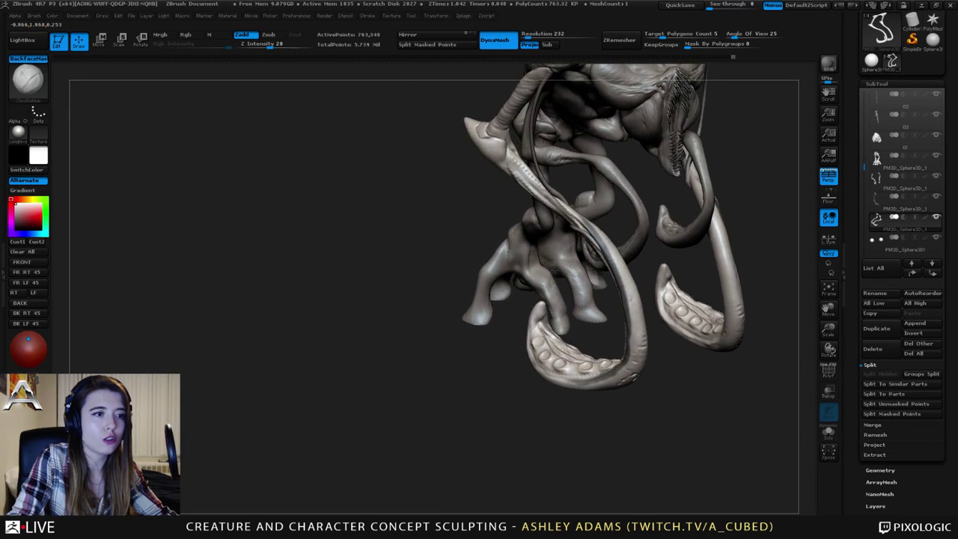
pyautogui.moveTo(447, 139)
pyautogui.mouseDown()
pyautogui.moveTo(441, 167)
pyautogui.moveTo(424, 179)
pyautogui.mouseUp()
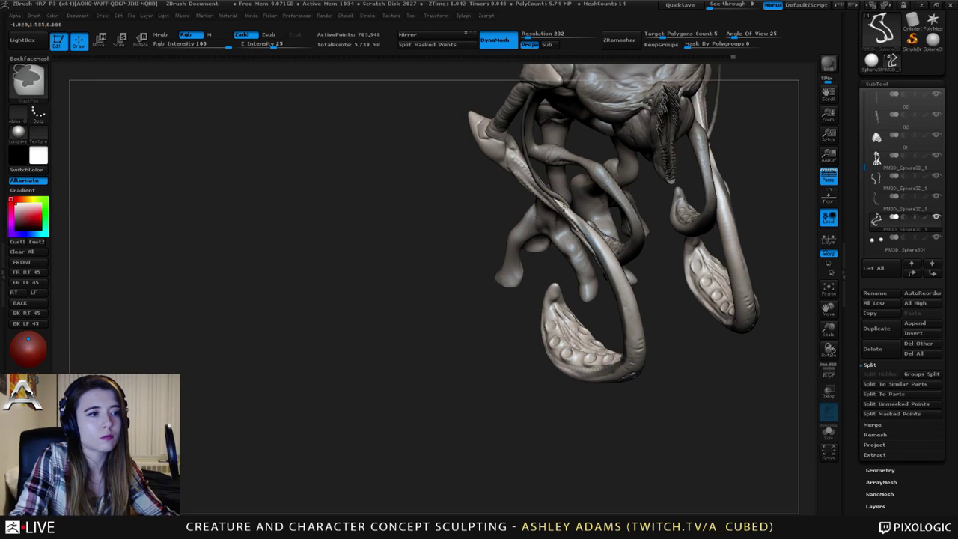
pyautogui.keyDown('ctrl'); pyautogui.moveTo(576, 222); pyautogui.dragTo(578, 226); pyautogui.keyUp('ctrl')
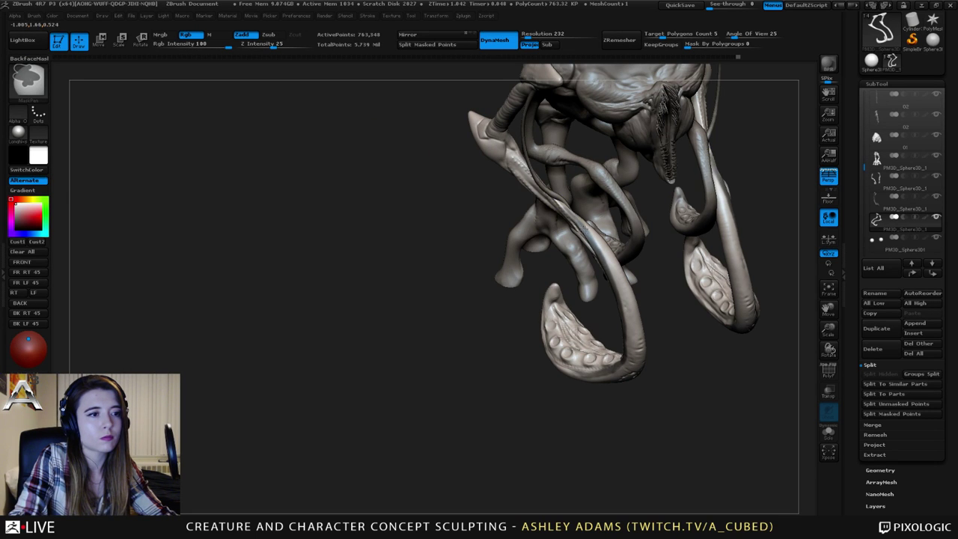
pyautogui.moveTo(667, 299); pyautogui.dragTo(688, 351)
pyautogui.keyDown('ctrl'); pyautogui.click(689, 356); pyautogui.keyUp('ctrl')
# Enlarge the brush, switch to Snake Hook and pull a row of pointed bumps out of the limb's unmasked outer edge.
pyautogui.press('space')
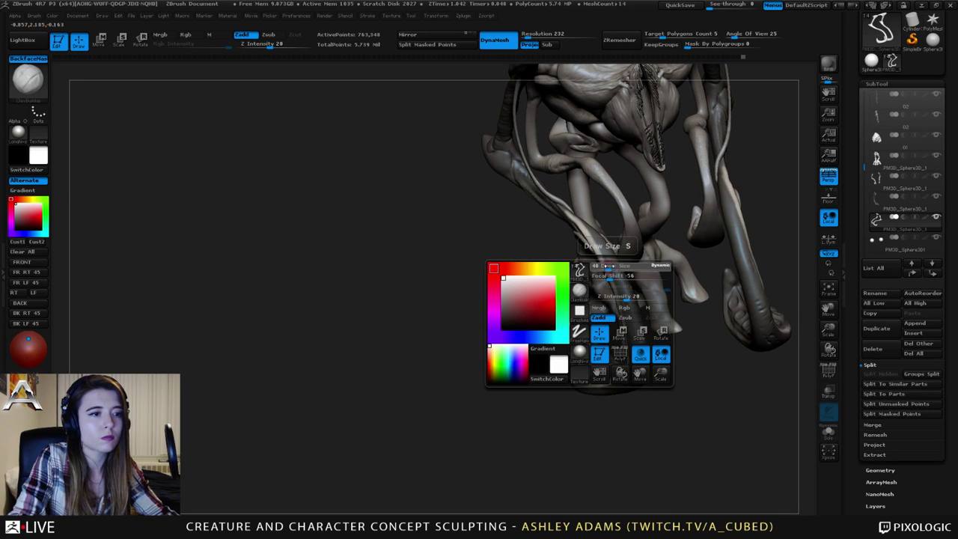
pyautogui.moveTo(604, 265); pyautogui.dragTo(618, 251)
pyautogui.press('b')
pyautogui.press('s')
pyautogui.press('h')
pyautogui.moveTo(582, 218)
pyautogui.mouseDown()
pyautogui.moveTo(566, 225)
pyautogui.moveTo(546, 215)
pyautogui.mouseUp()
pyautogui.moveTo(567, 247); pyautogui.dragTo(581, 314)
pyautogui.moveTo(516, 299); pyautogui.dragTo(649, 283)
pyautogui.moveTo(550, 236); pyautogui.dragTo(556, 246)
pyautogui.moveTo(629, 285)
pyautogui.mouseDown()
pyautogui.moveTo(599, 259)
pyautogui.moveTo(556, 271)
pyautogui.moveTo(568, 251)
pyautogui.moveTo(579, 304)
pyautogui.moveTo(642, 334)
pyautogui.mouseUp()
# Resize the Snake Hook brush and continue the row of bumps down the limb's lower edge toward the claw.
pyautogui.press('space')
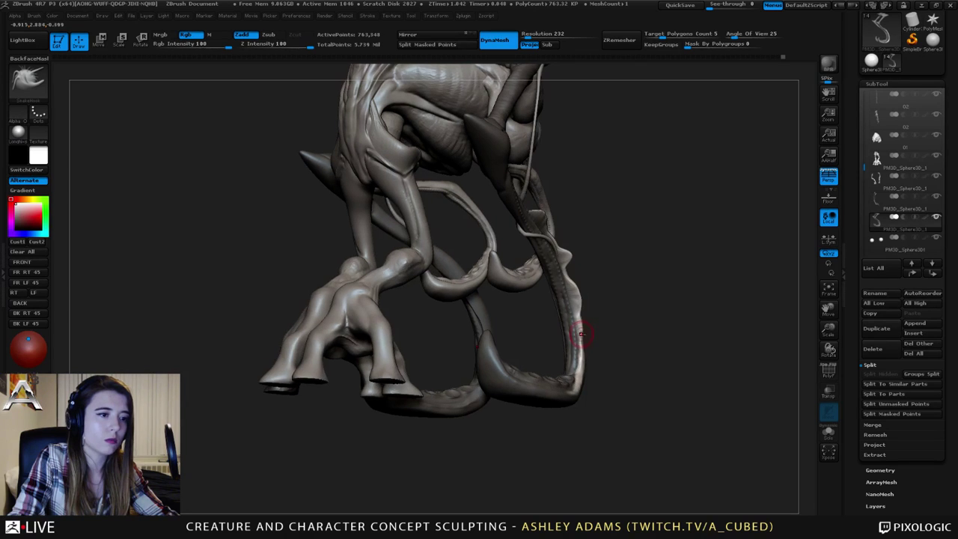
pyautogui.moveTo(581, 334)
pyautogui.mouseDown()
pyautogui.moveTo(664, 361)
pyautogui.moveTo(590, 350)
pyautogui.mouseUp()
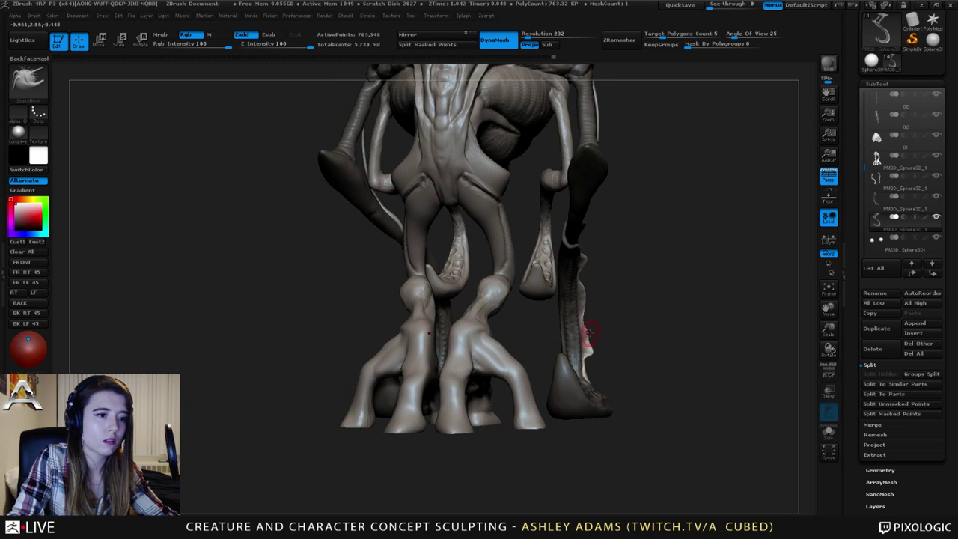
pyautogui.moveTo(629, 316)
pyautogui.mouseDown()
pyautogui.moveTo(533, 302)
pyautogui.moveTo(591, 287)
pyautogui.moveTo(577, 305)
pyautogui.moveTo(563, 293)
pyautogui.moveTo(565, 303)
pyautogui.mouseUp()
pyautogui.press('space')
pyautogui.click(587, 290)
pyautogui.moveTo(586, 340); pyautogui.dragTo(581, 357)
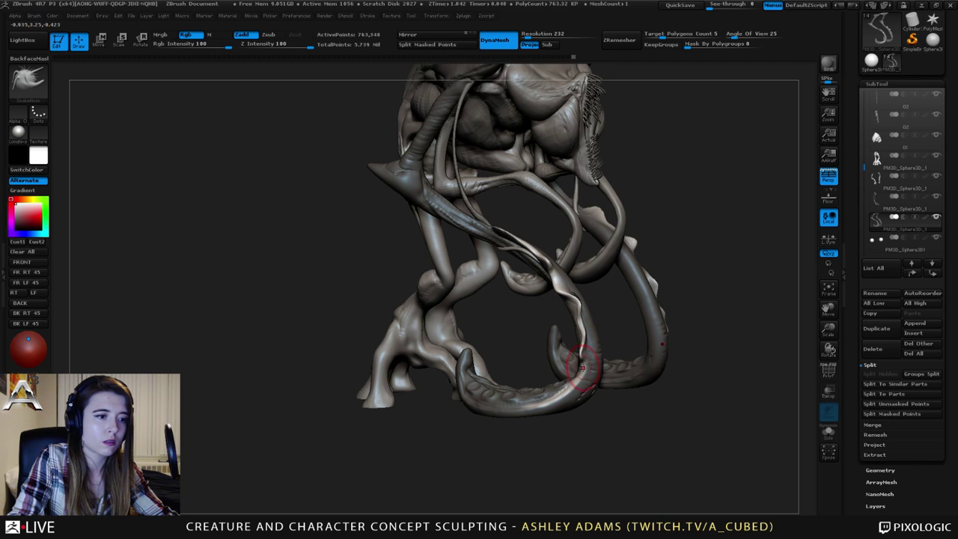
# Pull the upper end of the limb's bumpy ridge upward along the limb with Snake Hook.
pyautogui.moveTo(622, 323); pyautogui.dragTo(502, 313)
pyautogui.moveTo(628, 308); pyautogui.dragTo(516, 301)
pyautogui.moveTo(481, 260); pyautogui.dragTo(497, 237)
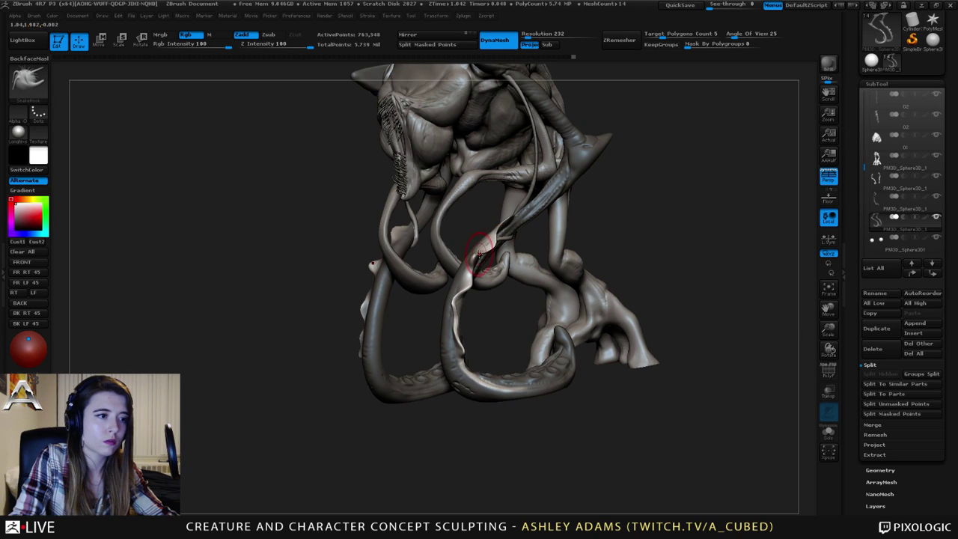
# Pull the unmasked strip along the upper part of the front claws into a wavy flap with the SnakeHook brush.
pyautogui.moveTo(495, 303); pyautogui.dragTo(428, 317)
pyautogui.press('space')
pyautogui.moveTo(545, 291)
pyautogui.mouseDown()
pyautogui.moveTo(450, 265)
pyautogui.moveTo(434, 274)
pyautogui.moveTo(528, 270)
pyautogui.mouseUp()
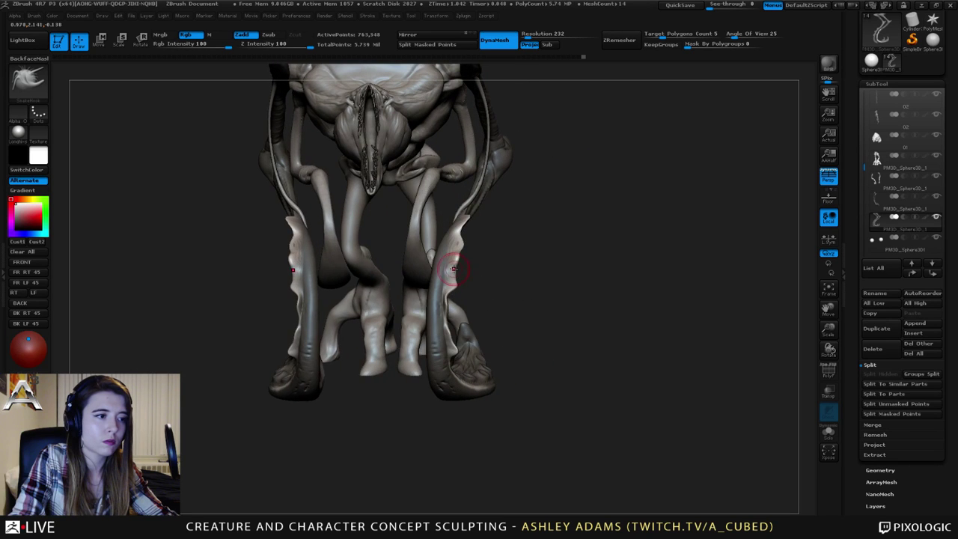
pyautogui.moveTo(454, 269); pyautogui.dragTo(451, 267, button='right')
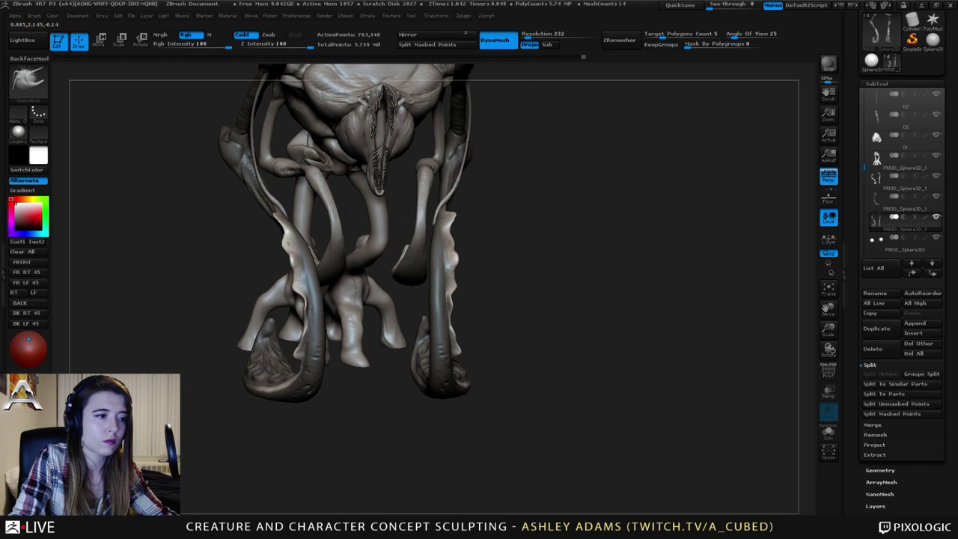
pyautogui.moveTo(451, 242); pyautogui.dragTo(427, 268, button='right')
pyautogui.rightClick(426, 271)
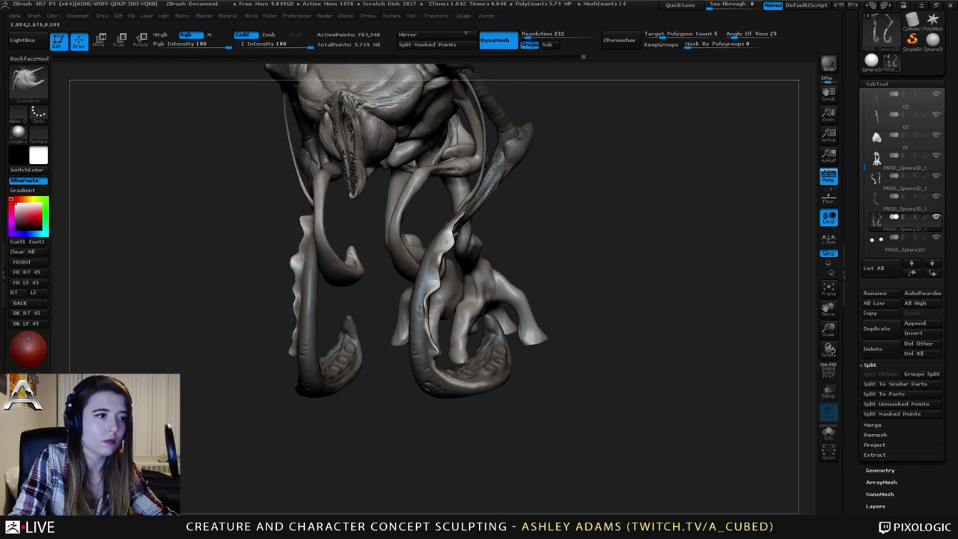
pyautogui.moveTo(535, 238); pyautogui.dragTo(464, 224, button='right')
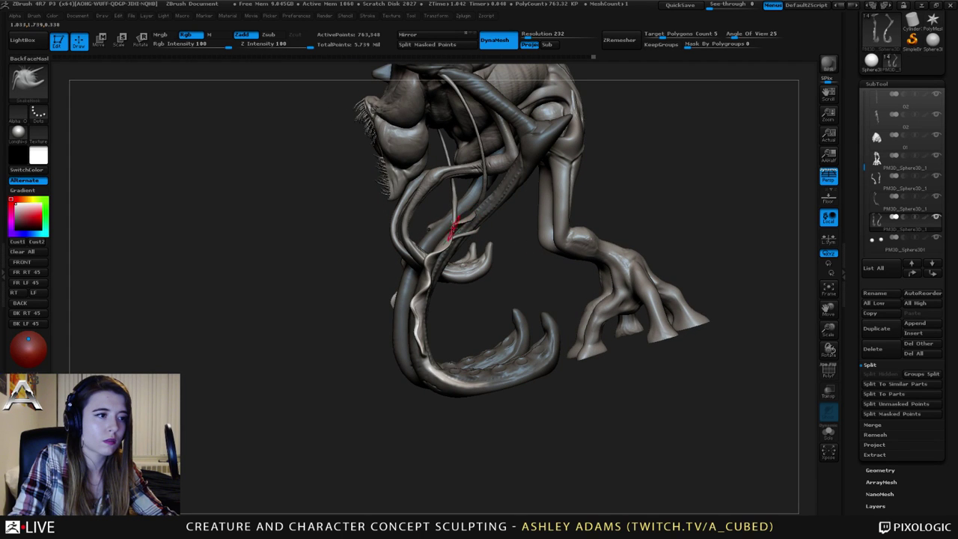
pyautogui.moveTo(452, 228); pyautogui.dragTo(550, 224, button='right')
pyautogui.moveTo(475, 244); pyautogui.dragTo(513, 258, button='right')
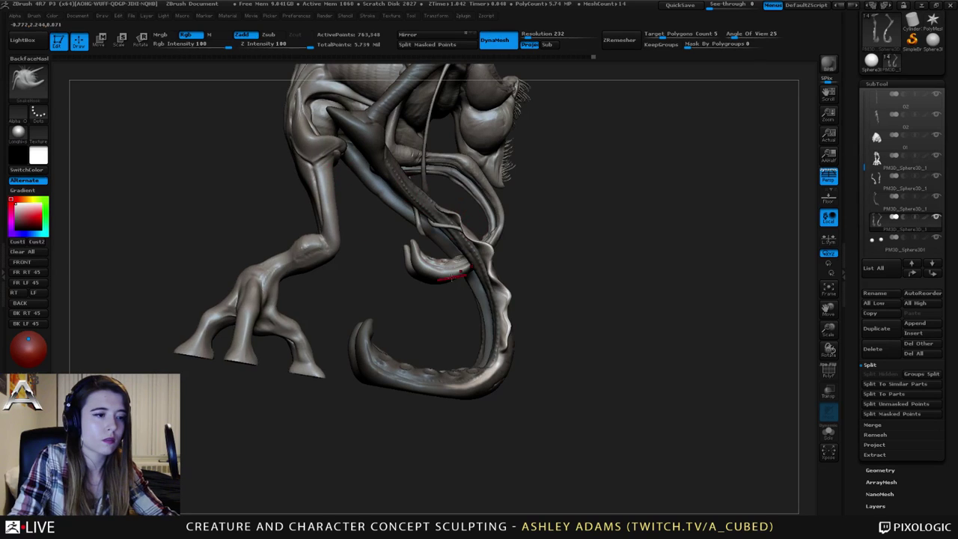
pyautogui.moveTo(452, 278); pyautogui.dragTo(360, 283, button='right')
pyautogui.keyDown('alt'); pyautogui.moveTo(348, 341); pyautogui.dragTo(517, 322, button='right'); pyautogui.keyUp('alt')
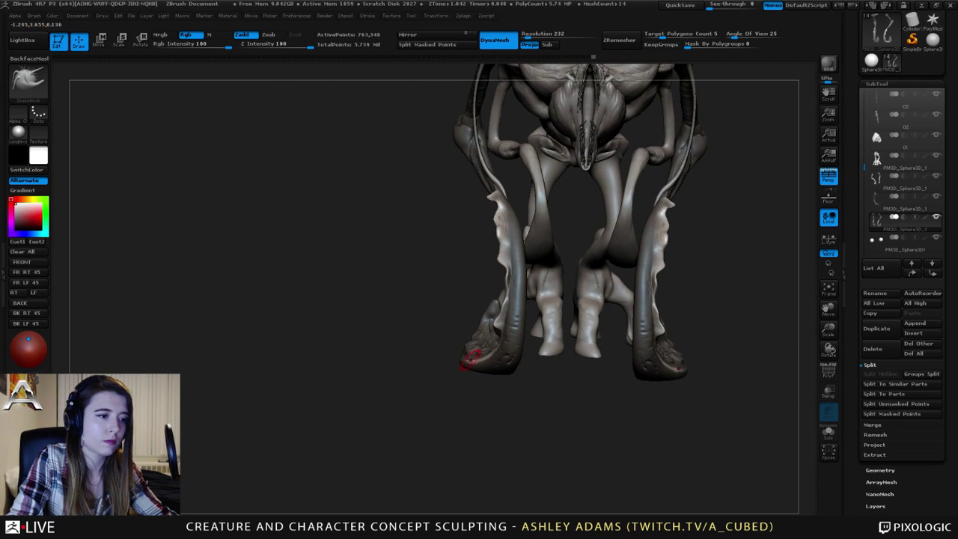
# Extend the ruffled flap around the lower bend and along the hooked ends of the claws, and clear the mask.
pyautogui.moveTo(463, 358); pyautogui.dragTo(468, 360)
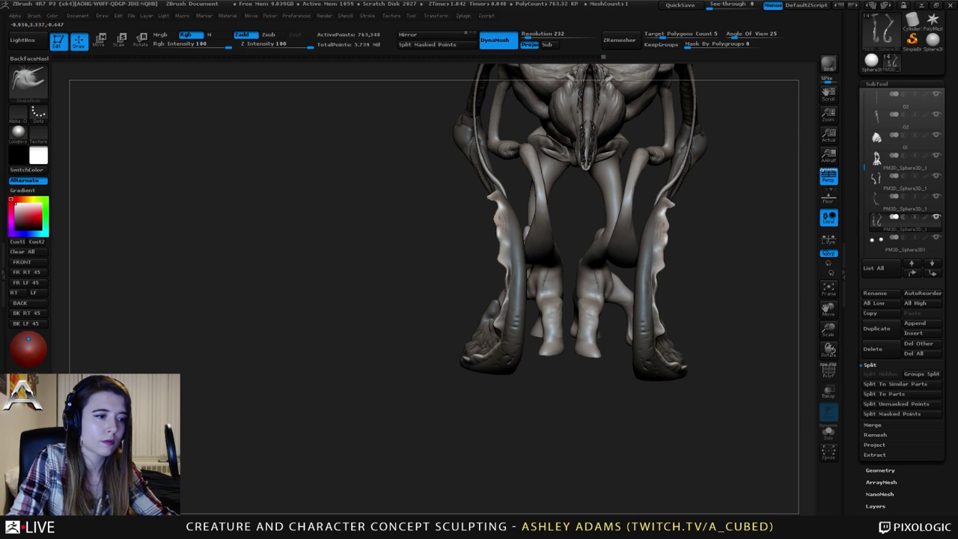
pyautogui.moveTo(503, 348); pyautogui.dragTo(562, 344, button='right')
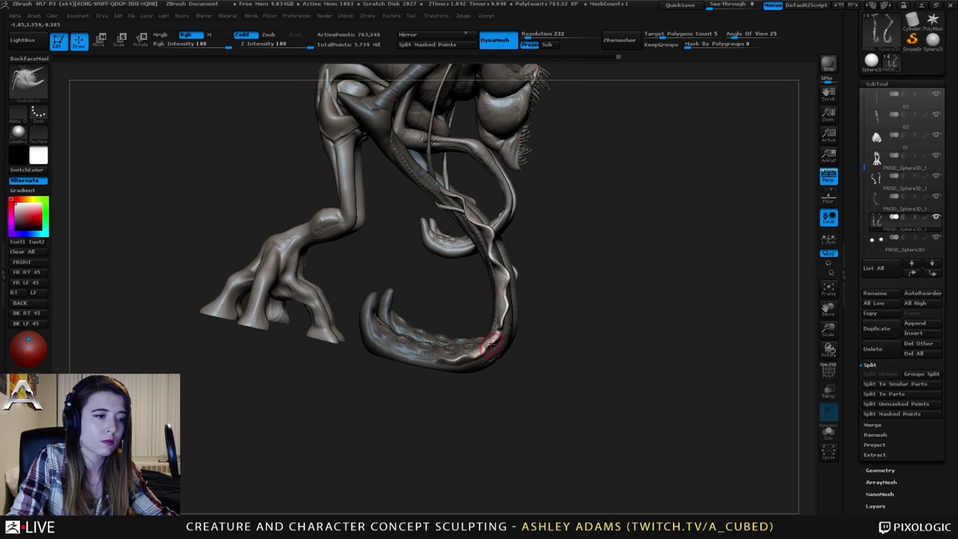
pyautogui.moveTo(490, 344); pyautogui.dragTo(455, 416, button='right')
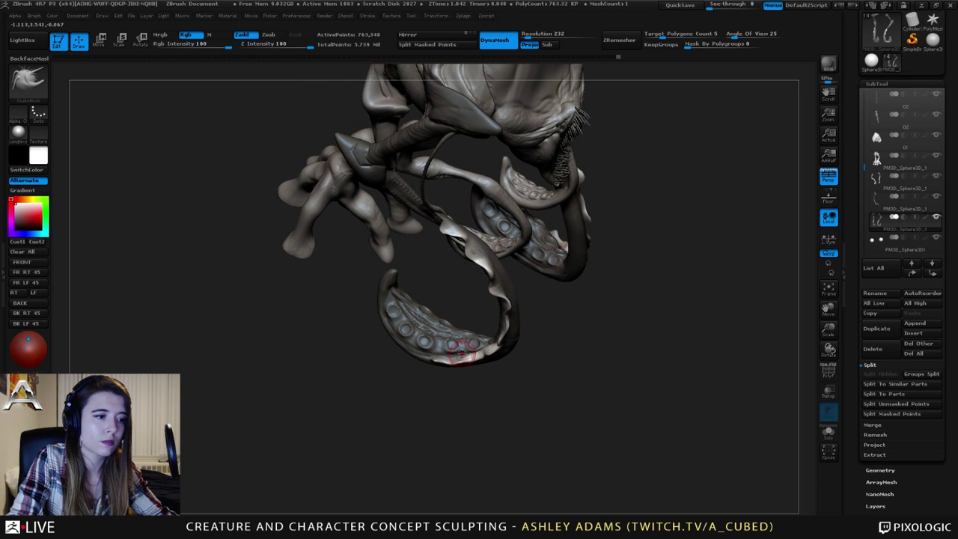
pyautogui.moveTo(471, 353); pyautogui.dragTo(472, 320)
pyautogui.moveTo(465, 362); pyautogui.dragTo(441, 348, button='right')
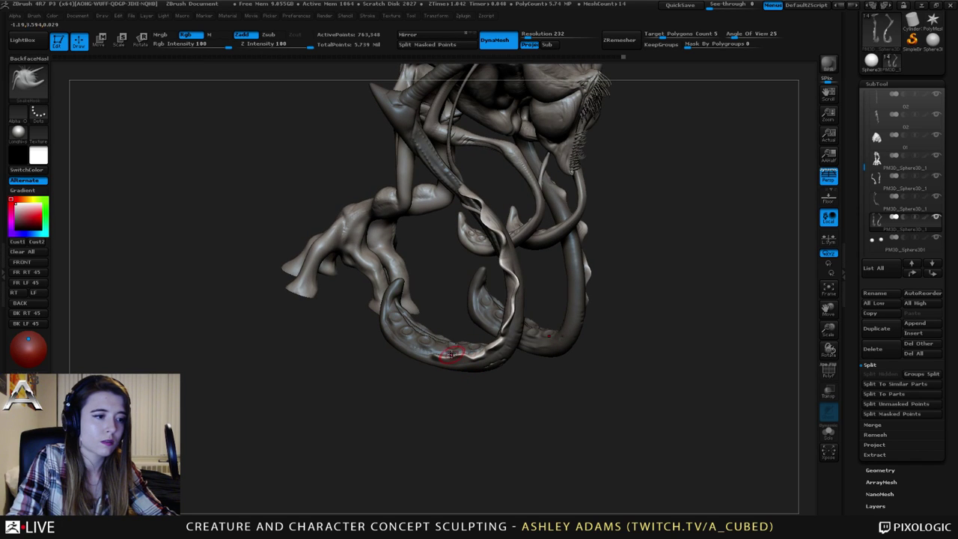
pyautogui.moveTo(471, 357); pyautogui.dragTo(477, 354)
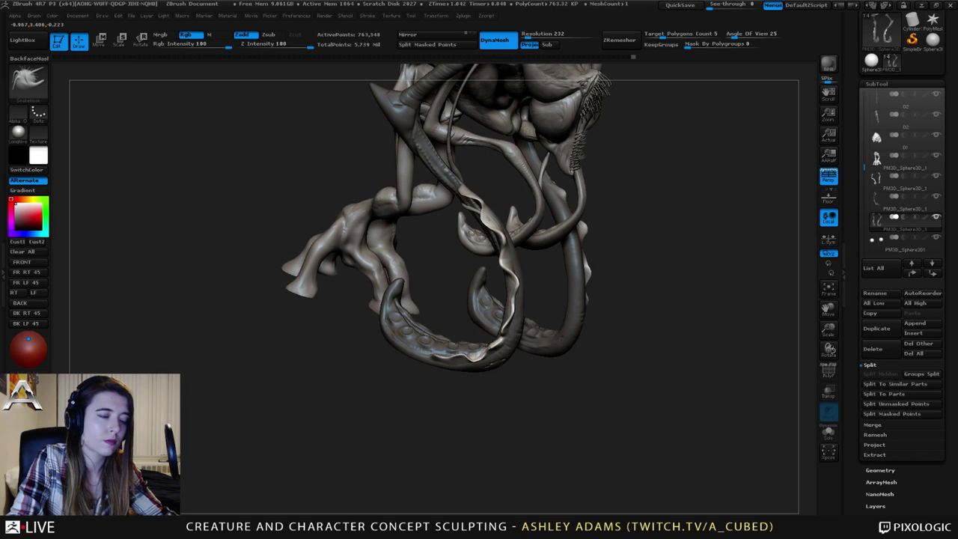
pyautogui.moveTo(512, 388); pyautogui.dragTo(428, 342)
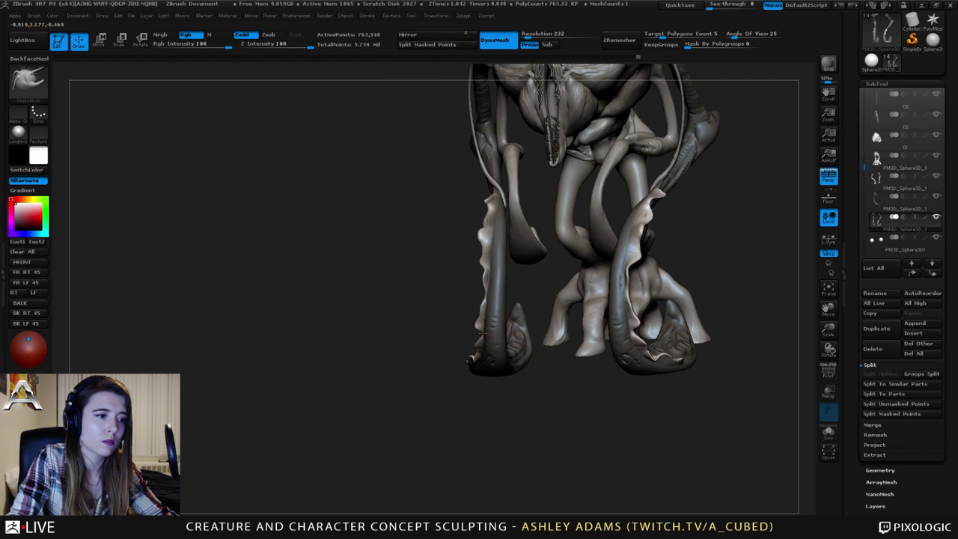
pyautogui.keyDown('ctrl'); pyautogui.moveTo(562, 414); pyautogui.dragTo(535, 433); pyautogui.keyUp('ctrl')
pyautogui.moveTo(479, 408)
pyautogui.mouseDown()
pyautogui.moveTo(559, 321)
pyautogui.moveTo(588, 325)
pyautogui.moveTo(509, 314)
pyautogui.mouseUp()
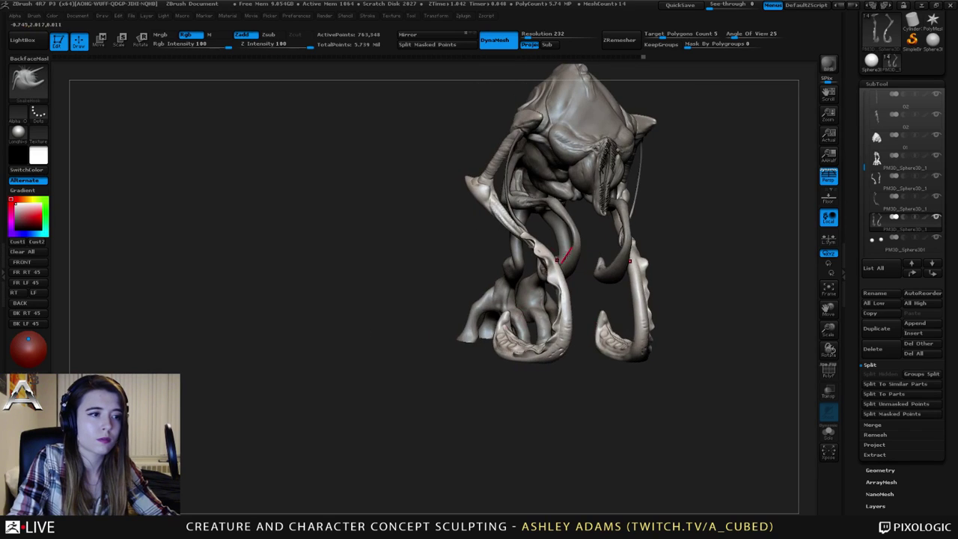
# Select the thin tendril subtool and reshape its lower end where it wraps over the front claw's flap.
pyautogui.keyDown('ctrl'); pyautogui.moveTo(560, 255); pyautogui.dragTo(555, 330, button='right'); pyautogui.keyUp('ctrl')
pyautogui.keyDown('alt'); pyautogui.click(532, 259); pyautogui.keyUp('alt')
pyautogui.moveTo(535, 261)
pyautogui.mouseDown(button='right')
pyautogui.moveTo(568, 259)
pyautogui.moveTo(542, 276)
pyautogui.moveTo(571, 285)
pyautogui.moveTo(581, 277)
pyautogui.moveTo(558, 271)
pyautogui.moveTo(561, 279)
pyautogui.mouseUp(button='right')
pyautogui.press('space')
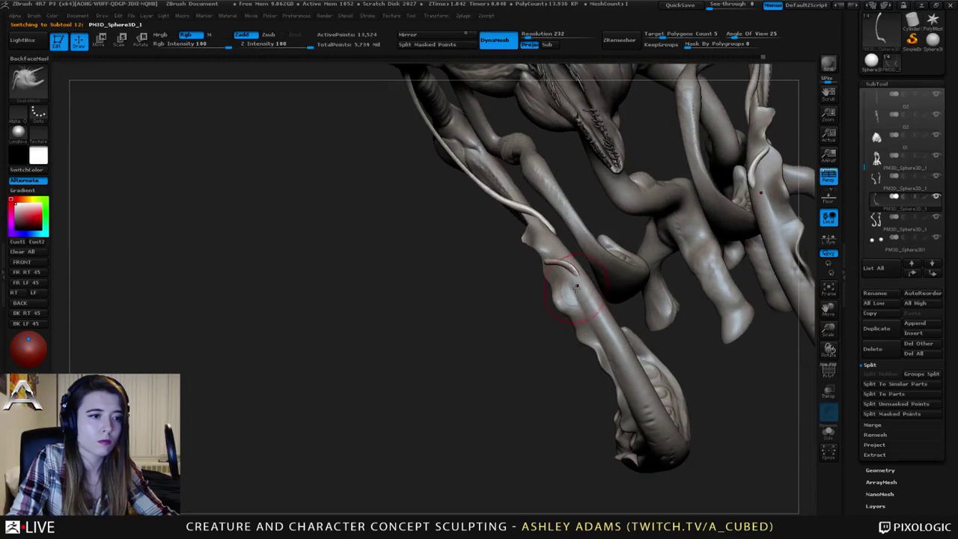
pyautogui.moveTo(586, 274); pyautogui.dragTo(600, 290)
pyautogui.moveTo(589, 283); pyautogui.dragTo(537, 276, button='right')
# Reselect the claw arm subtool and adjust the top of the flap around the tendril with SnakeHook.
pyautogui.keyDown('alt'); pyautogui.click(541, 274); pyautogui.keyUp('alt')
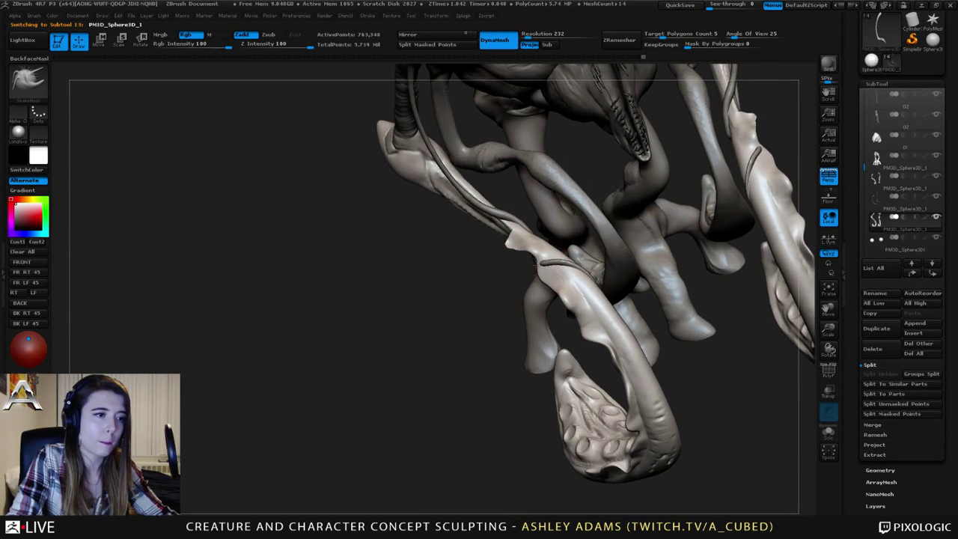
pyautogui.press('space')
pyautogui.click(538, 266)
pyautogui.moveTo(538, 266); pyautogui.dragTo(544, 272)
pyautogui.moveTo(545, 273)
pyautogui.mouseDown(button='right')
pyautogui.moveTo(554, 251)
pyautogui.moveTo(572, 262)
pyautogui.moveTo(588, 244)
pyautogui.moveTo(648, 248)
pyautogui.mouseUp(button='right')
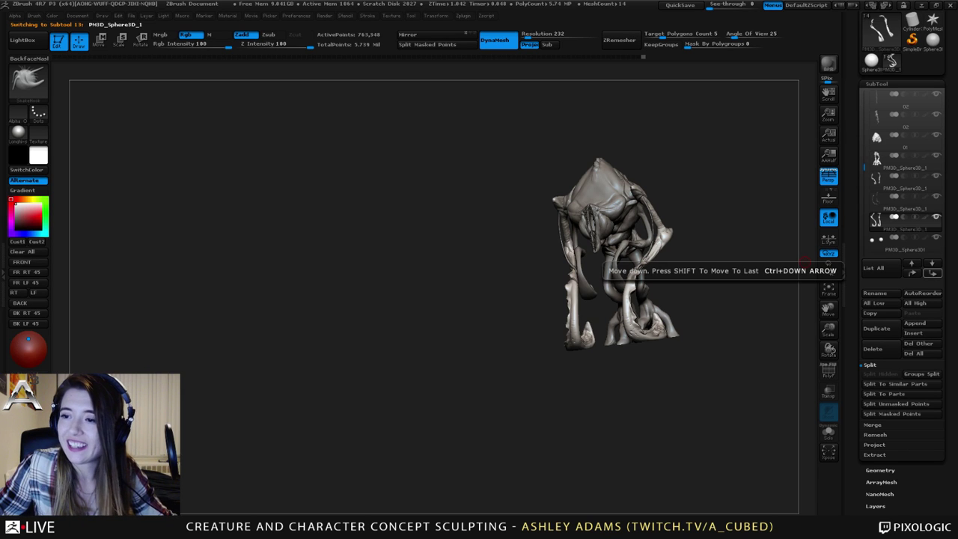
# Examine the whole creature and its front claws with the ruffled flaps from the front and sides.
pyautogui.click(911, 273)
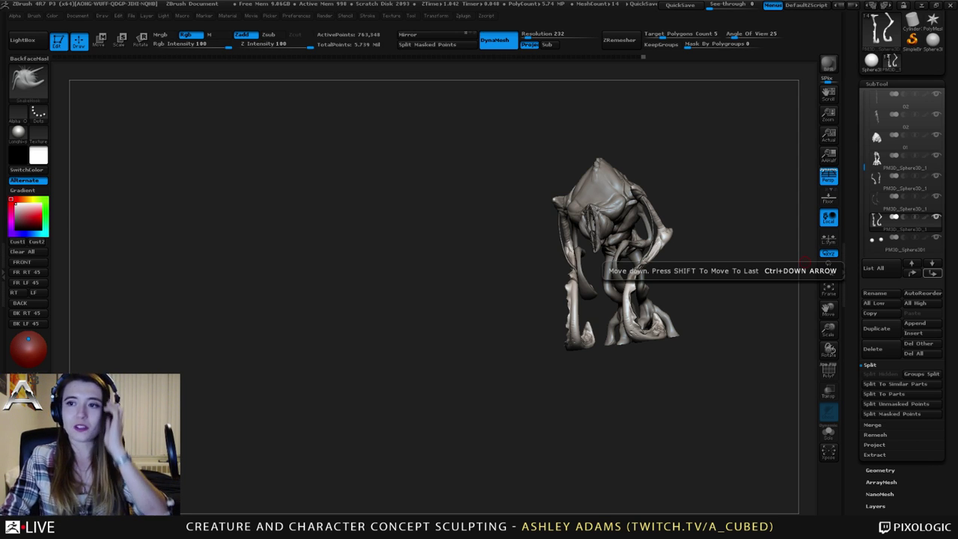
pyautogui.moveTo(708, 289); pyautogui.dragTo(519, 291)
pyautogui.moveTo(520, 291); pyautogui.dragTo(622, 285, button='right')
pyautogui.moveTo(515, 187); pyautogui.dragTo(461, 189, button='right')
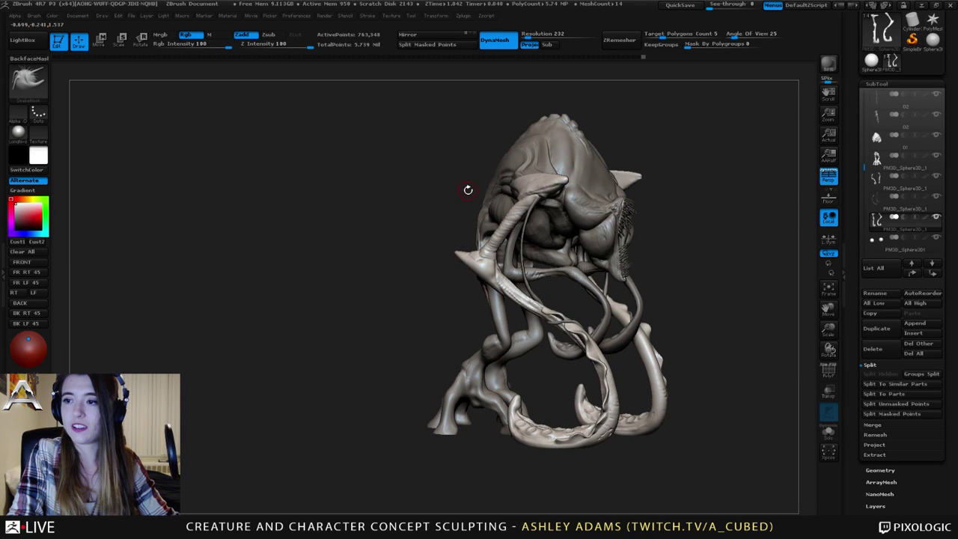
pyautogui.moveTo(541, 201); pyautogui.dragTo(486, 225, button='right')
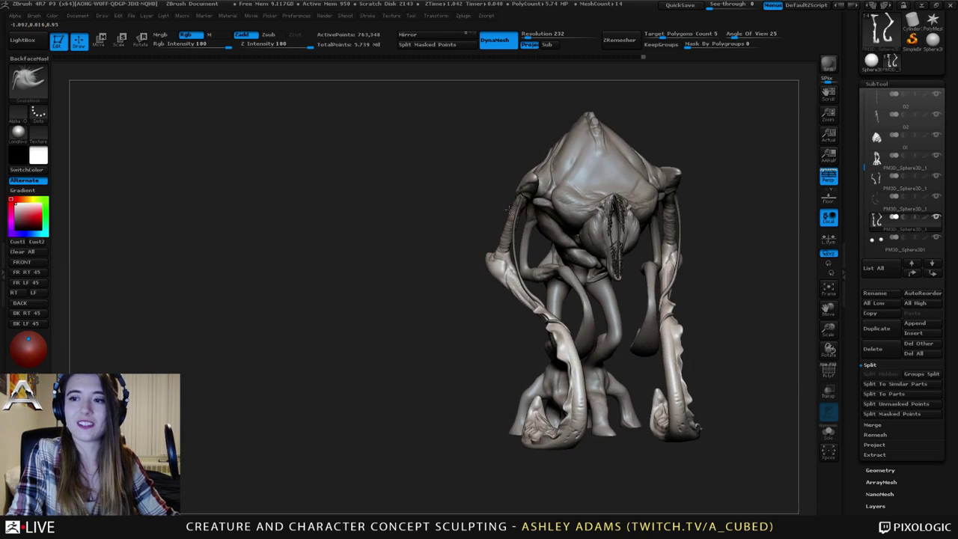
pyautogui.moveTo(561, 276); pyautogui.dragTo(539, 251, button='right')
pyautogui.moveTo(529, 290); pyautogui.dragTo(526, 225)
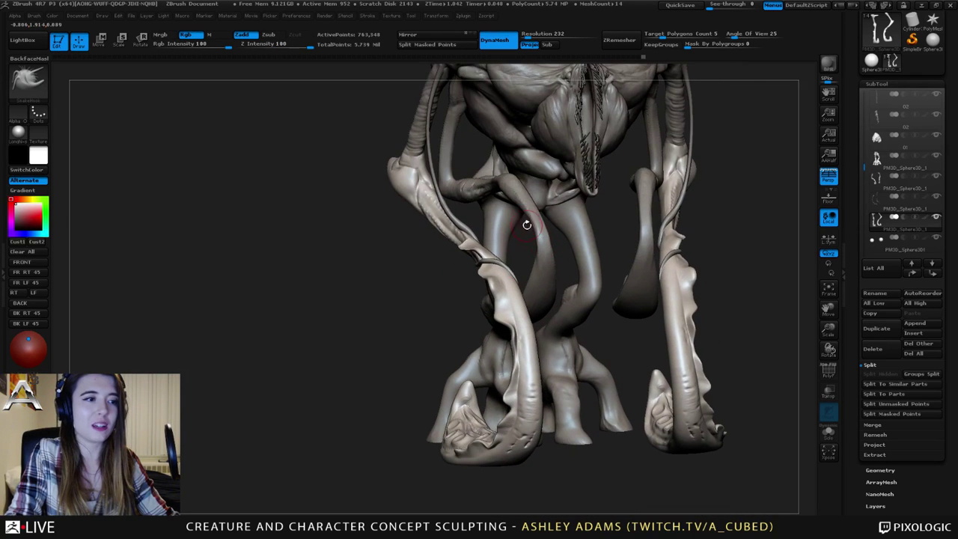
pyautogui.moveTo(543, 292); pyautogui.dragTo(513, 318, button='right')
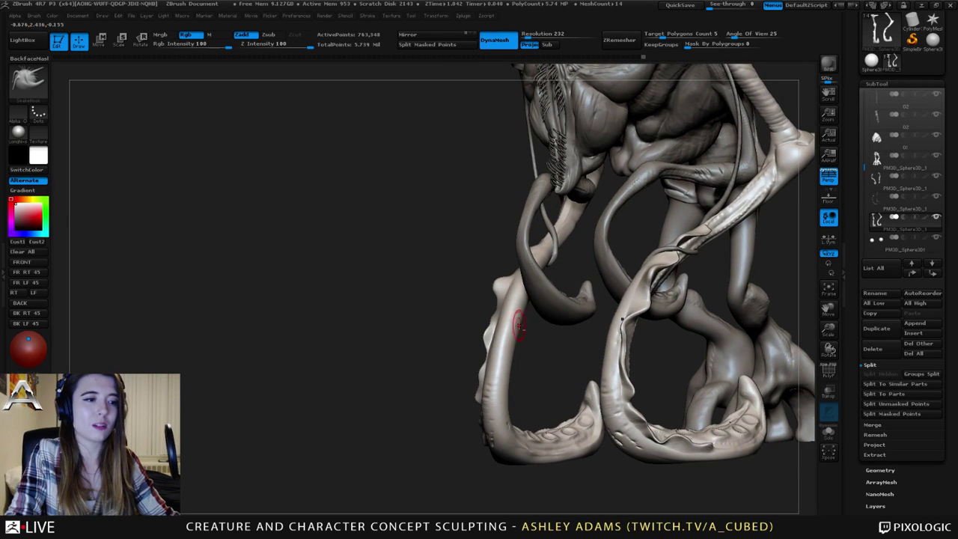
# Isolate the claw arms and mask a strip down their shafts, on the opposite side of the bead rows from the flap.
pyautogui.click(828, 433)
pyautogui.moveTo(566, 393)
pyautogui.keyDown('alt'); pyautogui.mouseDown(button='right')
pyautogui.moveTo(577, 337)
pyautogui.moveTo(546, 232)
pyautogui.moveTo(439, 137)
pyautogui.mouseUp(button='right'); pyautogui.keyUp('alt')
pyautogui.press('space')
pyautogui.moveTo(573, 186); pyautogui.dragTo(558, 186)
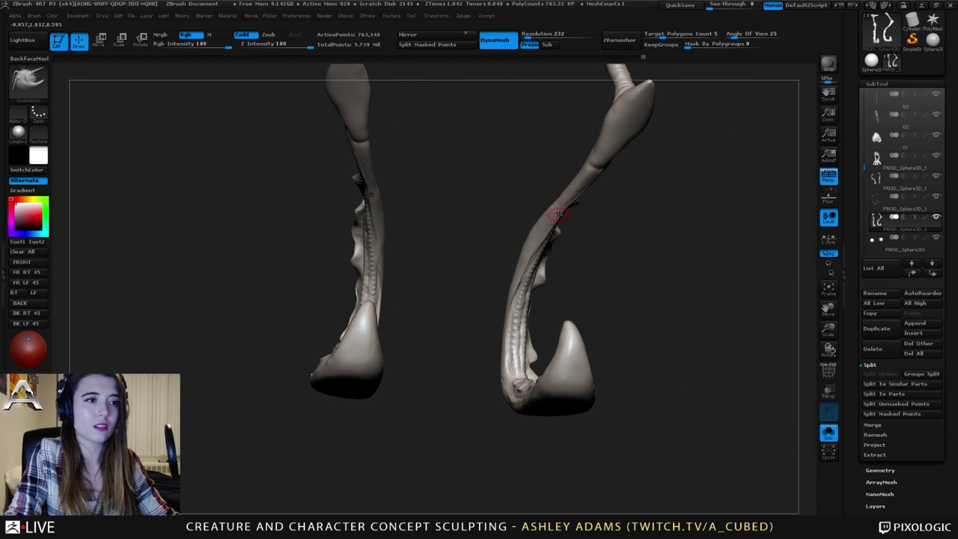
pyautogui.moveTo(559, 218); pyautogui.dragTo(498, 175, button='right')
pyautogui.press('ctrl')
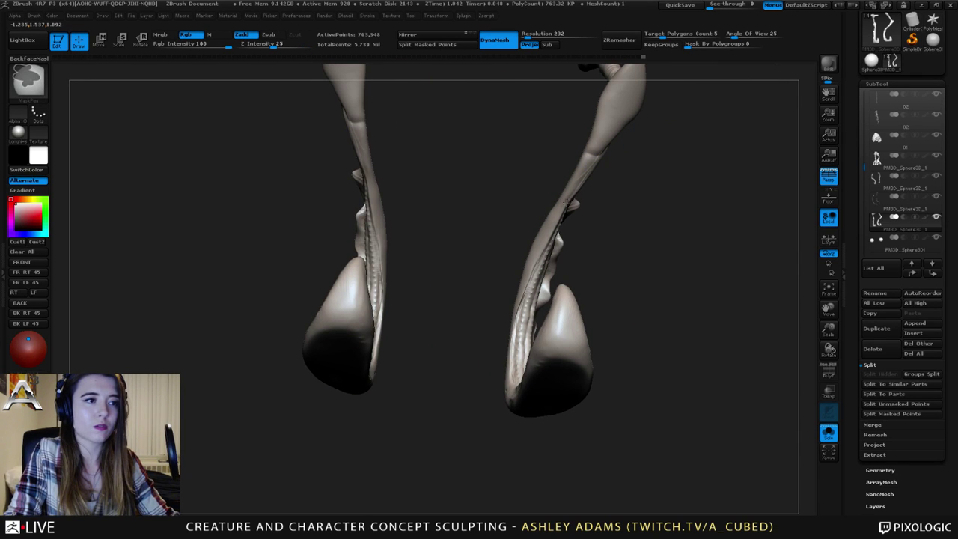
pyautogui.keyDown('ctrl'); pyautogui.moveTo(552, 233); pyautogui.dragTo(518, 307); pyautogui.keyUp('ctrl')
pyautogui.moveTo(517, 307); pyautogui.dragTo(532, 328, button='right')
pyautogui.press('ctrl')
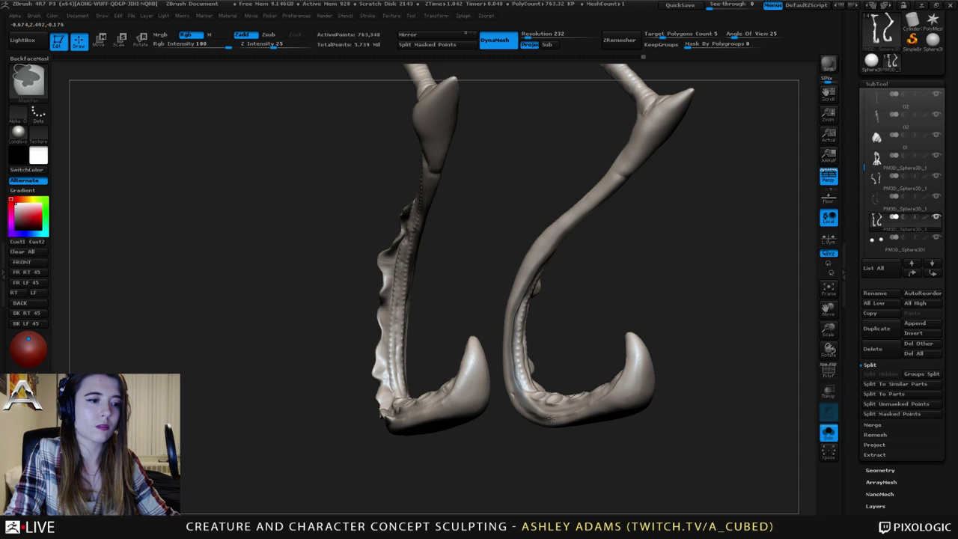
# Continue the mask strip around the lower bend and beside the suckers, and invert the mask.
pyautogui.moveTo(615, 390)
pyautogui.mouseDown(button='right')
pyautogui.moveTo(619, 407)
pyautogui.moveTo(610, 399)
pyautogui.moveTo(607, 417)
pyautogui.mouseUp(button='right')
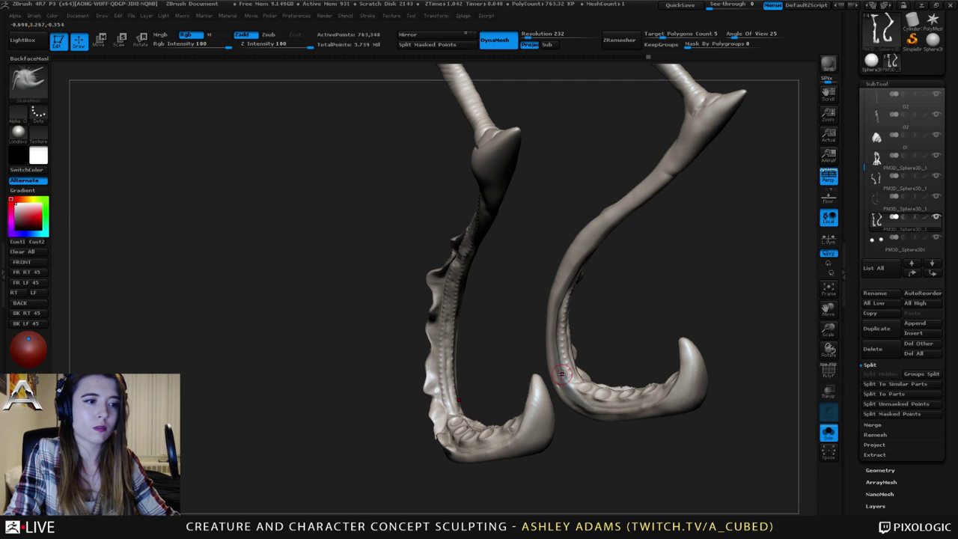
pyautogui.moveTo(565, 349)
pyautogui.mouseDown(button='right')
pyautogui.moveTo(637, 379)
pyautogui.moveTo(595, 351)
pyautogui.moveTo(564, 306)
pyautogui.moveTo(517, 288)
pyautogui.mouseUp(button='right')
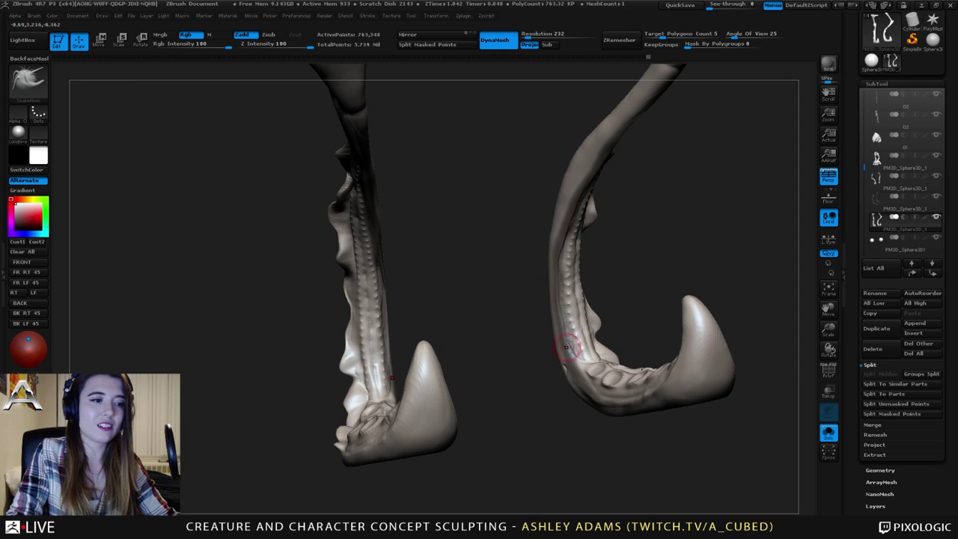
pyautogui.moveTo(573, 342)
pyautogui.mouseDown(button='right')
pyautogui.moveTo(558, 346)
pyautogui.moveTo(569, 340)
pyautogui.moveTo(577, 360)
pyautogui.mouseUp(button='right')
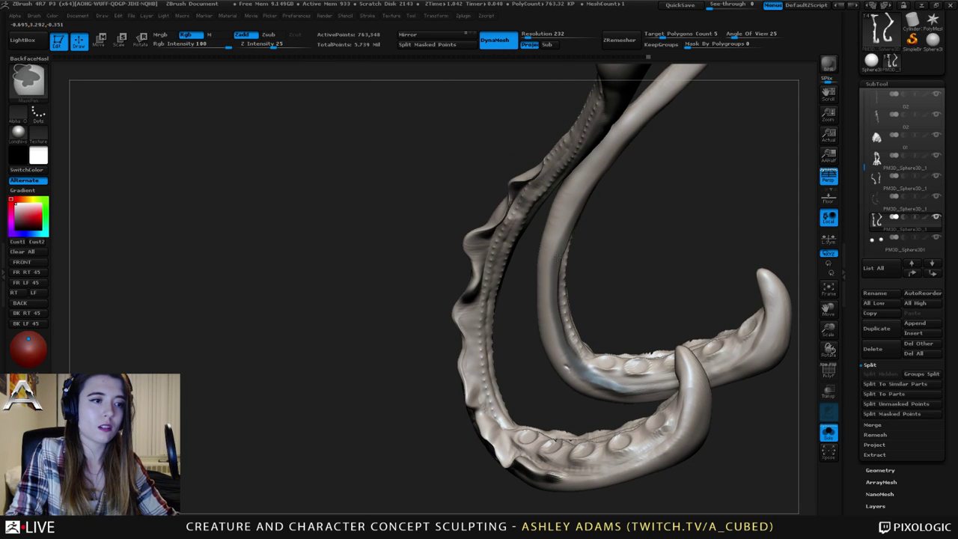
pyautogui.moveTo(576, 206); pyautogui.dragTo(551, 230, button='right')
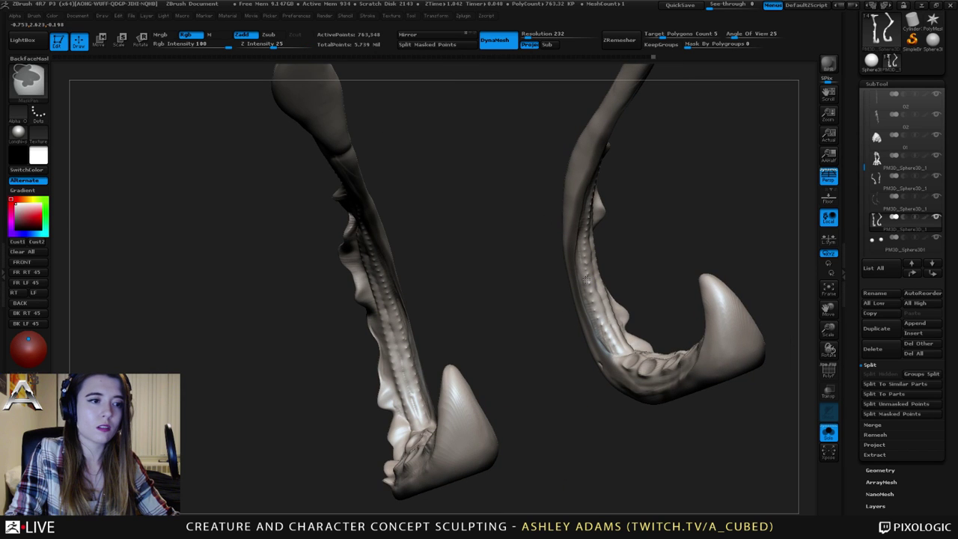
pyautogui.keyDown('ctrl'); pyautogui.moveTo(609, 341); pyautogui.dragTo(627, 363); pyautogui.keyUp('ctrl')
pyautogui.moveTo(631, 381)
pyautogui.keyDown('ctrl'); pyautogui.mouseDown(button='right')
pyautogui.moveTo(579, 300)
pyautogui.moveTo(652, 288)
pyautogui.mouseUp(button='right'); pyautogui.keyUp('ctrl')
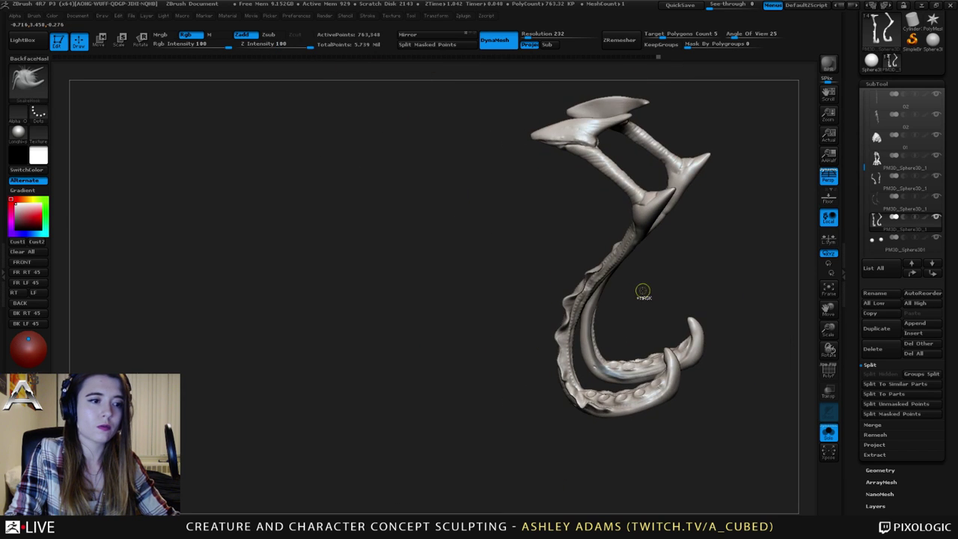
pyautogui.keyDown('ctrl'); pyautogui.click(643, 290); pyautogui.keyUp('ctrl')
# Pull the unmasked strip around the lower bend of the claws outward into a second flap with SnakeHook.
pyautogui.moveTo(612, 315)
pyautogui.keyDown('alt'); pyautogui.mouseDown(button='right')
pyautogui.moveTo(614, 271)
pyautogui.moveTo(631, 325)
pyautogui.moveTo(649, 285)
pyautogui.moveTo(684, 298)
pyautogui.mouseUp(button='right'); pyautogui.keyUp('alt')
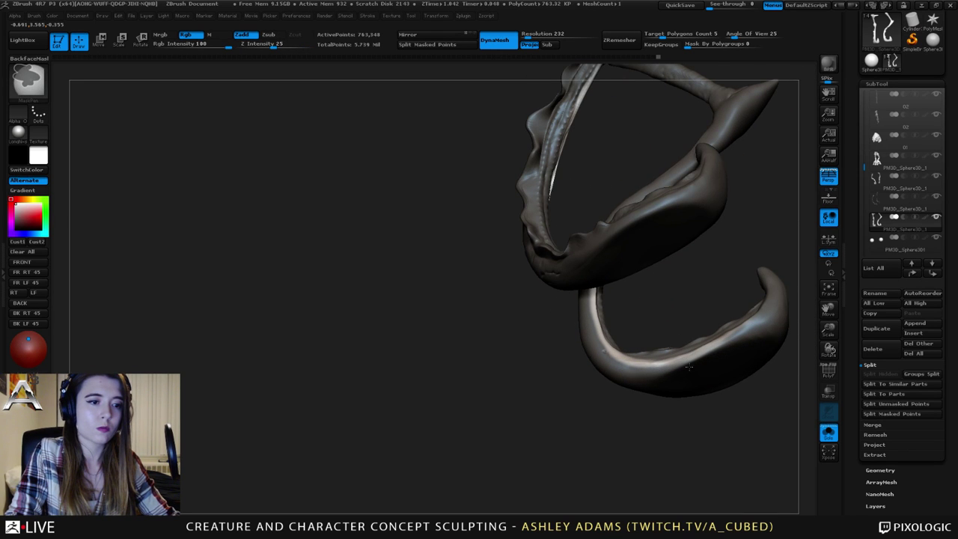
pyautogui.moveTo(756, 323)
pyautogui.mouseDown(button='right')
pyautogui.moveTo(609, 186)
pyautogui.moveTo(619, 186)
pyautogui.mouseUp(button='right')
pyautogui.press('space')
pyautogui.moveTo(619, 187)
pyautogui.mouseDown()
pyautogui.moveTo(519, 203)
pyautogui.moveTo(599, 247)
pyautogui.moveTo(592, 244)
pyautogui.moveTo(595, 258)
pyautogui.moveTo(624, 290)
pyautogui.moveTo(627, 328)
pyautogui.moveTo(603, 347)
pyautogui.moveTo(613, 355)
pyautogui.moveTo(610, 395)
pyautogui.moveTo(601, 354)
pyautogui.moveTo(615, 337)
pyautogui.moveTo(602, 361)
pyautogui.moveTo(675, 352)
pyautogui.mouseUp()
pyautogui.press('space')
pyautogui.moveTo(611, 394)
pyautogui.mouseDown()
pyautogui.moveTo(668, 403)
pyautogui.moveTo(597, 341)
pyautogui.moveTo(571, 333)
pyautogui.moveTo(582, 333)
pyautogui.moveTo(532, 336)
pyautogui.moveTo(626, 336)
pyautogui.moveTo(636, 368)
pyautogui.moveTo(667, 387)
pyautogui.moveTo(636, 380)
pyautogui.mouseUp()
pyautogui.moveTo(633, 317)
pyautogui.mouseDown()
pyautogui.moveTo(625, 323)
pyautogui.moveTo(622, 300)
pyautogui.moveTo(654, 308)
pyautogui.moveTo(623, 316)
pyautogui.mouseUp()
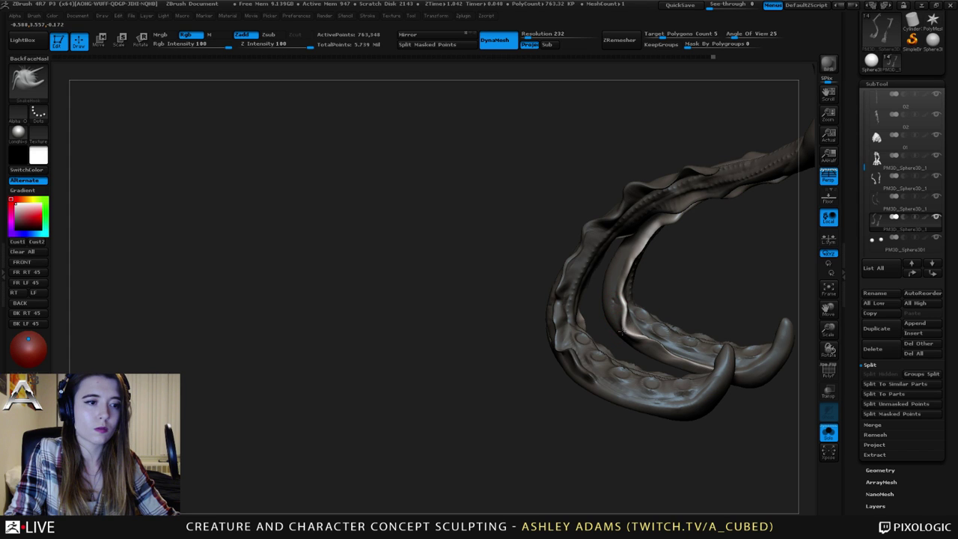
# Pull the unmasked edge along the claw shafts outward with SnakeHook to form a wavy second flap beside the bead rows.
pyautogui.moveTo(632, 271); pyautogui.dragTo(625, 267)
pyautogui.moveTo(645, 233)
pyautogui.mouseDown()
pyautogui.moveTo(673, 223)
pyautogui.moveTo(674, 215)
pyautogui.moveTo(659, 221)
pyautogui.moveTo(674, 207)
pyautogui.moveTo(727, 184)
pyautogui.mouseUp()
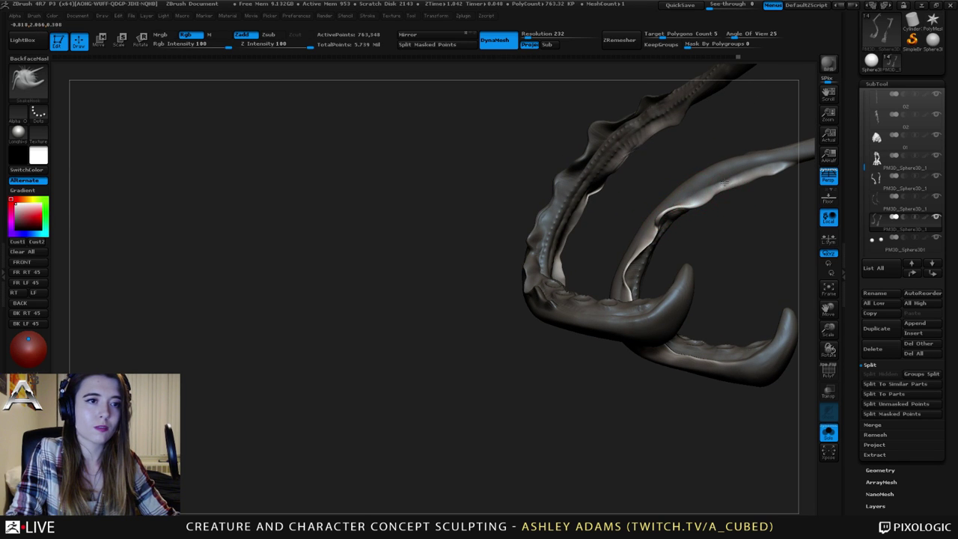
pyautogui.moveTo(752, 239)
pyautogui.mouseDown()
pyautogui.moveTo(711, 184)
pyautogui.moveTo(726, 187)
pyautogui.mouseUp()
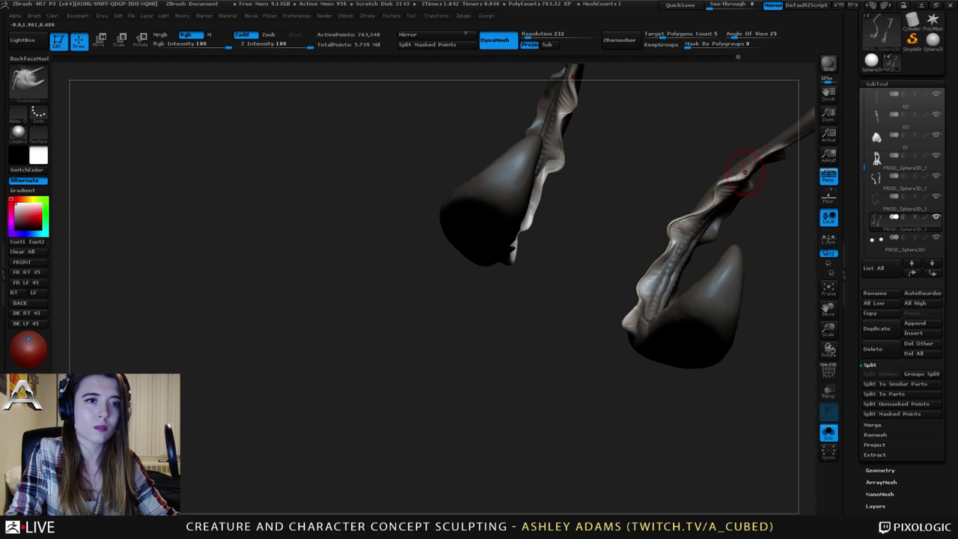
pyautogui.moveTo(756, 217); pyautogui.dragTo(812, 209)
pyautogui.moveTo(764, 167)
pyautogui.mouseDown()
pyautogui.moveTo(770, 163)
pyautogui.moveTo(739, 170)
pyautogui.mouseUp()
pyautogui.moveTo(771, 214); pyautogui.dragTo(722, 210)
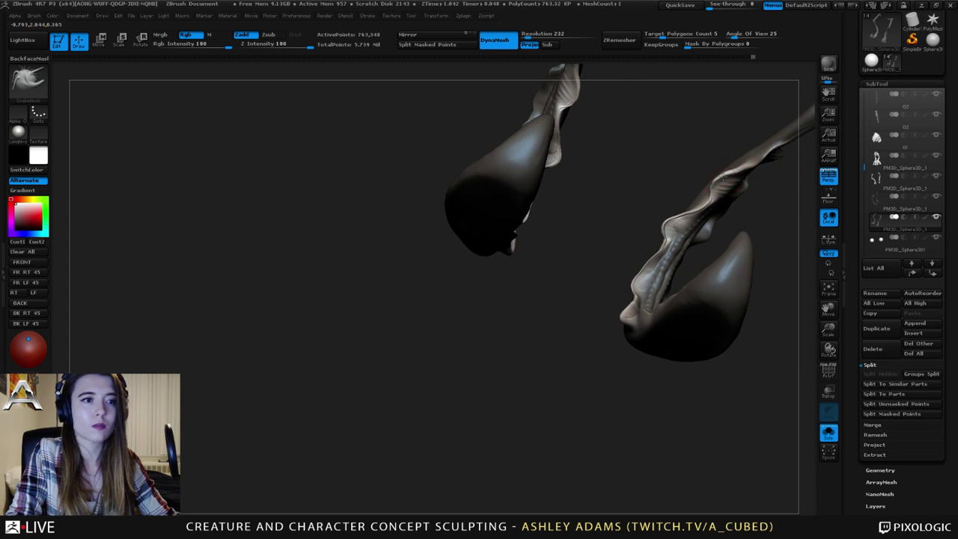
pyautogui.moveTo(786, 213)
pyautogui.mouseDown()
pyautogui.moveTo(738, 244)
pyautogui.moveTo(636, 262)
pyautogui.moveTo(620, 214)
pyautogui.moveTo(624, 246)
pyautogui.mouseUp()
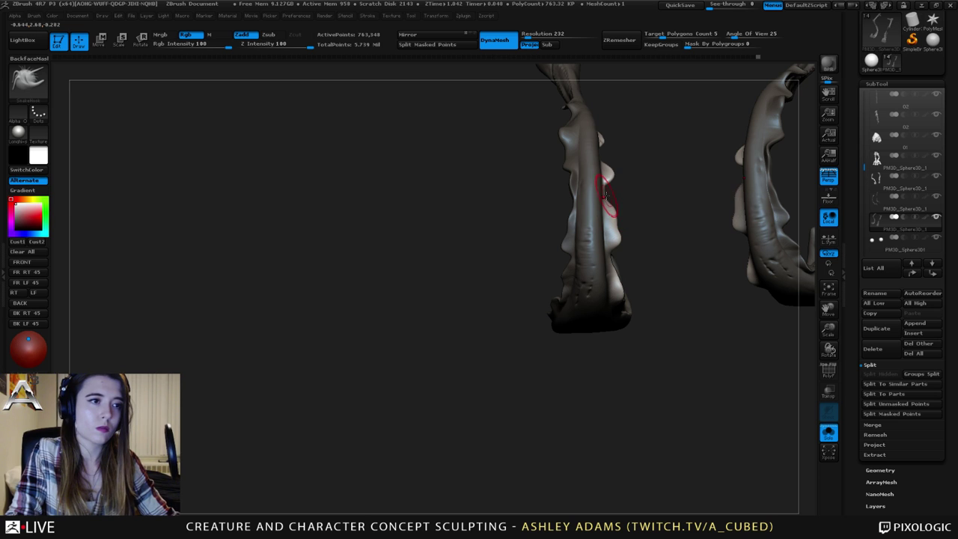
pyautogui.moveTo(606, 195); pyautogui.dragTo(611, 199)
pyautogui.moveTo(674, 205); pyautogui.dragTo(536, 206)
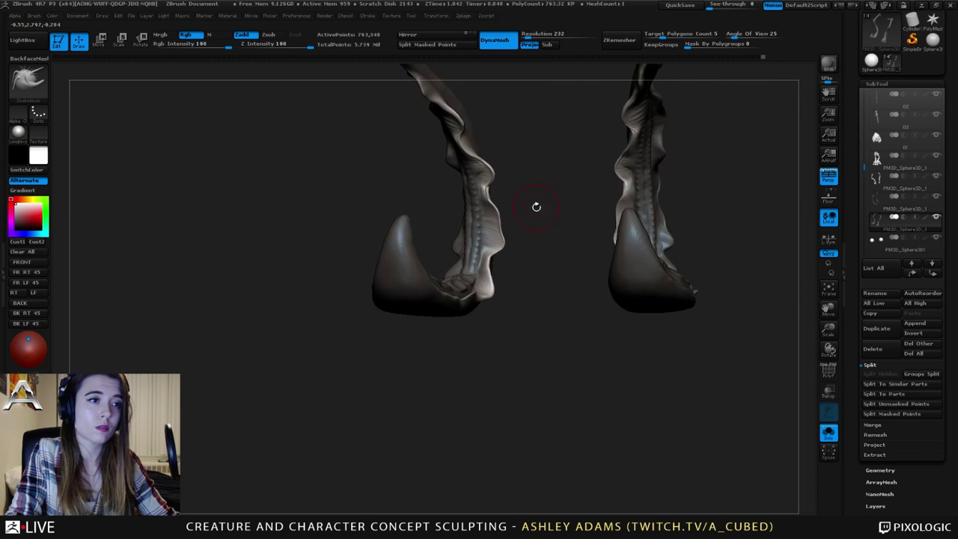
# Refine the second flap's ruffles with SnakeHook from the shafts down to the lower bend and sucker edge.
pyautogui.moveTo(624, 183); pyautogui.dragTo(698, 192, button='right')
pyautogui.rightClick(624, 196)
pyautogui.moveTo(592, 196); pyautogui.dragTo(617, 192, button='right')
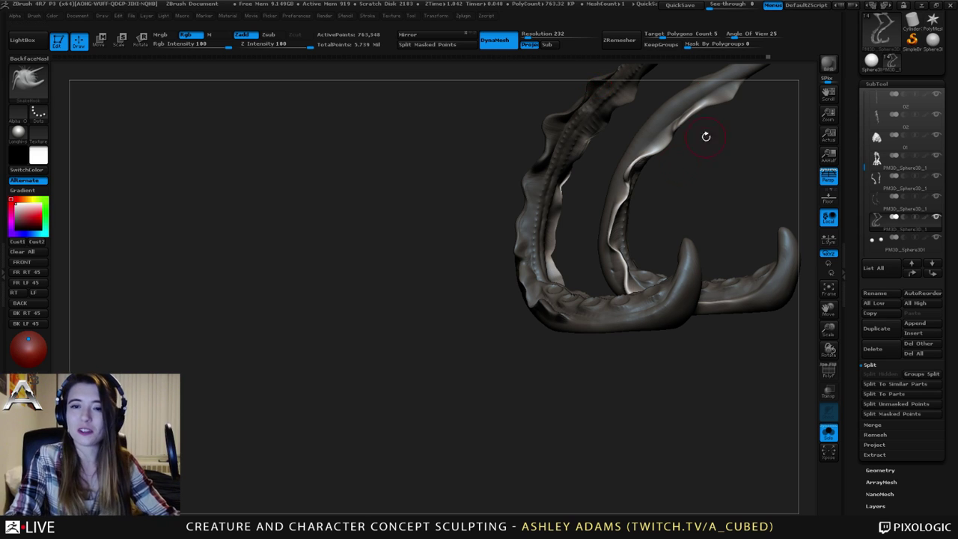
pyautogui.moveTo(564, 238); pyautogui.dragTo(615, 222)
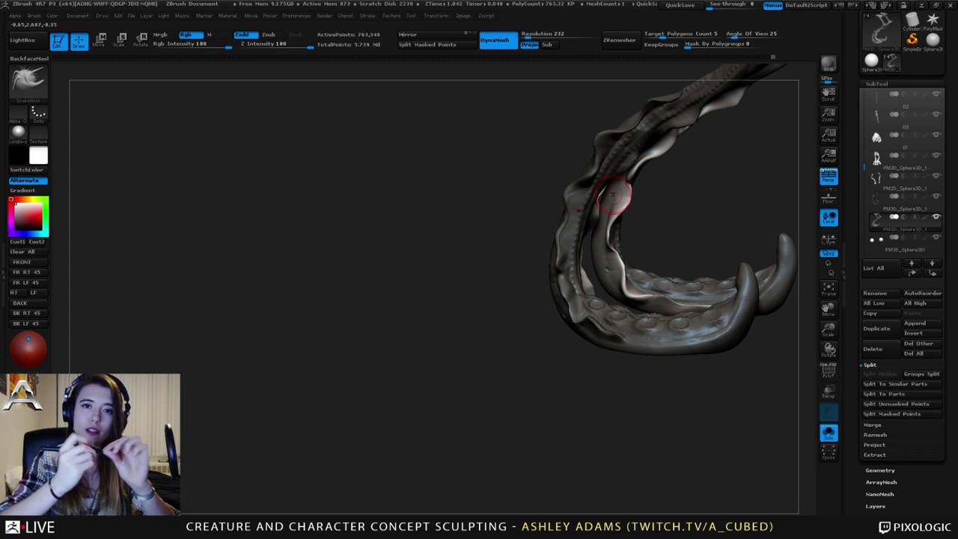
pyautogui.moveTo(597, 262); pyautogui.dragTo(660, 251, button='right')
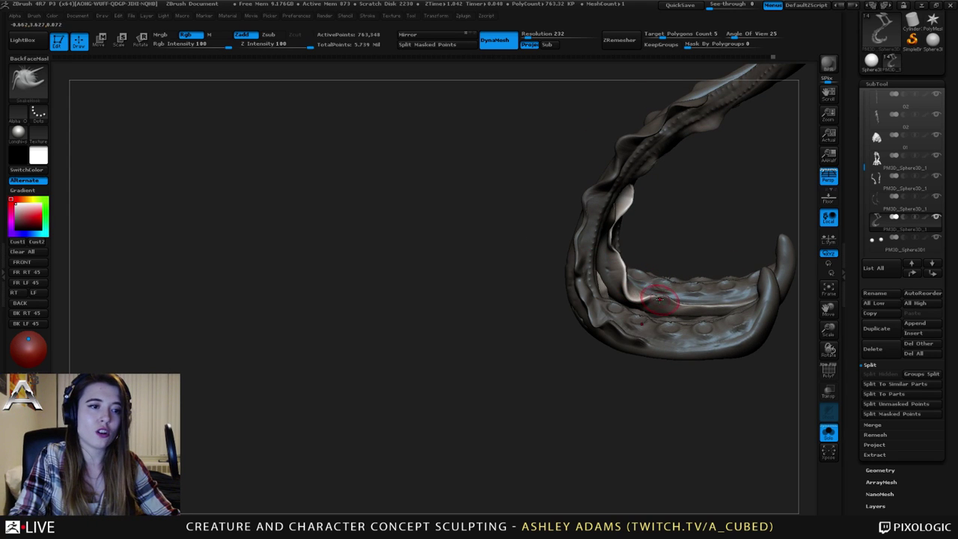
pyautogui.moveTo(673, 302); pyautogui.dragTo(649, 325, button='right')
pyautogui.moveTo(669, 345)
pyautogui.mouseDown()
pyautogui.moveTo(659, 336)
pyautogui.moveTo(679, 312)
pyautogui.moveTo(670, 307)
pyautogui.moveTo(701, 296)
pyautogui.mouseUp()
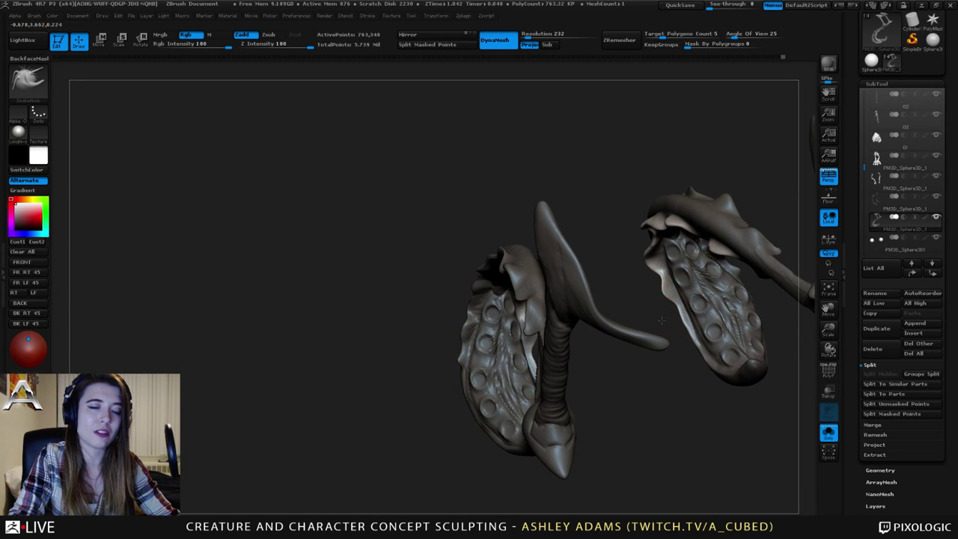
pyautogui.moveTo(661, 320)
pyautogui.mouseDown()
pyautogui.moveTo(682, 335)
pyautogui.moveTo(669, 352)
pyautogui.moveTo(675, 293)
pyautogui.moveTo(657, 259)
pyautogui.moveTo(608, 247)
pyautogui.moveTo(614, 242)
pyautogui.mouseUp()
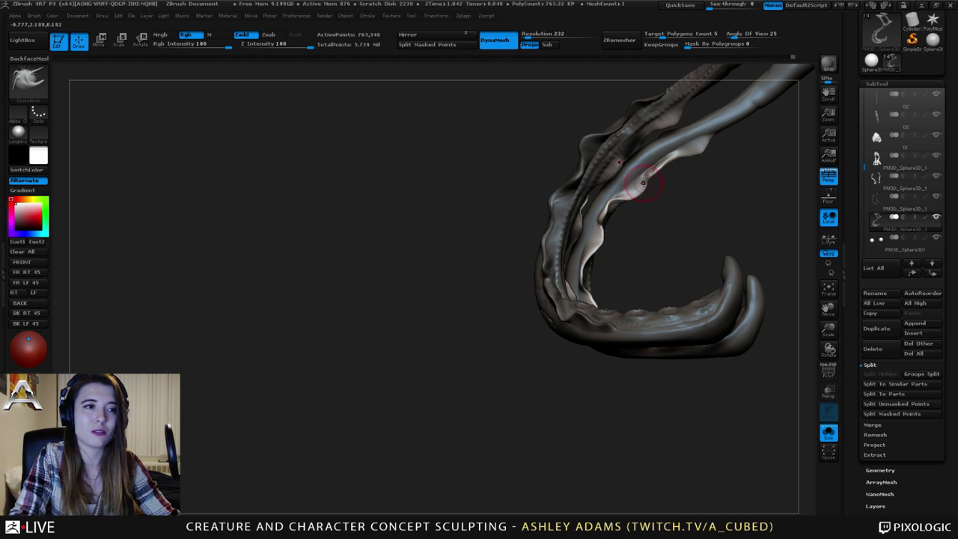
pyautogui.moveTo(656, 192)
pyautogui.mouseDown()
pyautogui.moveTo(682, 181)
pyautogui.moveTo(664, 185)
pyautogui.moveTo(679, 190)
pyautogui.moveTo(684, 209)
pyautogui.moveTo(636, 225)
pyautogui.moveTo(711, 258)
pyautogui.mouseUp()
# Show the whole creature again and make the head and torso mesh the active subtool.
pyautogui.click(829, 434)
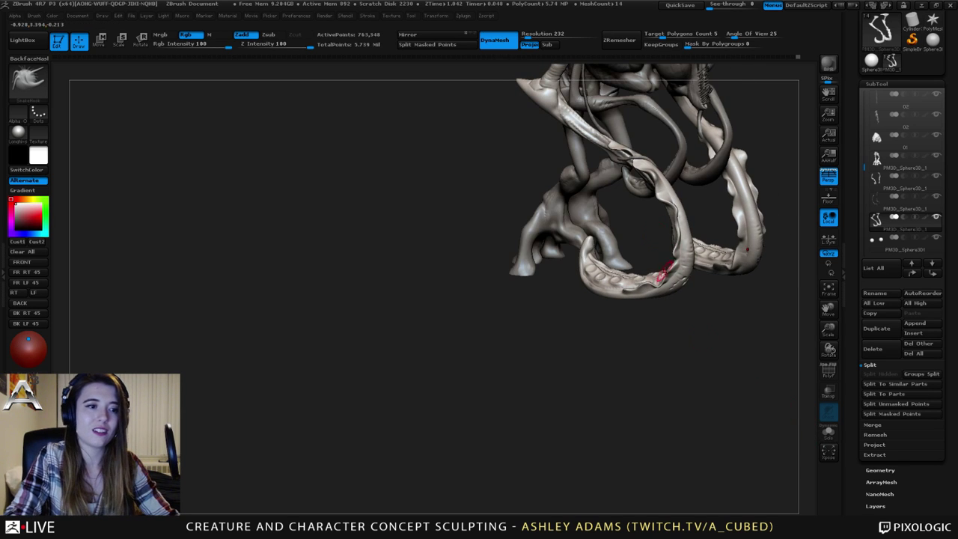
pyautogui.moveTo(701, 196); pyautogui.dragTo(493, 230)
pyautogui.keyDown('alt'); pyautogui.click(492, 233); pyautogui.keyUp('alt')
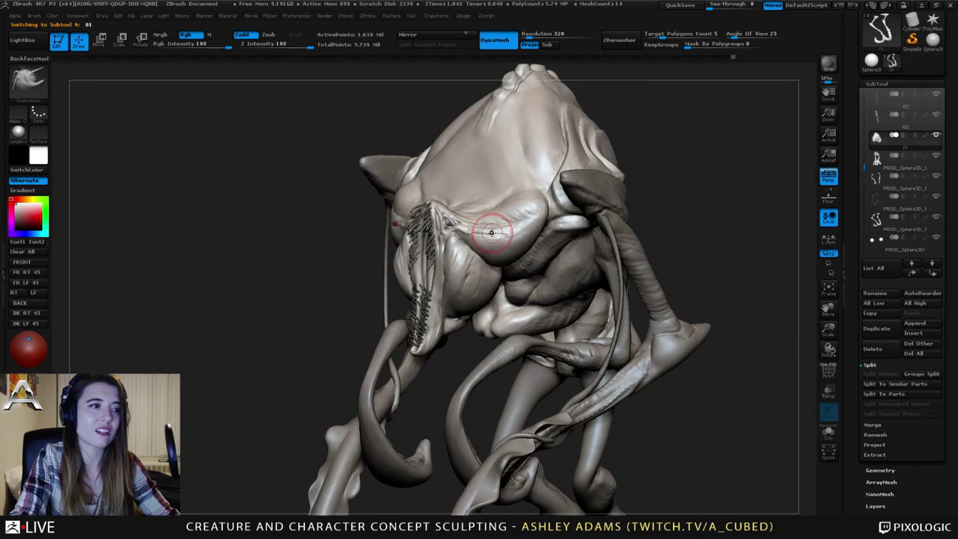
pyautogui.keyDown('alt'); pyautogui.moveTo(647, 198); pyautogui.dragTo(763, 292); pyautogui.keyUp('alt')
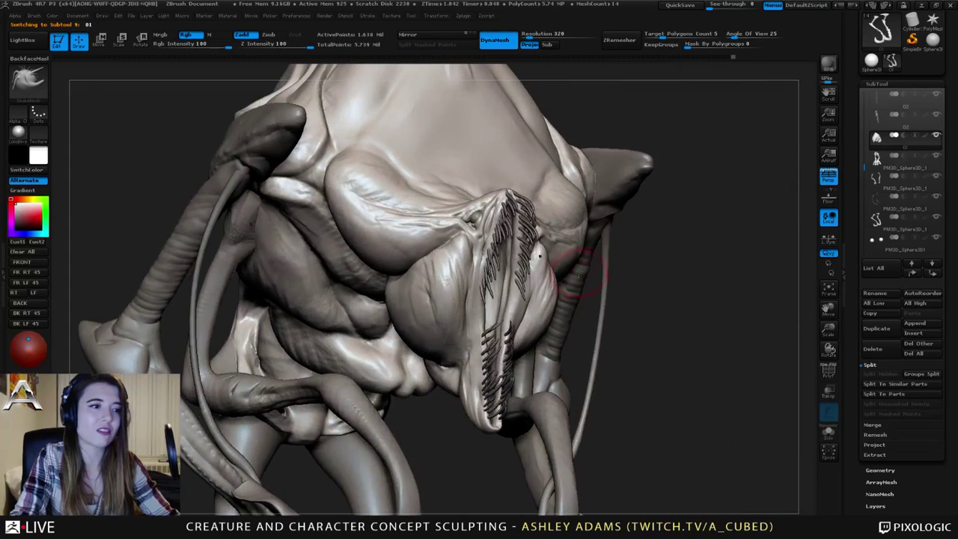
pyautogui.moveTo(520, 296)
pyautogui.keyDown('ctrl'); pyautogui.mouseDown(button='right')
pyautogui.moveTo(545, 261)
pyautogui.moveTo(483, 255)
pyautogui.moveTo(510, 246)
pyautogui.moveTo(568, 262)
pyautogui.mouseUp(button='right'); pyautogui.keyUp('ctrl')
# Build up the surface inside the mouth between the toothed jaws with ClayBuildup and smooth it.
pyautogui.press('b')
pyautogui.press('c')
pyautogui.press('b')
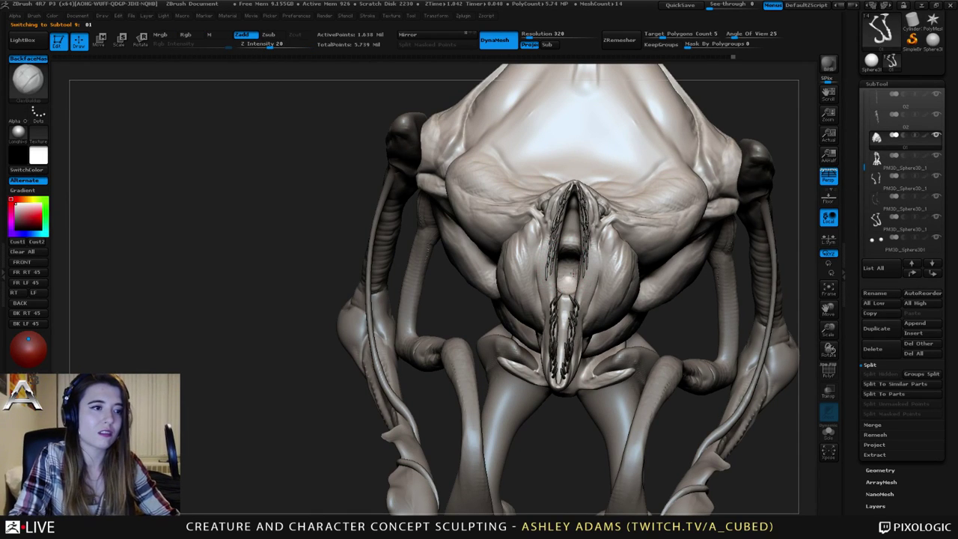
pyautogui.moveTo(561, 277); pyautogui.dragTo(570, 273)
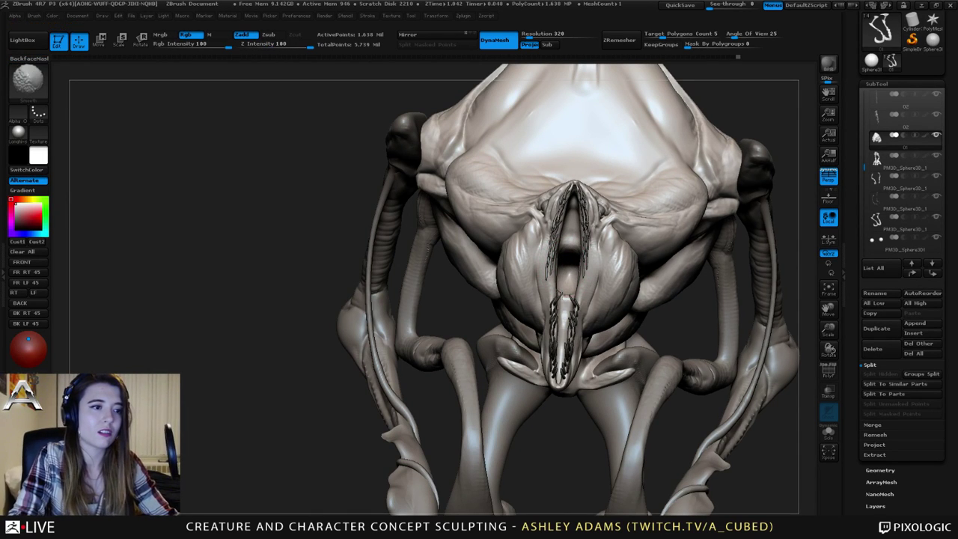
pyautogui.moveTo(570, 241)
pyautogui.mouseDown(button='right')
pyautogui.moveTo(529, 250)
pyautogui.moveTo(528, 225)
pyautogui.moveTo(581, 259)
pyautogui.moveTo(635, 262)
pyautogui.moveTo(575, 258)
pyautogui.mouseUp(button='right')
pyautogui.moveTo(649, 241)
pyautogui.mouseDown(button='right')
pyautogui.moveTo(601, 235)
pyautogui.moveTo(596, 262)
pyautogui.mouseUp(button='right')
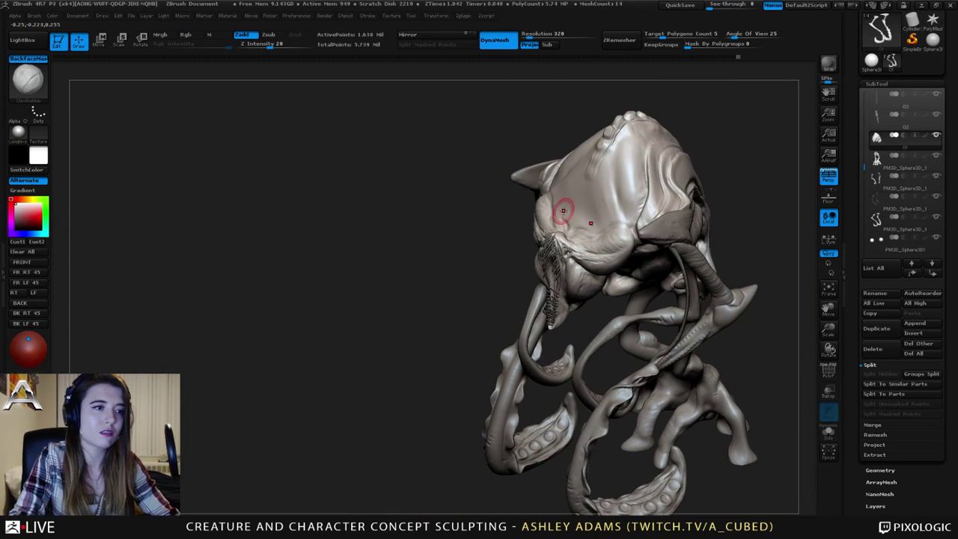
pyautogui.moveTo(579, 223); pyautogui.dragTo(578, 225, button='right')
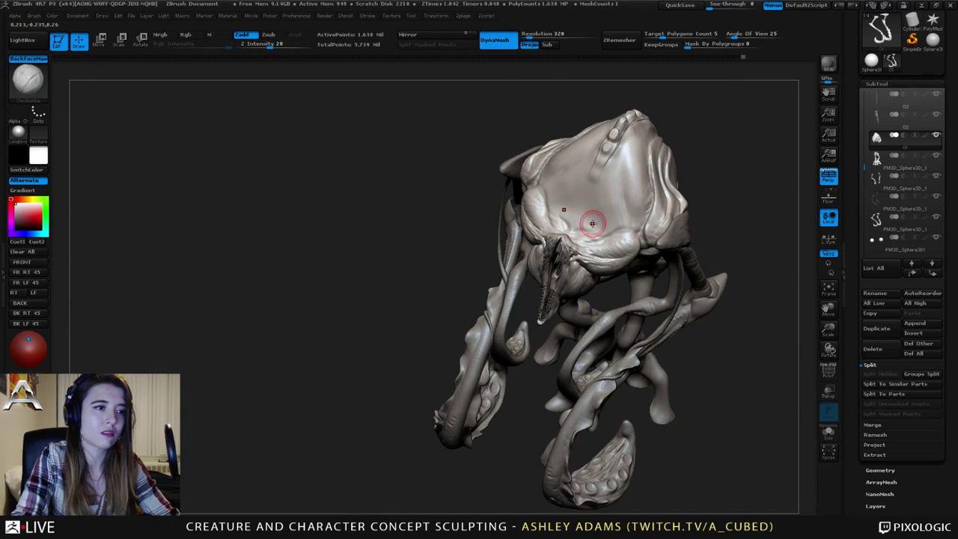
# Texture the outer side of the brow bulges above the jaws with the ZBGs_Burnt_skin brush.
pyautogui.click(25, 78)
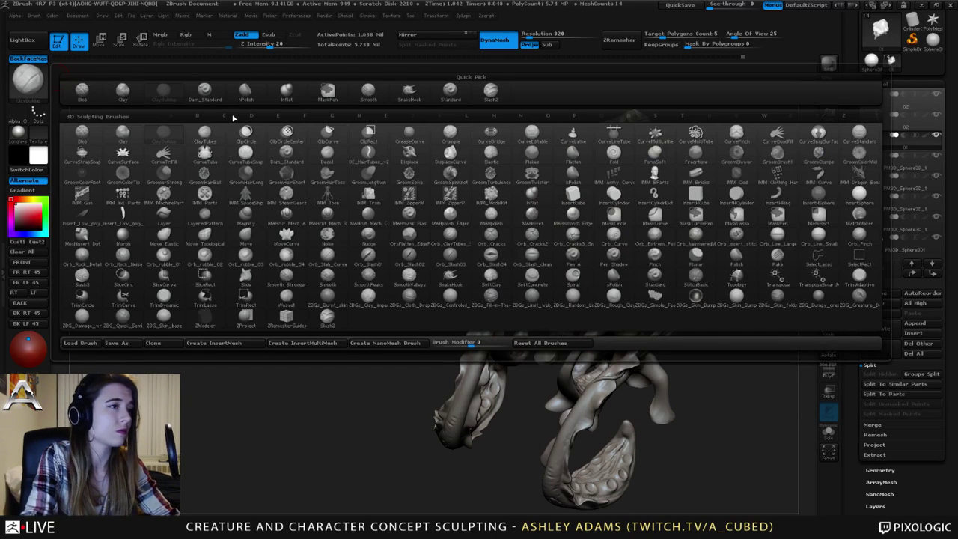
pyautogui.click(326, 302)
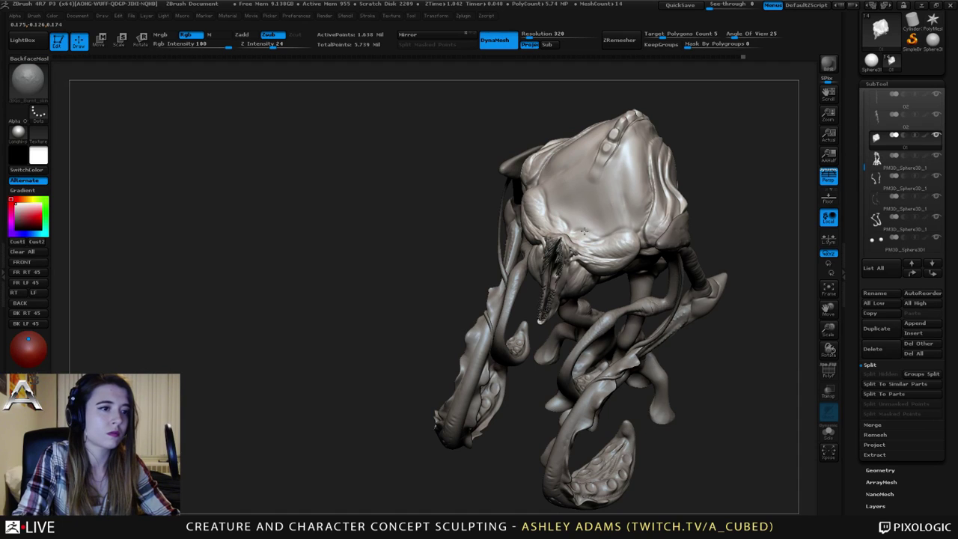
pyautogui.moveTo(609, 227); pyautogui.dragTo(529, 182, button='right')
pyautogui.moveTo(584, 215); pyautogui.dragTo(637, 232, button='right')
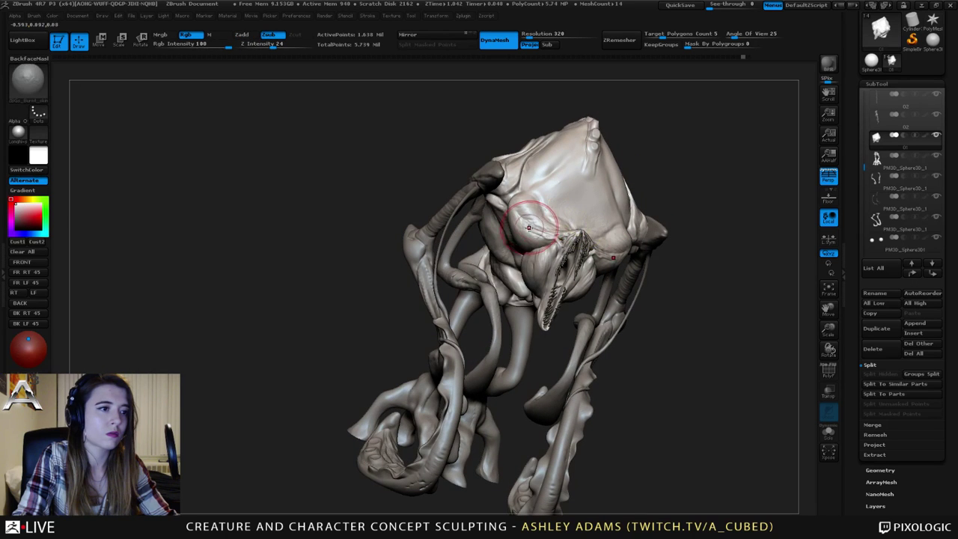
pyautogui.moveTo(516, 207); pyautogui.dragTo(515, 224)
pyautogui.moveTo(537, 226); pyautogui.dragTo(590, 223, button='right')
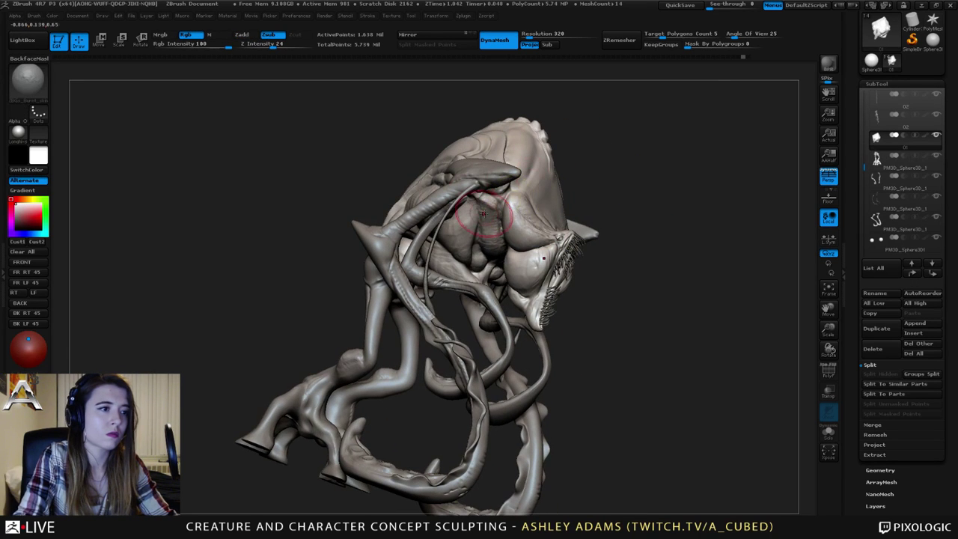
pyautogui.moveTo(511, 213); pyautogui.dragTo(514, 195)
pyautogui.moveTo(526, 206); pyautogui.dragTo(527, 206, button='right')
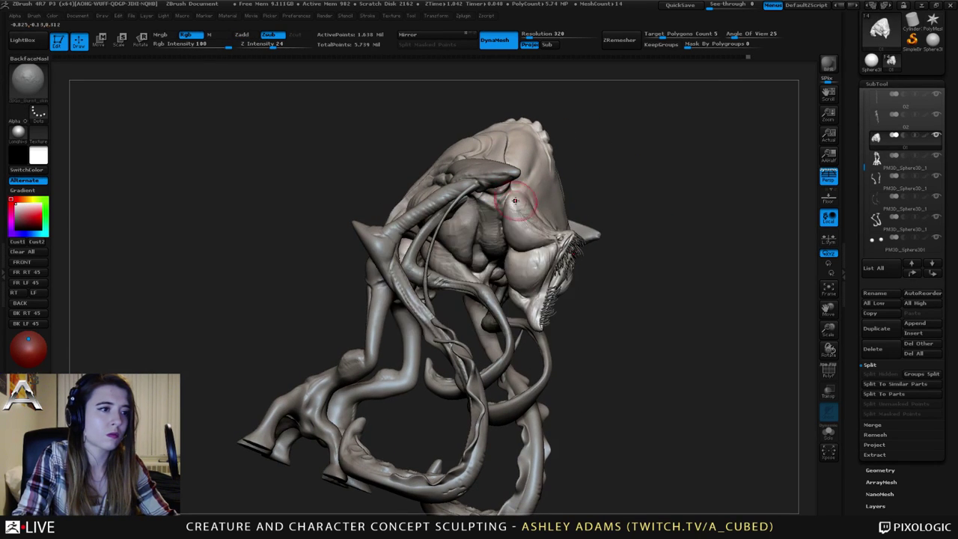
# Extend the burnt-skin texture across the front and upper surfaces of both brow bulges.
pyautogui.moveTo(536, 225); pyautogui.dragTo(535, 223)
pyautogui.moveTo(535, 226); pyautogui.dragTo(483, 227, button='right')
pyautogui.moveTo(549, 229); pyautogui.dragTo(523, 198)
pyautogui.moveTo(523, 198); pyautogui.dragTo(491, 204, button='right')
pyautogui.moveTo(600, 237); pyautogui.dragTo(607, 198, button='right')
pyautogui.moveTo(606, 198)
pyautogui.keyDown('ctrl'); pyautogui.mouseDown(button='right')
pyautogui.moveTo(634, 230)
pyautogui.moveTo(618, 232)
pyautogui.mouseUp(button='right'); pyautogui.keyUp('ctrl')
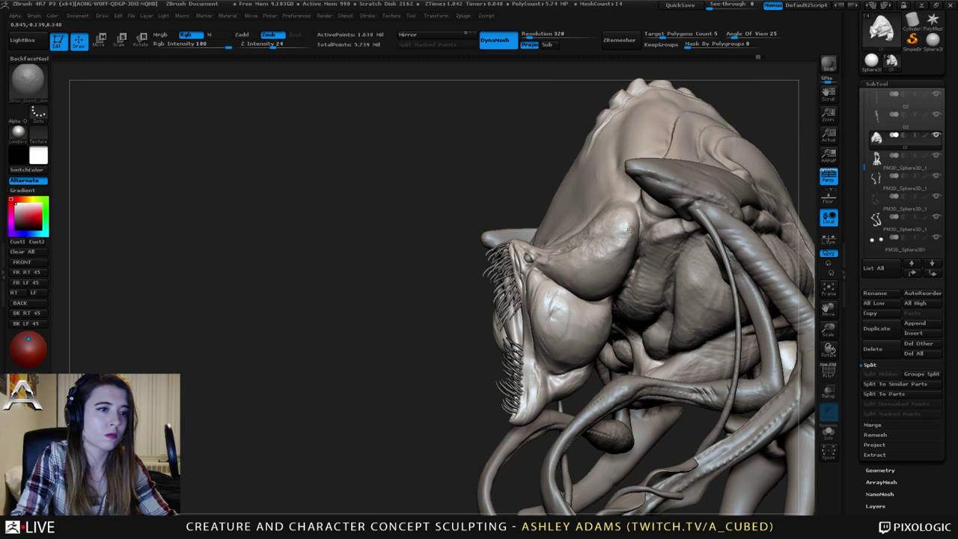
pyautogui.moveTo(590, 258); pyautogui.dragTo(628, 246, button='right')
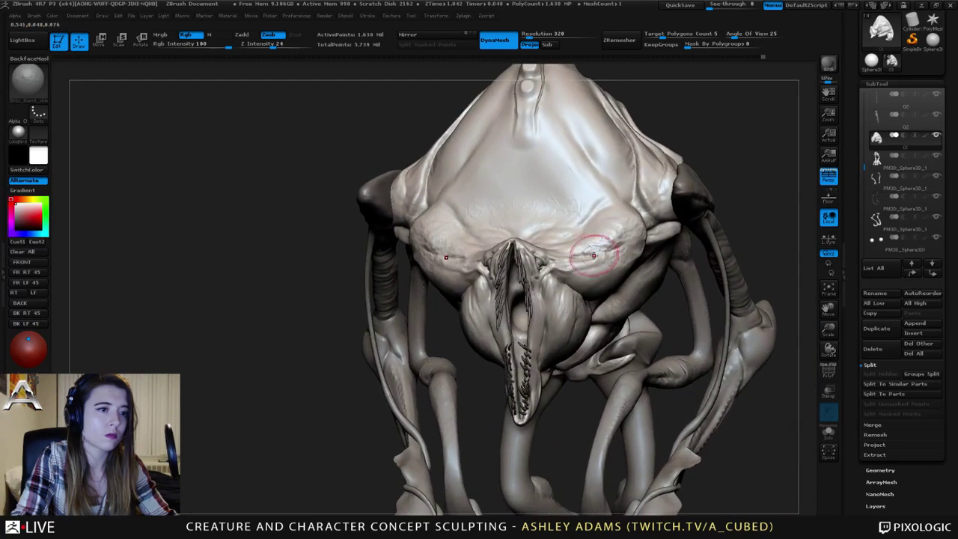
pyautogui.moveTo(536, 232); pyautogui.dragTo(584, 216, button='right')
pyautogui.moveTo(459, 188)
pyautogui.mouseDown(button='right')
pyautogui.moveTo(444, 210)
pyautogui.moveTo(465, 240)
pyautogui.mouseUp(button='right')
pyautogui.rightClick(459, 224)
pyautogui.moveTo(445, 241)
pyautogui.mouseDown()
pyautogui.moveTo(462, 239)
pyautogui.moveTo(453, 244)
pyautogui.mouseUp()
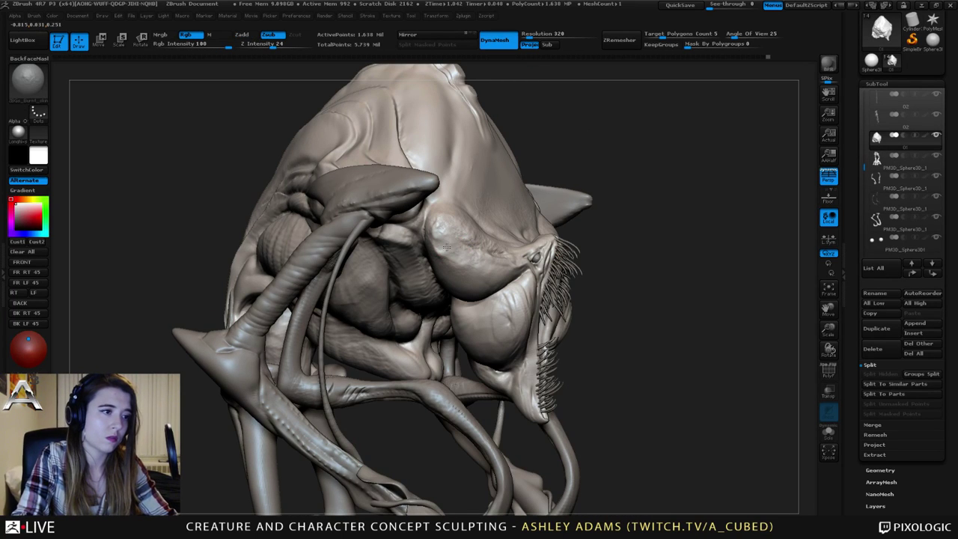
# Carve a band of small pits across the brow bulges toward the mouth with the Dam_Standard brush.
pyautogui.press('b')
pyautogui.press('d')
pyautogui.press('s')
pyautogui.moveTo(451, 244)
pyautogui.mouseDown()
pyautogui.moveTo(442, 245)
pyautogui.moveTo(489, 265)
pyautogui.mouseUp()
pyautogui.moveTo(454, 256); pyautogui.dragTo(452, 247, button='right')
pyautogui.moveTo(453, 239); pyautogui.dragTo(455, 243)
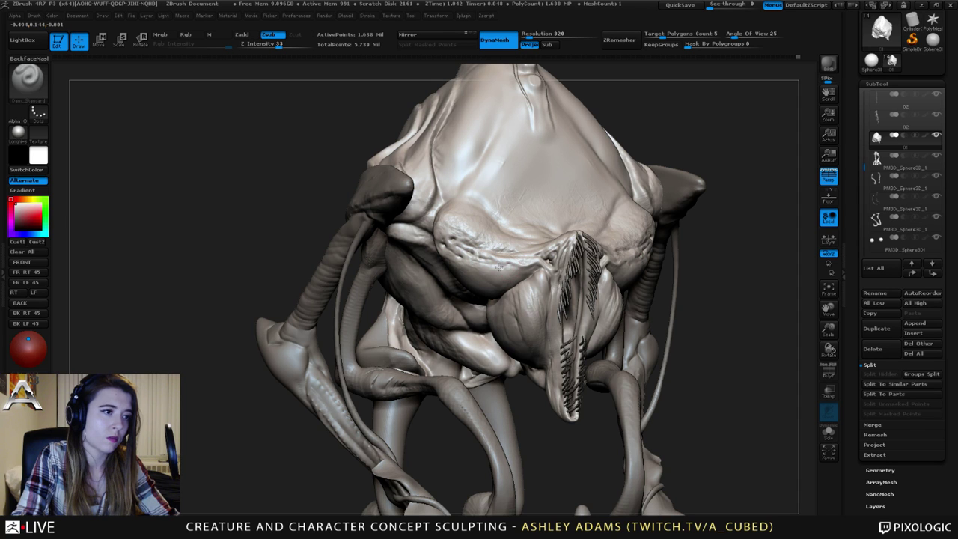
pyautogui.moveTo(474, 262); pyautogui.dragTo(470, 262)
pyautogui.moveTo(467, 243)
pyautogui.mouseDown(button='right')
pyautogui.moveTo(448, 232)
pyautogui.moveTo(454, 211)
pyautogui.mouseUp(button='right')
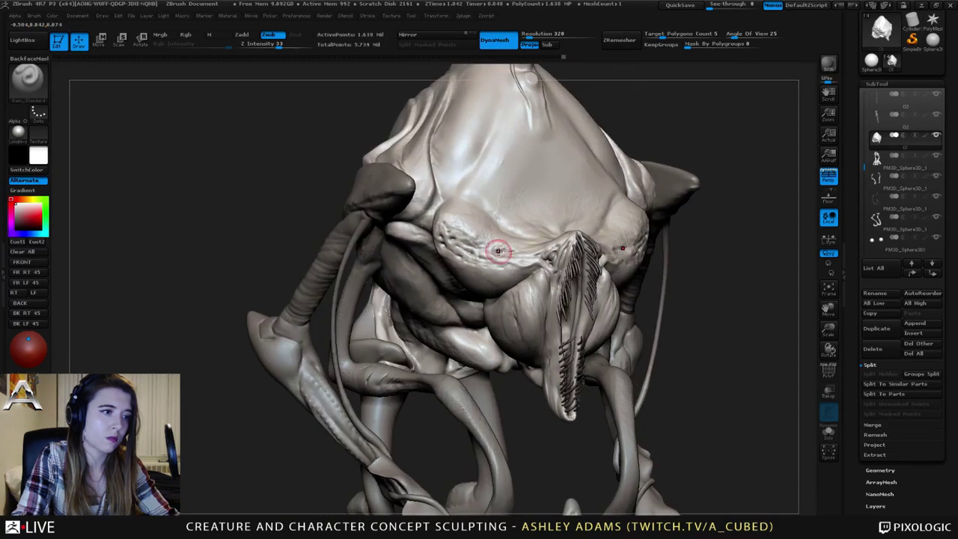
pyautogui.moveTo(518, 260); pyautogui.dragTo(524, 262)
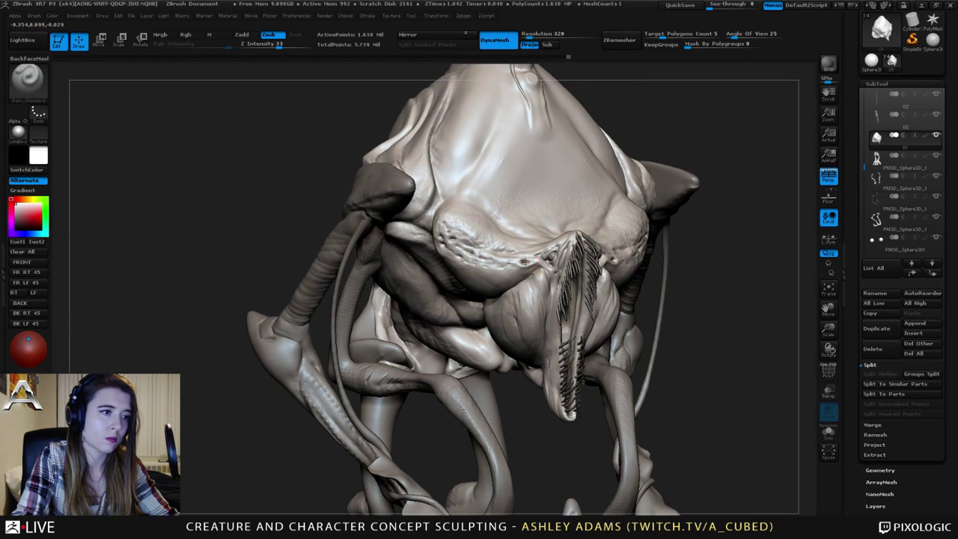
# Carve more Dam_Standard pits and creases beside the upper mouth corner and on the outer side of the brow bulge.
pyautogui.moveTo(636, 268); pyautogui.dragTo(567, 271, button='right')
pyautogui.moveTo(634, 271); pyautogui.dragTo(614, 264)
pyautogui.moveTo(614, 265); pyautogui.dragTo(652, 268, button='right')
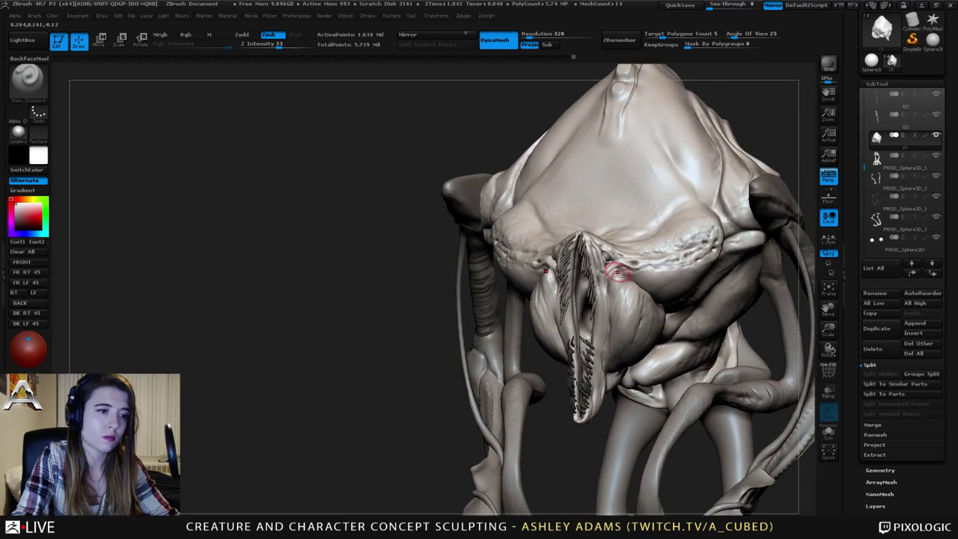
pyautogui.moveTo(621, 271); pyautogui.dragTo(604, 276)
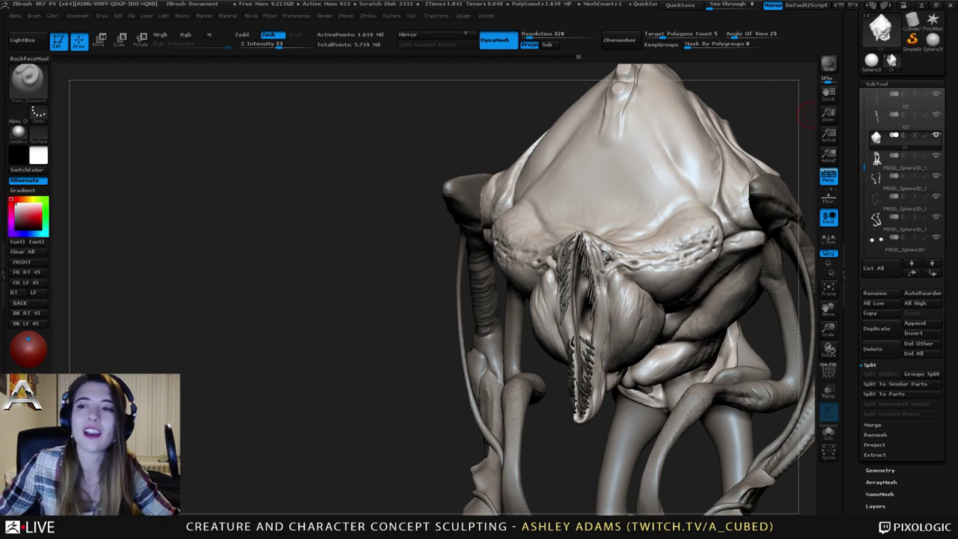
pyautogui.moveTo(572, 232); pyautogui.dragTo(671, 248, button='right')
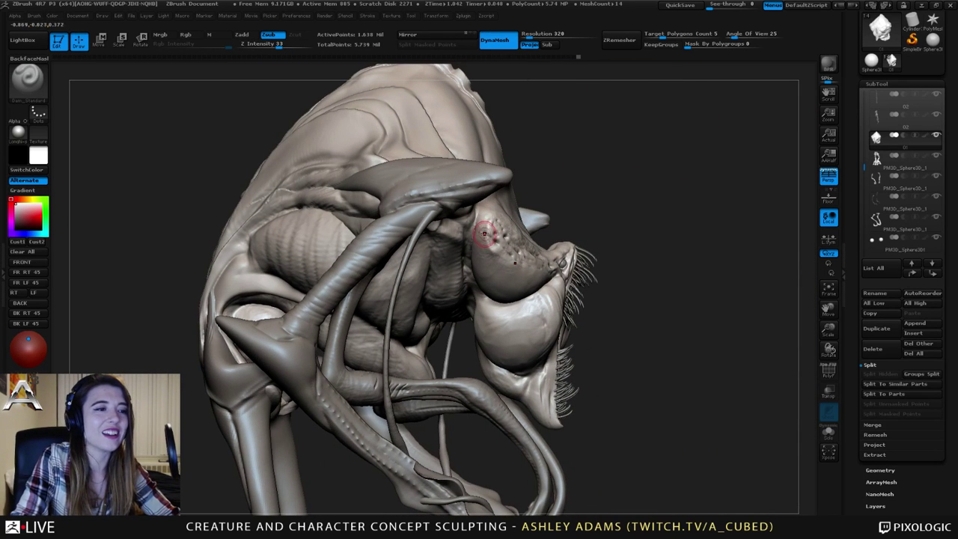
pyautogui.moveTo(492, 240)
pyautogui.mouseDown()
pyautogui.moveTo(488, 218)
pyautogui.moveTo(490, 241)
pyautogui.mouseUp()
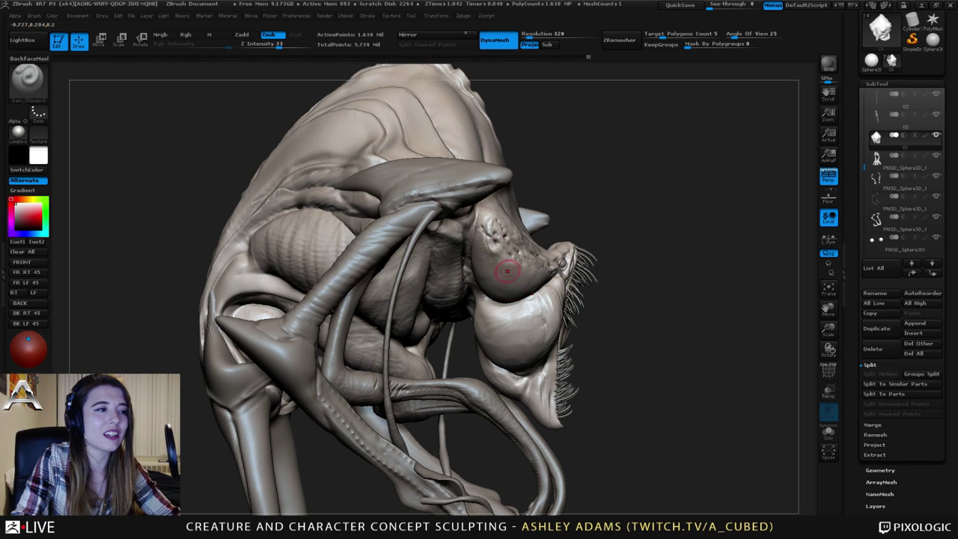
# Select the hind-leg subtool and carve creases around the knees and lower legs with the Dam_Standard brush.
pyautogui.moveTo(509, 270)
pyautogui.keyDown('ctrl'); pyautogui.mouseDown(button='right')
pyautogui.moveTo(517, 224)
pyautogui.moveTo(442, 232)
pyautogui.moveTo(408, 203)
pyautogui.mouseUp(button='right'); pyautogui.keyUp('ctrl')
pyautogui.moveTo(517, 217)
pyautogui.mouseDown(button='right')
pyautogui.moveTo(516, 262)
pyautogui.moveTo(546, 307)
pyautogui.moveTo(526, 244)
pyautogui.moveTo(611, 247)
pyautogui.moveTo(606, 193)
pyautogui.mouseUp(button='right')
pyautogui.press('space')
pyautogui.moveTo(625, 330); pyautogui.dragTo(511, 363, button='right')
pyautogui.keyDown('alt'); pyautogui.click(560, 374); pyautogui.keyUp('alt')
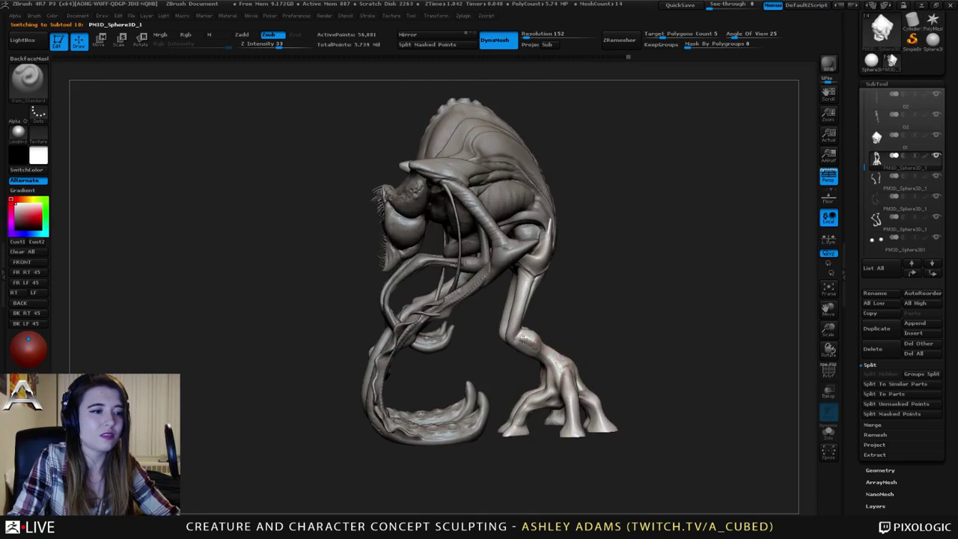
pyautogui.moveTo(530, 262); pyautogui.dragTo(515, 312, button='right')
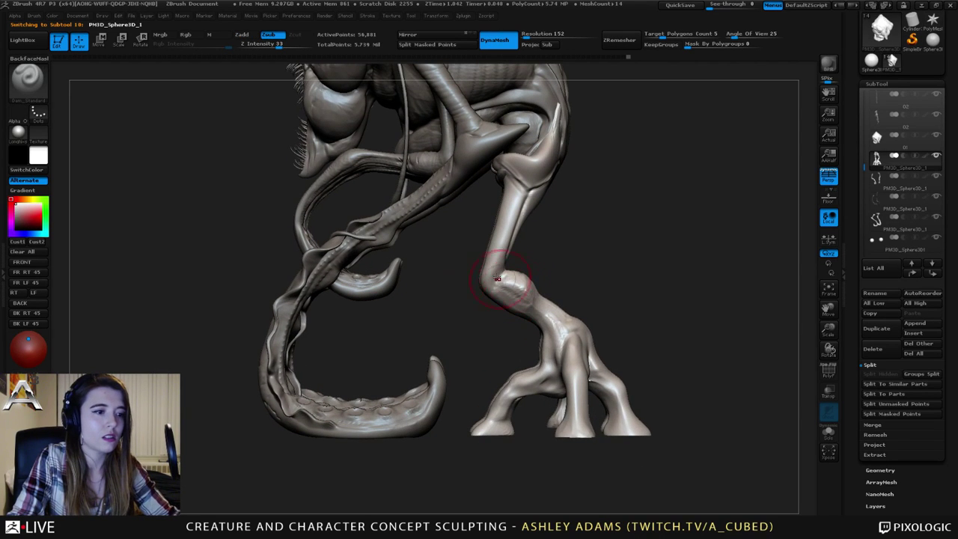
pyautogui.moveTo(530, 349); pyautogui.dragTo(546, 337, button='right')
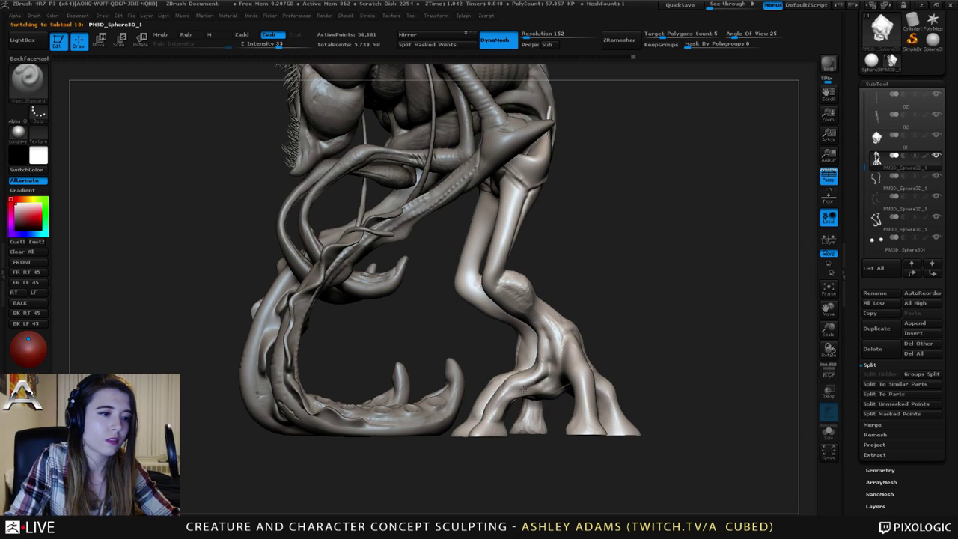
pyautogui.moveTo(511, 401); pyautogui.dragTo(528, 408, button='right')
# Carve Dam_Standard creases across the ankles and toe bases, including the inner sides and undersides of the hind feet.
pyautogui.moveTo(454, 374); pyautogui.dragTo(472, 394, button='right')
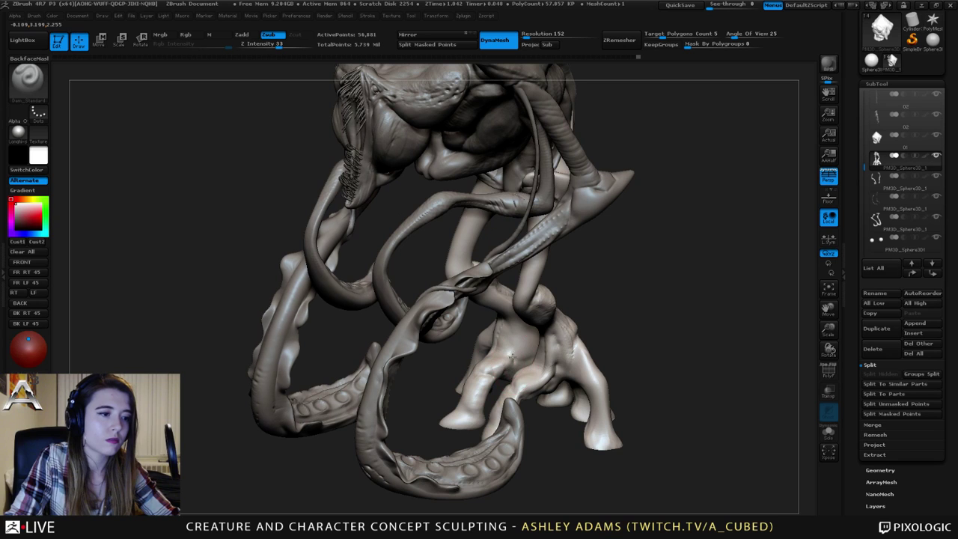
pyautogui.moveTo(506, 347); pyautogui.dragTo(513, 357, button='right')
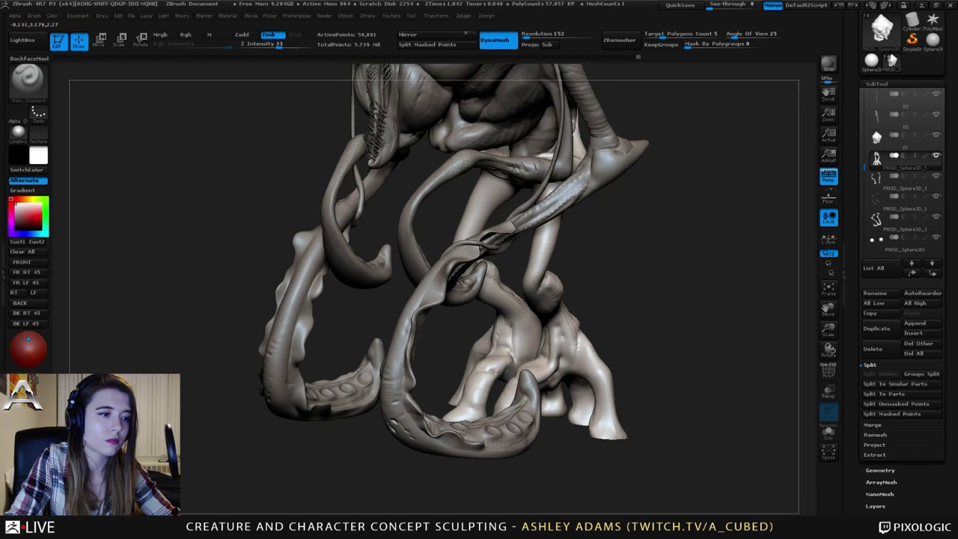
pyautogui.moveTo(502, 315); pyautogui.dragTo(515, 321)
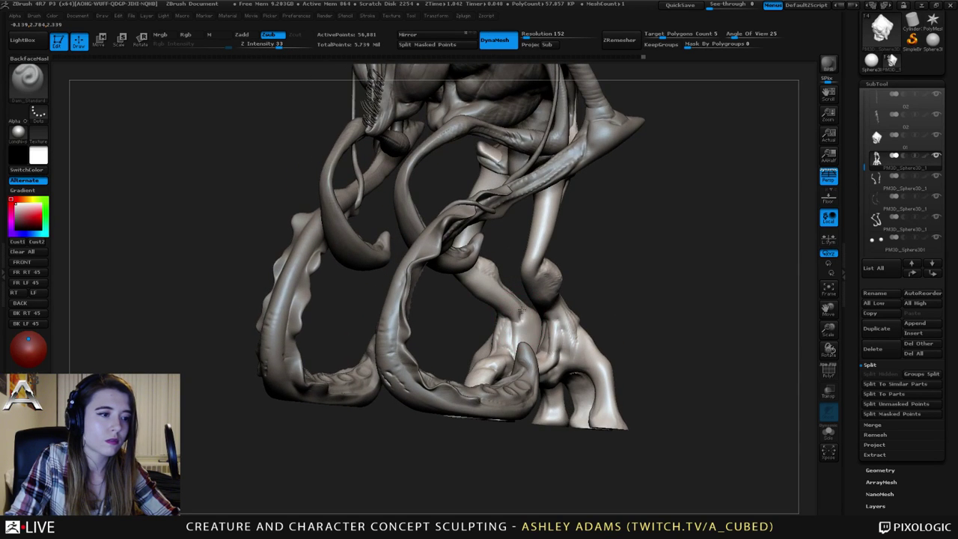
pyautogui.moveTo(522, 309); pyautogui.dragTo(542, 308, button='right')
pyautogui.moveTo(548, 290); pyautogui.dragTo(567, 303)
pyautogui.moveTo(615, 298); pyautogui.dragTo(617, 308, button='right')
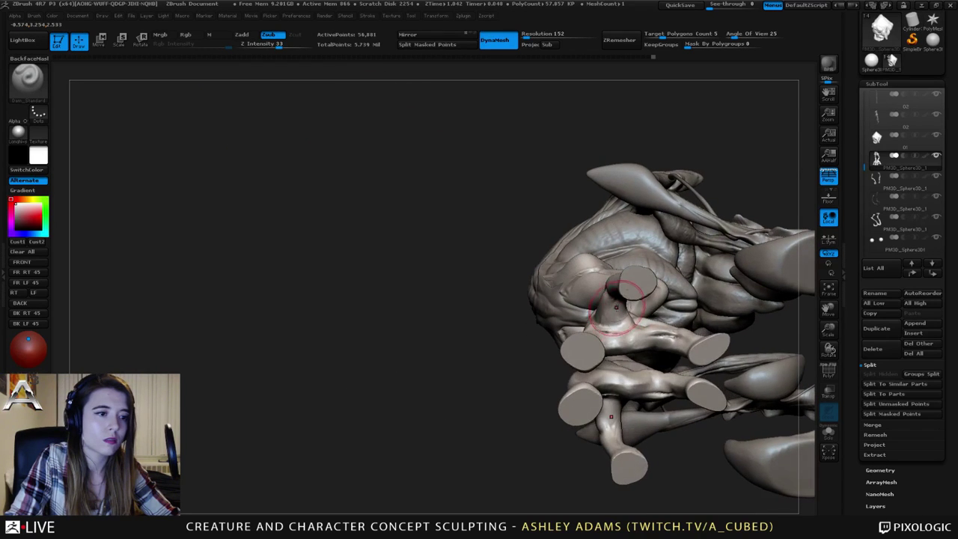
pyautogui.moveTo(614, 311); pyautogui.dragTo(601, 322)
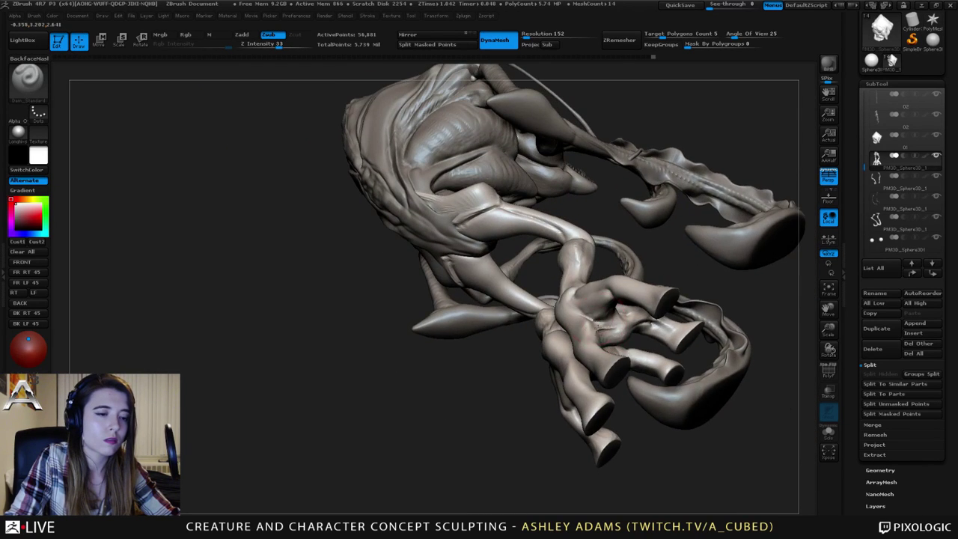
pyautogui.moveTo(597, 327)
pyautogui.mouseDown(button='right')
pyautogui.moveTo(545, 314)
pyautogui.moveTo(583, 322)
pyautogui.moveTo(548, 333)
pyautogui.moveTo(577, 342)
pyautogui.moveTo(569, 357)
pyautogui.moveTo(601, 329)
pyautogui.mouseUp(button='right')
# Reshape the ankles and outer toes of the hind feet with the SnakeHook brush.
pyautogui.press('b')
pyautogui.press('s')
pyautogui.press('h')
pyautogui.rightClick(577, 338)
pyautogui.rightClick(557, 331)
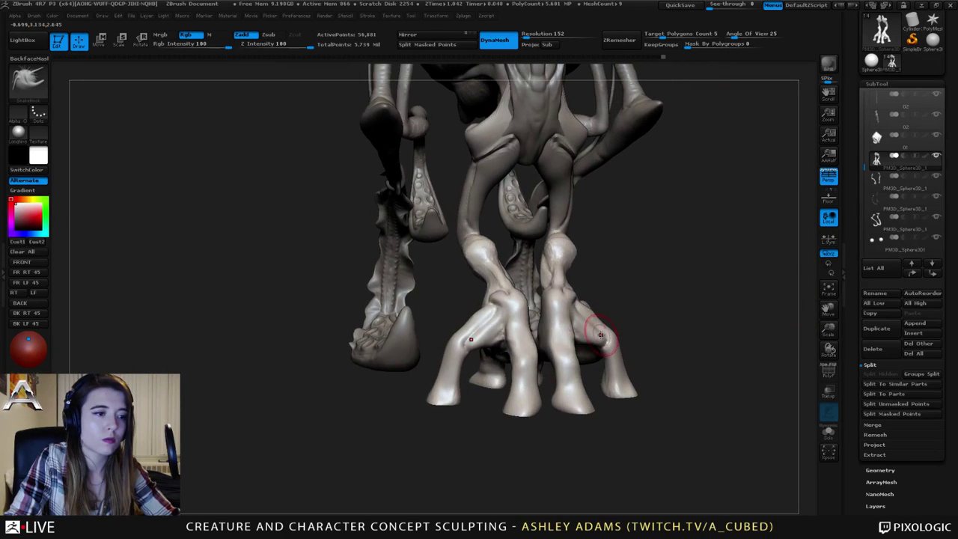
pyautogui.moveTo(531, 327); pyautogui.dragTo(504, 303, button='right')
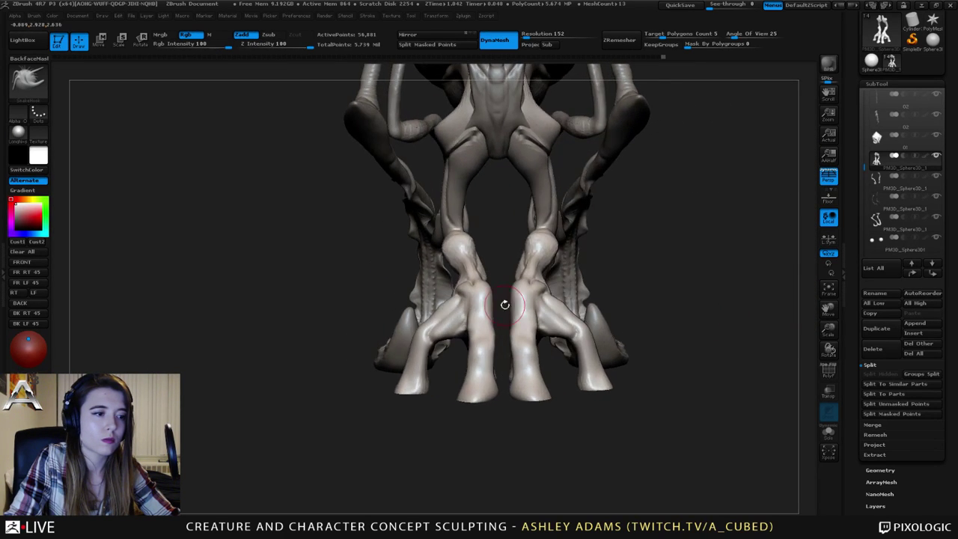
pyautogui.moveTo(497, 299); pyautogui.dragTo(492, 295)
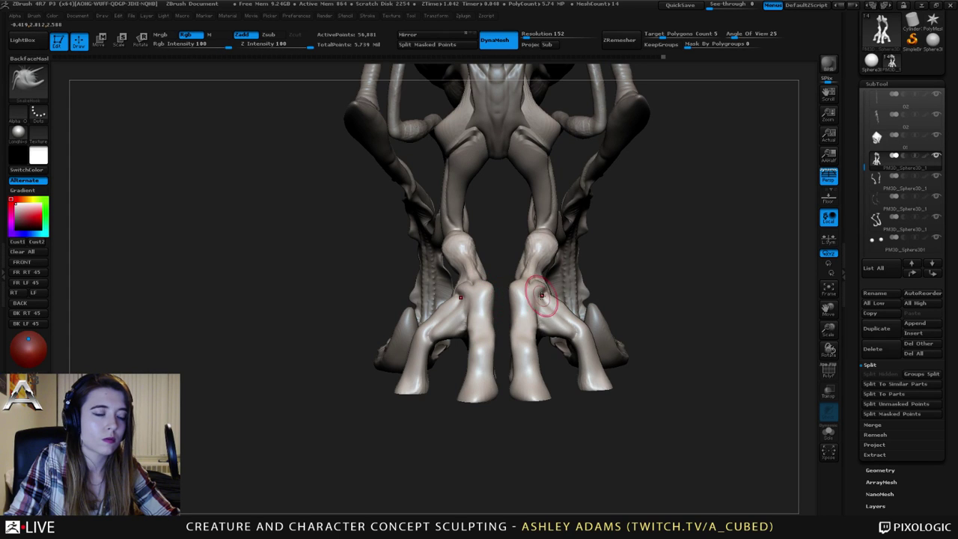
# Pull the bends of the outer hind toes outward into more pronounced knuckles.
pyautogui.press('space')
pyautogui.moveTo(567, 342); pyautogui.dragTo(572, 342)
pyautogui.moveTo(583, 326); pyautogui.dragTo(586, 319, button='right')
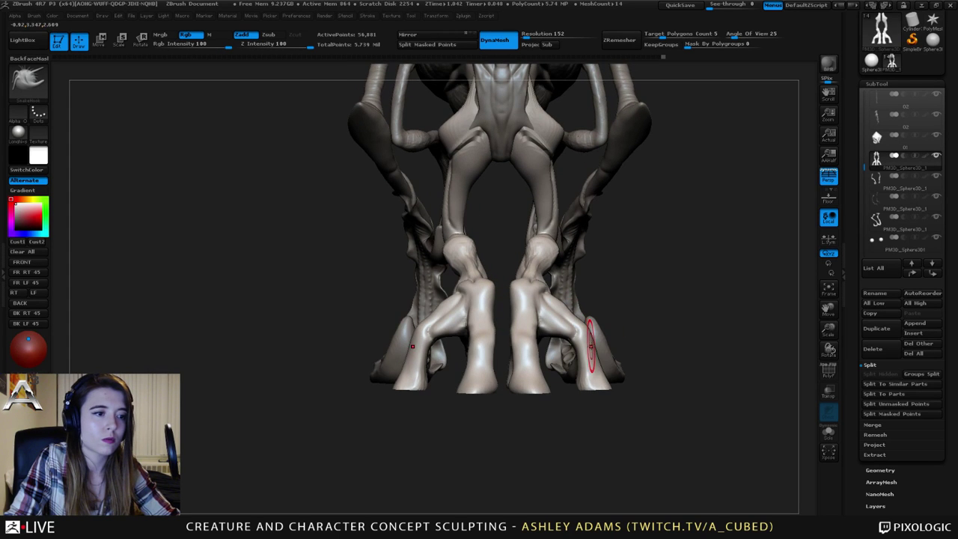
pyautogui.moveTo(594, 343); pyautogui.dragTo(589, 331)
pyautogui.moveTo(587, 329); pyautogui.dragTo(579, 330, button='right')
pyautogui.press('space')
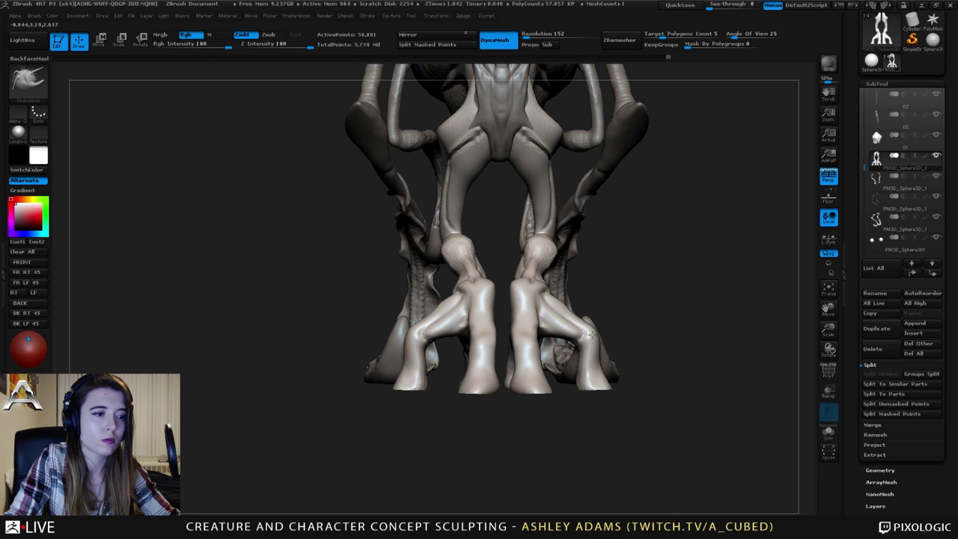
pyautogui.moveTo(592, 335); pyautogui.dragTo(592, 342)
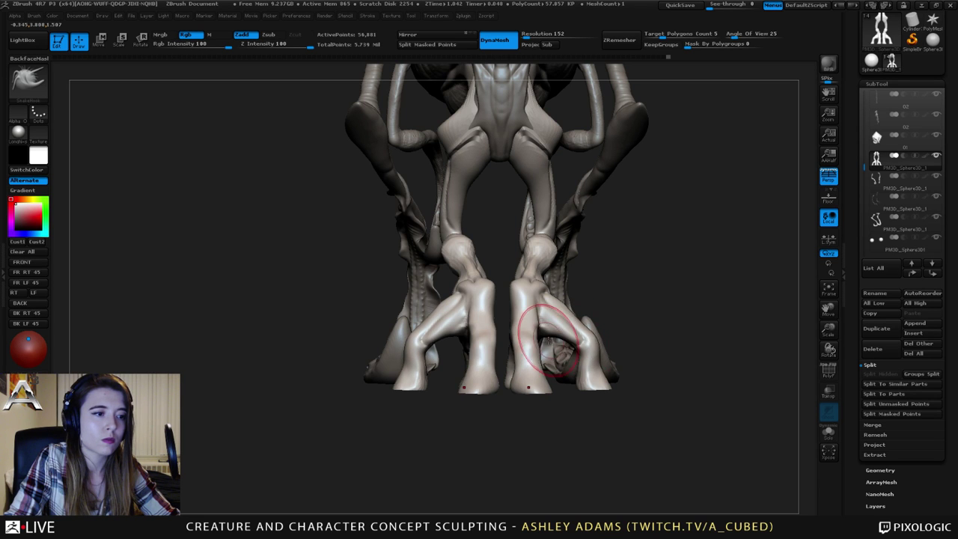
# Build up the hind-leg knee joints with the Inflat brush.
pyautogui.moveTo(549, 340); pyautogui.dragTo(500, 344, button='right')
pyautogui.keyDown('ctrl'); pyautogui.moveTo(371, 215); pyautogui.dragTo(472, 238, button='right'); pyautogui.keyUp('ctrl')
pyautogui.moveTo(561, 267); pyautogui.dragTo(483, 280, button='right')
pyautogui.keyDown('ctrl'); pyautogui.moveTo(542, 373); pyautogui.dragTo(542, 380, button='right'); pyautogui.keyUp('ctrl')
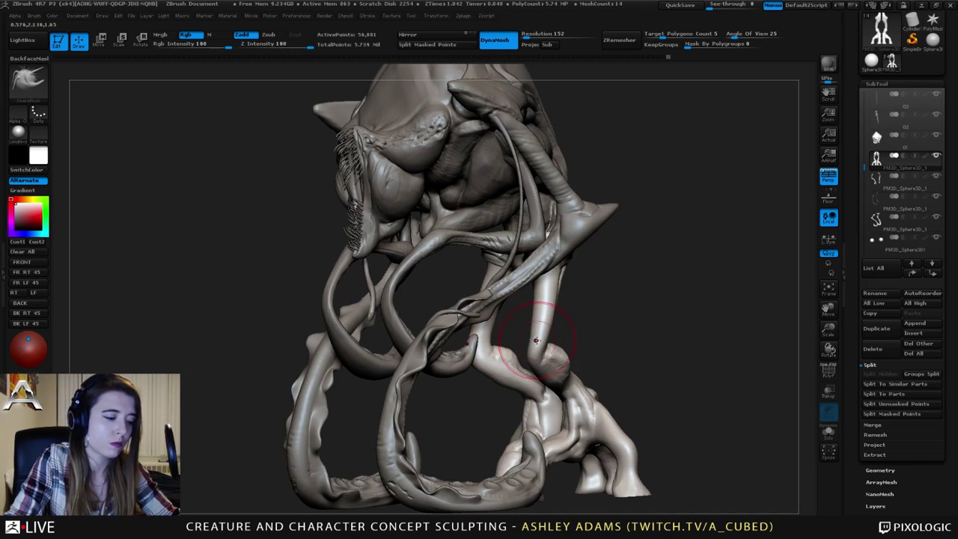
pyautogui.moveTo(518, 355)
pyautogui.mouseDown()
pyautogui.moveTo(532, 342)
pyautogui.moveTo(555, 363)
pyautogui.mouseUp()
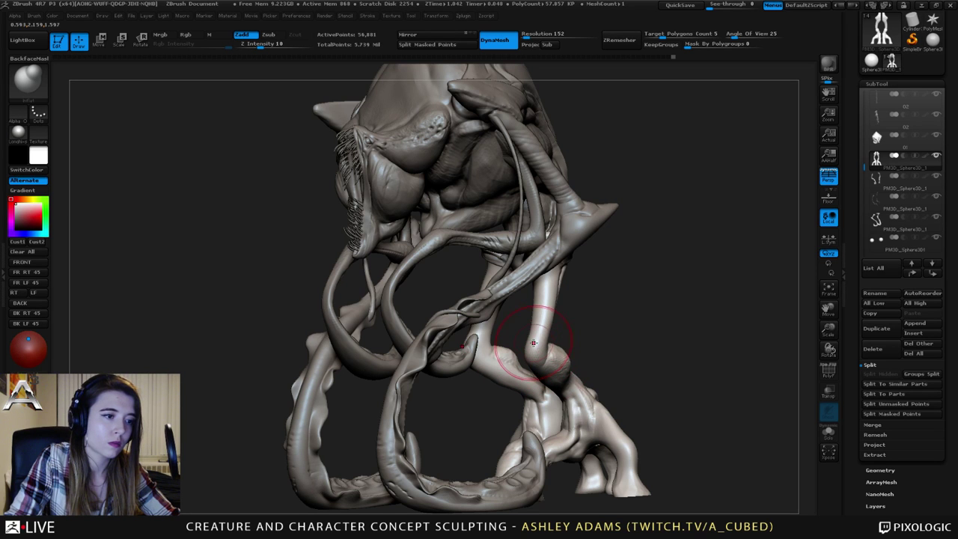
pyautogui.moveTo(528, 277)
pyautogui.mouseDown(button='right')
pyautogui.moveTo(674, 280)
pyautogui.moveTo(662, 280)
pyautogui.mouseUp(button='right')
# Isolate the hind legs and carve fine wrinkles over the bulging knee joints with the Dam_Standard brush.
pyautogui.press('b')
pyautogui.press('d')
pyautogui.press('s')
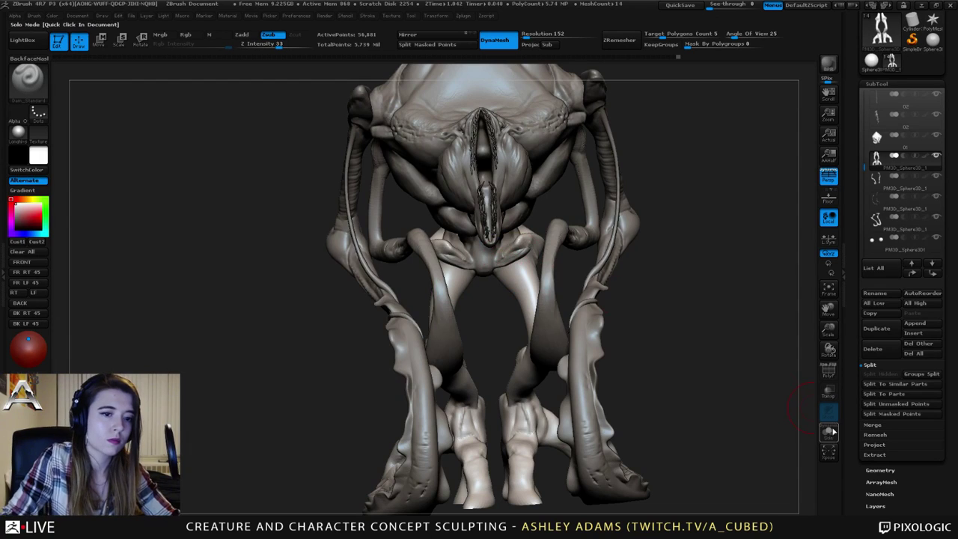
pyautogui.click(828, 432)
pyautogui.moveTo(506, 259)
pyautogui.mouseDown()
pyautogui.moveTo(531, 308)
pyautogui.moveTo(533, 364)
pyautogui.mouseUp()
pyautogui.moveTo(534, 364); pyautogui.dragTo(530, 361, button='right')
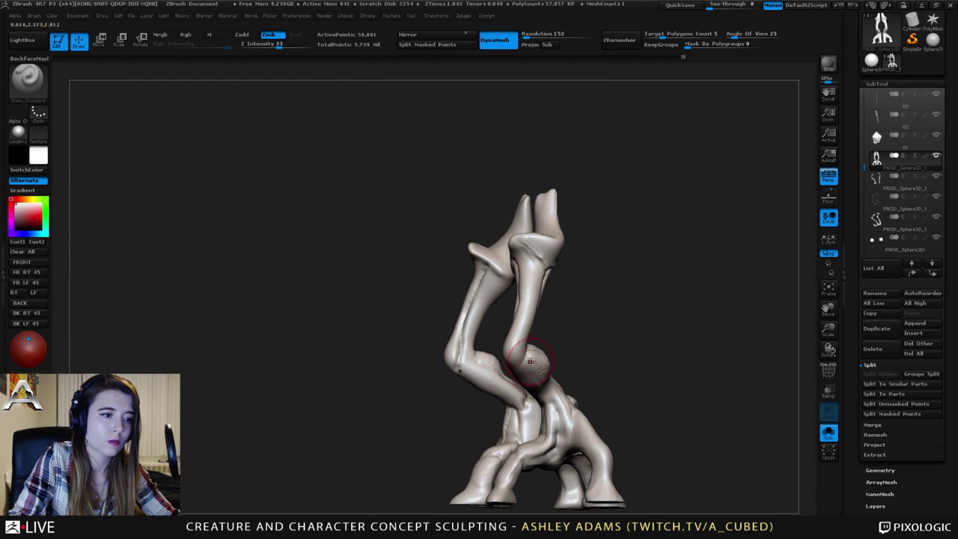
pyautogui.moveTo(530, 355); pyautogui.dragTo(521, 365)
# Extend the Dam_Standard creases around the knee bends and down the lower legs toward the ankles.
pyautogui.moveTo(521, 365)
pyautogui.mouseDown(button='right')
pyautogui.moveTo(558, 348)
pyautogui.moveTo(551, 358)
pyautogui.mouseUp(button='right')
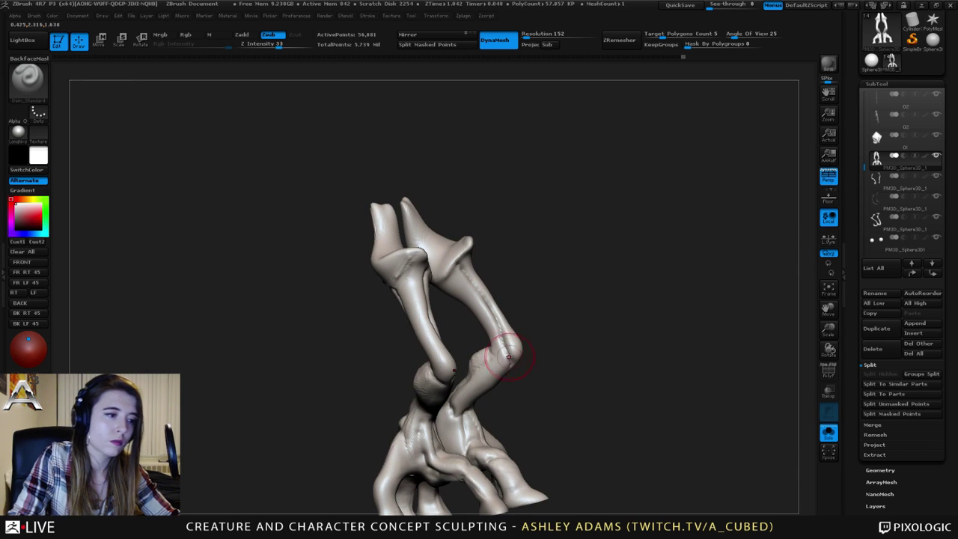
pyautogui.moveTo(503, 349); pyautogui.dragTo(488, 361)
pyautogui.moveTo(483, 363); pyautogui.dragTo(494, 366, button='right')
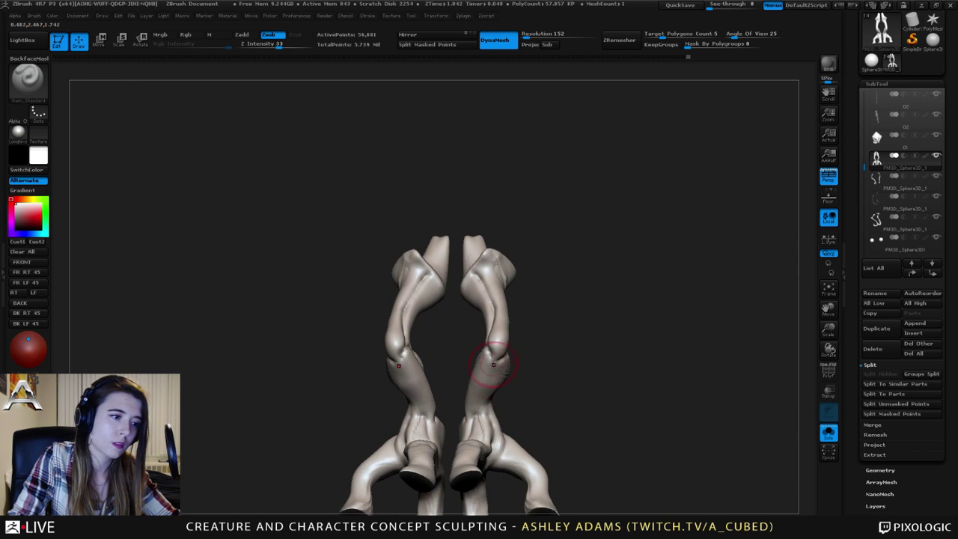
pyautogui.moveTo(491, 380); pyautogui.dragTo(477, 418)
pyautogui.moveTo(506, 401); pyautogui.dragTo(473, 387, button='right')
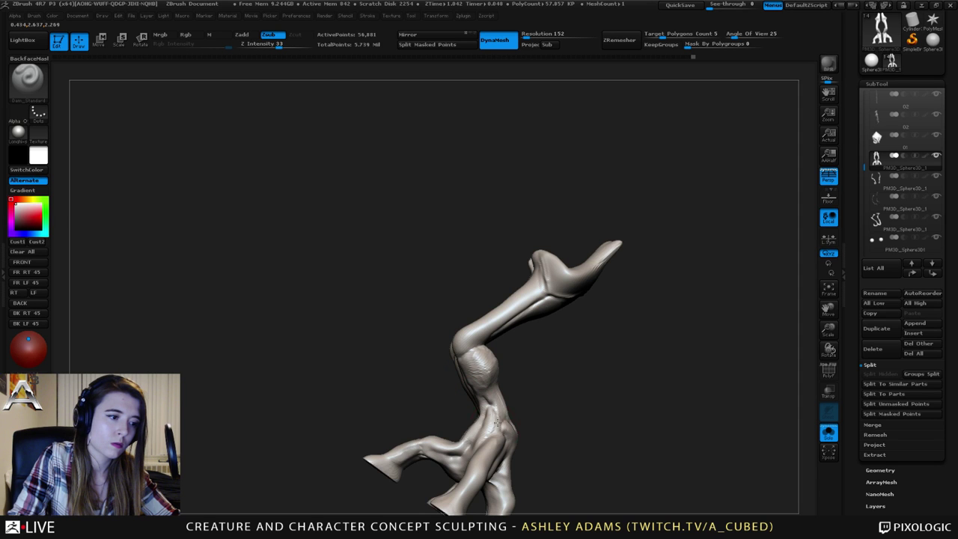
pyautogui.moveTo(497, 423); pyautogui.dragTo(563, 412, button='right')
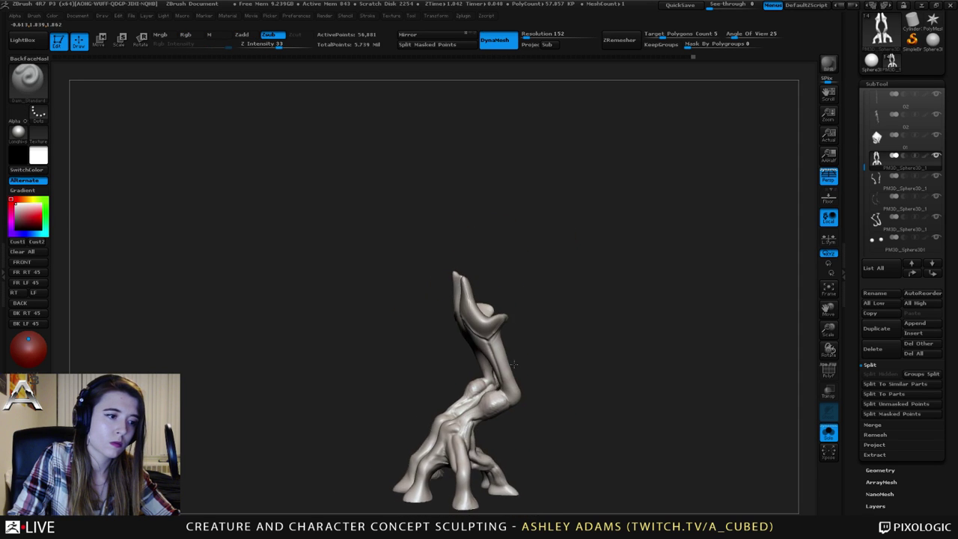
pyautogui.keyDown('alt'); pyautogui.moveTo(513, 364); pyautogui.dragTo(596, 311, button='right'); pyautogui.keyUp('alt')
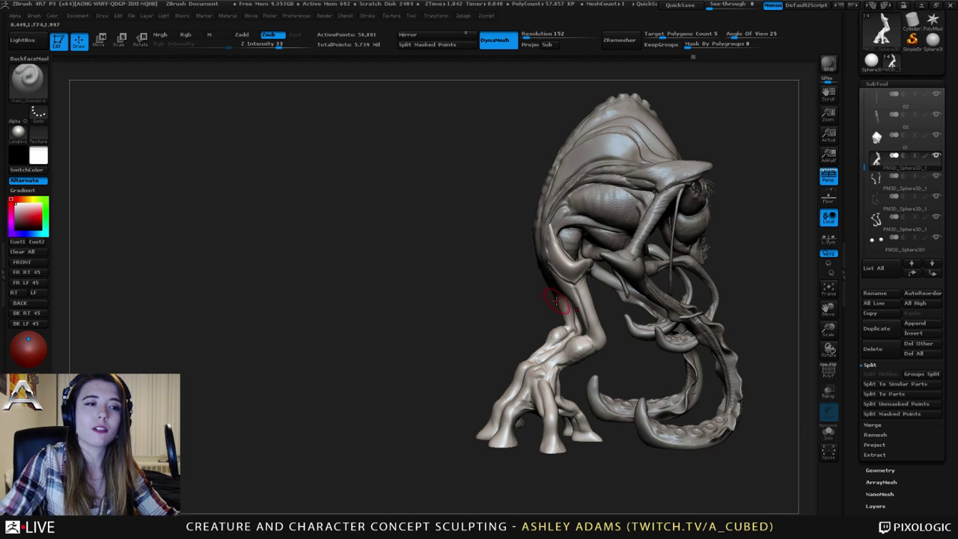
# Refine the hip area of the hind legs, pulling its form with the SnakeHook brush.
pyautogui.moveTo(719, 247); pyautogui.dragTo(554, 244)
pyautogui.moveTo(554, 245)
pyautogui.keyDown('ctrl'); pyautogui.mouseDown(button='right')
pyautogui.moveTo(553, 296)
pyautogui.moveTo(490, 311)
pyautogui.moveTo(515, 308)
pyautogui.mouseUp(button='right'); pyautogui.keyUp('ctrl')
pyautogui.press('space')
pyautogui.moveTo(560, 253); pyautogui.dragTo(557, 235)
pyautogui.press('b')
pyautogui.press('s')
pyautogui.press('h')
pyautogui.moveTo(581, 271); pyautogui.dragTo(581, 271)
pyautogui.moveTo(692, 280)
pyautogui.mouseDown(button='right')
pyautogui.moveTo(618, 287)
pyautogui.moveTo(581, 267)
pyautogui.moveTo(627, 256)
pyautogui.moveTo(602, 251)
pyautogui.moveTo(653, 251)
pyautogui.moveTo(593, 245)
pyautogui.moveTo(645, 243)
pyautogui.mouseUp(button='right')
pyautogui.moveTo(488, 245); pyautogui.dragTo(566, 262, button='right')
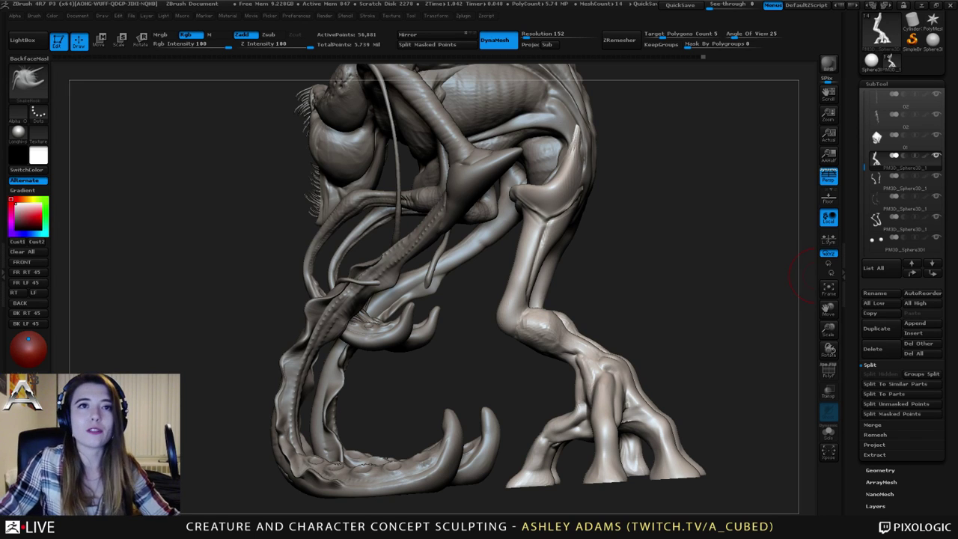
# Select the thin feelers on the front limbs and examine them against the whole creature from several sides.
pyautogui.moveTo(856, 37); pyautogui.dragTo(857, 122)
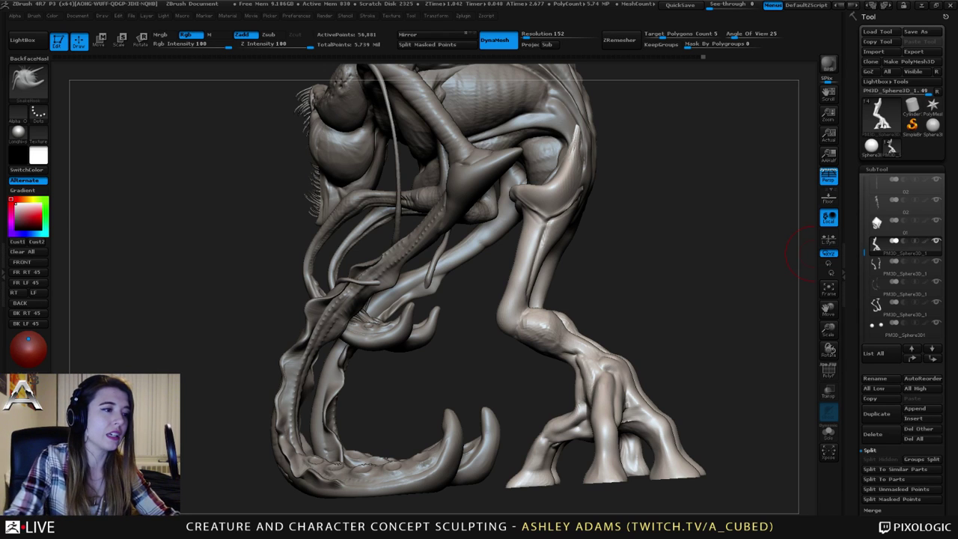
pyautogui.moveTo(388, 247)
pyautogui.mouseDown(button='right')
pyautogui.moveTo(409, 276)
pyautogui.moveTo(383, 262)
pyautogui.mouseUp(button='right')
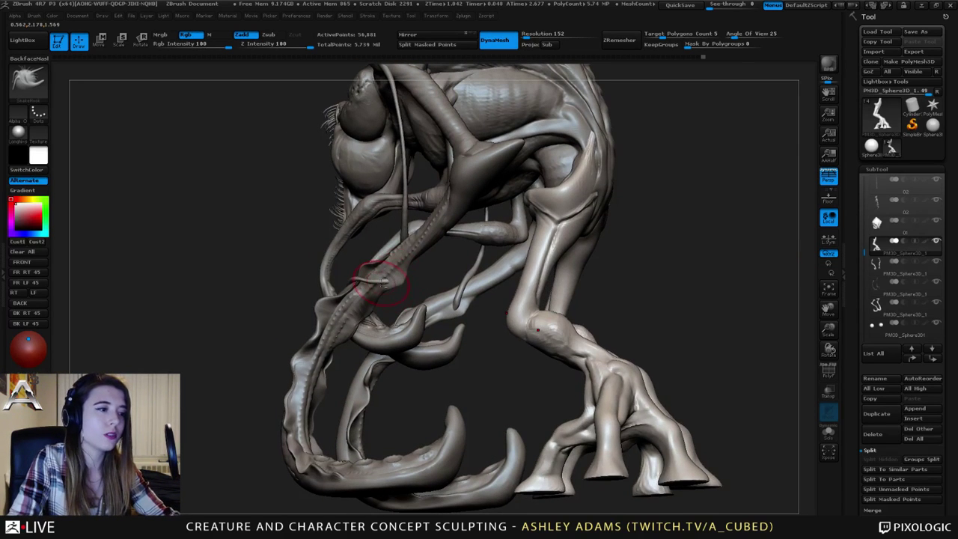
pyautogui.keyDown('alt'); pyautogui.click(390, 282); pyautogui.keyUp('alt')
pyautogui.moveTo(389, 281); pyautogui.dragTo(392, 289)
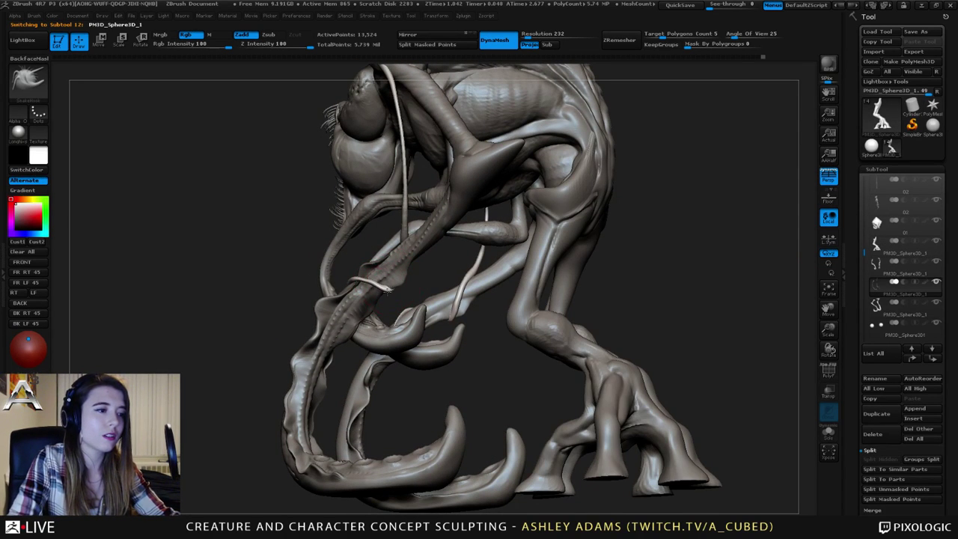
pyautogui.moveTo(388, 290)
pyautogui.mouseDown(button='right')
pyautogui.moveTo(345, 306)
pyautogui.moveTo(383, 294)
pyautogui.moveTo(411, 304)
pyautogui.moveTo(449, 266)
pyautogui.moveTo(393, 290)
pyautogui.mouseUp(button='right')
pyautogui.keyDown('ctrl'); pyautogui.moveTo(413, 235); pyautogui.dragTo(421, 259, button='right'); pyautogui.keyUp('ctrl')
pyautogui.keyDown('alt'); pyautogui.moveTo(422, 215); pyautogui.dragTo(478, 271, button='right'); pyautogui.keyUp('alt')
pyautogui.moveTo(430, 241); pyautogui.dragTo(446, 227, button='right')
pyautogui.moveTo(445, 227); pyautogui.dragTo(494, 225, button='right')
pyautogui.keyDown('alt'); pyautogui.moveTo(360, 231); pyautogui.dragTo(440, 210, button='right'); pyautogui.keyUp('alt')
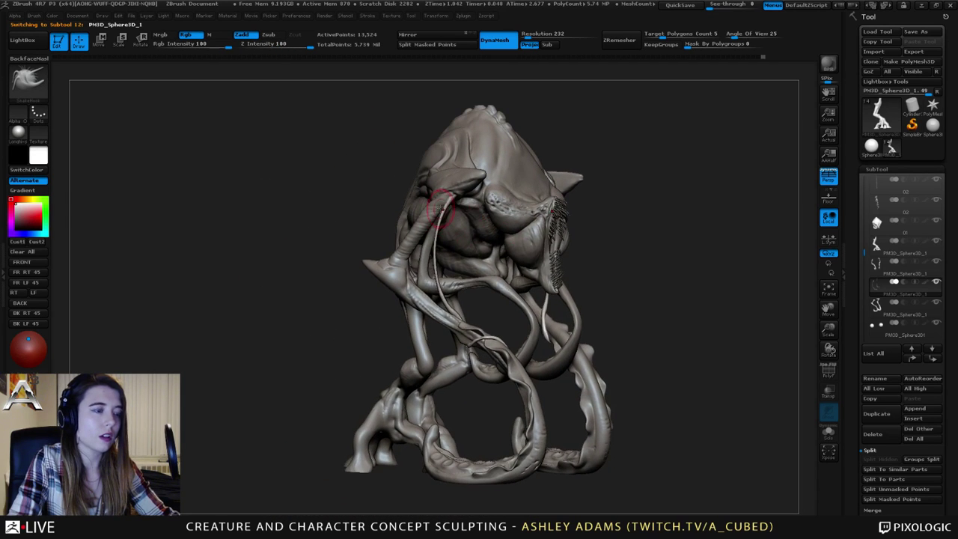
# Draw a winding CurveTube strand on the hind-leg subtool from the hip around the knee to the top of the foot.
pyautogui.press('b')
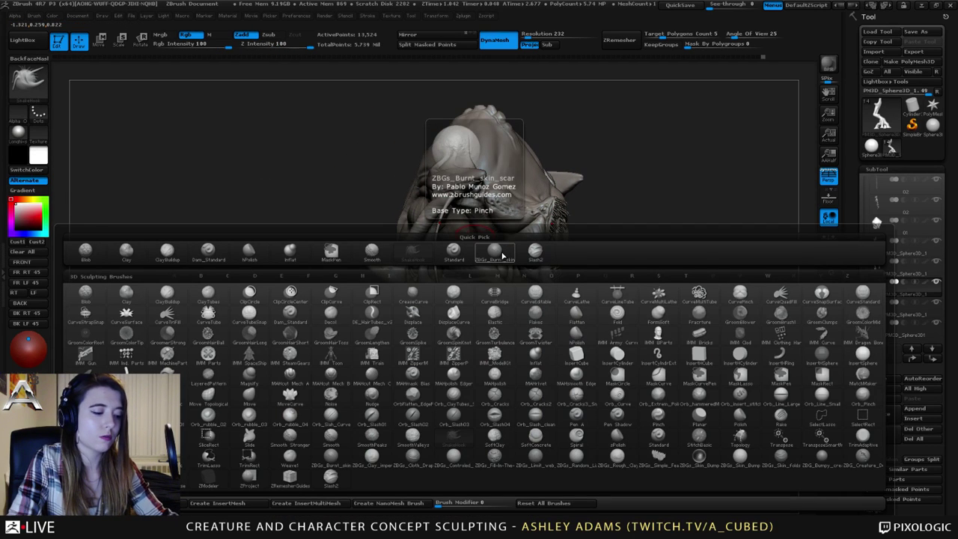
pyautogui.press('c')
pyautogui.click(207, 319)
pyautogui.moveTo(385, 242)
pyautogui.mouseDown(button='right')
pyautogui.moveTo(470, 233)
pyautogui.moveTo(559, 159)
pyautogui.mouseUp(button='right')
pyautogui.keyDown('alt'); pyautogui.click(417, 203); pyautogui.keyUp('alt')
pyautogui.moveTo(410, 204); pyautogui.dragTo(379, 221, button='right')
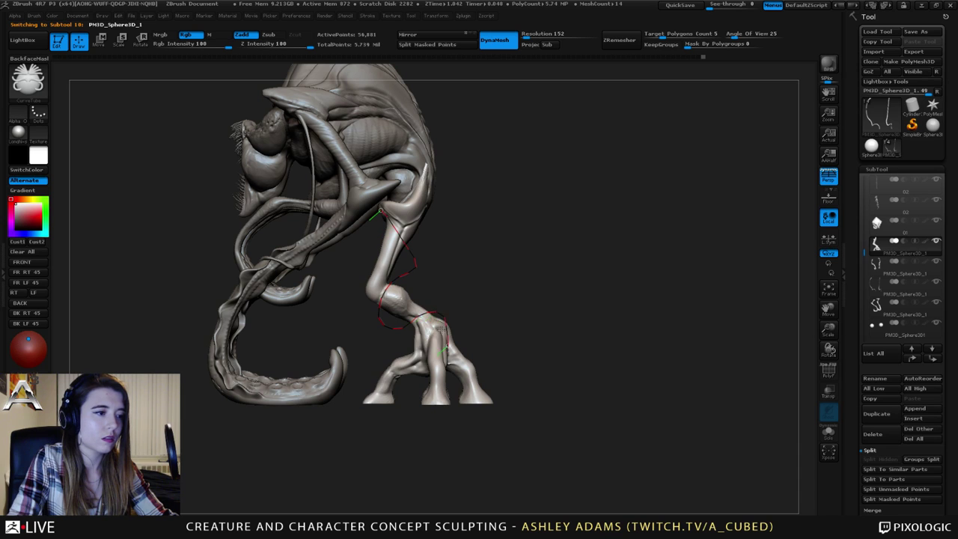
pyautogui.moveTo(440, 329); pyautogui.dragTo(447, 346)
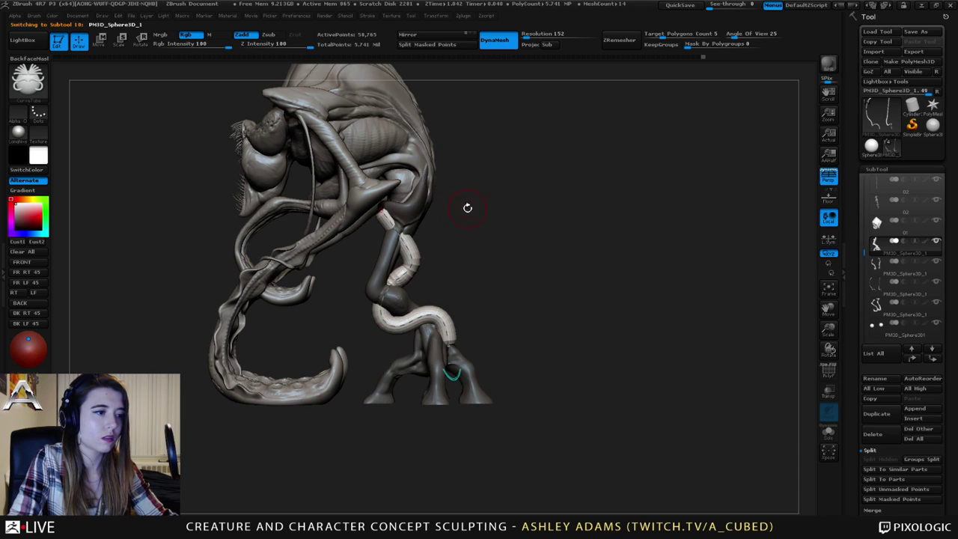
pyautogui.rightClick(397, 234)
pyautogui.moveTo(431, 229)
pyautogui.mouseDown(button='right')
pyautogui.moveTo(385, 227)
pyautogui.moveTo(442, 226)
pyautogui.mouseUp(button='right')
# Pull the upper part of the new tubes into the hips and toward the thighs with the SnakeHook brush.
pyautogui.press('b')
pyautogui.press('s')
pyautogui.press('h')
pyautogui.rightClick(396, 216)
pyautogui.moveTo(389, 213); pyautogui.dragTo(403, 213)
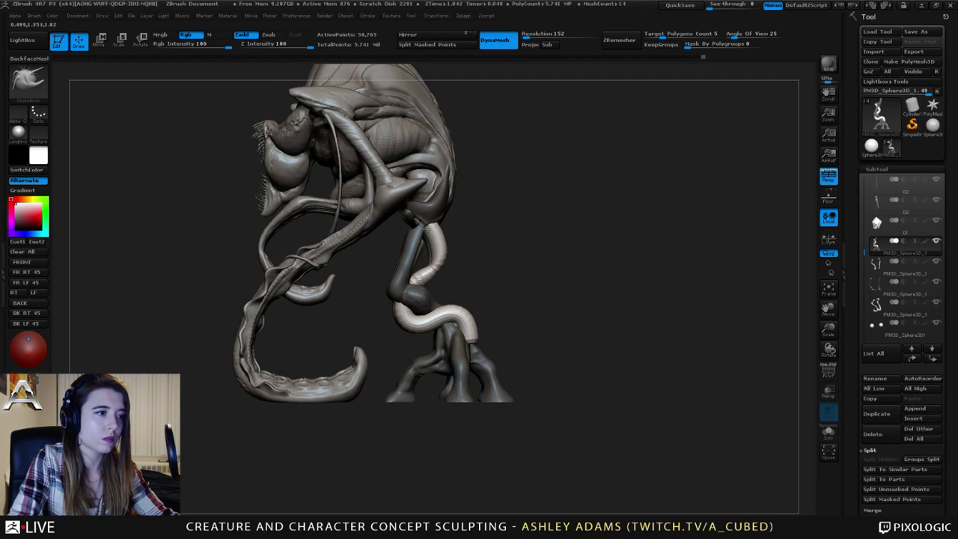
pyautogui.moveTo(431, 224); pyautogui.dragTo(381, 227, button='right')
pyautogui.moveTo(426, 234)
pyautogui.mouseDown()
pyautogui.moveTo(434, 231)
pyautogui.moveTo(442, 250)
pyautogui.mouseUp()
pyautogui.moveTo(437, 285); pyautogui.dragTo(449, 286)
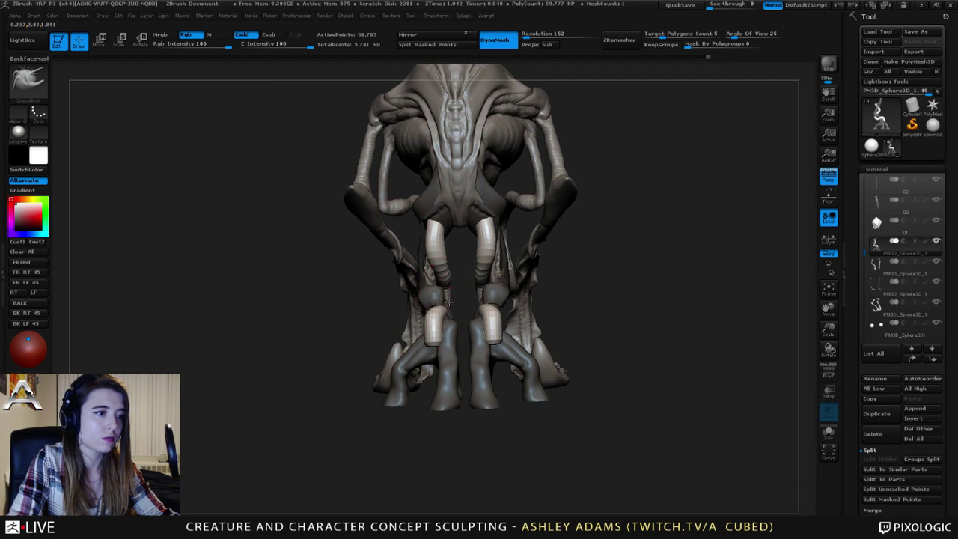
# Wrap the middle of the tubes closer around the knees and smooth their bends.
pyautogui.moveTo(423, 304); pyautogui.dragTo(445, 310, button='right')
pyautogui.moveTo(441, 312); pyautogui.dragTo(437, 322)
pyautogui.moveTo(438, 299); pyautogui.dragTo(460, 288, button='right')
pyautogui.moveTo(456, 262)
pyautogui.keyDown('shift'); pyautogui.mouseDown()
pyautogui.moveTo(437, 286)
pyautogui.moveTo(460, 231)
pyautogui.moveTo(448, 279)
pyautogui.mouseUp(); pyautogui.keyUp('shift')
pyautogui.moveTo(427, 311)
pyautogui.keyDown('shift'); pyautogui.mouseDown()
pyautogui.moveTo(436, 325)
pyautogui.moveTo(442, 319)
pyautogui.mouseUp(); pyautogui.keyUp('shift')
pyautogui.moveTo(439, 320); pyautogui.dragTo(413, 323, button='right')
# Pull the lower ends of the tubes in against the shins and hind feet.
pyautogui.moveTo(490, 329); pyautogui.dragTo(496, 356)
pyautogui.moveTo(471, 355); pyautogui.dragTo(438, 352, button='right')
pyautogui.moveTo(509, 339)
pyautogui.mouseDown()
pyautogui.moveTo(495, 339)
pyautogui.moveTo(503, 343)
pyautogui.mouseUp()
pyautogui.moveTo(500, 339)
pyautogui.mouseDown(button='right')
pyautogui.moveTo(538, 328)
pyautogui.moveTo(473, 361)
pyautogui.moveTo(432, 361)
pyautogui.moveTo(473, 367)
pyautogui.mouseUp(button='right')
pyautogui.rightClick(513, 342)
pyautogui.rightClick(509, 323)
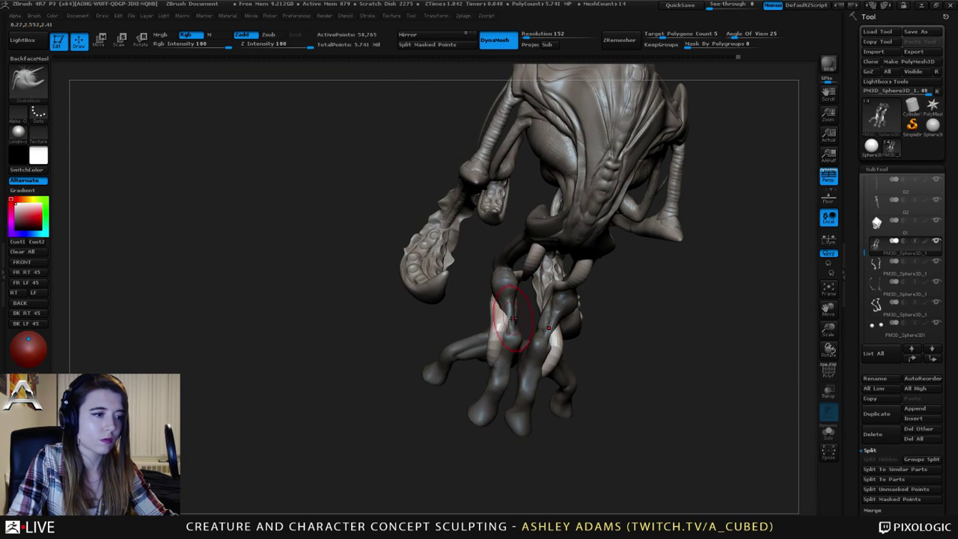
pyautogui.moveTo(515, 321)
pyautogui.mouseDown()
pyautogui.moveTo(505, 318)
pyautogui.moveTo(499, 332)
pyautogui.mouseUp()
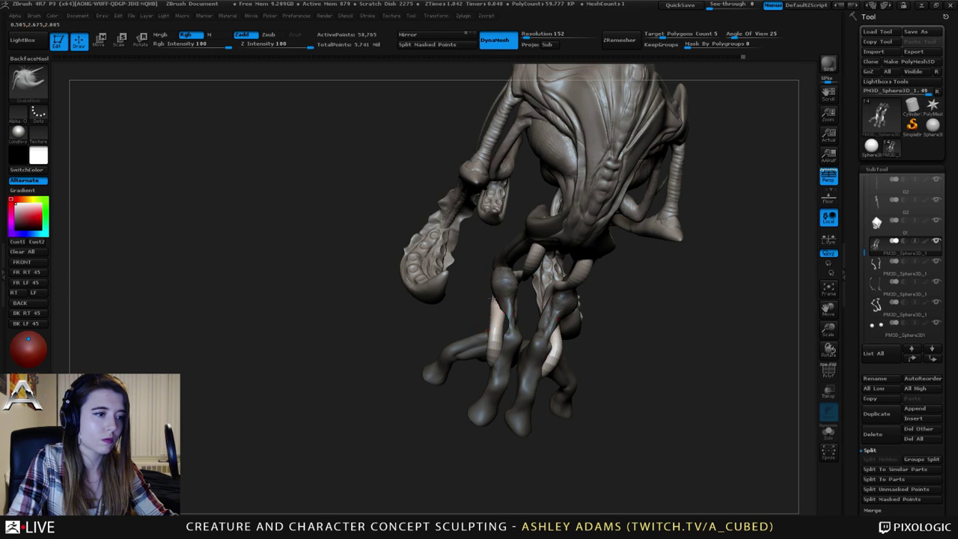
# Smooth the tubes' bends below the knees and pull their lower ends in against the shins.
pyautogui.moveTo(499, 329)
pyautogui.mouseDown(button='right')
pyautogui.moveTo(494, 299)
pyautogui.moveTo(519, 310)
pyautogui.moveTo(488, 323)
pyautogui.mouseUp(button='right')
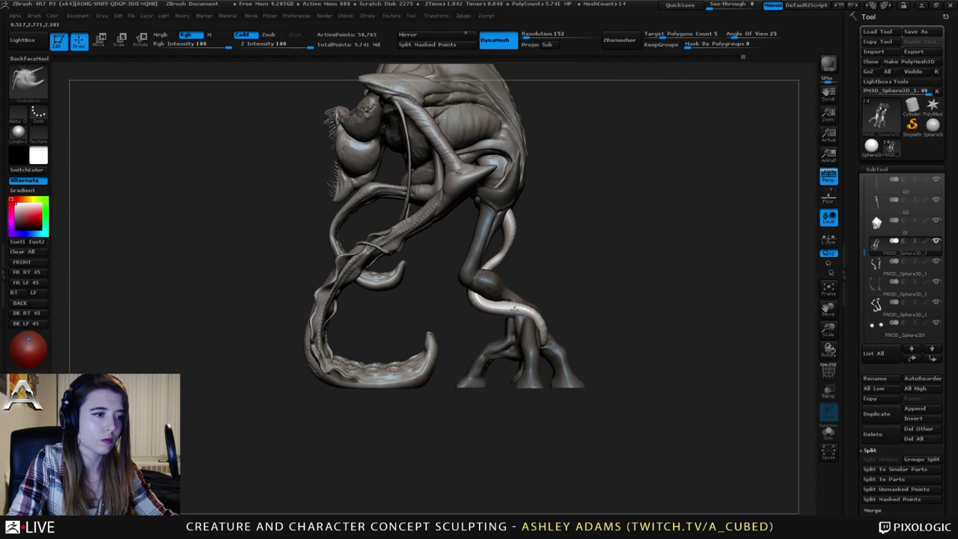
pyautogui.moveTo(492, 305); pyautogui.dragTo(494, 310)
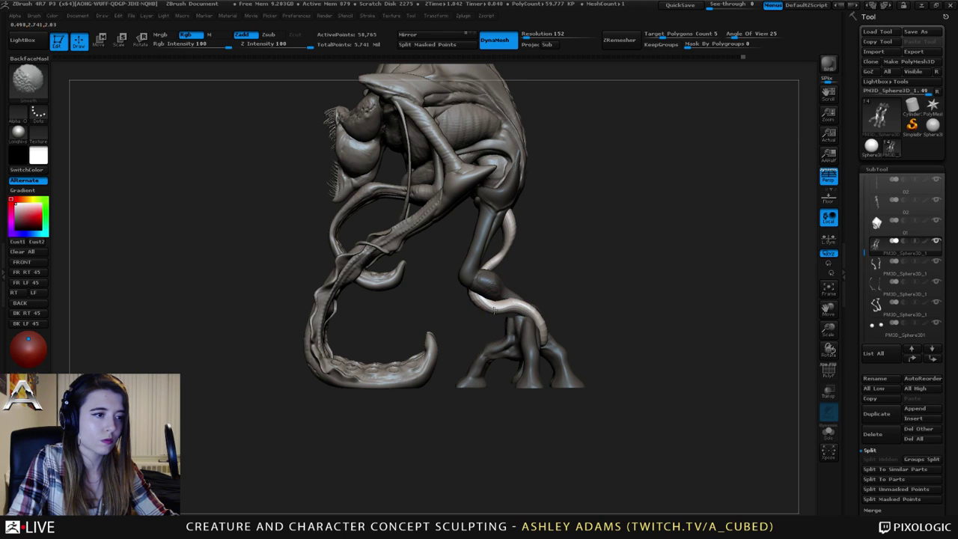
pyautogui.moveTo(533, 312)
pyautogui.mouseDown(button='right')
pyautogui.moveTo(558, 313)
pyautogui.moveTo(464, 317)
pyautogui.mouseUp(button='right')
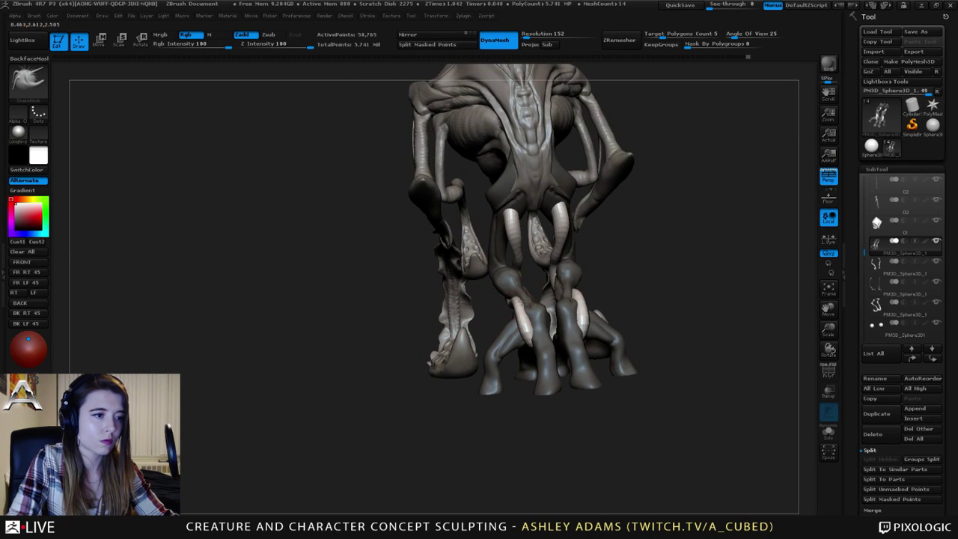
pyautogui.moveTo(521, 302); pyautogui.dragTo(494, 293, button='right')
pyautogui.press('space')
pyautogui.moveTo(513, 307); pyautogui.dragTo(528, 302)
# Pull the tubes' outer loops in closer around the knees with the SnakeHook brush.
pyautogui.moveTo(528, 295); pyautogui.dragTo(601, 290, button='right')
pyautogui.moveTo(600, 289)
pyautogui.keyDown('alt'); pyautogui.mouseDown(button='right')
pyautogui.moveTo(558, 283)
pyautogui.moveTo(586, 280)
pyautogui.mouseUp(button='right'); pyautogui.keyUp('alt')
pyautogui.moveTo(545, 270); pyautogui.dragTo(563, 266)
pyautogui.moveTo(575, 268); pyautogui.dragTo(502, 271, button='right')
pyautogui.moveTo(592, 246); pyautogui.dragTo(569, 253)
pyautogui.moveTo(566, 263); pyautogui.dragTo(515, 252, button='right')
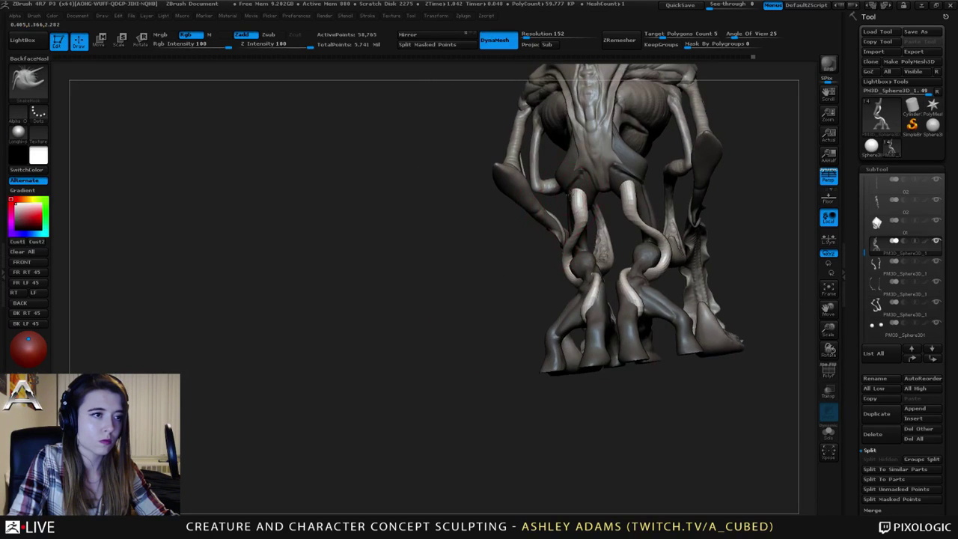
# Pull the tubes' upper ends toward the hips and tighten their curve around the knees and shins.
pyautogui.moveTo(567, 194); pyautogui.dragTo(559, 194, button='right')
pyautogui.moveTo(573, 196); pyautogui.dragTo(596, 190)
pyautogui.moveTo(546, 193); pyautogui.dragTo(655, 196, button='right')
pyautogui.moveTo(573, 262); pyautogui.dragTo(564, 253)
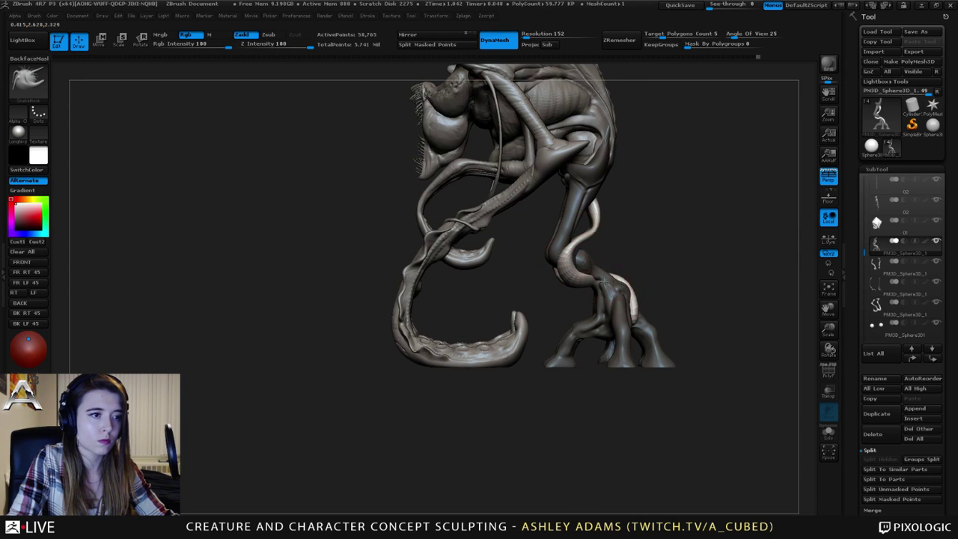
pyautogui.moveTo(603, 282); pyautogui.dragTo(597, 277)
# Smooth the tubes' outer bends above the knees.
pyautogui.moveTo(598, 271); pyautogui.dragTo(451, 272, button='right')
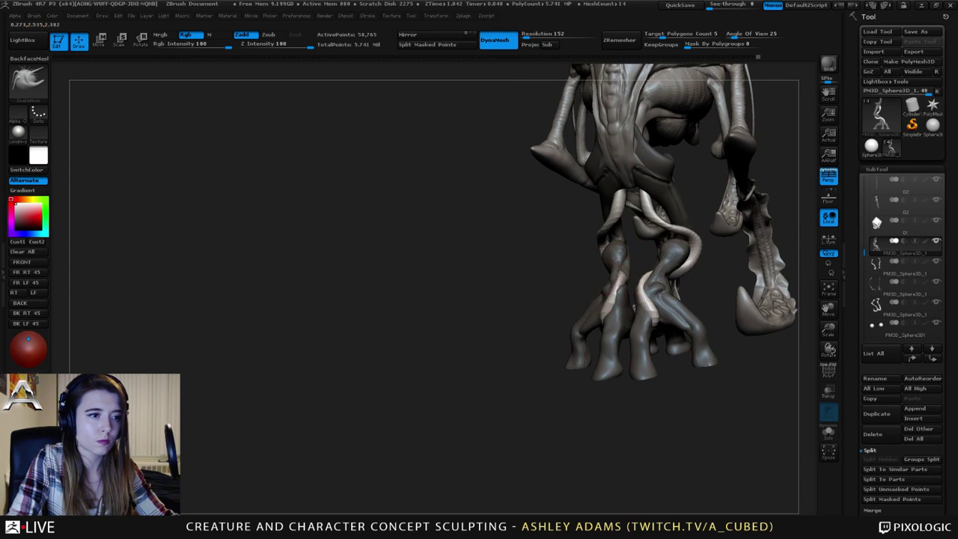
pyautogui.moveTo(657, 285)
pyautogui.mouseDown(button='right')
pyautogui.moveTo(615, 295)
pyautogui.moveTo(562, 279)
pyautogui.mouseUp(button='right')
pyautogui.moveTo(680, 241)
pyautogui.keyDown('shift'); pyautogui.mouseDown()
pyautogui.moveTo(672, 259)
pyautogui.moveTo(679, 239)
pyautogui.mouseUp(); pyautogui.keyUp('shift')
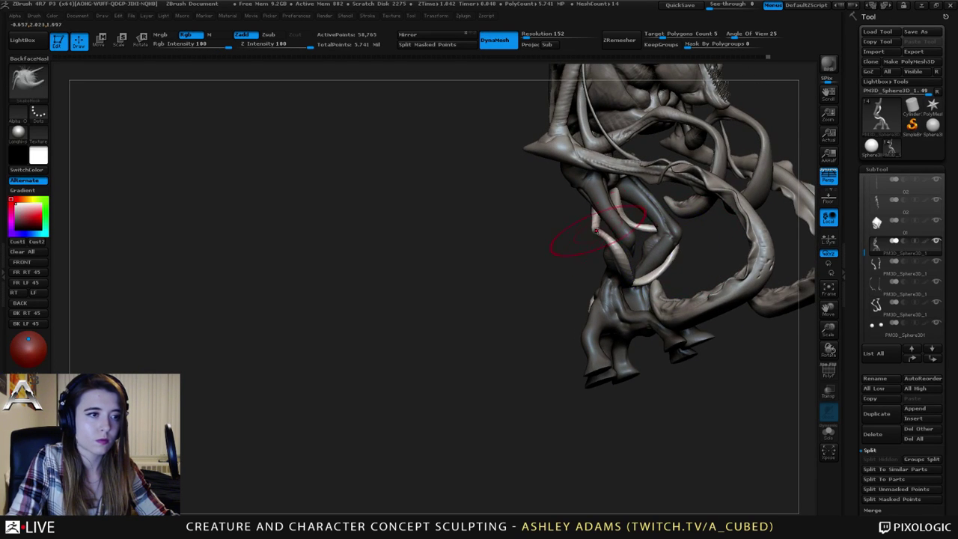
pyautogui.moveTo(588, 232)
pyautogui.mouseDown(button='right')
pyautogui.moveTo(650, 238)
pyautogui.moveTo(680, 229)
pyautogui.moveTo(612, 239)
pyautogui.moveTo(649, 235)
pyautogui.mouseUp(button='right')
pyautogui.moveTo(451, 176); pyautogui.dragTo(652, 232)
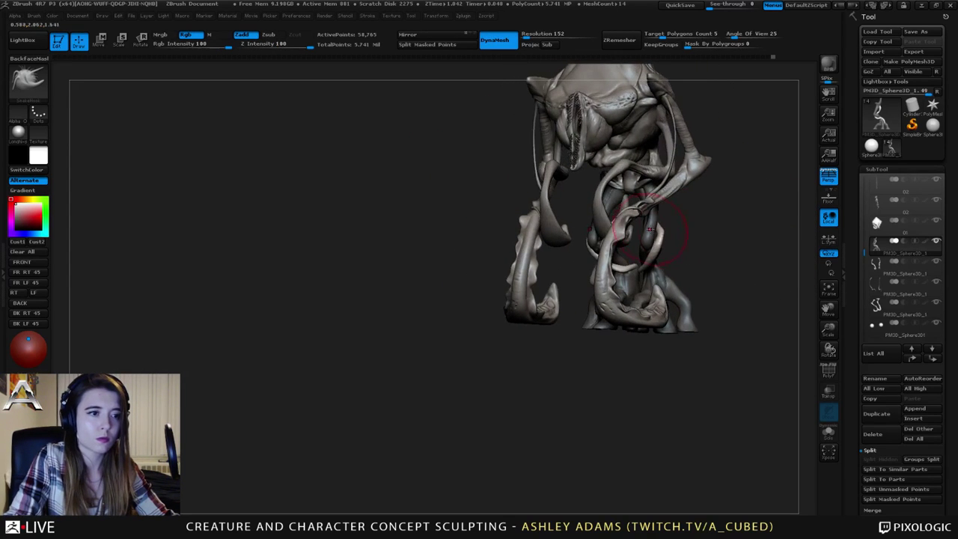
# Split the winding tubes off the hind-leg mesh into their own subtool.
pyautogui.keyDown('alt'); pyautogui.moveTo(723, 241); pyautogui.dragTo(661, 255); pyautogui.keyUp('alt')
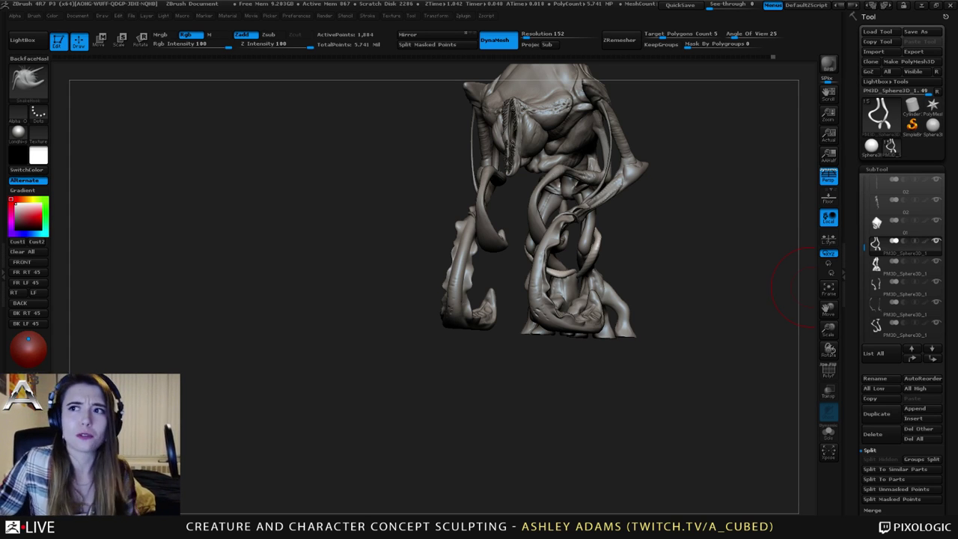
pyautogui.moveTo(811, 287); pyautogui.dragTo(618, 265, button='right')
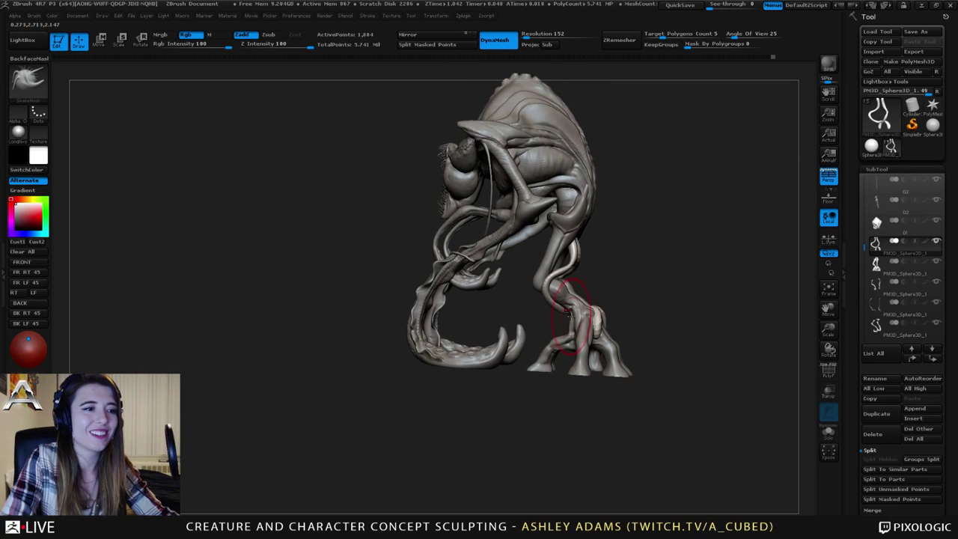
pyautogui.moveTo(577, 299); pyautogui.dragTo(516, 288, button='right')
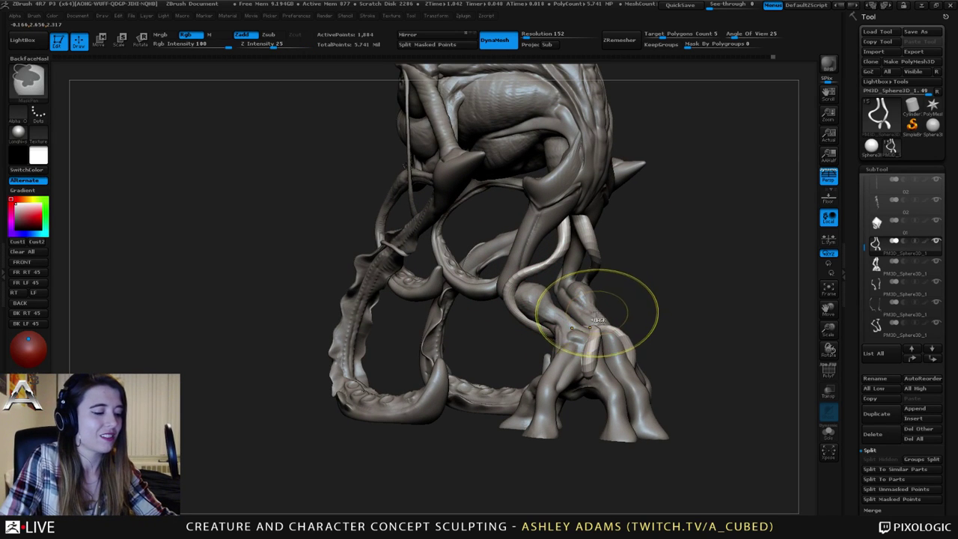
# Subdivide the tube subtool once, draw its upper ends into the hips as tapered tips, and smooth the strands.
pyautogui.keyDown('ctrl'); pyautogui.moveTo(621, 297); pyautogui.dragTo(629, 293); pyautogui.keyUp('ctrl')
pyautogui.hotkey('ctrl', 'd')
pyautogui.moveTo(572, 226); pyautogui.dragTo(564, 232, button='right')
pyautogui.press('space')
pyautogui.moveTo(737, 224)
pyautogui.mouseDown(button='right')
pyautogui.moveTo(565, 194)
pyautogui.moveTo(553, 149)
pyautogui.mouseUp(button='right')
pyautogui.press('space')
pyautogui.moveTo(555, 222); pyautogui.dragTo(550, 191)
pyautogui.moveTo(550, 174)
pyautogui.mouseDown(button='right')
pyautogui.moveTo(599, 186)
pyautogui.moveTo(573, 216)
pyautogui.mouseUp(button='right')
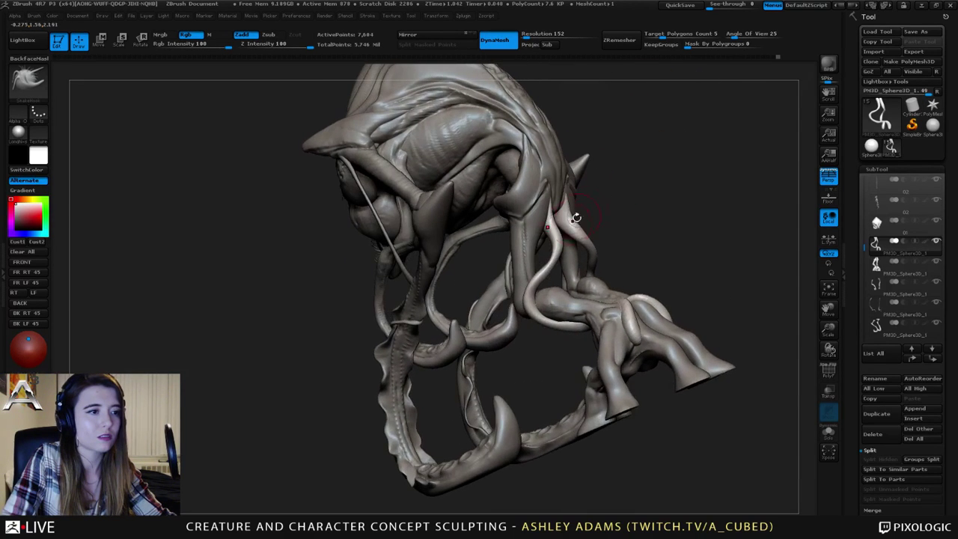
pyautogui.moveTo(556, 227)
pyautogui.keyDown('shift'); pyautogui.mouseDown()
pyautogui.moveTo(530, 306)
pyautogui.moveTo(553, 319)
pyautogui.mouseUp(); pyautogui.keyUp('shift')
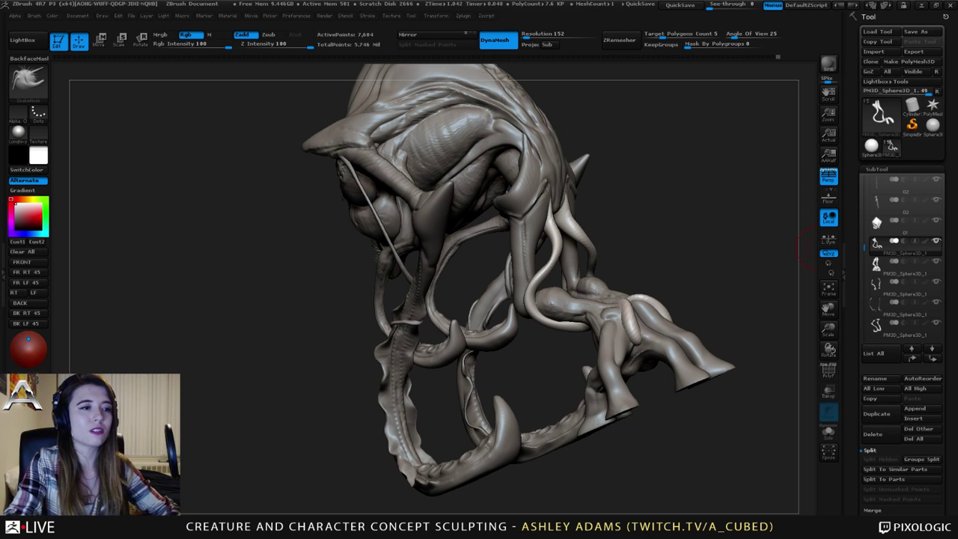
# Extend the tubes' tapered tips up onto the back of the pelvis and adjust the strands just below.
pyautogui.moveTo(658, 193); pyautogui.dragTo(479, 198)
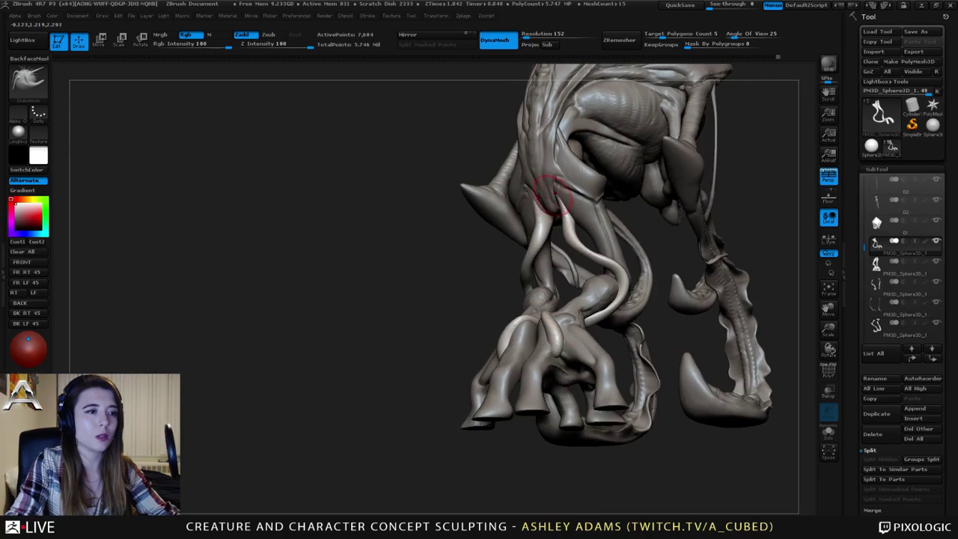
pyautogui.moveTo(555, 195); pyautogui.dragTo(552, 175, button='right')
pyautogui.moveTo(557, 190); pyautogui.dragTo(556, 186)
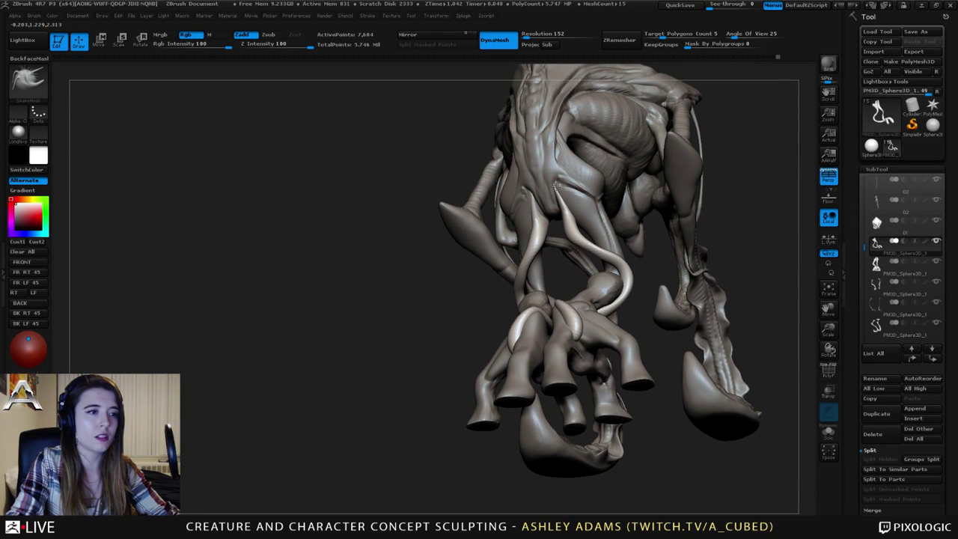
pyautogui.moveTo(558, 184); pyautogui.dragTo(615, 172, button='right')
pyautogui.moveTo(563, 209); pyautogui.dragTo(560, 195)
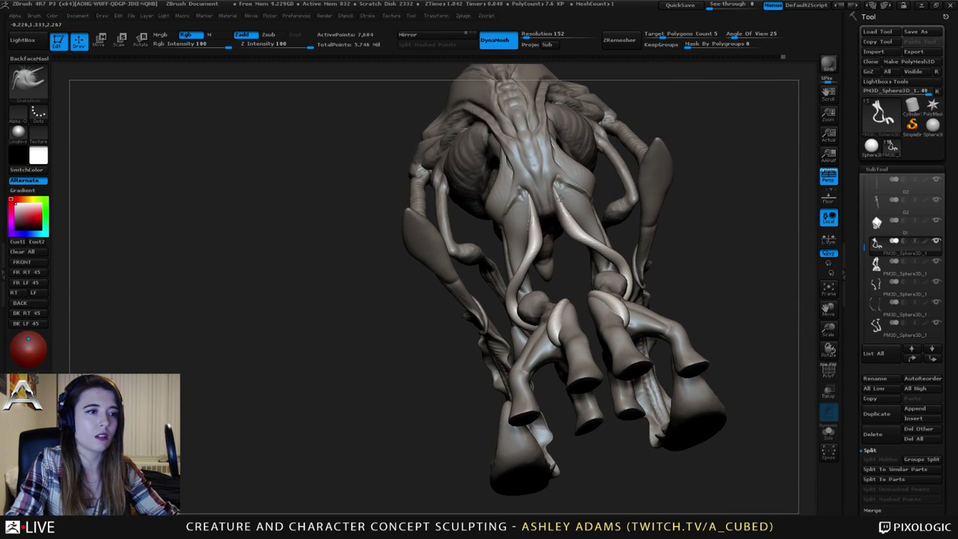
pyautogui.moveTo(559, 193)
pyautogui.mouseDown(button='right')
pyautogui.moveTo(565, 214)
pyautogui.moveTo(592, 197)
pyautogui.moveTo(605, 225)
pyautogui.moveTo(584, 240)
pyautogui.mouseUp(button='right')
pyautogui.moveTo(583, 240)
pyautogui.mouseDown()
pyautogui.moveTo(575, 229)
pyautogui.moveTo(584, 244)
pyautogui.mouseUp()
pyautogui.moveTo(598, 248); pyautogui.dragTo(567, 250, button='right')
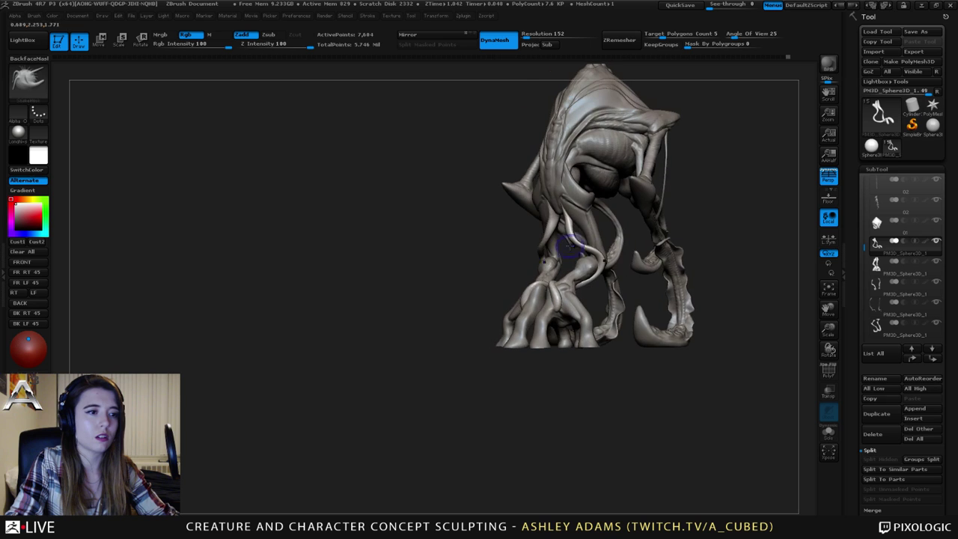
# Smooth the tubes along the thighs and around the knees, and tuck their lower ends against the top of the feet.
pyautogui.keyDown('shift'); pyautogui.moveTo(574, 238); pyautogui.dragTo(595, 247); pyautogui.keyUp('shift')
pyautogui.moveTo(595, 249); pyautogui.dragTo(567, 250, button='right')
pyautogui.rightClick(566, 251)
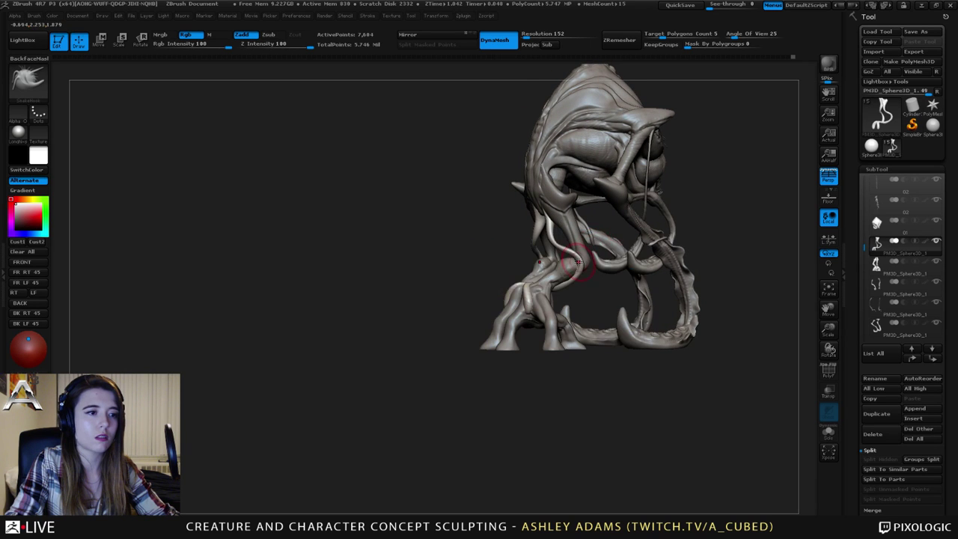
pyautogui.keyDown('shift'); pyautogui.moveTo(562, 269); pyautogui.dragTo(563, 253); pyautogui.keyUp('shift')
pyautogui.moveTo(565, 255); pyautogui.dragTo(615, 262, button='right')
pyautogui.keyDown('shift'); pyautogui.moveTo(557, 294); pyautogui.dragTo(564, 301); pyautogui.keyUp('shift')
pyautogui.moveTo(548, 294); pyautogui.dragTo(495, 286, button='right')
pyautogui.moveTo(538, 290); pyautogui.dragTo(536, 287)
pyautogui.moveTo(526, 274)
pyautogui.mouseDown(button='right')
pyautogui.moveTo(582, 278)
pyautogui.moveTo(630, 298)
pyautogui.mouseUp(button='right')
pyautogui.moveTo(630, 298)
pyautogui.mouseDown(button='right')
pyautogui.moveTo(536, 262)
pyautogui.moveTo(603, 313)
pyautogui.mouseUp(button='right')
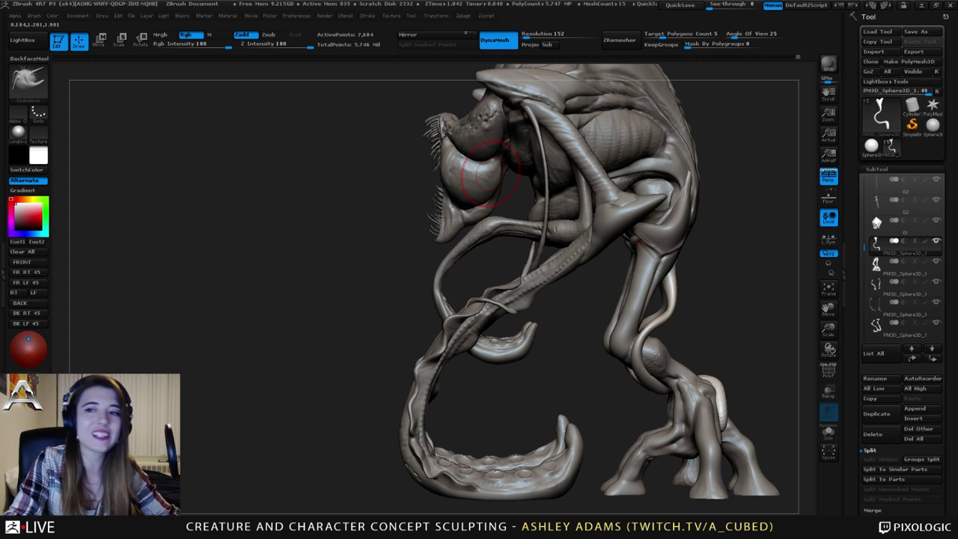
pyautogui.keyDown('alt'); pyautogui.moveTo(597, 281); pyautogui.dragTo(570, 220); pyautogui.keyUp('alt')
pyautogui.moveTo(674, 247); pyautogui.dragTo(404, 270)
pyautogui.moveTo(449, 329); pyautogui.dragTo(748, 302)
pyautogui.moveTo(602, 303); pyautogui.dragTo(763, 282)
pyautogui.moveTo(584, 285); pyautogui.dragTo(593, 236)
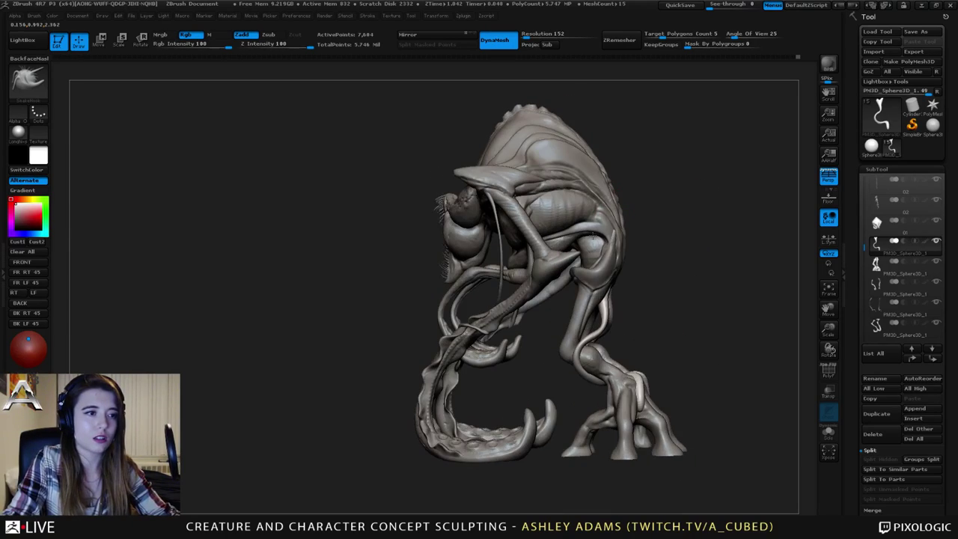
# Select the hind-leg subtool and carve long creases down the outer thigh with the Dam_Standard brush.
pyautogui.keyDown('alt'); pyautogui.click(595, 278); pyautogui.keyUp('alt')
pyautogui.moveTo(596, 278)
pyautogui.keyDown('alt'); pyautogui.mouseDown(button='right')
pyautogui.moveTo(590, 257)
pyautogui.moveTo(575, 268)
pyautogui.moveTo(560, 245)
pyautogui.moveTo(572, 247)
pyautogui.mouseUp(button='right'); pyautogui.keyUp('alt')
pyautogui.press('b')
pyautogui.press('d')
pyautogui.press('s')
pyautogui.moveTo(555, 242); pyautogui.dragTo(567, 258)
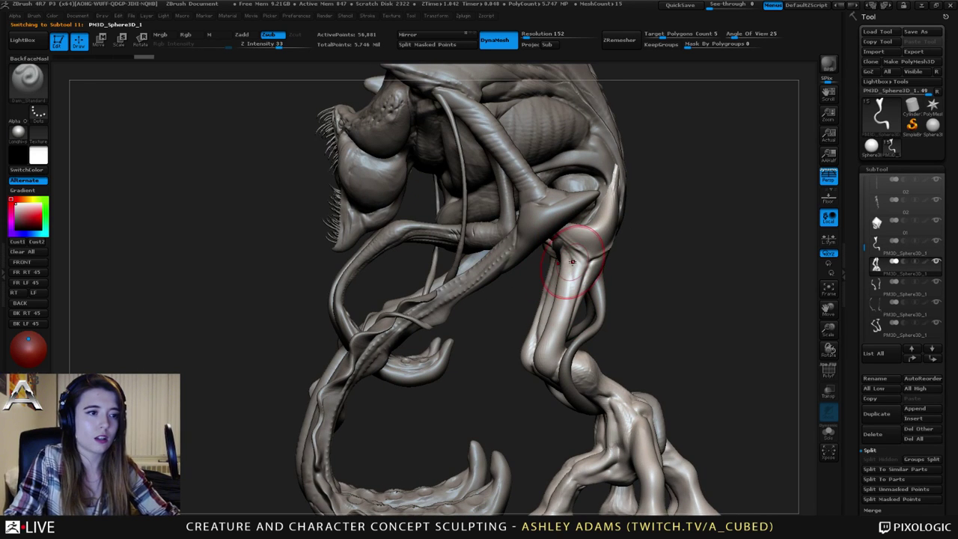
pyautogui.press('space')
pyautogui.hotkey('ctrl', 'z')
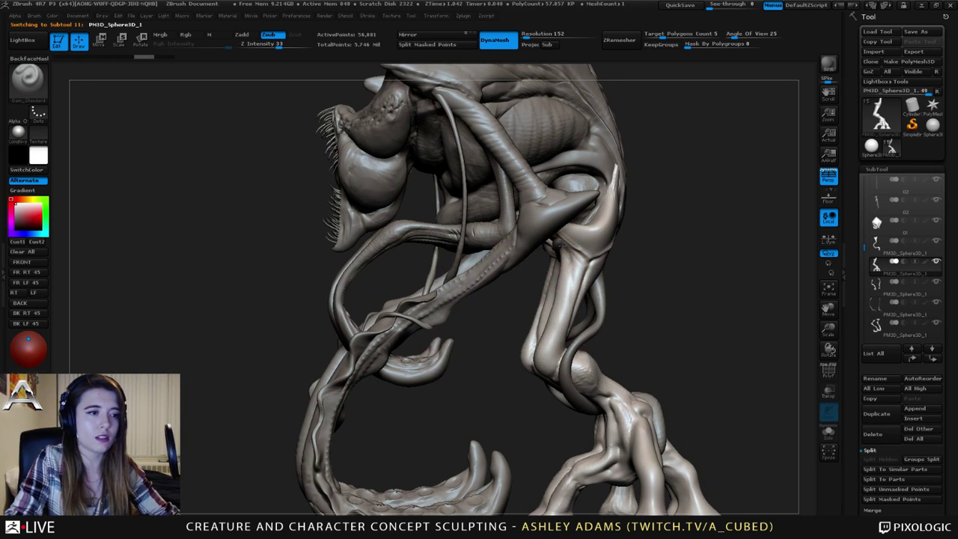
pyautogui.moveTo(563, 253); pyautogui.dragTo(560, 307)
pyautogui.moveTo(610, 322); pyautogui.dragTo(563, 349, button='right')
pyautogui.moveTo(577, 296); pyautogui.dragTo(568, 334)
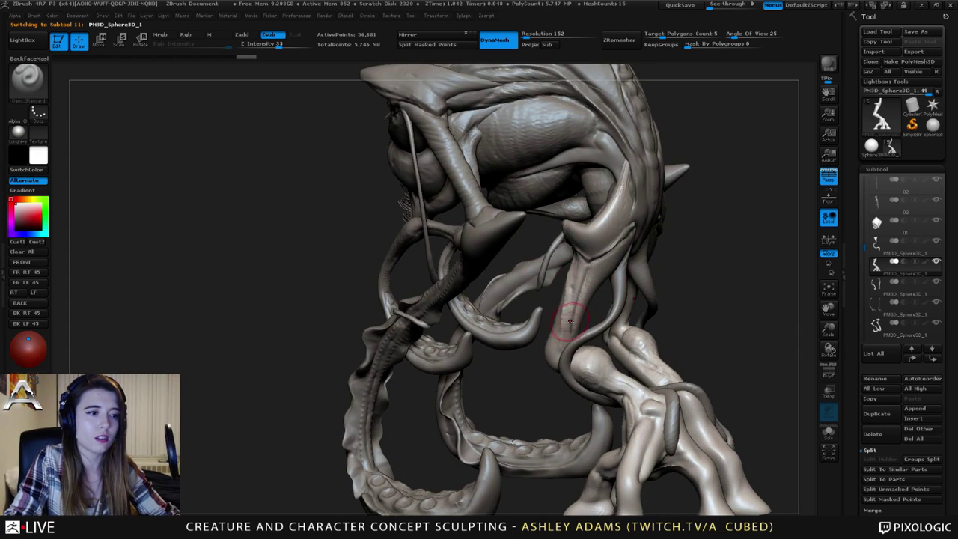
# Carve creases around the inner knee and along the inner thigh up to the hip.
pyautogui.moveTo(570, 321)
pyautogui.mouseDown(button='right')
pyautogui.moveTo(544, 303)
pyautogui.moveTo(556, 285)
pyautogui.moveTo(580, 299)
pyautogui.moveTo(576, 311)
pyautogui.moveTo(610, 288)
pyautogui.mouseUp(button='right')
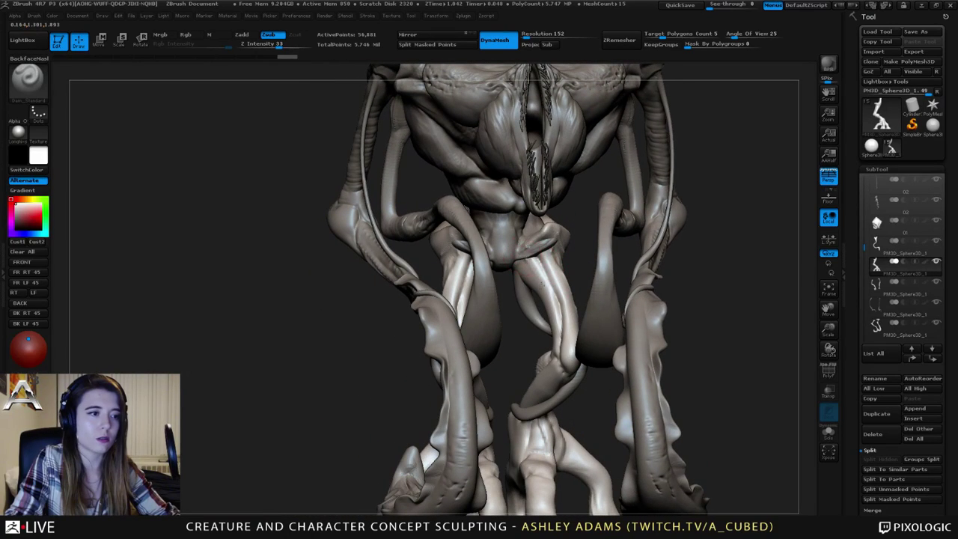
pyautogui.moveTo(553, 349); pyautogui.dragTo(557, 352)
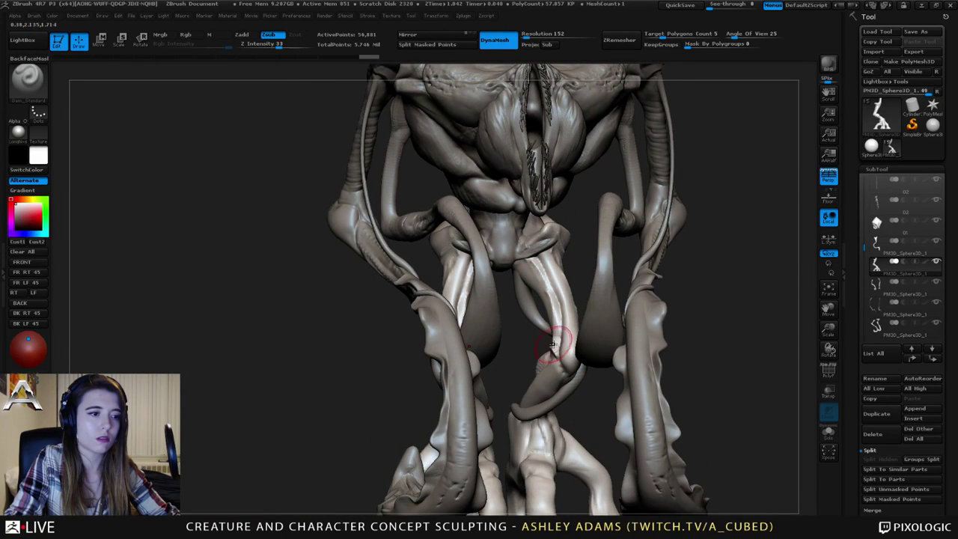
pyautogui.moveTo(556, 348)
pyautogui.mouseDown(button='right')
pyautogui.moveTo(595, 337)
pyautogui.moveTo(548, 347)
pyautogui.mouseUp(button='right')
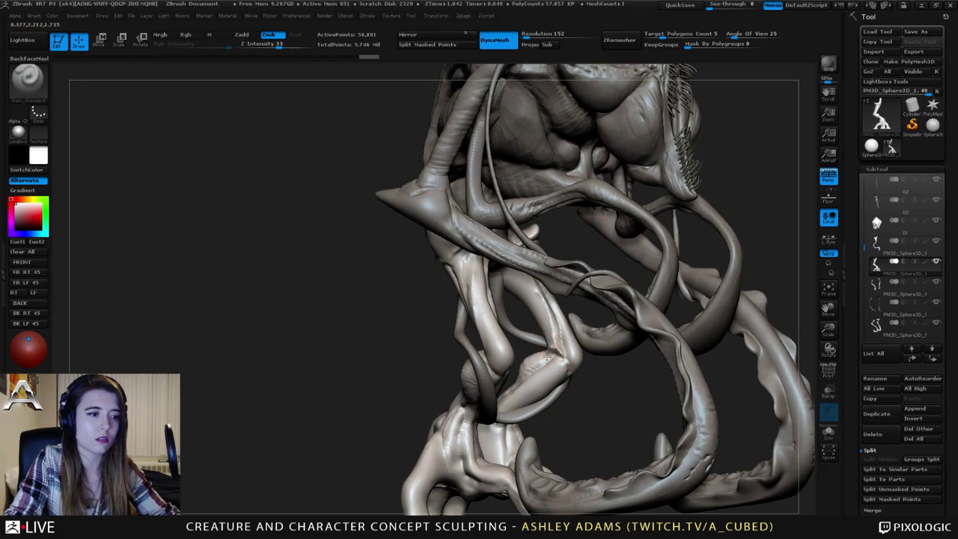
pyautogui.moveTo(516, 288); pyautogui.dragTo(516, 293)
pyautogui.moveTo(516, 293); pyautogui.dragTo(502, 274, button='right')
pyautogui.moveTo(503, 274); pyautogui.dragTo(503, 277)
pyautogui.moveTo(503, 279); pyautogui.dragTo(500, 269)
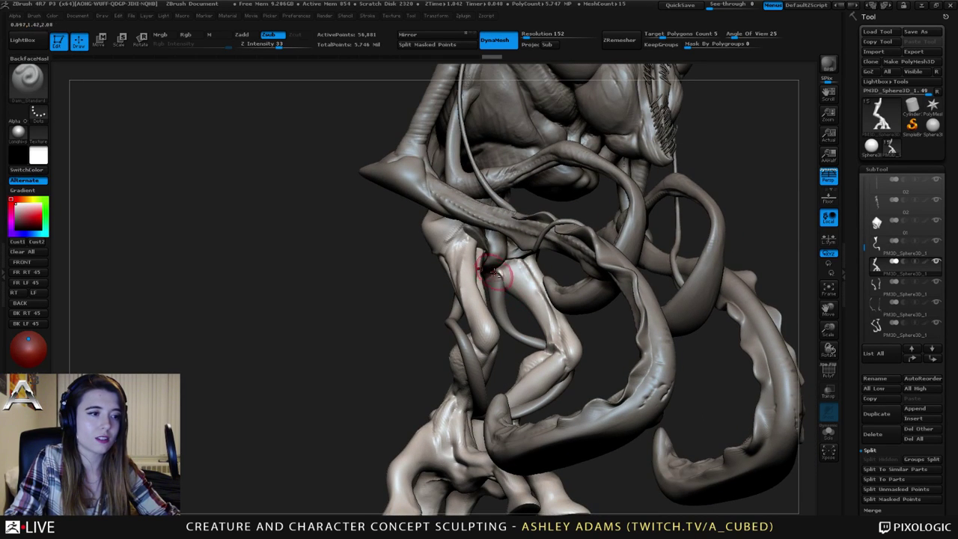
pyautogui.moveTo(500, 270)
pyautogui.mouseDown(button='right')
pyautogui.moveTo(515, 258)
pyautogui.moveTo(457, 272)
pyautogui.moveTo(516, 290)
pyautogui.moveTo(527, 251)
pyautogui.moveTo(529, 298)
pyautogui.moveTo(527, 258)
pyautogui.moveTo(518, 262)
pyautogui.moveTo(511, 322)
pyautogui.moveTo(516, 313)
pyautogui.moveTo(548, 318)
pyautogui.mouseUp(button='right')
pyautogui.moveTo(545, 318); pyautogui.dragTo(552, 320)
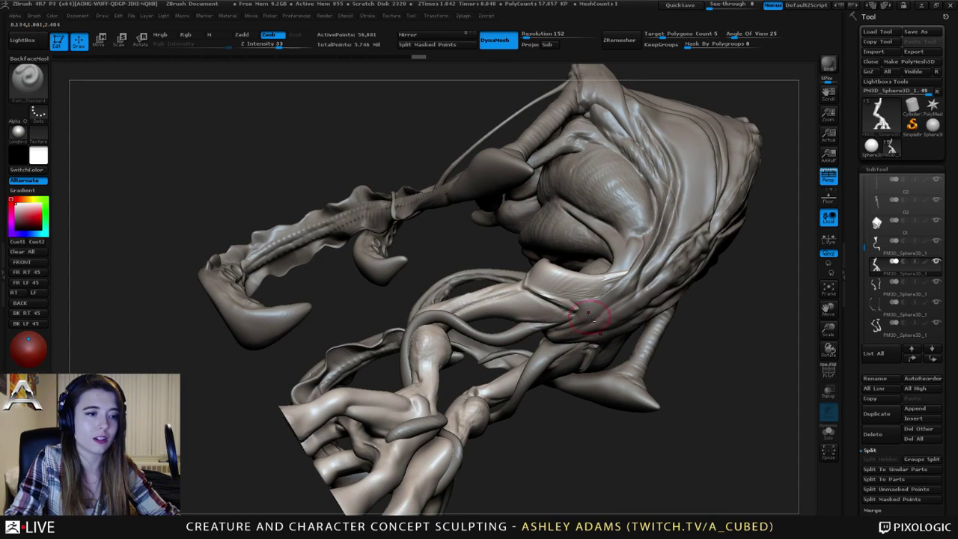
# Carve muscle creases along the back of the thigh beside the winding tube.
pyautogui.moveTo(554, 314)
pyautogui.mouseDown(button='right')
pyautogui.moveTo(516, 277)
pyautogui.moveTo(468, 304)
pyautogui.mouseUp(button='right')
pyautogui.moveTo(466, 302); pyautogui.dragTo(495, 306)
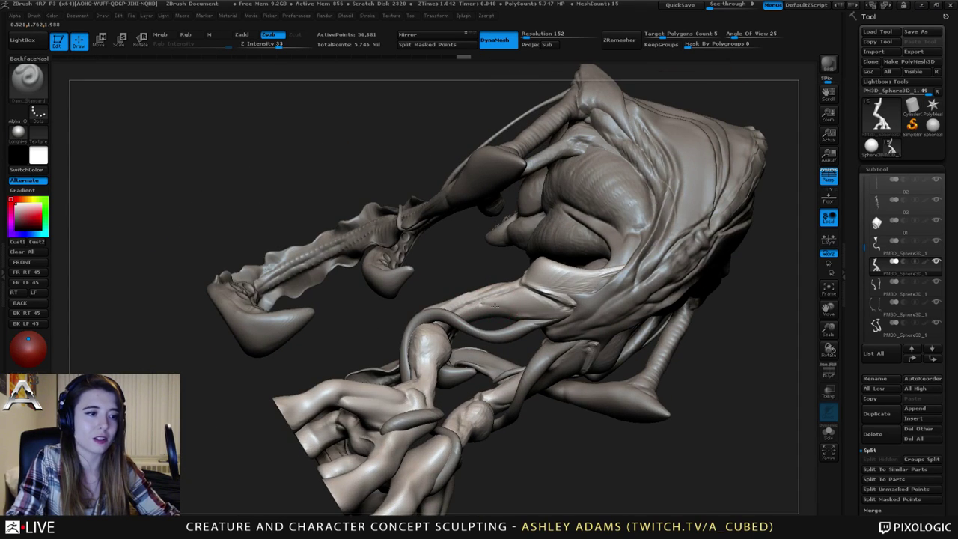
pyautogui.moveTo(495, 305); pyautogui.dragTo(466, 301, button='right')
pyautogui.moveTo(482, 304); pyautogui.dragTo(468, 312)
pyautogui.moveTo(468, 313)
pyautogui.mouseDown(button='right')
pyautogui.moveTo(492, 314)
pyautogui.moveTo(479, 303)
pyautogui.moveTo(515, 274)
pyautogui.moveTo(528, 279)
pyautogui.moveTo(523, 309)
pyautogui.mouseUp(button='right')
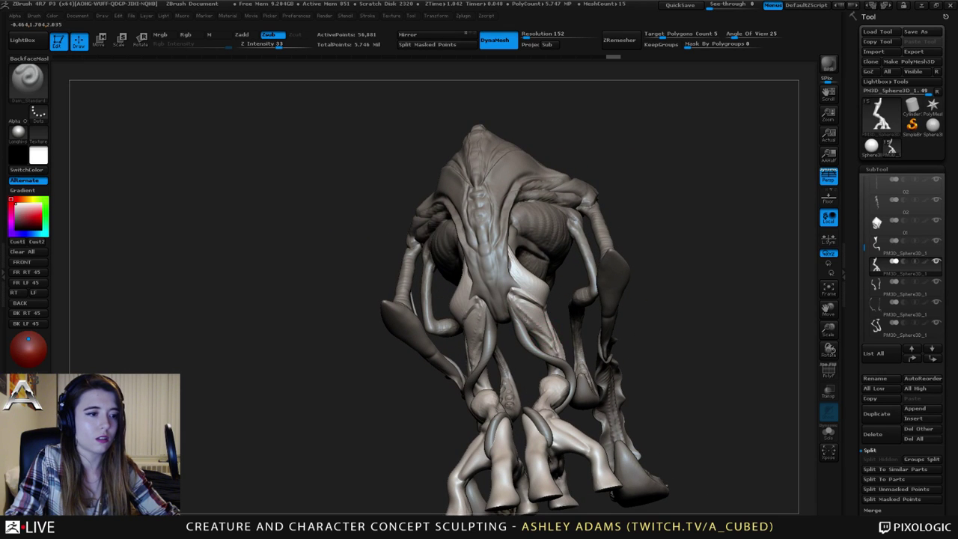
# Select body subtool 01 and smooth the ribbed bulge on the creature's side.
pyautogui.moveTo(509, 299)
pyautogui.mouseDown(button='right')
pyautogui.moveTo(482, 327)
pyautogui.moveTo(475, 225)
pyautogui.moveTo(527, 229)
pyautogui.moveTo(462, 206)
pyautogui.mouseUp(button='right')
pyautogui.keyDown('alt'); pyautogui.click(446, 210); pyautogui.keyUp('alt')
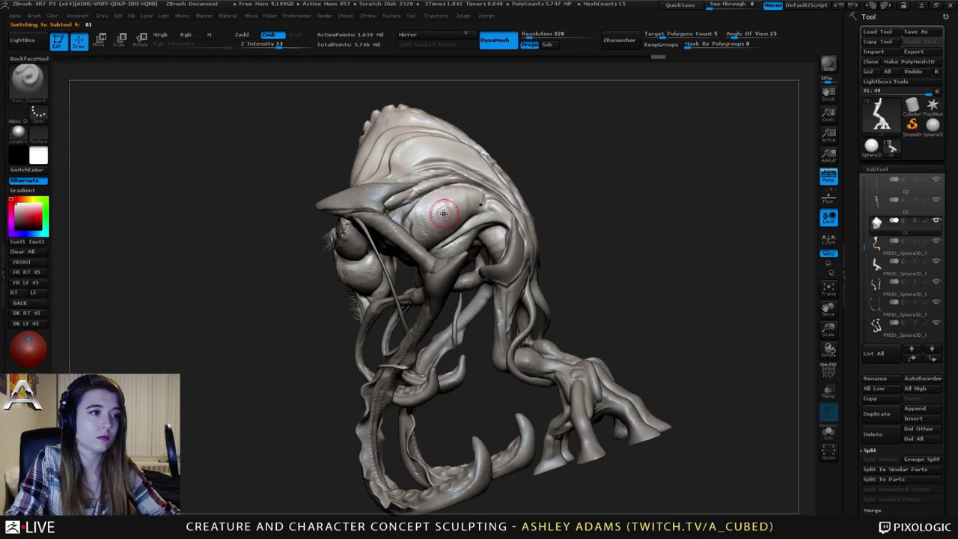
pyautogui.keyDown('shift'); pyautogui.moveTo(444, 210); pyautogui.dragTo(420, 218); pyautogui.keyUp('shift')
# Resize the Dam_Standard brush, adjust its lazy mouse settings and carve curved rib grooves across the bulge on the creature's side.
pyautogui.moveTo(473, 204); pyautogui.dragTo(454, 190, button='right')
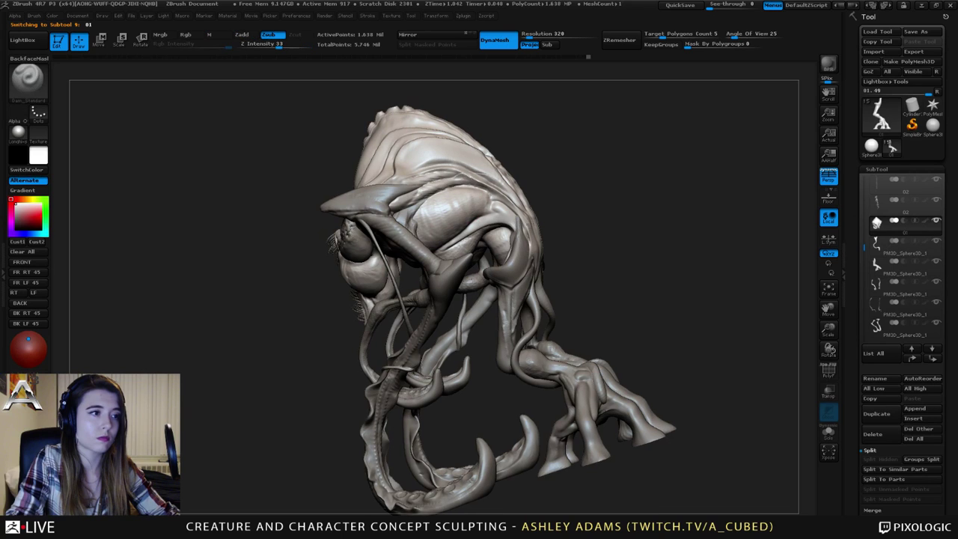
pyautogui.keyDown('alt'); pyautogui.moveTo(281, 122); pyautogui.dragTo(394, 158, button='right'); pyautogui.keyUp('alt')
pyautogui.moveTo(548, 252); pyautogui.dragTo(528, 237, button='right')
pyautogui.rightClick(528, 237)
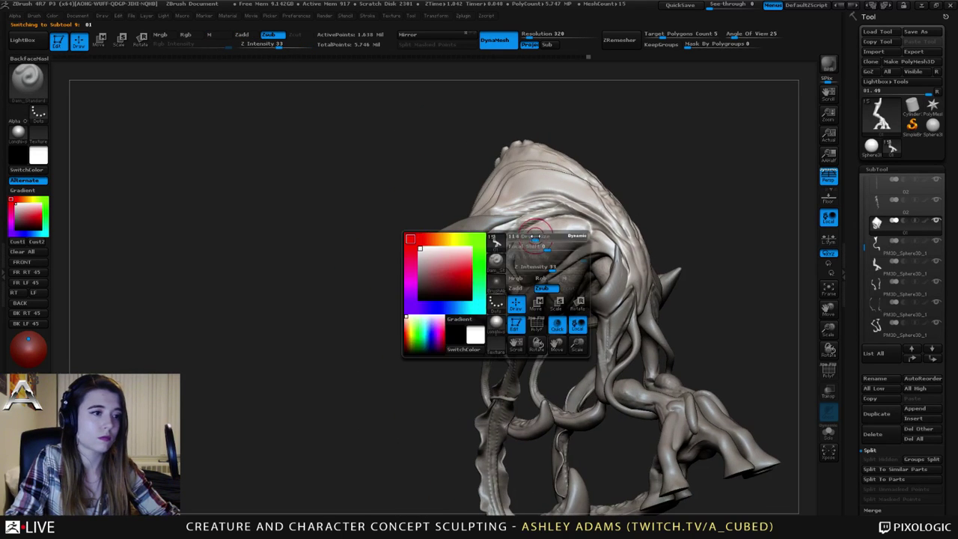
pyautogui.moveTo(514, 241); pyautogui.dragTo(529, 271)
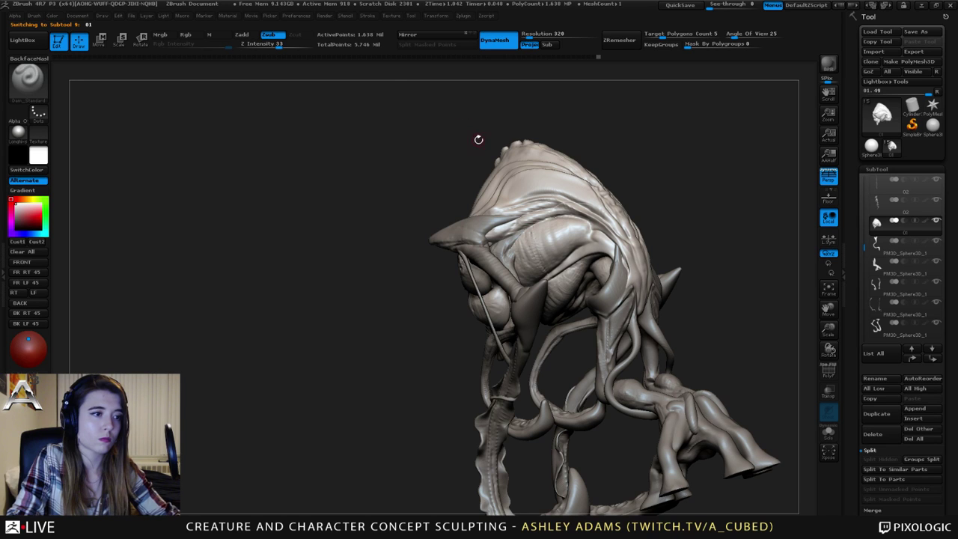
pyautogui.click(367, 15)
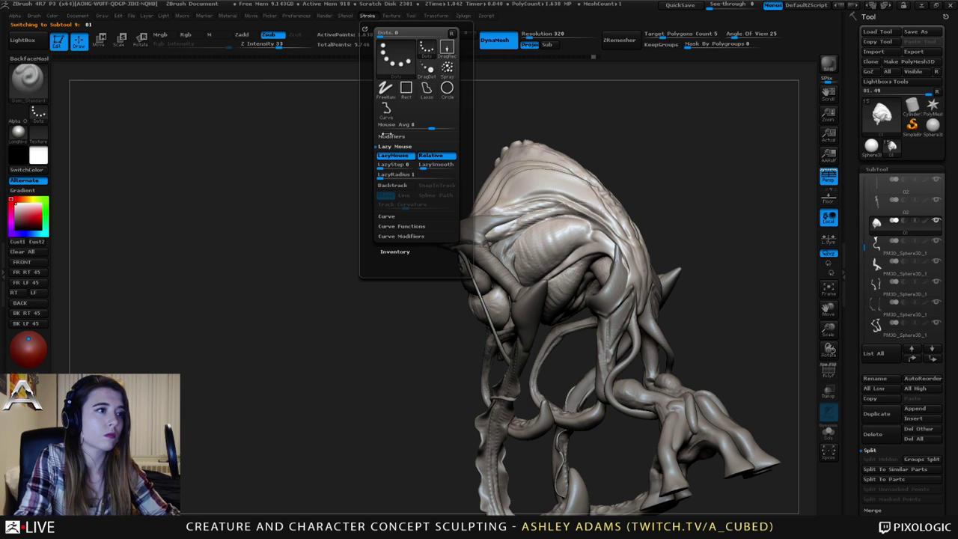
pyautogui.click(381, 164)
pyautogui.hotkey('ctrl', 'z')
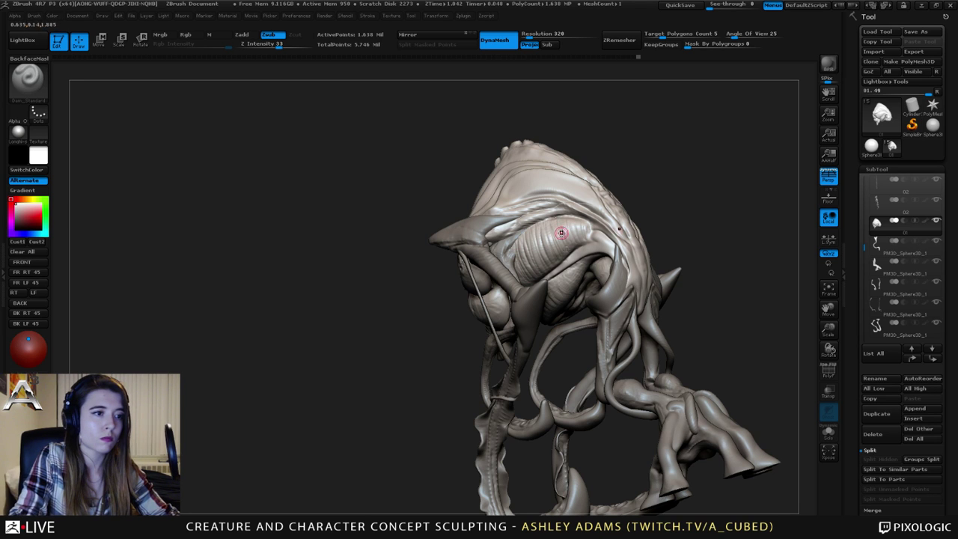
# Carve matching rib grooves into the lower bulge beneath the one on the creature's side.
pyautogui.moveTo(561, 380); pyautogui.dragTo(570, 331)
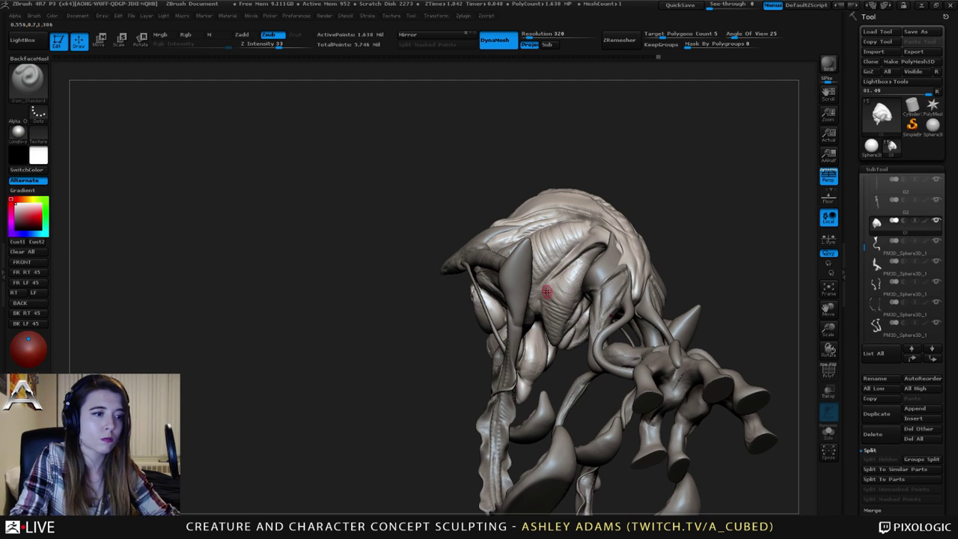
pyautogui.moveTo(586, 286); pyautogui.dragTo(585, 289)
pyautogui.moveTo(561, 251); pyautogui.dragTo(582, 277, button='right')
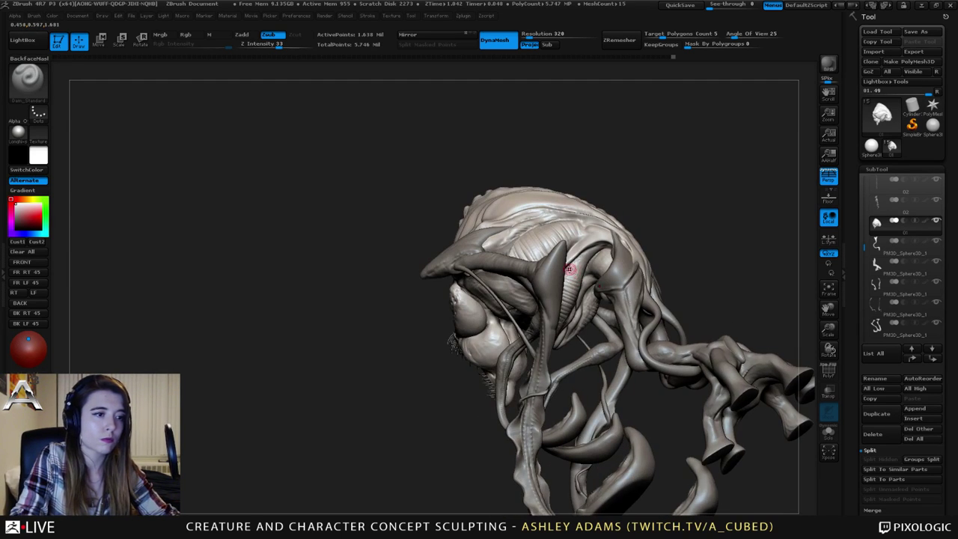
# Swell the ribs of the upper side bulge with an enlarged Inflat brush.
pyautogui.press('b')
pyautogui.press('i')
pyautogui.press('n')
pyautogui.rightClick(558, 238)
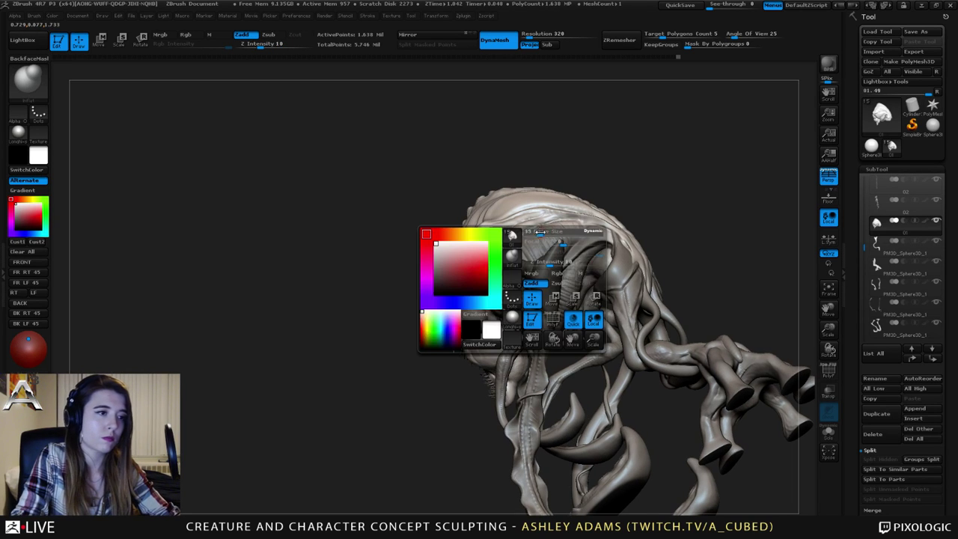
pyautogui.moveTo(559, 241); pyautogui.dragTo(577, 221)
pyautogui.moveTo(578, 221); pyautogui.dragTo(558, 258, button='right')
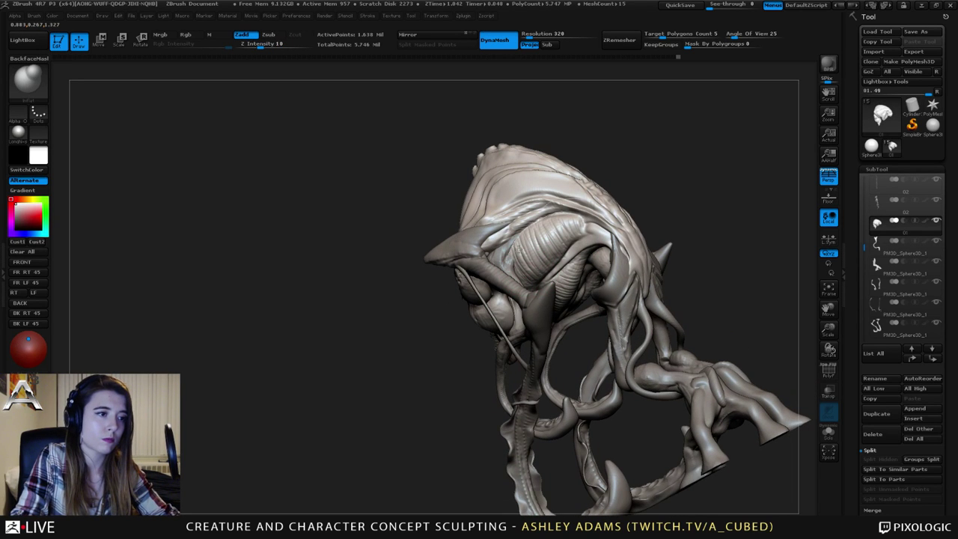
pyautogui.moveTo(531, 239); pyautogui.dragTo(550, 235)
pyautogui.moveTo(550, 241); pyautogui.dragTo(523, 255, button='right')
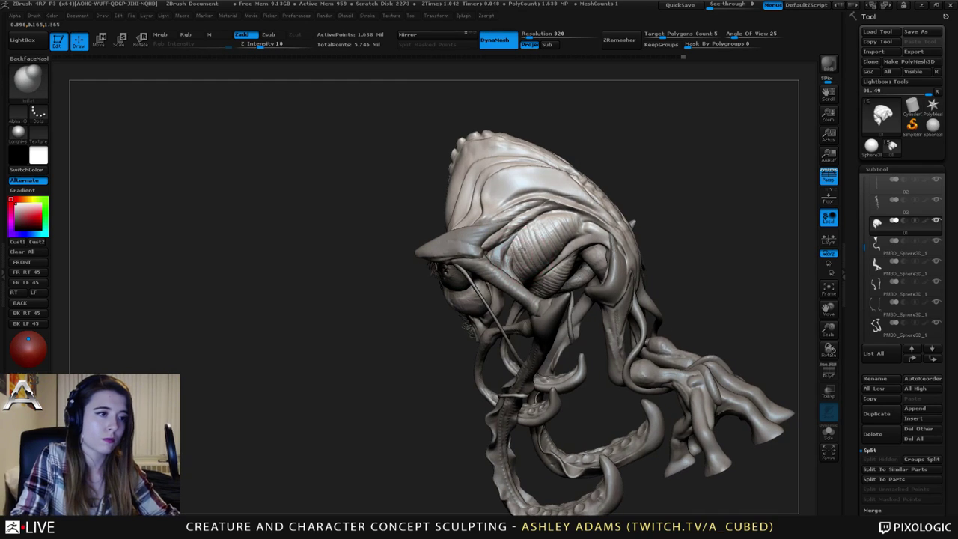
pyautogui.moveTo(551, 225); pyautogui.dragTo(549, 232)
pyautogui.moveTo(556, 249); pyautogui.dragTo(537, 282, button='right')
# Inflate the ribs of the lower bulge and around the underside of the body.
pyautogui.moveTo(576, 223)
pyautogui.mouseDown(button='right')
pyautogui.moveTo(554, 253)
pyautogui.moveTo(572, 313)
pyautogui.mouseUp(button='right')
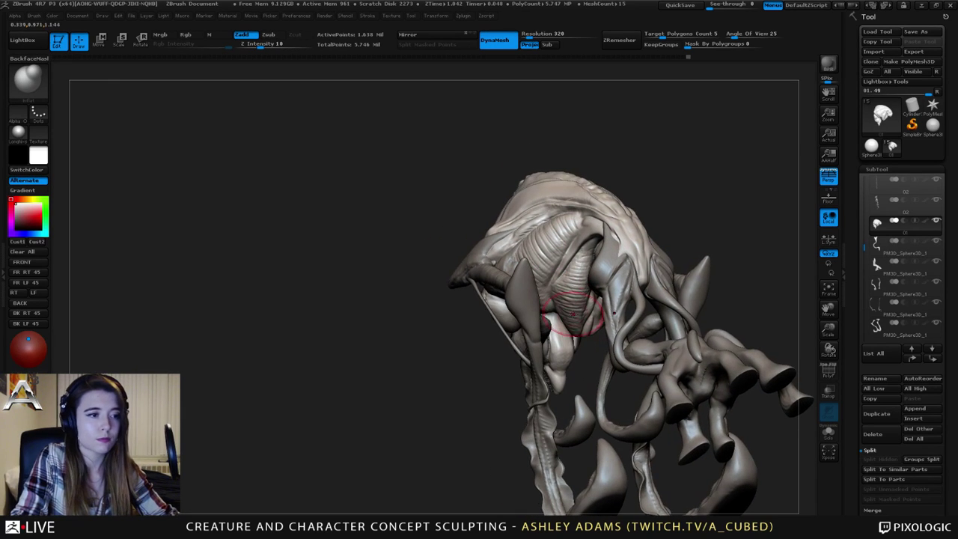
pyautogui.moveTo(580, 267); pyautogui.dragTo(583, 321, button='right')
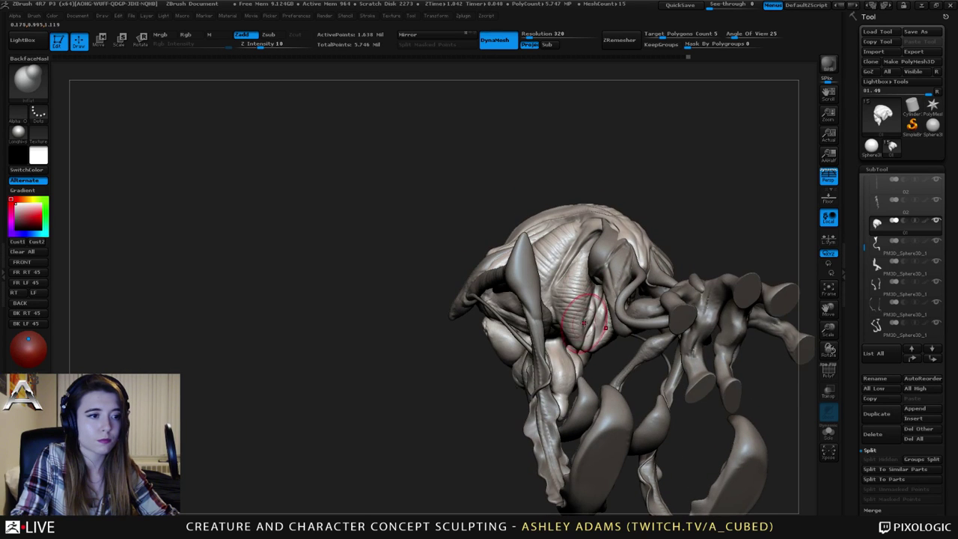
pyautogui.moveTo(583, 271); pyautogui.dragTo(557, 313)
pyautogui.moveTo(596, 259)
pyautogui.mouseDown(button='right')
pyautogui.moveTo(545, 221)
pyautogui.moveTo(533, 231)
pyautogui.moveTo(549, 229)
pyautogui.moveTo(509, 223)
pyautogui.mouseUp(button='right')
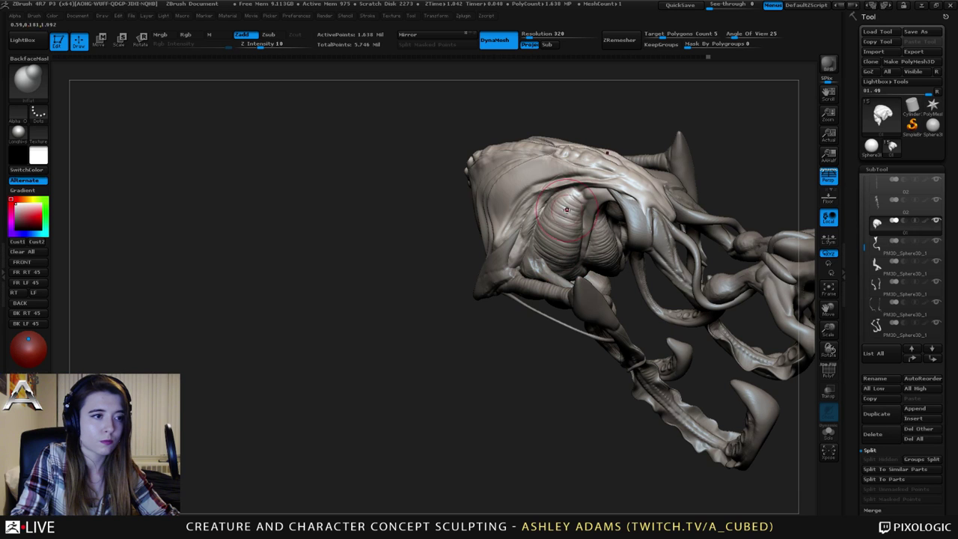
pyautogui.moveTo(566, 209); pyautogui.dragTo(552, 250)
pyautogui.moveTo(561, 213)
pyautogui.mouseDown(button='right')
pyautogui.moveTo(568, 197)
pyautogui.moveTo(625, 206)
pyautogui.mouseUp(button='right')
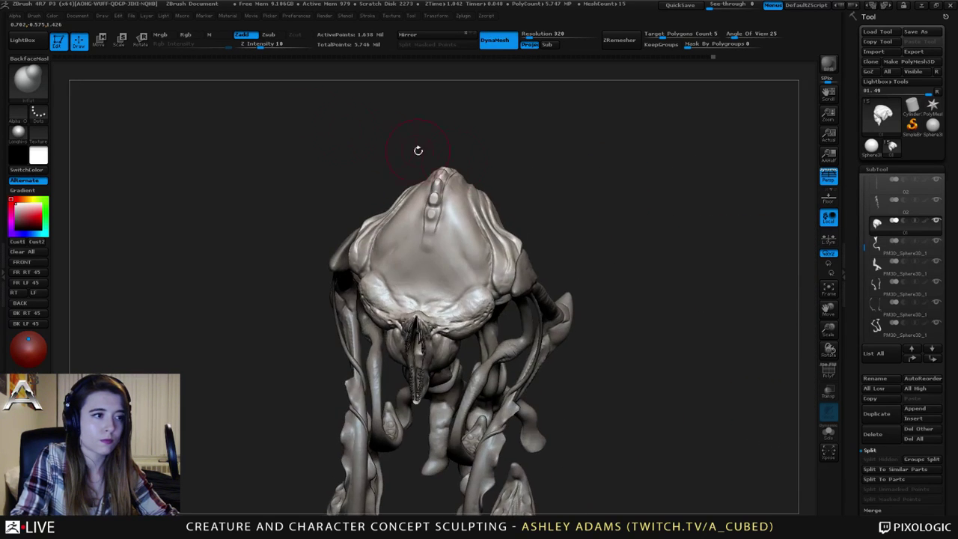
# Texture the rough ridges on both sides of the head's front with the ZBGs_Creature skin brush.
pyautogui.moveTo(466, 308)
pyautogui.keyDown('ctrl'); pyautogui.mouseDown(button='right')
pyautogui.moveTo(465, 289)
pyautogui.moveTo(511, 293)
pyautogui.mouseUp(button='right'); pyautogui.keyUp('ctrl')
pyautogui.moveTo(510, 293)
pyautogui.keyDown('alt'); pyautogui.mouseDown(button='right')
pyautogui.moveTo(588, 251)
pyautogui.moveTo(548, 251)
pyautogui.mouseUp(button='right'); pyautogui.keyUp('alt')
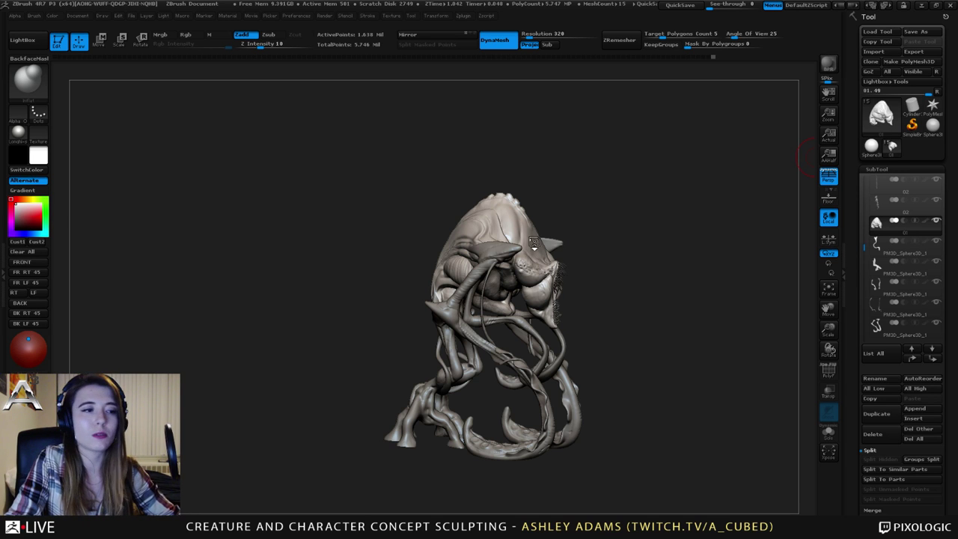
pyautogui.moveTo(536, 243); pyautogui.dragTo(460, 254, button='right')
pyautogui.moveTo(550, 225)
pyautogui.keyDown('ctrl'); pyautogui.mouseDown(button='right')
pyautogui.moveTo(561, 269)
pyautogui.moveTo(557, 260)
pyautogui.mouseUp(button='right'); pyautogui.keyUp('ctrl')
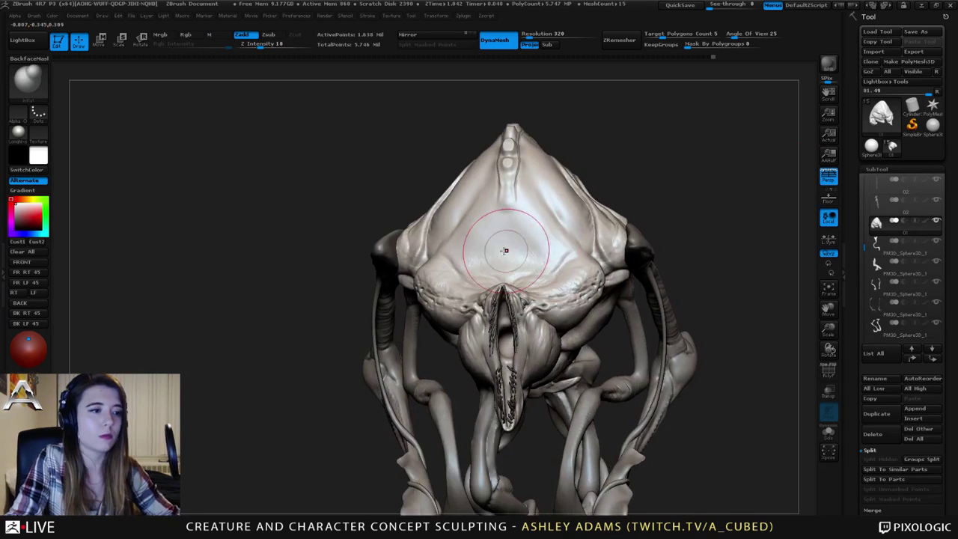
pyautogui.press('b')
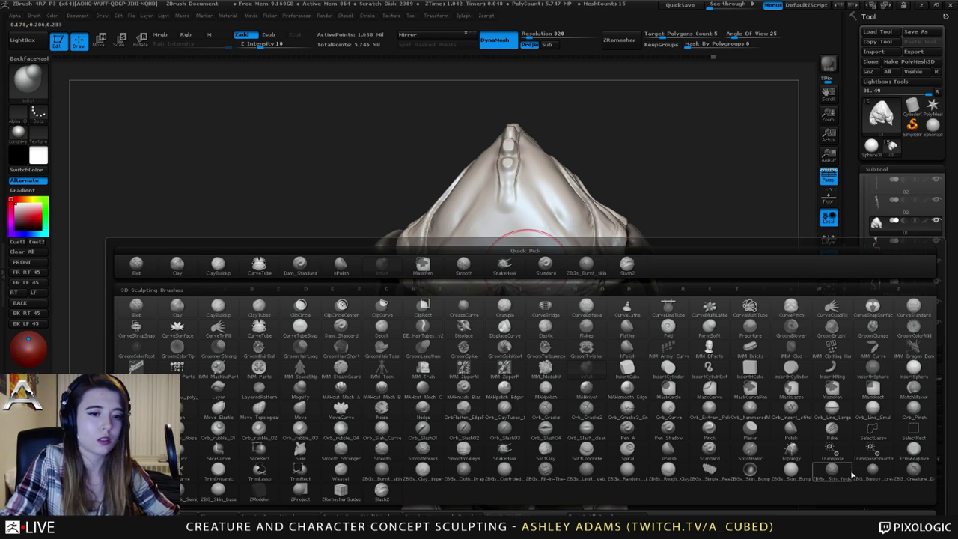
pyautogui.click(926, 477)
pyautogui.moveTo(471, 275); pyautogui.dragTo(494, 271, button='right')
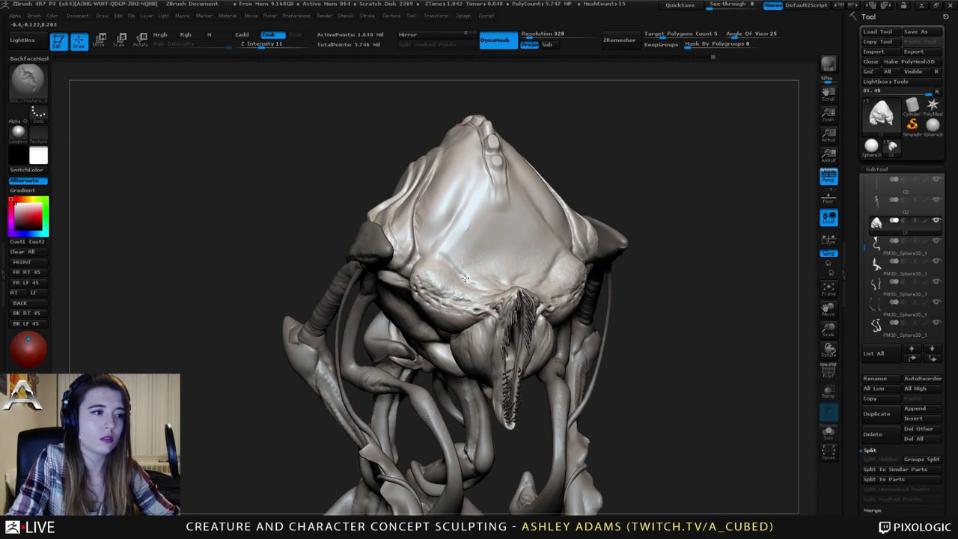
pyautogui.rightClick(421, 316)
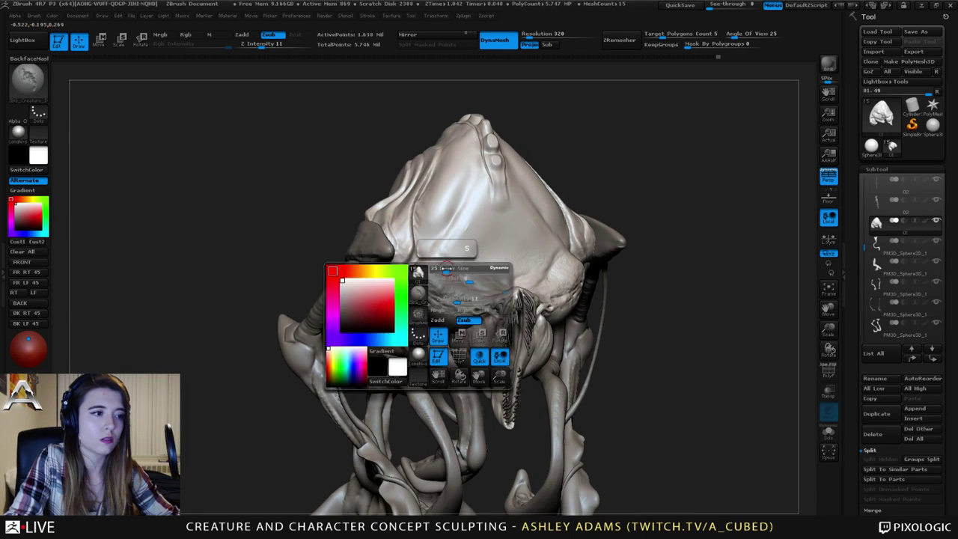
pyautogui.moveTo(427, 311); pyautogui.dragTo(470, 292, button='right')
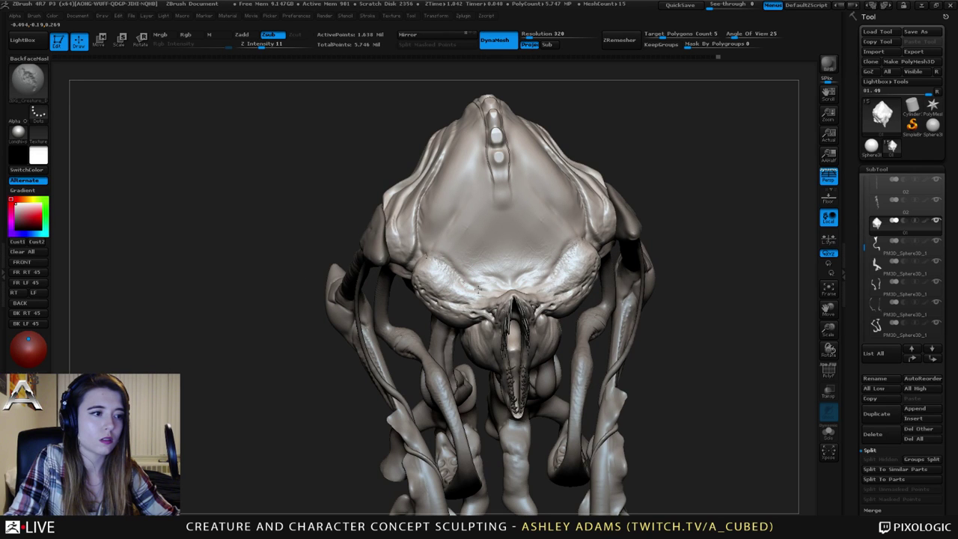
pyautogui.press('shift')
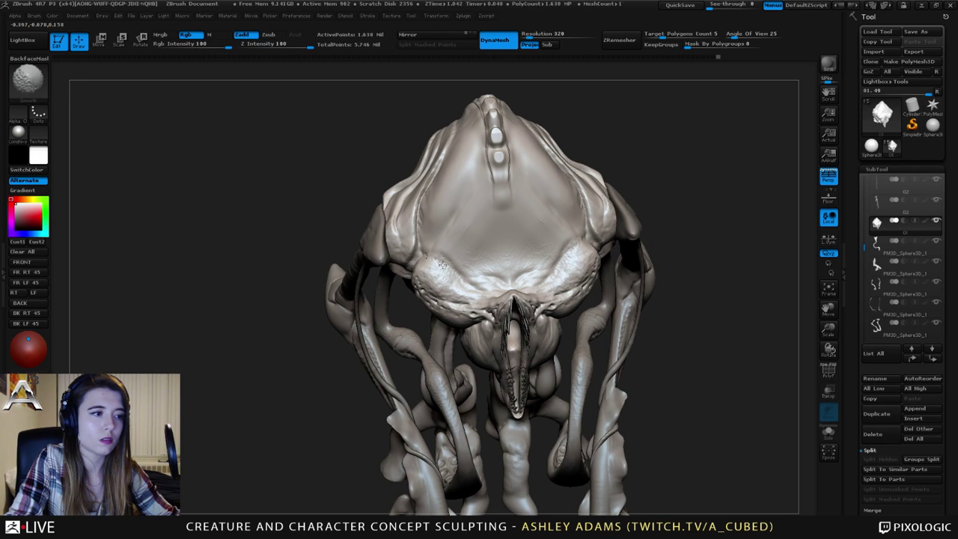
# Enlarge the creature skin brush, stamp pitted skin texture across the forehead and lightly smooth it.
pyautogui.moveTo(463, 271); pyautogui.dragTo(422, 309, button='right')
pyautogui.rightClick(421, 311)
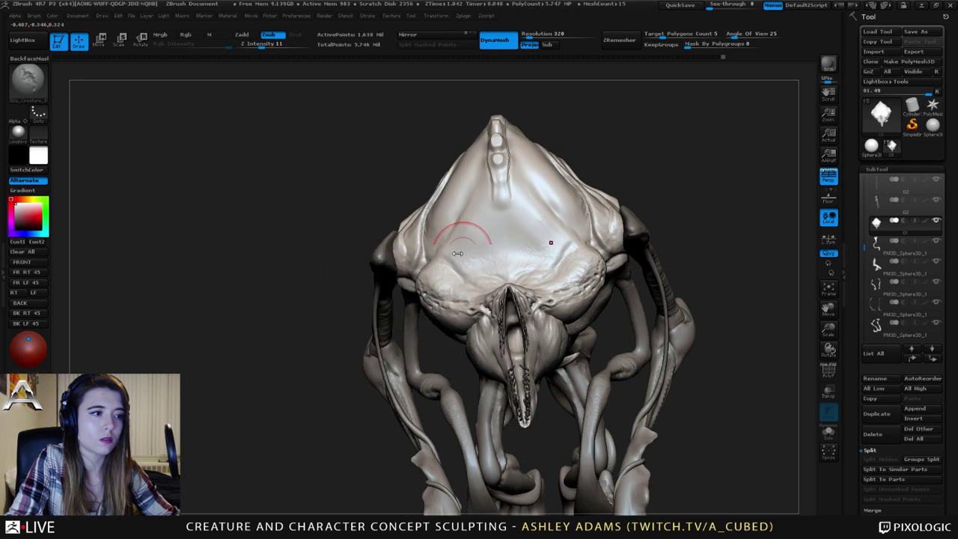
pyautogui.moveTo(483, 200); pyautogui.dragTo(441, 251, button='right')
pyautogui.rightClick(438, 252)
pyautogui.moveTo(479, 197); pyautogui.dragTo(496, 198)
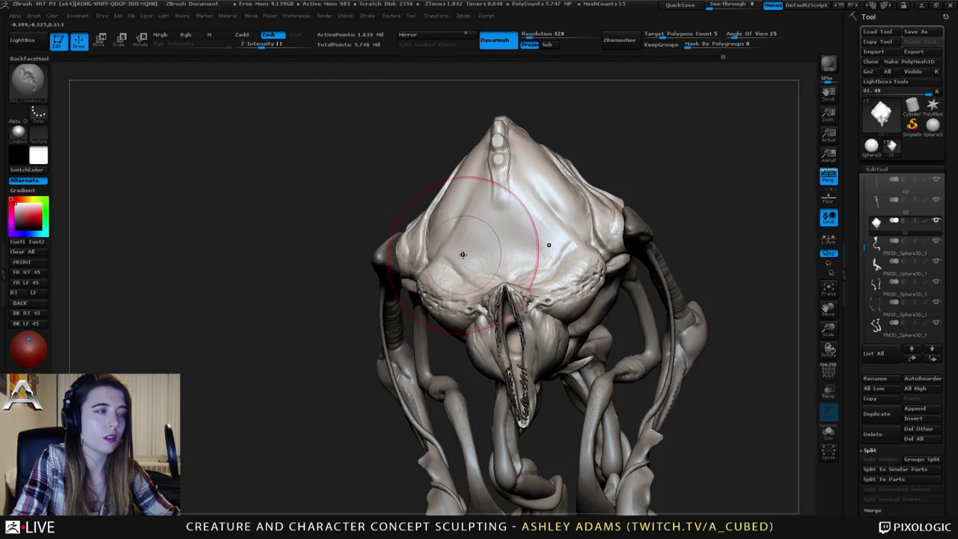
pyautogui.press('shift')
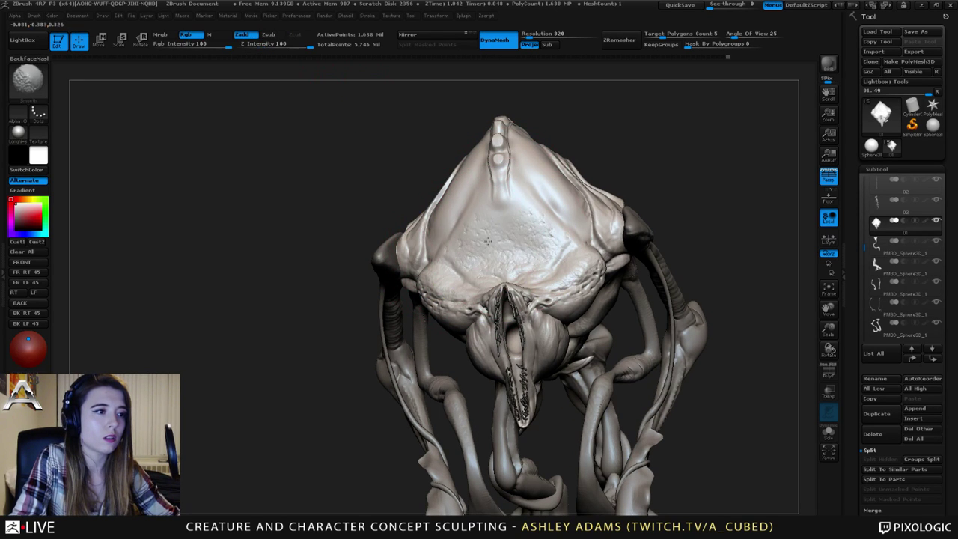
pyautogui.keyDown('shift'); pyautogui.moveTo(474, 241); pyautogui.dragTo(465, 250); pyautogui.keyUp('shift')
pyautogui.moveTo(466, 250); pyautogui.dragTo(505, 229, button='right')
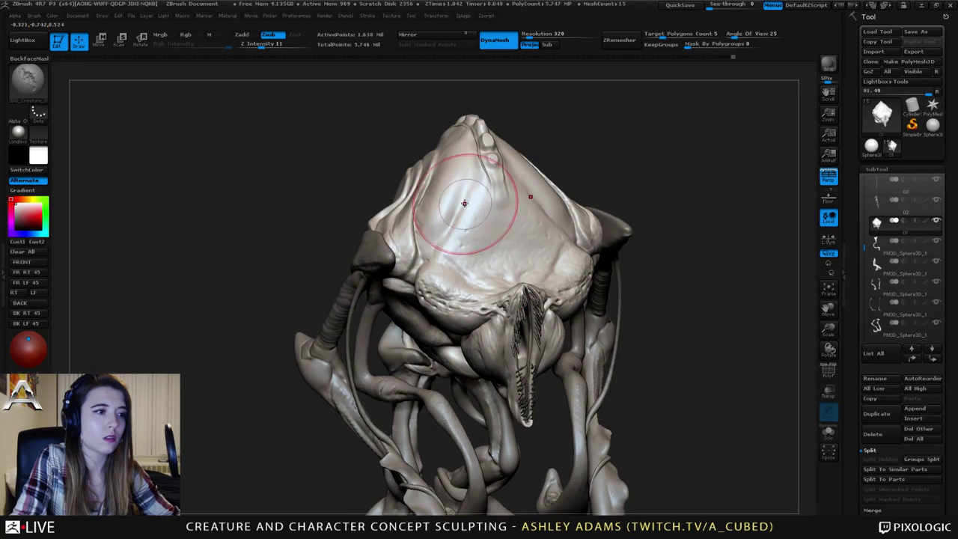
pyautogui.moveTo(503, 239)
pyautogui.mouseDown()
pyautogui.moveTo(462, 248)
pyautogui.moveTo(480, 224)
pyautogui.moveTo(485, 238)
pyautogui.mouseUp()
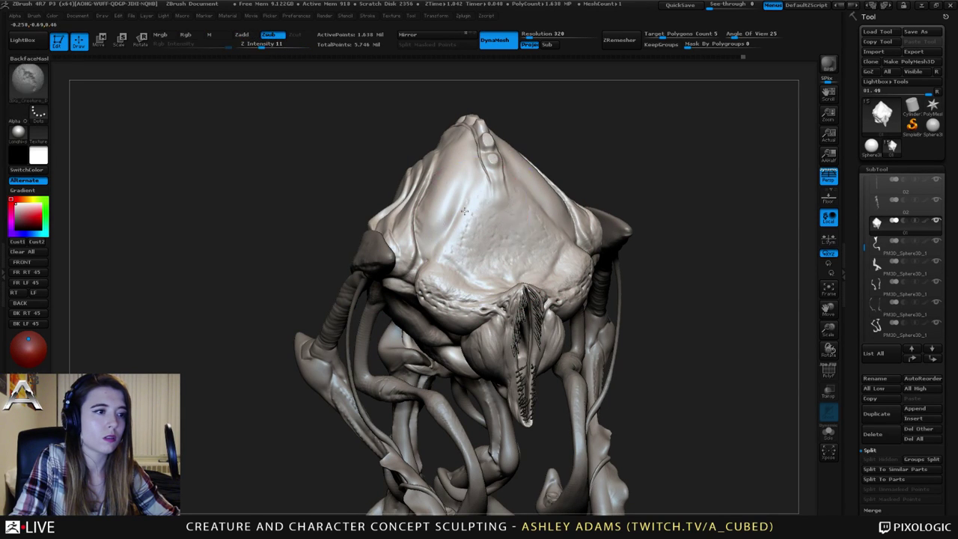
# Polish down the pitted texture on the middle of the forehead with the hPolish brush and smoothing.
pyautogui.moveTo(494, 238)
pyautogui.mouseDown(button='right')
pyautogui.moveTo(445, 236)
pyautogui.moveTo(434, 179)
pyautogui.moveTo(502, 180)
pyautogui.moveTo(469, 184)
pyautogui.mouseUp(button='right')
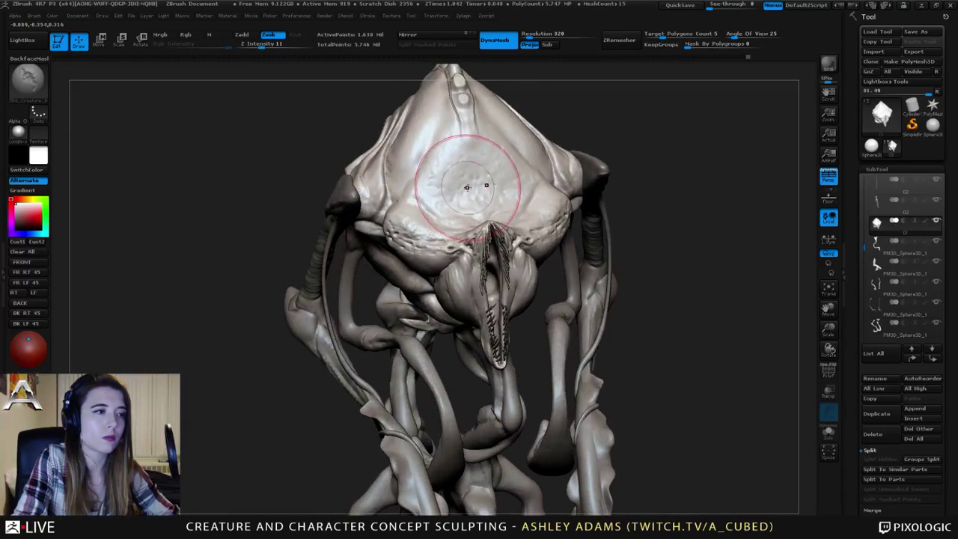
pyautogui.press('2')
pyautogui.moveTo(467, 179); pyautogui.dragTo(441, 171)
pyautogui.moveTo(447, 174); pyautogui.dragTo(489, 183, button='right')
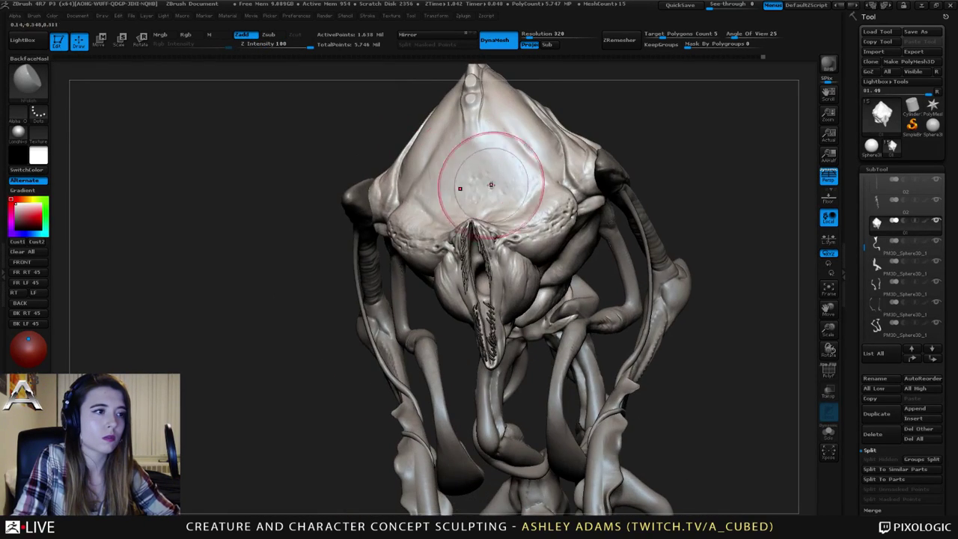
pyautogui.keyDown('shift'); pyautogui.moveTo(490, 183); pyautogui.dragTo(524, 207); pyautogui.keyUp('shift')
pyautogui.moveTo(524, 225)
pyautogui.keyDown('ctrl'); pyautogui.mouseDown(button='right')
pyautogui.moveTo(517, 199)
pyautogui.moveTo(427, 137)
pyautogui.mouseUp(button='right'); pyautogui.keyUp('ctrl')
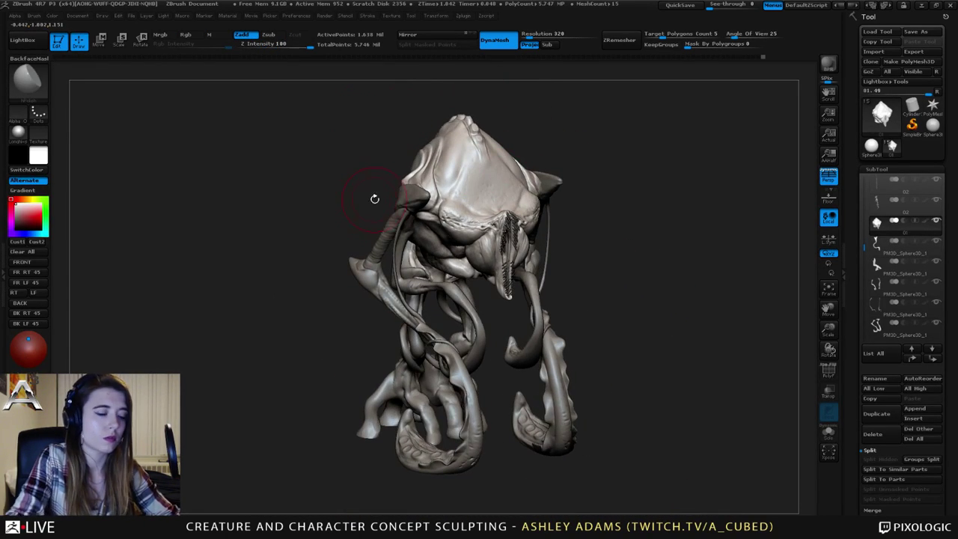
# Add fine vein detail around the rear edge of the upper ribbed side bulge with the ZBGs_Limit vein brush.
pyautogui.press('b')
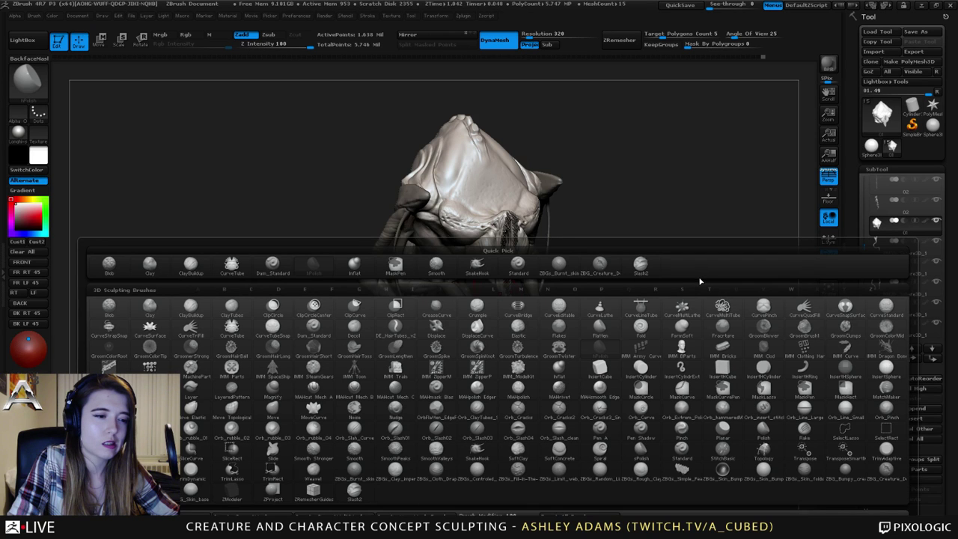
pyautogui.click(553, 468)
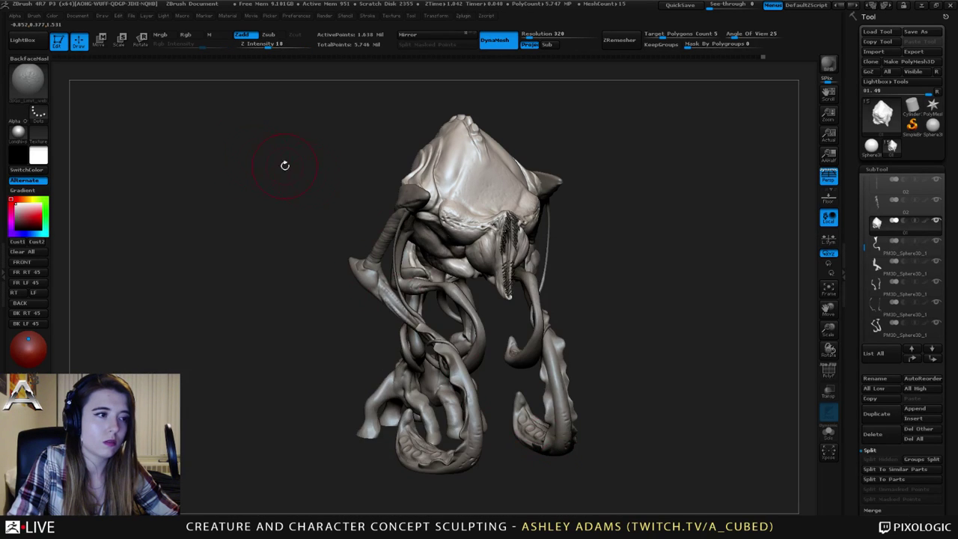
pyautogui.moveTo(284, 165); pyautogui.dragTo(455, 209)
pyautogui.moveTo(455, 209); pyautogui.dragTo(471, 213, button='right')
pyautogui.rightClick(336, 256)
pyautogui.keyDown('alt'); pyautogui.moveTo(347, 195); pyautogui.dragTo(451, 220, button='right'); pyautogui.keyUp('alt')
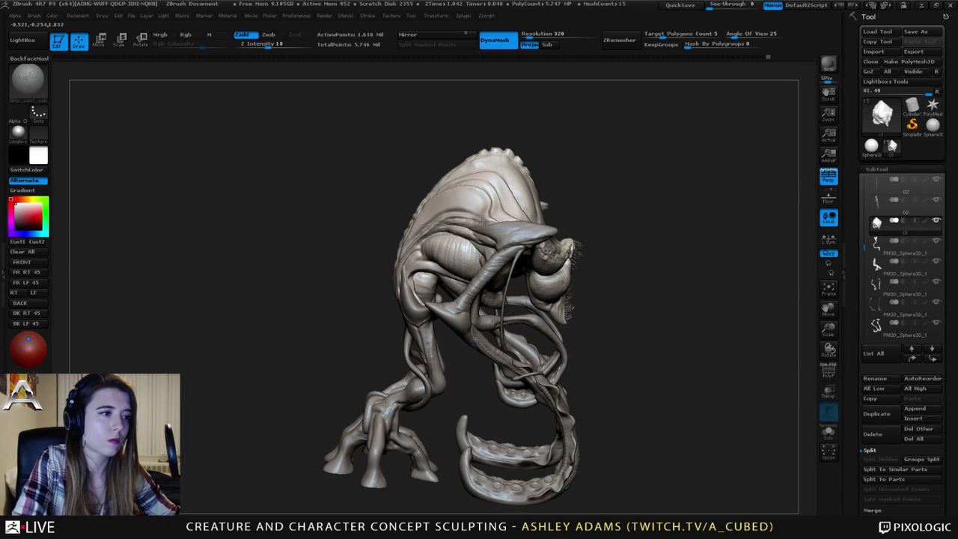
pyautogui.moveTo(462, 225); pyautogui.dragTo(478, 218, button='right')
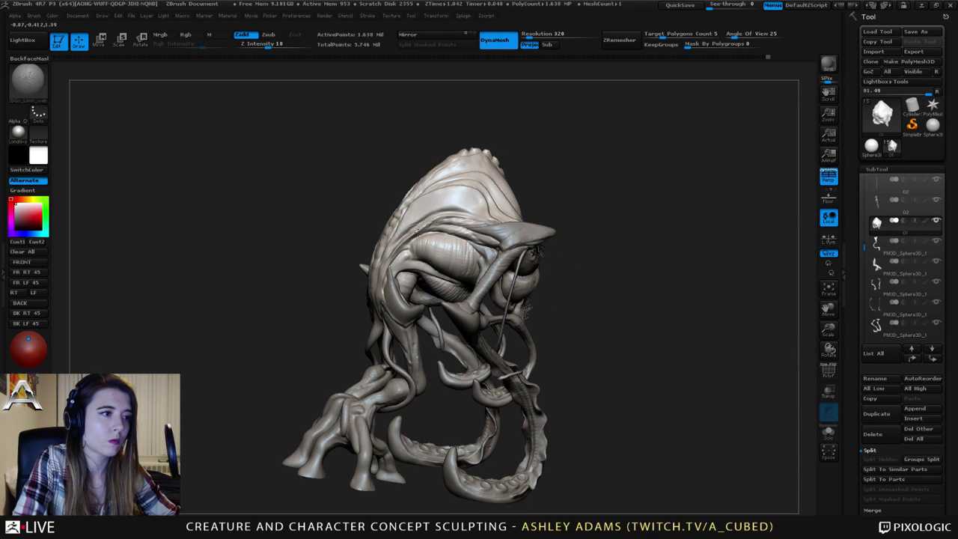
pyautogui.moveTo(409, 223); pyautogui.dragTo(428, 223, button='right')
pyautogui.keyDown('alt'); pyautogui.moveTo(397, 340); pyautogui.dragTo(445, 280, button='right'); pyautogui.keyUp('alt')
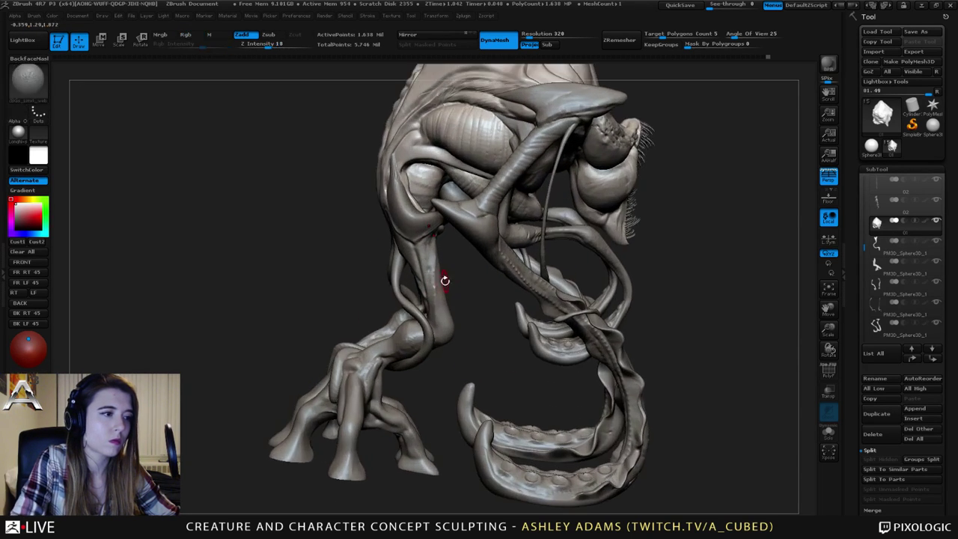
pyautogui.moveTo(424, 220)
pyautogui.mouseDown(button='right')
pyautogui.moveTo(446, 184)
pyautogui.moveTo(423, 133)
pyautogui.mouseUp(button='right')
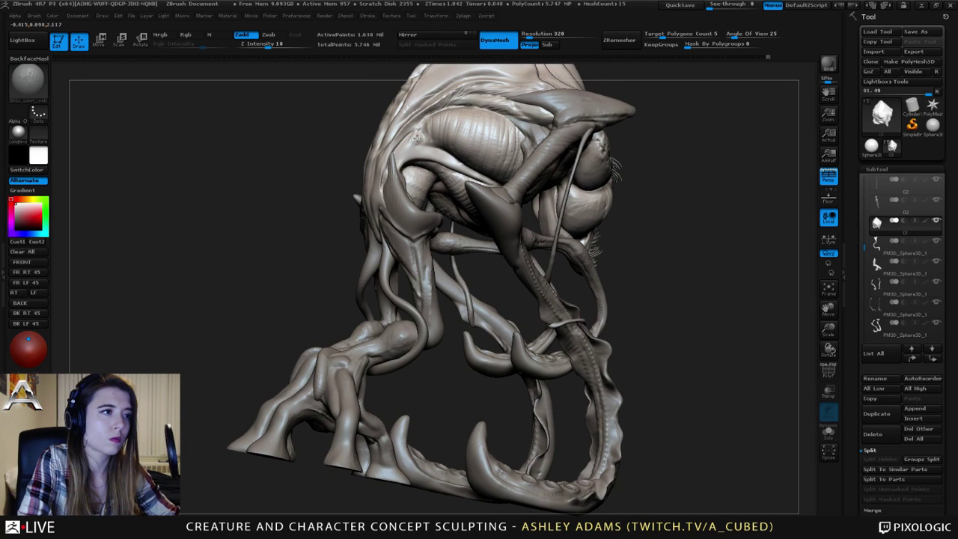
pyautogui.moveTo(416, 138); pyautogui.dragTo(429, 143)
pyautogui.moveTo(443, 338); pyautogui.dragTo(474, 345, button='right')
pyautogui.moveTo(433, 120); pyautogui.dragTo(417, 135)
pyautogui.moveTo(411, 119); pyautogui.dragTo(373, 128, button='right')
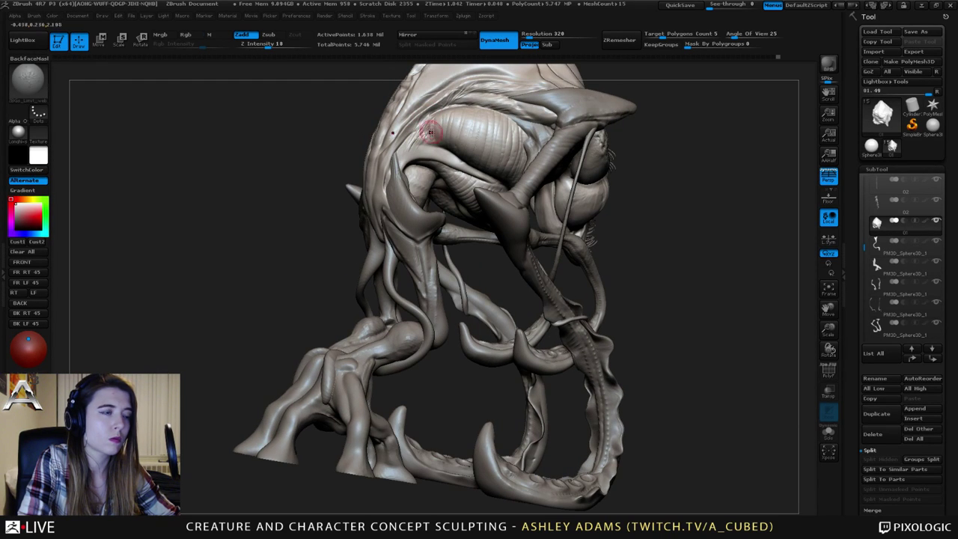
# Extend the fine vein detail across the middle and front of the upper ribbed side bulge.
pyautogui.moveTo(446, 125)
pyautogui.mouseDown()
pyautogui.moveTo(422, 146)
pyautogui.moveTo(431, 138)
pyautogui.mouseUp()
pyautogui.moveTo(457, 102); pyautogui.dragTo(447, 118, button='right')
pyautogui.moveTo(433, 114); pyautogui.dragTo(466, 107)
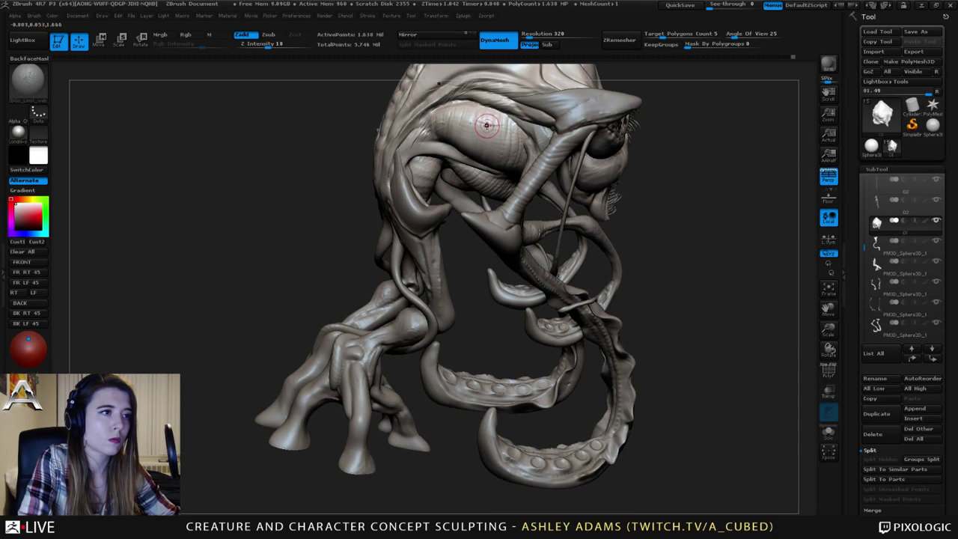
pyautogui.moveTo(482, 117); pyautogui.dragTo(477, 135)
pyautogui.moveTo(476, 139); pyautogui.dragTo(491, 132, button='right')
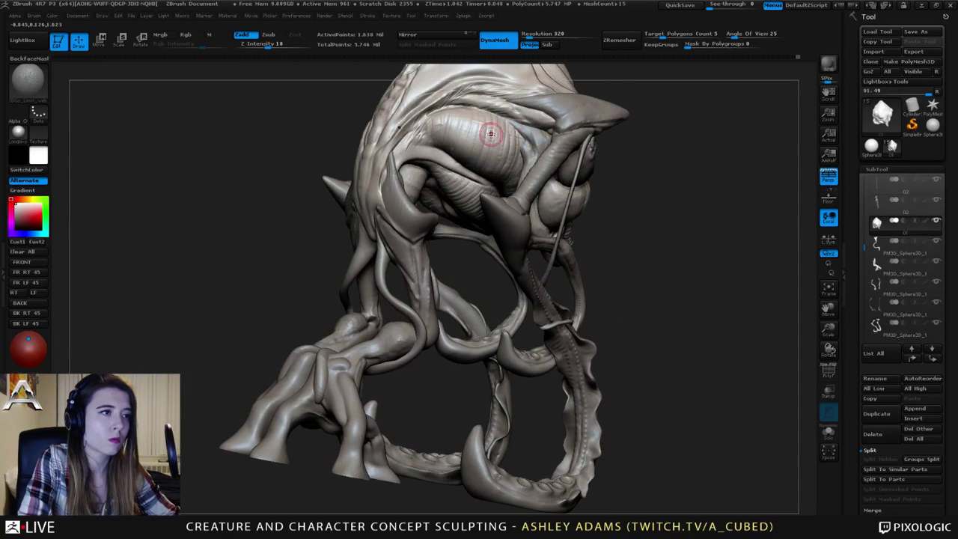
pyautogui.moveTo(458, 119); pyautogui.dragTo(505, 151)
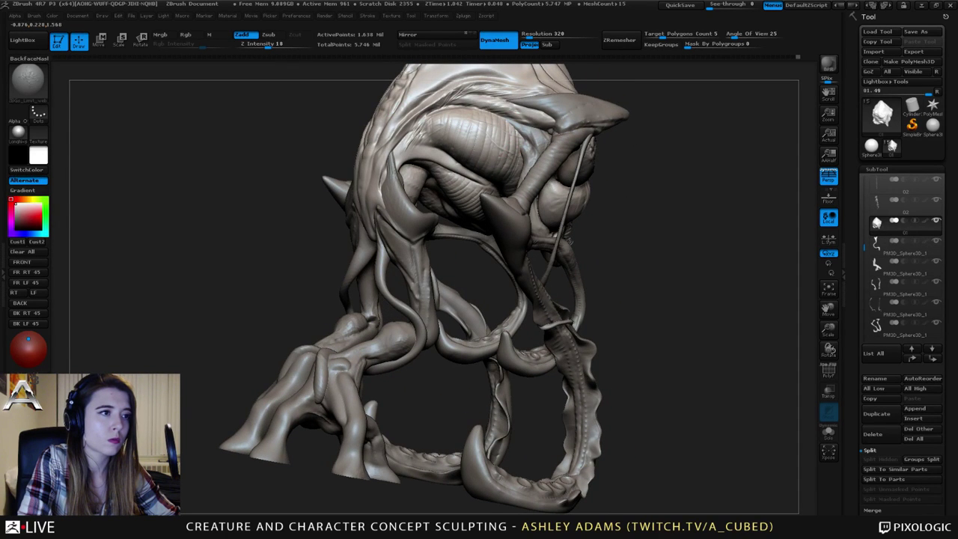
pyautogui.moveTo(481, 142); pyautogui.dragTo(470, 138, button='right')
pyautogui.moveTo(497, 147); pyautogui.dragTo(484, 140)
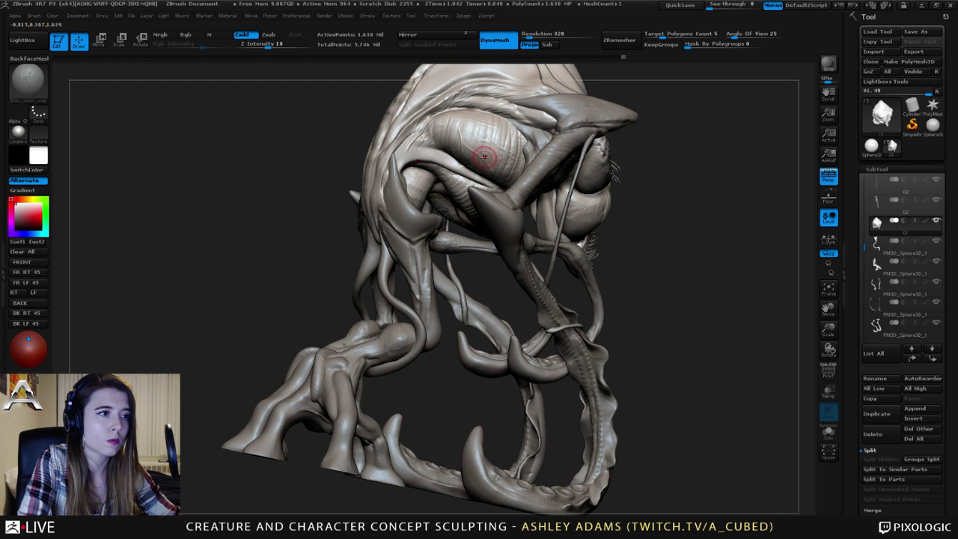
pyautogui.moveTo(502, 163); pyautogui.dragTo(206, 206, button='right')
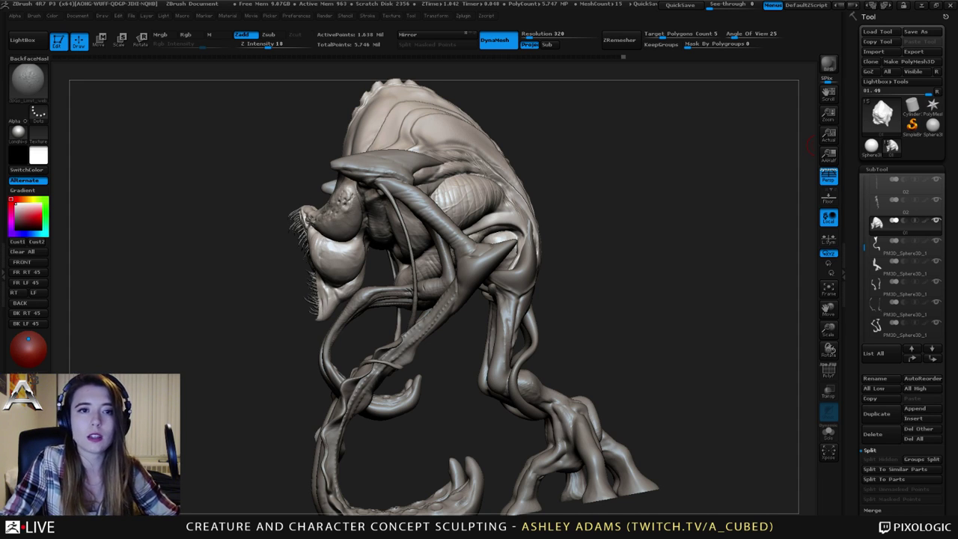
# Append a Cube3D as a new subtool, flatten it into a thin panel and stretch it taller.
pyautogui.moveTo(853, 169); pyautogui.dragTo(854, 162)
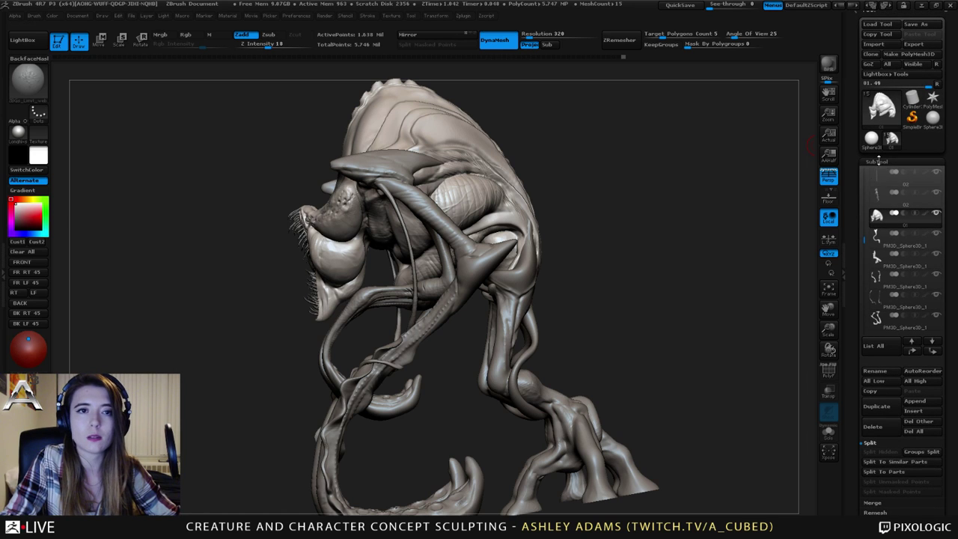
pyautogui.click(924, 404)
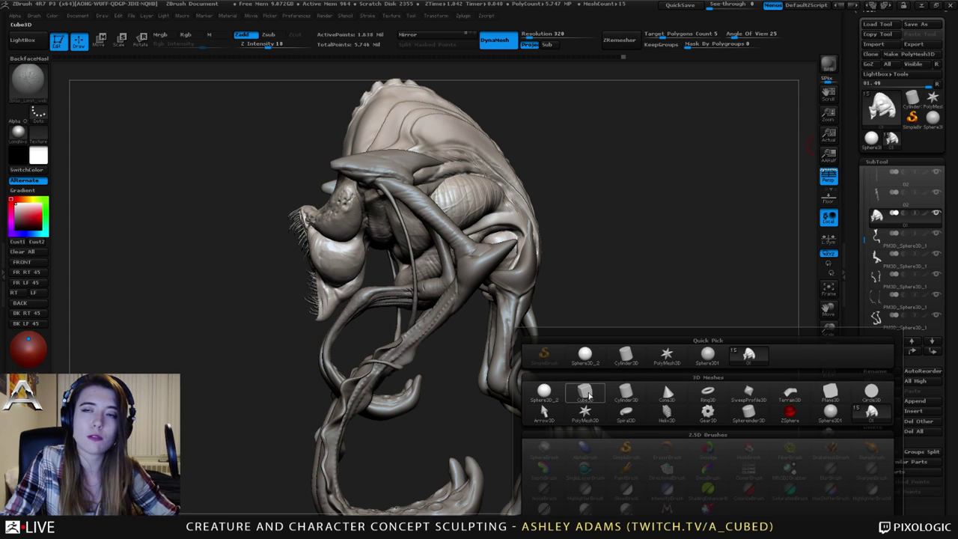
pyautogui.click(585, 393)
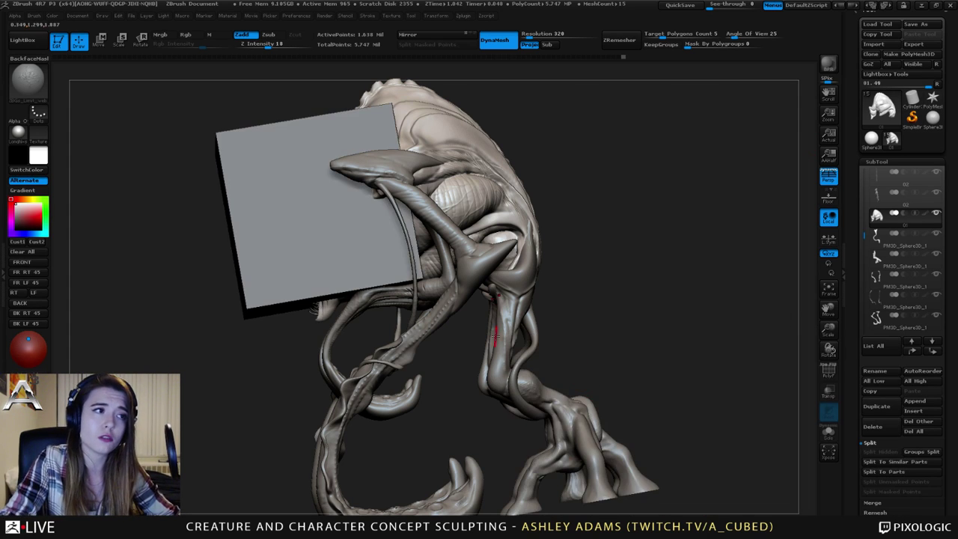
pyautogui.moveTo(497, 331); pyautogui.dragTo(361, 205, button='right')
pyautogui.keyDown('alt'); pyautogui.click(348, 221); pyautogui.keyUp('alt')
pyautogui.press('w')
pyautogui.moveTo(323, 204)
pyautogui.keyDown('shift'); pyautogui.mouseDown()
pyautogui.moveTo(571, 204)
pyautogui.moveTo(331, 201)
pyautogui.mouseUp(); pyautogui.keyUp('shift')
pyautogui.moveTo(299, 167)
pyautogui.mouseDown(button='right')
pyautogui.moveTo(590, 143)
pyautogui.moveTo(539, 160)
pyautogui.mouseUp(button='right')
pyautogui.keyDown('shift'); pyautogui.moveTo(545, 350); pyautogui.dragTo(521, 215); pyautogui.keyUp('shift')
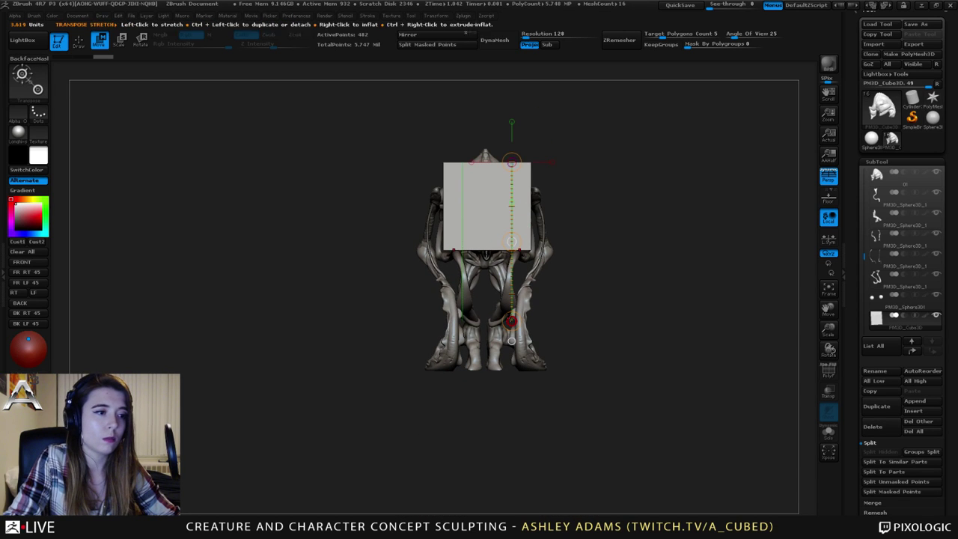
pyautogui.moveTo(512, 322); pyautogui.dragTo(511, 439)
# Tilt the thin panel diagonally in side view and position it across the front of the creature's face and arms.
pyautogui.keyDown('shift'); pyautogui.moveTo(550, 284); pyautogui.dragTo(520, 260); pyautogui.keyUp('shift')
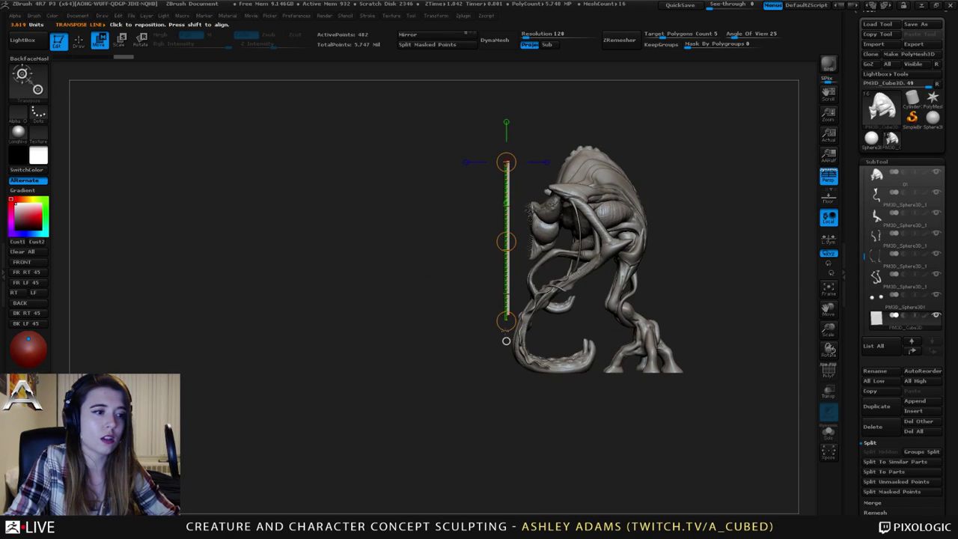
pyautogui.moveTo(506, 322); pyautogui.dragTo(577, 318)
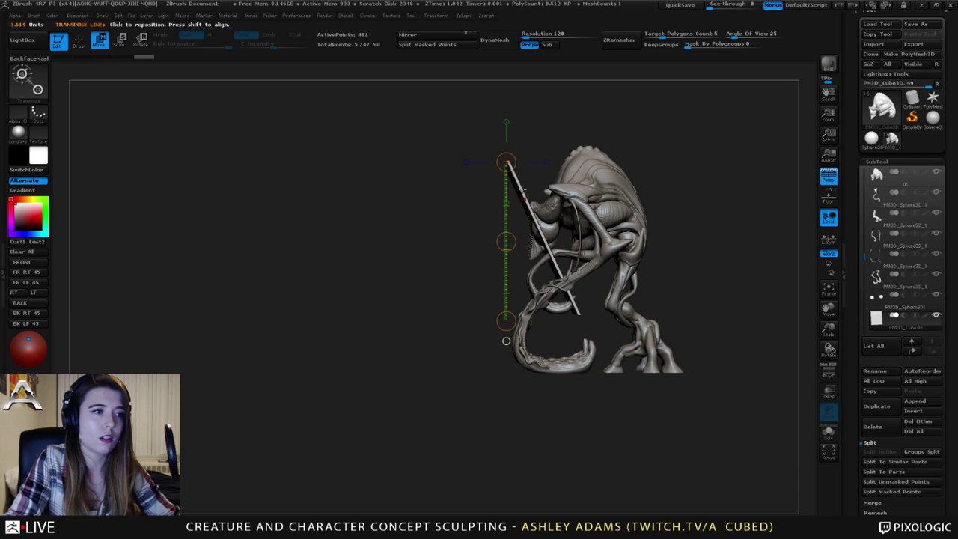
pyautogui.click(517, 180)
pyautogui.moveTo(508, 161); pyautogui.dragTo(579, 315)
pyautogui.keyDown('ctrl'); pyautogui.moveTo(536, 219); pyautogui.dragTo(547, 248, button='right'); pyautogui.keyUp('ctrl')
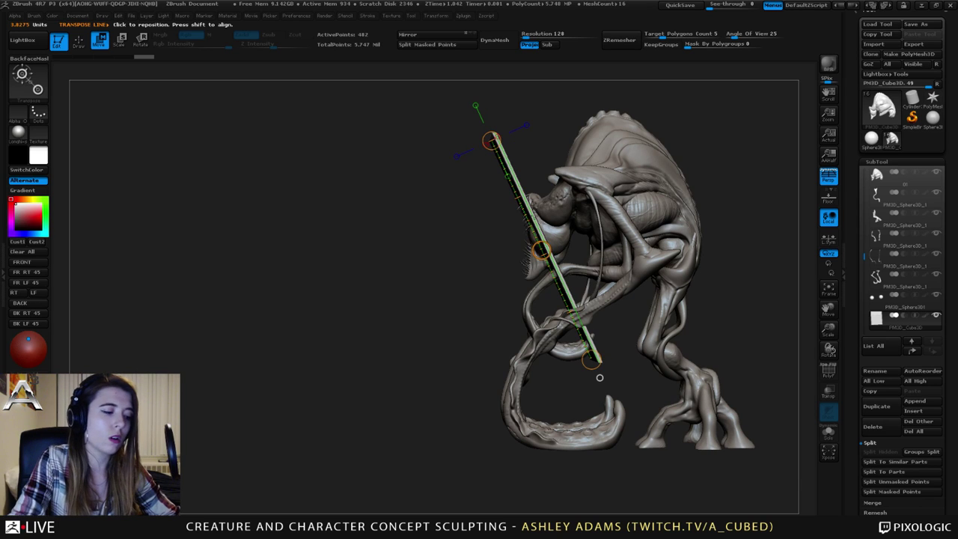
pyautogui.moveTo(535, 223); pyautogui.dragTo(544, 228)
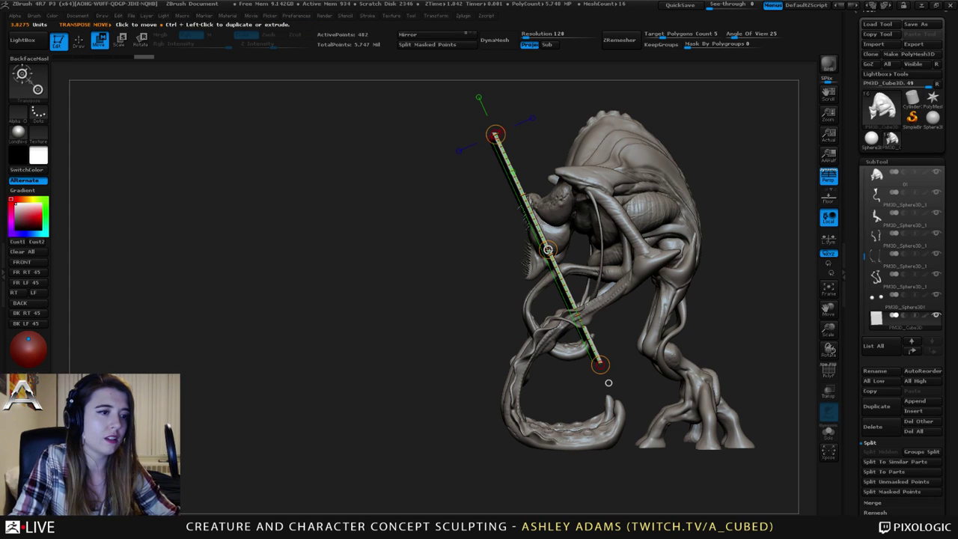
pyautogui.keyDown('alt'); pyautogui.moveTo(548, 250); pyautogui.dragTo(512, 294); pyautogui.keyUp('alt')
pyautogui.moveTo(464, 232); pyautogui.dragTo(641, 180)
# Undo the panel's last move and delete the panel's subtool.
pyautogui.hotkey('ctrl', 'z')
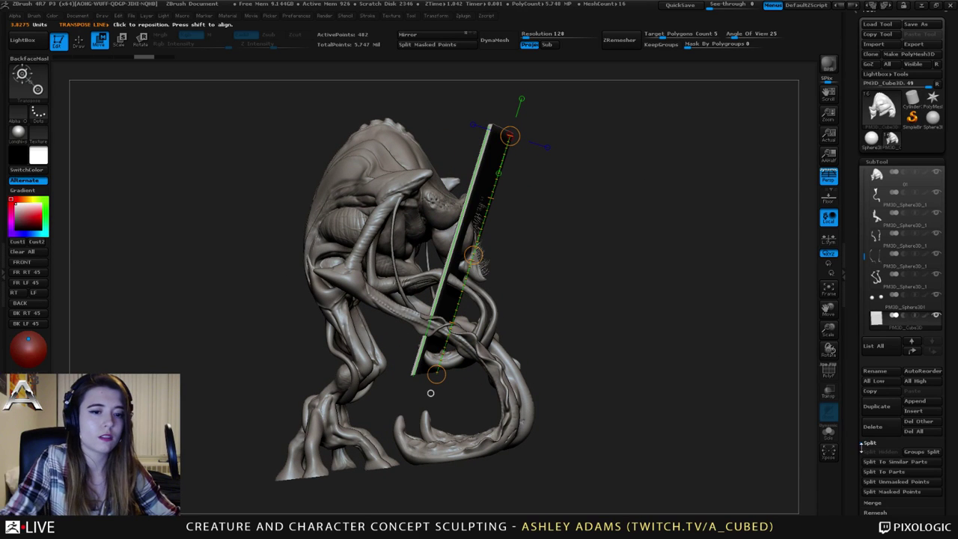
pyautogui.click(874, 426)
pyautogui.click(768, 453)
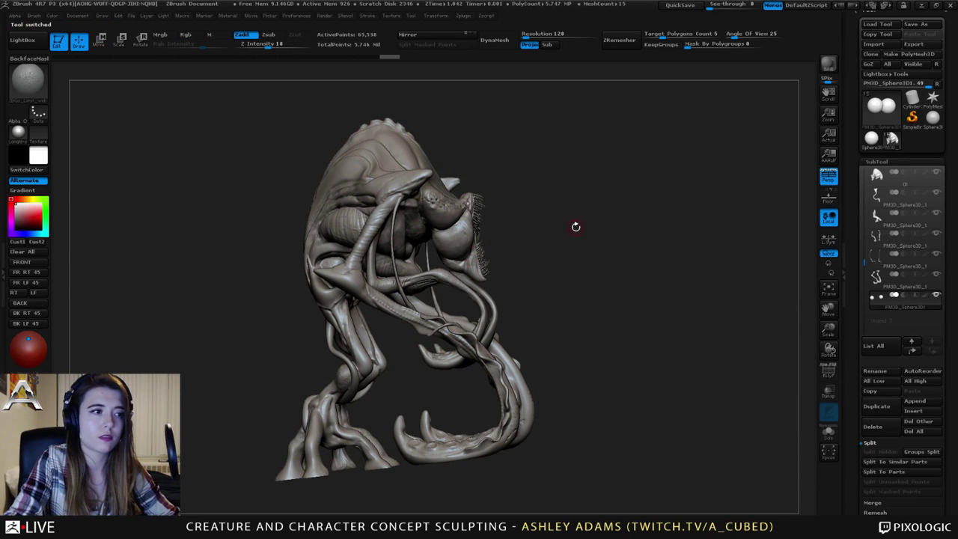
# Make the rear leg subtool active and reshape the tip of its knee with the SnakeHook brush.
pyautogui.moveTo(589, 223); pyautogui.dragTo(501, 227)
pyautogui.moveTo(563, 217); pyautogui.dragTo(487, 236, button='right')
pyautogui.keyDown('alt'); pyautogui.moveTo(487, 237); pyautogui.dragTo(426, 194, button='right'); pyautogui.keyUp('alt')
pyautogui.press('space')
pyautogui.moveTo(587, 176); pyautogui.dragTo(659, 168)
pyautogui.keyDown('alt'); pyautogui.click(567, 225); pyautogui.keyUp('alt')
pyautogui.moveTo(628, 229); pyautogui.dragTo(577, 237)
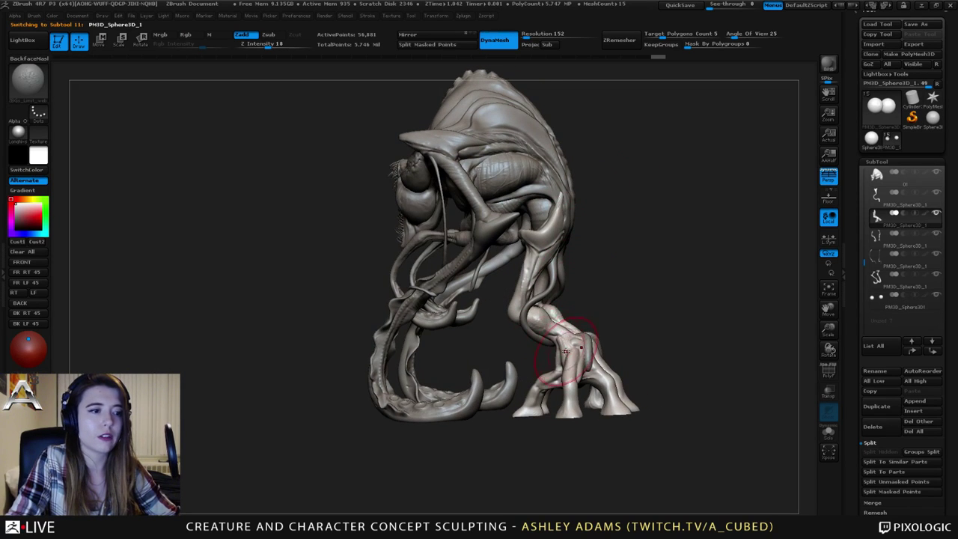
pyautogui.moveTo(567, 351)
pyautogui.keyDown('ctrl'); pyautogui.mouseDown(button='right')
pyautogui.moveTo(588, 303)
pyautogui.moveTo(567, 329)
pyautogui.moveTo(632, 207)
pyautogui.mouseUp(button='right'); pyautogui.keyUp('ctrl')
pyautogui.moveTo(633, 206); pyautogui.dragTo(595, 217, button='right')
pyautogui.press('space')
pyautogui.moveTo(577, 282); pyautogui.dragTo(571, 282)
pyautogui.press('b')
pyautogui.press('s')
pyautogui.press('h')
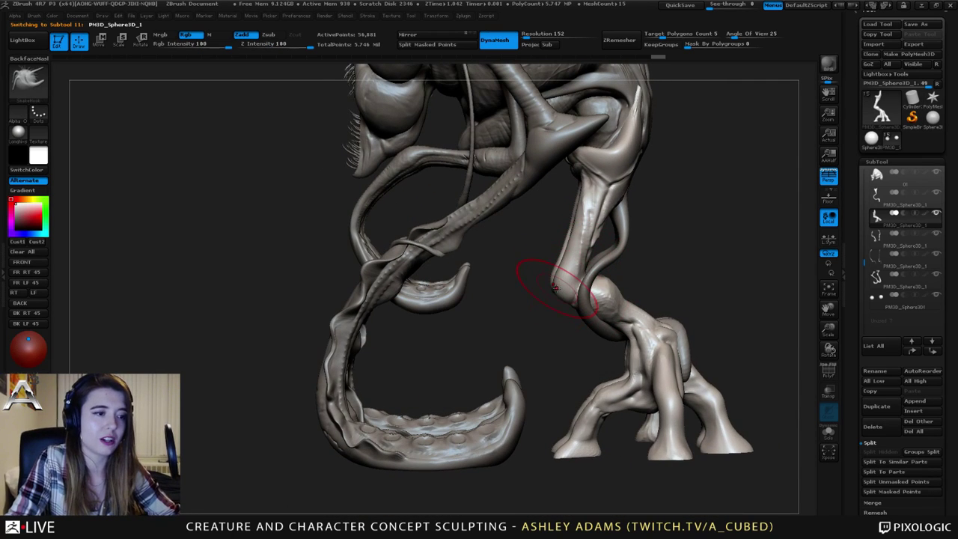
pyautogui.moveTo(552, 290); pyautogui.dragTo(560, 289, button='right')
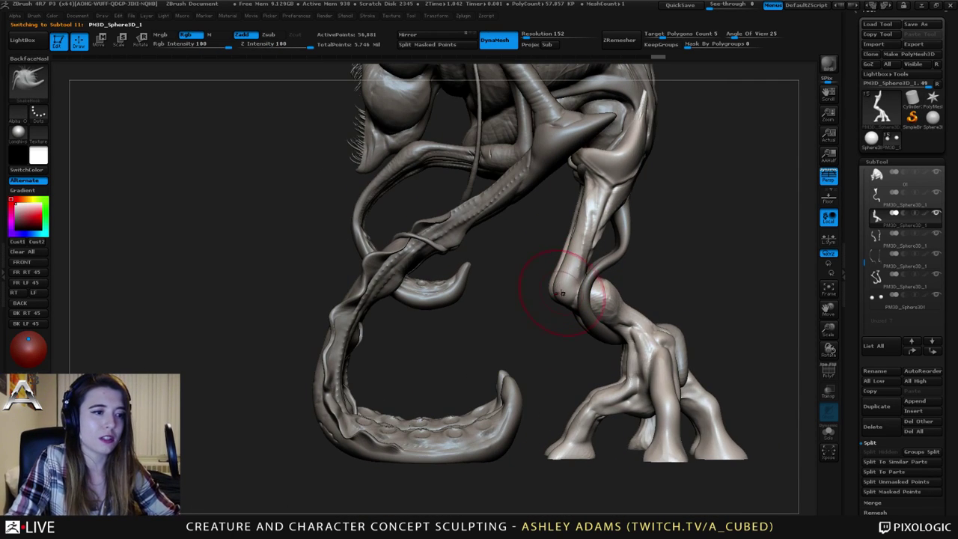
pyautogui.moveTo(561, 293); pyautogui.dragTo(561, 299)
# Adjust the SnakeHook brush and refine the shape of the rounded joint below the rear knee.
pyautogui.press('space')
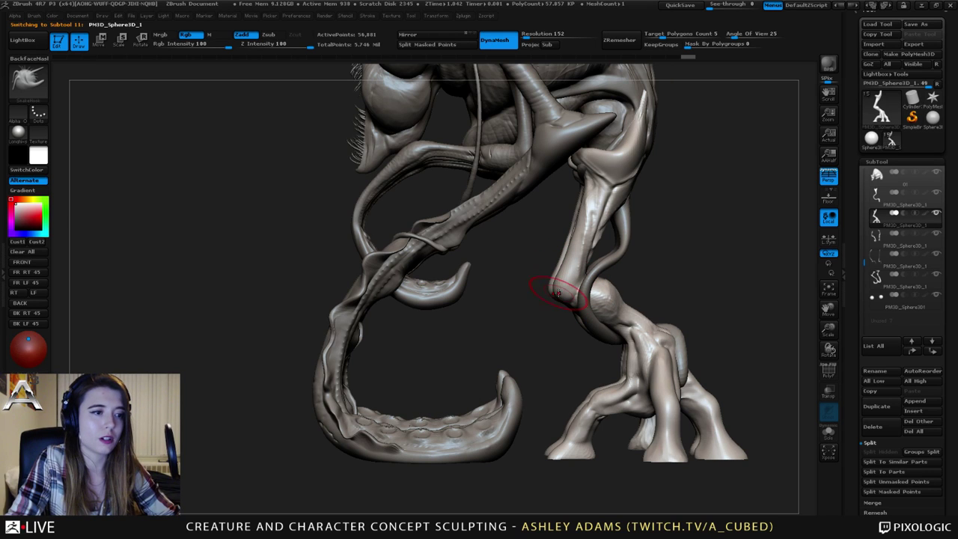
pyautogui.moveTo(574, 217); pyautogui.dragTo(643, 220, button='right')
pyautogui.moveTo(608, 256)
pyautogui.mouseDown(button='right')
pyautogui.moveTo(613, 293)
pyautogui.moveTo(626, 293)
pyautogui.moveTo(626, 262)
pyautogui.moveTo(597, 270)
pyautogui.mouseUp(button='right')
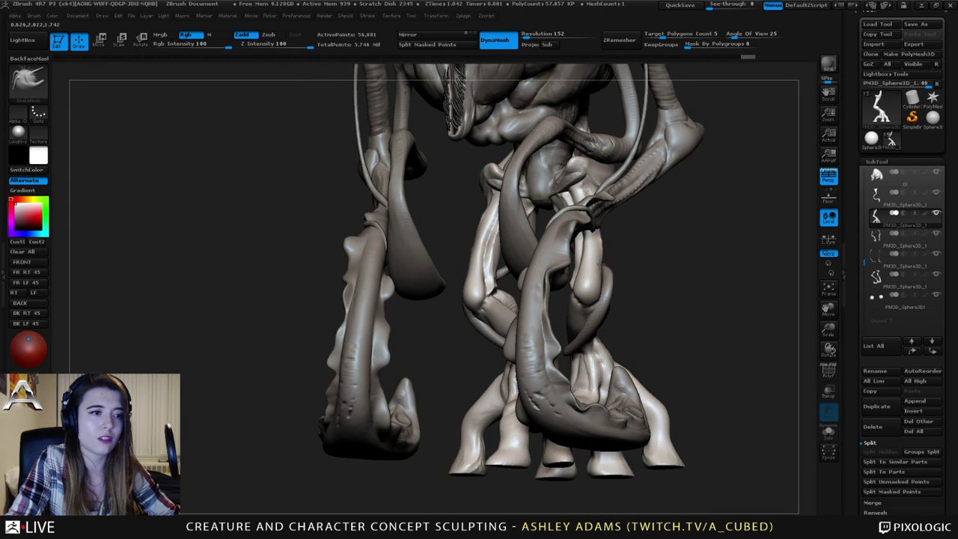
pyautogui.moveTo(601, 255)
pyautogui.mouseDown(button='right')
pyautogui.moveTo(610, 233)
pyautogui.moveTo(606, 267)
pyautogui.moveTo(580, 247)
pyautogui.moveTo(606, 298)
pyautogui.mouseUp(button='right')
pyautogui.moveTo(606, 298); pyautogui.dragTo(572, 281)
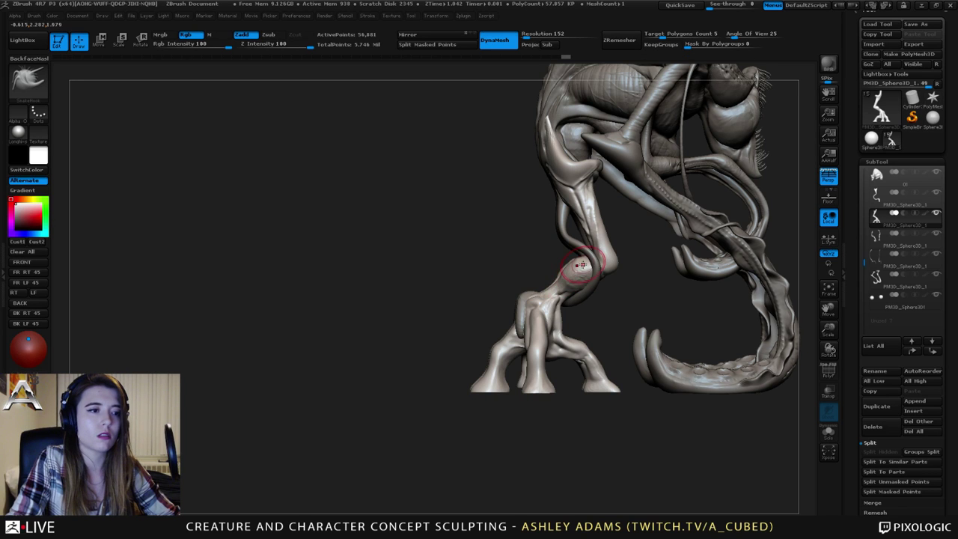
pyautogui.moveTo(563, 273)
pyautogui.mouseDown(button='right')
pyautogui.moveTo(599, 273)
pyautogui.moveTo(605, 283)
pyautogui.moveTo(562, 276)
pyautogui.mouseUp(button='right')
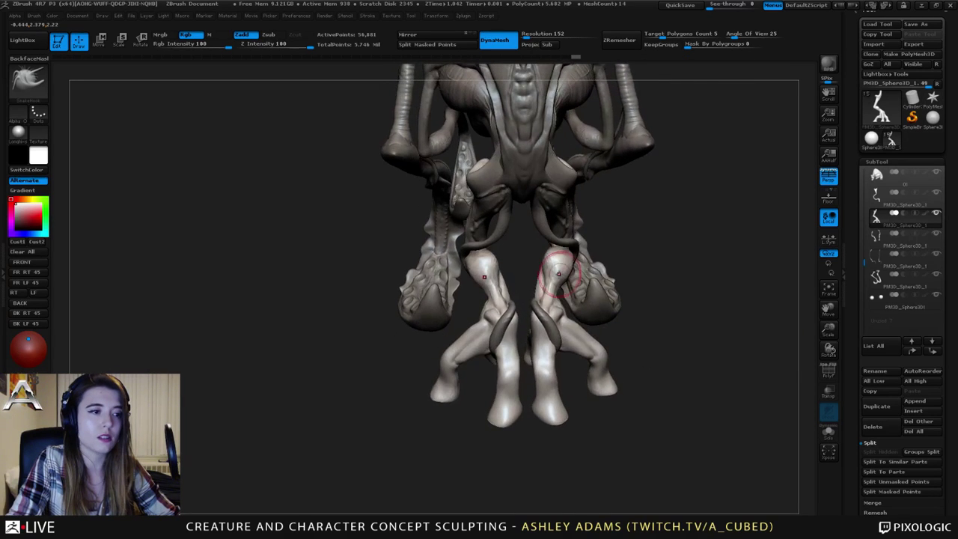
# Carve grooves into the rounded rear joint and along the upper rear leg with the Dam_Standard brush.
pyautogui.press('b')
pyautogui.press('d')
pyautogui.press('s')
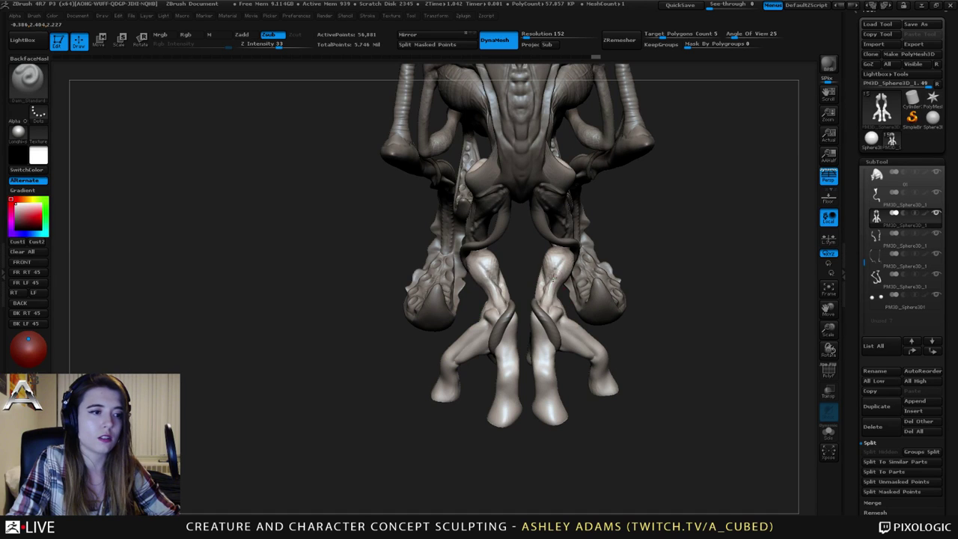
pyautogui.moveTo(557, 270); pyautogui.dragTo(554, 279)
pyautogui.moveTo(555, 279)
pyautogui.mouseDown(button='right')
pyautogui.moveTo(513, 280)
pyautogui.moveTo(550, 277)
pyautogui.mouseUp(button='right')
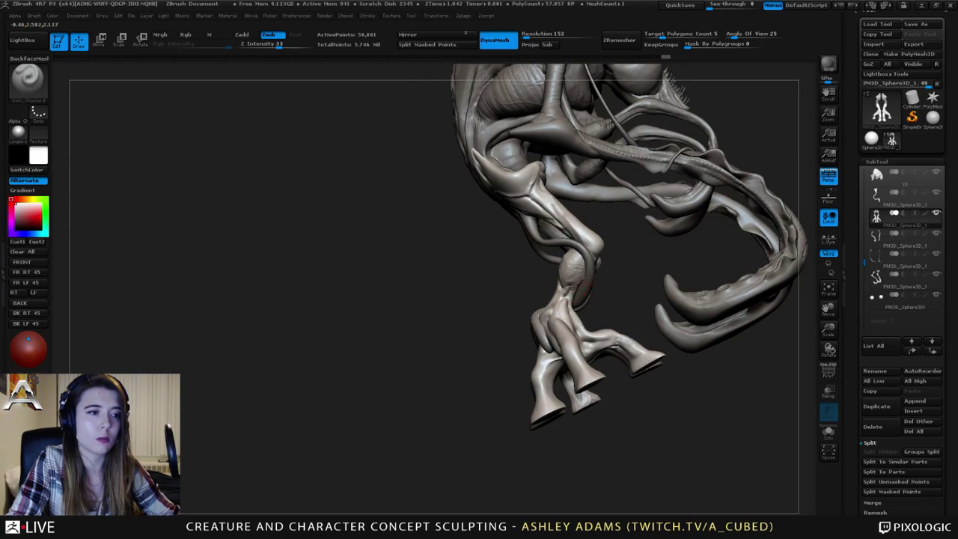
pyautogui.moveTo(599, 258); pyautogui.dragTo(567, 253, button='right')
pyautogui.moveTo(582, 226); pyautogui.dragTo(596, 252)
pyautogui.moveTo(600, 254); pyautogui.dragTo(562, 221, button='right')
pyautogui.moveTo(546, 196); pyautogui.dragTo(555, 208)
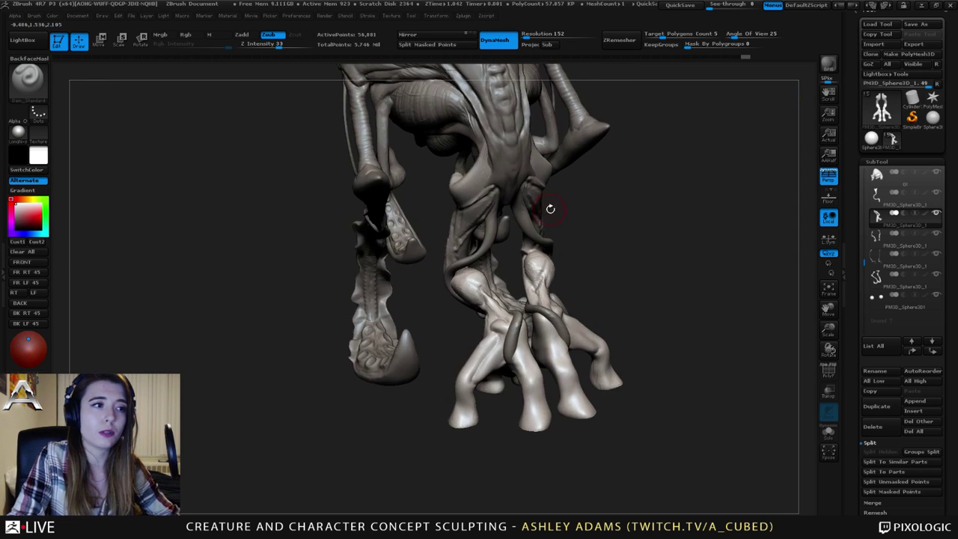
pyautogui.moveTo(547, 205); pyautogui.dragTo(461, 215)
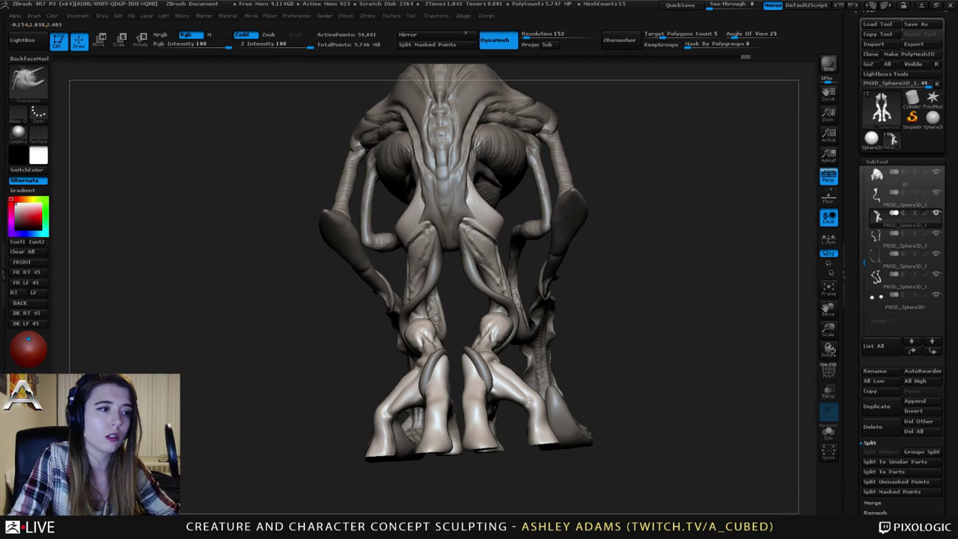
pyautogui.moveTo(462, 224); pyautogui.dragTo(452, 220, button='right')
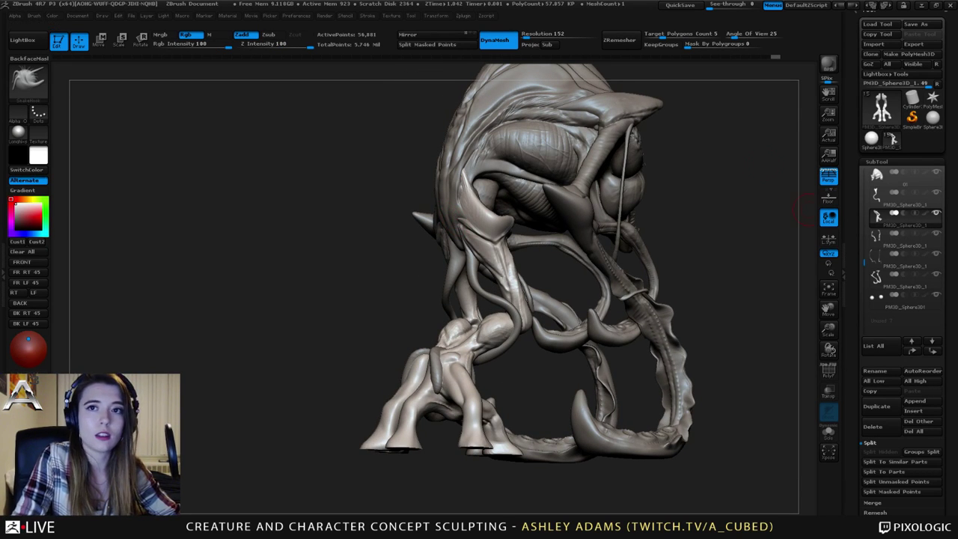
pyautogui.moveTo(516, 265); pyautogui.dragTo(444, 209, button='right')
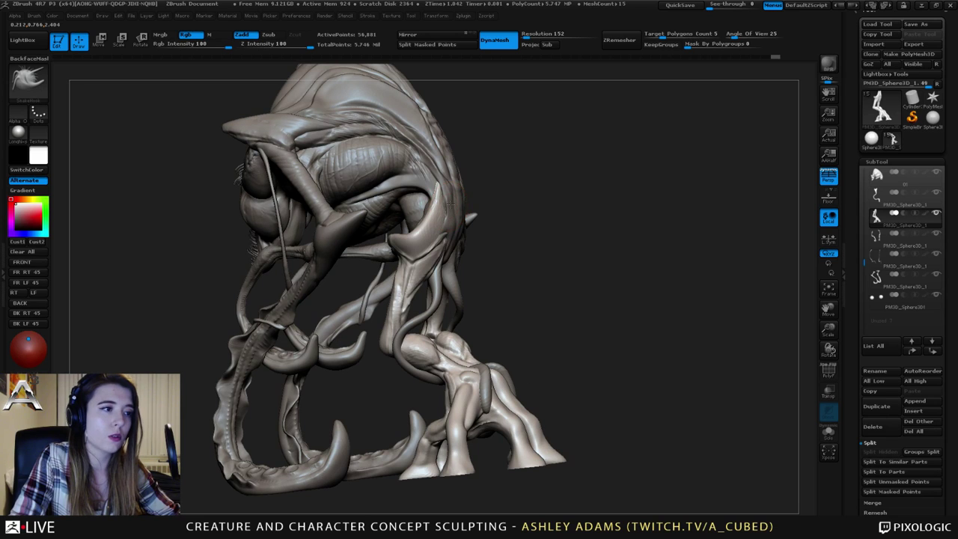
# Refine the upper rear leg and the spur at its knee with the SnakeHook brush.
pyautogui.moveTo(453, 201); pyautogui.dragTo(452, 225, button='right')
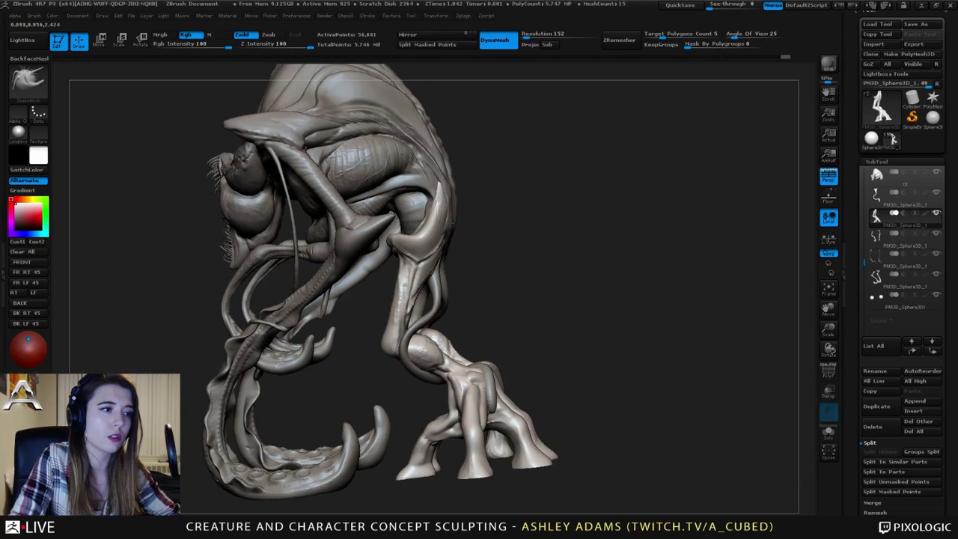
pyautogui.moveTo(457, 212); pyautogui.dragTo(440, 179)
pyautogui.moveTo(440, 179)
pyautogui.mouseDown(button='right')
pyautogui.moveTo(451, 201)
pyautogui.moveTo(437, 246)
pyautogui.moveTo(471, 211)
pyautogui.moveTo(480, 216)
pyautogui.moveTo(473, 219)
pyautogui.moveTo(479, 200)
pyautogui.moveTo(397, 214)
pyautogui.moveTo(385, 197)
pyautogui.mouseUp(button='right')
pyautogui.rightClick(480, 216)
pyautogui.keyDown('ctrl'); pyautogui.moveTo(518, 222); pyautogui.dragTo(522, 242, button='right'); pyautogui.keyUp('ctrl')
pyautogui.moveTo(531, 226); pyautogui.dragTo(535, 231)
# Carve creases along and between the hoofed toes of the rear foot with the Dam_Standard brush.
pyautogui.moveTo(522, 198)
pyautogui.mouseDown(button='right')
pyautogui.moveTo(515, 217)
pyautogui.moveTo(488, 230)
pyautogui.moveTo(483, 288)
pyautogui.moveTo(500, 283)
pyautogui.moveTo(518, 302)
pyautogui.moveTo(510, 307)
pyautogui.mouseUp(button='right')
pyautogui.press('b')
pyautogui.press('d')
pyautogui.press('s')
pyautogui.rightClick(475, 301)
pyautogui.rightClick(517, 303)
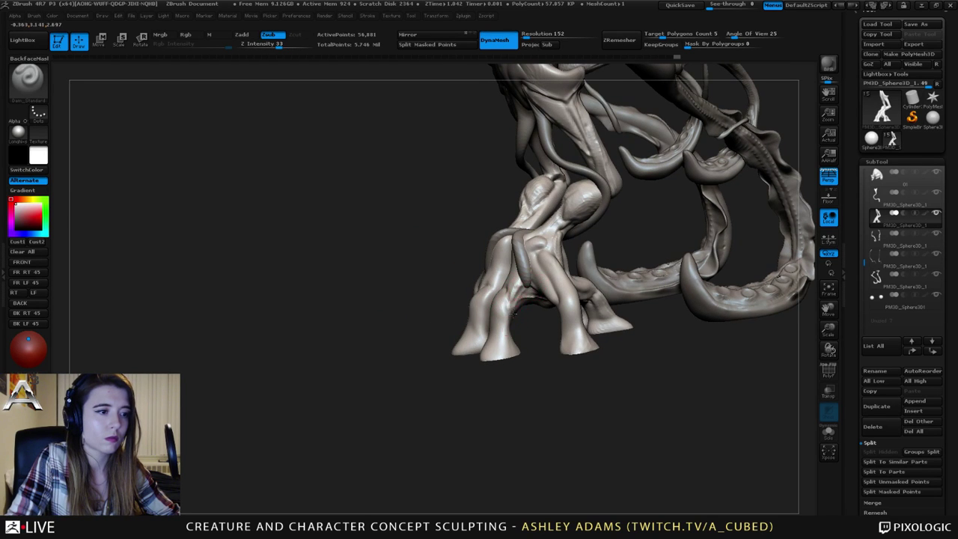
pyautogui.moveTo(512, 297); pyautogui.dragTo(508, 305)
pyautogui.moveTo(522, 309); pyautogui.dragTo(574, 327, button='right')
pyautogui.moveTo(574, 328); pyautogui.dragTo(564, 298)
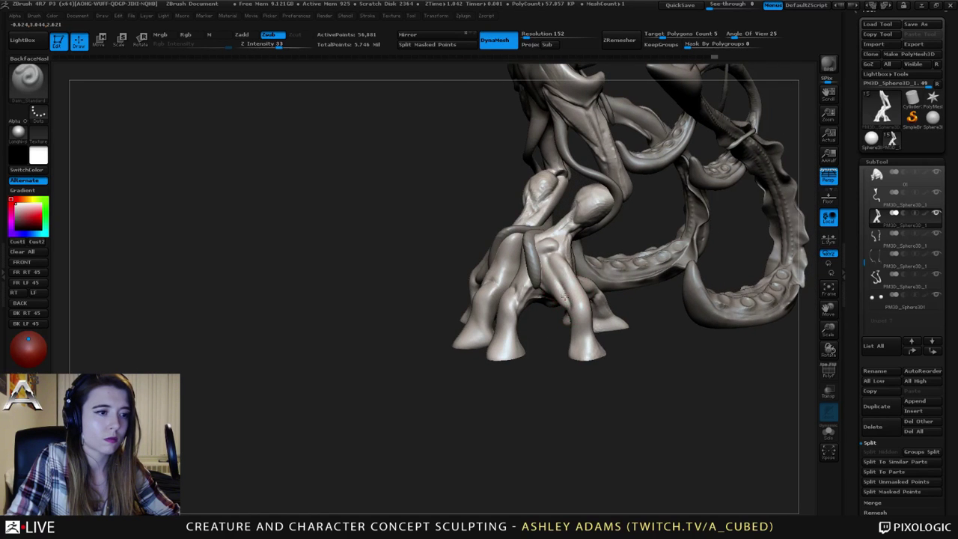
pyautogui.moveTo(581, 321)
pyautogui.mouseDown(button='right')
pyautogui.moveTo(562, 321)
pyautogui.moveTo(582, 321)
pyautogui.mouseUp(button='right')
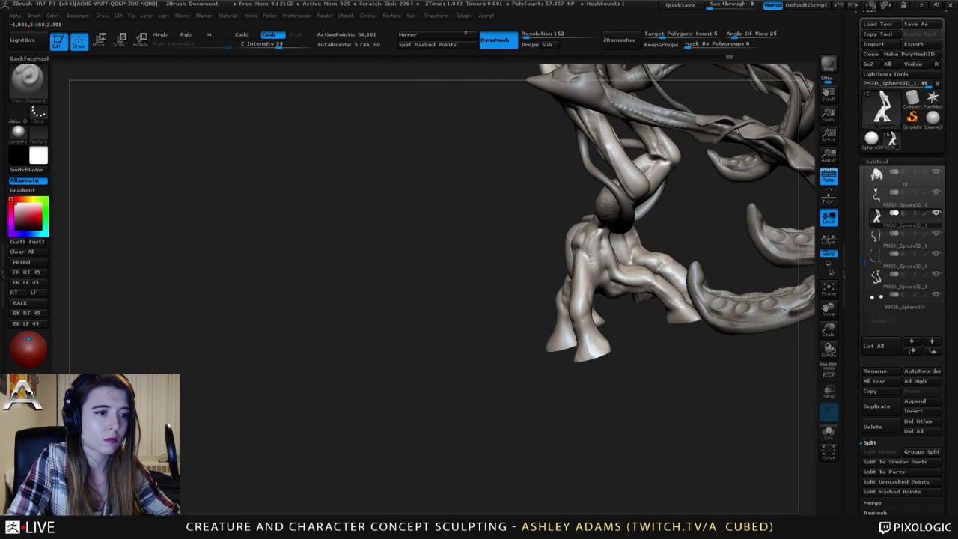
pyautogui.moveTo(581, 320)
pyautogui.mouseDown()
pyautogui.moveTo(600, 281)
pyautogui.moveTo(584, 284)
pyautogui.mouseUp()
# Cut muscle grooves down the upper section of the rear foot's outer toe with the Dam_Standard brush.
pyautogui.moveTo(587, 312)
pyautogui.mouseDown(button='right')
pyautogui.moveTo(575, 322)
pyautogui.moveTo(584, 289)
pyautogui.mouseUp(button='right')
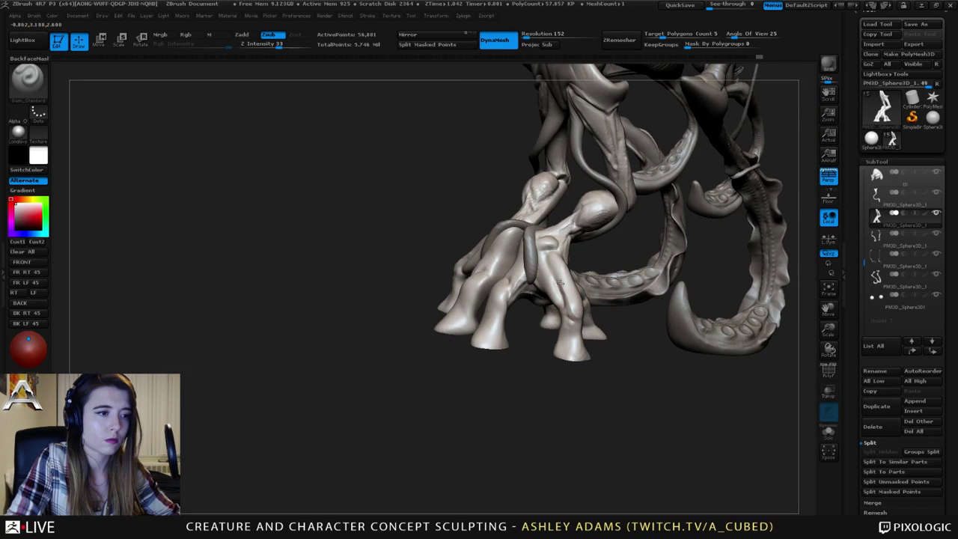
pyautogui.moveTo(548, 270); pyautogui.dragTo(542, 258)
pyautogui.moveTo(558, 291); pyautogui.dragTo(577, 285, button='right')
pyautogui.moveTo(577, 285); pyautogui.dragTo(574, 295)
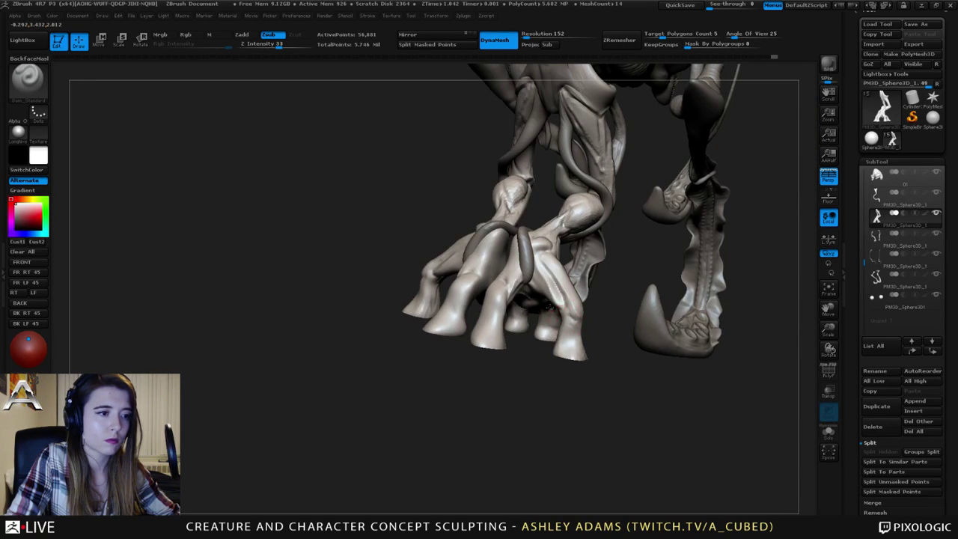
pyautogui.moveTo(568, 325); pyautogui.dragTo(584, 309, button='right')
pyautogui.moveTo(586, 269); pyautogui.dragTo(595, 292)
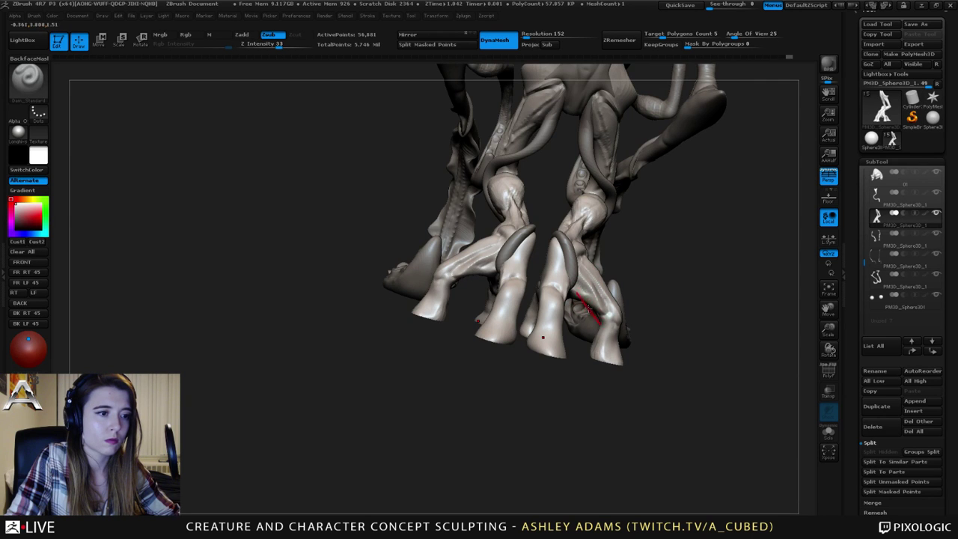
# Build up muscle volume on the front toes of the rear foot with the ClayBuildup brush.
pyautogui.moveTo(584, 310)
pyautogui.keyDown('ctrl'); pyautogui.mouseDown(button='right')
pyautogui.moveTo(514, 275)
pyautogui.moveTo(569, 299)
pyautogui.moveTo(552, 311)
pyautogui.moveTo(596, 326)
pyautogui.moveTo(593, 338)
pyautogui.mouseUp(button='right'); pyautogui.keyUp('ctrl')
pyautogui.press('b')
pyautogui.press('c')
pyautogui.press('b')
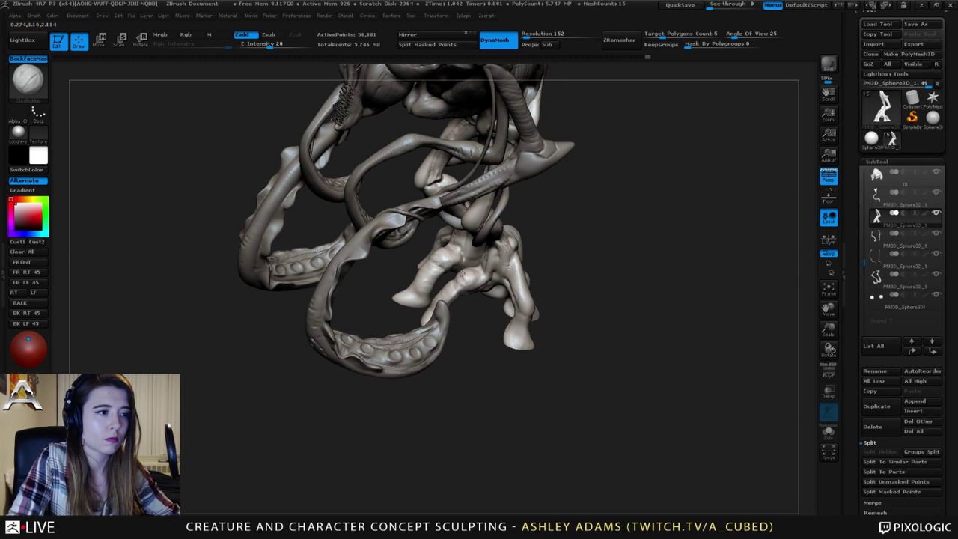
pyautogui.moveTo(462, 276); pyautogui.dragTo(467, 274)
pyautogui.moveTo(467, 273); pyautogui.dragTo(487, 305, button='right')
pyautogui.moveTo(461, 277); pyautogui.dragTo(430, 315)
pyautogui.moveTo(431, 314)
pyautogui.mouseDown(button='right')
pyautogui.moveTo(446, 297)
pyautogui.moveTo(425, 268)
pyautogui.mouseUp(button='right')
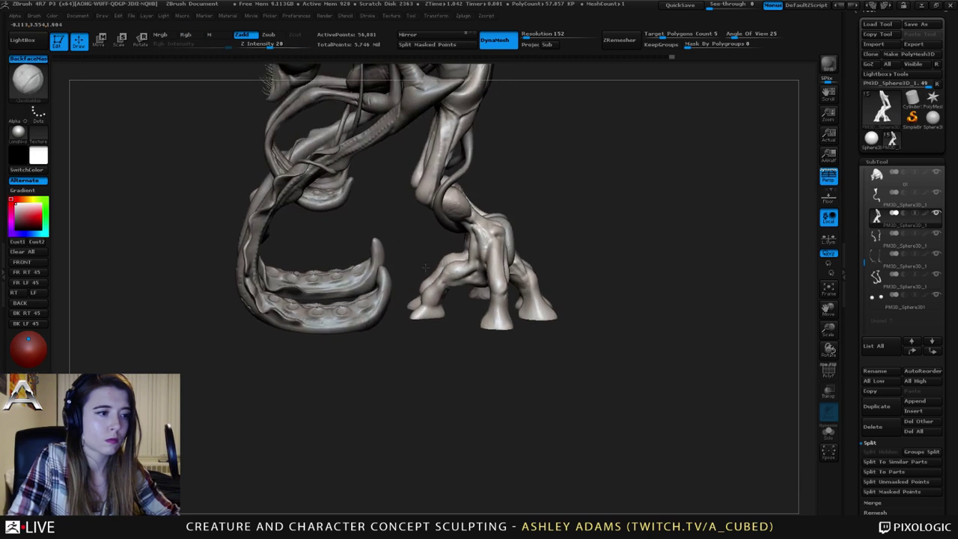
pyautogui.moveTo(425, 267); pyautogui.dragTo(438, 272)
pyautogui.press('space')
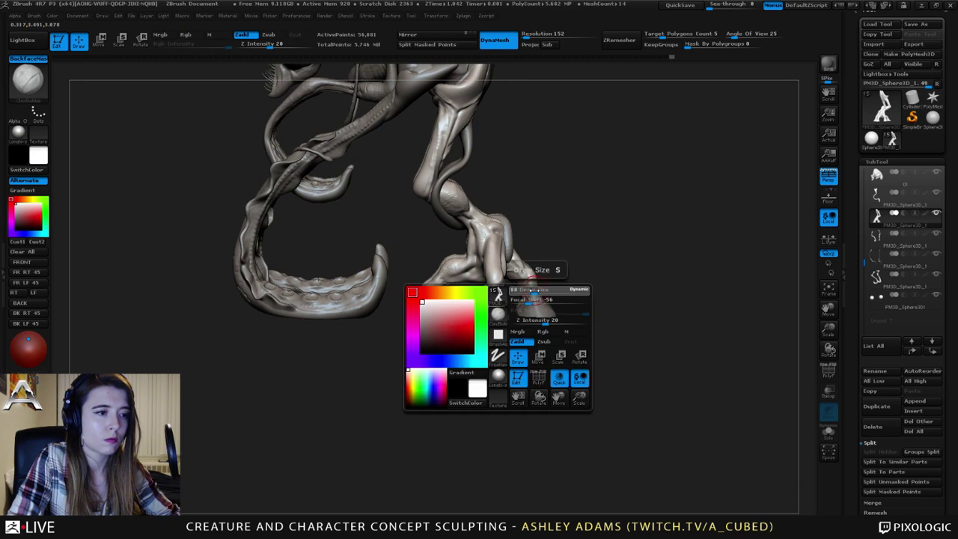
# Make the head subtool active and raise a large round bump on one side of the forehead with the Inflate brush.
pyautogui.keyDown('ctrl'); pyautogui.moveTo(534, 286); pyautogui.dragTo(520, 234, button='right'); pyautogui.keyUp('ctrl')
pyautogui.keyDown('alt'); pyautogui.moveTo(479, 150); pyautogui.dragTo(519, 289, button='right'); pyautogui.keyUp('alt')
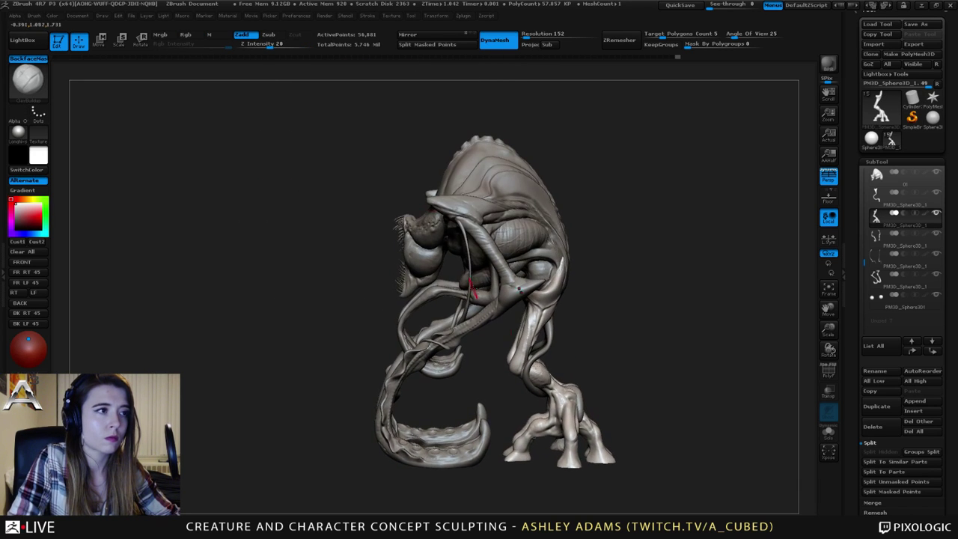
pyautogui.keyDown('alt'); pyautogui.click(500, 183); pyautogui.keyUp('alt')
pyautogui.press('b')
pyautogui.press('i')
pyautogui.press('n')
pyautogui.moveTo(455, 168); pyautogui.dragTo(499, 182, button='right')
pyautogui.press('space')
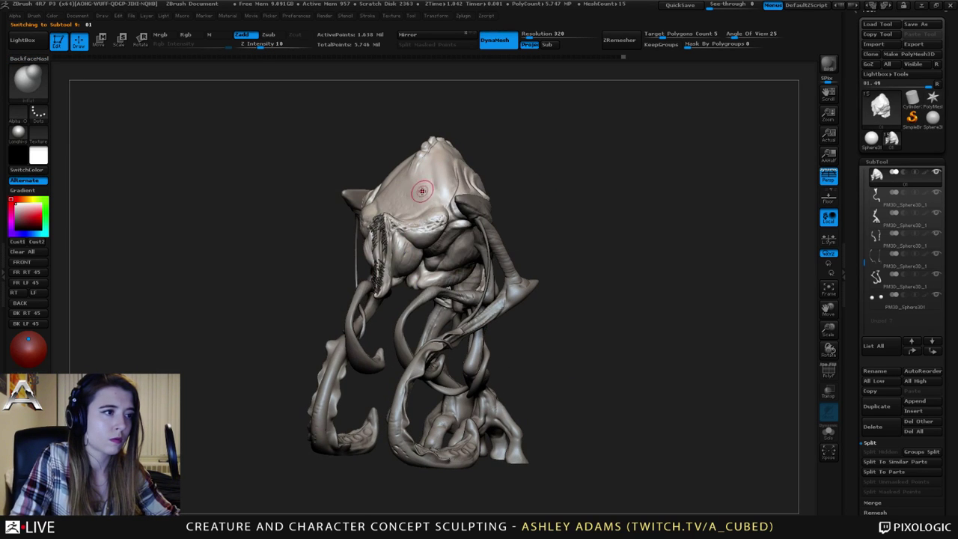
pyautogui.moveTo(423, 190); pyautogui.dragTo(428, 190)
pyautogui.moveTo(427, 190); pyautogui.dragTo(460, 187, button='right')
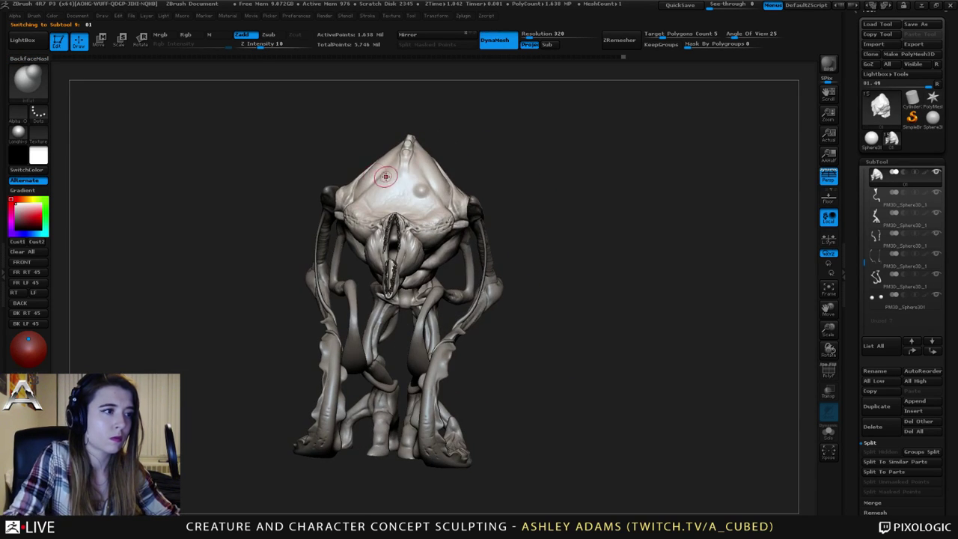
# Scatter smaller round bumps of varied size across the forehead and up toward the crest with the Inflate brush.
pyautogui.moveTo(394, 185); pyautogui.dragTo(389, 190, button='right')
pyautogui.press('space')
pyautogui.moveTo(390, 192); pyautogui.dragTo(387, 192)
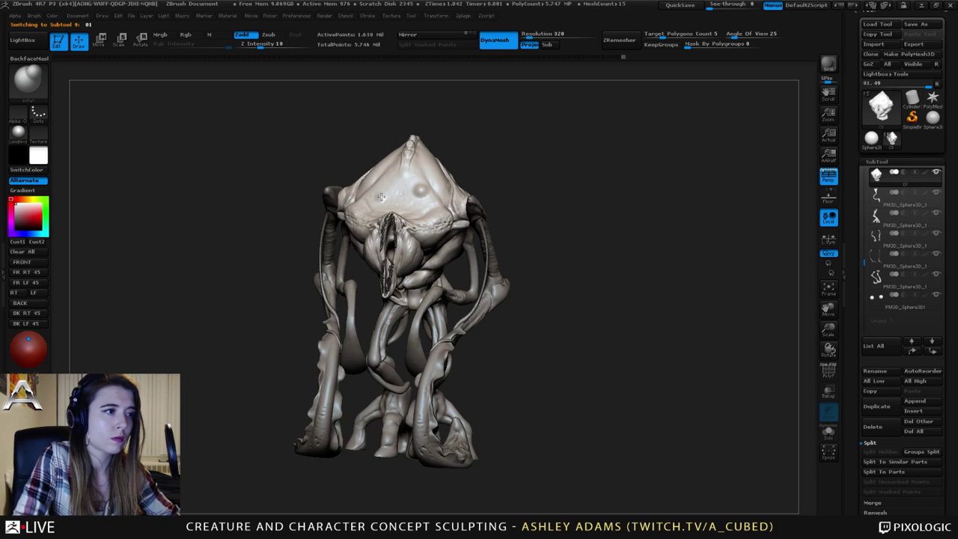
pyautogui.click(381, 197)
pyautogui.moveTo(387, 189)
pyautogui.mouseDown(button='right')
pyautogui.moveTo(408, 170)
pyautogui.moveTo(375, 165)
pyautogui.moveTo(413, 176)
pyautogui.moveTo(431, 222)
pyautogui.moveTo(480, 219)
pyautogui.mouseUp(button='right')
pyautogui.click(398, 181)
pyautogui.click(414, 160)
# Examine the bumpy forehead and the creature's overall silhouette from the front and both sides.
pyautogui.rightClick(412, 178)
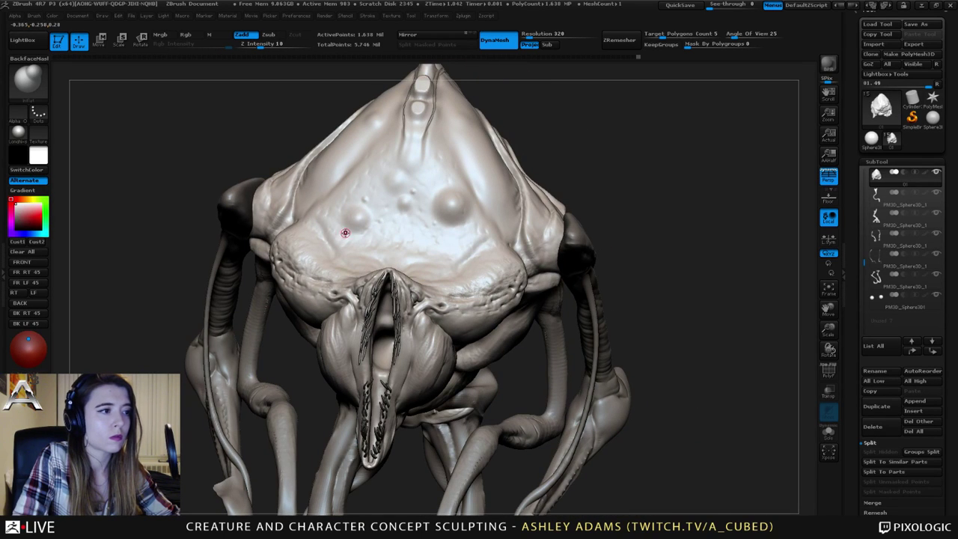
pyautogui.rightClick(401, 282)
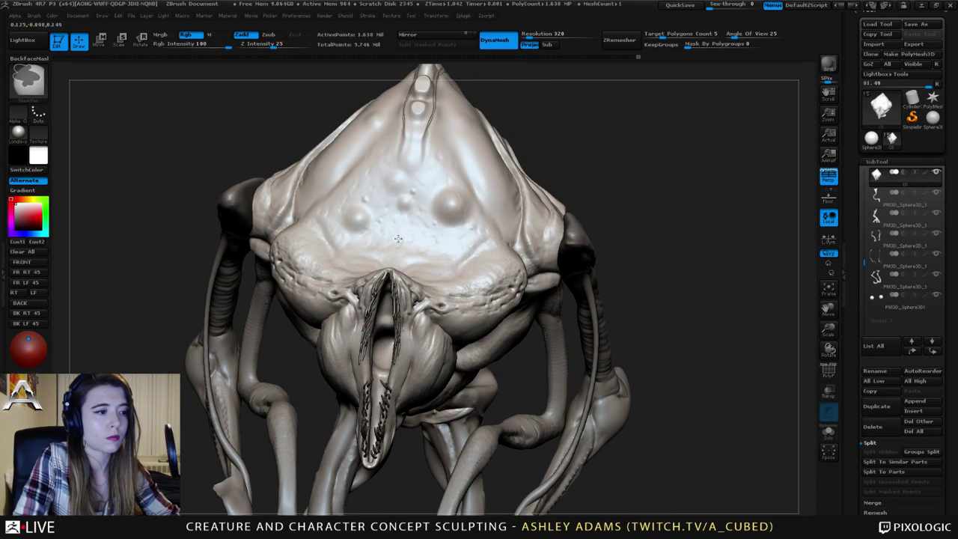
pyautogui.keyDown('ctrl'); pyautogui.moveTo(374, 282); pyautogui.dragTo(344, 245, button='right'); pyautogui.keyUp('ctrl')
pyautogui.moveTo(345, 245); pyautogui.dragTo(427, 249, button='right')
pyautogui.rightClick(389, 305)
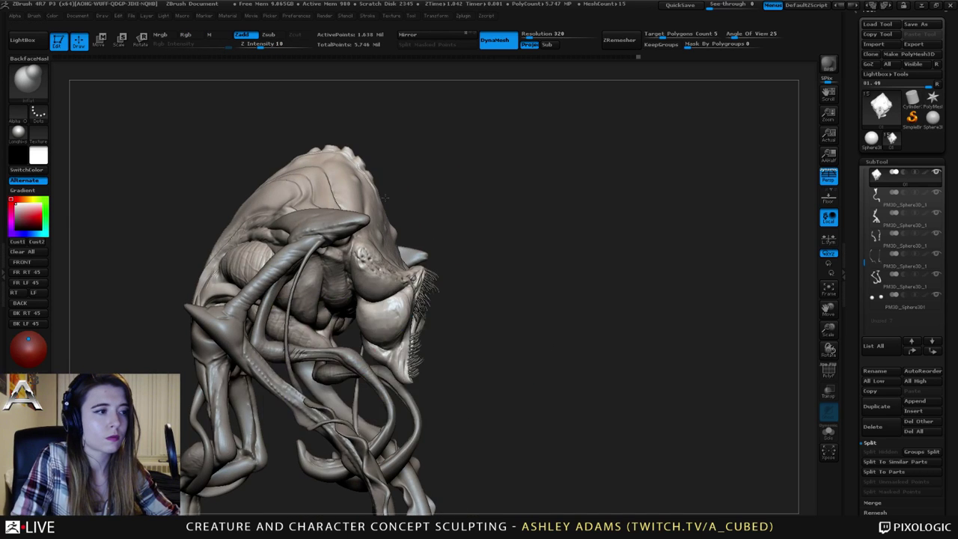
pyautogui.moveTo(428, 187); pyautogui.dragTo(370, 185, button='right')
pyautogui.moveTo(483, 189); pyautogui.dragTo(456, 237, button='right')
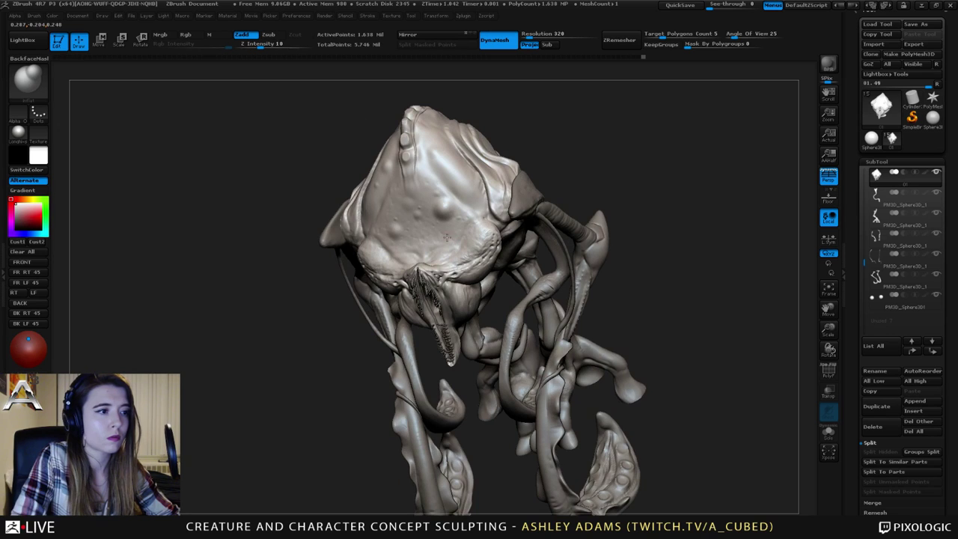
pyautogui.moveTo(394, 220)
pyautogui.mouseDown(button='right')
pyautogui.moveTo(414, 227)
pyautogui.moveTo(406, 210)
pyautogui.mouseUp(button='right')
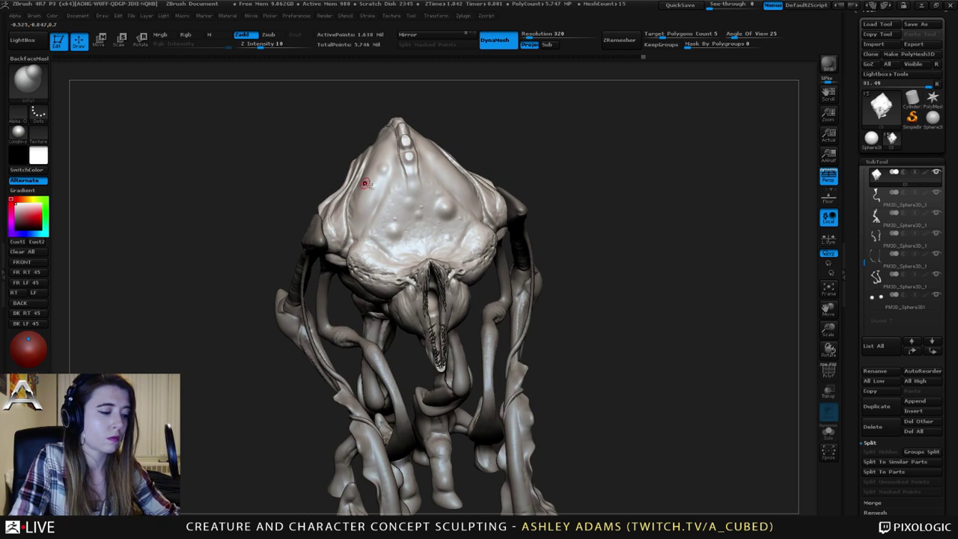
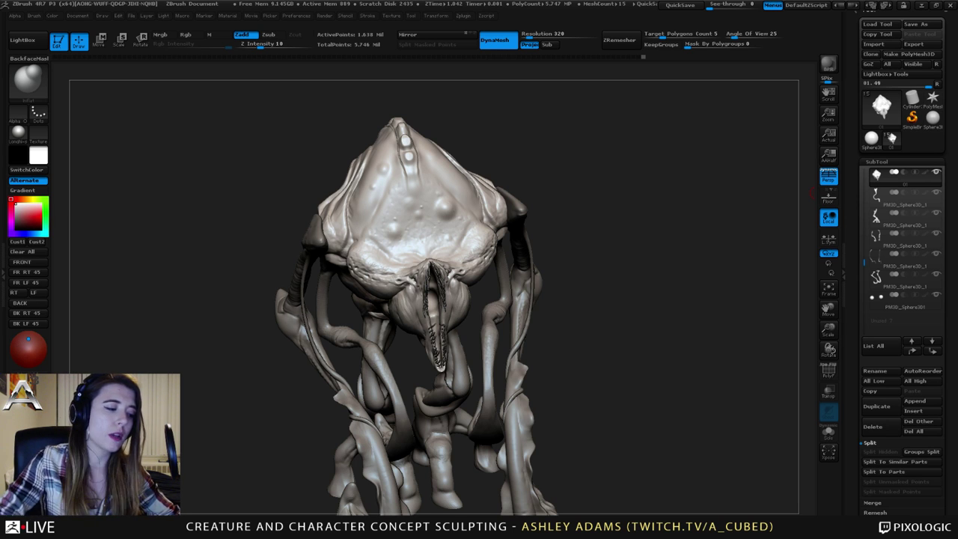
pyautogui.moveTo(535, 259); pyautogui.dragTo(490, 249, button='right')
pyautogui.moveTo(489, 249); pyautogui.dragTo(474, 249)
pyautogui.moveTo(474, 241)
pyautogui.mouseDown(button='right')
pyautogui.moveTo(488, 225)
pyautogui.moveTo(472, 220)
pyautogui.mouseUp(button='right')
pyautogui.rightClick(479, 244)
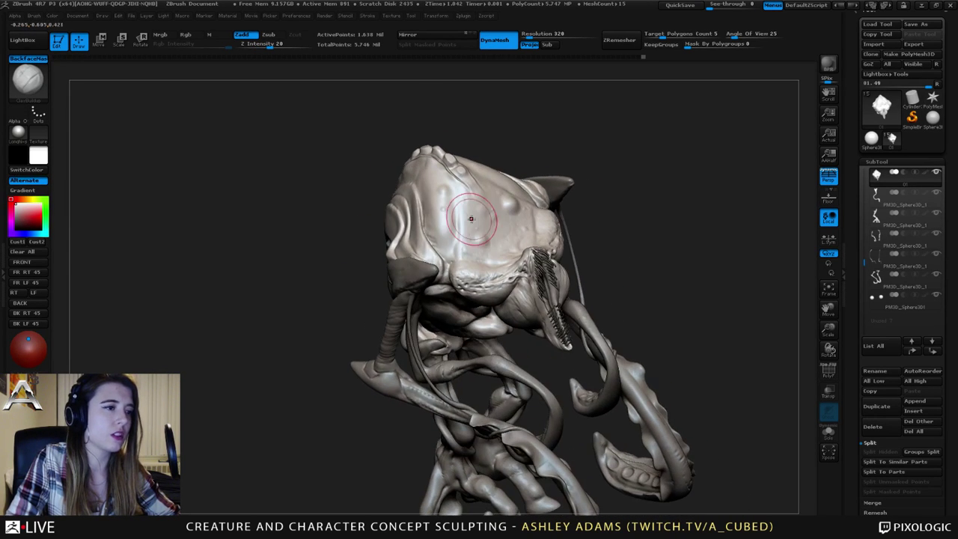
pyautogui.press('b')
pyautogui.press('d')
pyautogui.press('s')
pyautogui.press('b')
pyautogui.press('h')
pyautogui.press('p')
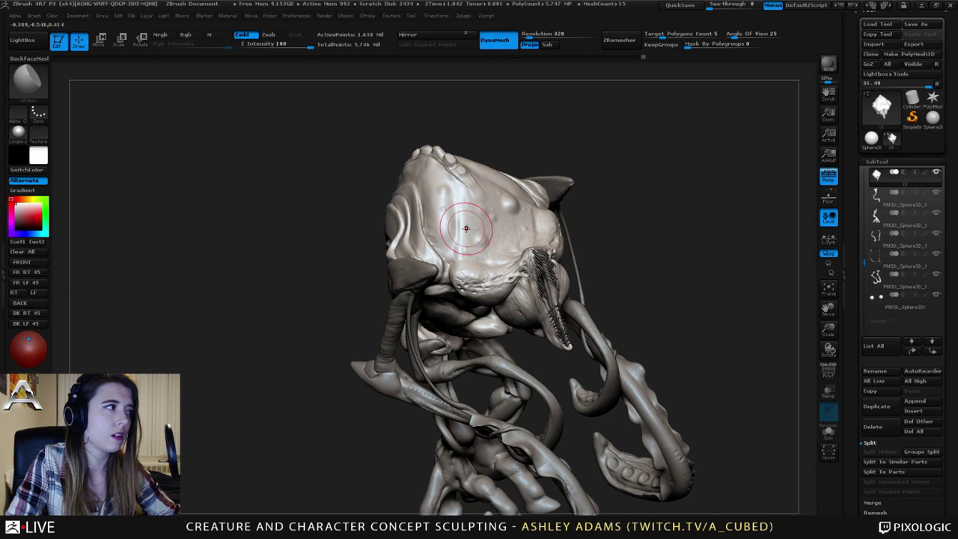
pyautogui.press('b')
pyautogui.press('s')
pyautogui.press('h')
pyautogui.press('b')
pyautogui.press('i')
pyautogui.press('n')
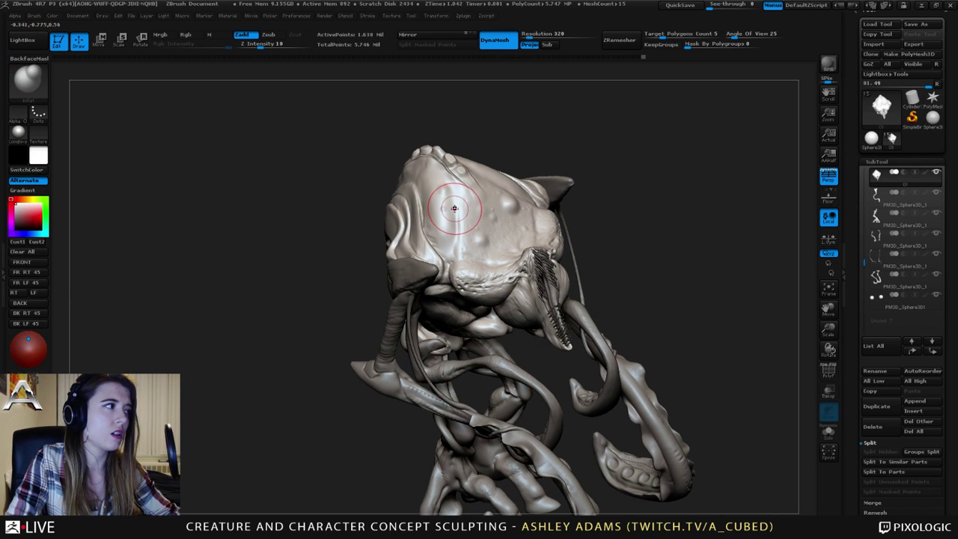
pyautogui.press('b')
pyautogui.press('s')
pyautogui.press('t')
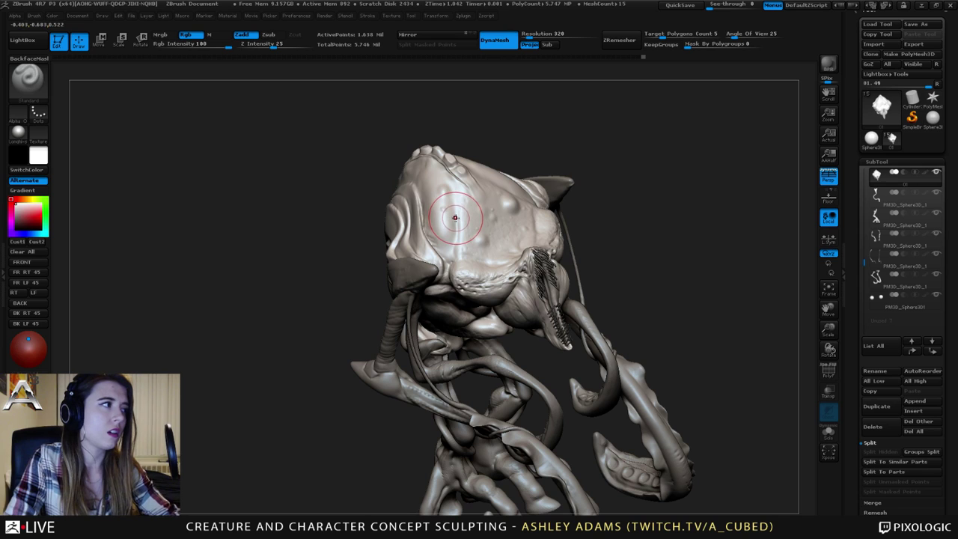
pyautogui.press('b')
pyautogui.press('c')
pyautogui.press('t')
pyautogui.press('b')
pyautogui.press('t')
pyautogui.press('d')
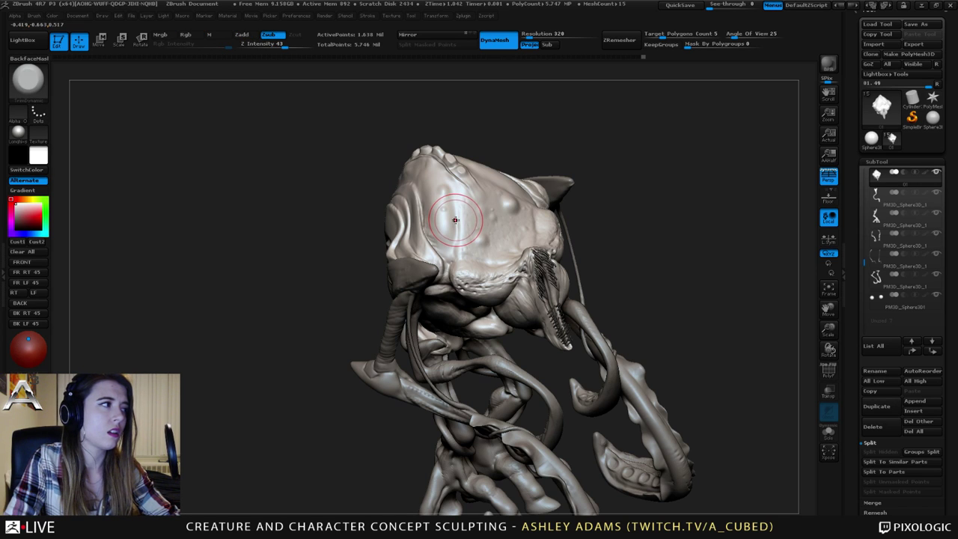
pyautogui.press('b')
pyautogui.press('p')
pyautogui.press('i')
pyautogui.press('b')
pyautogui.press('m')
pyautogui.press('a')
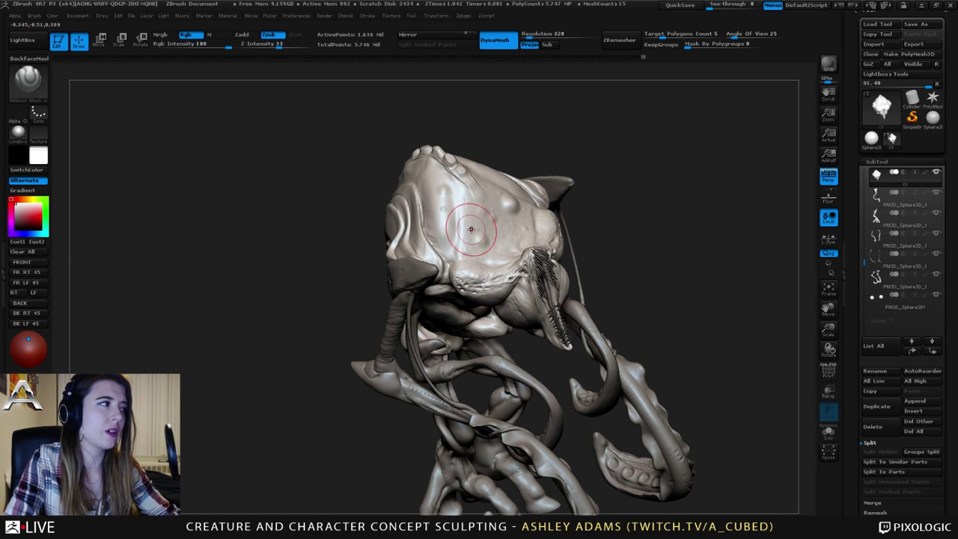
pyautogui.moveTo(478, 235)
pyautogui.mouseDown(button='right')
pyautogui.moveTo(505, 232)
pyautogui.moveTo(514, 266)
pyautogui.moveTo(496, 294)
pyautogui.moveTo(434, 268)
pyautogui.mouseUp(button='right')
pyautogui.press('b')
pyautogui.press('c')
pyautogui.press('b')
pyautogui.keyDown('alt'); pyautogui.moveTo(531, 281); pyautogui.dragTo(560, 200, button='right'); pyautogui.keyUp('alt')
pyautogui.moveTo(561, 235); pyautogui.dragTo(604, 251, button='right')
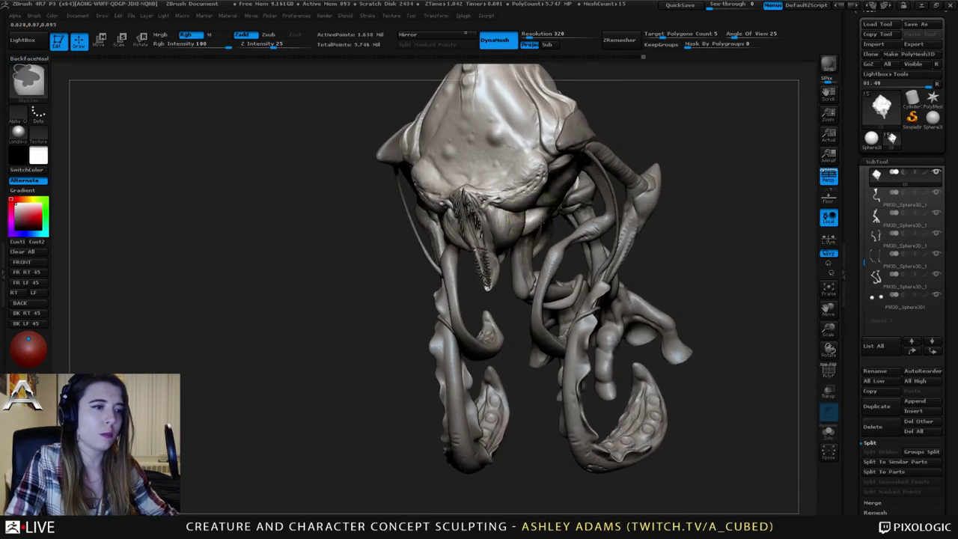
pyautogui.keyDown('ctrl'); pyautogui.moveTo(555, 217); pyautogui.dragTo(556, 258, button='right'); pyautogui.keyUp('ctrl')
pyautogui.moveTo(508, 172); pyautogui.dragTo(549, 166, button='right')
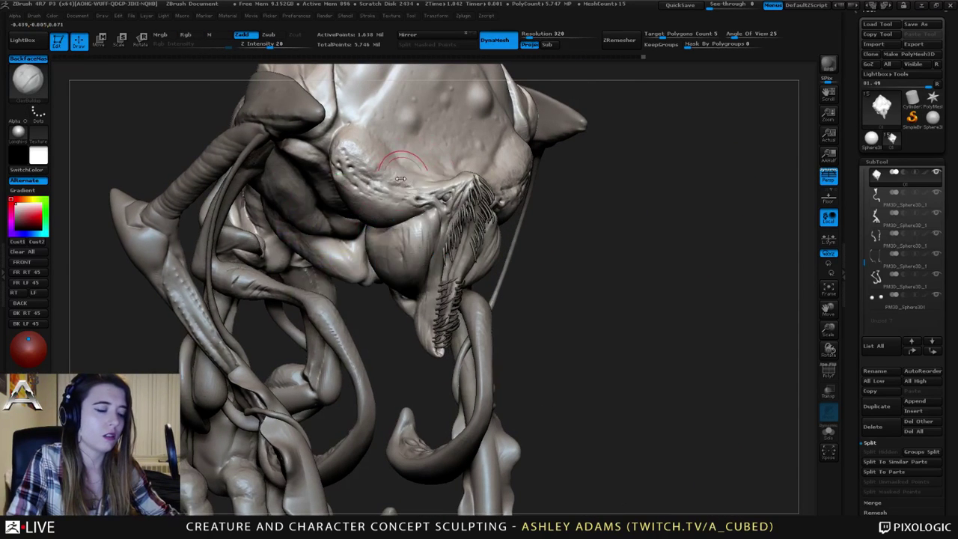
pyautogui.moveTo(408, 168)
pyautogui.mouseDown(button='right')
pyautogui.moveTo(421, 235)
pyautogui.moveTo(404, 269)
pyautogui.moveTo(393, 268)
pyautogui.mouseUp(button='right')
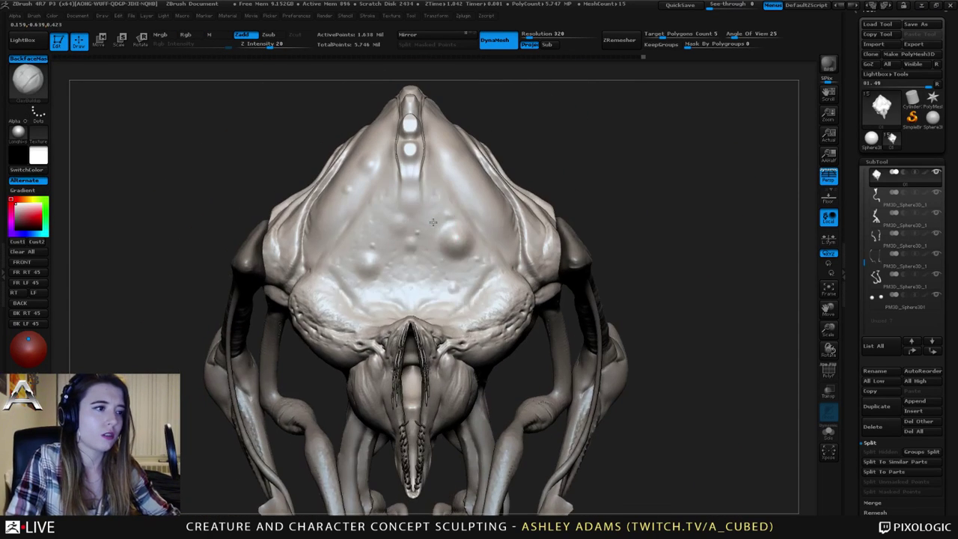
# Set the carving brush's Z Intensity to 13 and cut shallow detail around the round bumps on the forehead.
pyautogui.press('2')
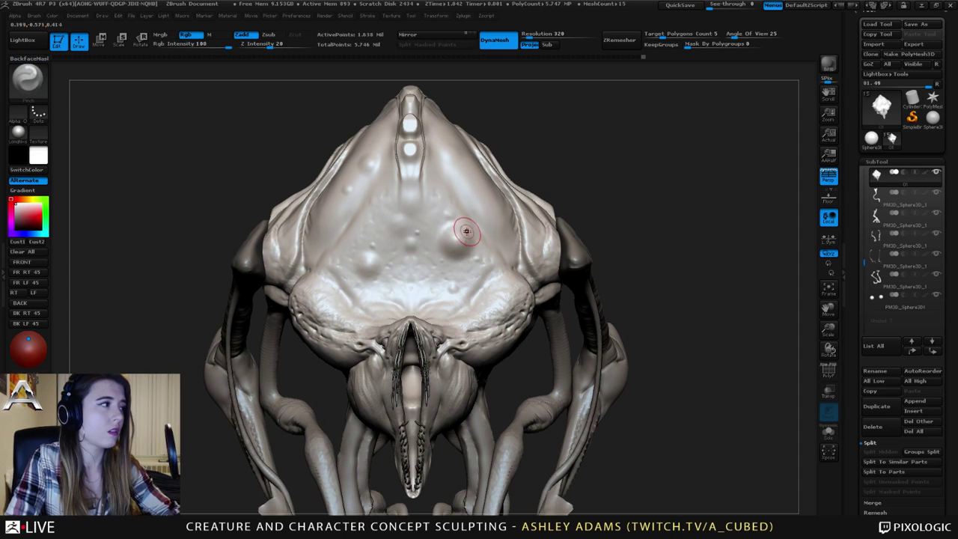
pyautogui.press('3')
pyautogui.moveTo(468, 219); pyautogui.dragTo(467, 223, button='right')
pyautogui.moveTo(274, 46); pyautogui.dragTo(264, 46)
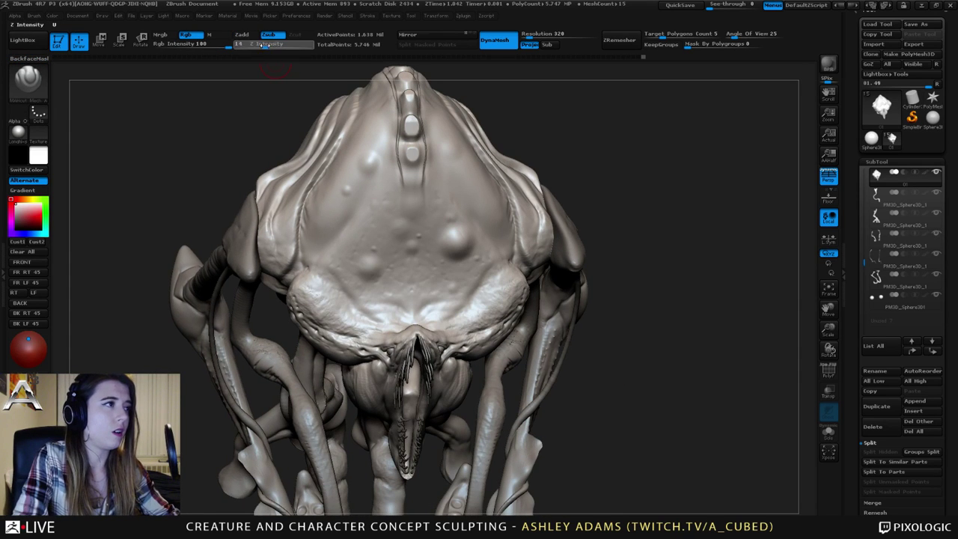
pyautogui.moveTo(441, 228); pyautogui.dragTo(459, 227, button='right')
pyautogui.moveTo(453, 241); pyautogui.dragTo(457, 227)
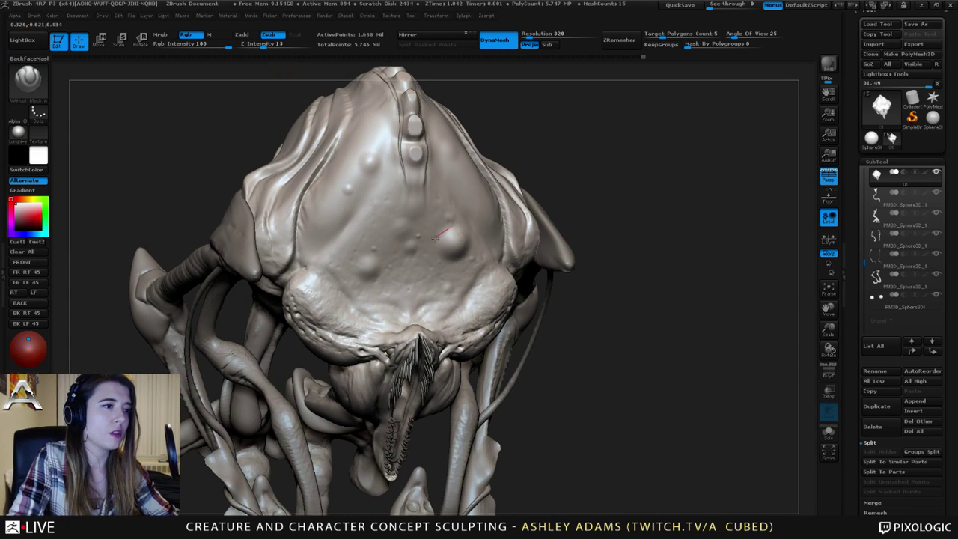
pyautogui.moveTo(461, 263)
pyautogui.mouseDown(button='right')
pyautogui.moveTo(329, 258)
pyautogui.moveTo(434, 262)
pyautogui.mouseUp(button='right')
pyautogui.hotkey('ctrl', 'z')
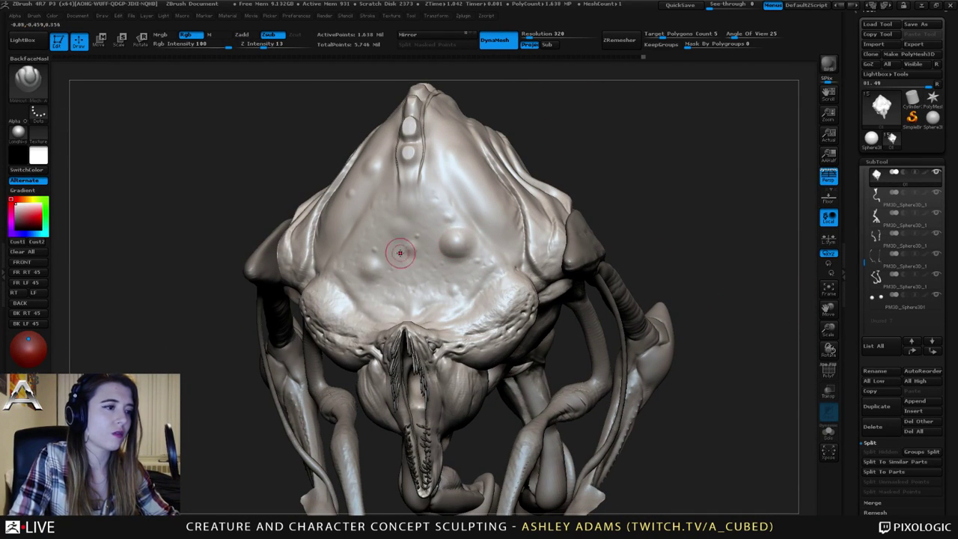
pyautogui.press('shift')
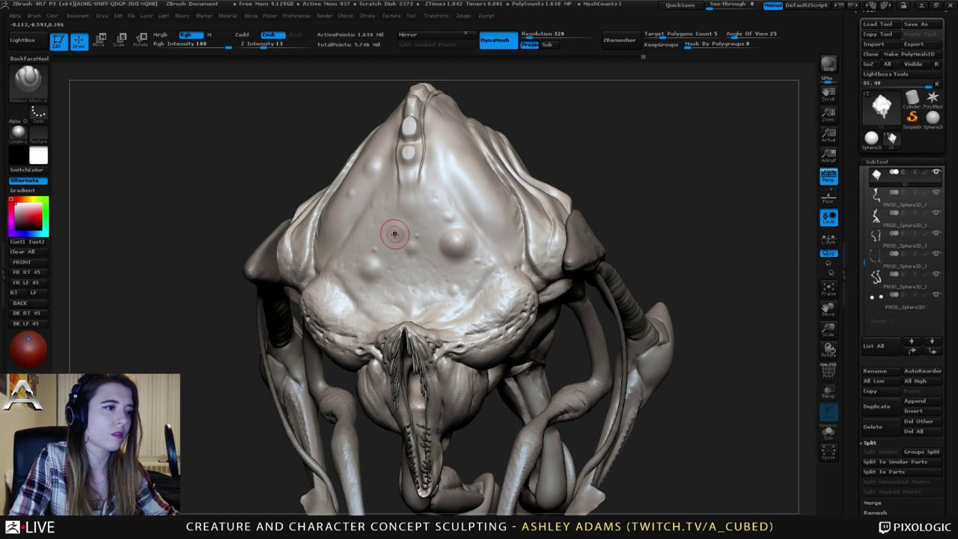
pyautogui.moveTo(366, 256)
pyautogui.mouseDown()
pyautogui.moveTo(384, 258)
pyautogui.moveTo(364, 282)
pyautogui.mouseUp()
pyautogui.moveTo(387, 253); pyautogui.dragTo(436, 293, button='right')
pyautogui.moveTo(368, 259); pyautogui.dragTo(366, 265)
pyautogui.moveTo(424, 267)
pyautogui.keyDown('ctrl'); pyautogui.mouseDown(button='right')
pyautogui.moveTo(424, 217)
pyautogui.moveTo(421, 252)
pyautogui.moveTo(436, 256)
pyautogui.moveTo(445, 215)
pyautogui.moveTo(449, 269)
pyautogui.moveTo(479, 283)
pyautogui.moveTo(535, 231)
pyautogui.moveTo(529, 202)
pyautogui.mouseUp(button='right'); pyautogui.keyUp('ctrl')
pyautogui.press('b')
pyautogui.click(459, 259)
pyautogui.press('b')
pyautogui.press('s')
pyautogui.press('h')
pyautogui.moveTo(479, 255); pyautogui.dragTo(558, 259, button='right')
pyautogui.rightClick(461, 265)
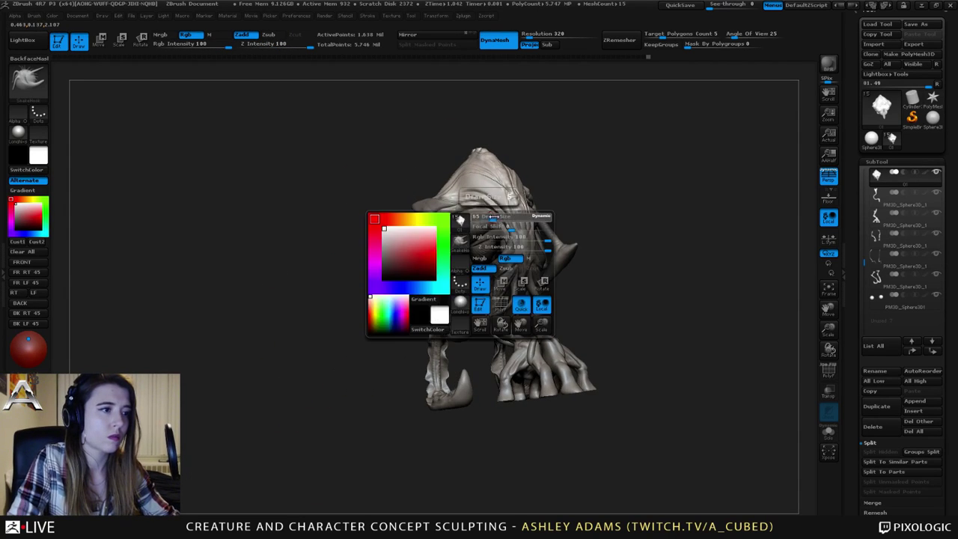
pyautogui.moveTo(517, 232); pyautogui.dragTo(481, 226, button='right')
pyautogui.moveTo(481, 152)
pyautogui.mouseDown(button='right')
pyautogui.moveTo(494, 183)
pyautogui.moveTo(477, 172)
pyautogui.mouseUp(button='right')
# Swell the broad muscle ridges along the creature's back using a large Inflate brush at Z Intensity 10.
pyautogui.press('b')
pyautogui.press('i')
pyautogui.press('n')
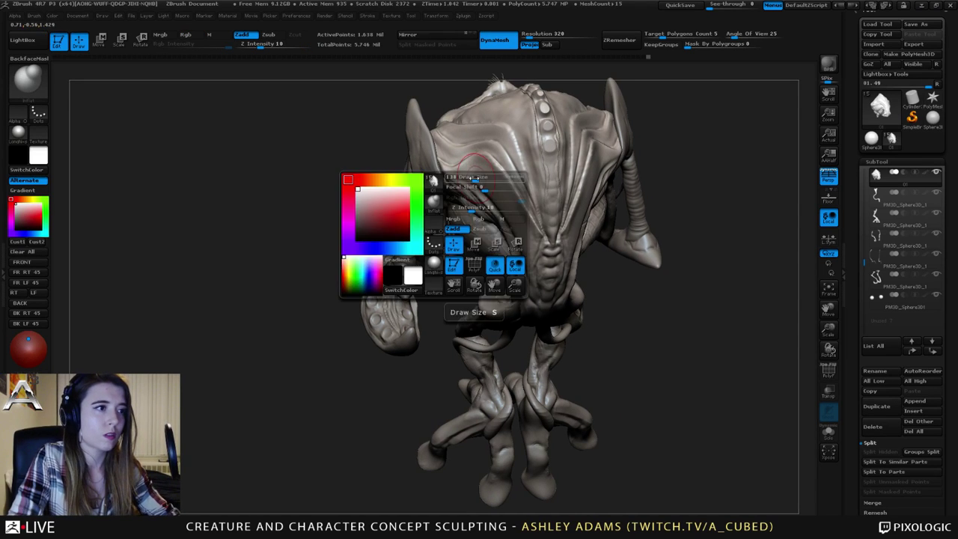
pyautogui.moveTo(492, 186); pyautogui.dragTo(523, 245)
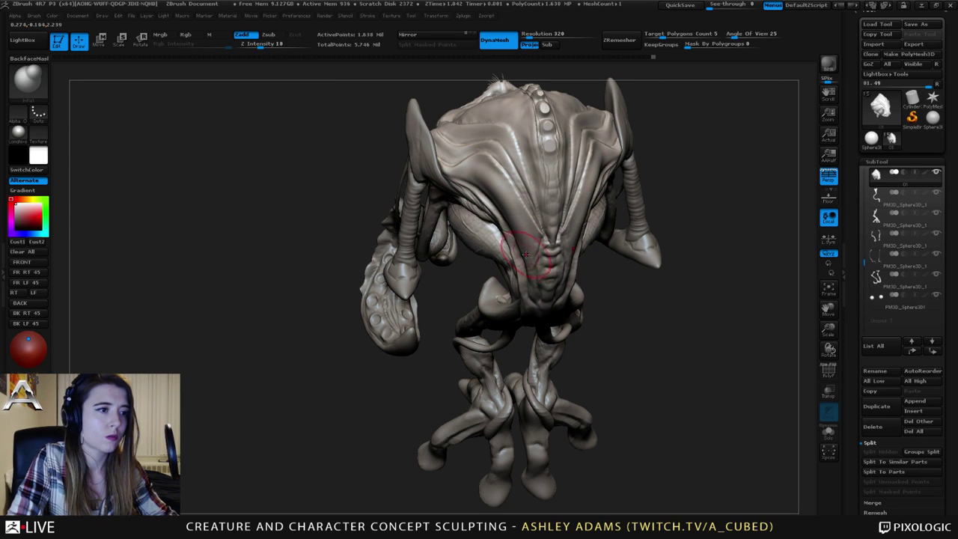
pyautogui.moveTo(526, 255)
pyautogui.mouseDown()
pyautogui.moveTo(512, 214)
pyautogui.moveTo(465, 167)
pyautogui.moveTo(497, 187)
pyautogui.moveTo(529, 249)
pyautogui.mouseUp()
pyautogui.moveTo(533, 256)
pyautogui.mouseDown(button='right')
pyautogui.moveTo(590, 205)
pyautogui.moveTo(555, 224)
pyautogui.mouseUp(button='right')
pyautogui.moveTo(587, 205); pyautogui.dragTo(667, 192)
pyautogui.moveTo(671, 193); pyautogui.dragTo(637, 192, button='right')
pyautogui.moveTo(648, 189); pyautogui.dragTo(605, 206)
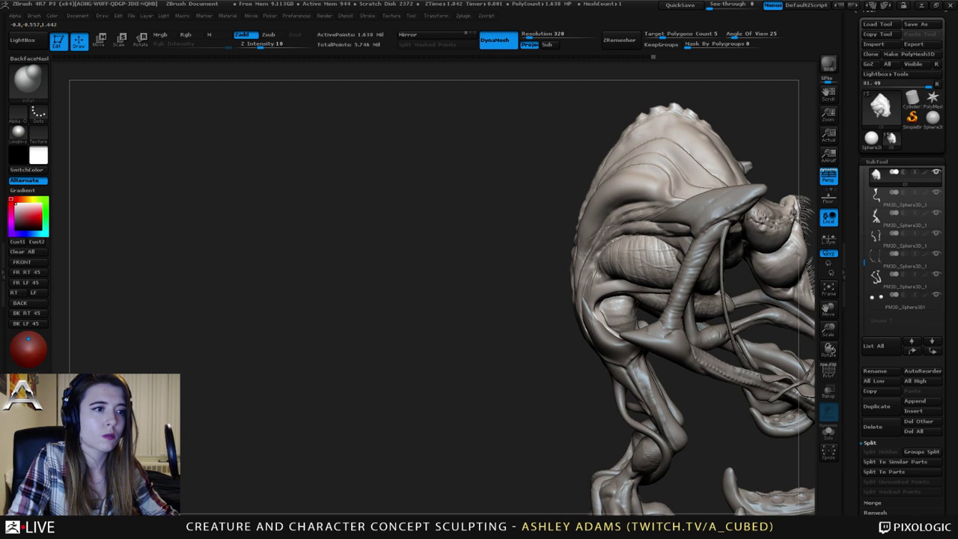
# Carve the creases between the back ridges above the side horn with the Dam_Standard brush at Z Intensity 33.
pyautogui.moveTo(547, 236); pyautogui.dragTo(504, 246, button='right')
pyautogui.moveTo(616, 219)
pyautogui.keyDown('alt'); pyautogui.mouseDown(button='right')
pyautogui.moveTo(560, 225)
pyautogui.moveTo(577, 182)
pyautogui.moveTo(469, 217)
pyautogui.moveTo(409, 154)
pyautogui.moveTo(383, 175)
pyautogui.mouseUp(button='right'); pyautogui.keyUp('alt')
pyautogui.press('b')
pyautogui.press('d')
pyautogui.press('s')
pyautogui.moveTo(516, 222)
pyautogui.mouseDown()
pyautogui.moveTo(566, 211)
pyautogui.moveTo(586, 222)
pyautogui.mouseUp()
pyautogui.moveTo(563, 216); pyautogui.dragTo(602, 210, button='right')
pyautogui.moveTo(545, 213)
pyautogui.mouseDown()
pyautogui.moveTo(575, 223)
pyautogui.moveTo(622, 285)
pyautogui.mouseUp()
pyautogui.moveTo(608, 237); pyautogui.dragTo(635, 298)
pyautogui.moveTo(645, 238)
pyautogui.mouseDown(button='right')
pyautogui.moveTo(584, 228)
pyautogui.moveTo(580, 196)
pyautogui.mouseUp(button='right')
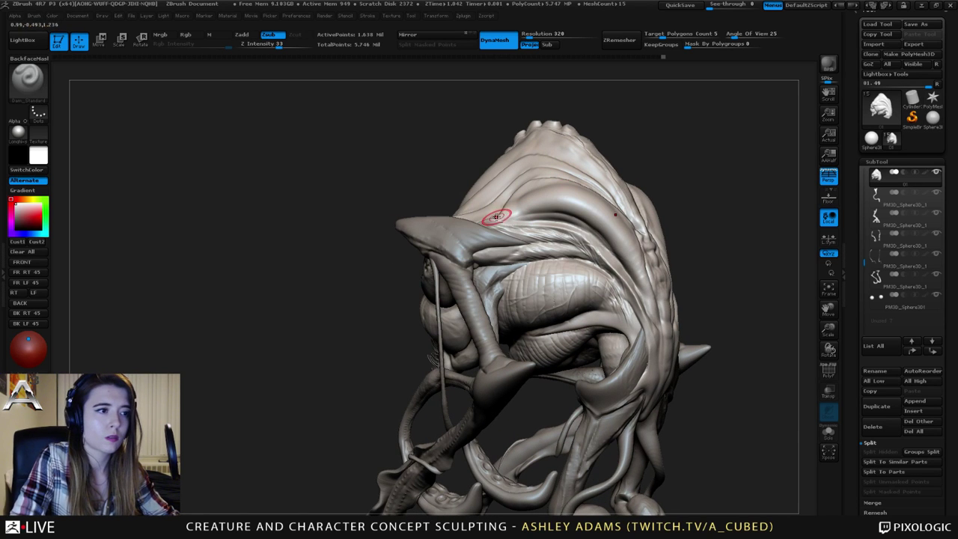
pyautogui.moveTo(638, 272)
pyautogui.mouseDown()
pyautogui.moveTo(653, 311)
pyautogui.moveTo(623, 262)
pyautogui.mouseUp()
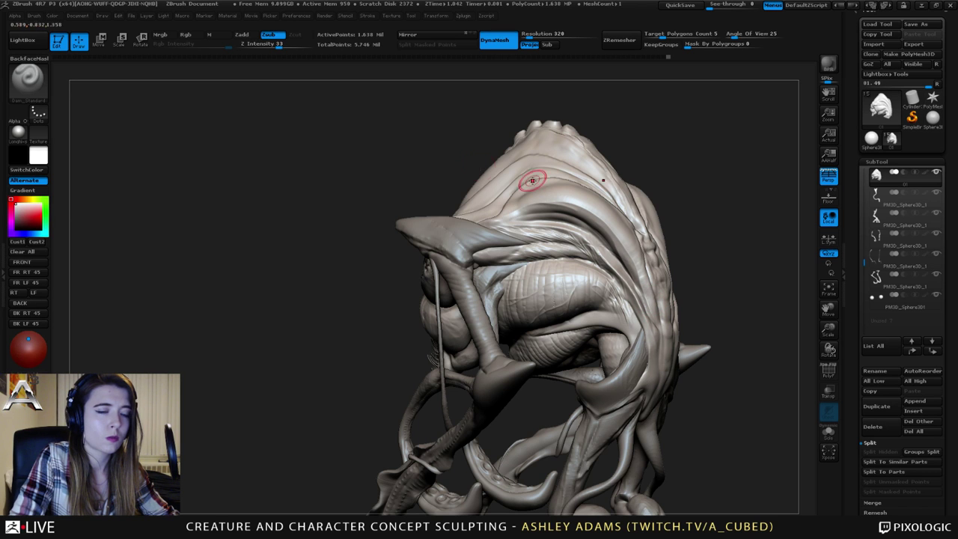
# Sharpen the folds running over the upper back toward the row of crest knobs with the Dam_Standard brush.
pyautogui.moveTo(588, 204)
pyautogui.mouseDown(button='right')
pyautogui.moveTo(561, 197)
pyautogui.moveTo(561, 175)
pyautogui.moveTo(529, 169)
pyautogui.mouseUp(button='right')
pyautogui.moveTo(568, 172); pyautogui.dragTo(597, 191)
pyautogui.moveTo(597, 201); pyautogui.dragTo(583, 195, button='right')
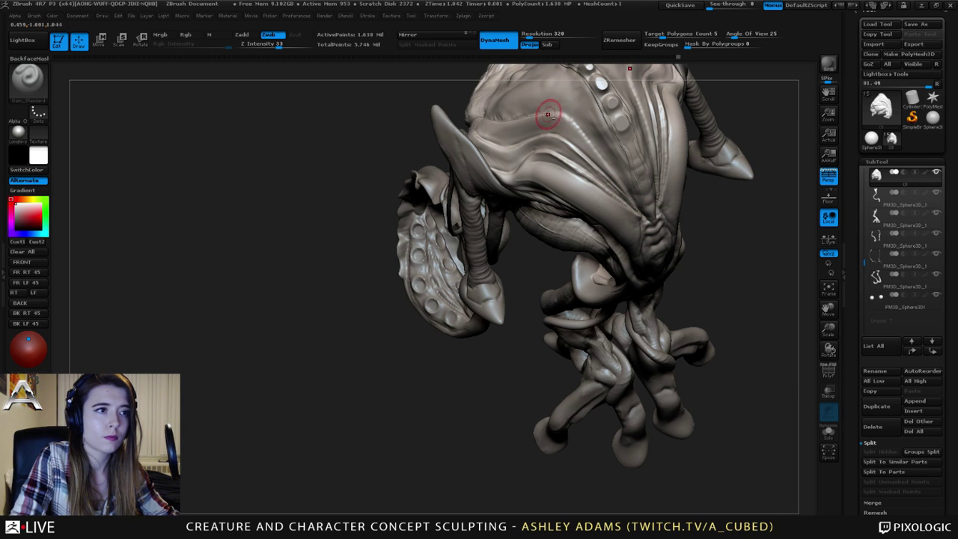
pyautogui.moveTo(592, 188)
pyautogui.mouseDown(button='right')
pyautogui.moveTo(583, 161)
pyautogui.moveTo(535, 169)
pyautogui.mouseUp(button='right')
pyautogui.moveTo(534, 168); pyautogui.dragTo(523, 171)
pyautogui.moveTo(523, 171)
pyautogui.mouseDown()
pyautogui.moveTo(511, 185)
pyautogui.moveTo(529, 171)
pyautogui.mouseUp()
pyautogui.moveTo(530, 170)
pyautogui.mouseDown(button='right')
pyautogui.moveTo(545, 189)
pyautogui.moveTo(559, 170)
pyautogui.moveTo(466, 171)
pyautogui.mouseUp(button='right')
pyautogui.moveTo(578, 174); pyautogui.dragTo(675, 174, button='right')
# Switch to the custom ZBGs skin-detail brush and work fine skin texture into the folds along the side of the back.
pyautogui.moveTo(514, 180)
pyautogui.keyDown('ctrl'); pyautogui.mouseDown(button='right')
pyautogui.moveTo(534, 247)
pyautogui.moveTo(570, 282)
pyautogui.mouseUp(button='right'); pyautogui.keyUp('ctrl')
pyautogui.press('b')
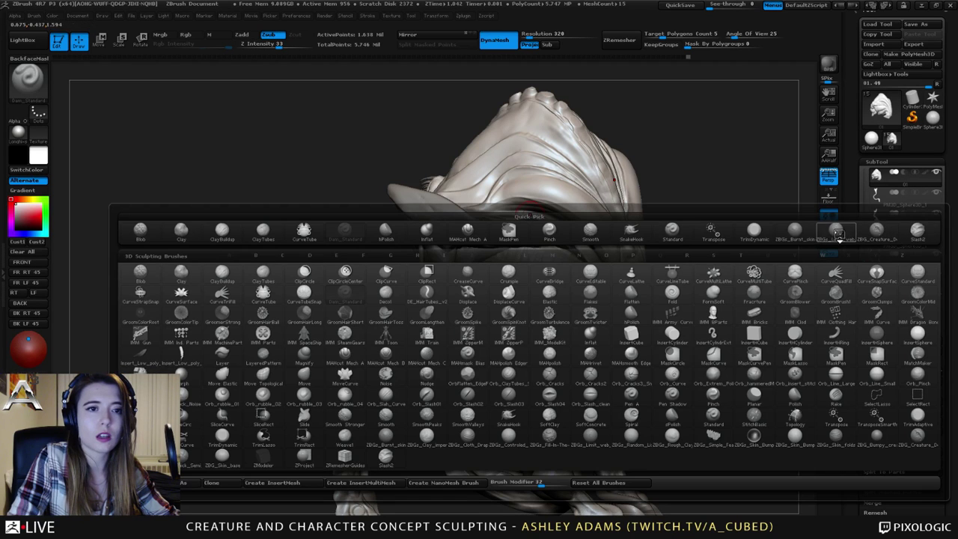
pyautogui.click(838, 236)
pyautogui.moveTo(524, 186)
pyautogui.mouseDown(button='right')
pyautogui.moveTo(541, 193)
pyautogui.moveTo(534, 200)
pyautogui.mouseUp(button='right')
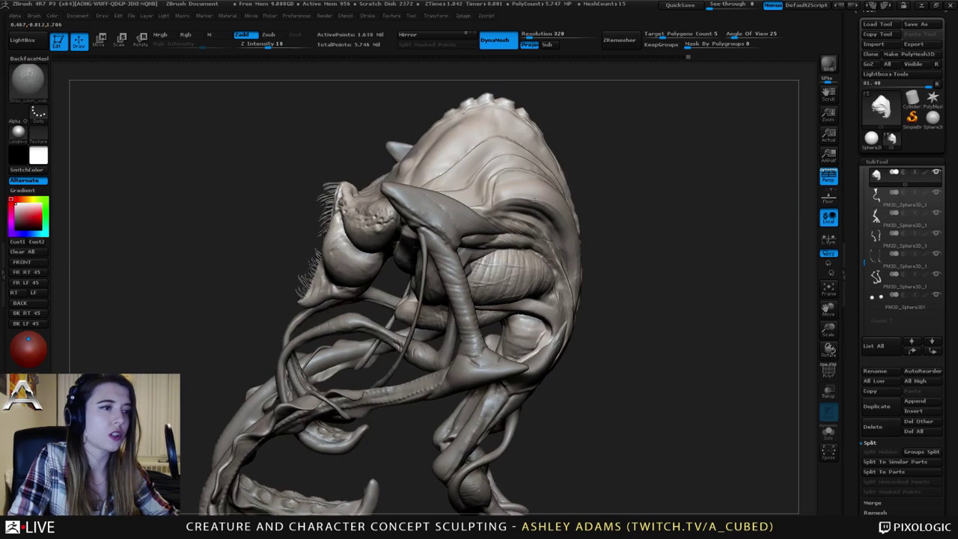
pyautogui.moveTo(535, 199); pyautogui.dragTo(528, 195)
pyautogui.moveTo(514, 182)
pyautogui.mouseDown(button='right')
pyautogui.moveTo(542, 212)
pyautogui.moveTo(520, 196)
pyautogui.mouseUp(button='right')
pyautogui.moveTo(554, 215); pyautogui.dragTo(561, 197)
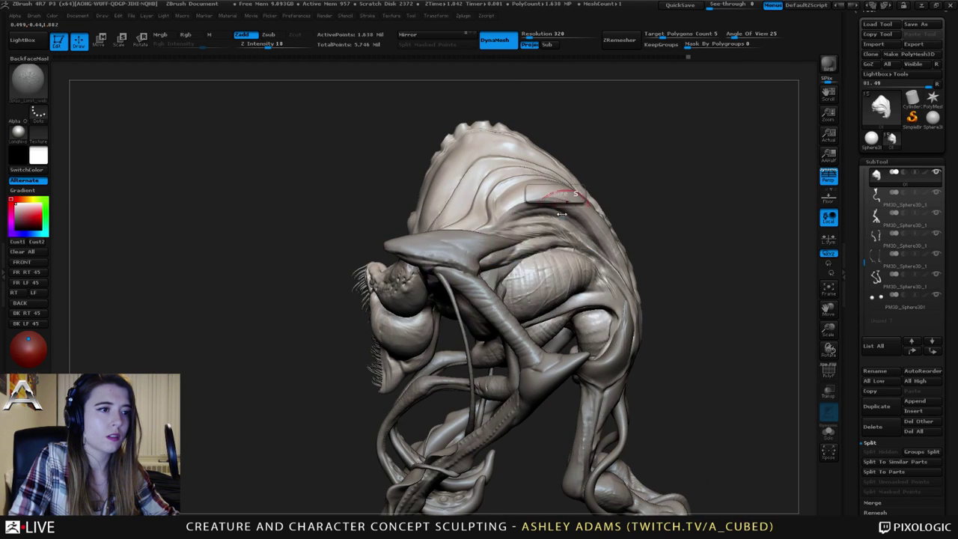
pyautogui.moveTo(562, 202); pyautogui.dragTo(577, 237, button='right')
pyautogui.keyDown('alt'); pyautogui.moveTo(575, 343); pyautogui.dragTo(566, 299, button='right'); pyautogui.keyUp('alt')
pyautogui.press('space')
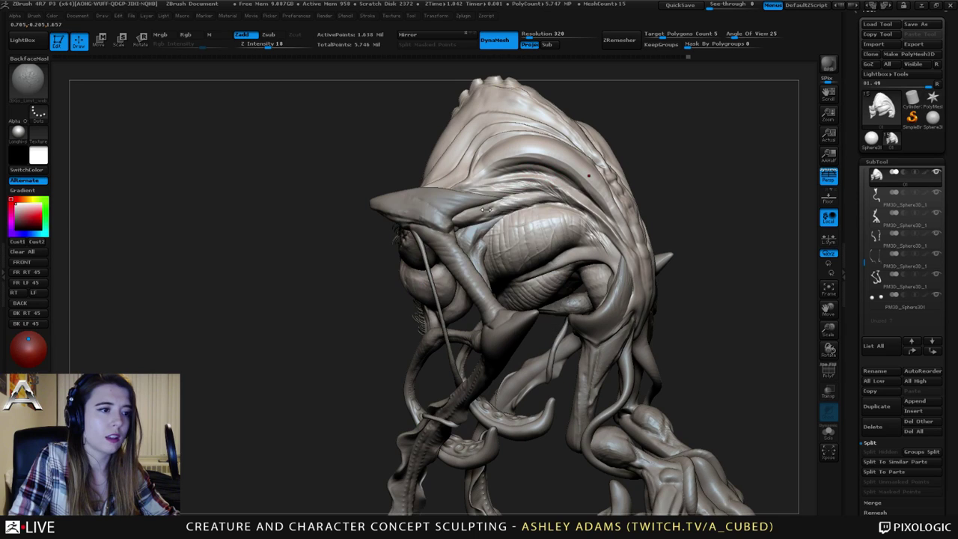
# Extend the fine skin wrinkles across the rear flank and beside the knobbed spine on the lower back.
pyautogui.moveTo(516, 252)
pyautogui.mouseDown(button='right')
pyautogui.moveTo(572, 223)
pyautogui.moveTo(480, 211)
pyautogui.mouseUp(button='right')
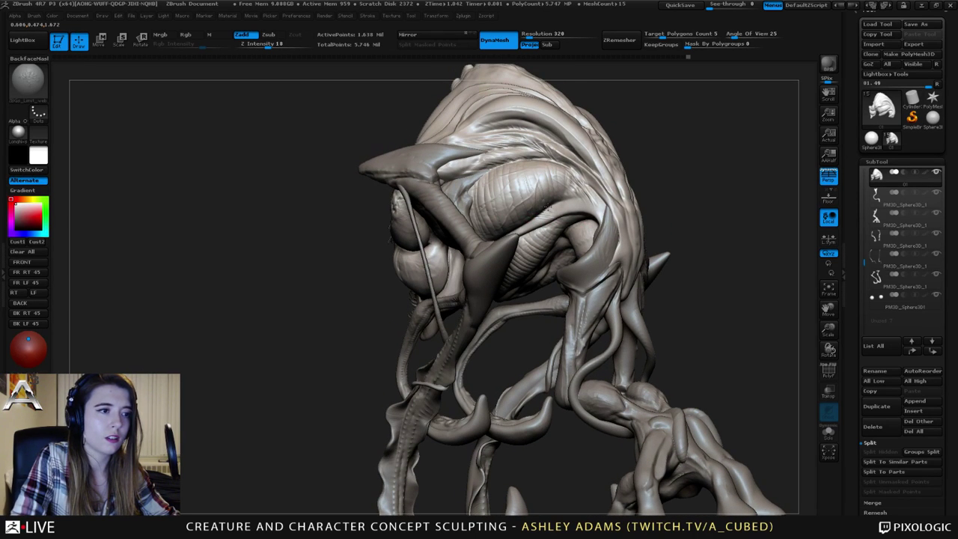
pyautogui.moveTo(573, 200); pyautogui.dragTo(569, 187)
pyautogui.moveTo(570, 187)
pyautogui.mouseDown(button='right')
pyautogui.moveTo(591, 176)
pyautogui.moveTo(476, 146)
pyautogui.mouseUp(button='right')
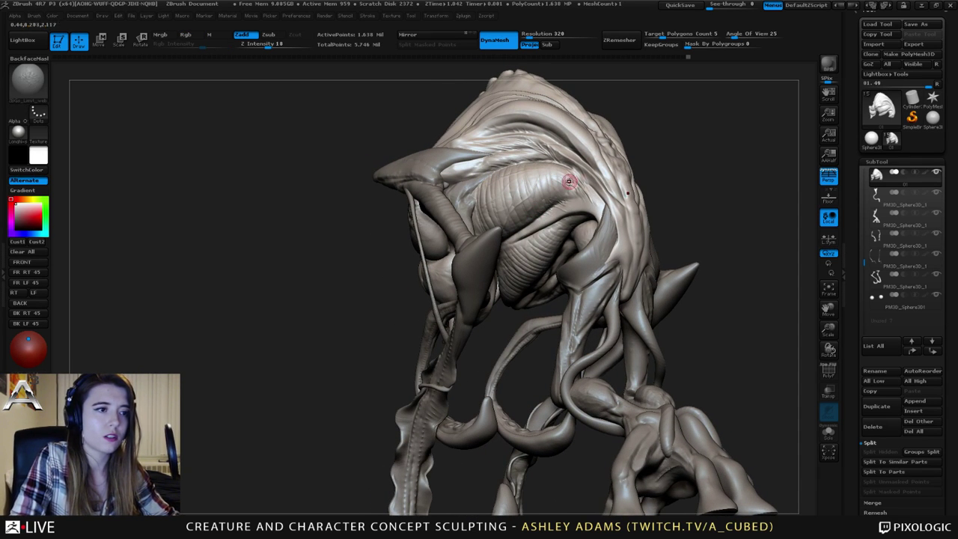
pyautogui.moveTo(569, 182)
pyautogui.mouseDown(button='right')
pyautogui.moveTo(595, 184)
pyautogui.moveTo(603, 164)
pyautogui.moveTo(576, 143)
pyautogui.moveTo(517, 129)
pyautogui.mouseUp(button='right')
pyautogui.keyDown('alt'); pyautogui.moveTo(576, 128); pyautogui.dragTo(592, 221, button='right'); pyautogui.keyUp('alt')
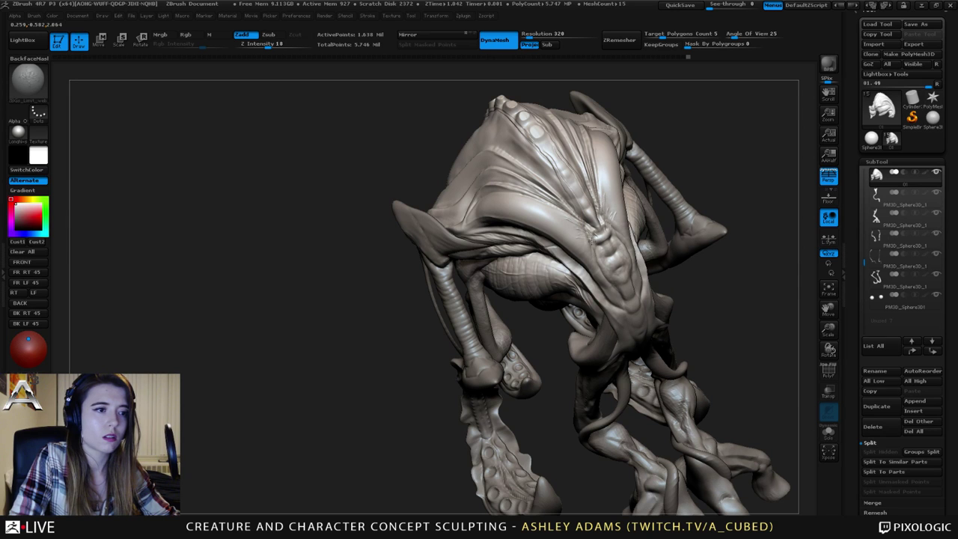
pyautogui.moveTo(596, 255); pyautogui.dragTo(543, 251, button='right')
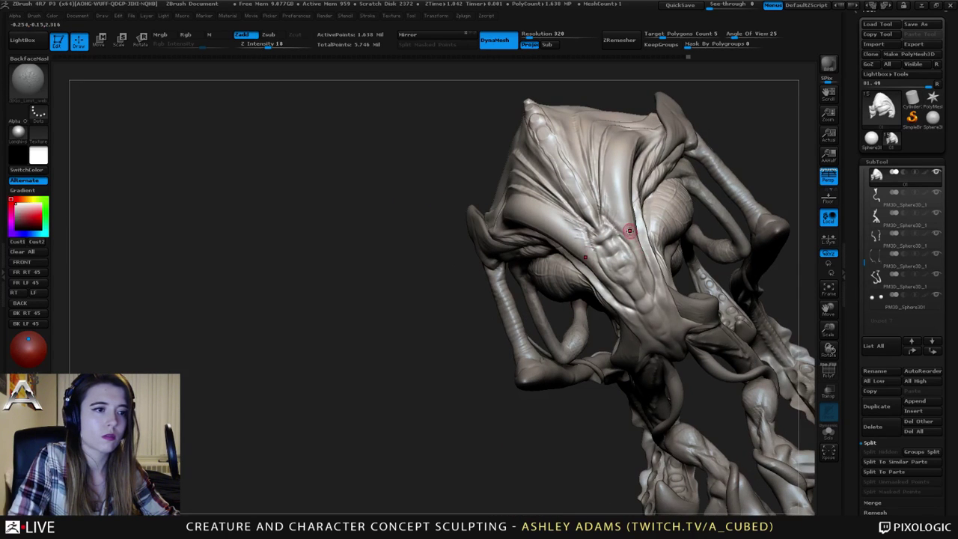
pyautogui.moveTo(643, 263)
pyautogui.mouseDown(button='right')
pyautogui.moveTo(596, 241)
pyautogui.moveTo(592, 256)
pyautogui.mouseUp(button='right')
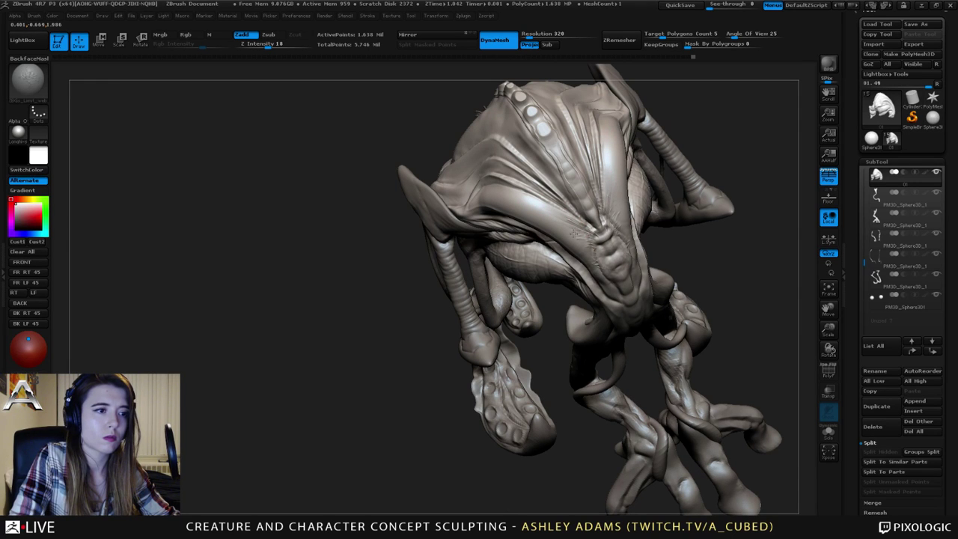
pyautogui.moveTo(587, 241)
pyautogui.mouseDown(button='right')
pyautogui.moveTo(619, 197)
pyautogui.moveTo(607, 202)
pyautogui.moveTo(528, 158)
pyautogui.mouseUp(button='right')
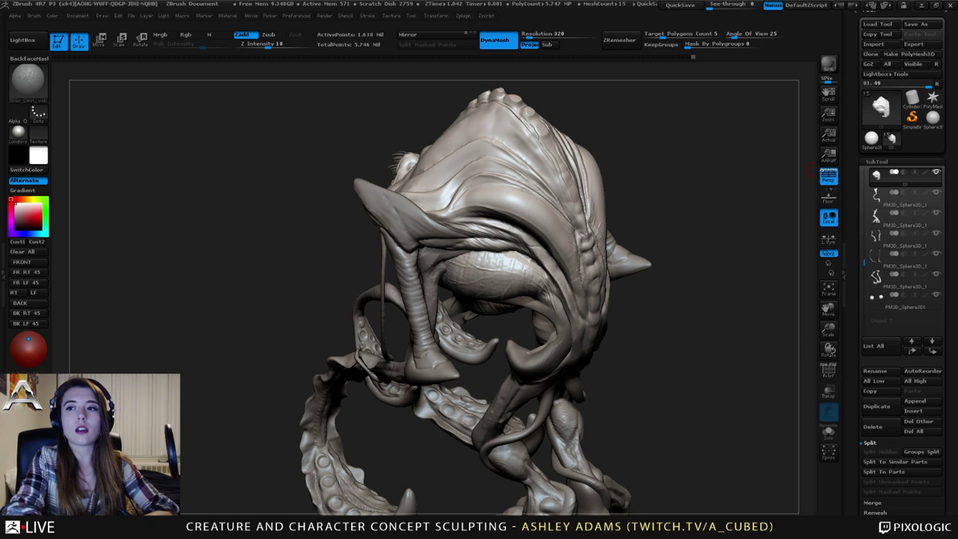
# Add fine skin detail to the top of the head between the bumpy forehead and the brow ridge.
pyautogui.moveTo(508, 259)
pyautogui.mouseDown(button='right')
pyautogui.moveTo(500, 314)
pyautogui.moveTo(456, 311)
pyautogui.moveTo(456, 155)
pyautogui.mouseUp(button='right')
pyautogui.moveTo(464, 196); pyautogui.dragTo(482, 262, button='right')
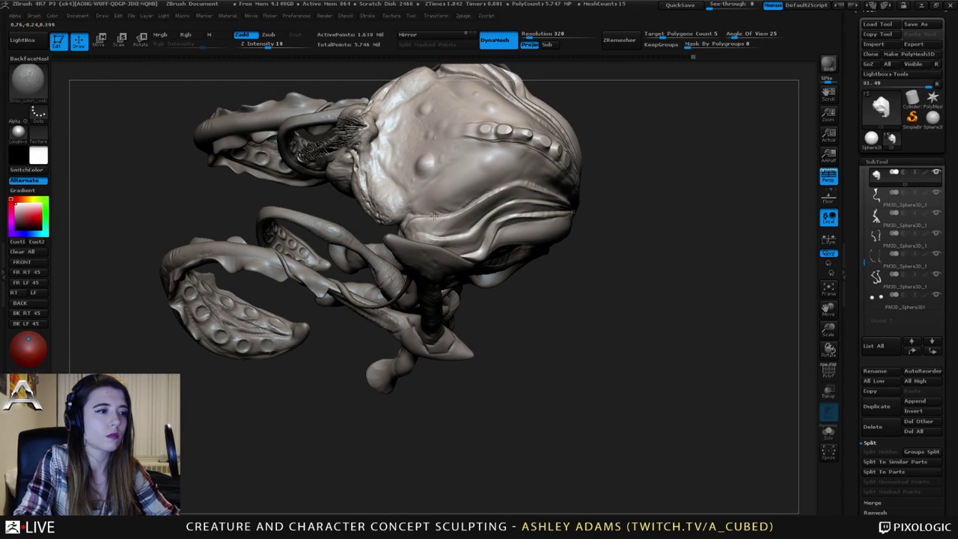
pyautogui.moveTo(436, 160); pyautogui.dragTo(389, 164, button='right')
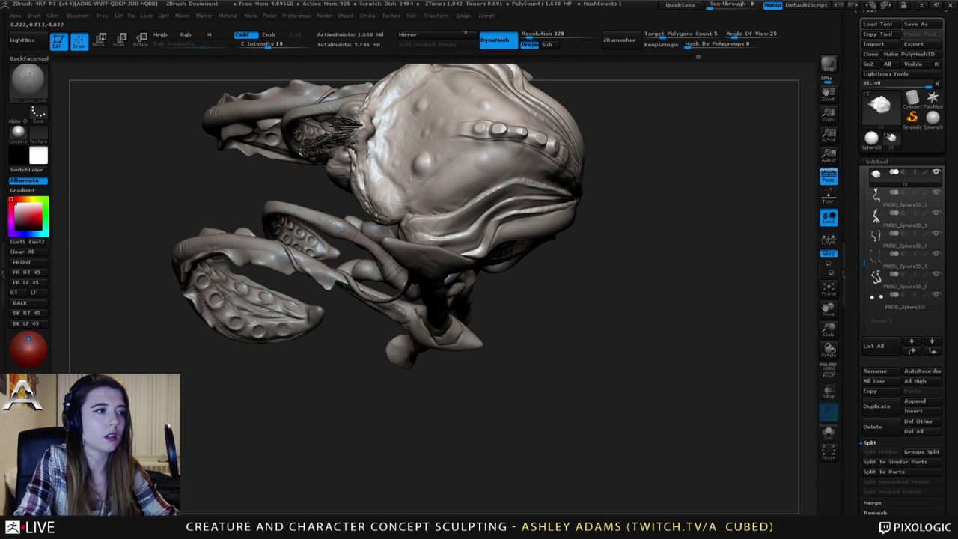
pyautogui.moveTo(386, 186)
pyautogui.mouseDown(button='right')
pyautogui.moveTo(394, 167)
pyautogui.moveTo(361, 151)
pyautogui.mouseUp(button='right')
pyautogui.moveTo(387, 173); pyautogui.dragTo(364, 169)
pyautogui.moveTo(365, 169); pyautogui.dragTo(374, 184, button='right')
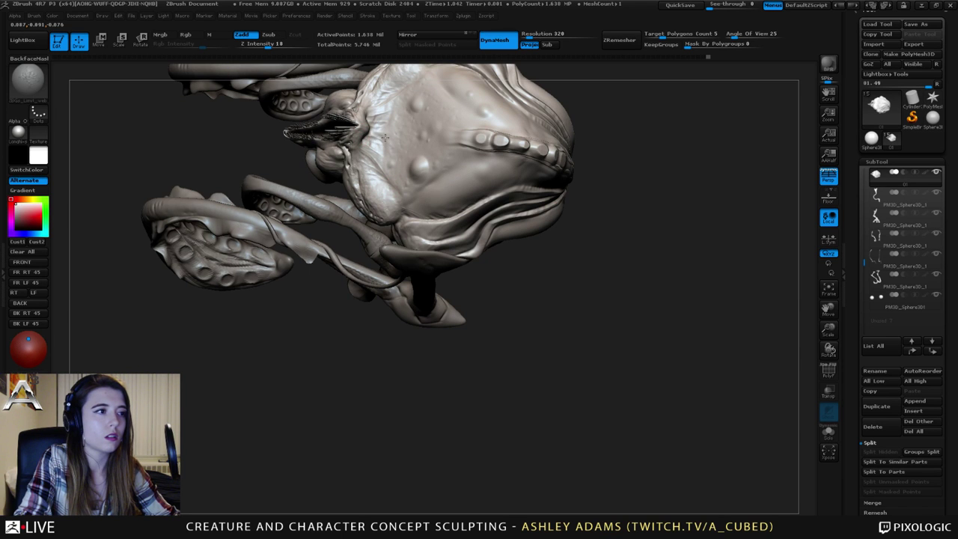
pyautogui.moveTo(400, 155)
pyautogui.mouseDown(button='right')
pyautogui.moveTo(392, 127)
pyautogui.moveTo(397, 183)
pyautogui.mouseUp(button='right')
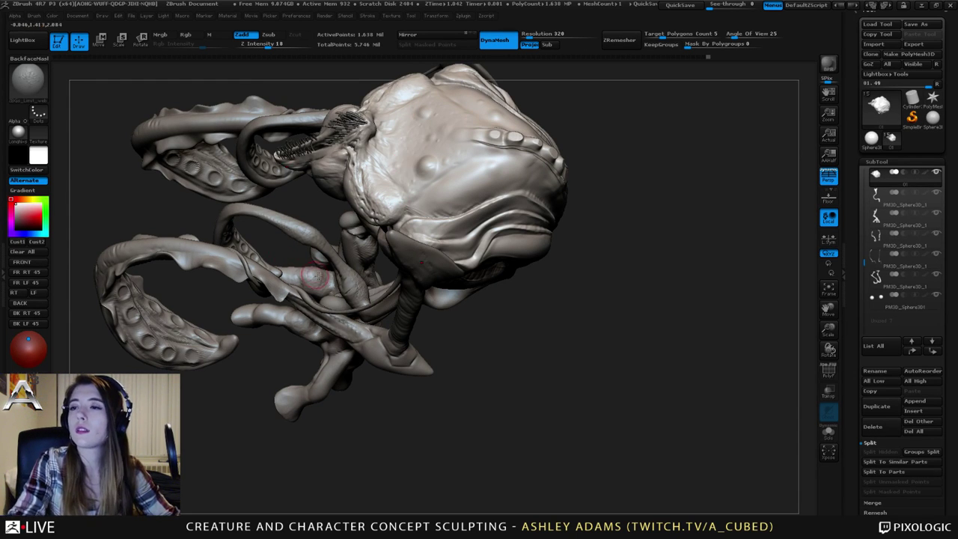
# Texture the neck muscles behind the jaw with fine skin wrinkles on both sides of the creature.
pyautogui.moveTo(434, 401)
pyautogui.mouseDown()
pyautogui.moveTo(552, 370)
pyautogui.moveTo(449, 257)
pyautogui.moveTo(495, 243)
pyautogui.moveTo(487, 200)
pyautogui.moveTo(436, 166)
pyautogui.moveTo(463, 213)
pyautogui.mouseUp()
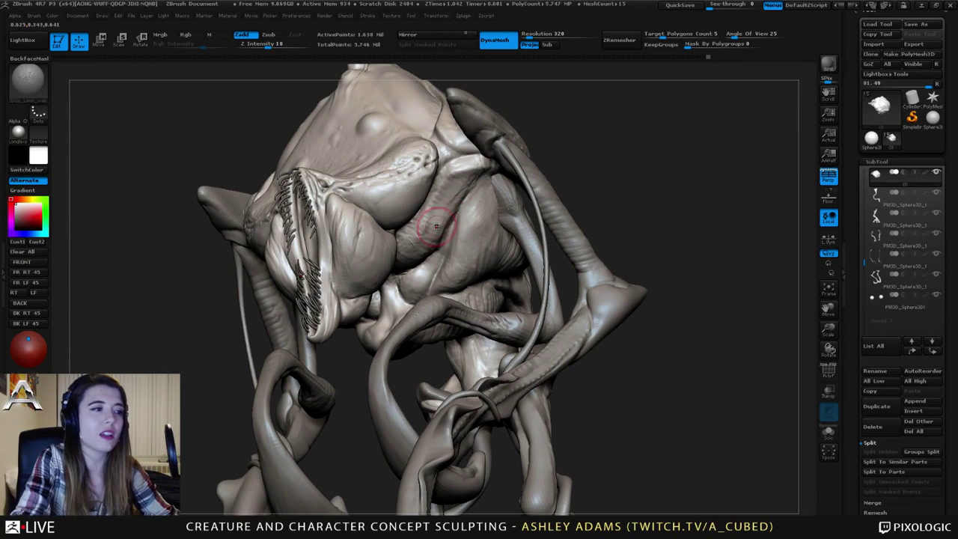
pyautogui.moveTo(454, 183); pyautogui.dragTo(412, 181, button='right')
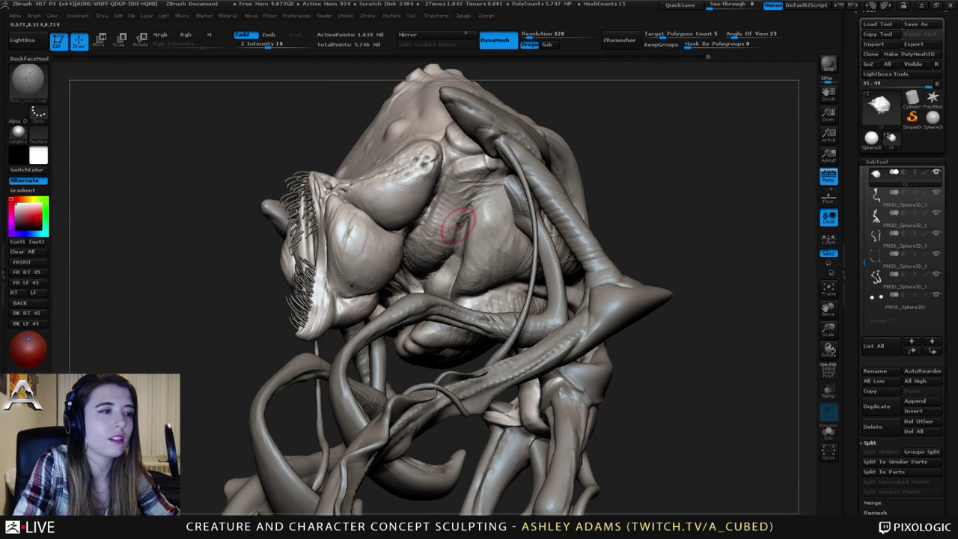
pyautogui.moveTo(458, 224); pyautogui.dragTo(445, 237, button='right')
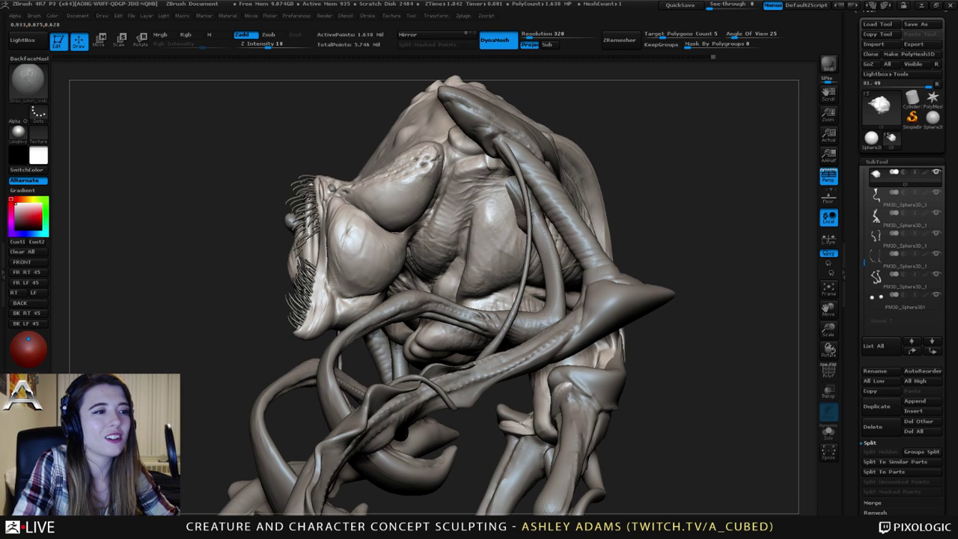
pyautogui.moveTo(168, 215)
pyautogui.mouseDown()
pyautogui.moveTo(360, 228)
pyautogui.moveTo(382, 210)
pyautogui.moveTo(407, 217)
pyautogui.mouseUp()
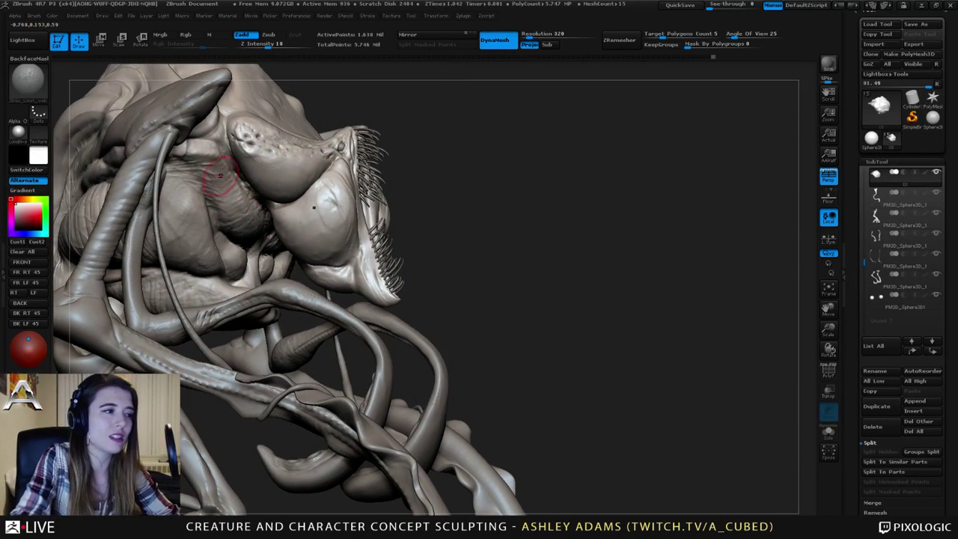
pyautogui.moveTo(220, 176)
pyautogui.mouseDown(button='right')
pyautogui.moveTo(258, 194)
pyautogui.moveTo(285, 230)
pyautogui.mouseUp(button='right')
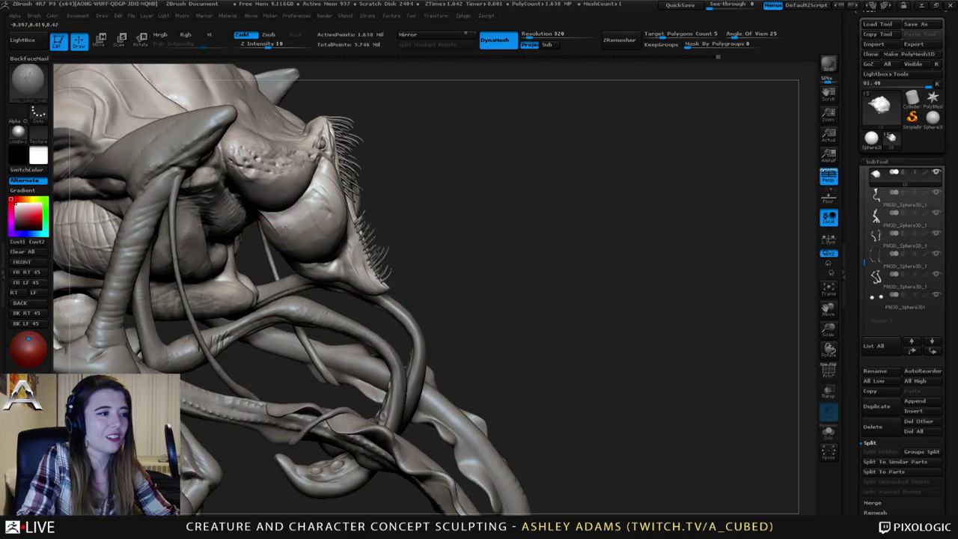
pyautogui.moveTo(561, 348); pyautogui.dragTo(493, 356)
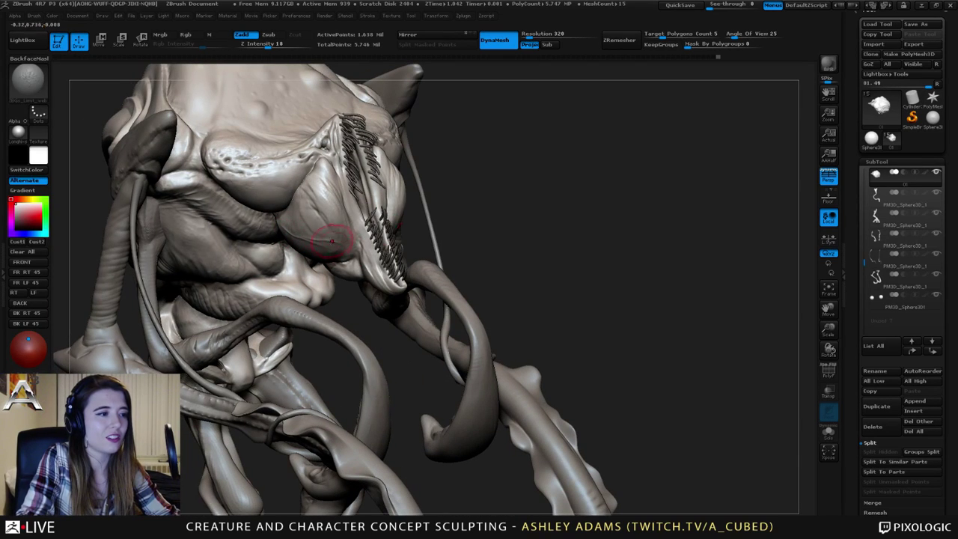
# Brush fine skin wrinkles onto the round bulge of the lower jaw, below the pitted brow.
pyautogui.moveTo(516, 251); pyautogui.dragTo(251, 212)
pyautogui.moveTo(318, 202); pyautogui.dragTo(413, 194)
pyautogui.moveTo(303, 198); pyautogui.dragTo(517, 209)
pyautogui.moveTo(449, 224)
pyautogui.keyDown('ctrl'); pyautogui.mouseDown(button='right')
pyautogui.moveTo(437, 168)
pyautogui.moveTo(325, 194)
pyautogui.mouseUp(button='right'); pyautogui.keyUp('ctrl')
pyautogui.moveTo(383, 199)
pyautogui.keyDown('ctrl'); pyautogui.mouseDown(button='right')
pyautogui.moveTo(385, 251)
pyautogui.moveTo(389, 220)
pyautogui.mouseUp(button='right'); pyautogui.keyUp('ctrl')
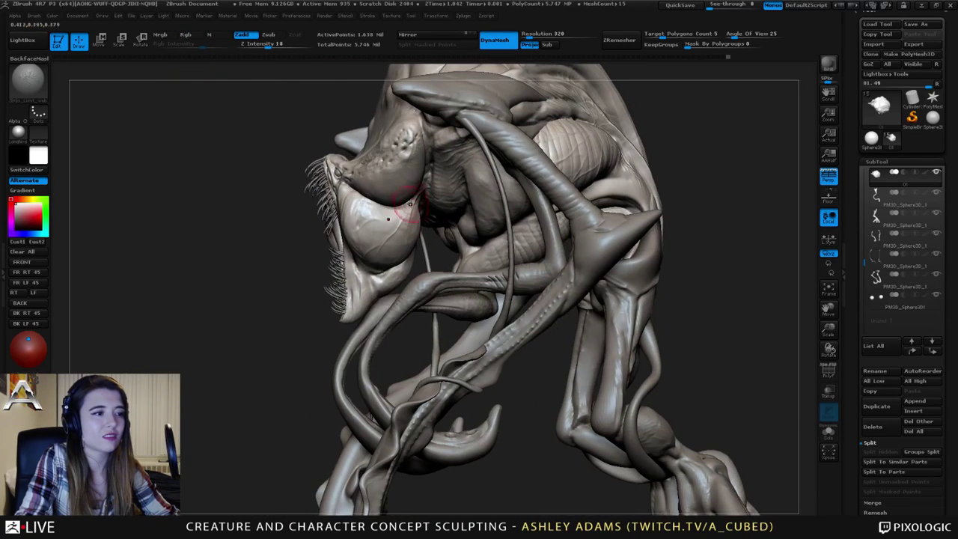
pyautogui.moveTo(421, 251); pyautogui.dragTo(385, 216, button='right')
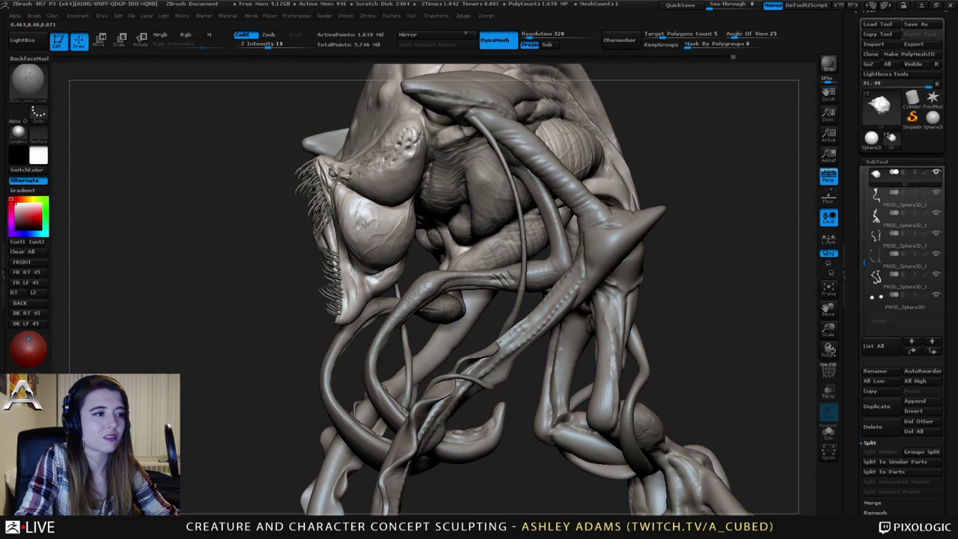
pyautogui.moveTo(381, 220); pyautogui.dragTo(385, 215)
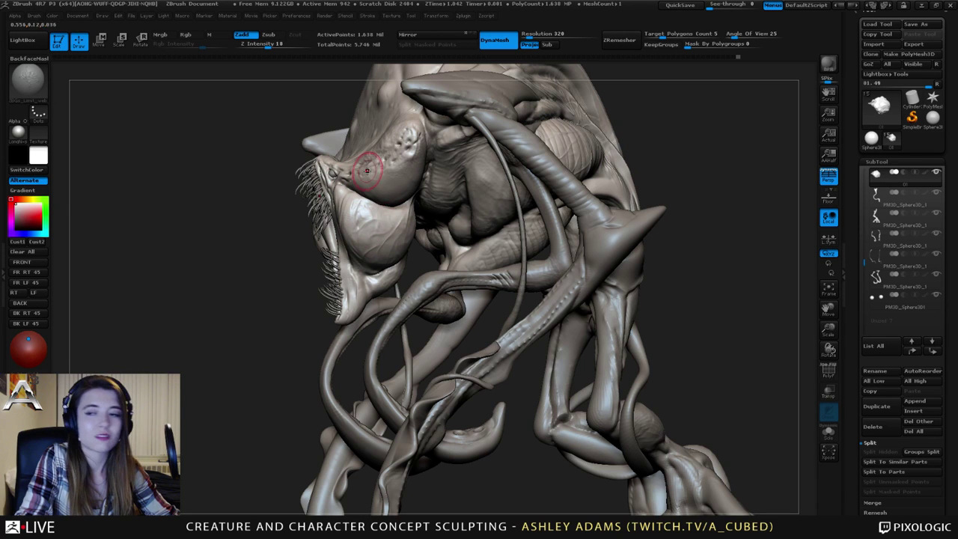
pyautogui.keyDown('alt'); pyautogui.moveTo(384, 227); pyautogui.dragTo(425, 233, button='right'); pyautogui.keyUp('alt')
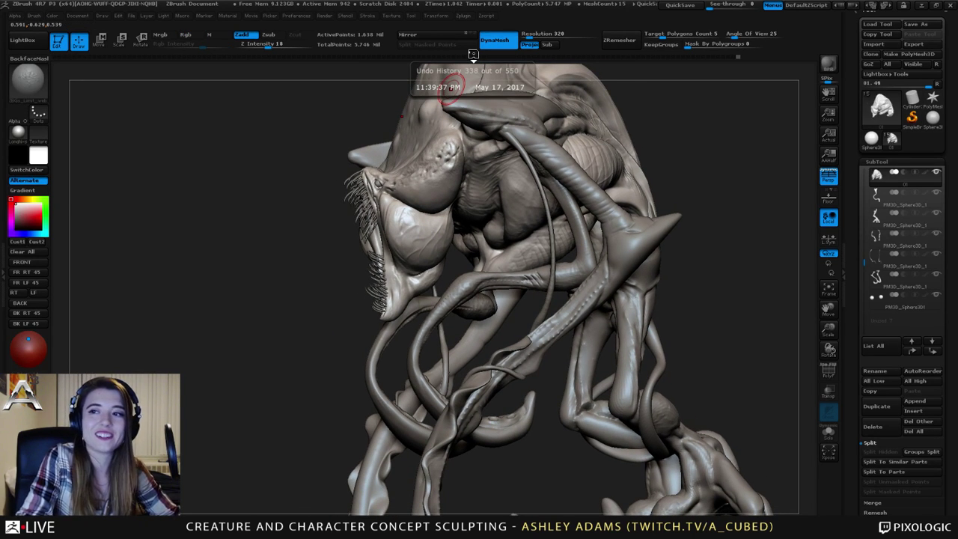
# Reduce the brush size and refine the thin wrinkles on the opposite side of the lower jaw bulge.
pyautogui.moveTo(381, 217); pyautogui.dragTo(539, 224, button='right')
pyautogui.moveTo(312, 223)
pyautogui.keyDown('ctrl'); pyautogui.mouseDown(button='right')
pyautogui.moveTo(338, 257)
pyautogui.moveTo(322, 229)
pyautogui.mouseUp(button='right'); pyautogui.keyUp('ctrl')
pyautogui.moveTo(321, 228)
pyautogui.mouseDown(button='right')
pyautogui.moveTo(389, 214)
pyautogui.moveTo(337, 258)
pyautogui.mouseUp(button='right')
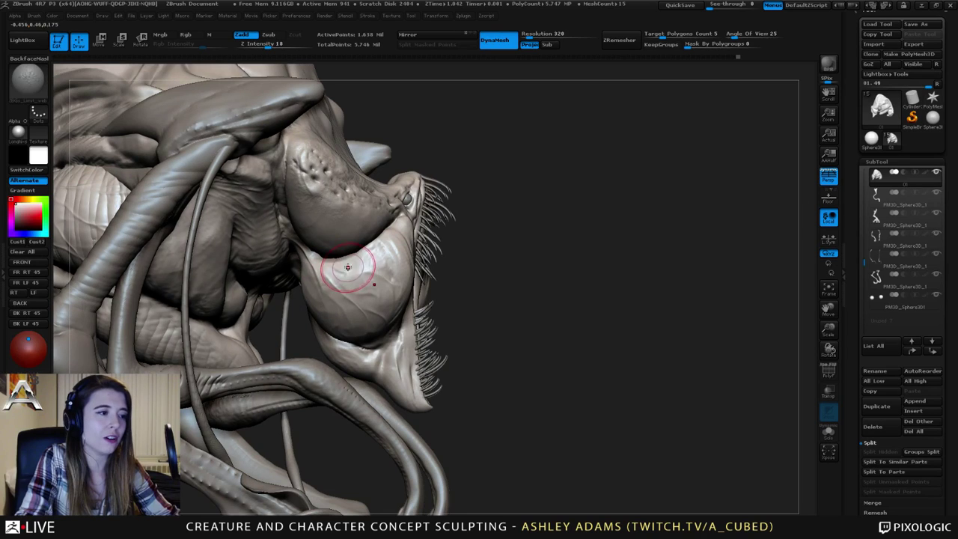
pyautogui.press('space')
pyautogui.moveTo(358, 261)
pyautogui.mouseDown()
pyautogui.moveTo(326, 261)
pyautogui.moveTo(363, 278)
pyautogui.mouseUp()
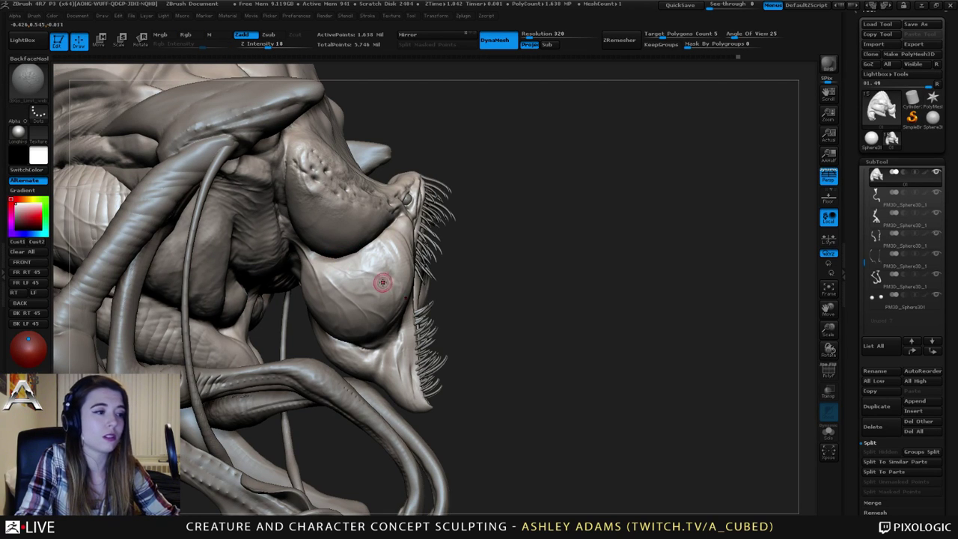
pyautogui.moveTo(382, 282); pyautogui.dragTo(358, 298, button='right')
pyautogui.moveTo(343, 271); pyautogui.dragTo(354, 276)
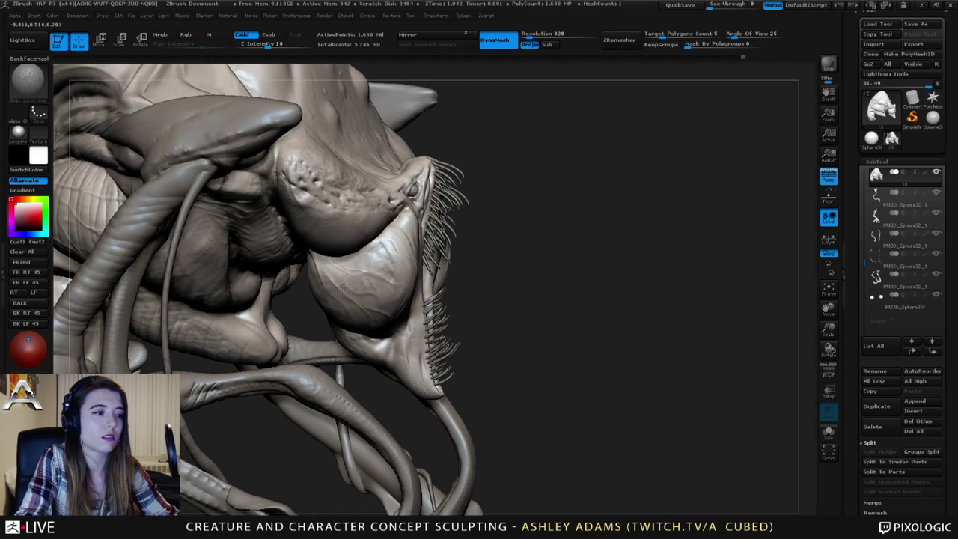
pyautogui.moveTo(331, 296); pyautogui.dragTo(343, 288, button='right')
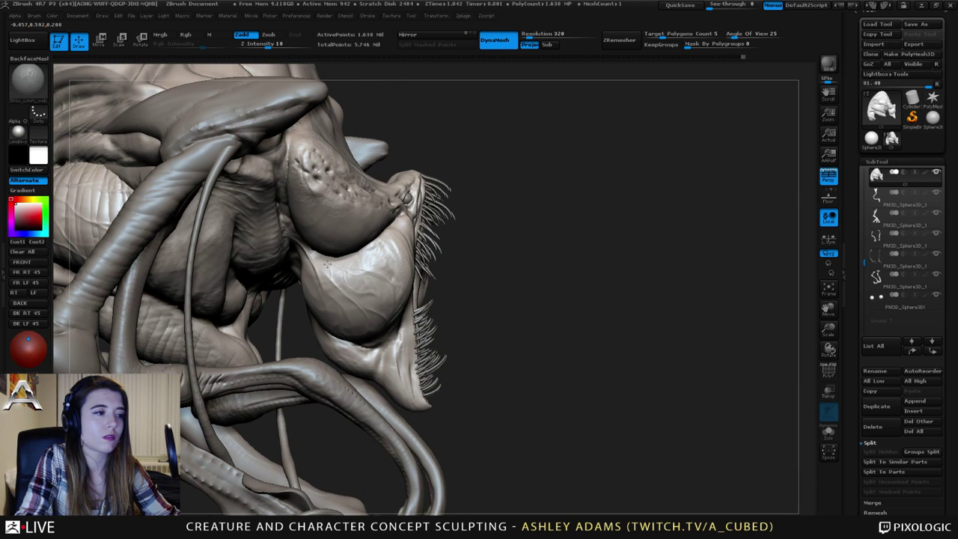
# Brush more fine skin wrinkles onto the rear edge of the lower jaw bulge, just below the pitted brow.
pyautogui.moveTo(327, 264); pyautogui.dragTo(346, 270)
pyautogui.moveTo(349, 271); pyautogui.dragTo(314, 284, button='right')
pyautogui.moveTo(326, 257); pyautogui.dragTo(356, 269)
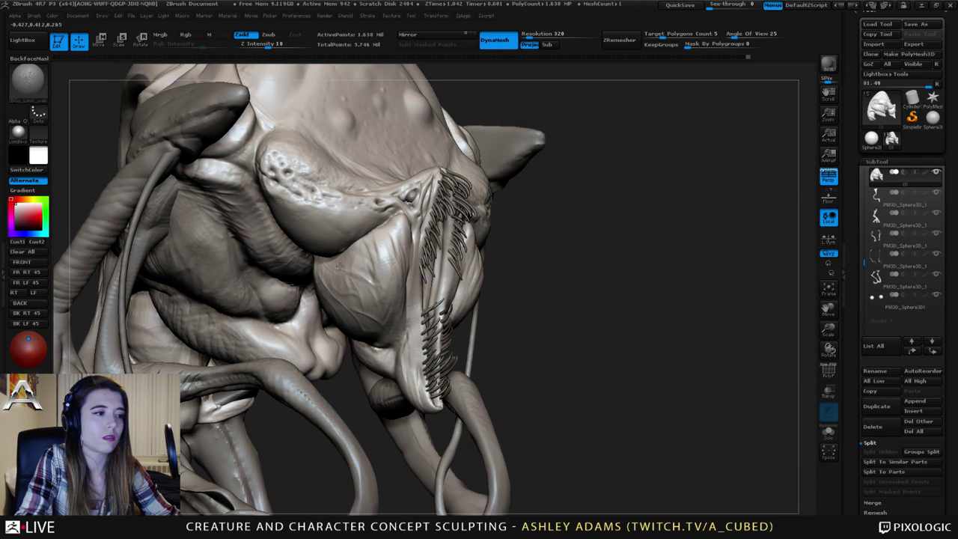
pyautogui.moveTo(365, 279)
pyautogui.keyDown('alt'); pyautogui.mouseDown(button='right')
pyautogui.moveTo(437, 290)
pyautogui.moveTo(438, 238)
pyautogui.moveTo(392, 254)
pyautogui.moveTo(354, 235)
pyautogui.mouseUp(button='right'); pyautogui.keyUp('alt')
pyautogui.moveTo(509, 227)
pyautogui.keyDown('alt'); pyautogui.mouseDown(button='right')
pyautogui.moveTo(451, 198)
pyautogui.moveTo(408, 205)
pyautogui.moveTo(449, 205)
pyautogui.moveTo(459, 223)
pyautogui.moveTo(454, 217)
pyautogui.mouseUp(button='right'); pyautogui.keyUp('alt')
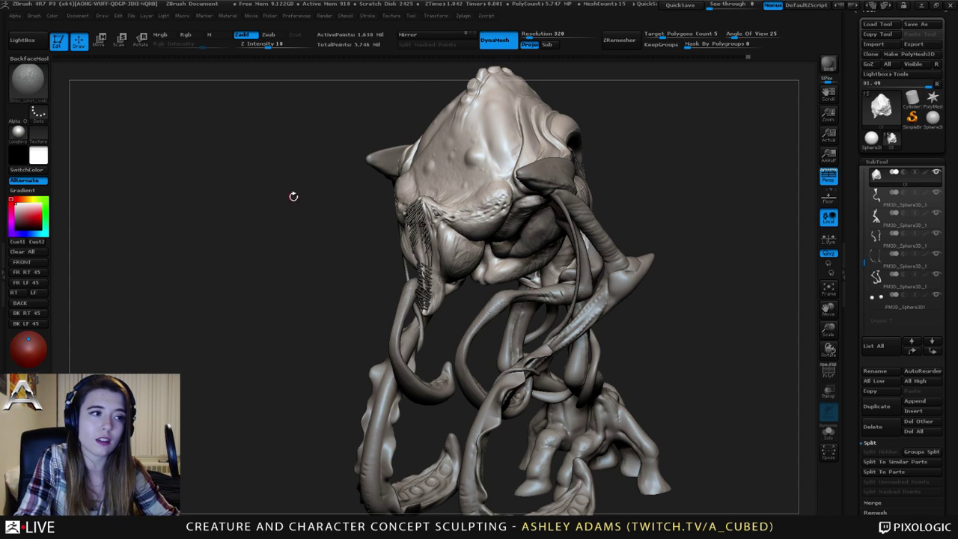
# Add thin crease lines to both sides of the bumpy top of the head, above the largest bumps.
pyautogui.moveTo(314, 199); pyautogui.dragTo(439, 198)
pyautogui.moveTo(217, 206); pyautogui.dragTo(397, 208)
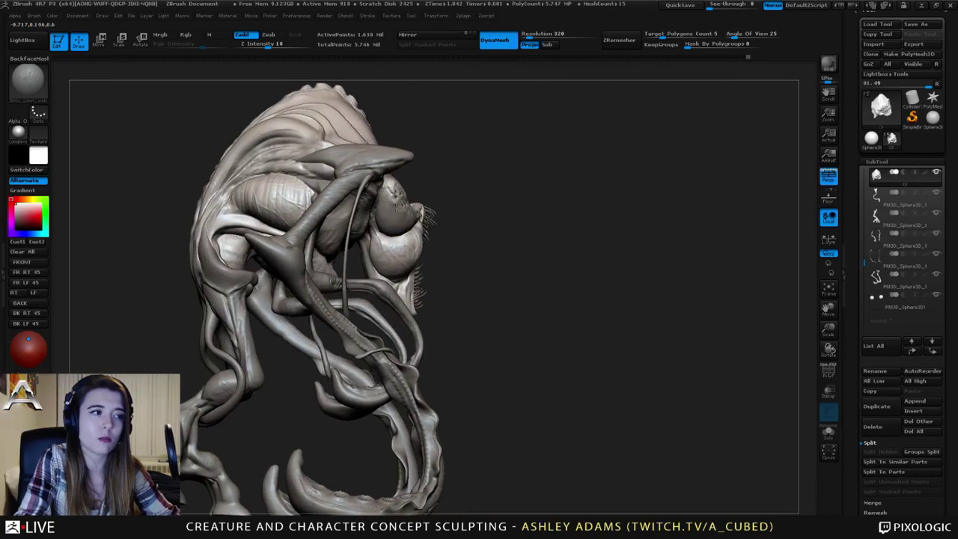
pyautogui.moveTo(376, 212)
pyautogui.mouseDown(button='right')
pyautogui.moveTo(367, 197)
pyautogui.moveTo(377, 216)
pyautogui.mouseUp(button='right')
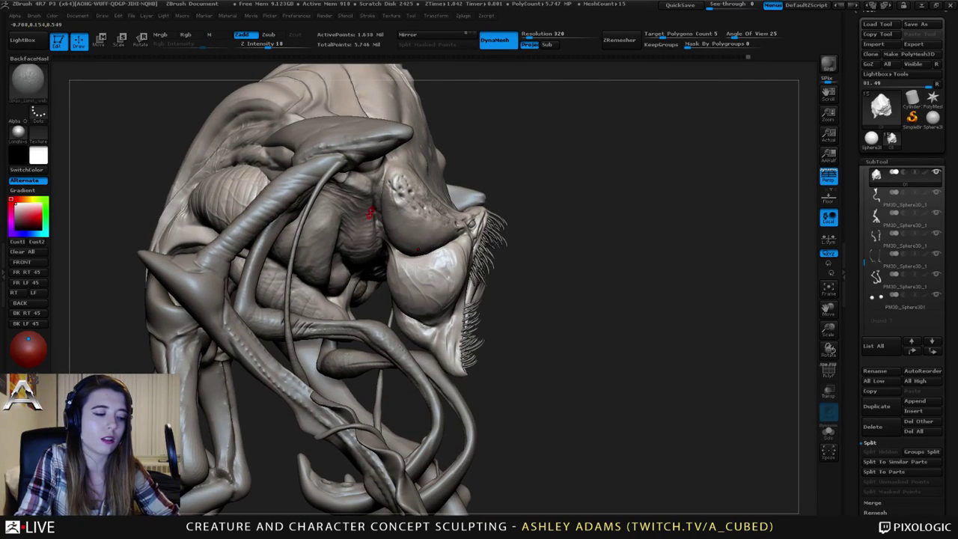
pyautogui.rightClick(376, 214)
pyautogui.moveTo(449, 202)
pyautogui.mouseDown(button='right')
pyautogui.moveTo(393, 195)
pyautogui.moveTo(421, 229)
pyautogui.moveTo(426, 283)
pyautogui.mouseUp(button='right')
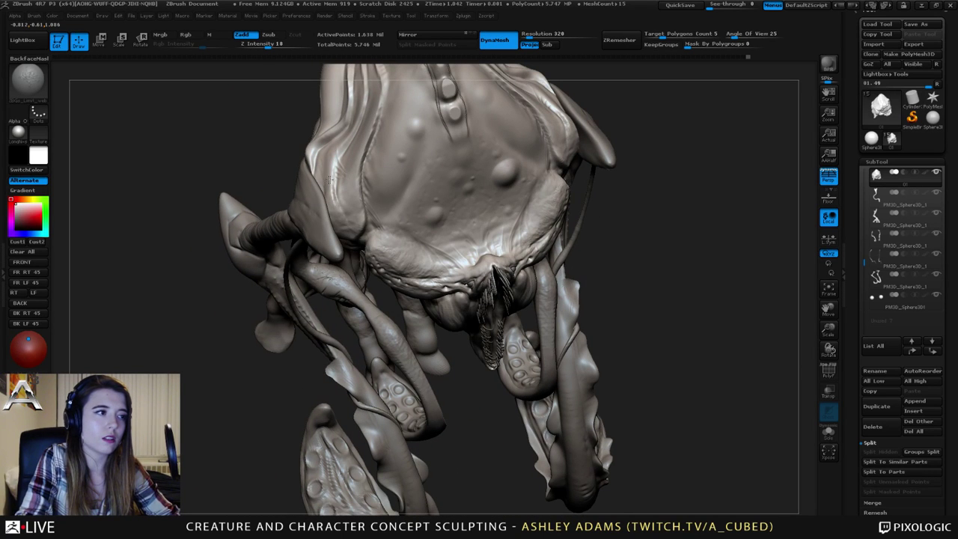
pyautogui.moveTo(345, 172)
pyautogui.mouseDown(button='right')
pyautogui.moveTo(355, 203)
pyautogui.moveTo(448, 201)
pyautogui.moveTo(403, 228)
pyautogui.moveTo(387, 223)
pyautogui.moveTo(425, 216)
pyautogui.moveTo(412, 233)
pyautogui.mouseUp(button='right')
pyautogui.moveTo(417, 239); pyautogui.dragTo(422, 245)
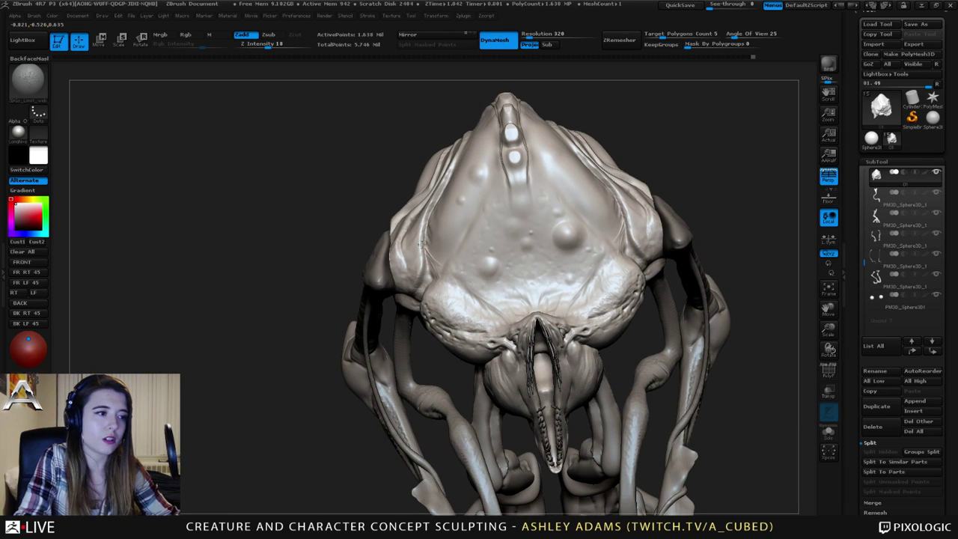
pyautogui.moveTo(530, 193); pyautogui.dragTo(565, 199, button='right')
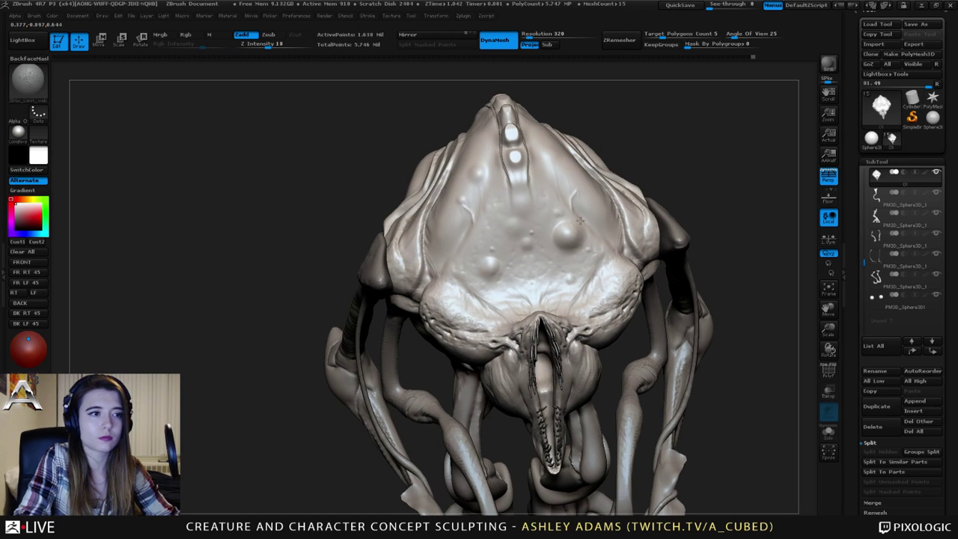
# Brush fine skin detail down the middle of the lower back along both sides of the spine.
pyautogui.moveTo(581, 265); pyautogui.dragTo(649, 262, button='right')
pyautogui.keyDown('ctrl'); pyautogui.moveTo(649, 262); pyautogui.dragTo(673, 212, button='right'); pyautogui.keyUp('ctrl')
pyautogui.keyDown('ctrl'); pyautogui.moveTo(517, 199); pyautogui.dragTo(606, 210, button='right'); pyautogui.keyUp('ctrl')
pyautogui.moveTo(495, 224)
pyautogui.mouseDown(button='right')
pyautogui.moveTo(520, 229)
pyautogui.moveTo(475, 229)
pyautogui.mouseUp(button='right')
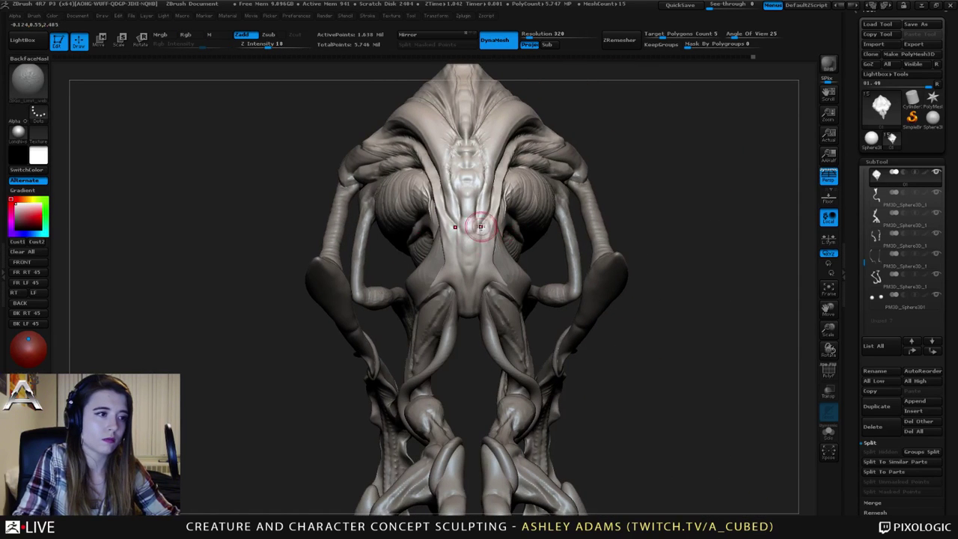
pyautogui.moveTo(482, 227); pyautogui.dragTo(484, 241)
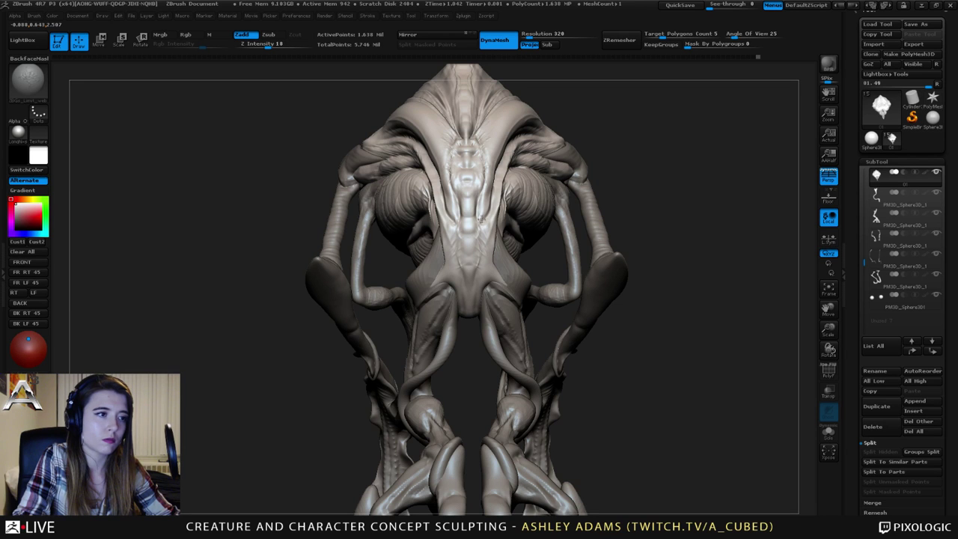
# Make the hind legs the active subtool and subdivide their mesh to support finer detail.
pyautogui.keyDown('alt'); pyautogui.moveTo(477, 292); pyautogui.dragTo(494, 232, button='right'); pyautogui.keyUp('alt')
pyautogui.keyDown('alt'); pyautogui.click(540, 261); pyautogui.keyUp('alt')
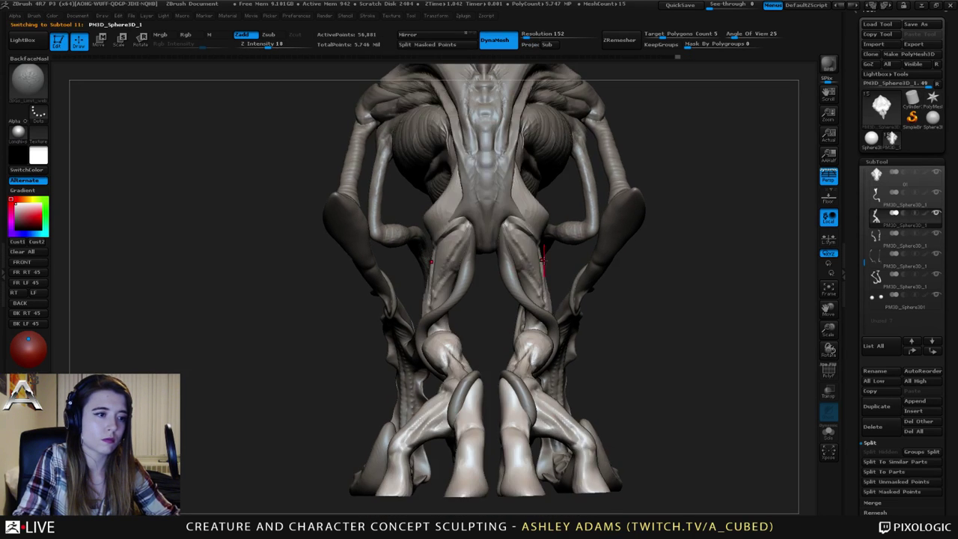
pyautogui.moveTo(541, 262); pyautogui.dragTo(496, 249, button='right')
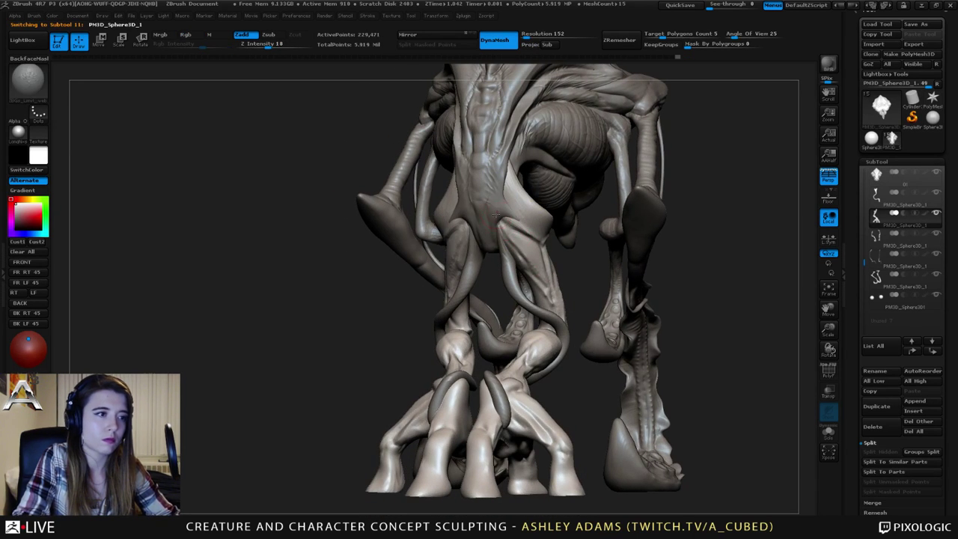
pyautogui.moveTo(509, 216)
pyautogui.keyDown('shift'); pyautogui.mouseDown()
pyautogui.moveTo(522, 220)
pyautogui.moveTo(530, 198)
pyautogui.mouseUp(); pyautogui.keyUp('shift')
pyautogui.hotkey('ctrl', 'd')
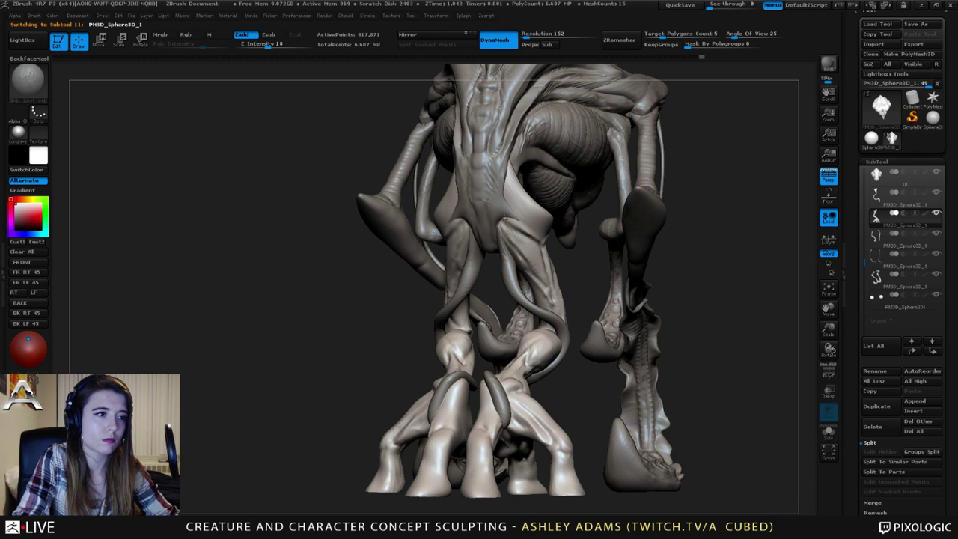
# Brush fine skin wrinkles onto the upper part of the hind toes on both feet, below the ankle knobs.
pyautogui.keyDown('alt'); pyautogui.moveTo(552, 296); pyautogui.dragTo(550, 230, button='right'); pyautogui.keyUp('alt')
pyautogui.moveTo(525, 323); pyautogui.dragTo(488, 350, button='right')
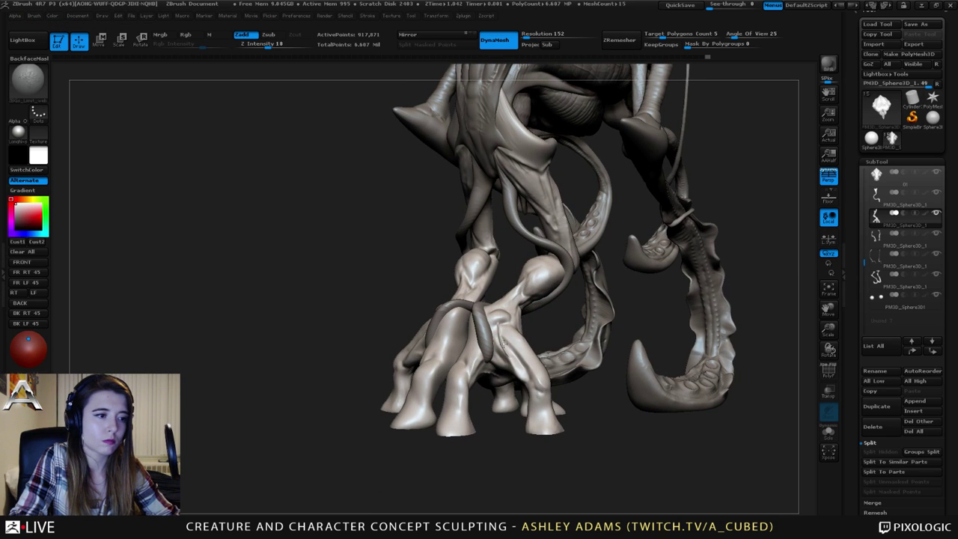
pyautogui.moveTo(522, 364); pyautogui.dragTo(516, 348)
pyautogui.moveTo(517, 349); pyautogui.dragTo(554, 344, button='right')
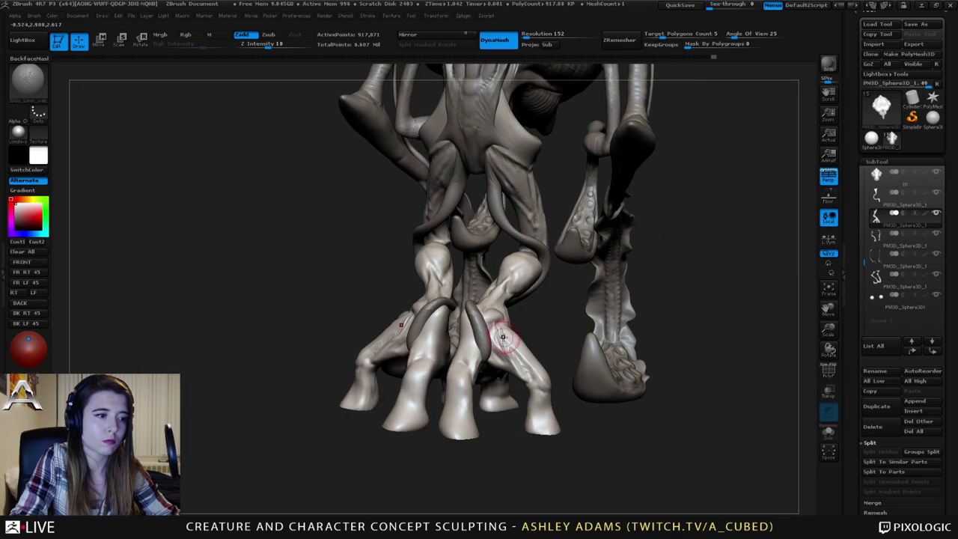
pyautogui.moveTo(509, 344); pyautogui.dragTo(494, 332)
pyautogui.moveTo(487, 332)
pyautogui.mouseDown(button='right')
pyautogui.moveTo(410, 325)
pyautogui.moveTo(490, 337)
pyautogui.mouseUp(button='right')
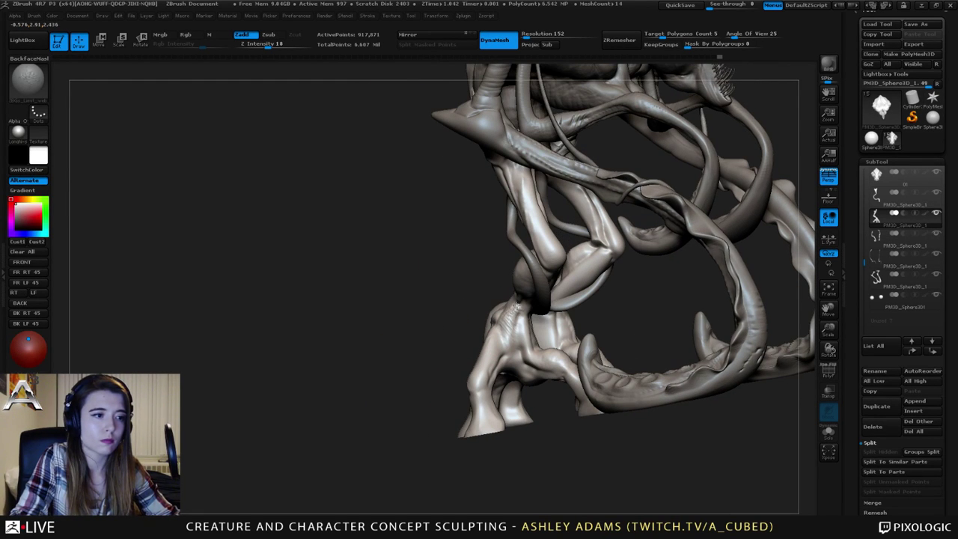
# Texture the side of the hind foot with fine wrinkles where the toes join beneath the ankle.
pyautogui.moveTo(516, 306)
pyautogui.mouseDown(button='right')
pyautogui.moveTo(563, 310)
pyautogui.moveTo(497, 297)
pyautogui.mouseUp(button='right')
pyautogui.moveTo(503, 311); pyautogui.dragTo(512, 327)
pyautogui.moveTo(512, 331); pyautogui.dragTo(523, 354, button='right')
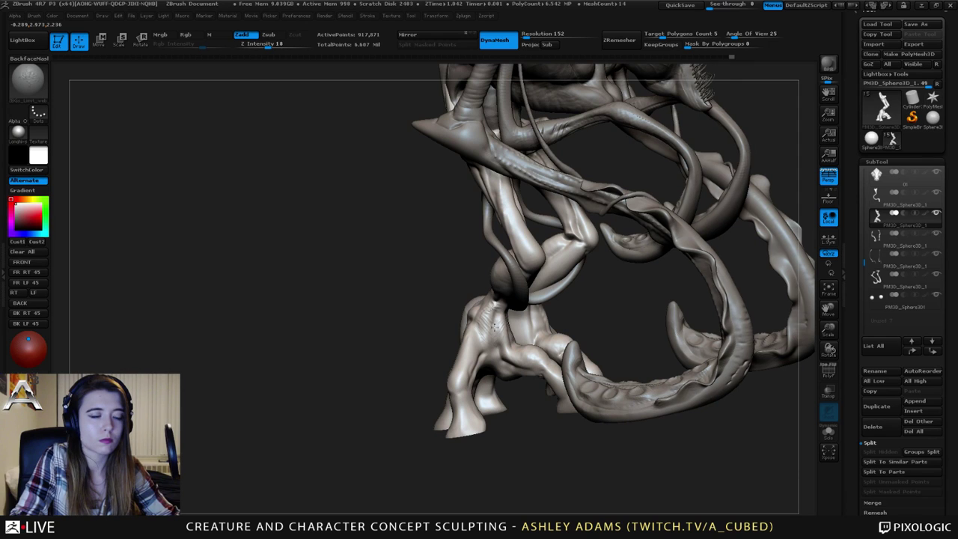
pyautogui.moveTo(541, 315); pyautogui.dragTo(490, 291, button='right')
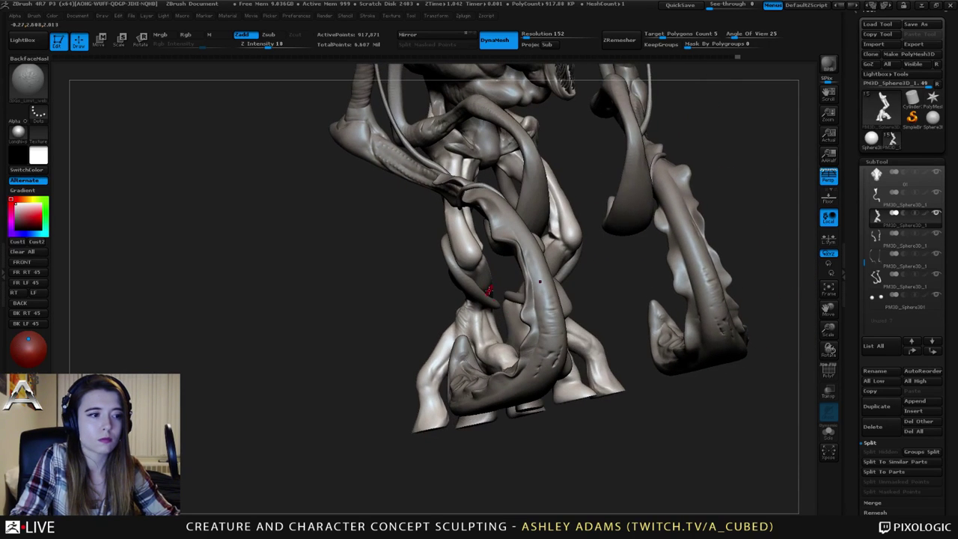
pyautogui.keyDown('ctrl'); pyautogui.moveTo(502, 364); pyautogui.dragTo(502, 326, button='right'); pyautogui.keyUp('ctrl')
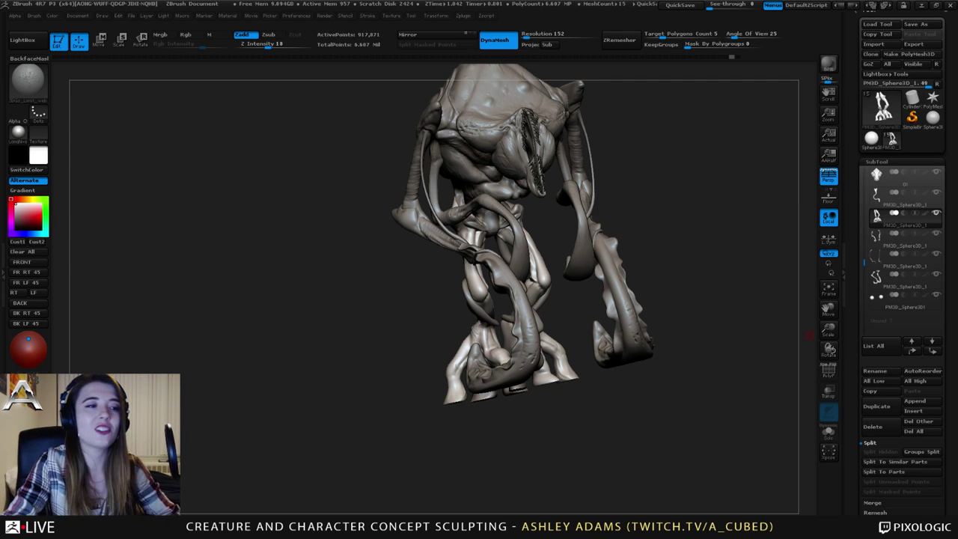
# Make the main body the active subtool and brush fine wrinkles onto the throat muscles behind the lower jaw.
pyautogui.moveTo(808, 336); pyautogui.dragTo(599, 299, button='right')
pyautogui.moveTo(494, 195)
pyautogui.keyDown('alt'); pyautogui.mouseDown(button='right')
pyautogui.moveTo(581, 215)
pyautogui.moveTo(586, 255)
pyautogui.moveTo(584, 198)
pyautogui.mouseUp(button='right'); pyautogui.keyUp('alt')
pyautogui.keyDown('alt'); pyautogui.click(580, 214); pyautogui.keyUp('alt')
pyautogui.rightClick(552, 225)
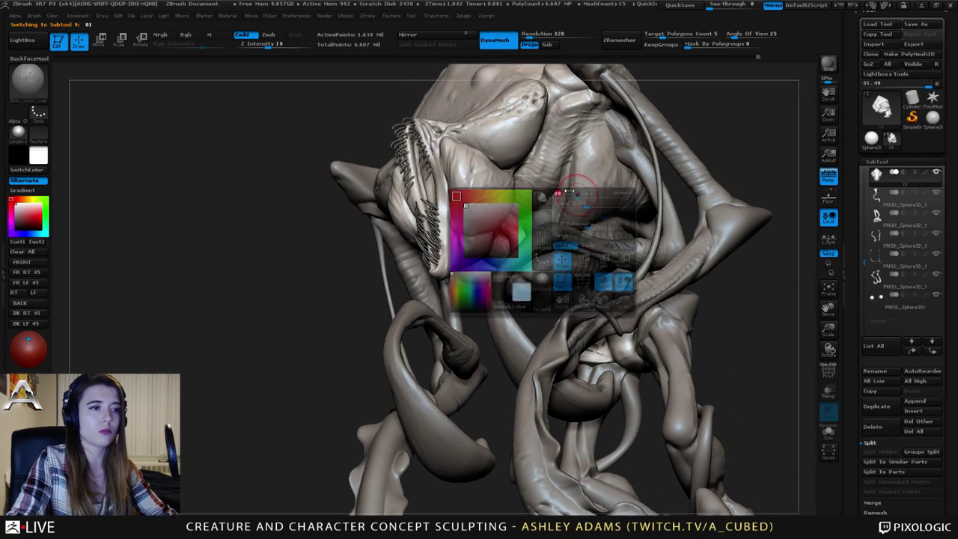
pyautogui.moveTo(535, 219); pyautogui.dragTo(563, 208, button='right')
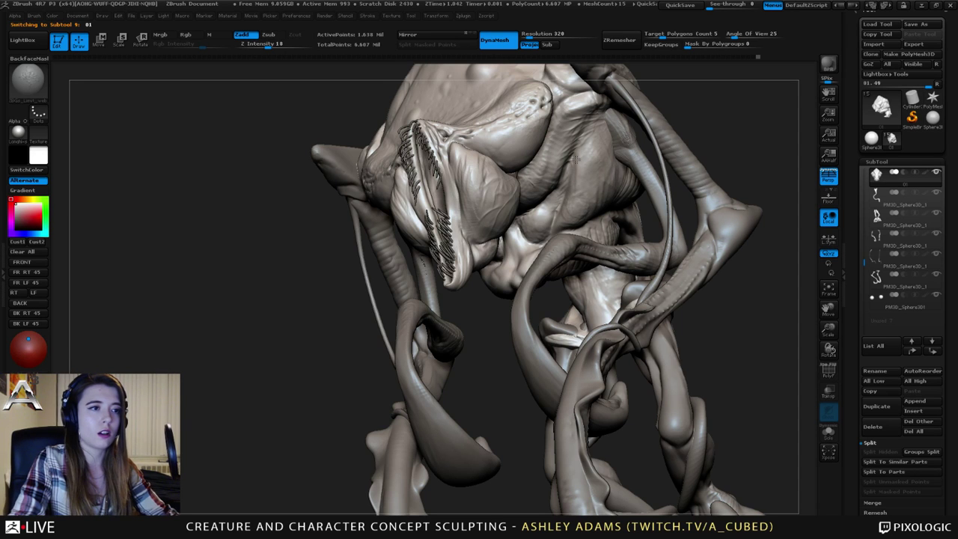
pyautogui.moveTo(523, 203); pyautogui.dragTo(554, 210, button='right')
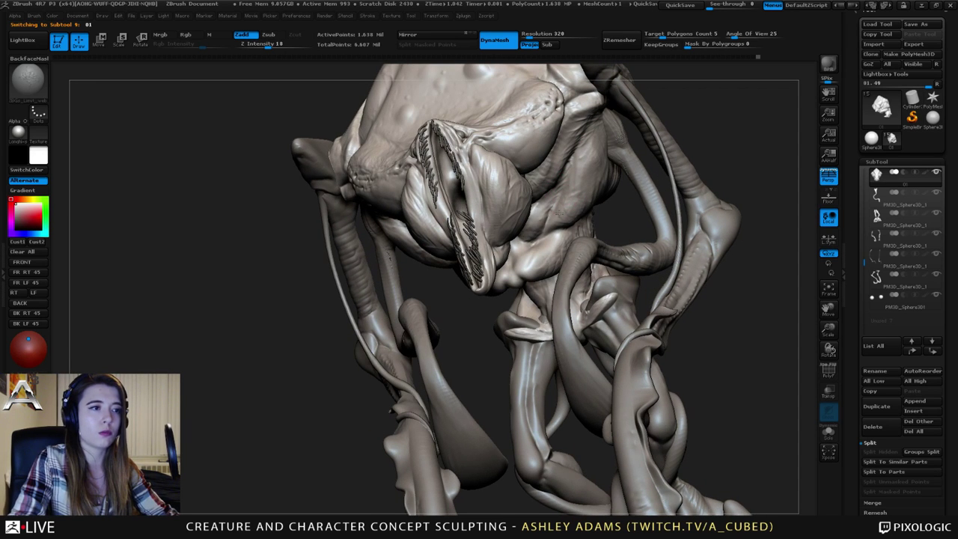
pyautogui.moveTo(560, 208); pyautogui.dragTo(511, 256, button='right')
pyautogui.moveTo(517, 268); pyautogui.dragTo(525, 246)
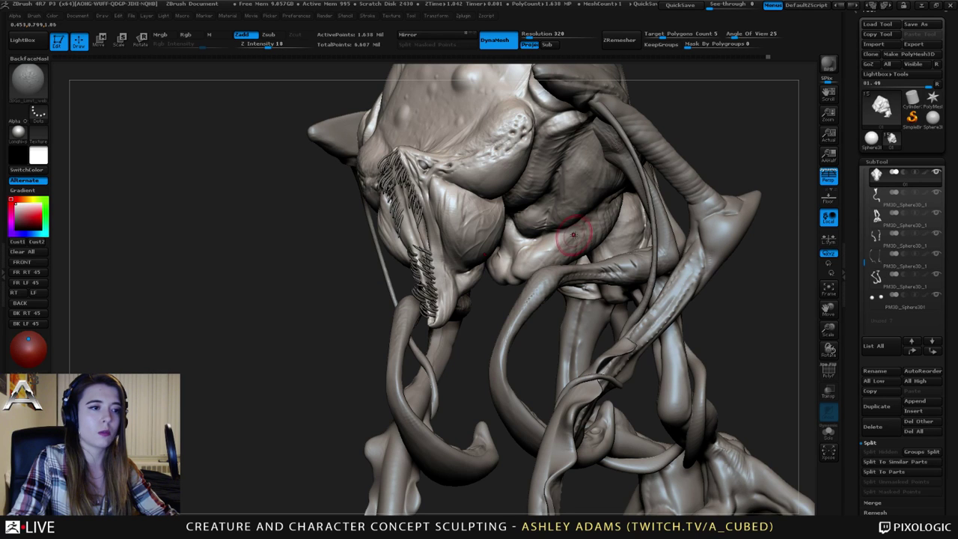
# Check the jaw and throat from several angles and save the project.
pyautogui.moveTo(889, 222)
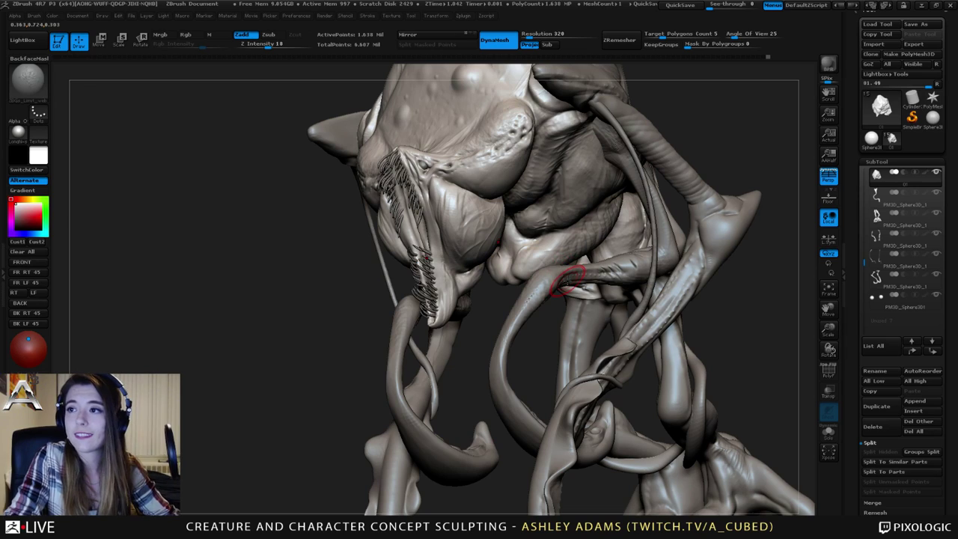
pyautogui.moveTo(555, 251)
pyautogui.mouseDown(button='right')
pyautogui.moveTo(587, 250)
pyautogui.moveTo(543, 250)
pyautogui.mouseUp(button='right')
pyautogui.moveTo(501, 210); pyautogui.dragTo(533, 212, button='right')
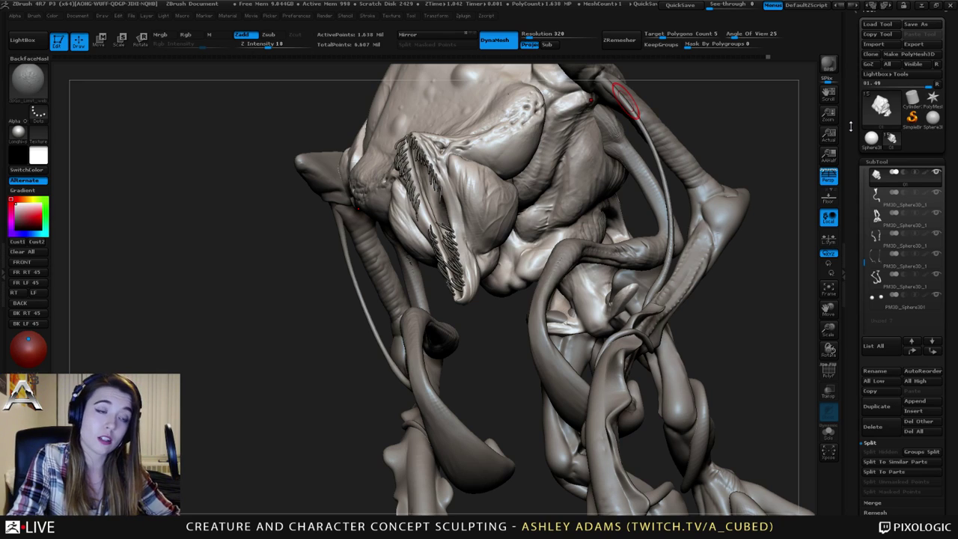
pyautogui.moveTo(440, 178); pyautogui.dragTo(584, 191, button='right')
pyautogui.moveTo(384, 189); pyautogui.dragTo(318, 185, button='right')
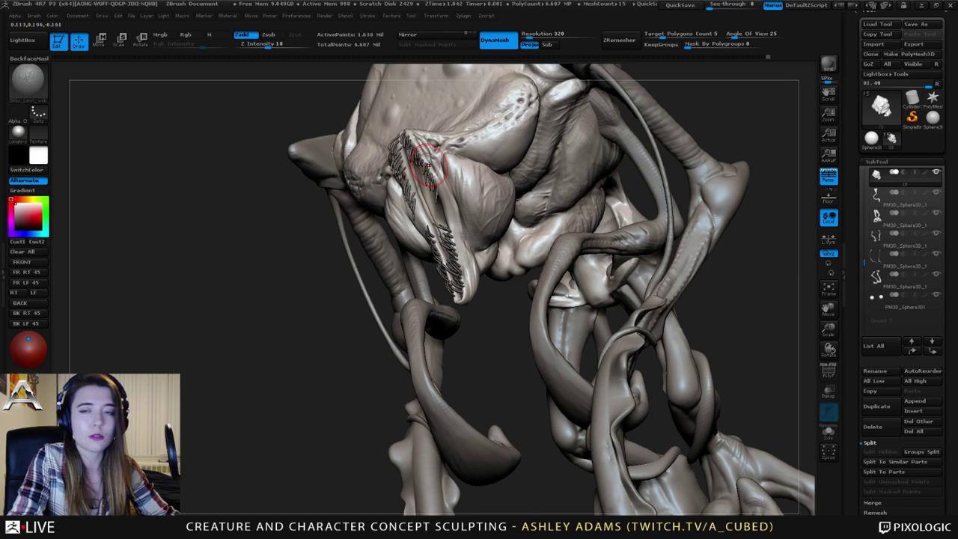
pyautogui.hotkey('ctrl', 's')
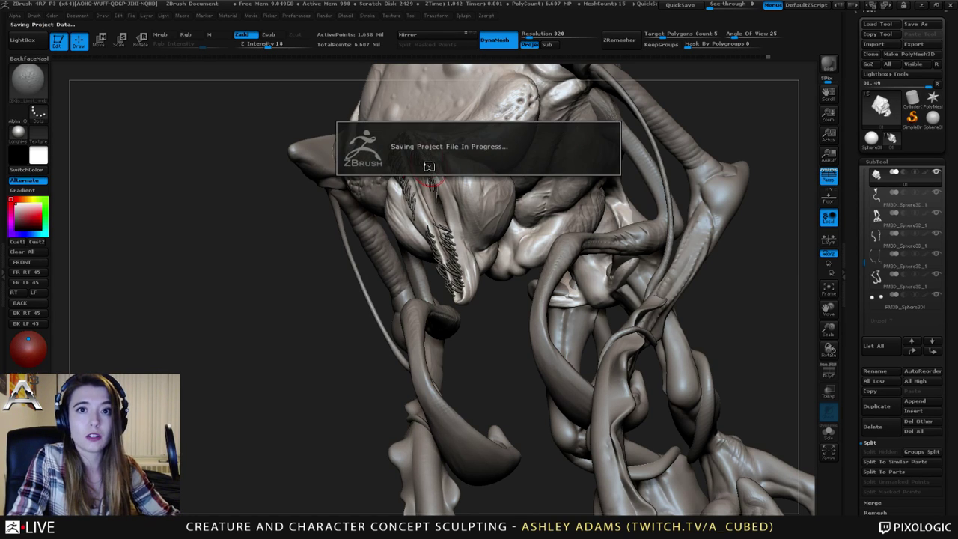
# Make the front arms with the shoulder spikes the active subtool.
pyautogui.moveTo(438, 138)
pyautogui.mouseDown(button='right')
pyautogui.moveTo(479, 131)
pyautogui.moveTo(627, 156)
pyautogui.mouseUp(button='right')
pyautogui.moveTo(522, 242)
pyautogui.keyDown('ctrl'); pyautogui.mouseDown(button='right')
pyautogui.moveTo(534, 199)
pyautogui.moveTo(529, 217)
pyautogui.moveTo(392, 198)
pyautogui.mouseUp(button='right'); pyautogui.keyUp('ctrl')
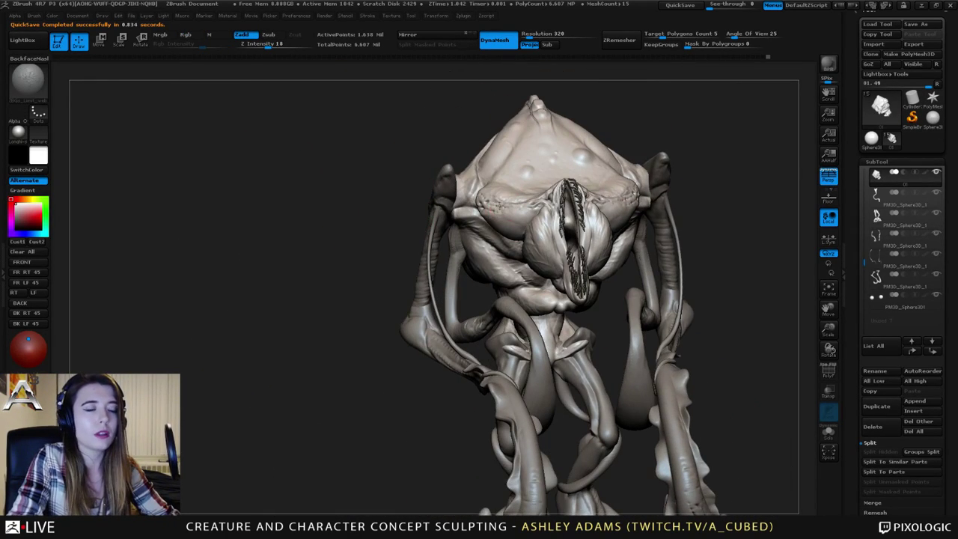
pyautogui.moveTo(596, 213)
pyautogui.keyDown('alt'); pyautogui.mouseDown(button='right')
pyautogui.moveTo(497, 188)
pyautogui.moveTo(390, 201)
pyautogui.mouseUp(button='right'); pyautogui.keyUp('alt')
pyautogui.keyDown('ctrl'); pyautogui.moveTo(519, 203); pyautogui.dragTo(572, 253, button='right'); pyautogui.keyUp('ctrl')
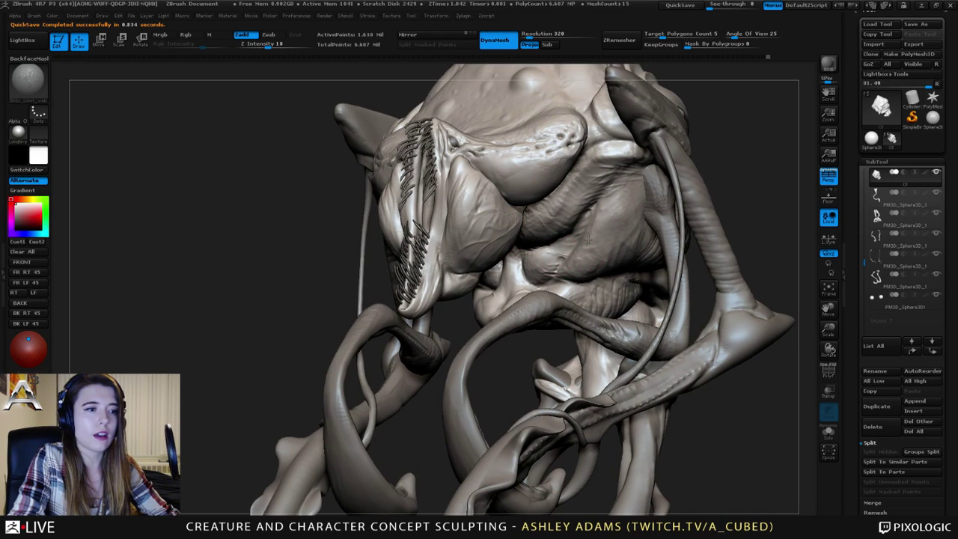
pyautogui.moveTo(608, 227); pyautogui.dragTo(476, 196, button='right')
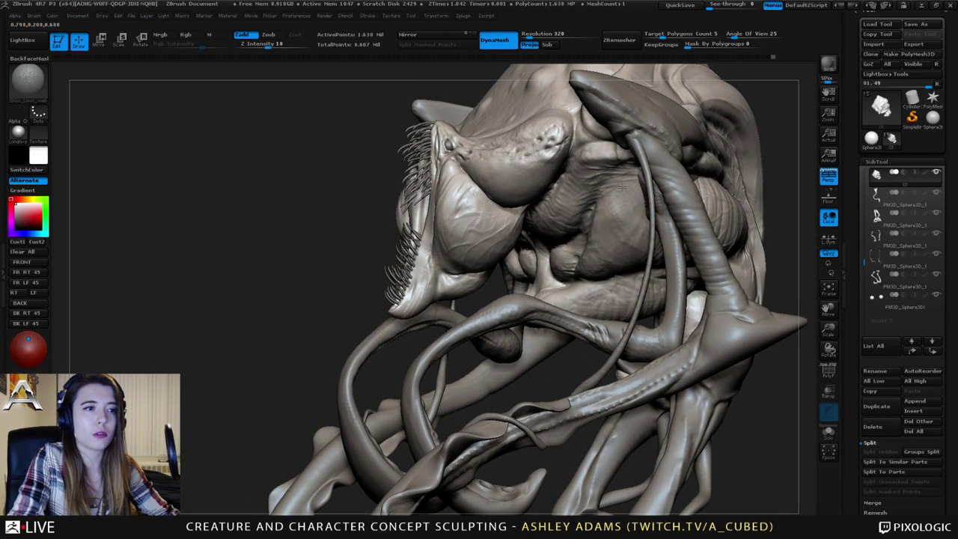
pyautogui.moveTo(599, 191)
pyautogui.keyDown('ctrl'); pyautogui.mouseDown(button='right')
pyautogui.moveTo(576, 142)
pyautogui.moveTo(494, 153)
pyautogui.mouseUp(button='right'); pyautogui.keyUp('ctrl')
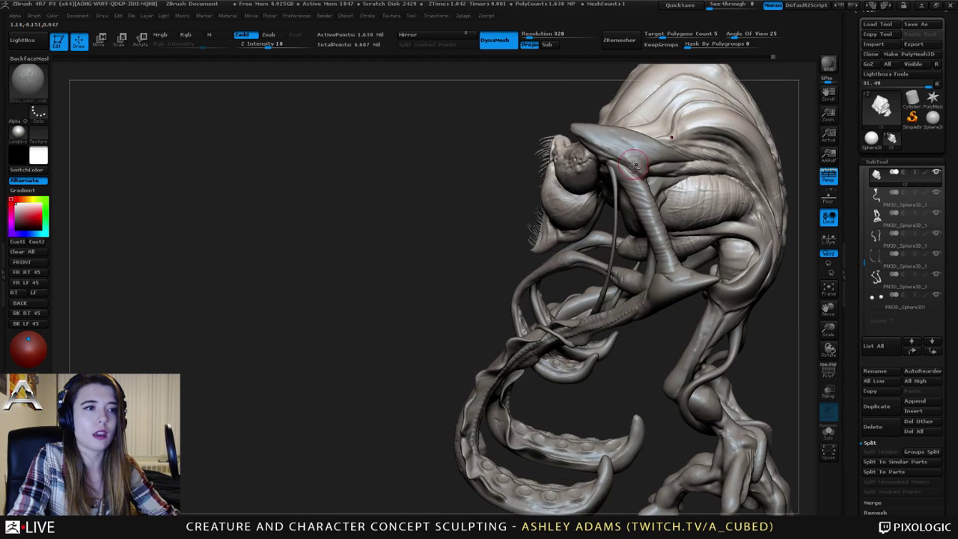
pyautogui.keyDown('alt'); pyautogui.click(610, 155); pyautogui.keyUp('alt')
pyautogui.moveTo(611, 154)
pyautogui.mouseDown(button='right')
pyautogui.moveTo(613, 164)
pyautogui.moveTo(561, 166)
pyautogui.mouseUp(button='right')
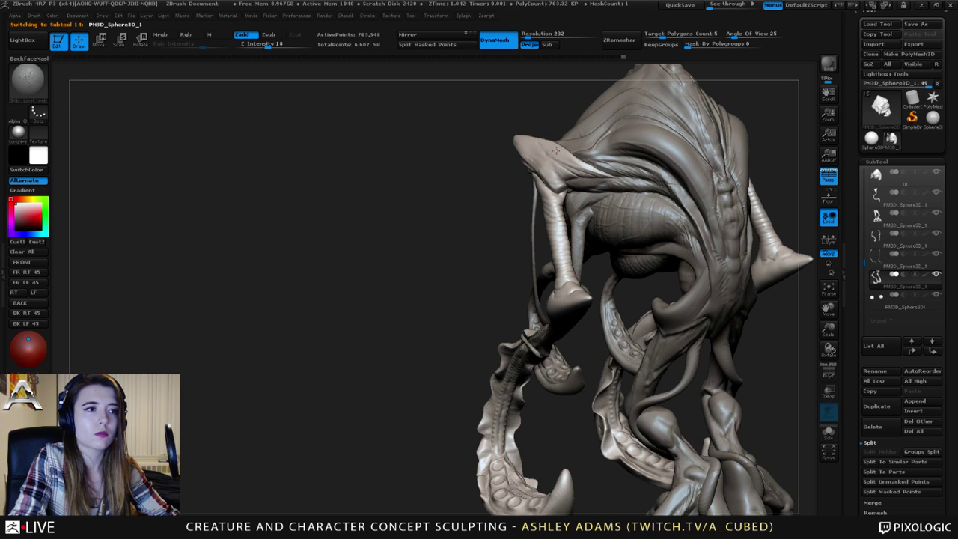
# Brush fine skin wrinkles onto the base of the shoulder spikes, above the ringed upper arms.
pyautogui.moveTo(582, 163); pyautogui.dragTo(639, 162, button='right')
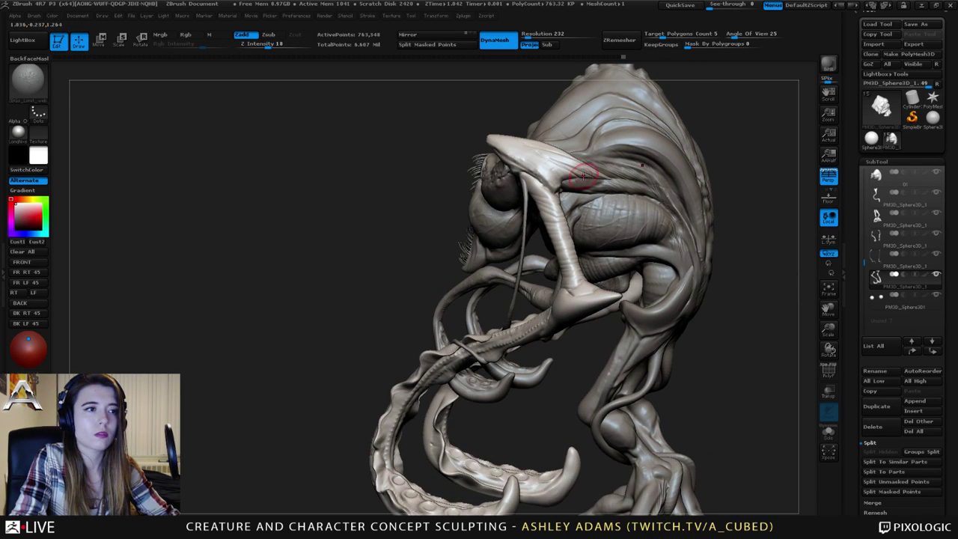
pyautogui.moveTo(583, 175); pyautogui.dragTo(524, 166, button='right')
pyautogui.moveTo(521, 145)
pyautogui.mouseDown()
pyautogui.moveTo(544, 162)
pyautogui.moveTo(584, 168)
pyautogui.moveTo(551, 168)
pyautogui.mouseUp()
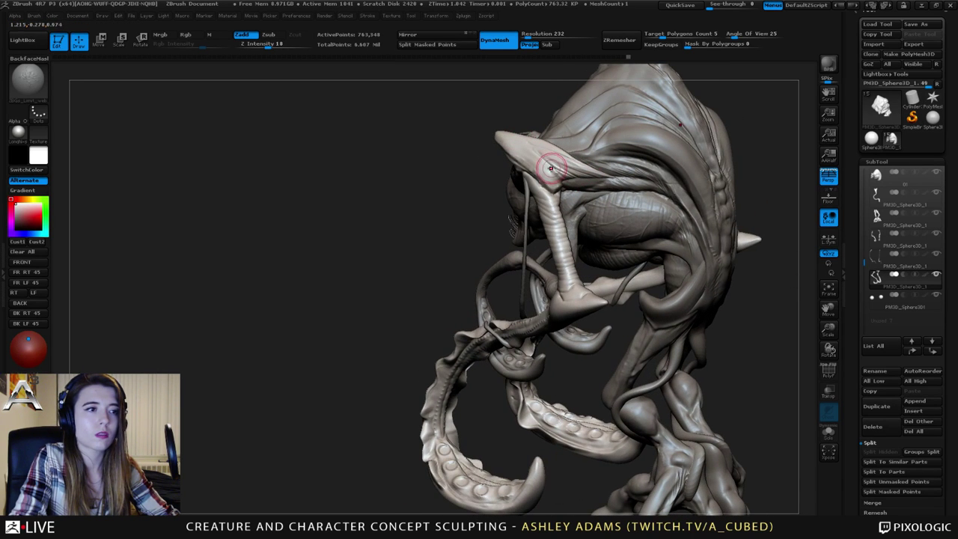
pyautogui.moveTo(562, 175); pyautogui.dragTo(584, 132, button='right')
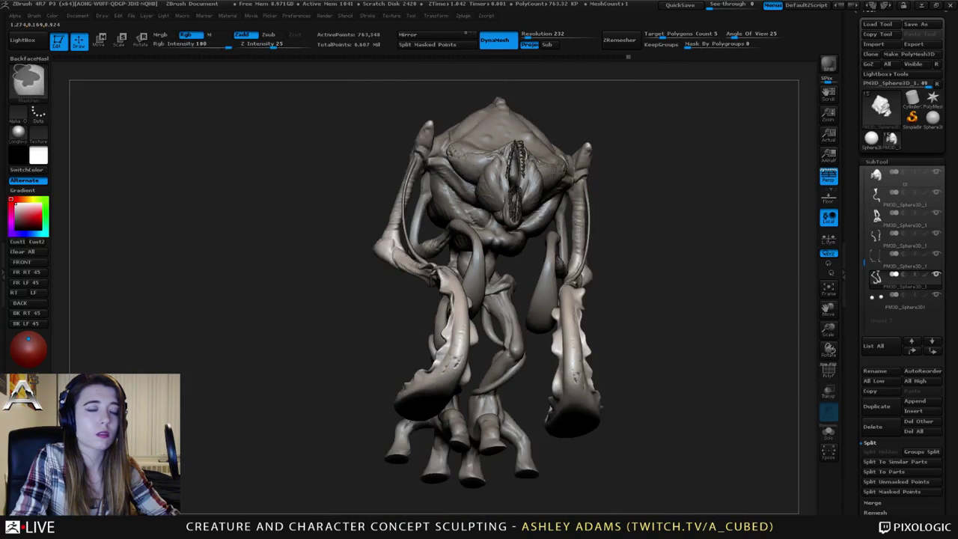
pyautogui.moveTo(503, 223); pyautogui.dragTo(521, 257, button='right')
pyautogui.moveTo(580, 256); pyautogui.dragTo(522, 262, button='right')
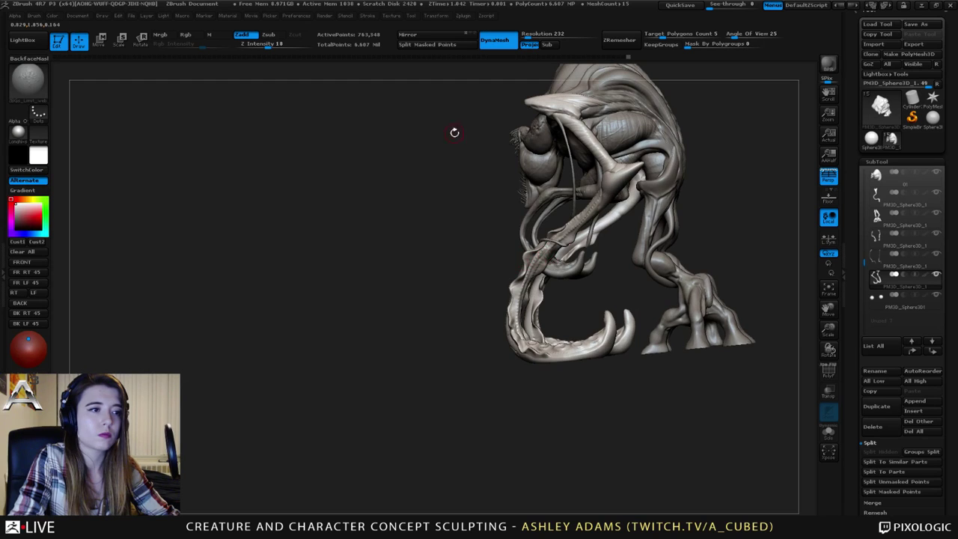
# Try a wrinkle stroke at Z Intensity 100 with LazyMouse on below the sucker row of the curved front claw.
pyautogui.moveTo(529, 300)
pyautogui.keyDown('alt'); pyautogui.mouseDown(button='right')
pyautogui.moveTo(515, 261)
pyautogui.moveTo(563, 274)
pyautogui.mouseUp(button='right'); pyautogui.keyUp('alt')
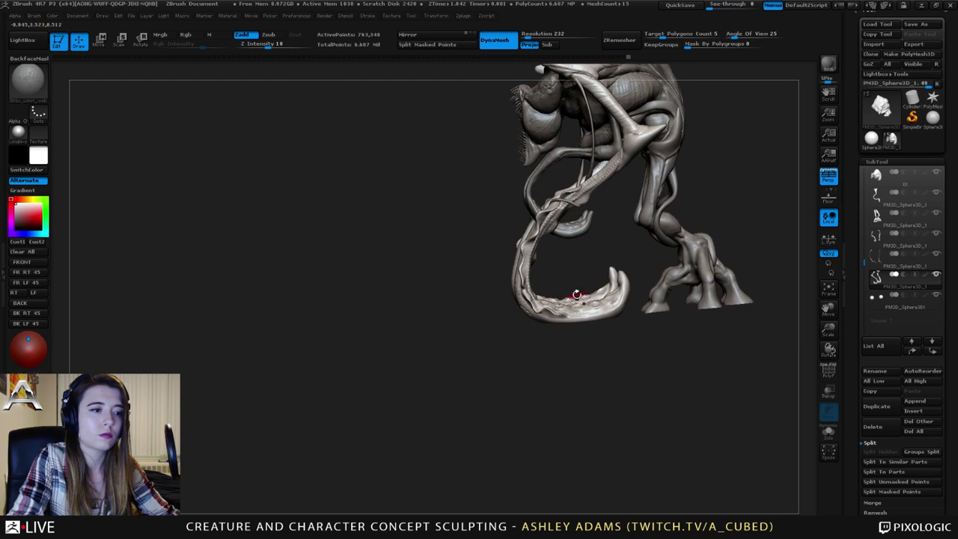
pyautogui.keyDown('alt'); pyautogui.moveTo(583, 311); pyautogui.dragTo(549, 292, button='right'); pyautogui.keyUp('alt')
pyautogui.press('b')
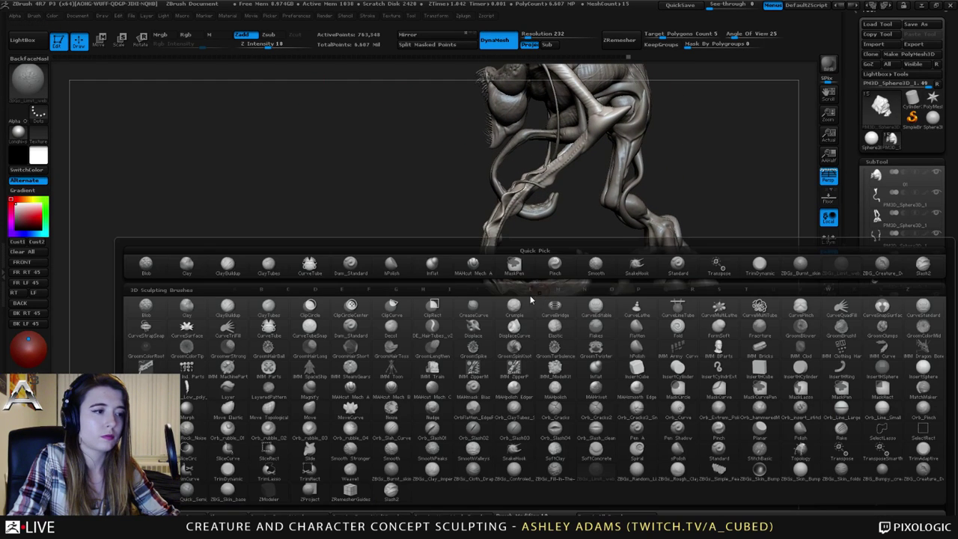
pyautogui.click(596, 305)
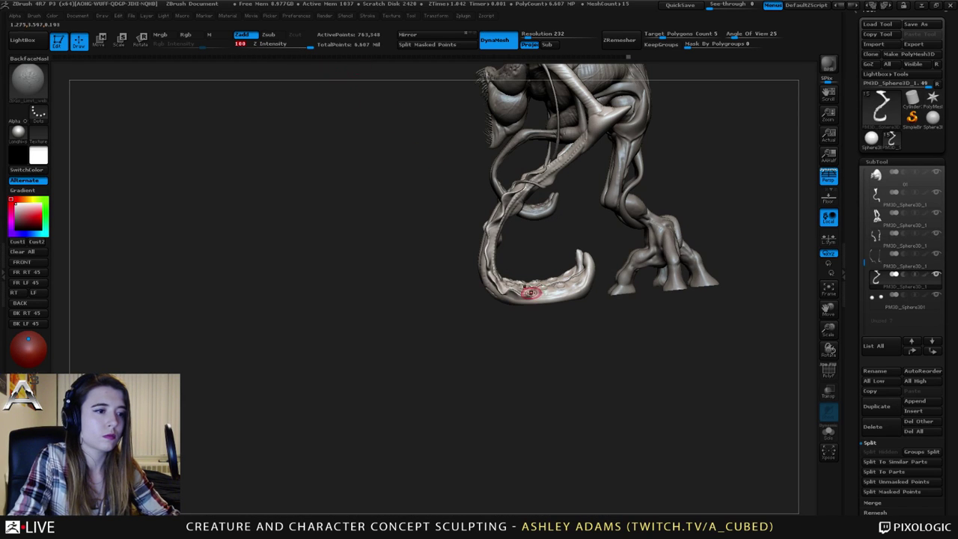
pyautogui.moveTo(577, 294)
pyautogui.mouseDown(button='right')
pyautogui.moveTo(581, 355)
pyautogui.moveTo(579, 332)
pyautogui.moveTo(538, 339)
pyautogui.moveTo(534, 329)
pyautogui.mouseUp(button='right')
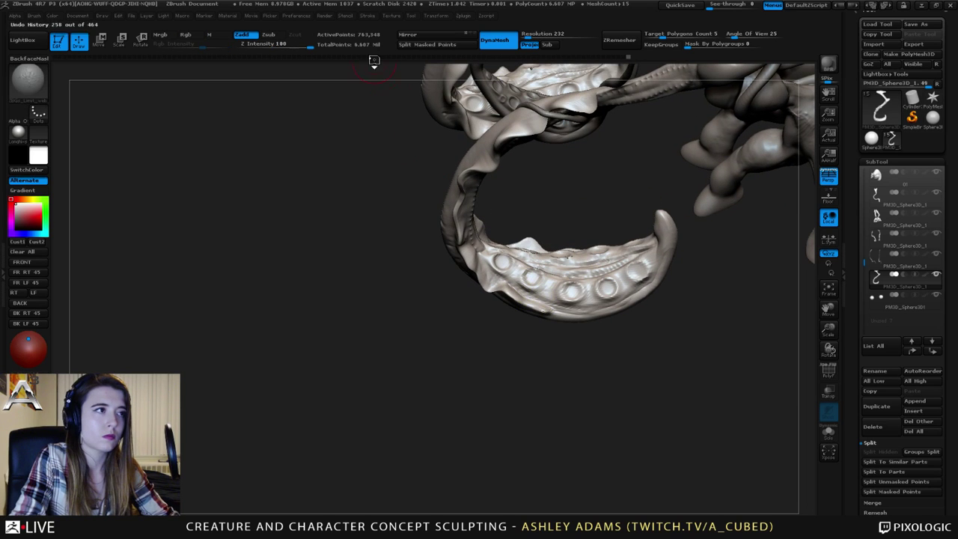
pyautogui.click(367, 17)
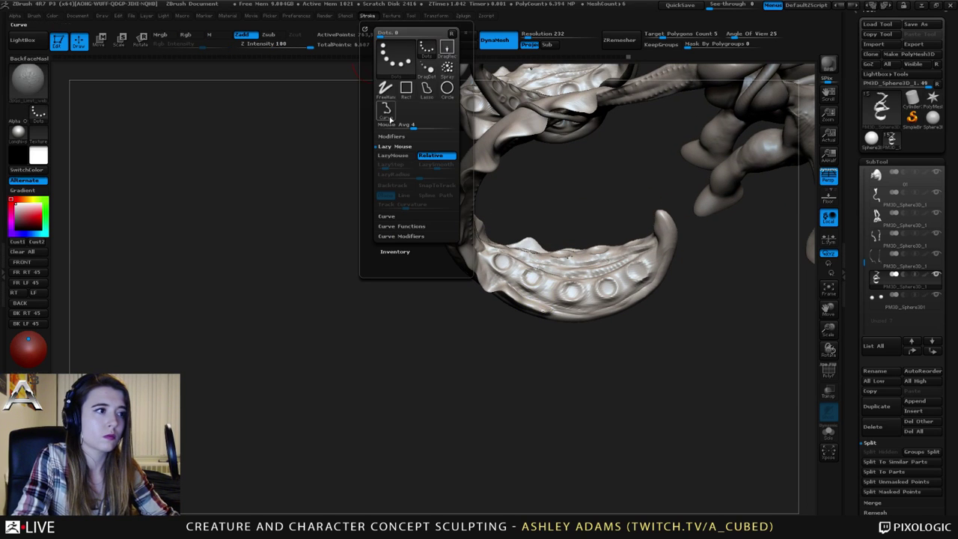
pyautogui.click(393, 154)
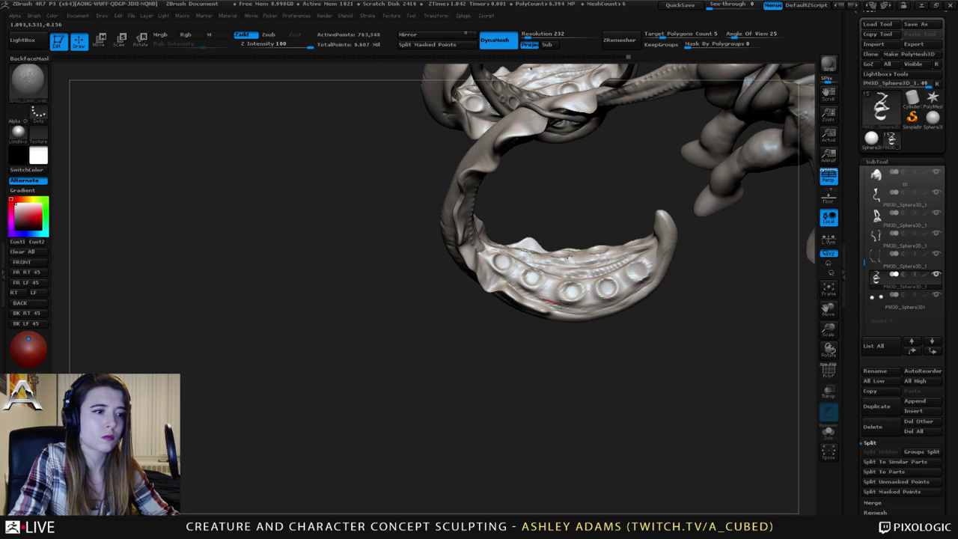
pyautogui.moveTo(632, 299)
pyautogui.mouseDown()
pyautogui.moveTo(623, 260)
pyautogui.moveTo(610, 261)
pyautogui.mouseUp()
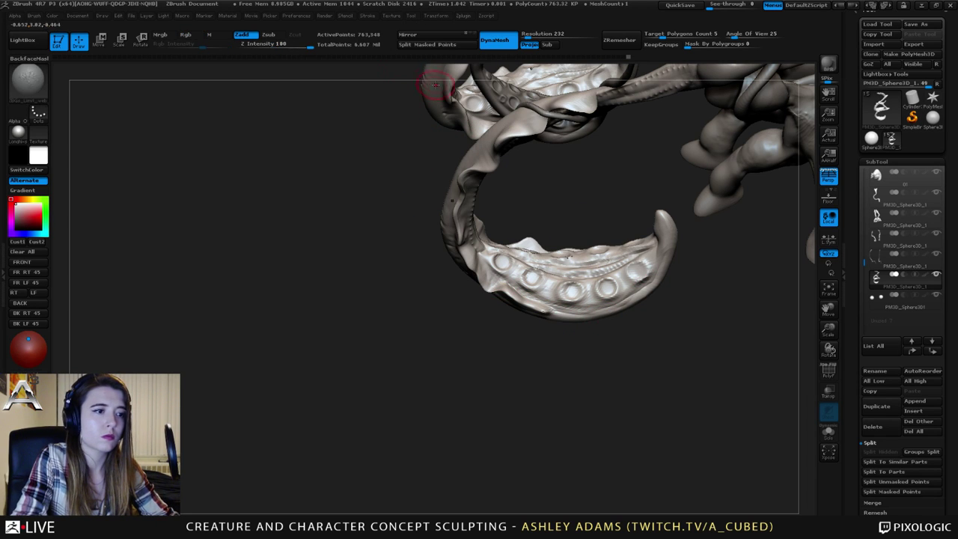
# Try a claw stroke with LazyRadius 1, undo it, and turn LazyMouse off for the wrinkle brush.
pyautogui.click(366, 16)
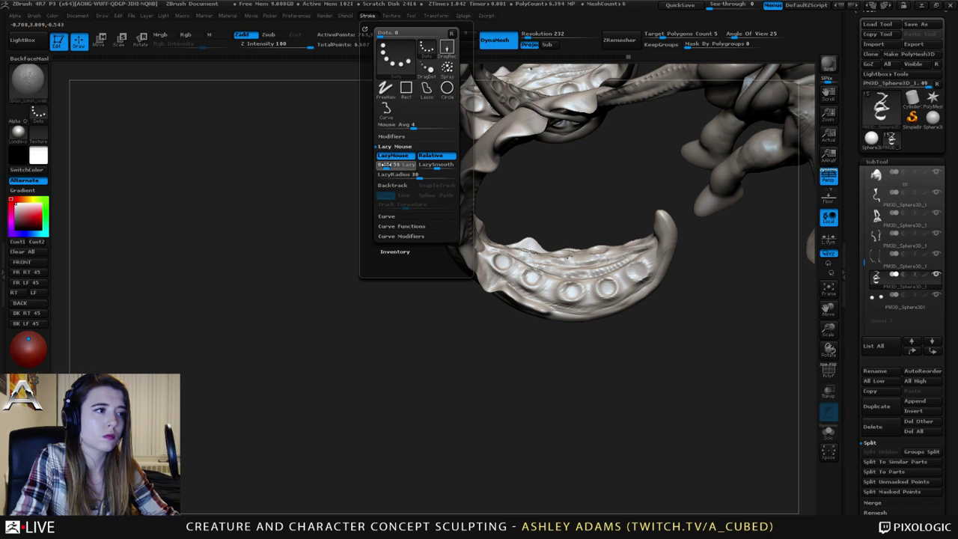
pyautogui.moveTo(416, 177); pyautogui.dragTo(383, 176)
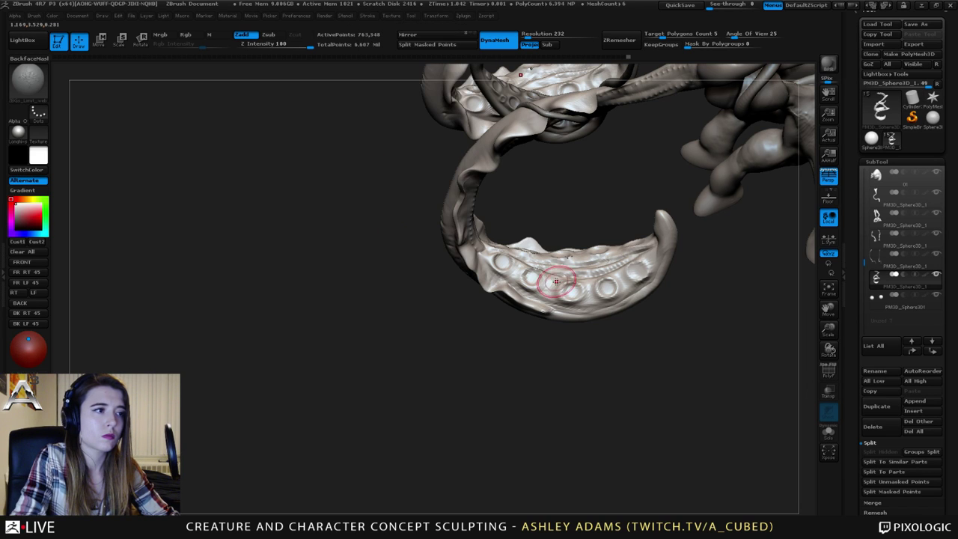
pyautogui.moveTo(559, 303); pyautogui.dragTo(596, 306)
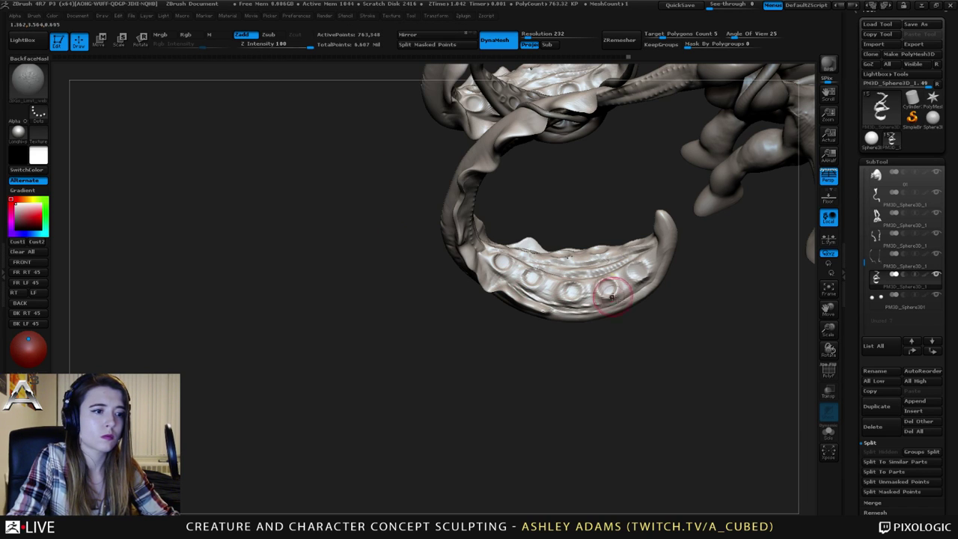
pyautogui.hotkey('ctrl', 'z')
pyautogui.click(367, 16)
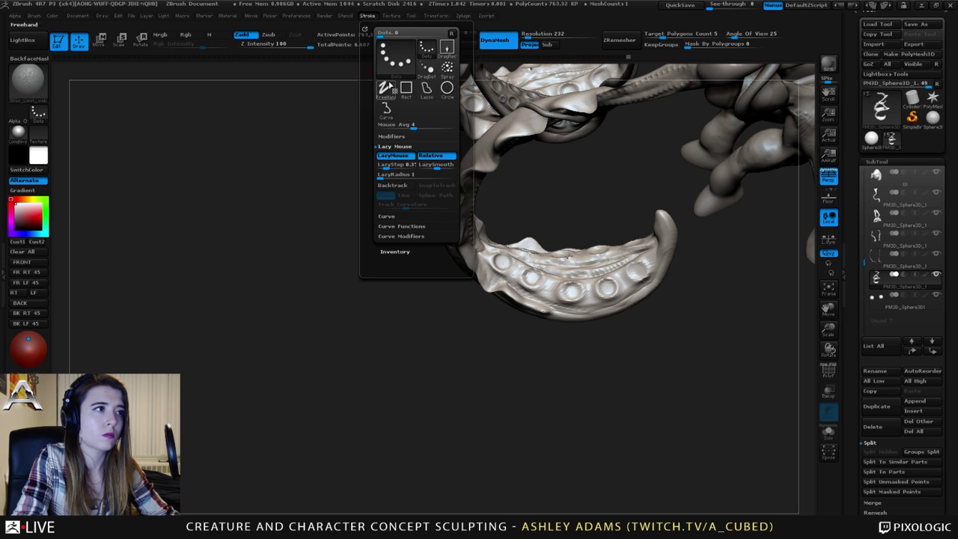
pyautogui.click(395, 156)
# Select the Dam_Standard brush, adjust its LazyStep, and test a crease across the claw's suckers, undoing the stroke.
pyautogui.press('b')
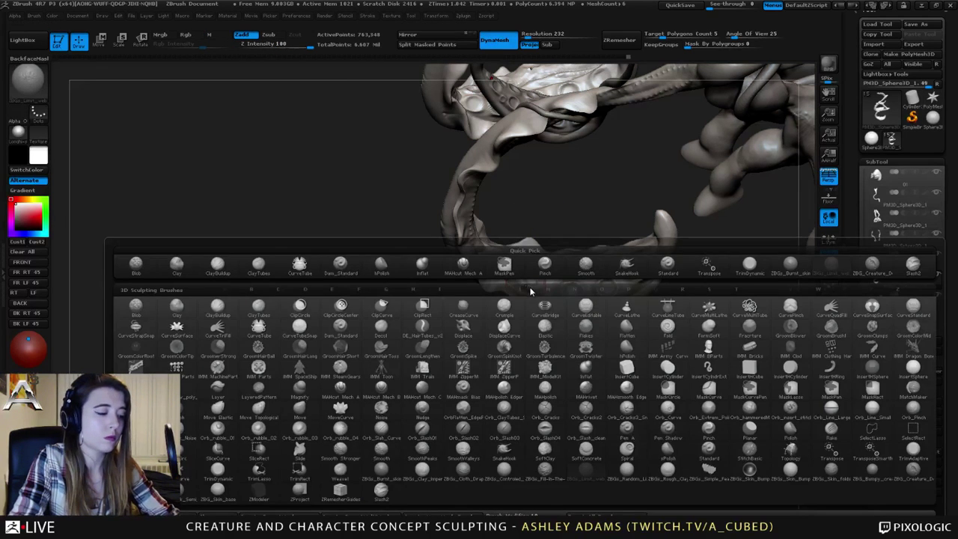
pyautogui.press('d')
pyautogui.press('s')
pyautogui.click(367, 16)
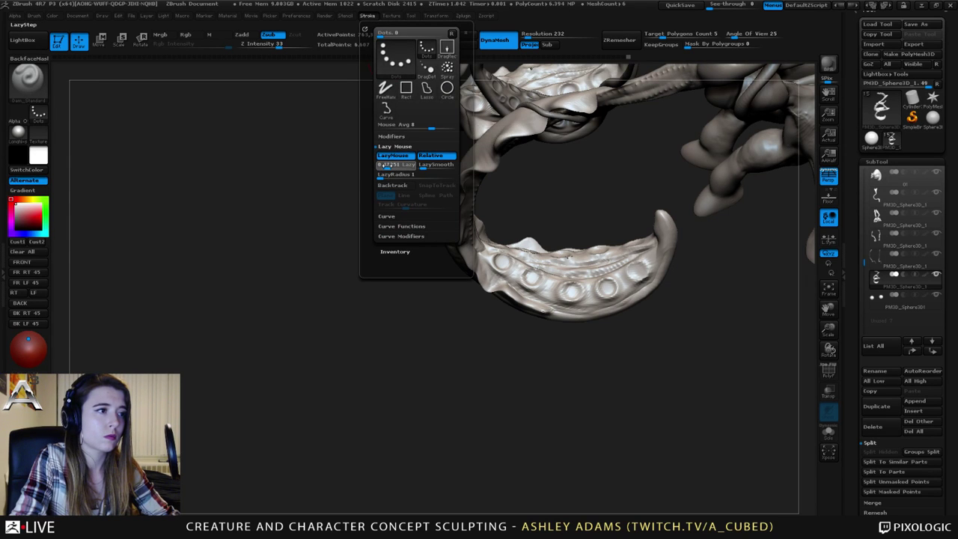
pyautogui.click(387, 166)
pyautogui.moveTo(511, 280)
pyautogui.mouseDown()
pyautogui.moveTo(531, 292)
pyautogui.moveTo(601, 295)
pyautogui.mouseUp()
pyautogui.hotkey('ctrl', 'z')
# Set the Dam_Standard brush's Z Intensity to 100 and test another crease on the claw, undoing the stroke.
pyautogui.moveTo(281, 45); pyautogui.dragTo(318, 48)
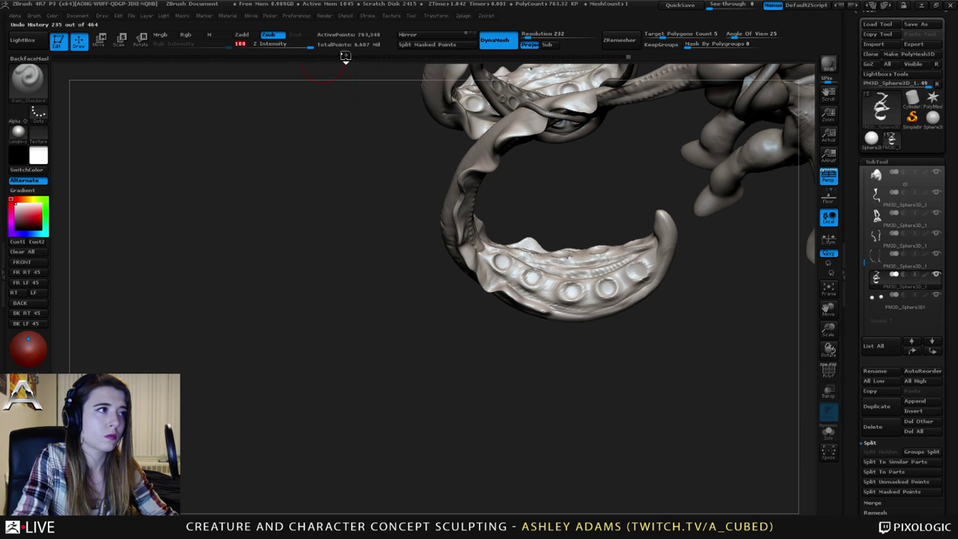
pyautogui.moveTo(505, 277)
pyautogui.mouseDown()
pyautogui.moveTo(569, 307)
pyautogui.moveTo(595, 299)
pyautogui.mouseUp()
pyautogui.moveTo(530, 277)
pyautogui.mouseDown(button='right')
pyautogui.moveTo(530, 249)
pyautogui.moveTo(488, 216)
pyautogui.moveTo(521, 247)
pyautogui.moveTo(523, 267)
pyautogui.mouseUp(button='right')
pyautogui.hotkey('ctrl', 'z')
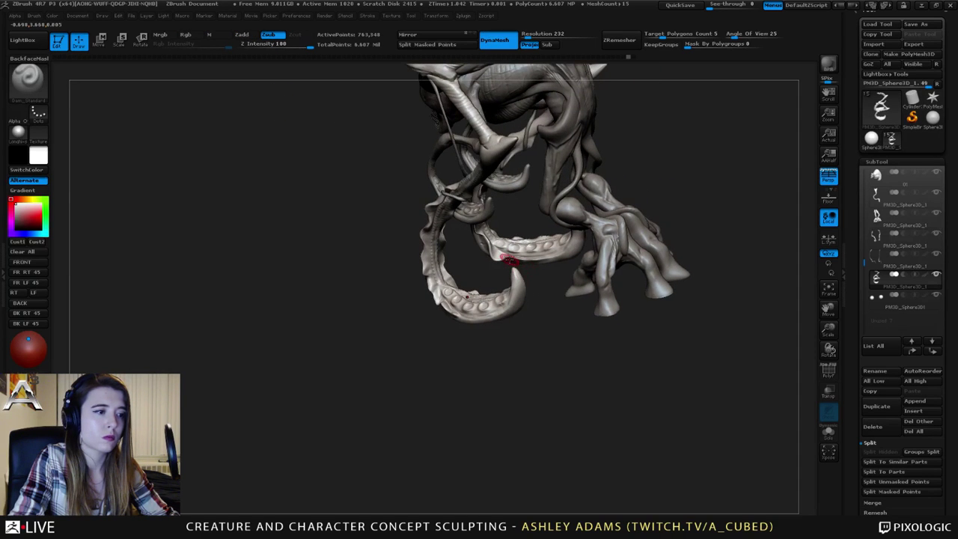
pyautogui.press('b')
pyautogui.press('i')
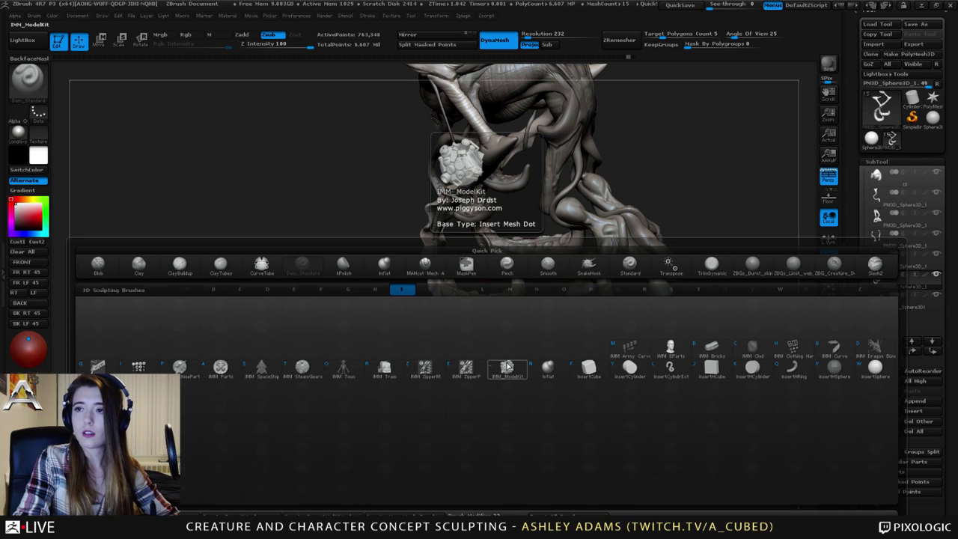
pyautogui.moveTo(707, 197)
pyautogui.mouseDown()
pyautogui.moveTo(648, 177)
pyautogui.moveTo(604, 226)
pyautogui.moveTo(587, 170)
pyautogui.moveTo(528, 150)
pyautogui.moveTo(479, 112)
pyautogui.mouseUp()
pyautogui.keyDown('alt'); pyautogui.moveTo(479, 112); pyautogui.dragTo(501, 192); pyautogui.keyUp('alt')
pyautogui.moveTo(501, 192); pyautogui.dragTo(465, 187, button='right')
# Make the main body the active subtool and select the SnakeHook brush.
pyautogui.rightClick(494, 221)
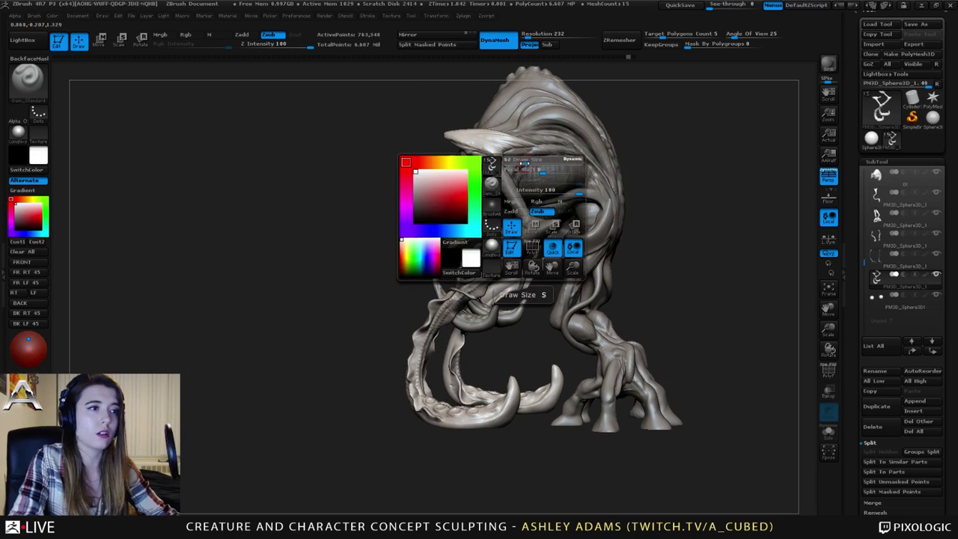
pyautogui.keyDown('shift'); pyautogui.moveTo(555, 166); pyautogui.dragTo(535, 126, button='right'); pyautogui.keyUp('shift')
pyautogui.keyDown('alt'); pyautogui.click(561, 169); pyautogui.keyUp('alt')
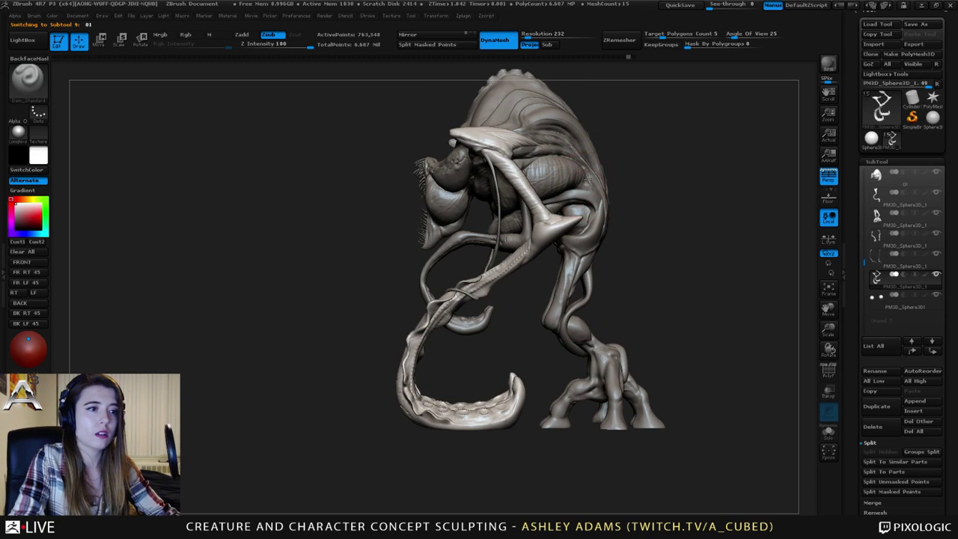
pyautogui.press('b')
pyautogui.press('s')
pyautogui.press('h')
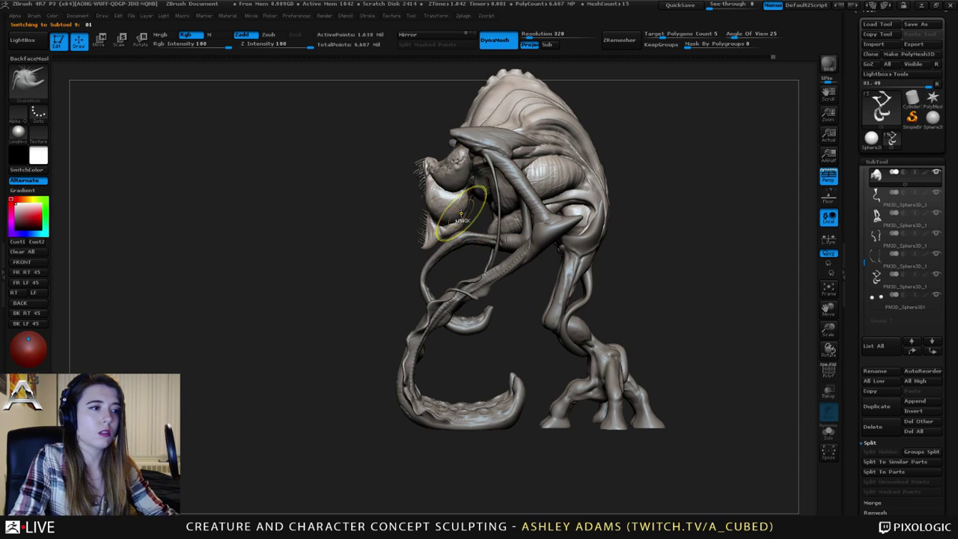
# Reshape the rear edge of the lower jaw below the cheek with short SnakeHook pulls from both sides.
pyautogui.keyDown('ctrl'); pyautogui.moveTo(476, 201); pyautogui.dragTo(482, 218, button='right'); pyautogui.keyUp('ctrl')
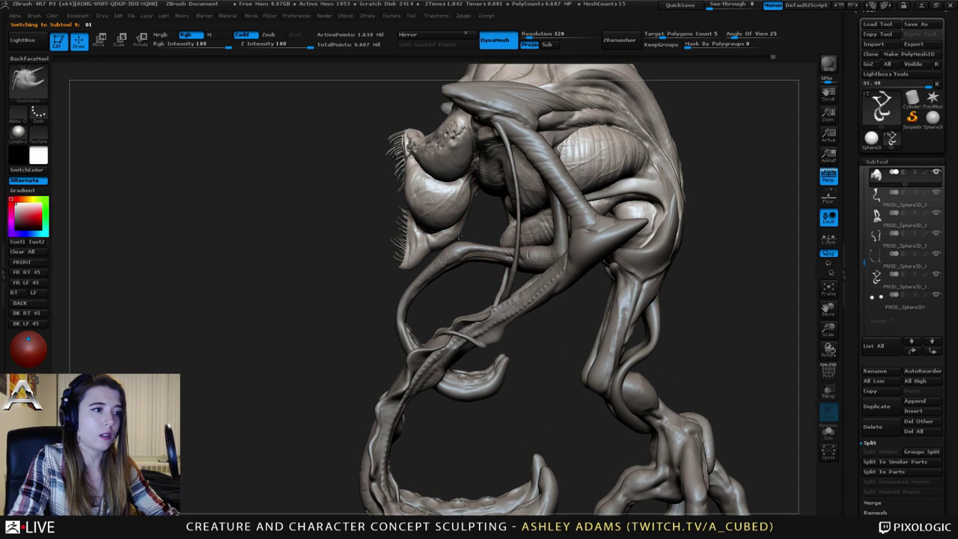
pyautogui.rightClick(462, 235)
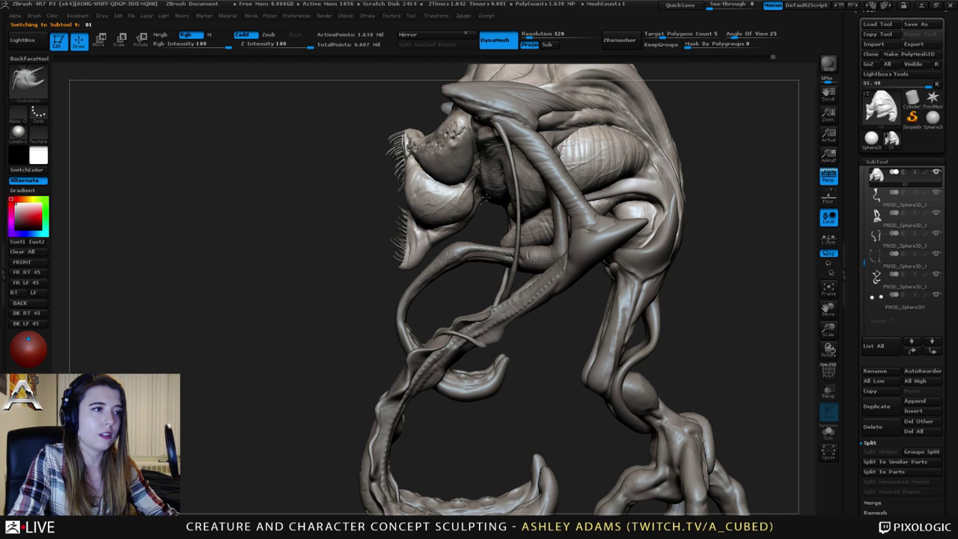
pyautogui.moveTo(486, 199)
pyautogui.keyDown('ctrl'); pyautogui.mouseDown(button='right')
pyautogui.moveTo(466, 165)
pyautogui.moveTo(489, 189)
pyautogui.moveTo(563, 203)
pyautogui.moveTo(483, 181)
pyautogui.moveTo(494, 213)
pyautogui.moveTo(501, 172)
pyautogui.moveTo(513, 187)
pyautogui.moveTo(515, 158)
pyautogui.moveTo(547, 164)
pyautogui.moveTo(525, 142)
pyautogui.moveTo(535, 148)
pyautogui.moveTo(549, 135)
pyautogui.moveTo(537, 119)
pyautogui.mouseUp(button='right'); pyautogui.keyUp('ctrl')
pyautogui.rightClick(500, 177)
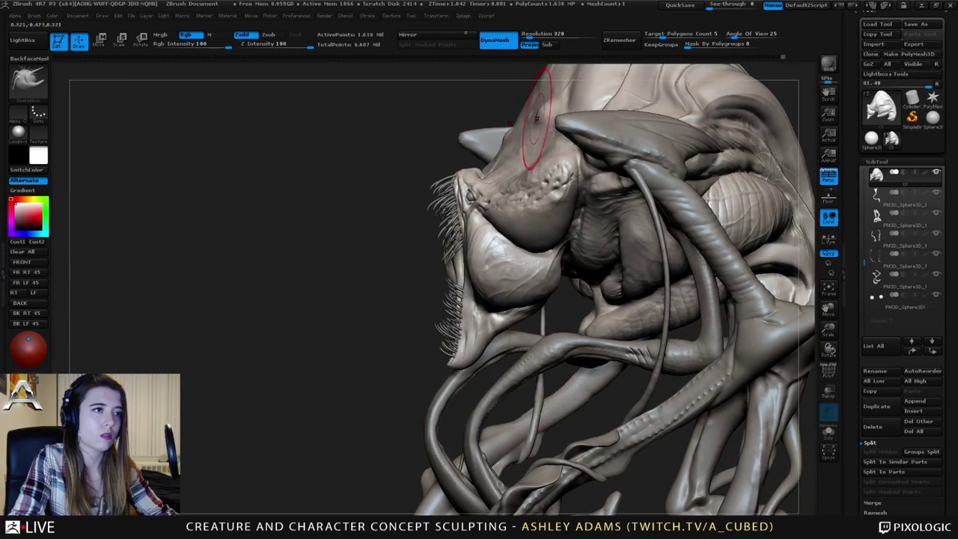
pyautogui.press('f')
pyautogui.moveTo(479, 133)
pyautogui.mouseDown(button='right')
pyautogui.moveTo(535, 142)
pyautogui.moveTo(591, 172)
pyautogui.moveTo(561, 138)
pyautogui.moveTo(557, 167)
pyautogui.moveTo(497, 112)
pyautogui.moveTo(575, 161)
pyautogui.moveTo(558, 169)
pyautogui.mouseUp(button='right')
pyautogui.press('space')
pyautogui.moveTo(533, 190); pyautogui.dragTo(524, 191)
pyautogui.keyDown('alt'); pyautogui.moveTo(513, 234); pyautogui.dragTo(526, 198, button='right'); pyautogui.keyUp('alt')
pyautogui.press('space')
pyautogui.moveTo(501, 220)
pyautogui.mouseDown()
pyautogui.moveTo(511, 220)
pyautogui.moveTo(491, 194)
pyautogui.mouseUp()
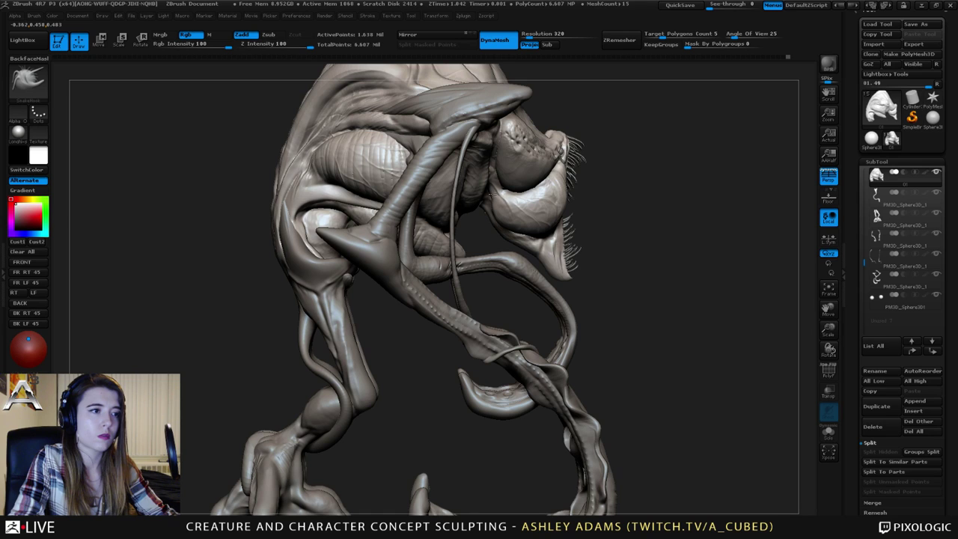
pyautogui.moveTo(492, 194); pyautogui.dragTo(492, 197, button='right')
pyautogui.moveTo(492, 197); pyautogui.dragTo(486, 203)
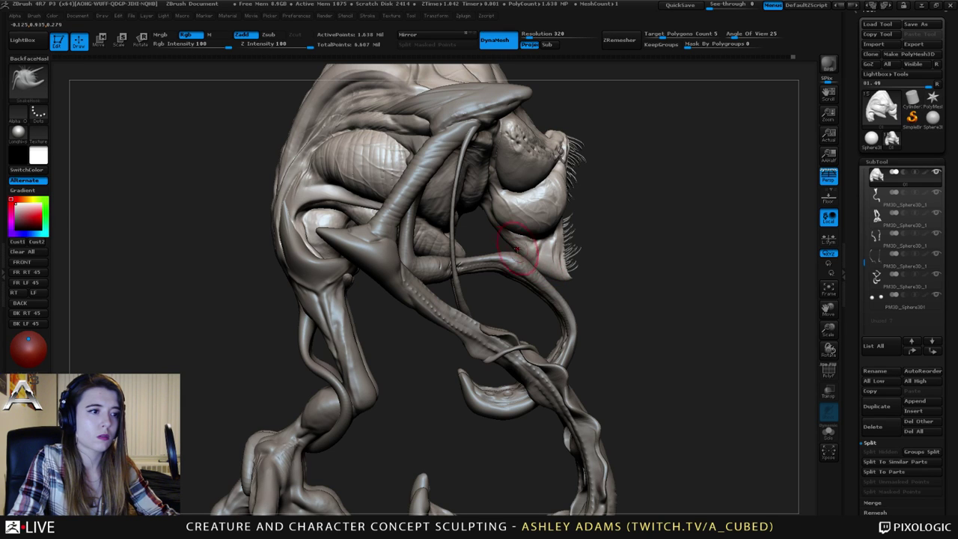
# Build up a raised fold beside the row of bumps on the crown of the head with ClayBuildup.
pyautogui.keyDown('ctrl'); pyautogui.moveTo(530, 265); pyautogui.dragTo(528, 165, button='right'); pyautogui.keyUp('ctrl')
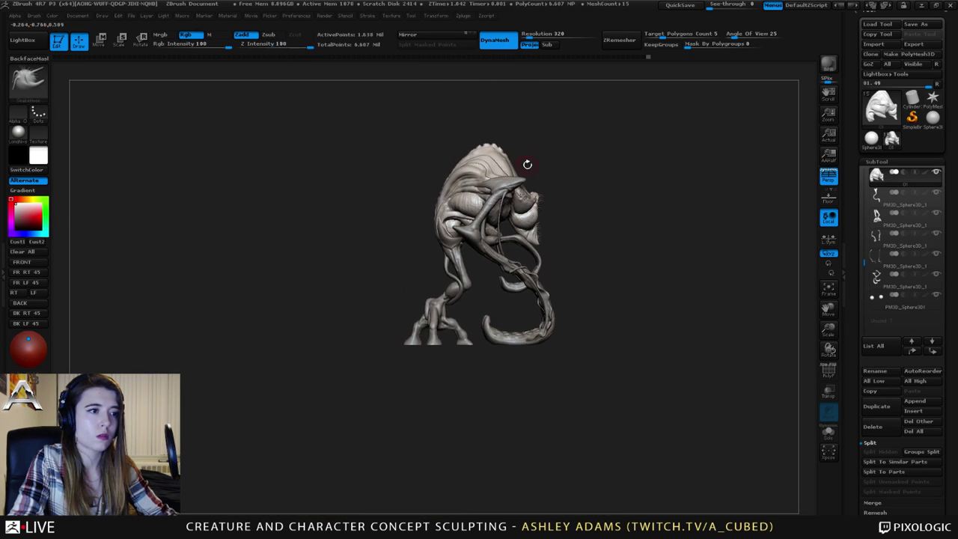
pyautogui.moveTo(314, 95); pyautogui.dragTo(322, 95)
pyautogui.moveTo(512, 179); pyautogui.dragTo(436, 185, button='right')
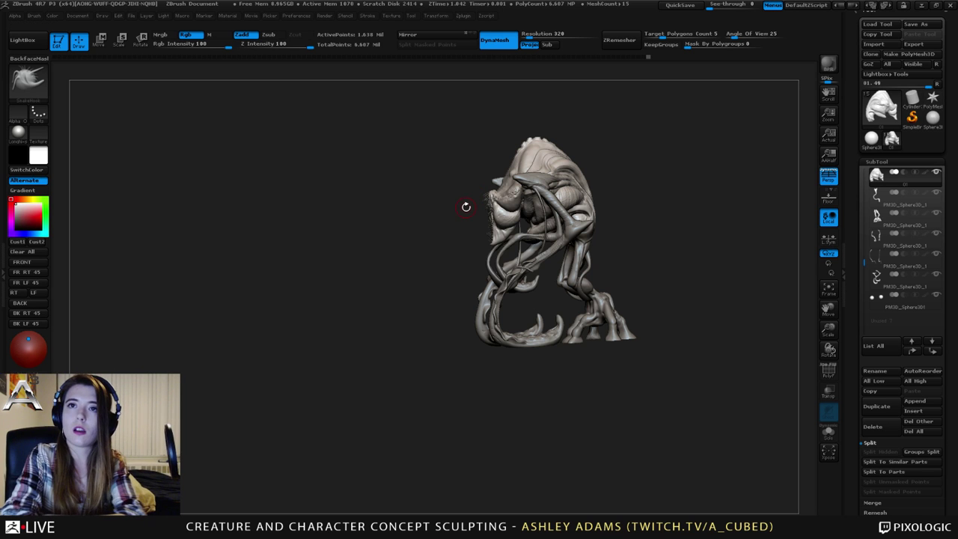
pyautogui.moveTo(592, 200); pyautogui.dragTo(667, 193, button='right')
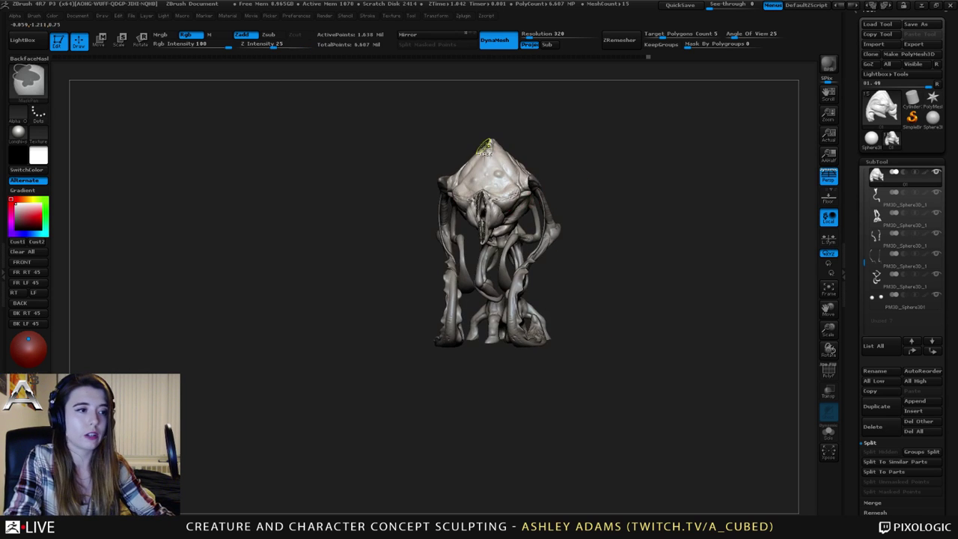
pyautogui.moveTo(487, 145)
pyautogui.keyDown('ctrl'); pyautogui.mouseDown(button='right')
pyautogui.moveTo(485, 213)
pyautogui.moveTo(569, 251)
pyautogui.moveTo(529, 143)
pyautogui.moveTo(532, 179)
pyautogui.moveTo(490, 86)
pyautogui.moveTo(484, 217)
pyautogui.mouseUp(button='right'); pyautogui.keyUp('ctrl')
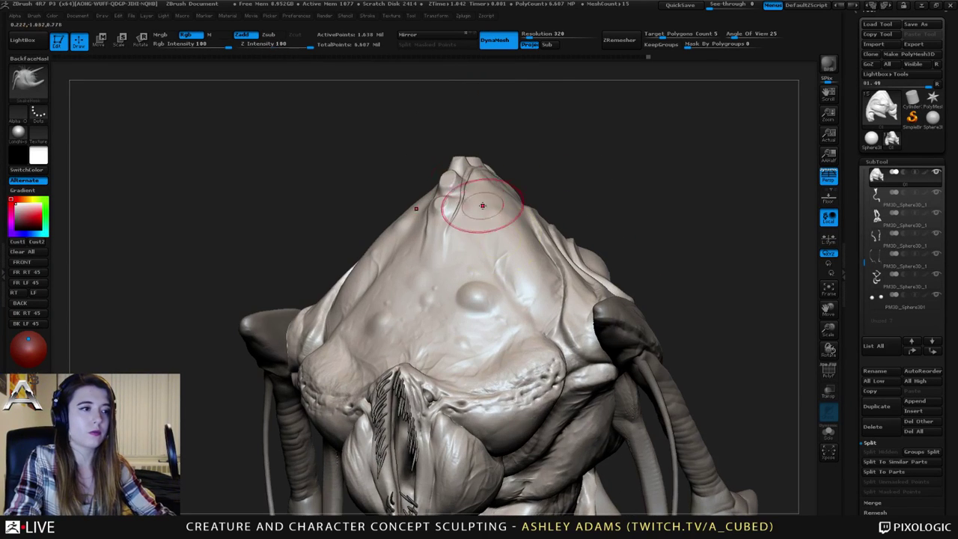
pyautogui.press('1')
pyautogui.moveTo(463, 184); pyautogui.dragTo(453, 176, button='right')
pyautogui.press('space')
pyautogui.moveTo(454, 177); pyautogui.dragTo(445, 175)
pyautogui.moveTo(446, 175); pyautogui.dragTo(467, 185, button='right')
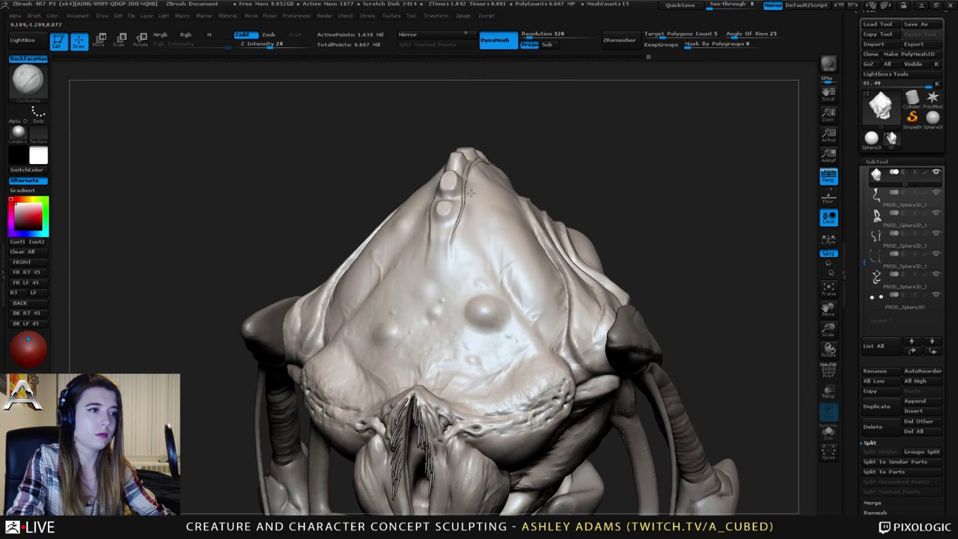
pyautogui.moveTo(464, 185); pyautogui.dragTo(474, 165)
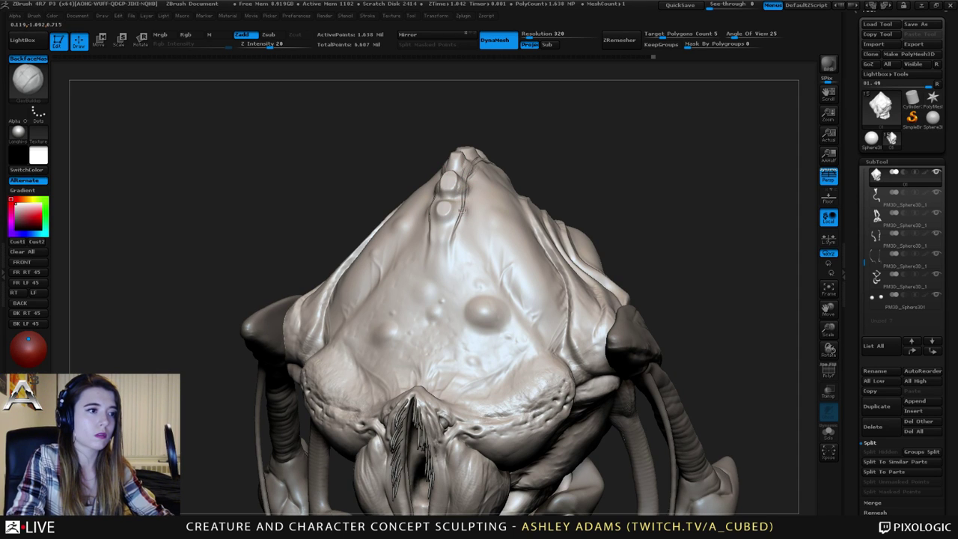
pyautogui.moveTo(458, 208)
pyautogui.mouseDown(button='right')
pyautogui.moveTo(389, 199)
pyautogui.moveTo(395, 189)
pyautogui.mouseUp(button='right')
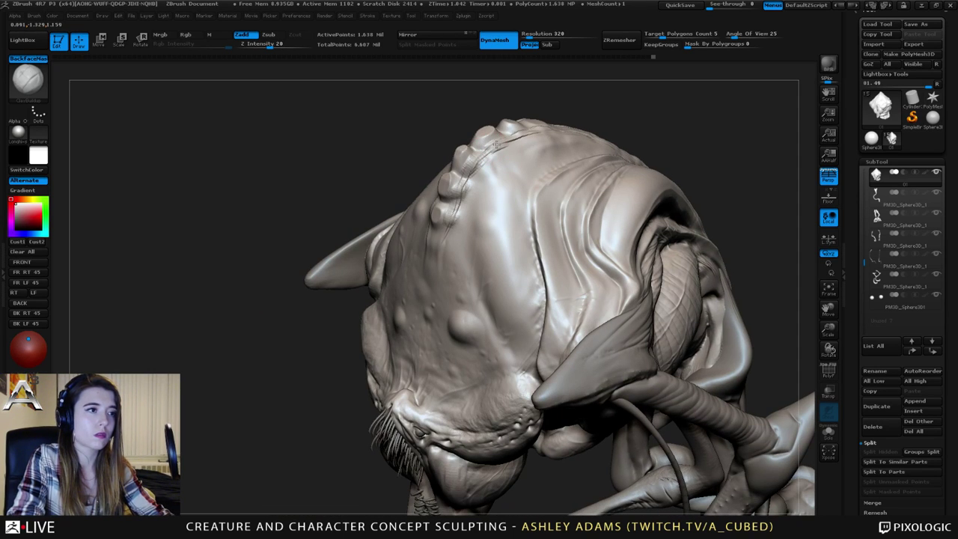
pyautogui.moveTo(497, 144); pyautogui.dragTo(531, 131)
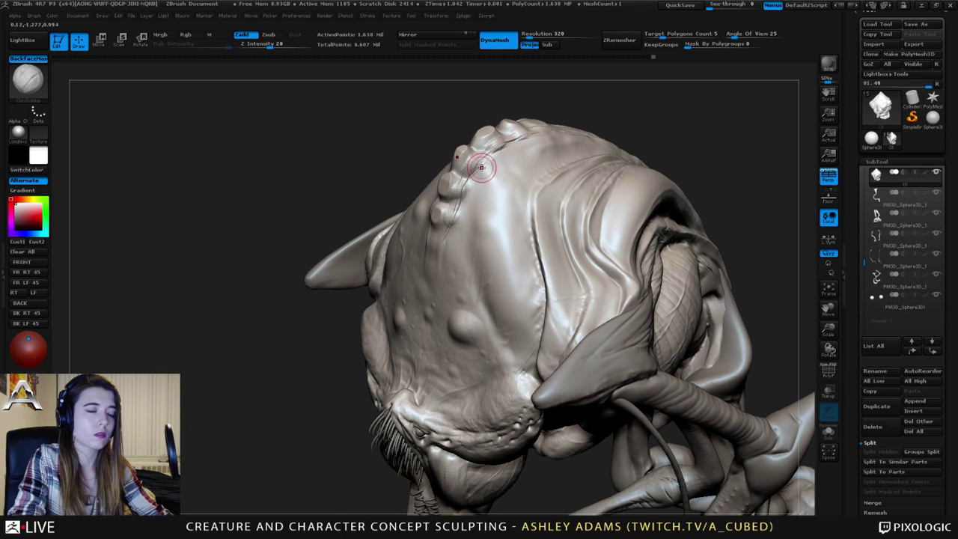
# Carve a crease alongside the crown bumps with the Dam_Standard brush.
pyautogui.moveTo(482, 167); pyautogui.dragTo(545, 171, button='right')
pyautogui.press('b')
pyautogui.press('d')
pyautogui.press('s')
pyautogui.moveTo(470, 156); pyautogui.dragTo(471, 174)
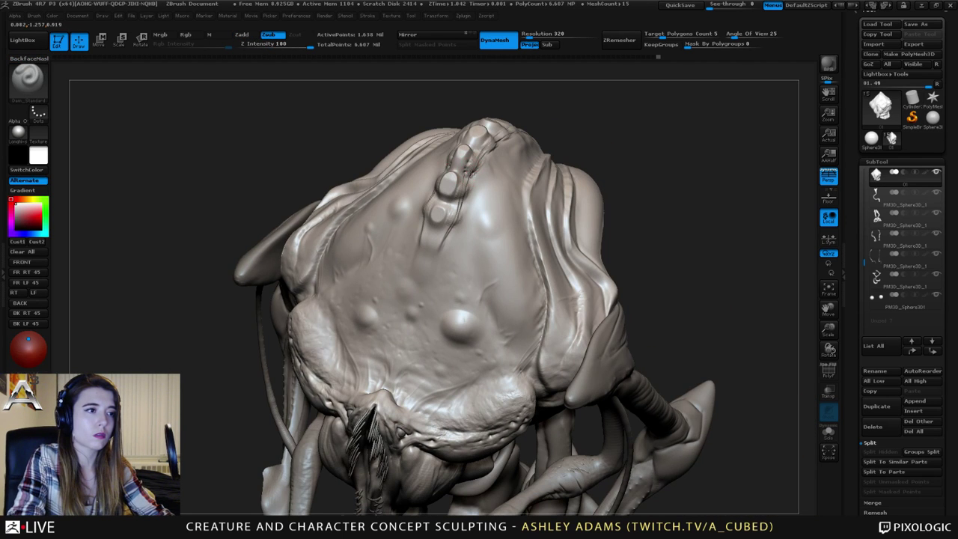
# Lower the Dam_Standard brush's LazyStep close to zero and set its Z Intensity to 11.
pyautogui.moveTo(471, 170); pyautogui.dragTo(412, 166, button='right')
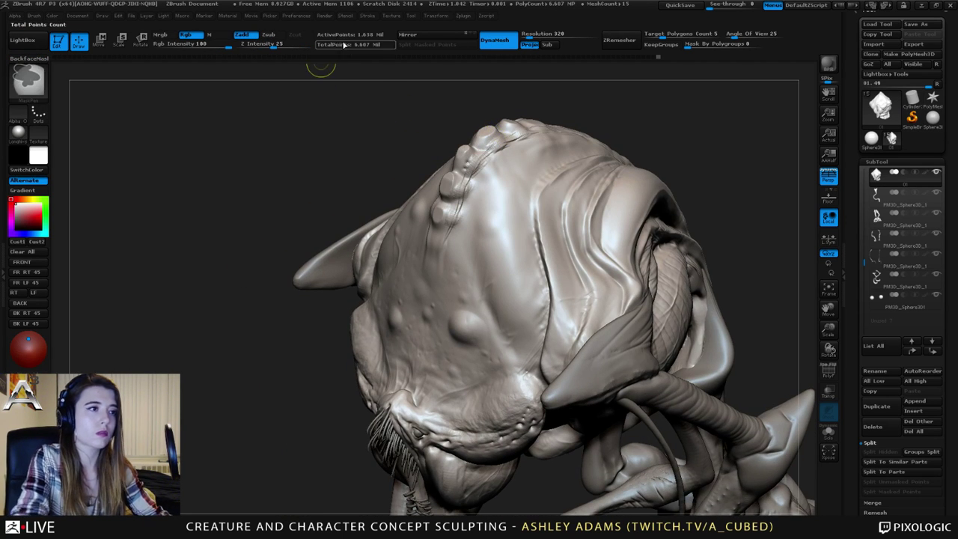
pyautogui.click(328, 17)
pyautogui.moveTo(372, 15)
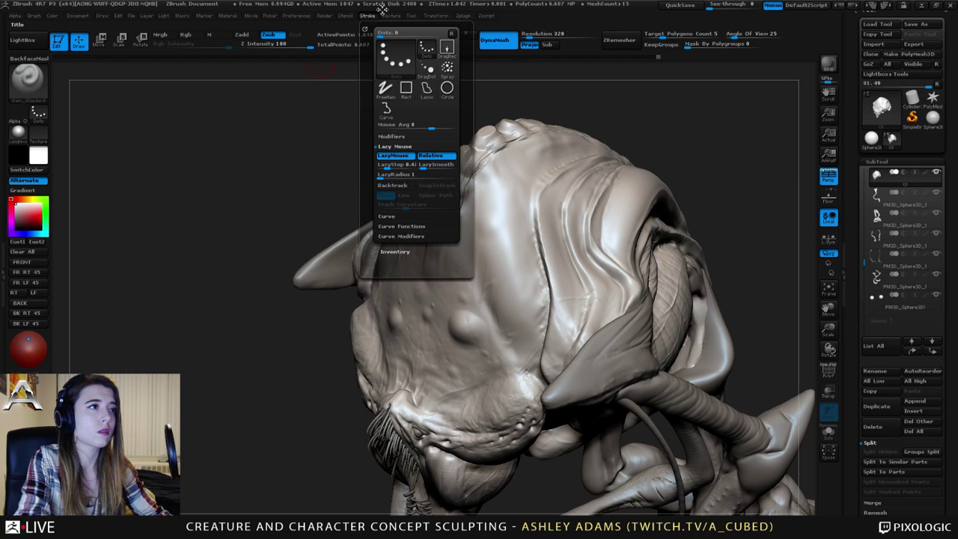
pyautogui.moveTo(387, 169); pyautogui.dragTo(380, 169)
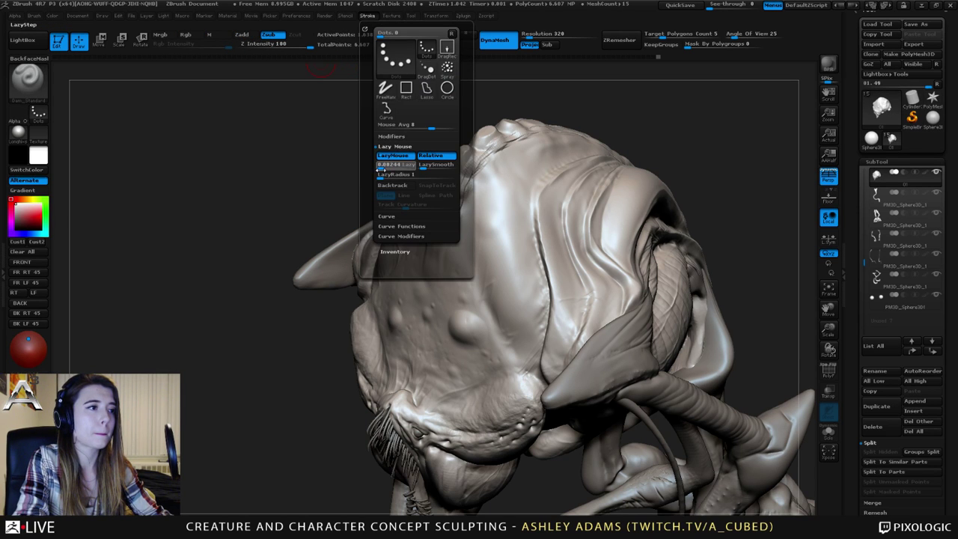
pyautogui.moveTo(486, 148); pyautogui.dragTo(490, 142)
pyautogui.hotkey('ctrl', 'z')
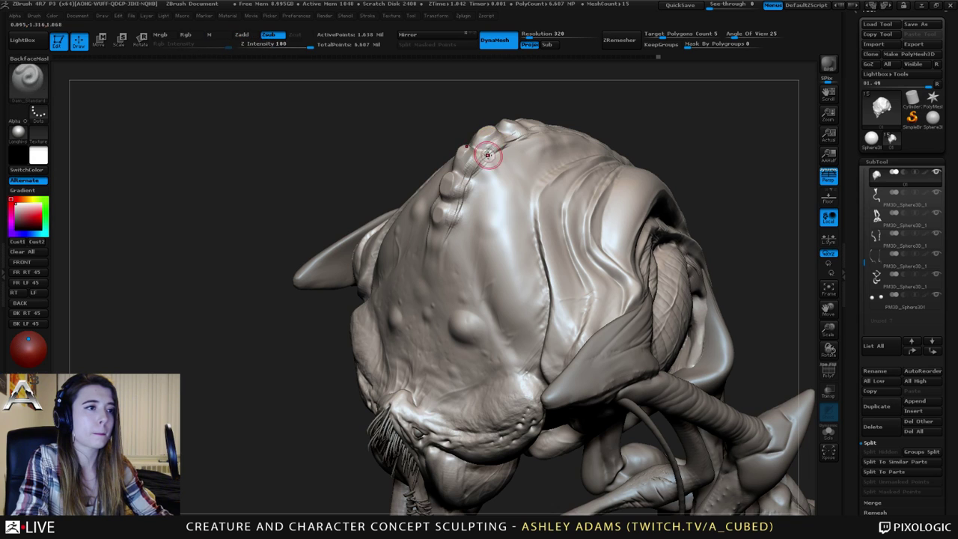
pyautogui.moveTo(283, 46); pyautogui.dragTo(267, 47)
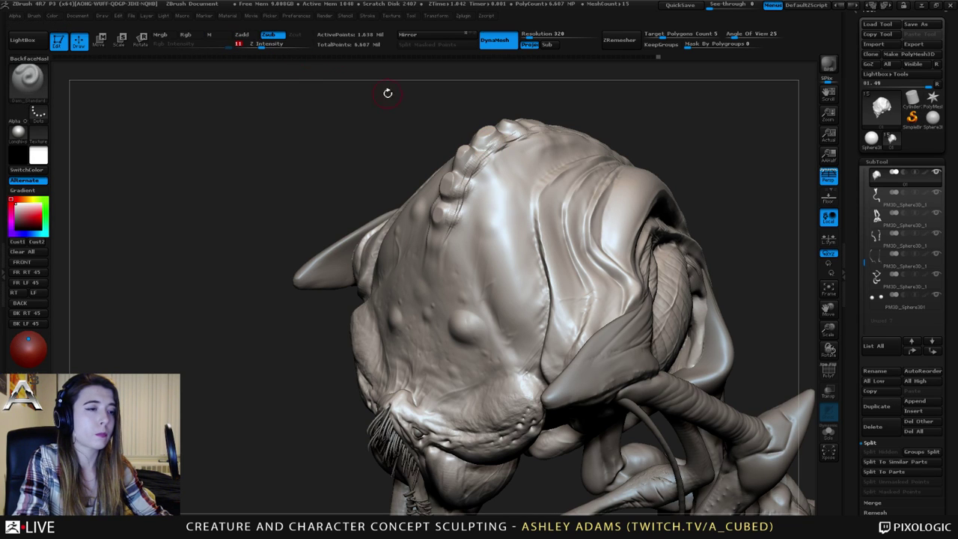
# Carve fine creases between and around the bumps on the crown with the Dam_Standard brush.
pyautogui.moveTo(491, 153); pyautogui.dragTo(496, 140)
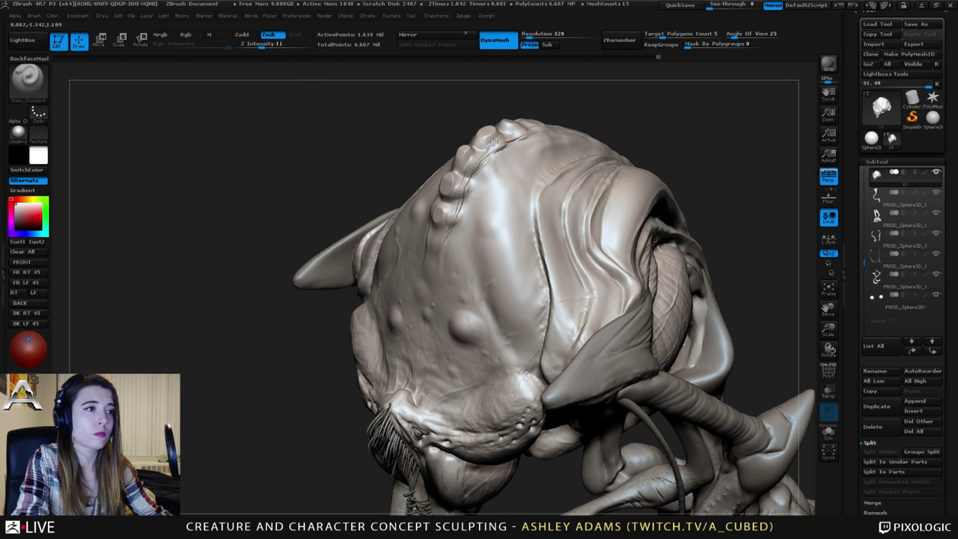
pyautogui.moveTo(449, 112)
pyautogui.mouseDown()
pyautogui.moveTo(453, 165)
pyautogui.moveTo(503, 122)
pyautogui.moveTo(525, 121)
pyautogui.mouseUp()
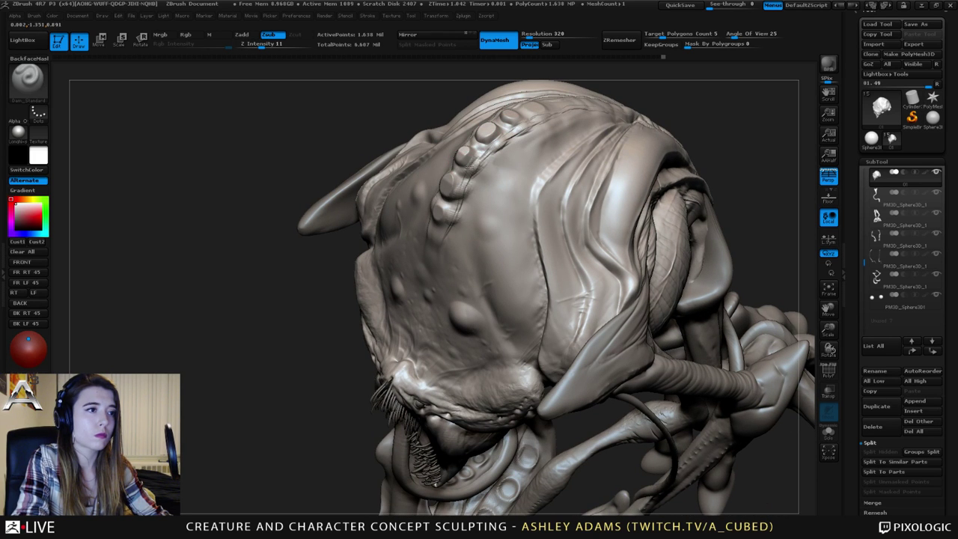
pyautogui.moveTo(486, 150); pyautogui.dragTo(472, 171)
pyautogui.moveTo(448, 200)
pyautogui.mouseDown()
pyautogui.moveTo(438, 194)
pyautogui.moveTo(461, 183)
pyautogui.mouseUp()
pyautogui.moveTo(461, 188); pyautogui.dragTo(535, 202, button='right')
pyautogui.moveTo(428, 215)
pyautogui.mouseDown()
pyautogui.moveTo(434, 221)
pyautogui.moveTo(452, 204)
pyautogui.mouseUp()
pyautogui.moveTo(435, 185); pyautogui.dragTo(476, 178, button='right')
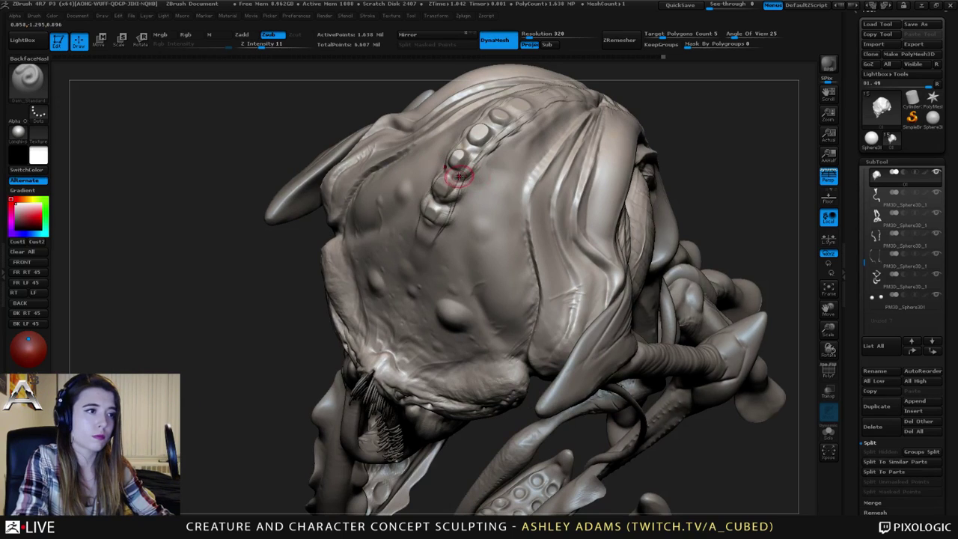
pyautogui.moveTo(448, 169); pyautogui.dragTo(454, 183)
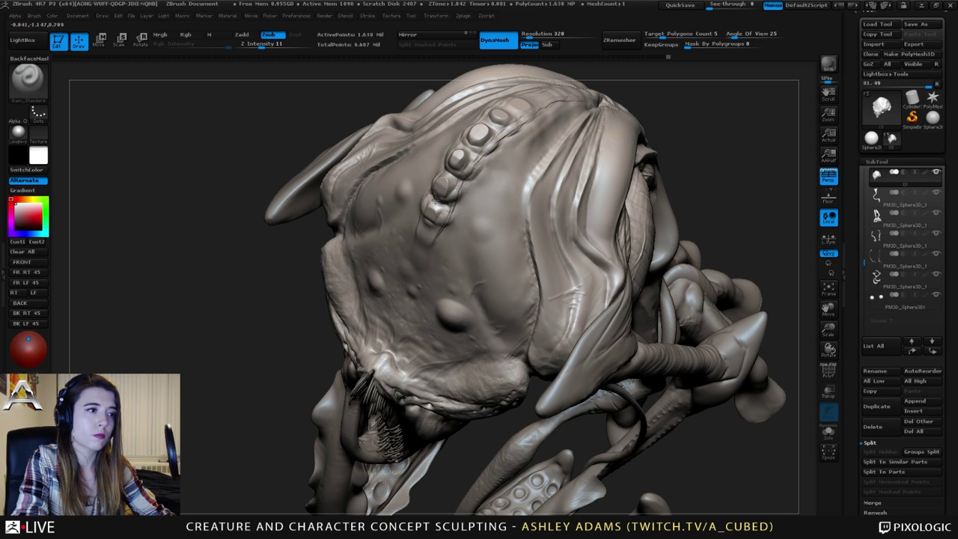
# Carve creases around the lowest bump of the crown row and soften them lightly.
pyautogui.moveTo(217, 247); pyautogui.dragTo(247, 203)
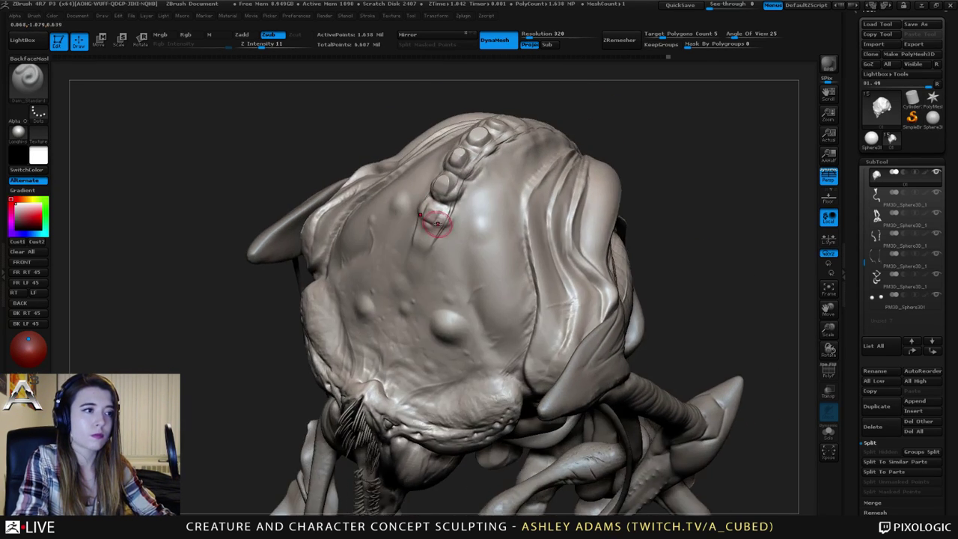
pyautogui.moveTo(435, 227); pyautogui.dragTo(440, 228)
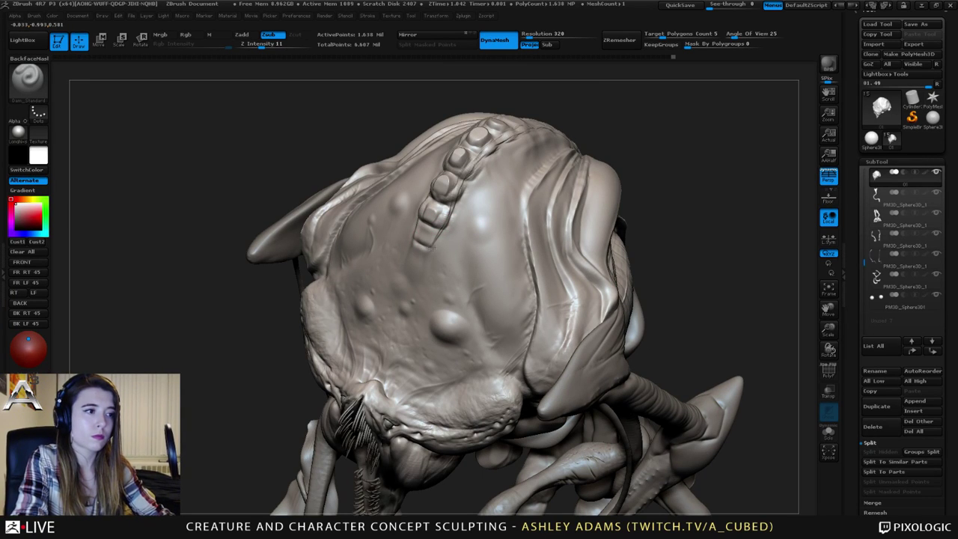
pyautogui.press('shift')
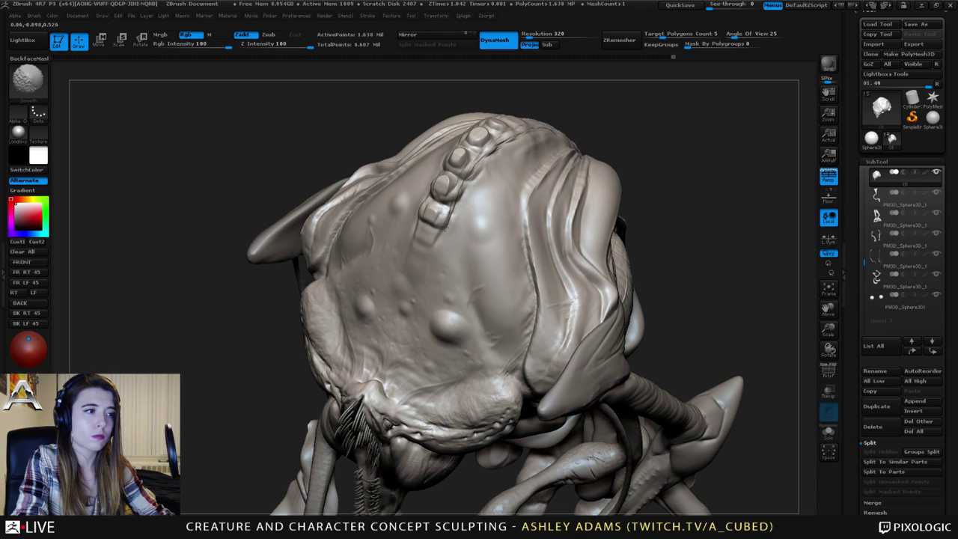
pyautogui.moveTo(513, 147)
pyautogui.mouseDown(button='right')
pyautogui.moveTo(445, 193)
pyautogui.moveTo(444, 178)
pyautogui.moveTo(492, 172)
pyautogui.mouseUp(button='right')
pyautogui.moveTo(492, 173); pyautogui.dragTo(428, 193)
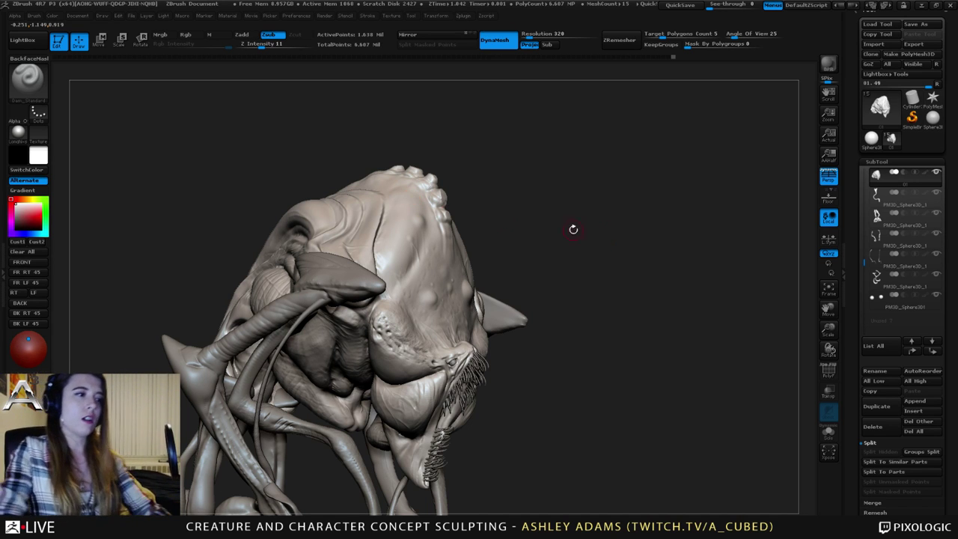
# Examine the whole creature from several sides, checking the hind legs and front arms.
pyautogui.moveTo(573, 229)
pyautogui.mouseDown(button='right')
pyautogui.moveTo(487, 230)
pyautogui.moveTo(507, 286)
pyautogui.moveTo(557, 264)
pyautogui.moveTo(531, 269)
pyautogui.moveTo(542, 287)
pyautogui.moveTo(558, 288)
pyautogui.mouseUp(button='right')
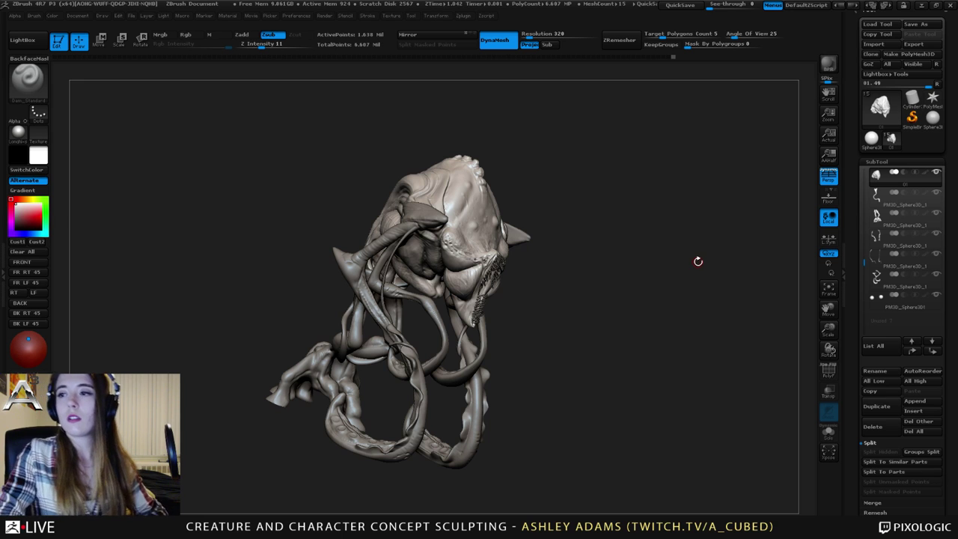
pyautogui.moveTo(640, 287)
pyautogui.mouseDown()
pyautogui.moveTo(550, 291)
pyautogui.moveTo(458, 268)
pyautogui.mouseUp()
pyautogui.moveTo(696, 280)
pyautogui.mouseDown()
pyautogui.moveTo(616, 272)
pyautogui.moveTo(596, 257)
pyautogui.mouseUp()
pyautogui.keyDown('alt'); pyautogui.moveTo(620, 254); pyautogui.dragTo(544, 308, button='right'); pyautogui.keyUp('alt')
pyautogui.keyDown('alt'); pyautogui.click(549, 292); pyautogui.keyUp('alt')
pyautogui.keyDown('alt'); pyautogui.moveTo(557, 380); pyautogui.dragTo(552, 299, button='right'); pyautogui.keyUp('alt')
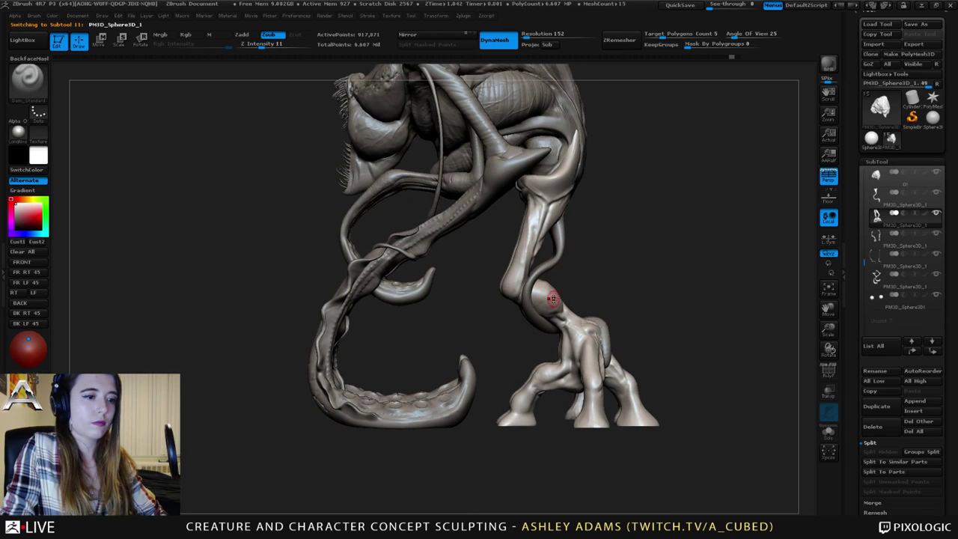
pyautogui.moveTo(570, 339)
pyautogui.mouseDown(button='right')
pyautogui.moveTo(636, 338)
pyautogui.moveTo(582, 341)
pyautogui.moveTo(554, 329)
pyautogui.moveTo(610, 303)
pyautogui.moveTo(578, 294)
pyautogui.moveTo(513, 335)
pyautogui.mouseUp(button='right')
pyautogui.moveTo(595, 304); pyautogui.dragTo(537, 308, button='right')
pyautogui.keyDown('alt'); pyautogui.click(510, 307); pyautogui.keyUp('alt')
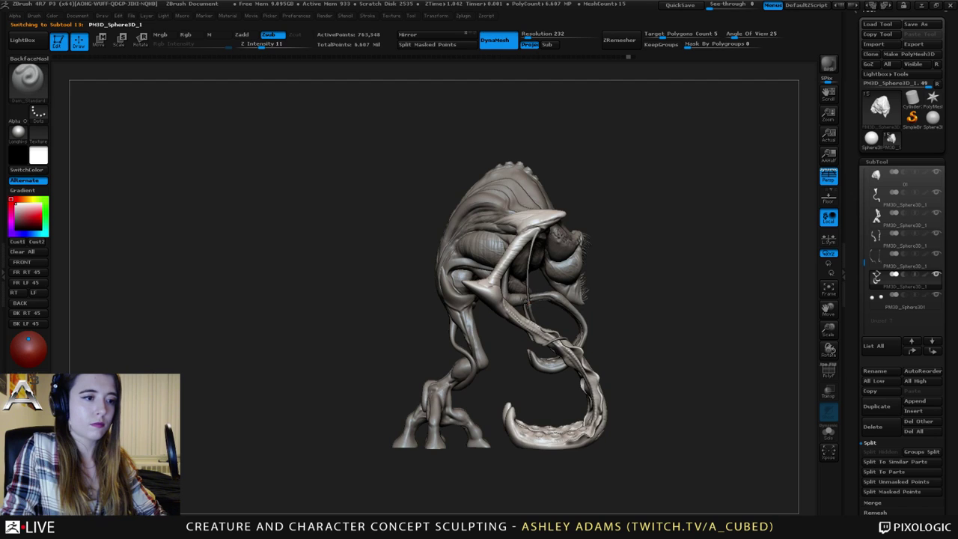
# Duplicate the thin hanging strand beside the front arm within its own subtool, offsetting the copy slightly with Transpose Move.
pyautogui.keyDown('alt'); pyautogui.click(527, 304); pyautogui.keyUp('alt')
pyautogui.press('w')
pyautogui.keyDown('shift'); pyautogui.moveTo(524, 285); pyautogui.dragTo(697, 285); pyautogui.keyUp('shift')
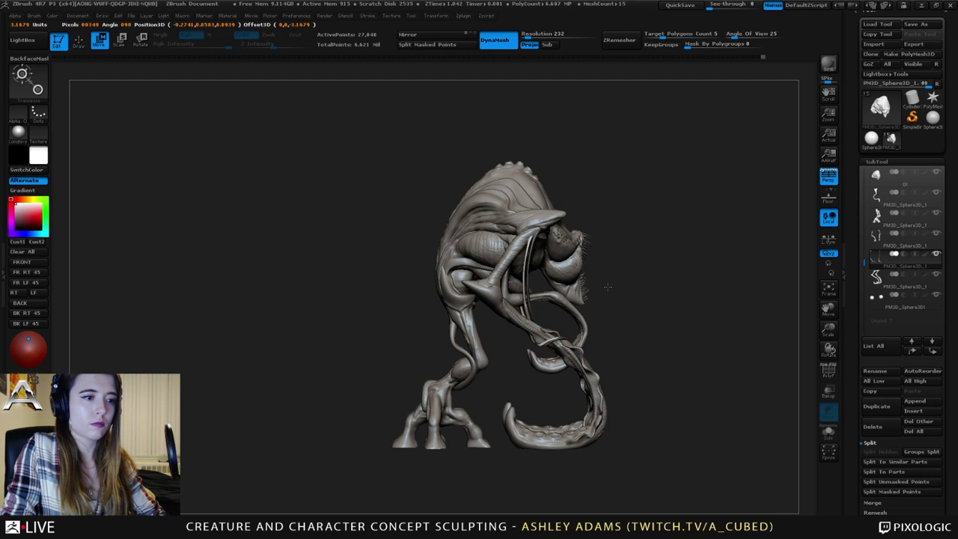
pyautogui.moveTo(611, 321)
pyautogui.mouseDown(button='right')
pyautogui.moveTo(573, 335)
pyautogui.moveTo(529, 384)
pyautogui.mouseUp(button='right')
# Adjust the strand where it wraps around the front arm using the SnakeHook brush.
pyautogui.press('q')
pyautogui.press('b')
pyautogui.press('s')
pyautogui.press('h')
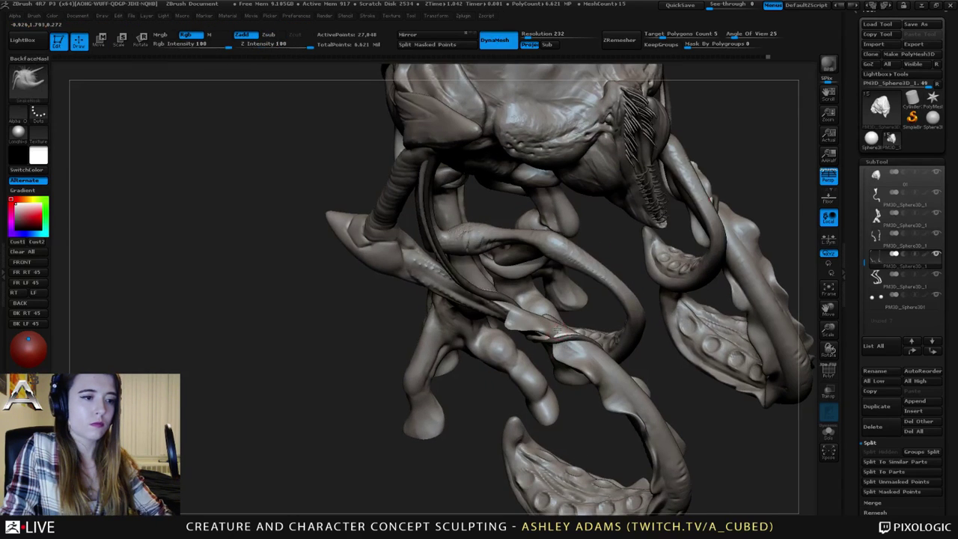
pyautogui.press('space')
pyautogui.moveTo(564, 351)
pyautogui.mouseDown(button='right')
pyautogui.moveTo(556, 333)
pyautogui.moveTo(583, 339)
pyautogui.moveTo(603, 359)
pyautogui.mouseUp(button='right')
pyautogui.moveTo(565, 365); pyautogui.dragTo(558, 358)
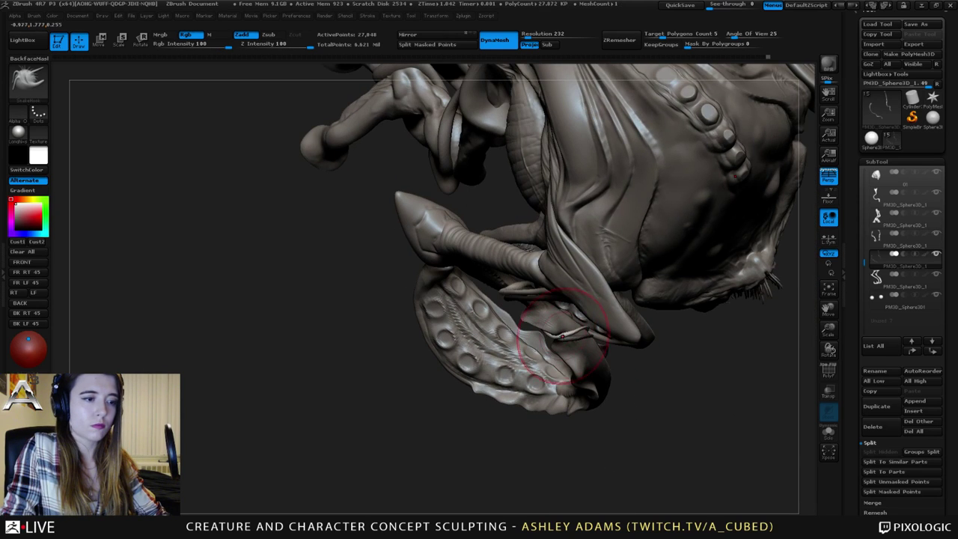
# Try bending the hanging strands away from each other with larger SnakeHook pulls and smoothing their upper part.
pyautogui.moveTo(560, 358)
pyautogui.mouseDown(button='right')
pyautogui.moveTo(526, 307)
pyautogui.moveTo(538, 330)
pyautogui.moveTo(565, 346)
pyautogui.moveTo(588, 335)
pyautogui.moveTo(614, 352)
pyautogui.moveTo(582, 329)
pyautogui.moveTo(520, 325)
pyautogui.moveTo(552, 320)
pyautogui.moveTo(485, 320)
pyautogui.moveTo(476, 330)
pyautogui.mouseUp(button='right')
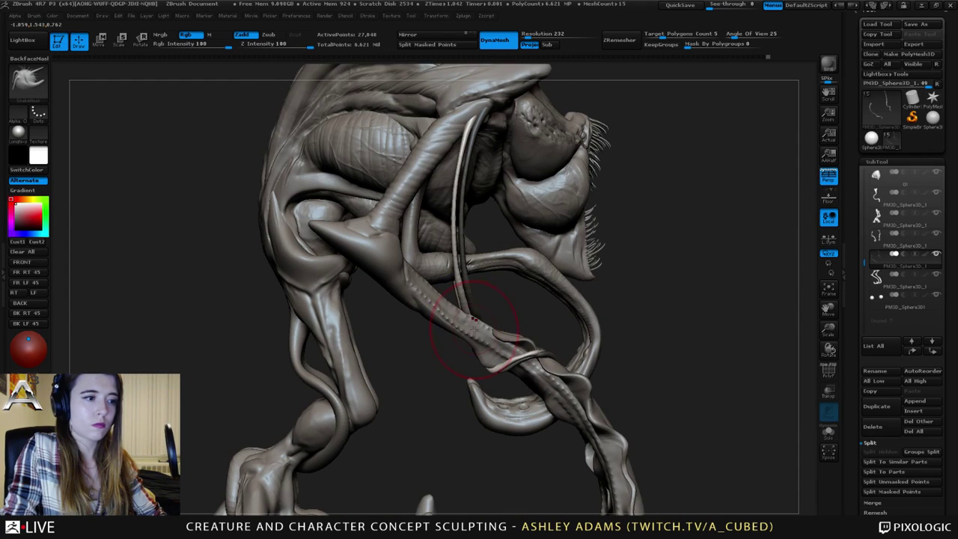
pyautogui.moveTo(482, 331); pyautogui.dragTo(475, 321)
pyautogui.moveTo(450, 244); pyautogui.dragTo(455, 249, button='right')
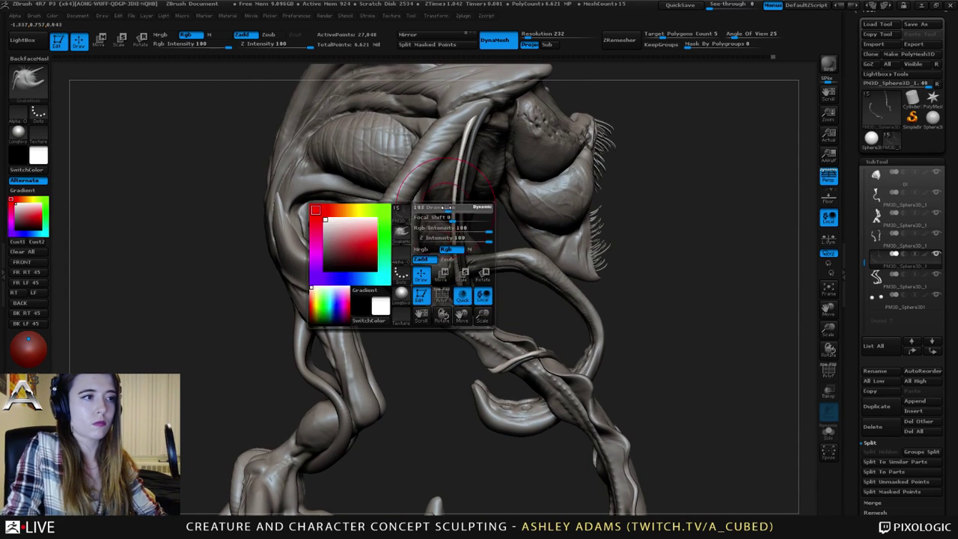
pyautogui.moveTo(453, 232); pyautogui.dragTo(451, 235)
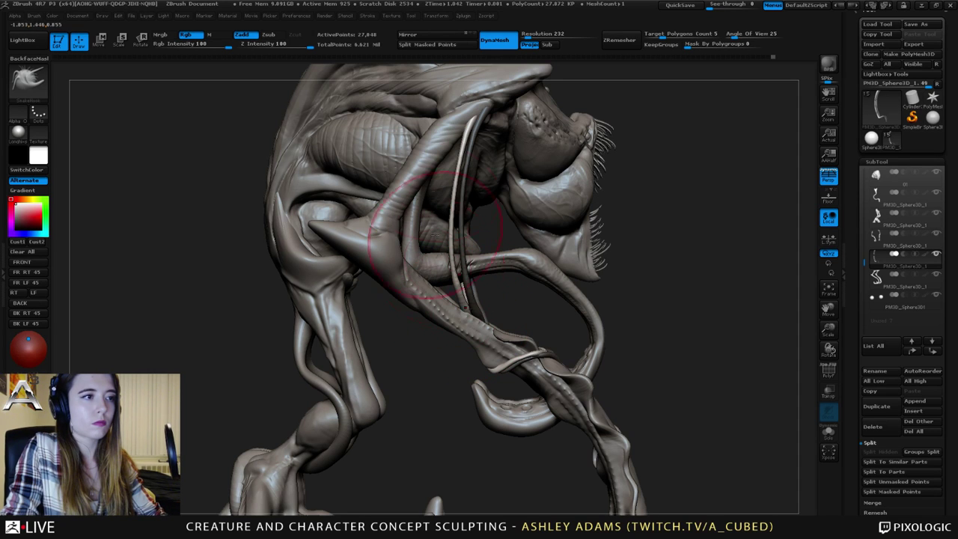
pyautogui.moveTo(460, 169); pyautogui.dragTo(453, 170)
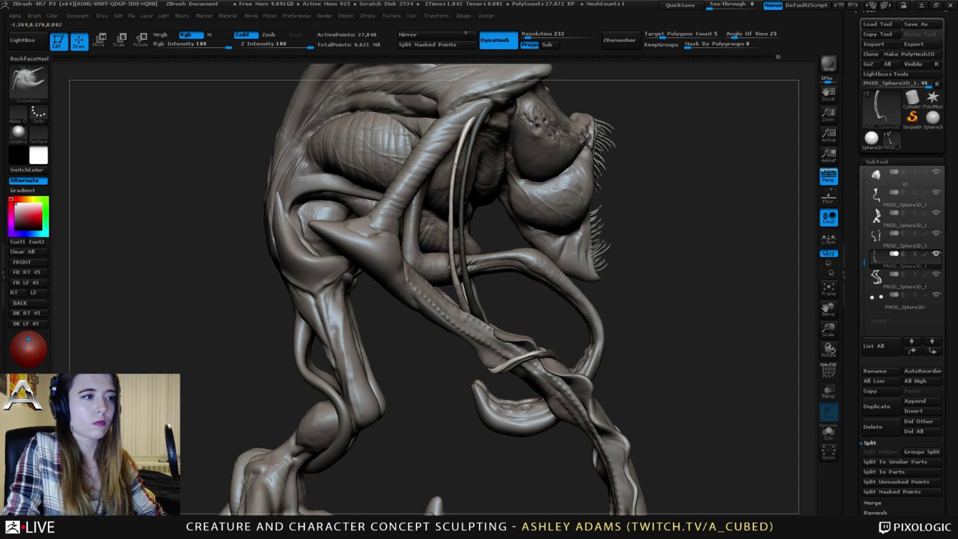
pyautogui.keyDown('shift'); pyautogui.moveTo(468, 131); pyautogui.dragTo(459, 194); pyautogui.keyUp('shift')
# Try duplicating the pair of strands again with a small Transpose Move offset.
pyautogui.moveTo(467, 285)
pyautogui.keyDown('ctrl'); pyautogui.mouseDown(button='right')
pyautogui.moveTo(533, 254)
pyautogui.moveTo(509, 280)
pyautogui.moveTo(464, 280)
pyautogui.moveTo(385, 177)
pyautogui.mouseUp(button='right'); pyautogui.keyUp('ctrl')
pyautogui.moveTo(565, 260)
pyautogui.mouseDown(button='right')
pyautogui.moveTo(494, 253)
pyautogui.moveTo(544, 267)
pyautogui.moveTo(522, 240)
pyautogui.mouseUp(button='right')
pyautogui.moveTo(553, 291)
pyautogui.mouseDown(button='right')
pyautogui.moveTo(603, 285)
pyautogui.moveTo(530, 233)
pyautogui.moveTo(507, 236)
pyautogui.mouseUp(button='right')
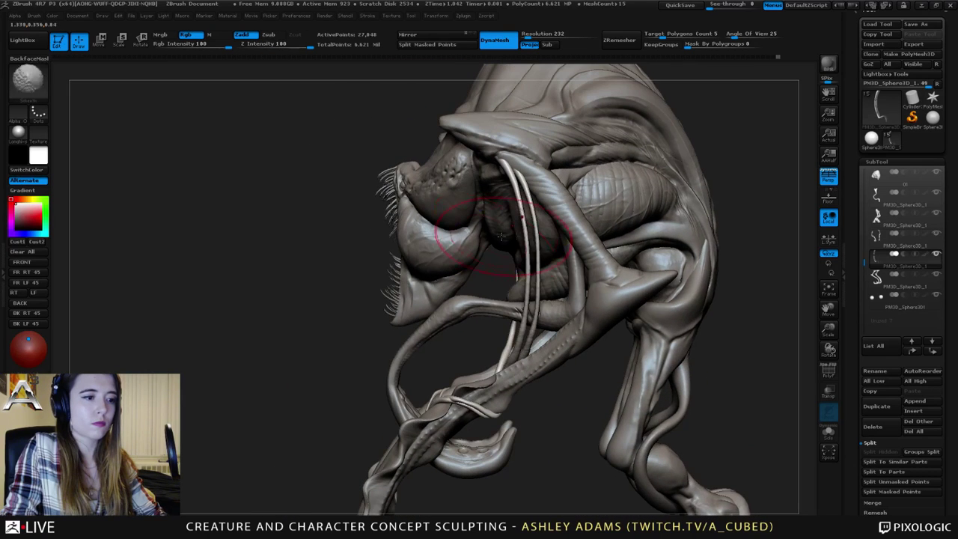
pyautogui.press('w')
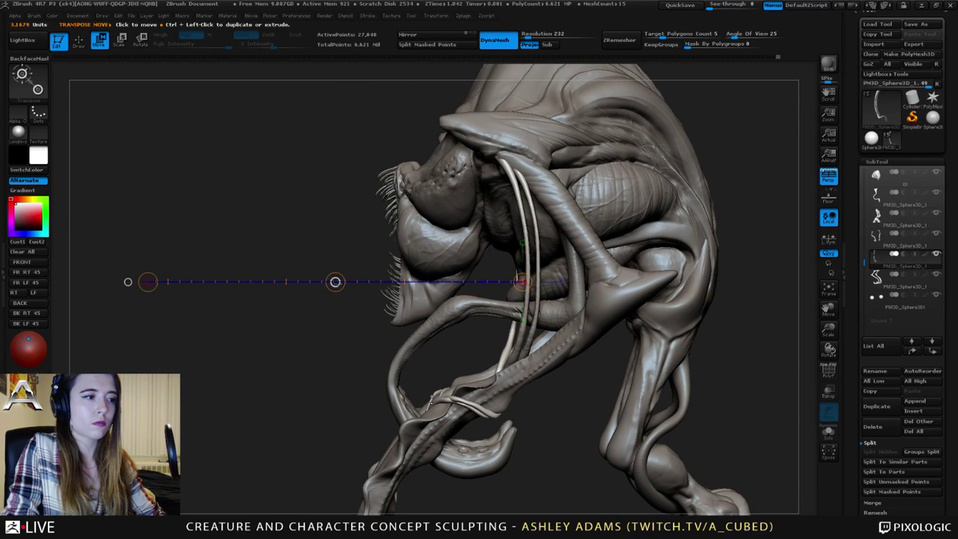
pyautogui.moveTo(336, 284)
pyautogui.keyDown('ctrl'); pyautogui.mouseDown()
pyautogui.moveTo(357, 284)
pyautogui.moveTo(339, 283)
pyautogui.mouseUp(); pyautogui.keyUp('ctrl')
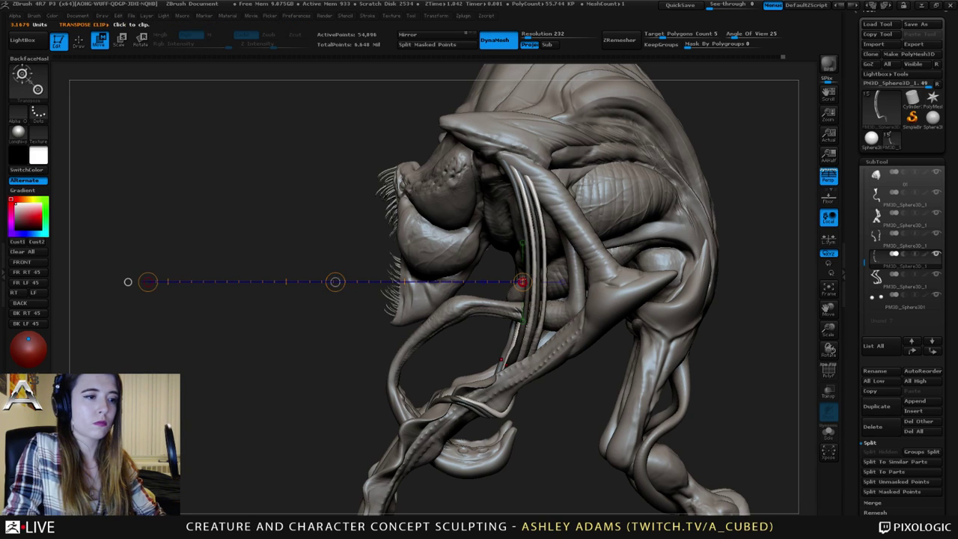
# Try thickening the strands along their length with the Inflat brush.
pyautogui.press('q')
pyautogui.press('b')
pyautogui.press('i')
pyautogui.press('n')
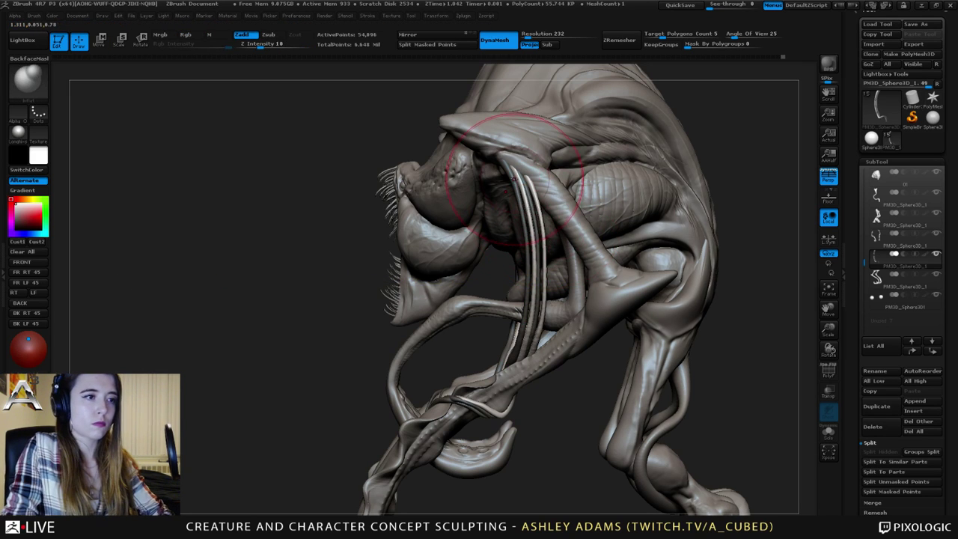
pyautogui.moveTo(517, 178); pyautogui.dragTo(544, 269)
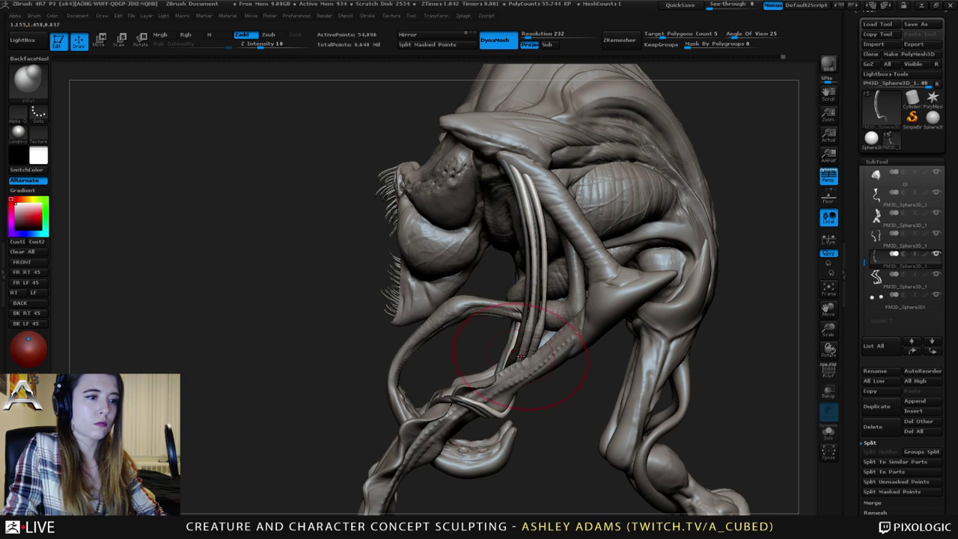
pyautogui.moveTo(529, 349); pyautogui.dragTo(546, 308, button='right')
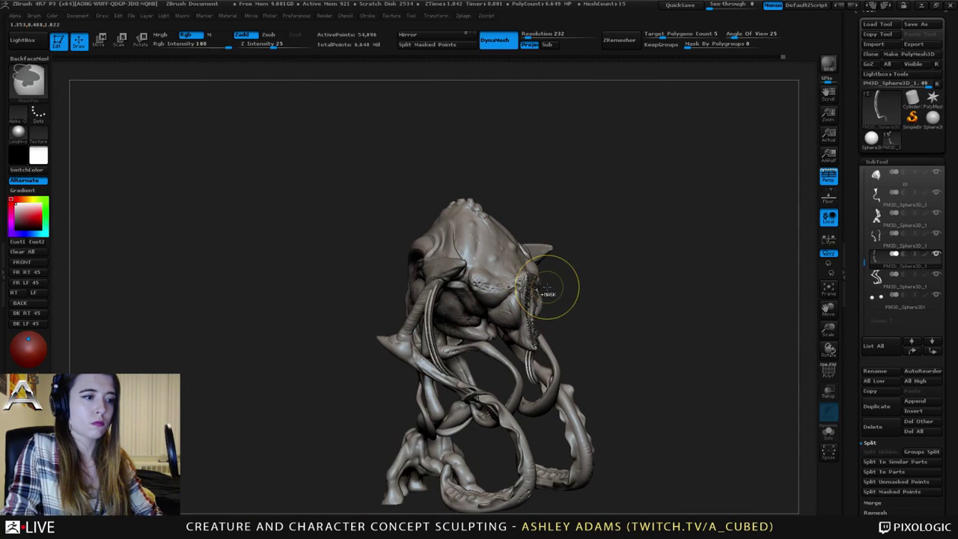
# Undo the strand inflation, the second duplication and the preceding strand reshaping.
pyautogui.hotkey('ctrl', 'z')
pyautogui.hotkey('ctrl', 'z')
pyautogui.hotkey('ctrl', 'z')
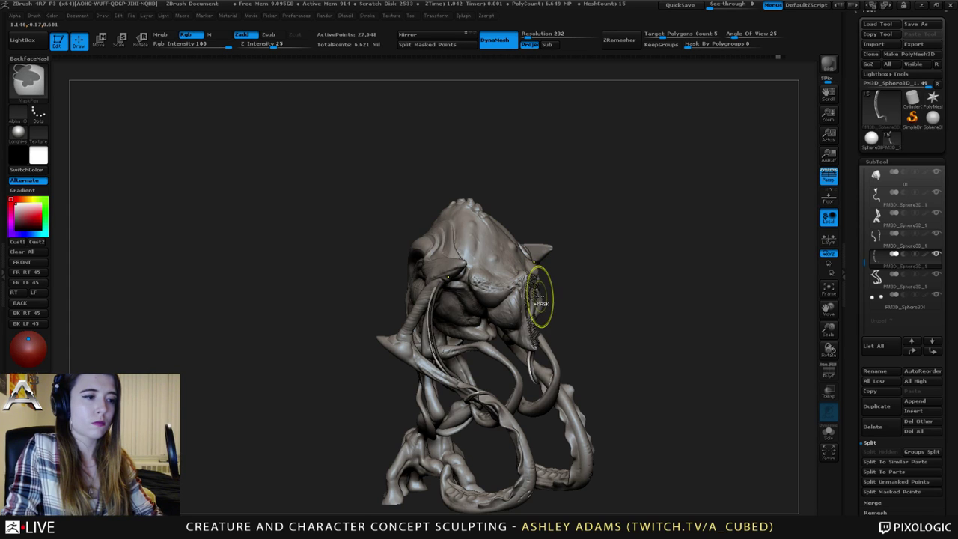
pyautogui.hotkey('ctrl', 'z')
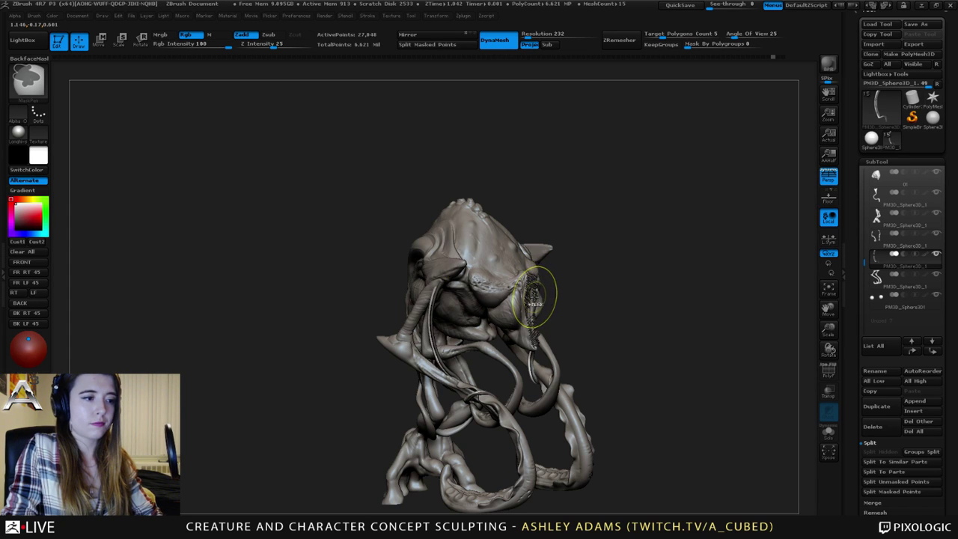
pyautogui.hotkey('ctrl', 'z')
# Reshape the strands where they wrap around the front arms with a resized SnakeHook brush.
pyautogui.moveTo(534, 300); pyautogui.dragTo(509, 303, button='right')
pyautogui.press('b')
pyautogui.press('s')
pyautogui.press('h')
pyautogui.press('space')
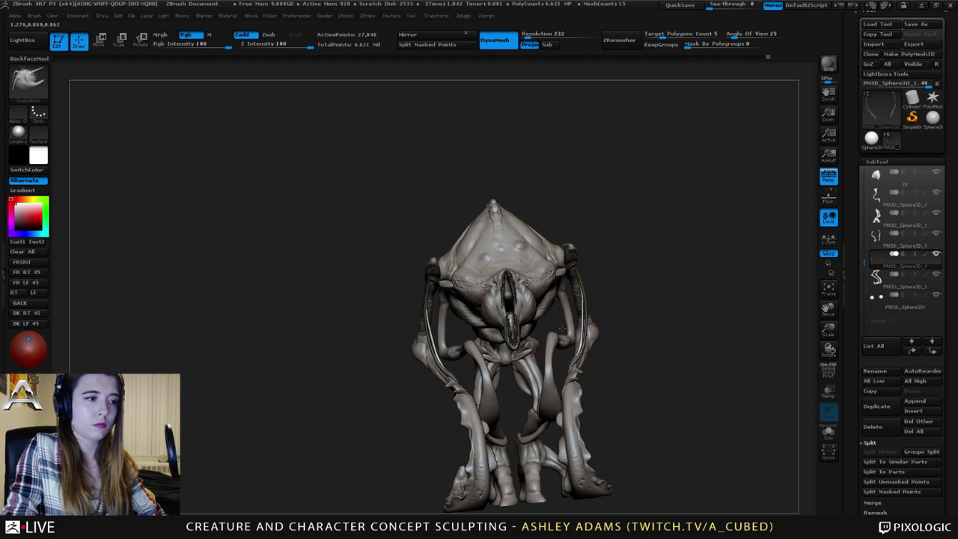
pyautogui.moveTo(563, 329)
pyautogui.mouseDown(button='right')
pyautogui.moveTo(500, 322)
pyautogui.moveTo(526, 266)
pyautogui.moveTo(530, 308)
pyautogui.moveTo(498, 310)
pyautogui.moveTo(562, 298)
pyautogui.mouseUp(button='right')
pyautogui.press('space')
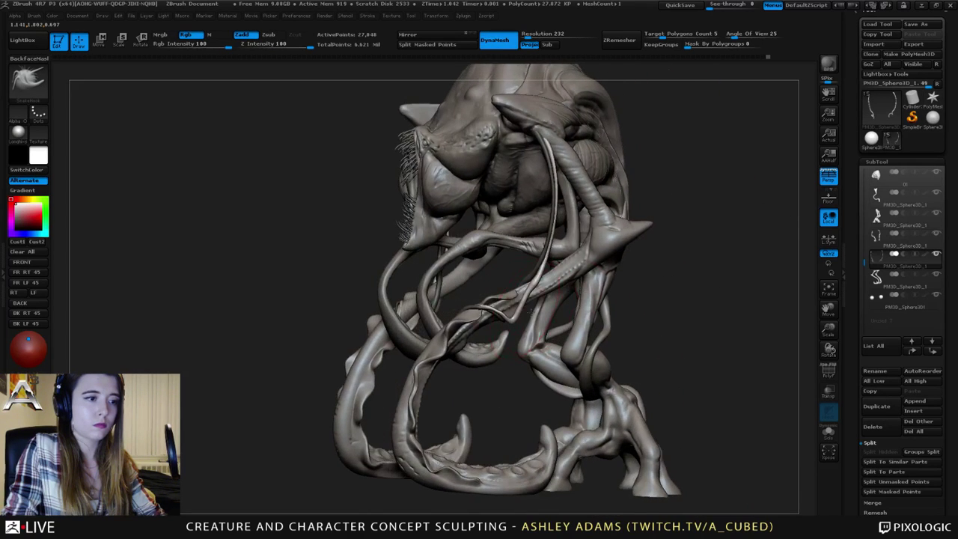
pyautogui.moveTo(488, 314); pyautogui.dragTo(517, 319, button='right')
pyautogui.moveTo(516, 316)
pyautogui.mouseDown()
pyautogui.moveTo(476, 323)
pyautogui.moveTo(489, 311)
pyautogui.mouseUp()
# Pull the lower stretches of the thin hanging strands closer to the front forearms with the SnakeHook brush.
pyautogui.moveTo(494, 309)
pyautogui.mouseDown(button='right')
pyautogui.moveTo(500, 333)
pyautogui.moveTo(487, 334)
pyautogui.mouseUp(button='right')
pyautogui.moveTo(529, 258); pyautogui.dragTo(530, 277)
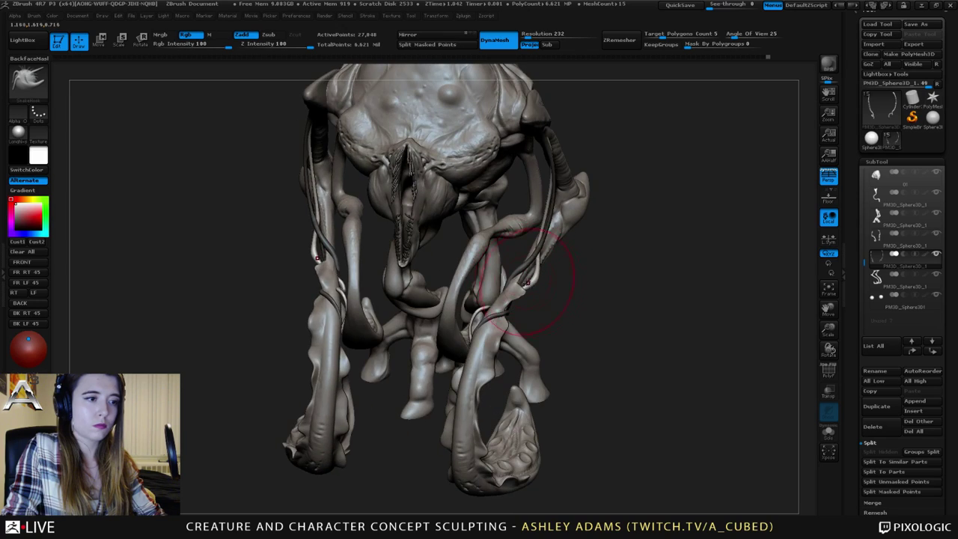
pyautogui.moveTo(533, 274)
pyautogui.mouseDown(button='right')
pyautogui.moveTo(478, 243)
pyautogui.moveTo(481, 260)
pyautogui.mouseUp(button='right')
pyautogui.rightClick(516, 300)
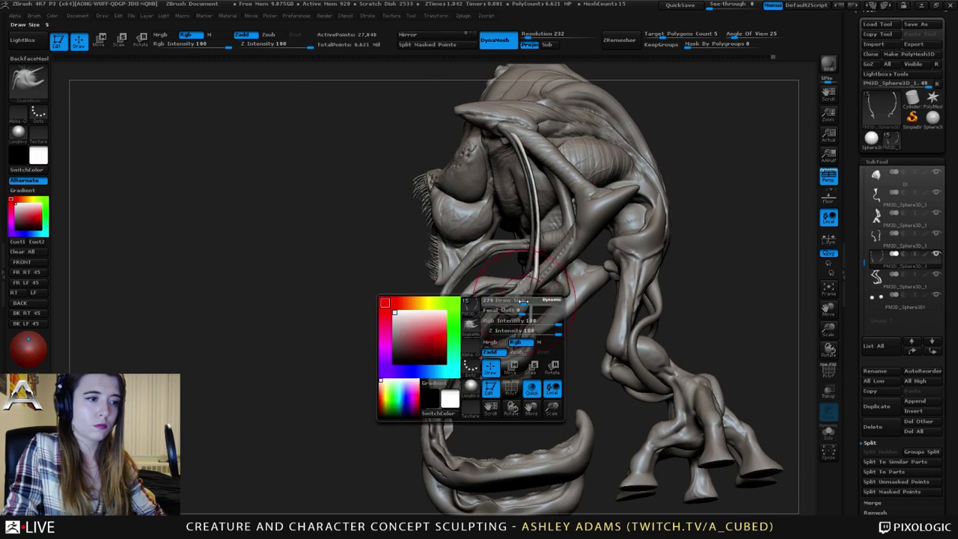
pyautogui.moveTo(516, 294)
pyautogui.mouseDown(button='right')
pyautogui.moveTo(562, 308)
pyautogui.moveTo(582, 290)
pyautogui.mouseUp(button='right')
pyautogui.moveTo(582, 290); pyautogui.dragTo(578, 271)
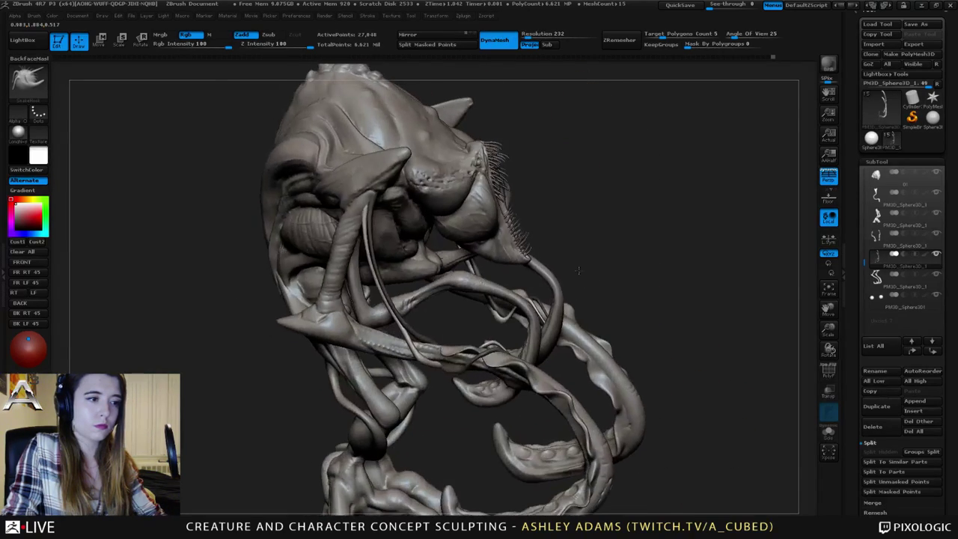
# Bend the strand ends across the top of the front forearms with the SnakeHook brush.
pyautogui.moveTo(536, 303); pyautogui.dragTo(530, 307, button='right')
pyautogui.rightClick(530, 308)
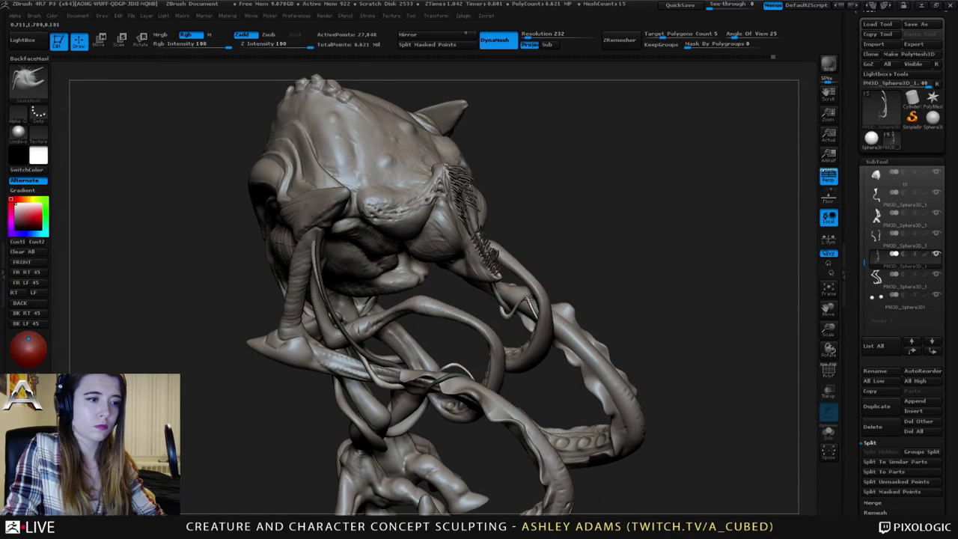
pyautogui.moveTo(533, 298); pyautogui.dragTo(536, 289)
pyautogui.moveTo(536, 291); pyautogui.dragTo(515, 332, button='right')
pyautogui.moveTo(530, 289); pyautogui.dragTo(566, 320)
pyautogui.moveTo(567, 320)
pyautogui.mouseDown(button='right')
pyautogui.moveTo(536, 305)
pyautogui.moveTo(594, 301)
pyautogui.moveTo(588, 328)
pyautogui.moveTo(620, 314)
pyautogui.moveTo(442, 305)
pyautogui.mouseUp(button='right')
# Hook the strand tips further around the front forearms, shaping them from the front and from above.
pyautogui.moveTo(566, 293); pyautogui.dragTo(640, 247, button='right')
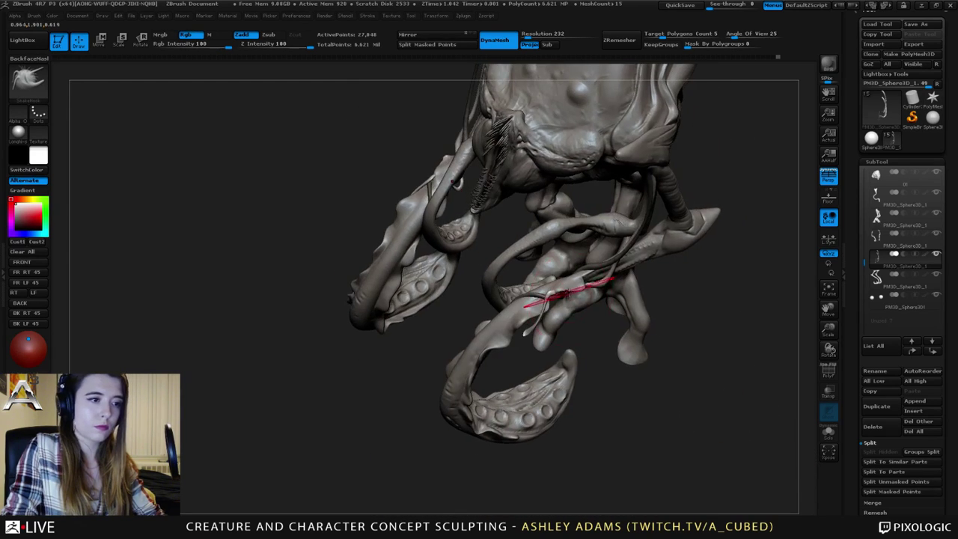
pyautogui.moveTo(568, 292)
pyautogui.mouseDown()
pyautogui.moveTo(588, 287)
pyautogui.moveTo(535, 306)
pyautogui.mouseUp()
pyautogui.moveTo(534, 305); pyautogui.dragTo(539, 368, button='right')
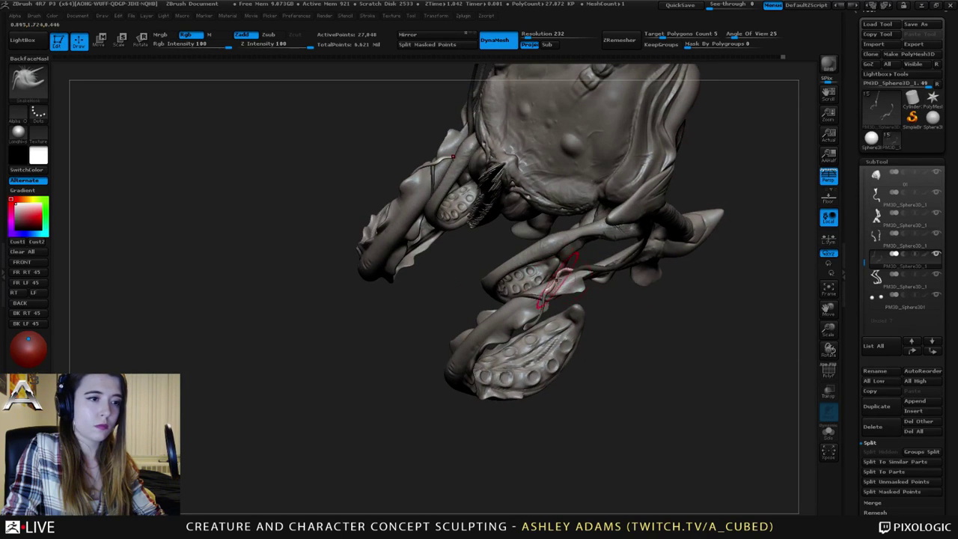
pyautogui.moveTo(559, 282); pyautogui.dragTo(563, 279)
pyautogui.moveTo(563, 279); pyautogui.dragTo(516, 216, button='right')
pyautogui.moveTo(588, 288)
pyautogui.mouseDown(button='right')
pyautogui.moveTo(586, 272)
pyautogui.moveTo(549, 289)
pyautogui.moveTo(587, 283)
pyautogui.mouseUp(button='right')
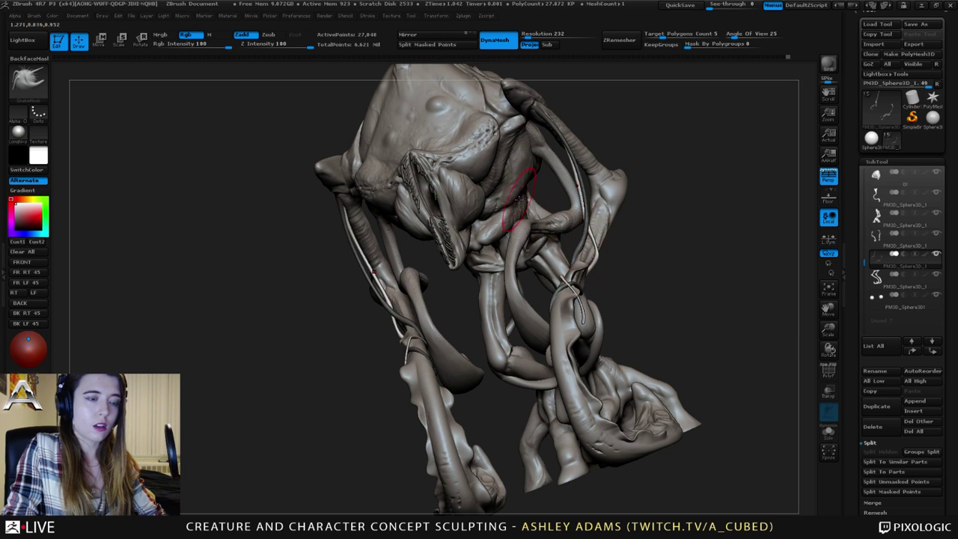
# Thicken the strands just above where they cross the front forearms with a resized Inflat brush.
pyautogui.press('b')
pyautogui.press('i')
pyautogui.press('n')
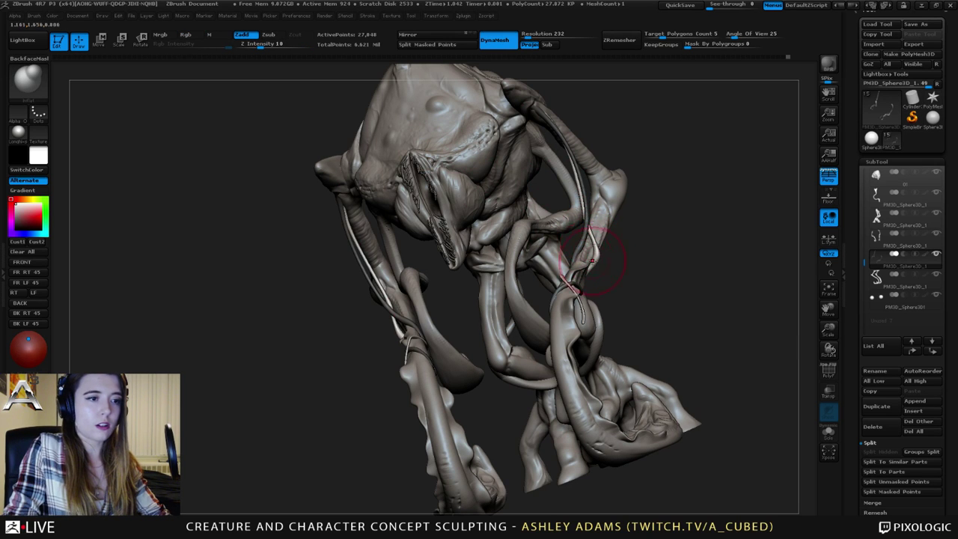
pyautogui.moveTo(592, 260); pyautogui.dragTo(603, 252, button='right')
pyautogui.press('space')
pyautogui.moveTo(604, 252); pyautogui.dragTo(595, 261)
# Switch back to the SnakeHook brush and smooth the hanging strands along their lower length above the forearms.
pyautogui.press('b')
pyautogui.press('s')
pyautogui.press('h')
pyautogui.moveTo(636, 251); pyautogui.dragTo(597, 260, button='right')
pyautogui.press('shift')
pyautogui.keyDown('shift'); pyautogui.moveTo(588, 258); pyautogui.dragTo(591, 255); pyautogui.keyUp('shift')
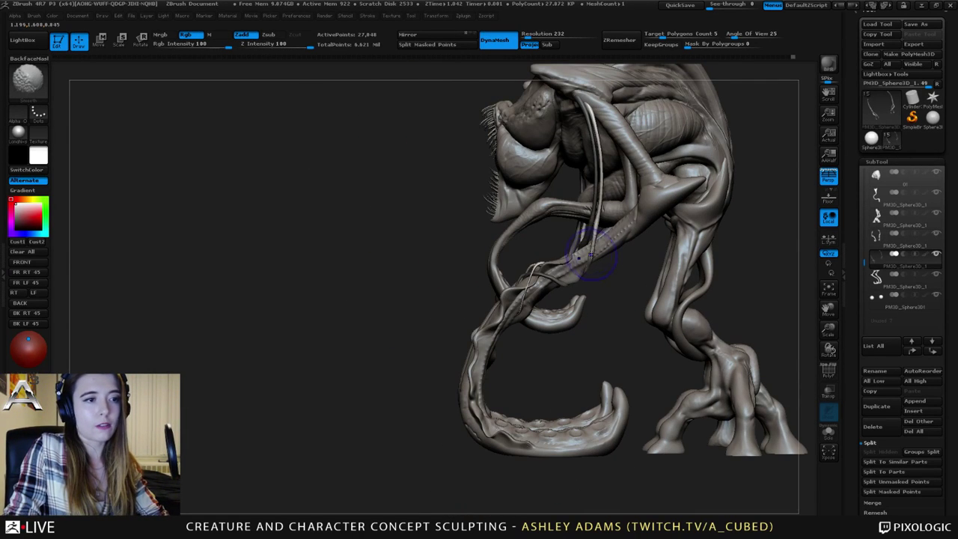
pyautogui.keyDown('shift'); pyautogui.moveTo(595, 209); pyautogui.dragTo(595, 215); pyautogui.keyUp('shift')
# Reposition the hanging strands between the shoulder spikes and the forearms with a resized SnakeHook brush.
pyautogui.moveTo(597, 218); pyautogui.dragTo(629, 210, button='right')
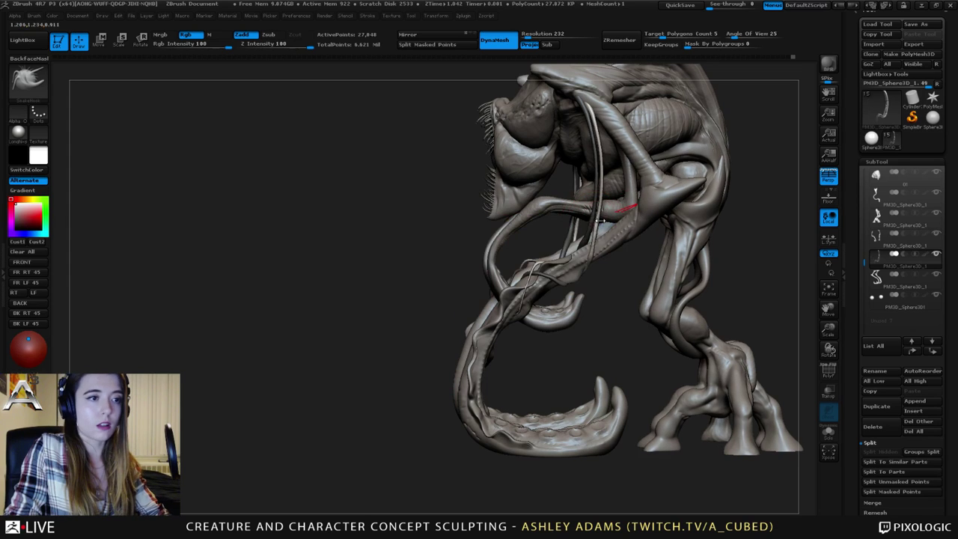
pyautogui.moveTo(588, 247)
pyautogui.mouseDown(button='right')
pyautogui.moveTo(633, 256)
pyautogui.moveTo(607, 259)
pyautogui.moveTo(620, 237)
pyautogui.moveTo(560, 223)
pyautogui.moveTo(598, 216)
pyautogui.mouseUp(button='right')
pyautogui.press('space')
pyautogui.click(598, 214)
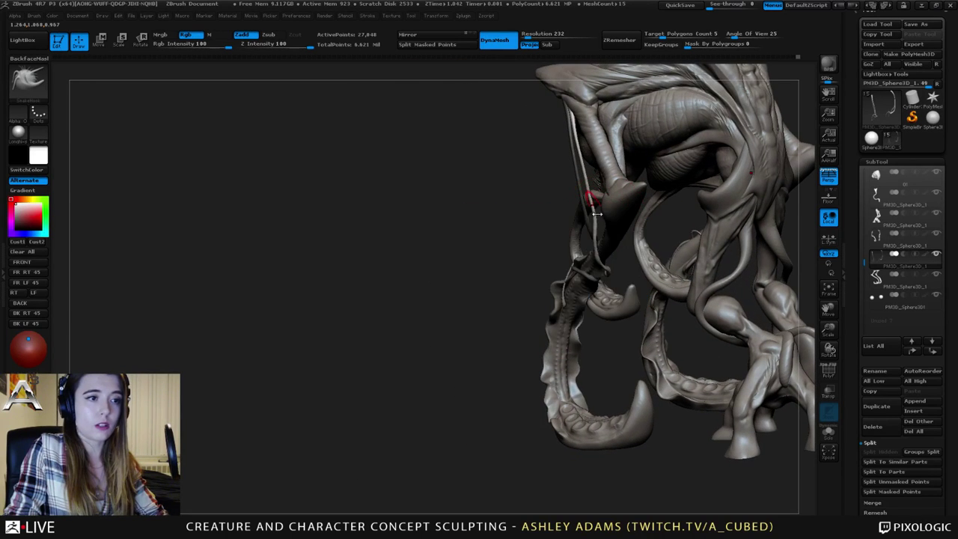
pyautogui.moveTo(608, 304); pyautogui.dragTo(632, 298, button='right')
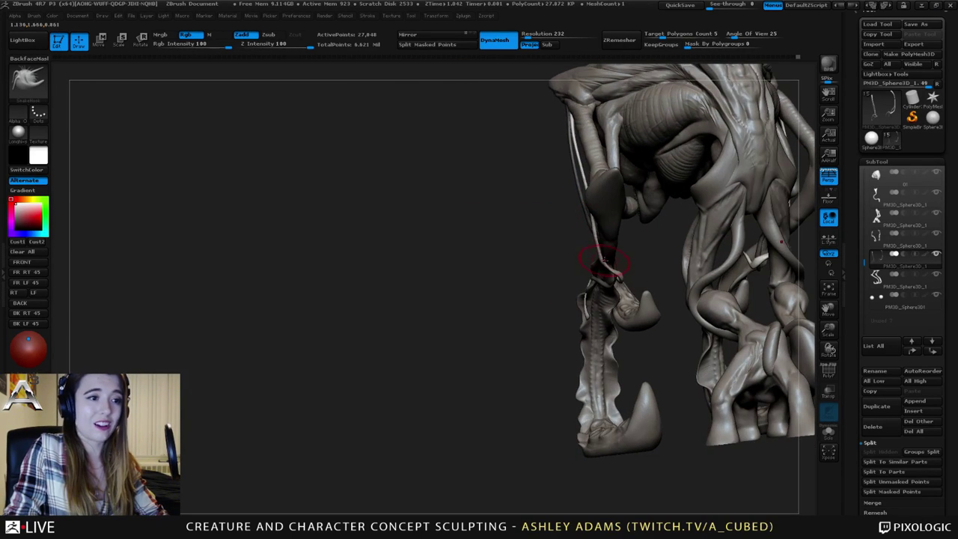
pyautogui.moveTo(603, 262); pyautogui.dragTo(566, 274, button='right')
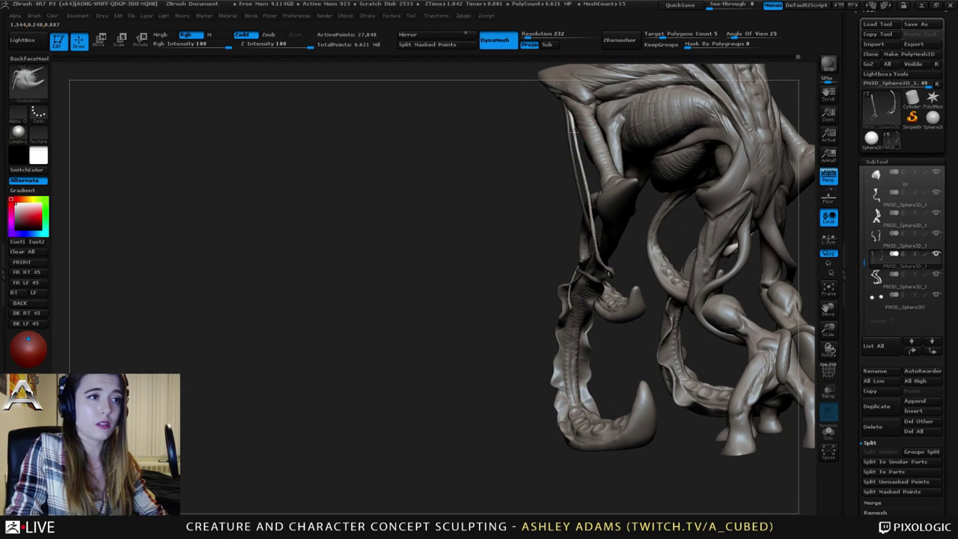
pyautogui.moveTo(581, 153); pyautogui.dragTo(572, 121)
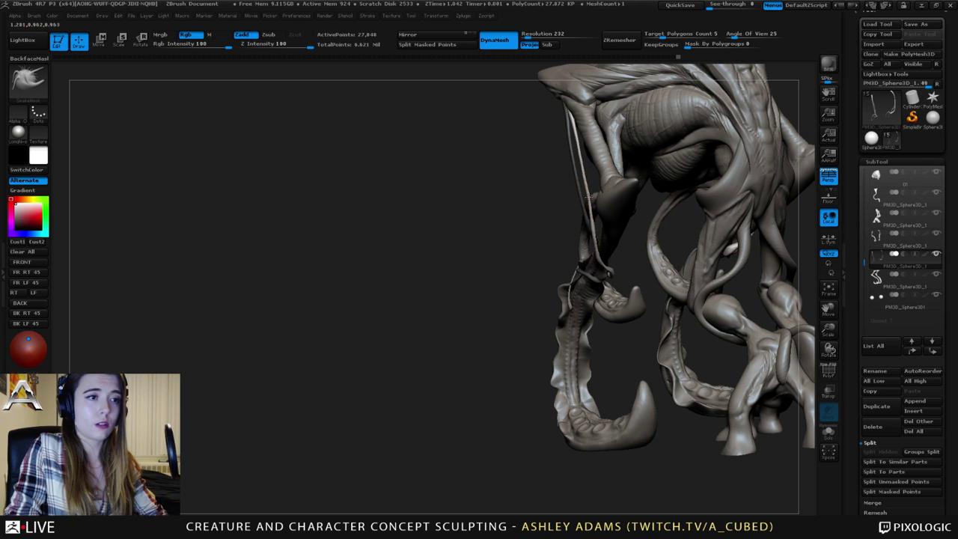
pyautogui.moveTo(588, 194); pyautogui.dragTo(659, 190, button='right')
pyautogui.moveTo(658, 190); pyautogui.dragTo(620, 187)
# Thicken the strand ends curled around the front forearms with the Inflat brush, working from several sides.
pyautogui.press('b')
pyautogui.press('i')
pyautogui.press('n')
pyautogui.moveTo(577, 270); pyautogui.dragTo(584, 329)
pyautogui.moveTo(547, 279)
pyautogui.mouseDown()
pyautogui.moveTo(562, 313)
pyautogui.moveTo(625, 314)
pyautogui.moveTo(596, 313)
pyautogui.mouseUp()
pyautogui.moveTo(544, 279); pyautogui.dragTo(547, 282)
pyautogui.moveTo(595, 311); pyautogui.dragTo(650, 311)
pyautogui.moveTo(521, 277); pyautogui.dragTo(525, 279)
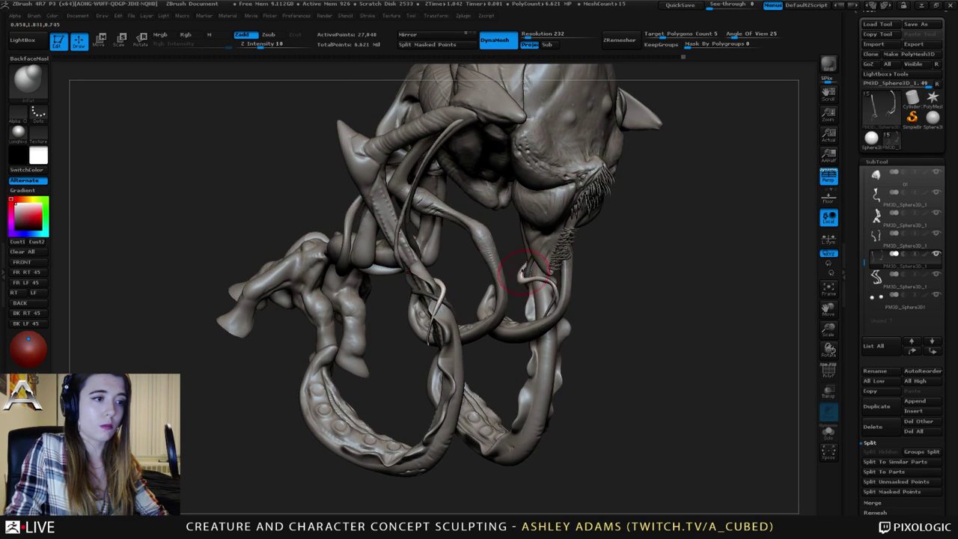
pyautogui.moveTo(603, 310)
pyautogui.mouseDown()
pyautogui.moveTo(651, 304)
pyautogui.moveTo(645, 318)
pyautogui.mouseUp()
# Smooth the strand bends behind the forearms and pull them into a cleaner curve with the SnakeHook brush.
pyautogui.press('space')
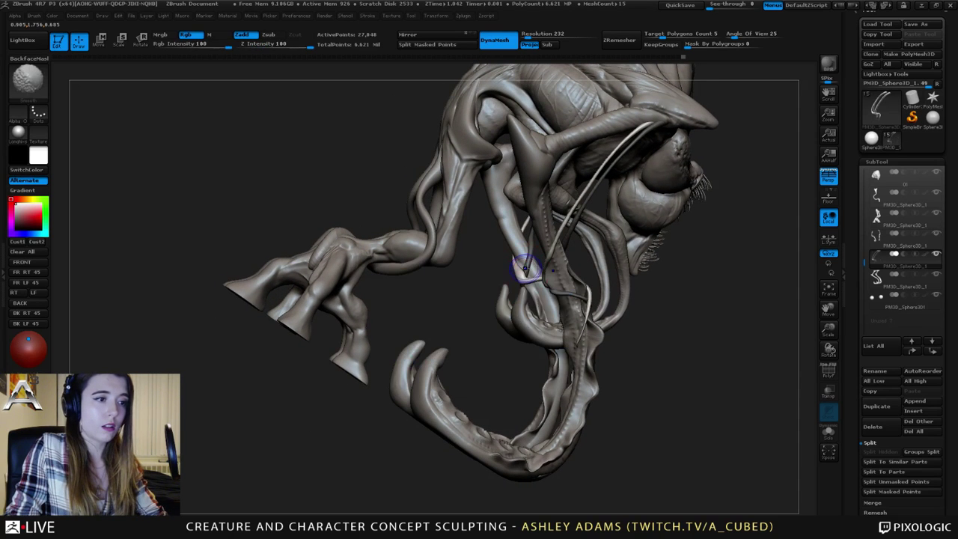
pyautogui.keyDown('shift'); pyautogui.moveTo(524, 267); pyautogui.dragTo(520, 261); pyautogui.keyUp('shift')
pyautogui.moveTo(479, 314); pyautogui.dragTo(497, 333)
pyautogui.press('b')
pyautogui.press('s')
pyautogui.press('h')
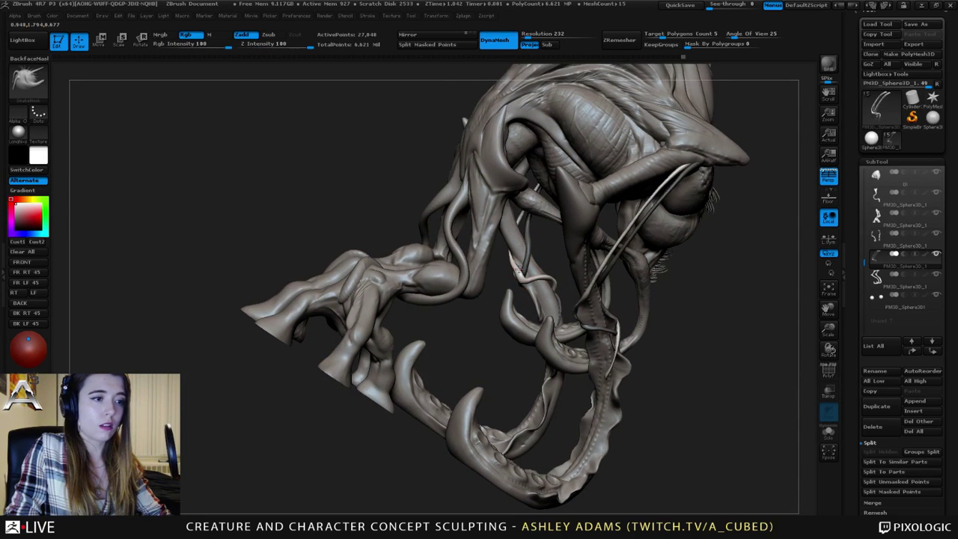
pyautogui.moveTo(520, 281)
pyautogui.mouseDown()
pyautogui.moveTo(516, 251)
pyautogui.moveTo(519, 268)
pyautogui.mouseUp()
# Resize the SnakeHook brush and tuck the loose strand tips against the outer side of the forearms.
pyautogui.moveTo(520, 268); pyautogui.dragTo(535, 263, button='right')
pyautogui.press('space')
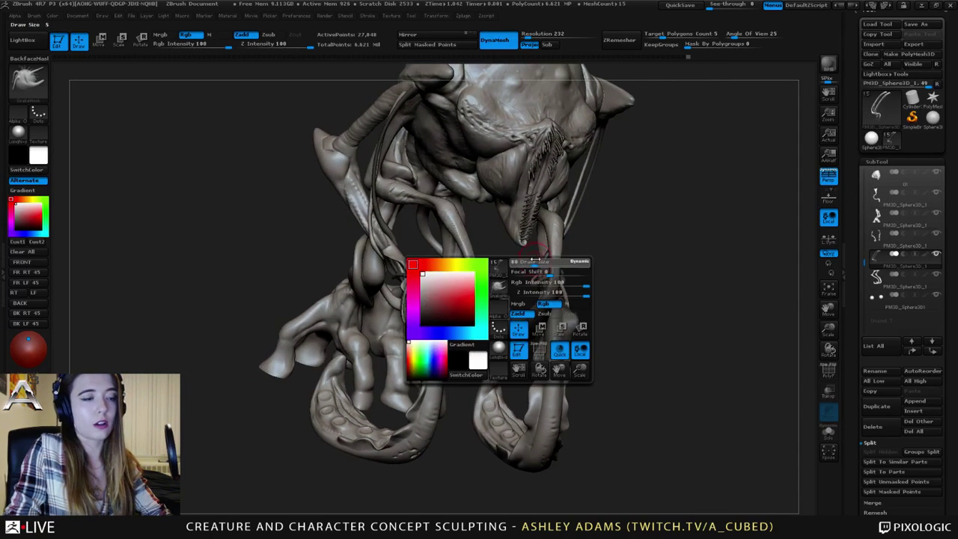
pyautogui.moveTo(536, 262); pyautogui.dragTo(550, 274)
pyautogui.moveTo(550, 272); pyautogui.dragTo(503, 281, button='right')
pyautogui.moveTo(579, 294); pyautogui.dragTo(573, 293)
pyautogui.moveTo(575, 295); pyautogui.dragTo(471, 309, button='right')
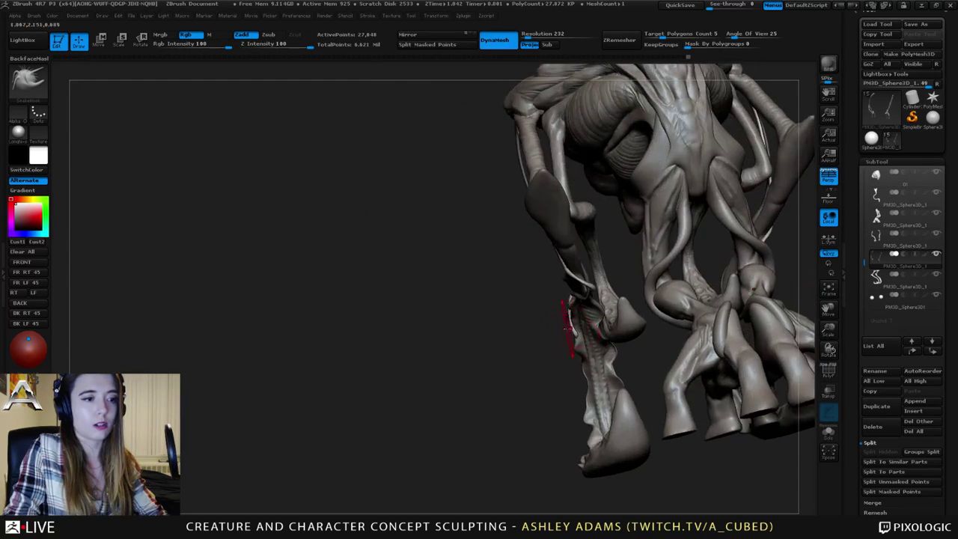
pyautogui.moveTo(568, 329); pyautogui.dragTo(570, 331)
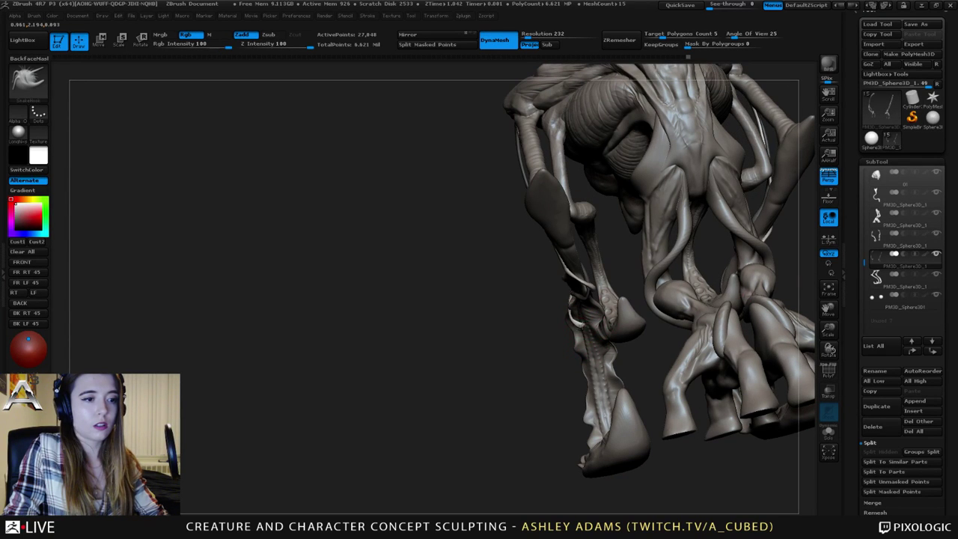
pyautogui.moveTo(584, 317); pyautogui.dragTo(659, 303, button='right')
pyautogui.moveTo(573, 308); pyautogui.dragTo(571, 314)
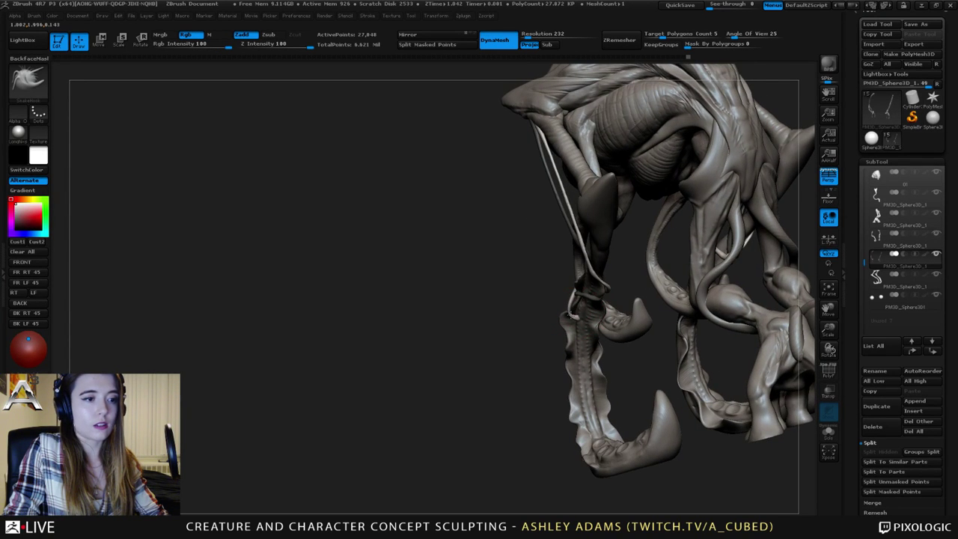
# Make the creature's main head and body mesh the active subtool.
pyautogui.moveTo(572, 315); pyautogui.dragTo(605, 263, button='right')
pyautogui.keyDown('ctrl'); pyautogui.moveTo(611, 297); pyautogui.dragTo(628, 285); pyautogui.keyUp('ctrl')
pyautogui.moveTo(629, 284); pyautogui.dragTo(541, 310, button='right')
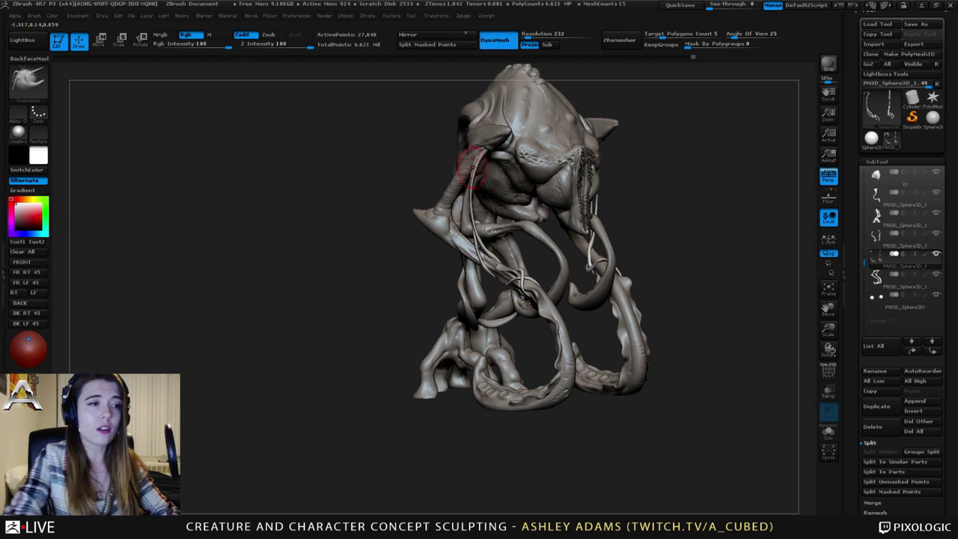
pyautogui.keyDown('alt'); pyautogui.moveTo(514, 125); pyautogui.dragTo(474, 161, button='right'); pyautogui.keyUp('alt')
pyautogui.moveTo(474, 162)
pyautogui.keyDown('ctrl'); pyautogui.mouseDown(button='right')
pyautogui.moveTo(530, 145)
pyautogui.moveTo(503, 165)
pyautogui.mouseUp(button='right'); pyautogui.keyUp('ctrl')
pyautogui.keyDown('alt'); pyautogui.click(519, 158); pyautogui.keyUp('alt')
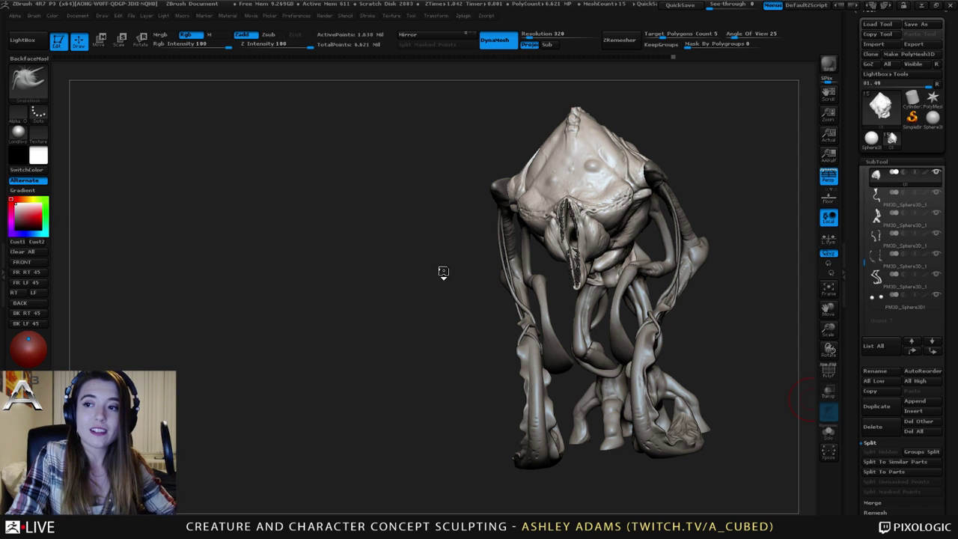
pyautogui.moveTo(442, 271); pyautogui.dragTo(561, 210, button='right')
pyautogui.keyDown('alt'); pyautogui.moveTo(562, 209); pyautogui.dragTo(474, 226, button='right'); pyautogui.keyUp('alt')
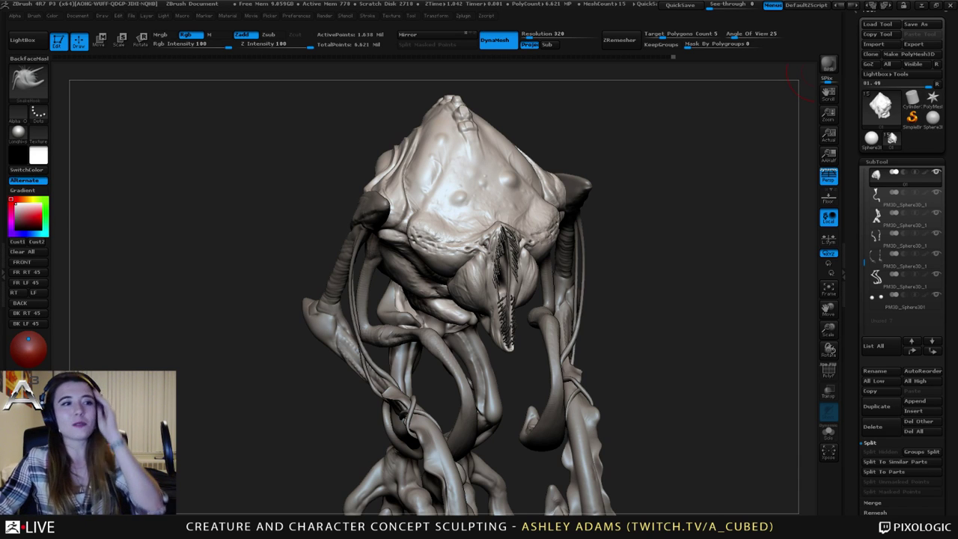
pyautogui.moveTo(481, 242)
pyautogui.mouseDown(button='right')
pyautogui.moveTo(562, 256)
pyautogui.moveTo(490, 301)
pyautogui.moveTo(488, 270)
pyautogui.mouseUp(button='right')
pyautogui.moveTo(485, 273); pyautogui.dragTo(461, 278)
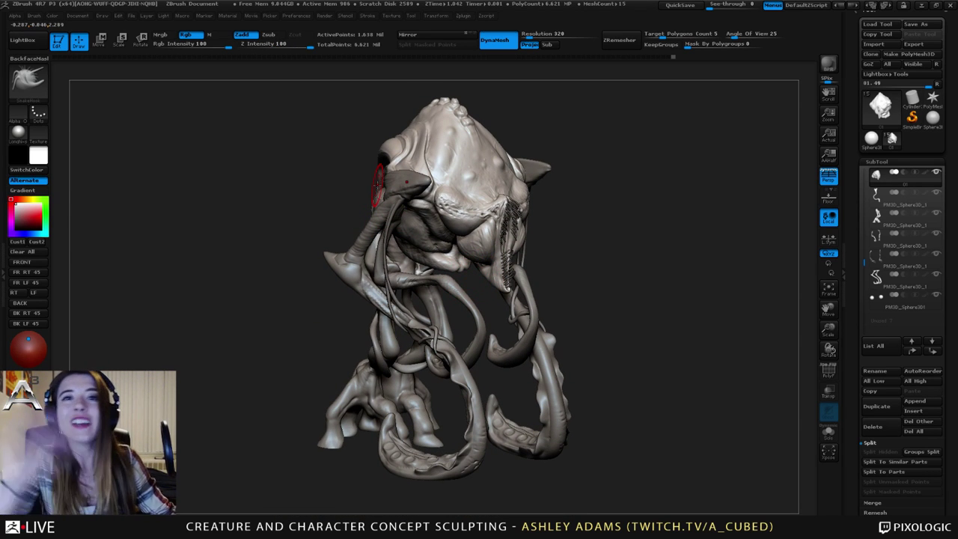